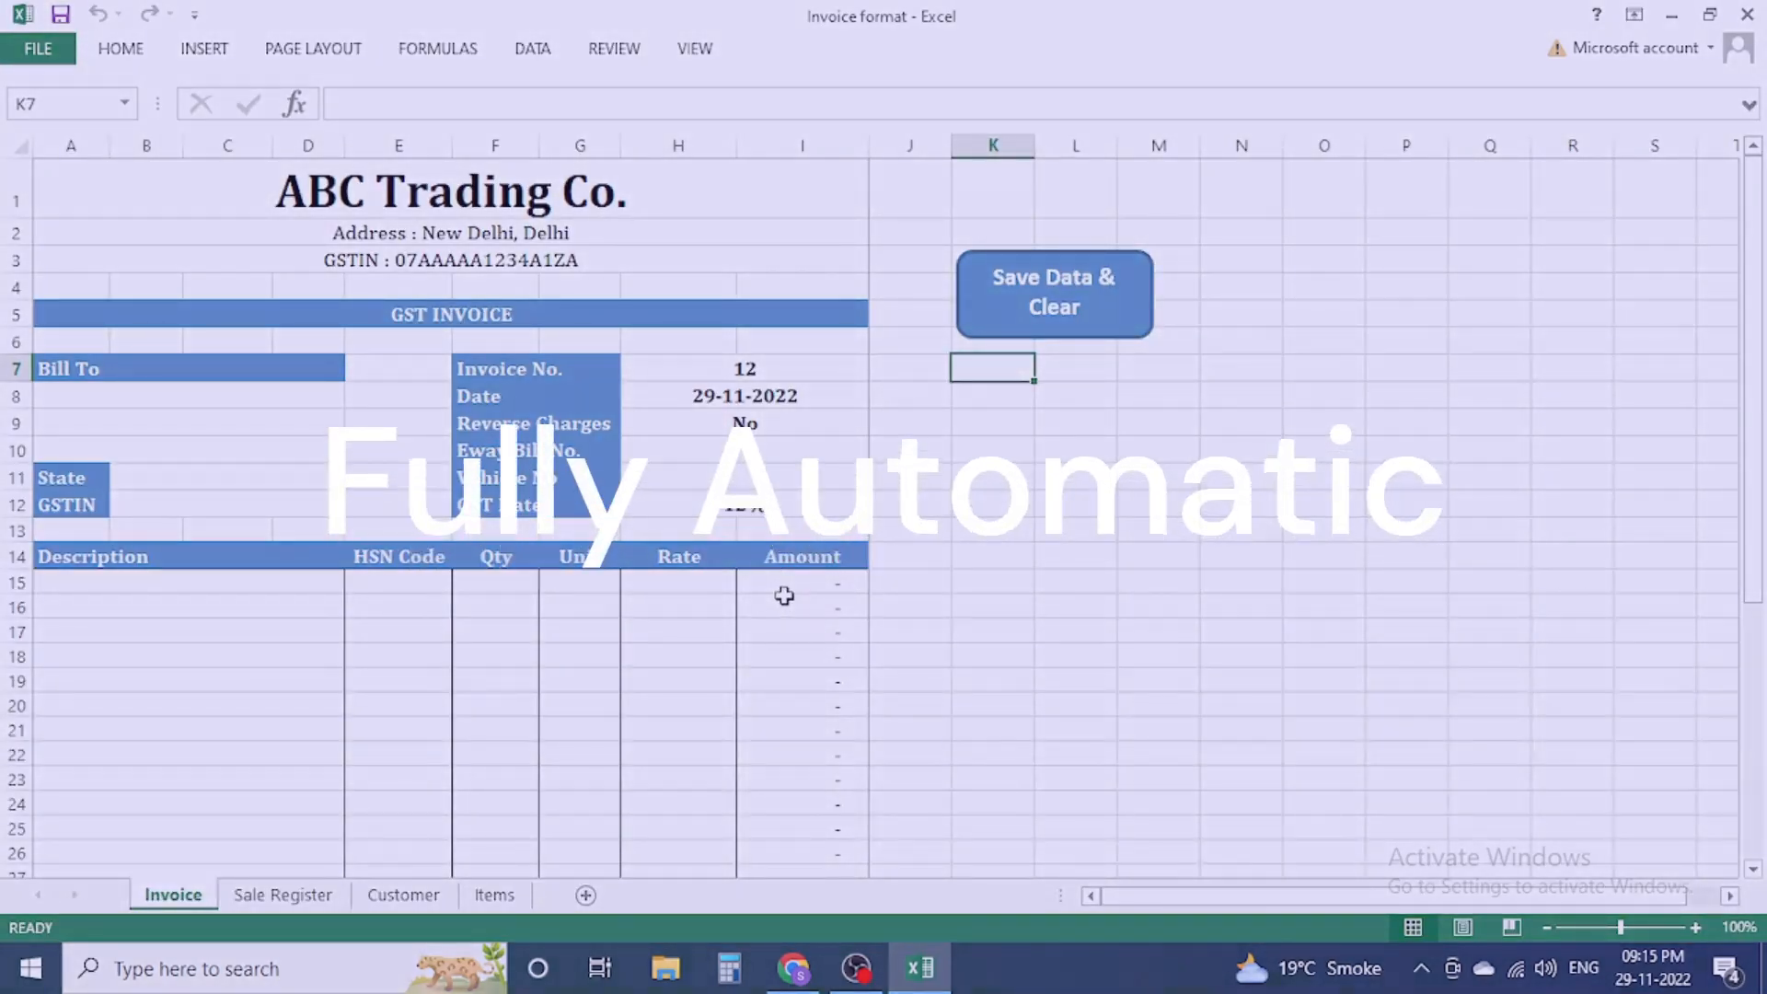
Step: Choose Vaan Enterpirses as the Bill To customer on the GST invoice
{"action": "left_click", "coordinate": [784, 598]}
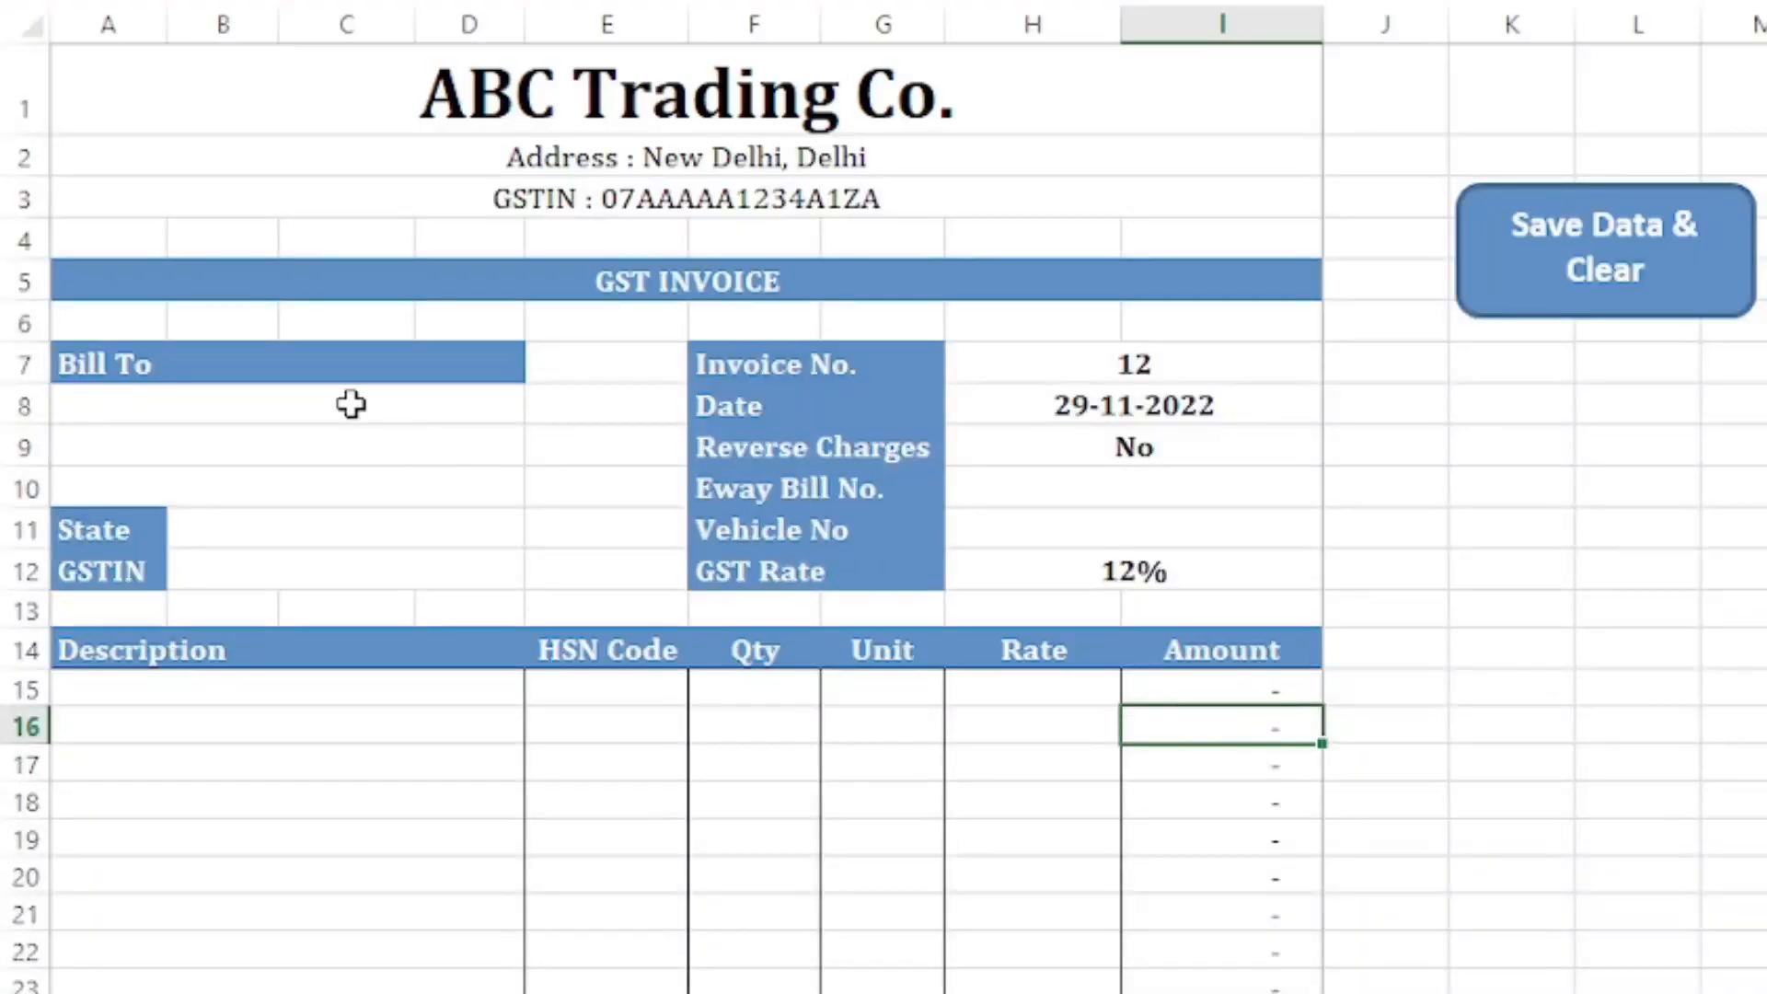
{"action": "left_click", "coordinate": [231, 394]}
{"action": "left_click", "coordinate": [551, 411]}
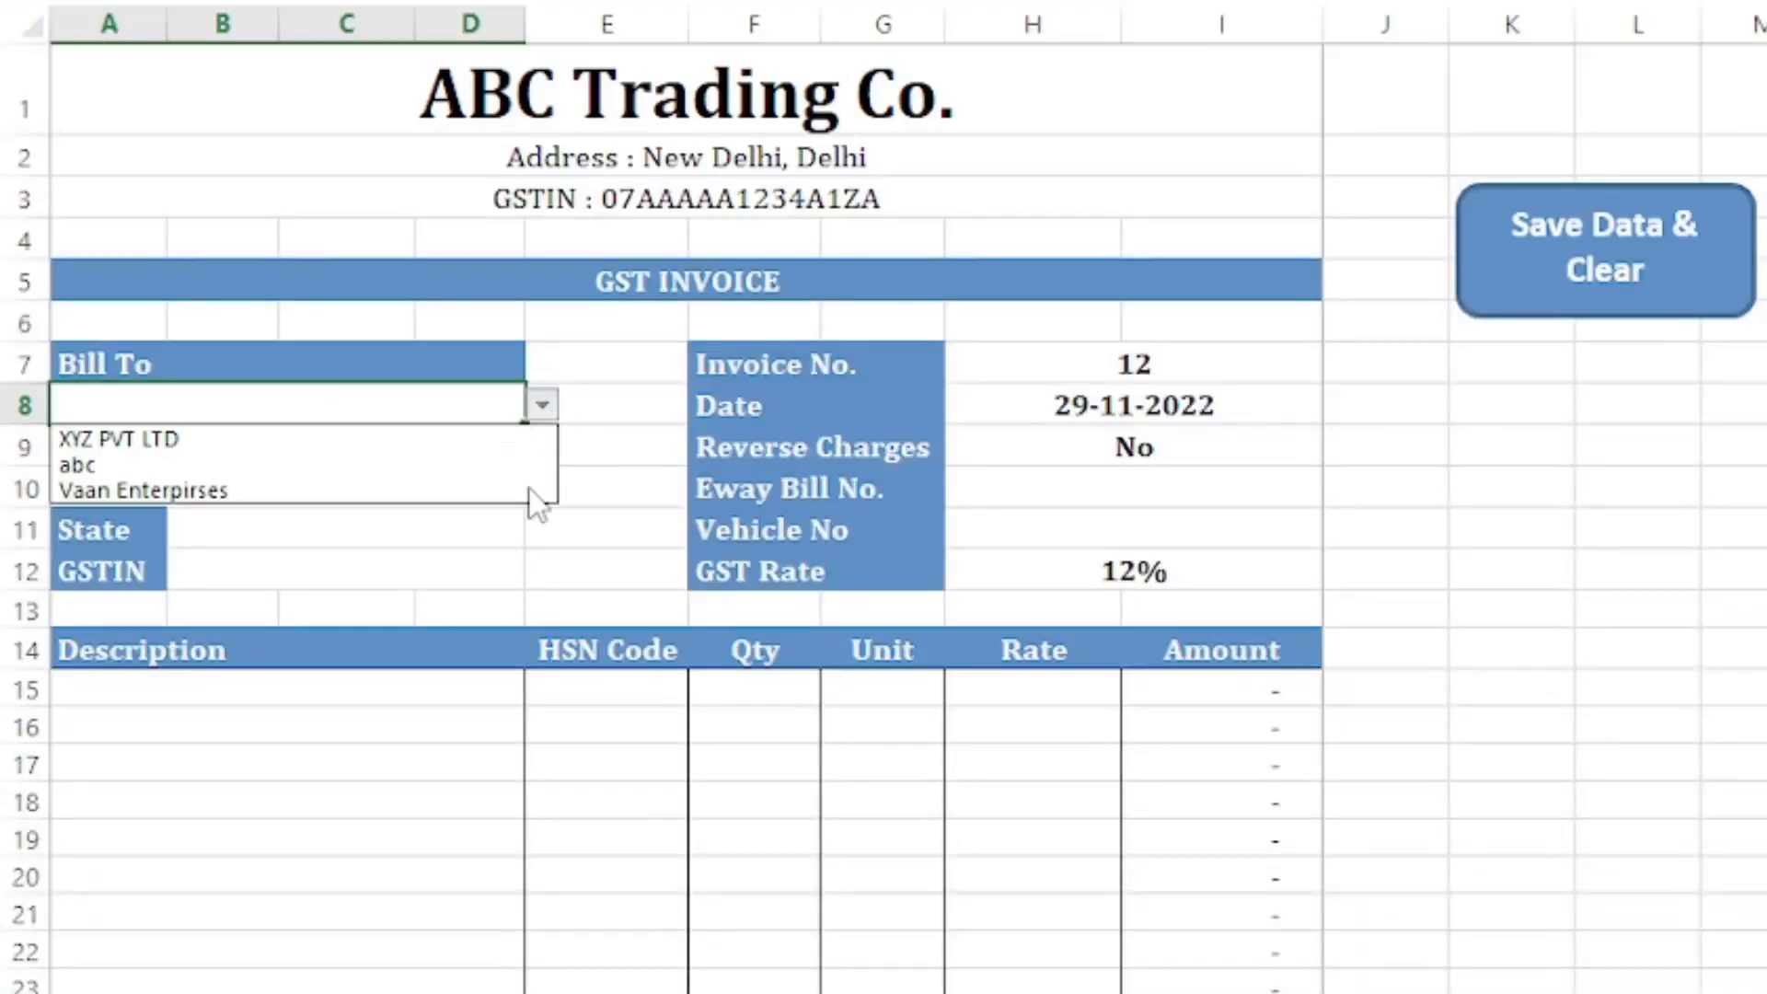
{"action": "left_click", "coordinate": [175, 491]}
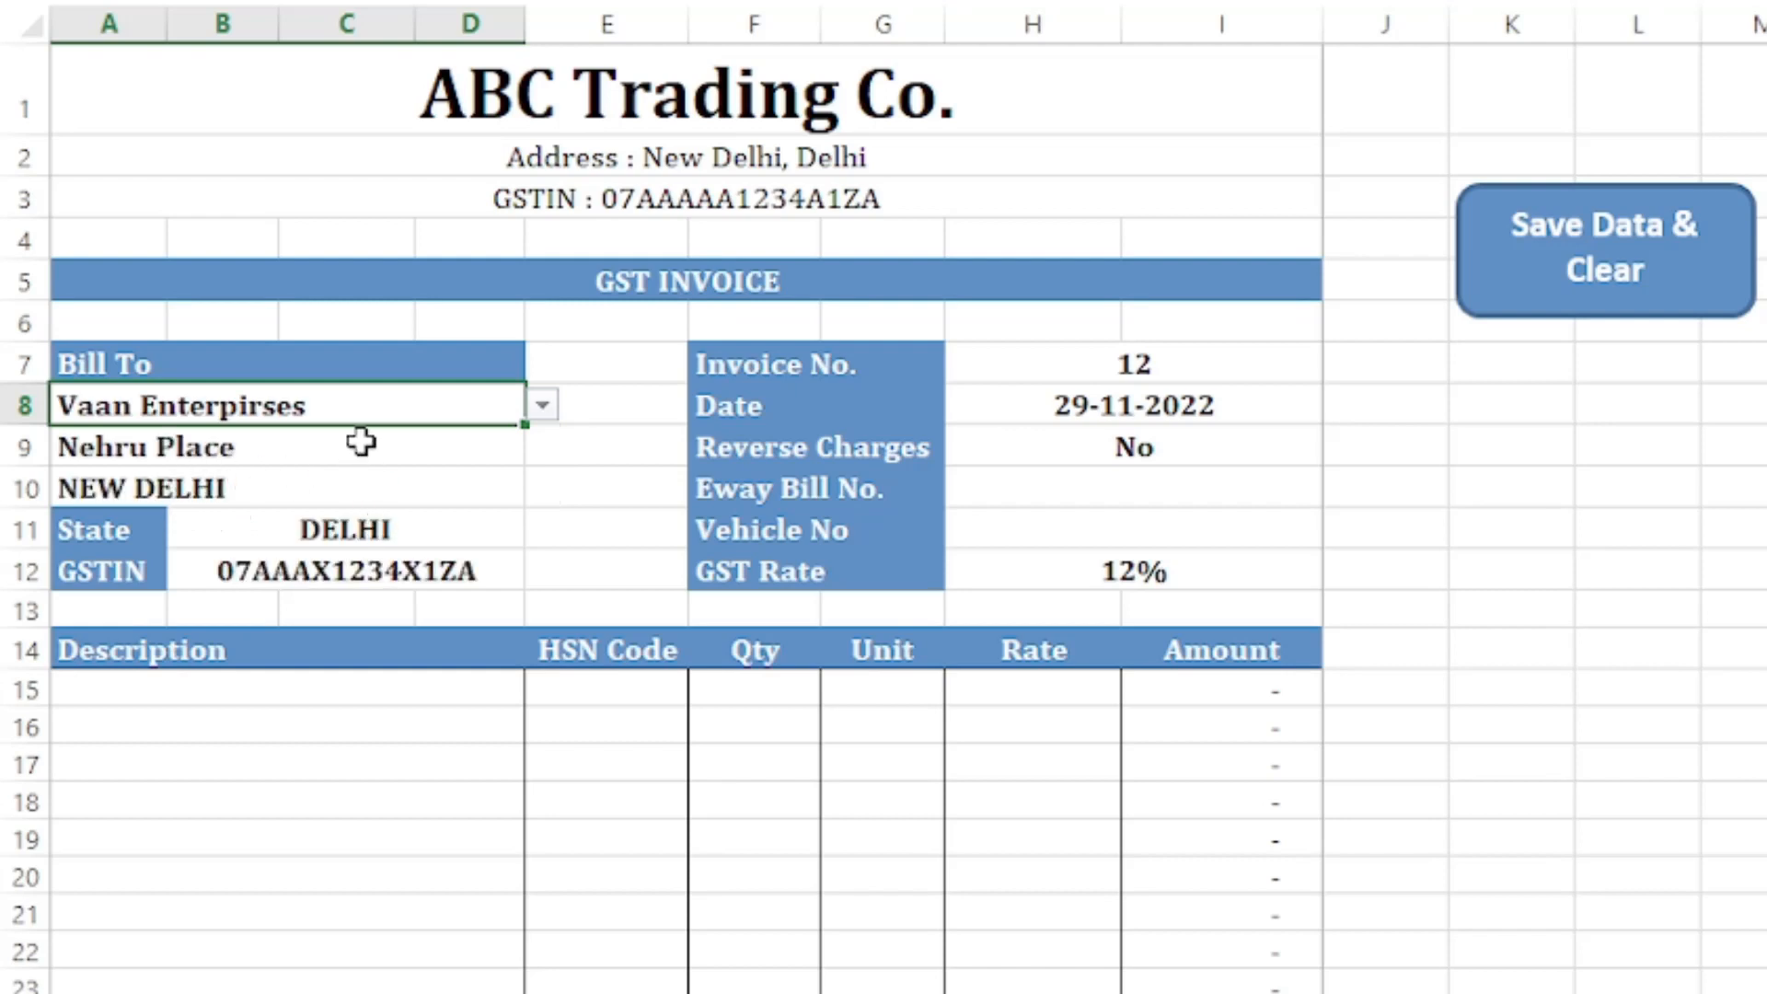
{"action": "left_click", "coordinate": [483, 571]}
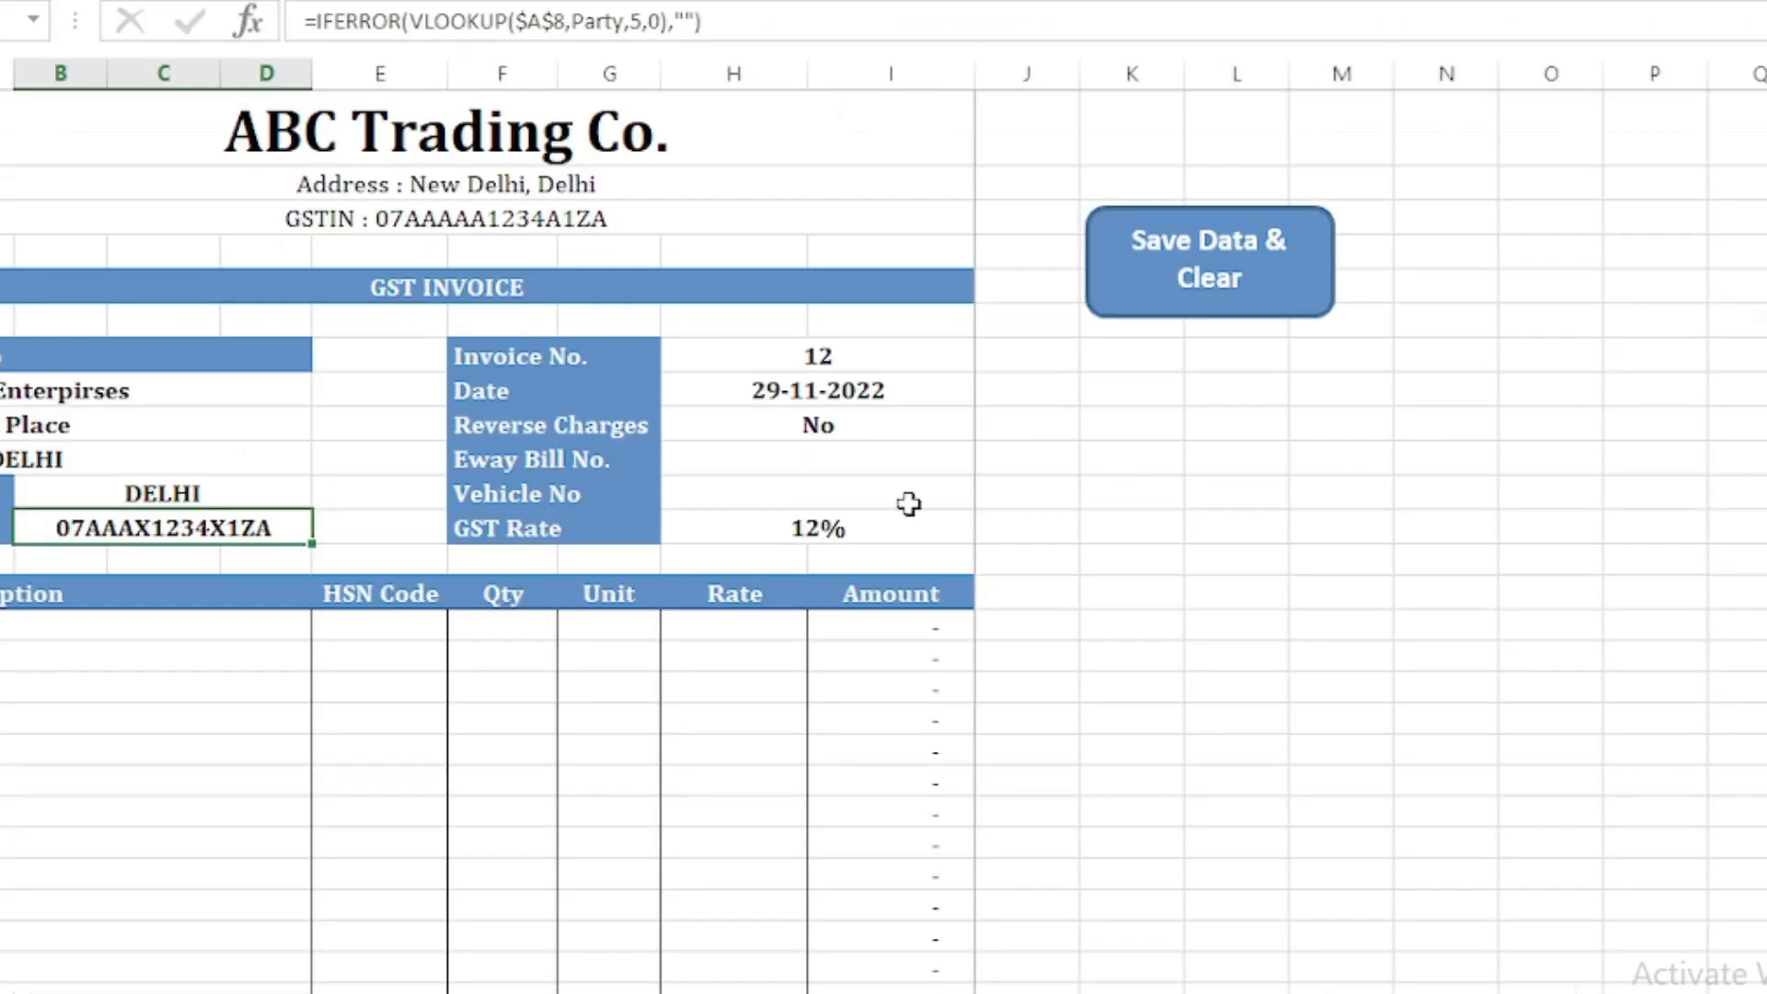
Step: Set the invoice's GST rate to 18%
{"action": "left_click", "coordinate": [1241, 569]}
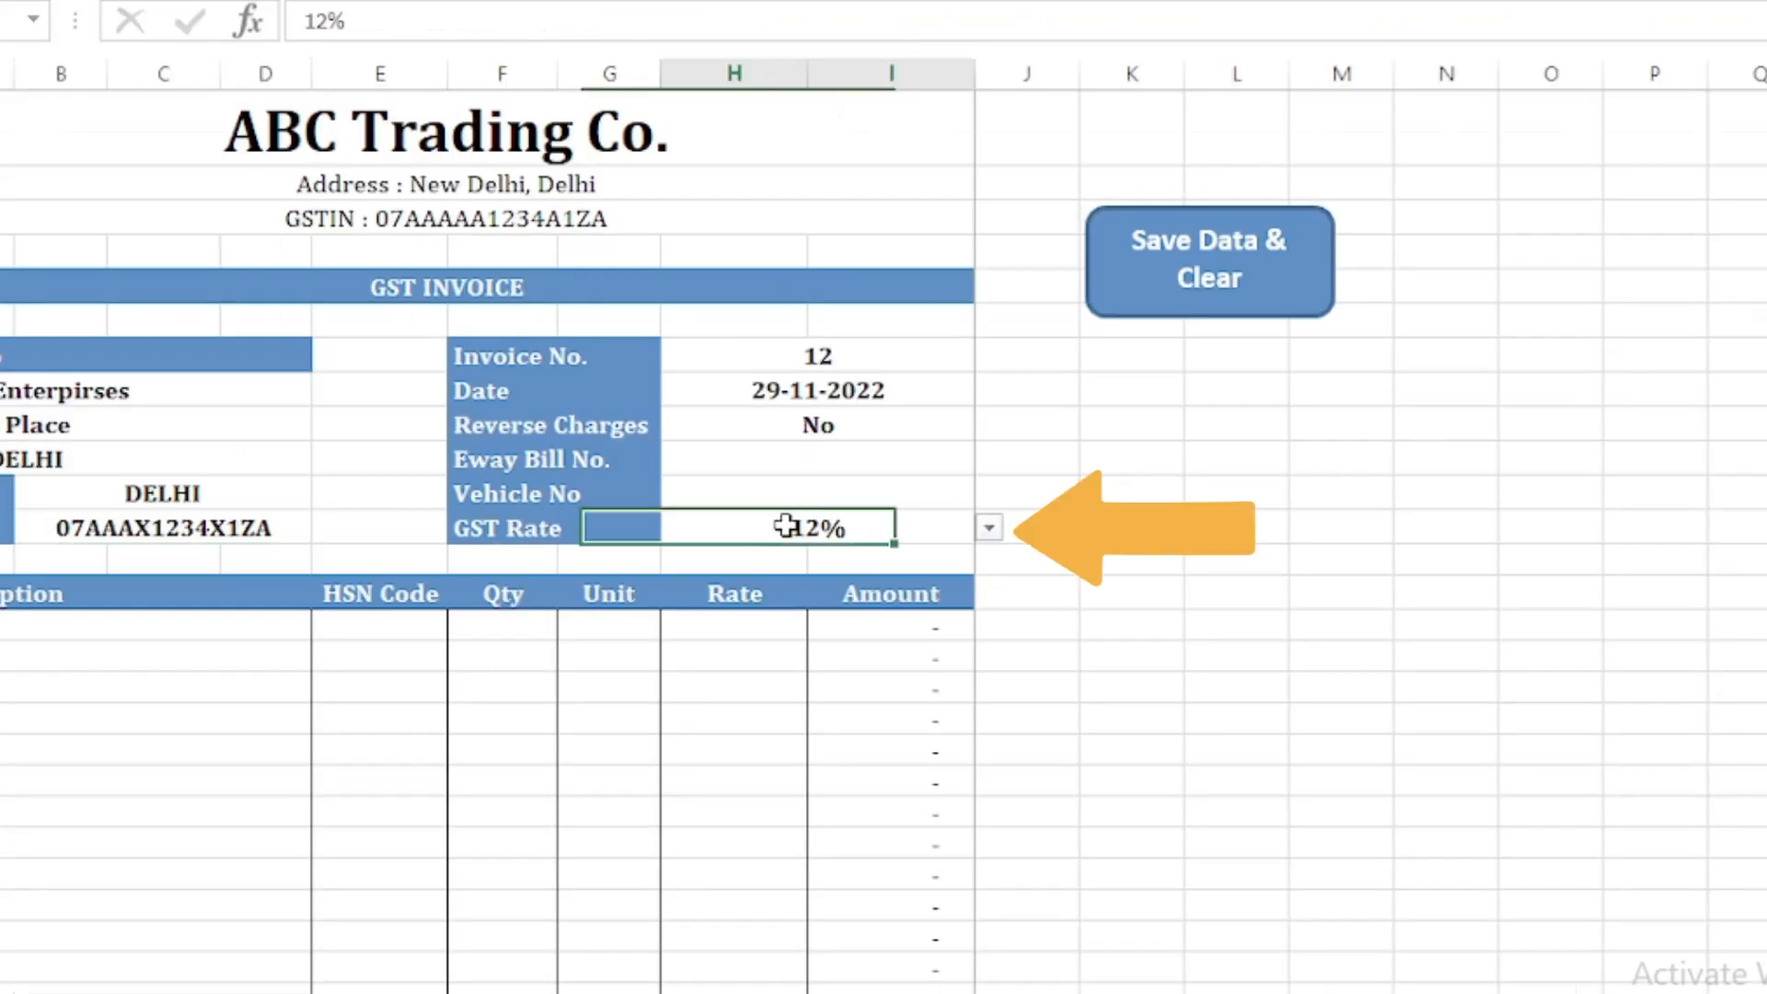
{"action": "left_click", "coordinate": [988, 528]}
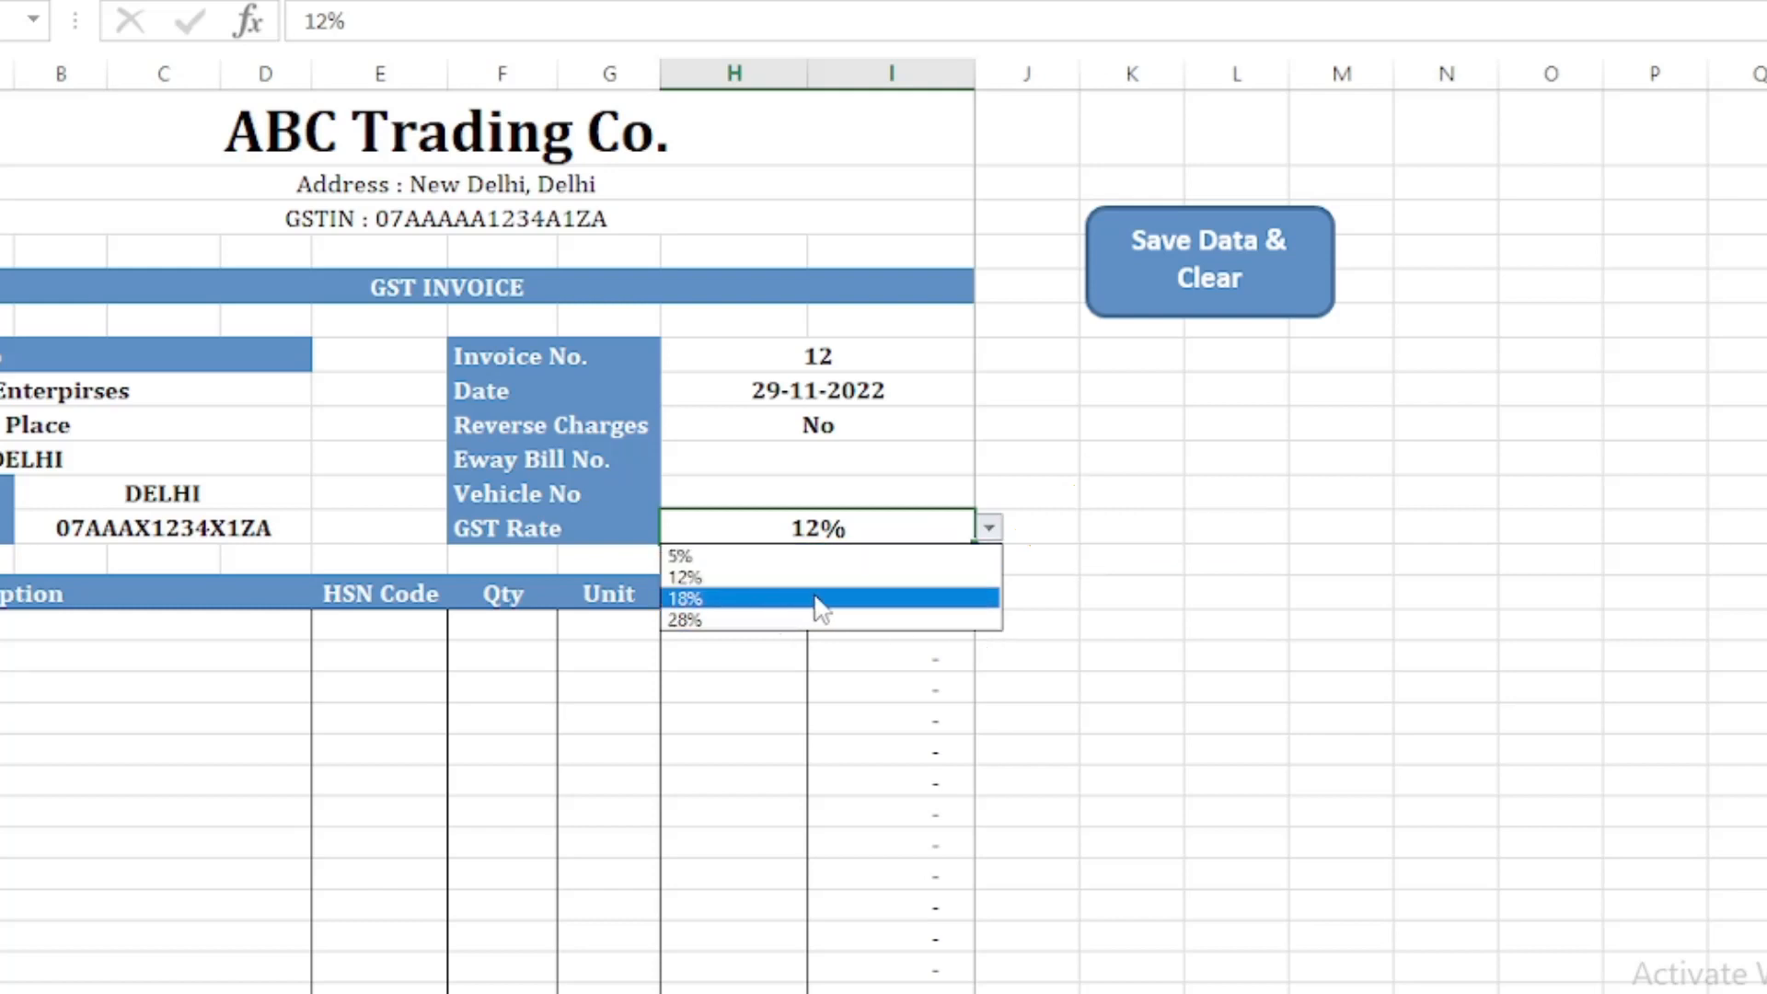
{"action": "left_click", "coordinate": [837, 598]}
Step: Fill the first item row with Laptop, a quantity of 2 and a rate of 10000
{"action": "left_click", "coordinate": [90, 624]}
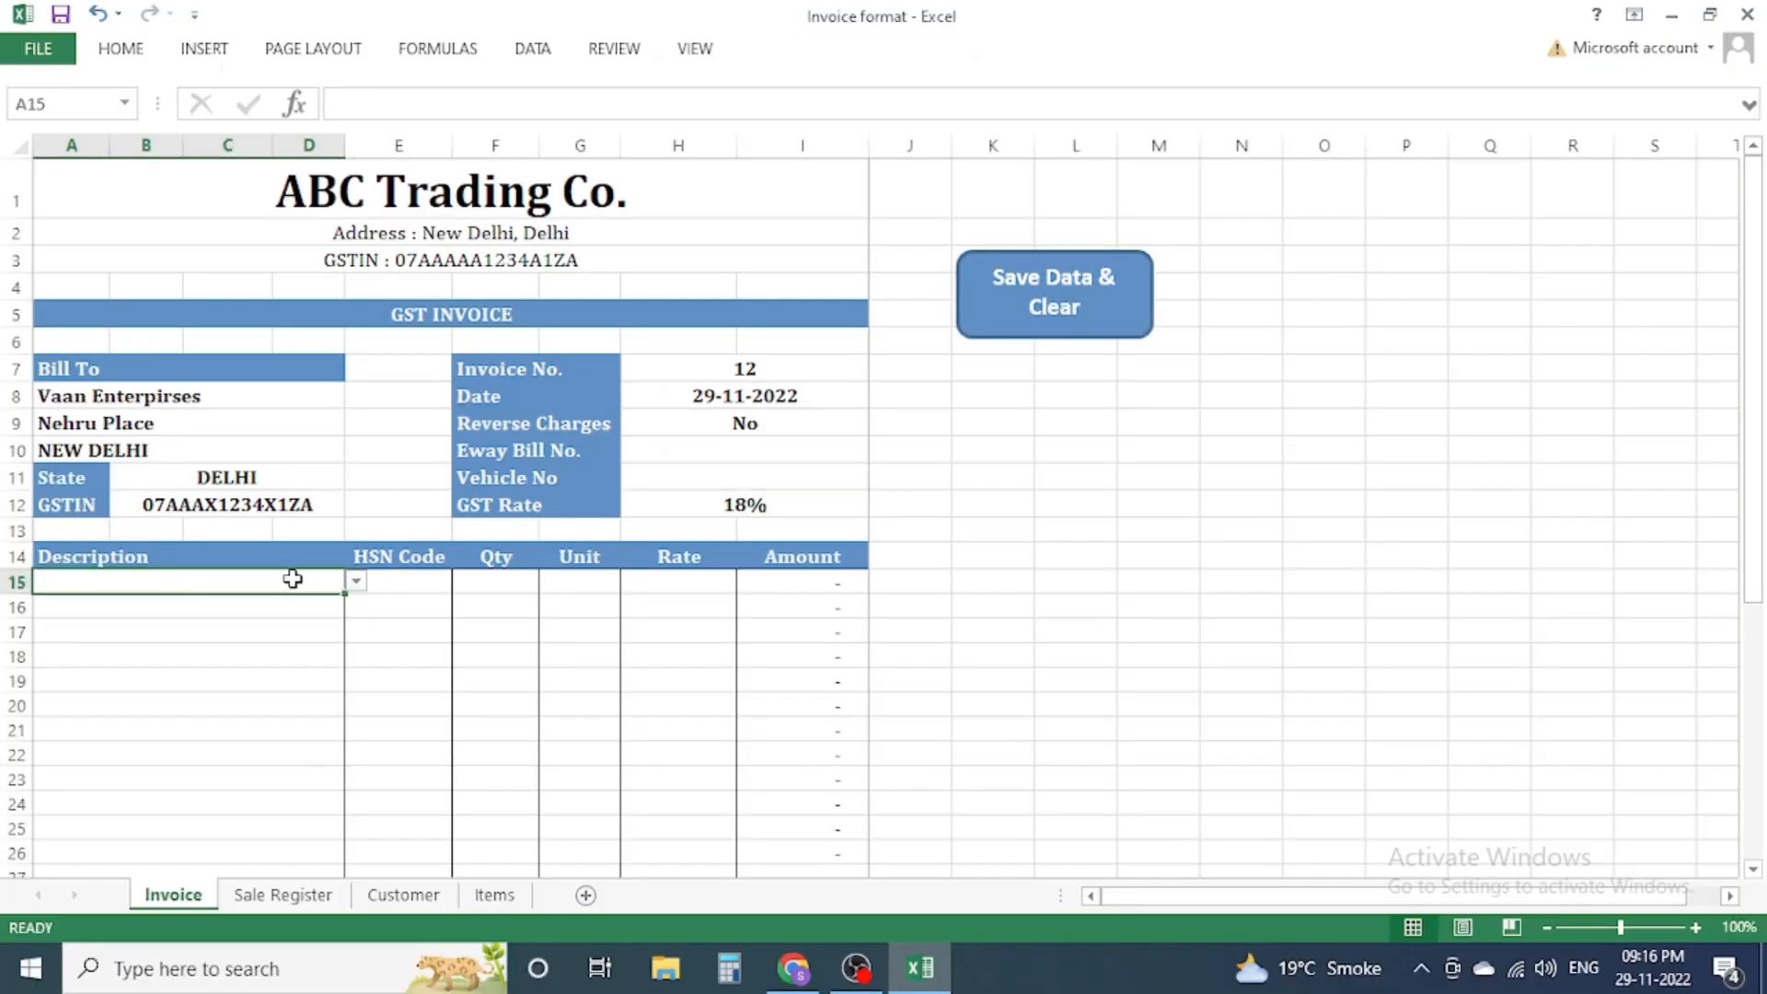
{"action": "left_click", "coordinate": [357, 581]}
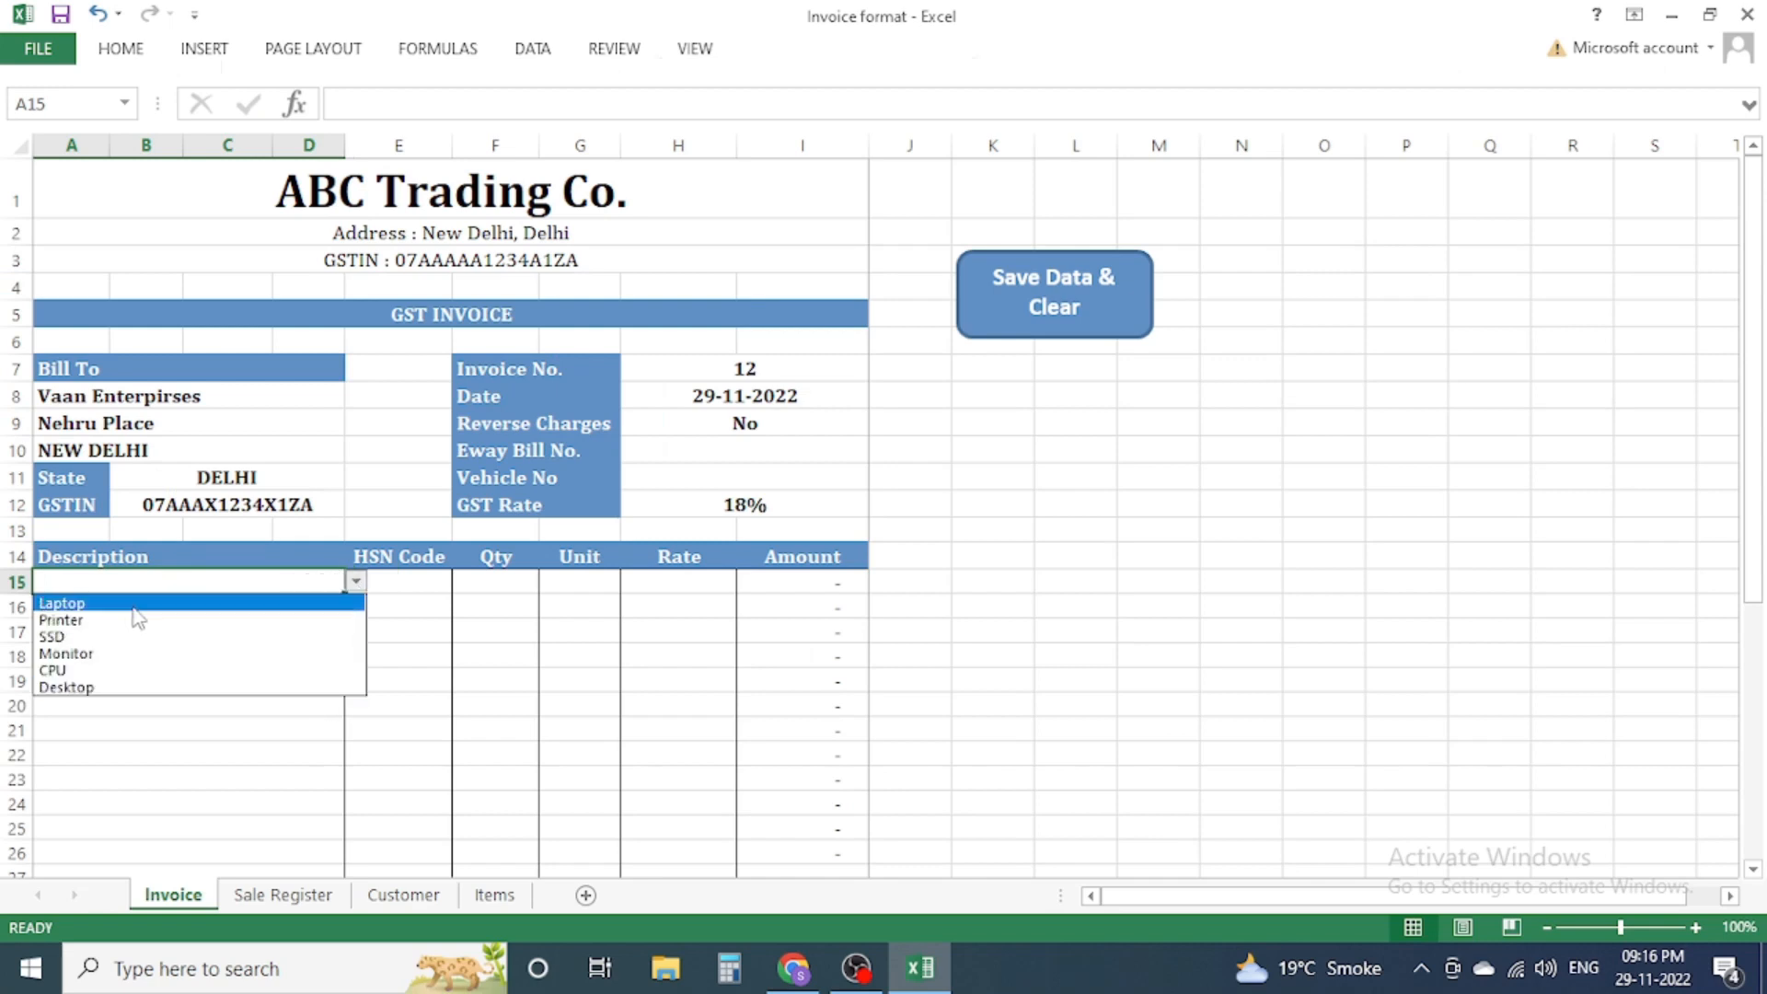
{"action": "left_click", "coordinate": [243, 603]}
{"action": "left_click", "coordinate": [486, 581]}
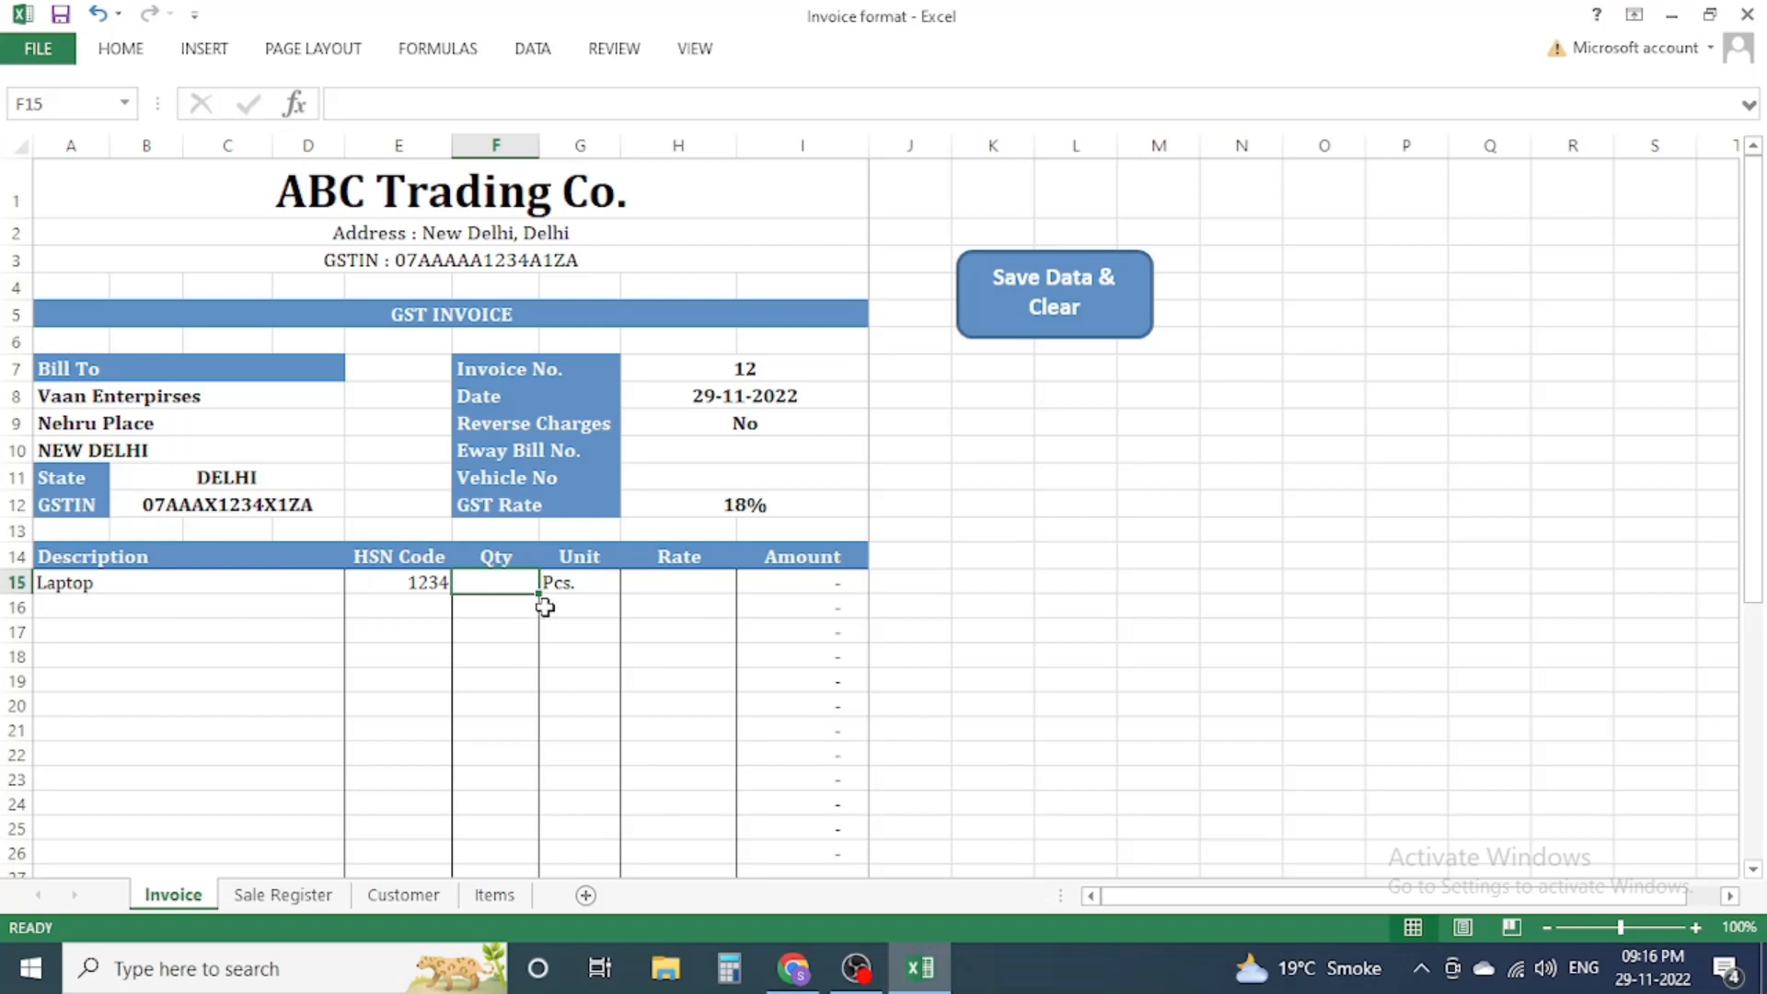
{"action": "type", "text": "2"}
{"action": "key", "text": "Tab"}
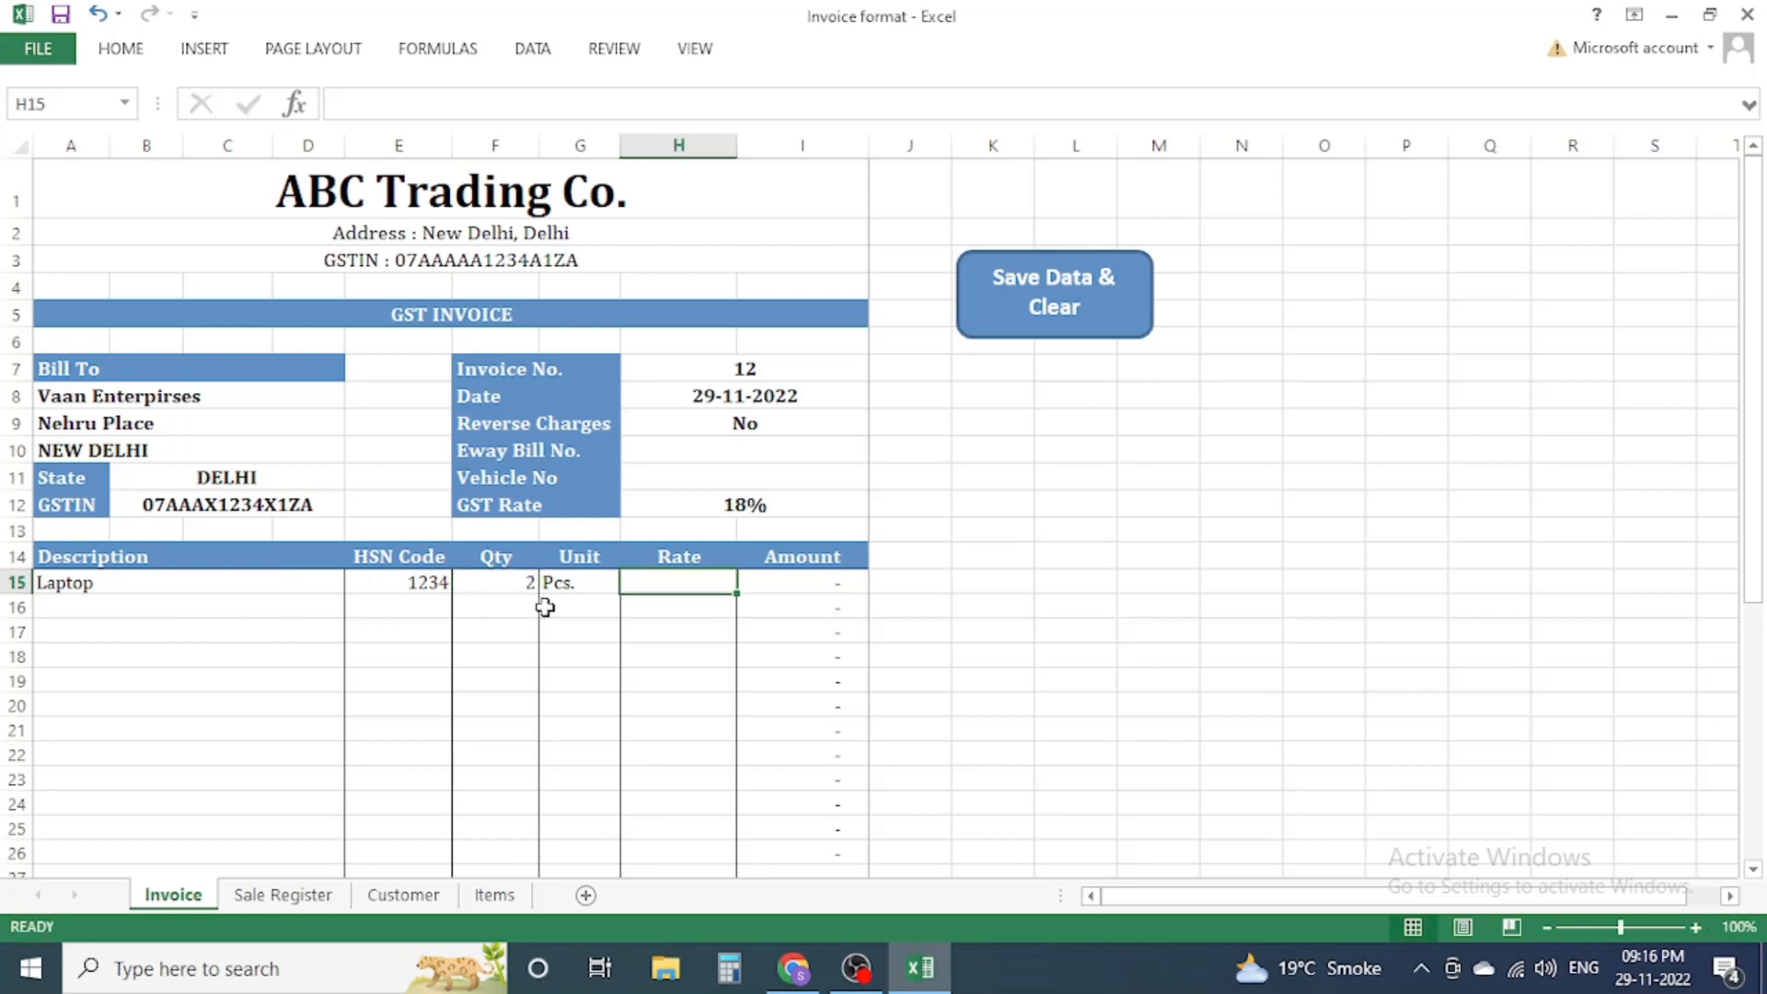
{"action": "type", "text": "10000"}
{"action": "key", "text": "Return"}
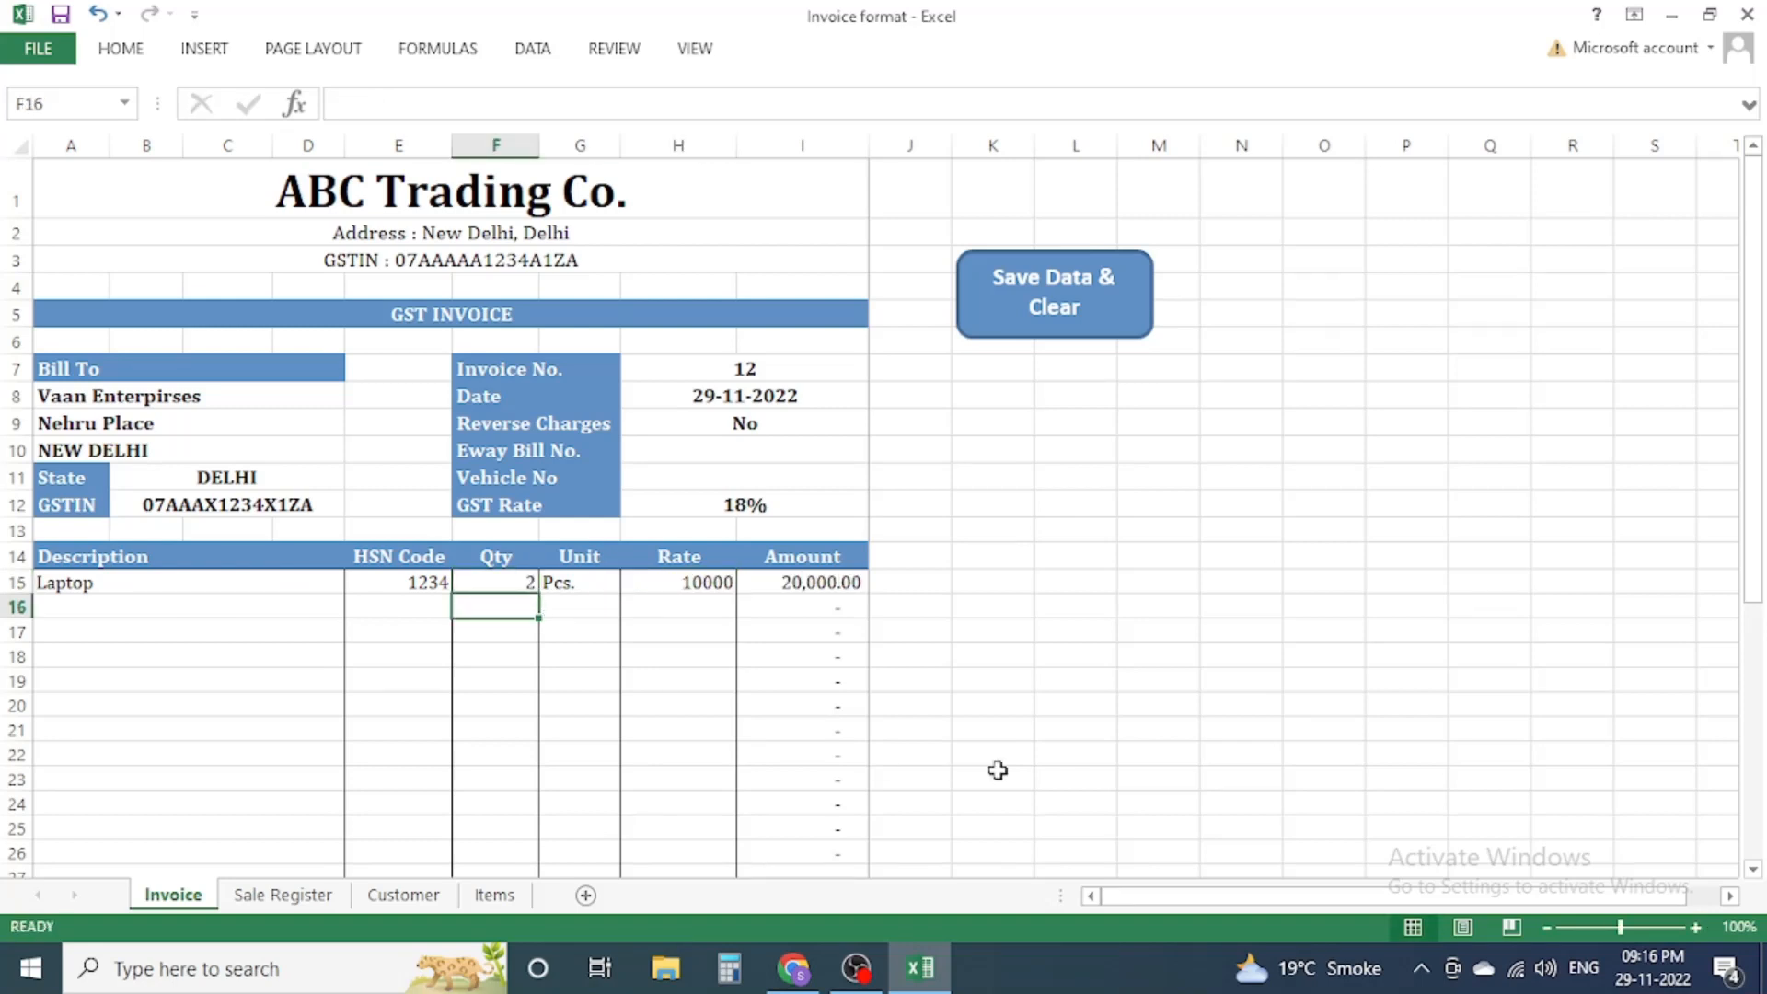
Step: Check the invoice's tax totals and change the GST rate to 12%
{"action": "scroll", "coordinate": [998, 770], "scroll_direction": "down", "scroll_amount": 5}
{"action": "scroll", "coordinate": [879, 627], "scroll_direction": "up", "scroll_amount": 1}
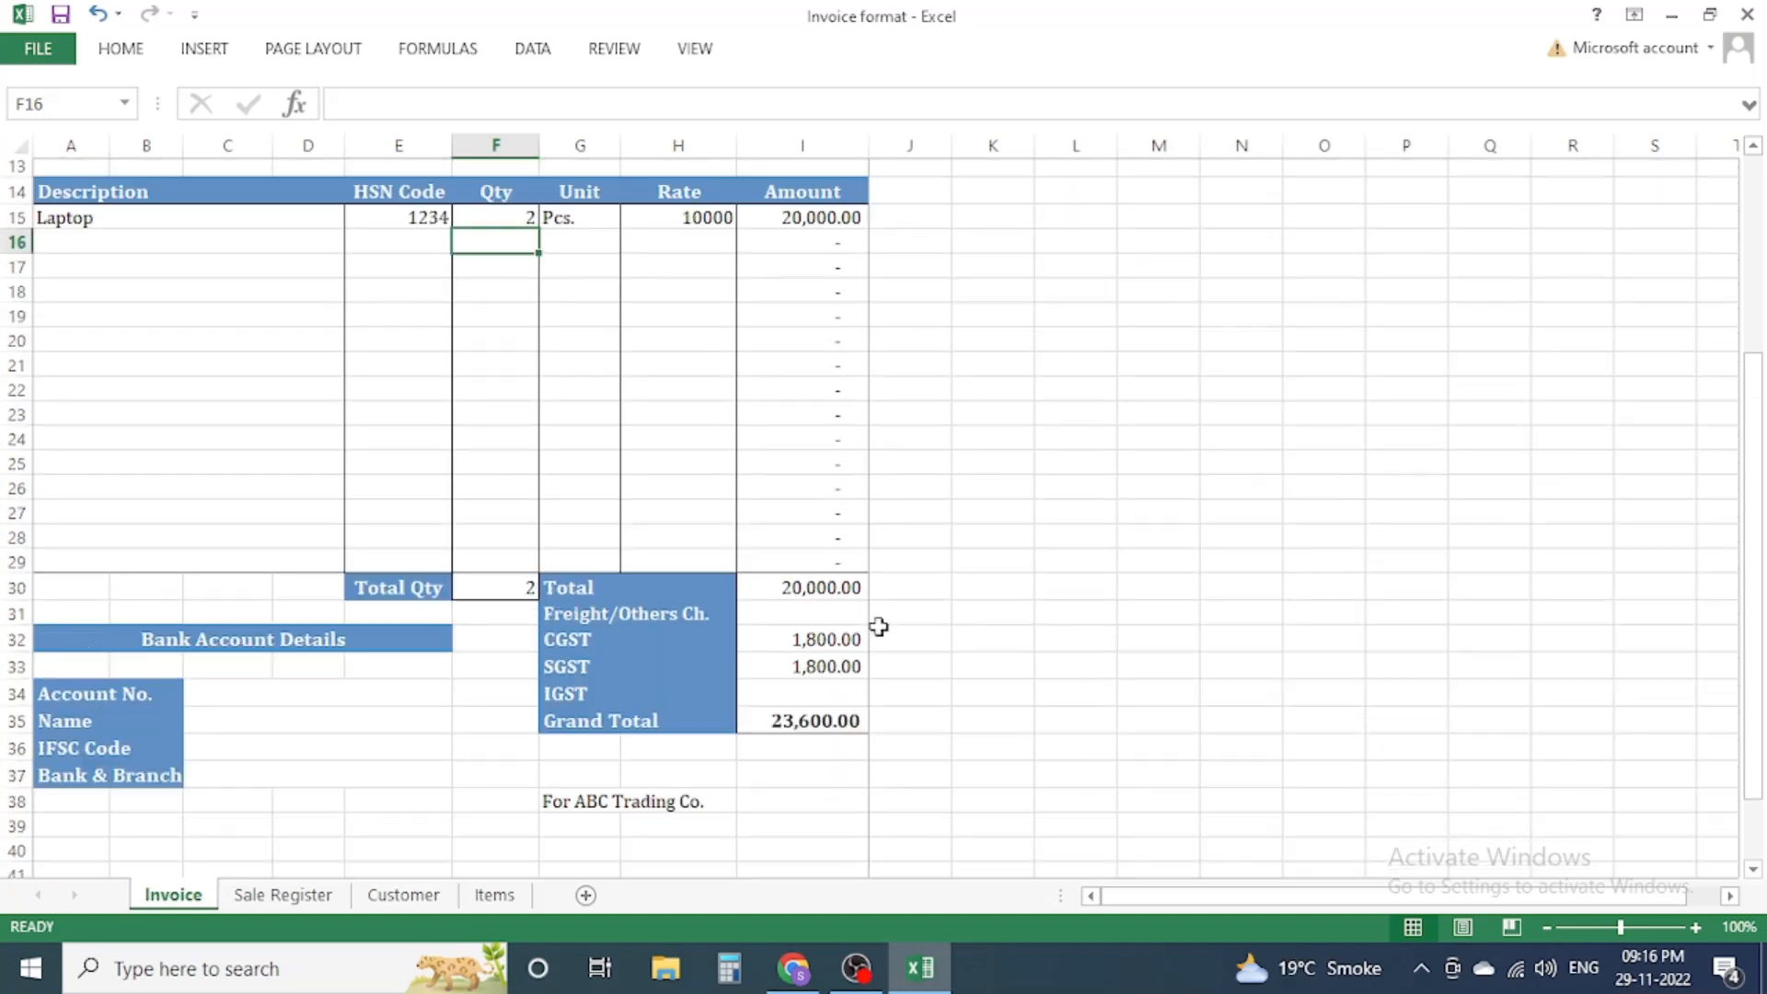
{"action": "scroll", "coordinate": [879, 626], "scroll_direction": "up", "scroll_amount": 1}
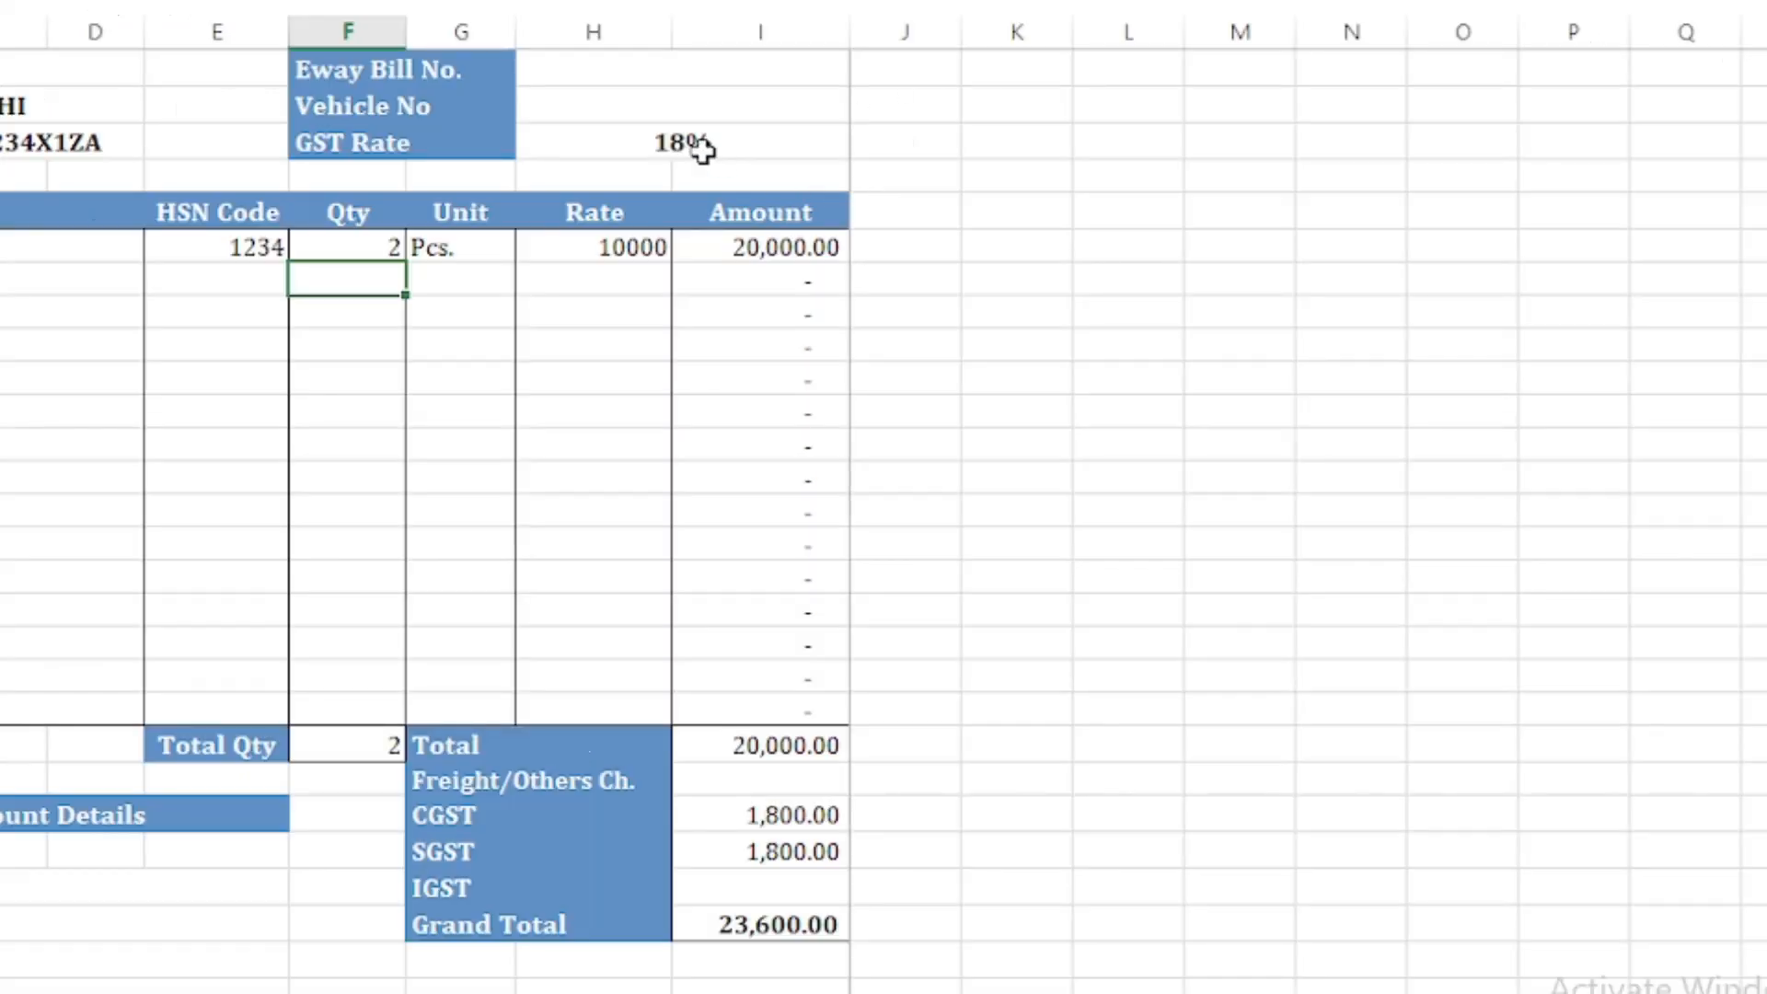
{"action": "left_click", "coordinate": [759, 233]}
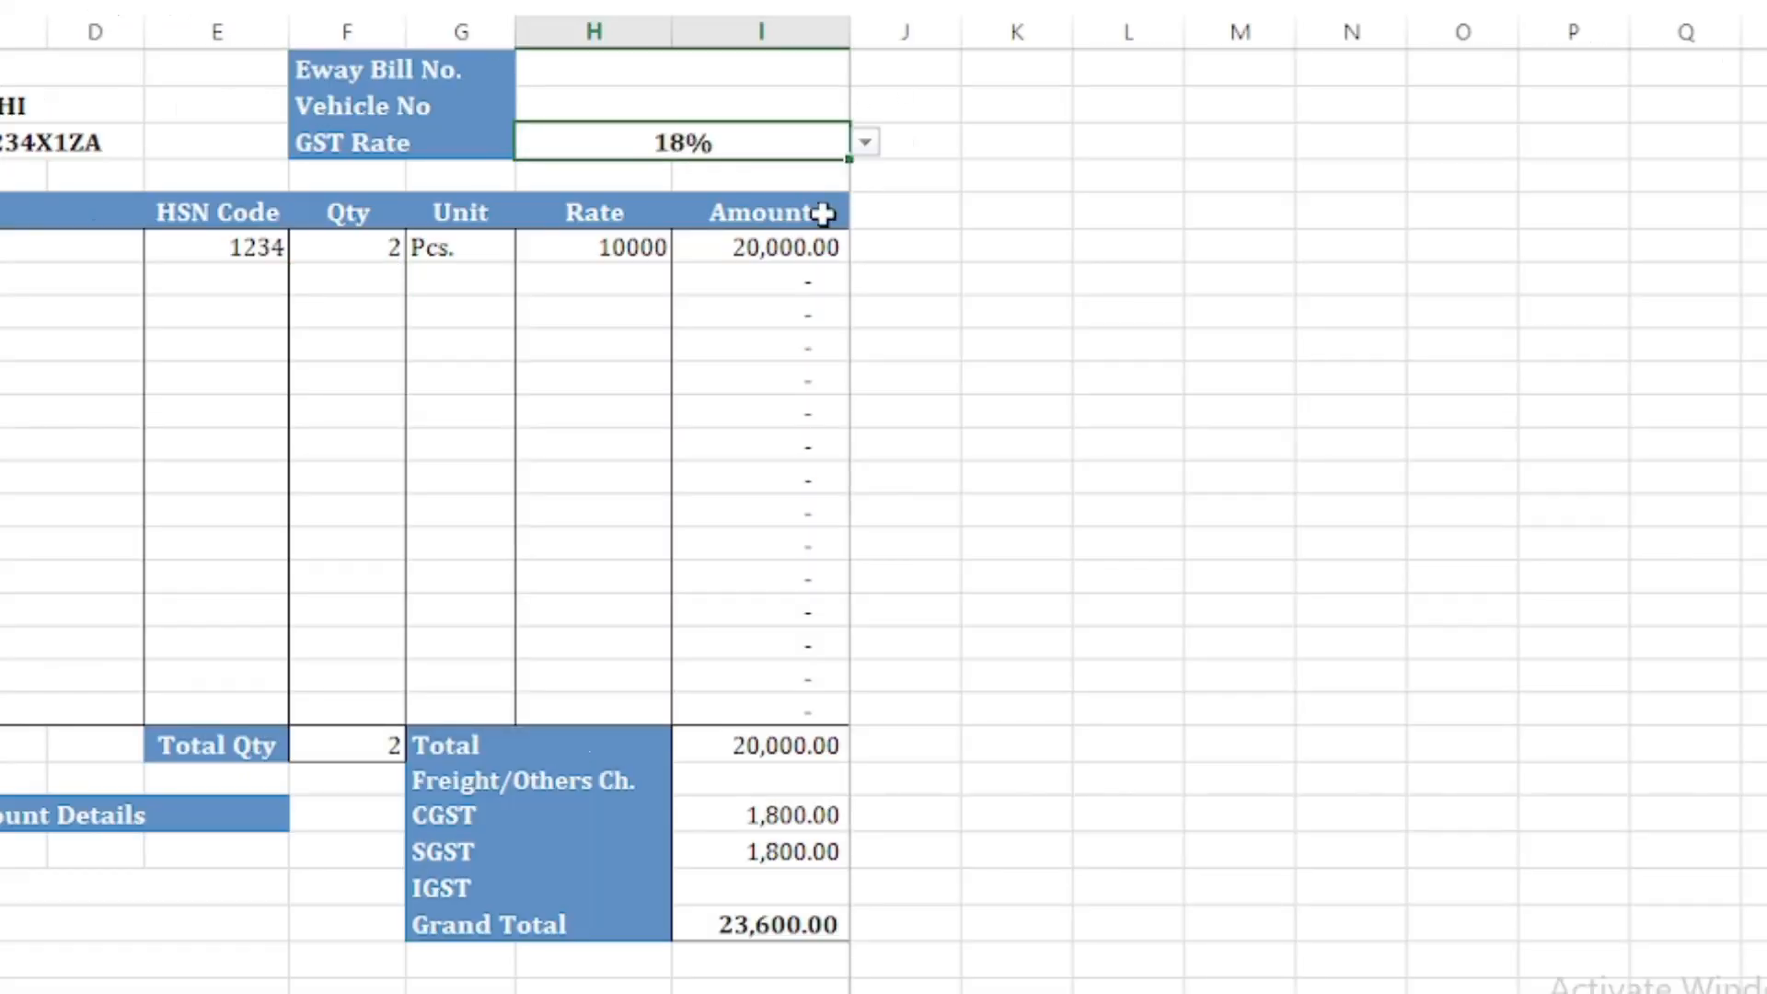
{"action": "left_click", "coordinate": [881, 230]}
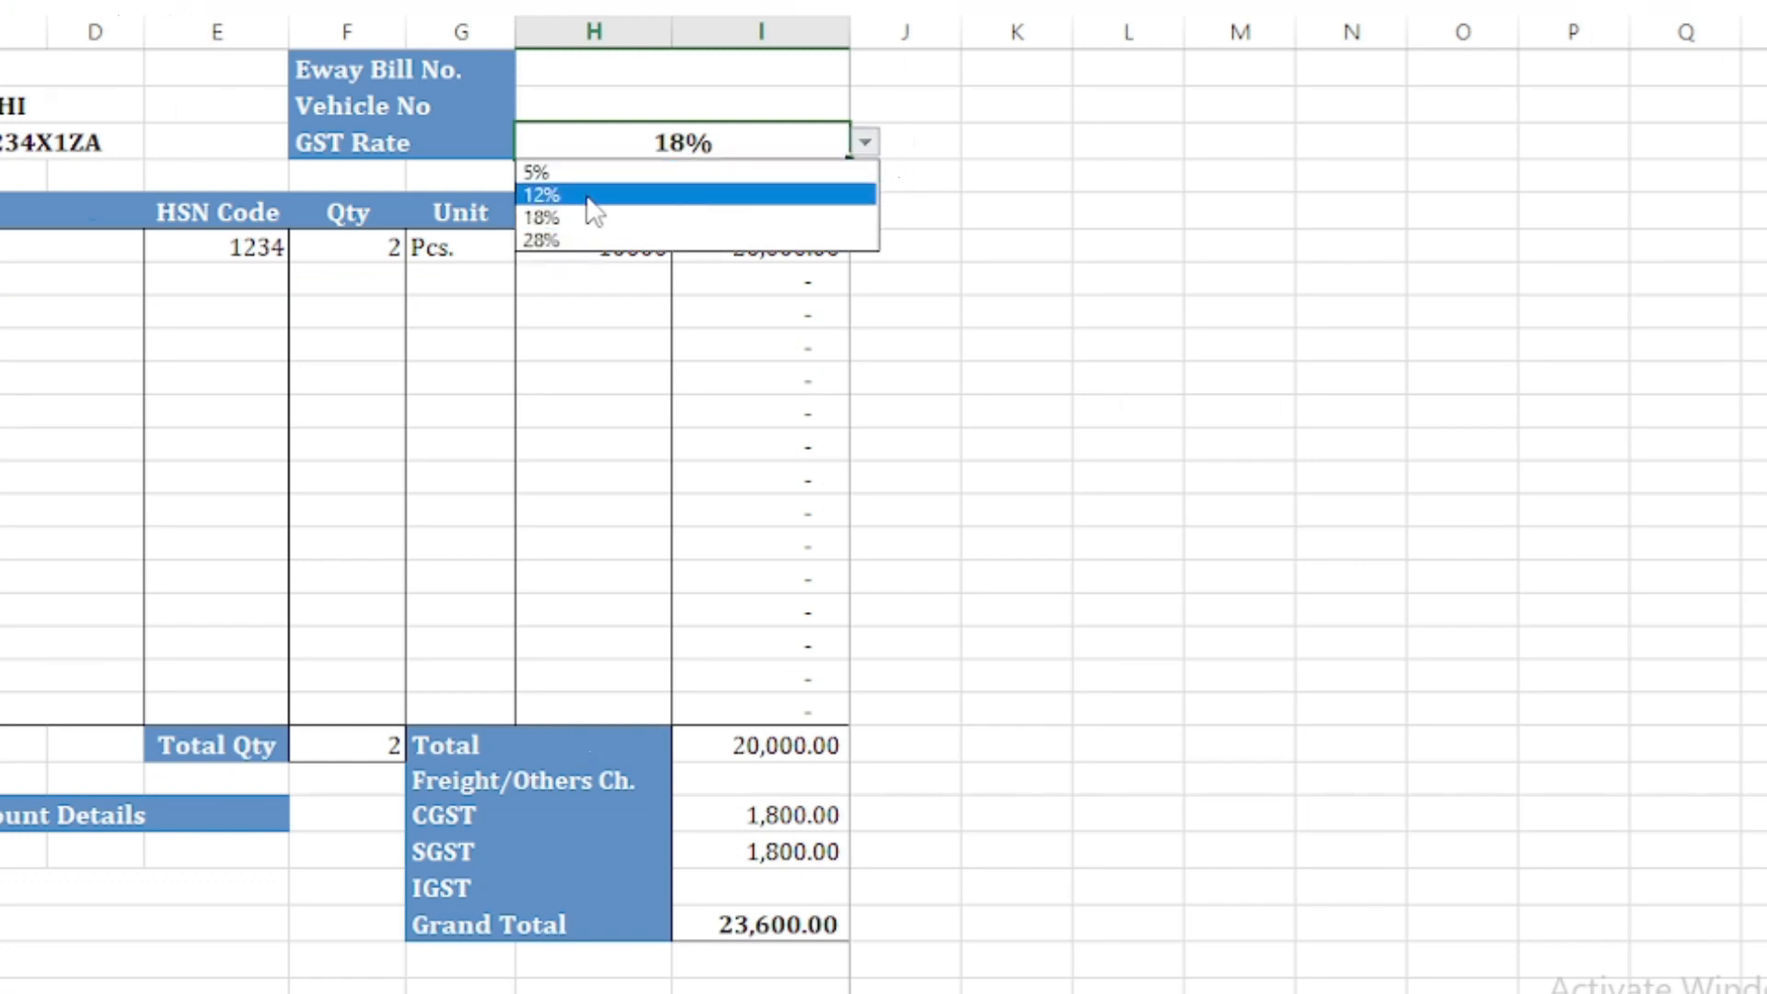
{"action": "left_click", "coordinate": [589, 191]}
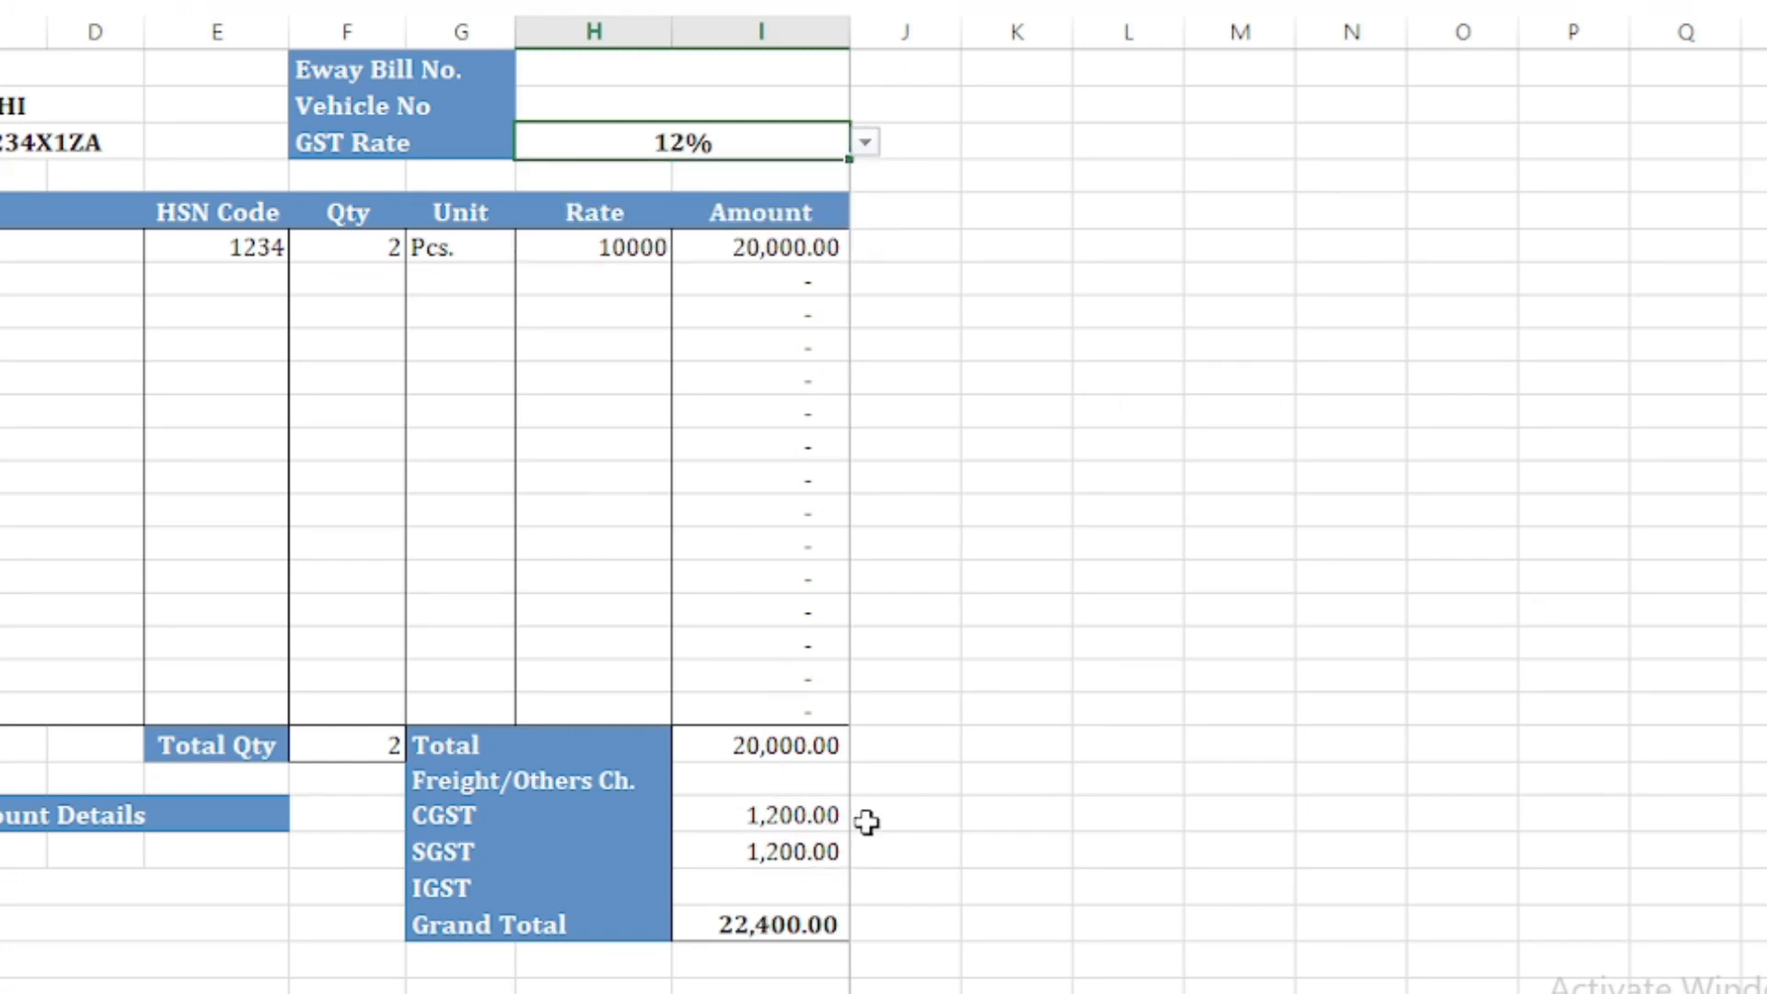
Step: Set the GST rate to 28%, then save the invoice data and clear the form
{"action": "left_click", "coordinate": [871, 145]}
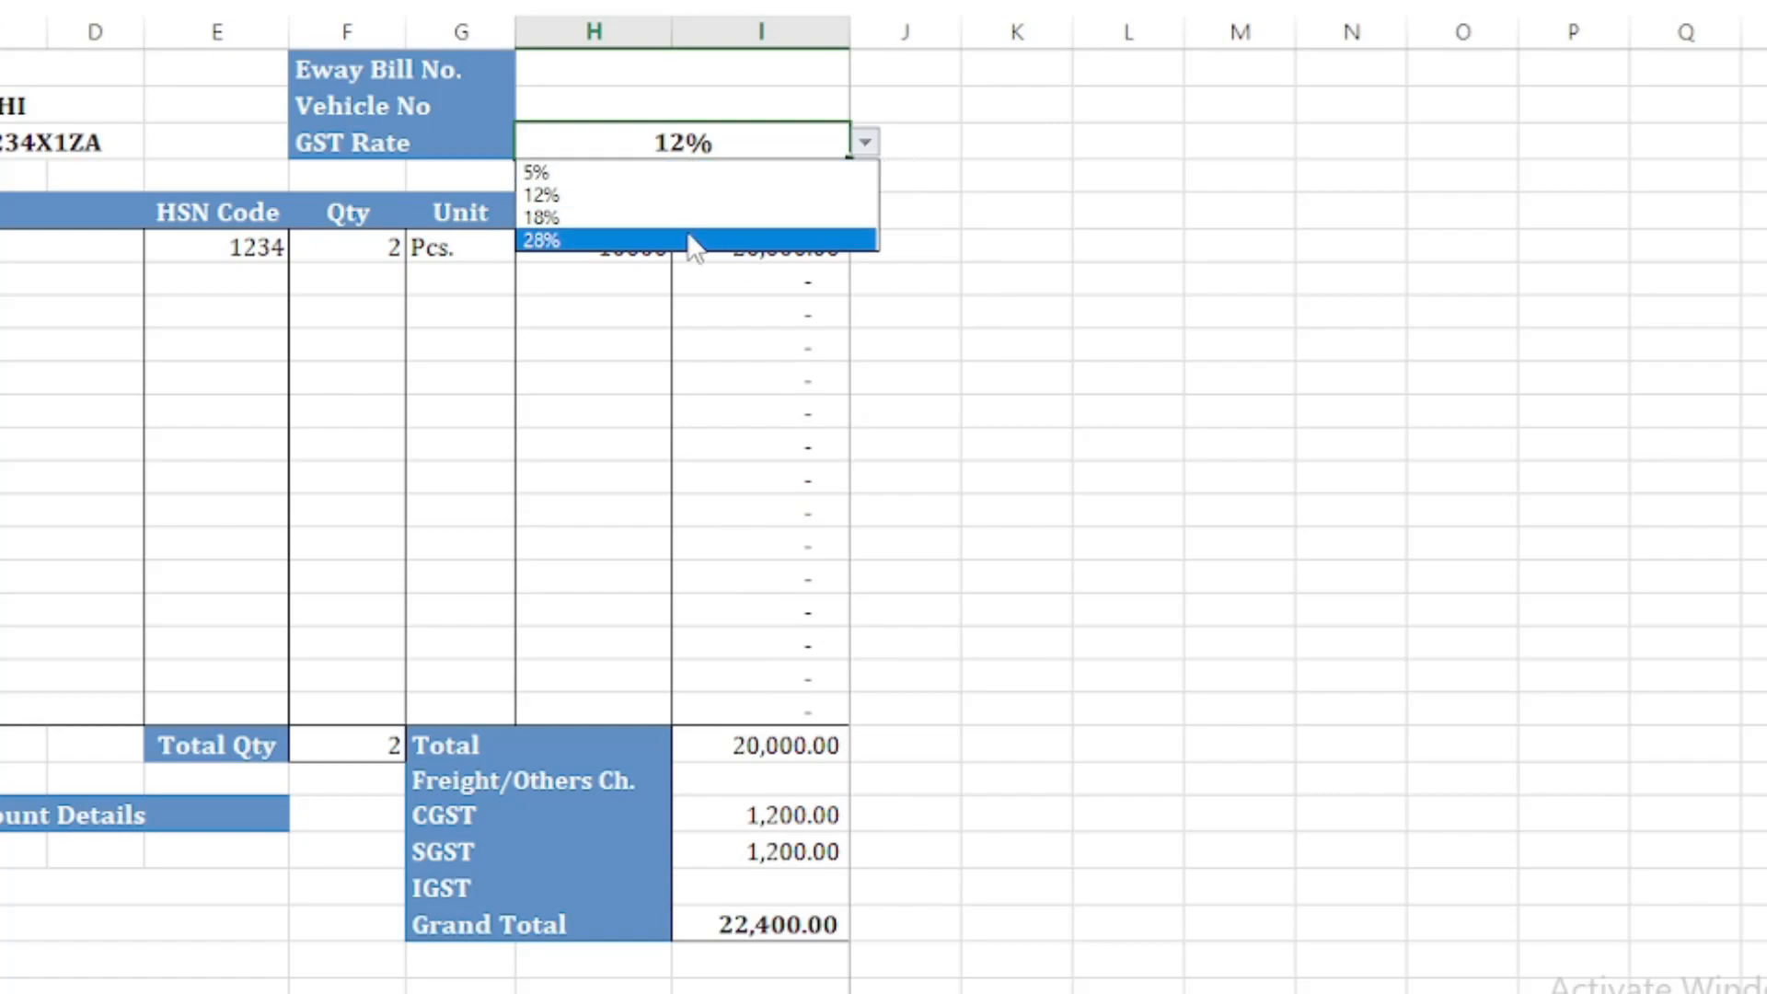
{"action": "left_click", "coordinate": [694, 240]}
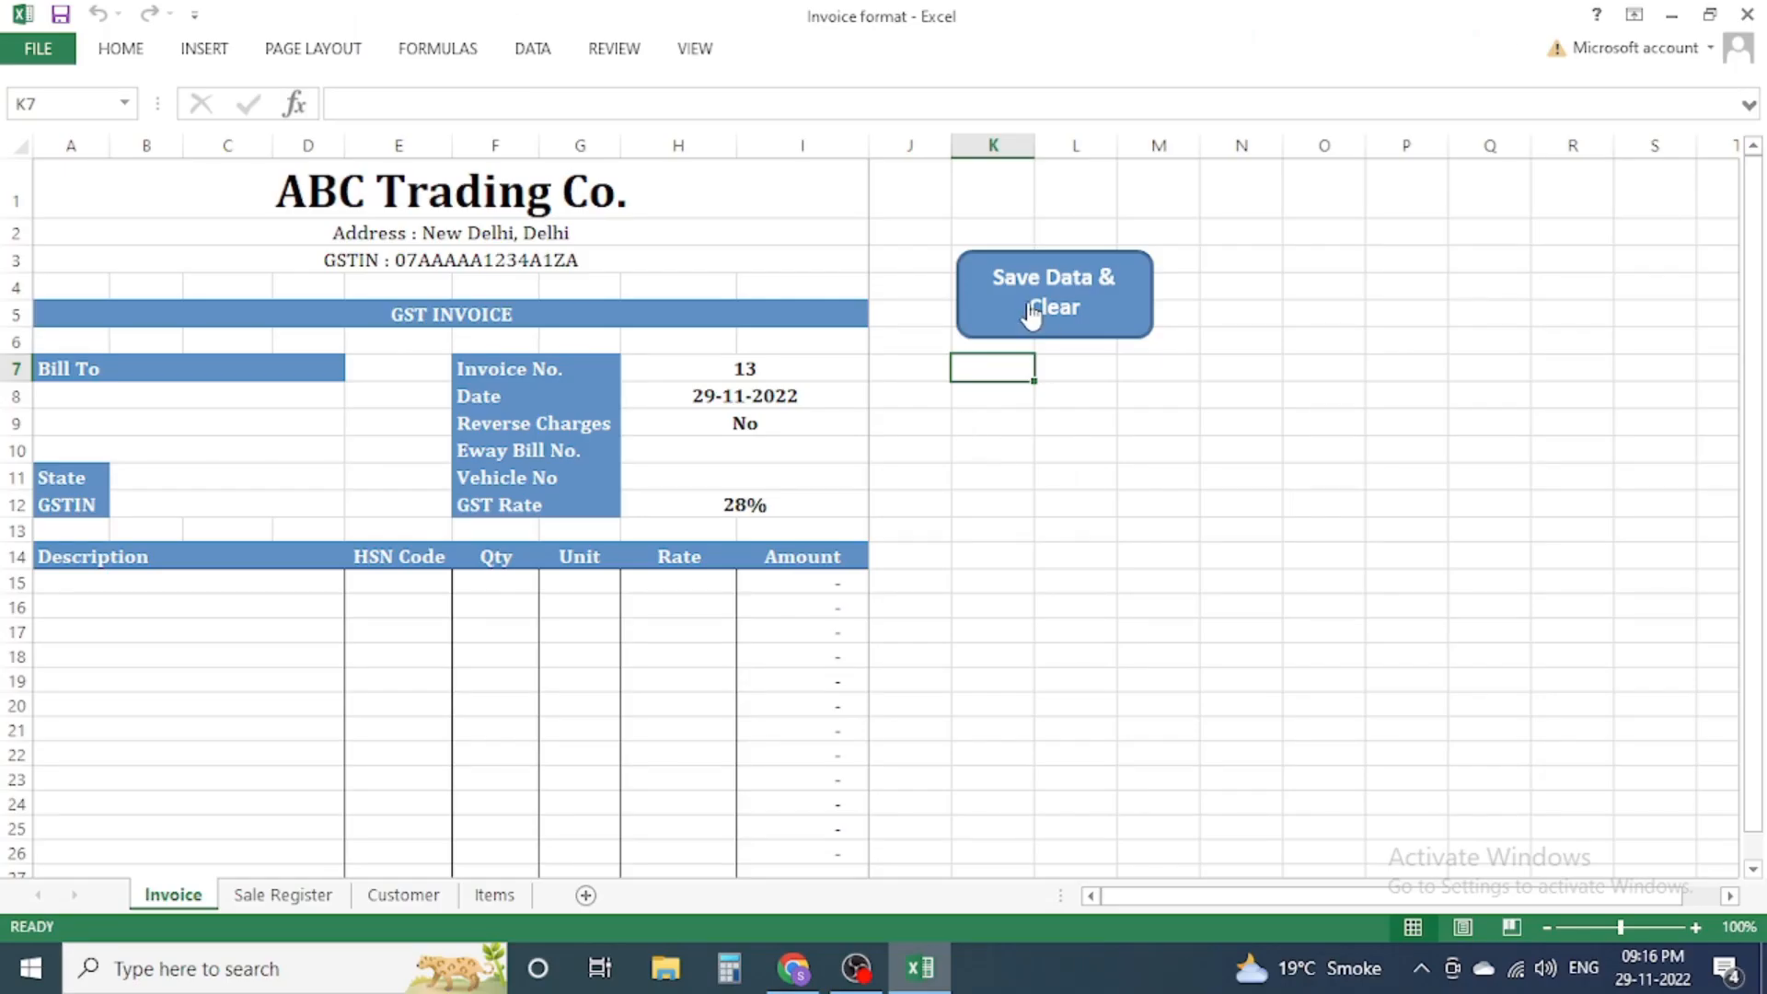
{"action": "left_click", "coordinate": [1096, 316]}
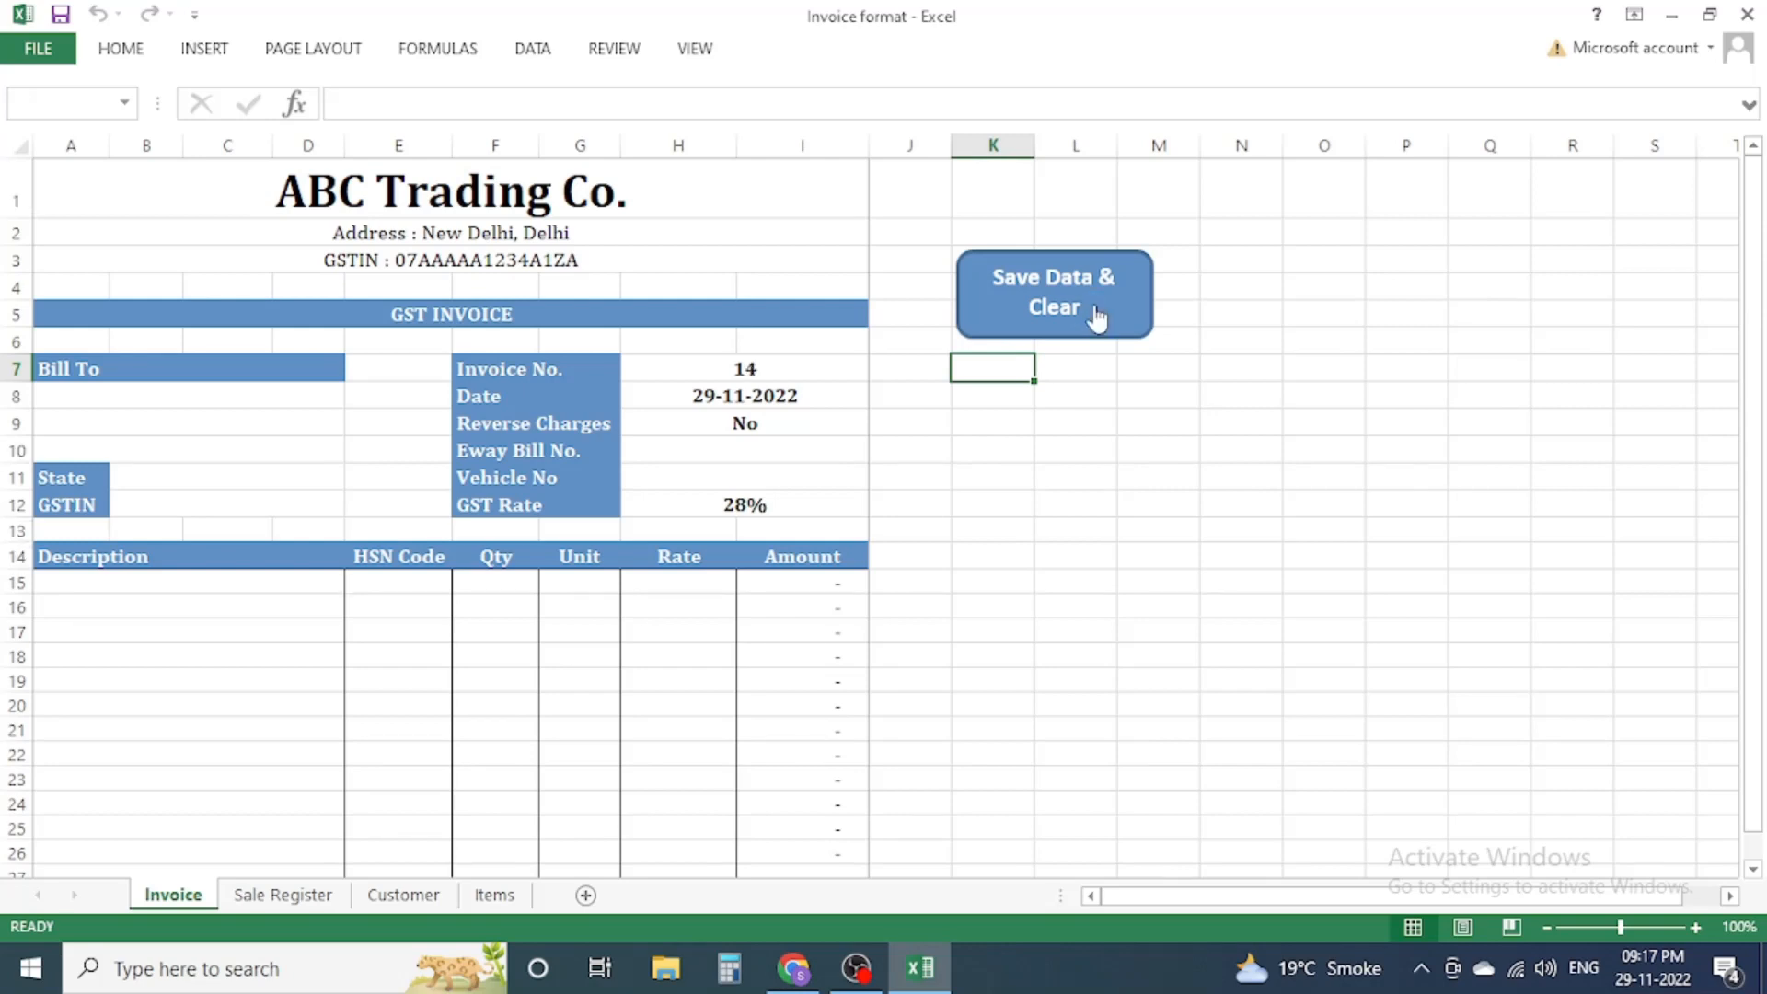
Step: Review the saved bills in the Sale Register sheet and return to the Invoice sheet
{"action": "left_click", "coordinate": [285, 895]}
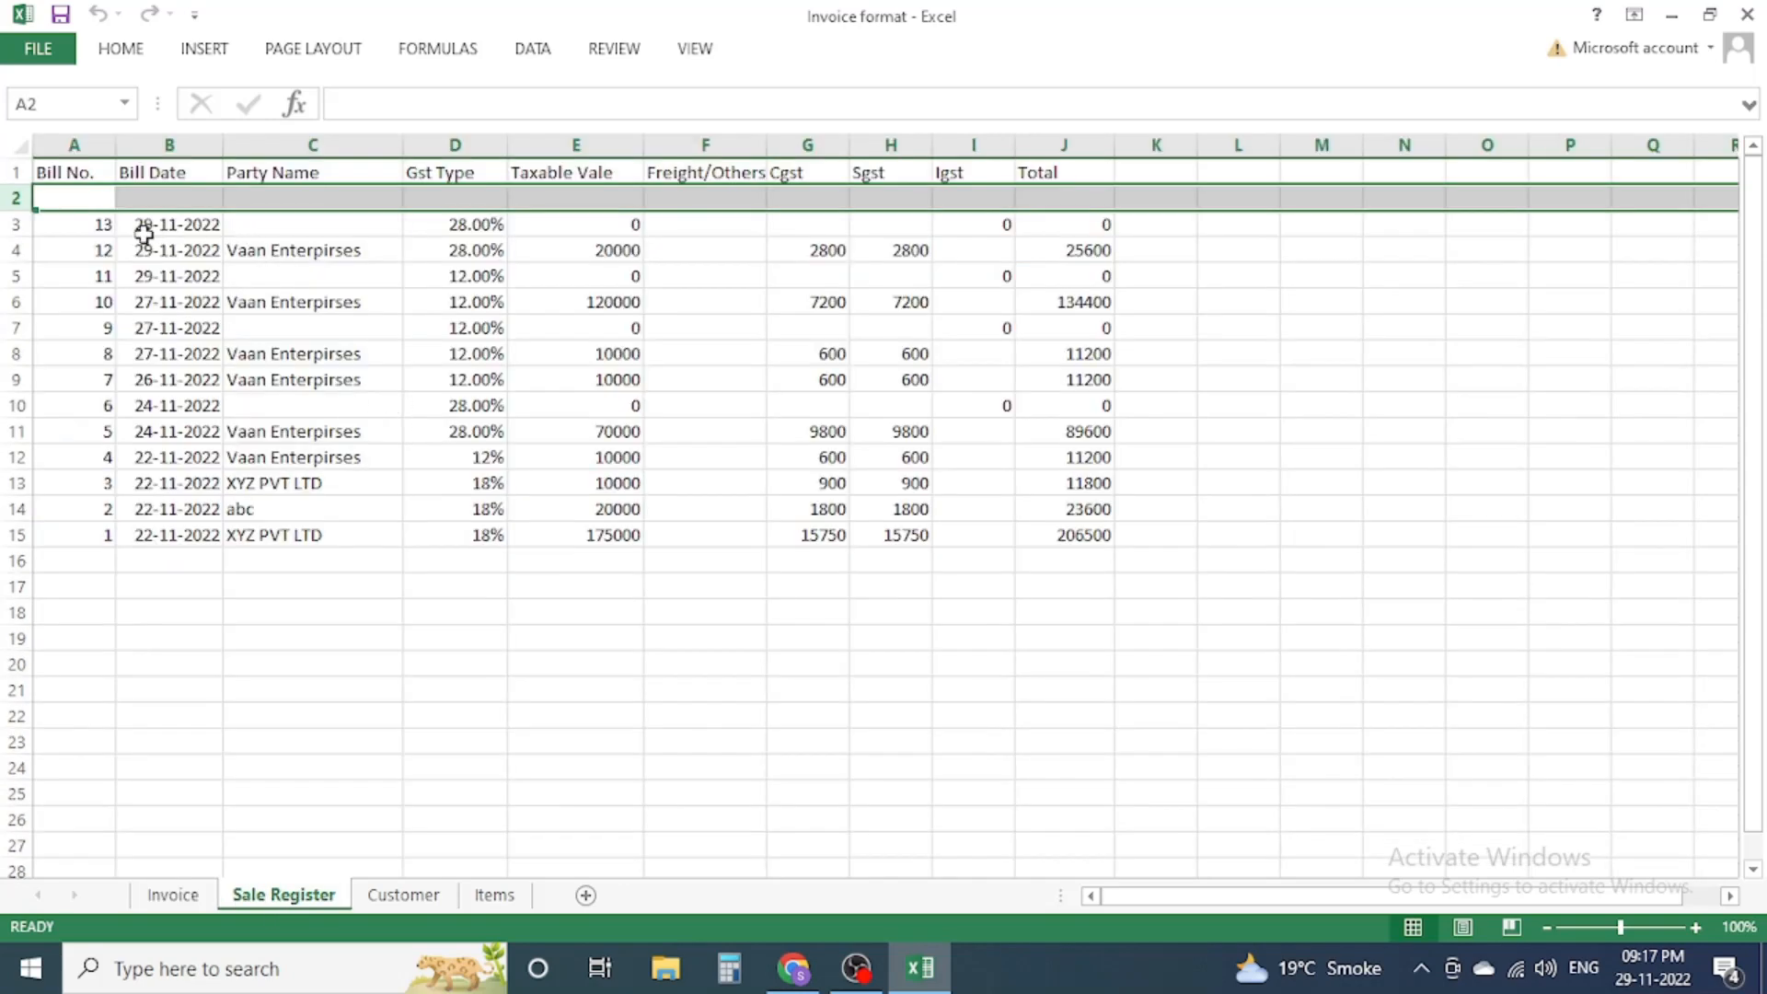
{"action": "left_click_drag", "start_coordinate": [103, 225], "coordinate": [1032, 219]}
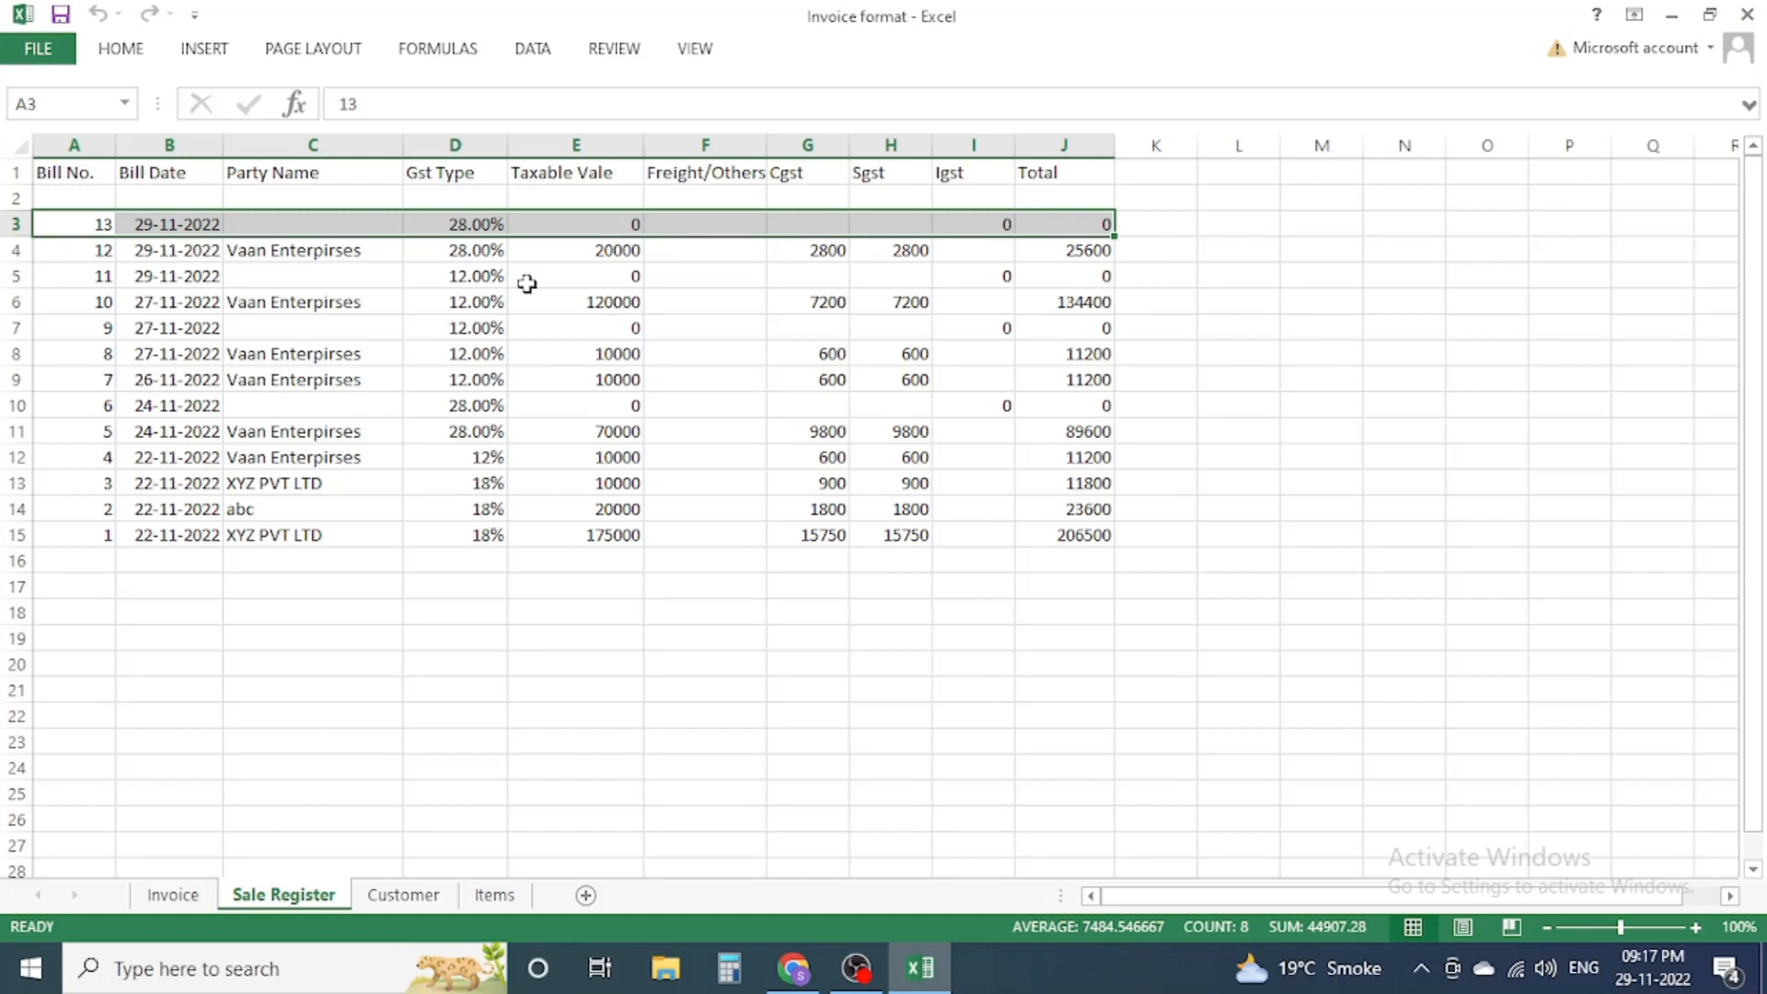
{"action": "left_click", "coordinate": [526, 283]}
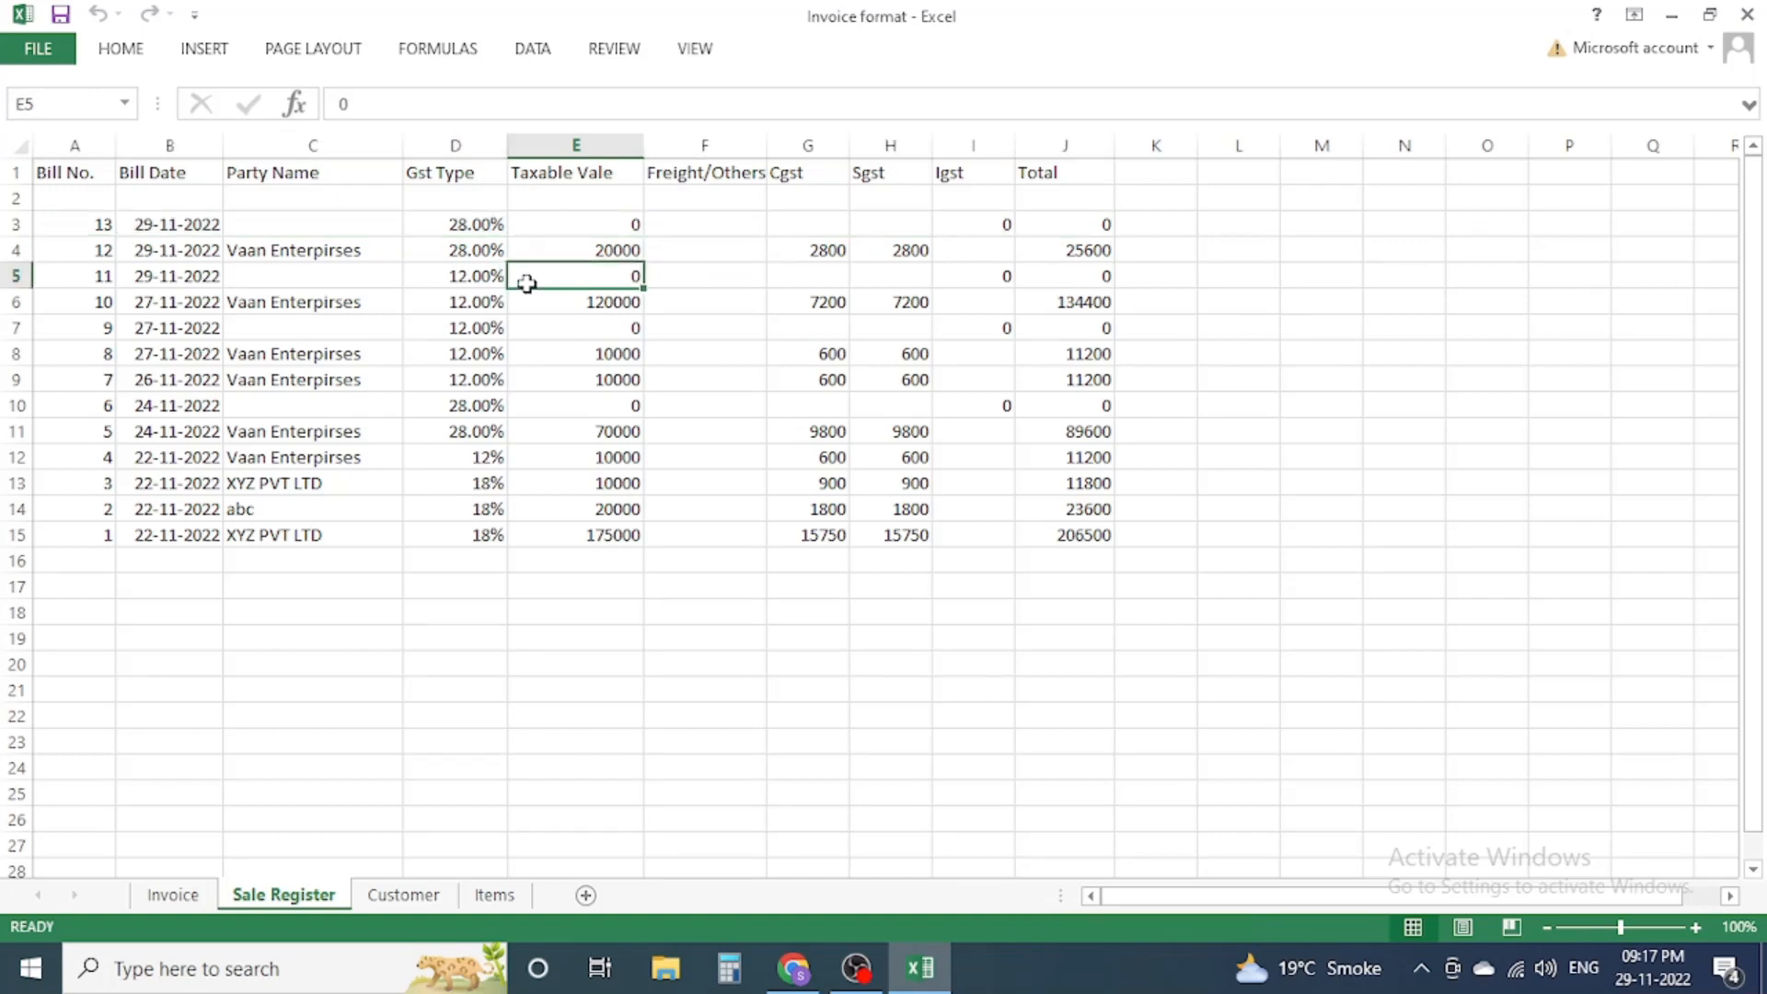
{"action": "left_click", "coordinate": [230, 845]}
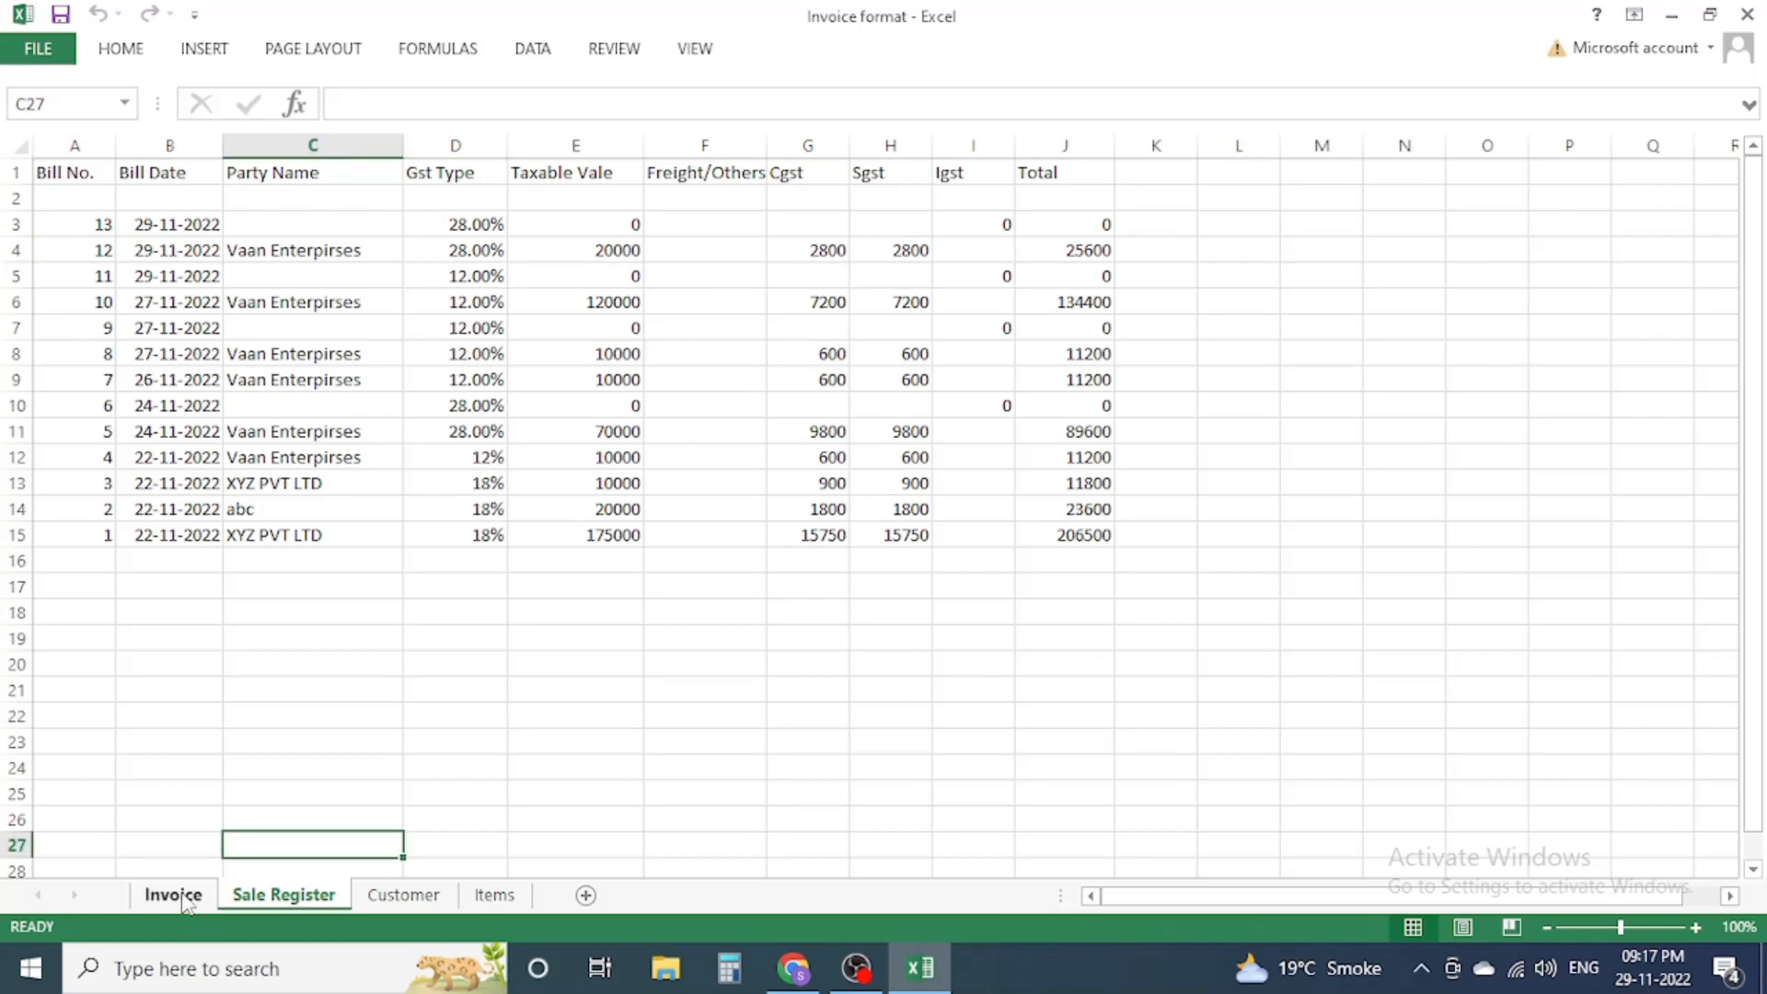
{"action": "left_click", "coordinate": [173, 894]}
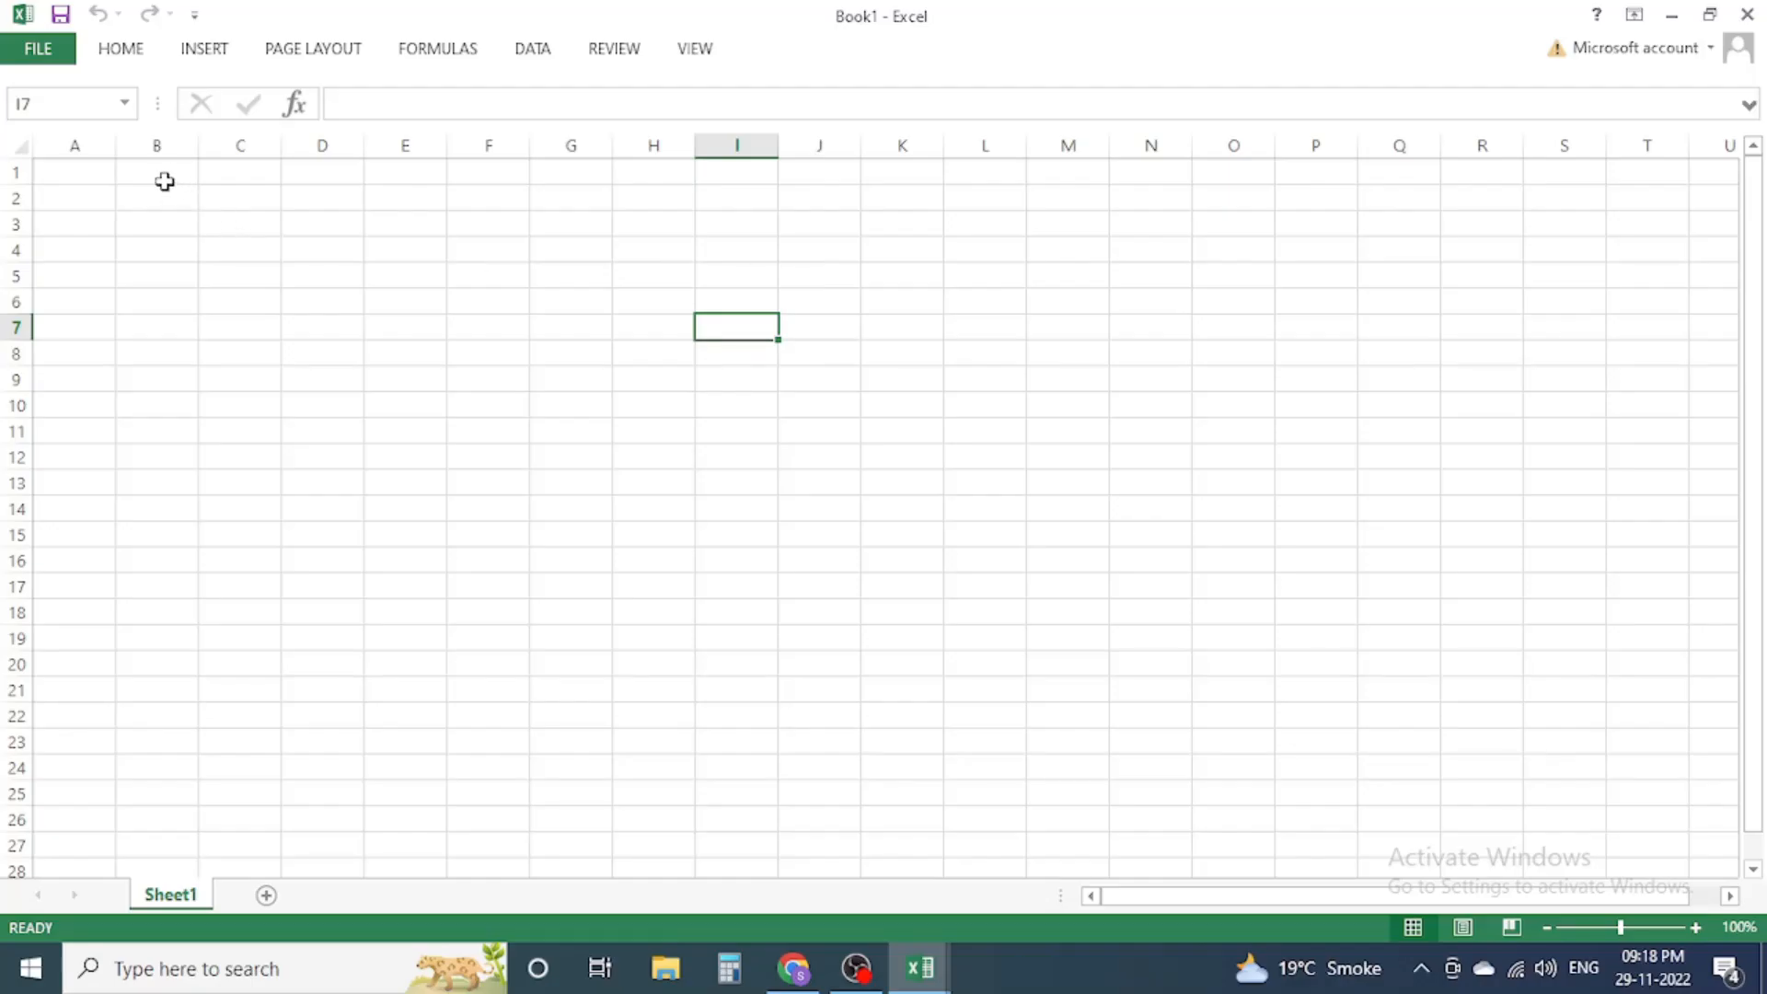
Step: In the blank workbook Book1, set the page size to A4
{"action": "left_click", "coordinate": [100, 168]}
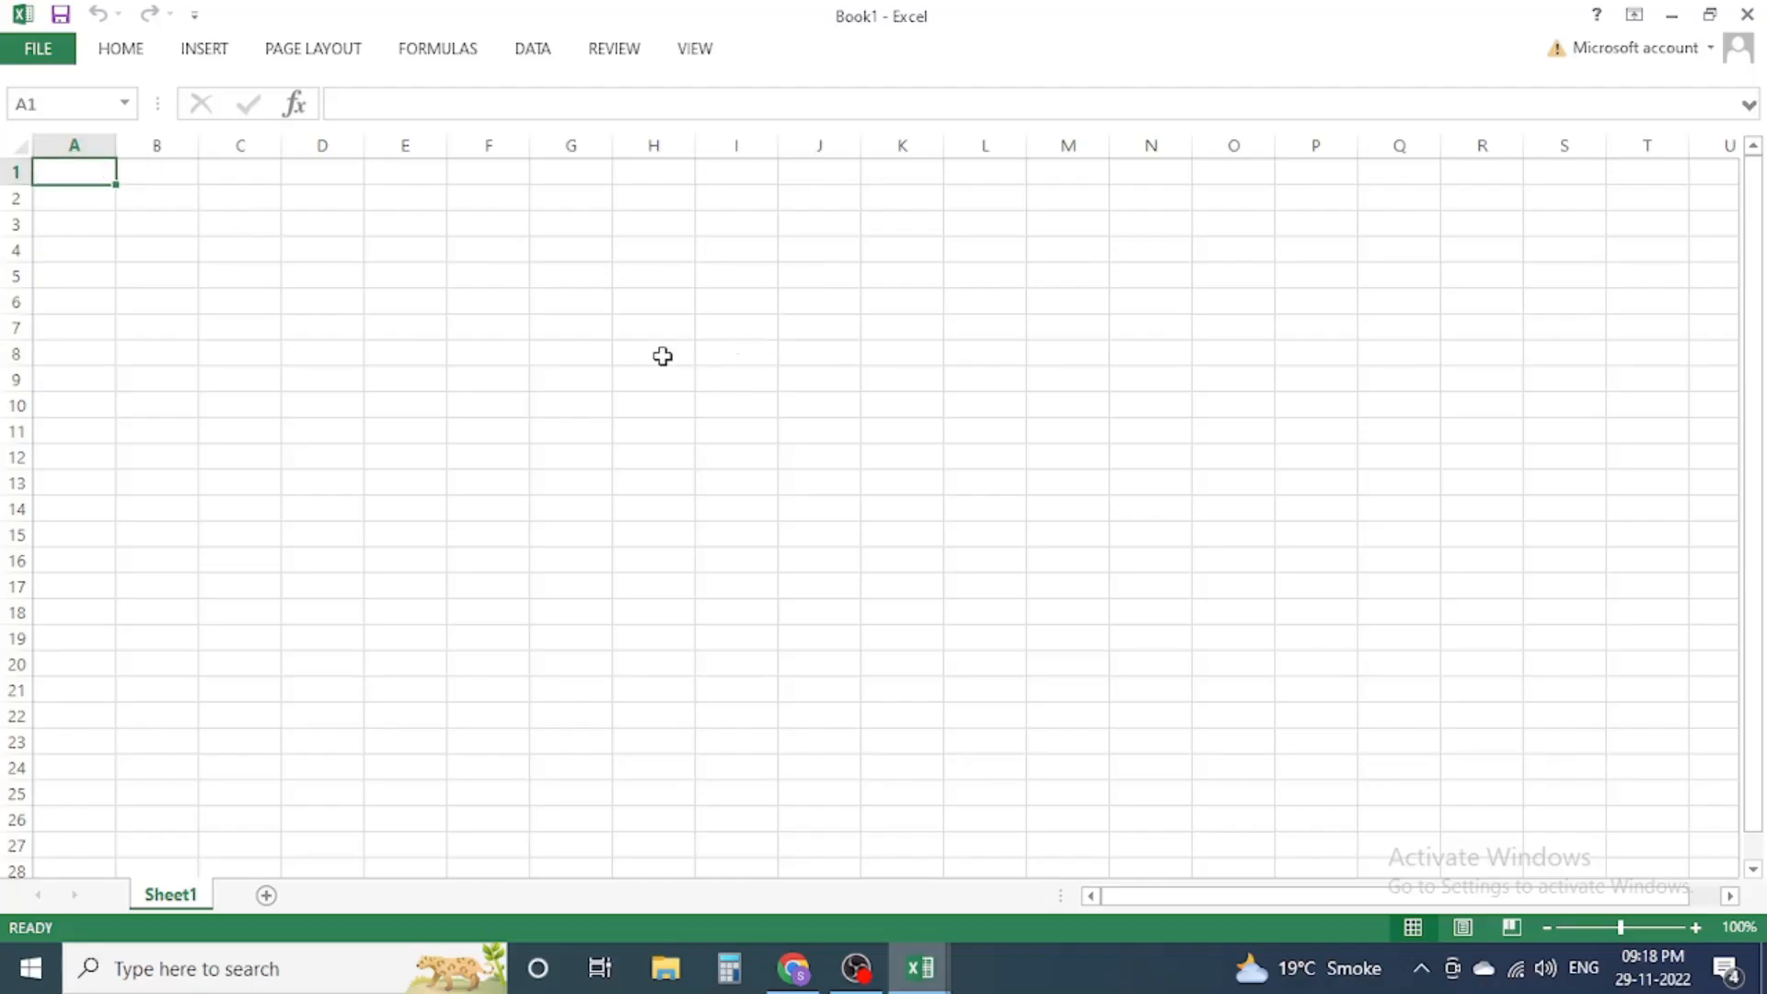
{"action": "key", "text": "ctrl+F1"}
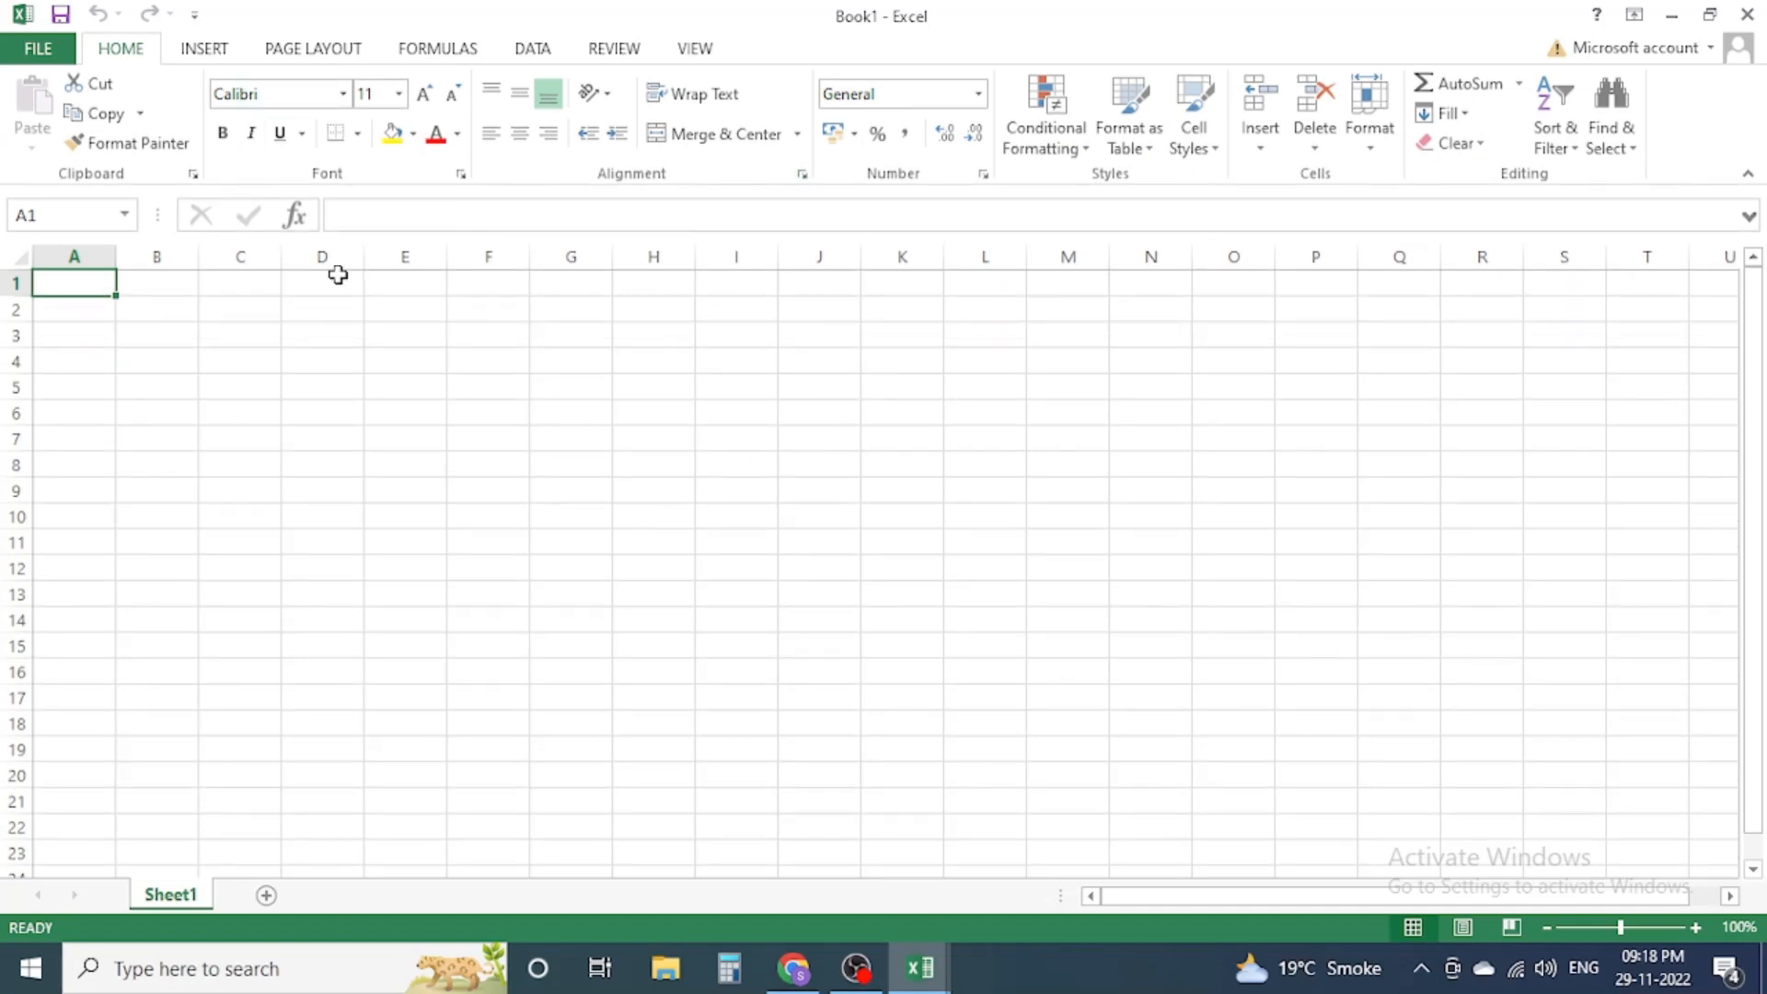
{"action": "left_click", "coordinate": [318, 51]}
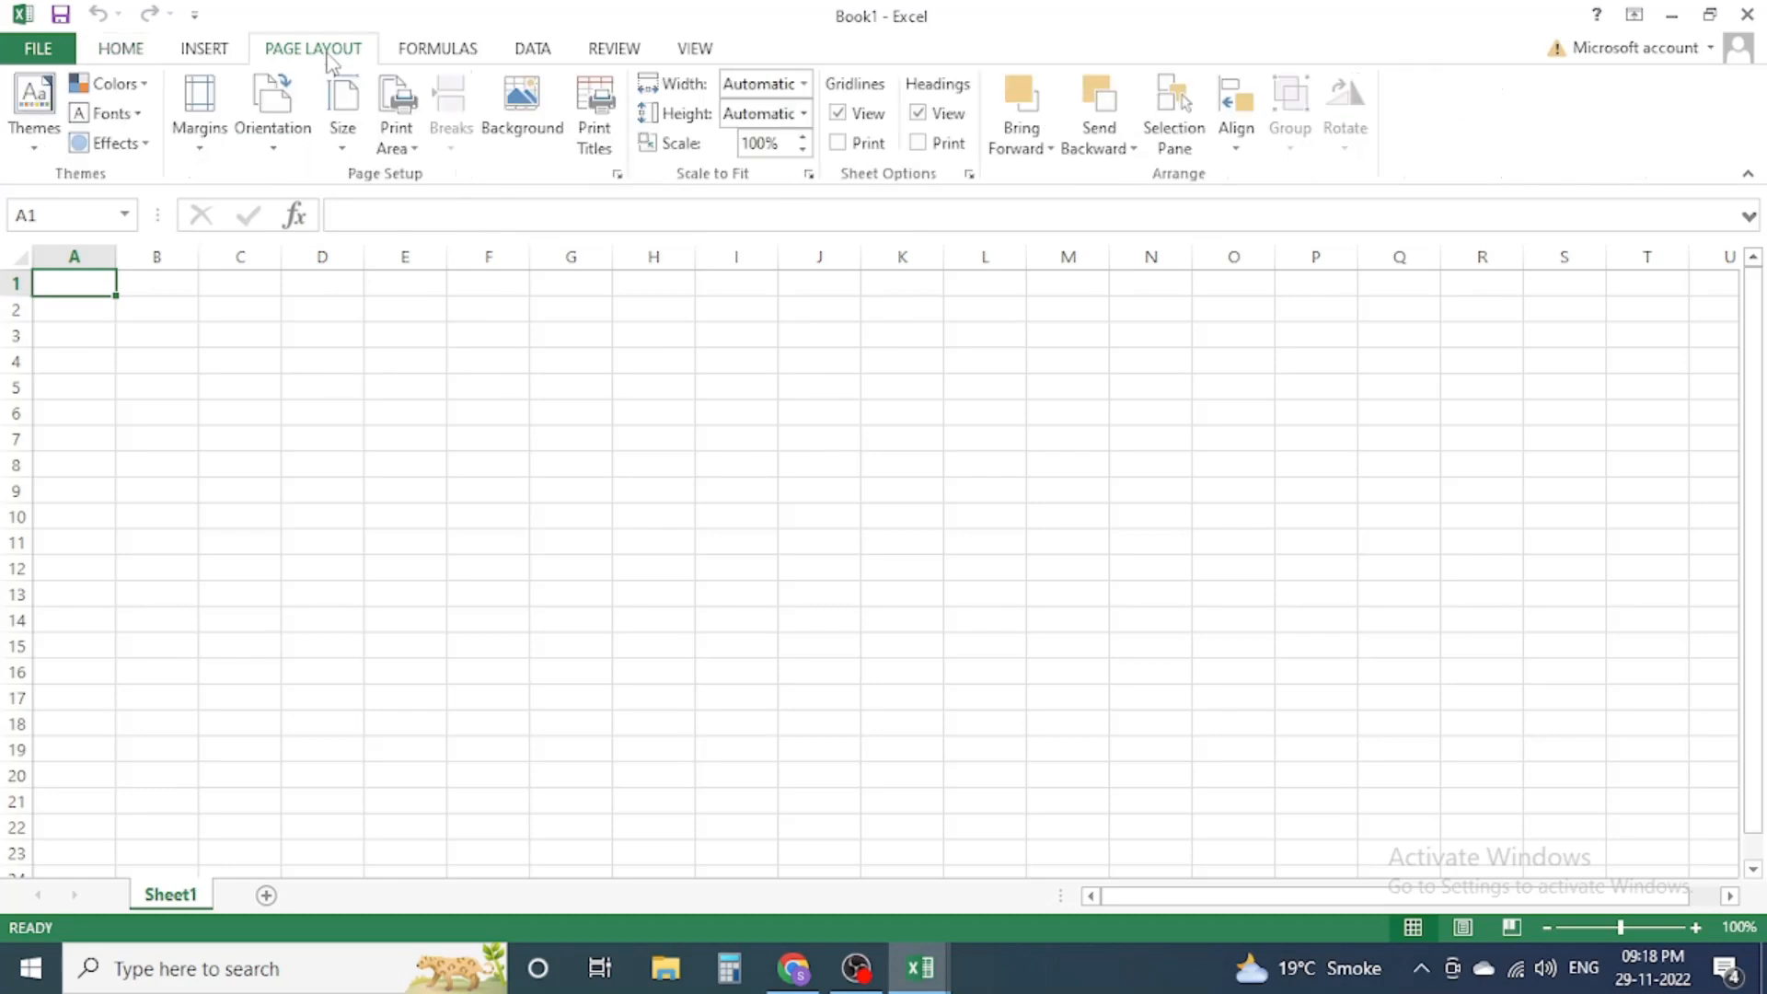
{"action": "left_click", "coordinate": [343, 147]}
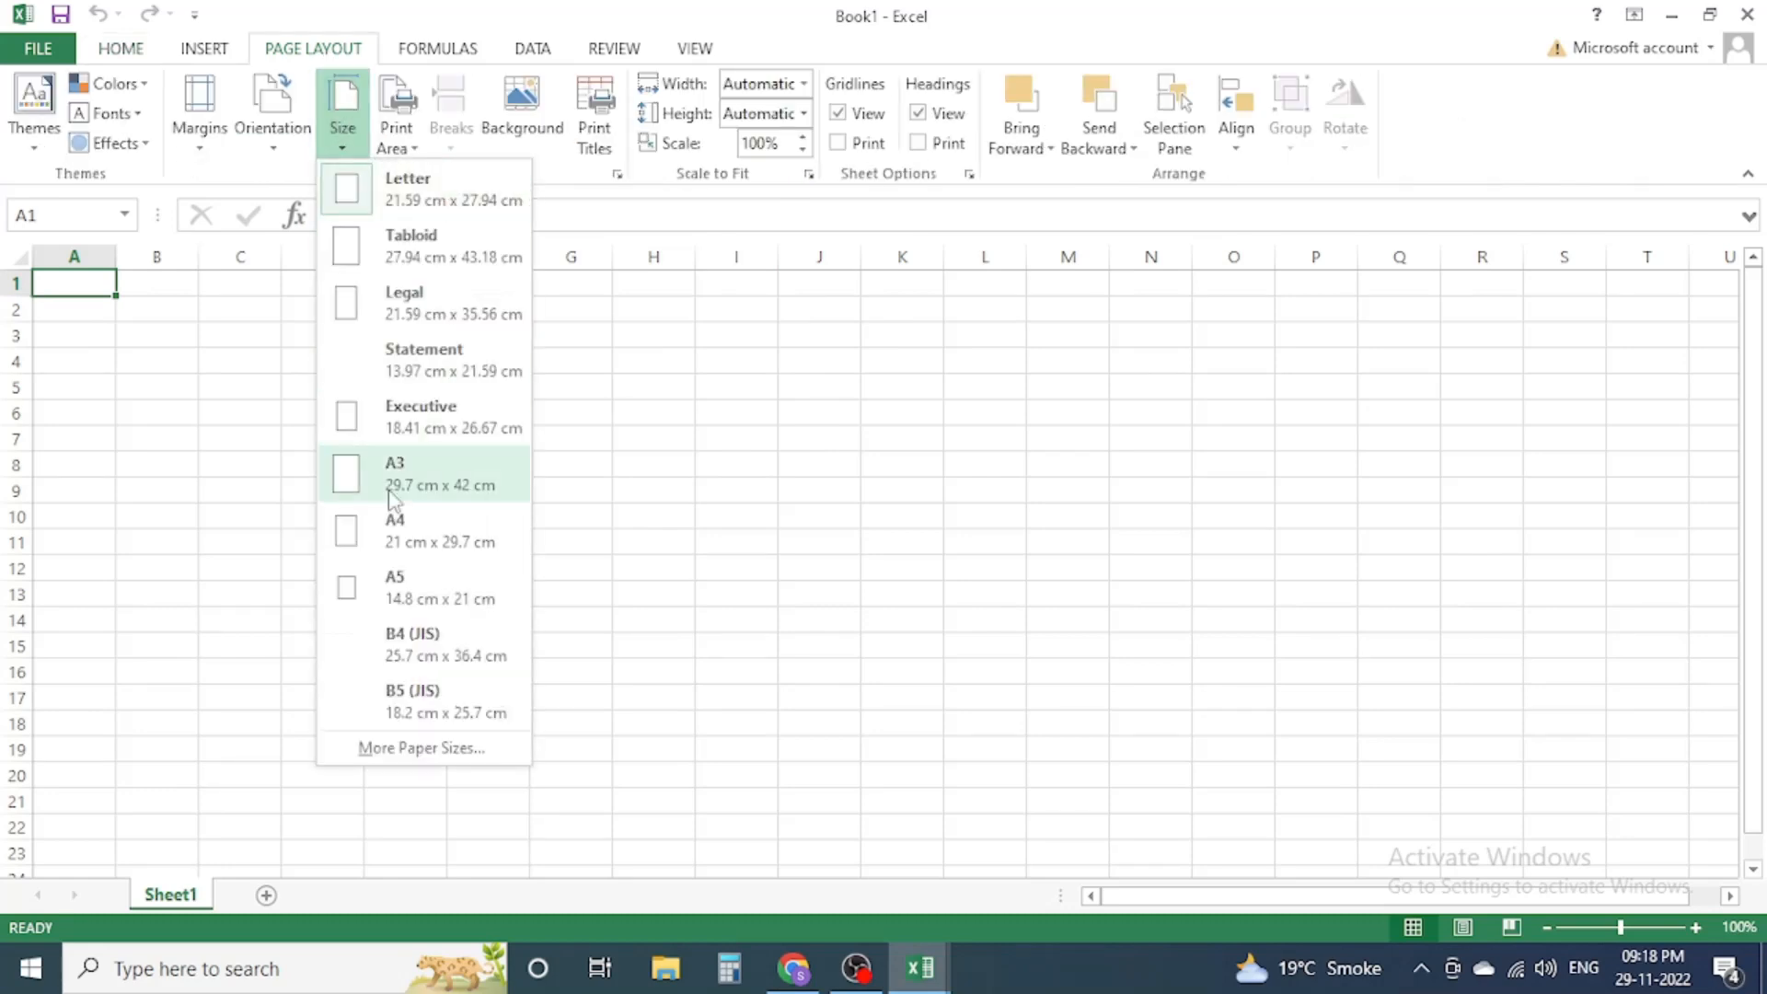
{"action": "left_click", "coordinate": [410, 534]}
{"action": "left_click", "coordinate": [741, 387]}
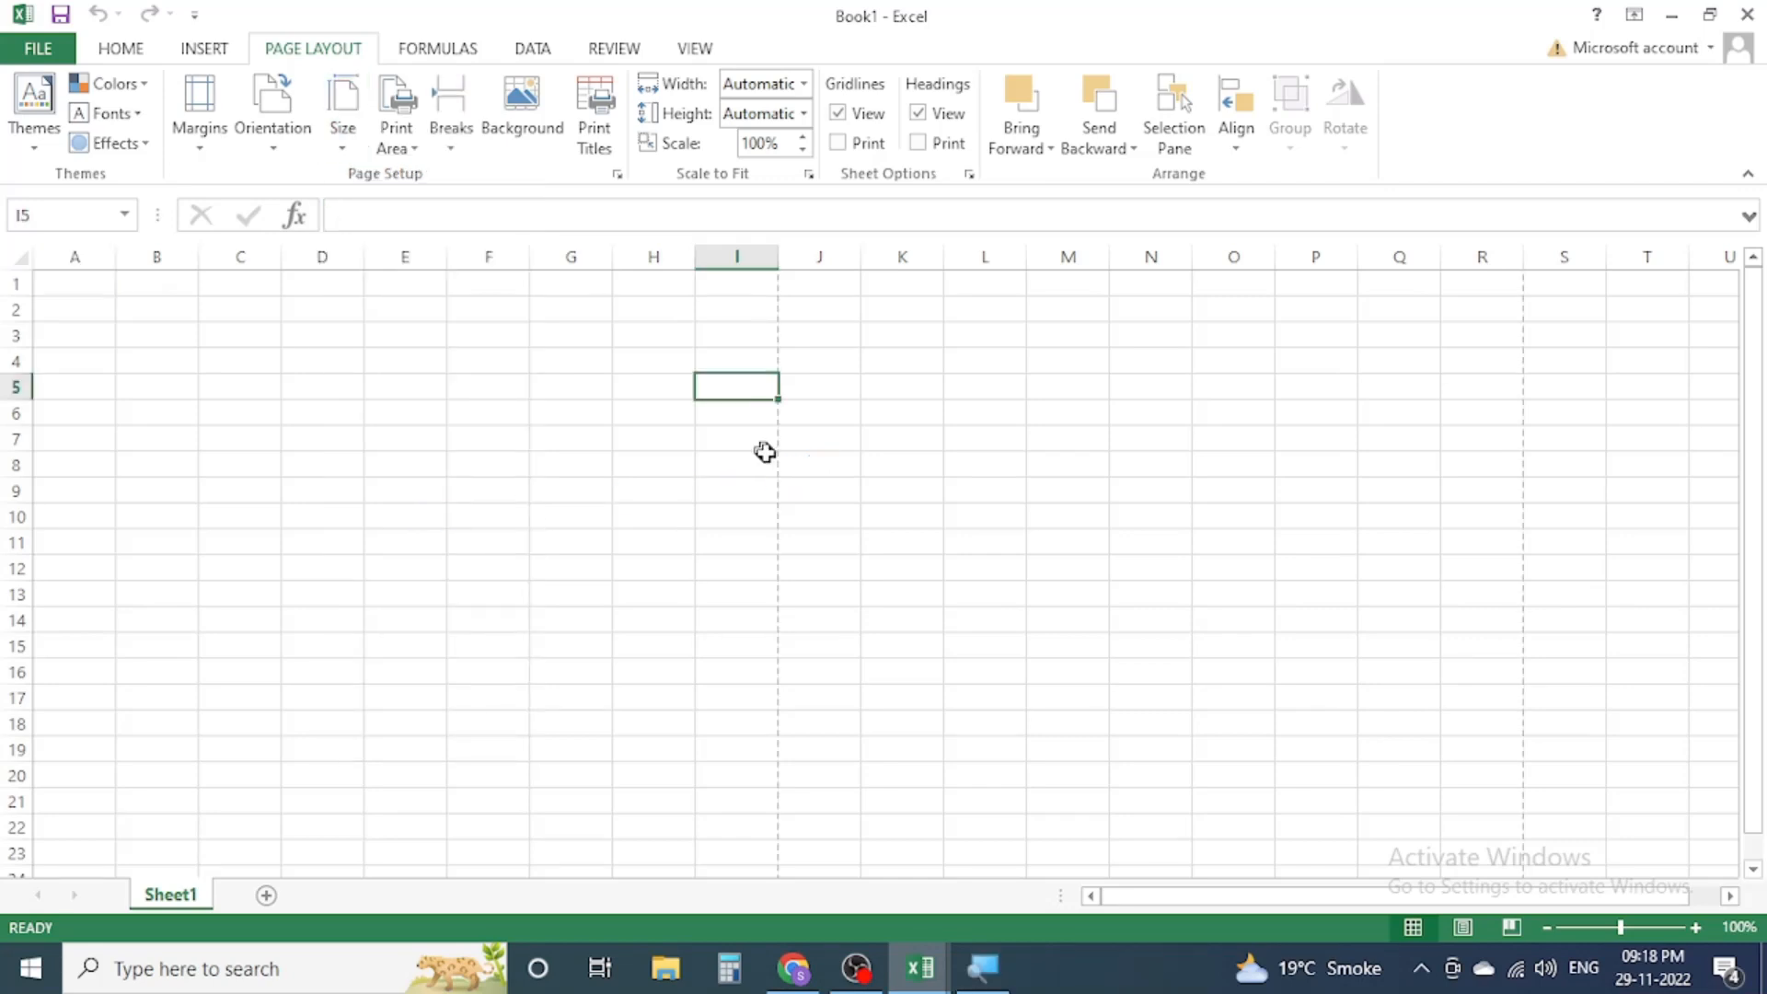
Step: Examine the sheet's A4 page boundaries across the columns and down the rows, including the first three rows of the page
{"action": "left_click", "coordinate": [780, 446]}
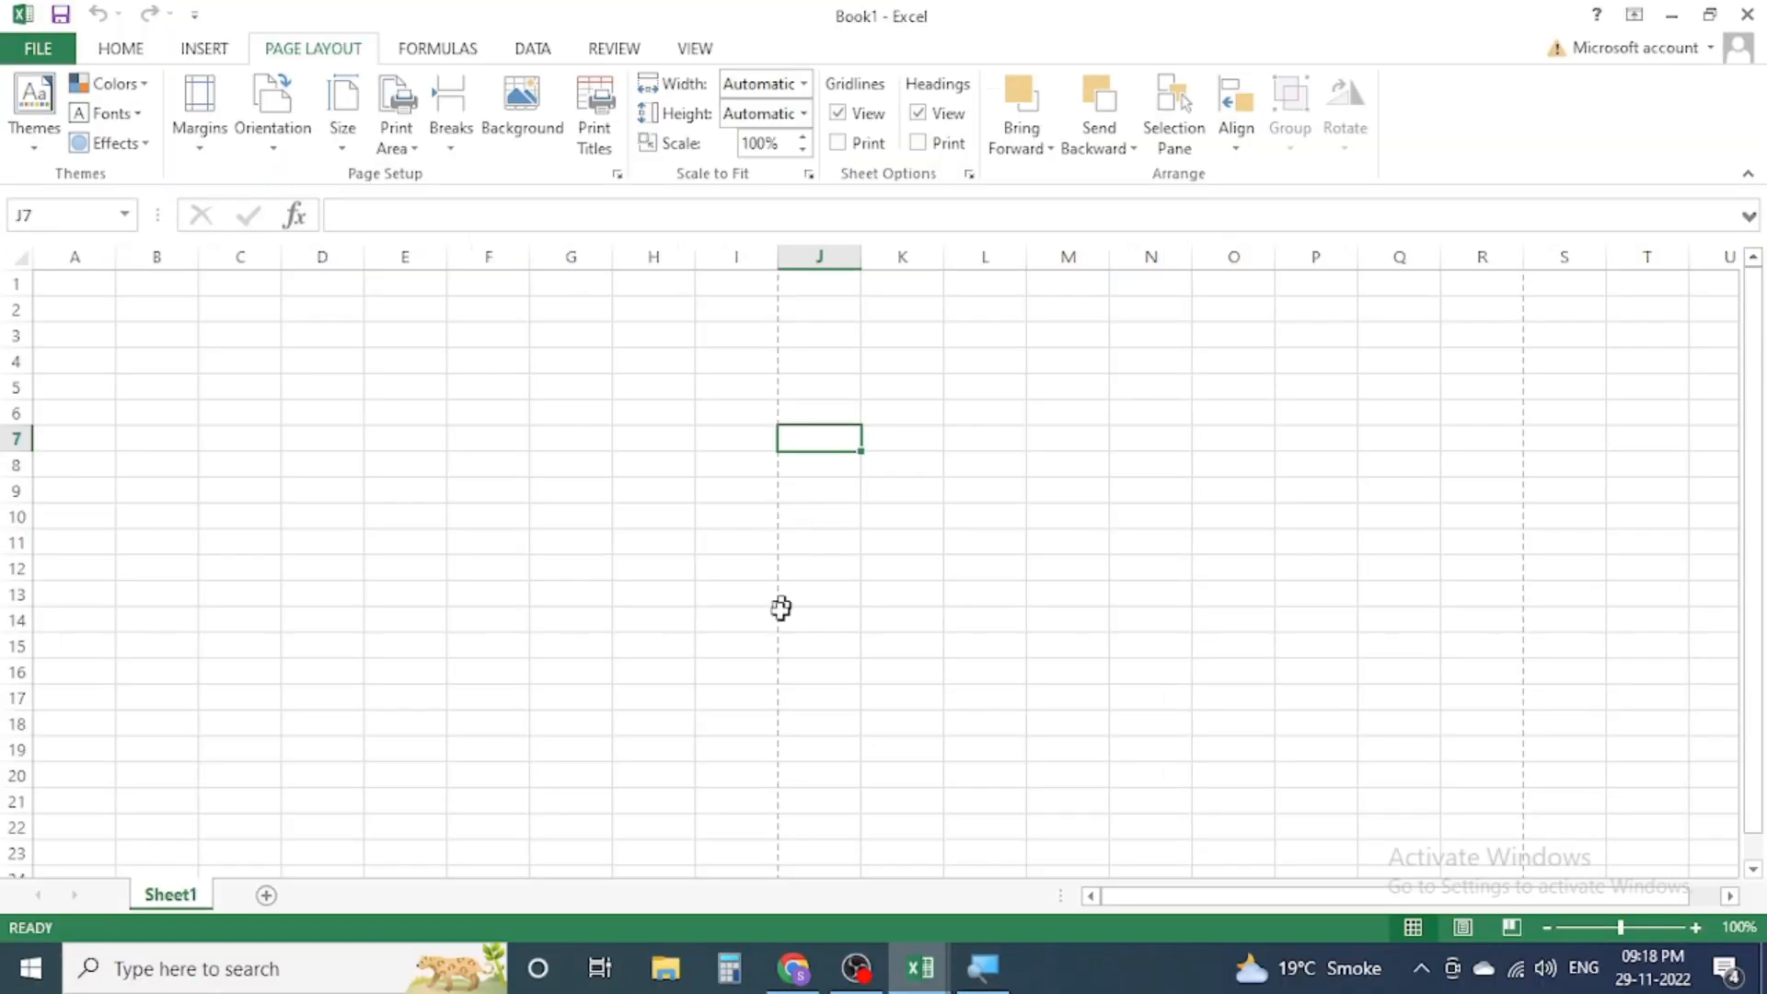
{"action": "scroll", "coordinate": [753, 834], "scroll_direction": "down", "scroll_amount": 5}
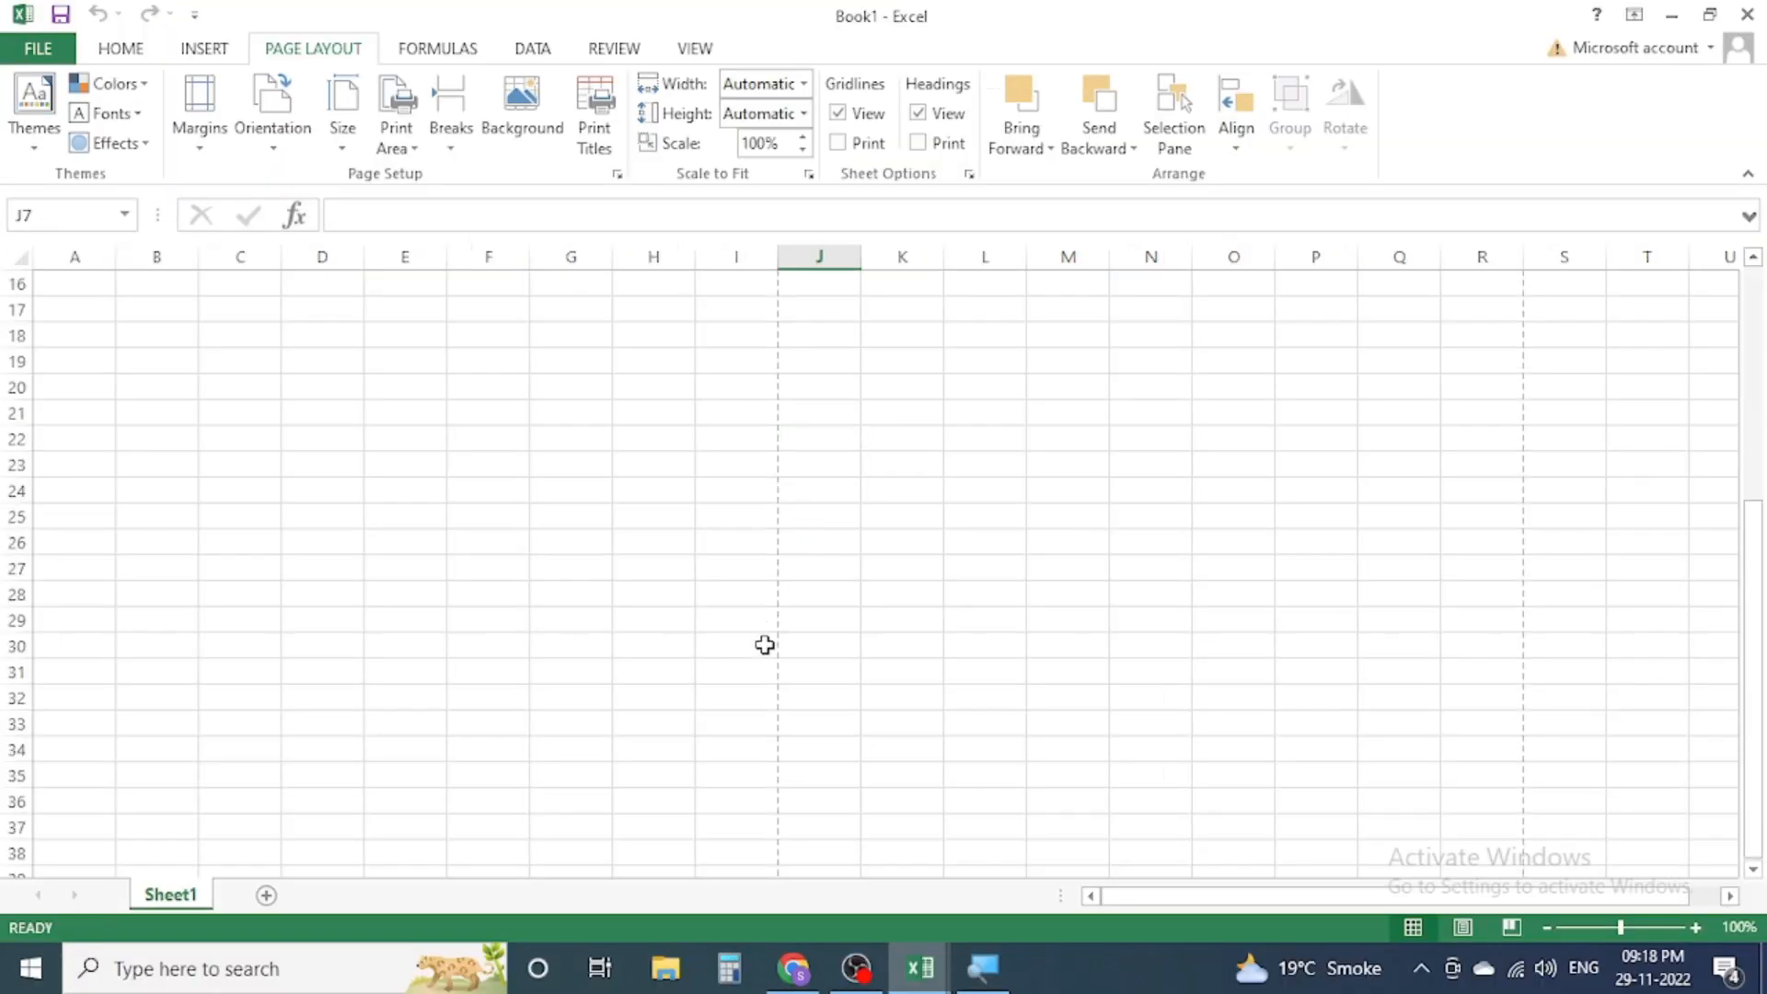
{"action": "scroll", "coordinate": [765, 645], "scroll_direction": "down", "scroll_amount": 8}
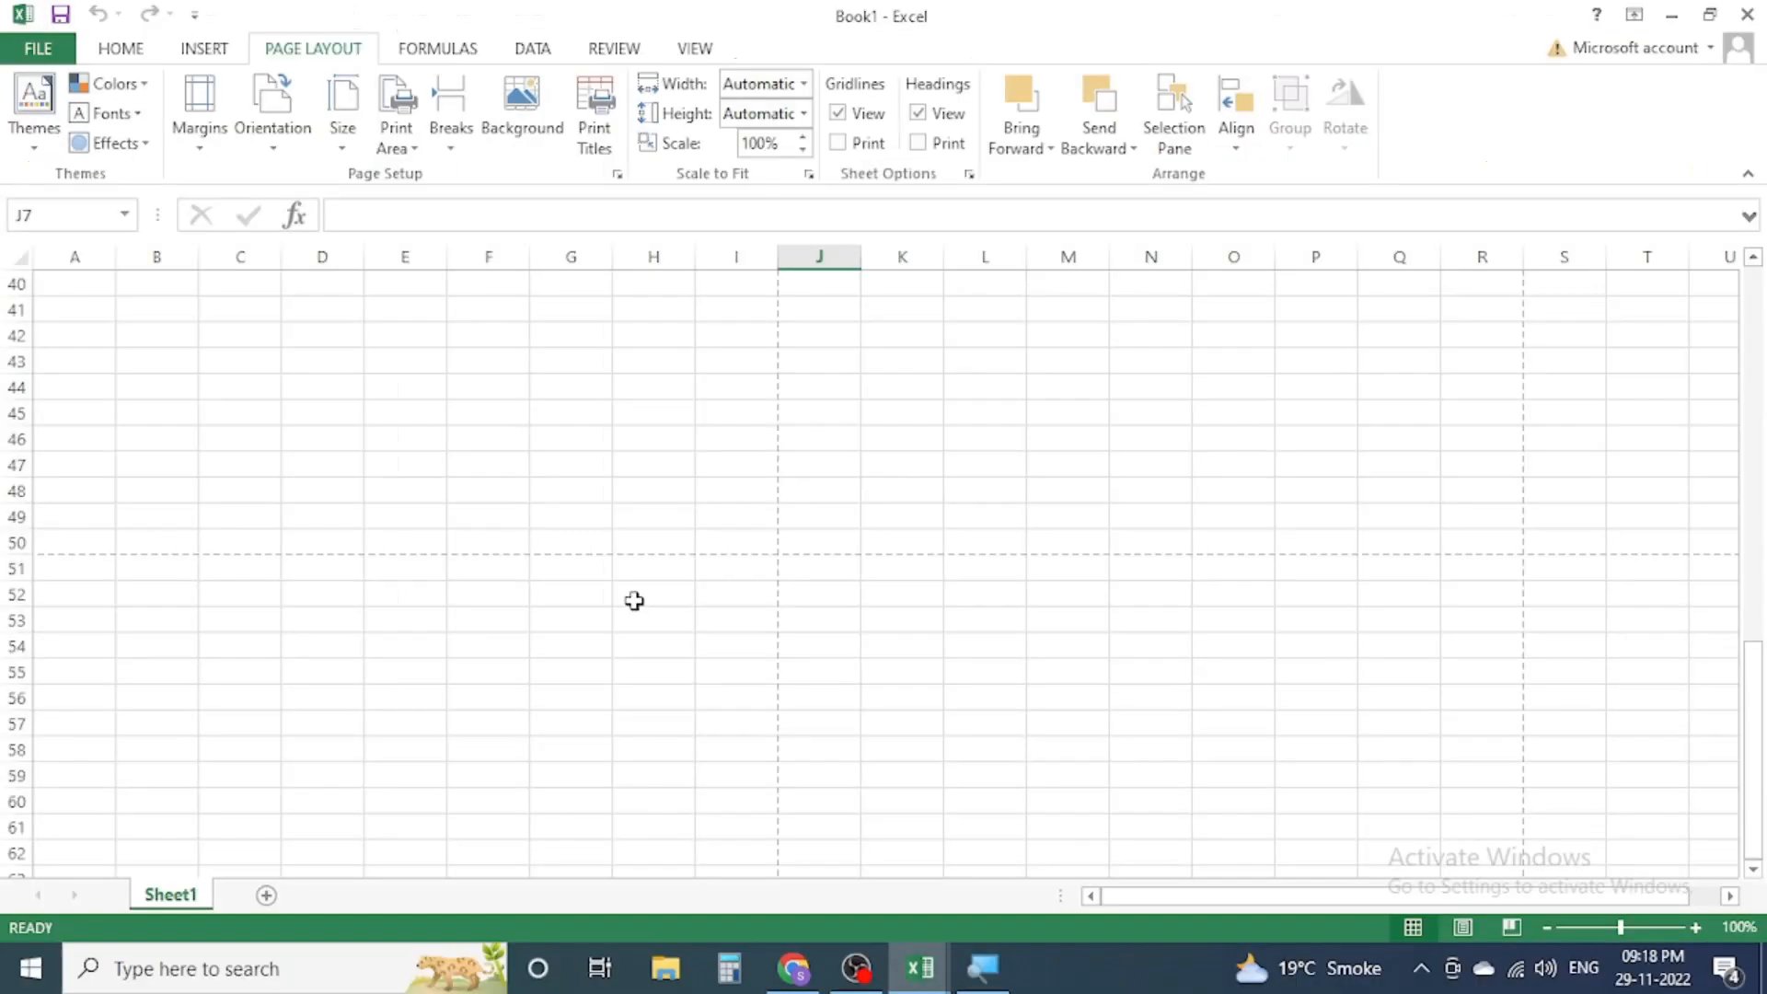
{"action": "scroll", "coordinate": [634, 598], "scroll_direction": "up", "scroll_amount": 13}
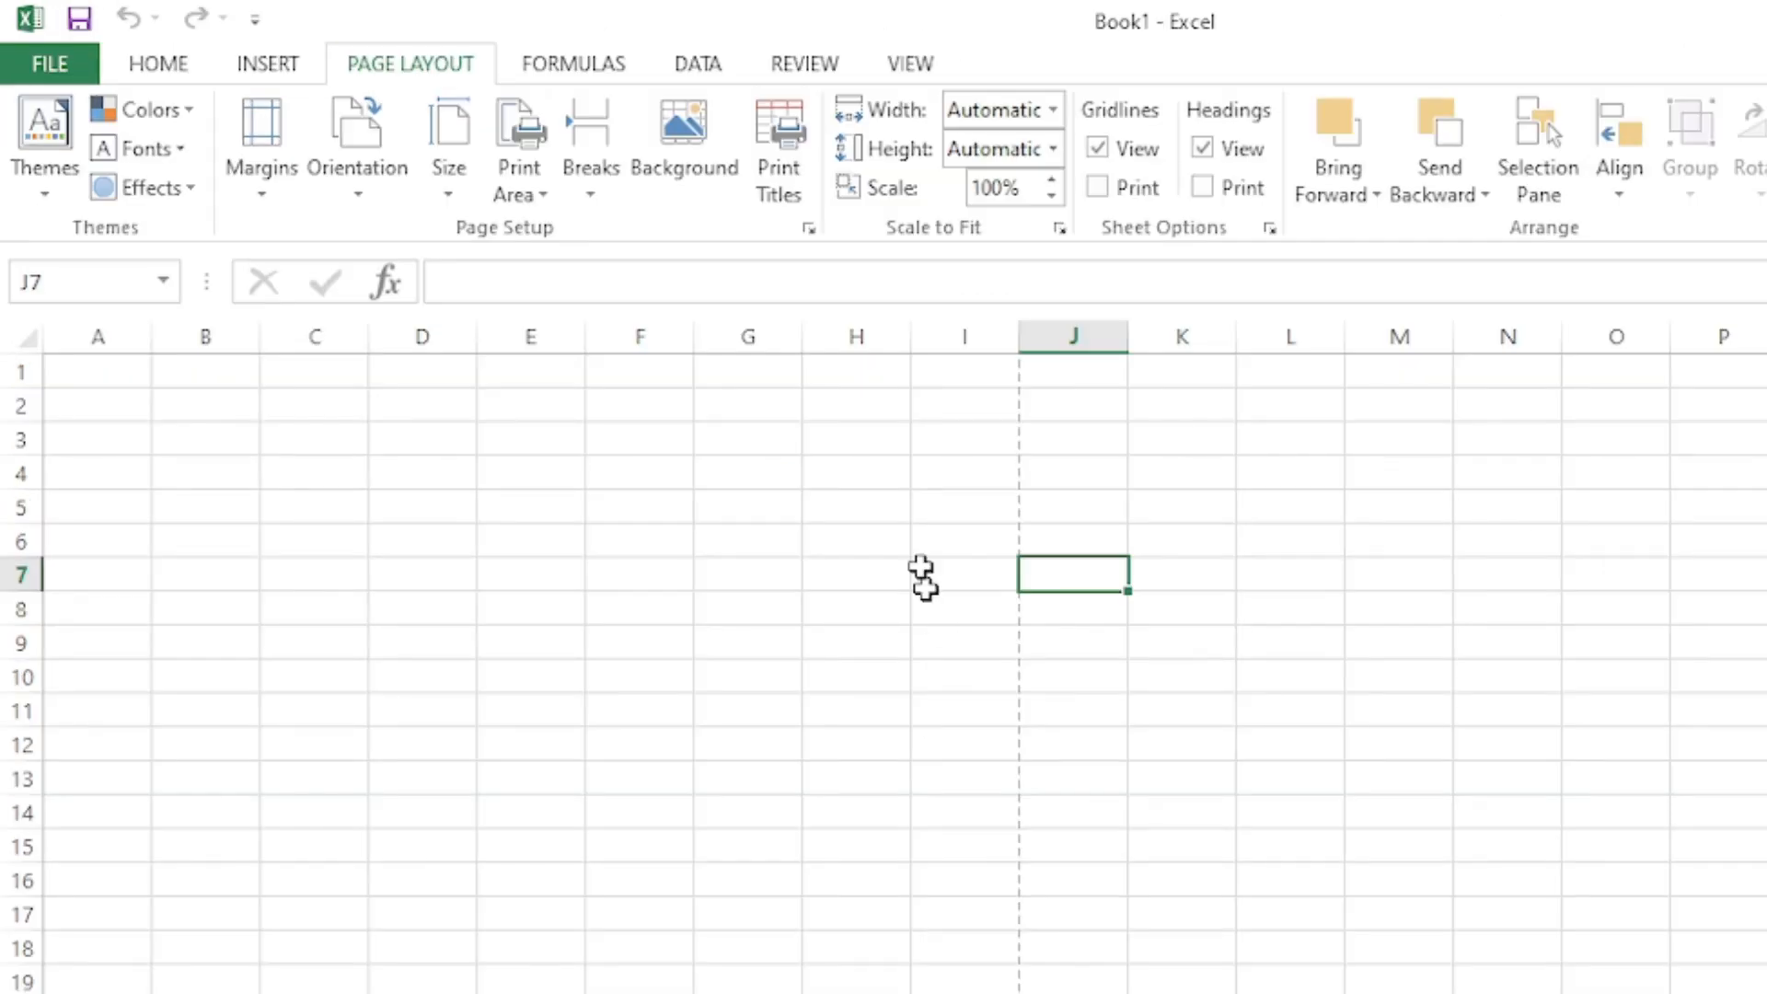
{"action": "left_click", "coordinate": [725, 386]}
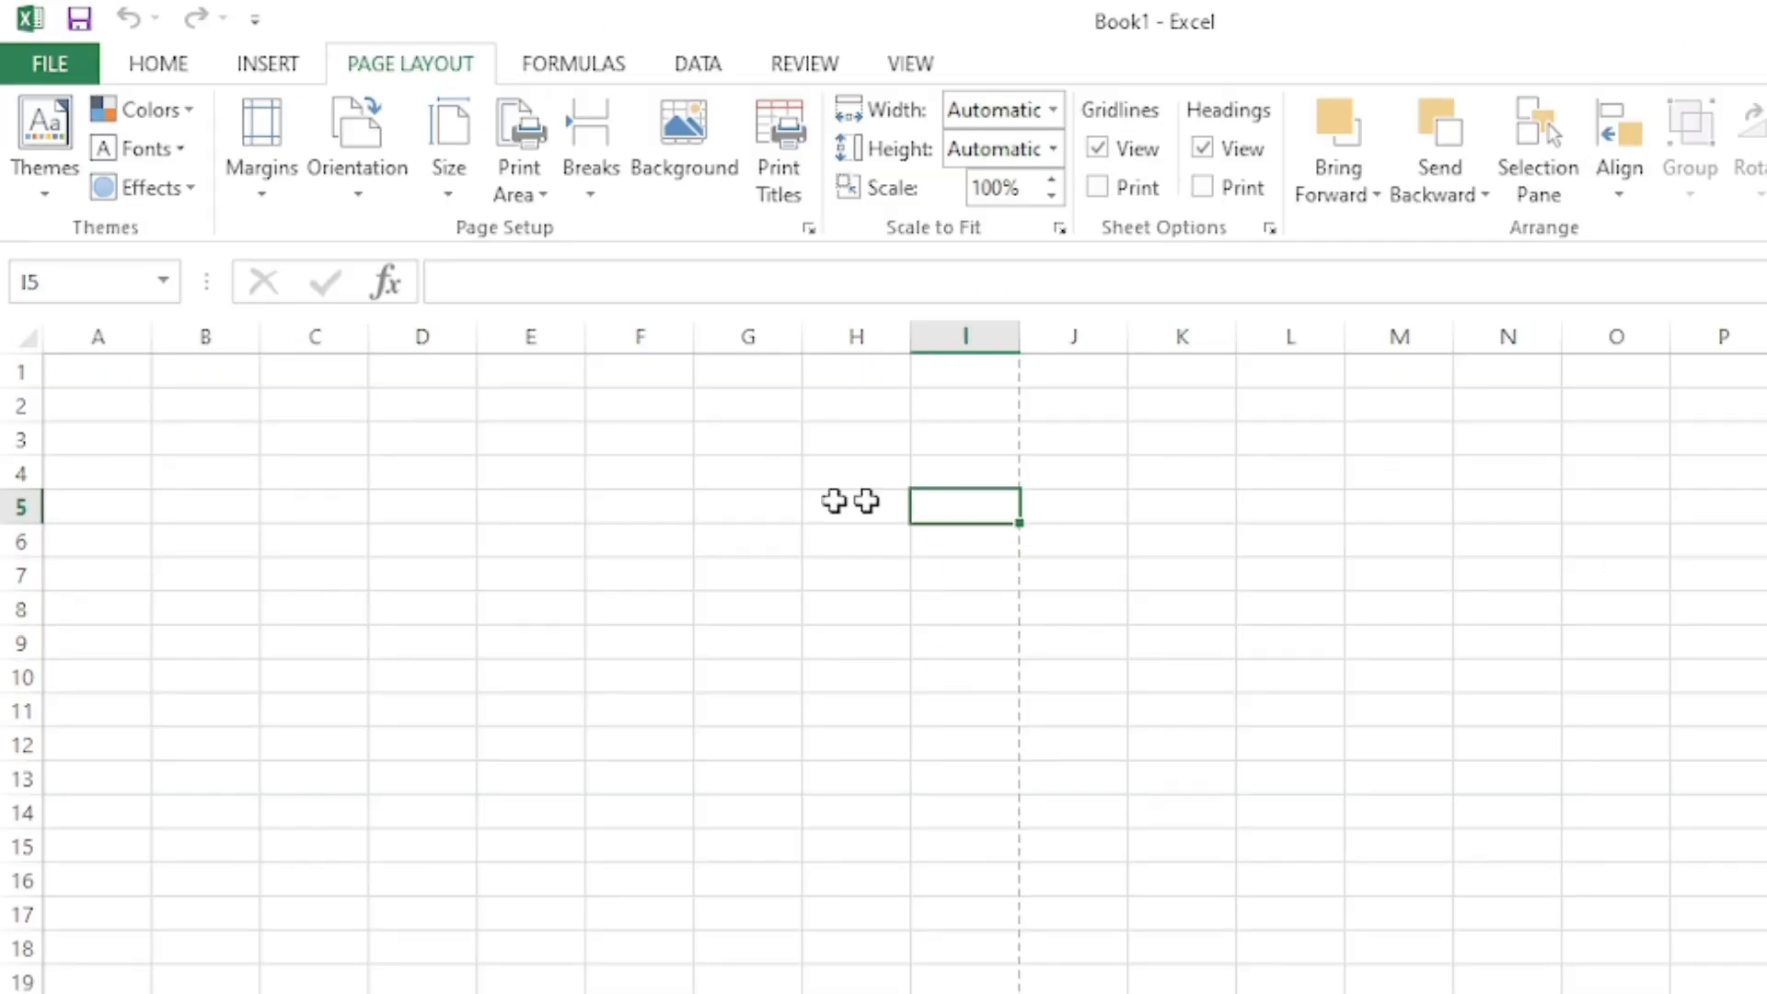
{"action": "left_click", "coordinate": [225, 517]}
{"action": "left_click_drag", "start_coordinate": [130, 371], "coordinate": [941, 382]}
{"action": "left_click_drag", "start_coordinate": [104, 400], "coordinate": [821, 427]}
{"action": "left_click_drag", "start_coordinate": [301, 429], "coordinate": [608, 439]}
{"action": "left_click", "coordinate": [847, 443]}
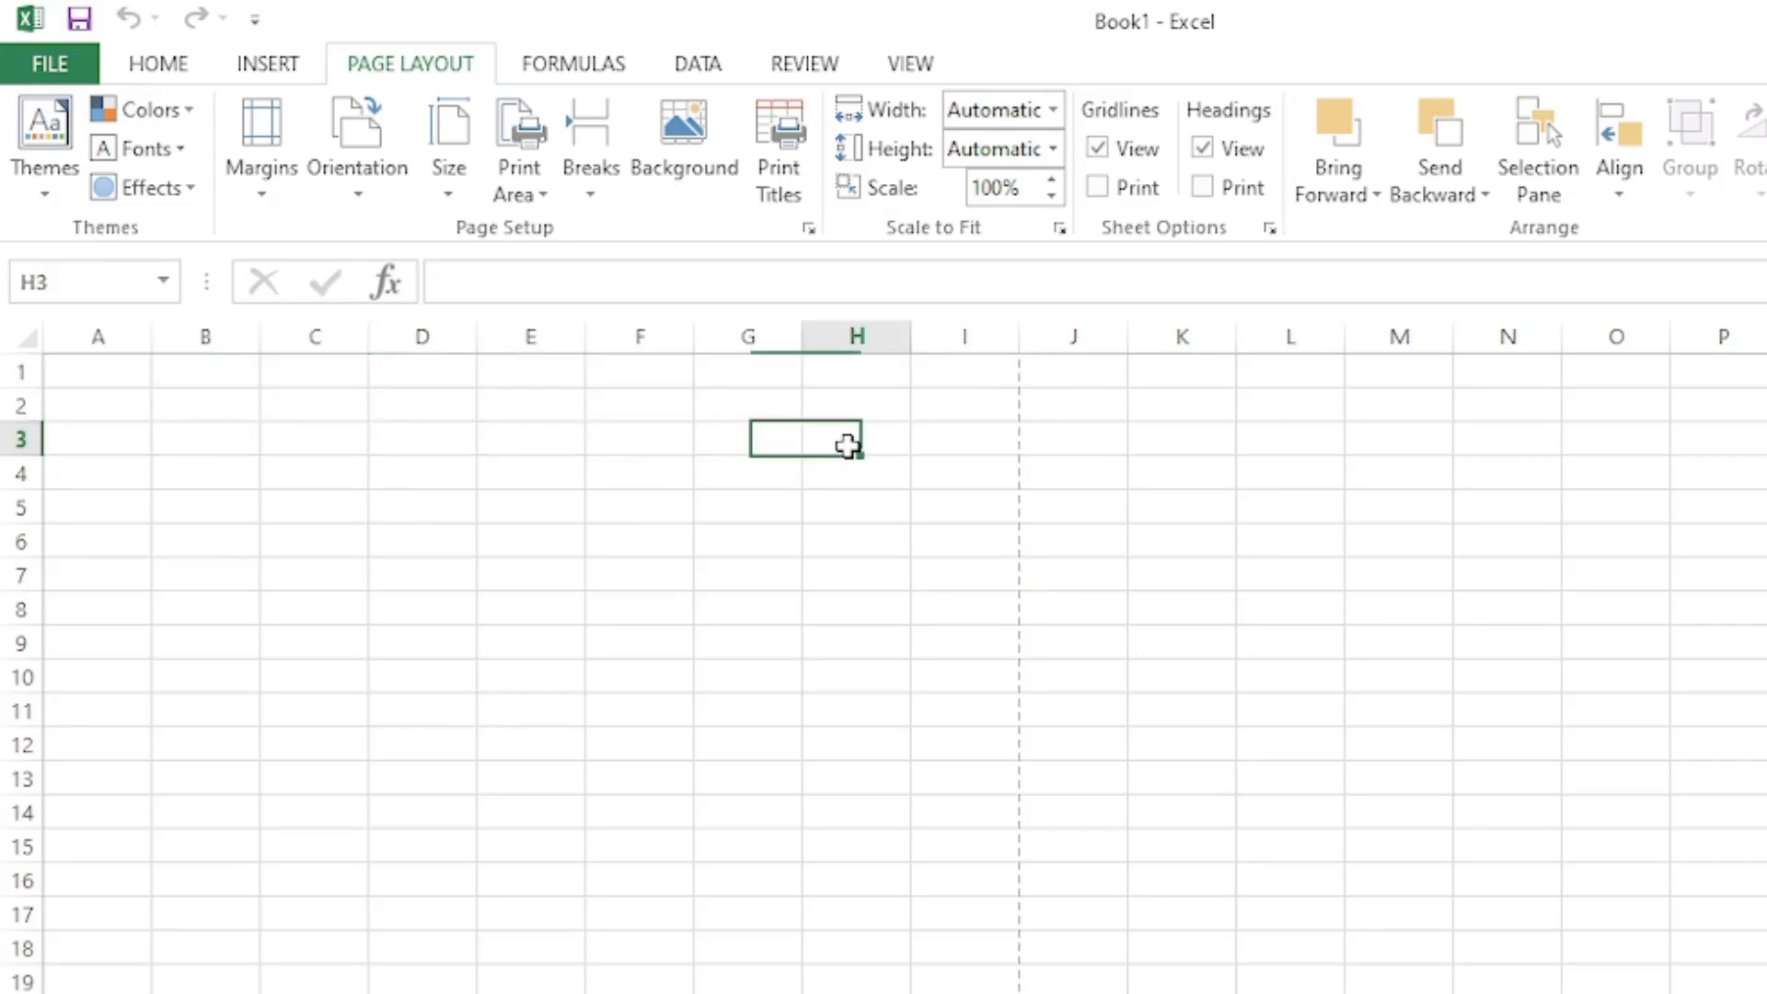
Step: Merge and center cells A1:I1 across the page width for the company name
{"action": "left_click", "coordinate": [445, 478]}
{"action": "left_click", "coordinate": [725, 570]}
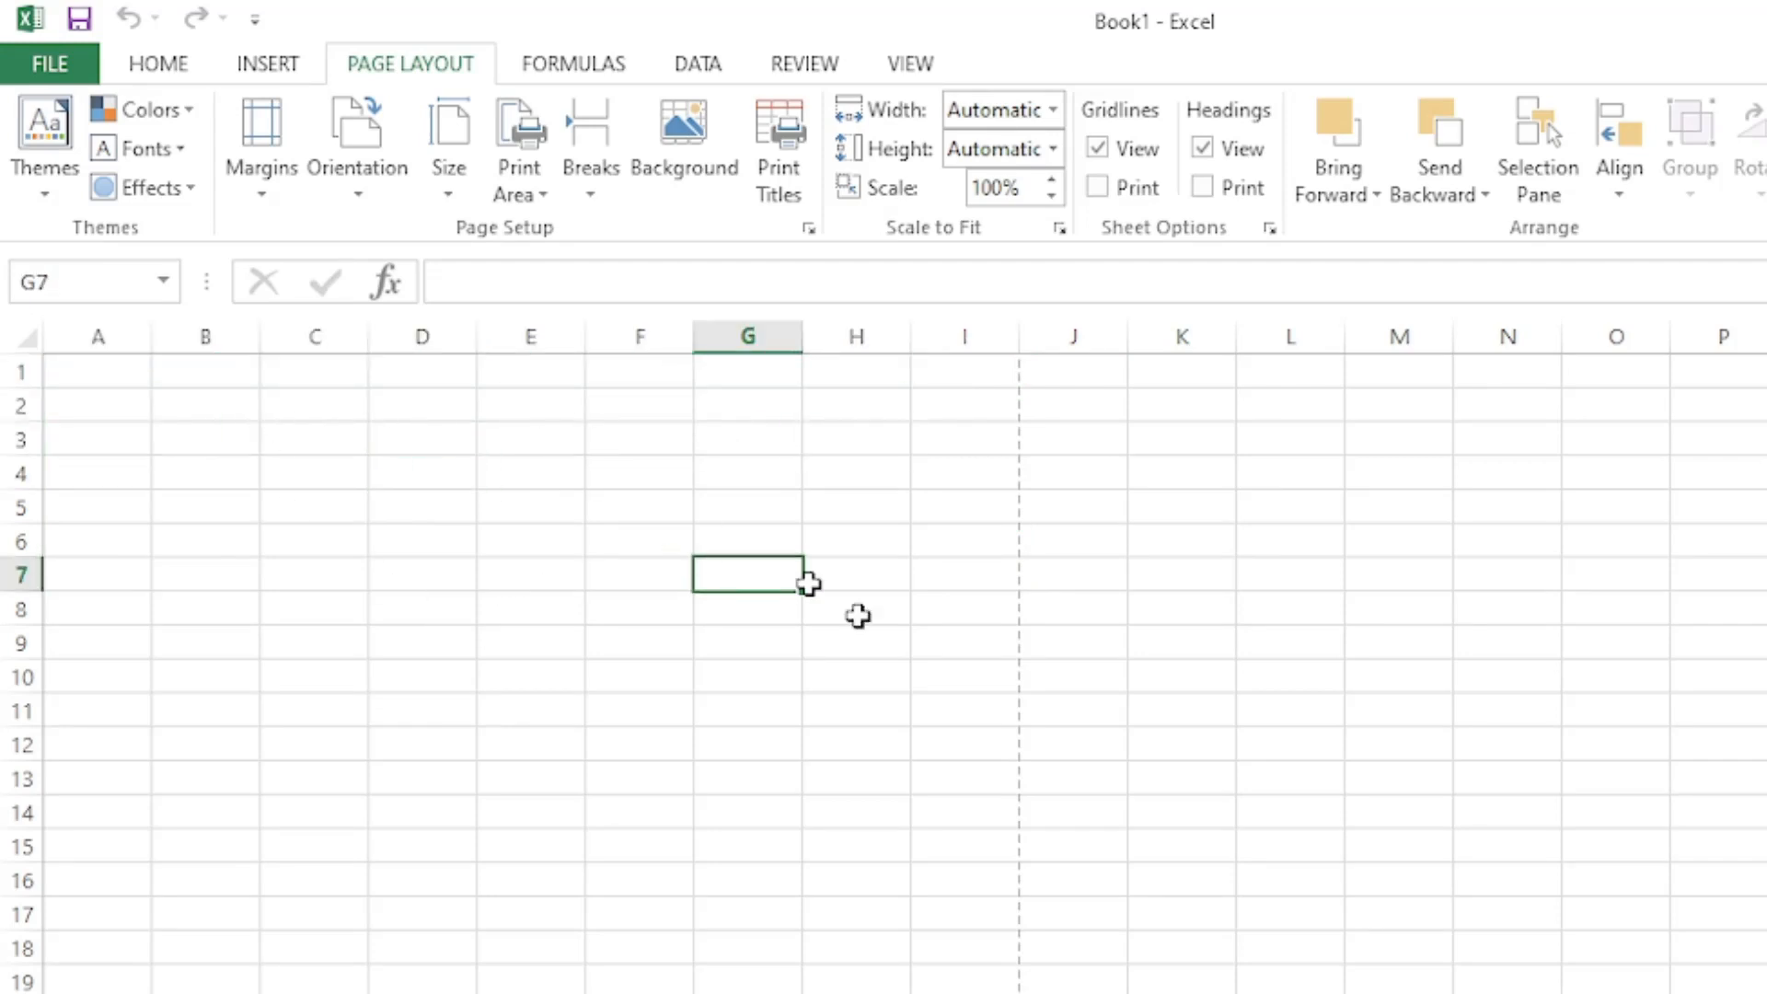
{"action": "left_click", "coordinate": [340, 714]}
{"action": "left_click_drag", "start_coordinate": [82, 374], "coordinate": [975, 386]}
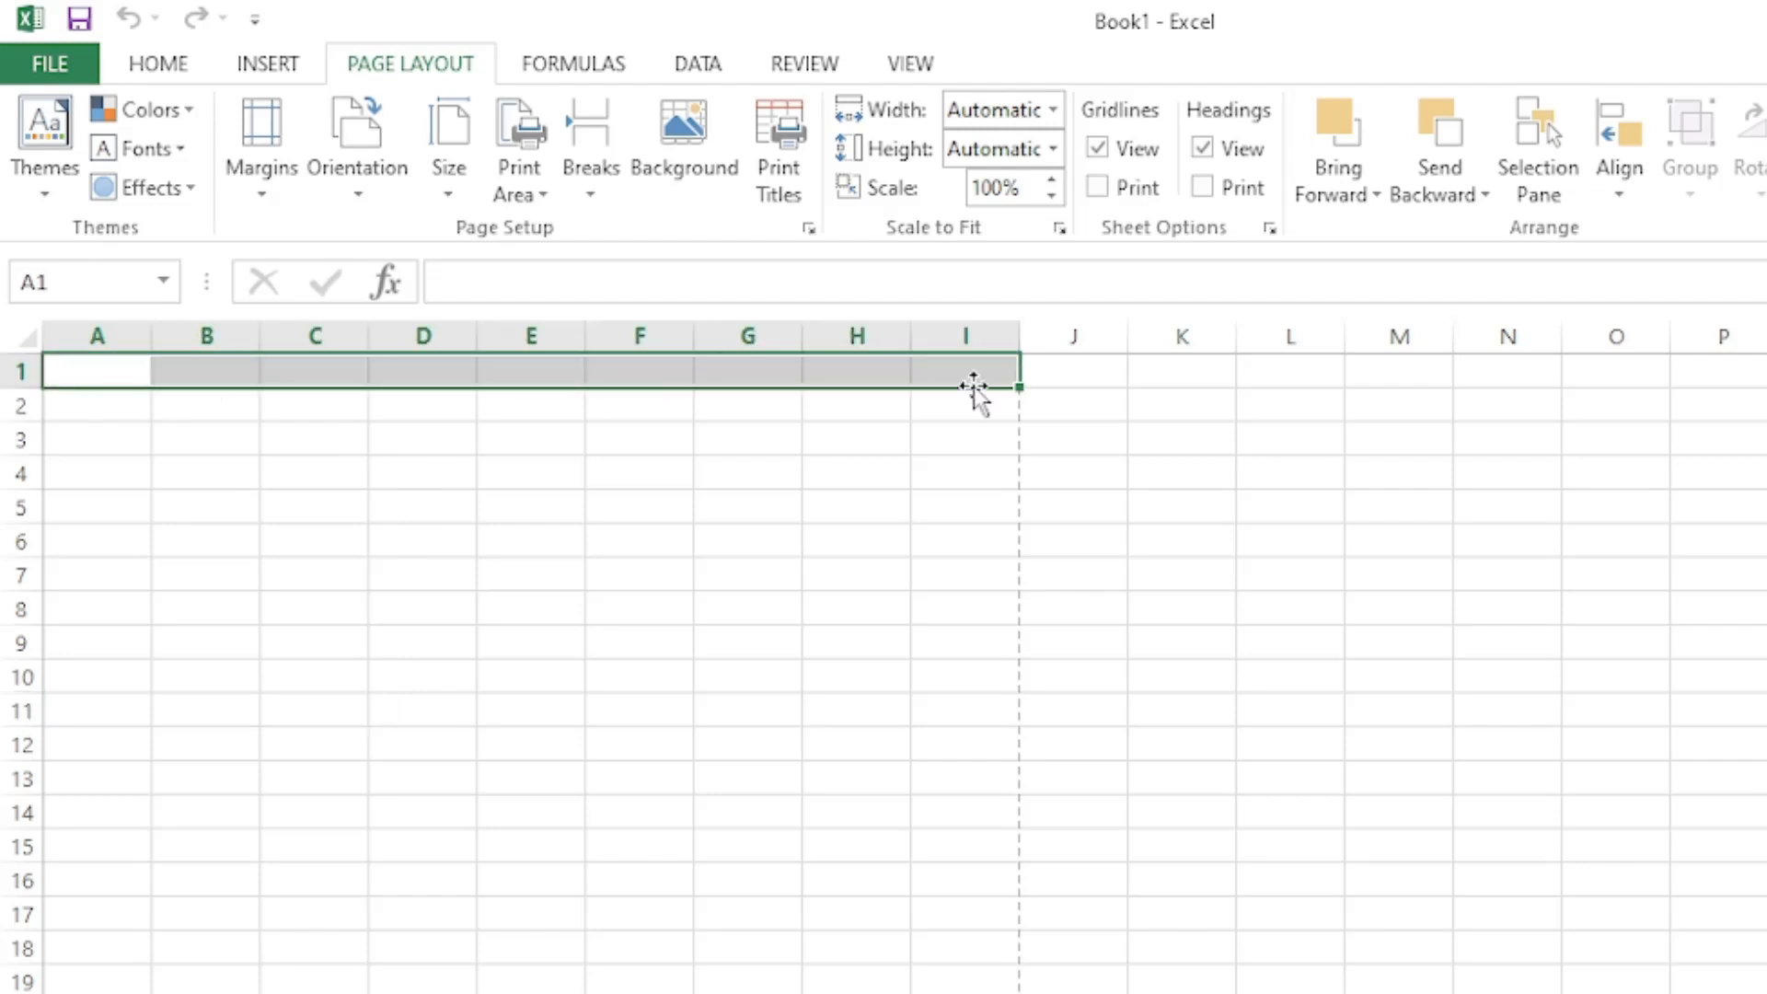
{"action": "left_click", "coordinate": [164, 66]}
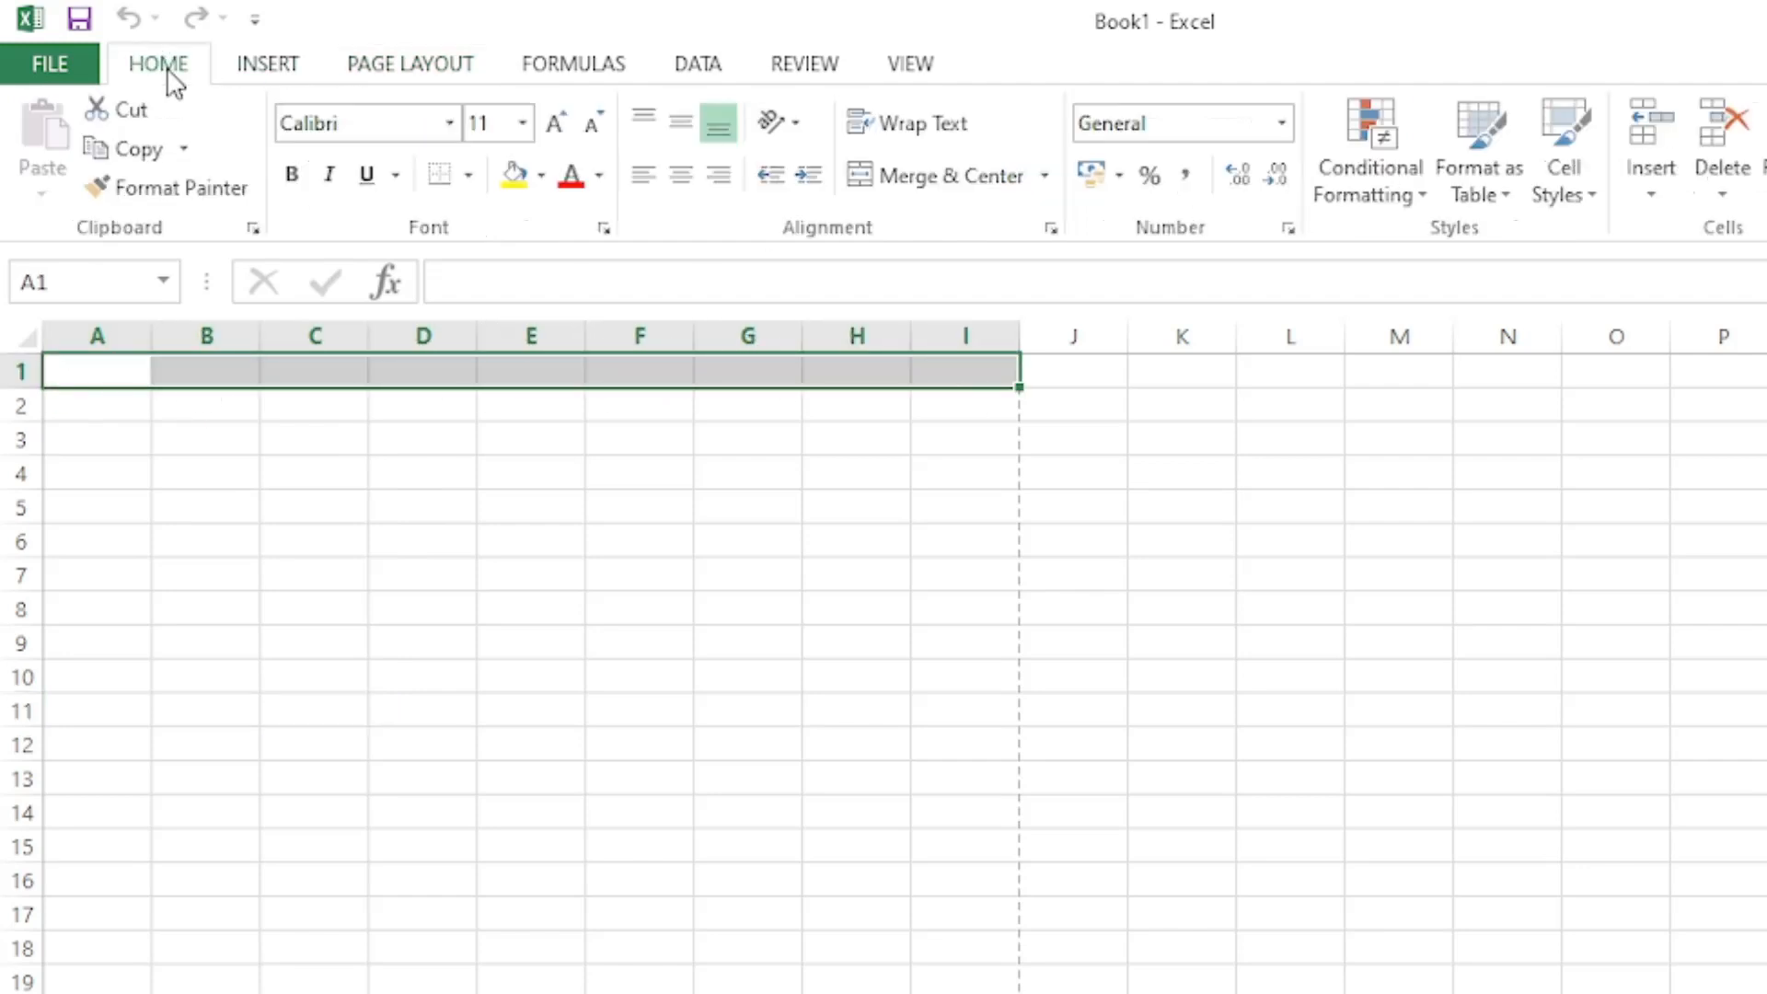
{"action": "left_click", "coordinate": [939, 192]}
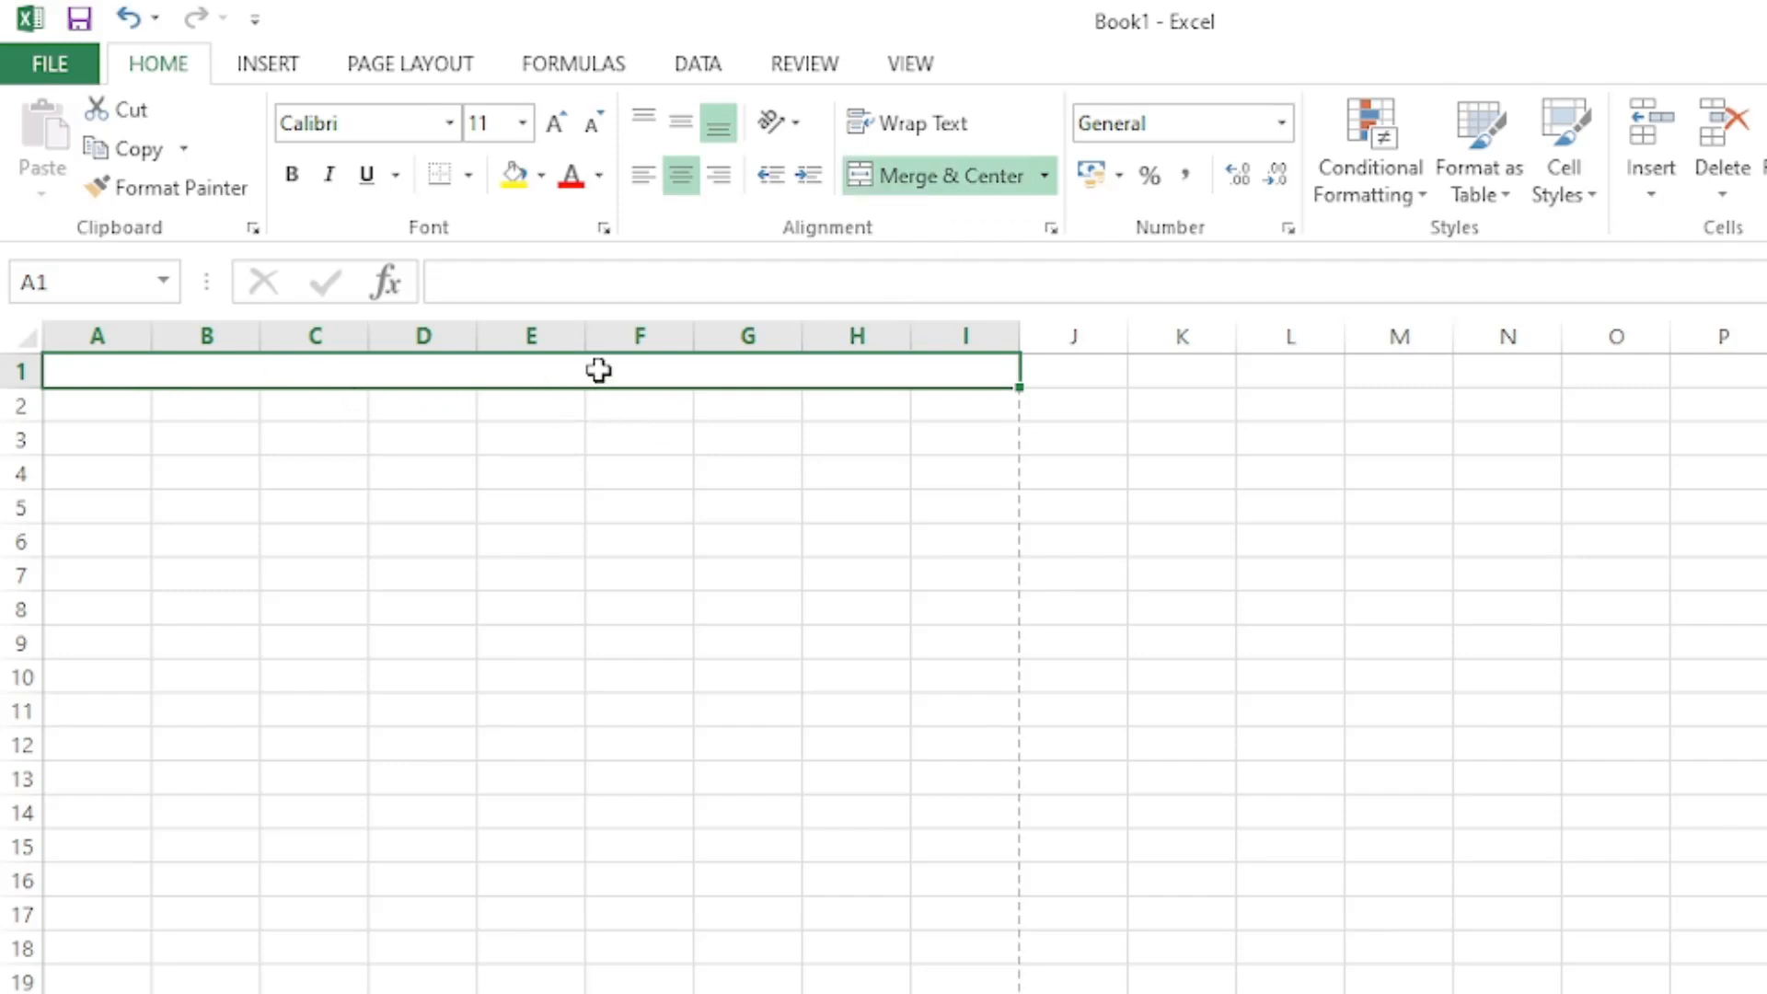
Step: Merge and center A2:I2 and A3:I3 as two separate header rows
{"action": "left_click", "coordinate": [237, 439]}
{"action": "left_click_drag", "start_coordinate": [95, 402], "coordinate": [925, 419]}
{"action": "left_click", "coordinate": [923, 179]}
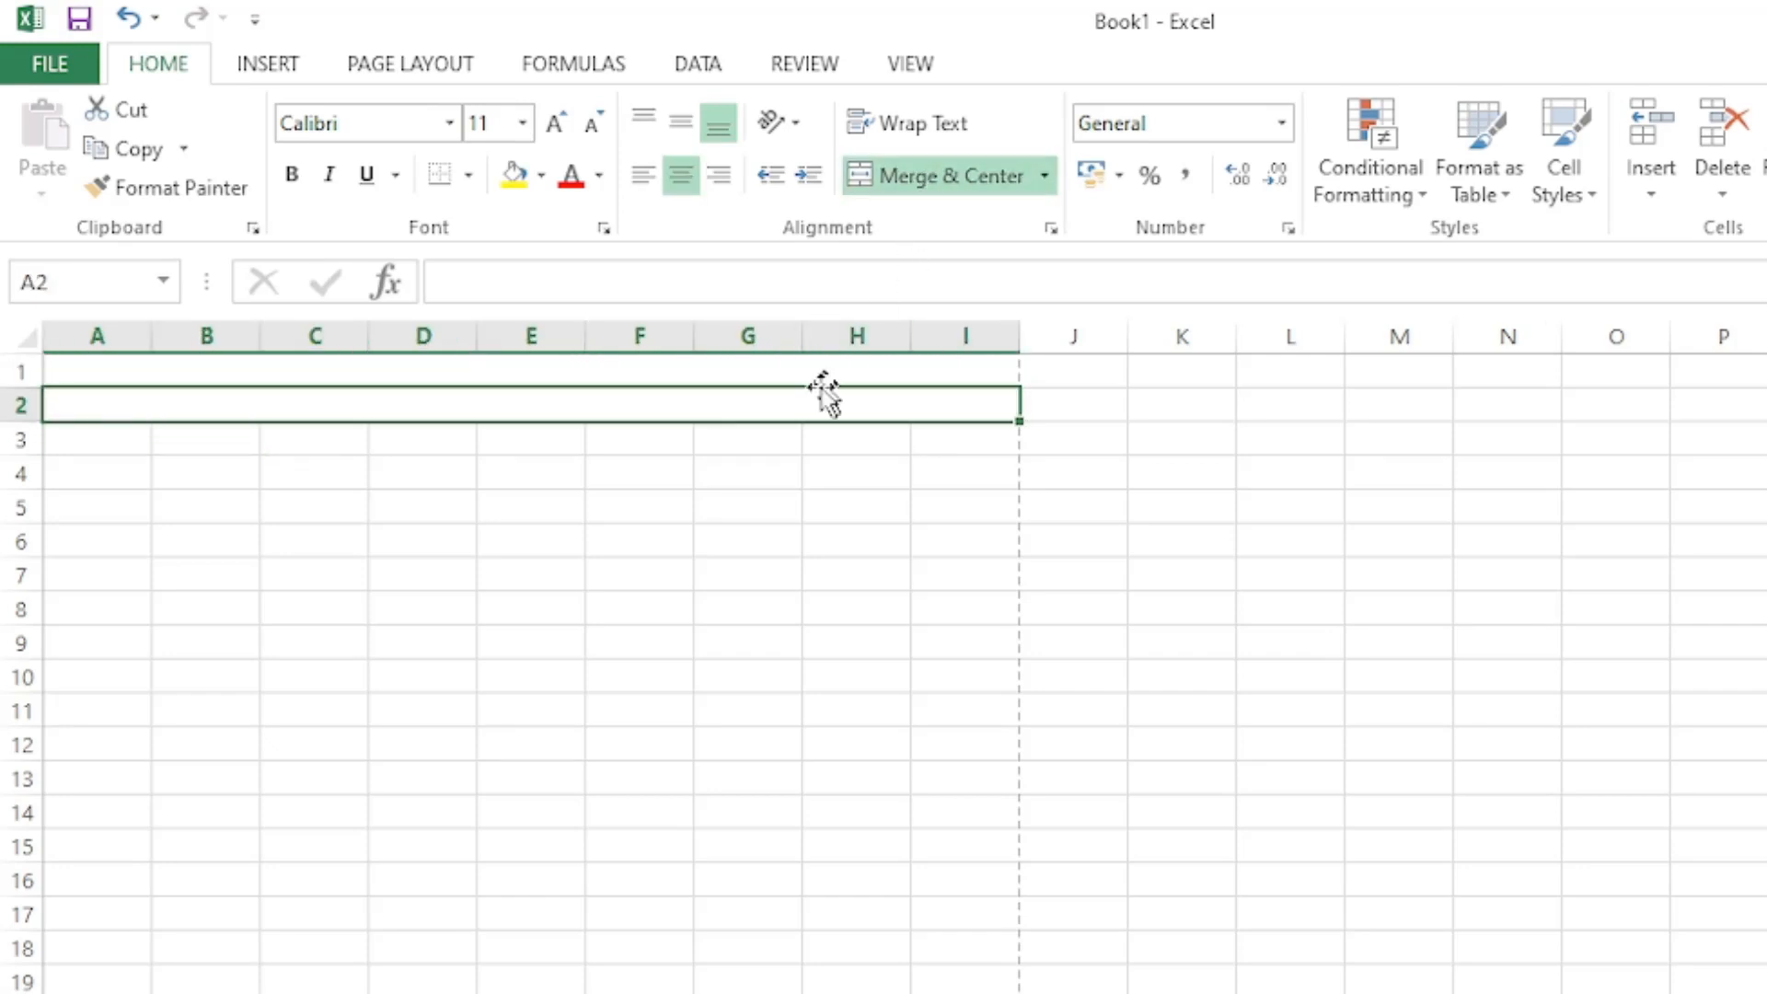
{"action": "left_click_drag", "start_coordinate": [88, 441], "coordinate": [920, 457]}
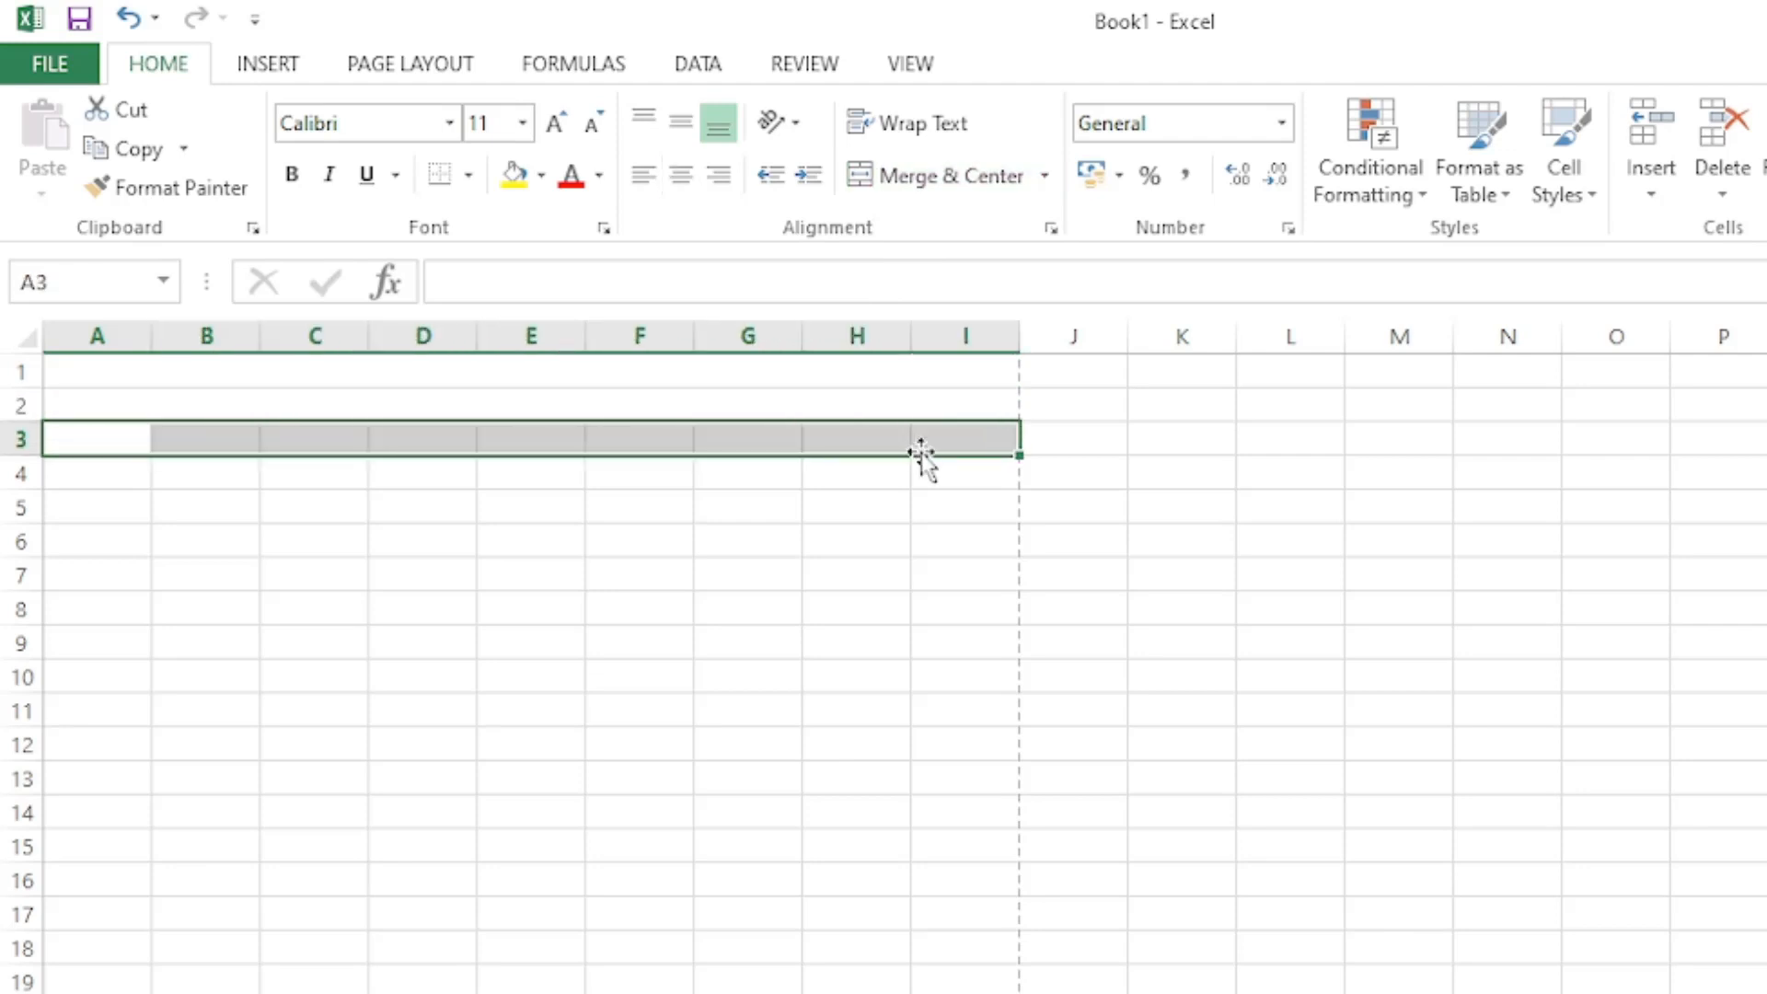
{"action": "left_click", "coordinate": [909, 179]}
{"action": "left_click", "coordinate": [496, 406]}
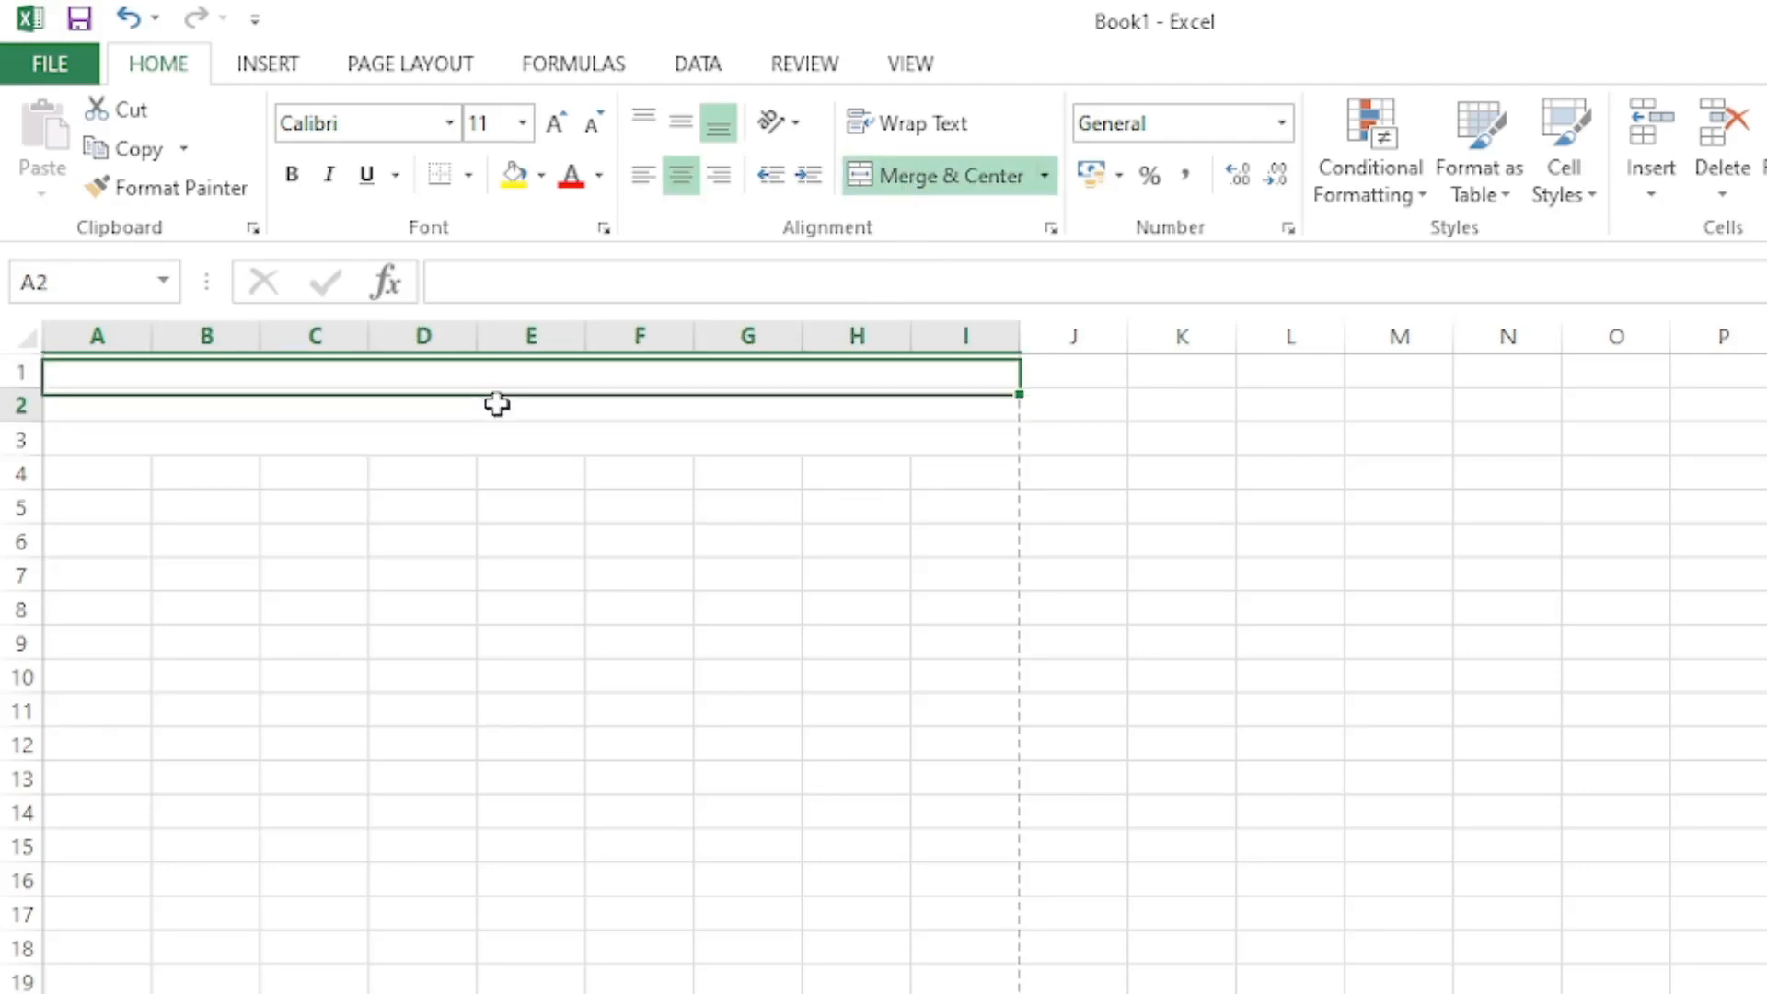
{"action": "left_click", "coordinate": [497, 428]}
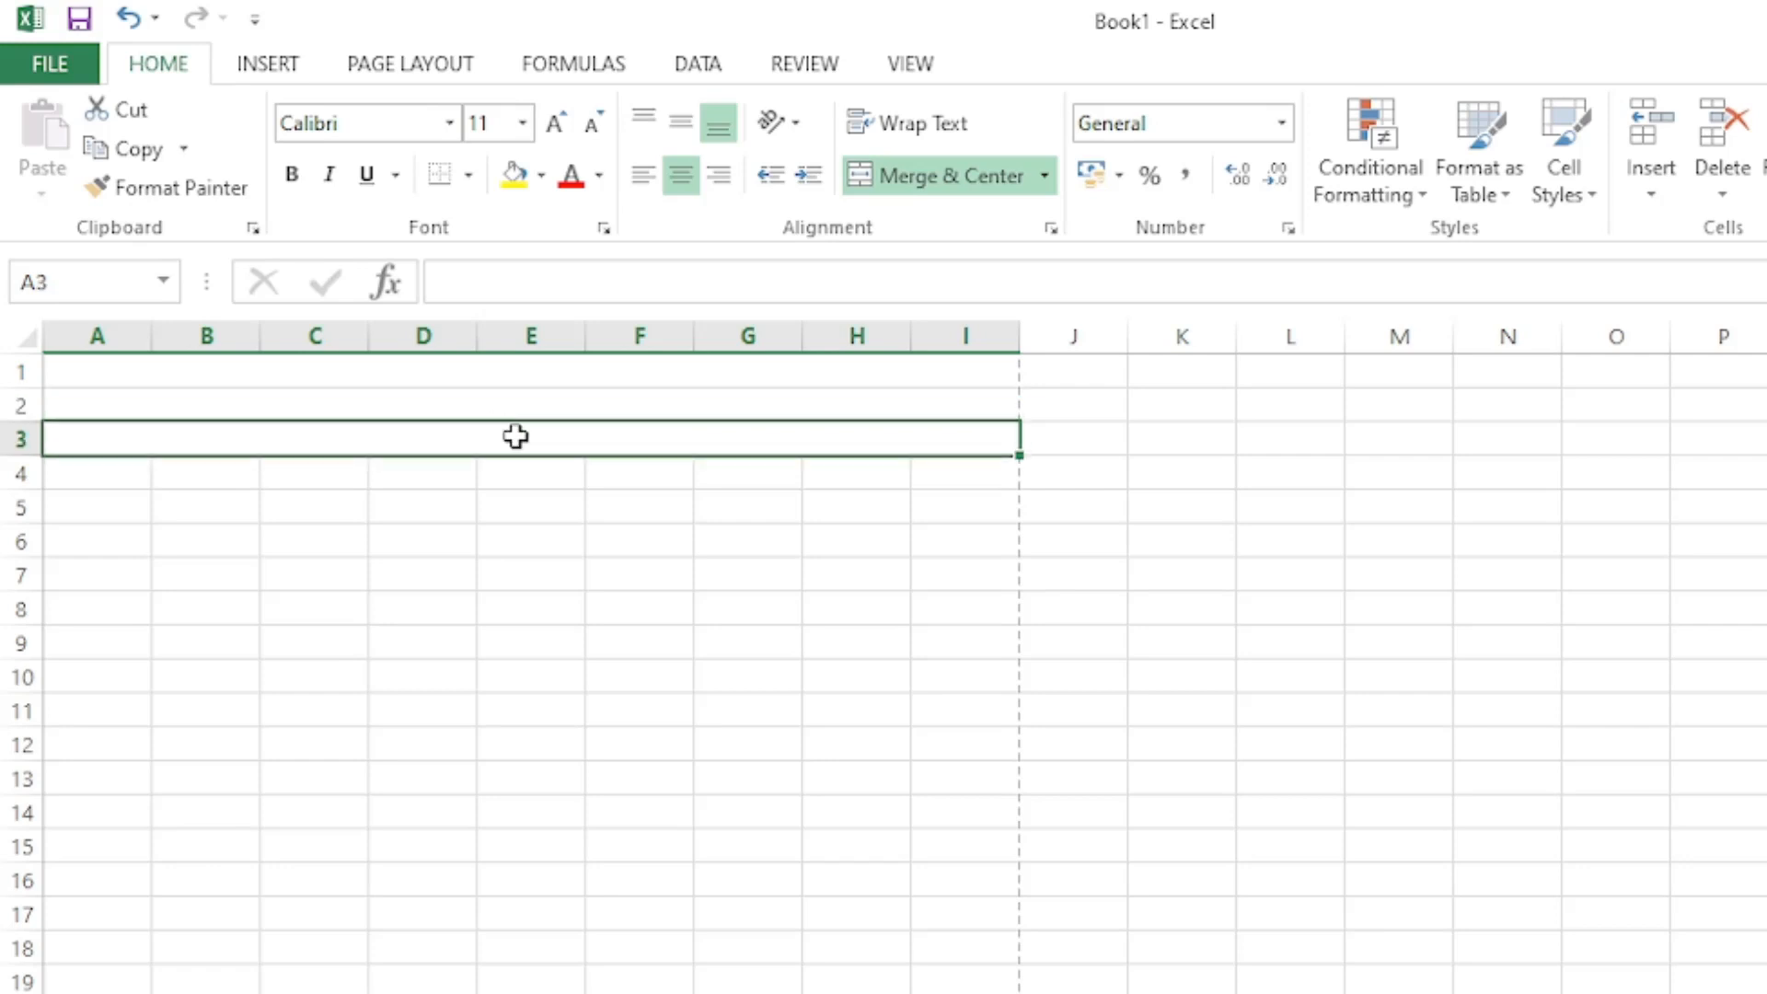
Step: Fill the merged header rows with ABC Trading Co. in row 1, the company address in row 2 and its GSTIN in row 3
{"action": "left_click_drag", "start_coordinate": [79, 476], "coordinate": [983, 478]}
{"action": "left_click", "coordinate": [457, 448]}
{"action": "left_click", "coordinate": [345, 378]}
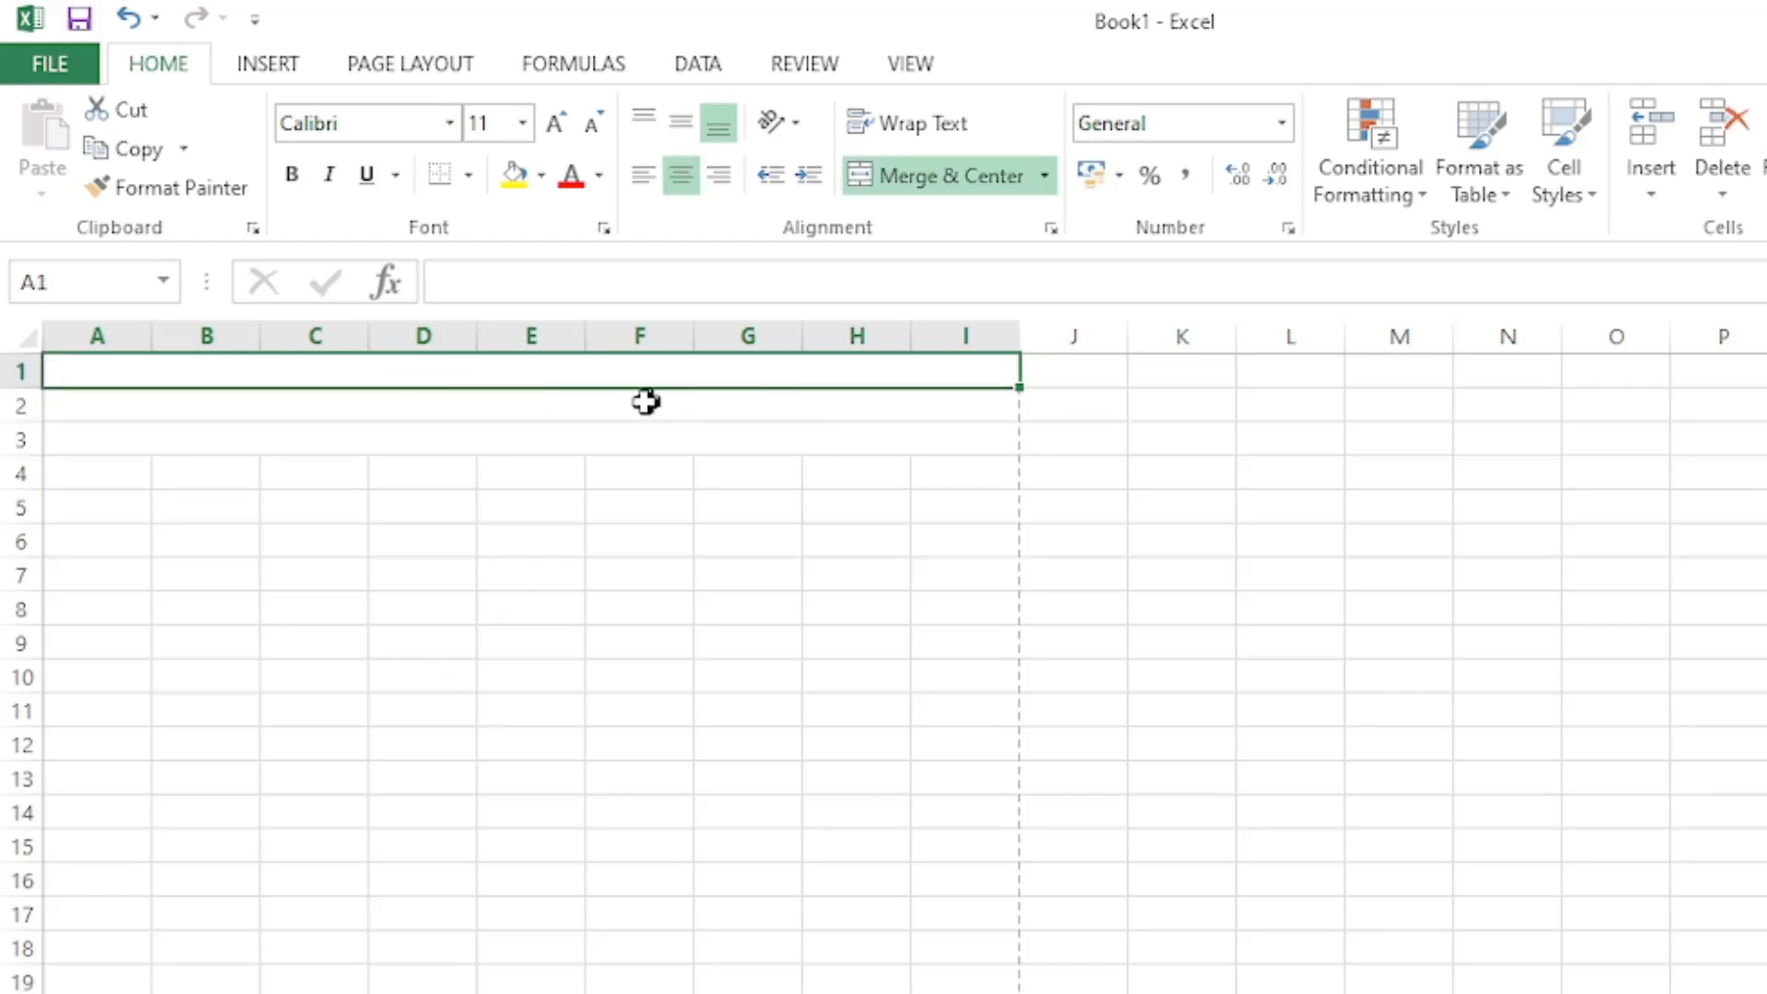
{"action": "left_click", "coordinate": [511, 402]}
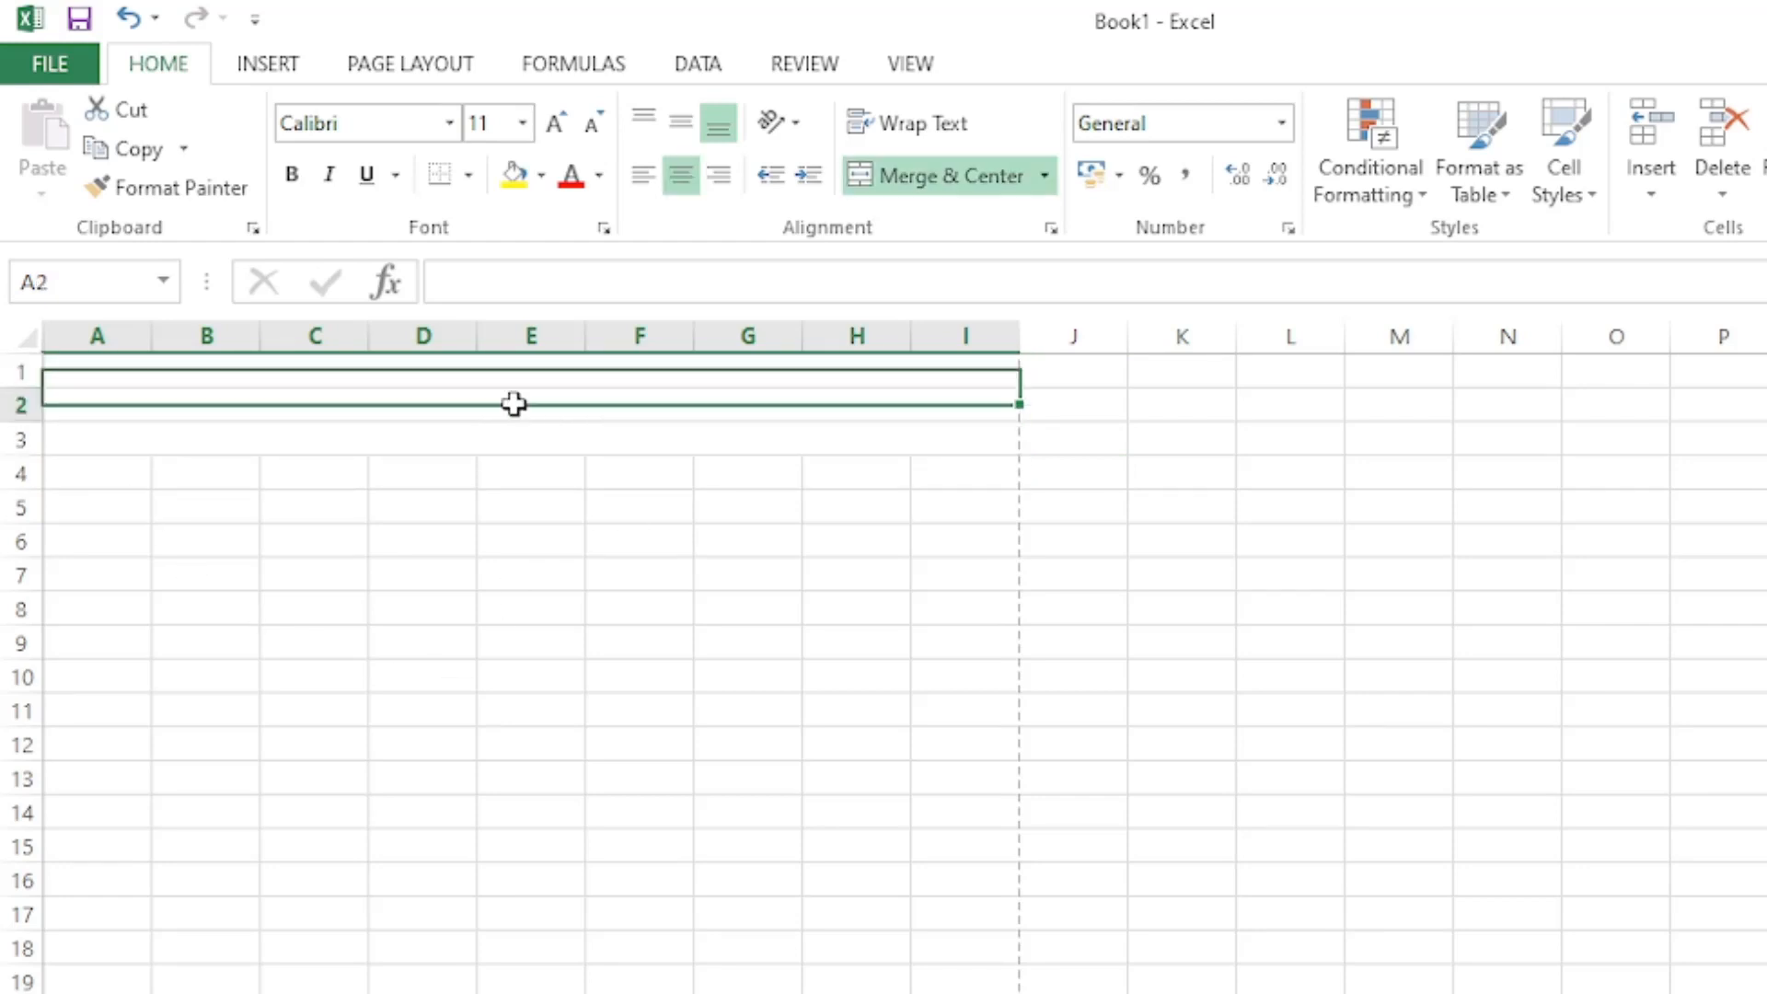
{"action": "left_click", "coordinate": [520, 434]}
{"action": "left_click", "coordinate": [511, 377]}
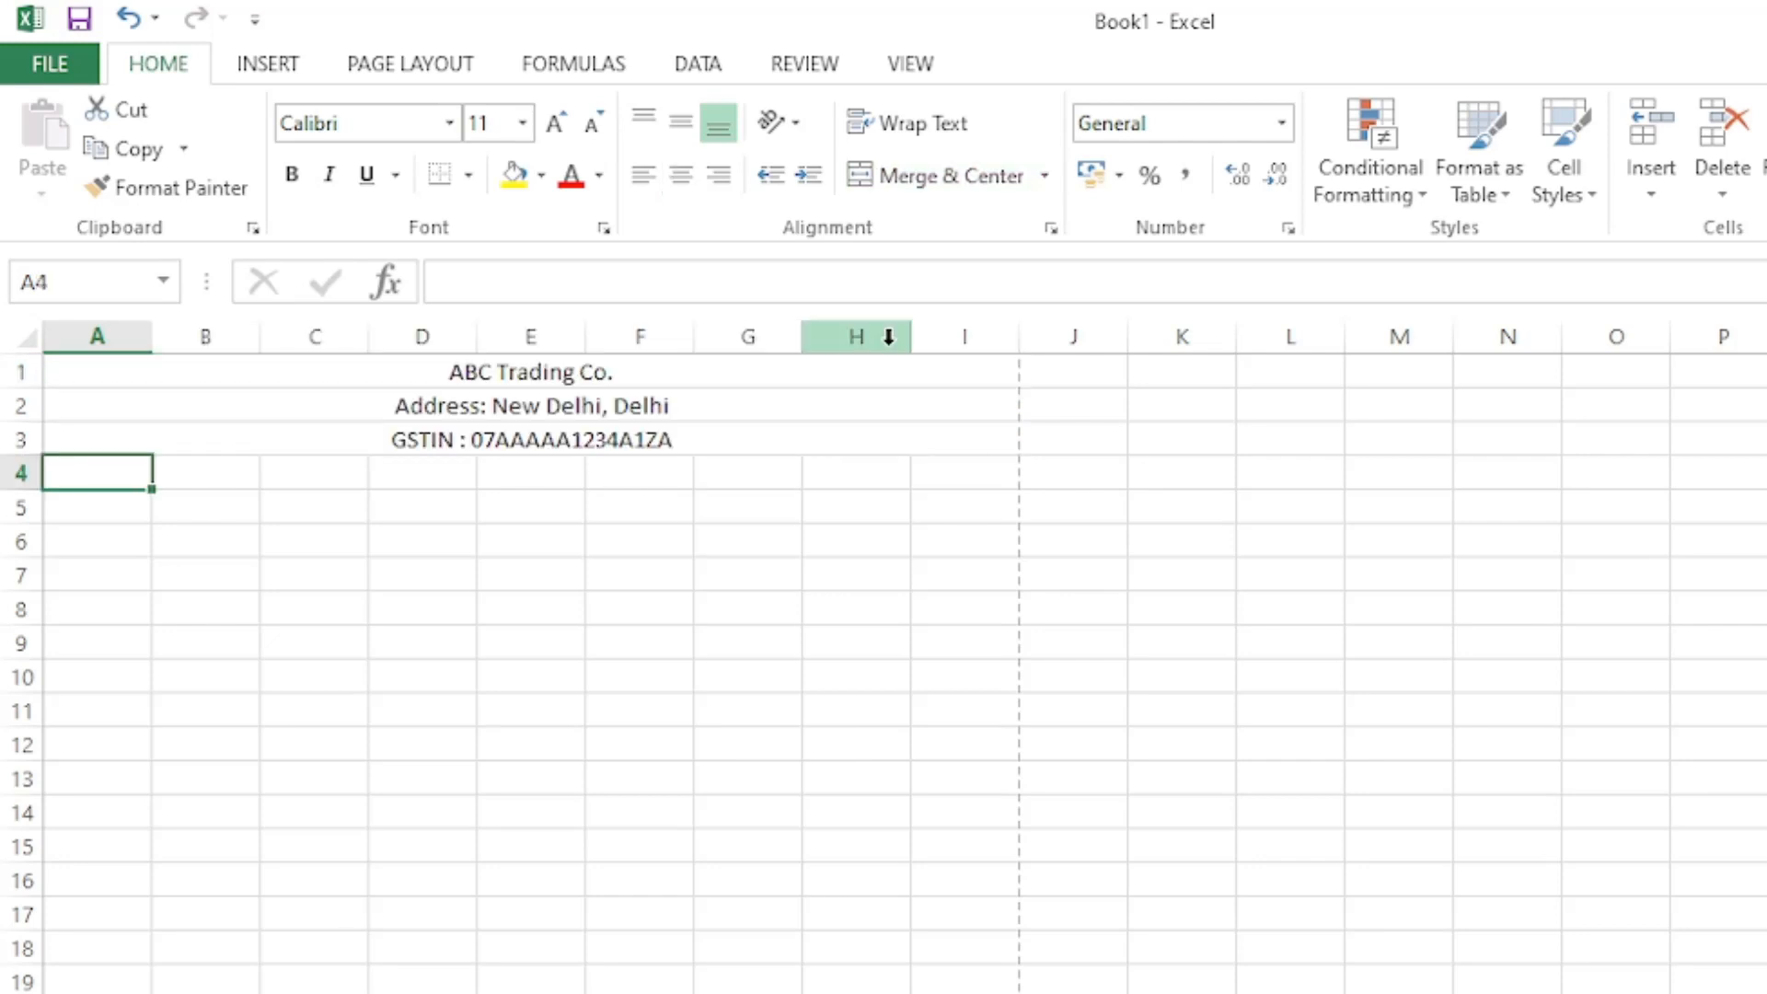
{"action": "left_click", "coordinate": [710, 376]}
{"action": "left_click", "coordinate": [736, 412]}
{"action": "left_click", "coordinate": [735, 430]}
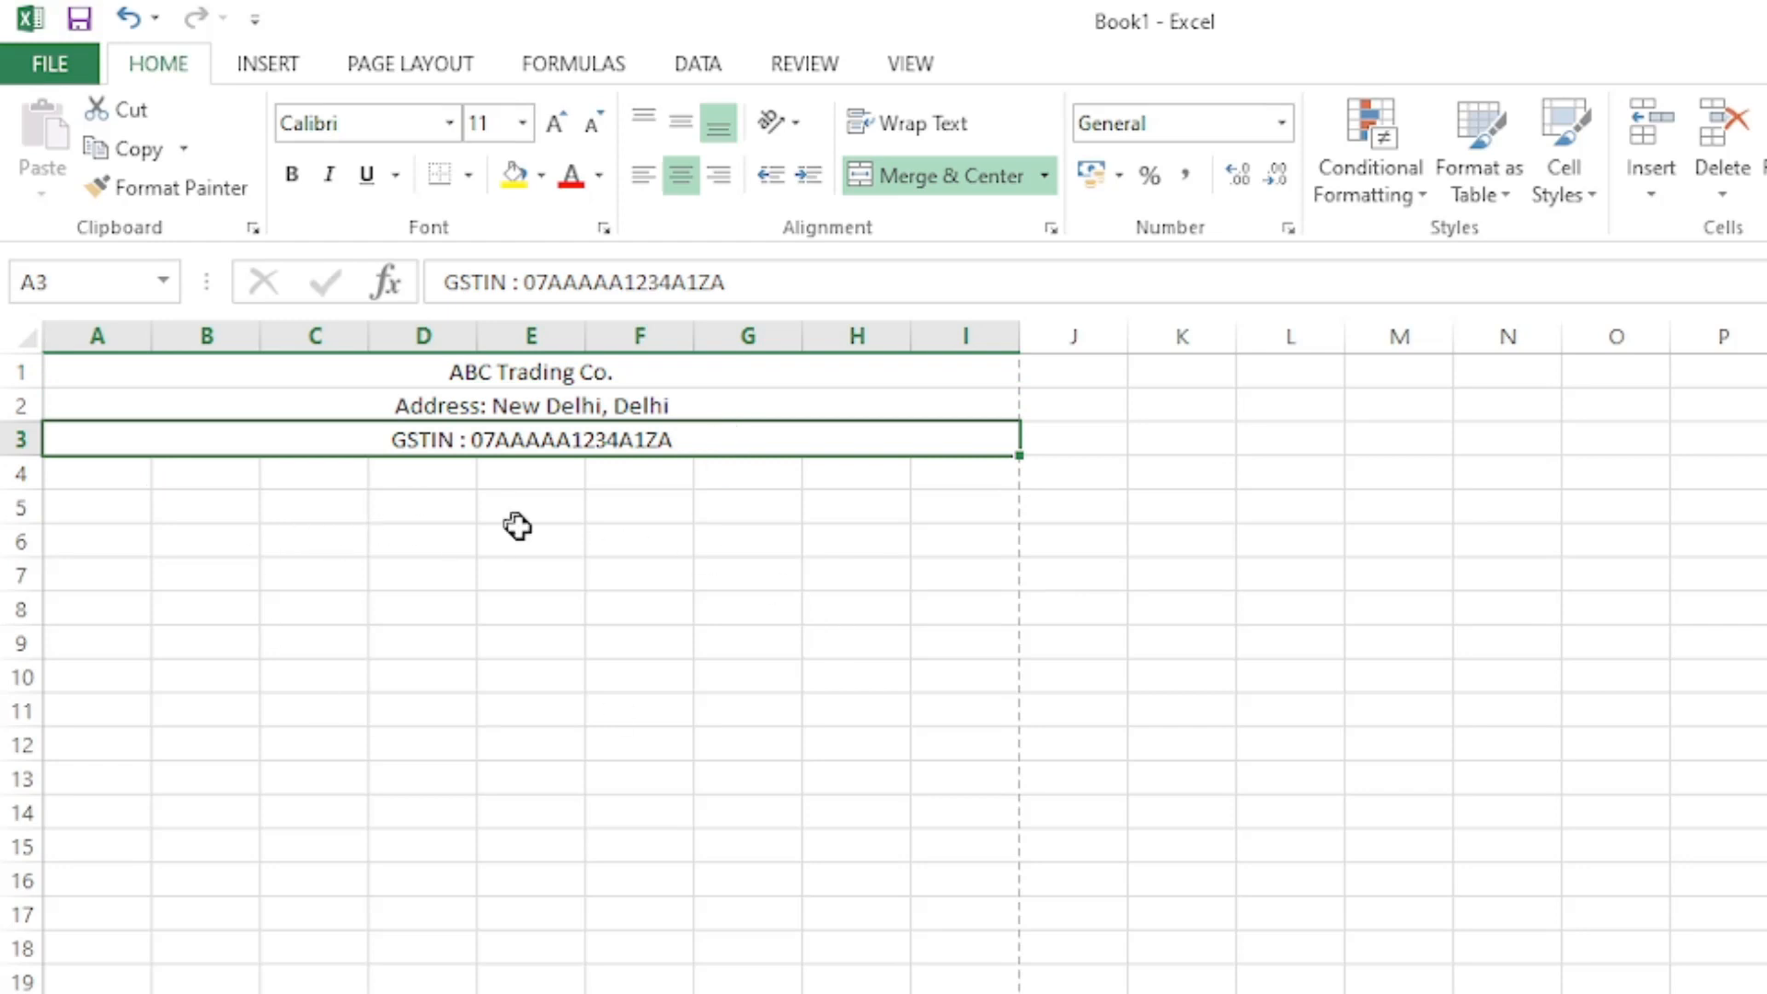
{"action": "left_click", "coordinate": [396, 380]}
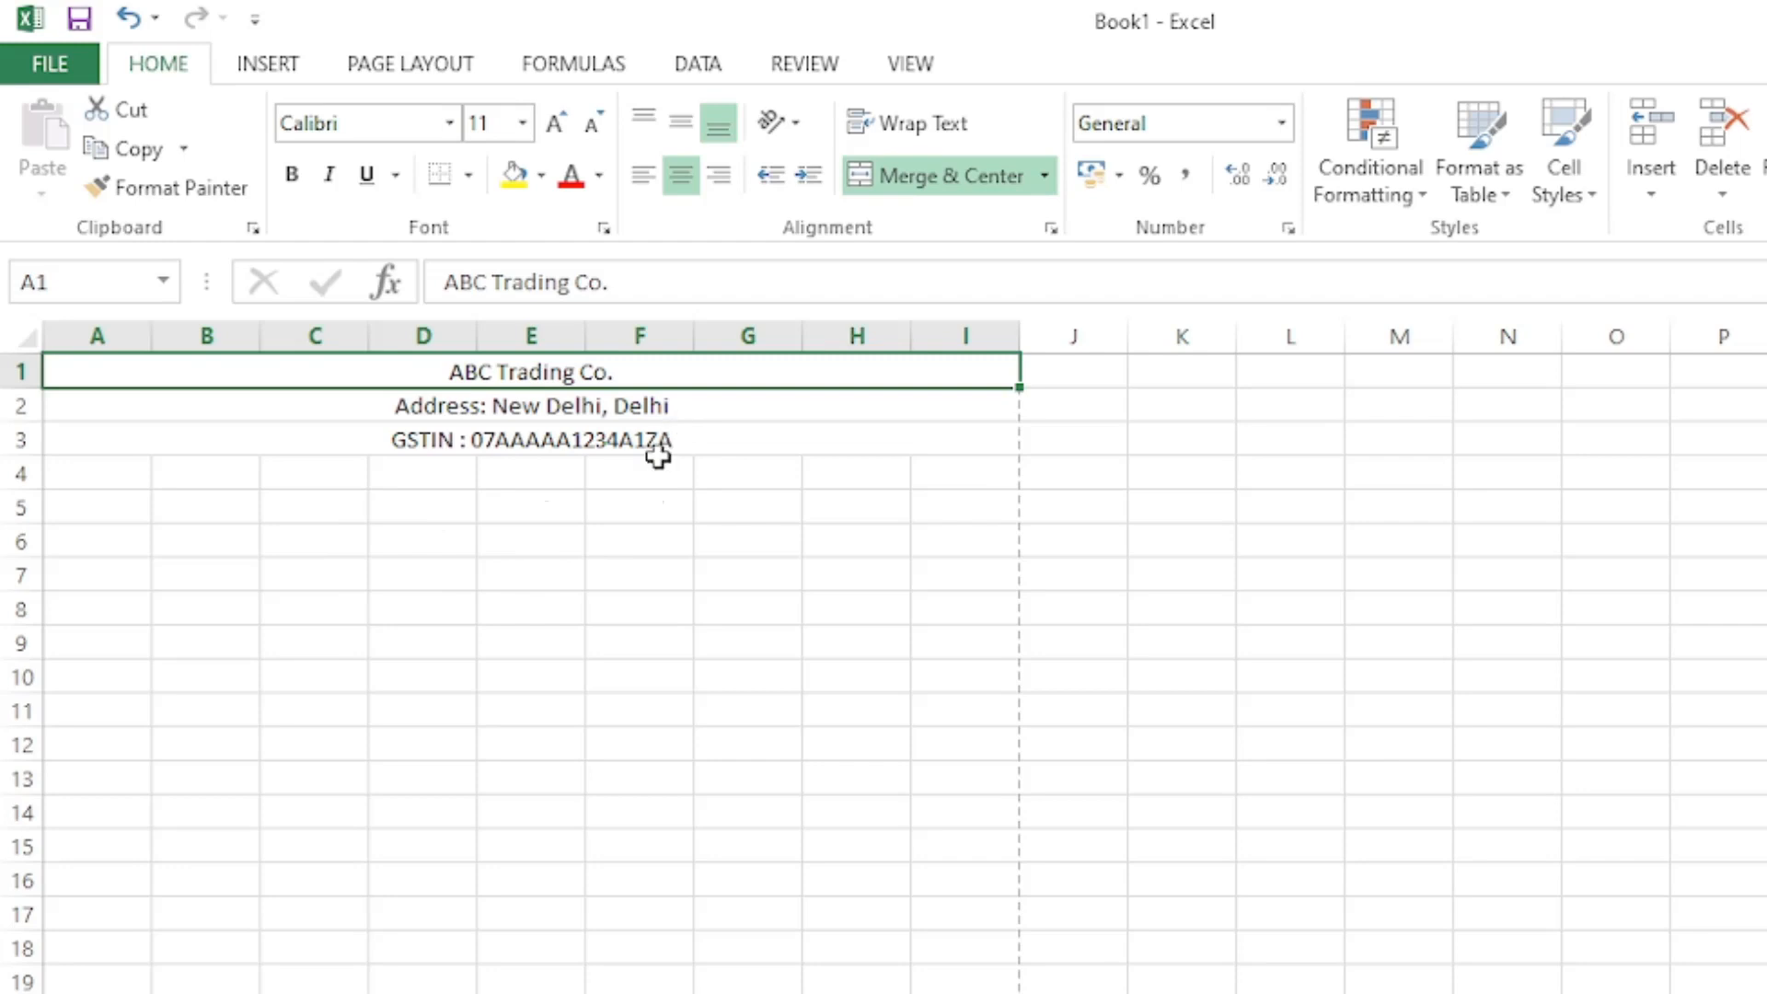
Step: Change the font of the entire sheet to Cambria
{"action": "left_click", "coordinate": [25, 340]}
{"action": "left_click", "coordinate": [386, 124]}
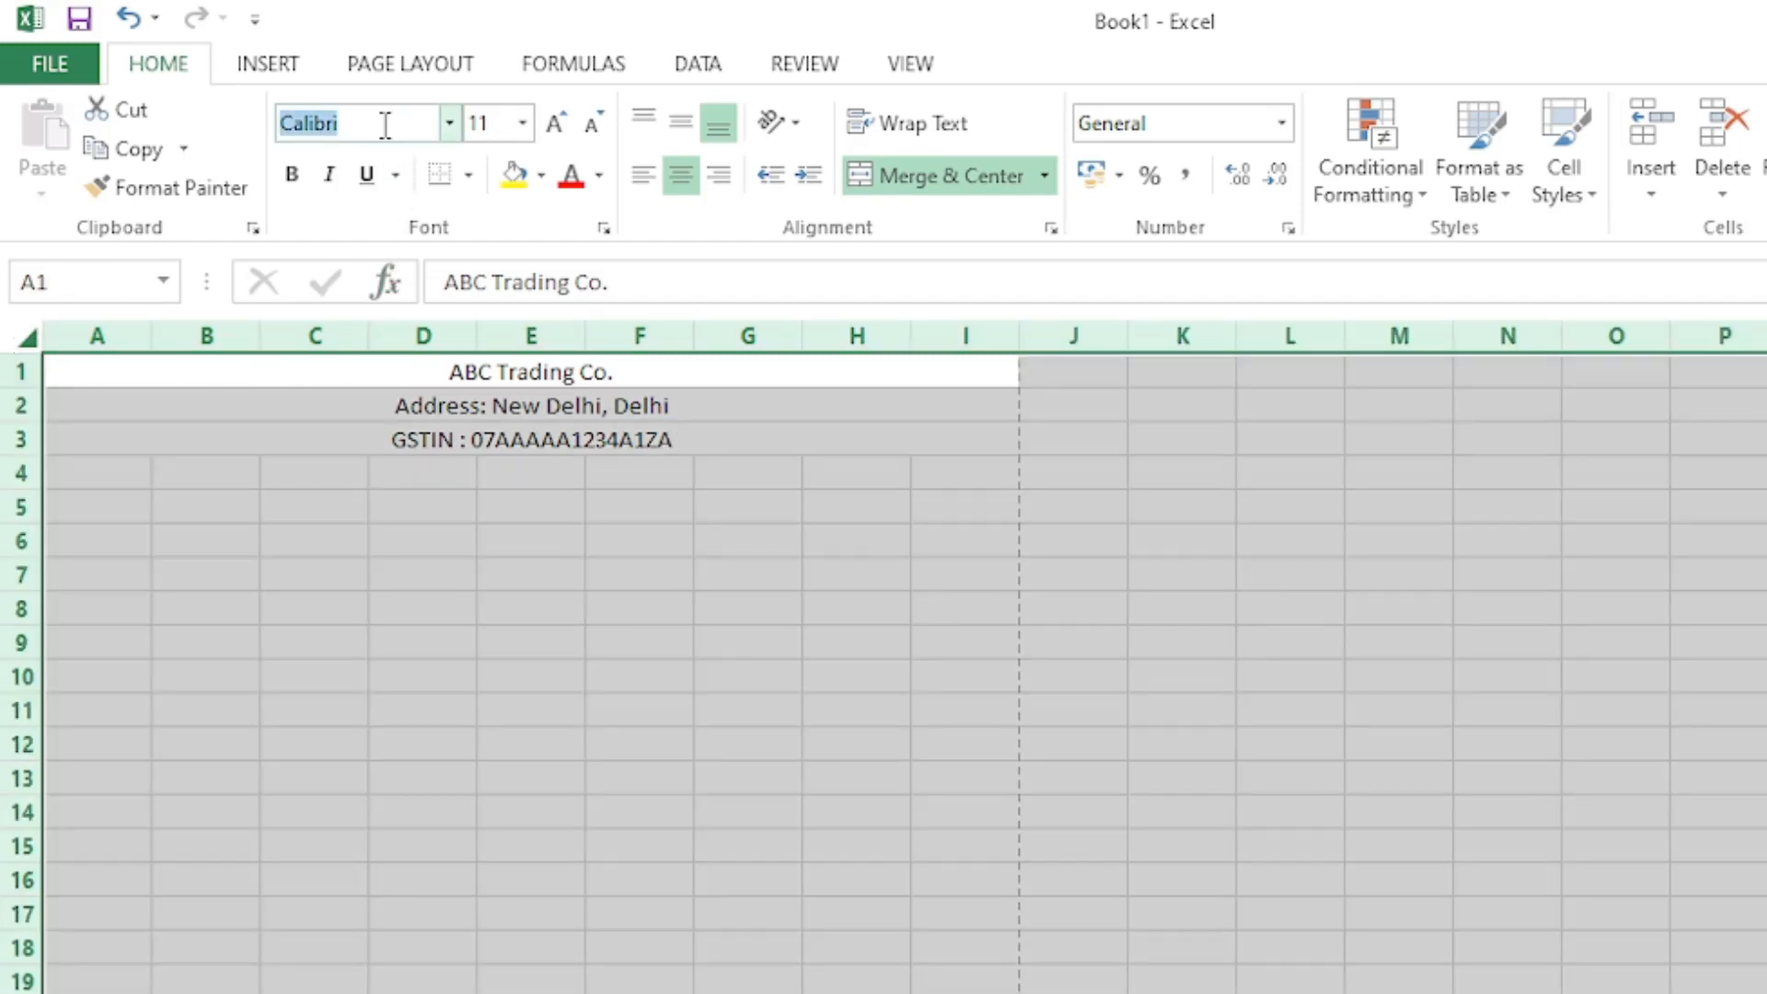
{"action": "type", "text": "C"}
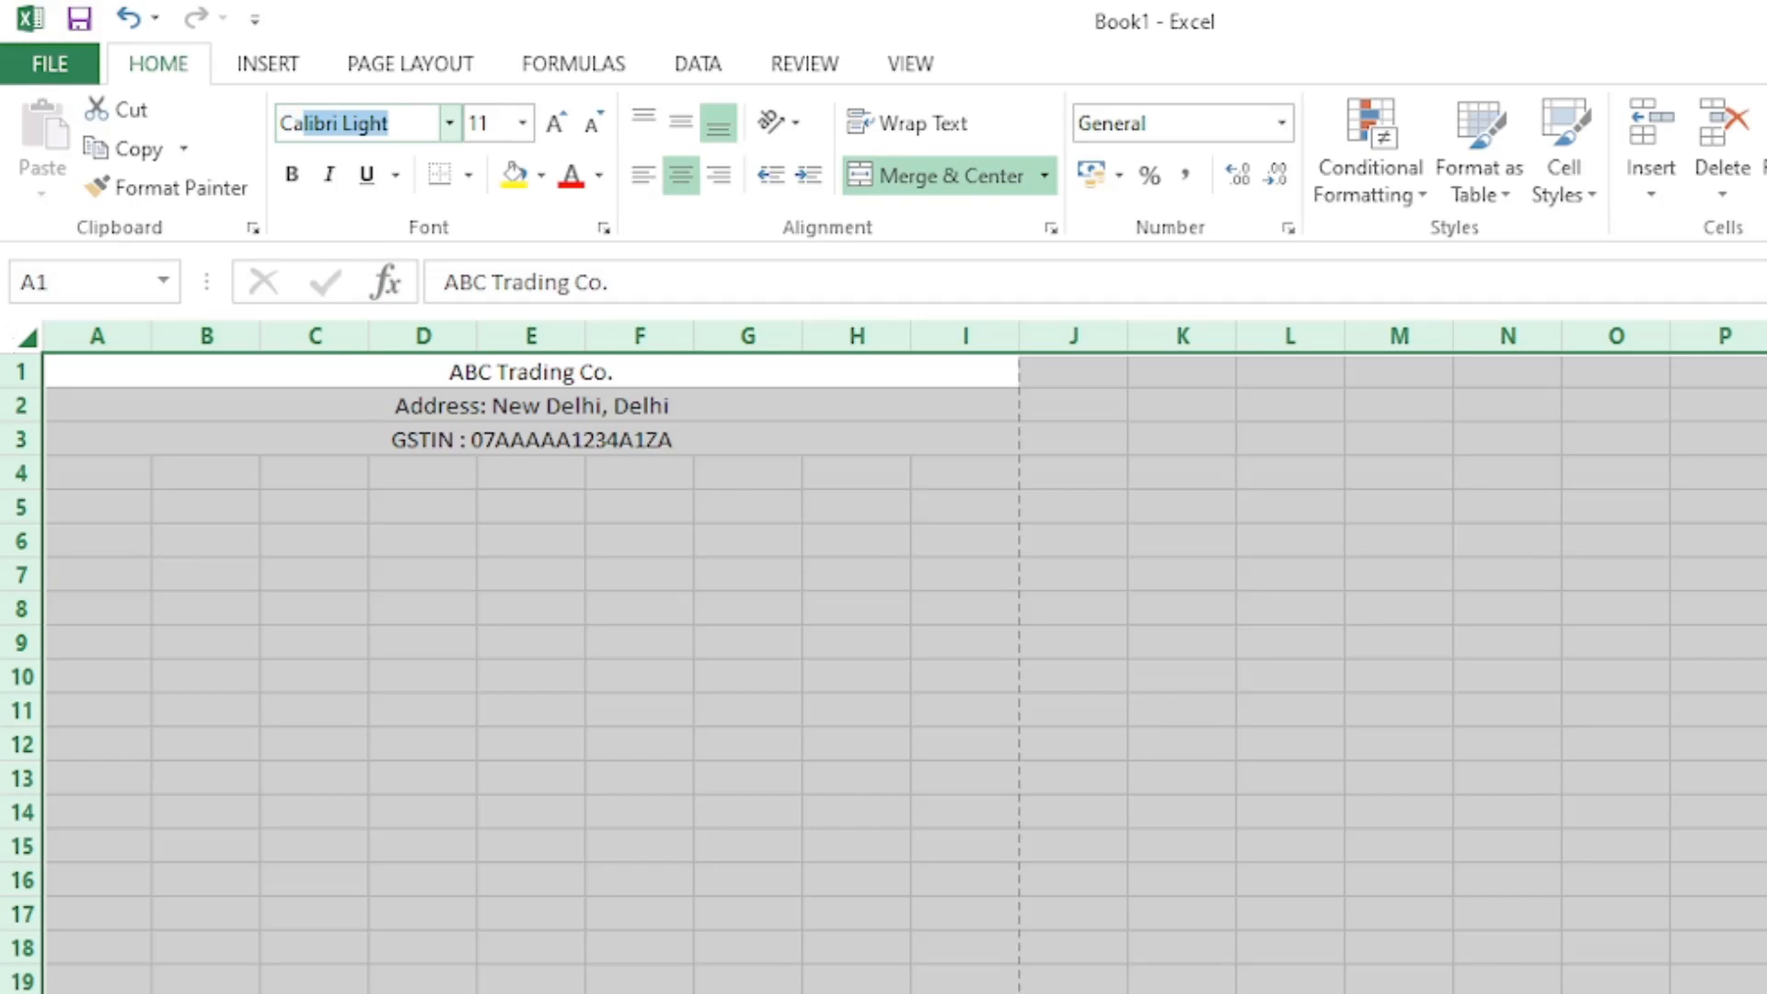
{"action": "type", "text": "amb"}
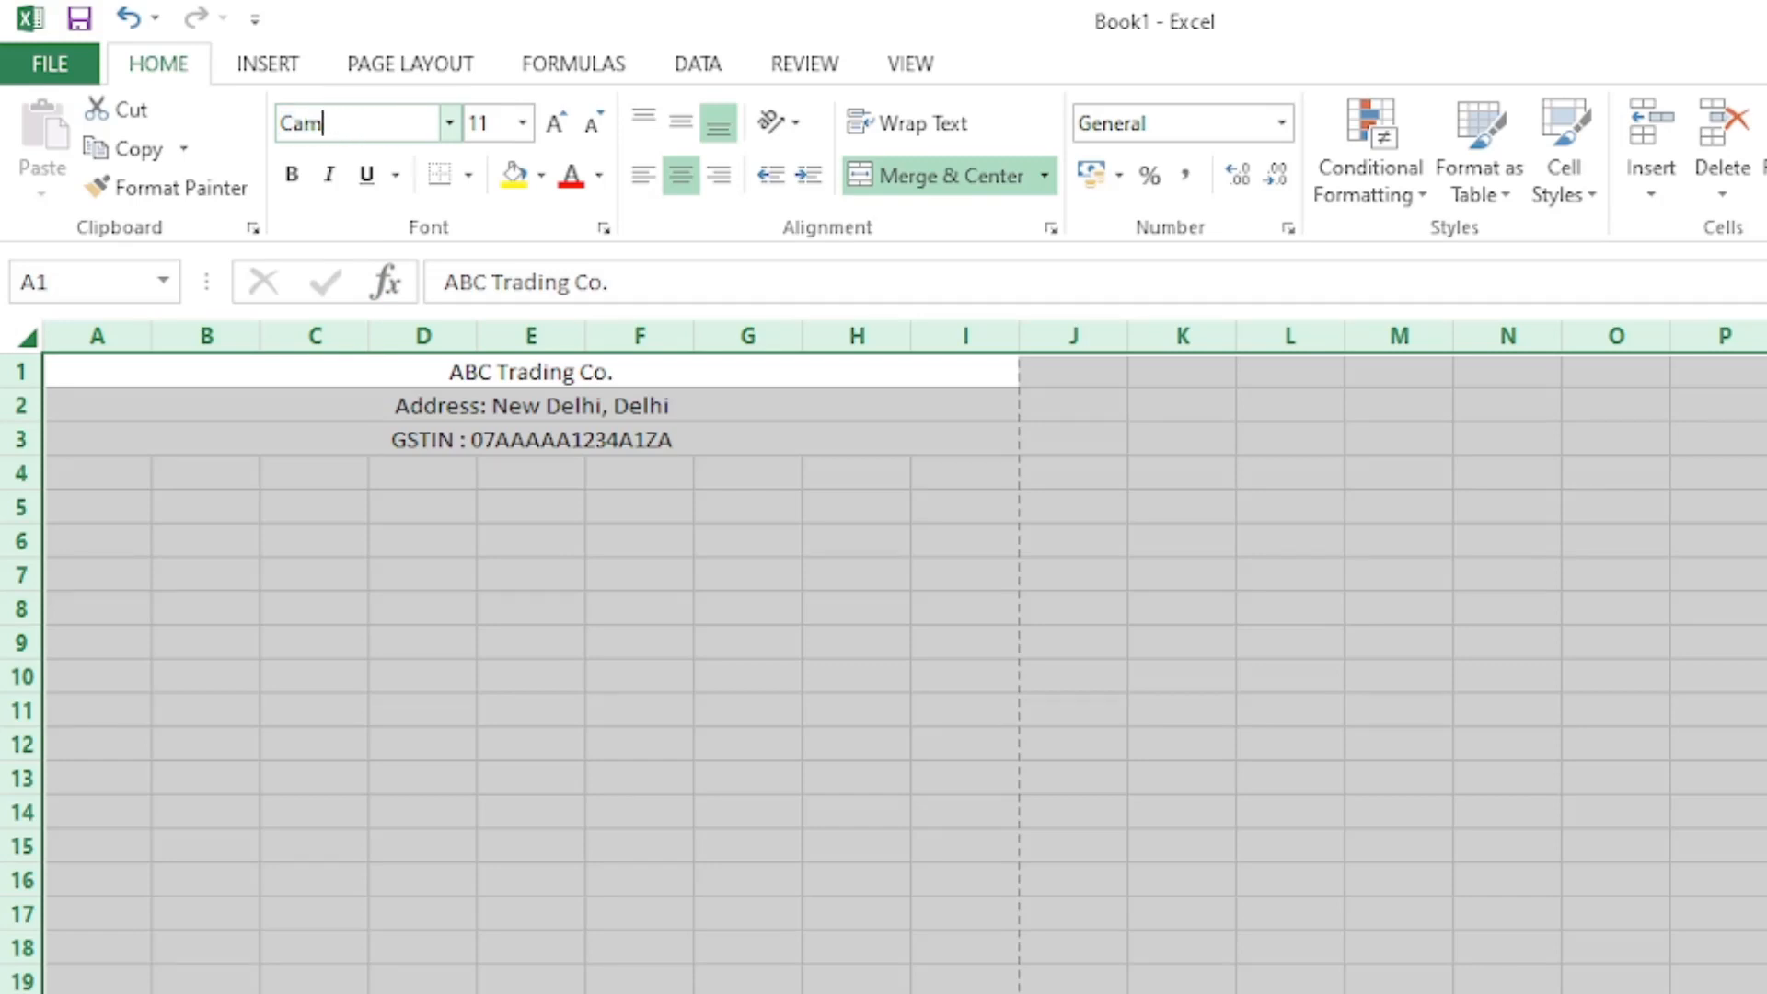
{"action": "type", "text": "bria"}
{"action": "key", "text": "Return"}
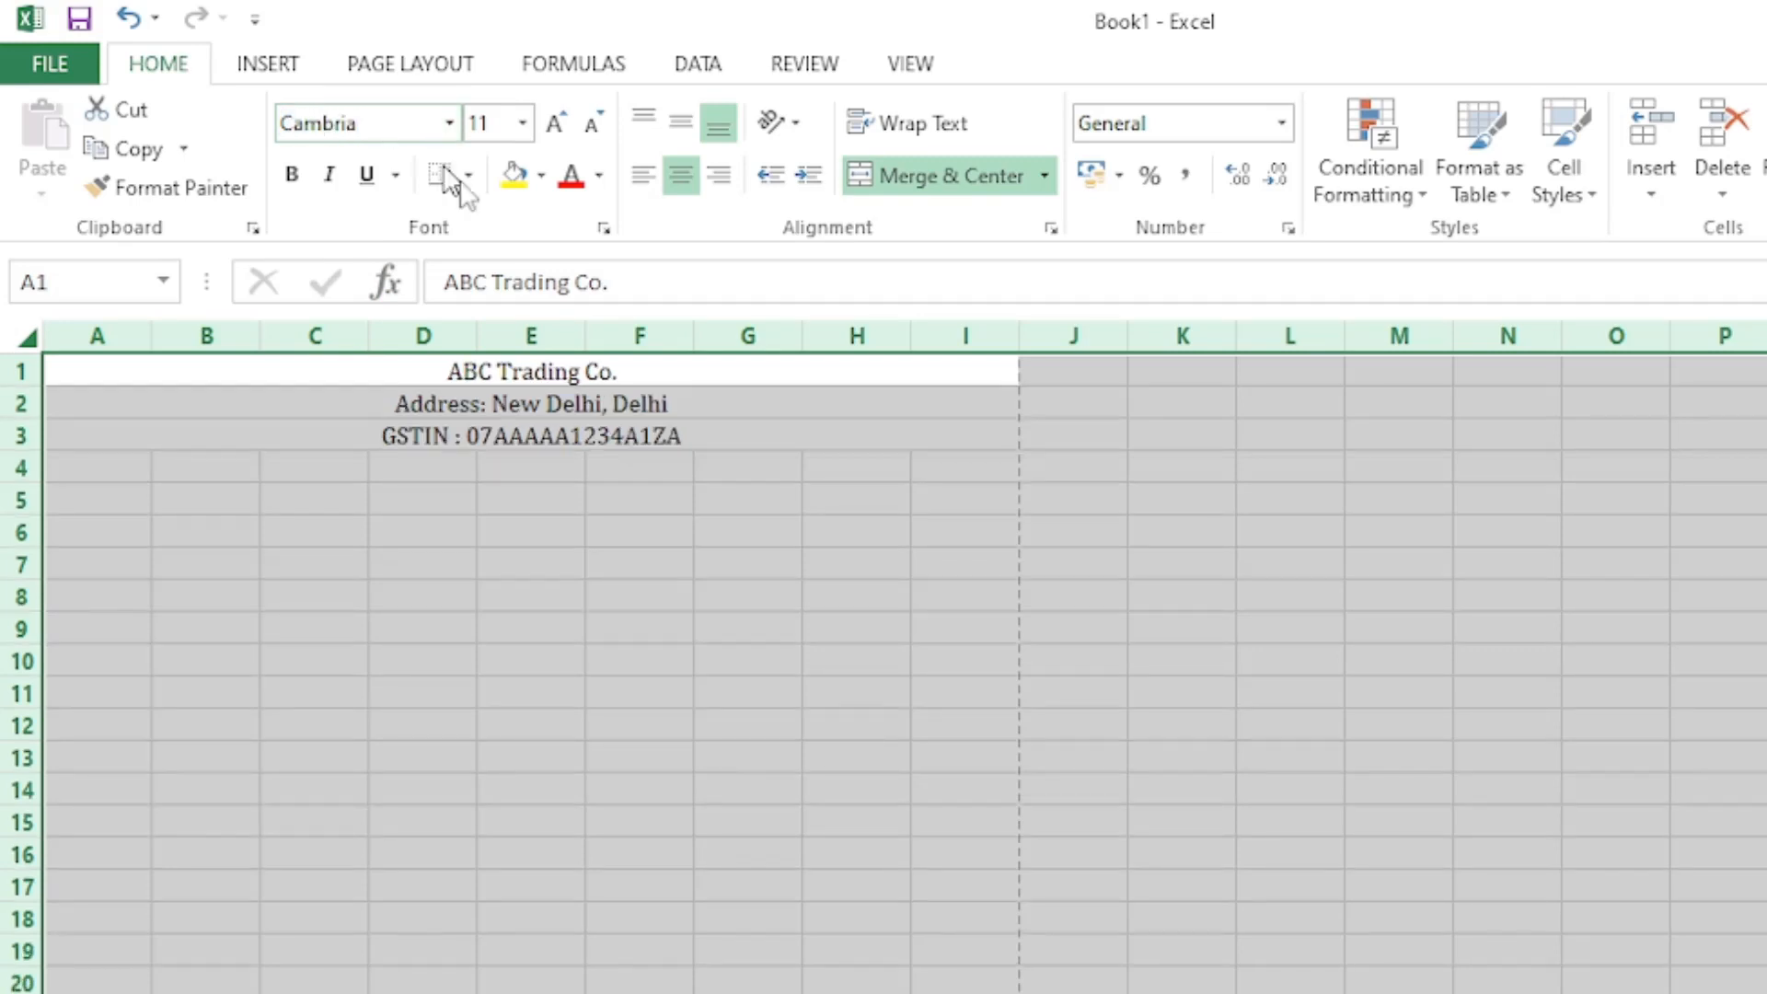
{"action": "left_click", "coordinate": [699, 596]}
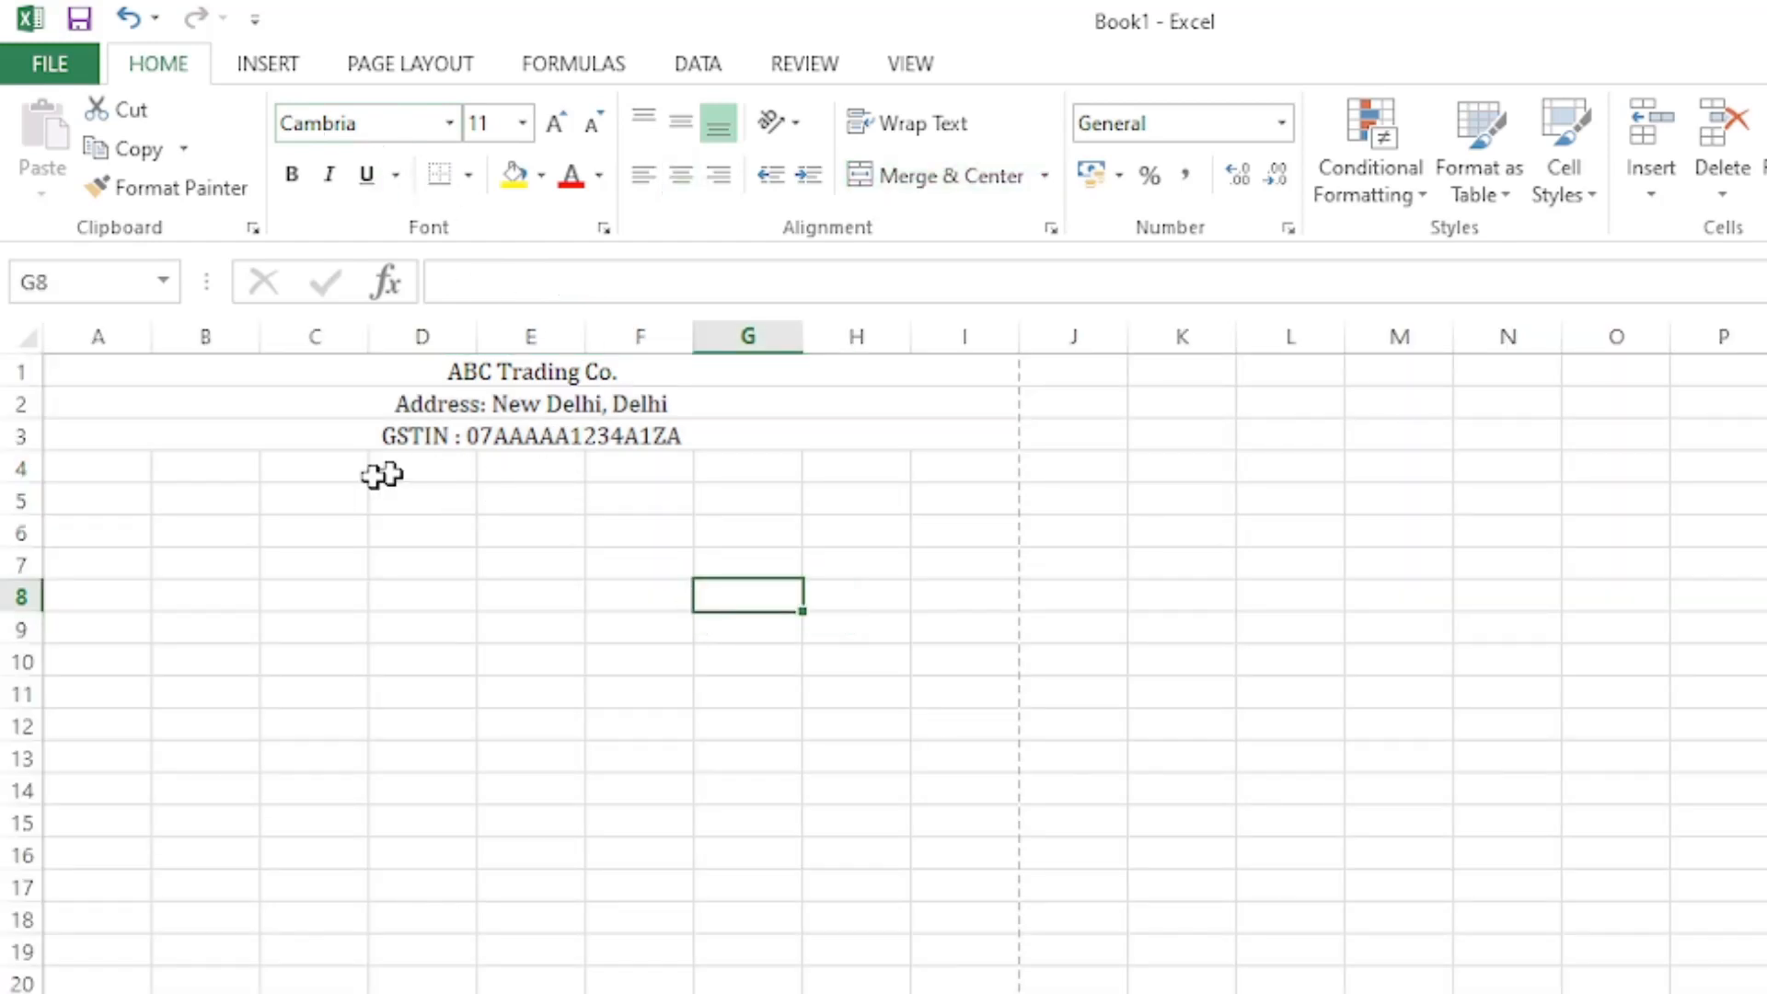
Step: Increase the font size of the entire sheet to 12
{"action": "left_click", "coordinate": [204, 557]}
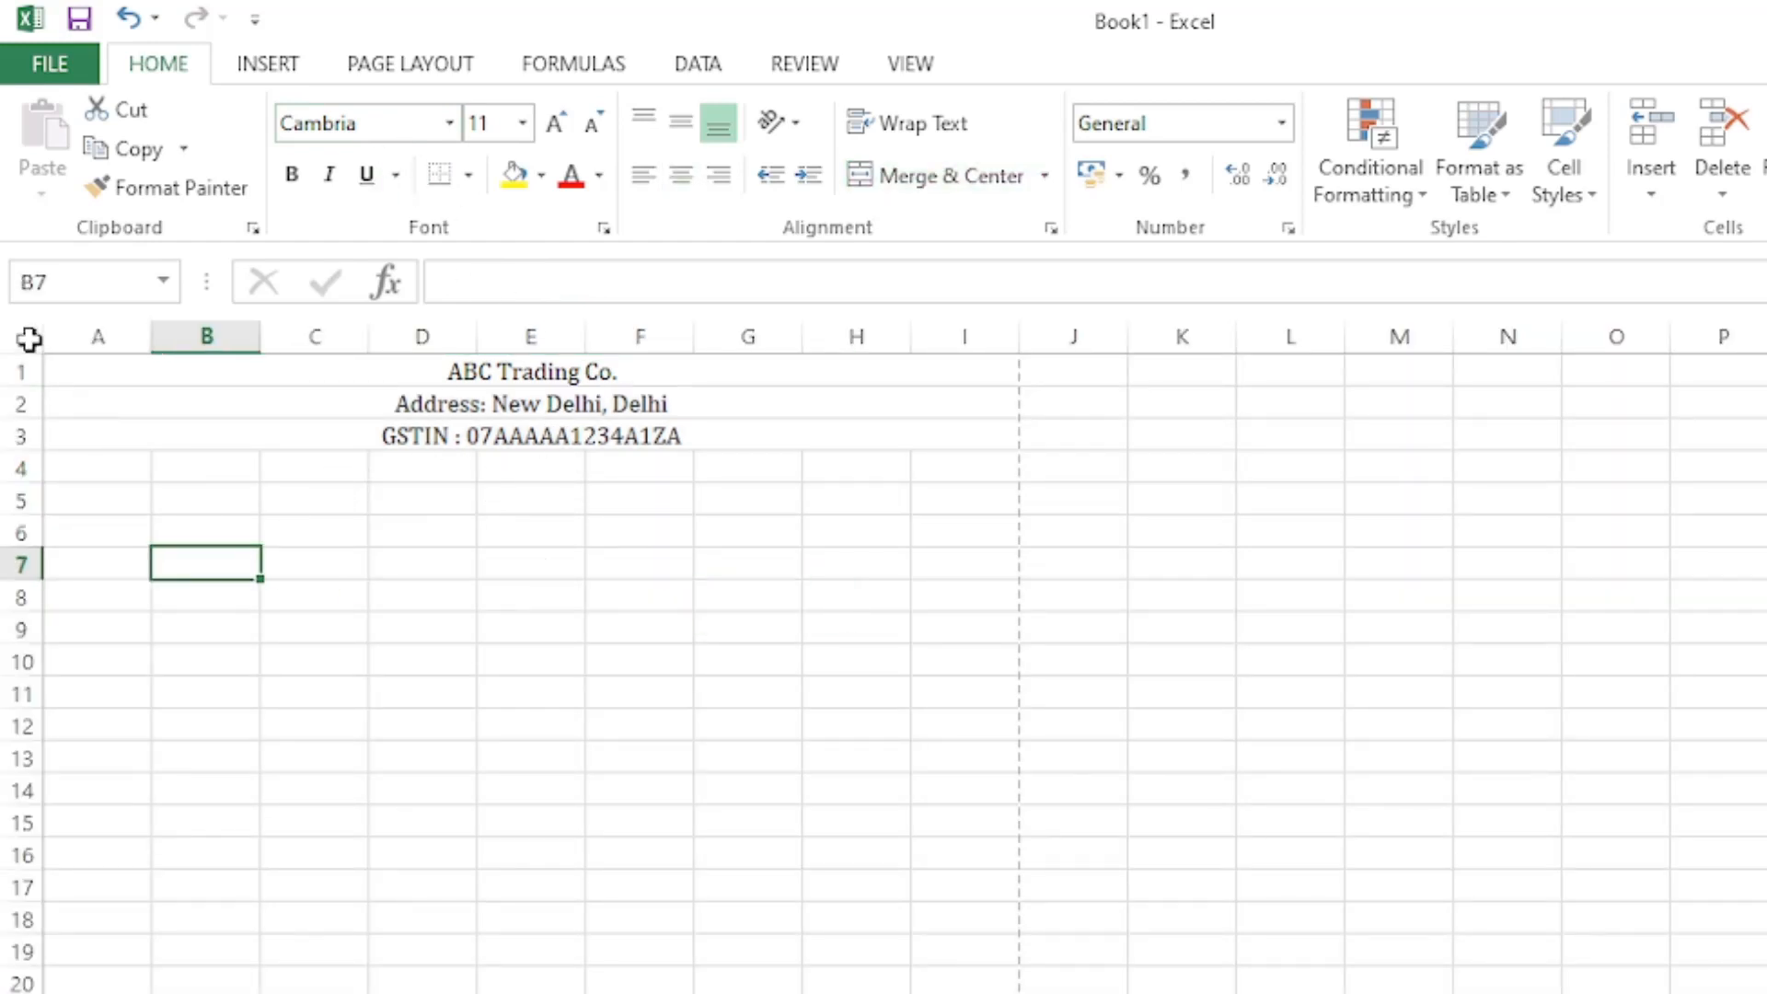
{"action": "left_click", "coordinate": [28, 339]}
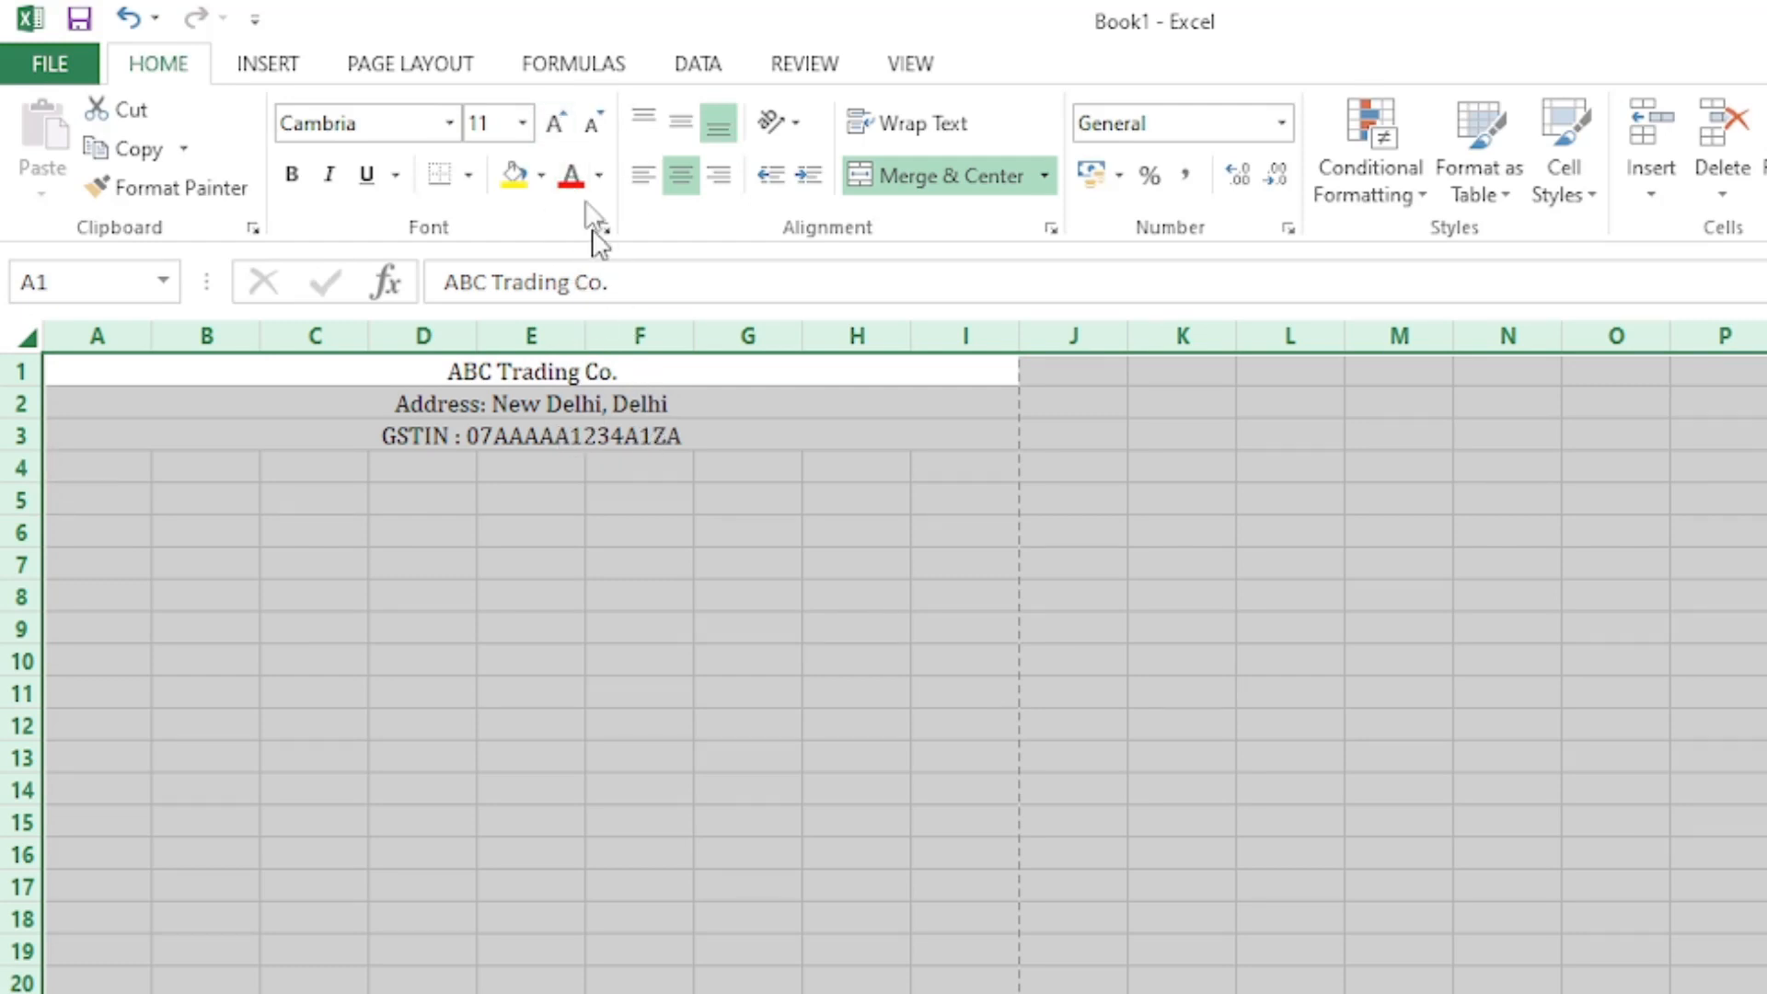
{"action": "left_click", "coordinate": [555, 124]}
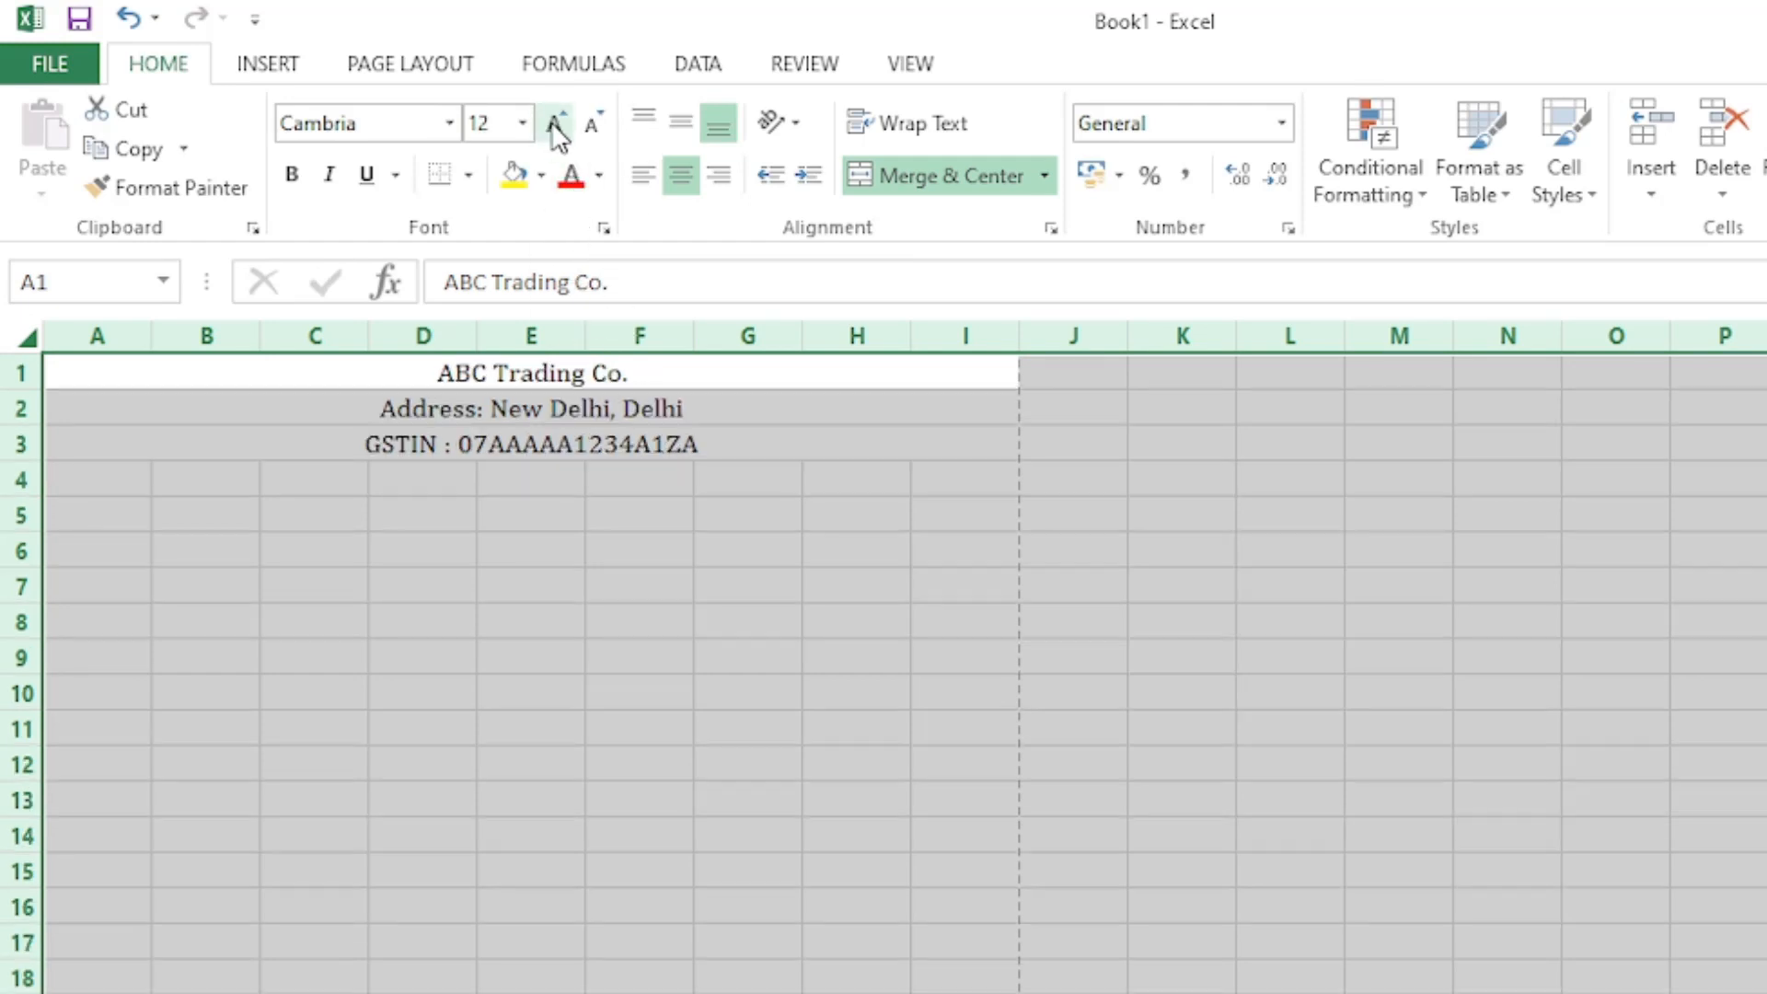
{"action": "left_click", "coordinate": [666, 500]}
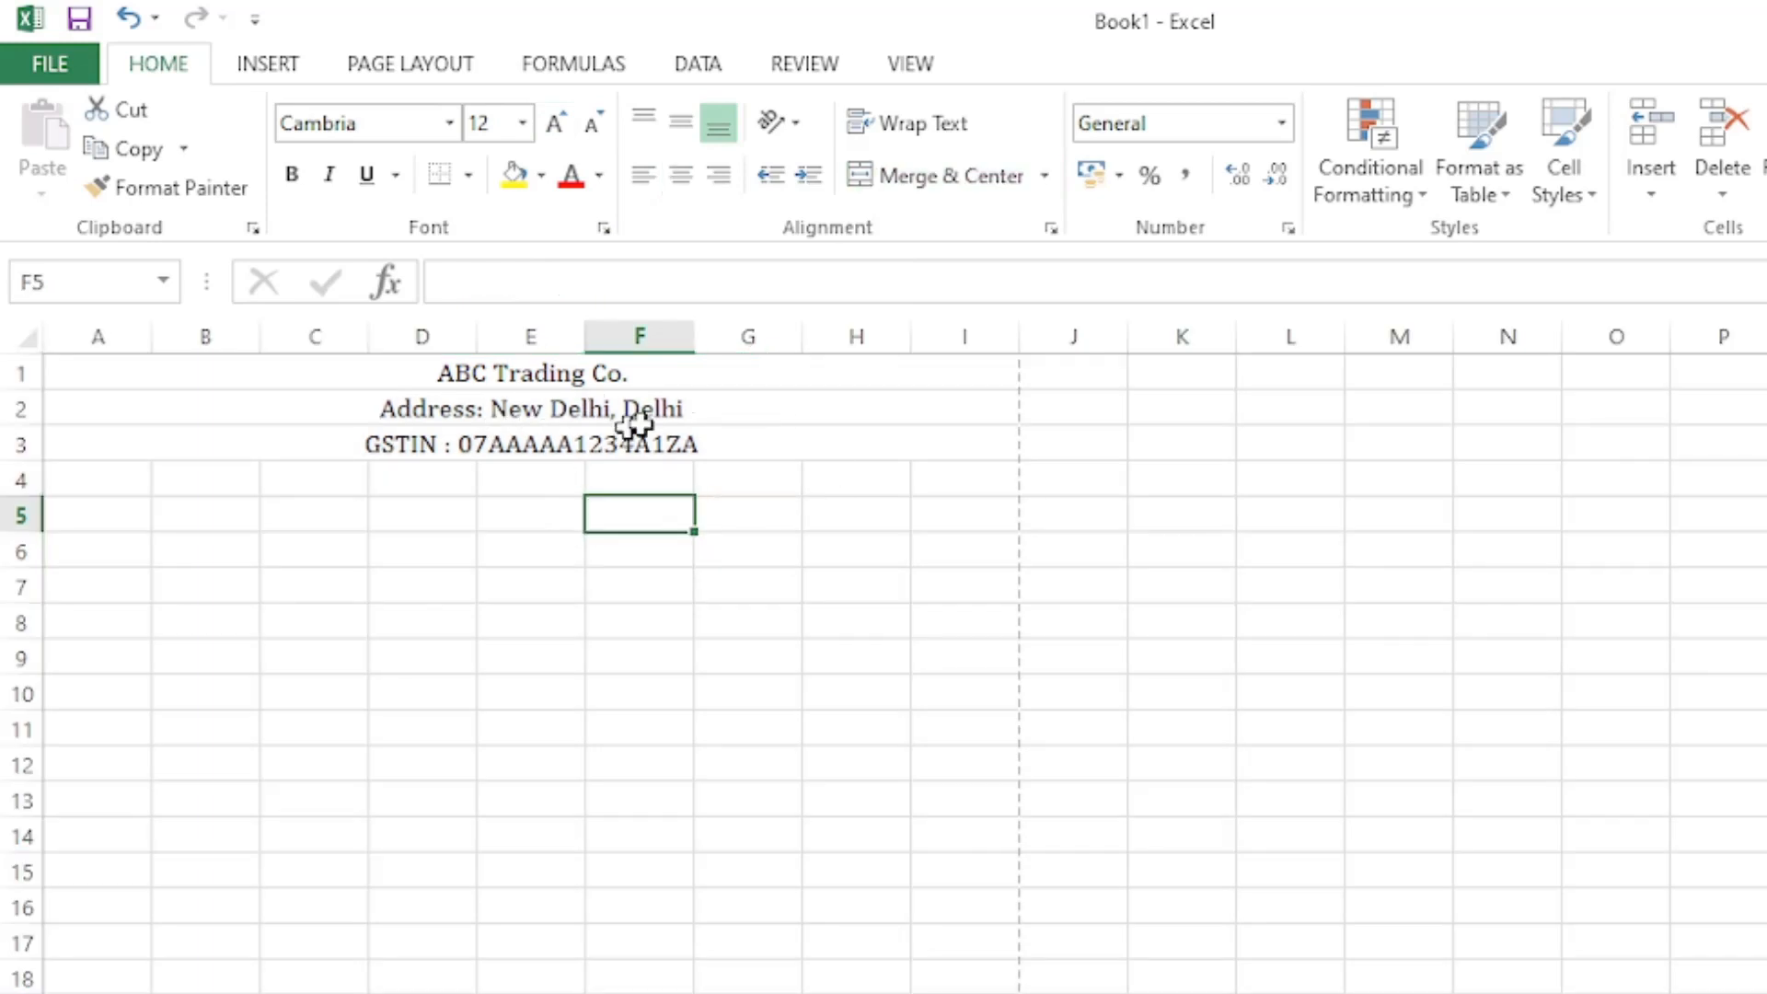
Step: Set the font size of the company name in row 1 to 26
{"action": "left_click", "coordinate": [801, 398]}
{"action": "left_click", "coordinate": [770, 361]}
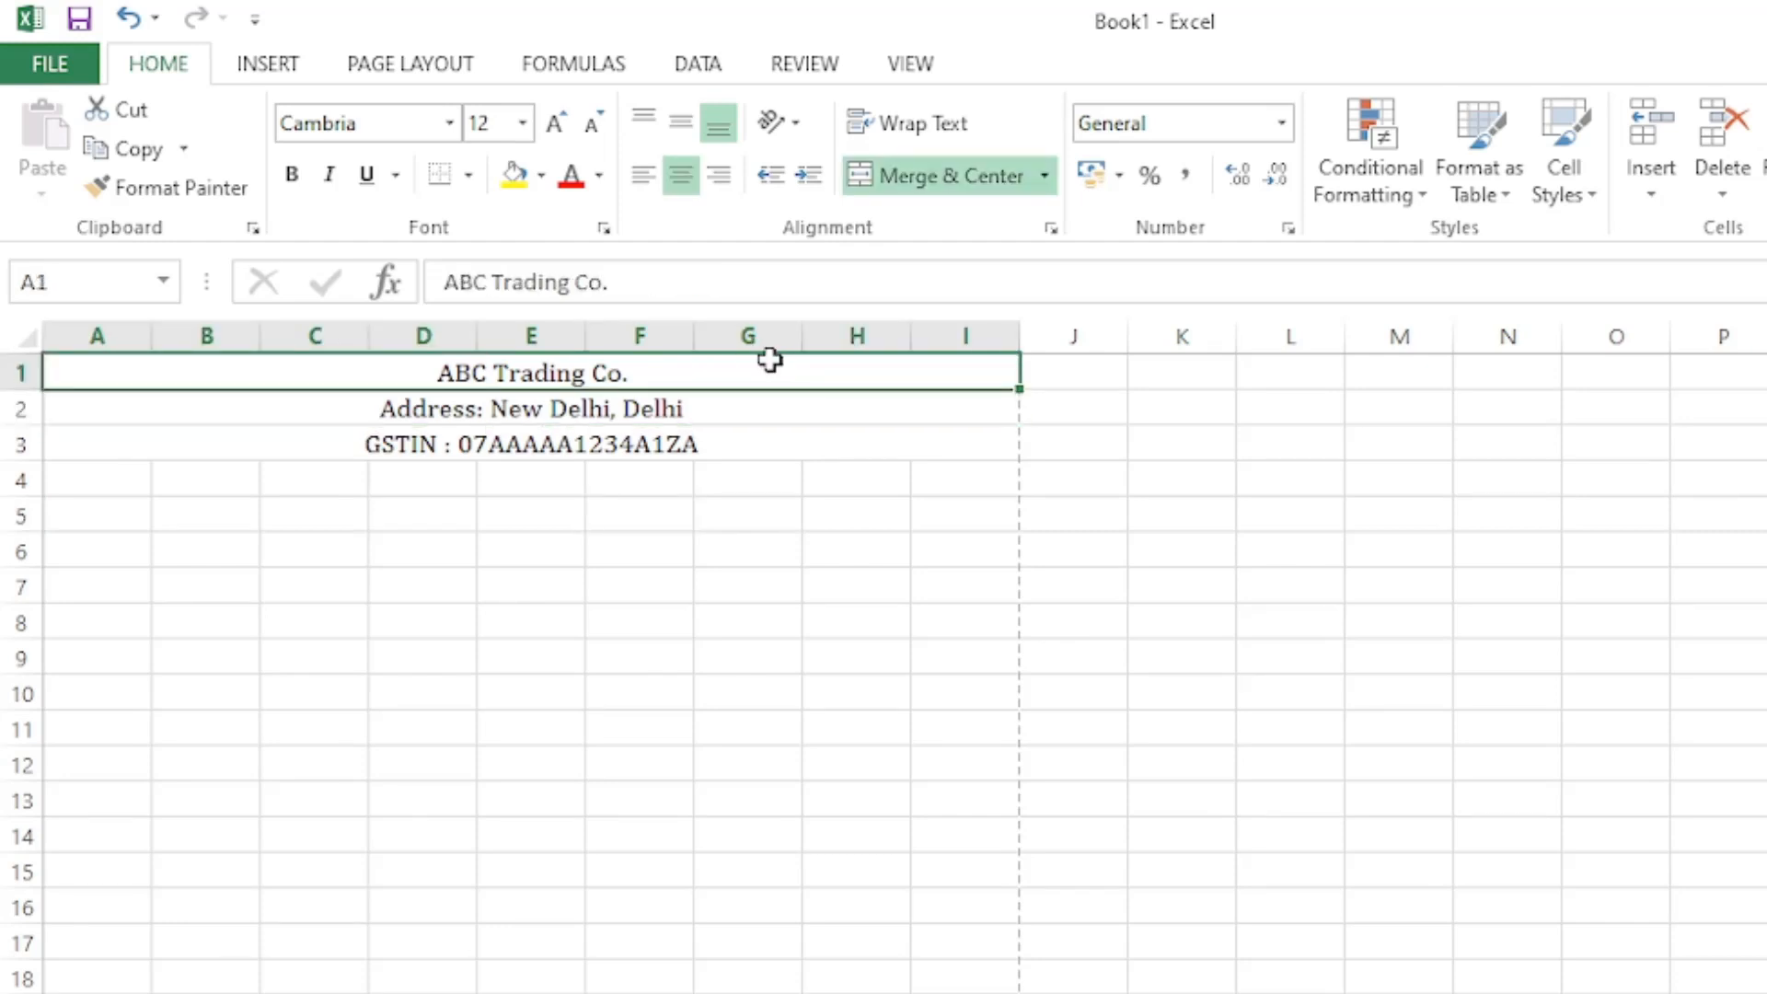
{"action": "left_click", "coordinate": [522, 123]}
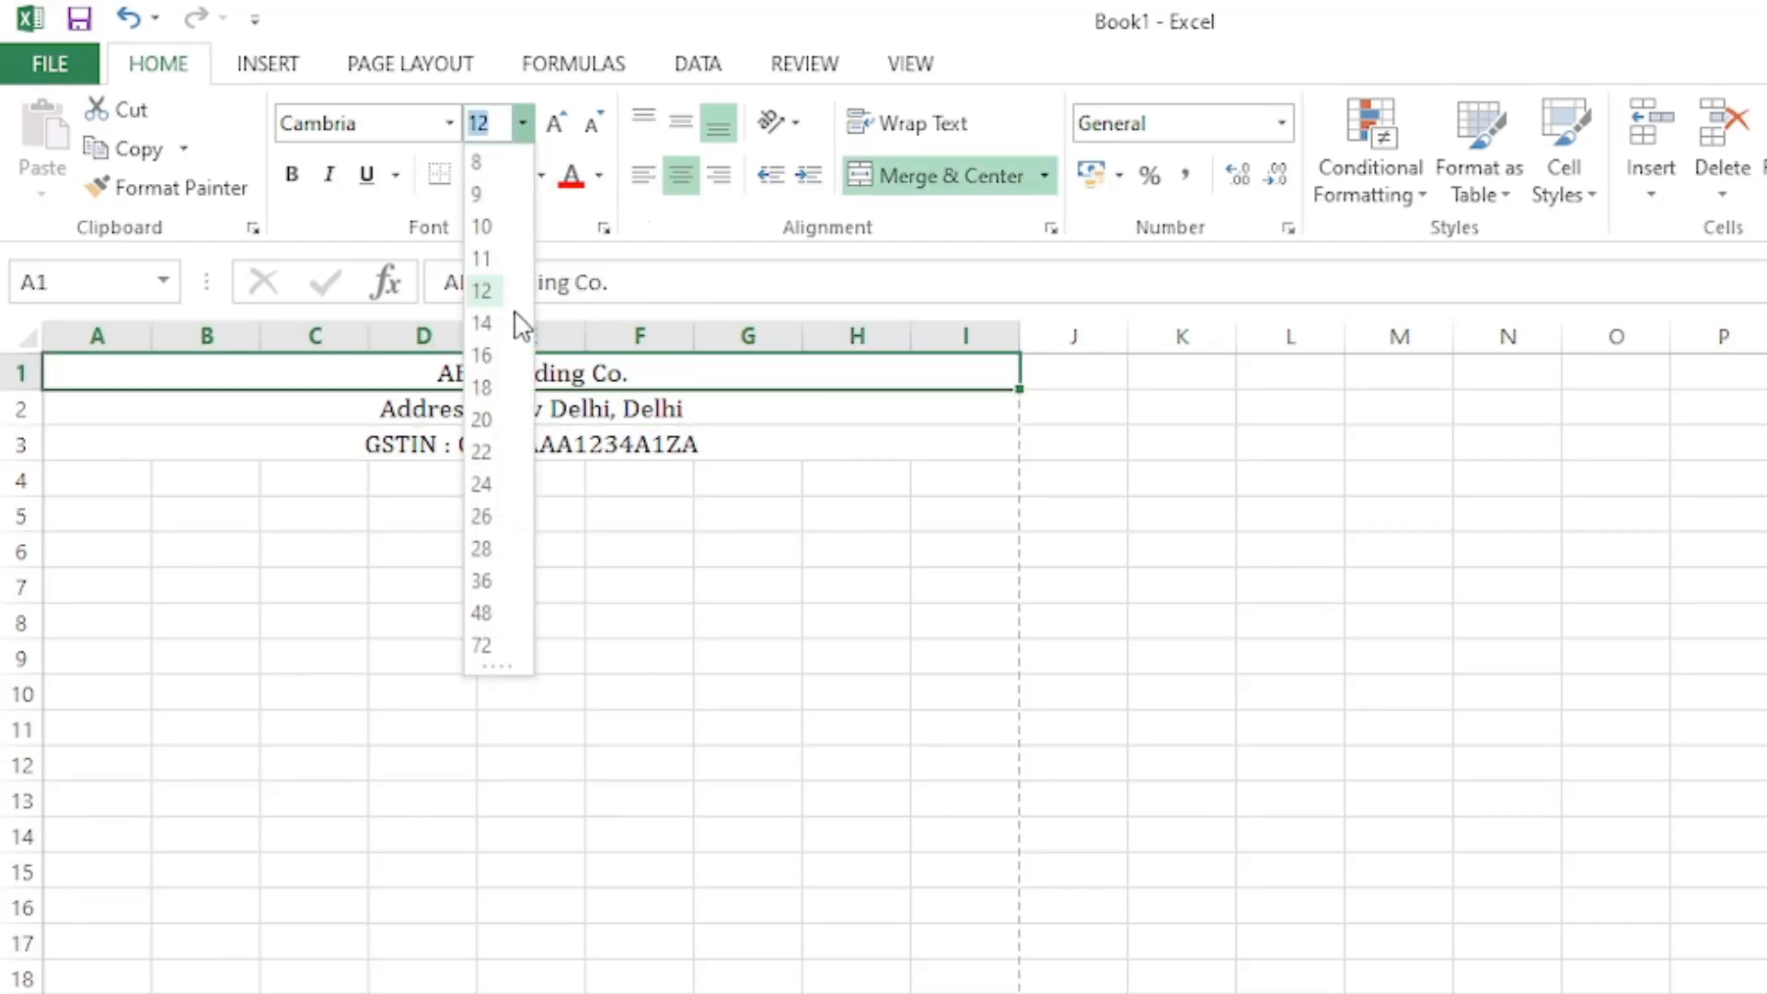
{"action": "left_click", "coordinate": [488, 516]}
{"action": "left_click", "coordinate": [644, 589]}
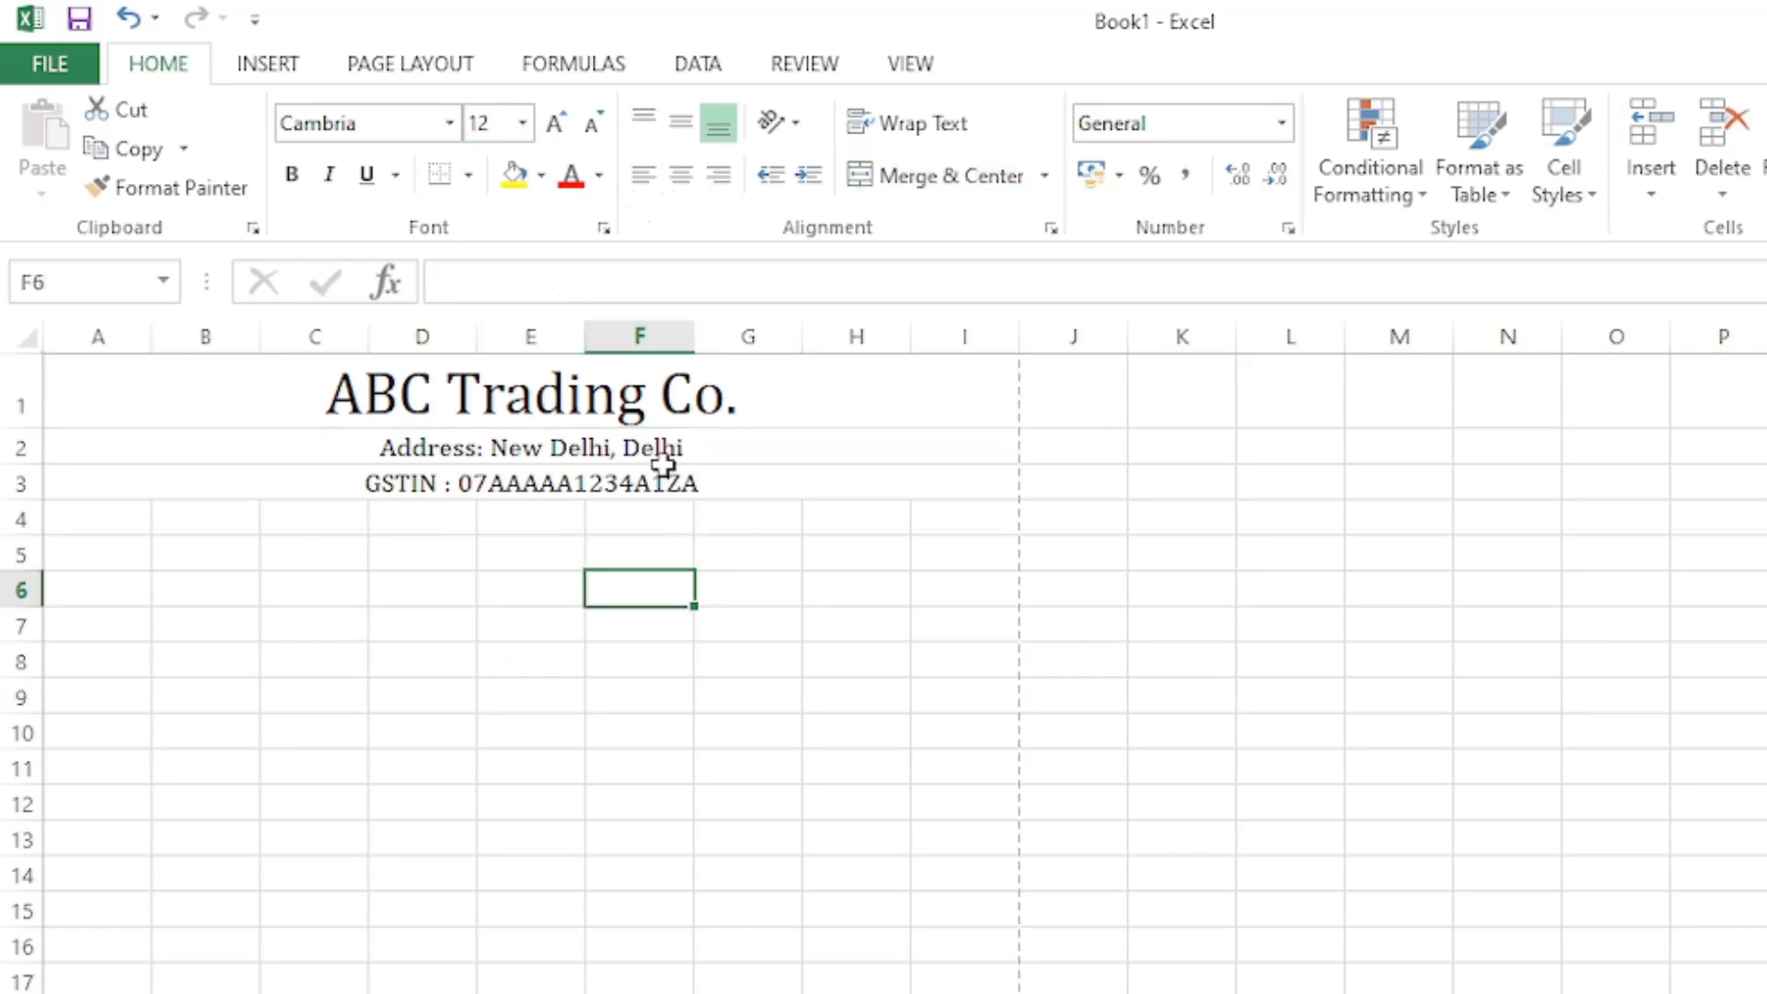
Step: Make the company name, address and GSTIN lines in rows 1 to 3 bold
{"action": "left_click_drag", "start_coordinate": [753, 390], "coordinate": [765, 469]}
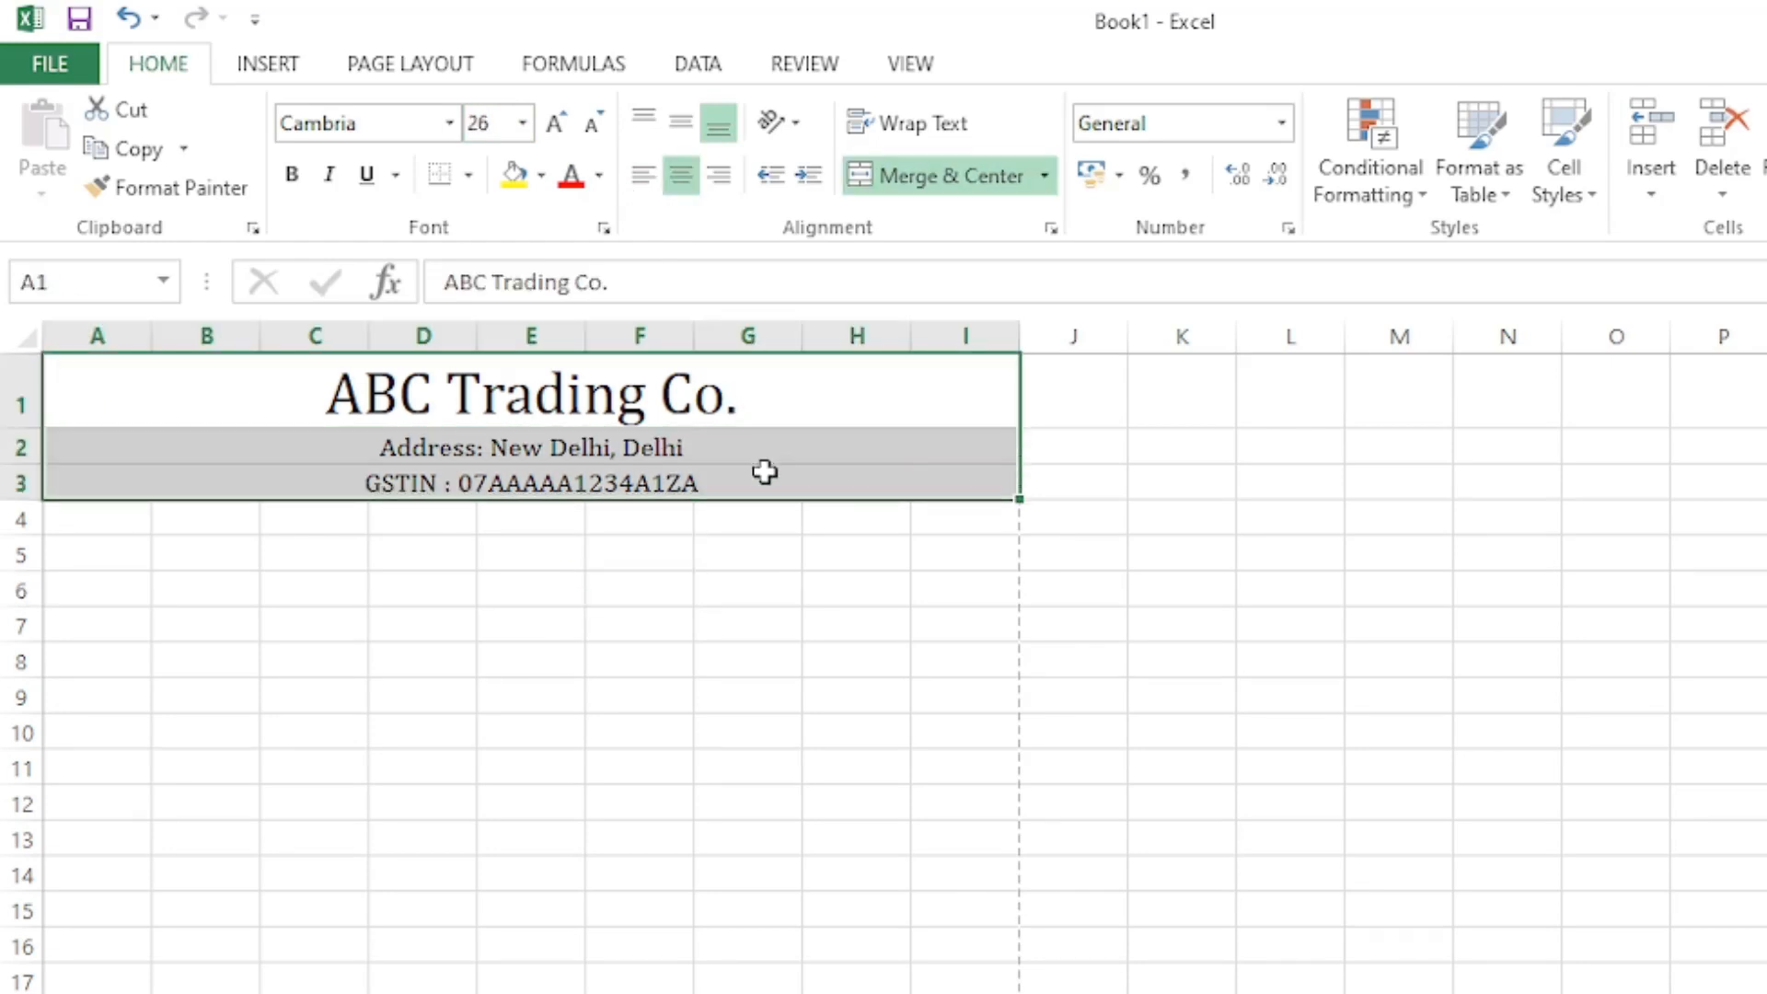
{"action": "key", "text": "ctrl+b"}
{"action": "left_click", "coordinate": [314, 589]}
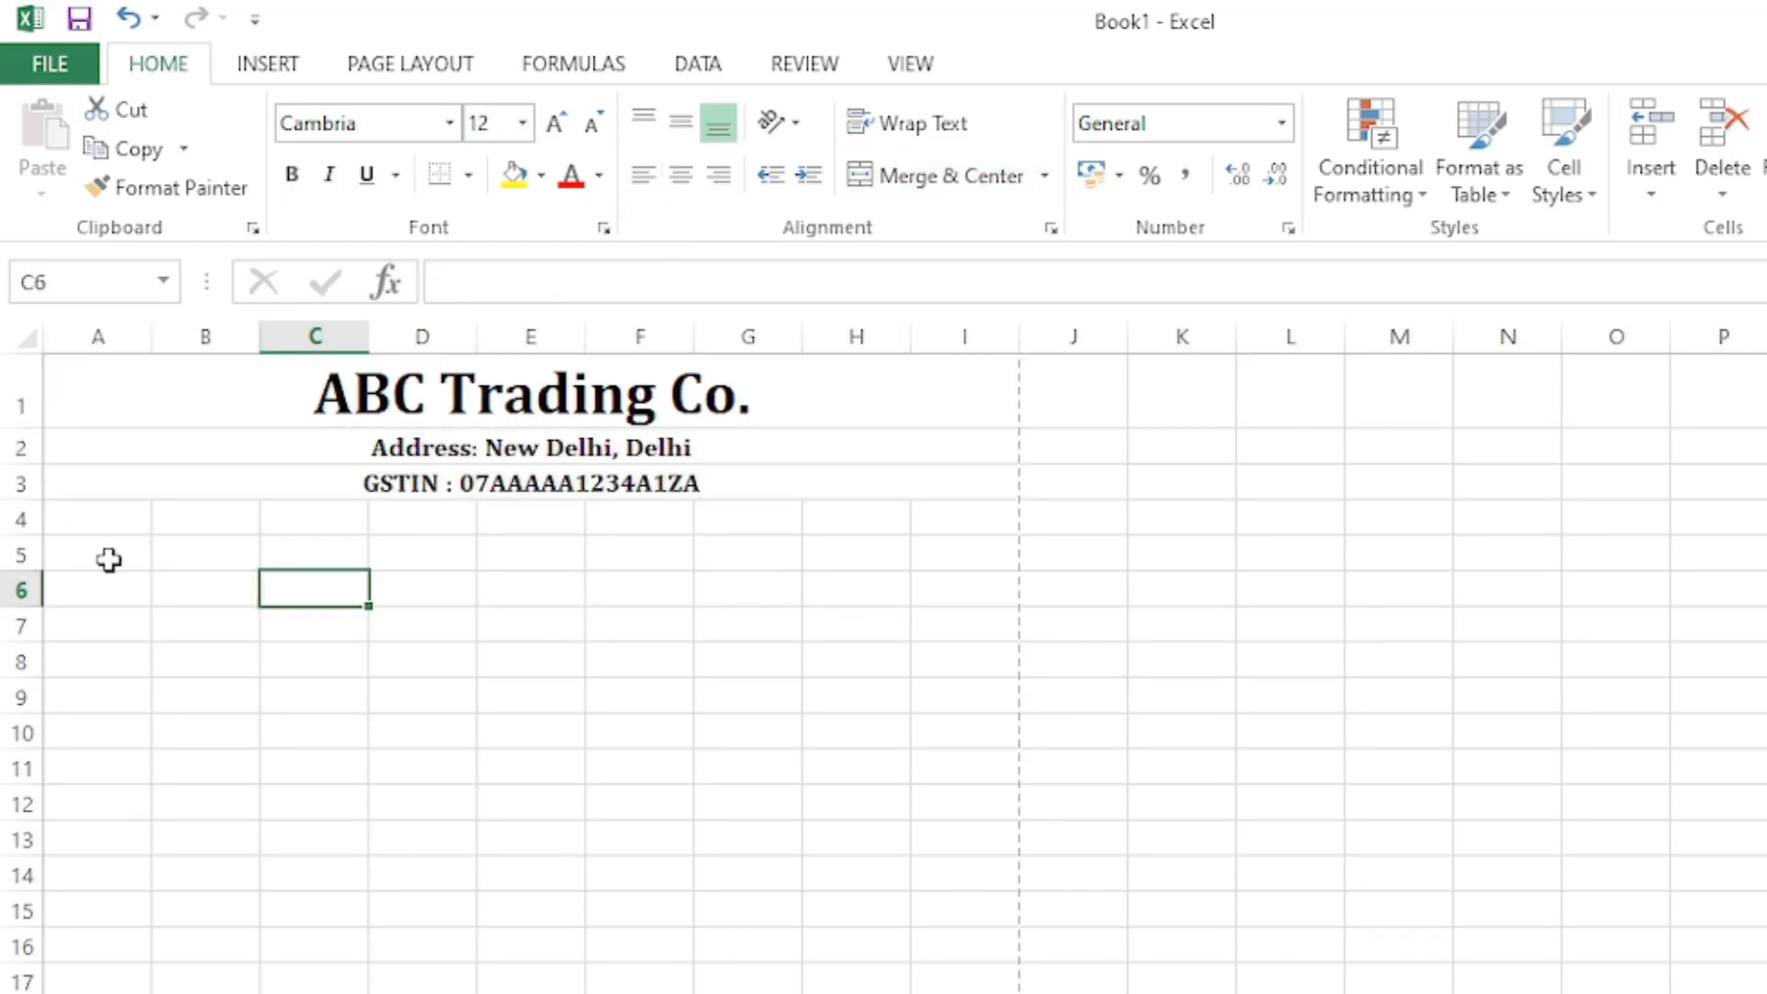
Step: Merge and center A5:I5 and enter the title GST INVOICE in it
{"action": "left_click", "coordinate": [761, 580]}
{"action": "left_click_drag", "start_coordinate": [97, 524], "coordinate": [639, 525]}
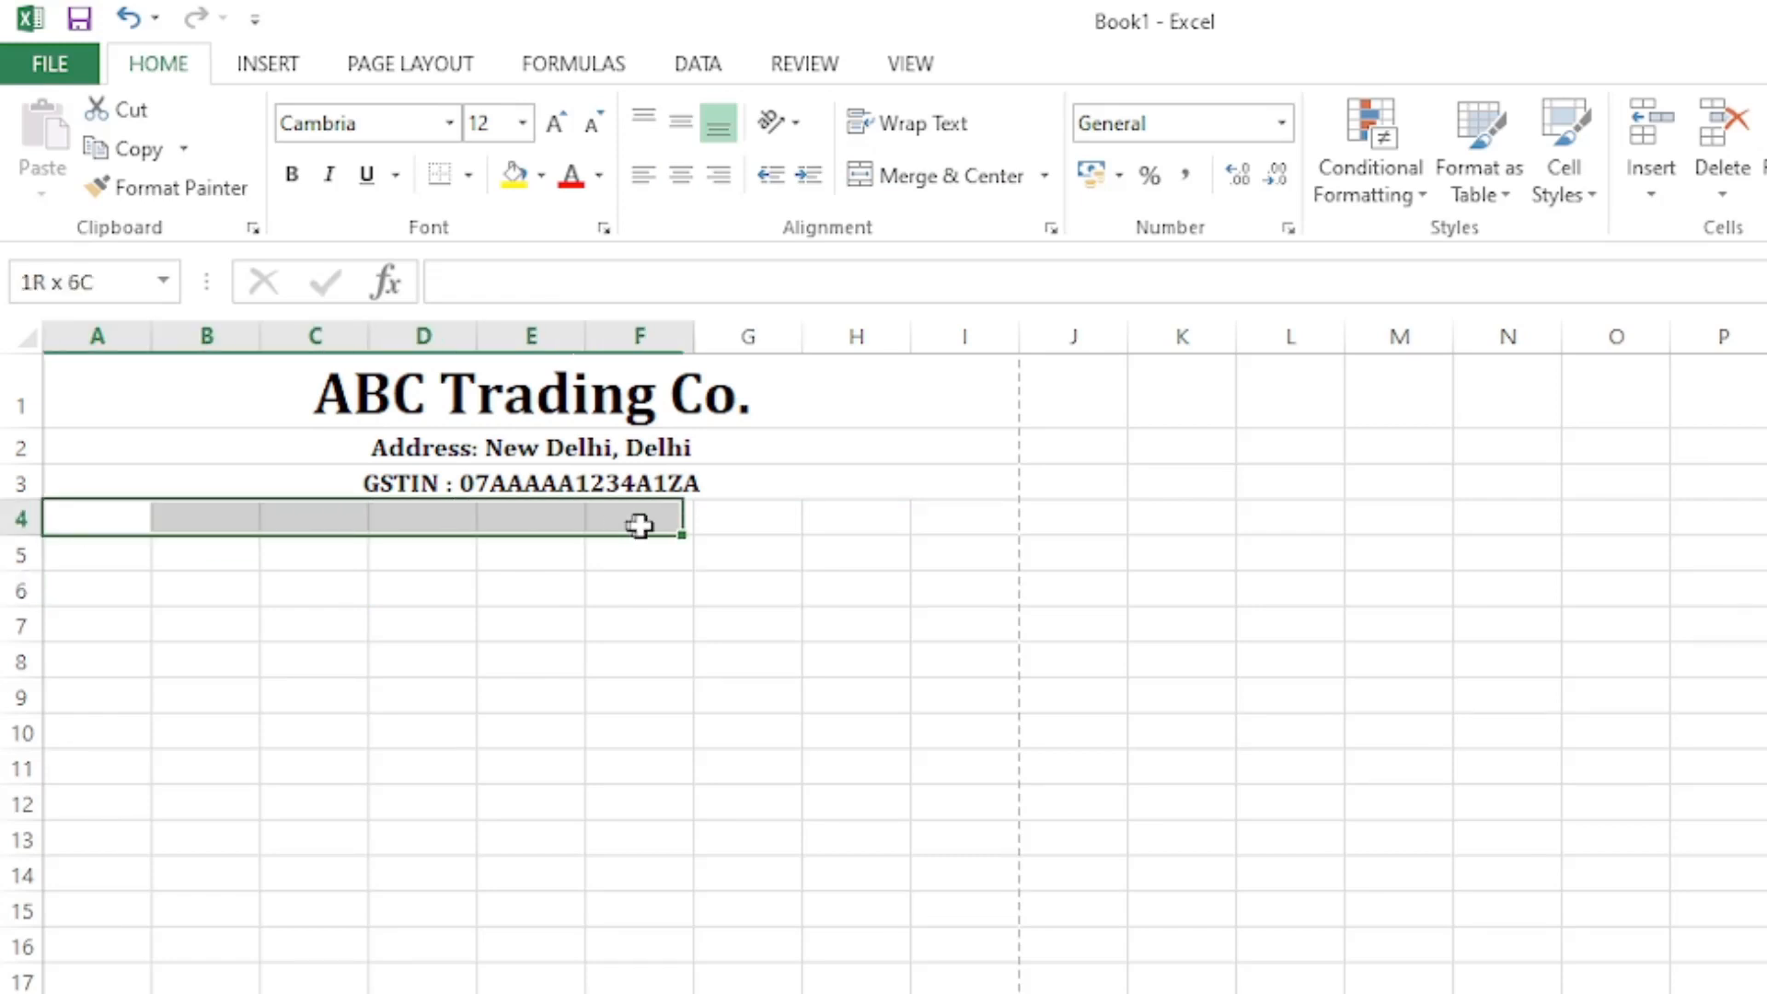
{"action": "left_click_drag", "start_coordinate": [92, 560], "coordinate": [990, 560]}
{"action": "left_click", "coordinate": [943, 176]}
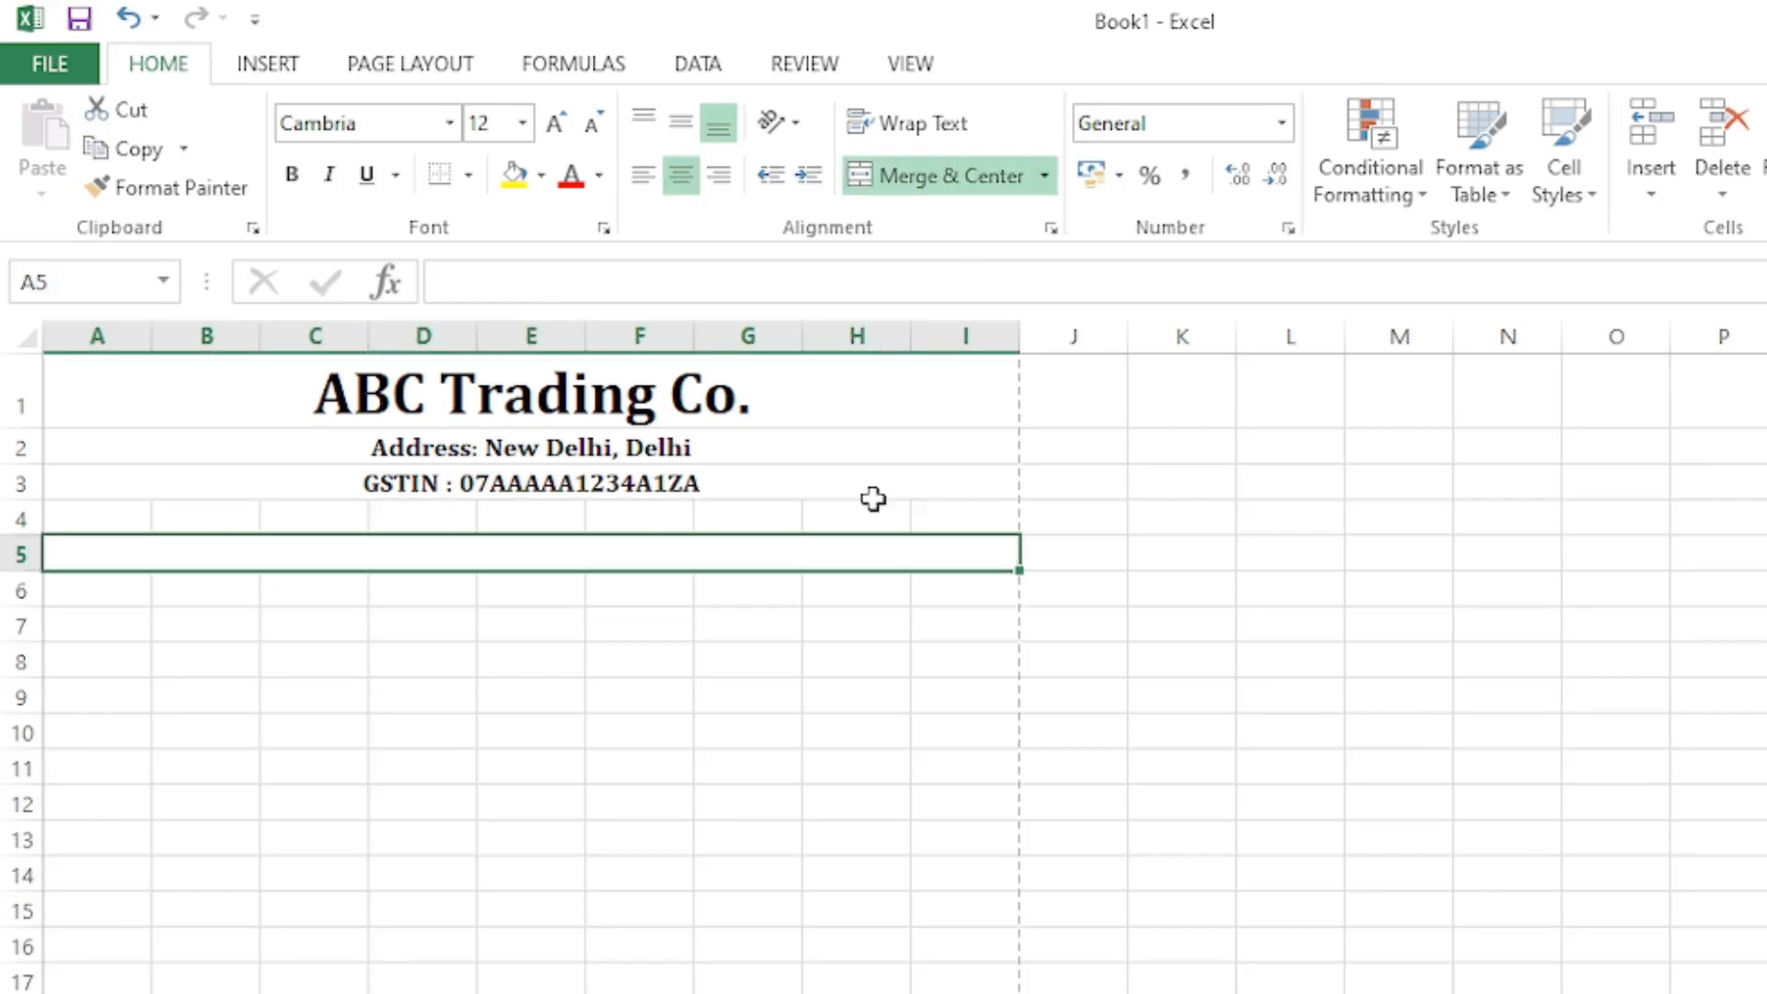
{"action": "double_click", "coordinate": [799, 552]}
{"action": "type", "text": "GST INVOICE"}
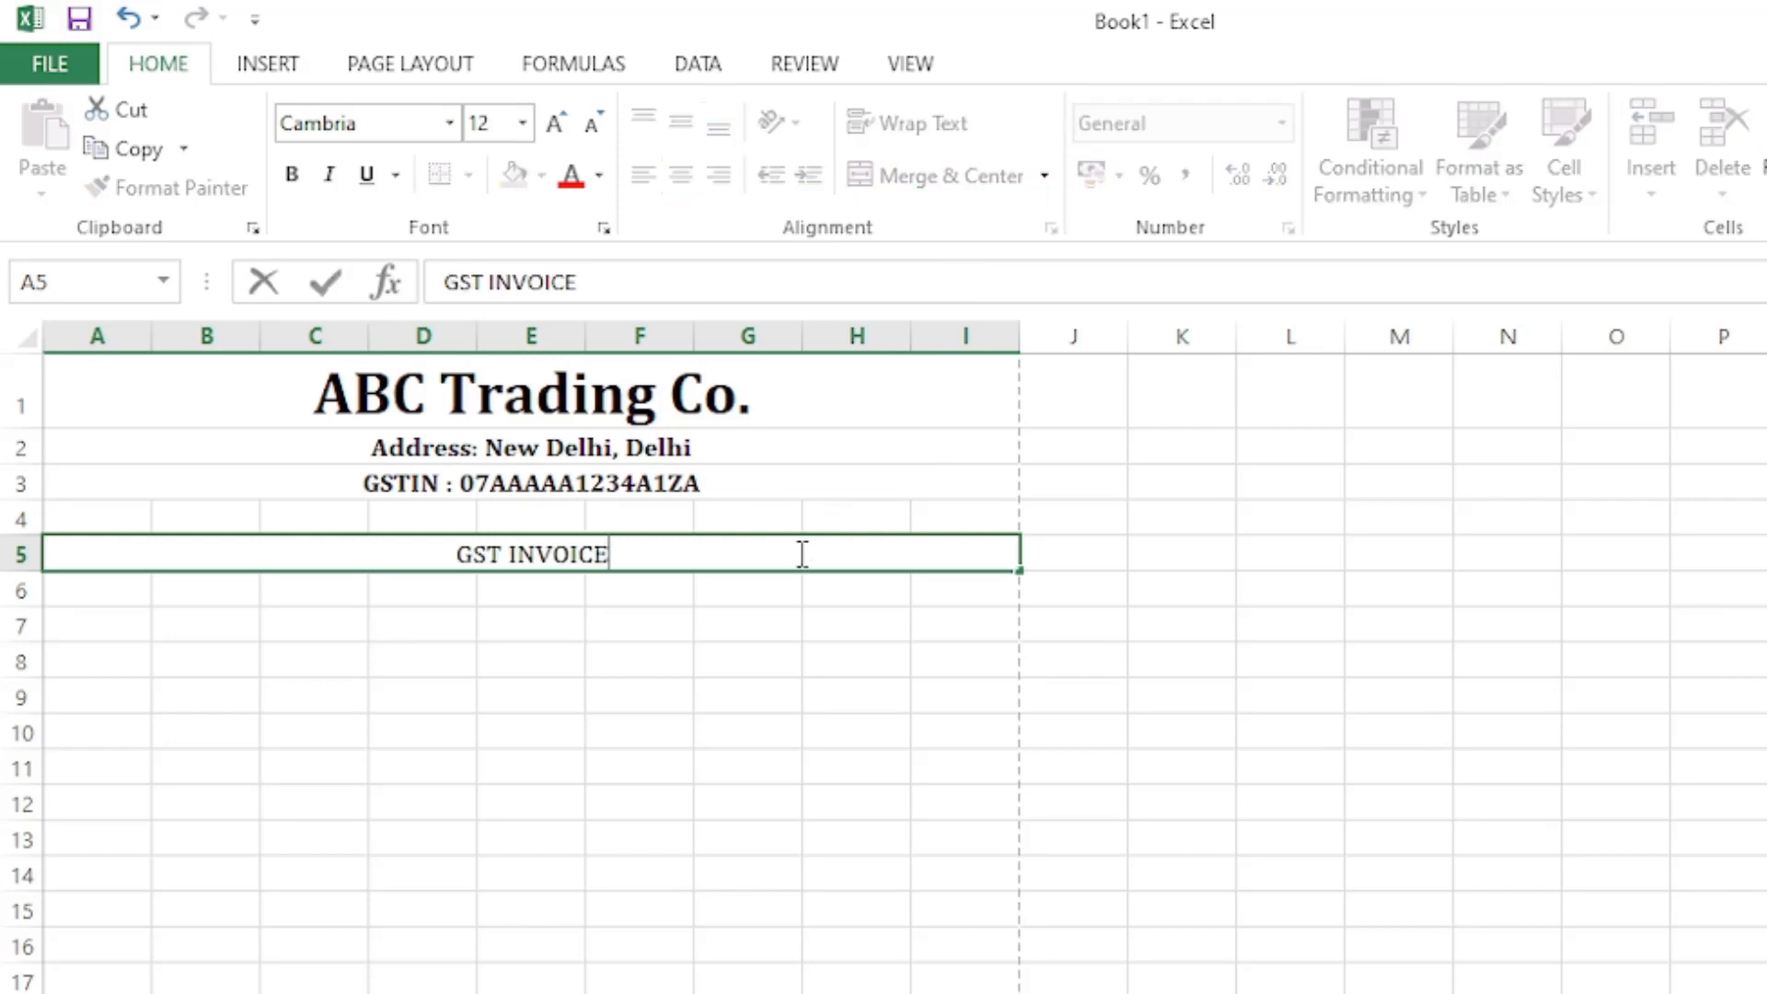
{"action": "left_click", "coordinate": [531, 769]}
Step: Merge and center A7:D7 and enter the heading Bill To in it
{"action": "left_click_drag", "start_coordinate": [119, 596], "coordinate": [845, 587]}
{"action": "left_click_drag", "start_coordinate": [83, 628], "coordinate": [405, 631]}
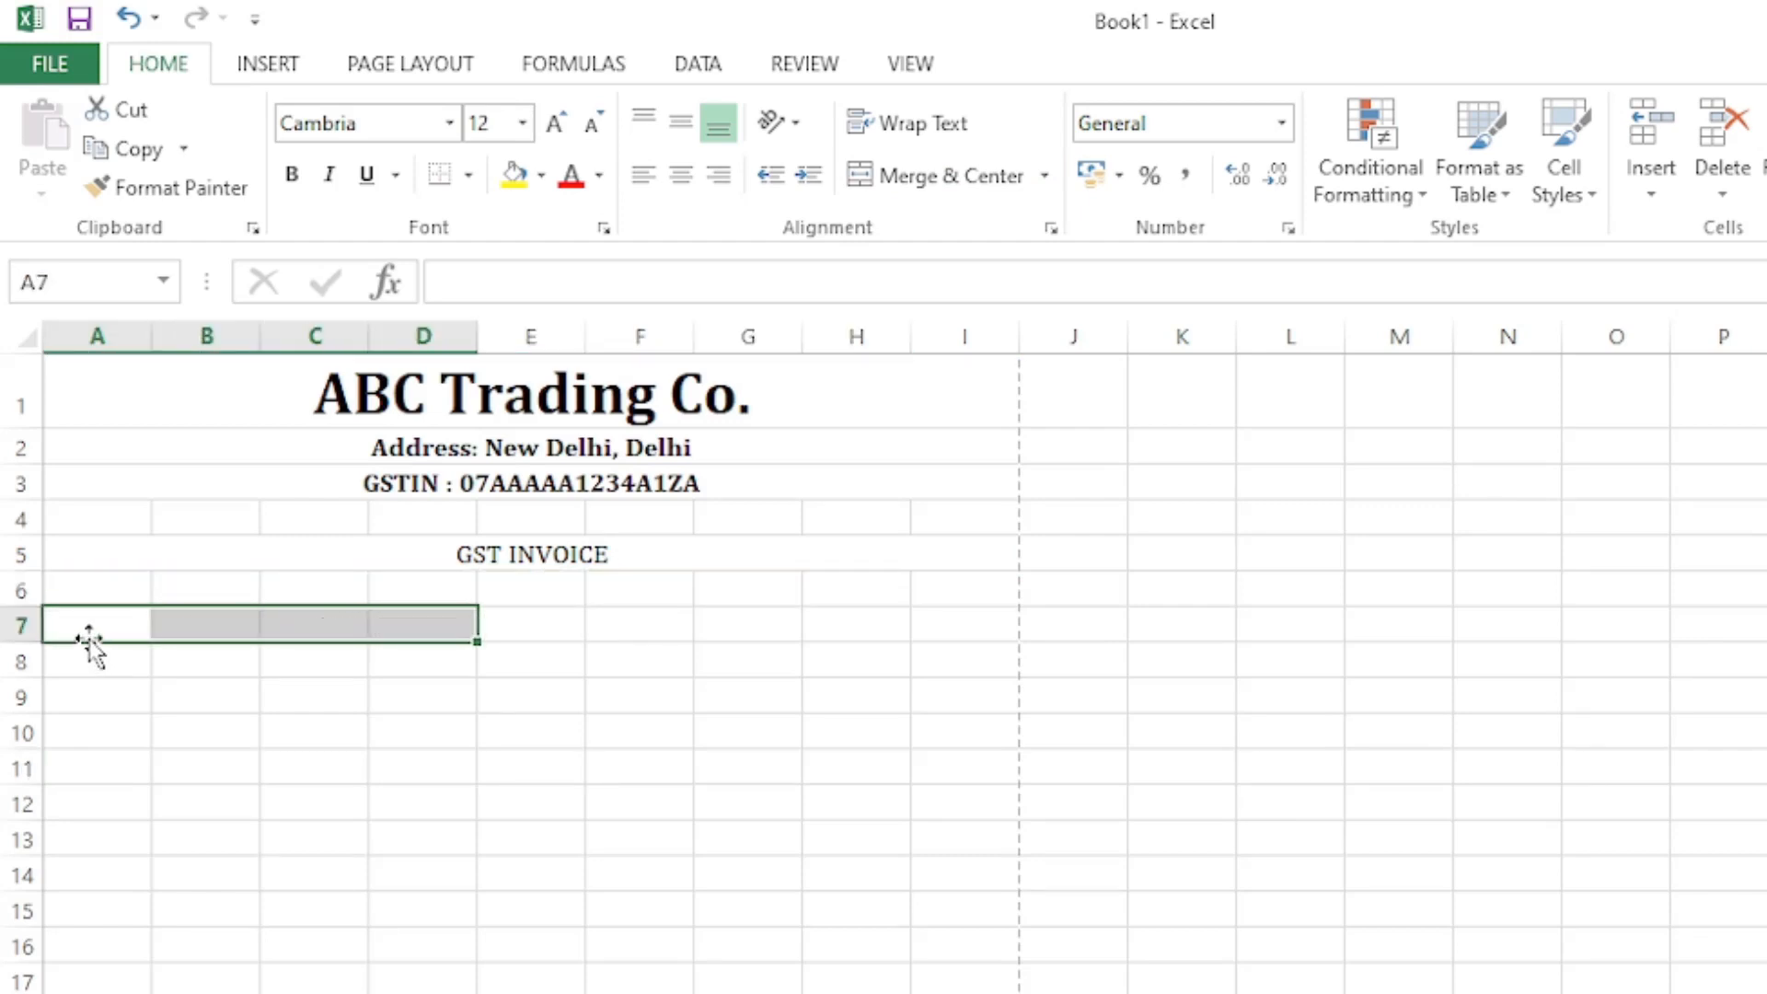
{"action": "left_click", "coordinate": [906, 179]}
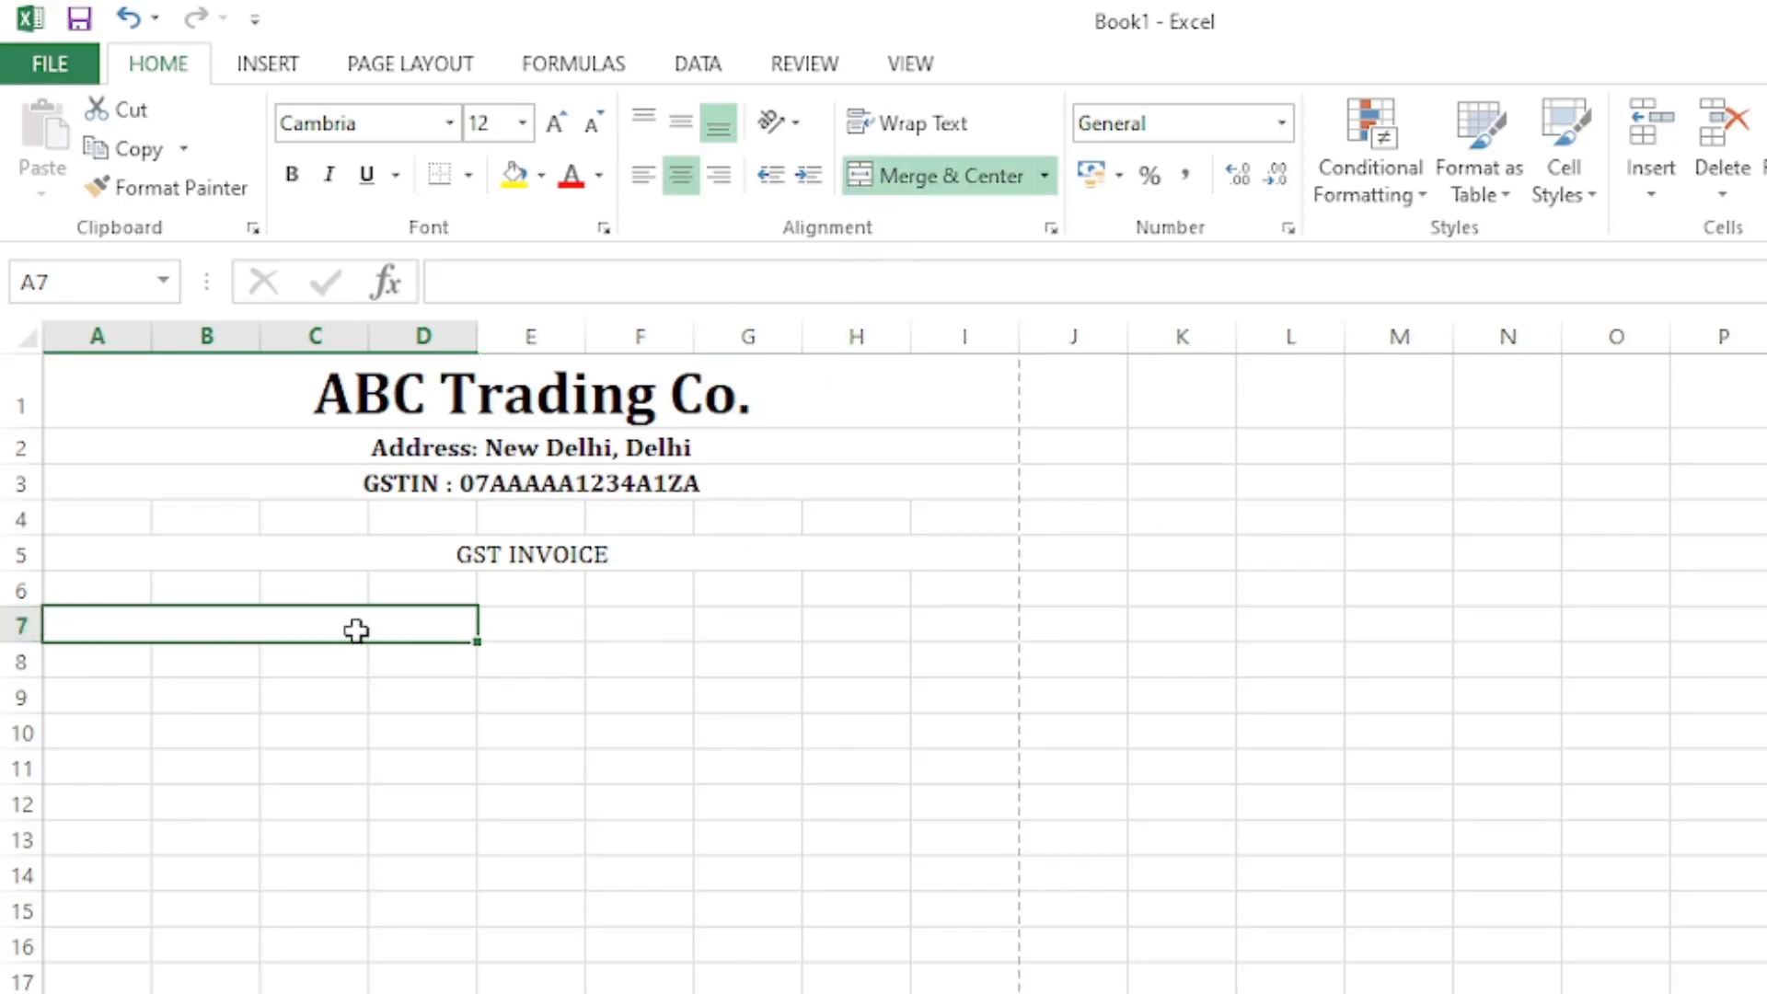
{"action": "type", "text": "Bill "}
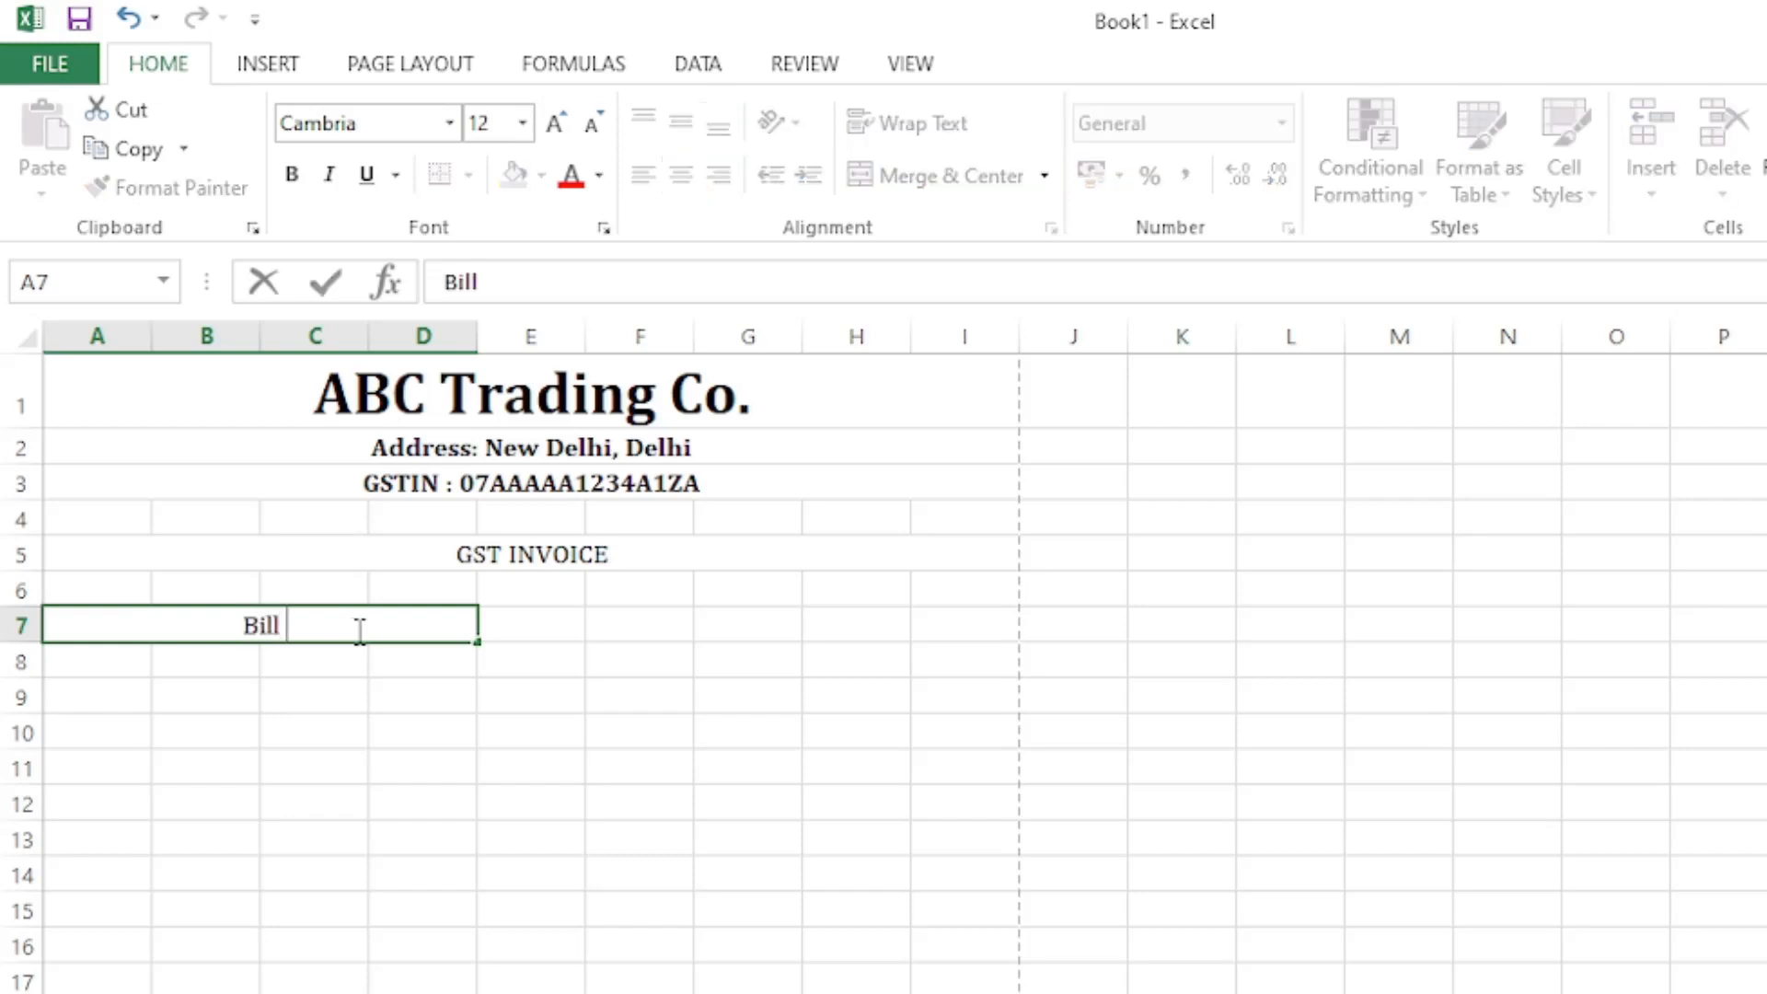
{"action": "type", "text": "To"}
{"action": "key", "text": "Return"}
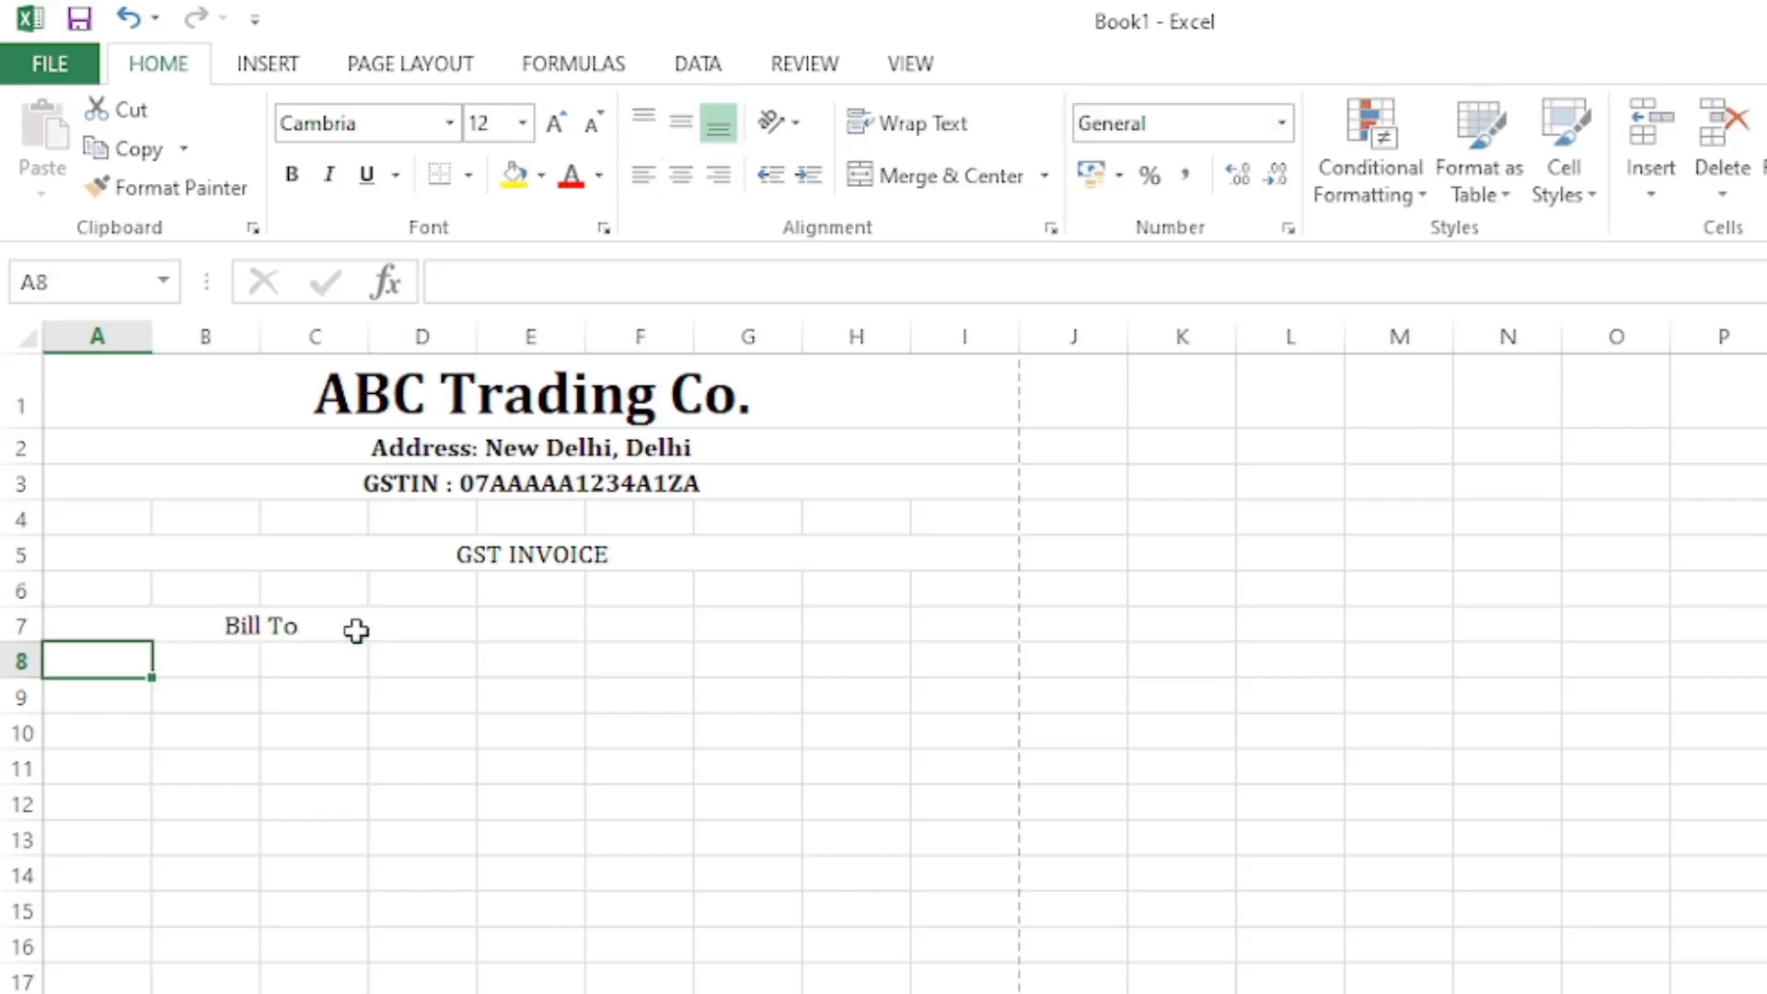
{"action": "left_click", "coordinate": [331, 623]}
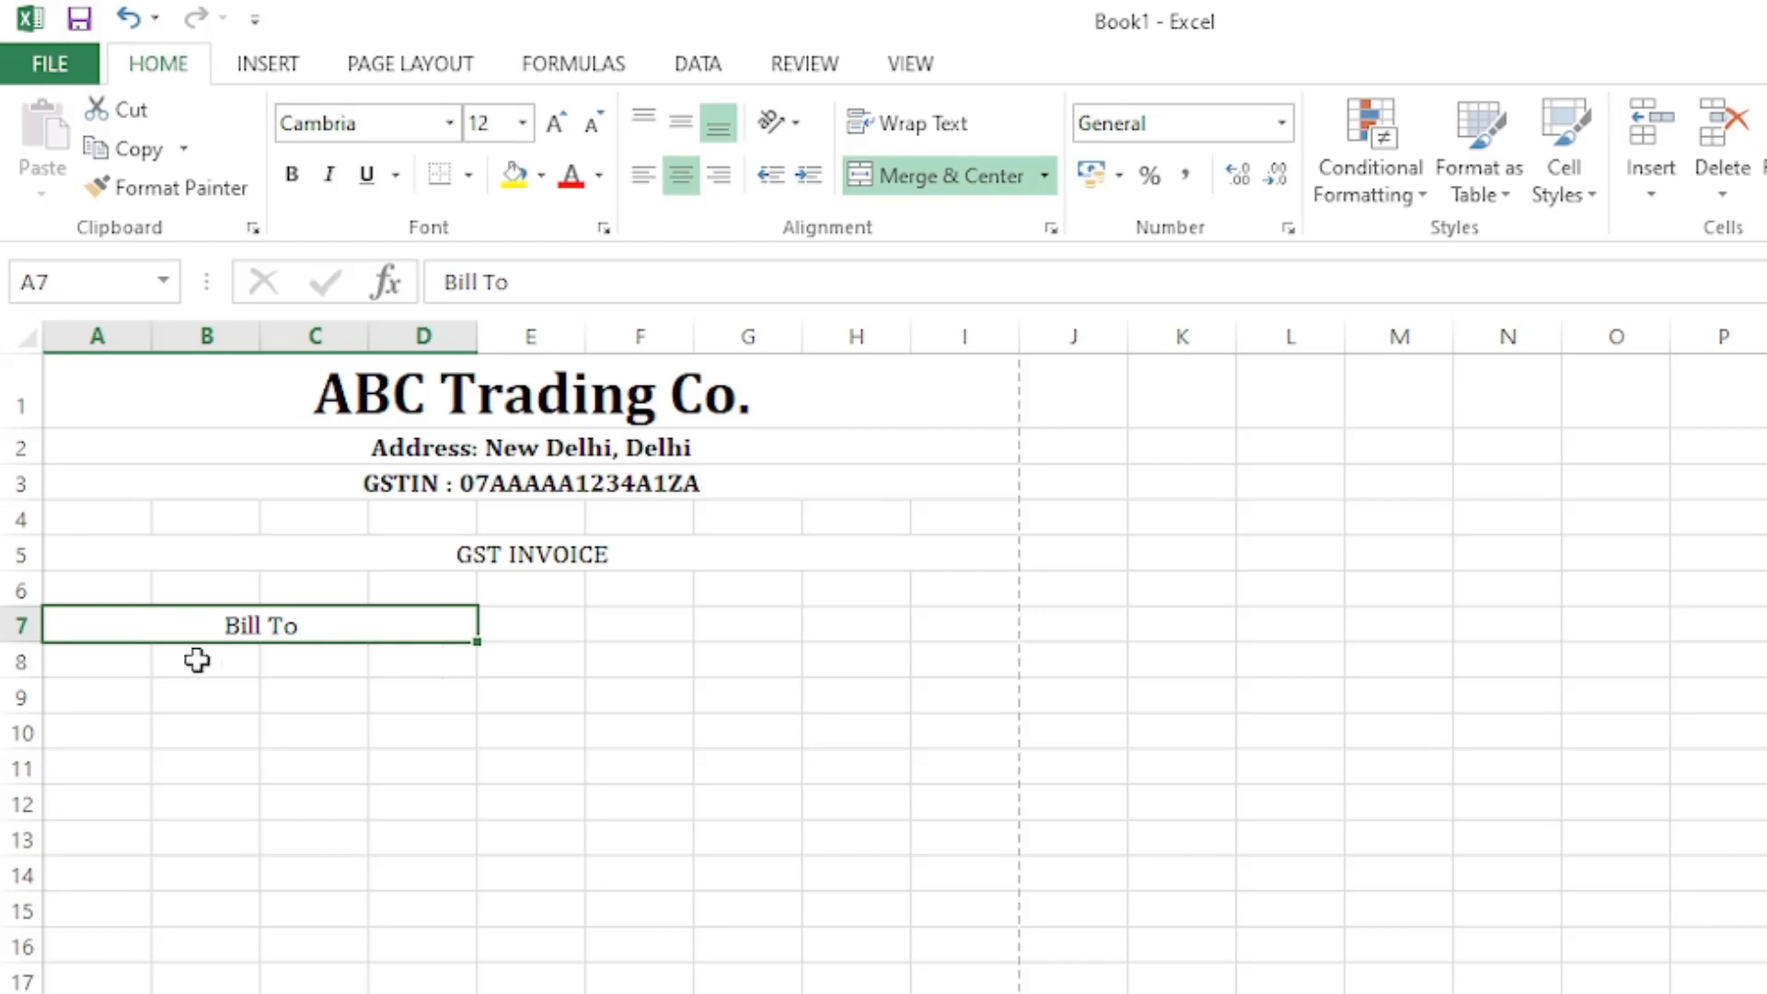
{"action": "left_click_drag", "start_coordinate": [117, 655], "coordinate": [428, 663]}
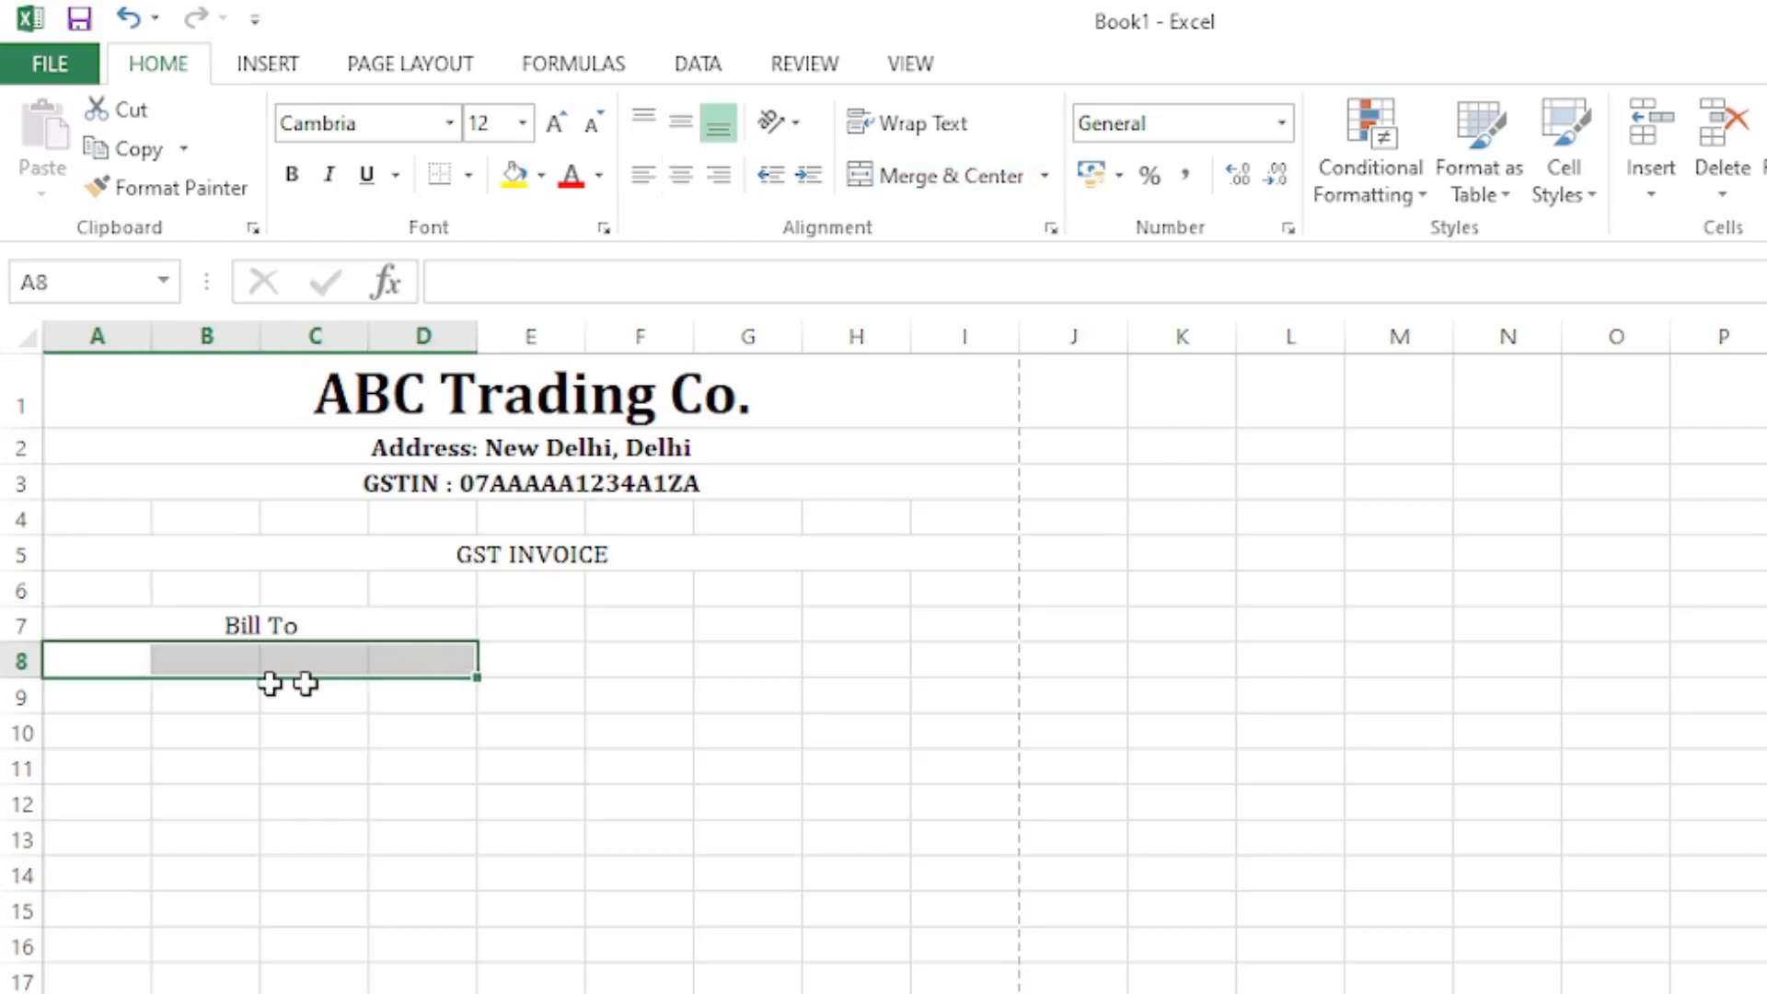
{"action": "left_click_drag", "start_coordinate": [103, 693], "coordinate": [429, 688]}
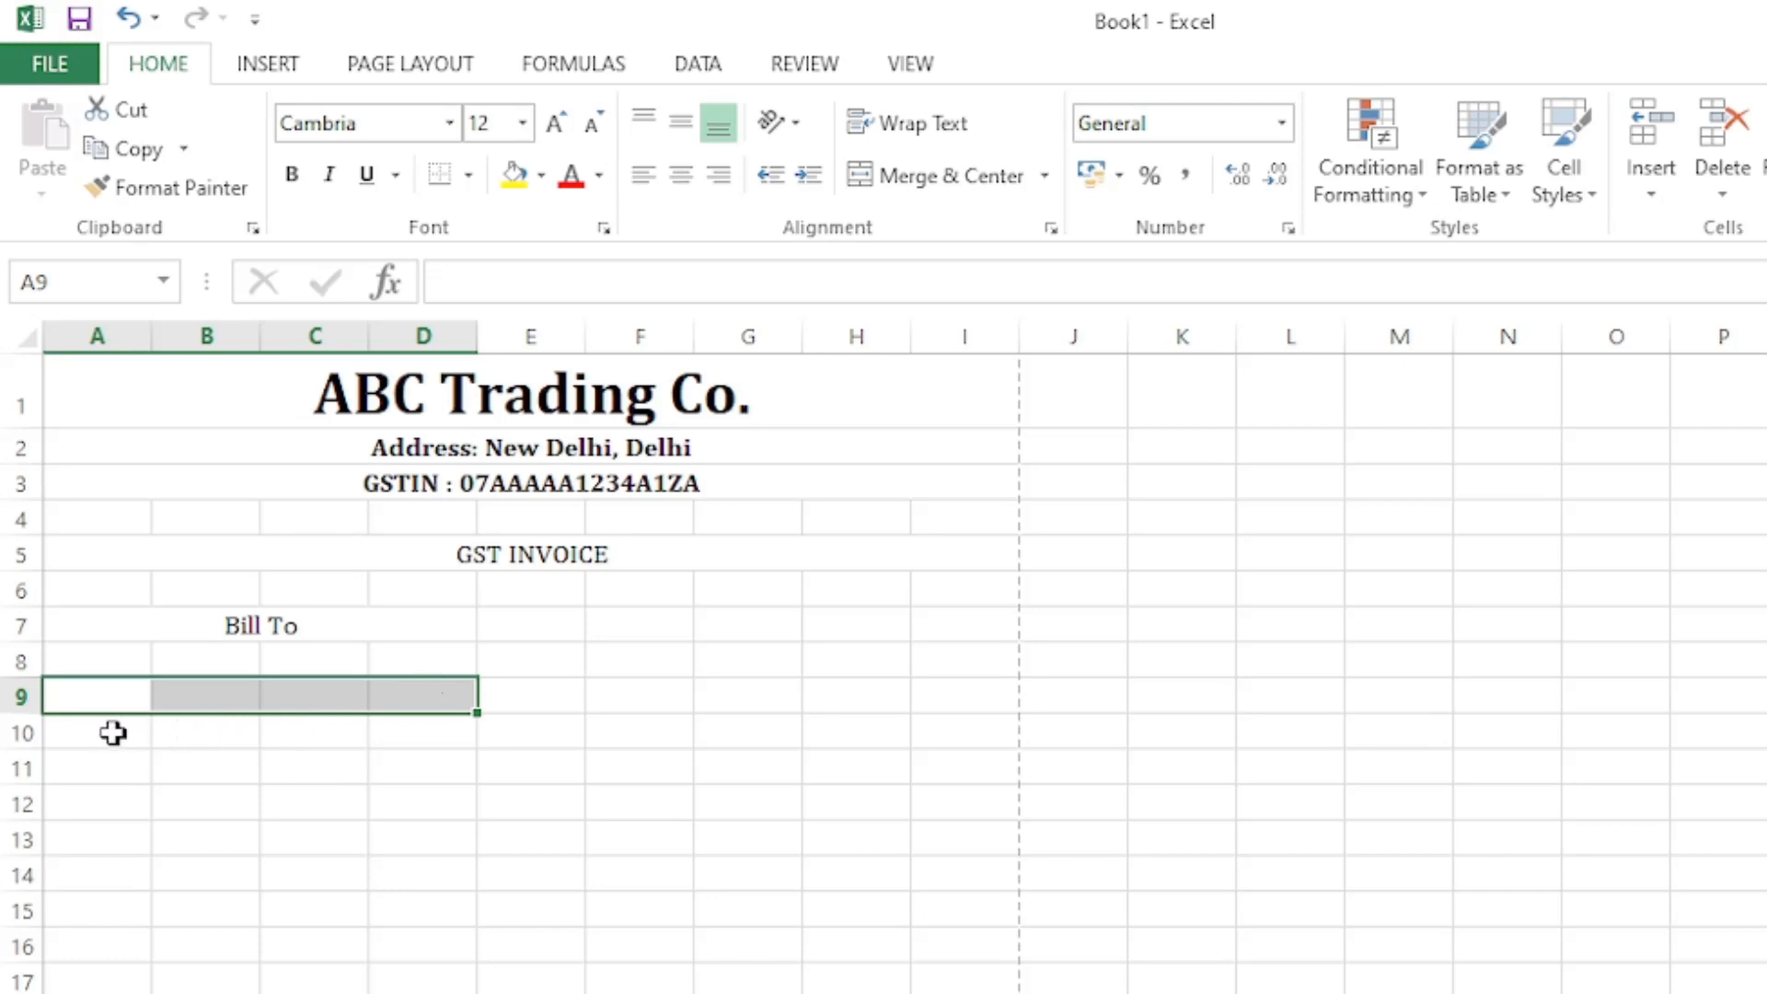
{"action": "left_click_drag", "start_coordinate": [115, 734], "coordinate": [406, 737]}
{"action": "left_click", "coordinate": [517, 842]}
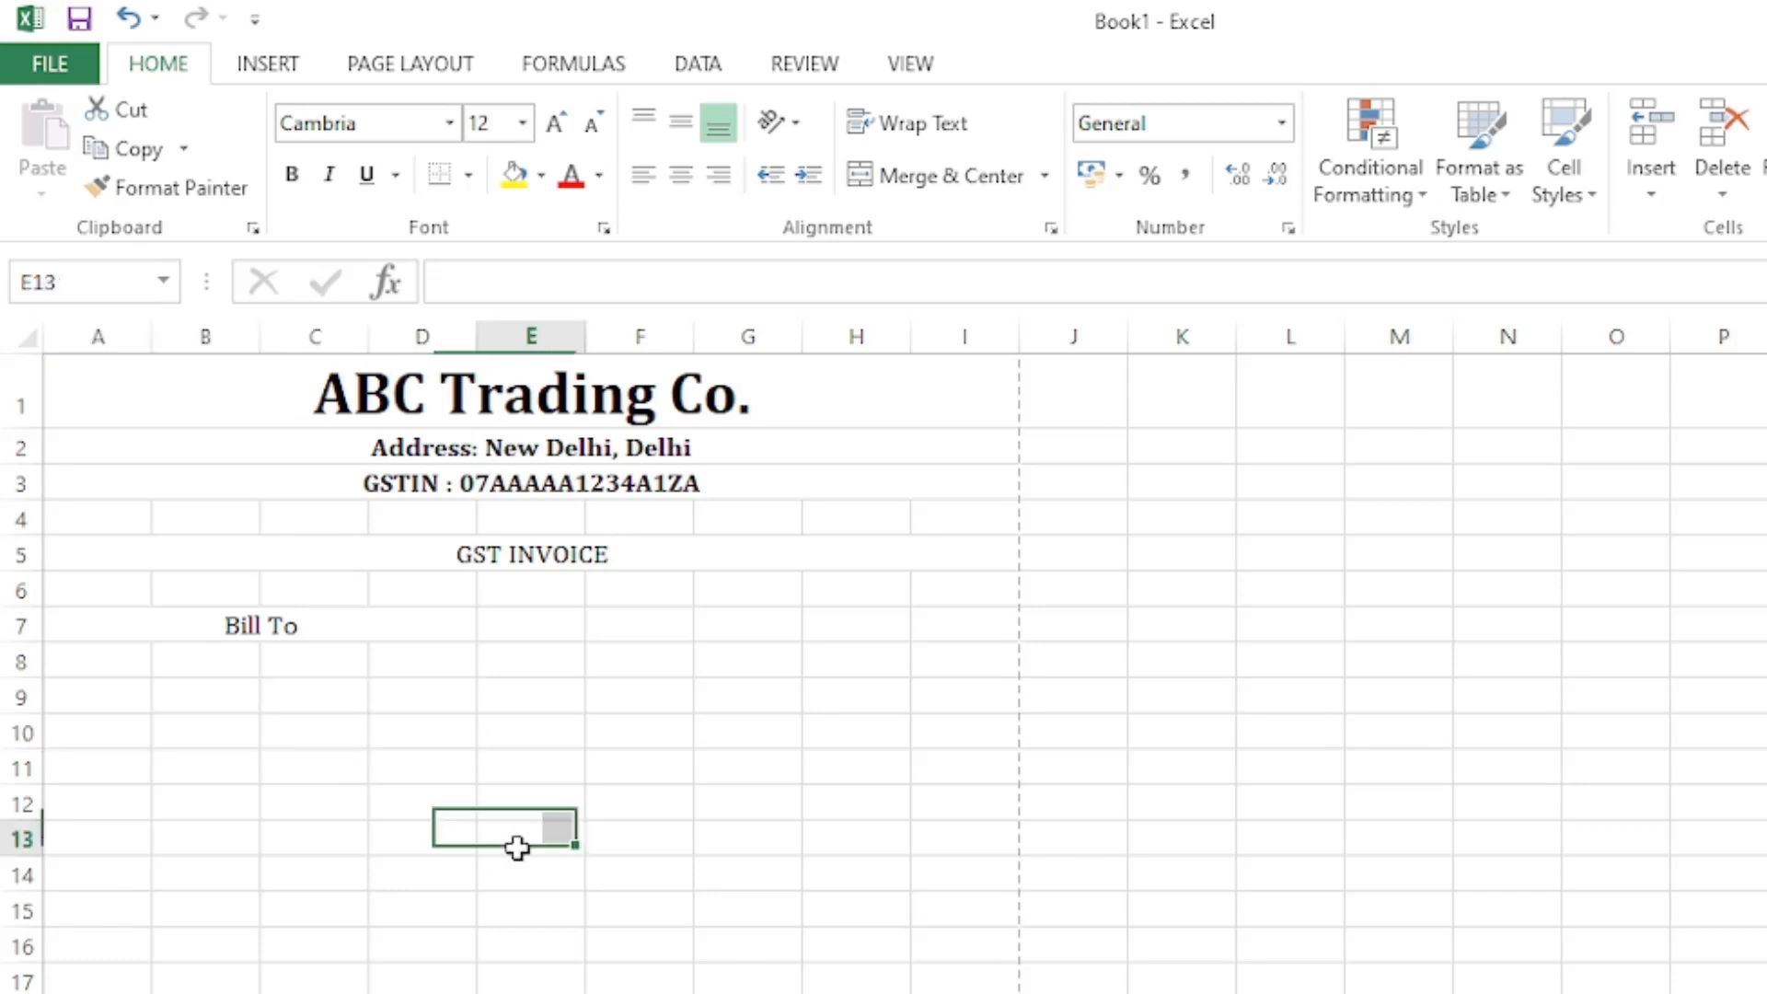
Step: Merge and center A8:D8, A9:D9 and A10:D10 as separate rows below the Bill To heading
{"action": "left_click_drag", "start_coordinate": [99, 654], "coordinate": [425, 657]}
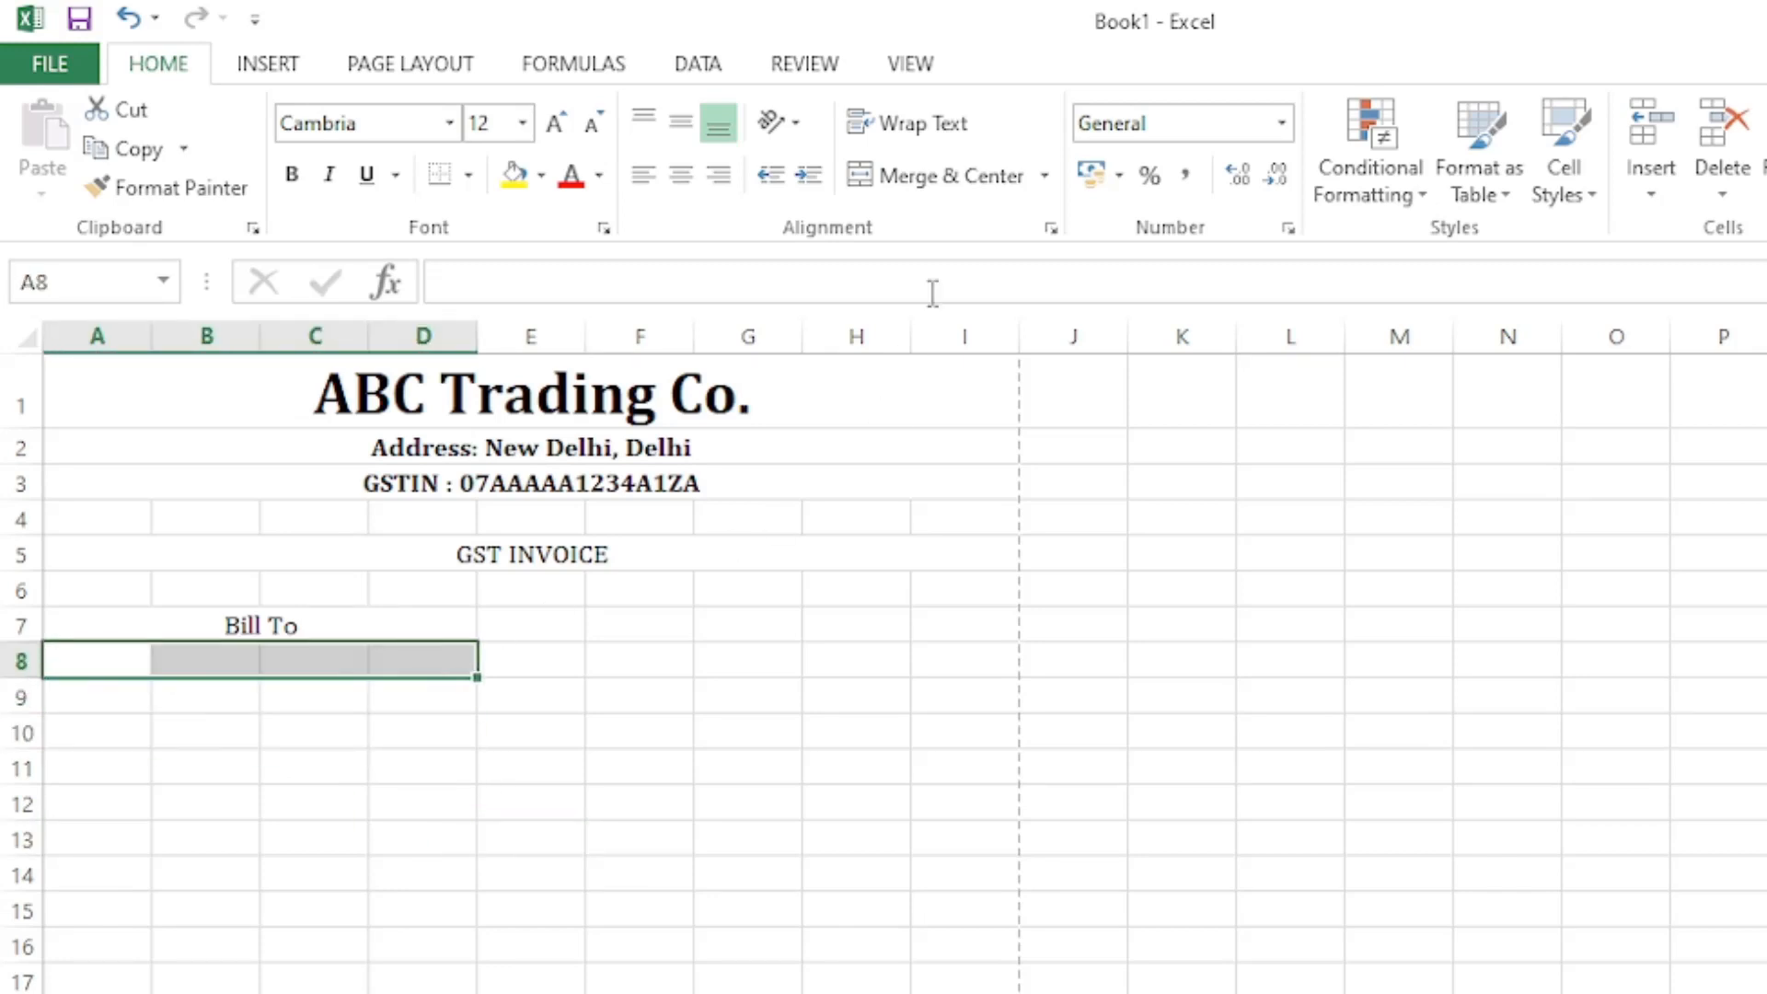
{"action": "left_click", "coordinate": [929, 171]}
{"action": "left_click_drag", "start_coordinate": [138, 697], "coordinate": [423, 697]}
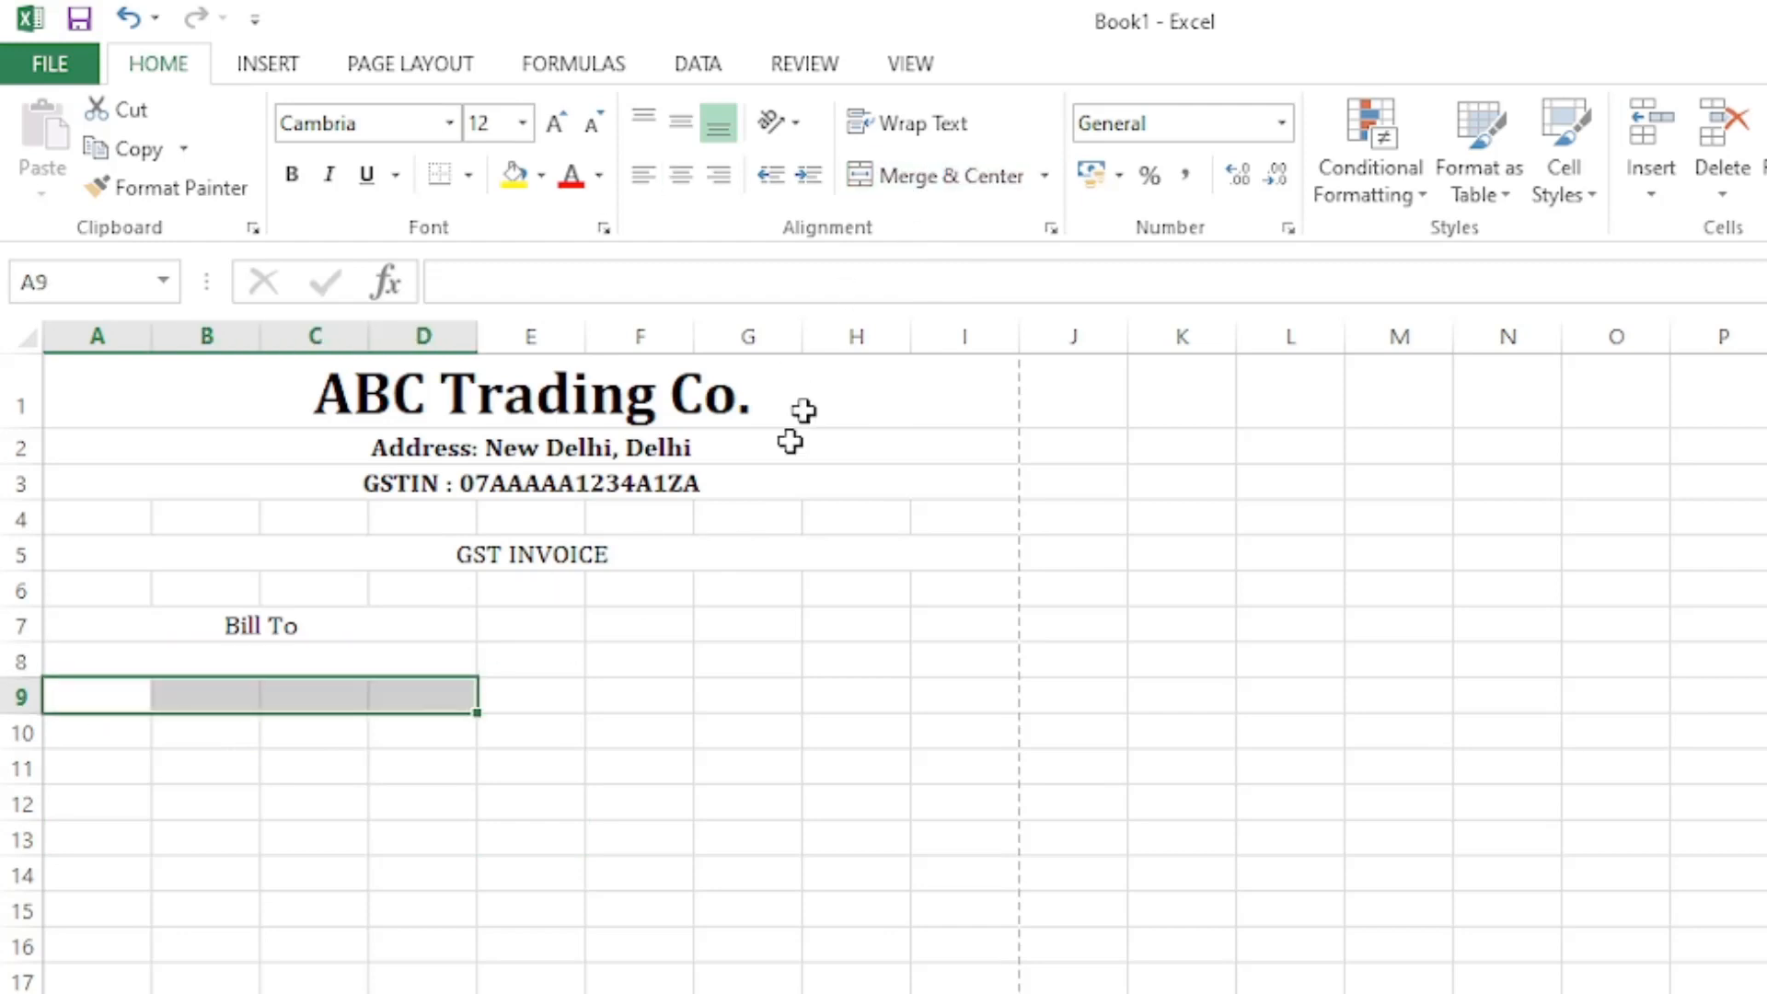
{"action": "left_click", "coordinate": [885, 177]}
{"action": "left_click_drag", "start_coordinate": [129, 733], "coordinate": [474, 734]}
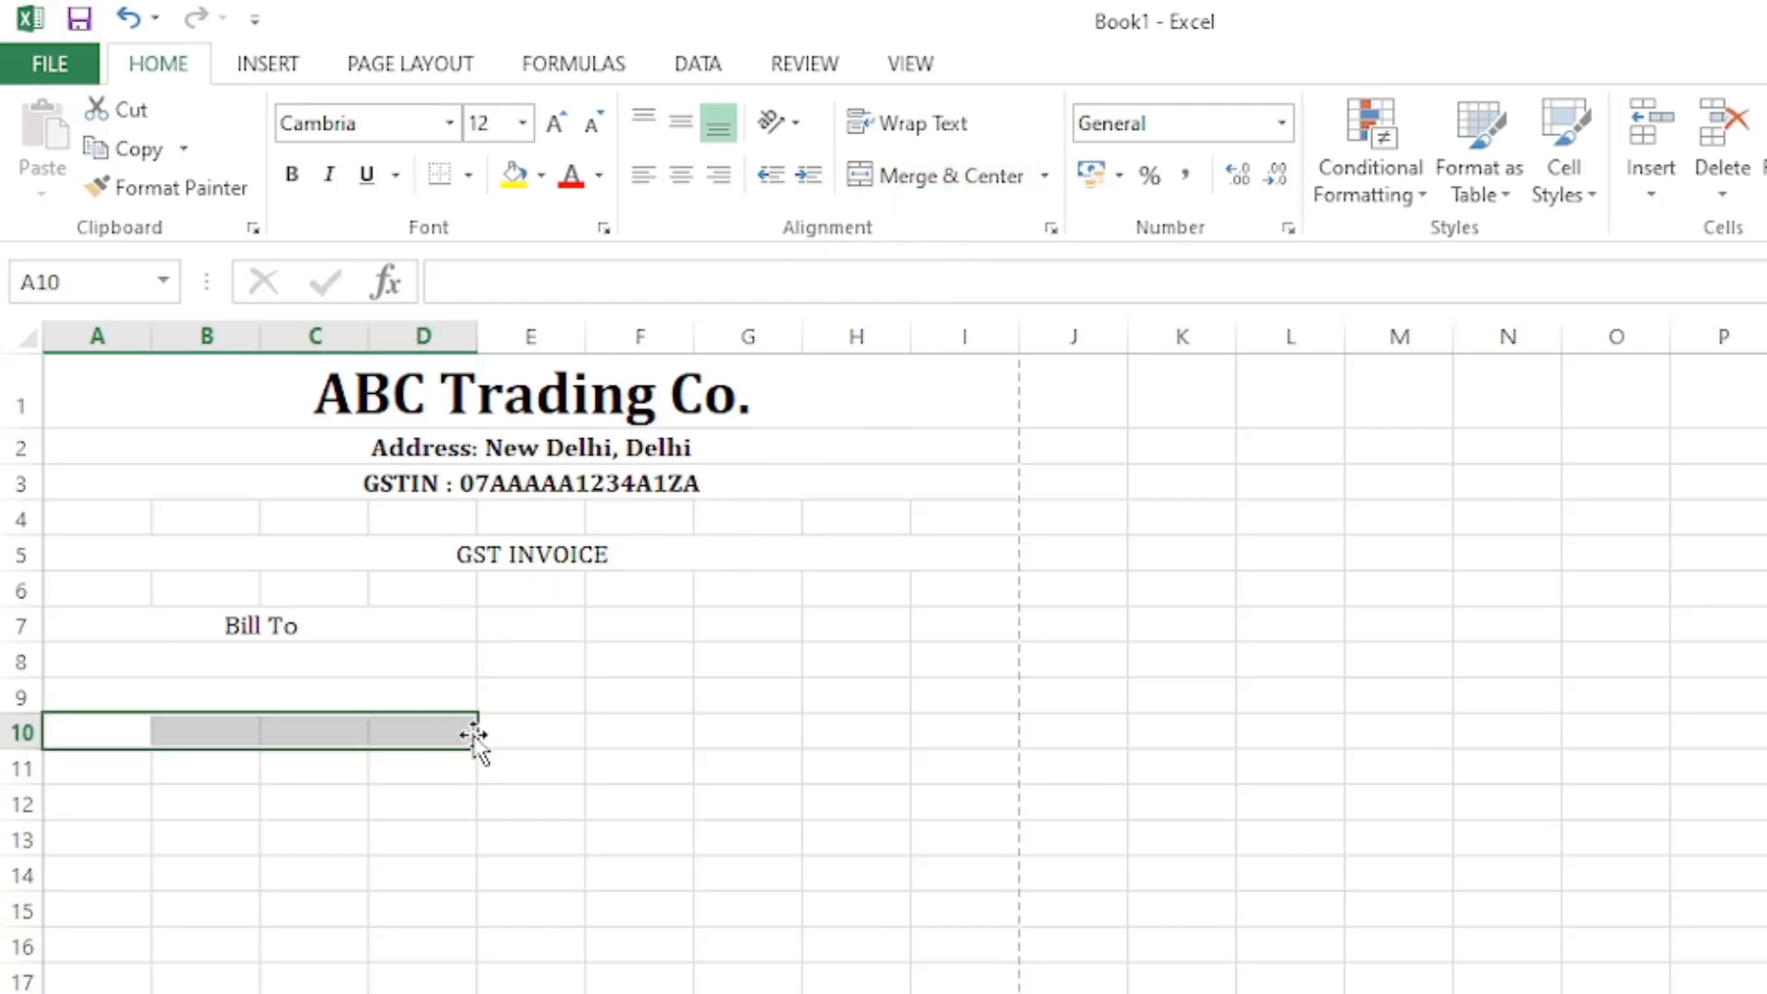
{"action": "left_click", "coordinate": [950, 184]}
{"action": "left_click", "coordinate": [460, 799]}
{"action": "left_click", "coordinate": [321, 666]}
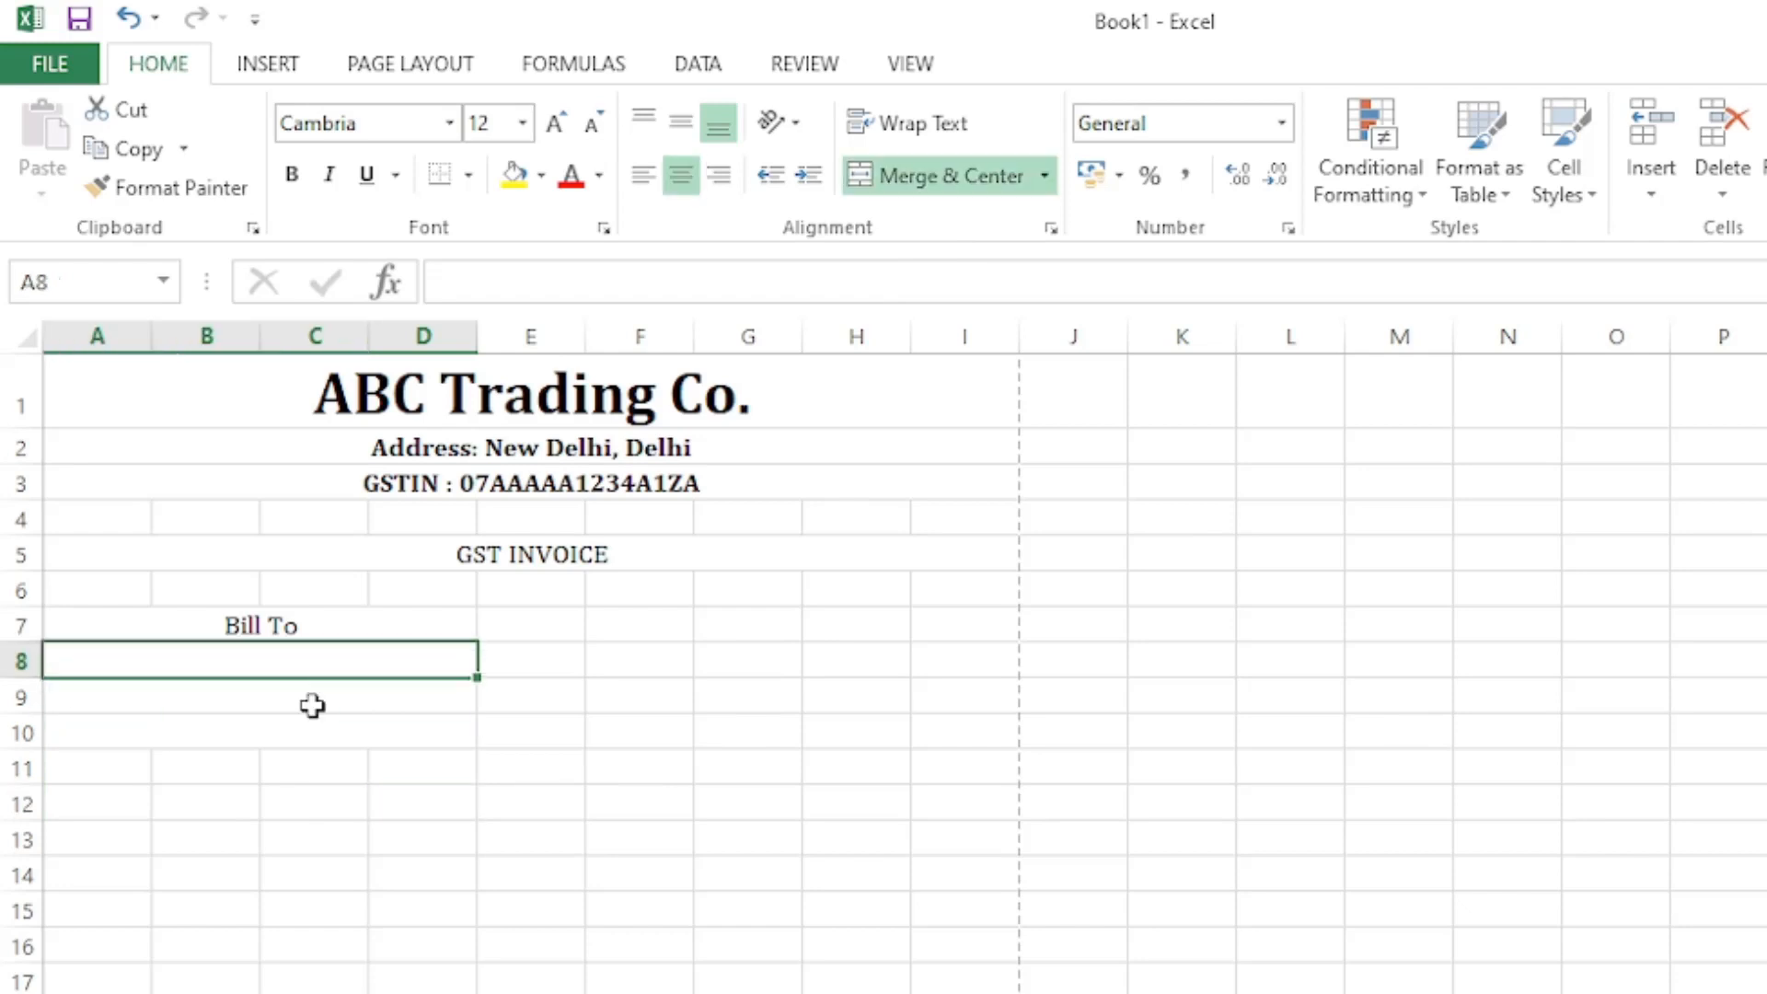
{"action": "left_click", "coordinate": [295, 741]}
Step: Enter the label State in A11, below the merged customer detail rows
{"action": "left_click", "coordinate": [118, 764]}
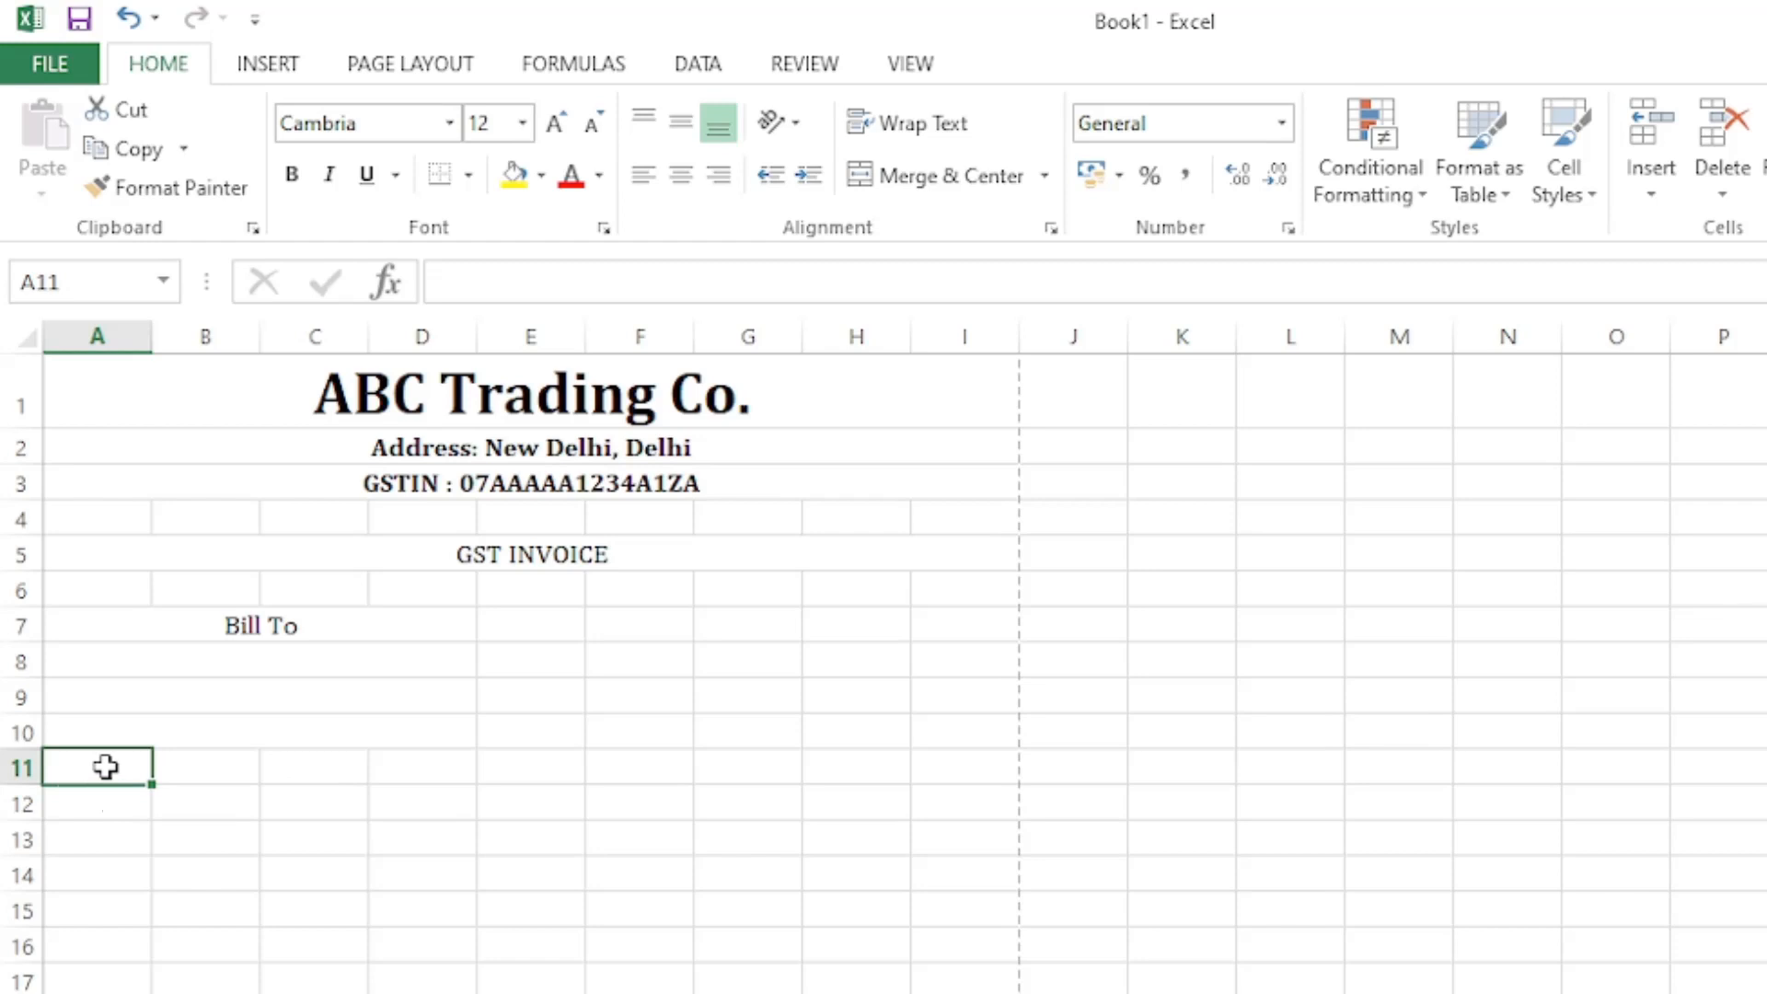
{"action": "type", "text": "State"}
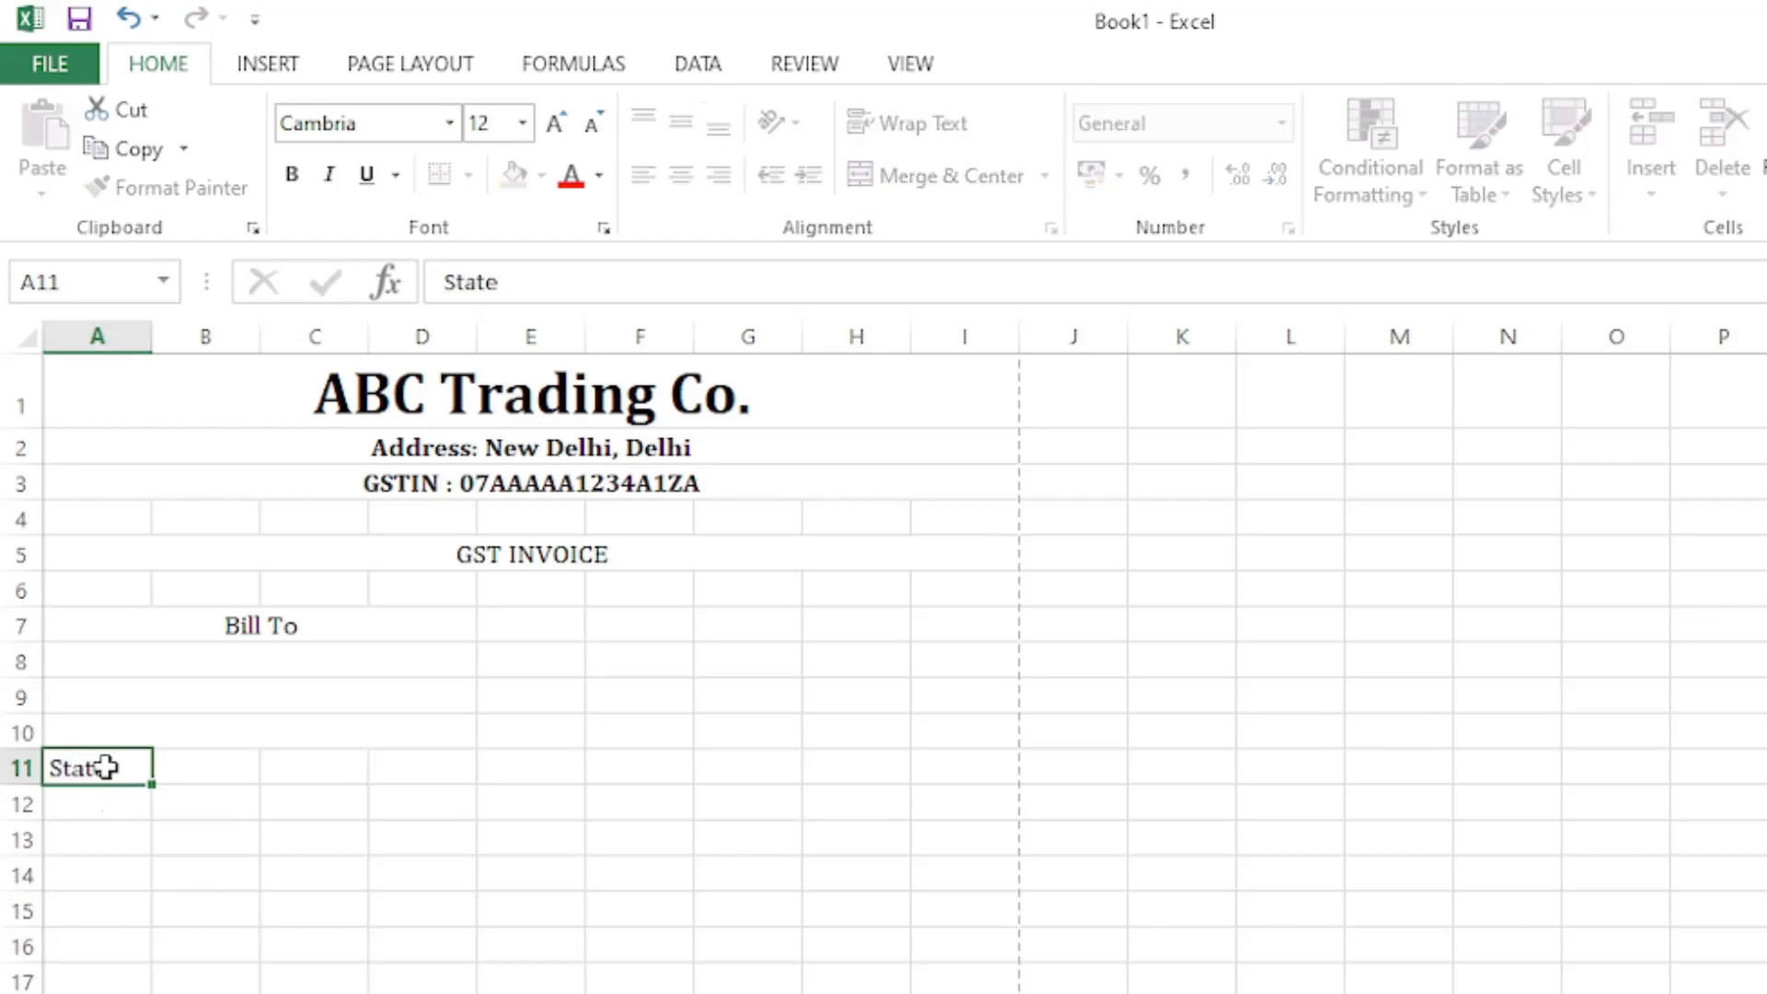
{"action": "key", "text": "Return"}
{"action": "left_click_drag", "start_coordinate": [180, 787], "coordinate": [395, 777]}
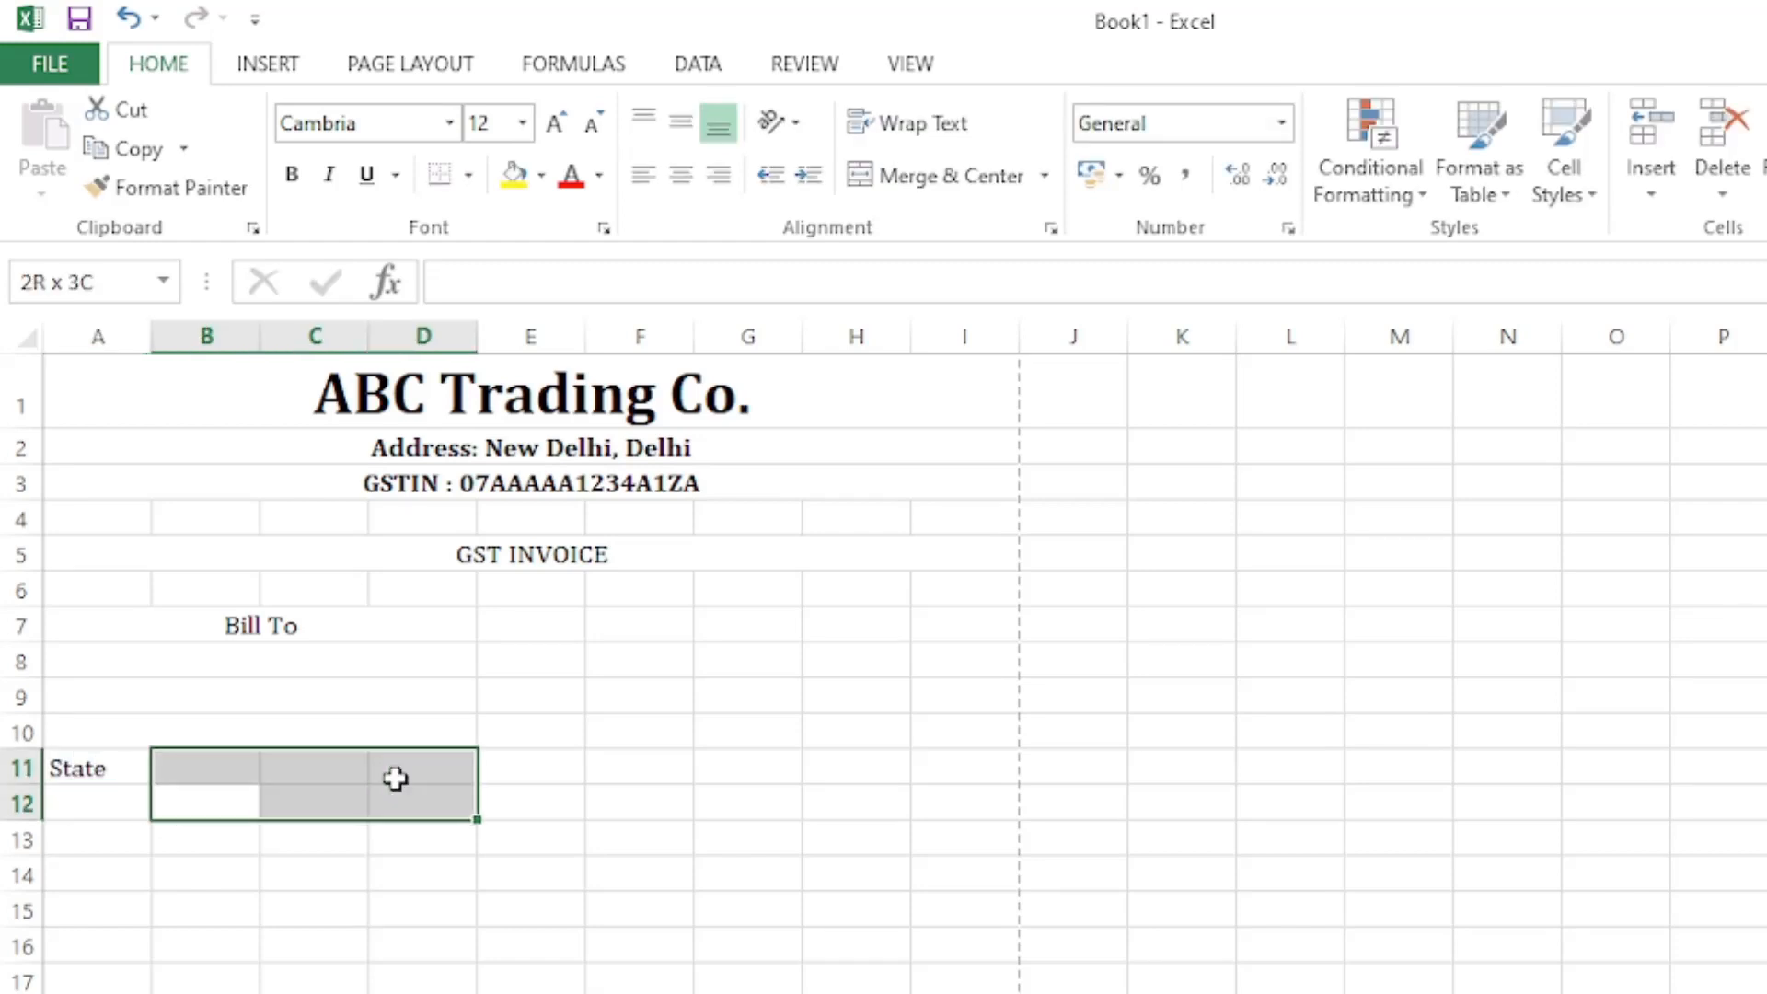
{"action": "left_click", "coordinate": [276, 764]}
{"action": "left_click_drag", "start_coordinate": [198, 767], "coordinate": [394, 764]}
Step: Enter the label GSTIN in A12, directly below the State label
{"action": "left_click", "coordinate": [101, 797]}
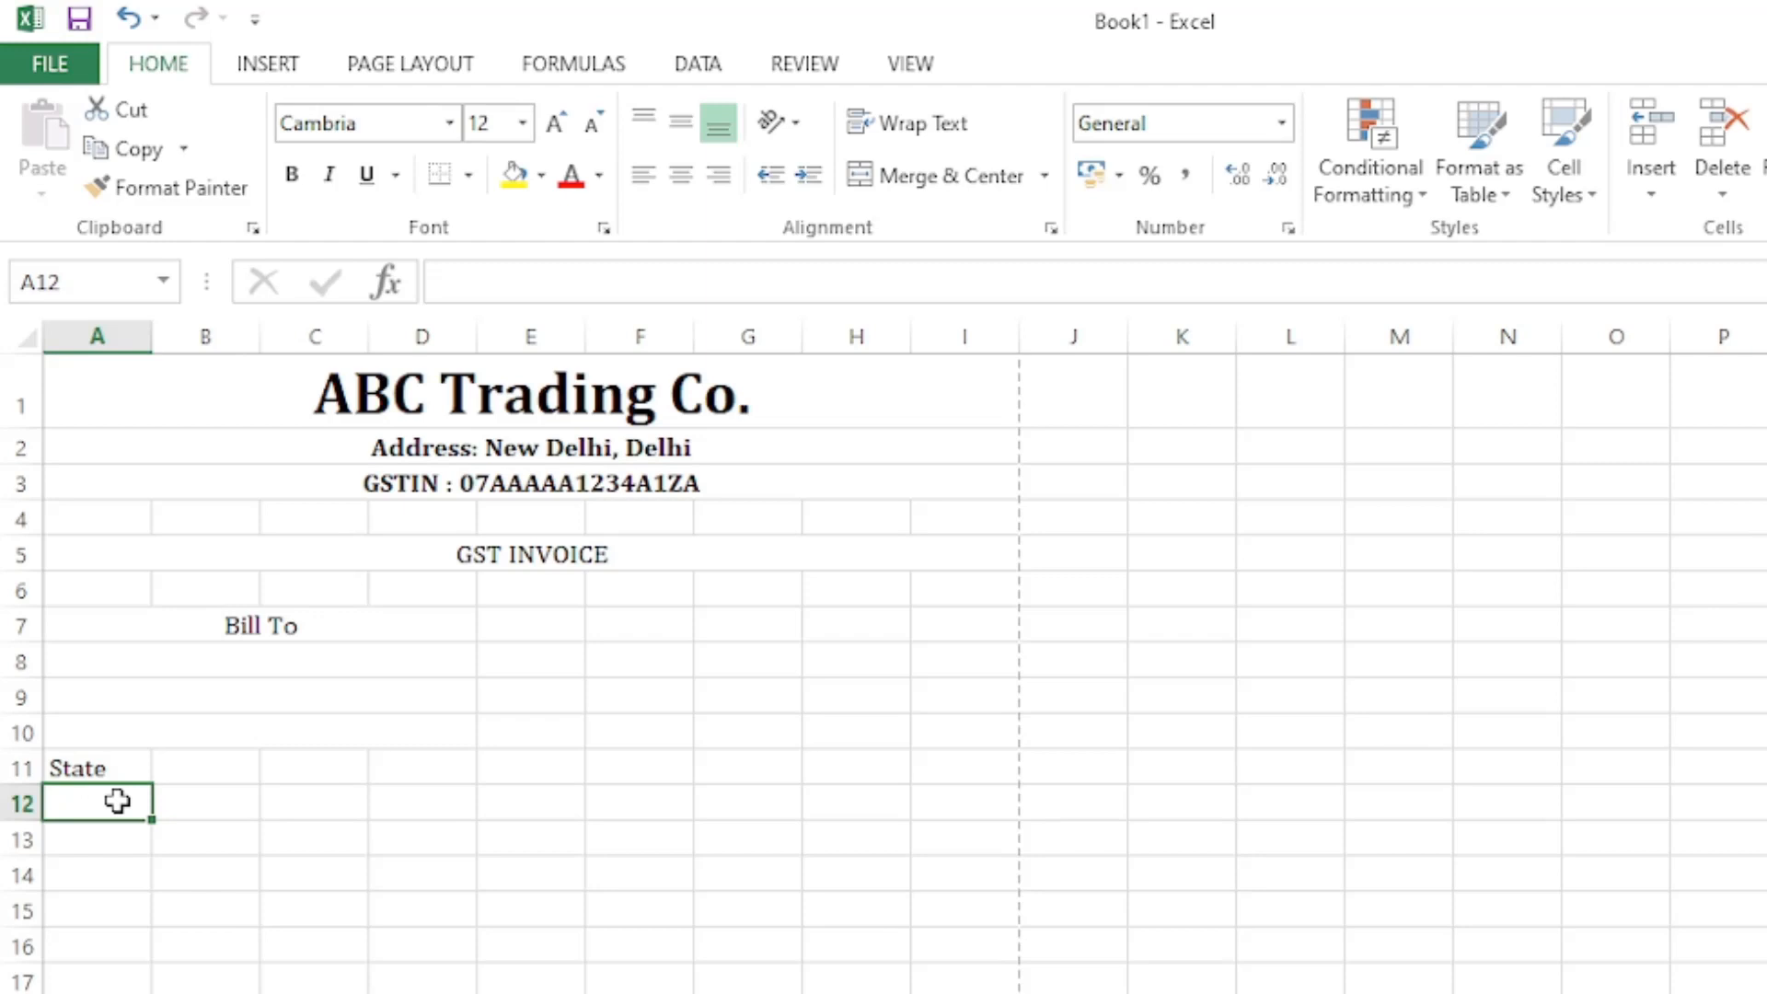
{"action": "type", "text": "GSST"}
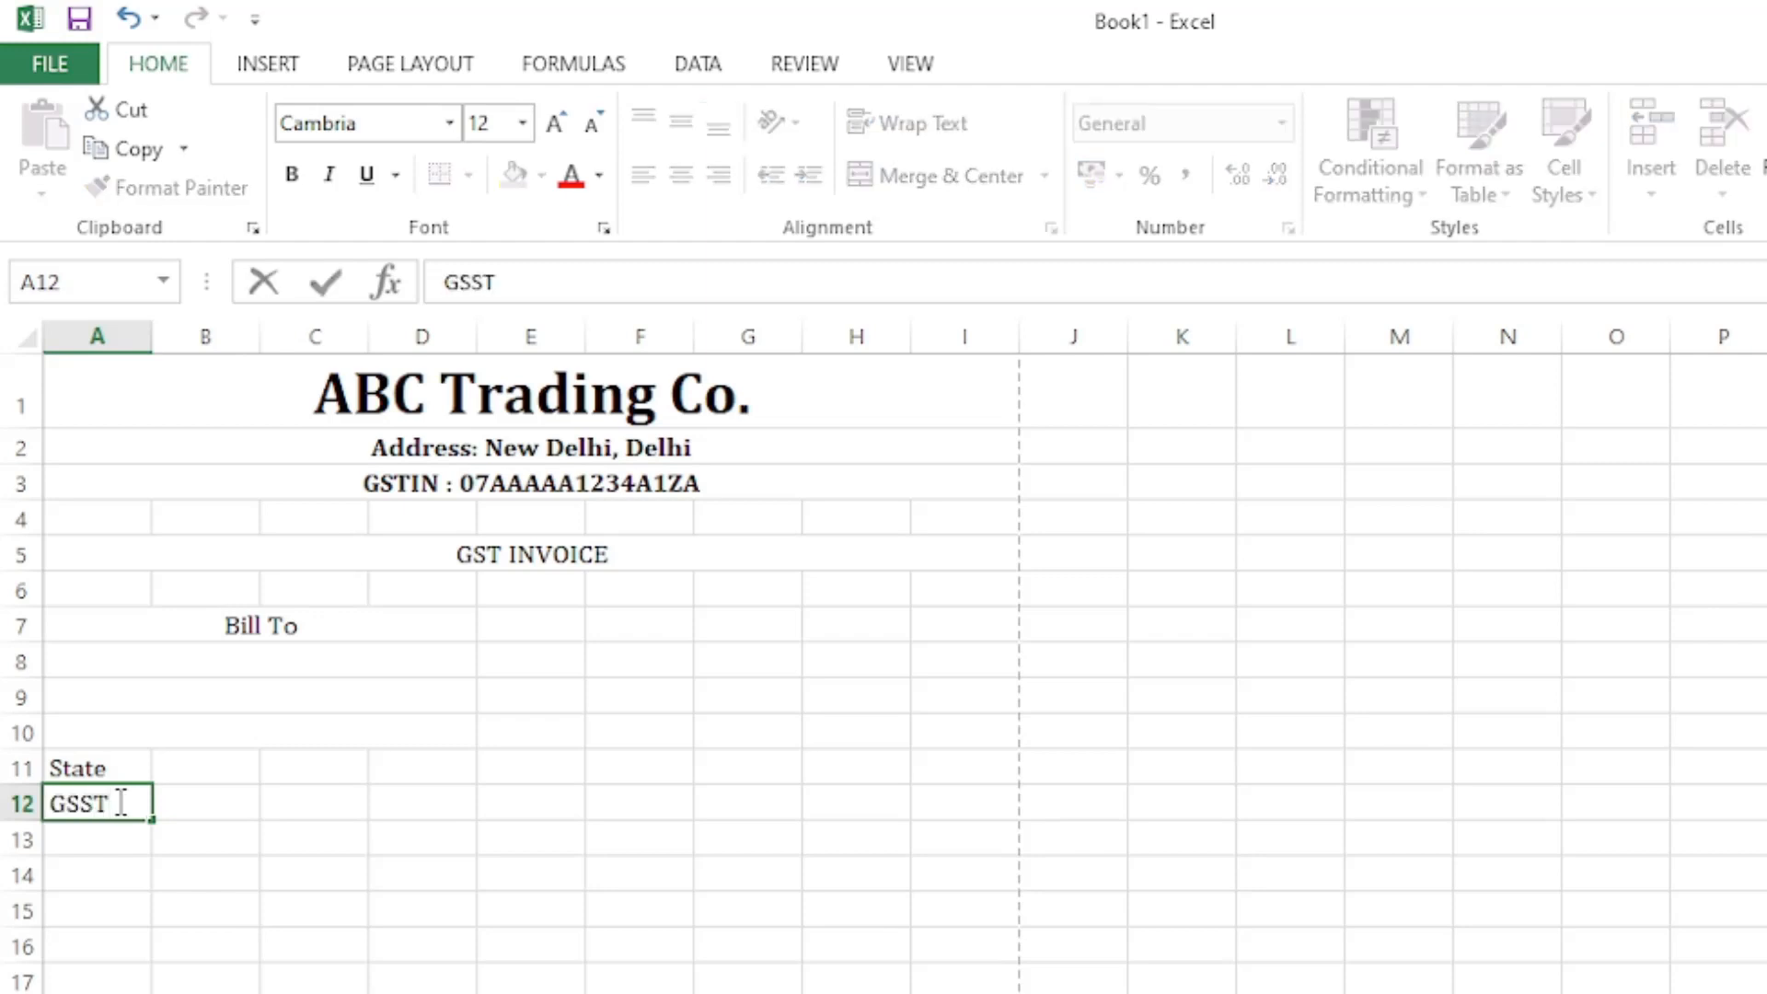
{"action": "key", "text": "BackSpace"}
{"action": "key", "text": "BackSpace"}
{"action": "type", "text": "TIN"}
{"action": "key", "text": "Return"}
{"action": "left_click", "coordinate": [79, 801]}
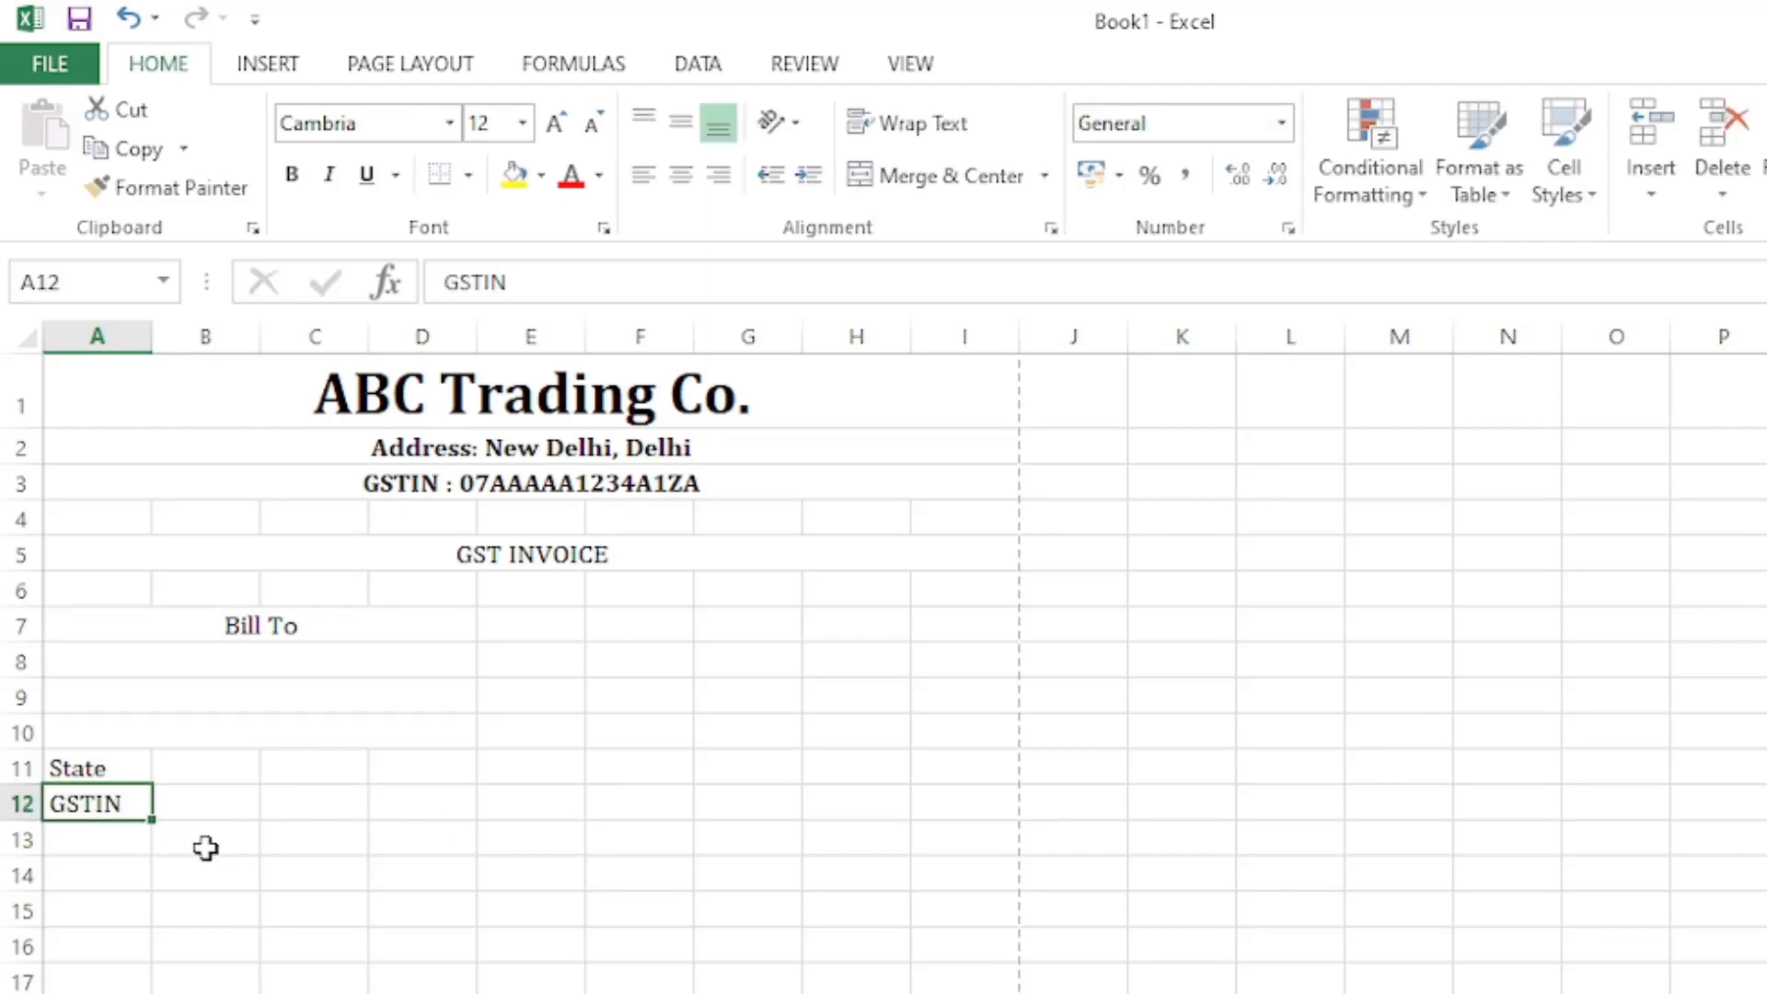
{"action": "left_click", "coordinate": [464, 819]}
Step: Merge and center B11:D11 and B12:D12 separately as the value cells for State and GSTIN
{"action": "left_click_drag", "start_coordinate": [219, 763], "coordinate": [403, 757]}
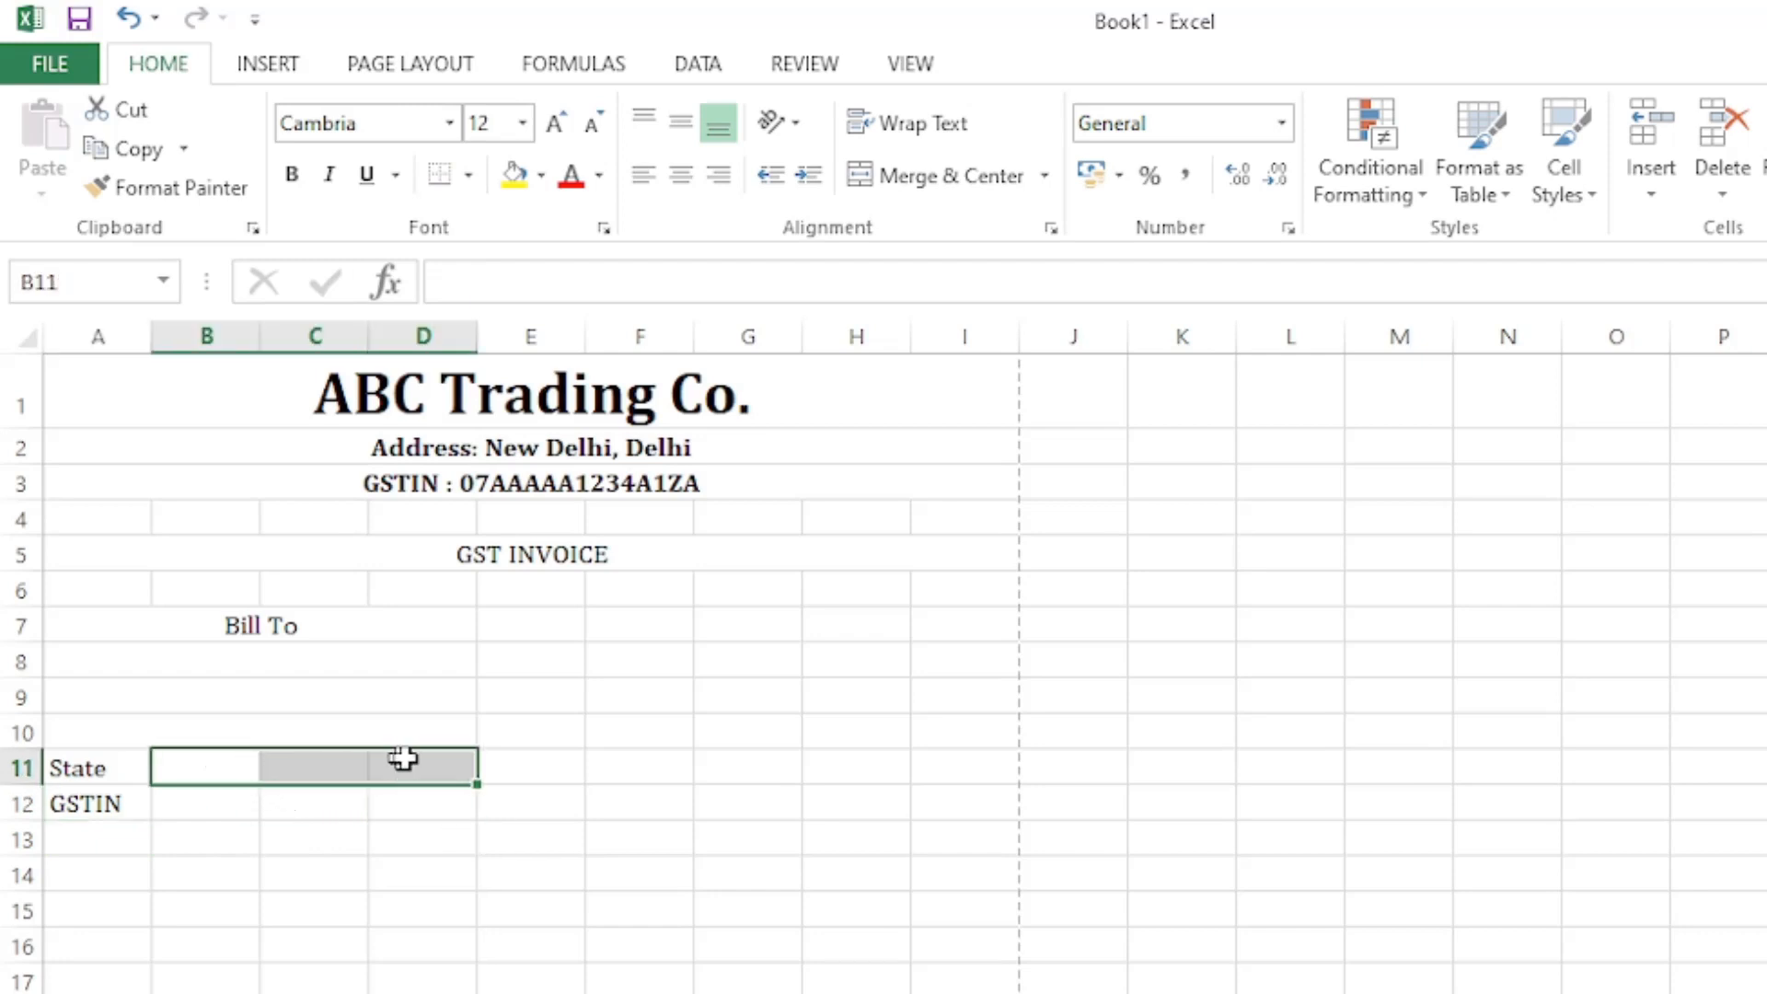
{"action": "left_click", "coordinate": [944, 177]}
{"action": "left_click_drag", "start_coordinate": [212, 806], "coordinate": [438, 804]}
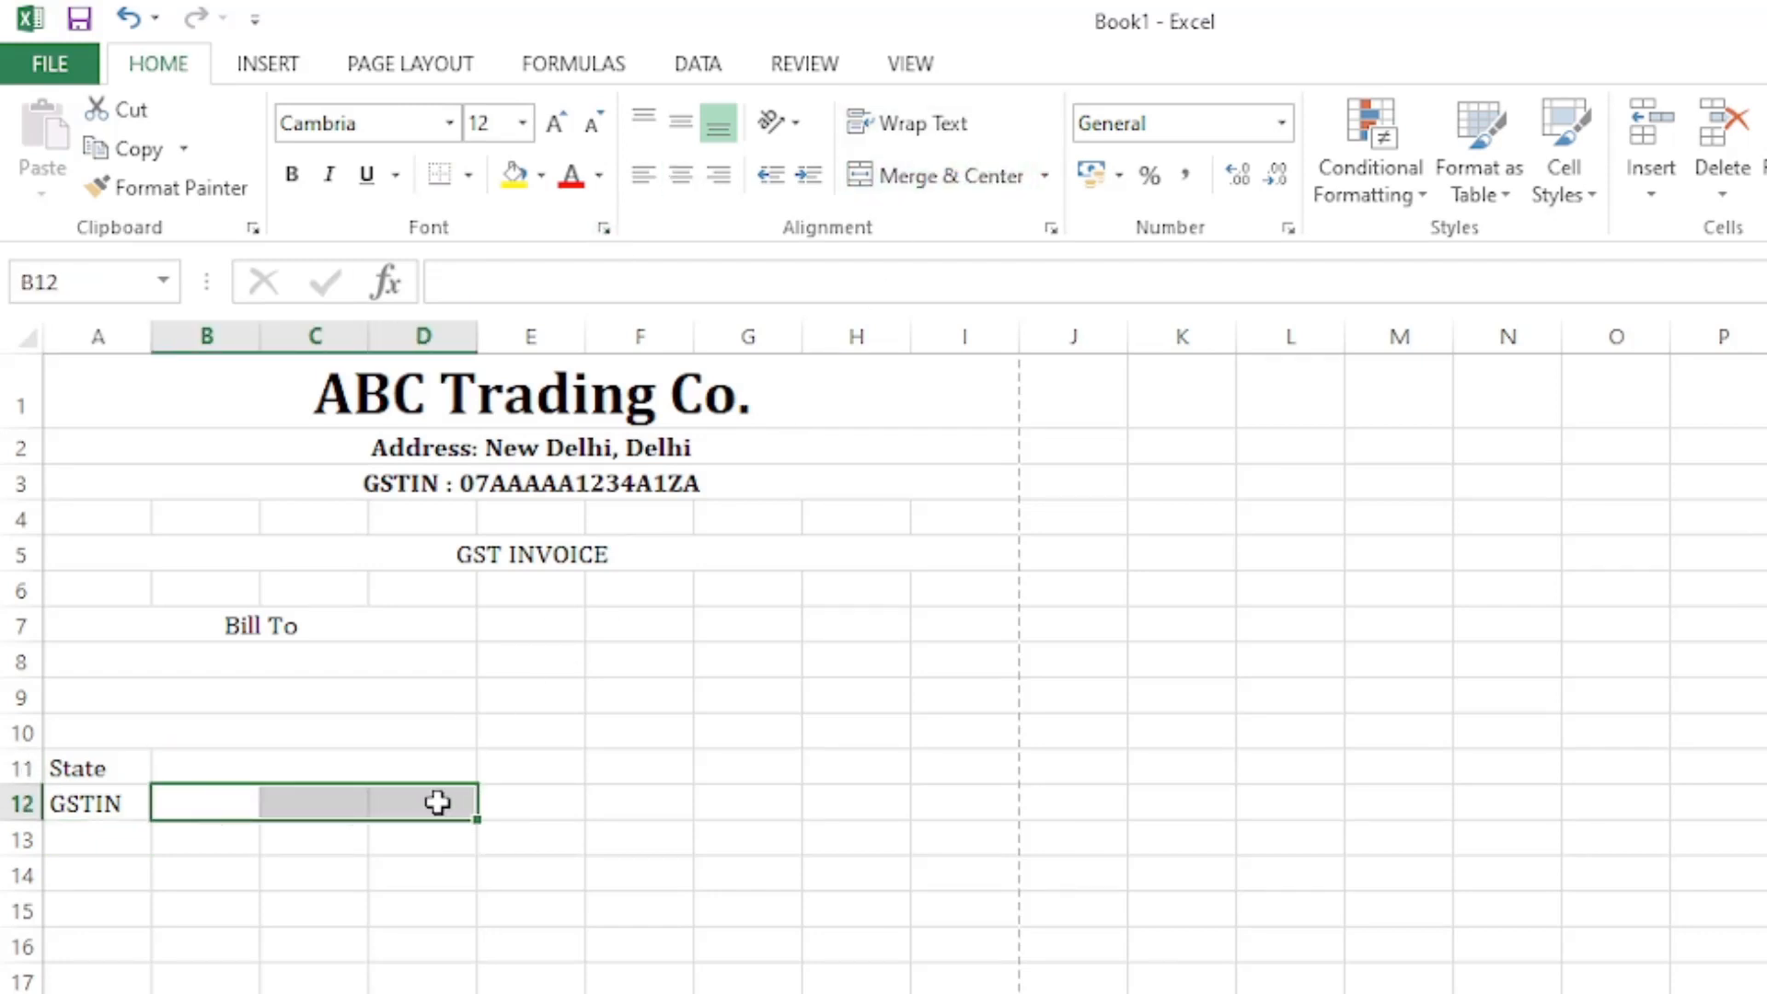
{"action": "left_click", "coordinate": [891, 173]}
{"action": "left_click", "coordinate": [328, 731]}
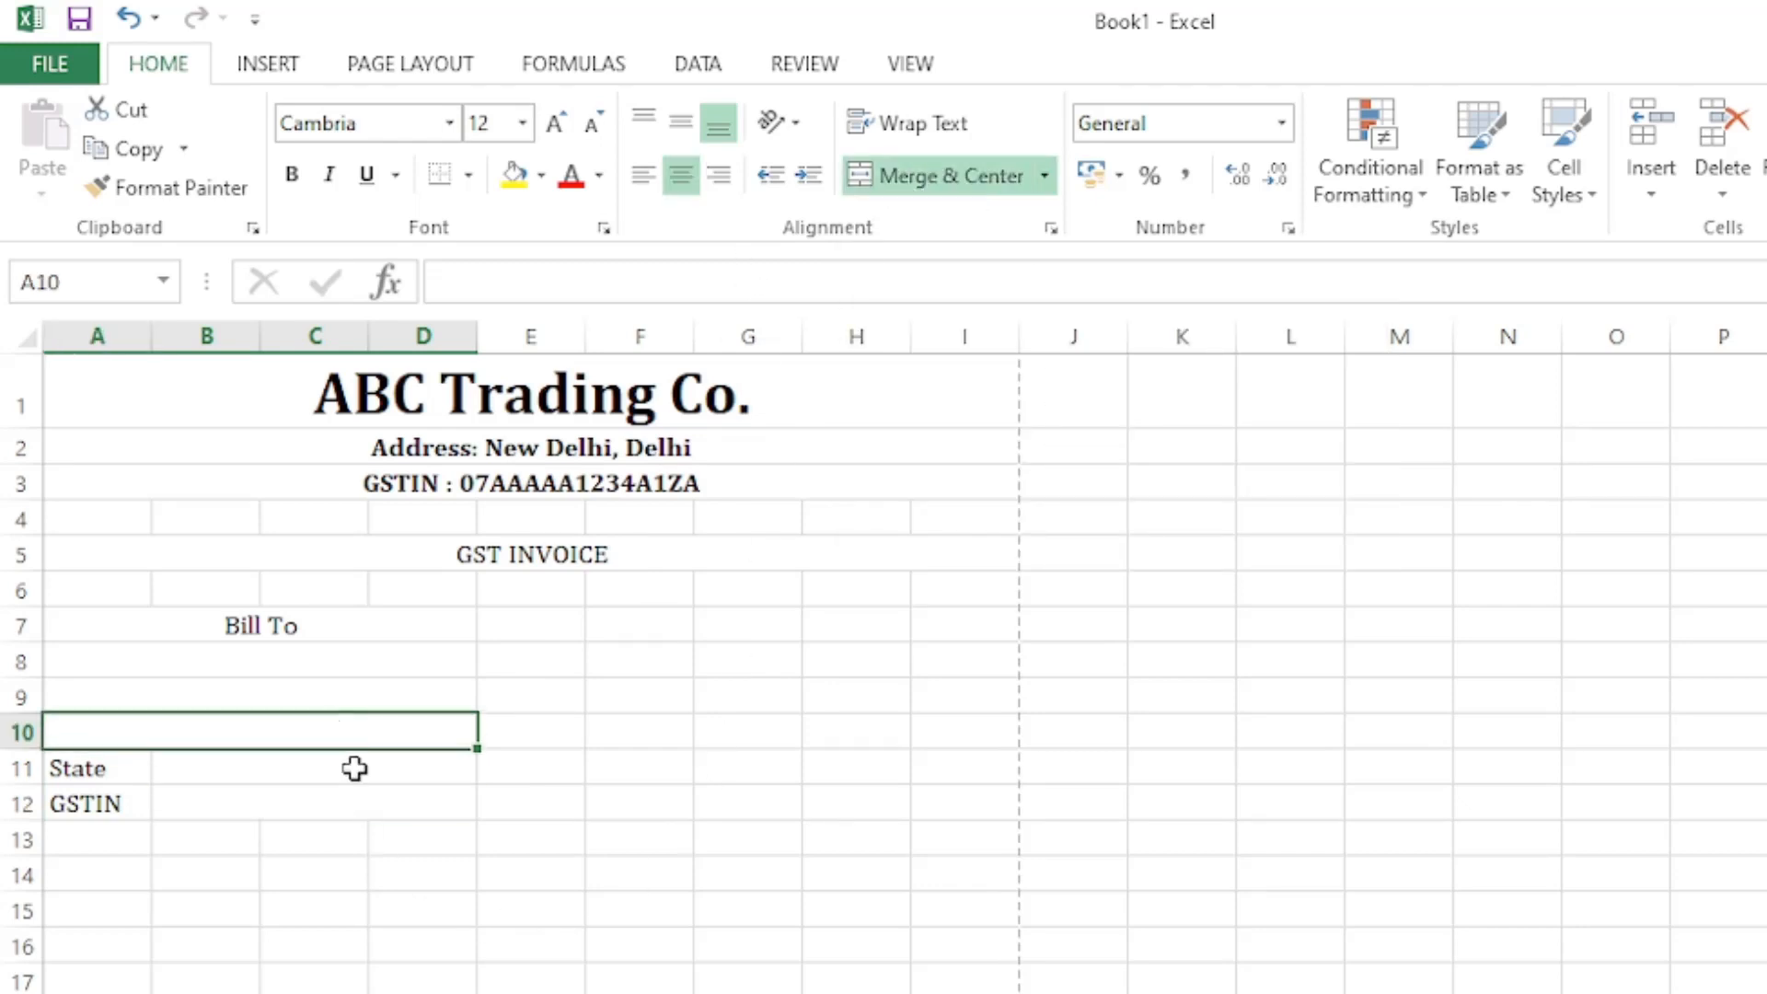
{"action": "left_click", "coordinate": [354, 768]}
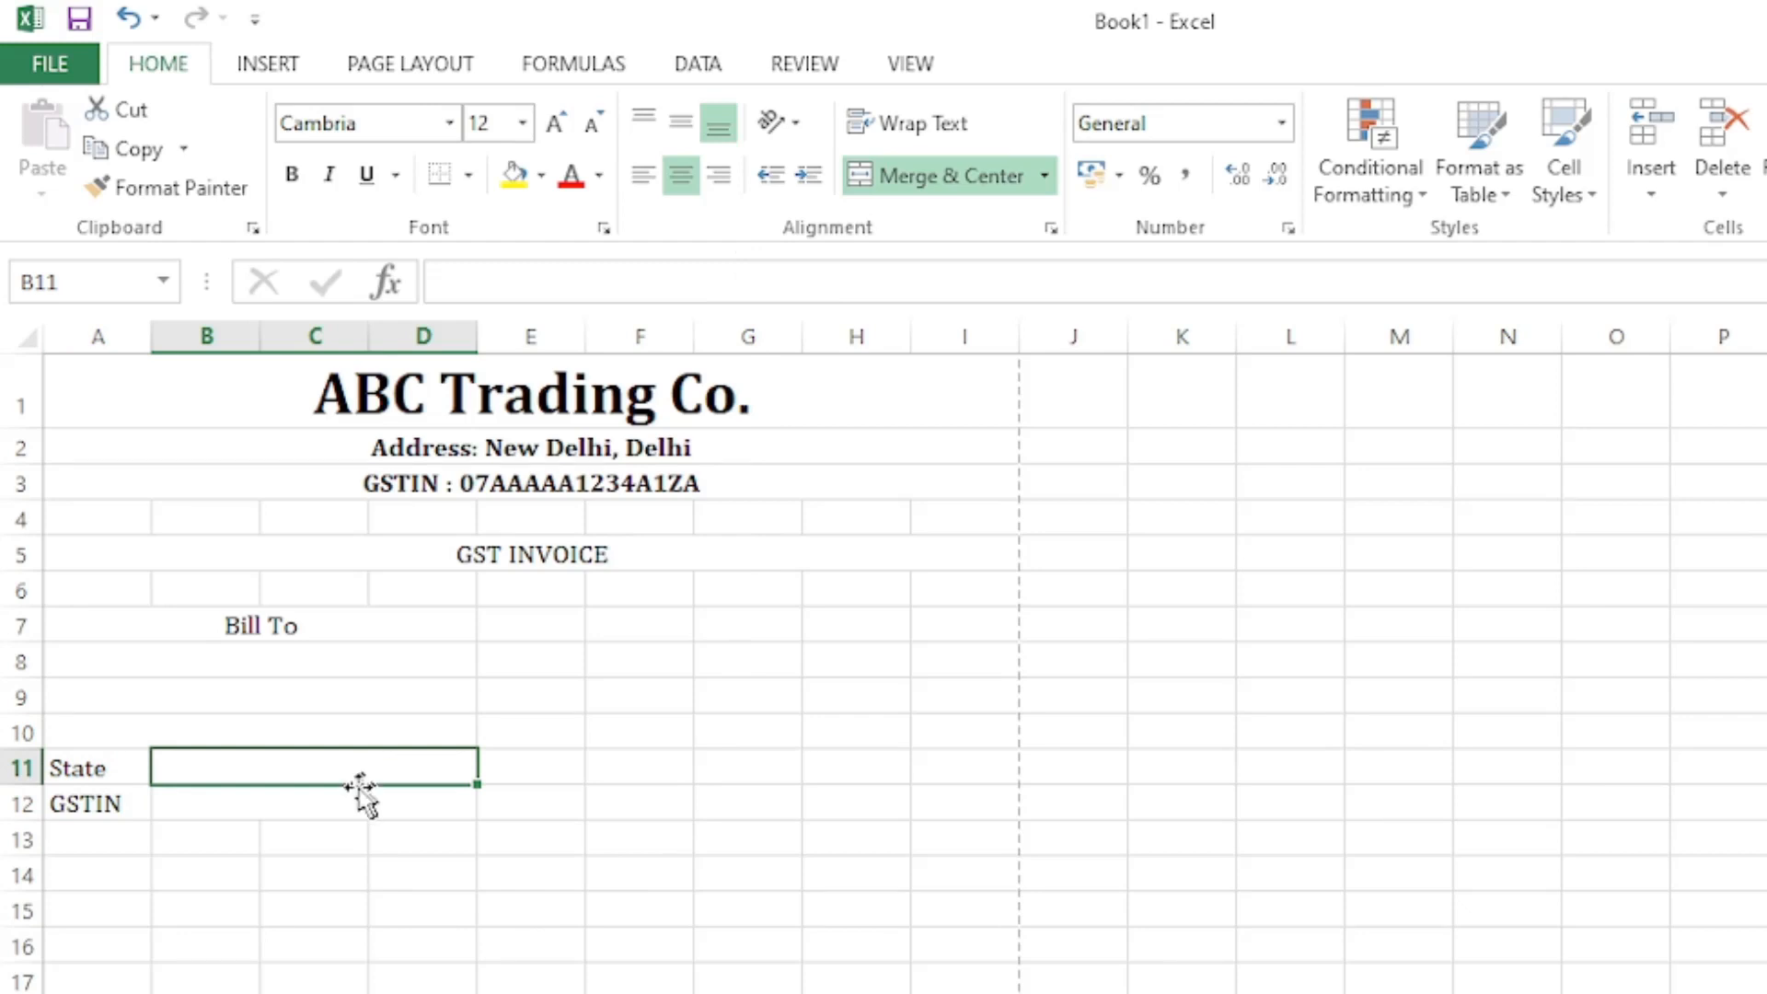
{"action": "left_click", "coordinate": [348, 792]}
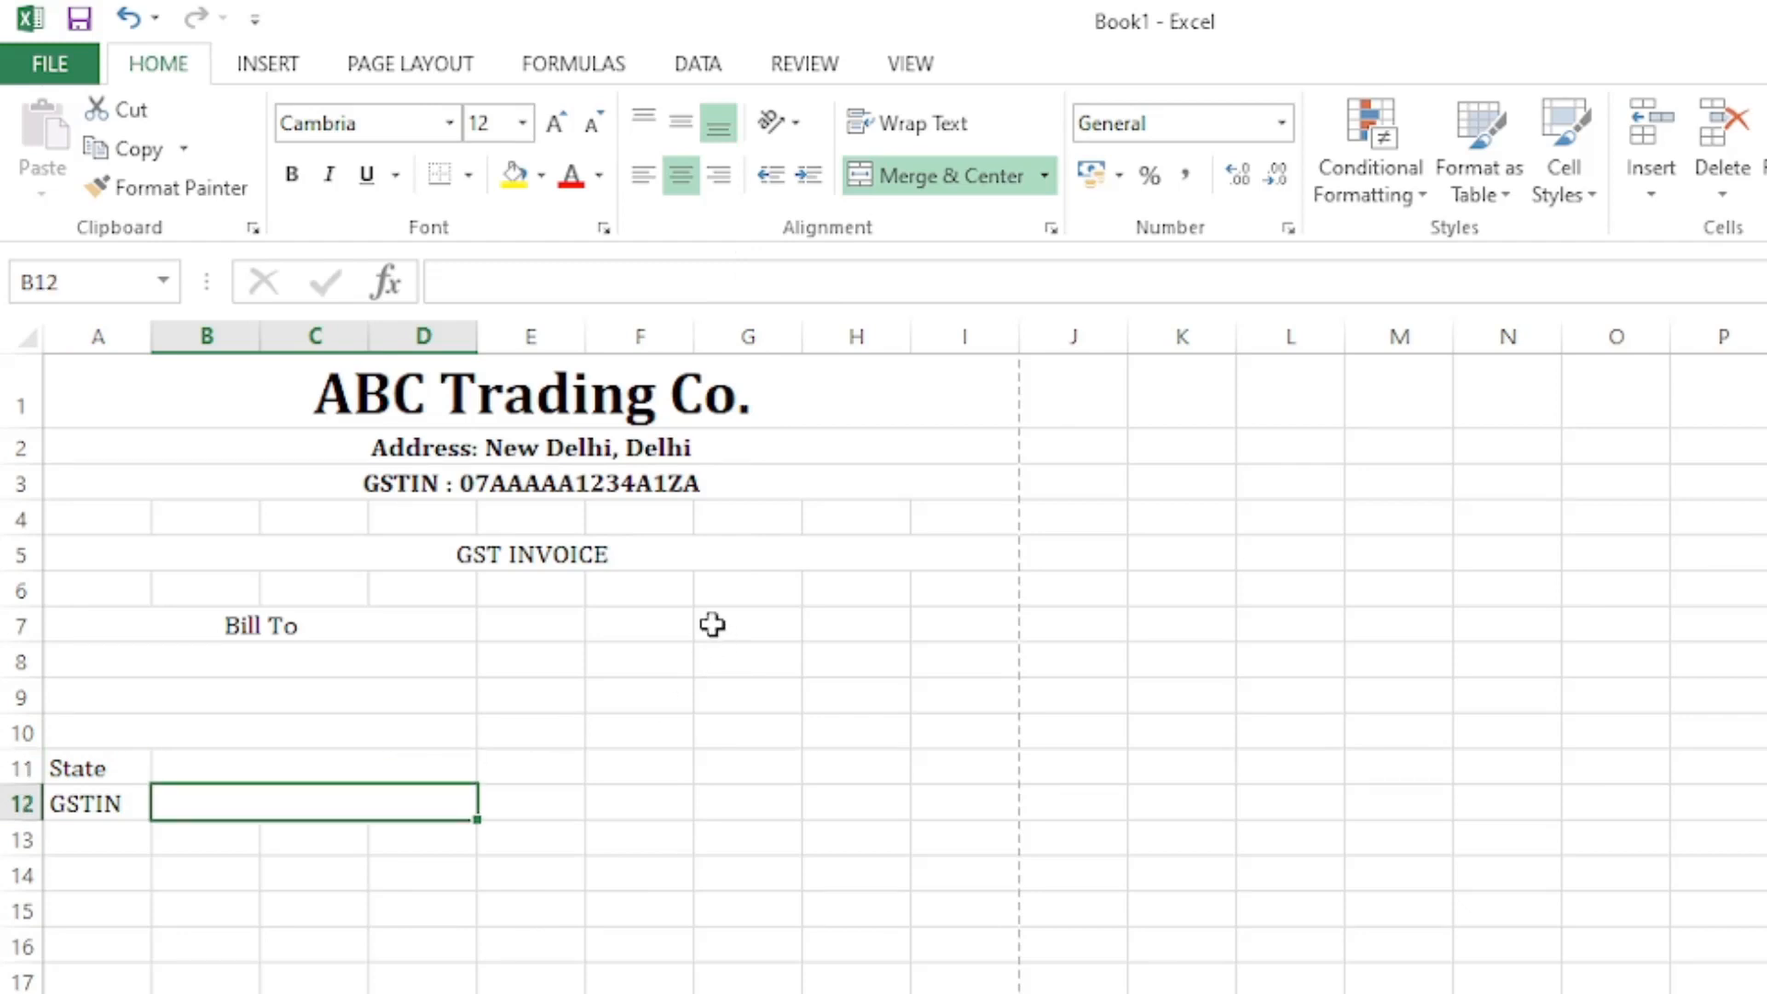
{"action": "left_click", "coordinate": [655, 631]}
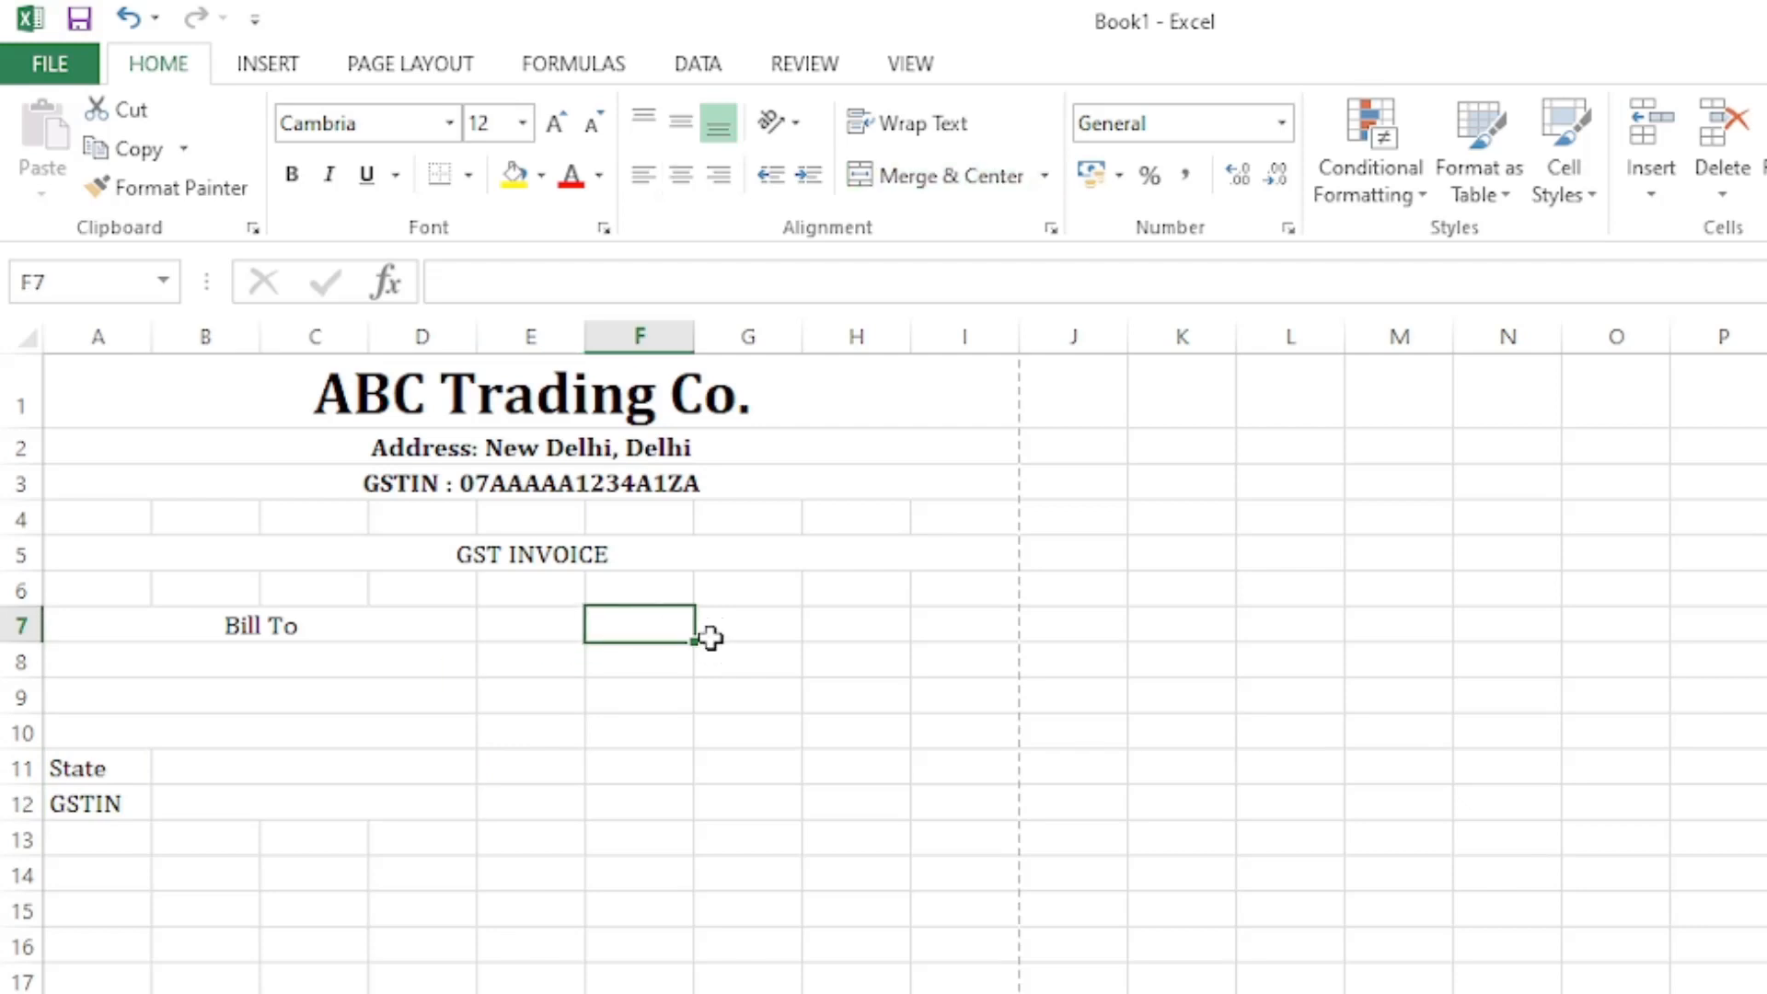
{"action": "left_click", "coordinate": [757, 632]}
{"action": "left_click", "coordinate": [632, 657]}
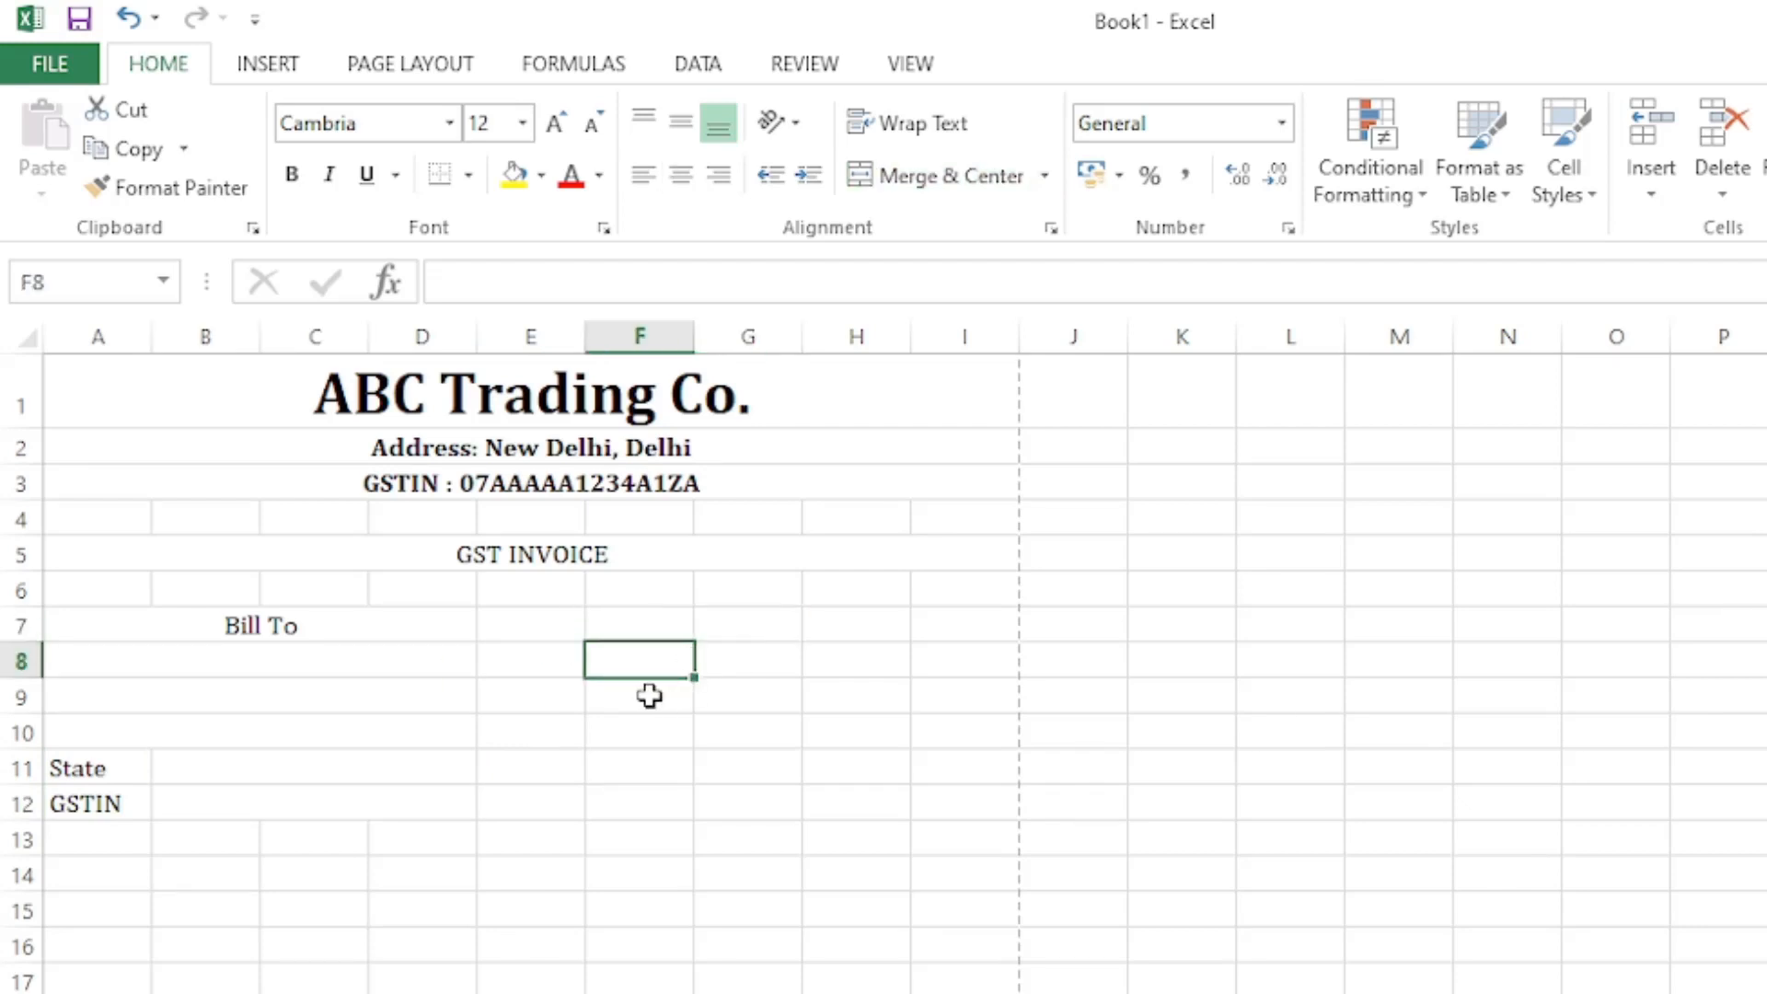
{"action": "left_click_drag", "start_coordinate": [651, 694], "coordinate": [721, 717]}
{"action": "left_click", "coordinate": [649, 764]}
{"action": "left_click_drag", "start_coordinate": [652, 626], "coordinate": [726, 635]}
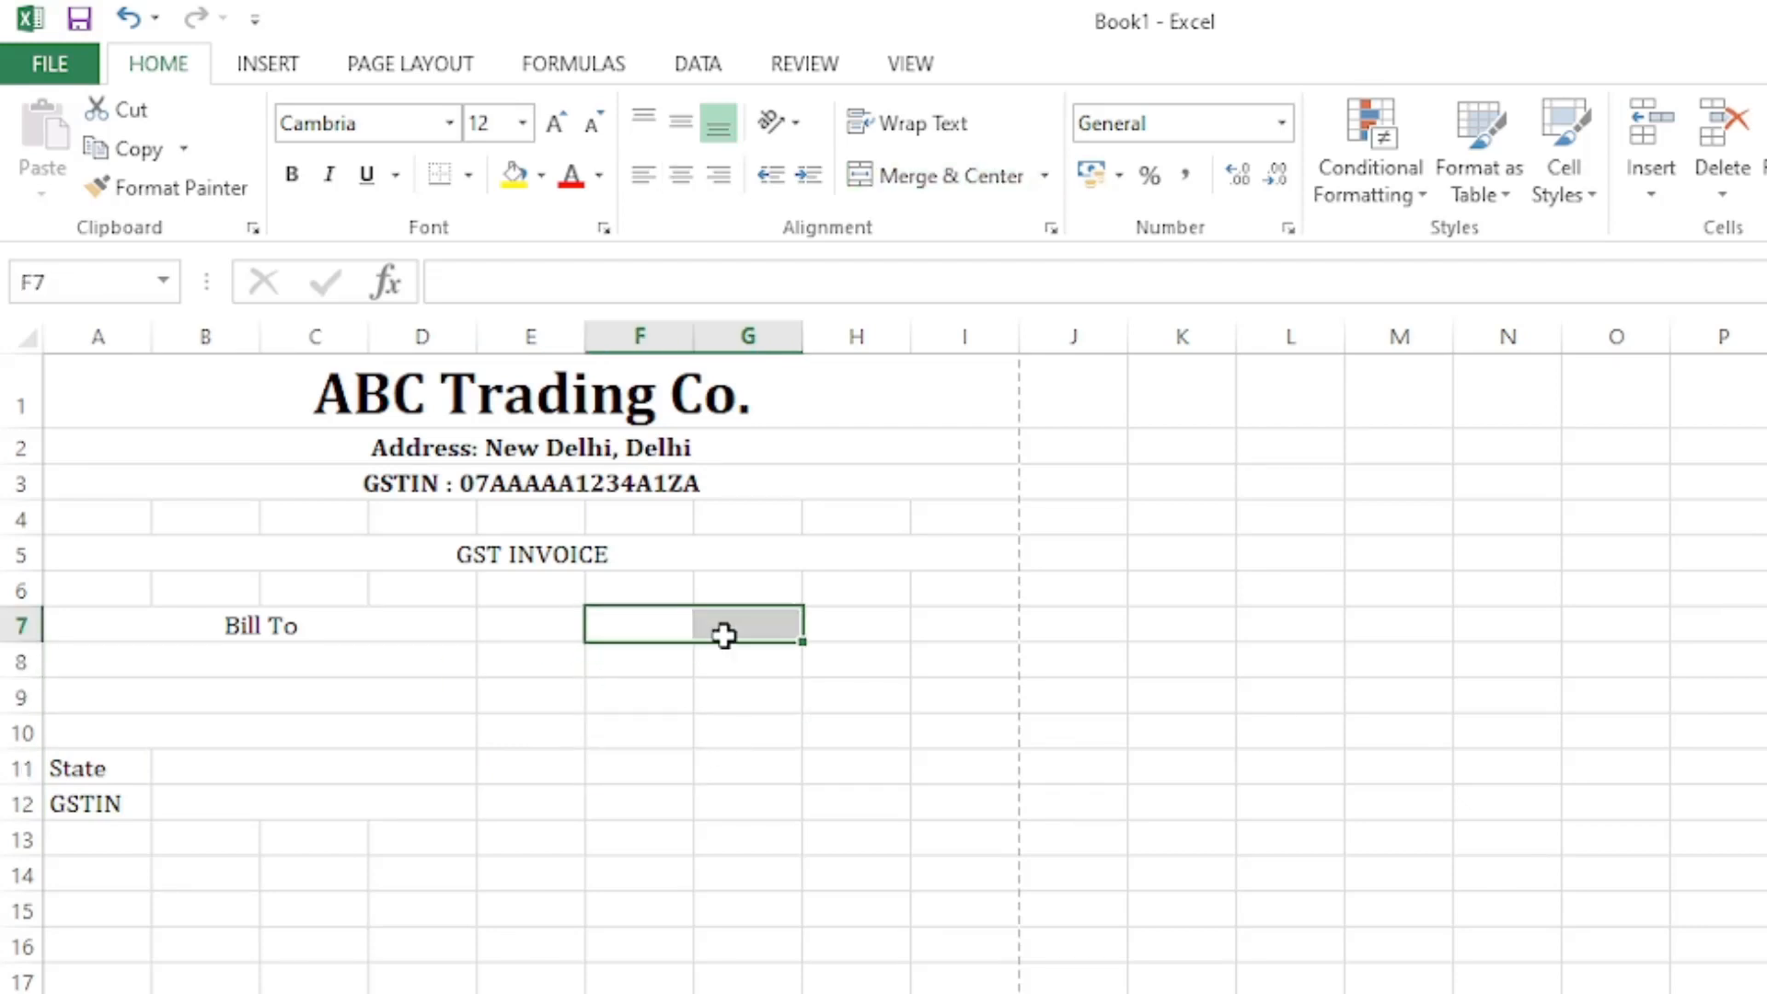
{"action": "left_click", "coordinate": [721, 734]}
Step: Fill F7:F12 with the labels Invoice No., Date, Reverse Charges, Eway Bill No., Vehicle No and GST Rate, one per row
{"action": "left_click", "coordinate": [648, 626]}
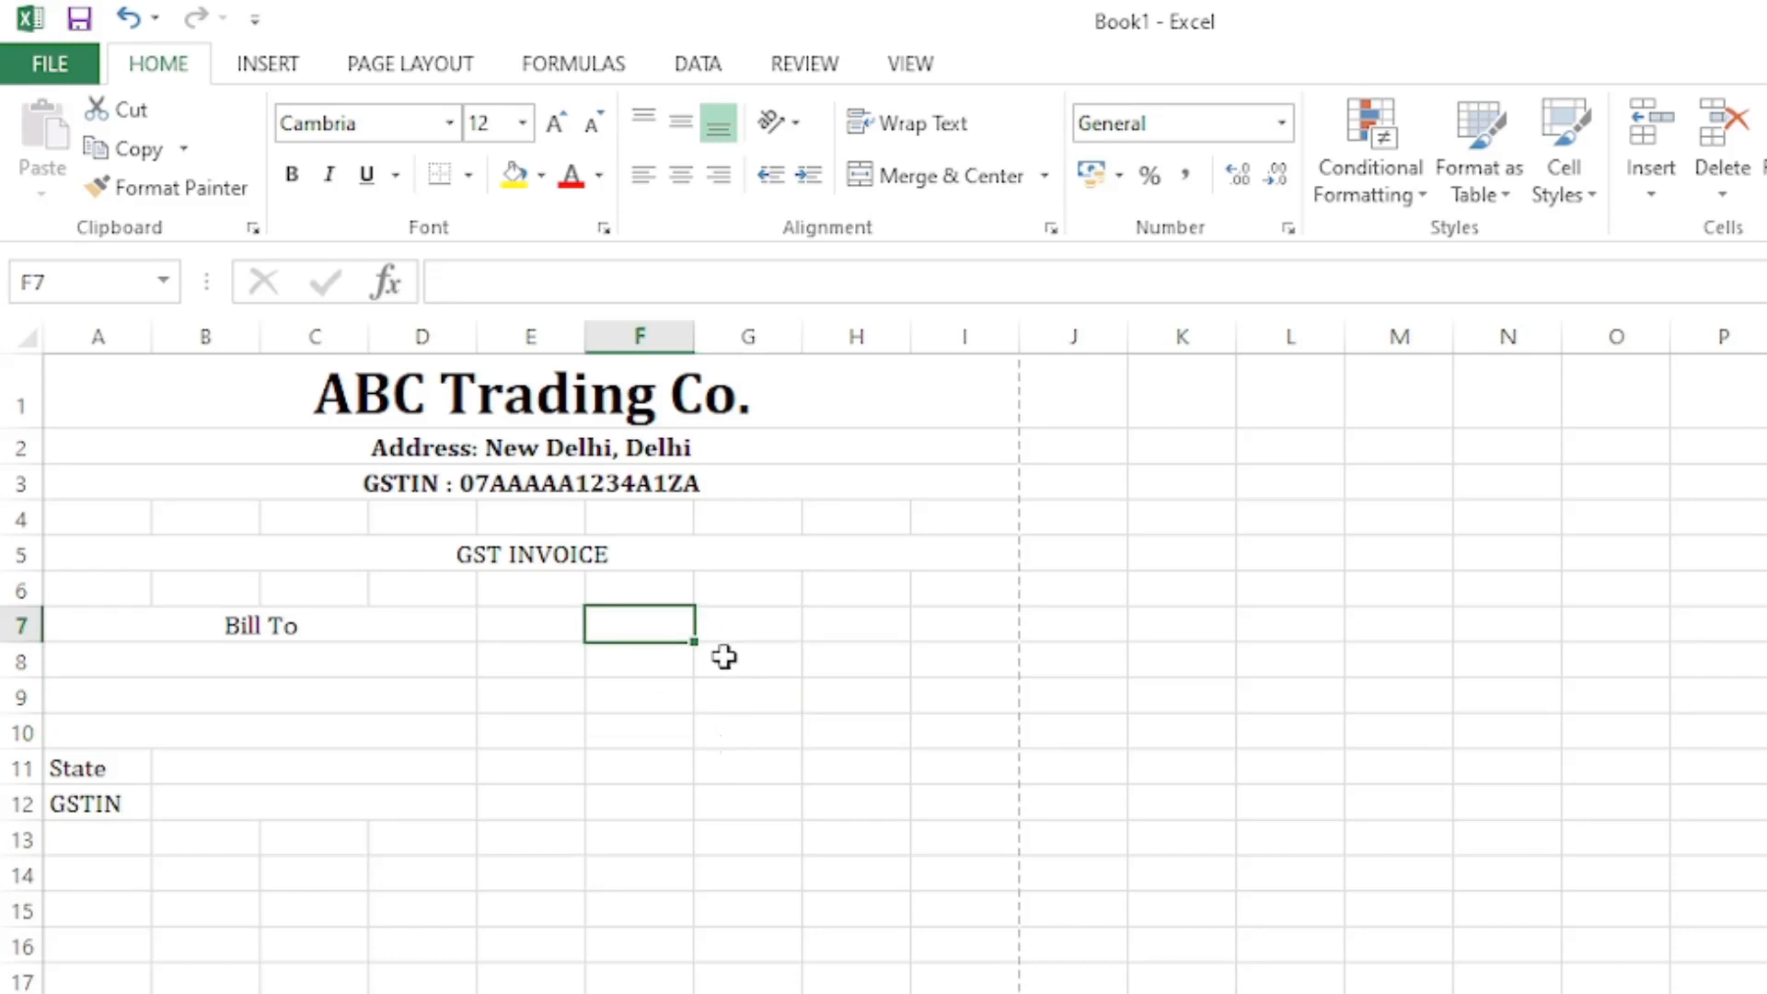
{"action": "type", "text": "Invoice No. Date Reverse Charges Eway Bill No. Vehicle No GST Rate"}
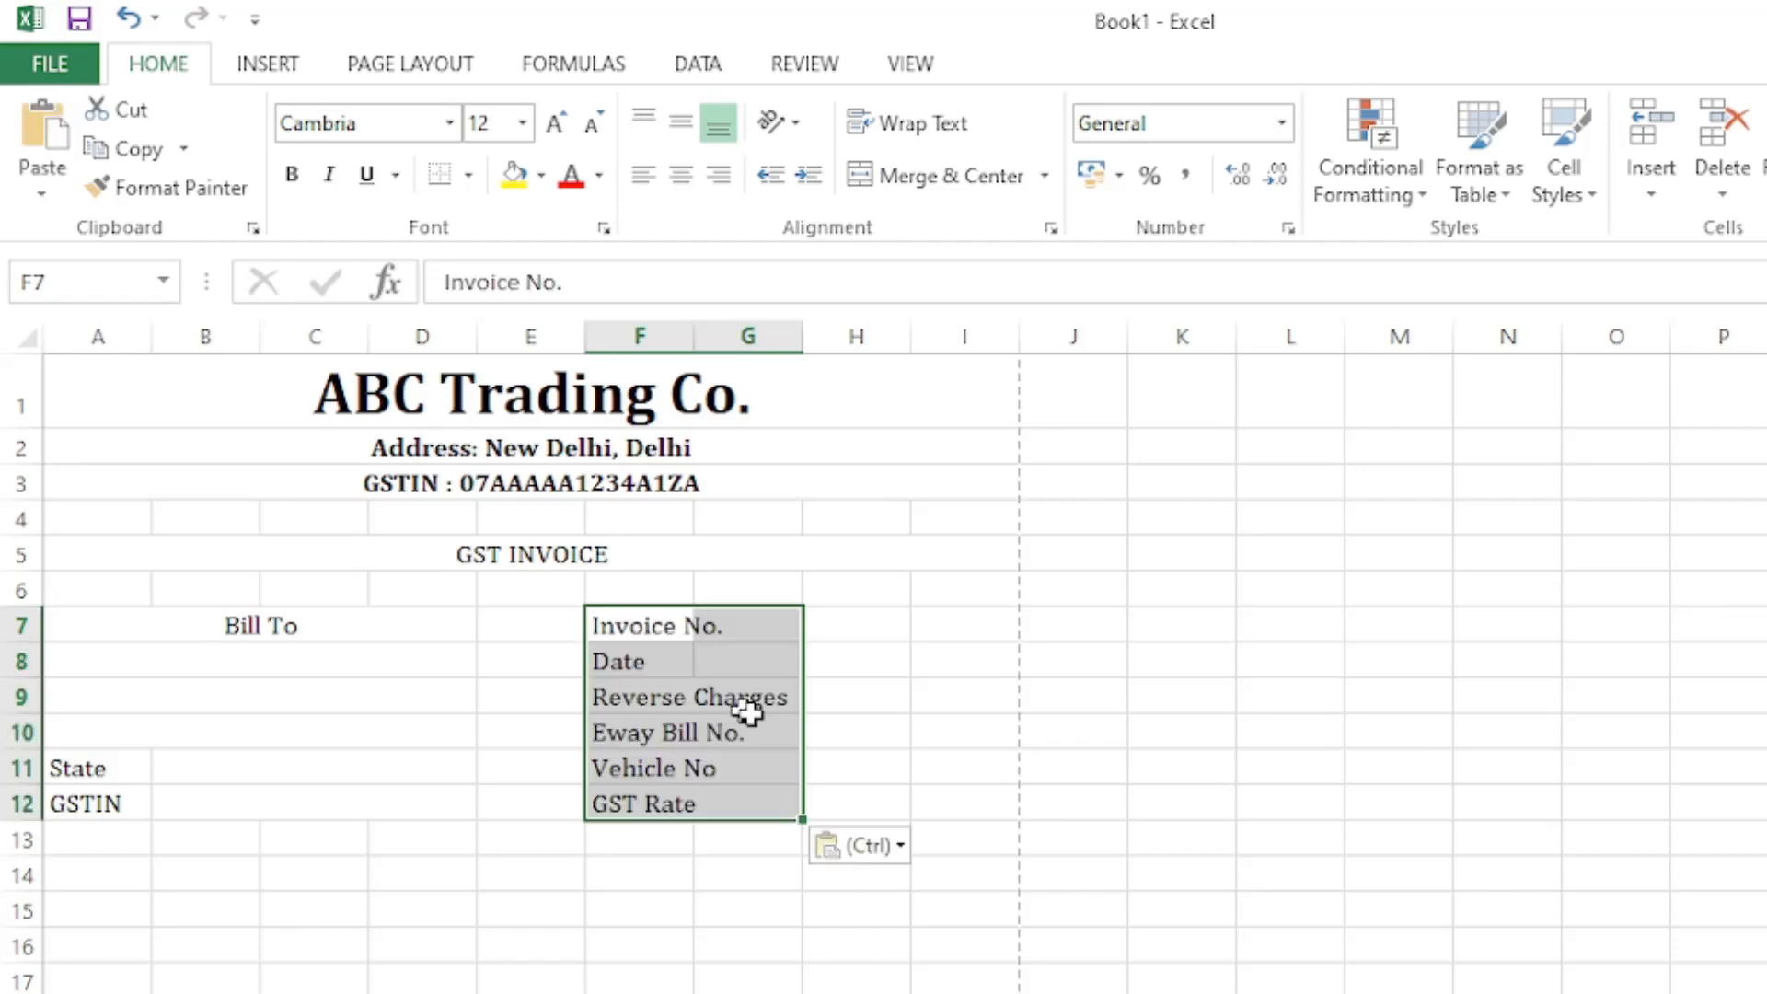
{"action": "left_click", "coordinate": [789, 659]}
Step: Review the invoice detail labels in F7:F12 one by one, checking how they extend into column G
{"action": "left_click", "coordinate": [658, 626]}
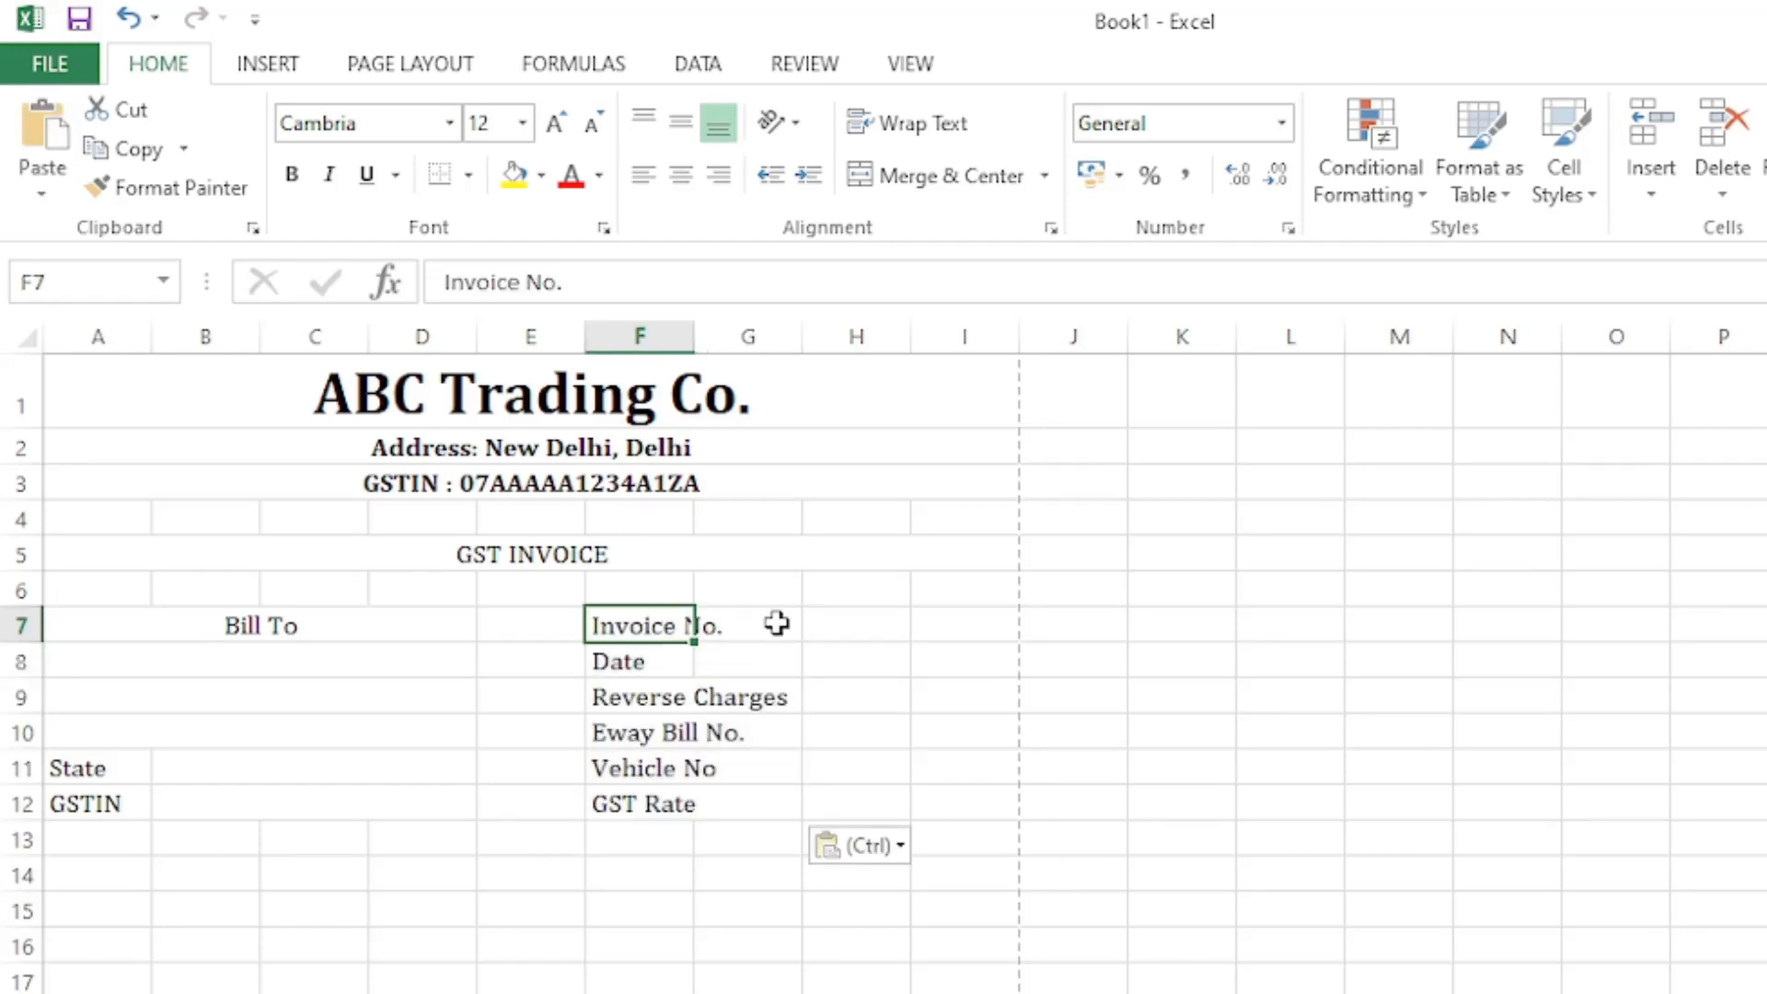
{"action": "left_click", "coordinate": [640, 660]}
{"action": "left_click", "coordinate": [773, 659]}
{"action": "left_click", "coordinate": [619, 694]}
{"action": "left_click", "coordinate": [780, 762]}
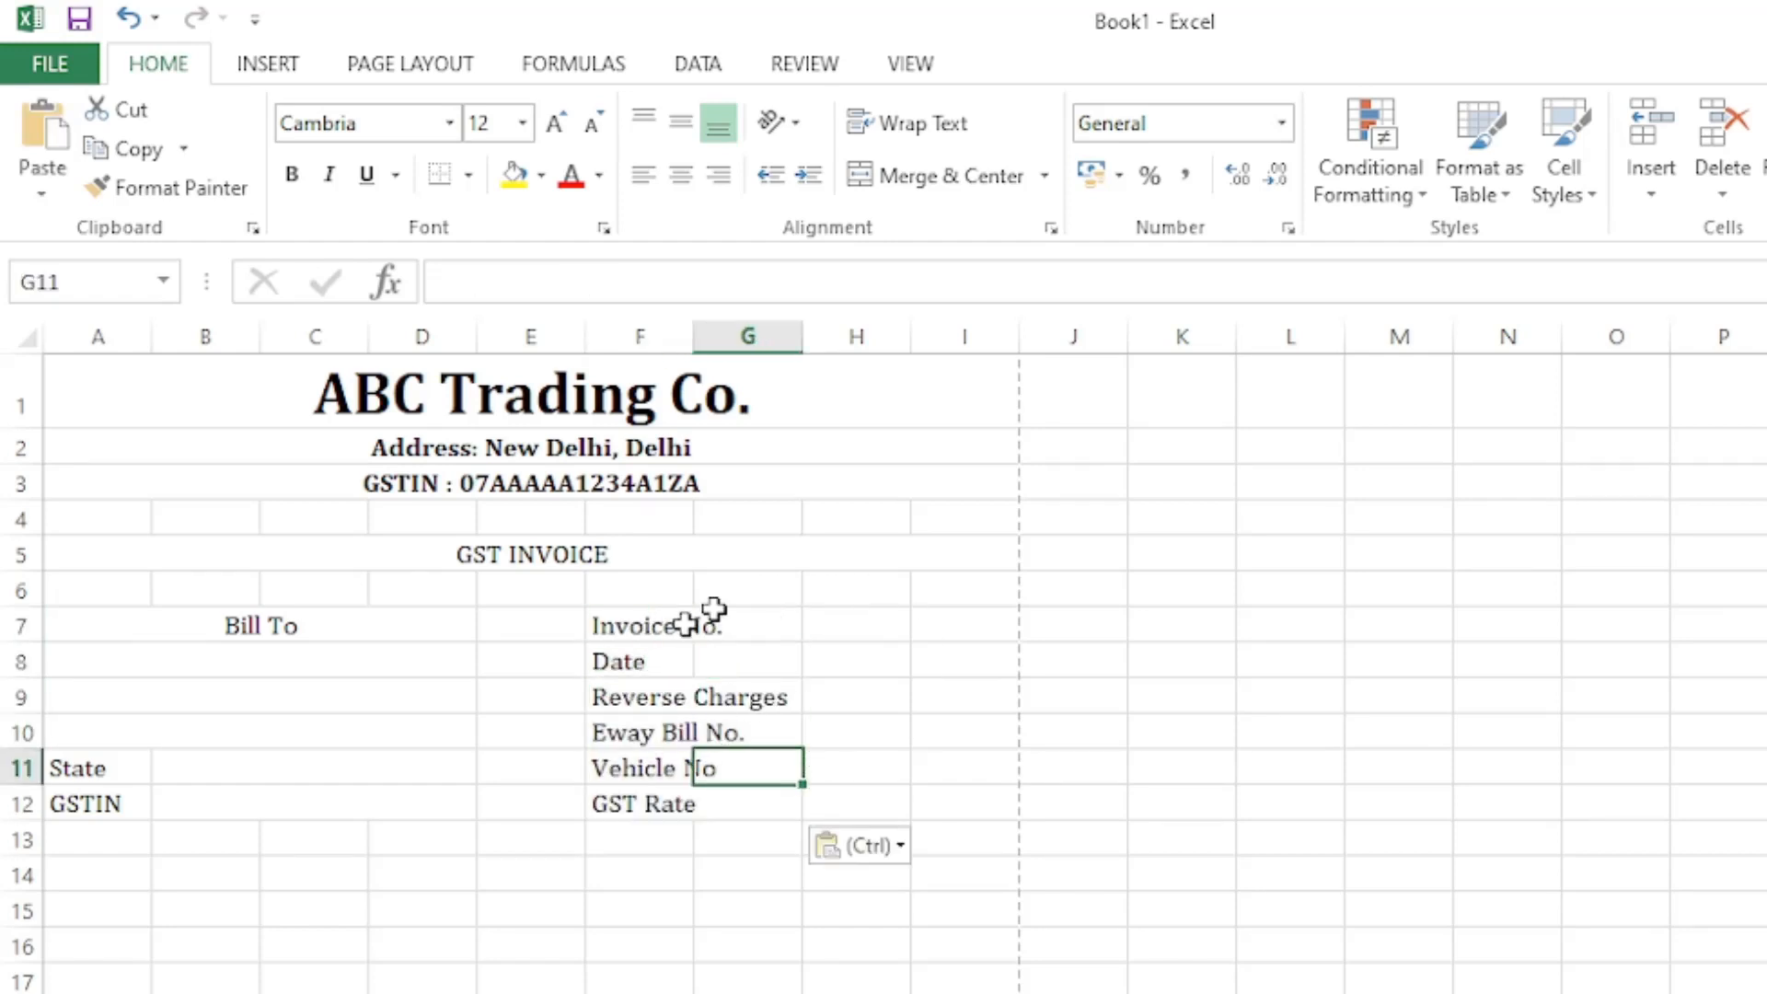
{"action": "left_click", "coordinate": [661, 626]}
{"action": "left_click", "coordinate": [704, 627]}
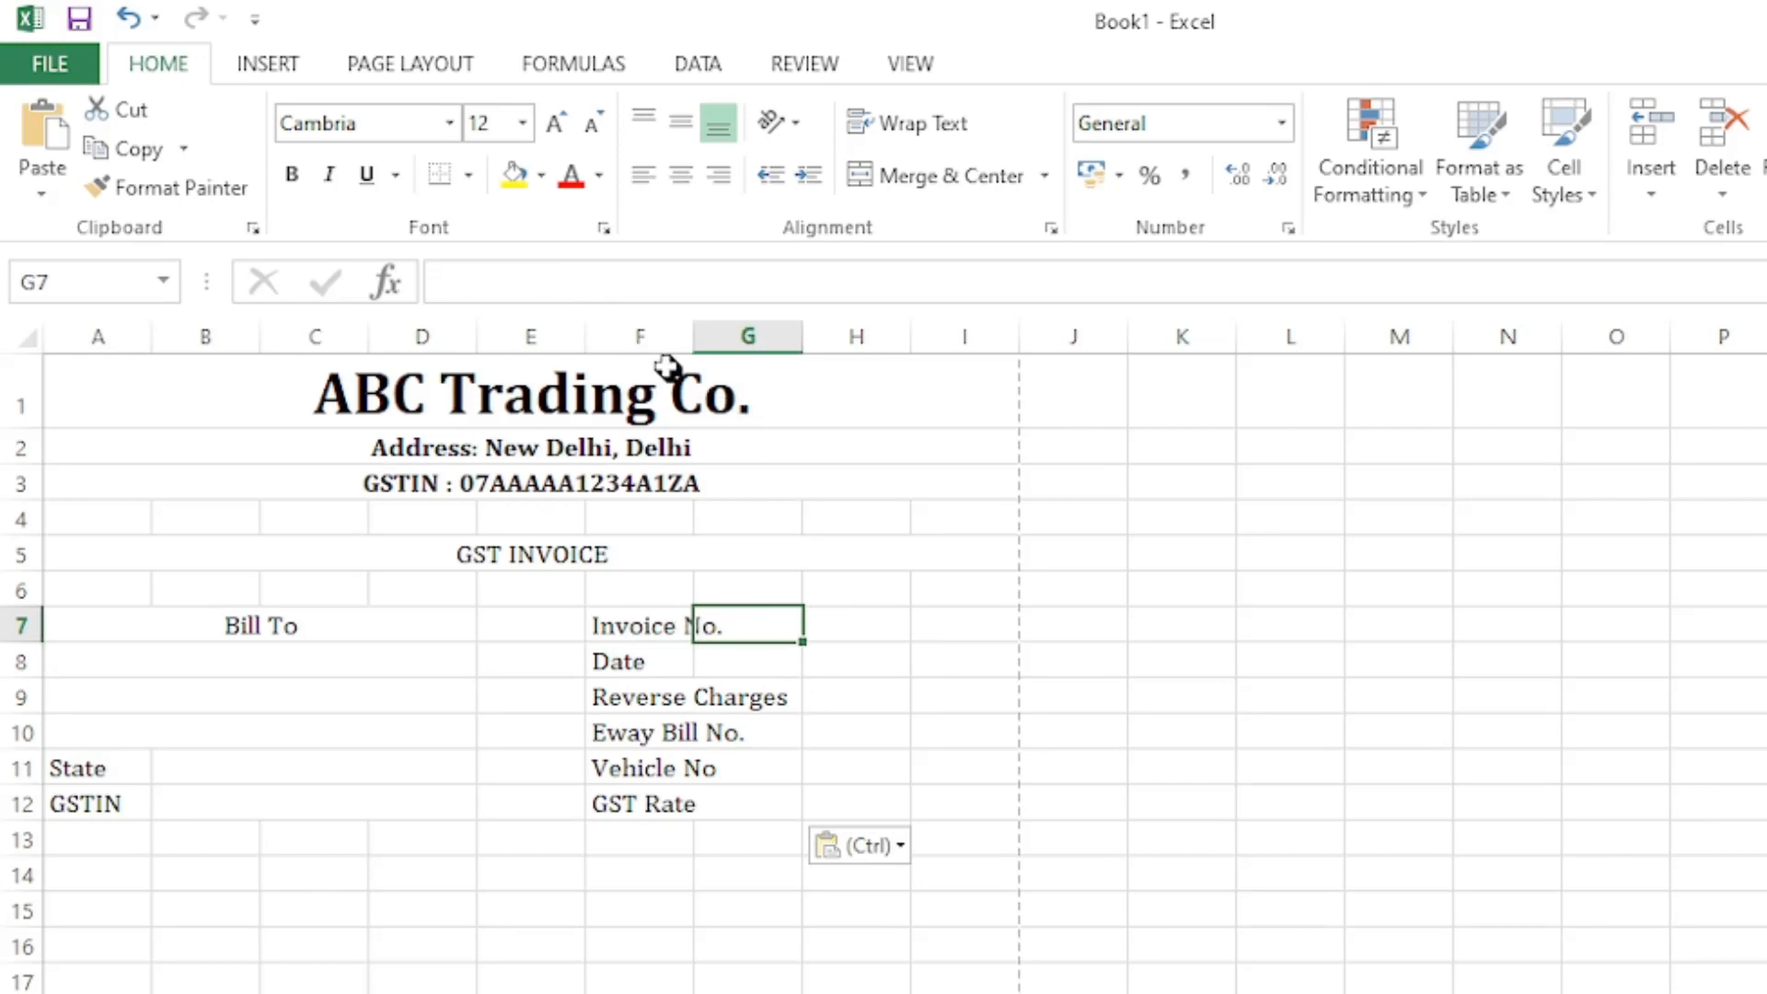
{"action": "left_click", "coordinate": [666, 610]}
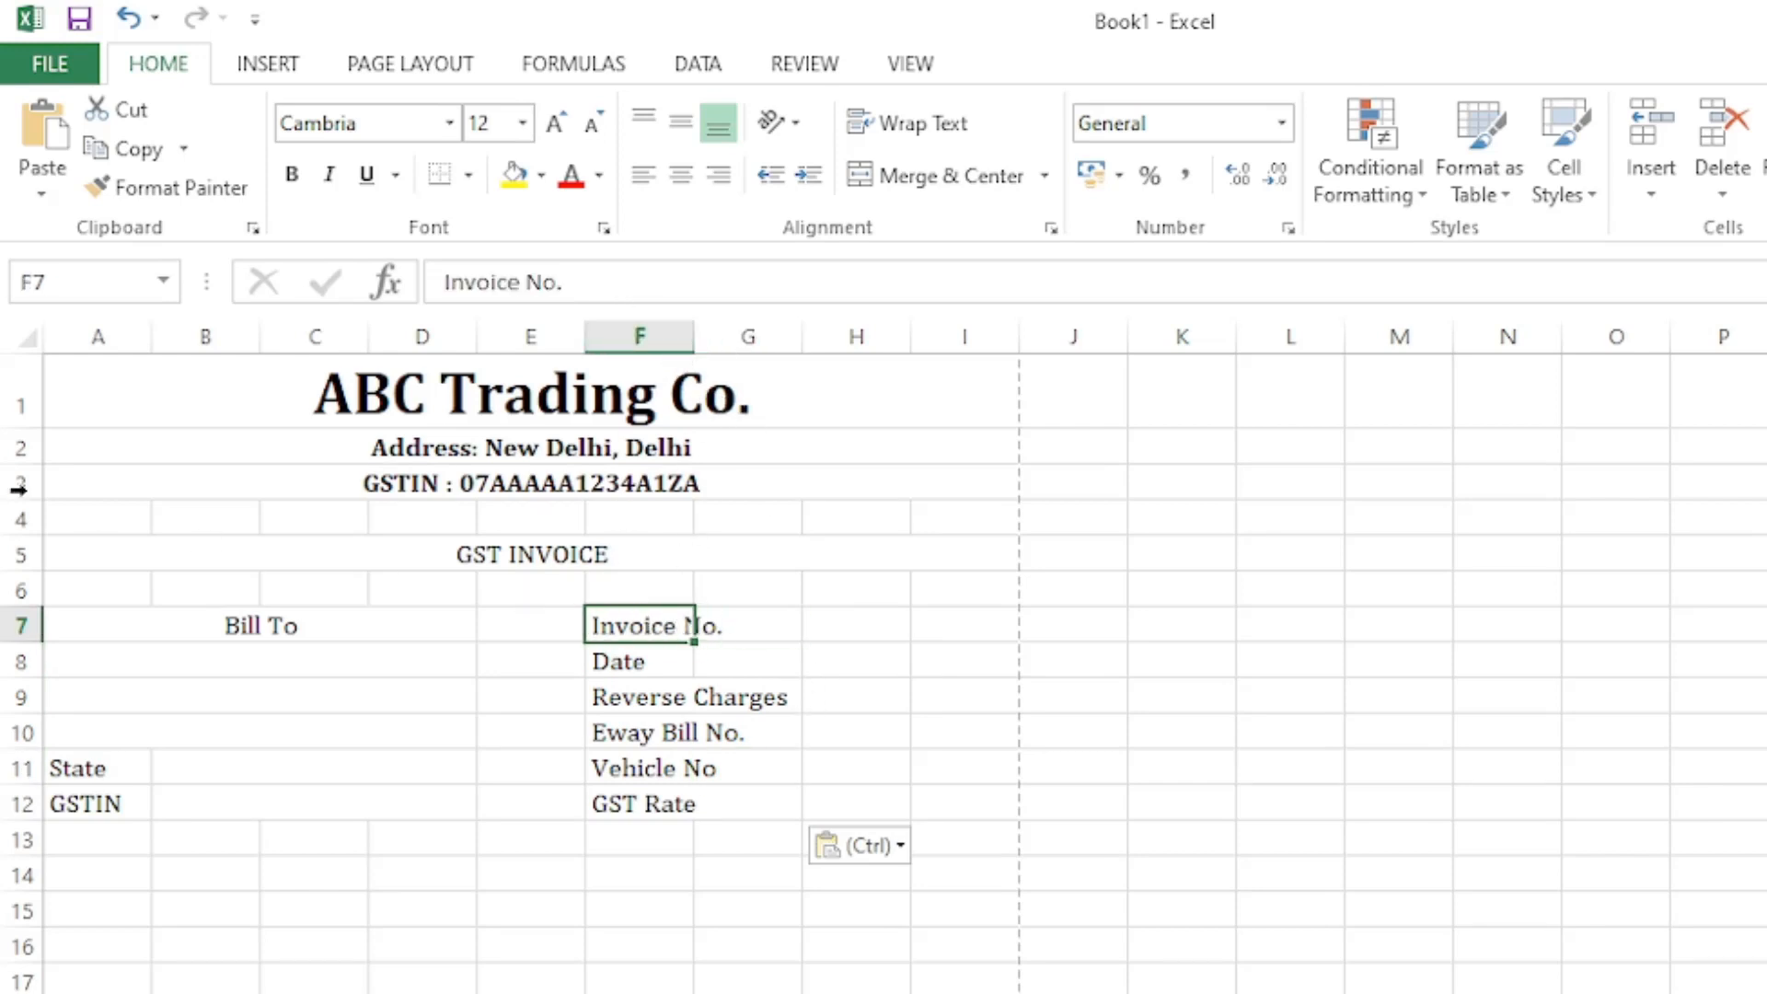
{"action": "left_click", "coordinate": [688, 652]}
{"action": "left_click", "coordinate": [659, 620]}
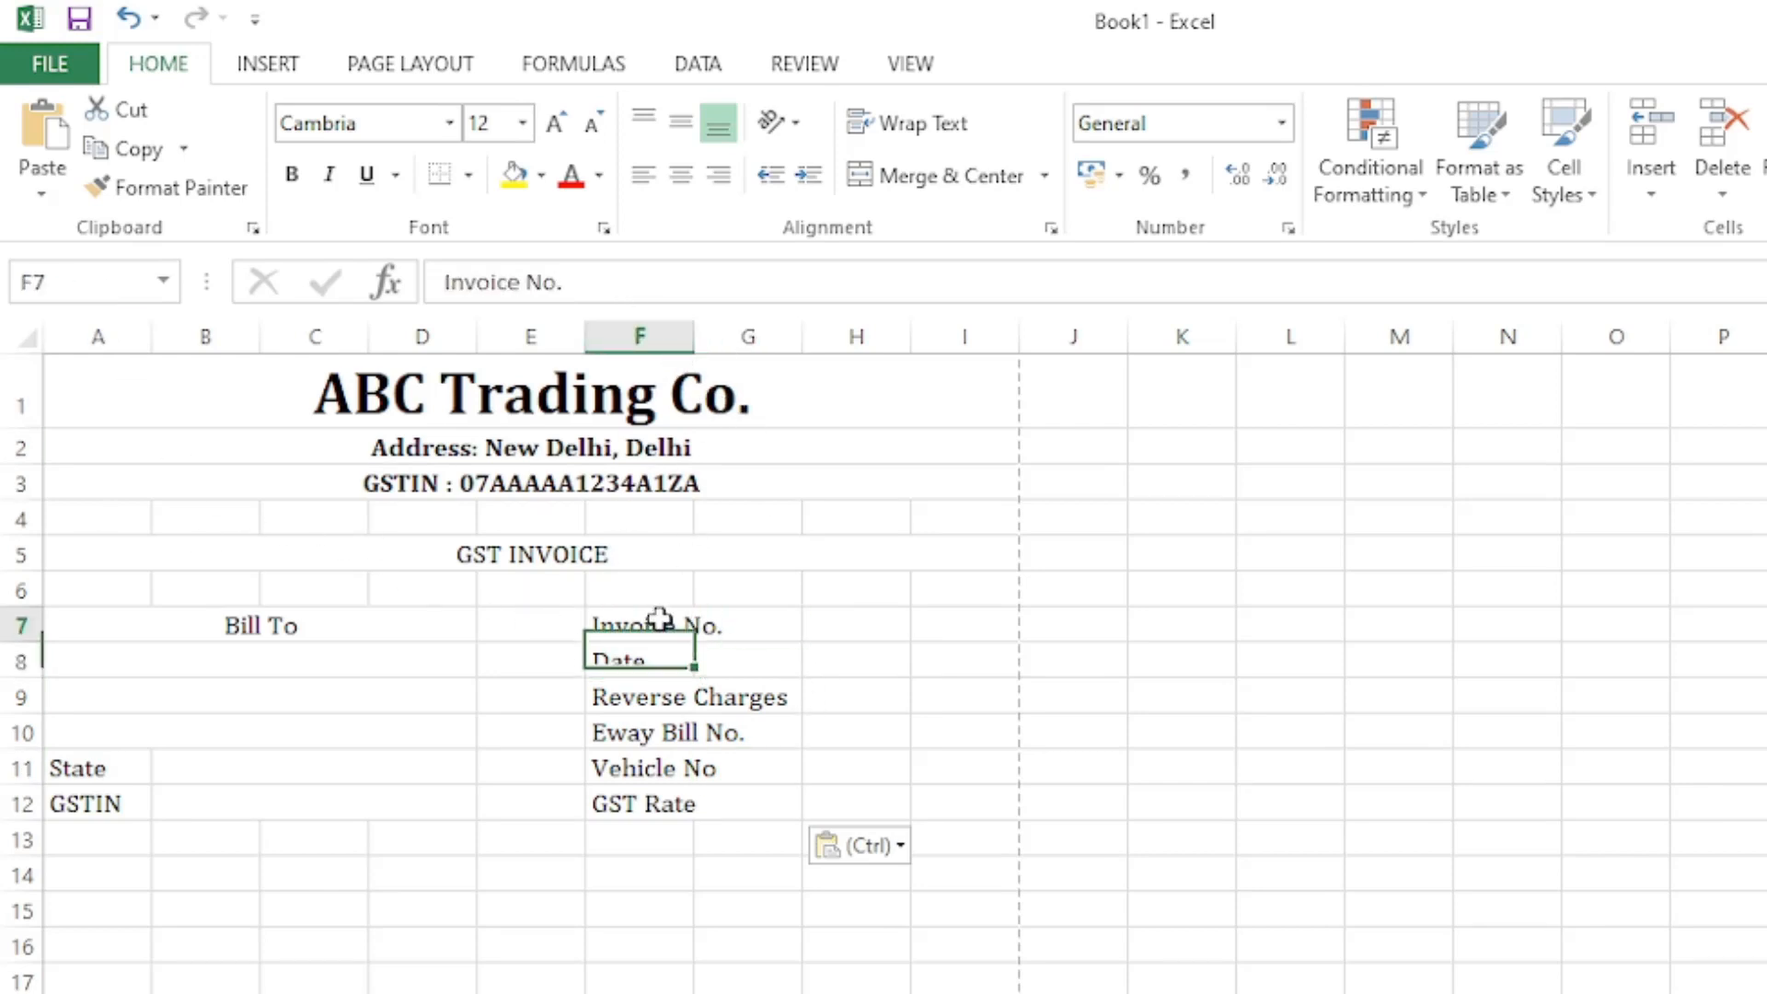
{"action": "left_click", "coordinate": [641, 659]}
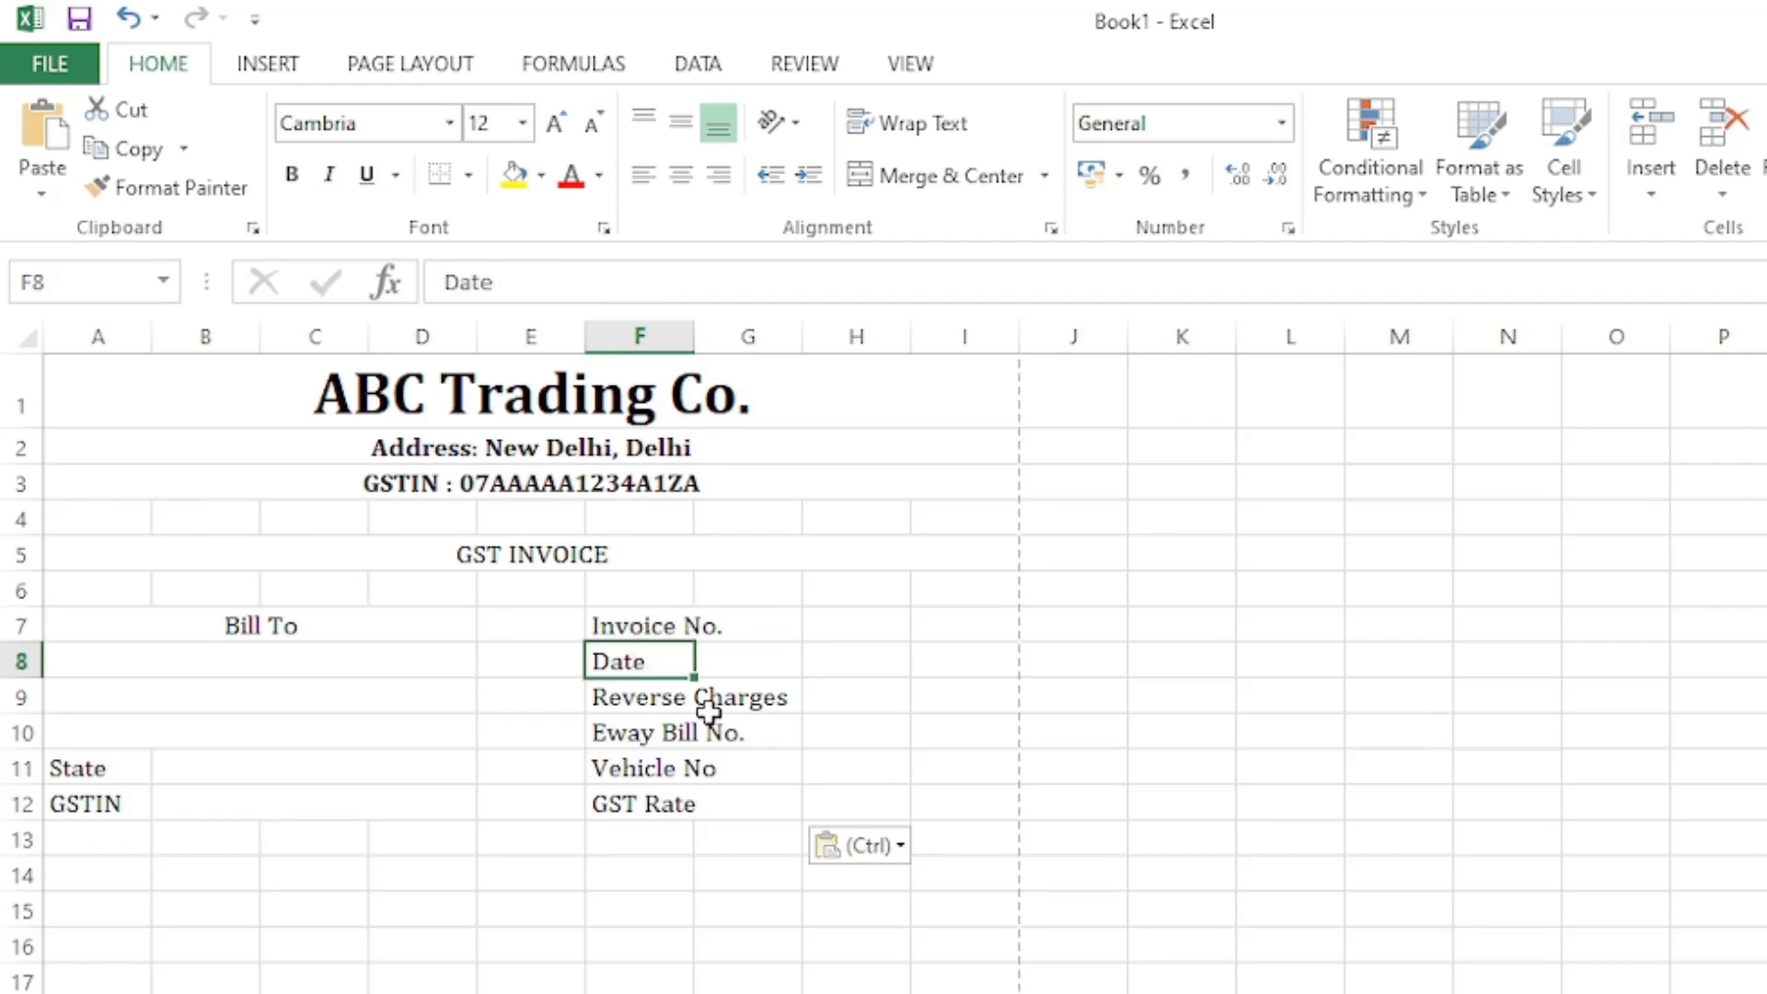
{"action": "left_click", "coordinate": [647, 699]}
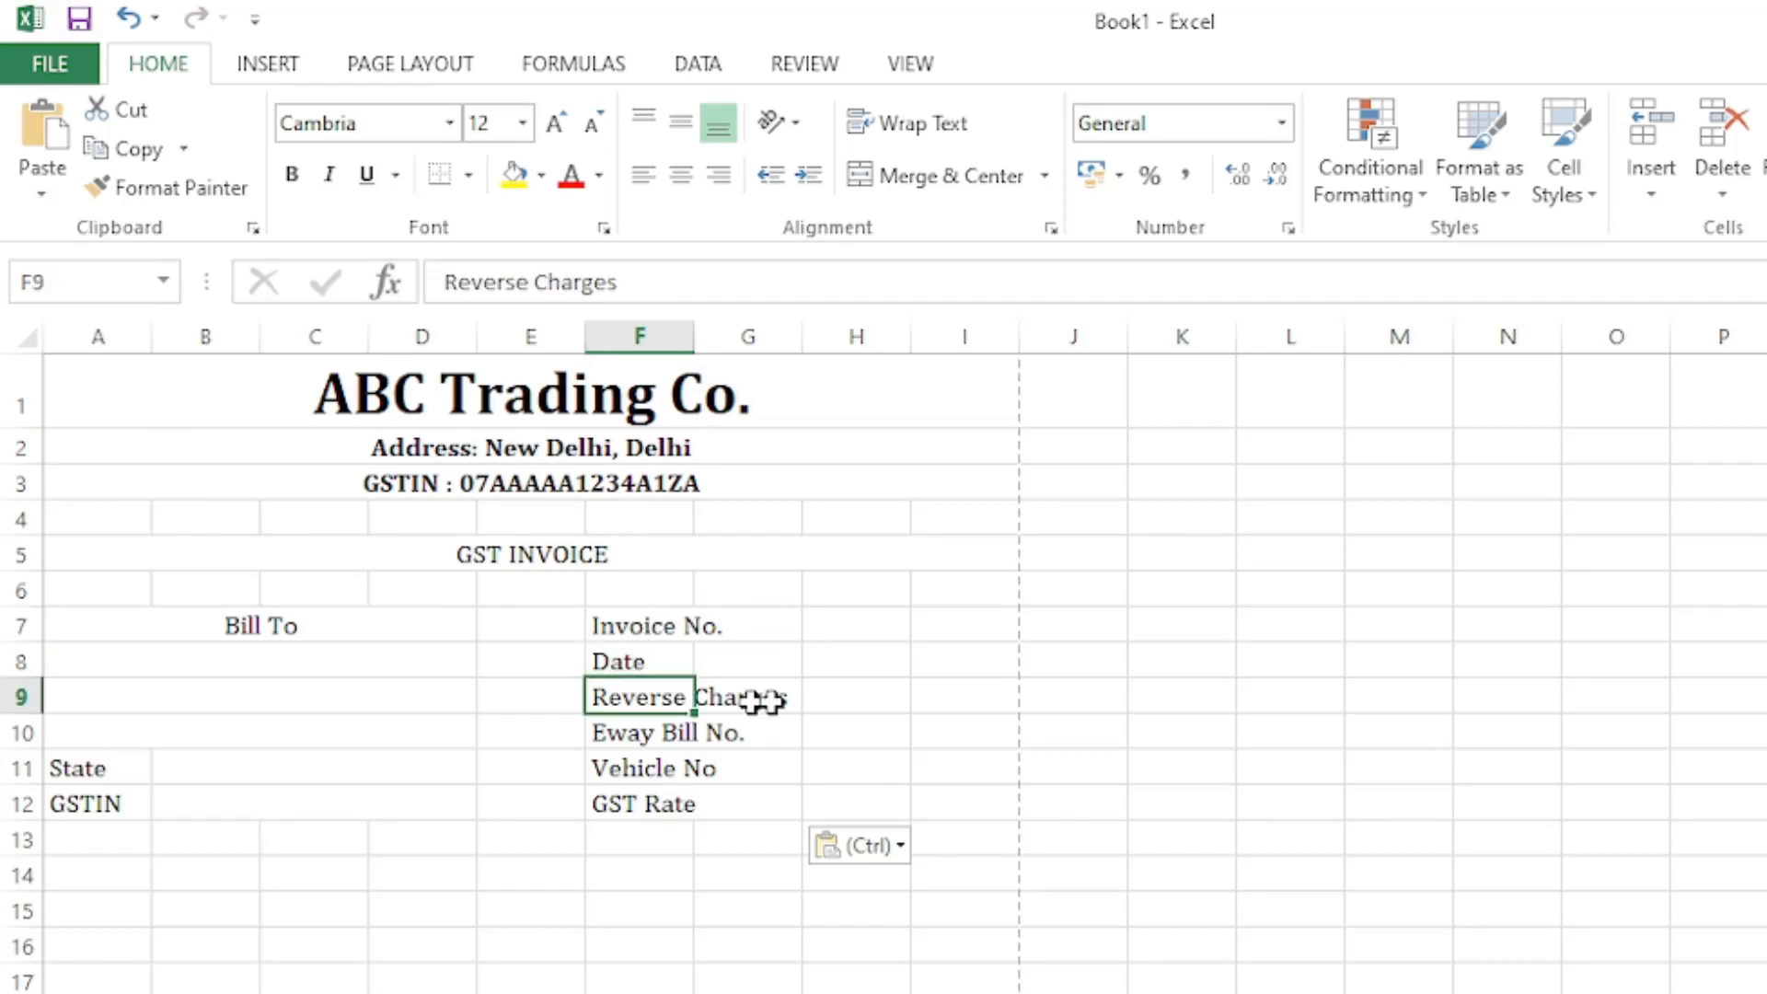
{"action": "left_click", "coordinate": [705, 704]}
{"action": "left_click", "coordinate": [651, 701]}
{"action": "left_click", "coordinate": [652, 733]}
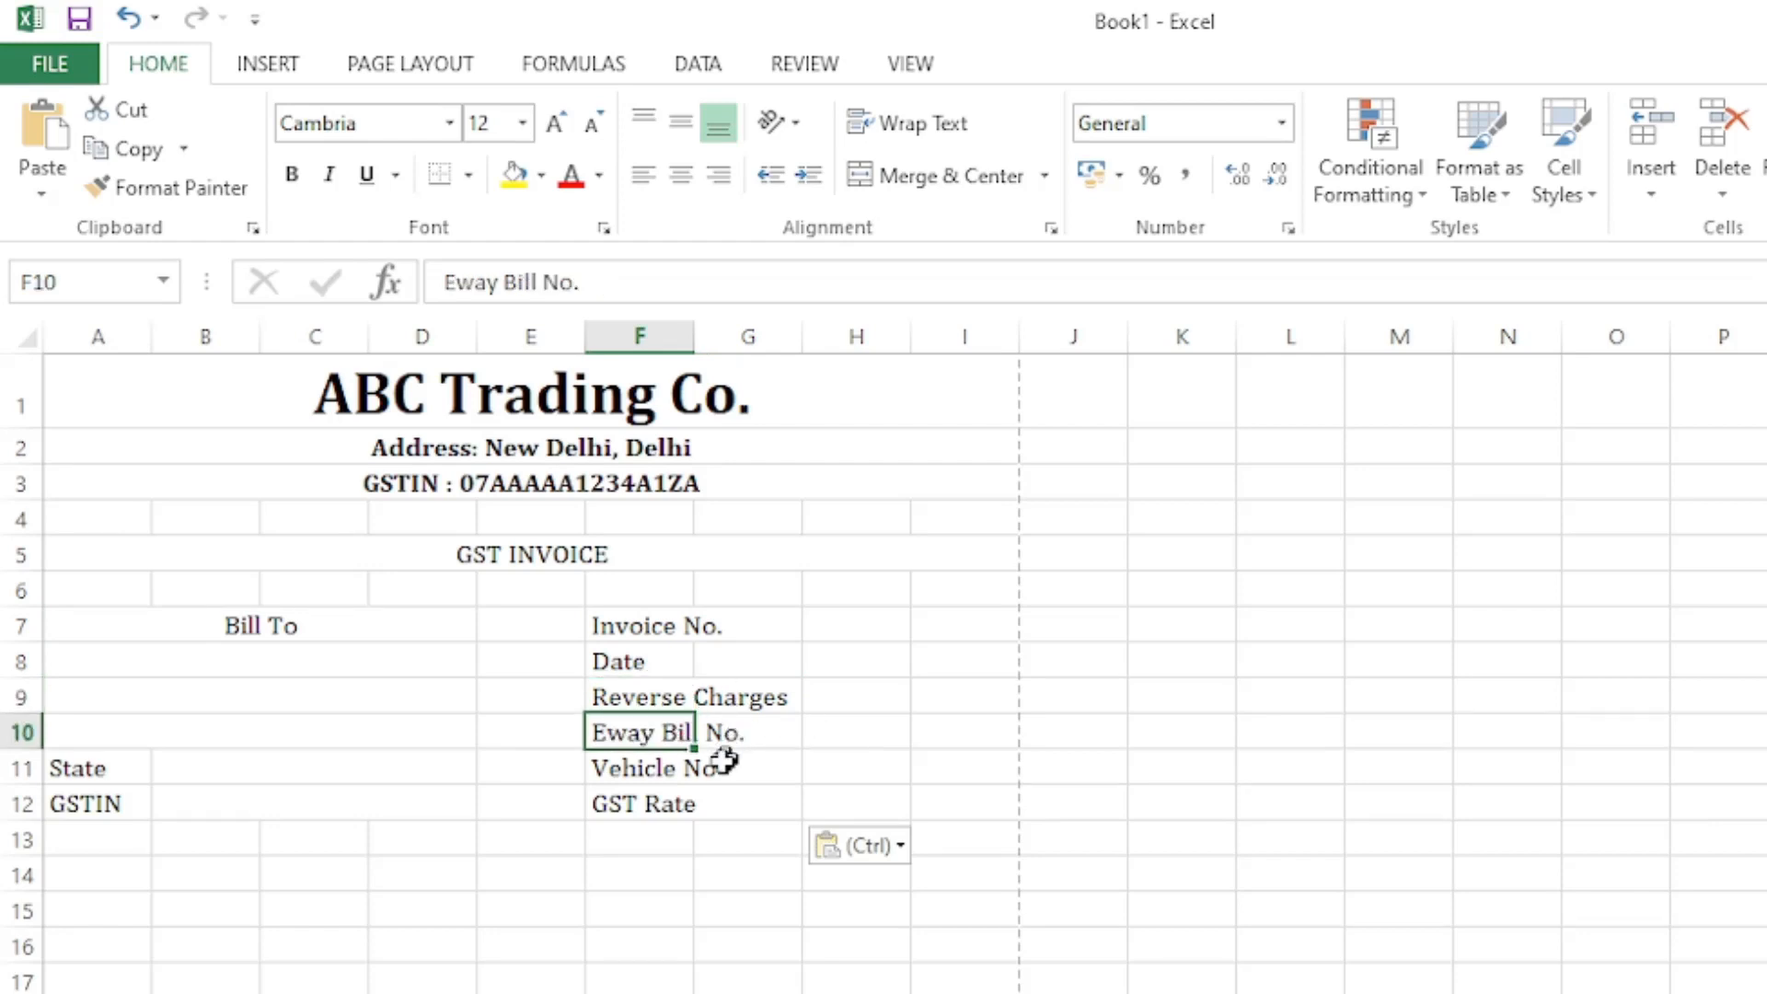
{"action": "left_click", "coordinate": [672, 768]}
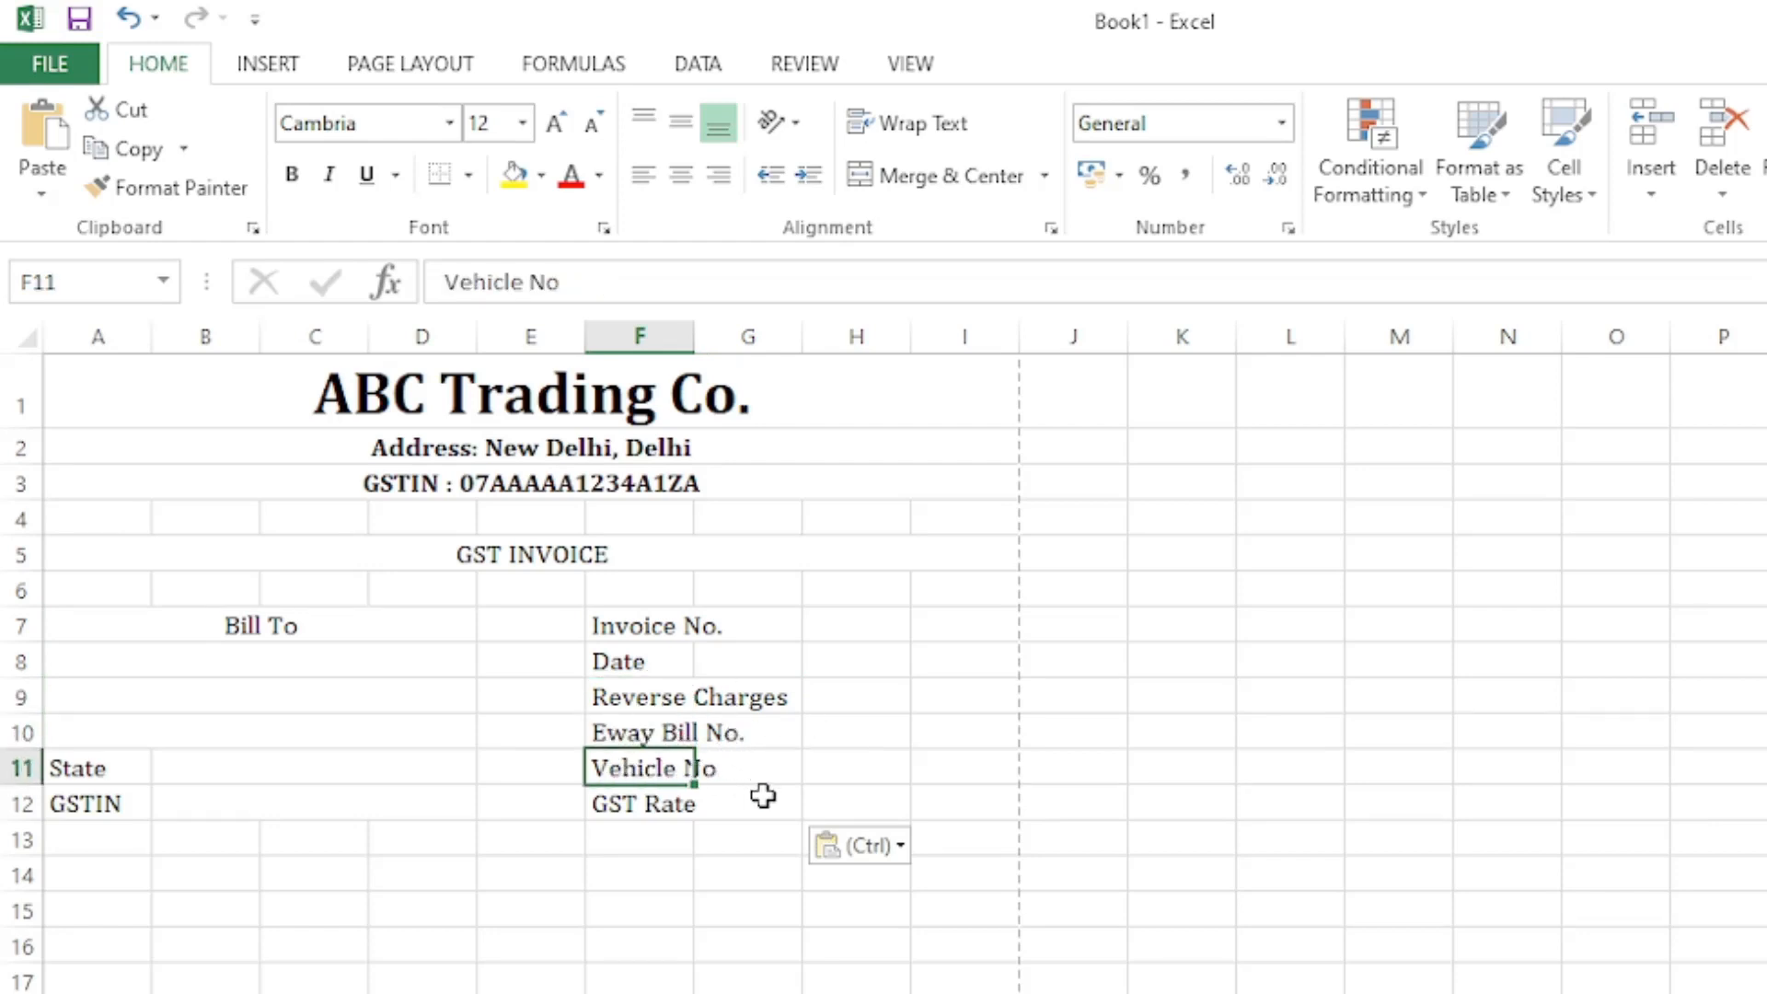
{"action": "left_click", "coordinate": [639, 804]}
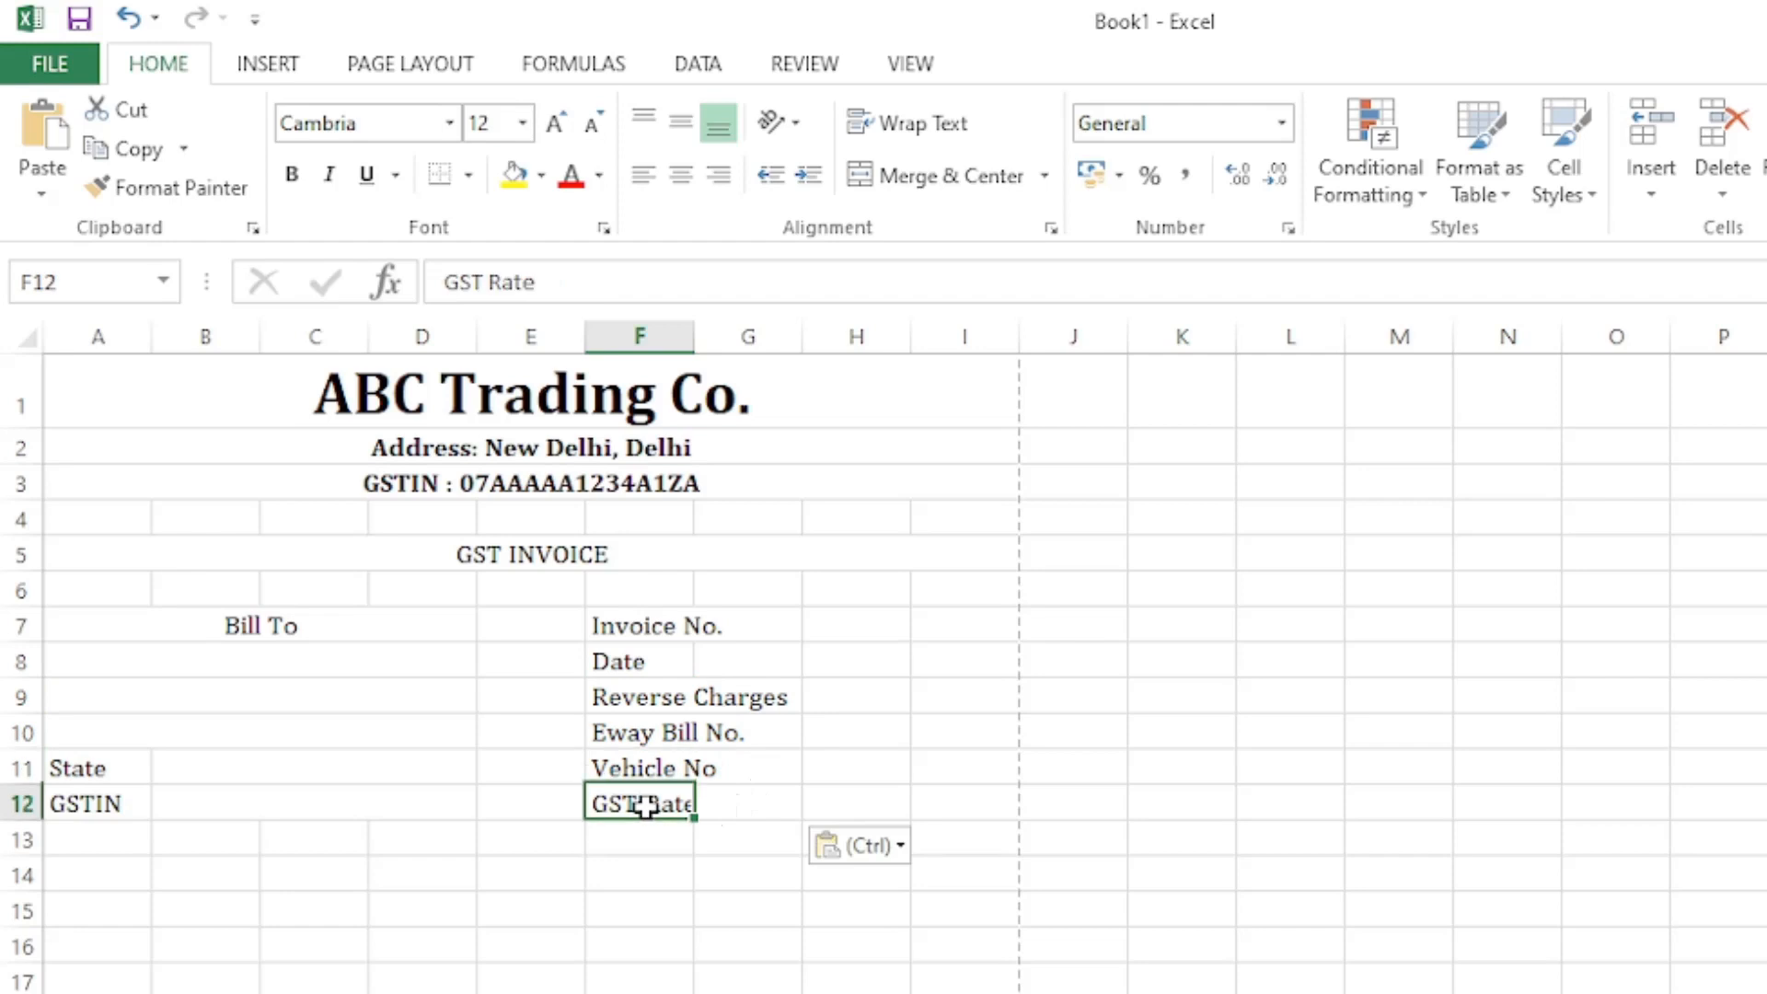
Step: Examine the blank cells in columns H and I beside the invoice detail labels in rows 7 to 12
{"action": "left_click", "coordinate": [874, 807]}
{"action": "left_click", "coordinate": [902, 975]}
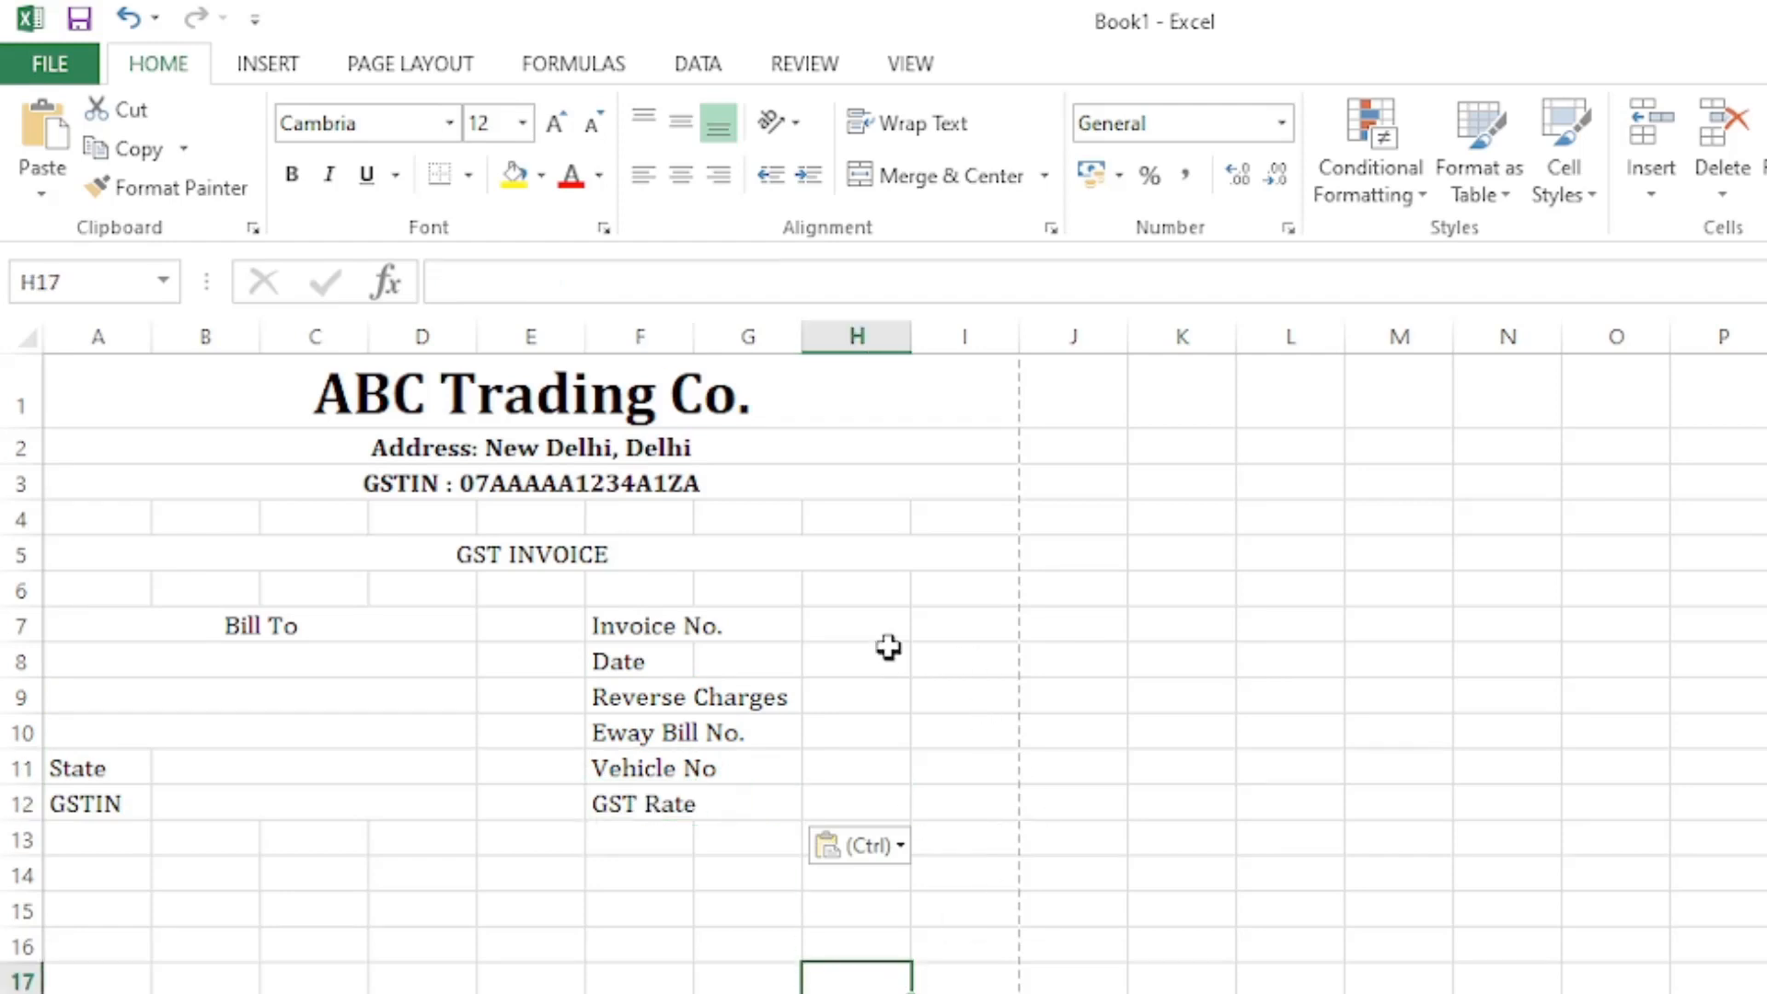
{"action": "left_click_drag", "start_coordinate": [853, 629], "coordinate": [945, 699]}
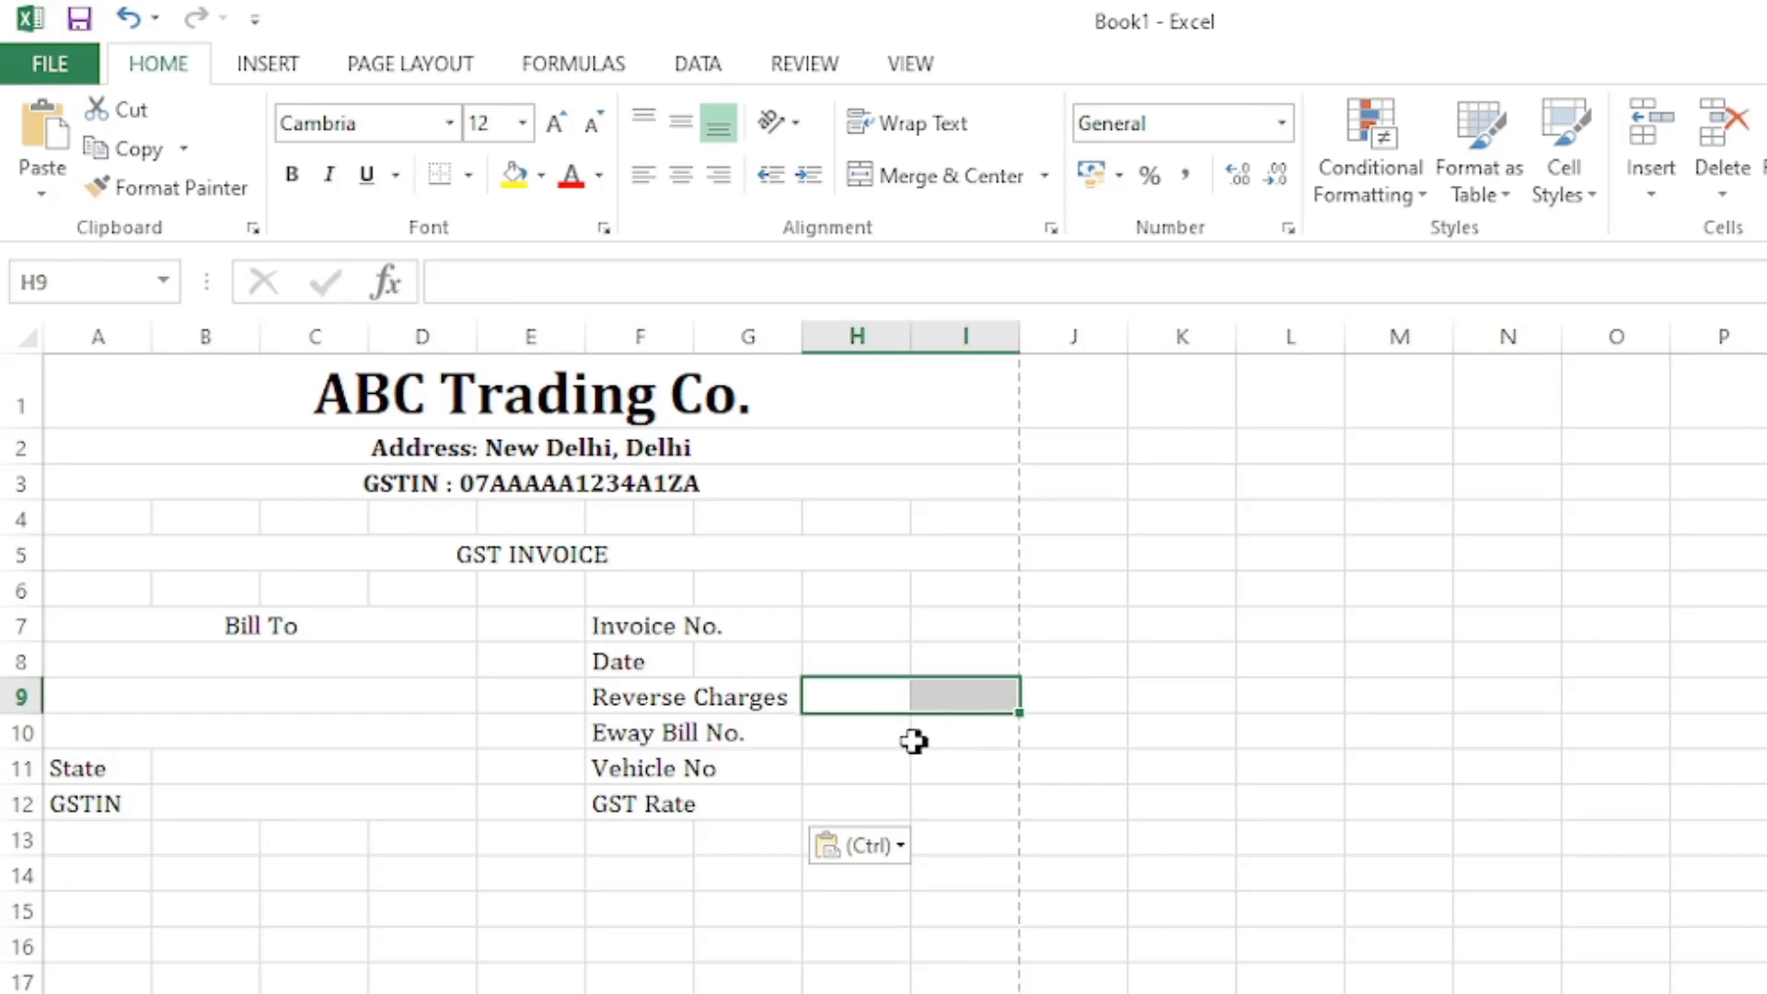
{"action": "left_click_drag", "start_coordinate": [859, 741], "coordinate": [948, 767]}
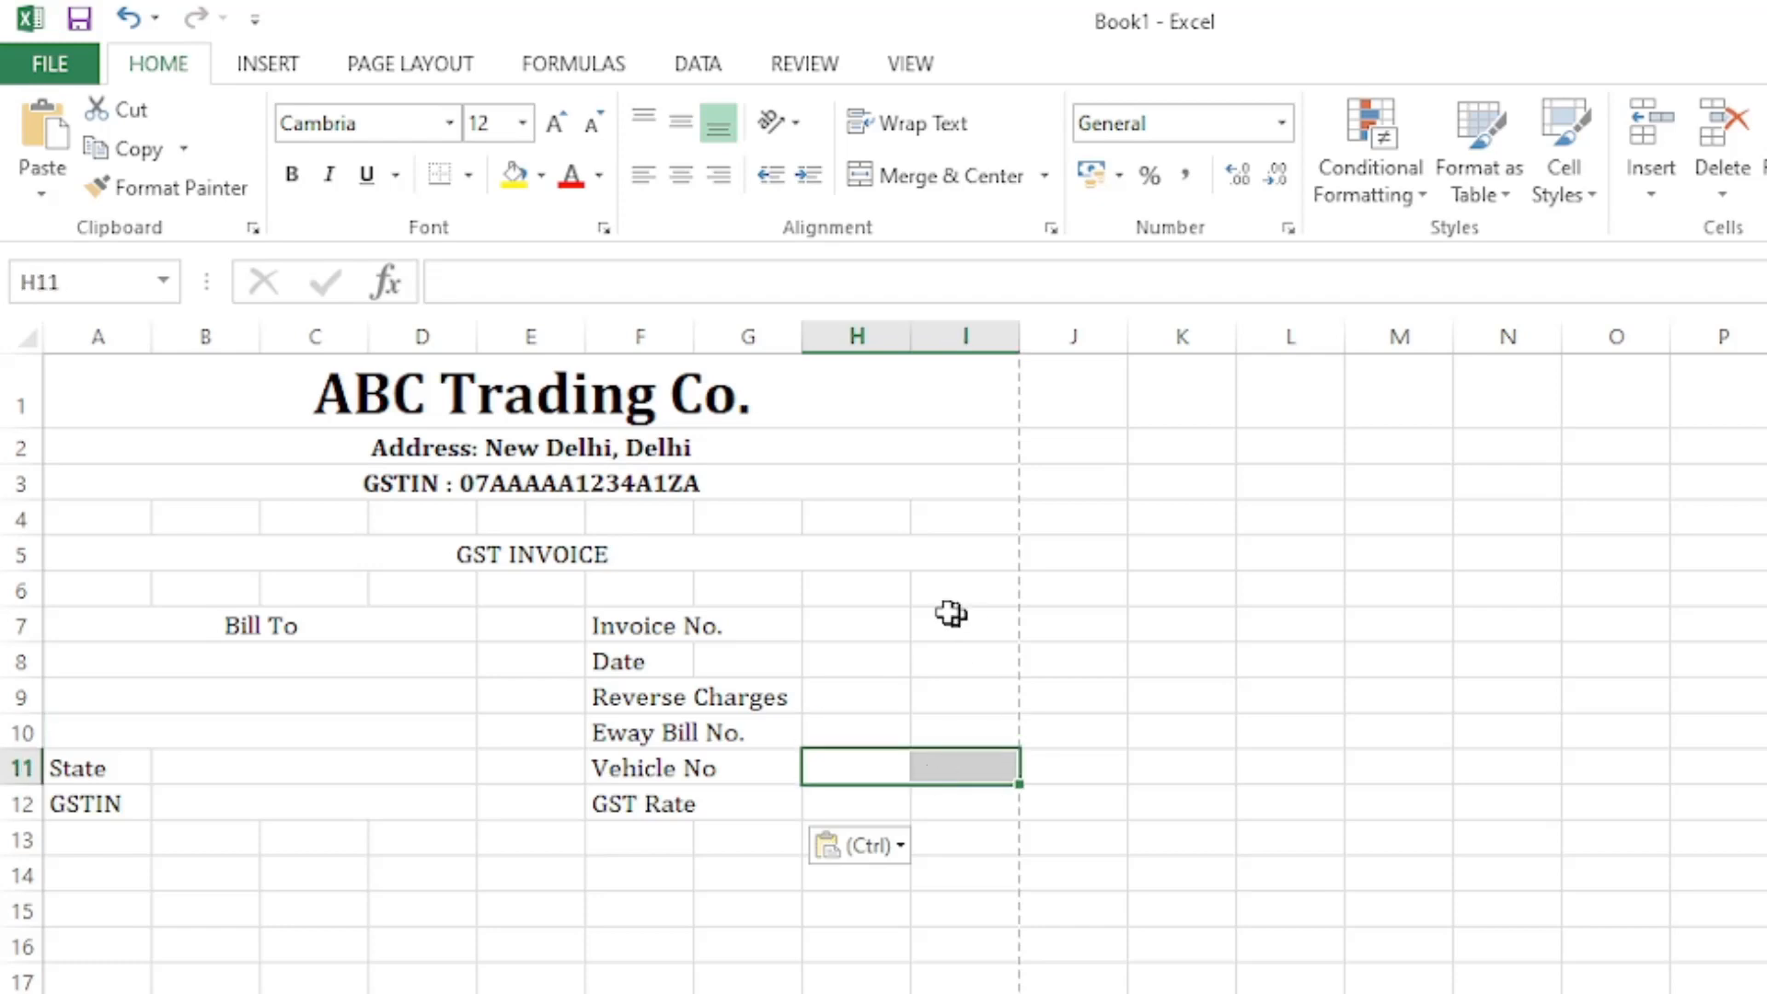
{"action": "left_click_drag", "start_coordinate": [857, 615], "coordinate": [1073, 714]}
{"action": "left_click", "coordinate": [1175, 694]}
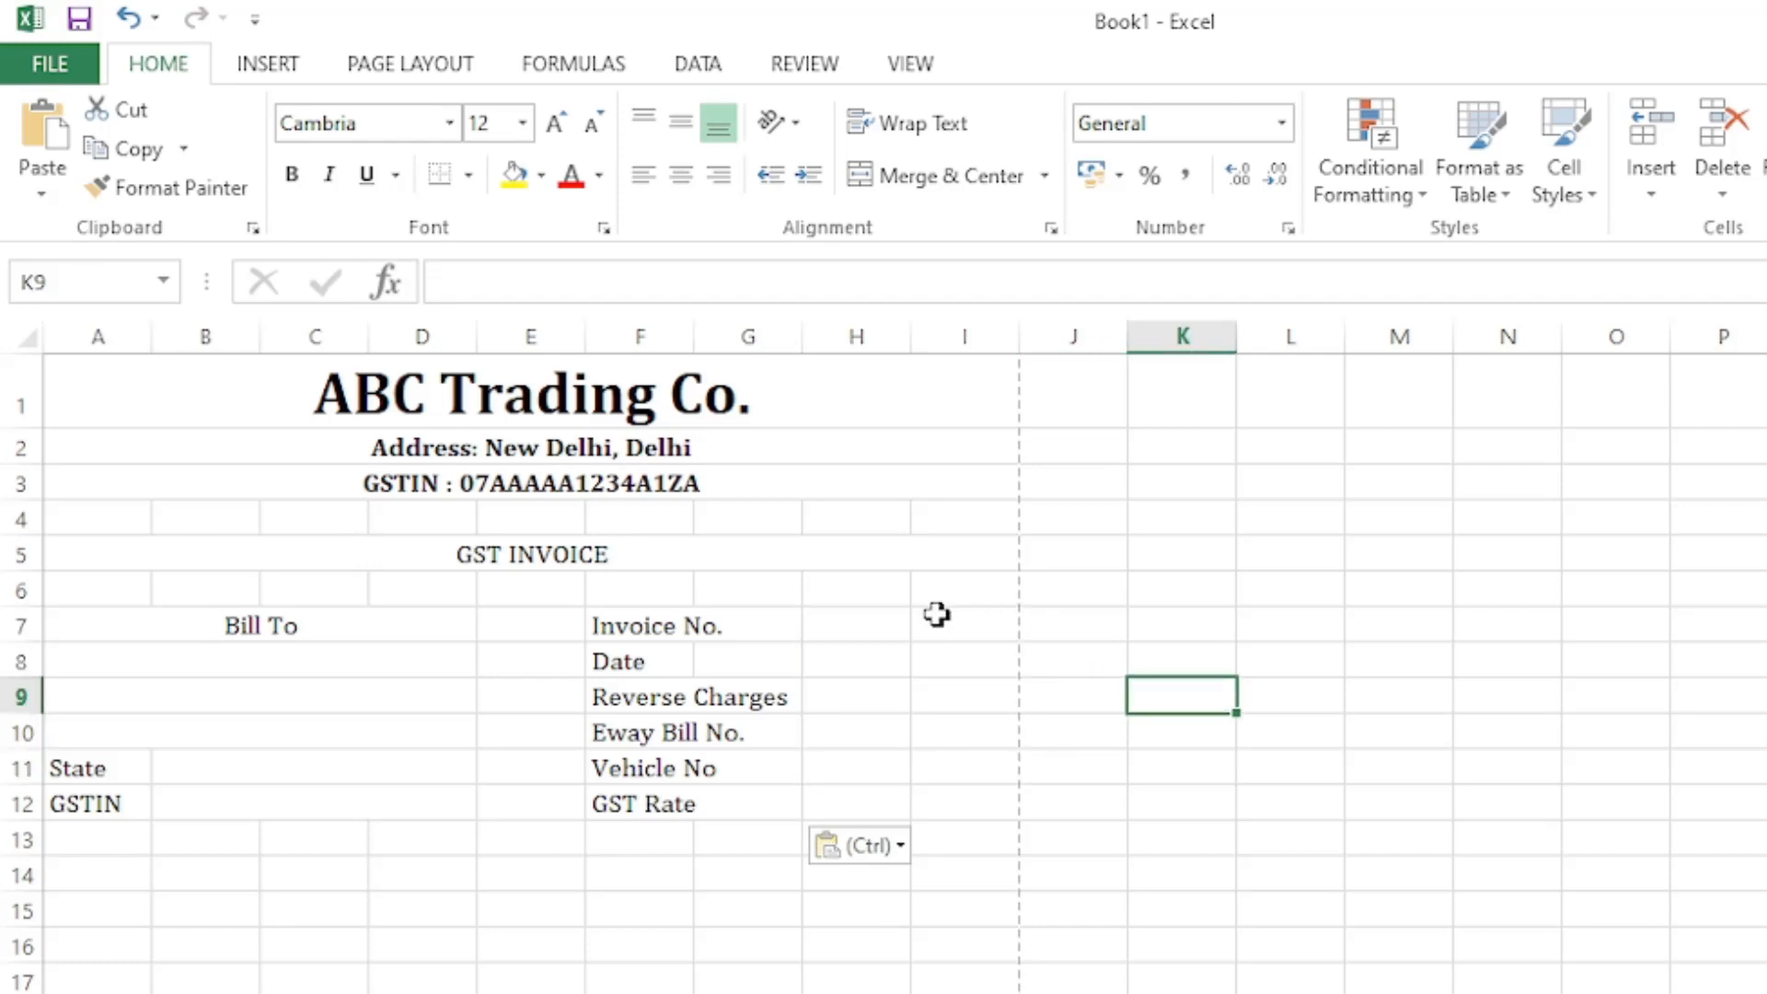
{"action": "left_click_drag", "start_coordinate": [883, 616], "coordinate": [948, 701]}
{"action": "left_click", "coordinate": [880, 635]}
{"action": "left_click", "coordinate": [879, 660]}
{"action": "left_click", "coordinate": [875, 694]}
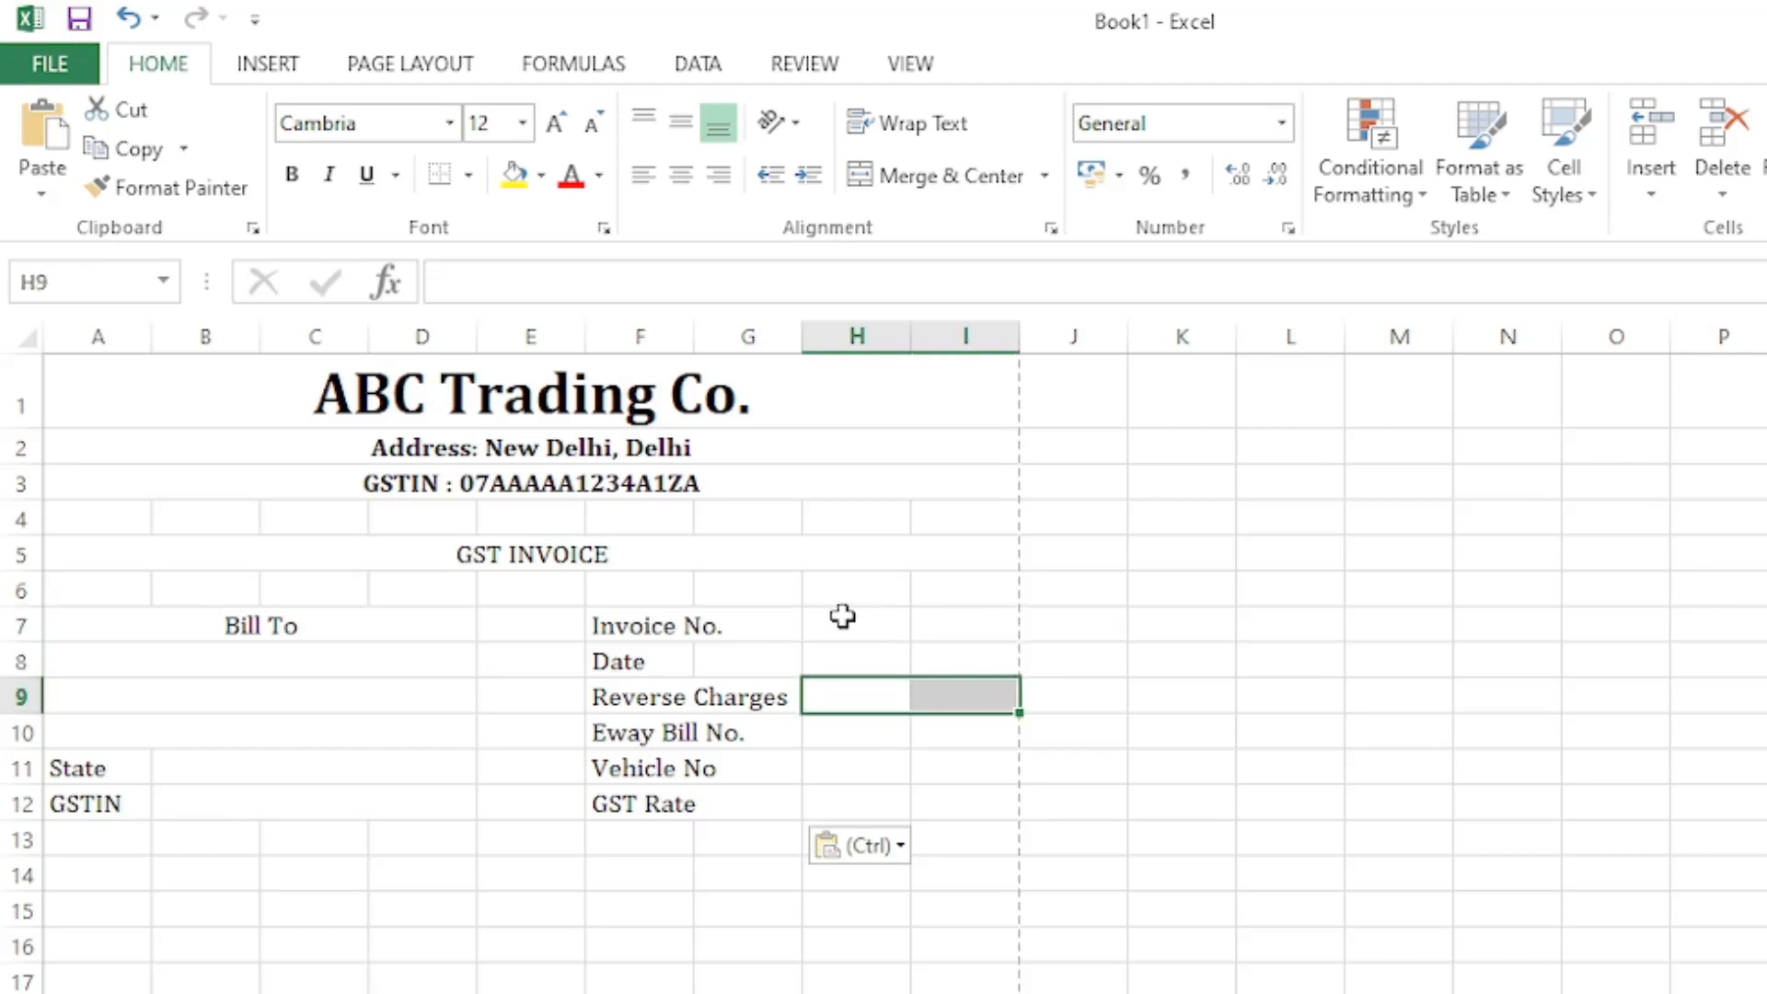
Step: Merge H7:I12 across so each invoice detail row has one value cell spanning columns H and I
{"action": "left_click_drag", "start_coordinate": [849, 628], "coordinate": [970, 798]}
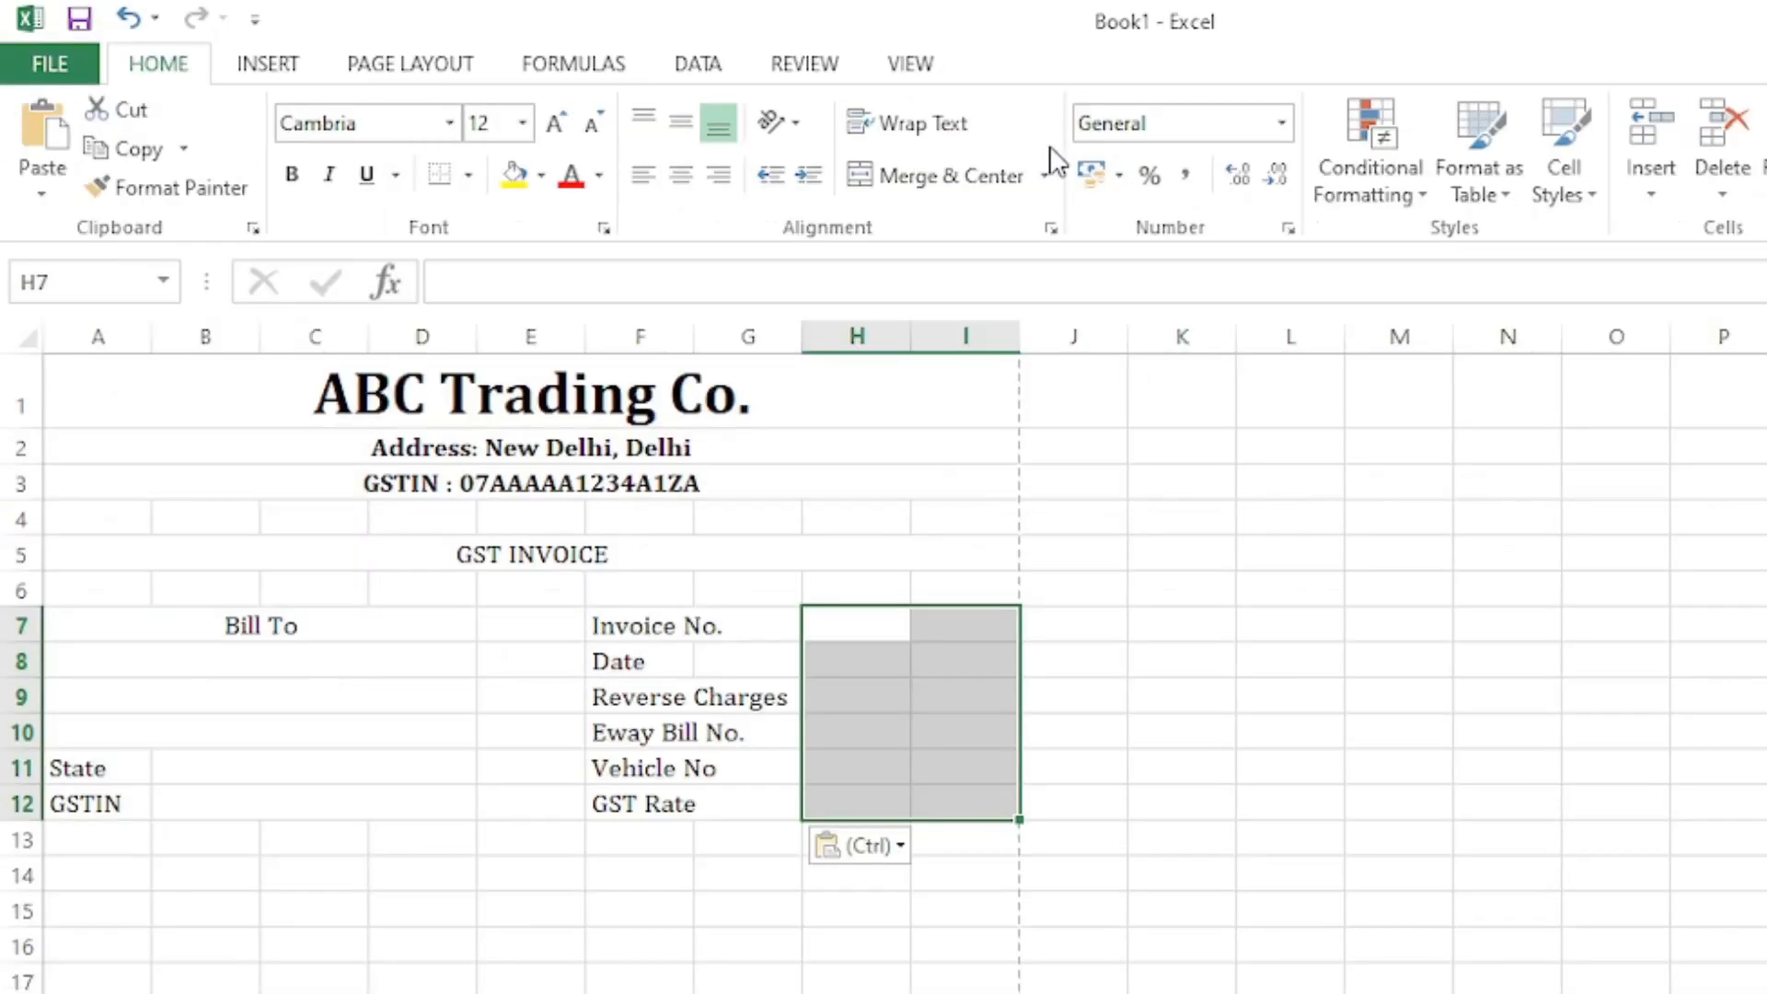
{"action": "left_click", "coordinate": [1043, 165]}
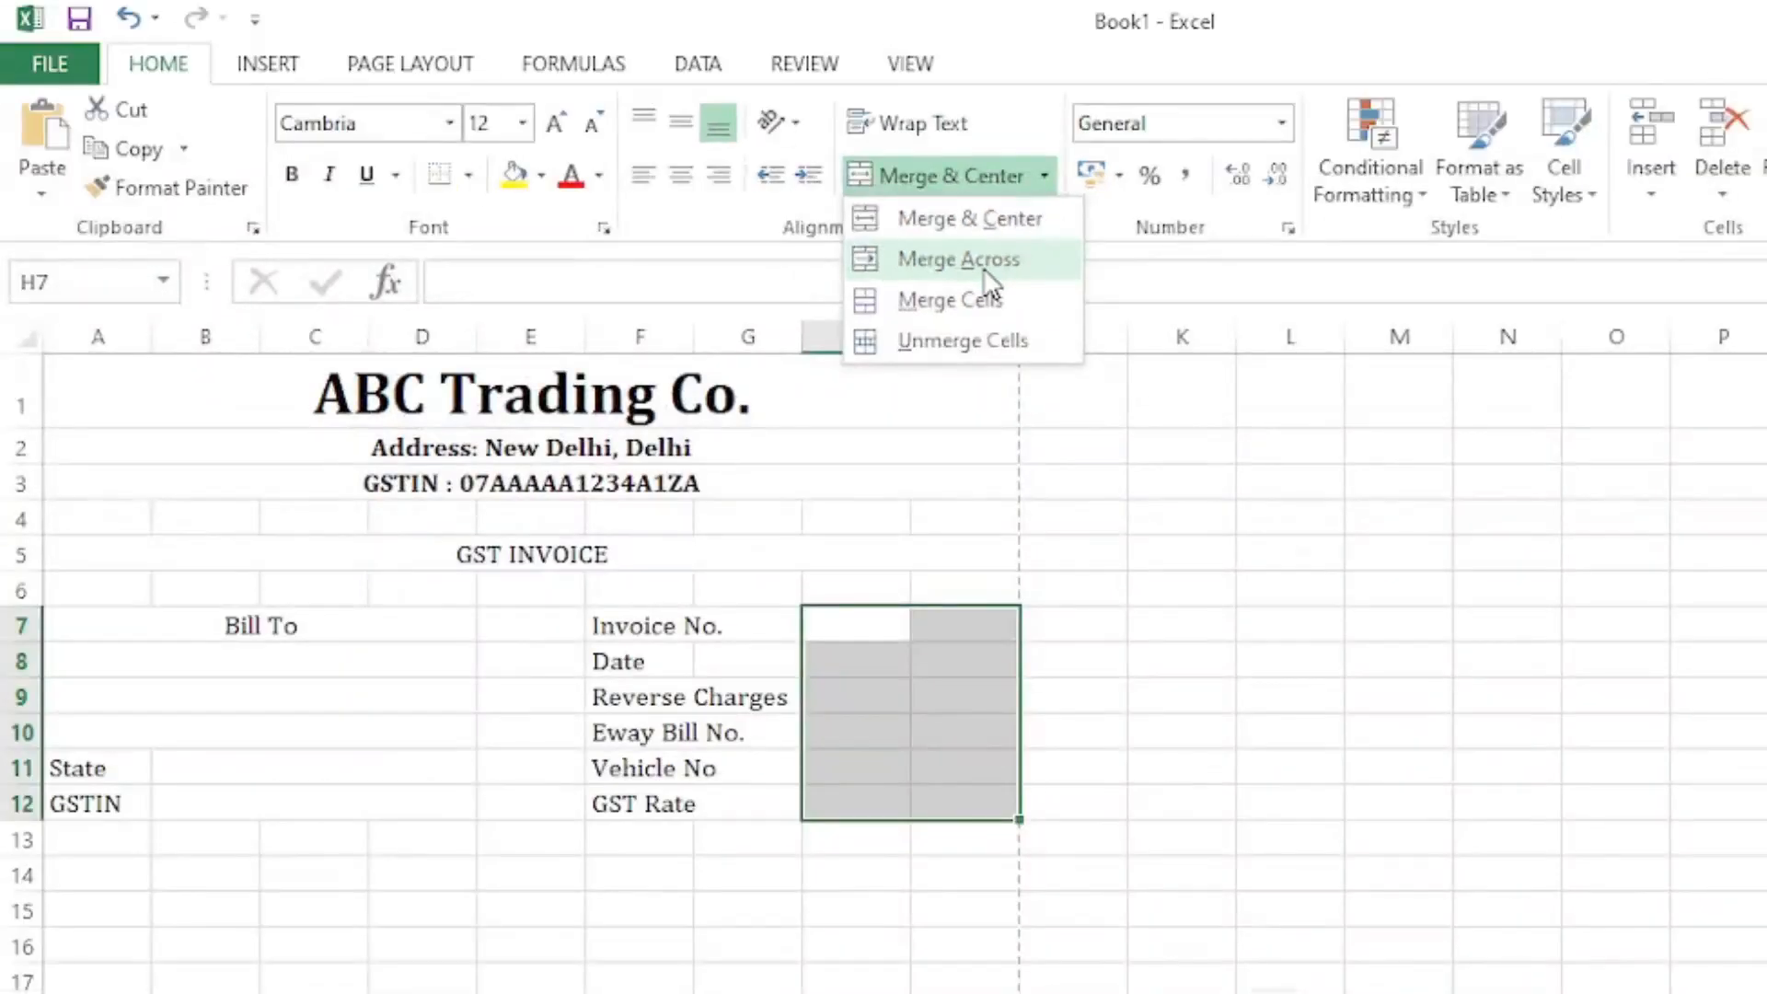
{"action": "left_click", "coordinate": [993, 276]}
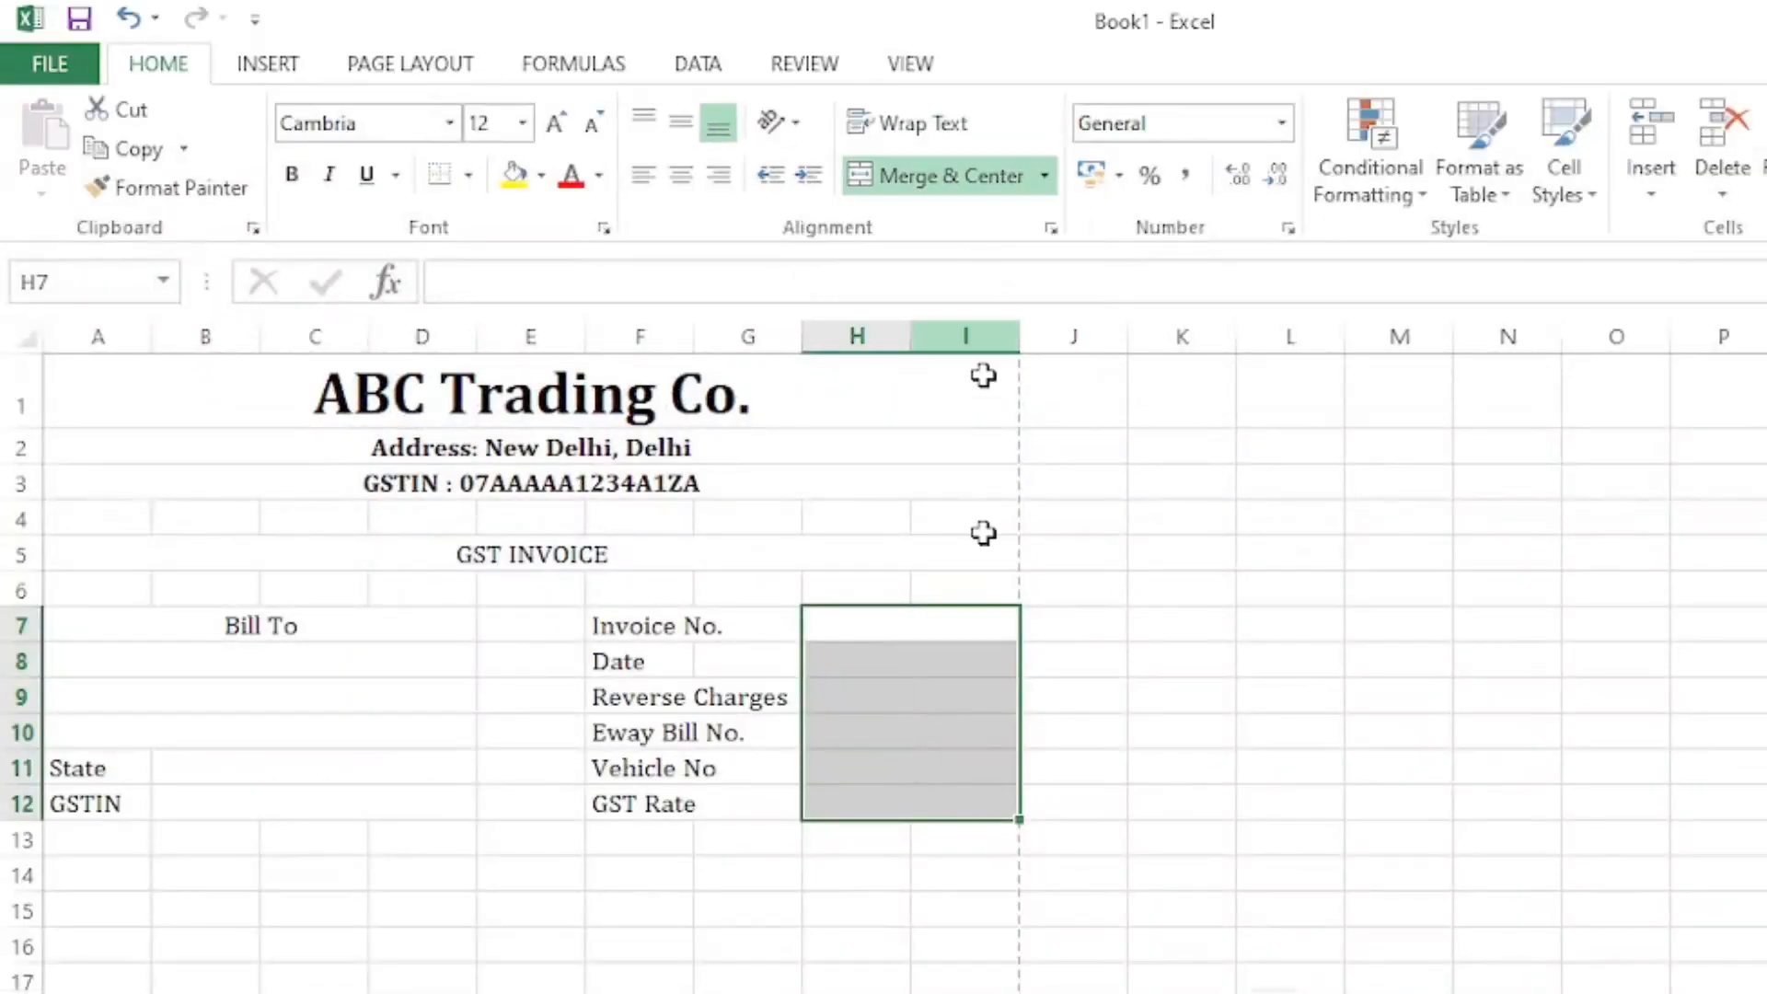
Step: Check the merged value cells in H7:I12 row by row, along with the overall header layout
{"action": "left_click", "coordinate": [907, 631]}
{"action": "left_click", "coordinate": [900, 704]}
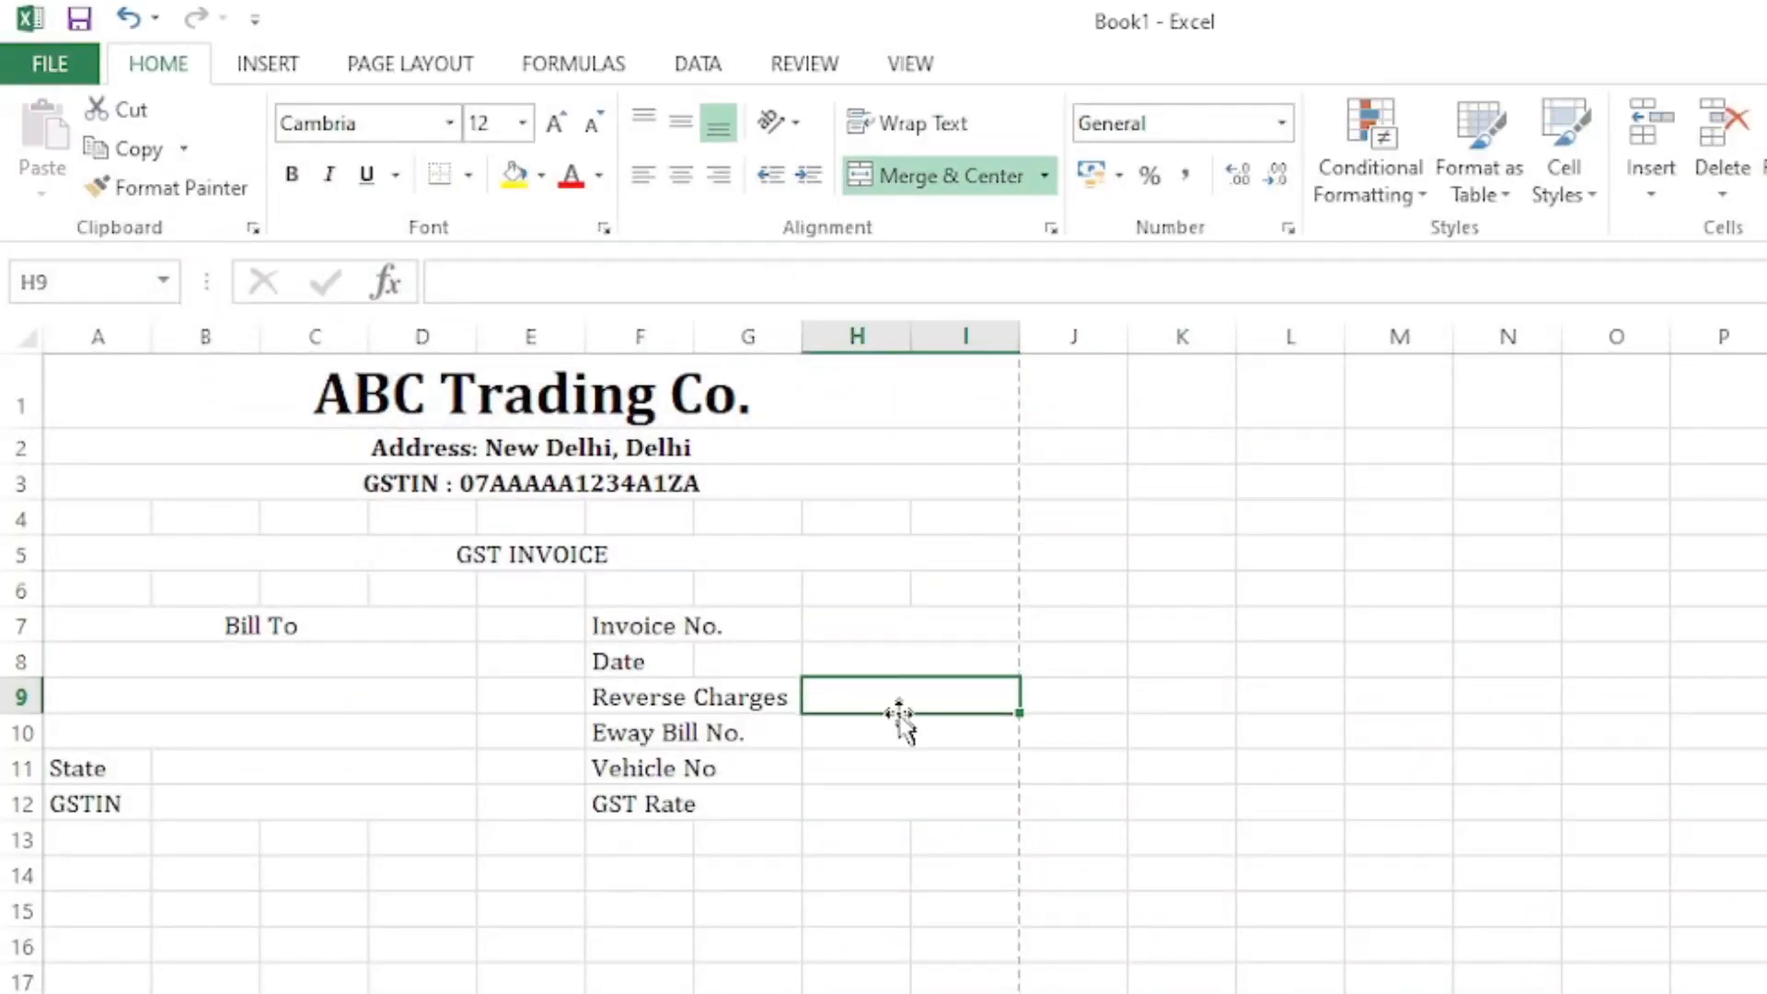
{"action": "left_click", "coordinate": [895, 771]}
{"action": "left_click", "coordinate": [900, 796]}
{"action": "left_click", "coordinate": [949, 624]}
{"action": "left_click", "coordinate": [951, 666]}
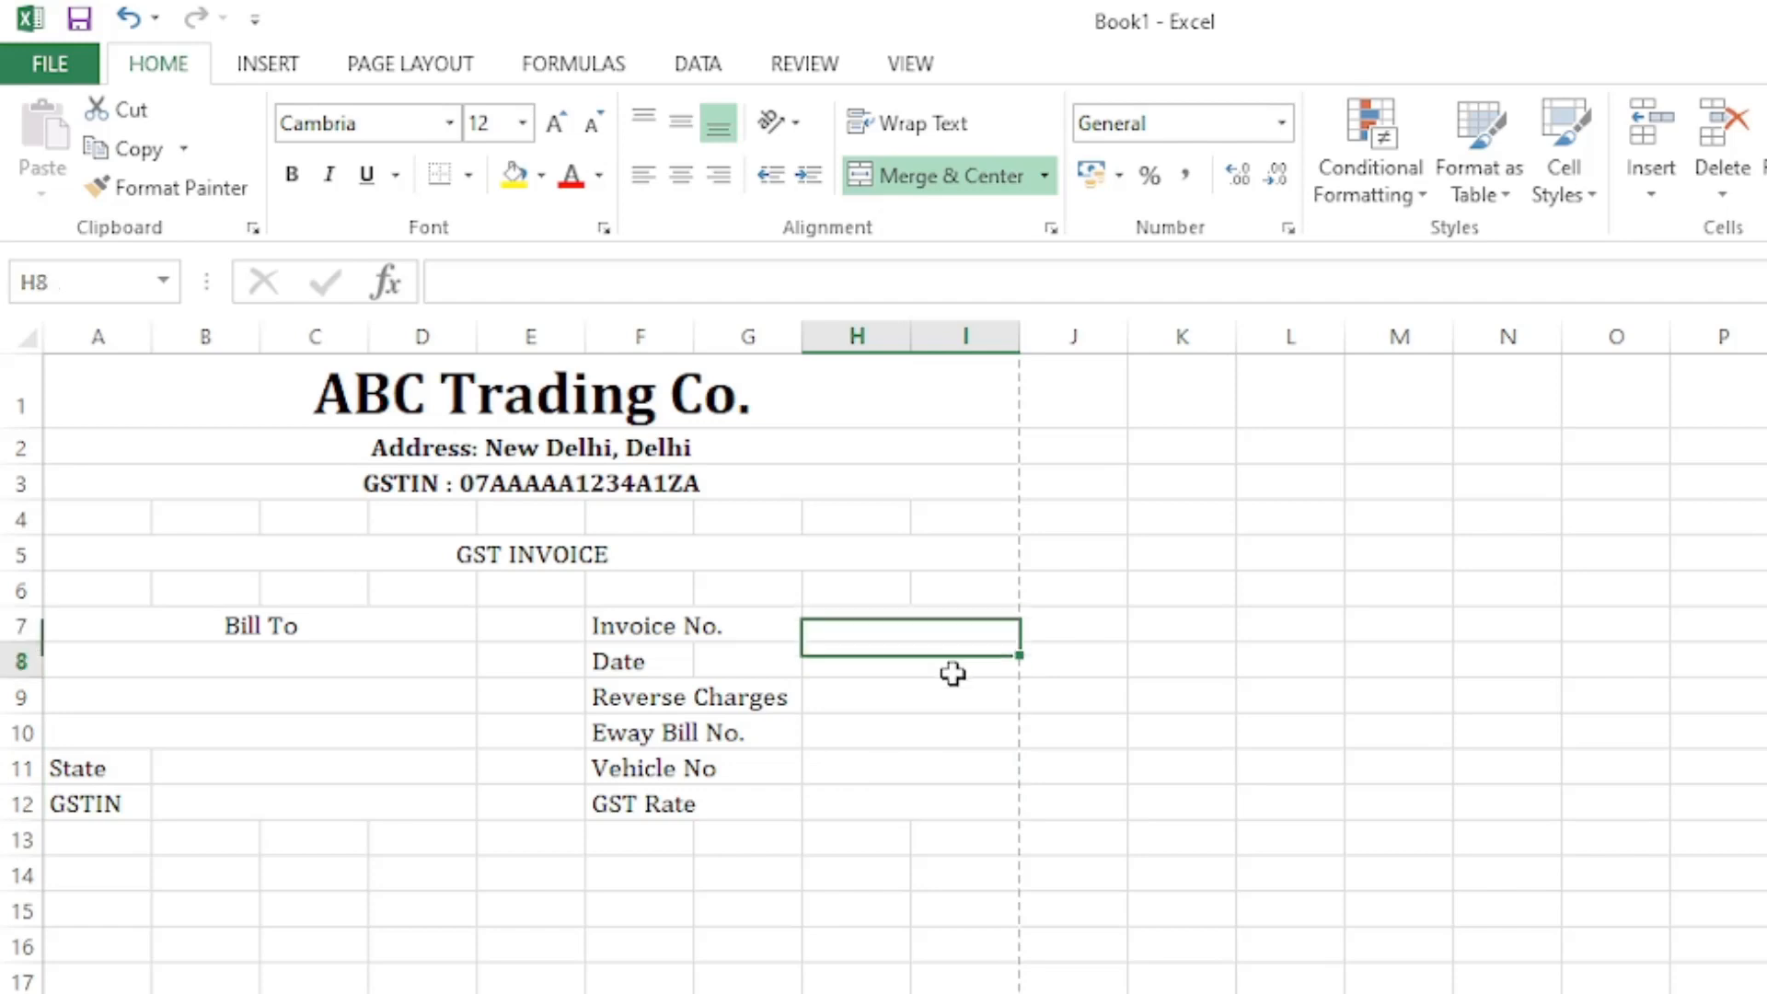
{"action": "left_click", "coordinate": [949, 729]}
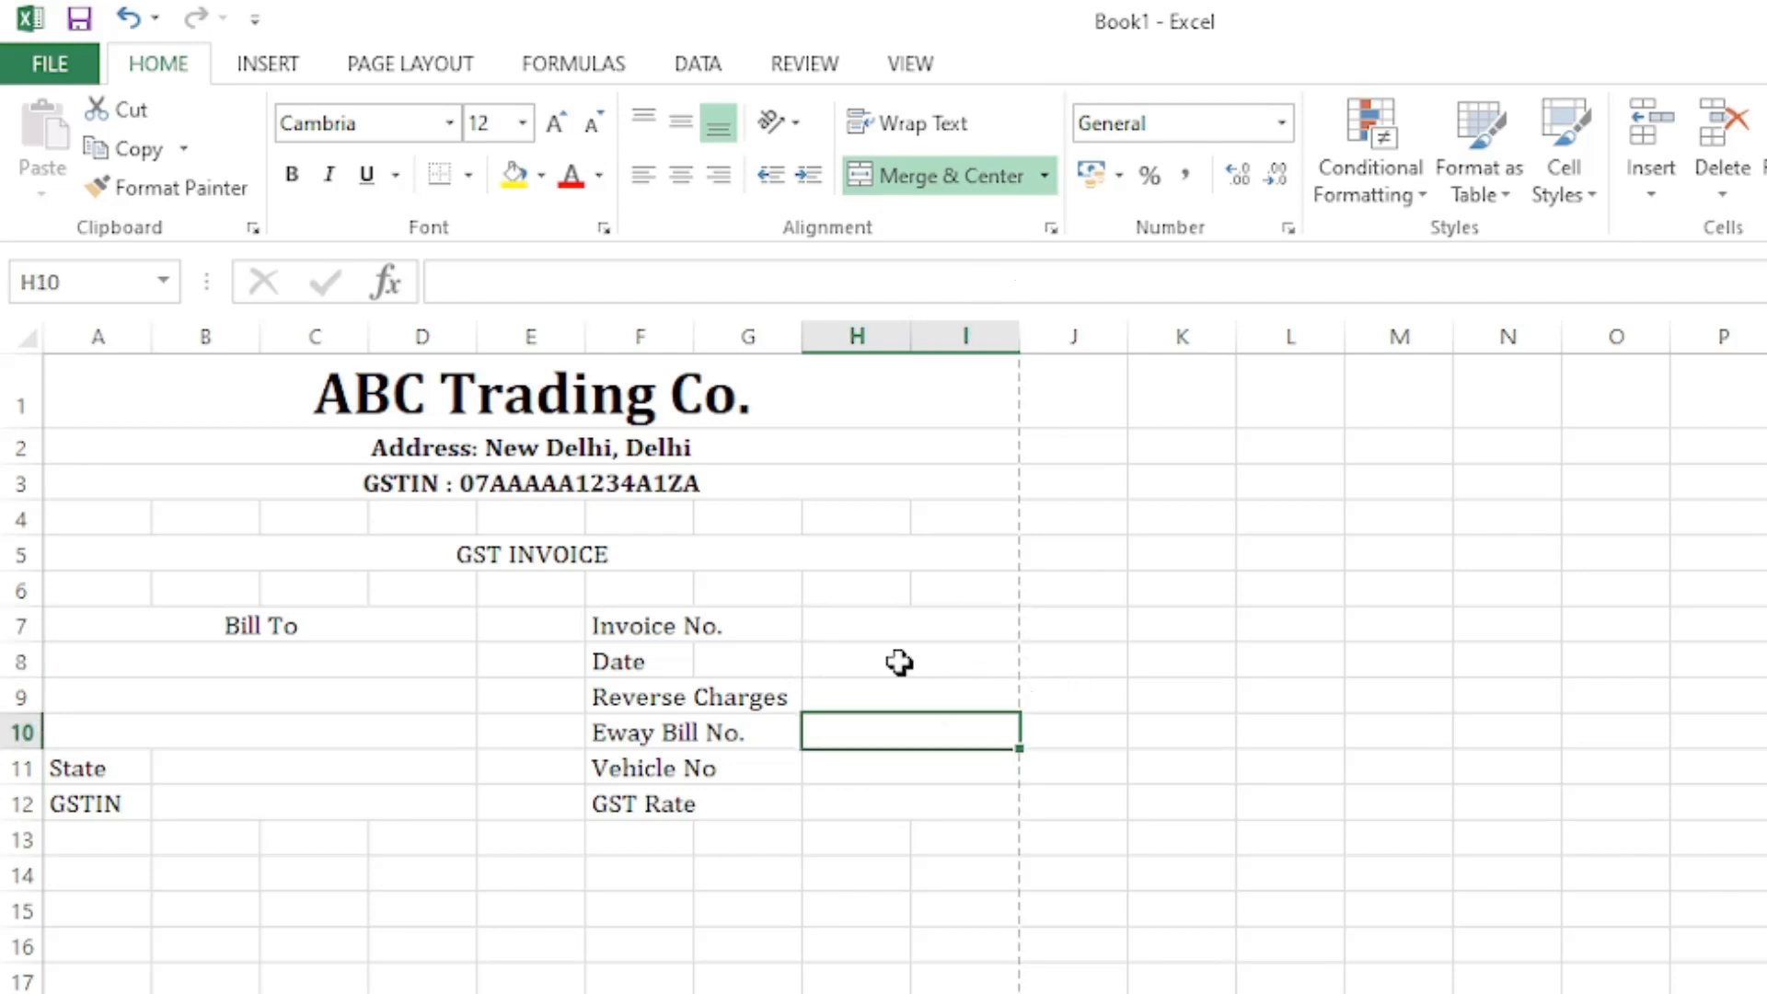
{"action": "left_click", "coordinate": [902, 633]}
{"action": "left_click", "coordinate": [882, 725]}
{"action": "left_click", "coordinate": [868, 810]}
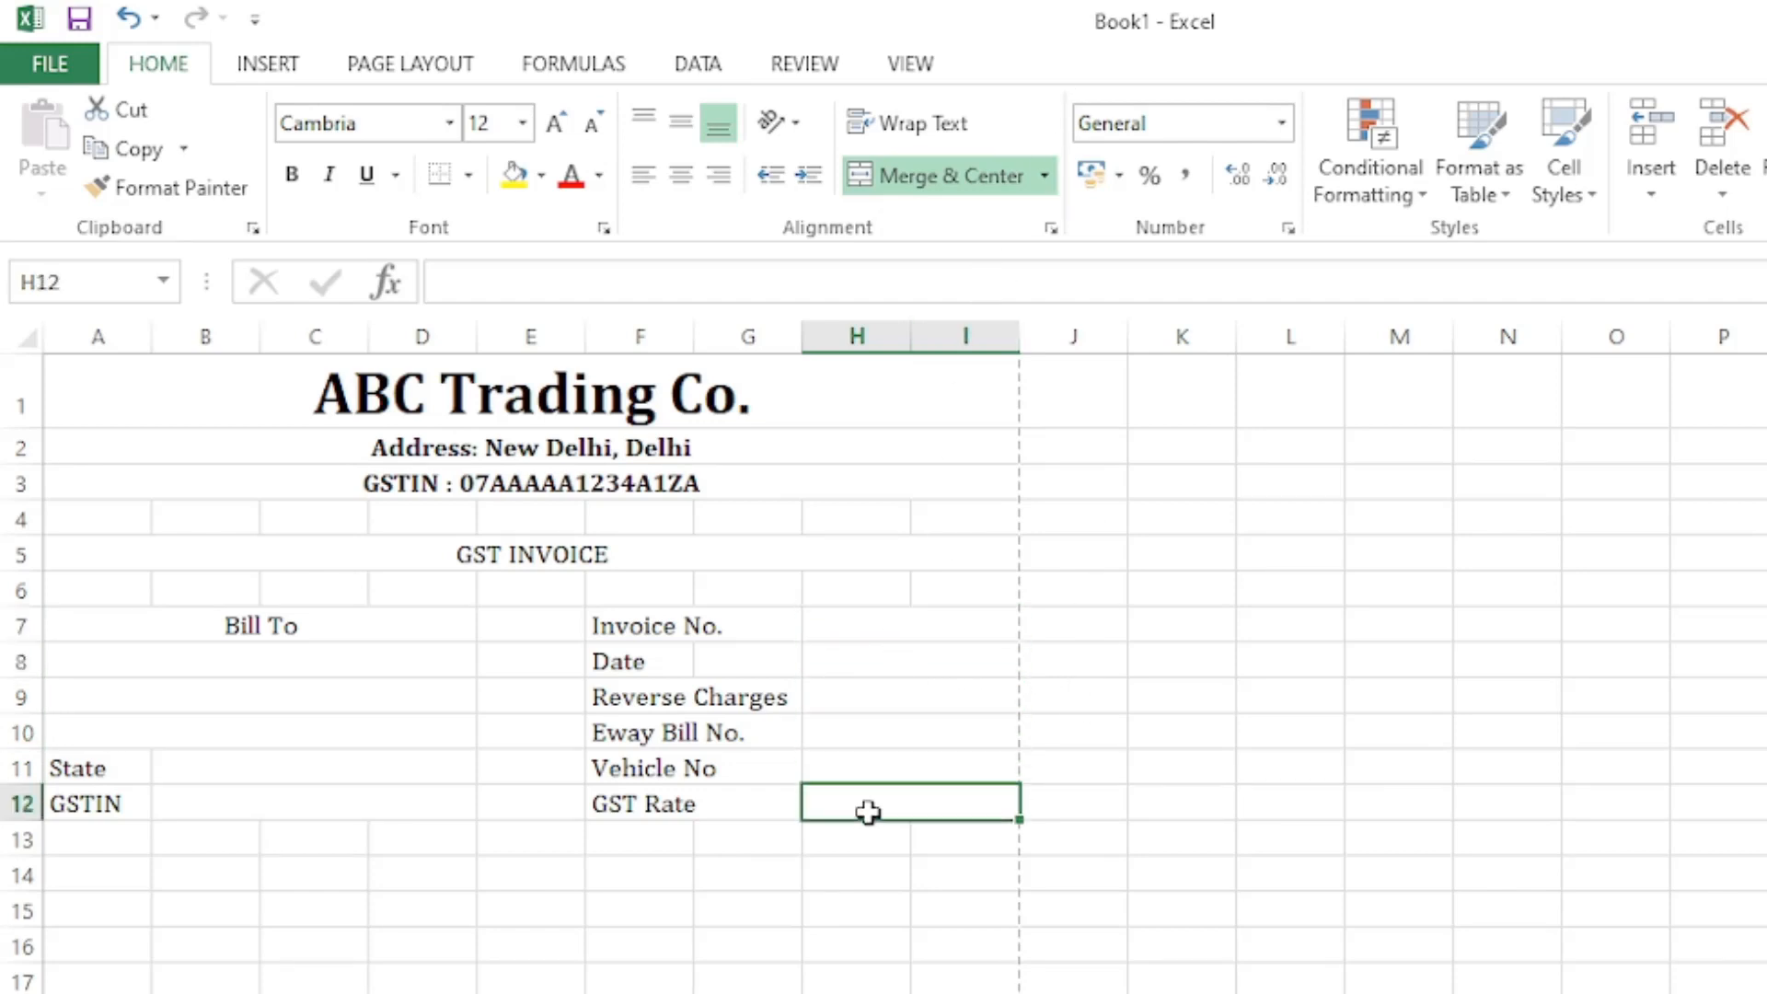
{"action": "left_click_drag", "start_coordinate": [150, 357], "coordinate": [1045, 776]}
{"action": "left_click", "coordinate": [1047, 775]}
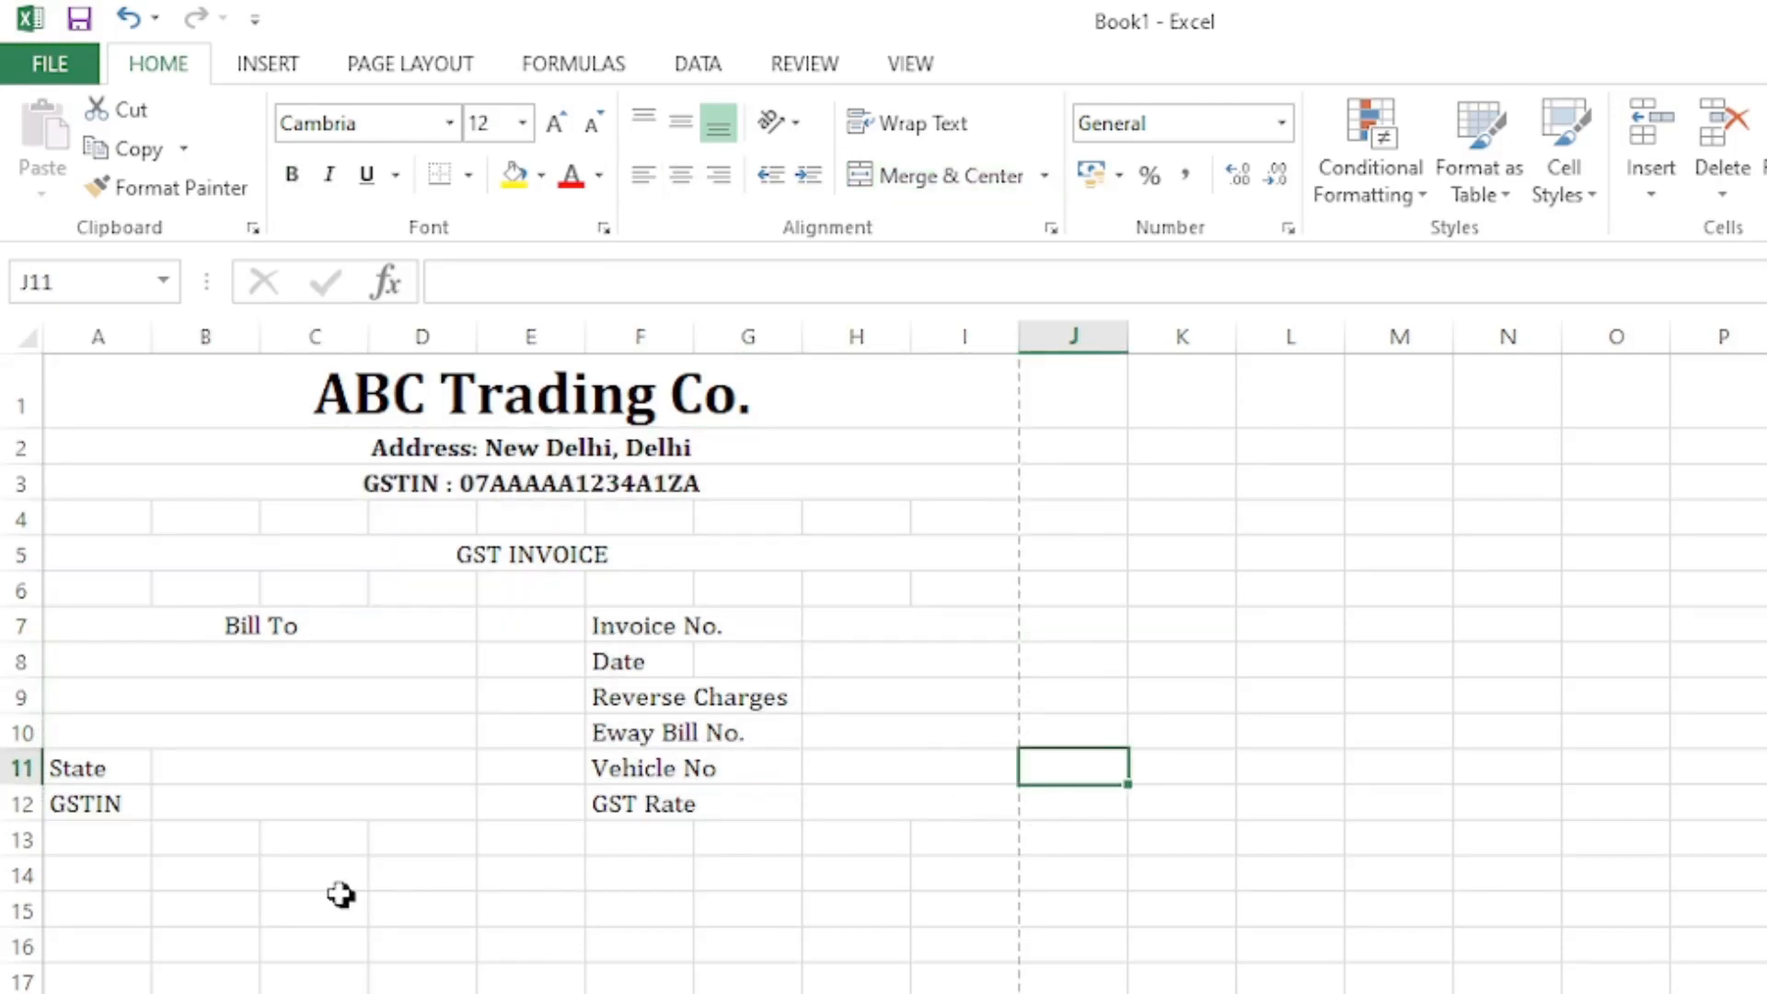
Step: Merge and center A14:D14 and enter the heading Particular in it
{"action": "left_click", "coordinate": [437, 879]}
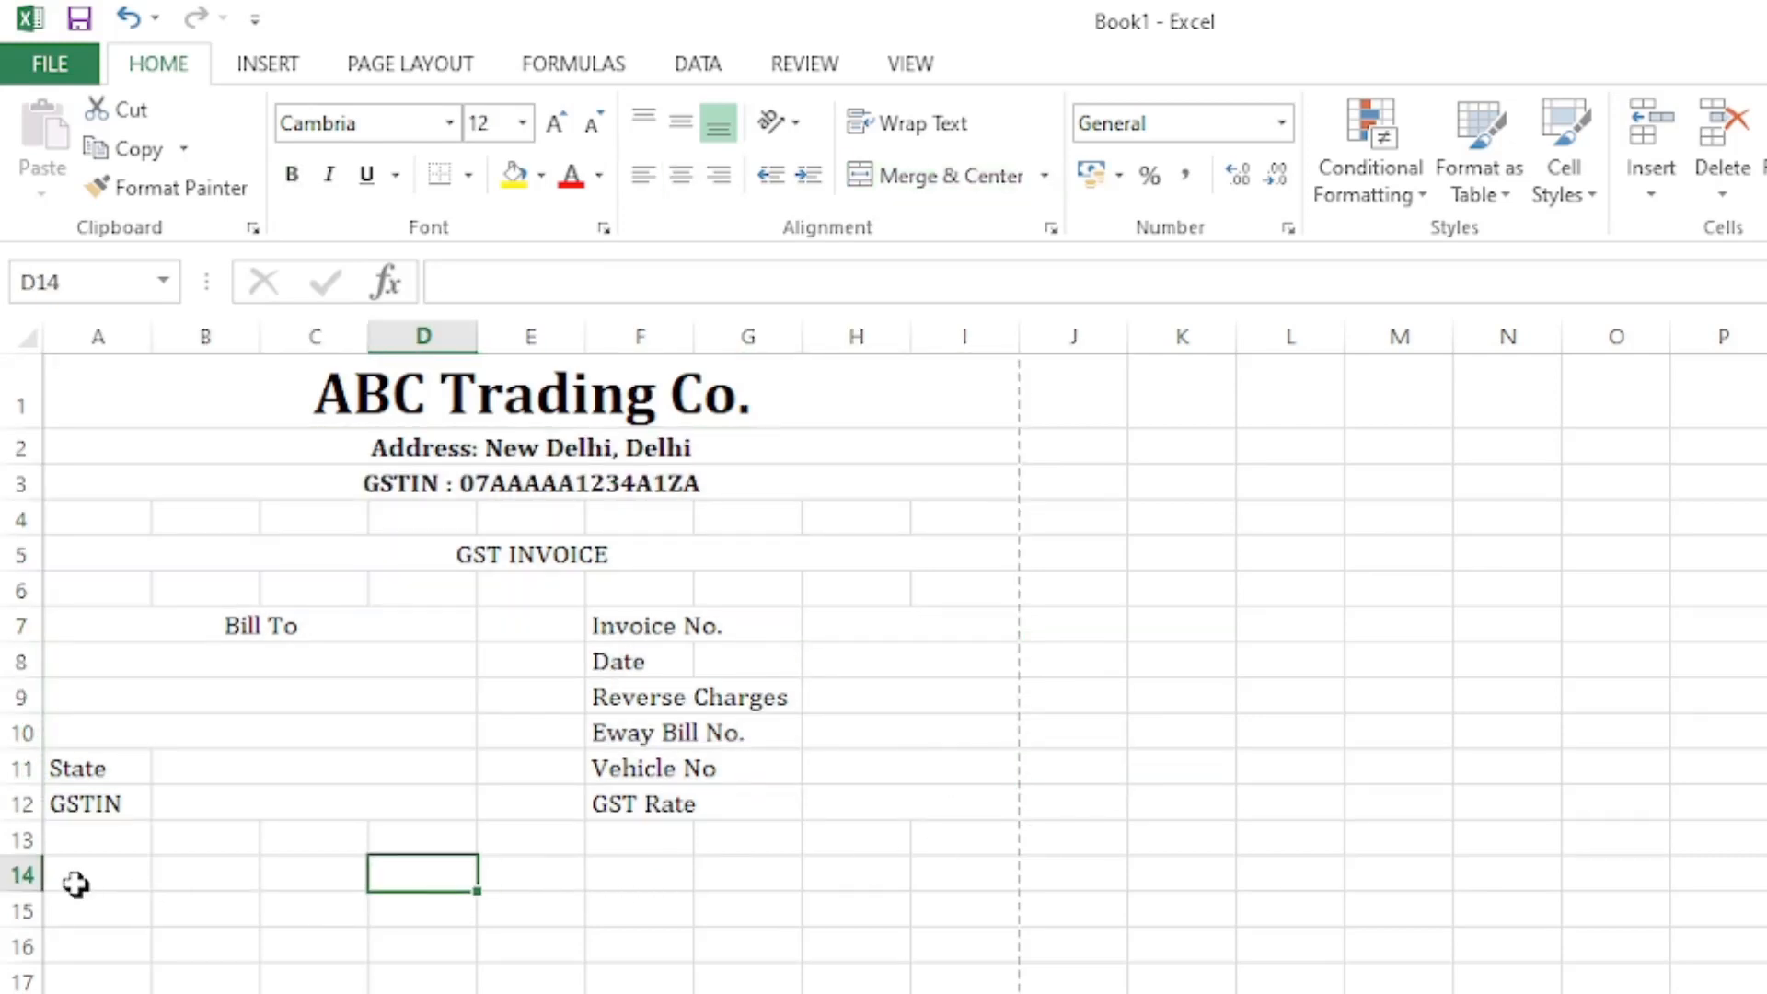
{"action": "scroll", "coordinate": [367, 872], "scroll_direction": "down", "scroll_amount": 1}
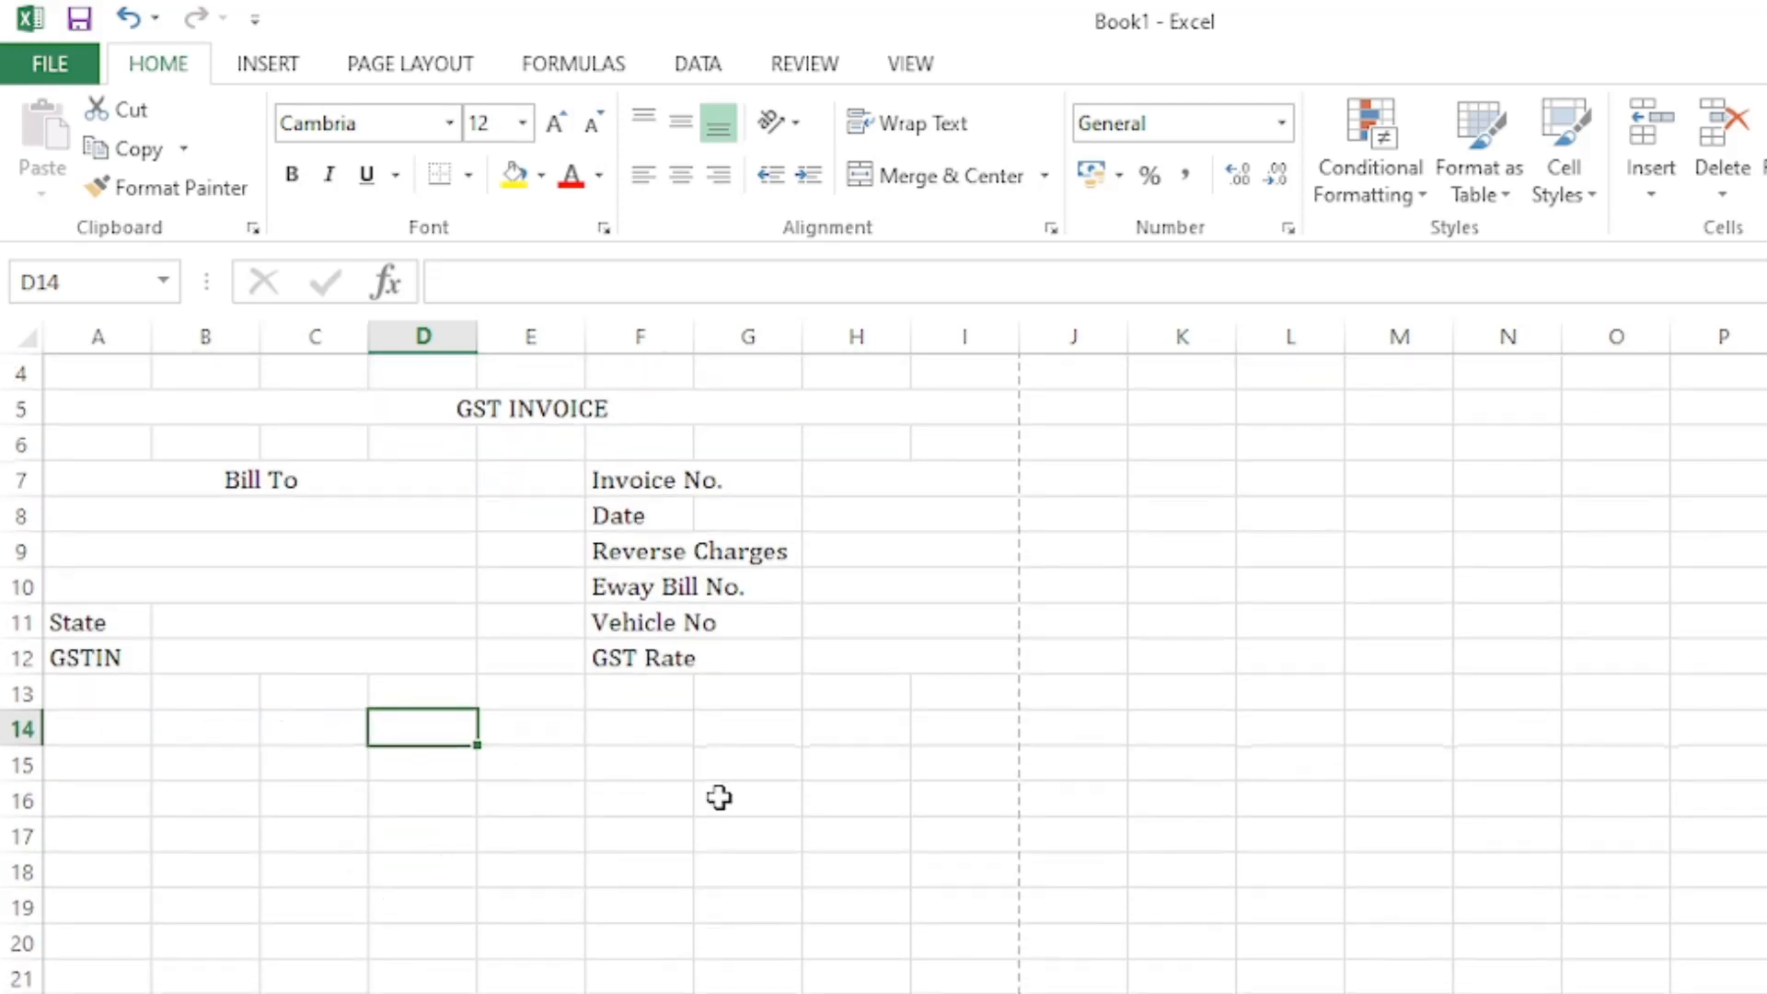
{"action": "scroll", "coordinate": [721, 801], "scroll_direction": "down", "scroll_amount": 2}
{"action": "scroll", "coordinate": [599, 800], "scroll_direction": "up", "scroll_amount": 1}
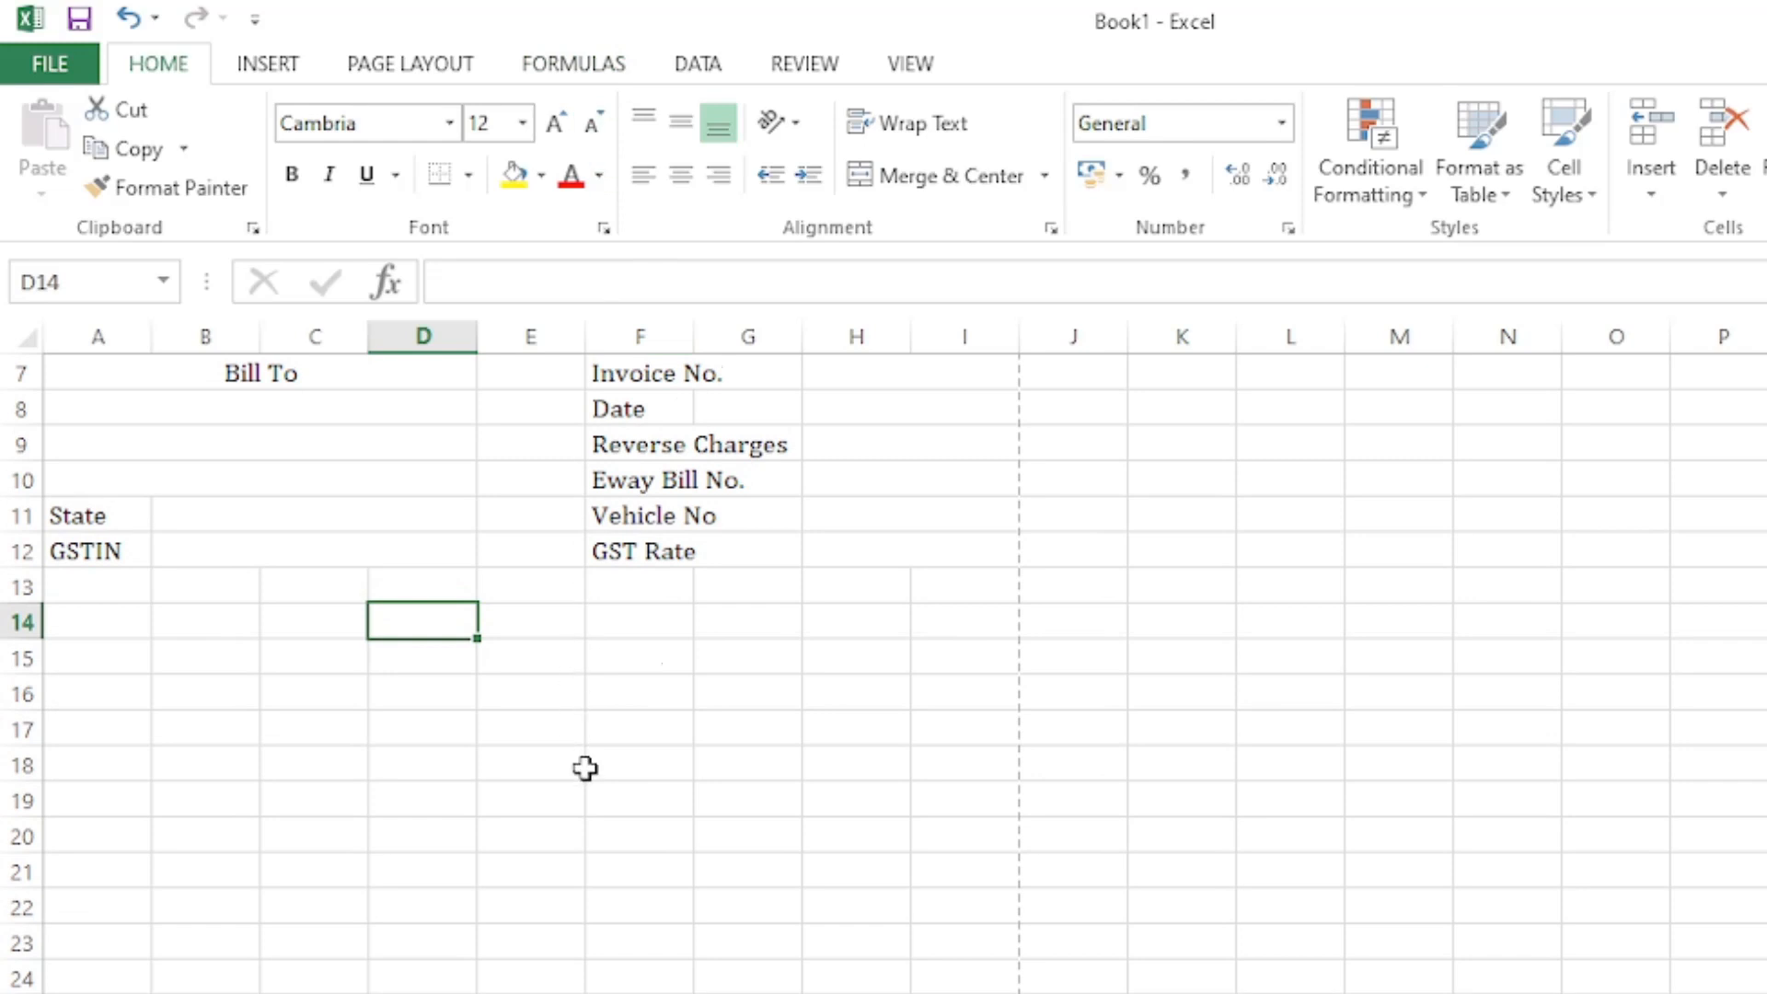
{"action": "scroll", "coordinate": [584, 769], "scroll_direction": "up", "scroll_amount": 1}
{"action": "left_click", "coordinate": [461, 862]}
{"action": "left_click_drag", "start_coordinate": [100, 700], "coordinate": [773, 686]}
{"action": "left_click", "coordinate": [407, 690]}
{"action": "left_click_drag", "start_coordinate": [79, 719], "coordinate": [382, 727]}
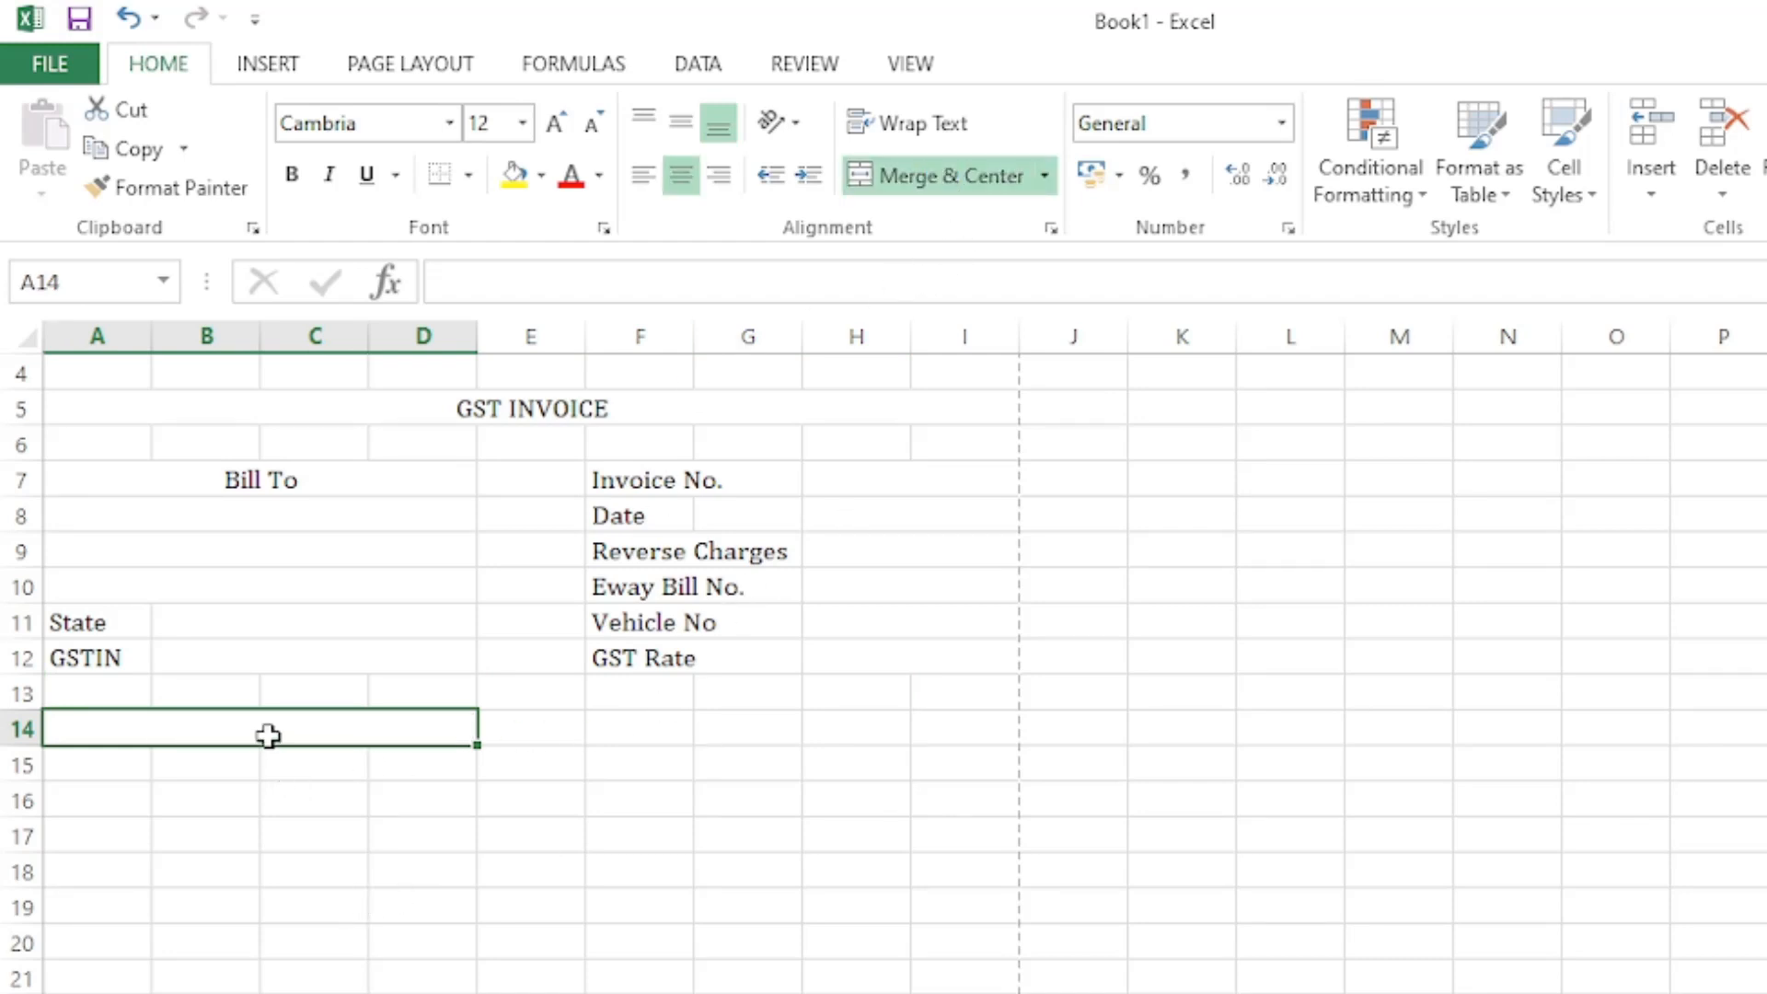
{"action": "type", "text": "Particular"}
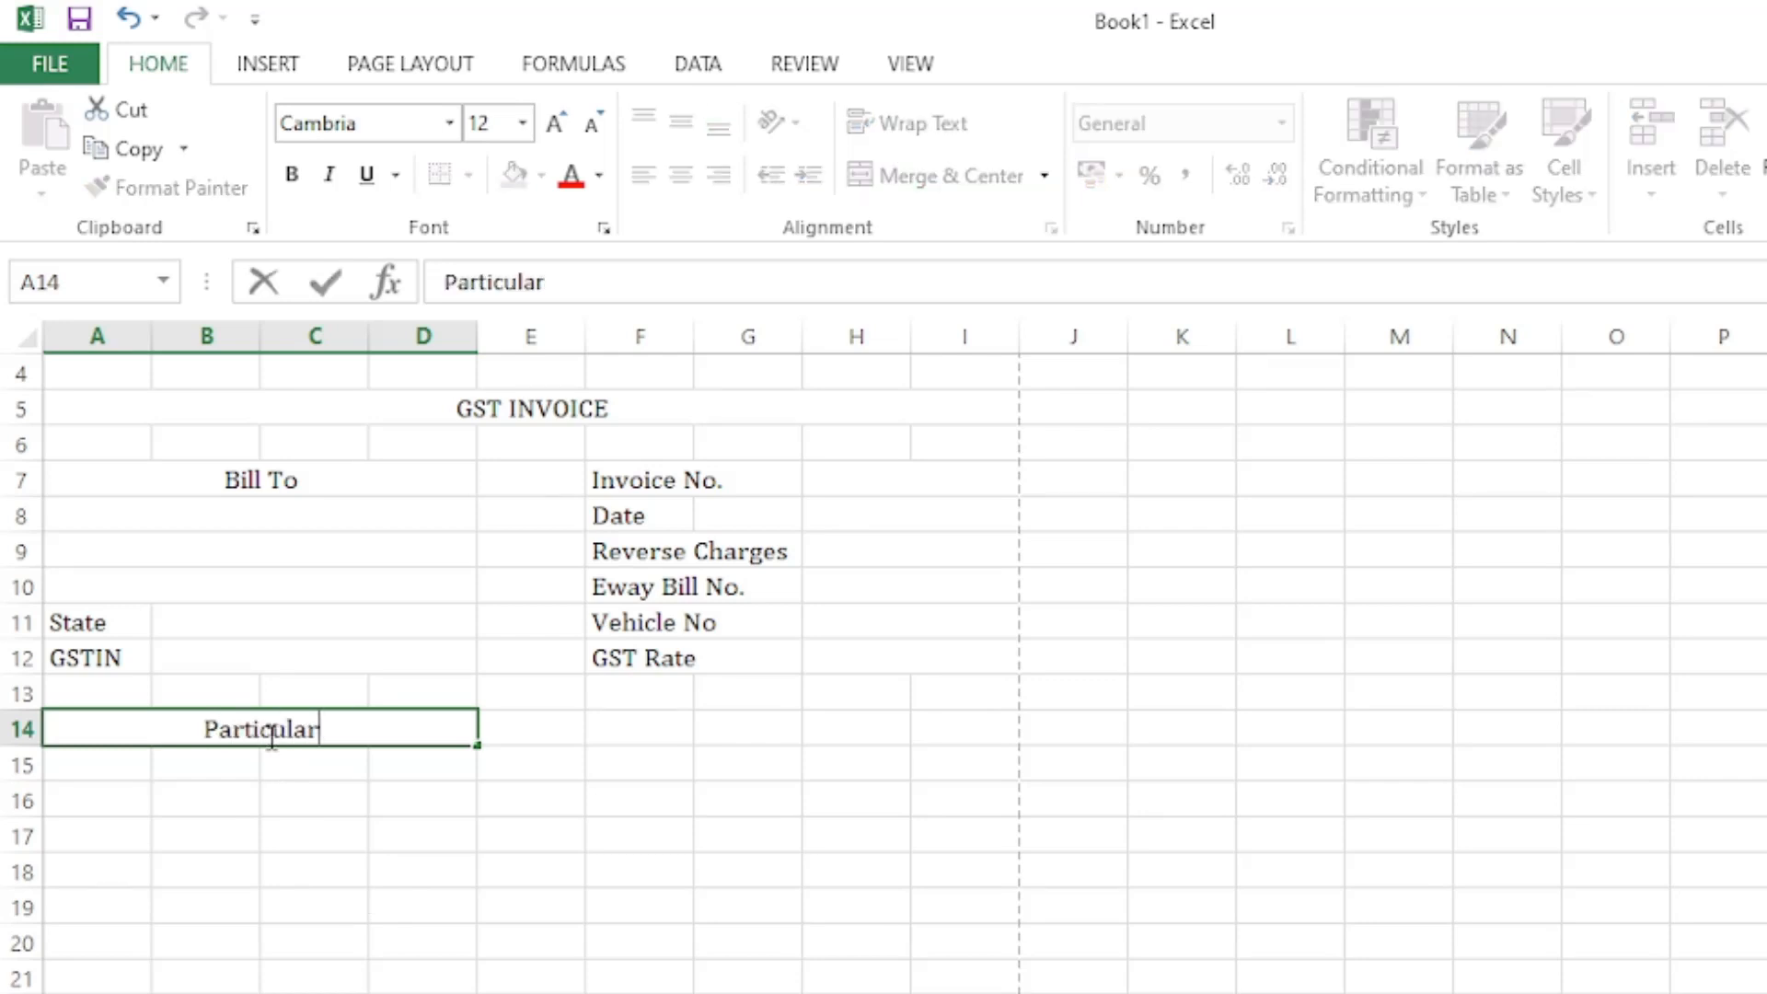
{"action": "key", "text": "Return"}
{"action": "left_click", "coordinate": [305, 741]}
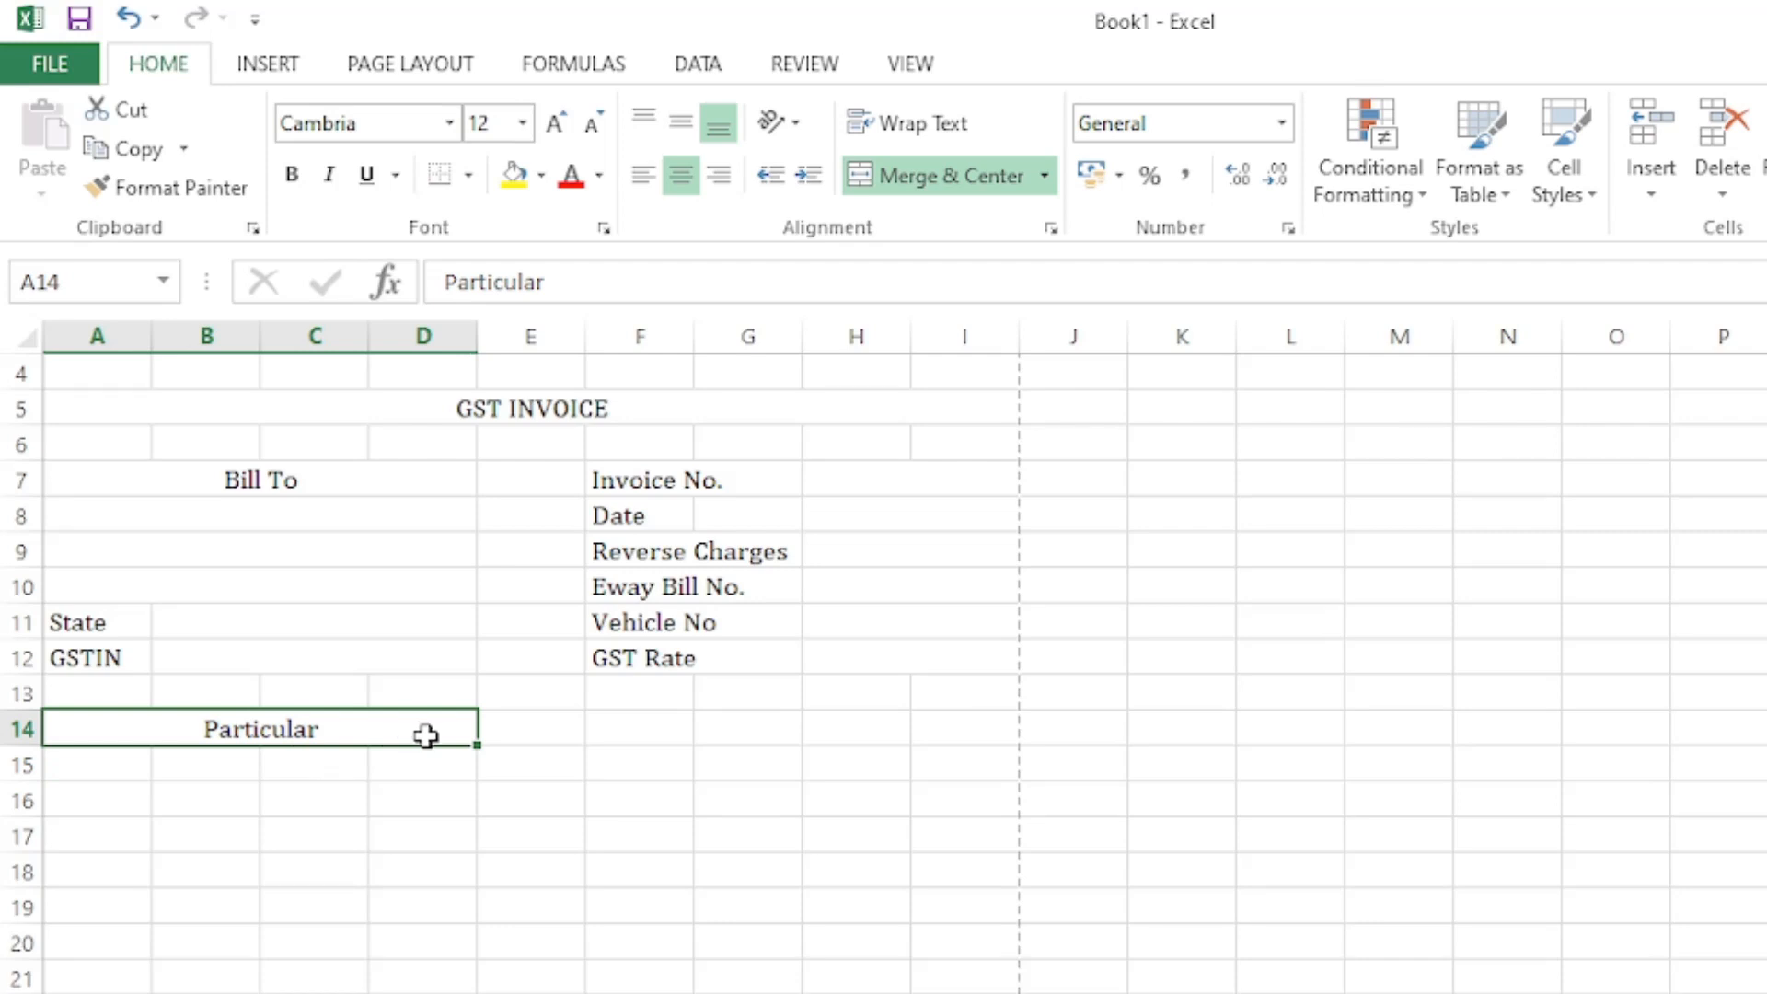
Step: Paste the headings HSN Code, Qty, Unit, Rate and Amount as values into E14:I14, and widen column E to fit HSN Code
{"action": "left_click", "coordinate": [554, 734]}
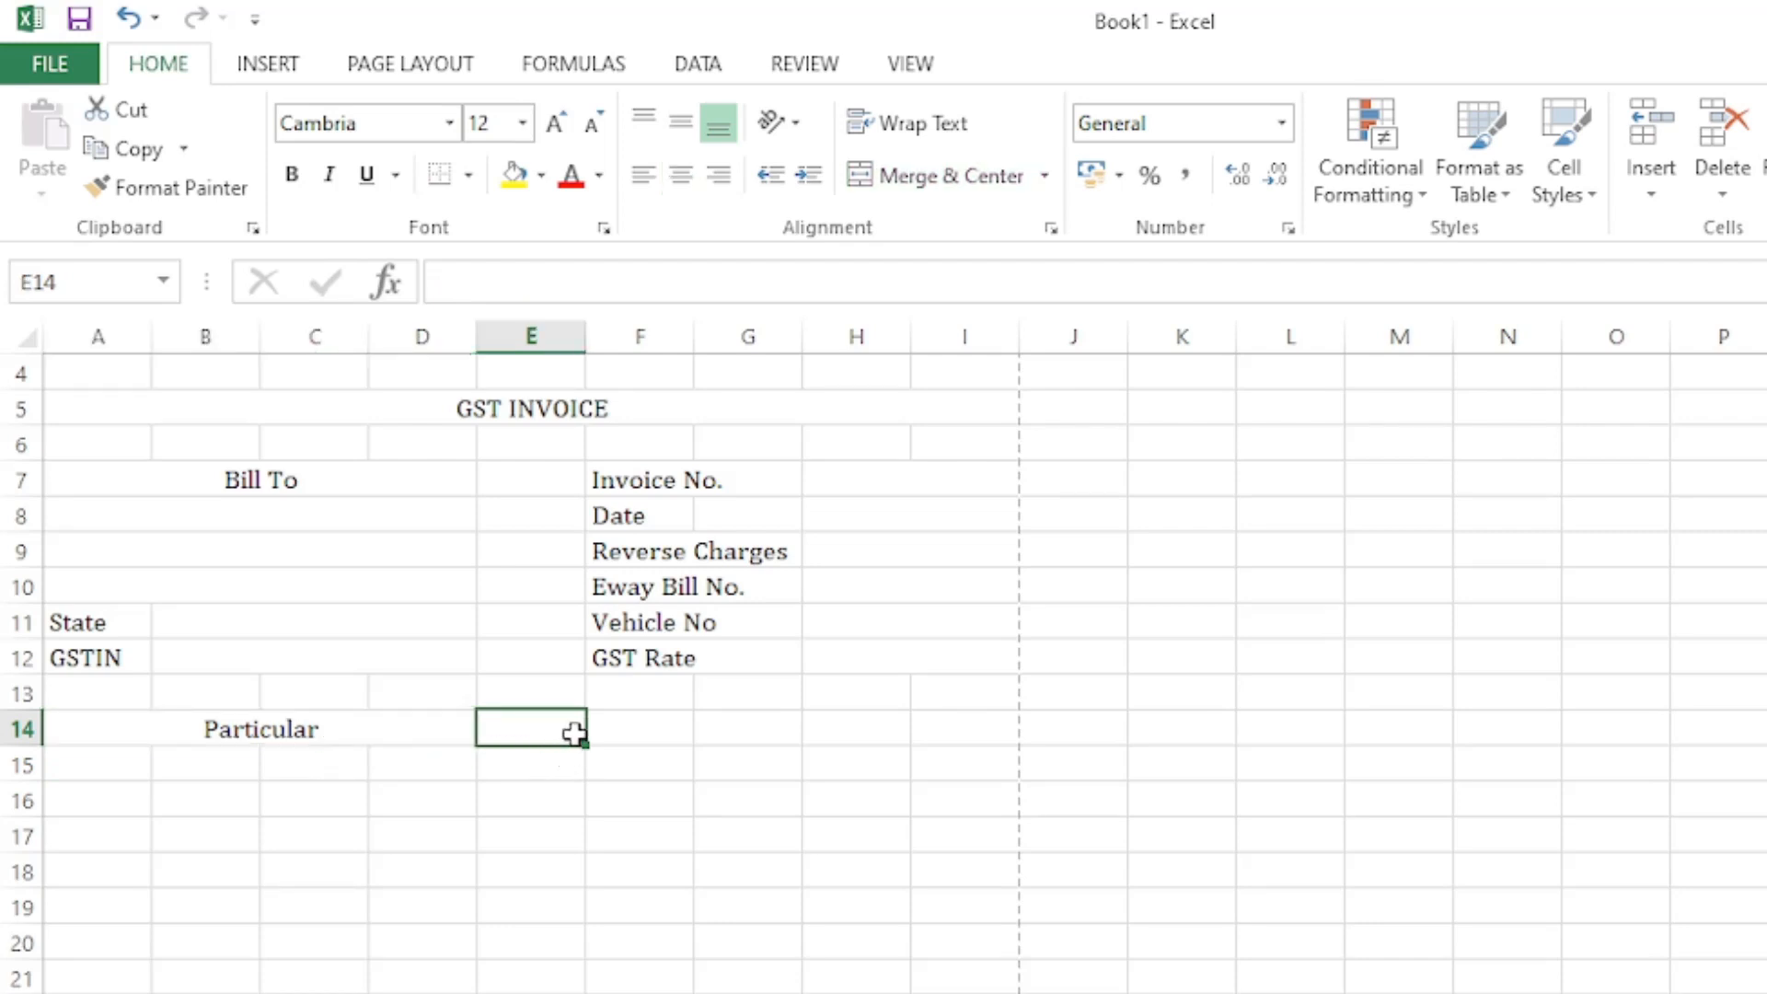
{"action": "right_click", "coordinate": [520, 733]}
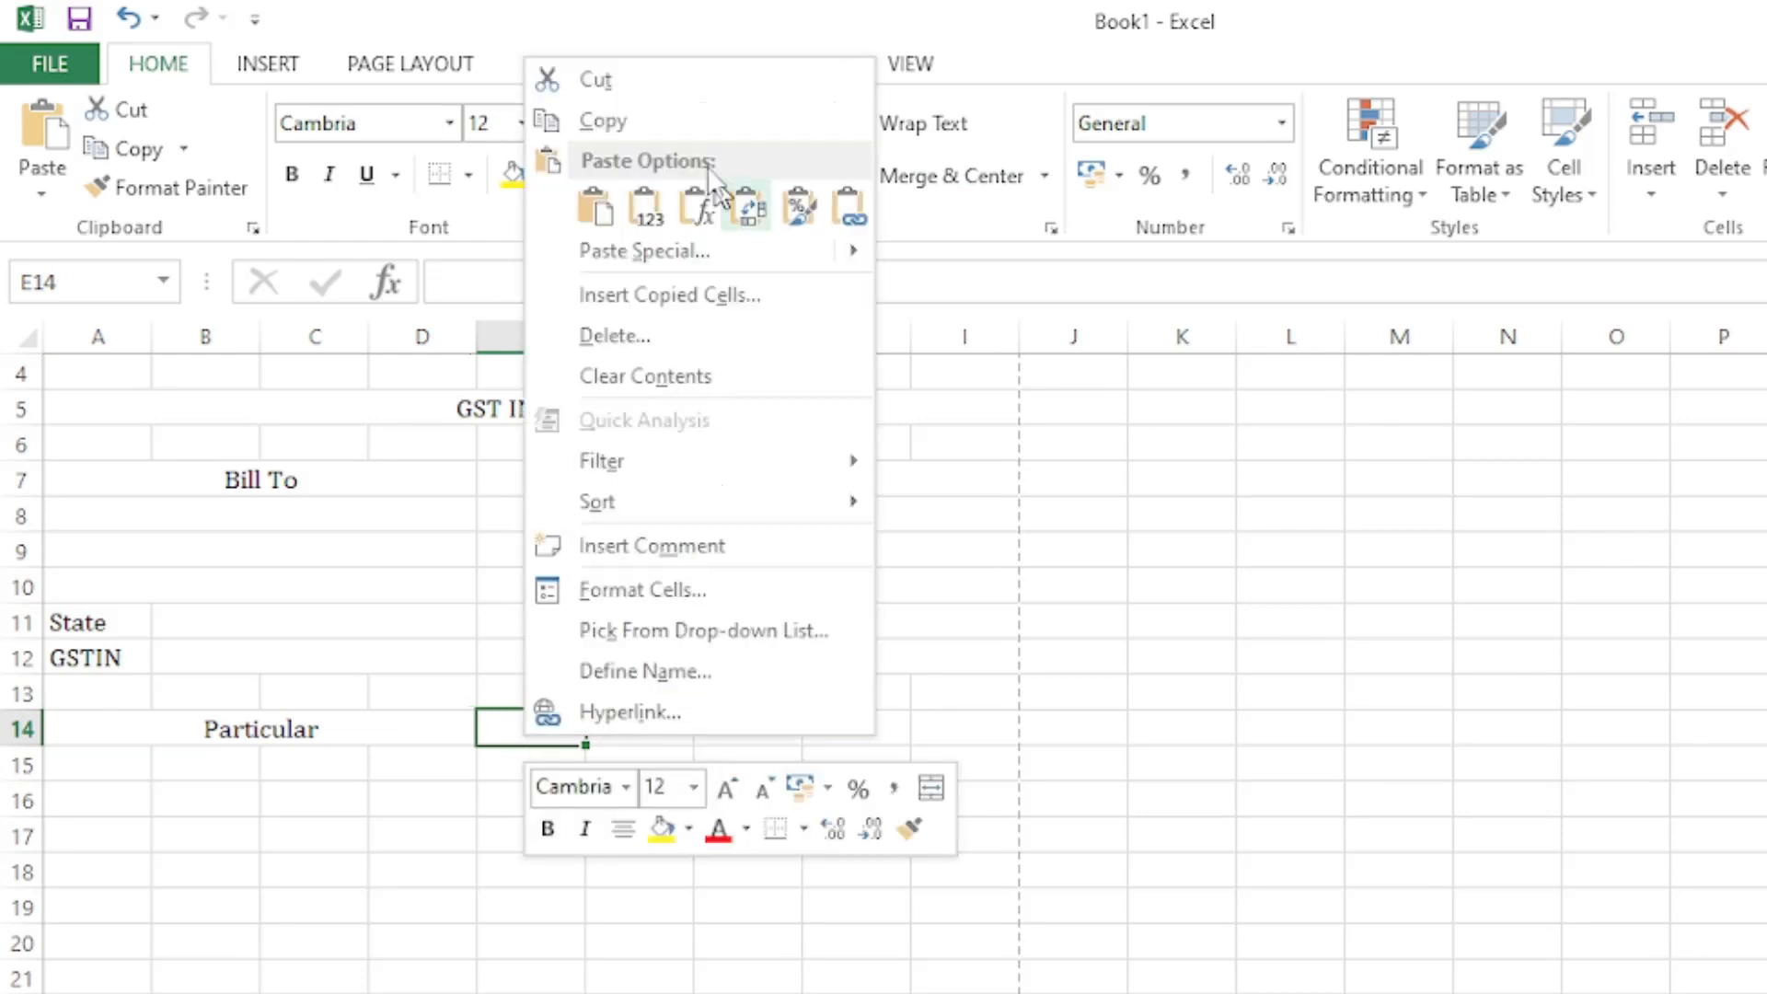
{"action": "left_click", "coordinate": [635, 204]}
{"action": "left_click", "coordinate": [644, 798]}
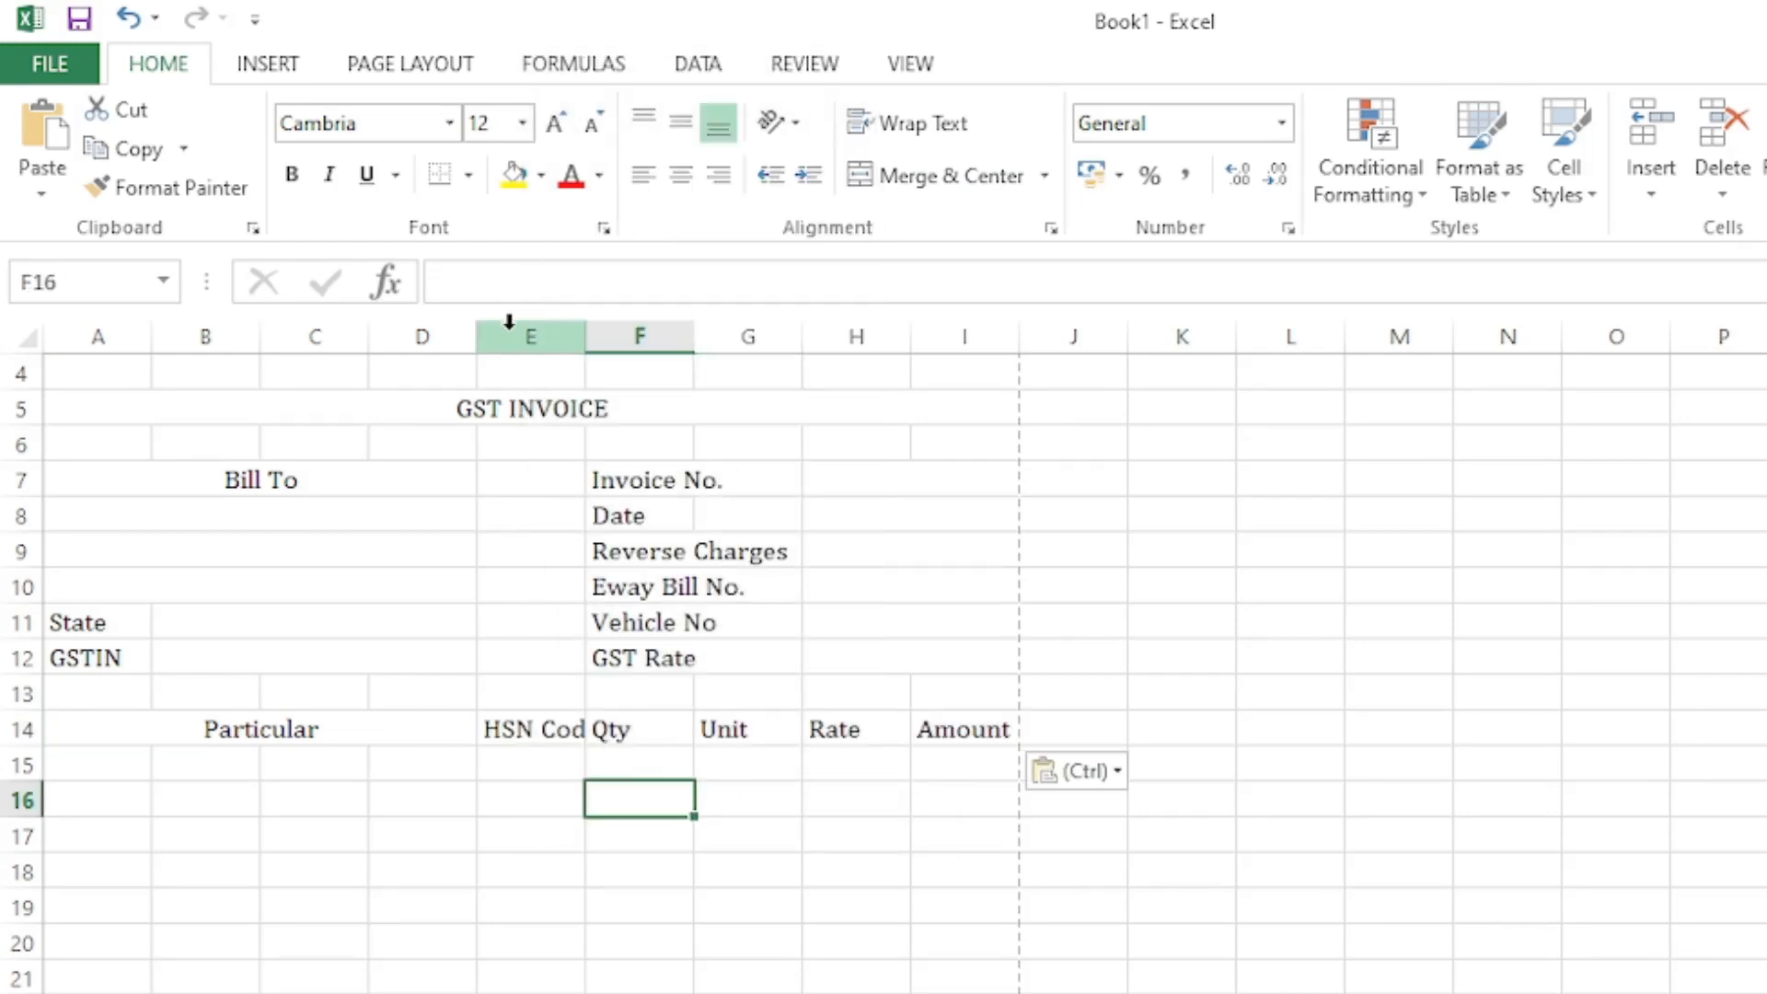
{"action": "left_click_drag", "start_coordinate": [585, 336], "coordinate": [613, 354]}
{"action": "left_click", "coordinate": [603, 732]}
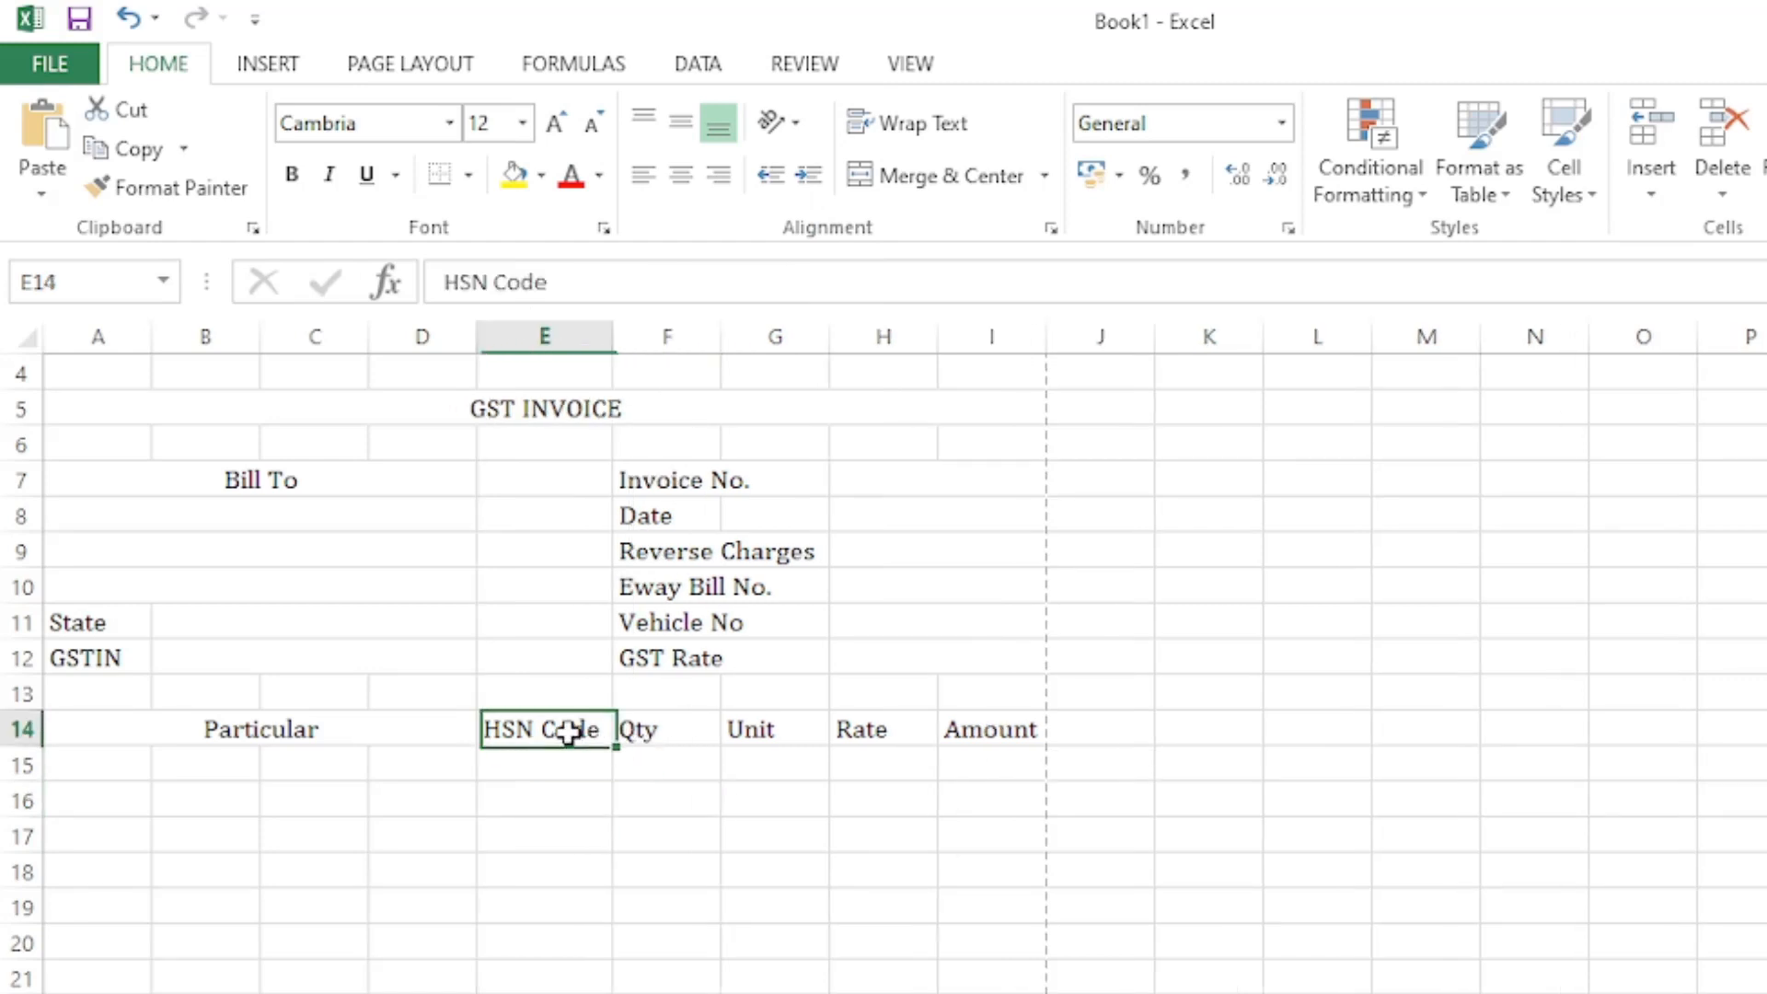
Step: Review the item table headings HSN Code, Qty, Unit and Rate in E14:H14 one by one
{"action": "left_click", "coordinate": [649, 731]}
{"action": "left_click", "coordinate": [553, 730]}
{"action": "left_click", "coordinate": [671, 733]}
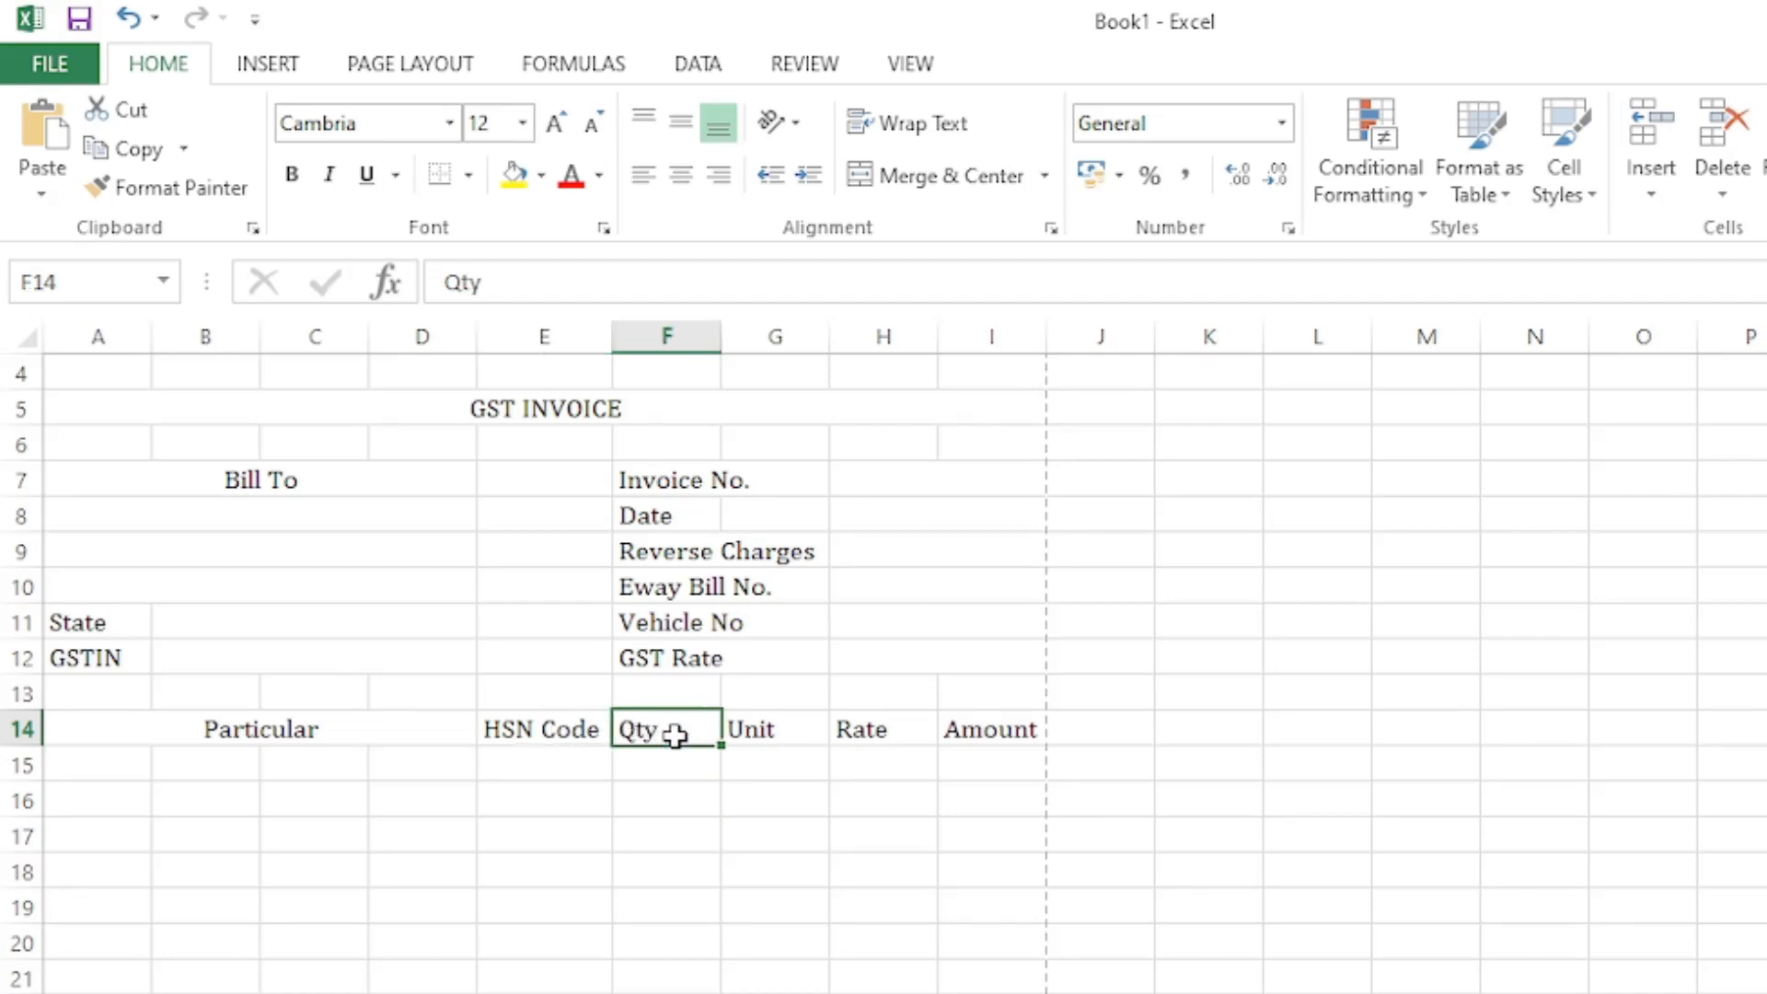
{"action": "left_click", "coordinate": [556, 727]}
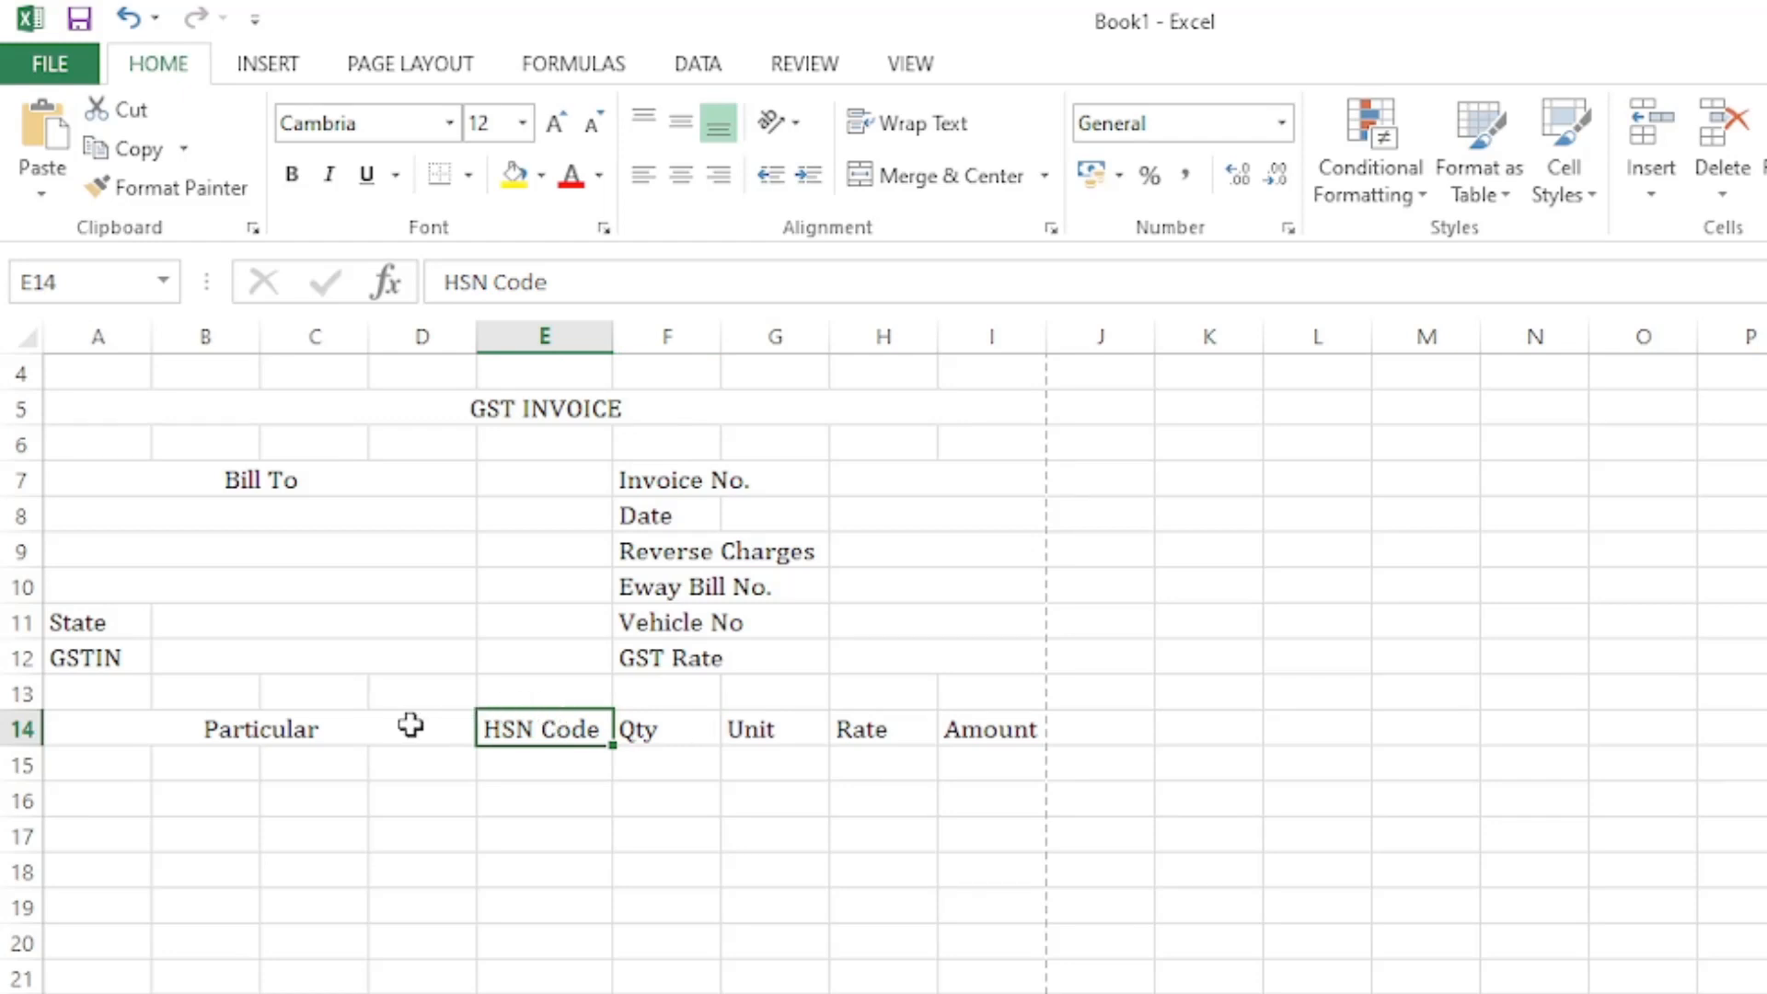
{"action": "left_click", "coordinate": [674, 725]}
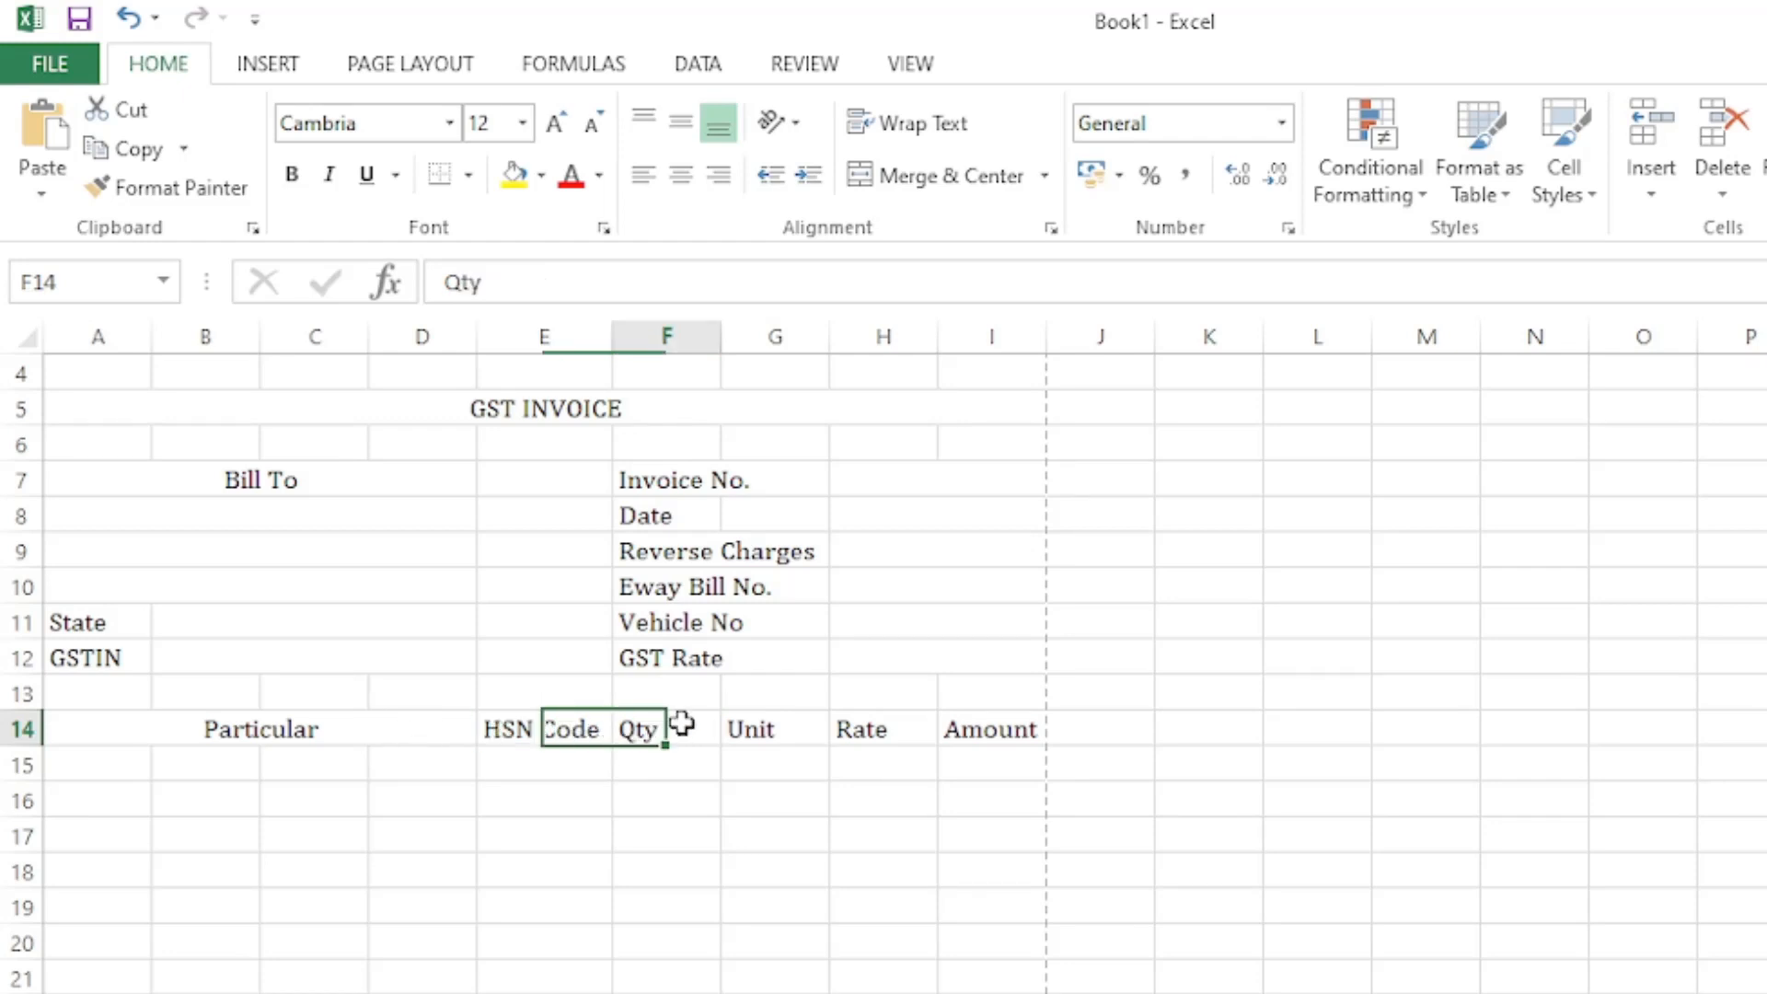
{"action": "left_click", "coordinate": [566, 725]}
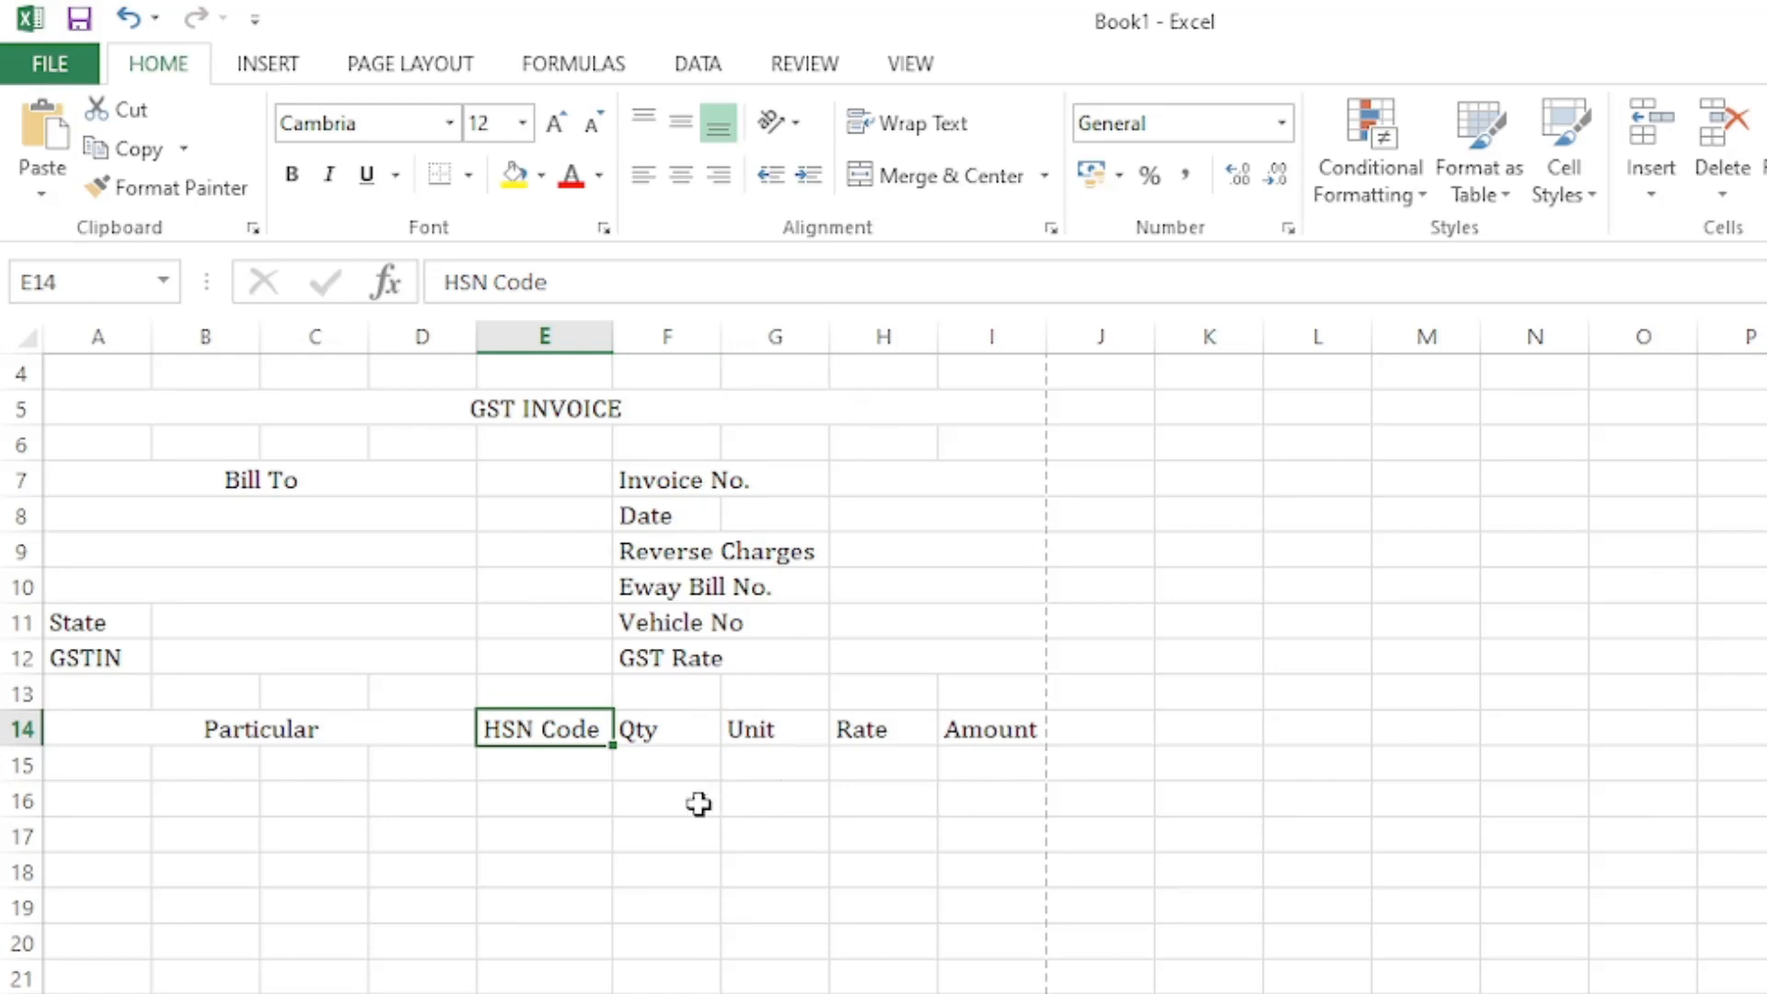
{"action": "left_click", "coordinate": [692, 736]}
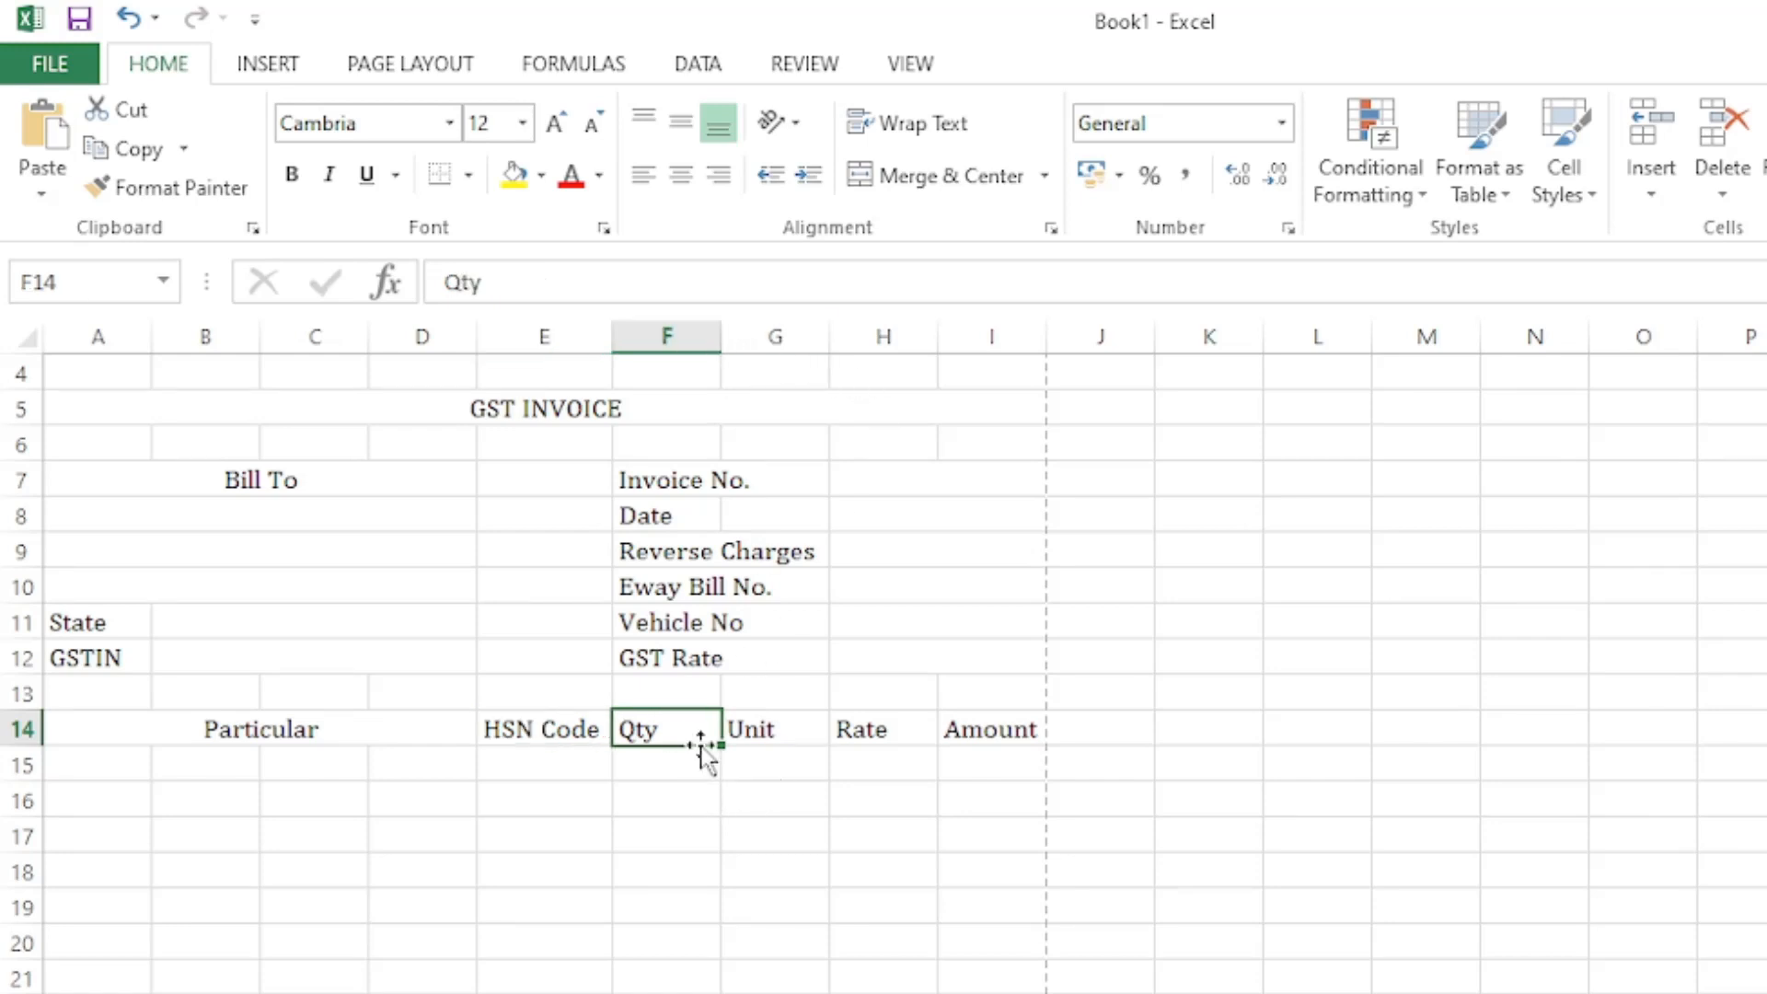
{"action": "left_click", "coordinate": [770, 734]}
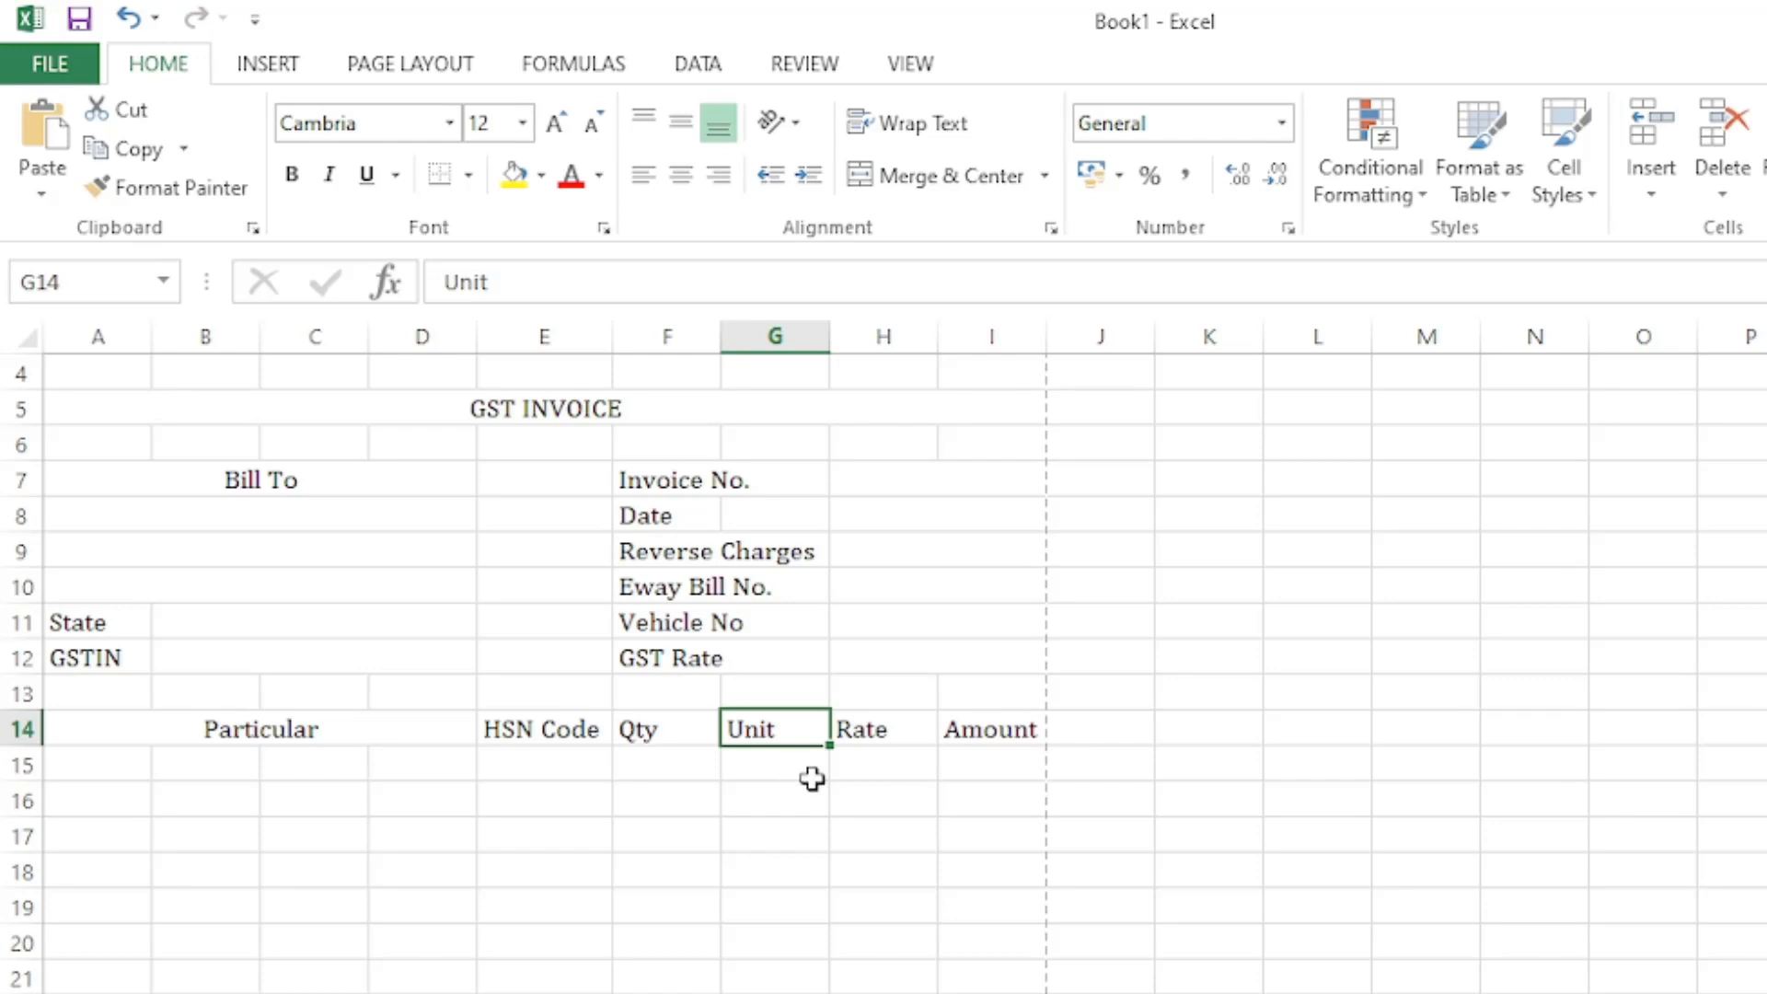
{"action": "left_click", "coordinate": [865, 731]}
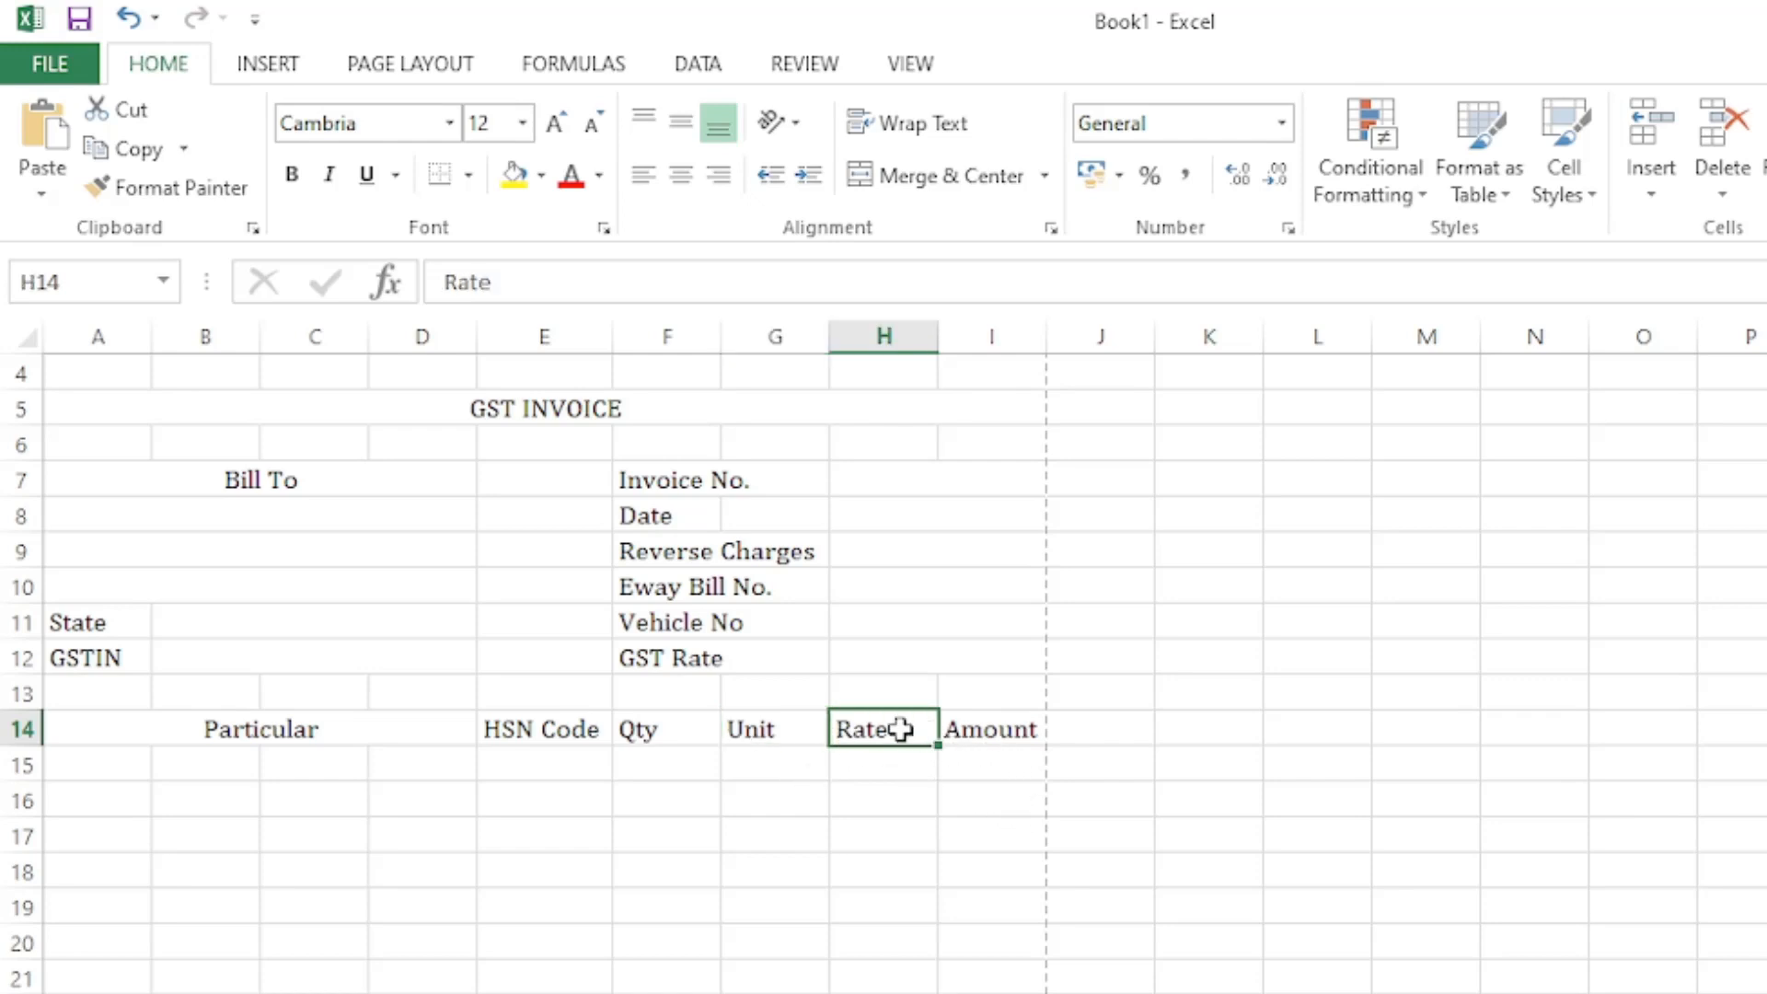
Step: Widen columns H and I to give the Rate and Amount columns more room
{"action": "left_click_drag", "start_coordinate": [938, 336], "coordinate": [972, 338]}
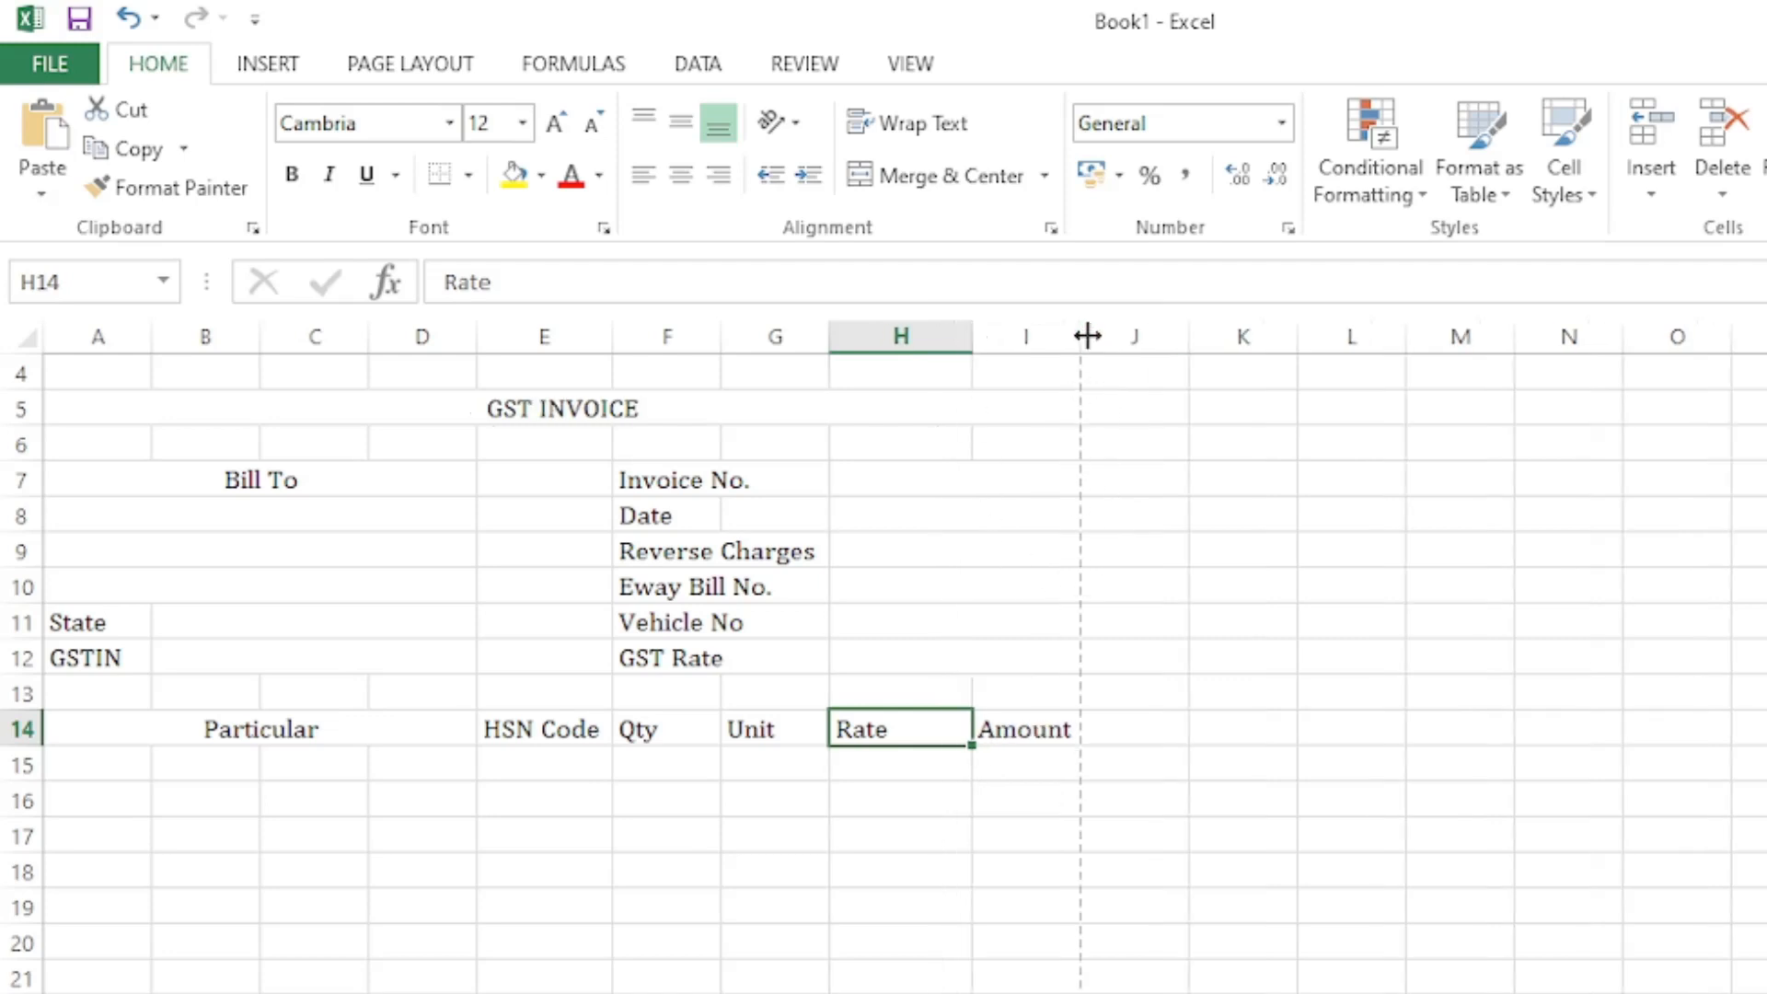
{"action": "left_click_drag", "start_coordinate": [1086, 337], "coordinate": [1132, 337]}
{"action": "left_click", "coordinate": [1002, 730]}
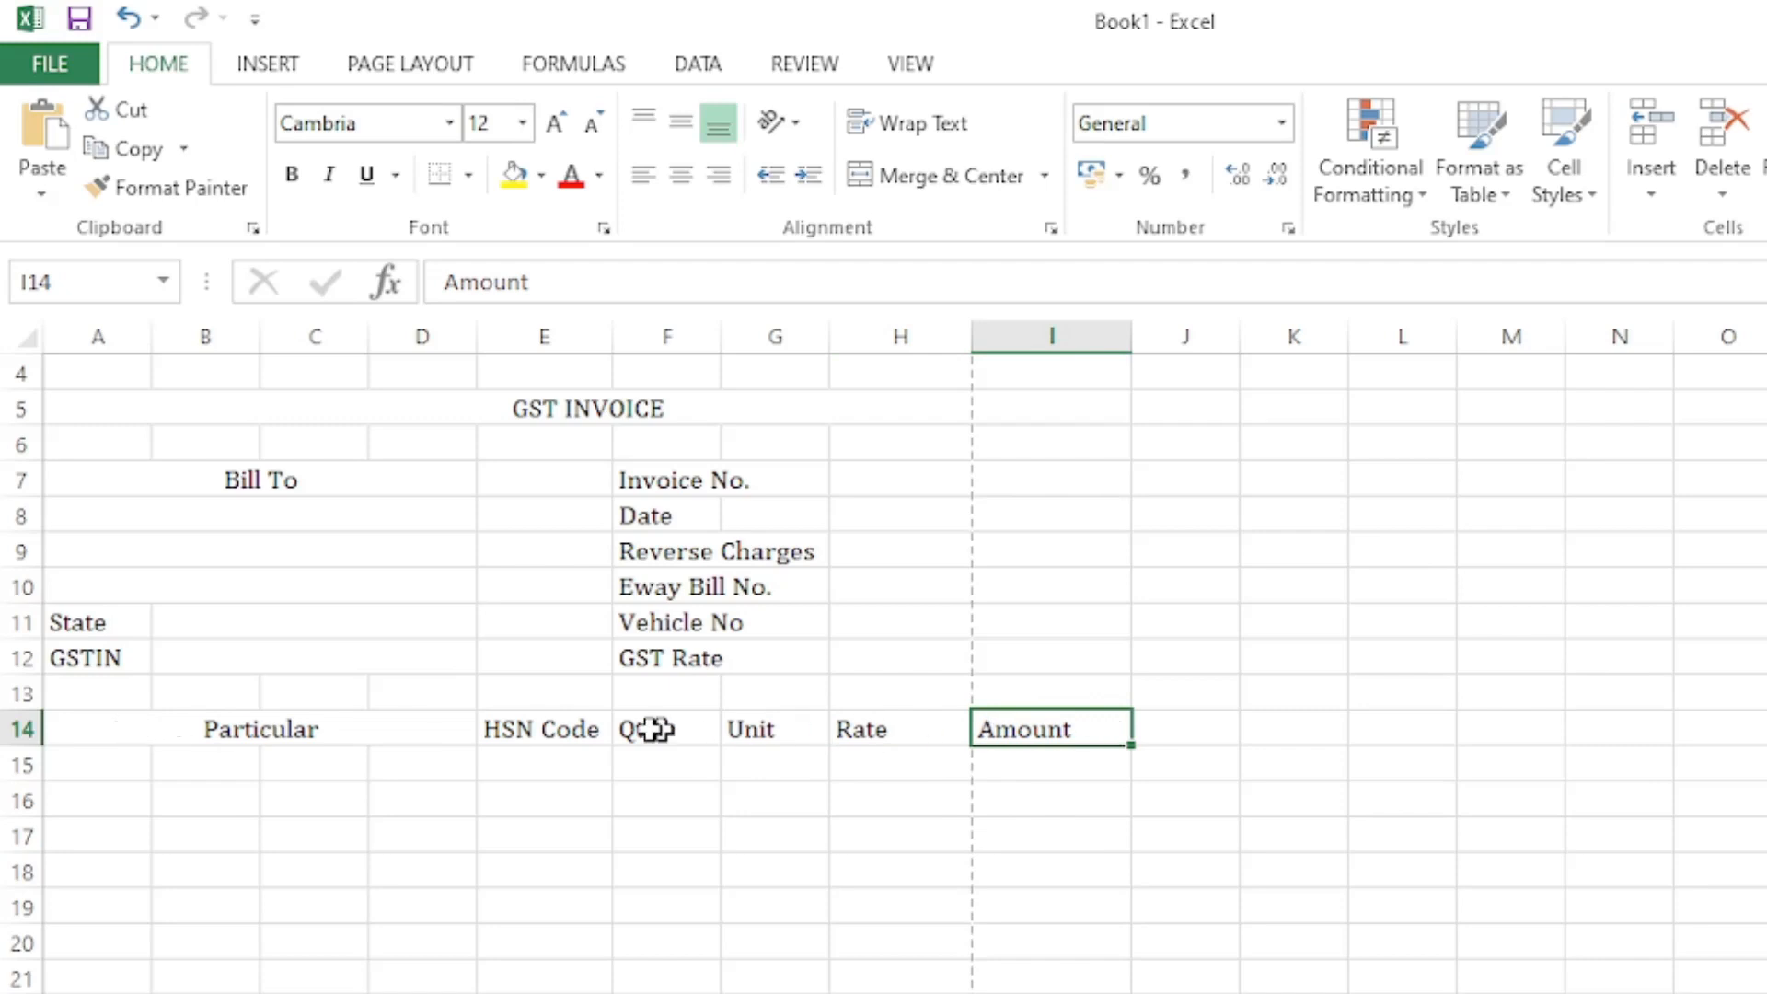
{"action": "left_click", "coordinate": [920, 738]}
{"action": "left_click", "coordinate": [1081, 730]}
Step: Preview the printout and examine both pages to check how the invoice columns fit the A4 sheet
{"action": "scroll", "coordinate": [1042, 770], "scroll_direction": "down", "scroll_amount": 1}
{"action": "scroll", "coordinate": [1049, 761], "scroll_direction": "up", "scroll_amount": 2}
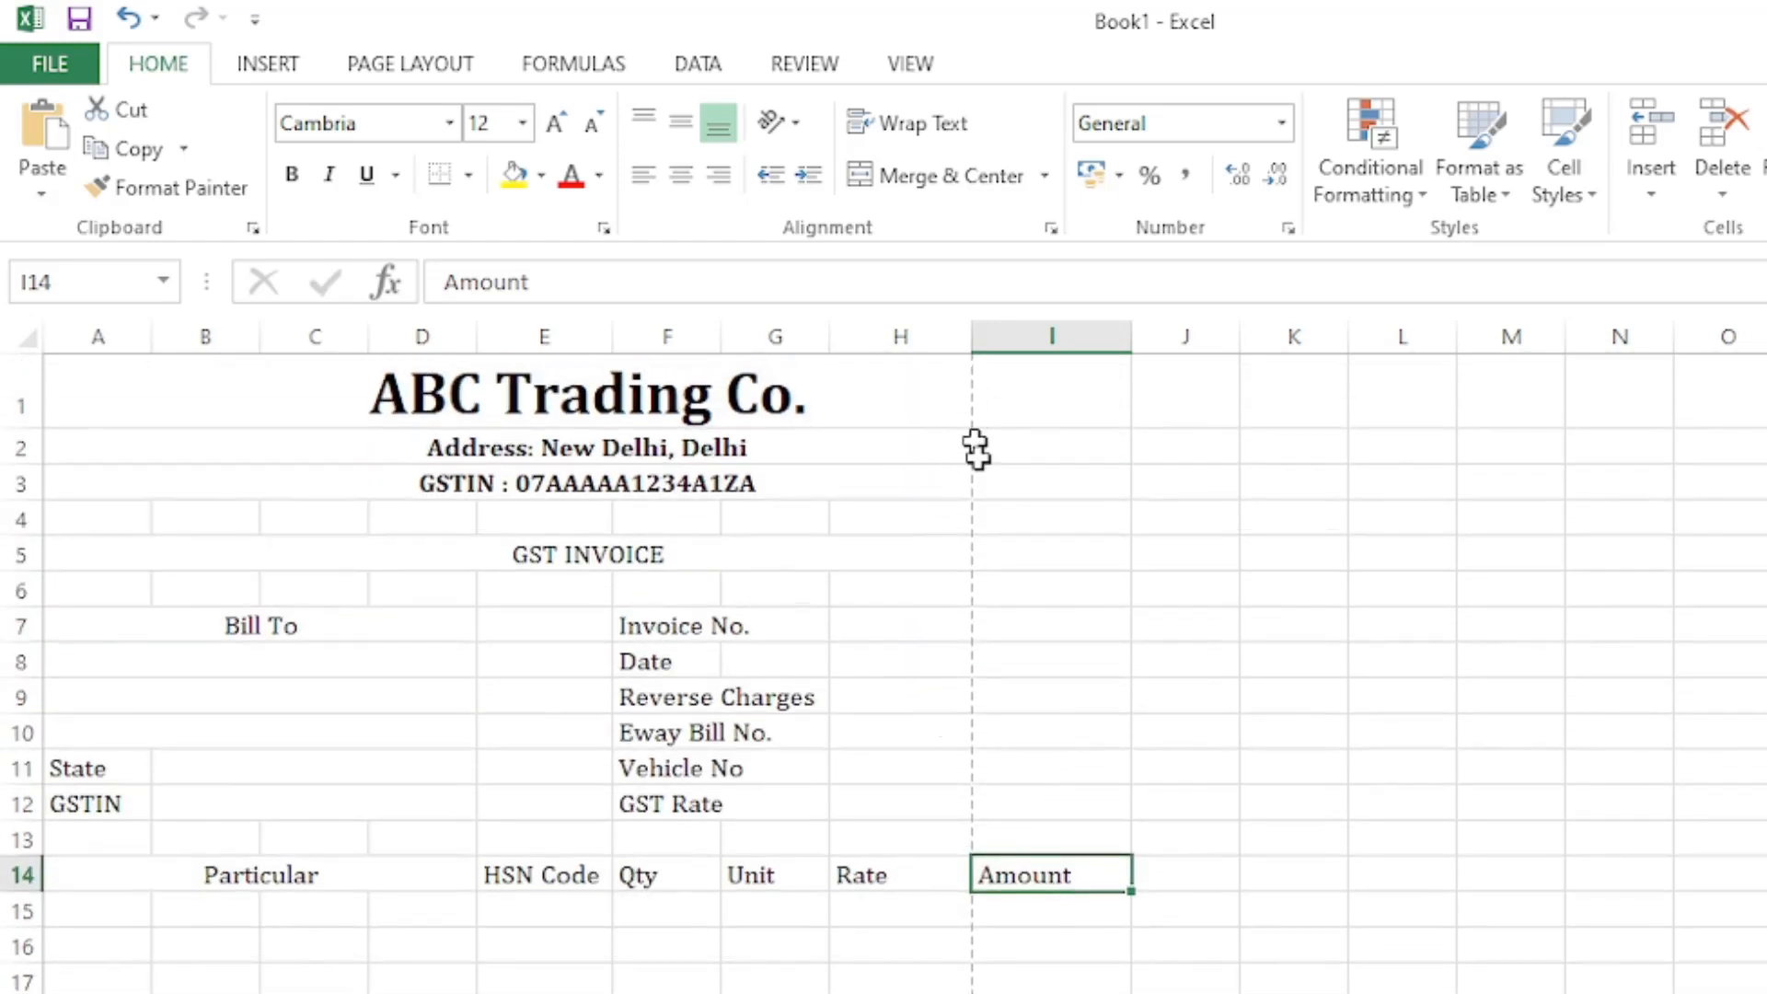
{"action": "key", "text": "ctrl+p"}
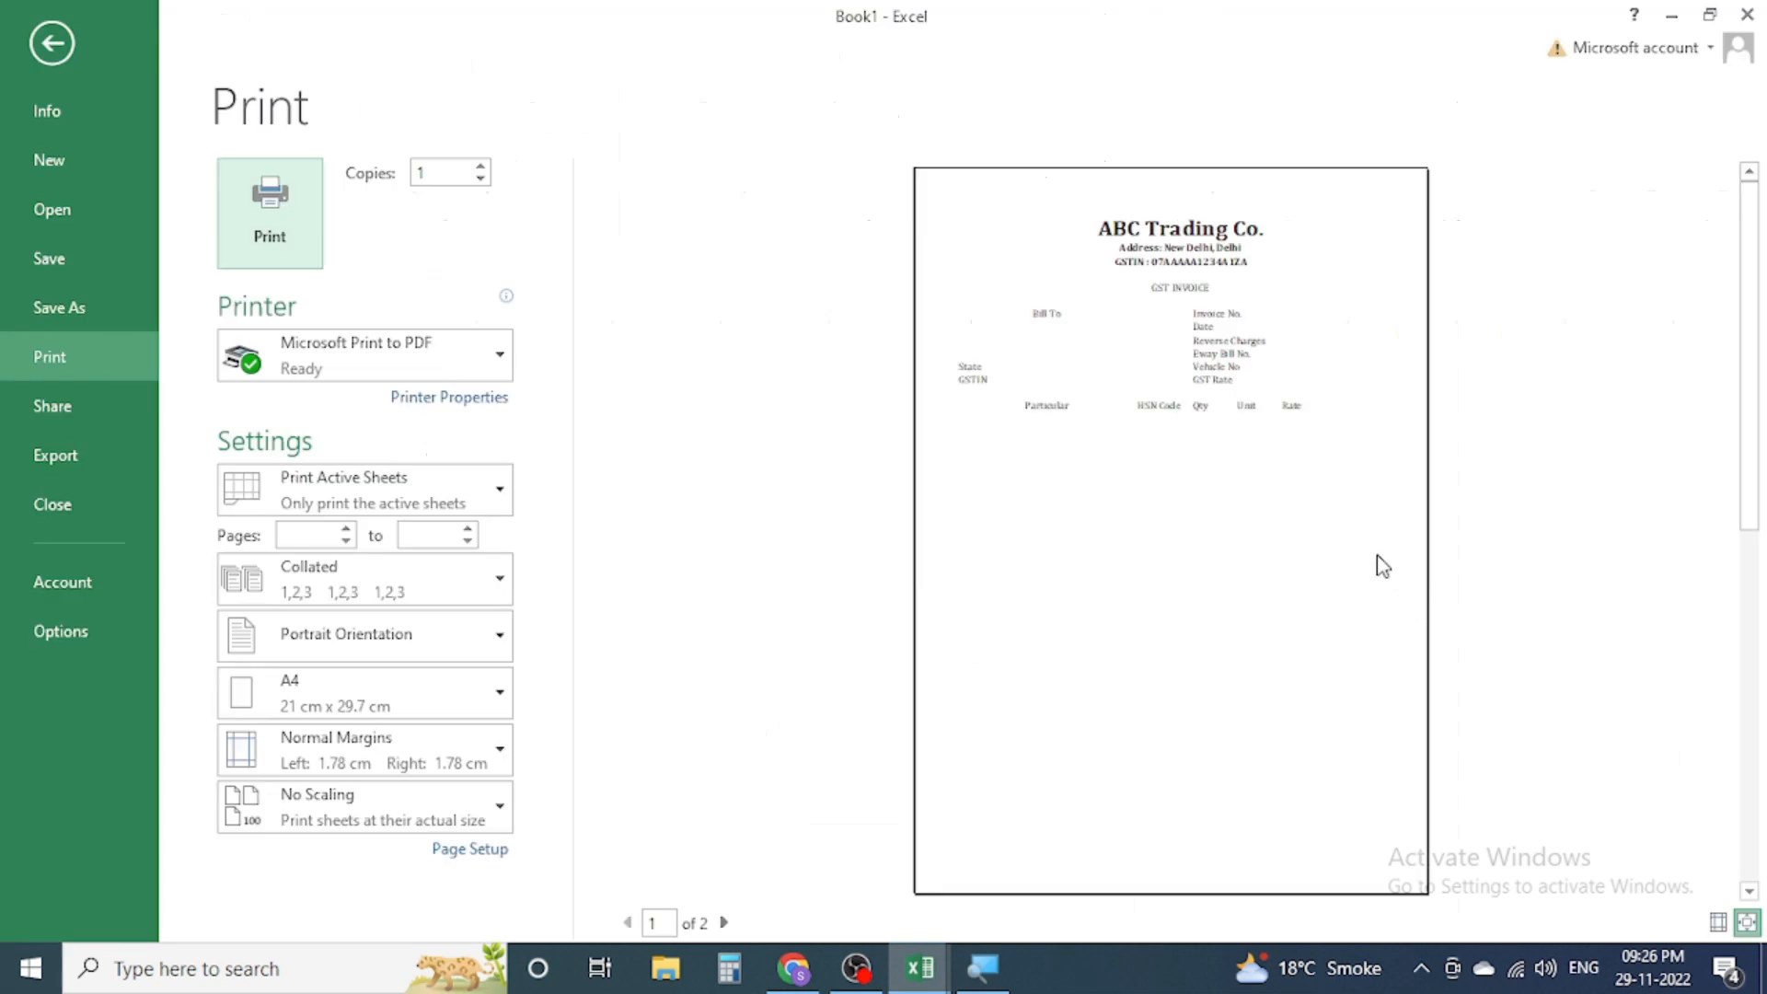
{"action": "scroll", "coordinate": [1352, 571], "scroll_direction": "down", "scroll_amount": 1}
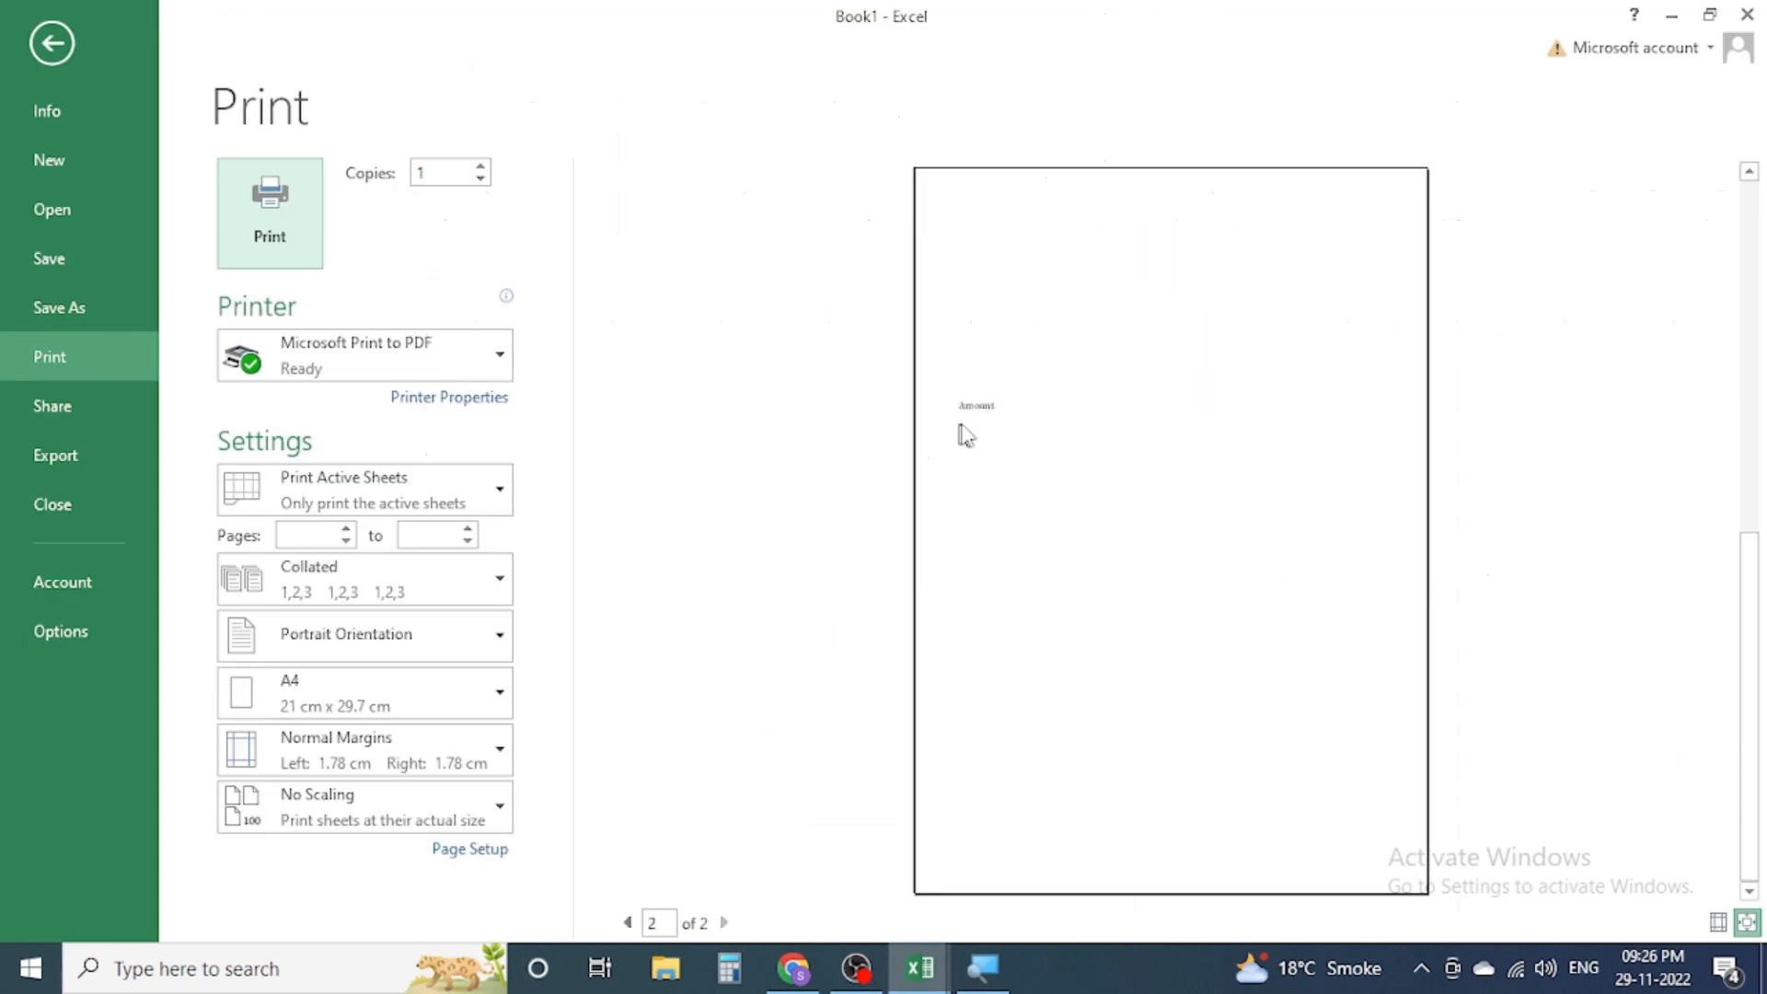
Step: Show the margins in the print preview and narrow them to 1.35 cm on the left and 1.19 cm on the right
{"action": "scroll", "coordinate": [984, 430], "scroll_direction": "up", "scroll_amount": 1}
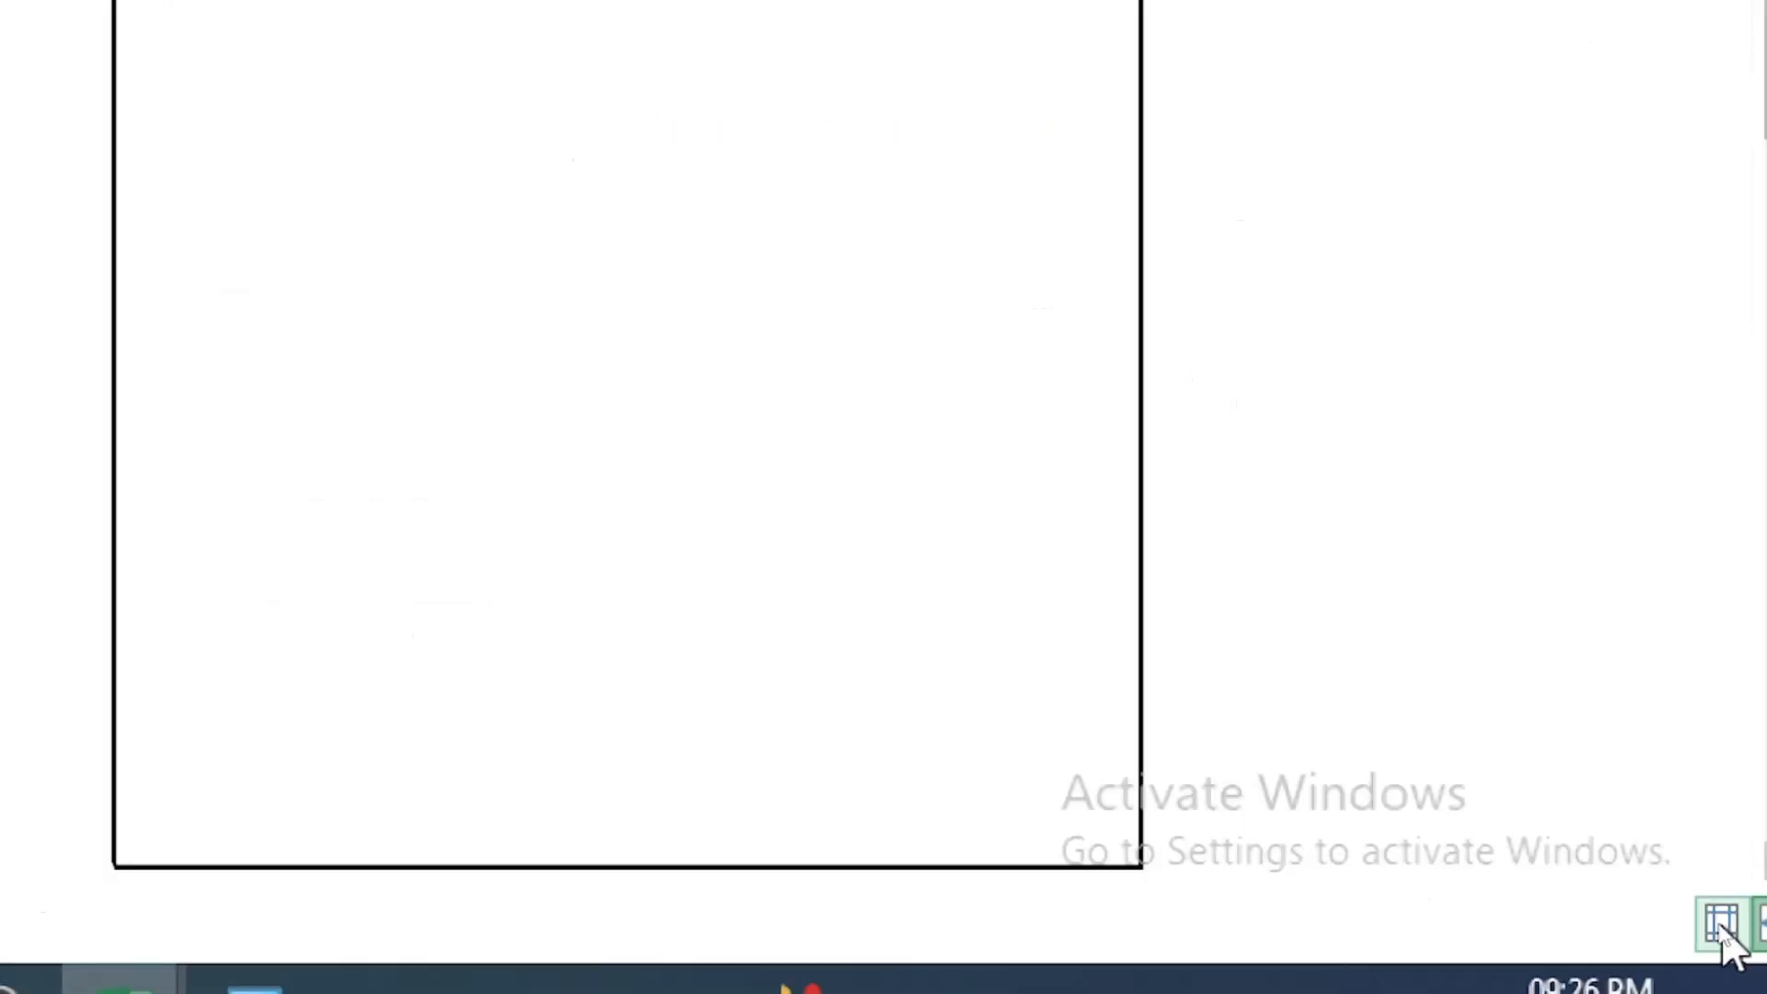
{"action": "left_click", "coordinate": [1720, 924]}
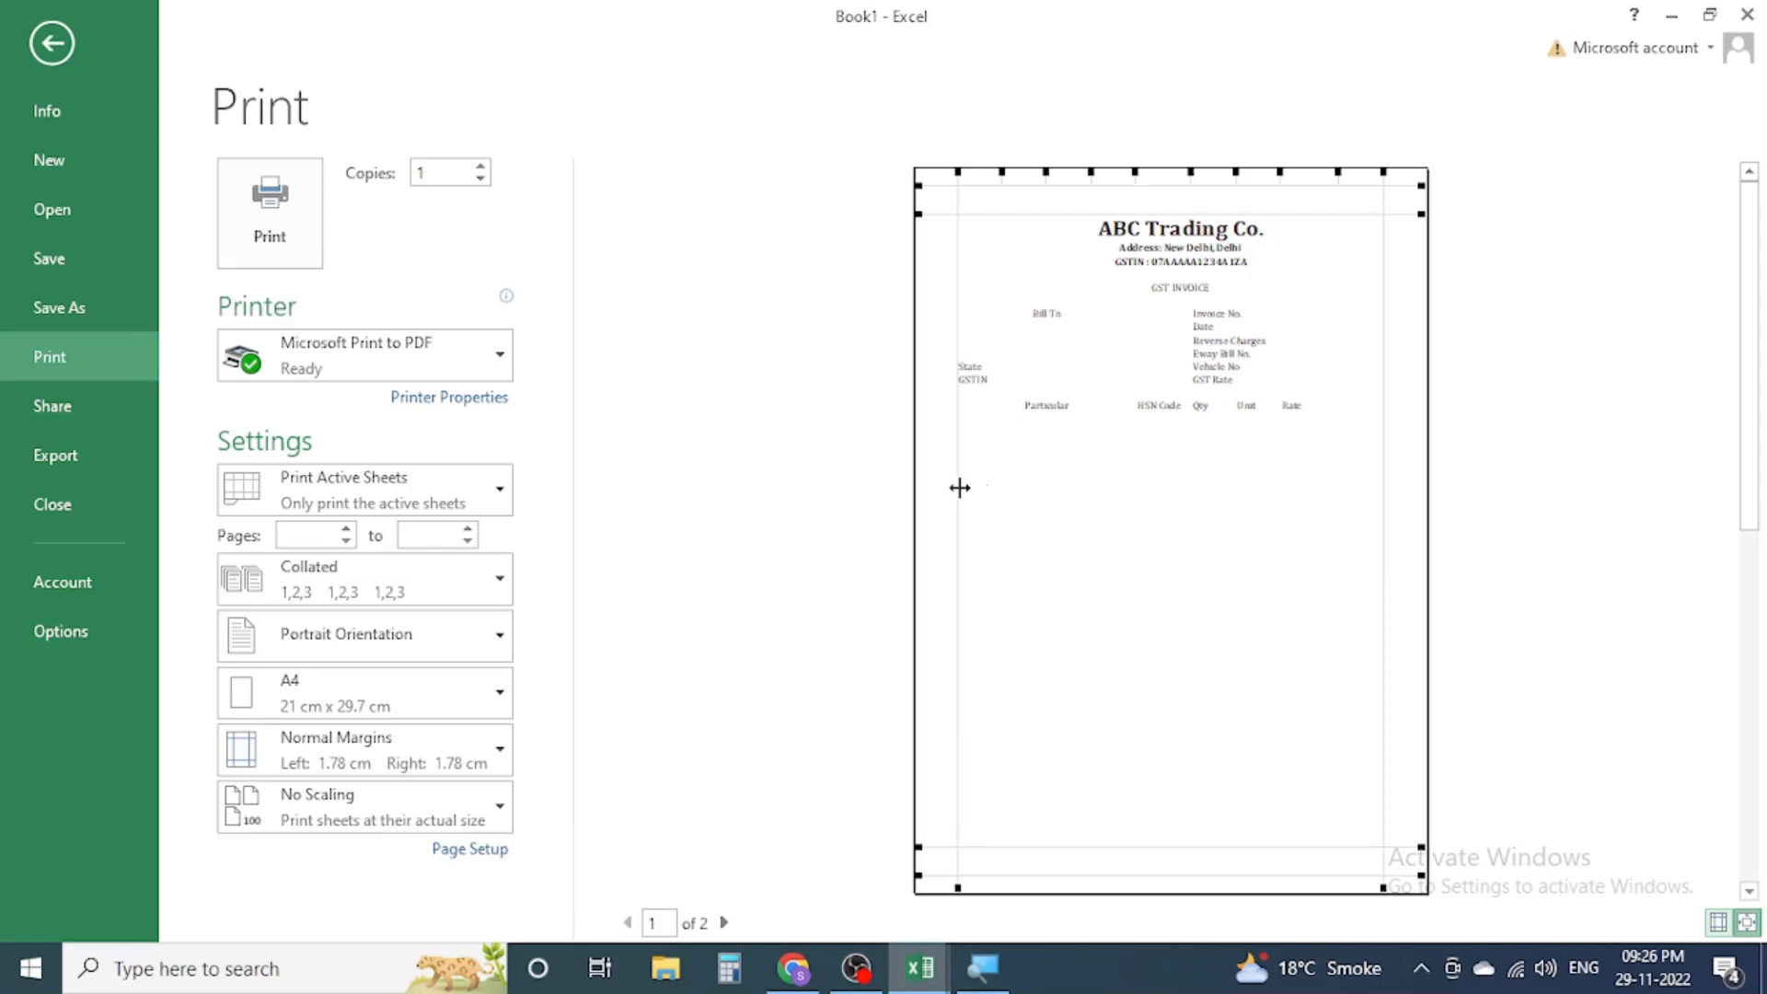
{"action": "left_click_drag", "start_coordinate": [959, 488], "coordinate": [946, 485]}
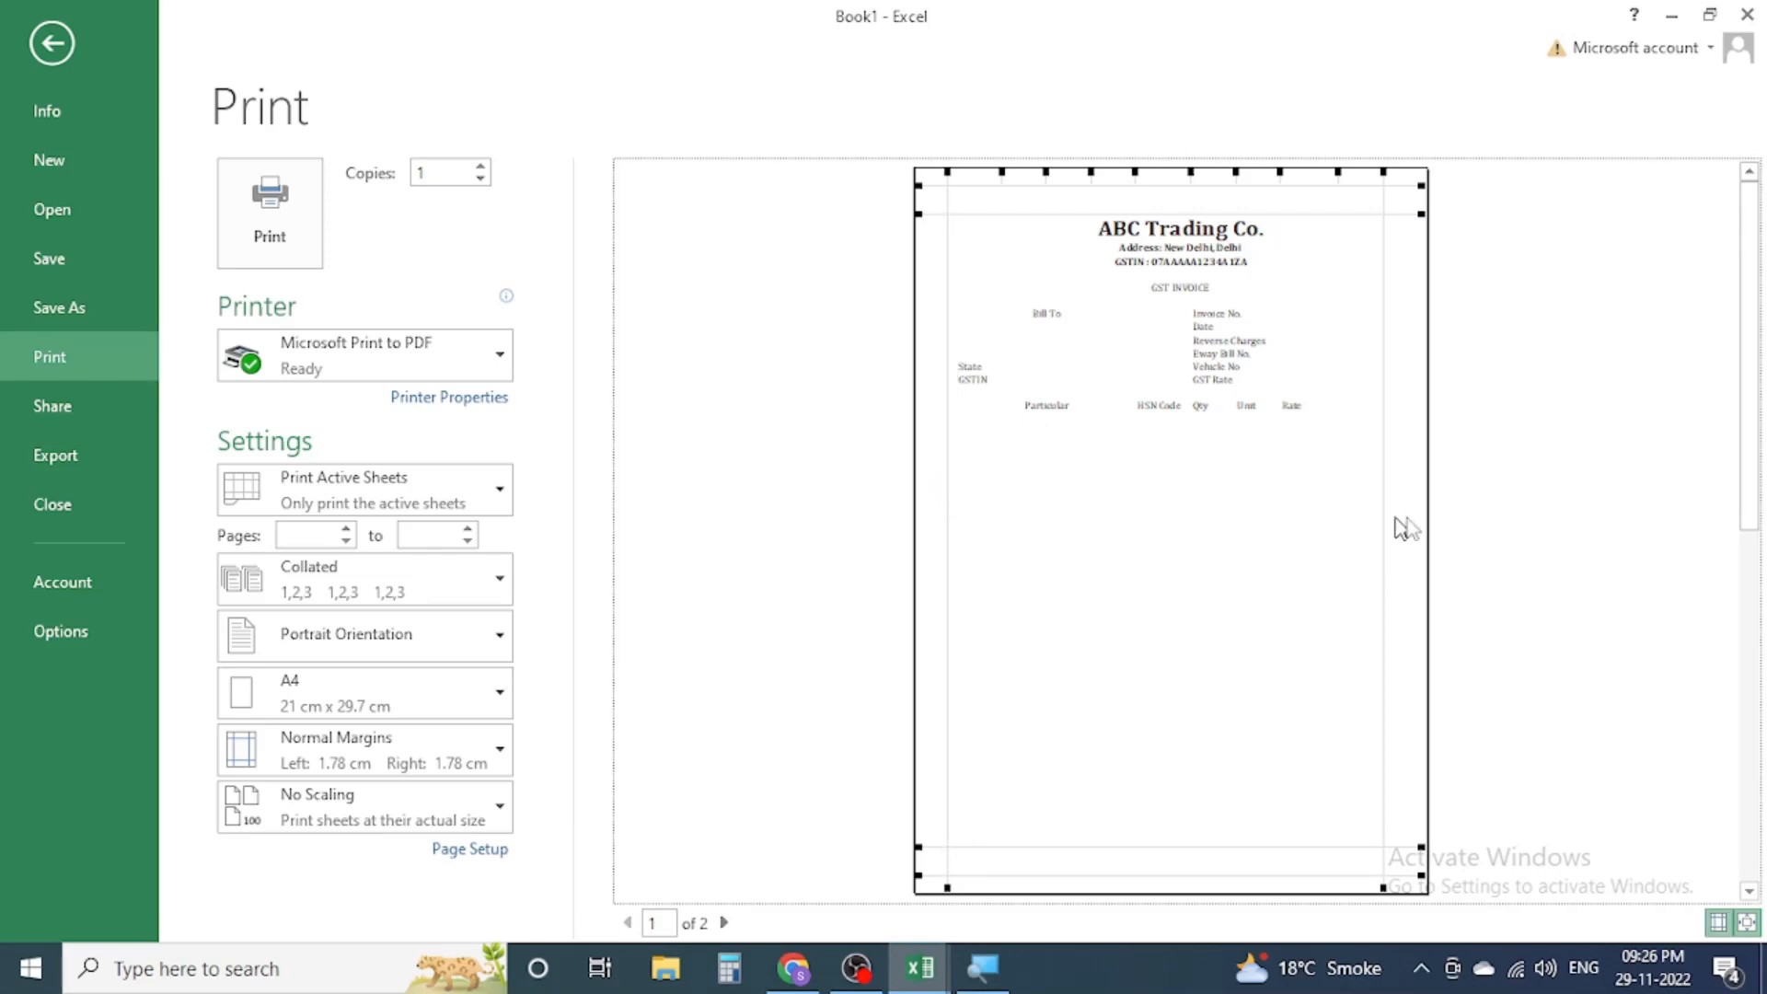
{"action": "left_click_drag", "start_coordinate": [1385, 502], "coordinate": [1397, 502]}
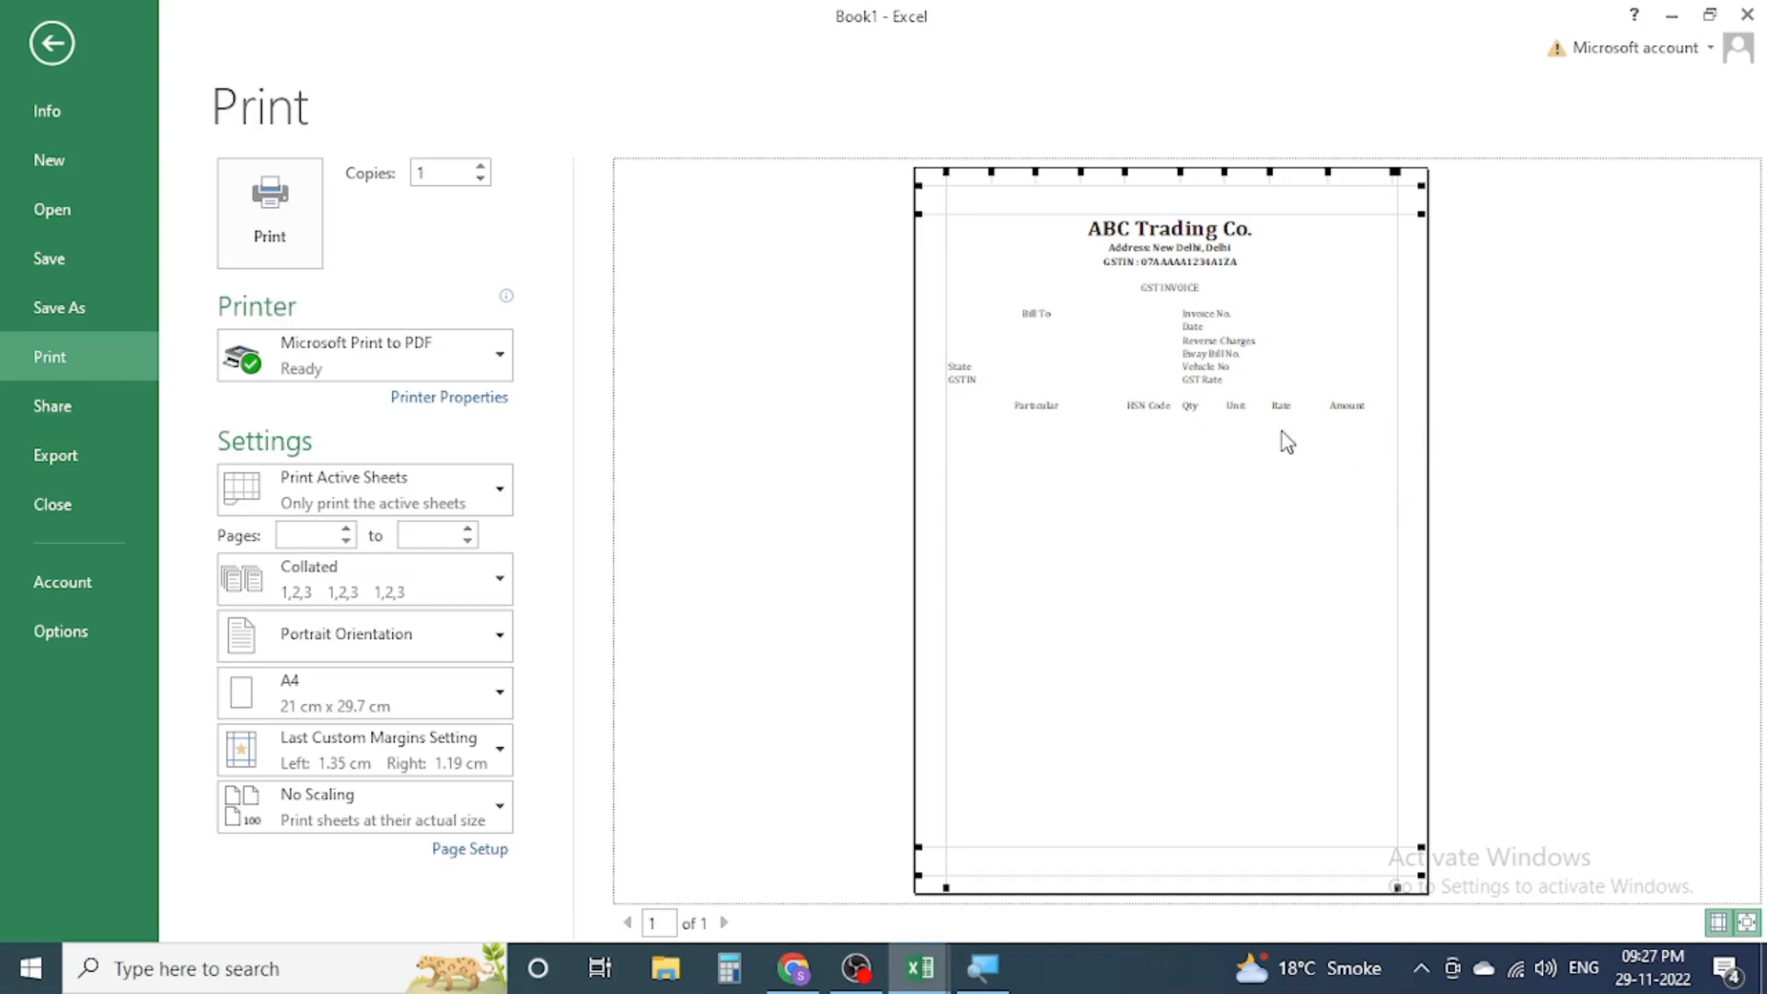
{"action": "key", "text": "Escape"}
Step: Examine the separate cells of columns A to D beneath the Particular heading, row by row from row 15
{"action": "left_click_drag", "start_coordinate": [122, 421], "coordinate": [373, 844]}
{"action": "left_click", "coordinate": [95, 415]}
{"action": "left_click_drag", "start_coordinate": [96, 416], "coordinate": [349, 410]}
{"action": "left_click_drag", "start_coordinate": [59, 433], "coordinate": [351, 434]}
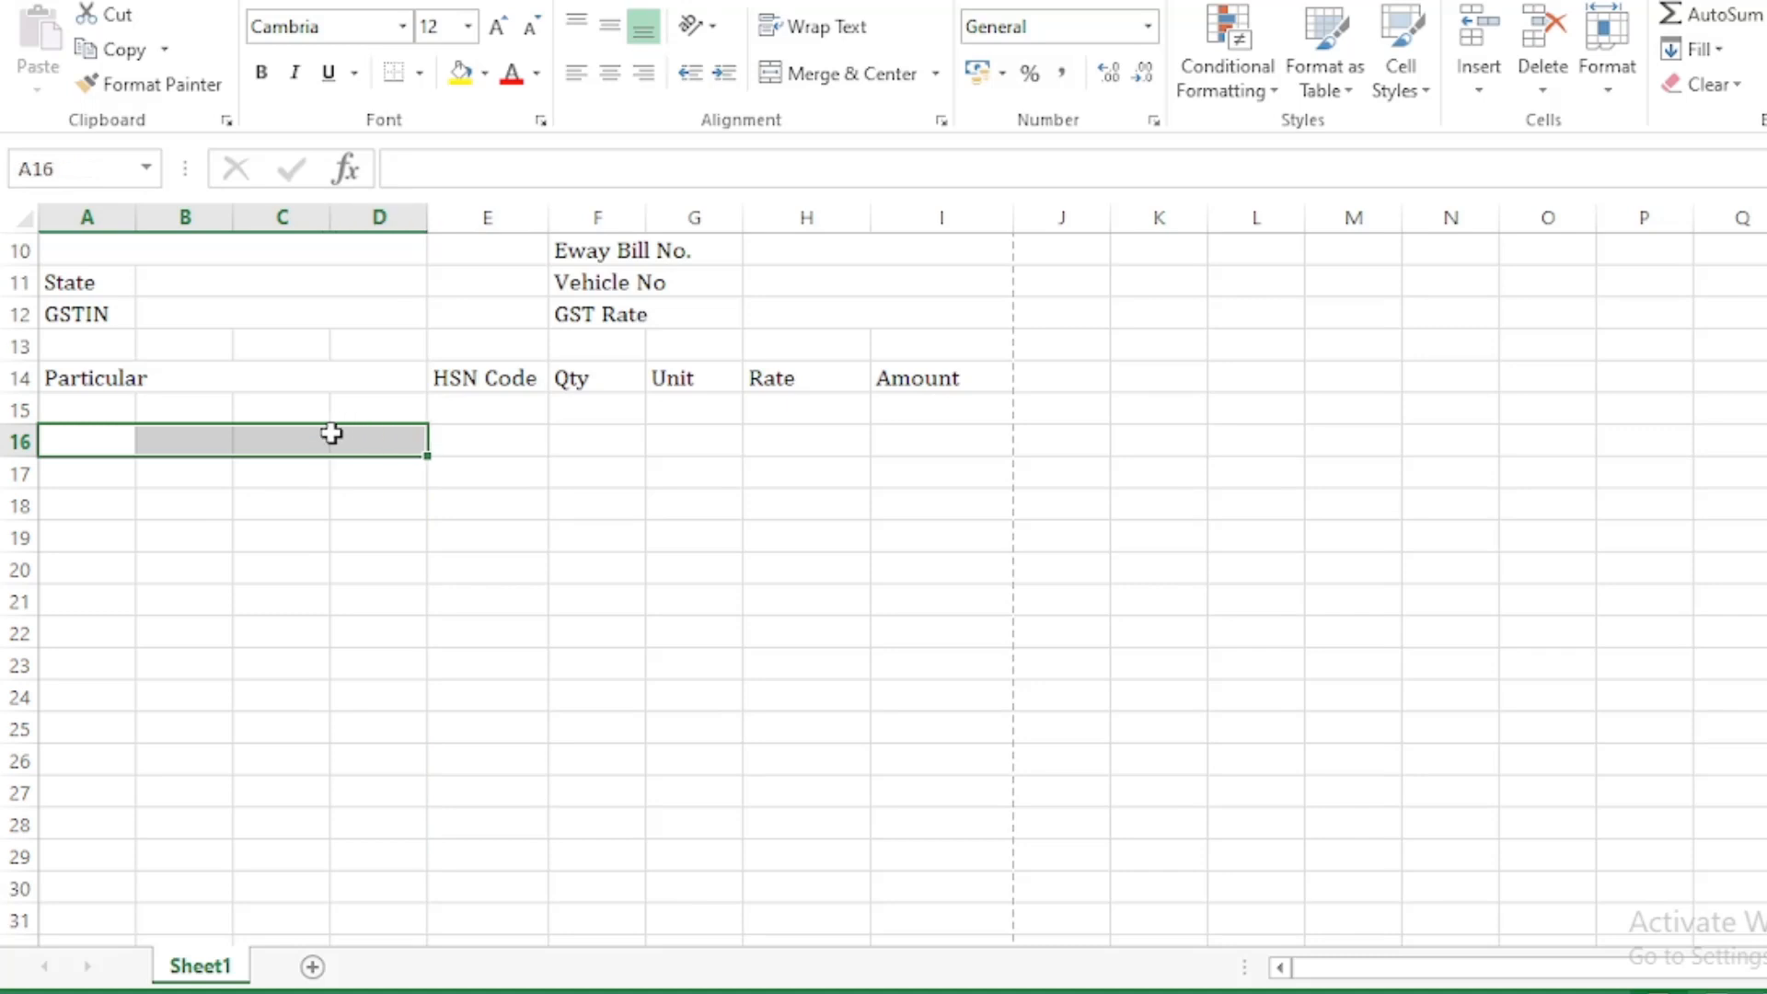
{"action": "left_click_drag", "start_coordinate": [79, 474], "coordinate": [342, 477]}
{"action": "left_click", "coordinate": [105, 420]}
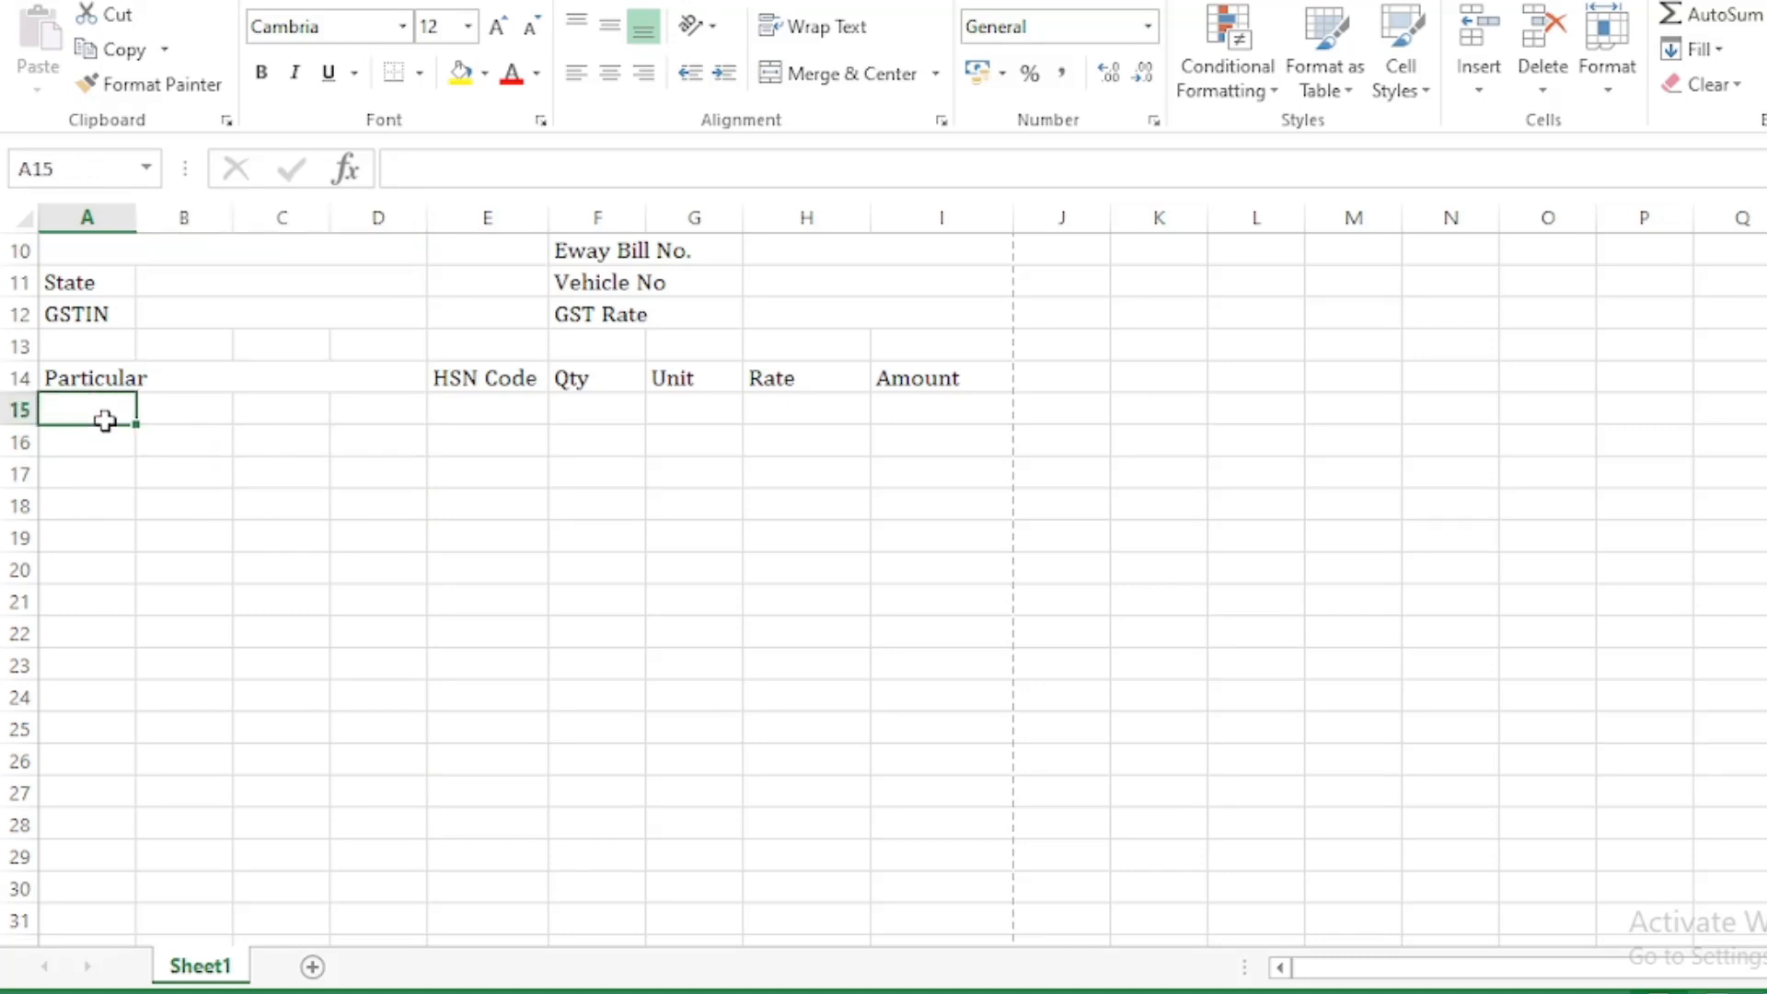
{"action": "left_click", "coordinate": [200, 421]}
{"action": "left_click", "coordinate": [326, 429]}
{"action": "left_click", "coordinate": [114, 410]}
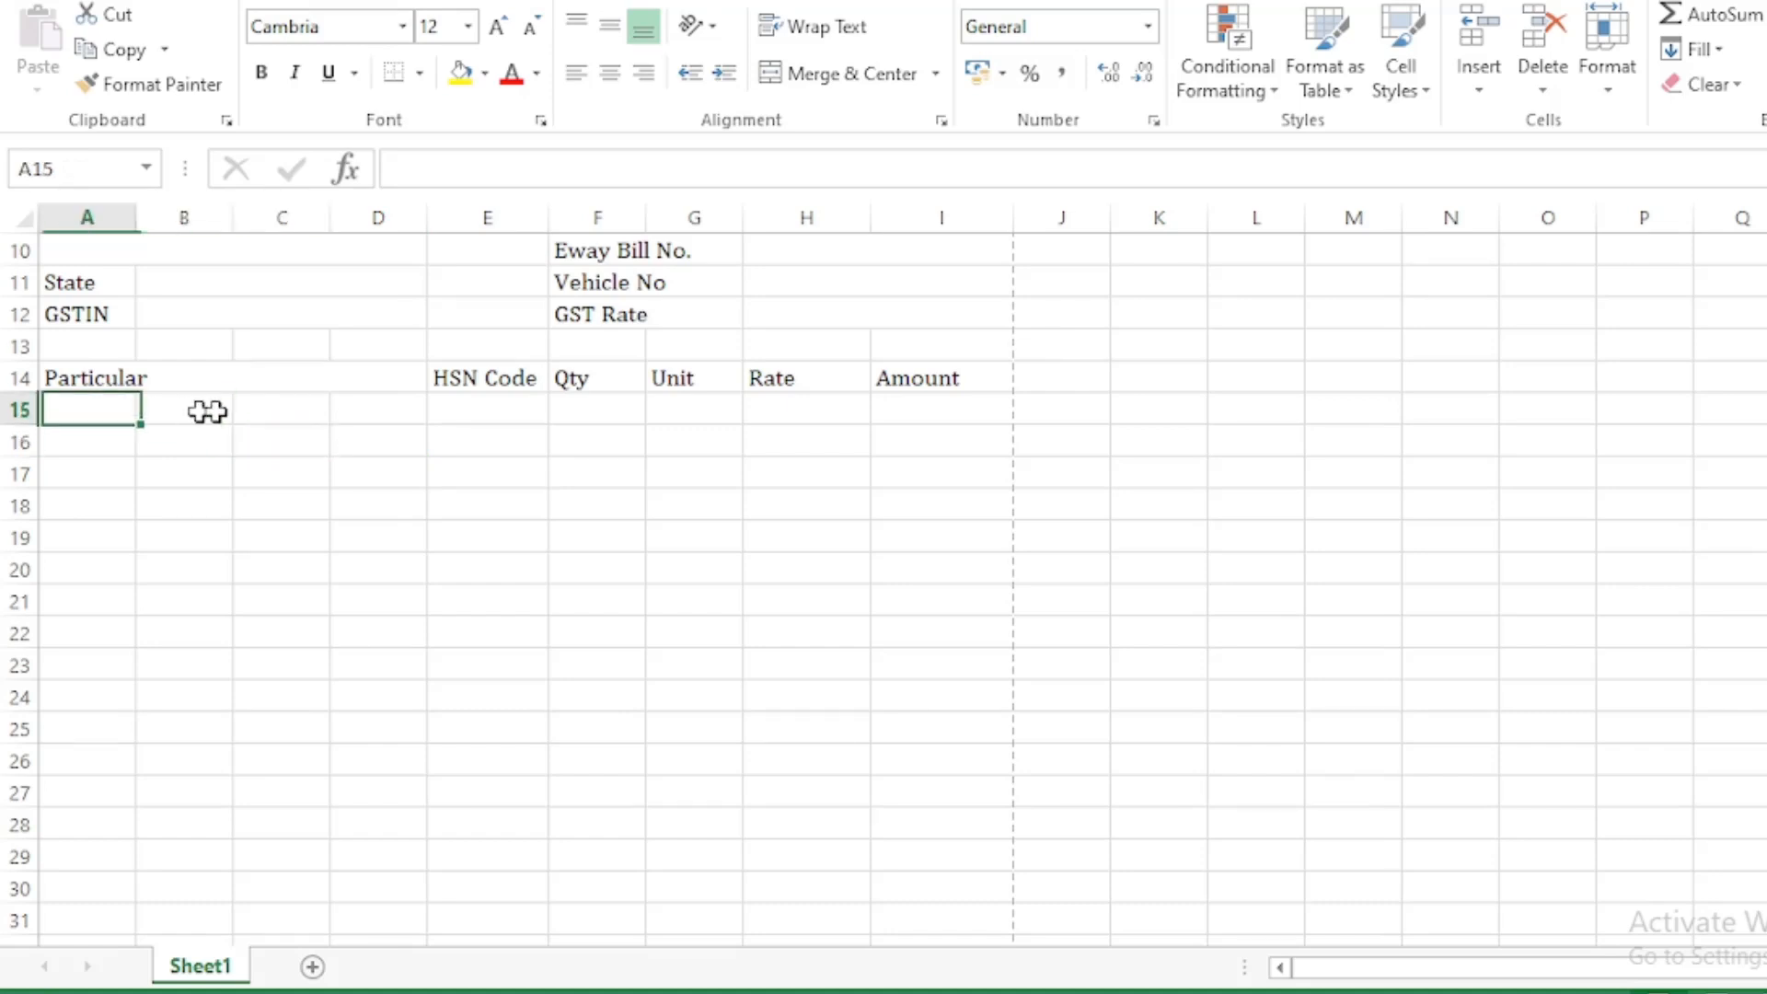
{"action": "left_click_drag", "start_coordinate": [207, 411], "coordinate": [359, 414]}
{"action": "left_click", "coordinate": [224, 546]}
{"action": "left_click_drag", "start_coordinate": [98, 445], "coordinate": [400, 449]}
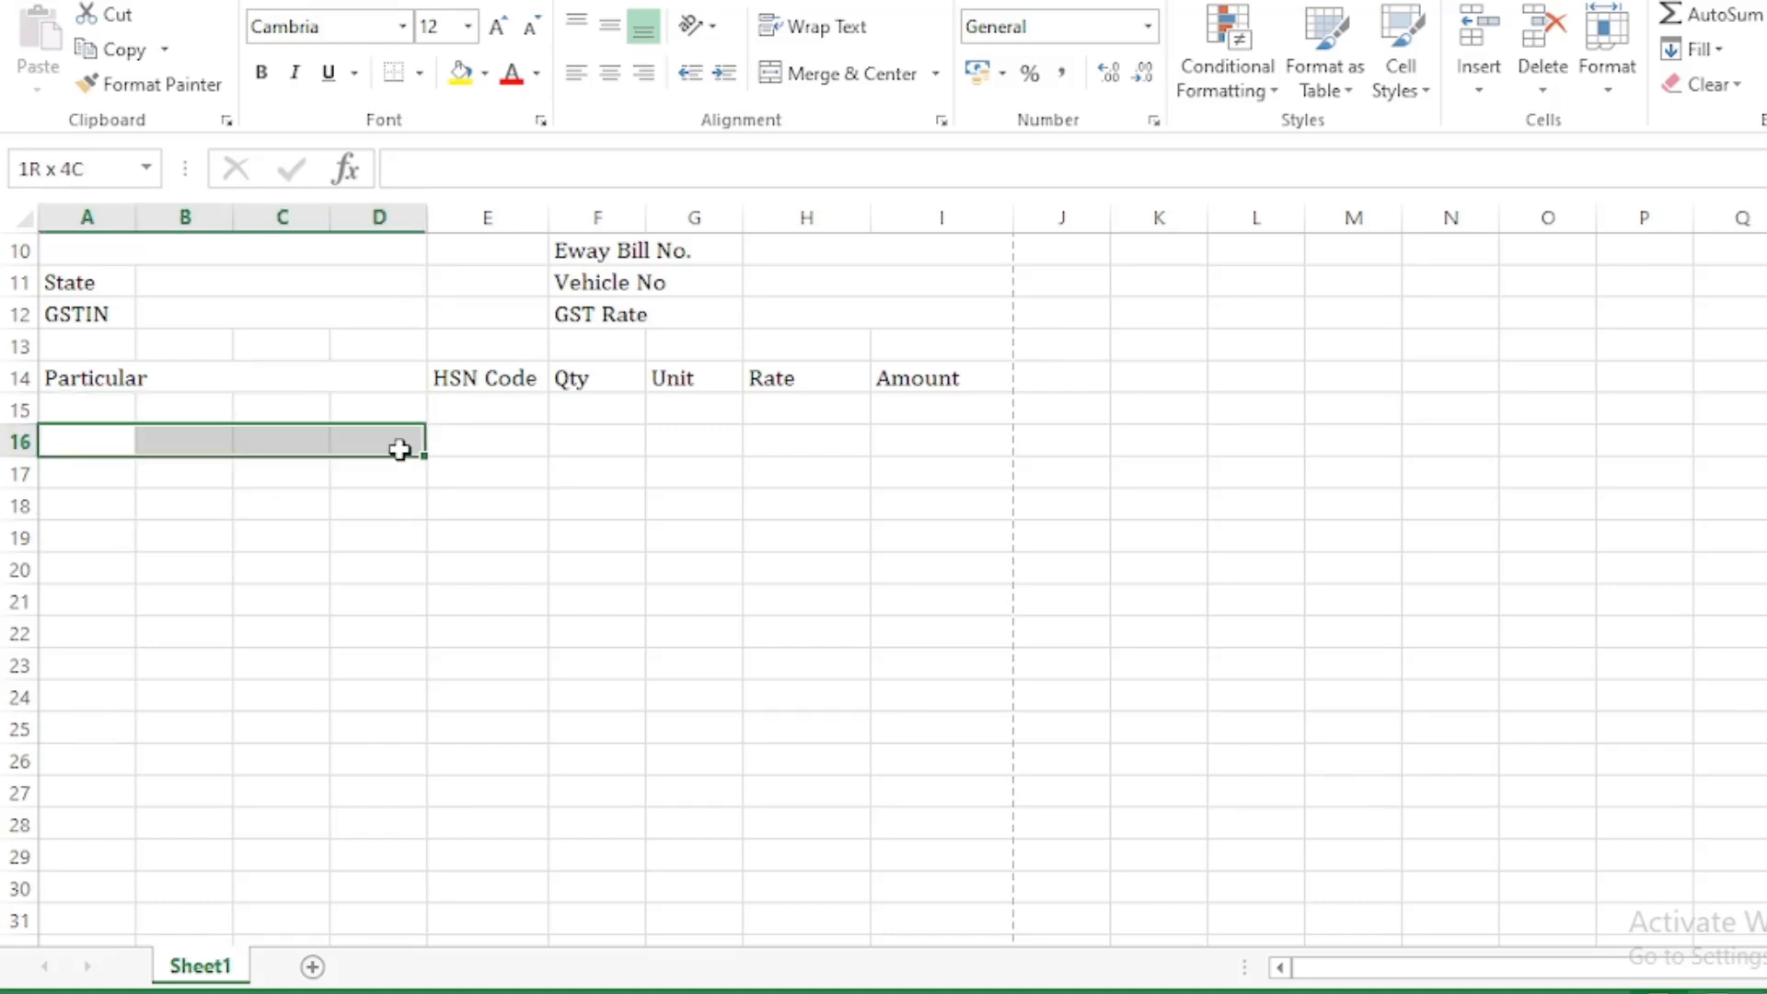
{"action": "left_click", "coordinate": [267, 626]}
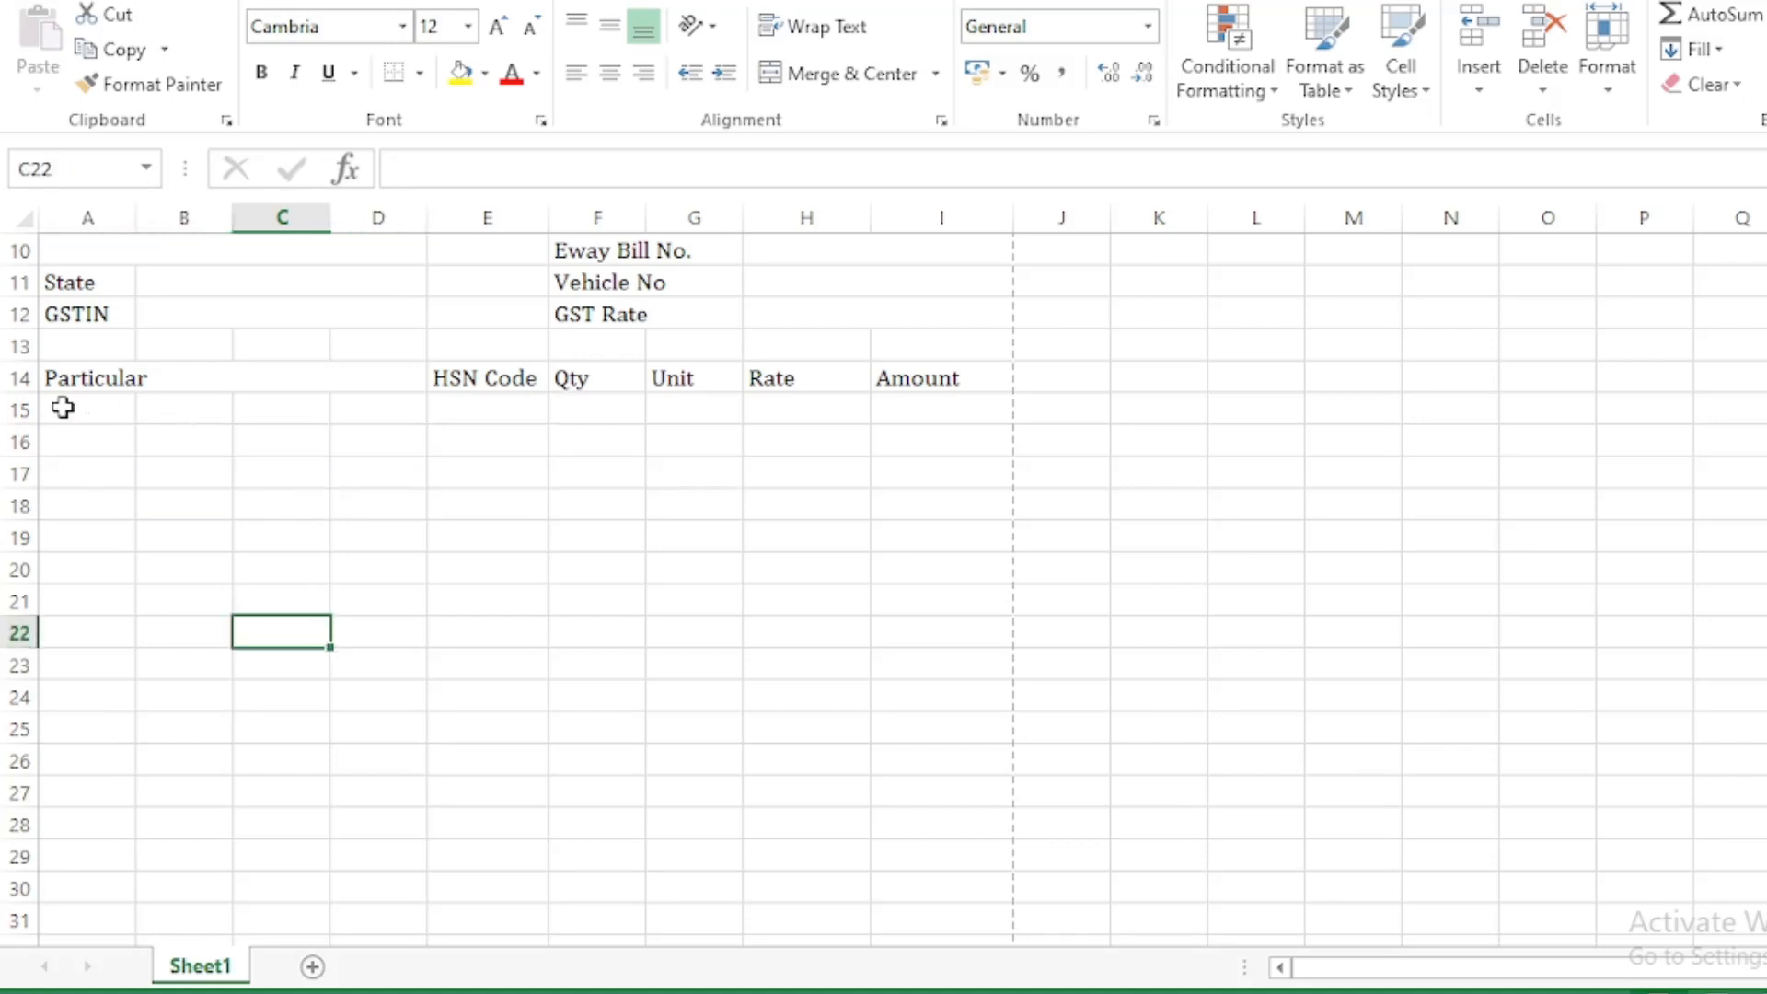
Step: Merge A15:D29 across so each row under Particular becomes one cell, and check several of the merged rows
{"action": "left_click_drag", "start_coordinate": [62, 408], "coordinate": [370, 847]}
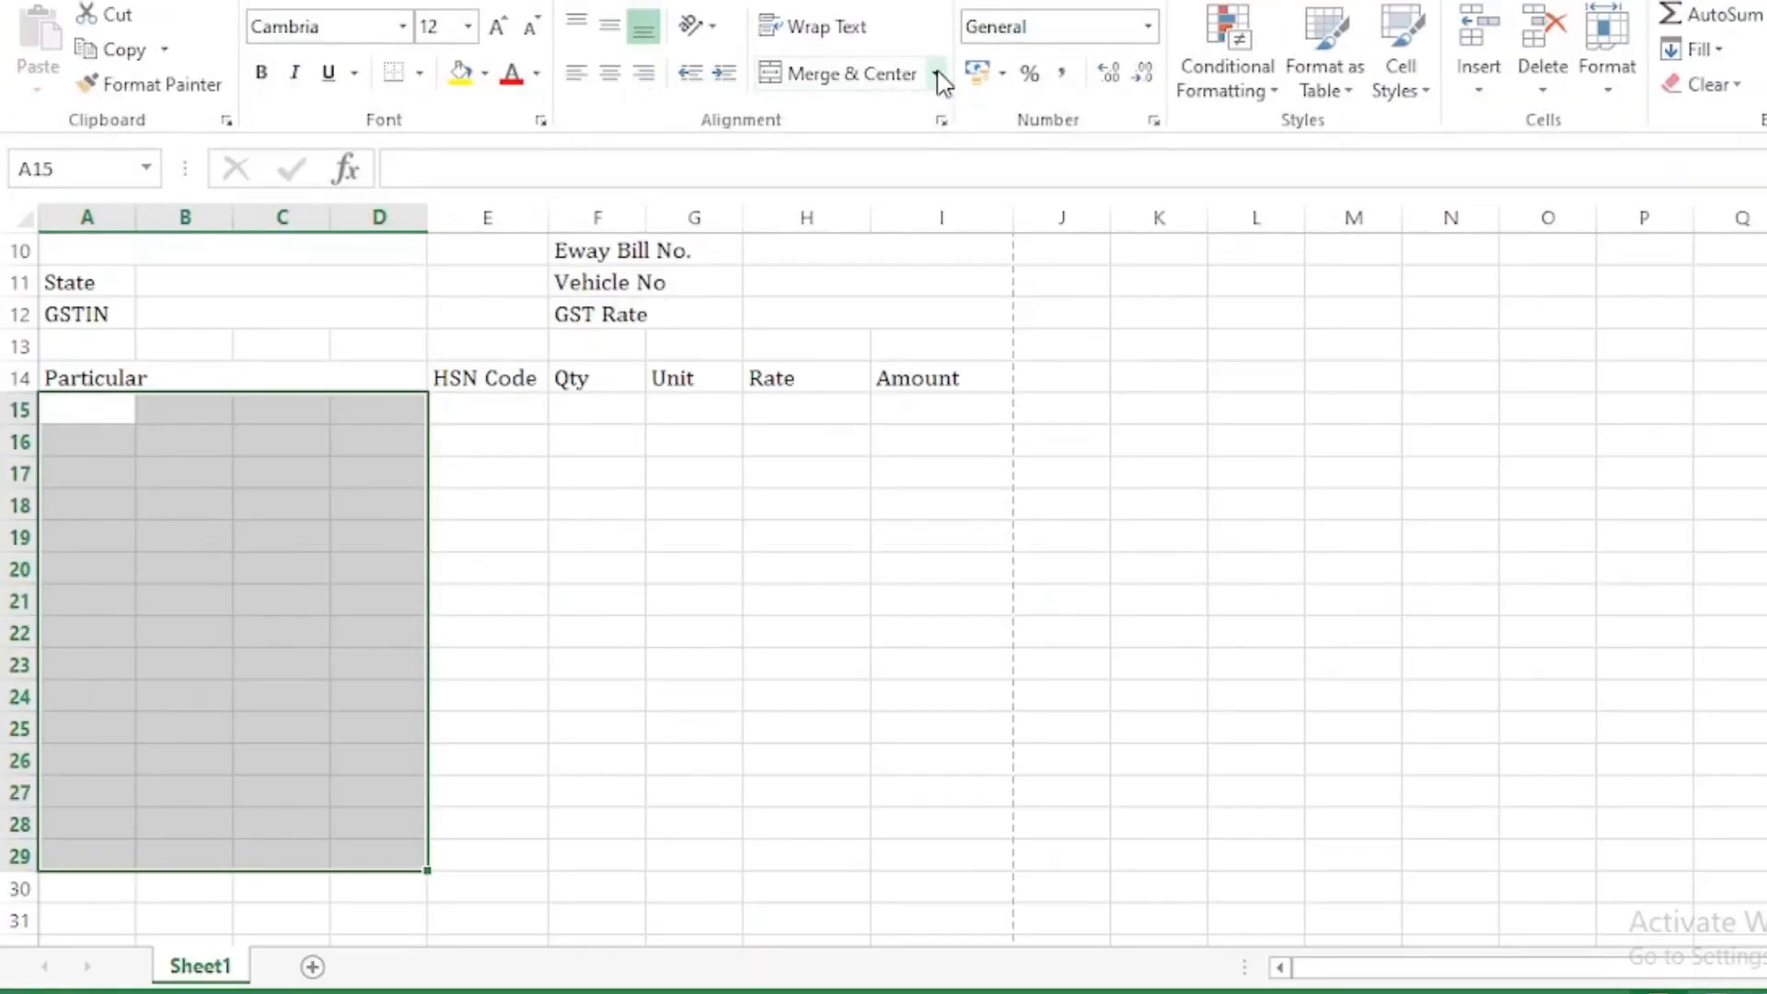
{"action": "left_click", "coordinate": [936, 76]}
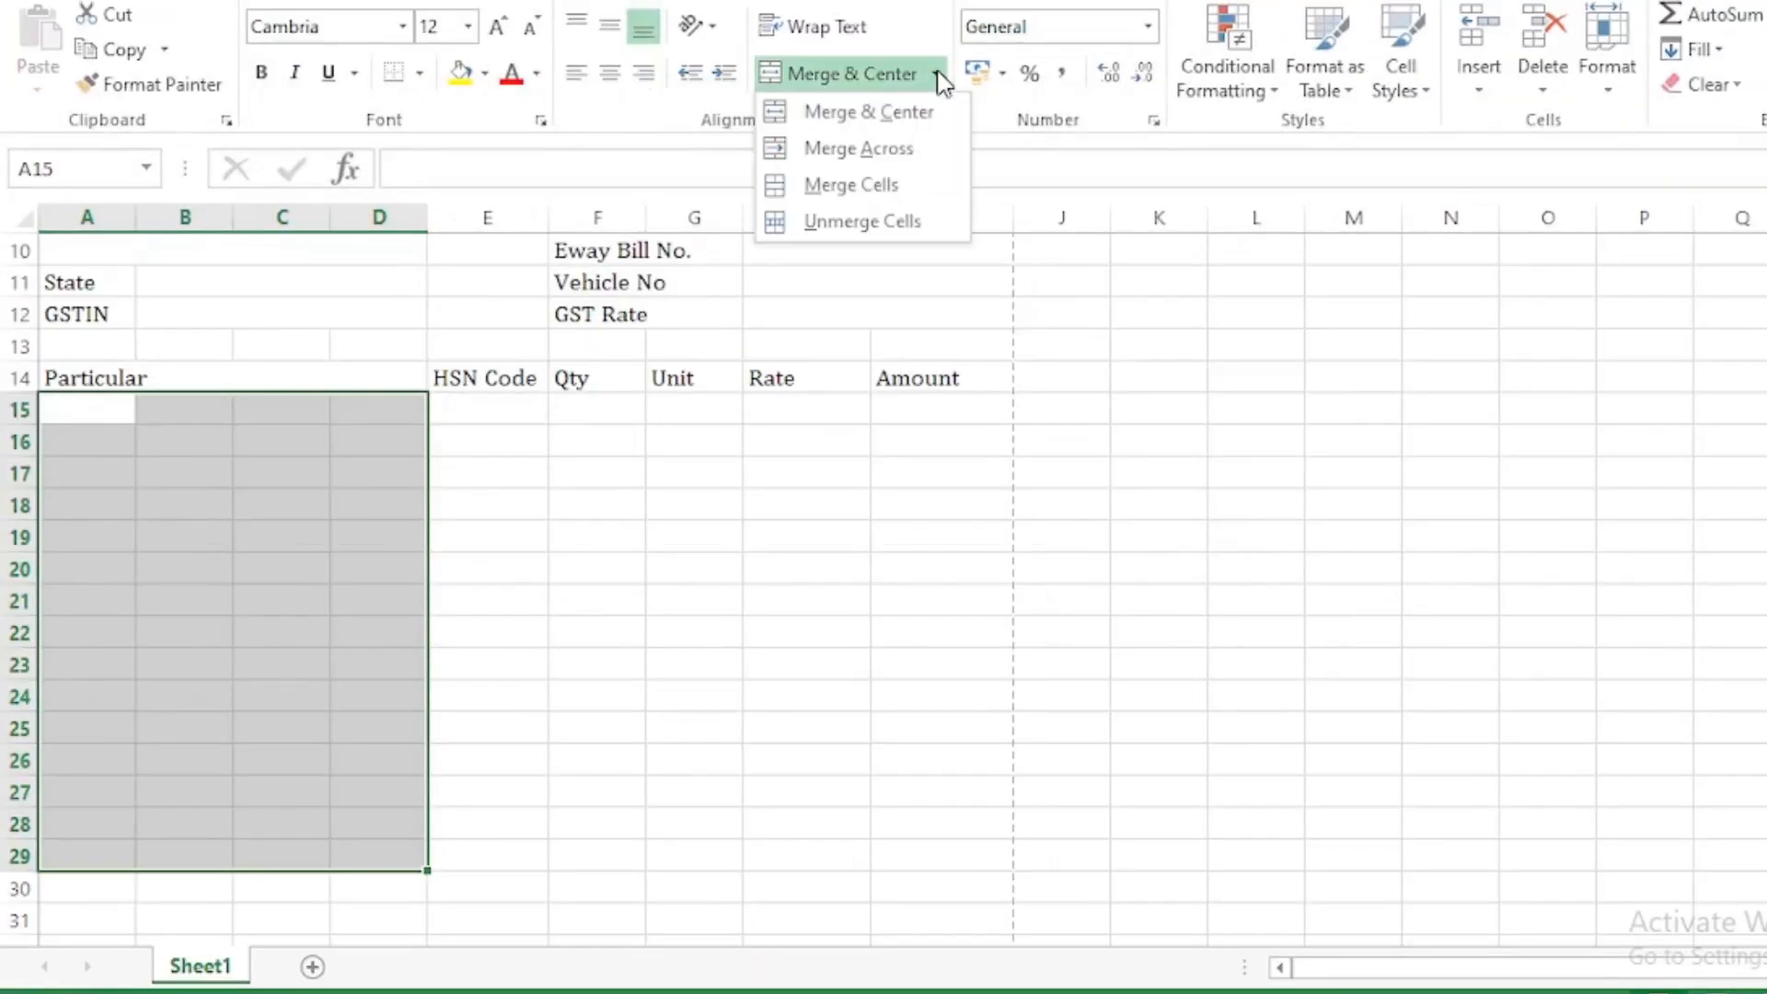
{"action": "left_click", "coordinate": [872, 149]}
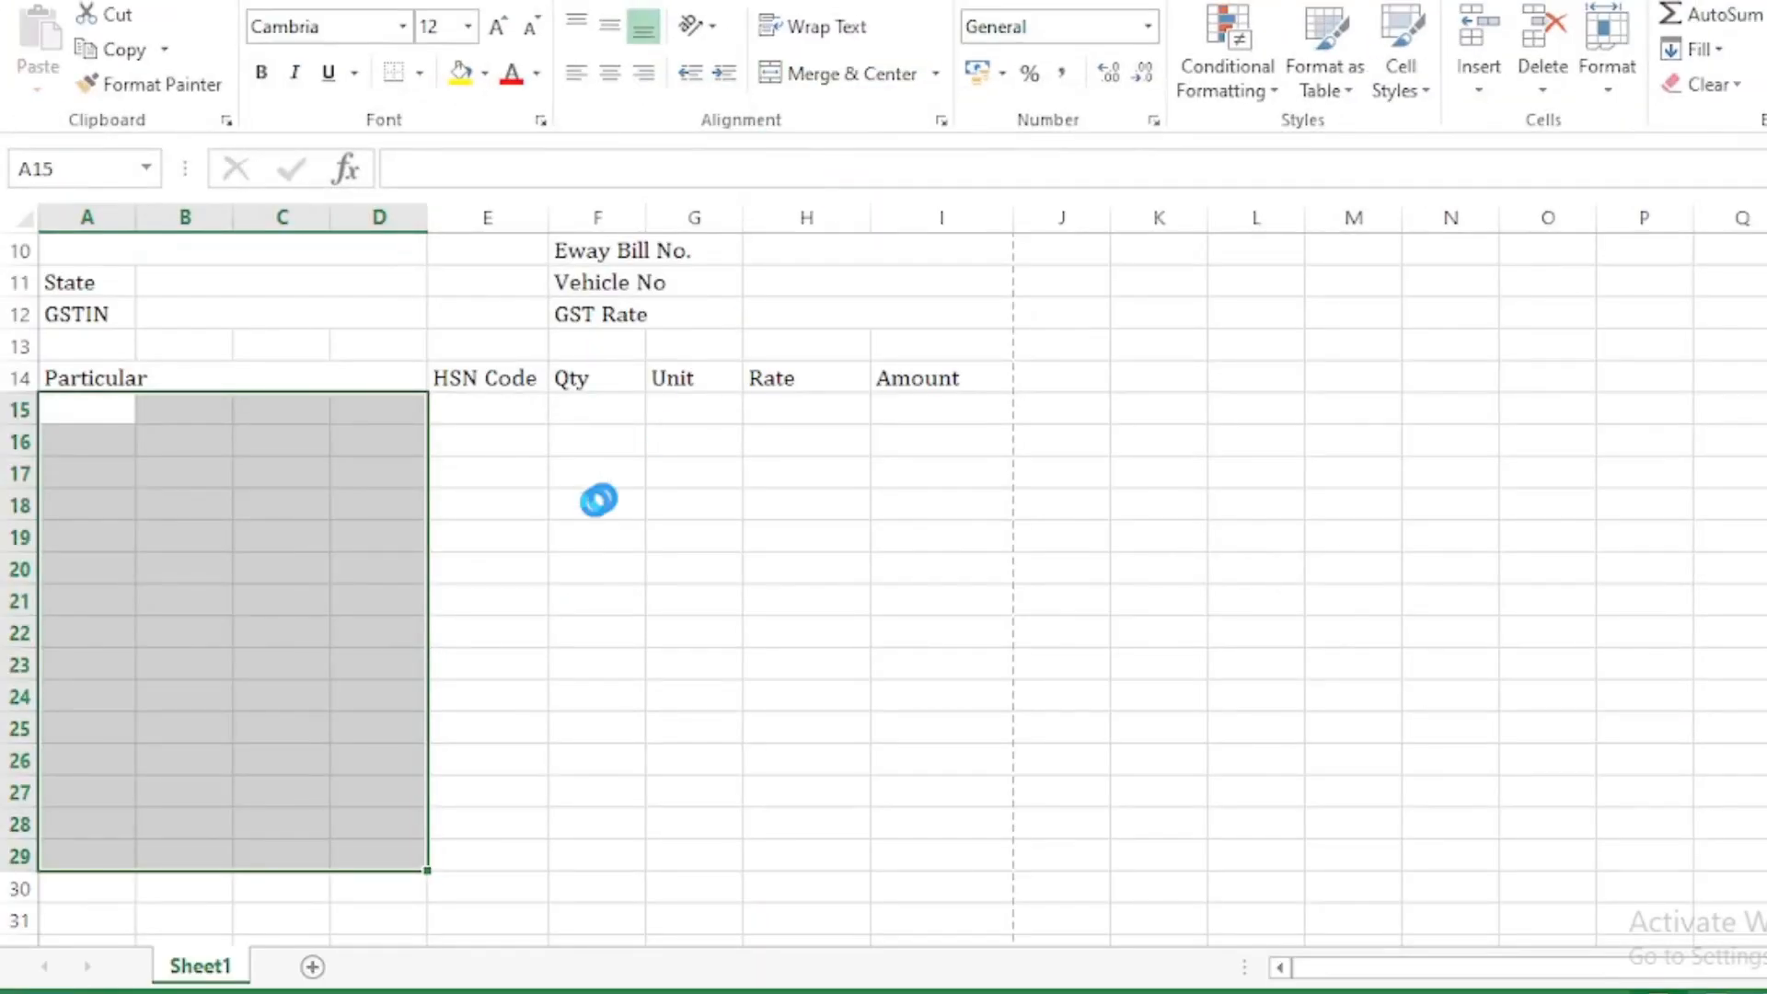
{"action": "left_click", "coordinate": [232, 445]}
{"action": "left_click", "coordinate": [287, 658]}
{"action": "left_click", "coordinate": [288, 684]}
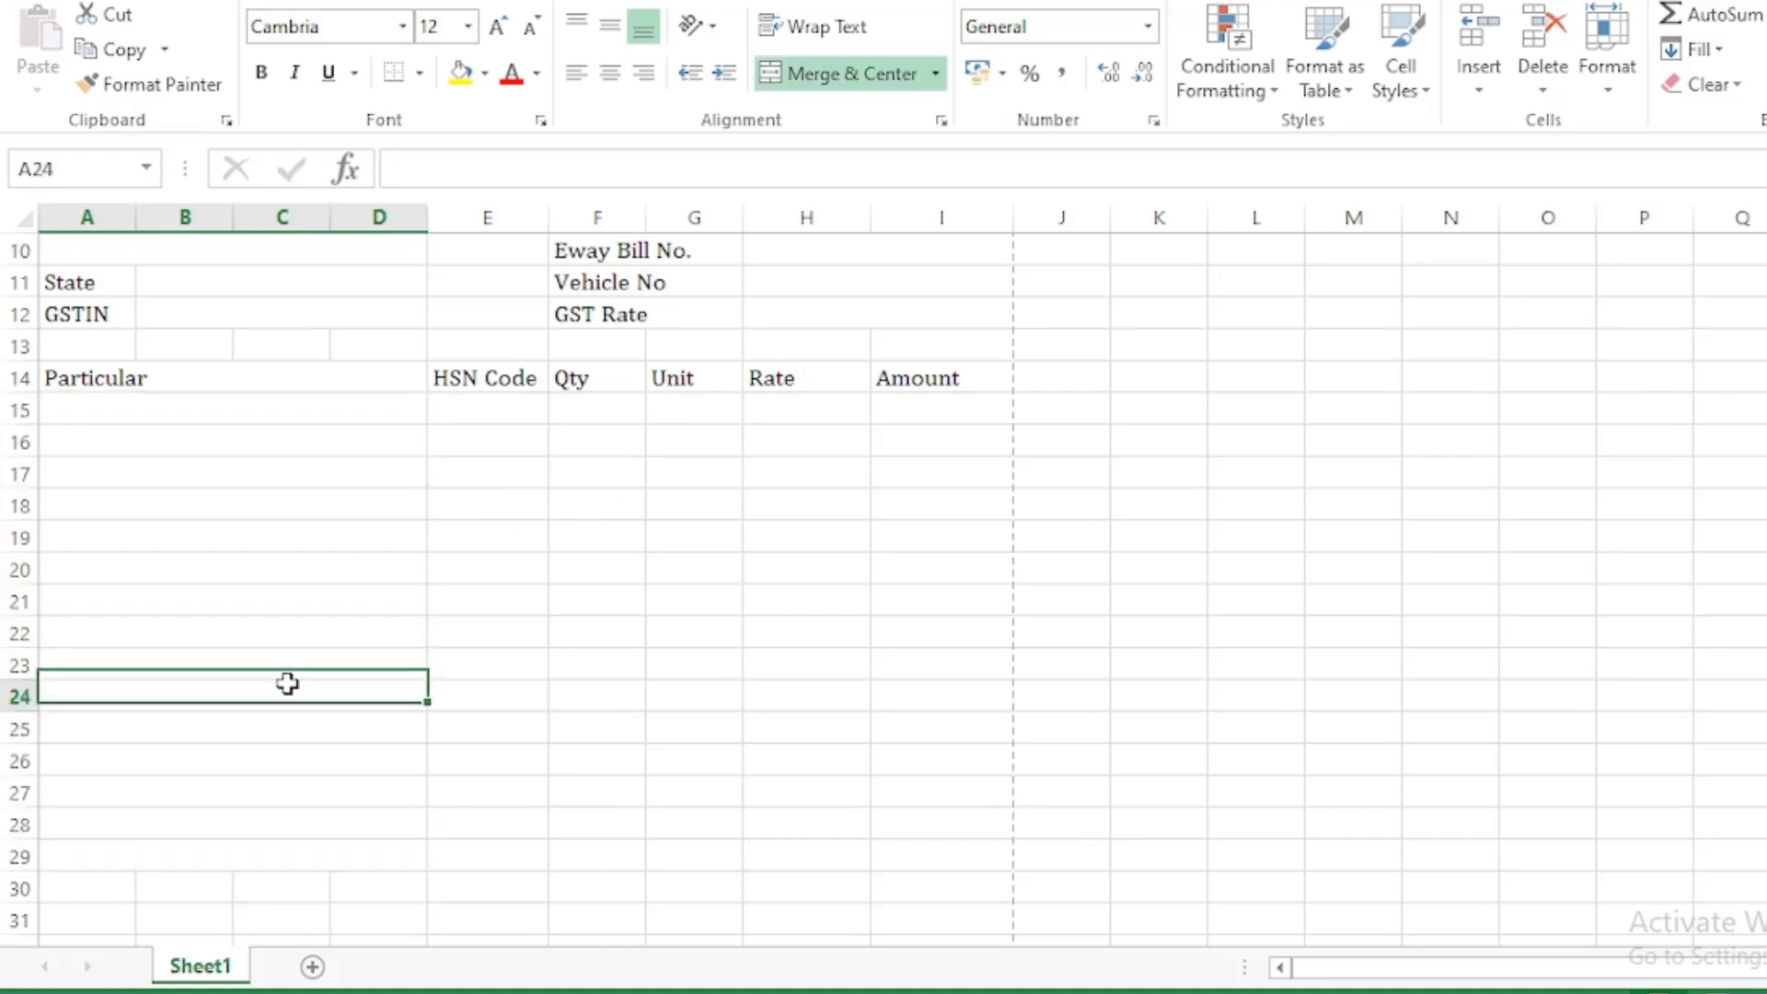
{"action": "left_click", "coordinate": [286, 760]}
{"action": "left_click", "coordinate": [277, 853]}
{"action": "left_click", "coordinate": [292, 406]}
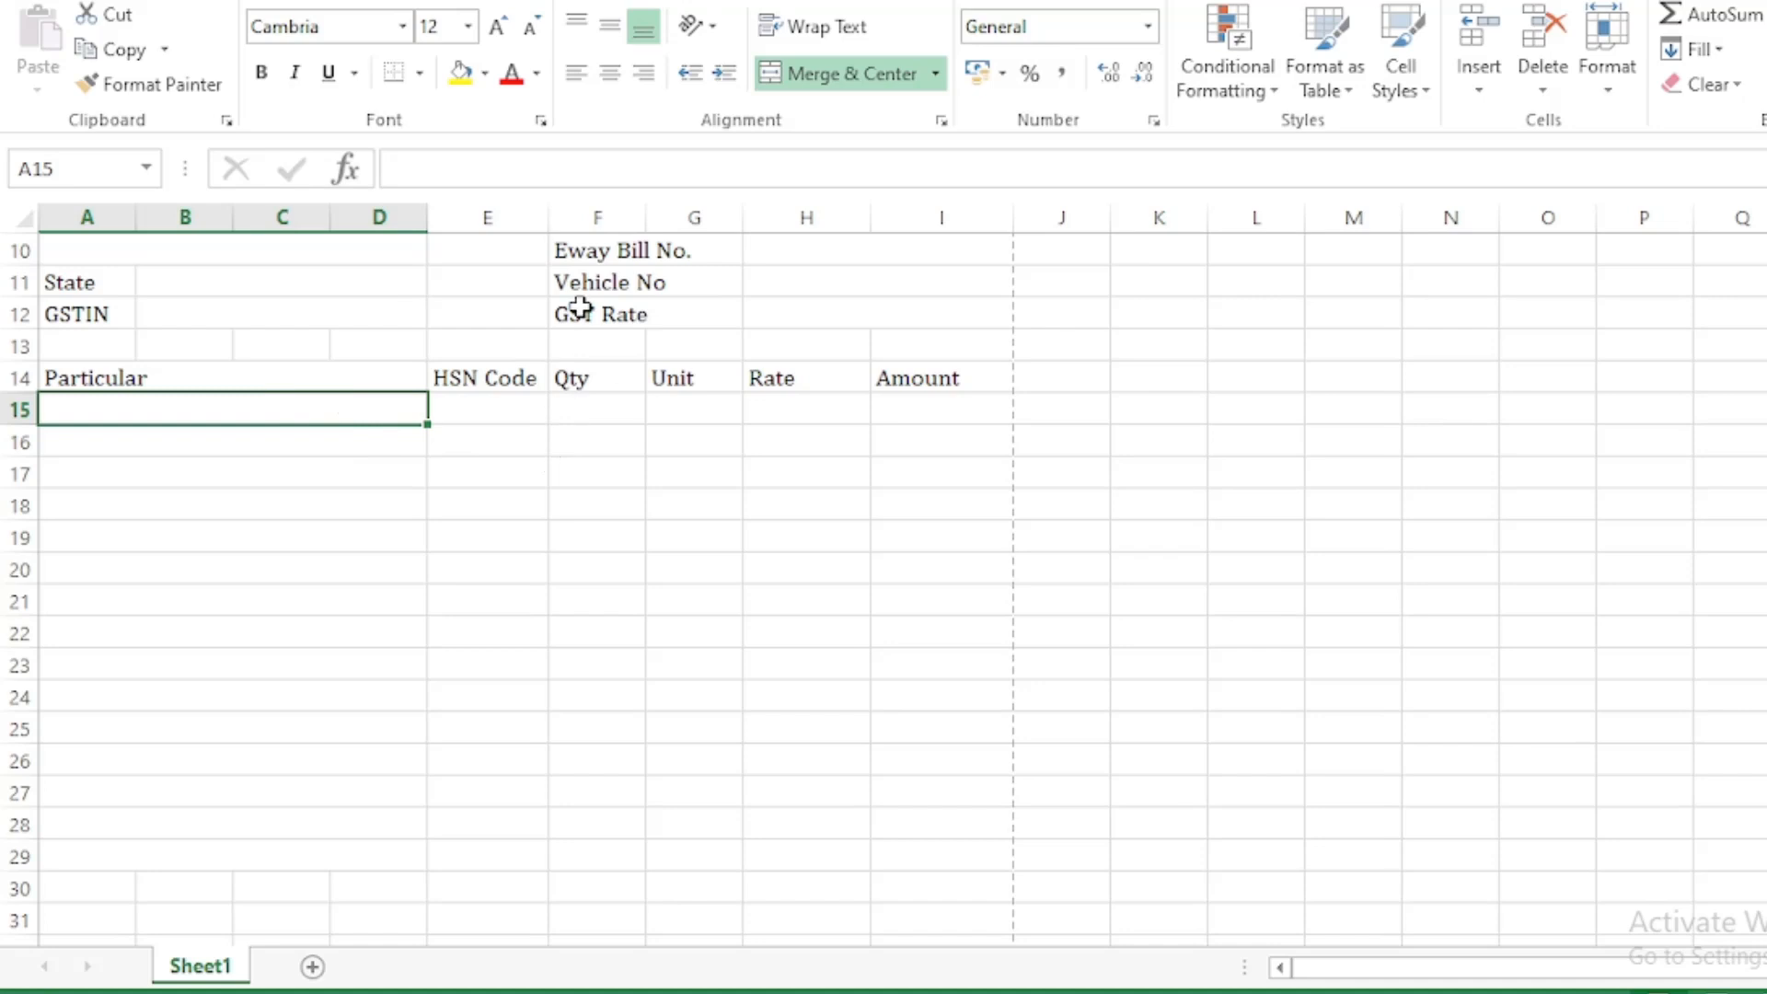
Step: Apply outside borders to the Particular column block A14:D29
{"action": "left_click", "coordinate": [373, 378]}
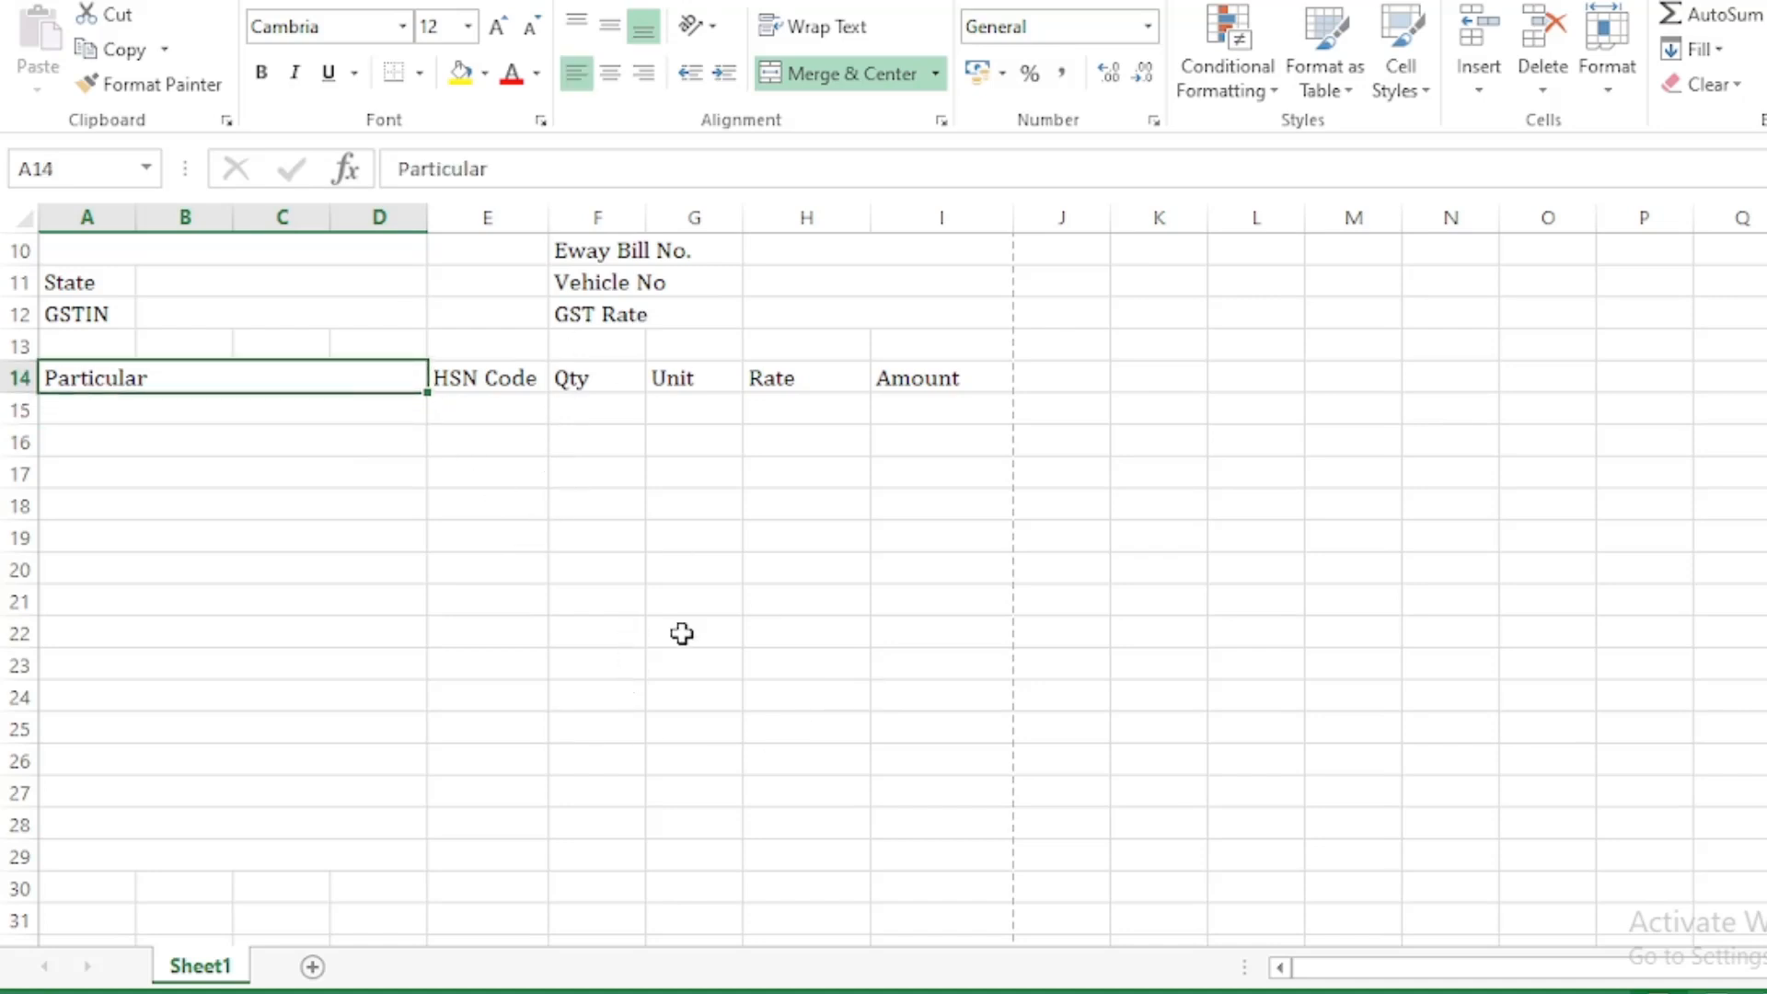
{"action": "left_click", "coordinate": [605, 552]}
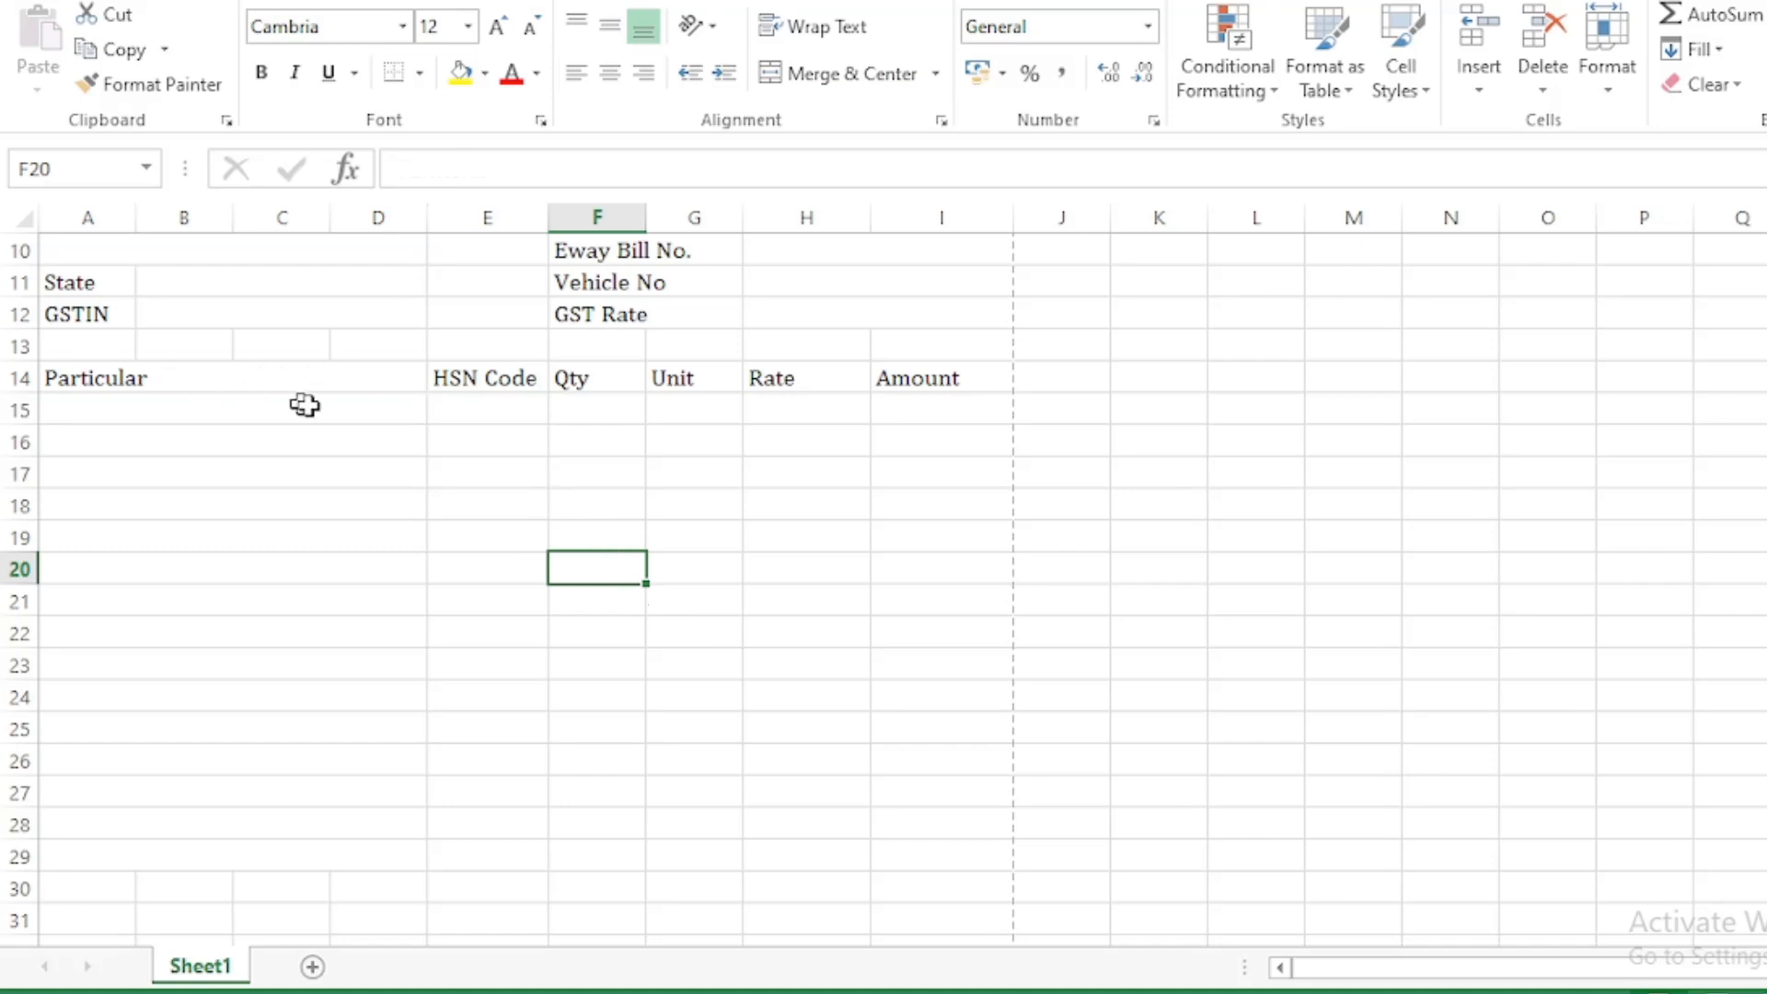
{"action": "left_click_drag", "start_coordinate": [322, 382], "coordinate": [372, 854]}
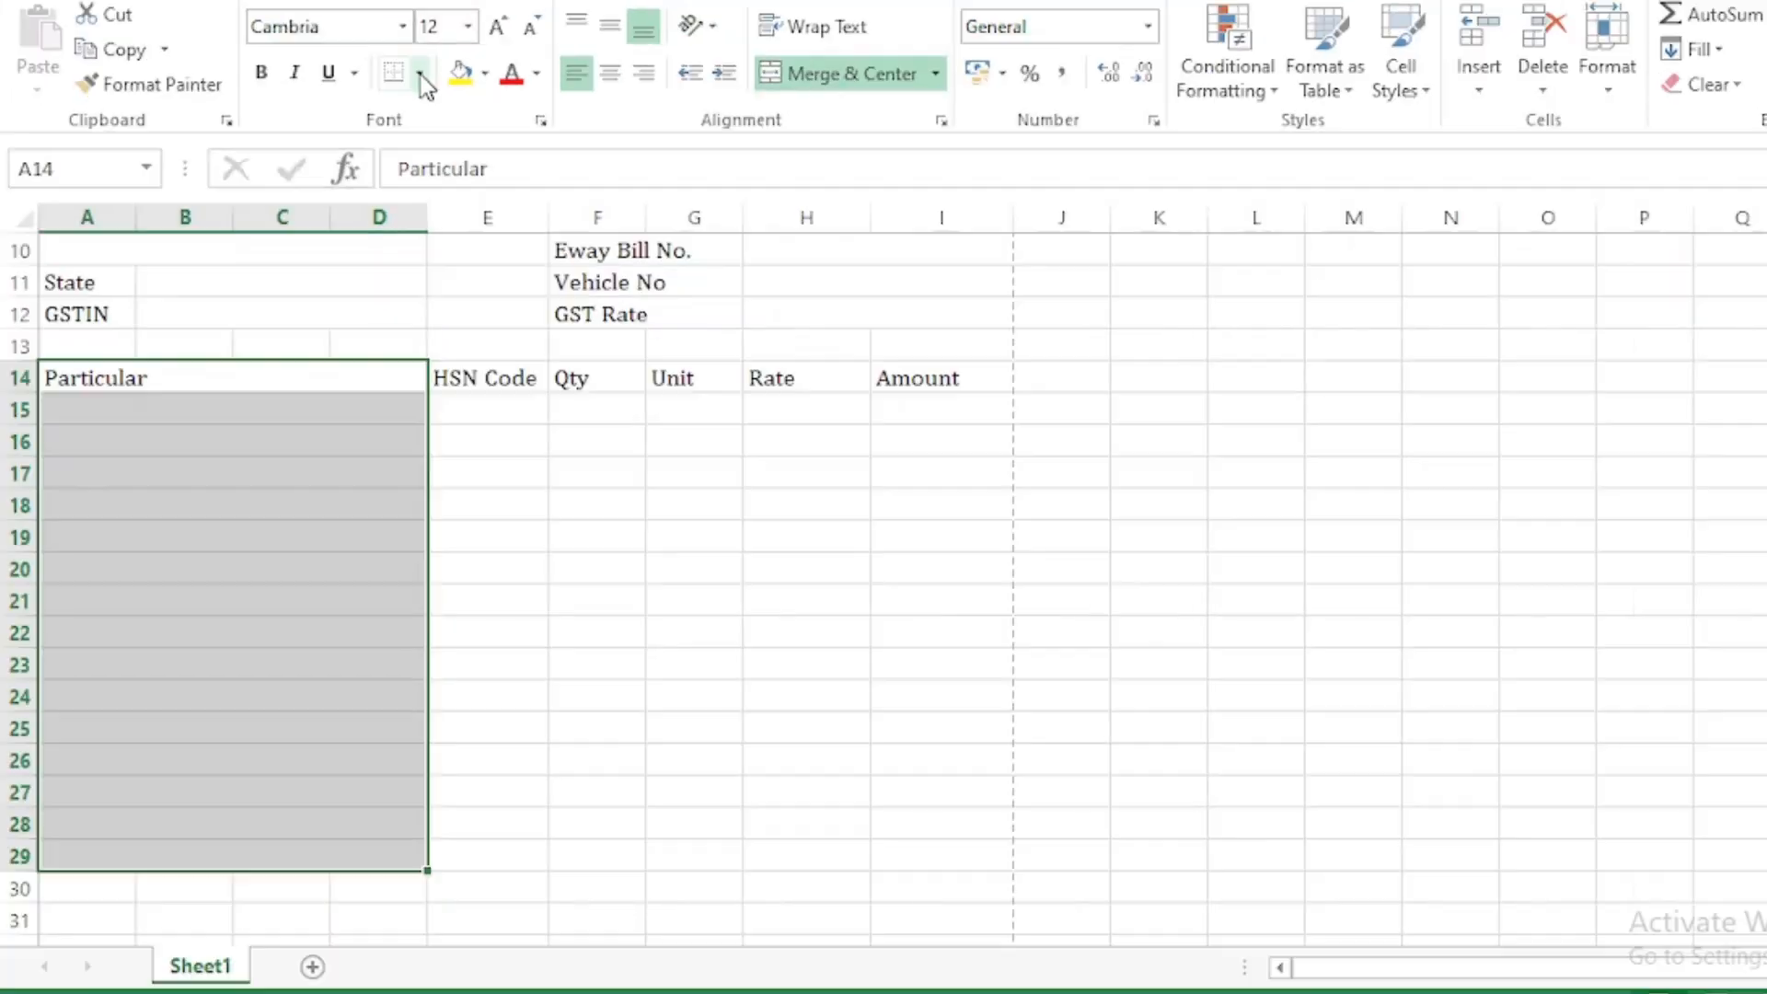
{"action": "left_click", "coordinate": [421, 73]}
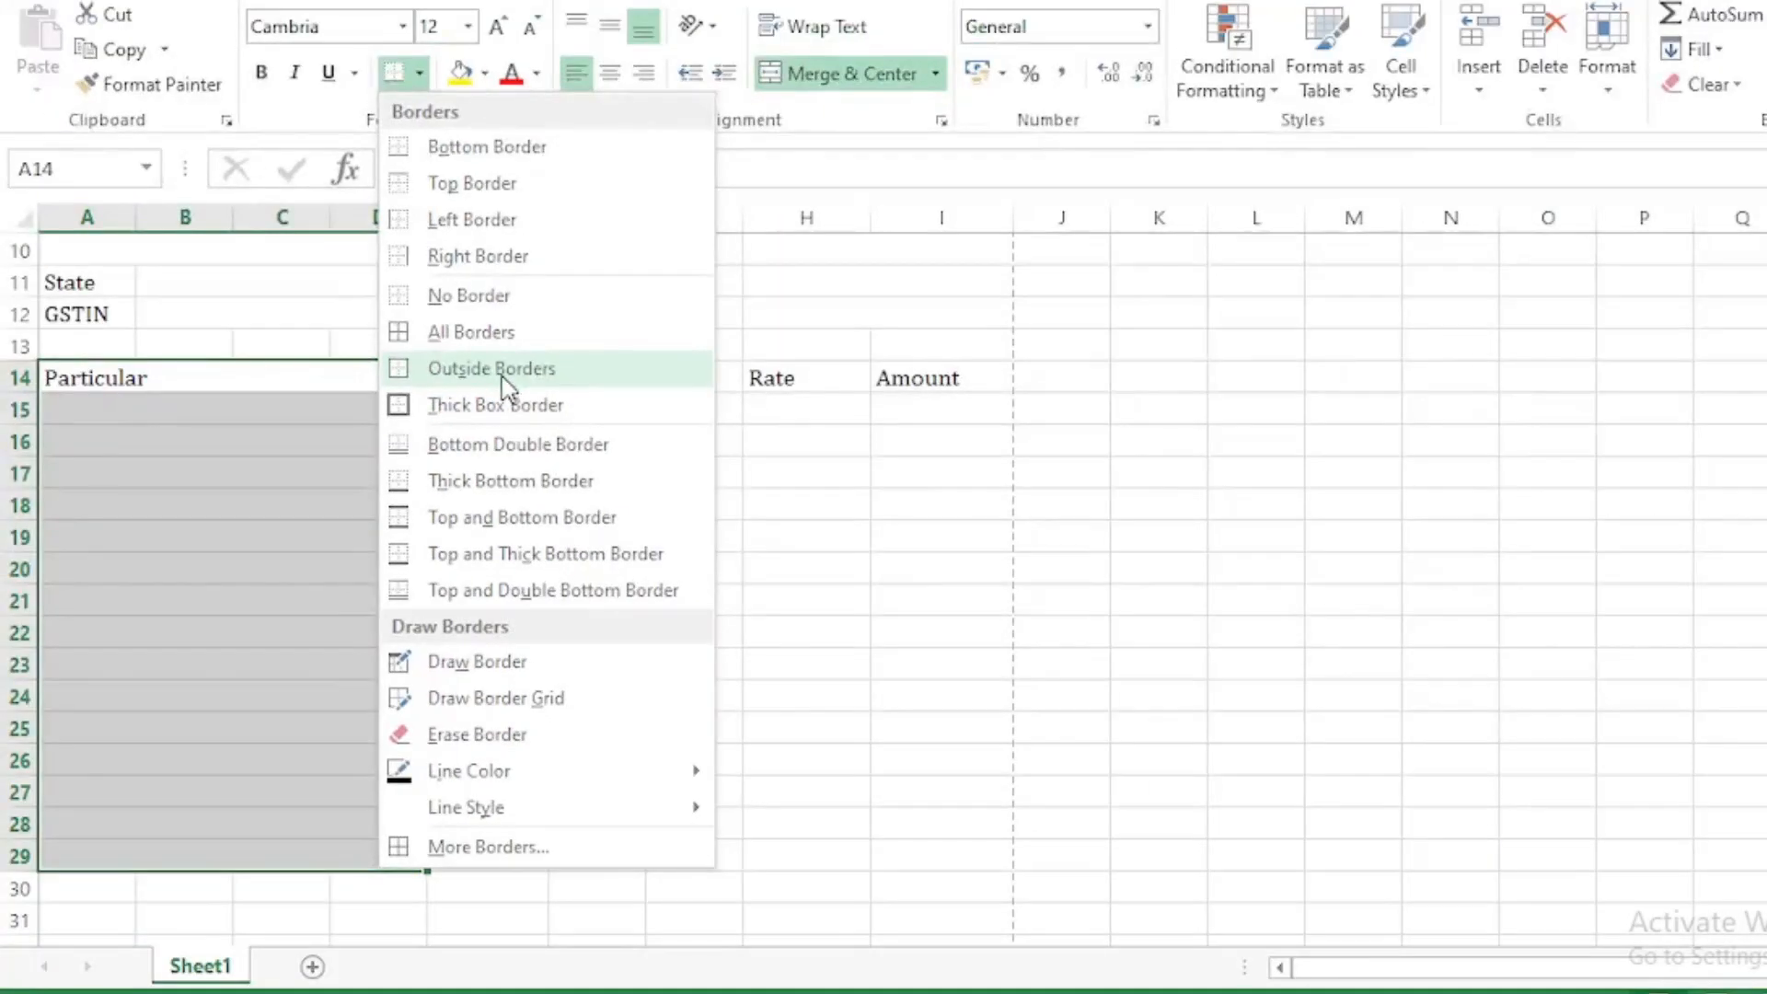
{"action": "left_click", "coordinate": [501, 370]}
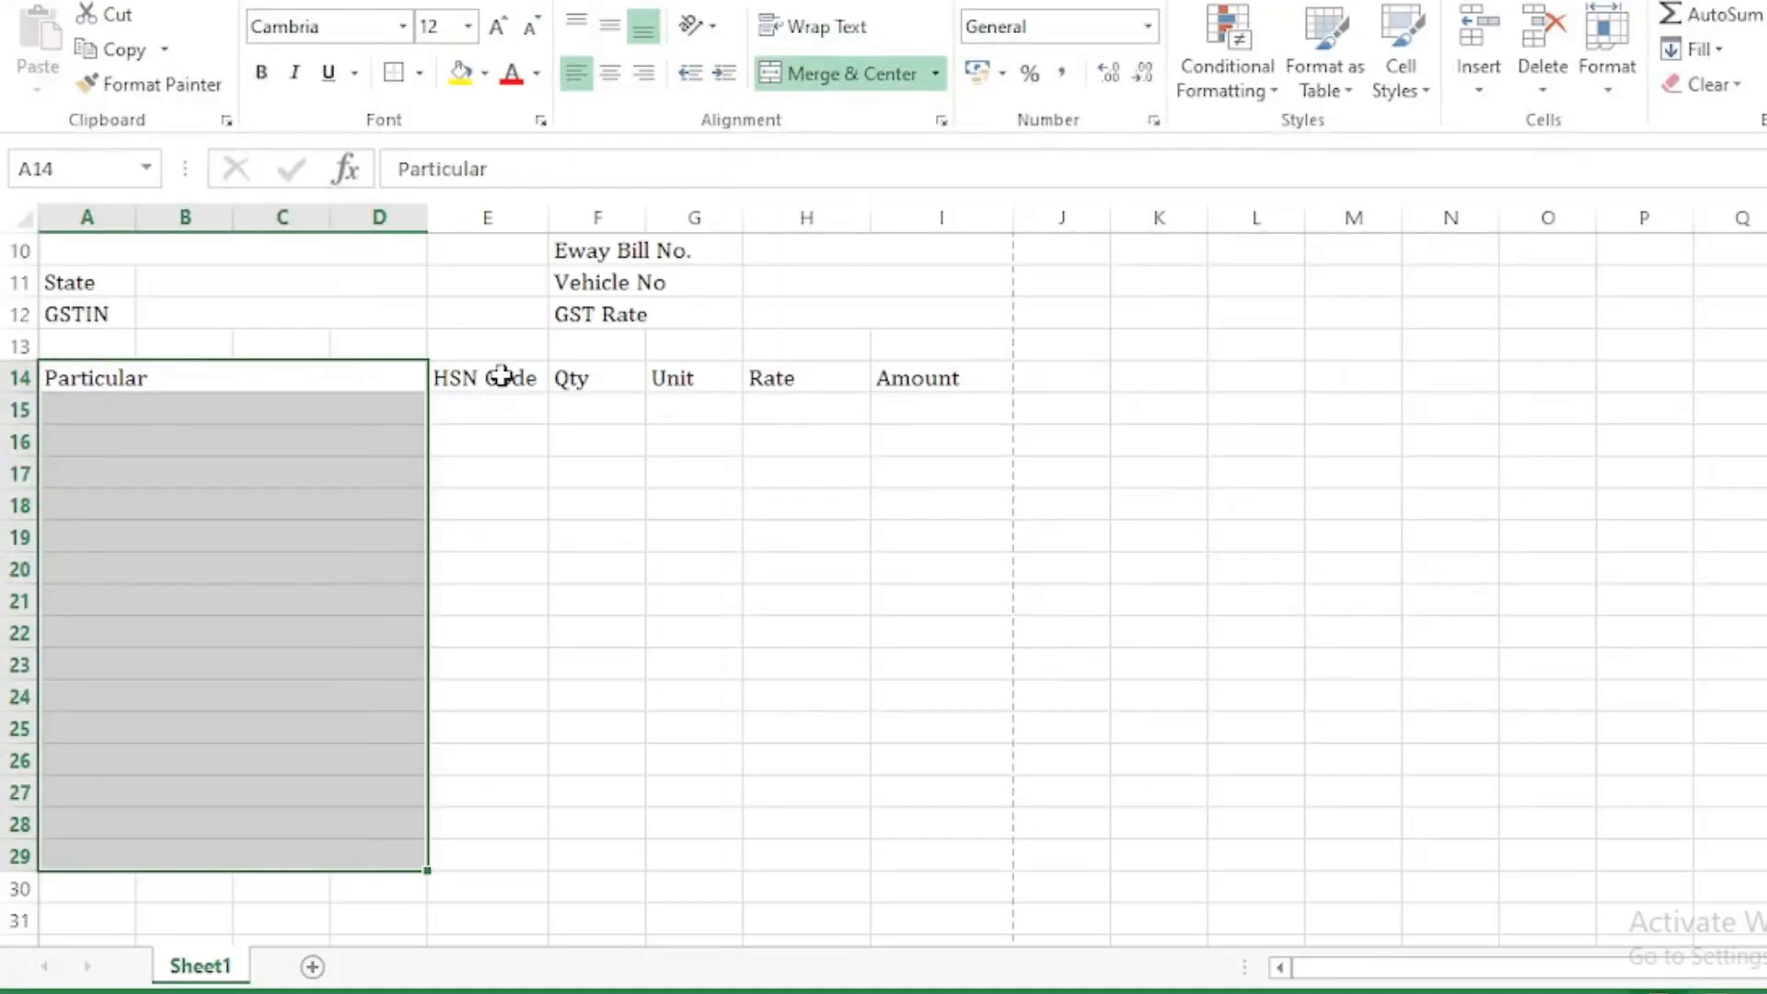
{"action": "left_click", "coordinate": [497, 404]}
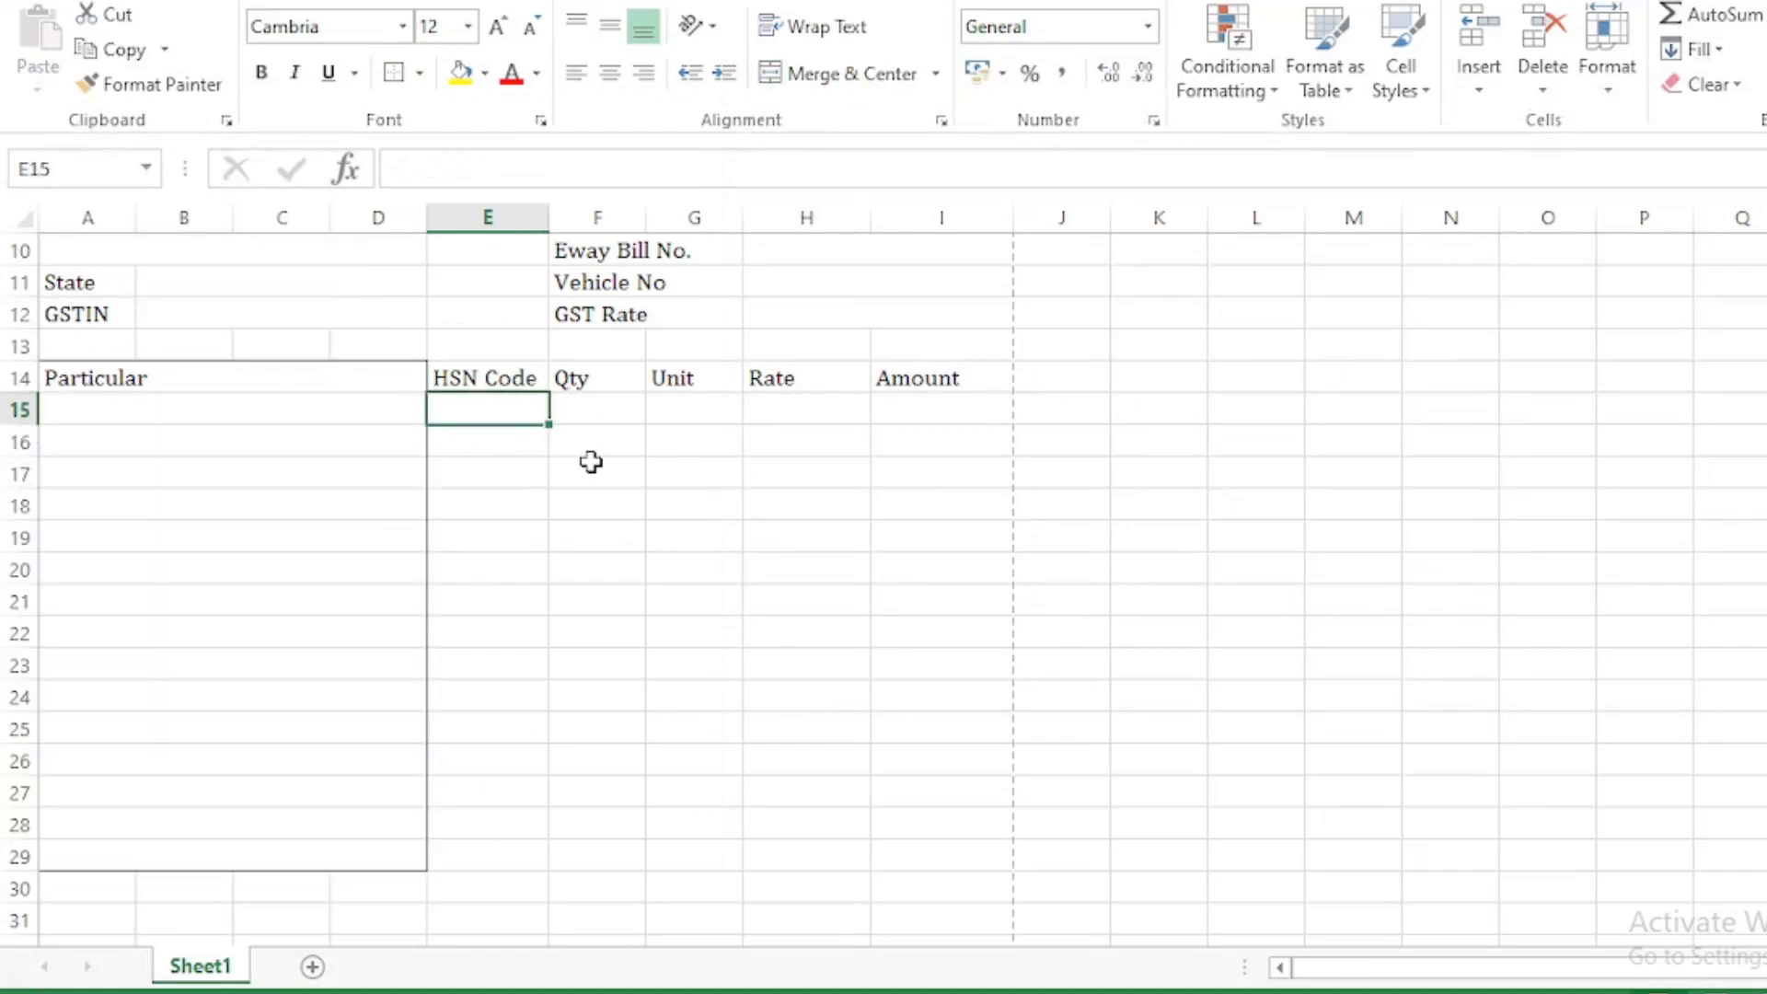
Step: Apply the same outside borders separately to the HSN Code, Qty and Unit columns, rows 14 to 29
{"action": "left_click_drag", "start_coordinate": [511, 376], "coordinate": [513, 847]}
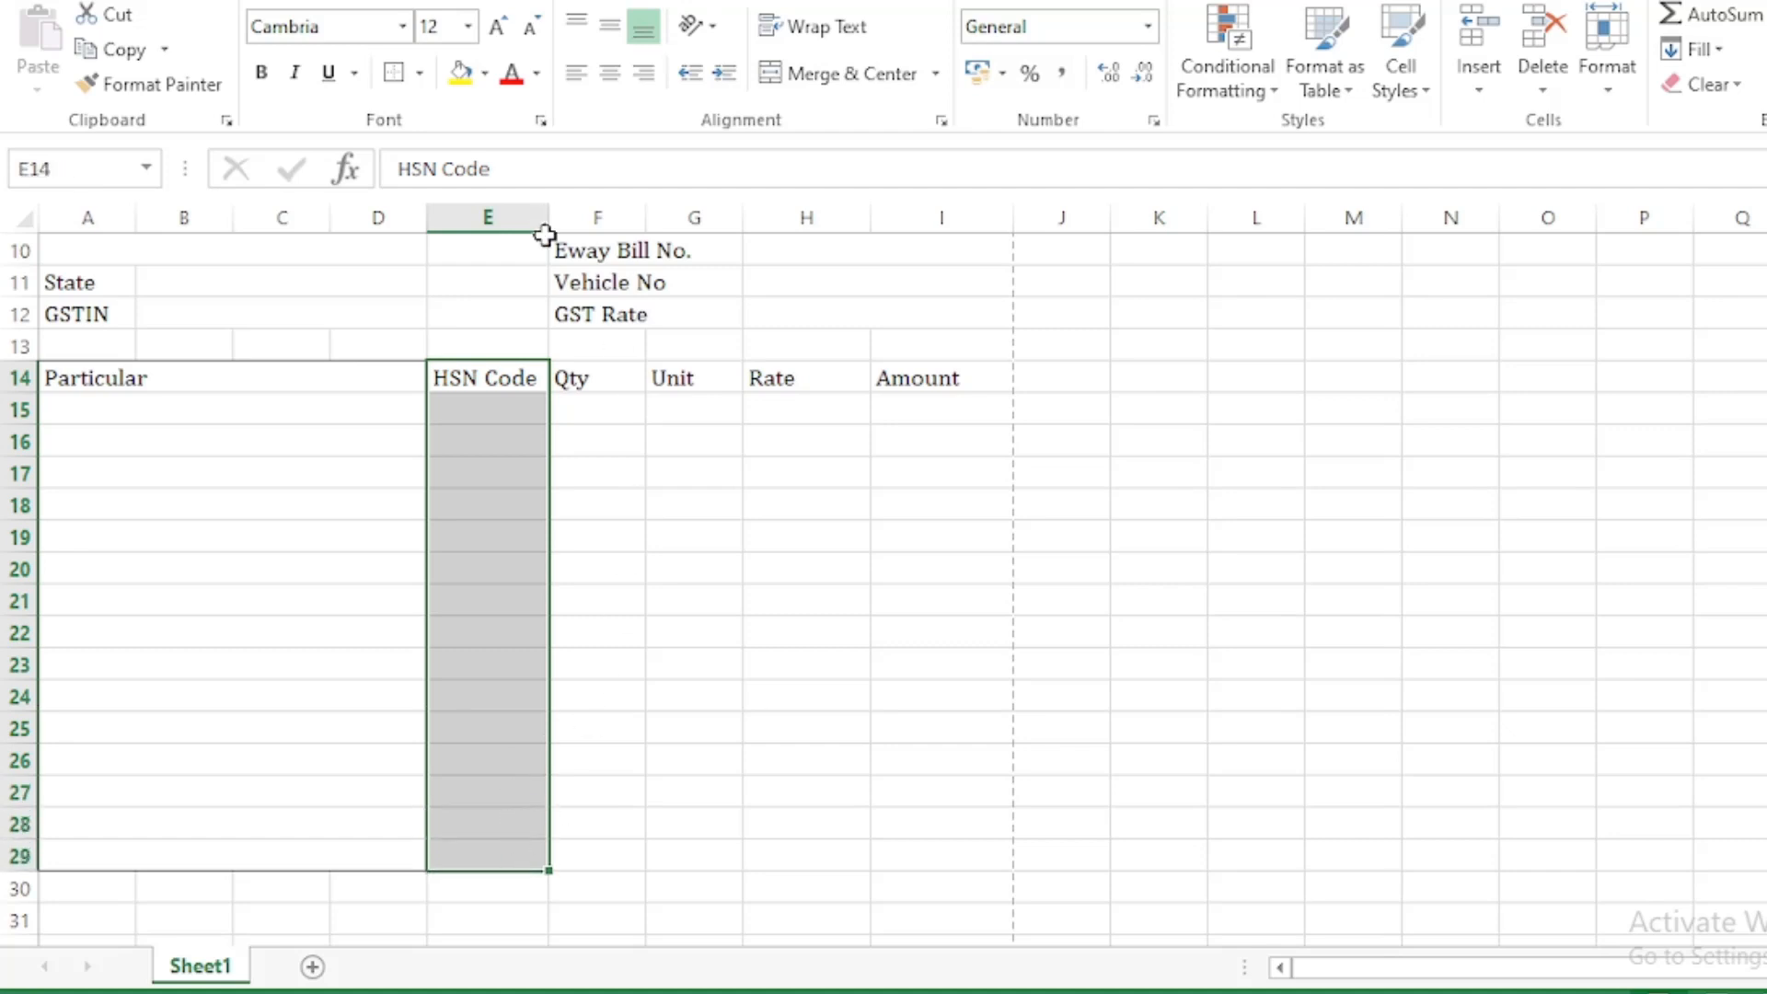
{"action": "left_click", "coordinate": [393, 73]}
{"action": "left_click", "coordinate": [635, 508]}
{"action": "left_click_drag", "start_coordinate": [609, 378], "coordinate": [645, 866]}
{"action": "left_click", "coordinate": [394, 74]}
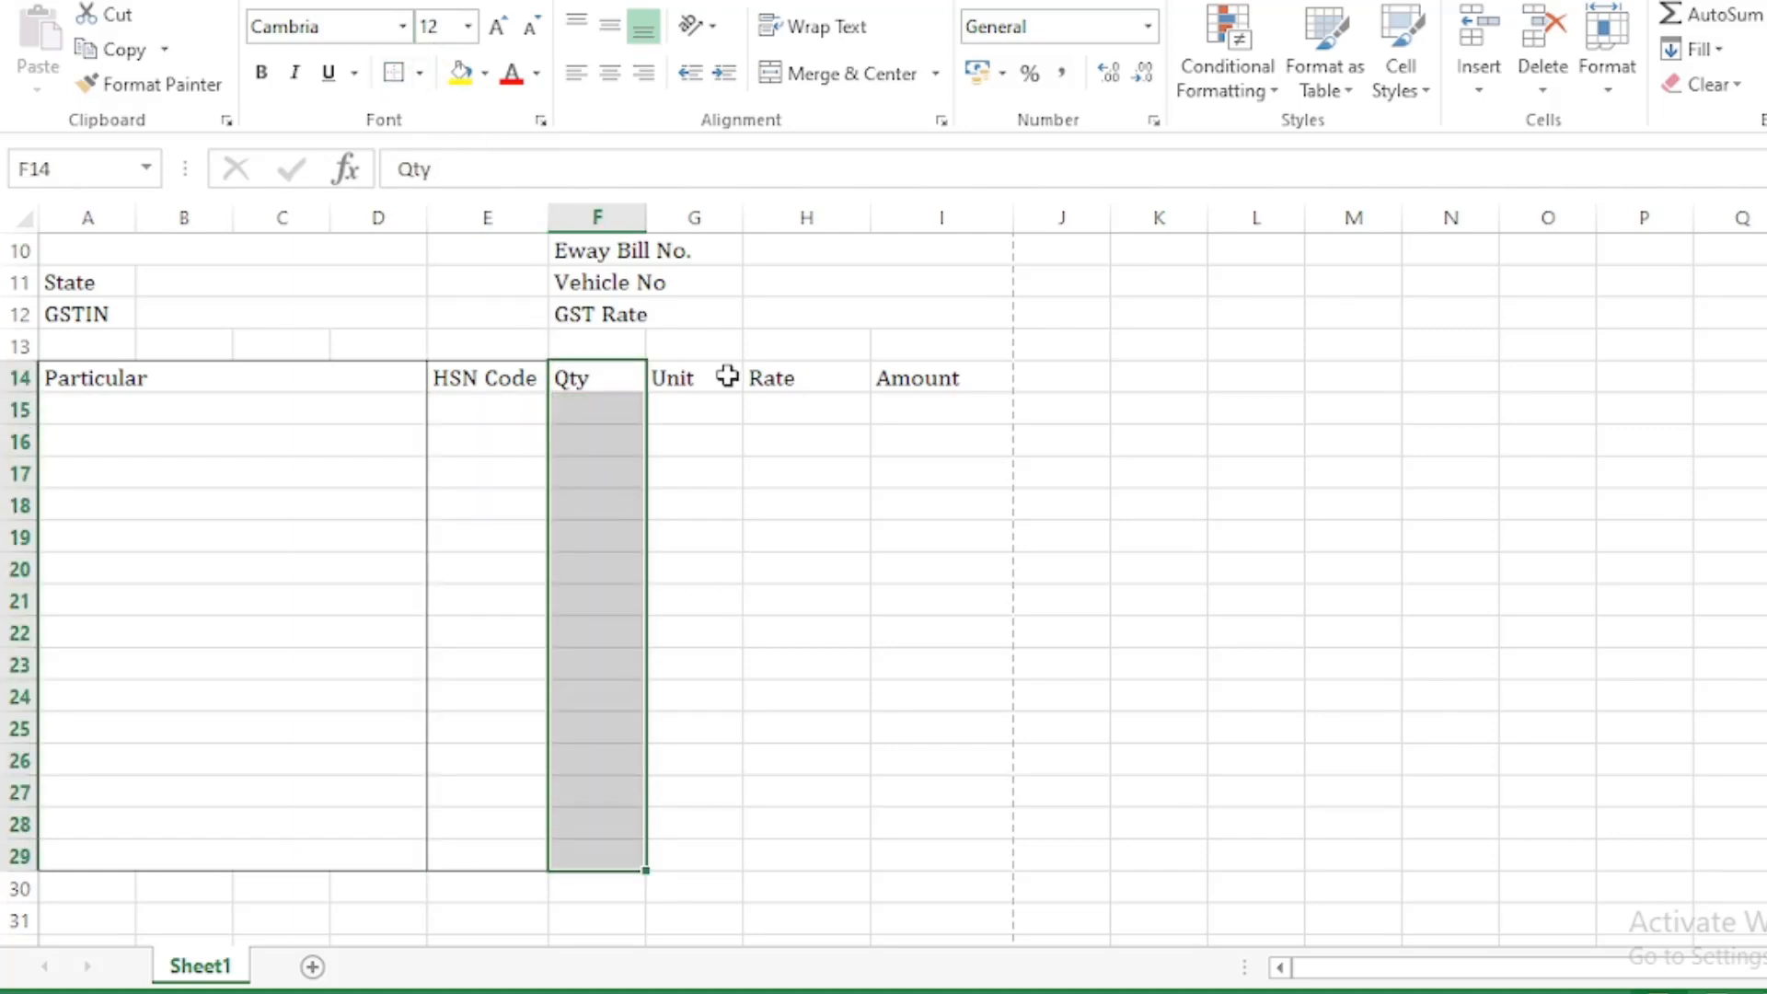
{"action": "left_click_drag", "start_coordinate": [726, 377], "coordinate": [741, 861]}
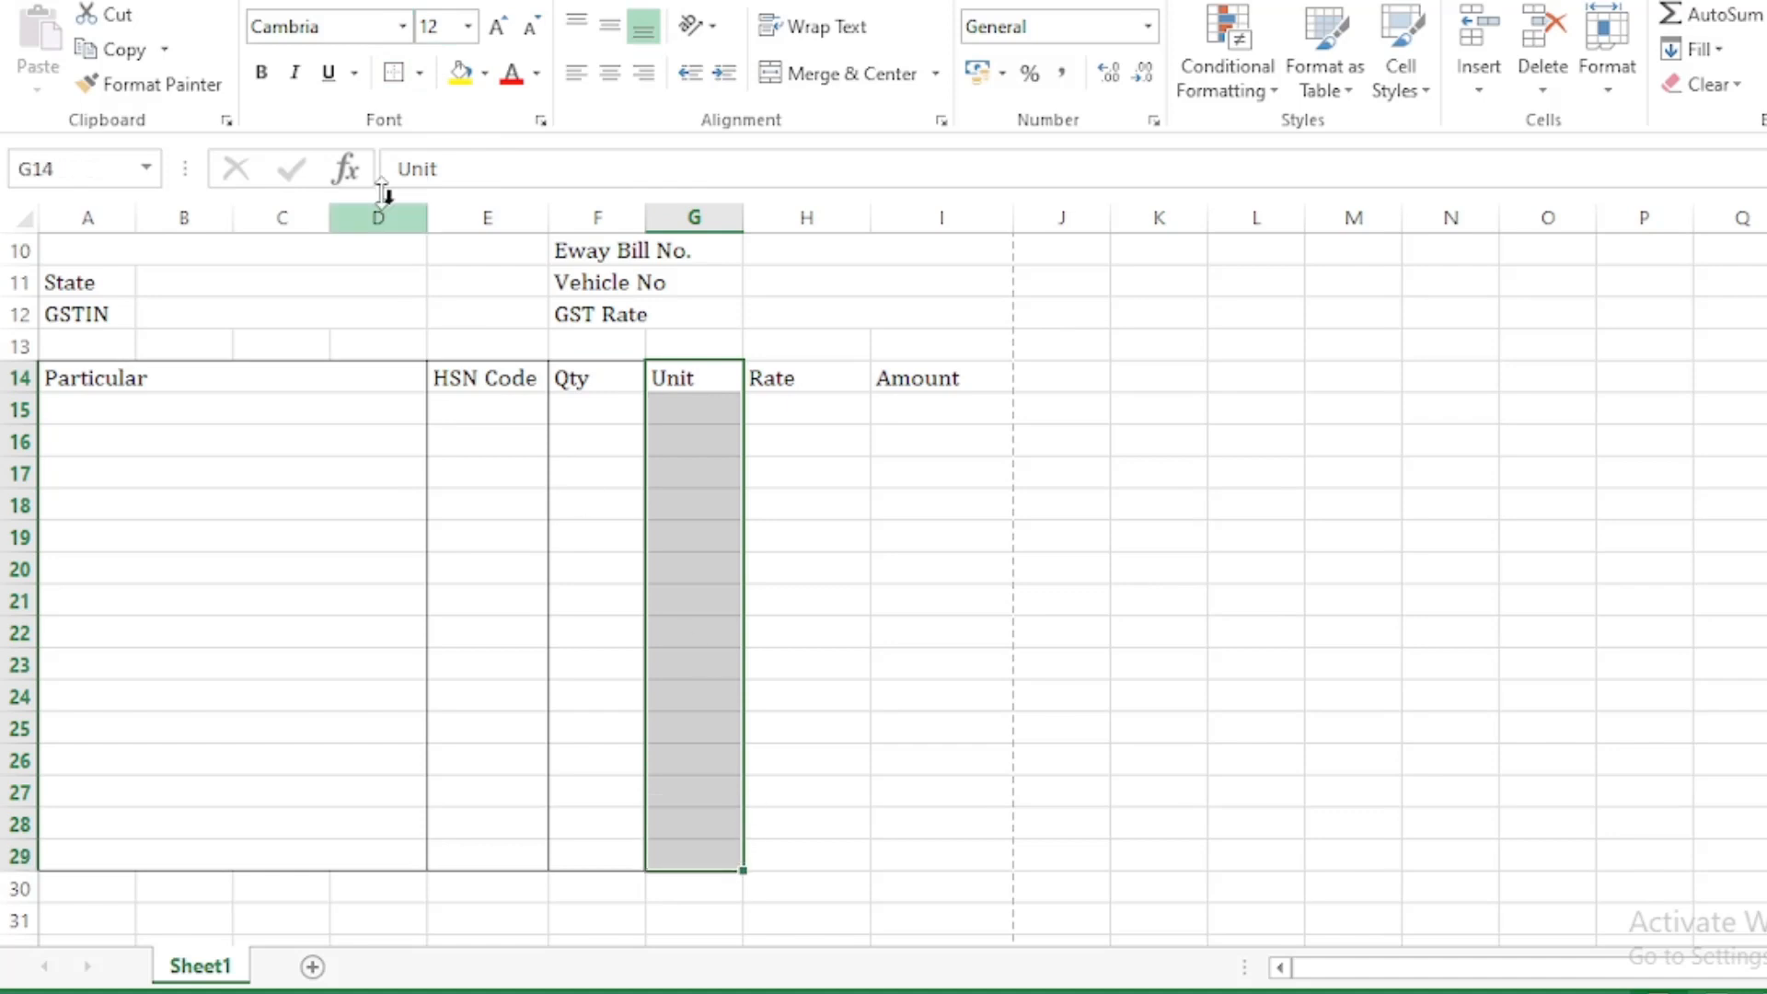
{"action": "left_click", "coordinate": [396, 77]}
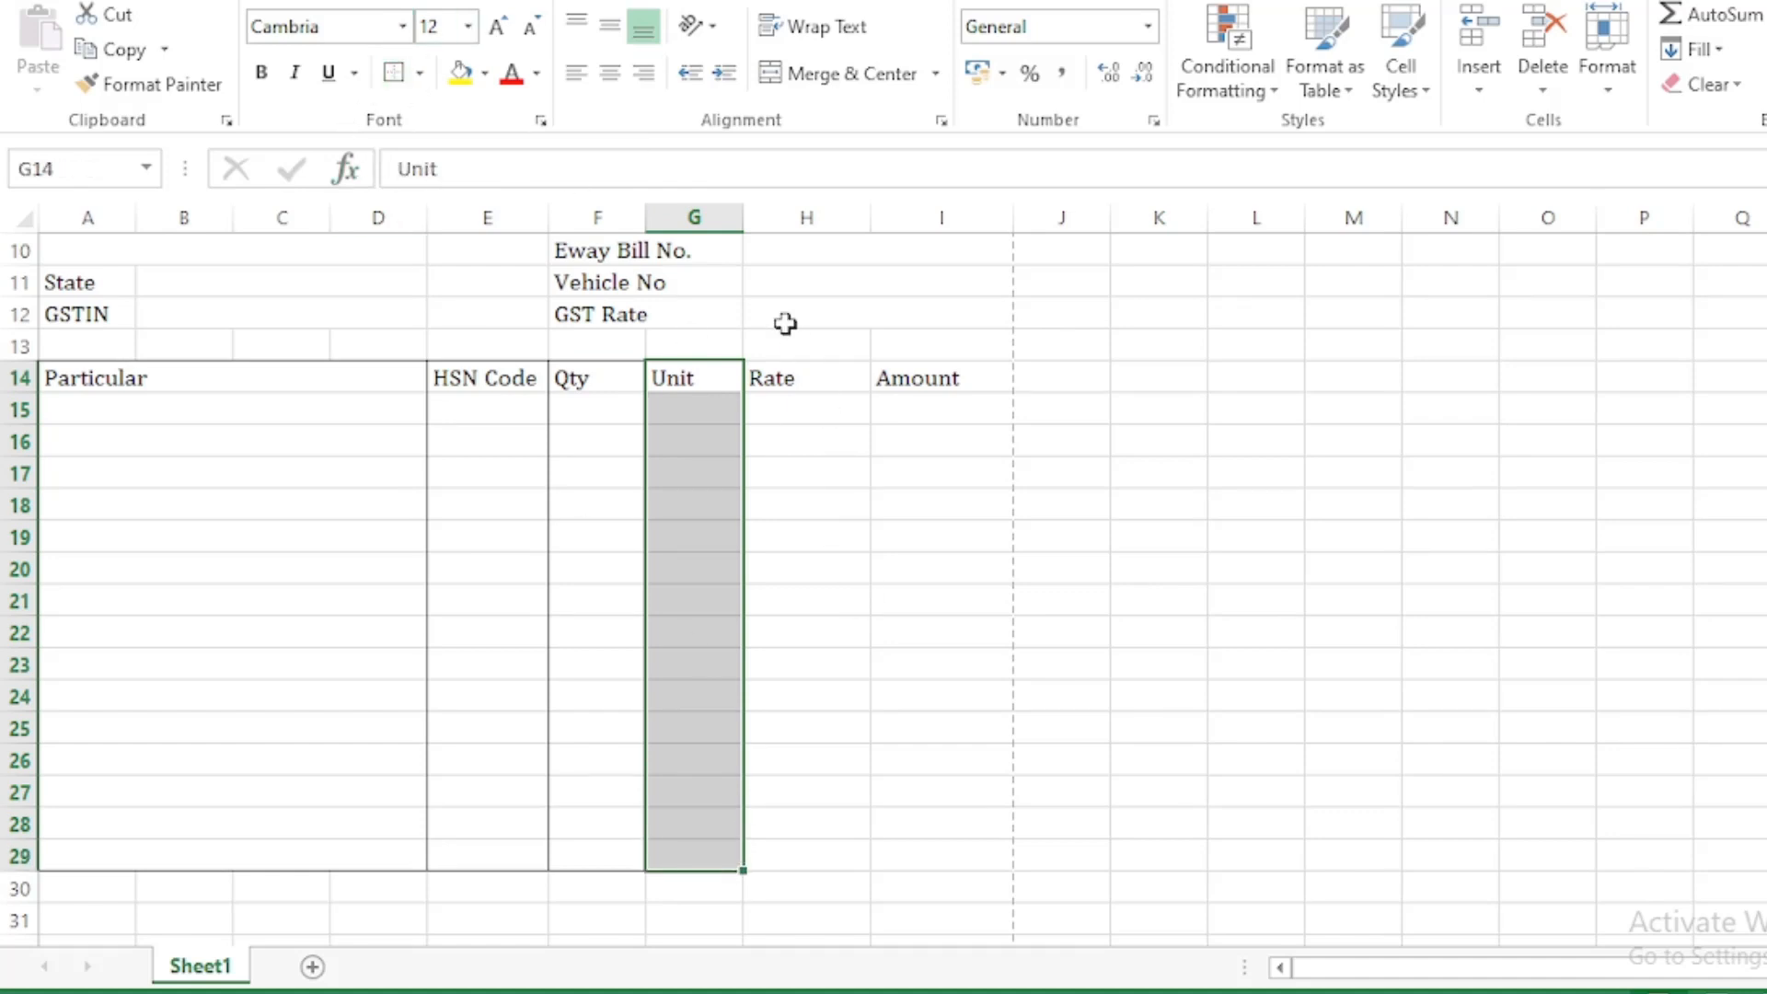
{"action": "left_click", "coordinate": [776, 372]}
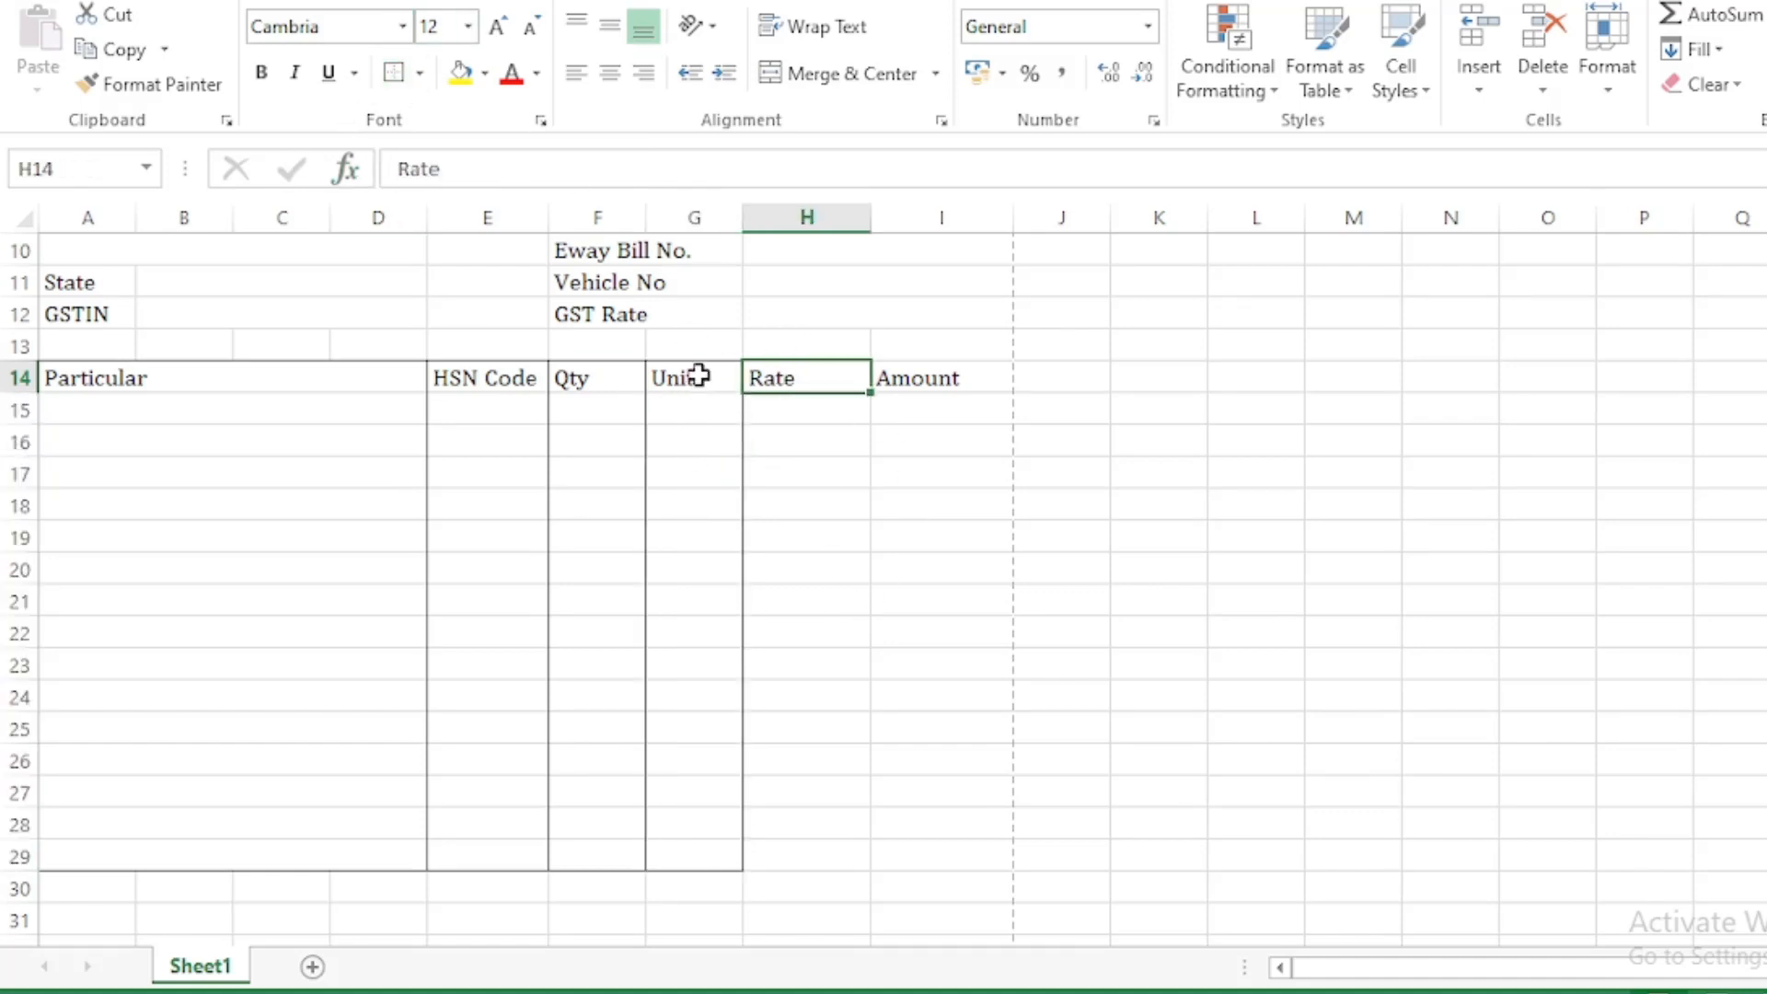
{"action": "left_click_drag", "start_coordinate": [699, 374], "coordinate": [717, 852]}
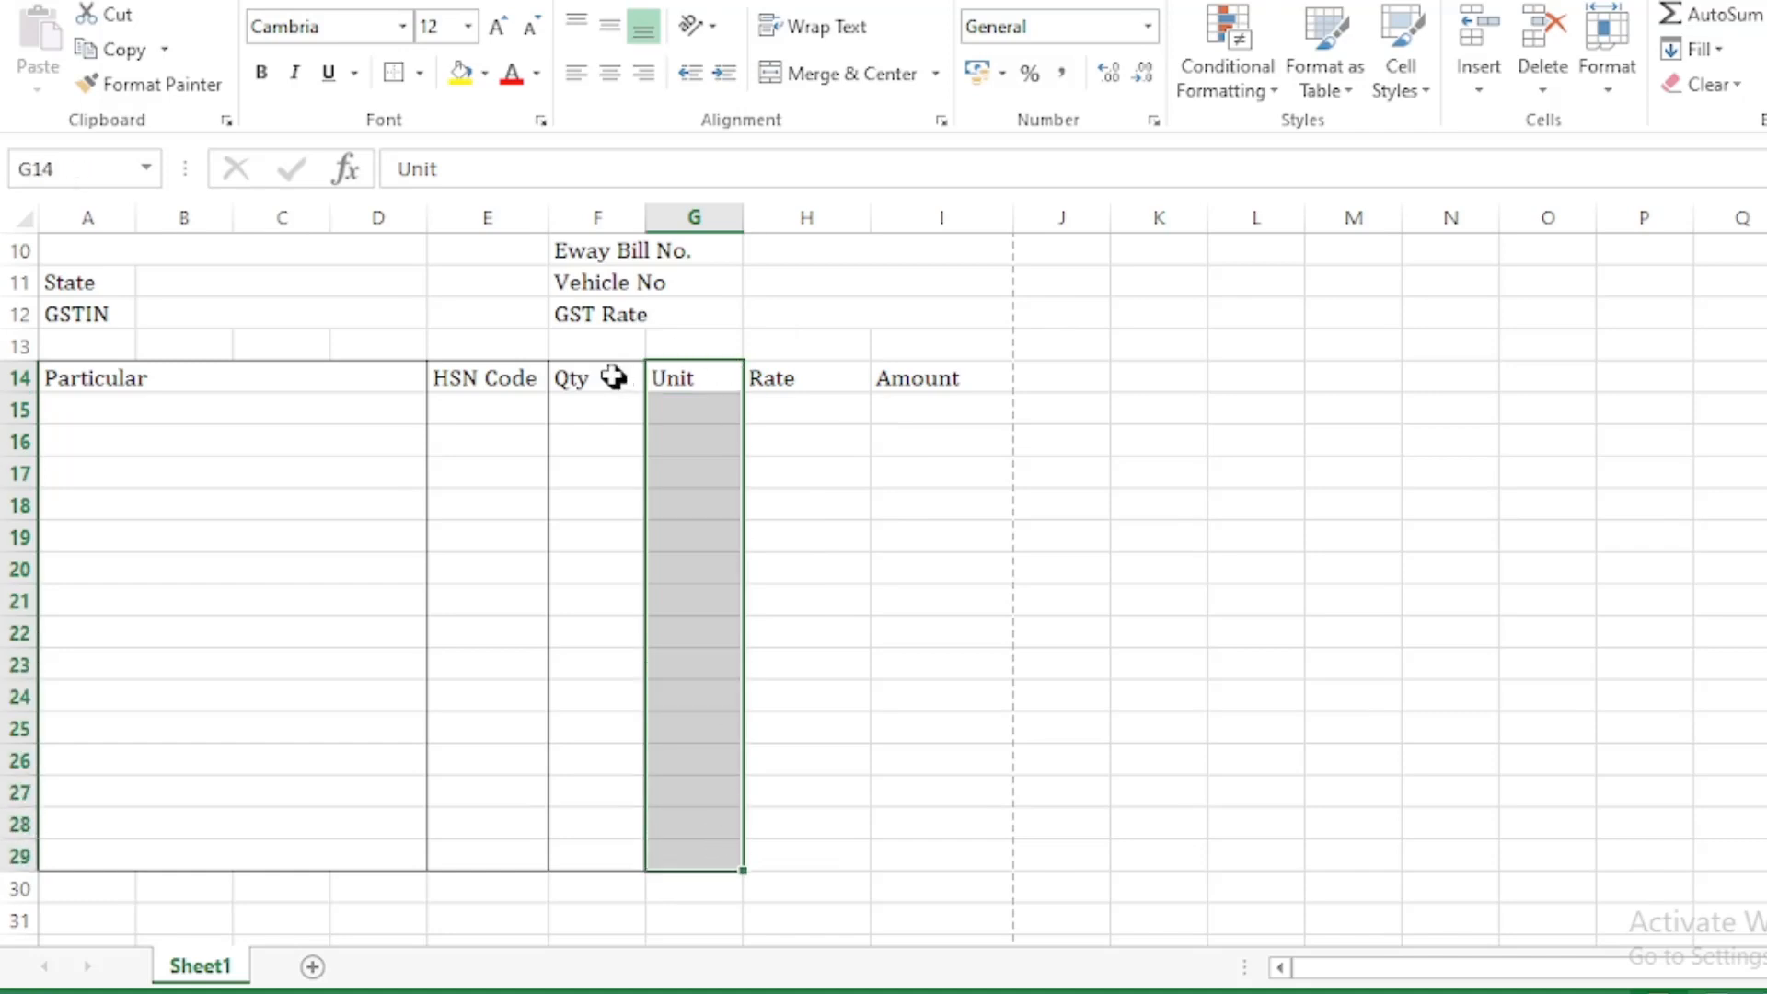
{"action": "left_click_drag", "start_coordinate": [613, 378], "coordinate": [604, 833]}
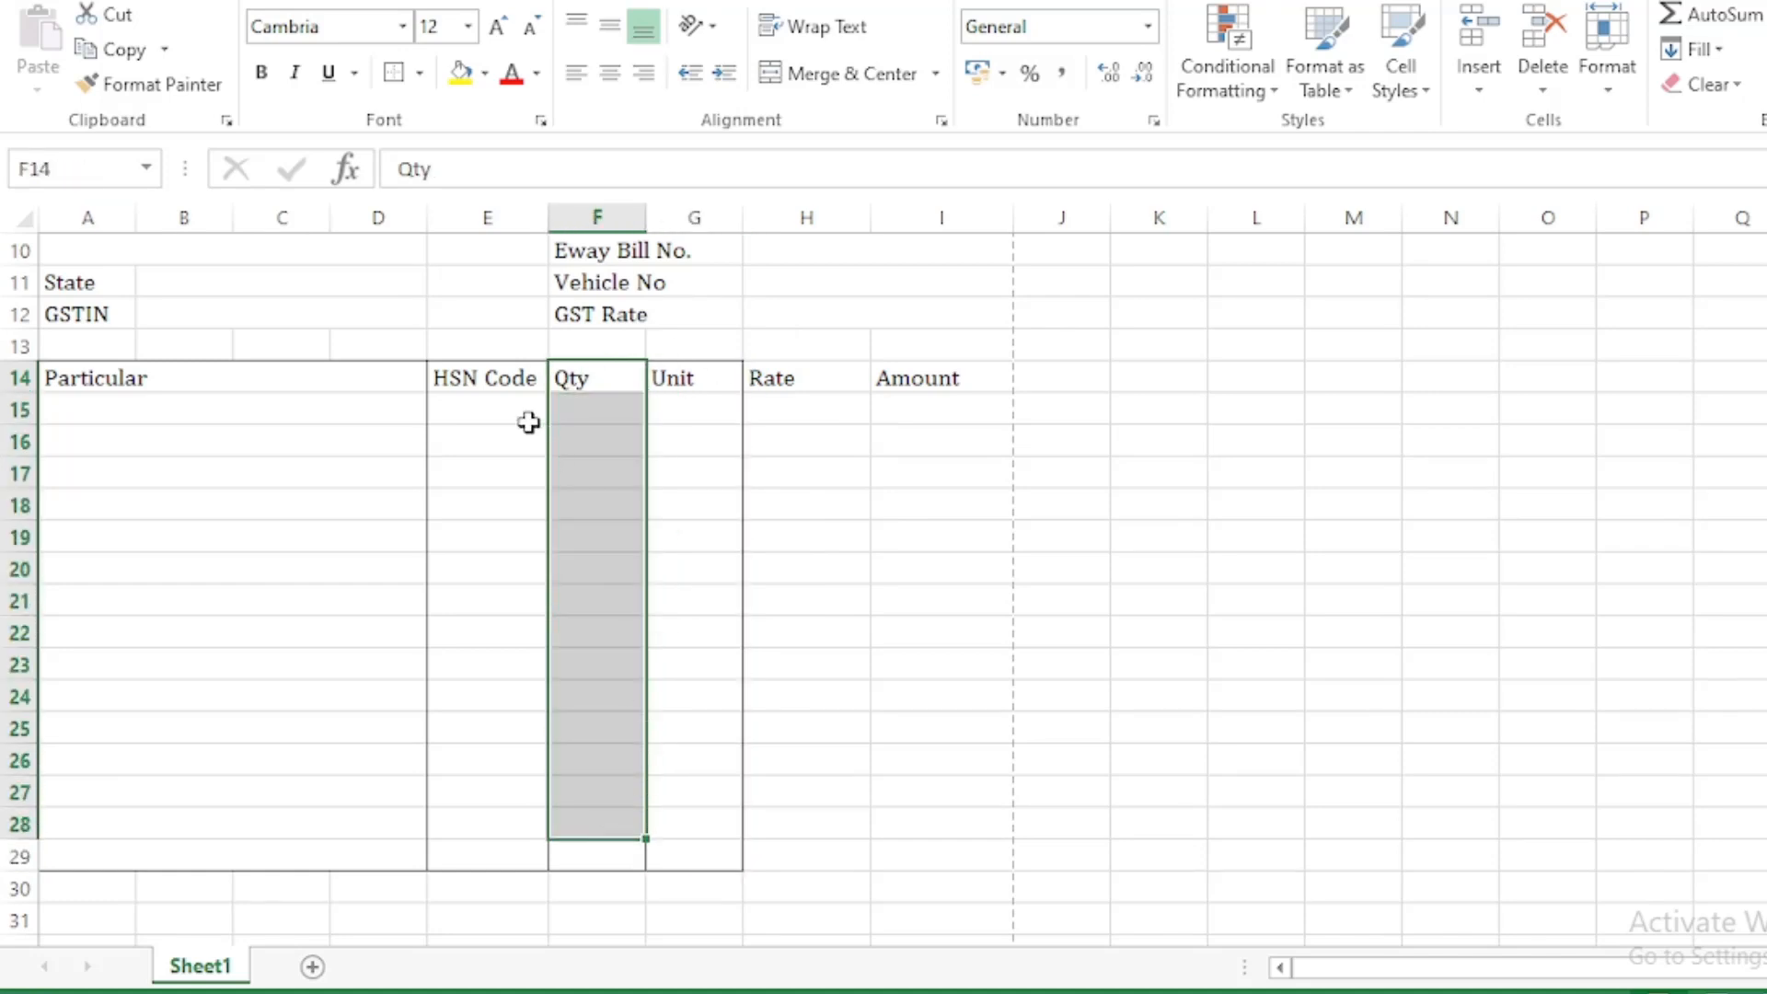
{"action": "left_click_drag", "start_coordinate": [512, 372], "coordinate": [528, 799]}
{"action": "key", "text": "Right"}
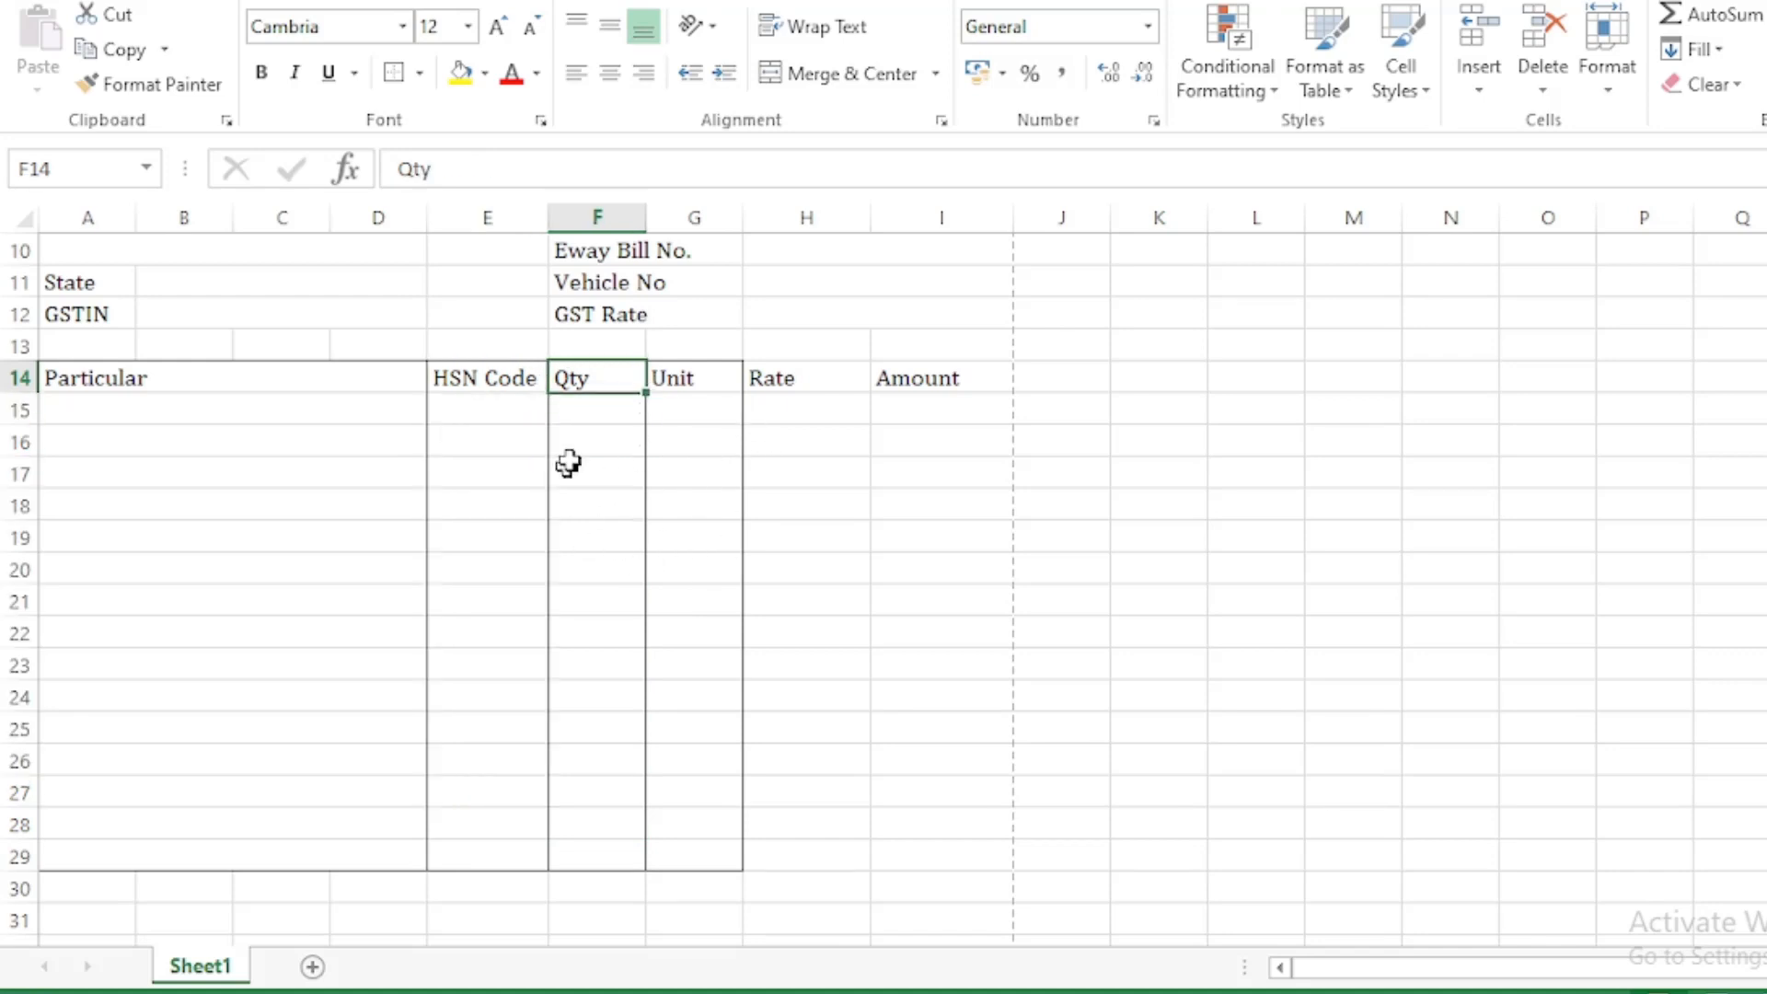
{"action": "left_click", "coordinate": [691, 405]}
Step: Copy the border formatting of G14:G29 to the Rate and Amount columns with Format Painter, and check the bordered item table
{"action": "left_click_drag", "start_coordinate": [693, 379], "coordinate": [692, 854]}
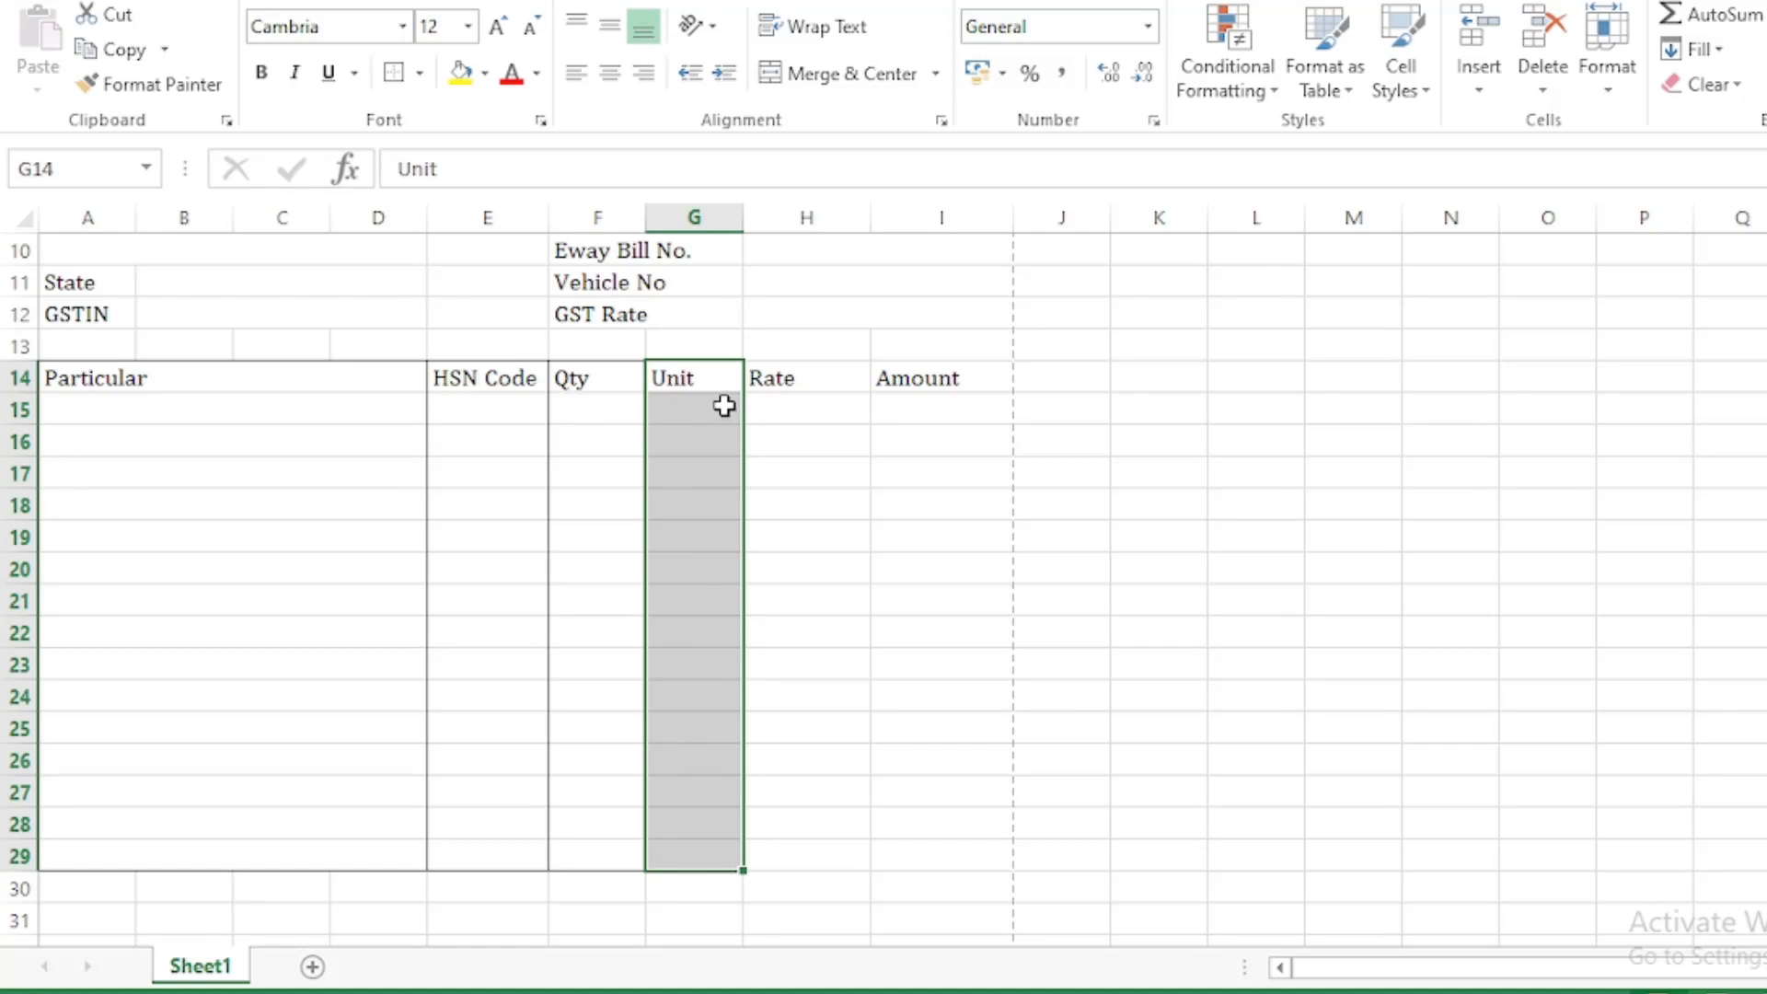
{"action": "left_click", "coordinate": [145, 89]}
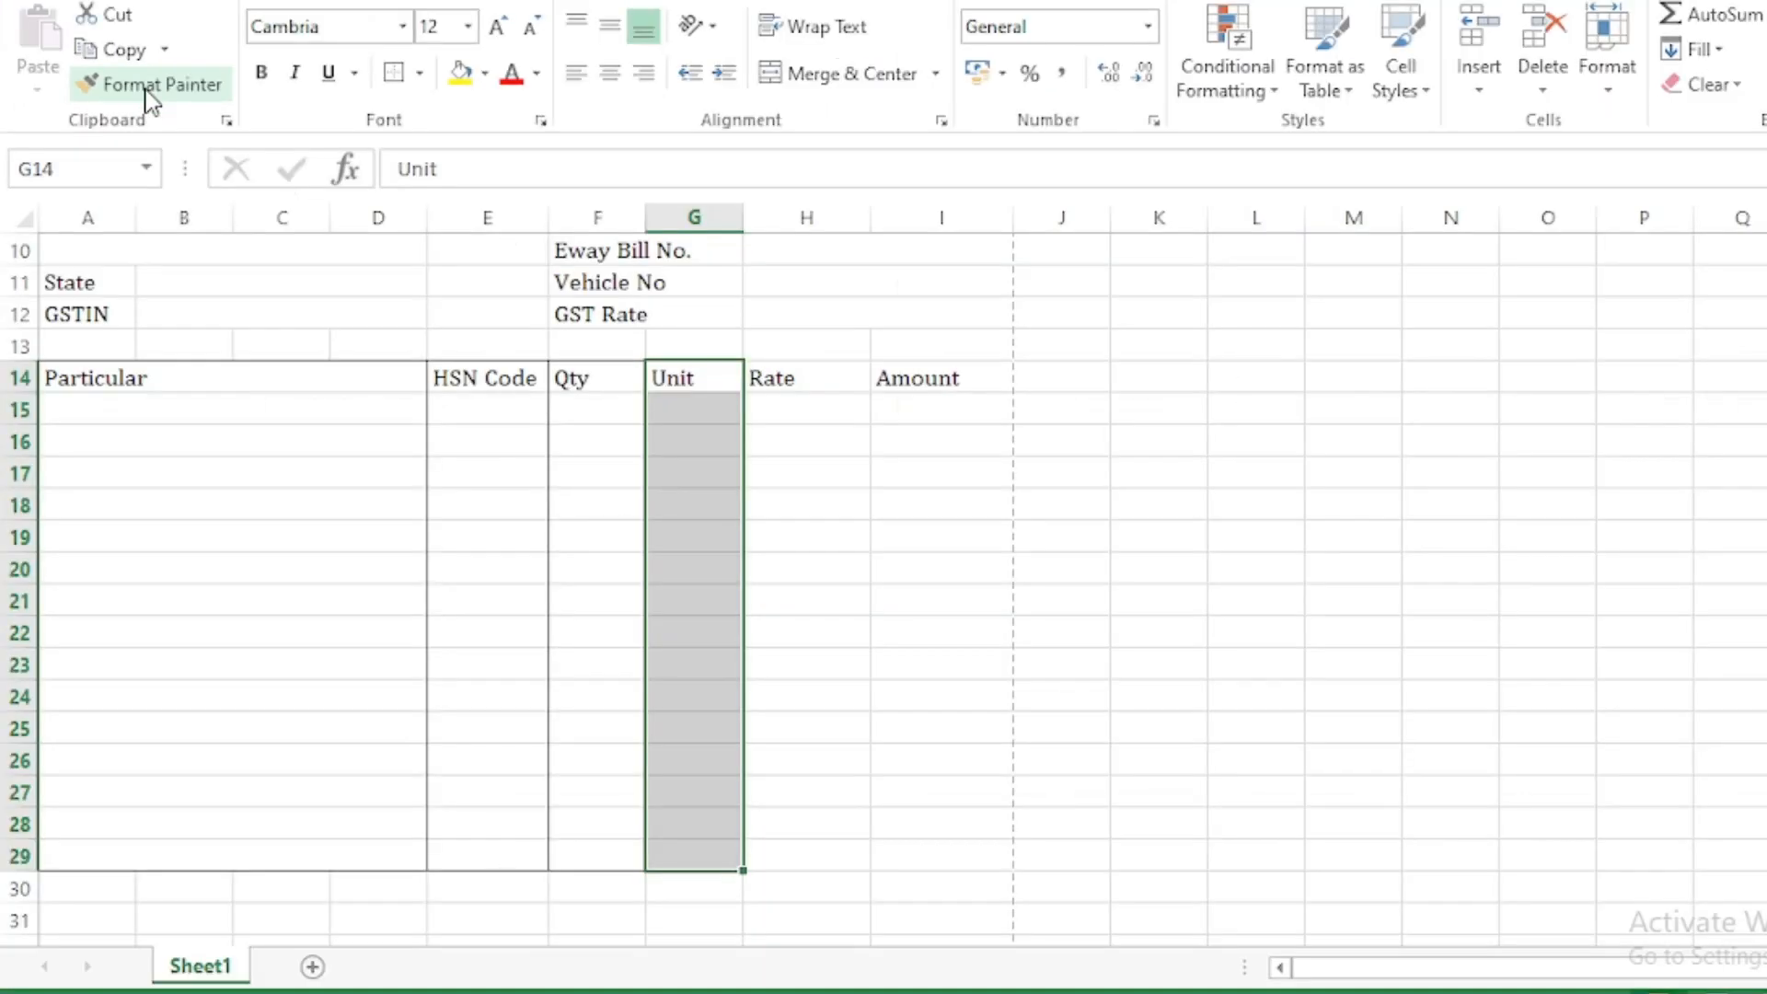
{"action": "left_click", "coordinate": [154, 109]}
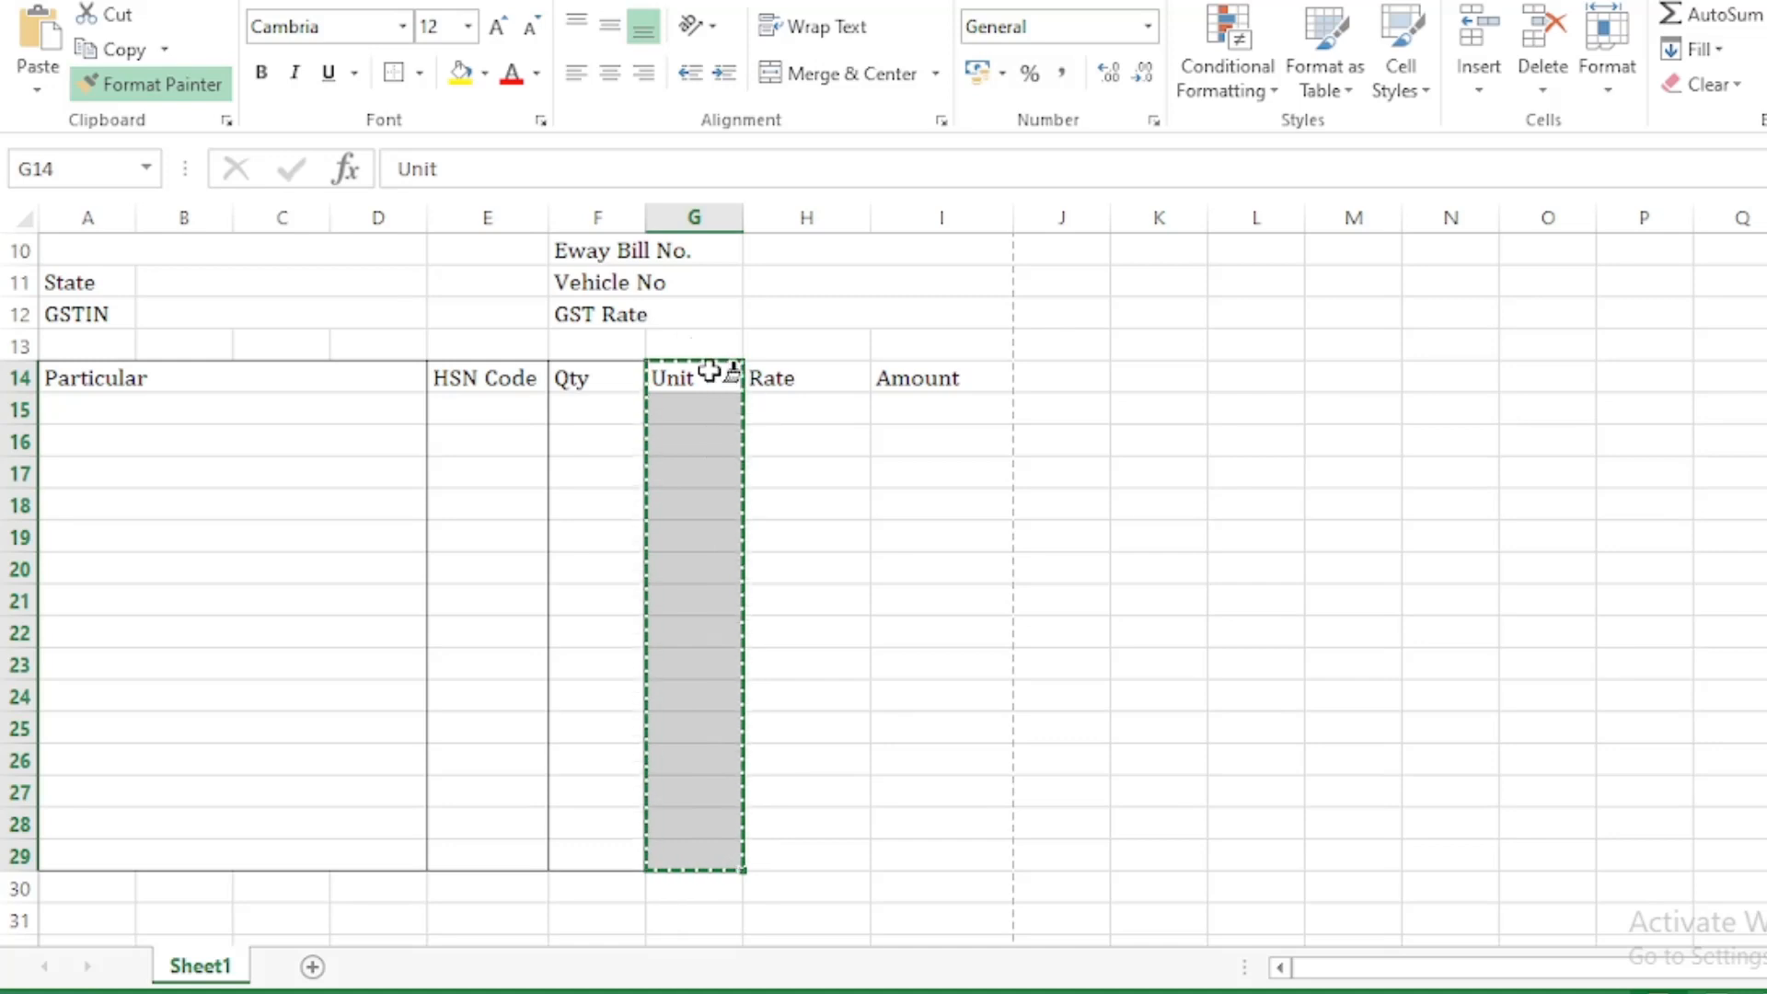
{"action": "left_click", "coordinate": [822, 374]}
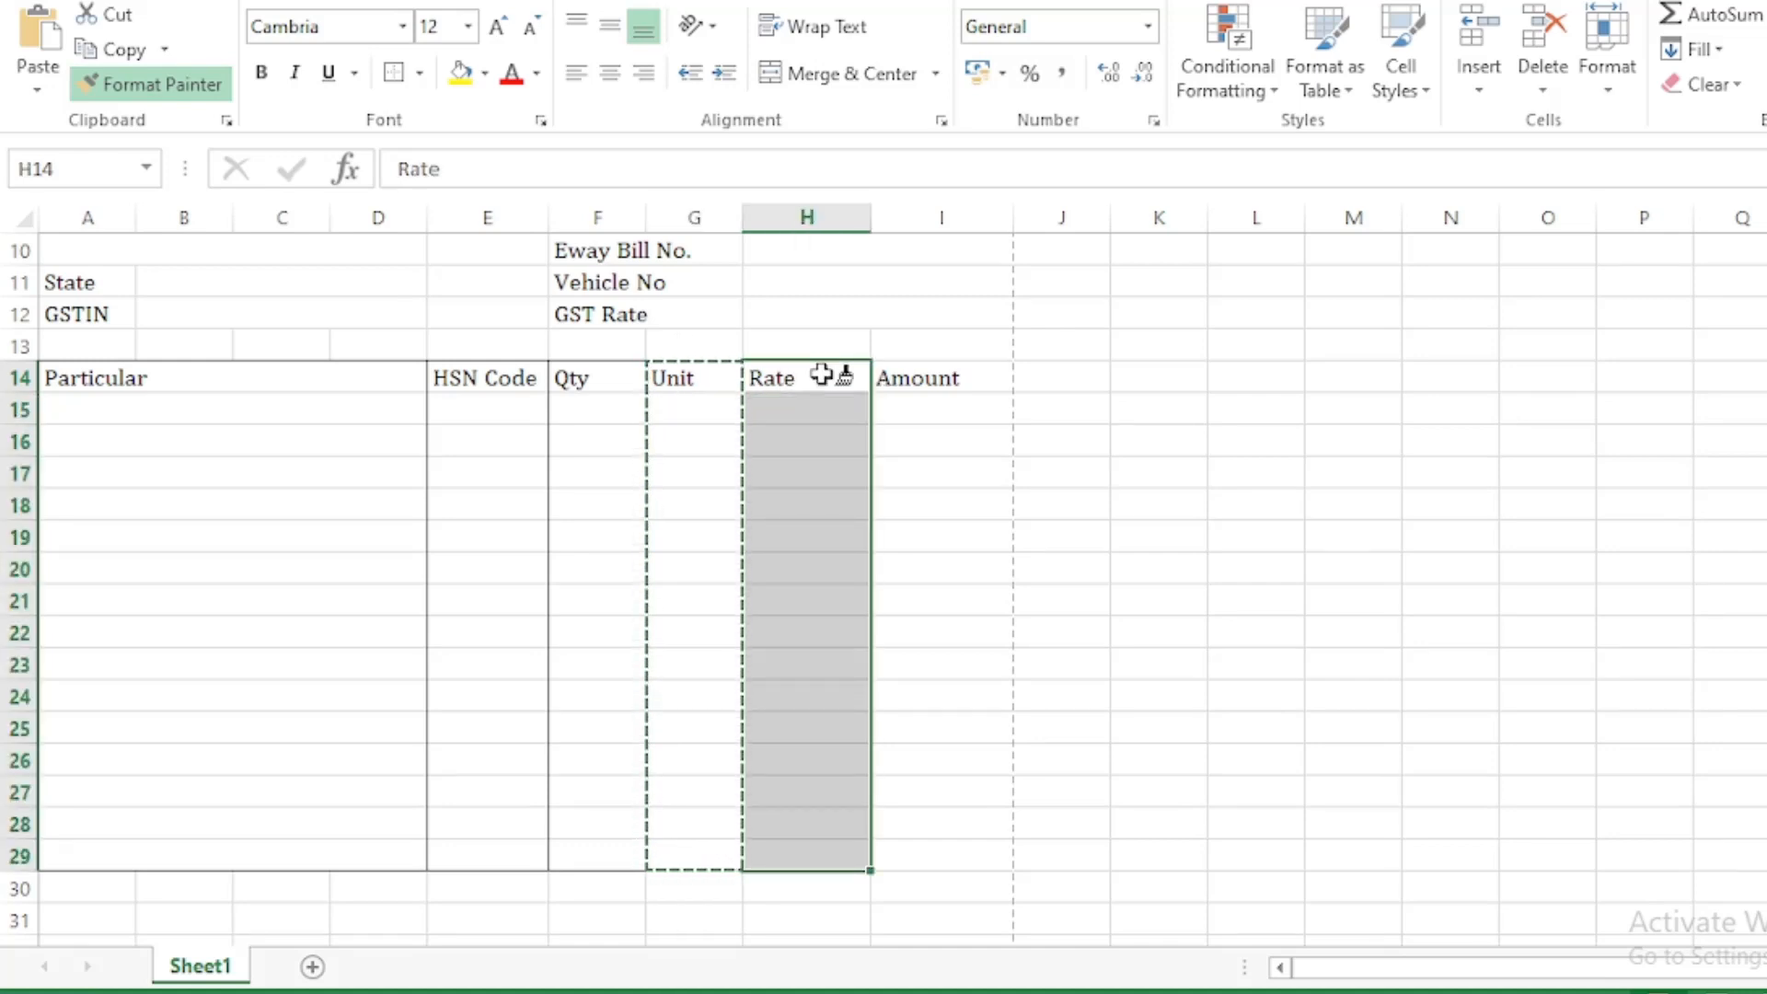
{"action": "left_click", "coordinate": [950, 379]}
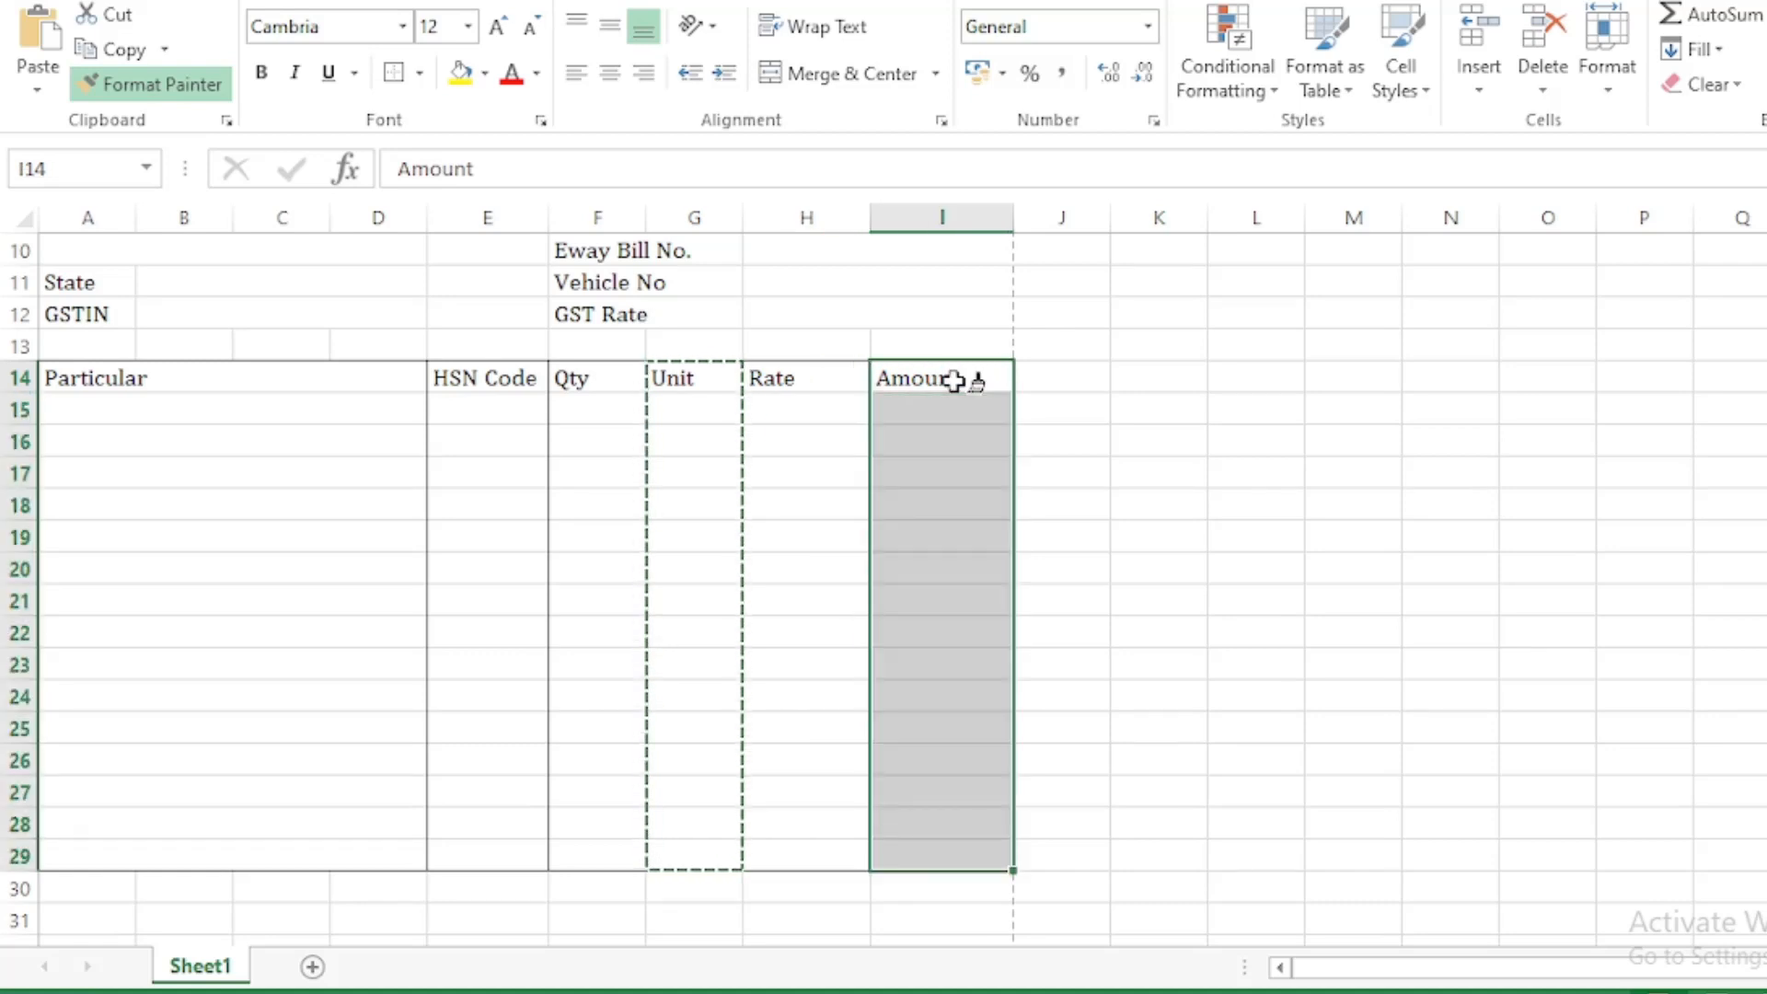
{"action": "key", "text": "Escape"}
{"action": "left_click", "coordinate": [1071, 373]}
{"action": "left_click_drag", "start_coordinate": [833, 379], "coordinate": [827, 764]}
{"action": "left_click_drag", "start_coordinate": [970, 377], "coordinate": [994, 809]}
{"action": "left_click", "coordinate": [1135, 651]}
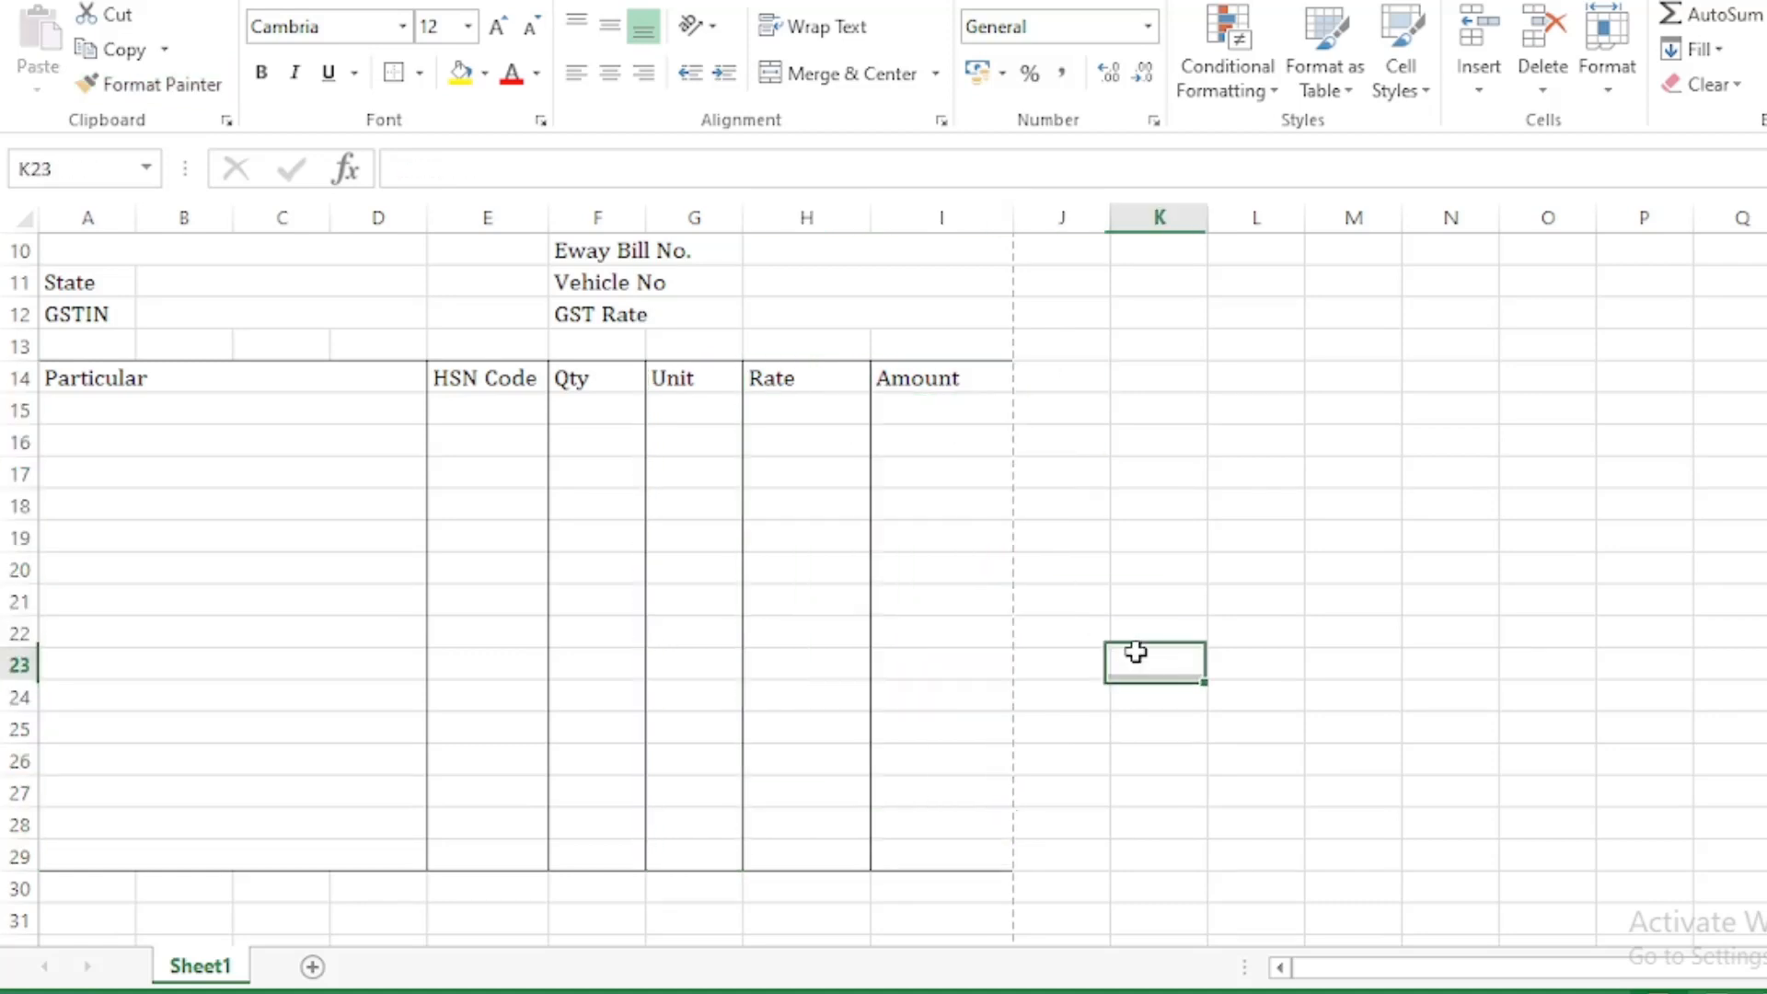
{"action": "scroll", "coordinate": [1133, 651], "scroll_direction": "down", "scroll_amount": 1}
{"action": "scroll", "coordinate": [947, 442], "scroll_direction": "up", "scroll_amount": 2}
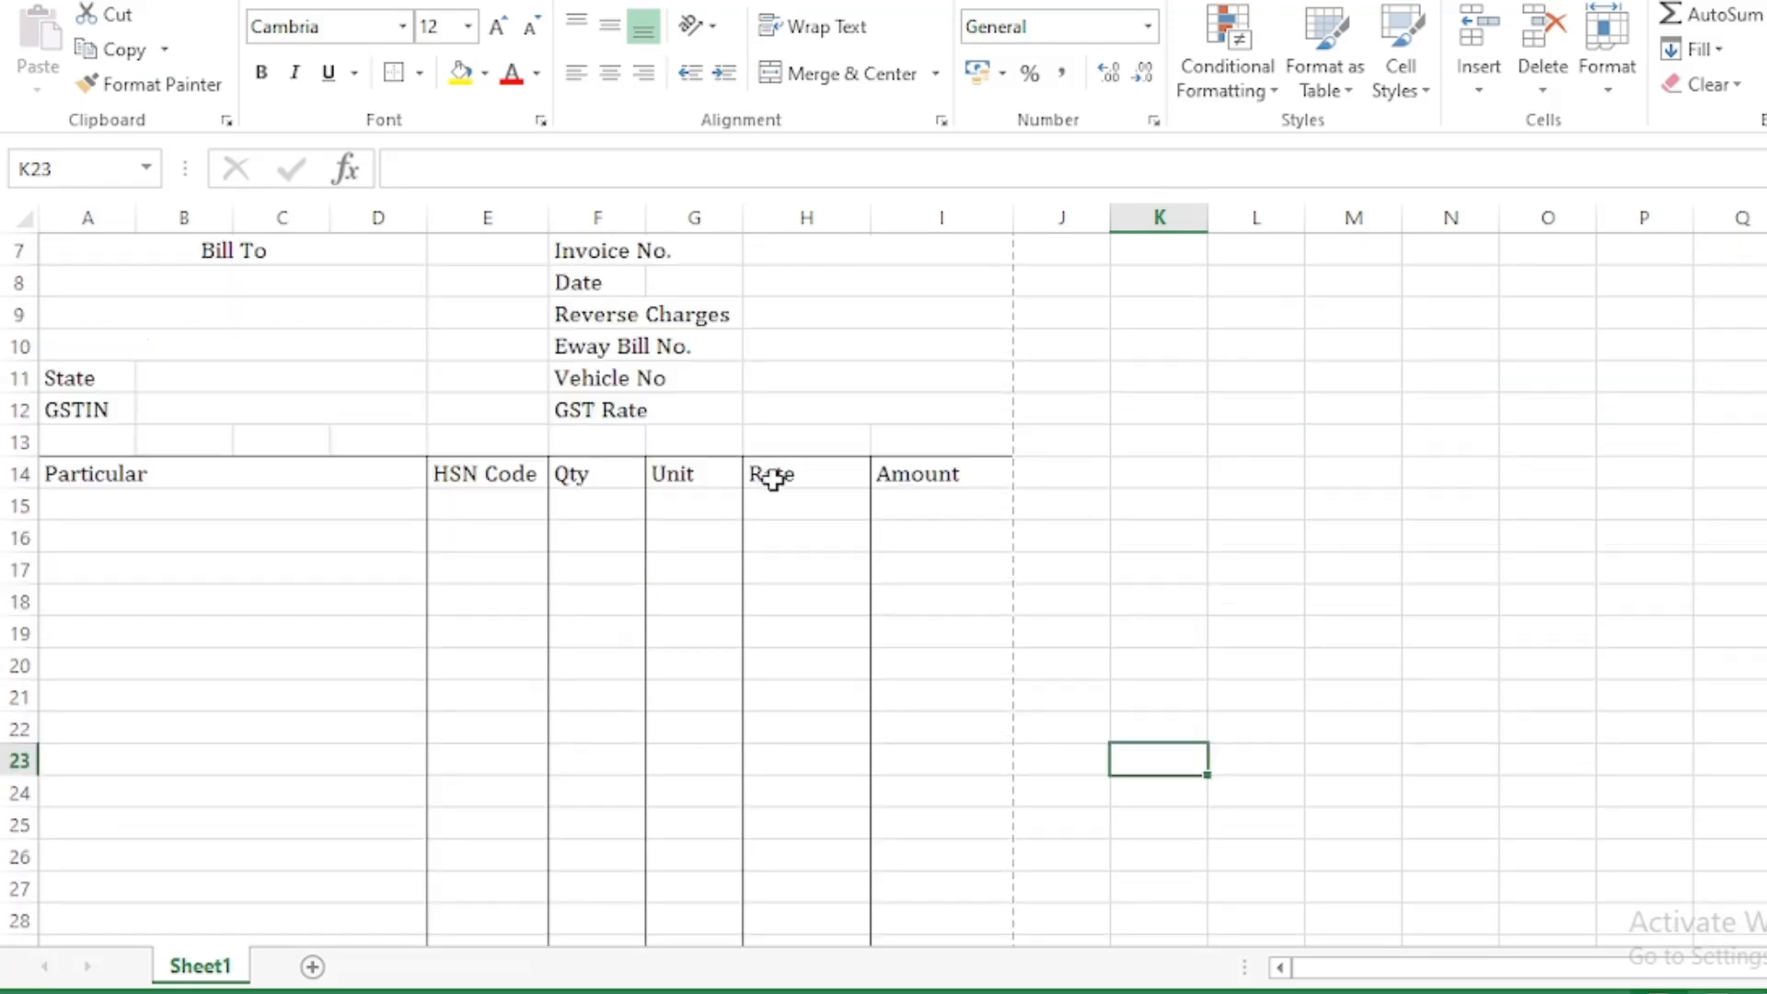
Step: Enter the label "Total Qty" in E30, directly below the HSN Code column of the item table
{"action": "scroll", "coordinate": [780, 474], "scroll_direction": "down", "scroll_amount": 6}
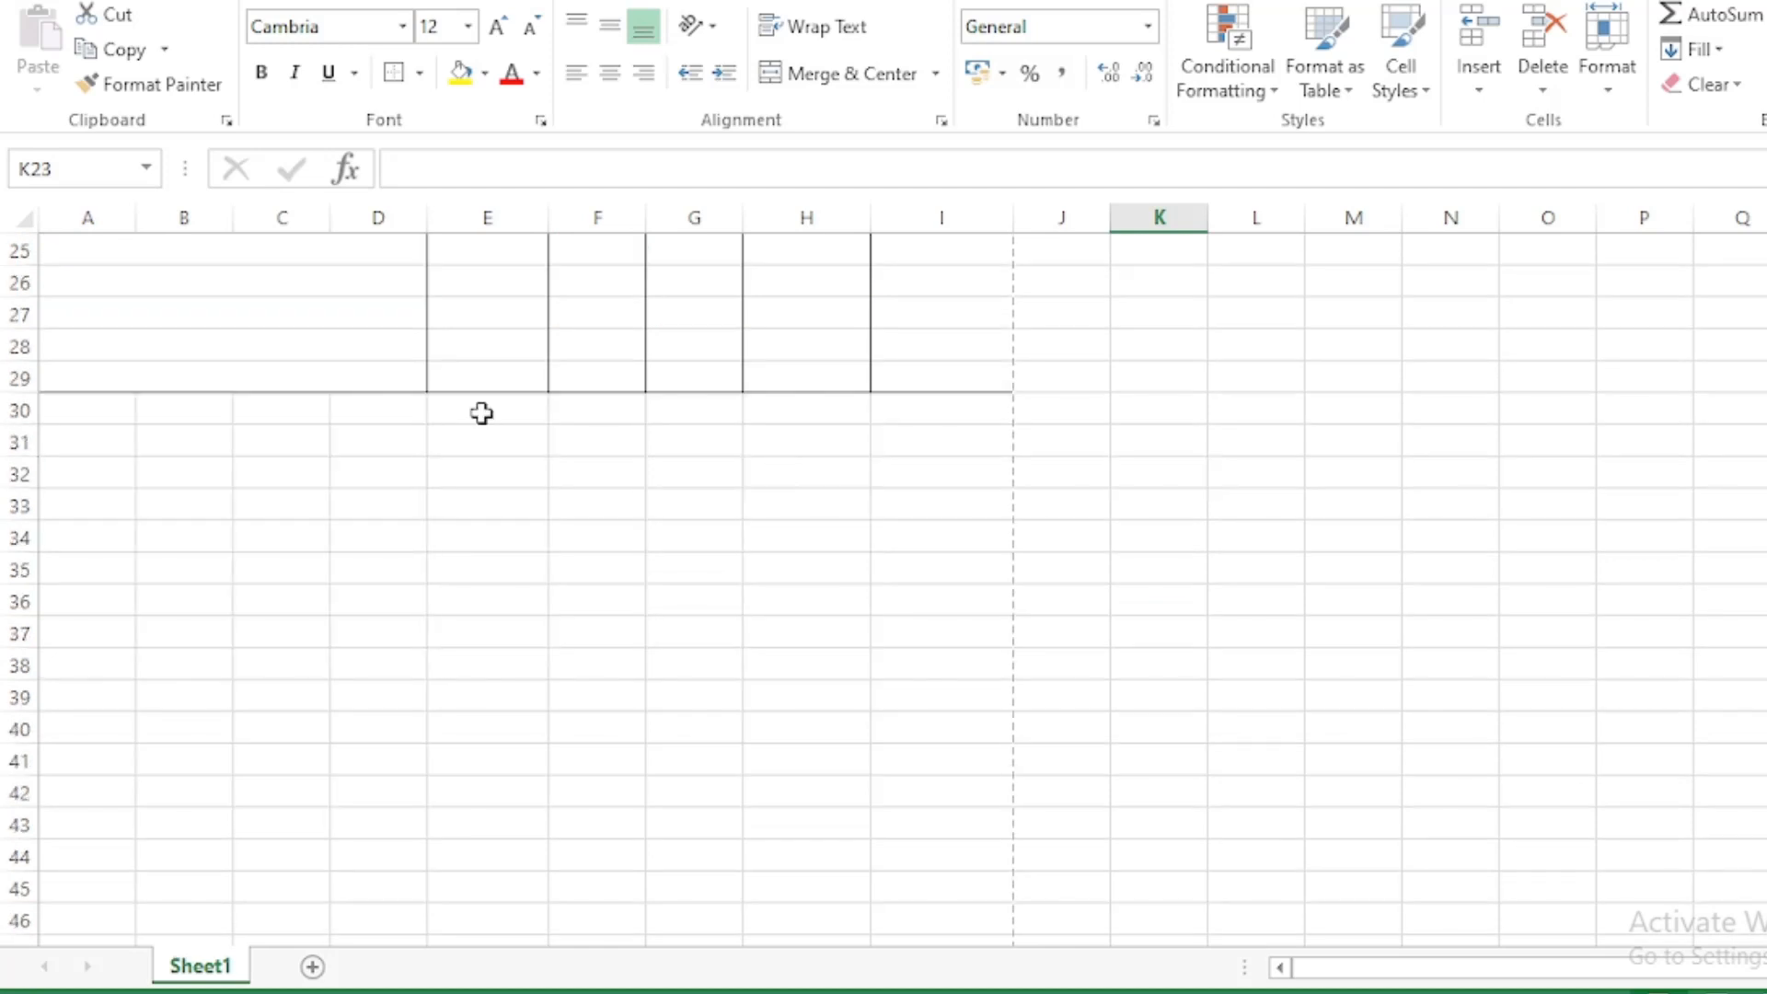
{"action": "left_click", "coordinate": [481, 411]}
{"action": "scroll", "coordinate": [495, 477], "scroll_direction": "up", "scroll_amount": 5}
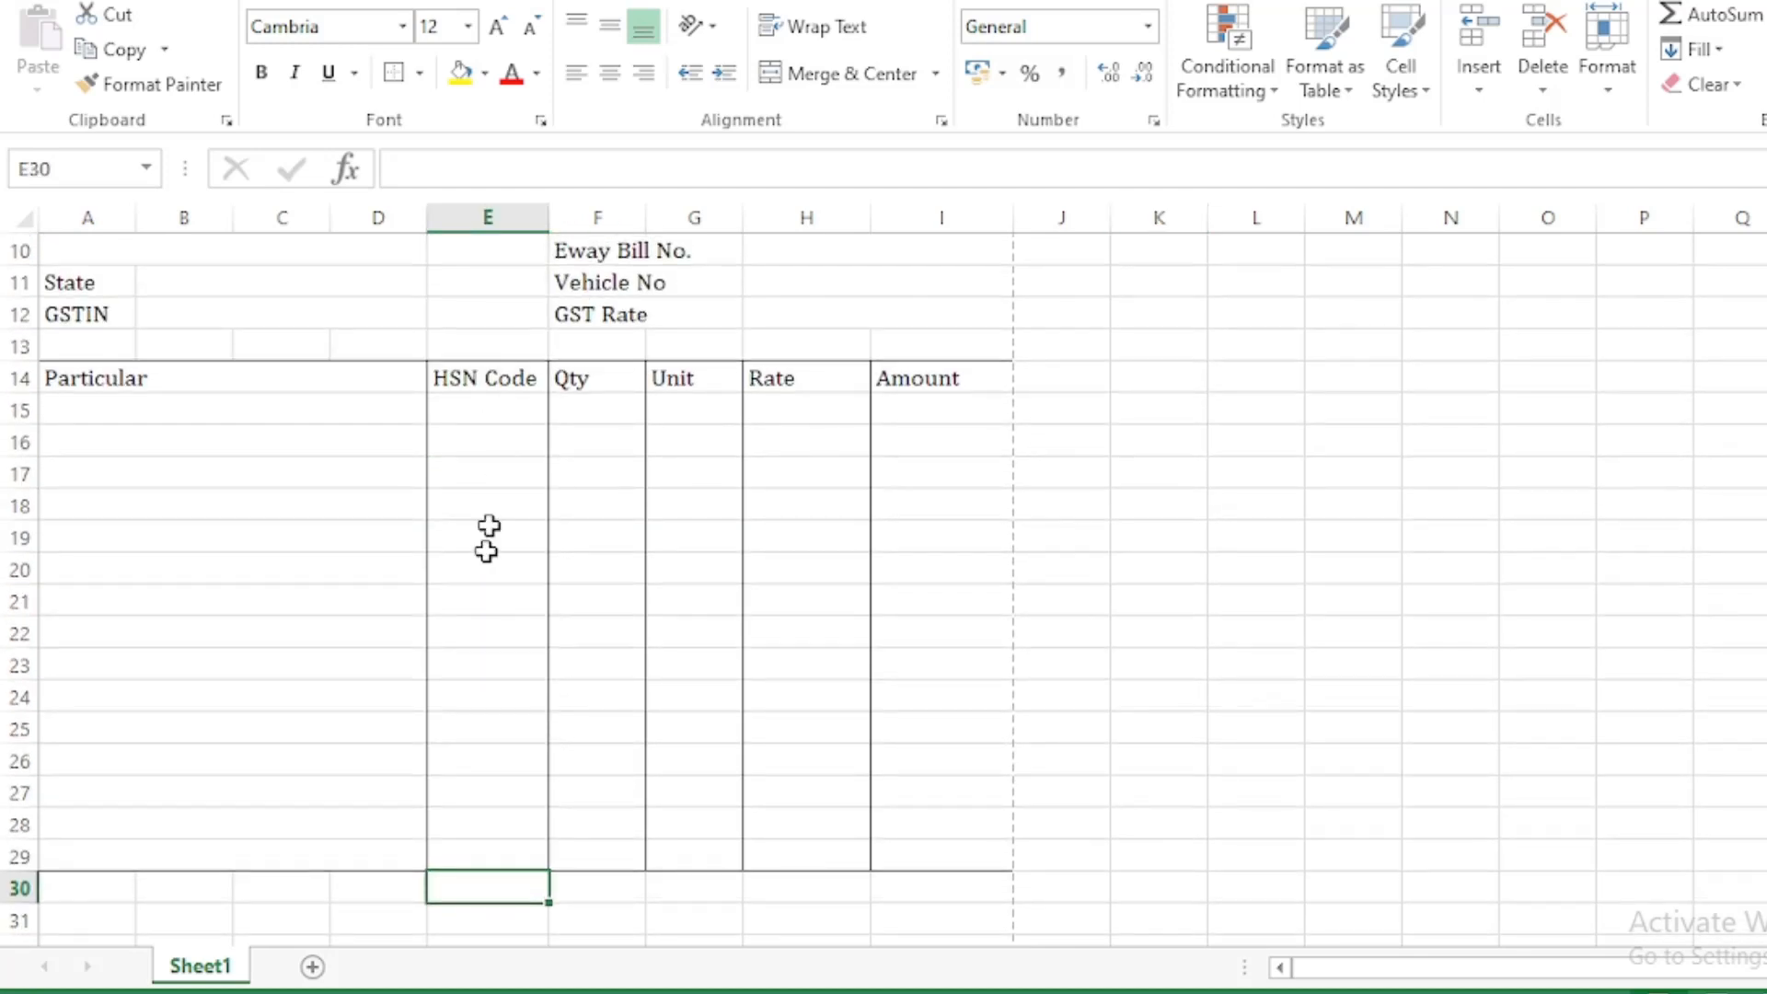
{"action": "scroll", "coordinate": [501, 598], "scroll_direction": "down", "scroll_amount": 1}
{"action": "scroll", "coordinate": [514, 660], "scroll_direction": "down", "scroll_amount": 2}
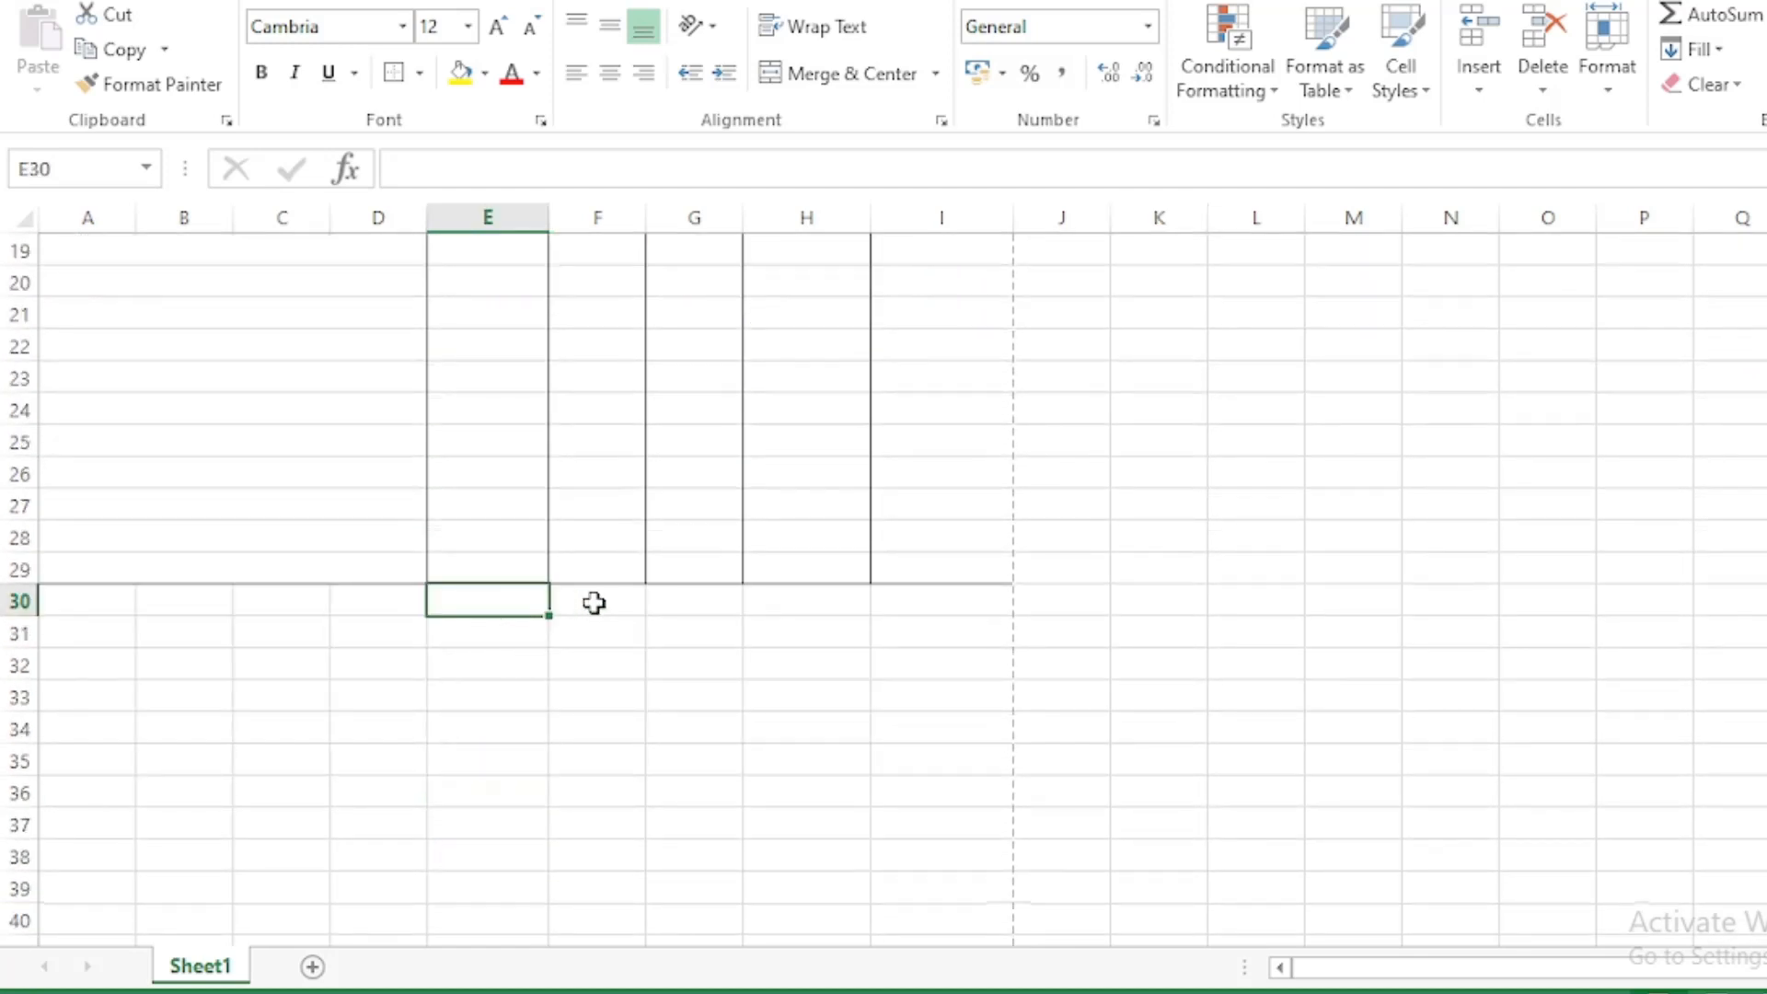
{"action": "type", "text": "Total Qty"}
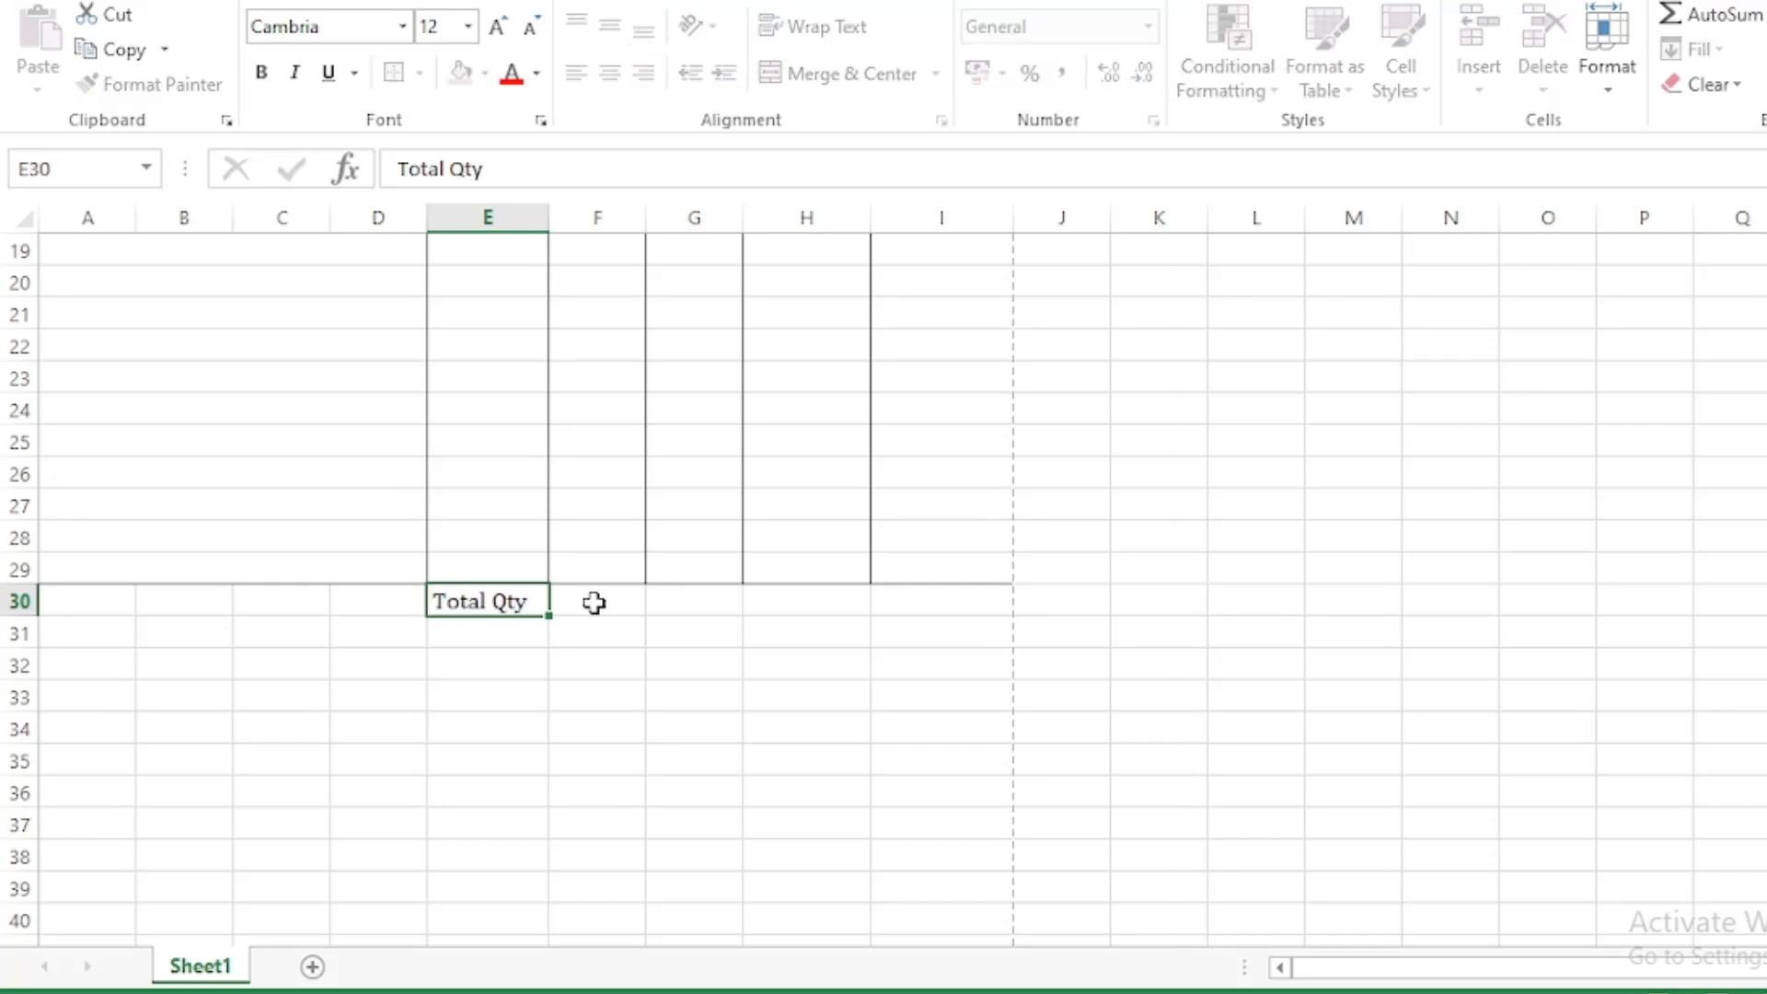
{"action": "key", "text": "Return"}
{"action": "left_click", "coordinate": [524, 603]}
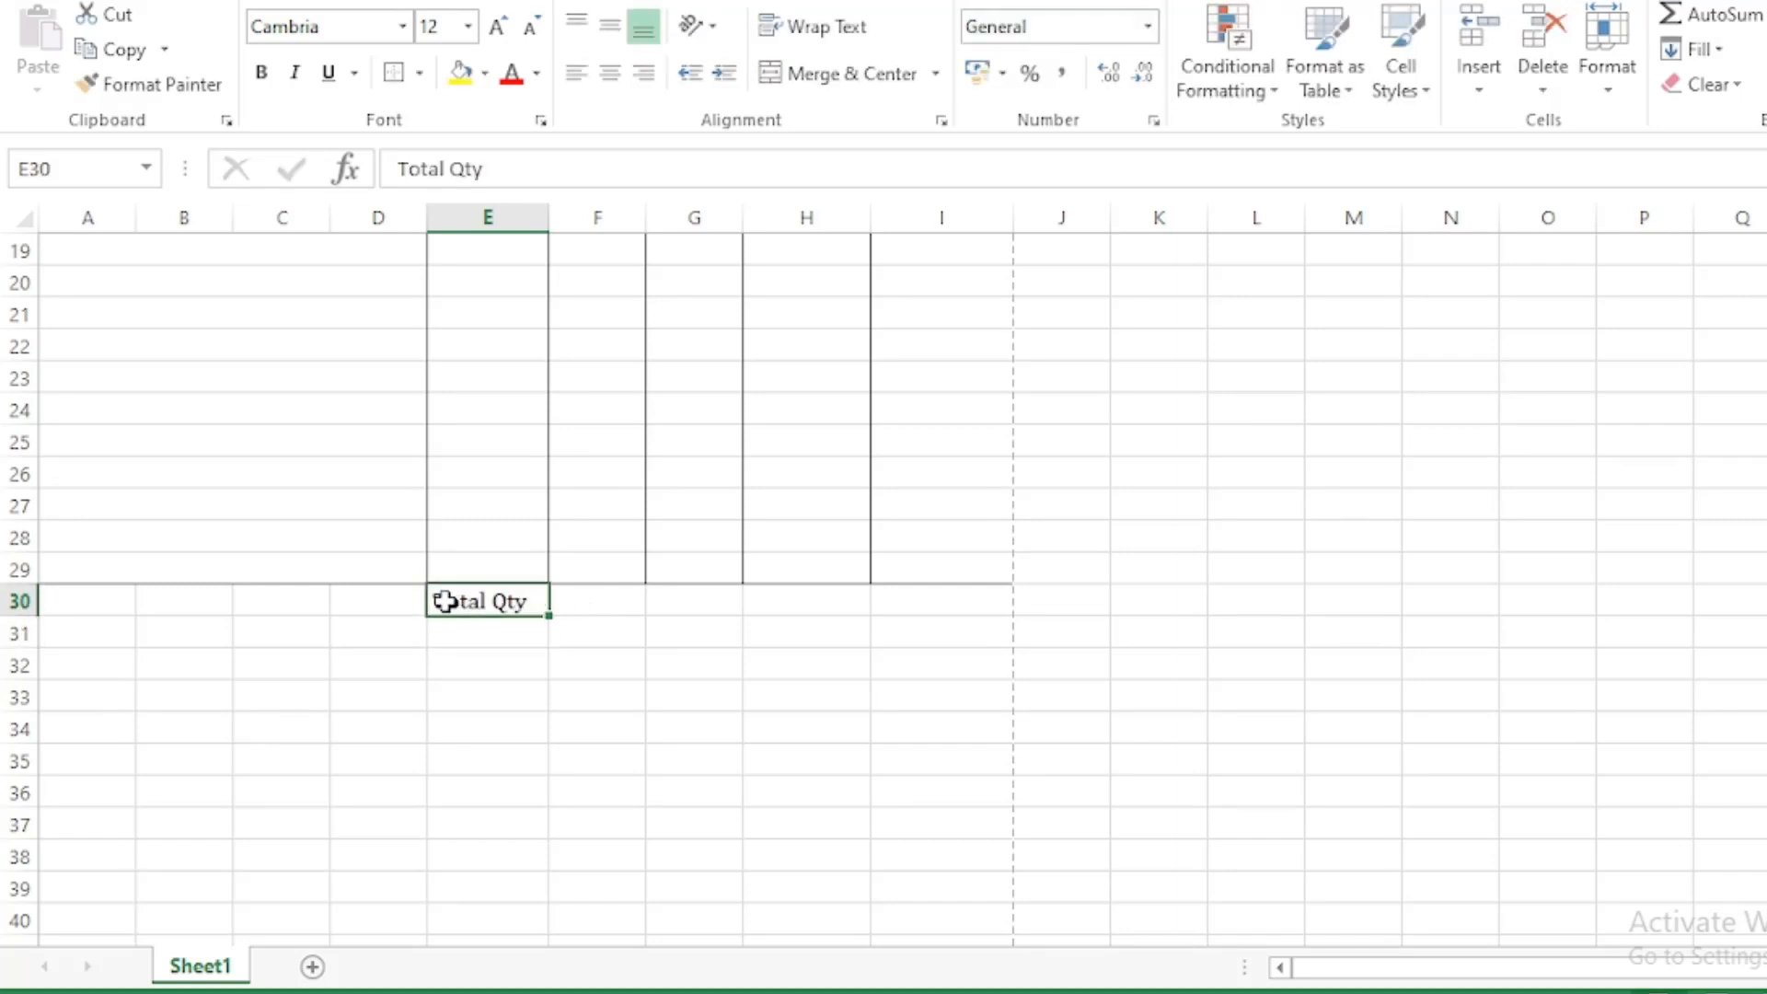
Step: Examine the Qty column down to F30, the cell beside the Total Qty label
{"action": "scroll", "coordinate": [550, 604], "scroll_direction": "up", "scroll_amount": 4}
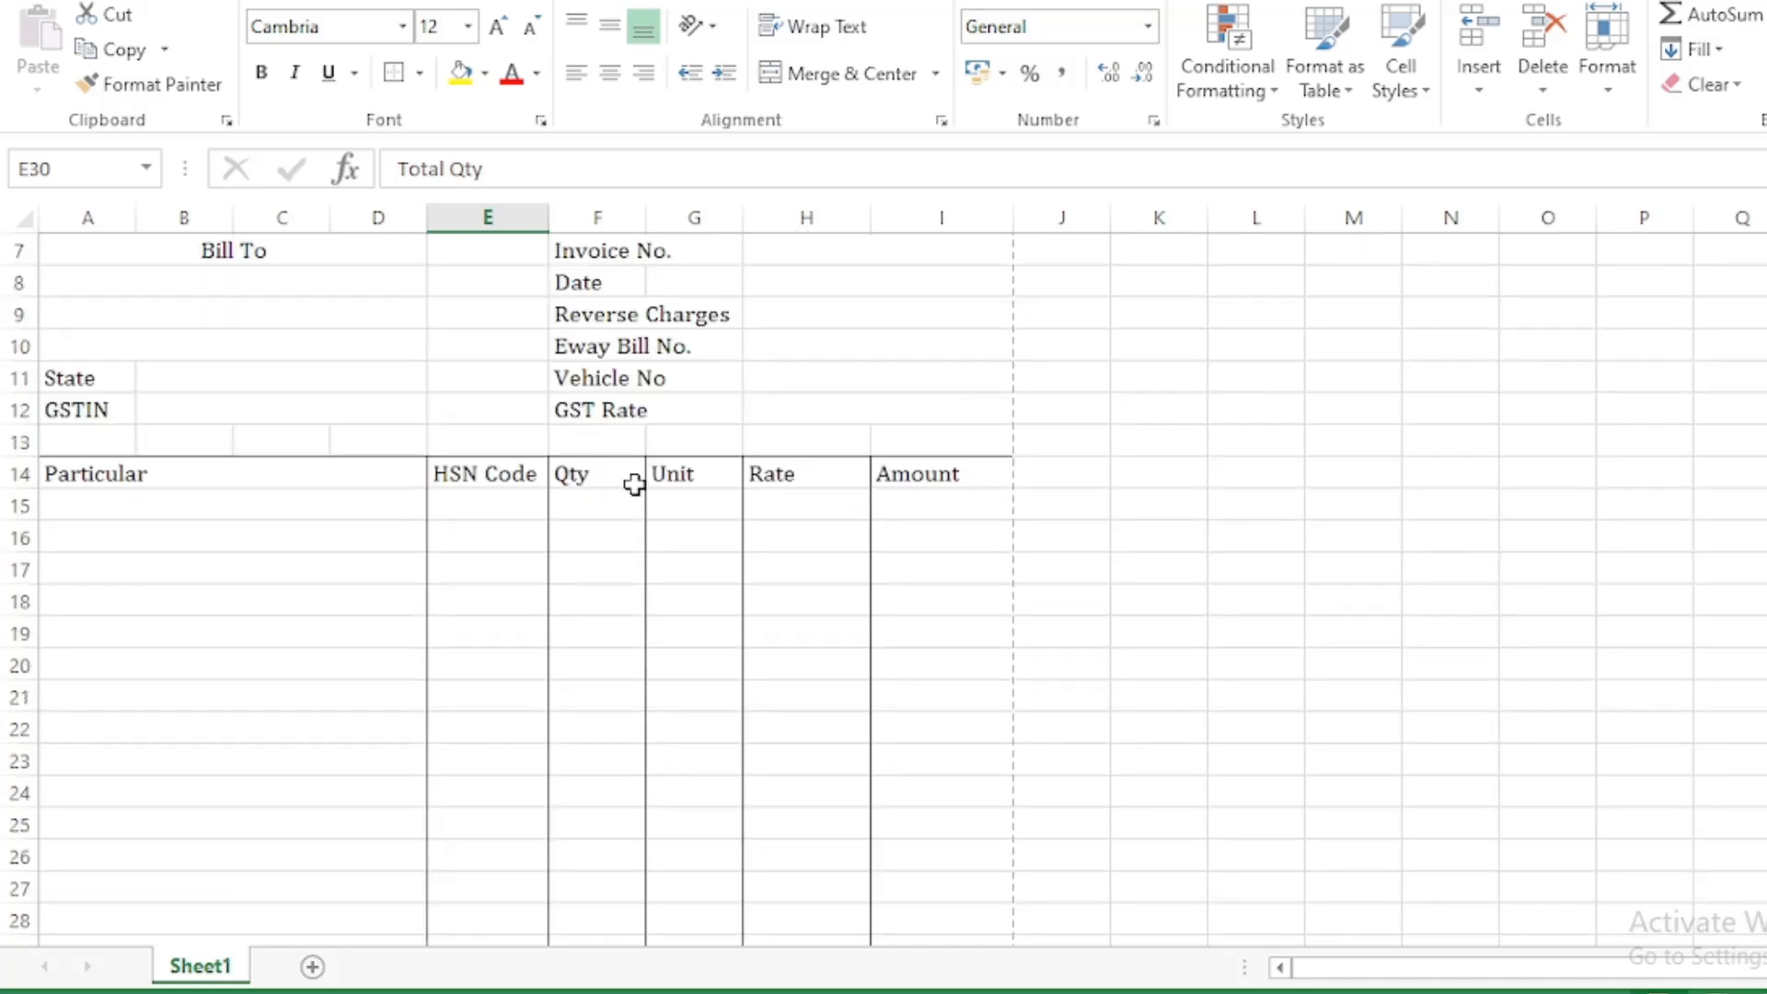
{"action": "left_click_drag", "start_coordinate": [610, 498], "coordinate": [648, 836]}
{"action": "scroll", "coordinate": [649, 828], "scroll_direction": "down", "scroll_amount": 3}
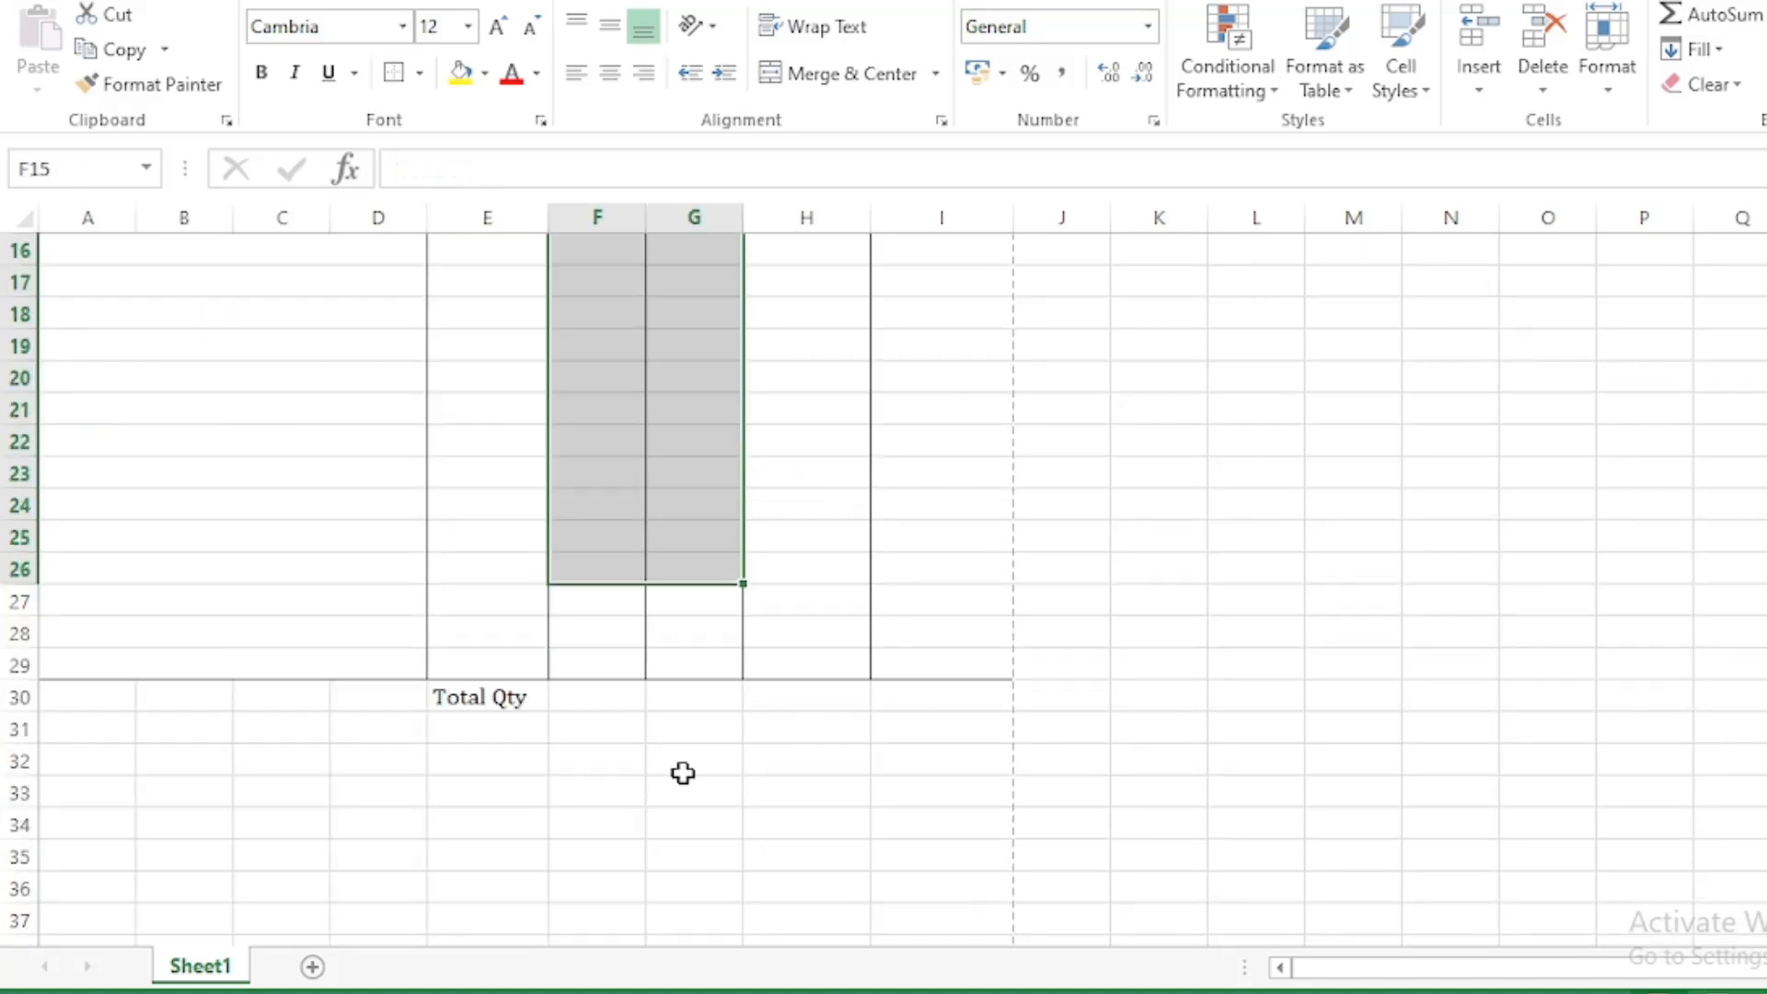
{"action": "left_click", "coordinate": [689, 753]}
{"action": "scroll", "coordinate": [688, 753], "scroll_direction": "up", "scroll_amount": 1}
{"action": "left_click_drag", "start_coordinate": [599, 312], "coordinate": [607, 792]}
{"action": "left_click", "coordinate": [604, 795]}
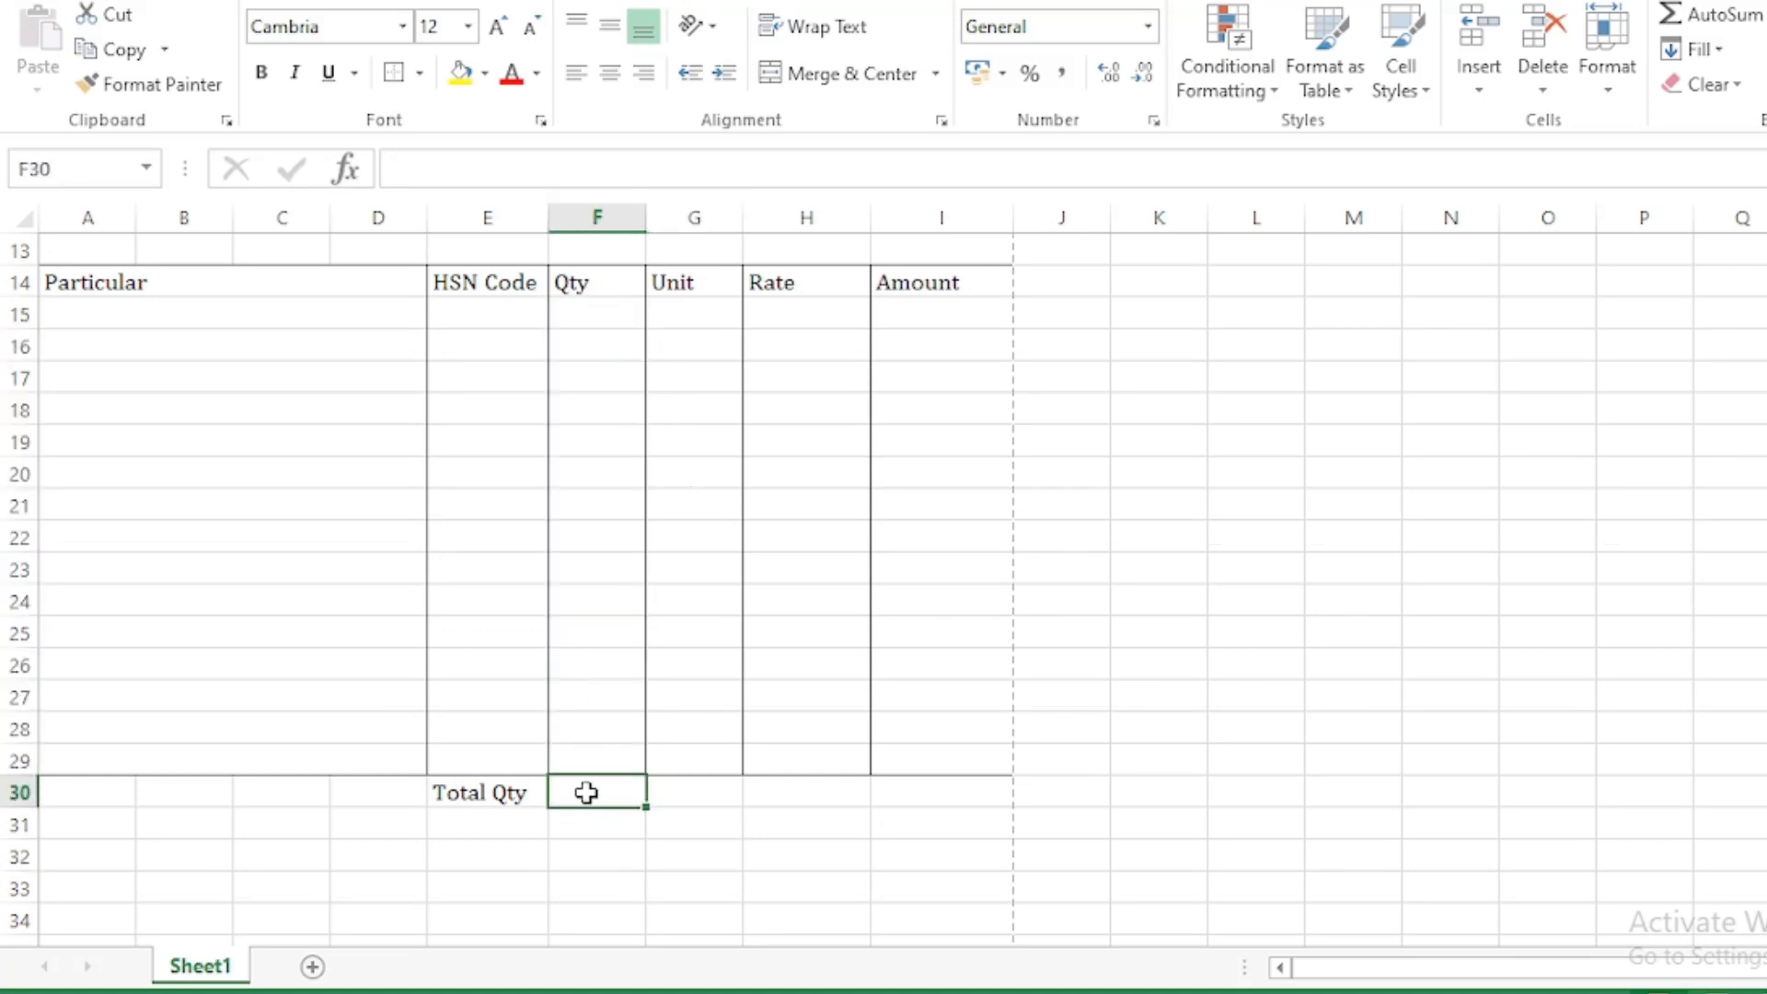
{"action": "left_click", "coordinate": [489, 790]}
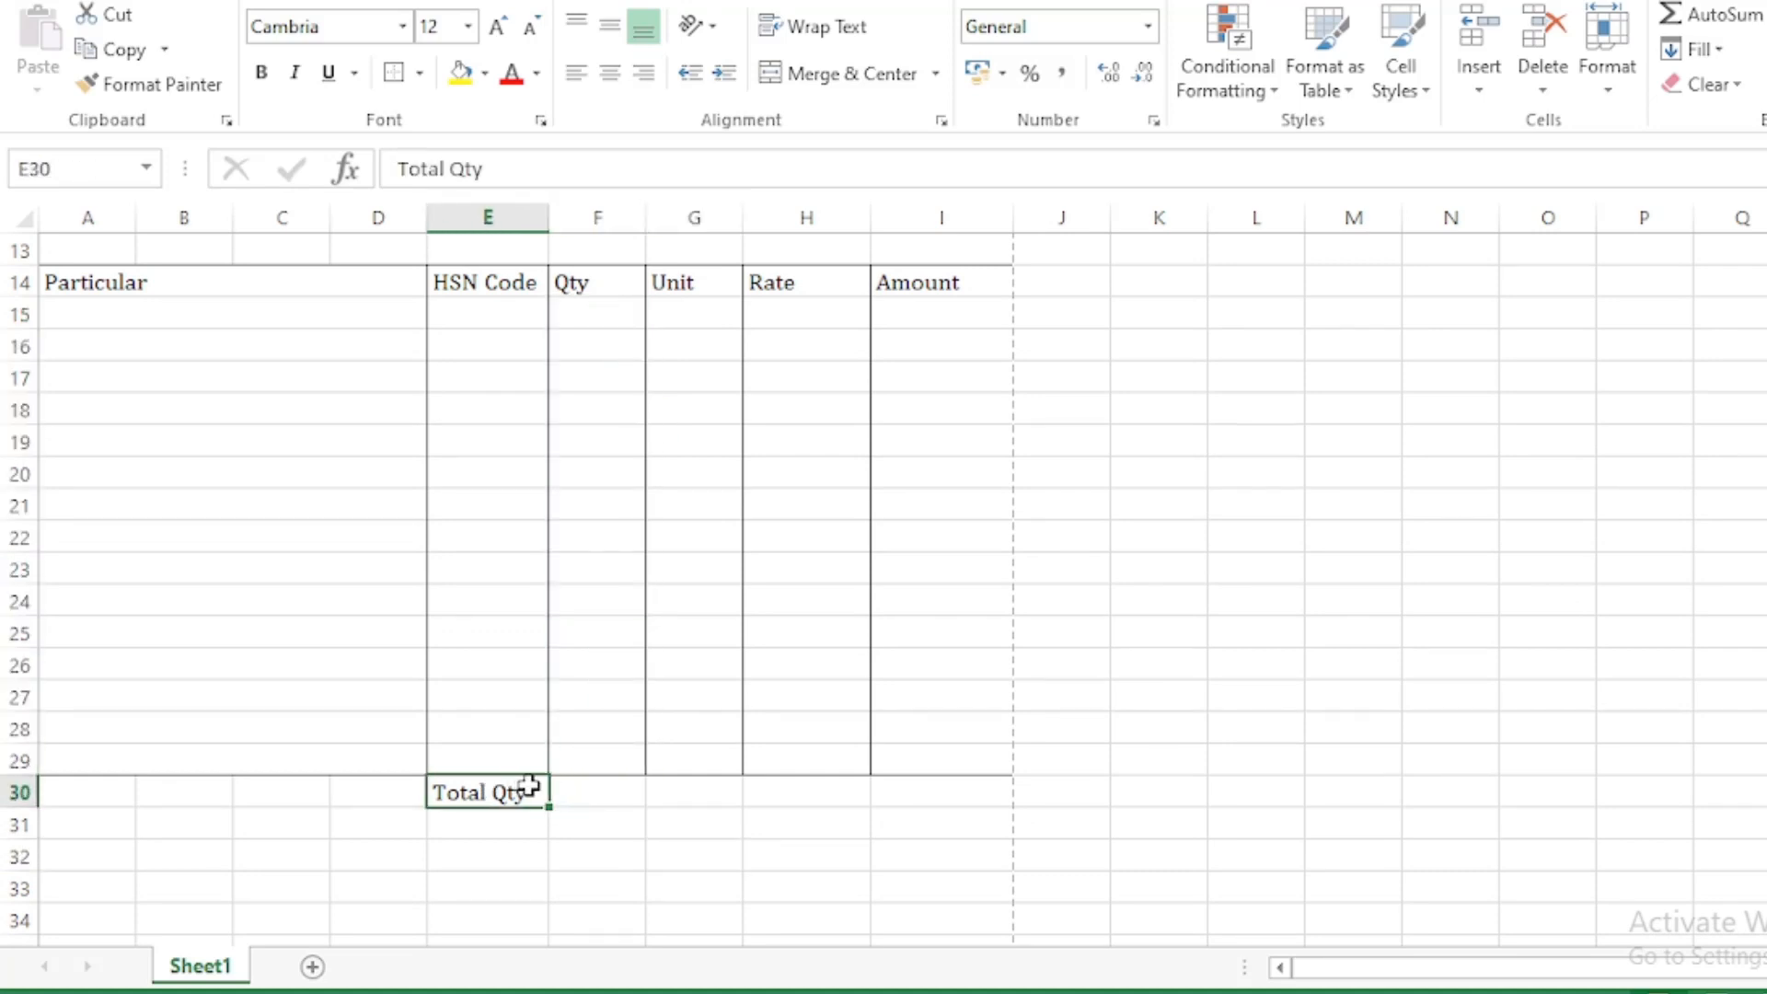
Step: Review the summary labels in G30:G36 and compare the Amount column with the Subtotal value cell I30
{"action": "left_click_drag", "start_coordinate": [701, 605], "coordinate": [717, 792]}
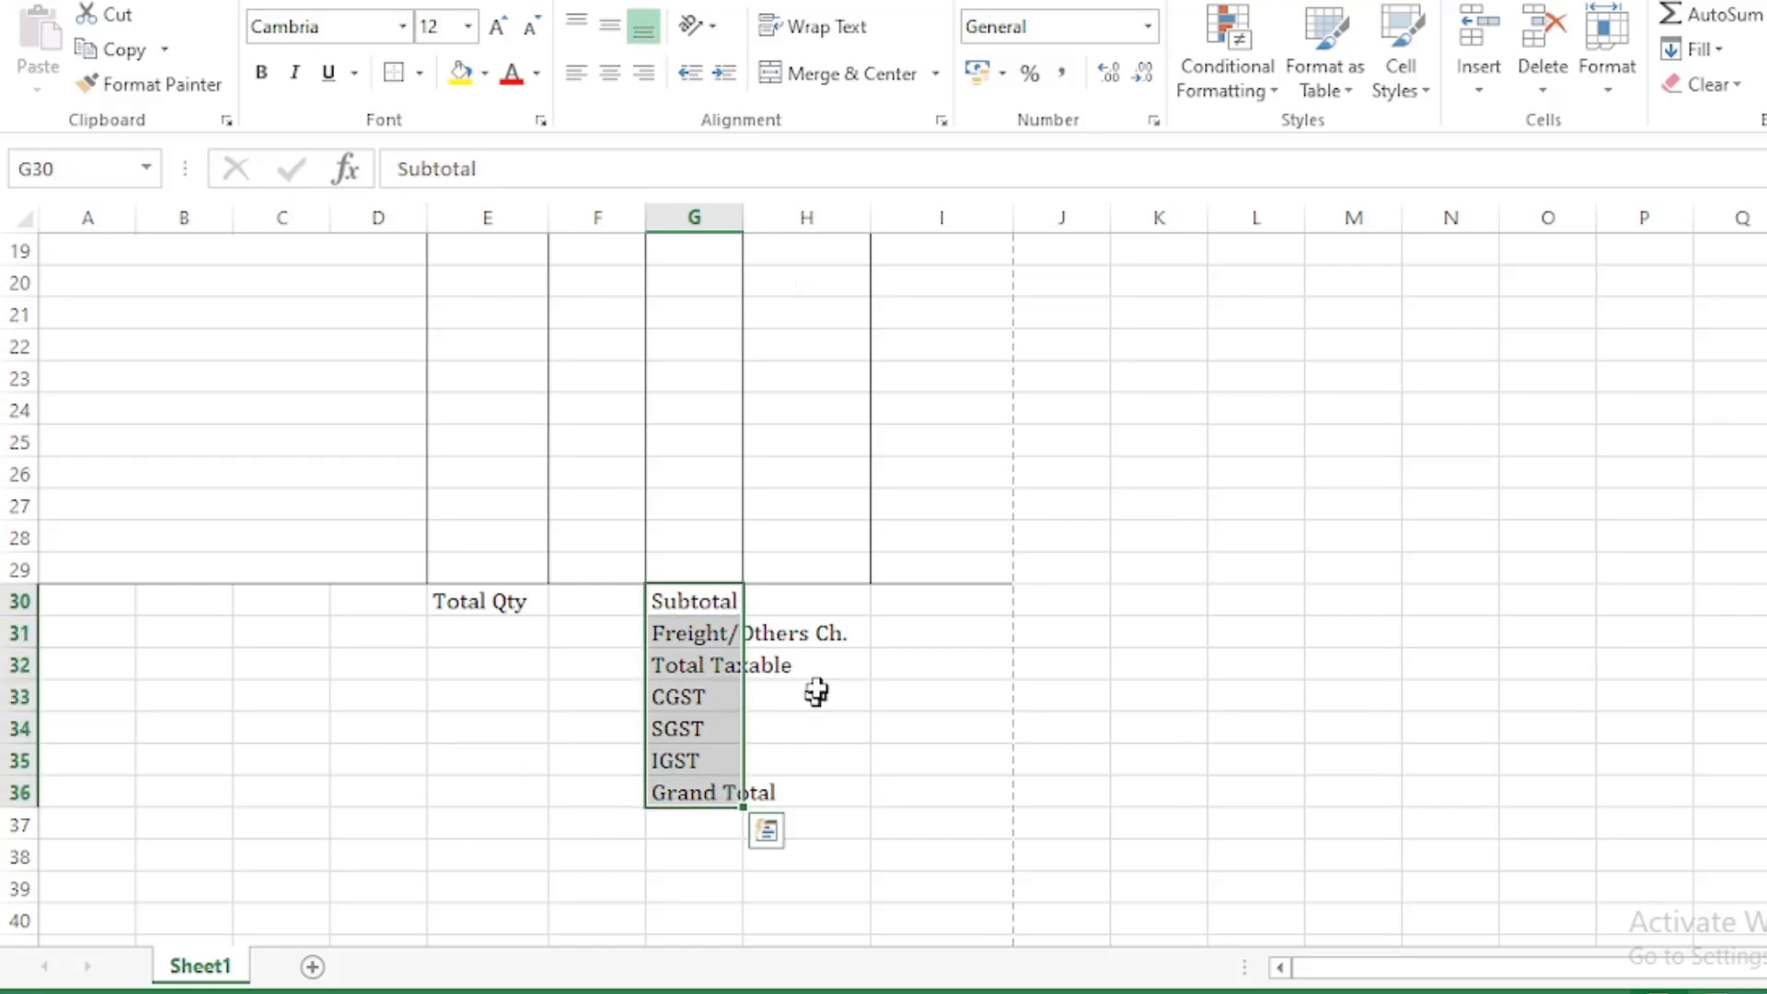
{"action": "left_click", "coordinate": [809, 672]}
{"action": "left_click", "coordinate": [708, 605]}
{"action": "scroll", "coordinate": [711, 592], "scroll_direction": "up", "scroll_amount": 4}
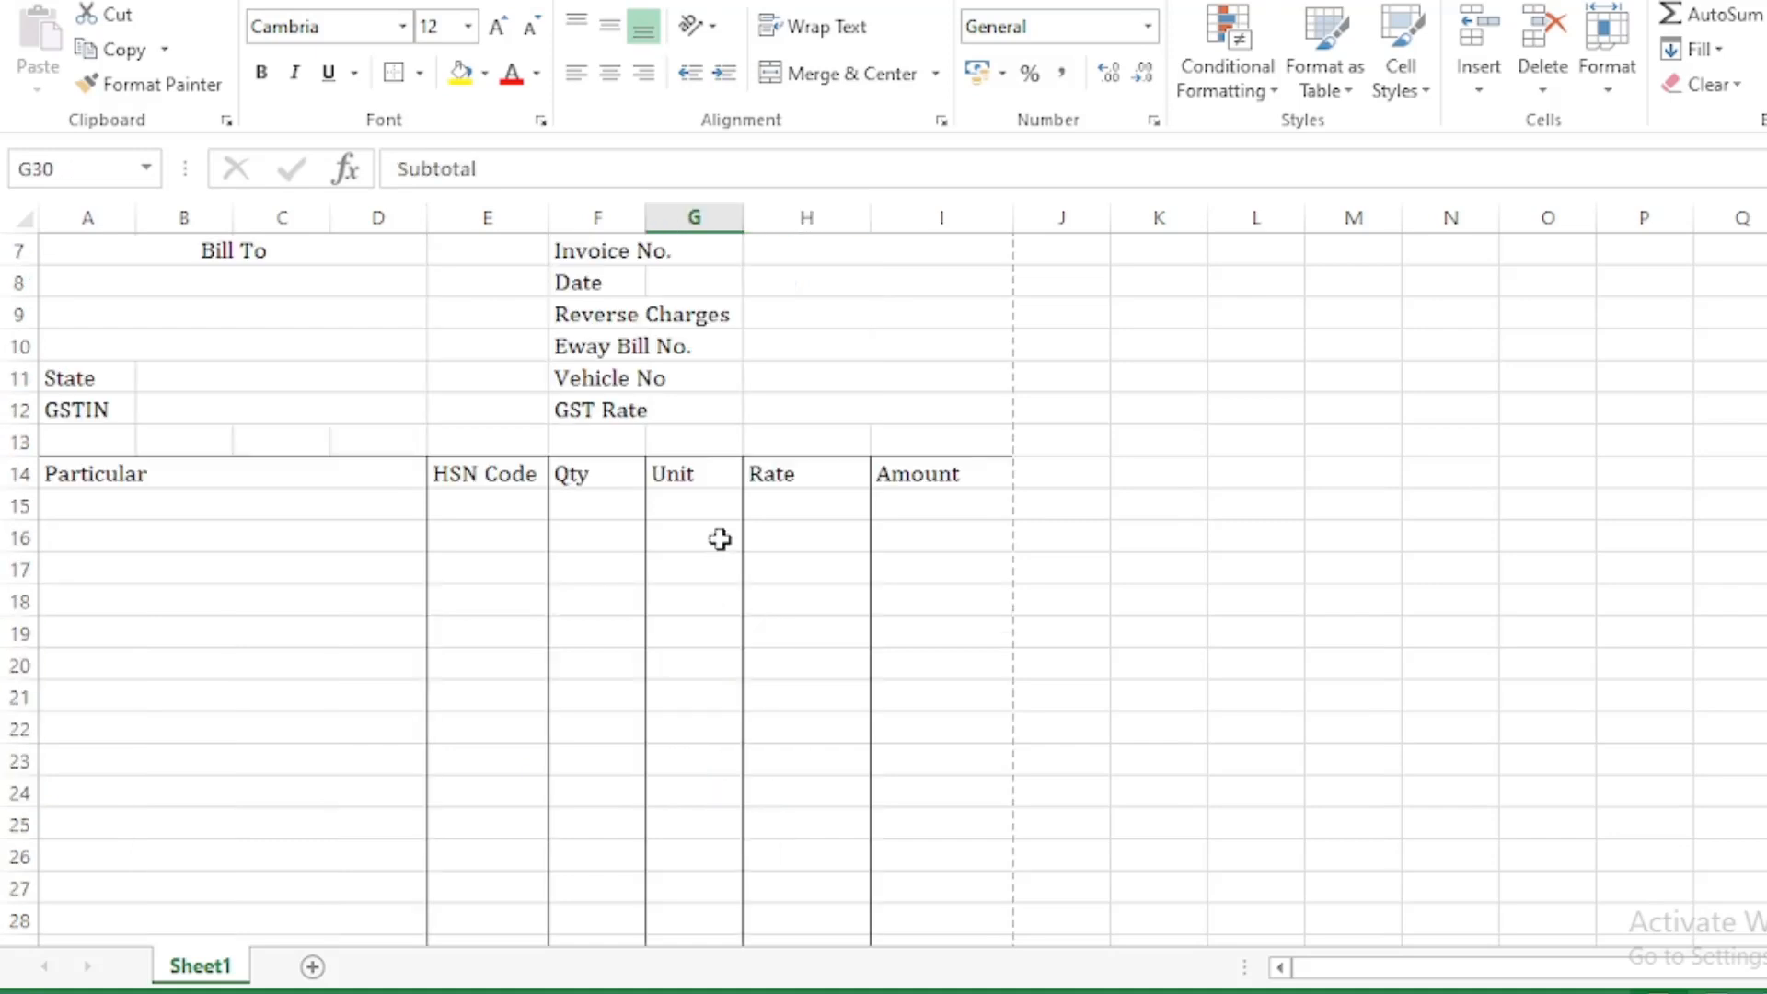
{"action": "scroll", "coordinate": [726, 516], "scroll_direction": "down", "scroll_amount": 4}
{"action": "scroll", "coordinate": [721, 659], "scroll_direction": "down", "scroll_amount": 1}
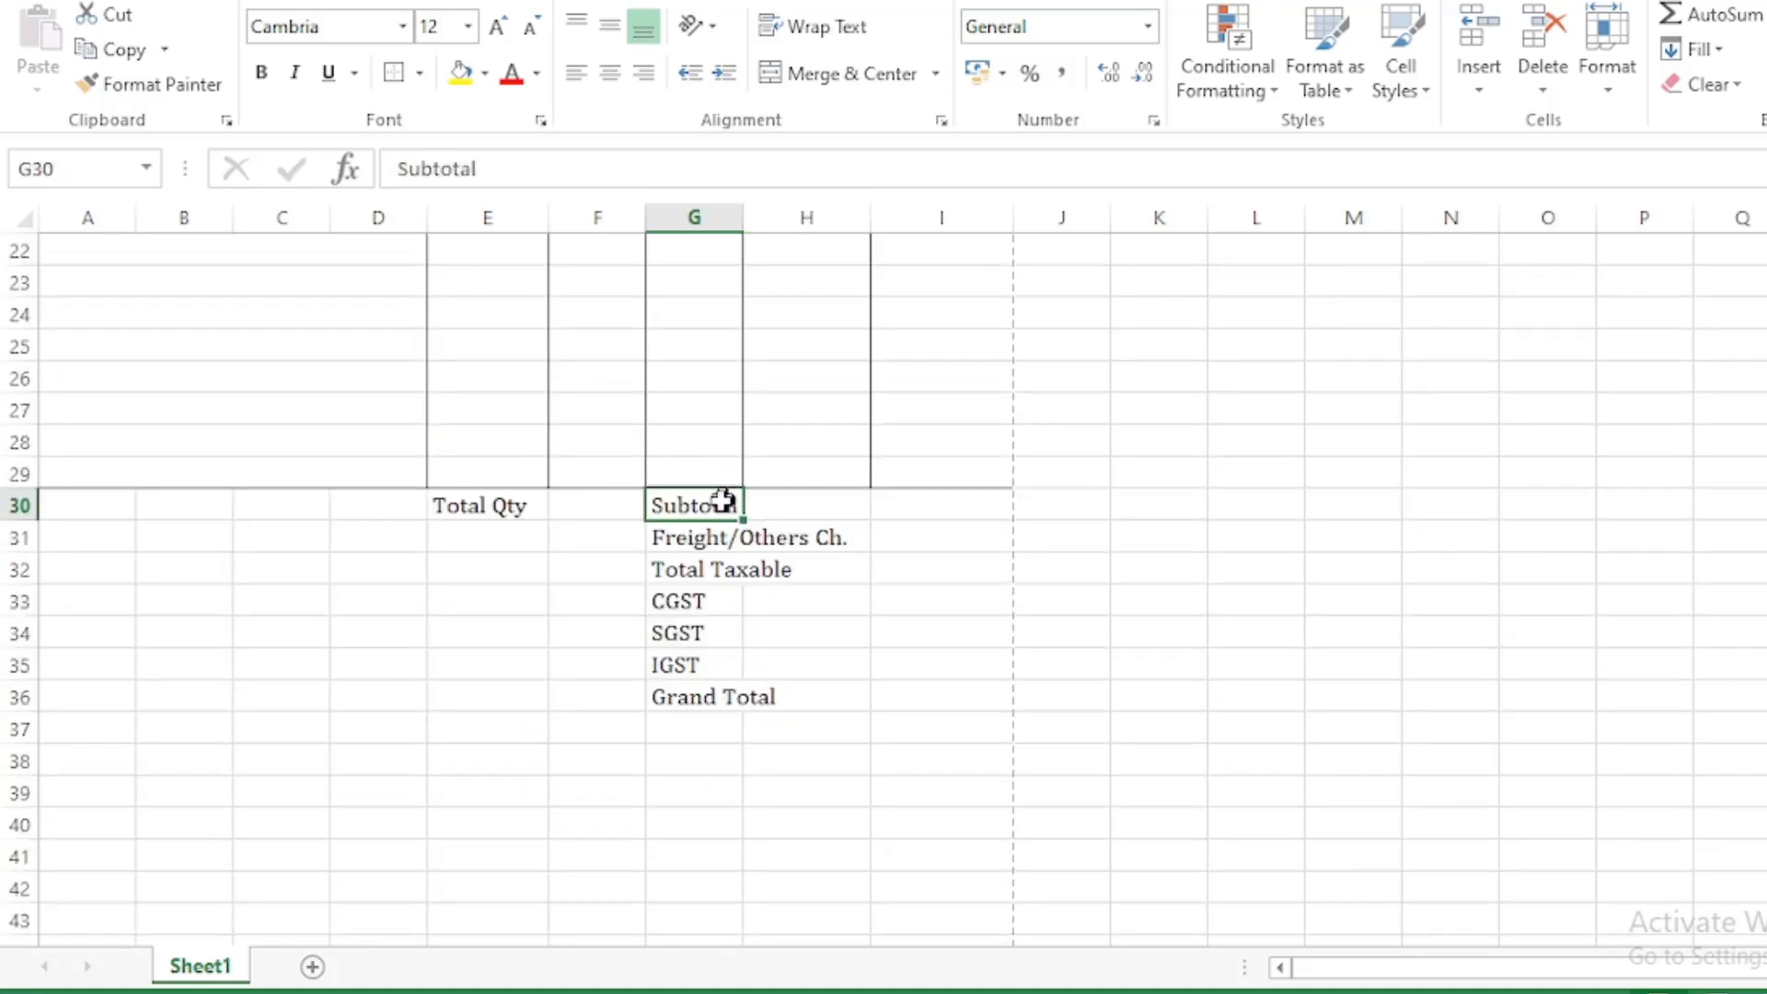
{"action": "left_click", "coordinate": [793, 505]}
{"action": "left_click", "coordinate": [961, 505]}
{"action": "scroll", "coordinate": [975, 497], "scroll_direction": "up", "scroll_amount": 3}
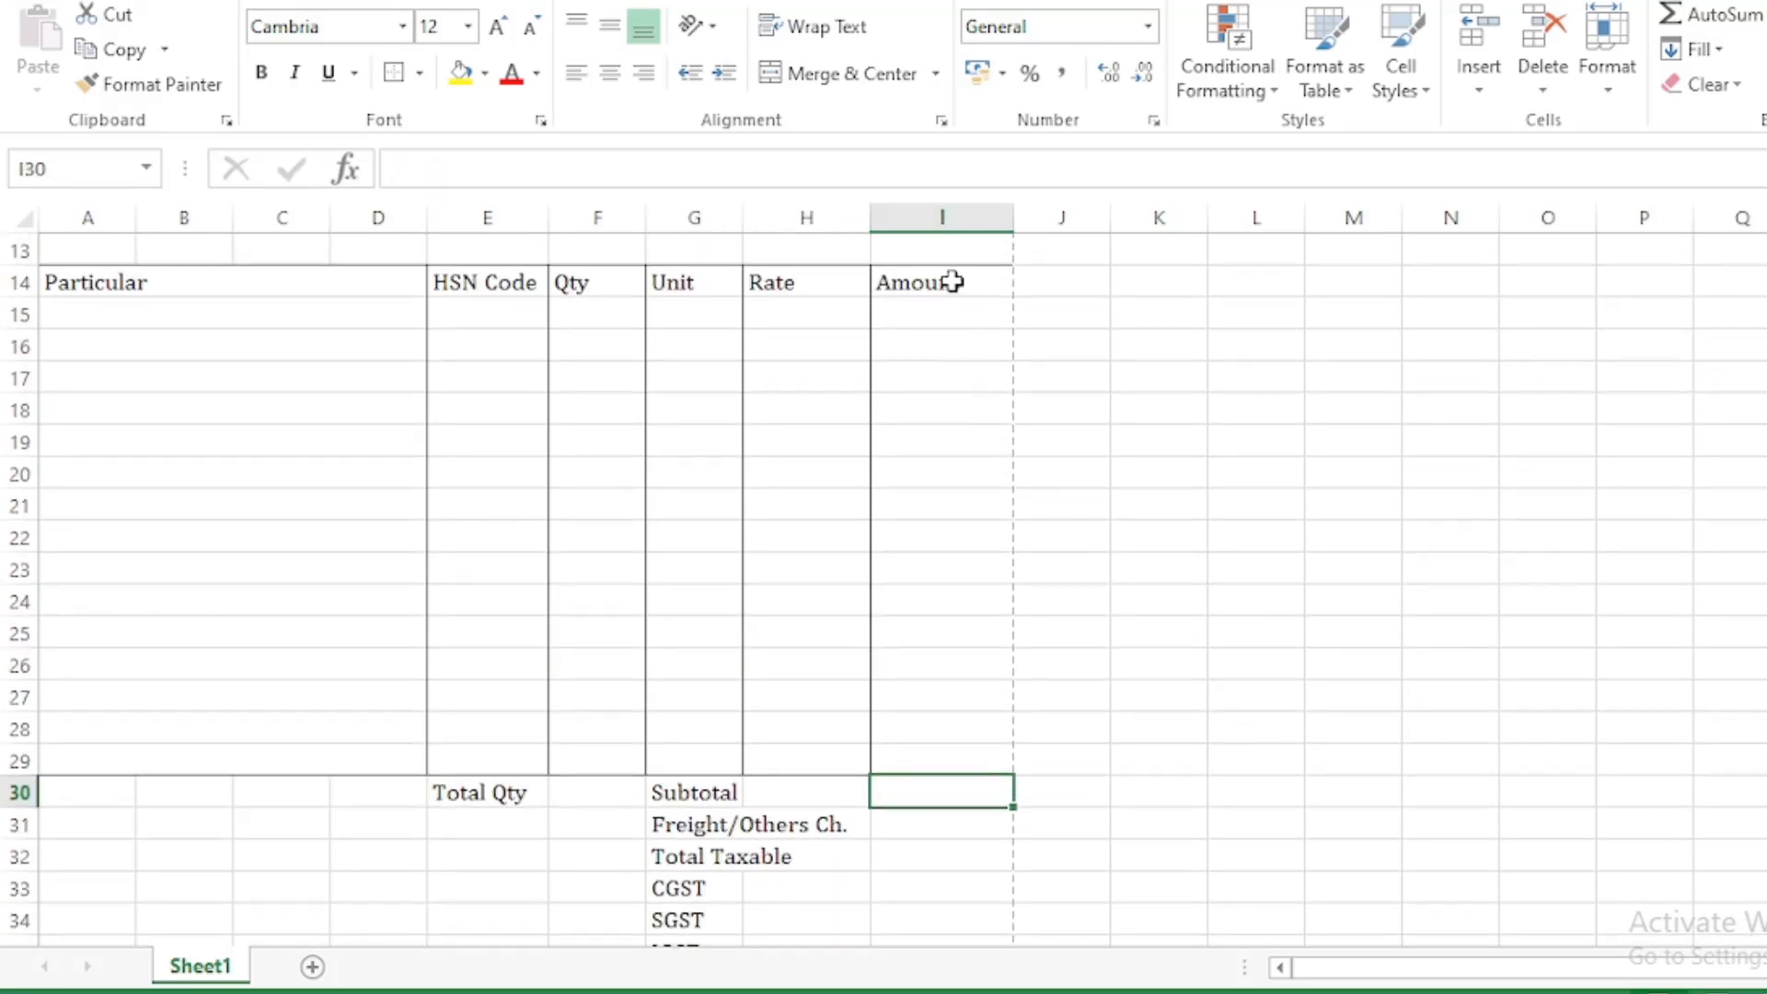
{"action": "left_click_drag", "start_coordinate": [947, 281], "coordinate": [972, 750]}
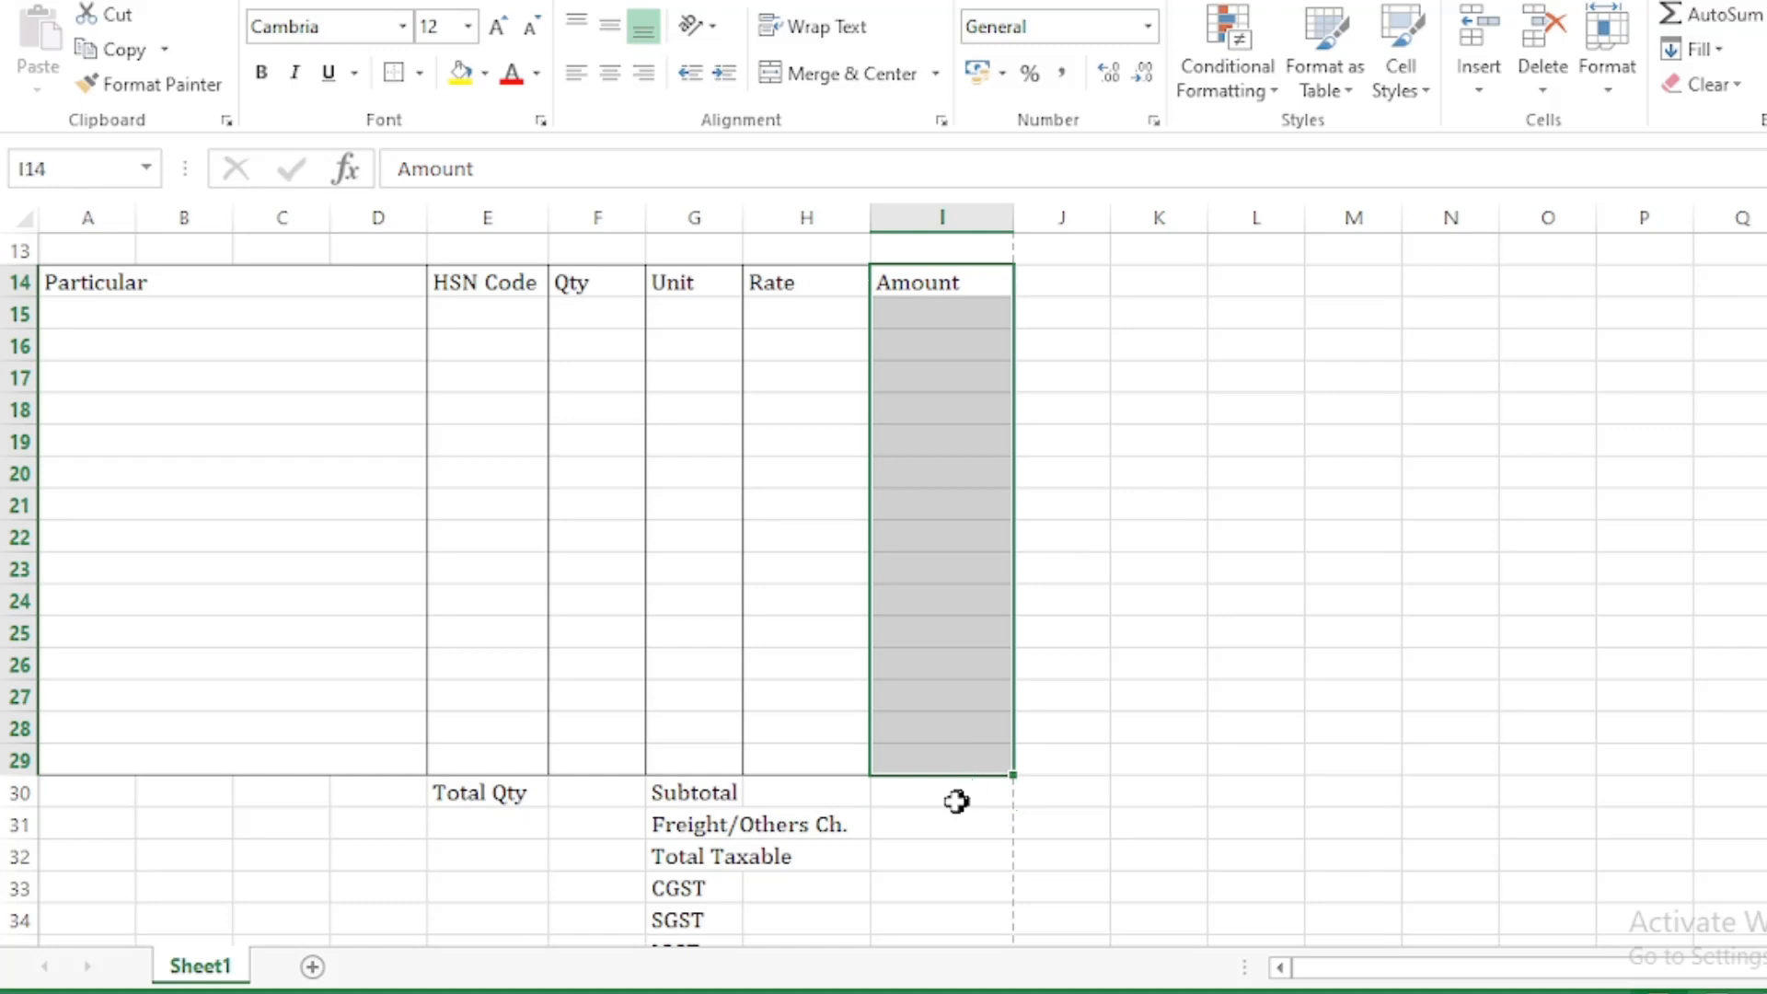
{"action": "left_click", "coordinate": [930, 793]}
{"action": "scroll", "coordinate": [955, 750], "scroll_direction": "down", "scroll_amount": 1}
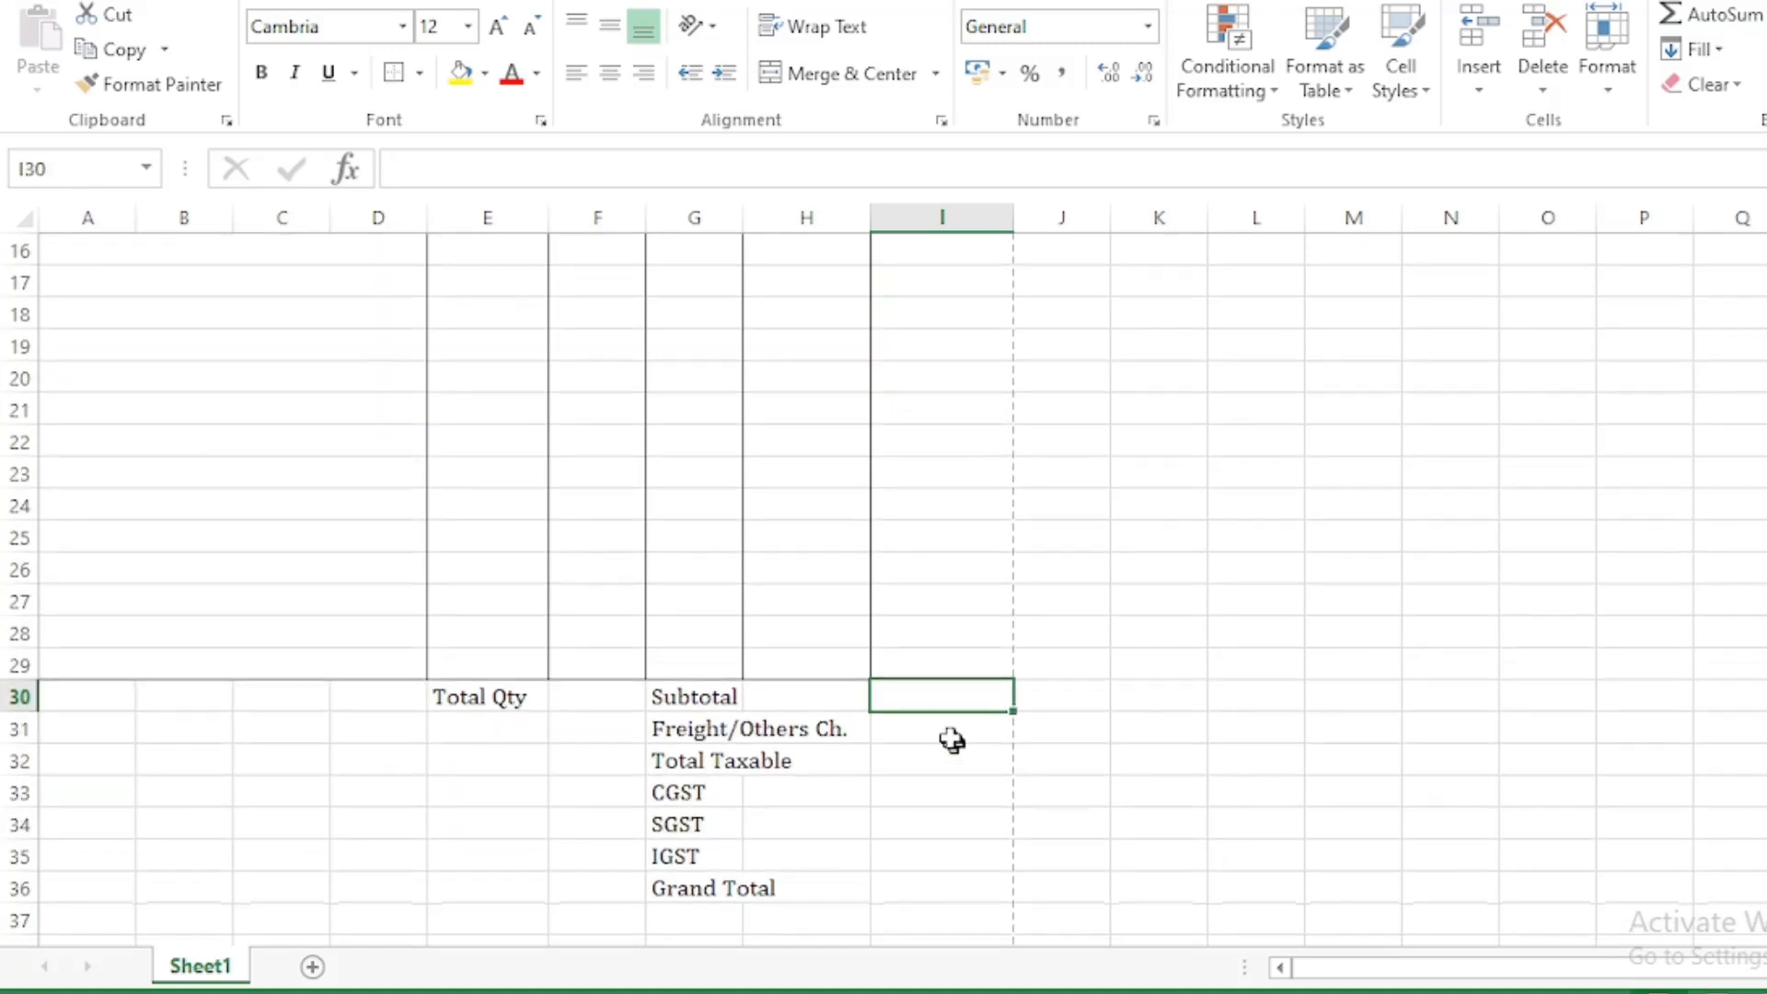
Step: Examine the Subtotal, Freight/Others Ch. and Total Taxable rows together with their value cells I30:I32
{"action": "left_click_drag", "start_coordinate": [682, 699], "coordinate": [835, 723]}
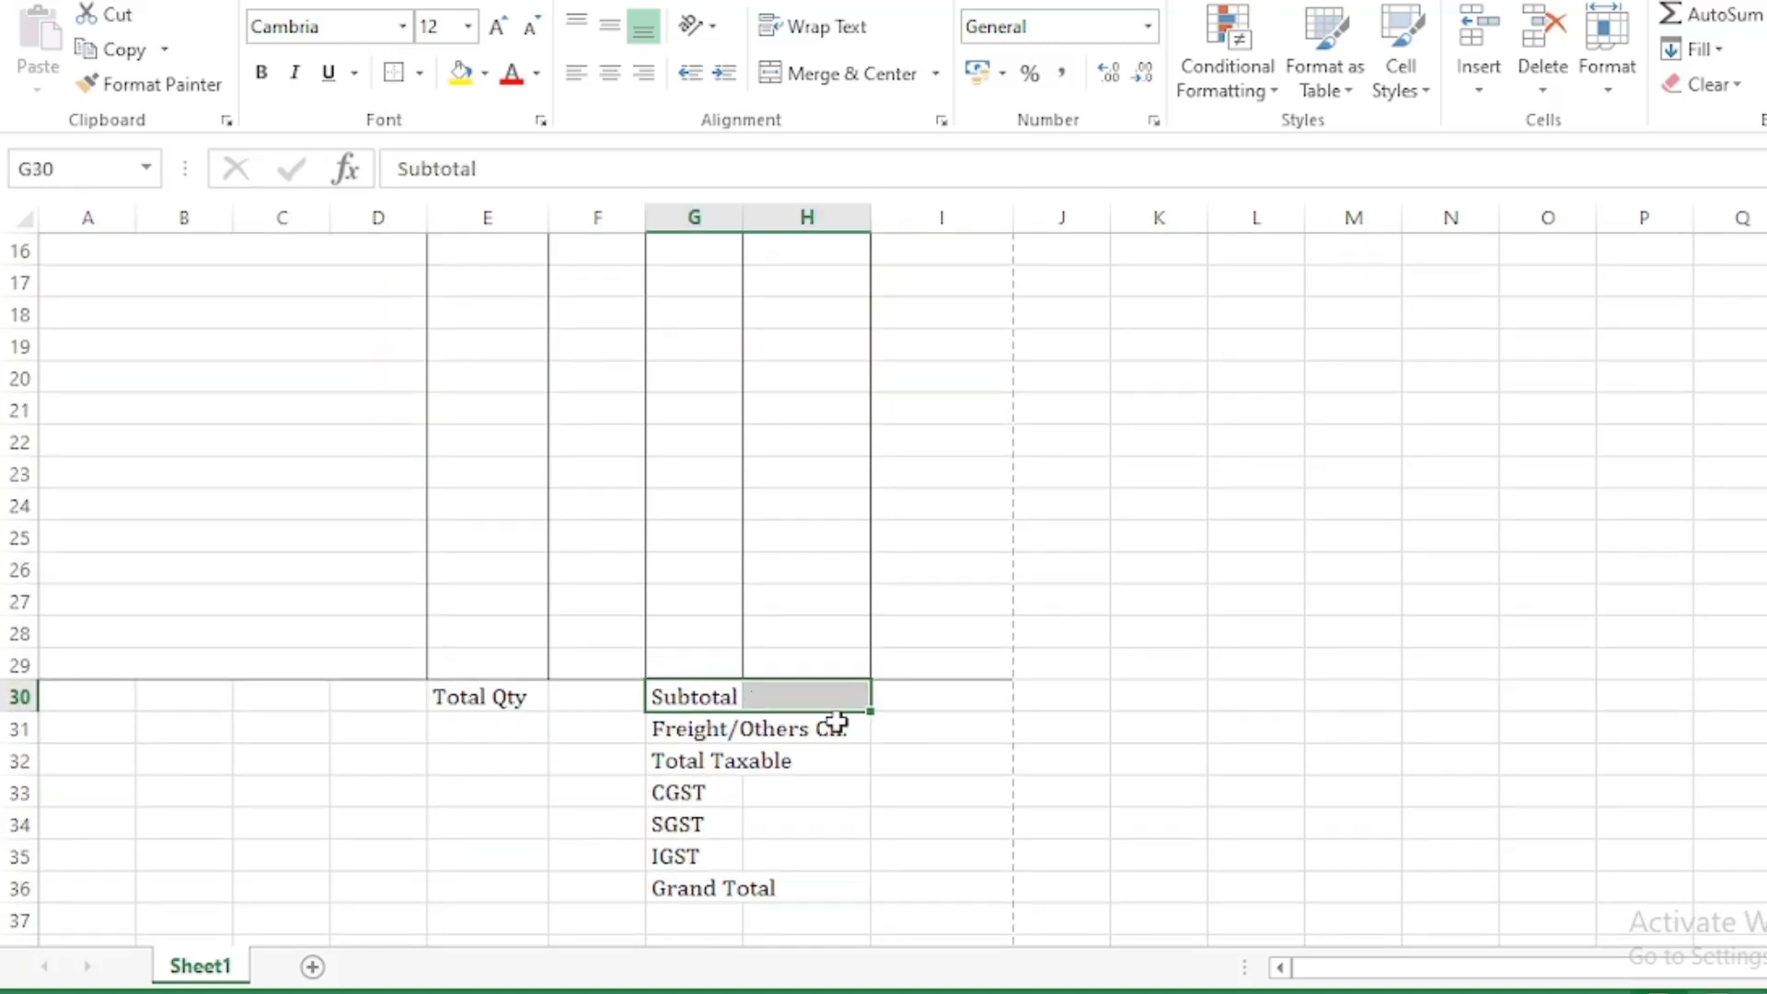
{"action": "left_click", "coordinate": [734, 730]}
{"action": "left_click", "coordinate": [841, 732]}
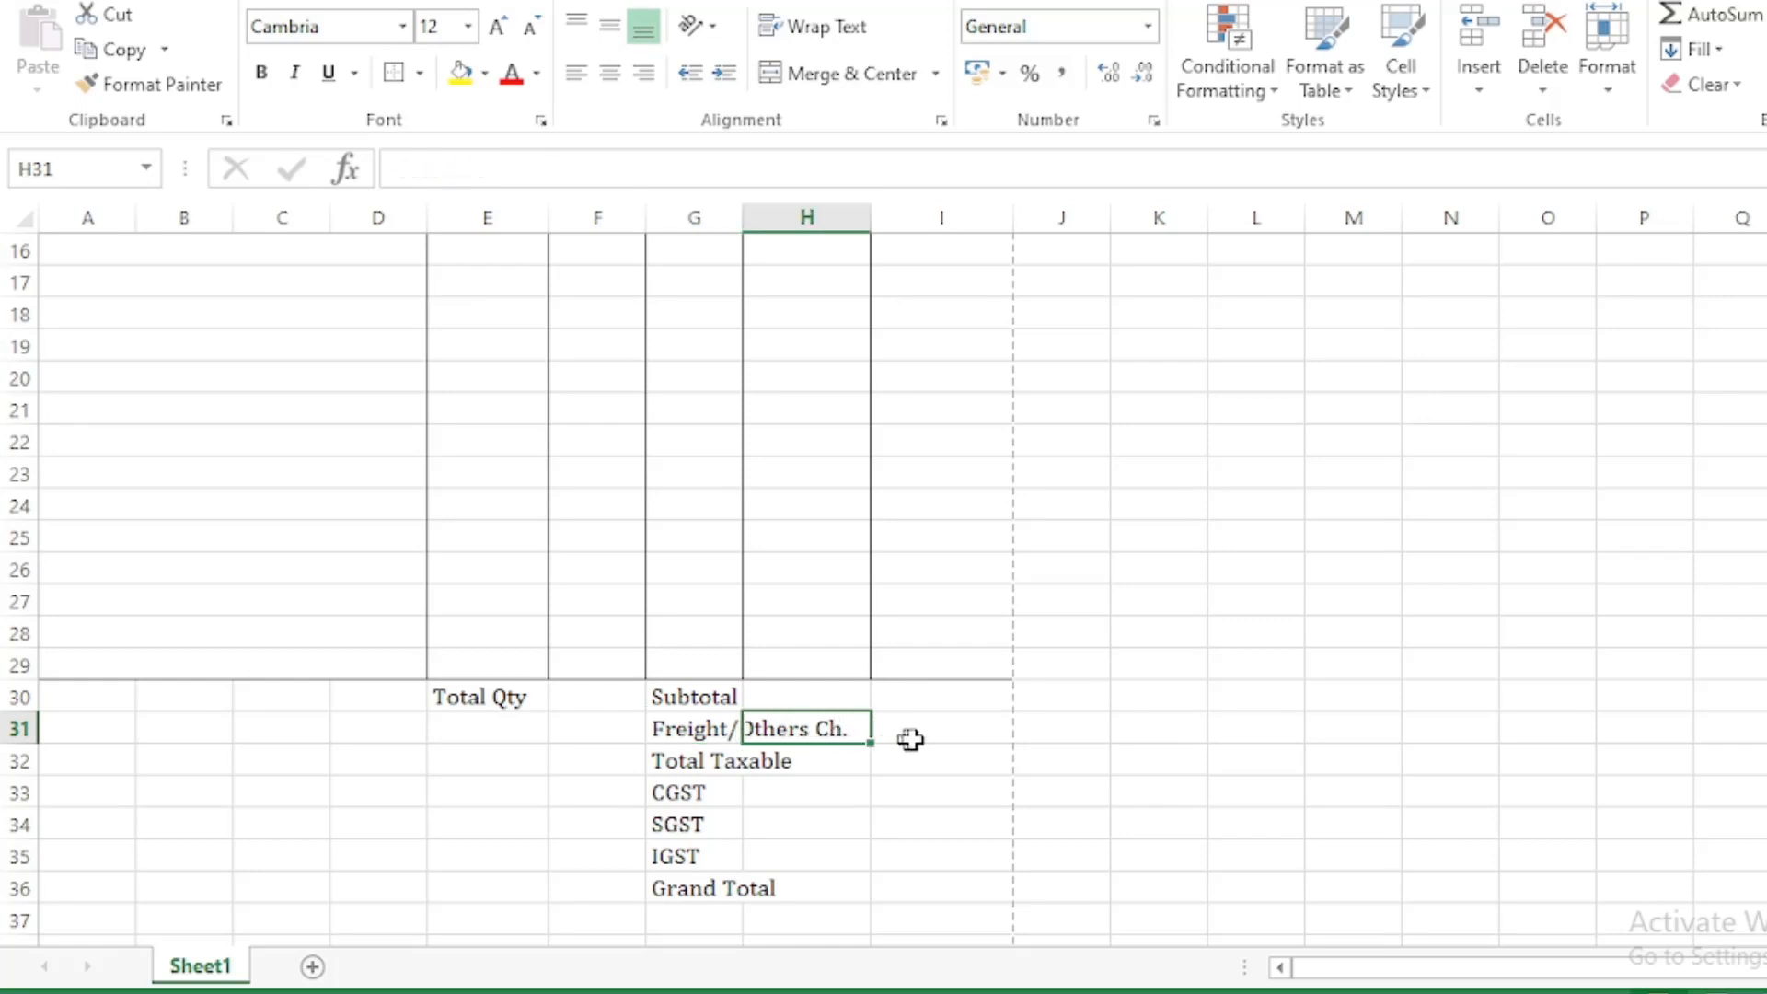
{"action": "left_click", "coordinate": [948, 734]}
{"action": "scroll", "coordinate": [950, 731], "scroll_direction": "down", "scroll_amount": 1}
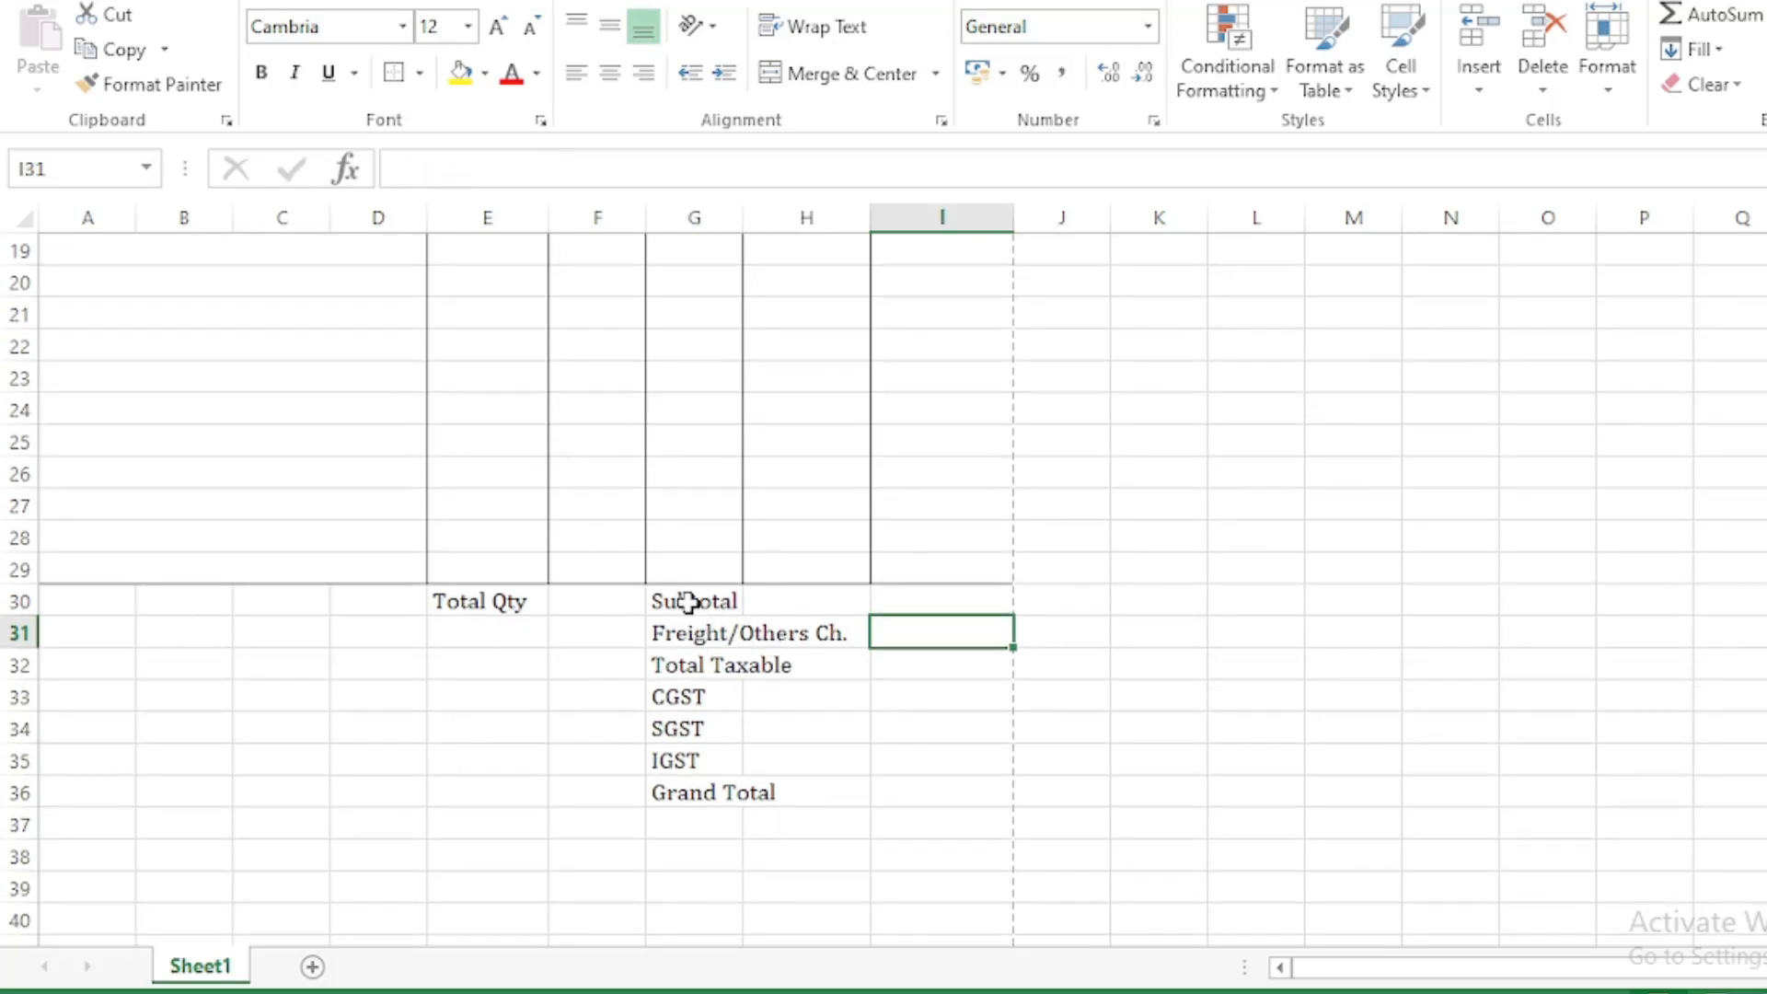
{"action": "left_click_drag", "start_coordinate": [689, 602], "coordinate": [686, 789]}
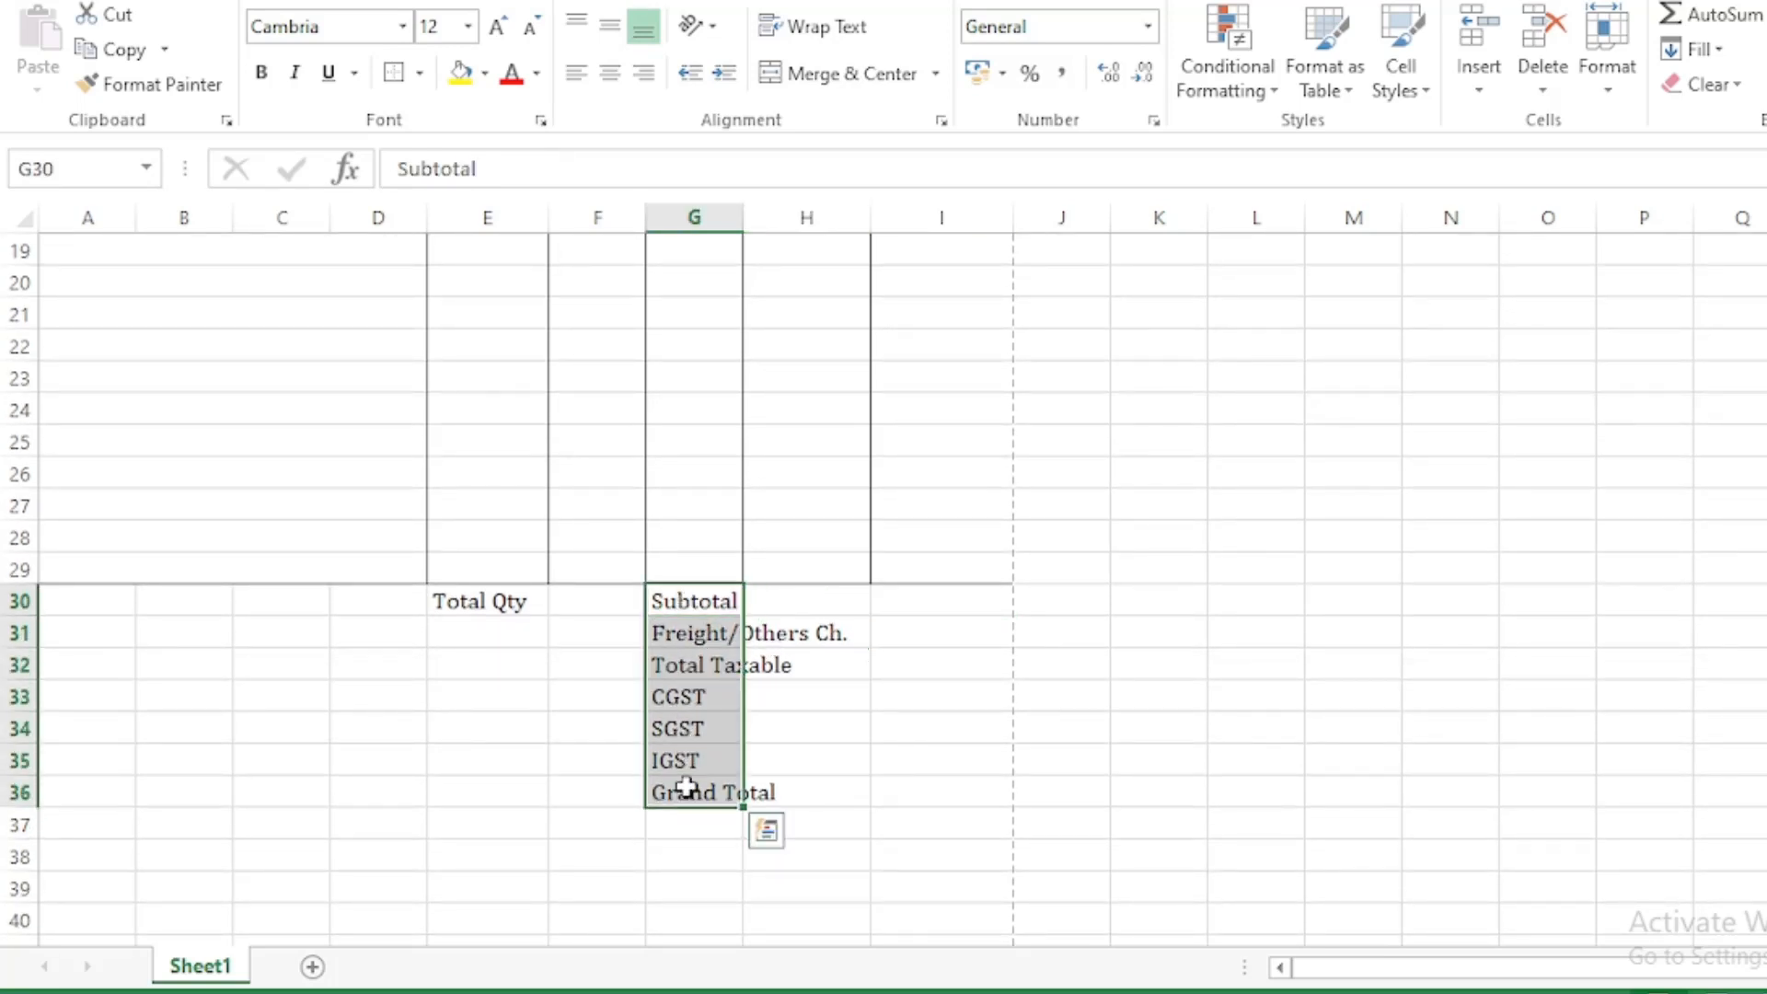
{"action": "left_click", "coordinate": [778, 767]}
{"action": "left_click", "coordinate": [934, 632]}
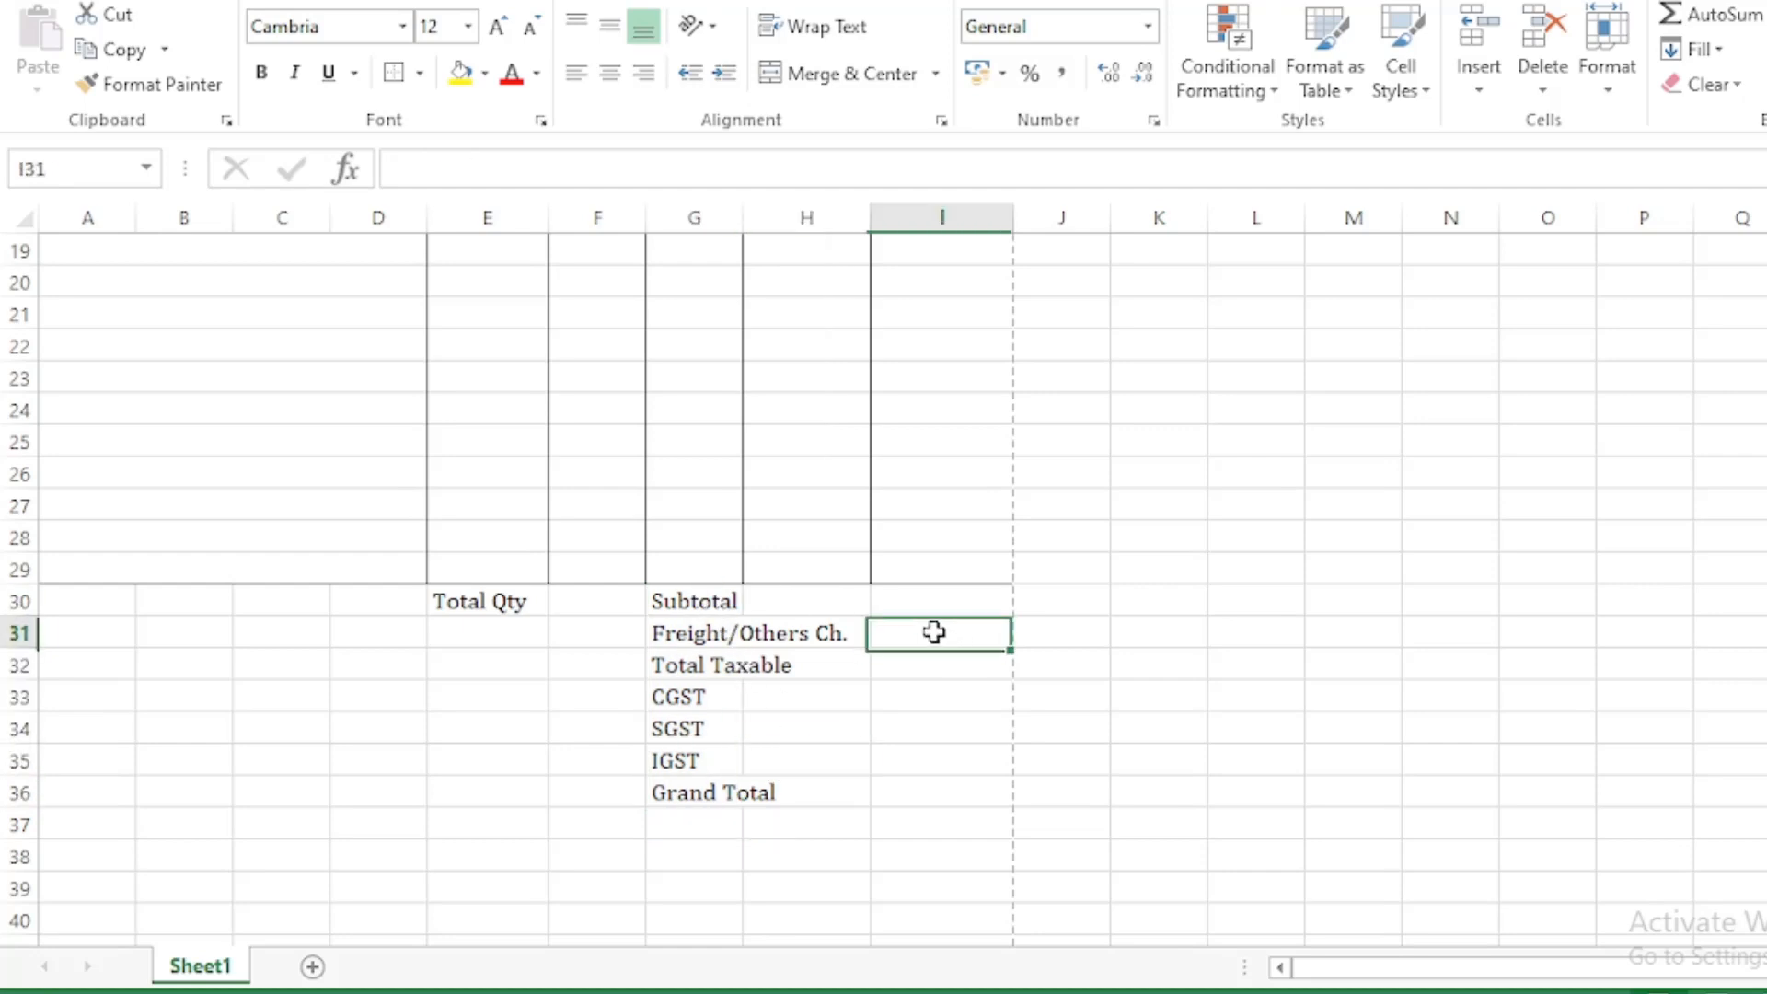
{"action": "left_click", "coordinate": [686, 663]}
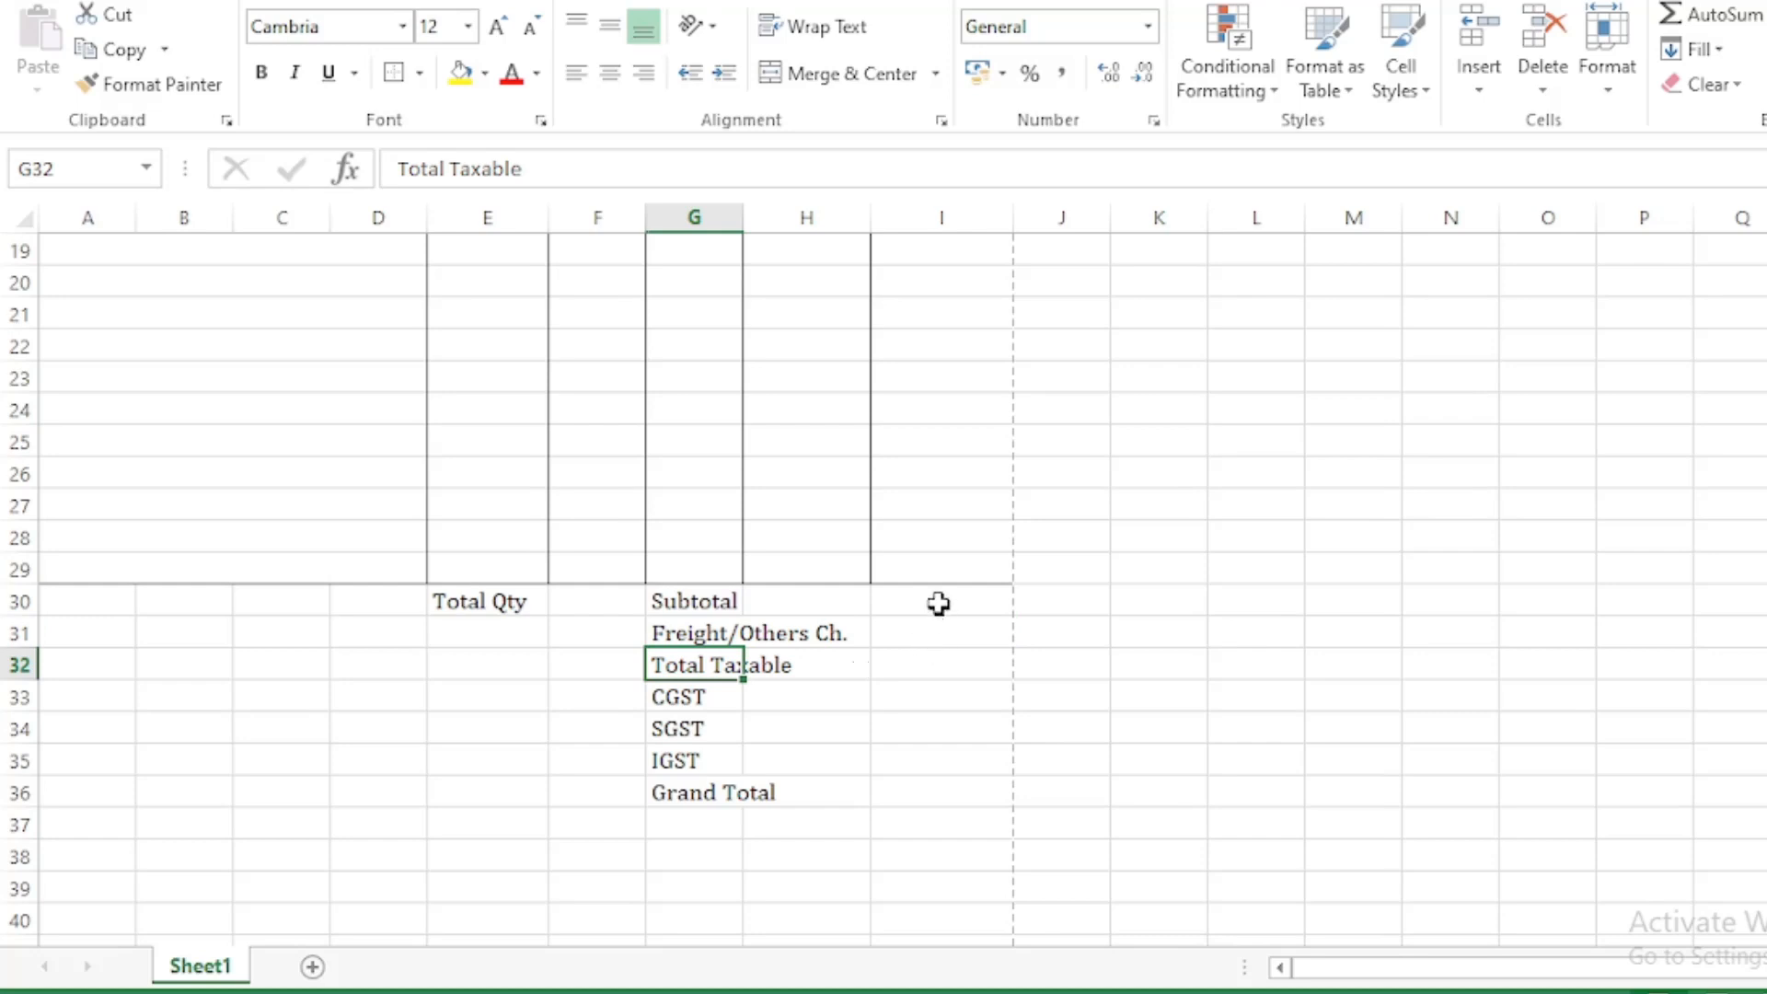
{"action": "left_click", "coordinate": [938, 604]}
{"action": "left_click", "coordinate": [932, 634]}
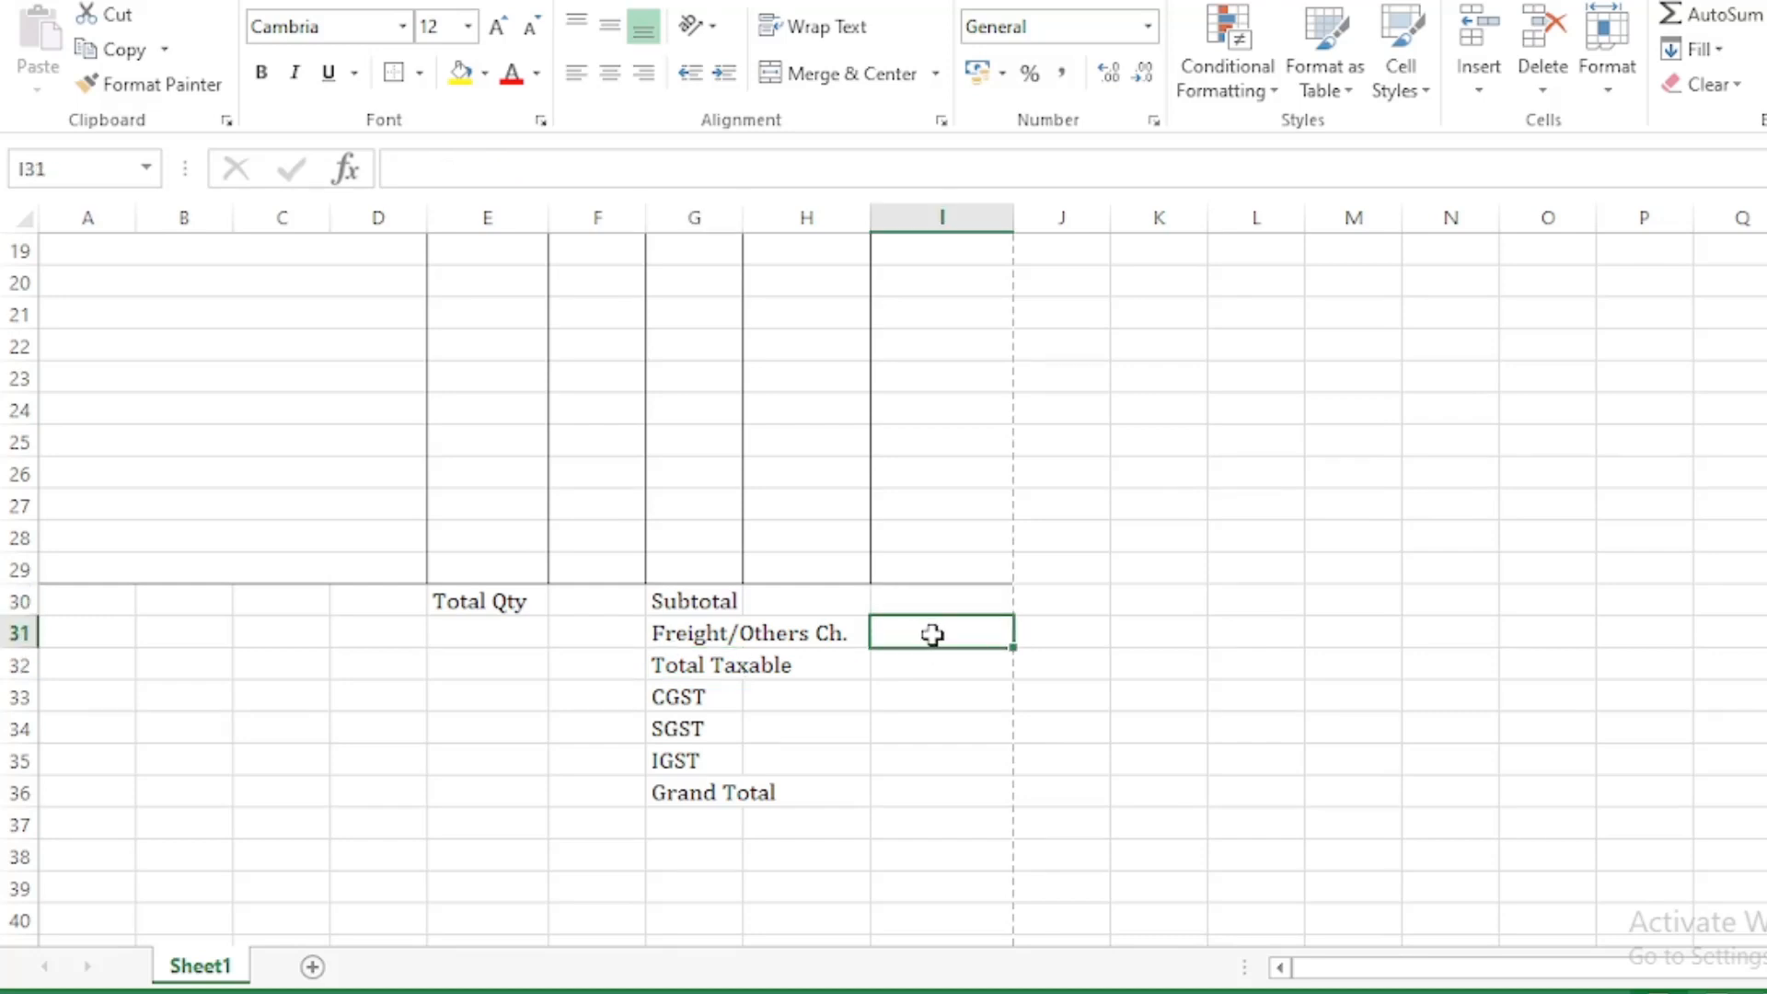
{"action": "left_click", "coordinate": [934, 671]}
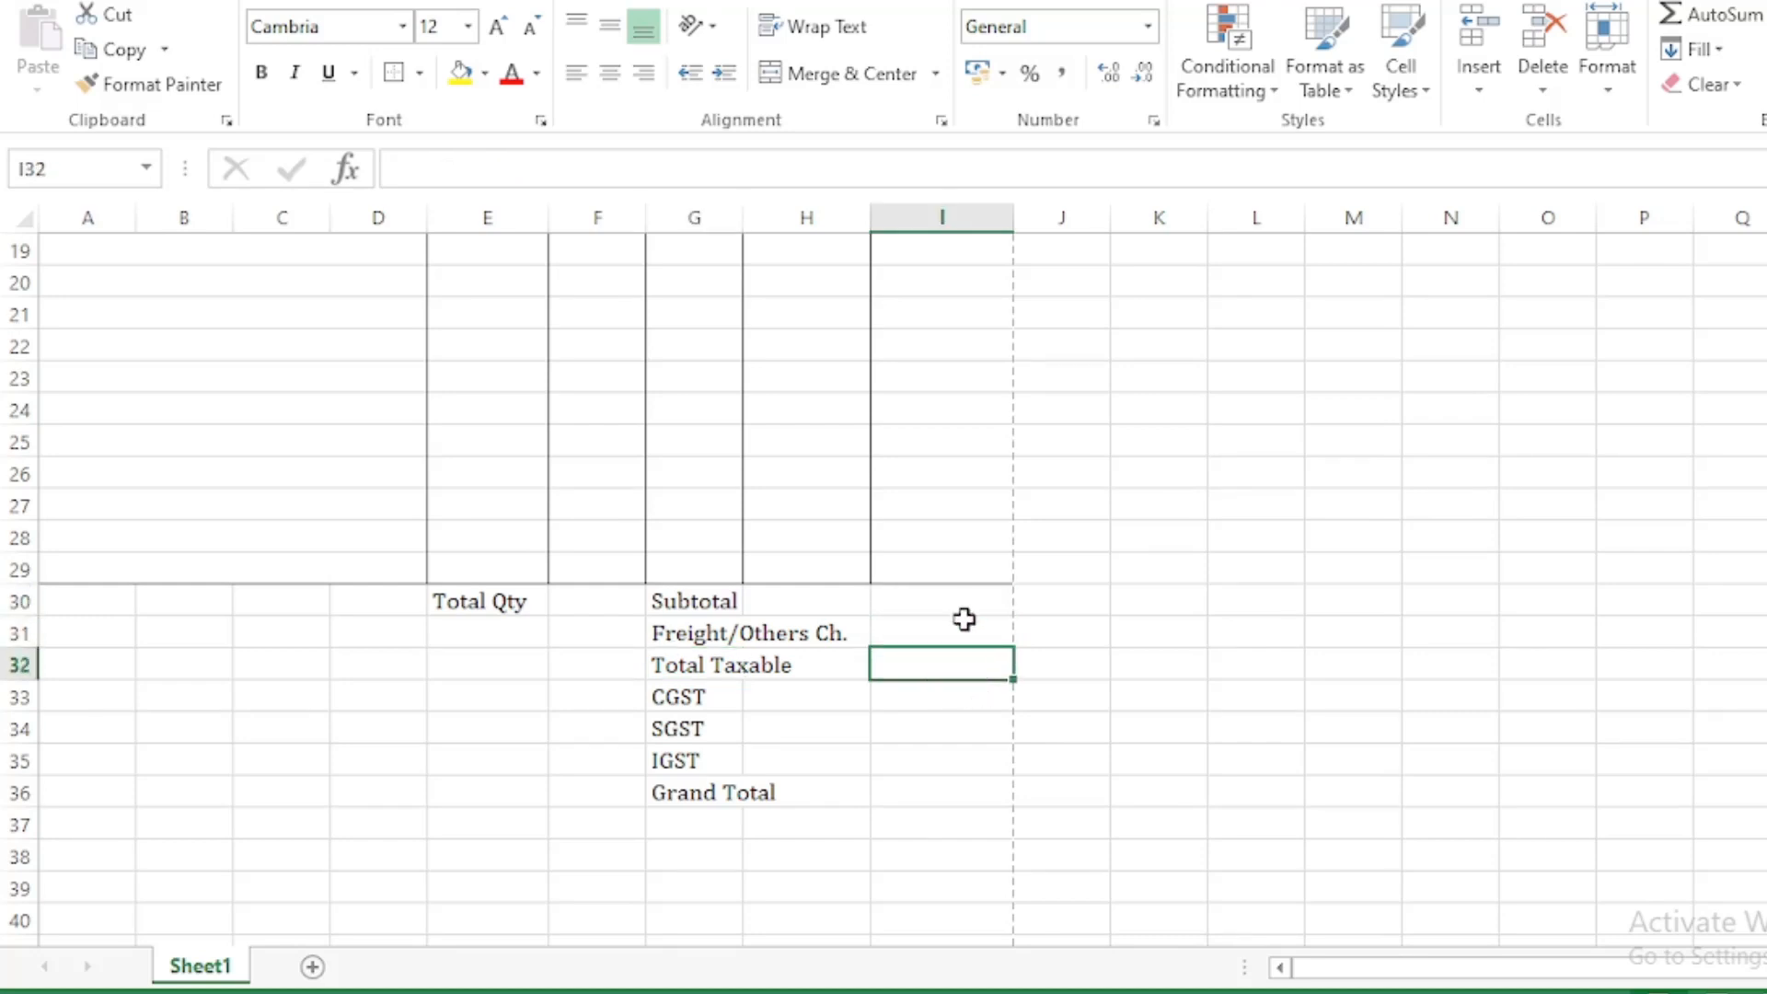
Step: Examine the CGST, SGST, IGST and Grand Total rows together with their value cells I33:I36
{"action": "left_click", "coordinate": [940, 696]}
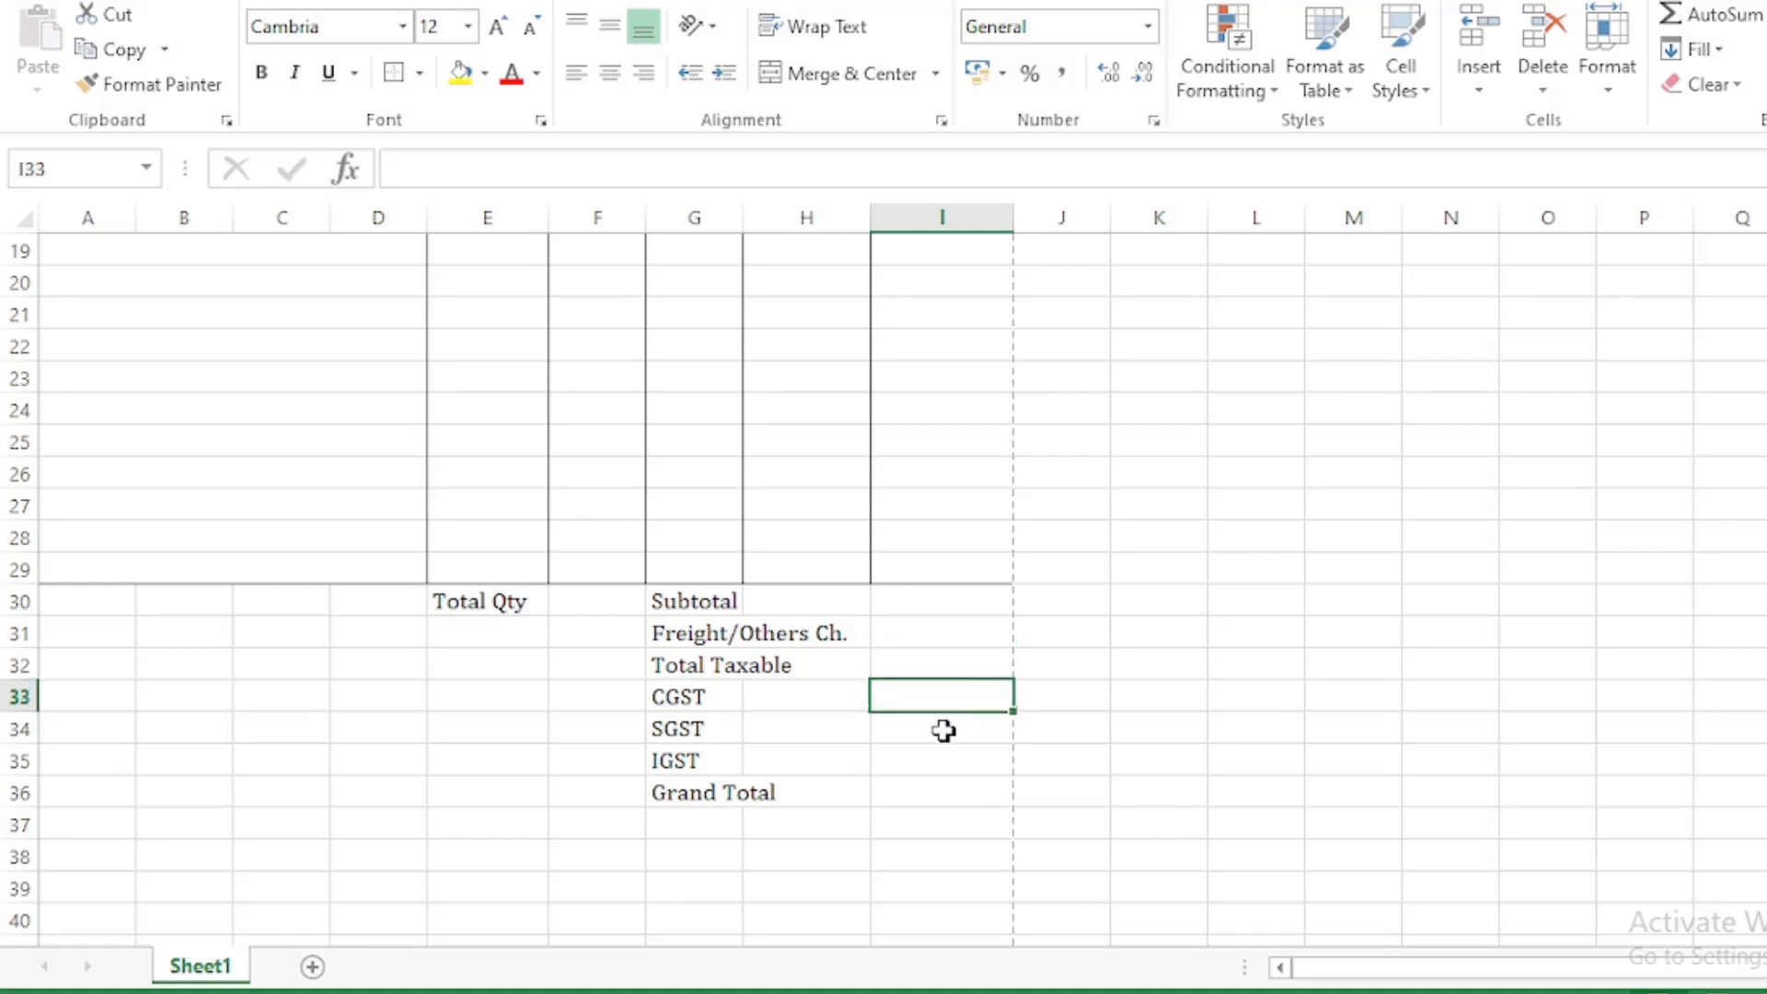
{"action": "left_click", "coordinate": [944, 730]}
{"action": "left_click_drag", "start_coordinate": [714, 765], "coordinate": [906, 763]}
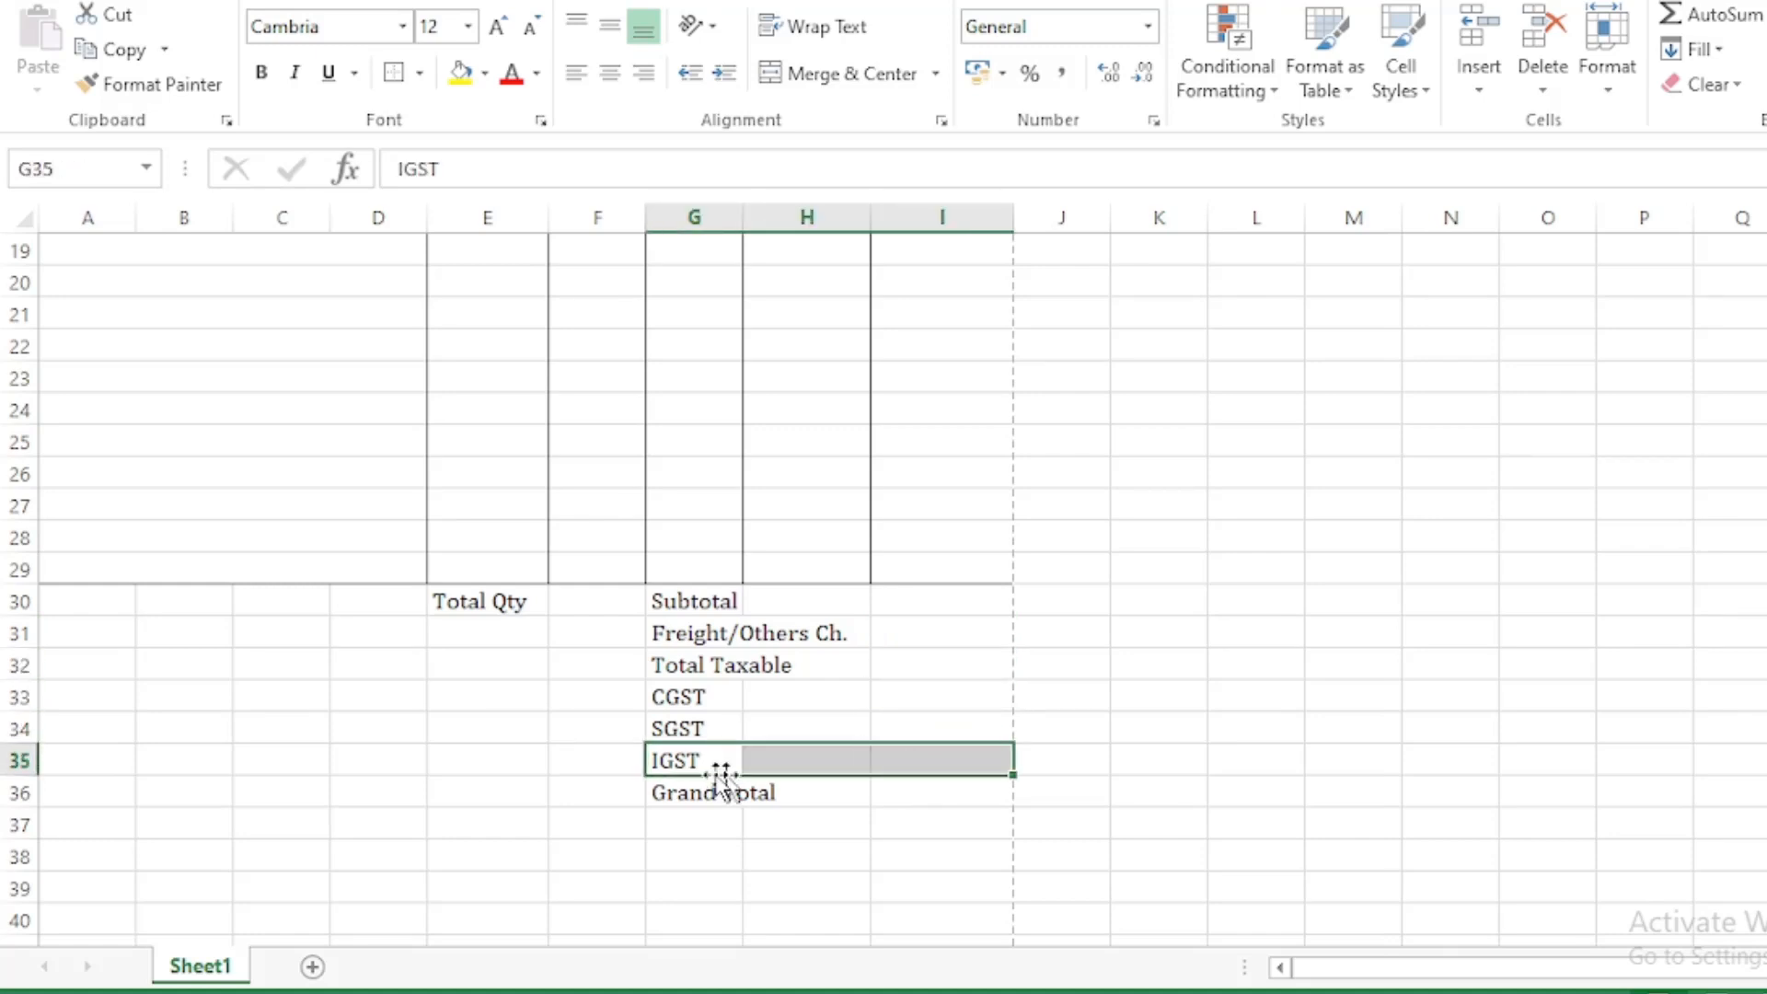
{"action": "left_click", "coordinate": [722, 789]}
{"action": "left_click_drag", "start_coordinate": [710, 695], "coordinate": [727, 762]}
{"action": "left_click", "coordinate": [883, 760]}
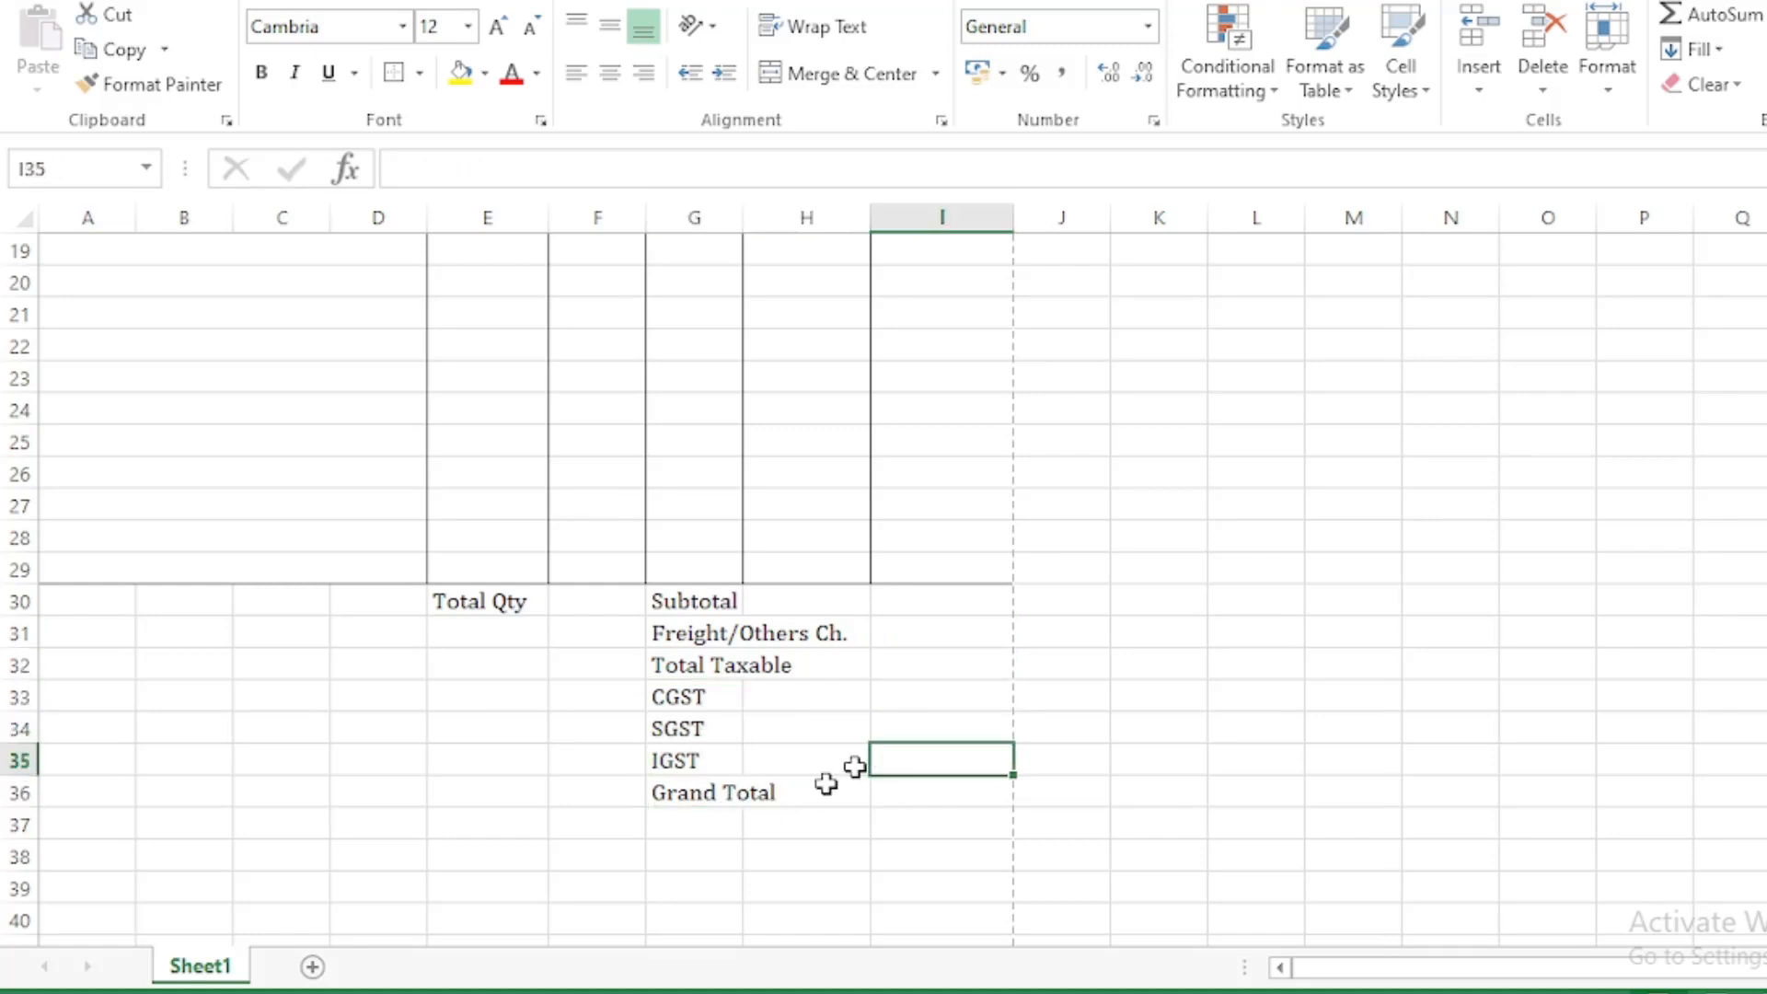
{"action": "left_click", "coordinate": [681, 794]}
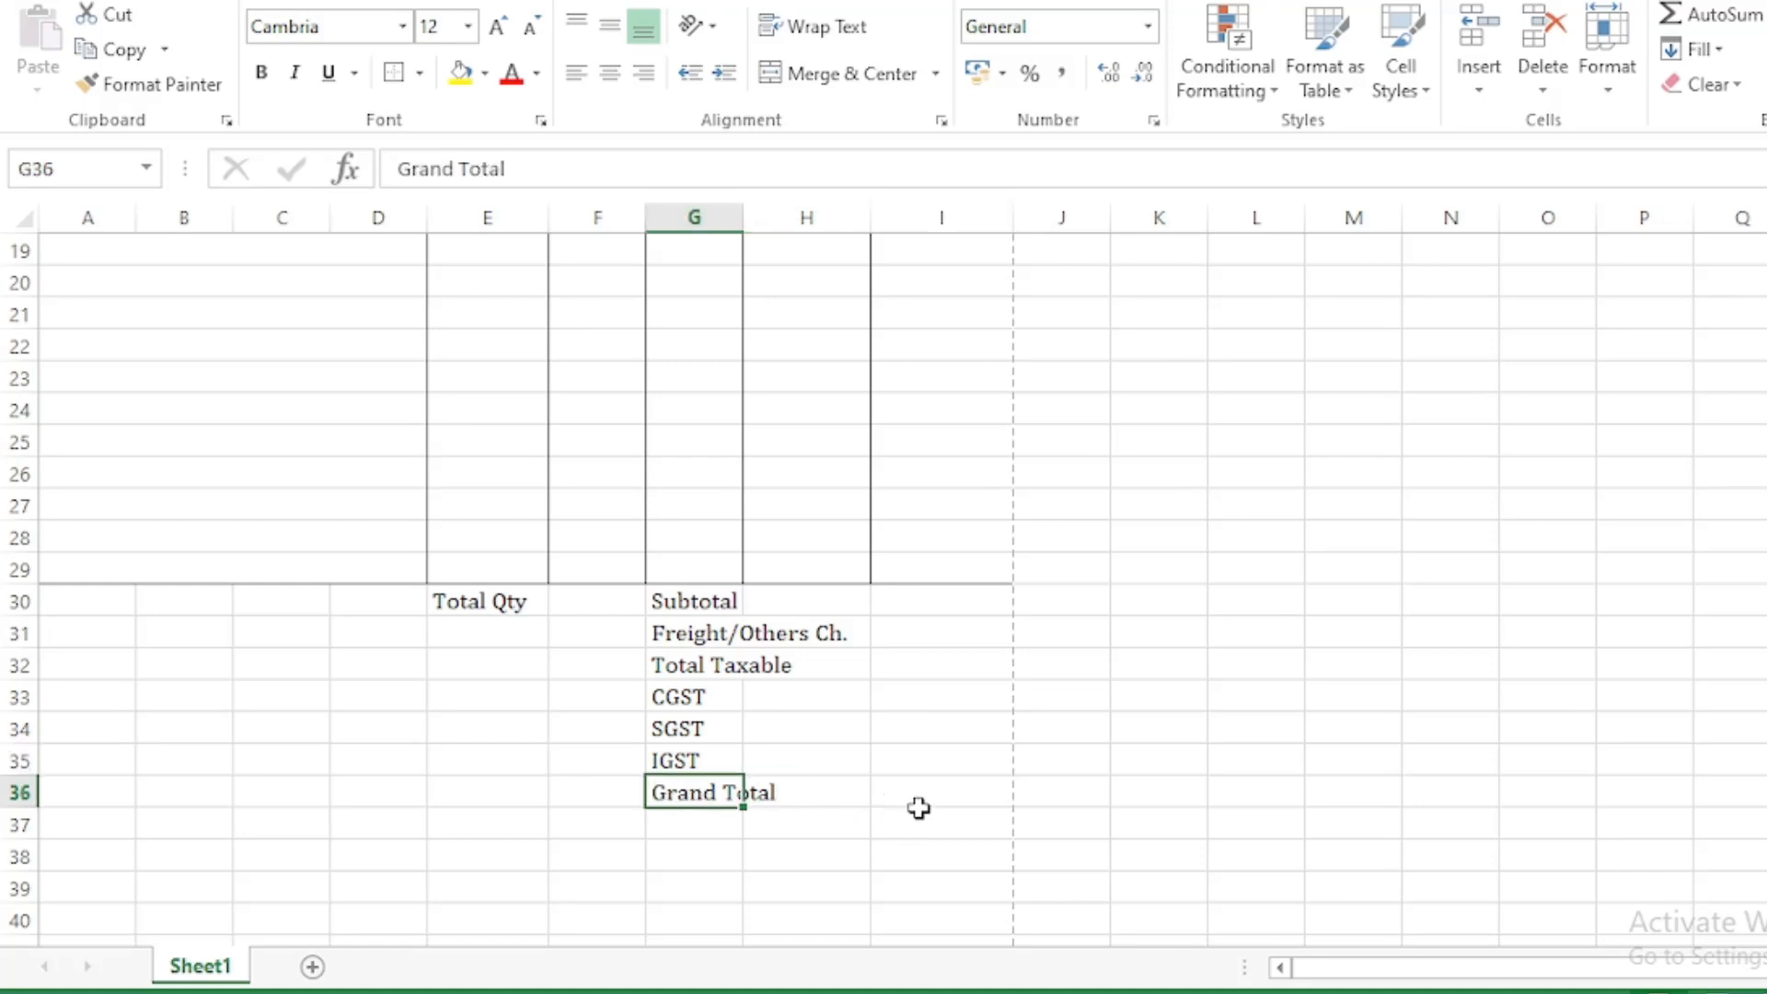
{"action": "left_click", "coordinate": [980, 793]}
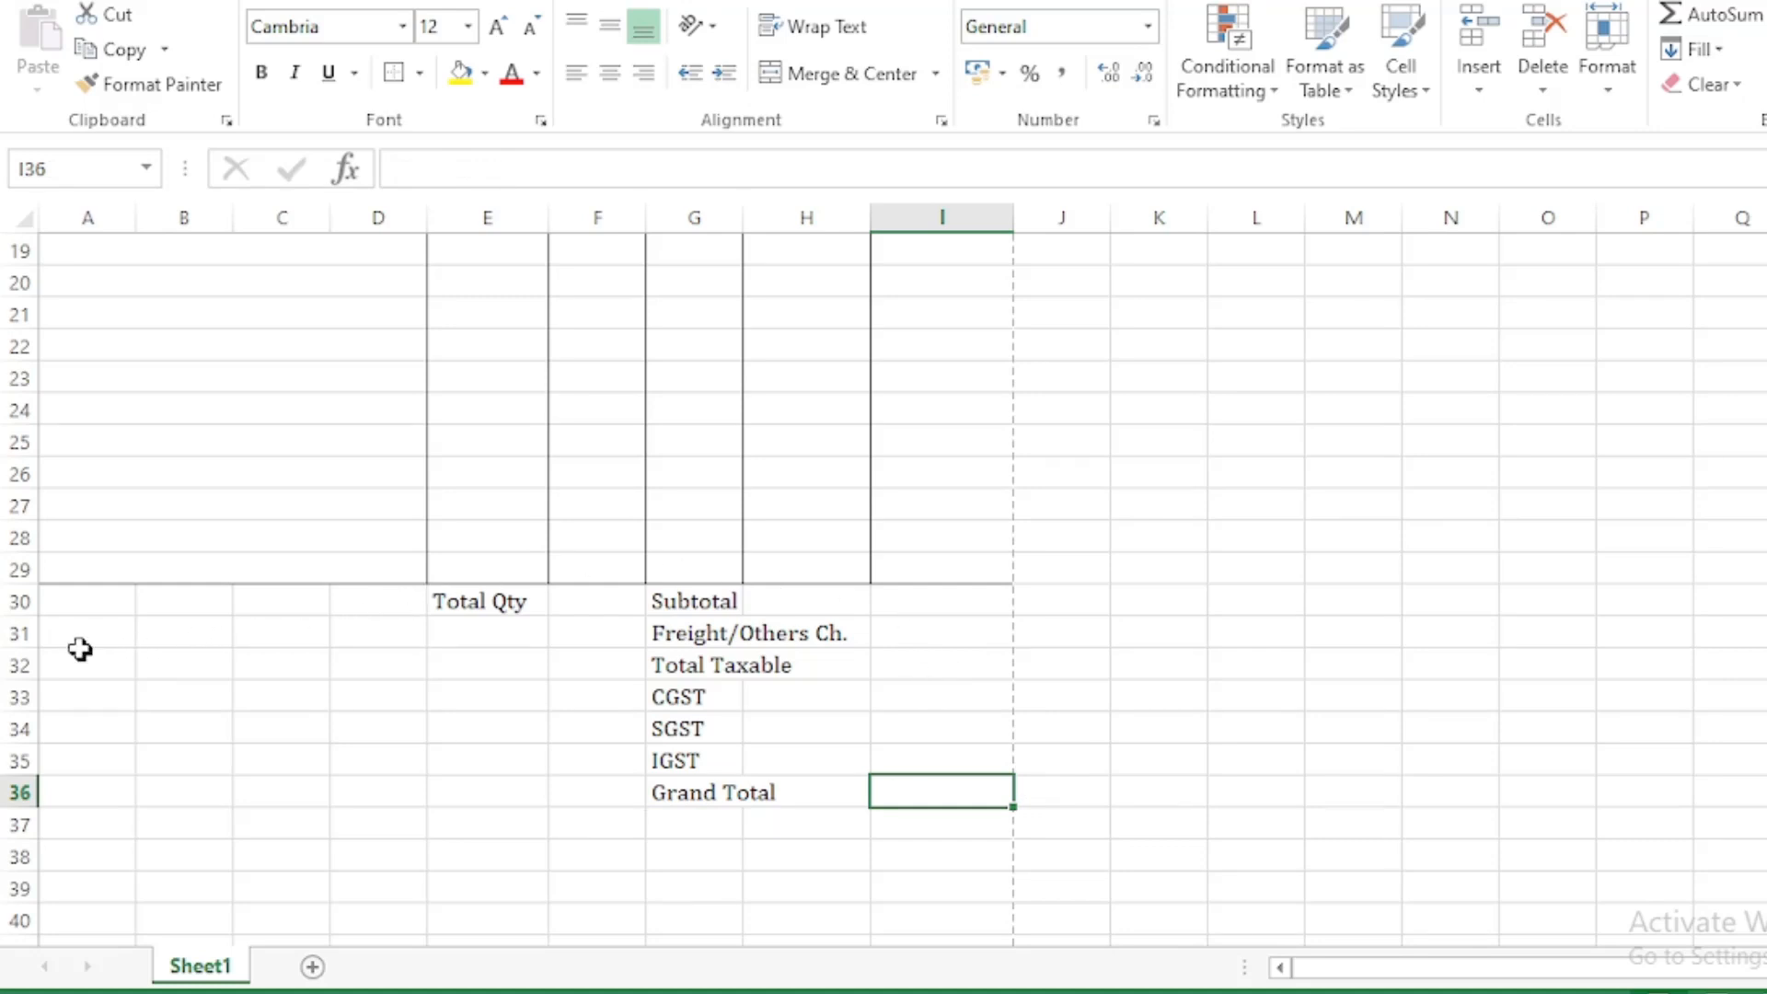
Step: Merge and center A32:E32 and enter the heading "Bank Details" in it
{"action": "left_click_drag", "start_coordinate": [80, 655], "coordinate": [360, 659]}
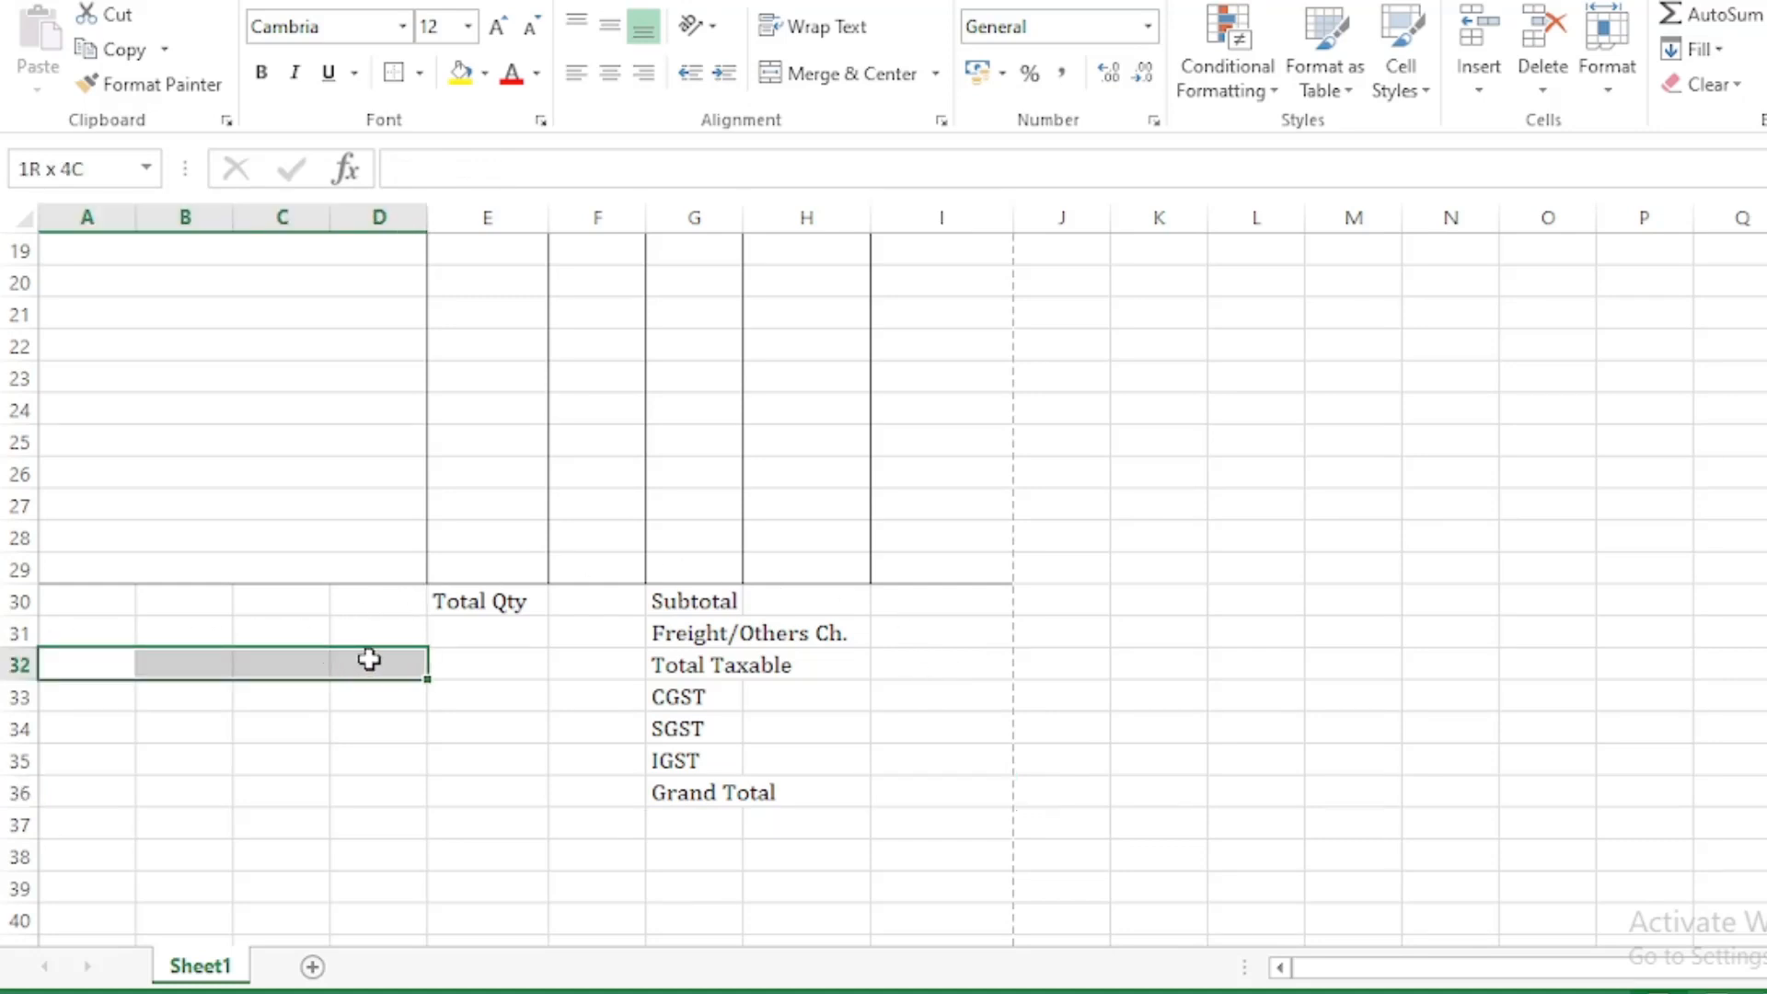
{"action": "left_click_drag", "start_coordinate": [392, 659], "coordinate": [446, 659]}
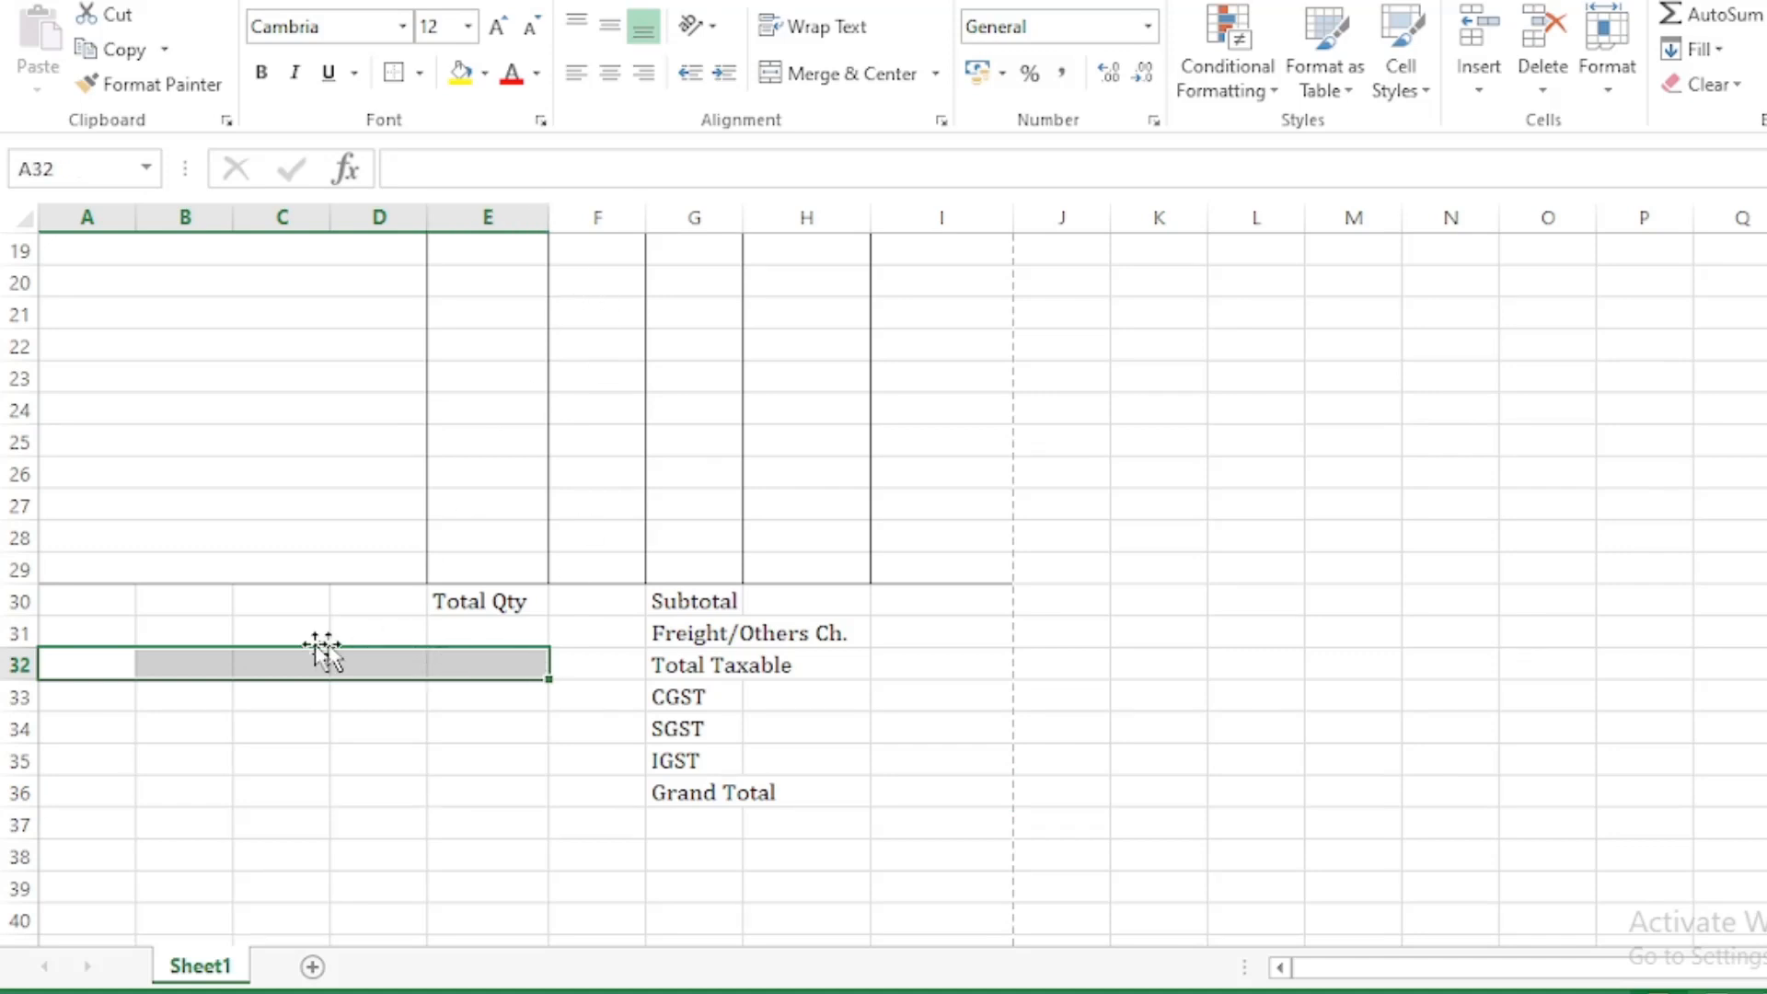
{"action": "left_click", "coordinate": [845, 81]}
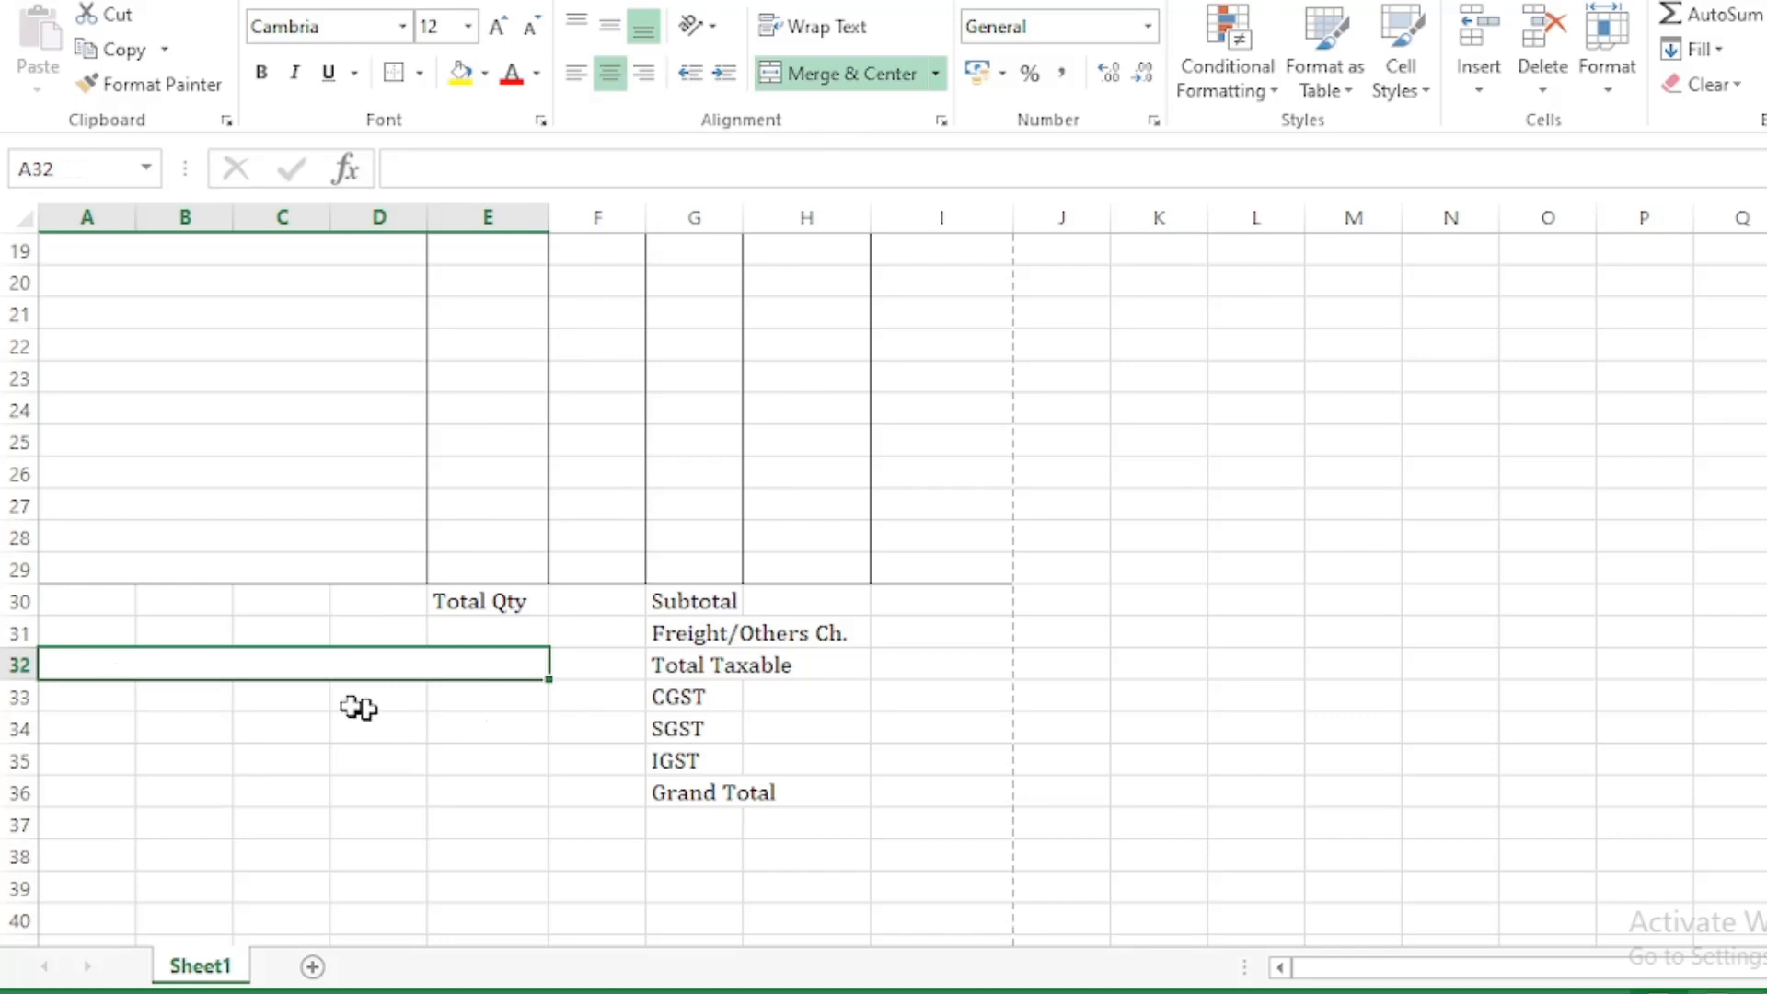
{"action": "double_click", "coordinate": [287, 663]}
{"action": "type", "text": "Bank Detial"}
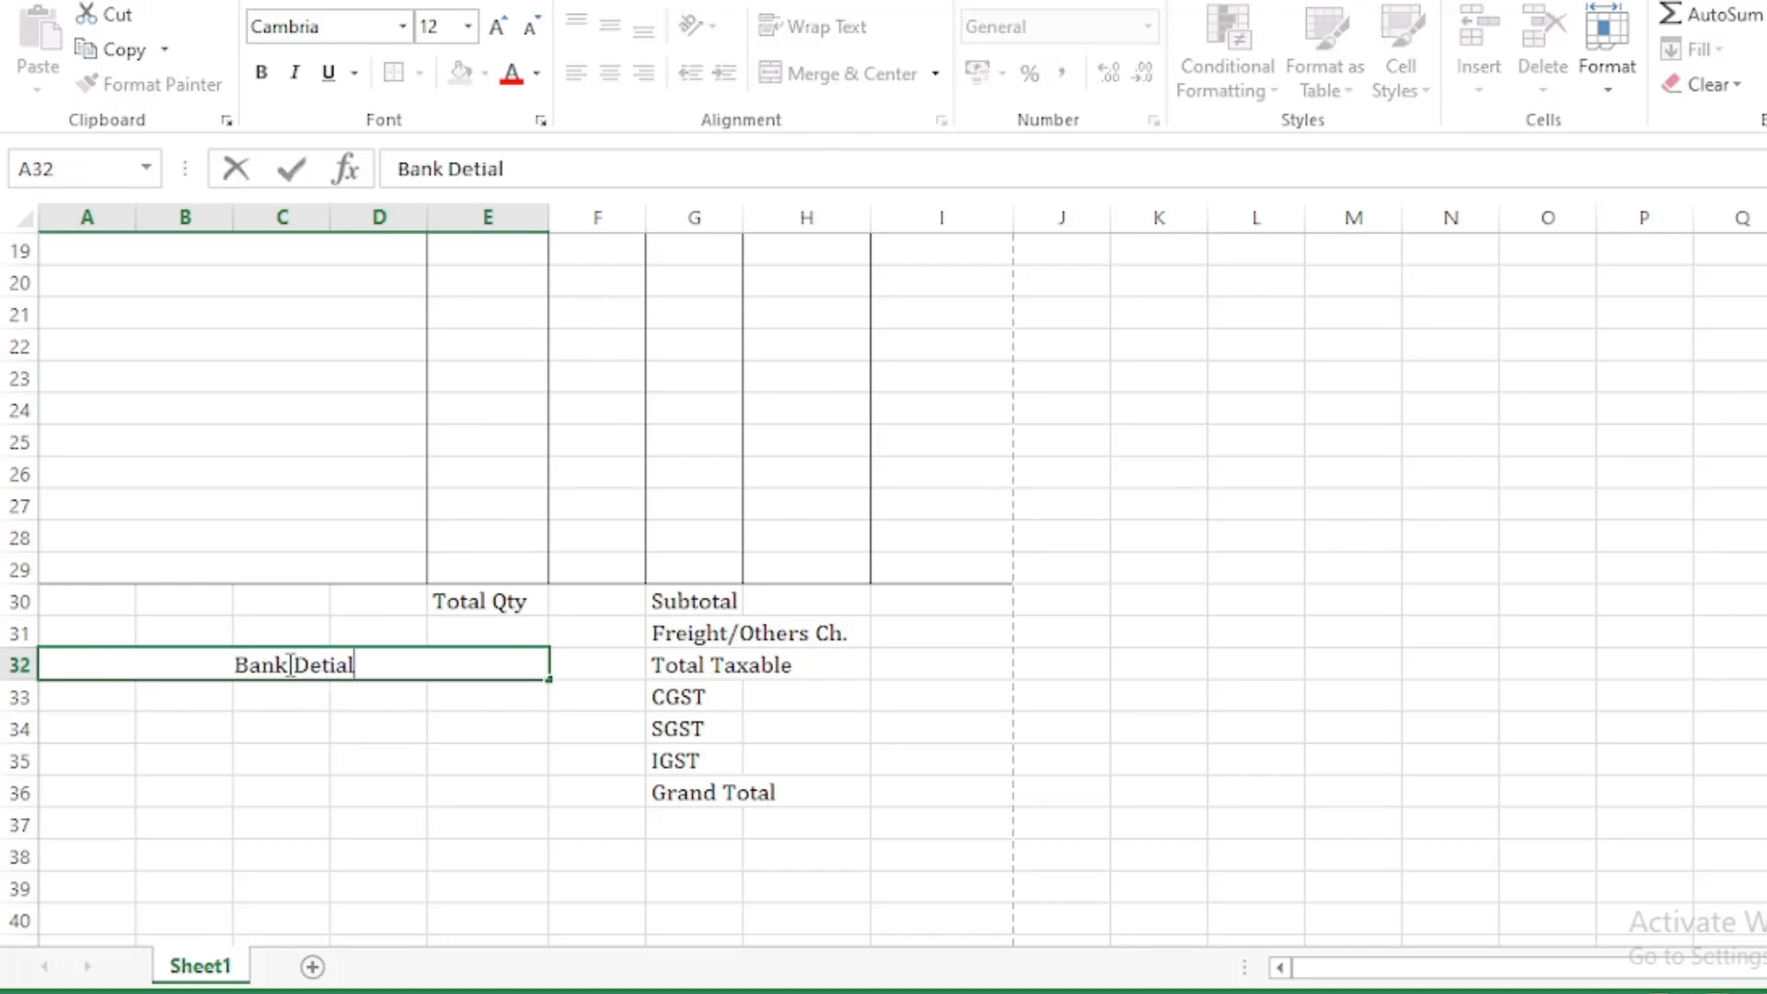
{"action": "key", "text": "BackSpace"}
{"action": "key", "text": "BackSpace"}
{"action": "key", "text": "BackSpace"}
{"action": "type", "text": "ails"}
{"action": "key", "text": "Return"}
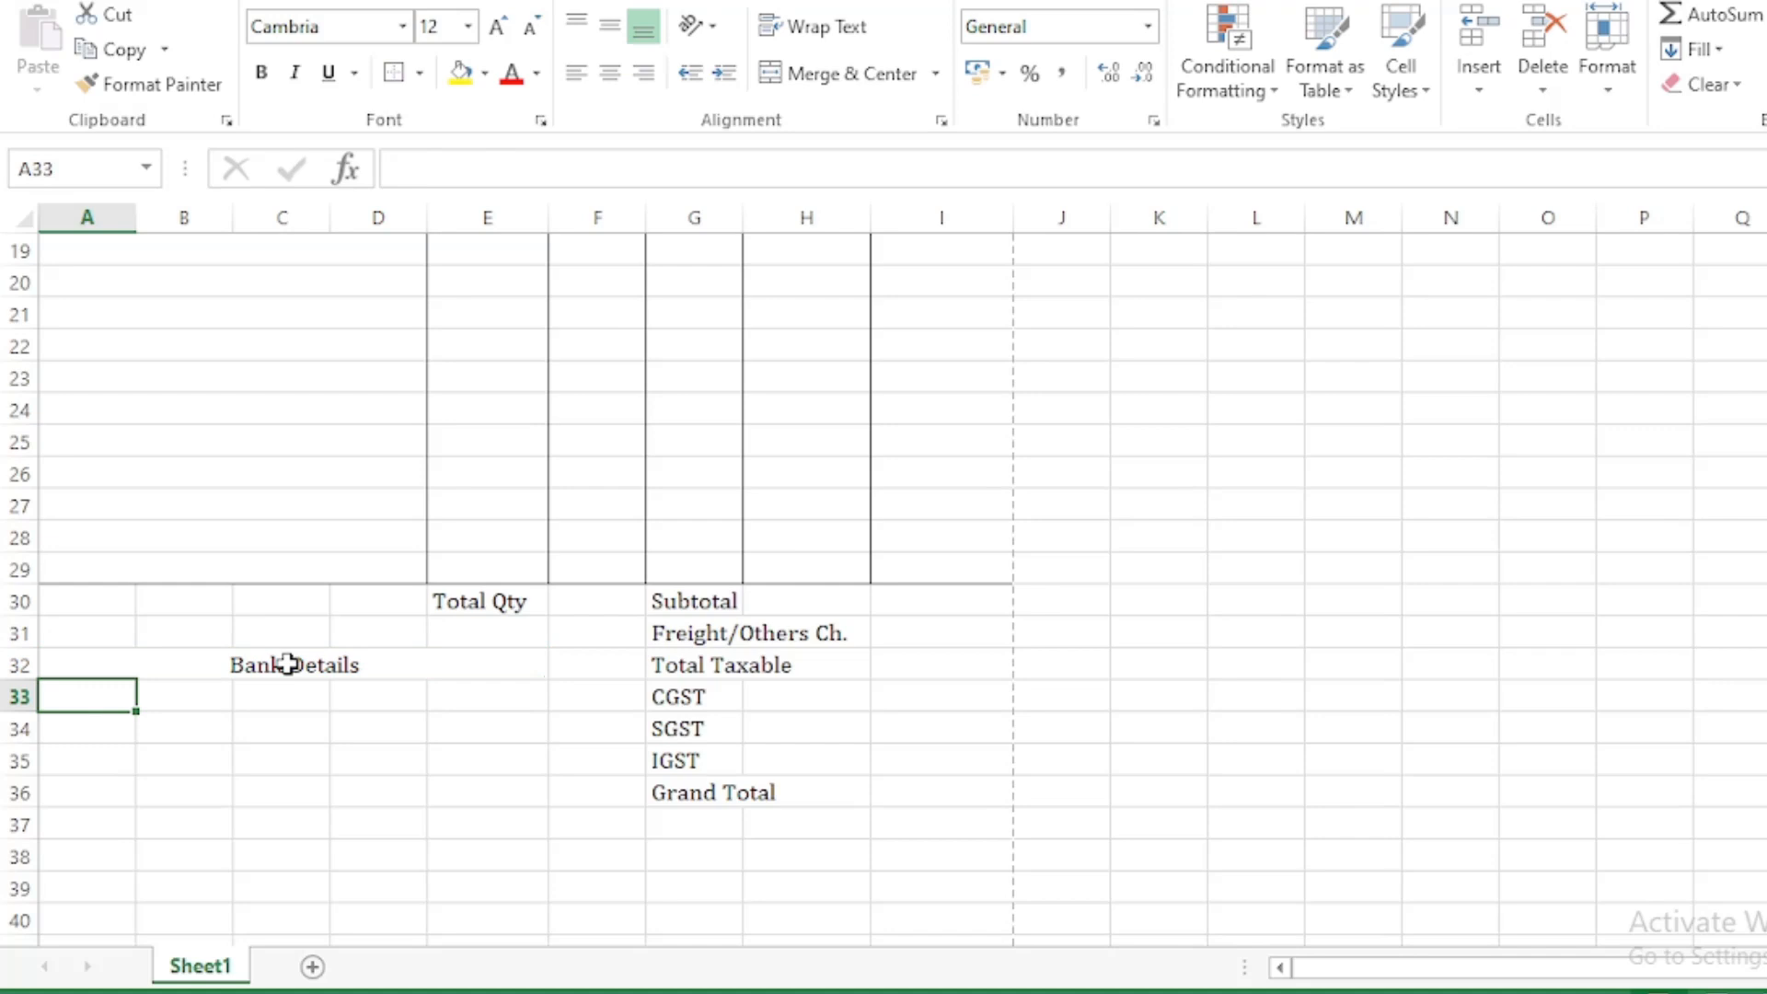
Step: Enter the label "Account No" in A33 under the Bank Details heading
{"action": "left_click", "coordinate": [500, 703]}
{"action": "left_click_drag", "start_coordinate": [105, 695], "coordinate": [162, 691]}
{"action": "type", "text": "Acc"}
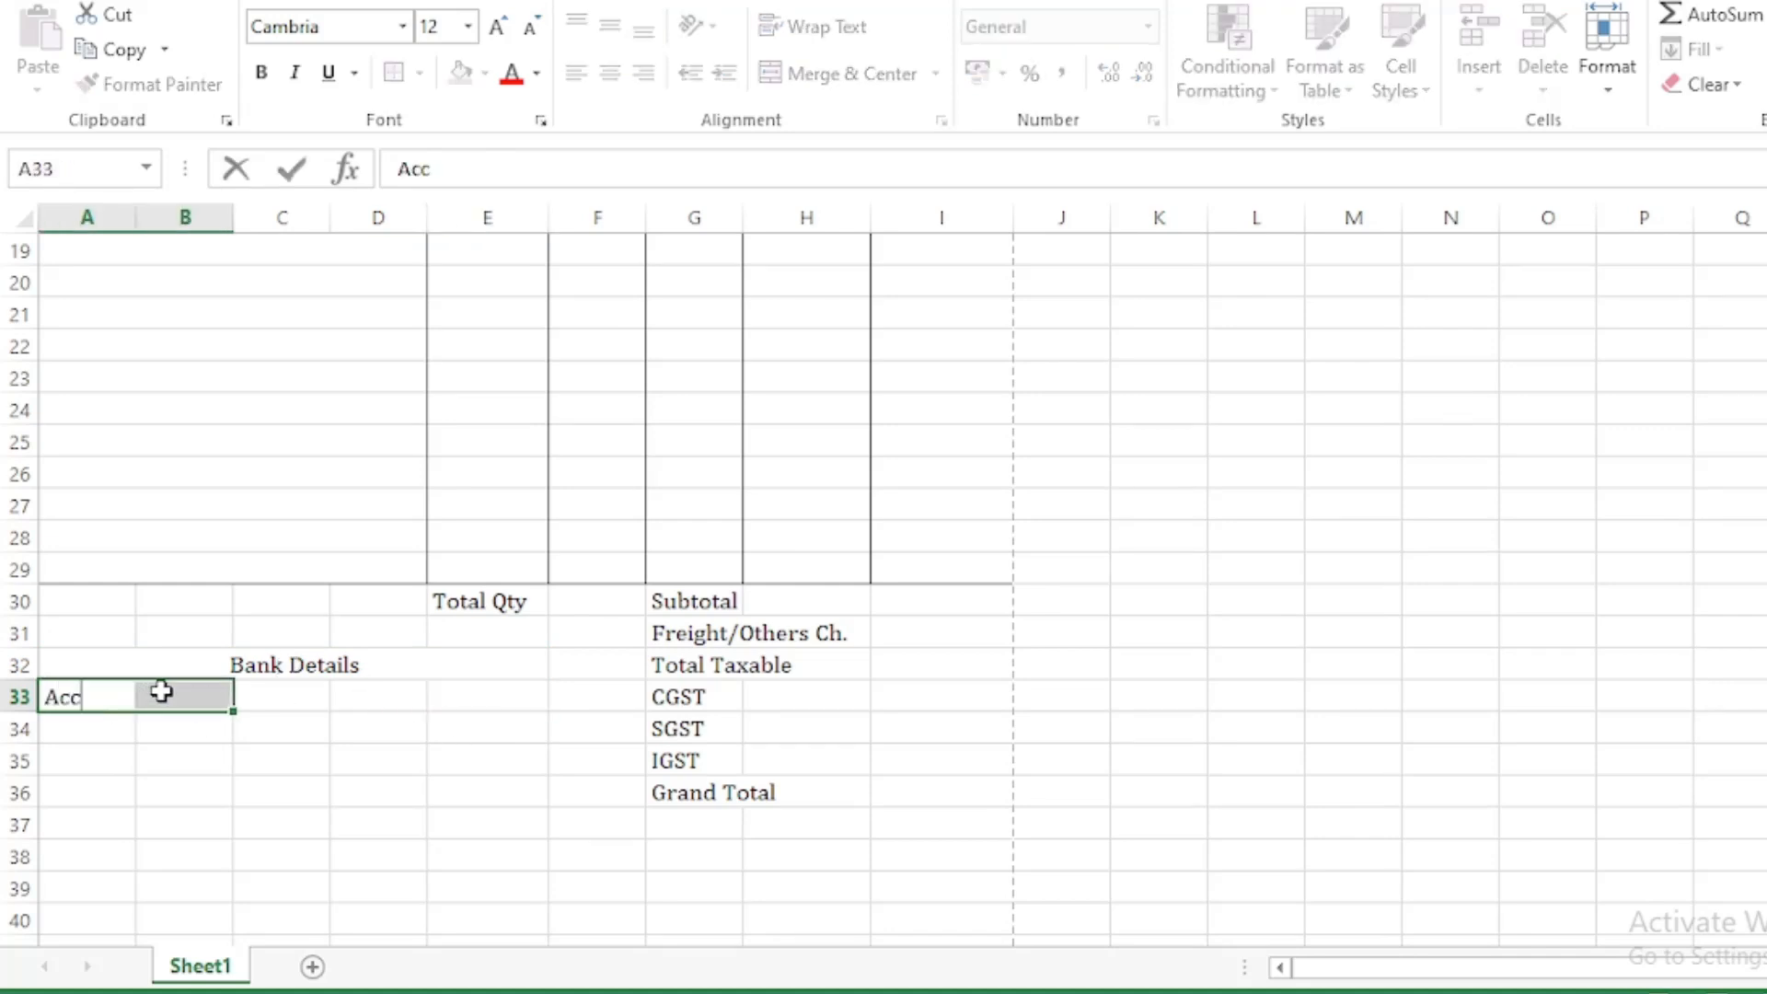
{"action": "type", "text": "ount no"}
{"action": "key", "text": "Return"}
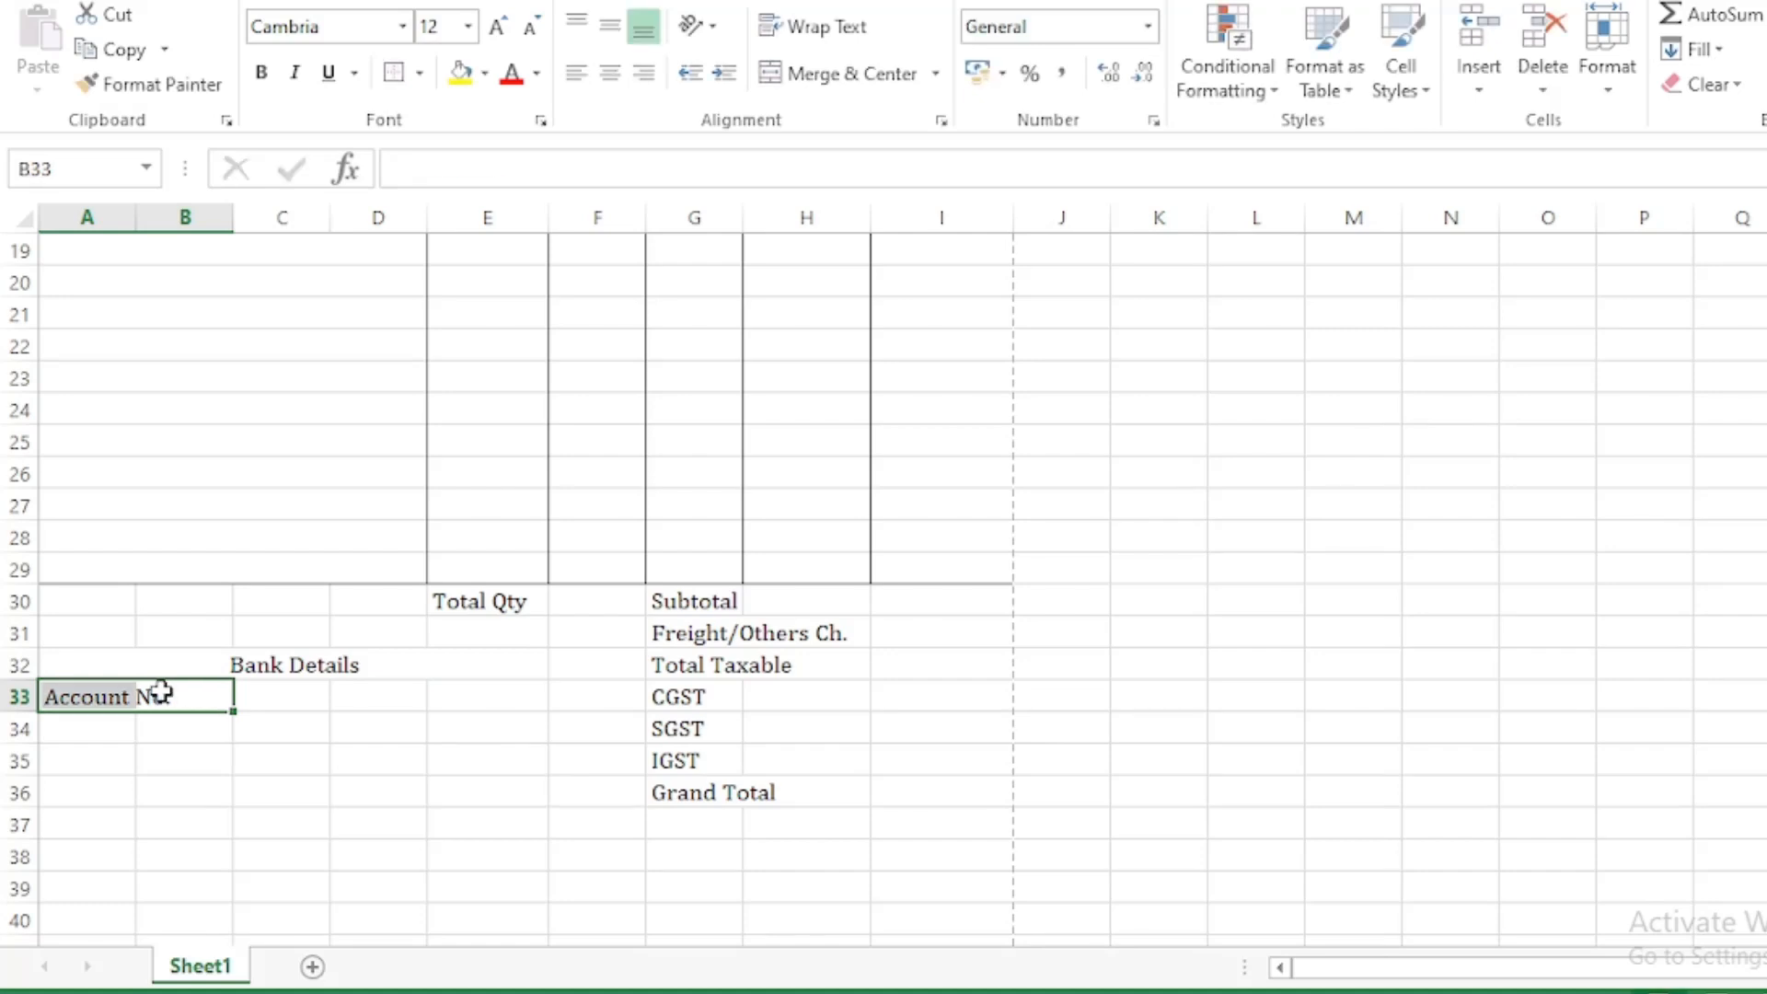
Step: Paste the copied labels "Name", "IFSC Code" and "Bank & Branch" as values into A34:A36 below Account No
{"action": "left_click", "coordinate": [70, 727]}
{"action": "right_click", "coordinate": [71, 729]}
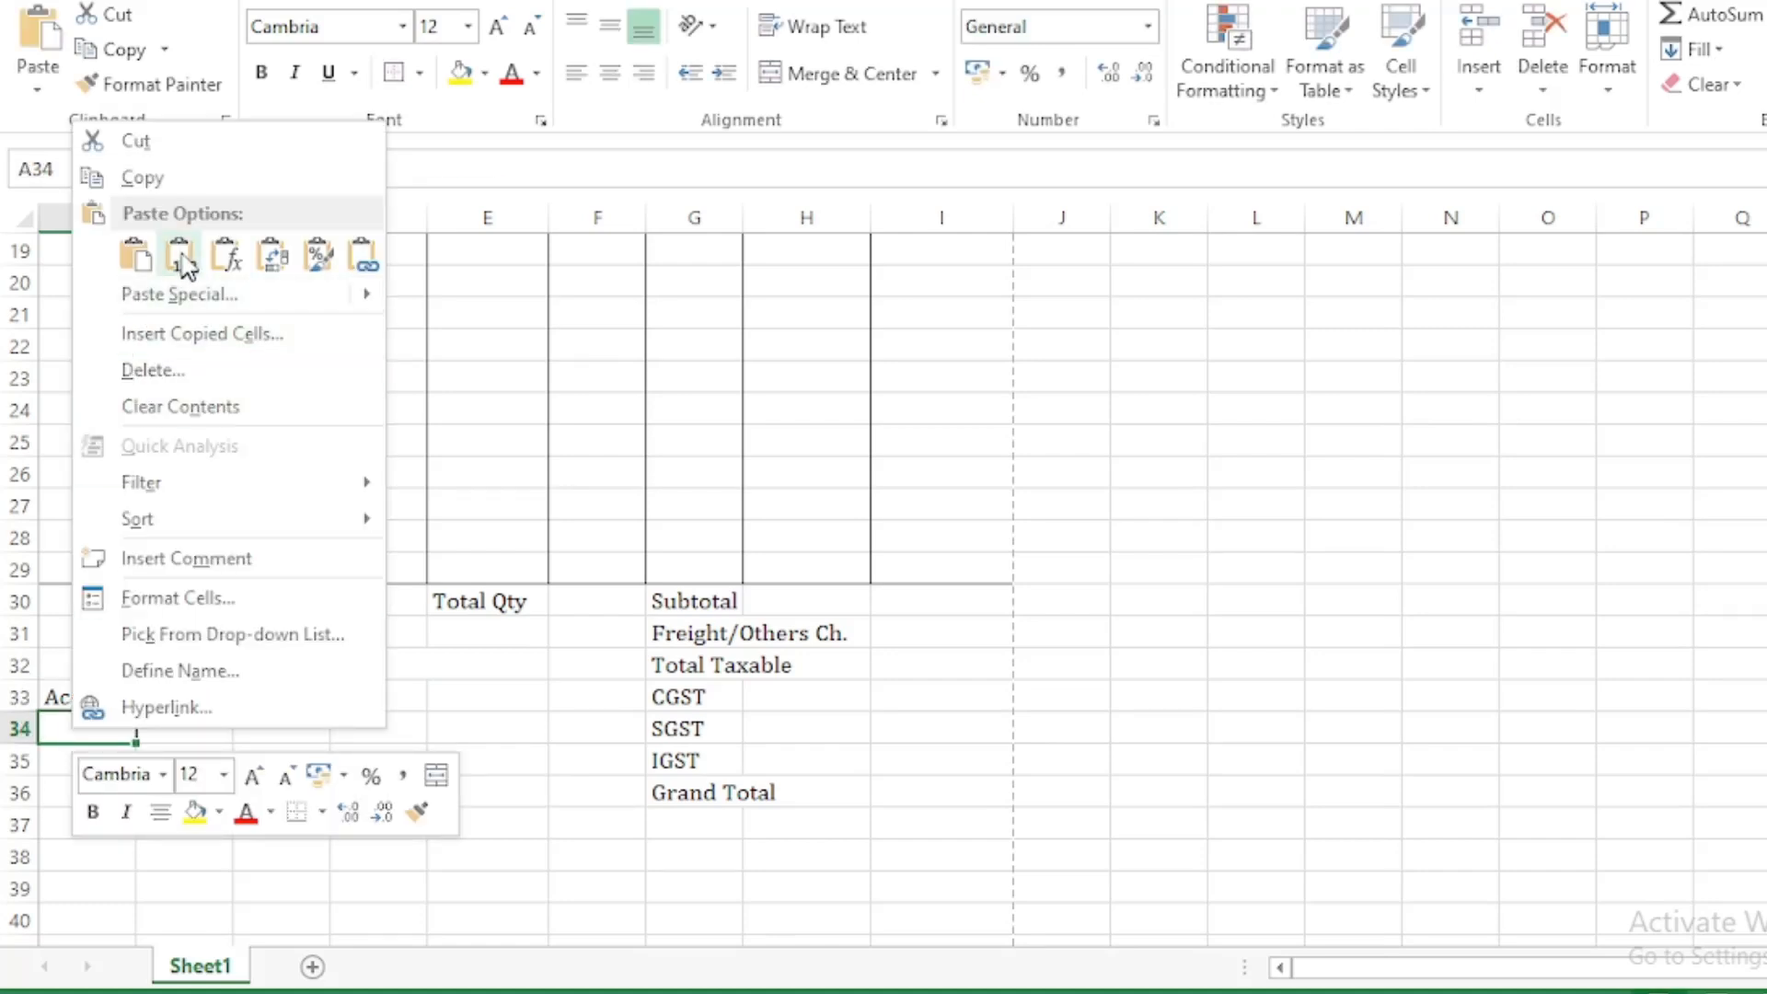
{"action": "left_click", "coordinate": [181, 259]}
{"action": "left_click", "coordinate": [117, 726]}
{"action": "left_click", "coordinate": [90, 764]}
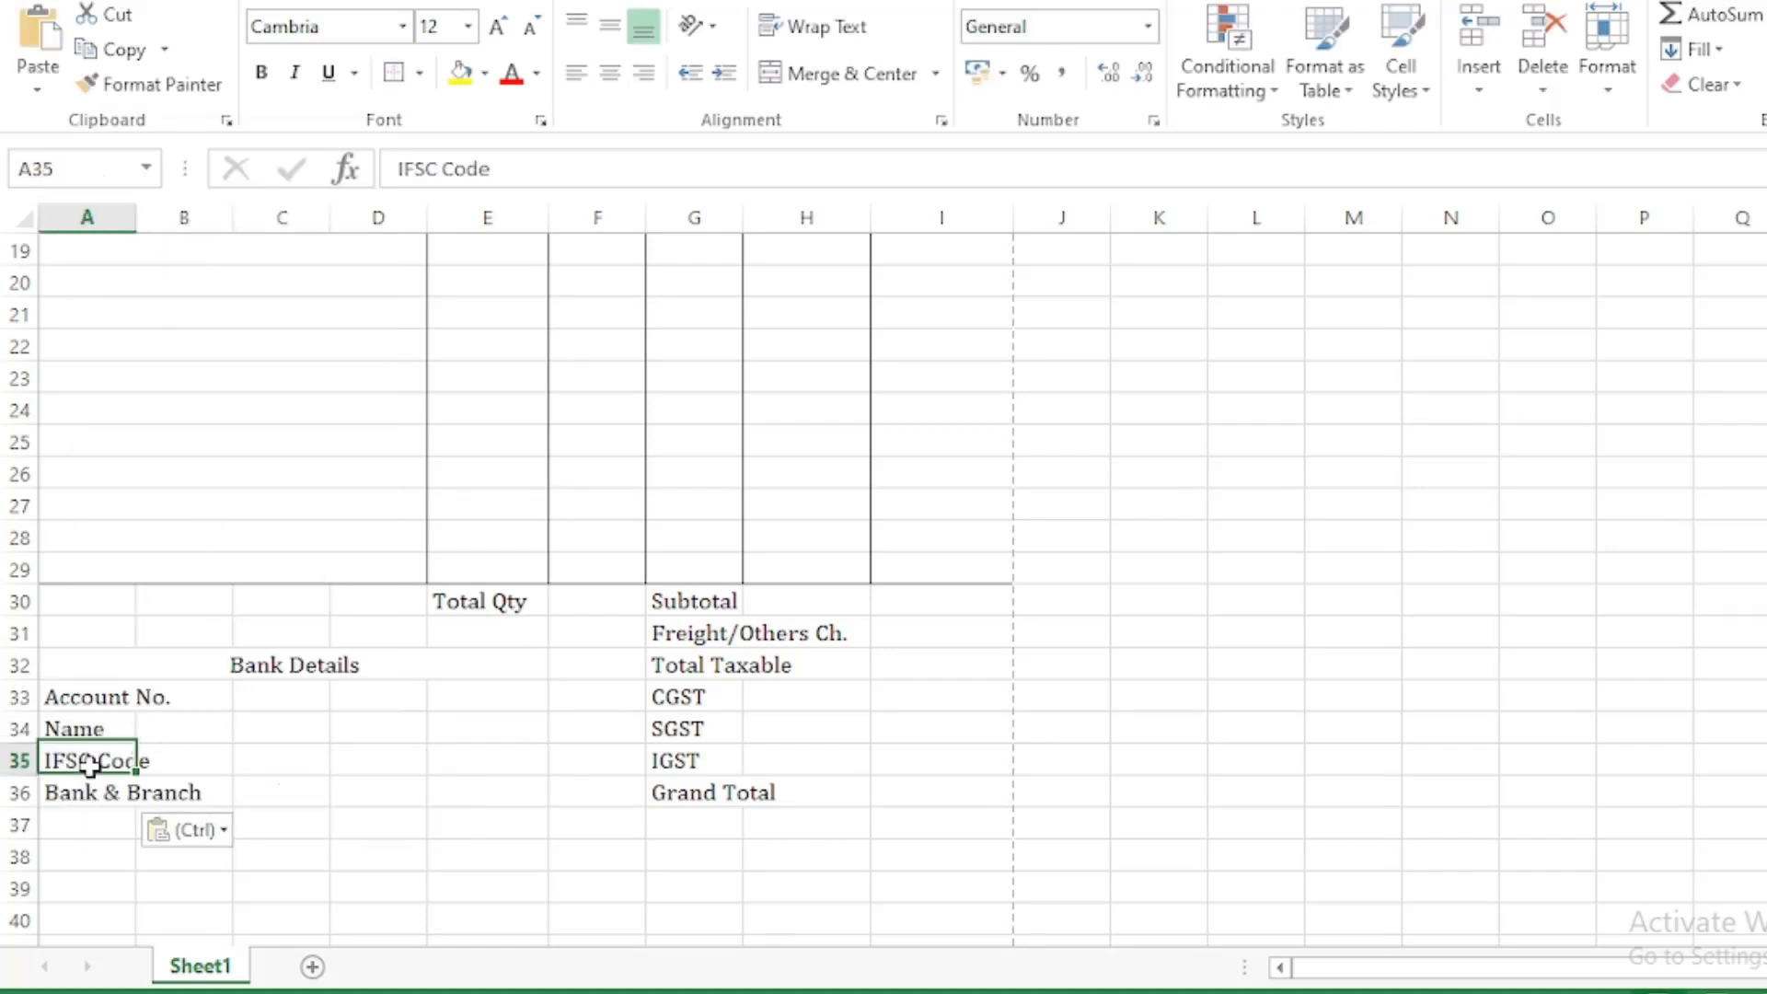
{"action": "left_click", "coordinate": [98, 793]}
{"action": "left_click", "coordinate": [222, 797]}
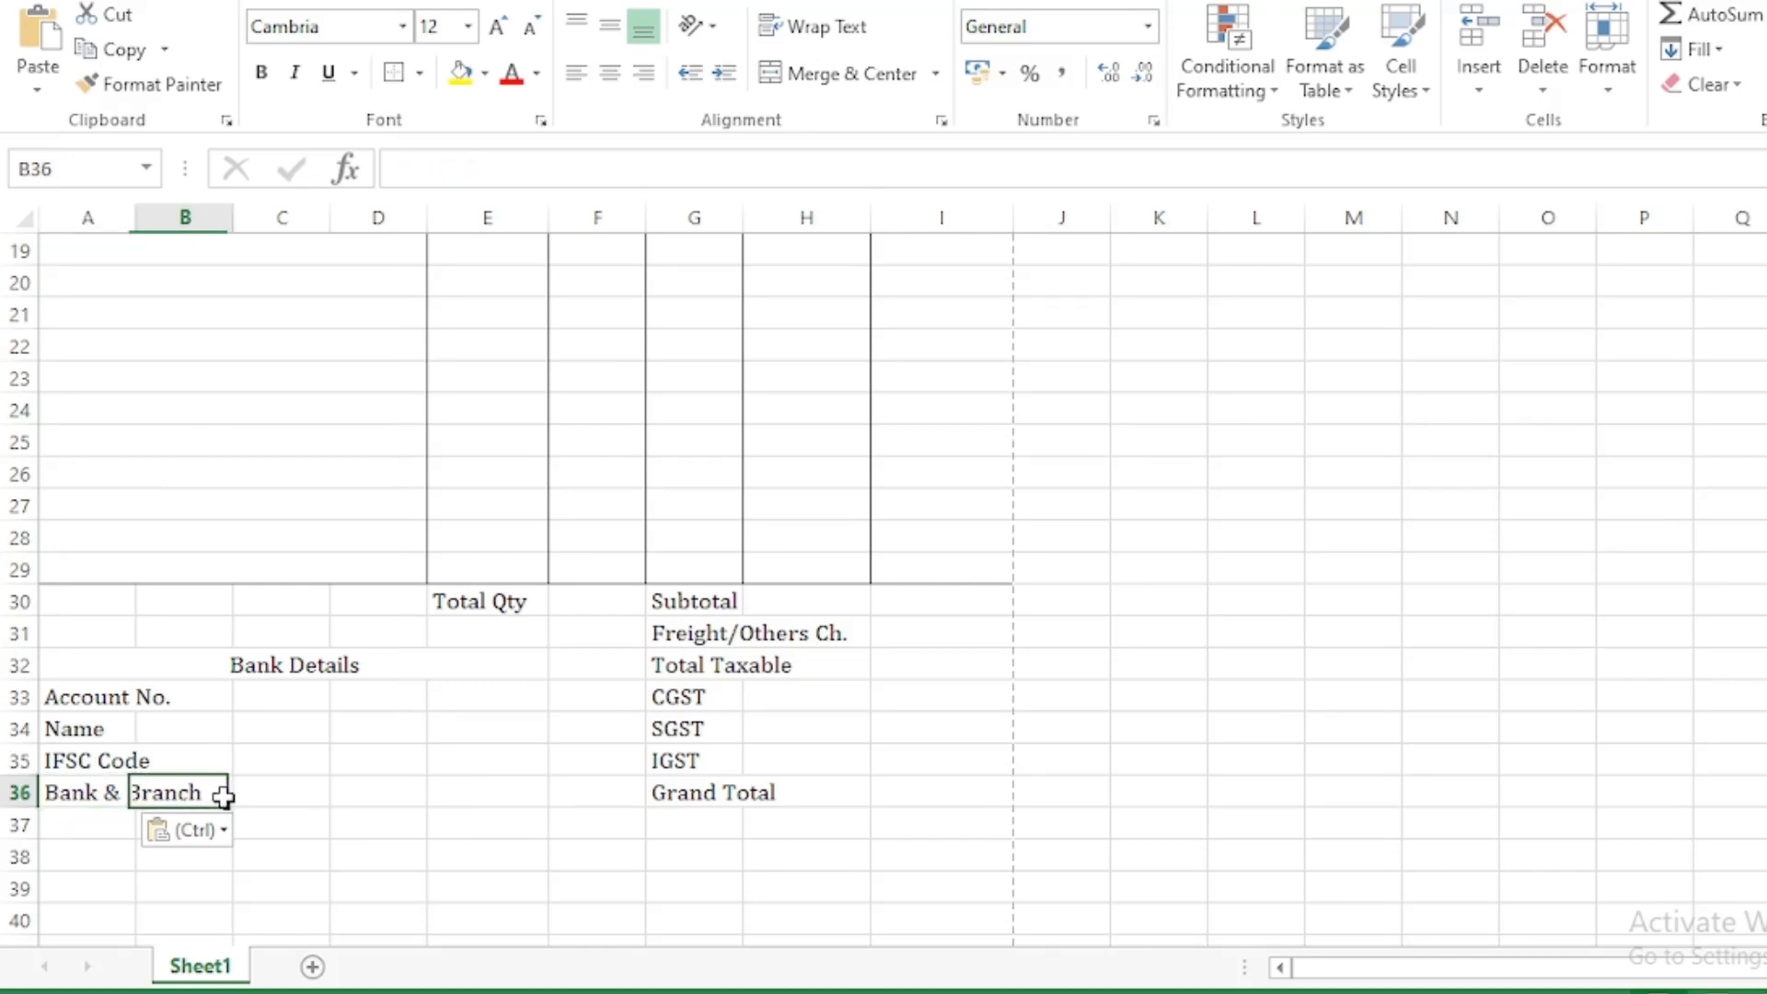
{"action": "left_click", "coordinate": [335, 757]}
{"action": "left_click", "coordinate": [340, 729]}
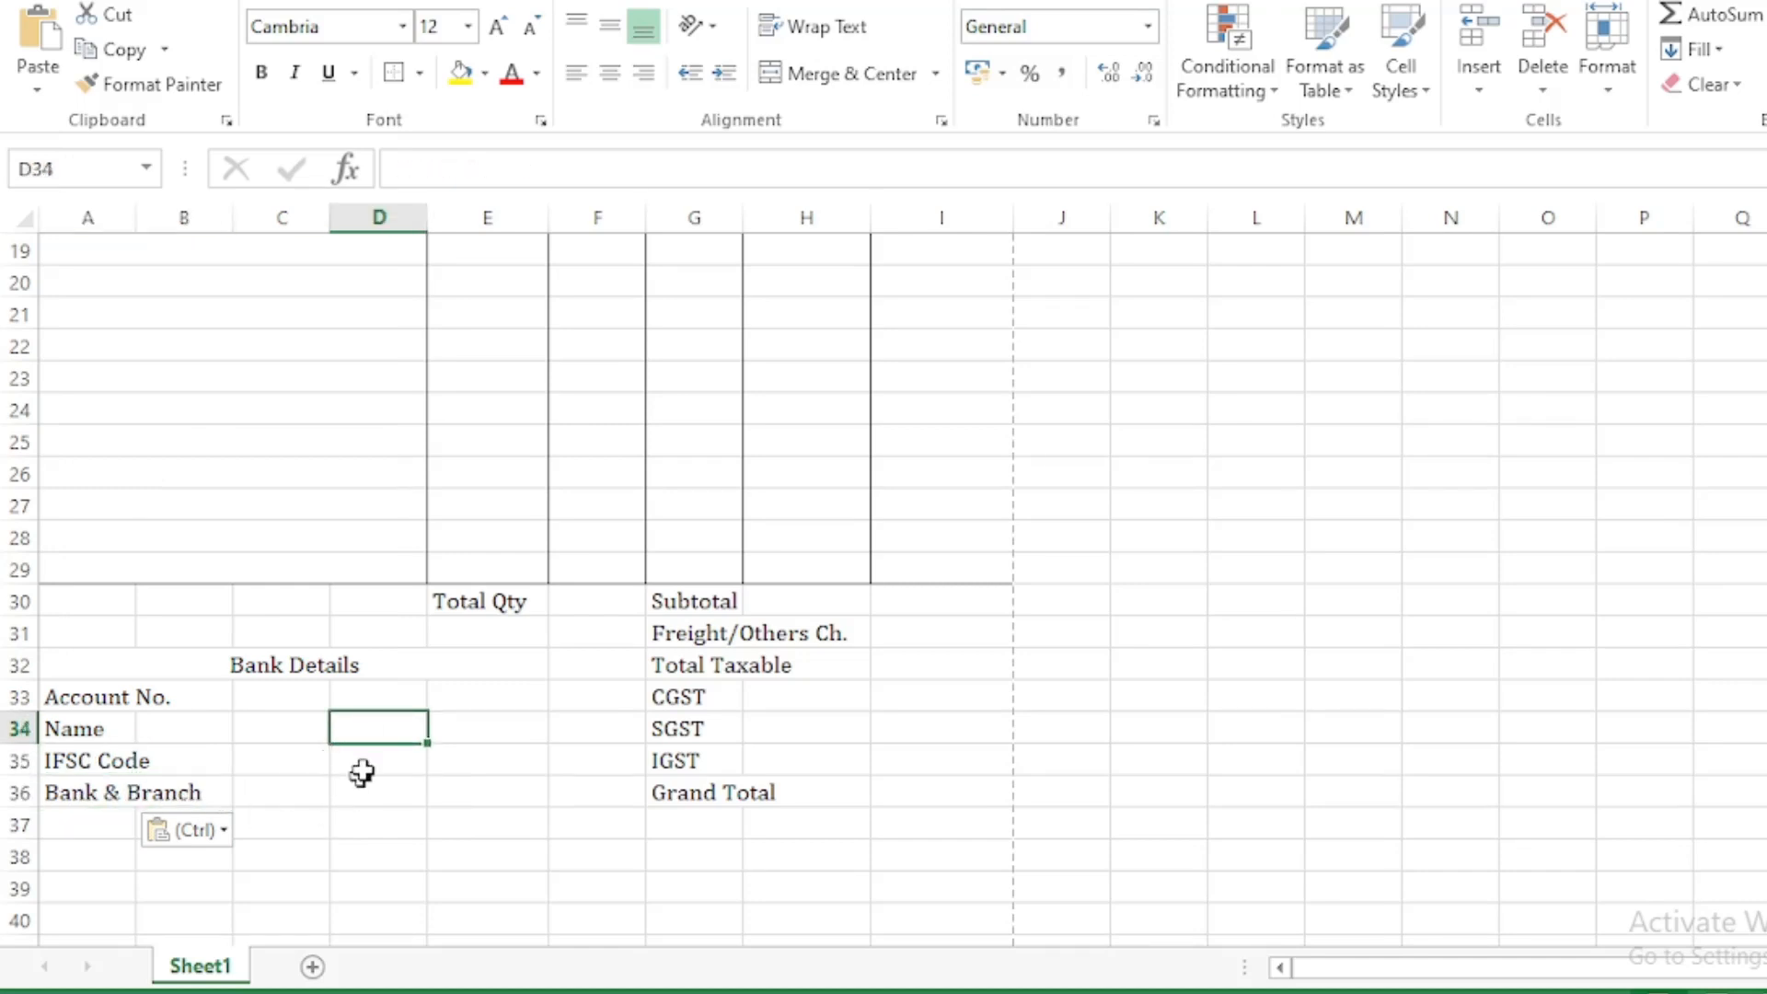
Step: Merge and center C33:E33 as the value cell beside Account No
{"action": "left_click", "coordinate": [316, 697]}
{"action": "left_click_drag", "start_coordinate": [317, 696], "coordinate": [458, 690]}
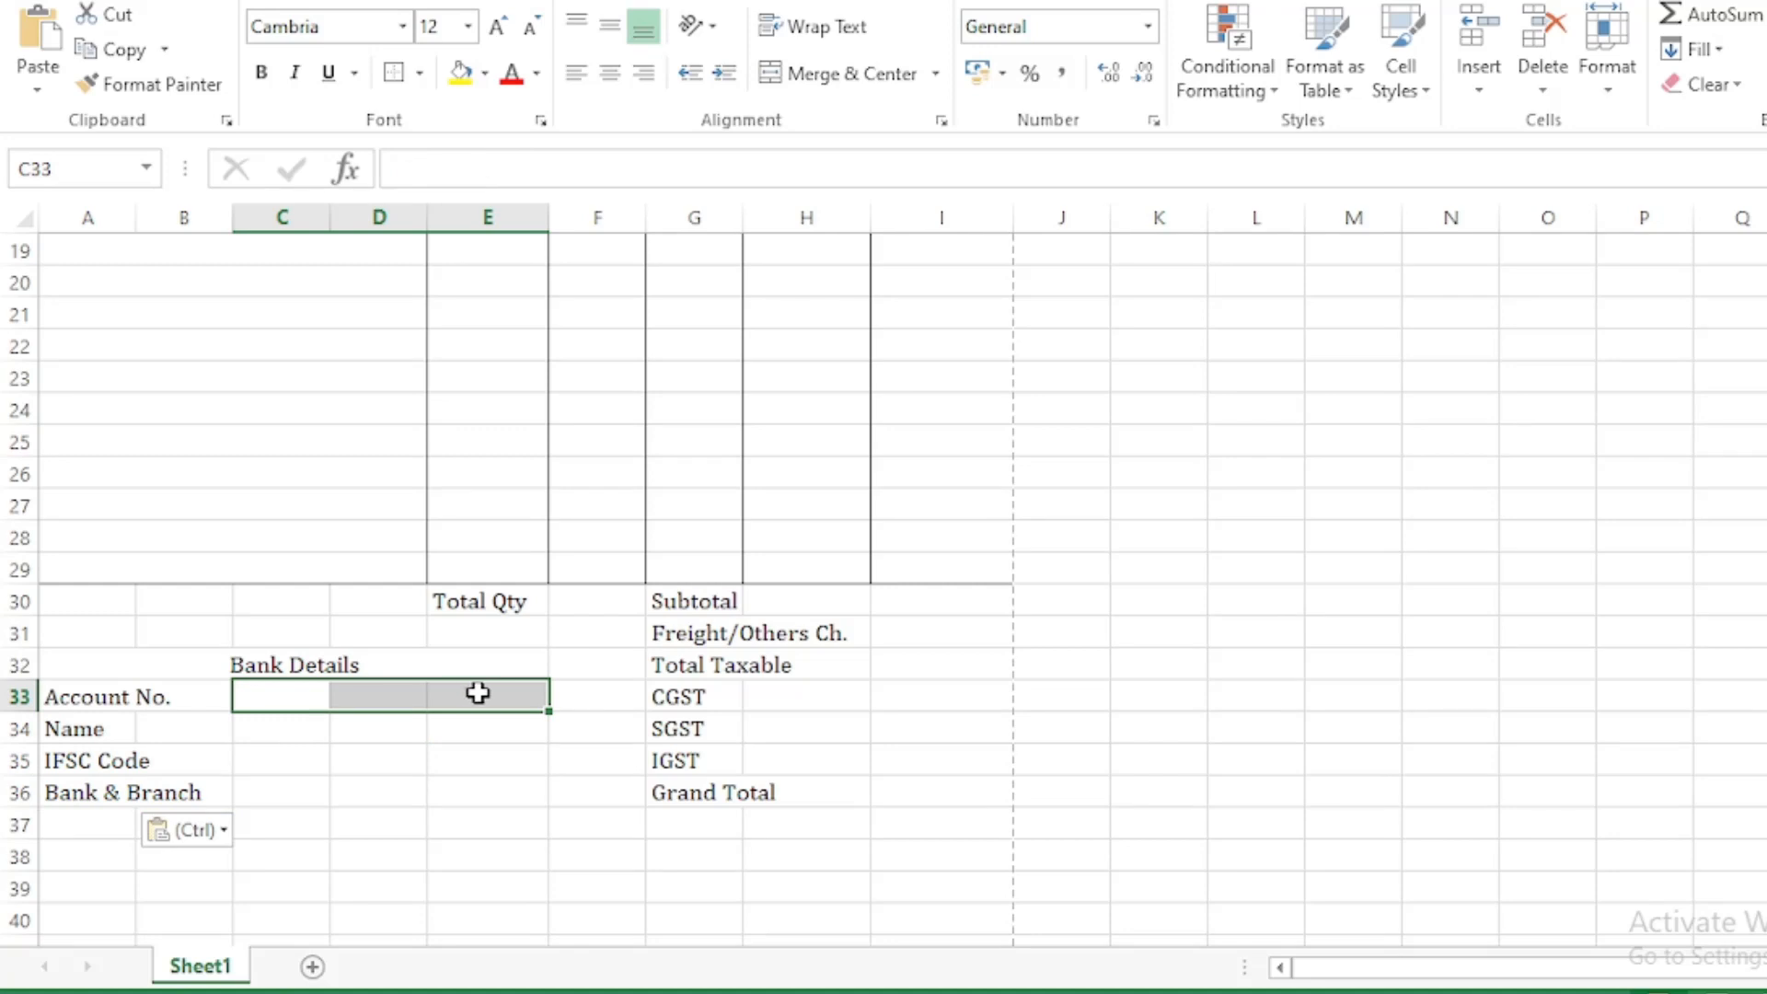
{"action": "left_click", "coordinate": [806, 88]}
{"action": "left_click", "coordinate": [454, 748]}
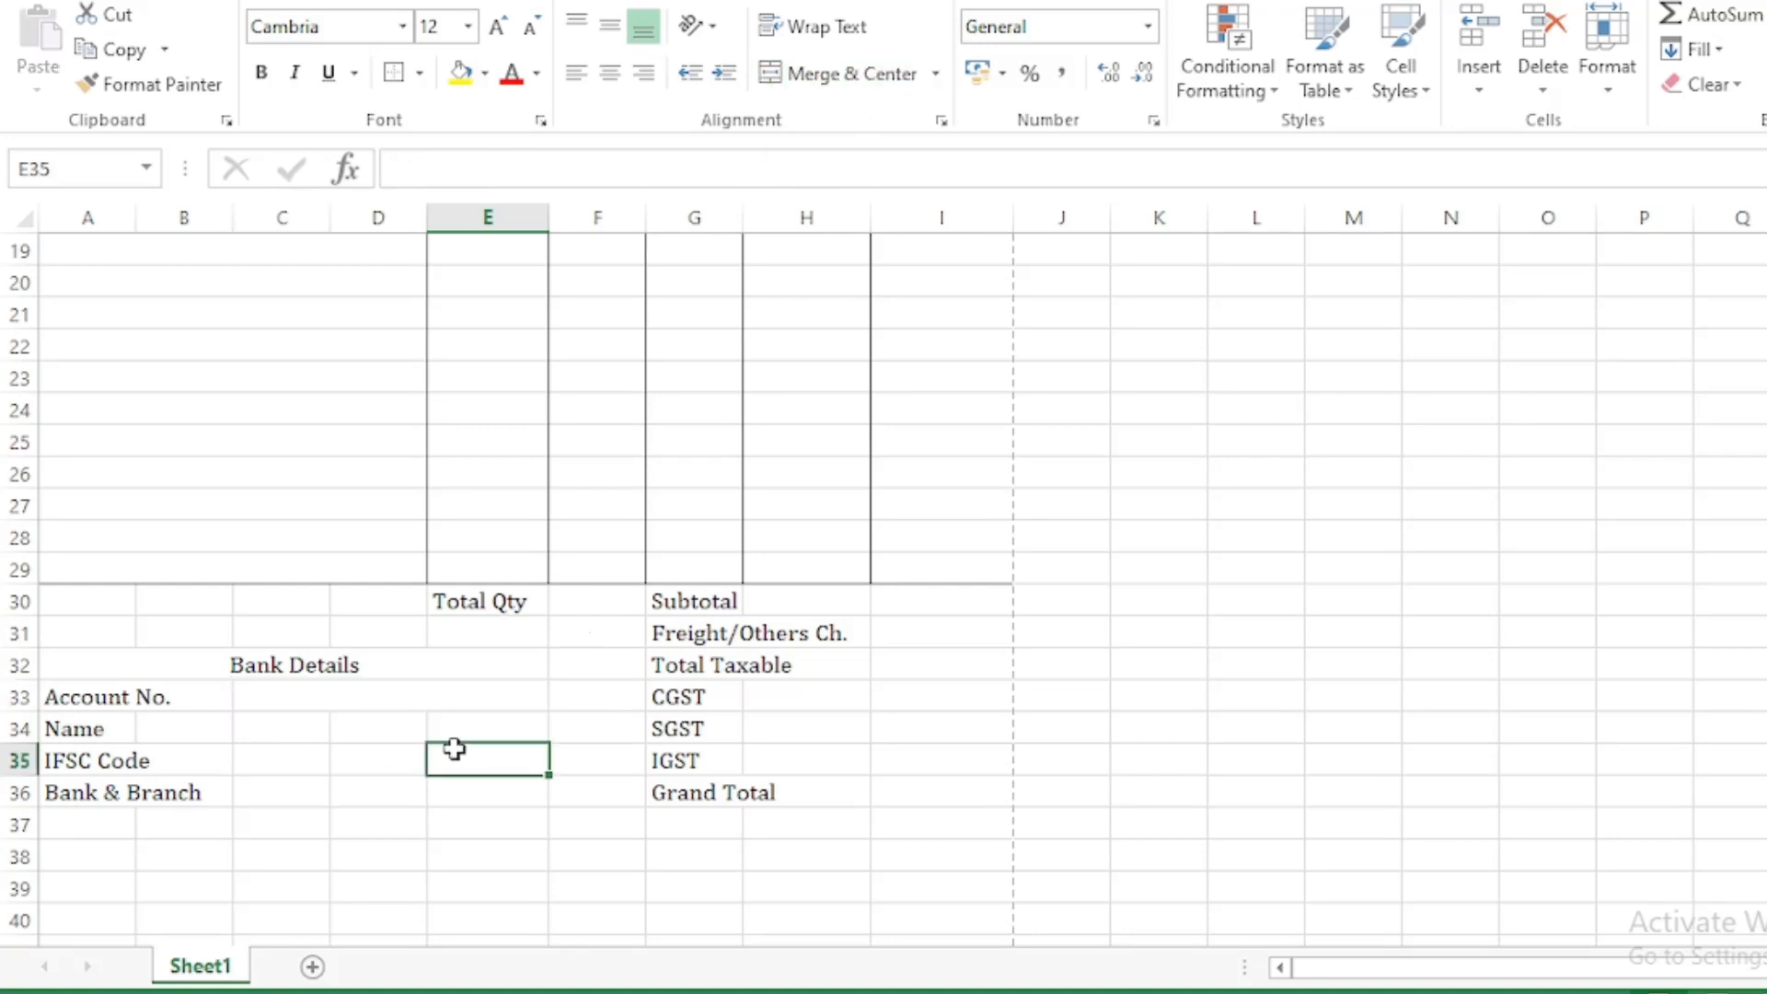
{"action": "left_click", "coordinate": [285, 701]}
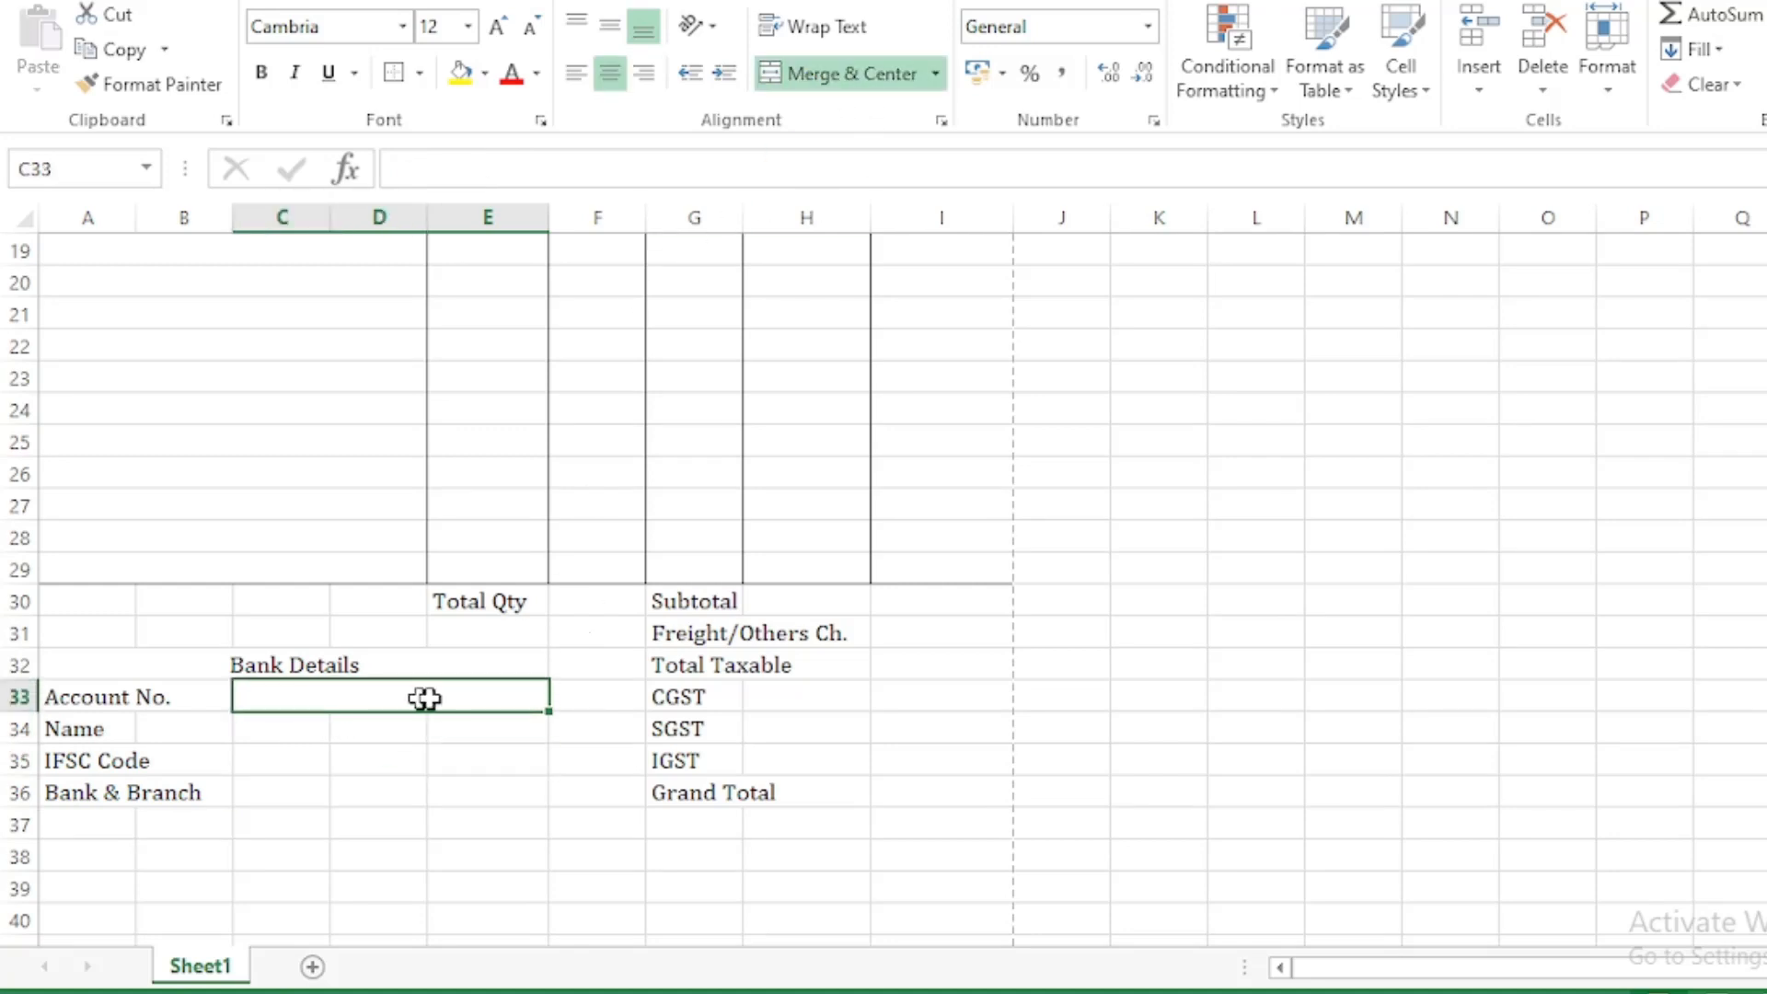
Step: Merge C34:E36 across, giving Name, IFSC Code and Bank & Branch one value cell per row
{"action": "left_click", "coordinate": [389, 791]}
{"action": "left_click", "coordinate": [441, 757]}
{"action": "left_click_drag", "start_coordinate": [288, 722], "coordinate": [476, 793]}
{"action": "left_click", "coordinate": [936, 74]}
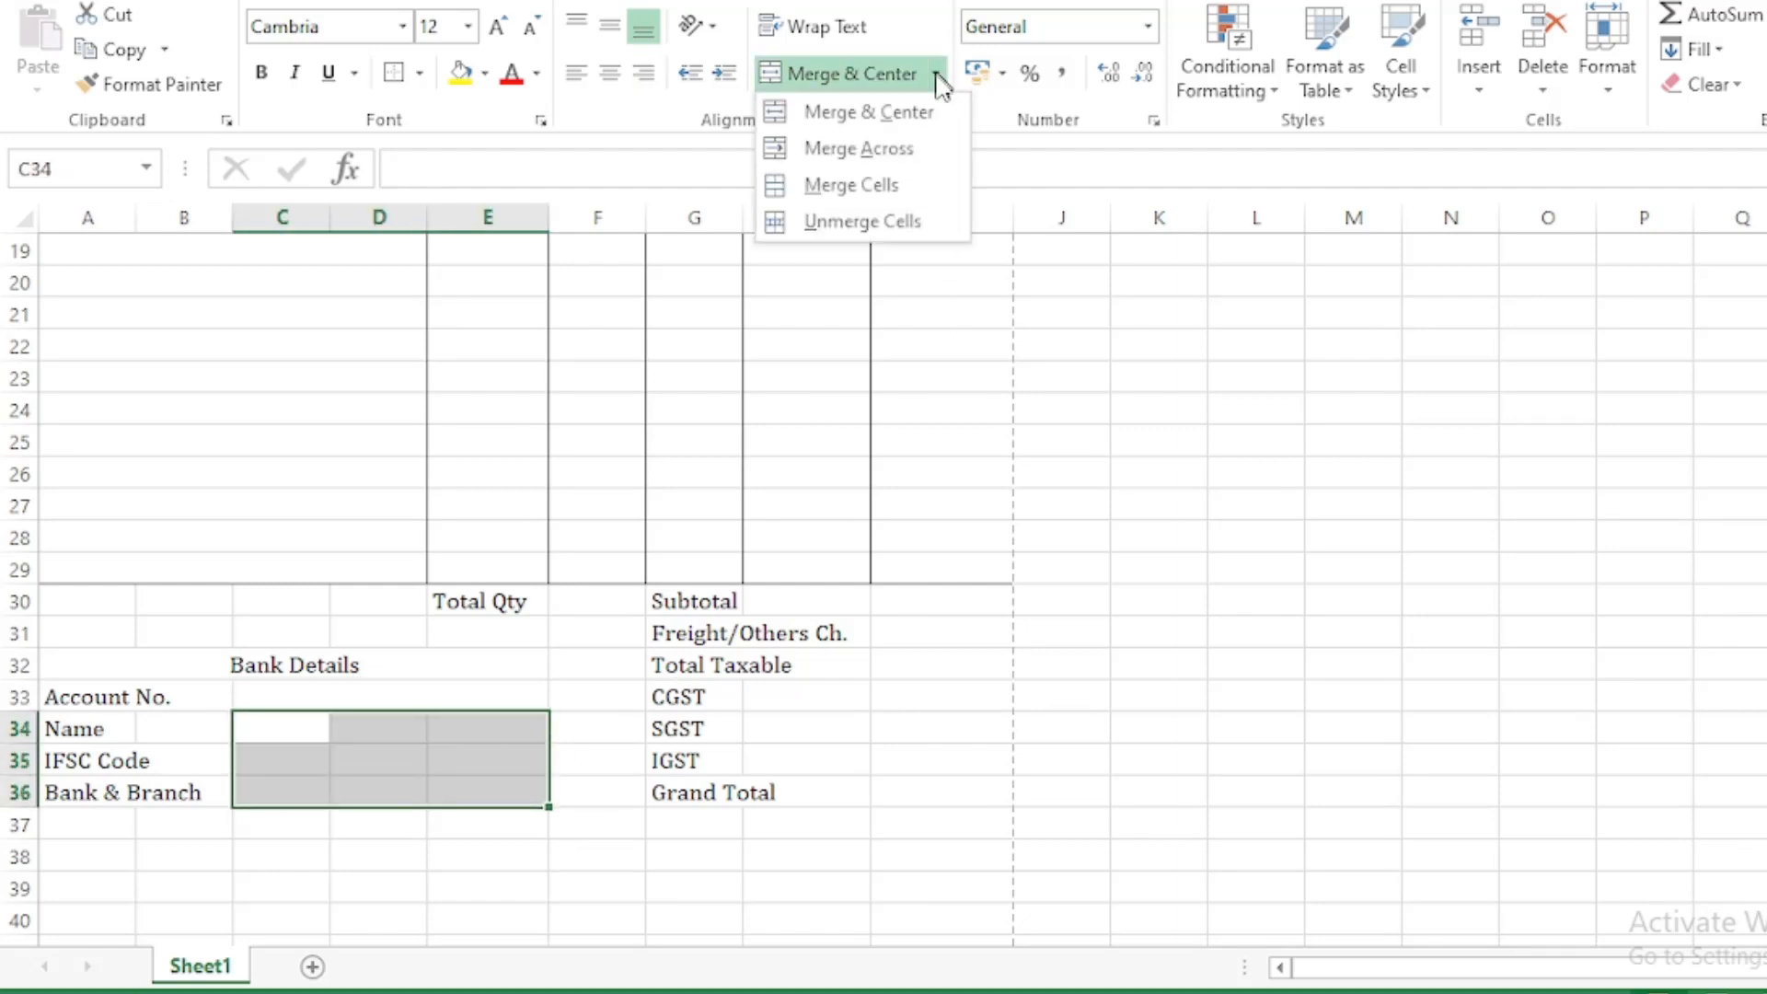
{"action": "left_click", "coordinate": [874, 153]}
{"action": "left_click", "coordinate": [373, 854]}
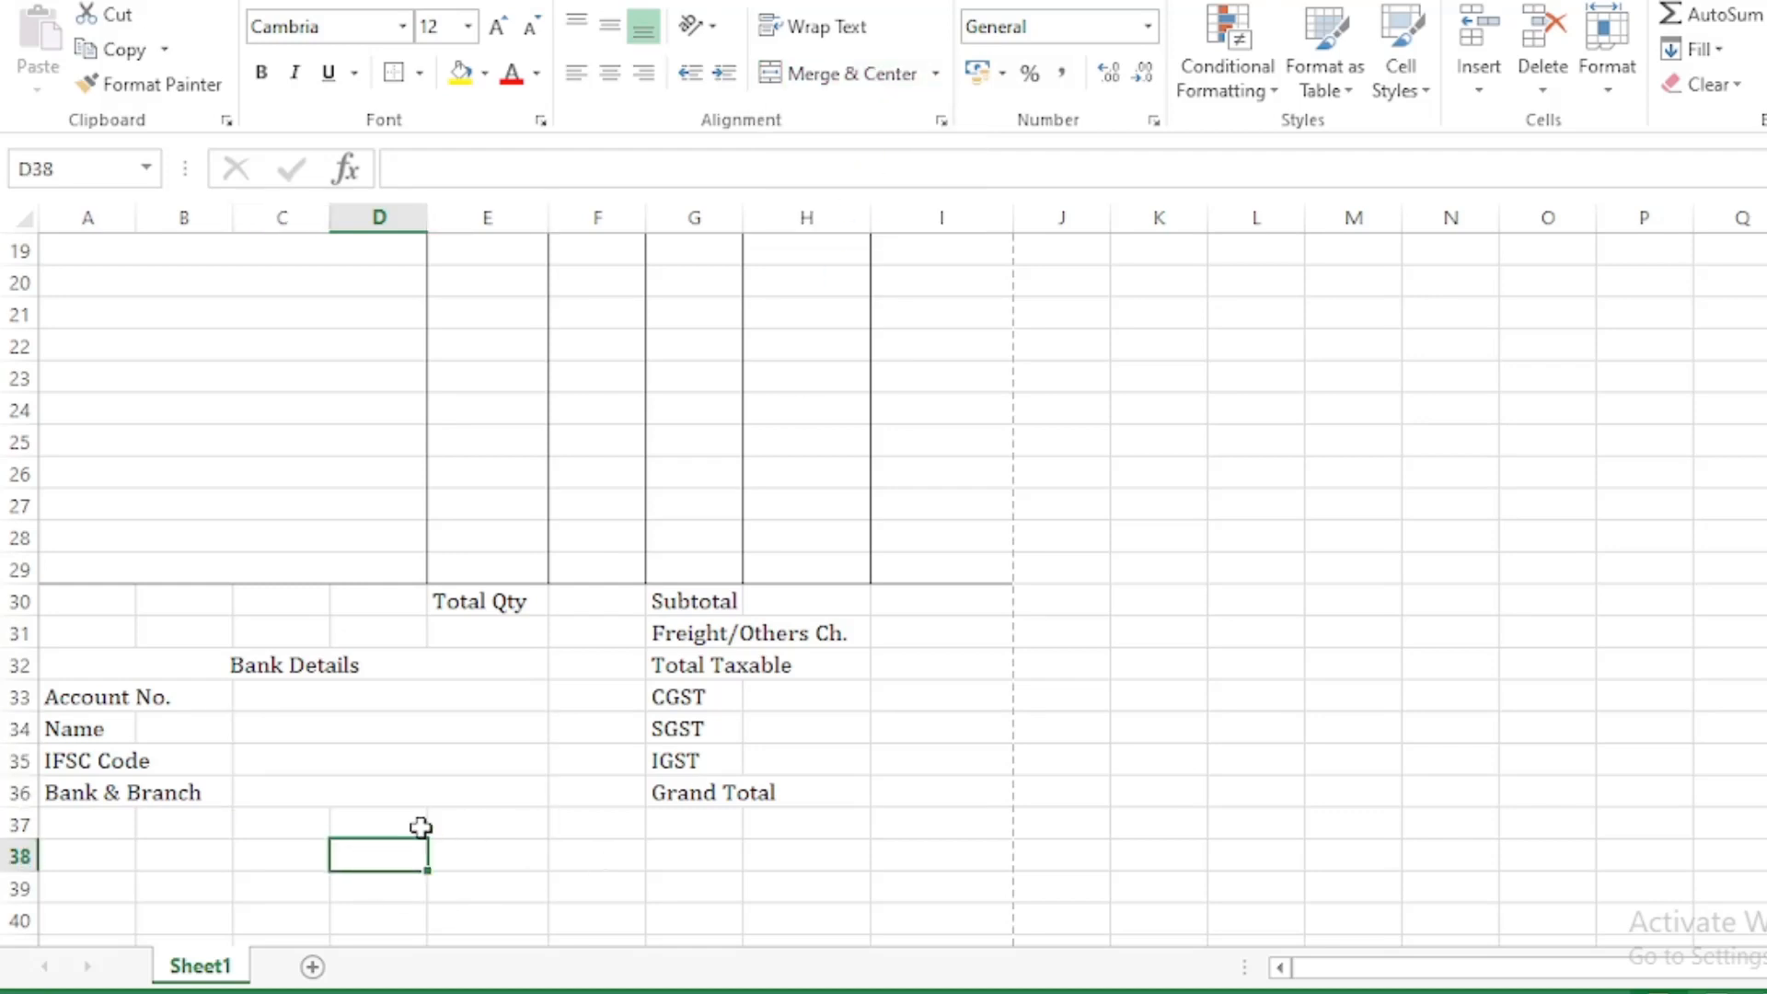
Step: Merge and center C37:E37 as an extra value row below Bank & Branch
{"action": "left_click", "coordinate": [280, 800]}
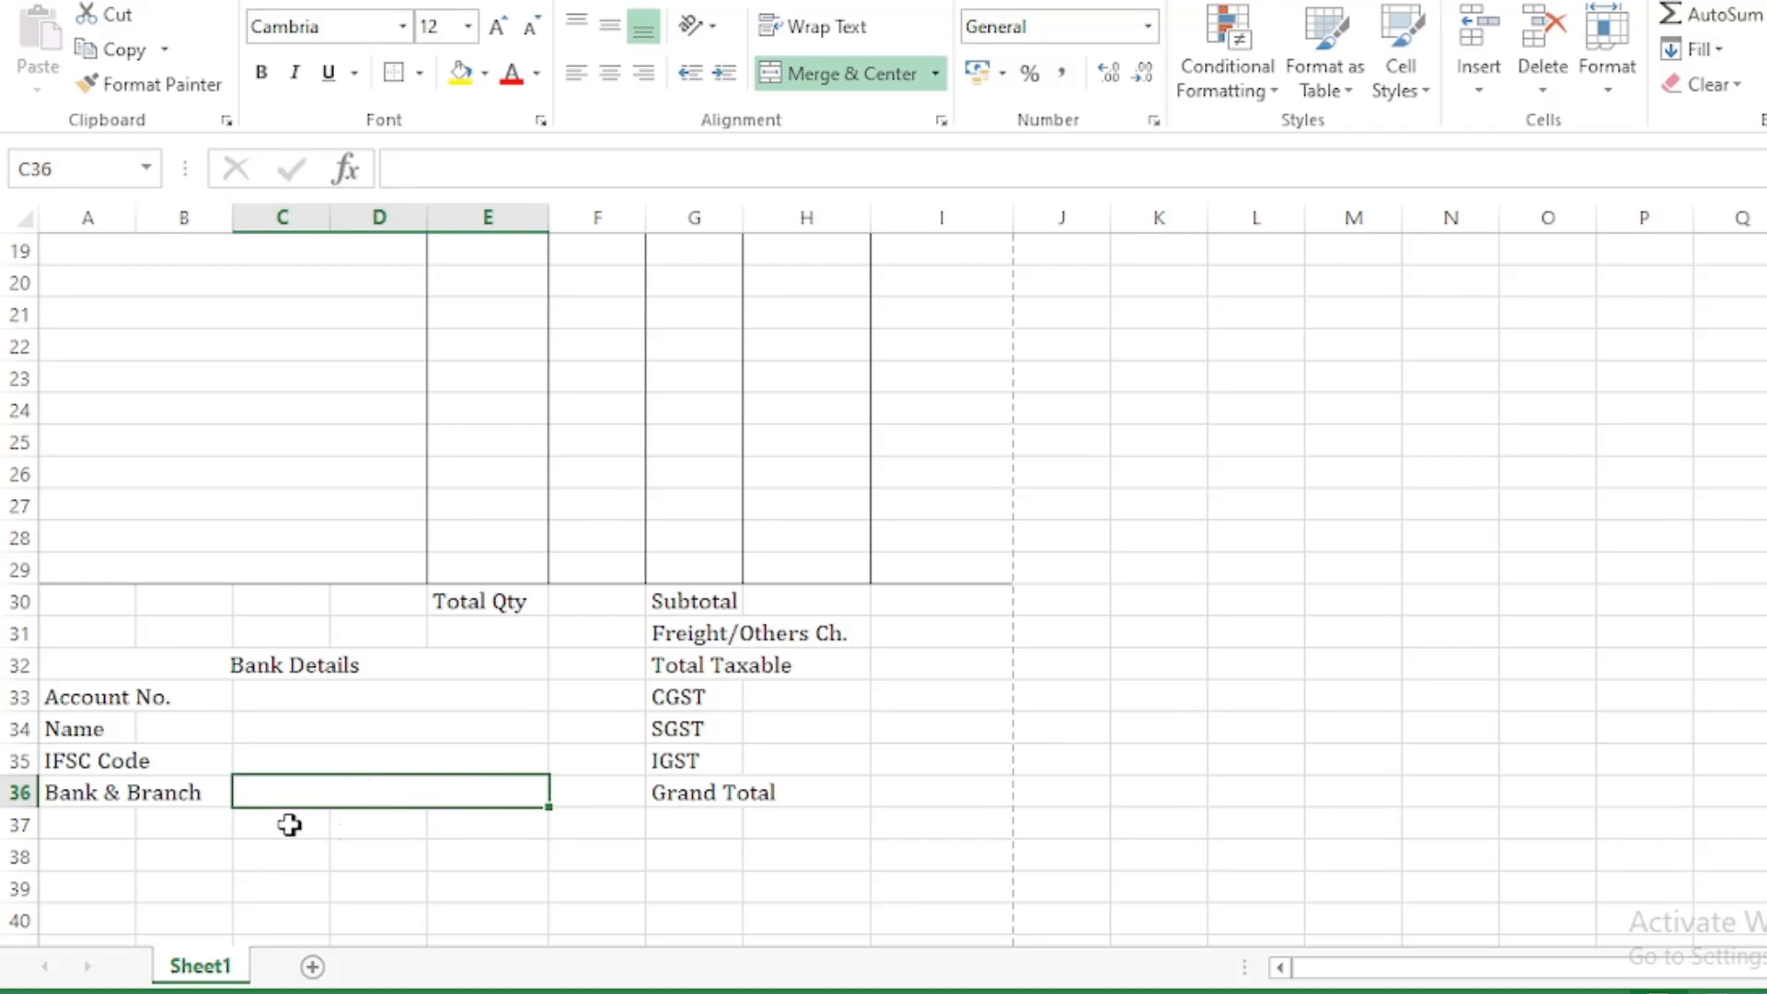
{"action": "left_click_drag", "start_coordinate": [288, 821], "coordinate": [525, 822]}
{"action": "left_click", "coordinate": [859, 81]}
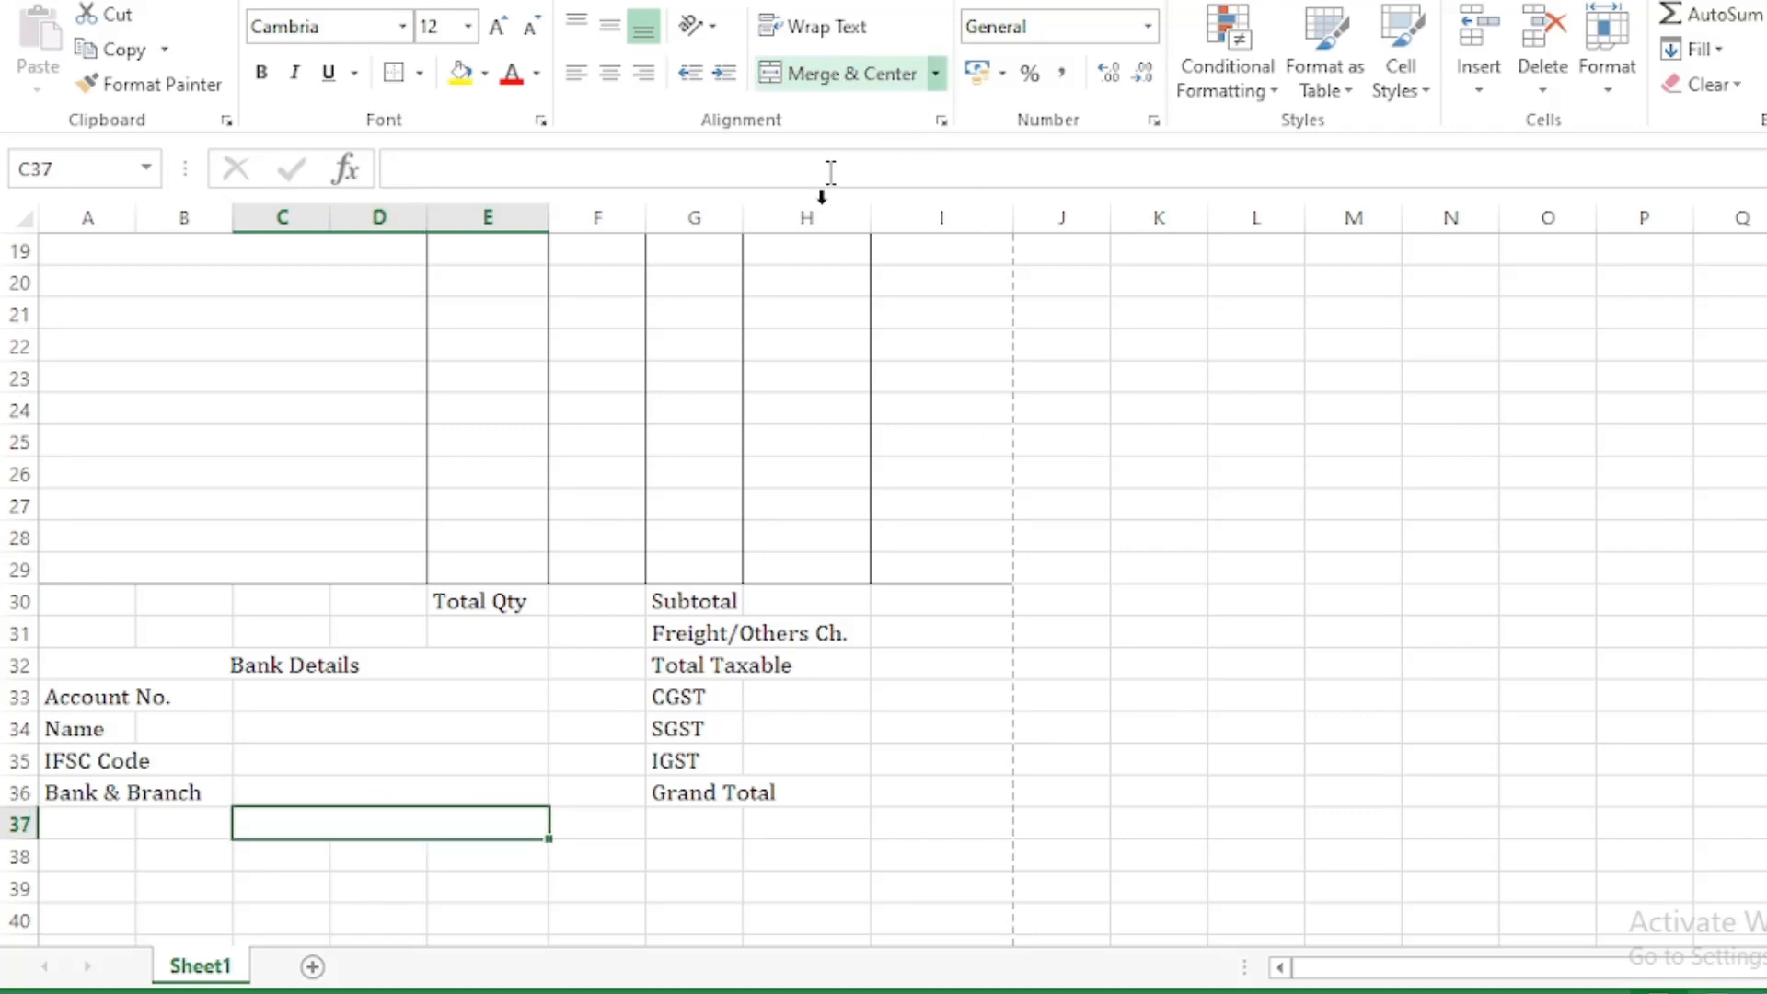
{"action": "left_click", "coordinate": [361, 793]}
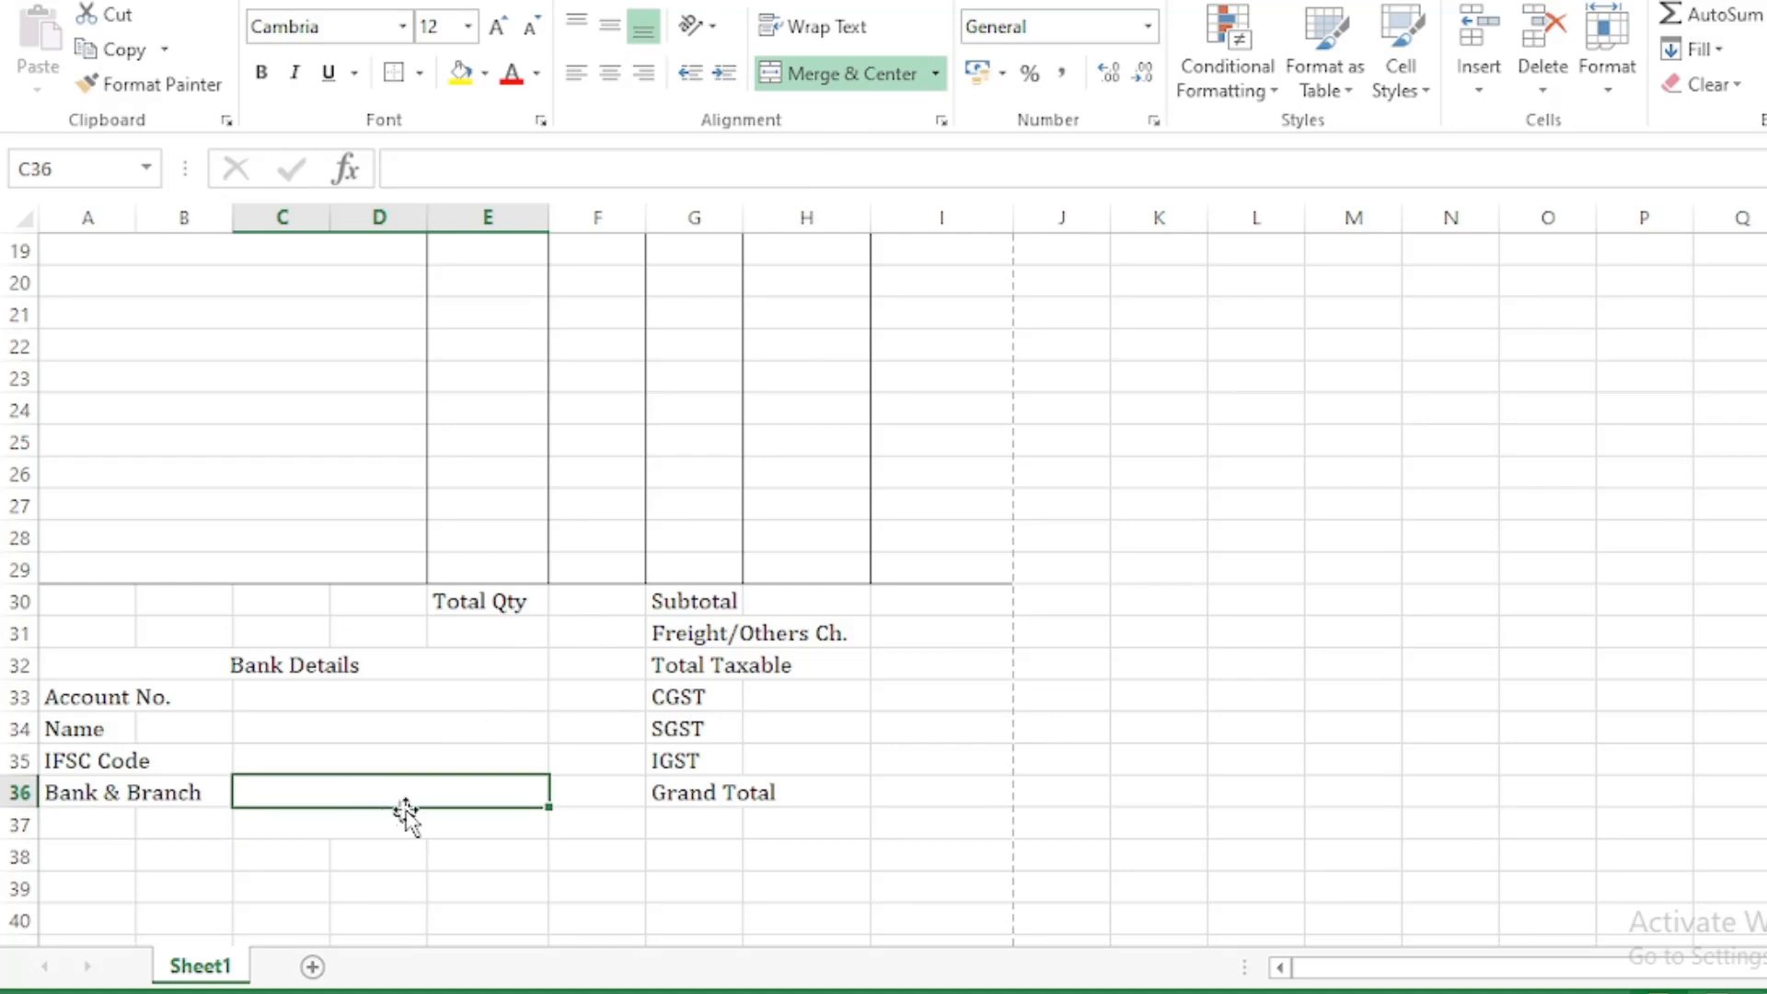
{"action": "left_click", "coordinate": [375, 820]}
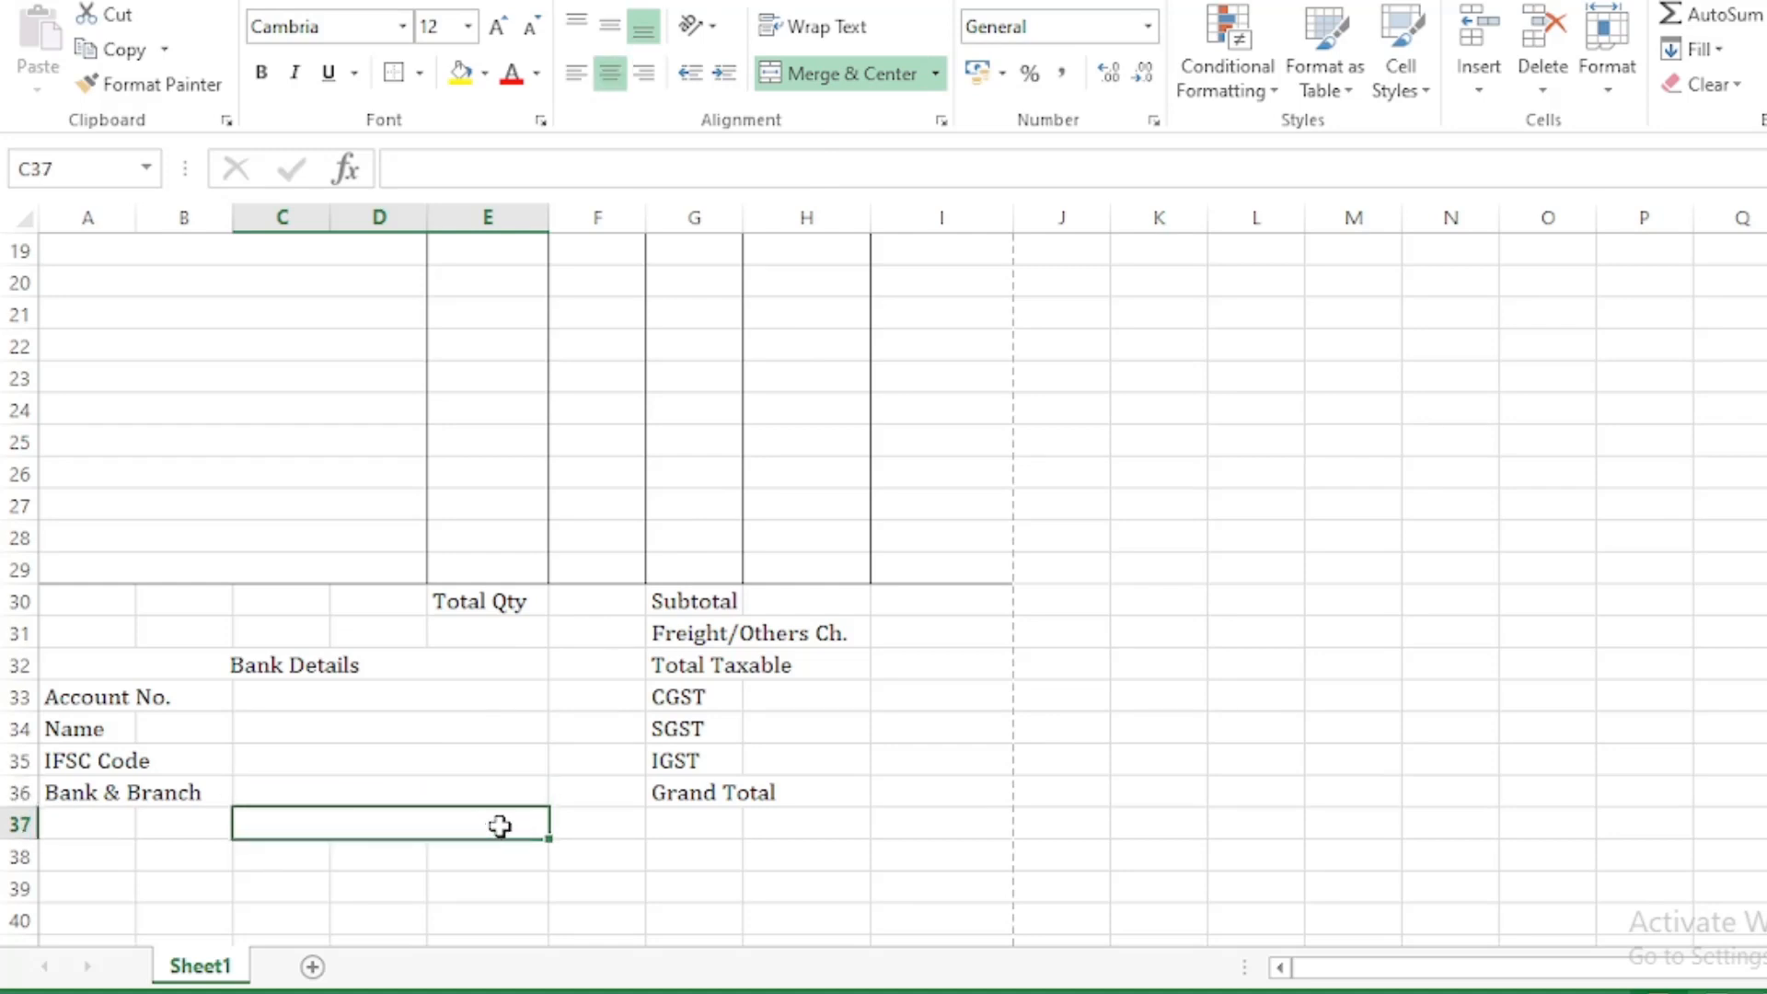
Step: Enter the signature heading "For ABC Trading Co." in G39 below the totals
{"action": "scroll", "coordinate": [515, 782], "scroll_direction": "down", "scroll_amount": 2}
{"action": "left_click", "coordinate": [694, 696]}
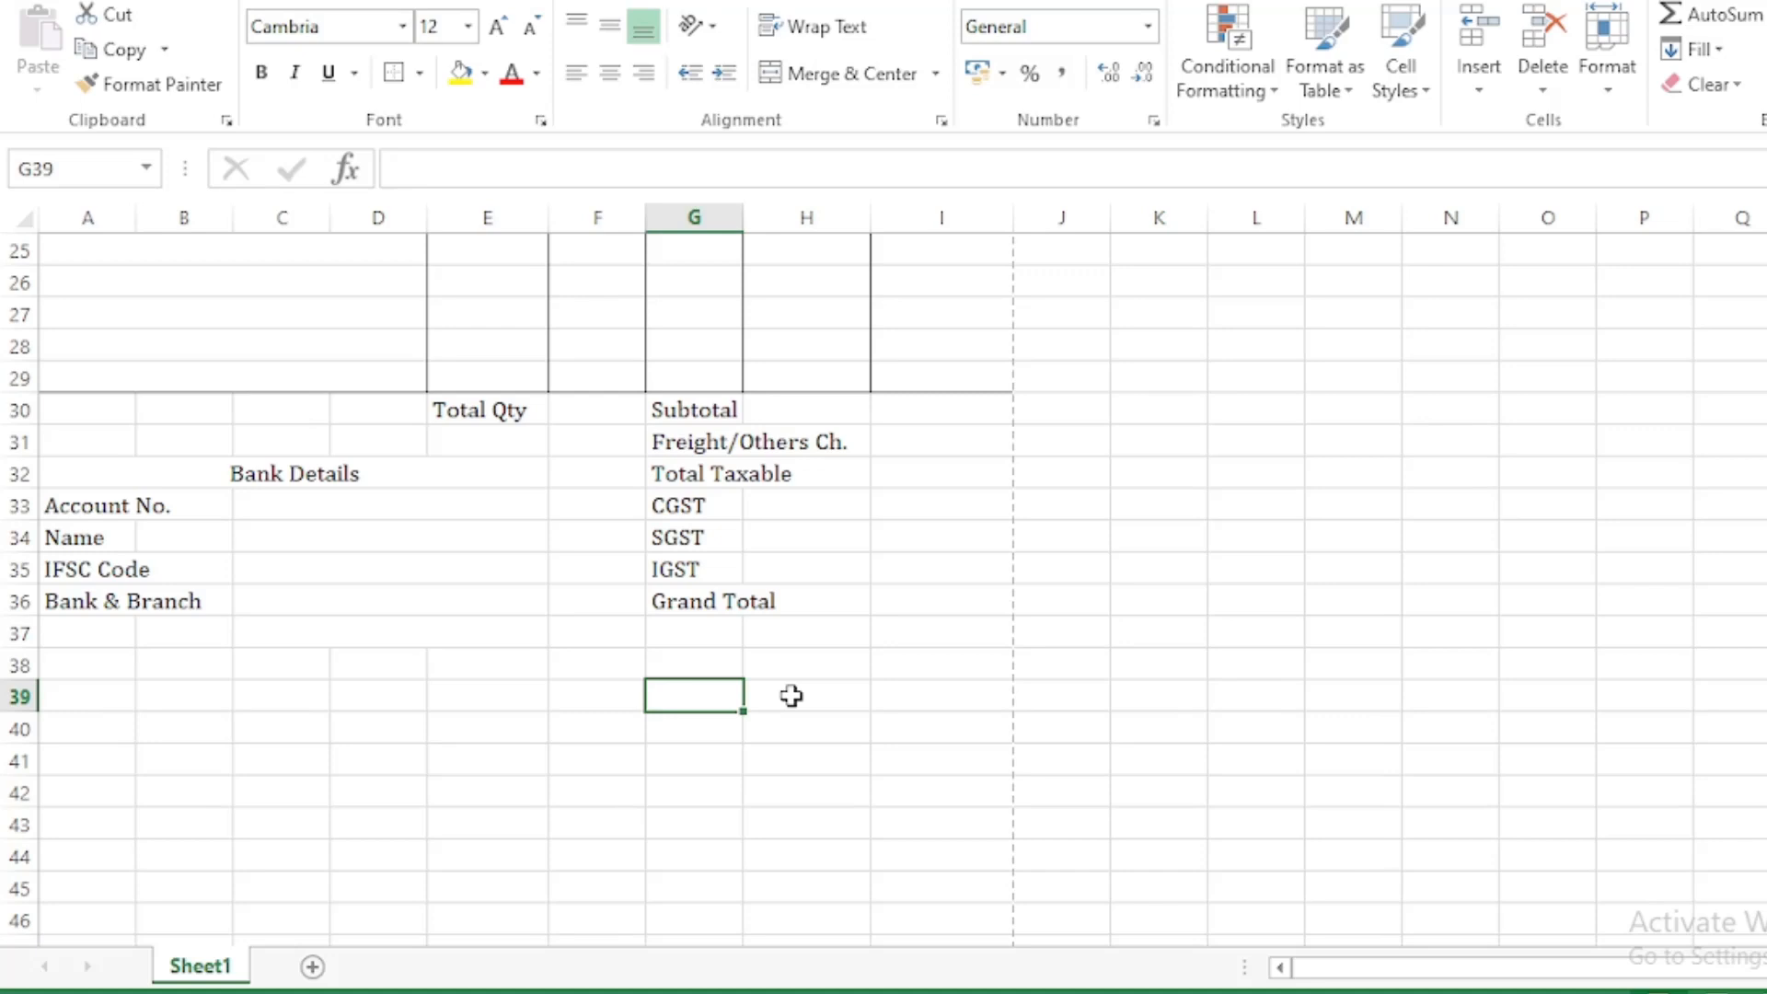
{"action": "type", "text": "F"}
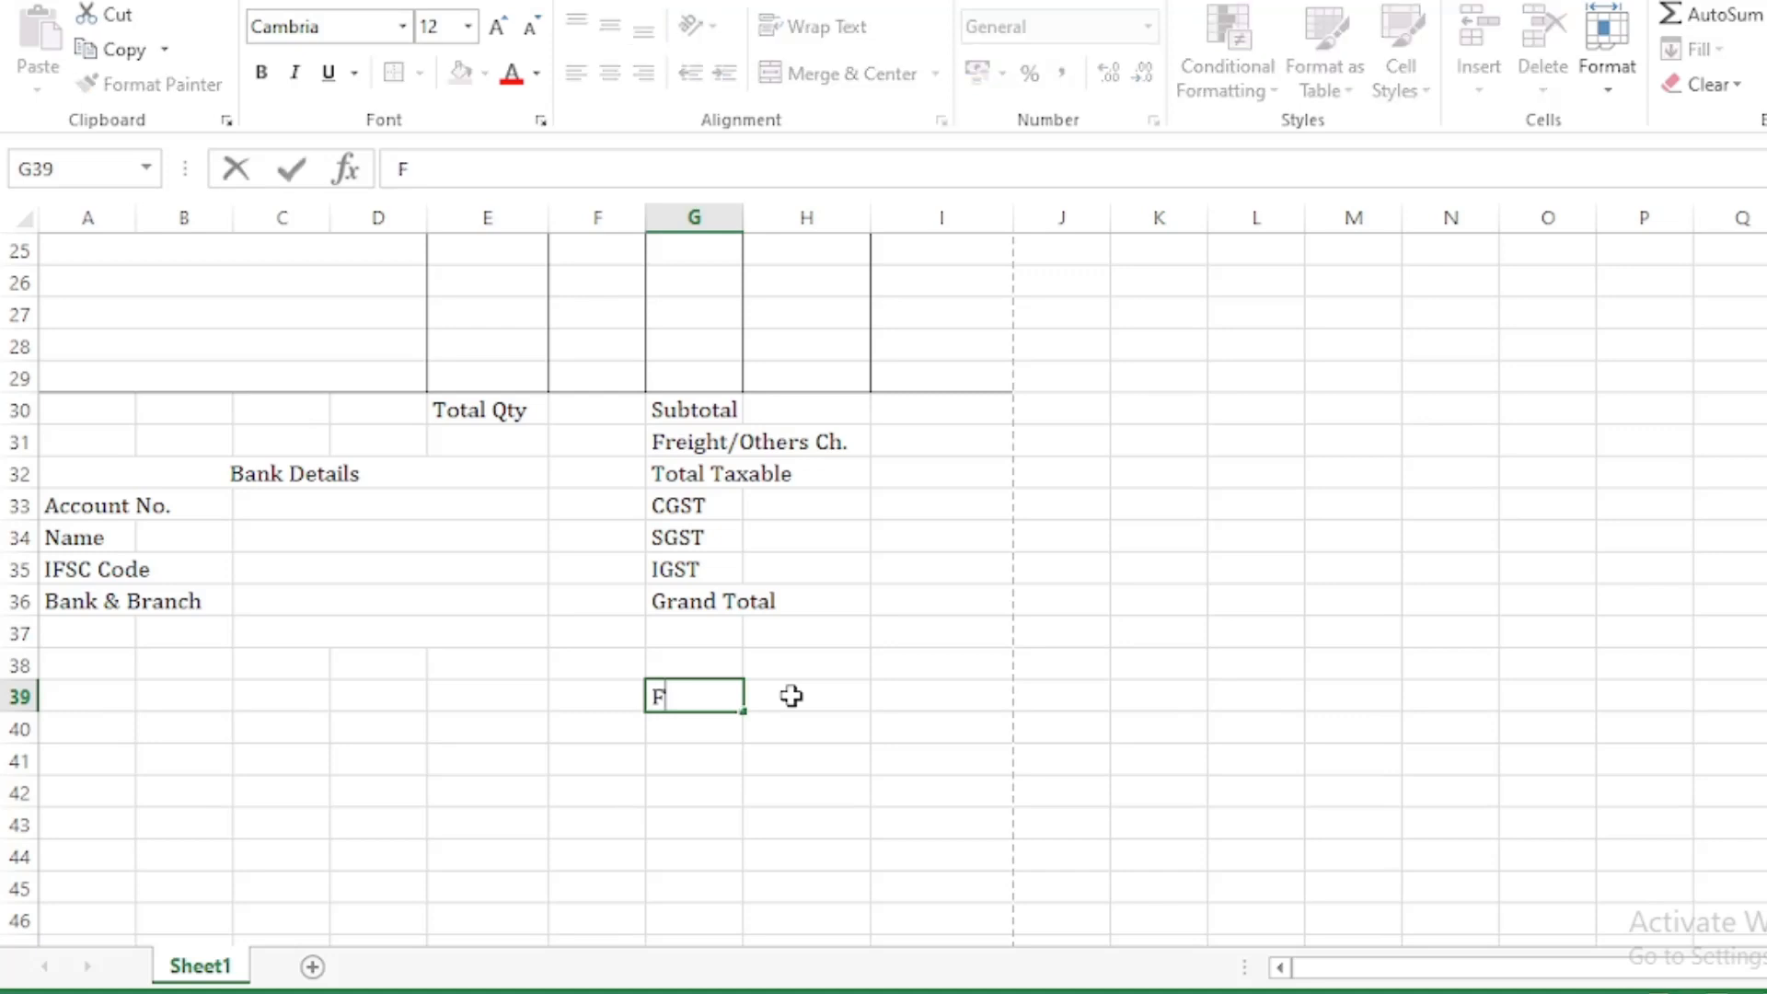
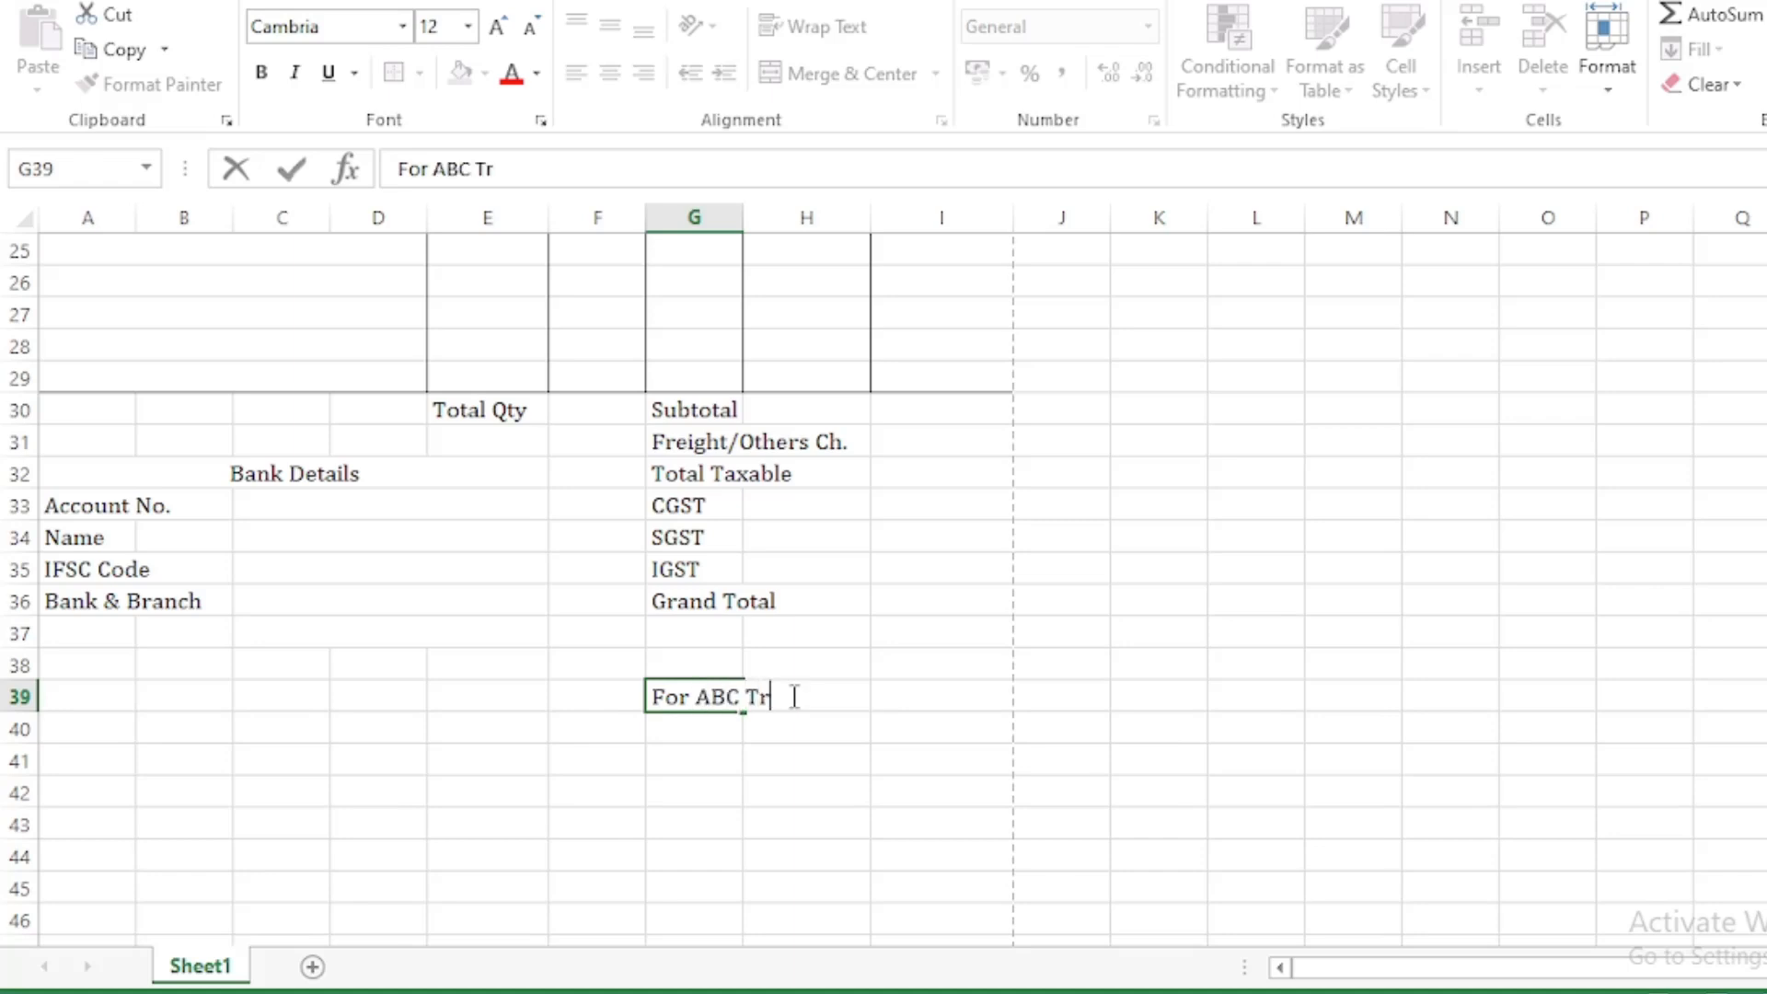
{"action": "type", "text": "or ABC Trading Co."}
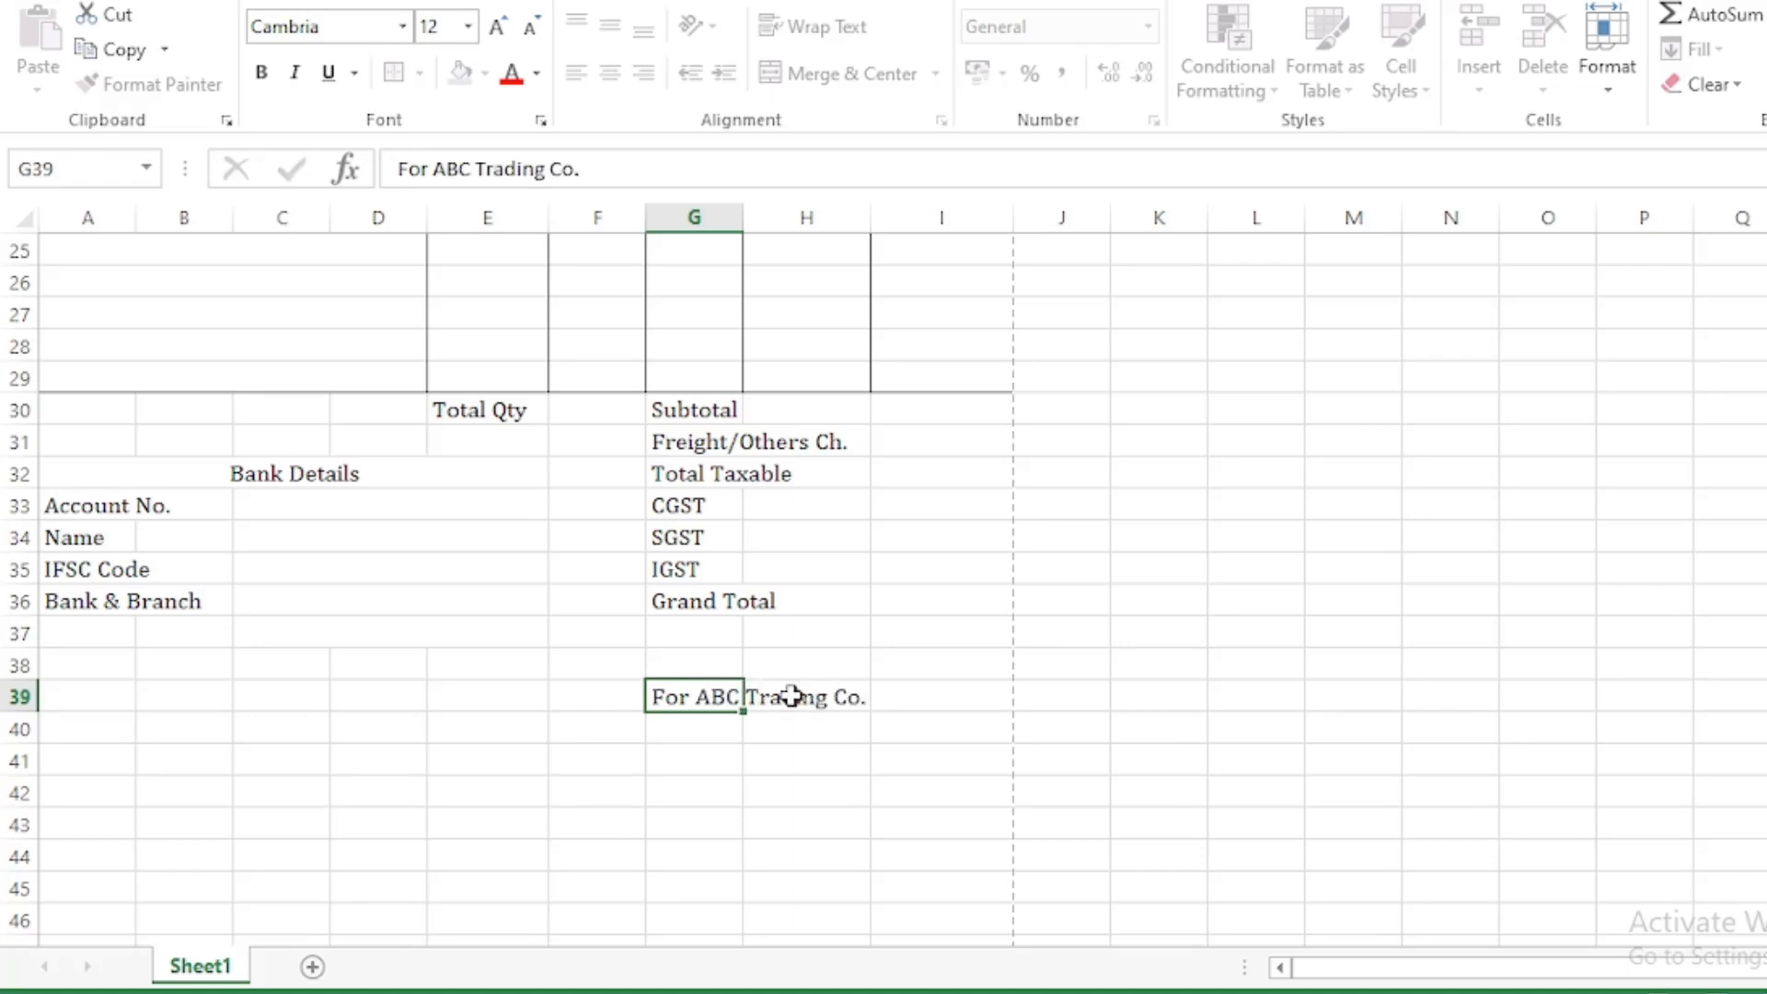
{"action": "key", "text": "Return"}
{"action": "key", "text": "Return"}
{"action": "key", "text": "Return"}
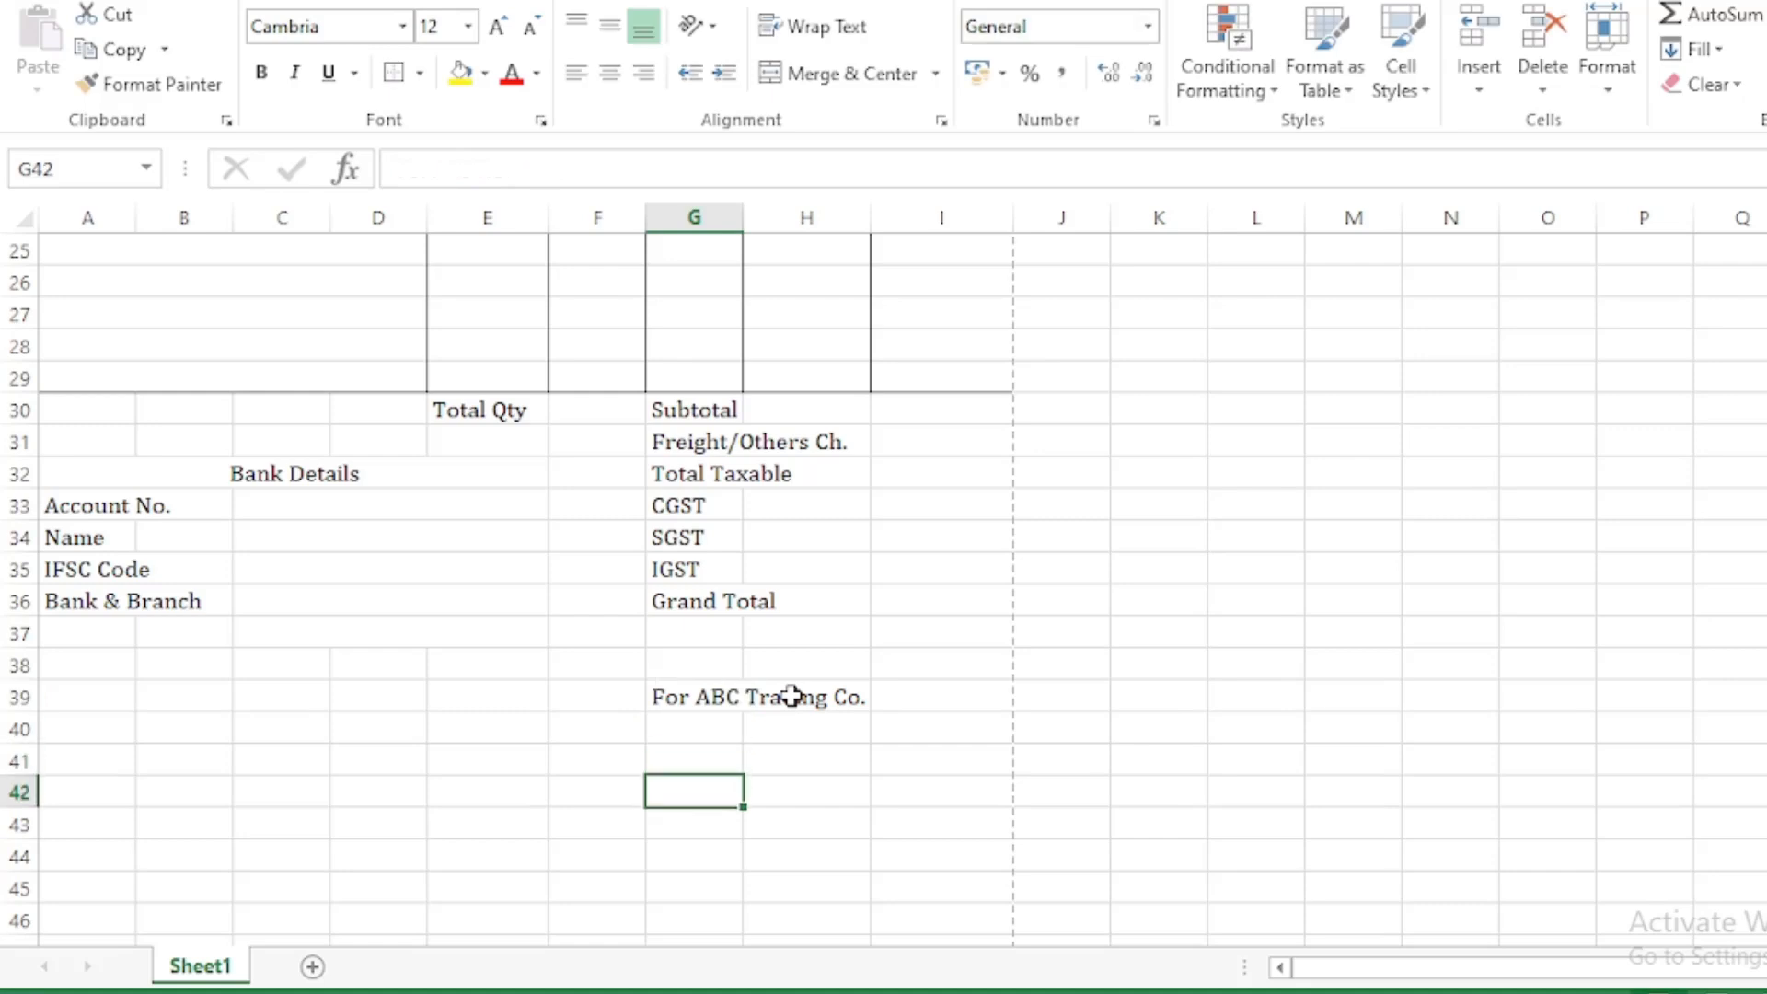
Step: Add a bottom border to G42:H42 as the signature line
{"action": "left_click", "coordinate": [761, 820]}
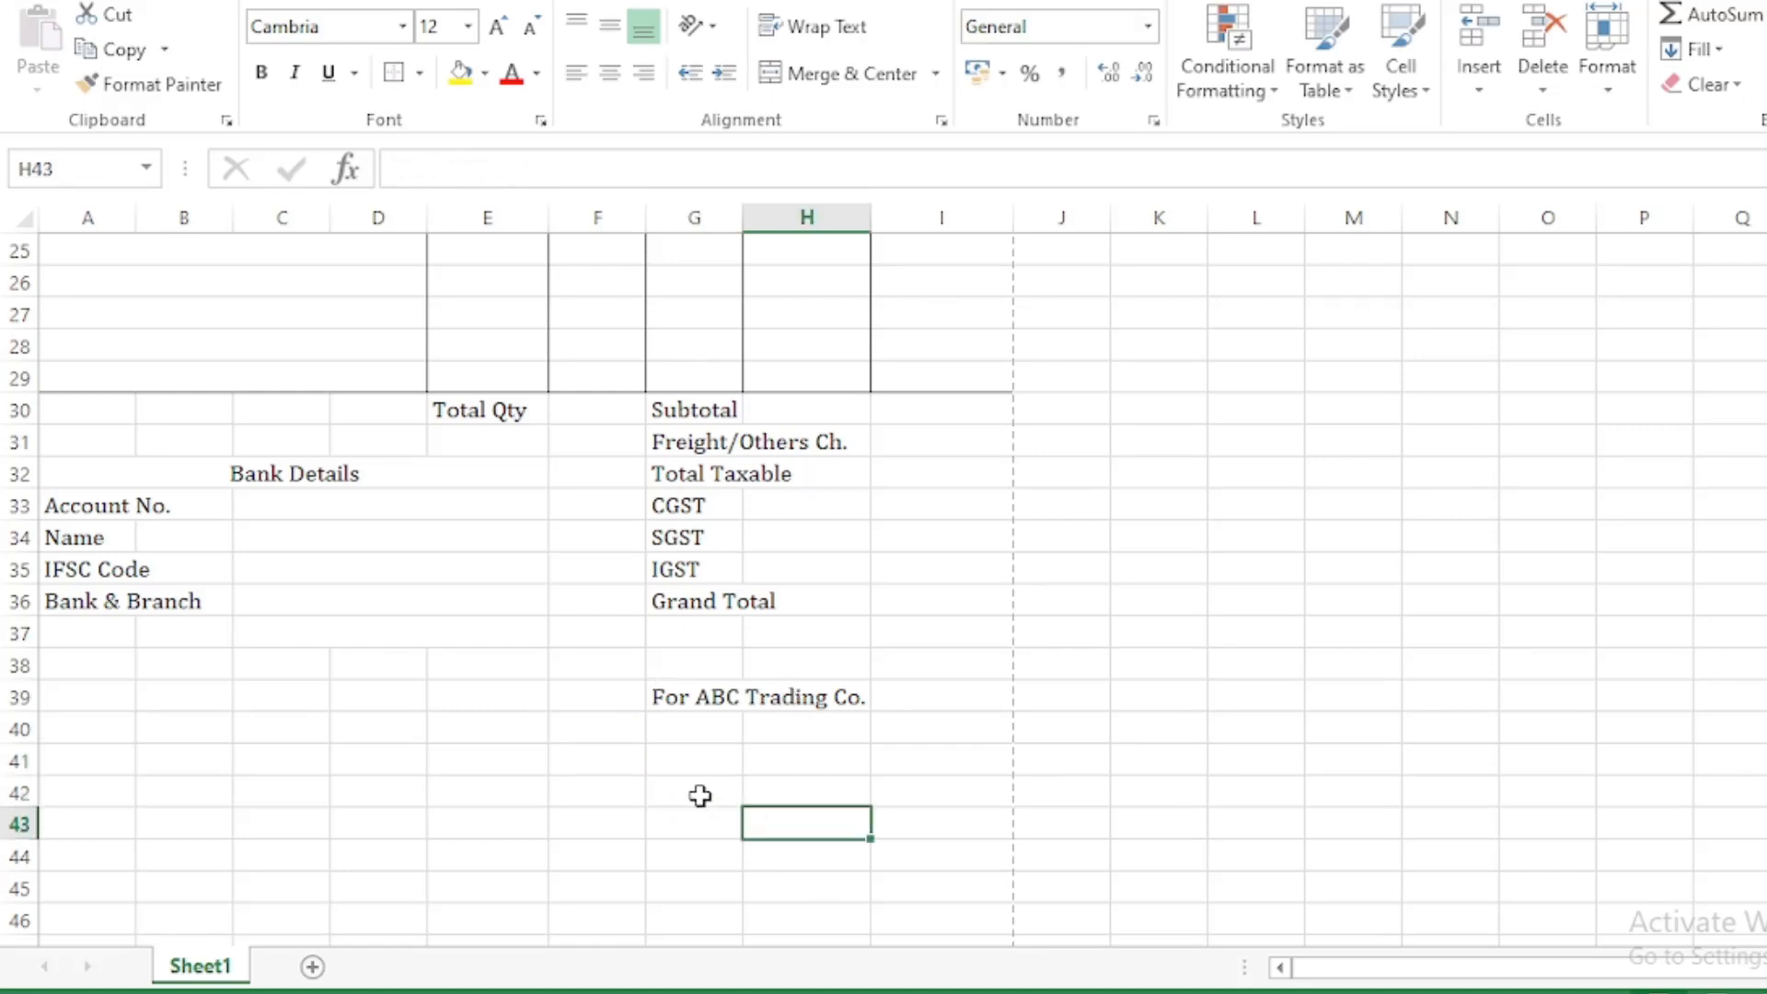
{"action": "left_click_drag", "start_coordinate": [699, 795], "coordinate": [848, 797]}
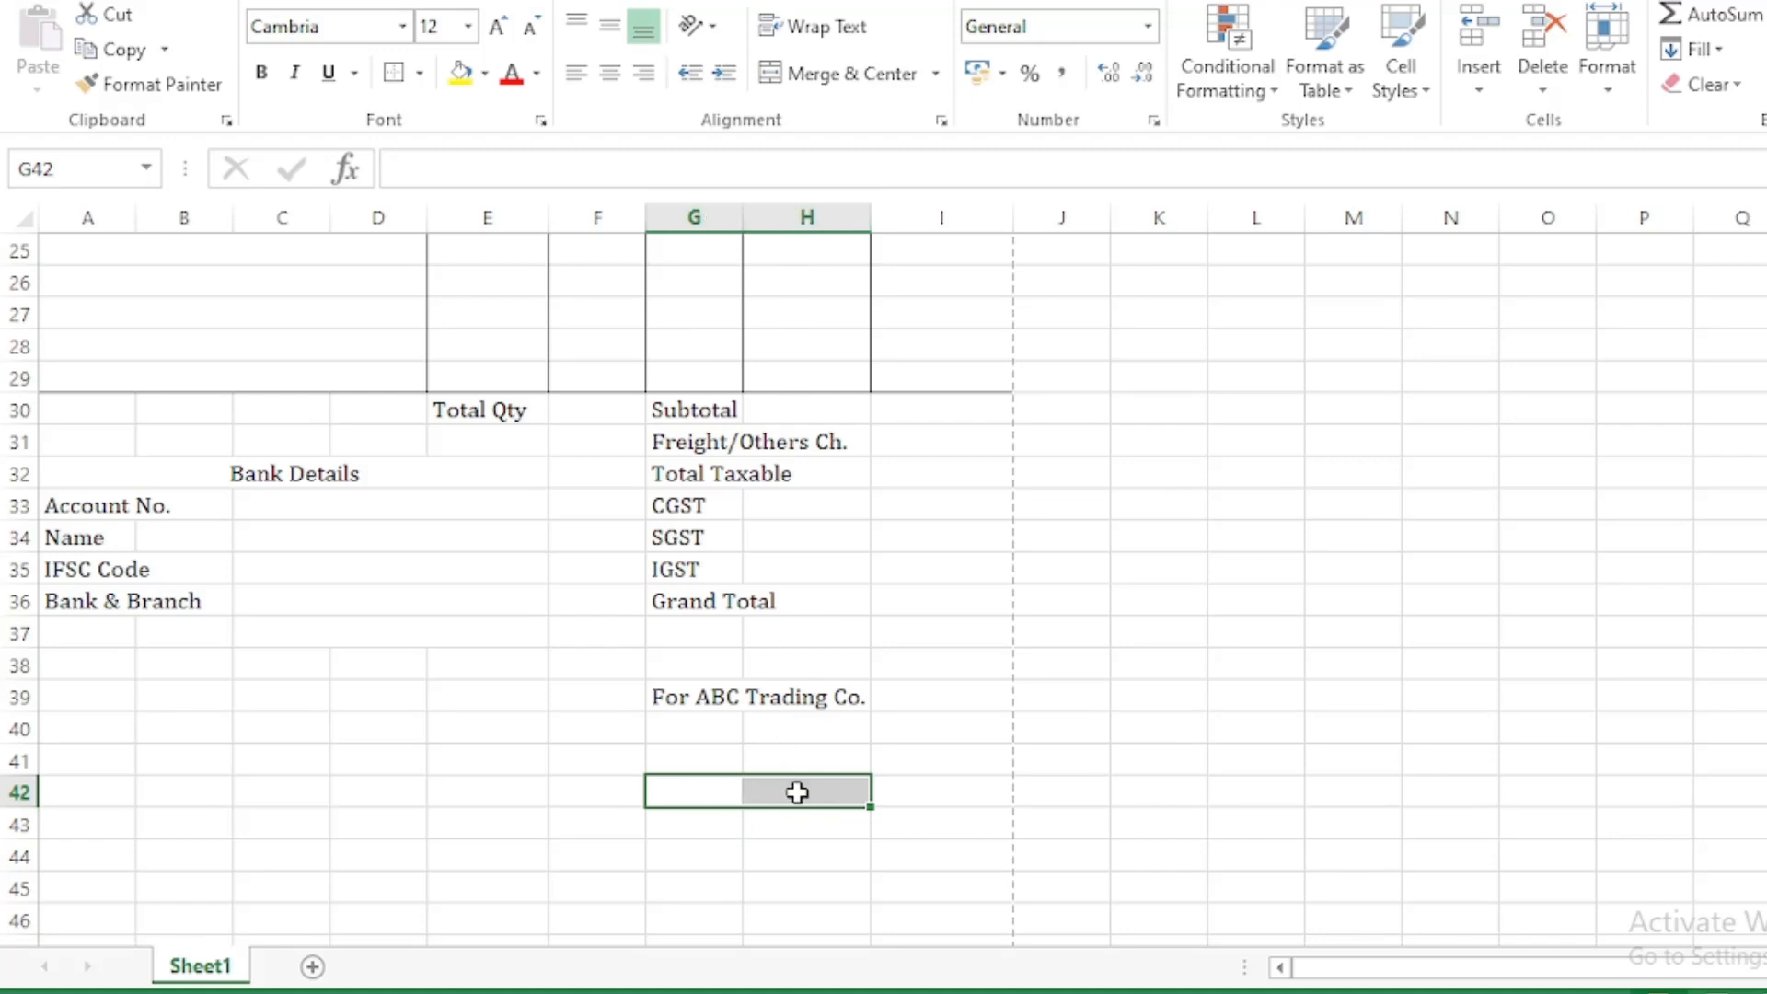
{"action": "left_click", "coordinate": [421, 74]}
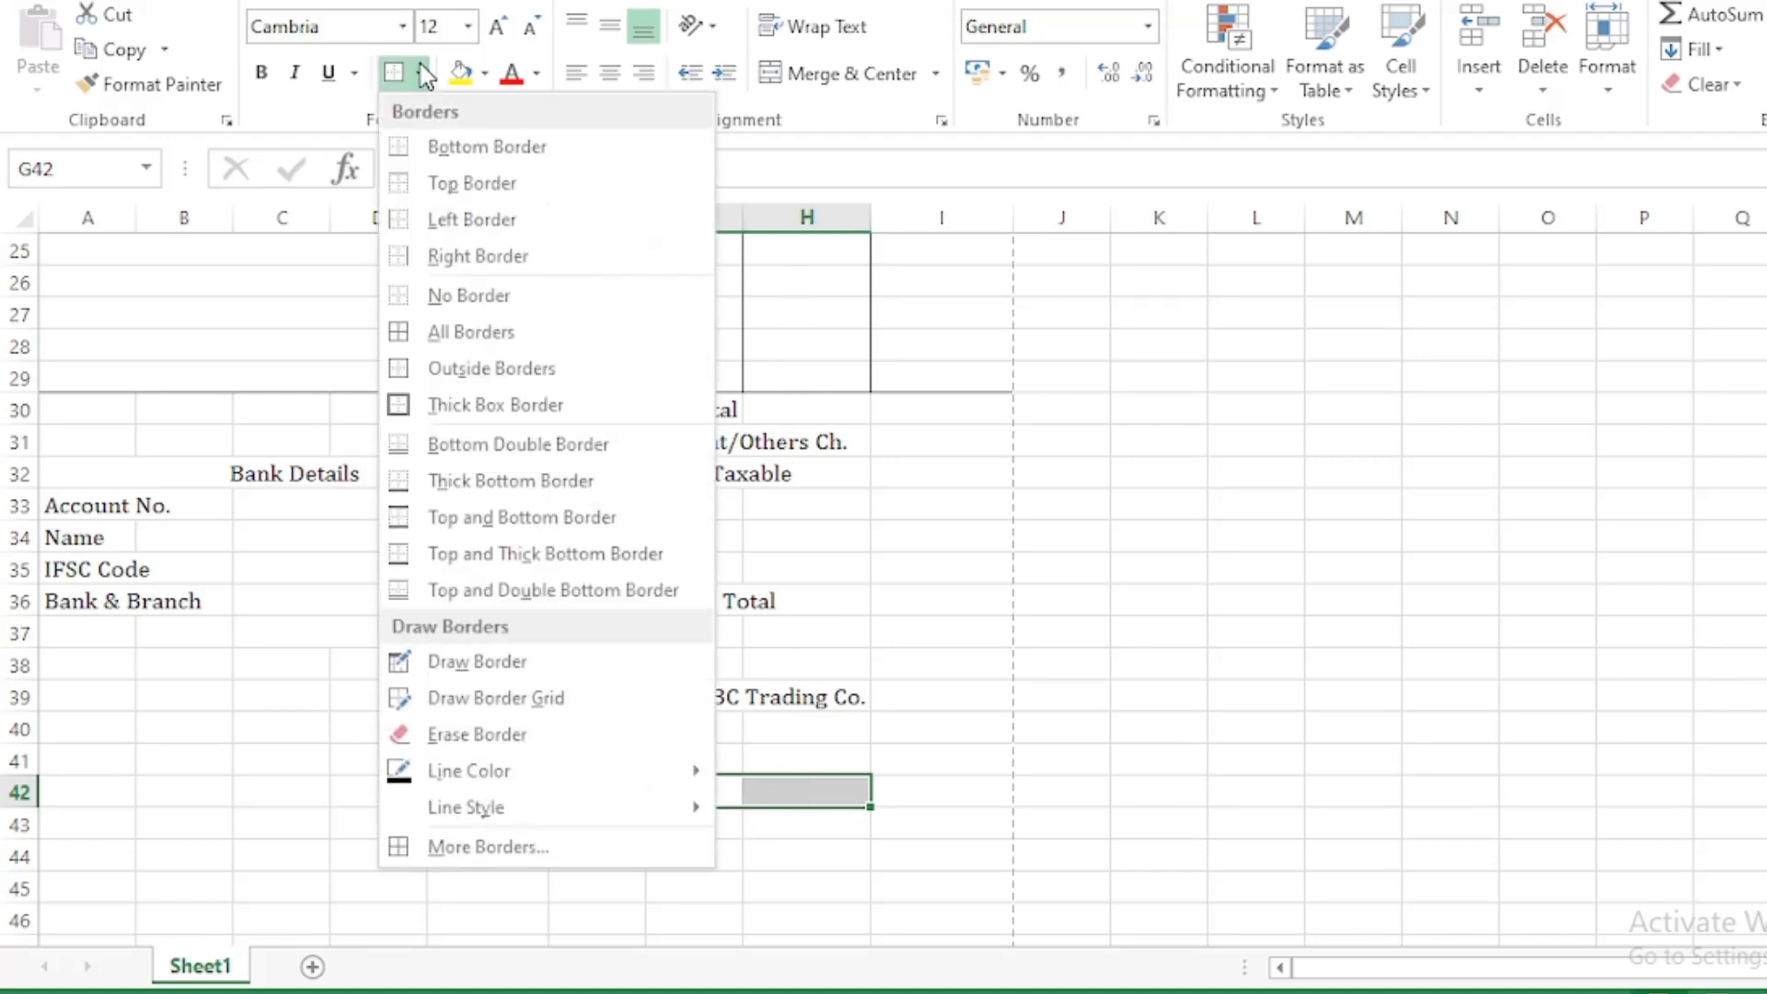
{"action": "left_click", "coordinate": [504, 152]}
{"action": "left_click", "coordinate": [898, 782]}
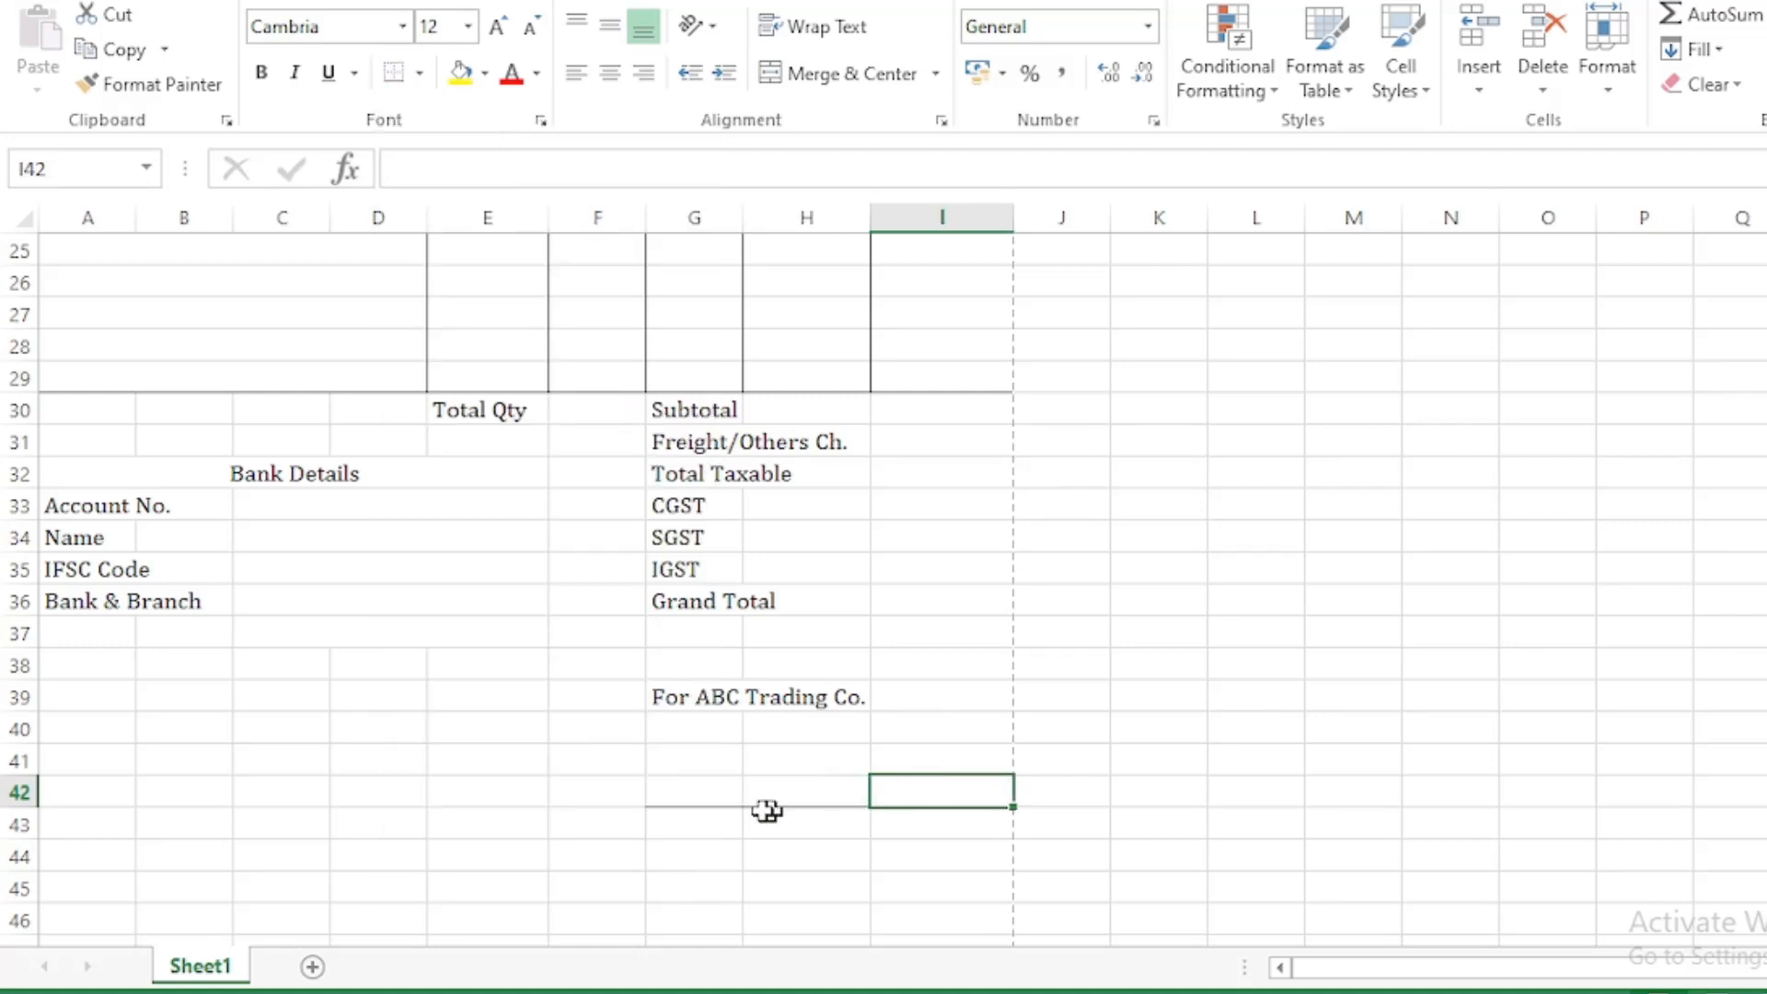
{"action": "left_click_drag", "start_coordinate": [672, 797], "coordinate": [797, 792]}
{"action": "left_click", "coordinate": [930, 785]}
{"action": "left_click_drag", "start_coordinate": [687, 786], "coordinate": [810, 789]}
{"action": "left_click", "coordinate": [883, 789]}
Step: Enter "Authorized Signatory" in G43 directly below the signature line
{"action": "left_click", "coordinate": [694, 828]}
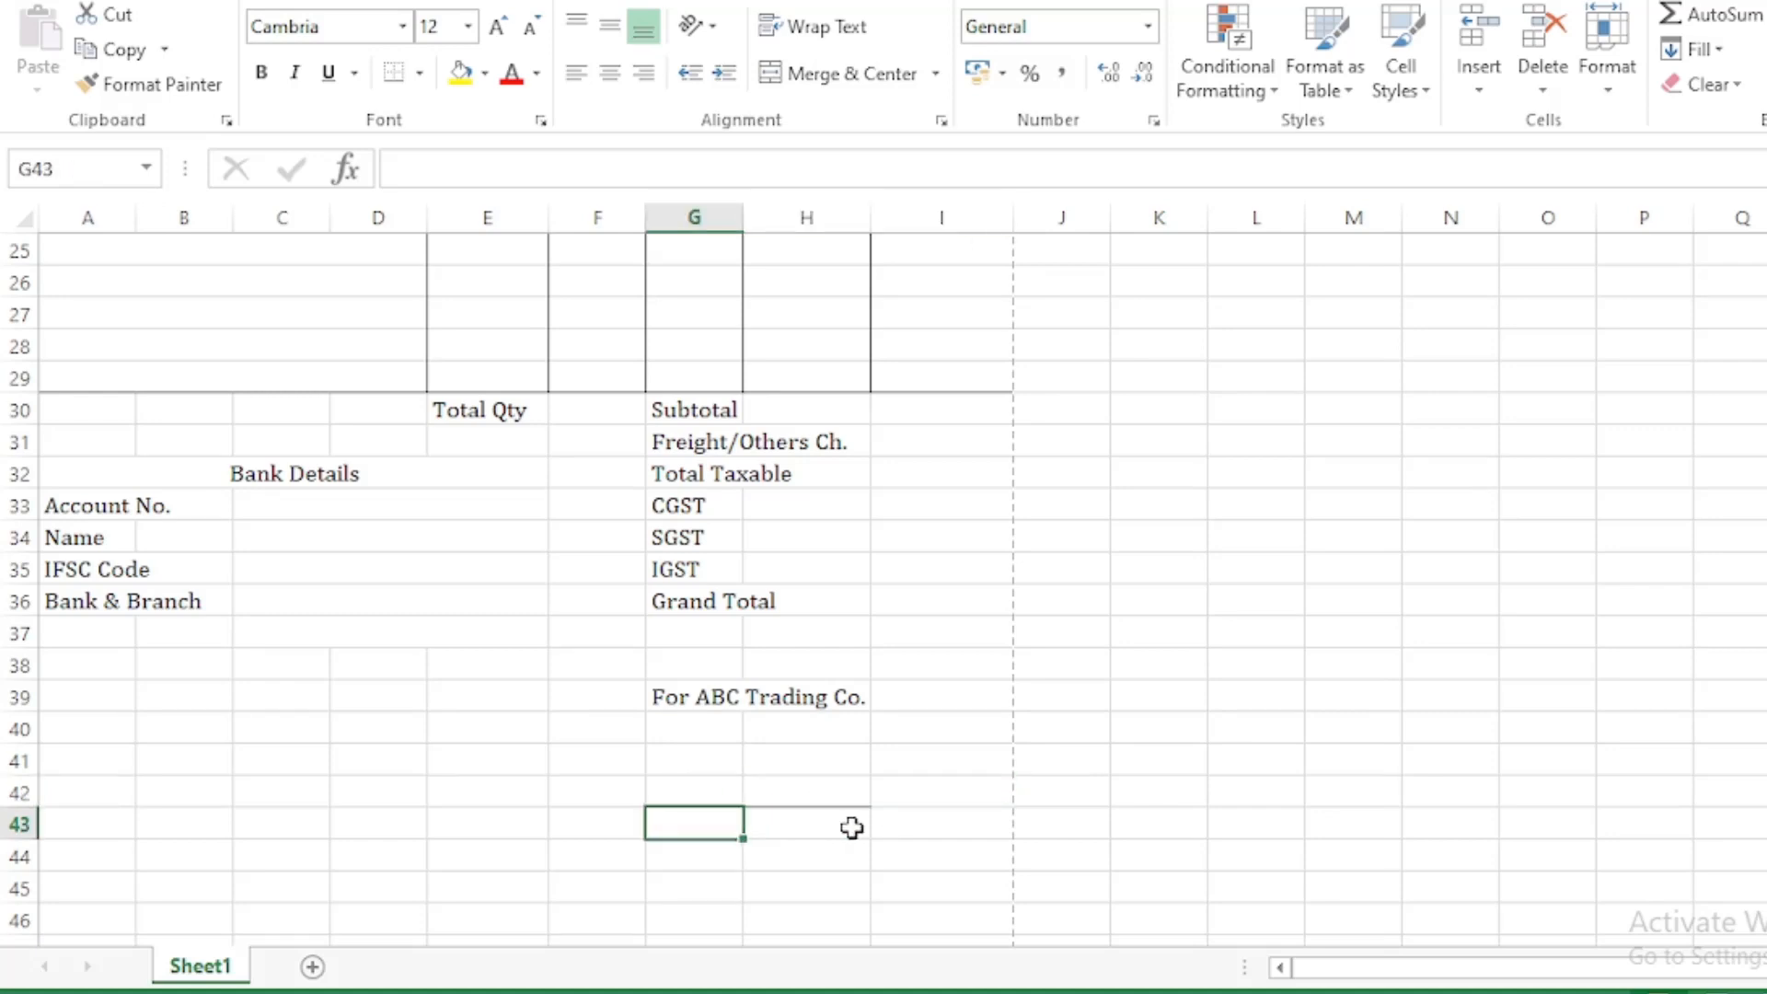
{"action": "type", "text": "Author"}
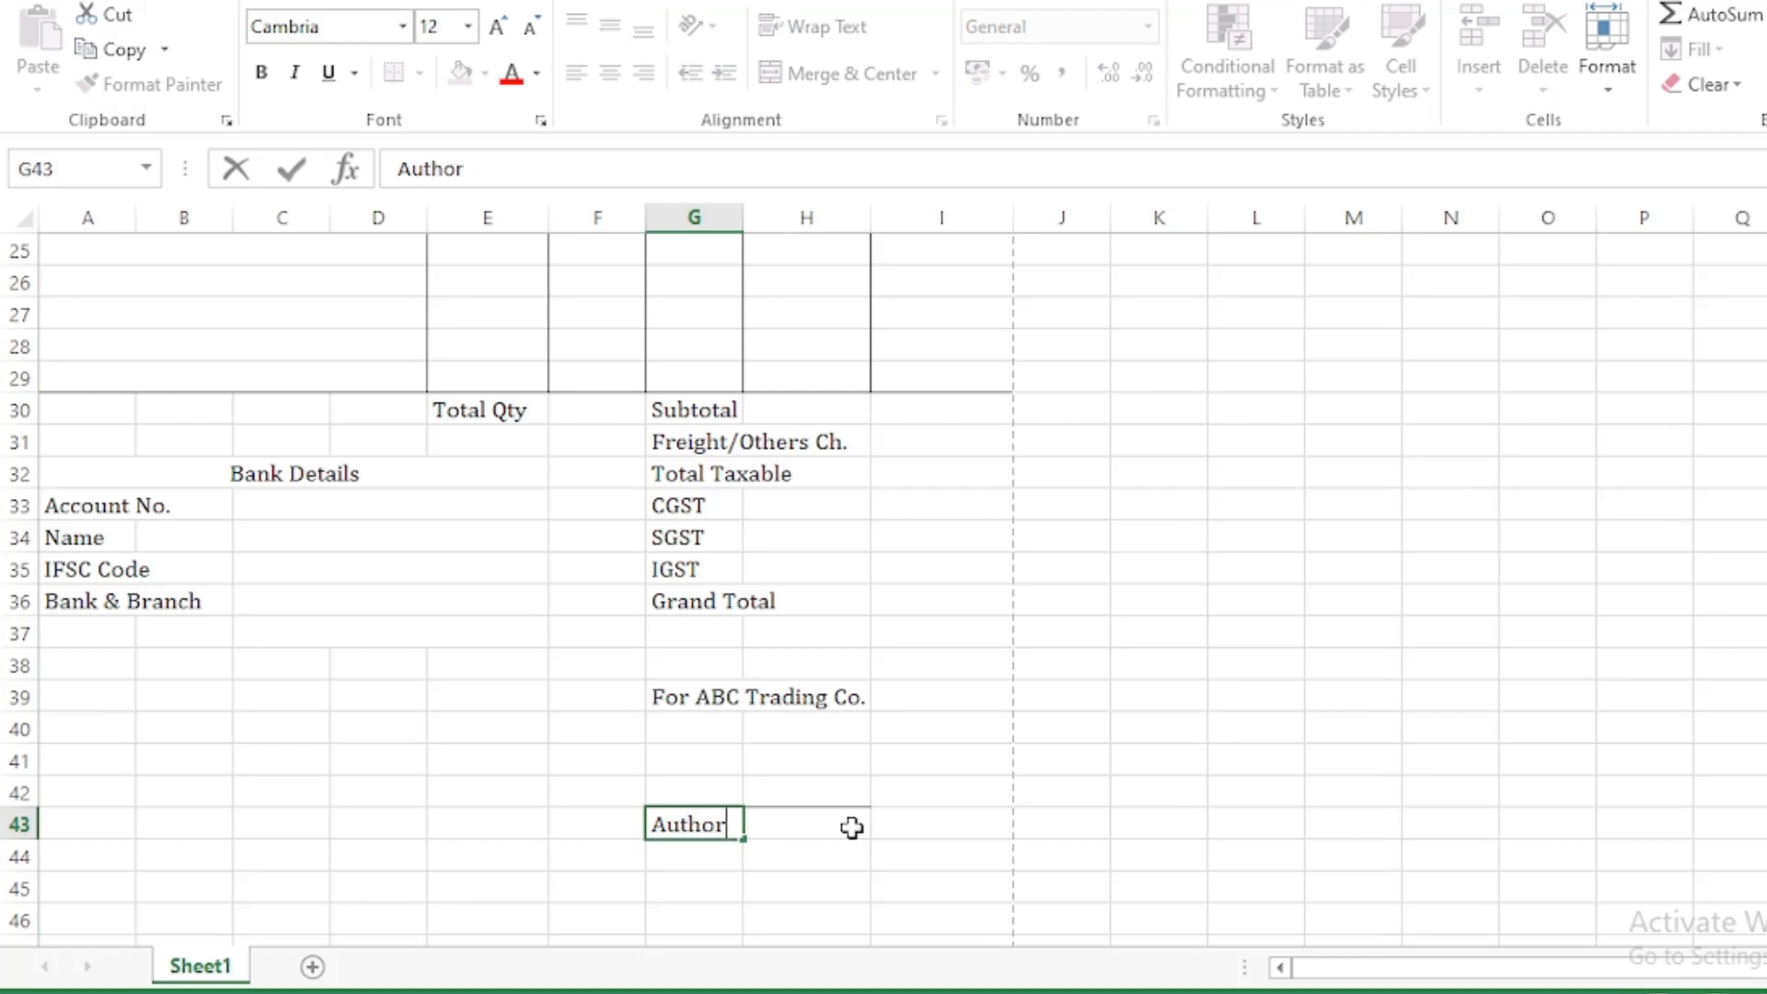
{"action": "type", "text": "ized Signa"}
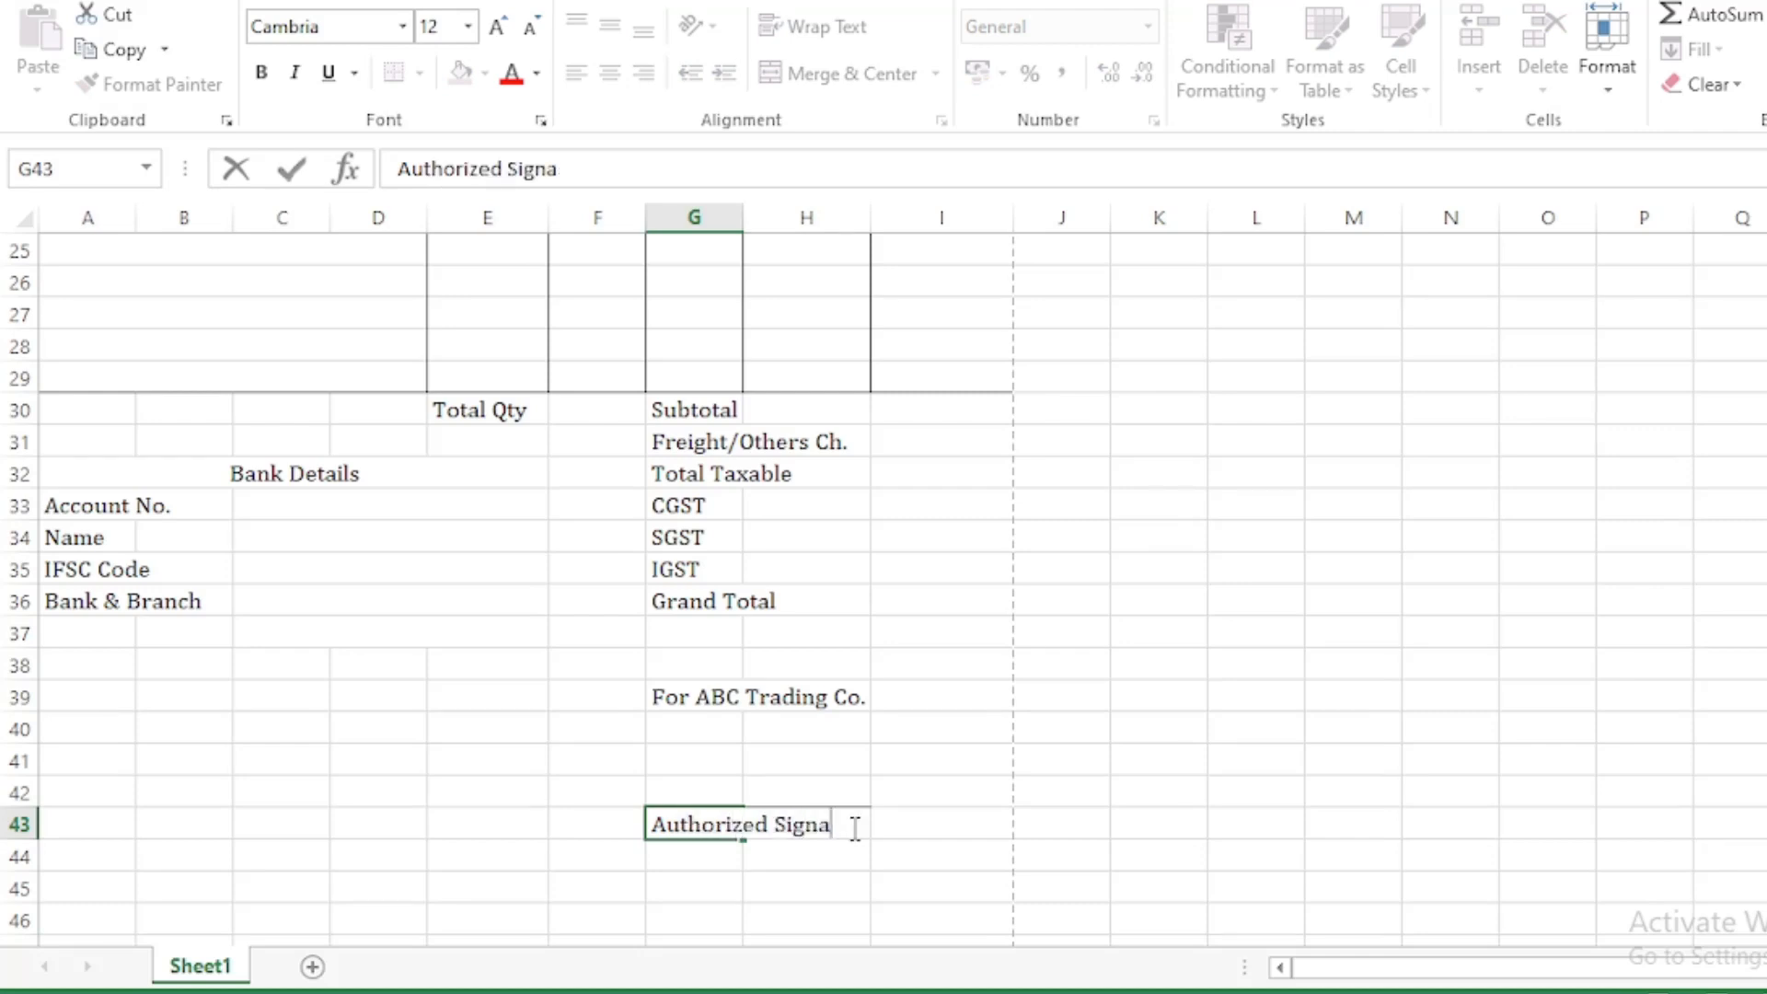
{"action": "type", "text": "tory"}
{"action": "key", "text": "Return"}
{"action": "left_click", "coordinate": [696, 822]}
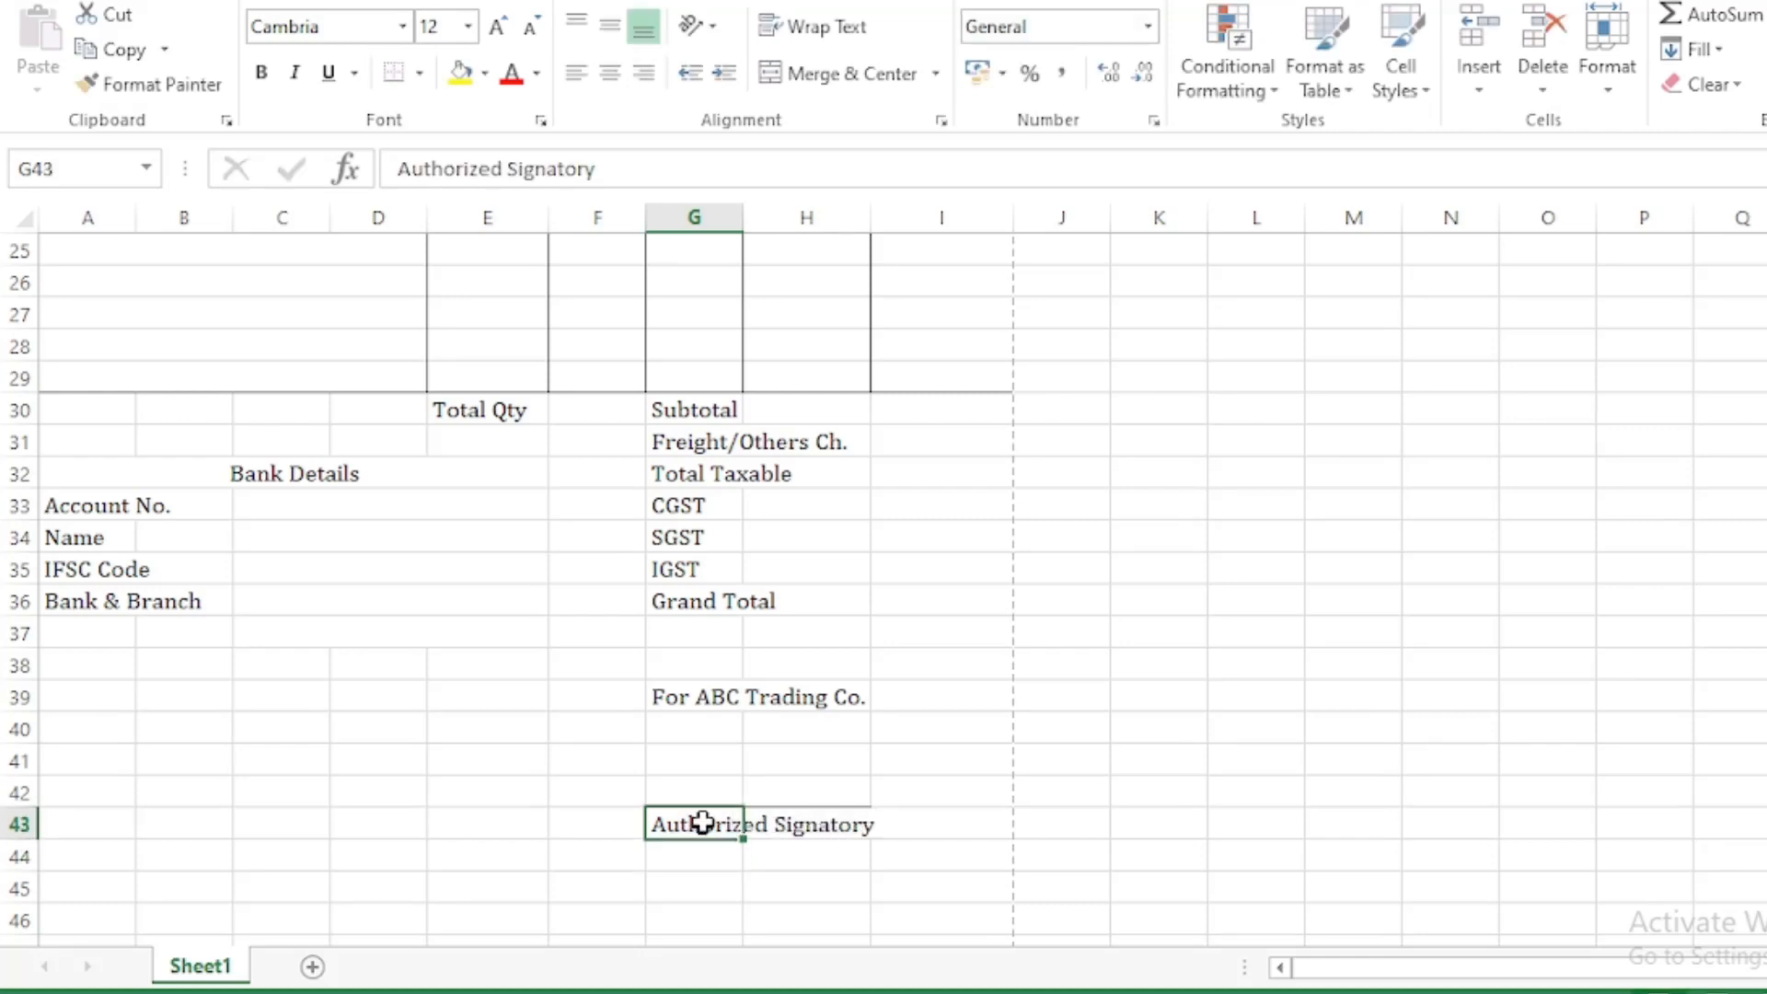
{"action": "left_click", "coordinate": [908, 781]}
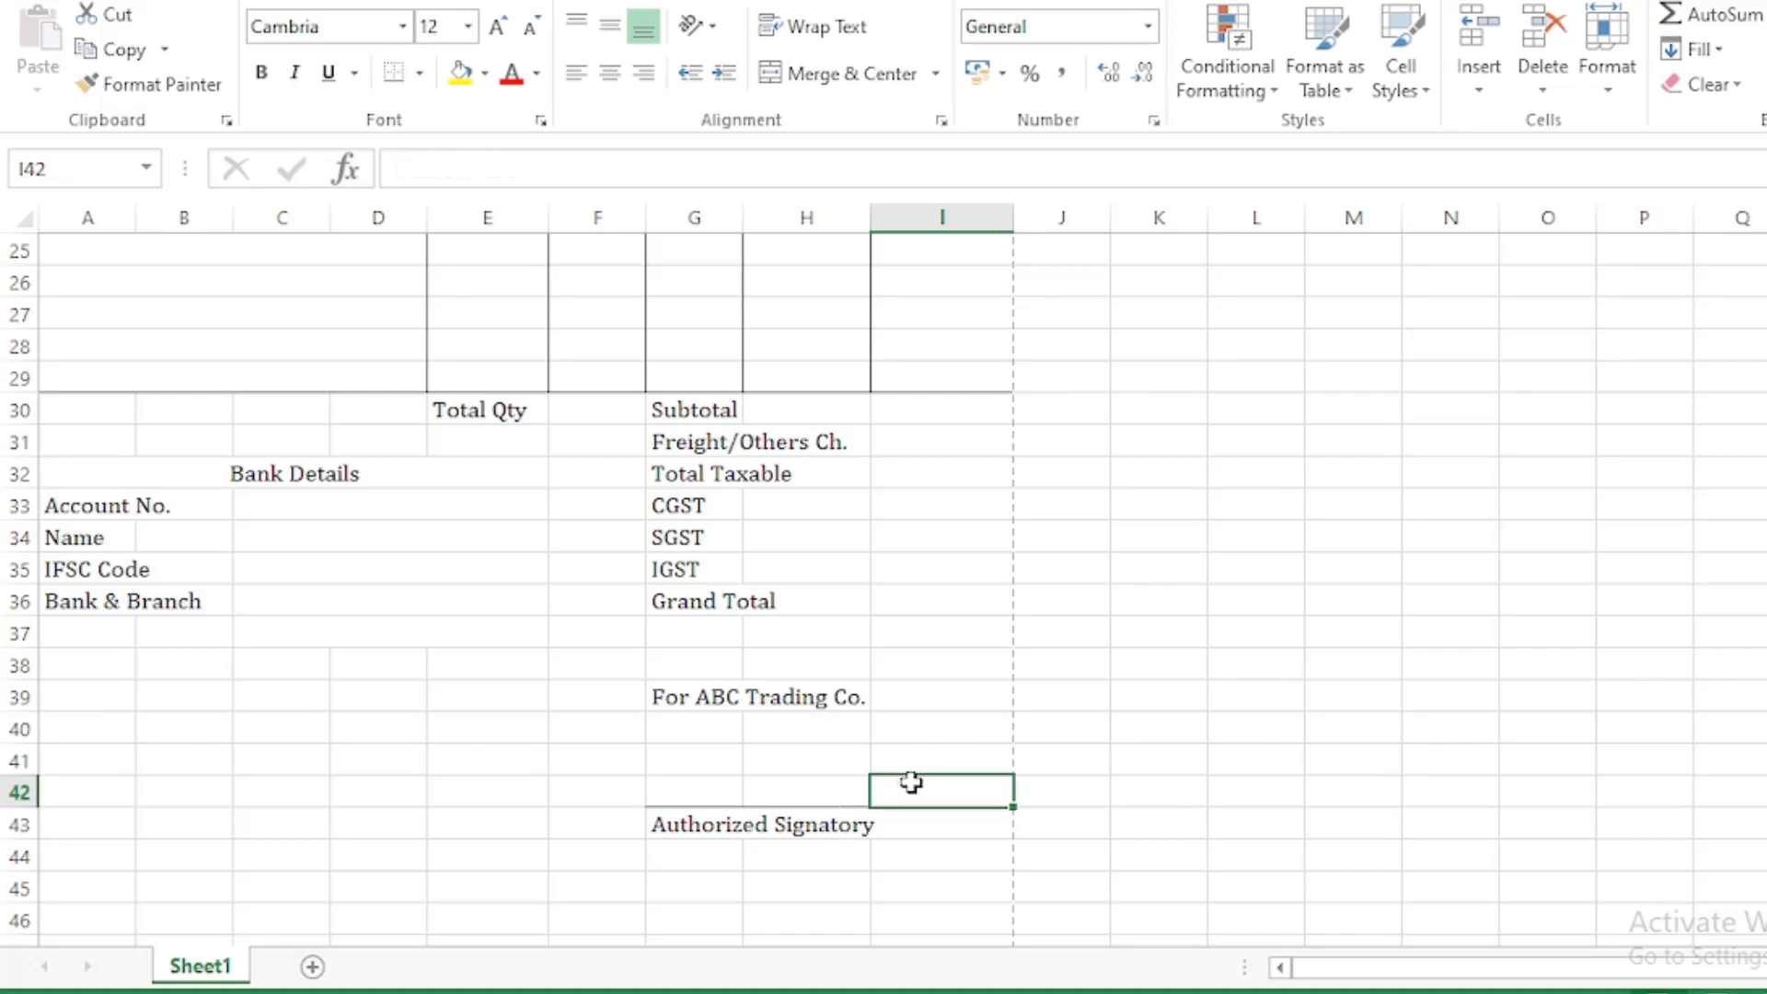
Step: Check the invoice's A4 print preview, and review the sheet from the company header through the item table
{"action": "key", "text": "ctrl+p"}
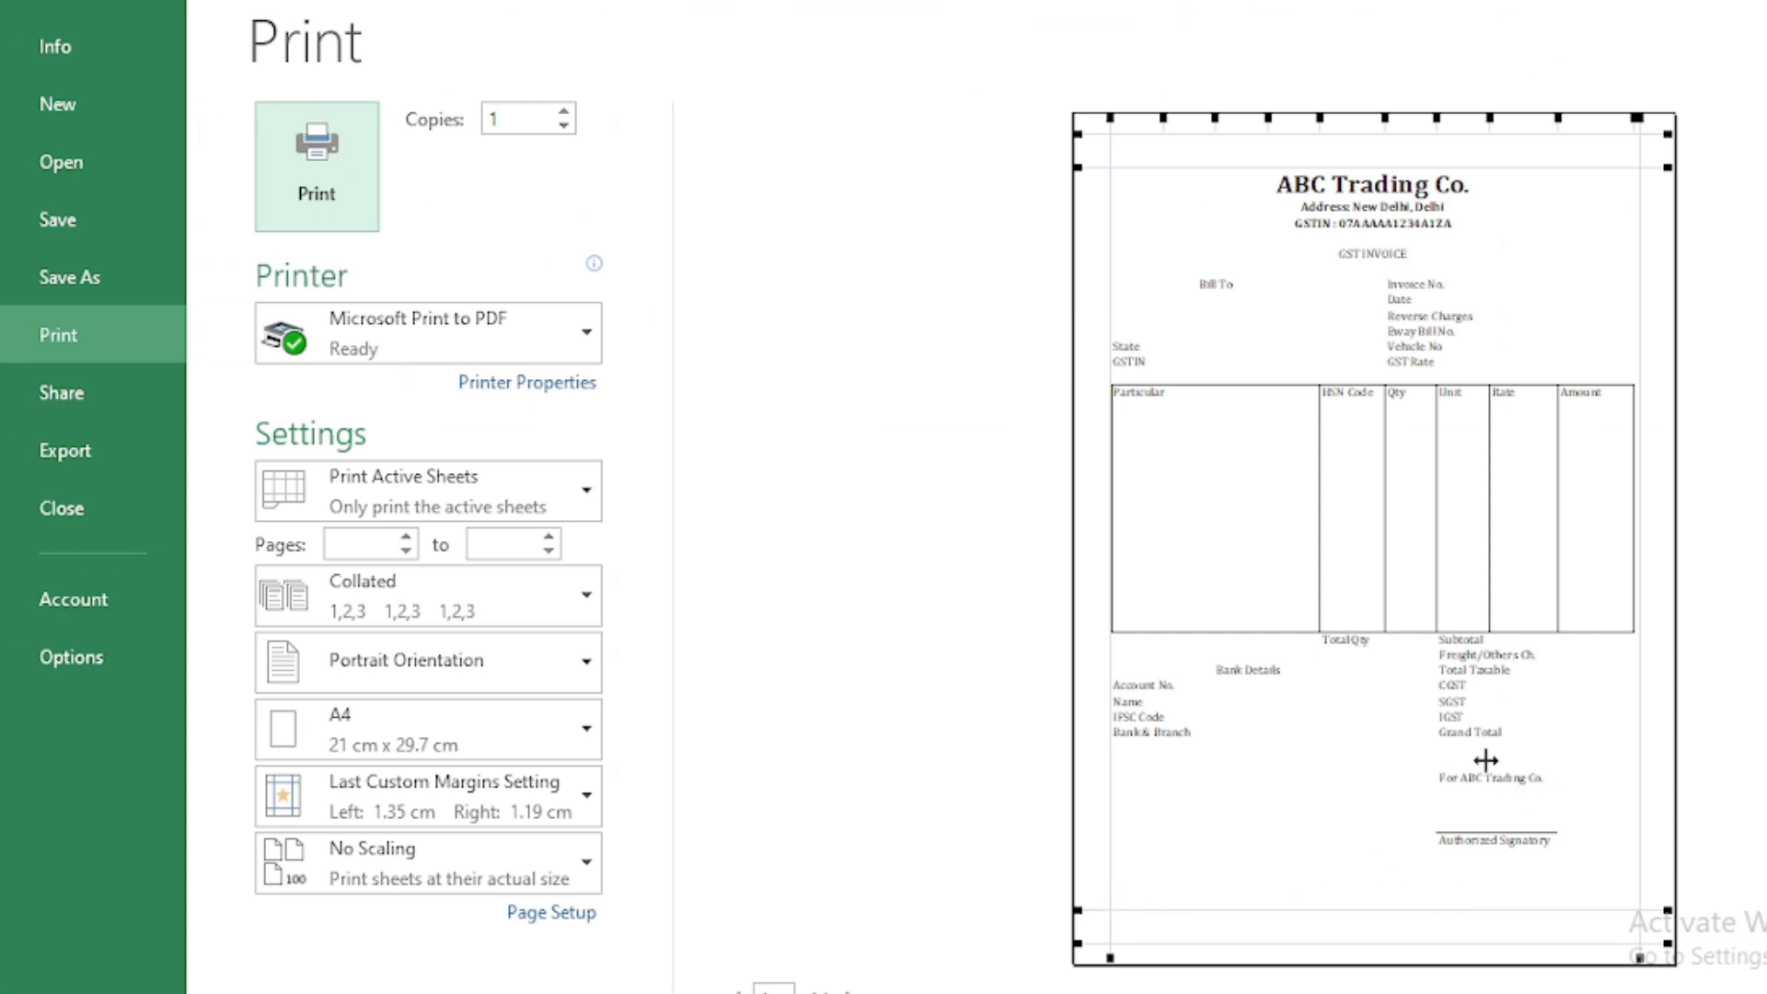
{"action": "key", "text": "Escape"}
{"action": "scroll", "coordinate": [797, 670], "scroll_direction": "up", "scroll_amount": 8}
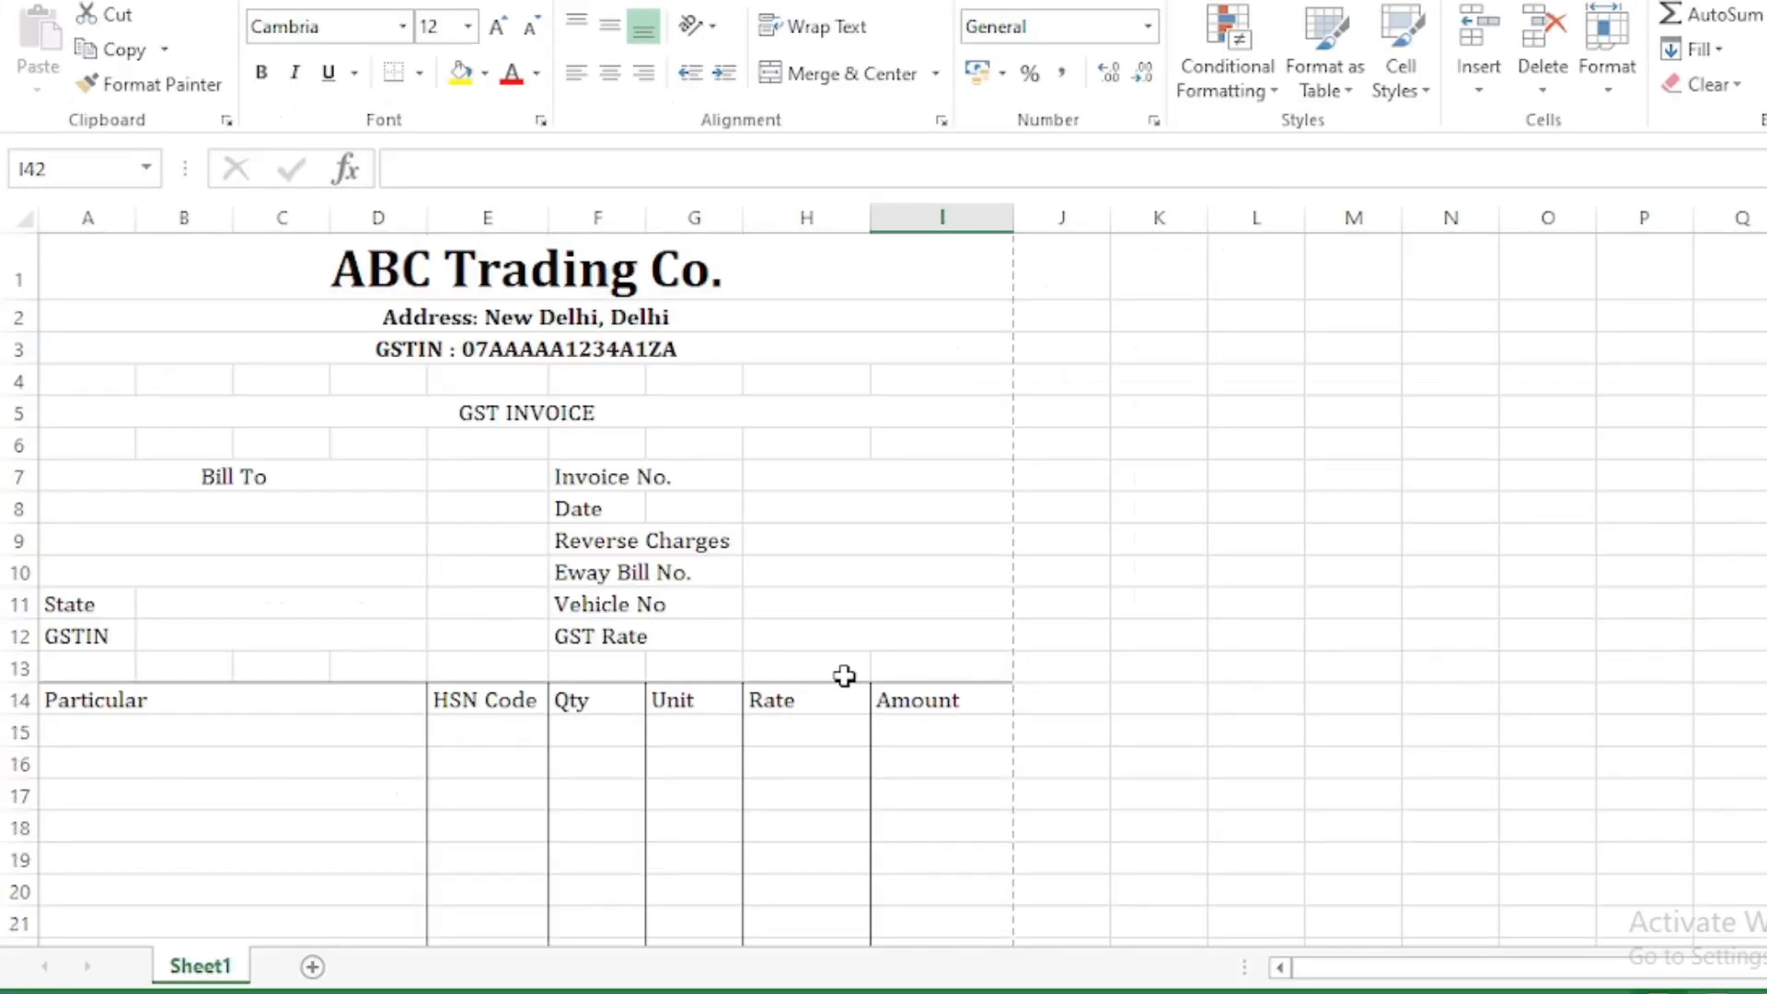
{"action": "scroll", "coordinate": [733, 619], "scroll_direction": "down", "scroll_amount": 2}
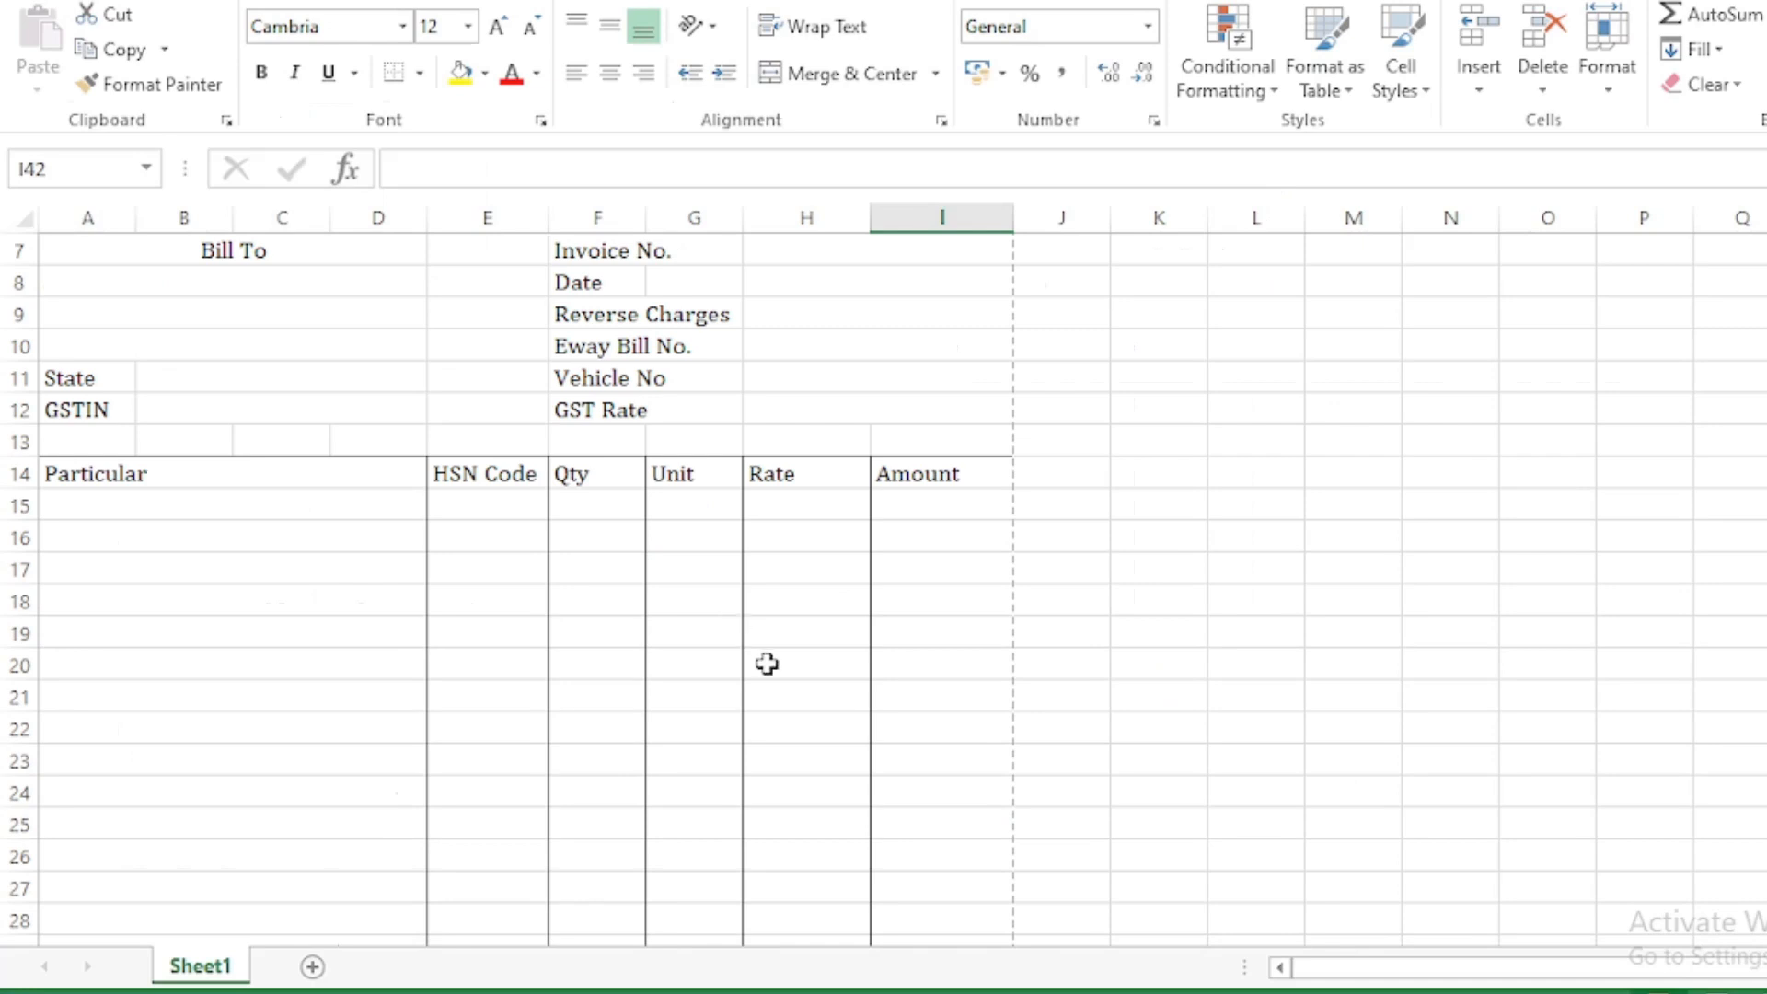
{"action": "scroll", "coordinate": [782, 700], "scroll_direction": "down", "scroll_amount": 3}
{"action": "scroll", "coordinate": [792, 718], "scroll_direction": "up", "scroll_amount": 5}
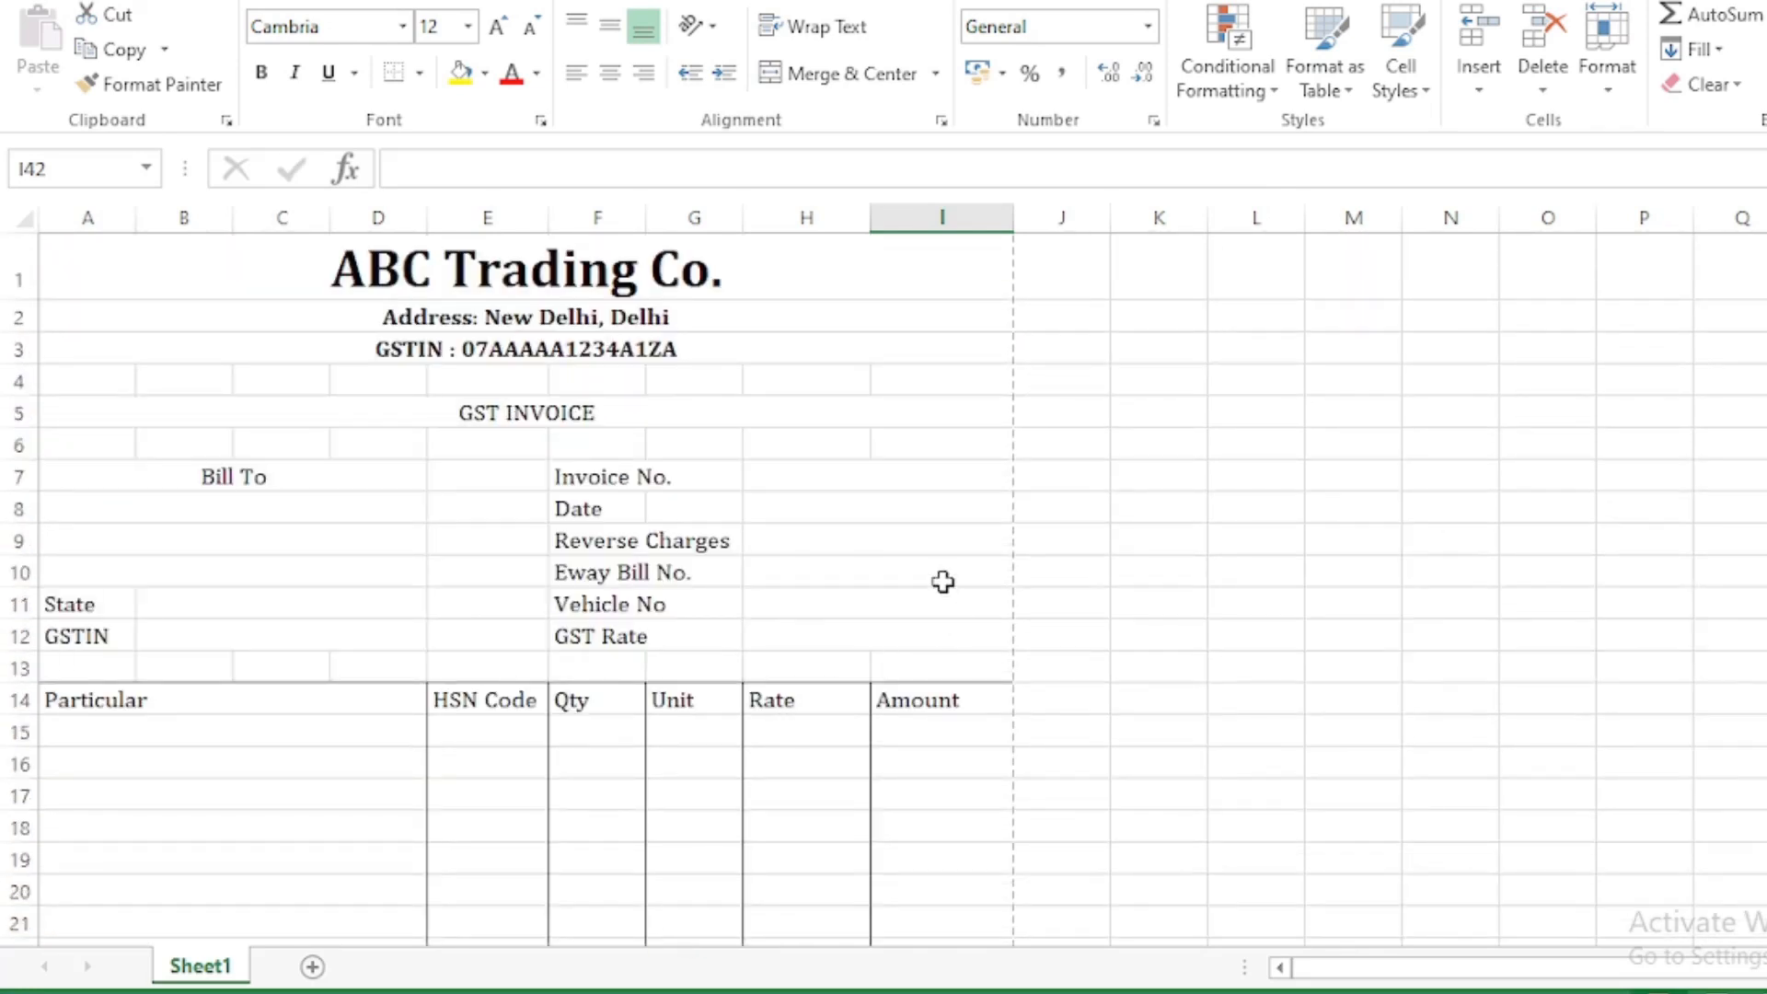
{"action": "scroll", "coordinate": [943, 581], "scroll_direction": "down", "scroll_amount": 1}
{"action": "scroll", "coordinate": [943, 582], "scroll_direction": "up", "scroll_amount": 1}
Step: Examine the GST INVOICE heading row and the invoice detail rows below it
{"action": "left_click", "coordinate": [1084, 511]}
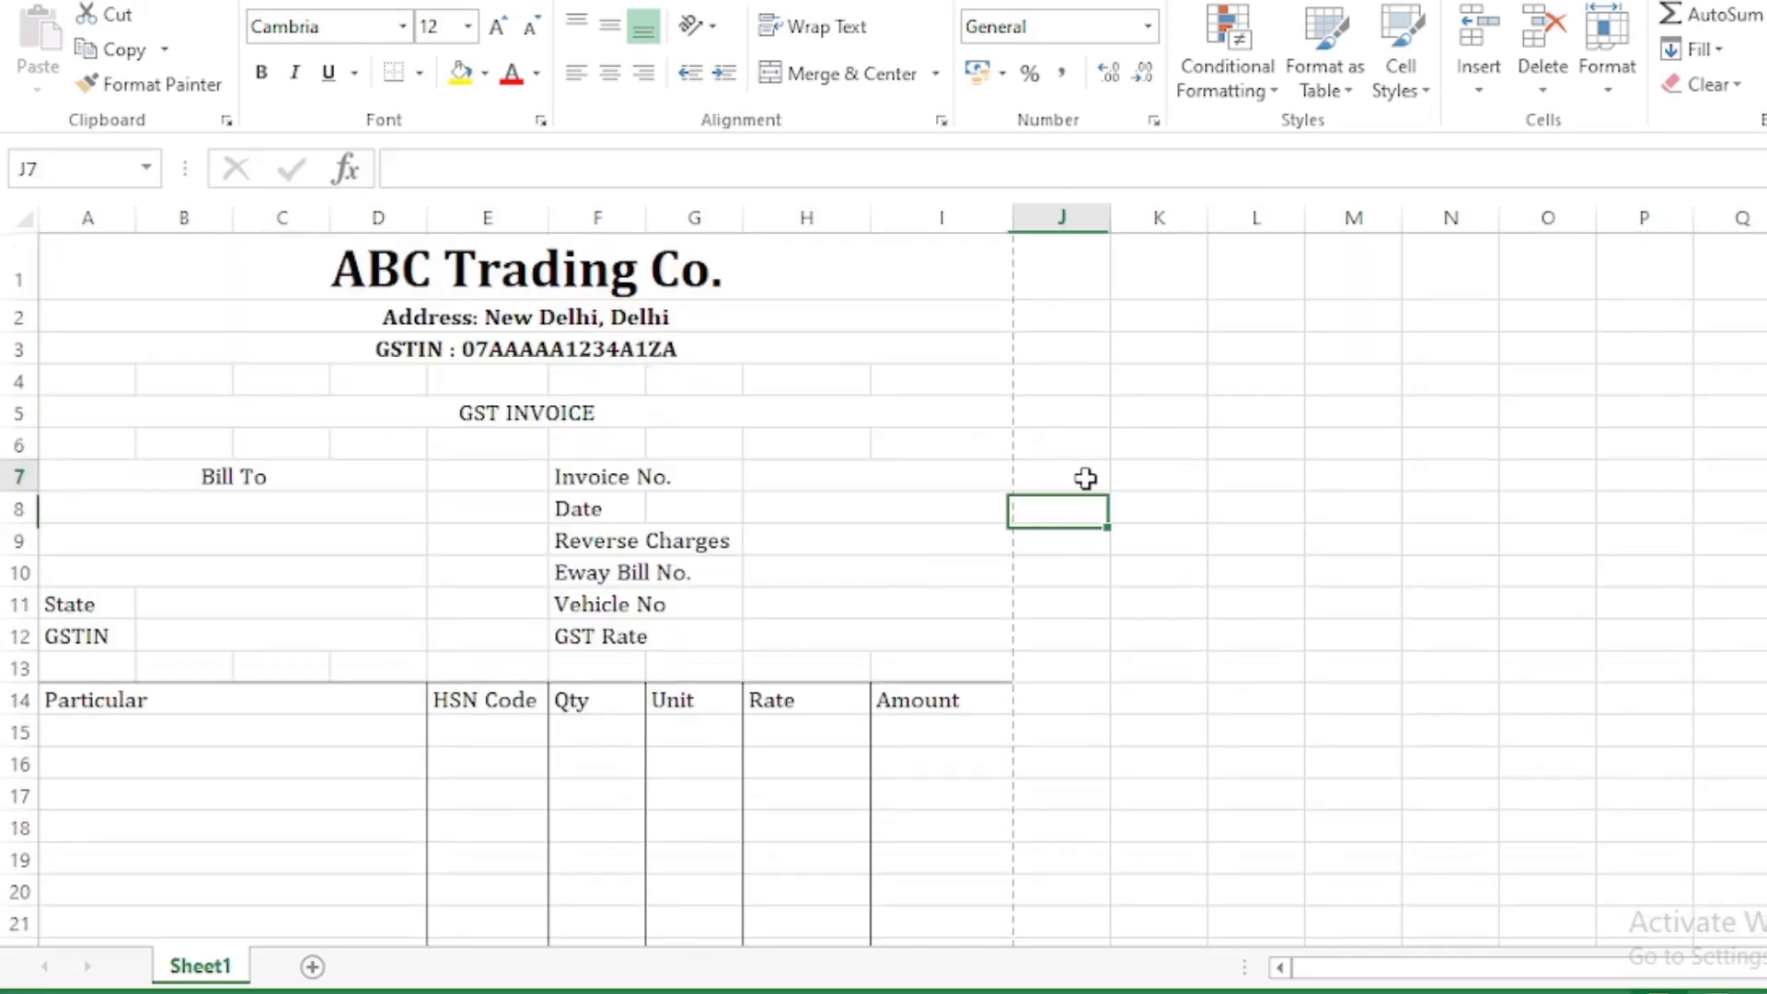
{"action": "left_click", "coordinate": [1078, 474]}
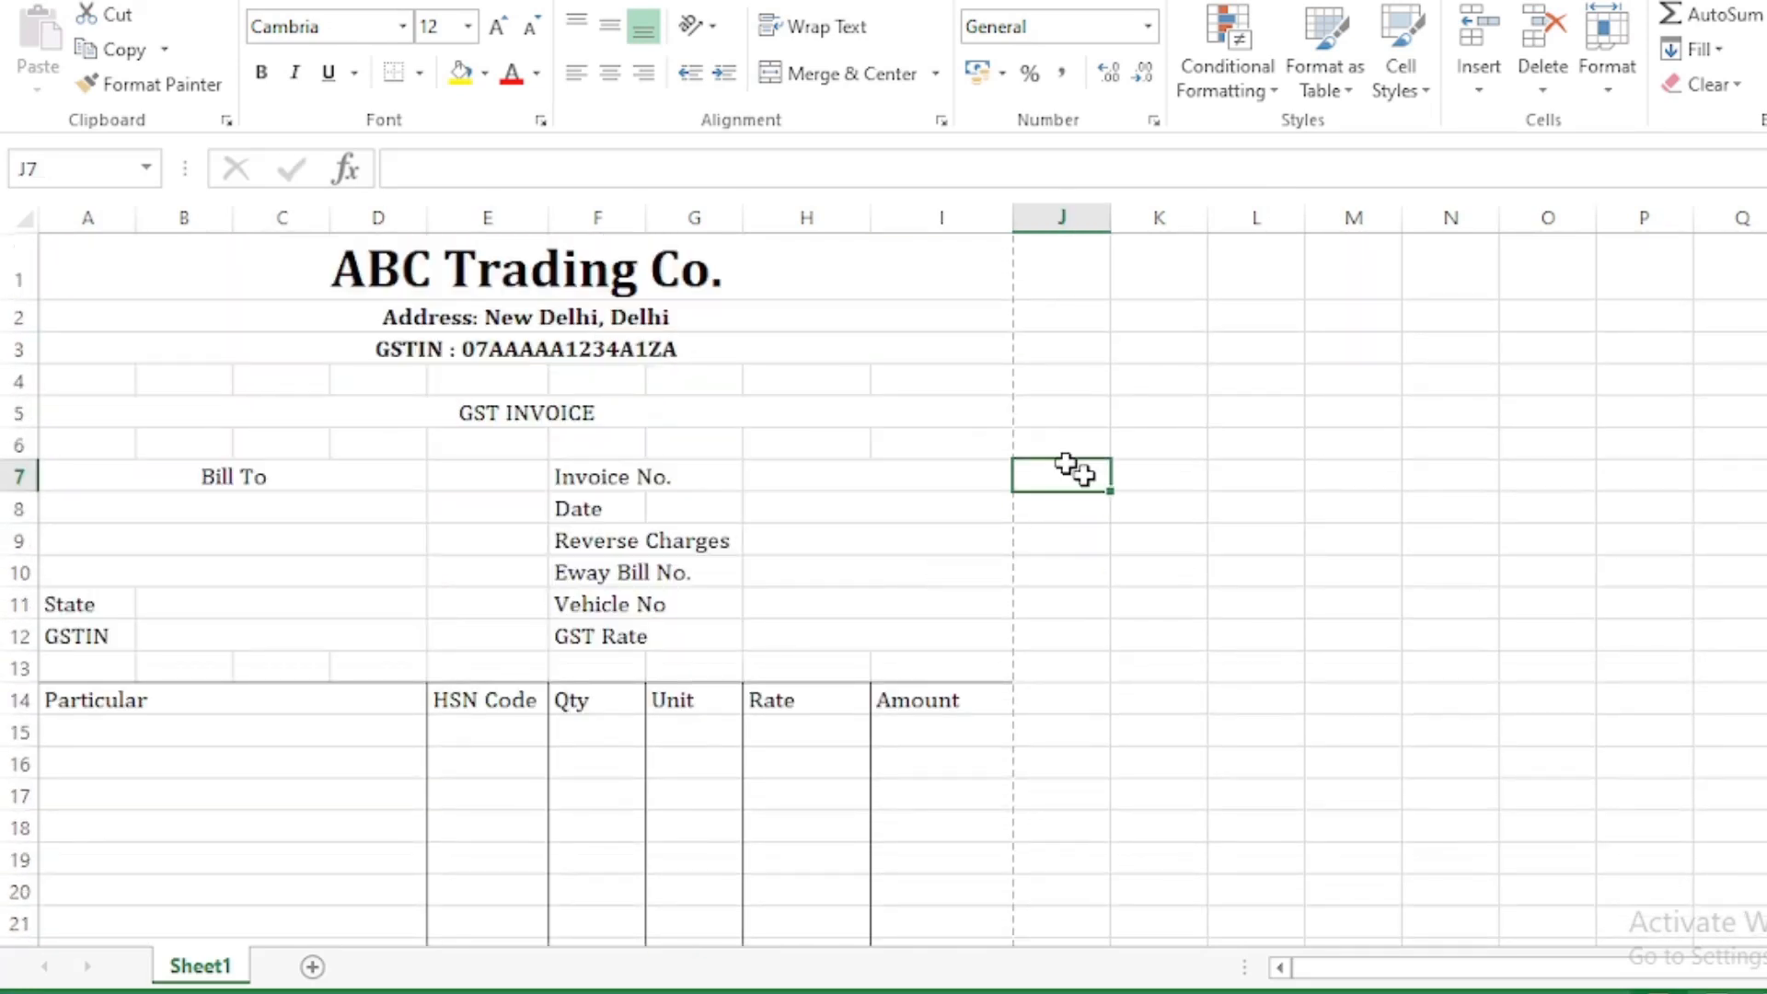
{"action": "left_click", "coordinate": [445, 411]}
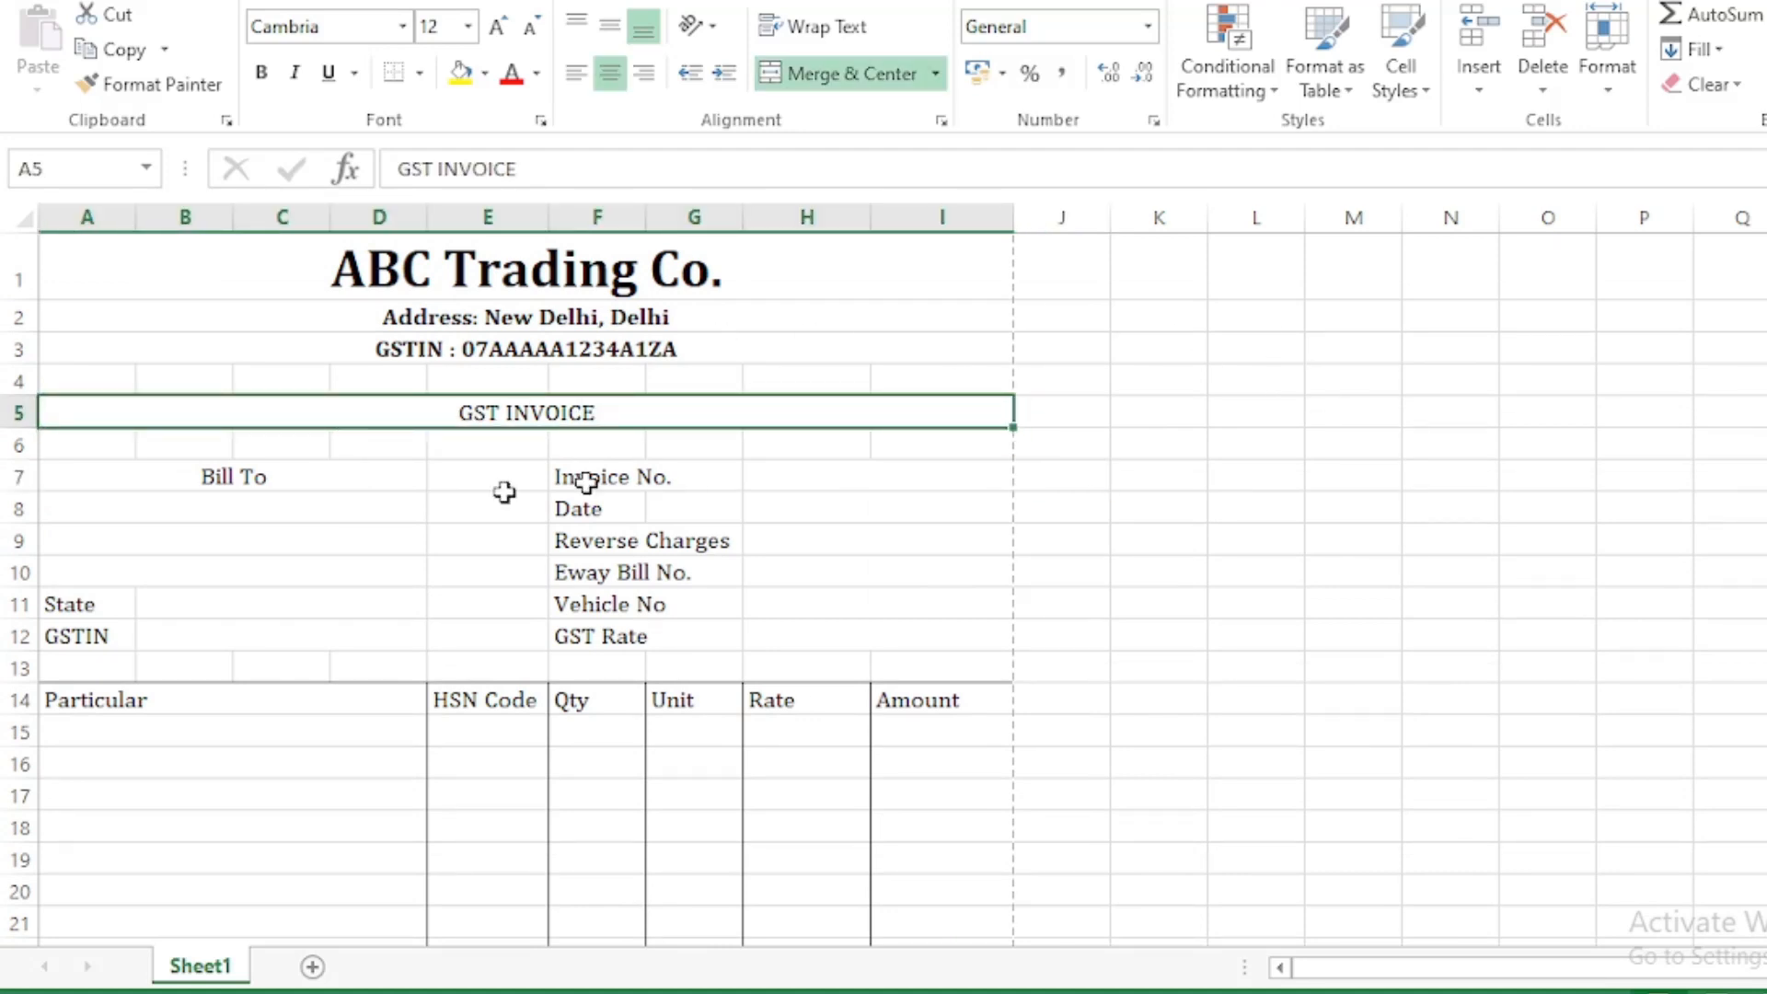
{"action": "left_click", "coordinate": [709, 506]}
{"action": "left_click", "coordinate": [465, 414]}
{"action": "scroll", "coordinate": [836, 642], "scroll_direction": "down", "scroll_amount": 5}
{"action": "scroll", "coordinate": [781, 699], "scroll_direction": "up", "scroll_amount": 5}
{"action": "left_click", "coordinate": [782, 455]}
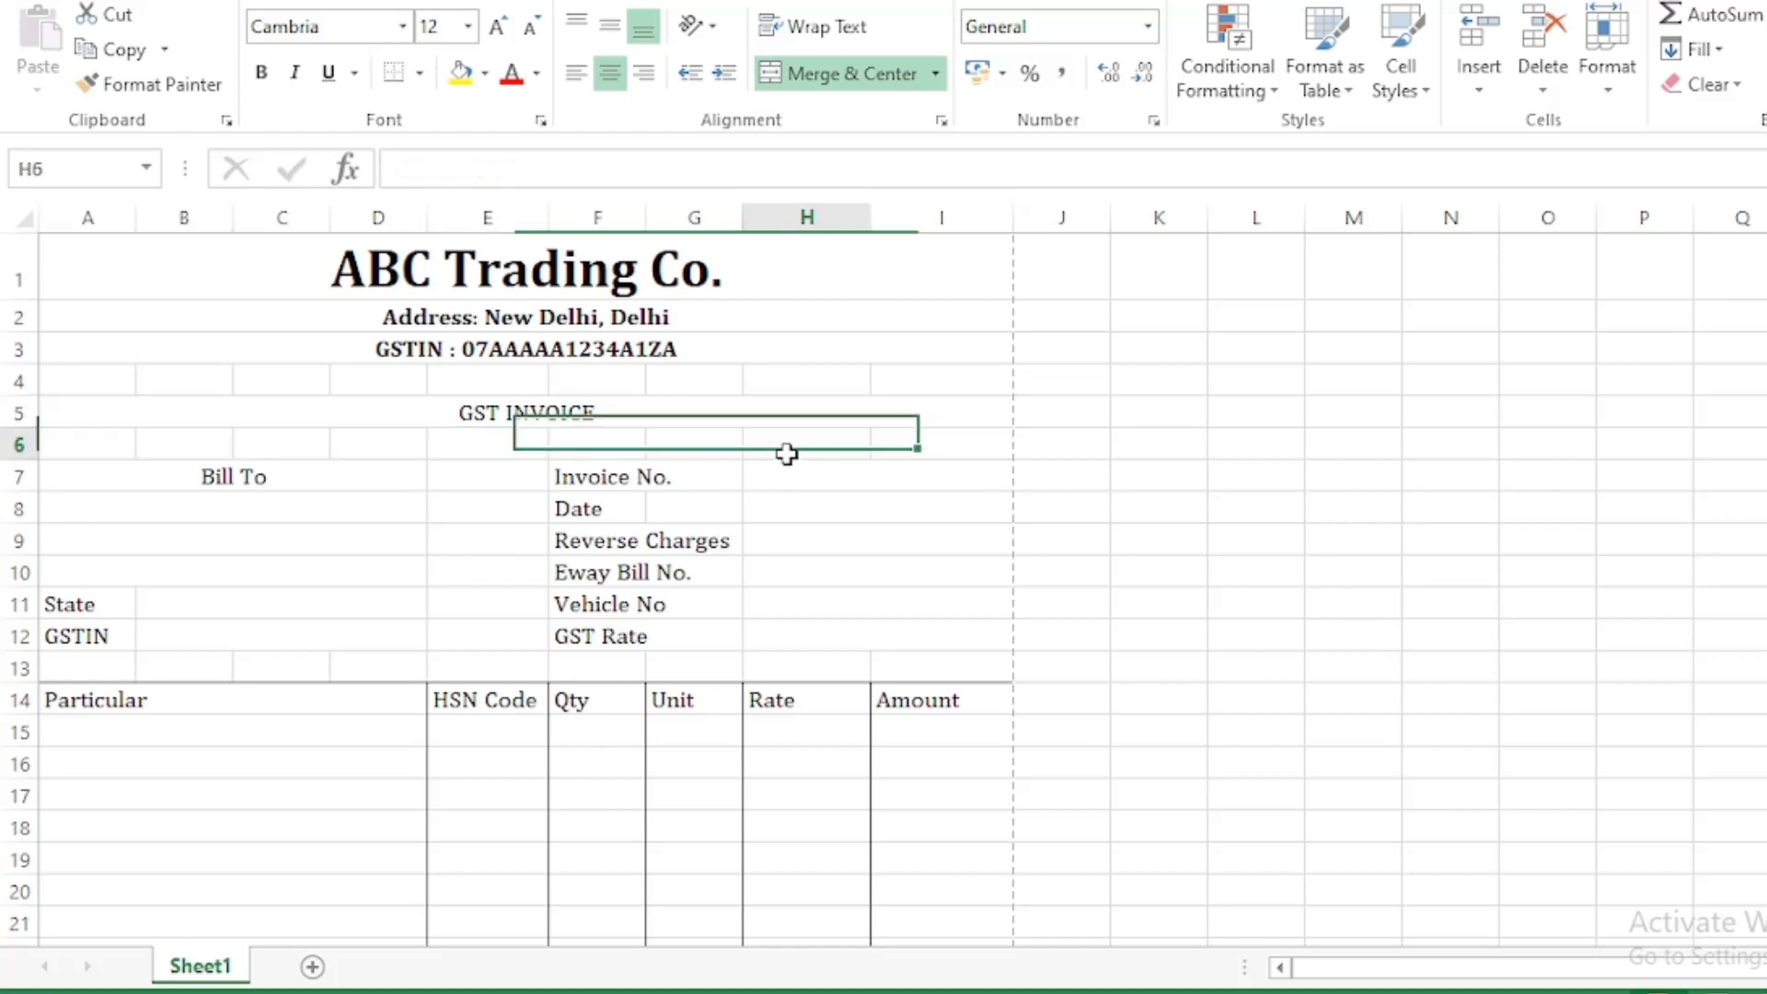
Step: Fill the merged GST INVOICE heading in row 5 with the blue theme color
{"action": "left_click", "coordinate": [562, 410]}
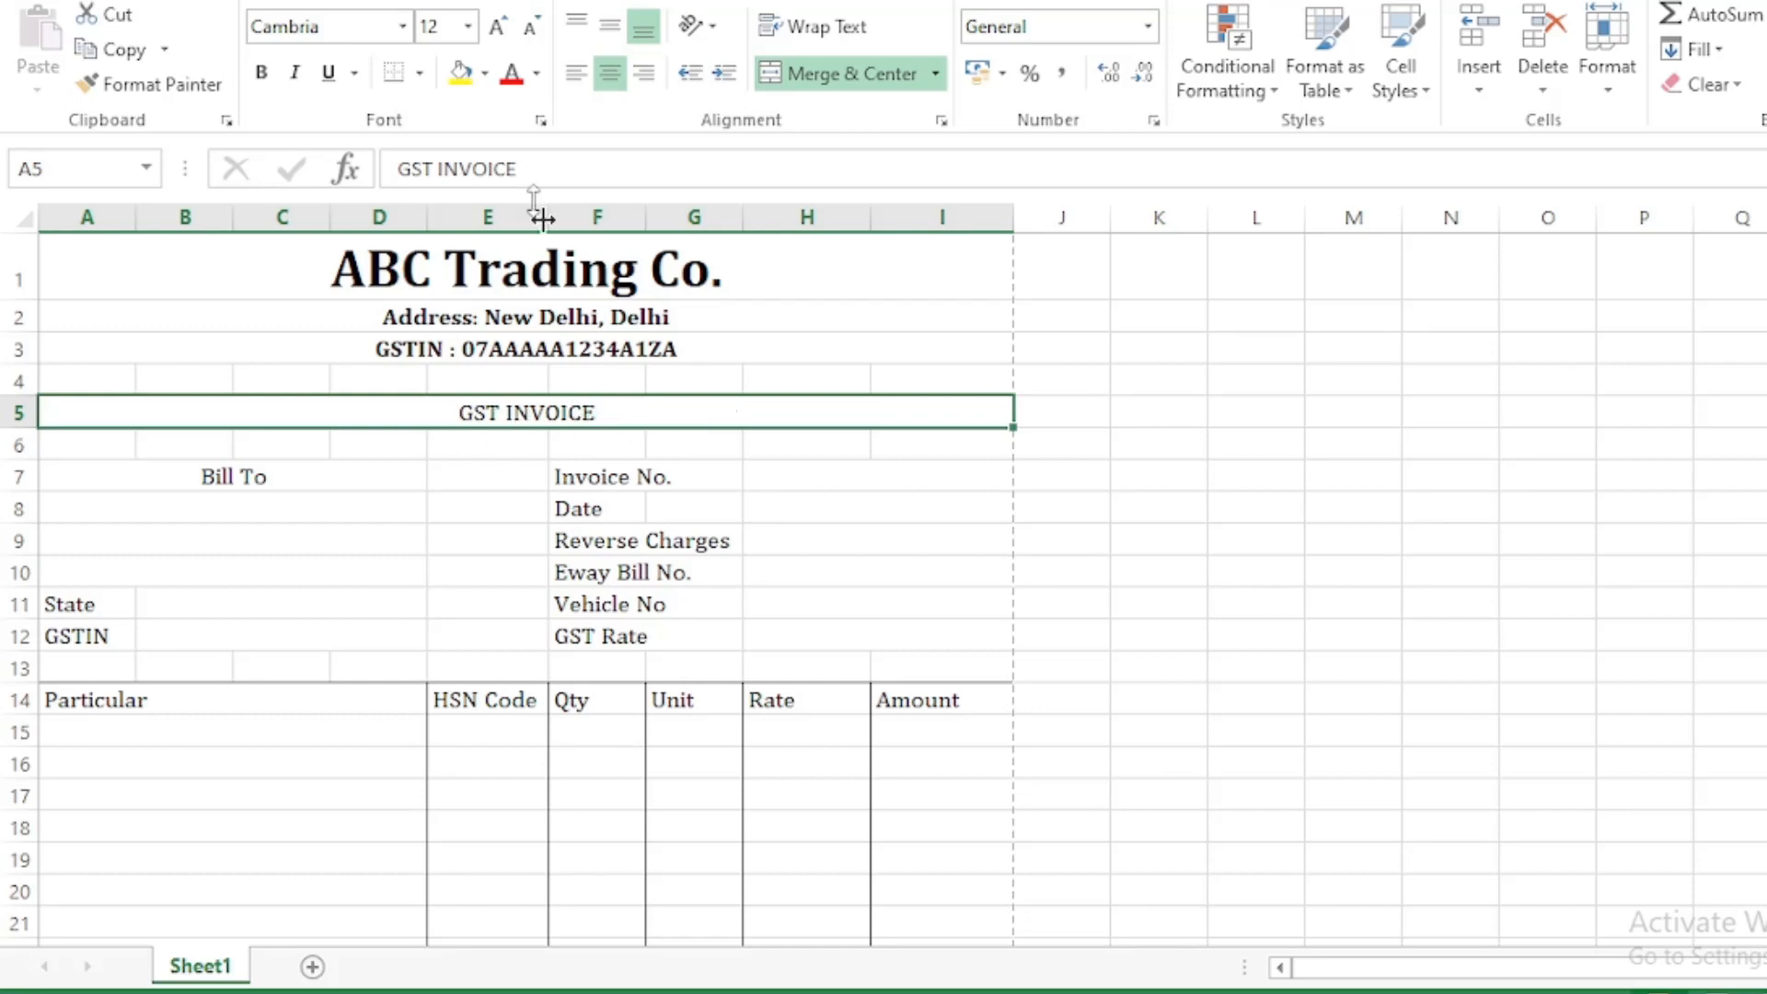
{"action": "left_click", "coordinate": [485, 74]}
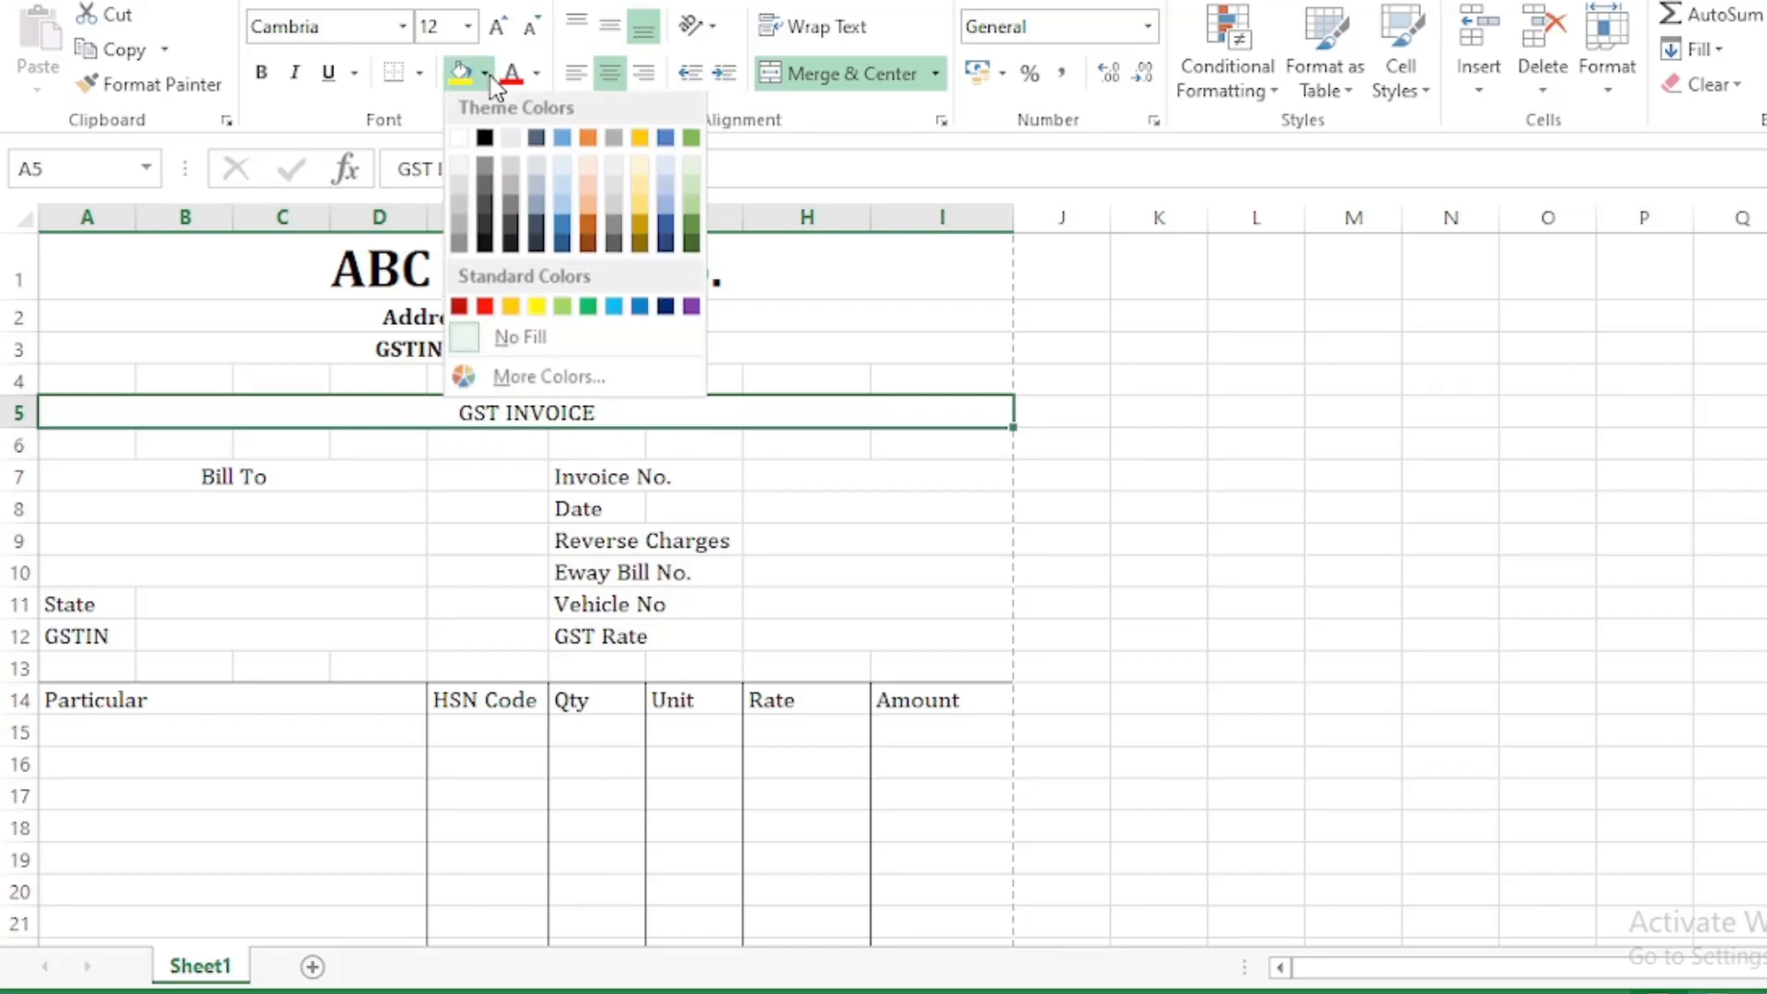
{"action": "left_click", "coordinate": [562, 141]}
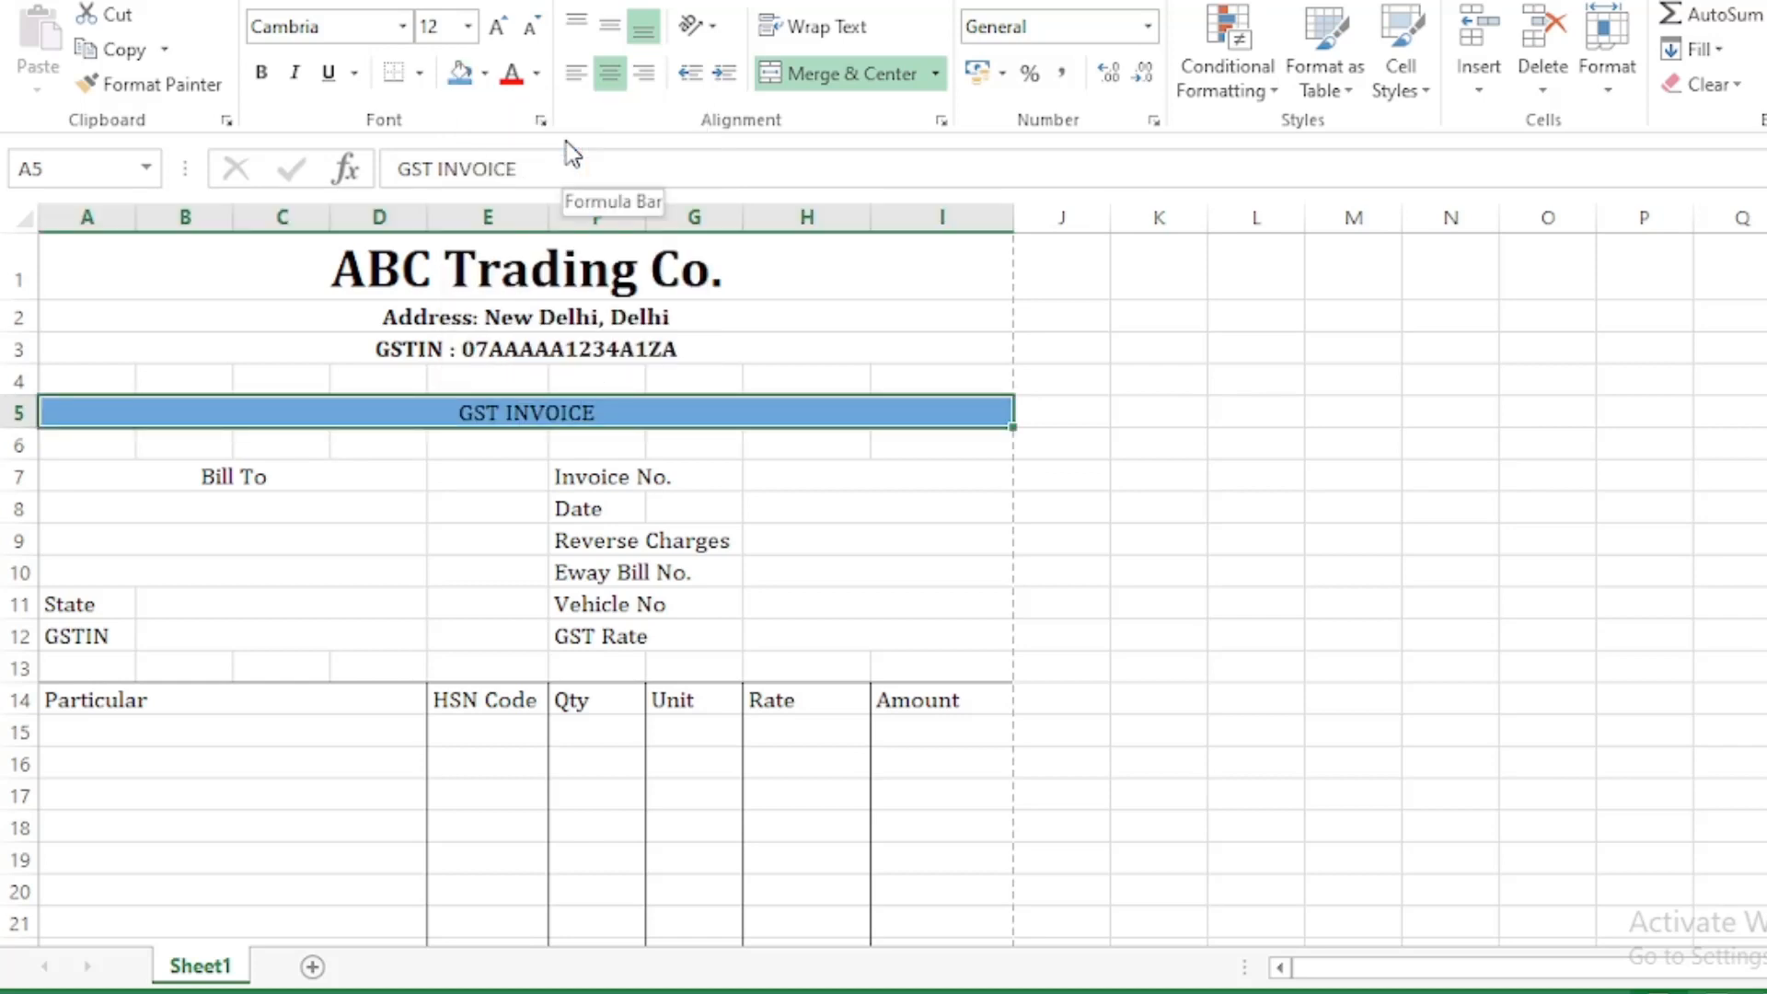
{"action": "left_click", "coordinate": [538, 440]}
{"action": "left_click", "coordinate": [521, 409]}
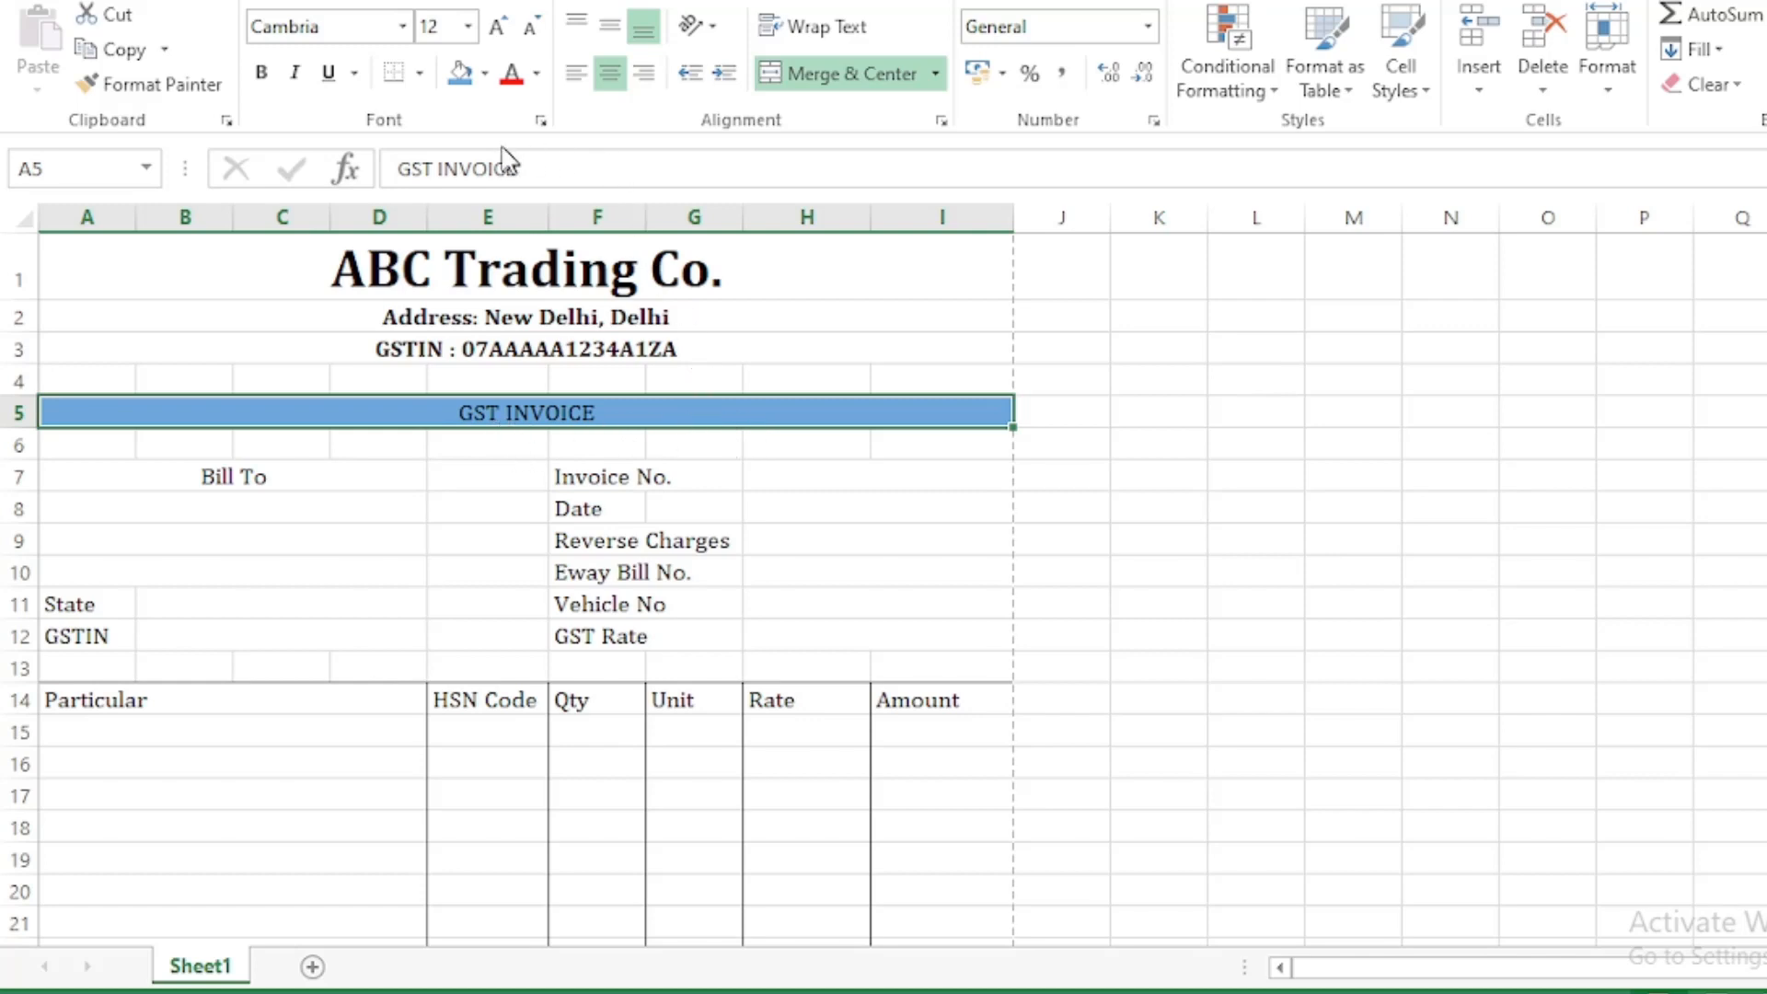
Step: Make the GST INVOICE heading text white and bold
{"action": "left_click", "coordinate": [536, 74]}
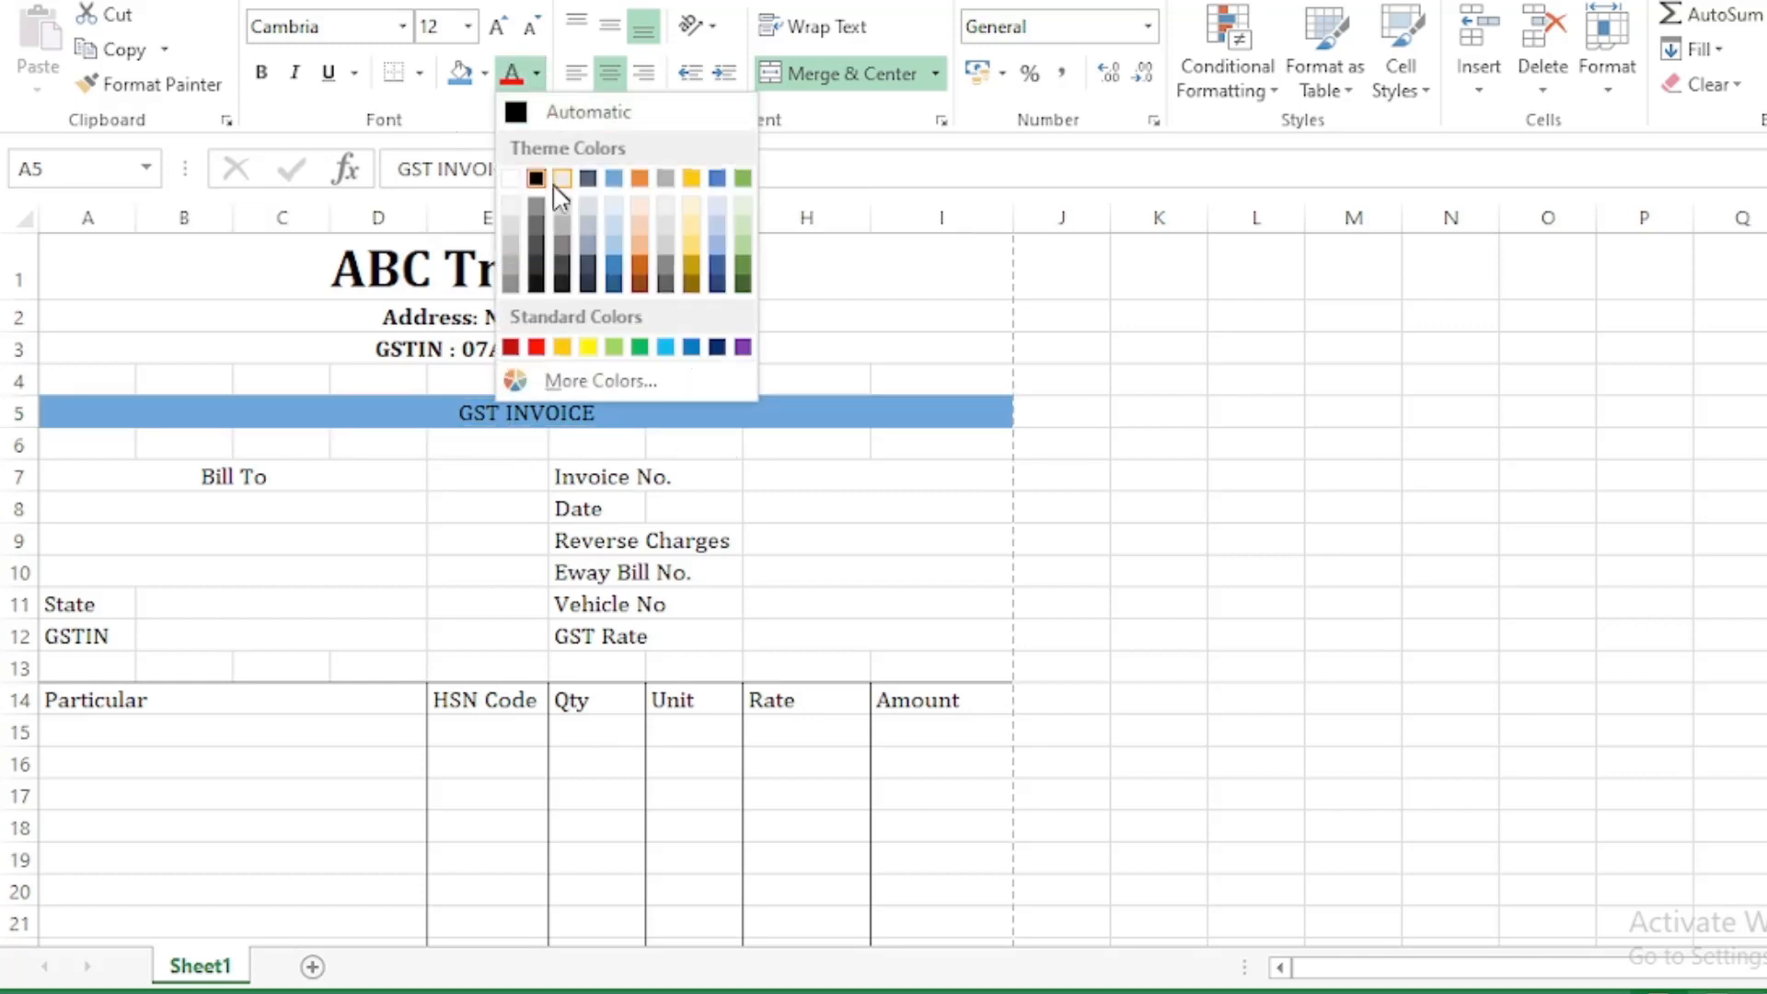
{"action": "left_click", "coordinate": [511, 177]}
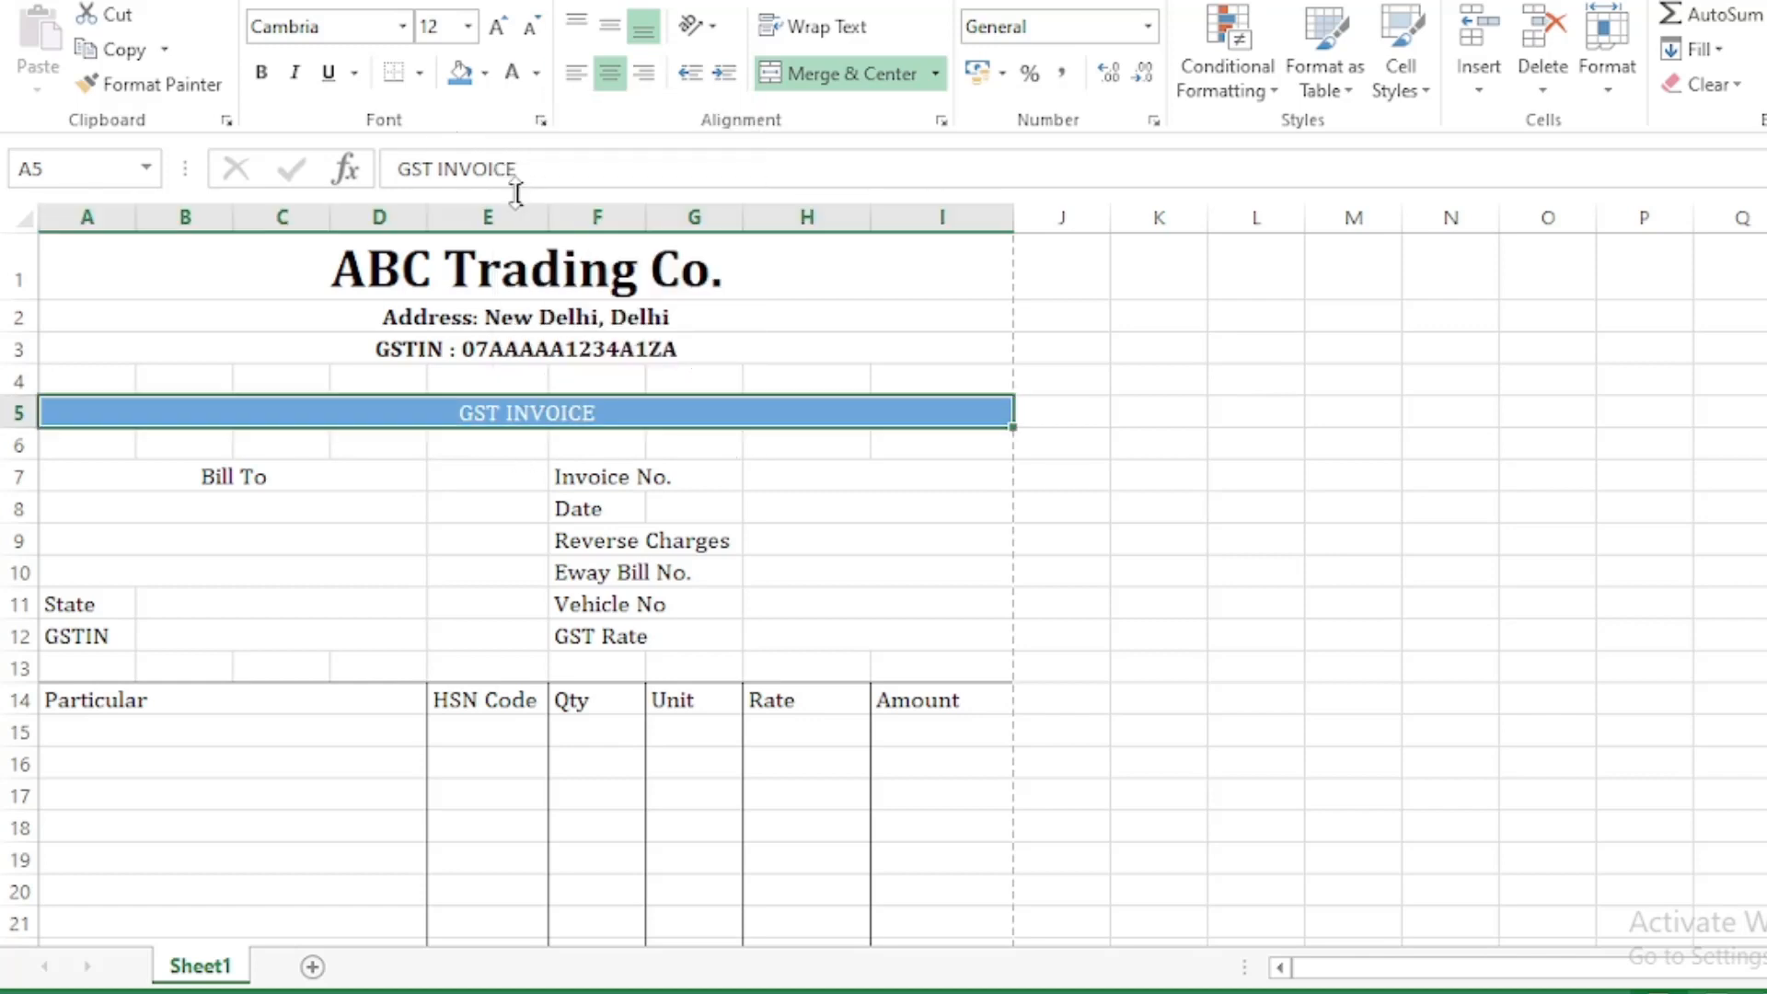
{"action": "left_click", "coordinate": [262, 71]}
{"action": "left_click", "coordinate": [696, 448]}
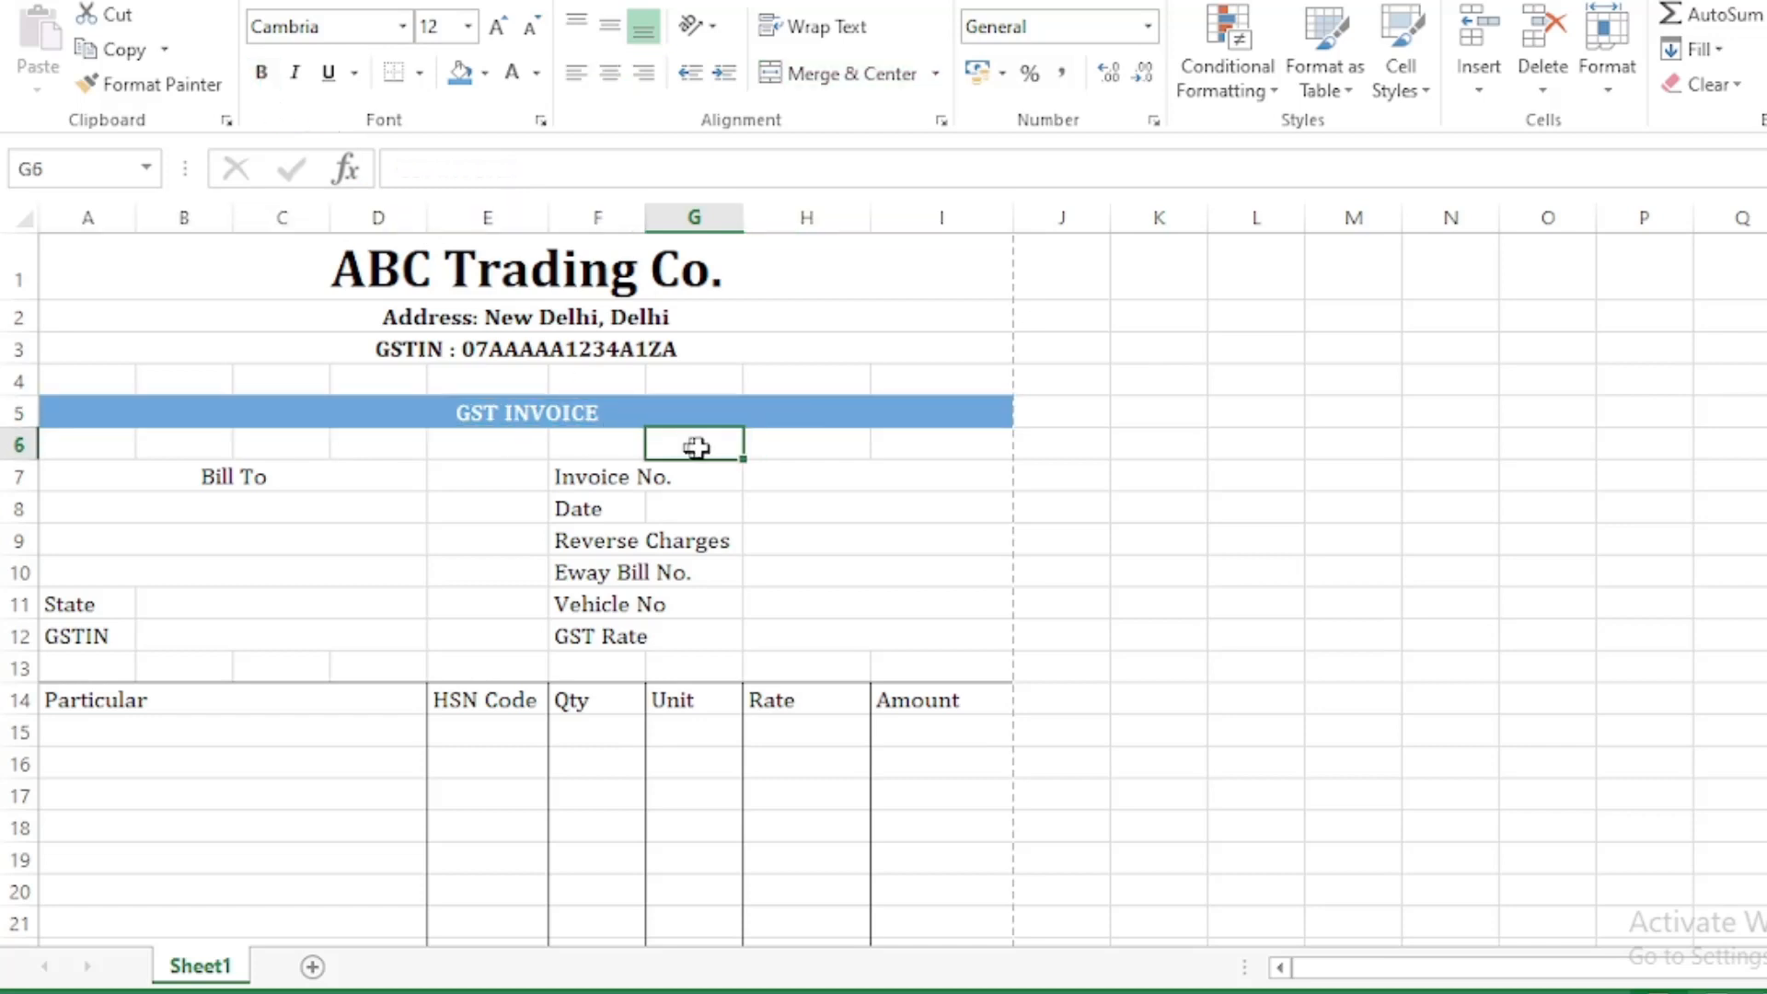
{"action": "left_click", "coordinate": [465, 412]}
Step: Give the Bill To heading in A7 the same blue fill with white bold text
{"action": "left_click", "coordinate": [198, 476]}
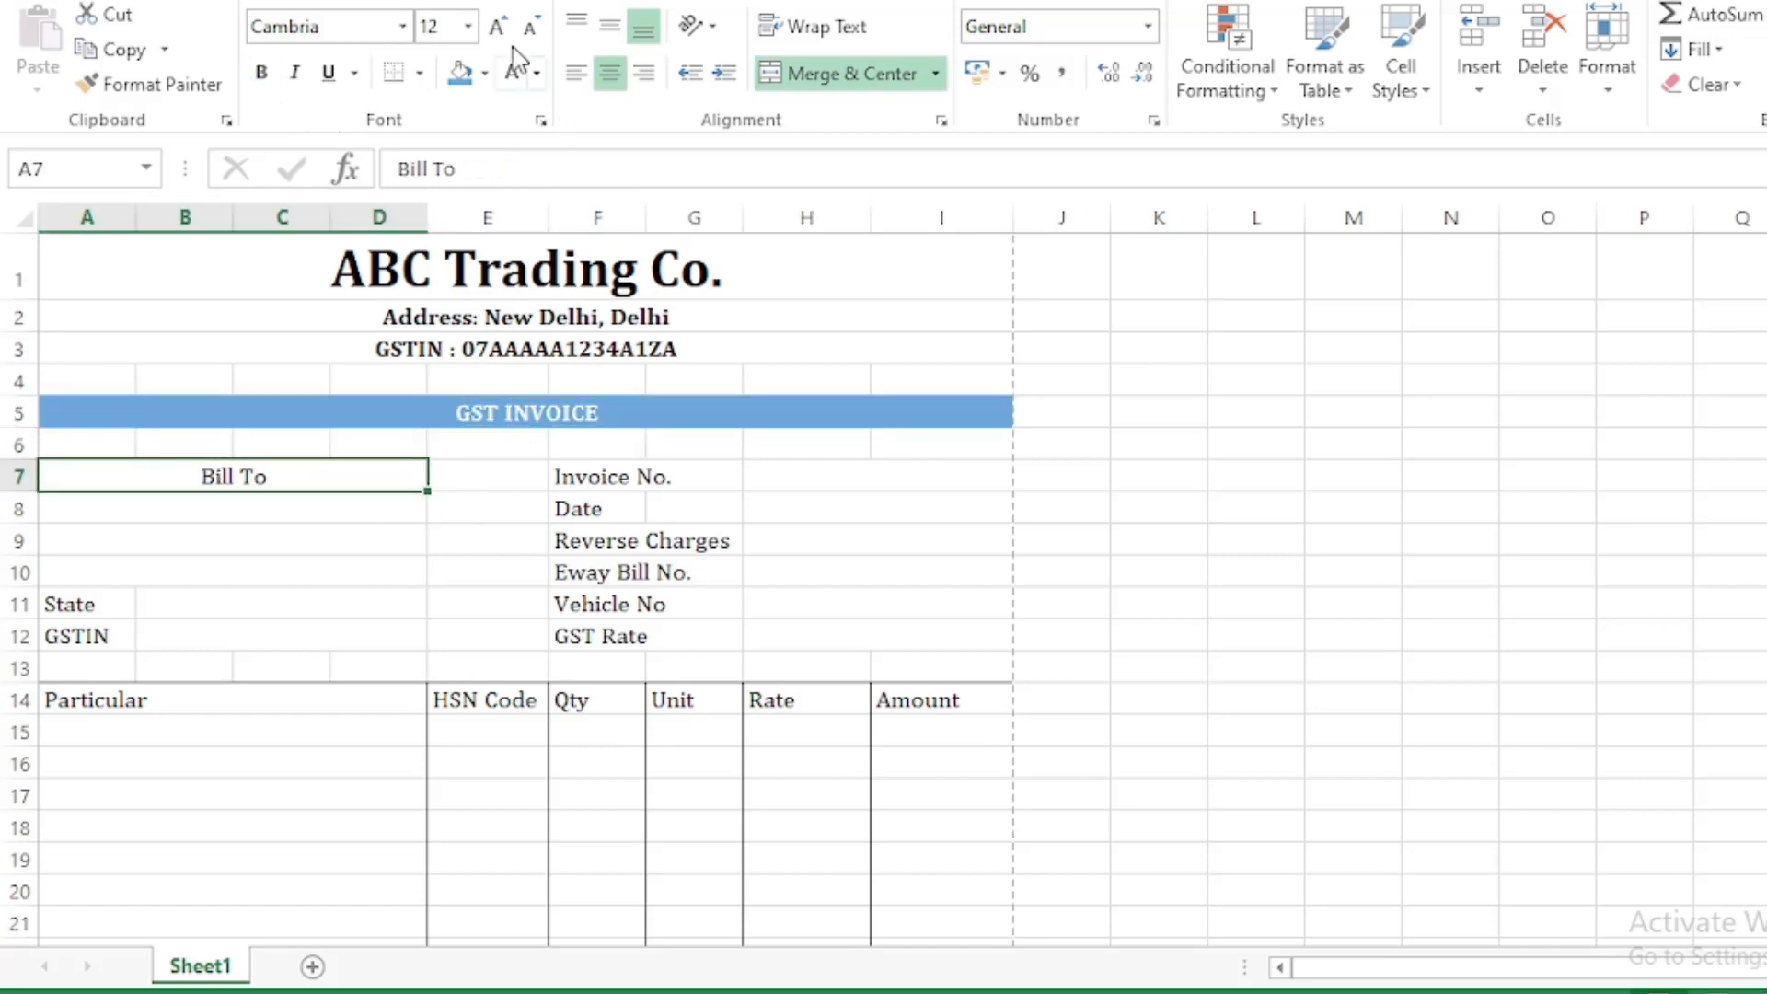
{"action": "left_click", "coordinate": [460, 72]}
{"action": "left_click", "coordinate": [515, 73]}
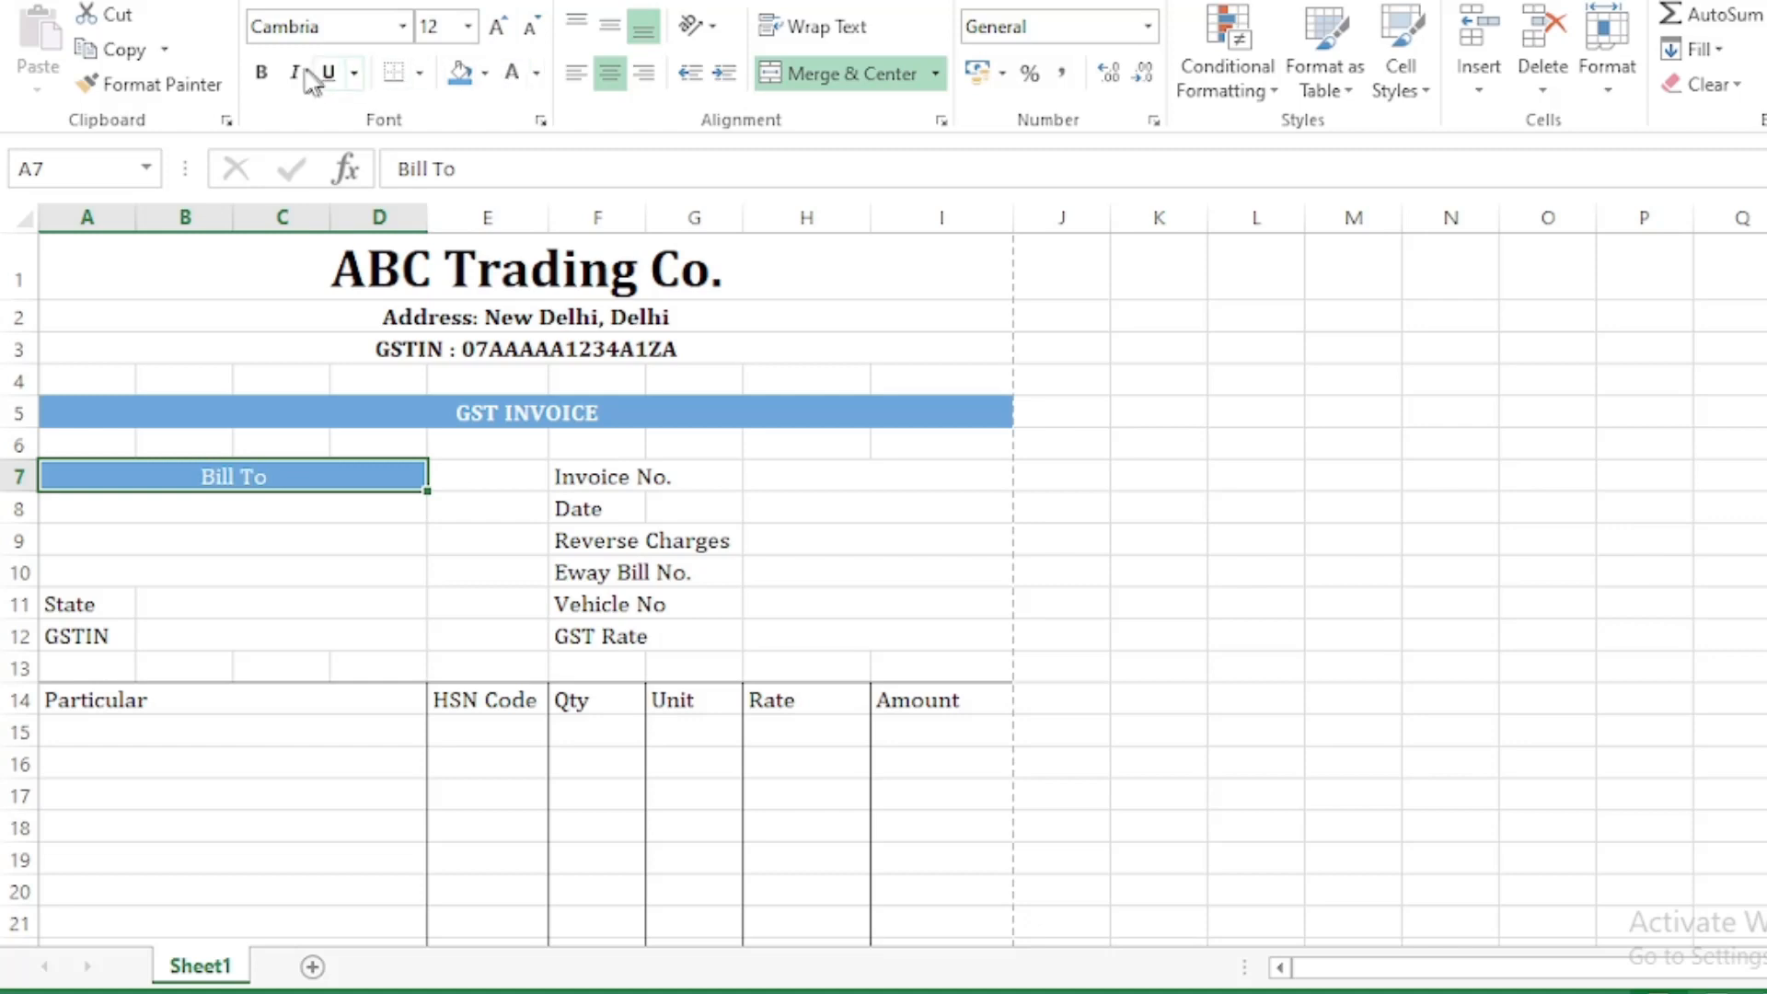
{"action": "left_click", "coordinate": [263, 71]}
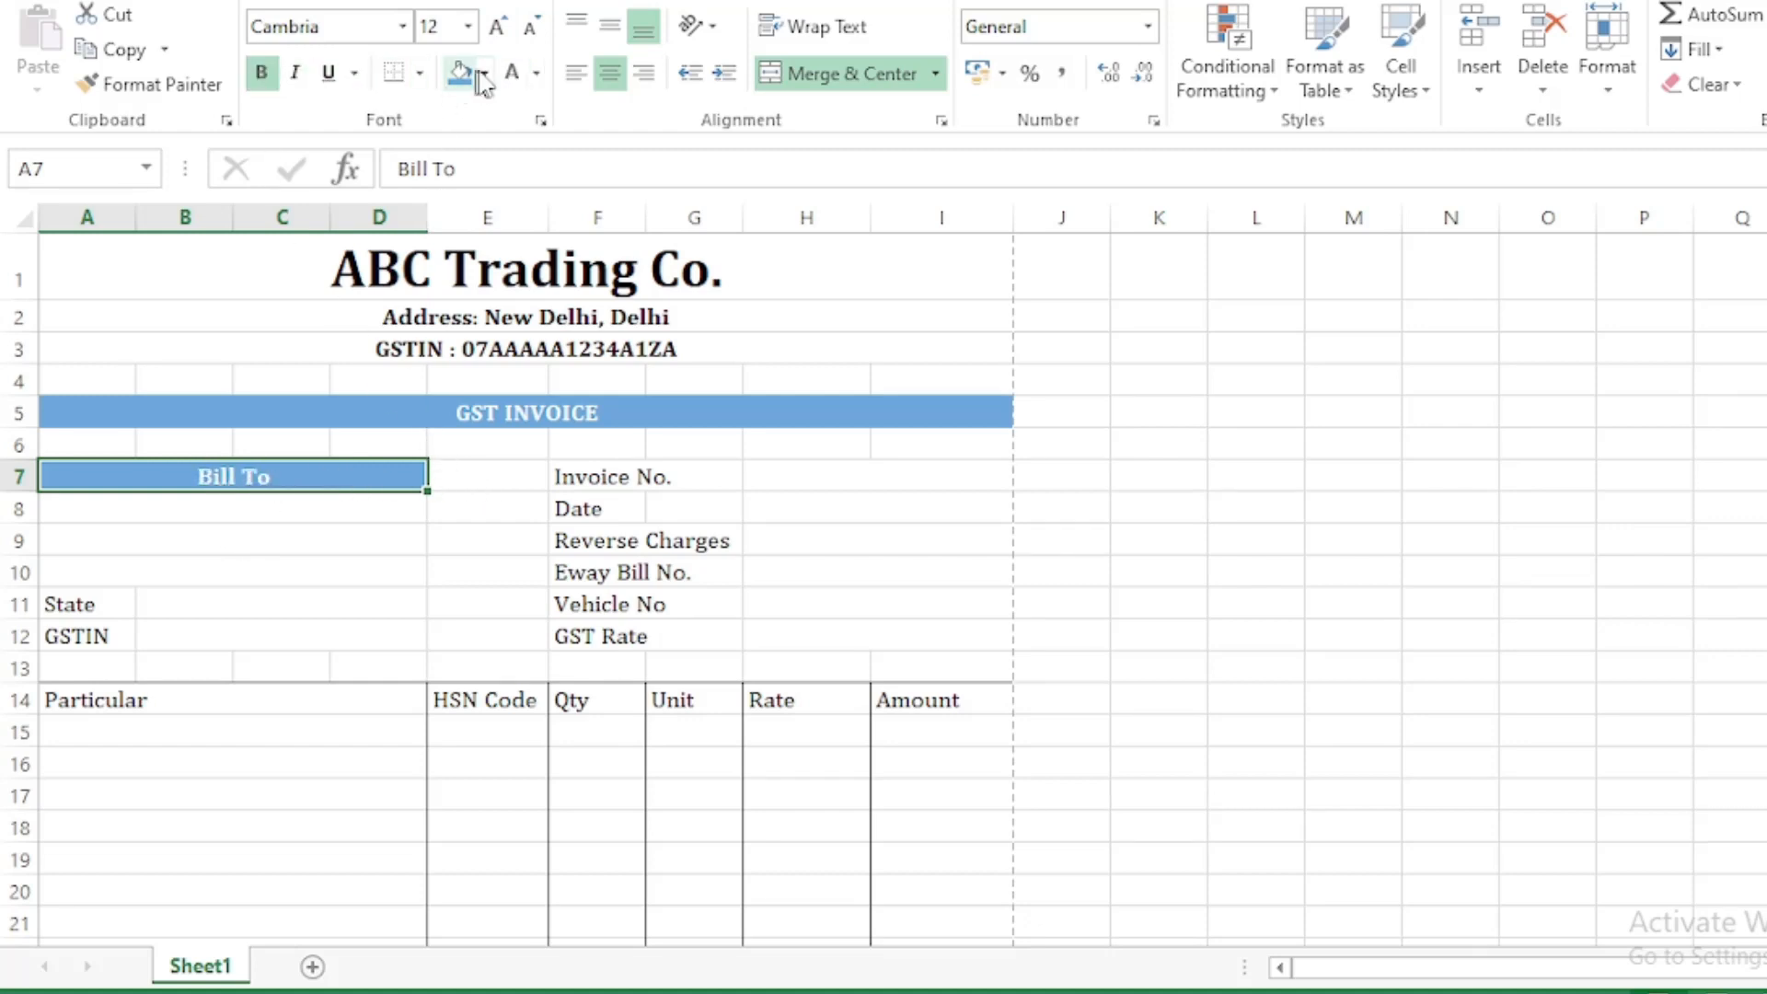
{"action": "left_click", "coordinate": [537, 72]}
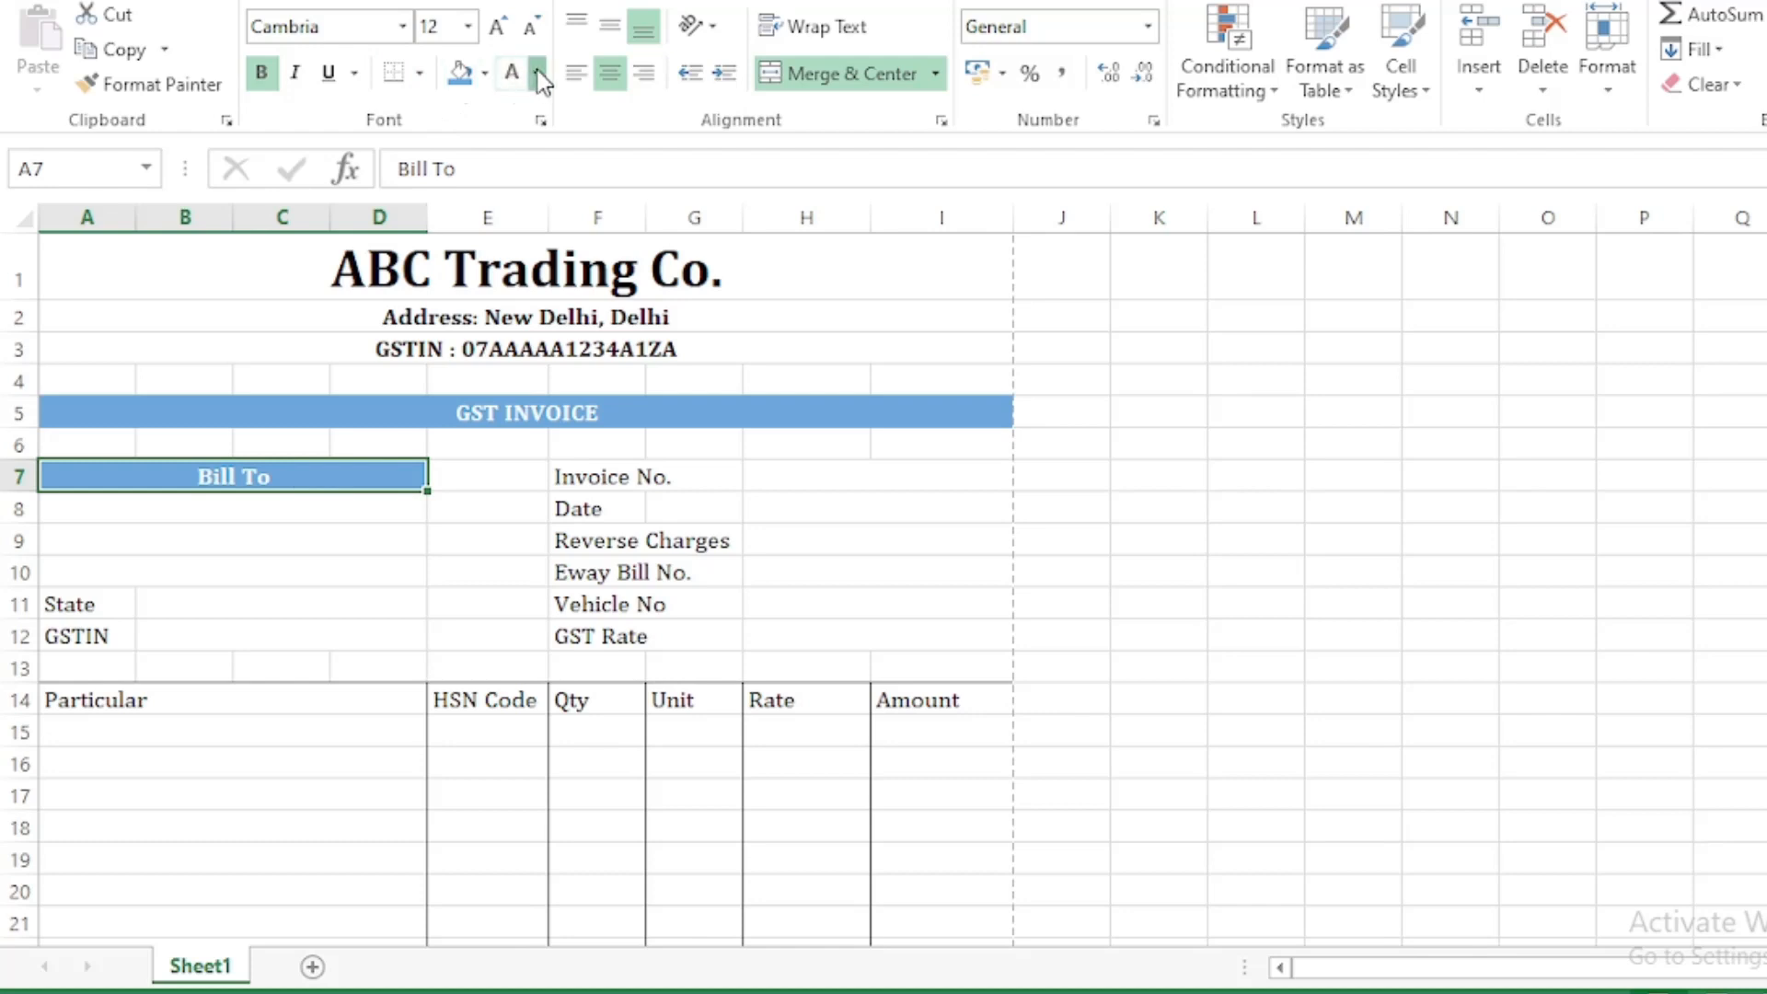
{"action": "left_click", "coordinate": [538, 72]}
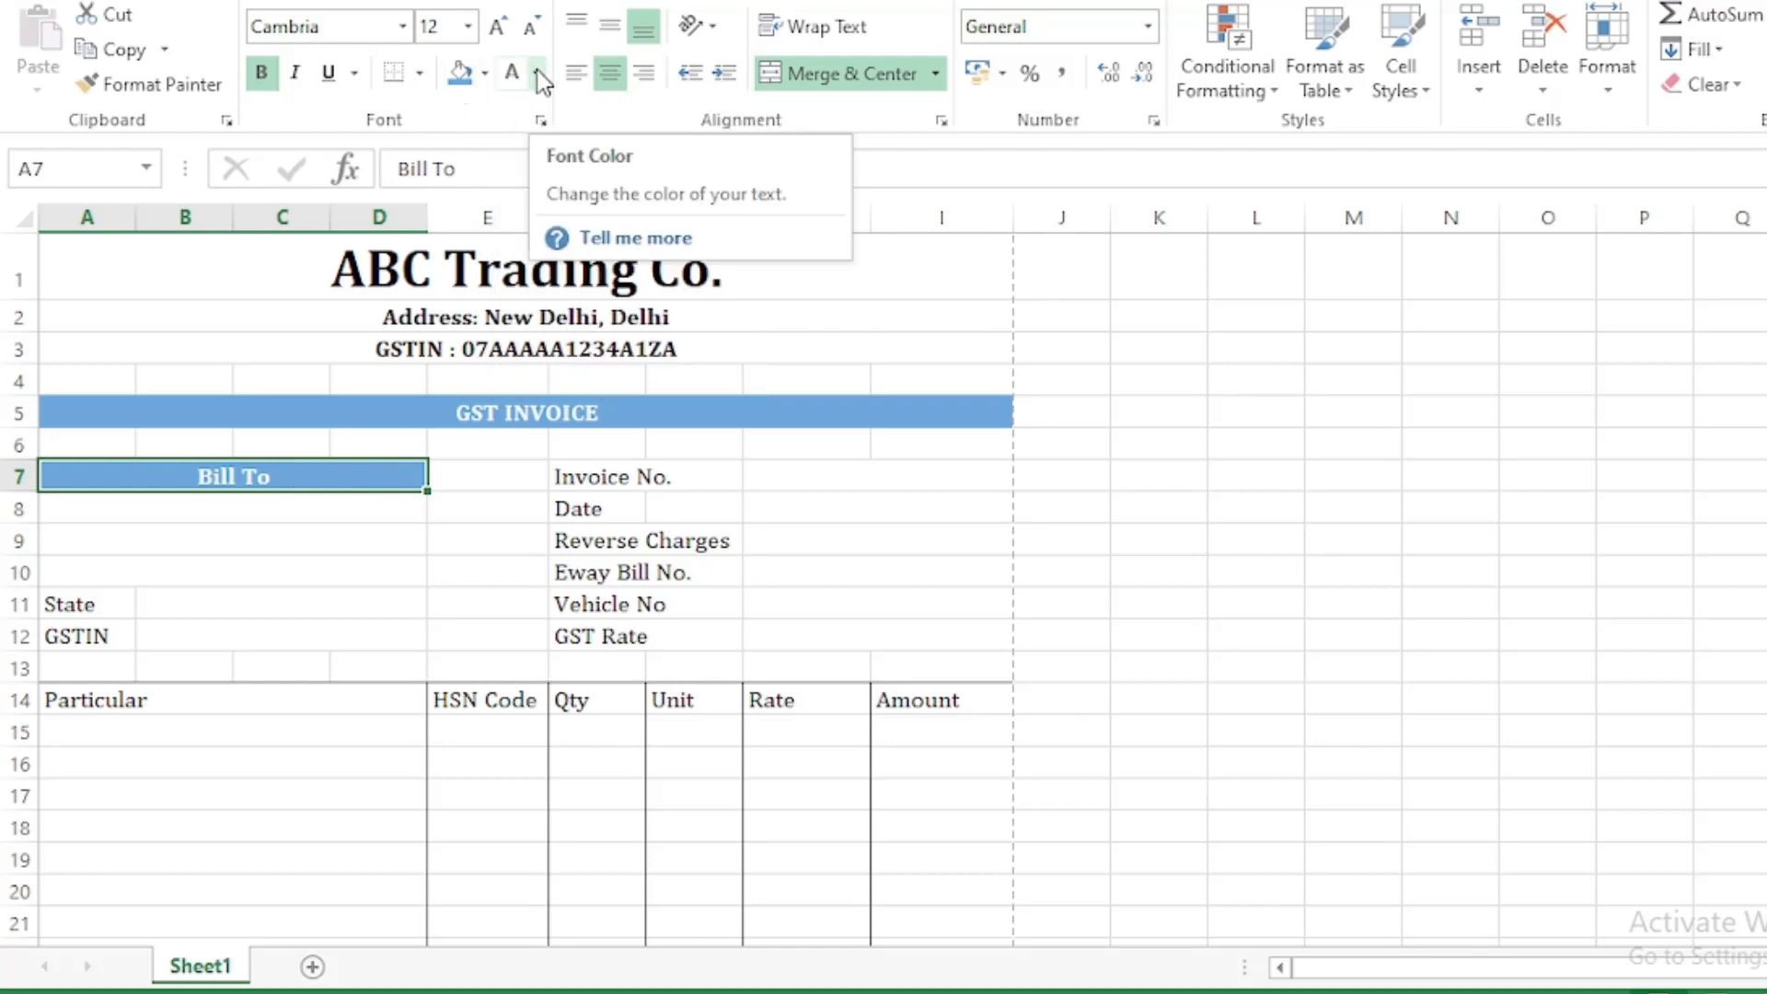
{"action": "left_click", "coordinate": [537, 72]}
{"action": "left_click", "coordinate": [537, 72]}
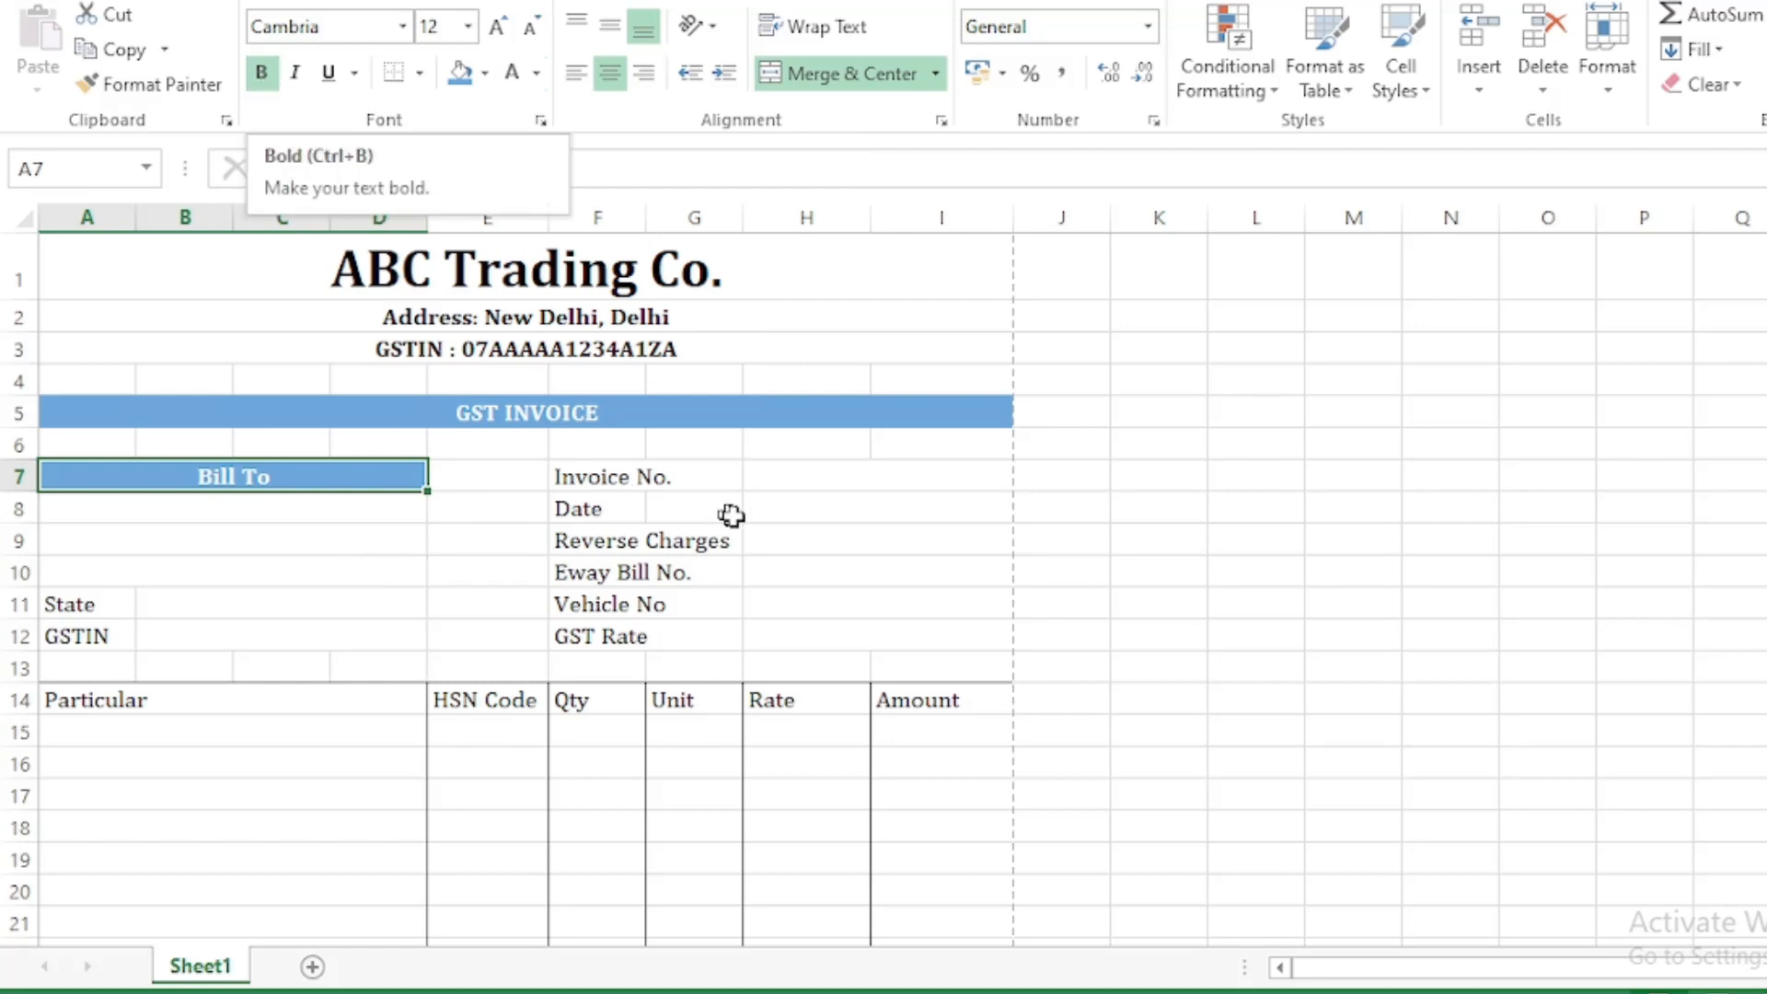
Step: Apply the blue fill and white bold text to the invoice detail labels from Invoice No. to GST Rate in F7:G12
{"action": "left_click_drag", "start_coordinate": [608, 479], "coordinate": [671, 631]}
{"action": "left_click", "coordinate": [460, 73]}
{"action": "left_click", "coordinate": [512, 73]}
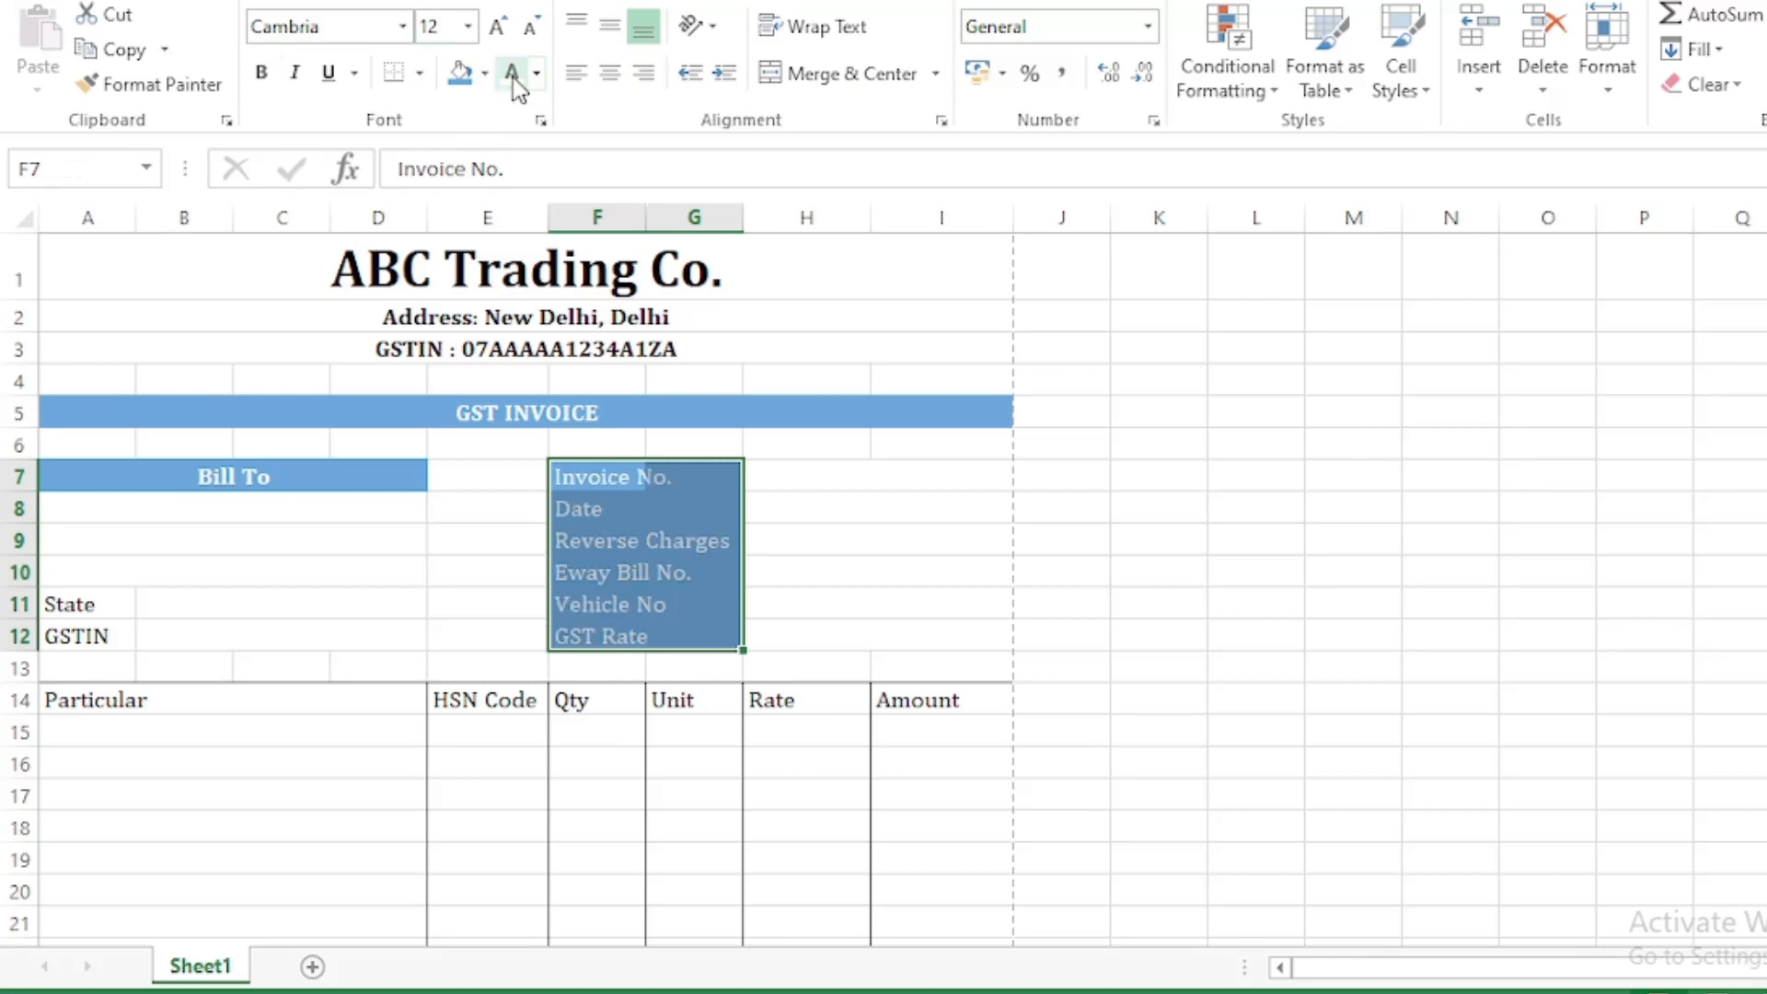
{"action": "left_click", "coordinate": [261, 73]}
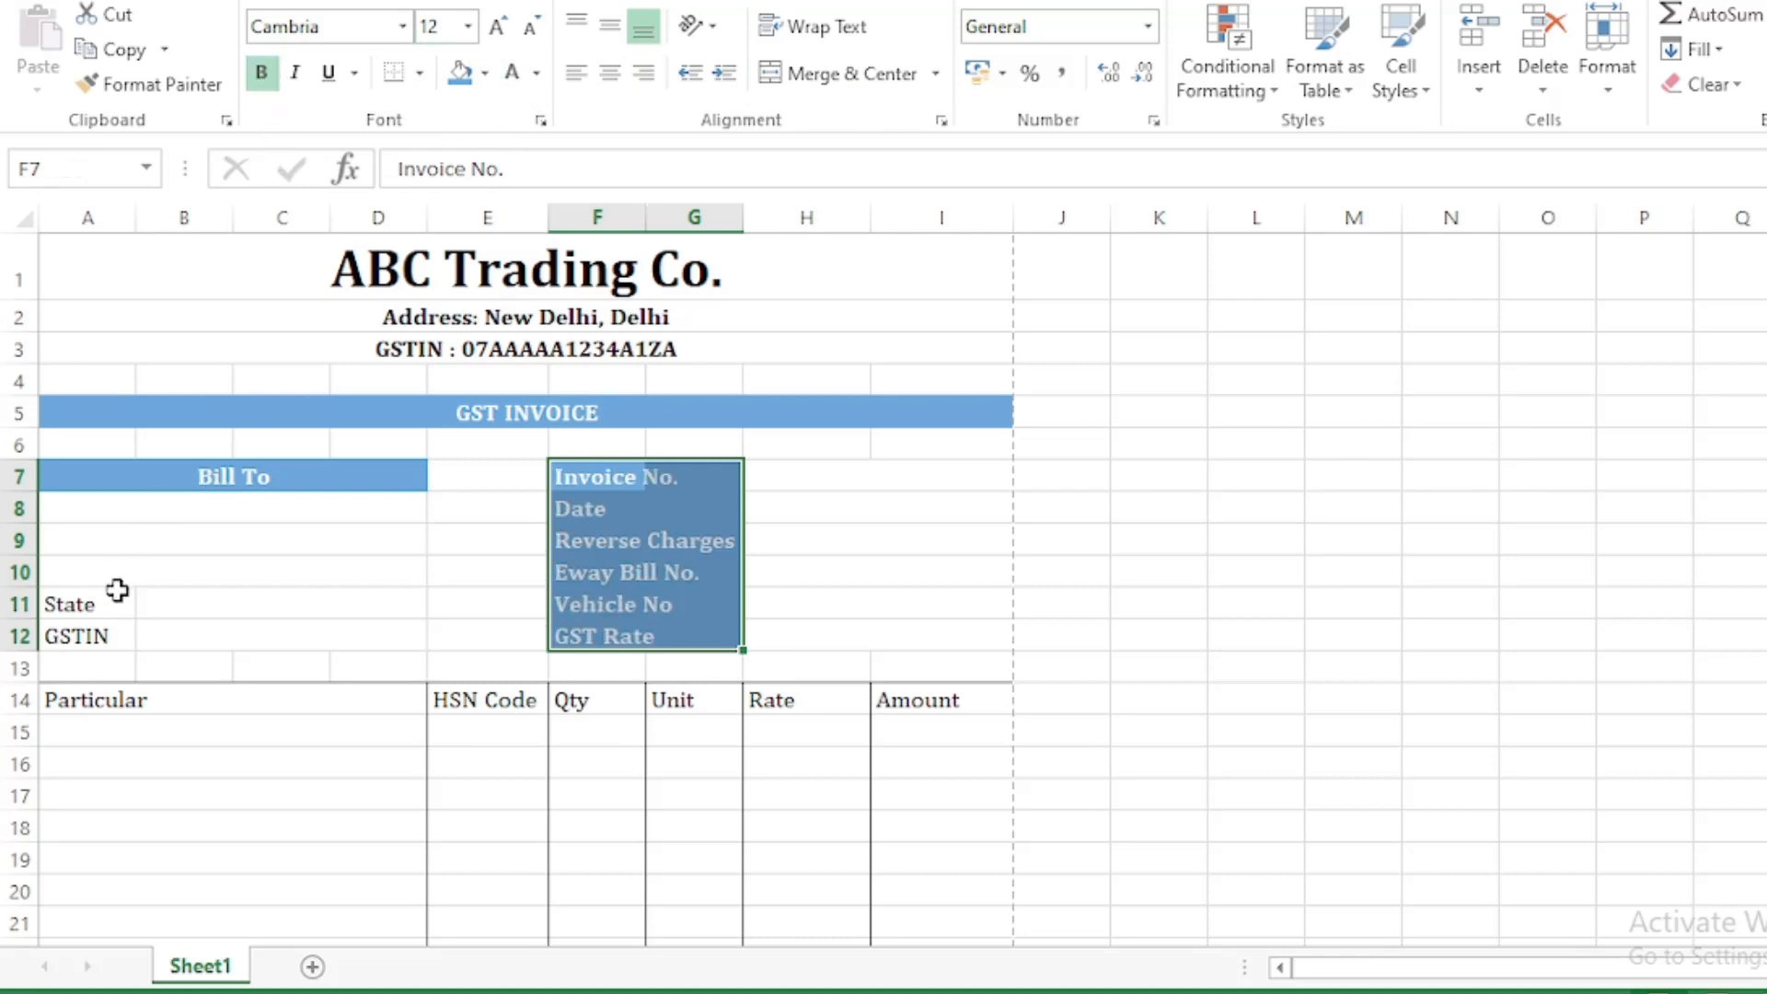
Step: Apply the blue fill and white bold text to the State and GSTIN labels in A11:A12
{"action": "left_click_drag", "start_coordinate": [116, 603], "coordinate": [111, 635]}
{"action": "left_click", "coordinate": [460, 72]}
{"action": "left_click", "coordinate": [513, 73]}
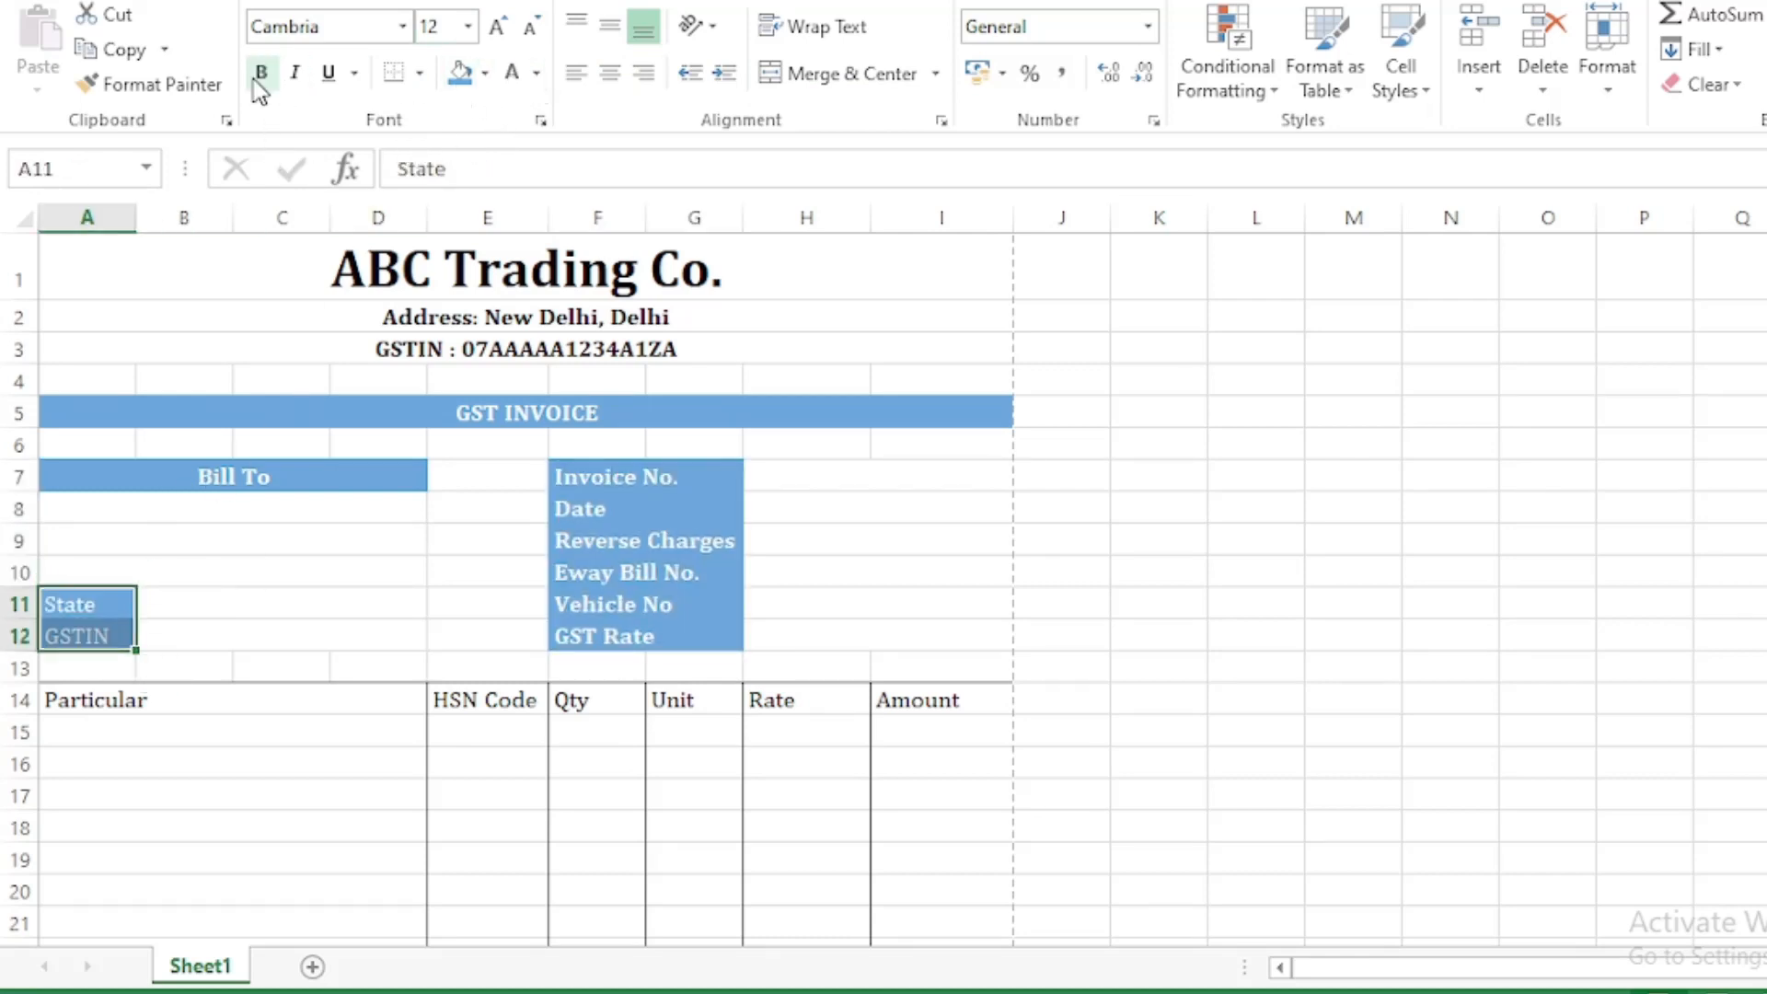
{"action": "left_click", "coordinate": [262, 73]}
Step: Apply the same blue fill and white bold text to the item table headers, Total Qty, the totals labels, and the Bank Details heading and labels
{"action": "scroll", "coordinate": [106, 567], "scroll_direction": "down", "scroll_amount": 1}
{"action": "left_click_drag", "start_coordinate": [106, 567], "coordinate": [920, 567]}
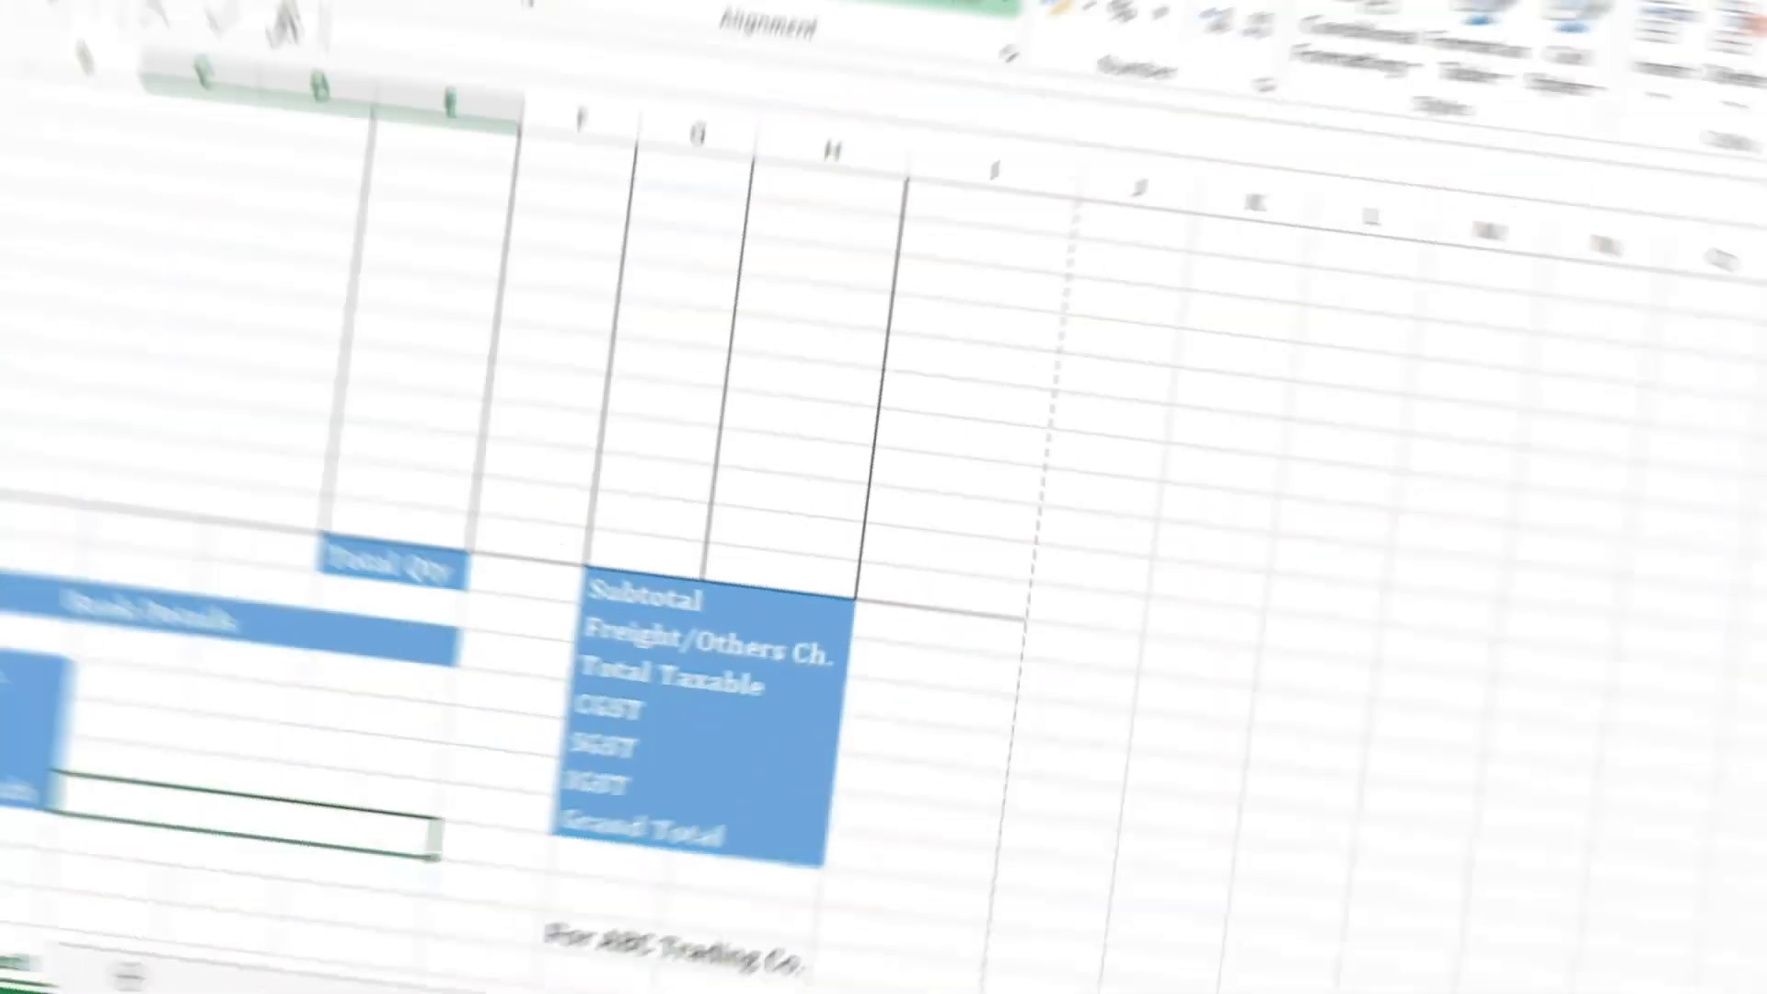
{"action": "left_click", "coordinate": [354, 767]}
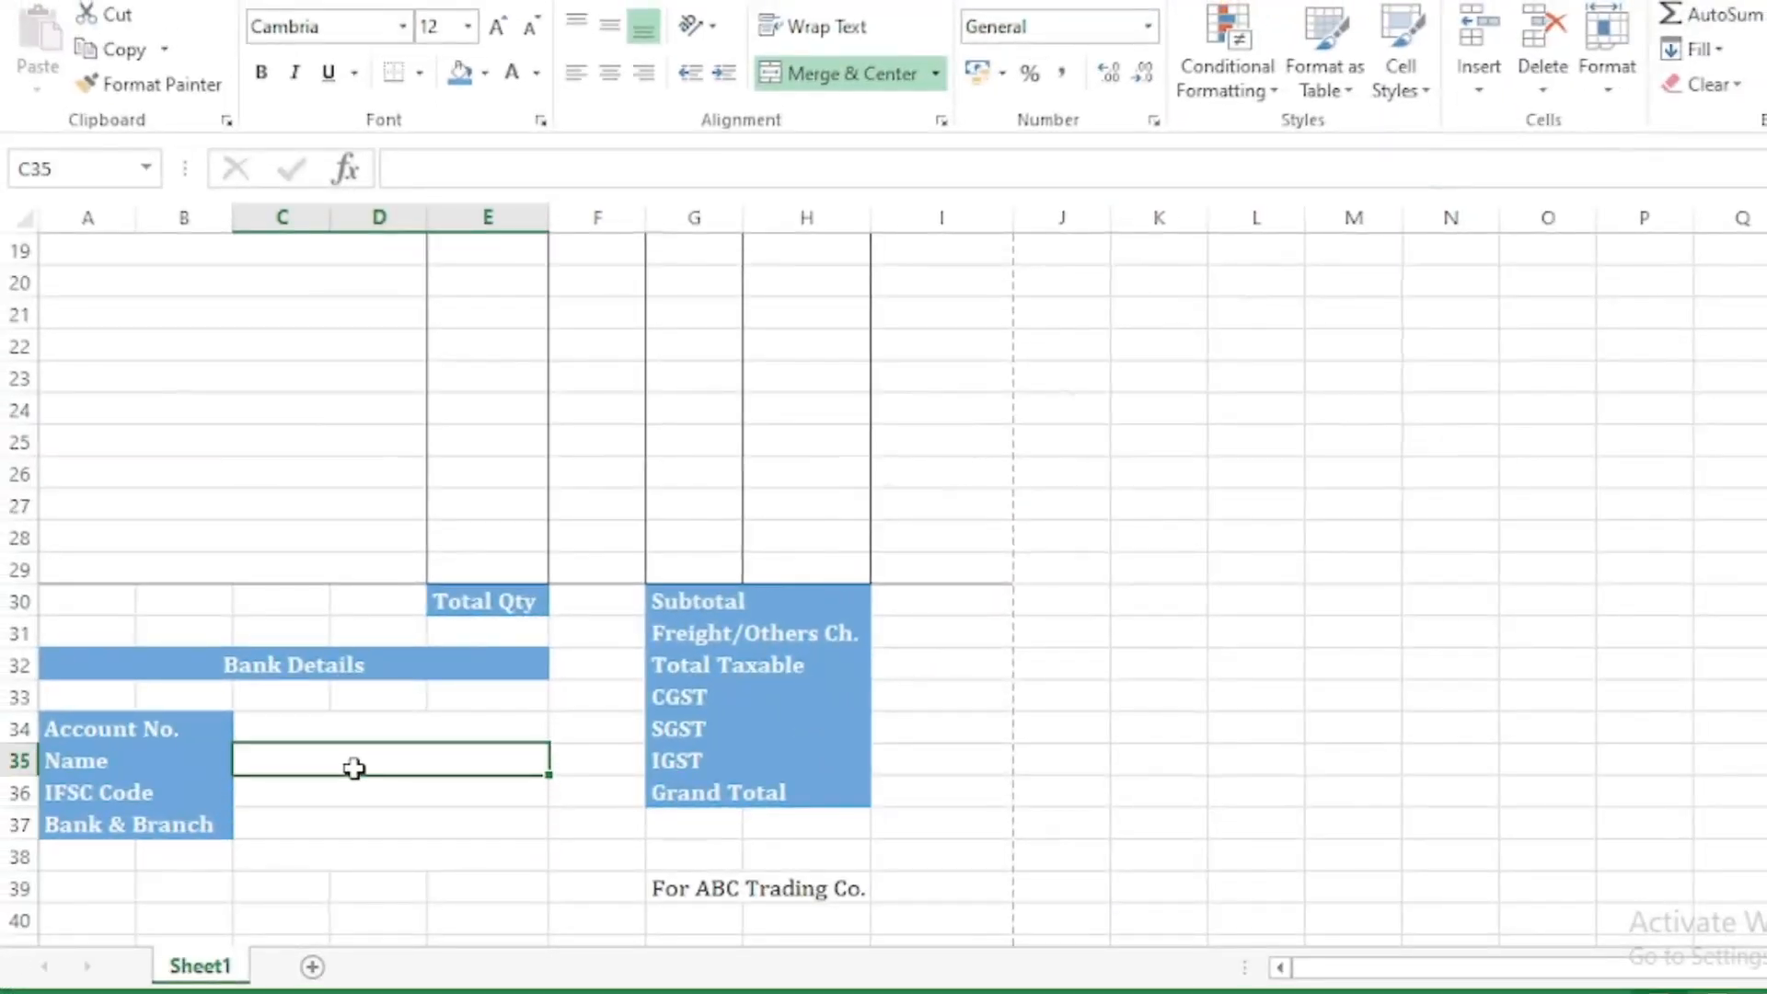
Step: Examine the Bank Details block and the blank row 33 between its heading and the account labels
{"action": "left_click", "coordinate": [321, 829]}
{"action": "scroll", "coordinate": [635, 785], "scroll_direction": "down", "scroll_amount": 1}
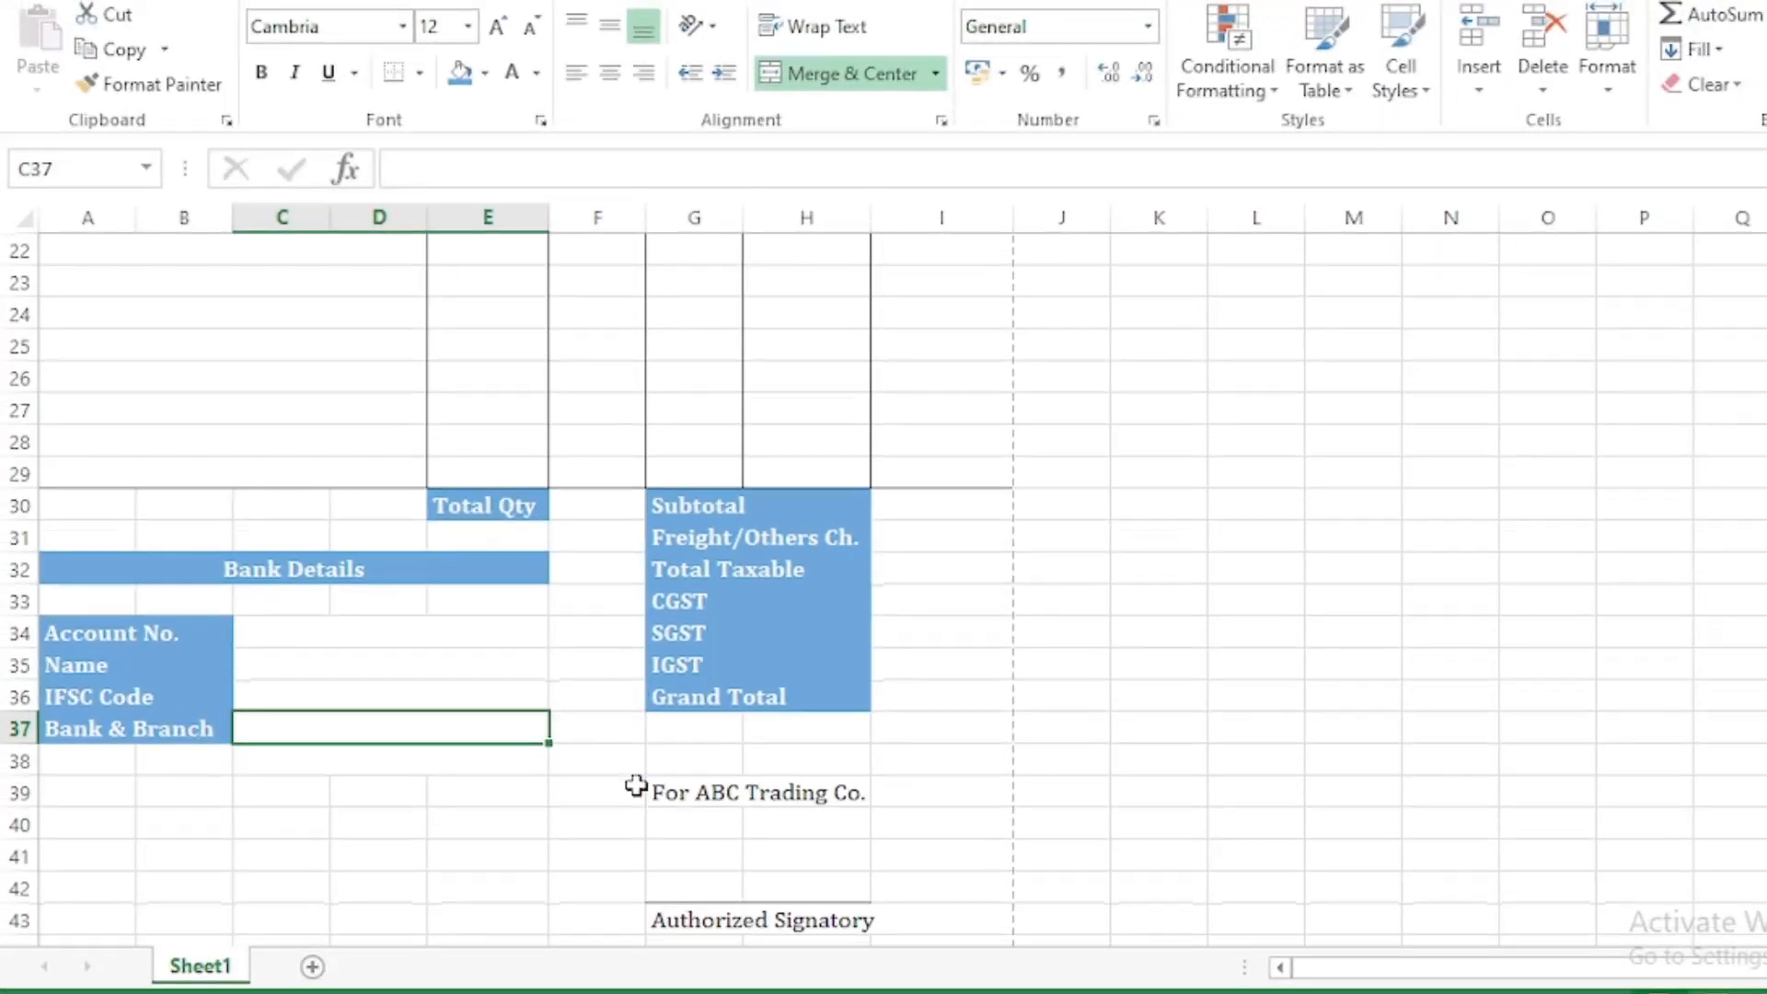
{"action": "scroll", "coordinate": [635, 785], "scroll_direction": "up", "scroll_amount": 1}
{"action": "left_click", "coordinate": [376, 686]}
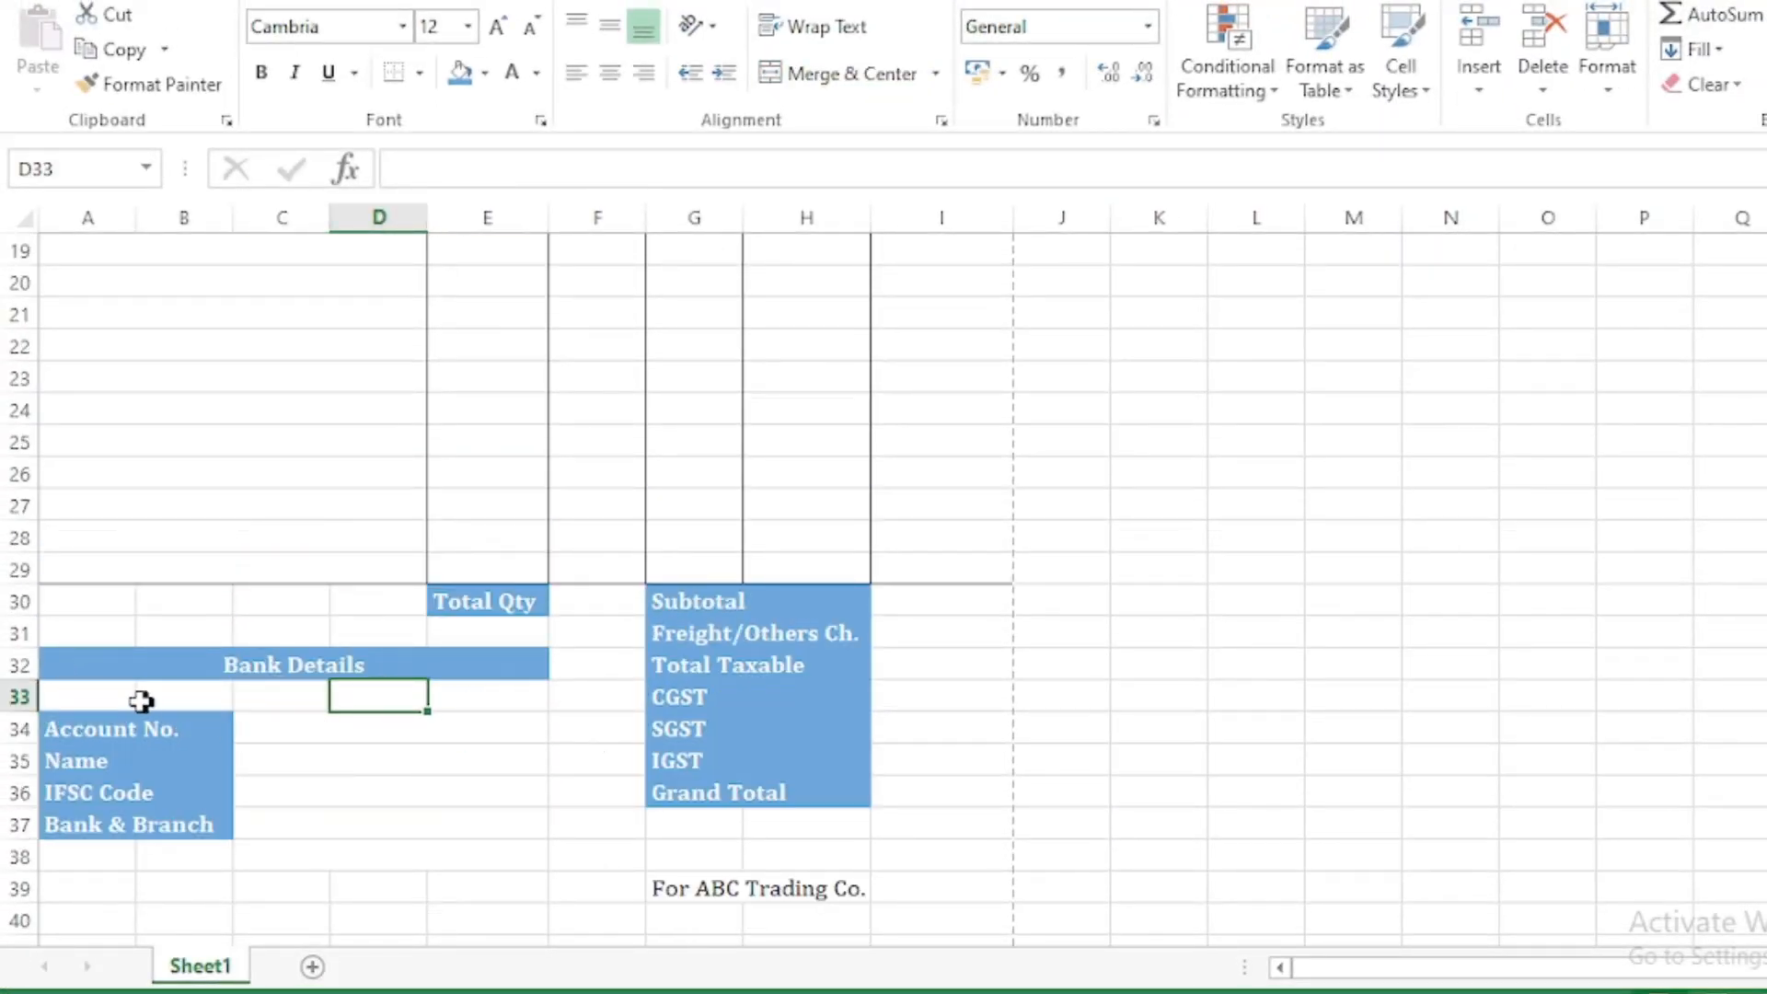
{"action": "left_click_drag", "start_coordinate": [79, 695], "coordinate": [487, 696]}
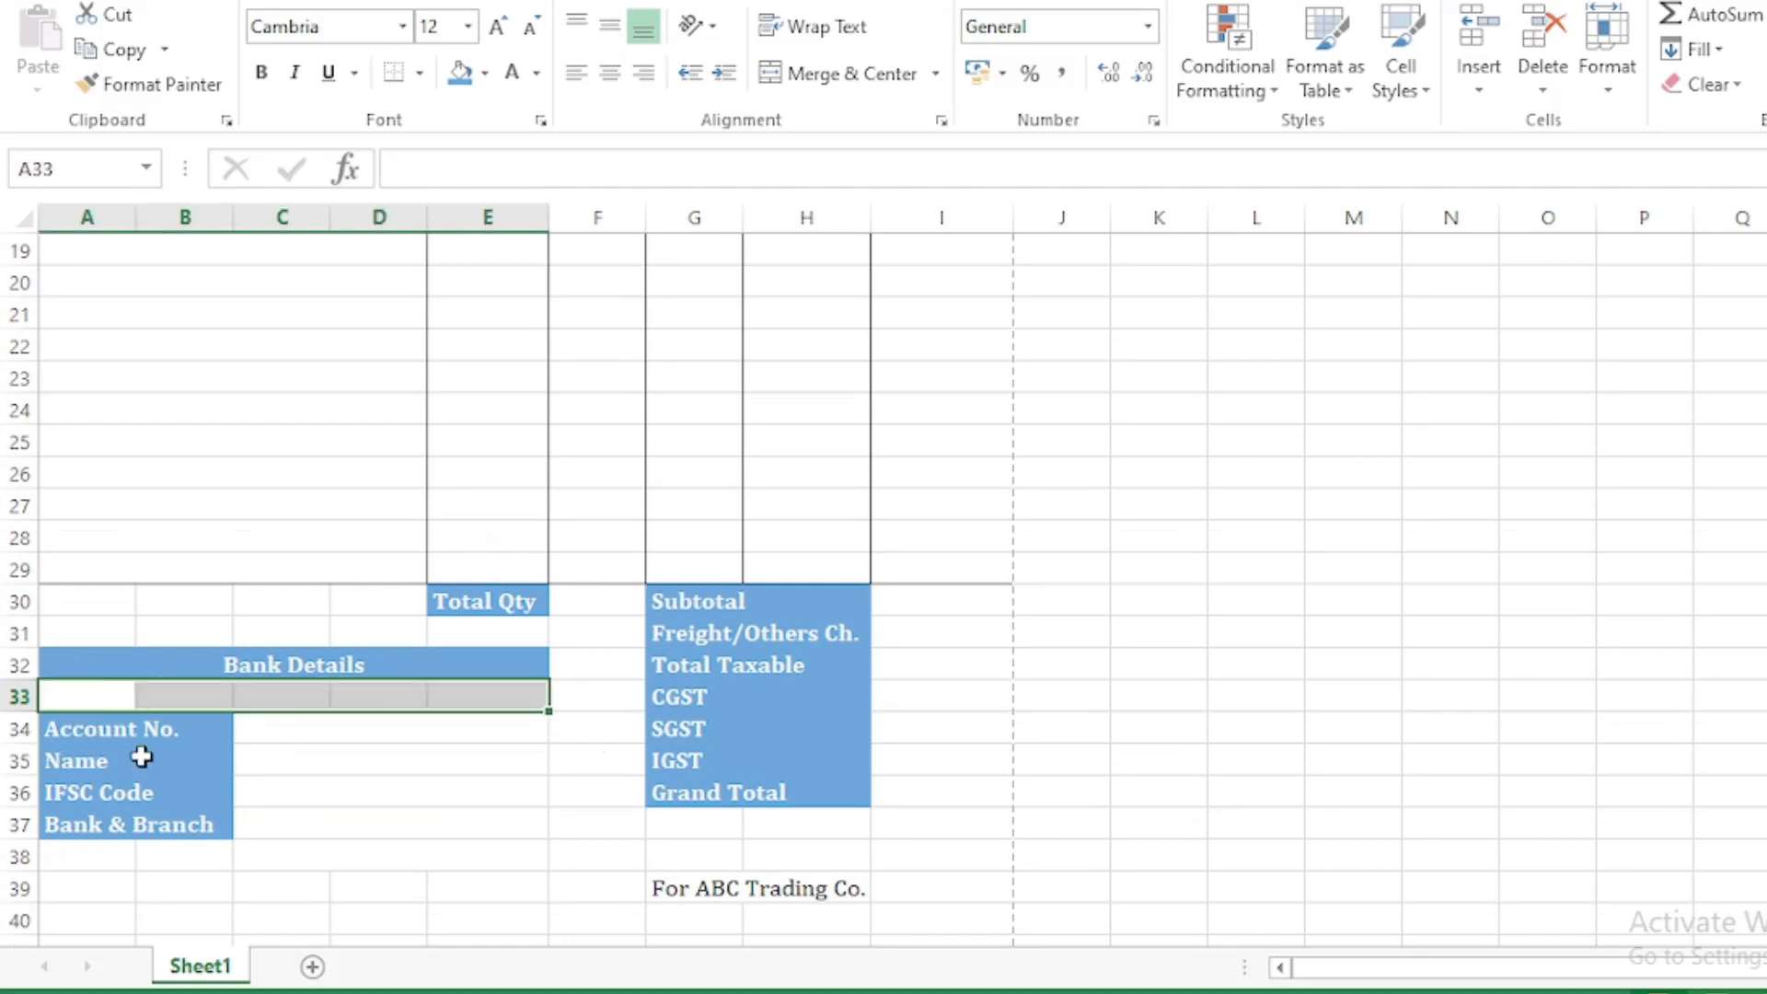
{"action": "left_click", "coordinate": [143, 758]}
{"action": "left_click", "coordinate": [355, 666]}
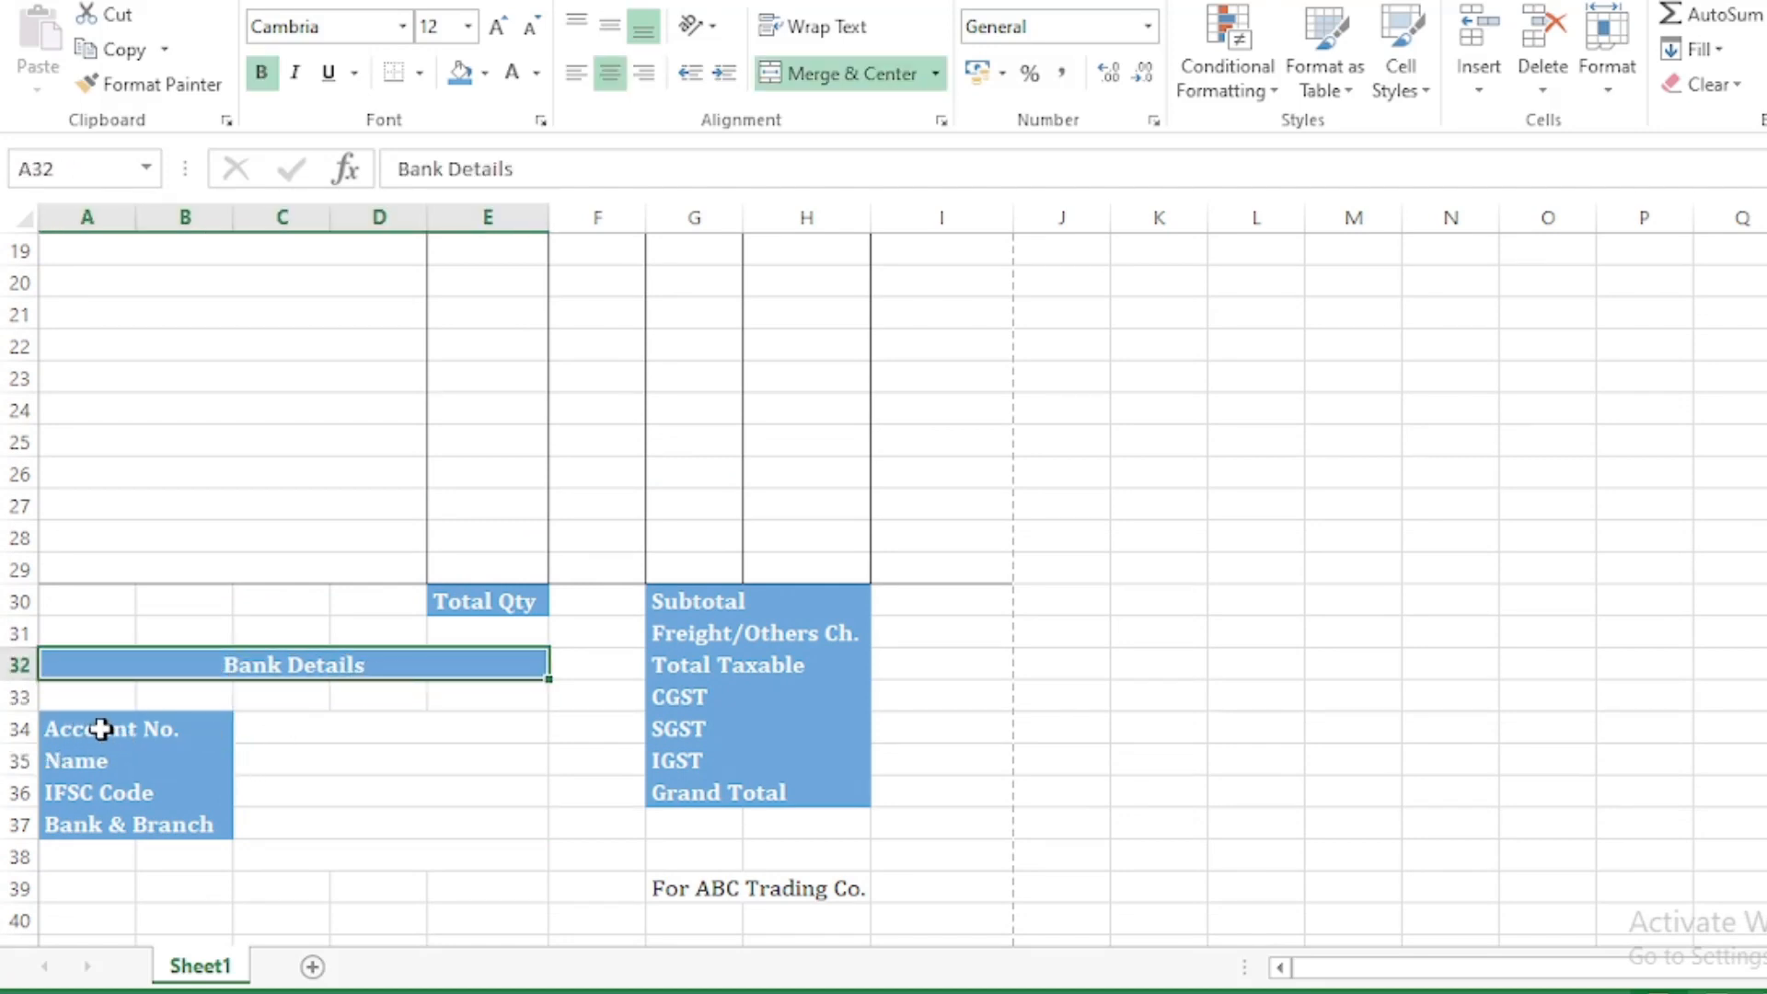
{"action": "left_click_drag", "start_coordinate": [106, 729], "coordinate": [487, 823]}
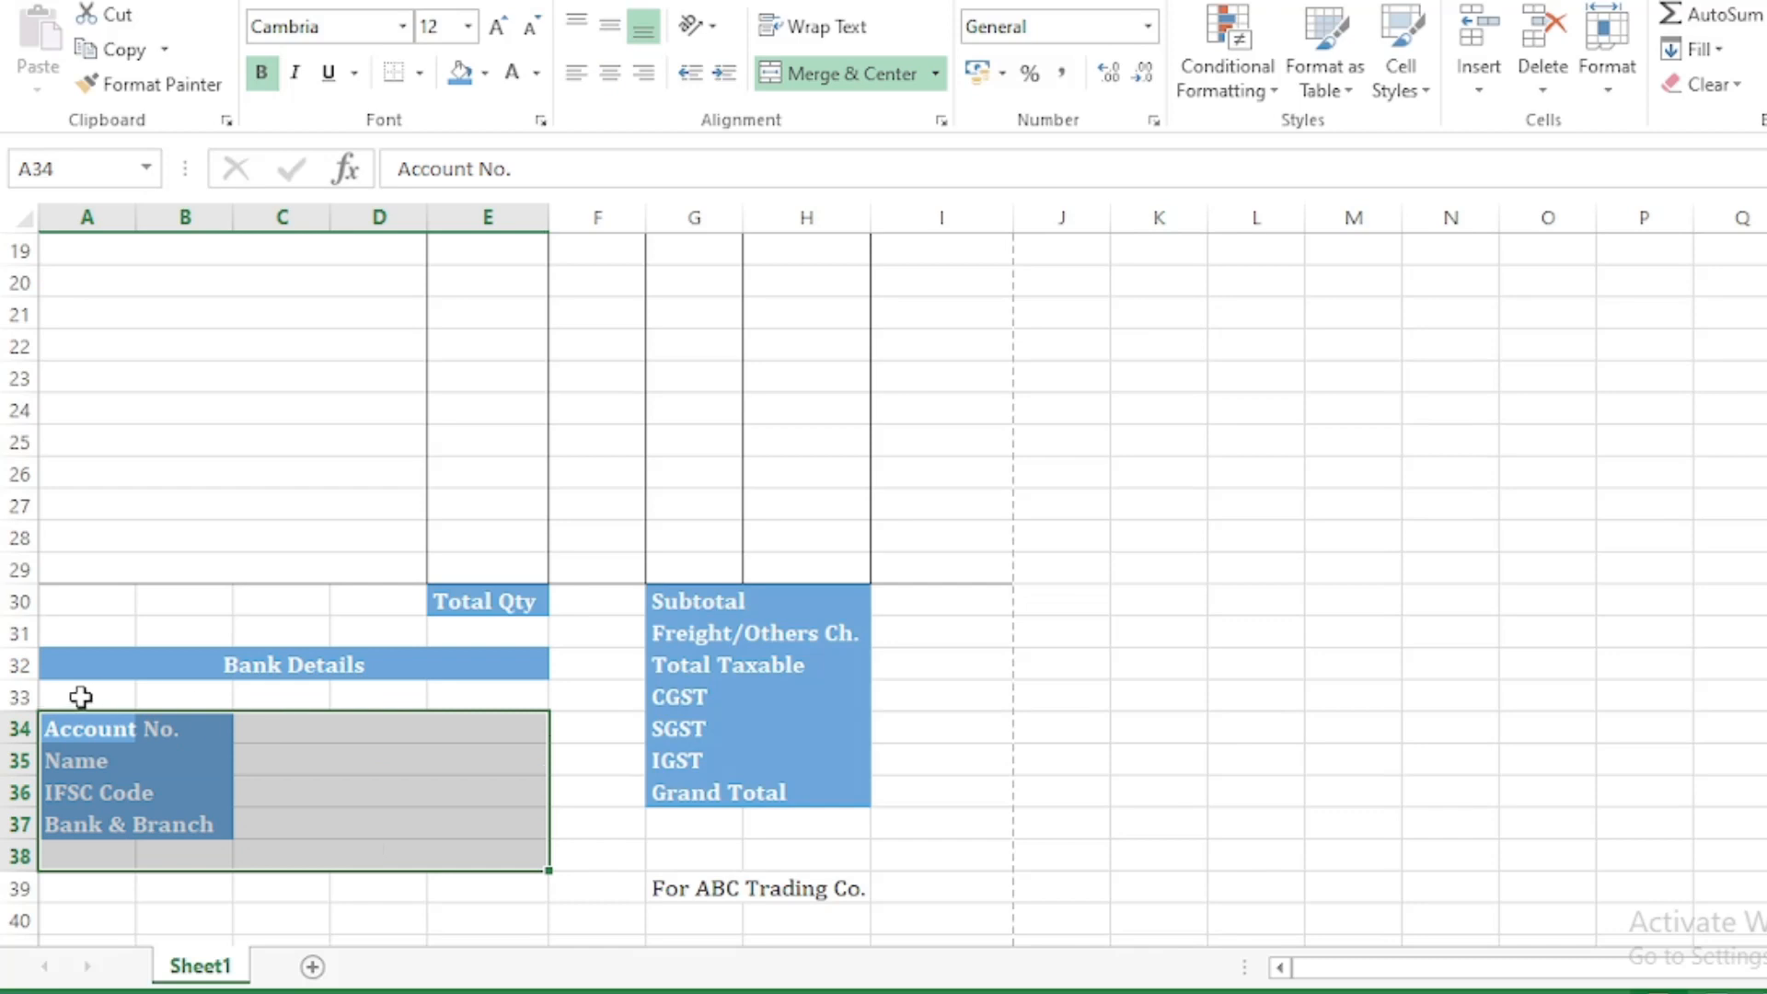
{"action": "left_click_drag", "start_coordinate": [79, 698], "coordinate": [477, 702]}
{"action": "left_click", "coordinate": [604, 702]}
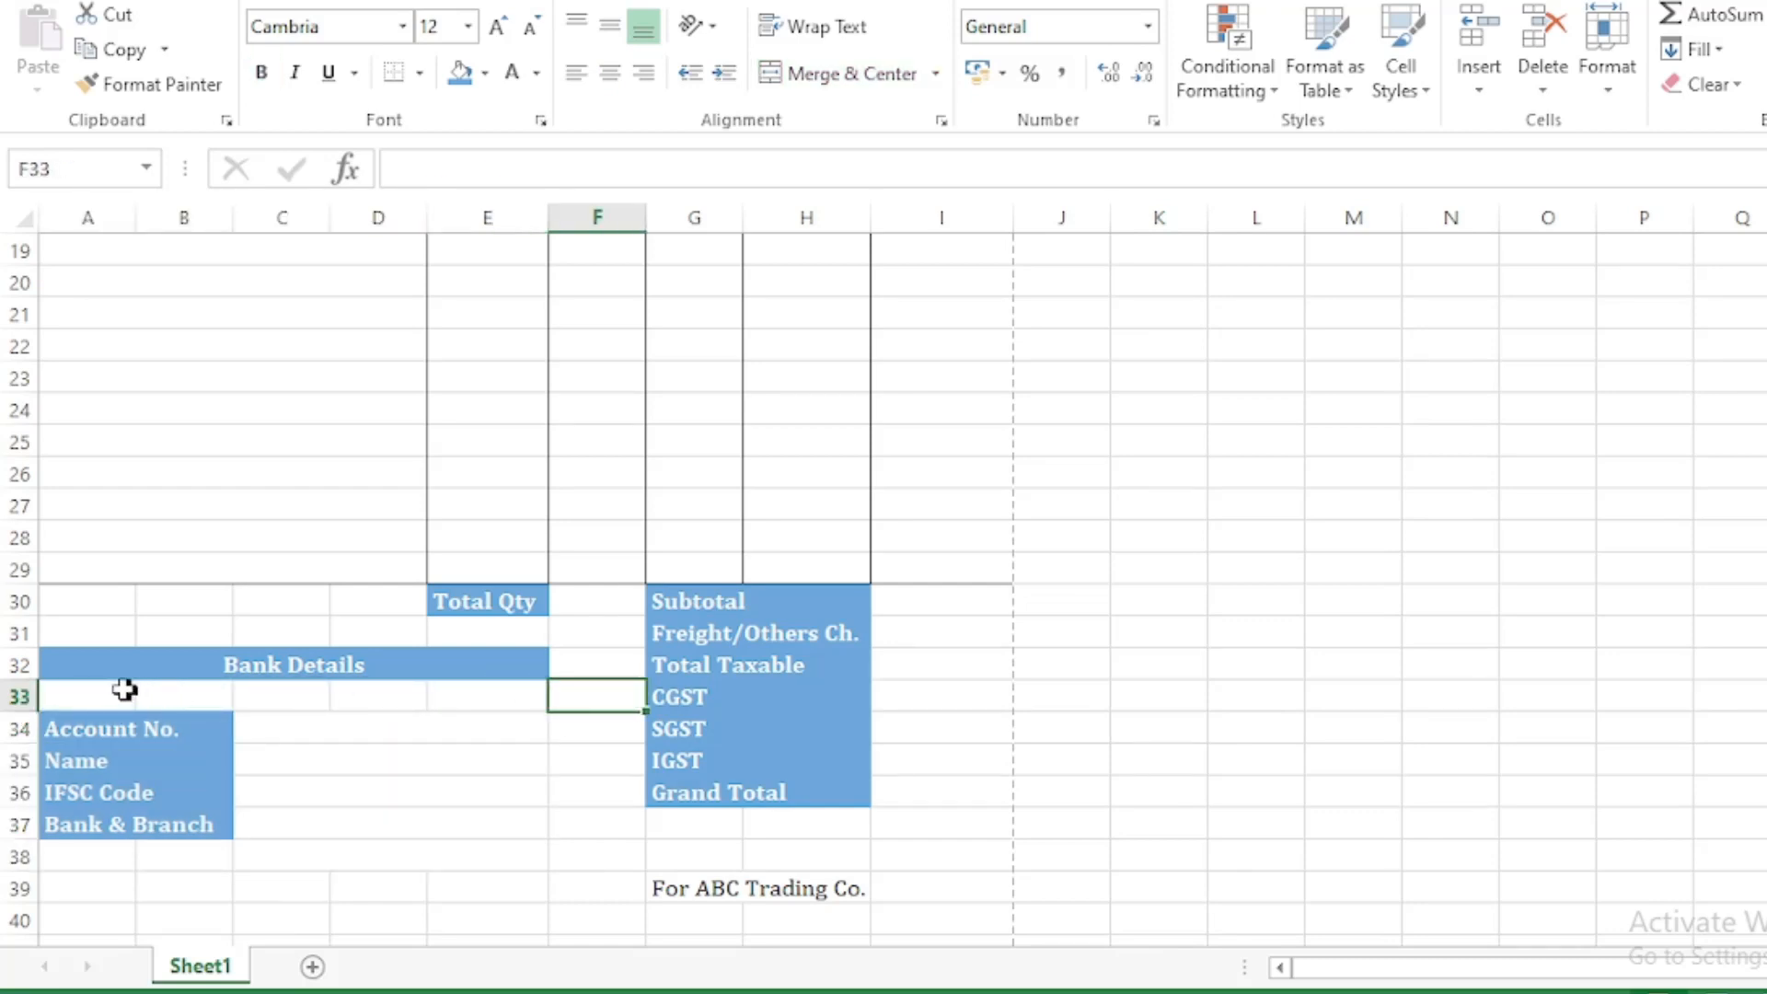
{"action": "left_click_drag", "start_coordinate": [124, 690], "coordinate": [460, 696]}
{"action": "left_click", "coordinate": [110, 815]}
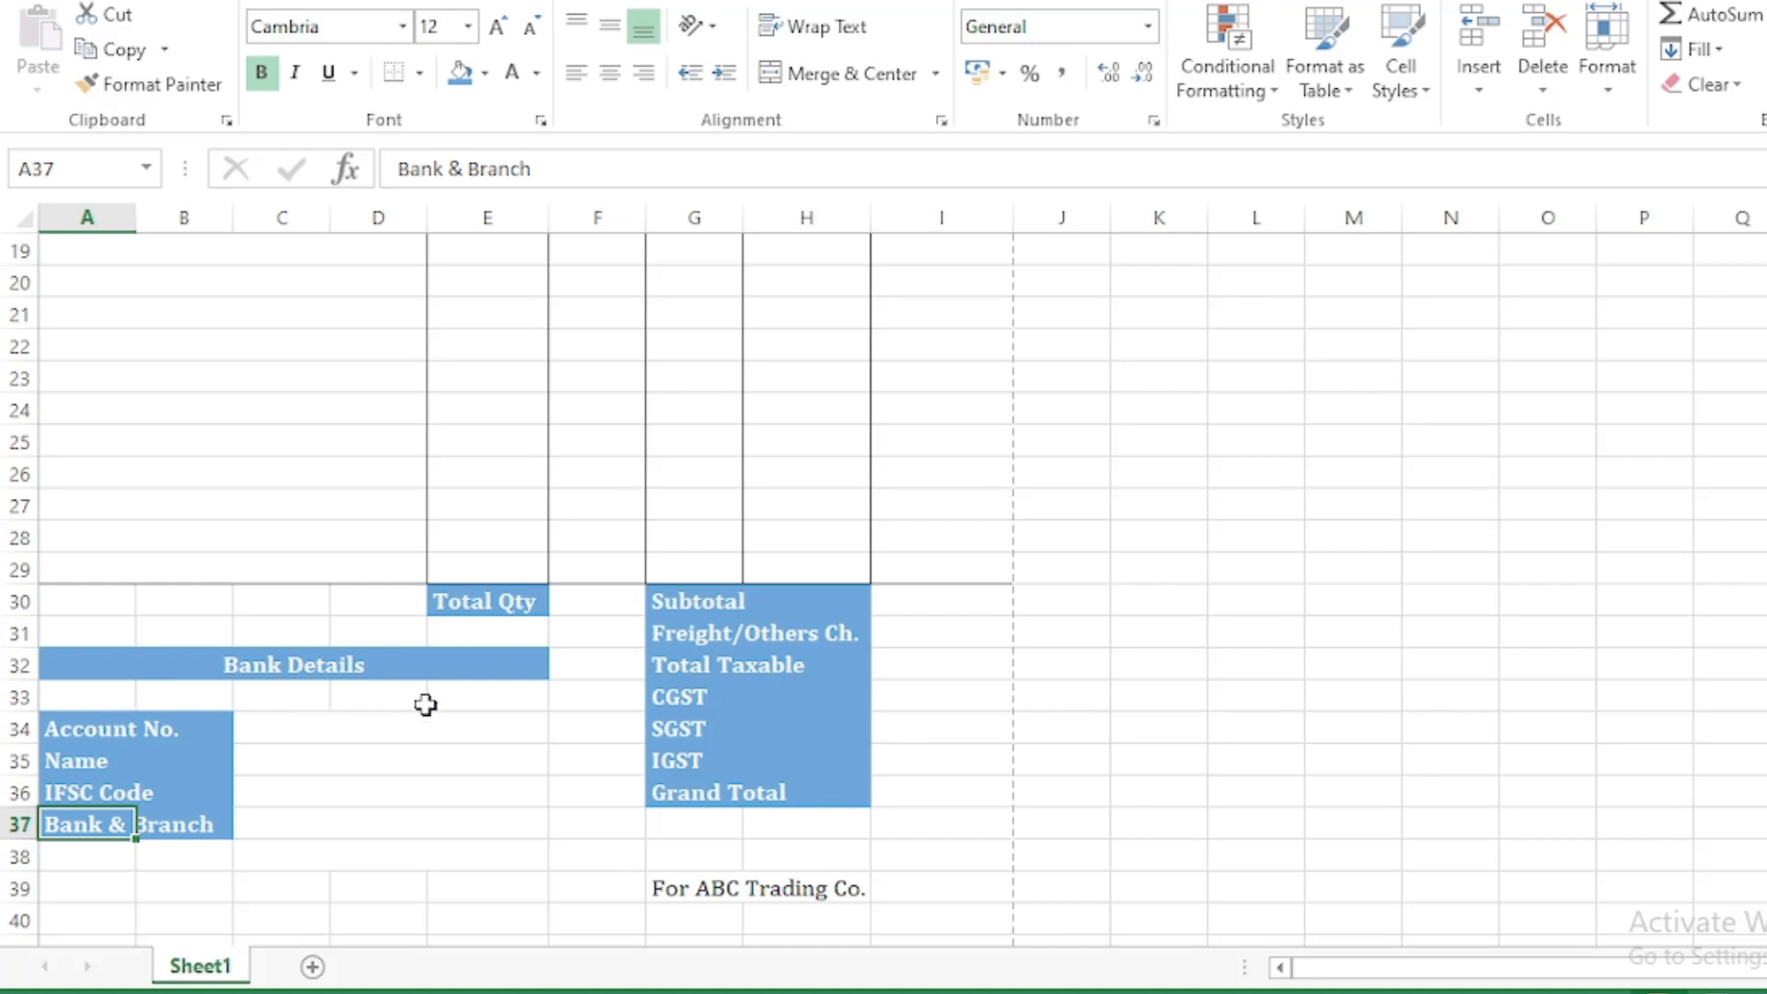
{"action": "left_click_drag", "start_coordinate": [92, 702], "coordinate": [478, 693]}
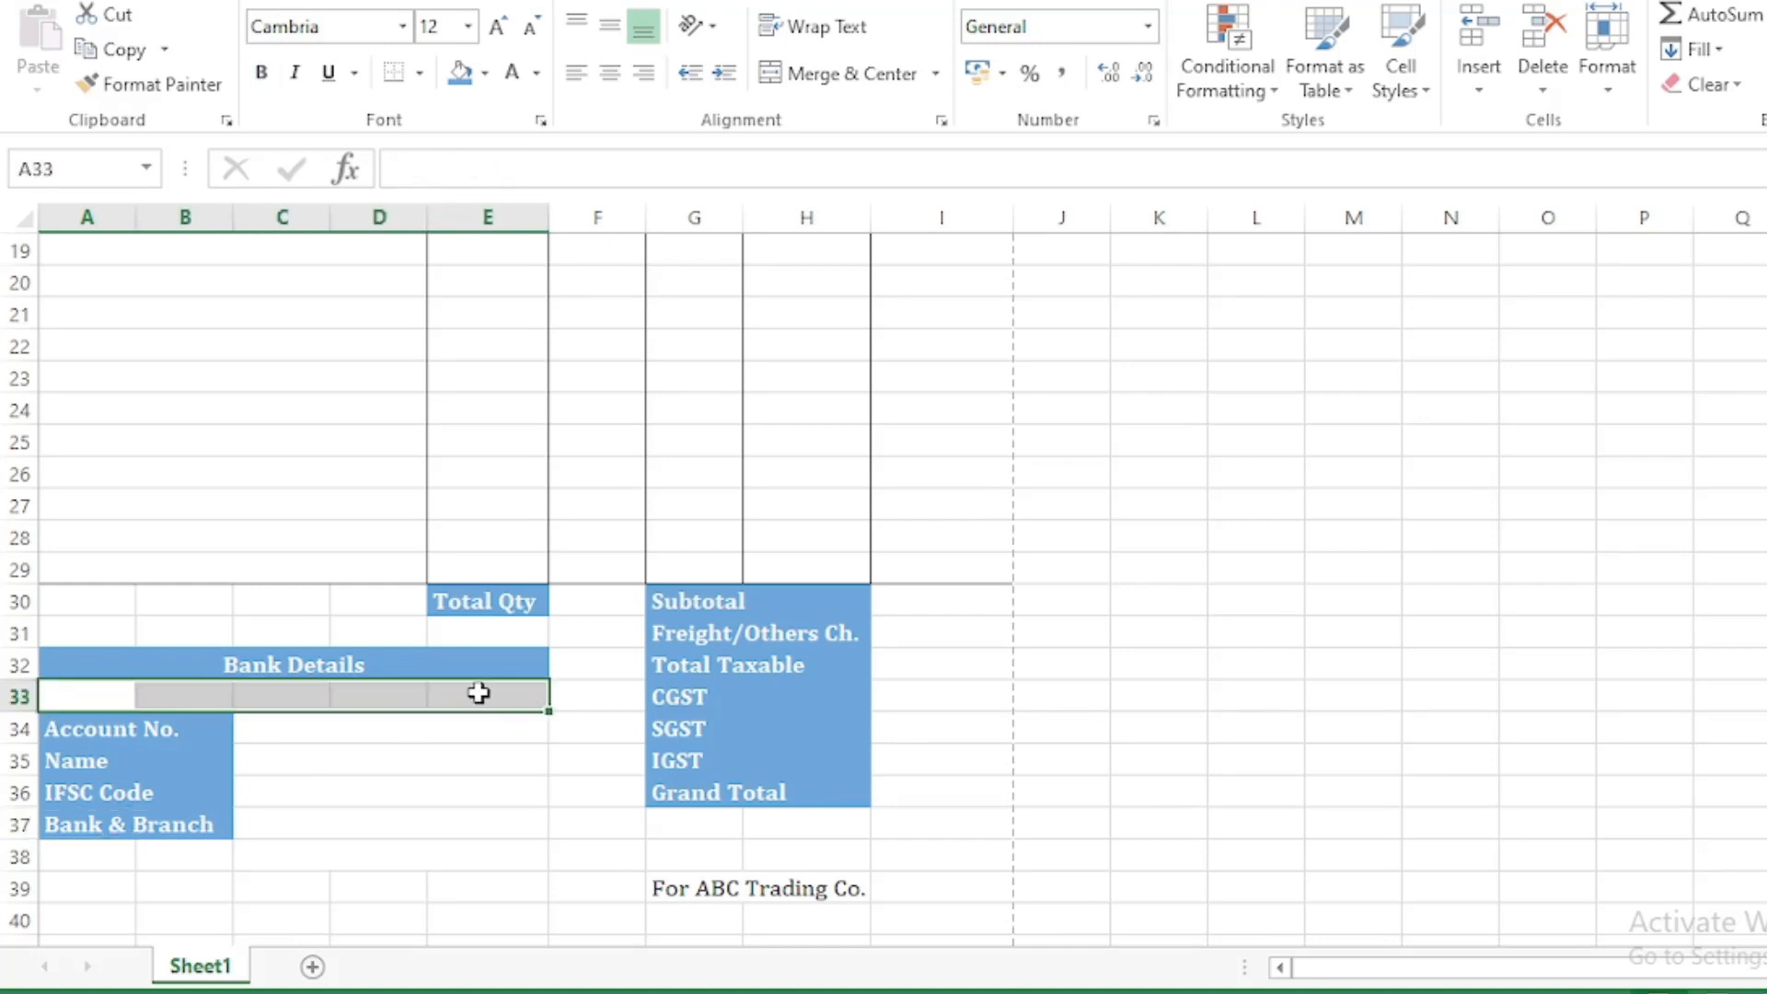
{"action": "left_click", "coordinate": [607, 696]}
Step: Fill A45:I45 below the signature section with blue as a closing band
{"action": "scroll", "coordinate": [607, 675], "scroll_direction": "down", "scroll_amount": 1}
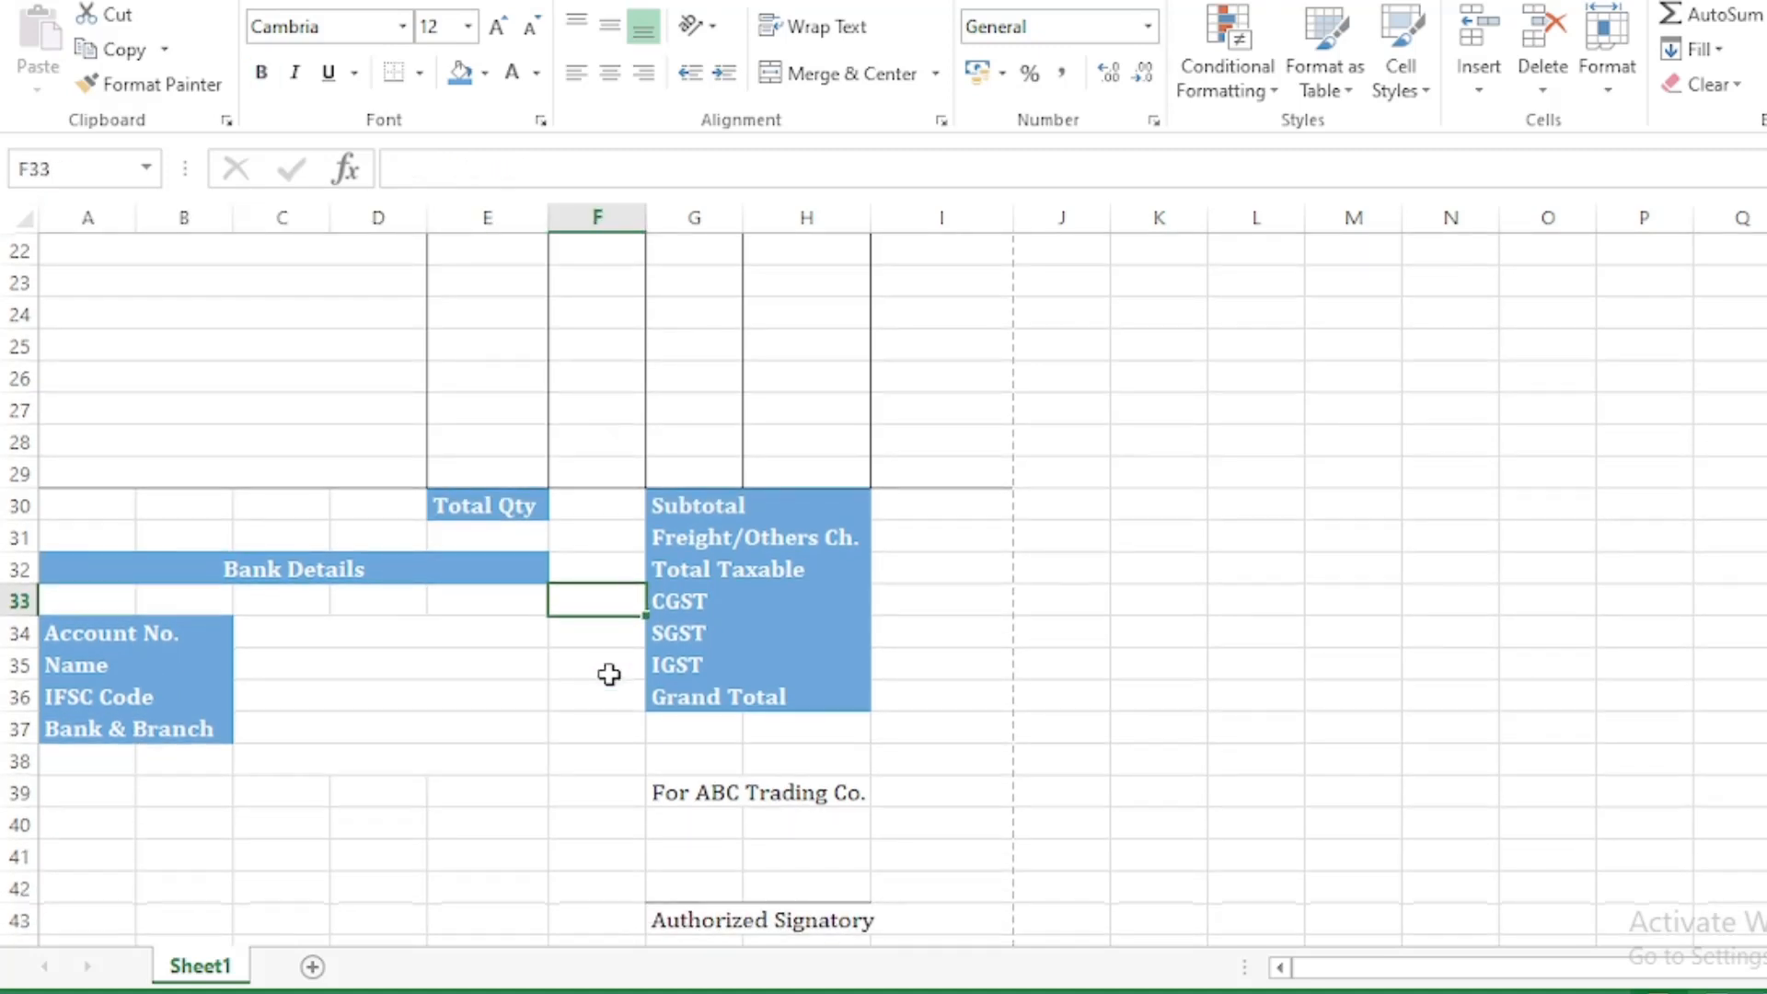
{"action": "scroll", "coordinate": [610, 674], "scroll_direction": "up", "scroll_amount": 4}
{"action": "scroll", "coordinate": [609, 675], "scroll_direction": "down", "scroll_amount": 8}
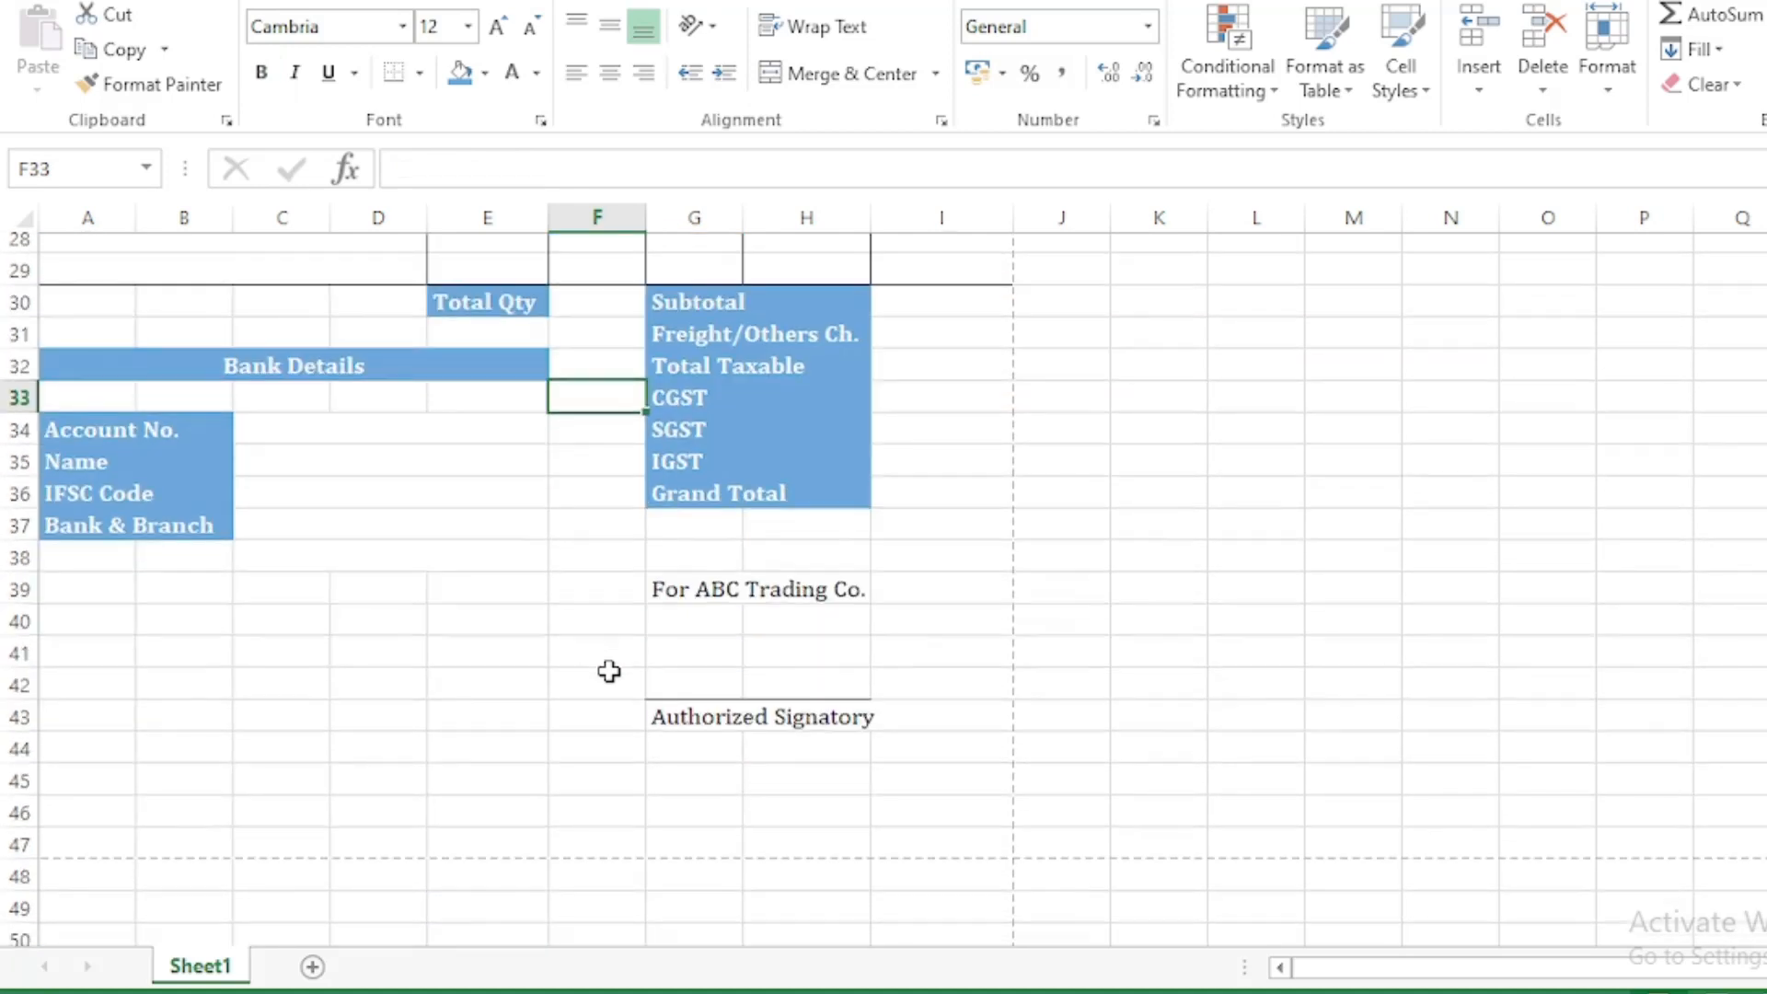
{"action": "left_click_drag", "start_coordinate": [58, 606], "coordinate": [885, 610]}
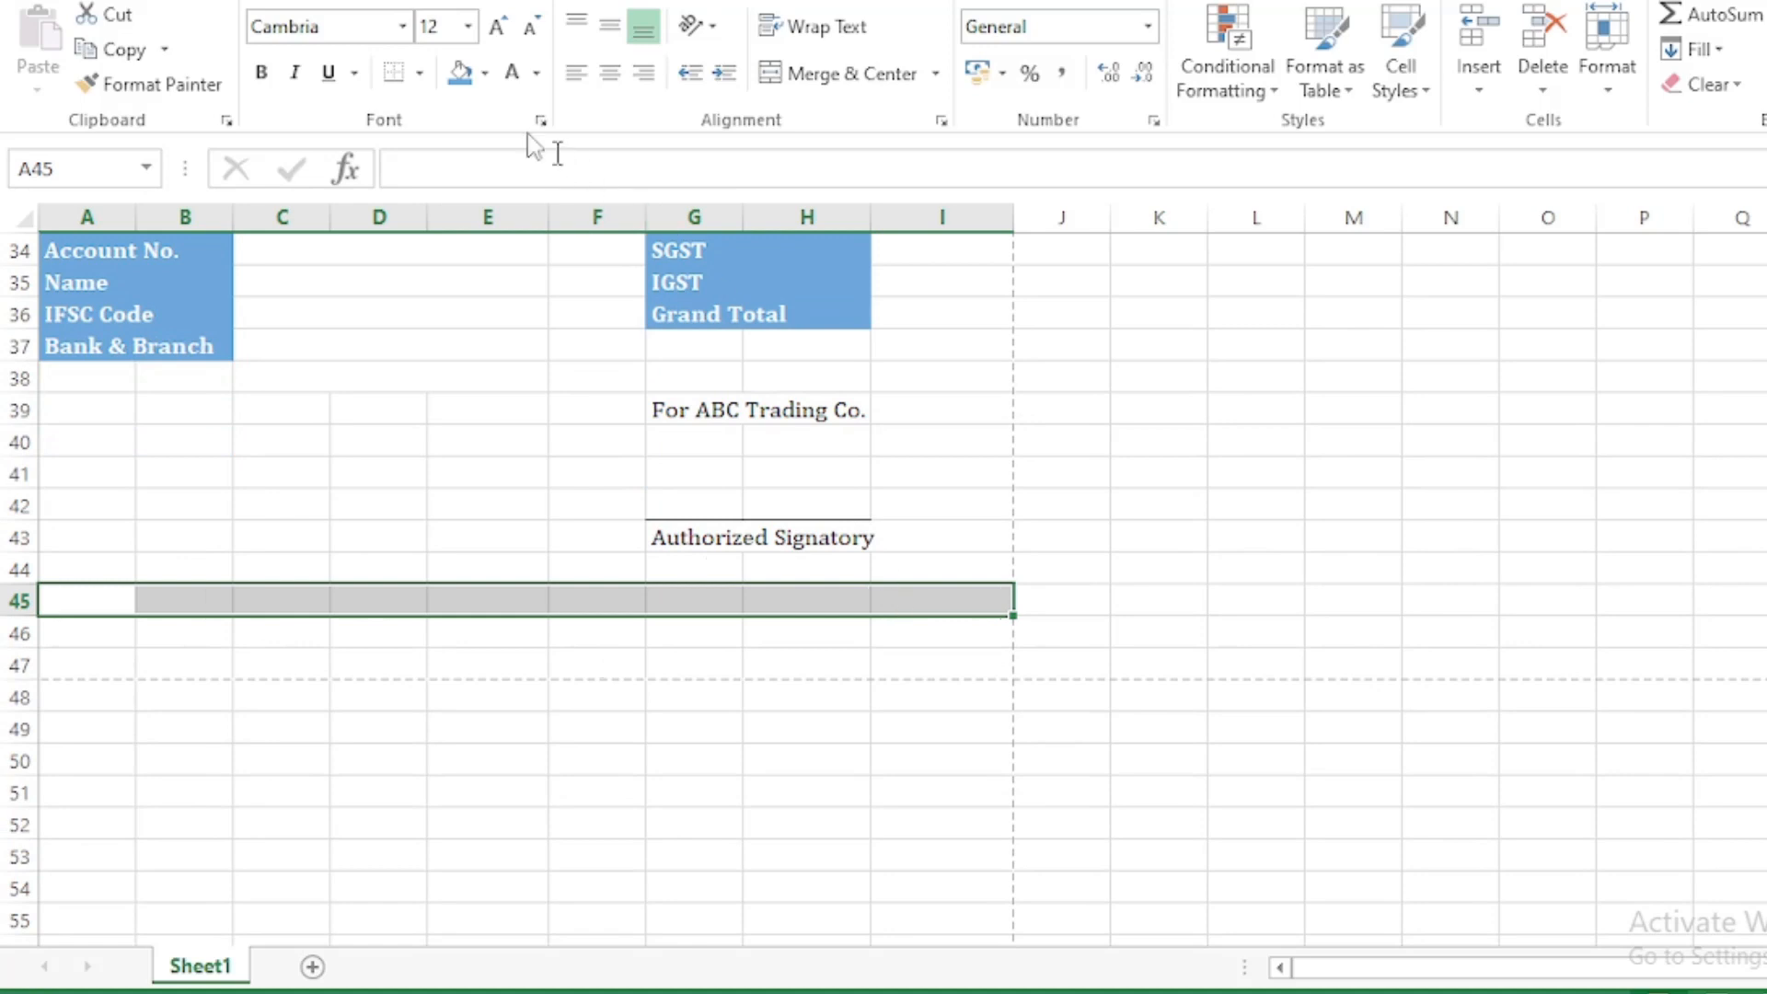
{"action": "left_click", "coordinate": [460, 73]}
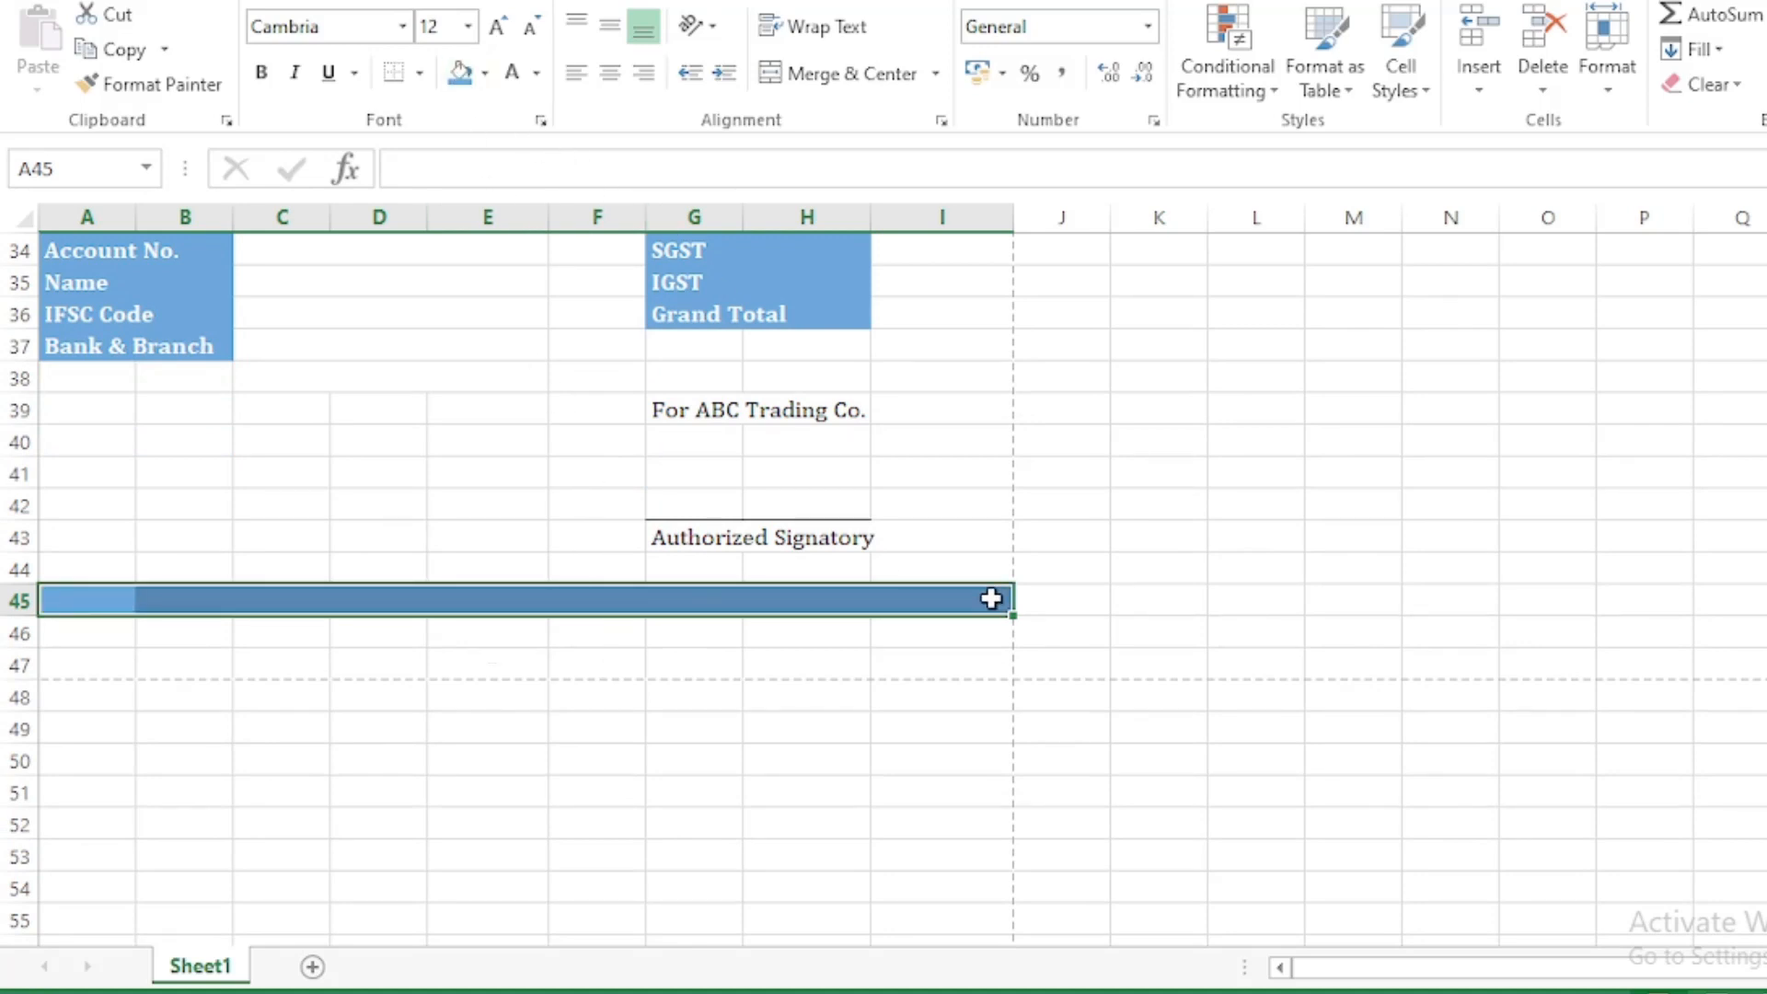
Step: Review the colored invoice from the company header through the totals, and check its A4 print preview
{"action": "scroll", "coordinate": [984, 604], "scroll_direction": "up", "scroll_amount": 9}
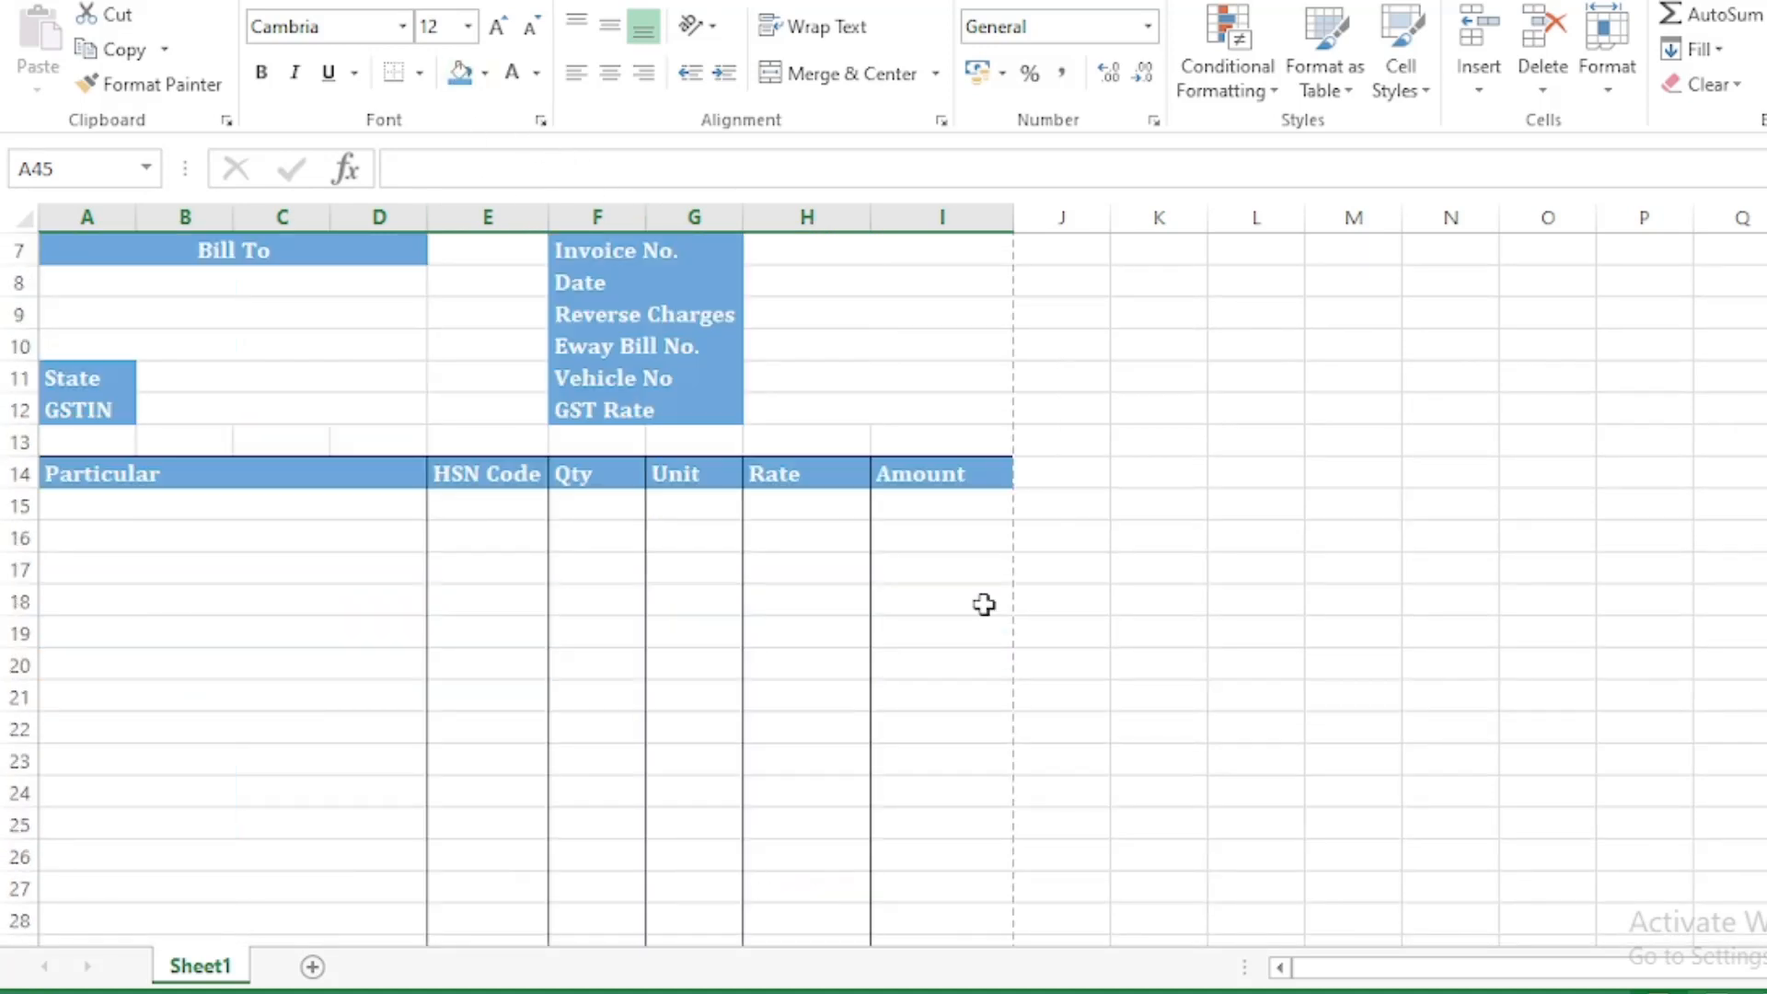
{"action": "scroll", "coordinate": [984, 604], "scroll_direction": "up", "scroll_amount": 2}
{"action": "scroll", "coordinate": [984, 603], "scroll_direction": "down", "scroll_amount": 8}
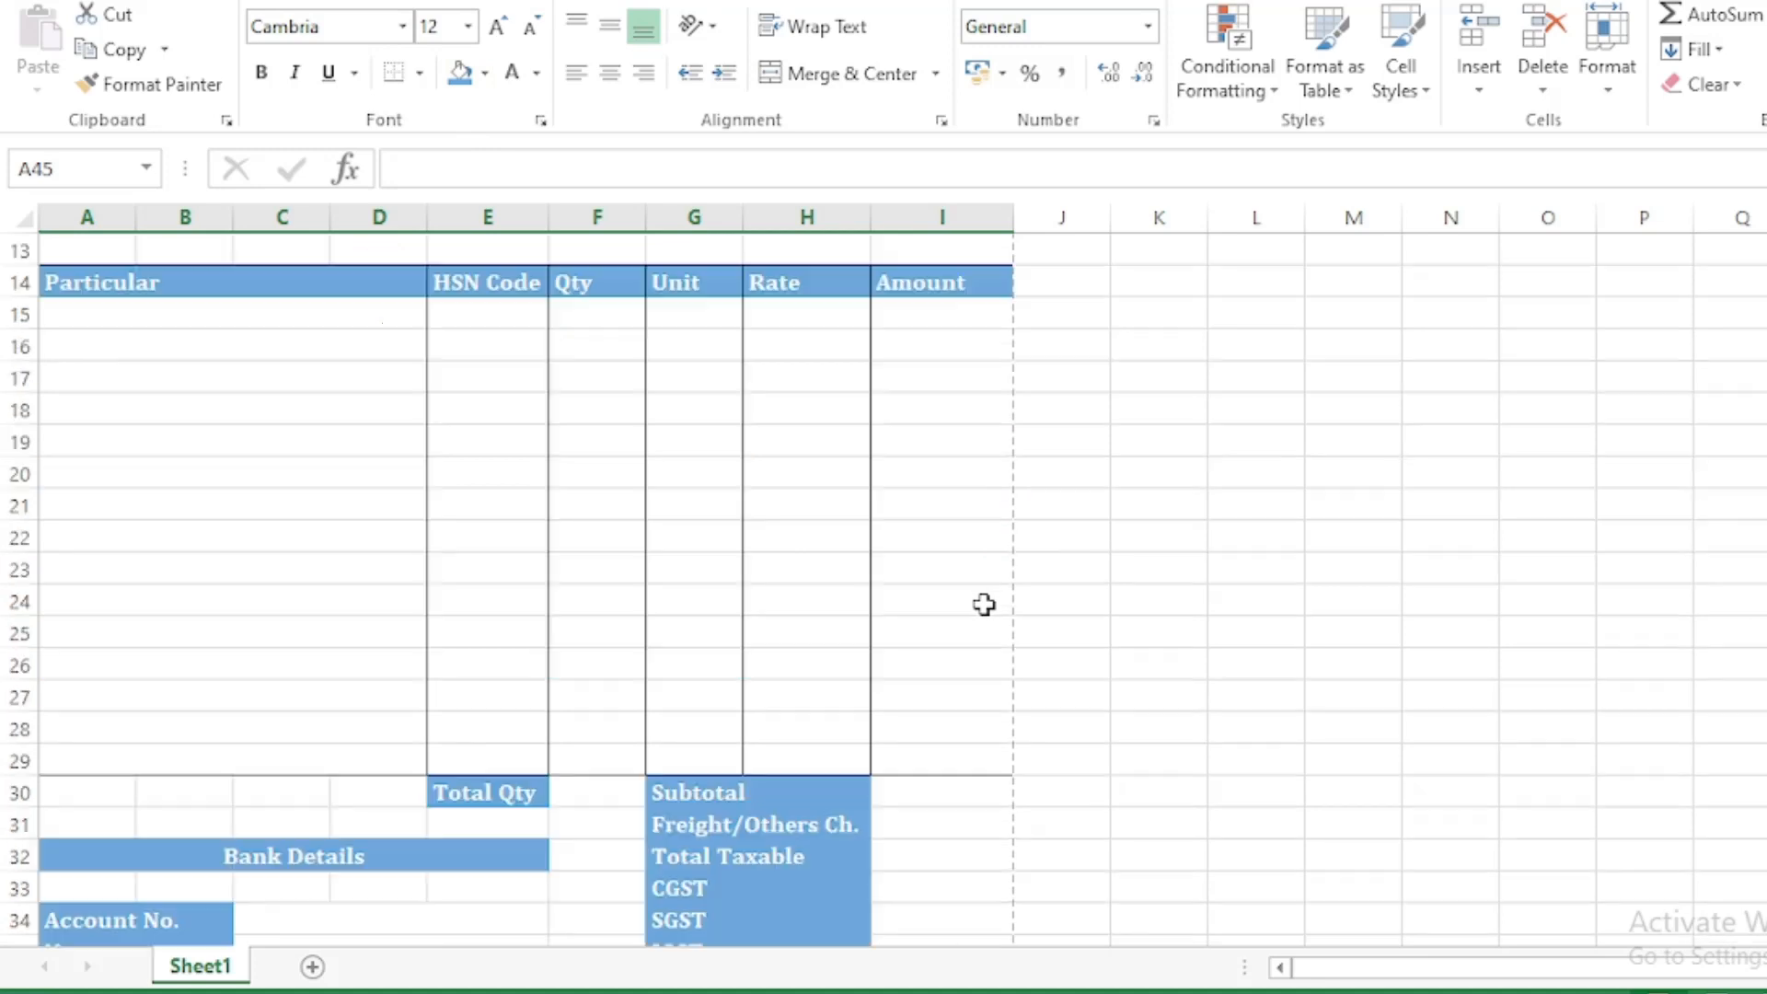
{"action": "scroll", "coordinate": [983, 604], "scroll_direction": "up", "scroll_amount": 8}
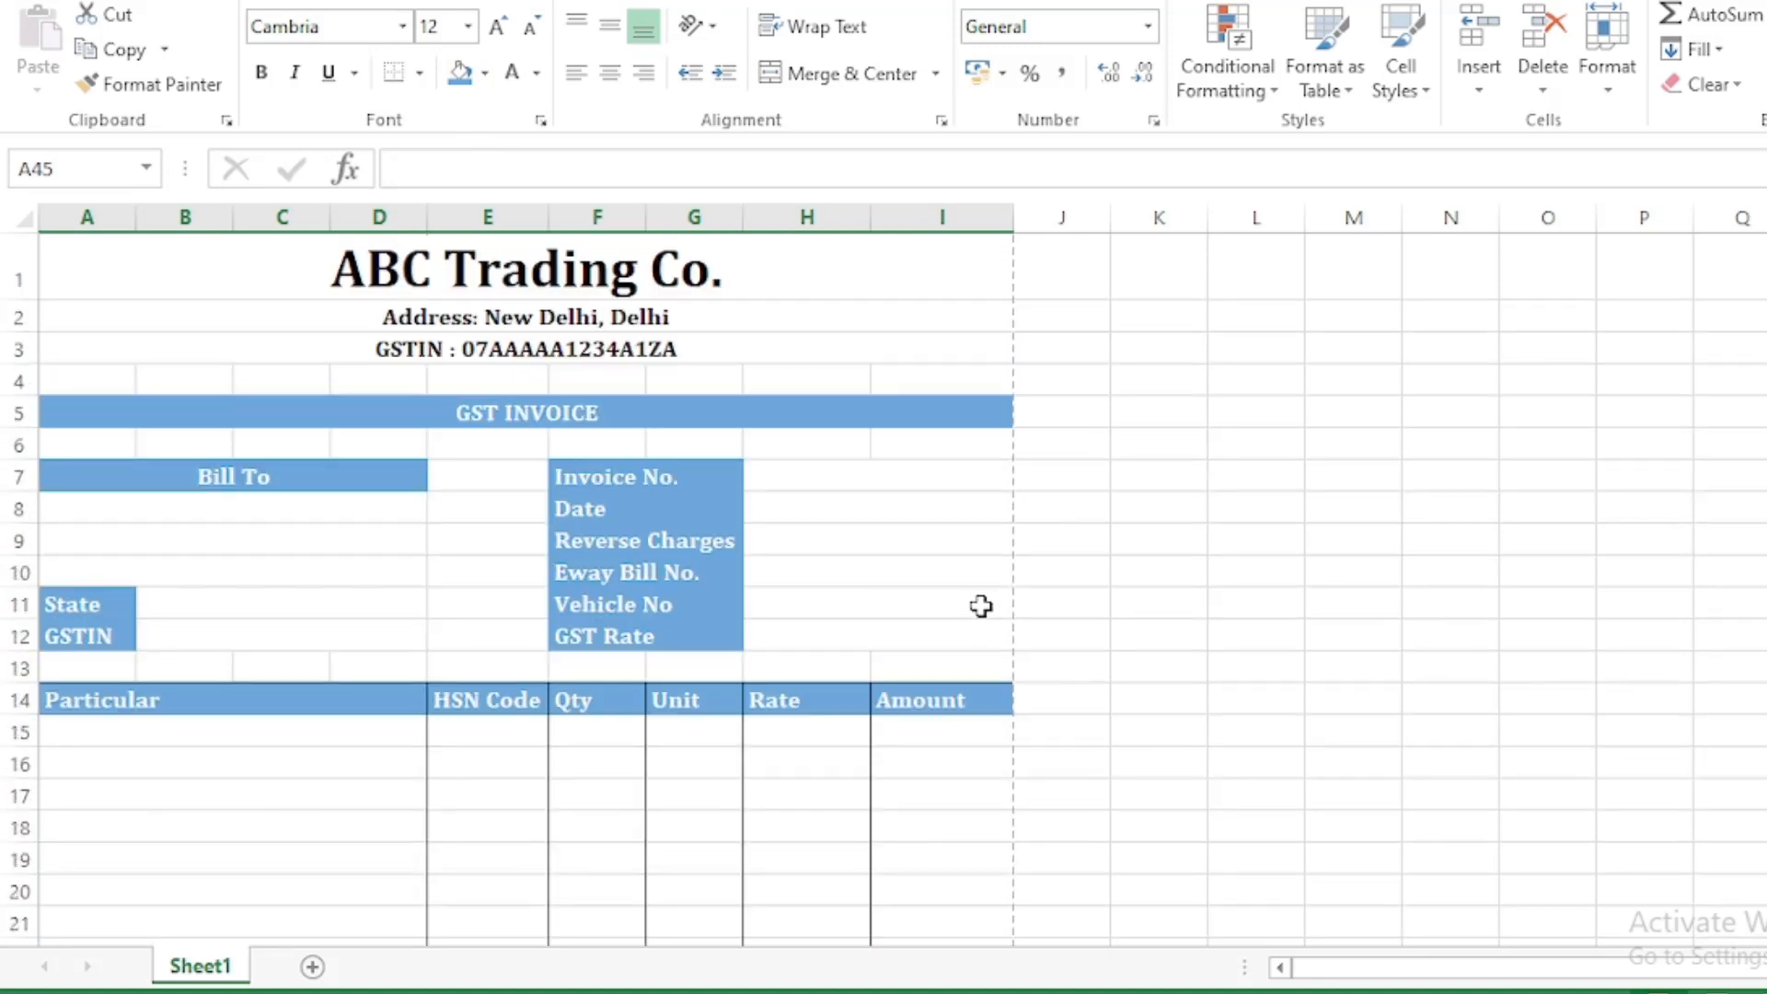
{"action": "key", "text": "ctrl+p"}
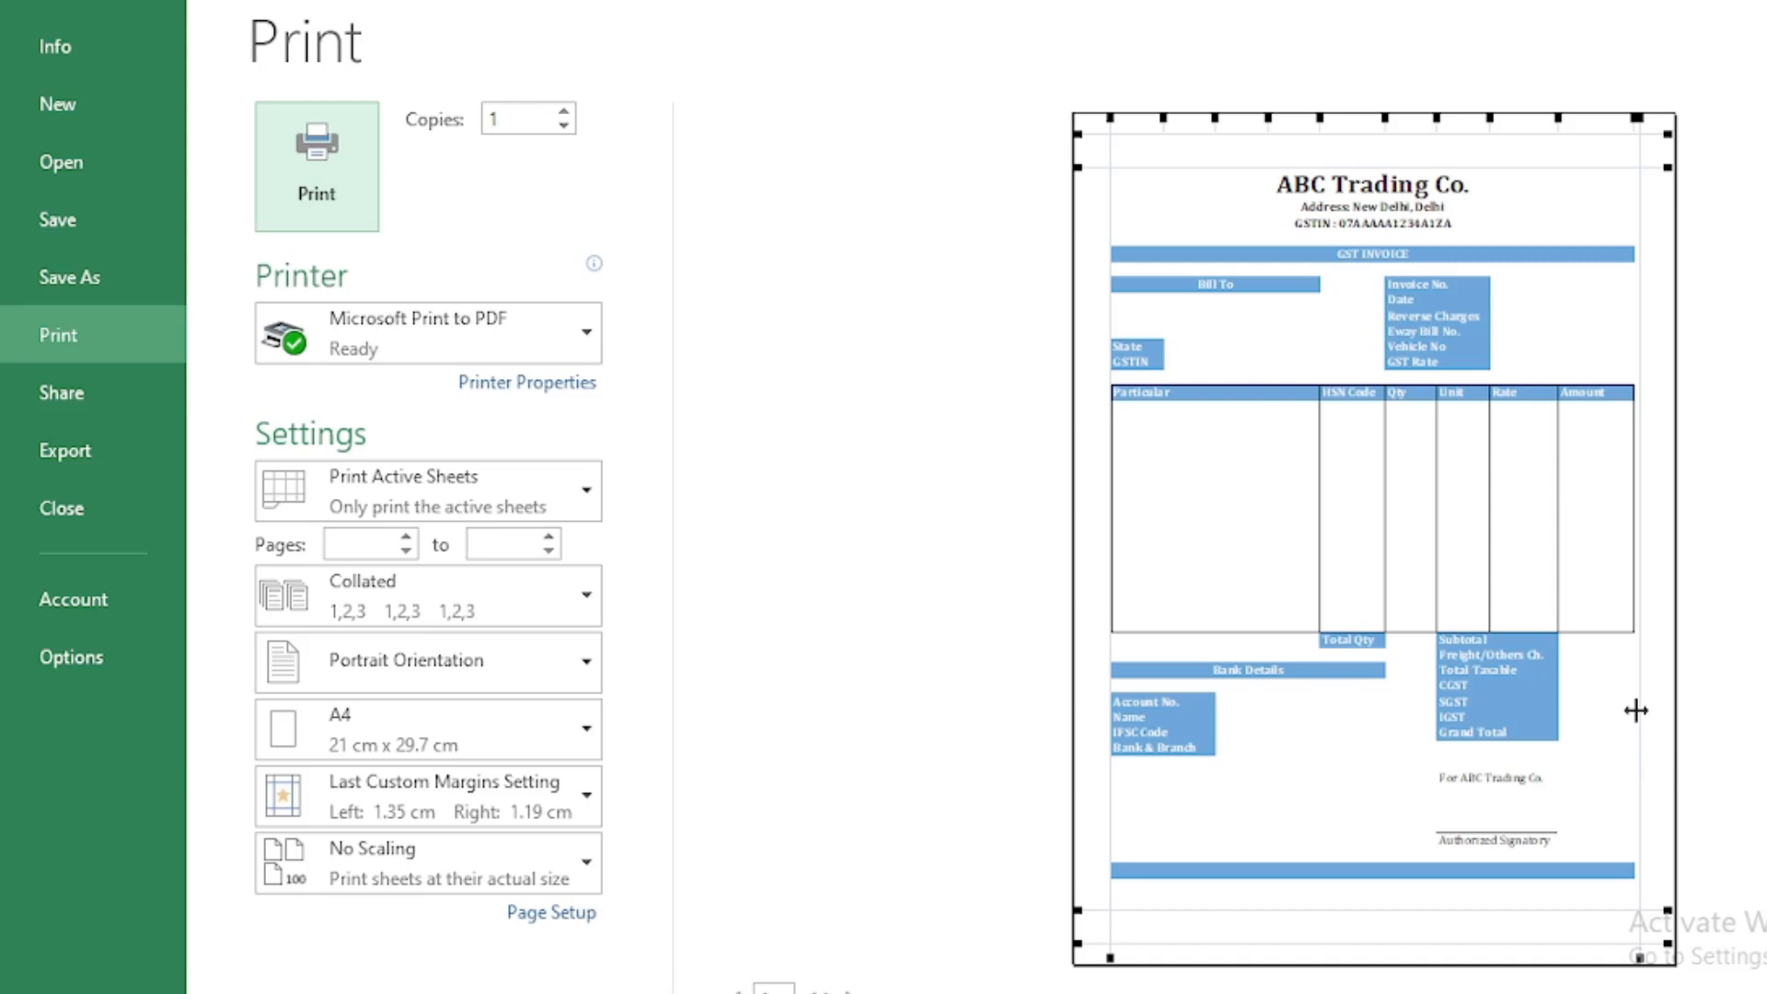
{"action": "key", "text": "Escape"}
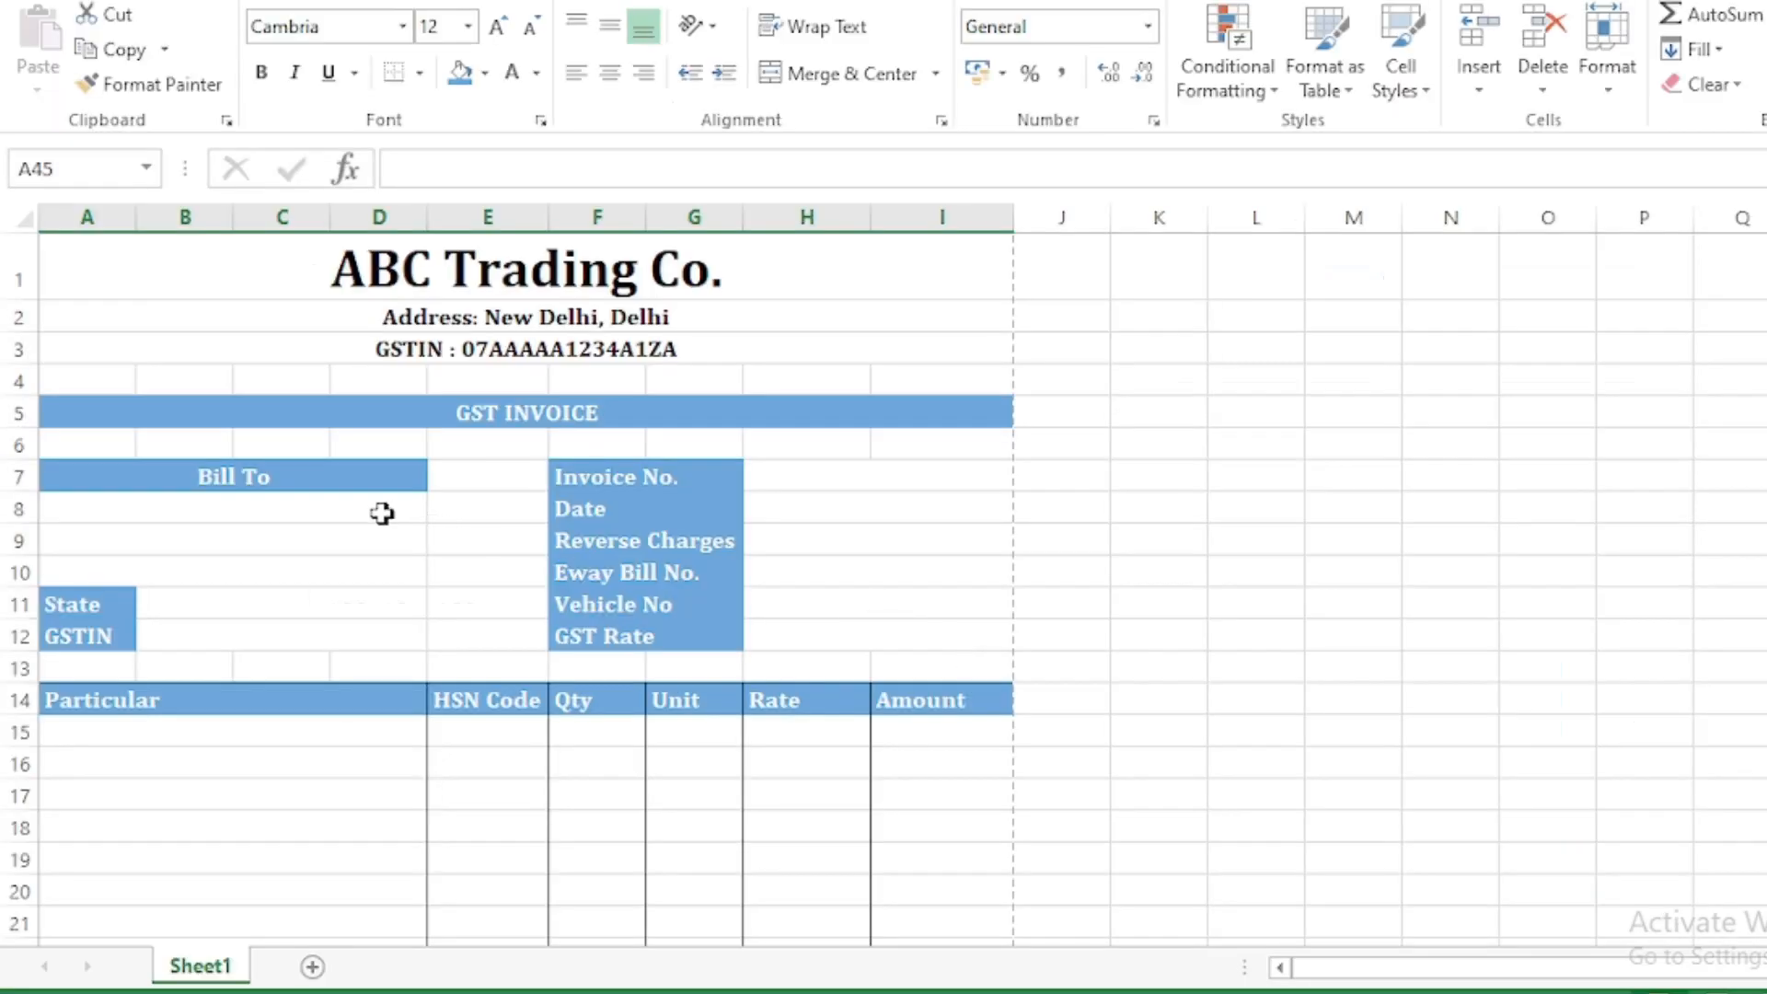
Step: Review the invoice's blank Bill To, item and invoice detail fields, and compare them with the completed sample invoice workbook
{"action": "left_click", "coordinate": [382, 512]}
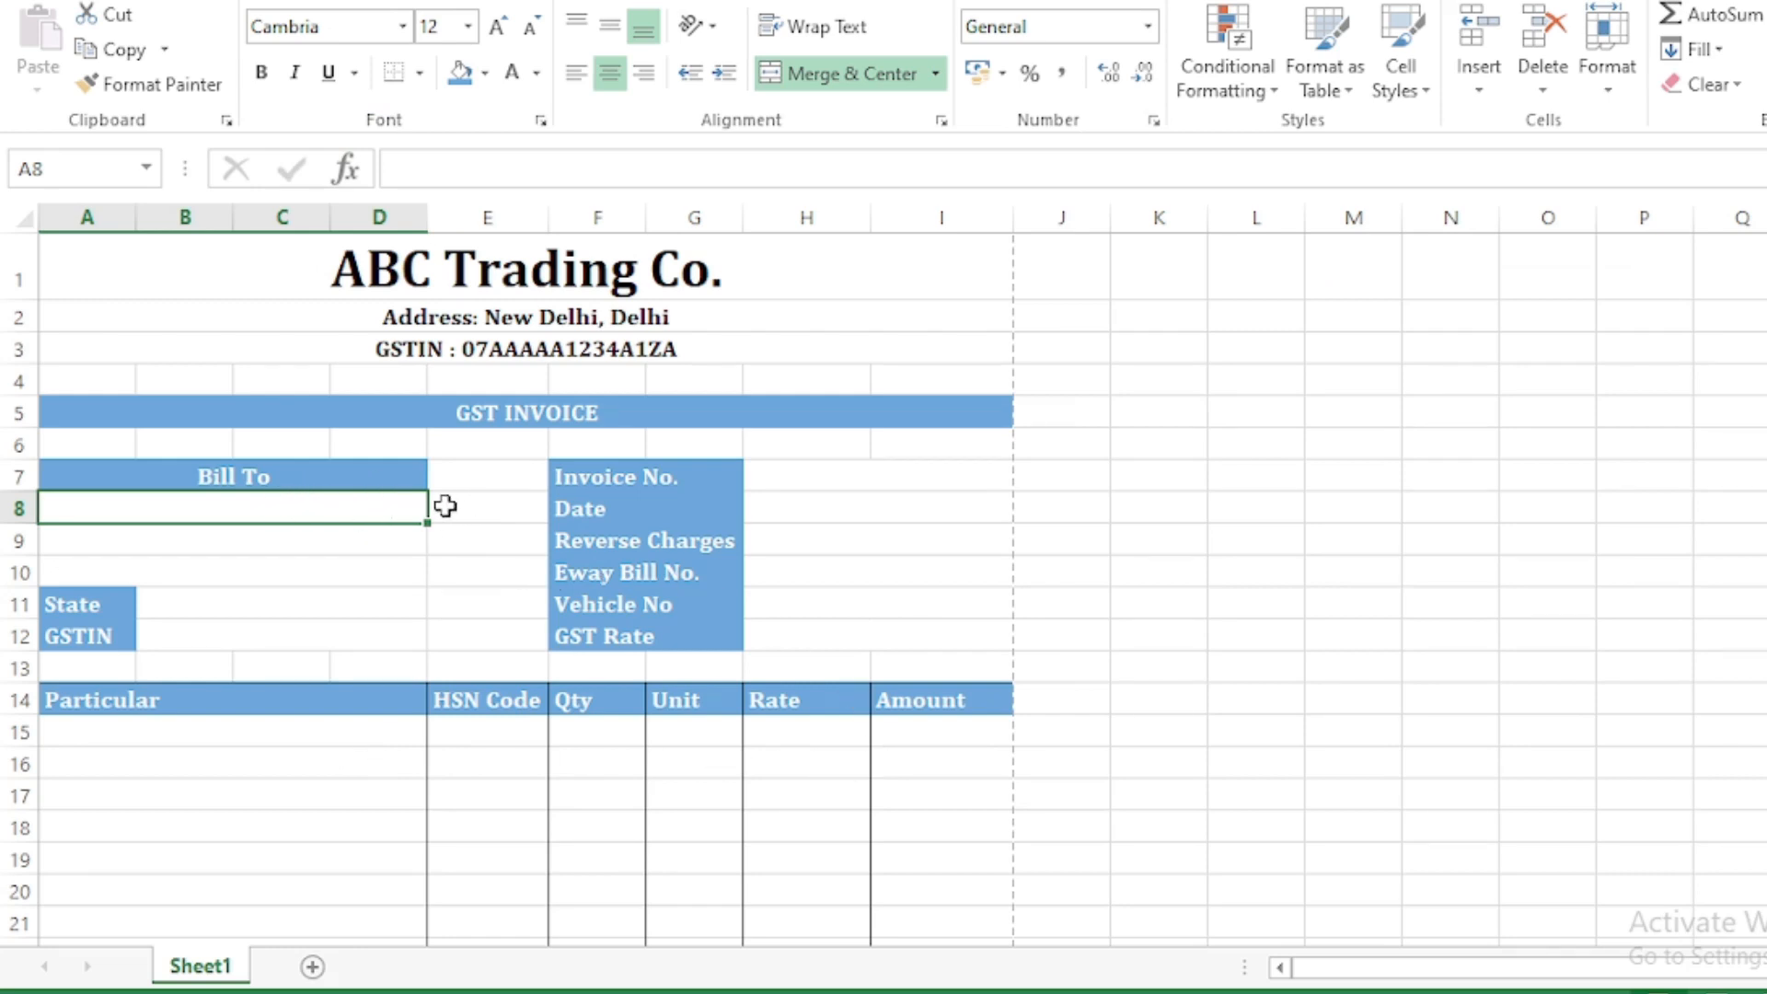
{"action": "left_click", "coordinate": [276, 729]}
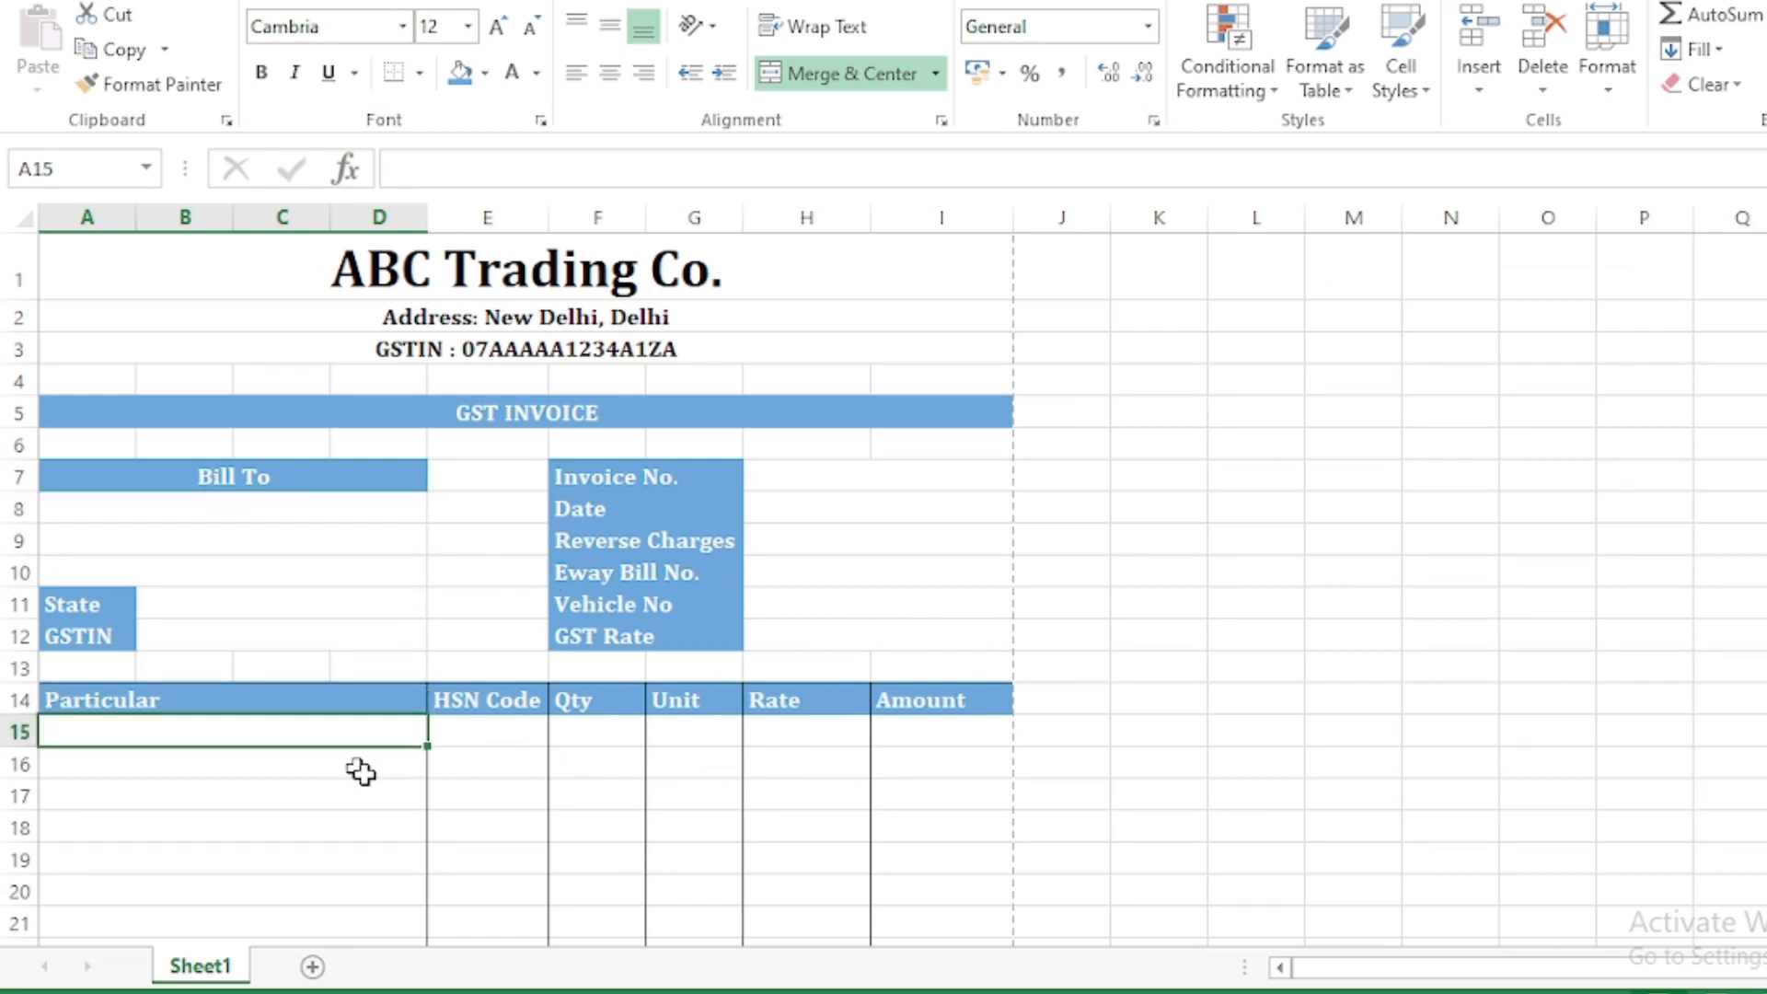
{"action": "left_click", "coordinate": [861, 474]}
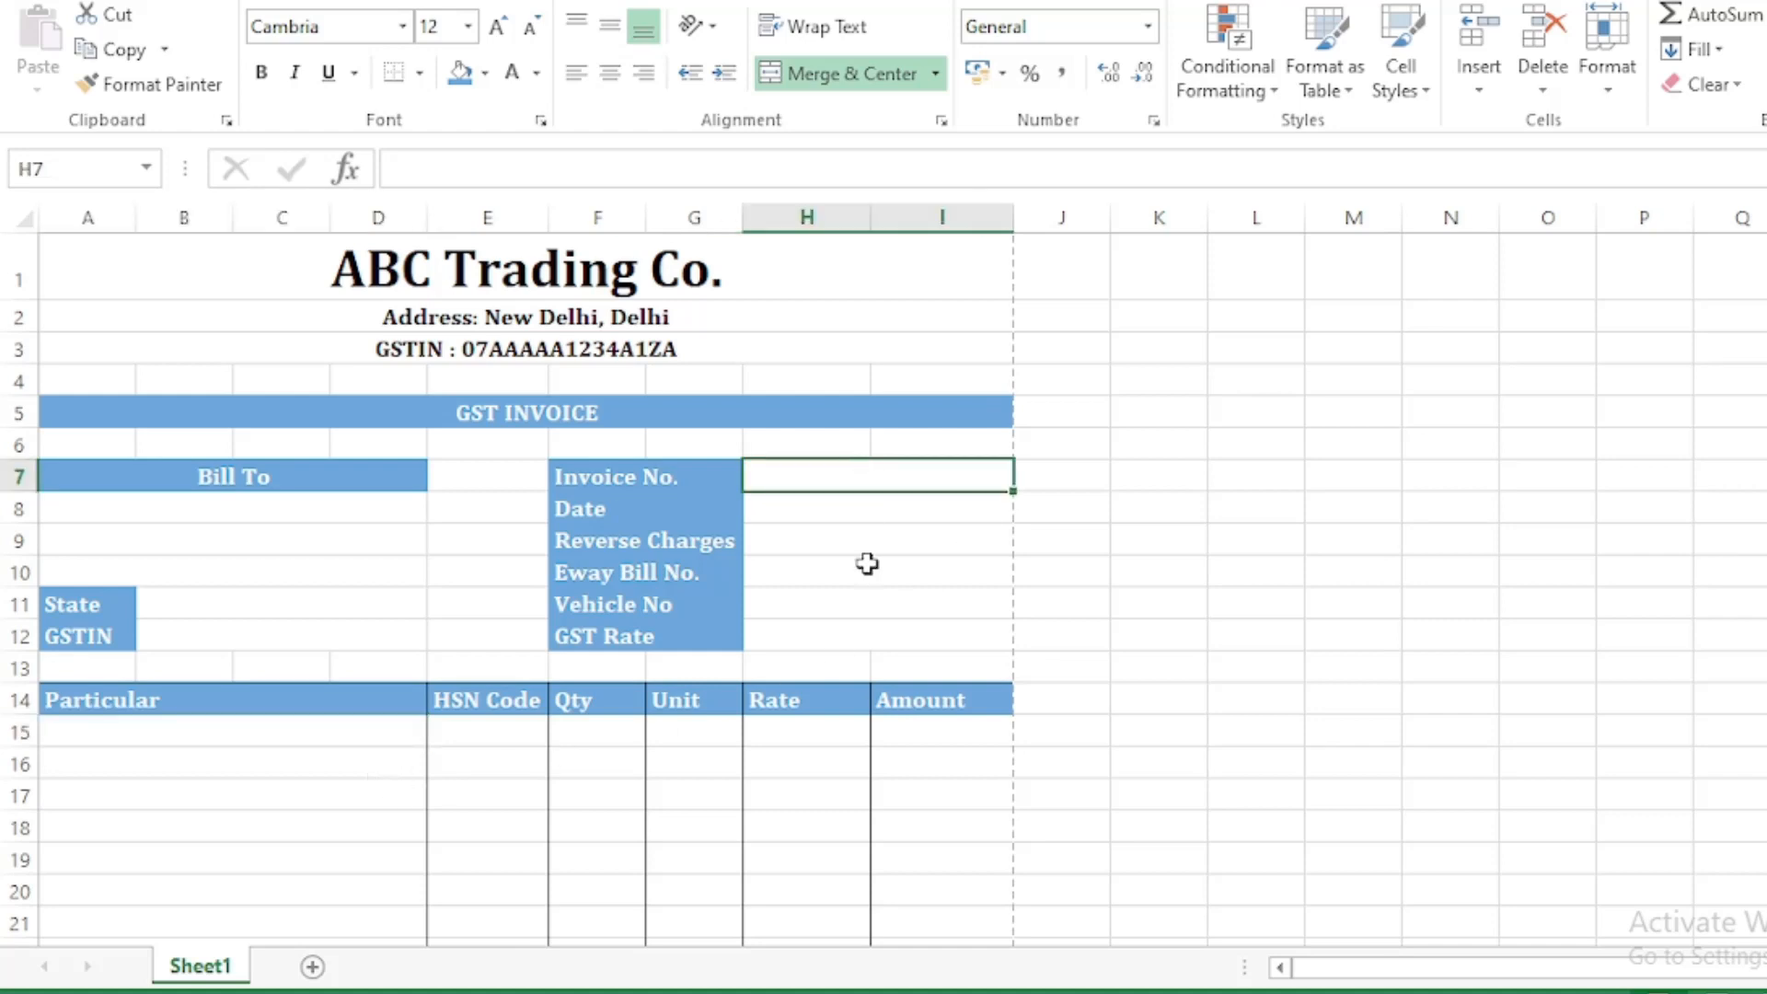
{"action": "left_click", "coordinate": [867, 565]}
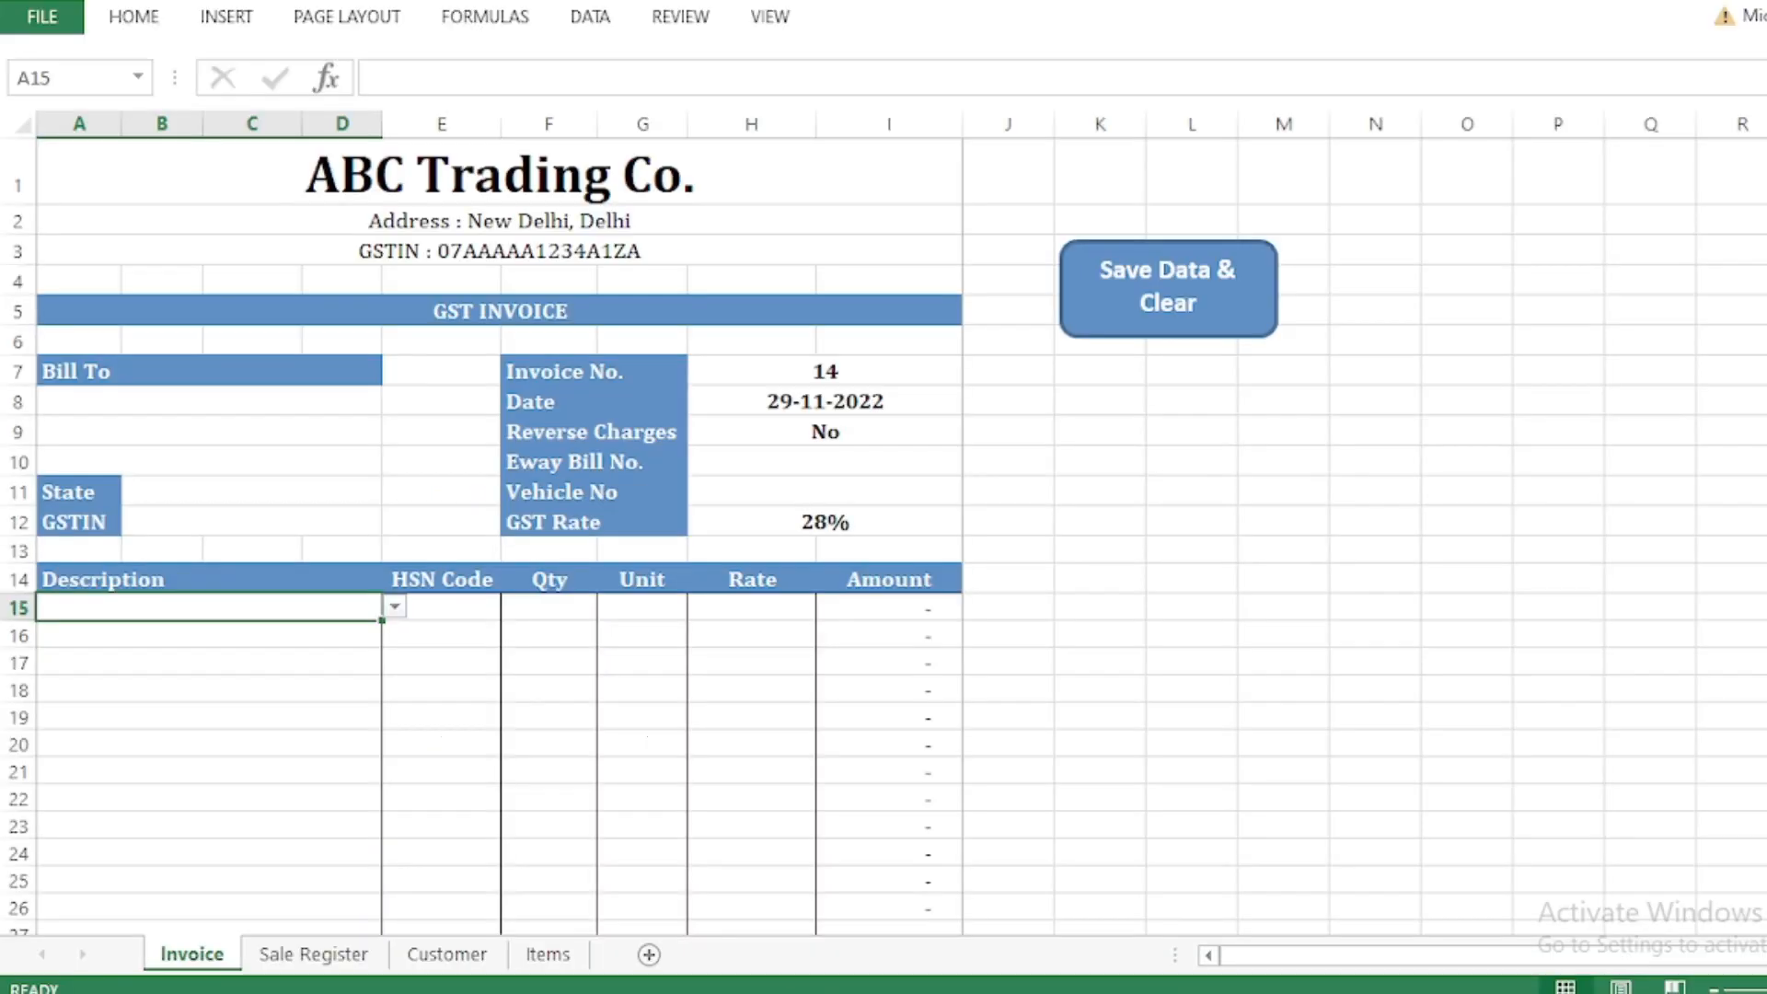
{"action": "mouse_move", "coordinate": [1072, 966]}
{"action": "left_click", "coordinate": [1156, 918]}
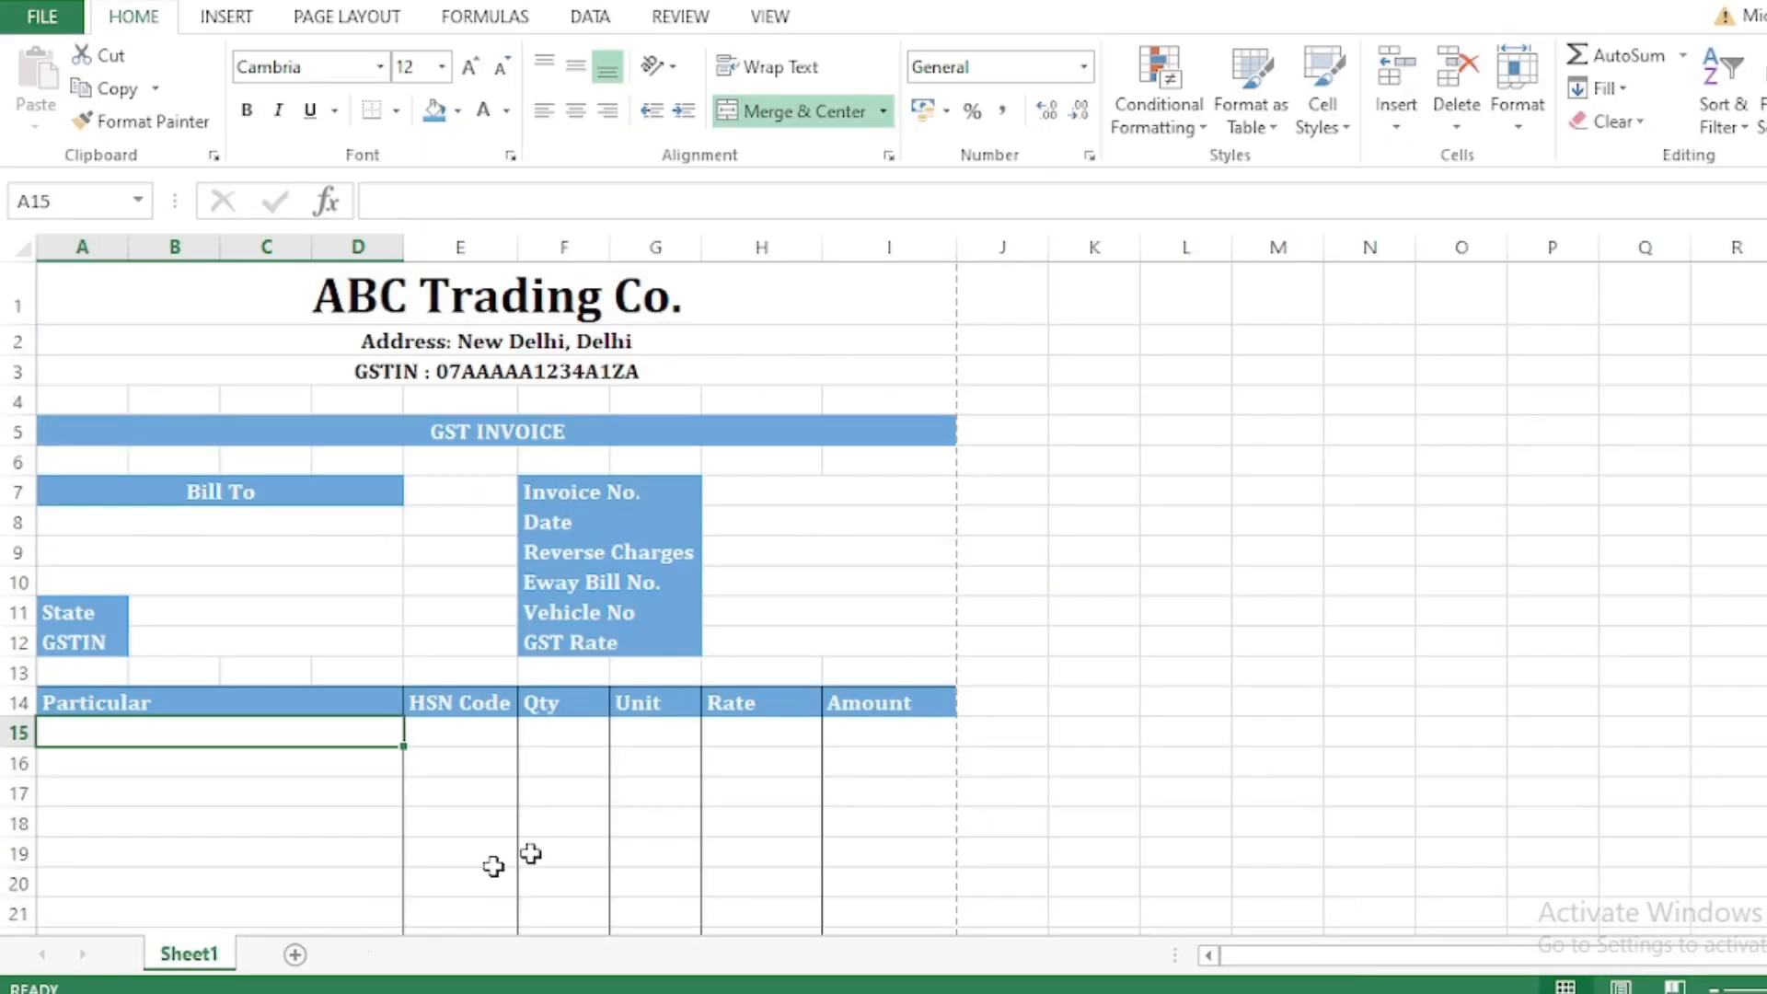
Step: Add a new worksheet after Sheet1 and name it party
{"action": "left_click", "coordinate": [295, 955]}
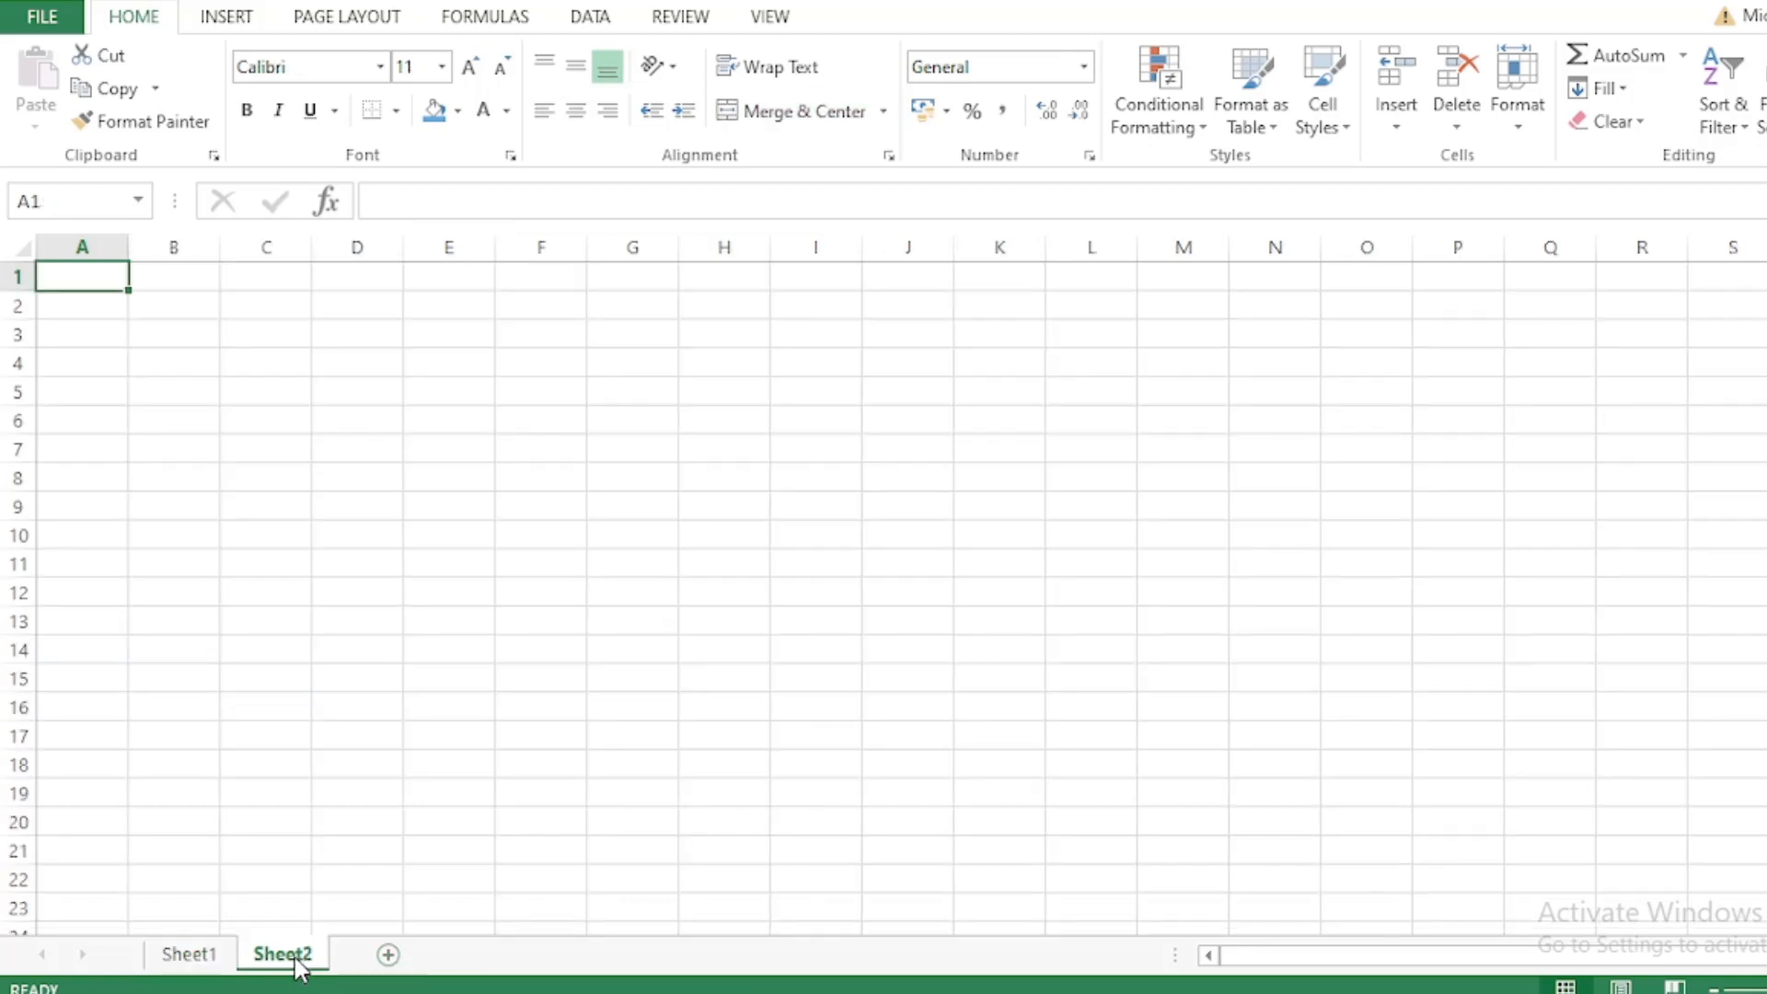
{"action": "double_click", "coordinate": [304, 962]}
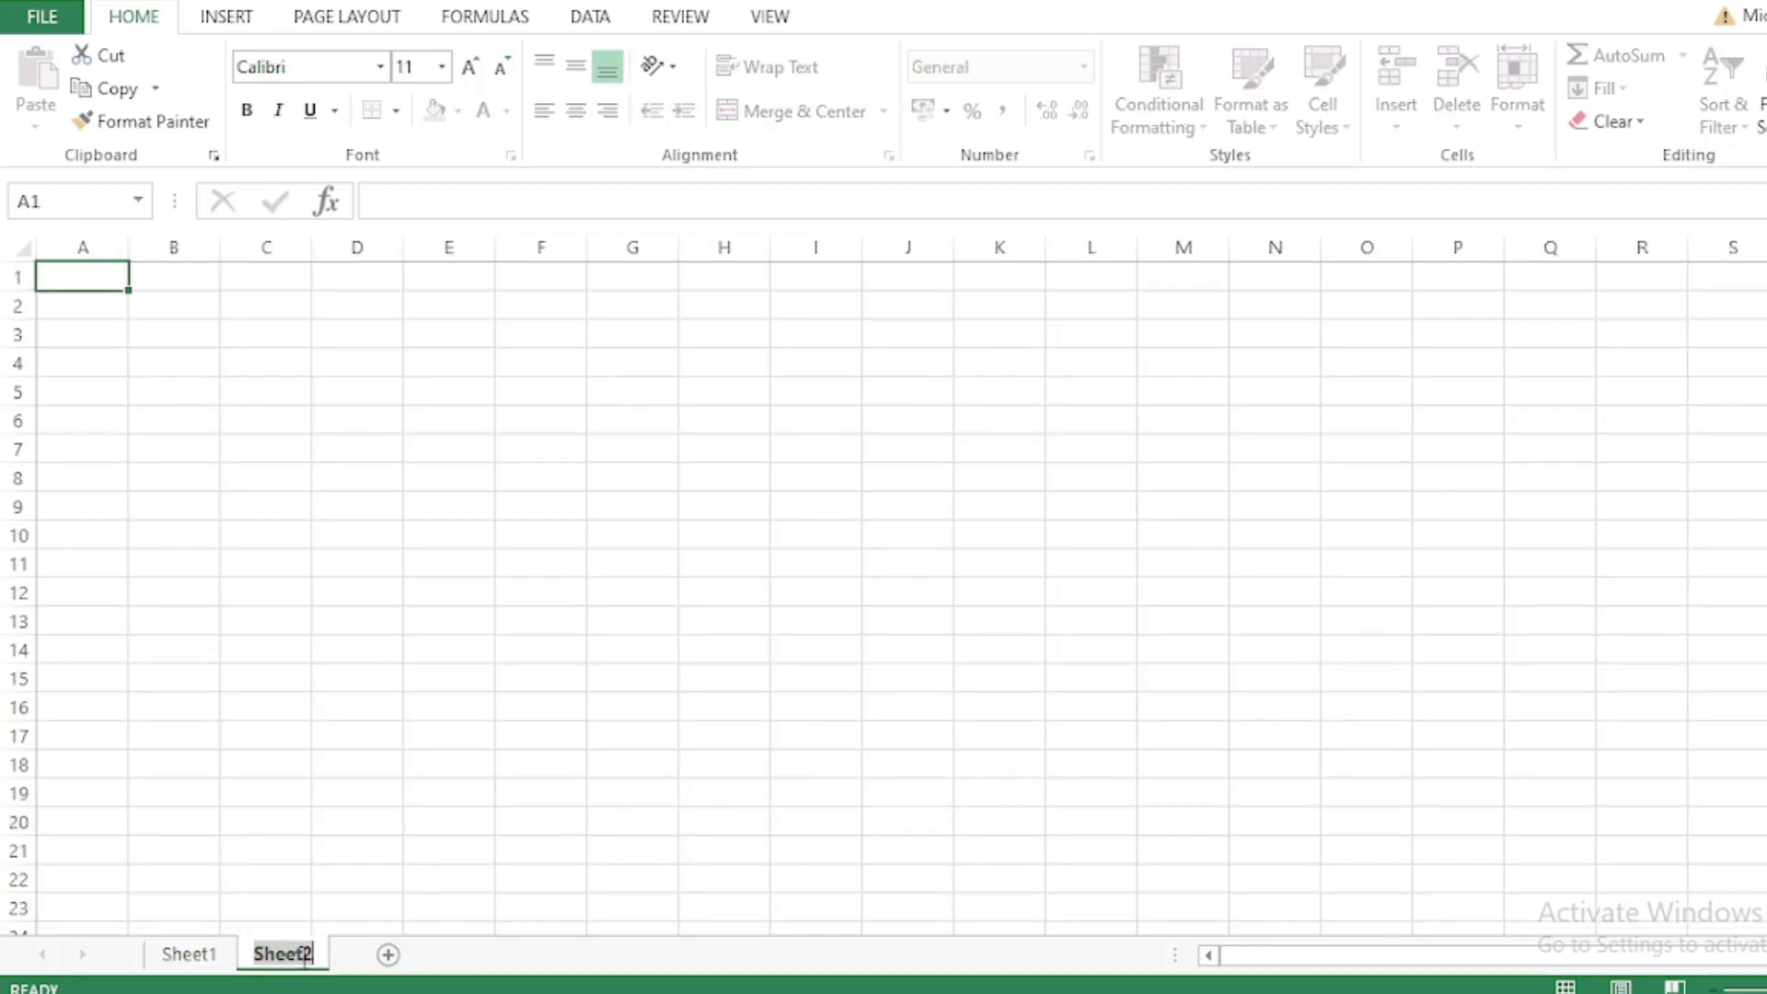
{"action": "type", "text": "party"}
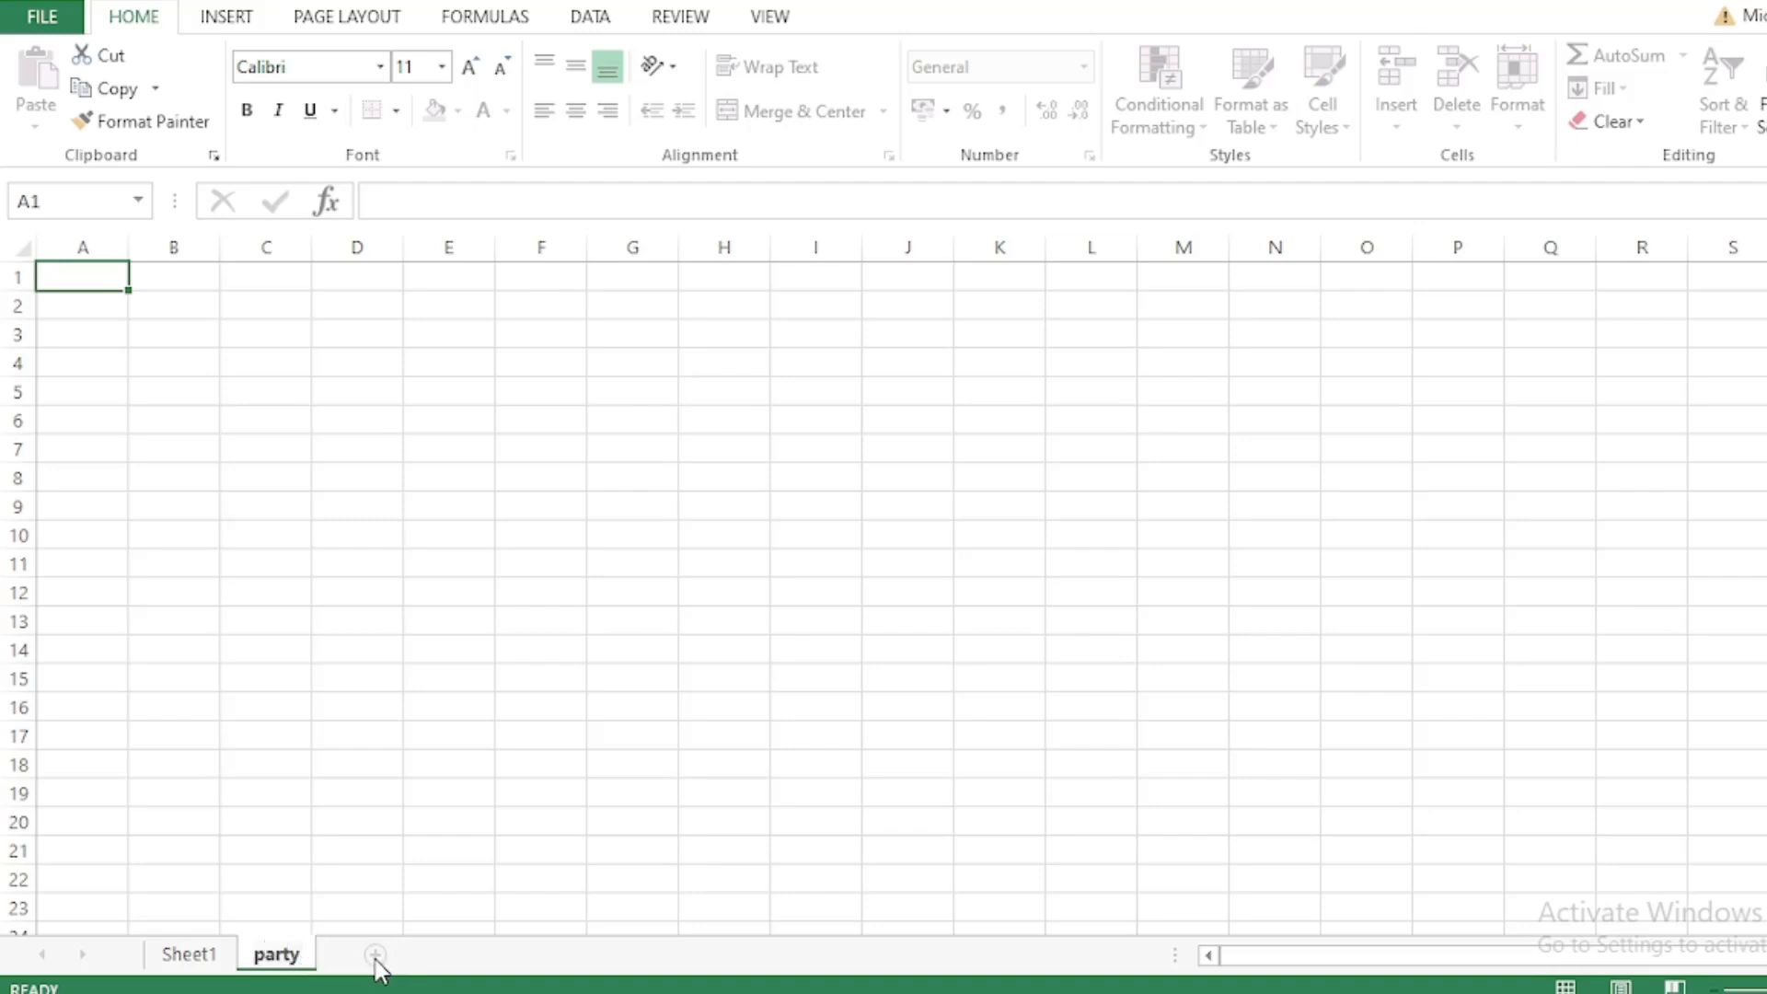
{"action": "key", "text": "Return"}
Step: Add another worksheet after the party sheet and name it item
{"action": "left_click", "coordinate": [451, 954]}
{"action": "double_click", "coordinate": [379, 957]}
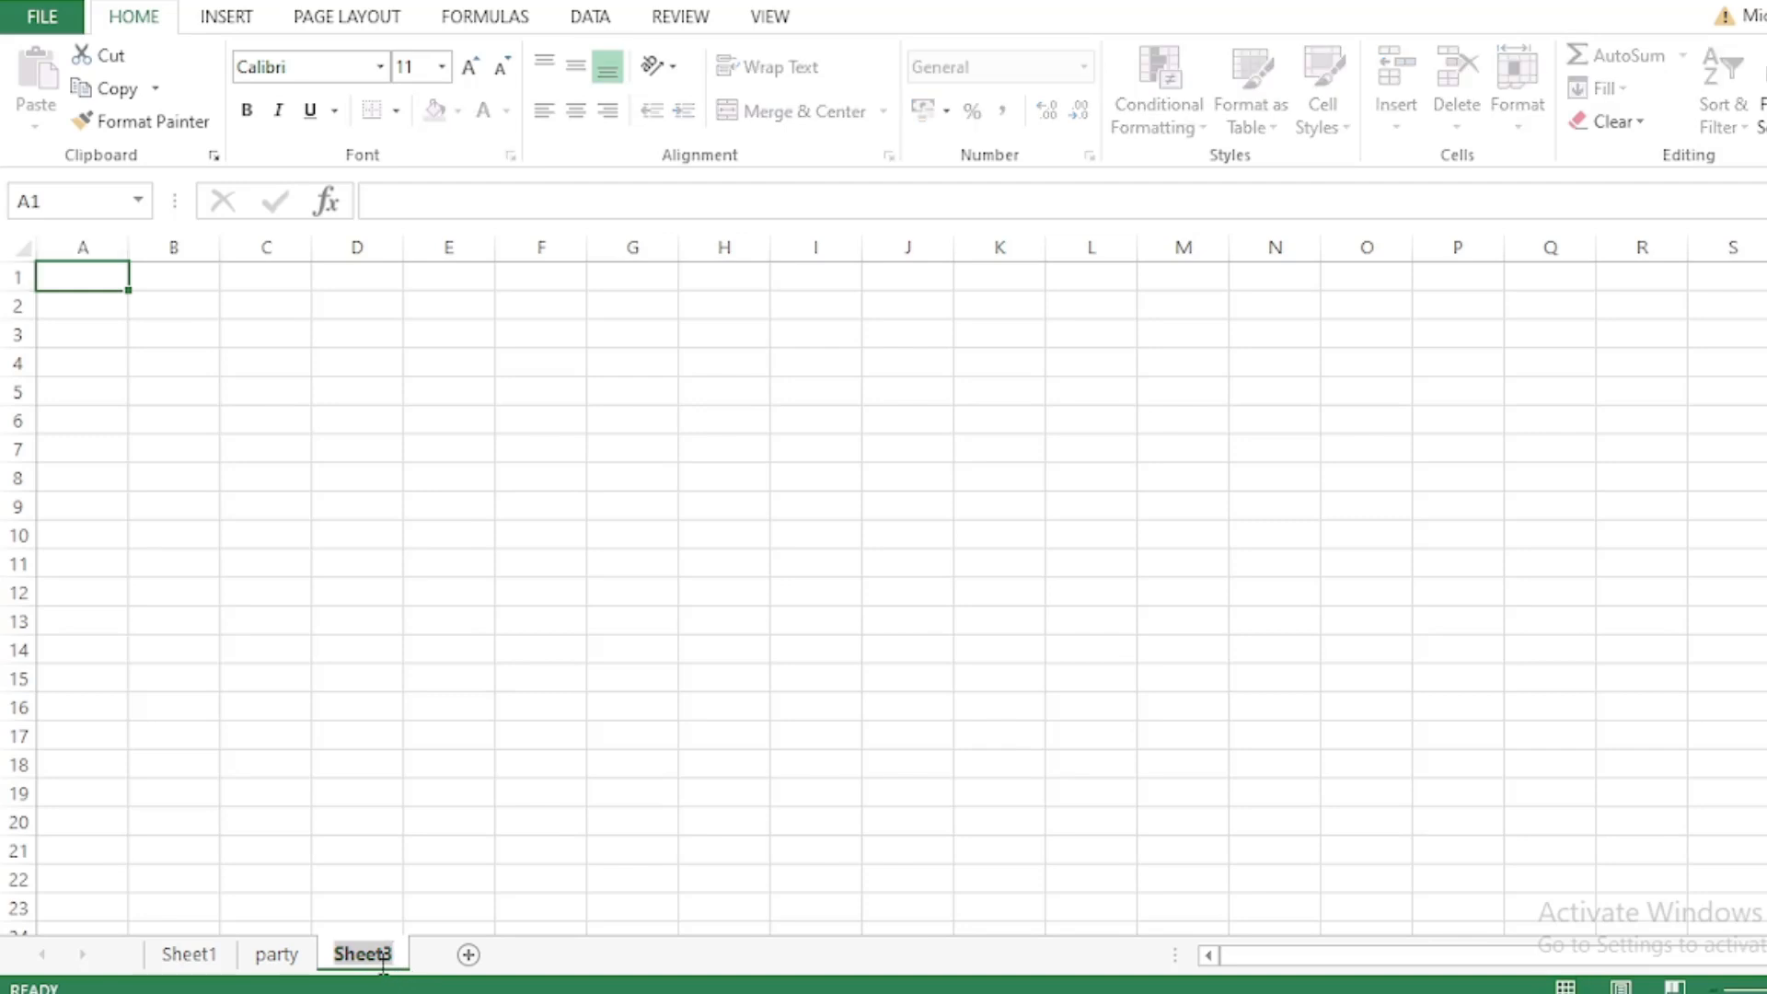
{"action": "type", "text": "item"}
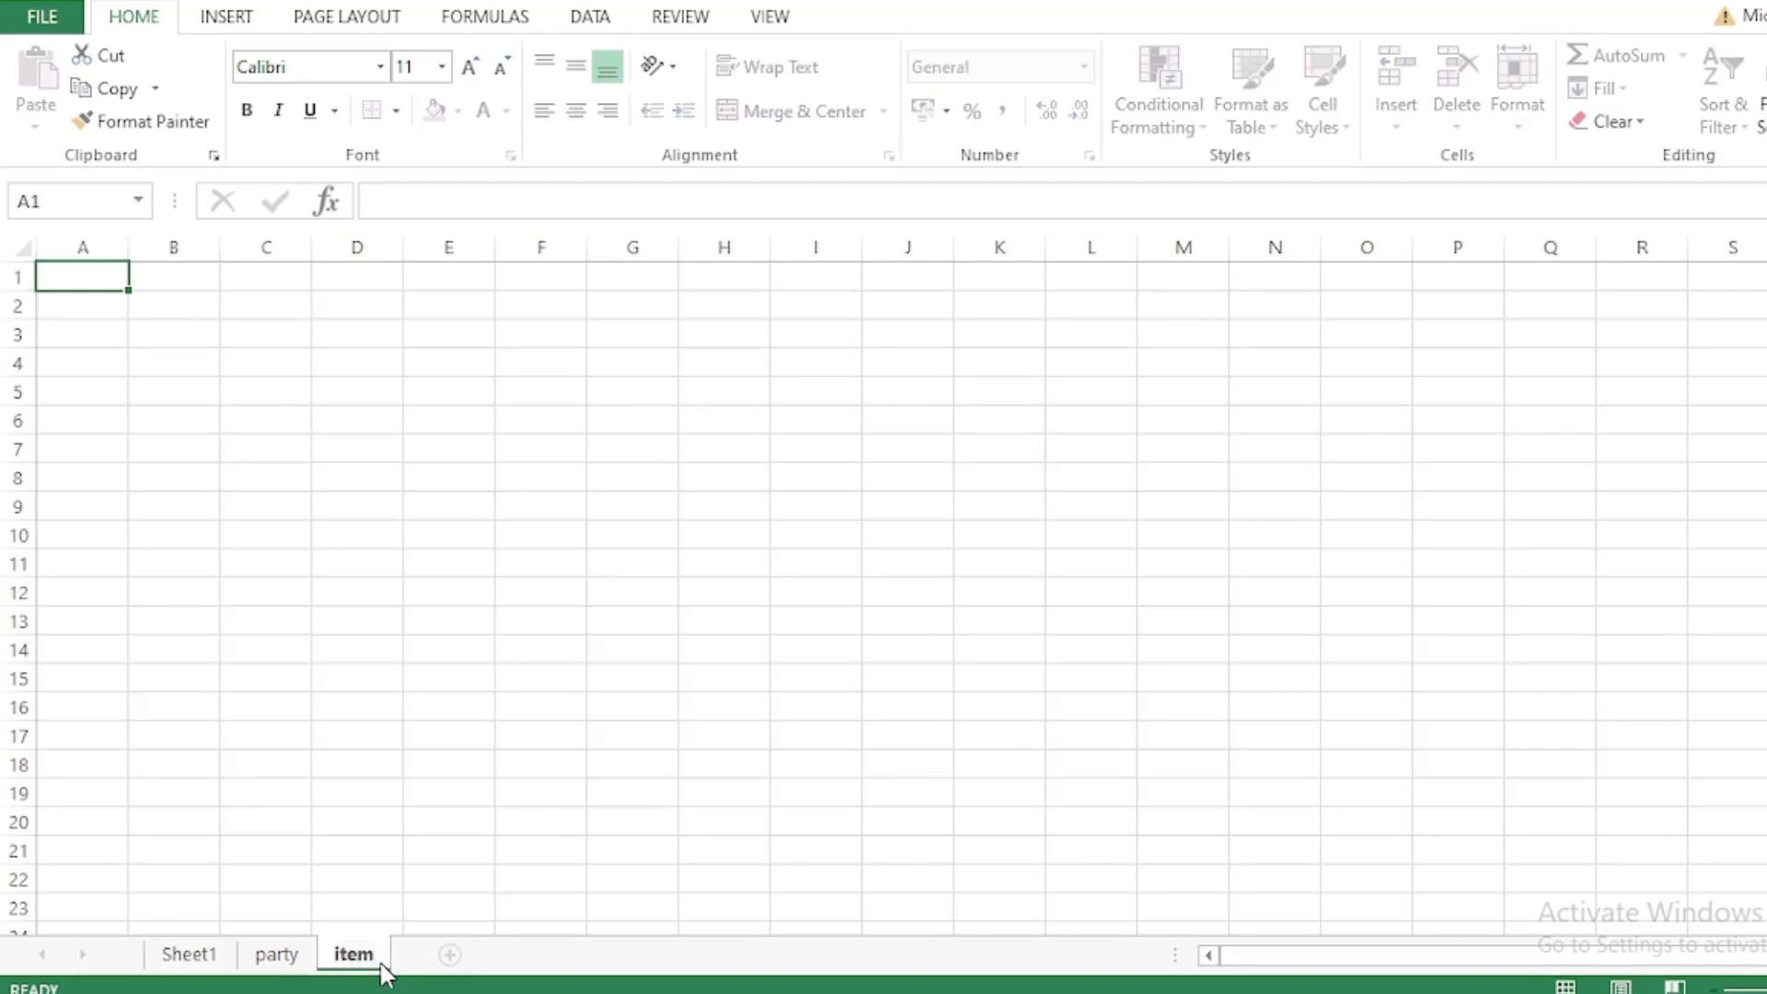
{"action": "left_click", "coordinate": [355, 828]}
Step: Fill row 1 of the party sheet with the headings Party Name, Address Line 1, Address Line 2, State and GSTIN
{"action": "left_click", "coordinate": [285, 955]}
{"action": "left_click", "coordinate": [204, 955]}
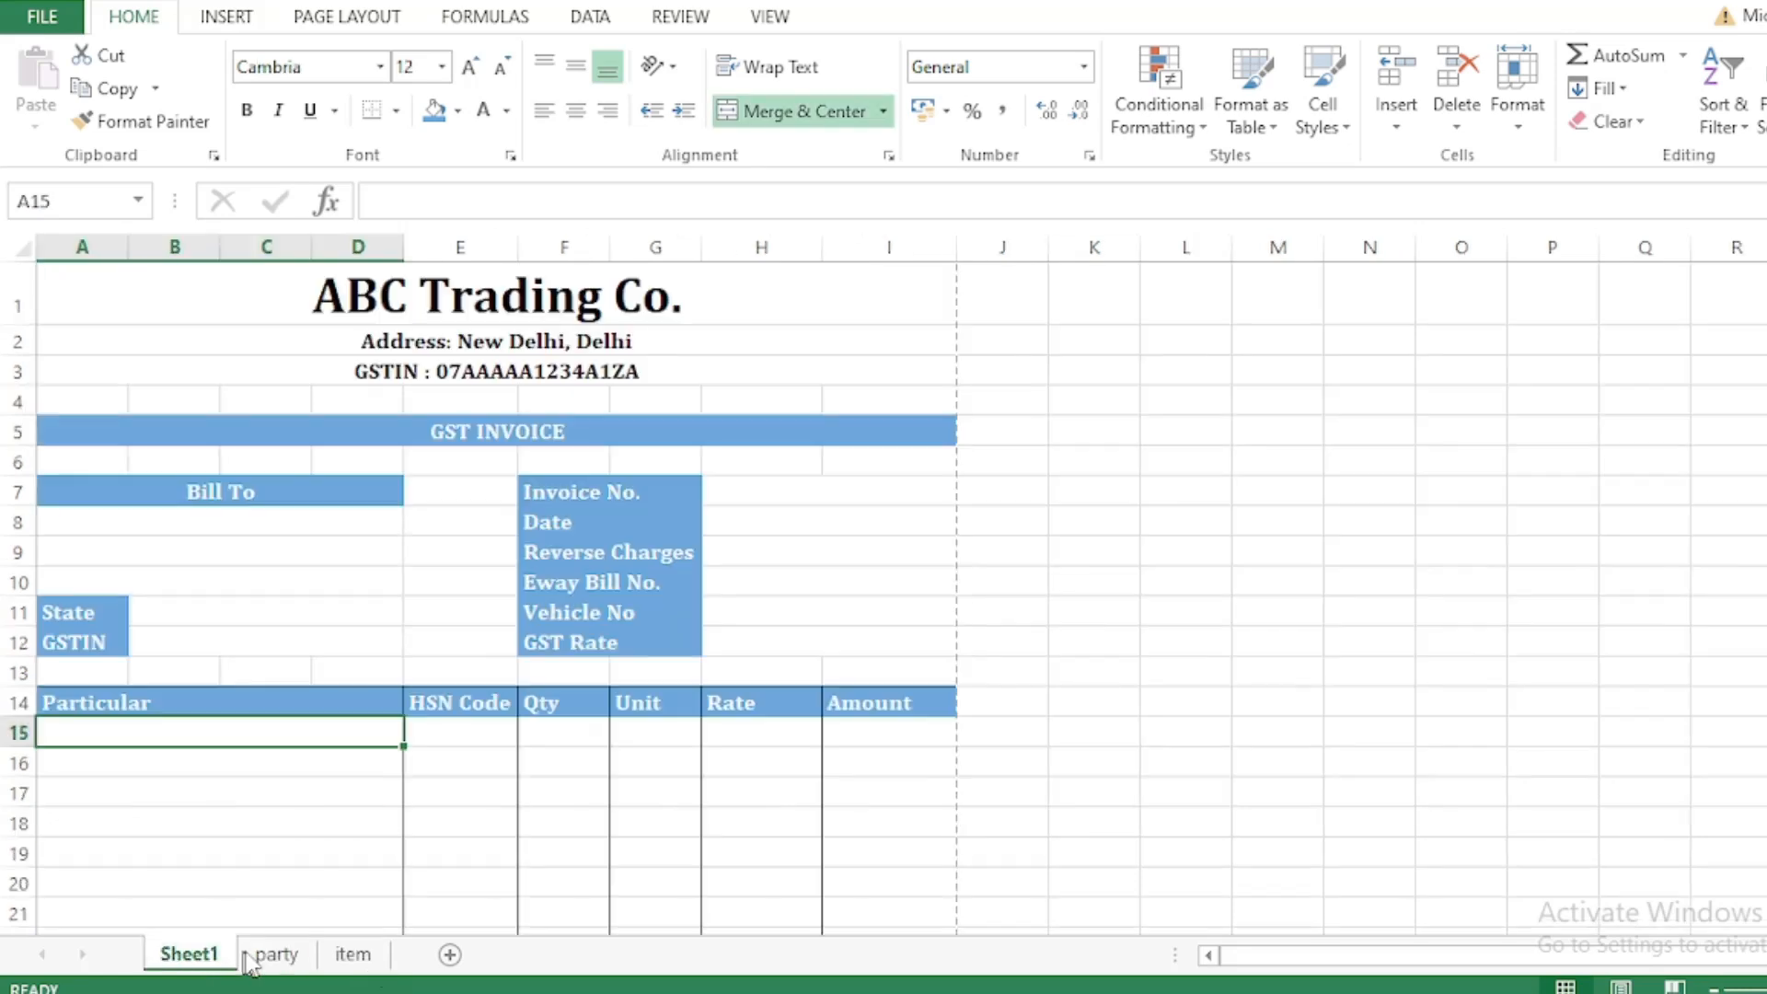
{"action": "left_click", "coordinate": [276, 955]}
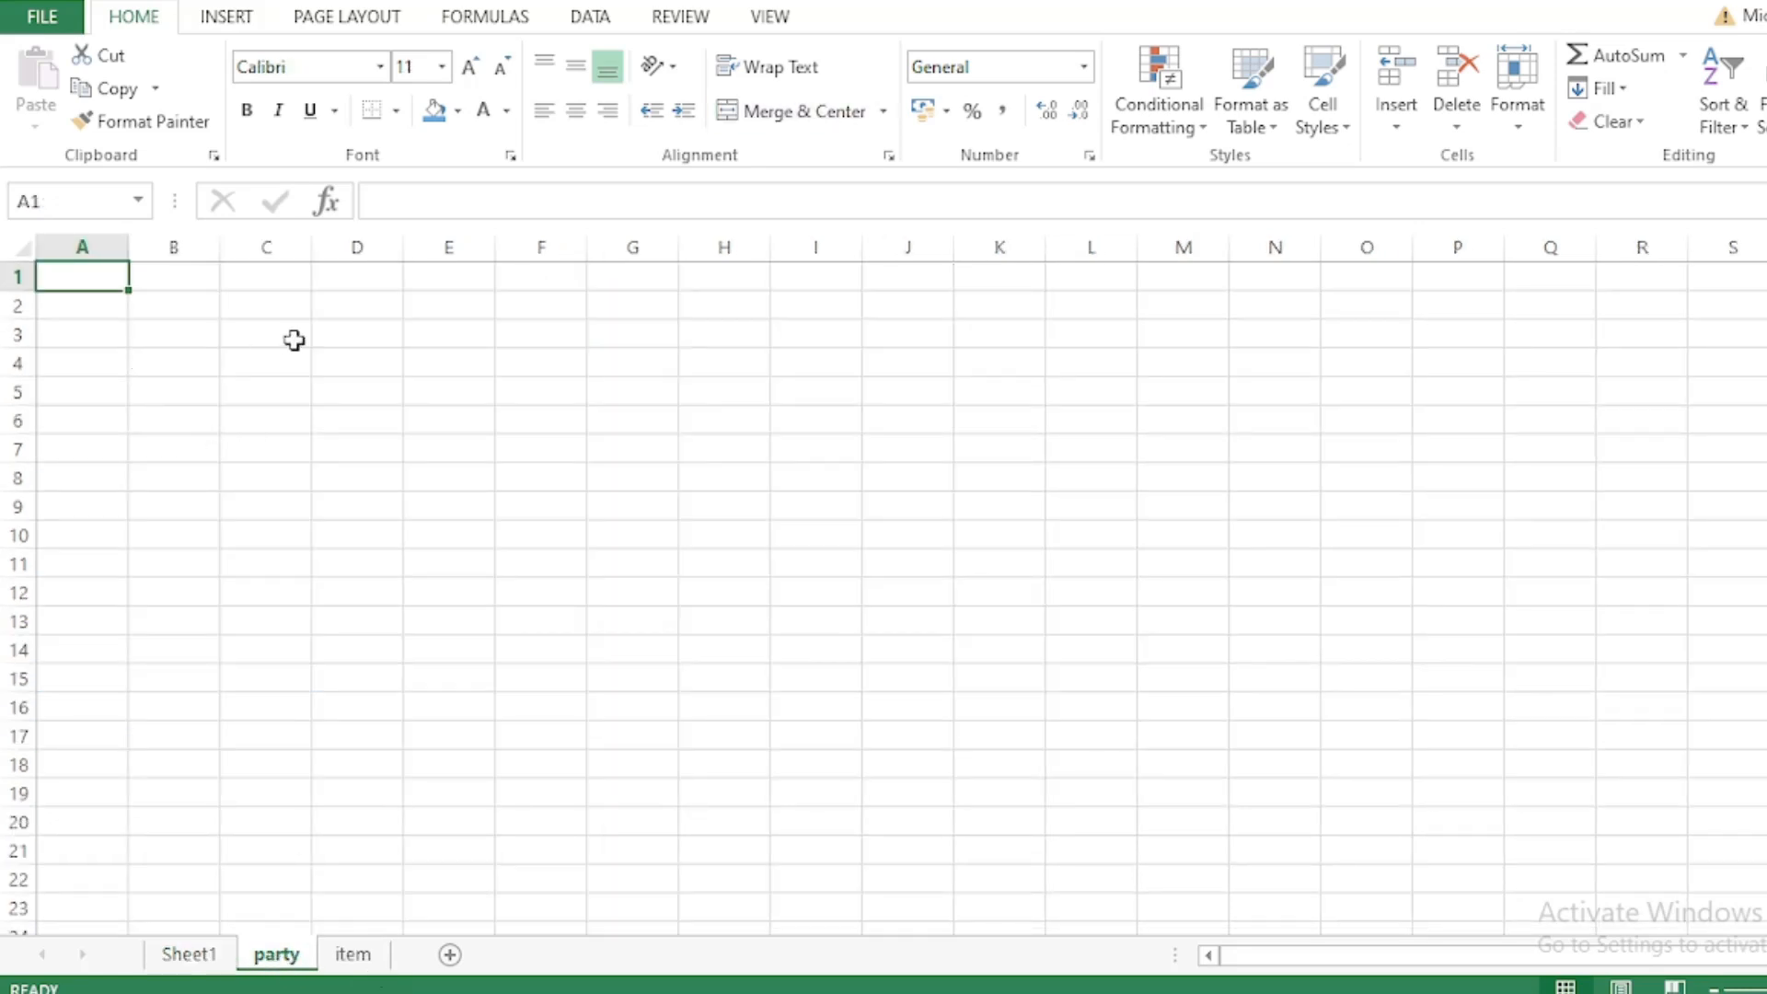
{"action": "left_click", "coordinate": [294, 340]}
{"action": "left_click", "coordinate": [73, 274]}
{"action": "left_click", "coordinate": [453, 330]}
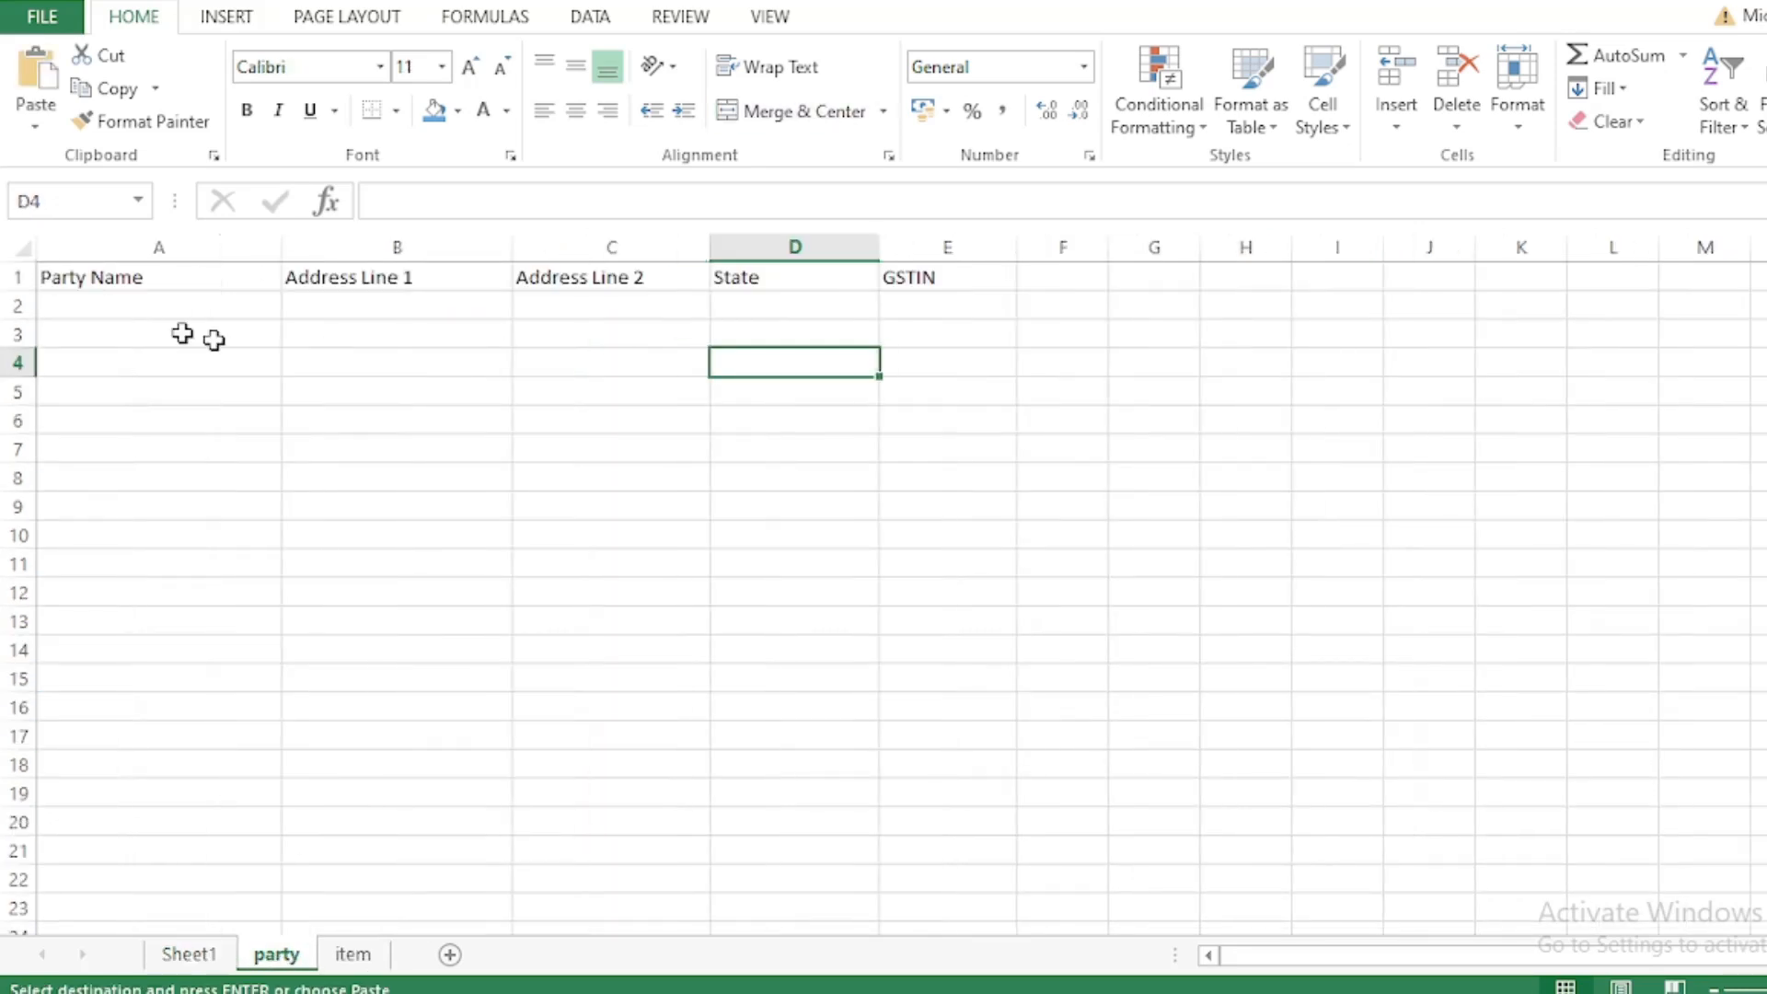
Step: Review the Party Name, Address Line 1 and Address Line 2 headings on the party sheet
{"action": "left_click", "coordinate": [102, 276]}
{"action": "left_click", "coordinate": [397, 281]}
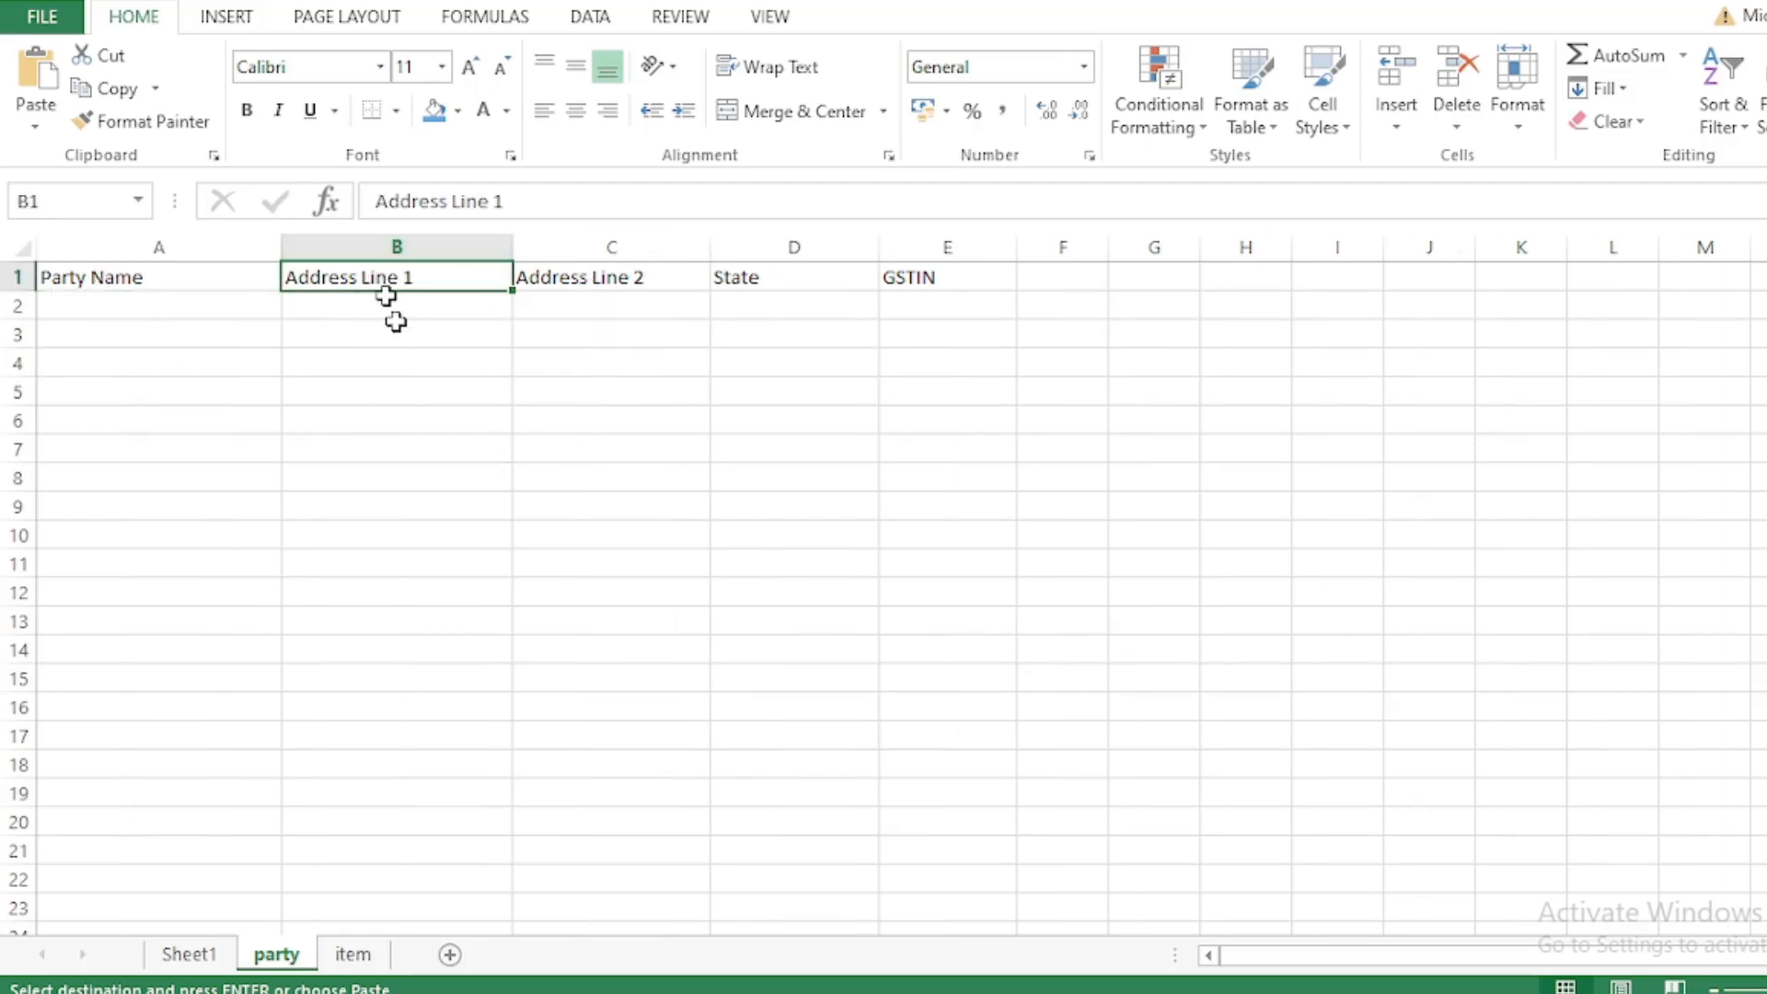
{"action": "left_click", "coordinate": [442, 418]}
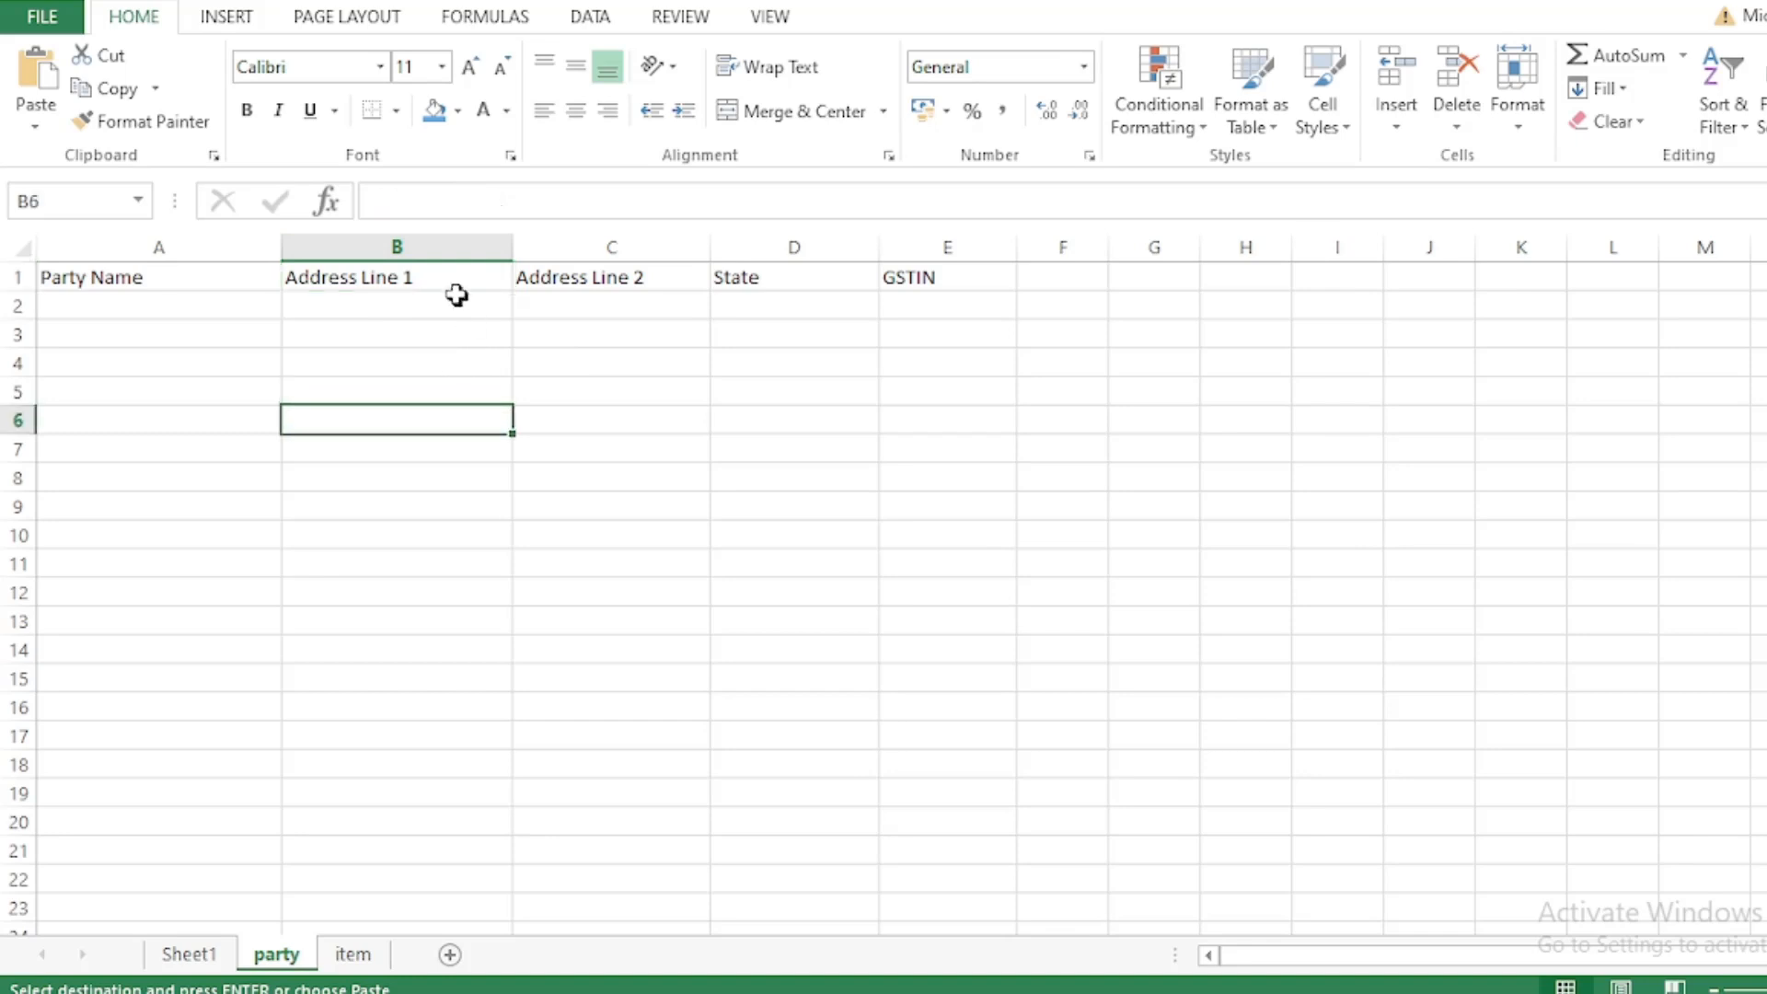
{"action": "left_click", "coordinate": [446, 283]}
{"action": "left_click", "coordinate": [621, 298]}
{"action": "left_click", "coordinate": [505, 282]}
{"action": "left_click", "coordinate": [600, 283]}
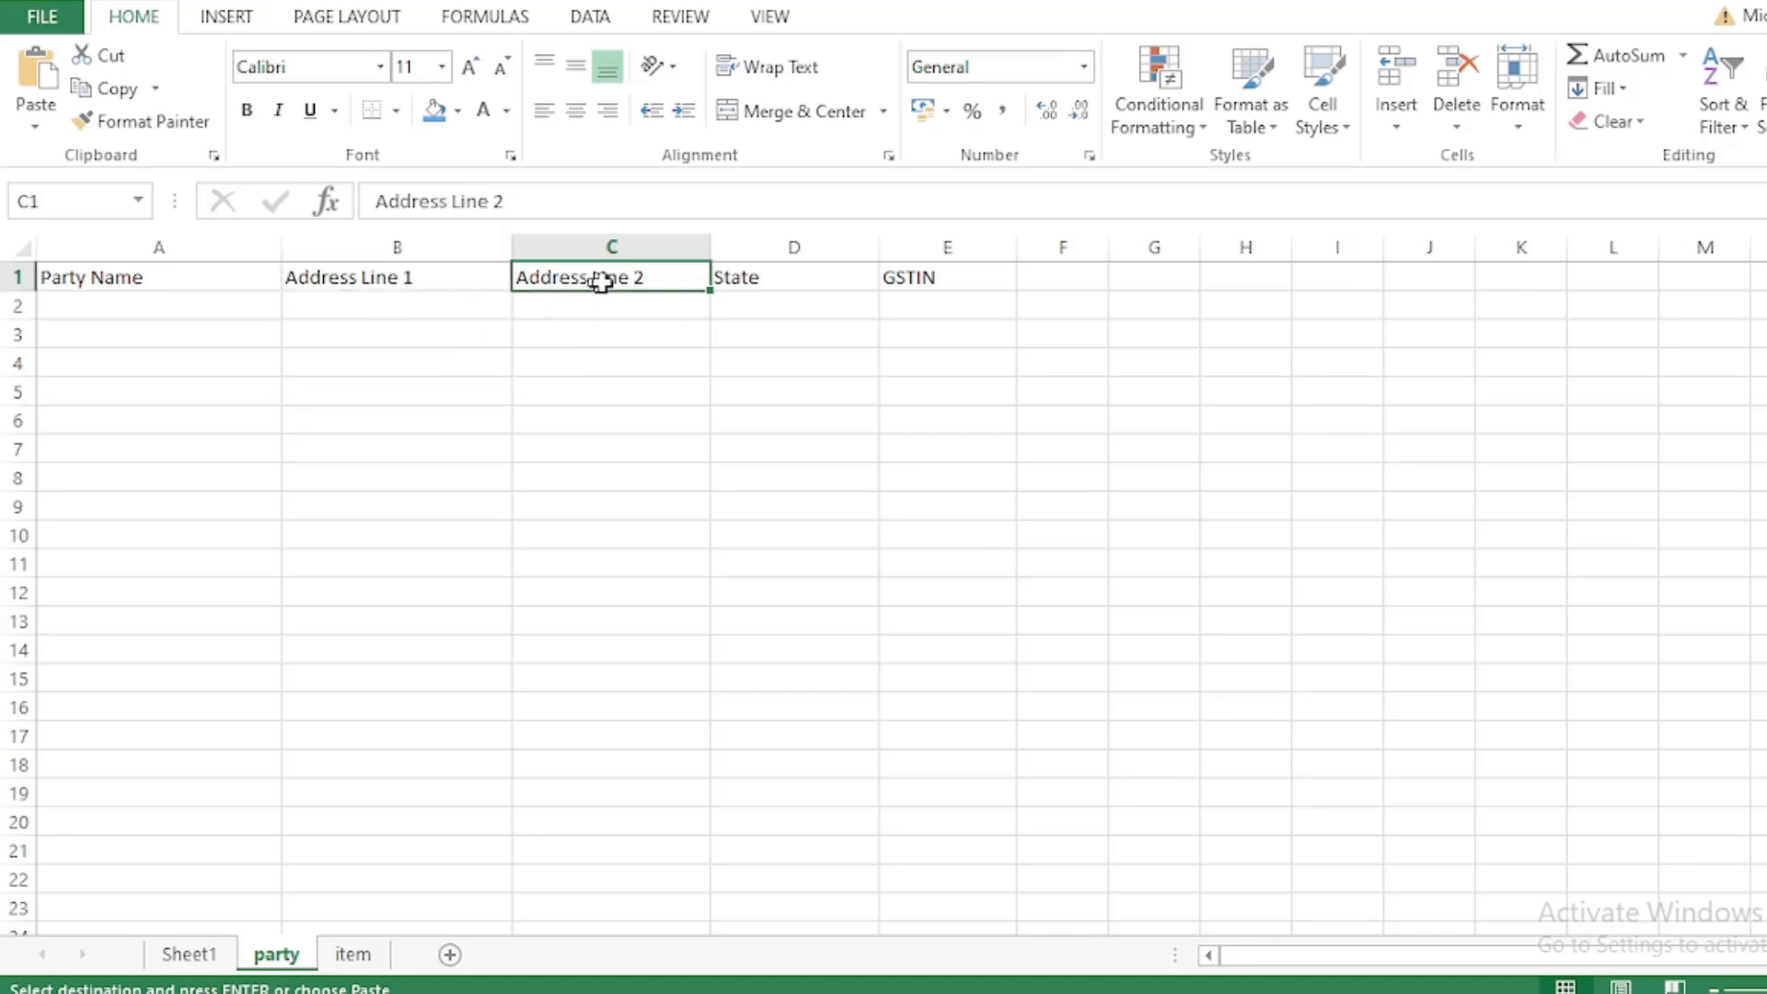
Step: Widen the Address Line 2, State and GSTIN columns on the party sheet
{"action": "left_click_drag", "start_coordinate": [709, 244], "coordinate": [750, 244]}
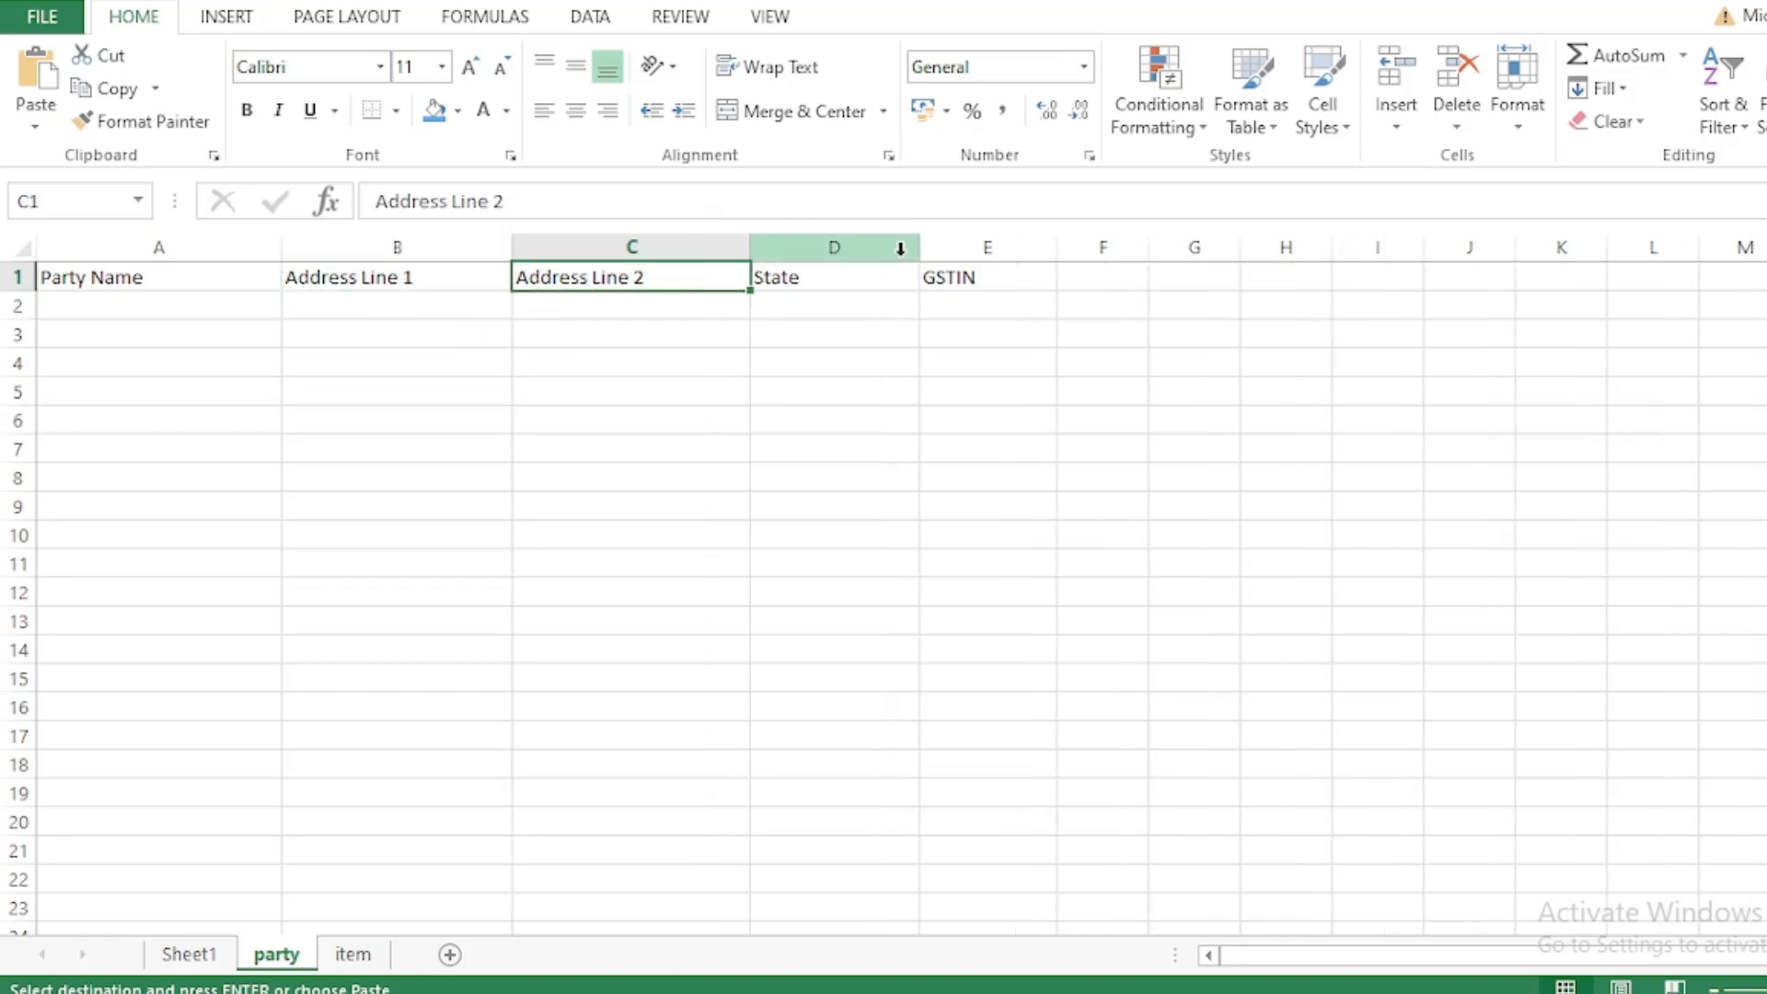
{"action": "left_click_drag", "start_coordinate": [927, 241], "coordinate": [930, 242]}
{"action": "left_click", "coordinate": [812, 290]}
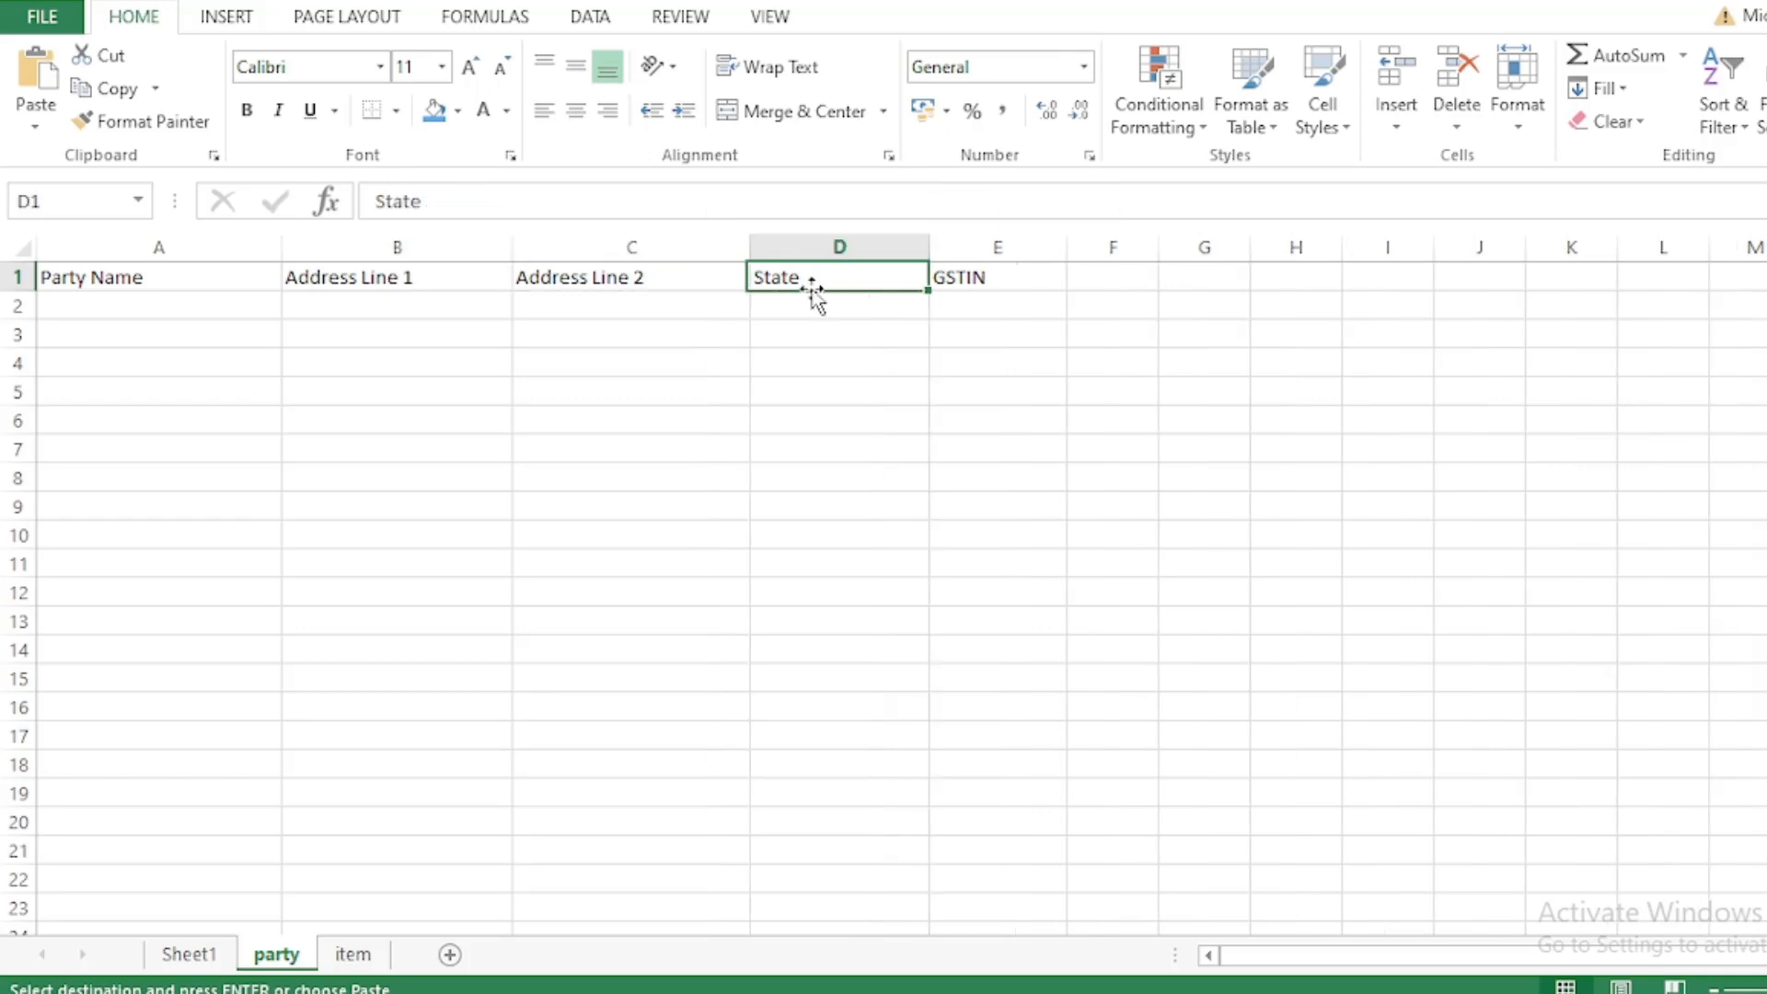
{"action": "left_click", "coordinate": [950, 279]}
{"action": "left_click_drag", "start_coordinate": [1082, 241], "coordinate": [1090, 241]}
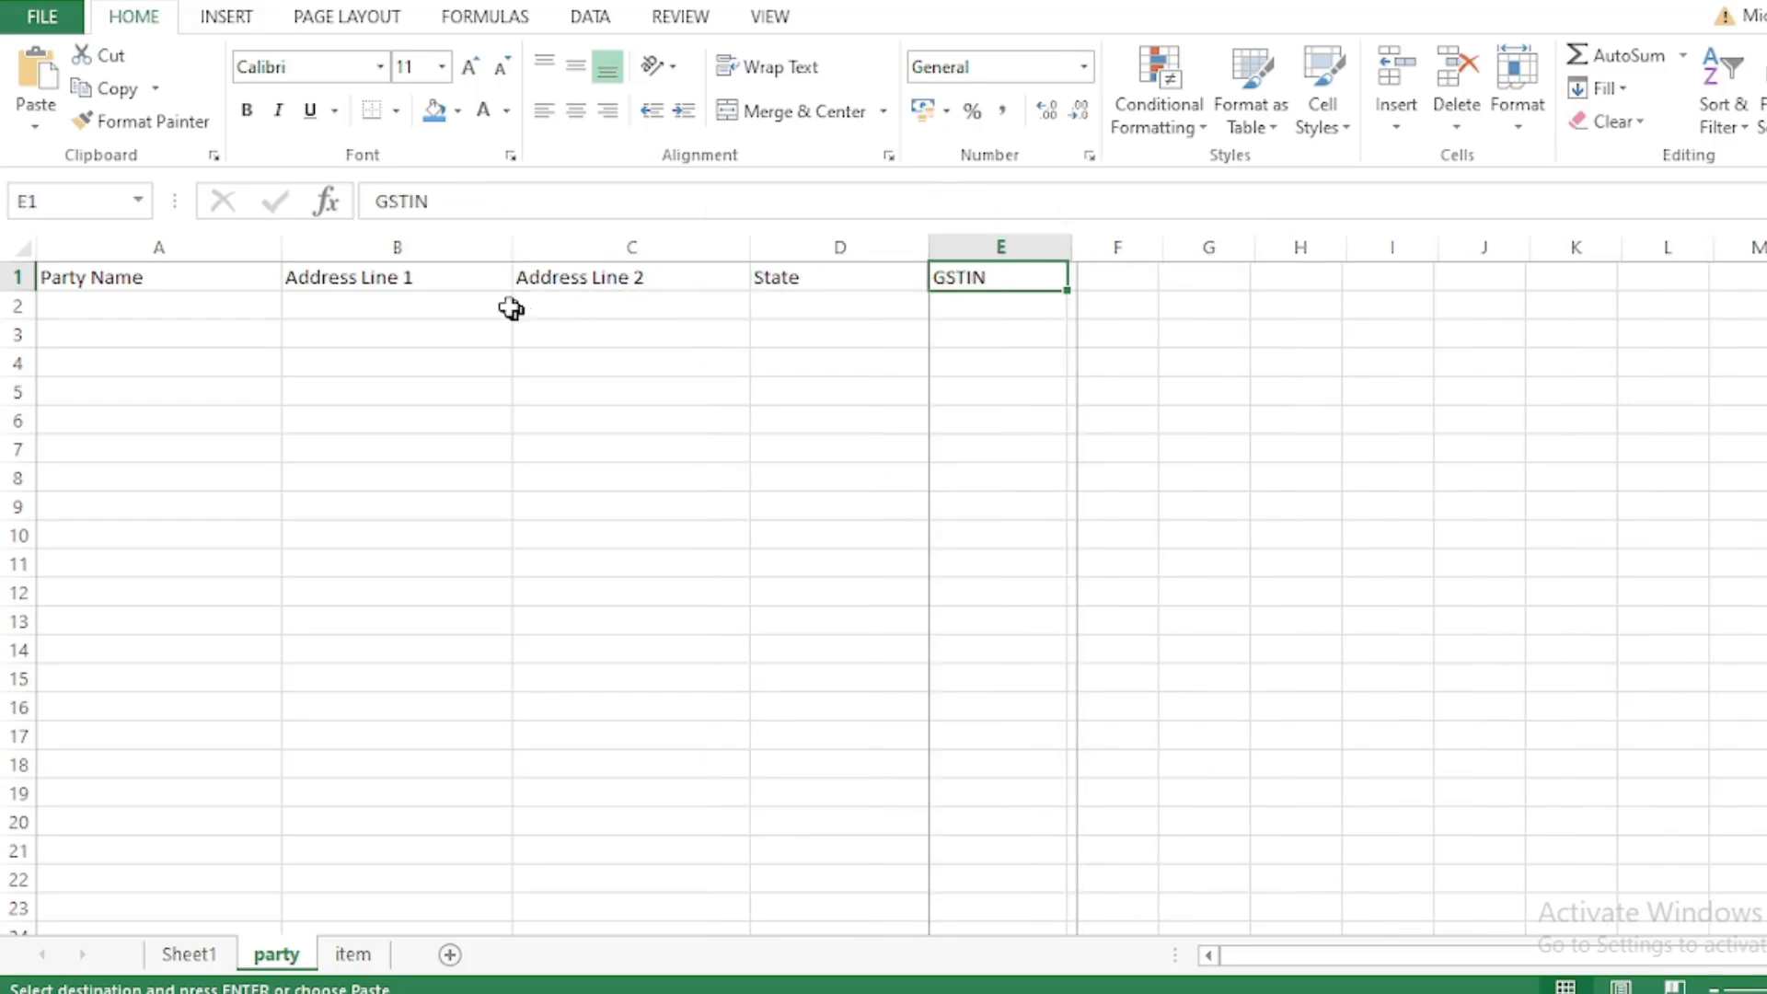
Step: Widen the GSTIN column slightly more, along with the empty column F beside it
{"action": "left_click_drag", "start_coordinate": [488, 305], "coordinate": [666, 293]}
{"action": "left_click", "coordinate": [666, 293]}
{"action": "left_click", "coordinate": [464, 293]}
{"action": "left_click", "coordinate": [644, 285]}
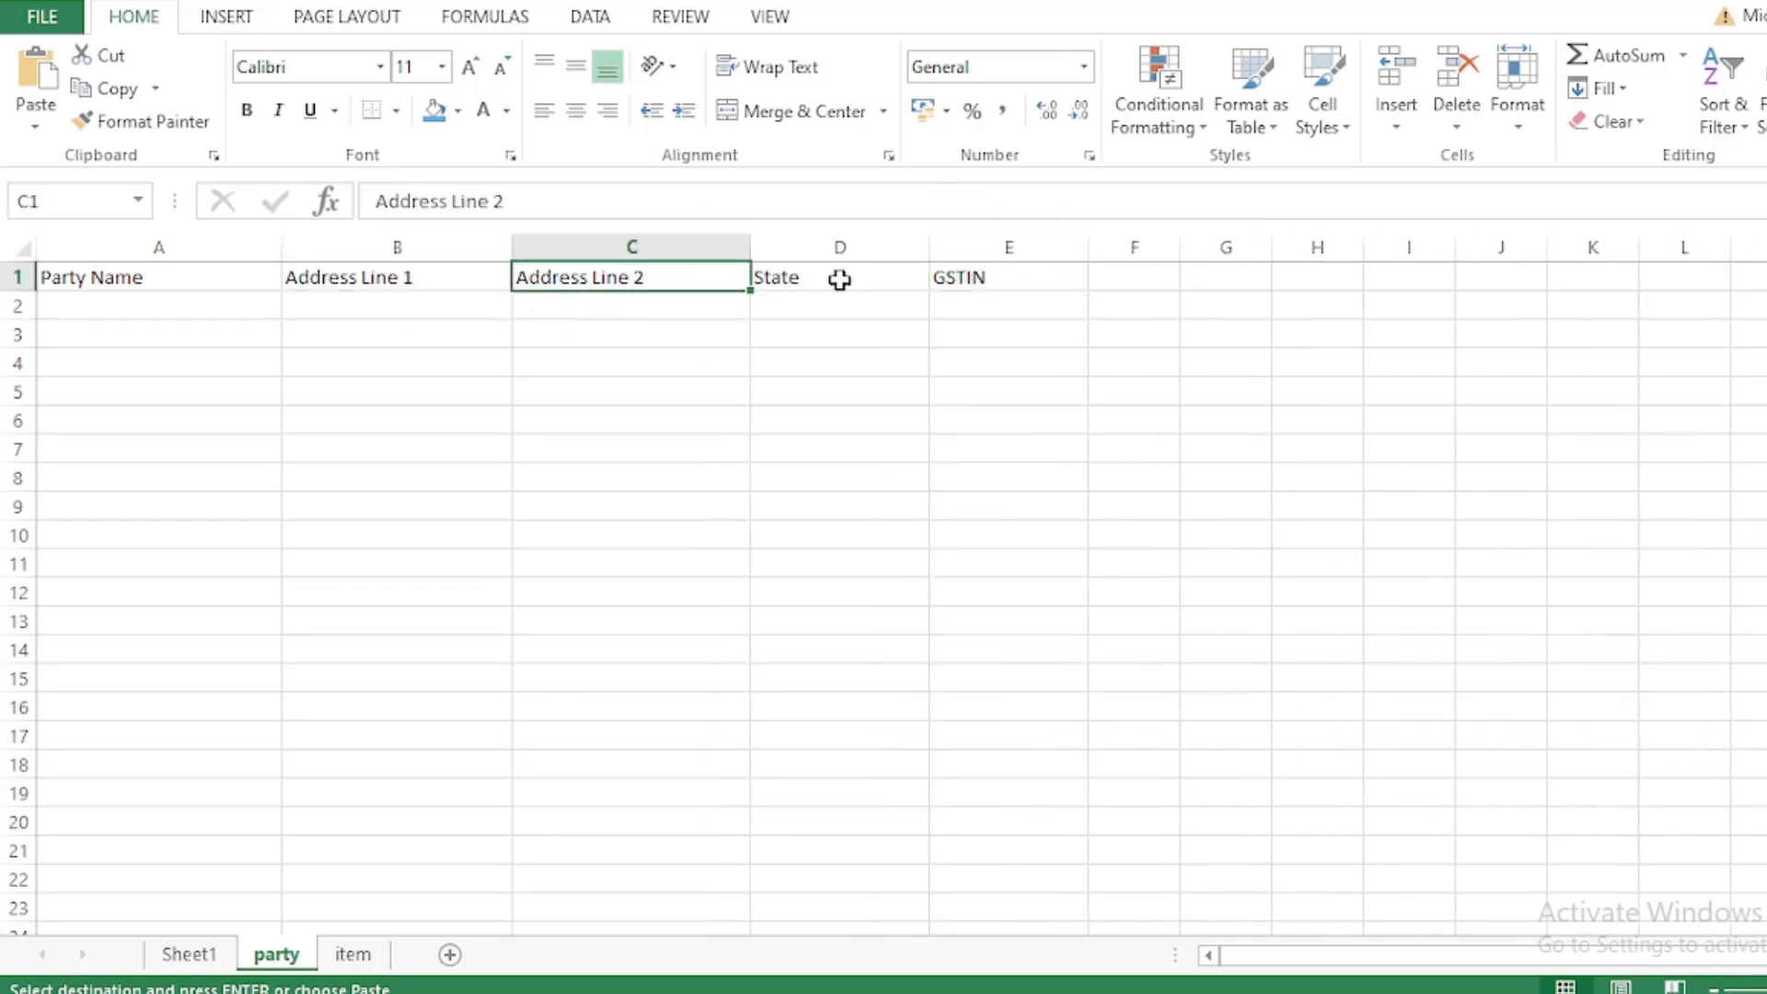
{"action": "left_click", "coordinate": [1001, 279]}
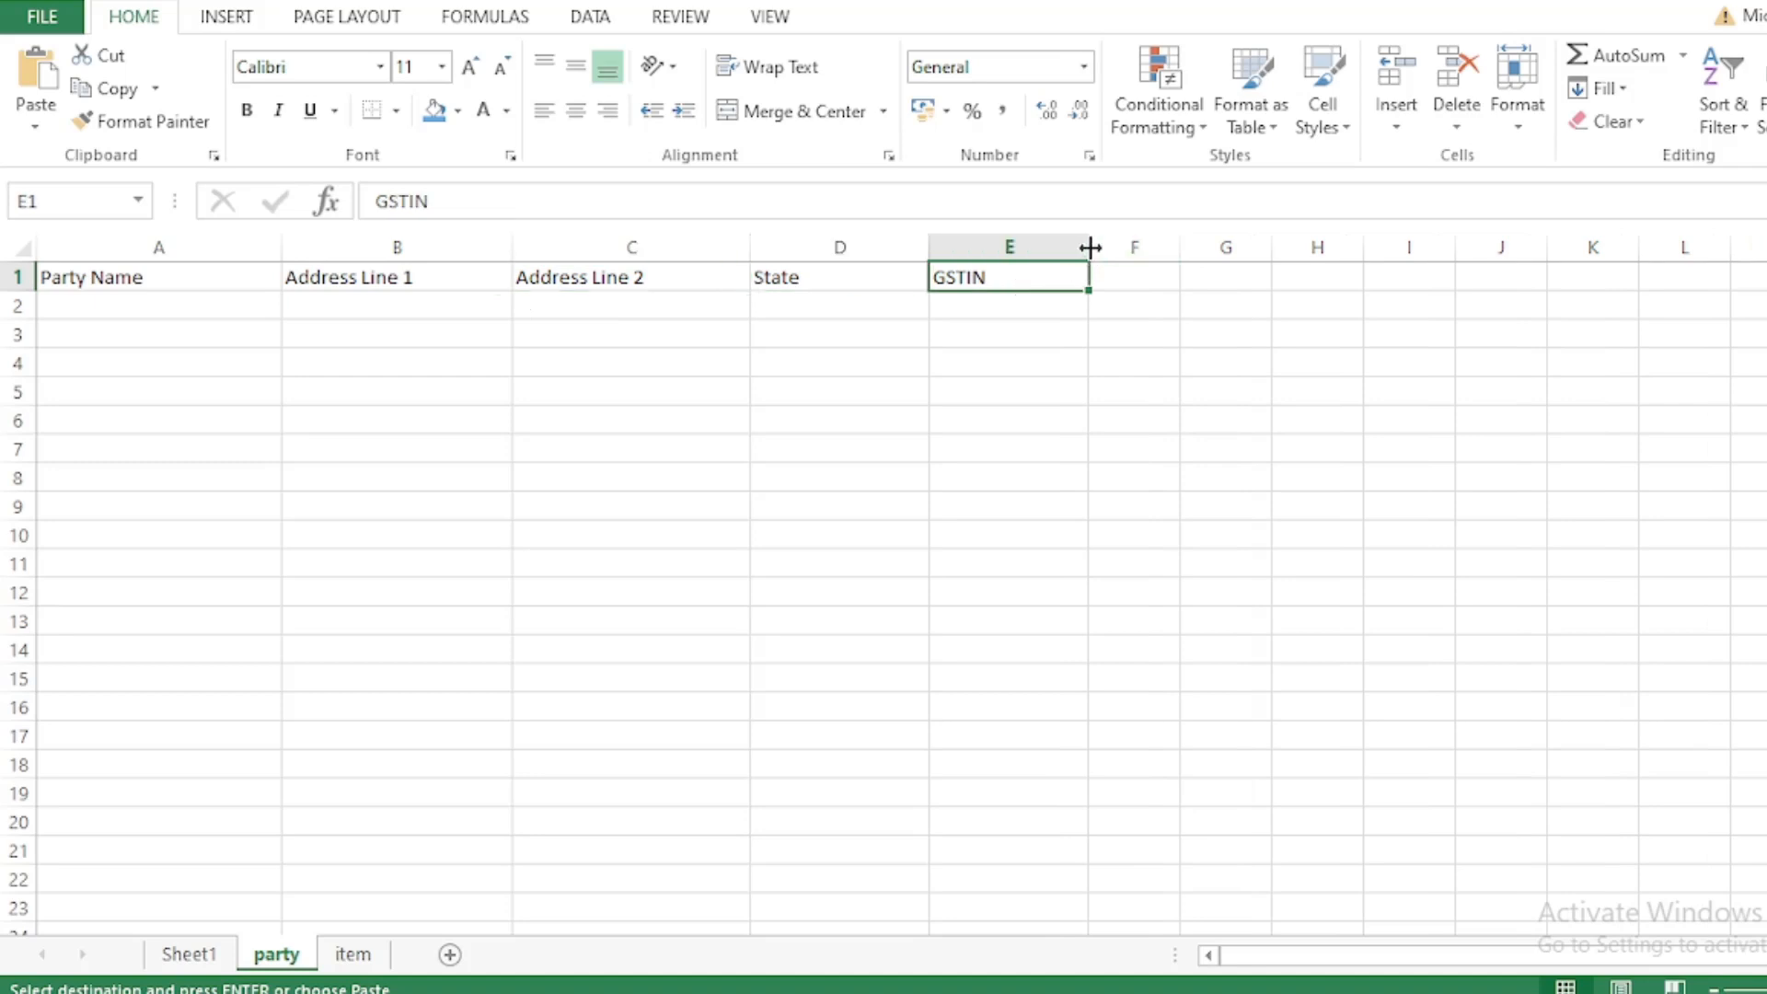
{"action": "left_click_drag", "start_coordinate": [1090, 245], "coordinate": [1098, 245]}
{"action": "left_click", "coordinate": [213, 311]}
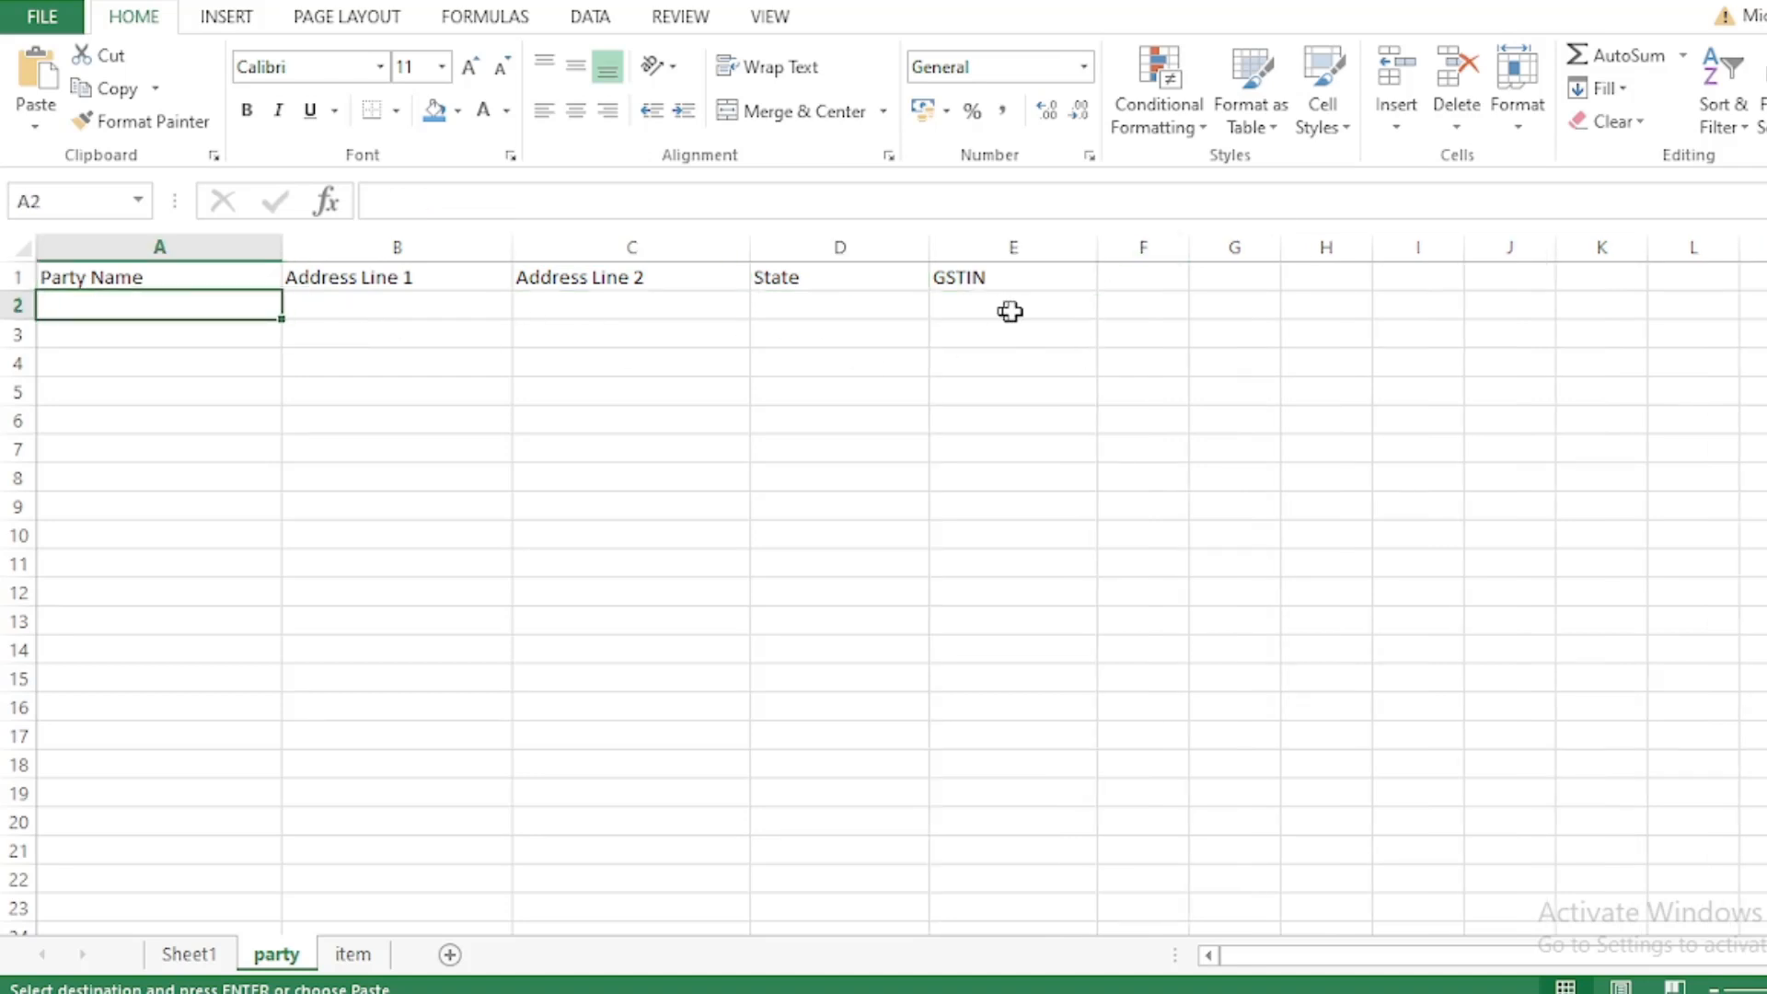
{"action": "left_click", "coordinate": [1177, 276]}
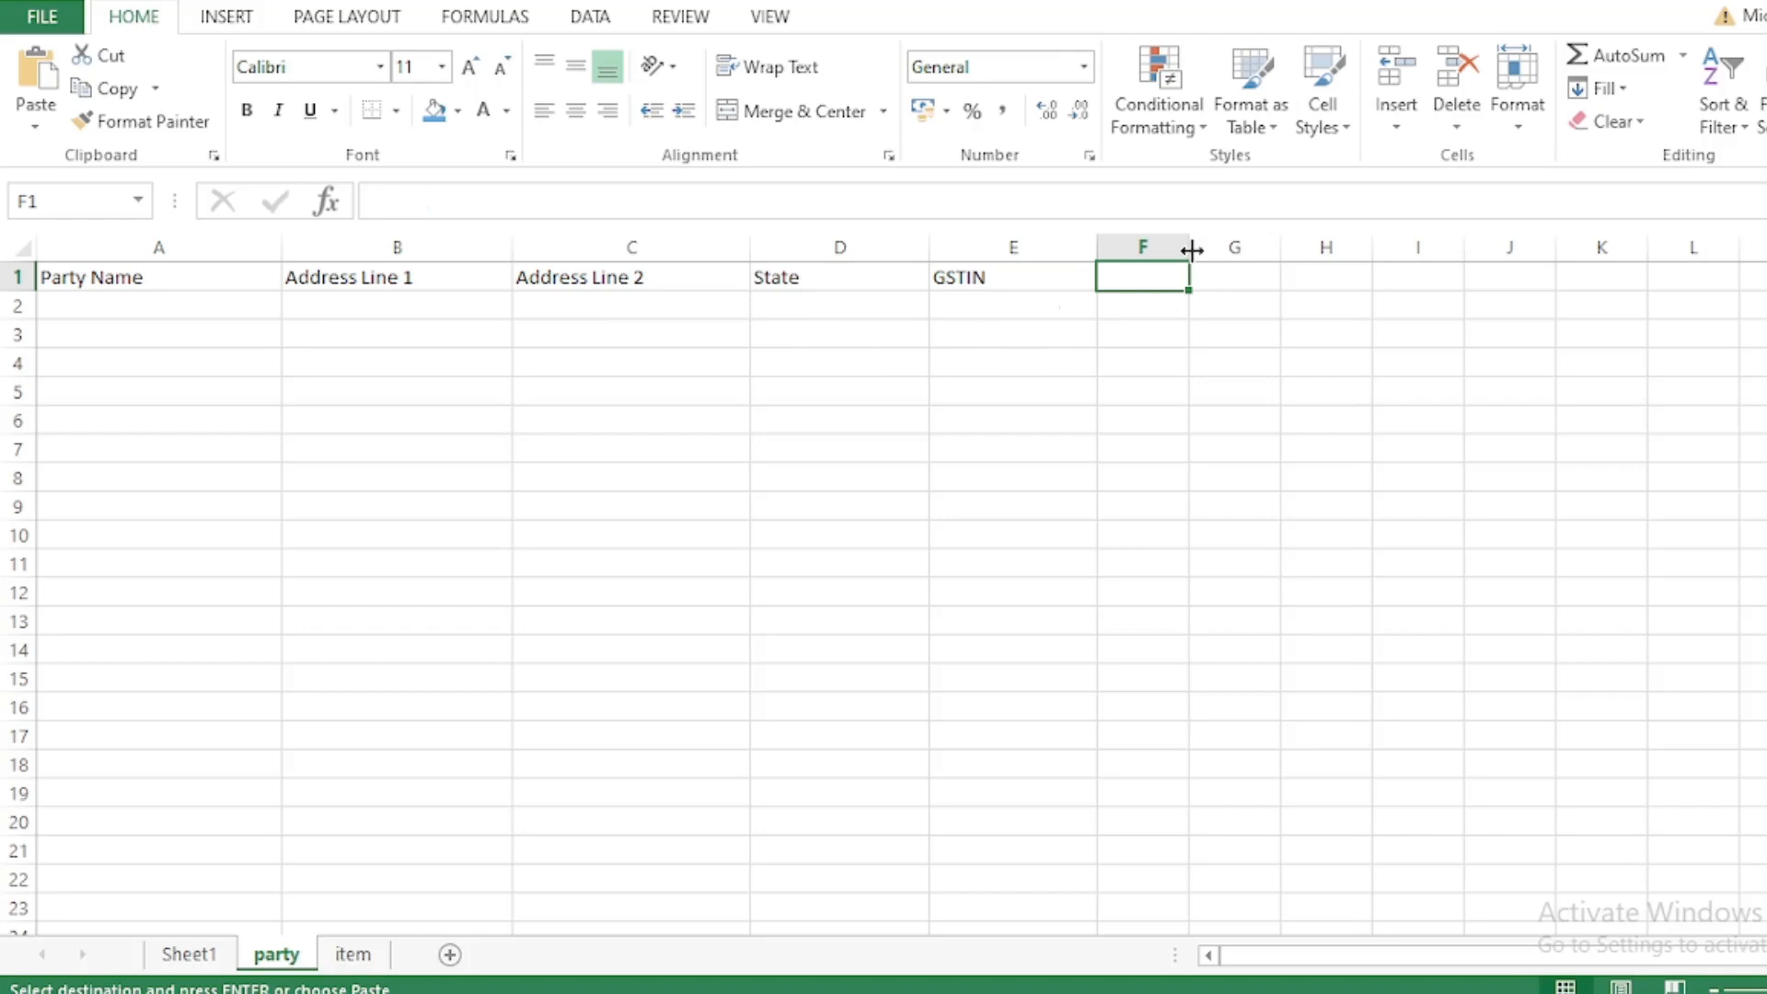
{"action": "left_click_drag", "start_coordinate": [1191, 250], "coordinate": [1227, 249]}
{"action": "left_click", "coordinate": [713, 329]}
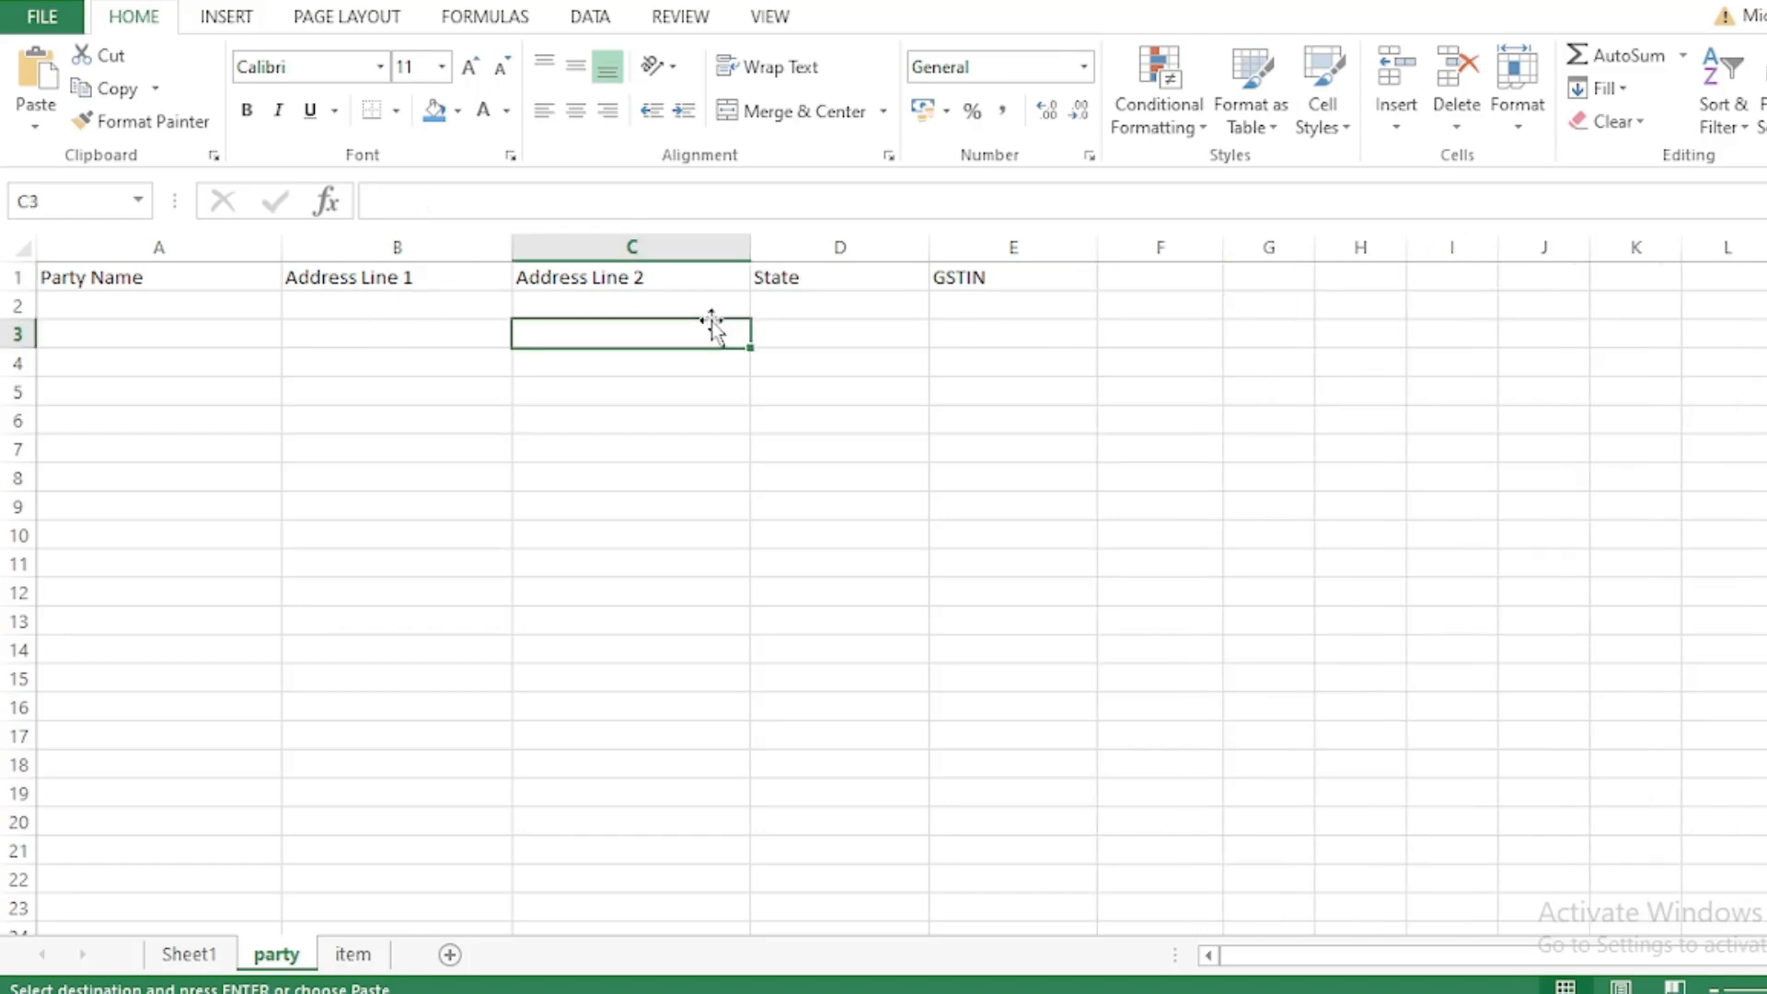
{"action": "left_click_drag", "start_coordinate": [138, 276], "coordinate": [976, 245]}
{"action": "left_click", "coordinate": [816, 383]}
Step: Start the first party record in row 2 with the name XYZ TRADIN CO and the party's two address lines
{"action": "left_click", "coordinate": [138, 307]}
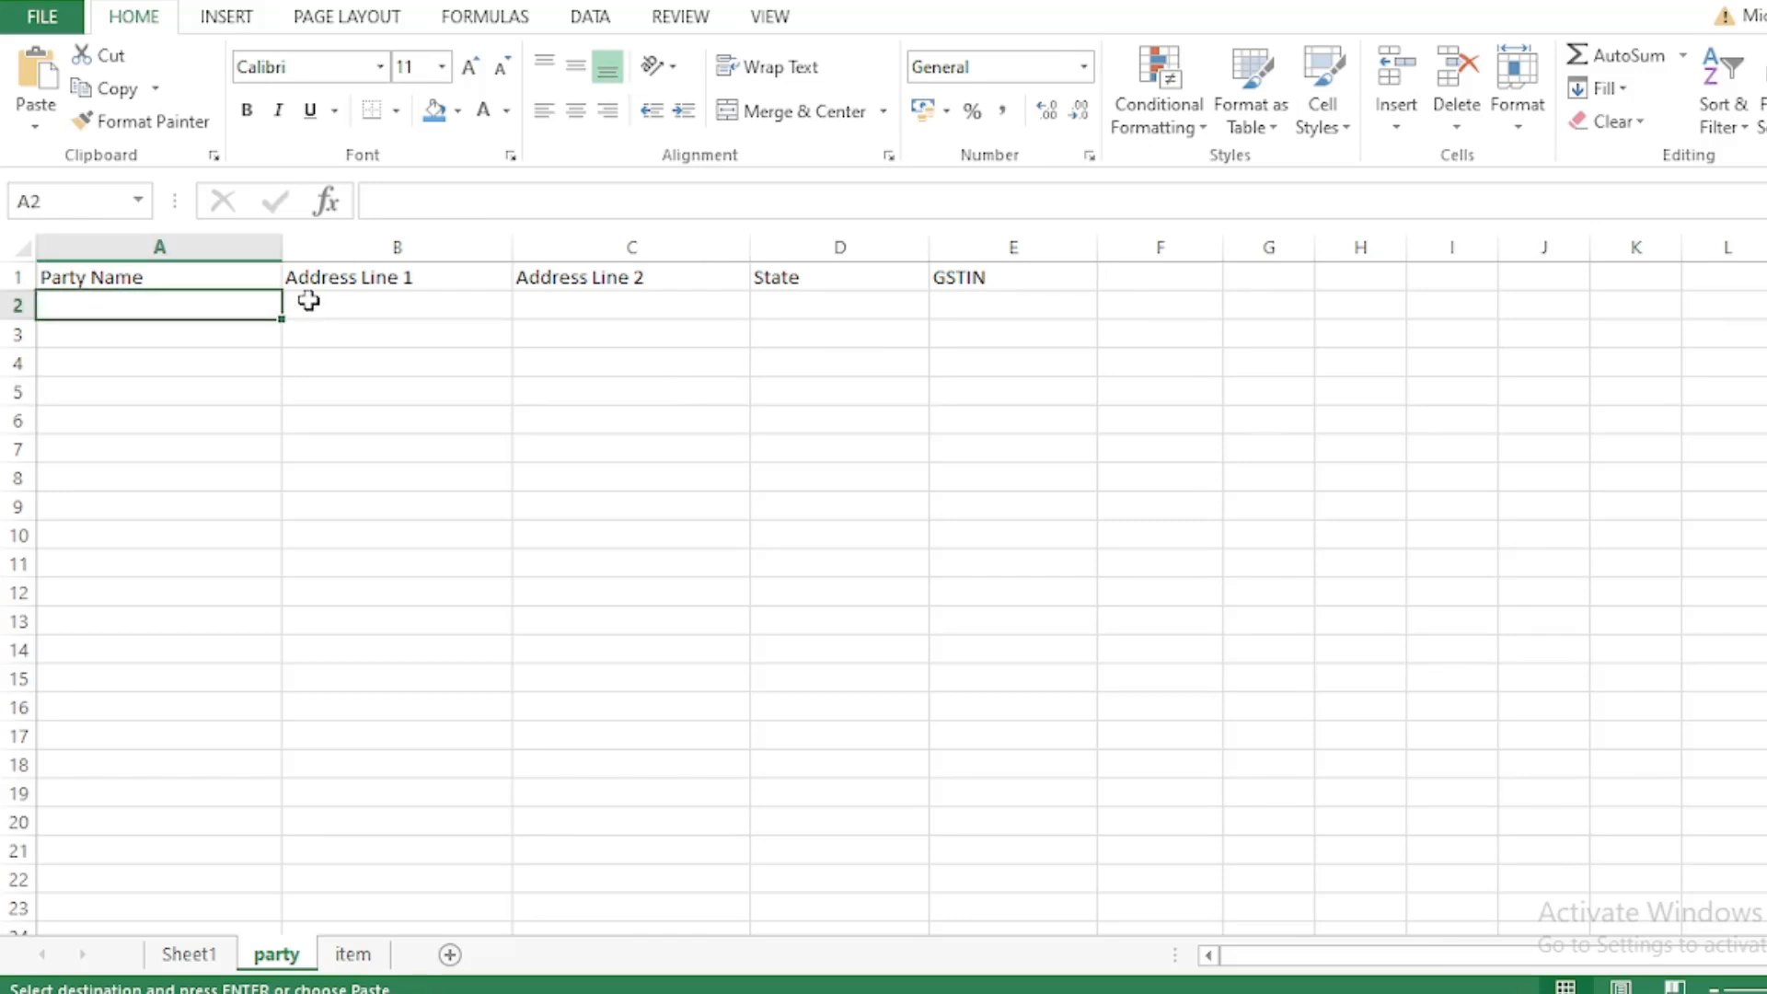
{"action": "type", "text": "XYZ TRADIN CO"}
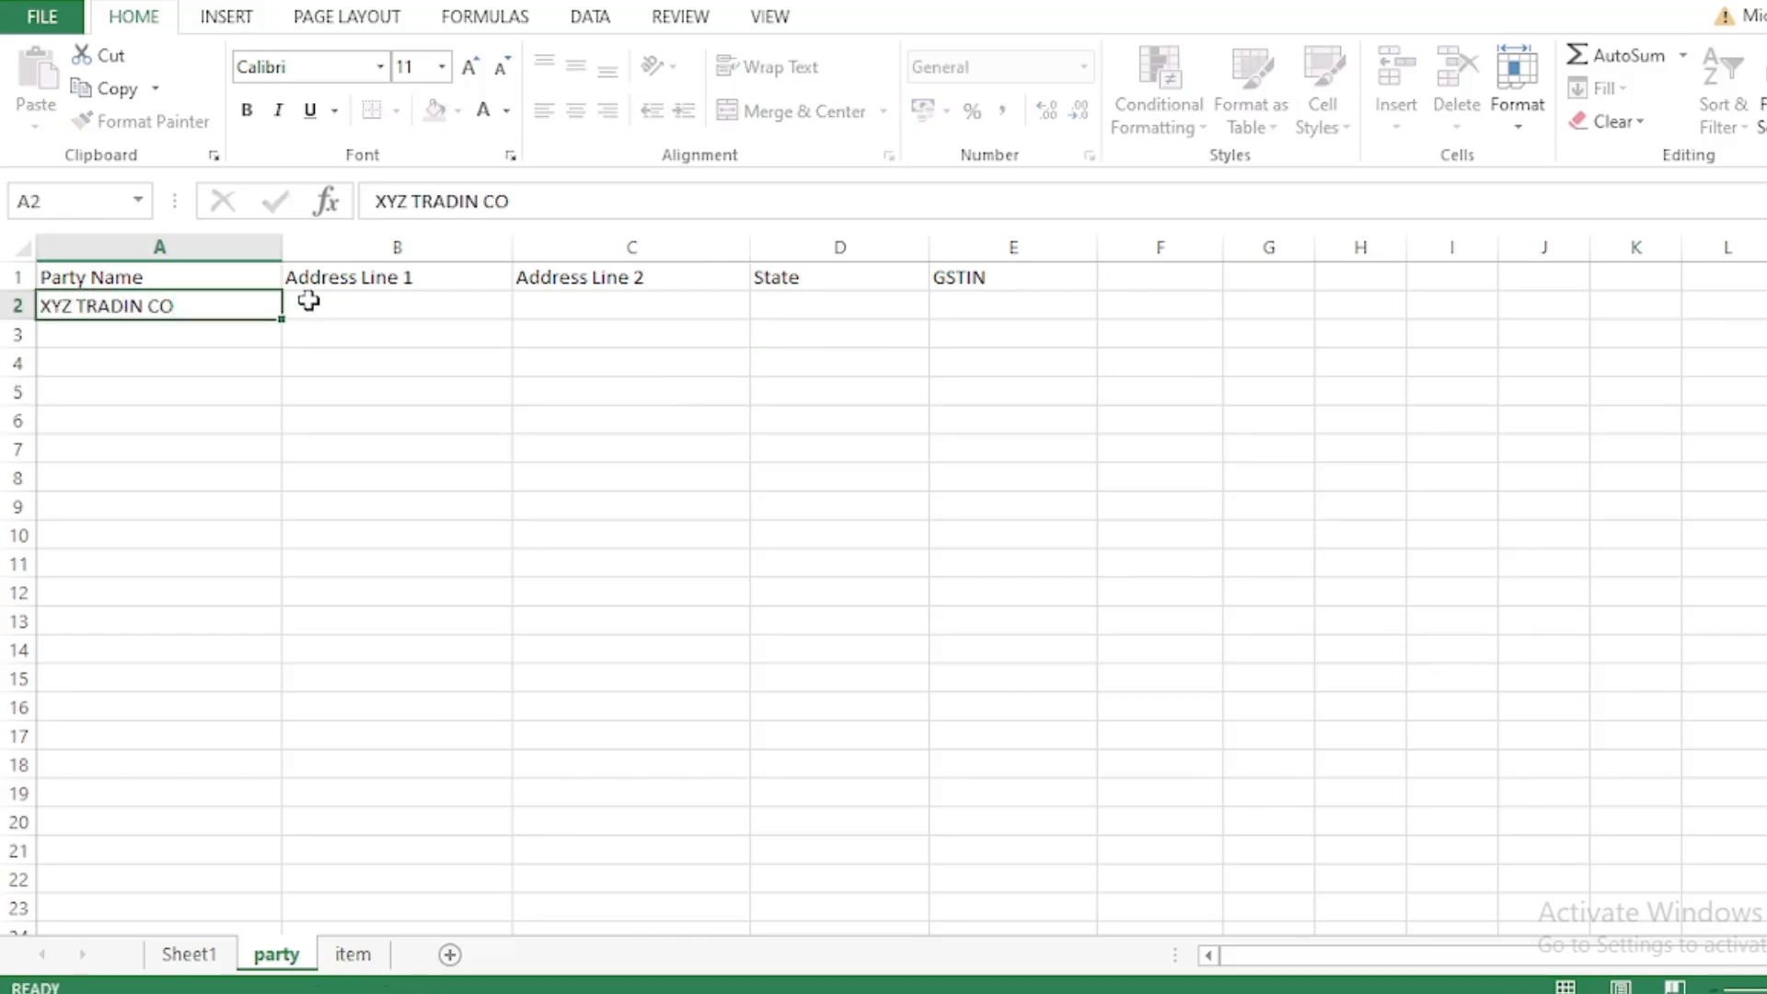
{"action": "key", "text": "Tab"}
{"action": "type", "text": "NEW"}
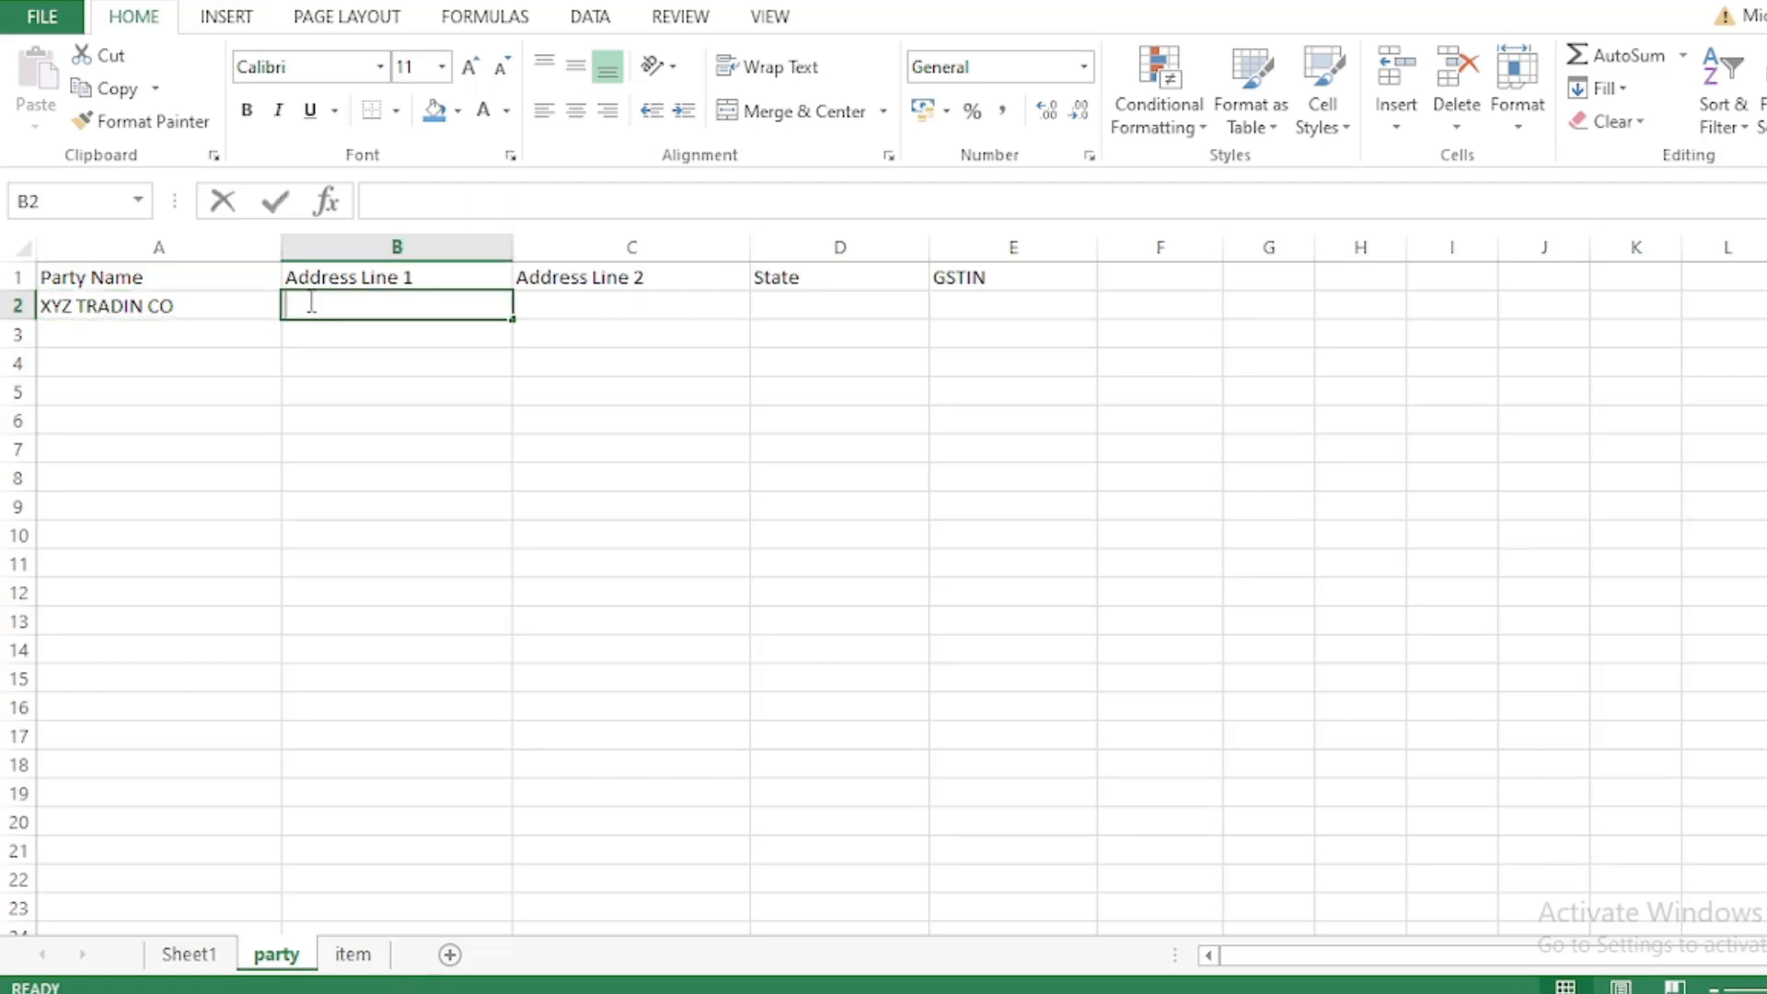
{"action": "type", "text": " DE"}
{"action": "key", "text": "BackSpace"}
{"action": "type", "text": "DELHI"}
{"action": "key", "text": "Tab"}
{"action": "type", "text": "KAROL BAGH"}
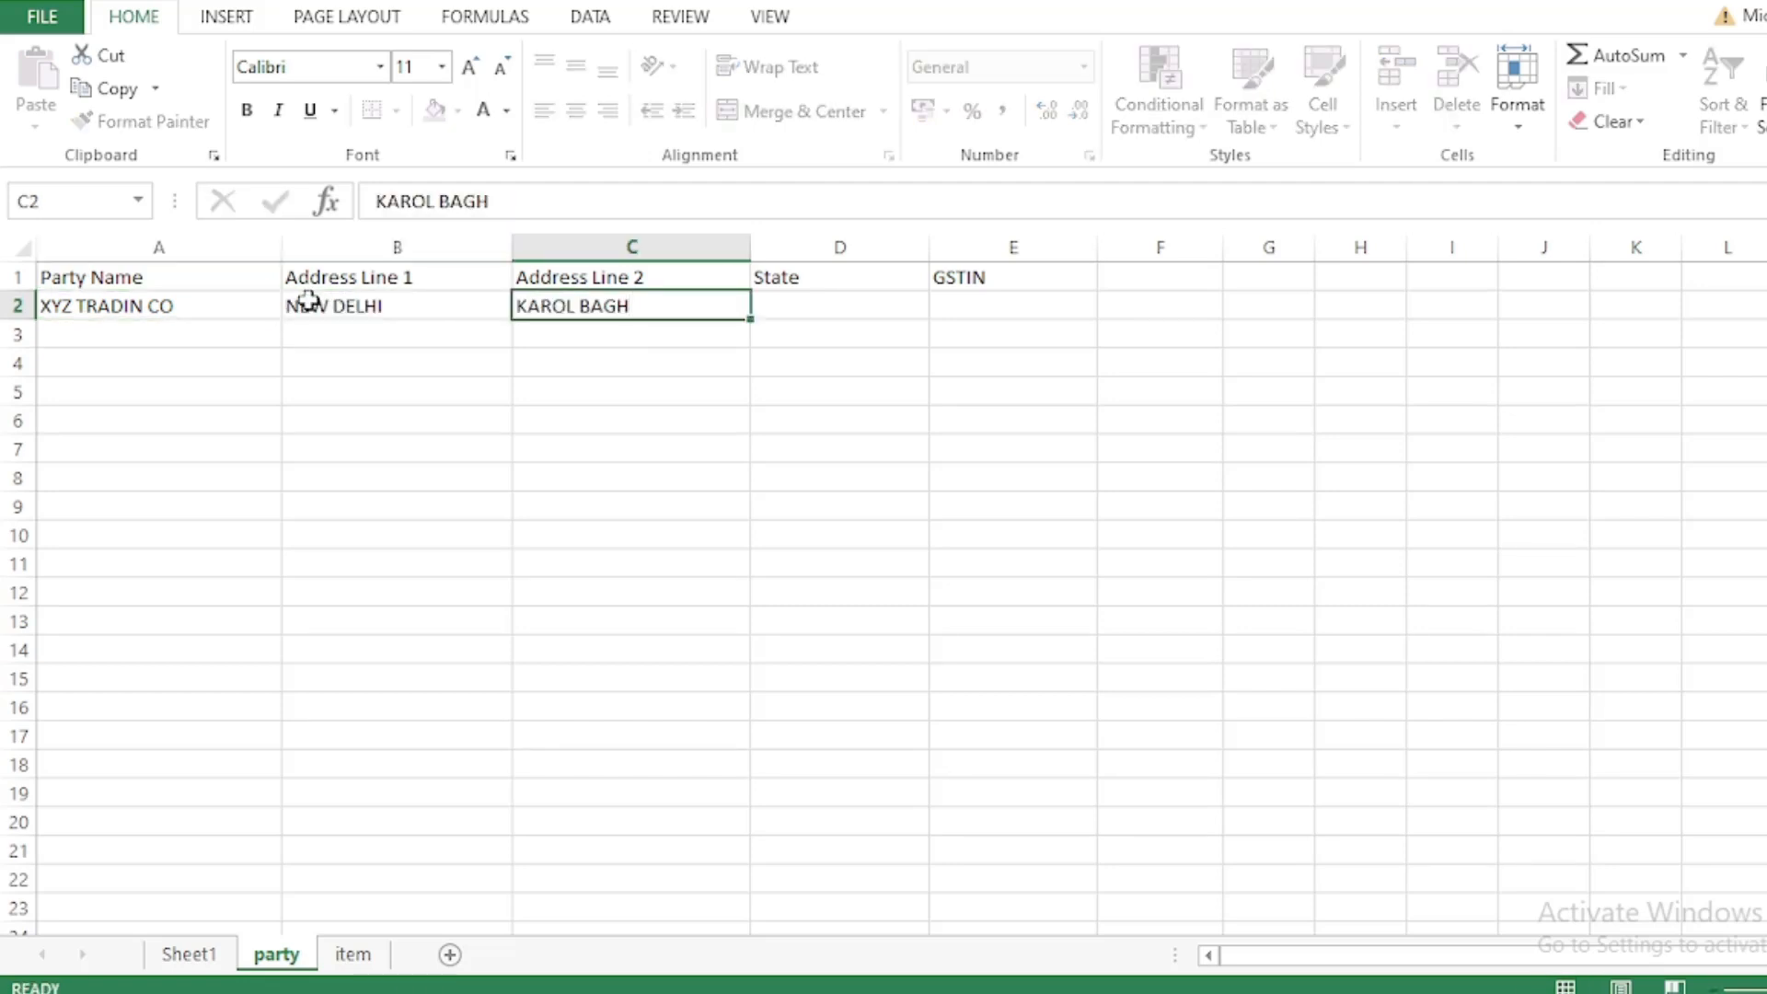
Step: Complete the record in row 2 with the state DELHI and the party's GSTIN
{"action": "key", "text": "Tab"}
{"action": "type", "text": "DELH"}
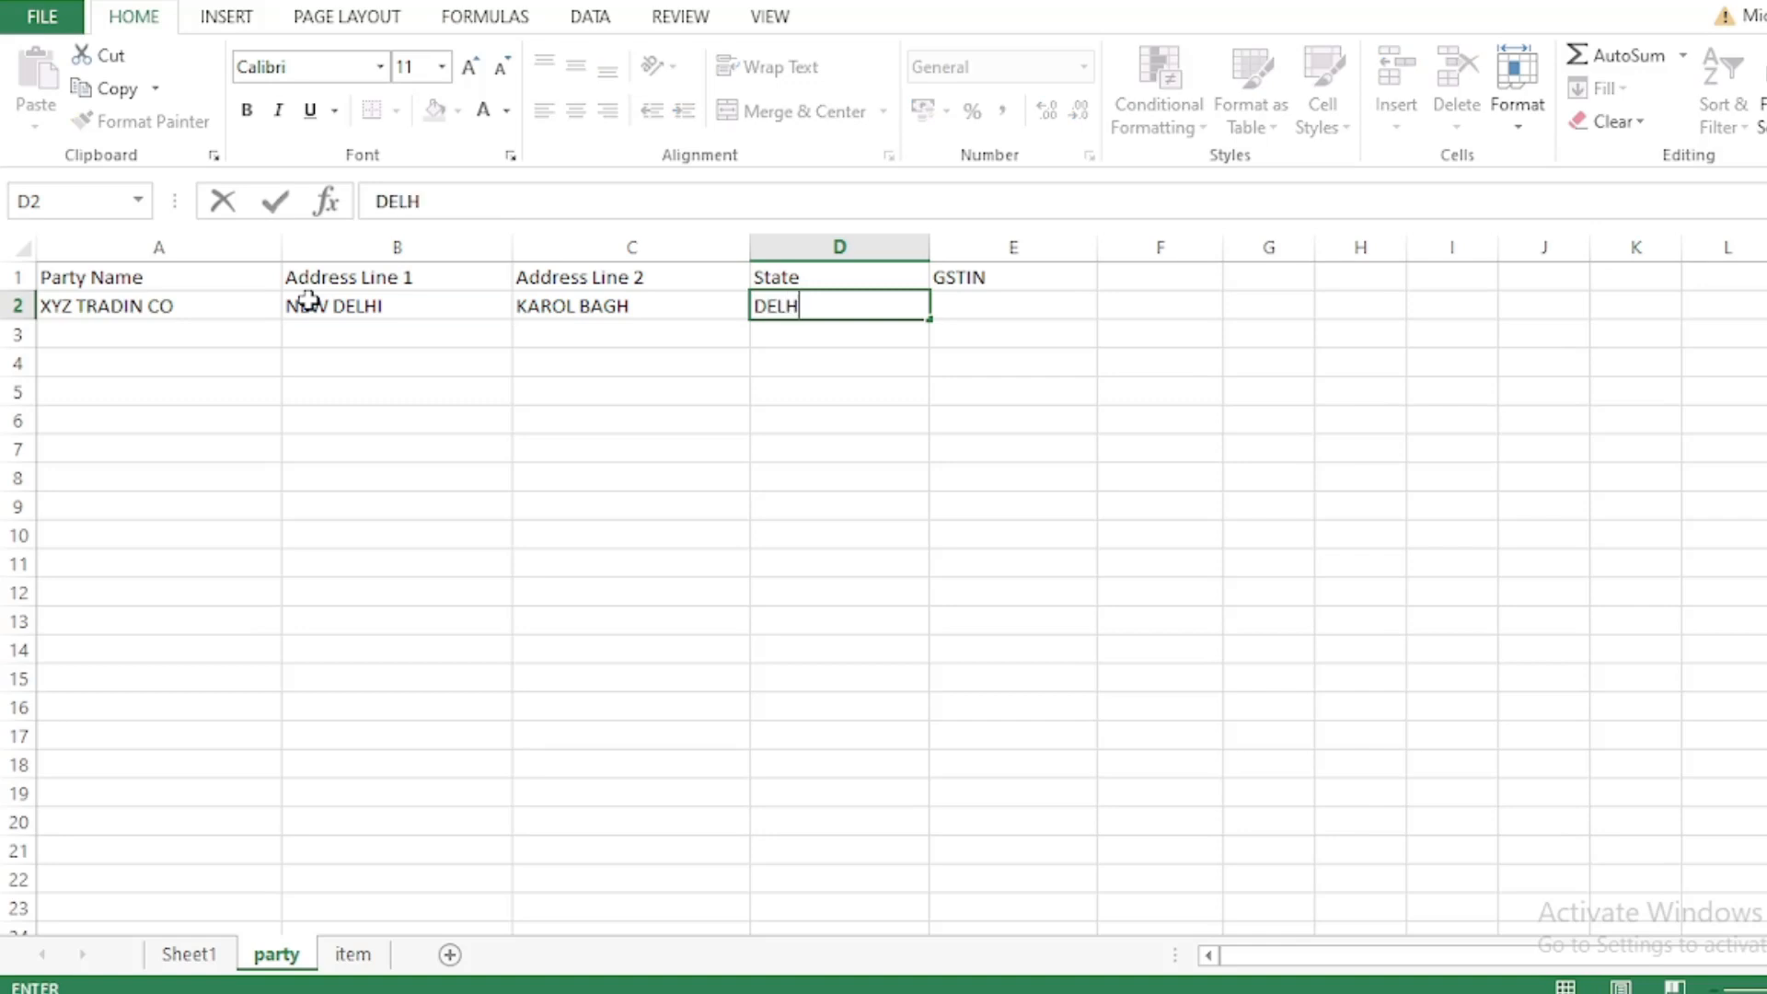
{"action": "key", "text": "Tab"}
{"action": "key", "text": "shift+Tab"}
{"action": "key", "text": "Tab"}
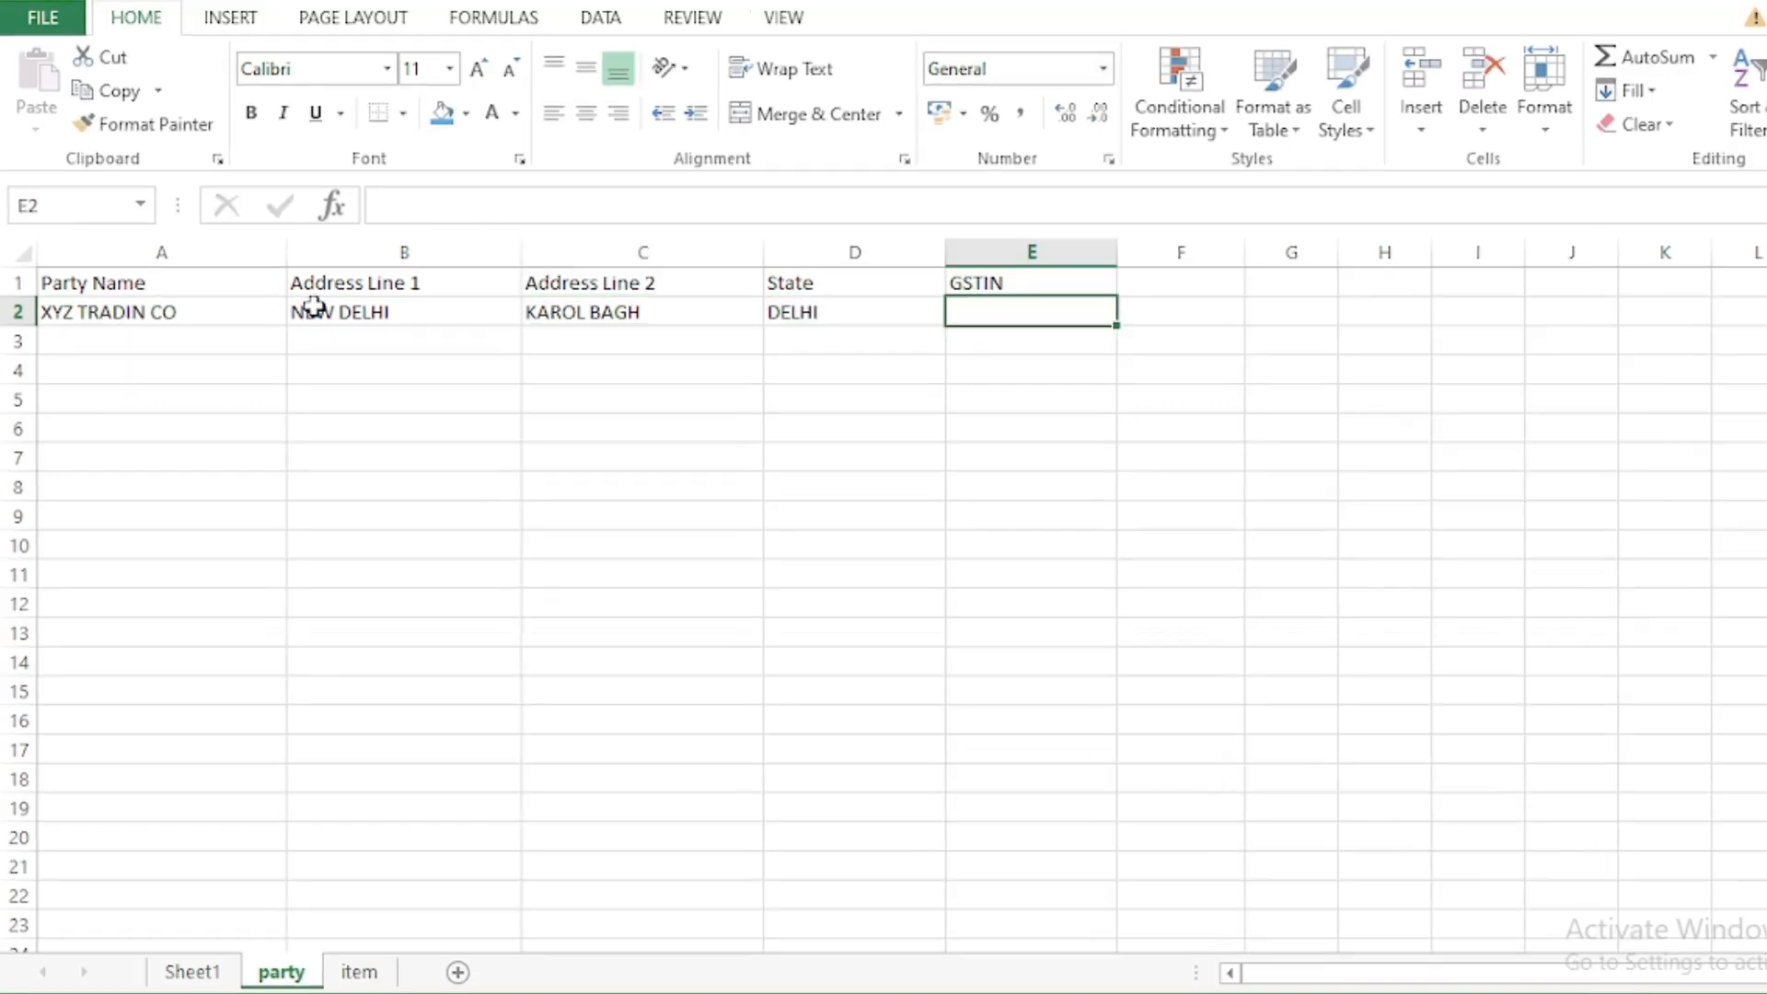
{"action": "type", "text": "07AAAA12345"}
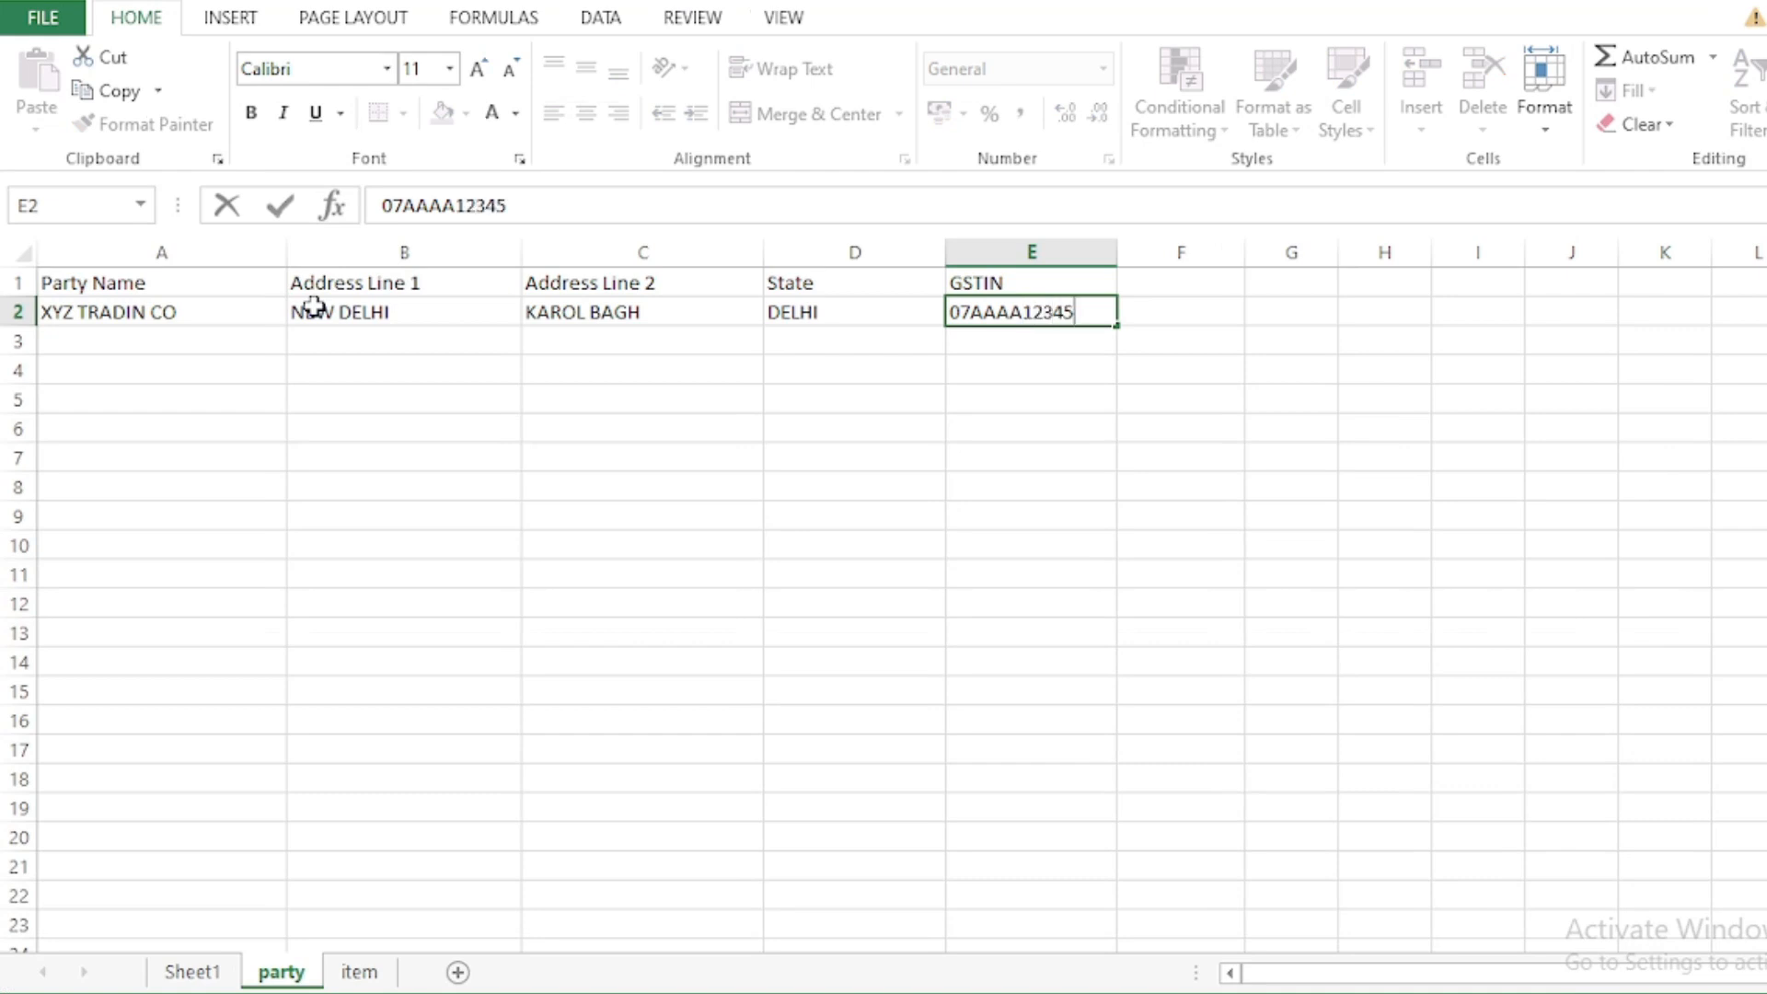
{"action": "type", "text": "678"}
{"action": "key", "text": "Return"}
{"action": "key", "text": "Up"}
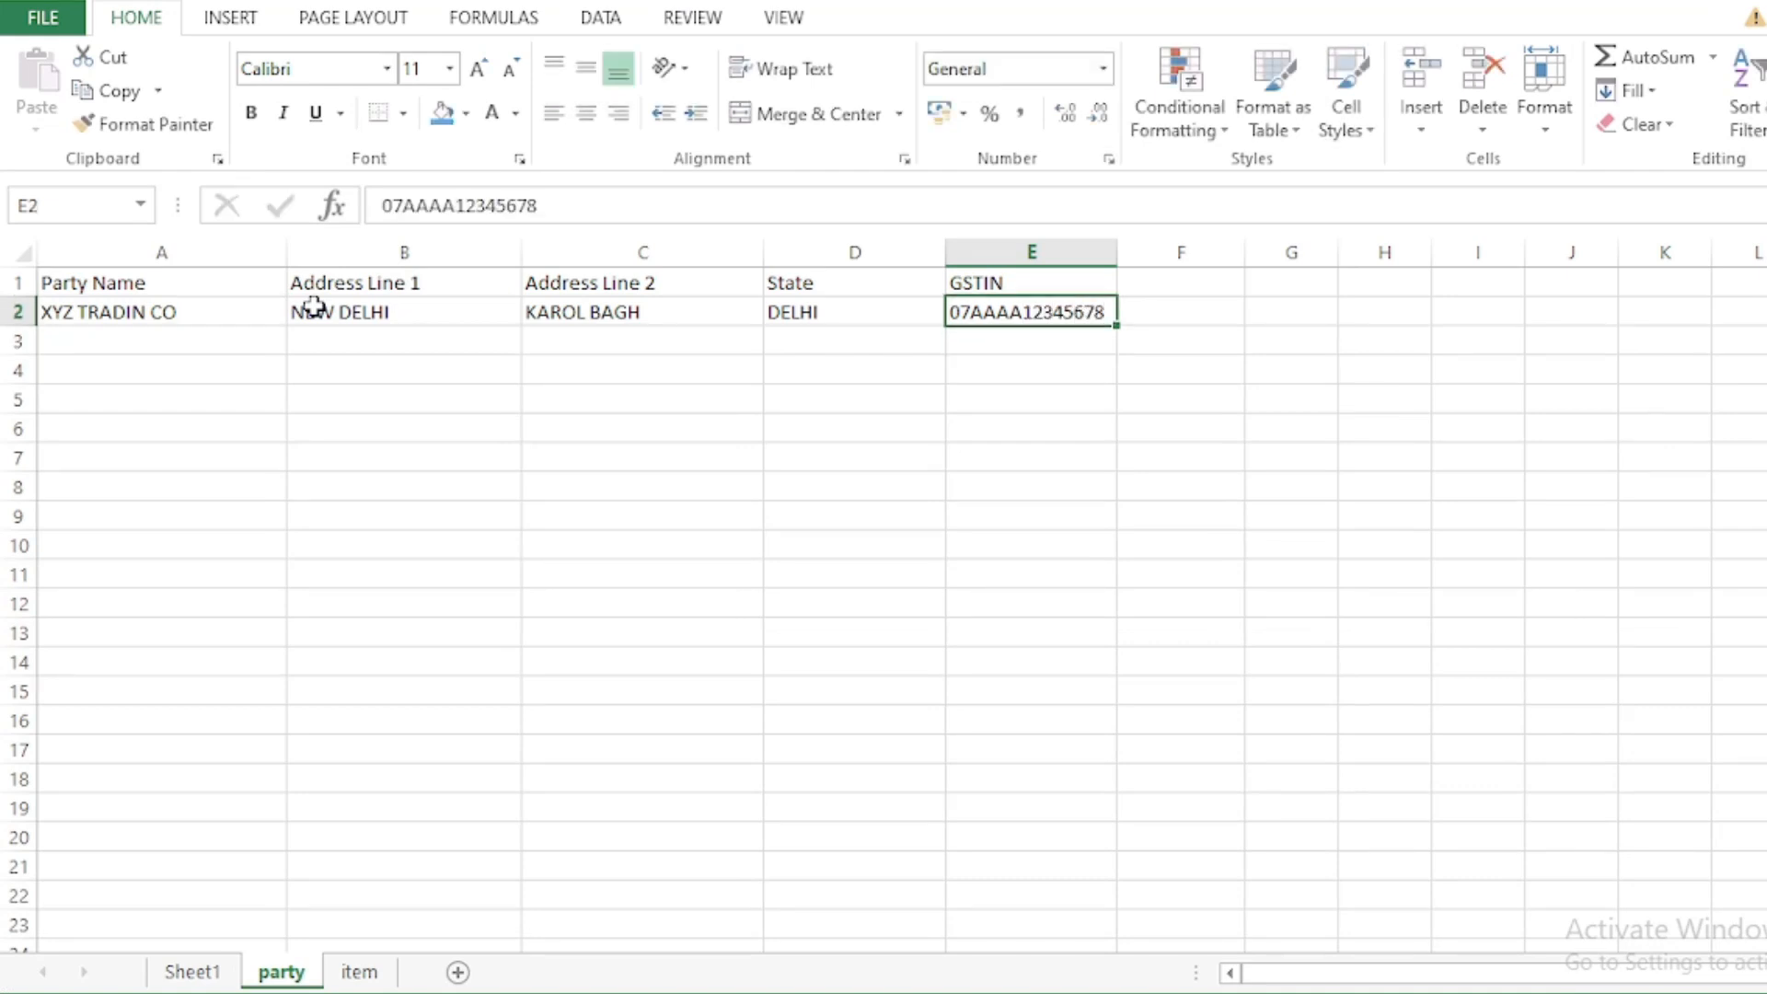
{"action": "key", "text": "Left"}
Step: Convert the party data in A1:E2 into a table, treating the first row as headers
{"action": "left_click", "coordinate": [564, 410]}
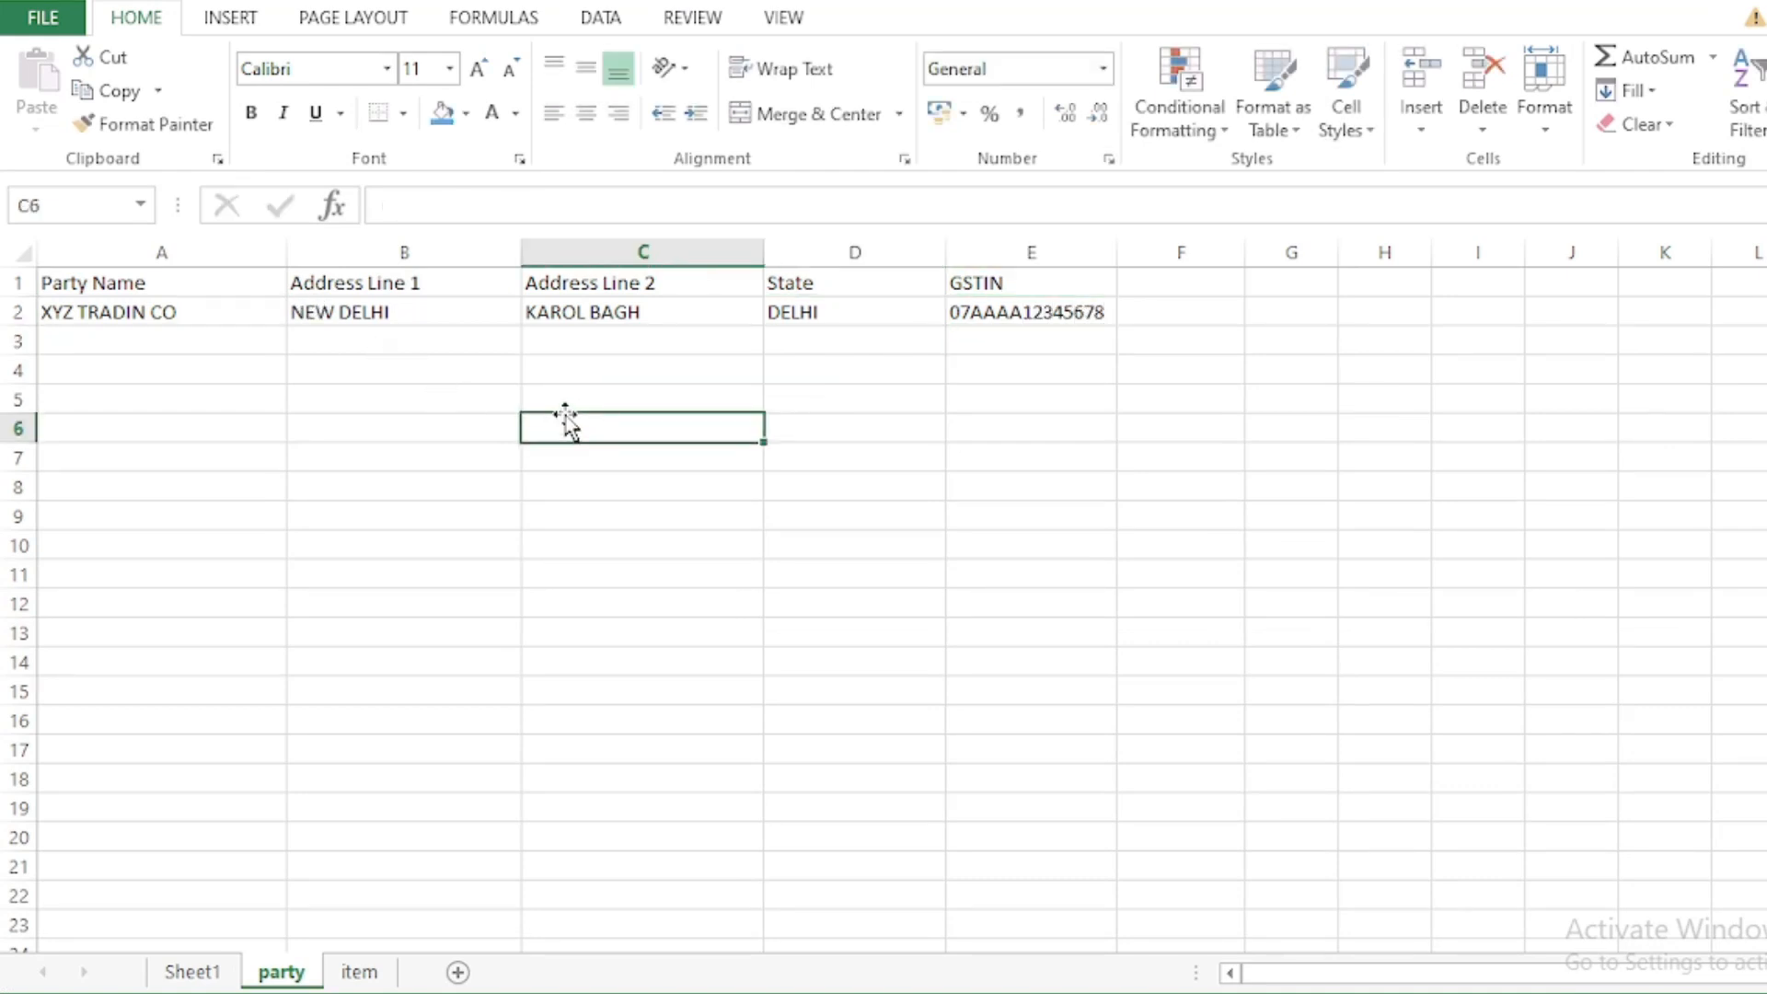
{"action": "left_click", "coordinate": [120, 282]}
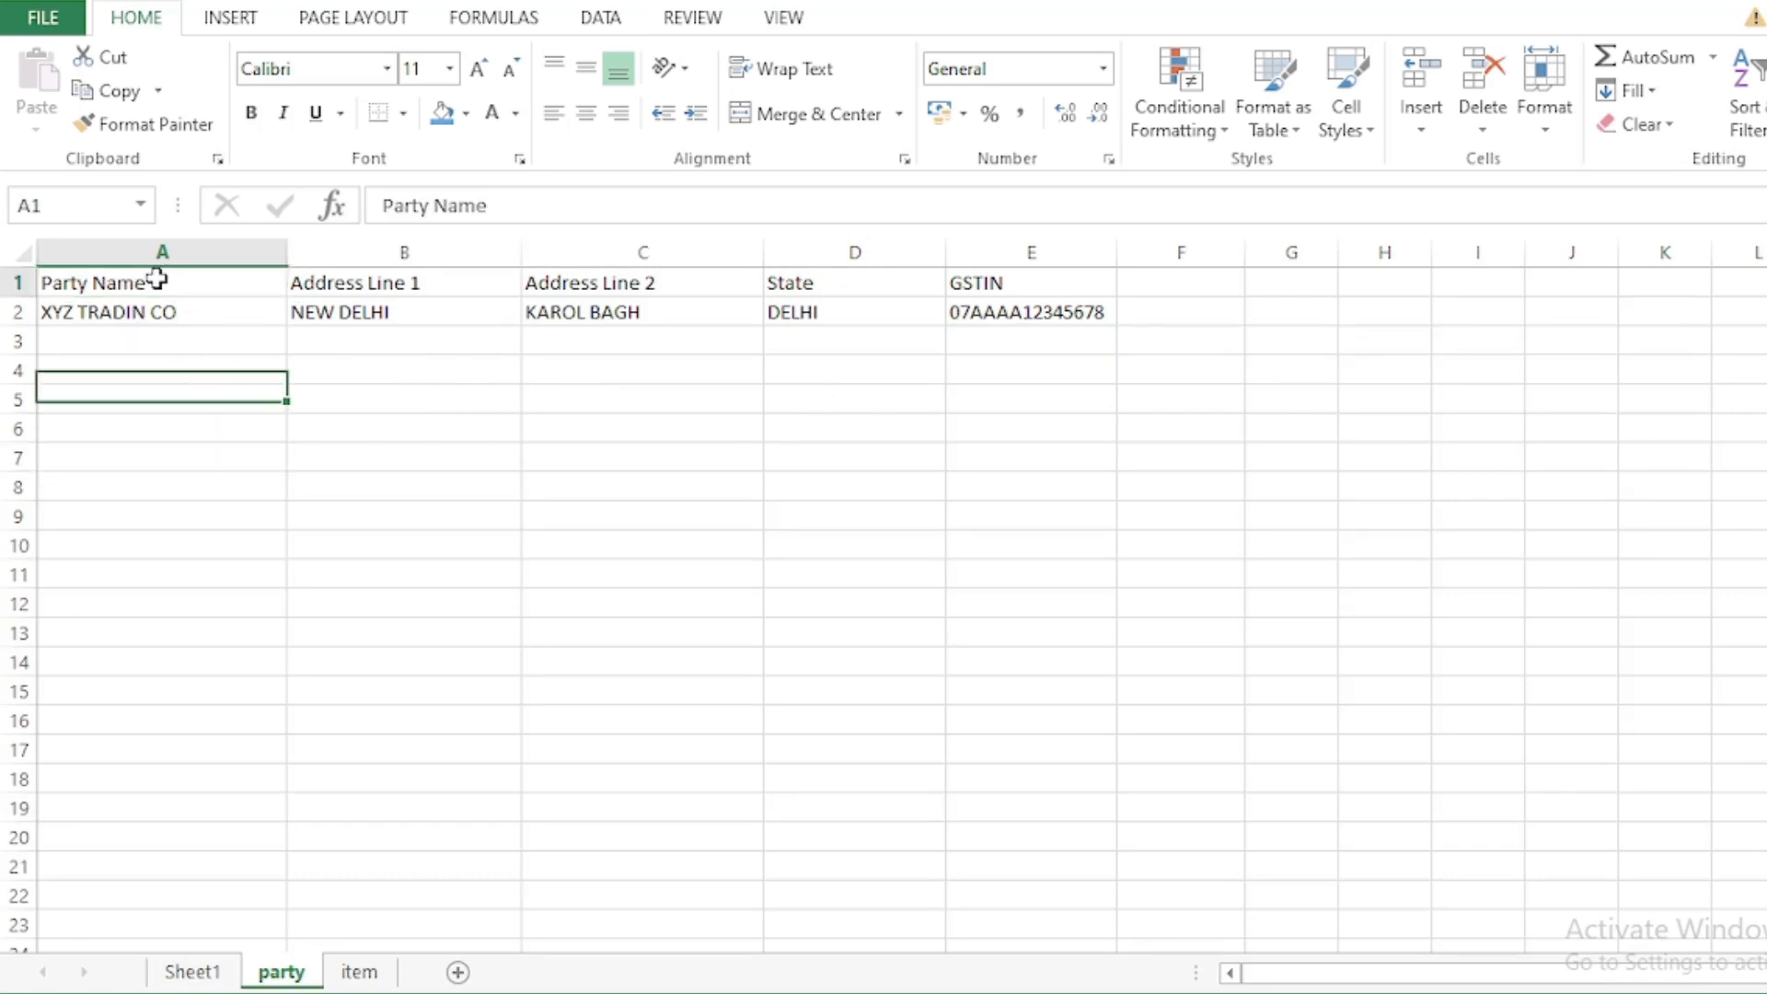
{"action": "left_click_drag", "start_coordinate": [174, 282], "coordinate": [994, 315]}
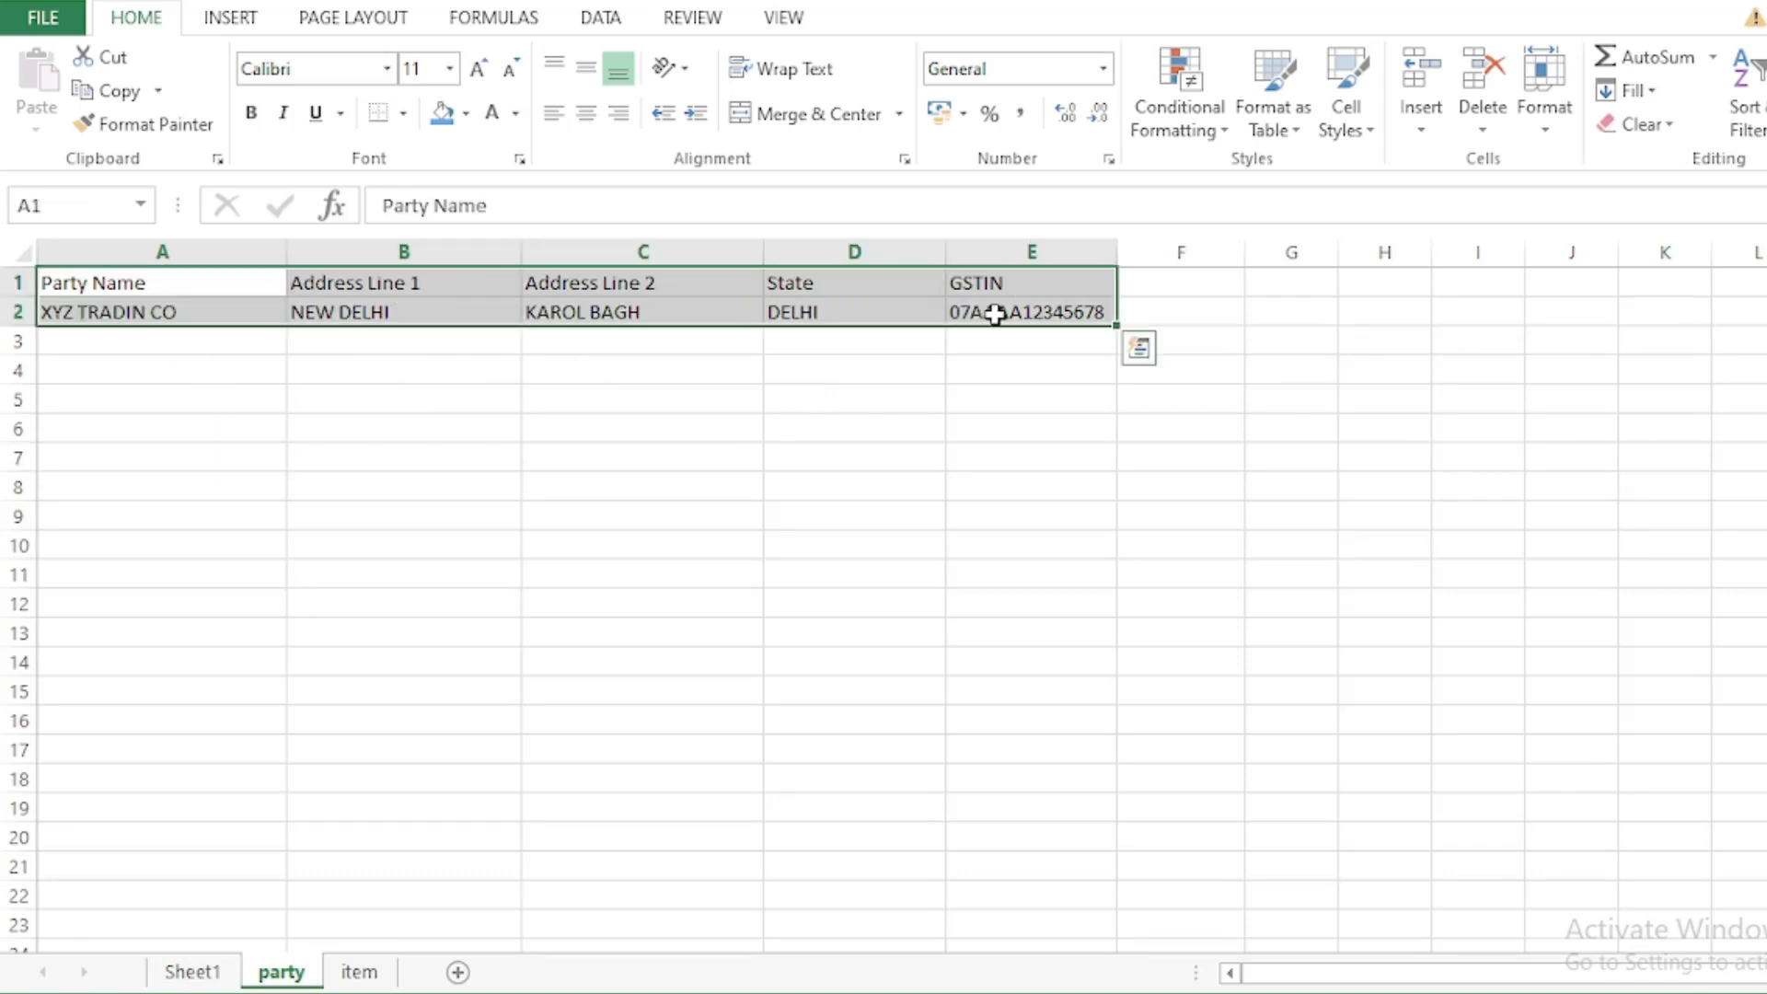
{"action": "left_click", "coordinate": [218, 19]}
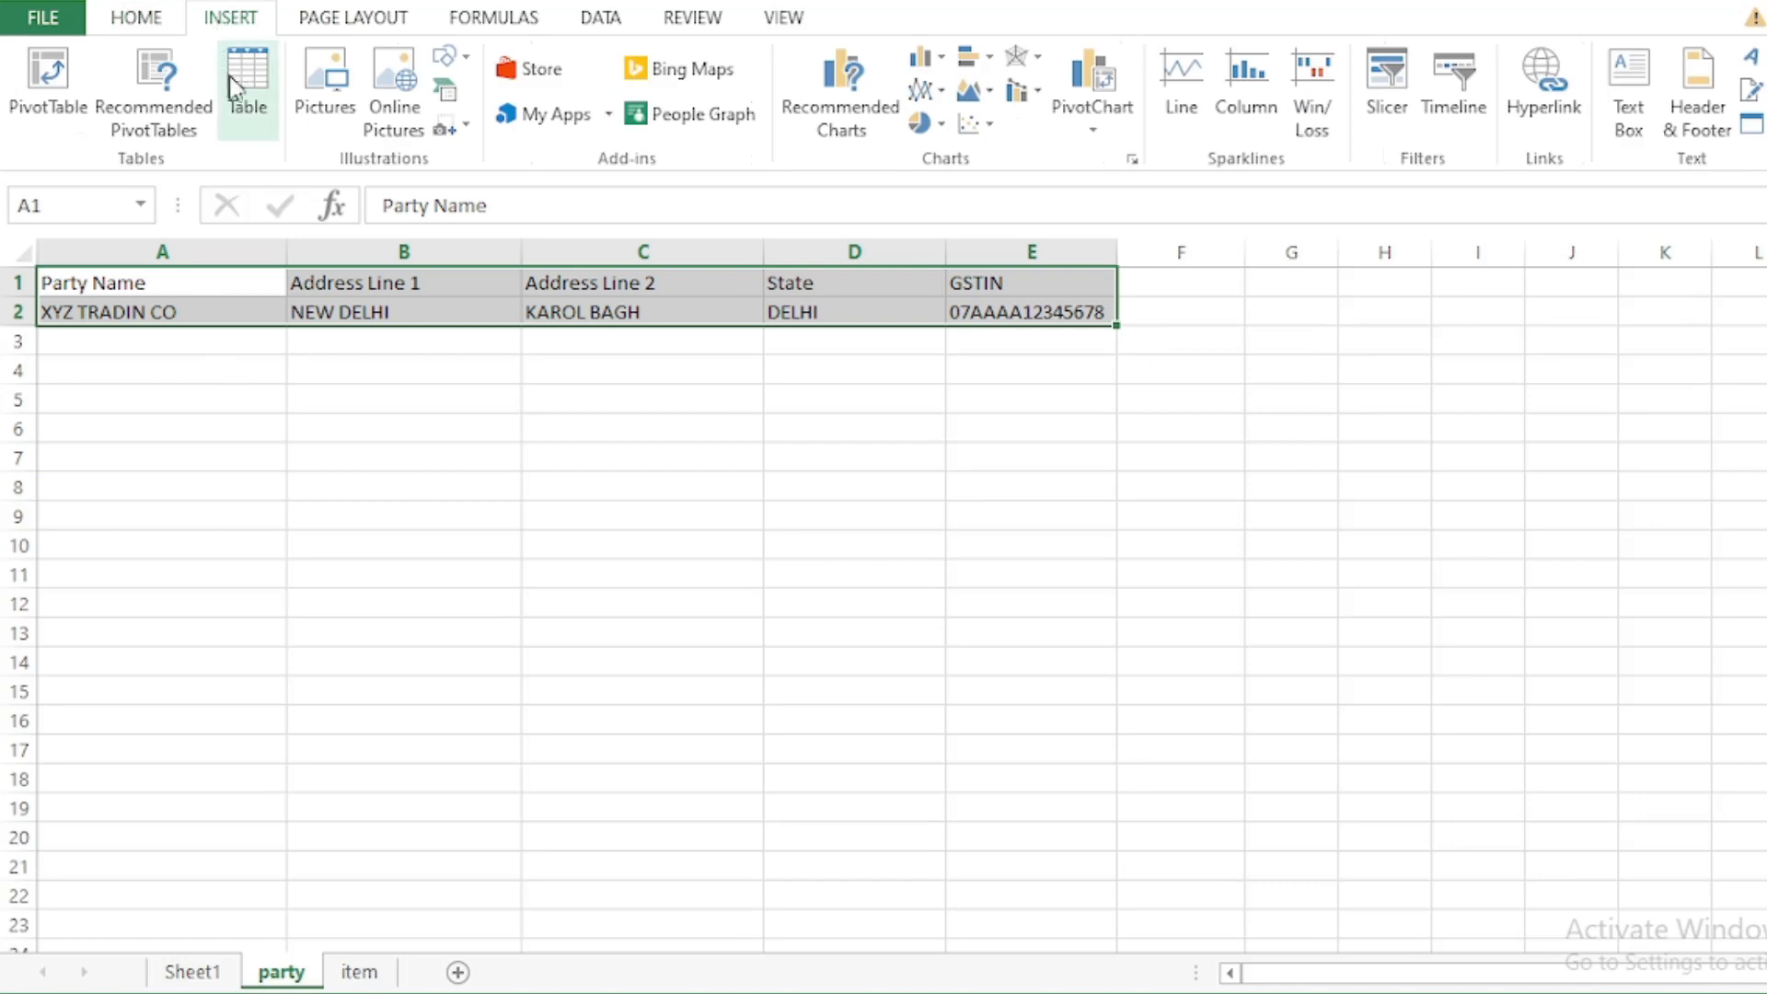
{"action": "left_click", "coordinate": [240, 86]}
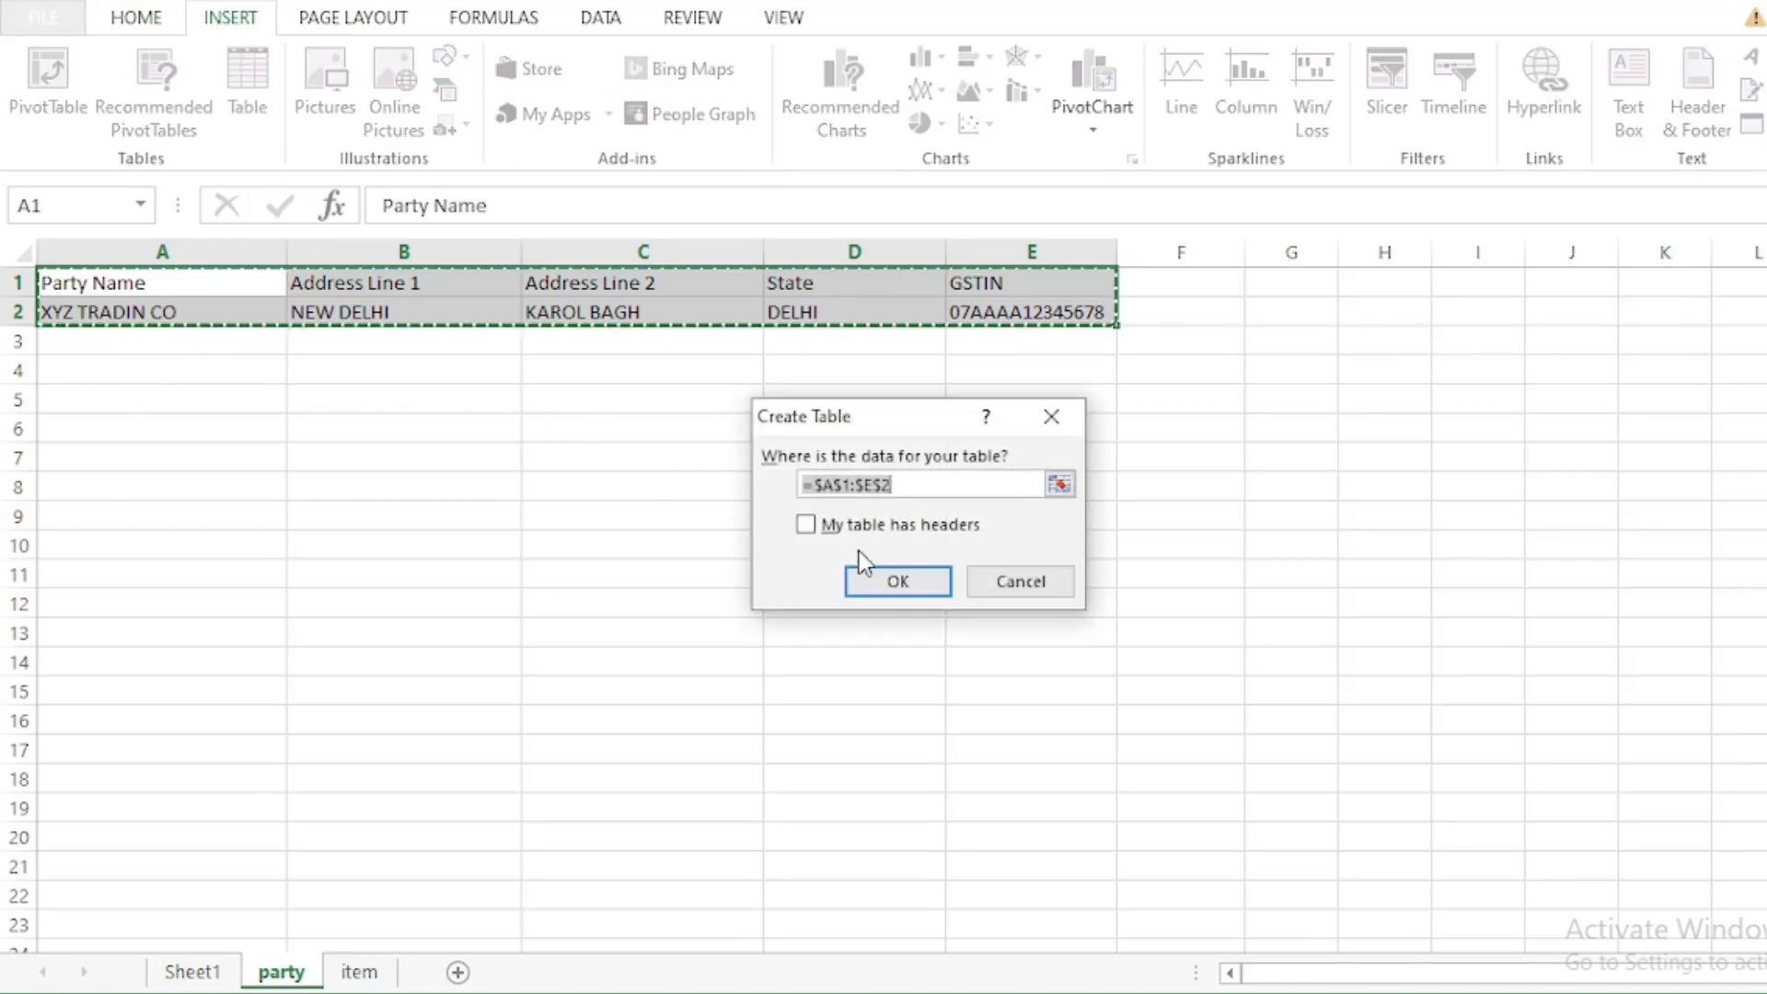
{"action": "left_click_drag", "start_coordinate": [893, 420], "coordinate": [881, 377]}
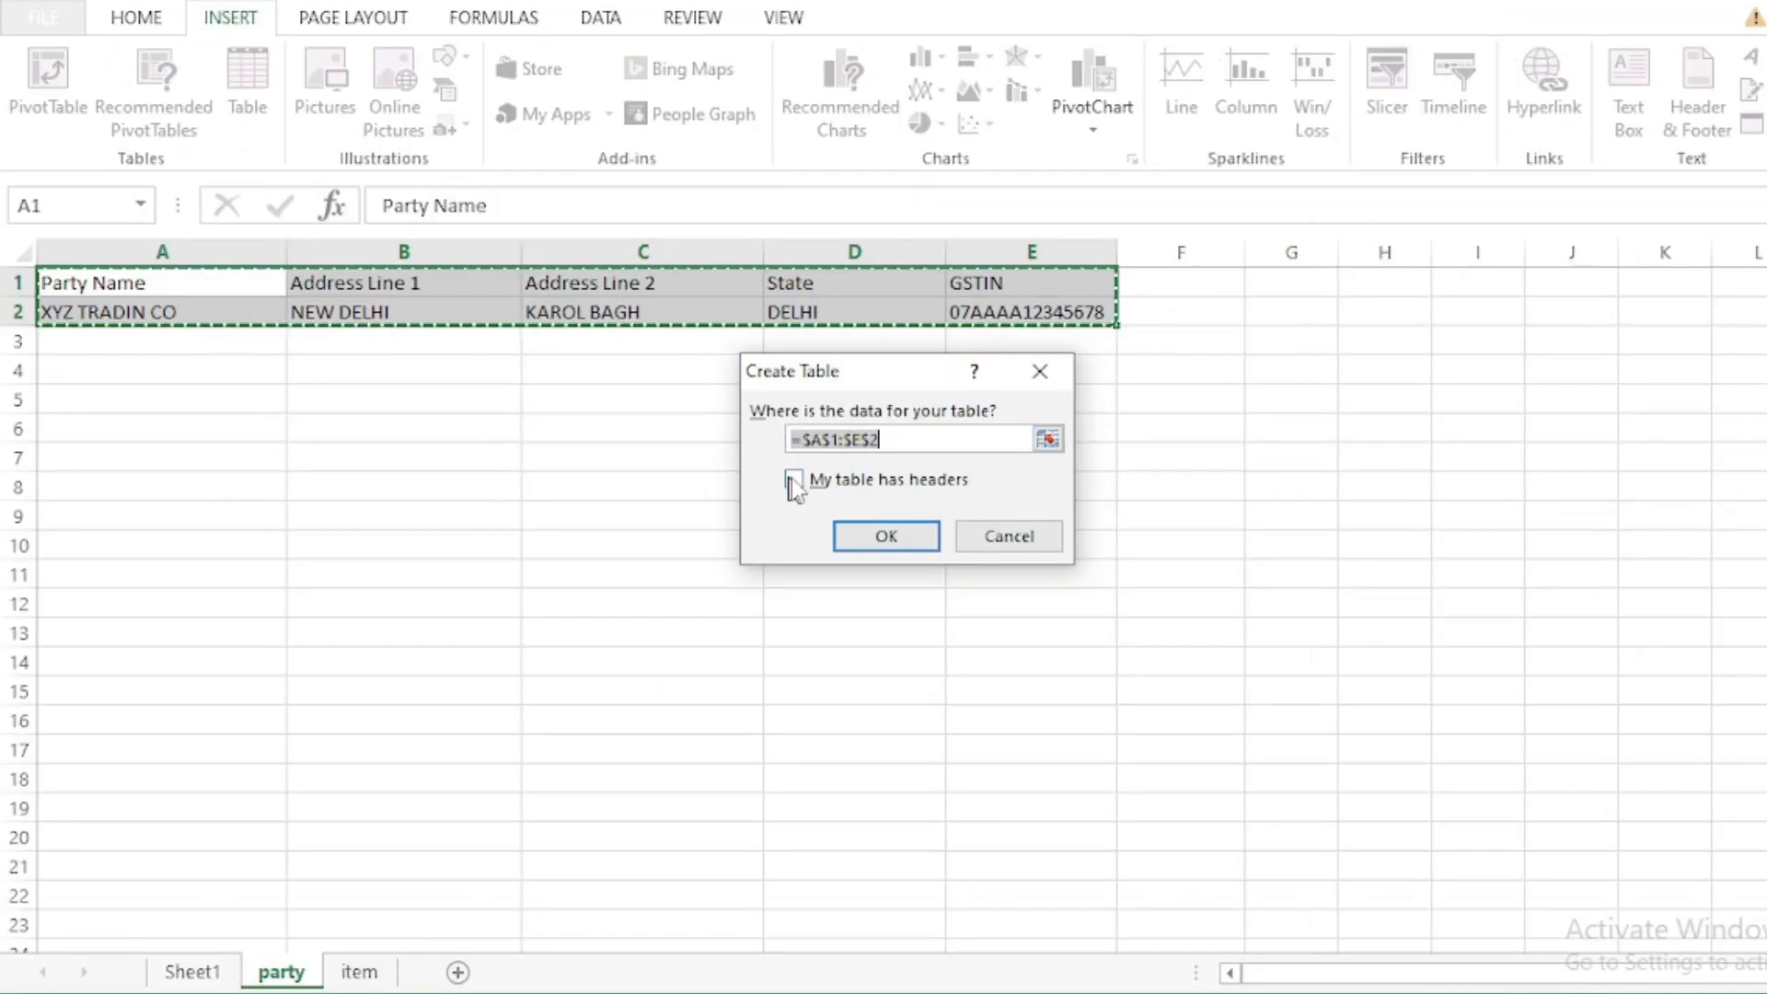
{"action": "left_click", "coordinate": [801, 480]}
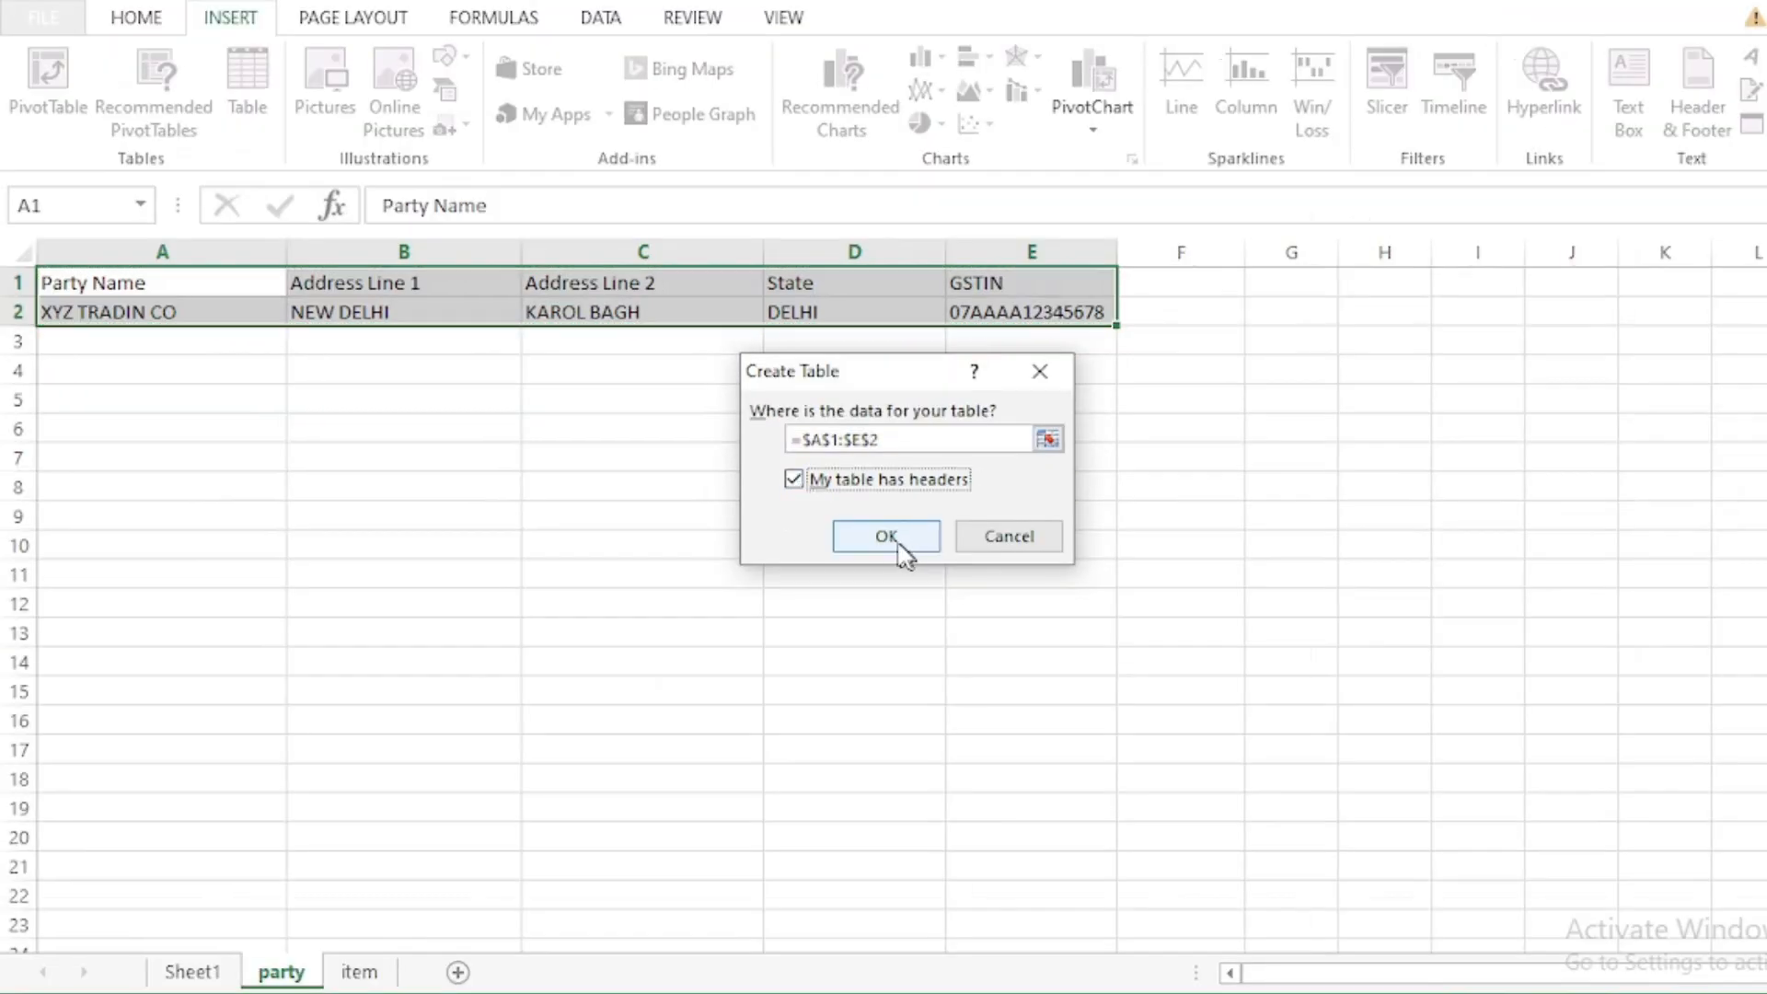
{"action": "left_click", "coordinate": [886, 536]}
{"action": "left_click", "coordinate": [814, 453]}
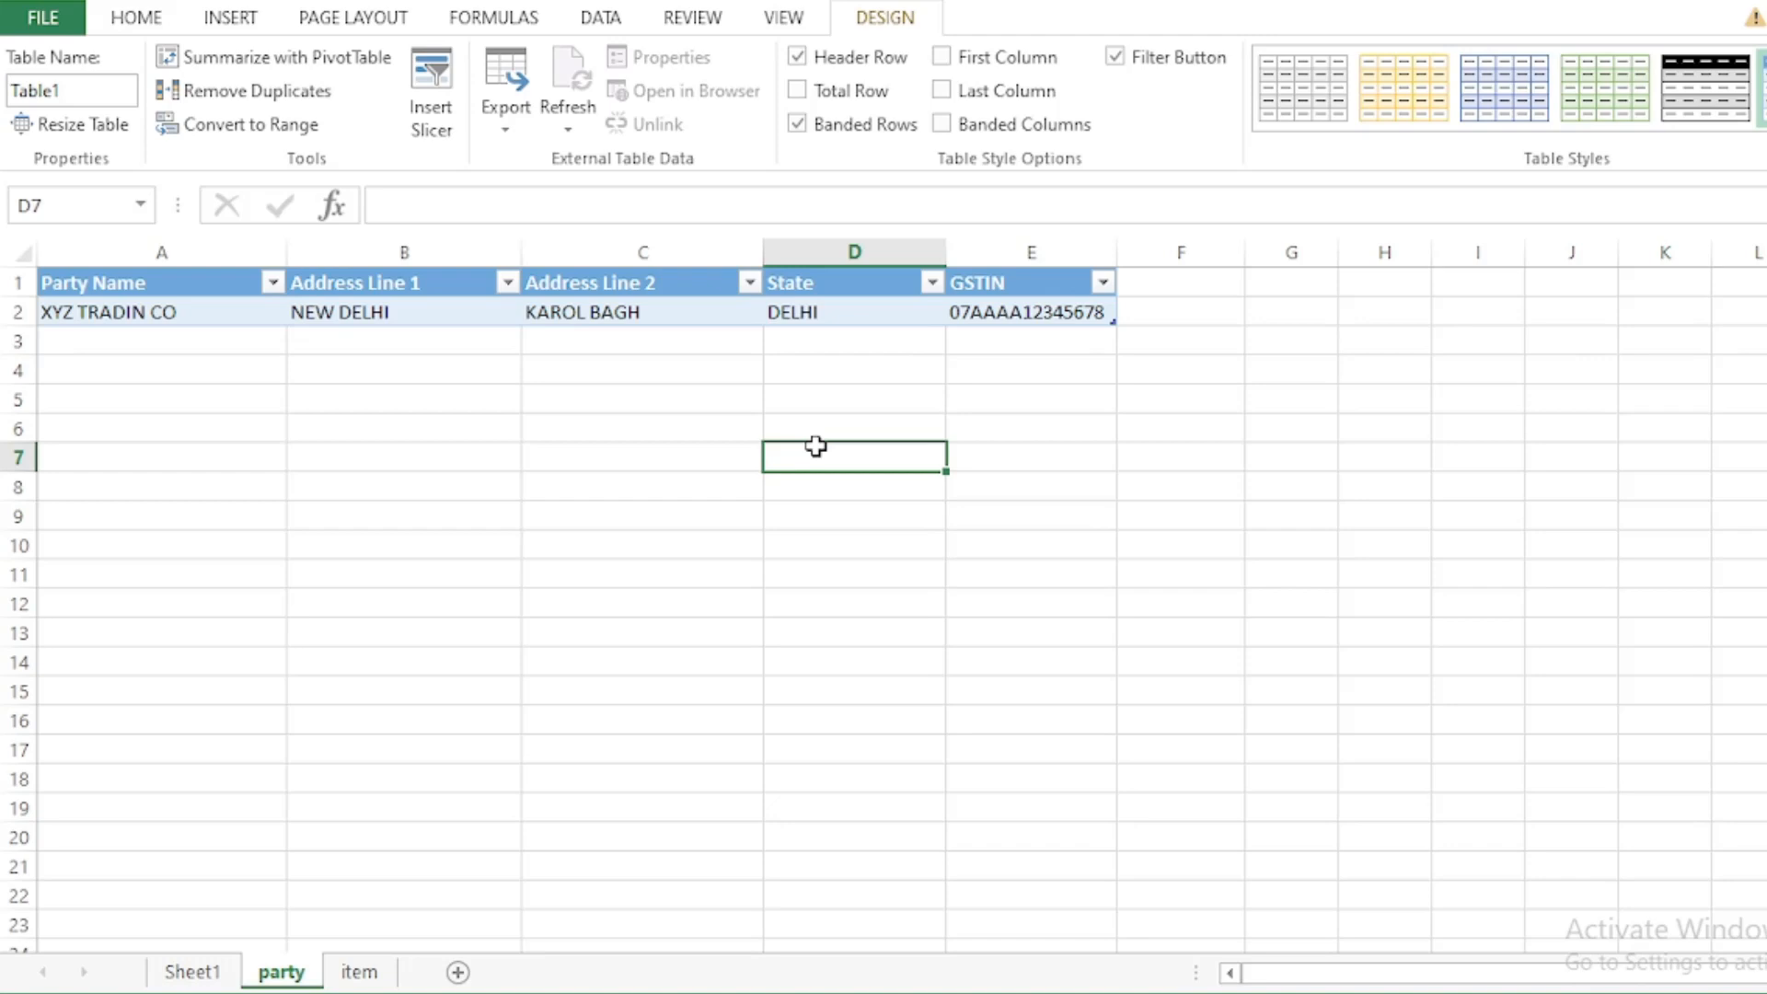
{"action": "left_click", "coordinate": [305, 312]}
{"action": "left_click", "coordinate": [820, 311]}
{"action": "left_click", "coordinate": [432, 397]}
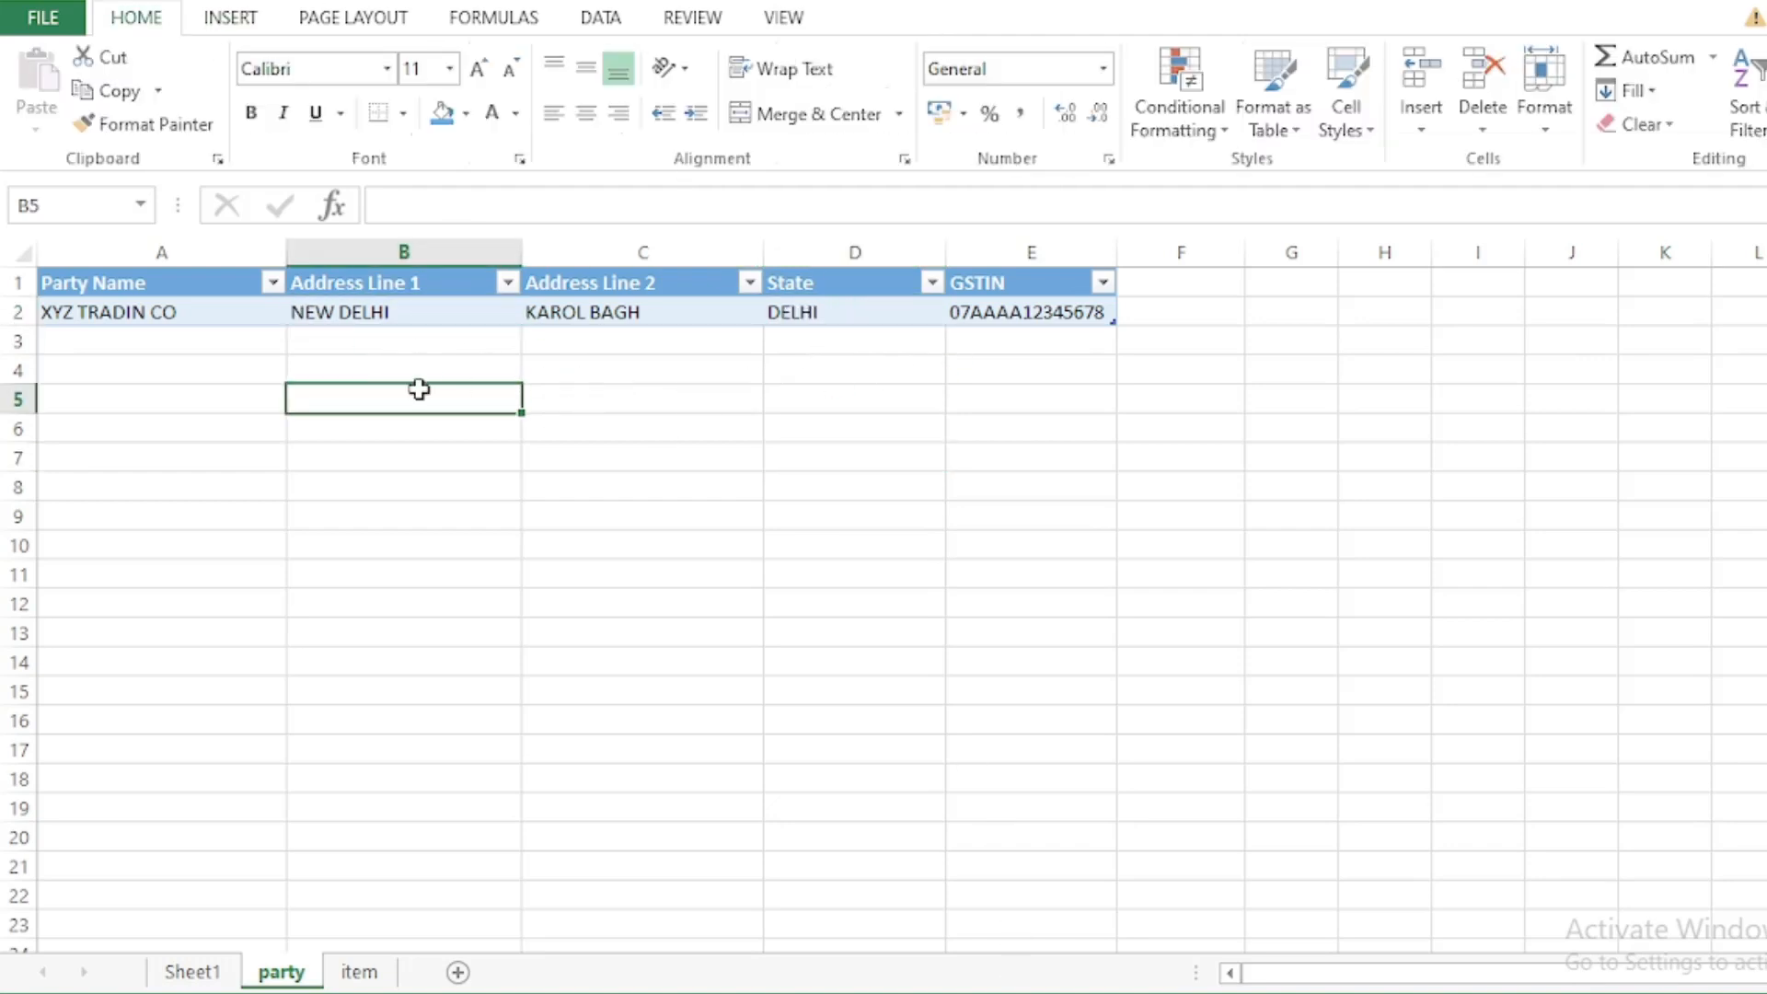
Step: Examine the Bill To party list on the Invoice sheet of the Invoice format workbook, and return to the party sheet of the invoice workbook
{"action": "mouse_move", "coordinate": [819, 989]}
{"action": "left_click", "coordinate": [819, 911]}
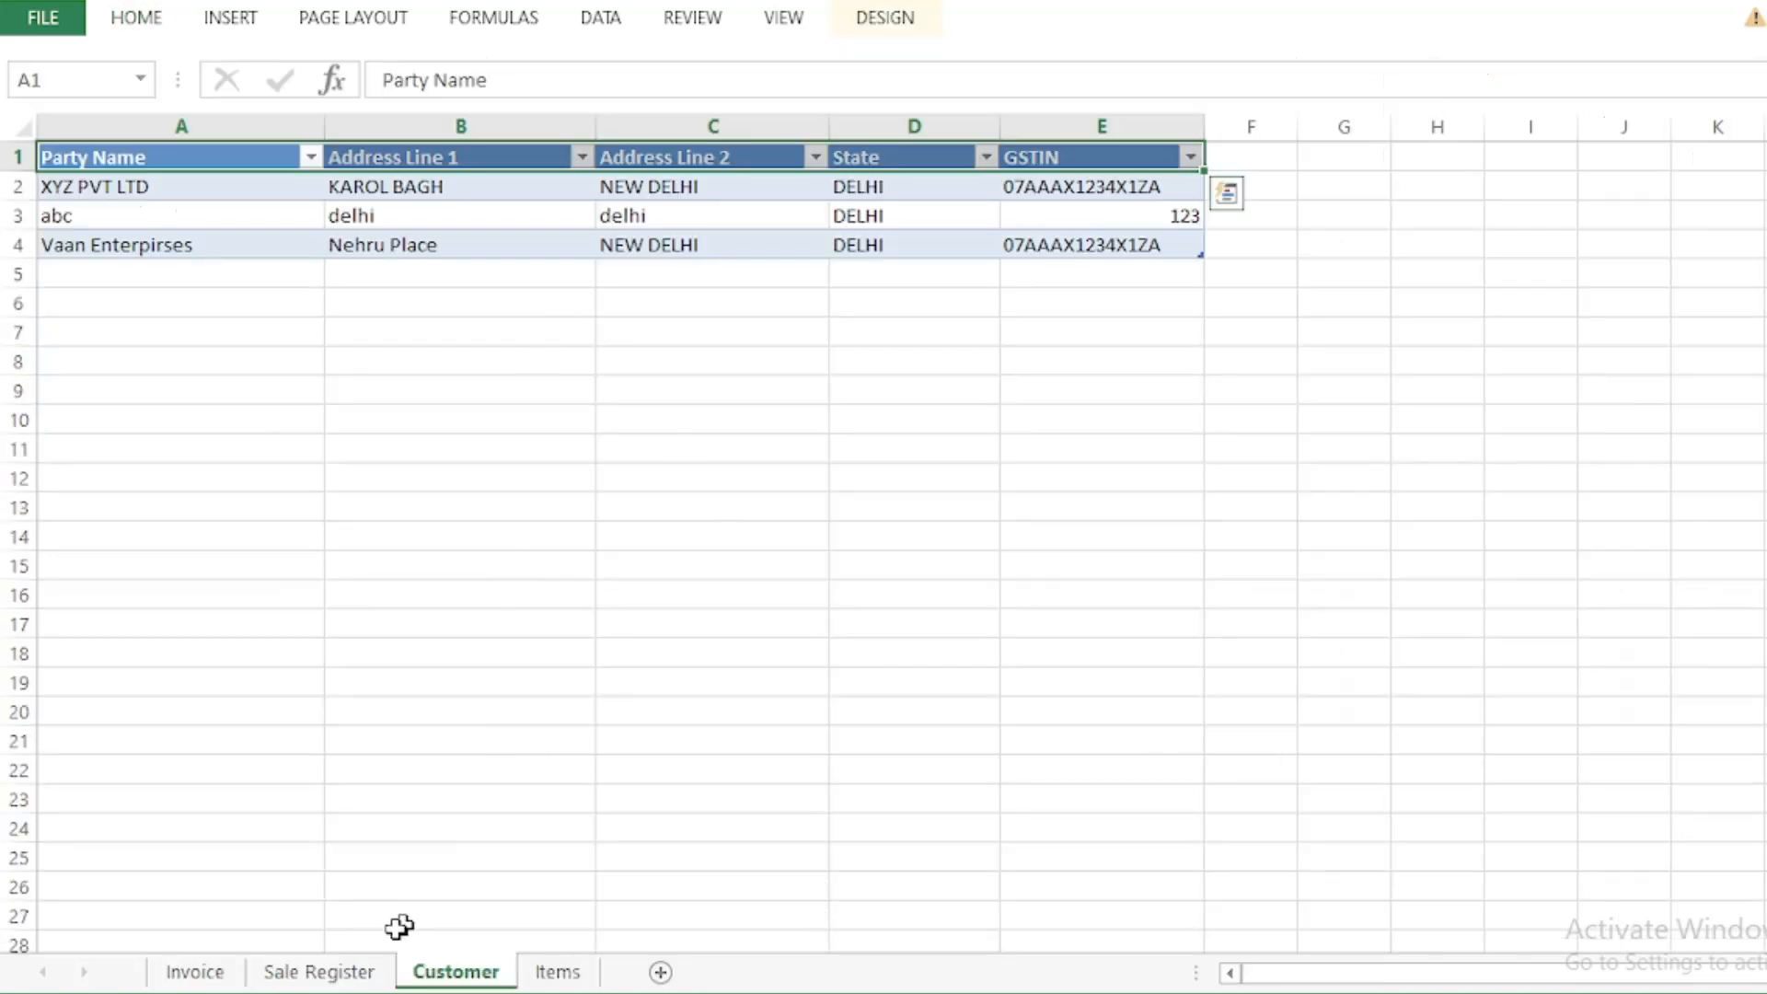
{"action": "left_click", "coordinate": [221, 971]}
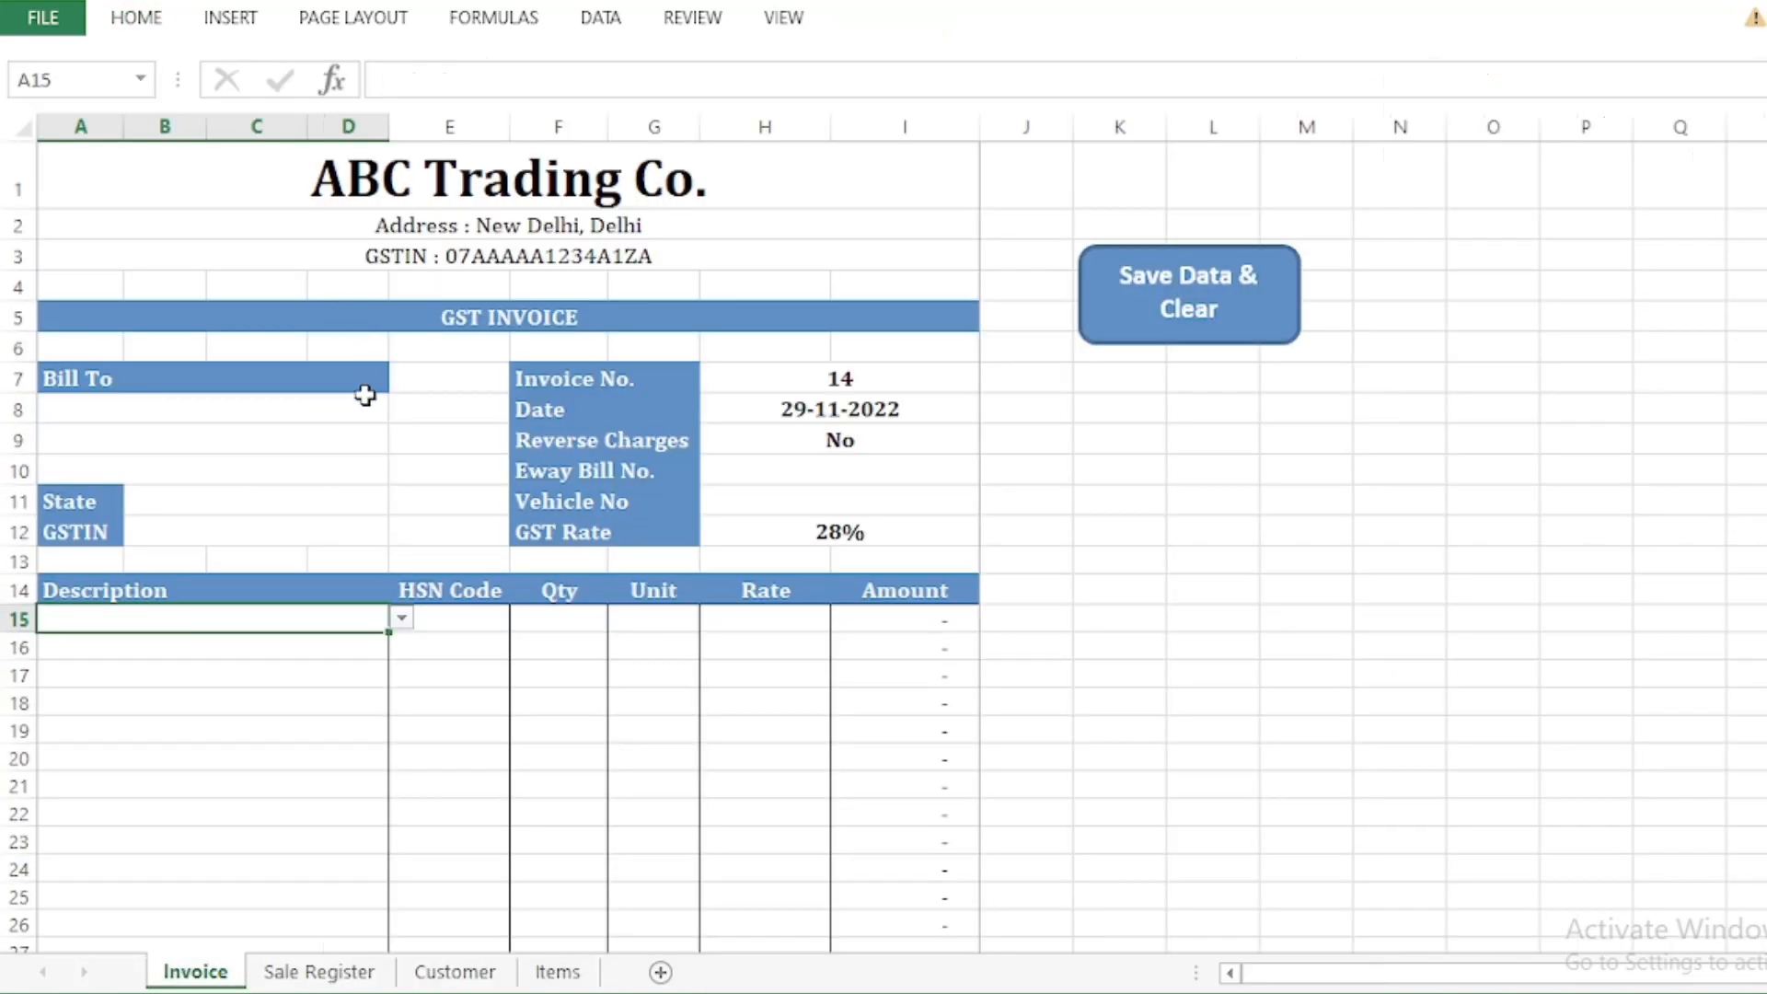
{"action": "left_click", "coordinate": [373, 407]}
{"action": "left_click", "coordinate": [402, 409]}
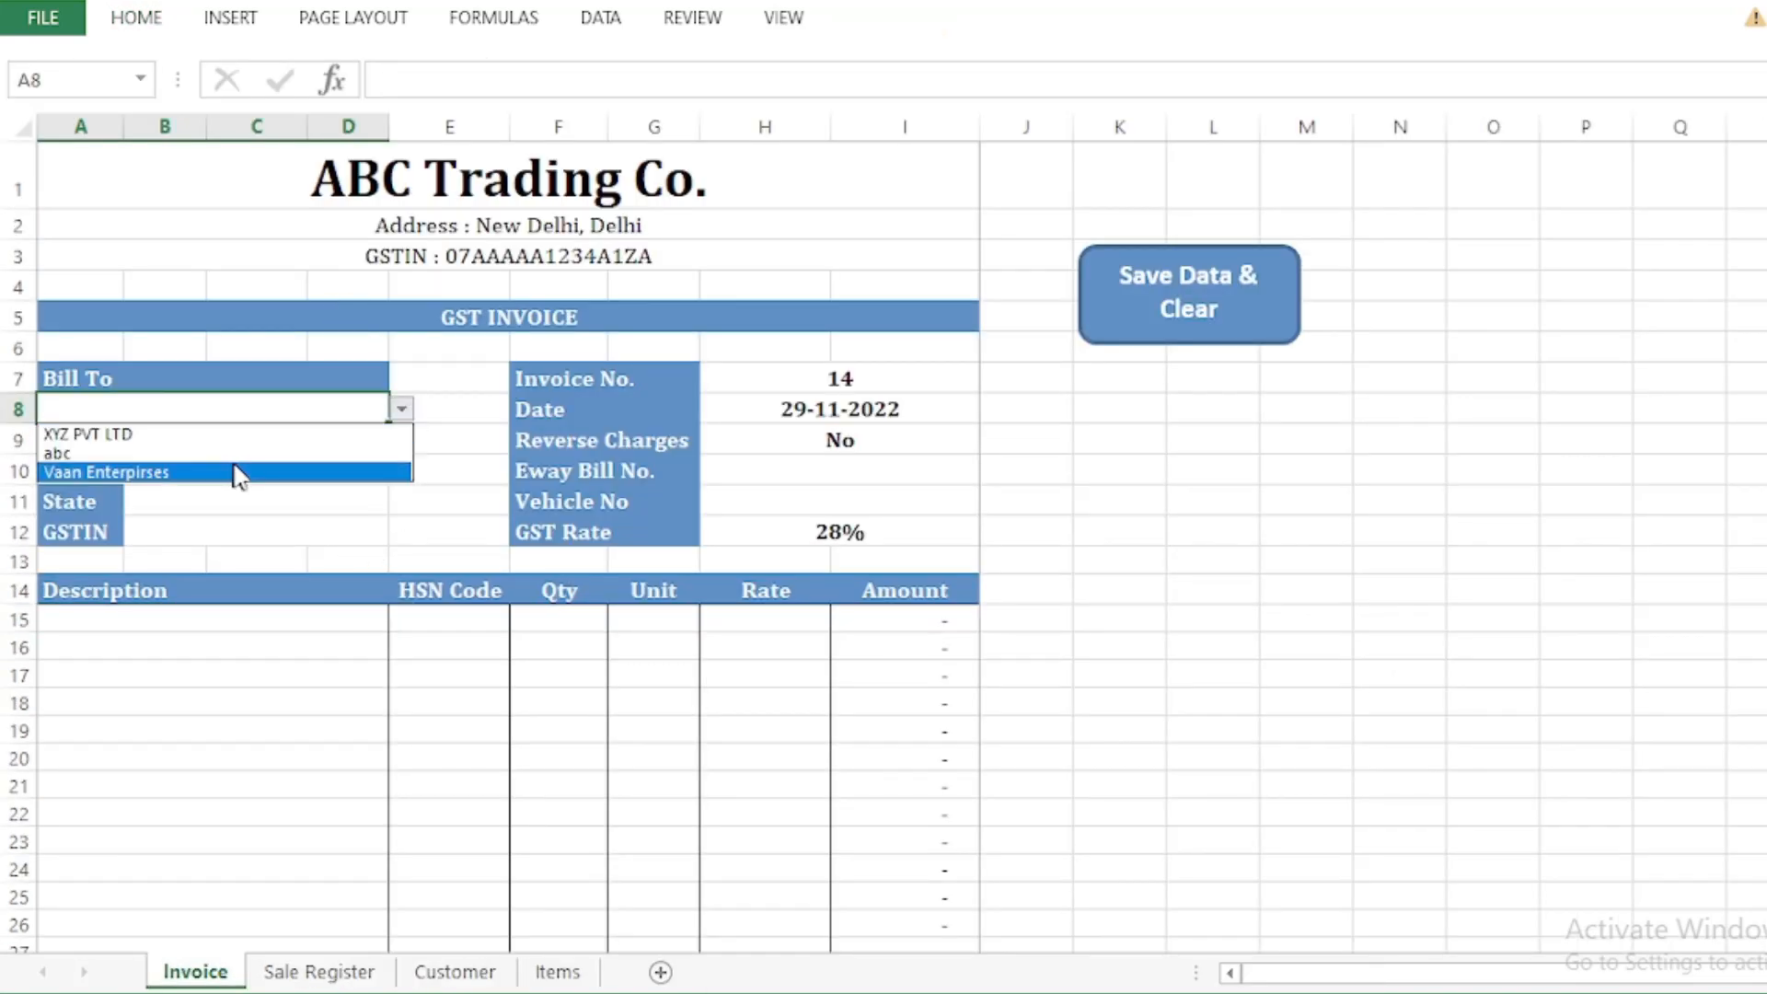
{"action": "left_click", "coordinate": [1001, 817]}
{"action": "left_click", "coordinate": [1035, 991]}
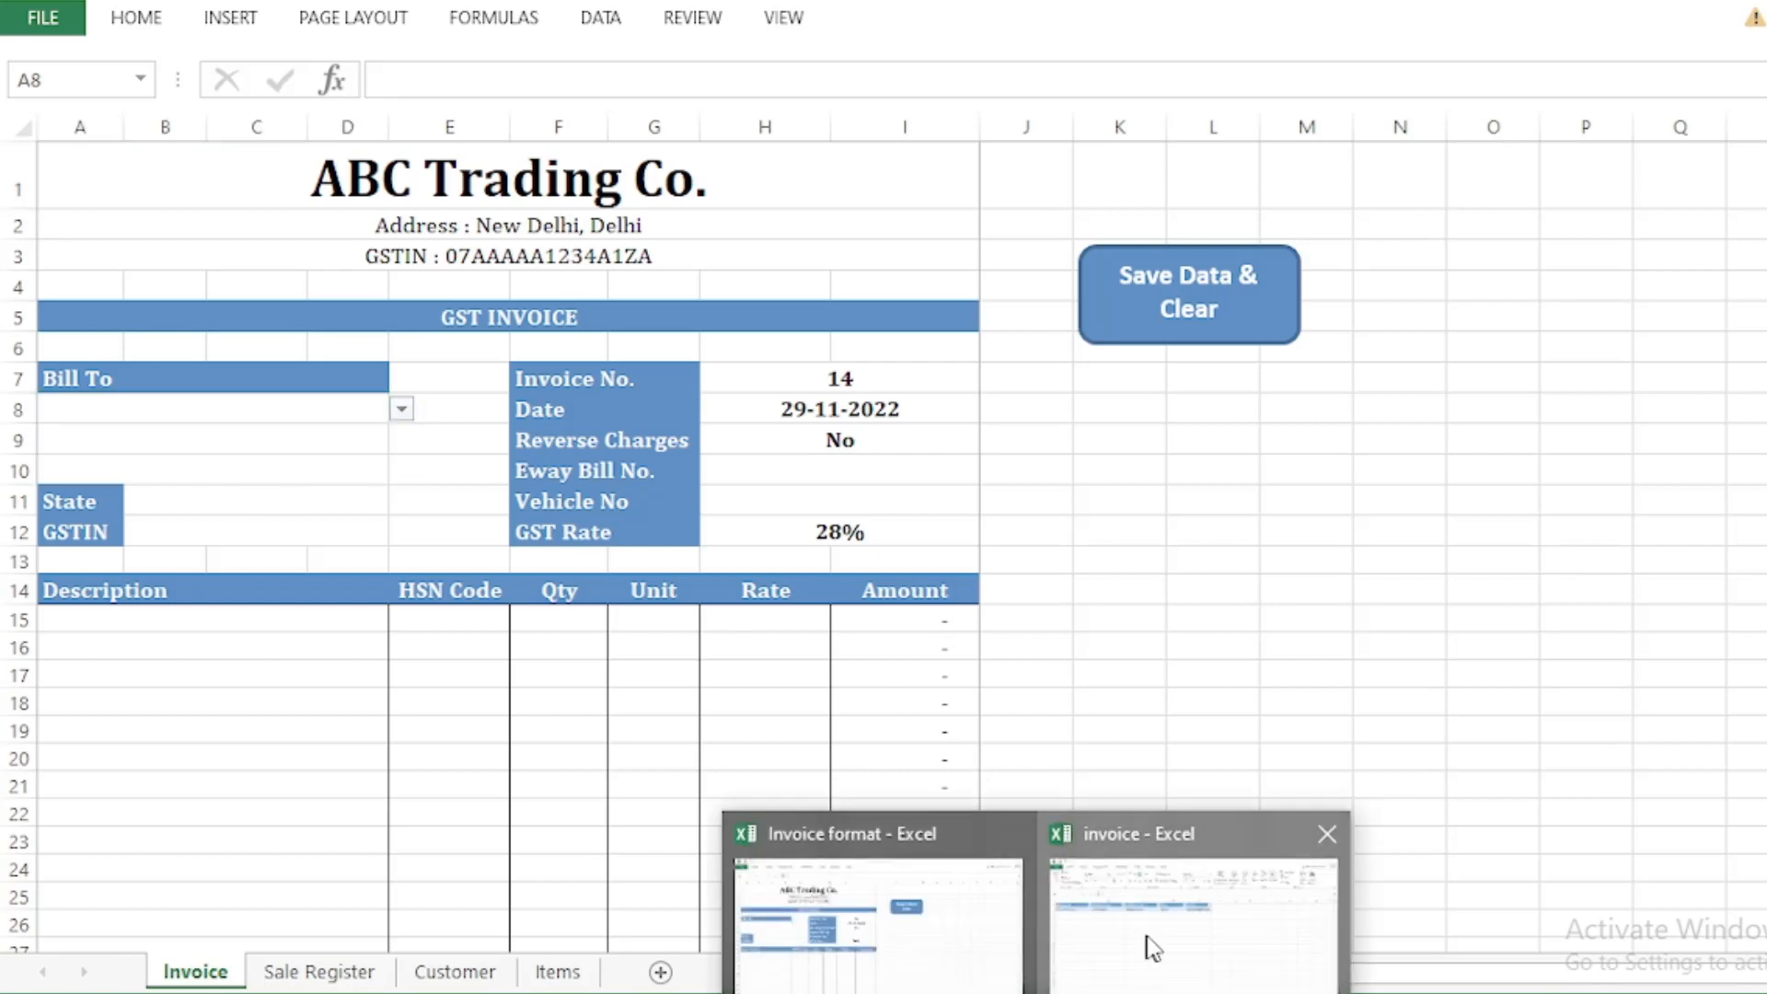
{"action": "left_click", "coordinate": [1148, 947]}
{"action": "left_click", "coordinate": [982, 368]}
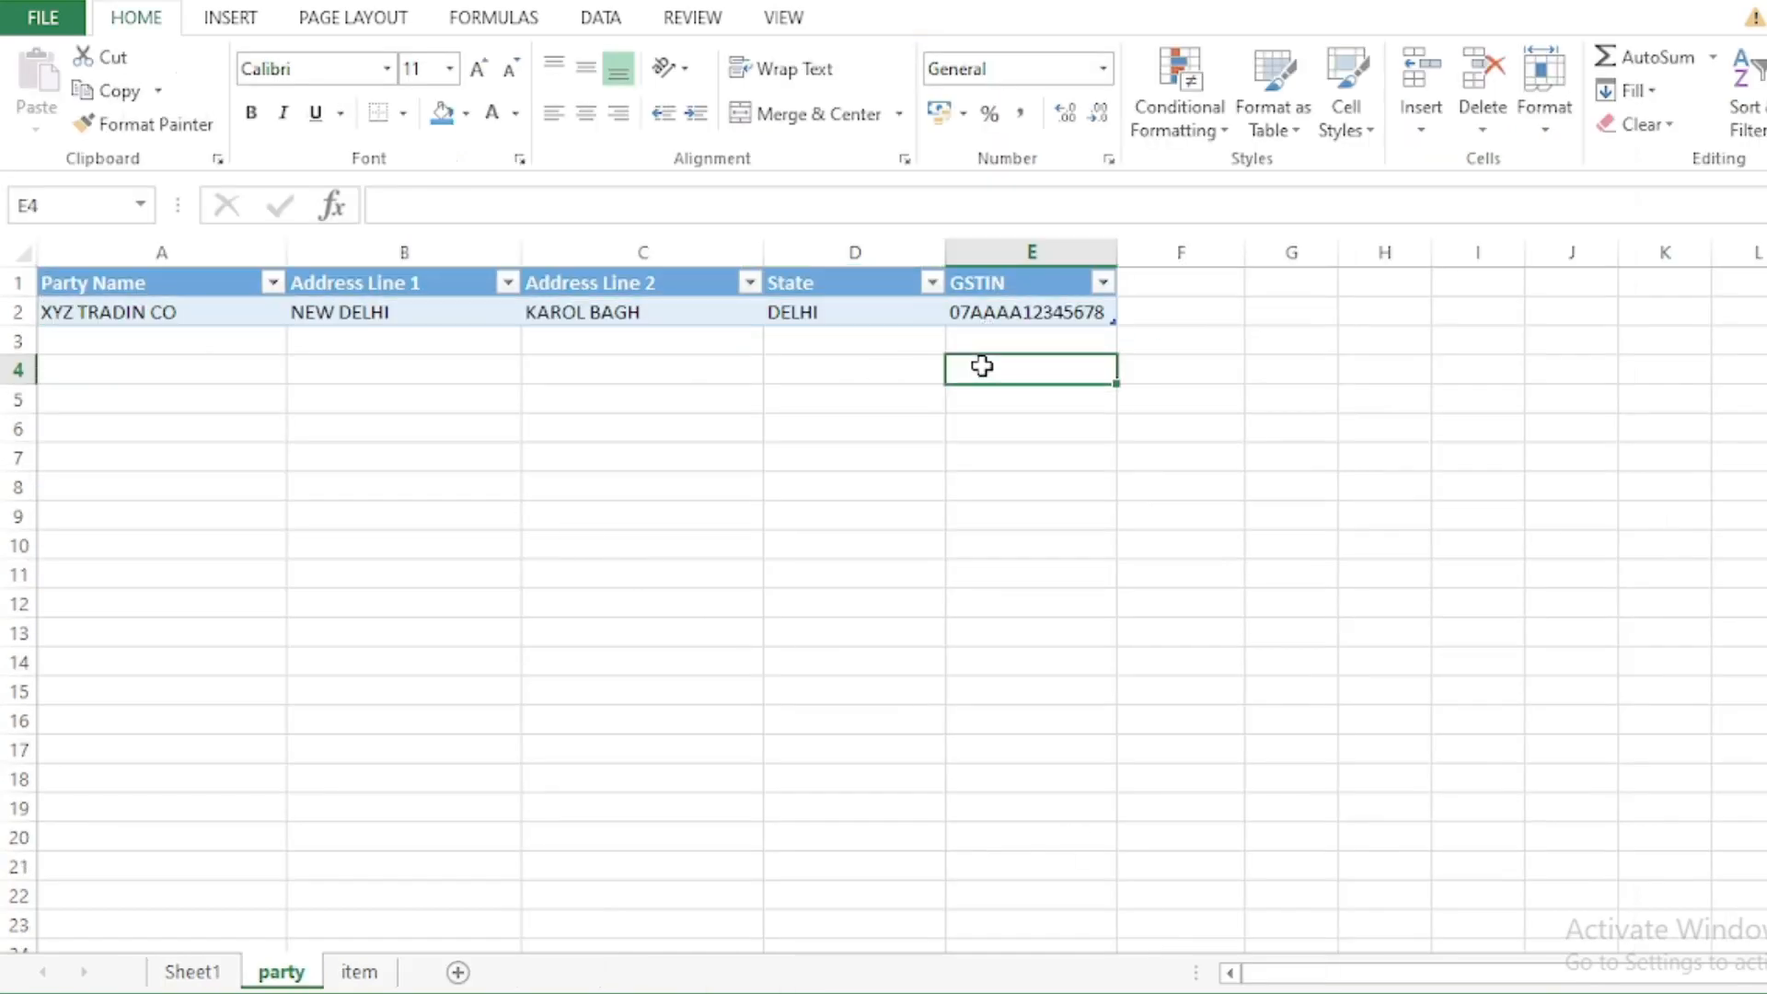
{"action": "left_click", "coordinate": [931, 513]}
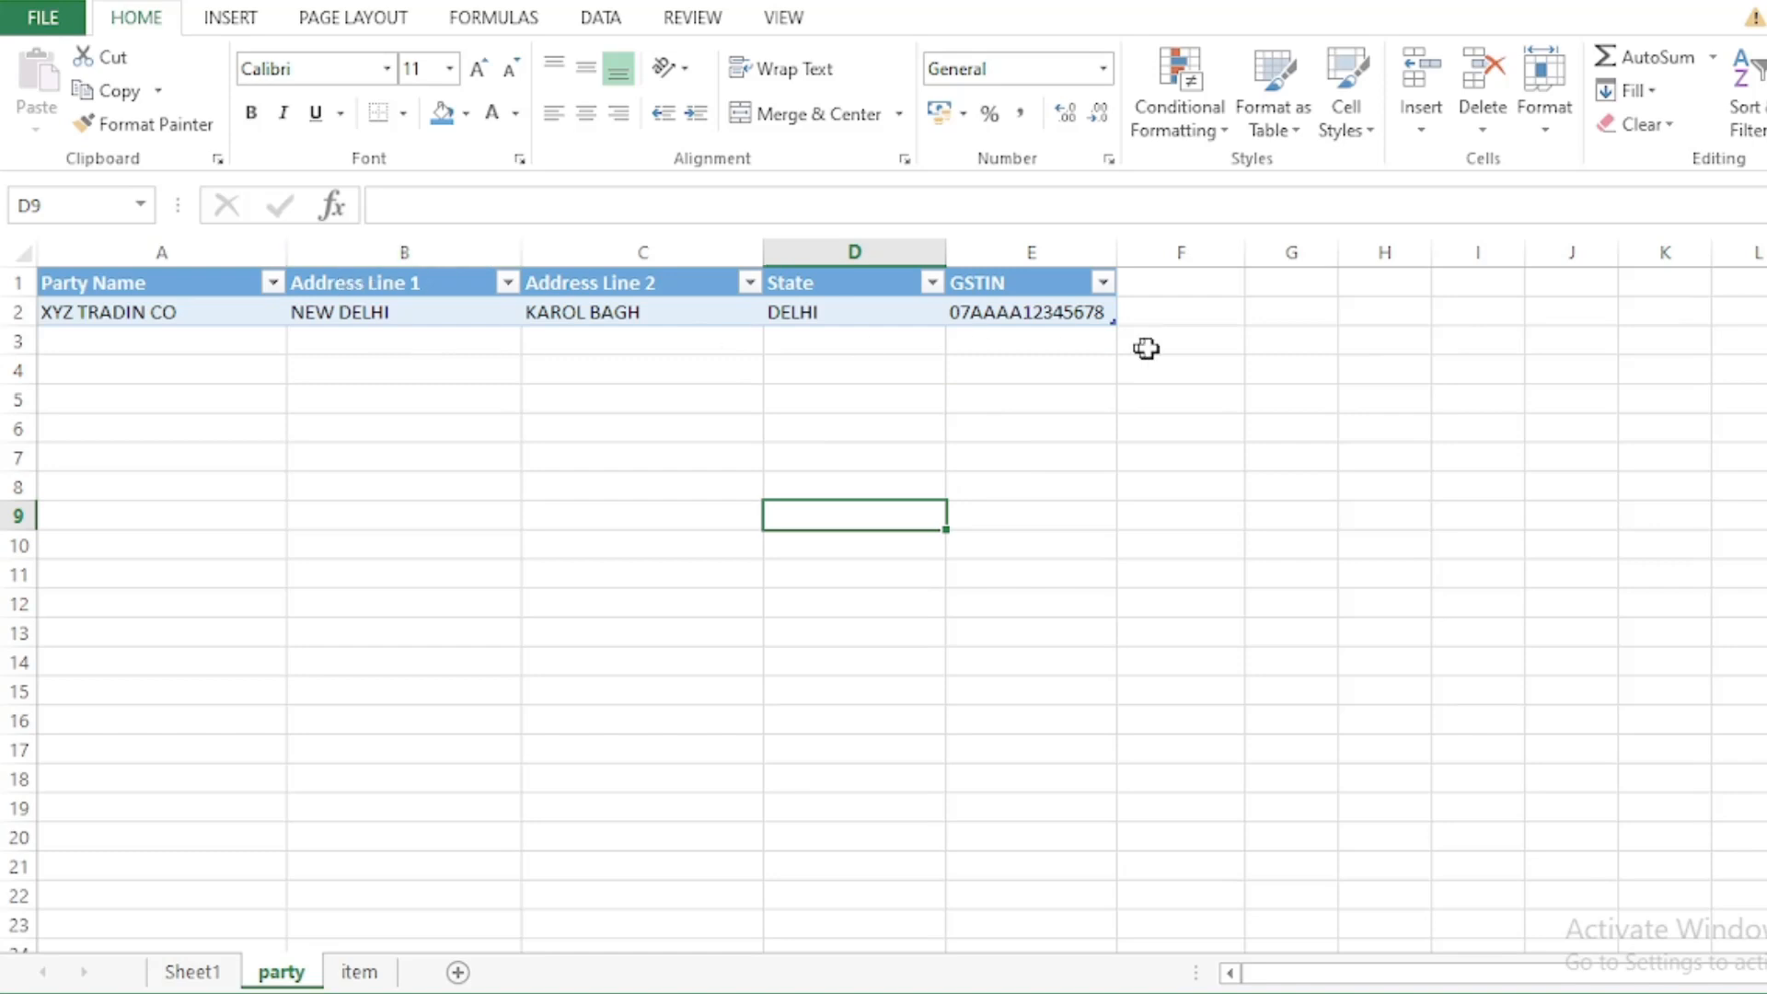
{"action": "left_click", "coordinate": [644, 369]}
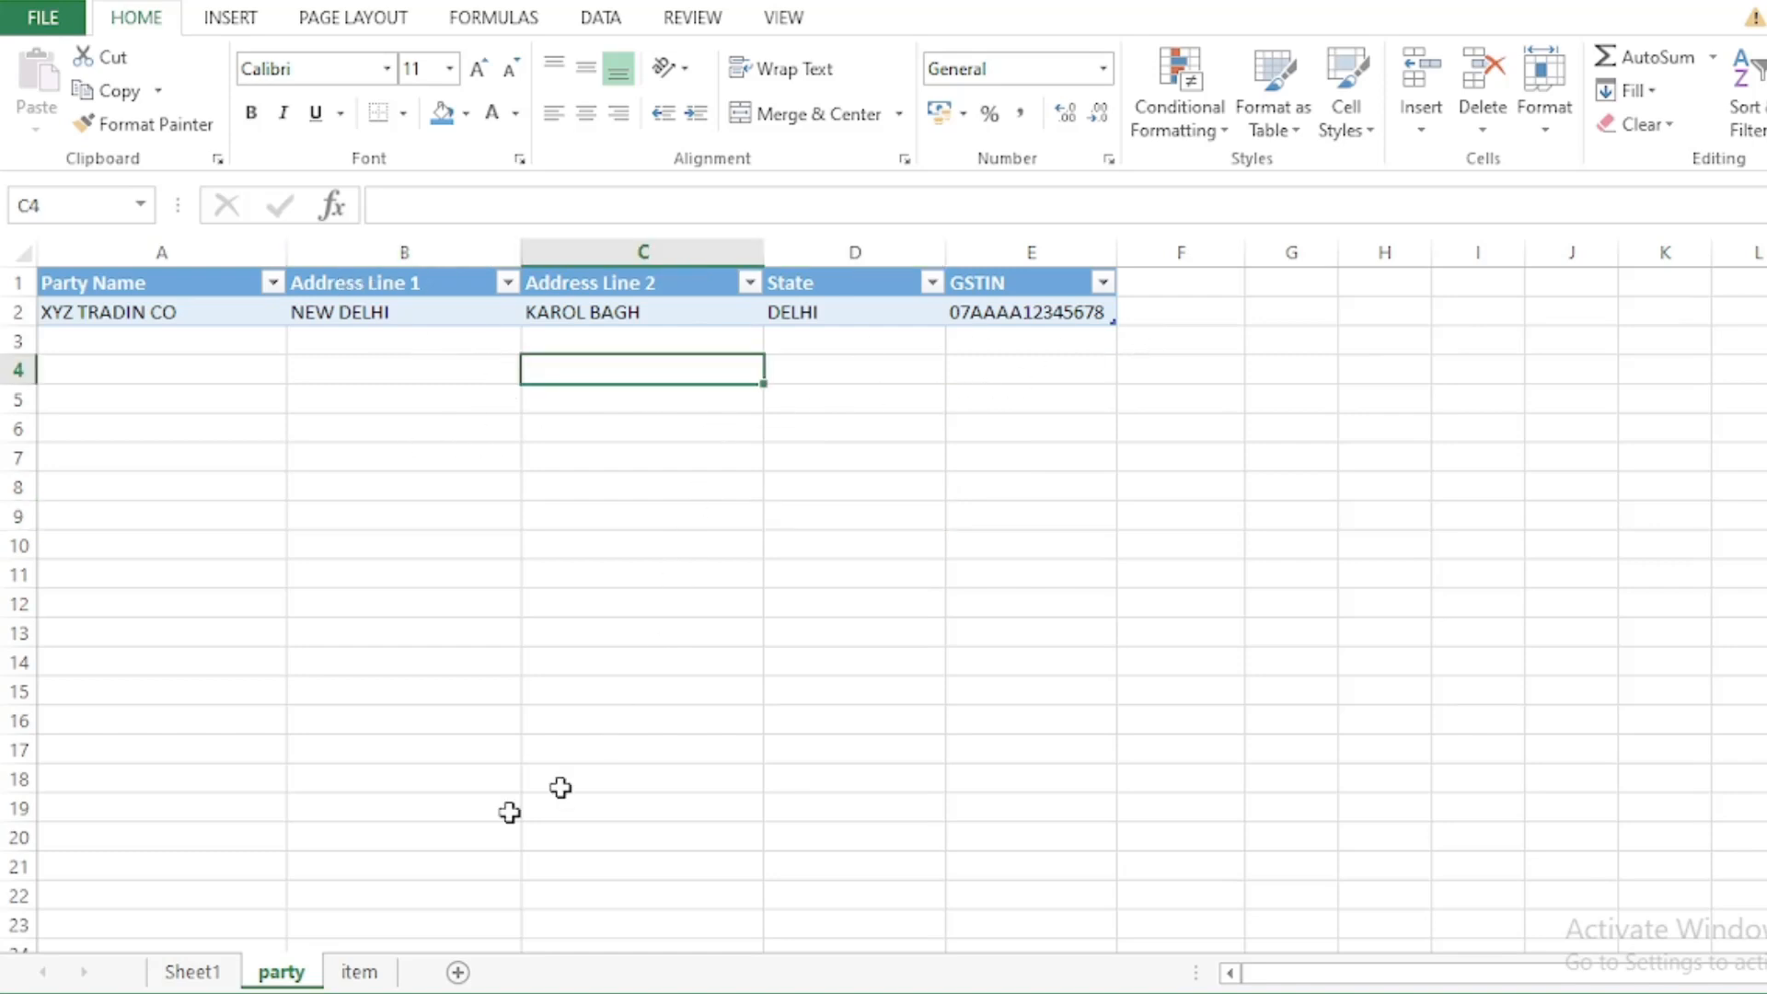
Step: Widen columns A, B and C on the item sheet
{"action": "left_click", "coordinate": [359, 972]}
{"action": "left_click", "coordinate": [333, 516]}
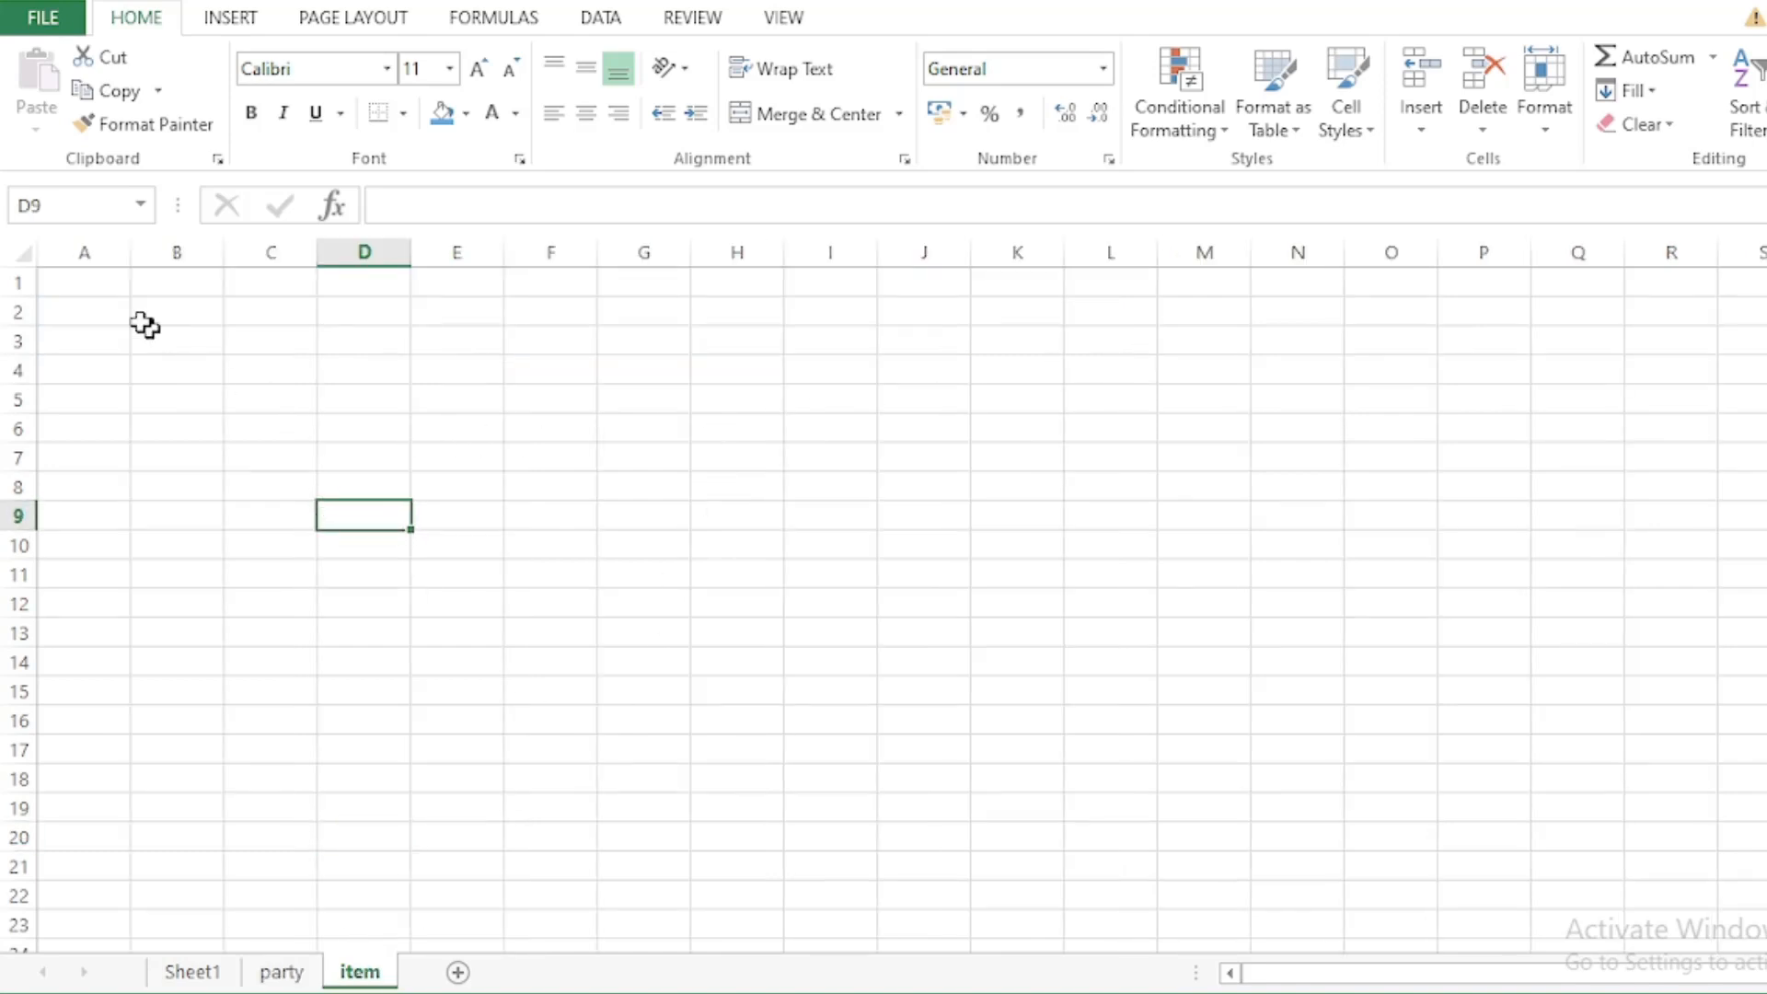
{"action": "left_click_drag", "start_coordinate": [129, 257], "coordinate": [479, 252]}
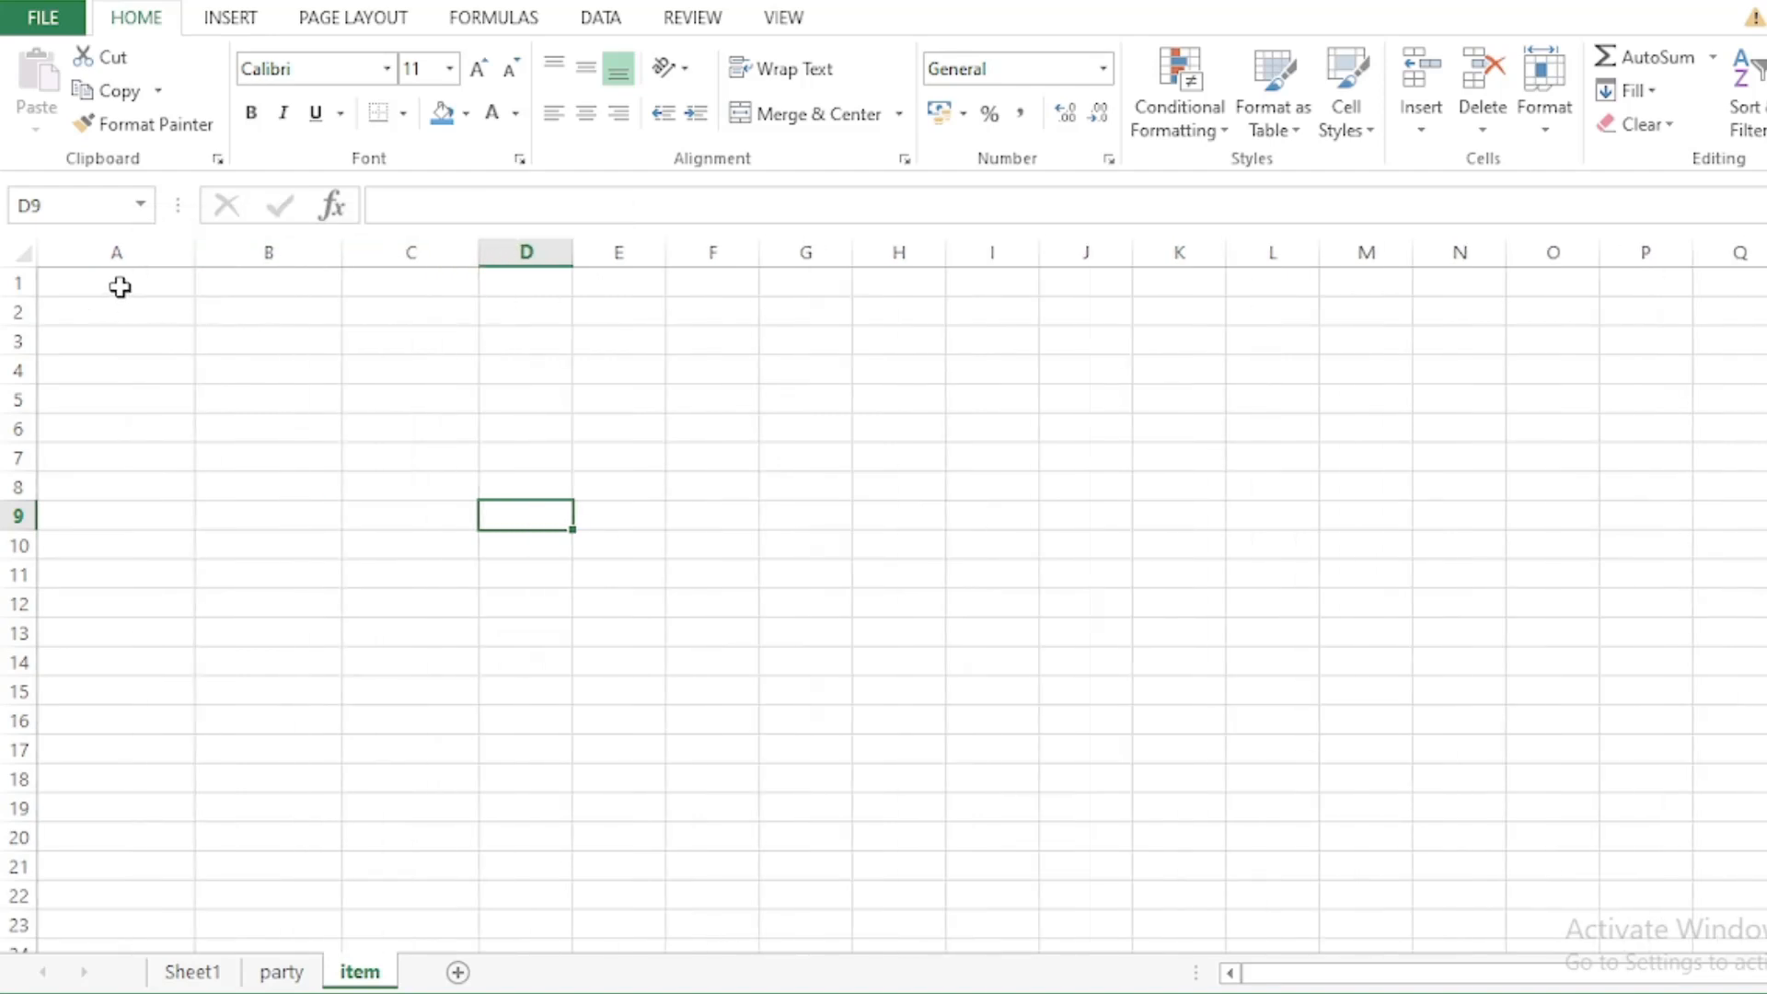
Step: Paste the item list with Item Name, HSN Code and Unit columns, covering Laptop, Printer, SSD, Monitor, CPU and Desktop, starting at cell A1
{"action": "left_click", "coordinate": [120, 287]}
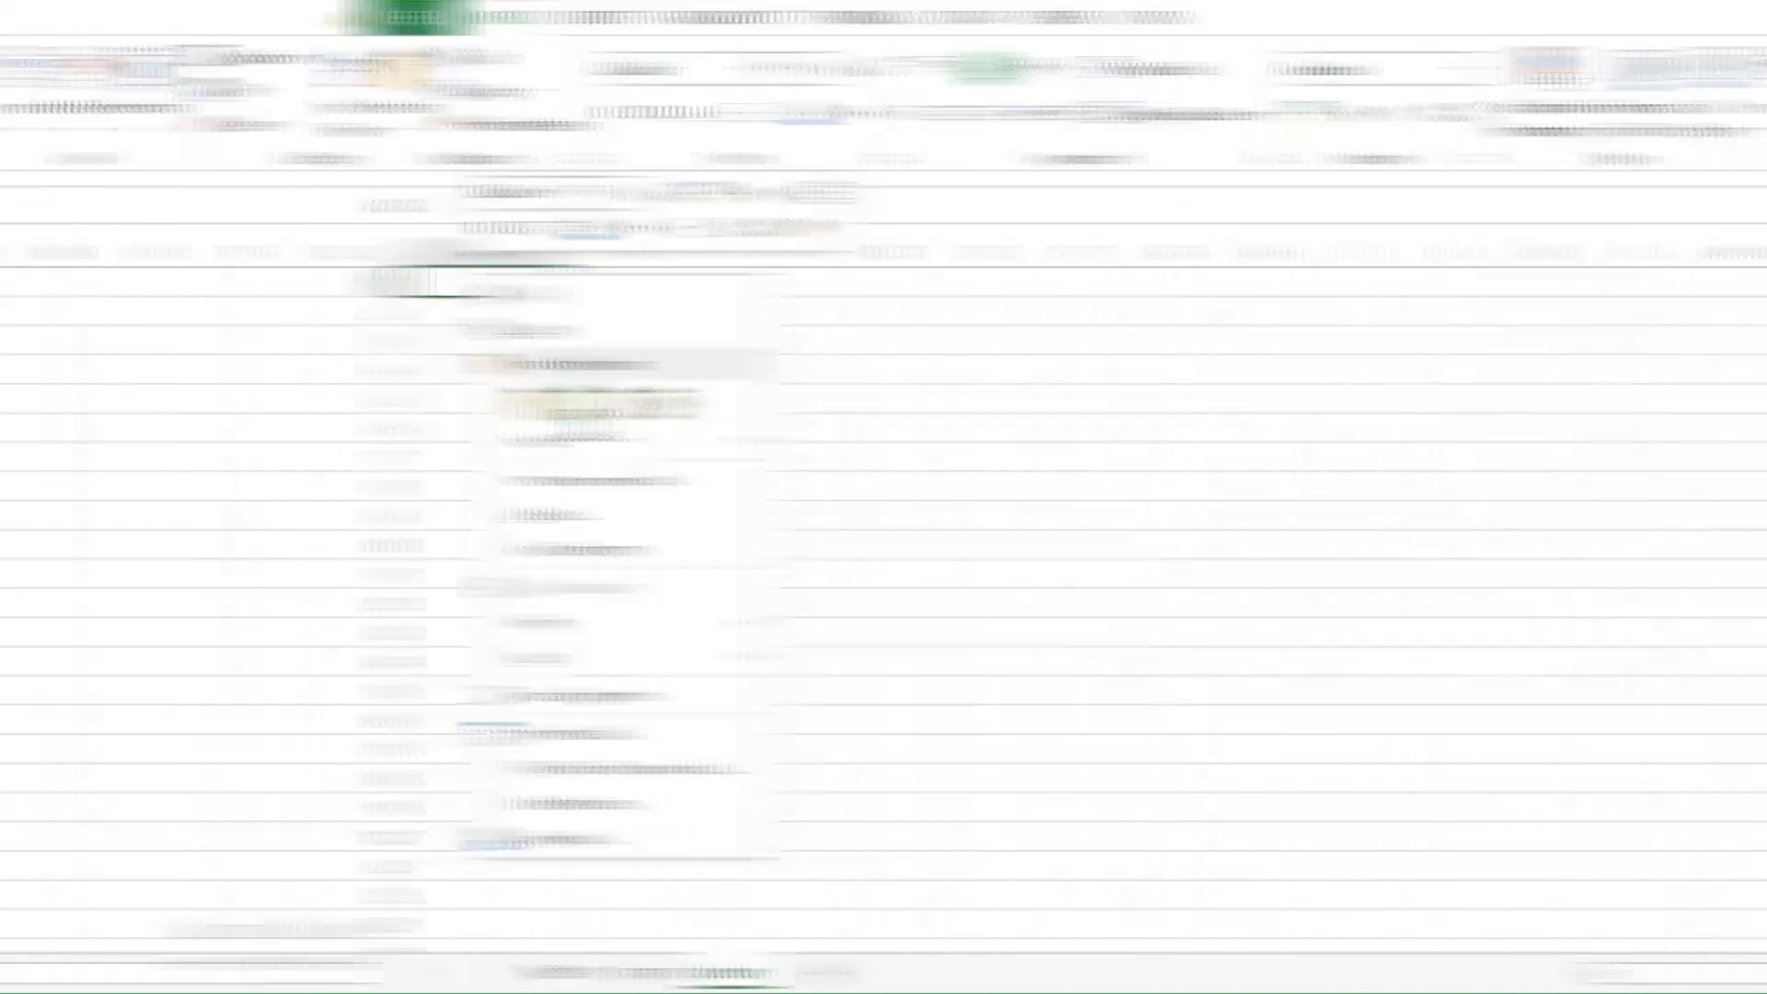
{"action": "left_click", "coordinate": [151, 402]}
{"action": "left_click", "coordinate": [263, 430]}
{"action": "left_click", "coordinate": [103, 285]}
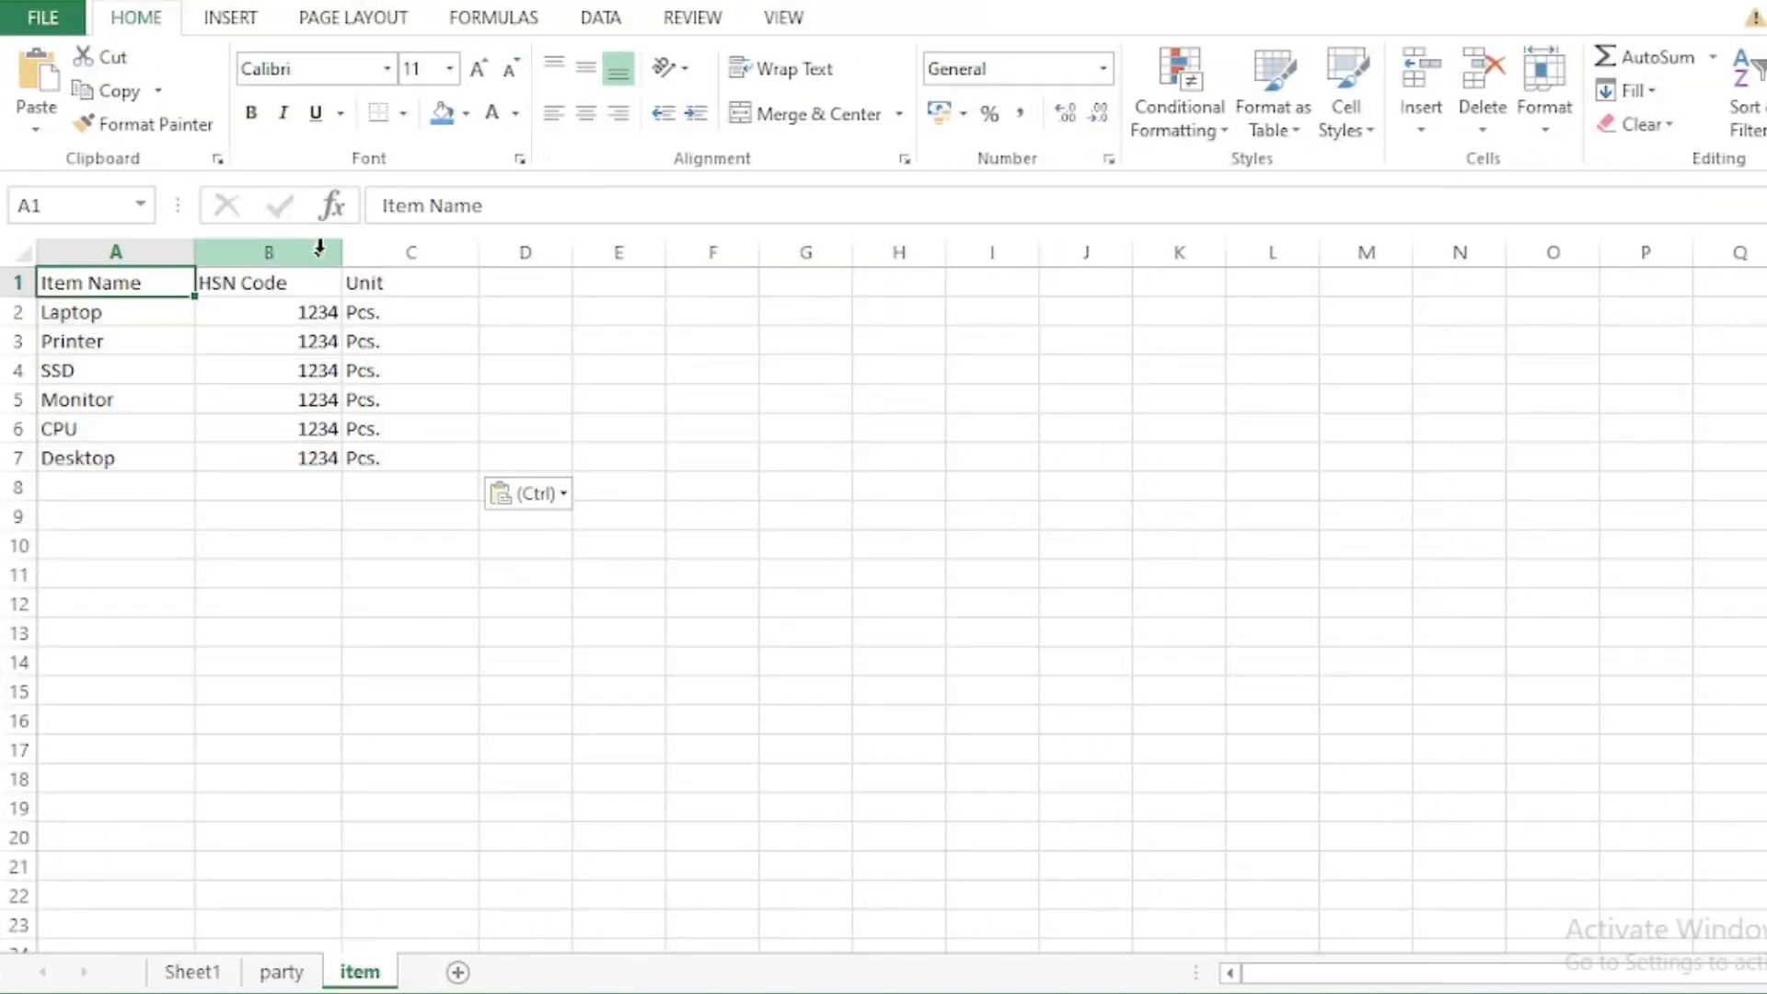
Step: Narrow the HSN Code column slightly and review the Unit entries beside it
{"action": "left_click_drag", "start_coordinate": [332, 252], "coordinate": [324, 252]}
{"action": "left_click", "coordinate": [363, 284]}
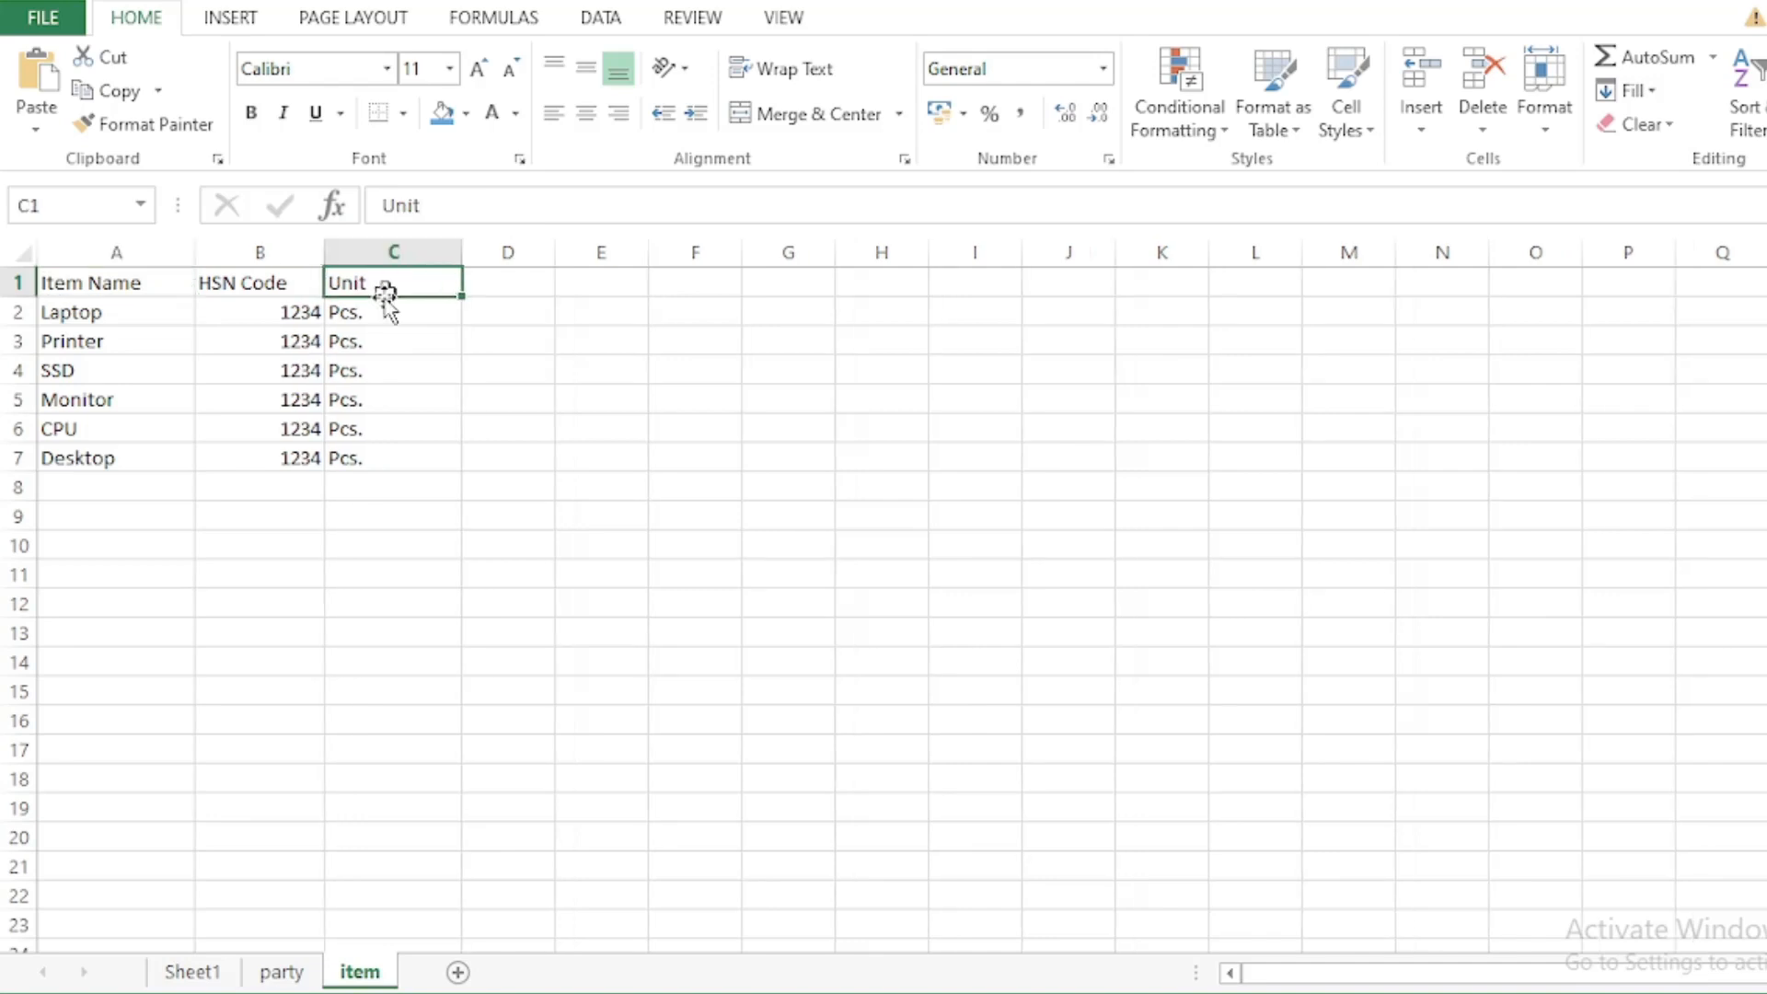
{"action": "key", "text": "Down"}
{"action": "key", "text": "Down"}
{"action": "key", "text": "Down"}
{"action": "left_click", "coordinate": [400, 470]}
{"action": "left_click", "coordinate": [408, 311]}
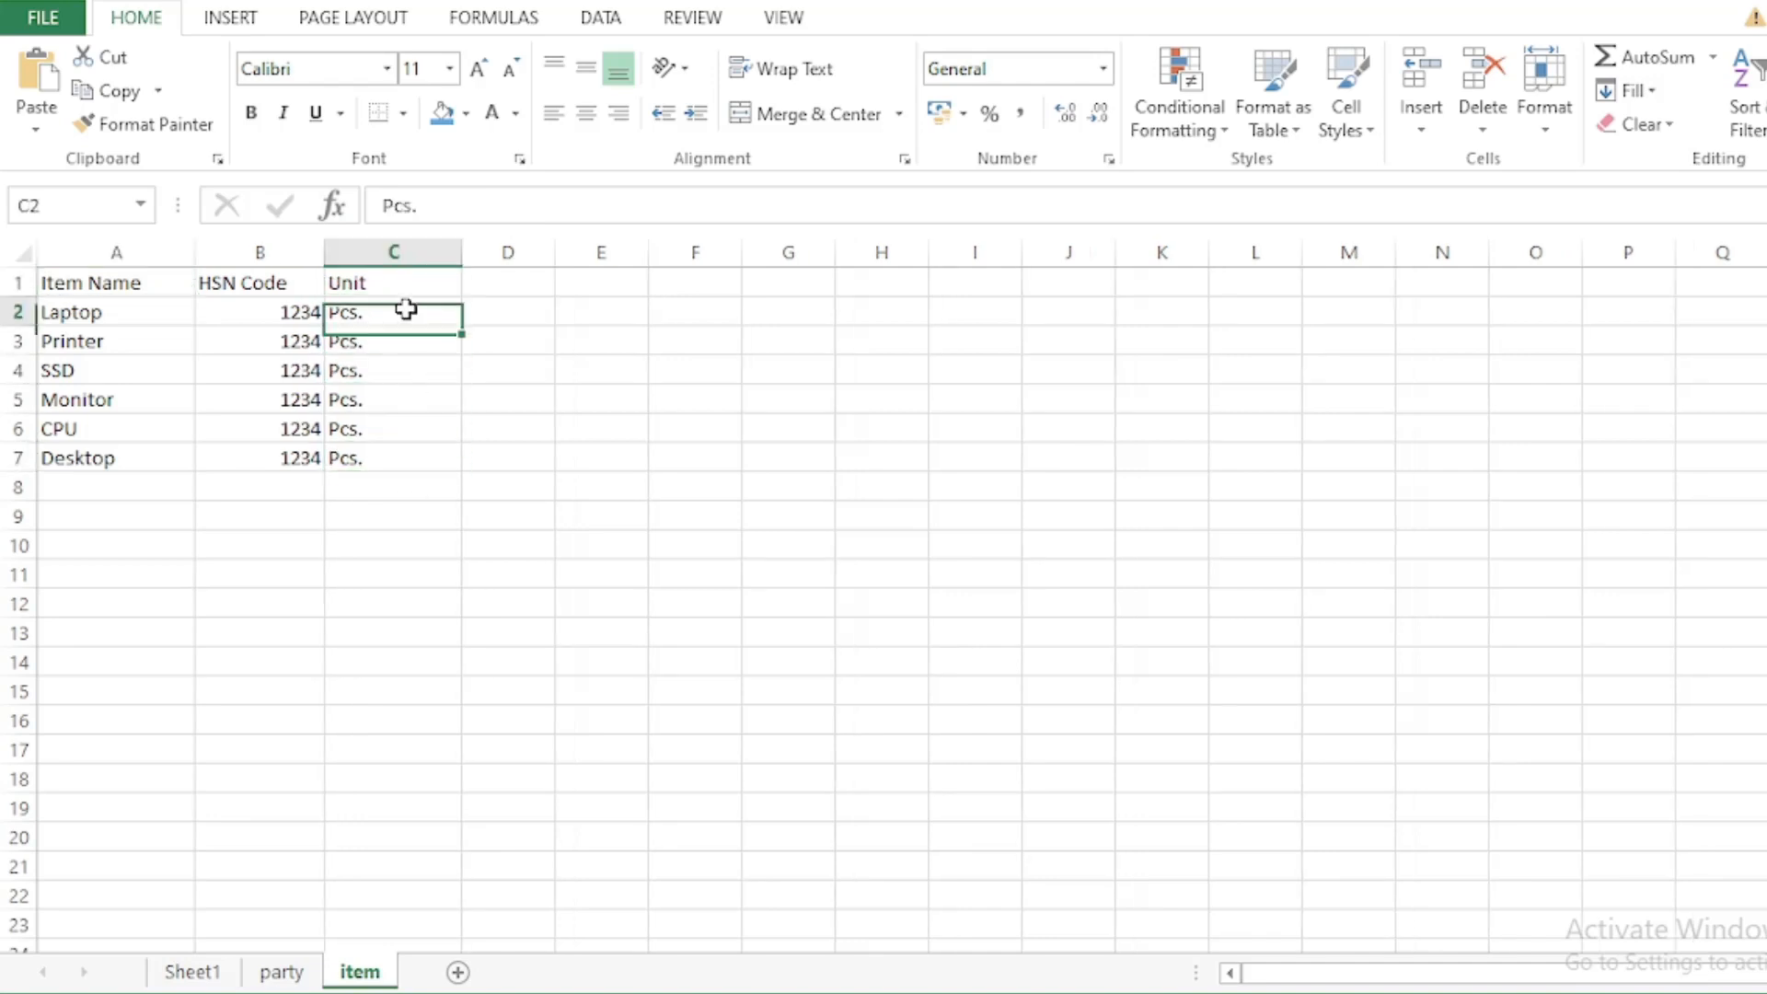
{"action": "left_click", "coordinate": [379, 341]}
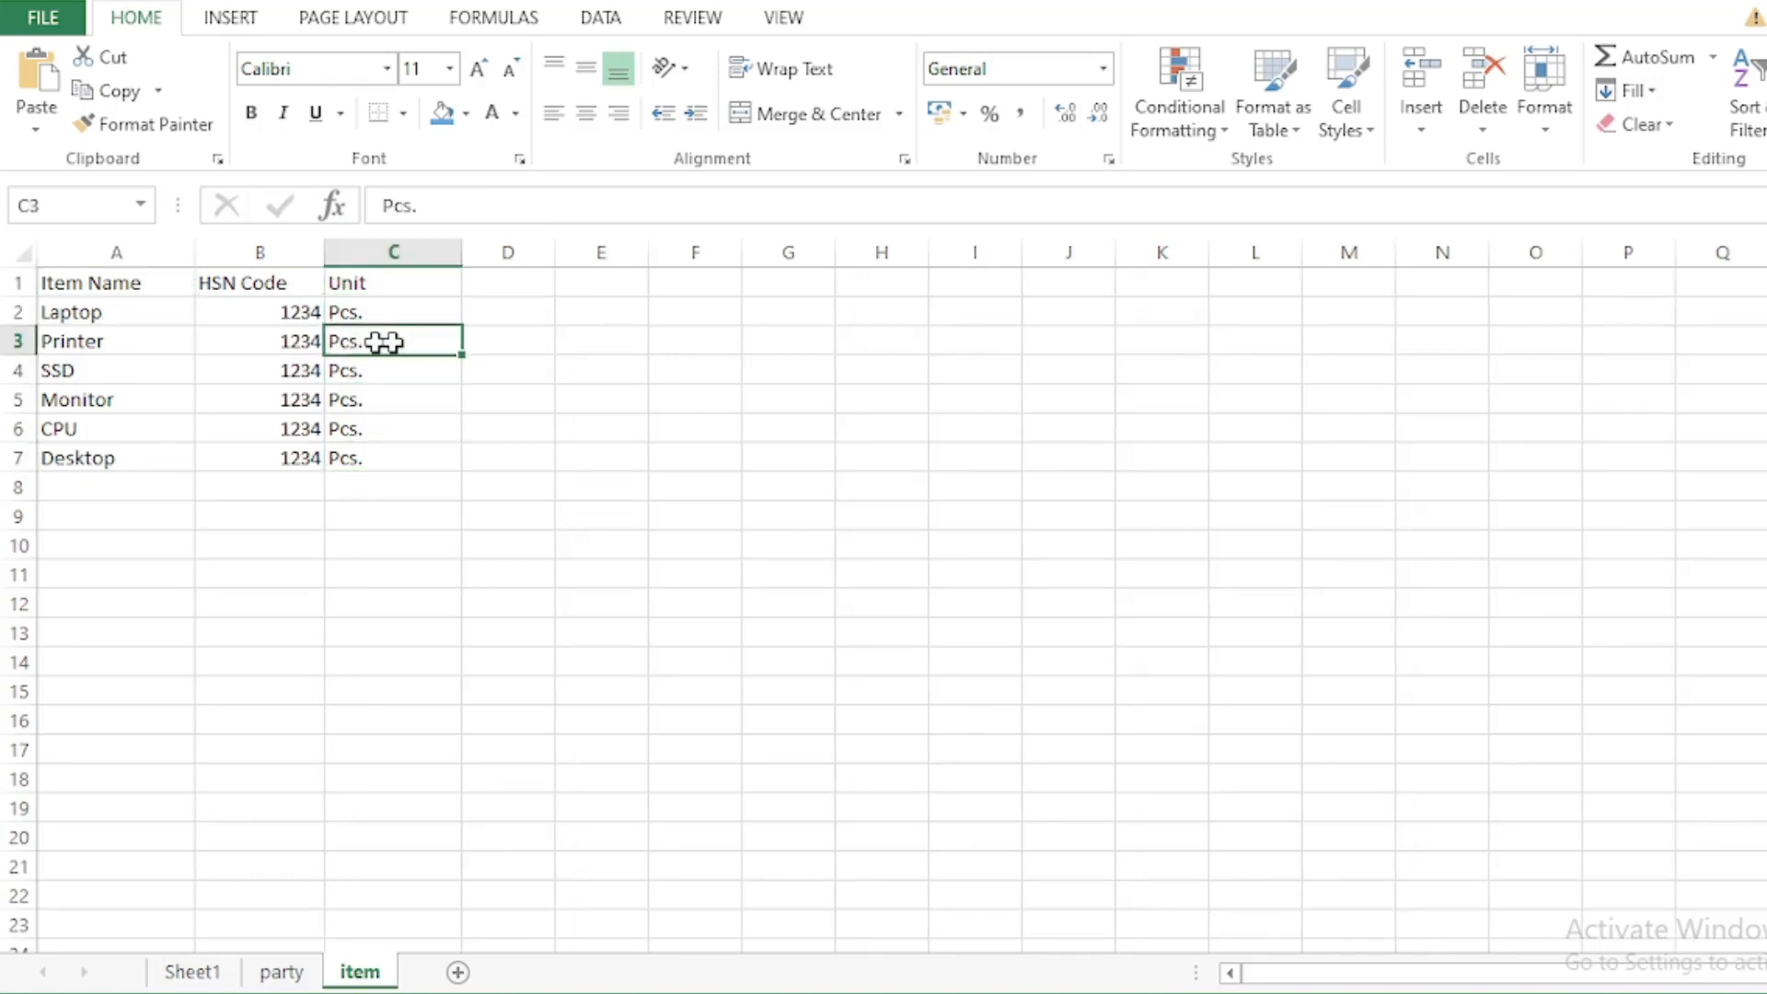
{"action": "left_click", "coordinate": [363, 371]}
{"action": "left_click", "coordinate": [396, 429]}
{"action": "left_click", "coordinate": [409, 467]}
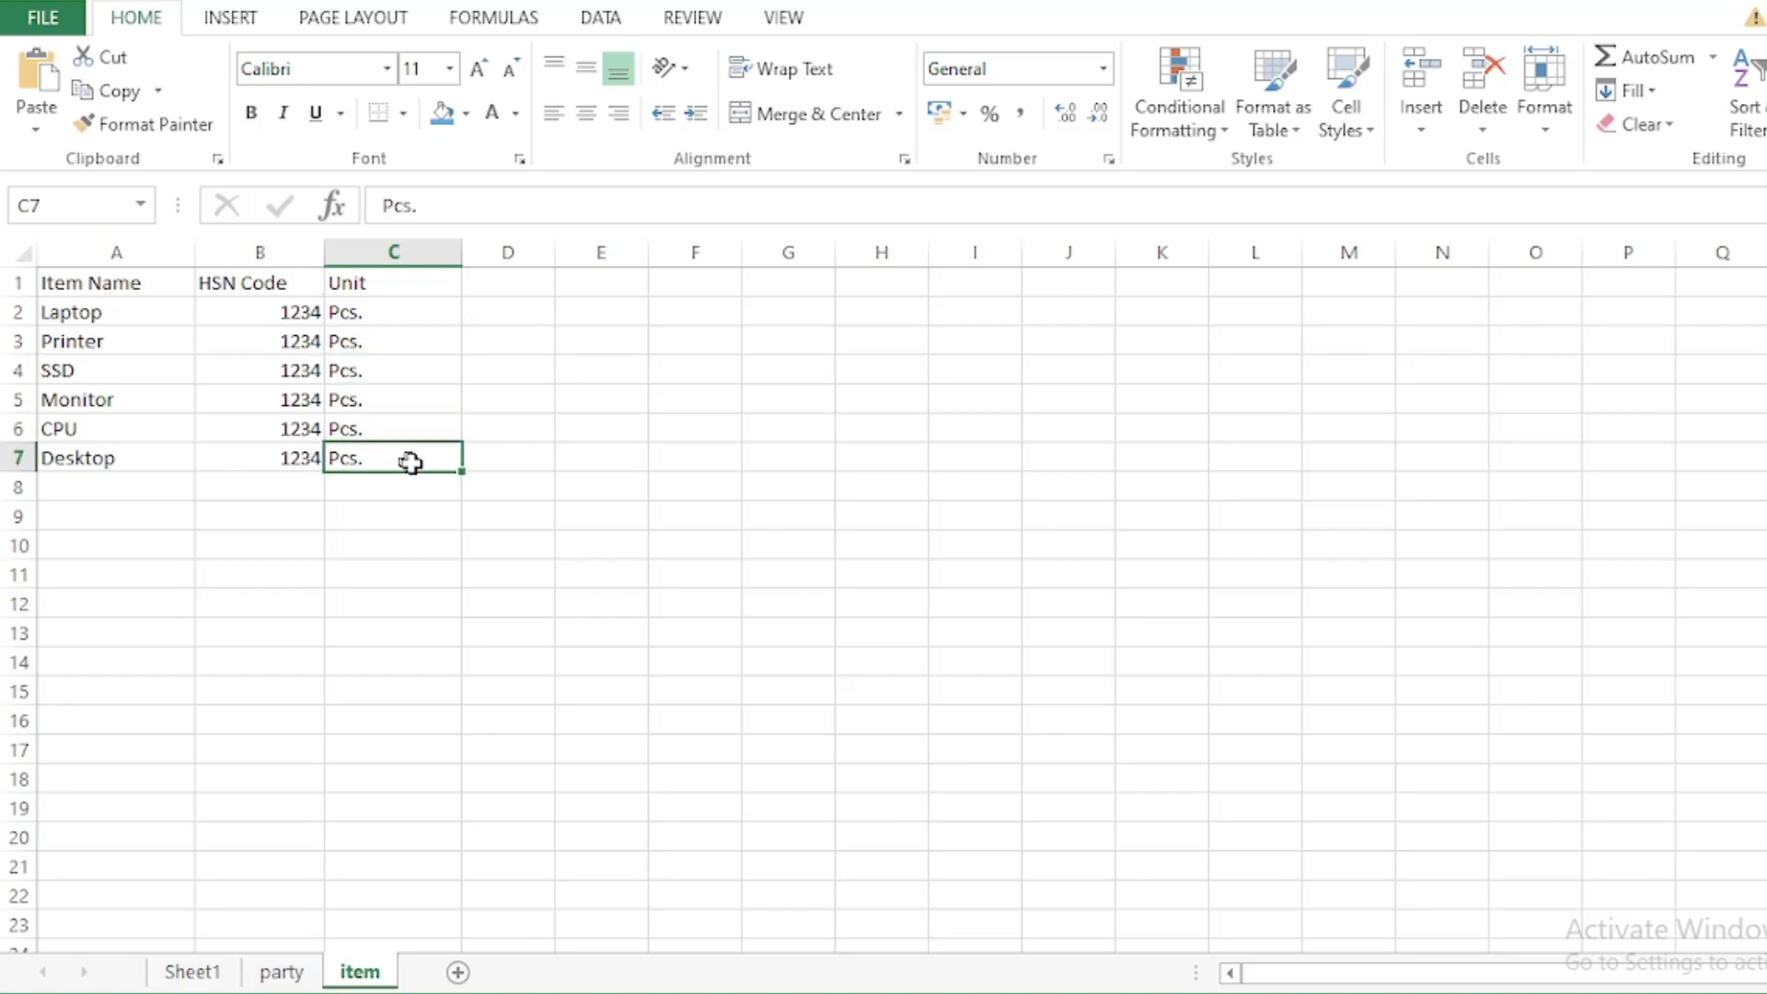
{"action": "left_click", "coordinate": [366, 493]}
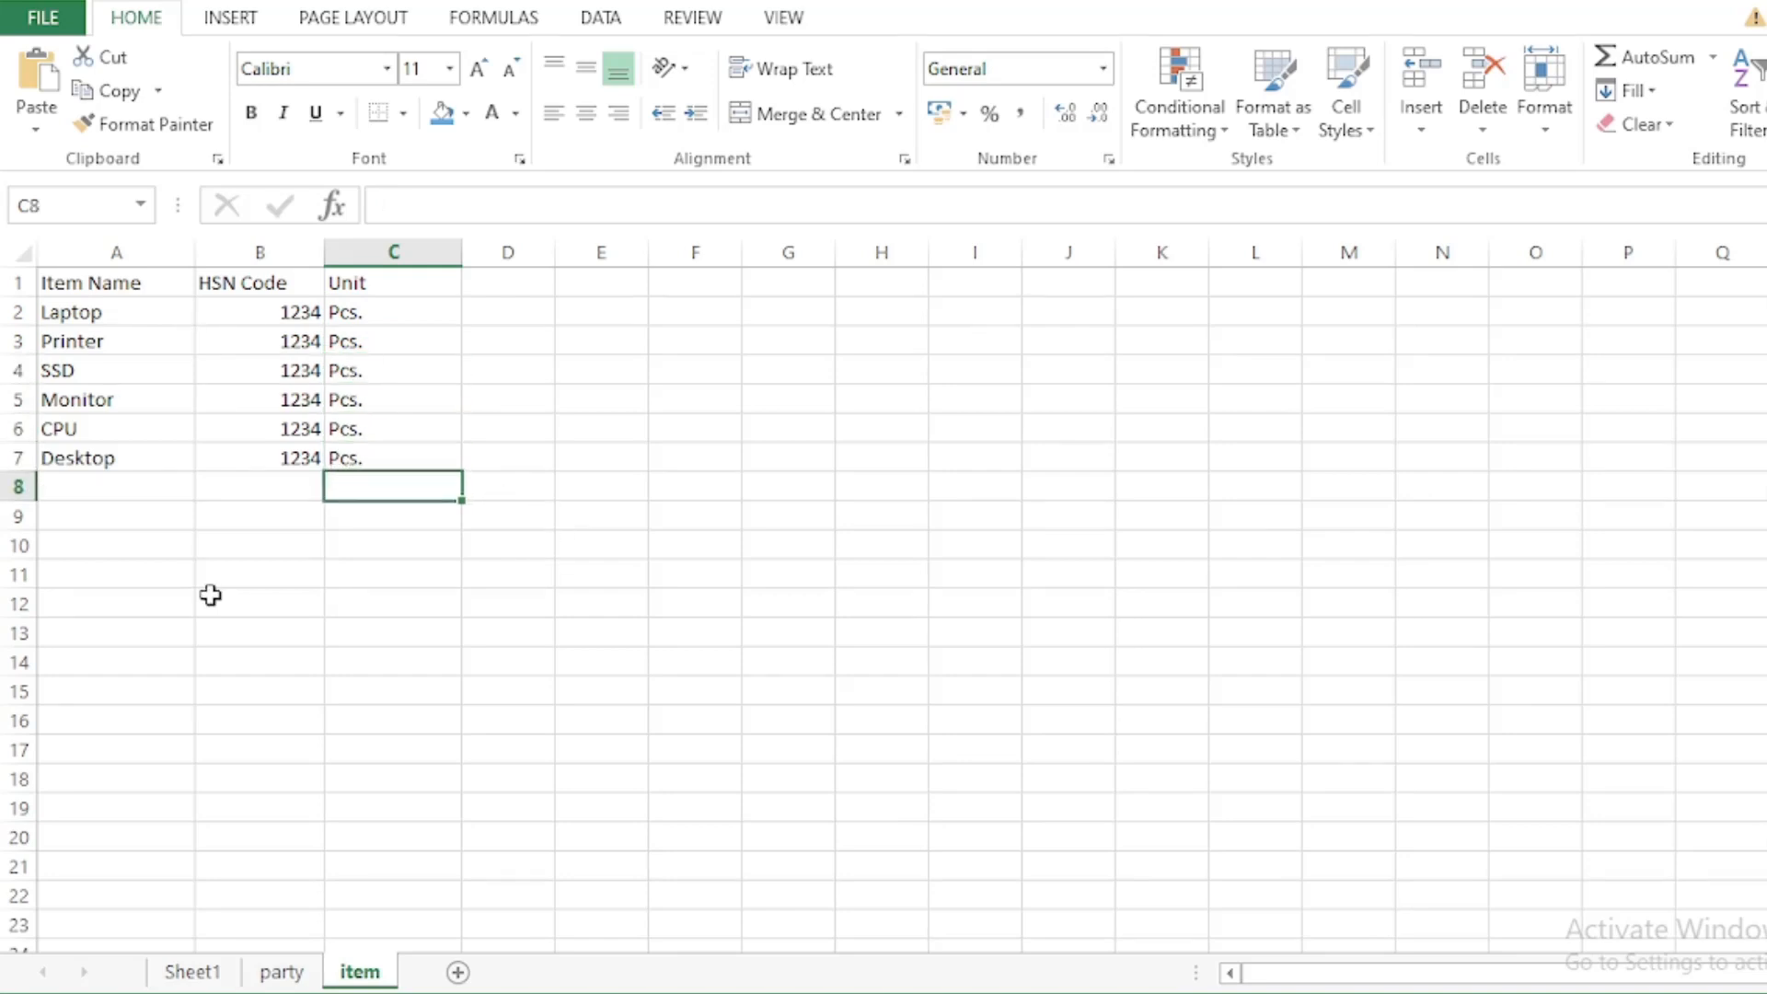
{"action": "left_click", "coordinate": [209, 592]}
Step: Convert the item list in A1:C7 into a table with headers
{"action": "left_click_drag", "start_coordinate": [116, 283], "coordinate": [384, 440]}
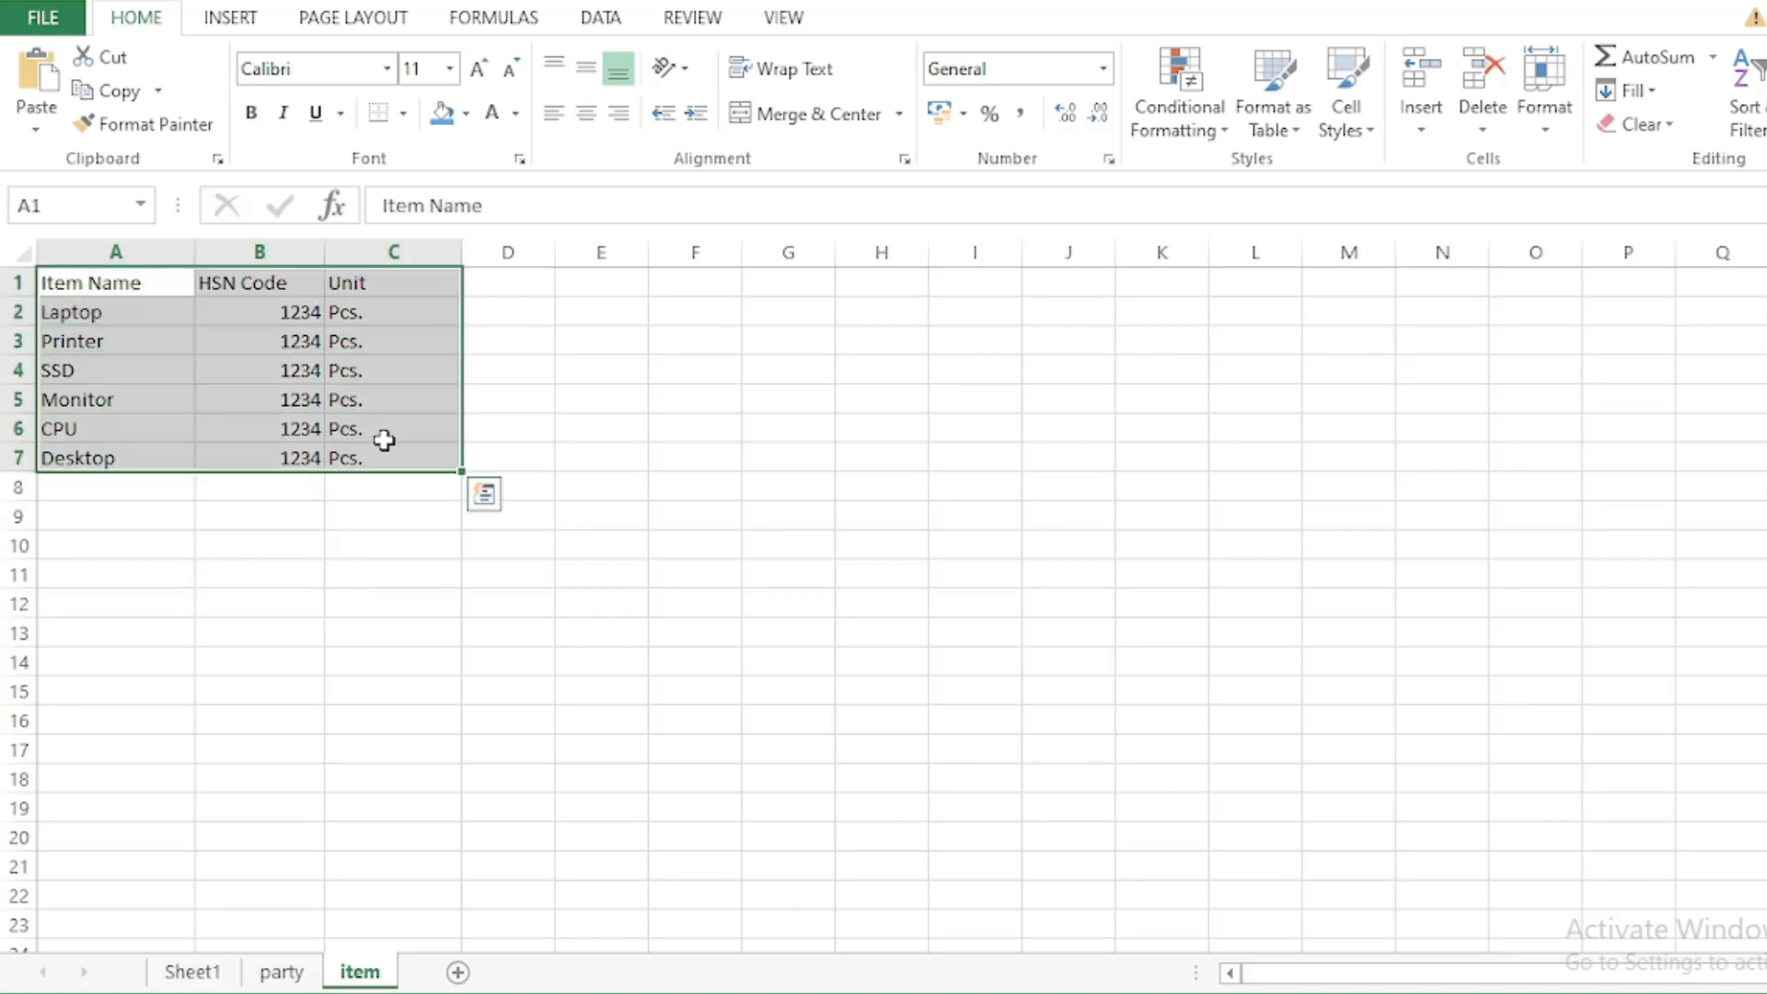
{"action": "left_click", "coordinate": [230, 20]}
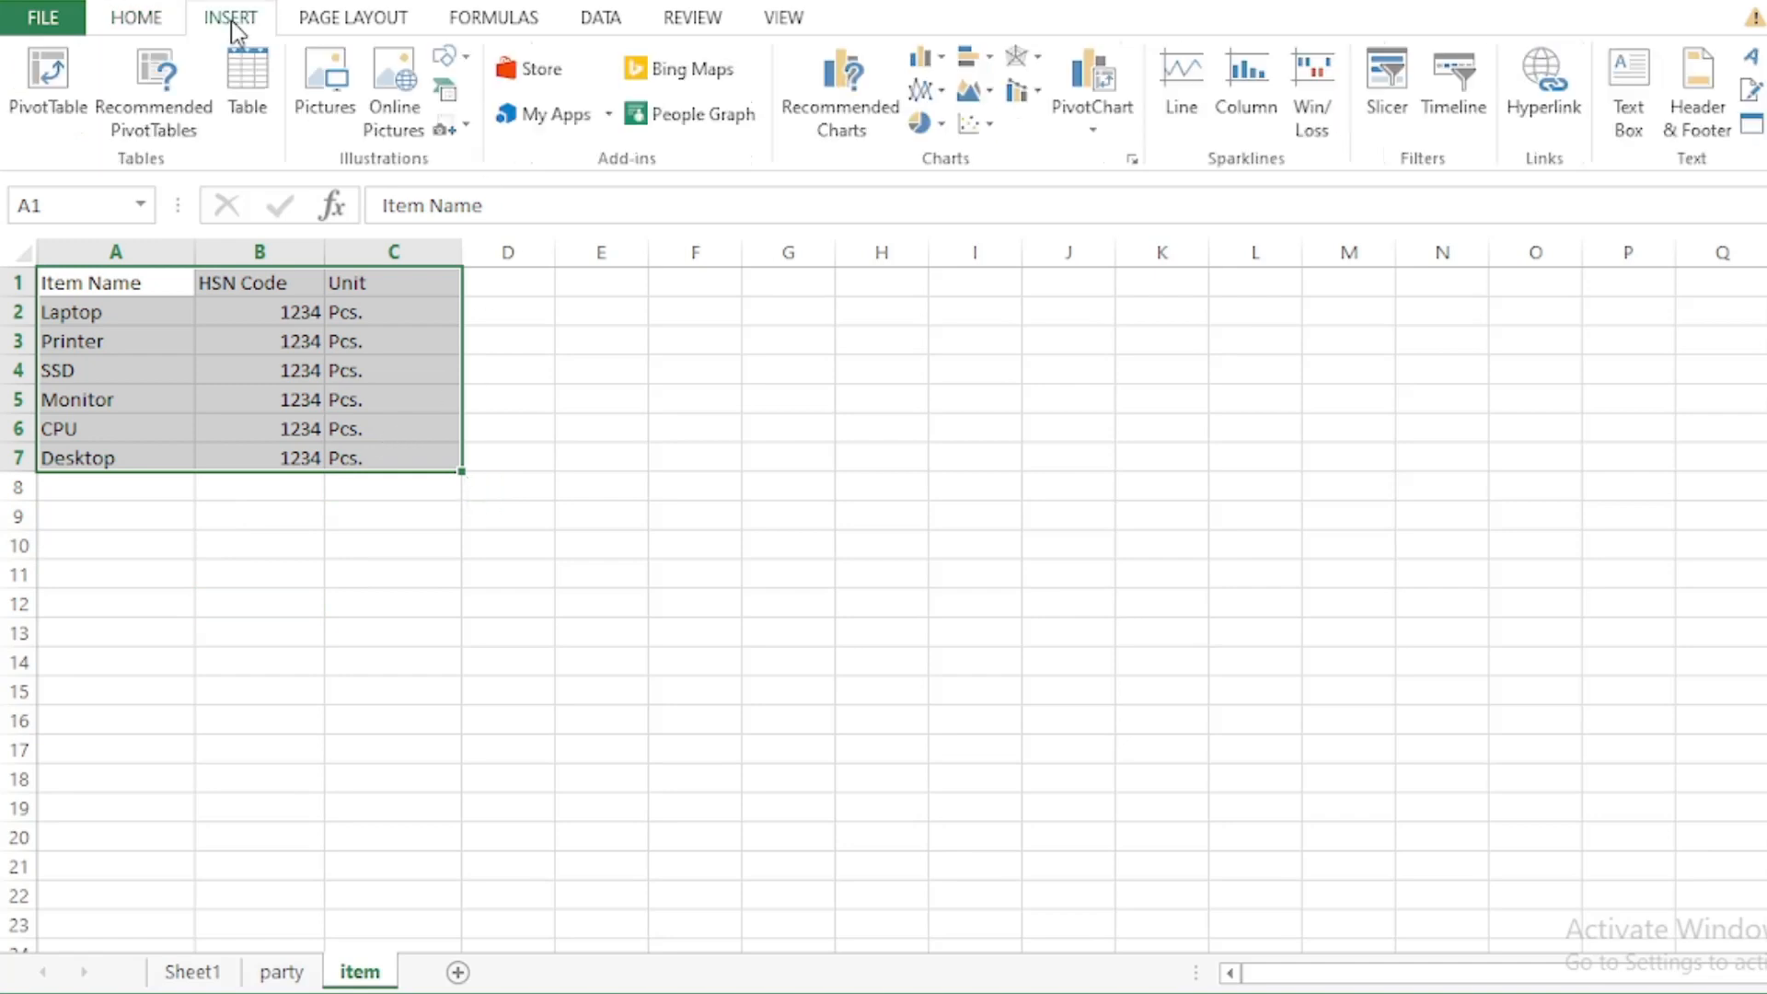
{"action": "left_click", "coordinate": [248, 92]}
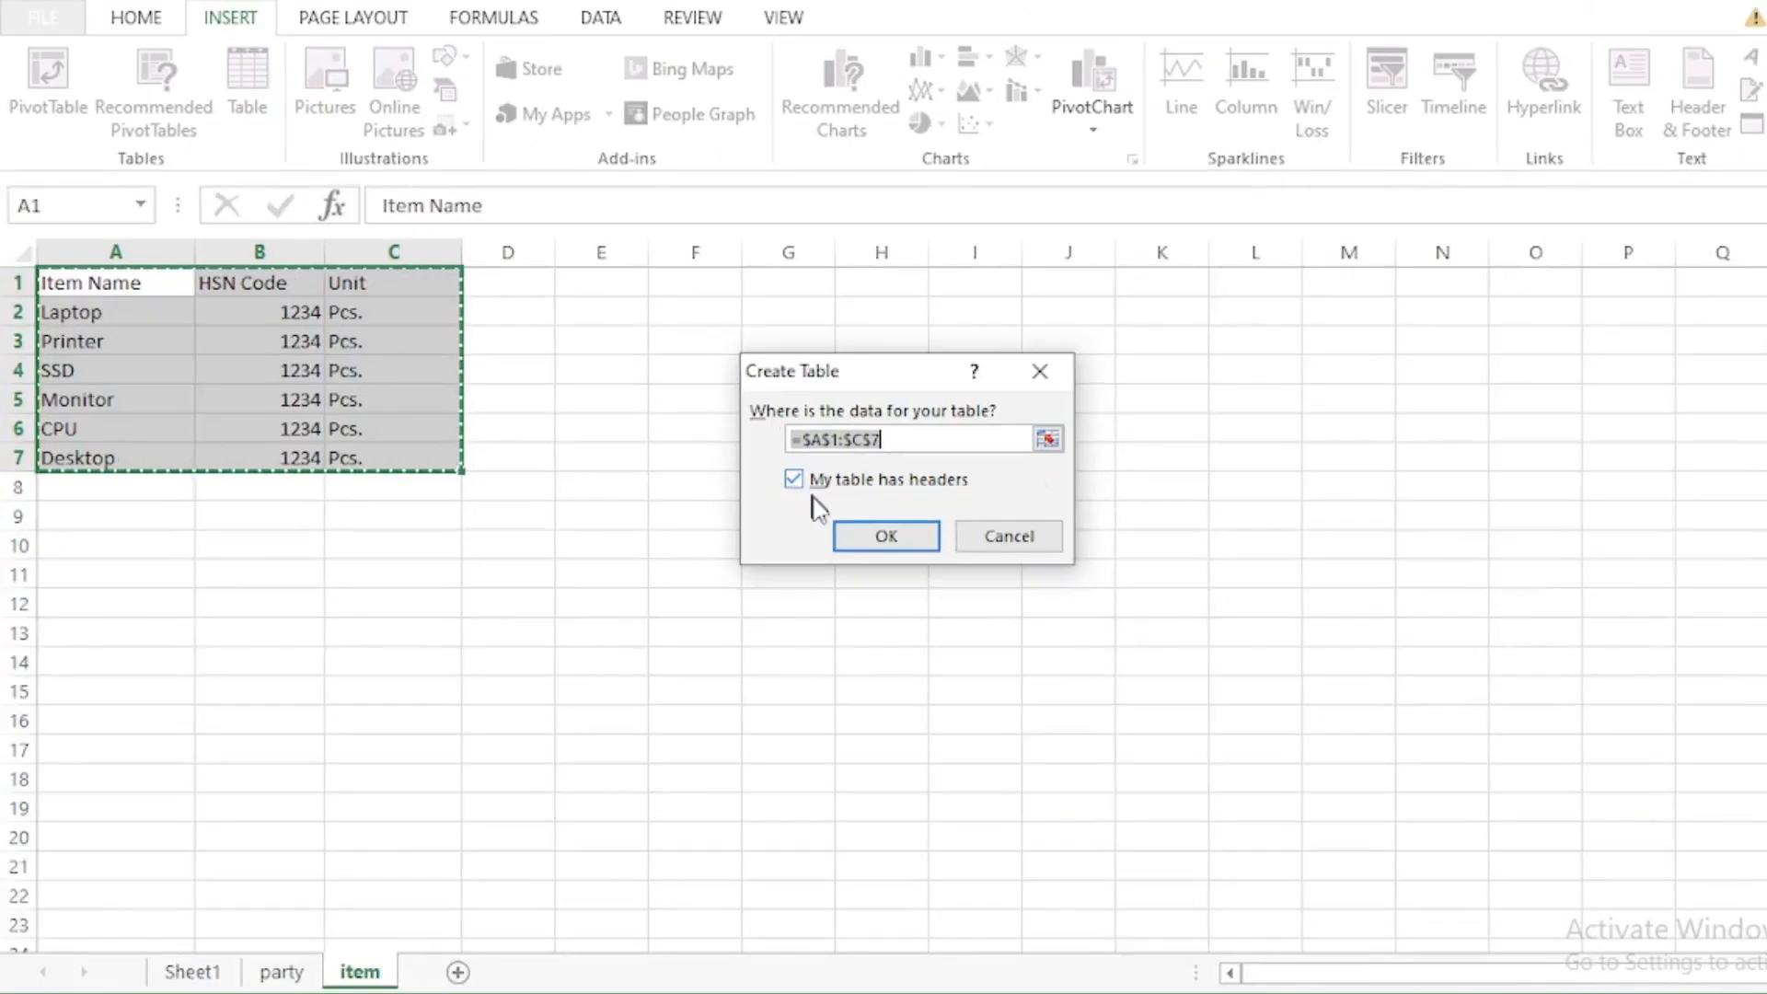
{"action": "left_click", "coordinate": [942, 570]}
{"action": "left_click", "coordinate": [509, 402]}
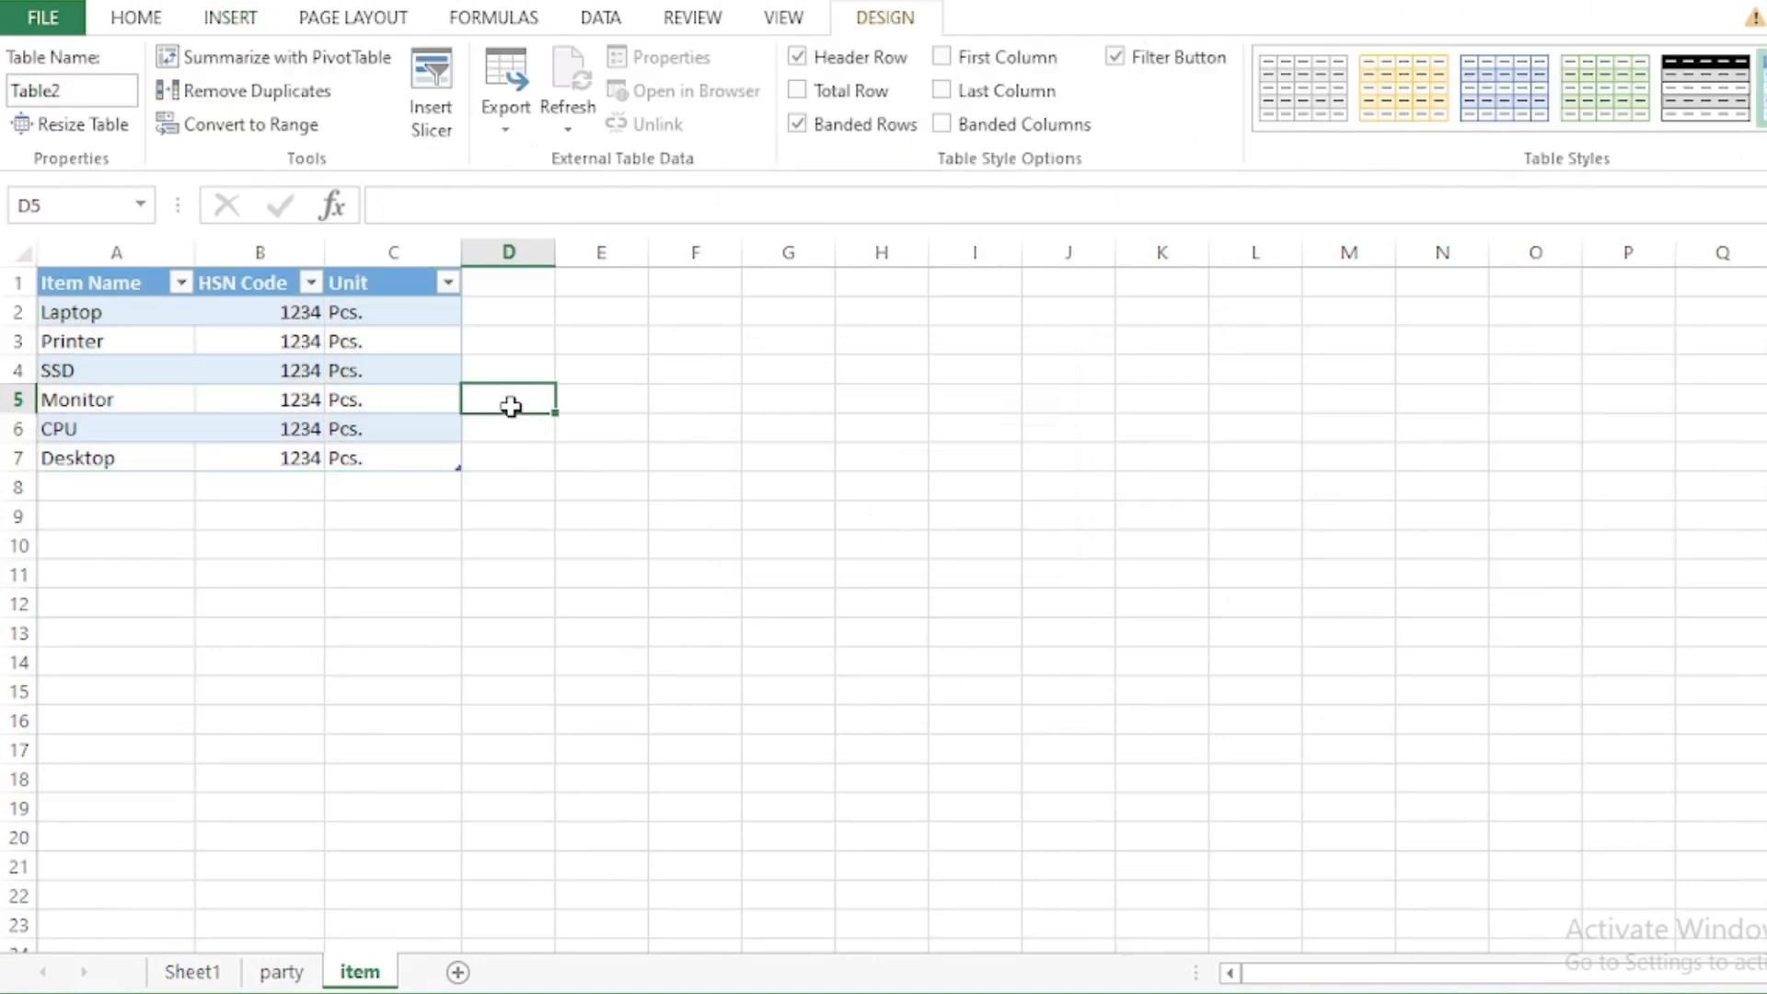
{"action": "left_click", "coordinate": [338, 342]}
{"action": "left_click_drag", "start_coordinate": [101, 312], "coordinate": [446, 430]}
{"action": "left_click", "coordinate": [680, 438]}
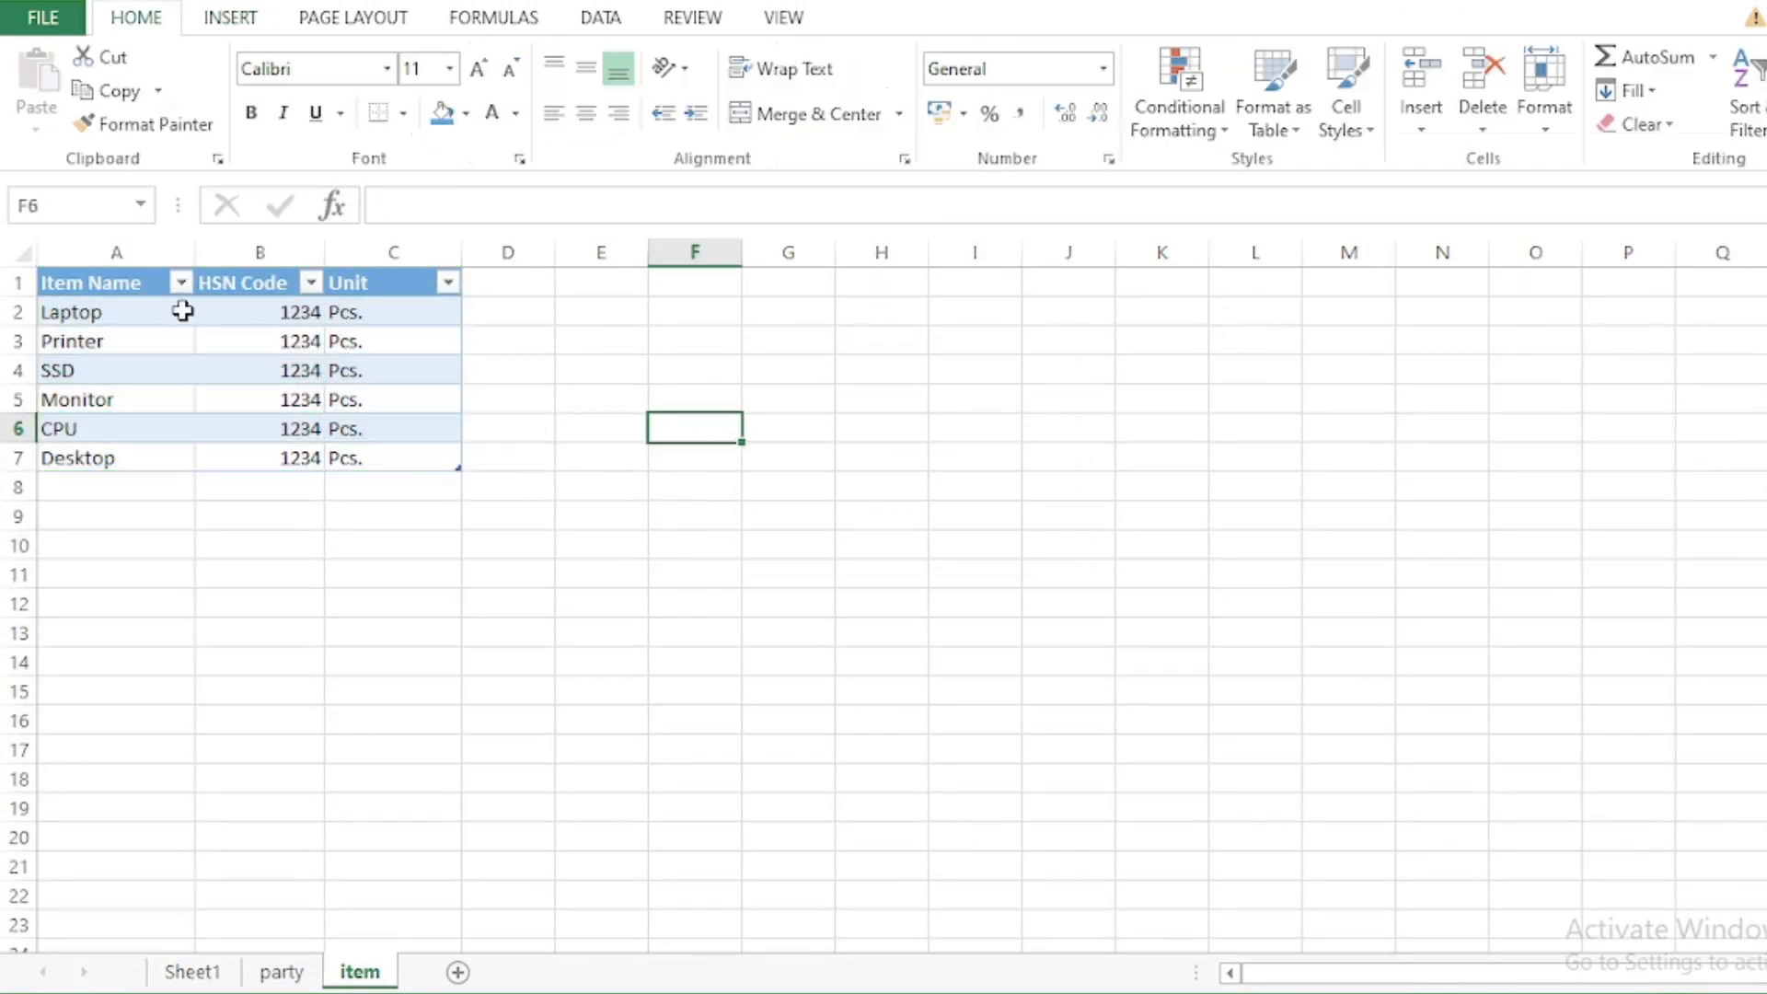
{"action": "left_click", "coordinate": [304, 600]}
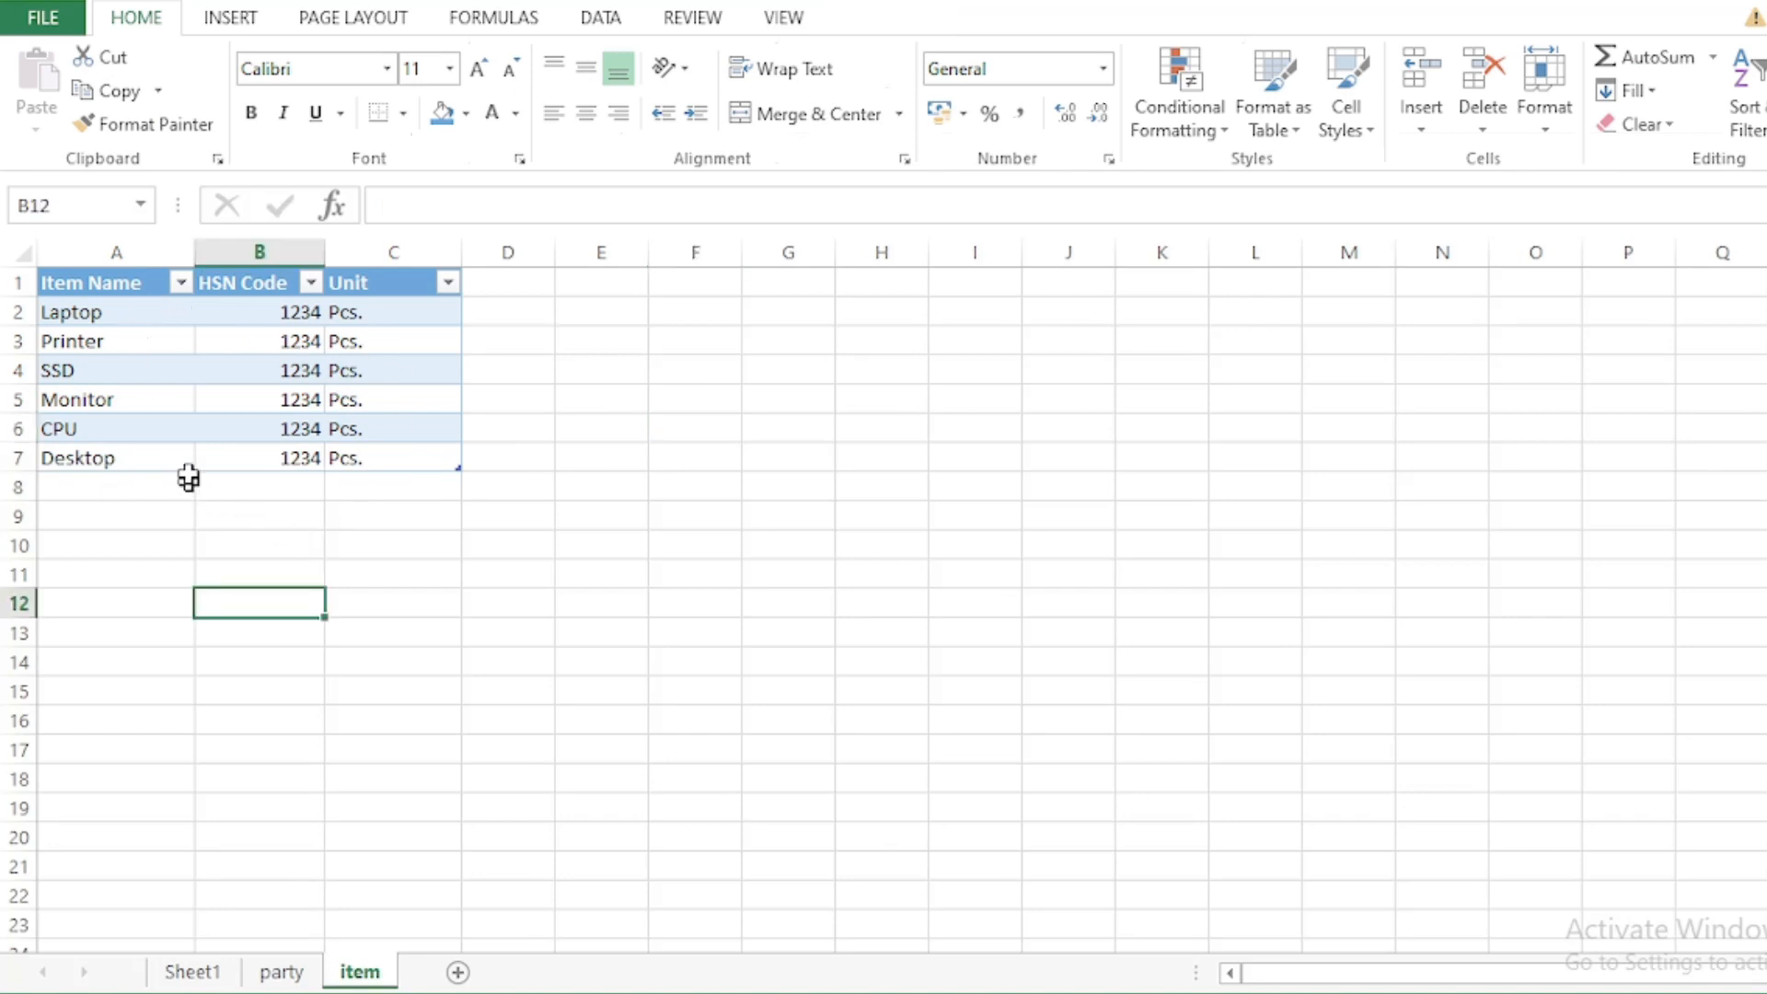
{"action": "left_click_drag", "start_coordinate": [127, 319], "coordinate": [410, 431]}
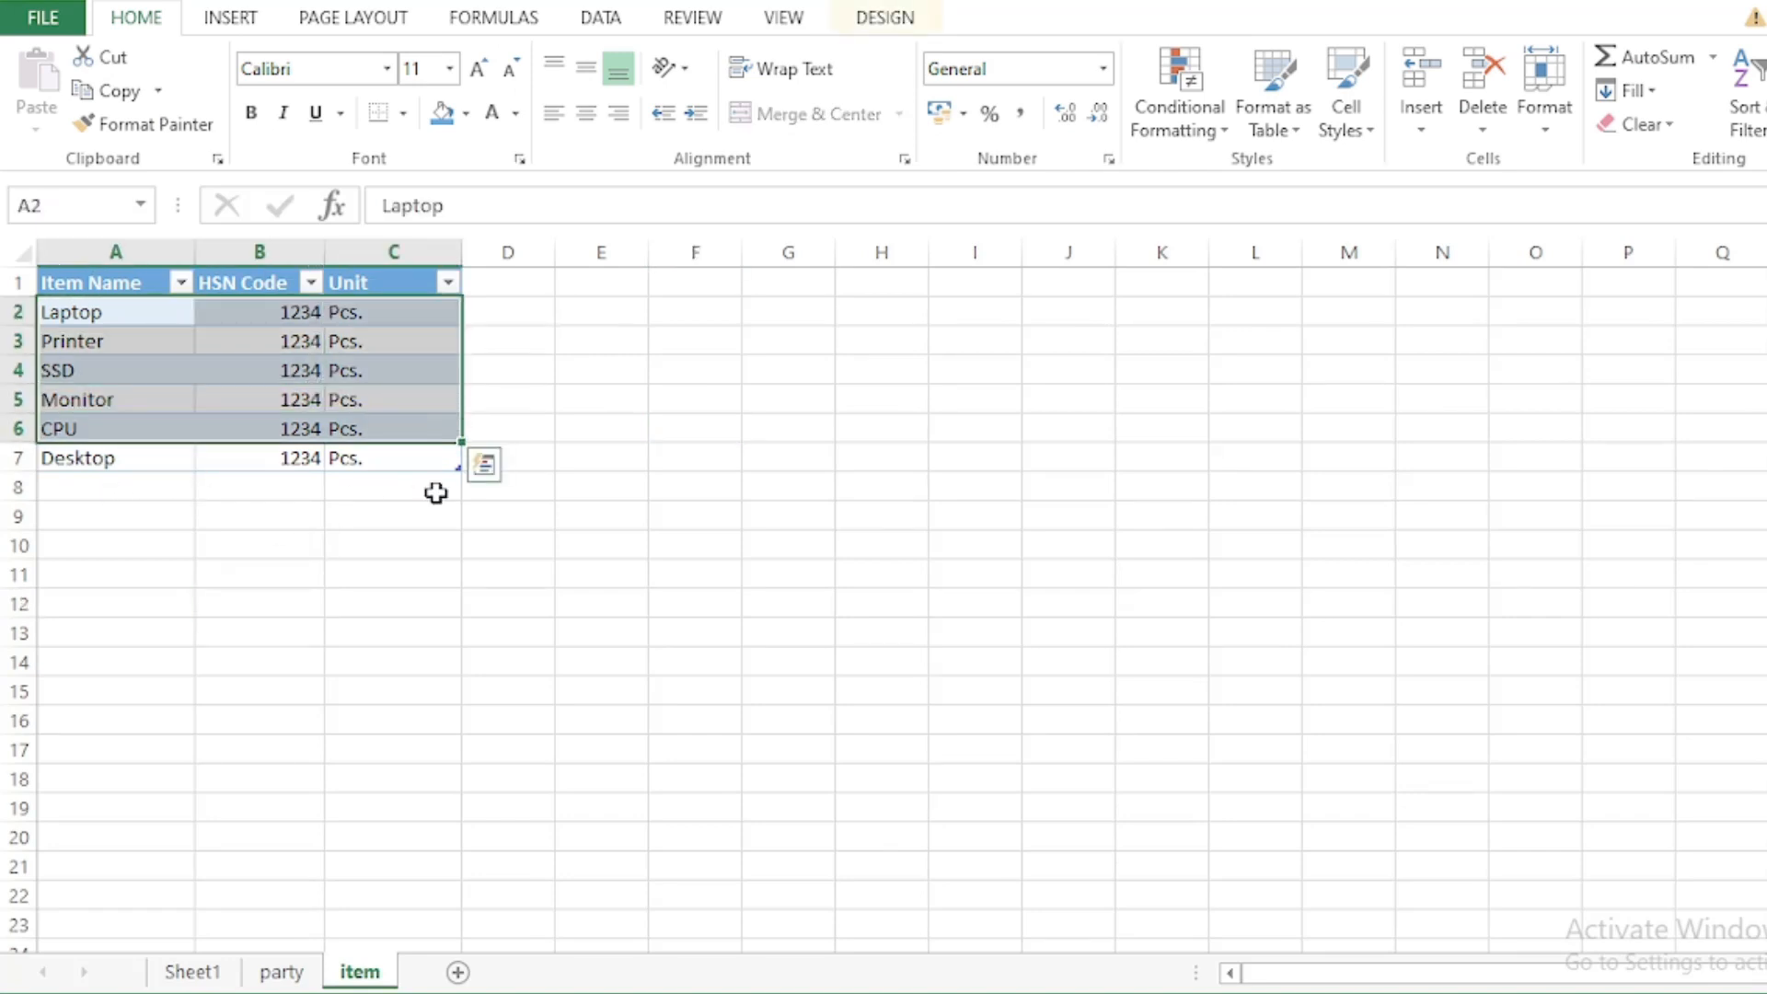
{"action": "left_click", "coordinate": [438, 493]}
{"action": "left_click", "coordinate": [185, 572]}
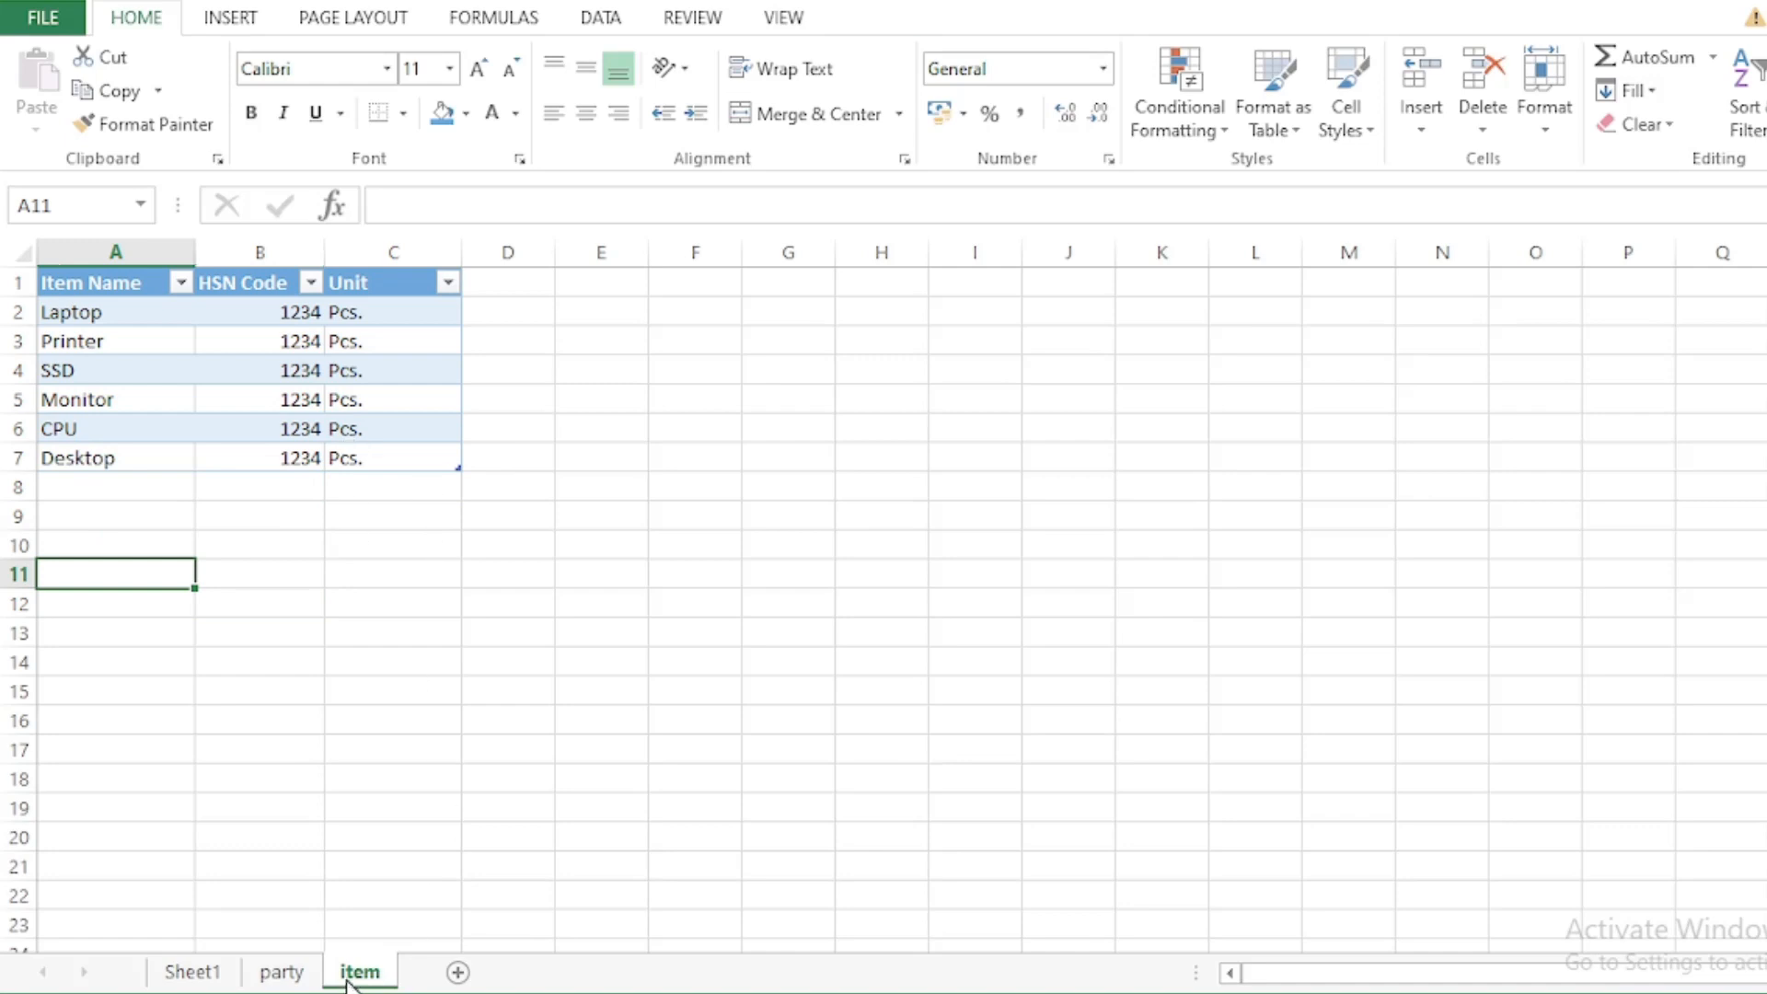
{"action": "left_click", "coordinate": [275, 975]}
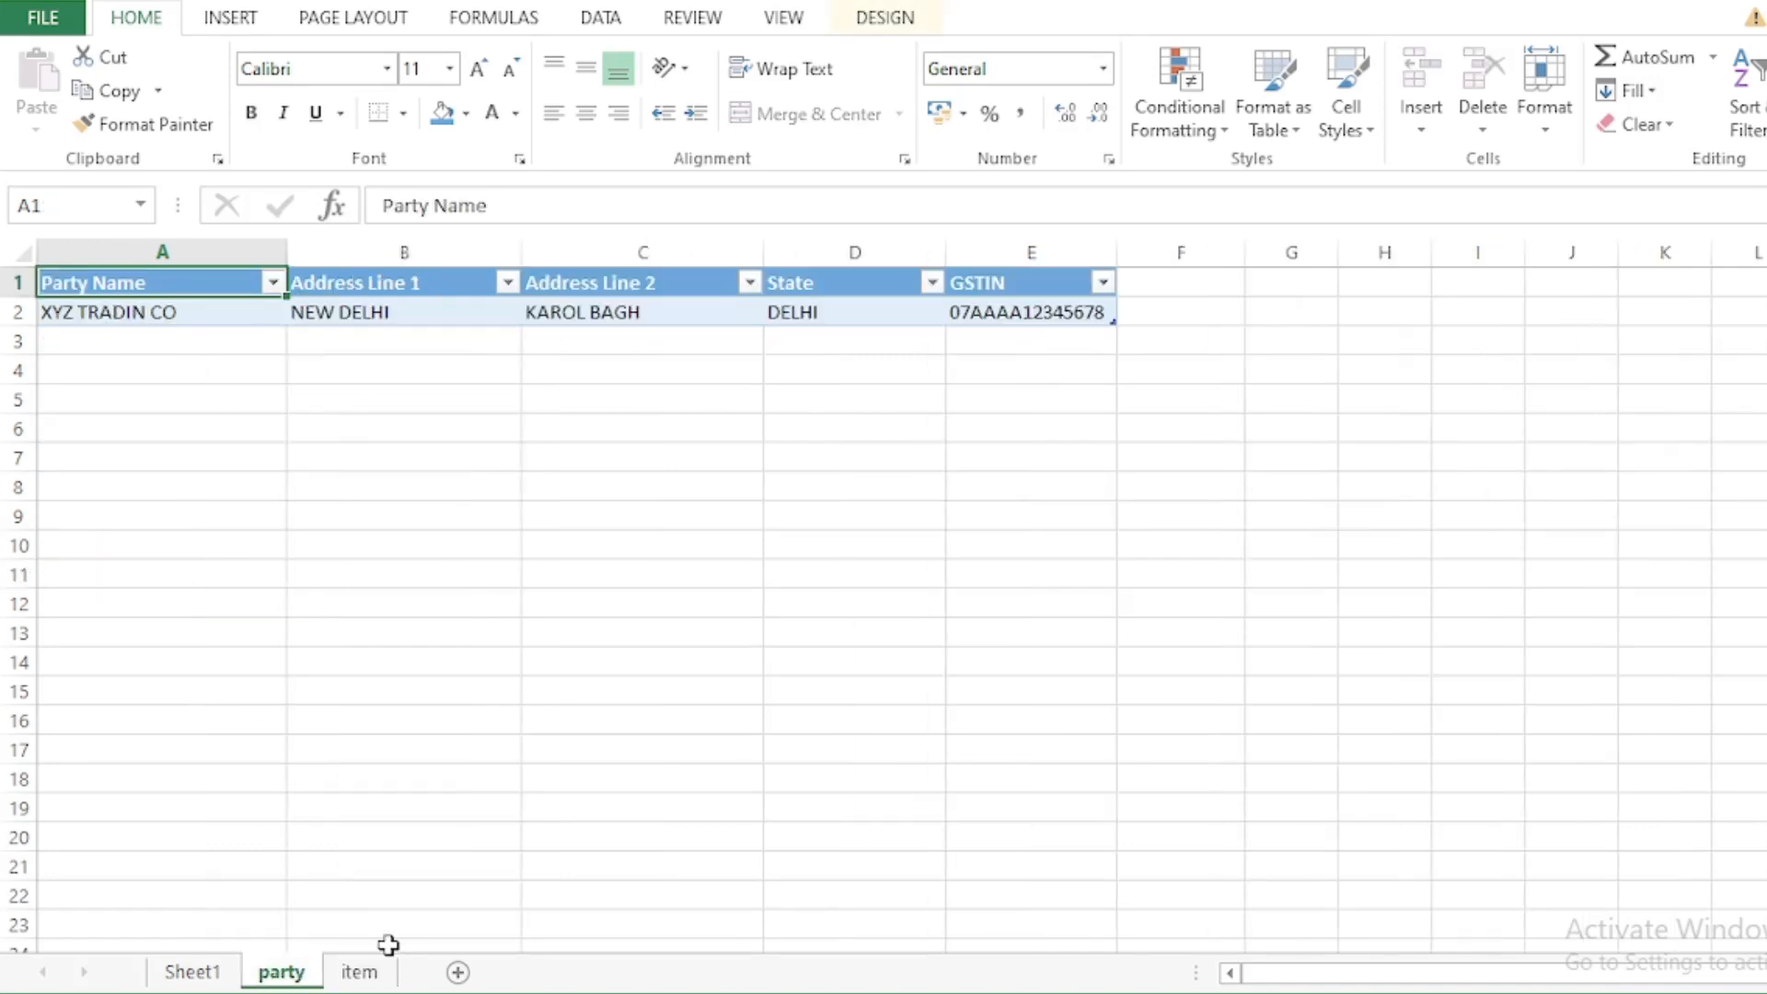
{"action": "left_click", "coordinate": [363, 976]}
{"action": "left_click", "coordinate": [291, 548]}
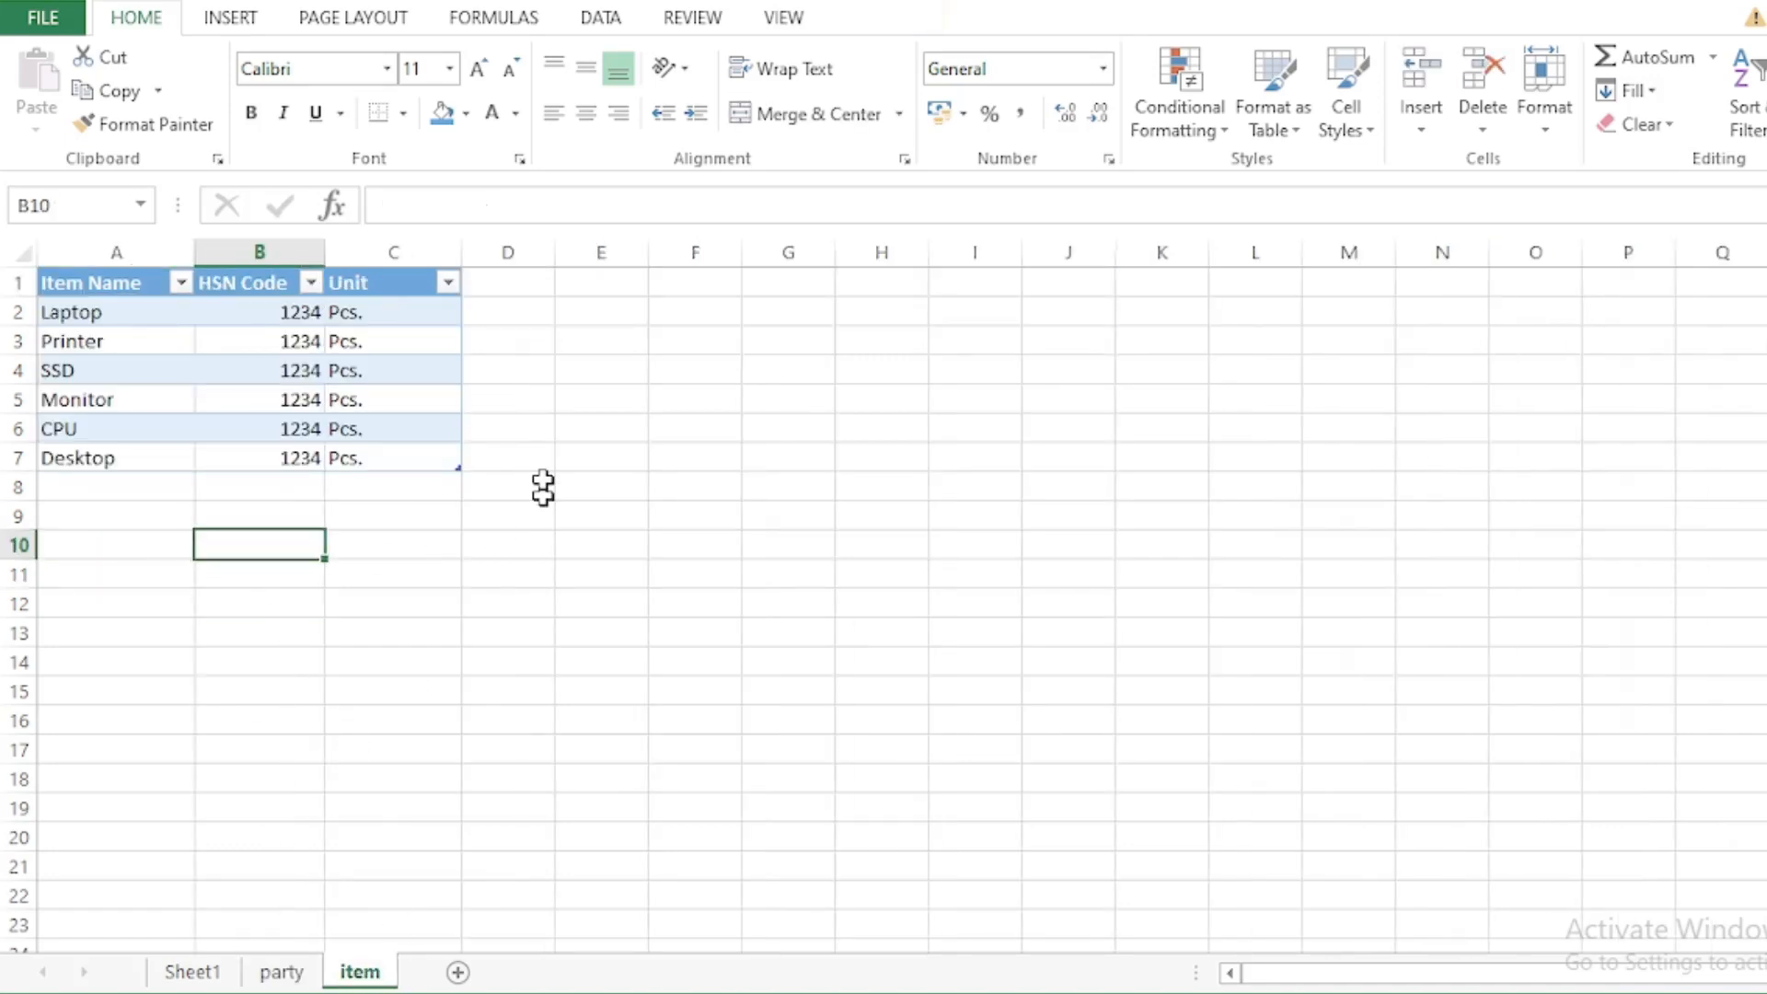
Step: Add a test item named ADFA with HSN code 1234 in row 8, directly below the item table
{"action": "left_click", "coordinate": [81, 489]}
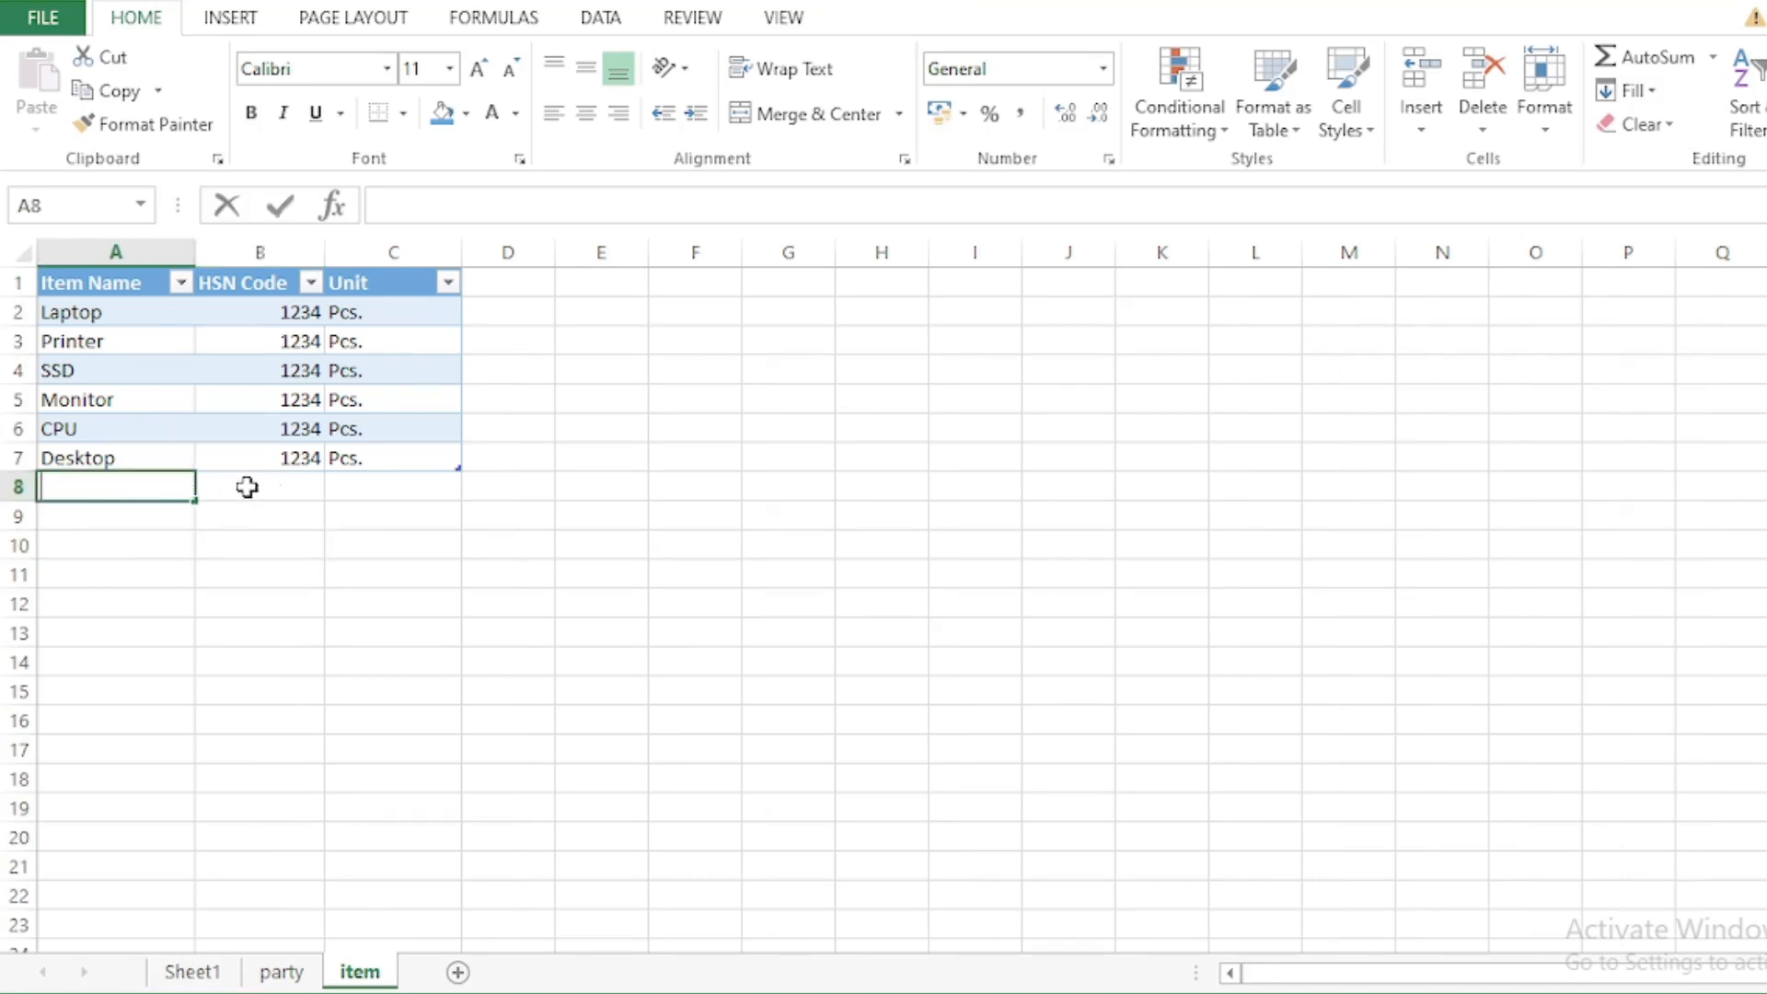
{"action": "type", "text": "ADFA"}
{"action": "key", "text": "Return"}
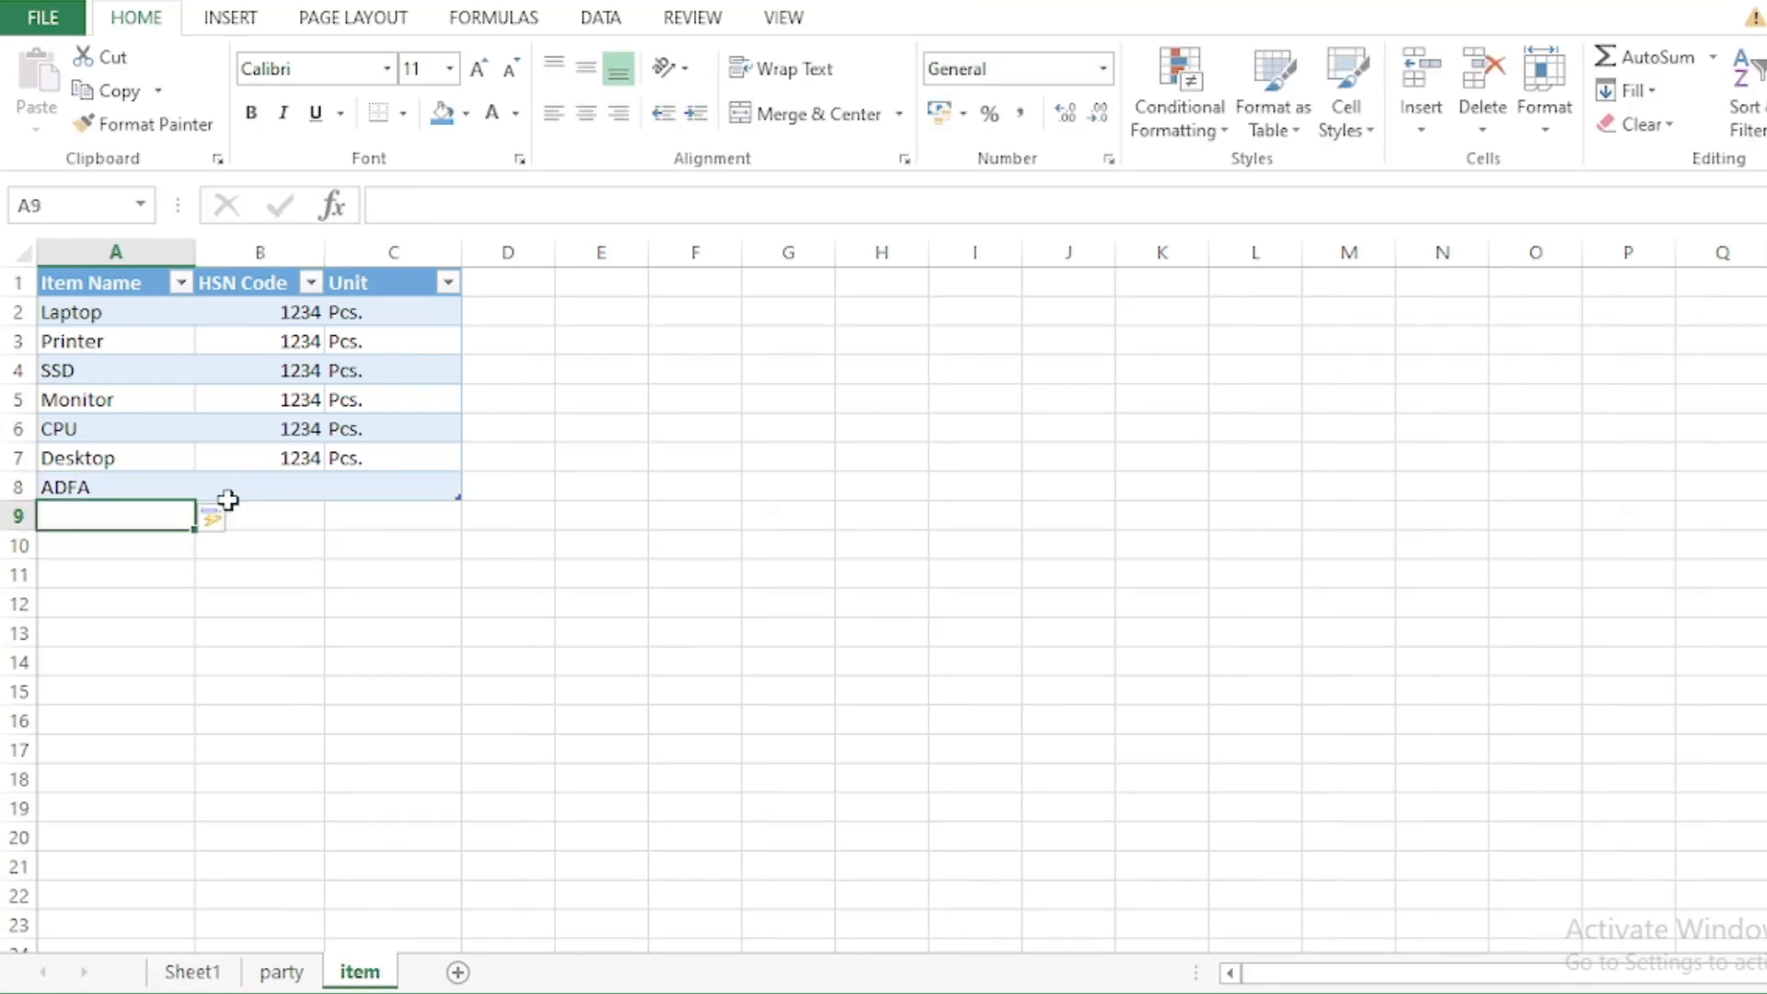
{"action": "left_click", "coordinate": [228, 497]}
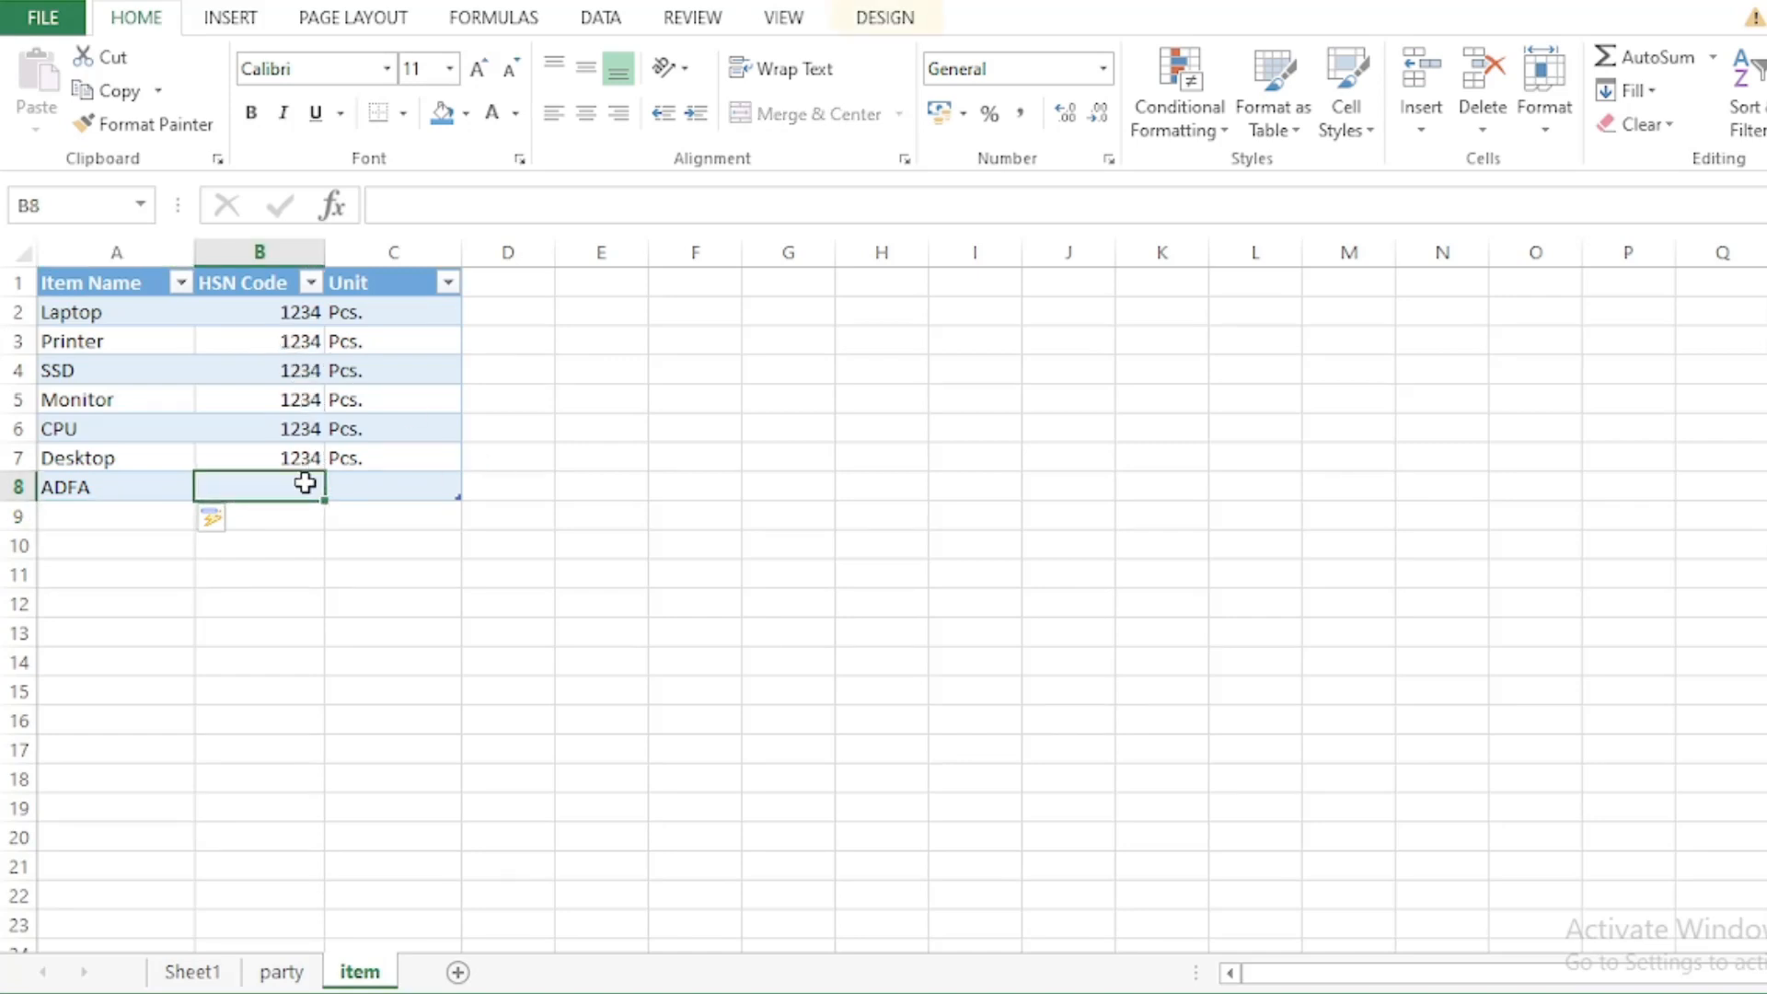
{"action": "type", "text": "1234"}
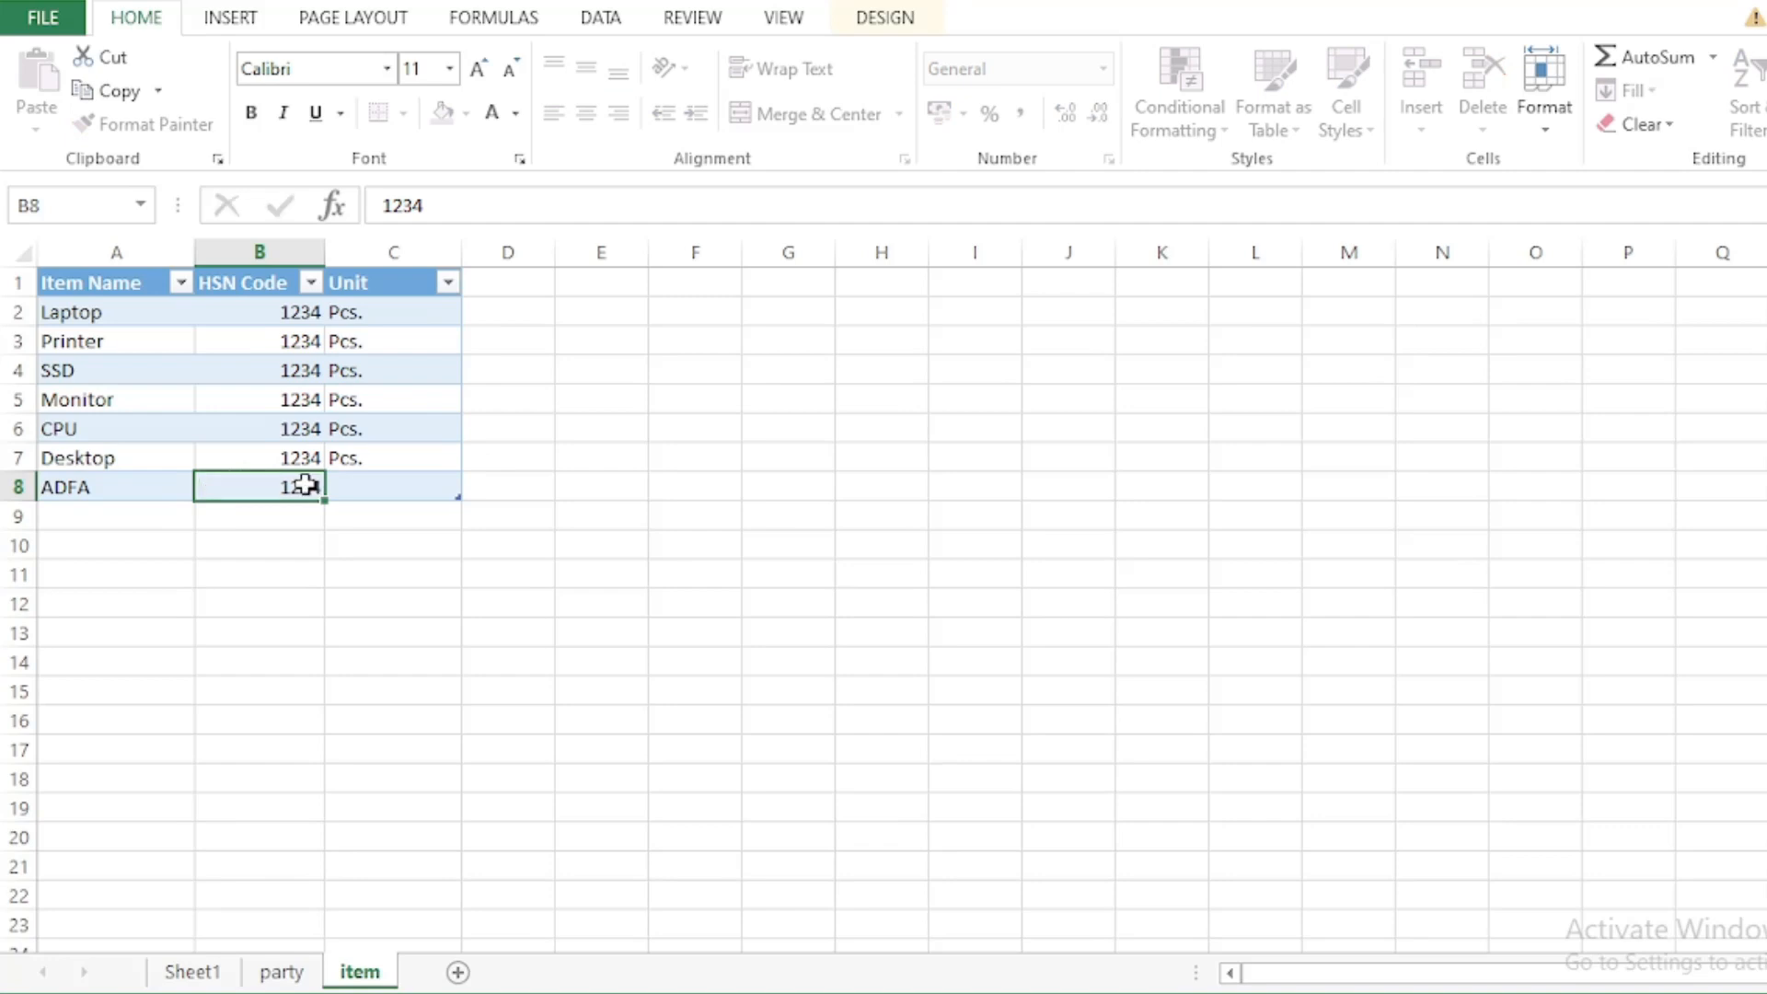
Step: Copy the unit Pcs. from the Desktop row into the unit cell of the ADFA row
{"action": "key", "text": "Tab"}
{"action": "key", "text": "Up"}
{"action": "key", "text": "ctrl+c"}
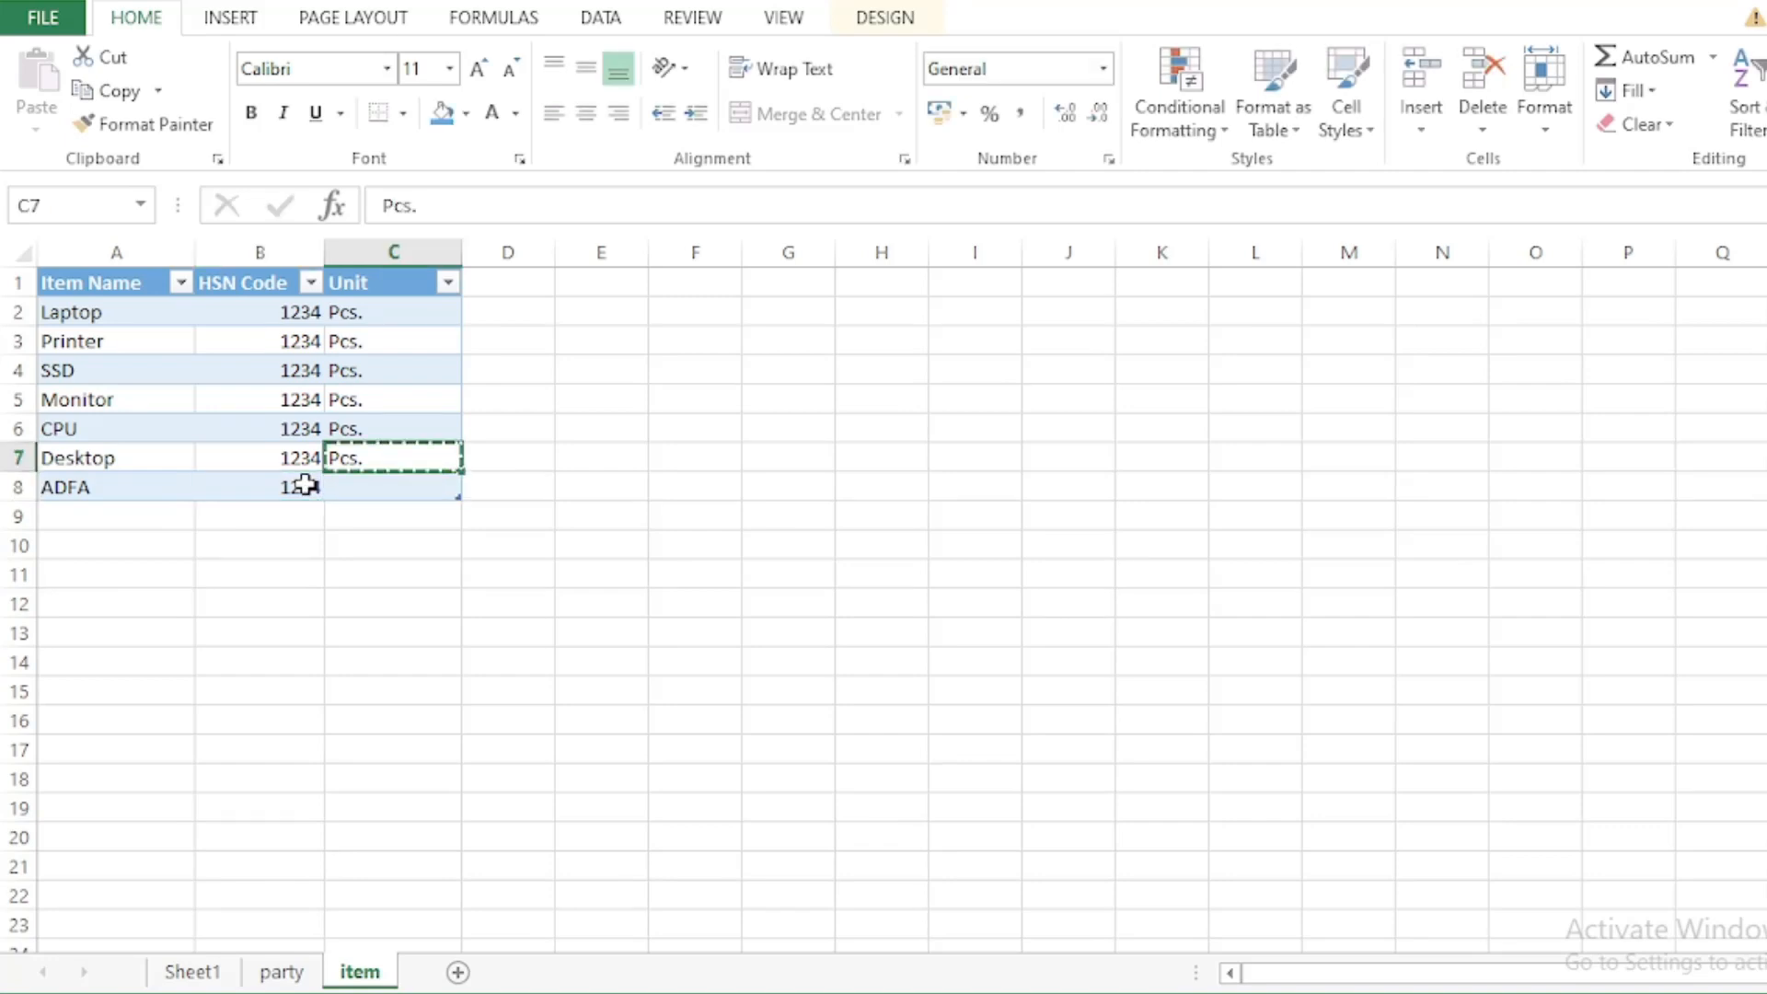
{"action": "key", "text": "Down"}
{"action": "key", "text": "ctrl+v"}
{"action": "key", "text": "Escape"}
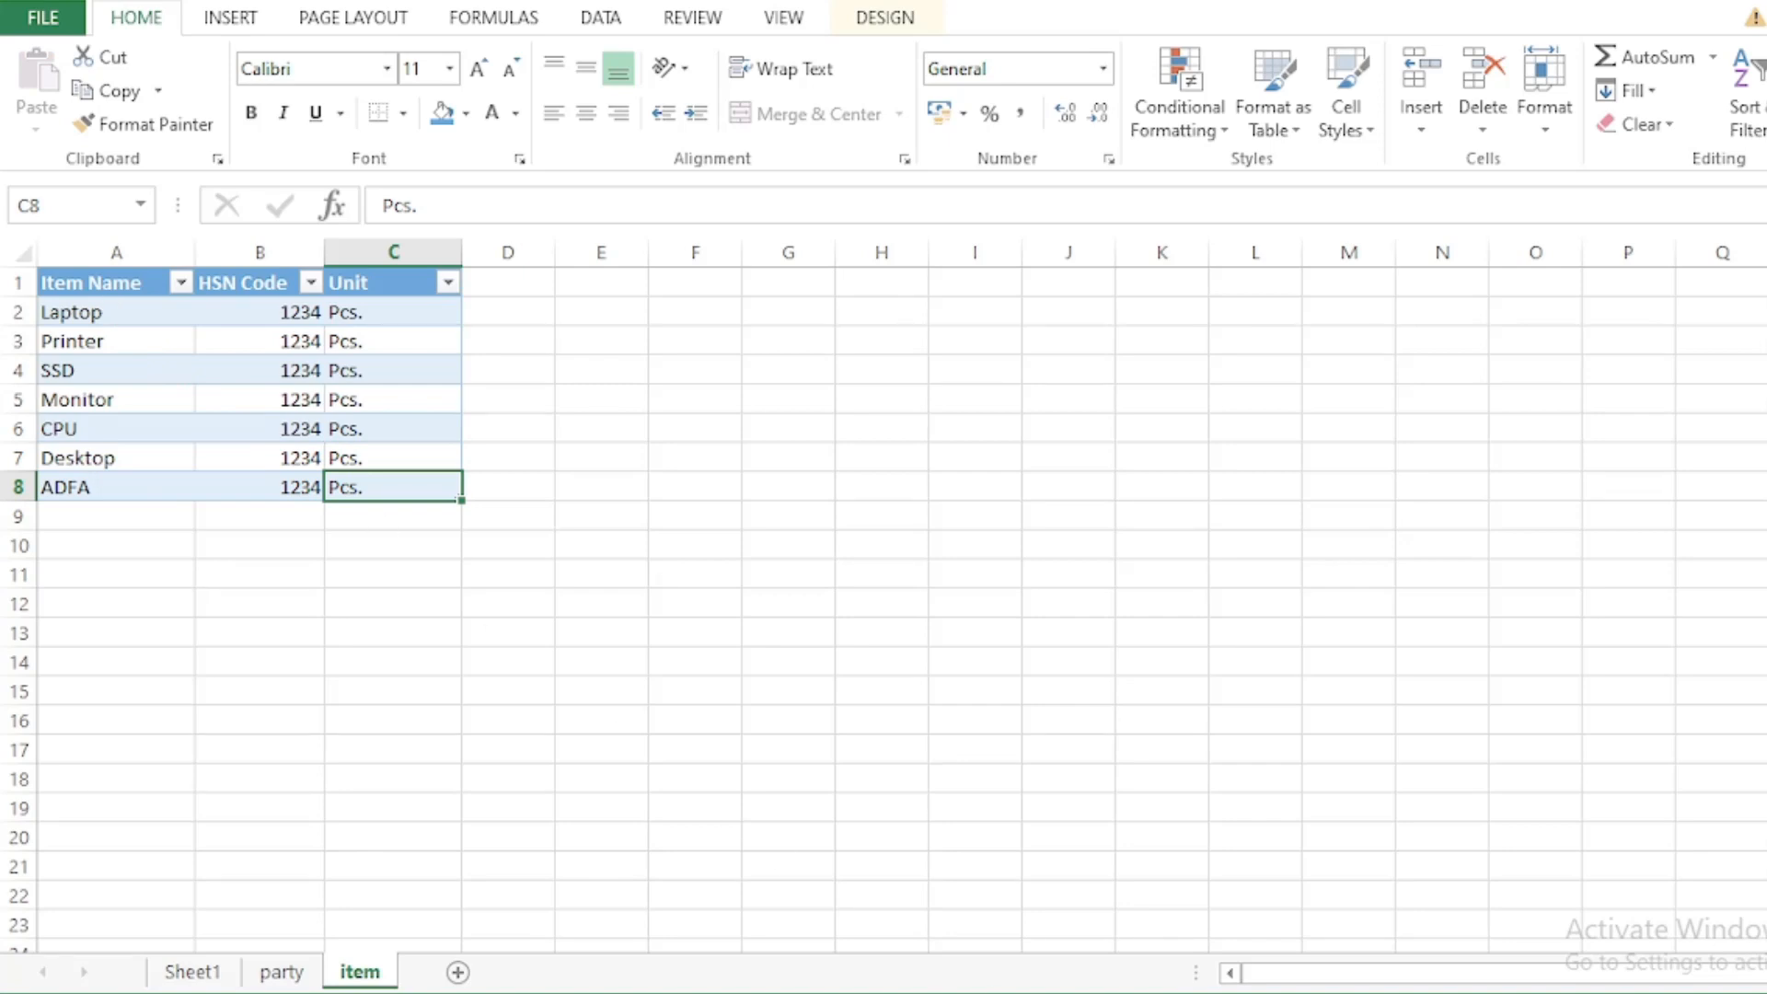
Step: Switch to the invoice workbook, view the item choices for the first Description row, and return to the item sheet
{"action": "left_click", "coordinate": [939, 947]}
{"action": "left_click", "coordinate": [382, 622]}
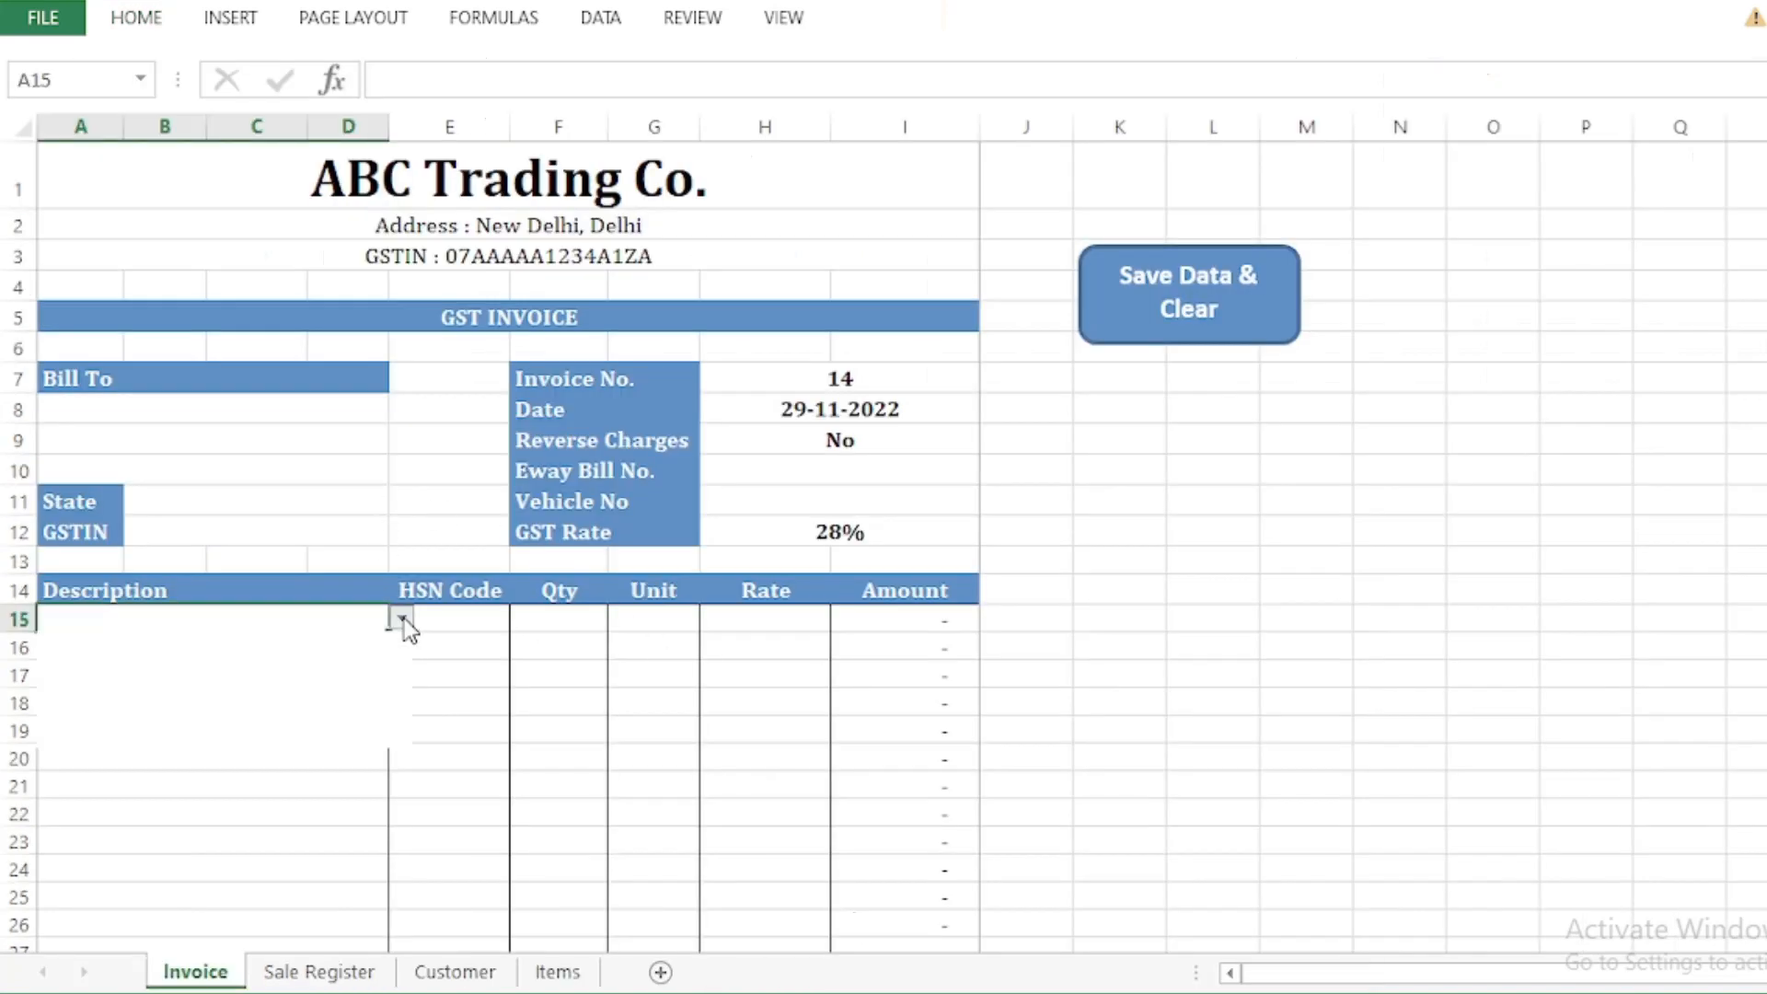
{"action": "left_click", "coordinate": [402, 620]}
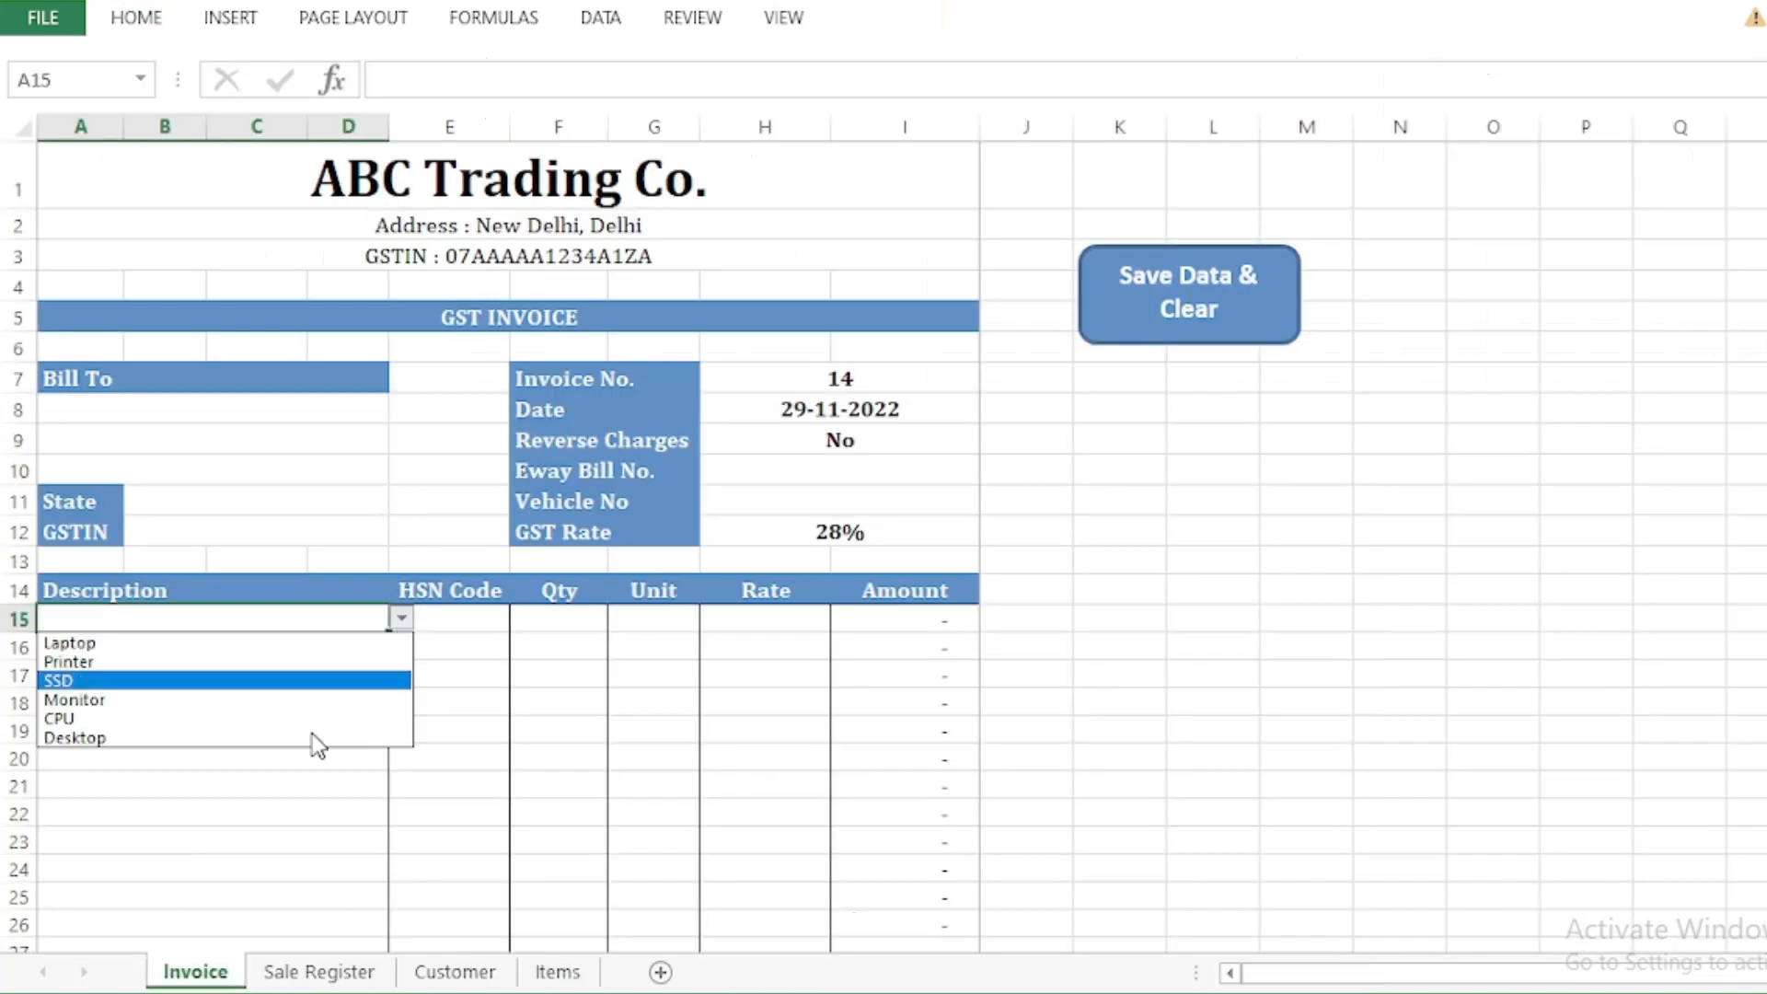
{"action": "left_click", "coordinate": [476, 690]}
{"action": "left_click", "coordinate": [1181, 937]}
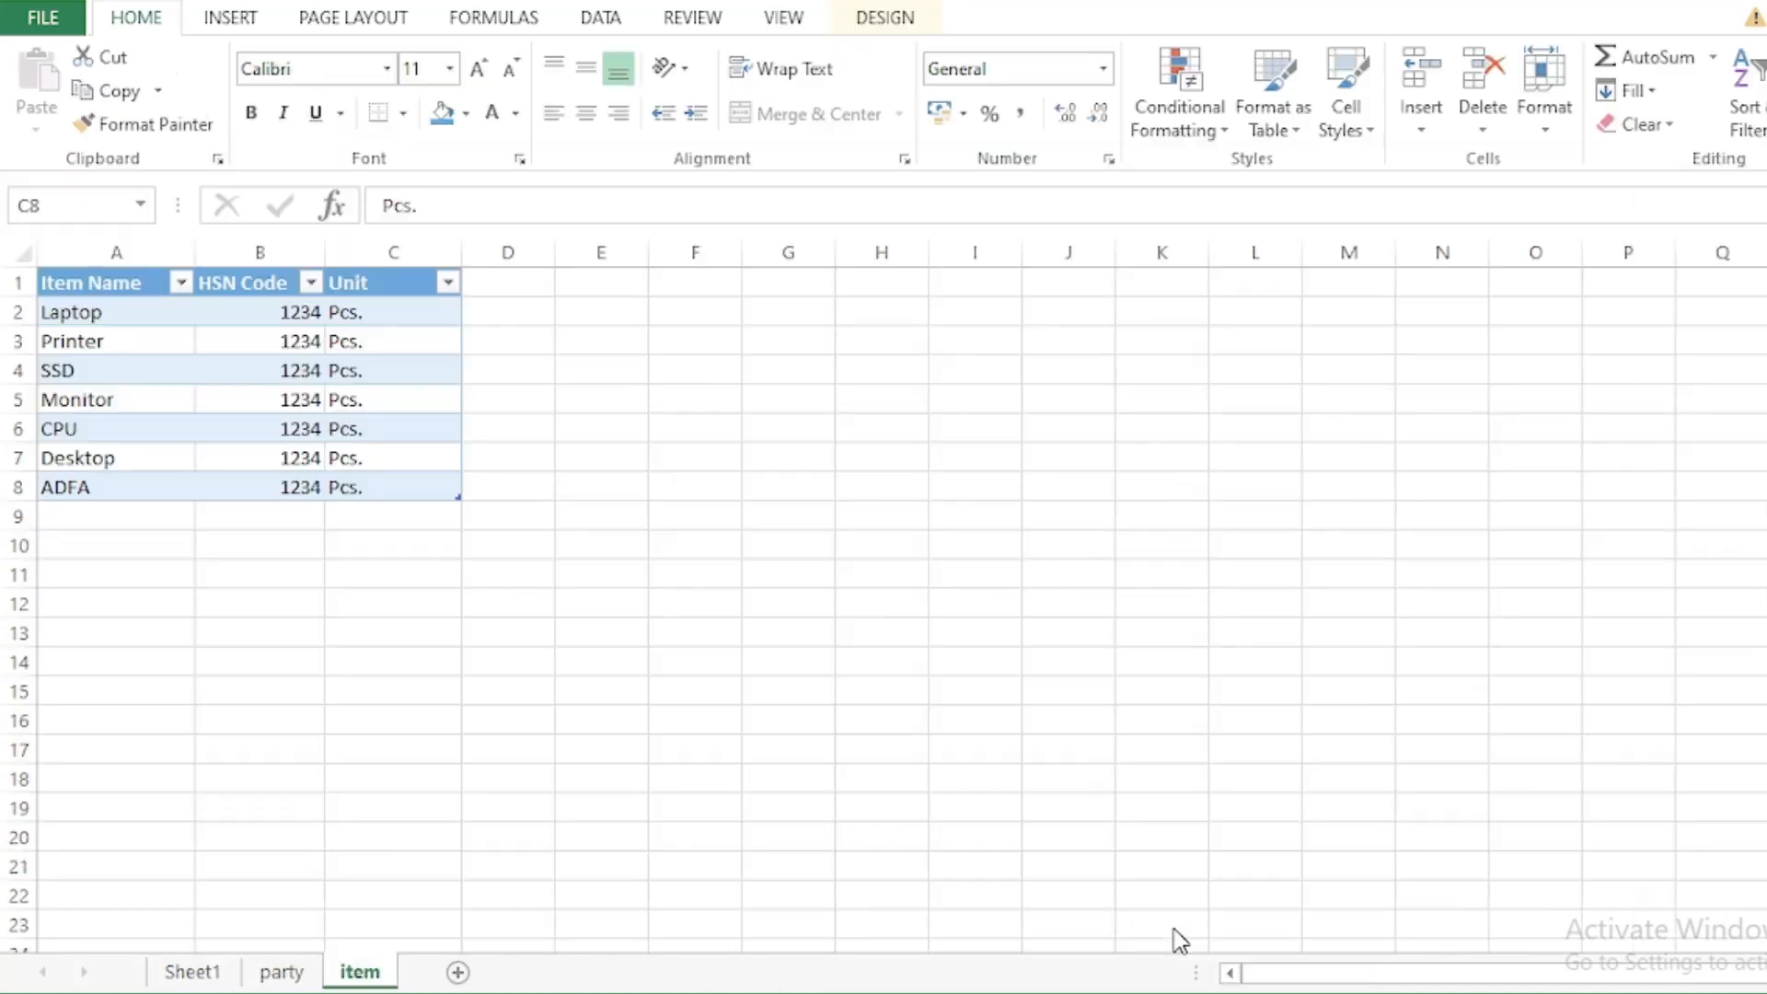
{"action": "left_click", "coordinate": [237, 608]}
{"action": "left_click_drag", "start_coordinate": [108, 310], "coordinate": [286, 434]}
{"action": "left_click", "coordinate": [472, 478]}
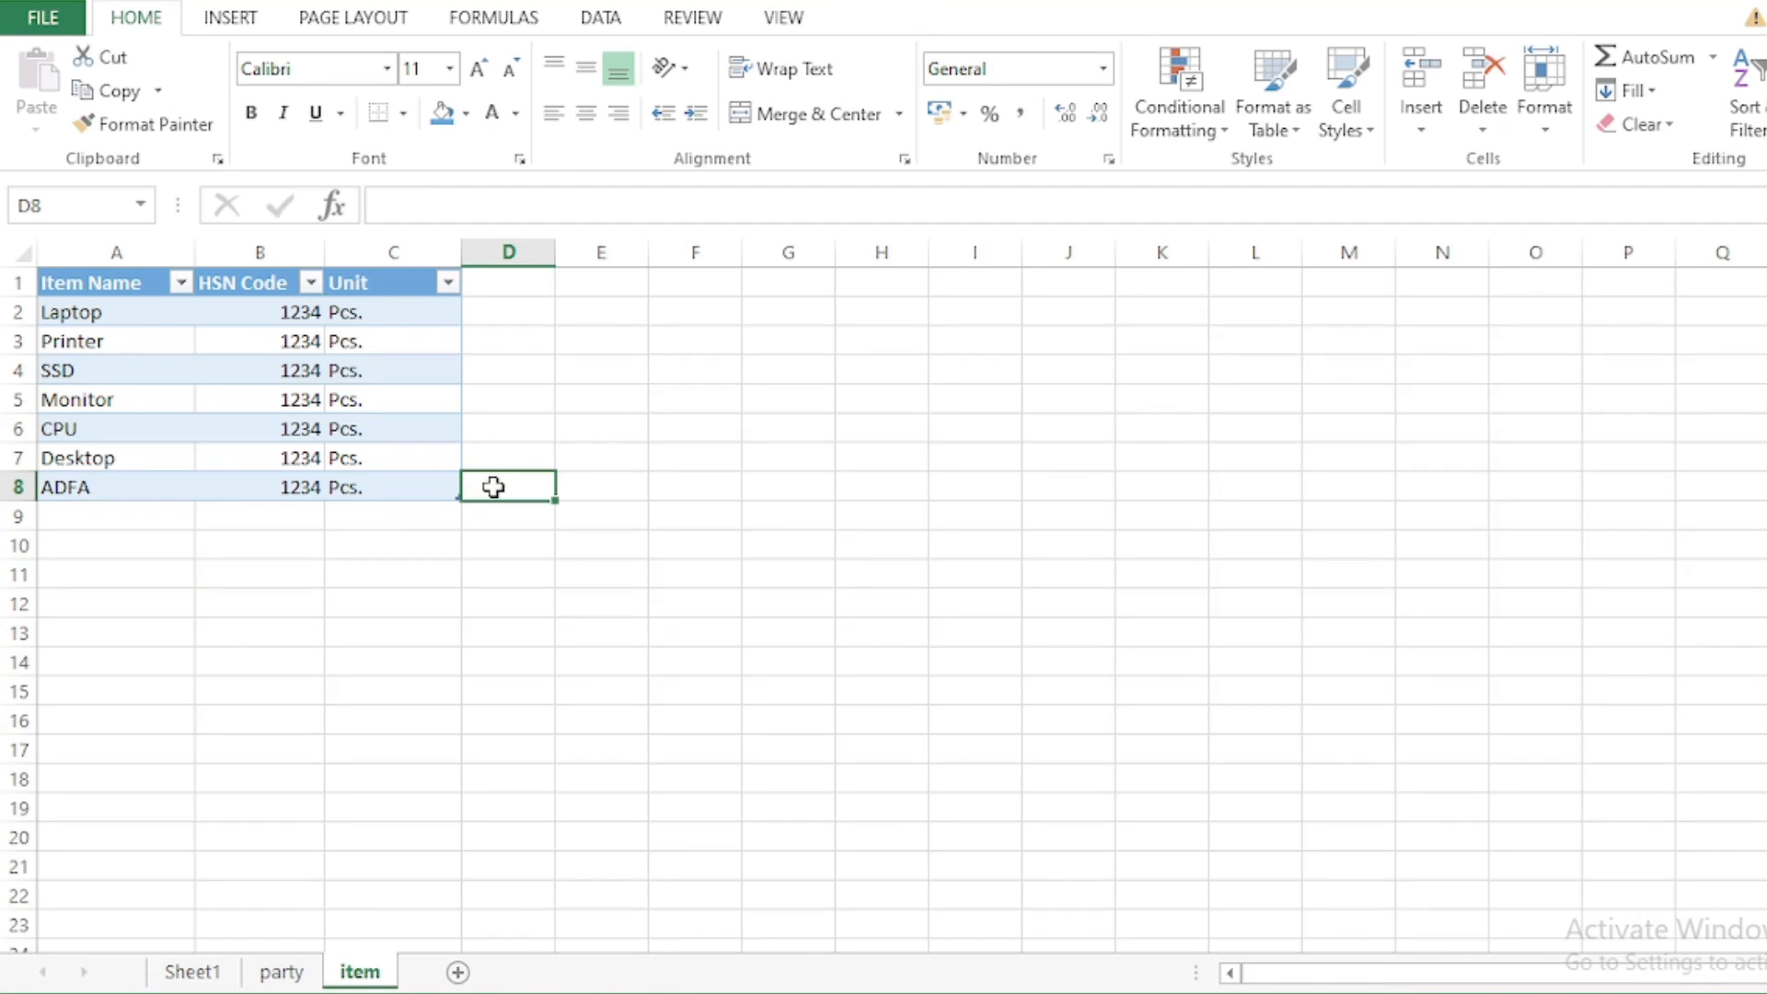
Step: Open the party sheet and examine the party table's column headers and its record
{"action": "left_click", "coordinate": [299, 977]}
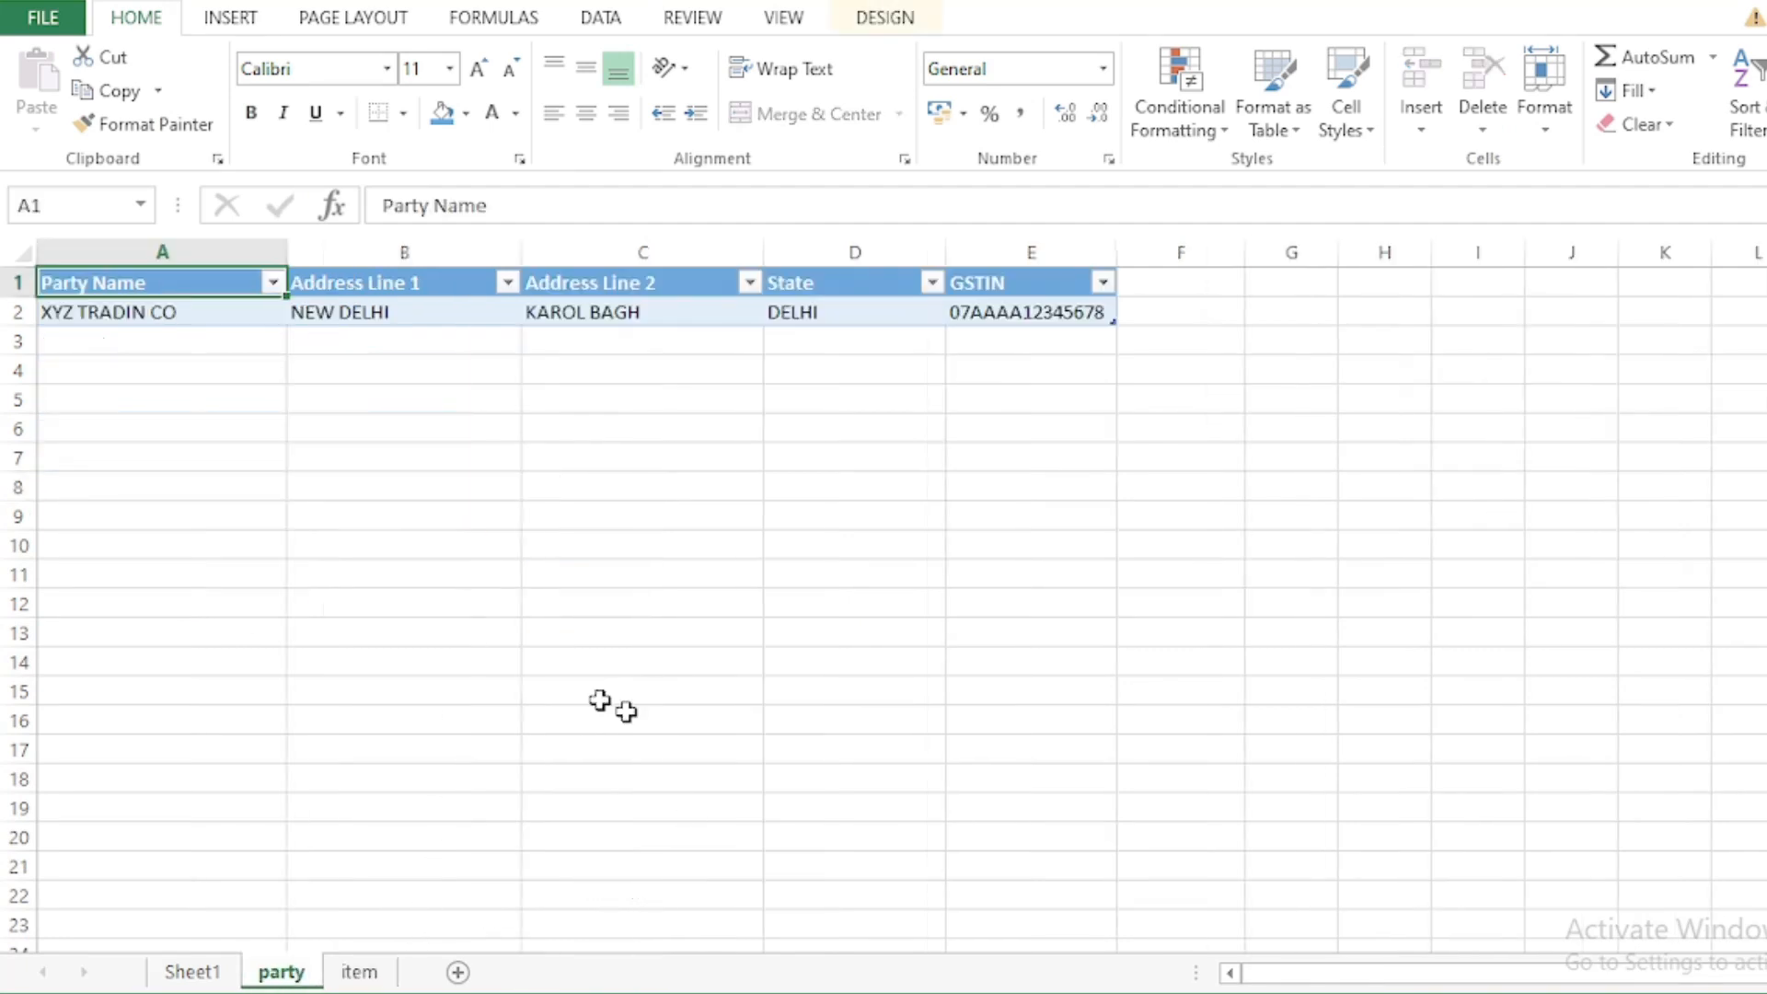
{"action": "left_click", "coordinate": [434, 662]}
{"action": "left_click", "coordinate": [464, 494]}
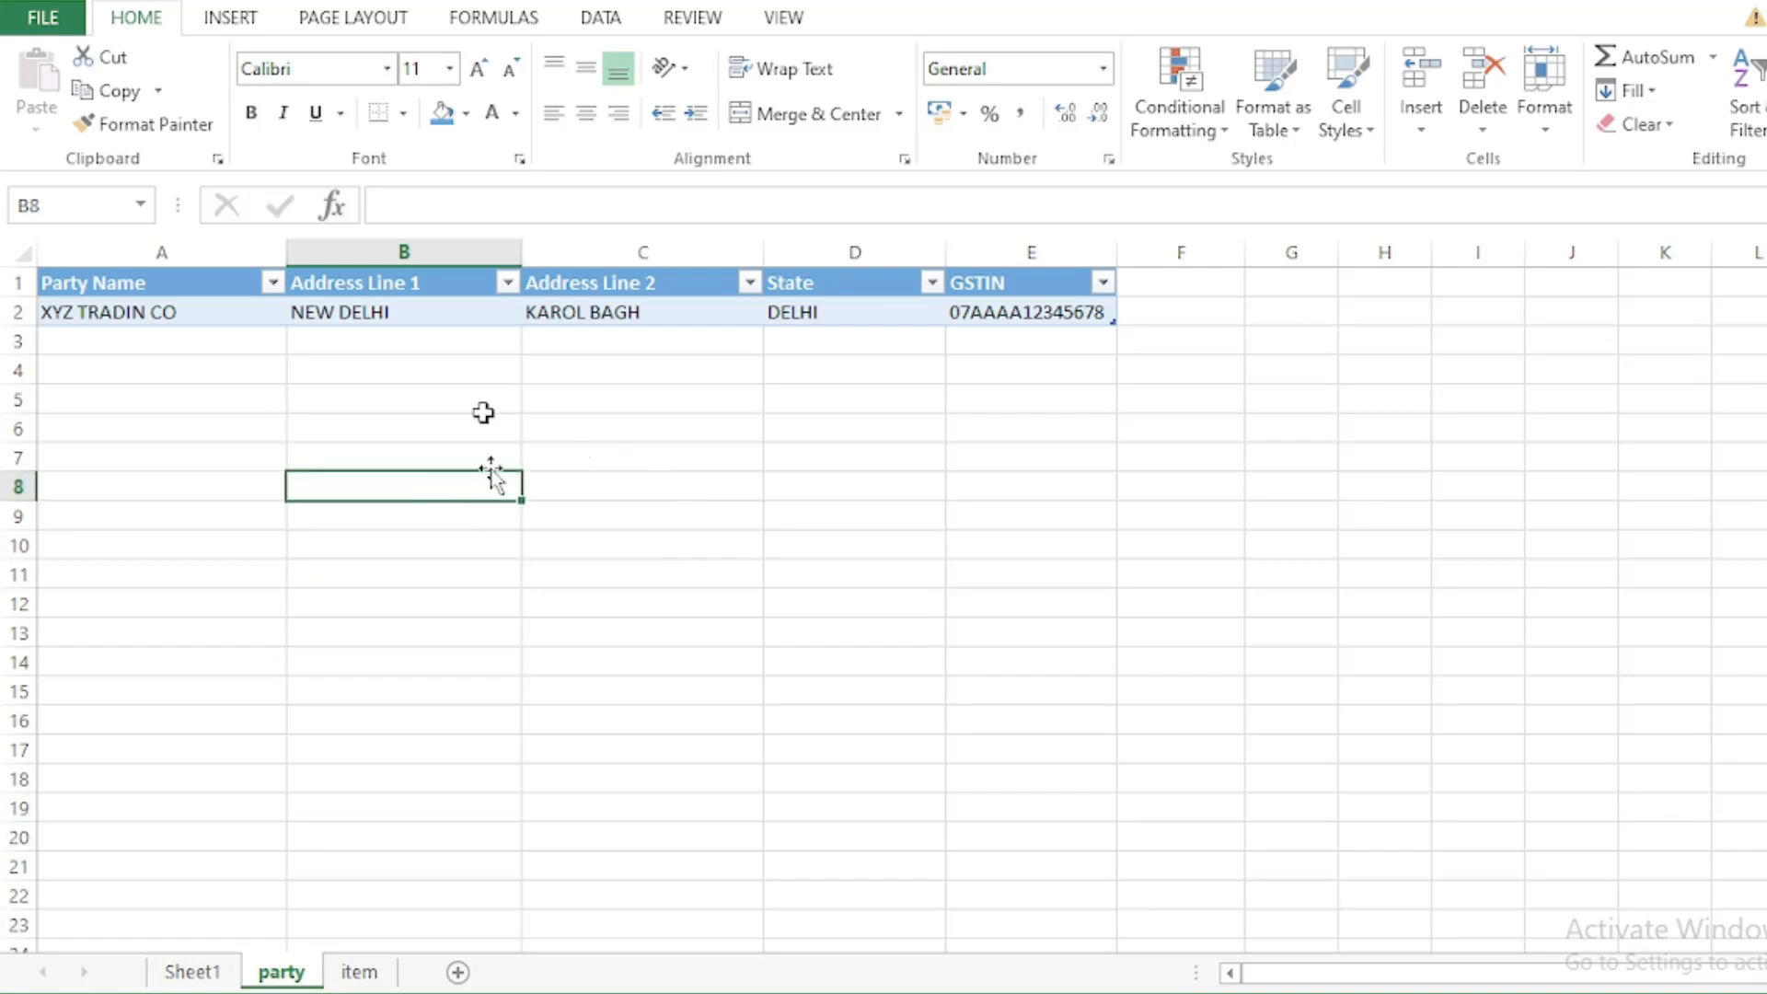
{"action": "left_click", "coordinate": [419, 404]}
{"action": "left_click", "coordinate": [127, 313]}
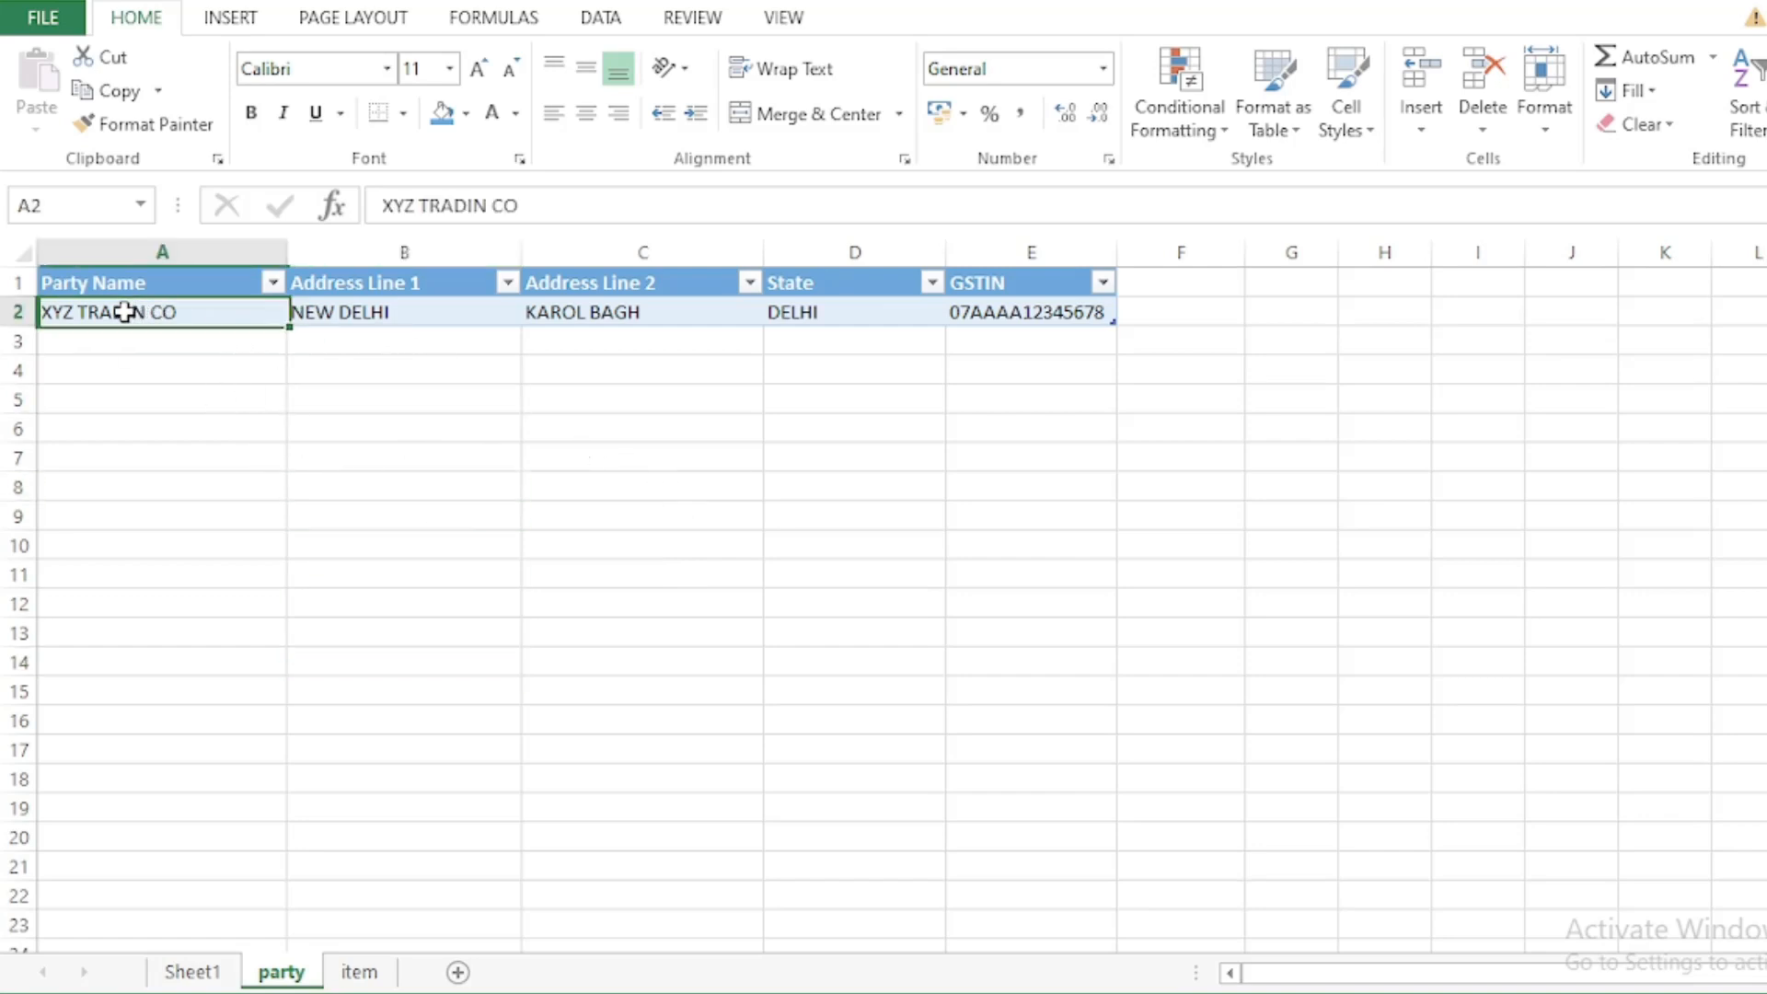
{"action": "left_click", "coordinate": [375, 400]}
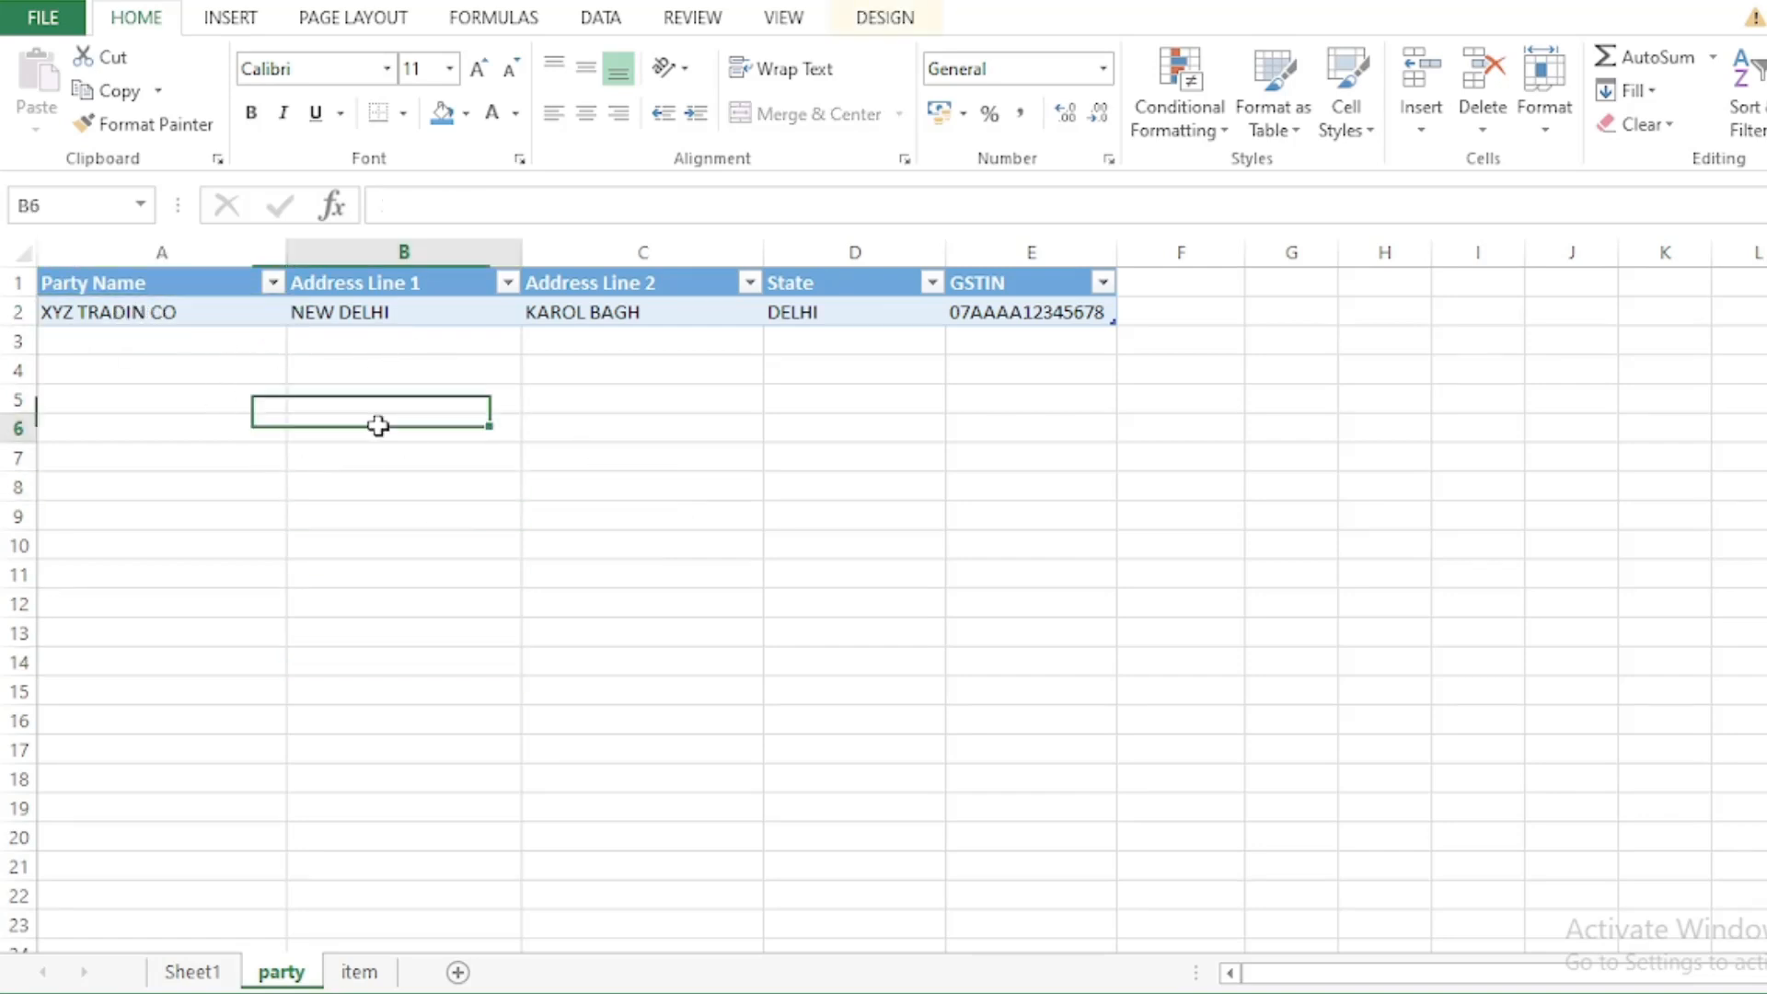
{"action": "left_click", "coordinate": [375, 422]}
{"action": "left_click_drag", "start_coordinate": [213, 315], "coordinate": [986, 285]}
{"action": "left_click", "coordinate": [414, 458]}
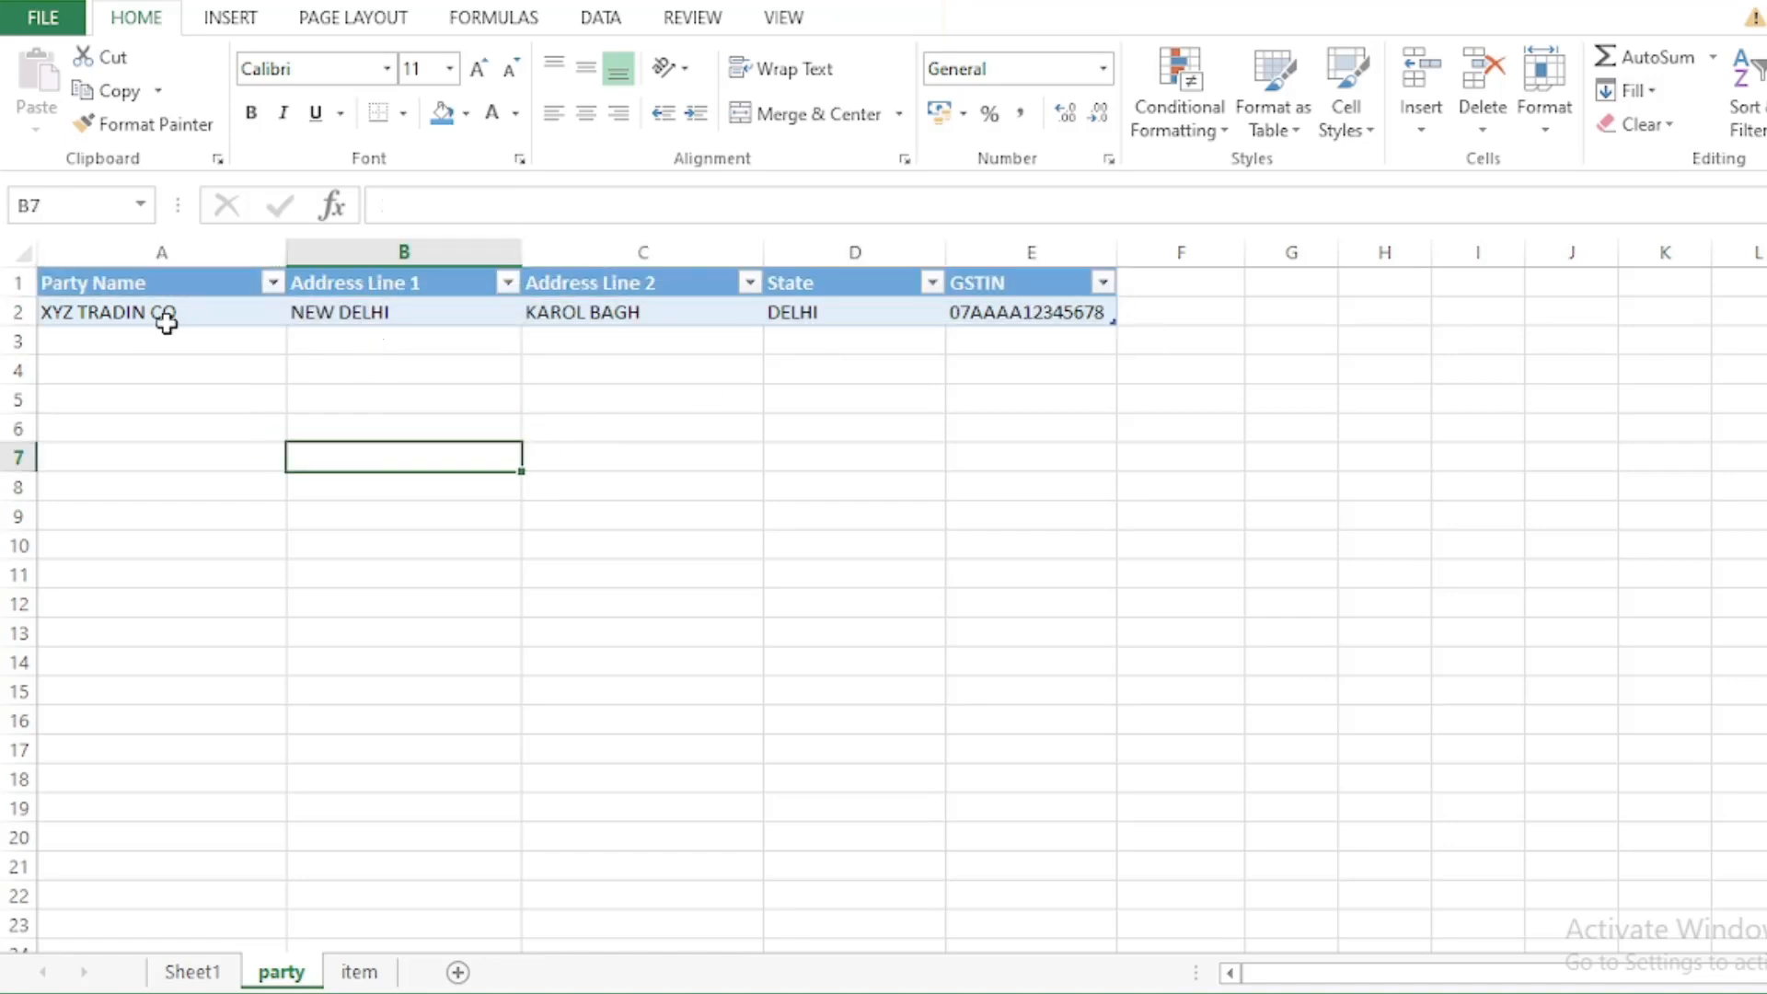
{"action": "left_click_drag", "start_coordinate": [130, 286], "coordinate": [1012, 283]}
{"action": "left_click", "coordinate": [496, 480]}
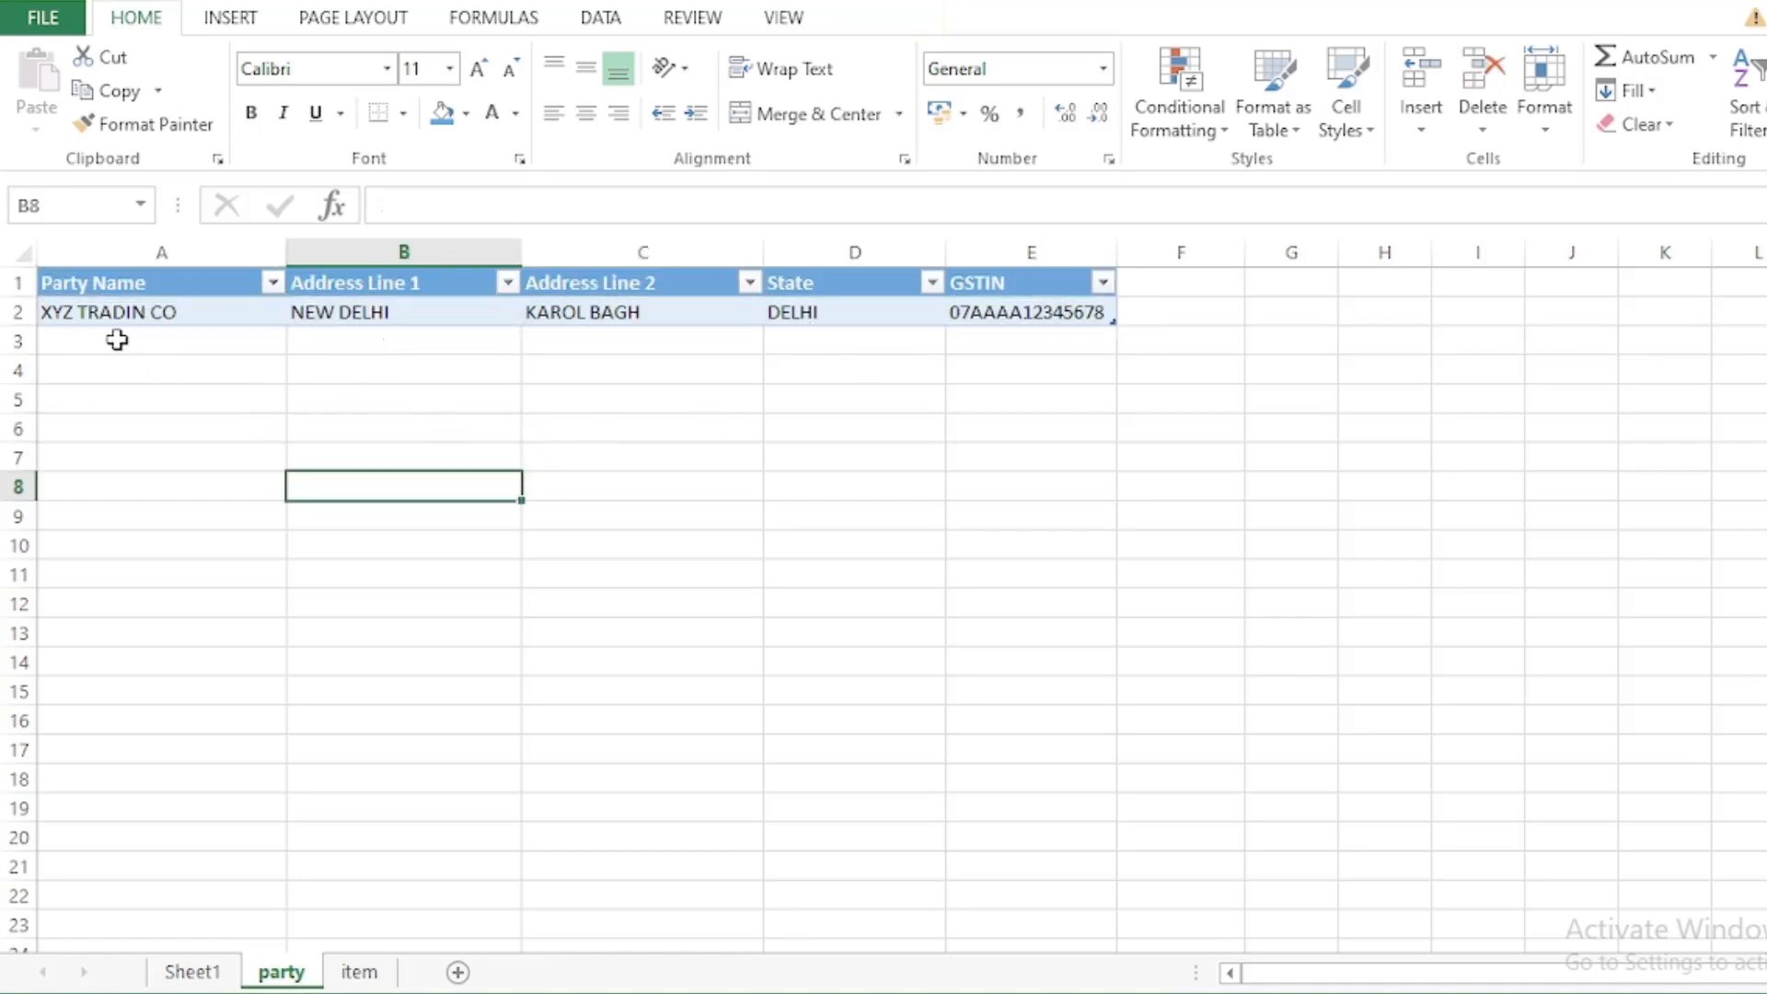
{"action": "left_click", "coordinate": [106, 315]}
{"action": "left_click", "coordinate": [347, 414]}
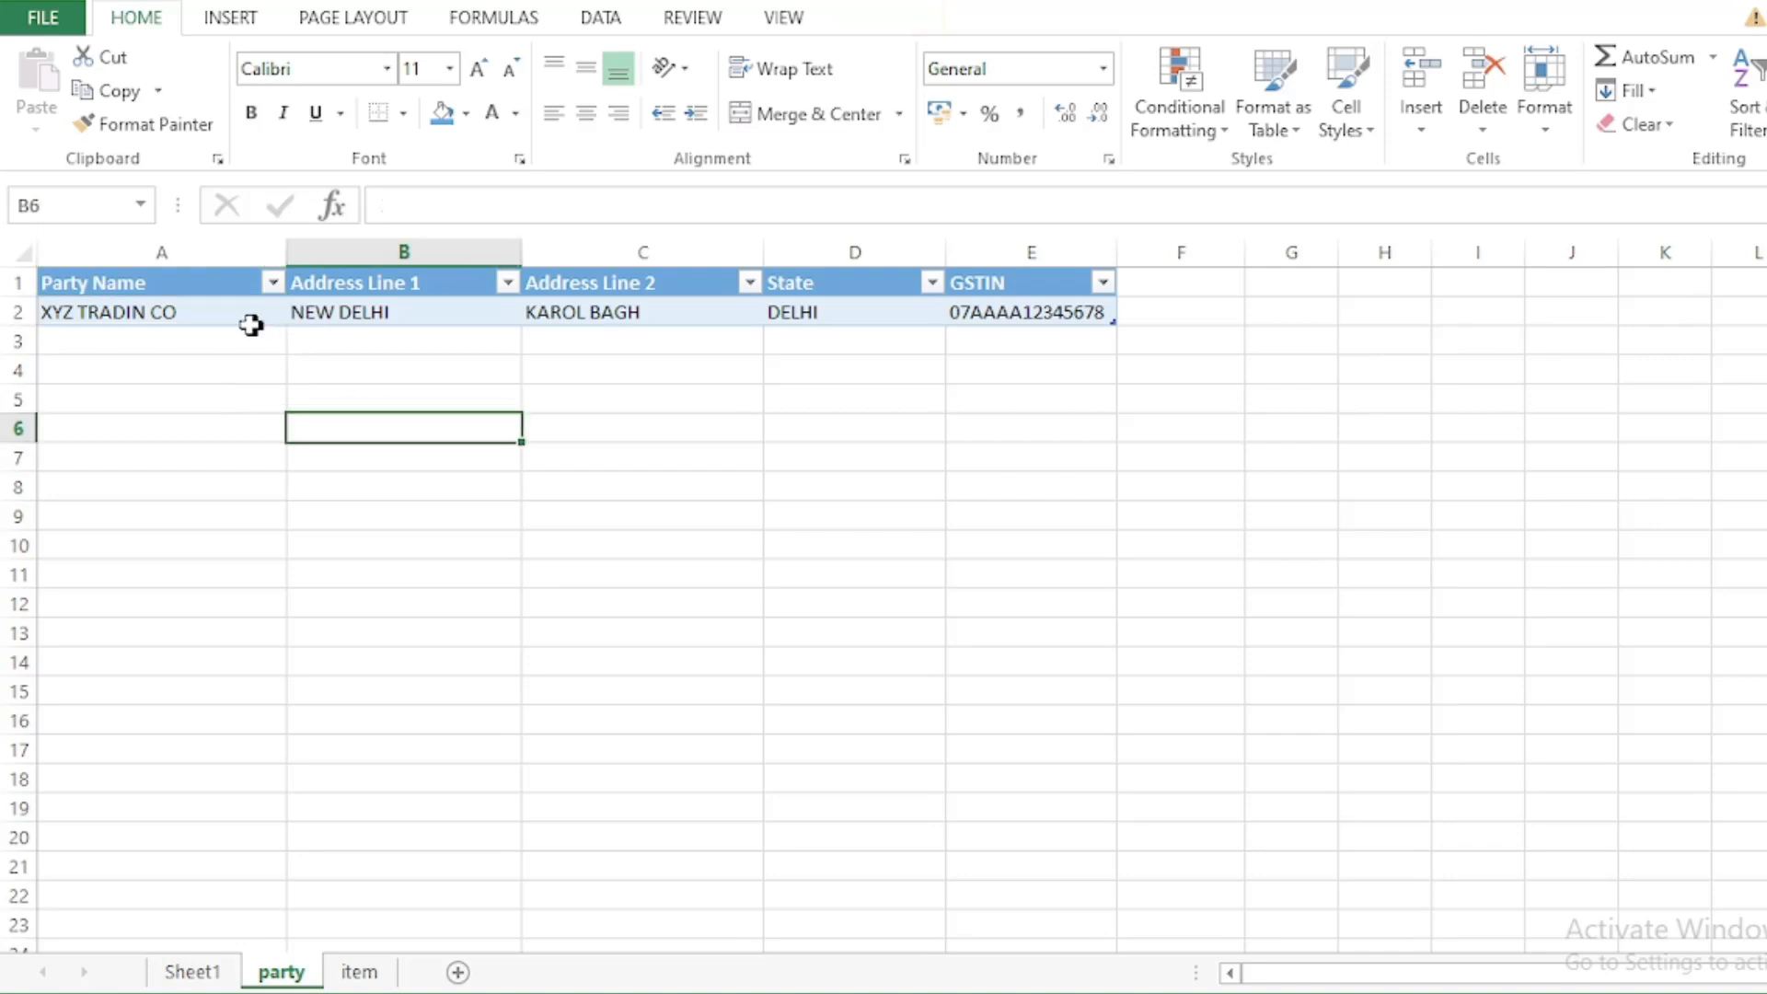
{"action": "left_click", "coordinate": [208, 337]}
{"action": "left_click", "coordinate": [216, 426]}
{"action": "left_click", "coordinate": [344, 420]}
Step: Define the workbook-scope name PARTY for the Party Name column of the party table
{"action": "left_click_drag", "start_coordinate": [236, 324], "coordinate": [234, 414]}
{"action": "left_click", "coordinate": [369, 378]}
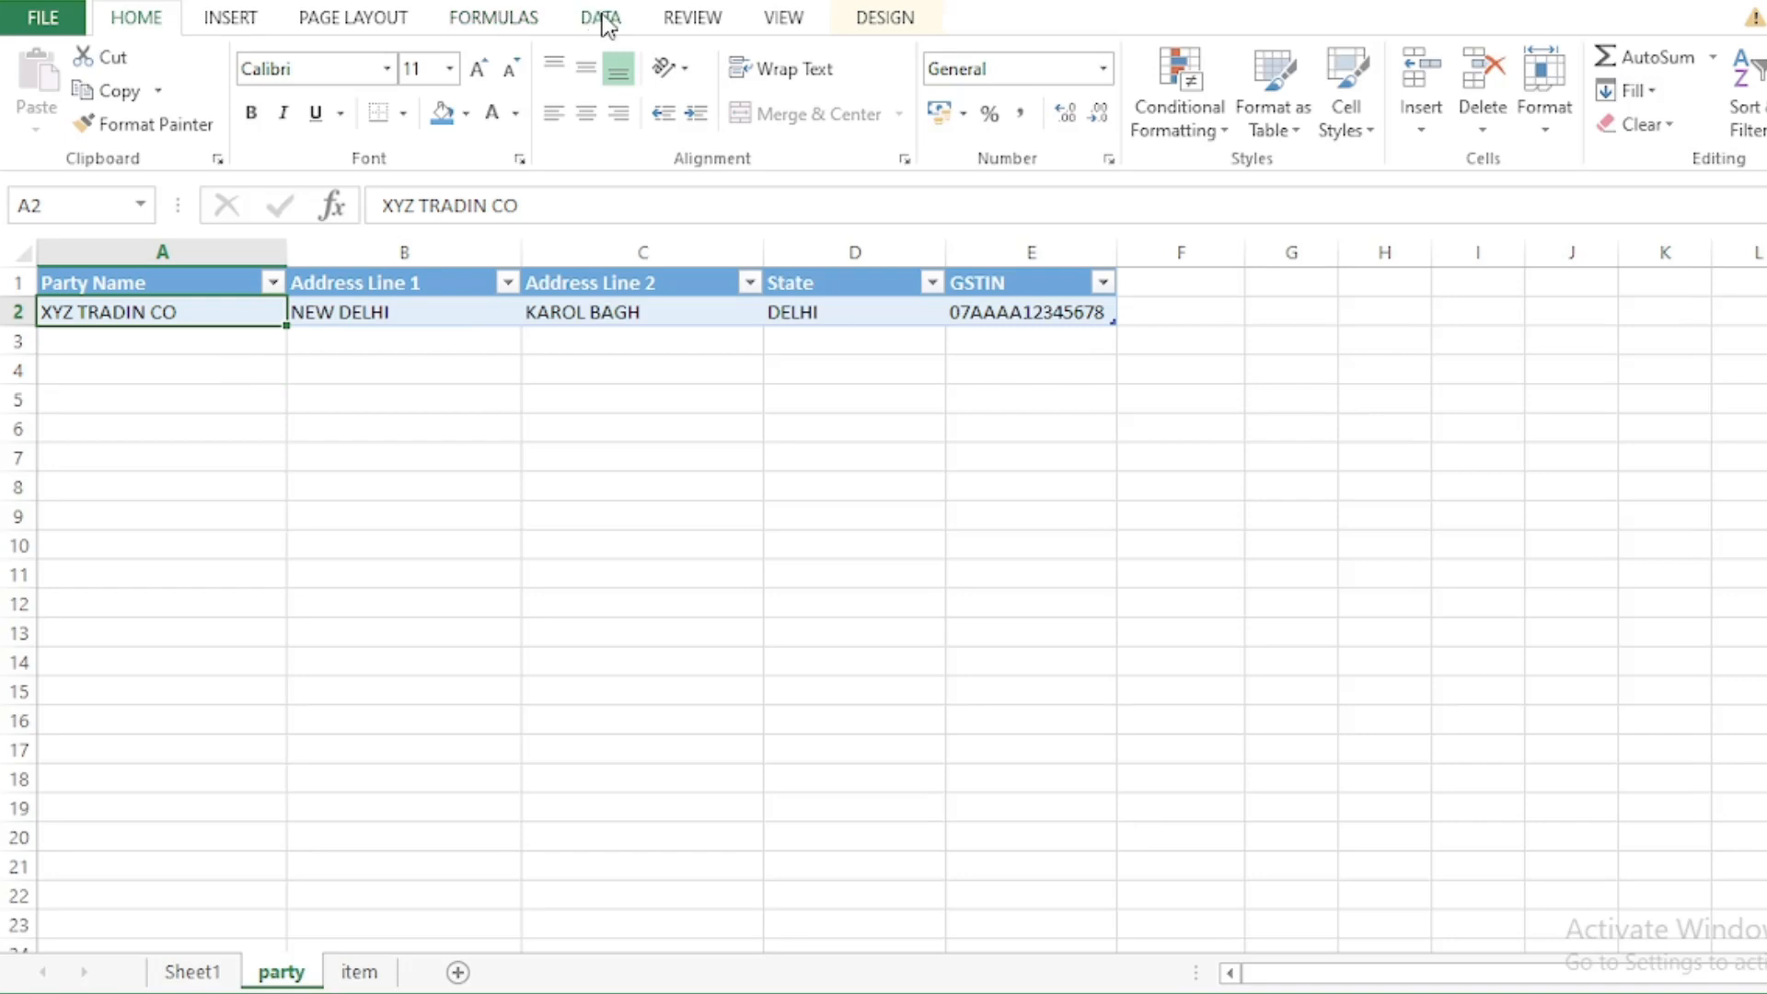
{"action": "left_click", "coordinate": [605, 22]}
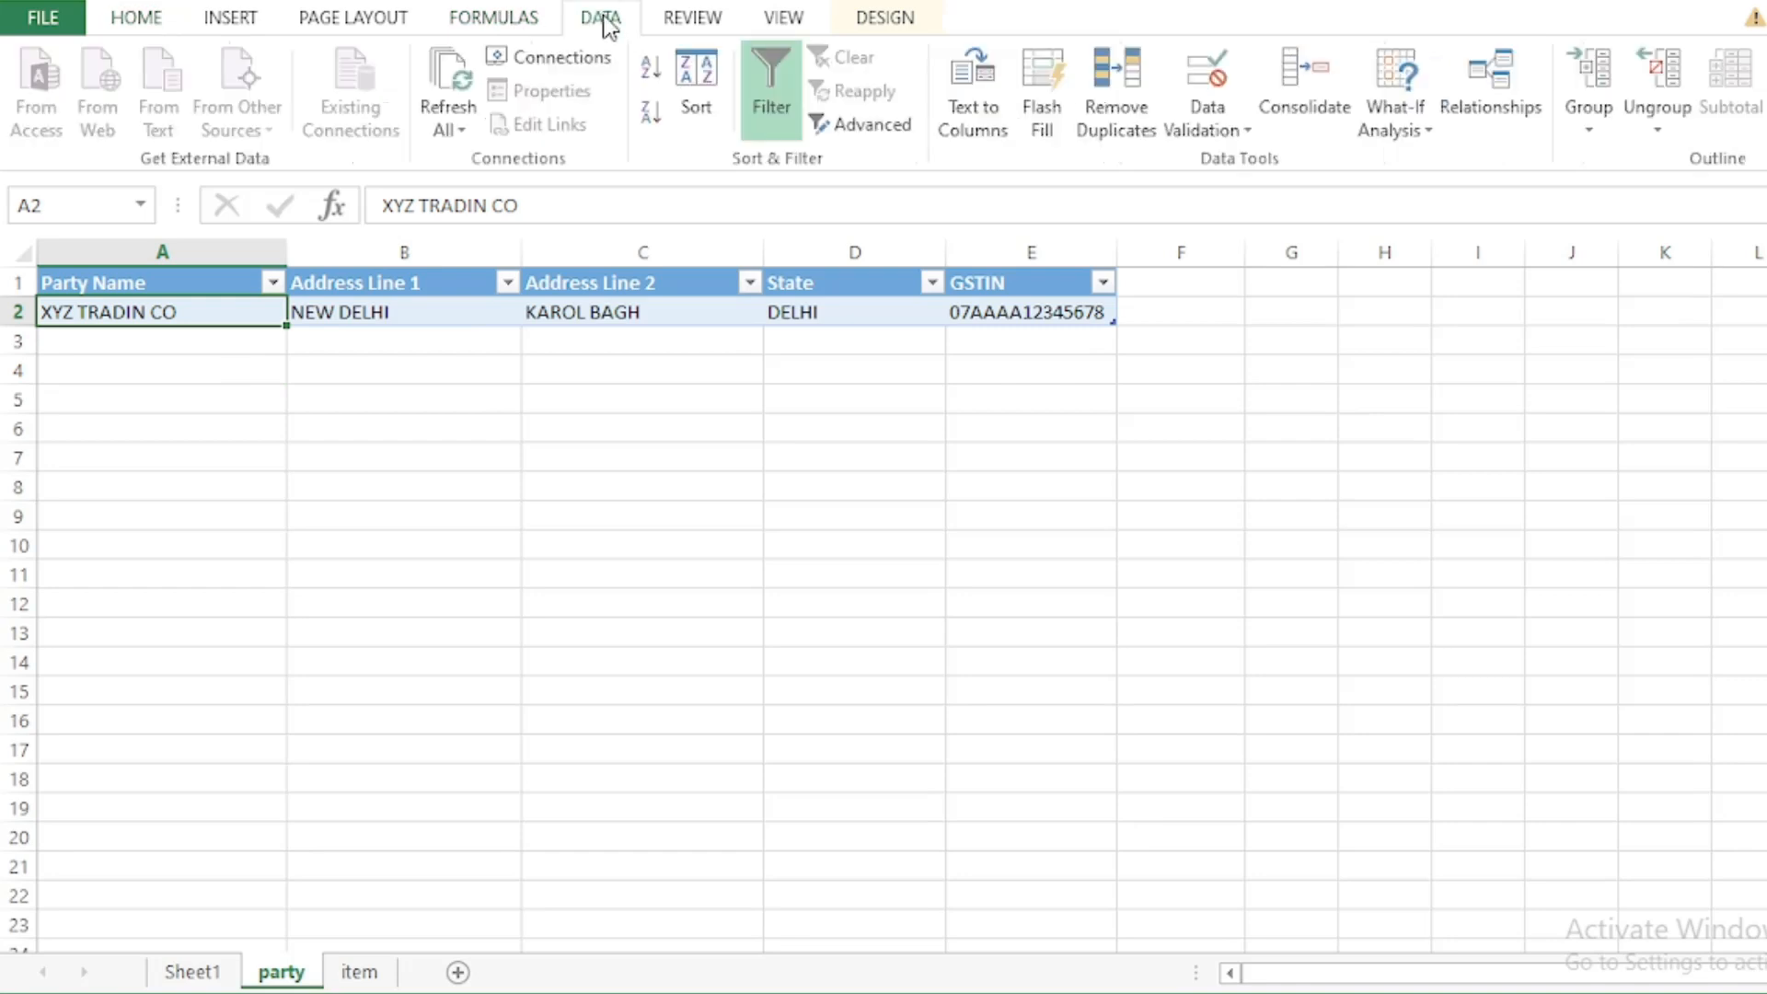
{"action": "left_click", "coordinate": [515, 22]}
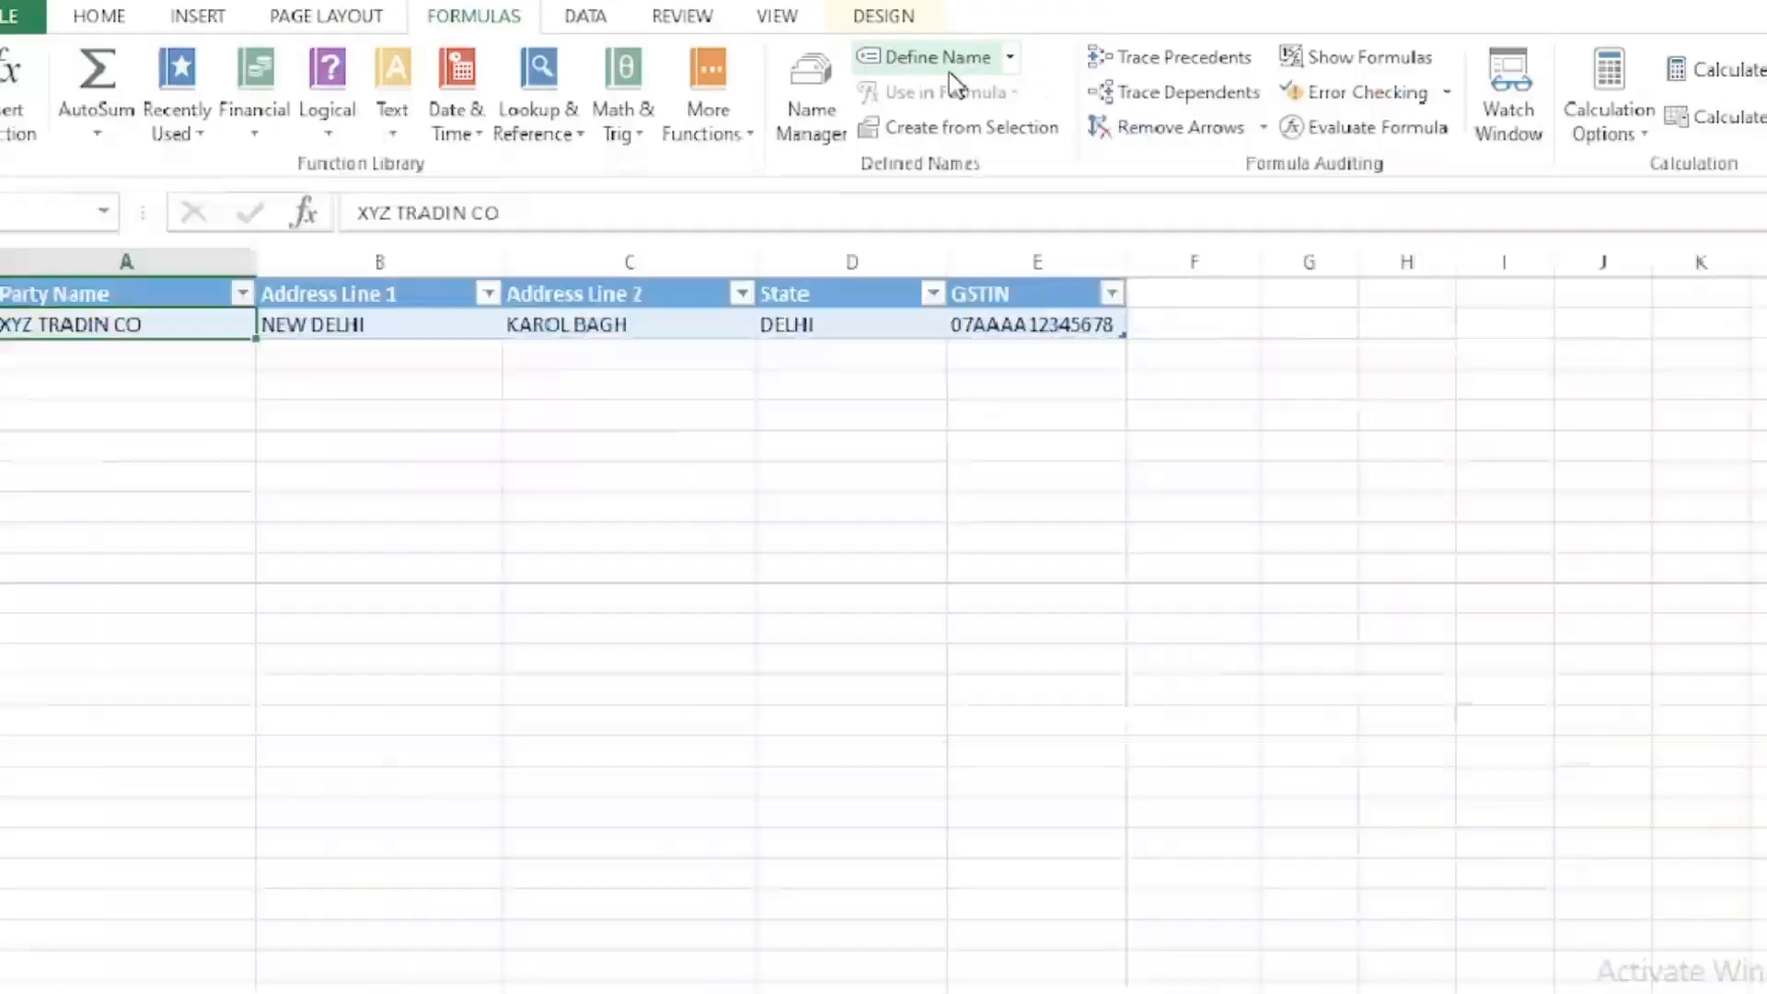
{"action": "left_click", "coordinate": [947, 71]}
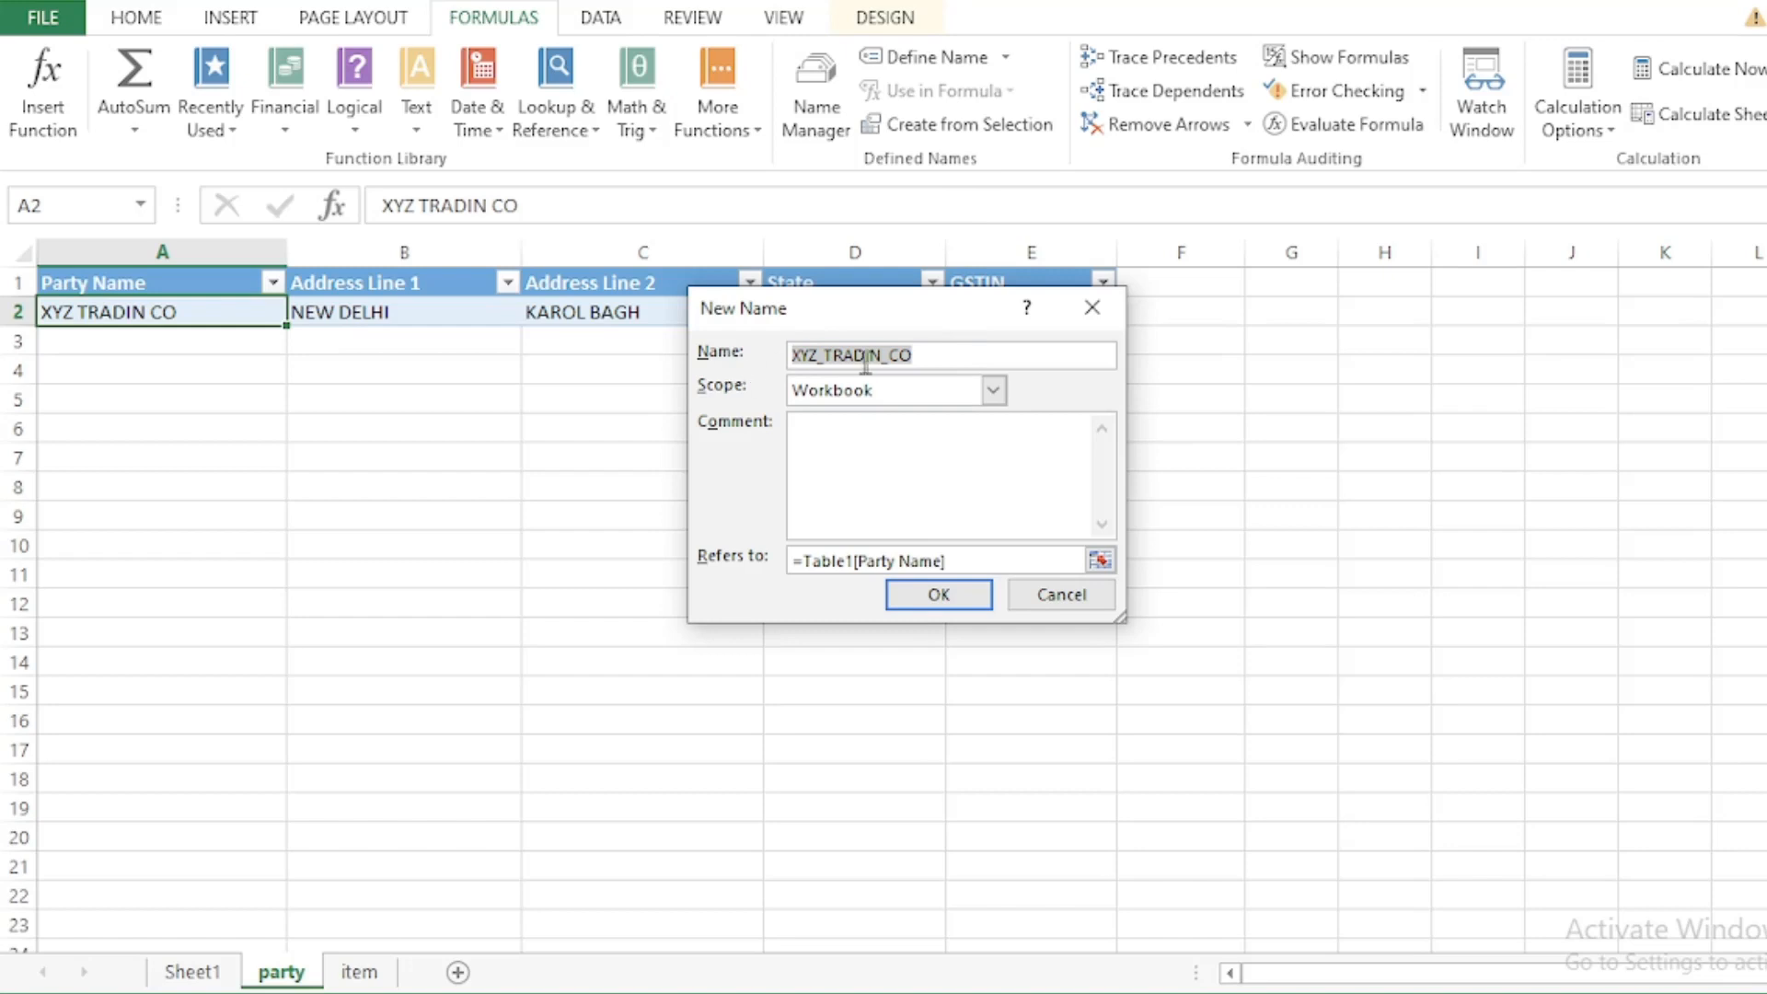
{"action": "key", "text": "BackSpace"}
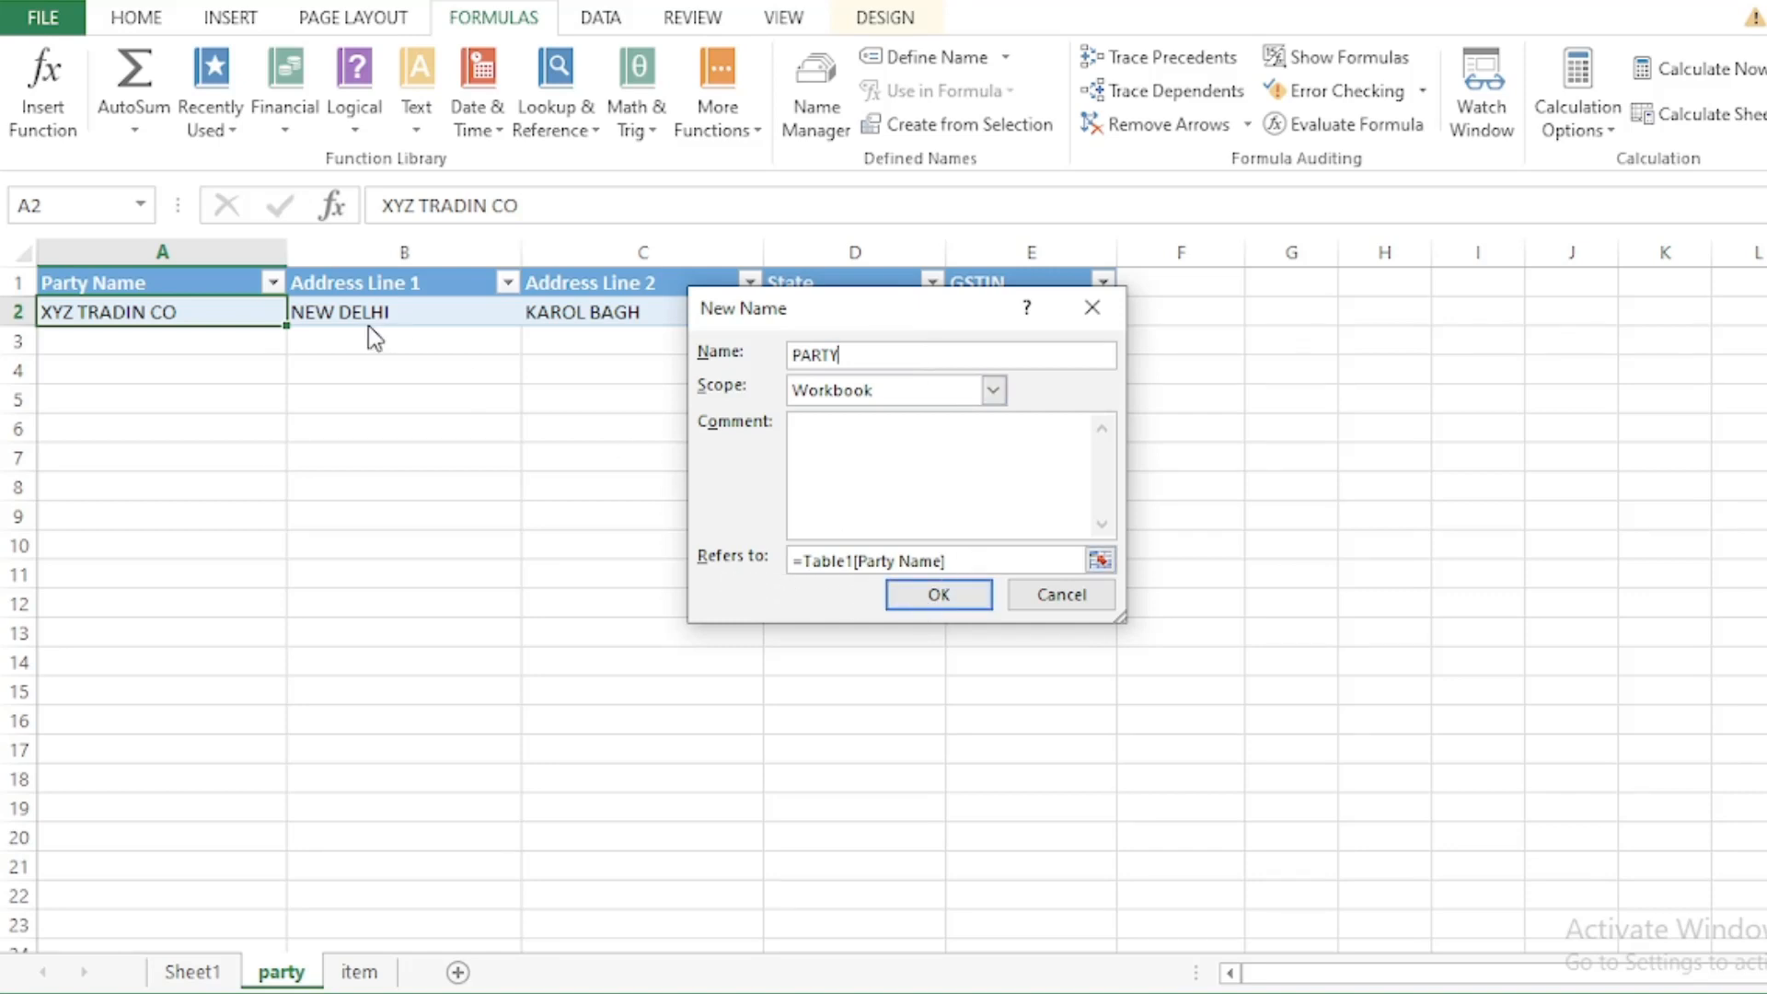
{"action": "left_click", "coordinate": [946, 596]}
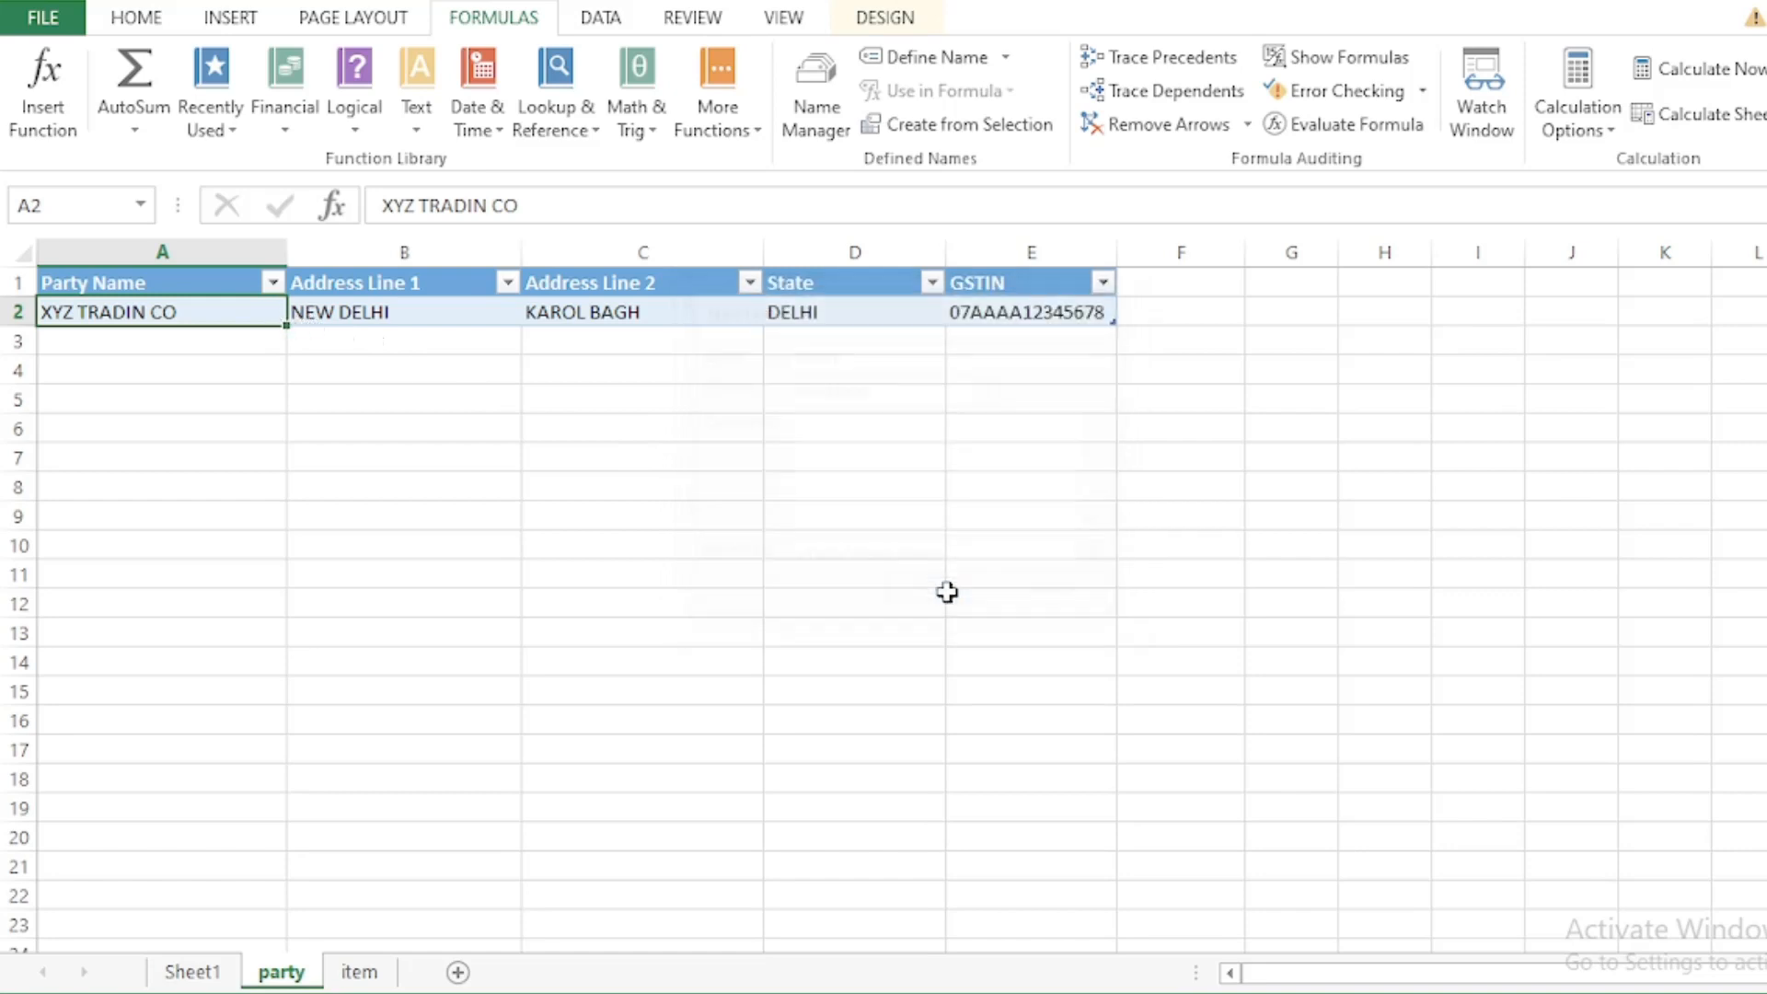
{"action": "left_click", "coordinate": [448, 373]}
{"action": "left_click", "coordinate": [214, 313]}
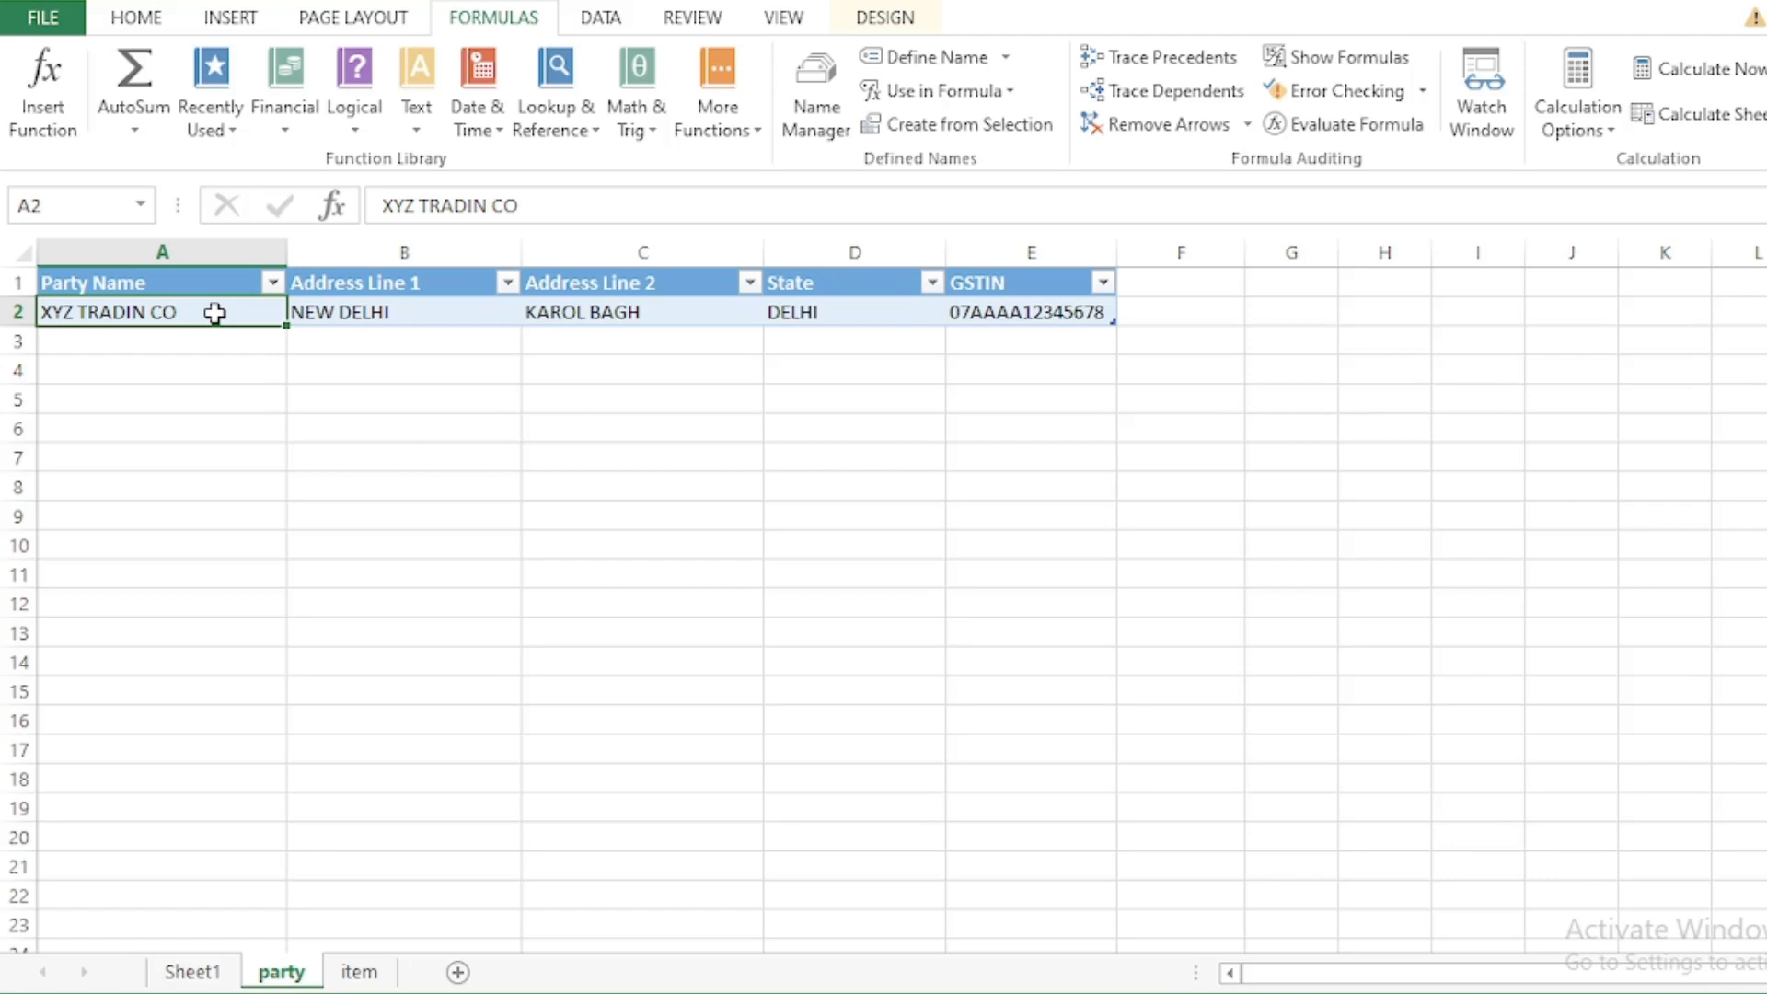
Step: On the item sheet, define the workbook-scope name ITEM for the Item Name column of the item table
{"action": "left_click", "coordinate": [359, 971]}
{"action": "left_click", "coordinate": [367, 600]}
{"action": "left_click", "coordinate": [172, 745]}
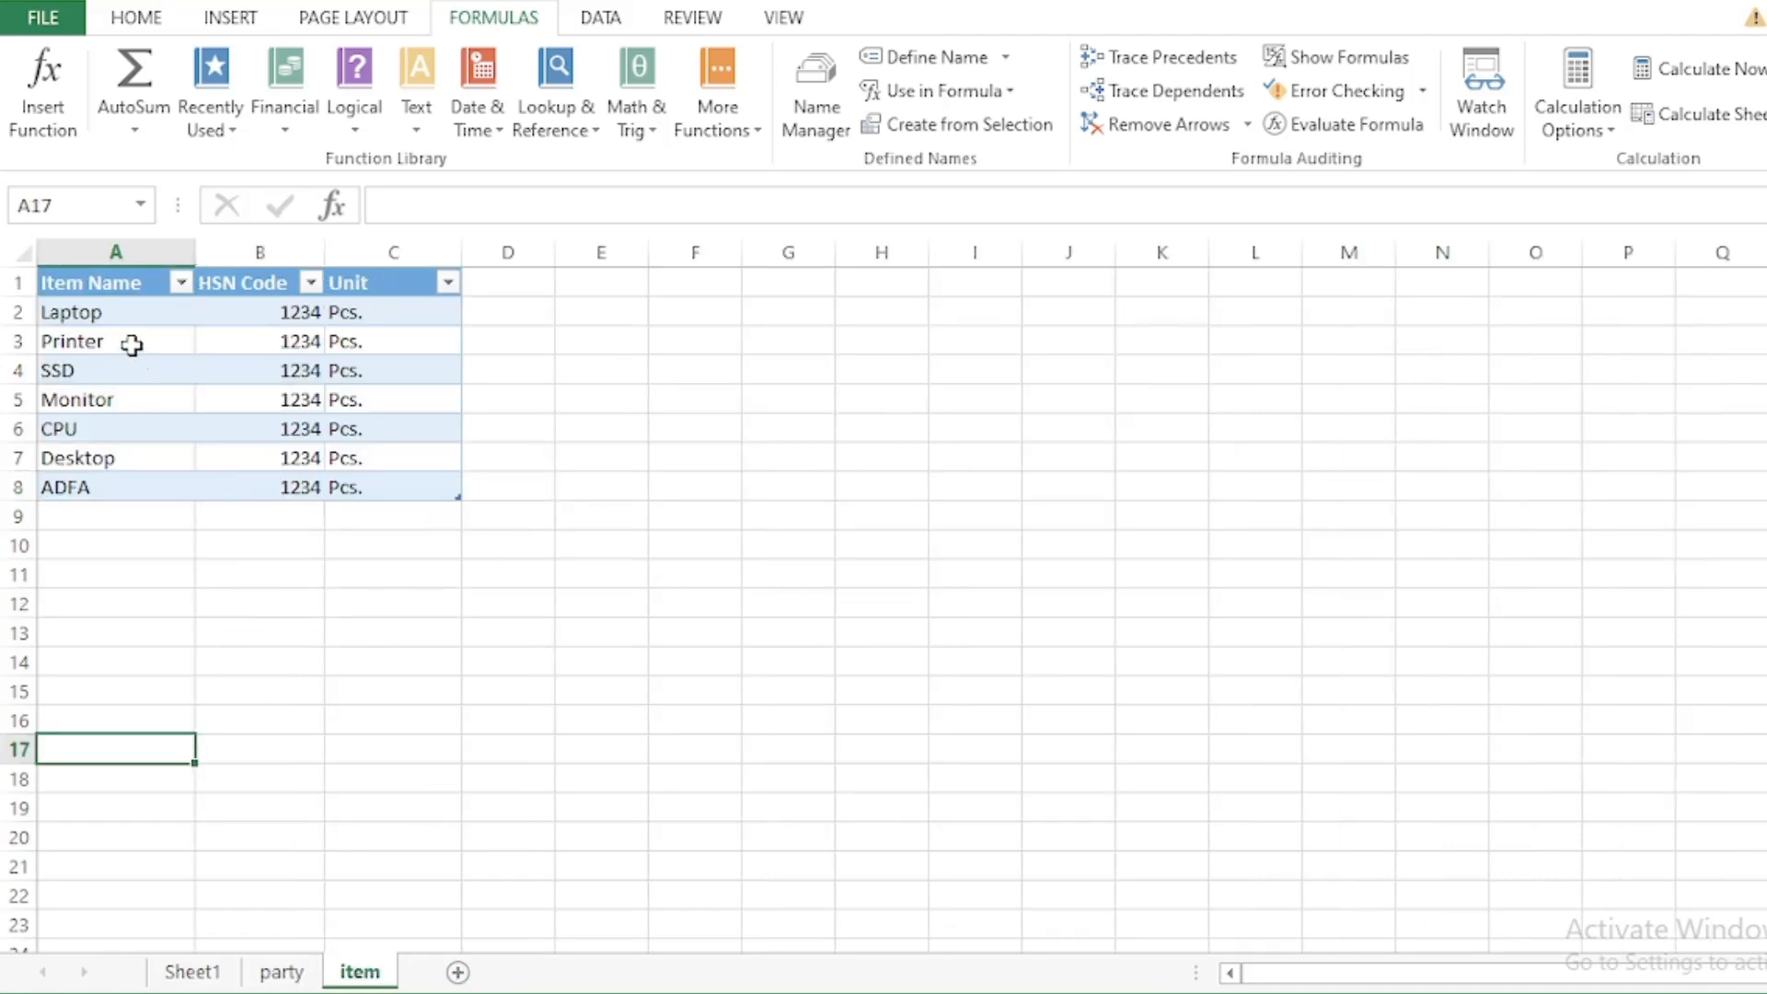
{"action": "left_click_drag", "start_coordinate": [116, 314], "coordinate": [140, 489]}
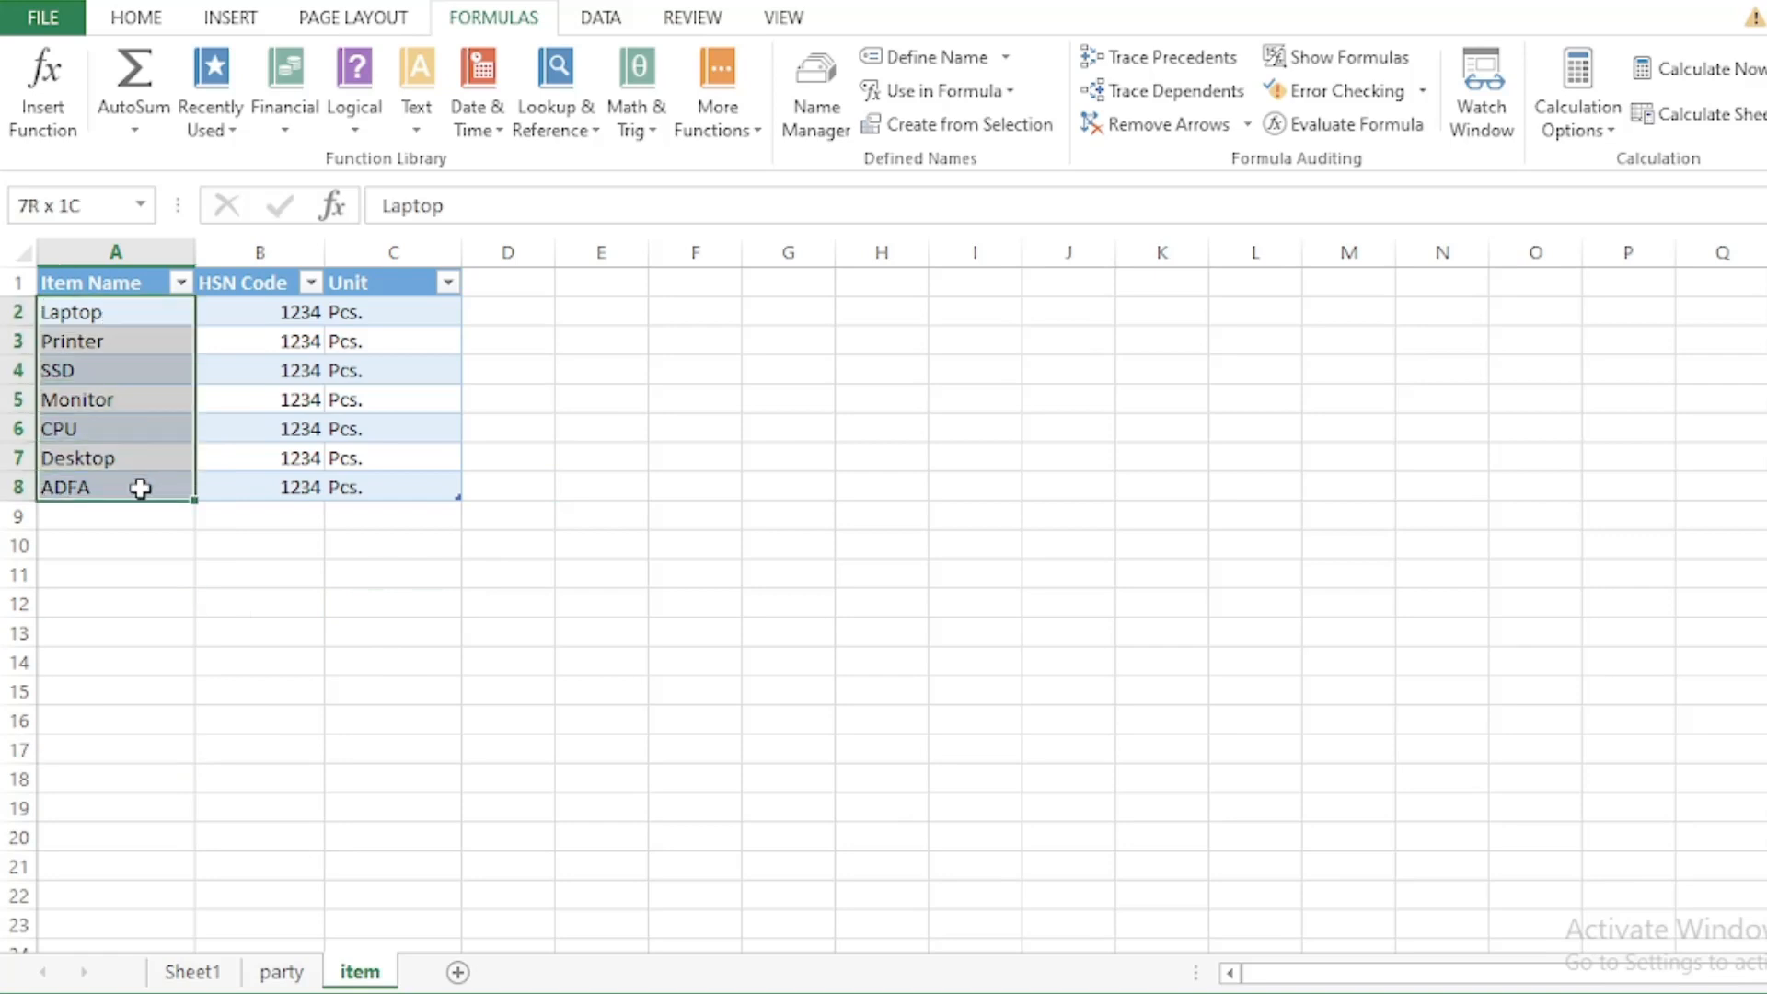
{"action": "left_click", "coordinate": [181, 569]}
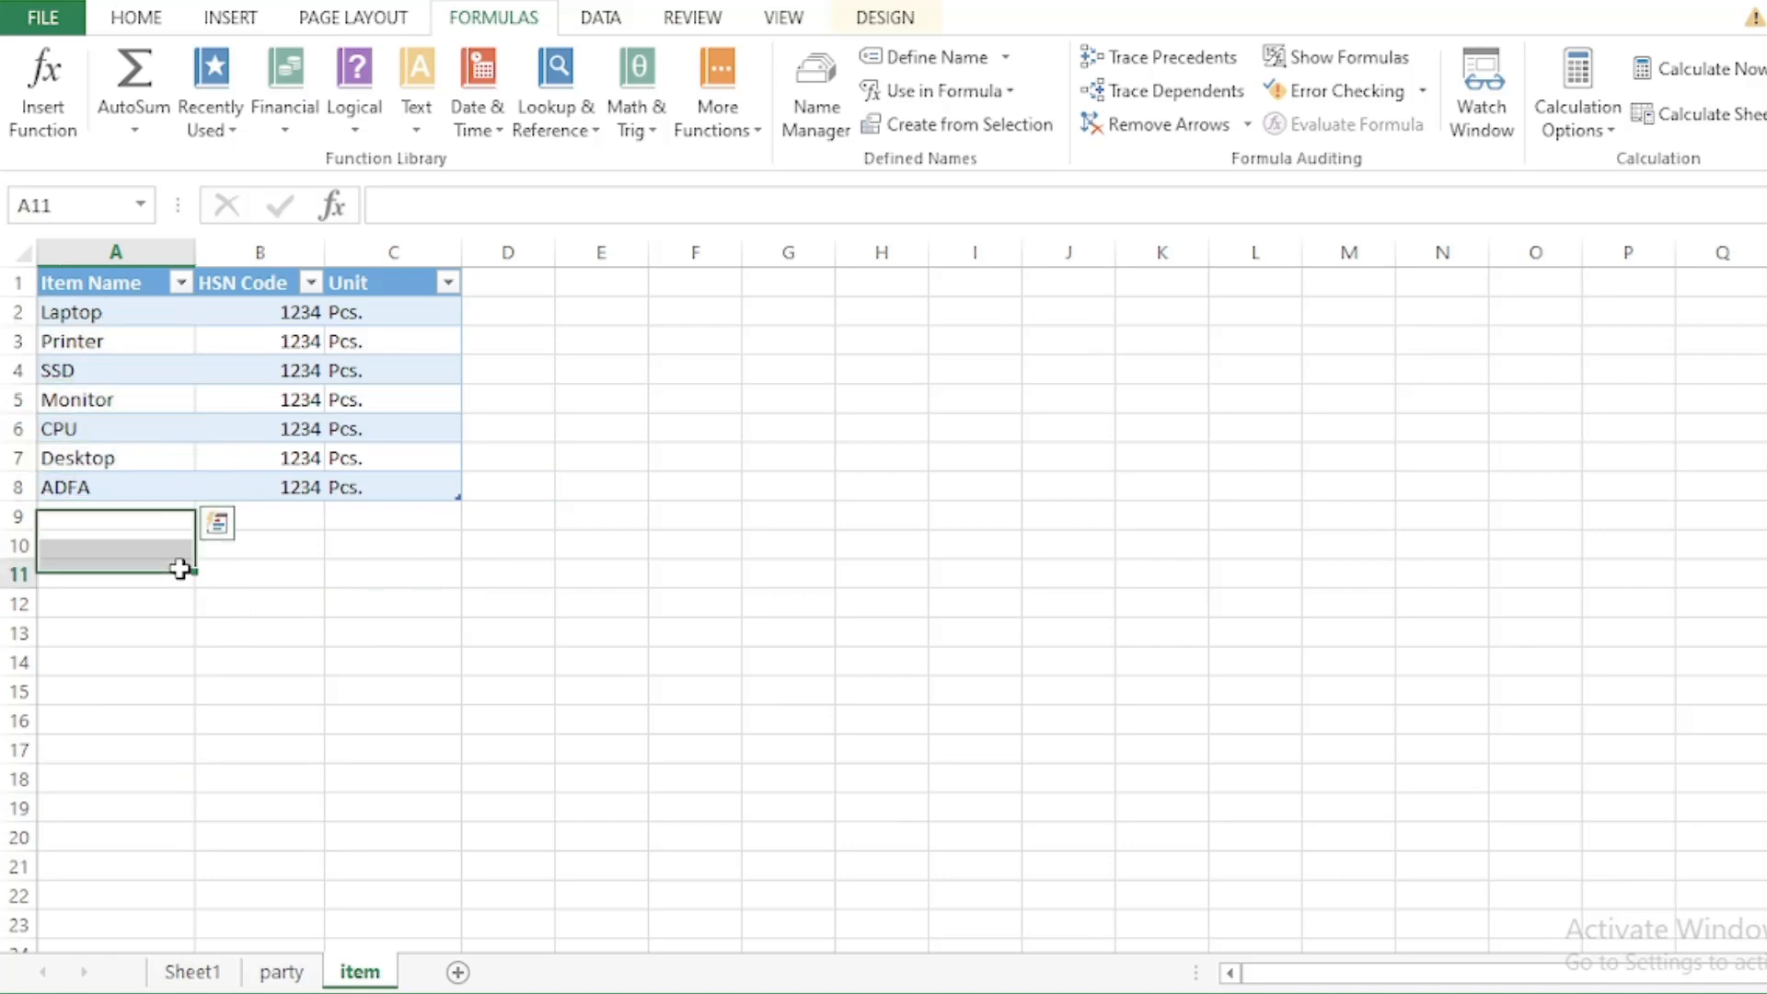
{"action": "left_click", "coordinate": [122, 266]}
{"action": "left_click", "coordinate": [123, 265]}
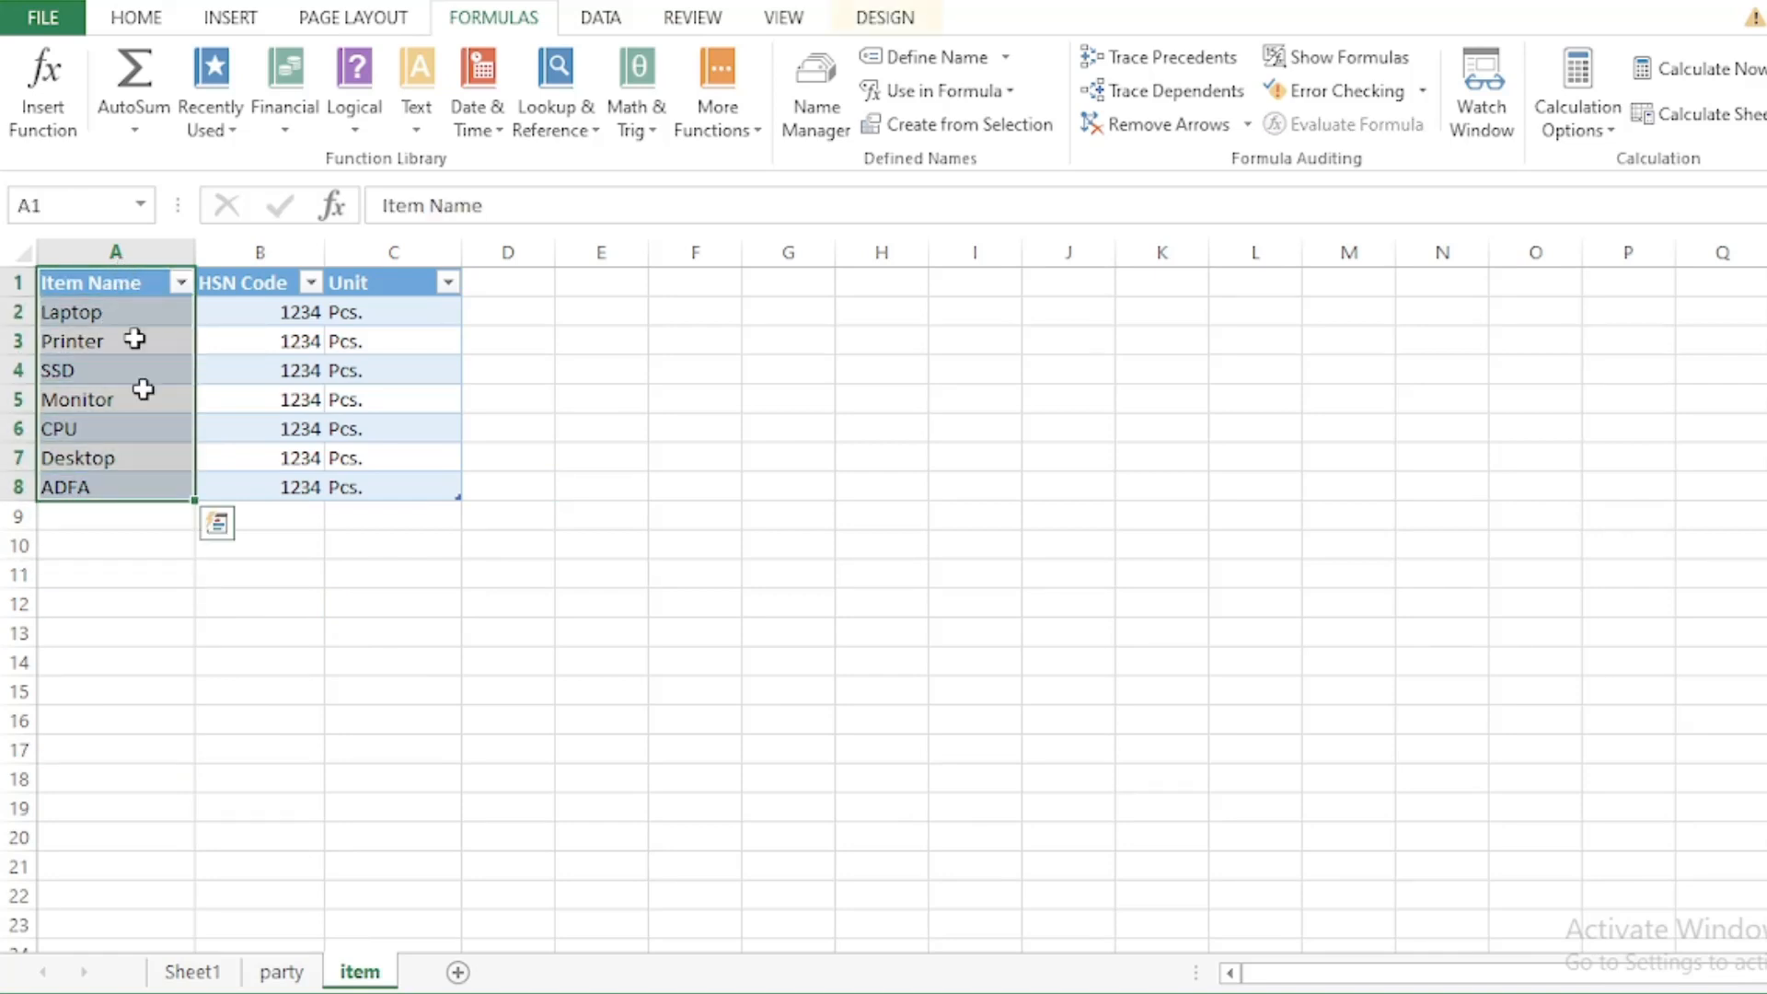
{"action": "left_click", "coordinate": [145, 607]}
{"action": "left_click_drag", "start_coordinate": [117, 312], "coordinate": [145, 498]}
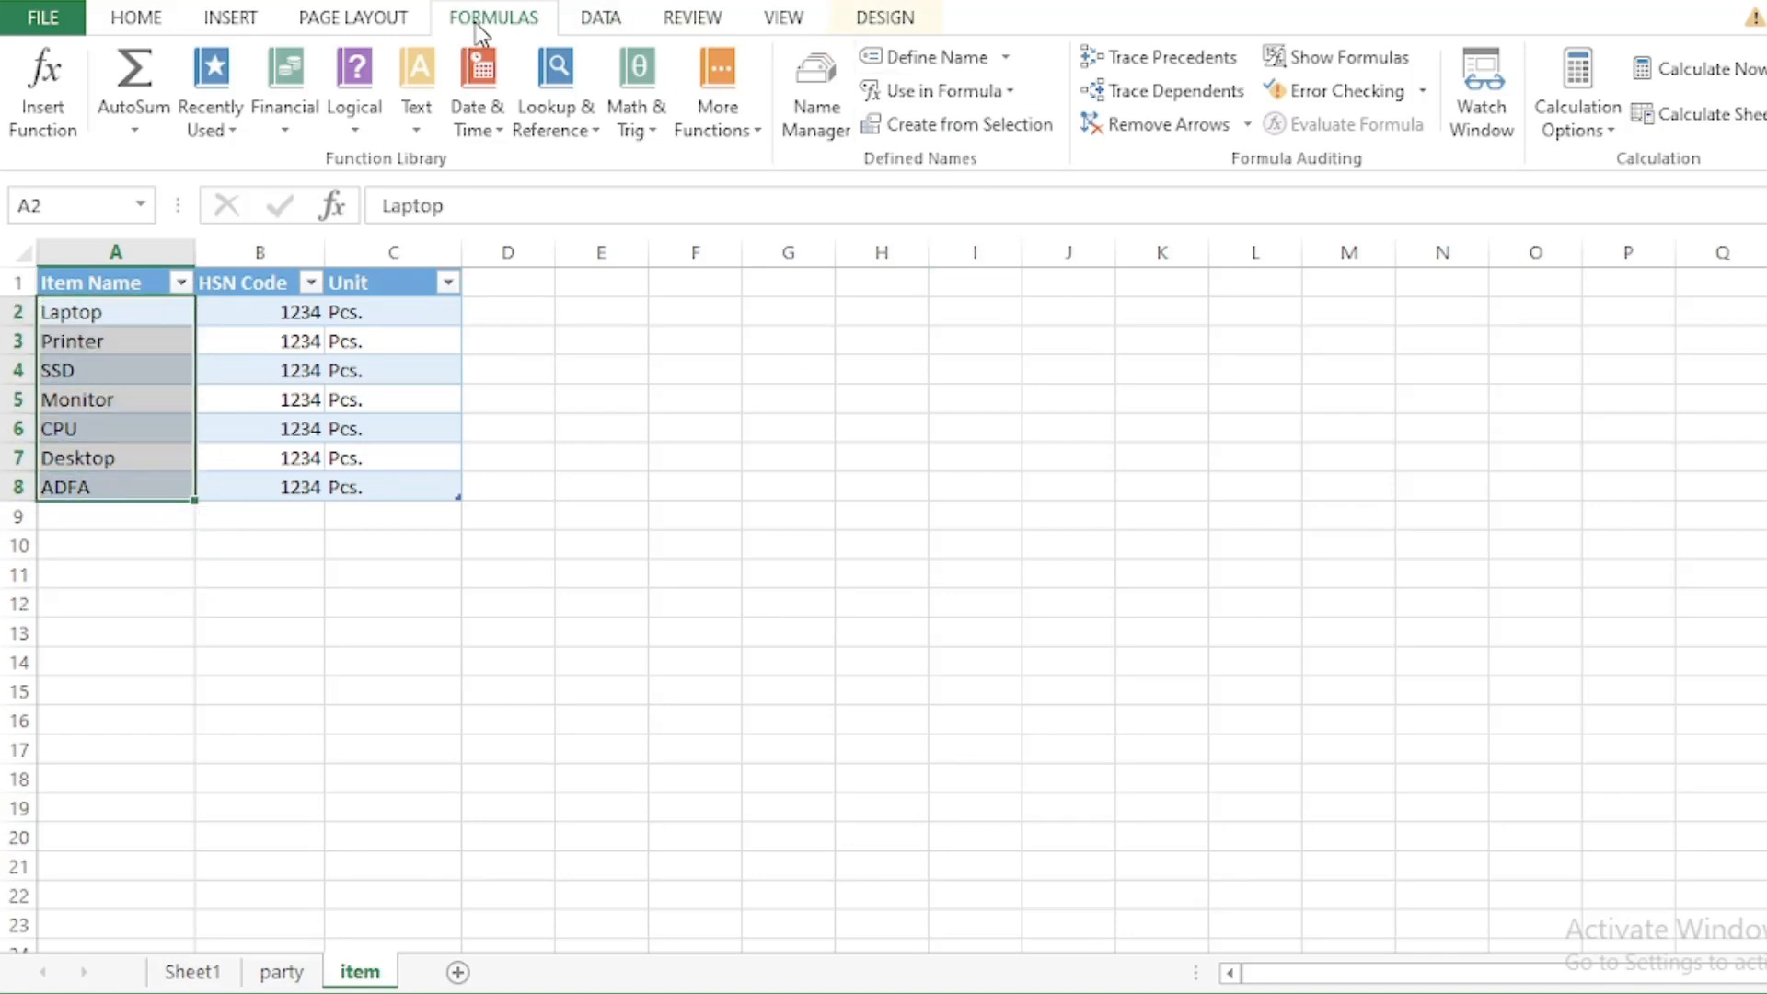
{"action": "left_click", "coordinate": [925, 64]}
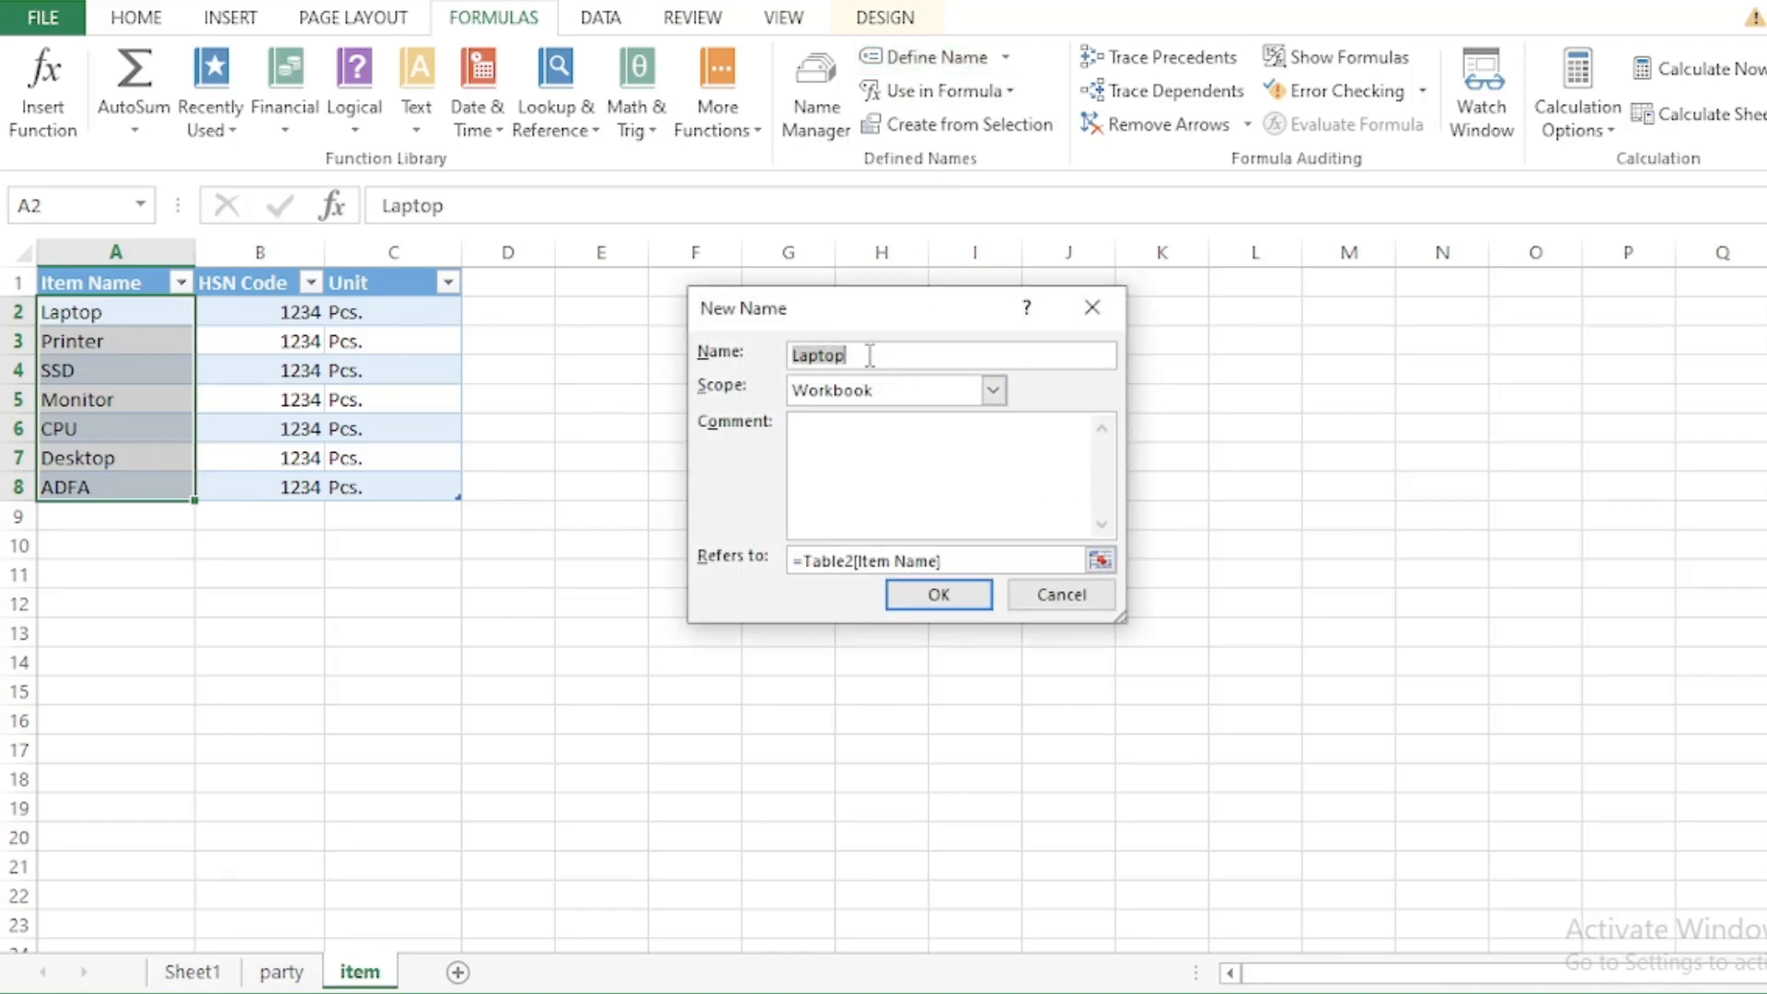
{"action": "key", "text": "BackSpace"}
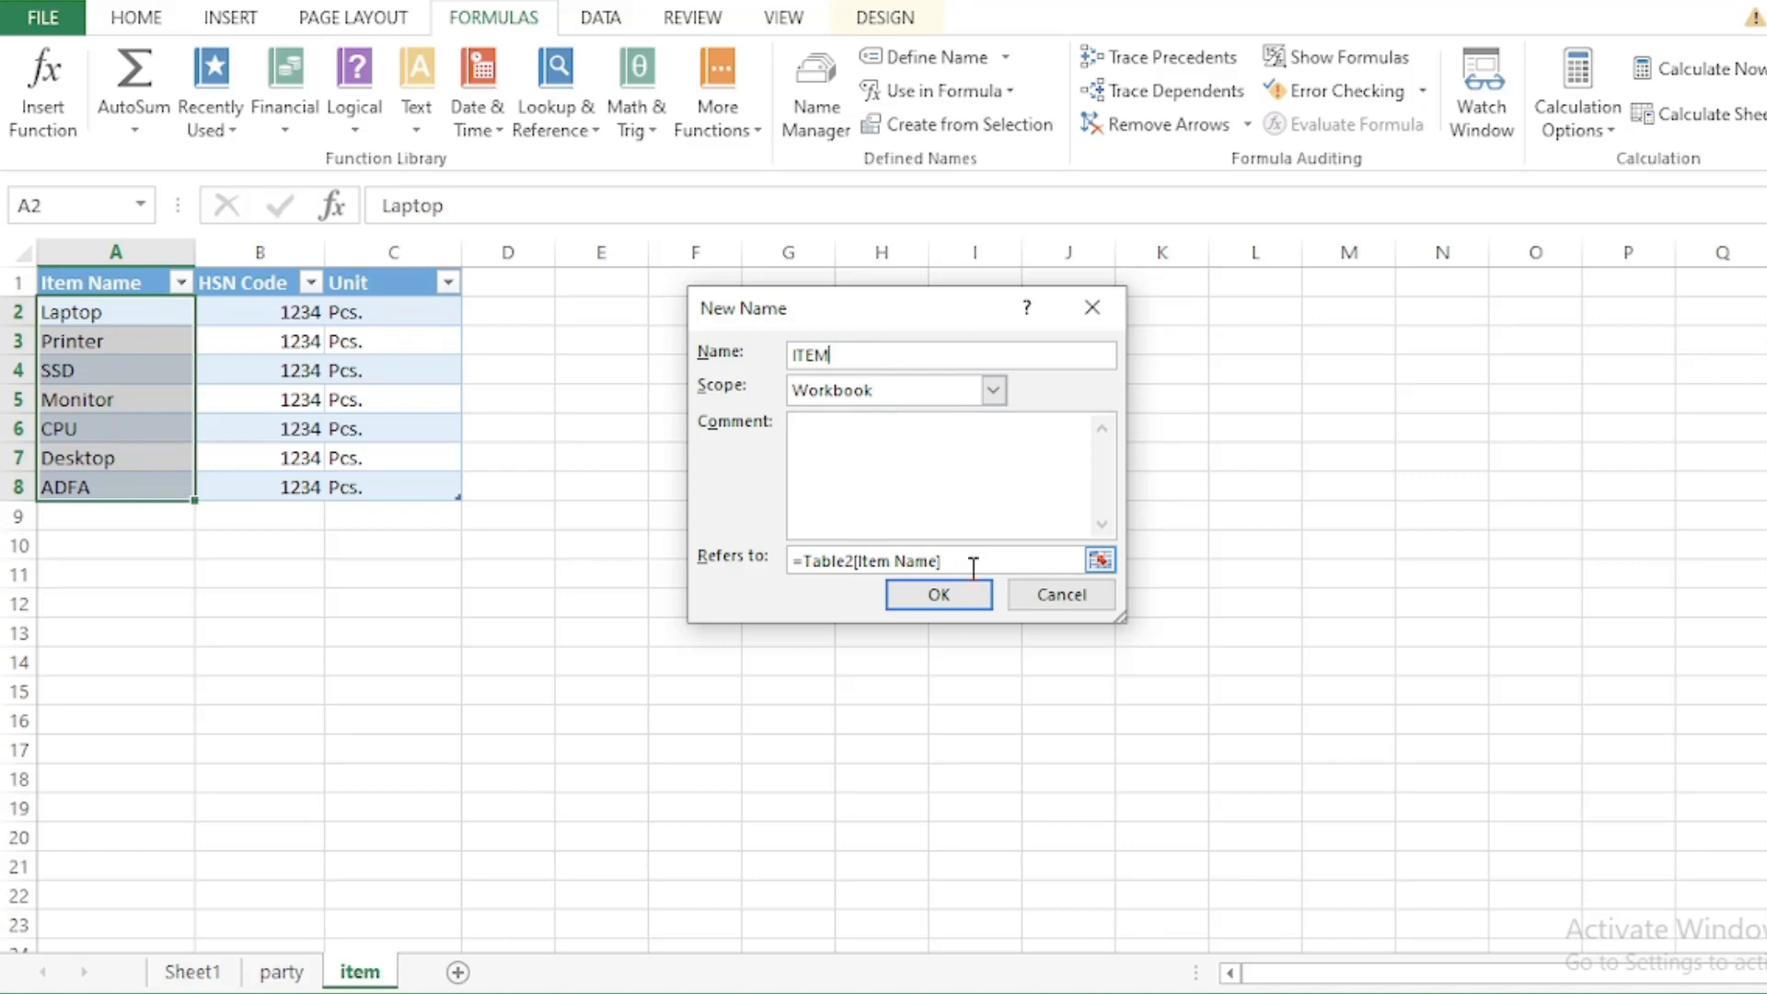
{"action": "left_click", "coordinate": [945, 596]}
{"action": "left_click", "coordinate": [669, 434]}
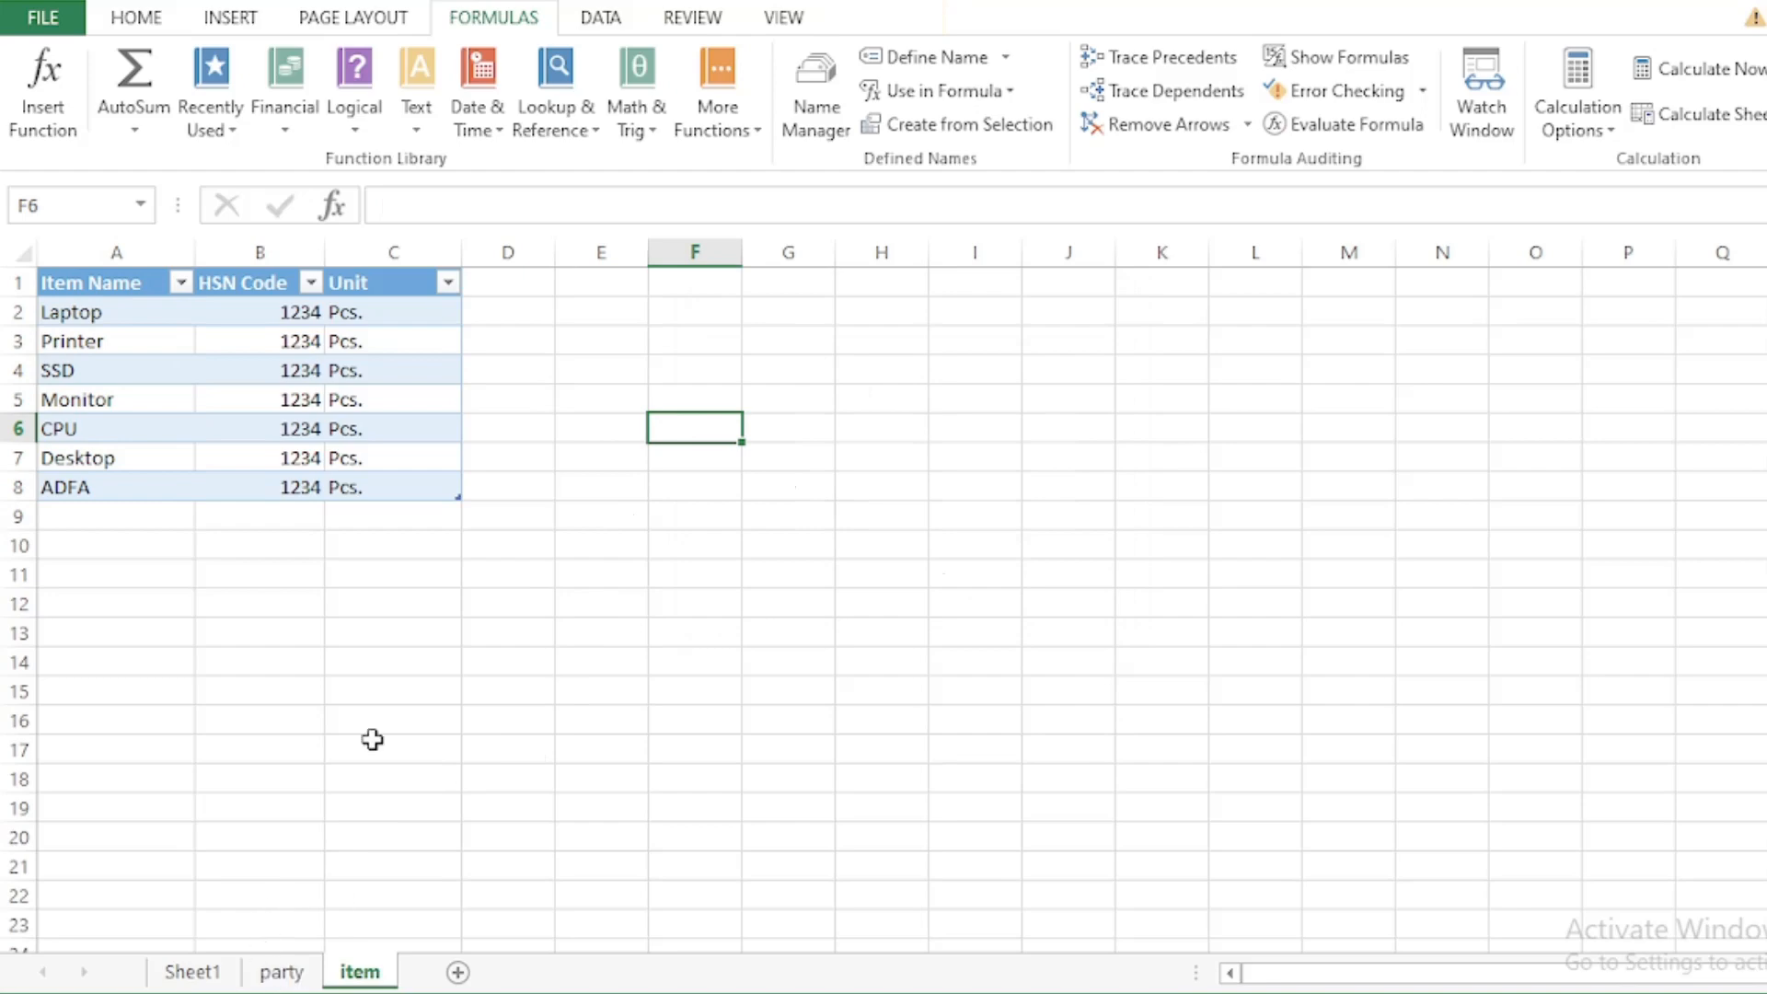
{"action": "left_click", "coordinate": [118, 315]}
{"action": "left_click", "coordinate": [141, 429]}
{"action": "left_click", "coordinate": [118, 573]}
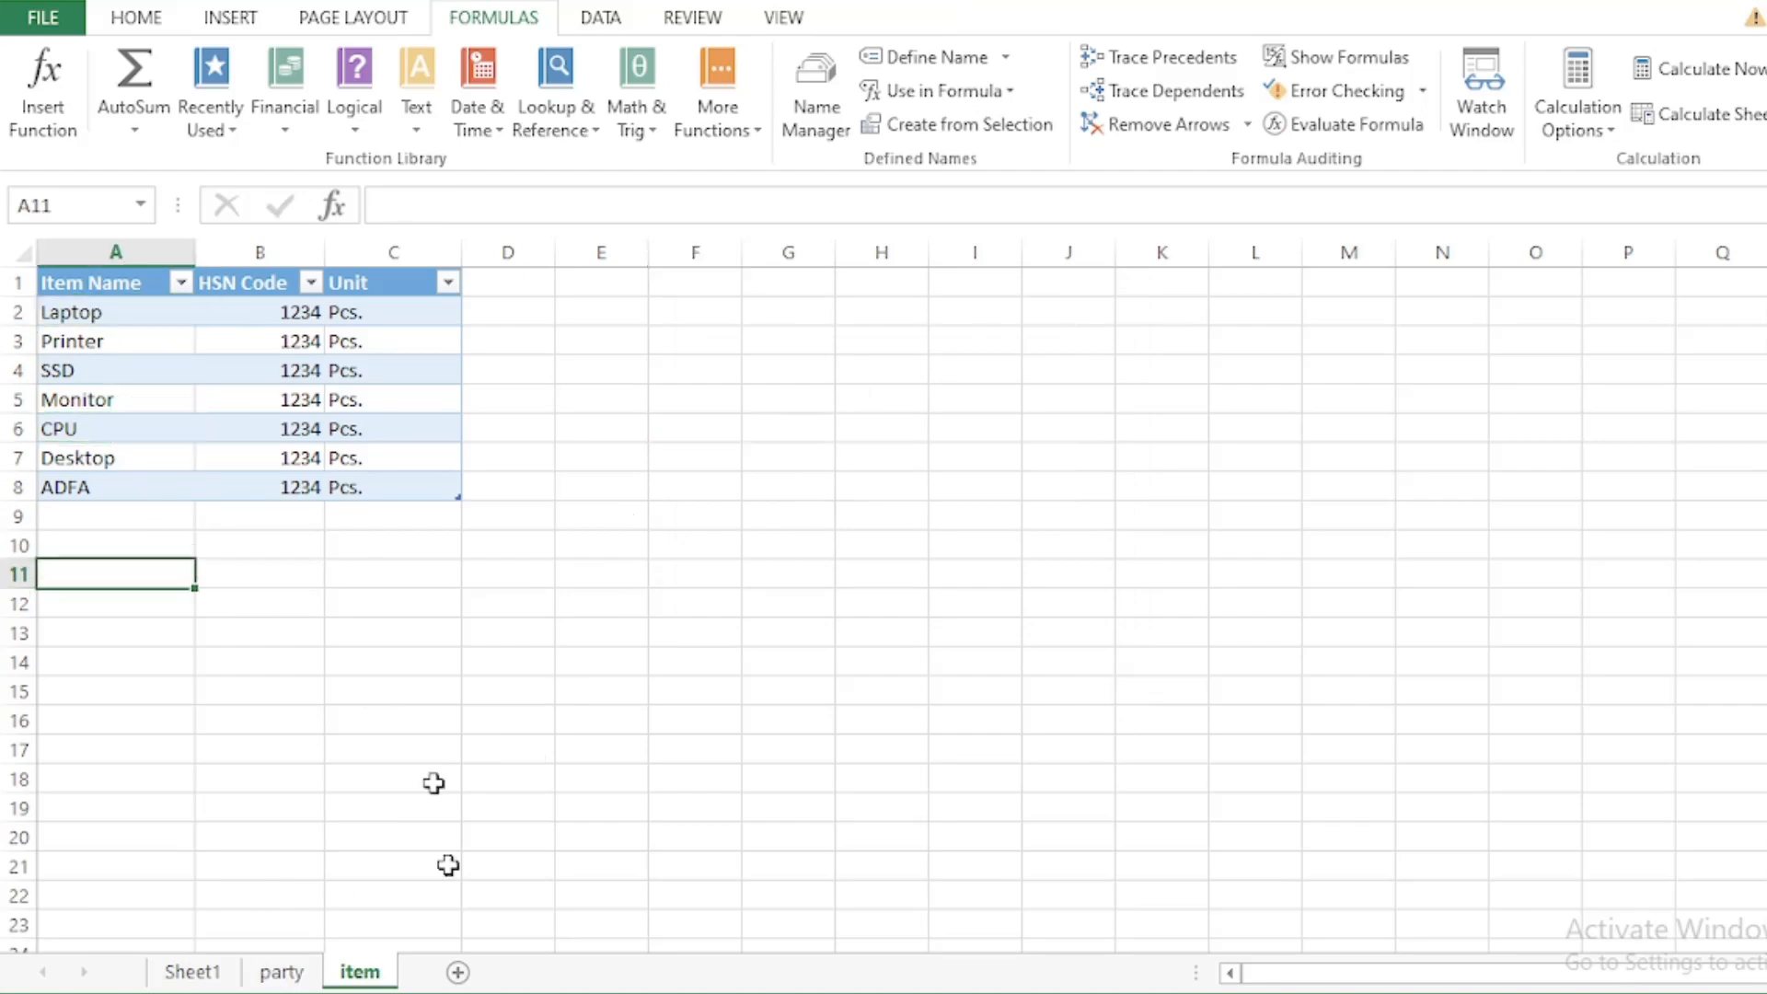
Step: On Sheet1, add list data validation with source =PARTY to the cell under Bill To and view its choices
{"action": "left_click", "coordinate": [187, 969]}
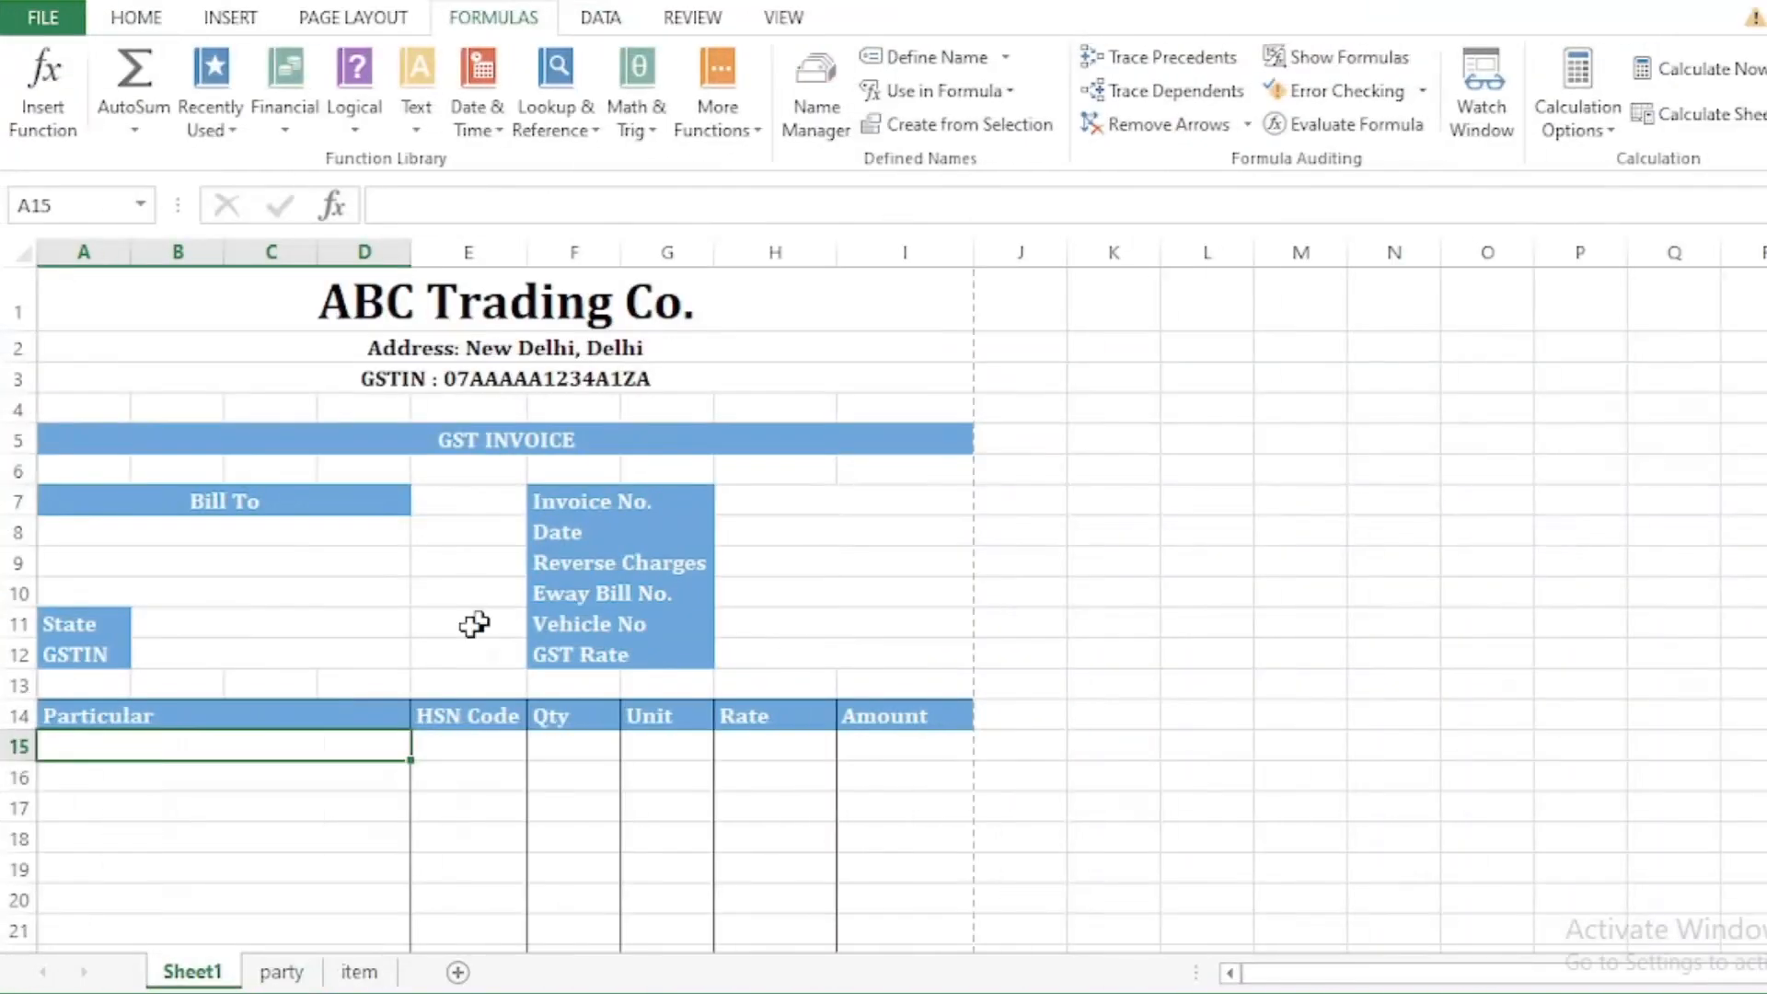
{"action": "left_click", "coordinate": [324, 538]}
{"action": "left_click", "coordinate": [441, 563]}
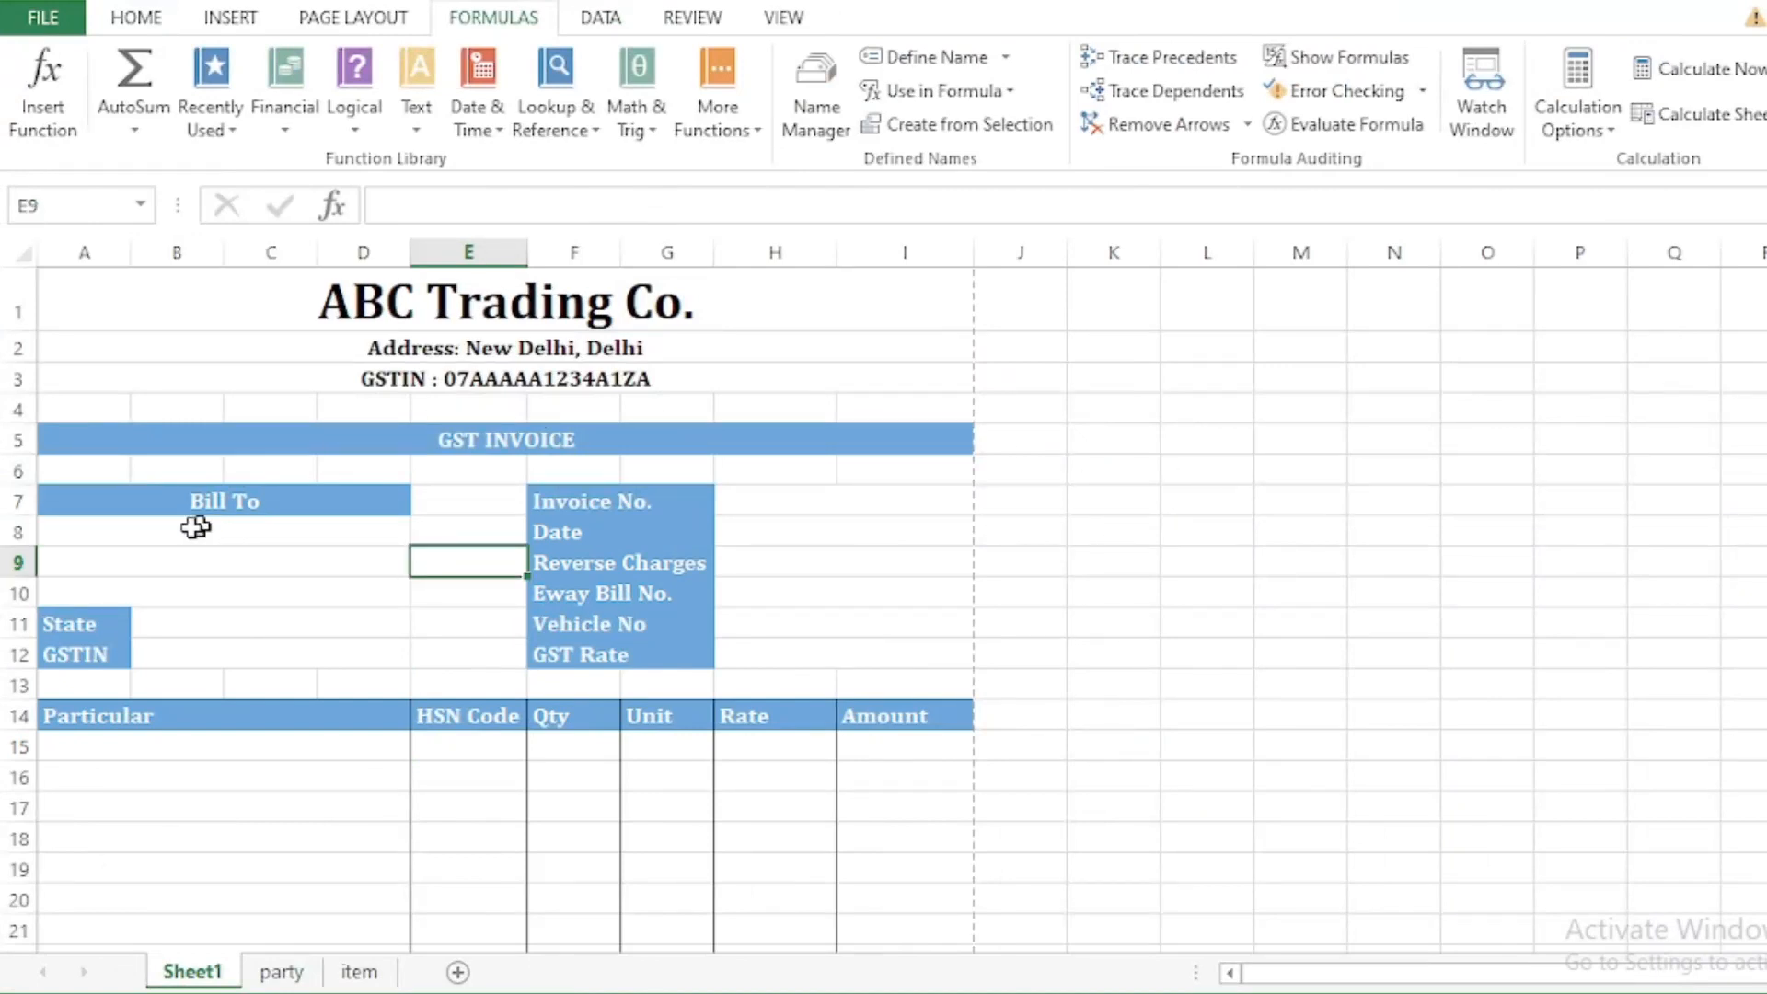
{"action": "left_click", "coordinate": [195, 529]}
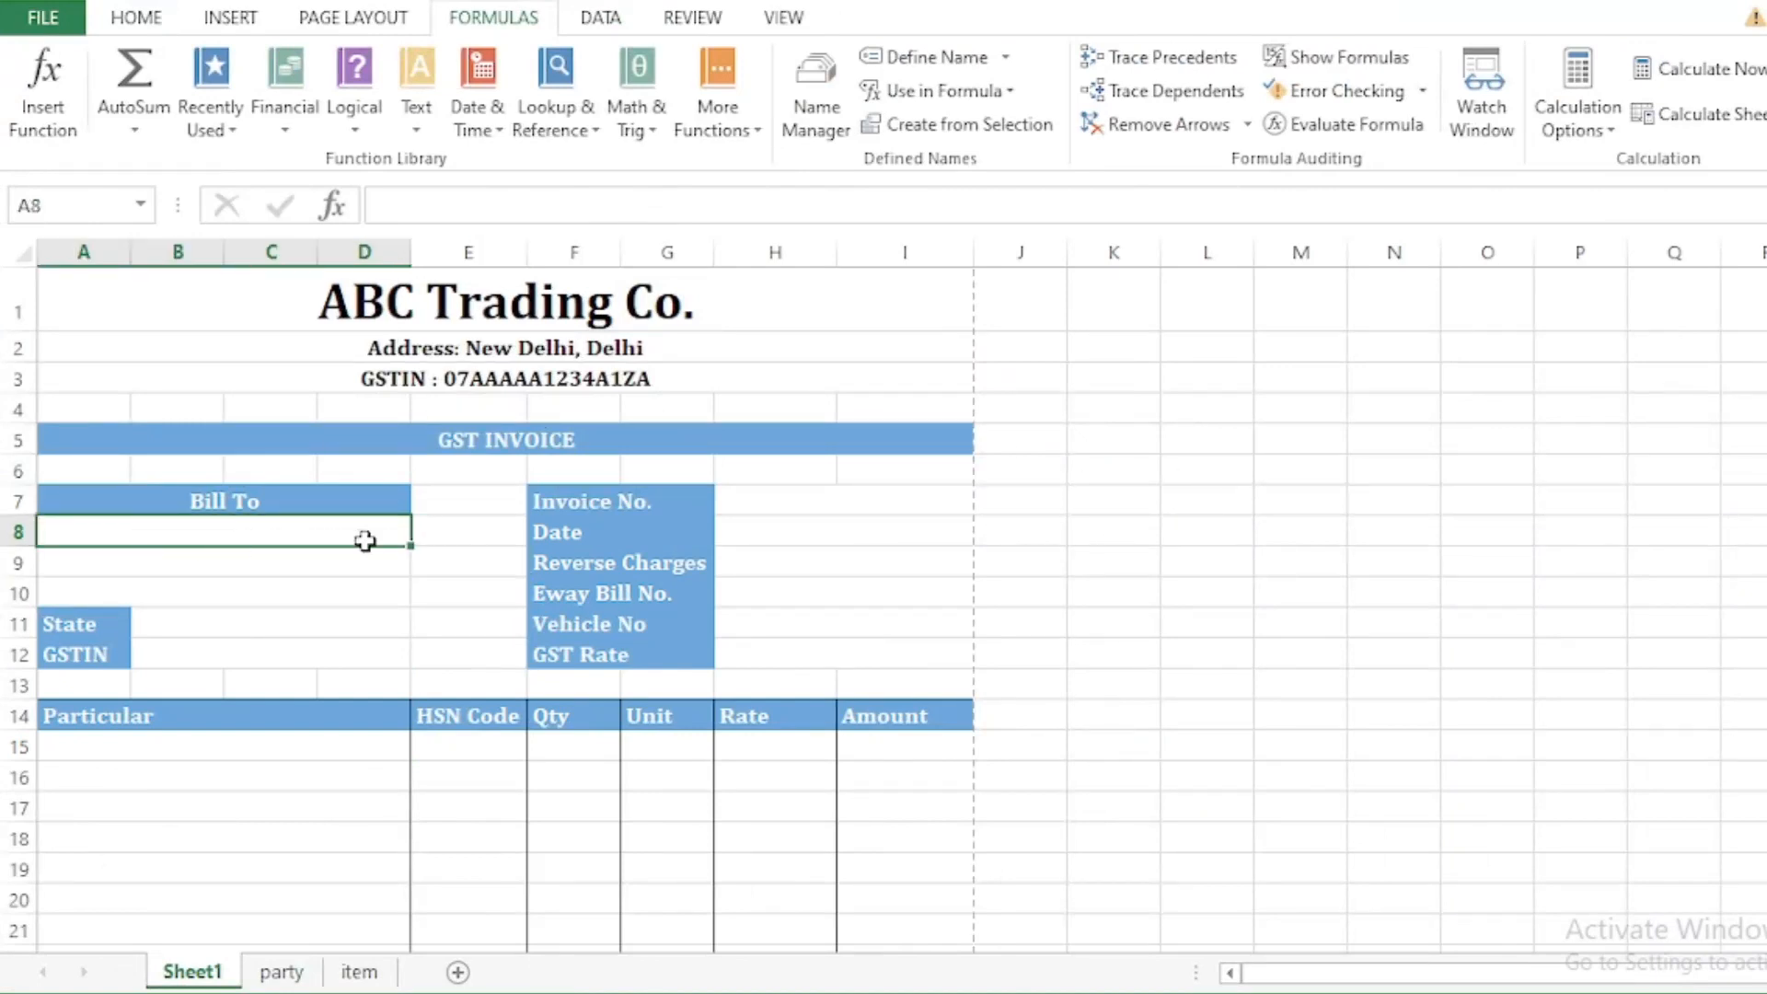
{"action": "left_click", "coordinate": [152, 22]}
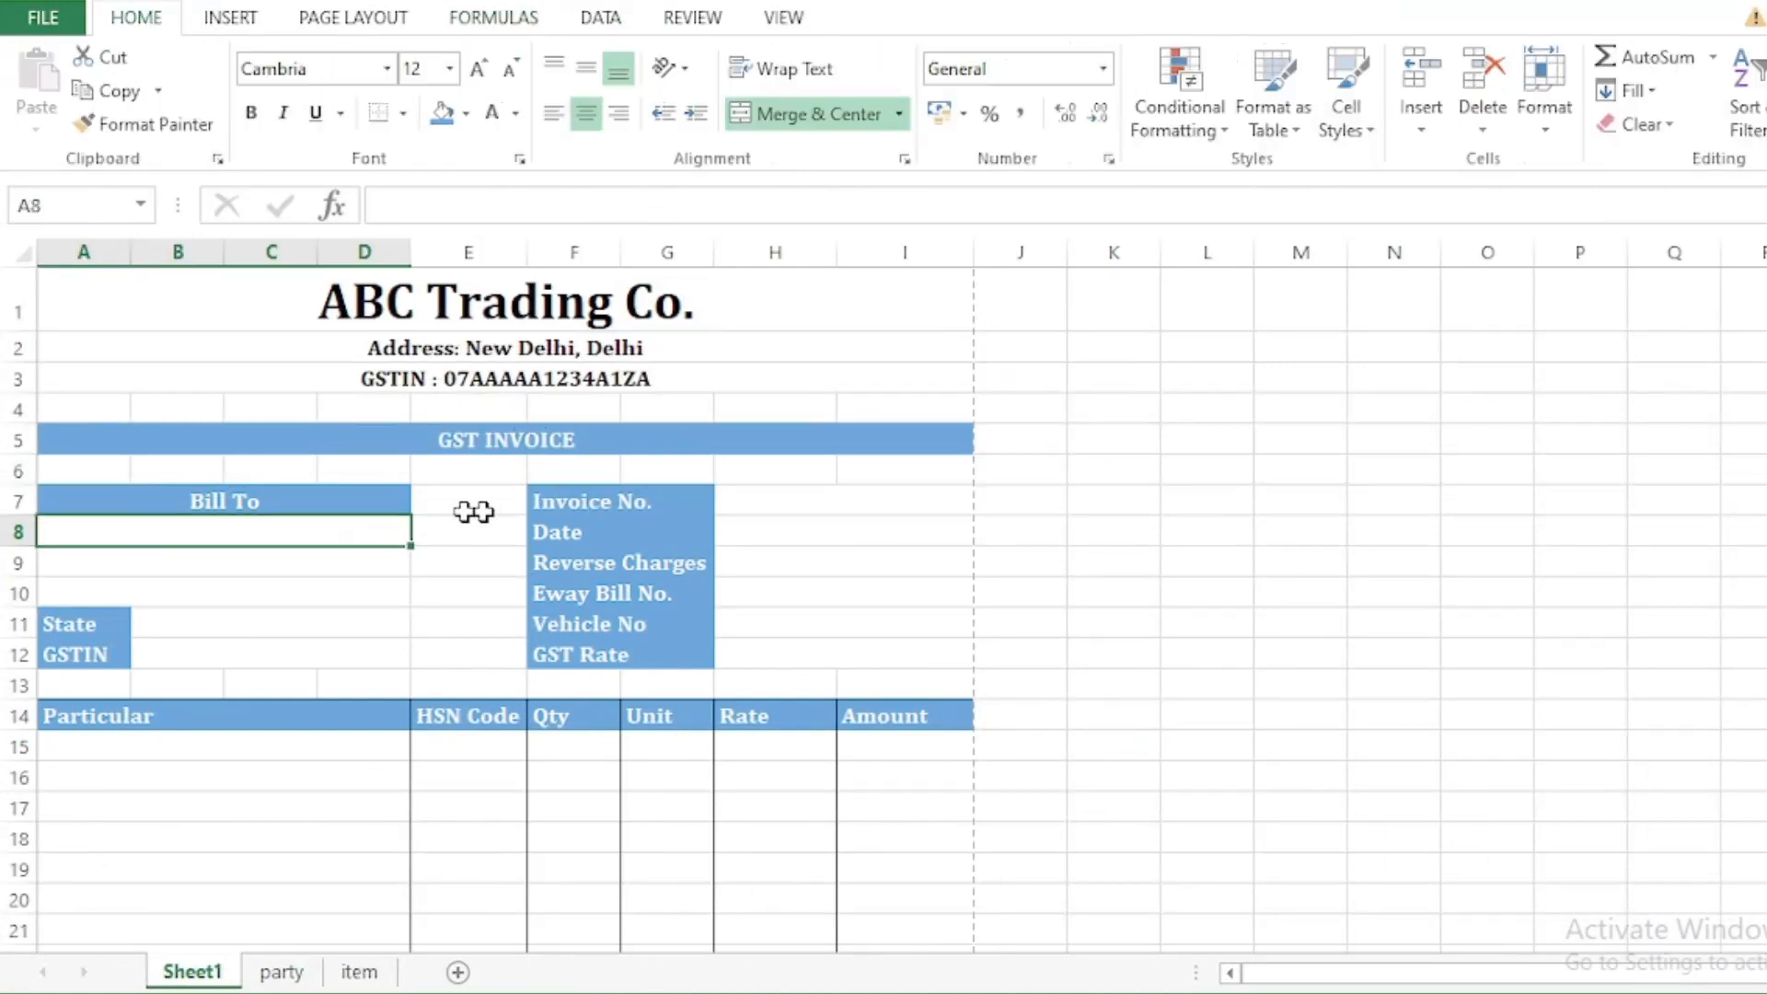
{"action": "left_click", "coordinate": [601, 19]}
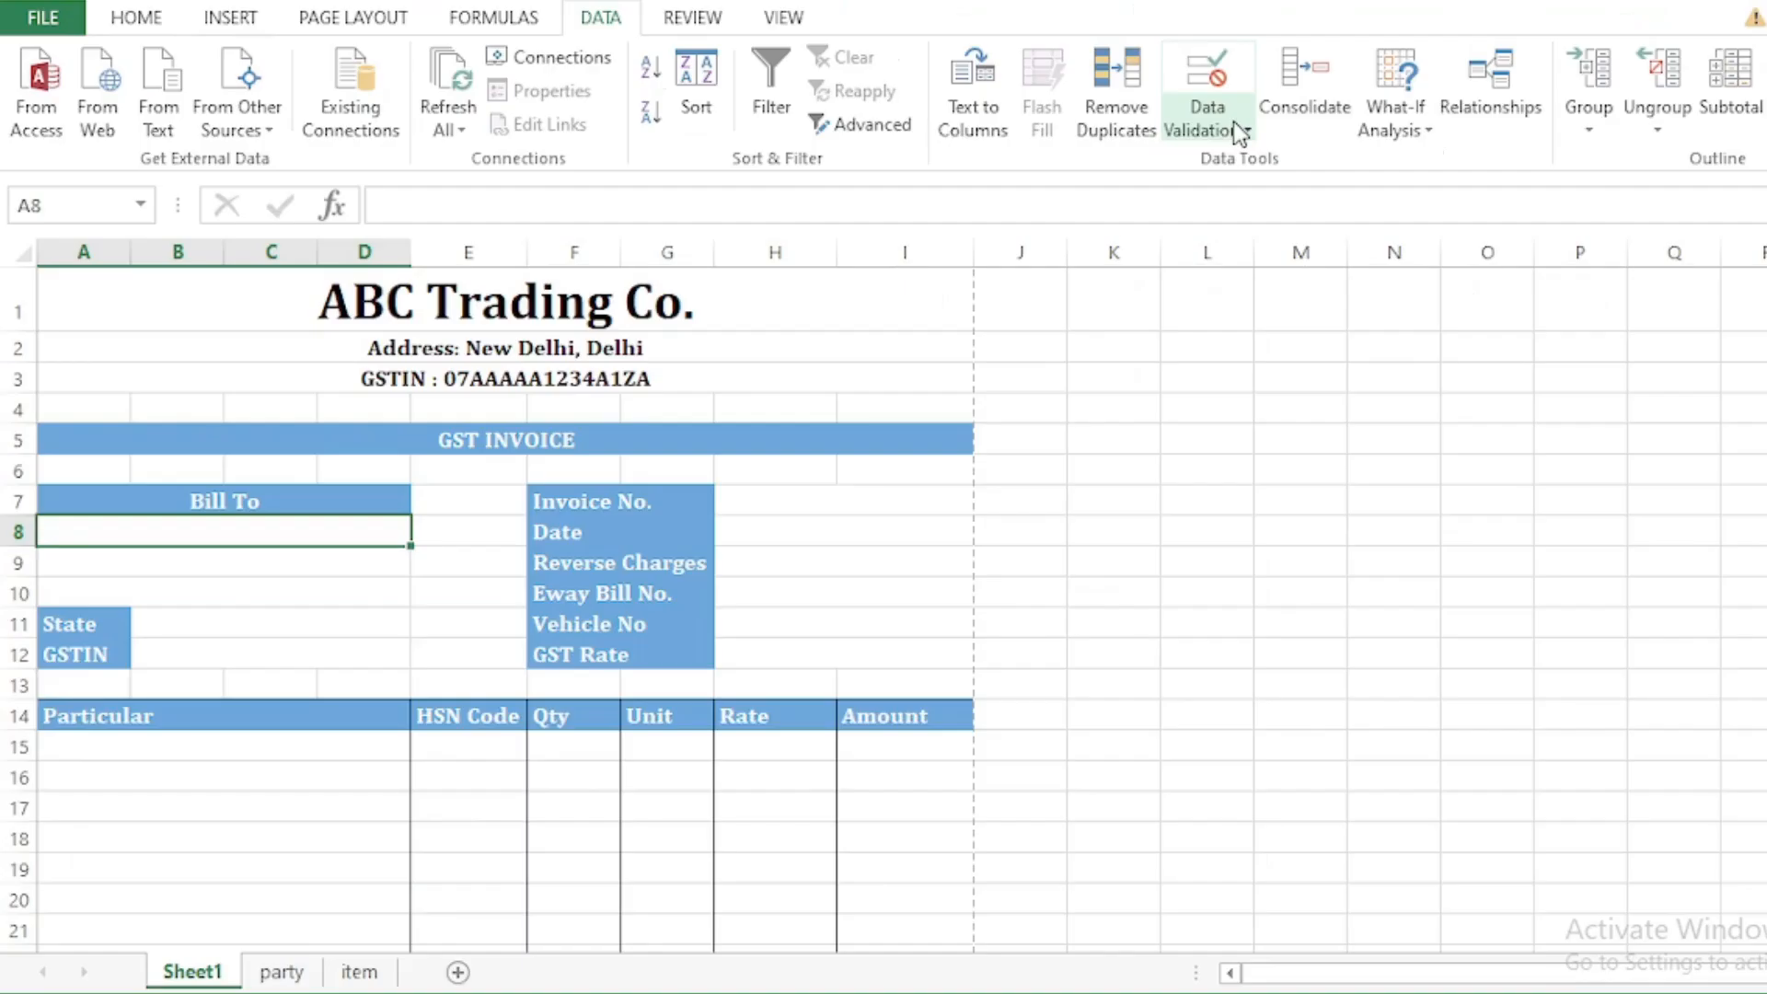
{"action": "left_click", "coordinate": [1179, 46]}
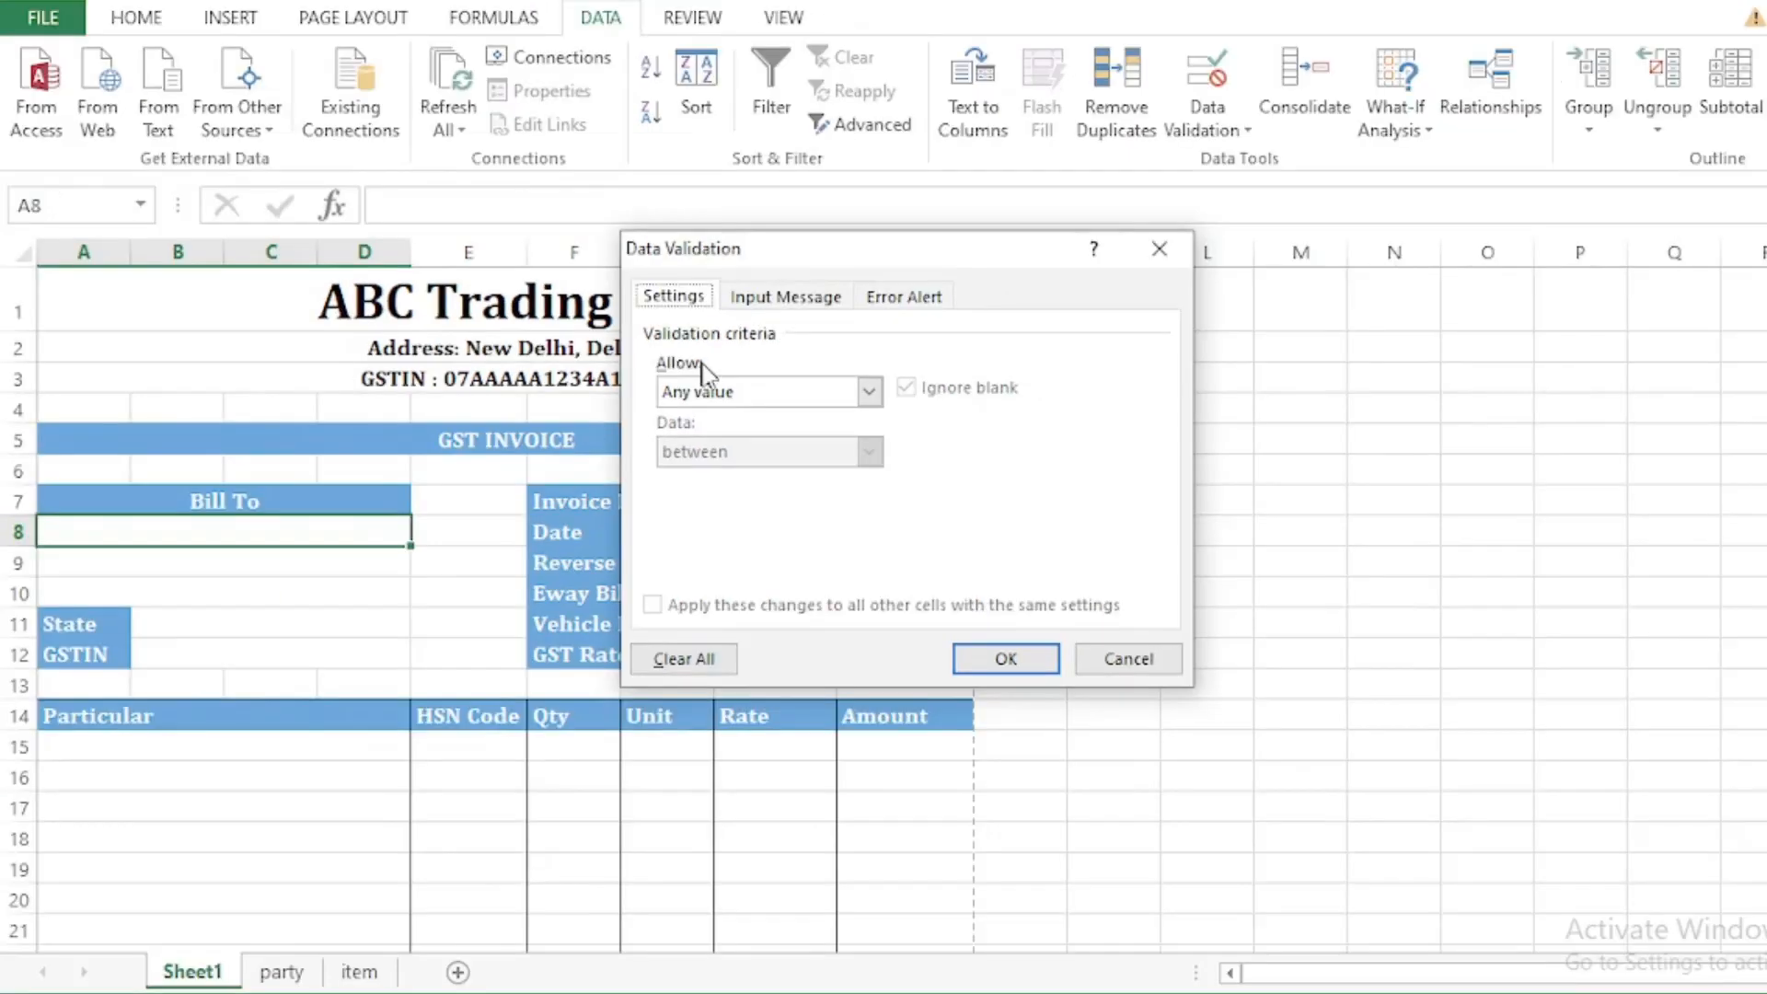
{"action": "left_click", "coordinate": [714, 404]}
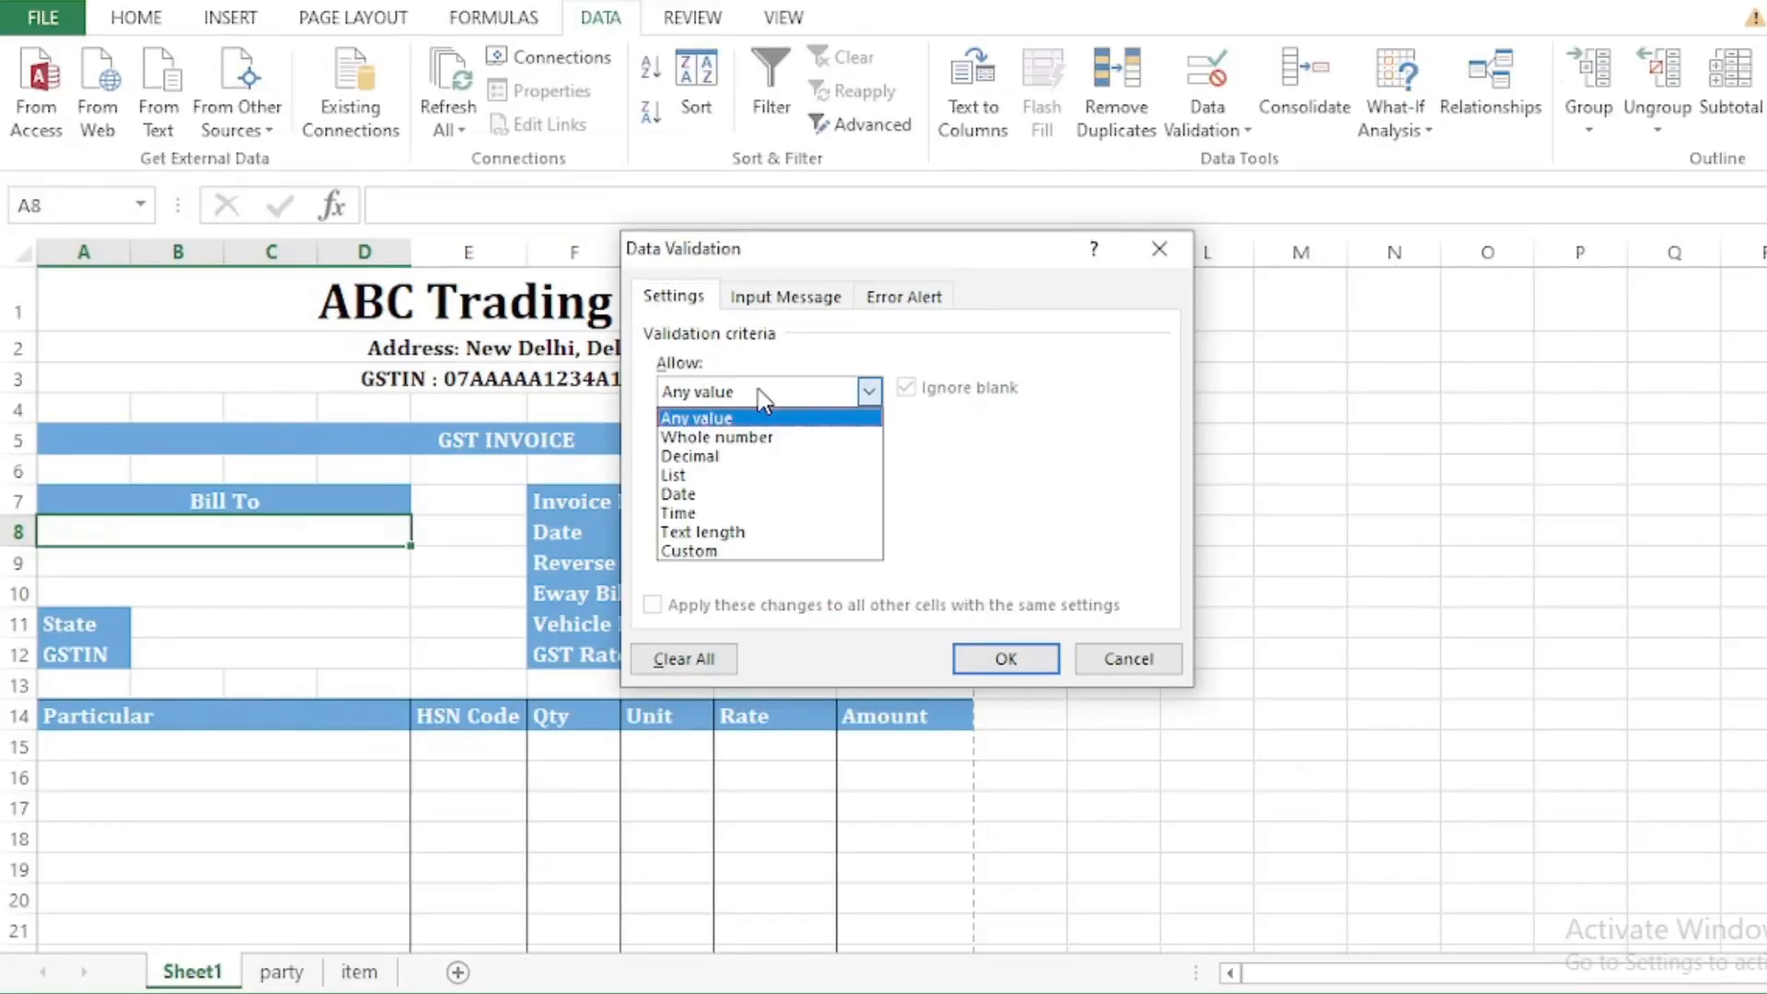
{"action": "left_click", "coordinate": [704, 474]}
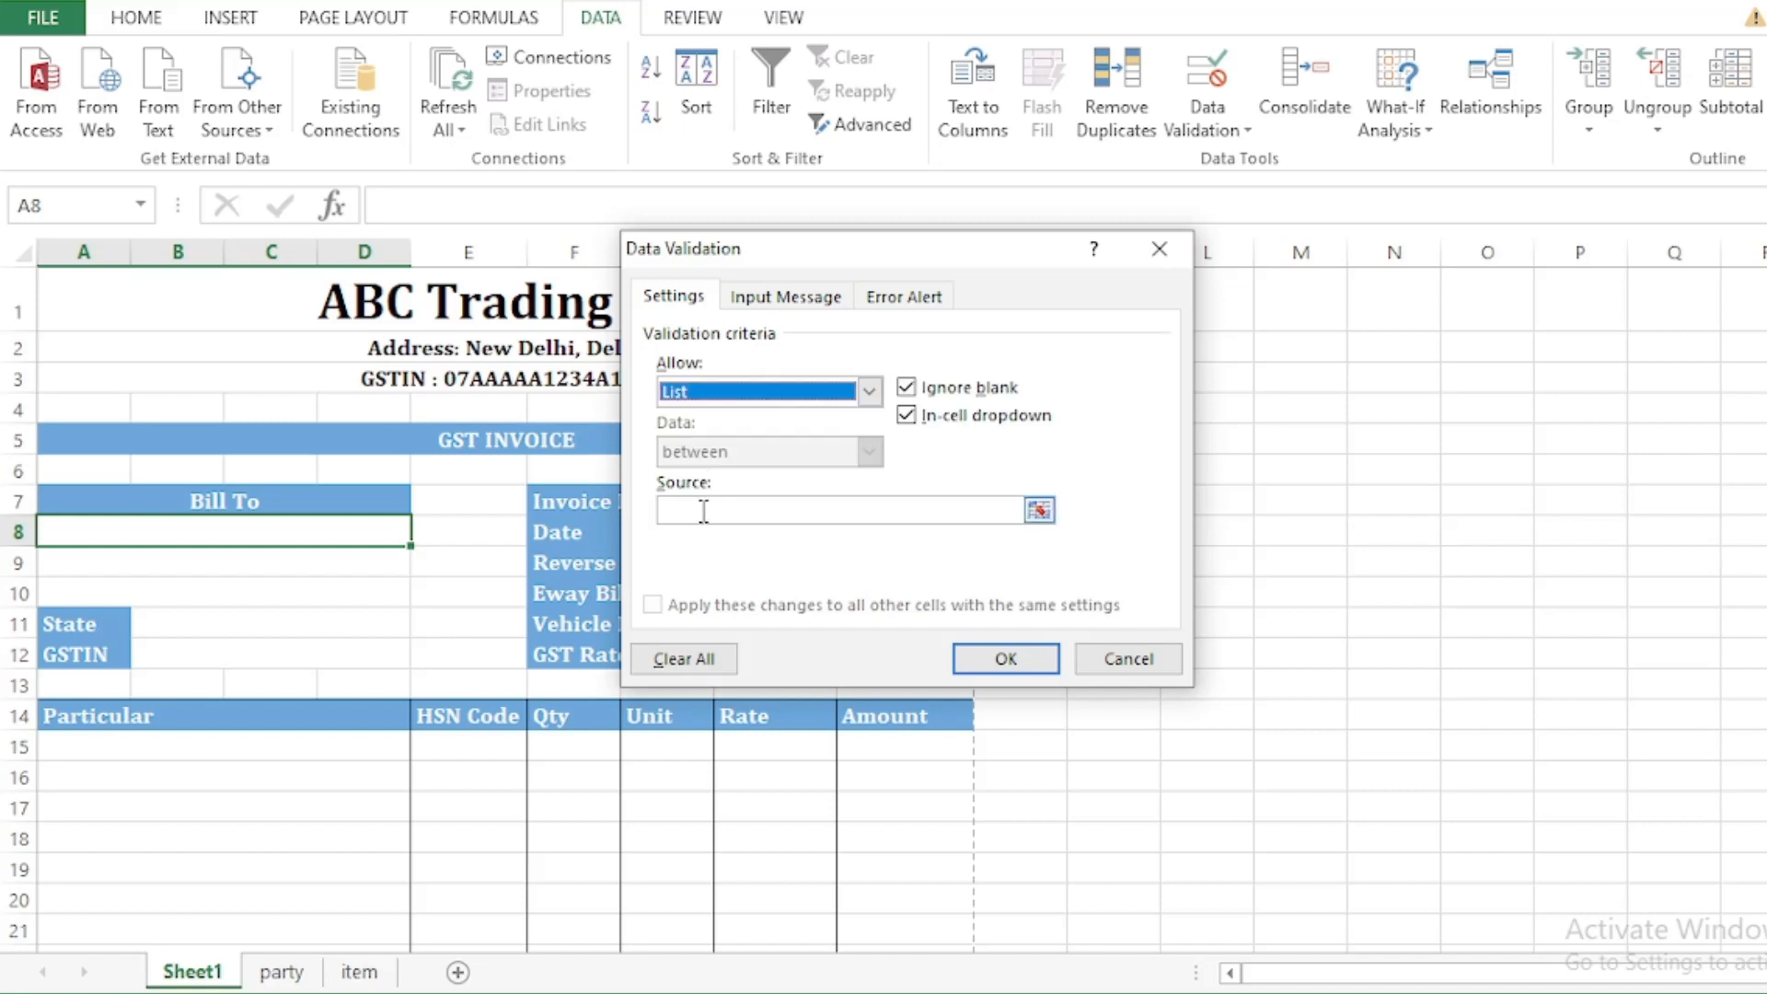
{"action": "left_click", "coordinate": [704, 511]}
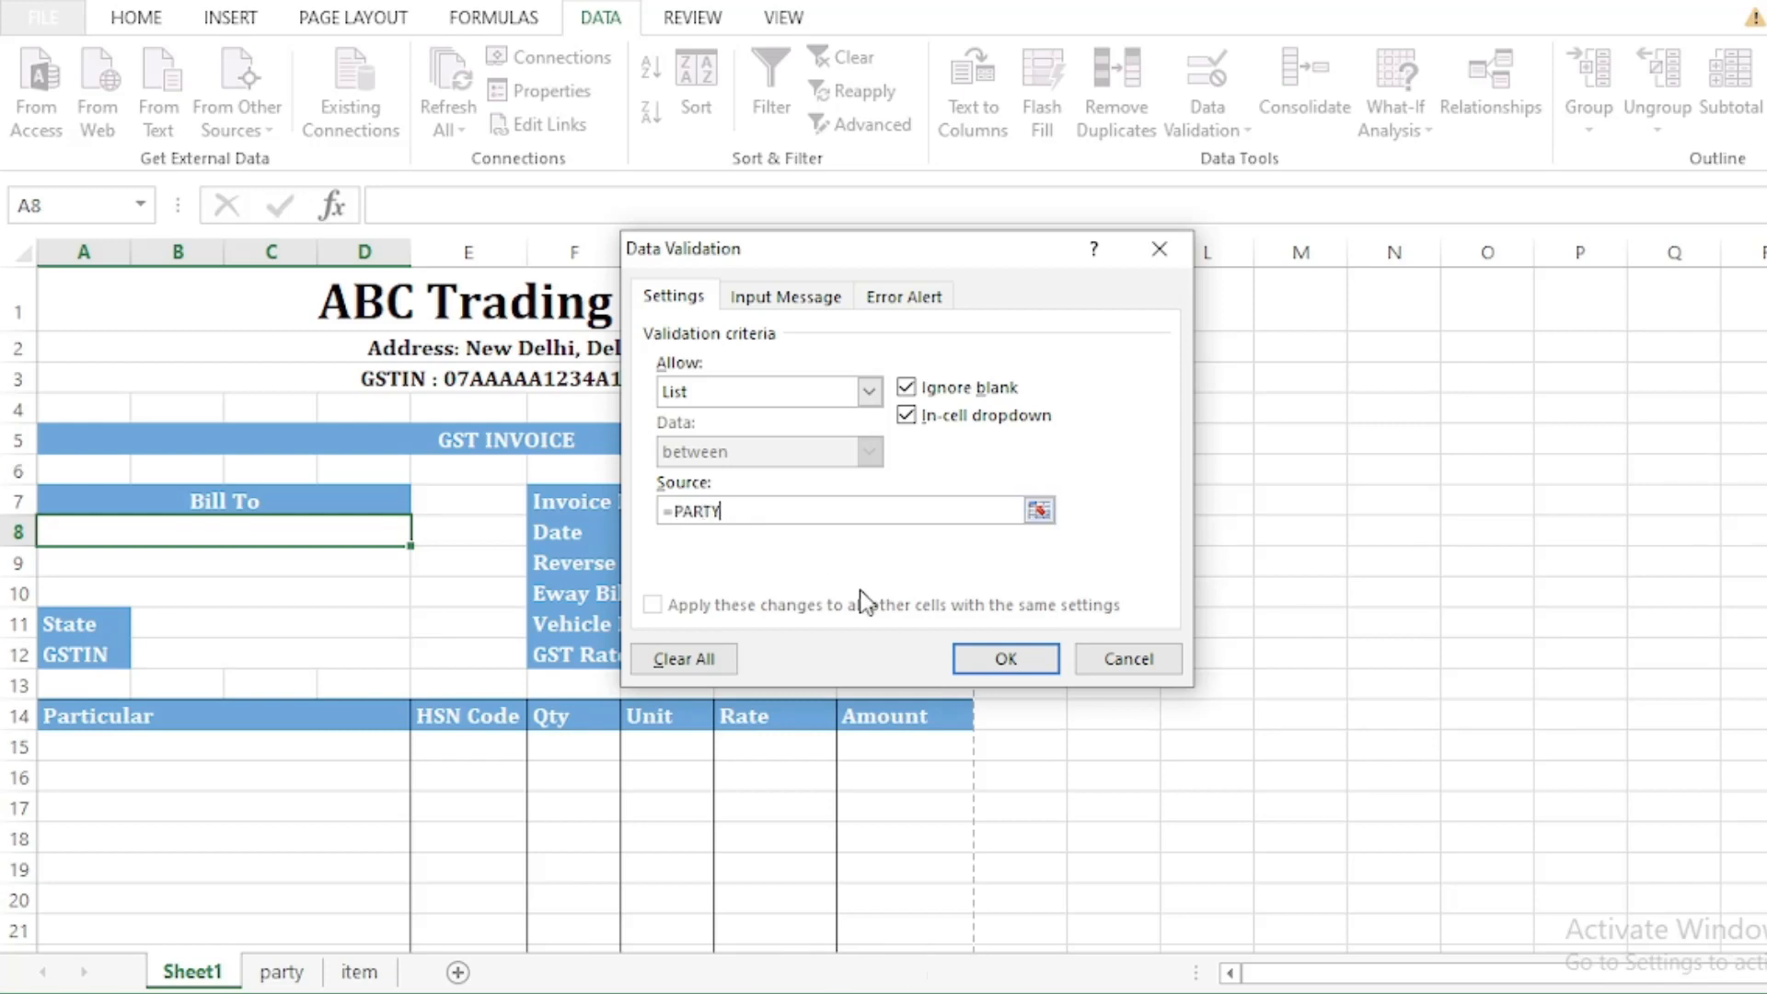
{"action": "left_click", "coordinate": [1009, 661]}
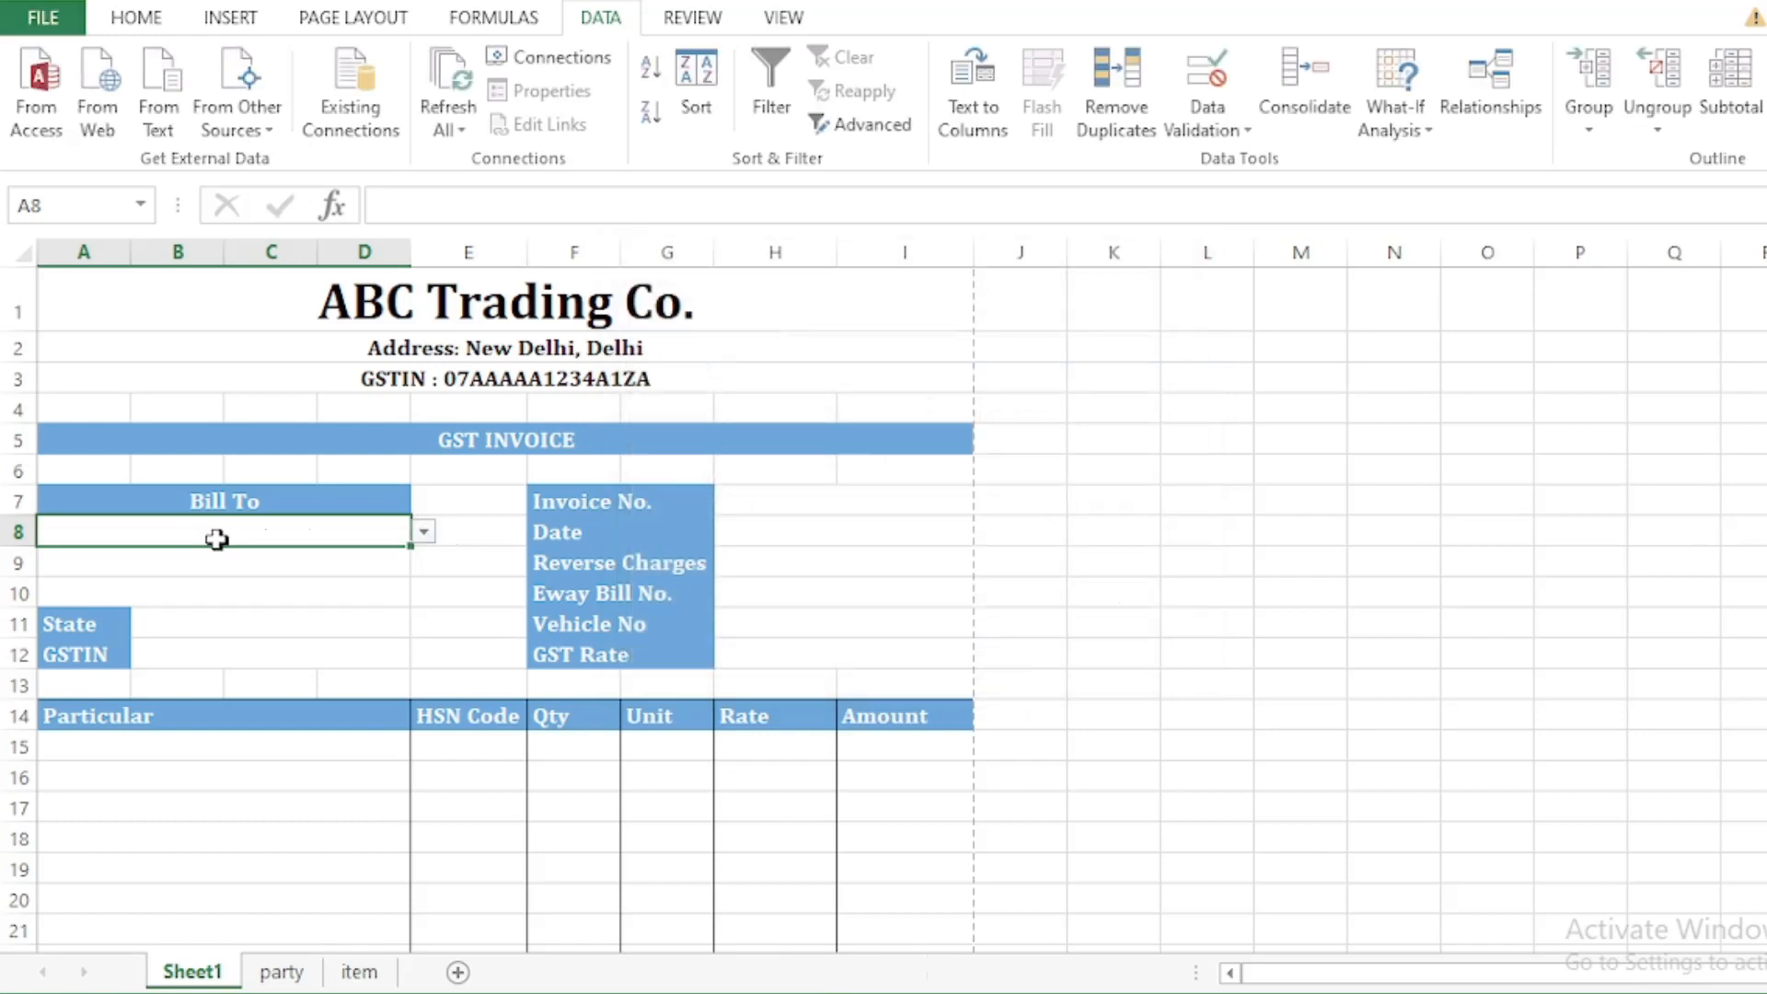
{"action": "left_click", "coordinate": [425, 533]}
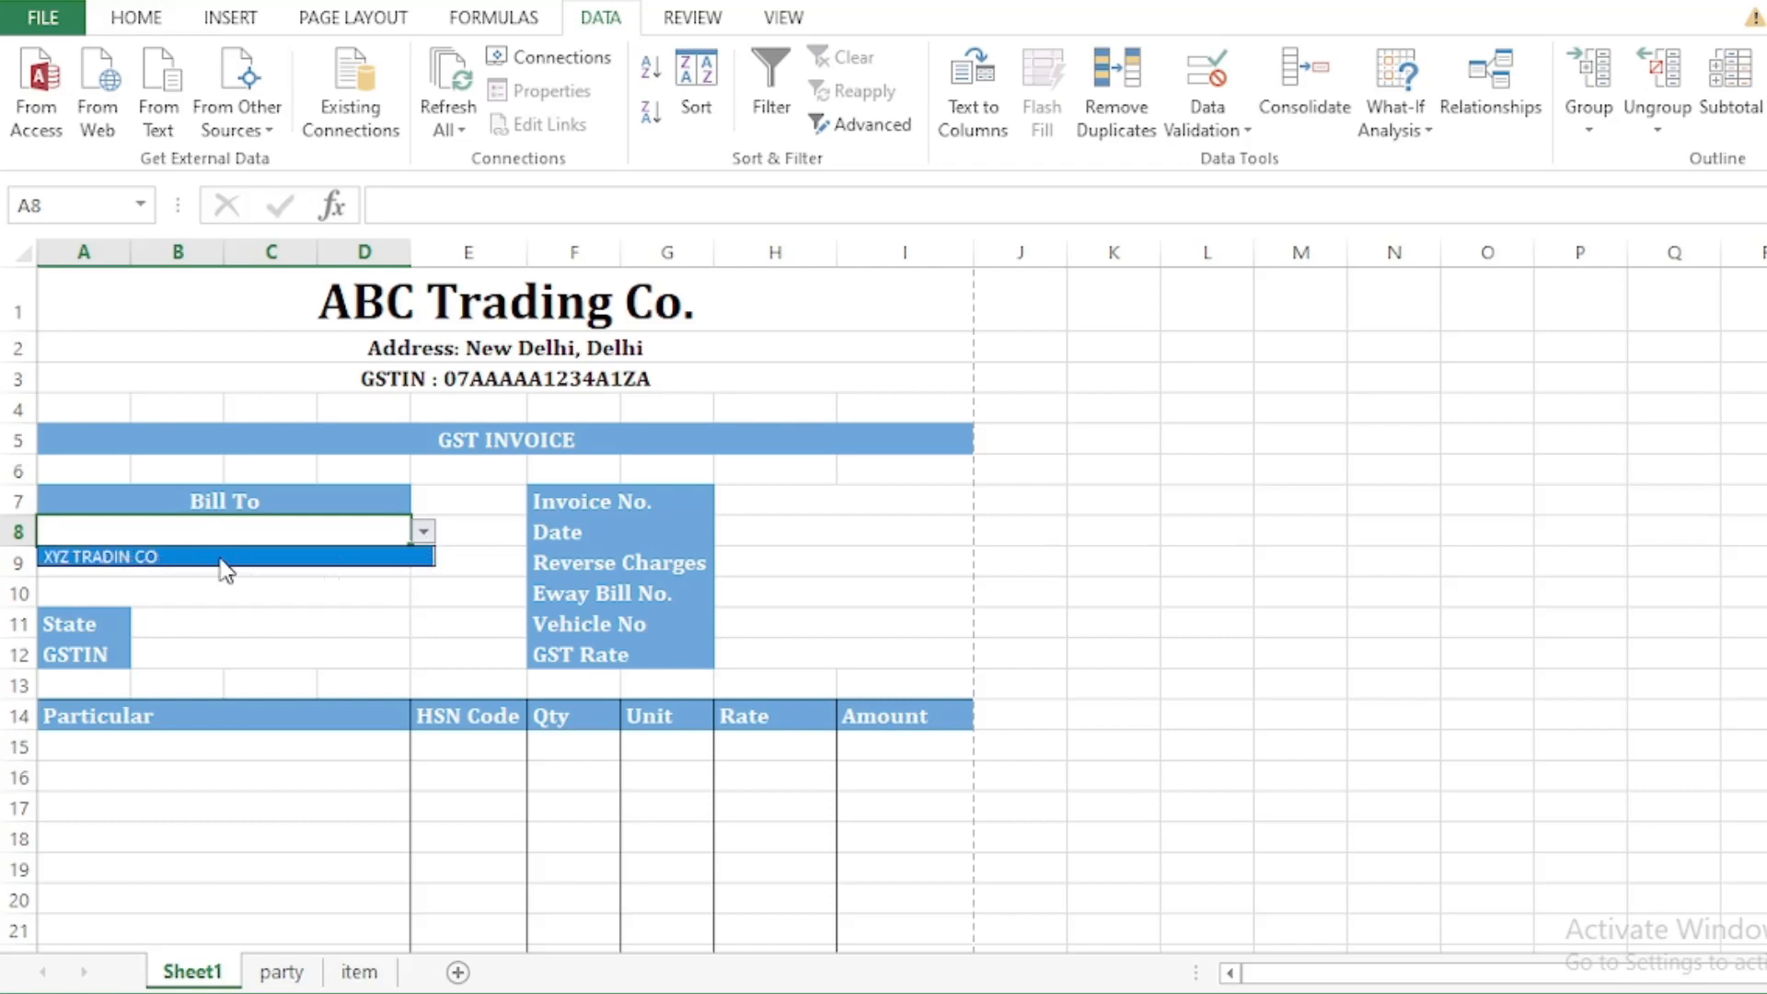
{"action": "left_click", "coordinate": [281, 534]}
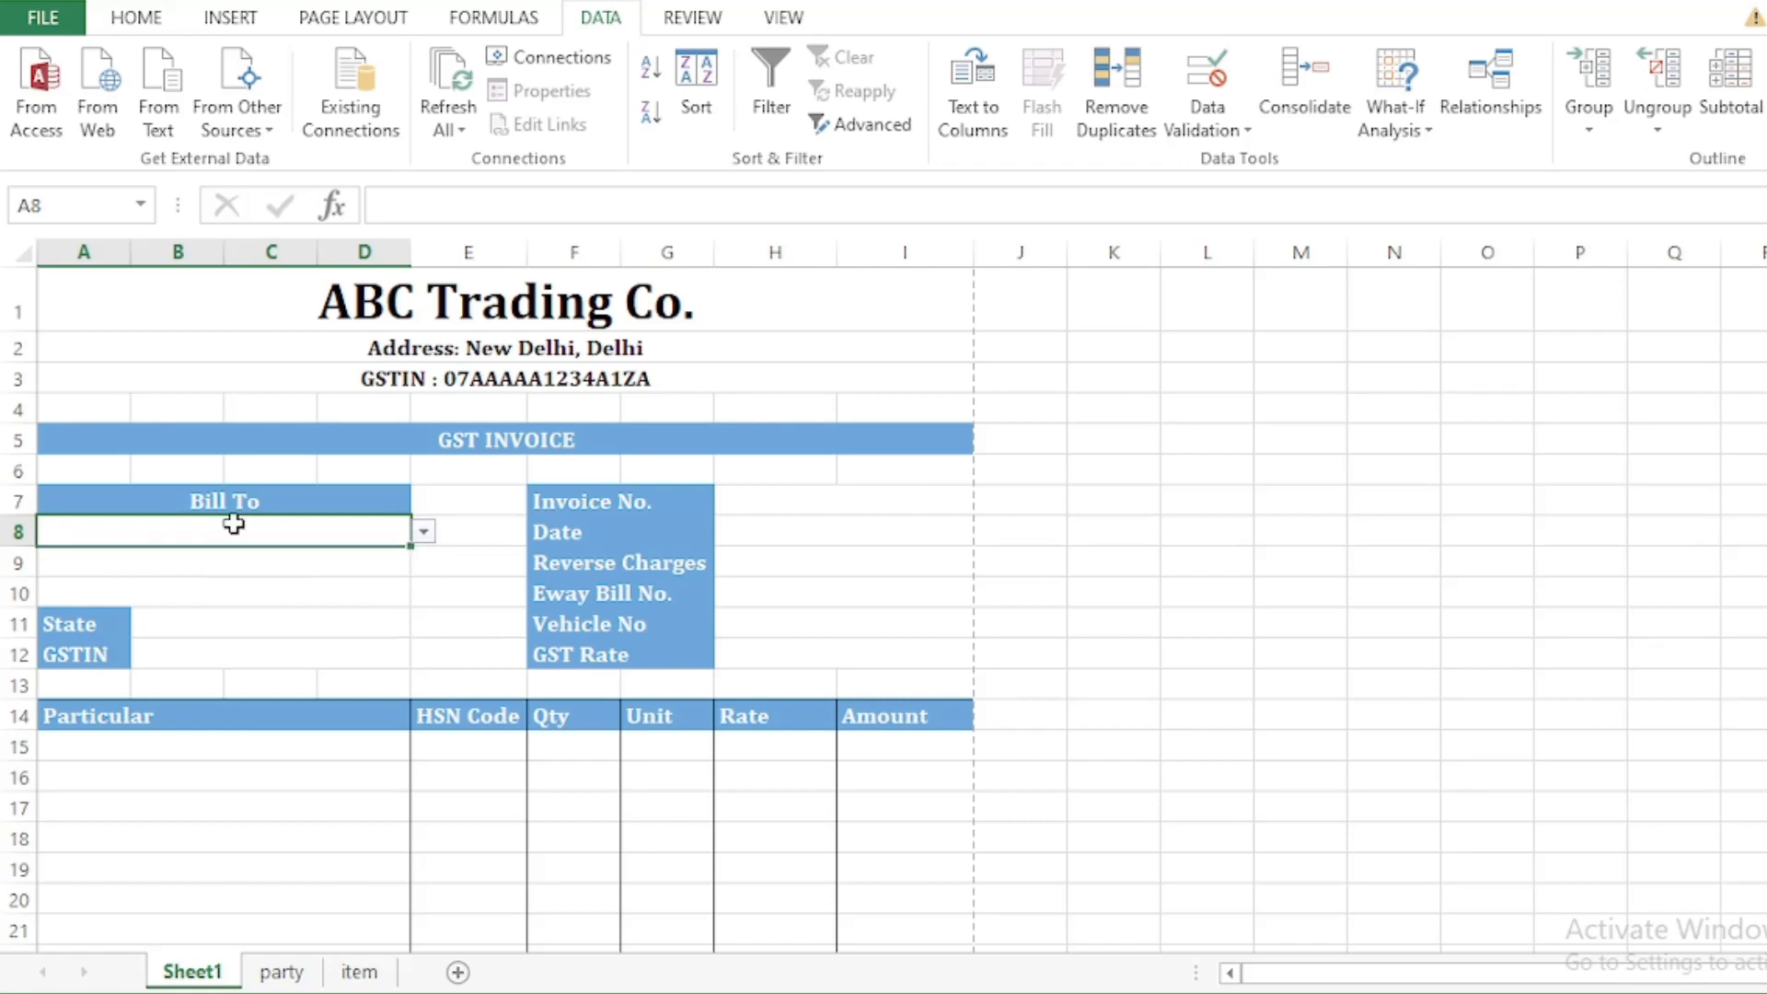
Step: On the party sheet, enter a second party's name in row 3, directly below the existing party record
{"action": "left_click", "coordinate": [282, 983]}
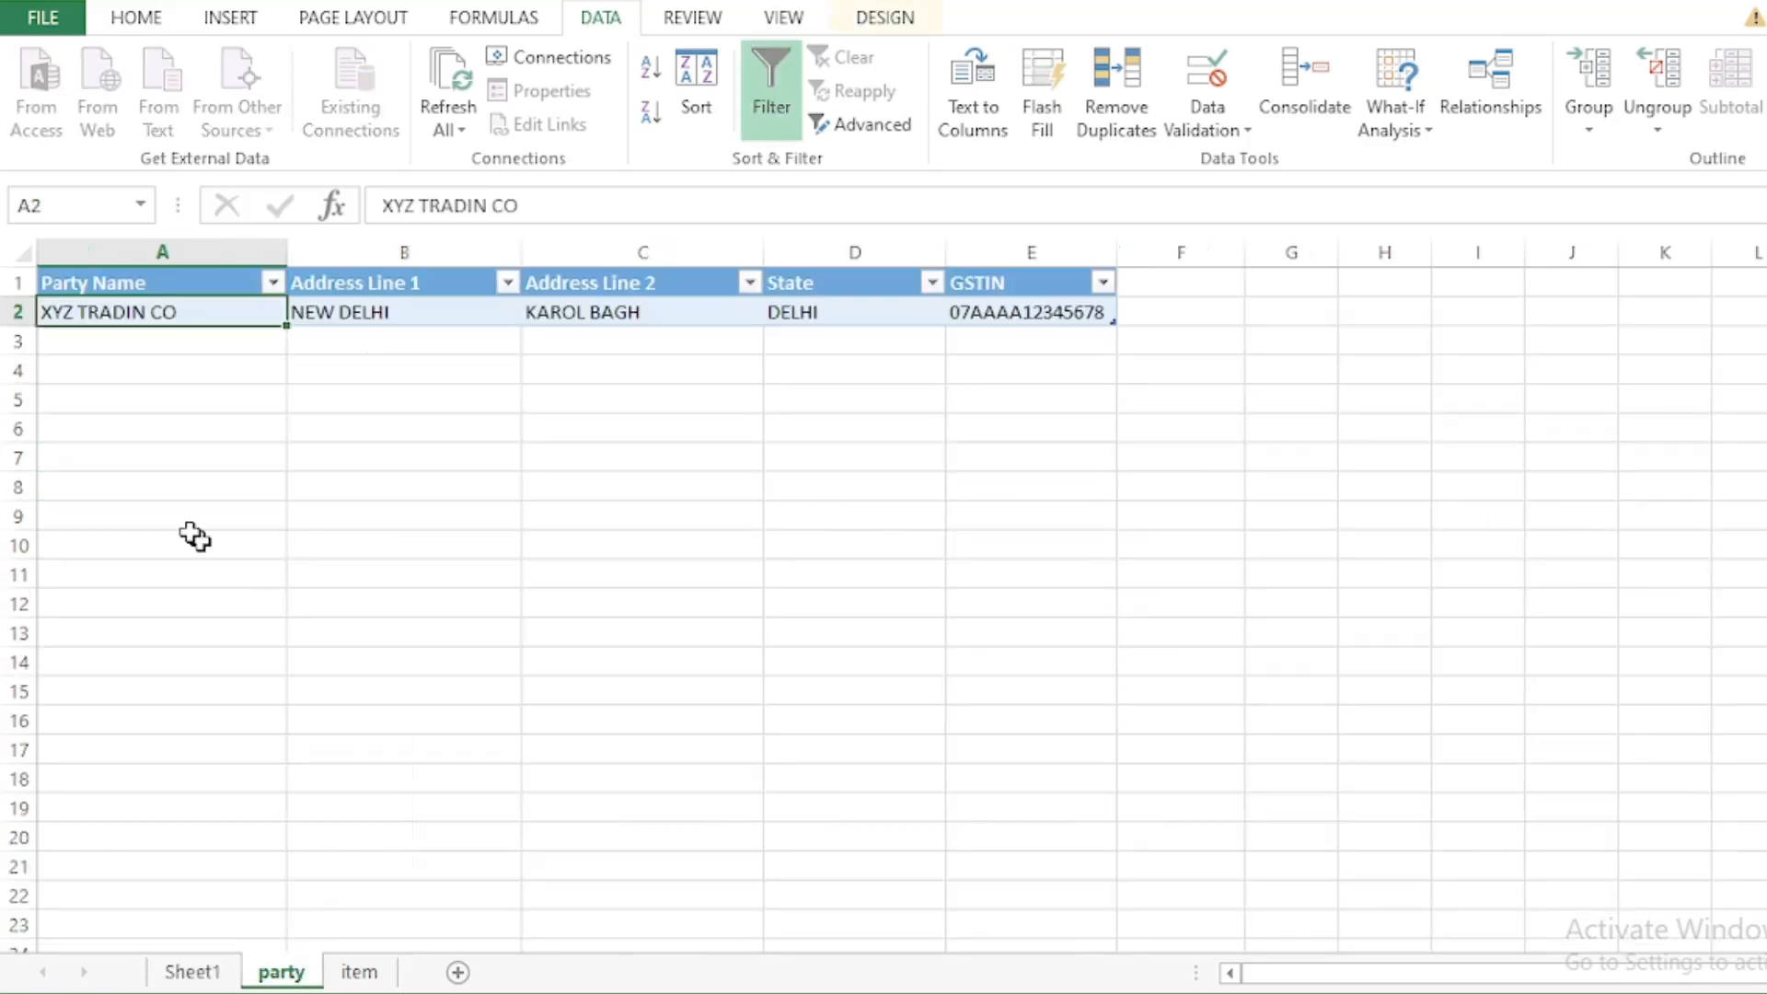
{"action": "left_click", "coordinate": [91, 425]}
{"action": "left_click", "coordinate": [107, 337]}
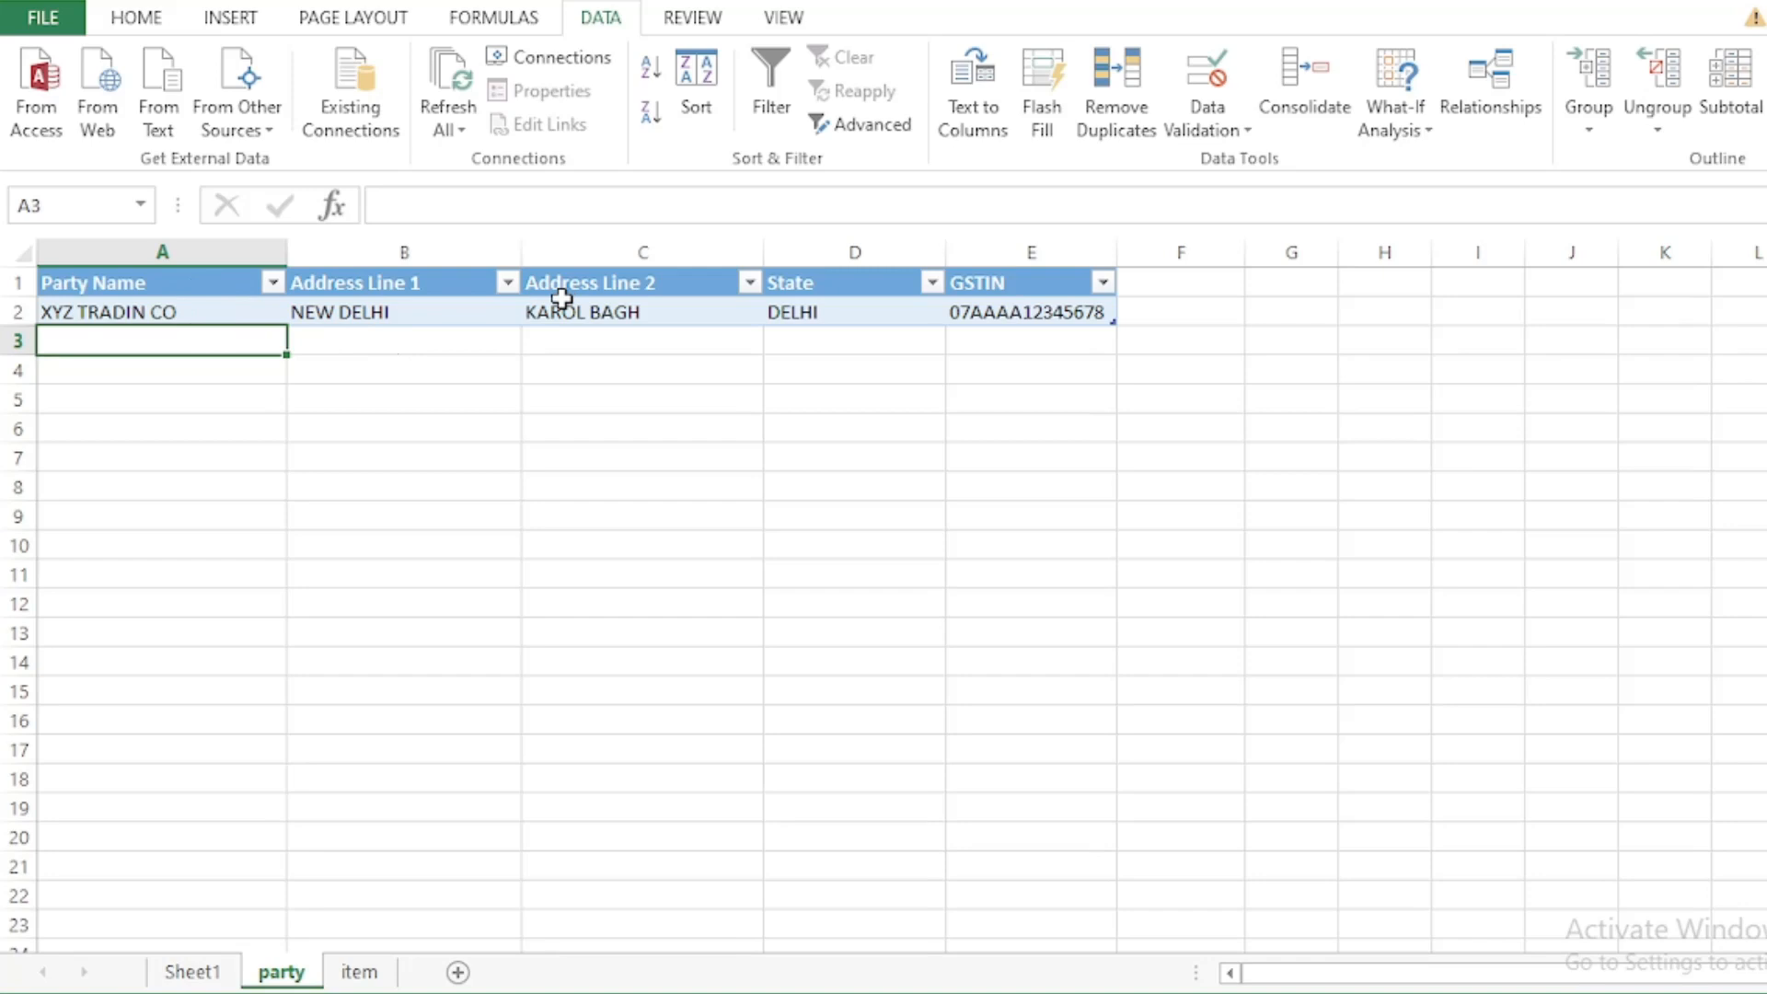
{"action": "type", "text": "VANDANA TA"}
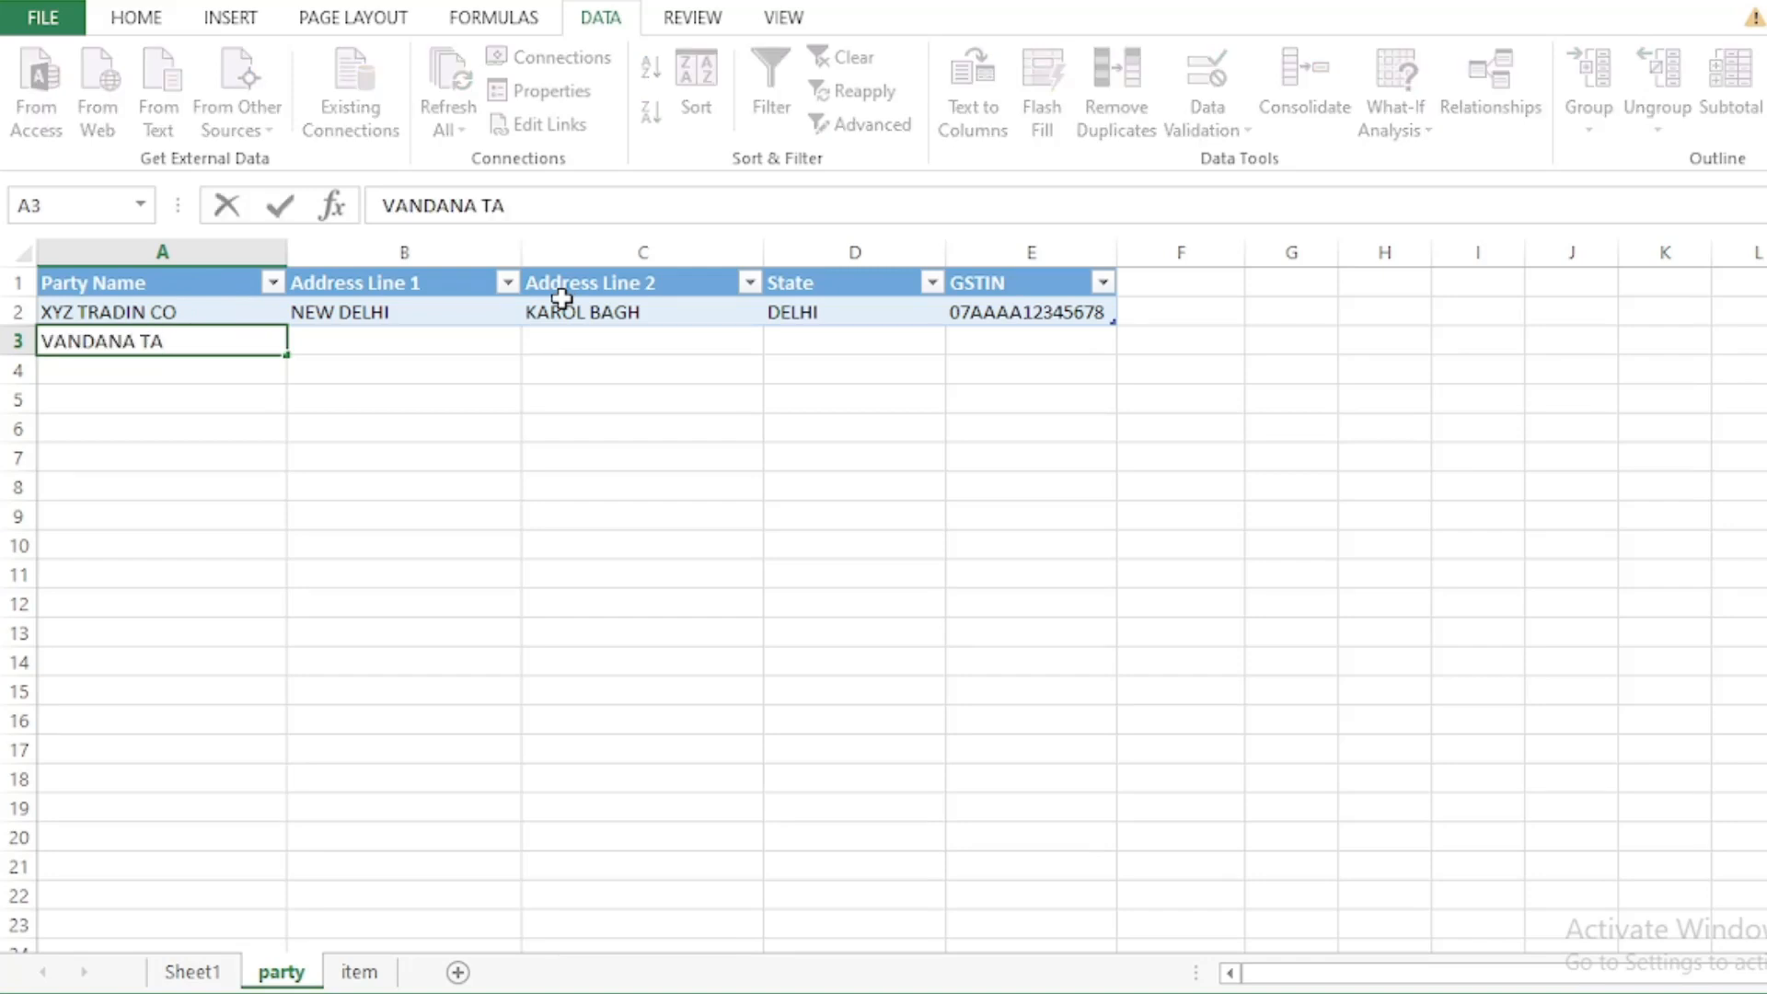
{"action": "key", "text": "BackSpace"}
{"action": "type", "text": "RD"}
{"action": "key", "text": "BackSpace"}
{"action": "key", "text": "Return"}
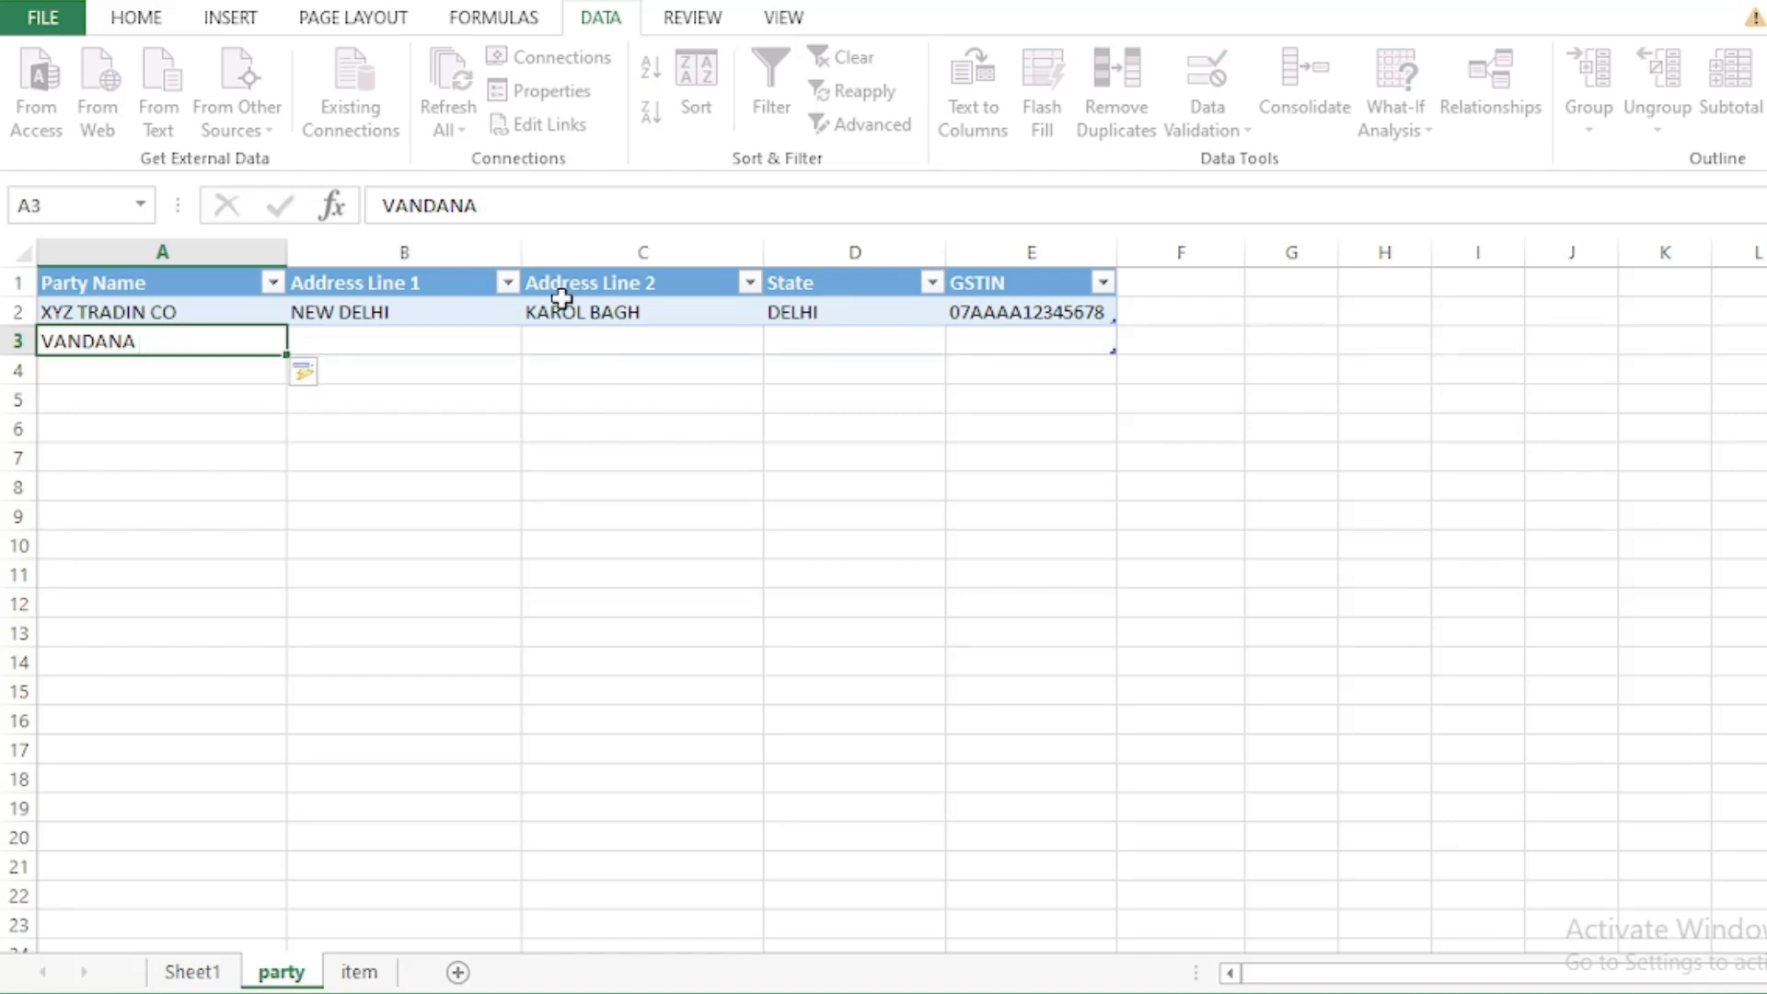
Step: Complete the second party's record in row 3 with both address lines, the state DELHI and the GSTIN
{"action": "key", "text": "Up"}
{"action": "key", "text": "Right"}
{"action": "key", "text": "Right"}
{"action": "key", "text": "Left"}
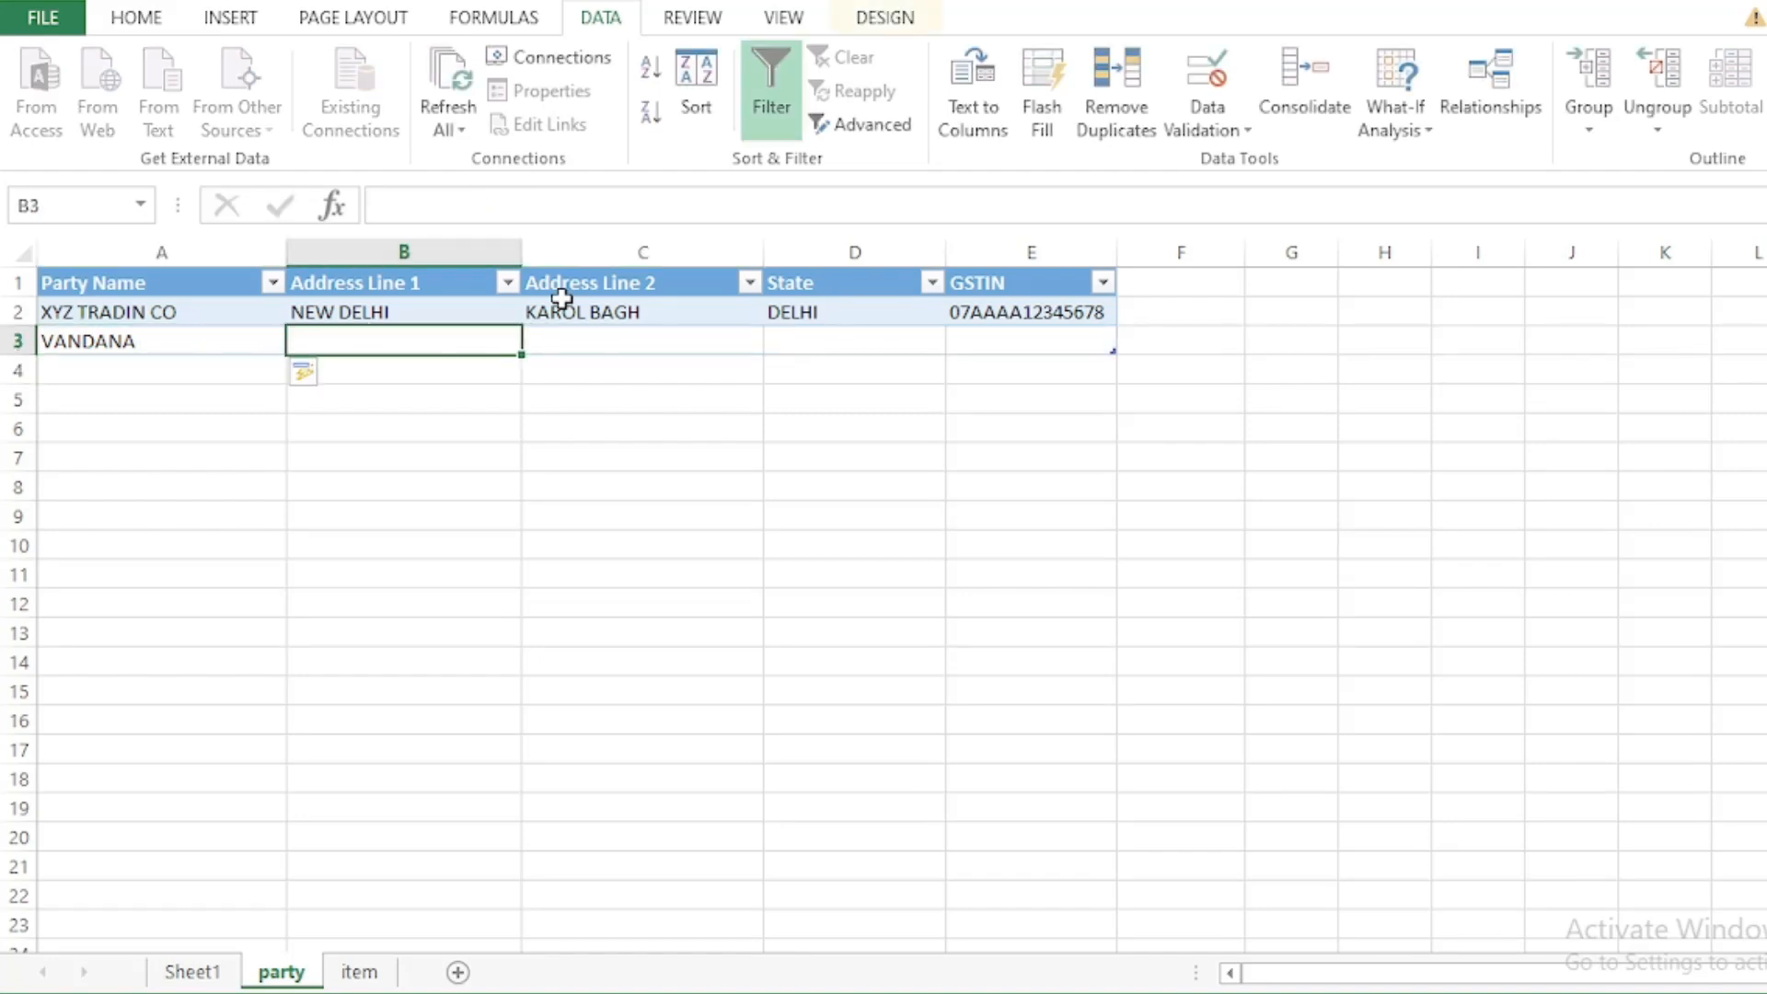
{"action": "type", "text": "ADAGAD"}
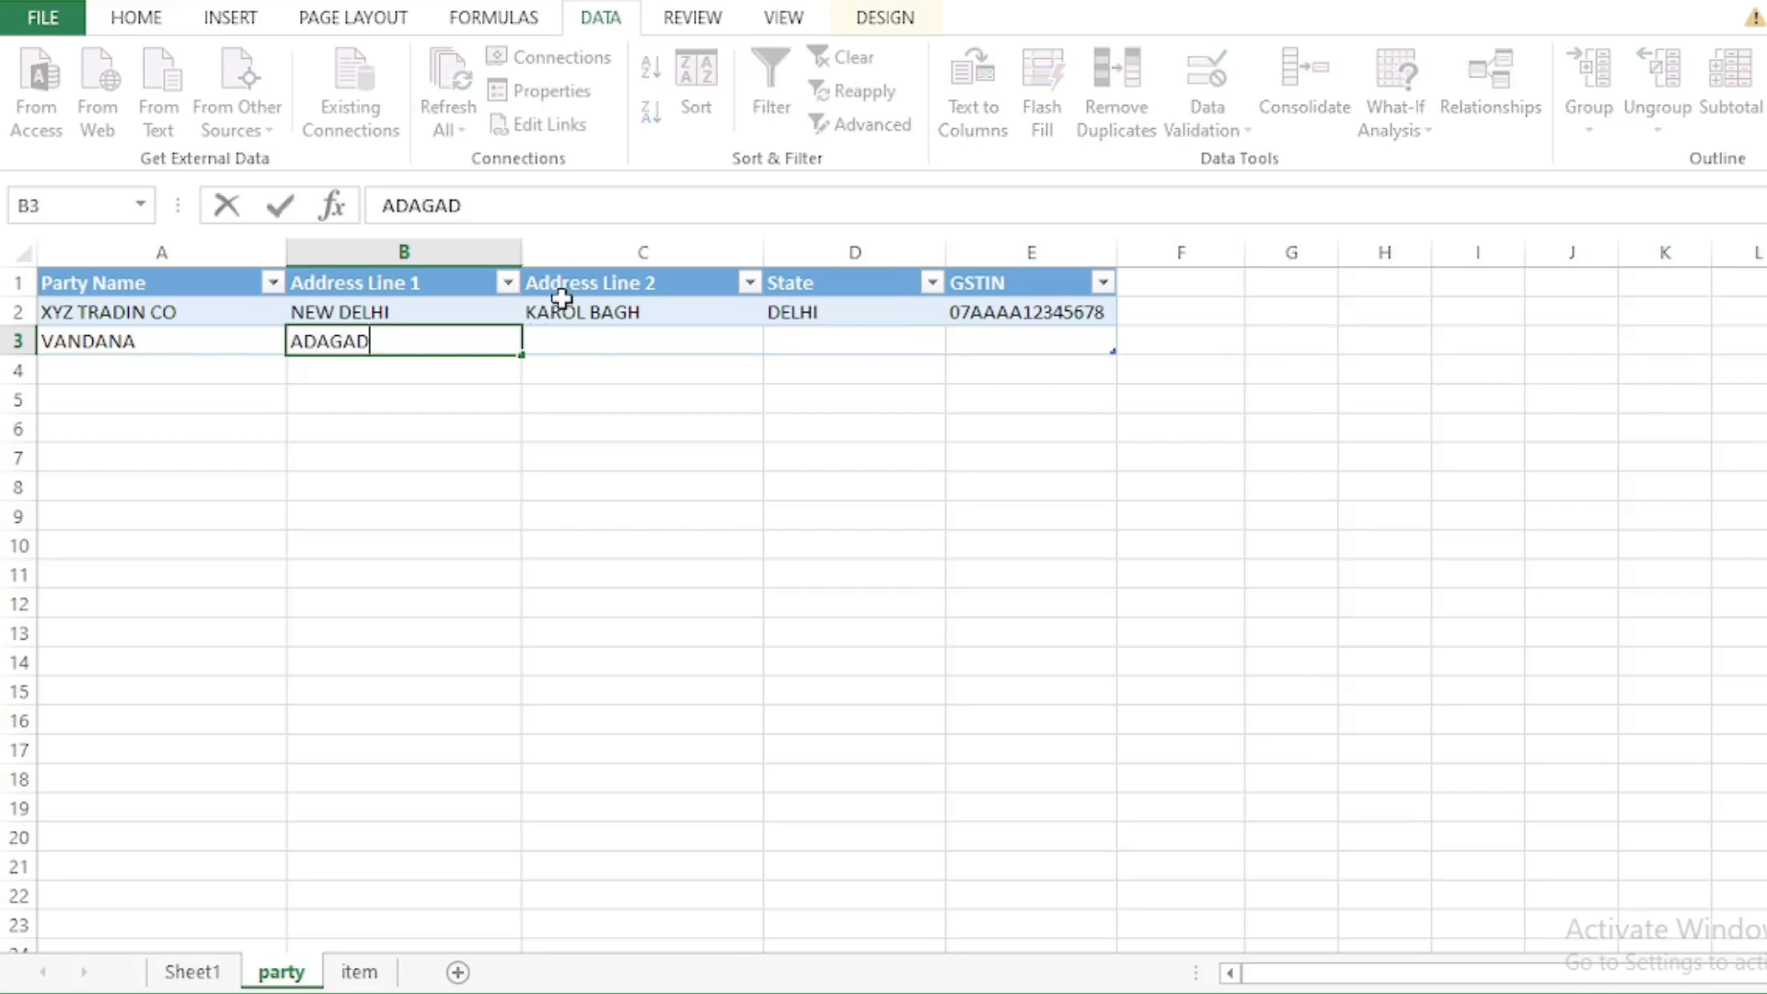
{"action": "key", "text": "Tab"}
{"action": "type", "text": "NEW DELHI"}
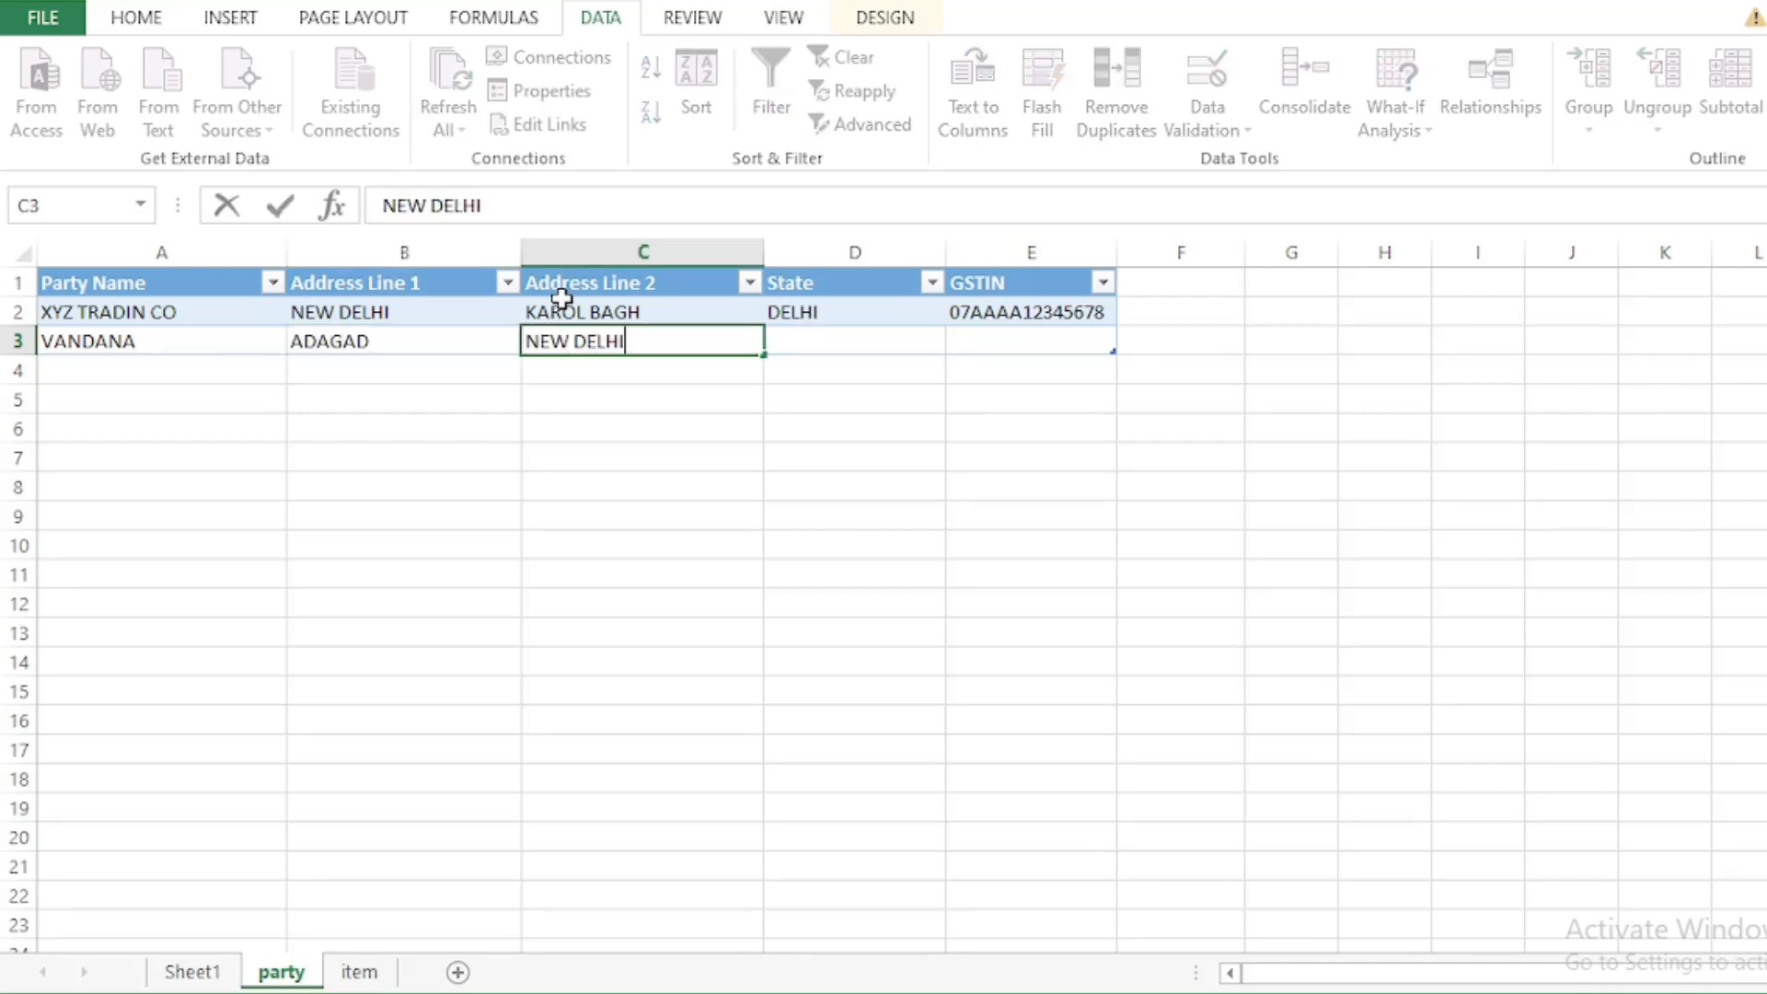
{"action": "key", "text": "Tab"}
{"action": "type", "text": "DELHI"}
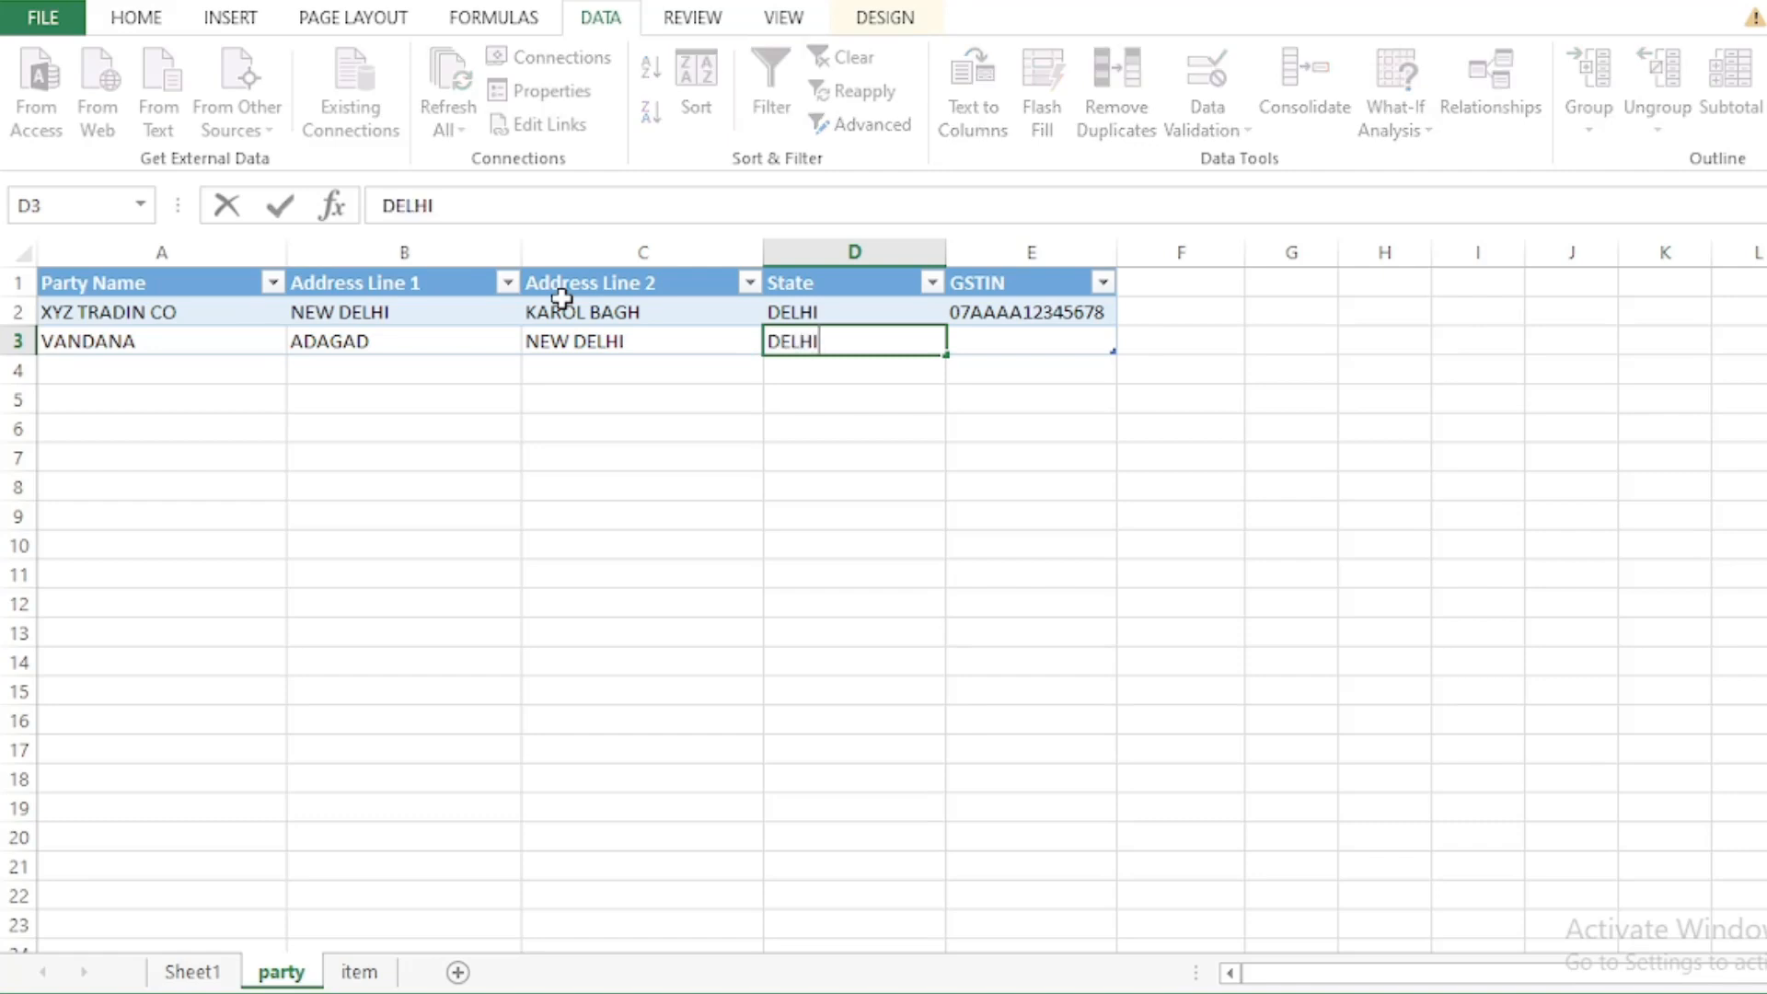
{"action": "key", "text": "Tab"}
{"action": "type", "text": "213"}
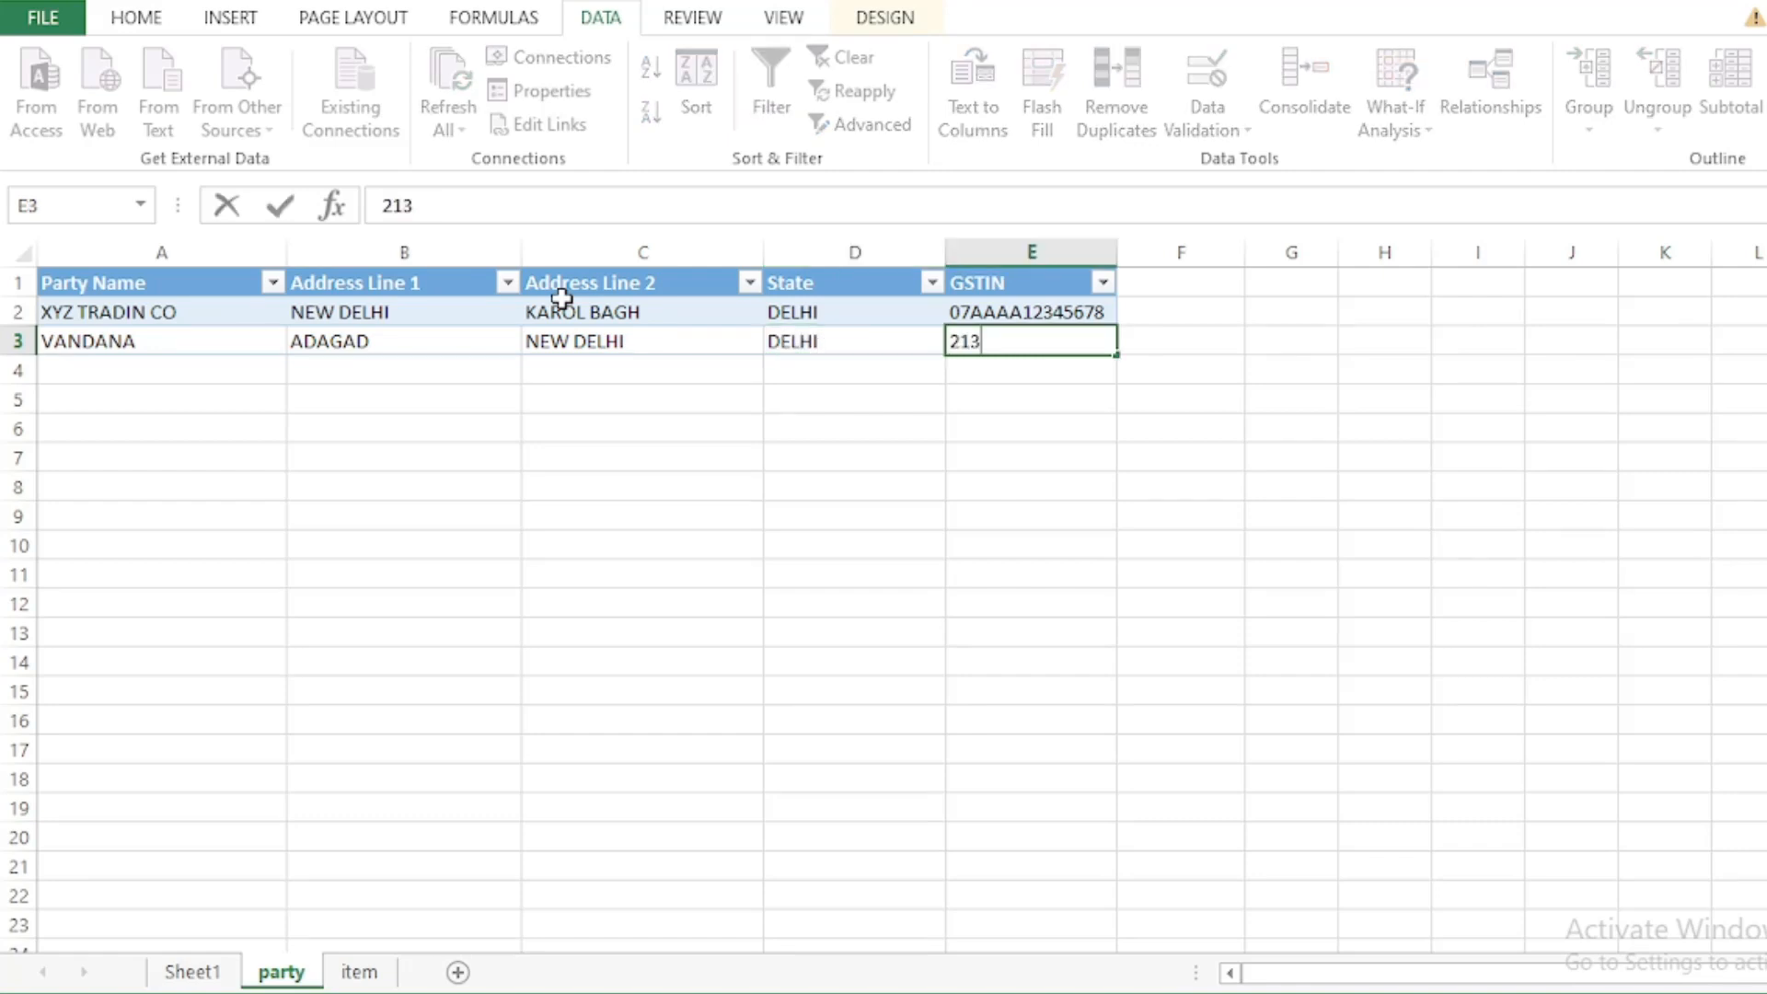
{"action": "key", "text": "Return"}
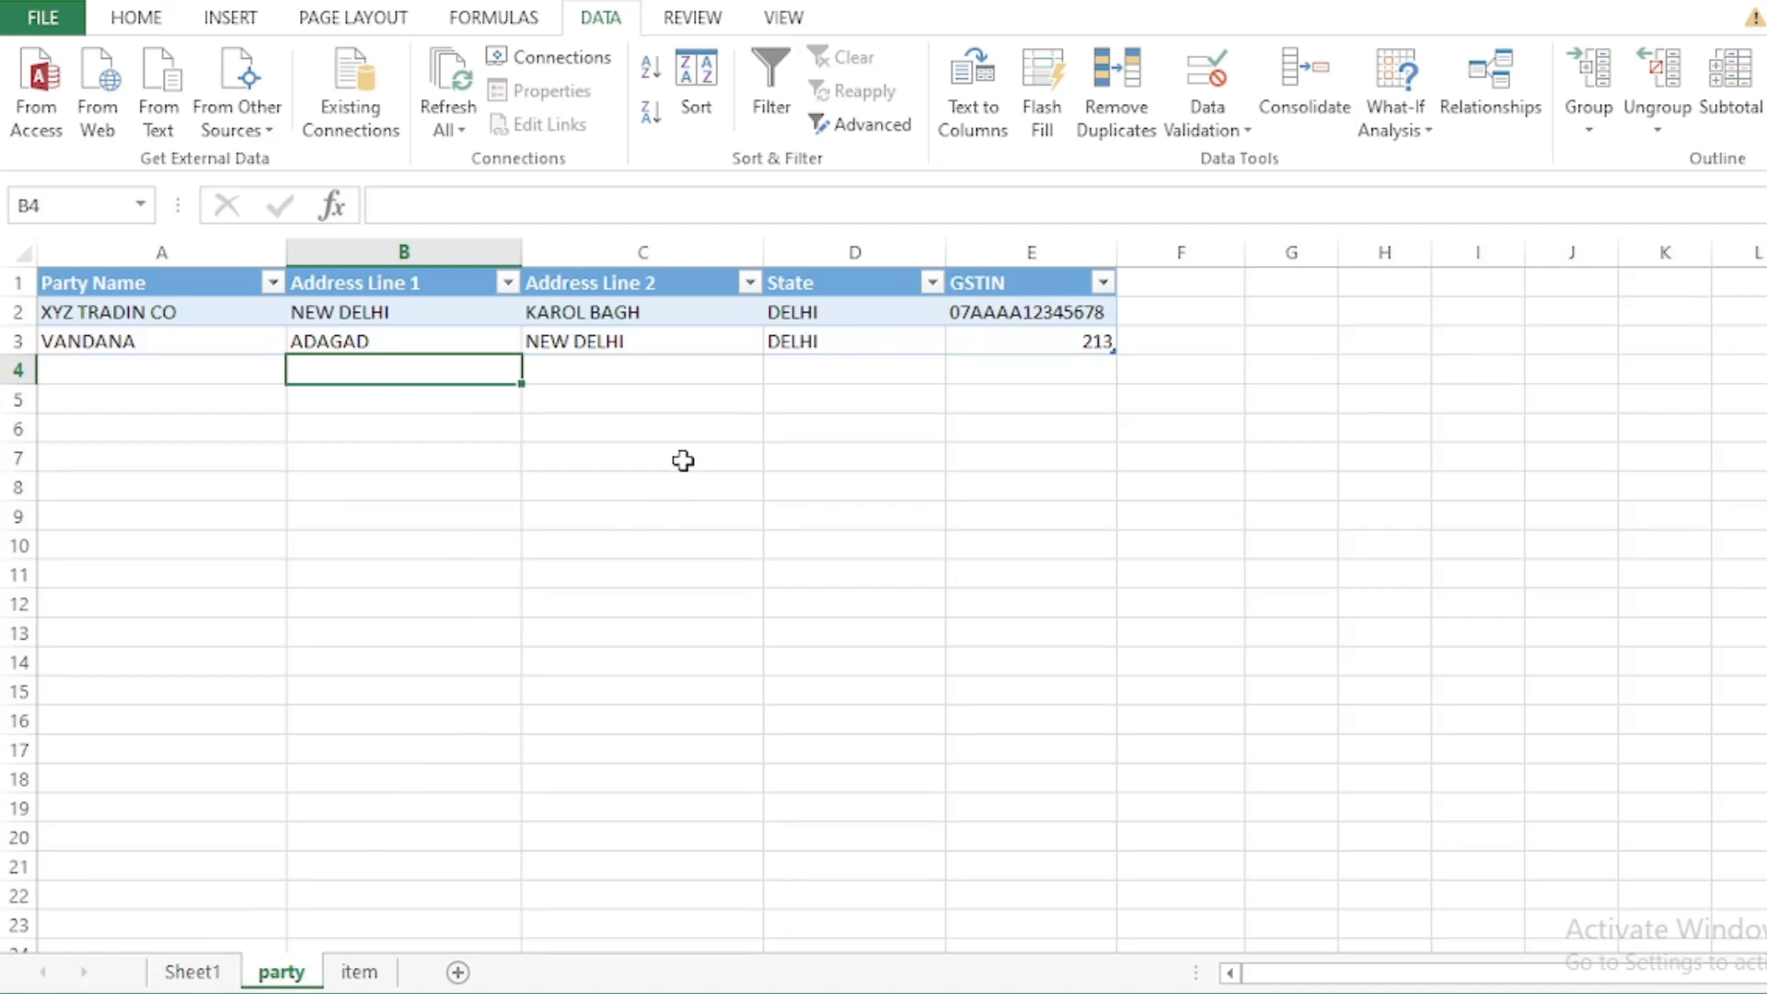
Step: Review the new party row, and on Sheet1 check the choices offered by the Bill To drop-down list
{"action": "left_click_drag", "start_coordinate": [150, 344], "coordinate": [993, 343]}
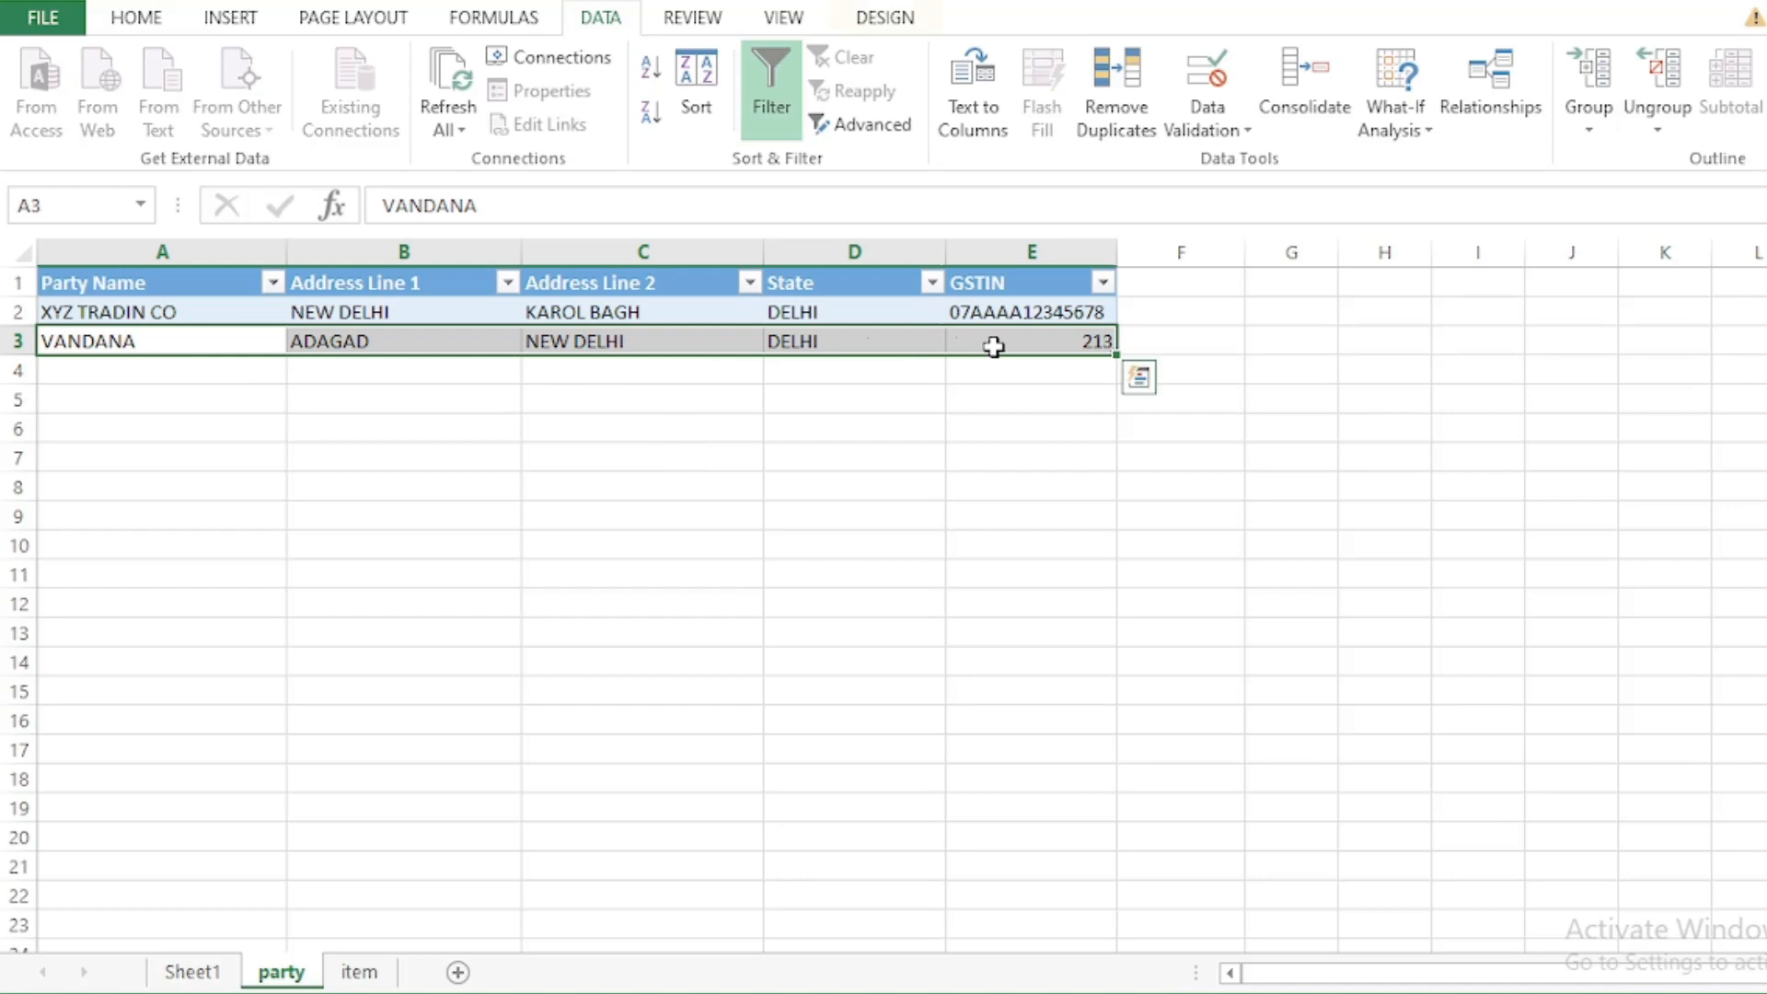
{"action": "left_click", "coordinate": [191, 972]}
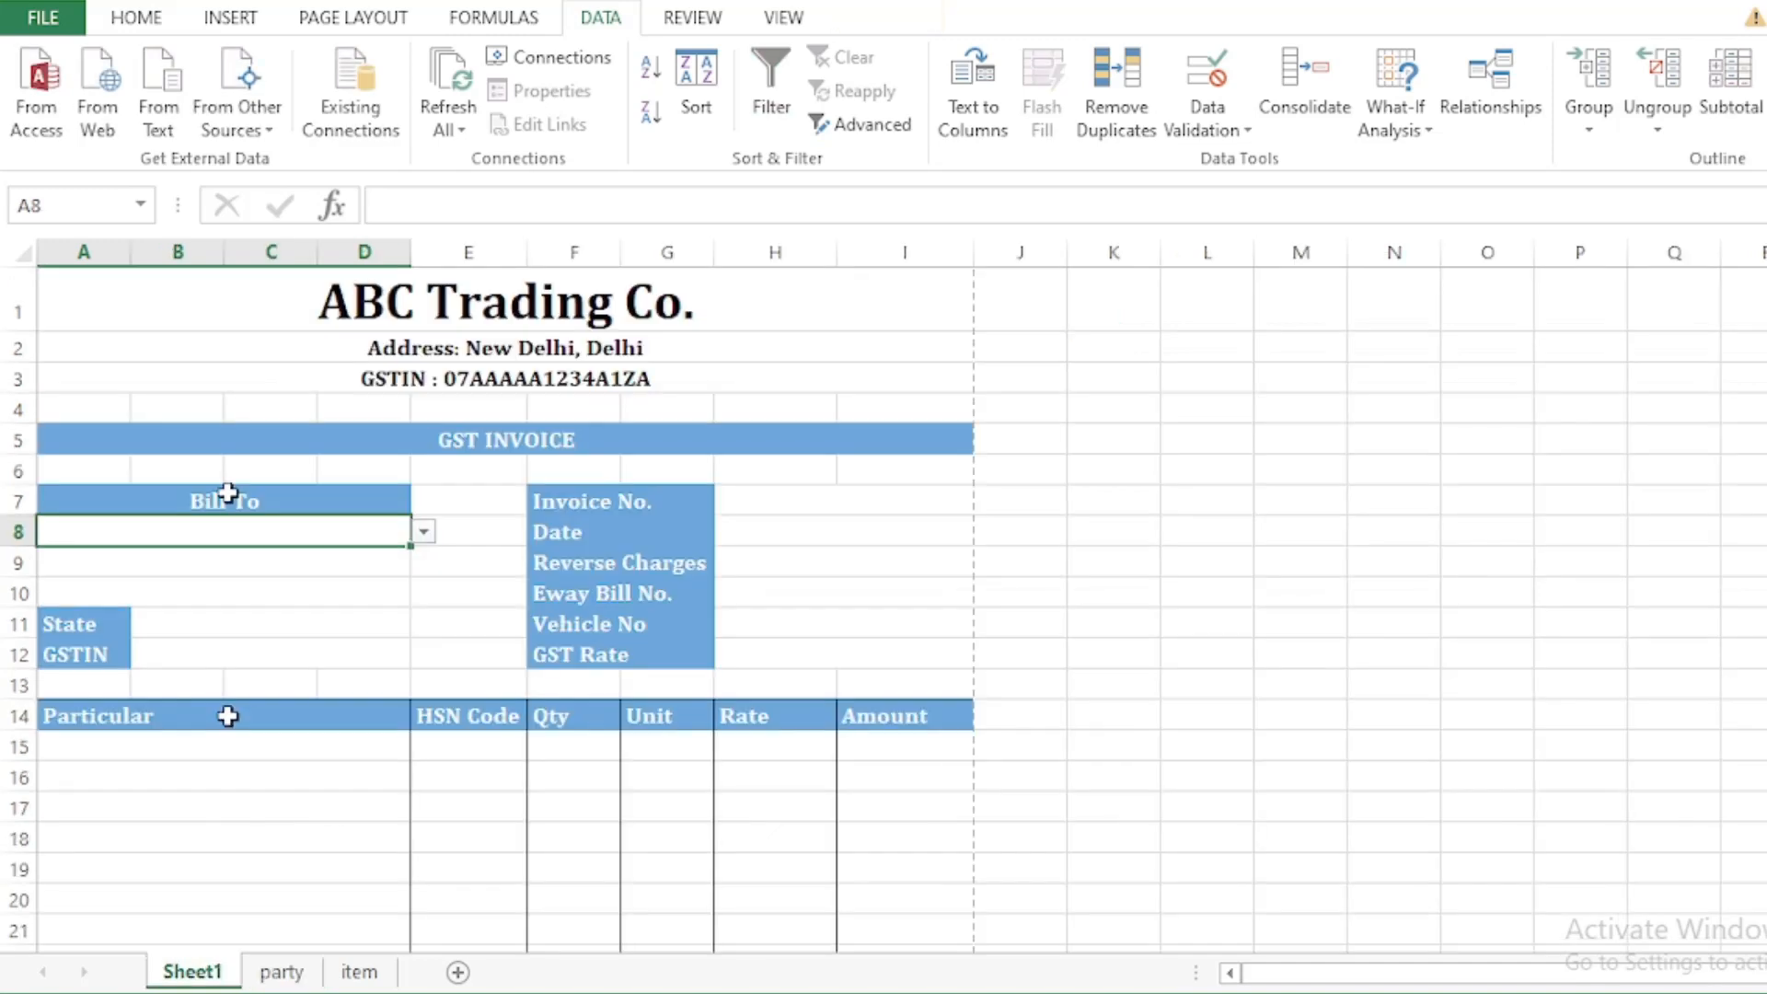
{"action": "left_click", "coordinate": [423, 532]}
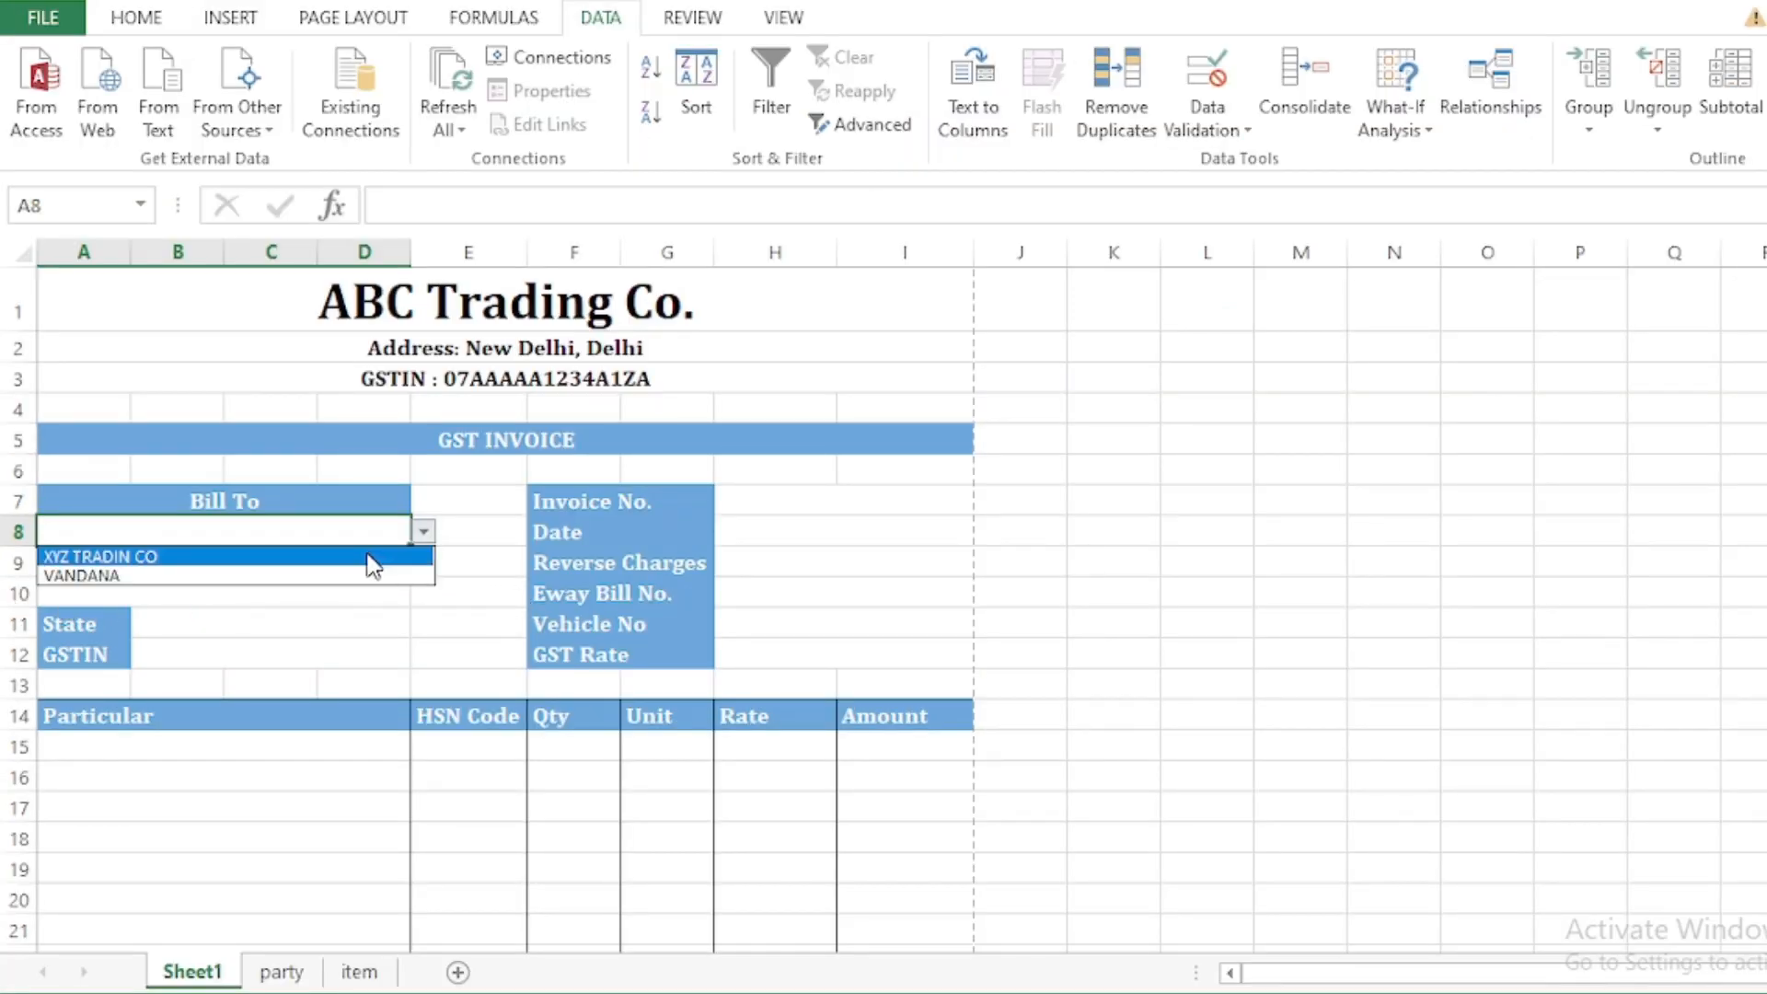
{"action": "key", "text": "Escape"}
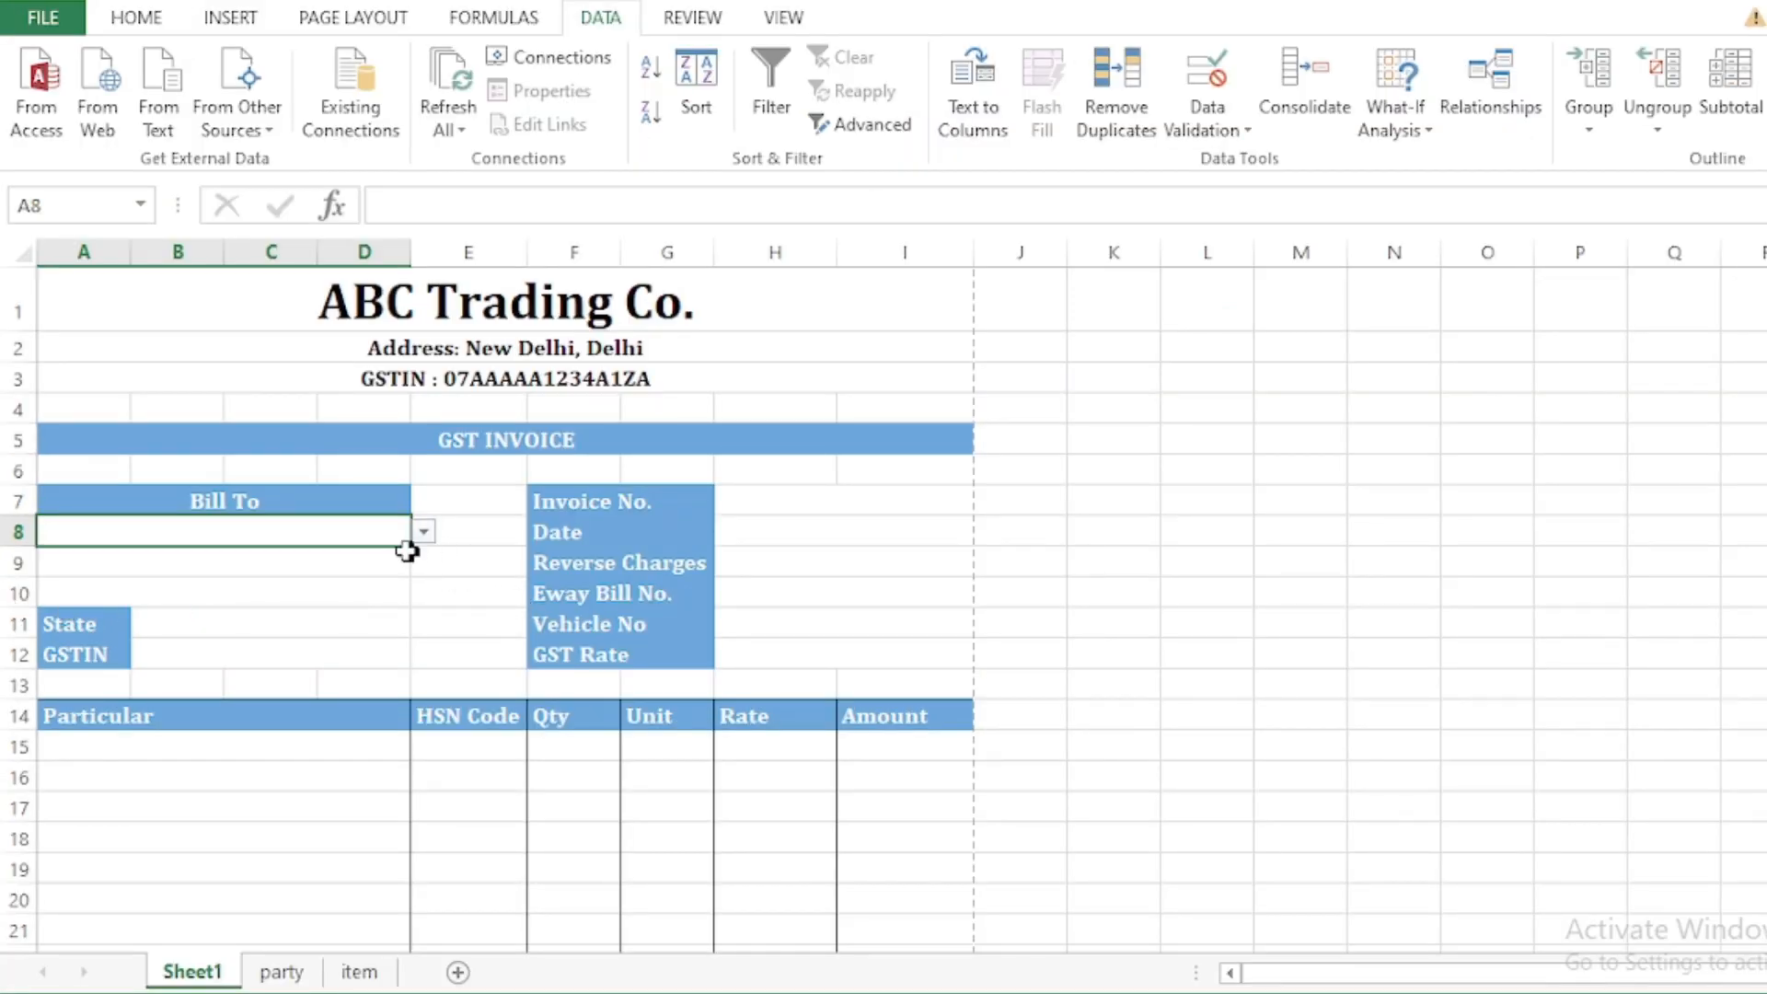
{"action": "left_click", "coordinate": [423, 532]}
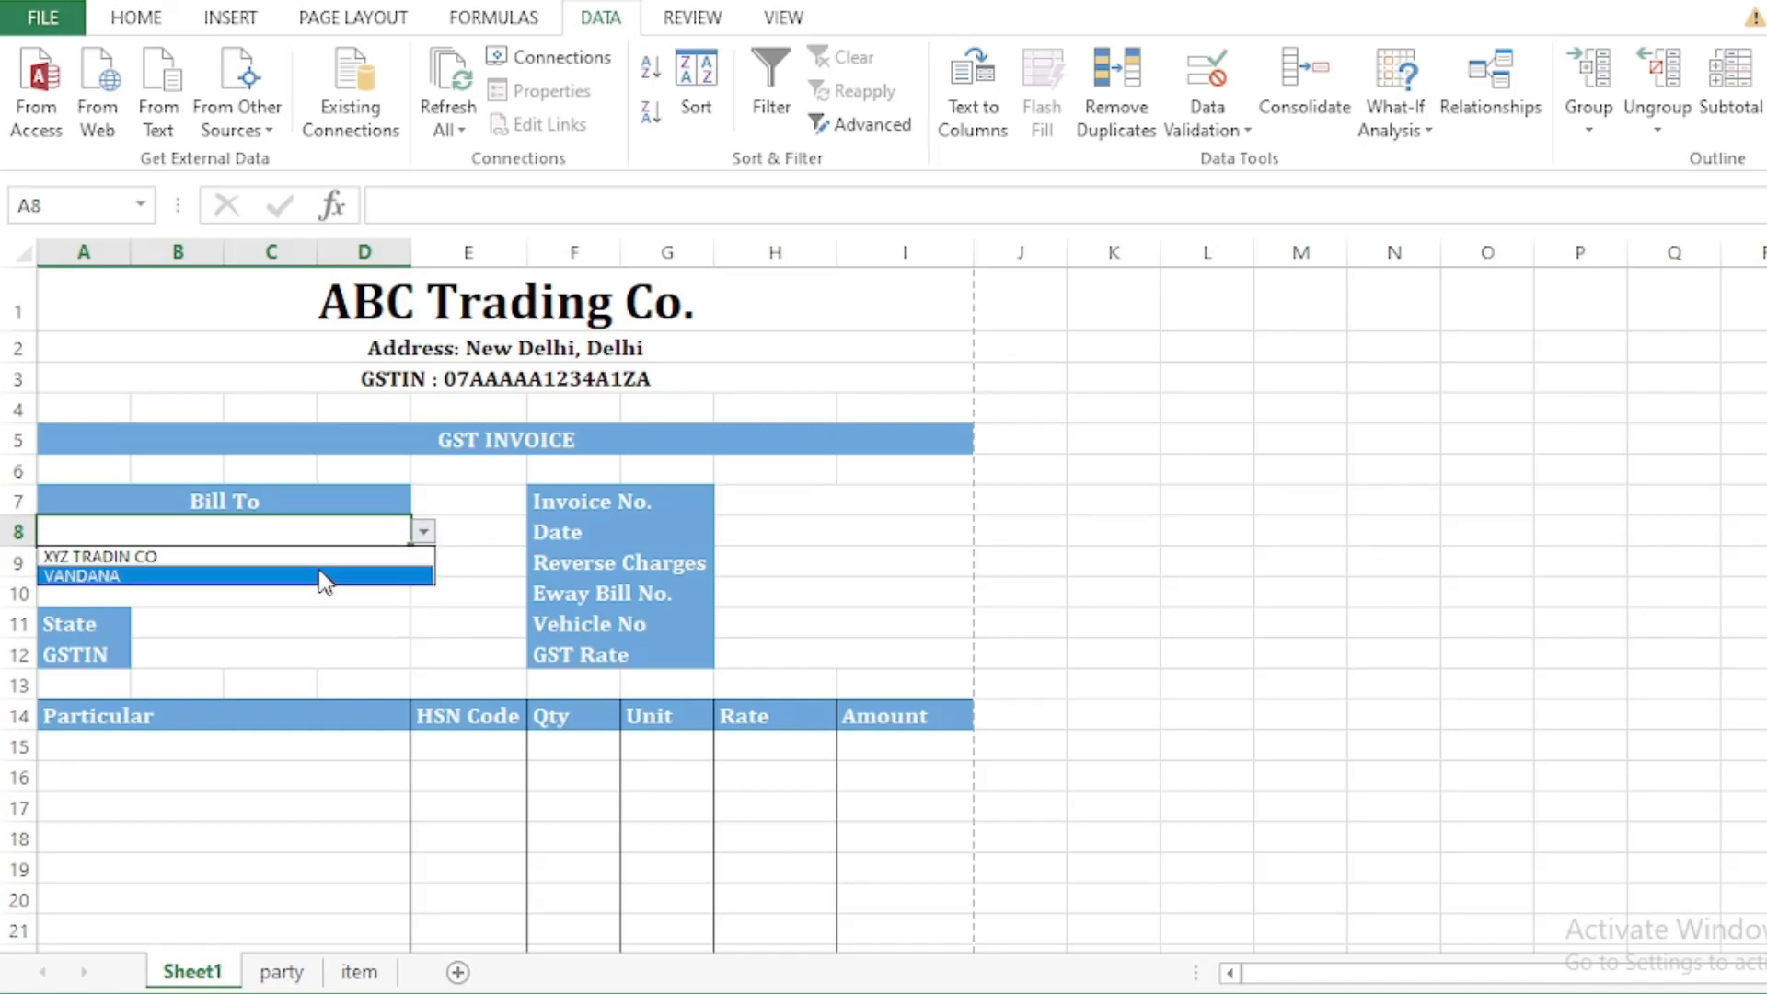
{"action": "key", "text": "Escape"}
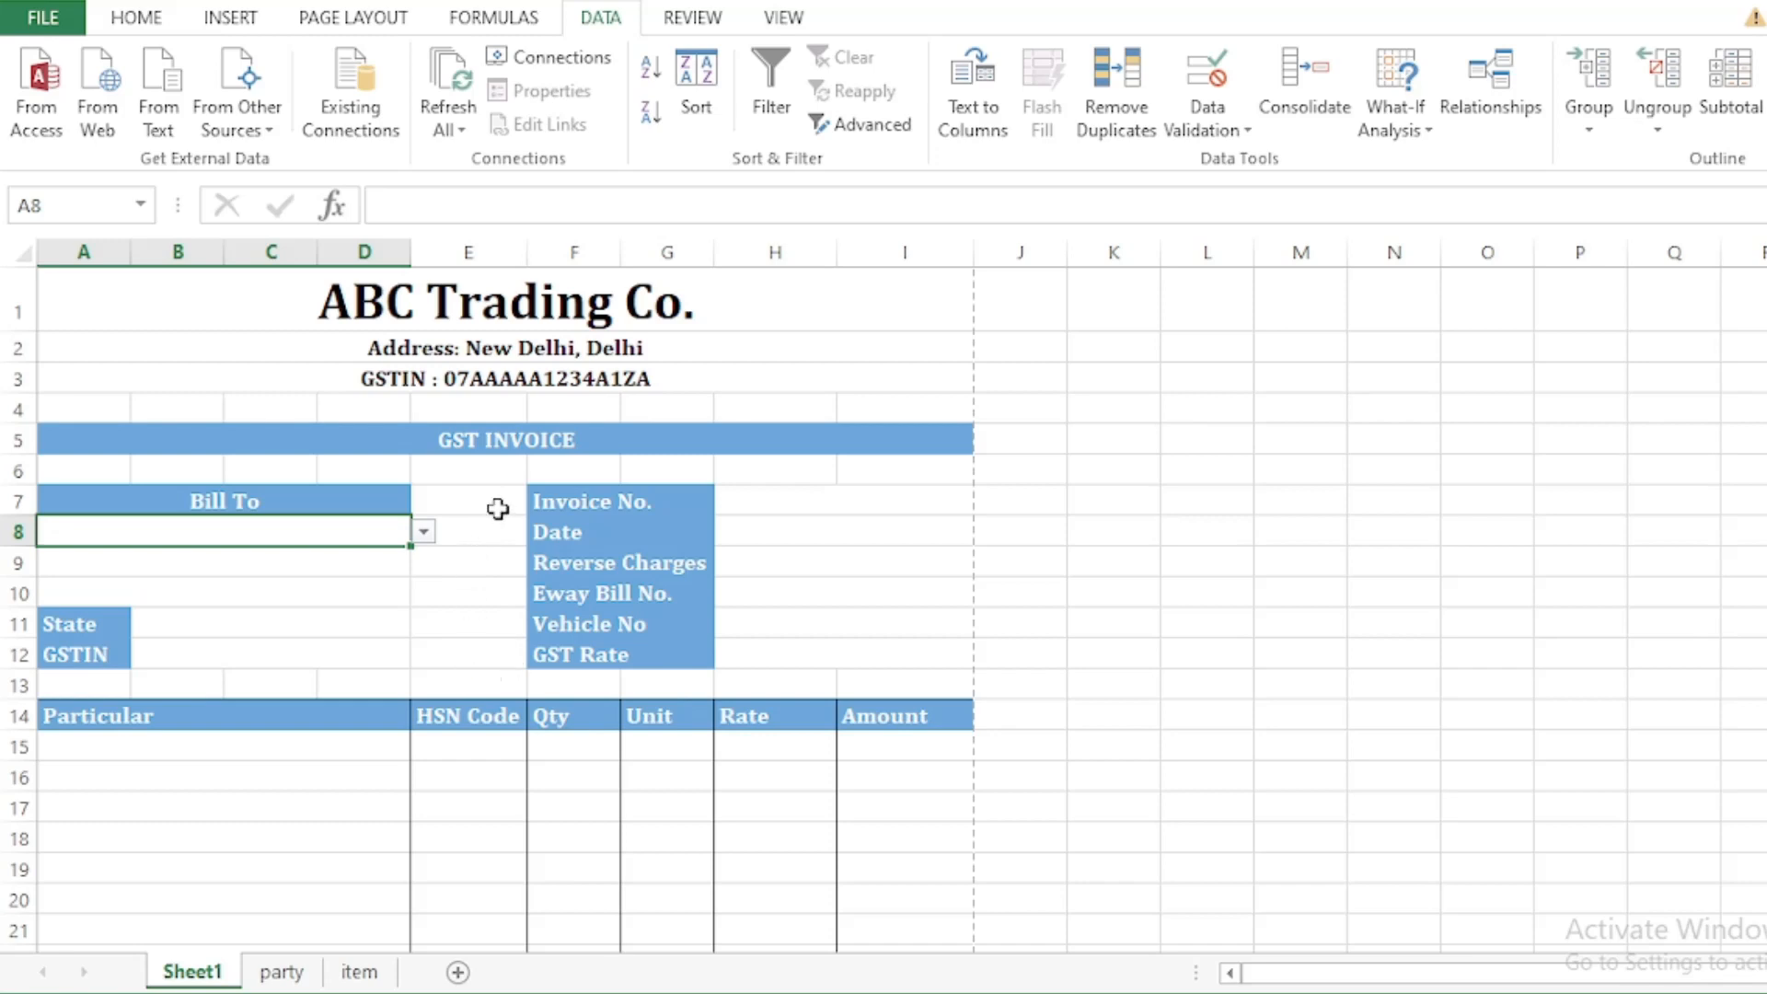
Step: Add list data validation with source =ITEM to the first cell under Particular, A15
{"action": "scroll", "coordinate": [430, 597], "scroll_direction": "down", "scroll_amount": 1}
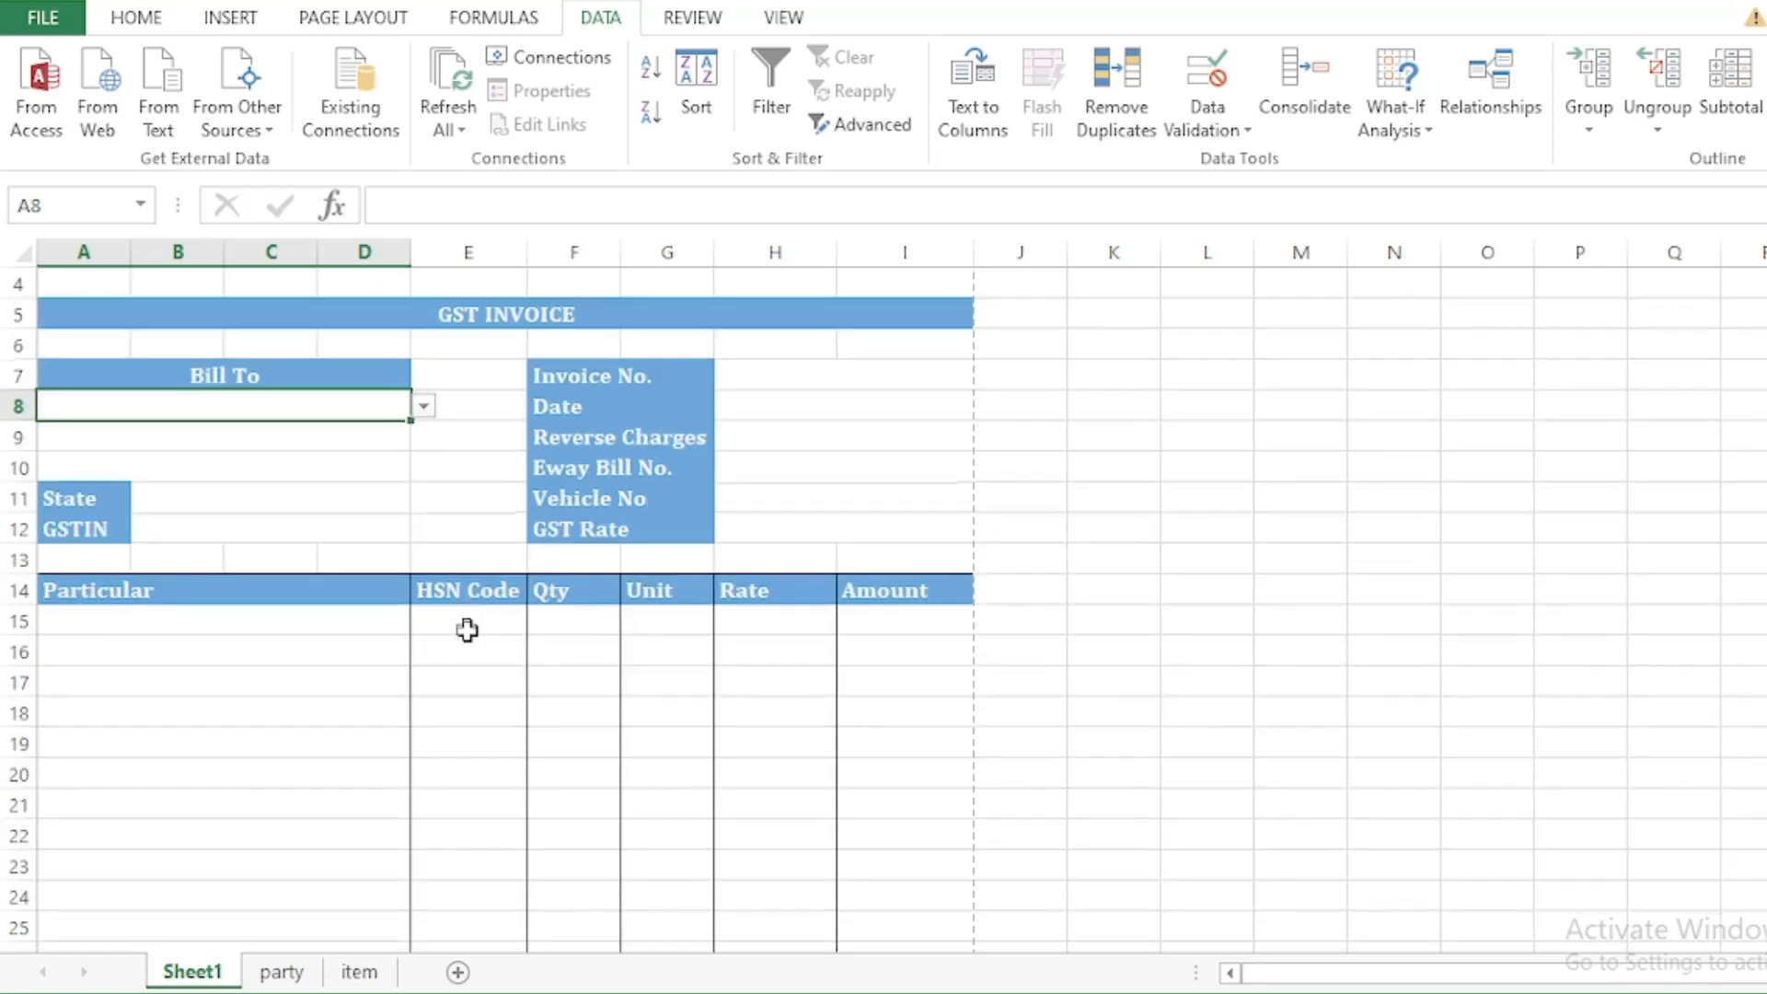
{"action": "left_click", "coordinate": [134, 625]}
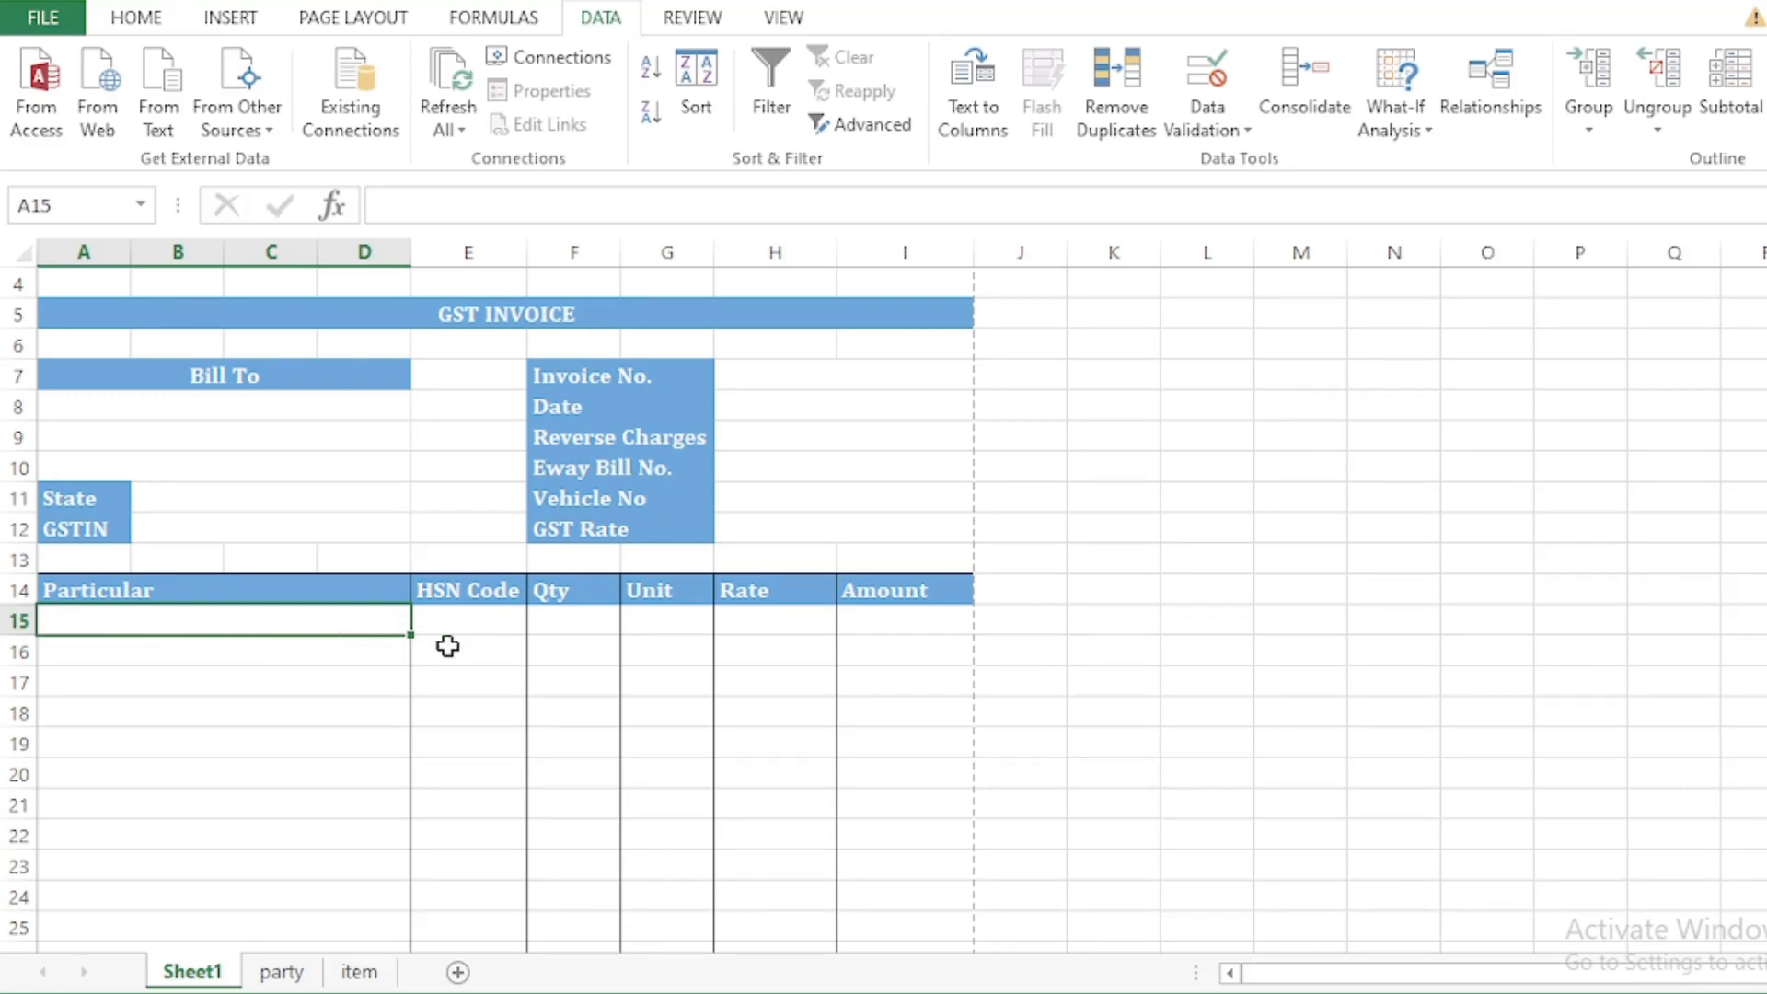
{"action": "left_click", "coordinate": [1212, 78]}
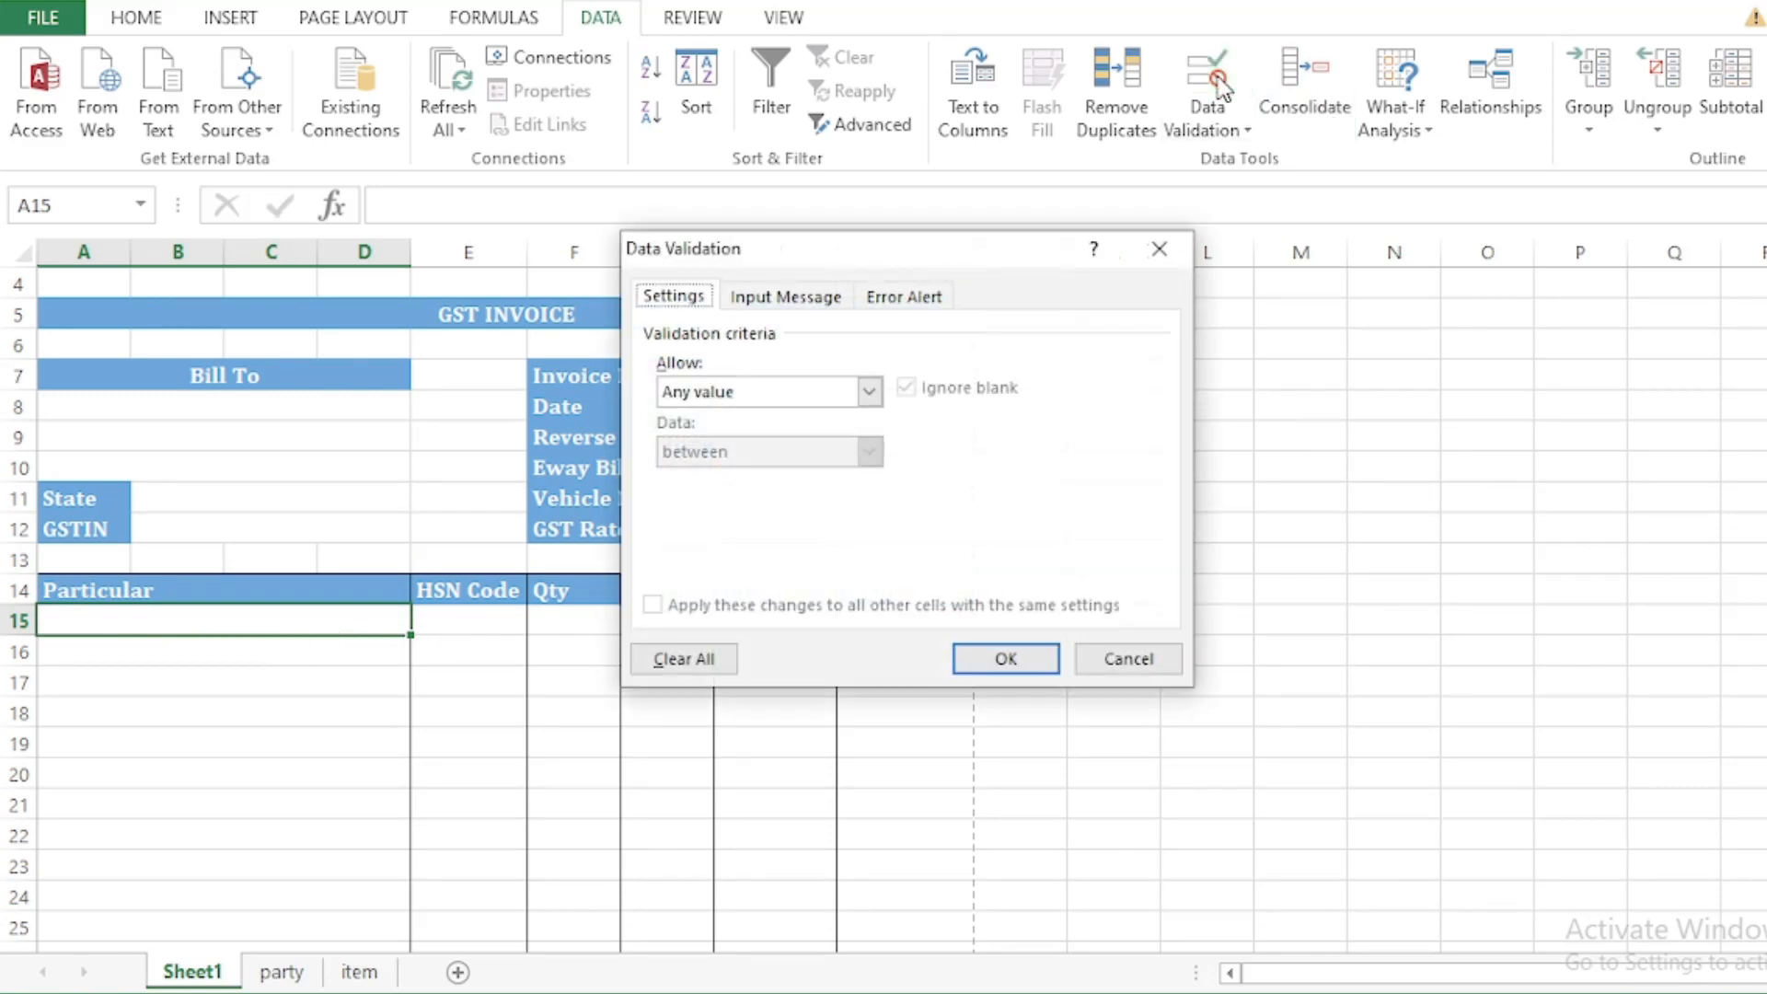
{"action": "left_click", "coordinate": [784, 391]}
{"action": "left_click", "coordinate": [704, 475]}
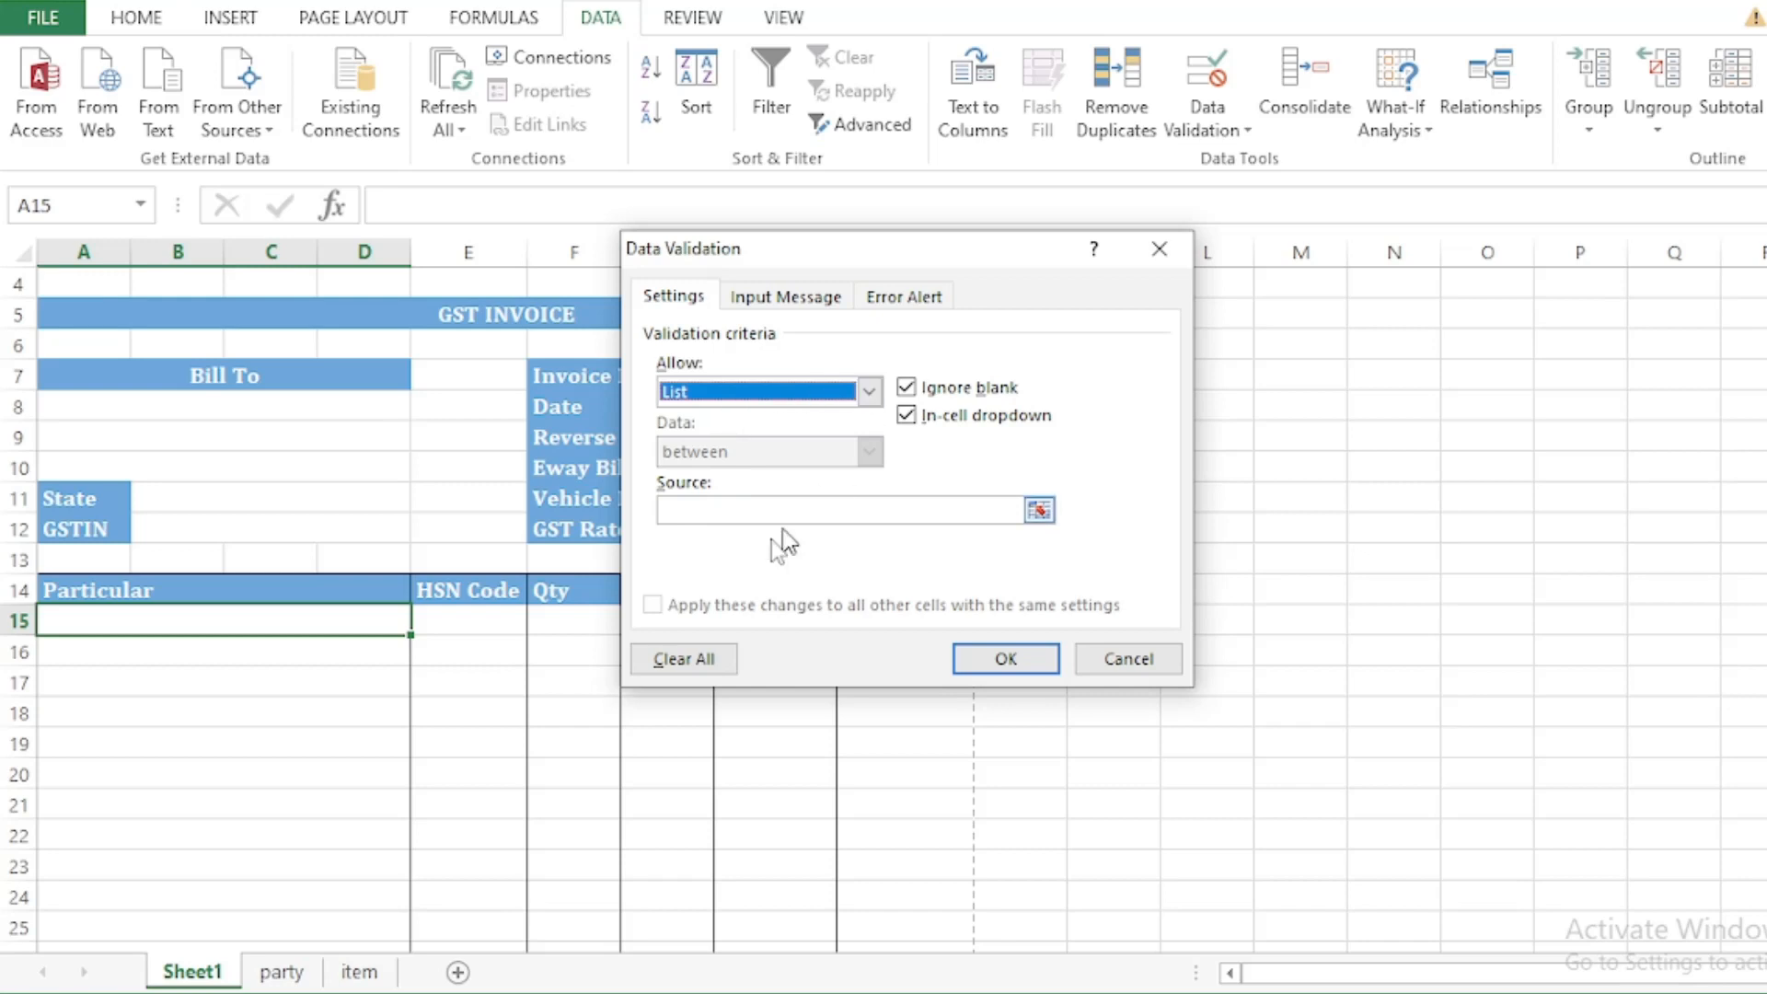
{"action": "left_click", "coordinate": [730, 509]}
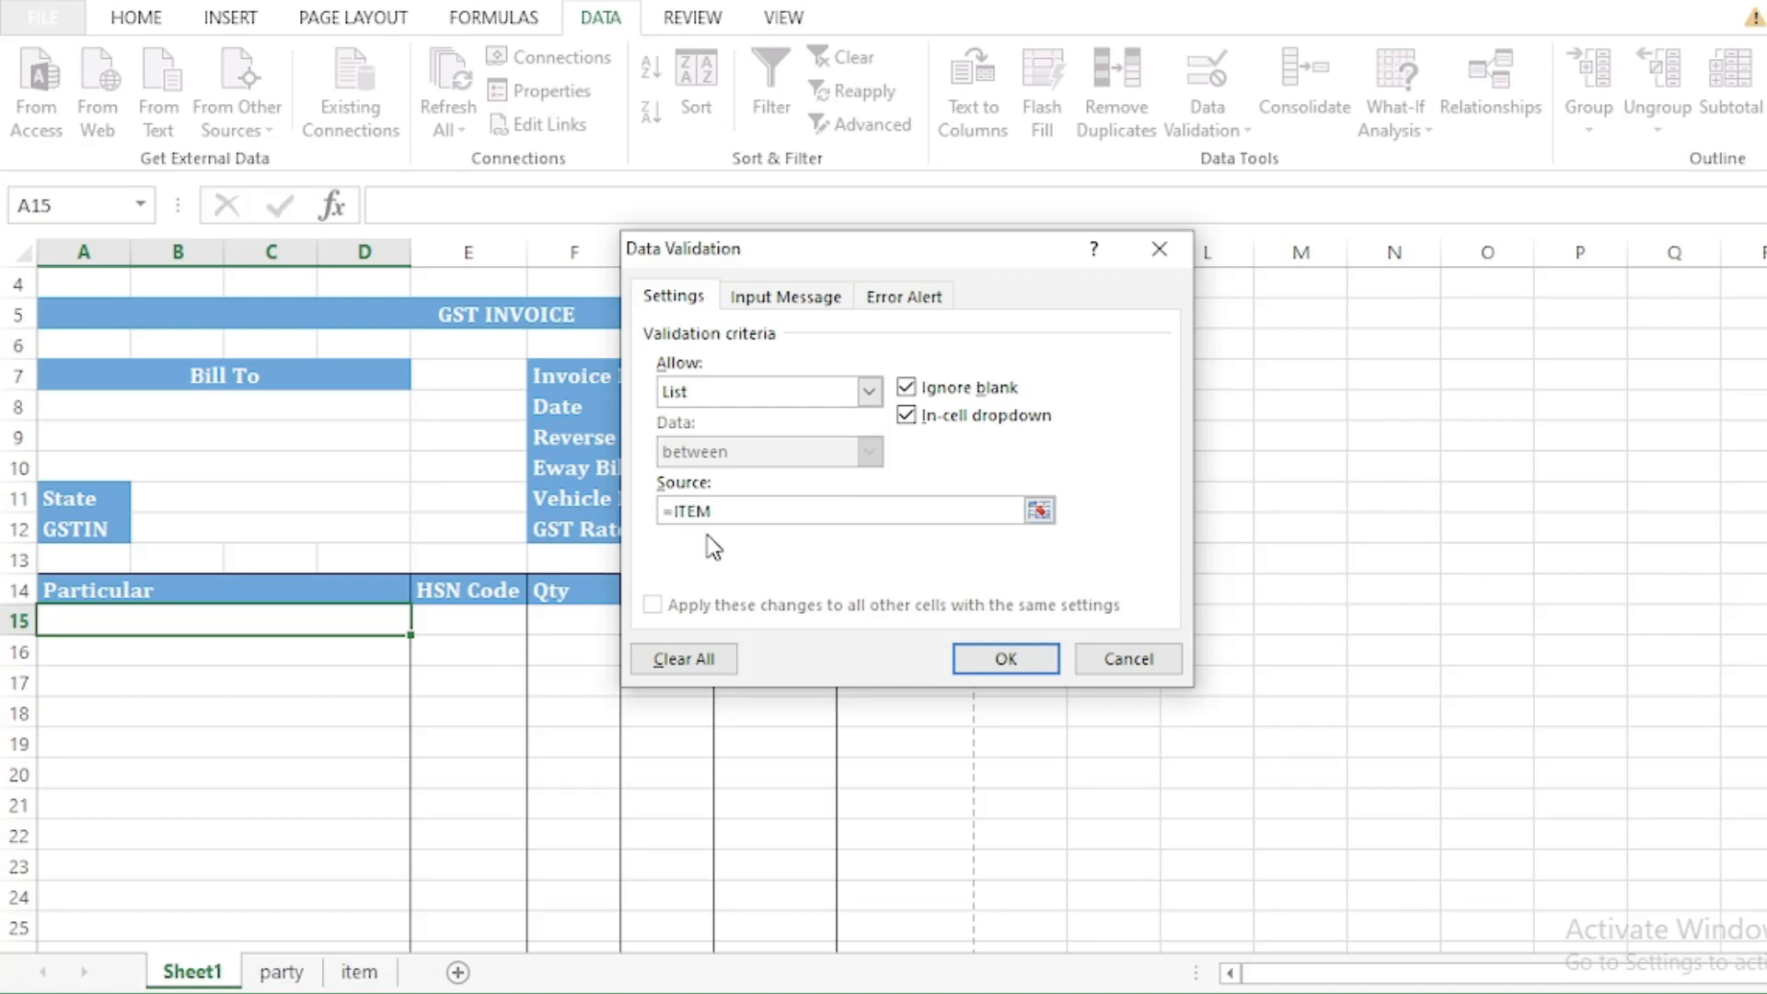
{"action": "left_click", "coordinate": [672, 510]}
{"action": "left_click", "coordinate": [1001, 657]}
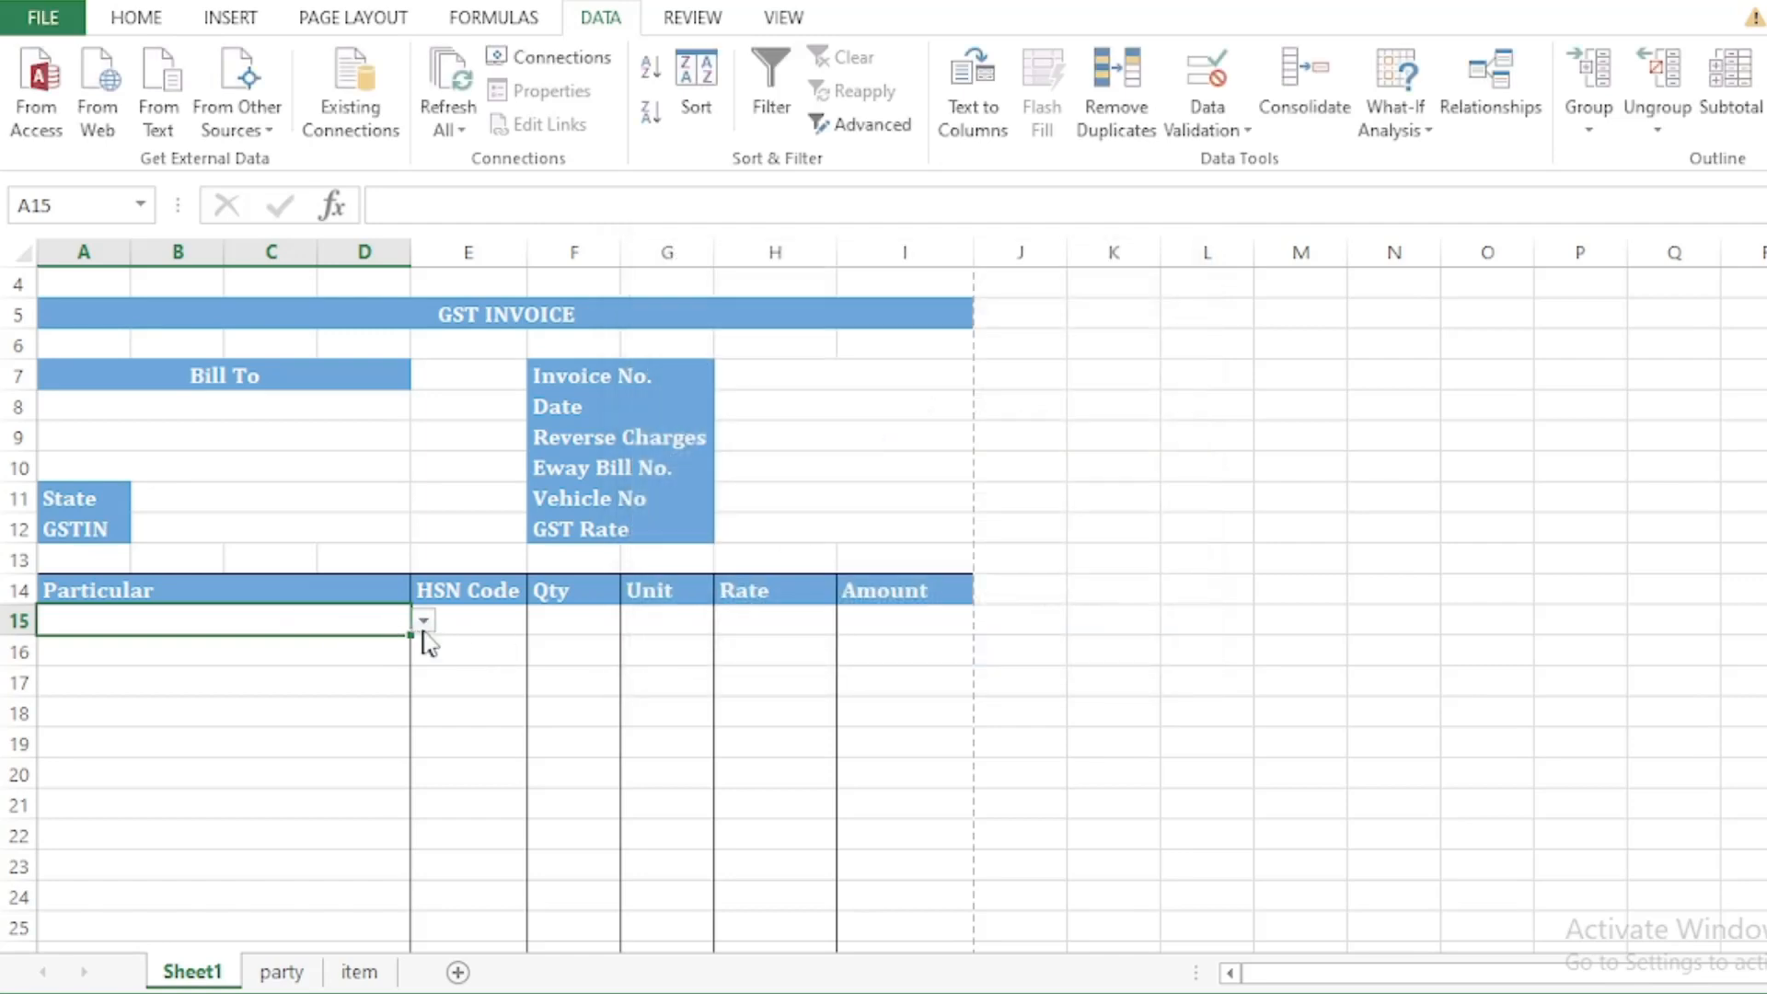
Step: Compare the choices in the A15 drop-down list with the item names on the item sheet
{"action": "left_click", "coordinate": [425, 622]}
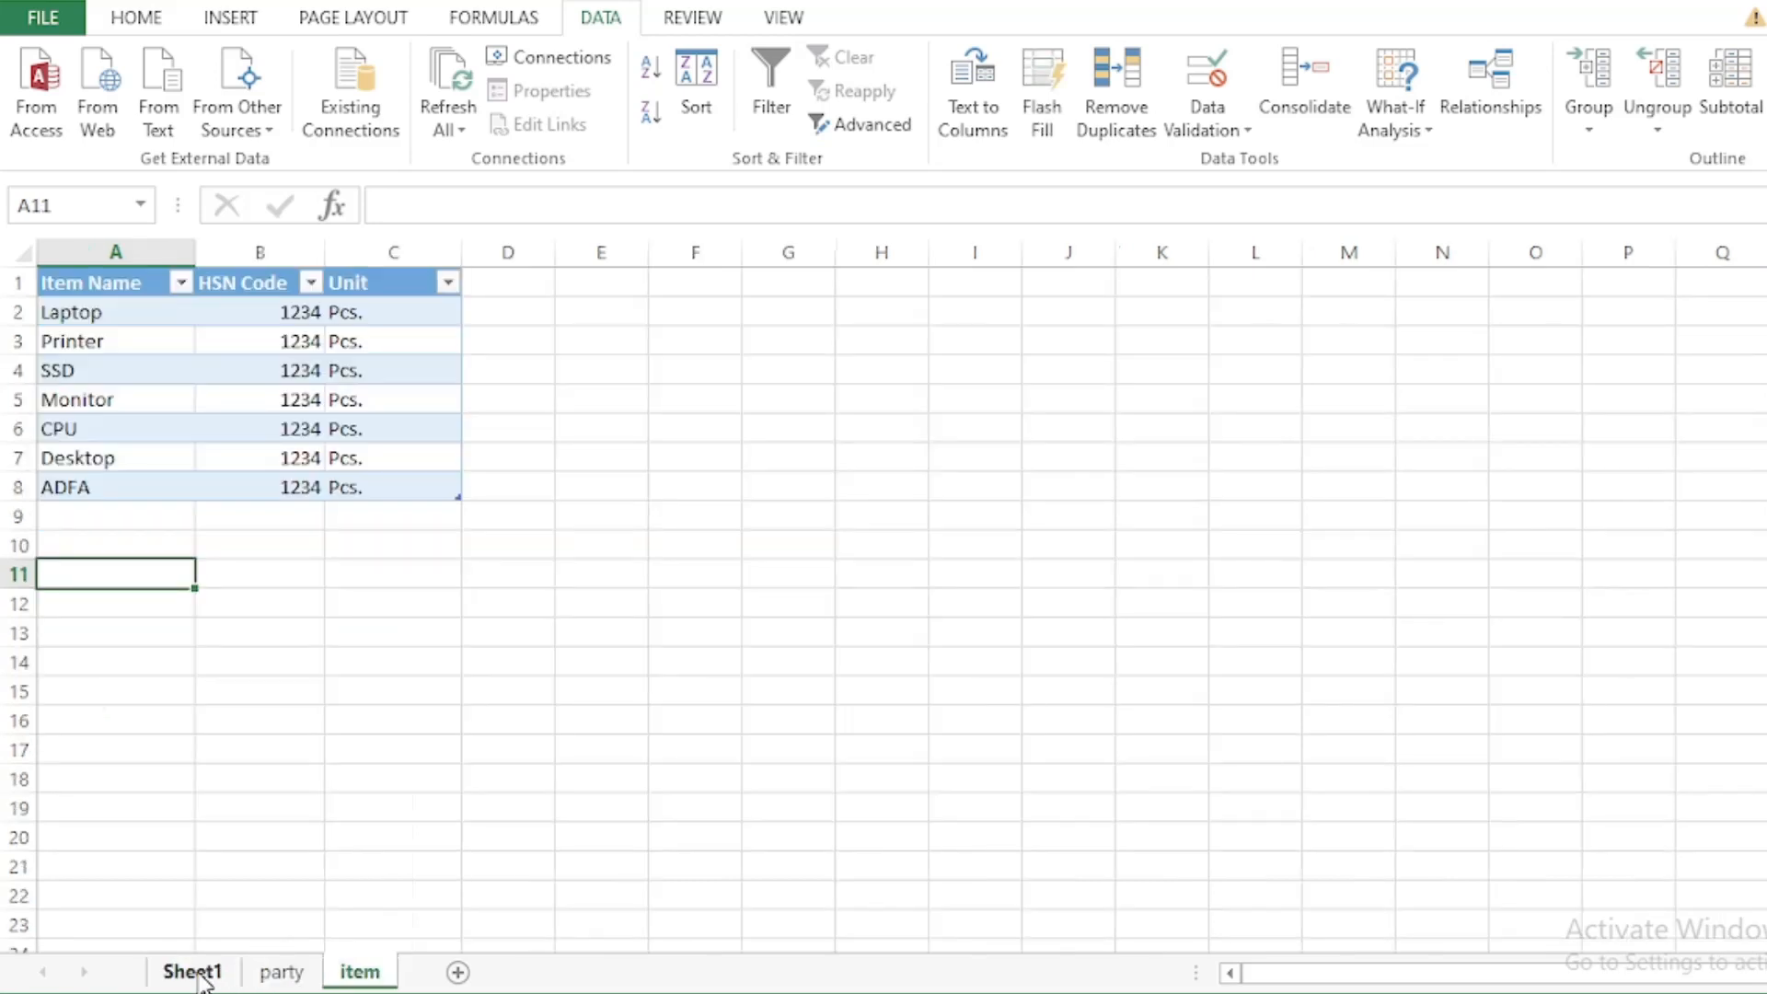
{"action": "left_click", "coordinate": [195, 971]}
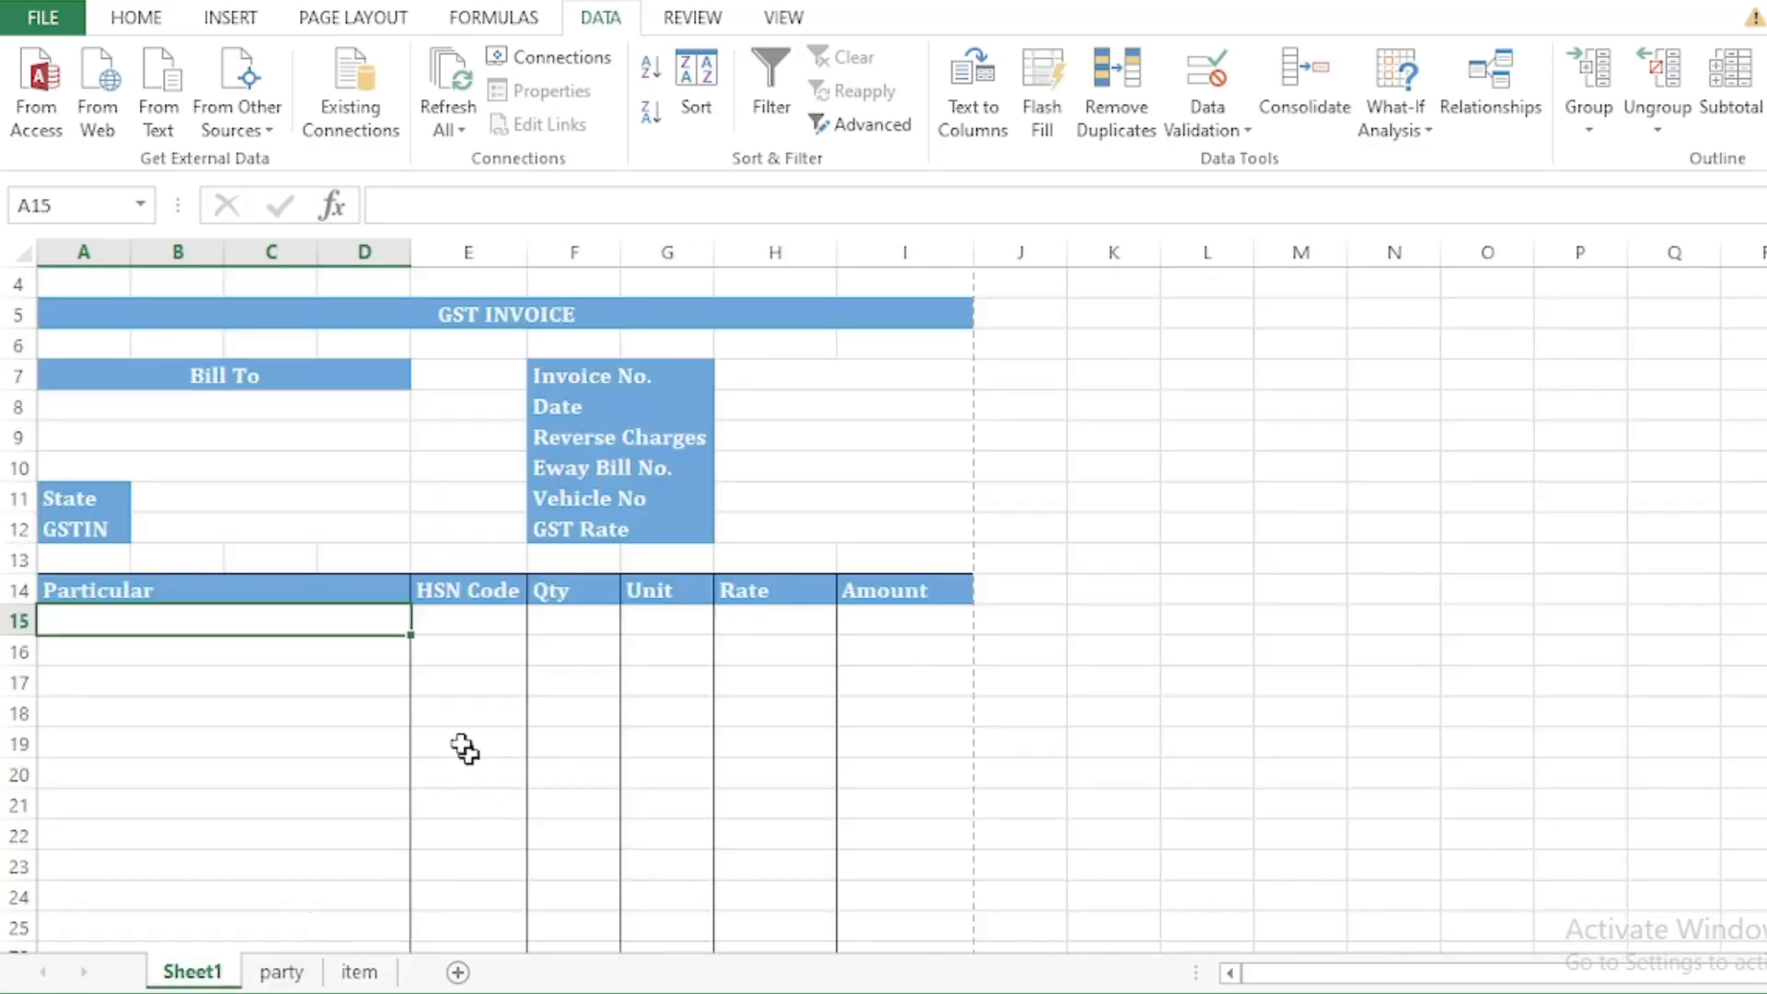
{"action": "left_click", "coordinate": [423, 620]}
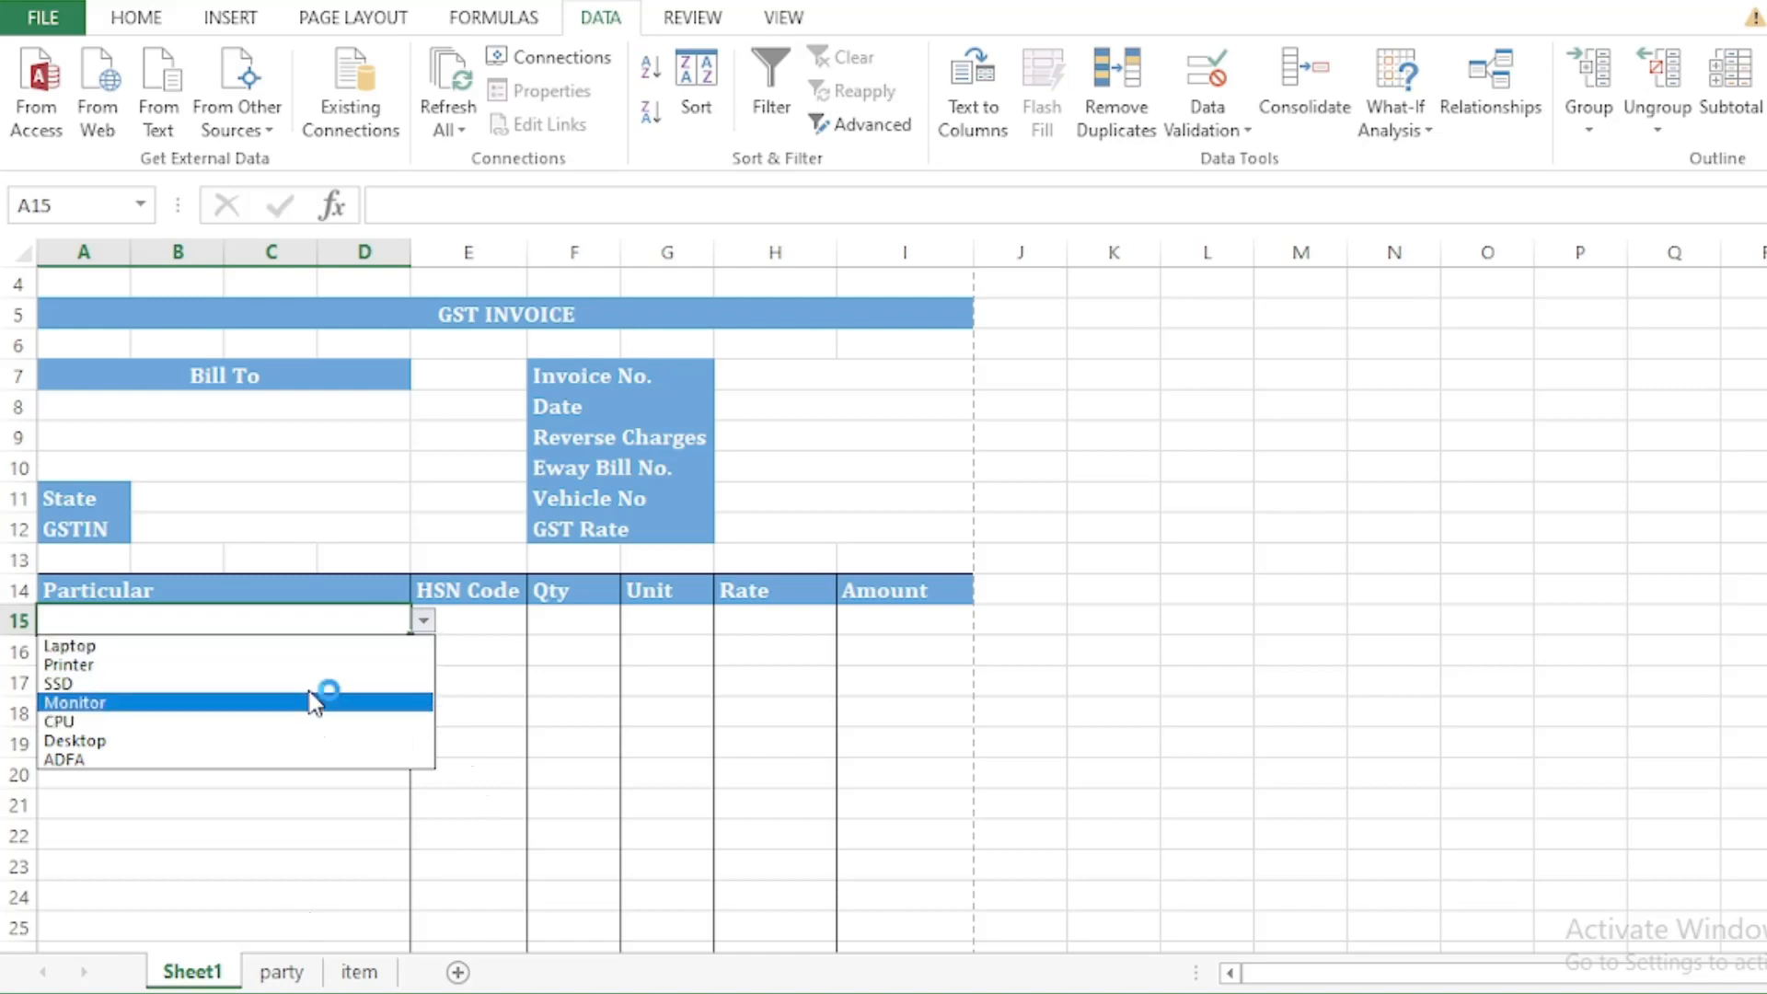
Step: Copy the item drop-down list from A15 down the Particular column through row 29
{"action": "scroll", "coordinate": [323, 690], "scroll_direction": "down", "scroll_amount": 2}
{"action": "left_click", "coordinate": [505, 465]}
{"action": "left_click", "coordinate": [301, 429]}
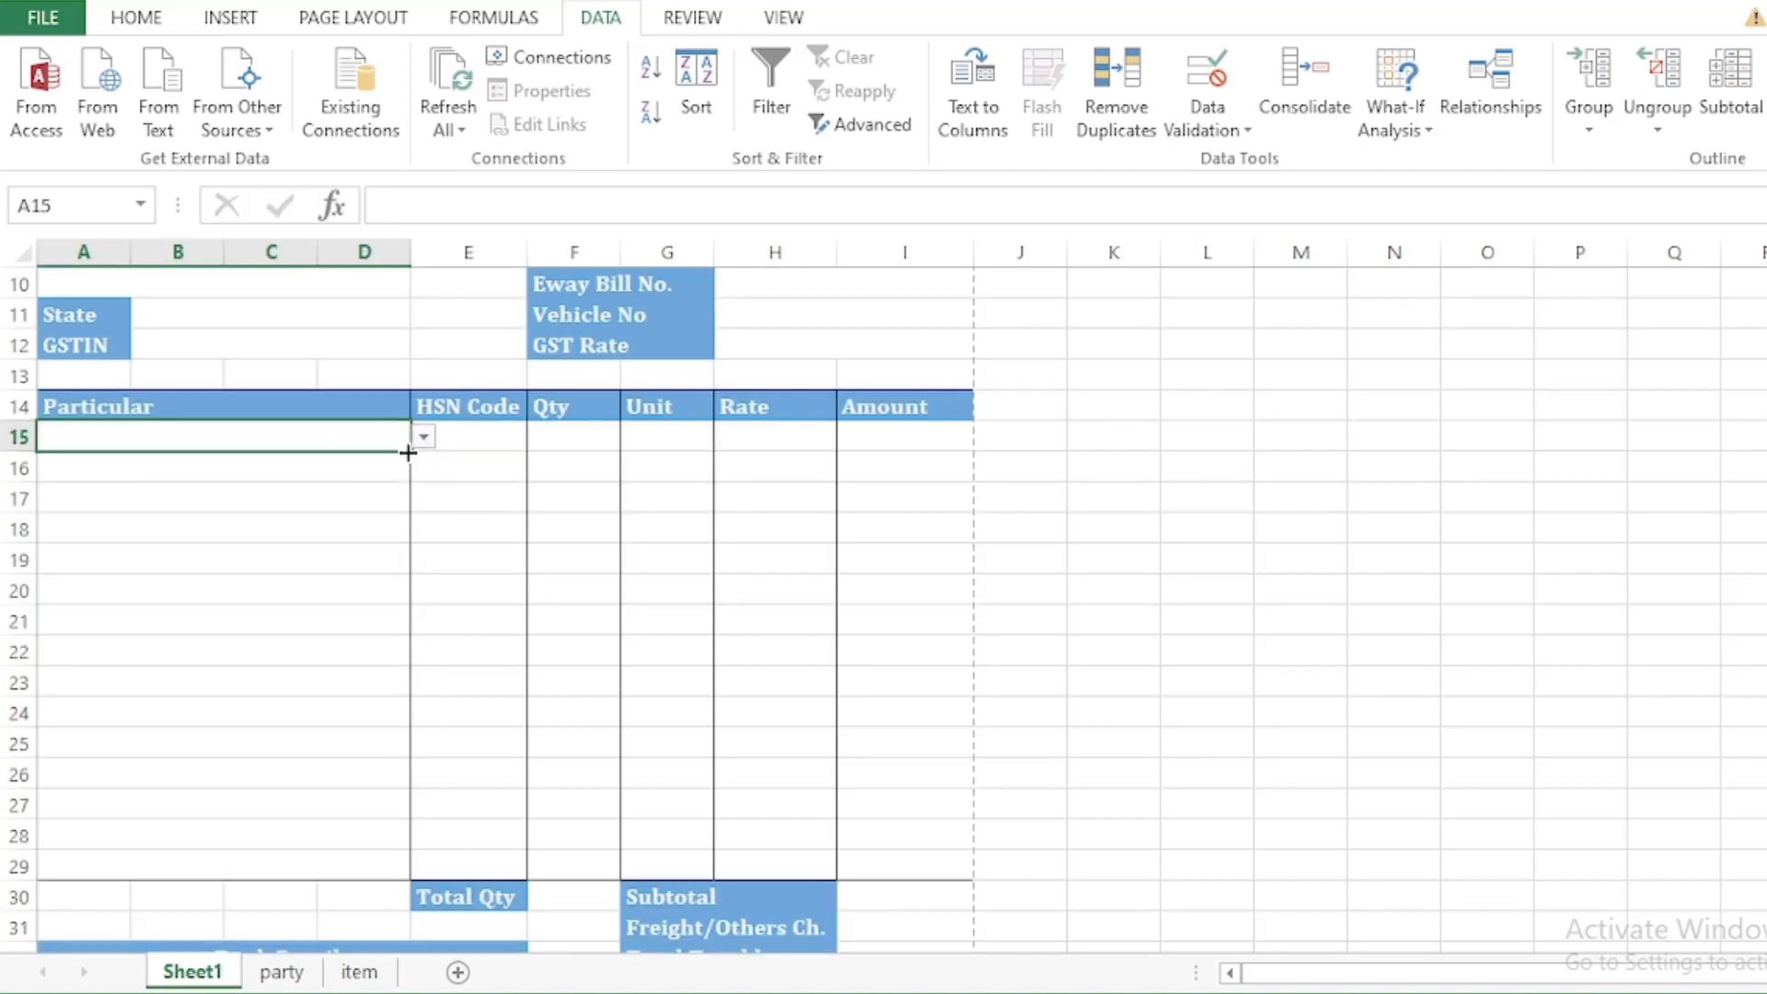
{"action": "left_click_drag", "start_coordinate": [408, 452], "coordinate": [387, 874]}
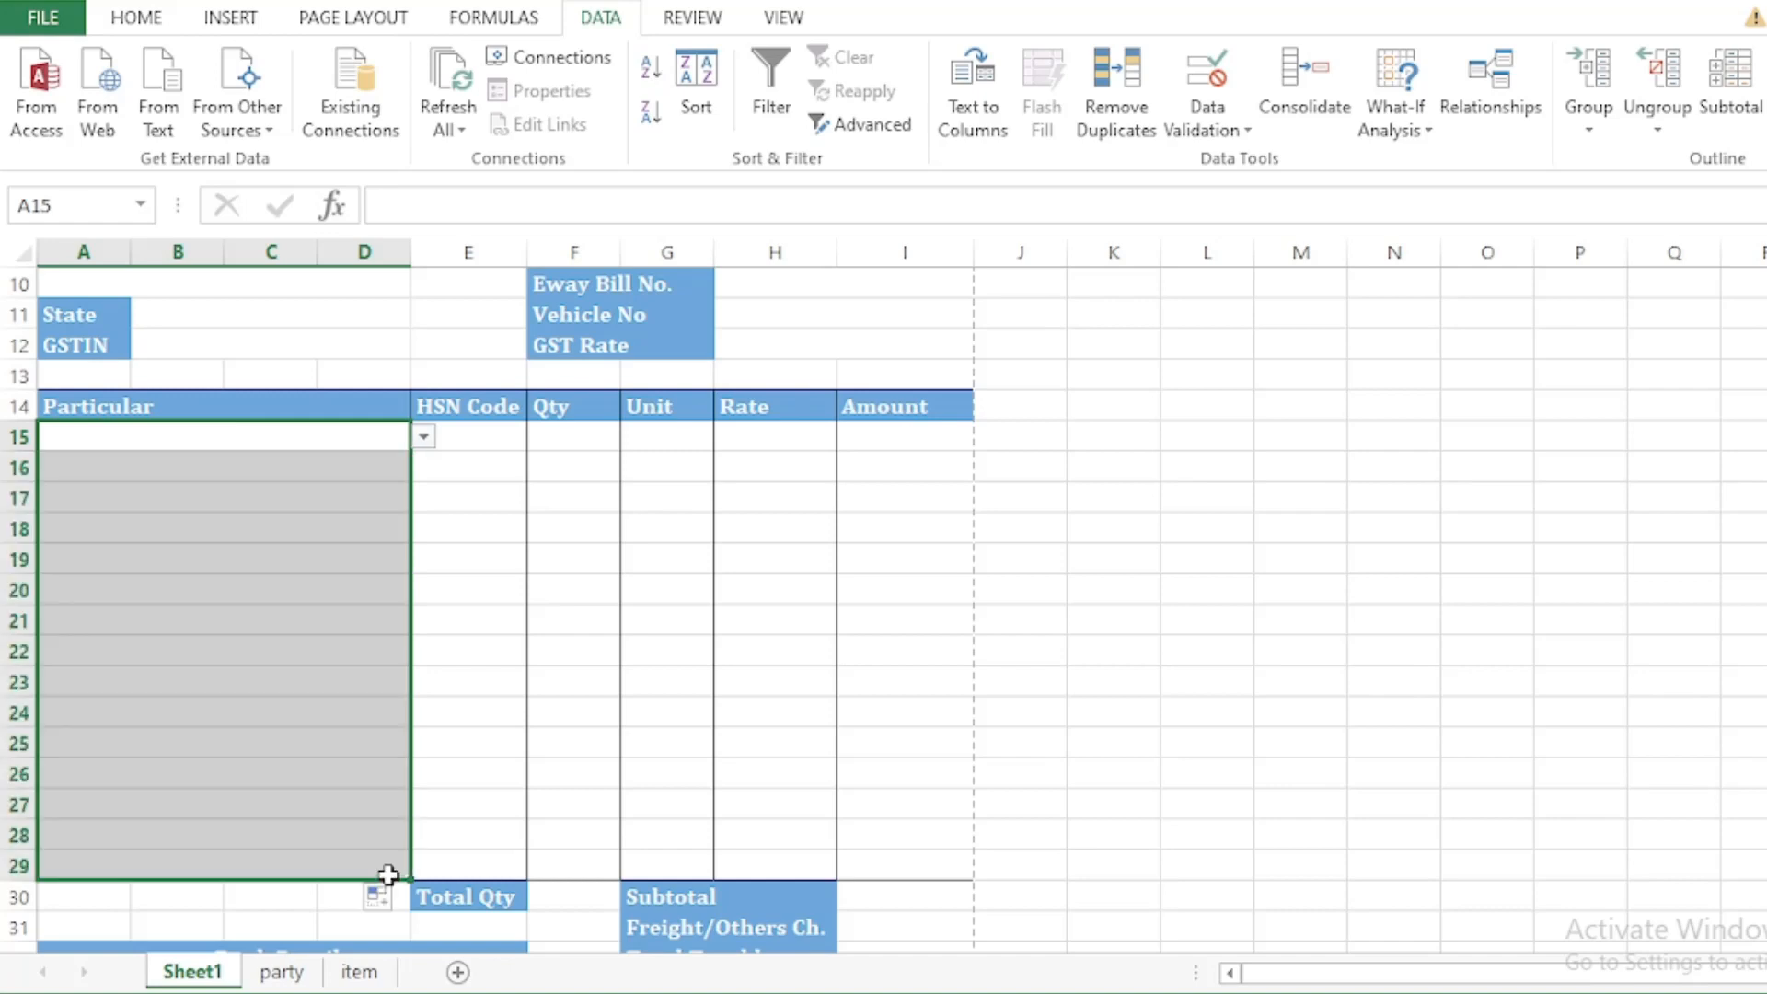
{"action": "left_click", "coordinate": [512, 508]}
Step: Add list data validation with source 5%,12%,18%,28% to the GST Rate cell H12 and view its choices
{"action": "scroll", "coordinate": [316, 423], "scroll_direction": "up", "scroll_amount": 2}
{"action": "left_click", "coordinate": [795, 527]}
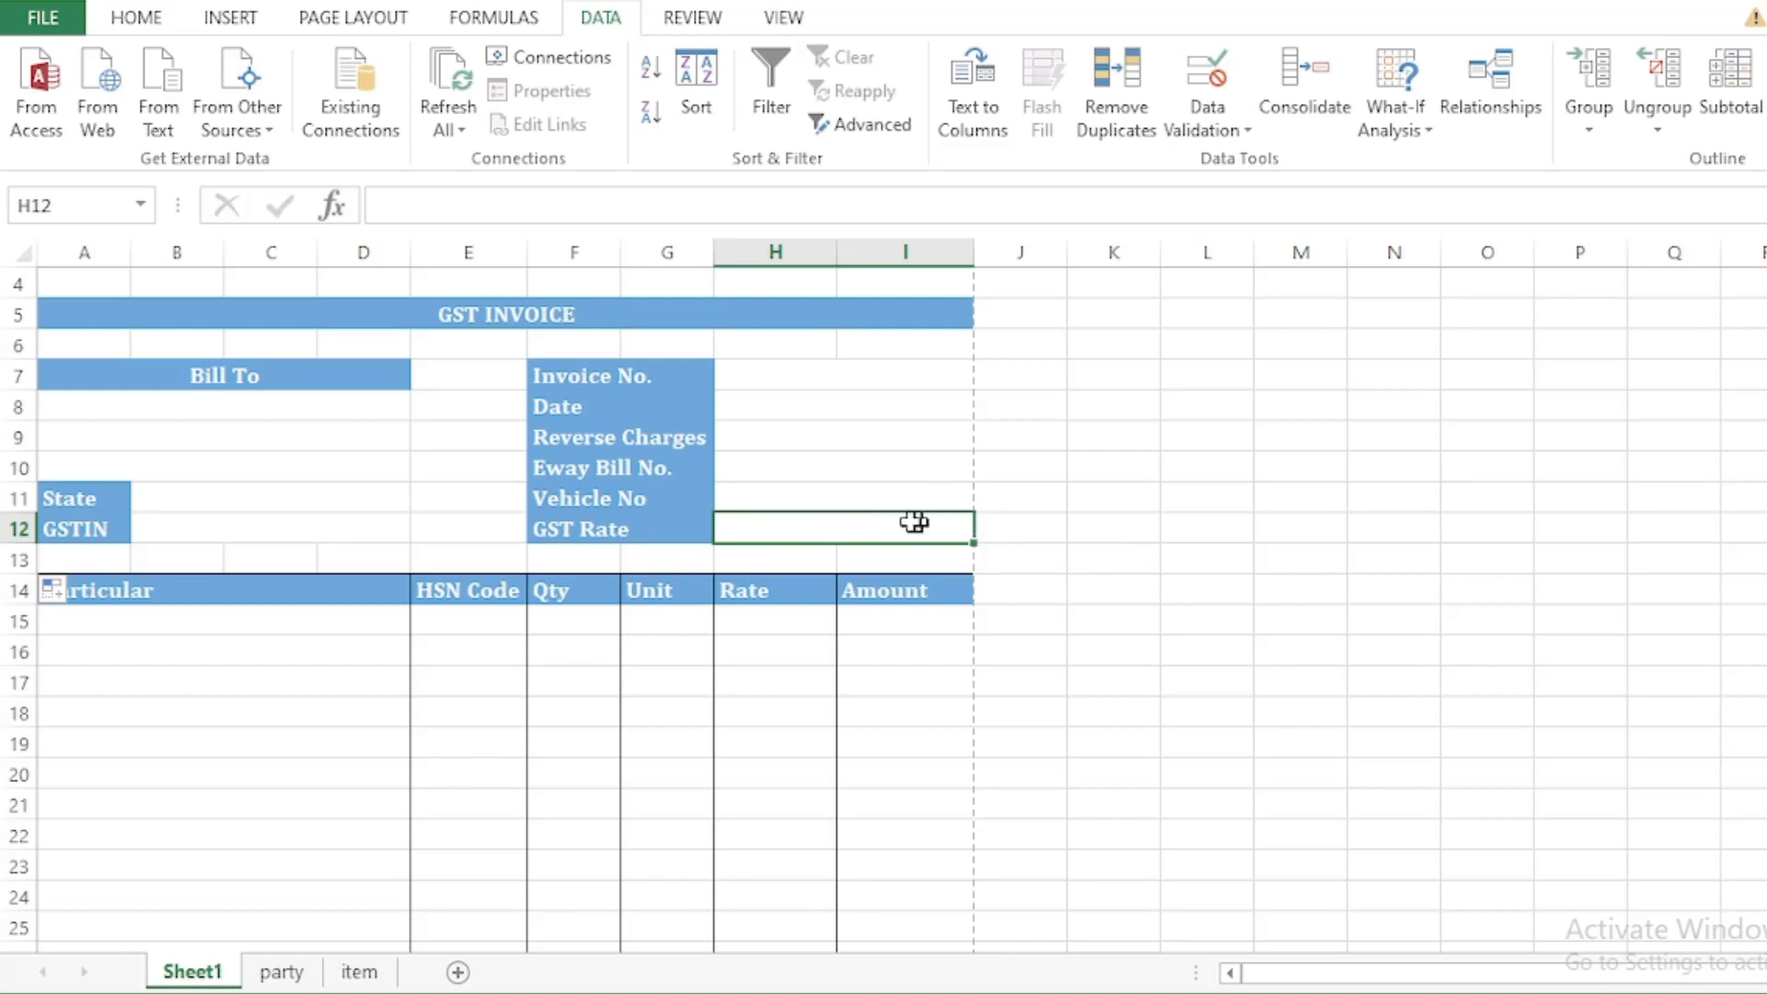
{"action": "left_click", "coordinate": [1213, 78]}
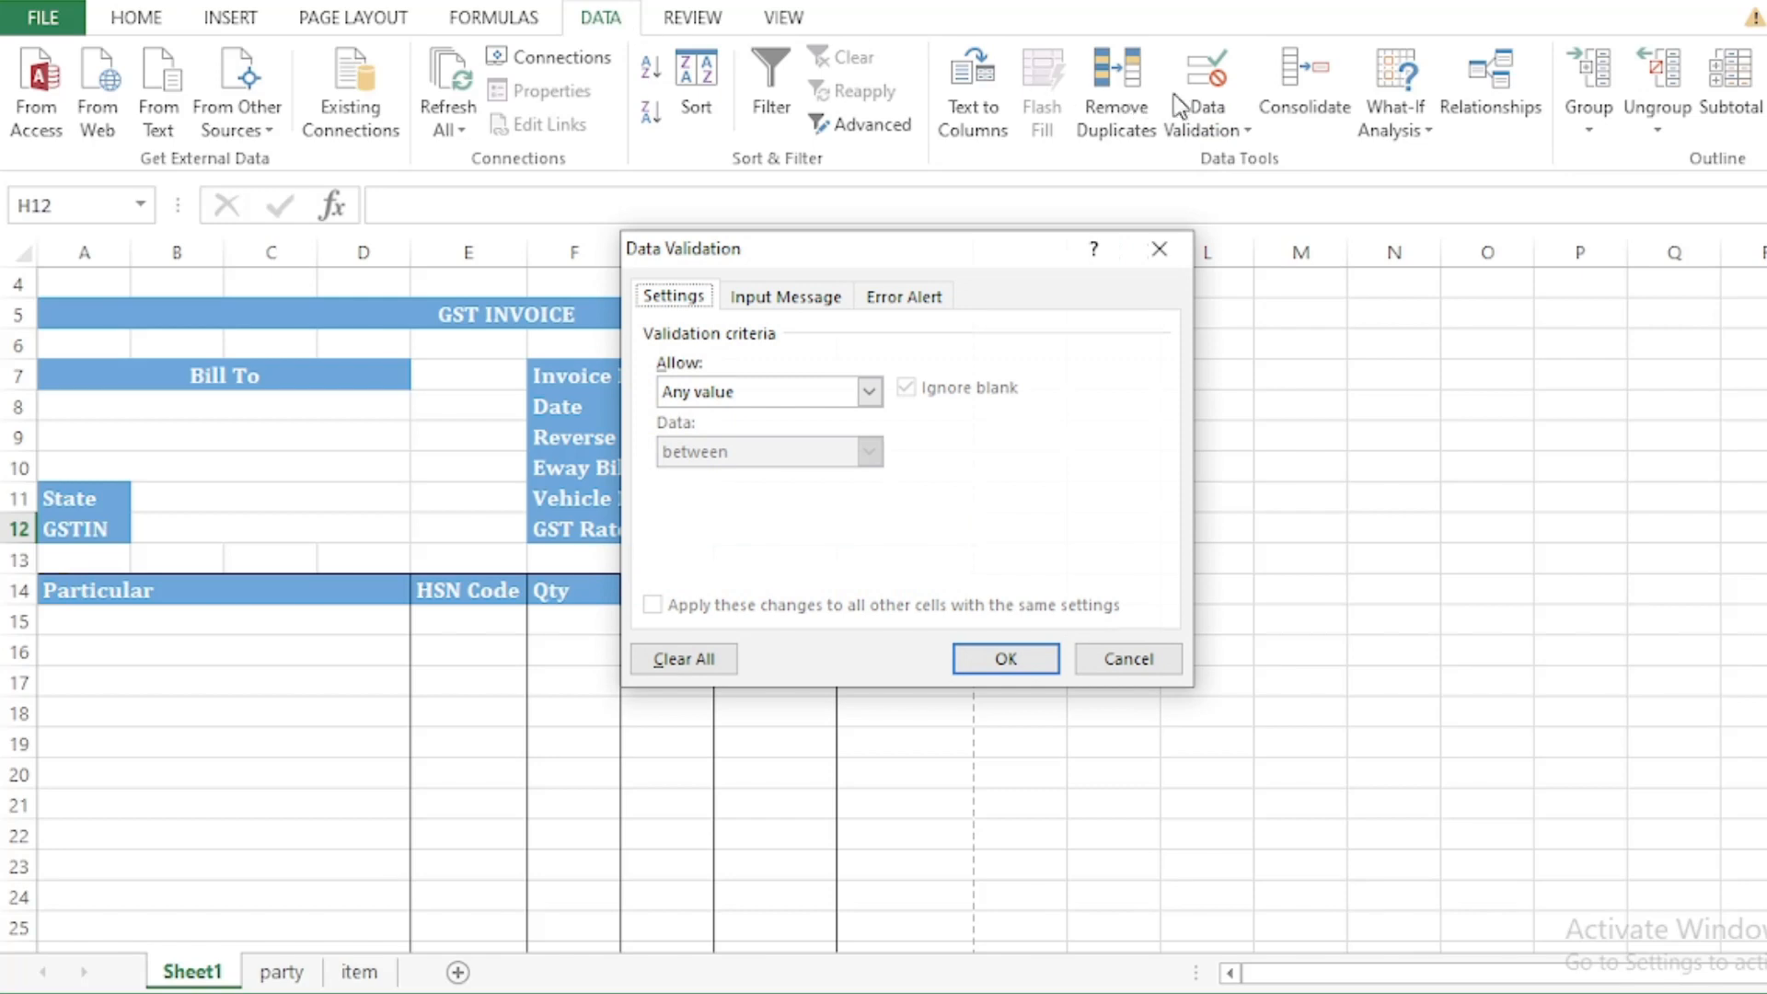
{"action": "left_click", "coordinate": [869, 391]}
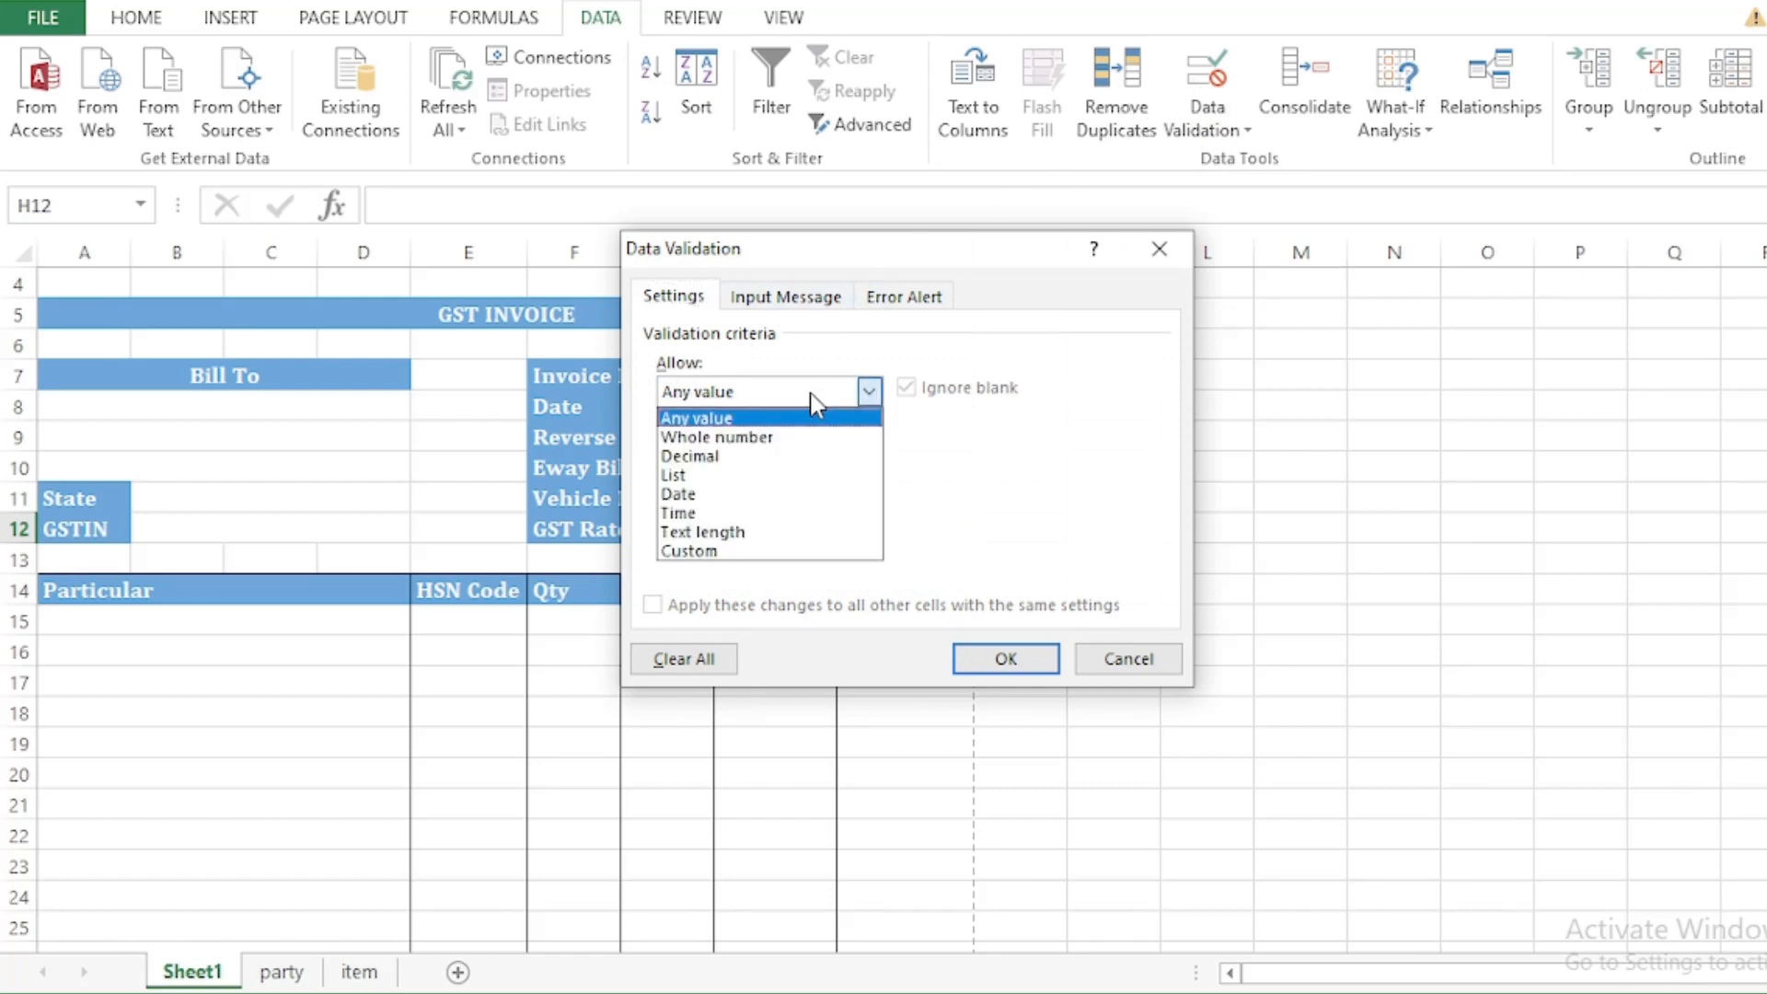
{"action": "left_click", "coordinate": [758, 476]}
{"action": "left_click", "coordinate": [721, 509]}
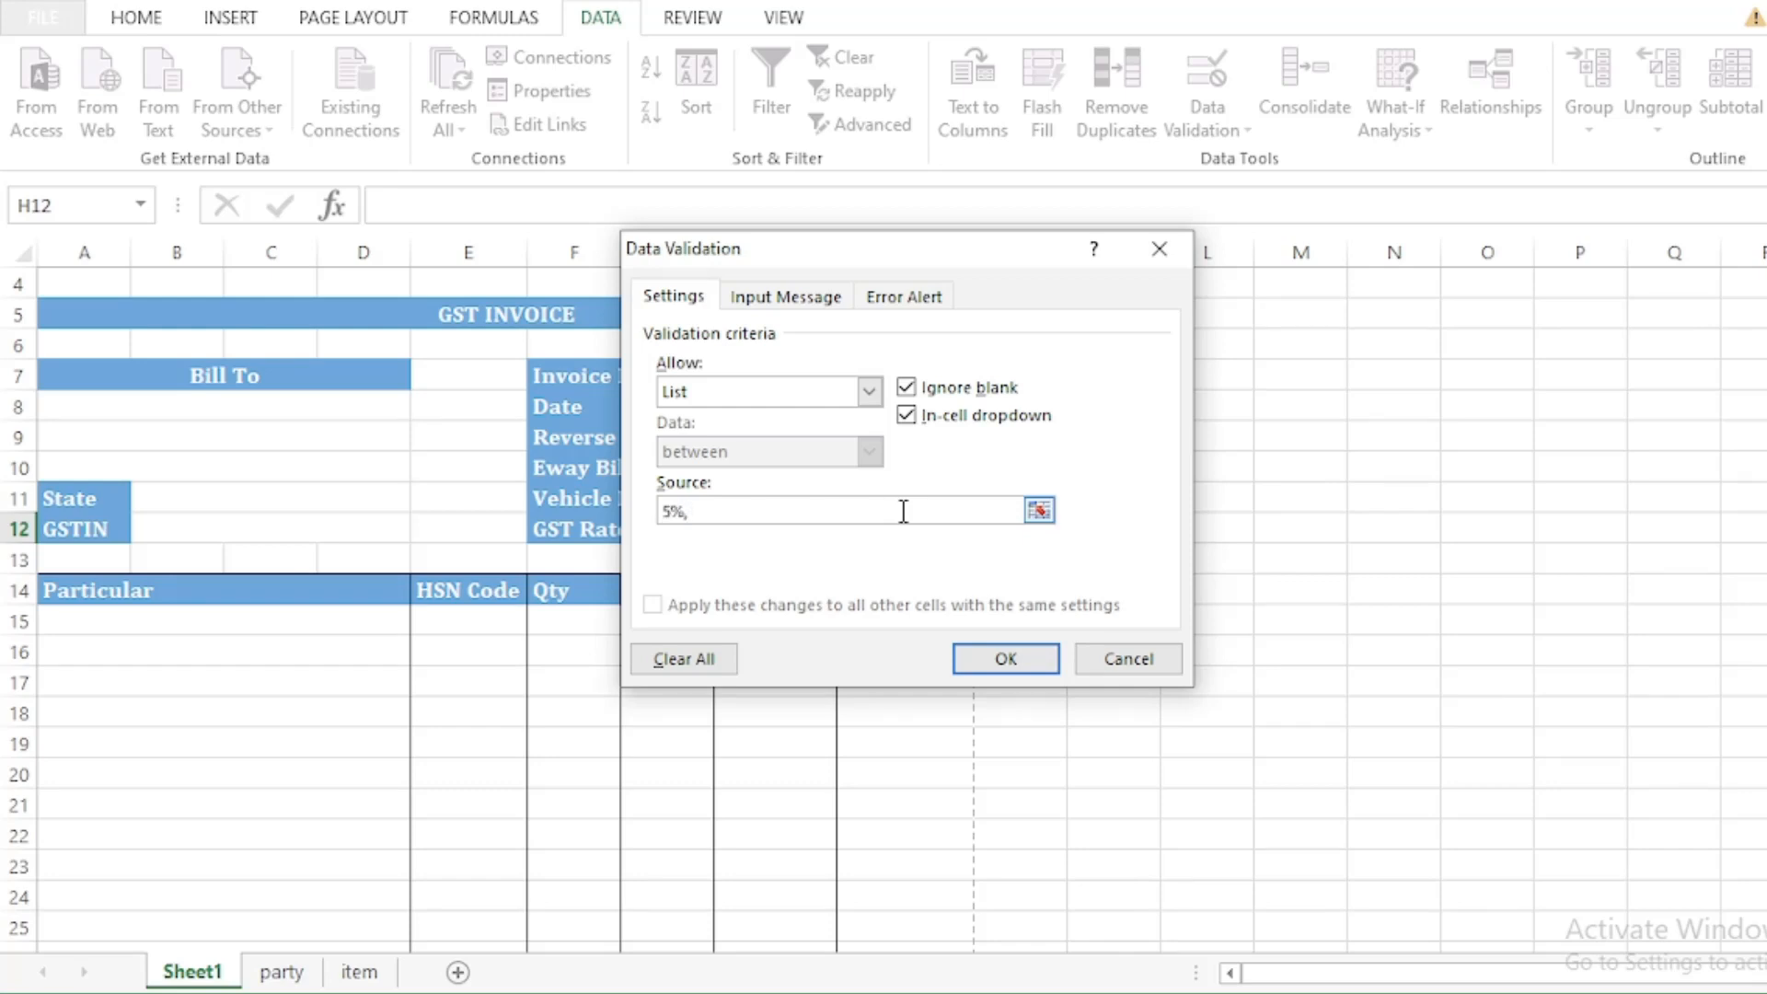
{"action": "type", "text": "12%,18%,28%"}
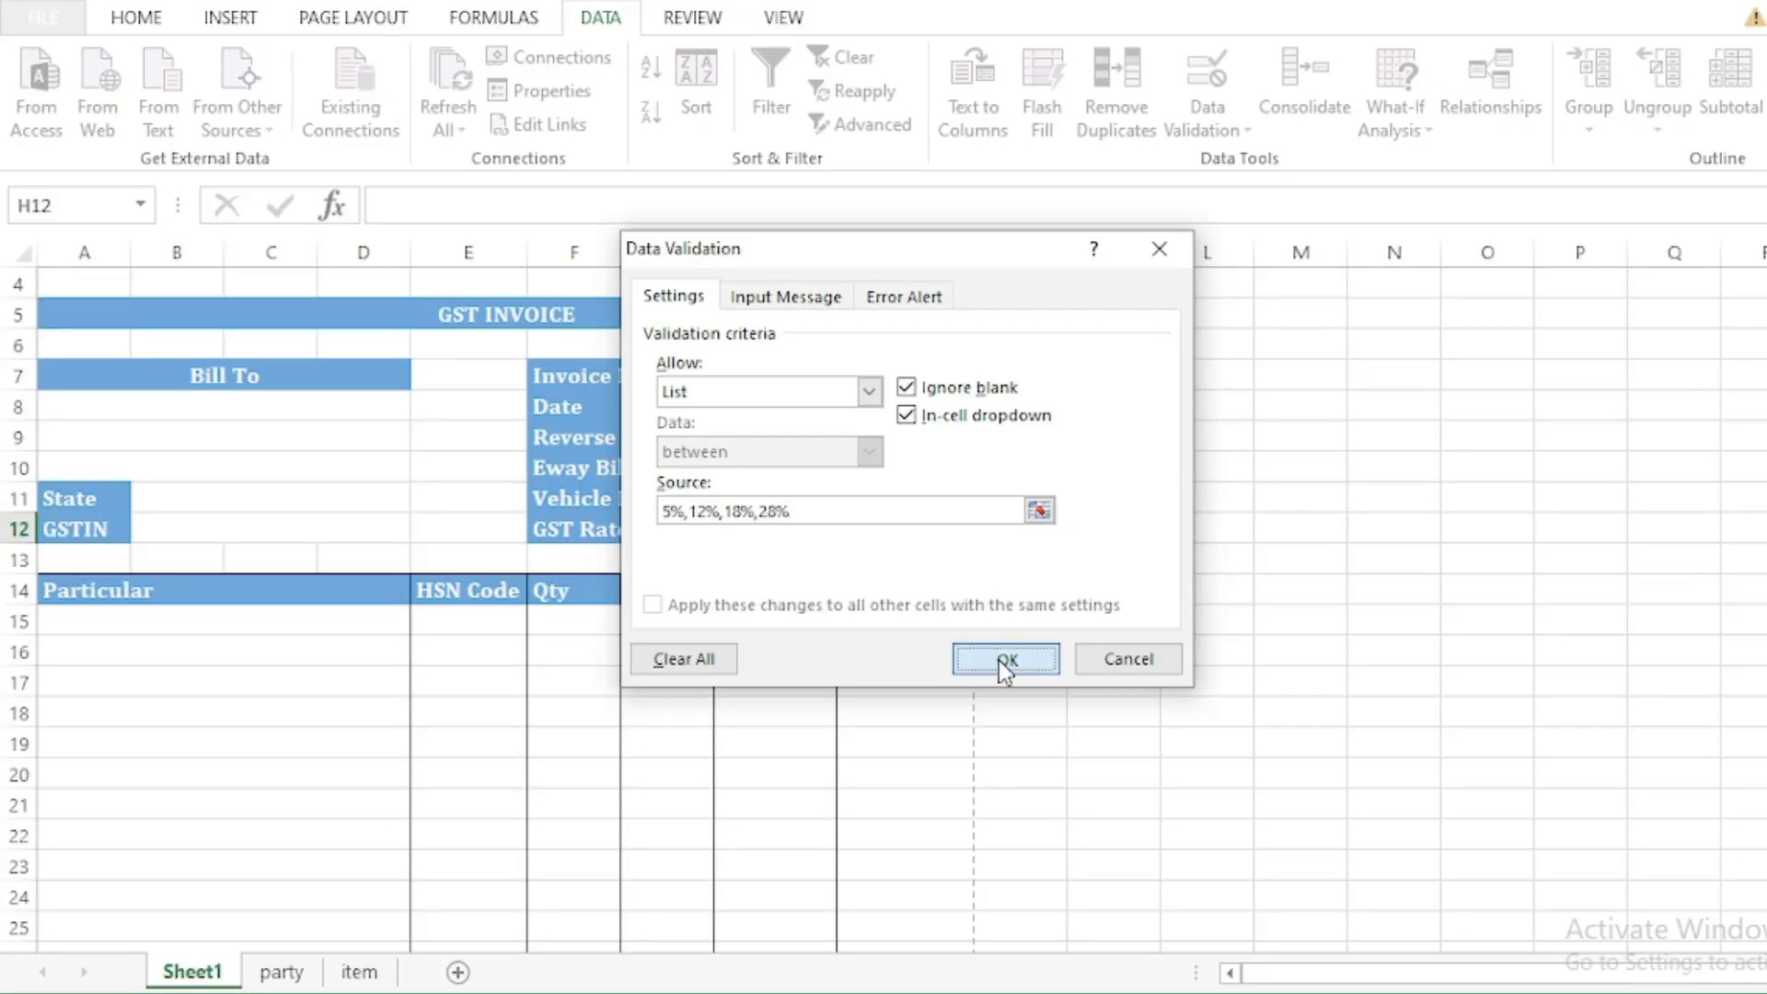
{"action": "left_click", "coordinate": [997, 659]}
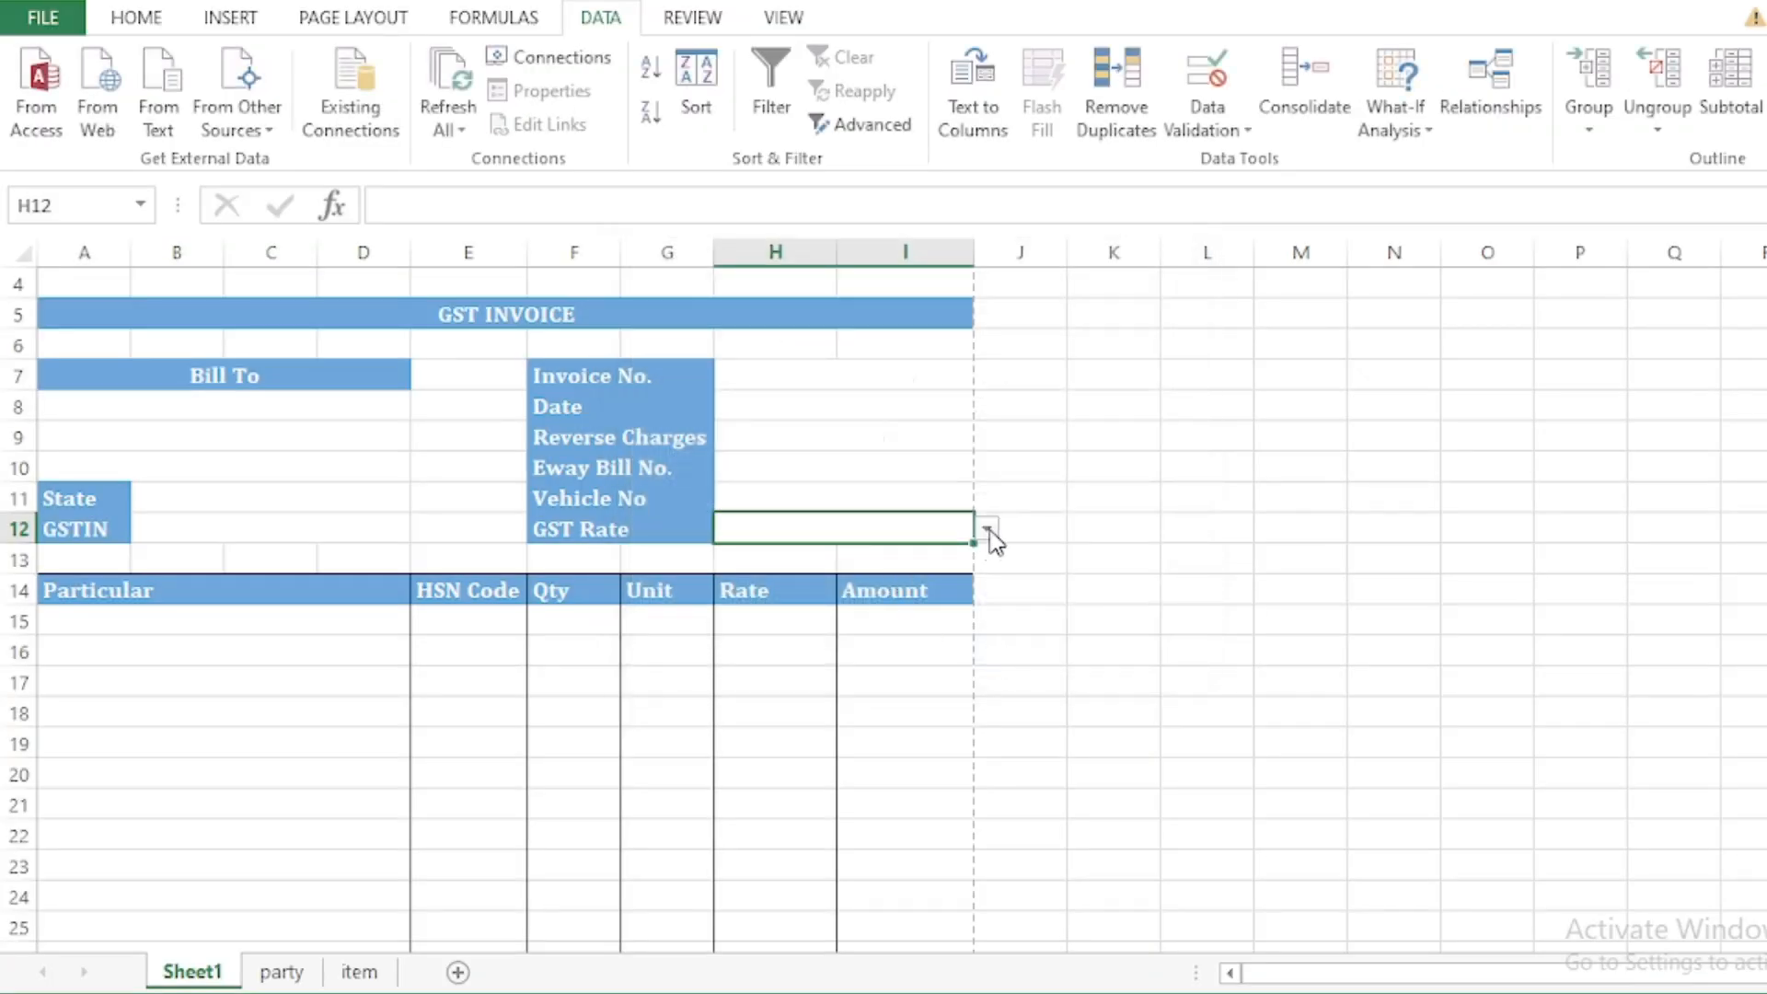
{"action": "left_click", "coordinate": [985, 530]}
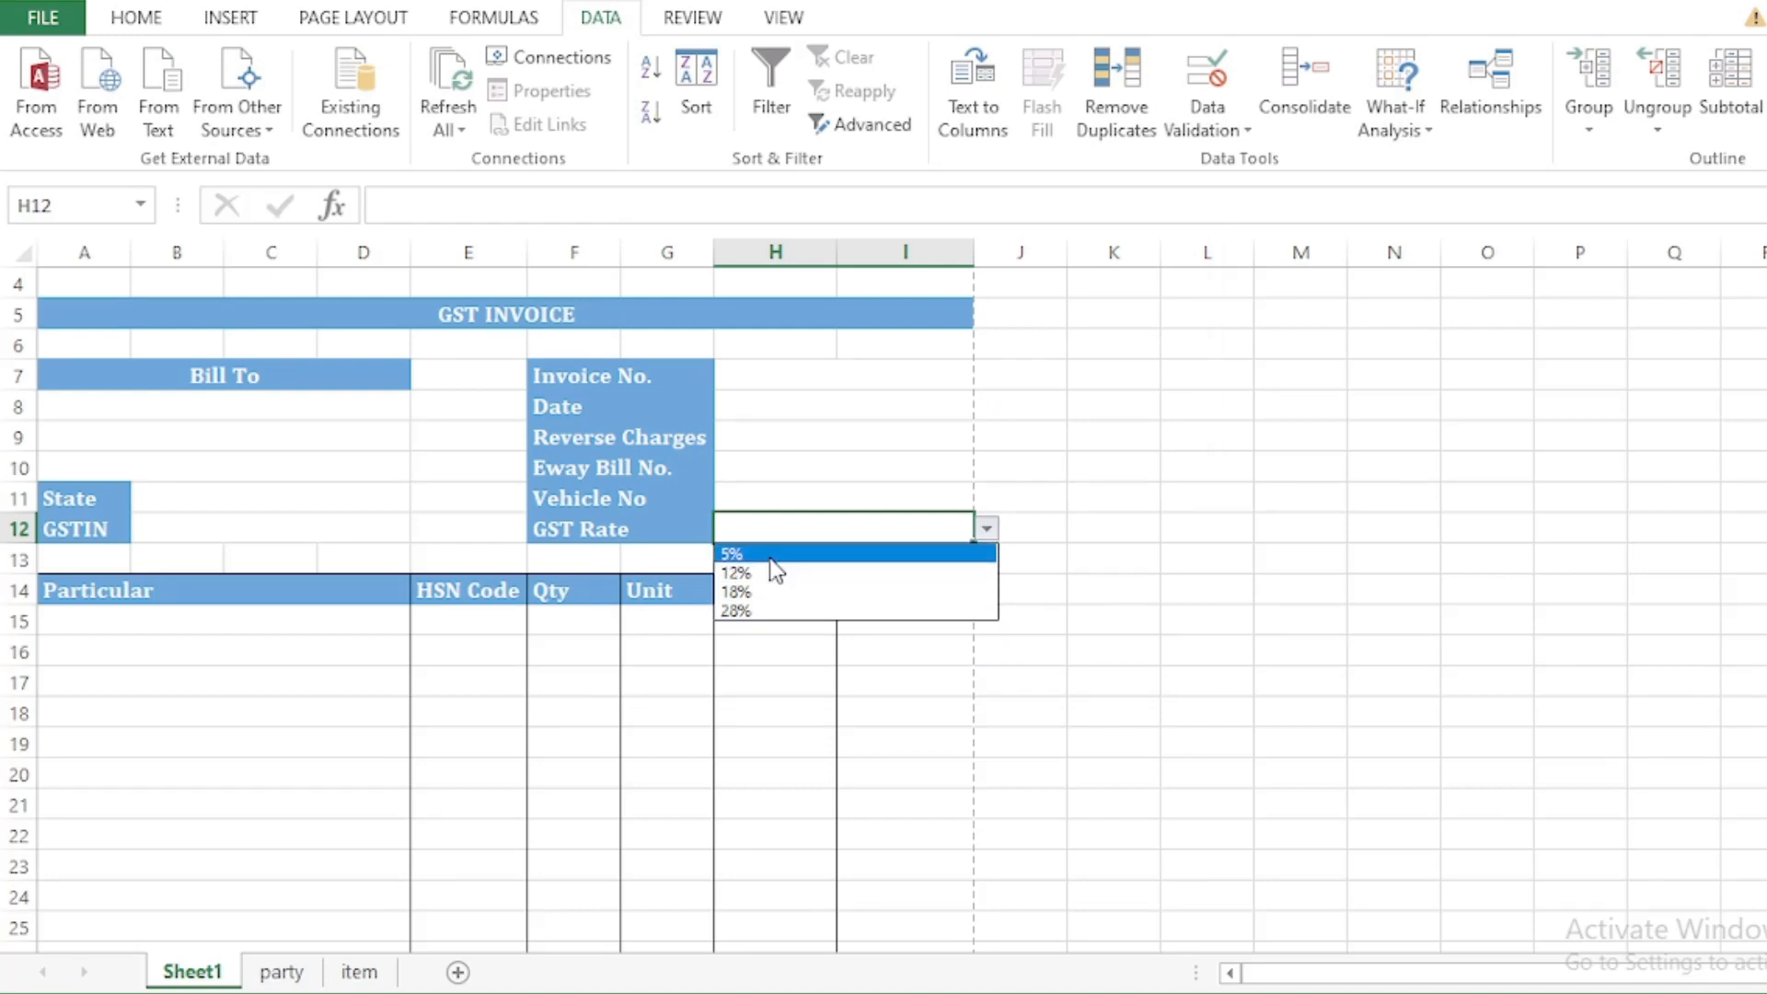
{"action": "left_click", "coordinate": [1081, 529]}
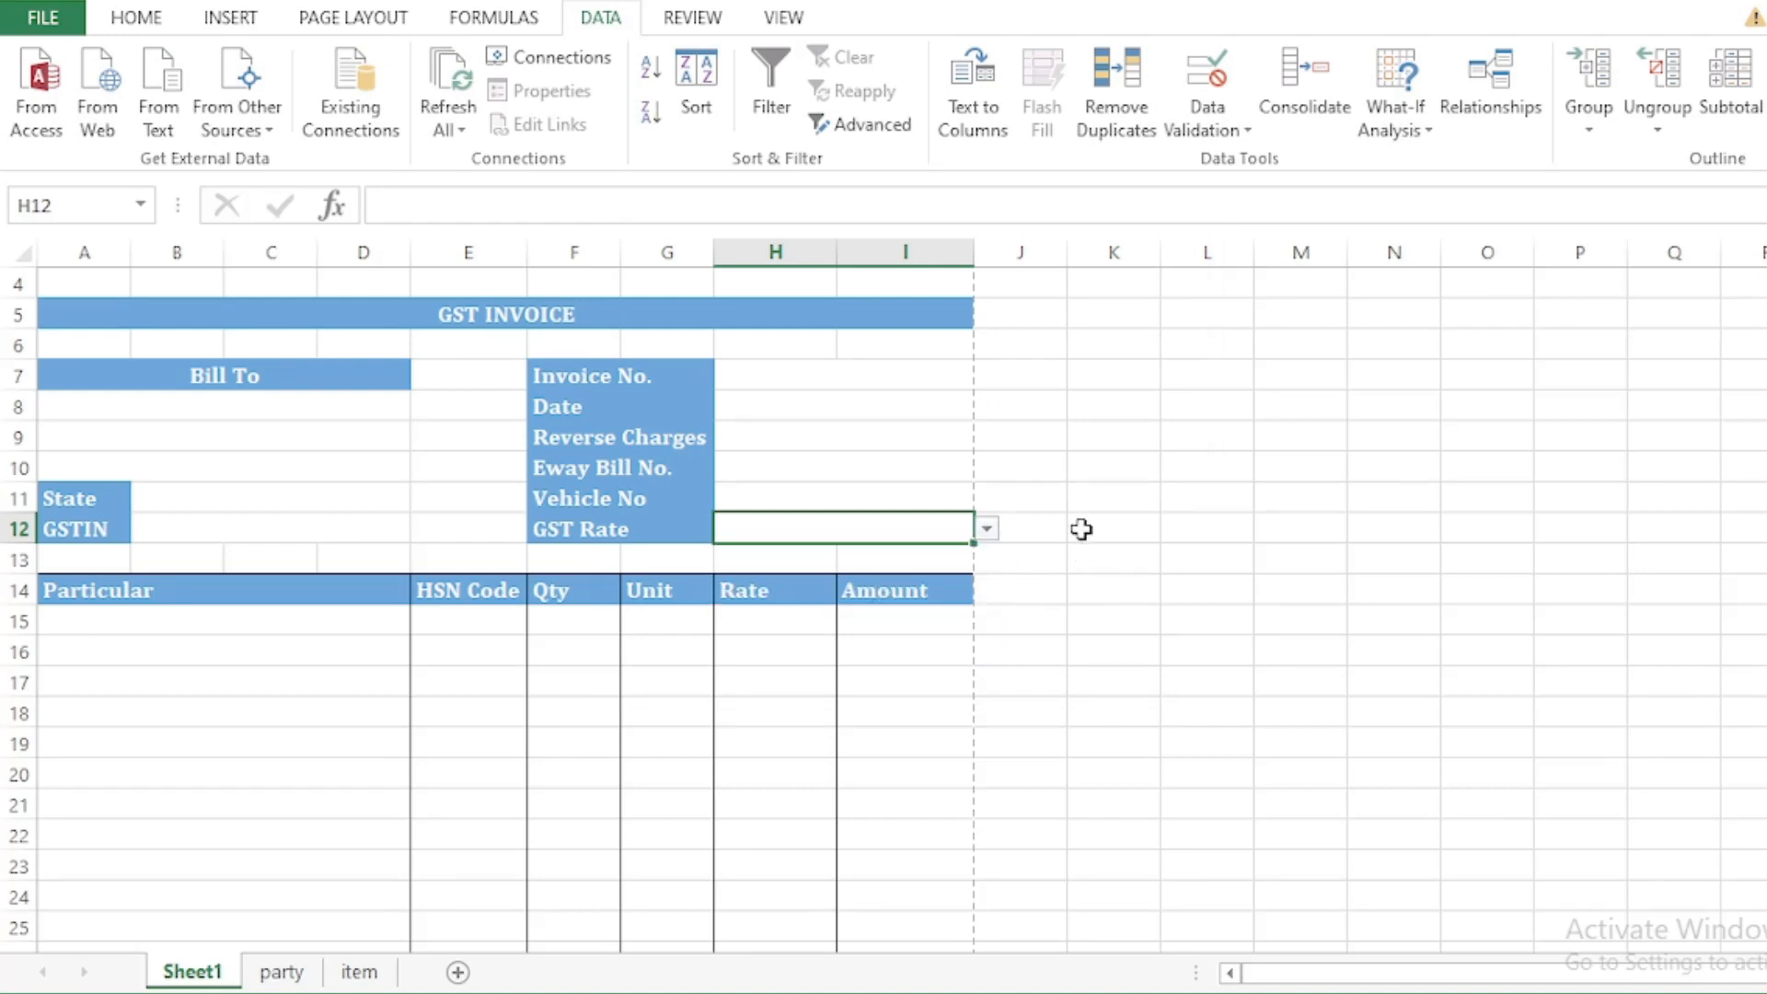
Step: Enter =VLOOKUP(A8,party!A1:E3,2,0) in A9 under Bill To to return the selected party's Address Line 1
{"action": "scroll", "coordinate": [469, 718], "scroll_direction": "up", "scroll_amount": 1}
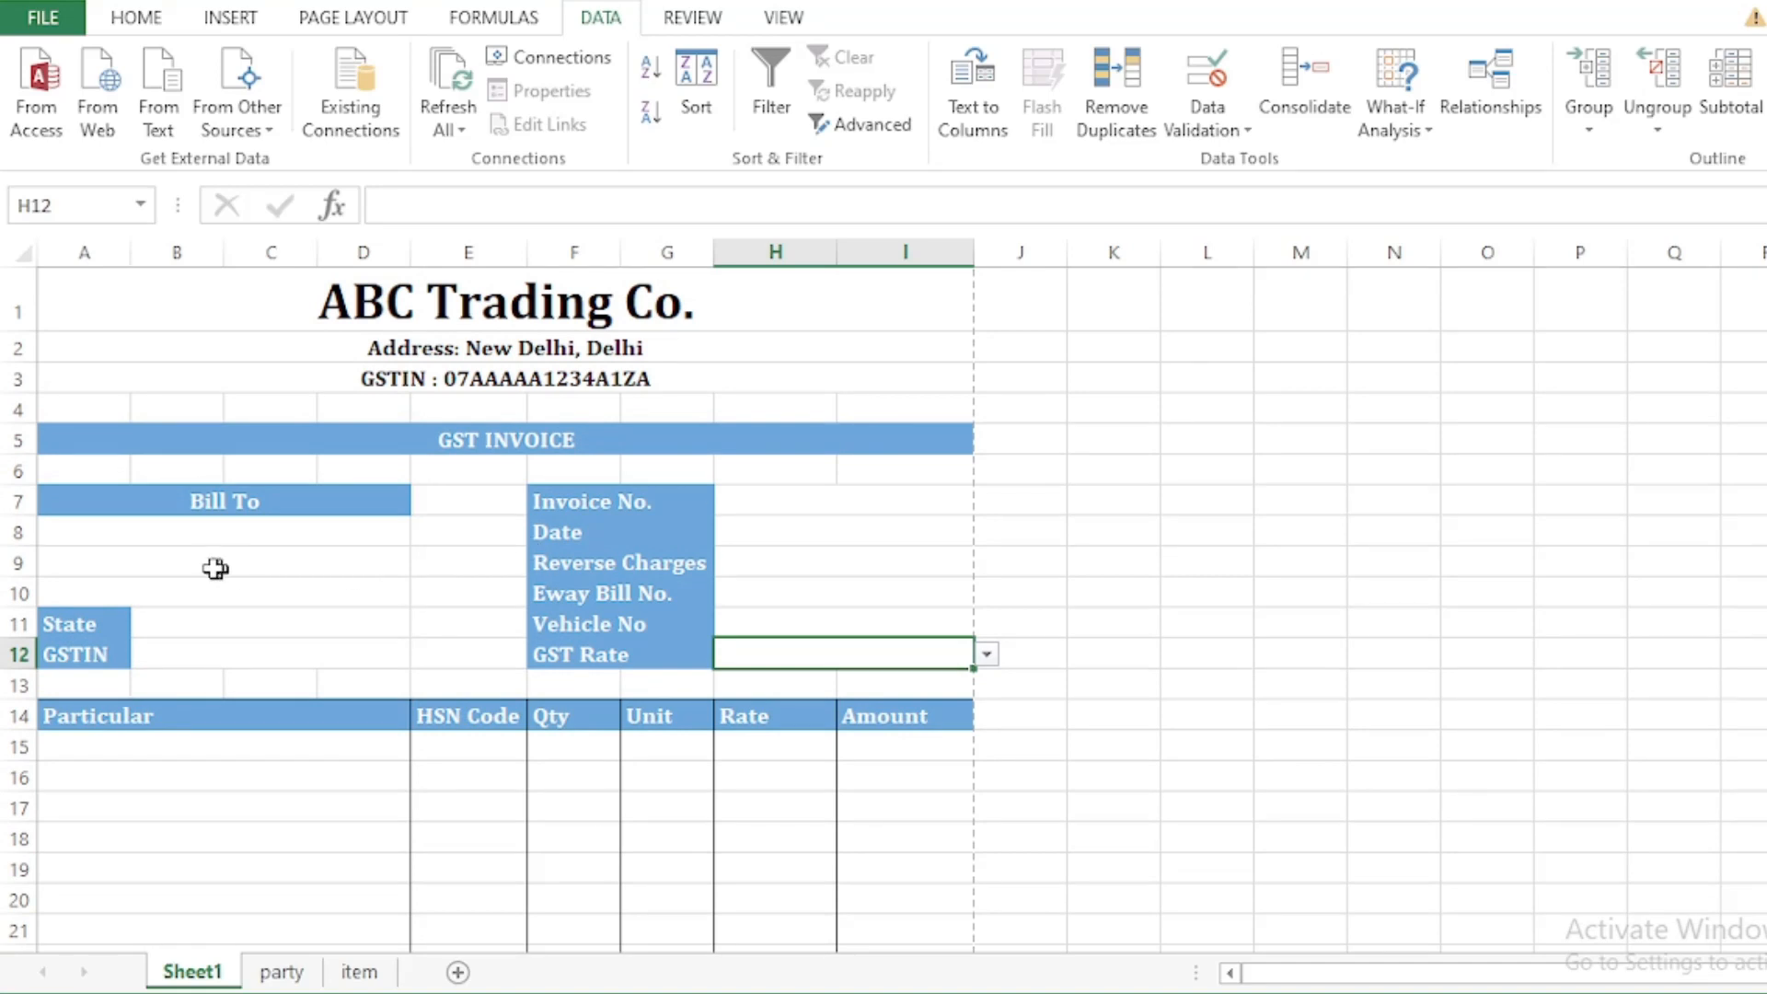
{"action": "left_click", "coordinate": [186, 557]}
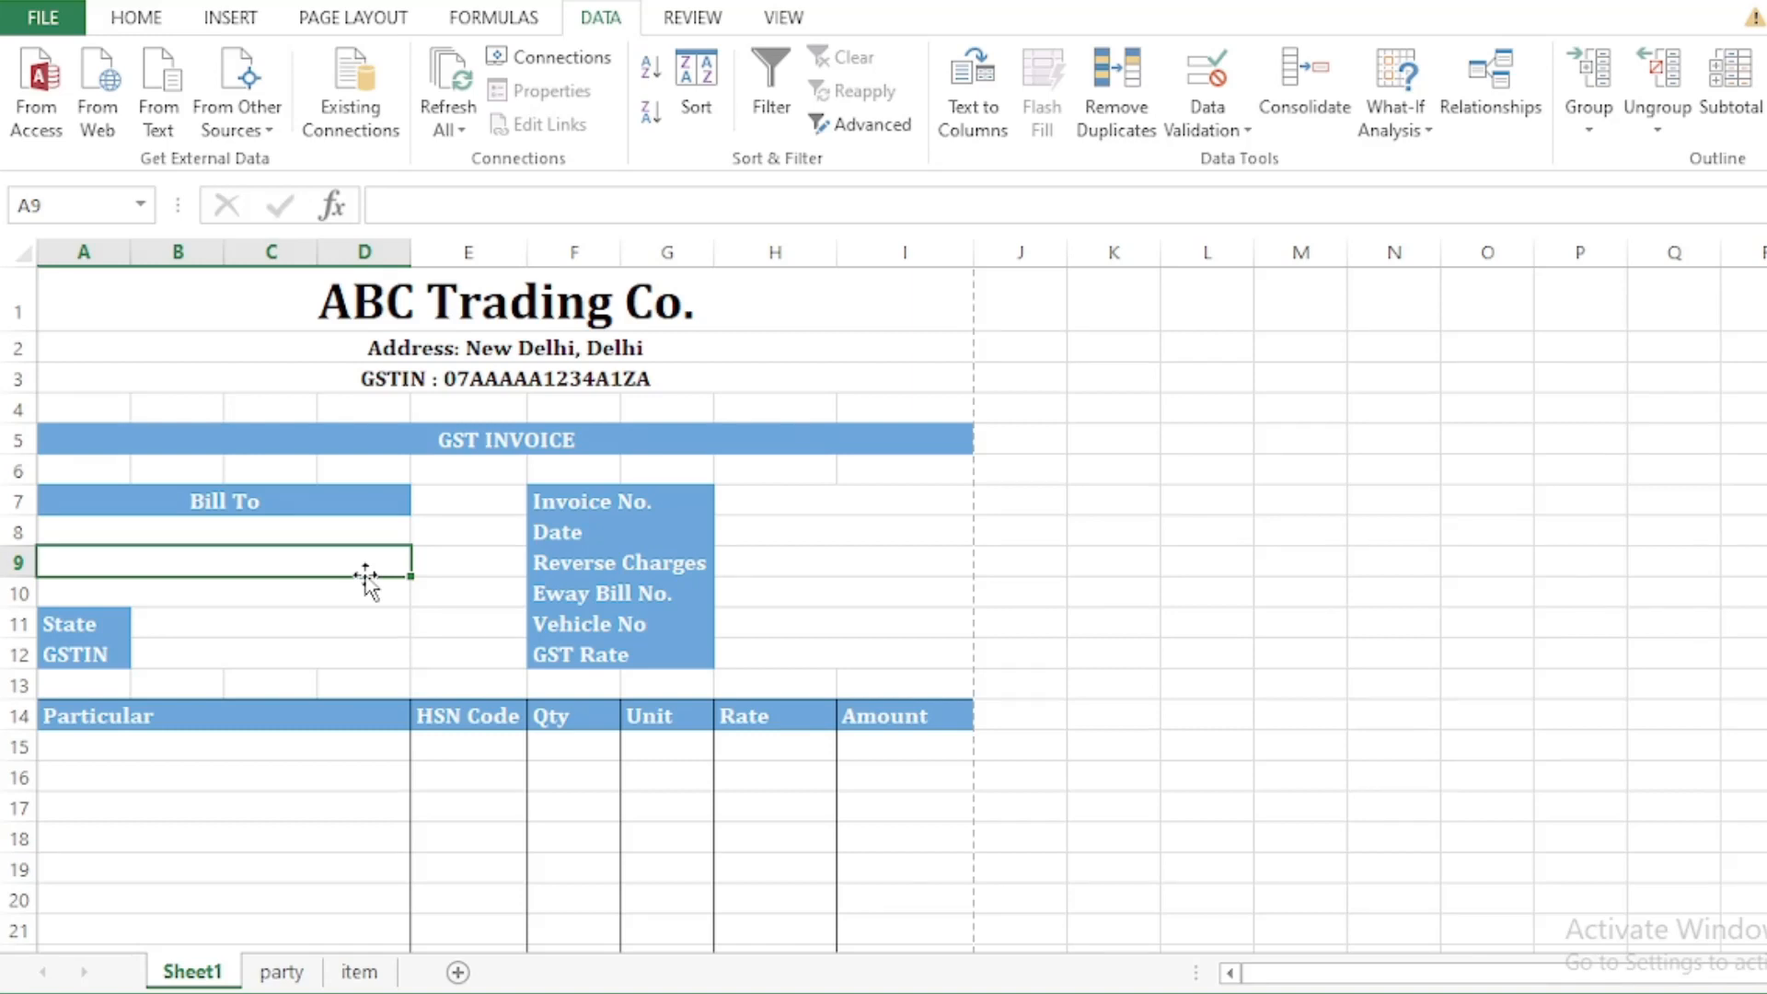
{"action": "type", "text": "="}
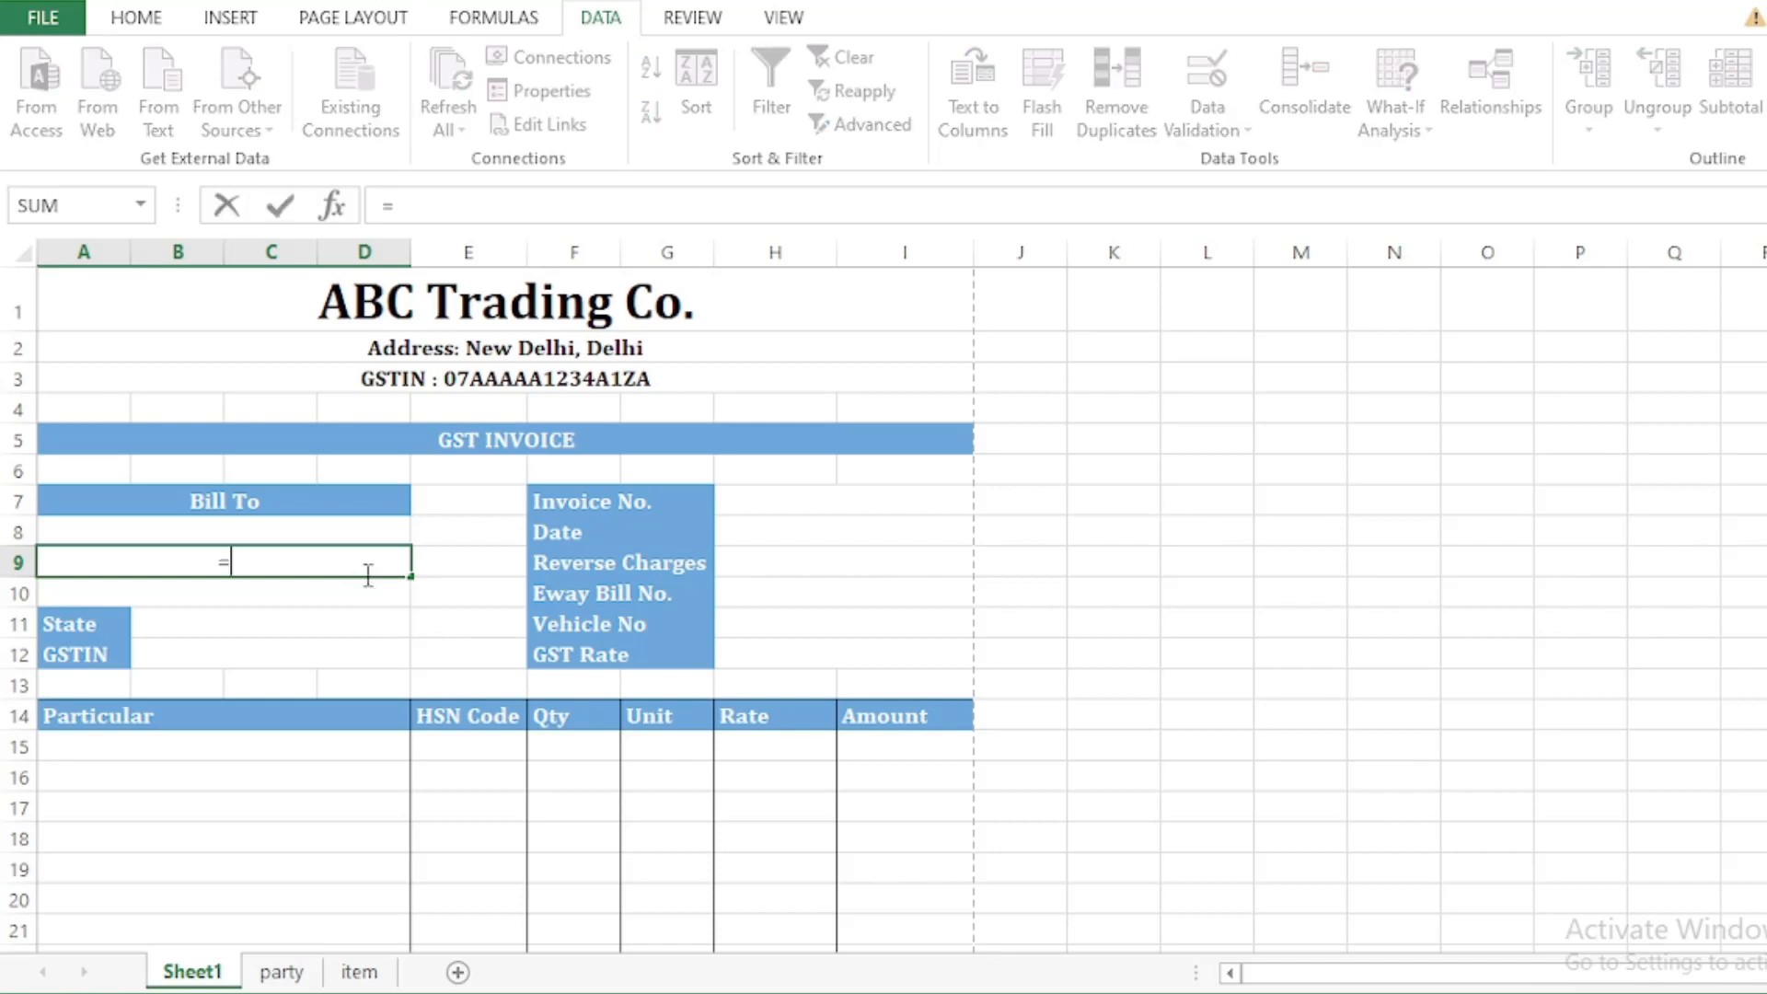
{"action": "type", "text": "VLOOKUP("}
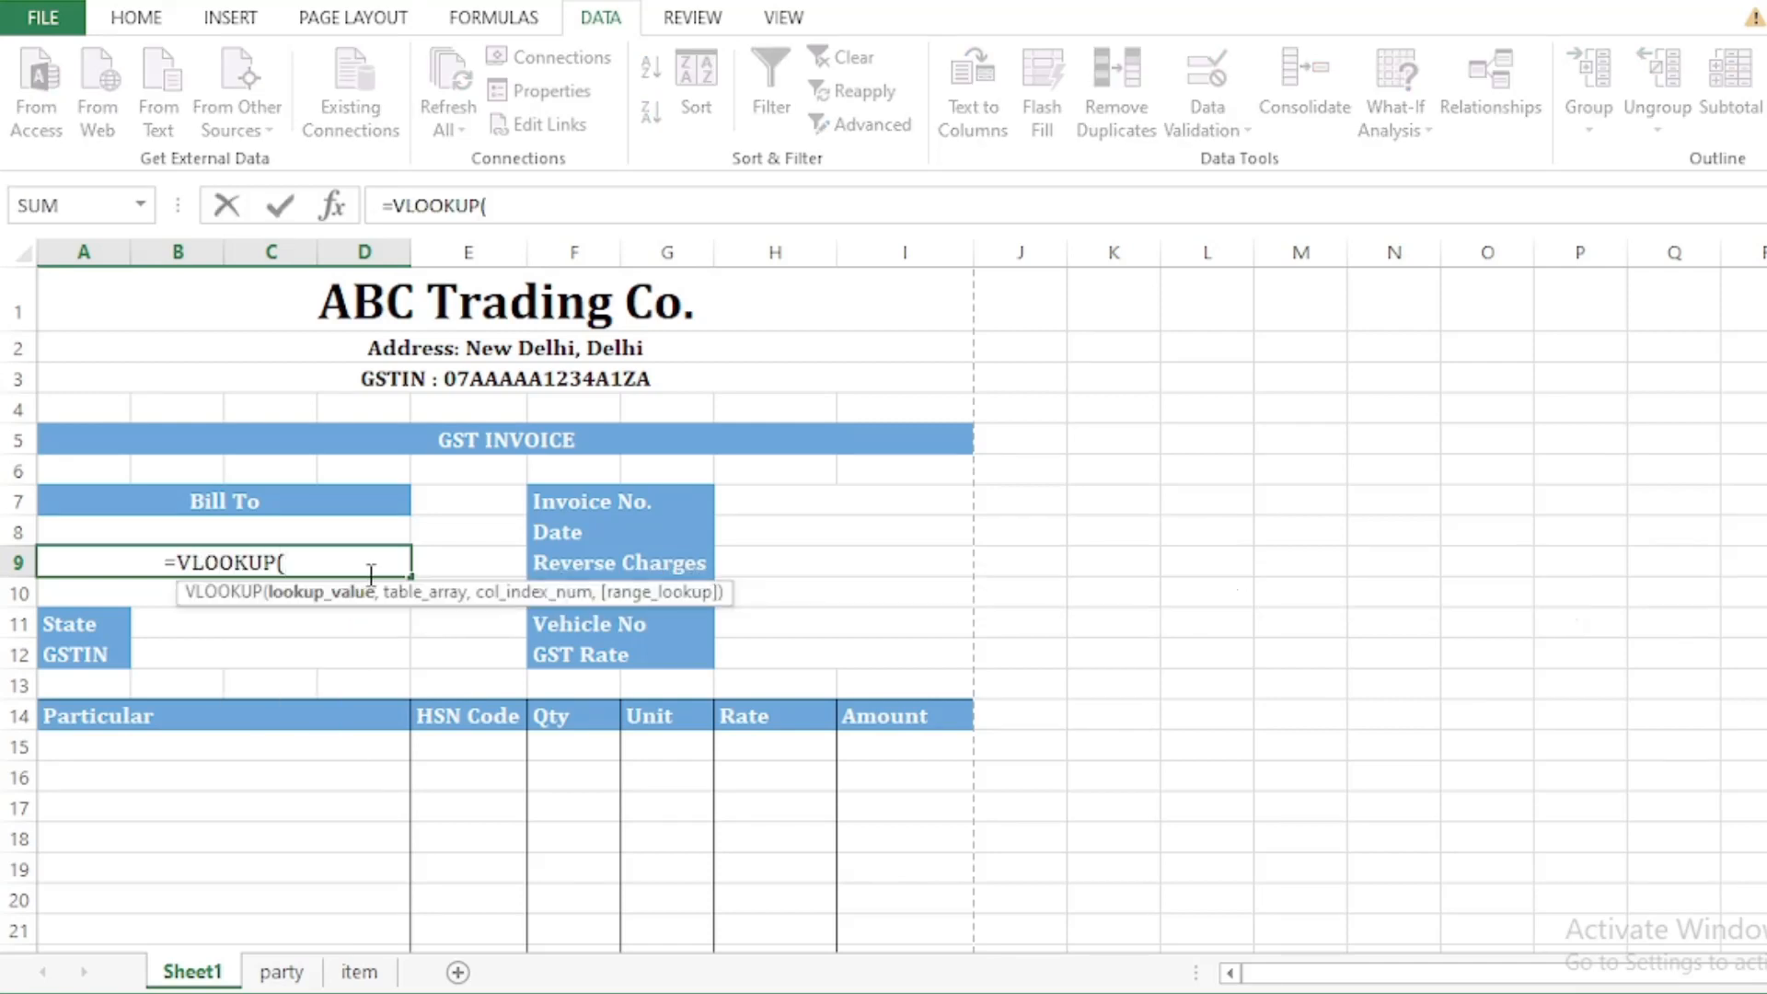
{"action": "left_click", "coordinate": [234, 531]}
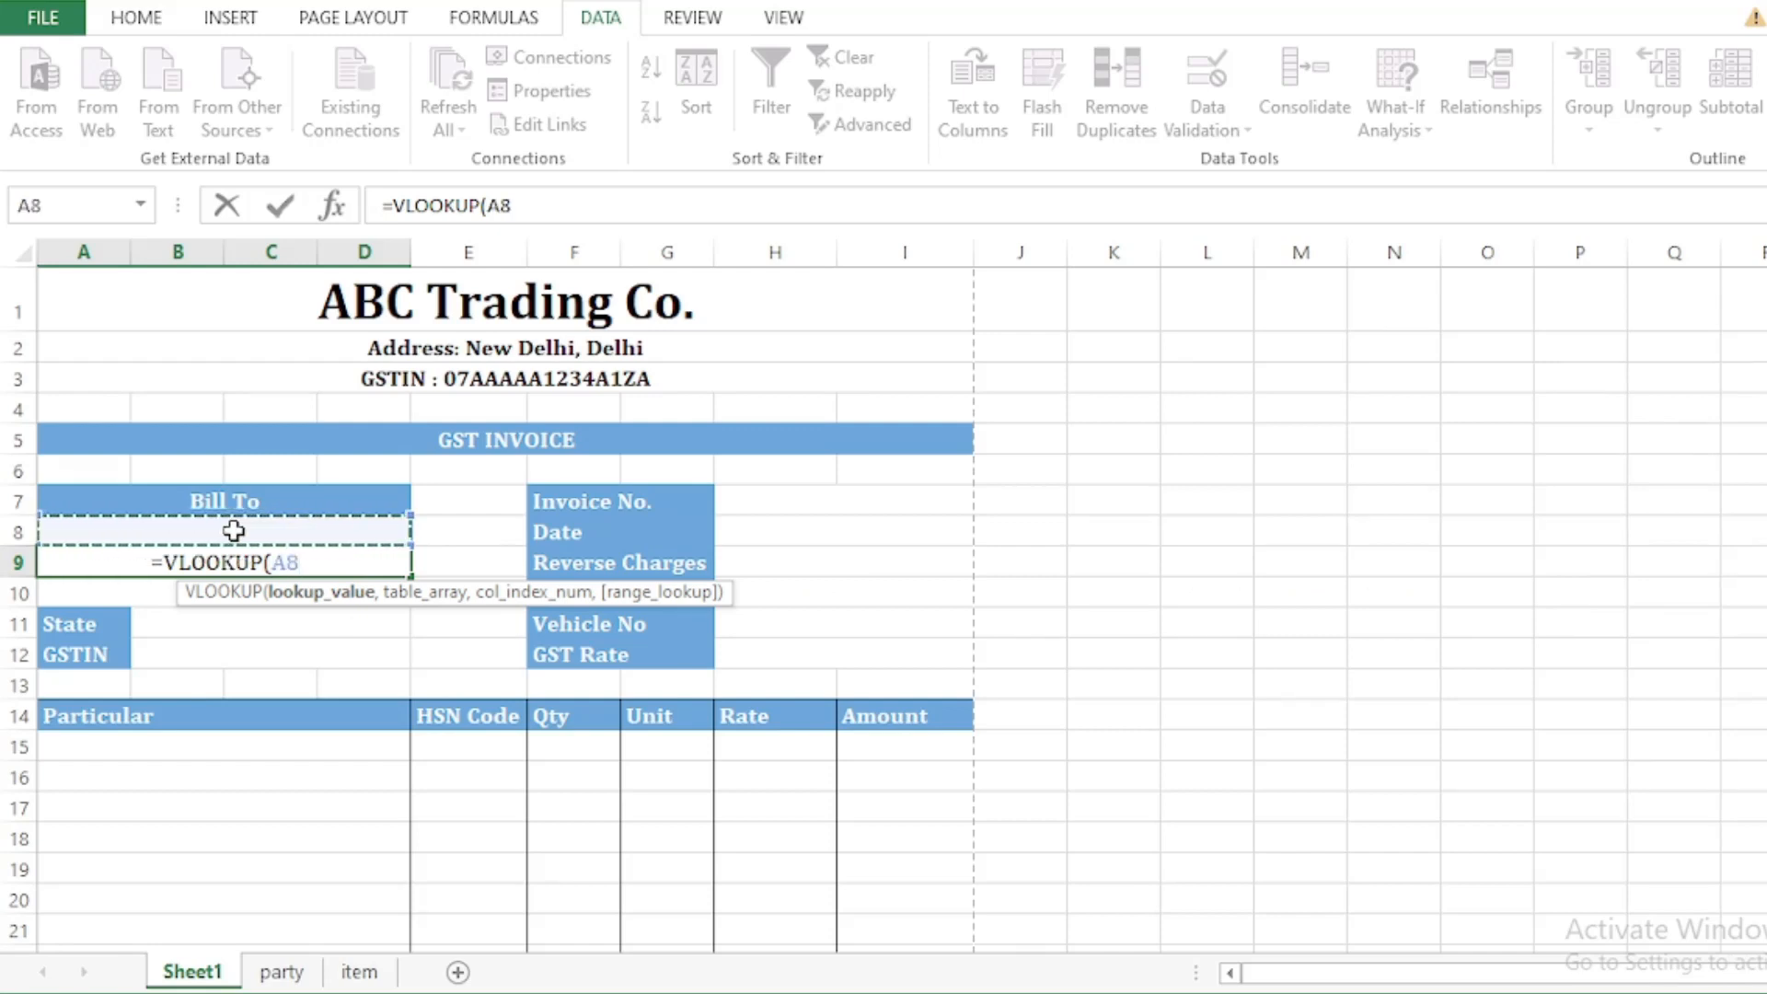
{"action": "type", "text": ","}
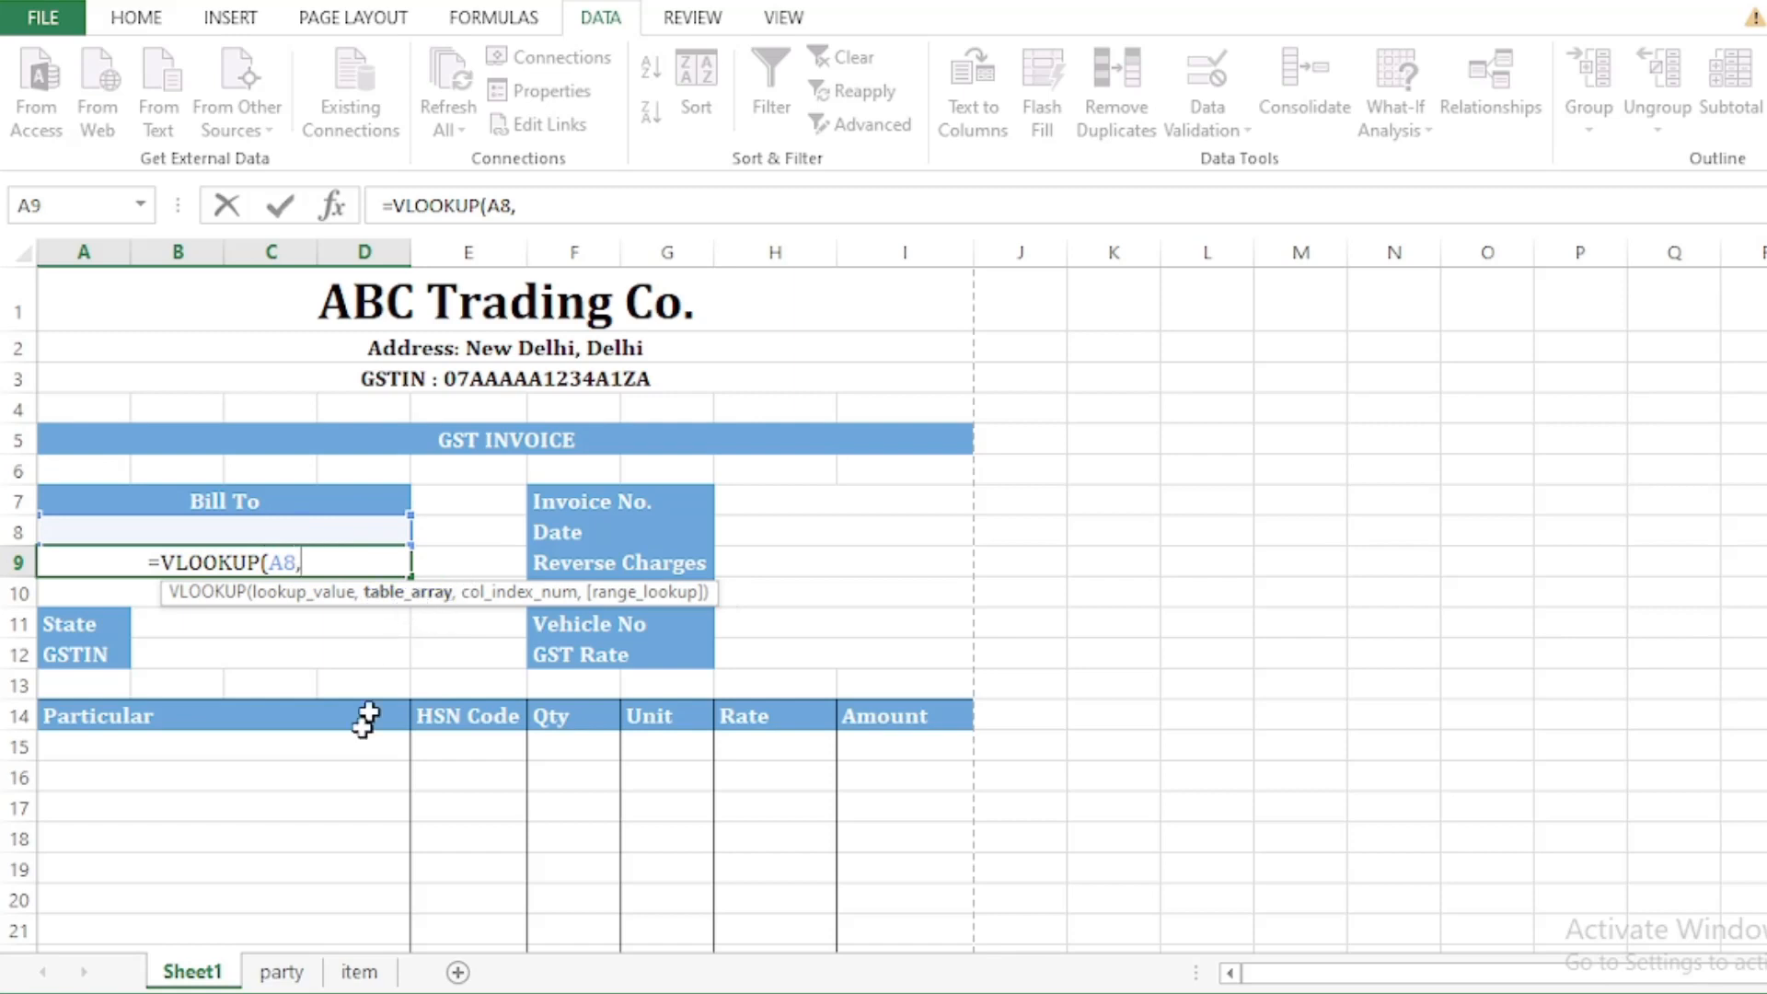
{"action": "left_click", "coordinate": [281, 972]}
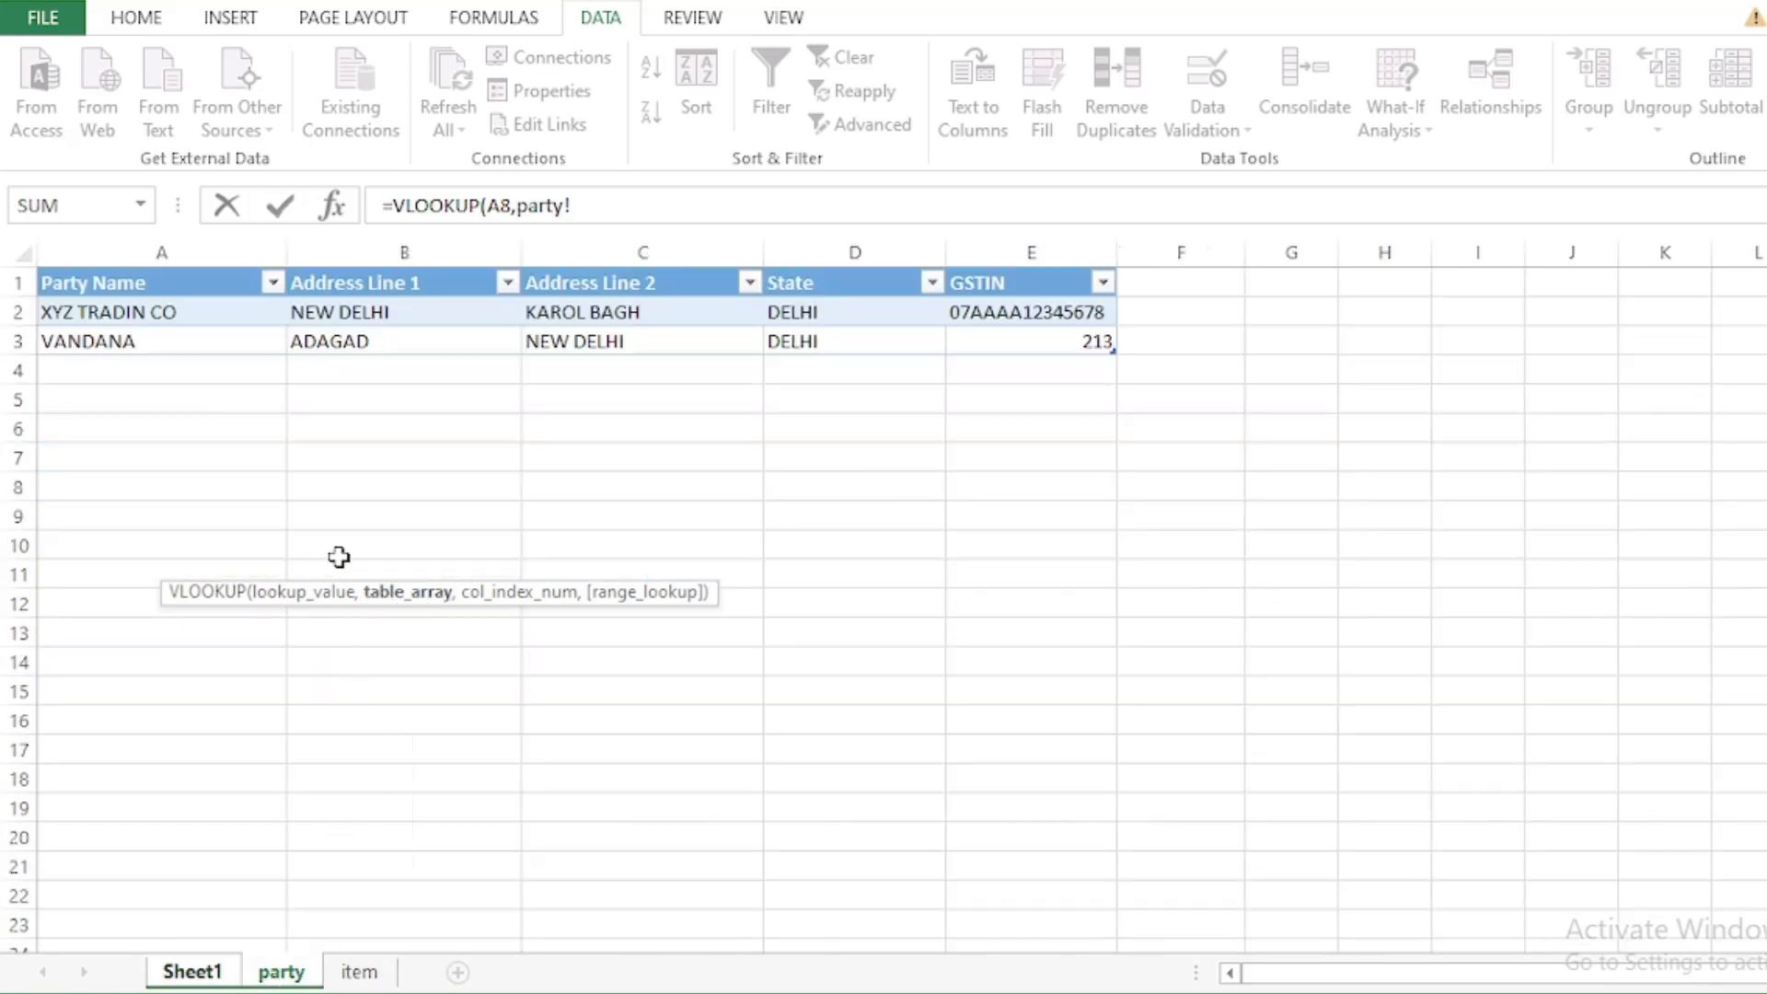
{"action": "left_click_drag", "start_coordinate": [114, 284], "coordinate": [996, 328]}
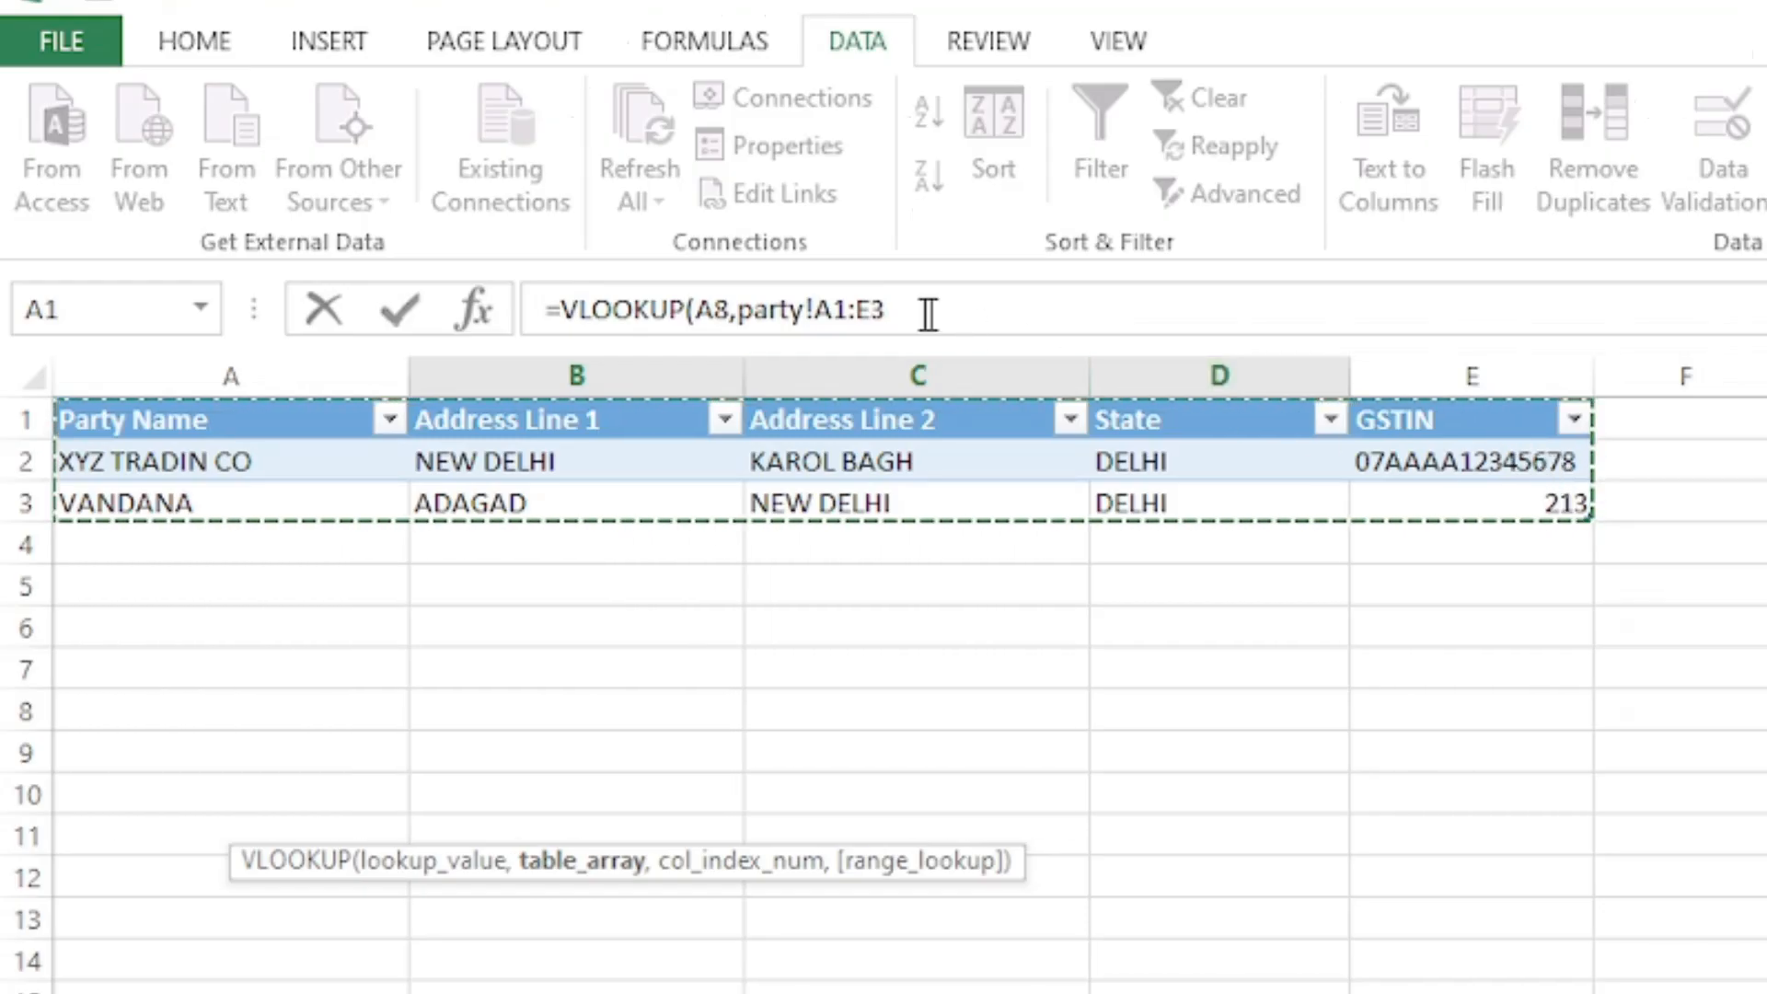
{"action": "left_click", "coordinate": [966, 306]}
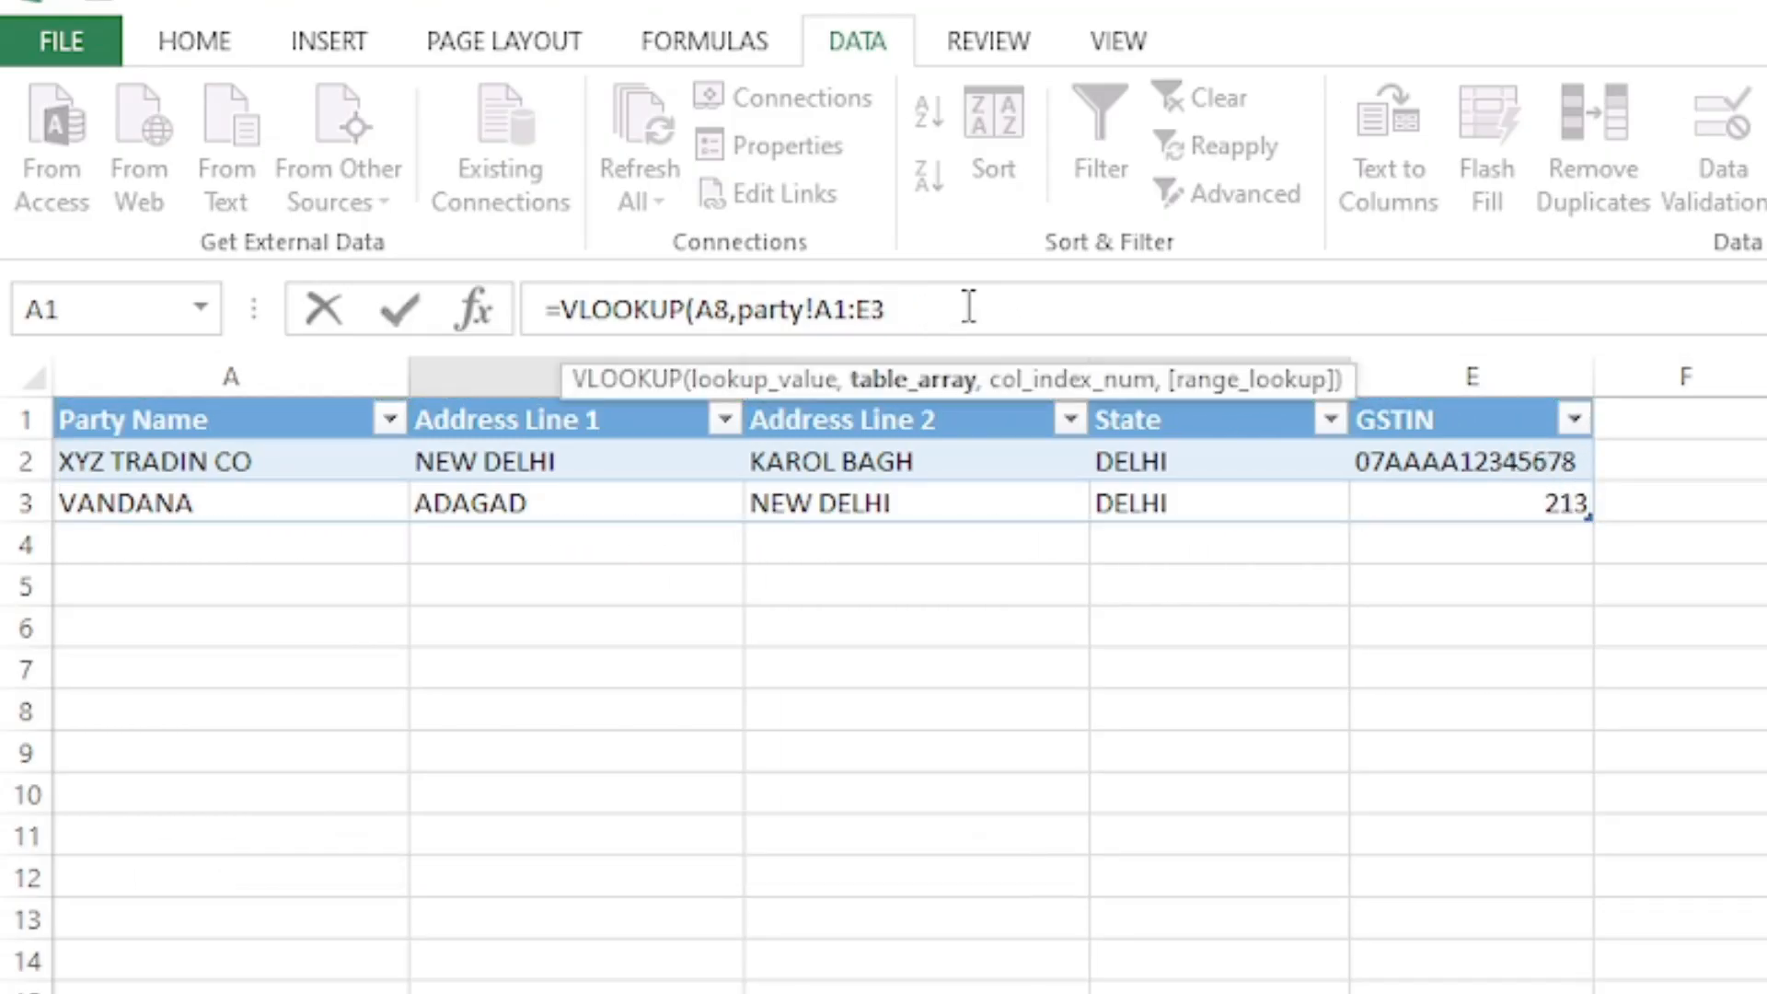
{"action": "type", "text": ","}
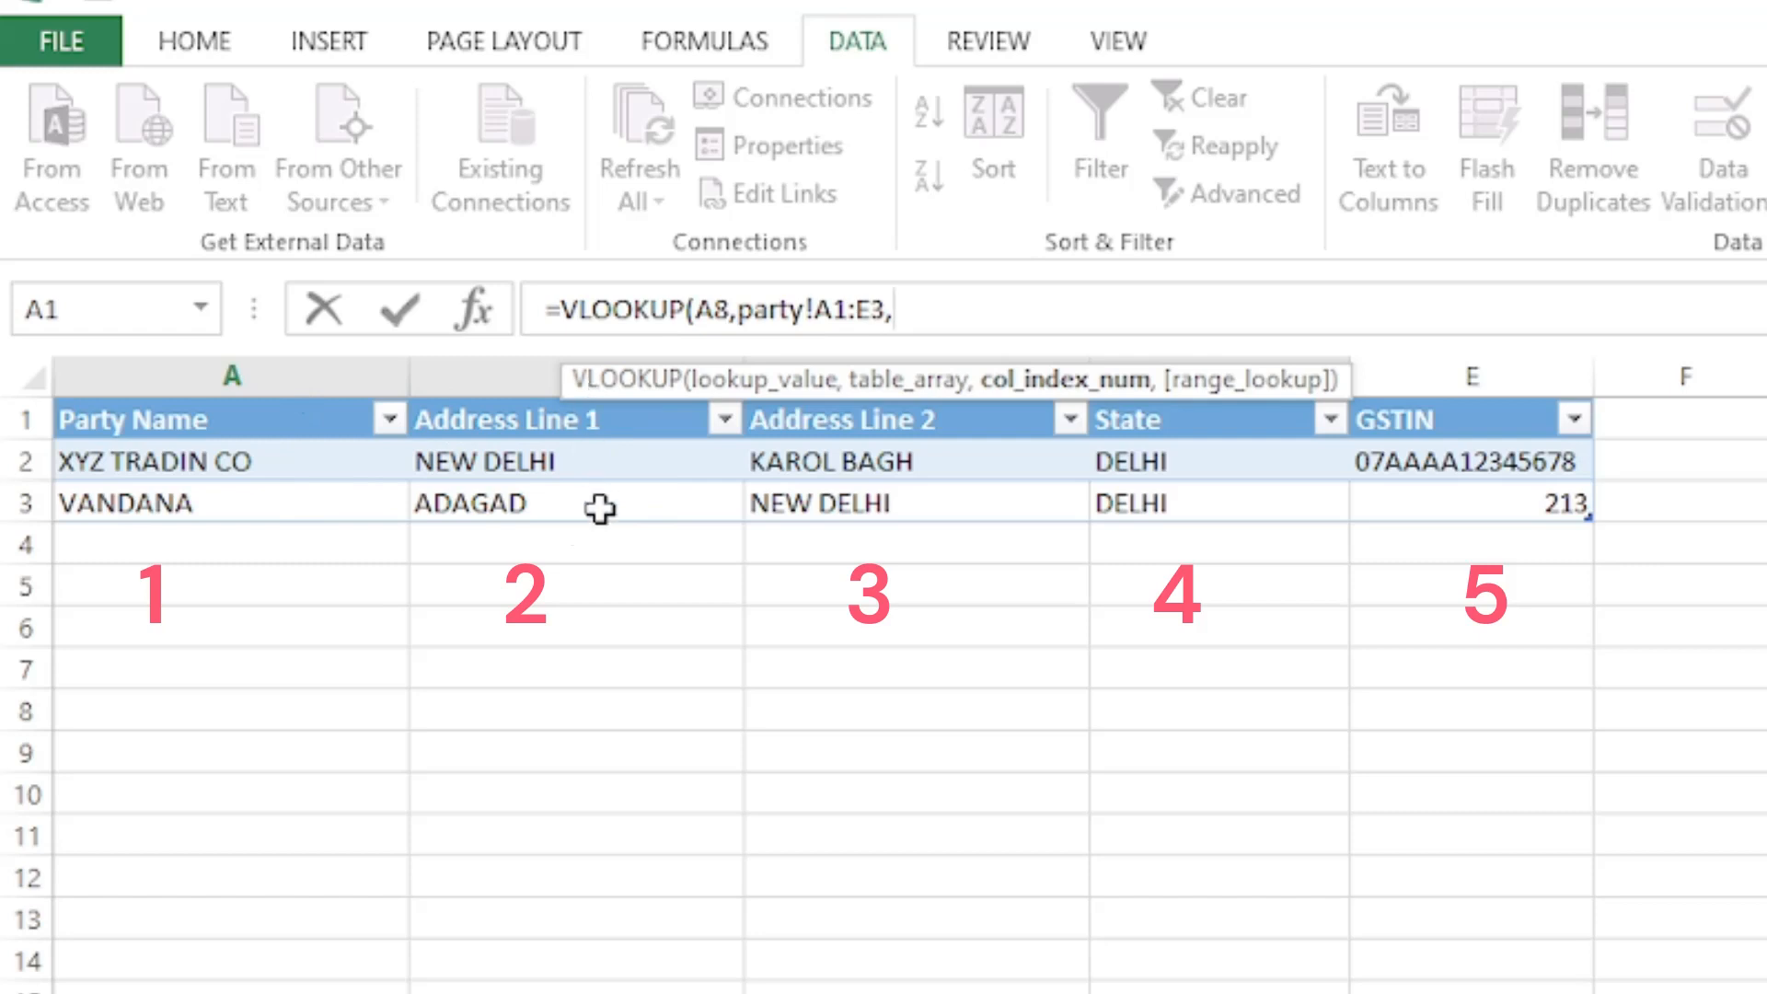
{"action": "type", "text": "2"}
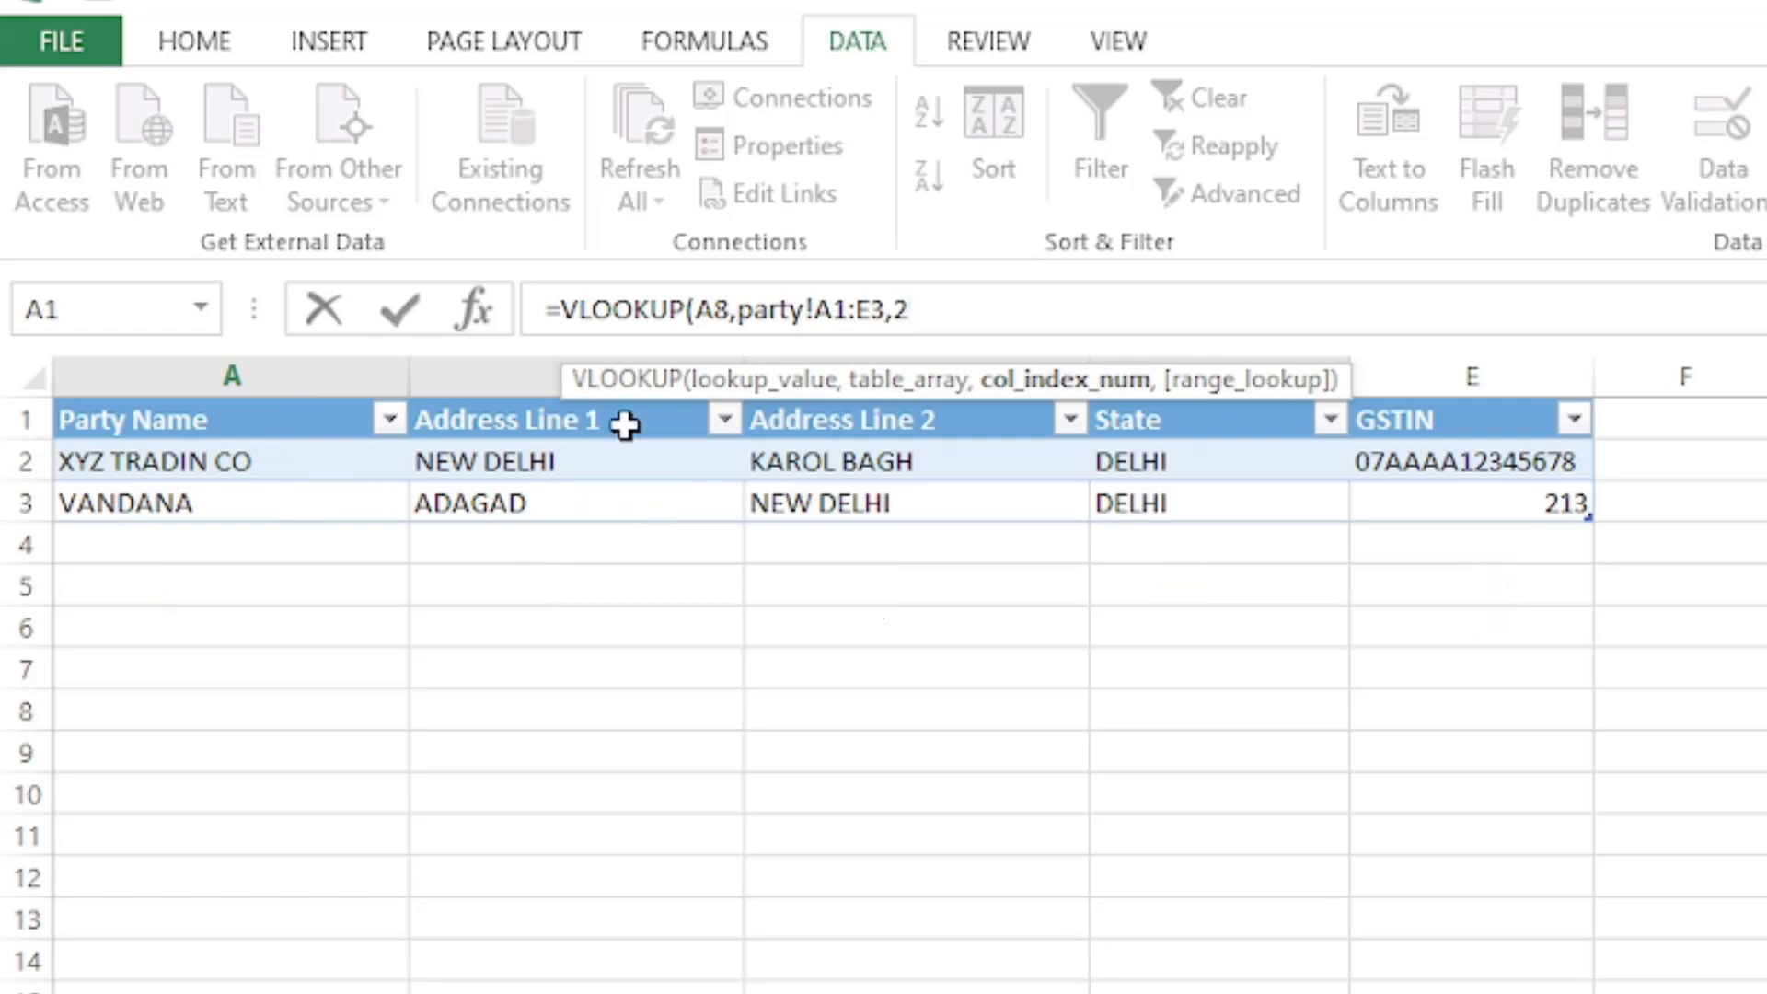
{"action": "type", "text": ",0"}
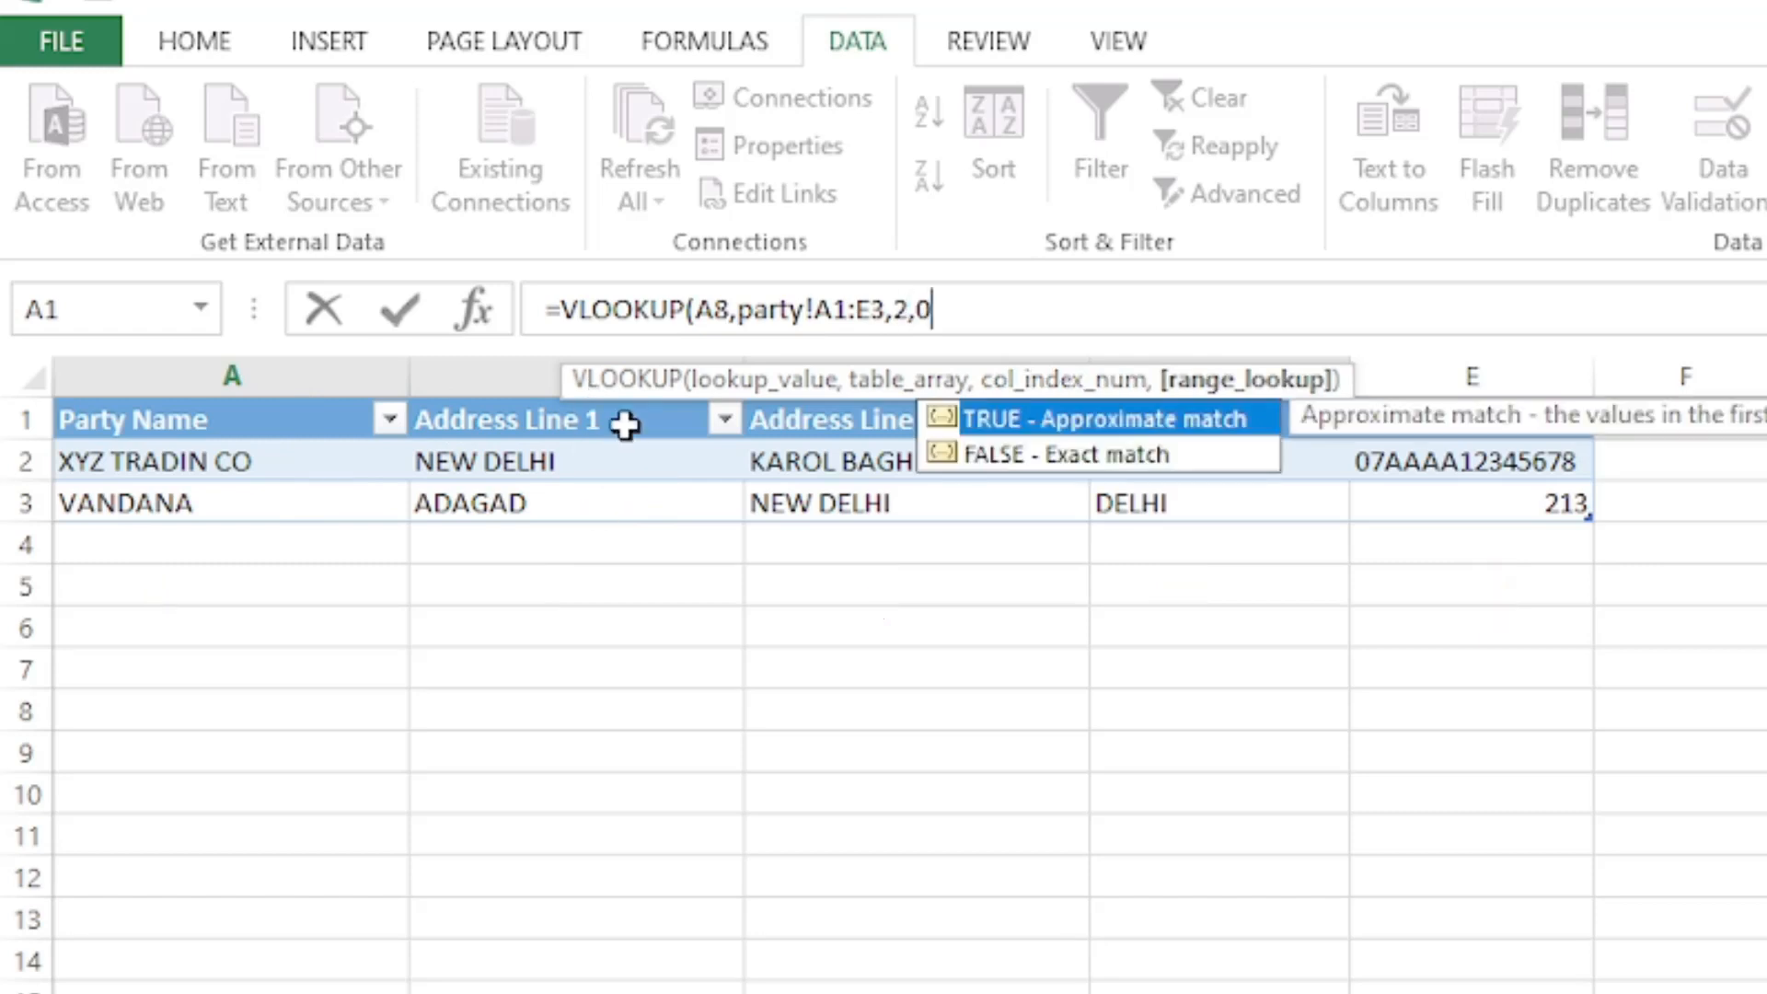
{"action": "type", "text": ")"}
{"action": "key", "text": "Return"}
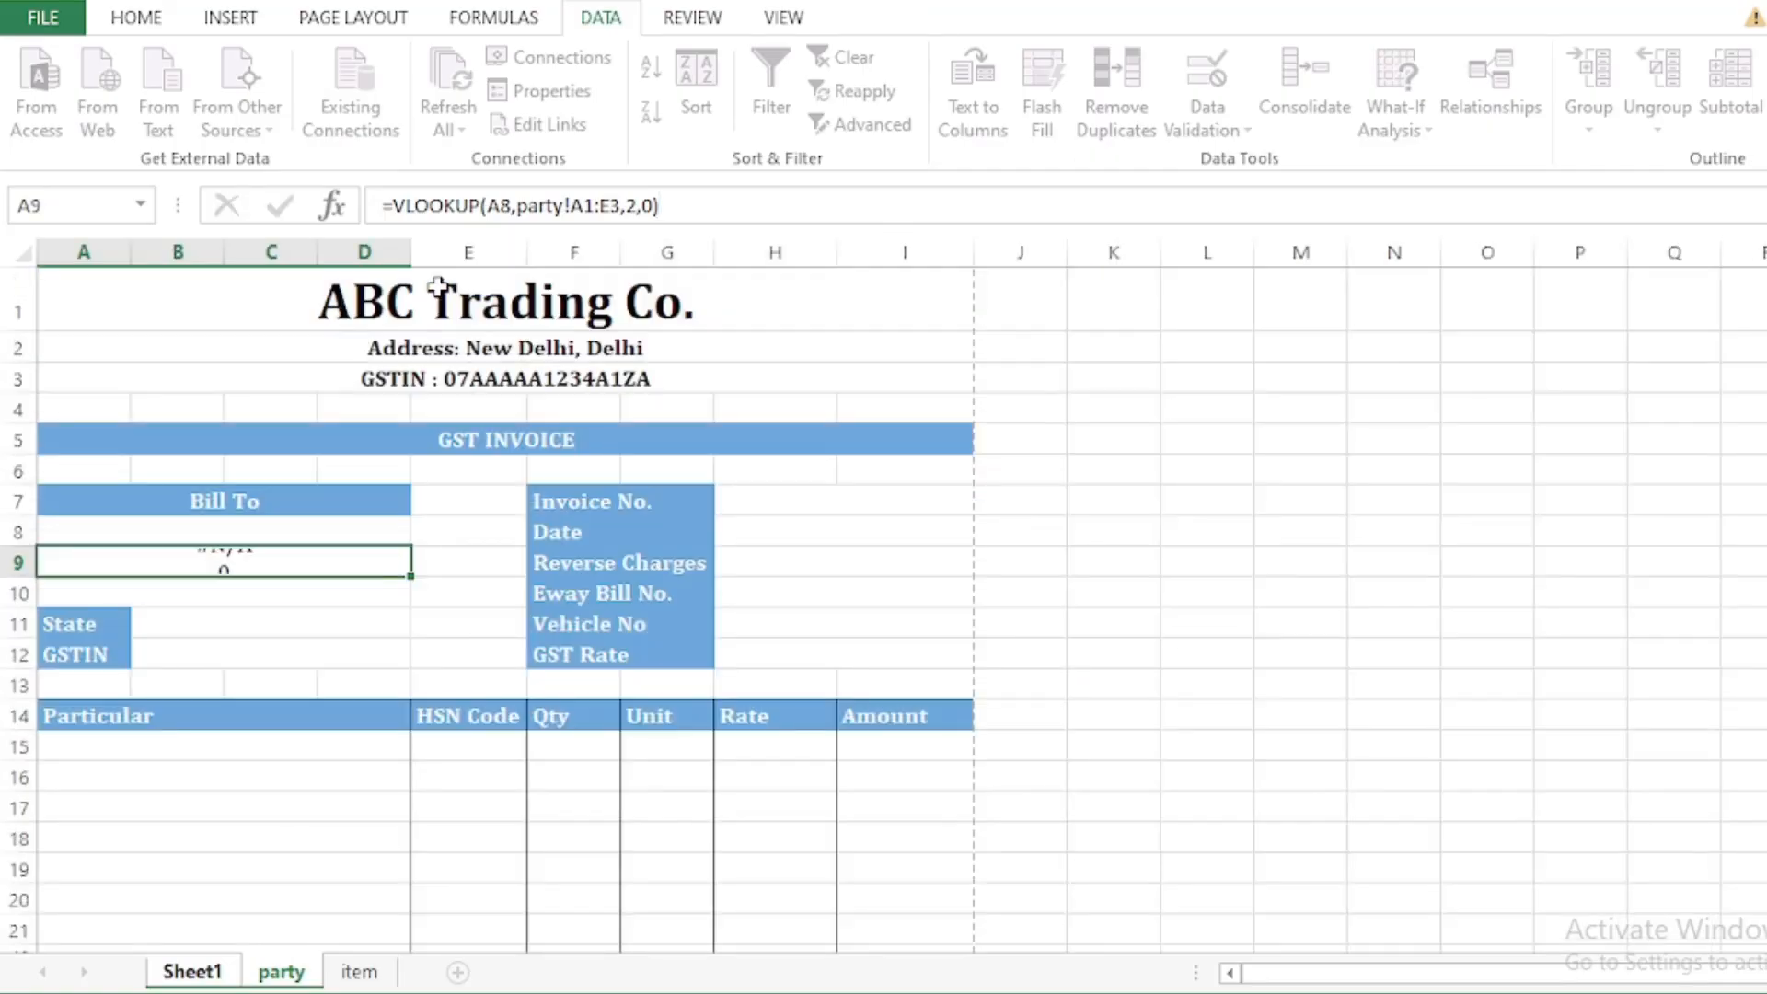
{"action": "left_click", "coordinate": [273, 568]}
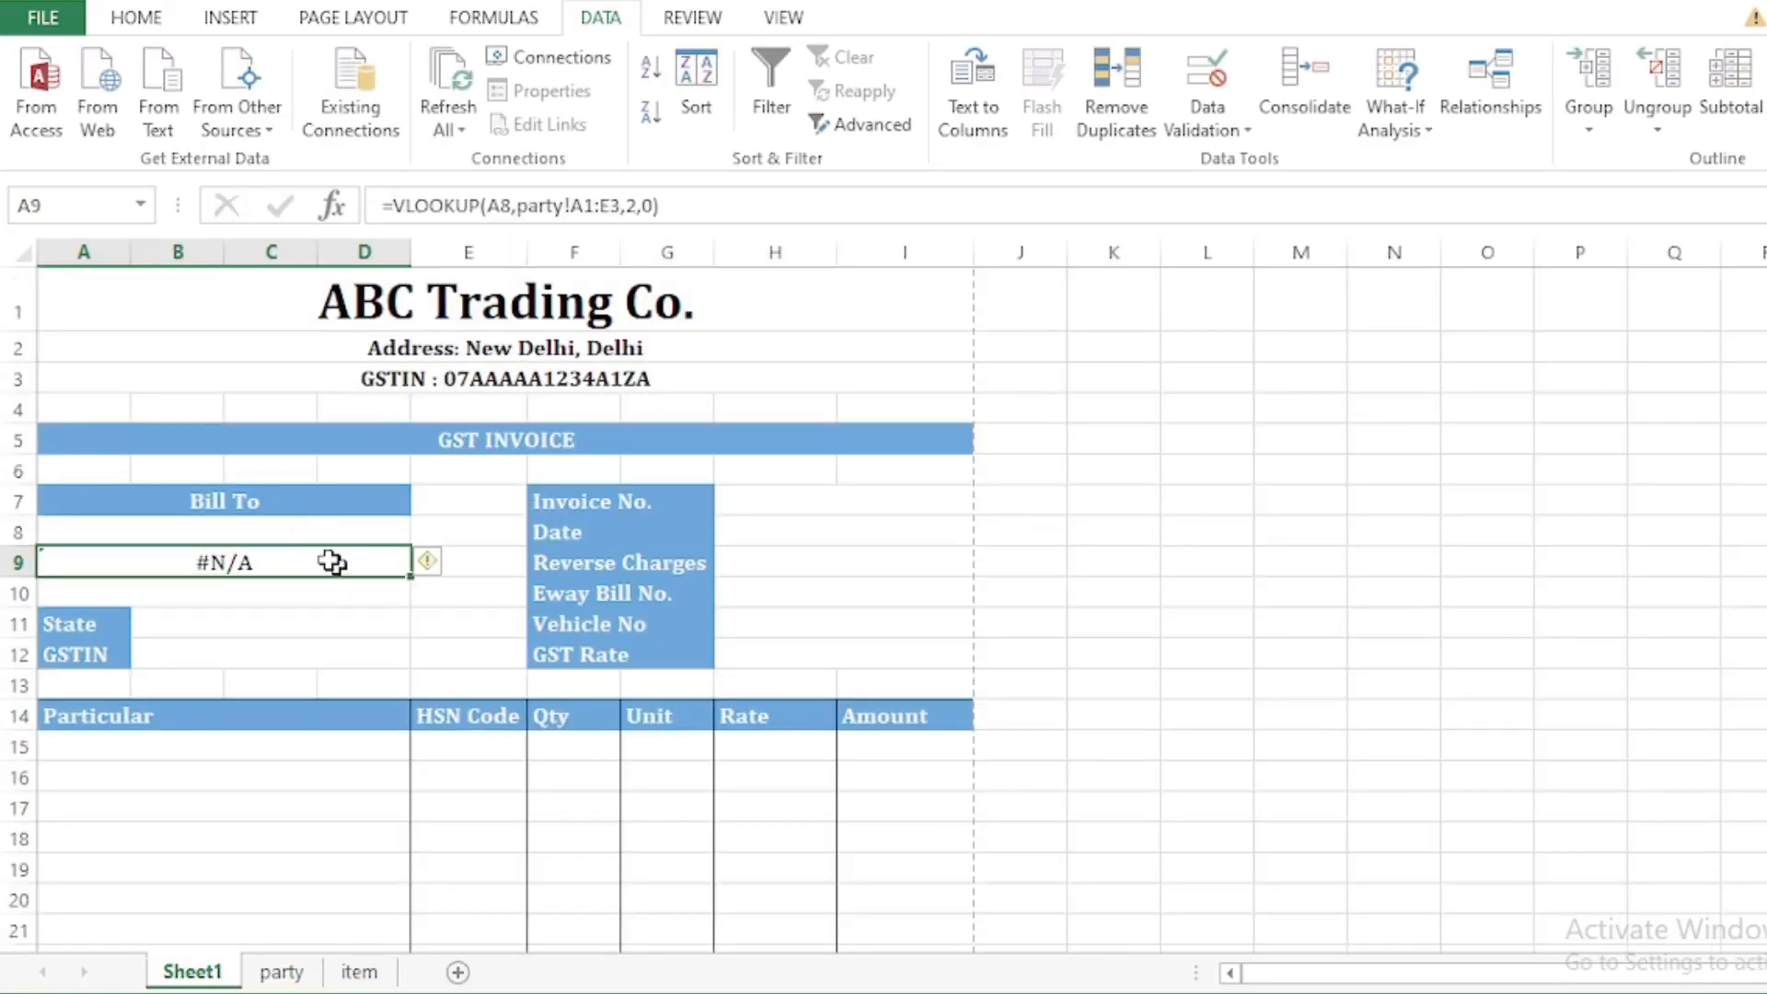
Step: Choose the second party from the Bill To drop-down list in A8 and check the address lookup in A9
{"action": "left_click", "coordinate": [440, 589]}
{"action": "left_click", "coordinate": [316, 566]}
{"action": "left_click", "coordinate": [299, 592]}
{"action": "left_click", "coordinate": [329, 533]}
{"action": "left_click", "coordinate": [423, 532]}
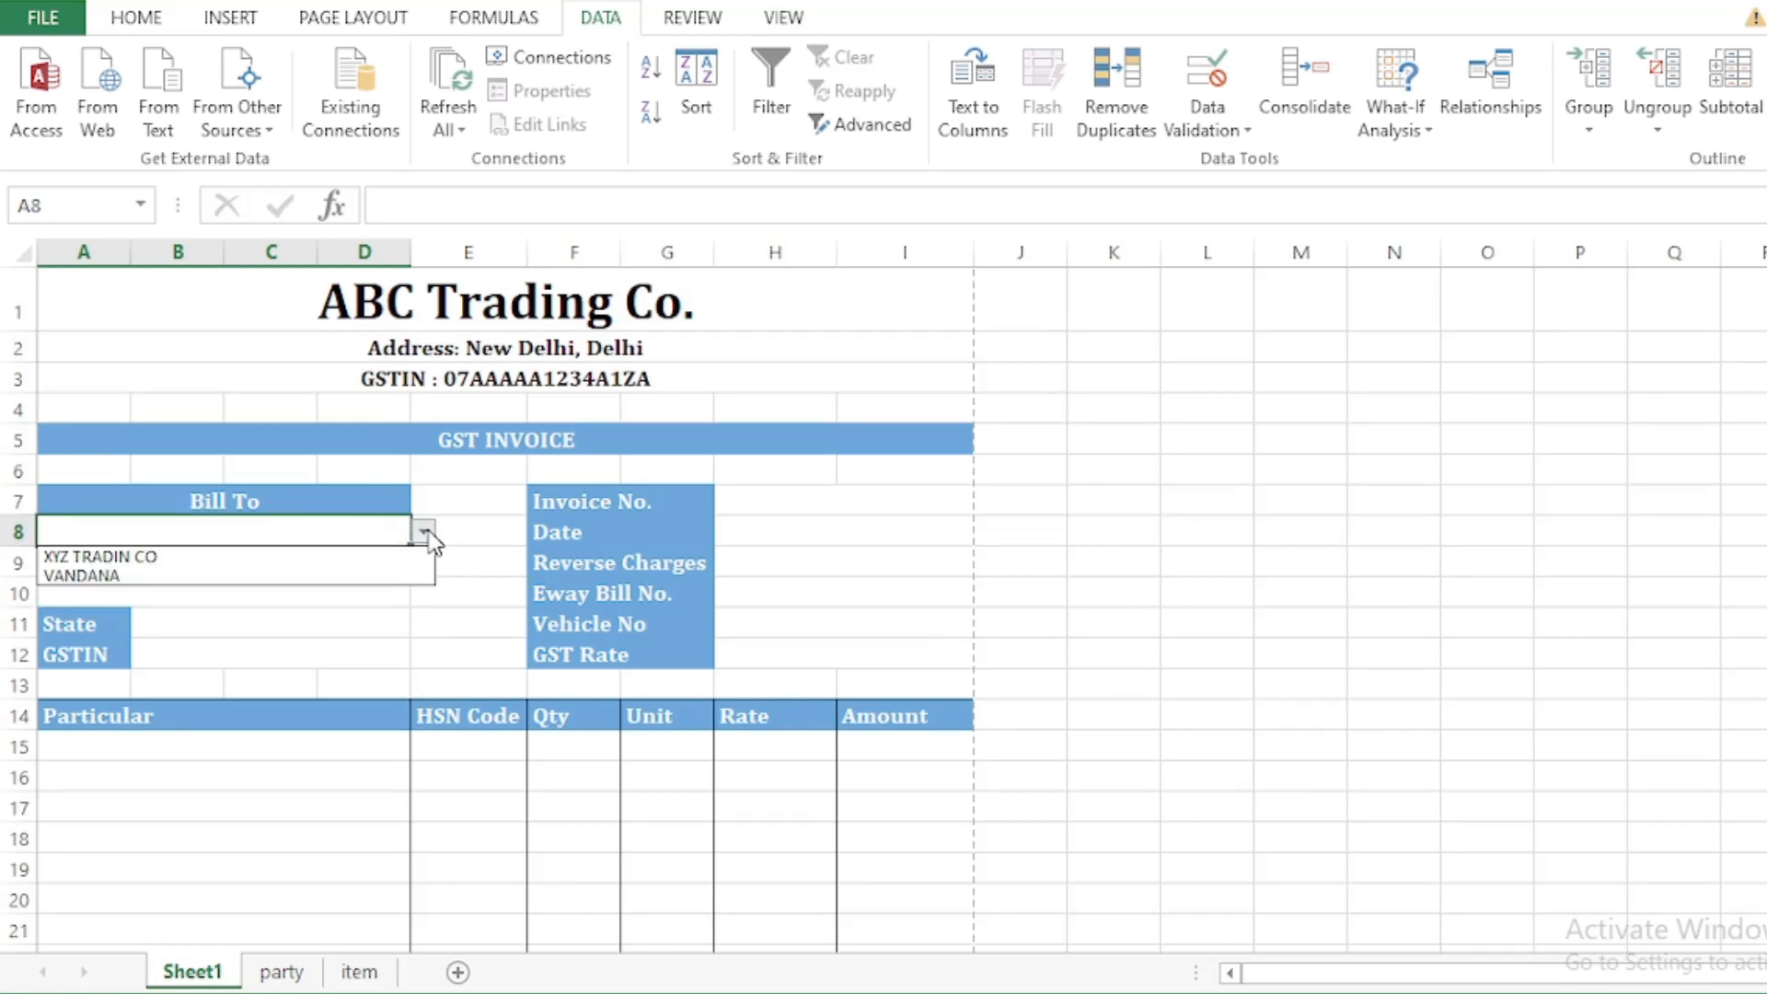
{"action": "left_click", "coordinate": [119, 575]}
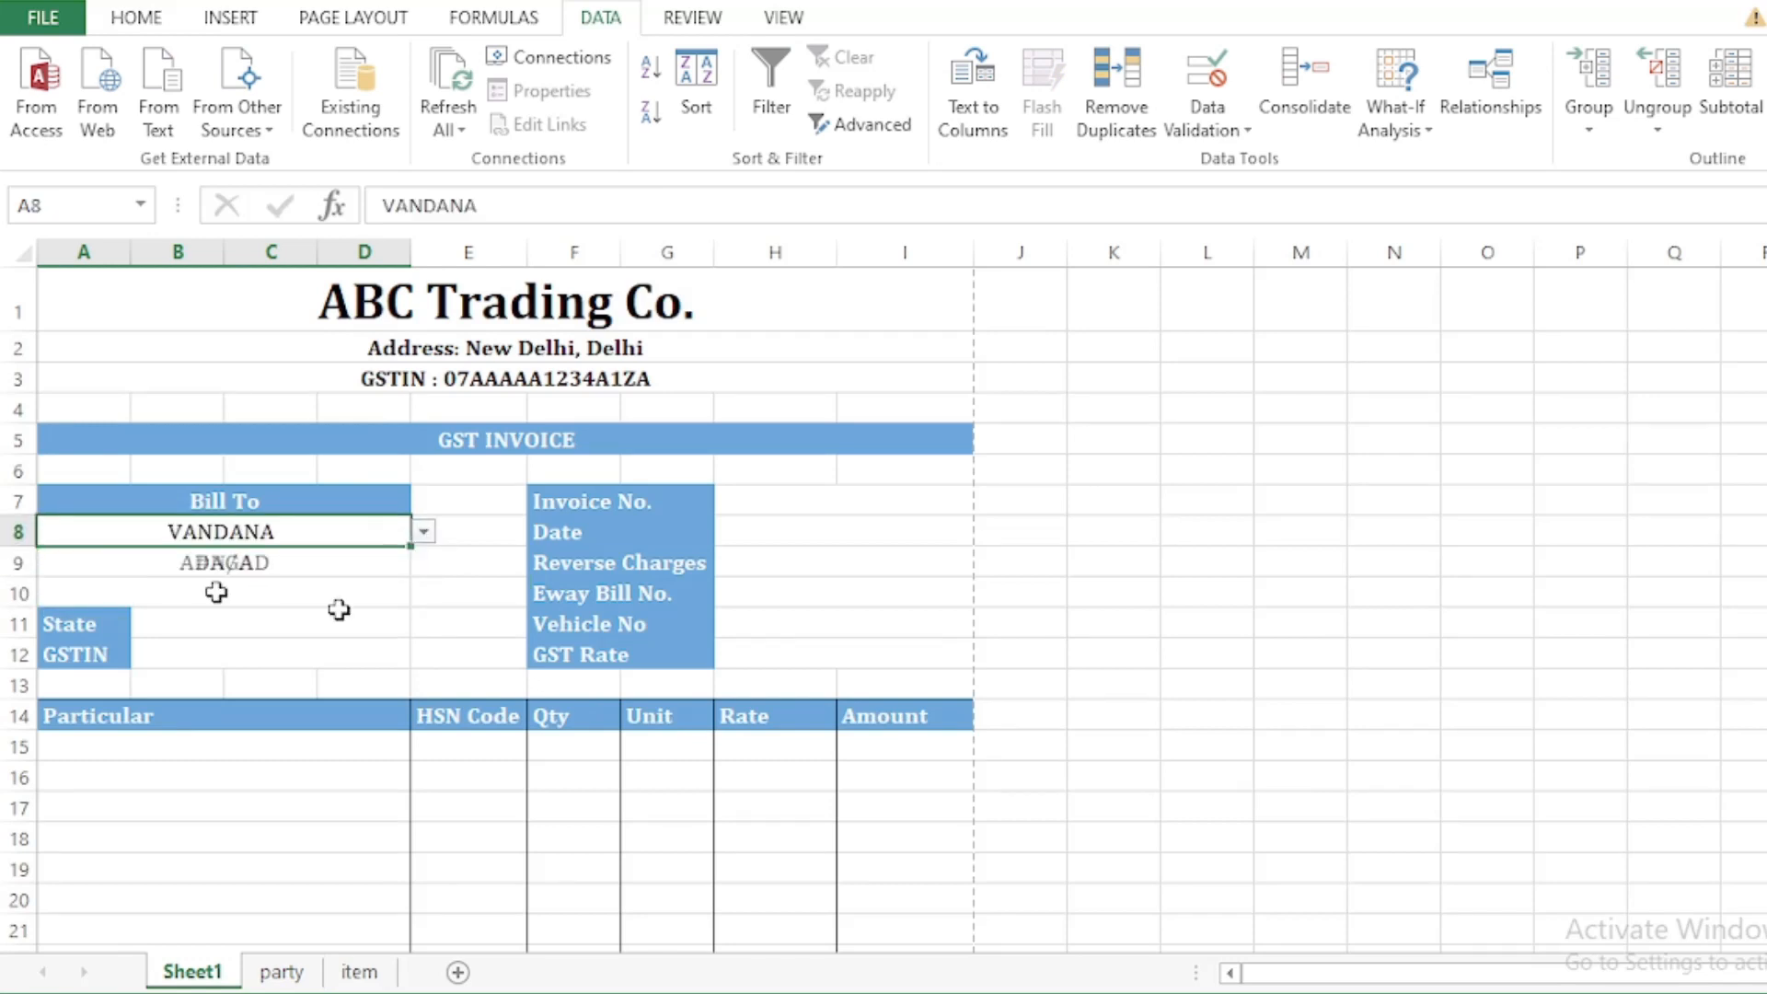
{"action": "left_click", "coordinate": [288, 570]}
Step: Choose XYZ TRADIN CO as the Bill To party in A8 and check the address lookup in A9
{"action": "left_click", "coordinate": [403, 538]}
{"action": "left_click", "coordinate": [423, 531]}
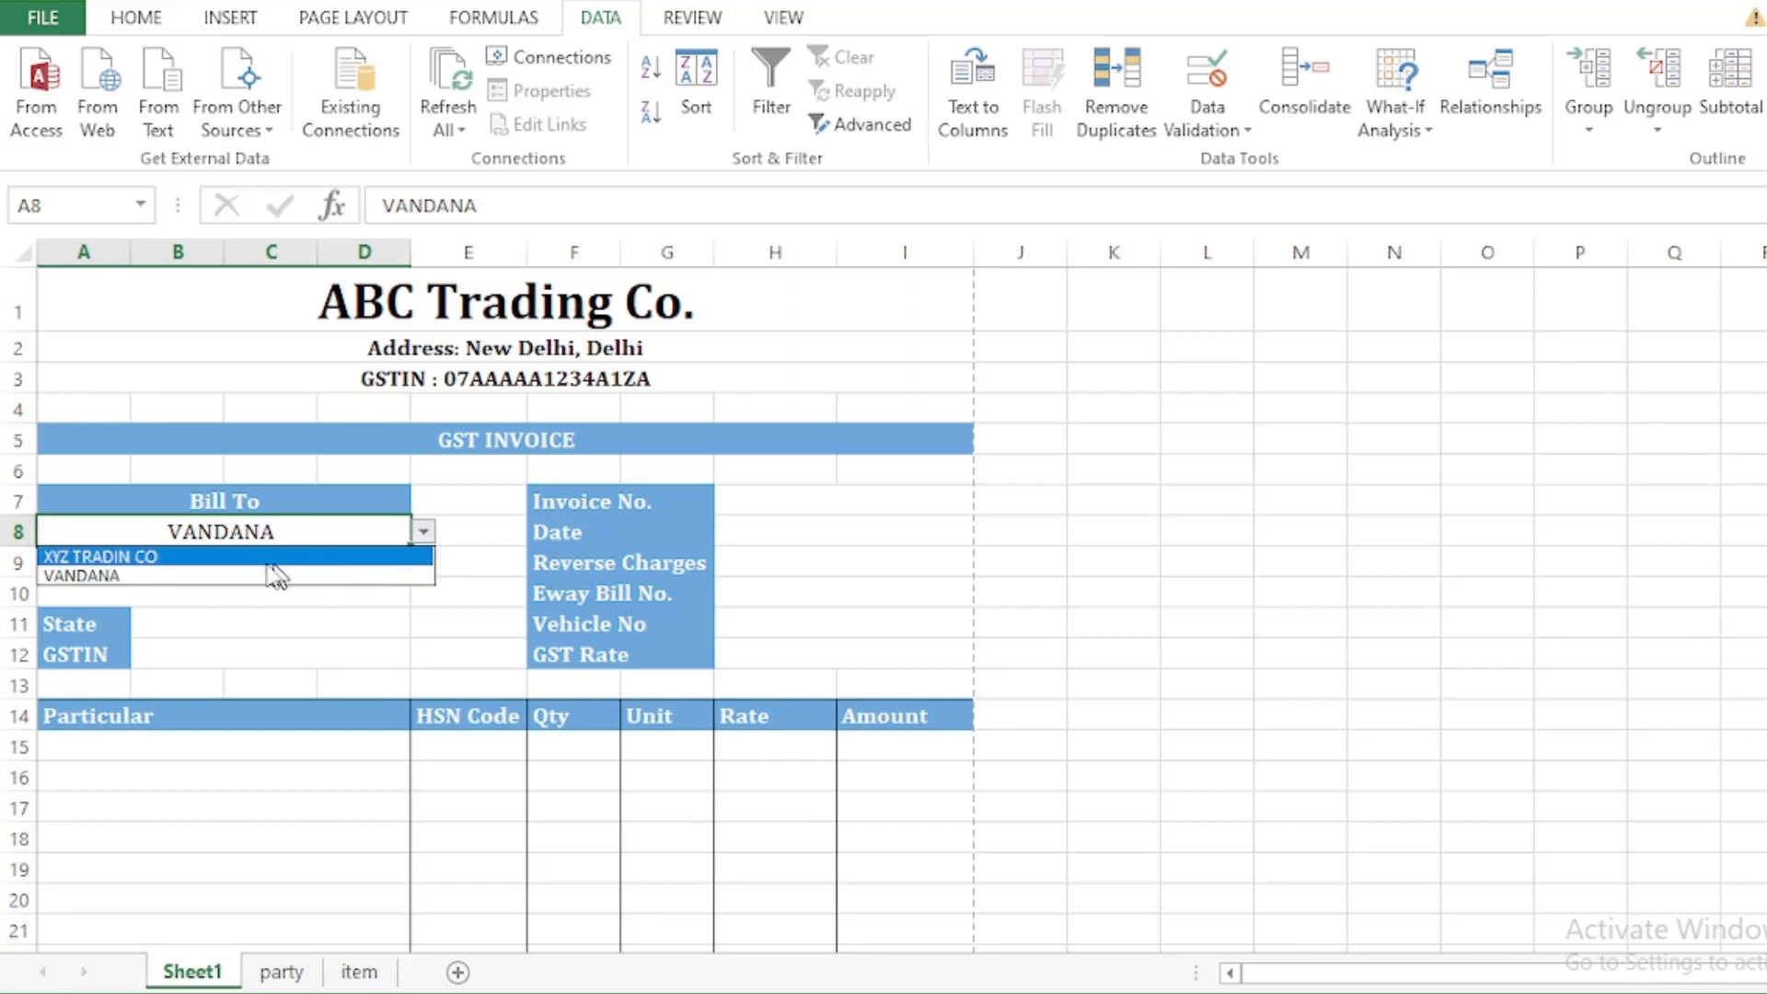
{"action": "left_click", "coordinate": [184, 558]}
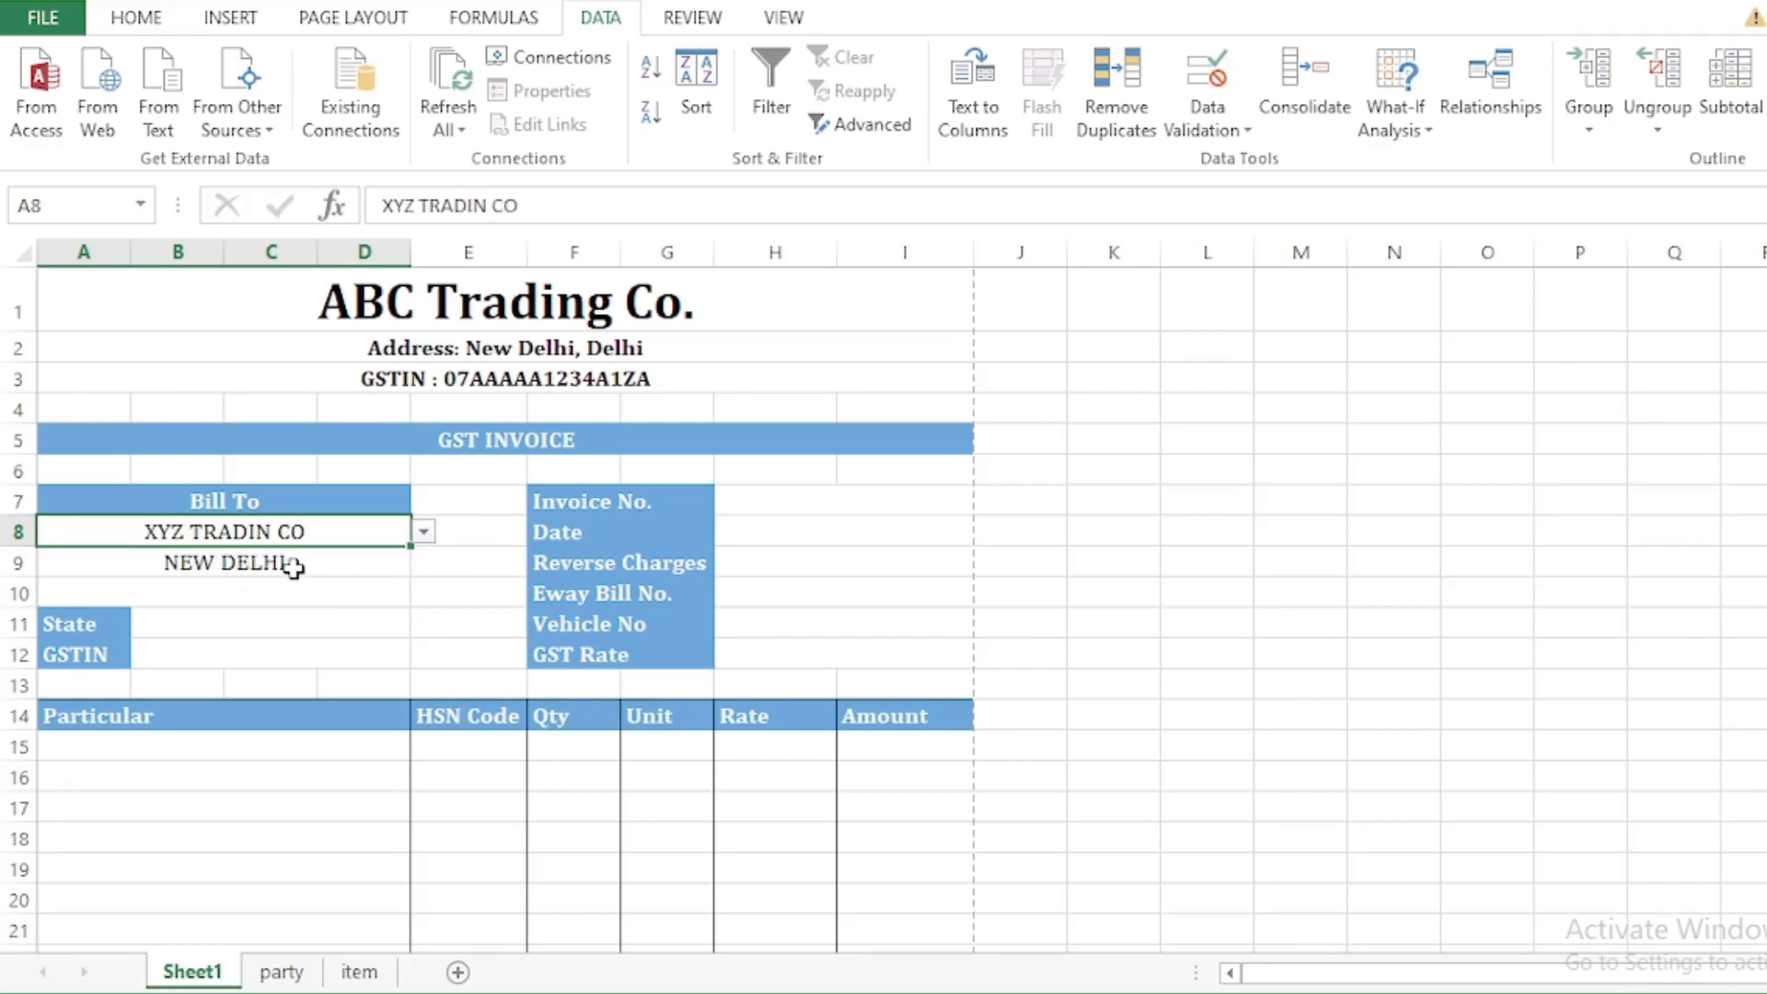
{"action": "left_click", "coordinate": [337, 580]}
Step: Enter =VLOOKUP(A8,party!A1:E3,3,0) in A10 to return the party's Address Line 2 from the party sheet
{"action": "left_click", "coordinate": [182, 594]}
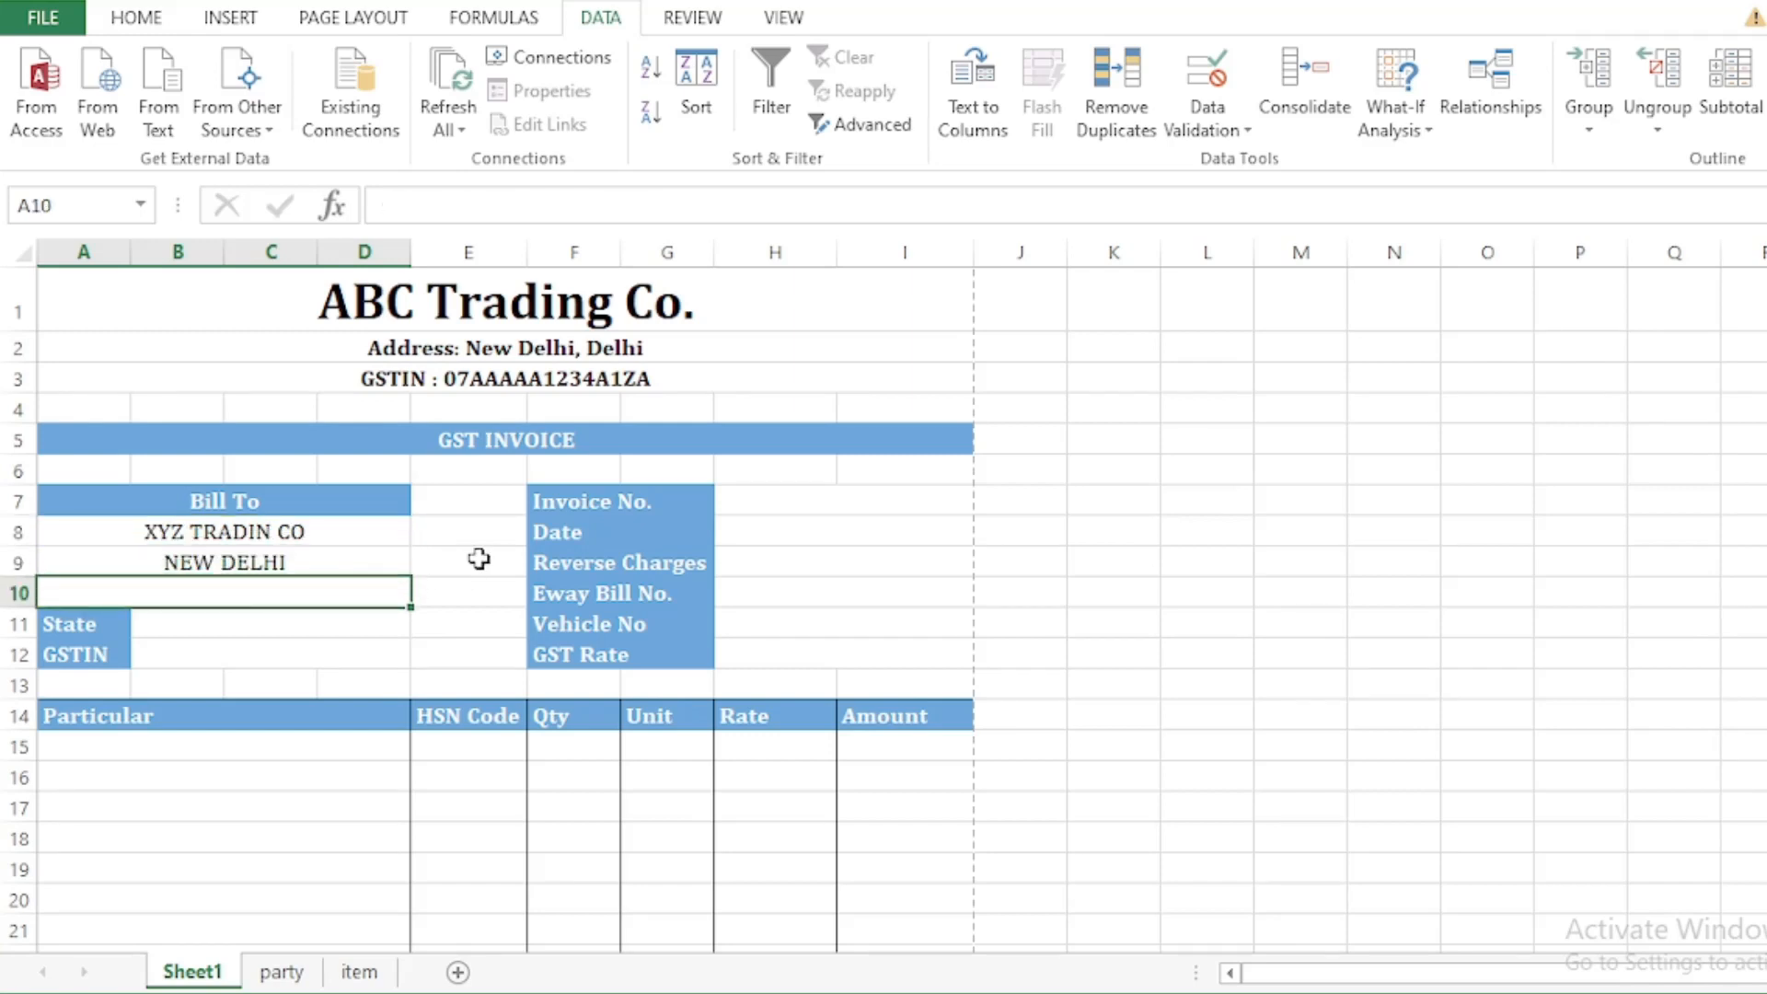
{"action": "left_click", "coordinate": [304, 563]}
{"action": "left_click", "coordinate": [267, 597]}
{"action": "left_click", "coordinate": [281, 972]}
{"action": "left_click", "coordinate": [651, 287]}
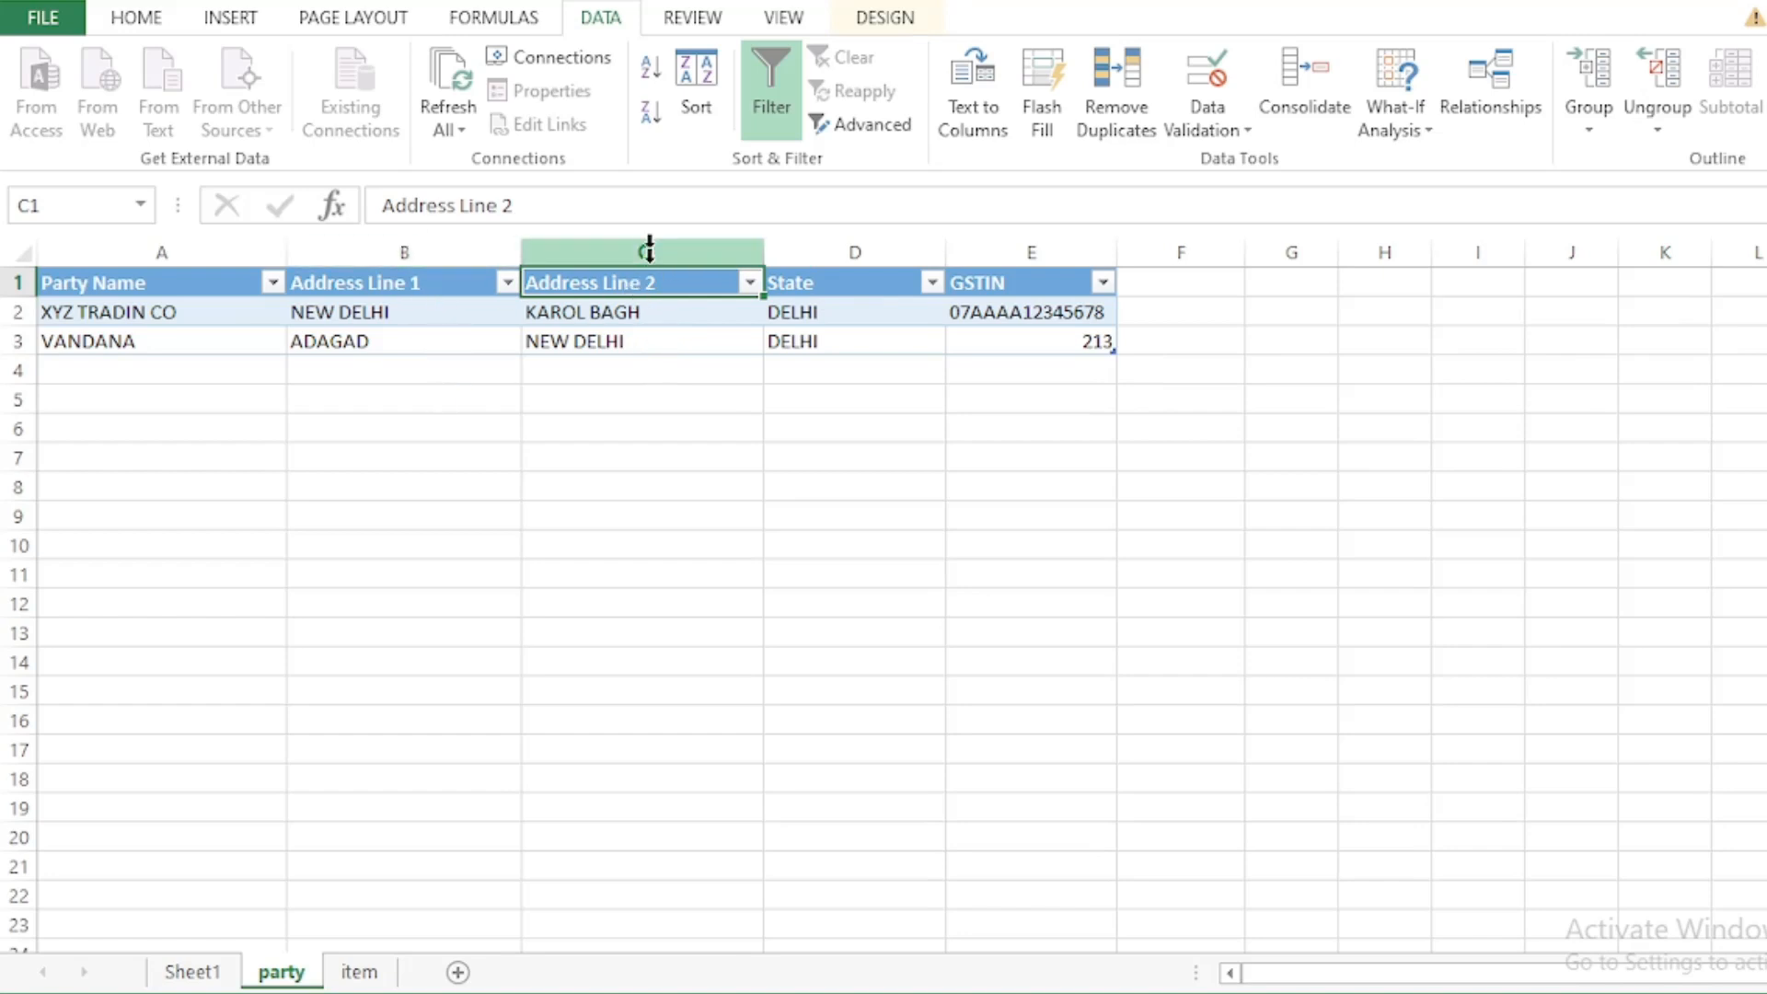
{"action": "left_click", "coordinate": [191, 972]}
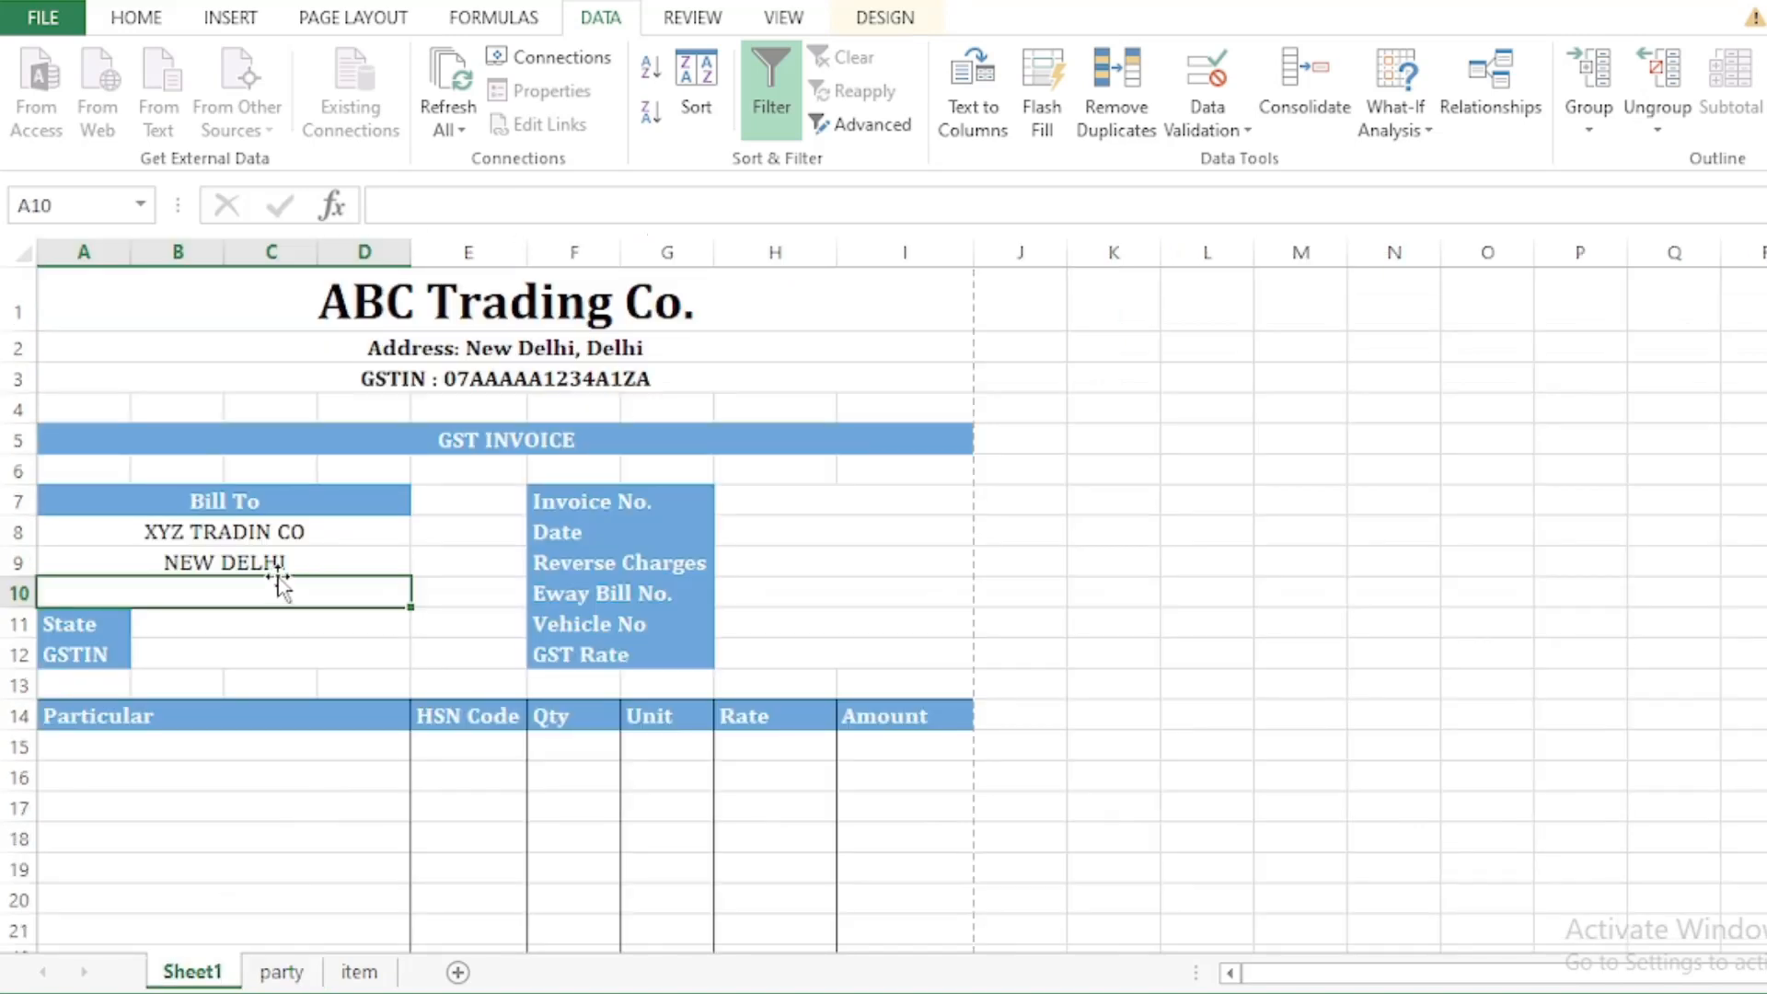
{"action": "type", "text": "=VLOOKUP("}
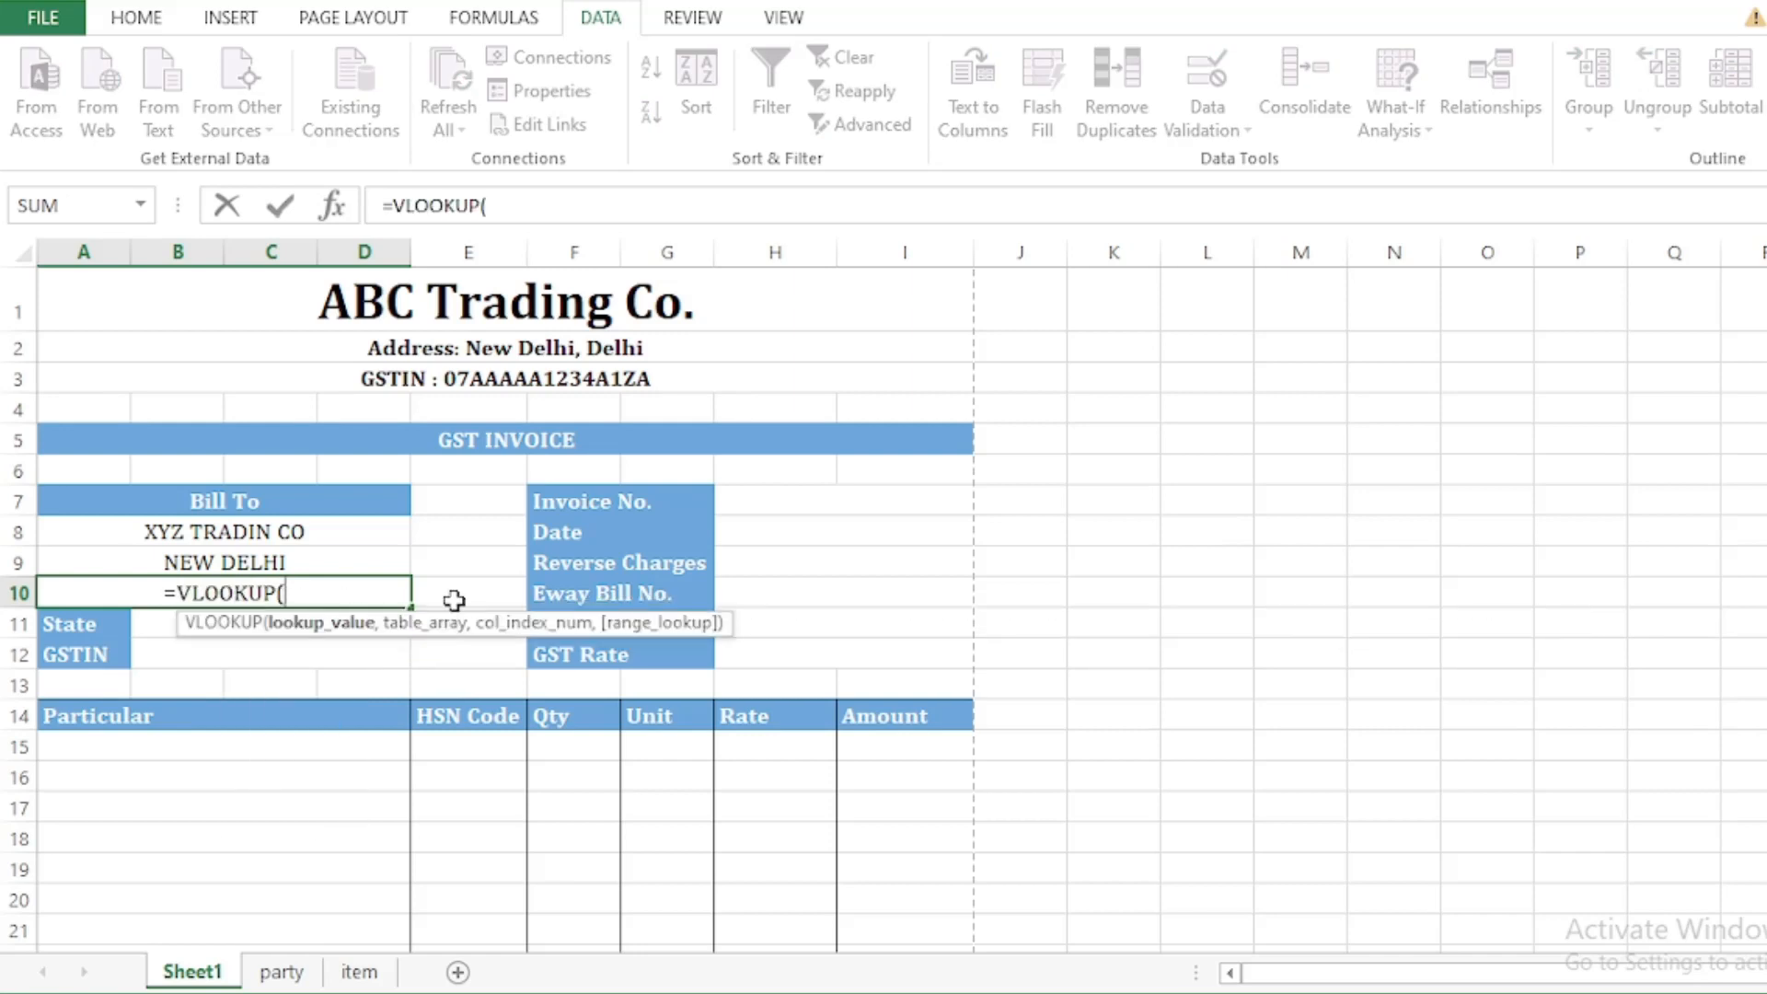
{"action": "left_click", "coordinate": [248, 531]}
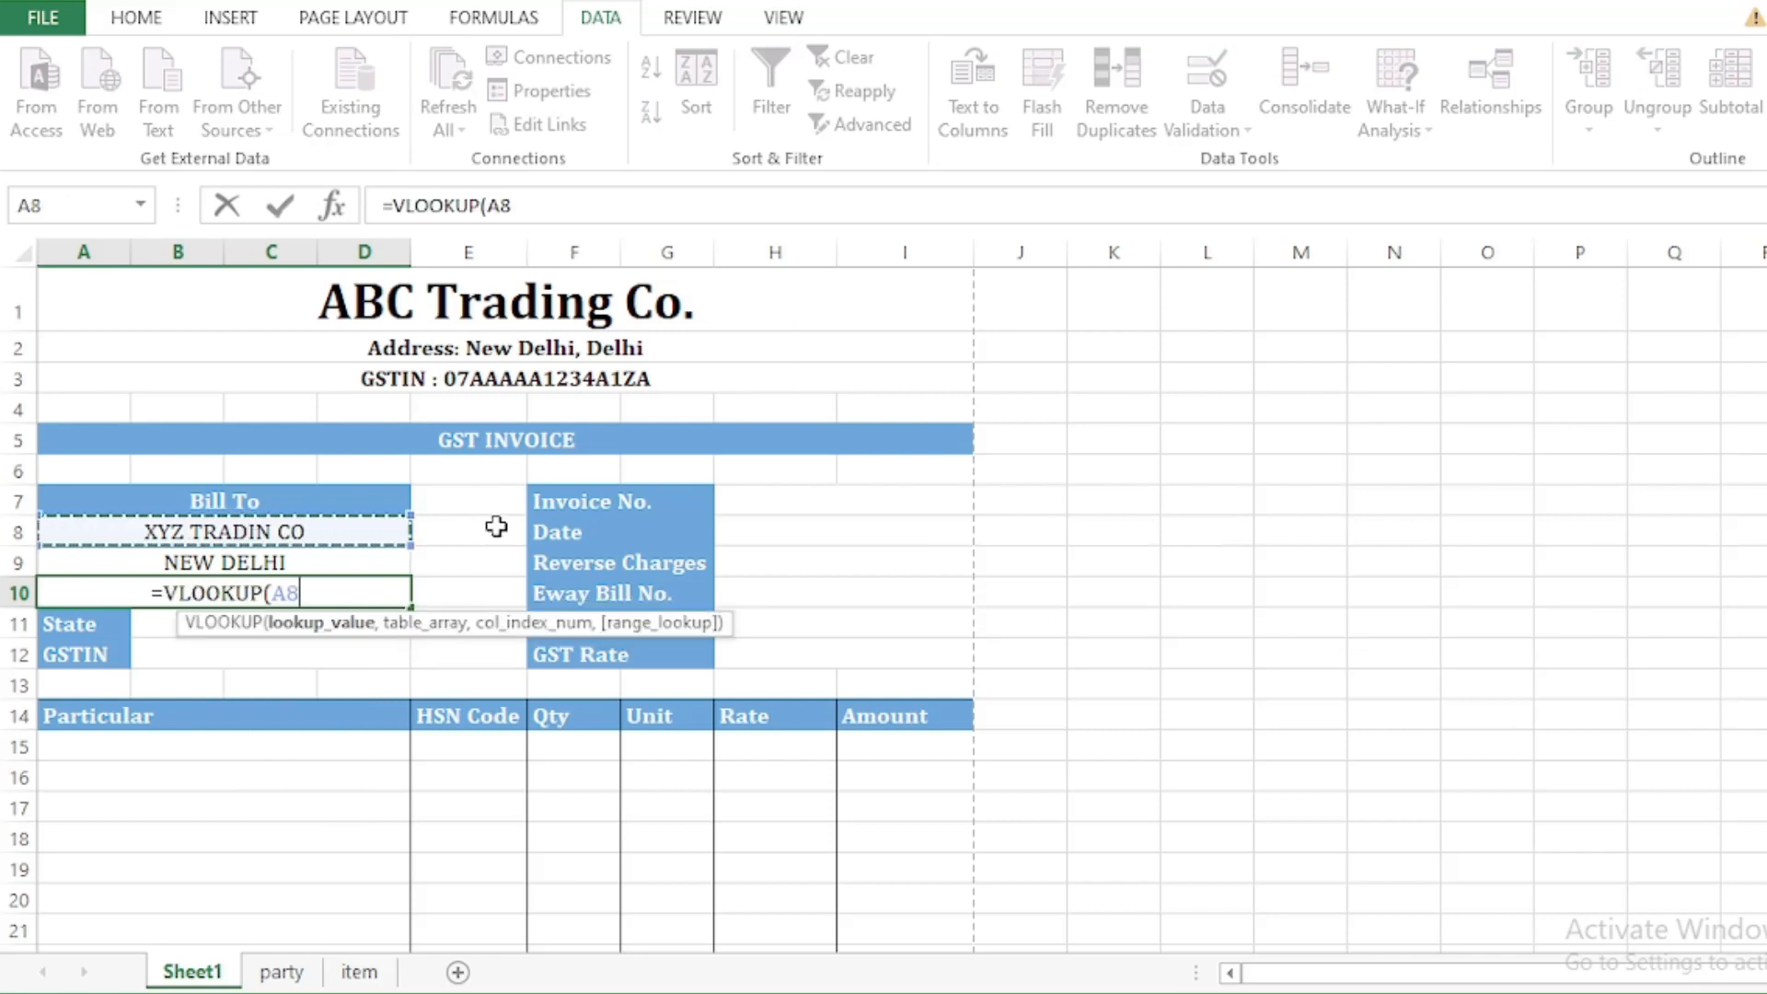
{"action": "type", "text": ","}
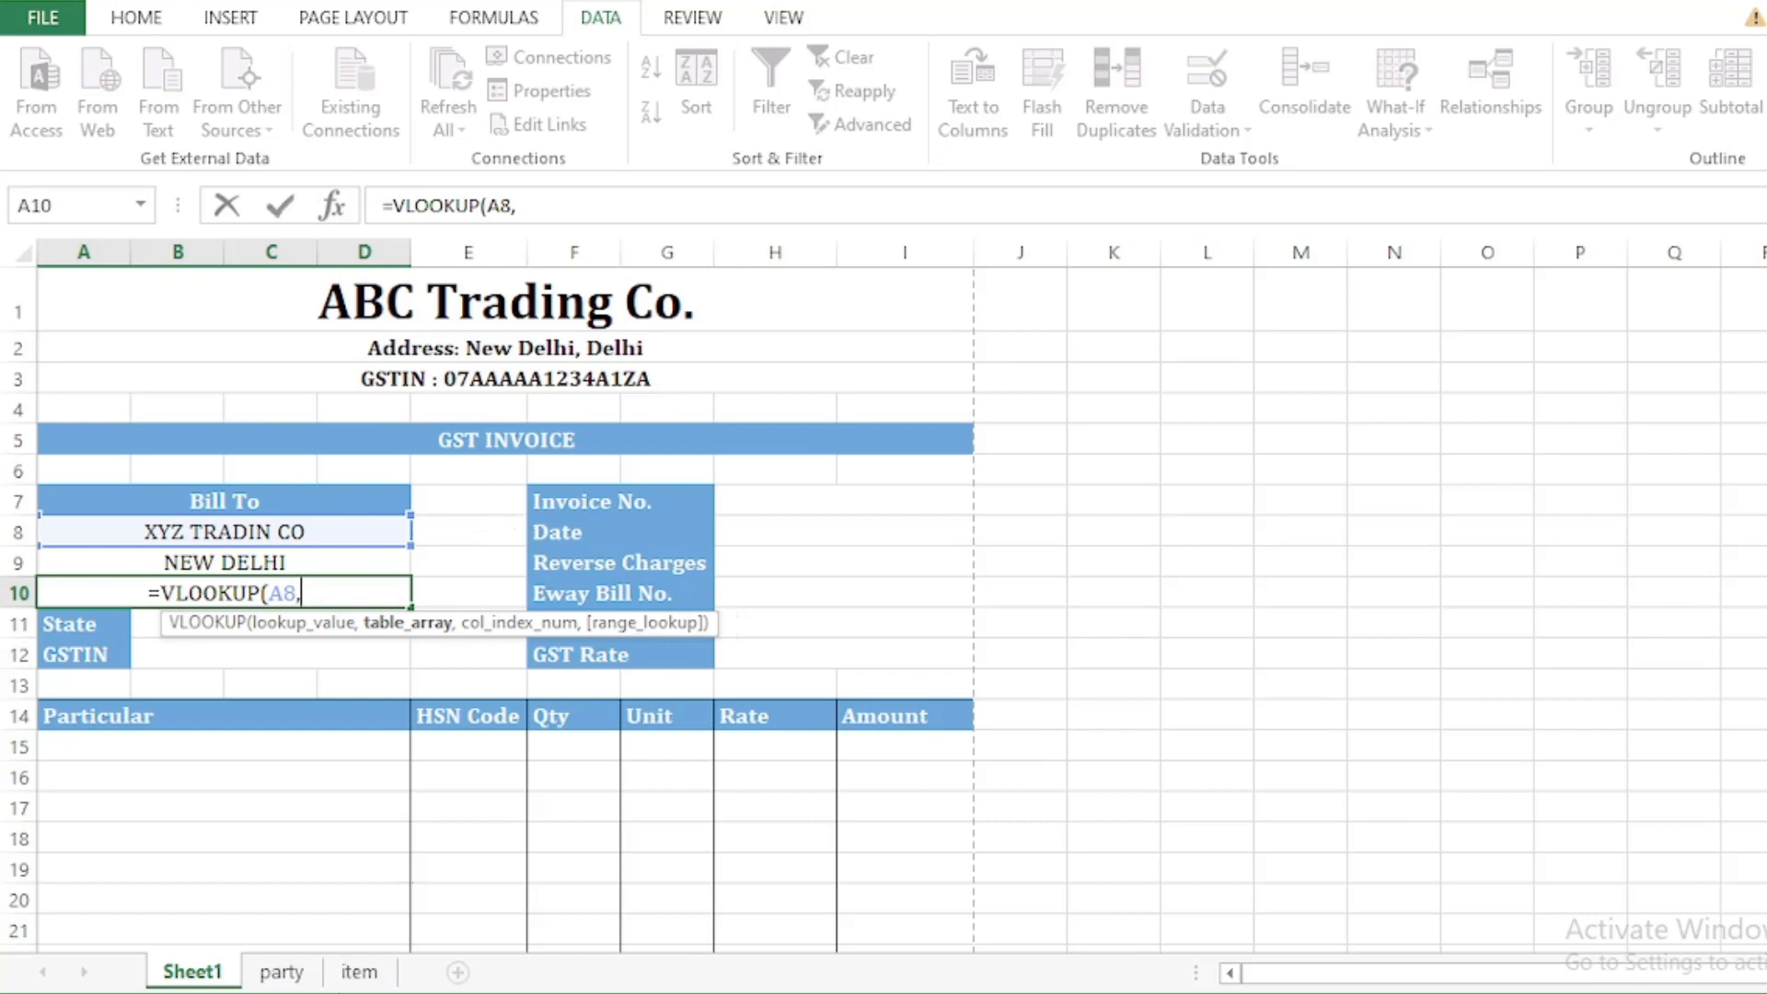
{"action": "left_click", "coordinate": [280, 972]}
{"action": "left_click_drag", "start_coordinate": [116, 292], "coordinate": [1013, 343]}
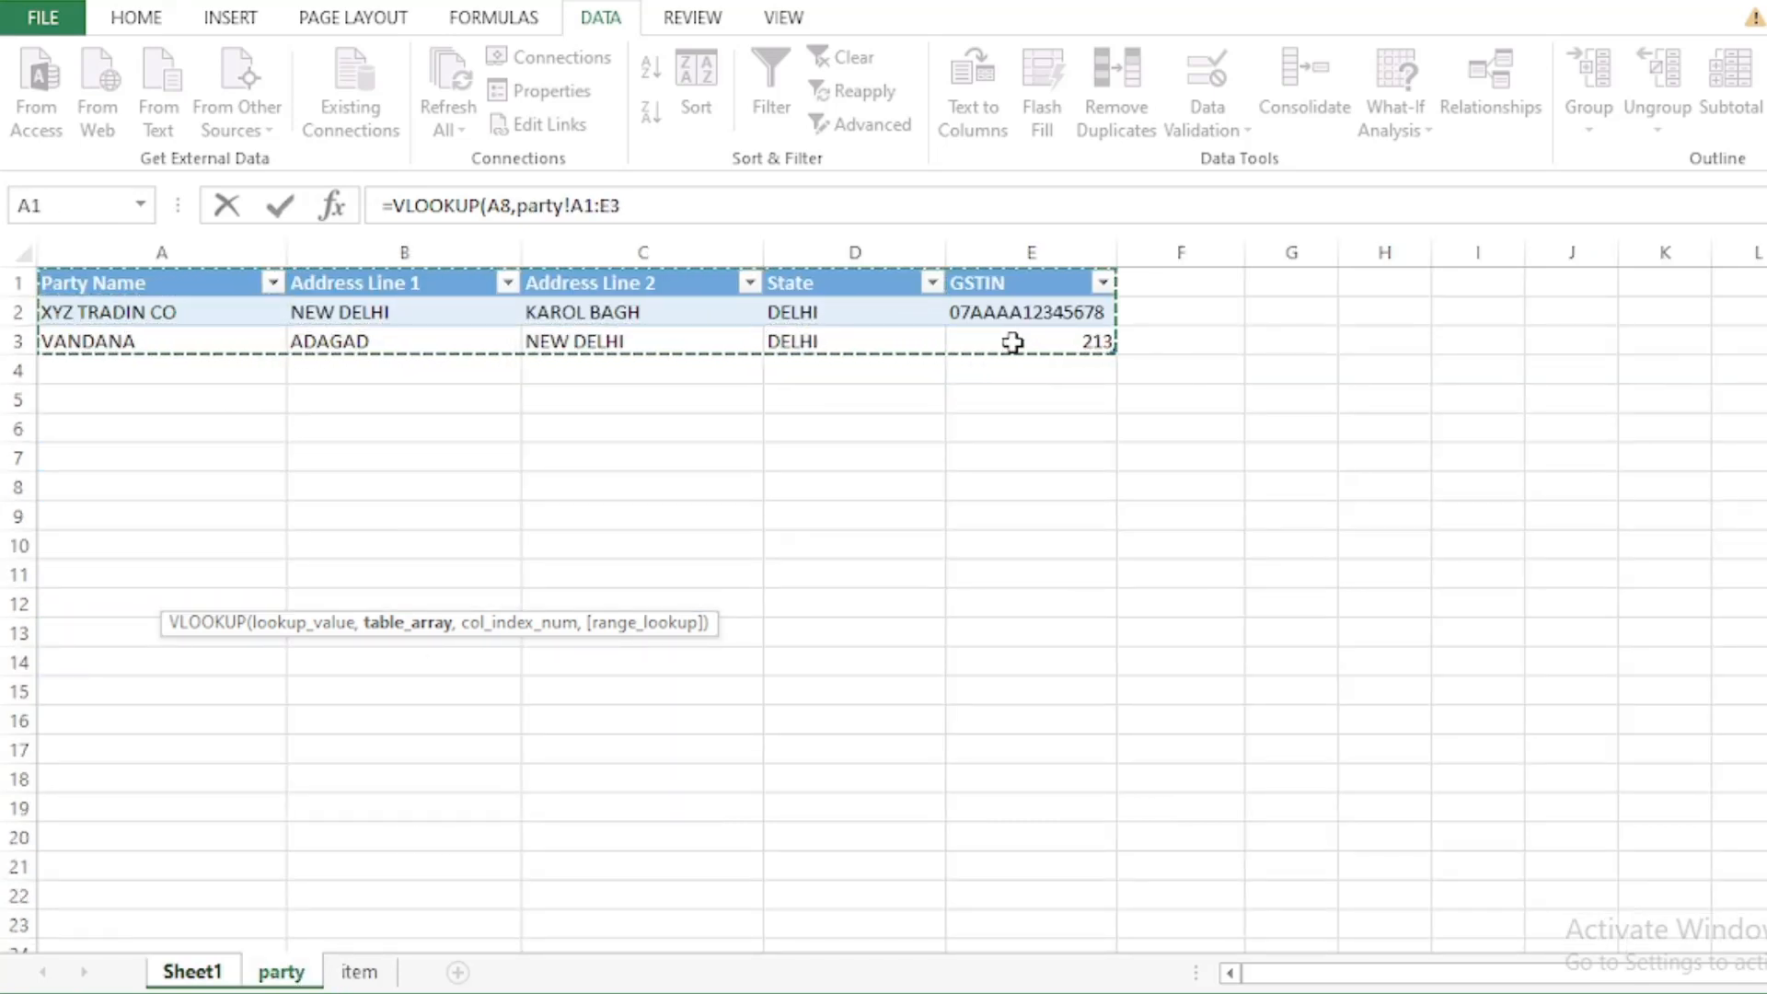
{"action": "type", "text": ",3"}
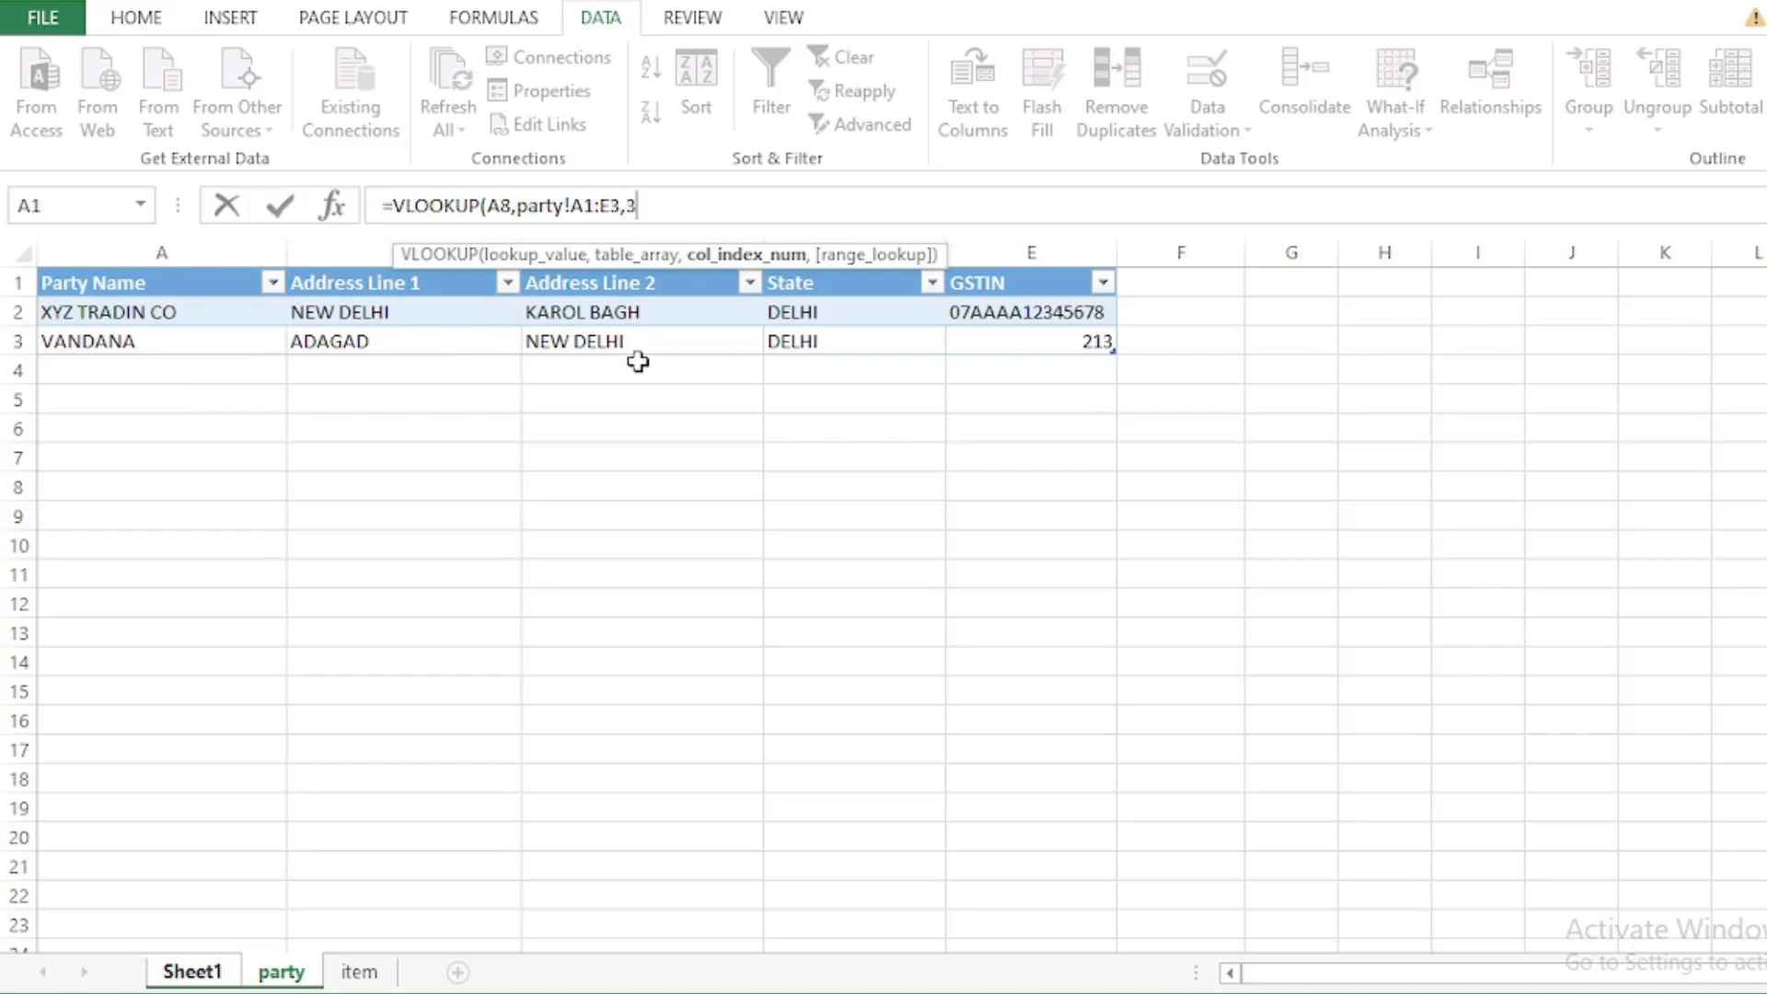
{"action": "type", "text": ","}
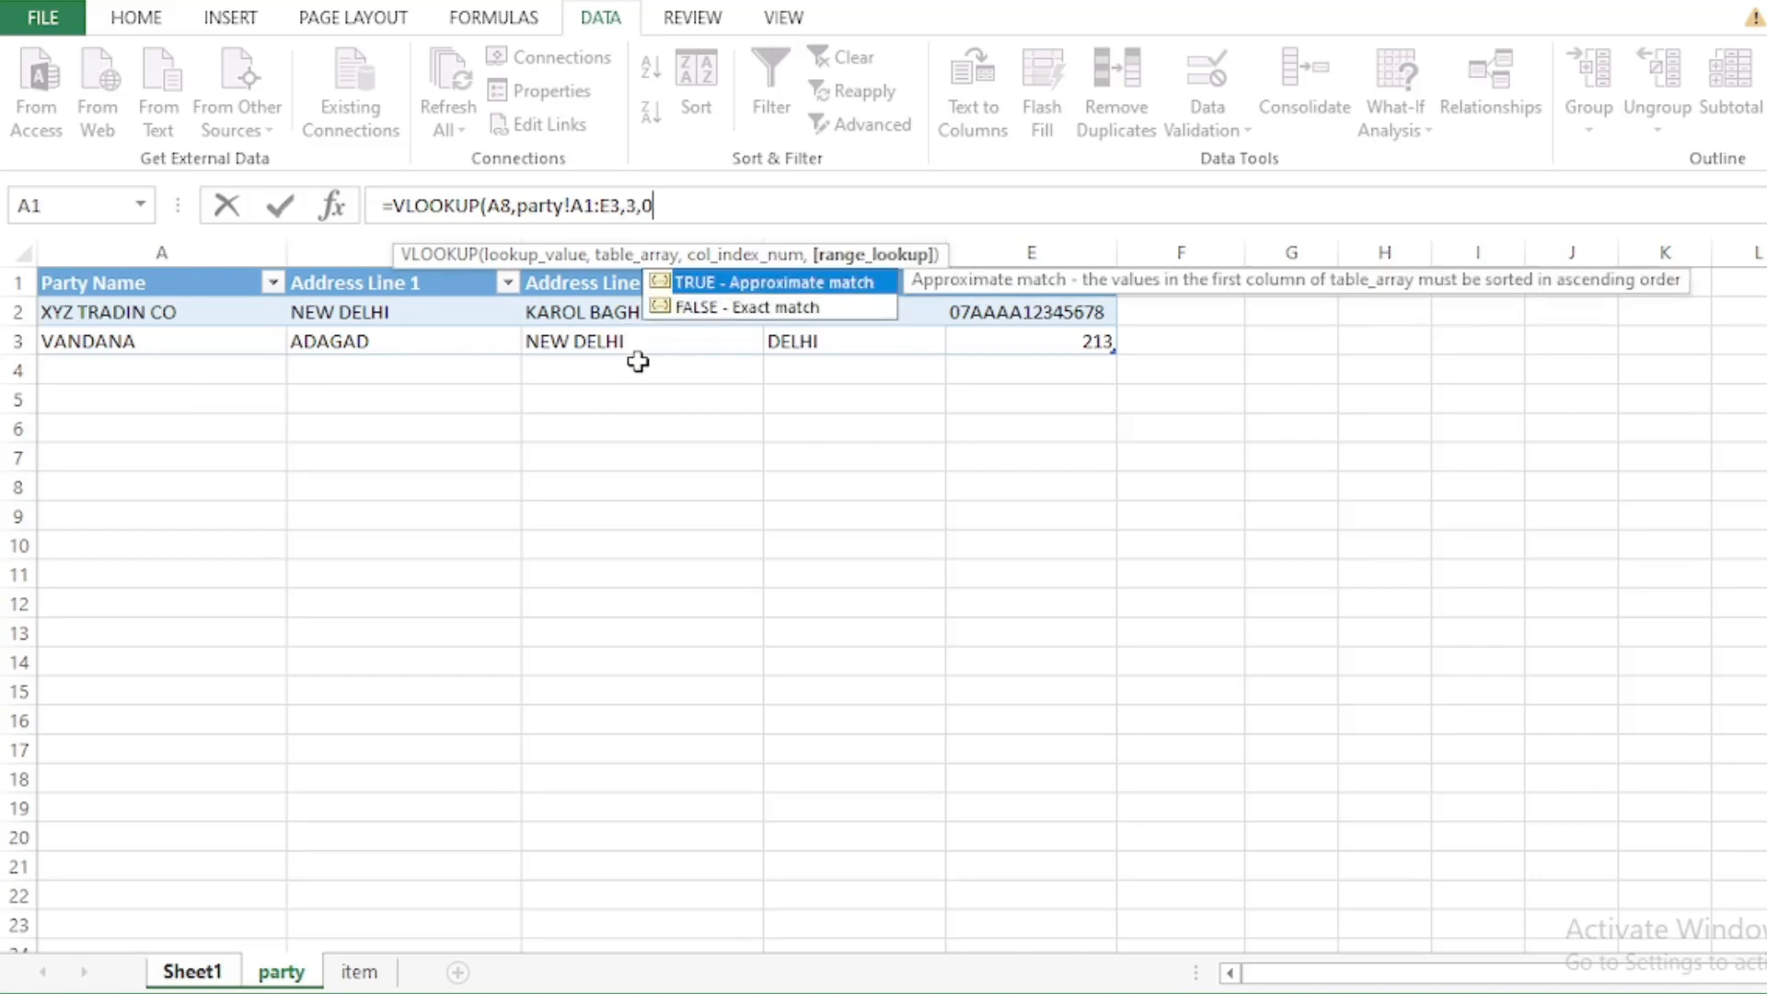
{"action": "type", "text": "0)"}
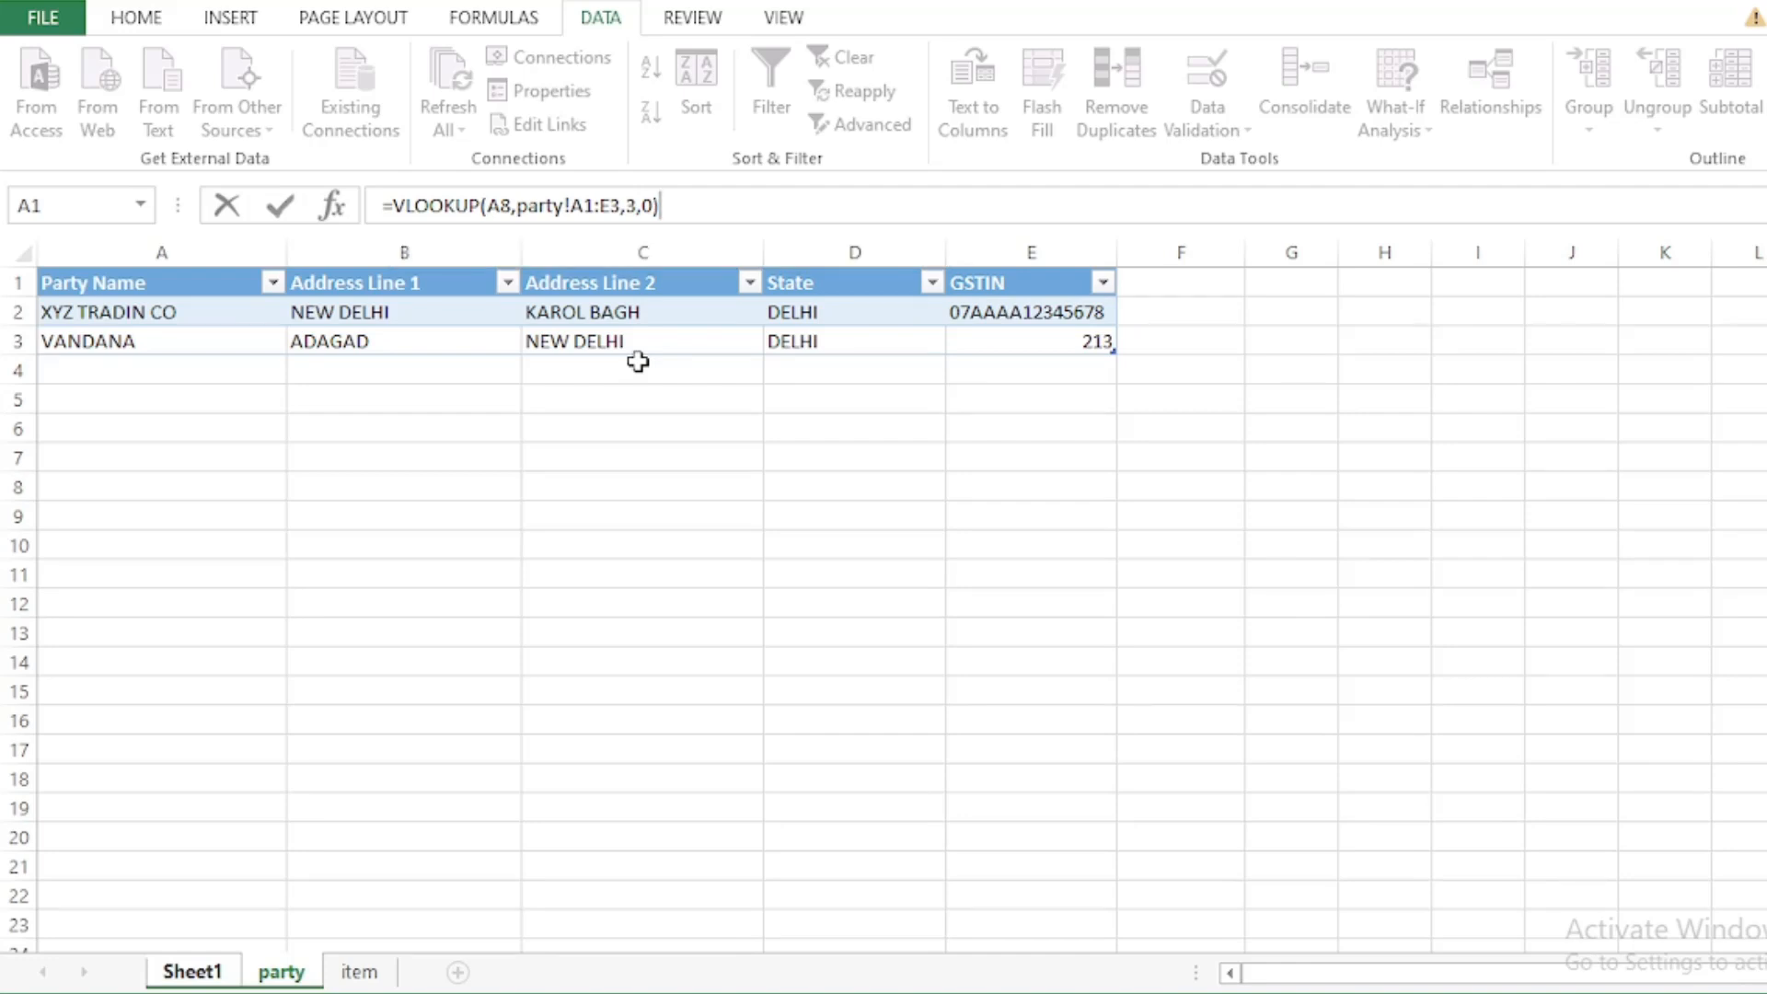
{"action": "key", "text": "Return"}
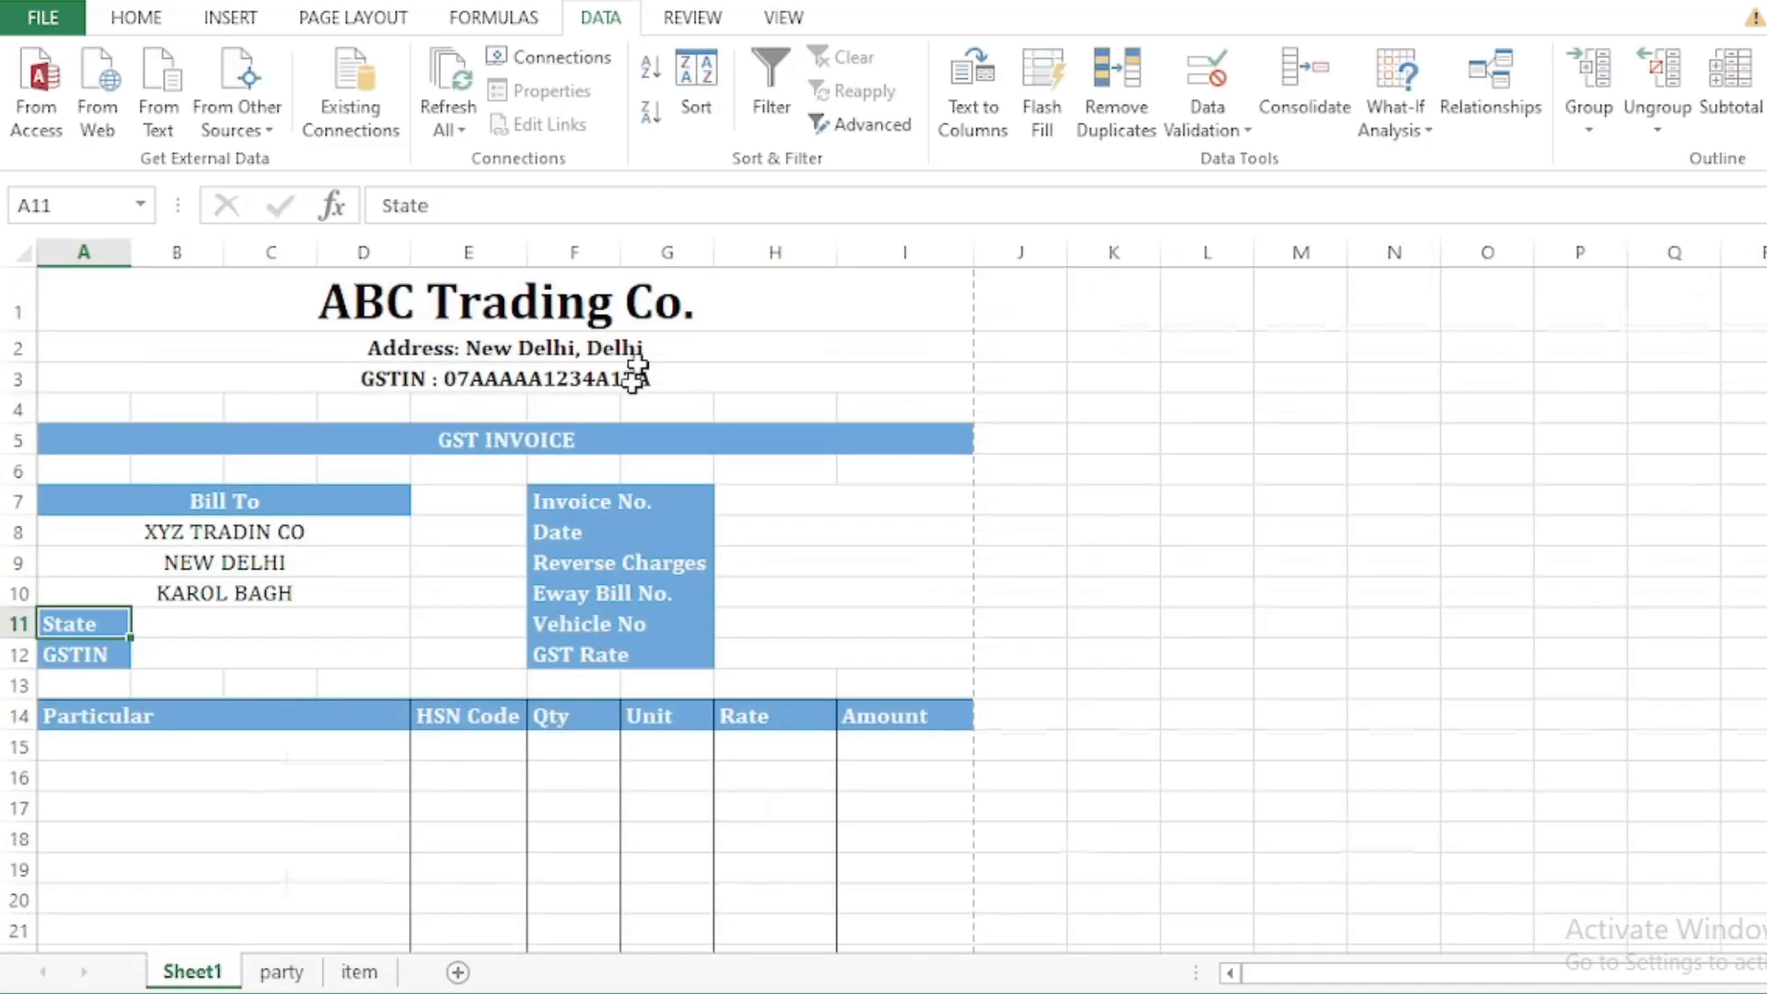
{"action": "left_click", "coordinate": [270, 589]}
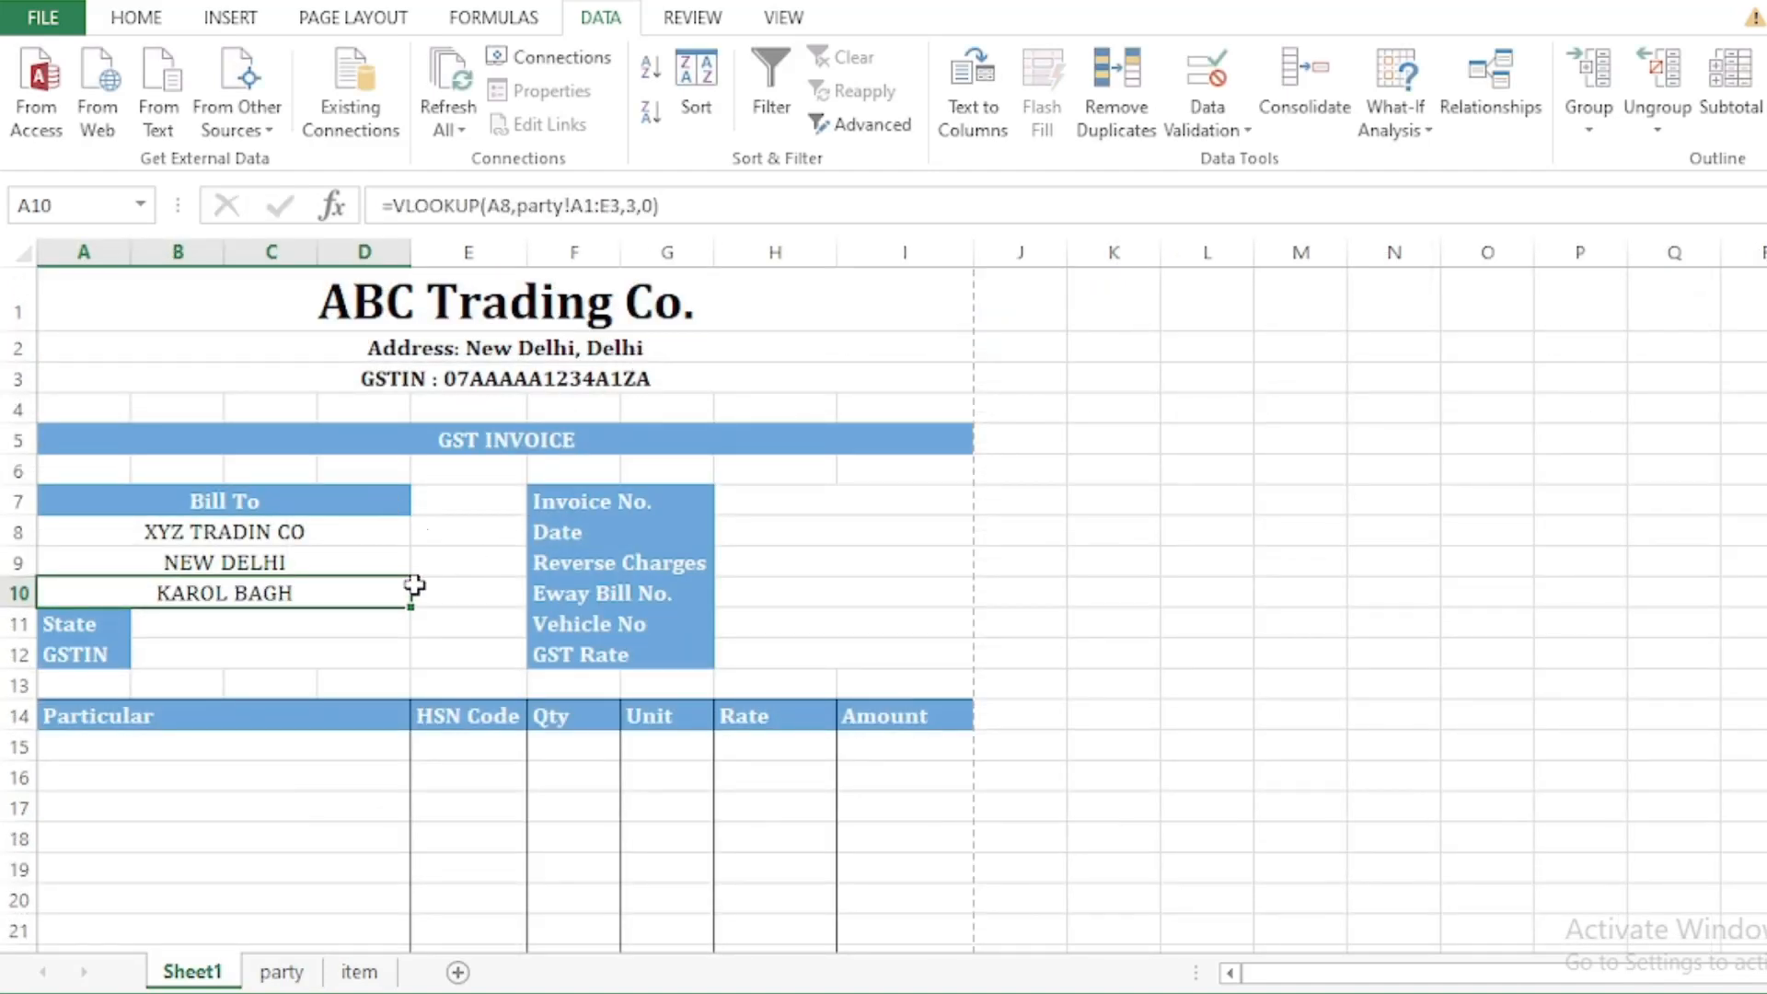
Step: Enter =VLOOKUP(A8,party!A1:E3,4,0) in B11 to return the selected party's State from the party sheet
{"action": "scroll", "coordinate": [418, 589], "scroll_direction": "down", "scroll_amount": 1}
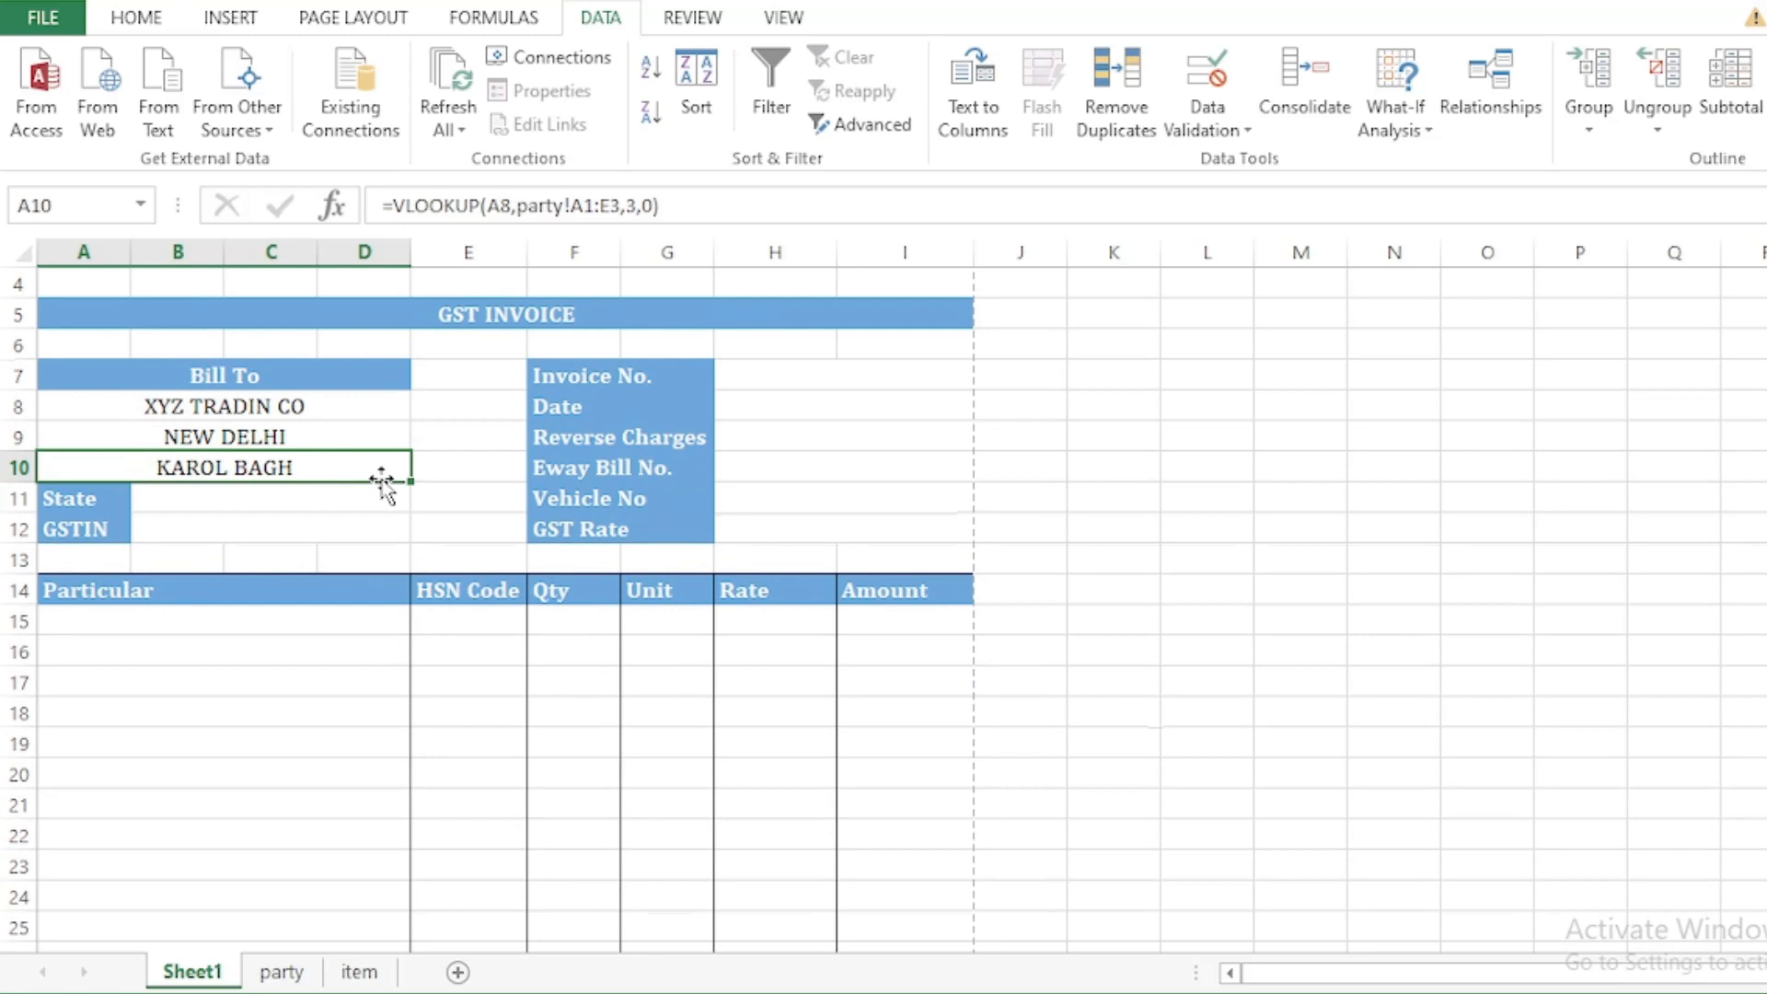
{"action": "left_click", "coordinate": [385, 499]}
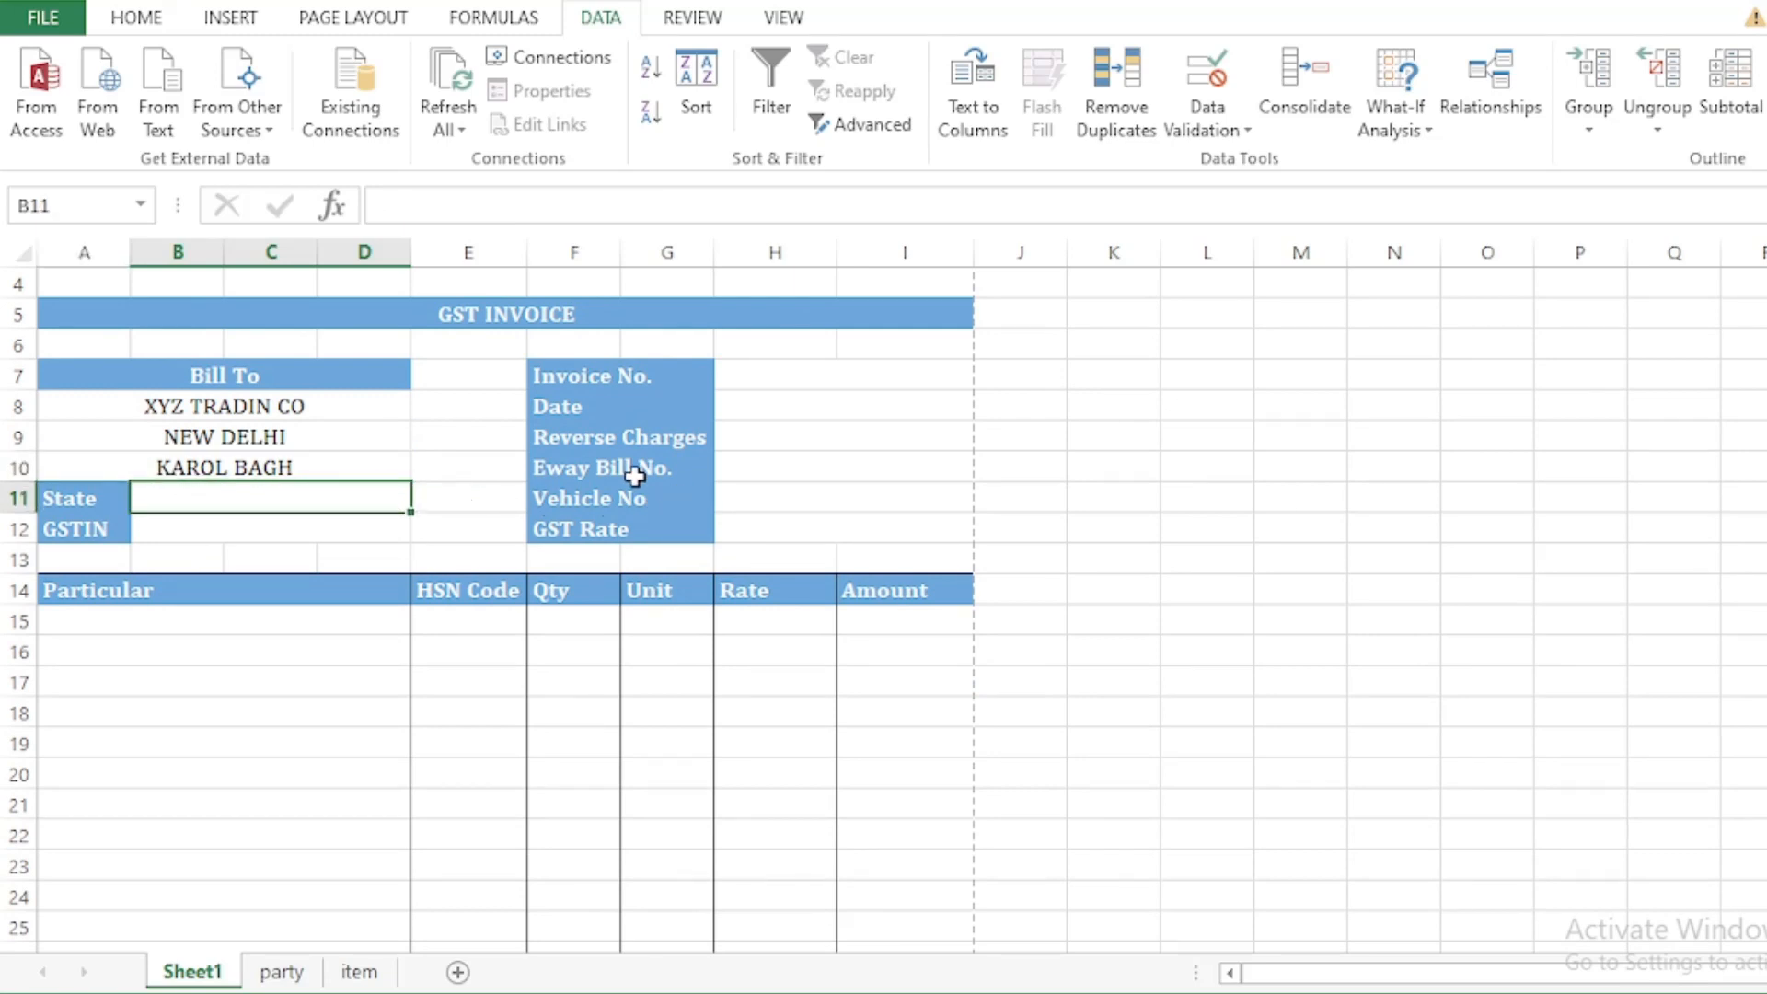
{"action": "type", "text": "=VLO"}
{"action": "key", "text": "Tab"}
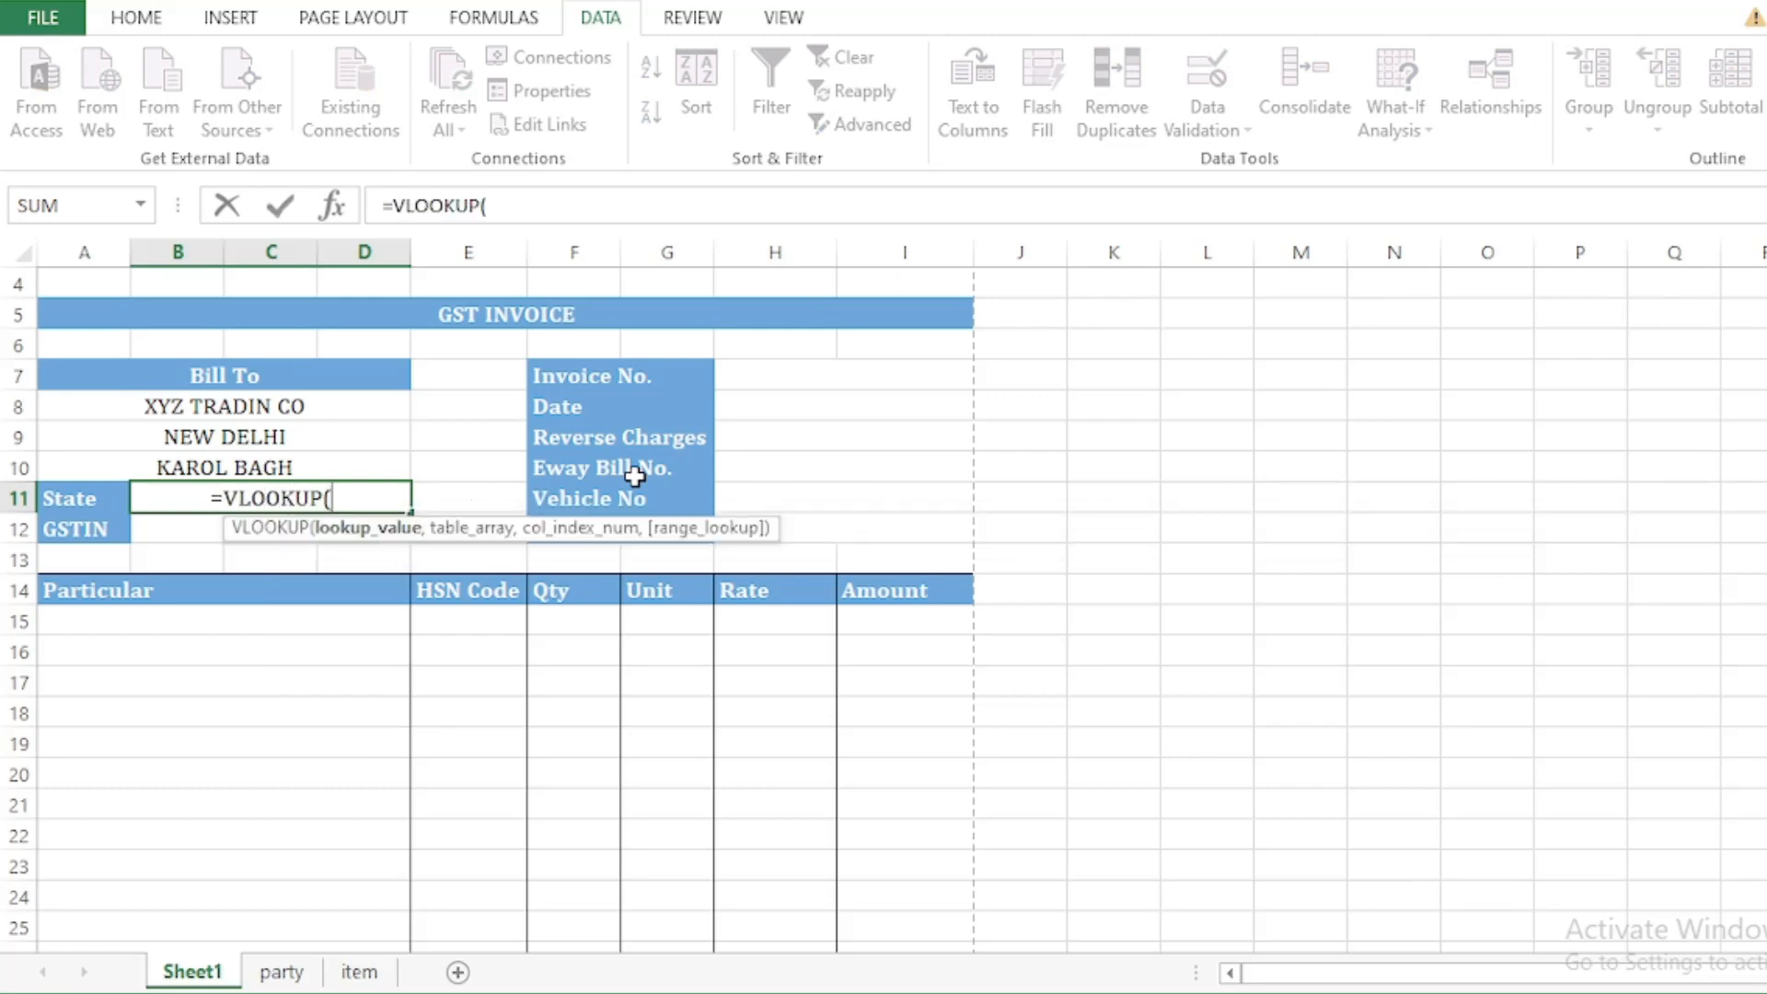
{"action": "left_click", "coordinate": [224, 394]}
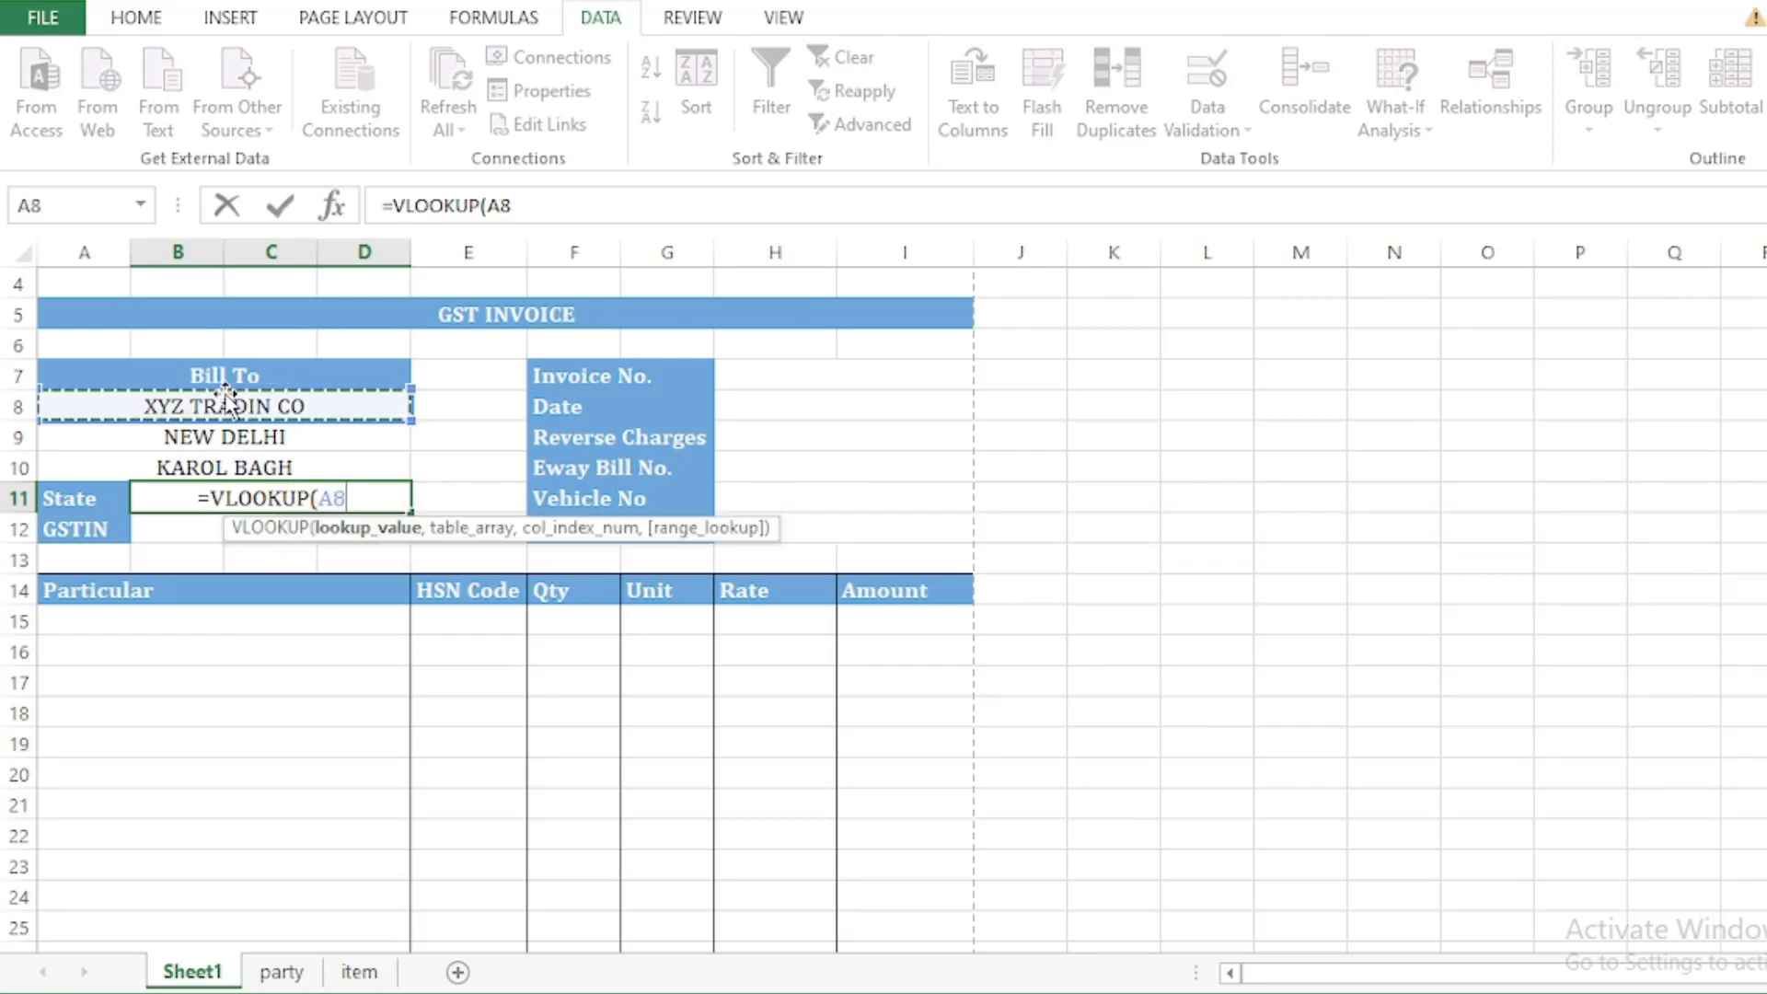
{"action": "type", "text": ","}
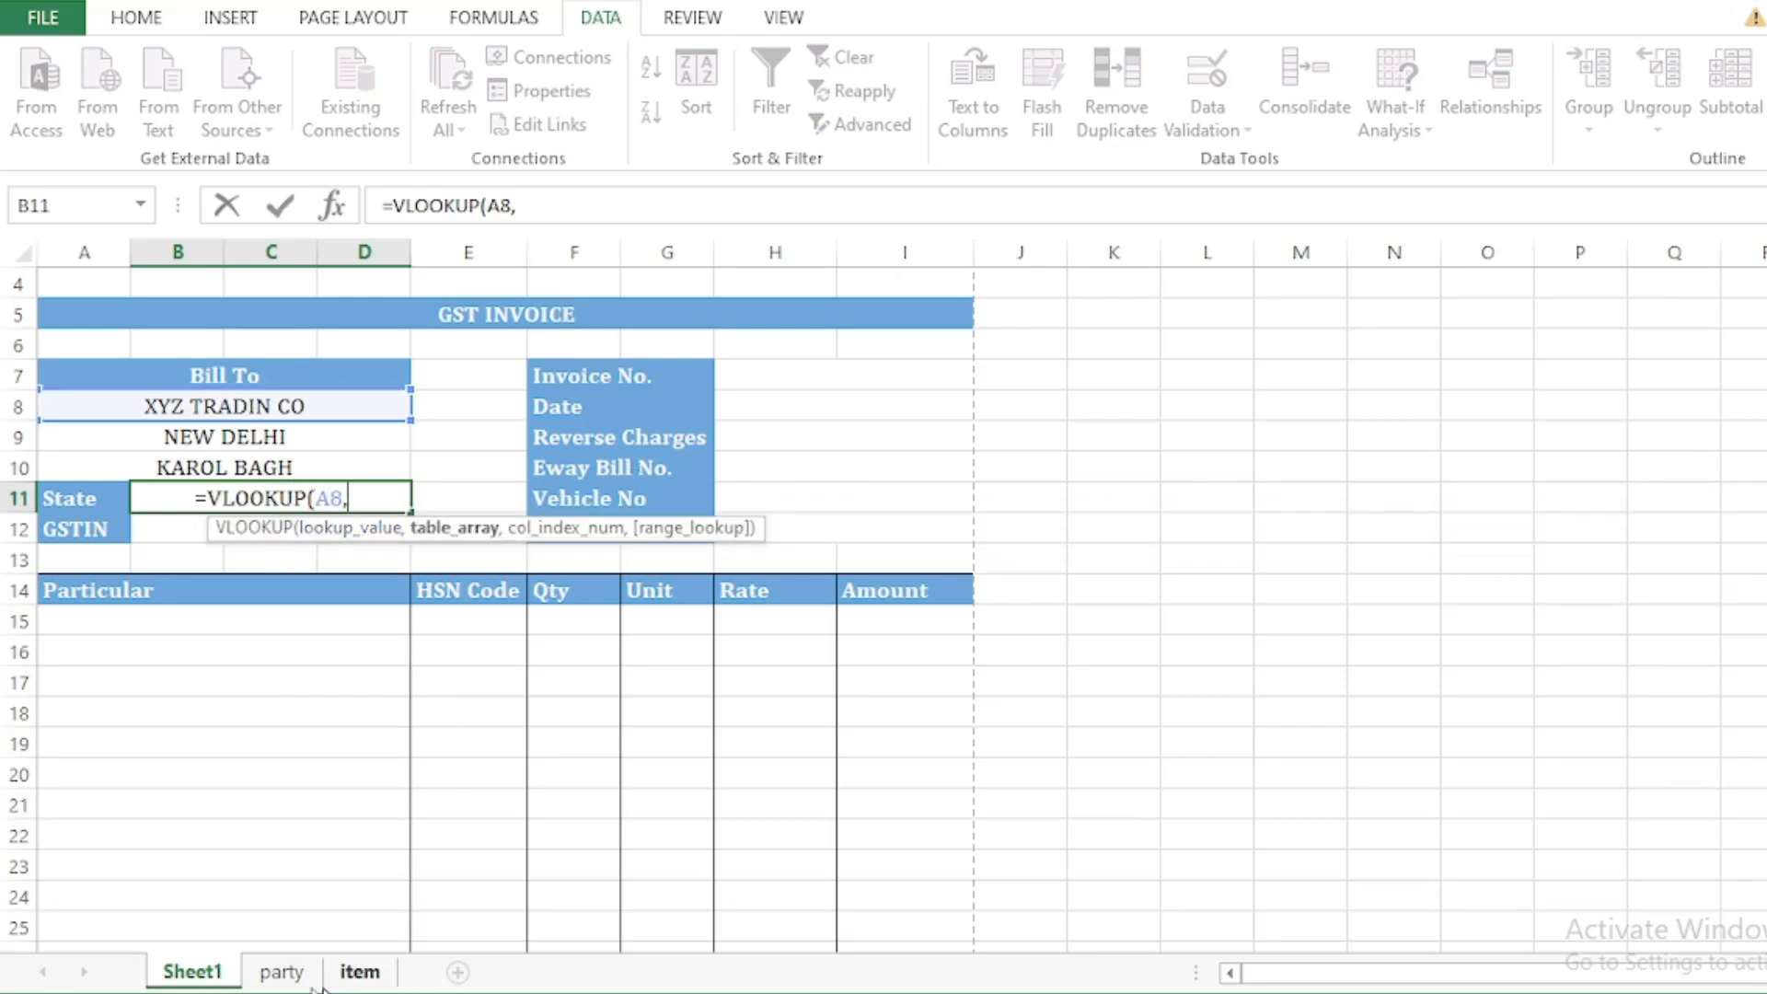
{"action": "left_click", "coordinate": [280, 972]}
{"action": "left_click_drag", "start_coordinate": [178, 283], "coordinate": [1025, 350]}
{"action": "type", "text": ","}
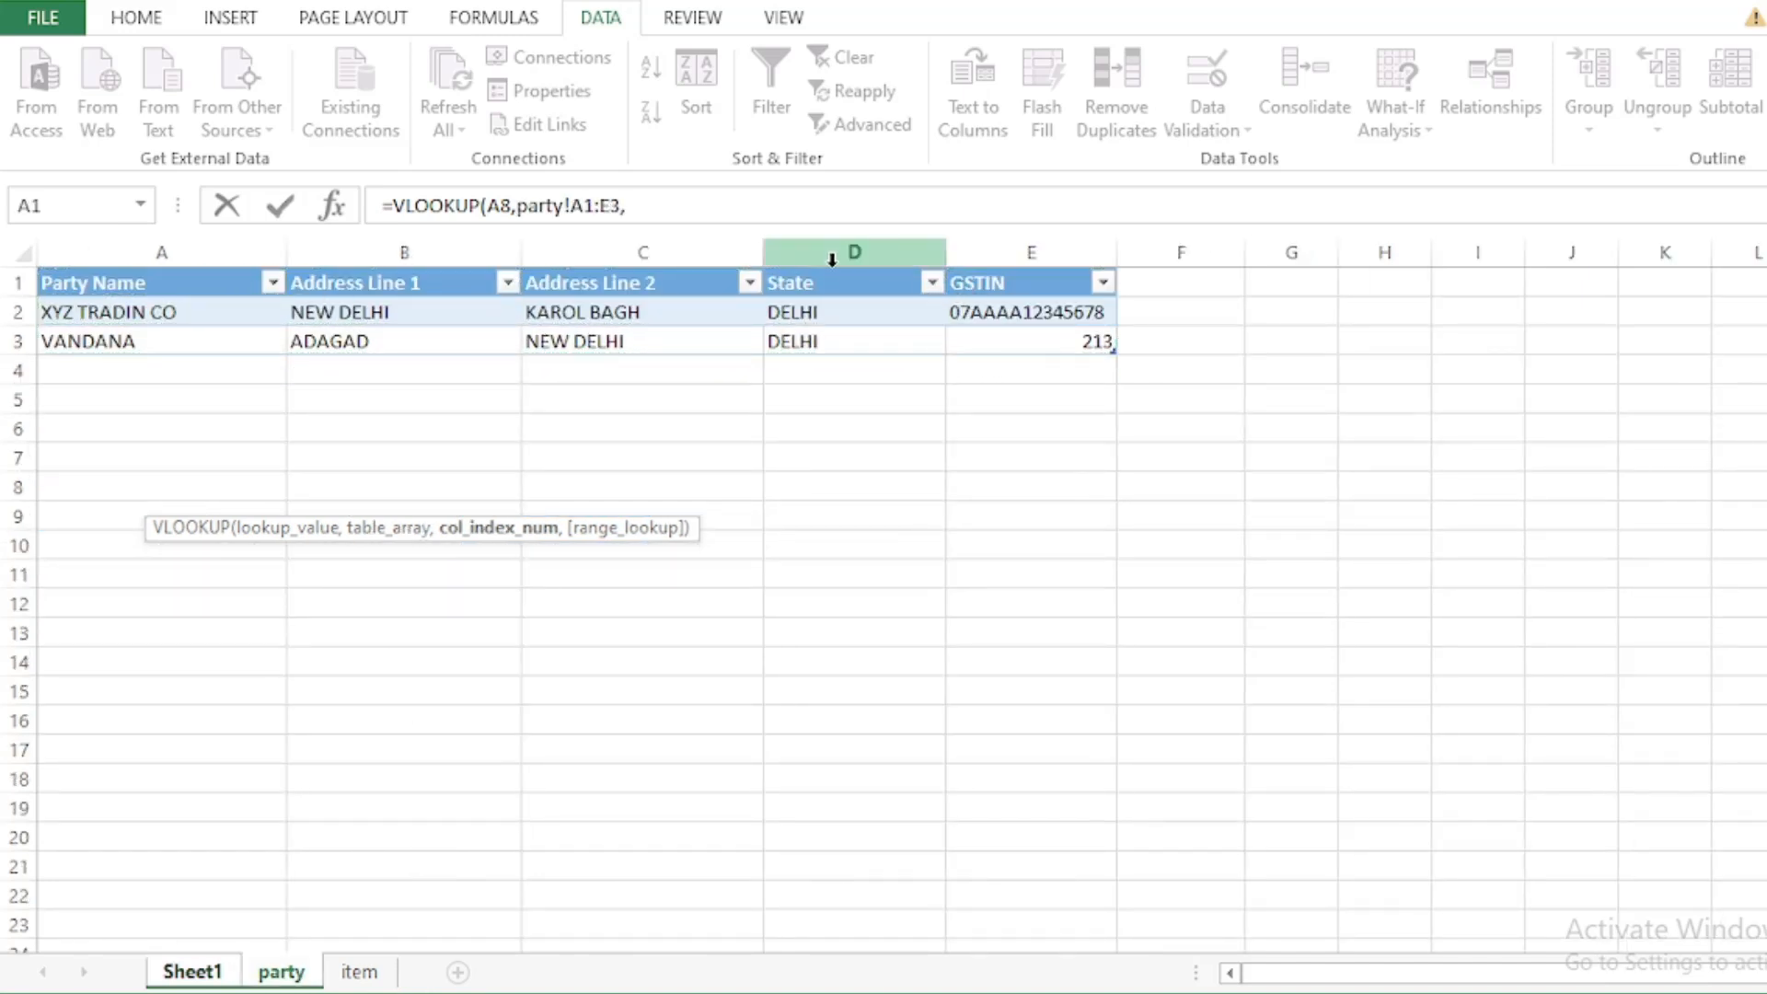
{"action": "type", "text": "4,0"}
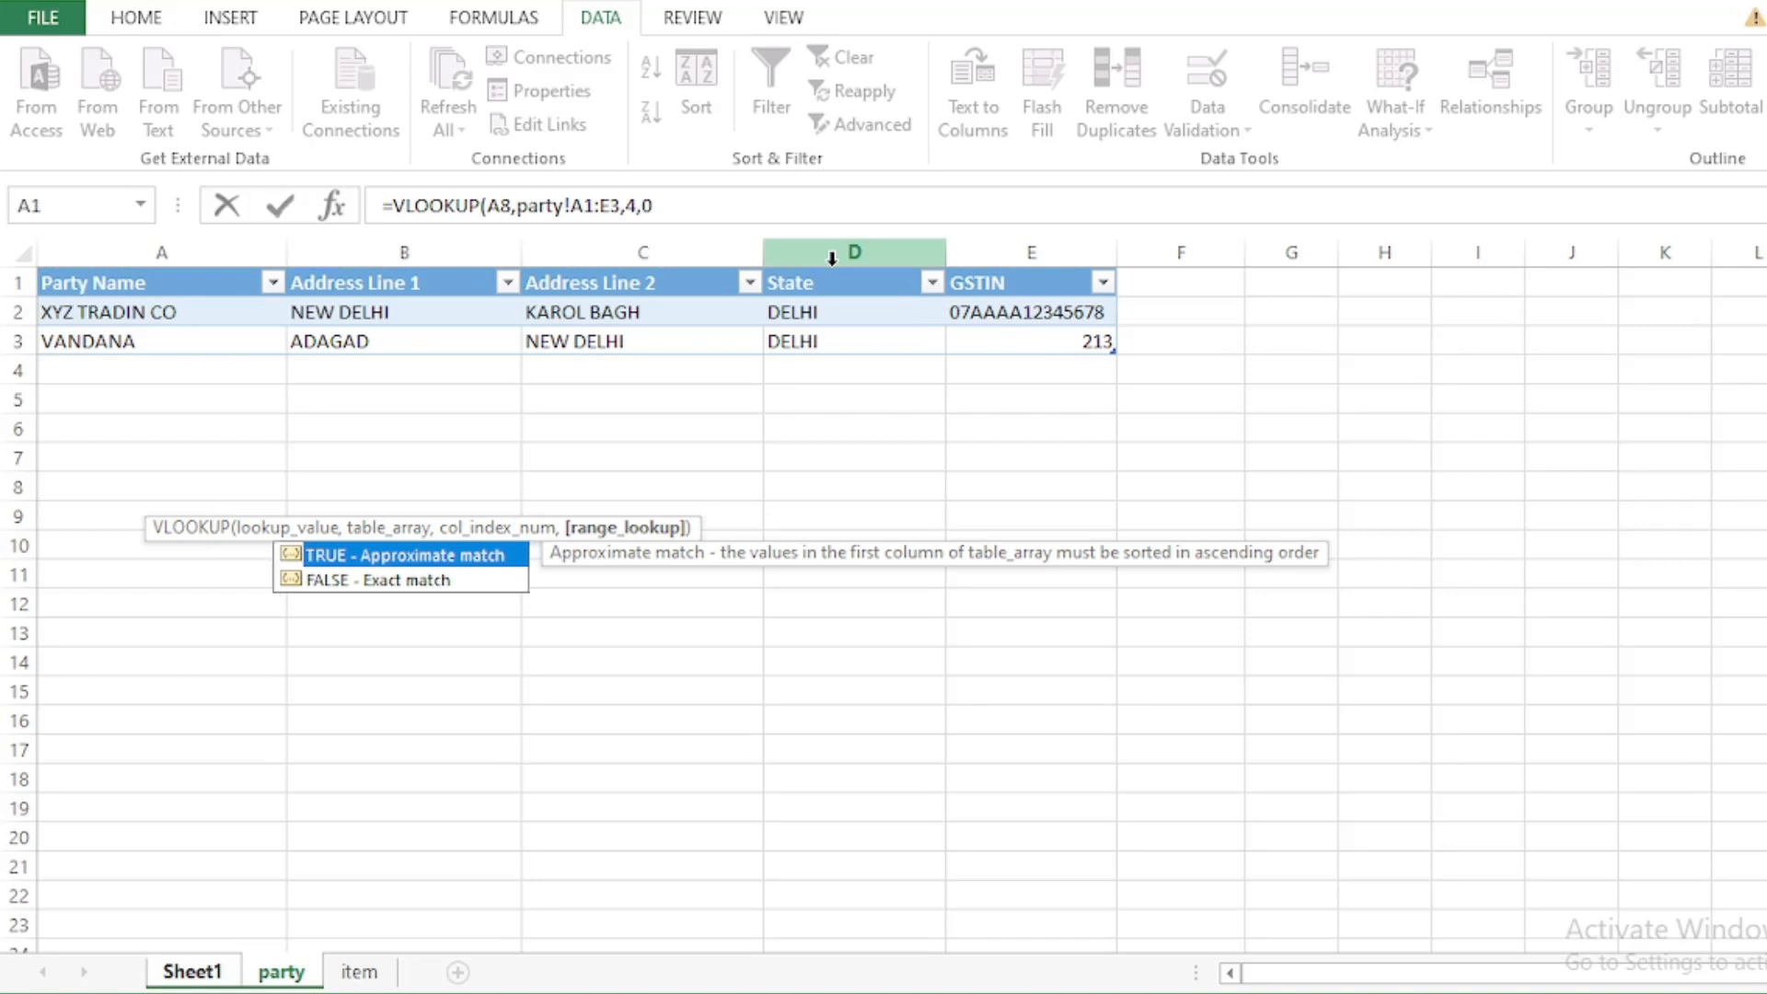
{"action": "key", "text": "Return"}
{"action": "left_click", "coordinate": [332, 501]}
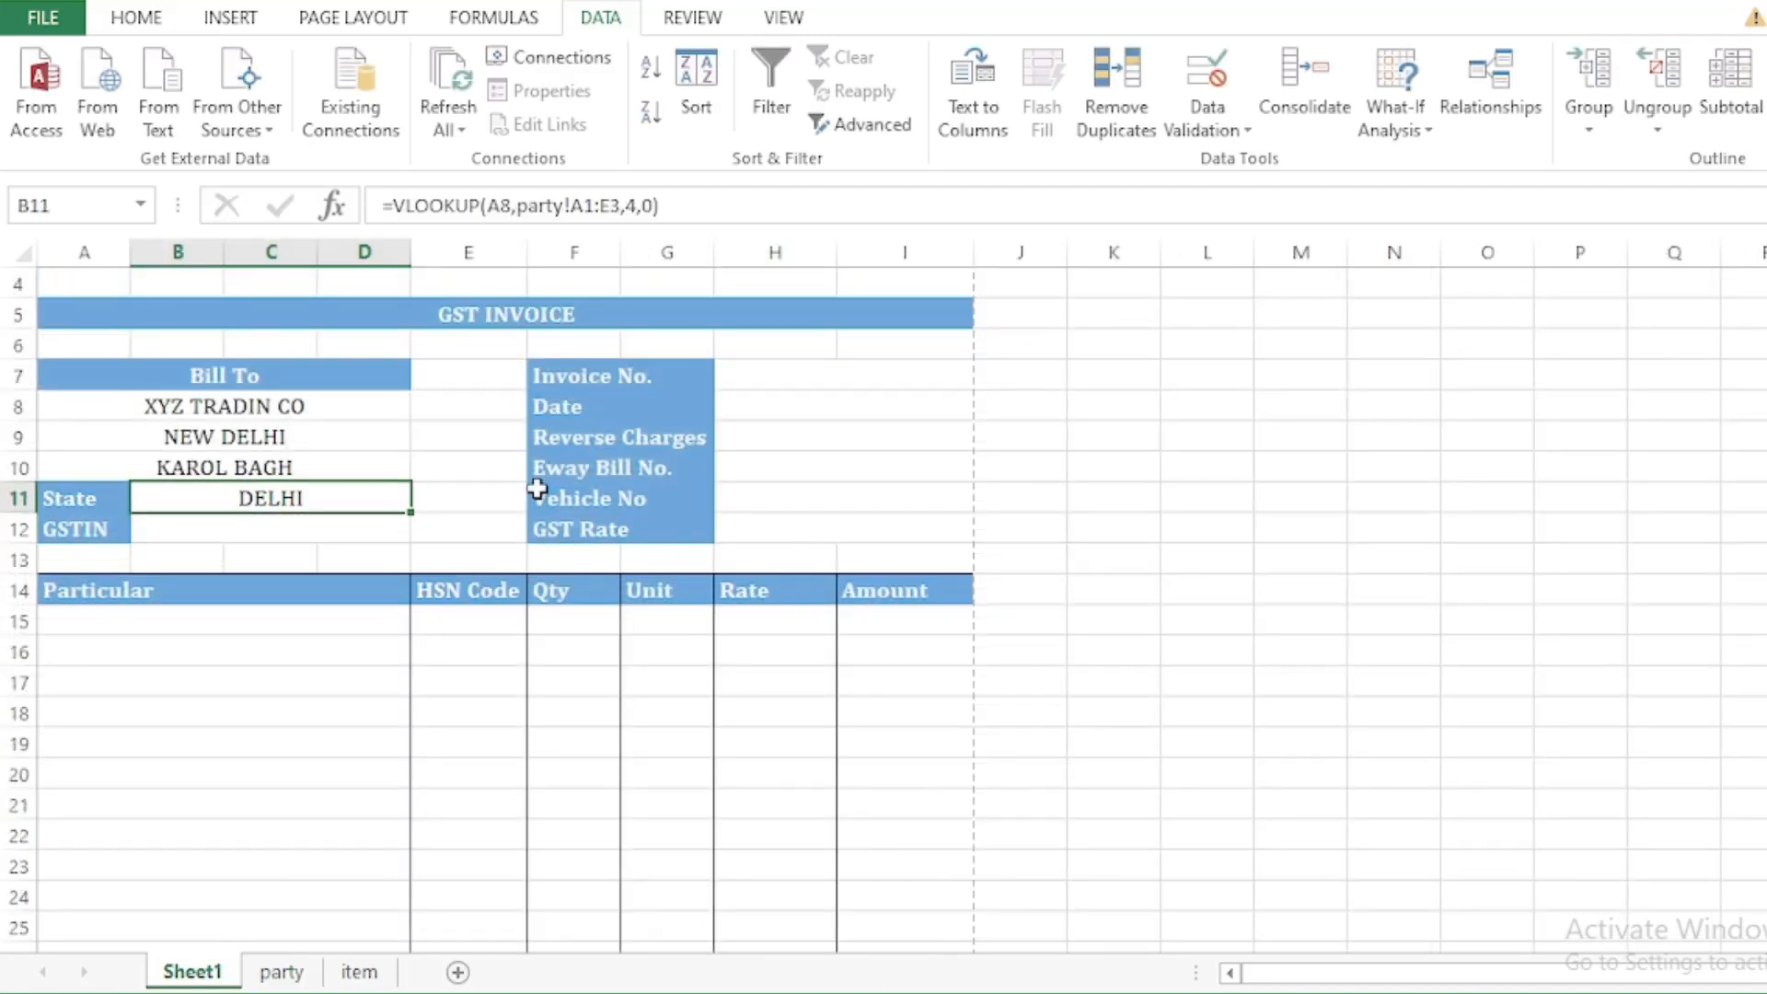
Step: Copy the State formula from B11 into the GSTIN cell B12 and change its column index to 5
{"action": "key", "text": "F2"}
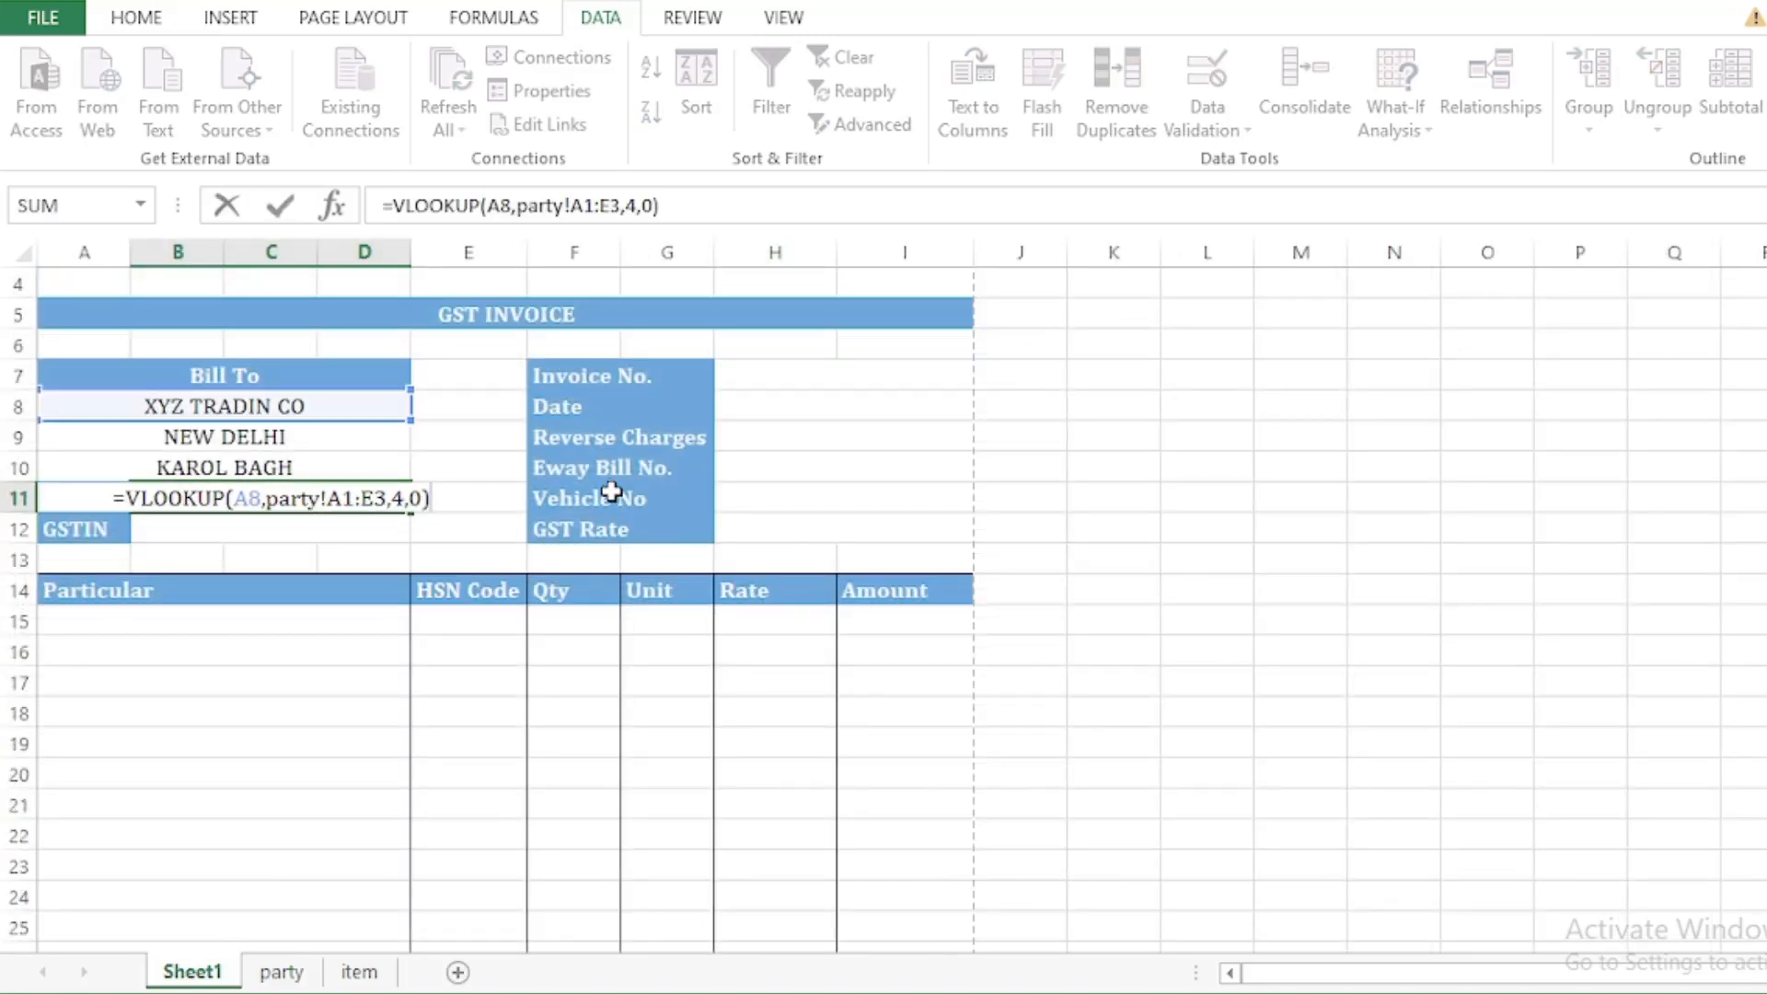
{"action": "key", "text": "shift+Left"}
{"action": "key", "text": "shift+Left"}
{"action": "key", "text": "shift+Left"}
{"action": "key", "text": "shift+Left"}
{"action": "key", "text": "shift+Left"}
{"action": "key", "text": "shift+Left"}
{"action": "key", "text": "shift+Left"}
{"action": "key", "text": "shift+Left"}
{"action": "key", "text": "shift+Left"}
{"action": "key", "text": "shift+Left"}
{"action": "key", "text": "shift+Left"}
{"action": "key", "text": "shift+Left"}
{"action": "key", "text": "shift+Left"}
{"action": "key", "text": "shift+Left"}
{"action": "key", "text": "shift+Left"}
{"action": "key", "text": "shift+Left"}
{"action": "key", "text": "shift+Left"}
{"action": "key", "text": "shift+Left"}
{"action": "key", "text": "shift+Left"}
{"action": "key", "text": "shift+Left"}
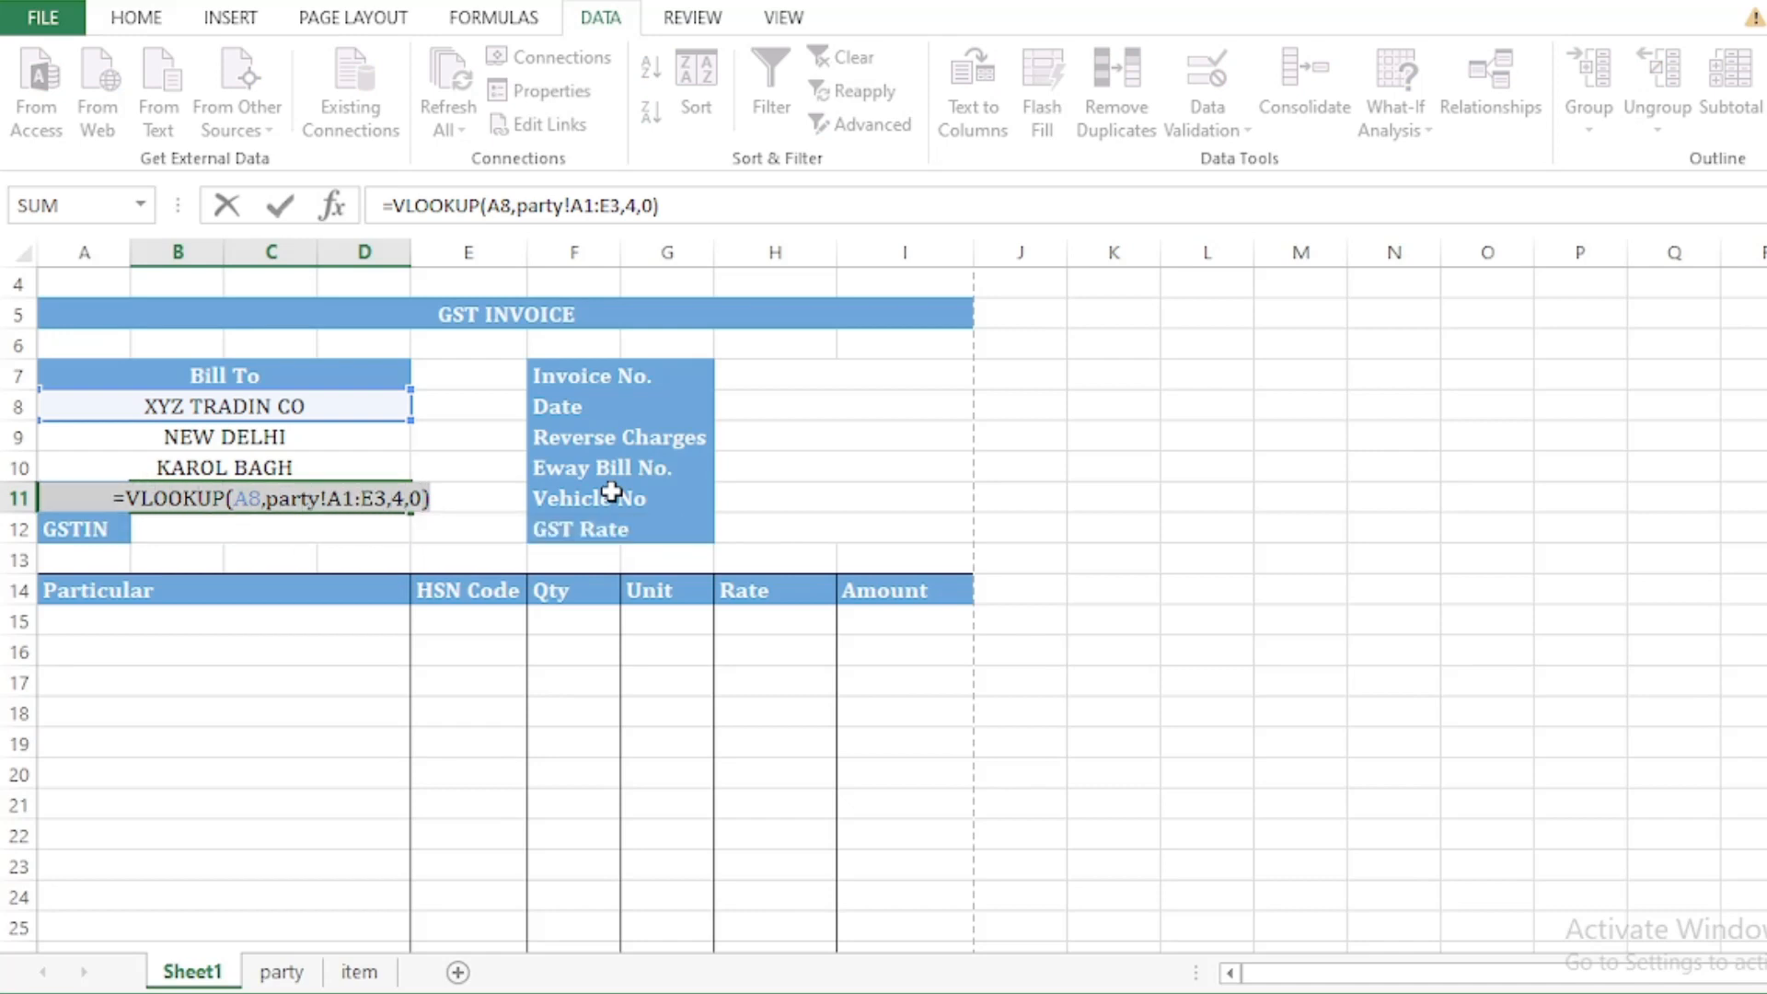
{"action": "key", "text": "Return"}
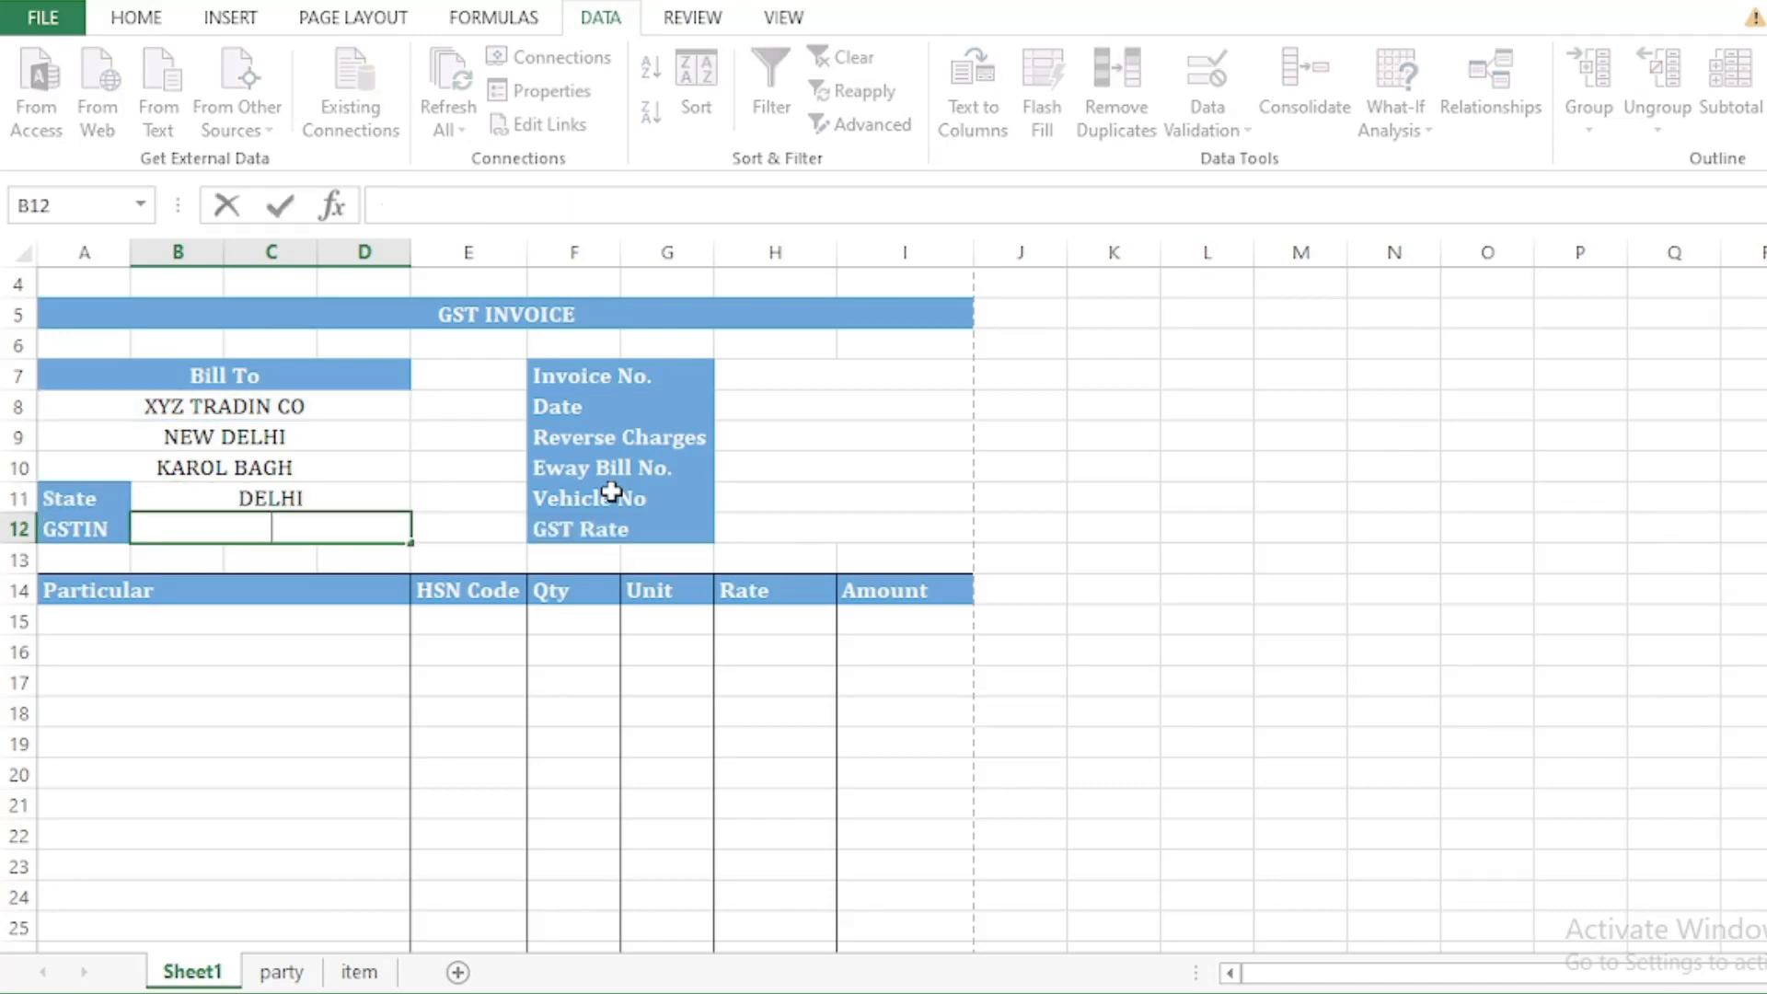
{"action": "key", "text": "F2"}
{"action": "key", "text": "ctrl+v"}
{"action": "key", "text": "Left"}
{"action": "key", "text": "Left"}
{"action": "key", "text": "Left"}
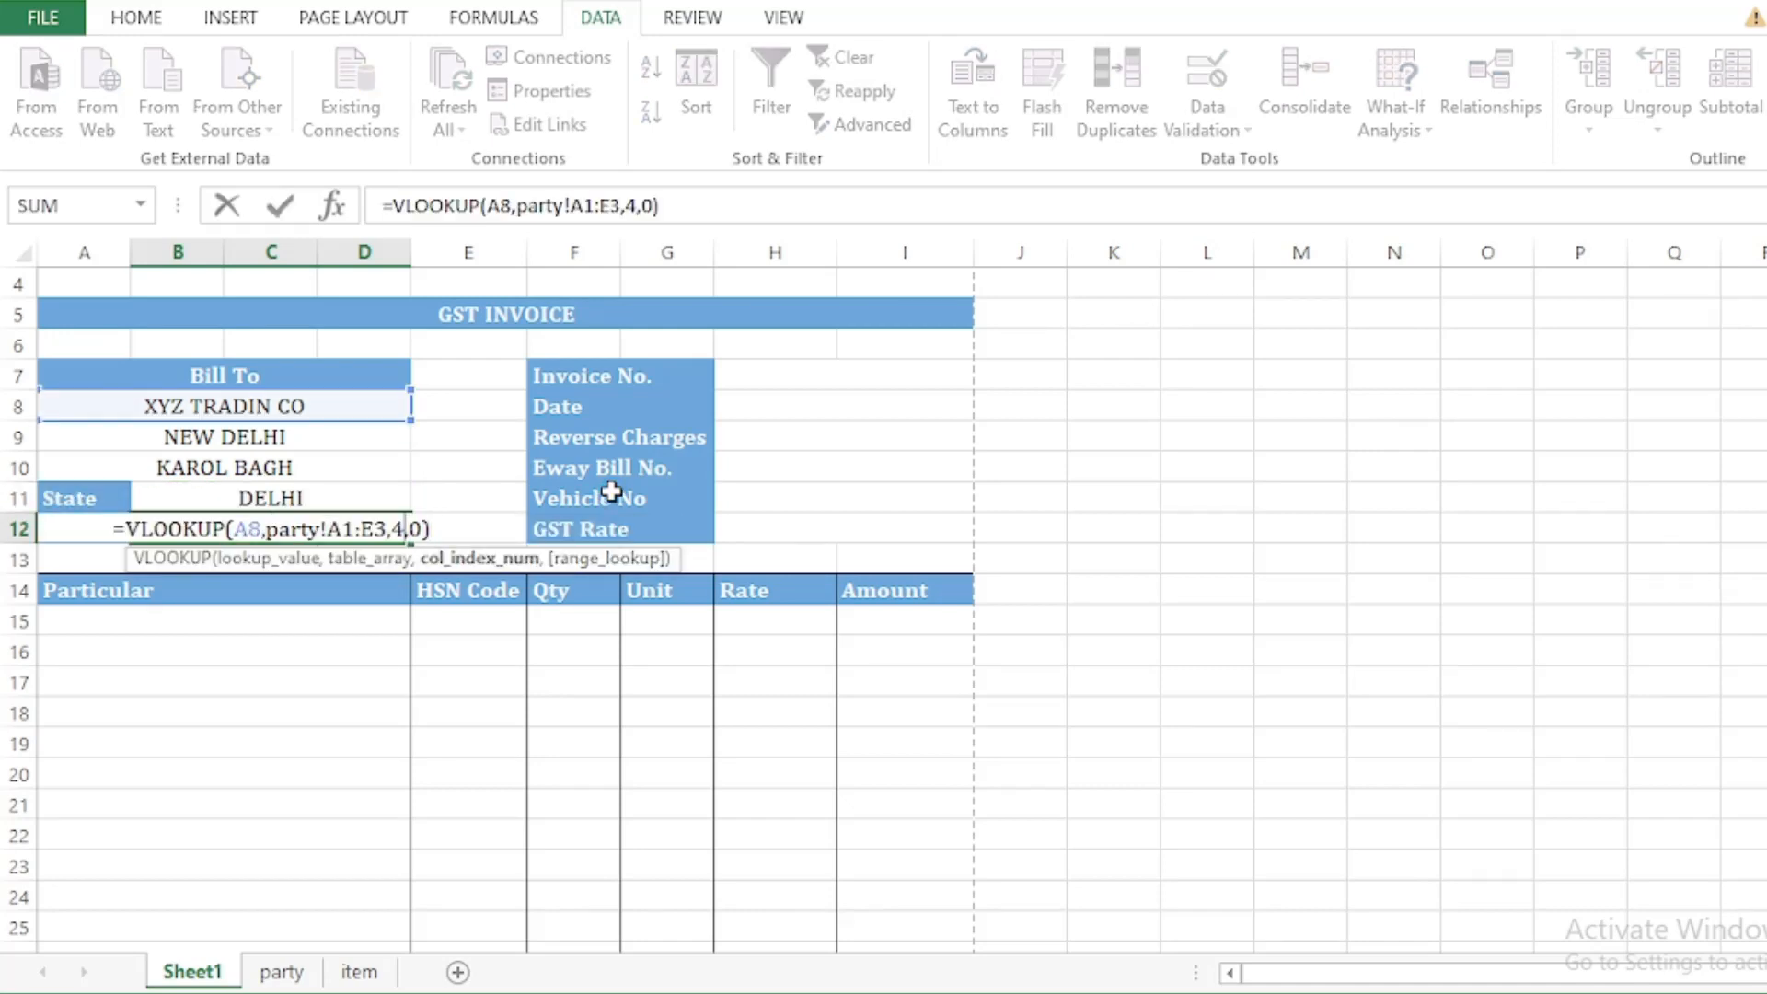
{"action": "key", "text": "BackSpace"}
{"action": "type", "text": "5"}
{"action": "key", "text": "Return"}
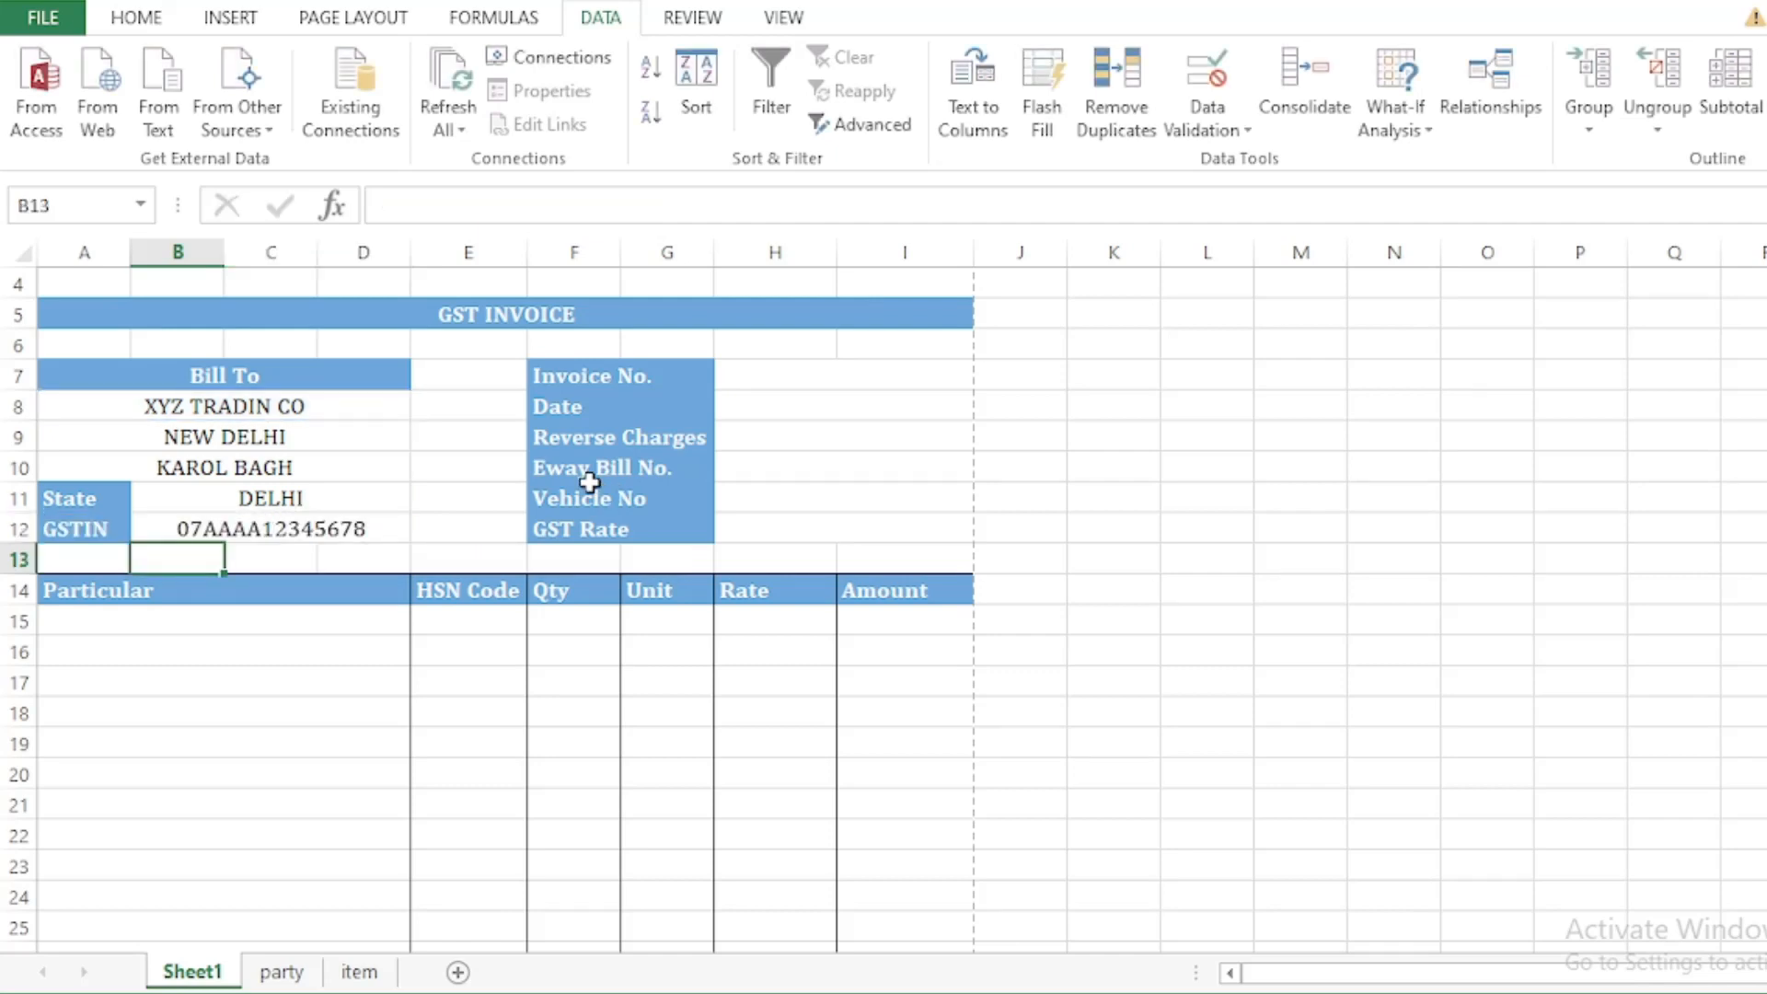
Step: Review the Bill To address, State and GSTIN lookup cells and the selected party in A8
{"action": "left_click", "coordinate": [359, 432]}
{"action": "left_click", "coordinate": [318, 471]}
{"action": "left_click", "coordinate": [329, 498]}
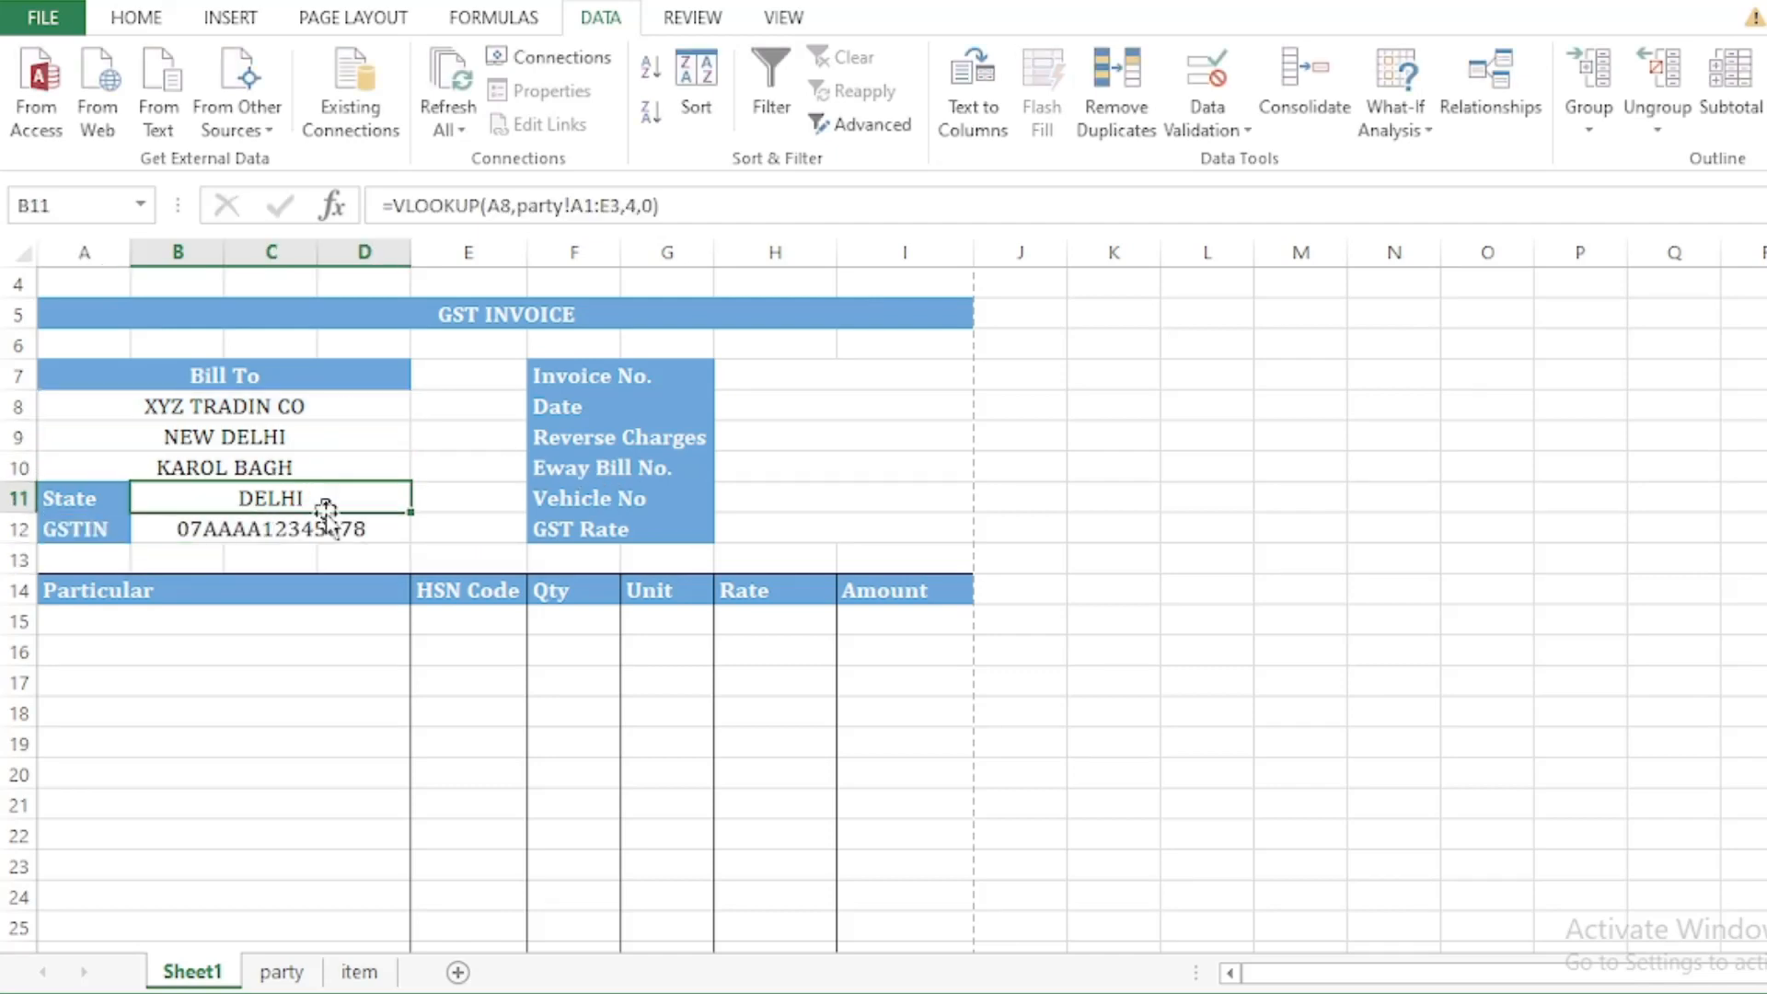
{"action": "left_click", "coordinate": [336, 532]}
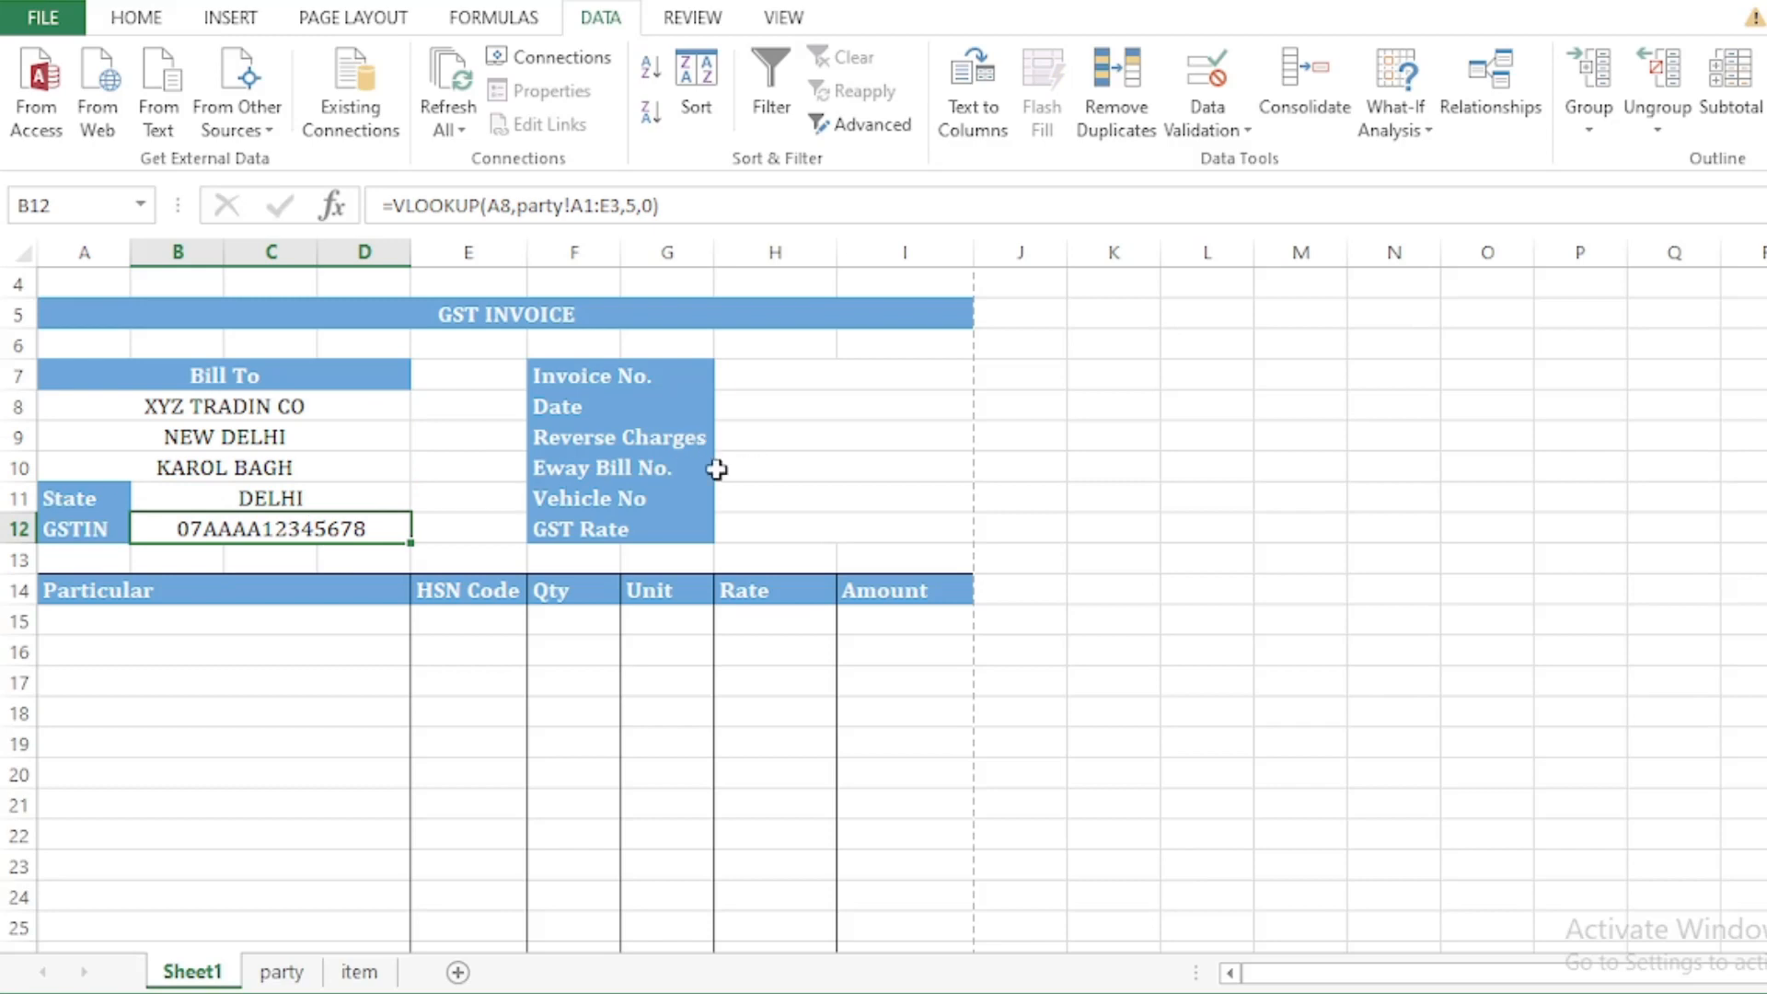
{"action": "left_click", "coordinate": [291, 406]}
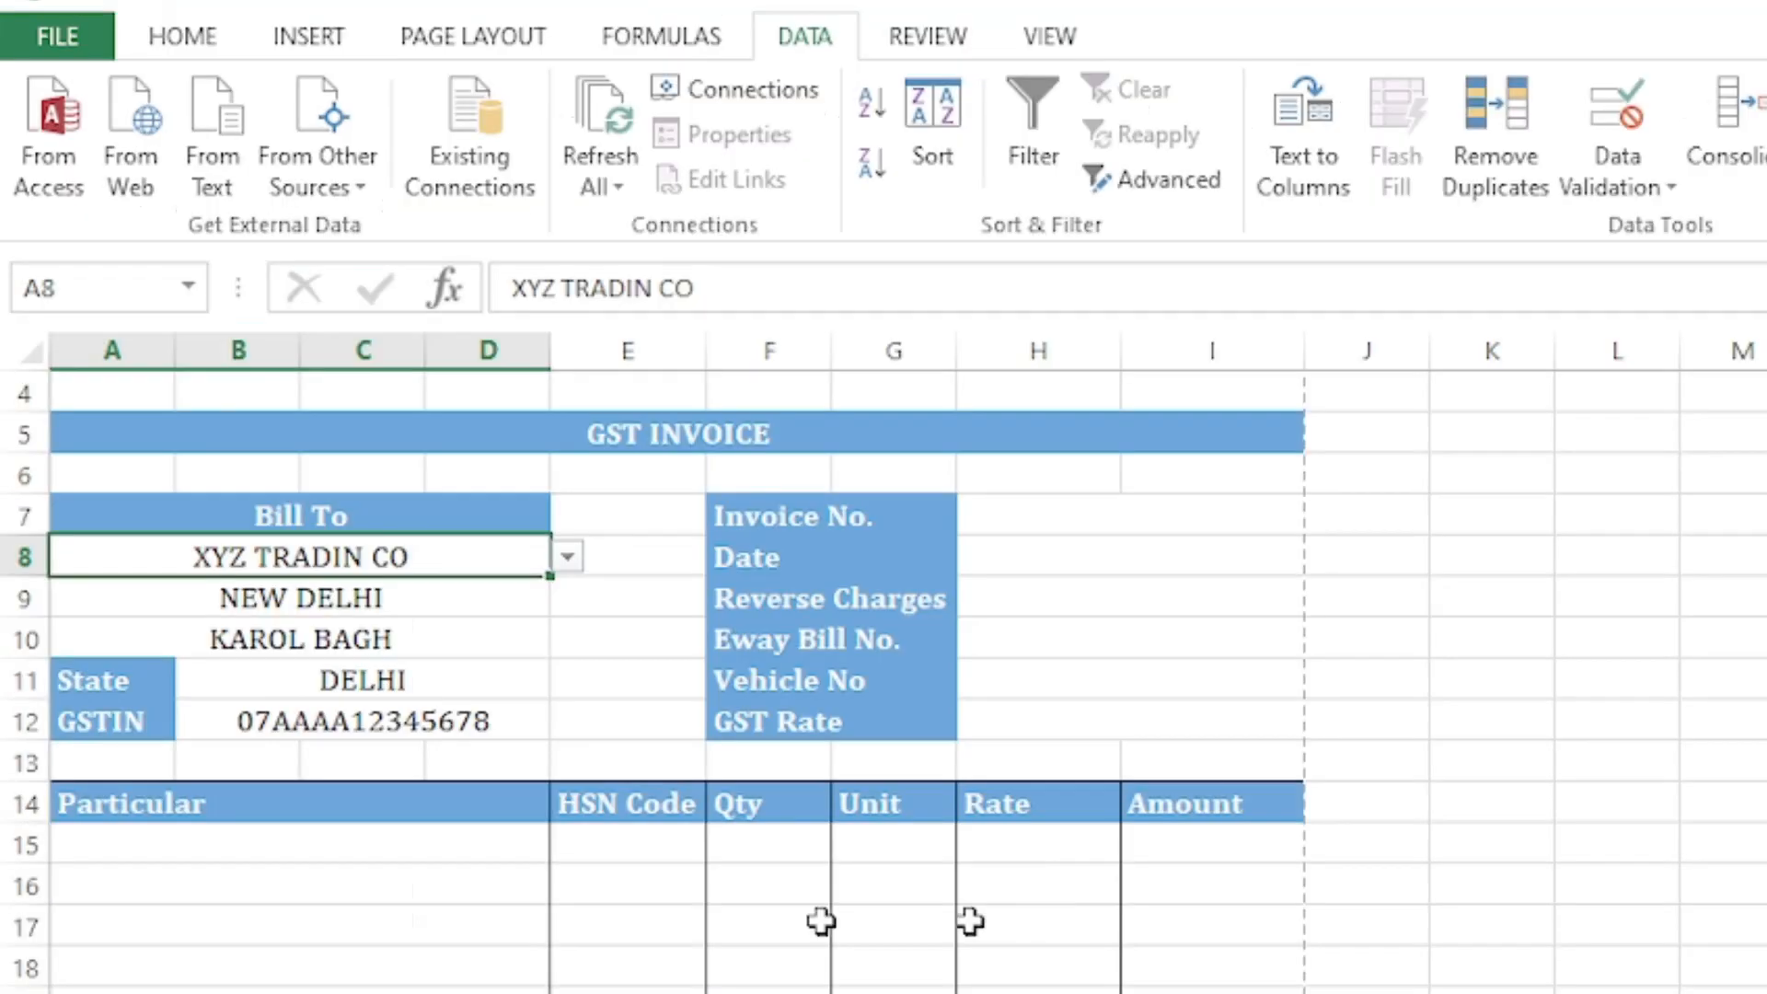
{"action": "left_click", "coordinate": [477, 624]}
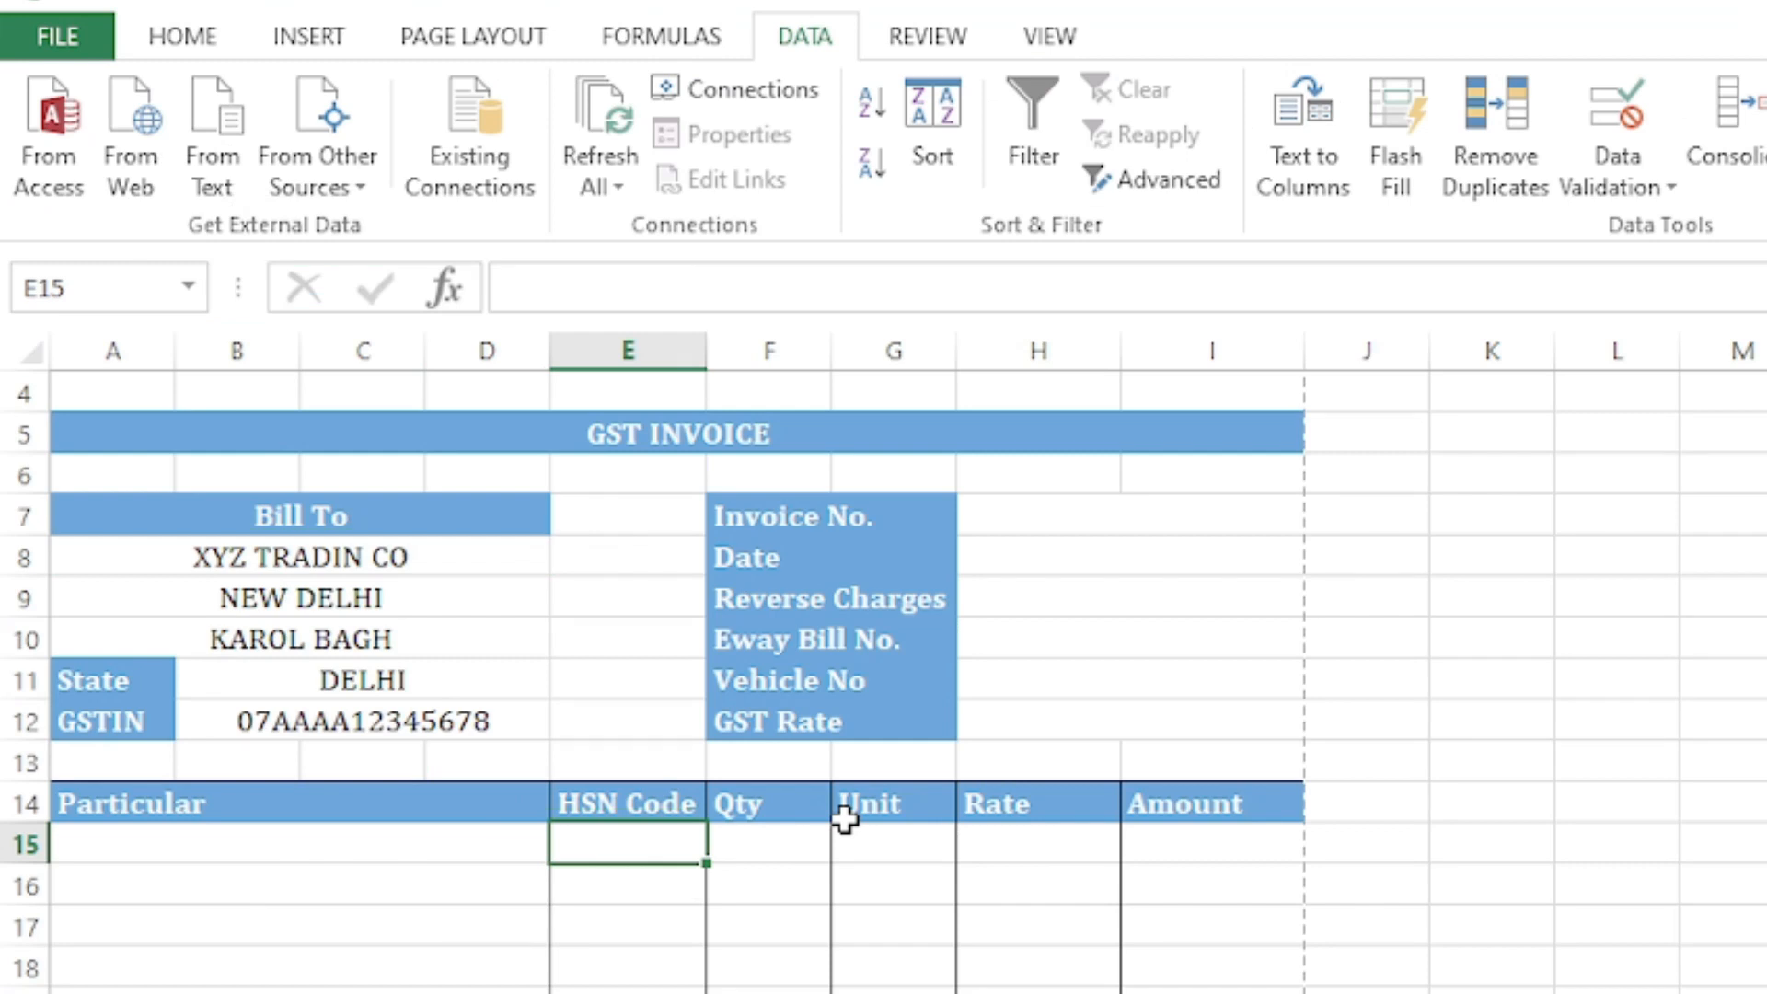
Step: Choose Printer from the Particular drop-down list in A15
{"action": "left_click", "coordinate": [497, 844]}
{"action": "left_click", "coordinate": [567, 845]}
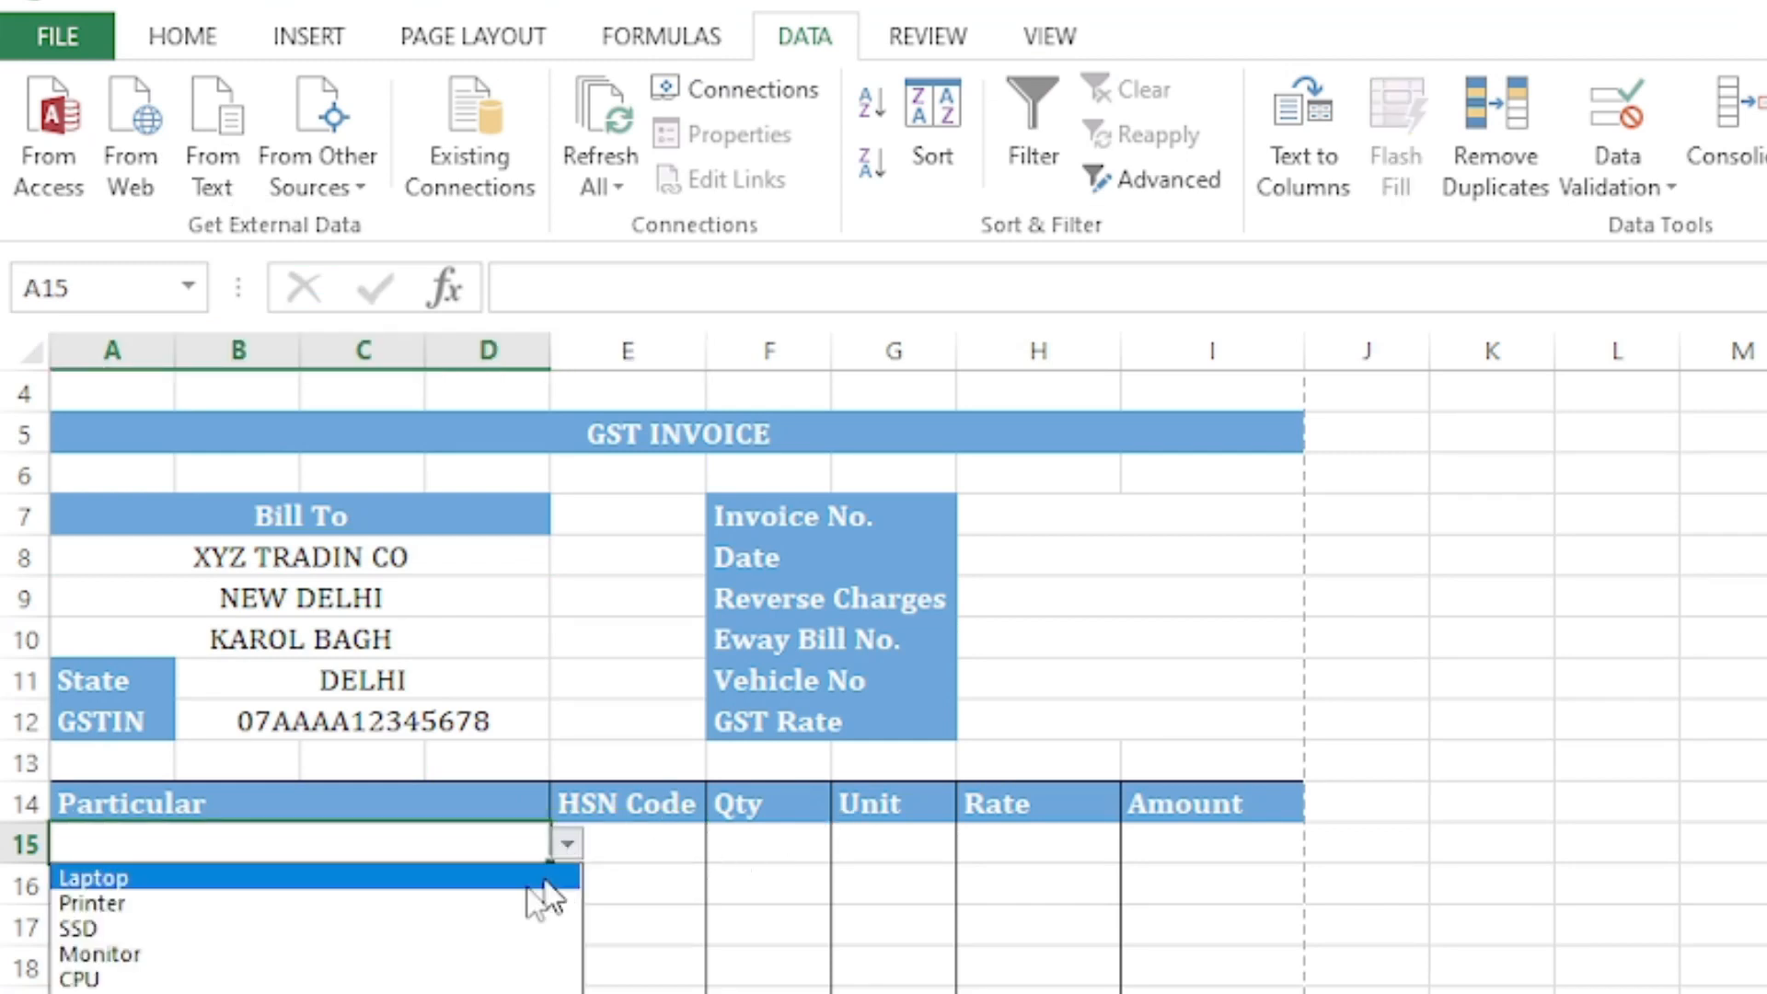
{"action": "left_click", "coordinate": [272, 902]}
Step: Enter =VLOOKUP(A15,Table2[#All],2,0) in E15 to return the item's HSN Code from the item sheet
{"action": "left_click", "coordinate": [689, 856]}
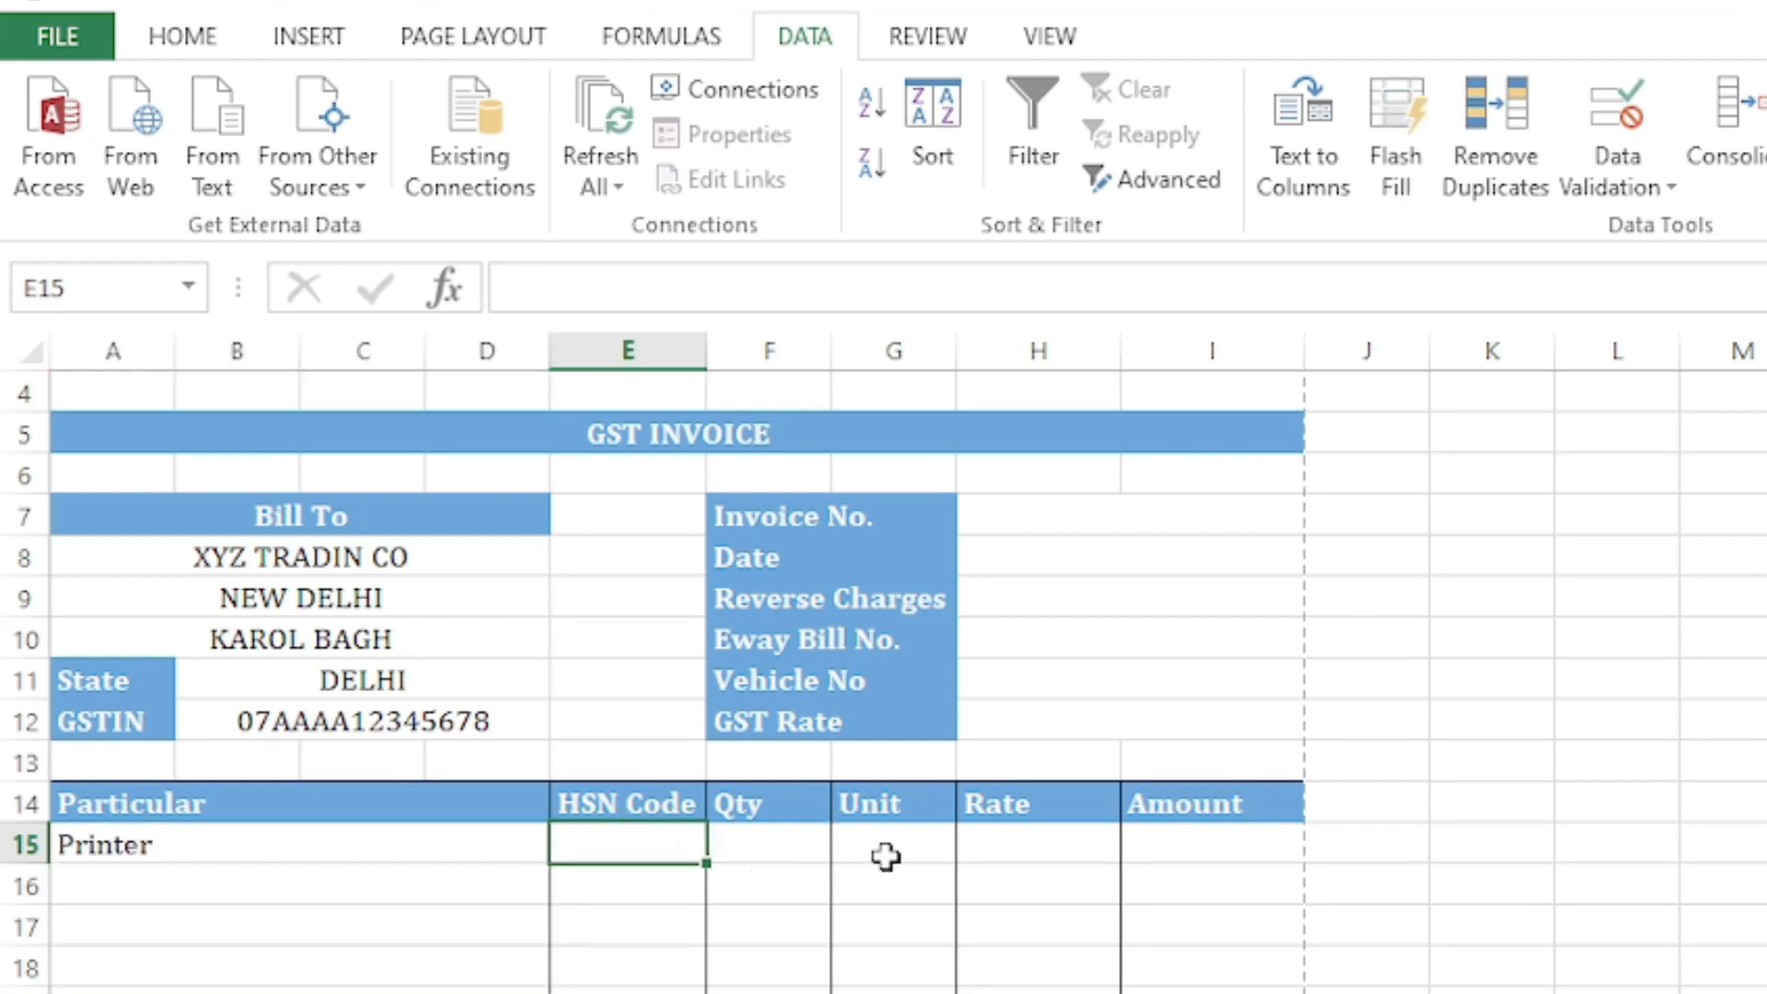
{"action": "type", "text": "=VLOOKUP("}
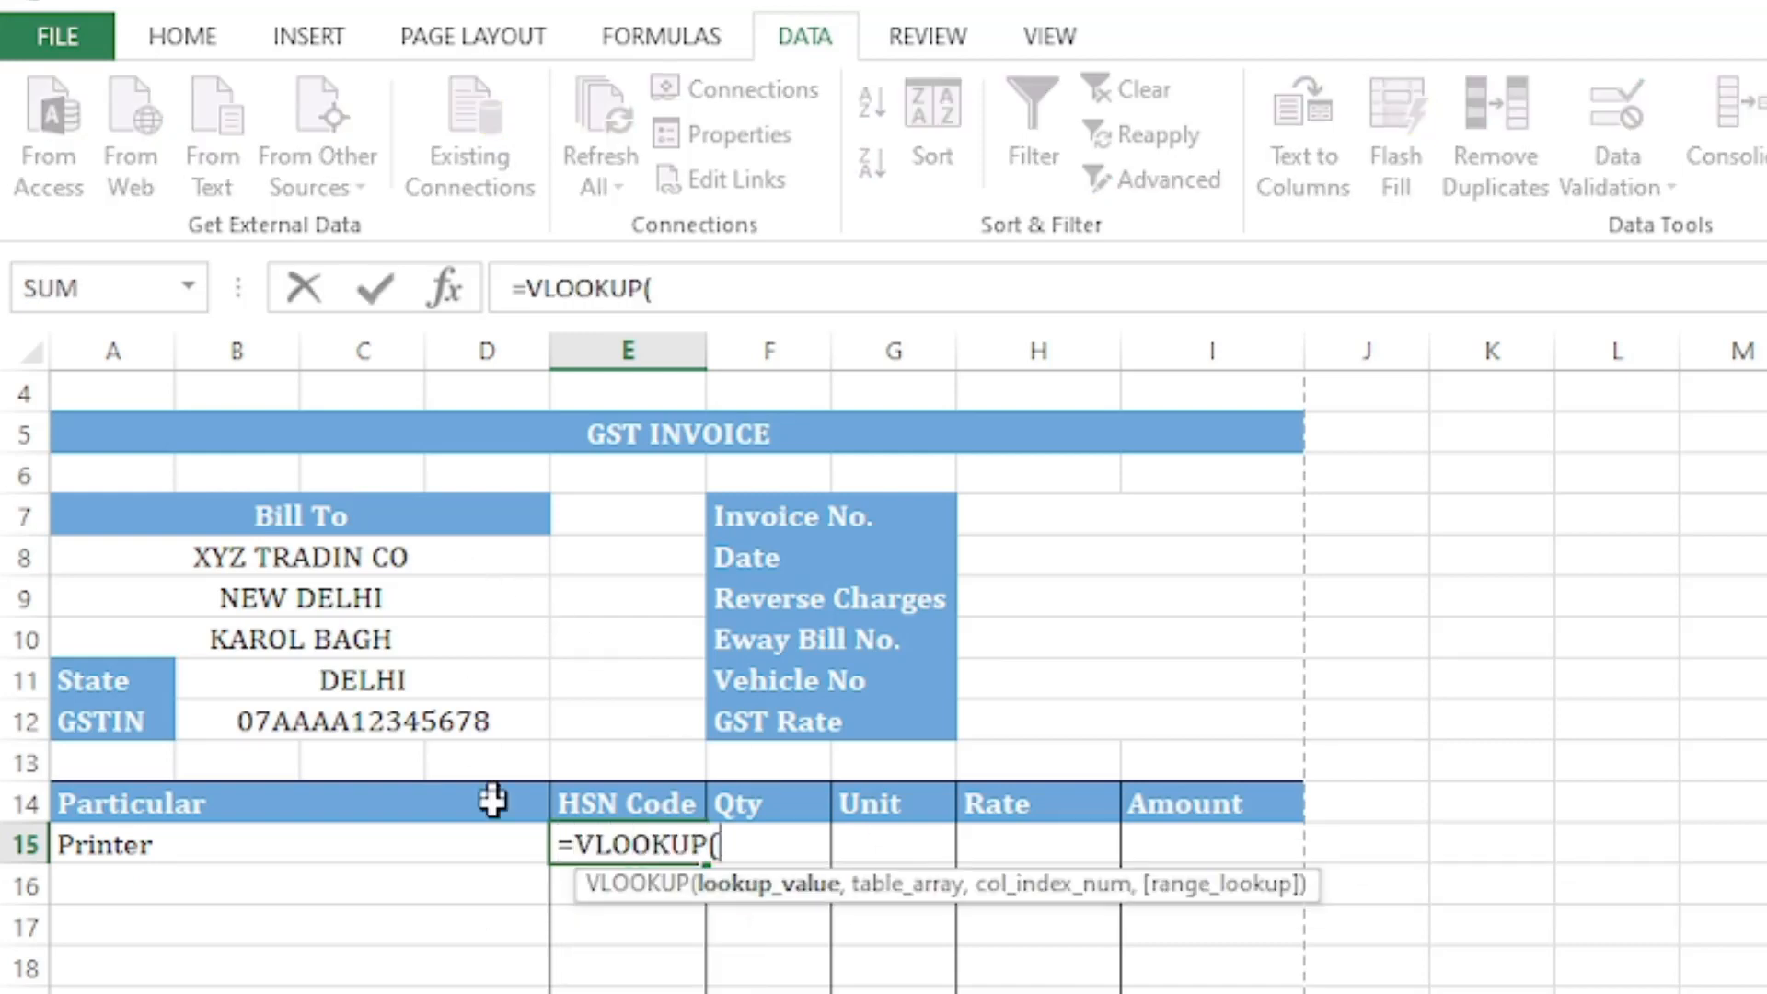
{"action": "left_click", "coordinate": [292, 845]}
{"action": "type", "text": ","}
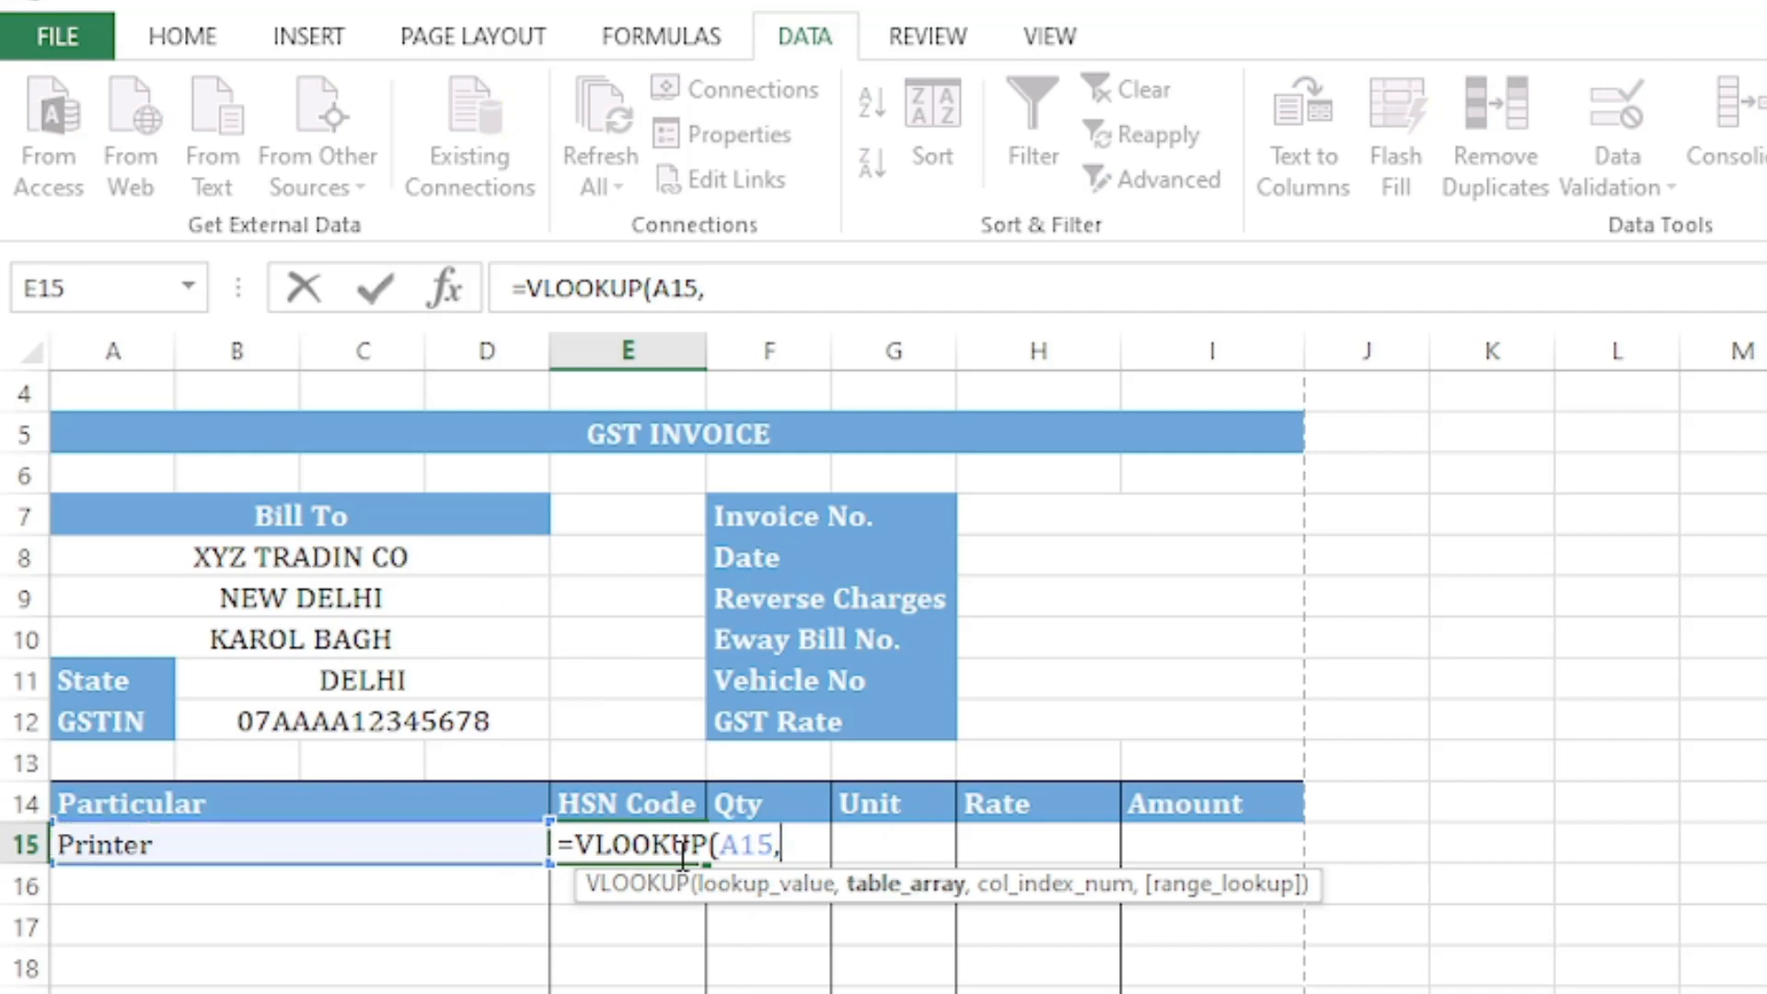
{"action": "left_click", "coordinate": [700, 992]}
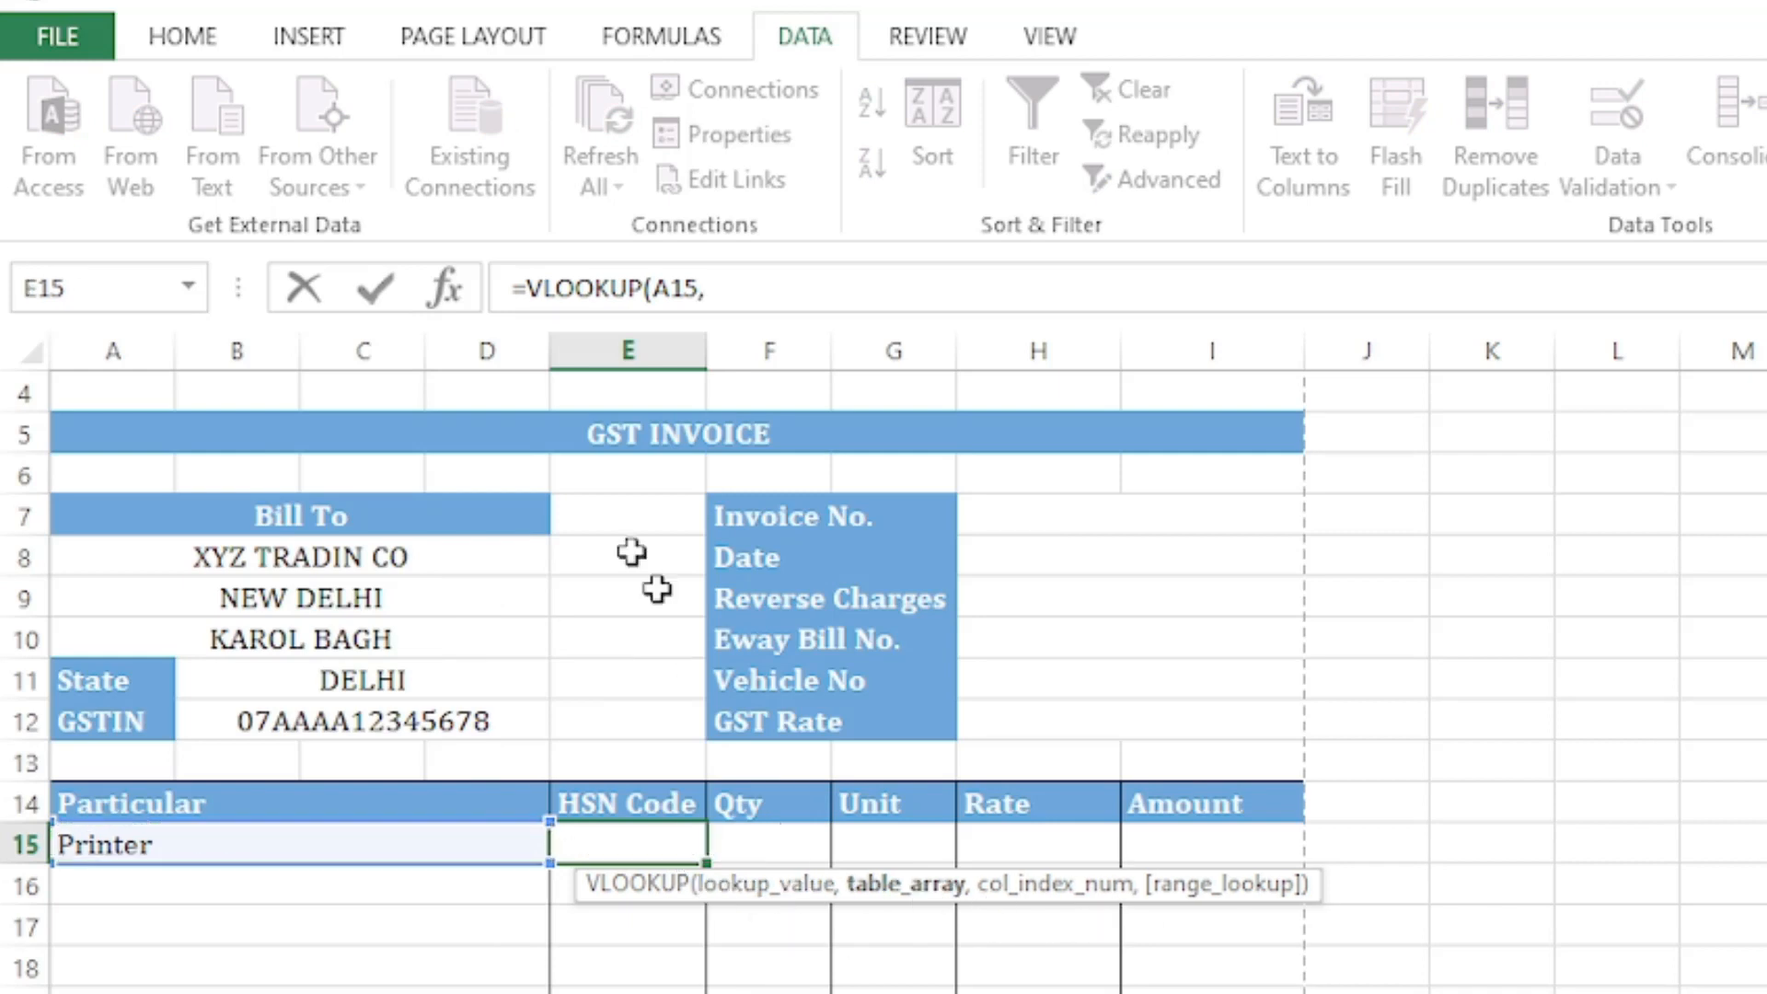
{"action": "left_click_drag", "start_coordinate": [138, 388], "coordinate": [562, 682]}
{"action": "type", "text": ","}
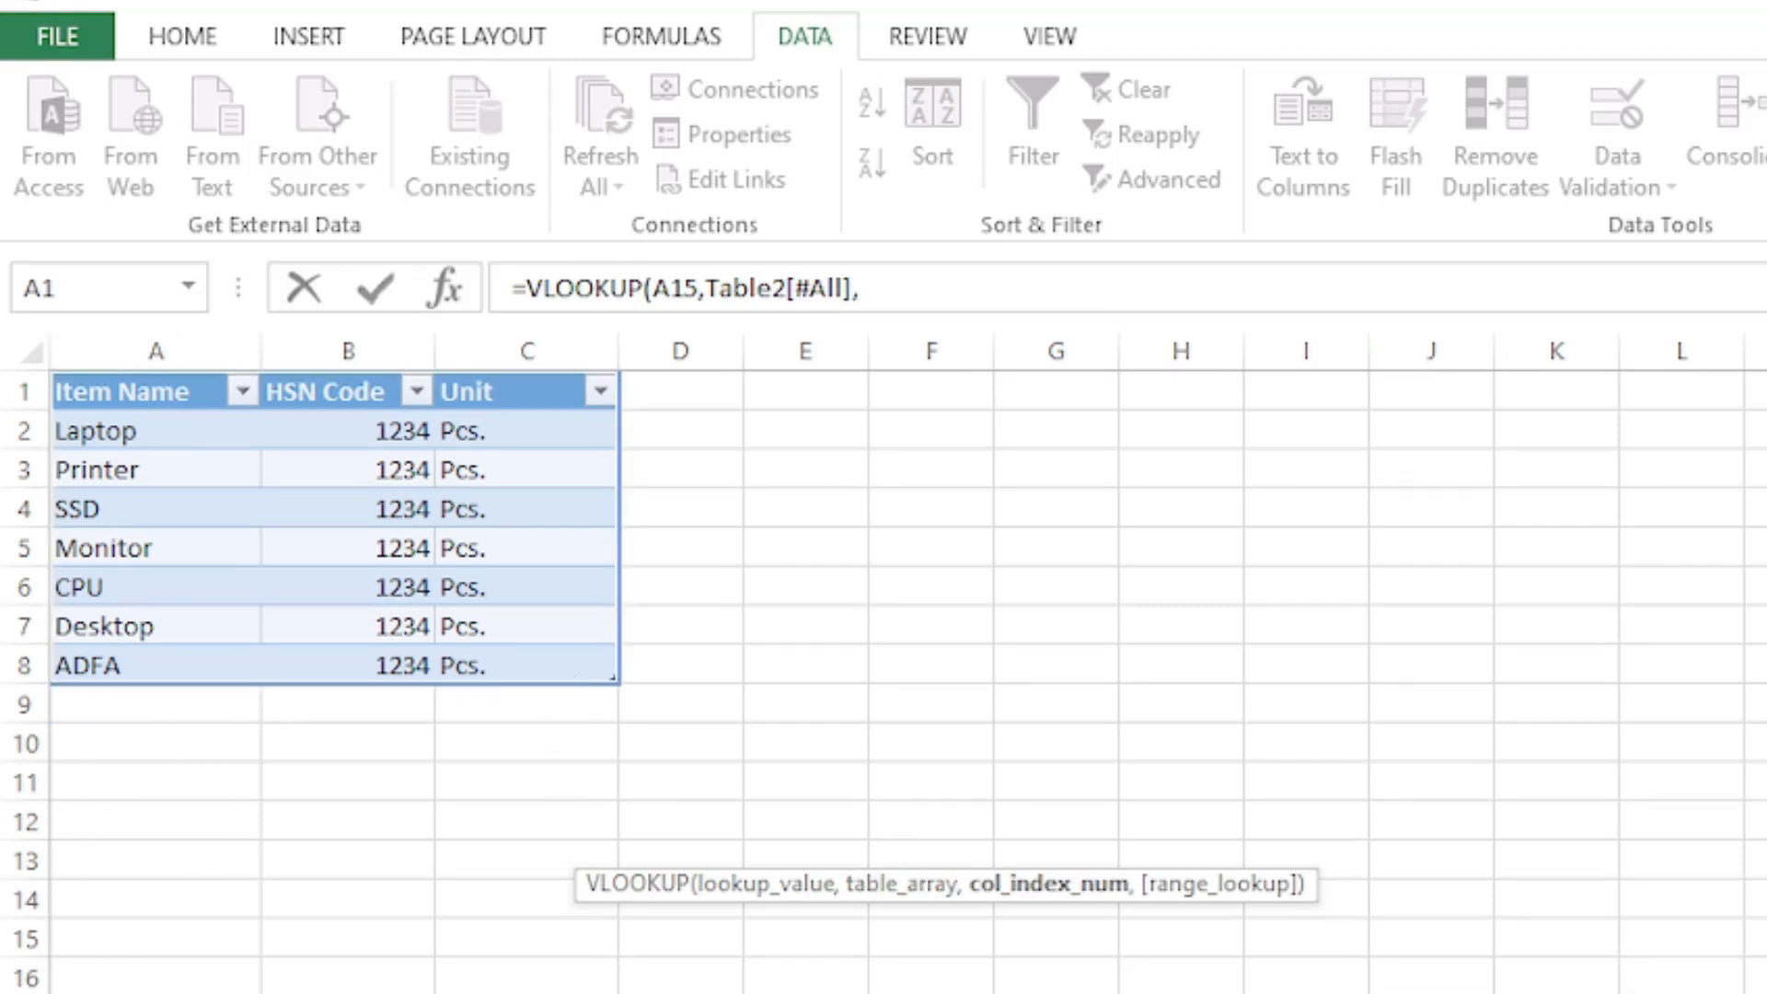
{"action": "left_click", "coordinate": [906, 288]}
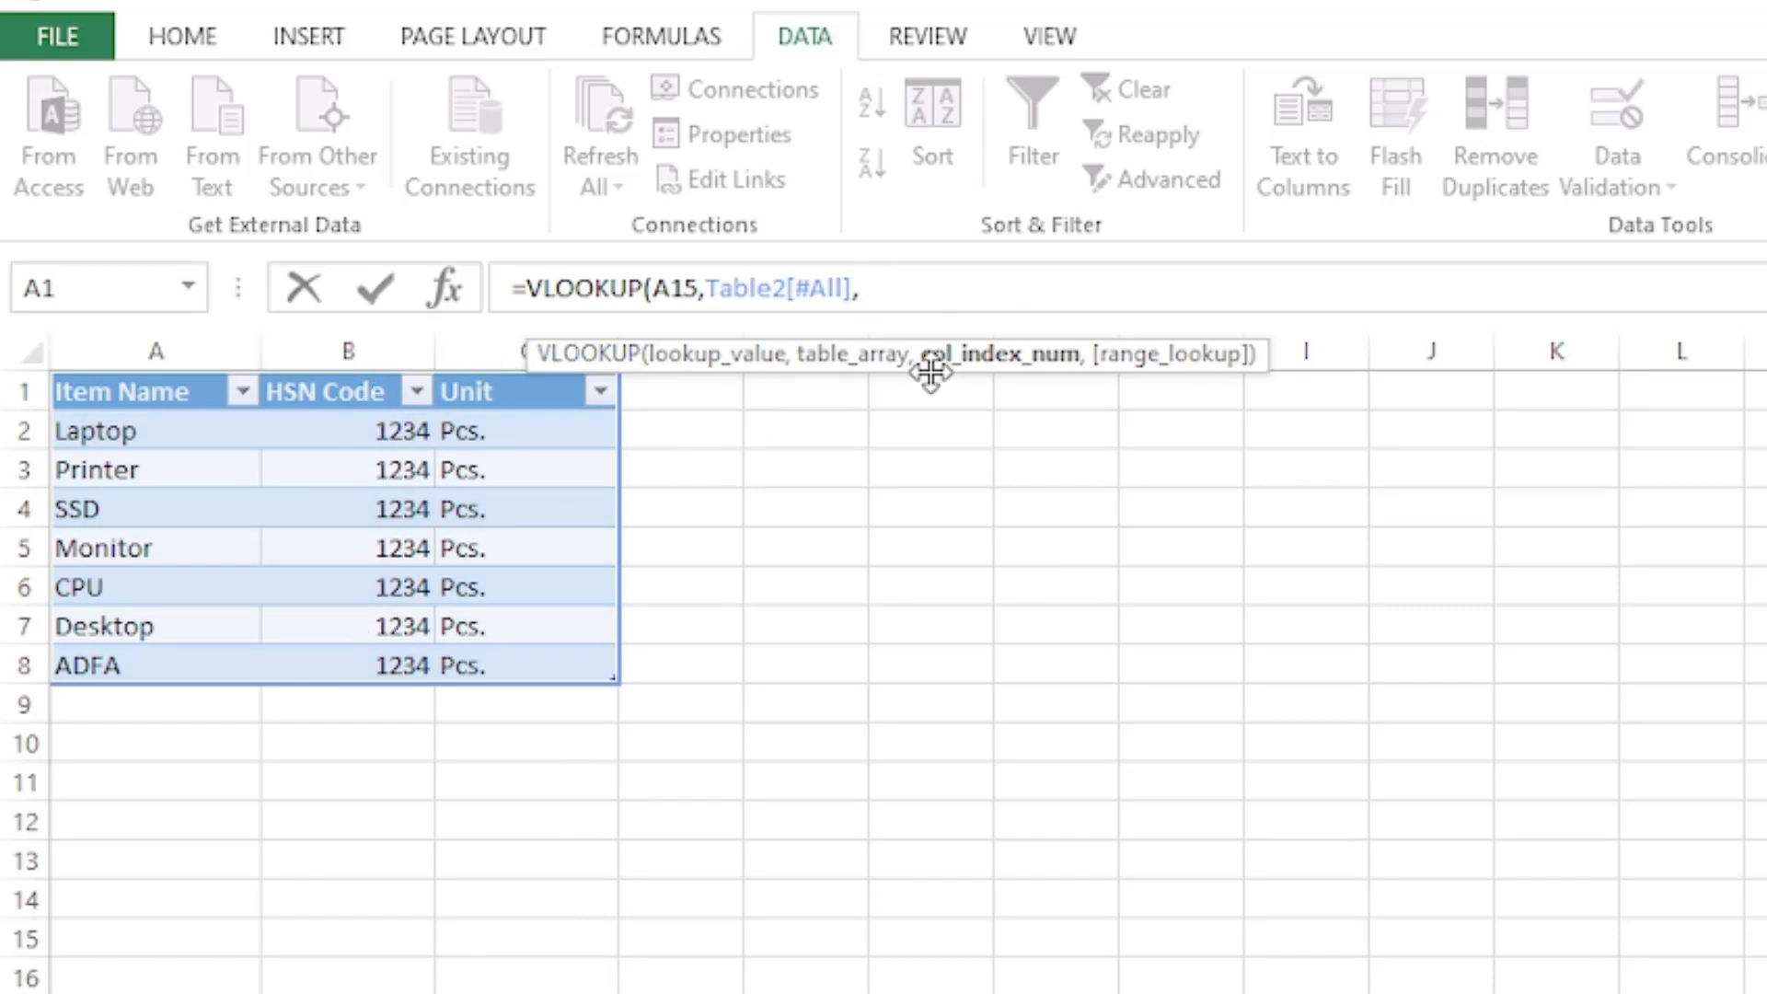
{"action": "type", "text": ",0"}
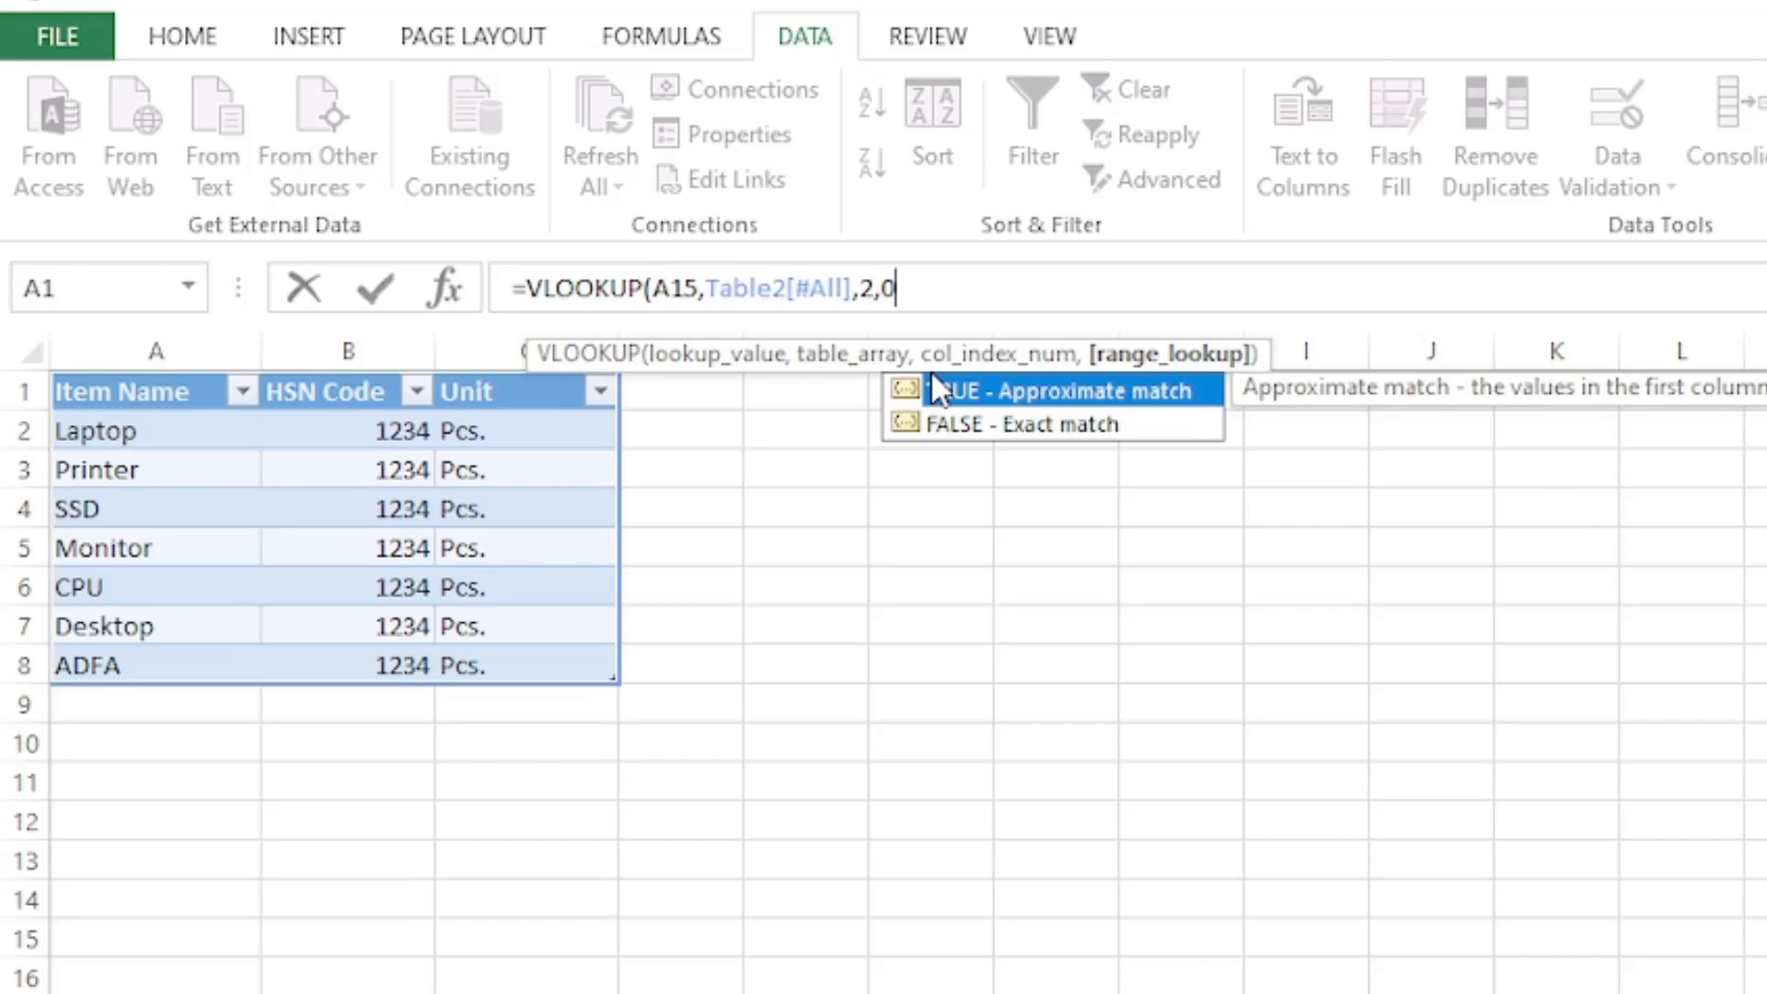
{"action": "key", "text": "Return"}
{"action": "left_click", "coordinate": [630, 854]}
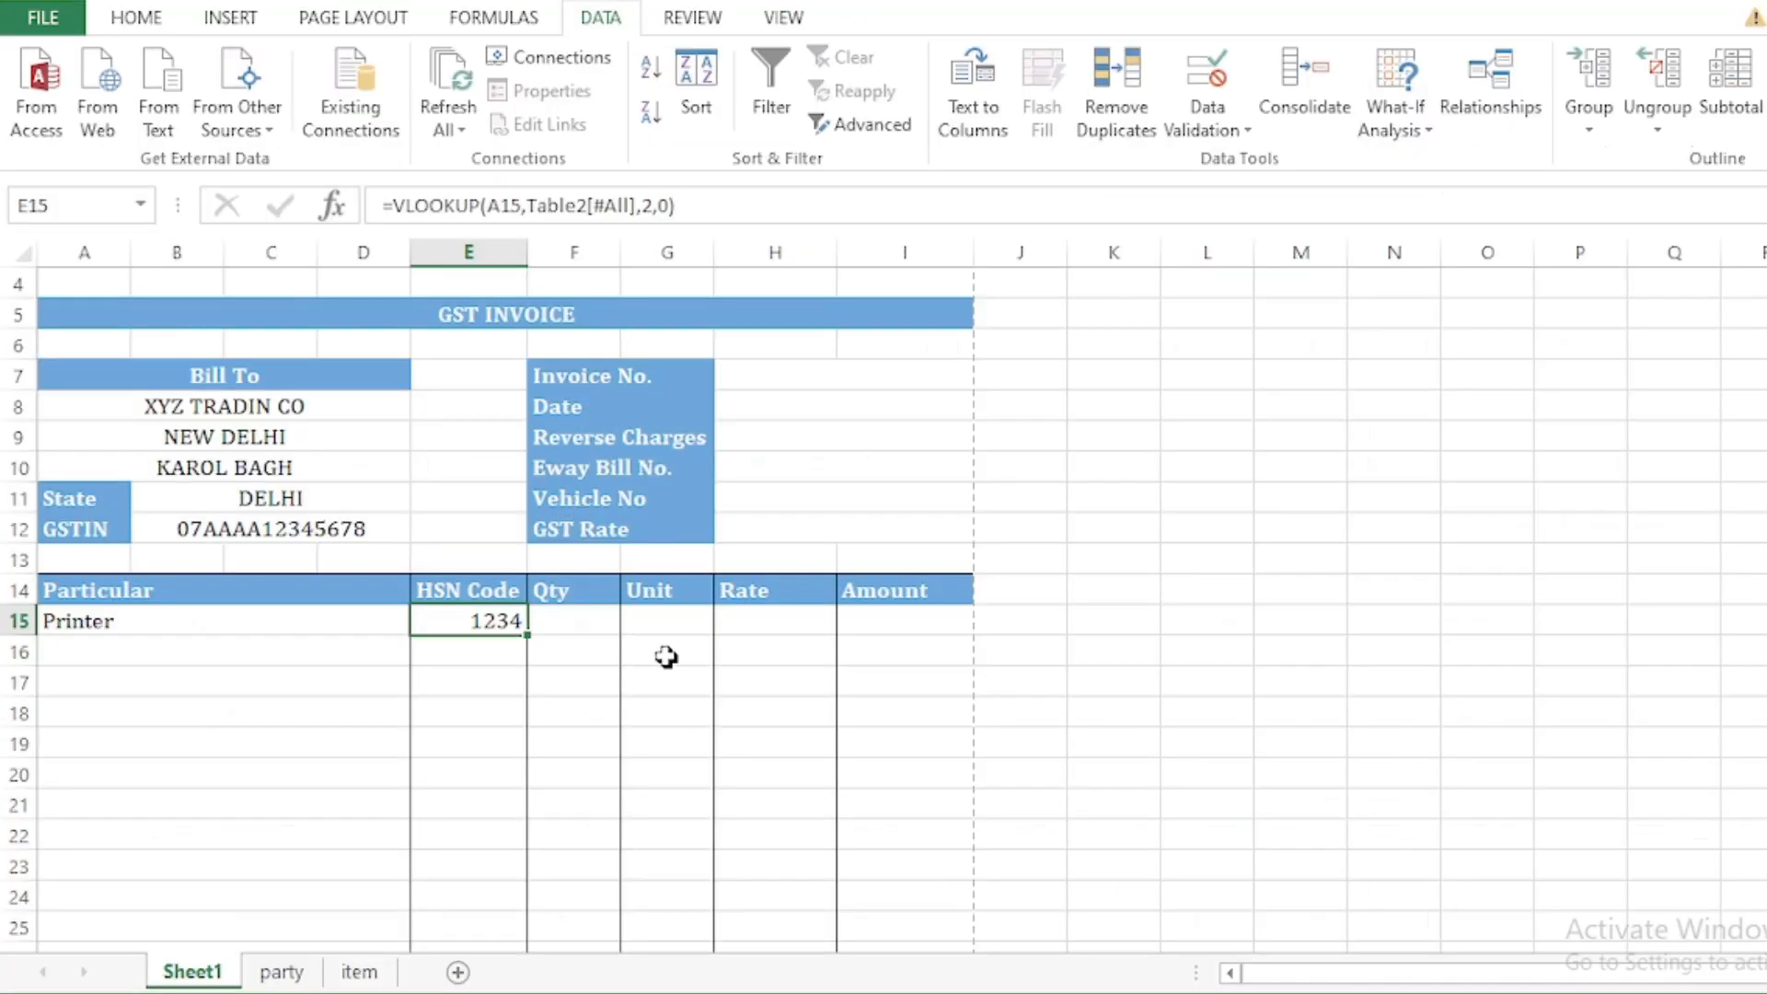
Step: Fill the HSN Code formula from E15 down through E29
{"action": "scroll", "coordinate": [528, 454], "scroll_direction": "down", "scroll_amount": 2}
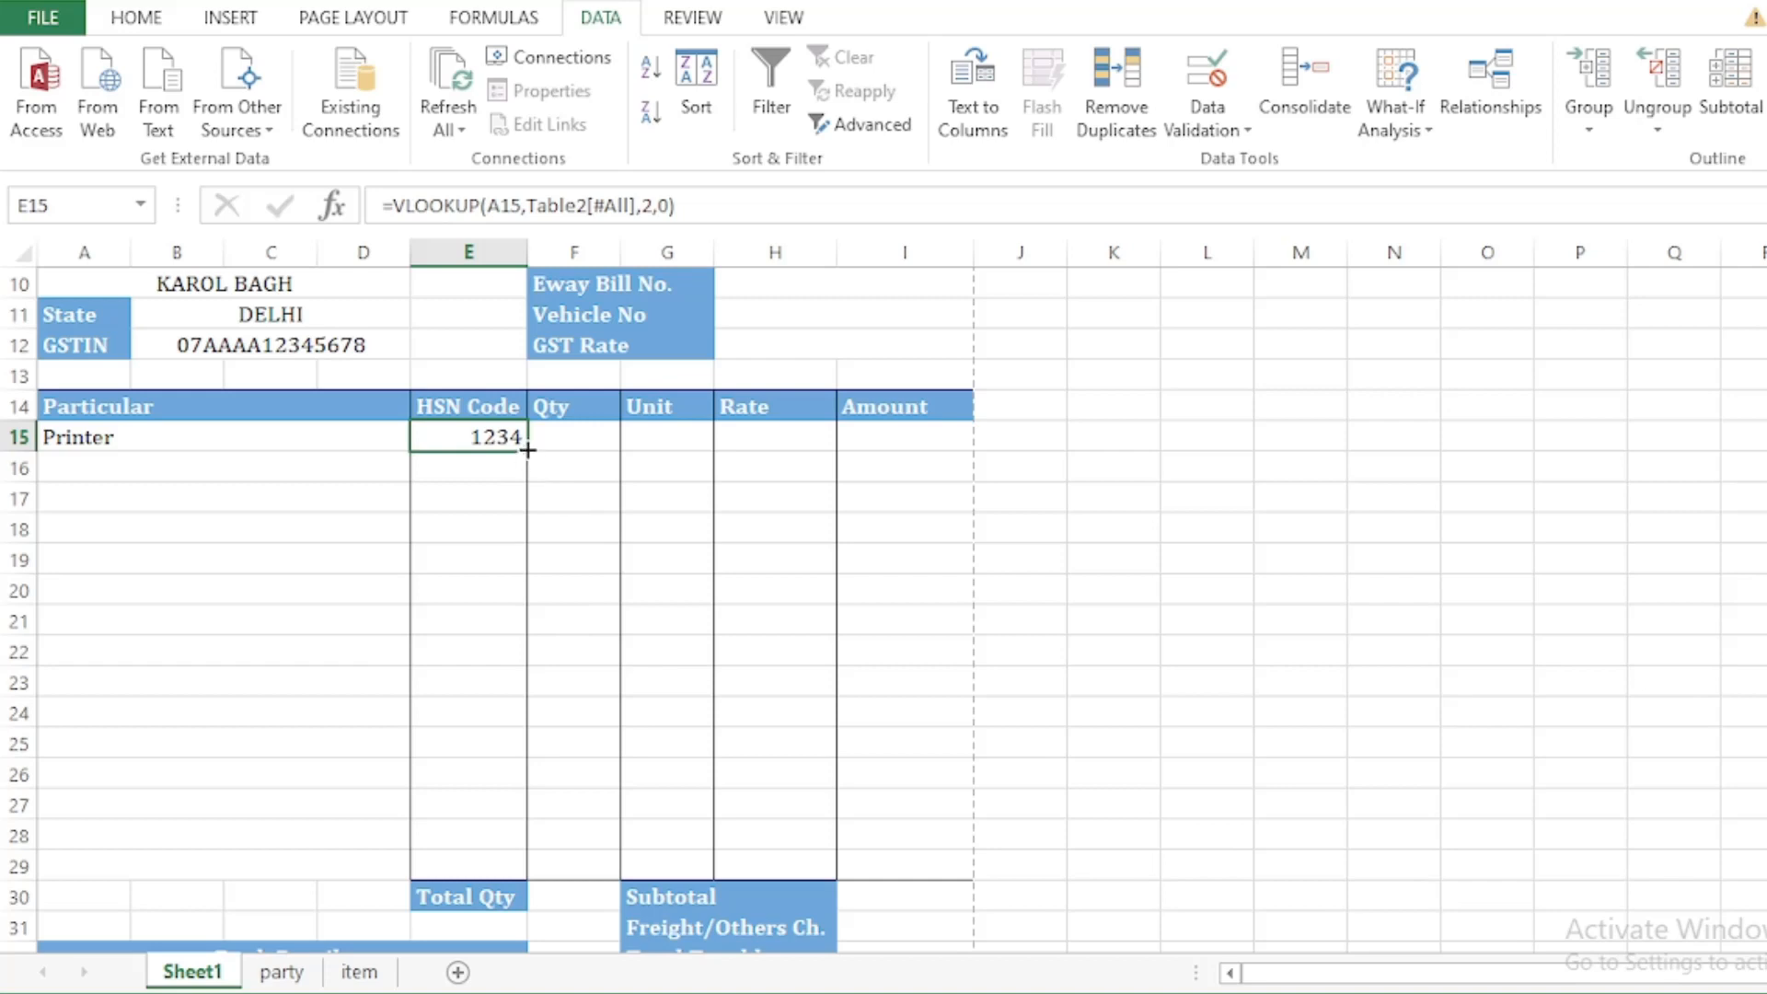
{"action": "left_click_drag", "start_coordinate": [528, 449], "coordinate": [530, 877]}
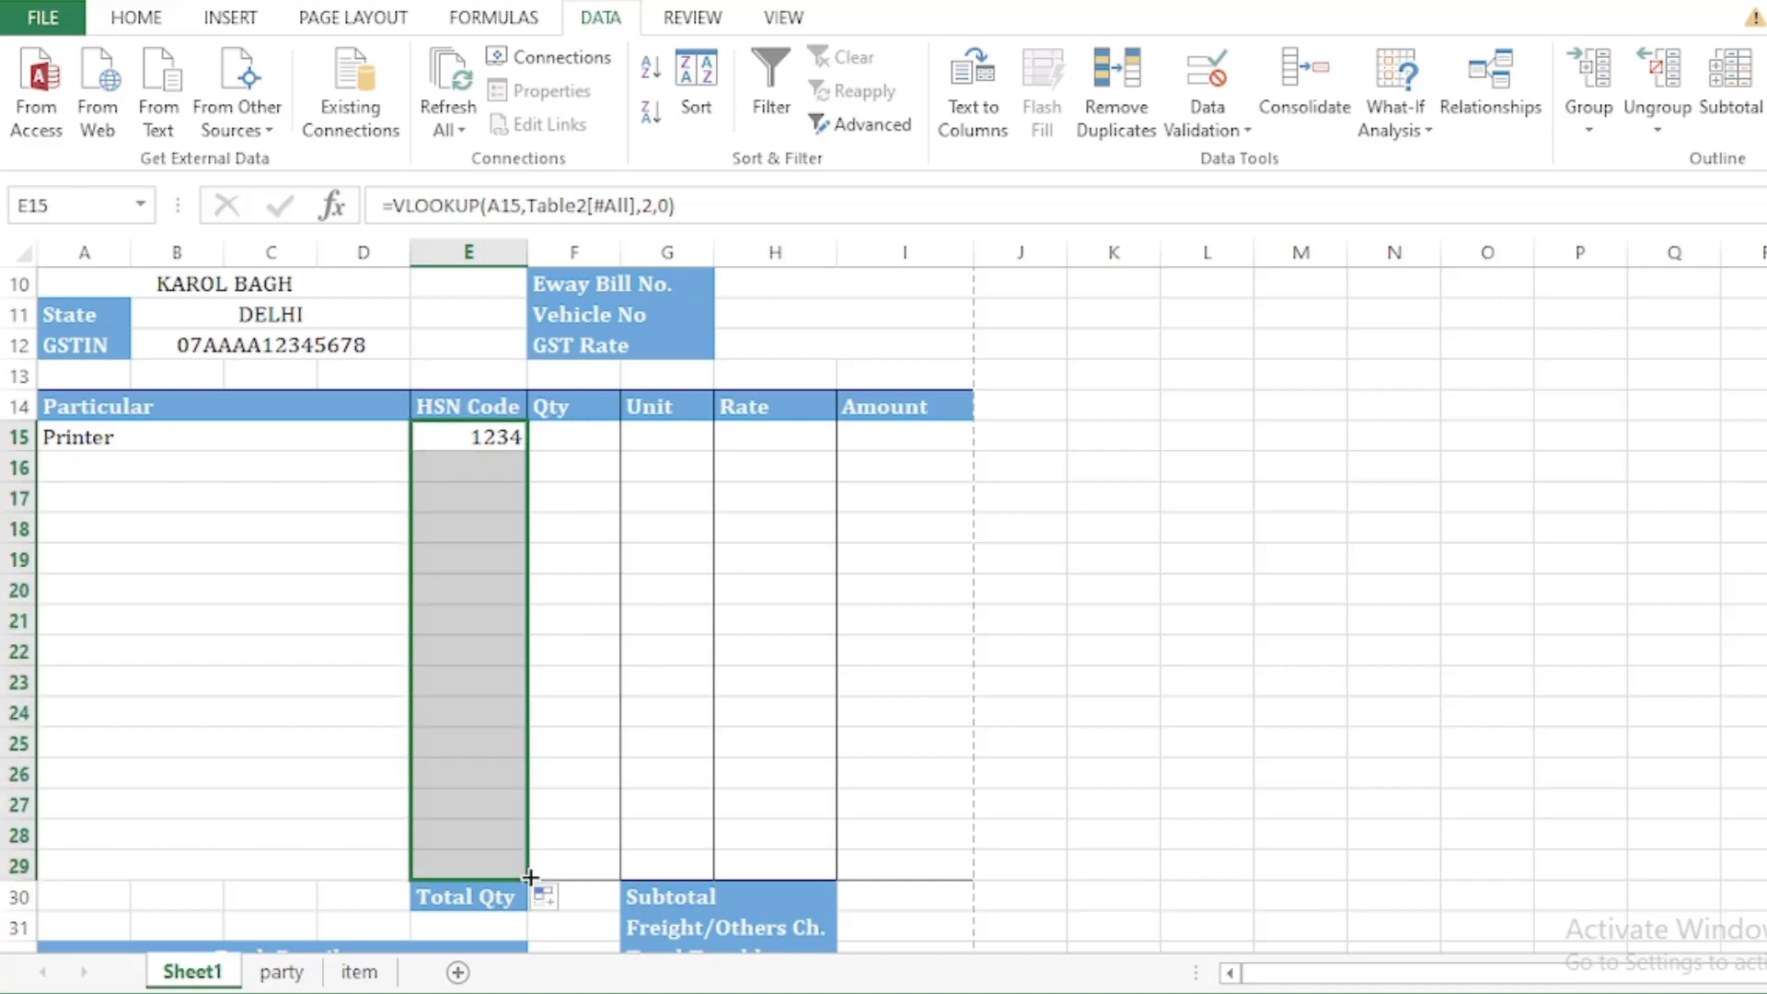
{"action": "left_click", "coordinate": [661, 435]}
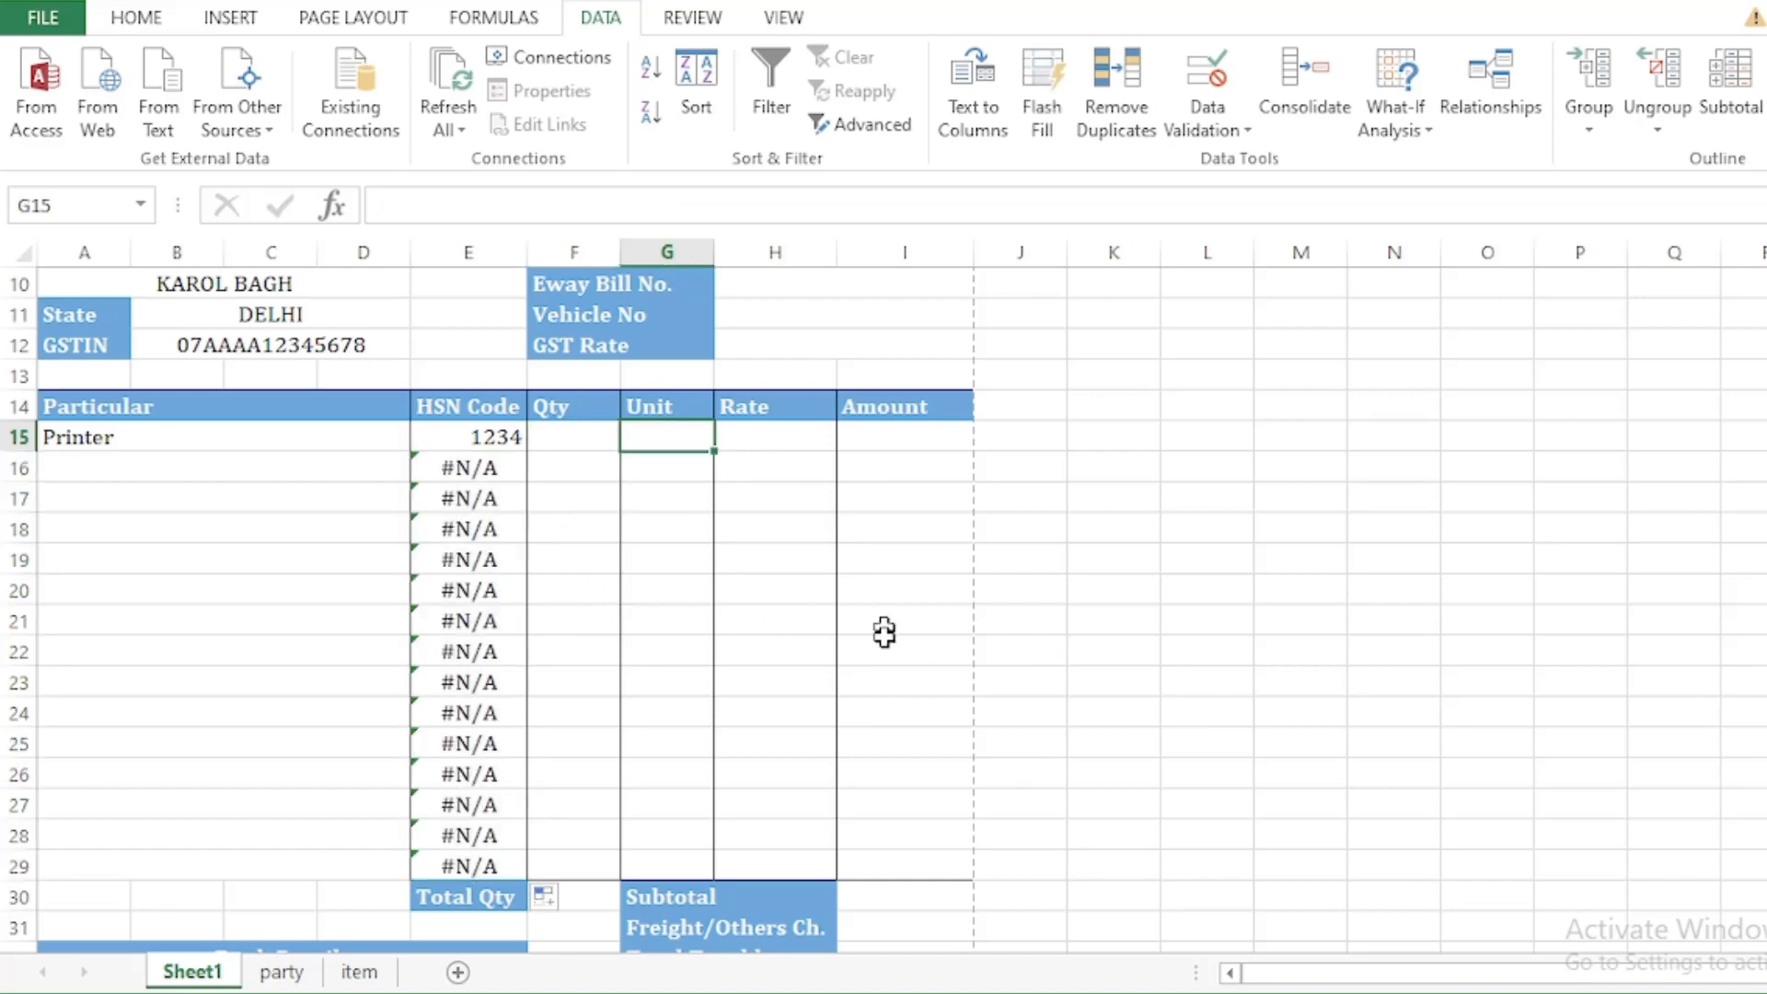
Step: Examine the copied HSN Code formulas in the rows whose Particular cell is empty
{"action": "left_click", "coordinate": [485, 471]}
{"action": "left_click", "coordinate": [486, 626]}
{"action": "left_click_drag", "start_coordinate": [515, 776], "coordinate": [531, 784]}
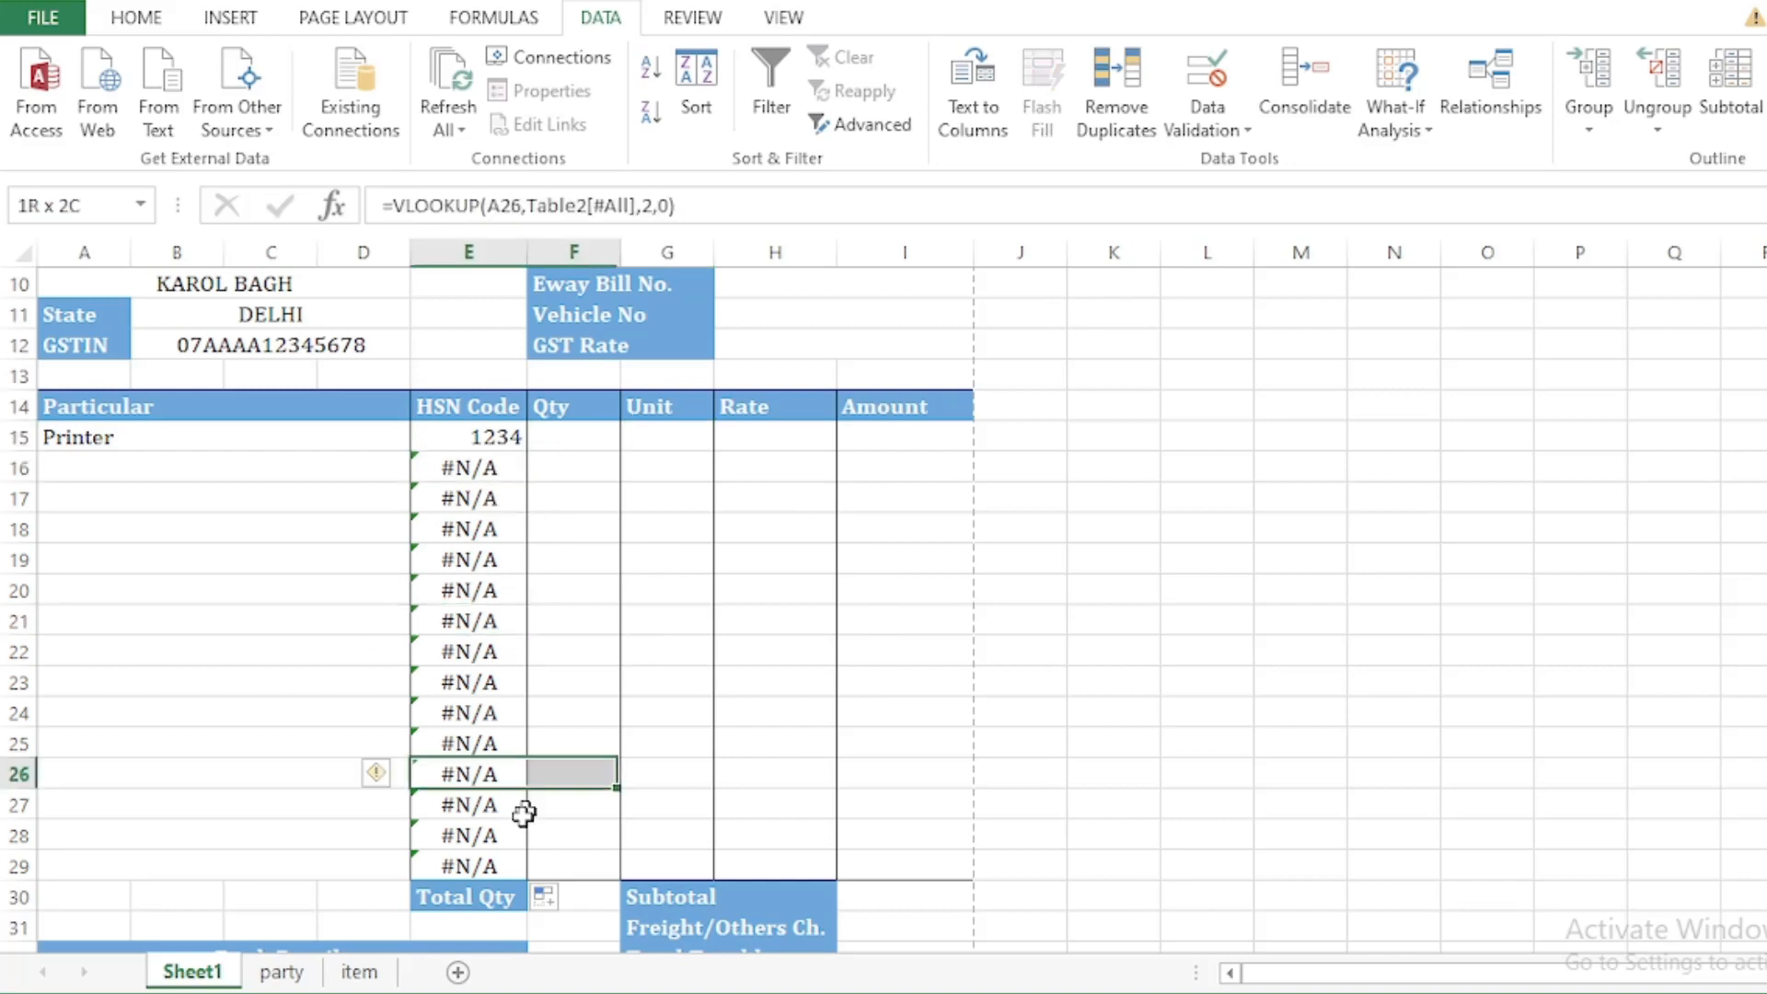
{"action": "scroll", "coordinate": [491, 771], "scroll_direction": "up", "scroll_amount": 1}
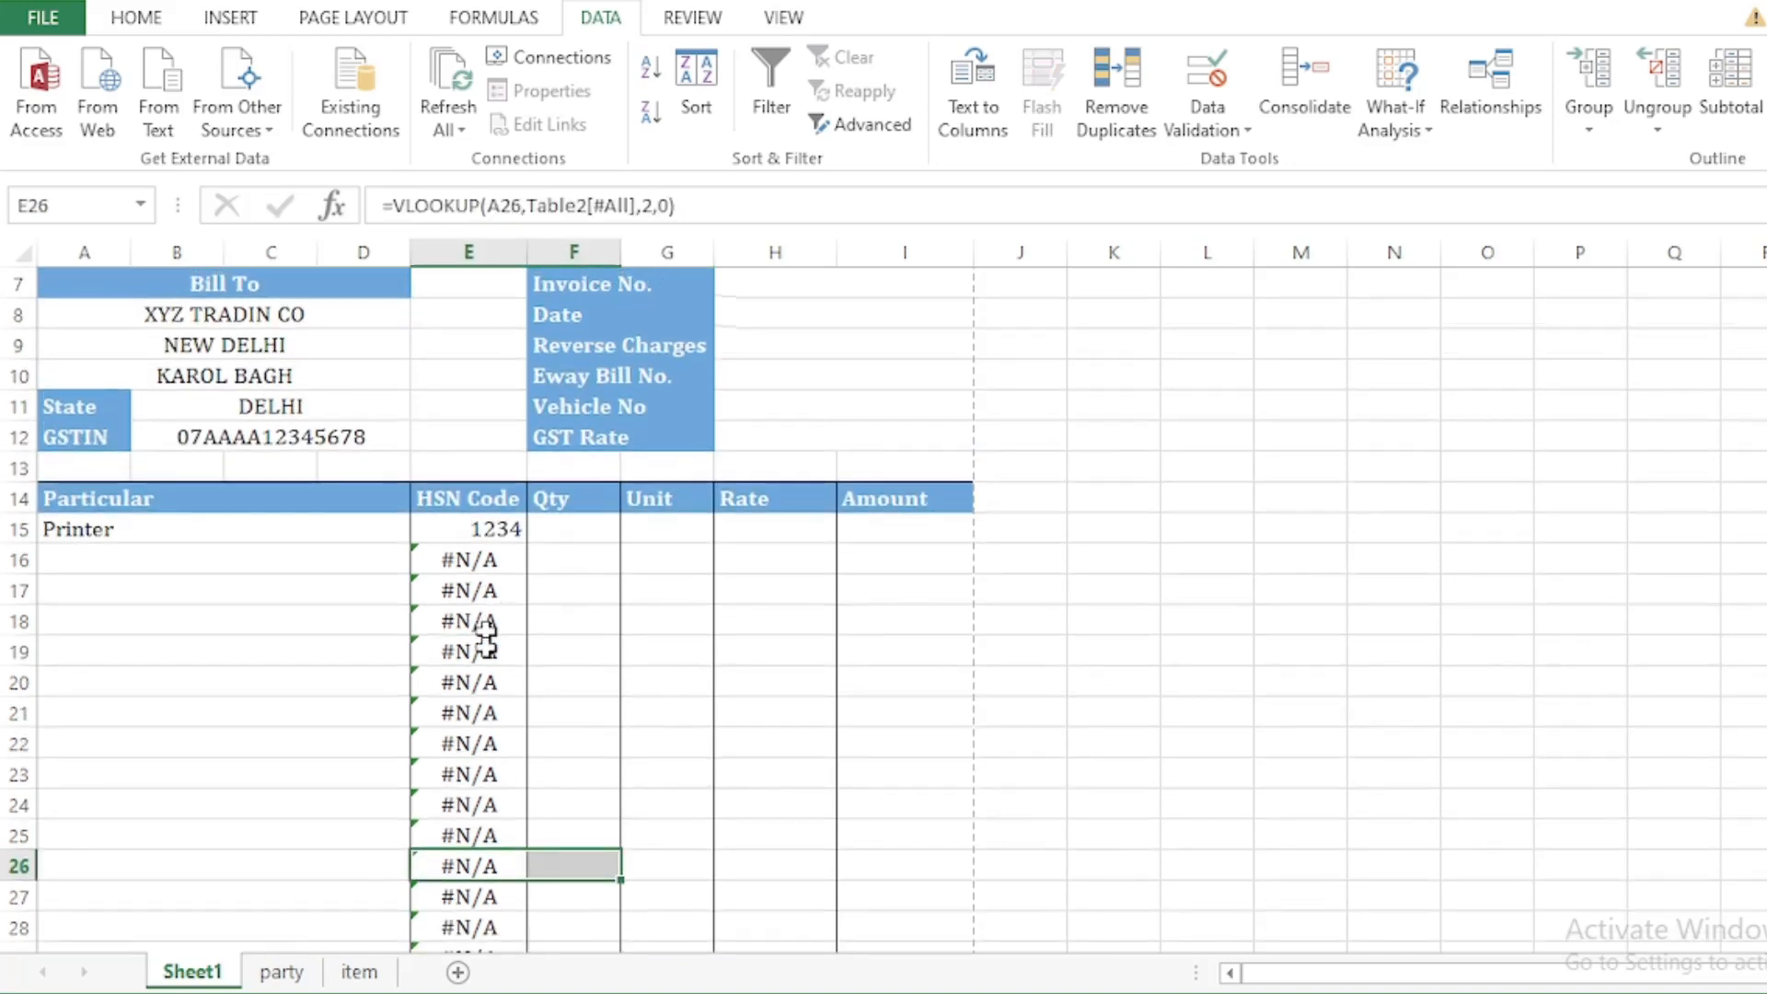
{"action": "scroll", "coordinate": [488, 619], "scroll_direction": "down", "scroll_amount": 1}
{"action": "left_click", "coordinate": [290, 467]}
Step: Enter =VLOOKUP(A15,Table2[#All],3,0) in G15 to return the item's Unit from the item sheet
{"action": "left_click", "coordinate": [670, 436]}
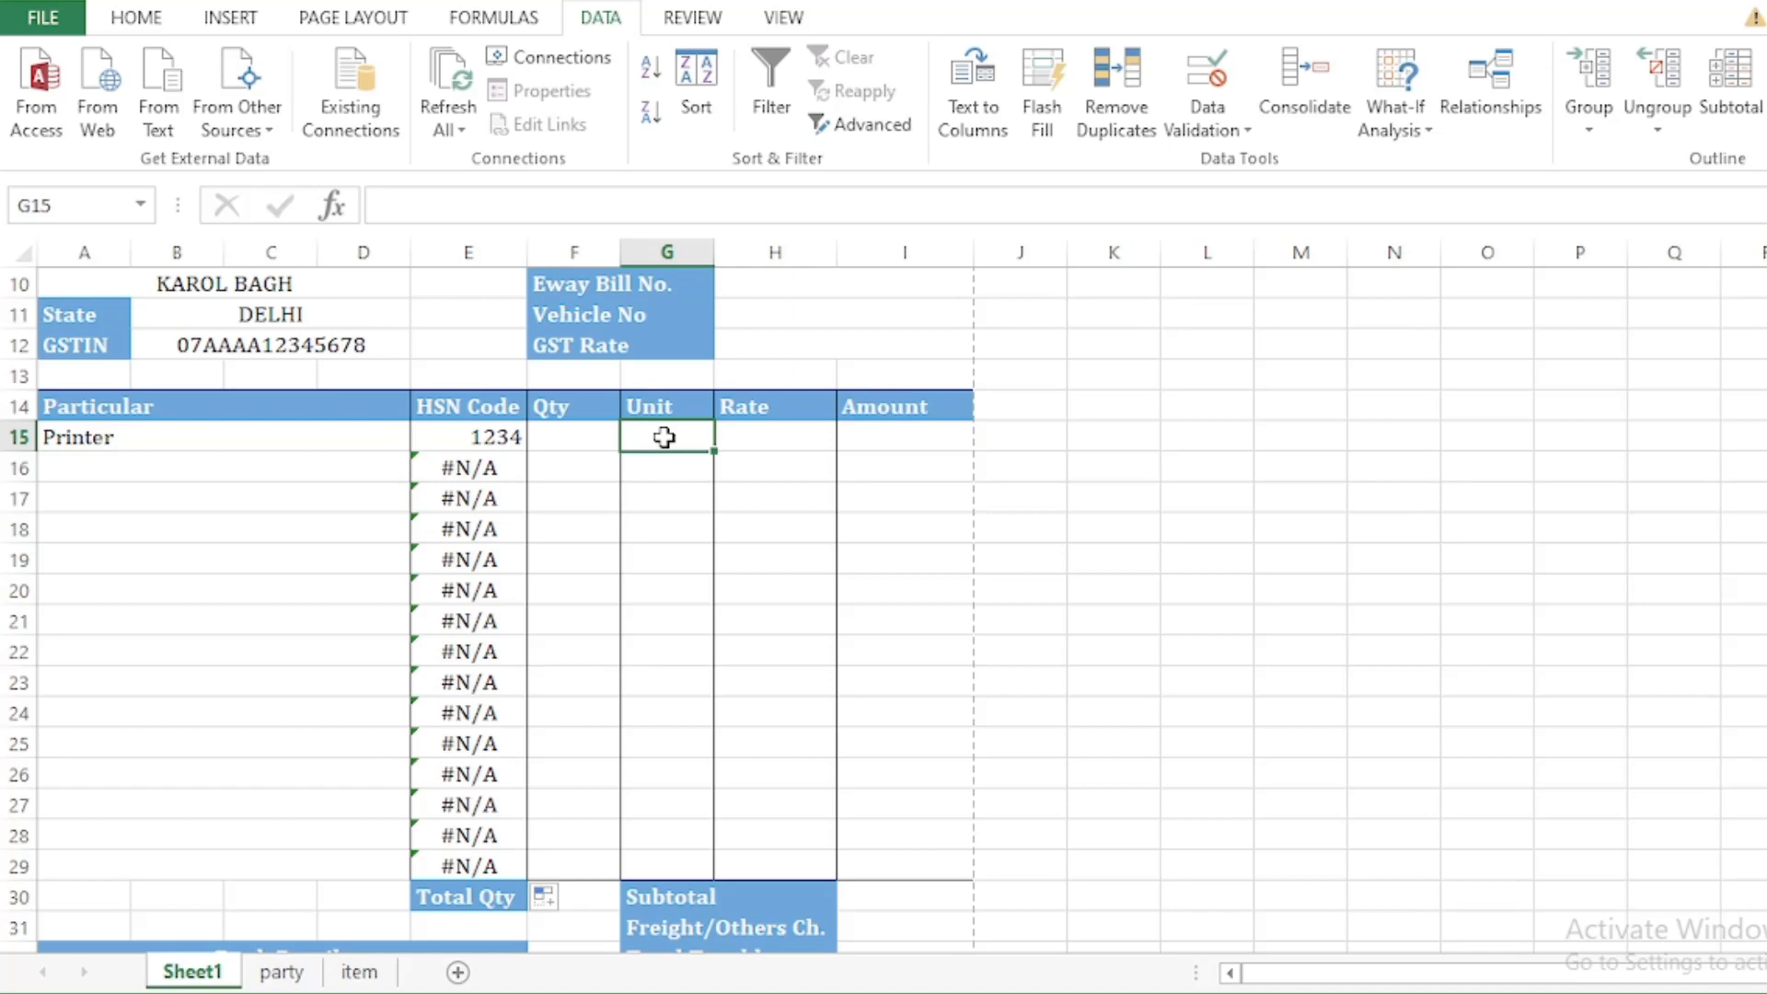
{"action": "type", "text": "=vl"}
{"action": "key", "text": "Tab"}
{"action": "left_click", "coordinate": [302, 432]}
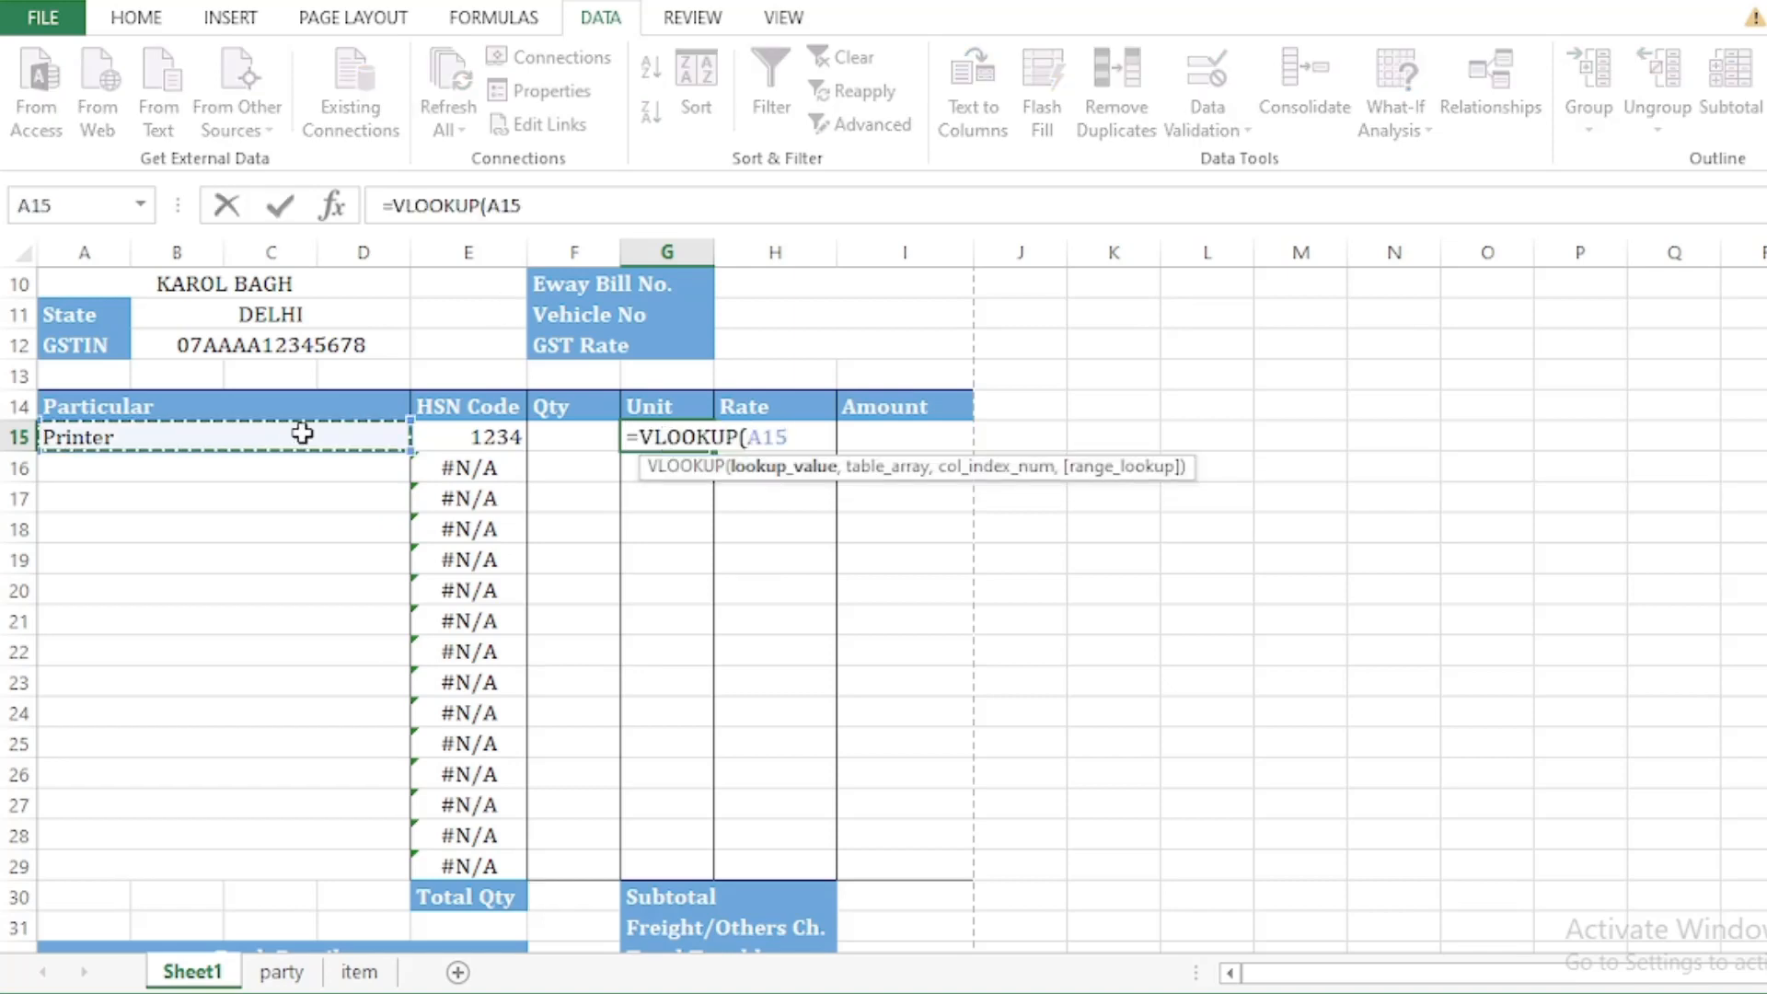
{"action": "type", "text": ","}
{"action": "left_click", "coordinate": [281, 972]}
{"action": "left_click", "coordinate": [359, 971]}
{"action": "left_click_drag", "start_coordinate": [117, 282], "coordinate": [411, 486]}
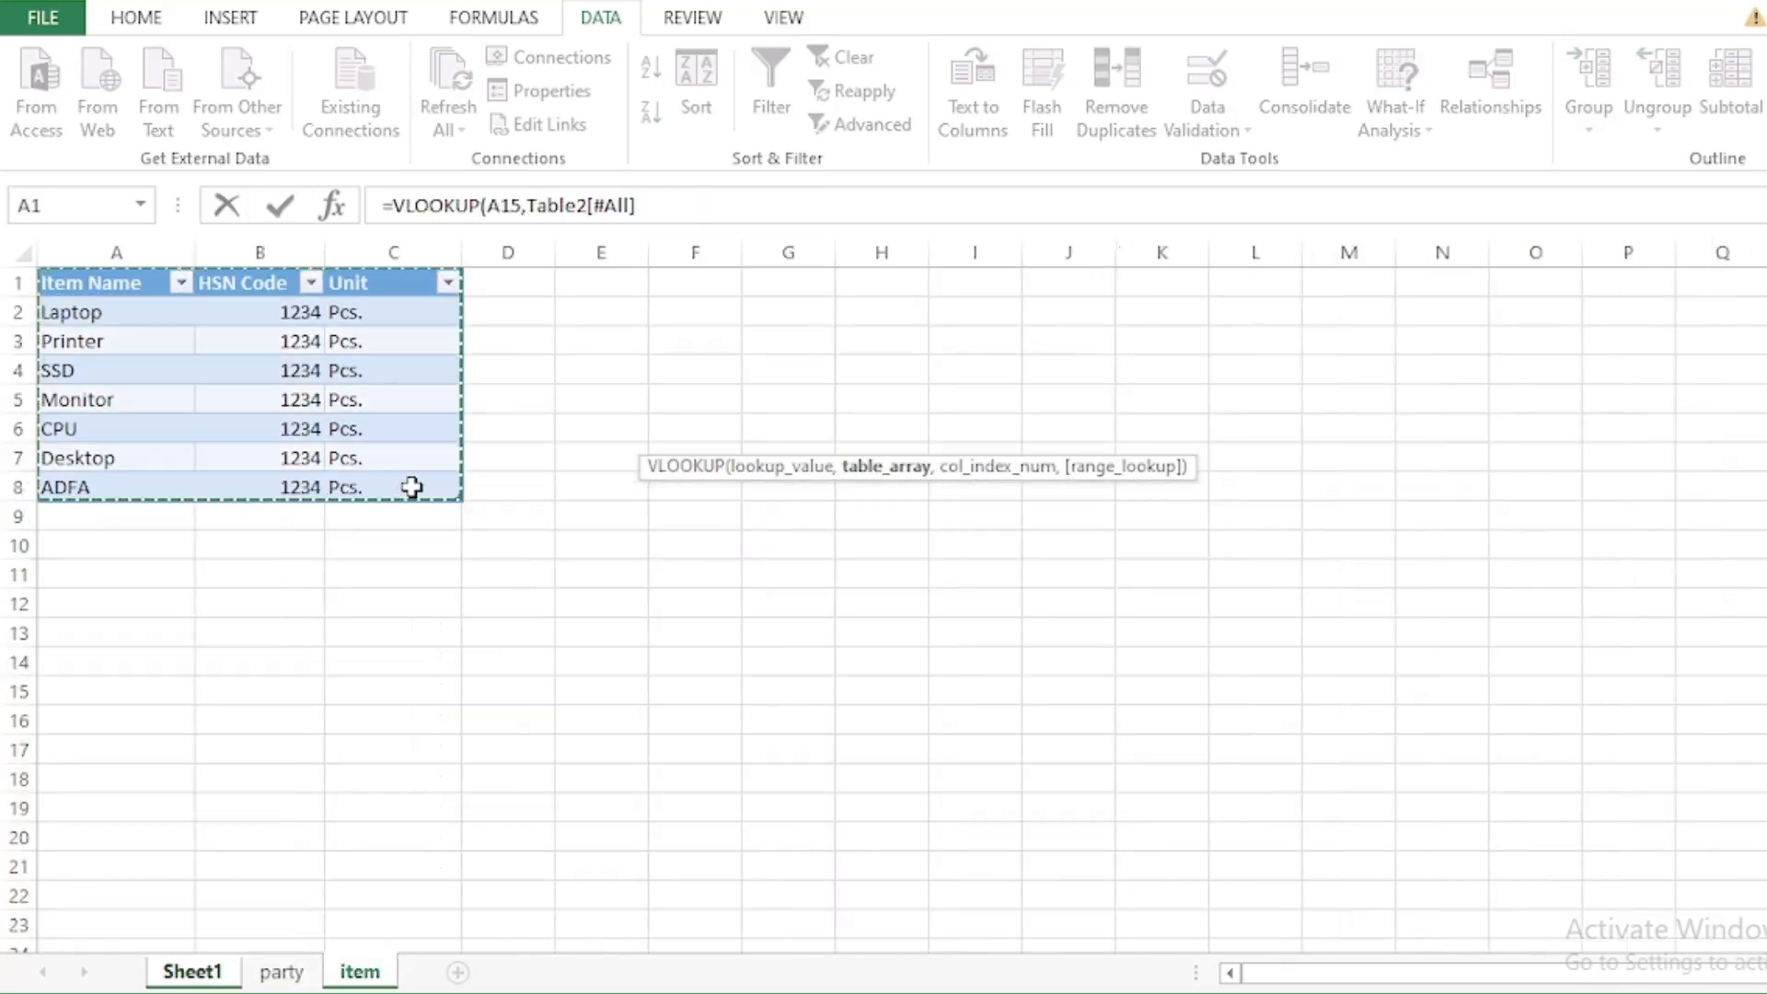
{"action": "type", "text": ","}
{"action": "left_click", "coordinate": [714, 209]}
{"action": "type", "text": "3,0"}
{"action": "key", "text": "Return"}
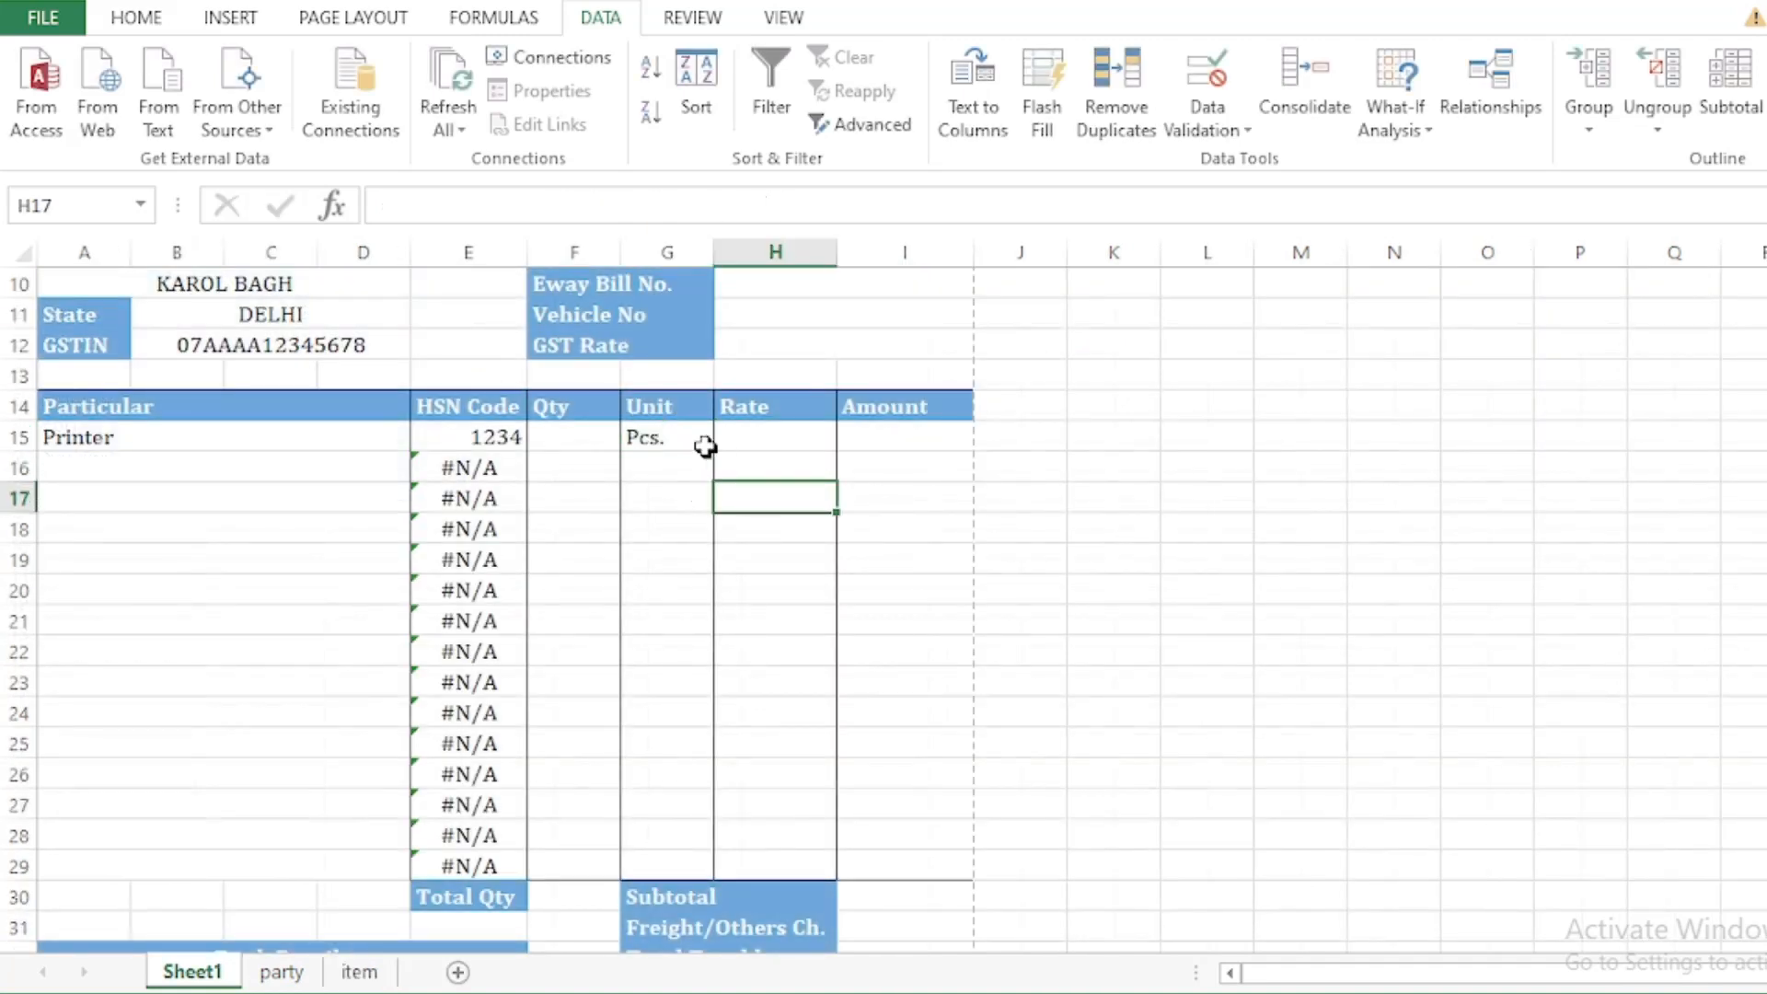
Step: Fill the Unit formula from G15 down through G29
{"action": "left_click", "coordinate": [688, 437]}
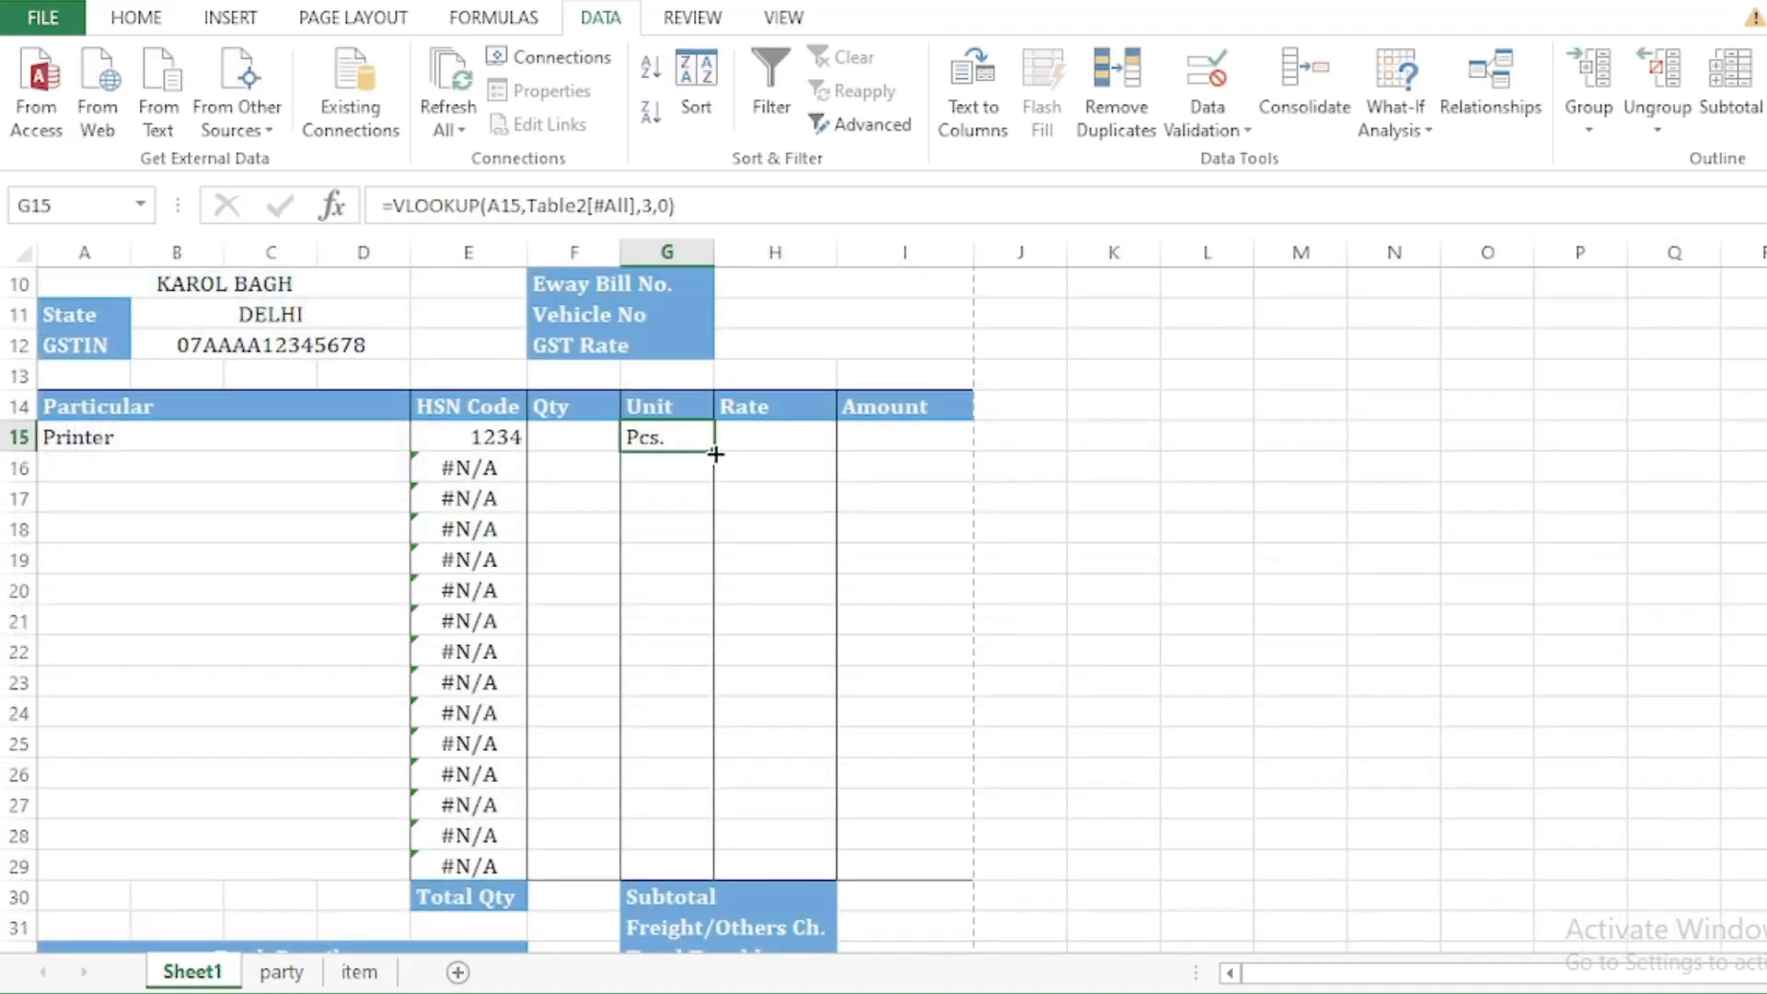
{"action": "left_click_drag", "start_coordinate": [721, 497], "coordinate": [721, 874]}
{"action": "left_click", "coordinate": [809, 593]}
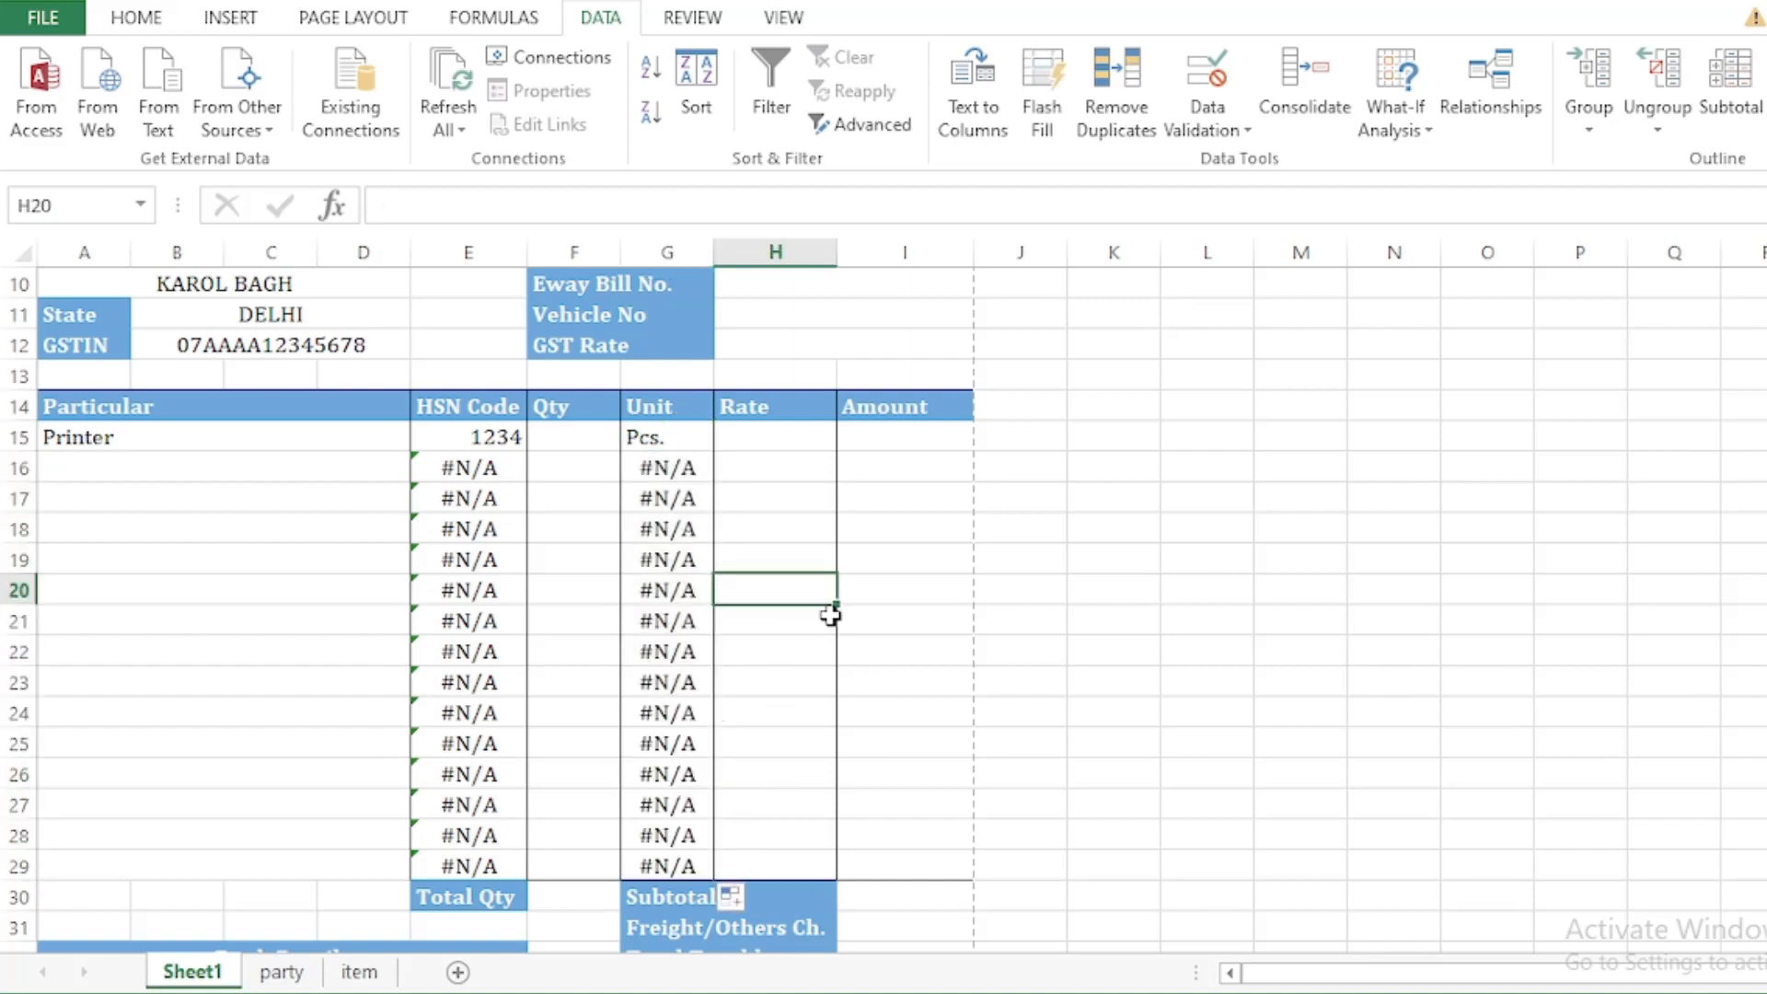
Step: Examine the HSN Code and Unit formulas against the filled and empty Particular cells
{"action": "left_click", "coordinate": [505, 437]}
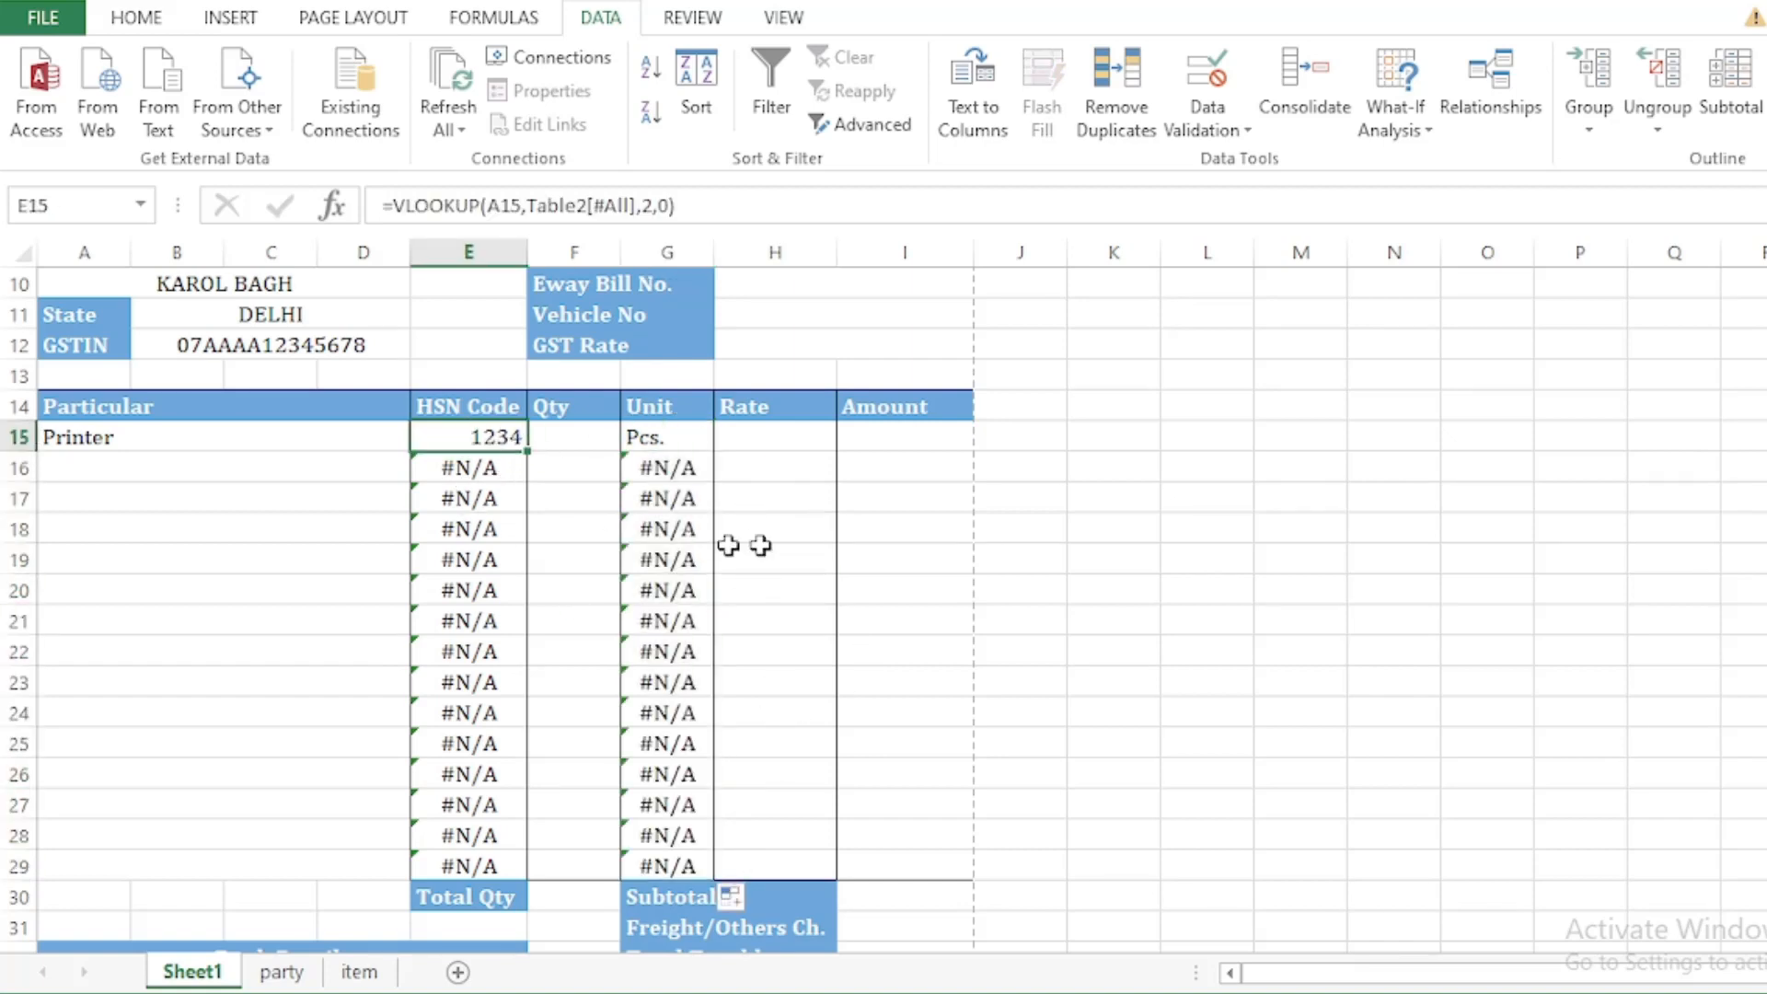
{"action": "left_click", "coordinate": [676, 703]}
{"action": "left_click", "coordinate": [627, 885]}
{"action": "left_click", "coordinate": [493, 470]}
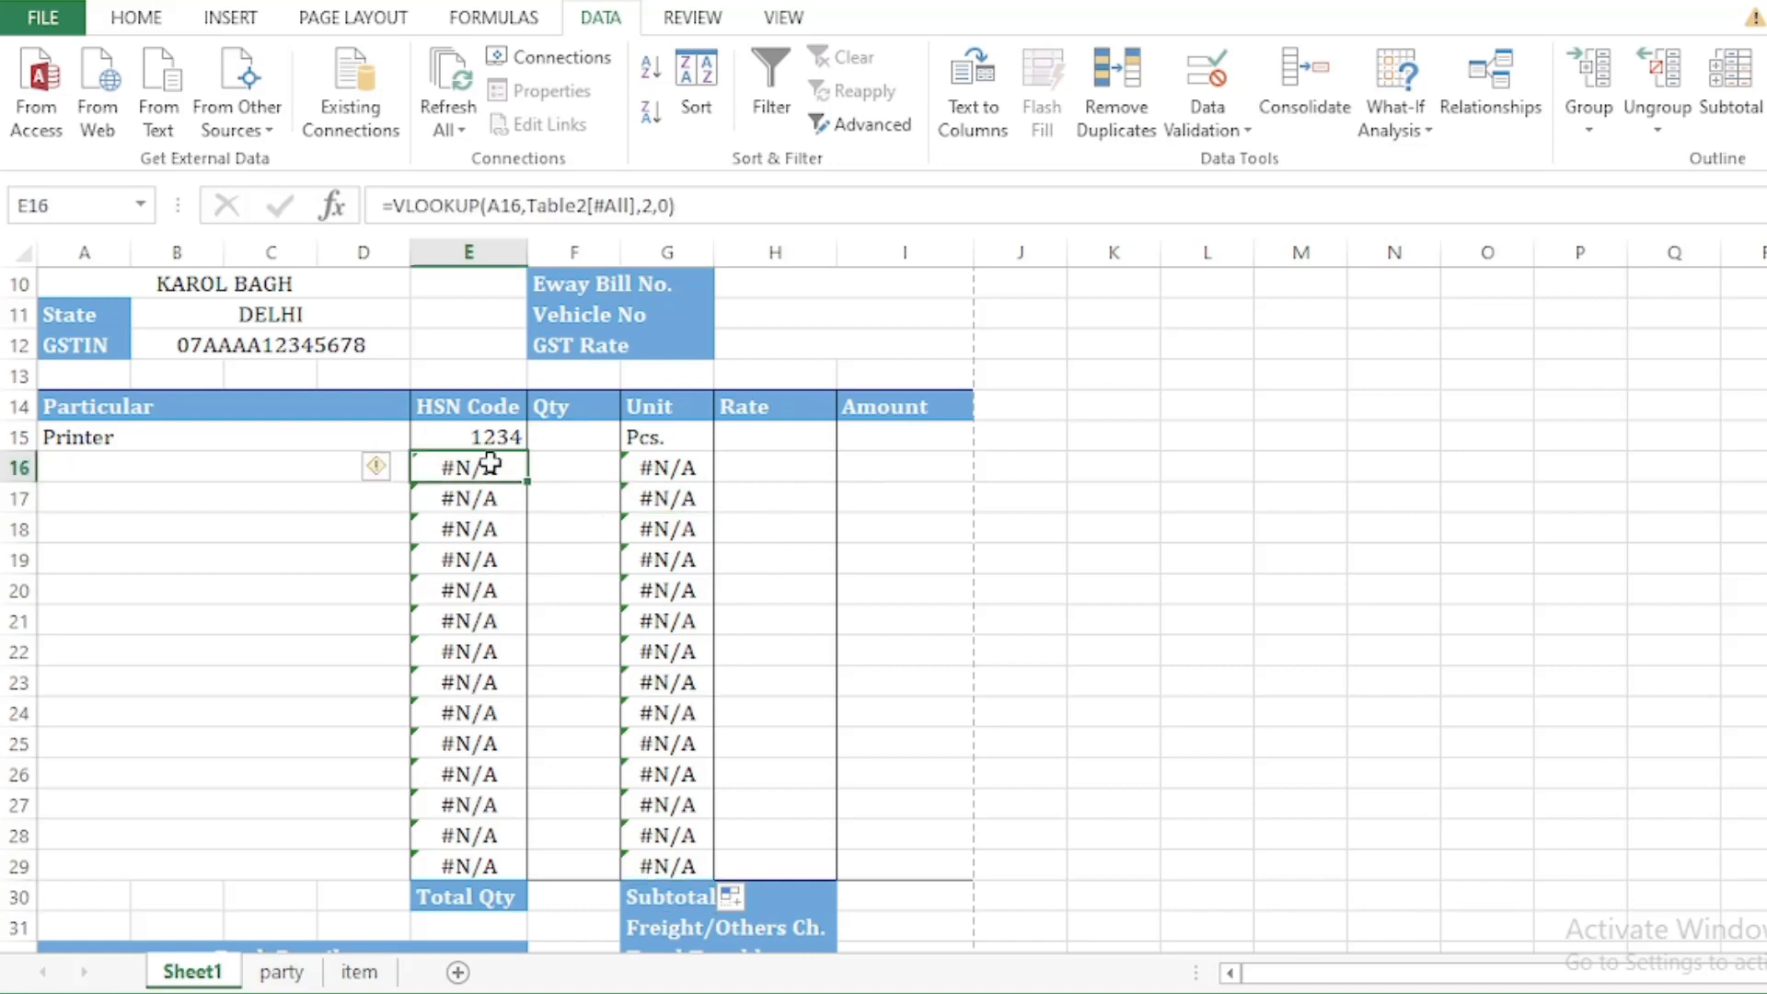
{"action": "left_click", "coordinate": [483, 713]}
{"action": "left_click", "coordinate": [159, 447]}
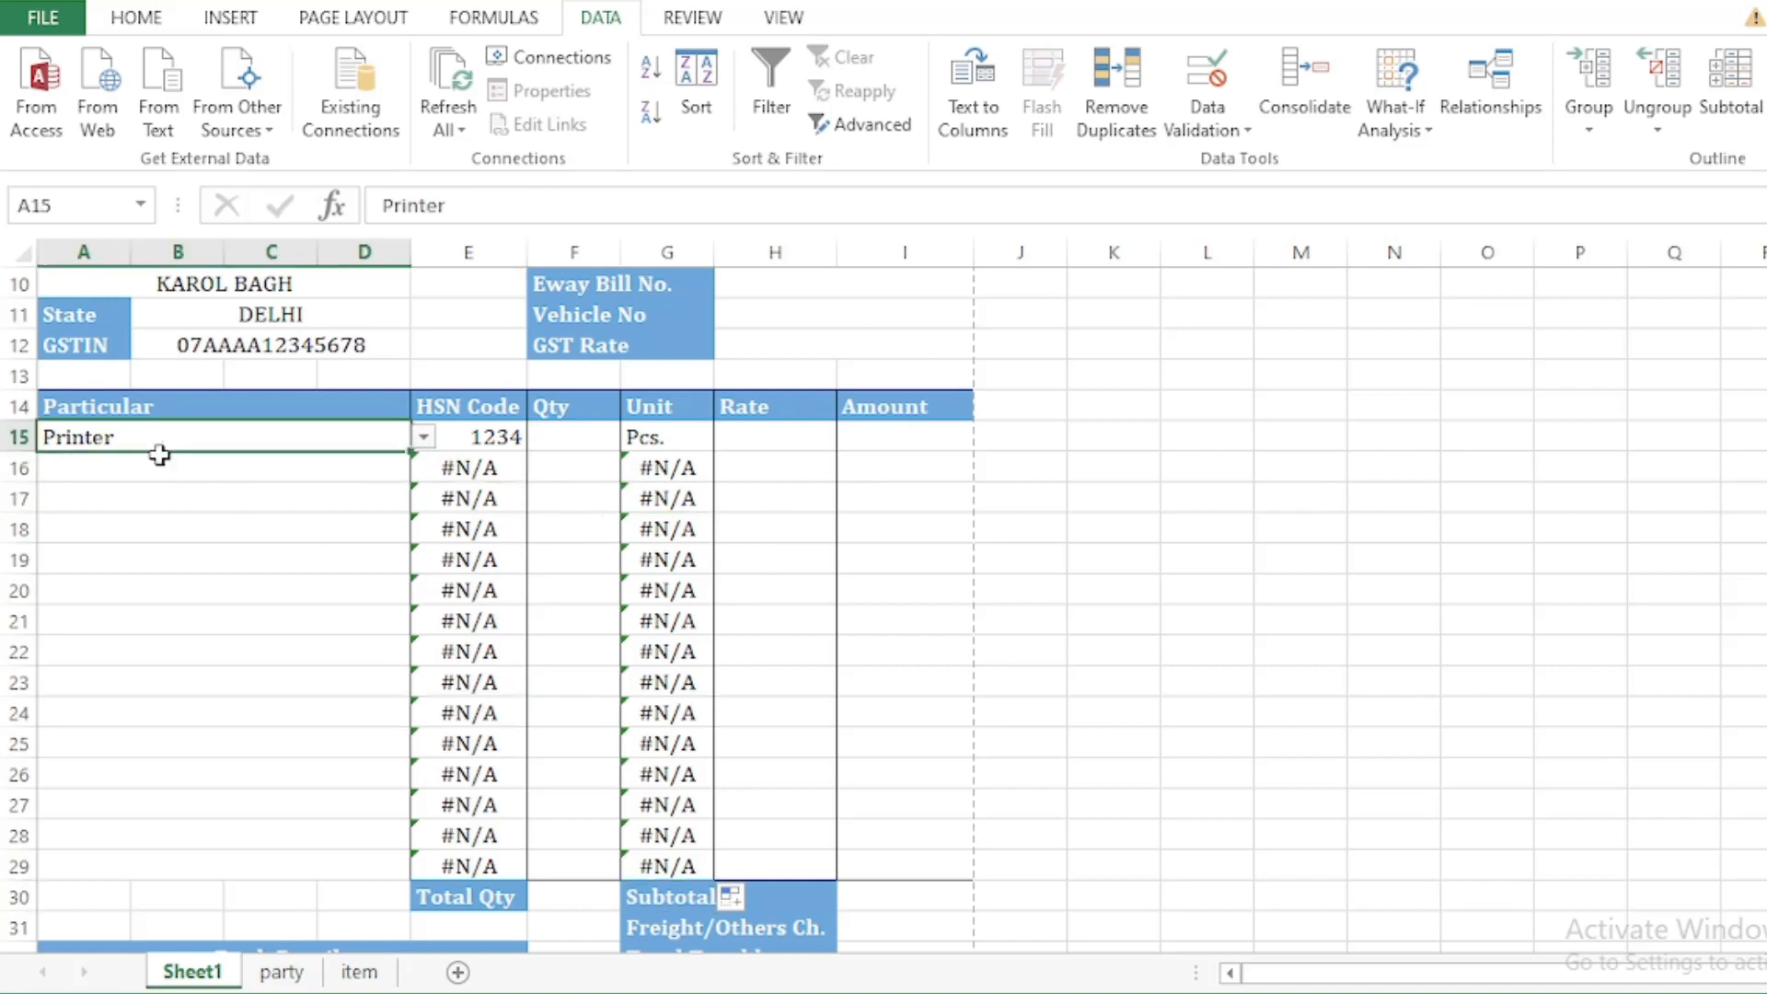
{"action": "left_click", "coordinate": [340, 557]}
Step: Choose SSD from the drop-down list as the second item in A16
{"action": "left_click", "coordinate": [313, 471]}
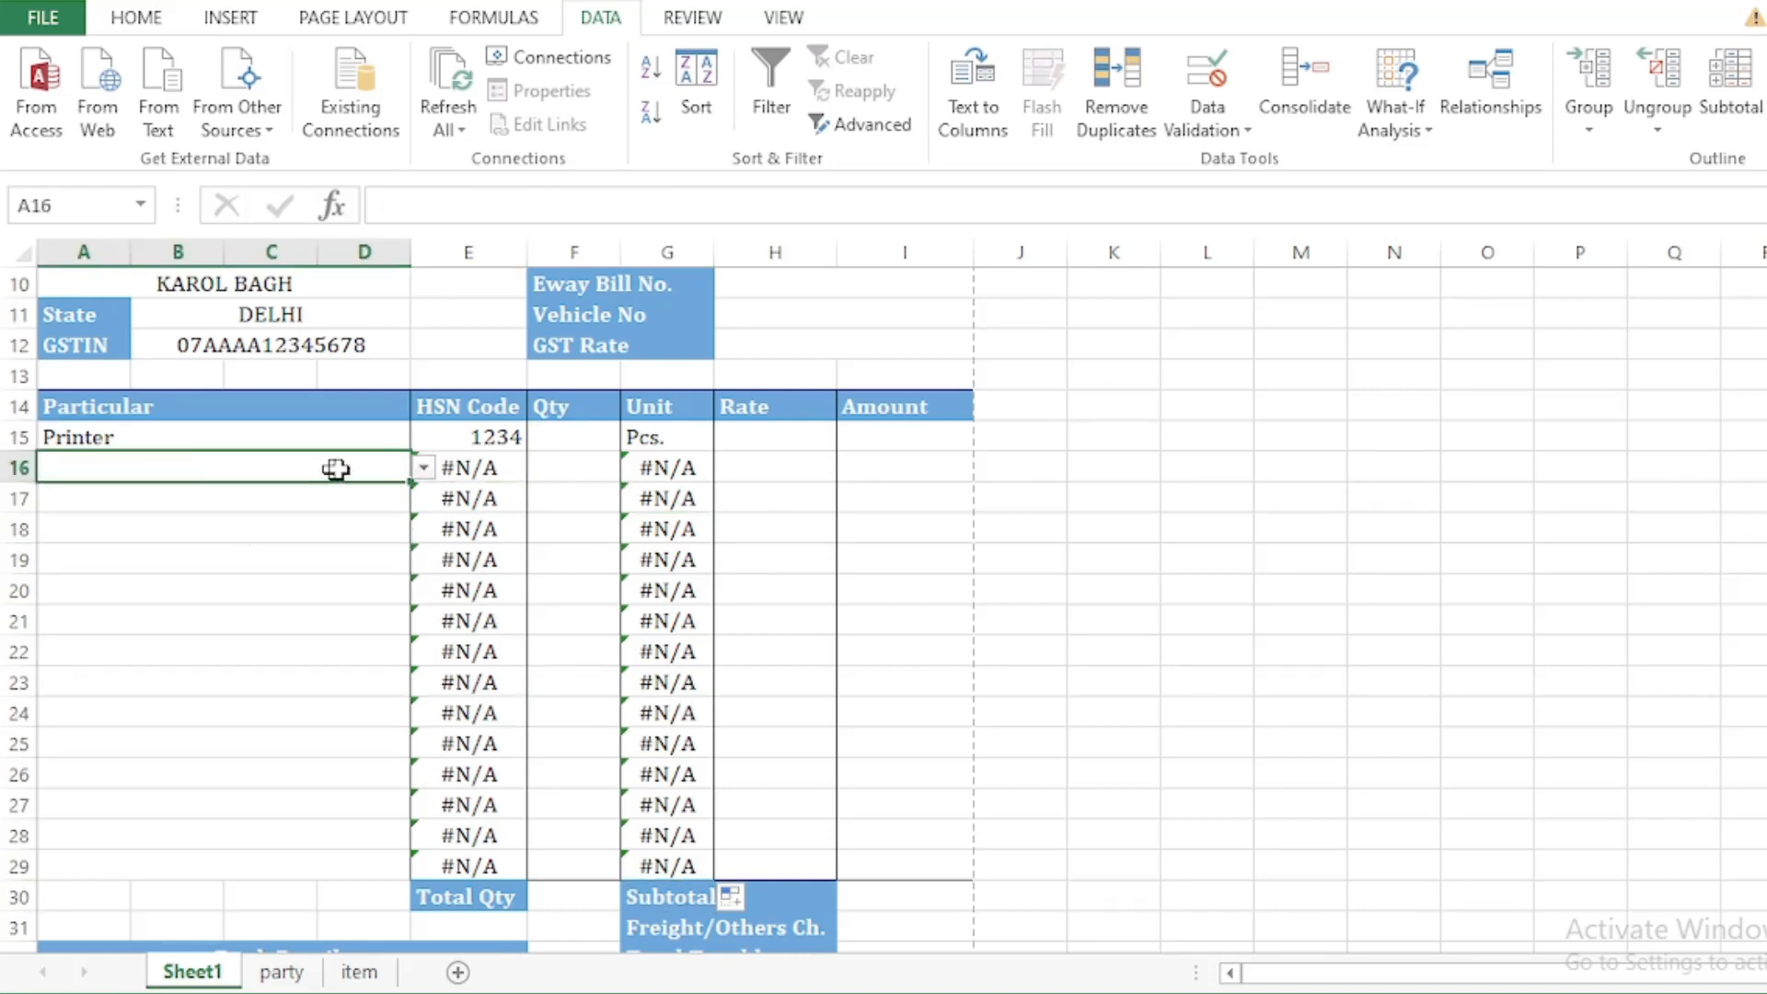
{"action": "left_click", "coordinate": [422, 467]}
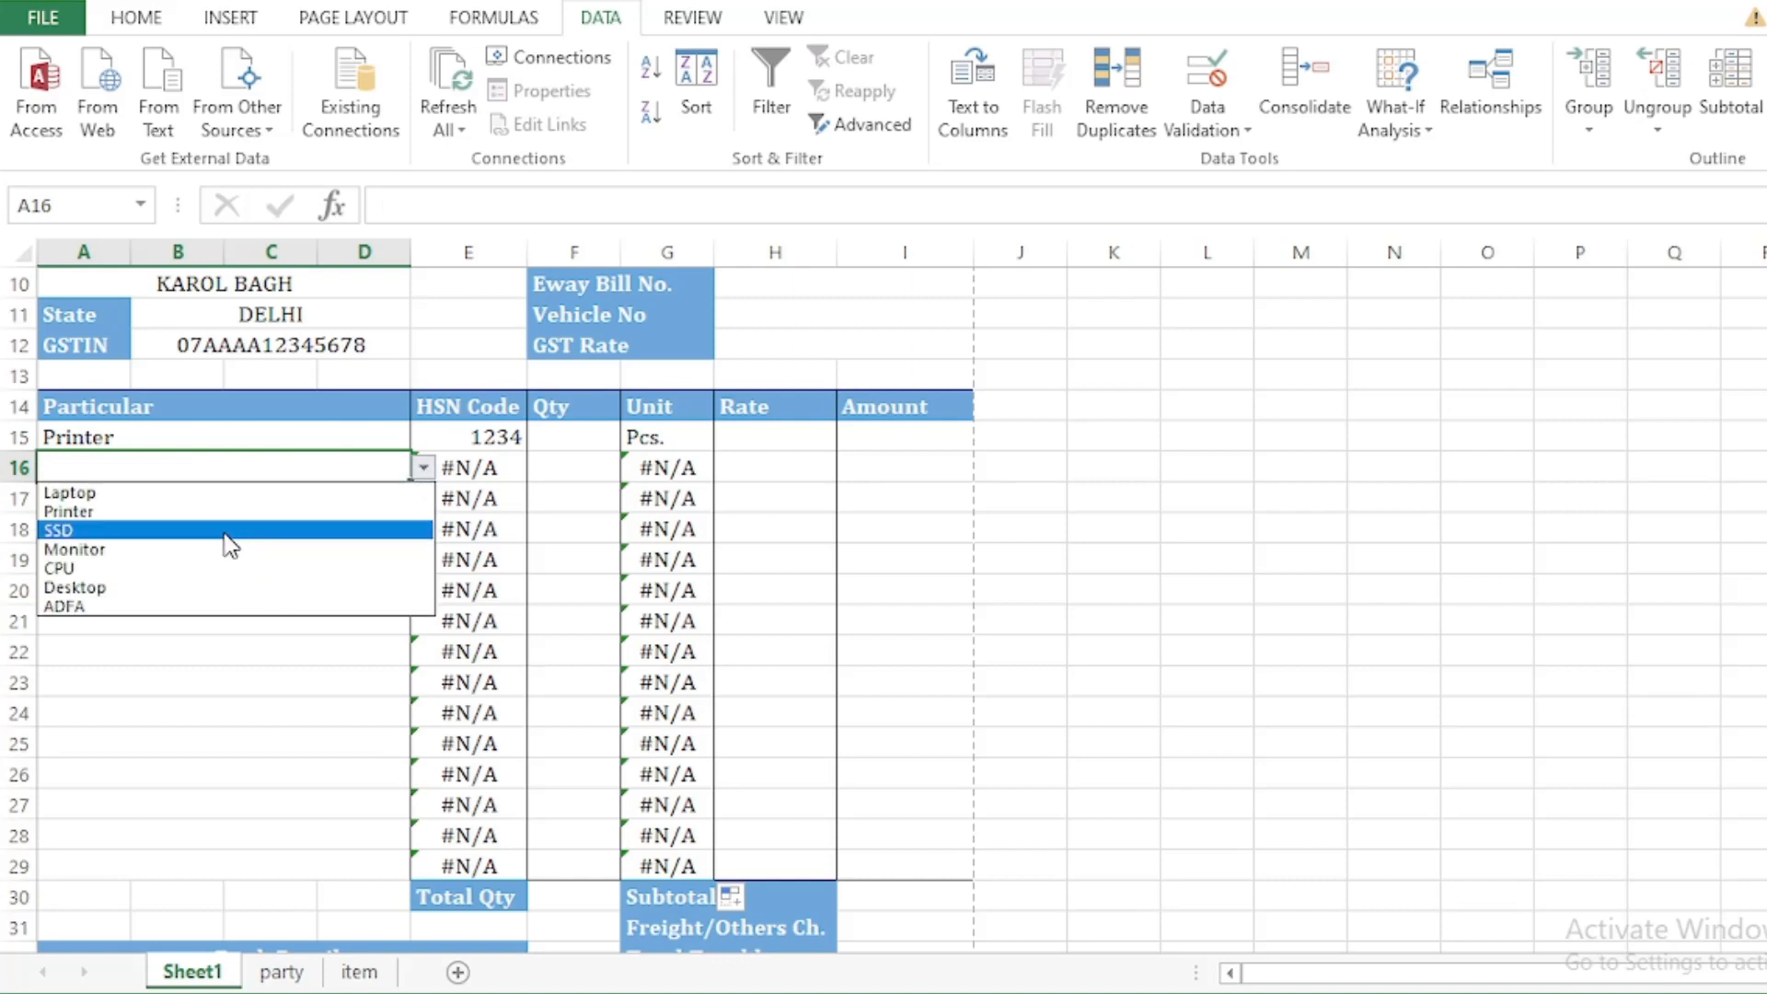
{"action": "left_click", "coordinate": [147, 530]}
Step: Check the HSN Code and Unit returned for the SSD row
{"action": "left_click", "coordinate": [506, 473]}
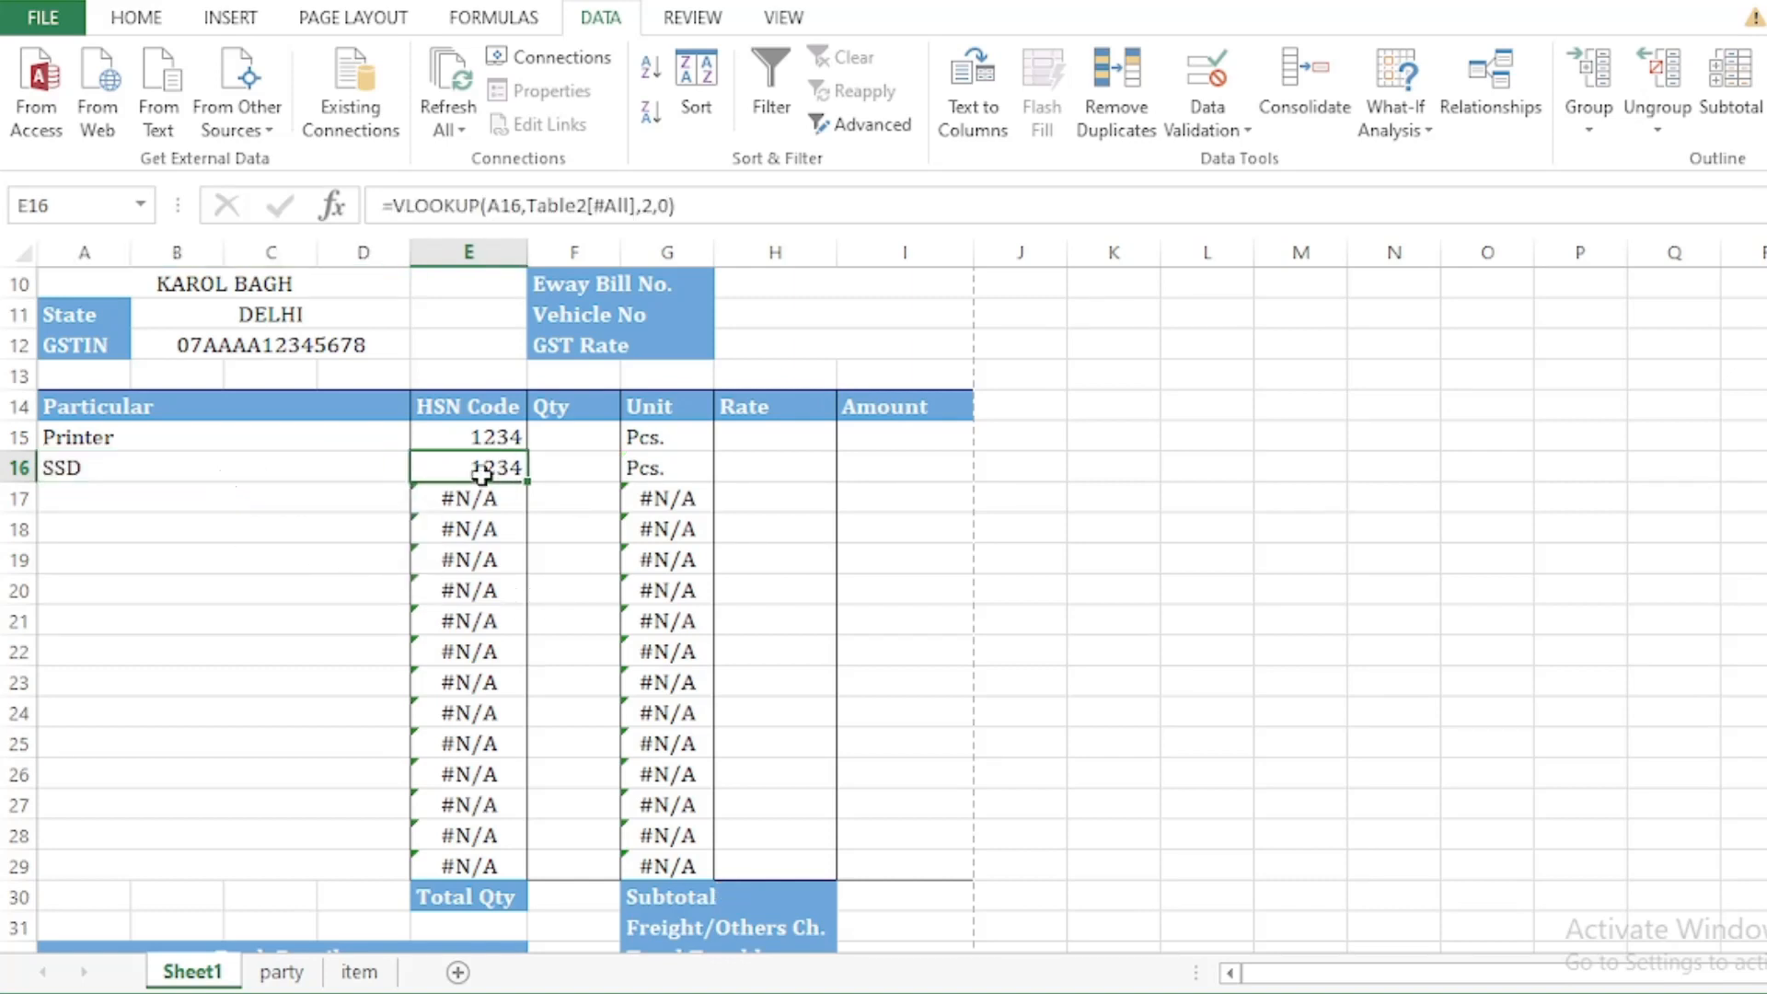
{"action": "left_click", "coordinate": [653, 474]}
{"action": "left_click", "coordinate": [472, 470]}
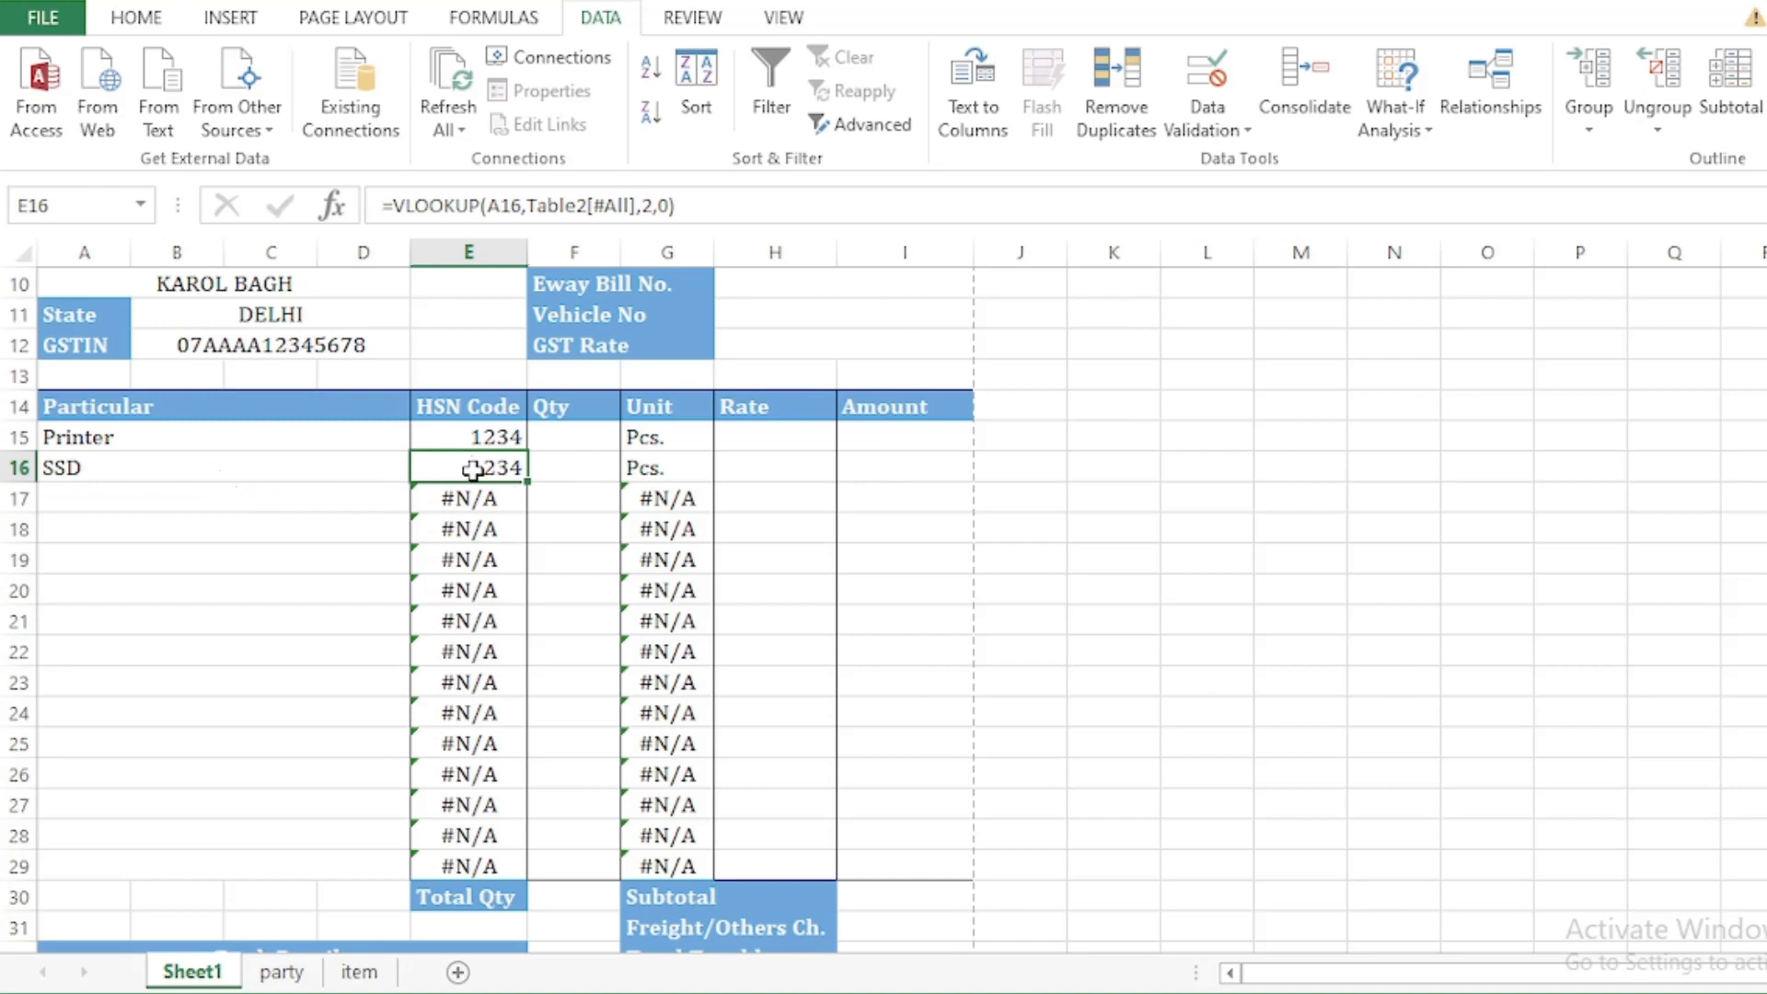
{"action": "left_click", "coordinate": [658, 470]}
{"action": "left_click", "coordinate": [485, 468]}
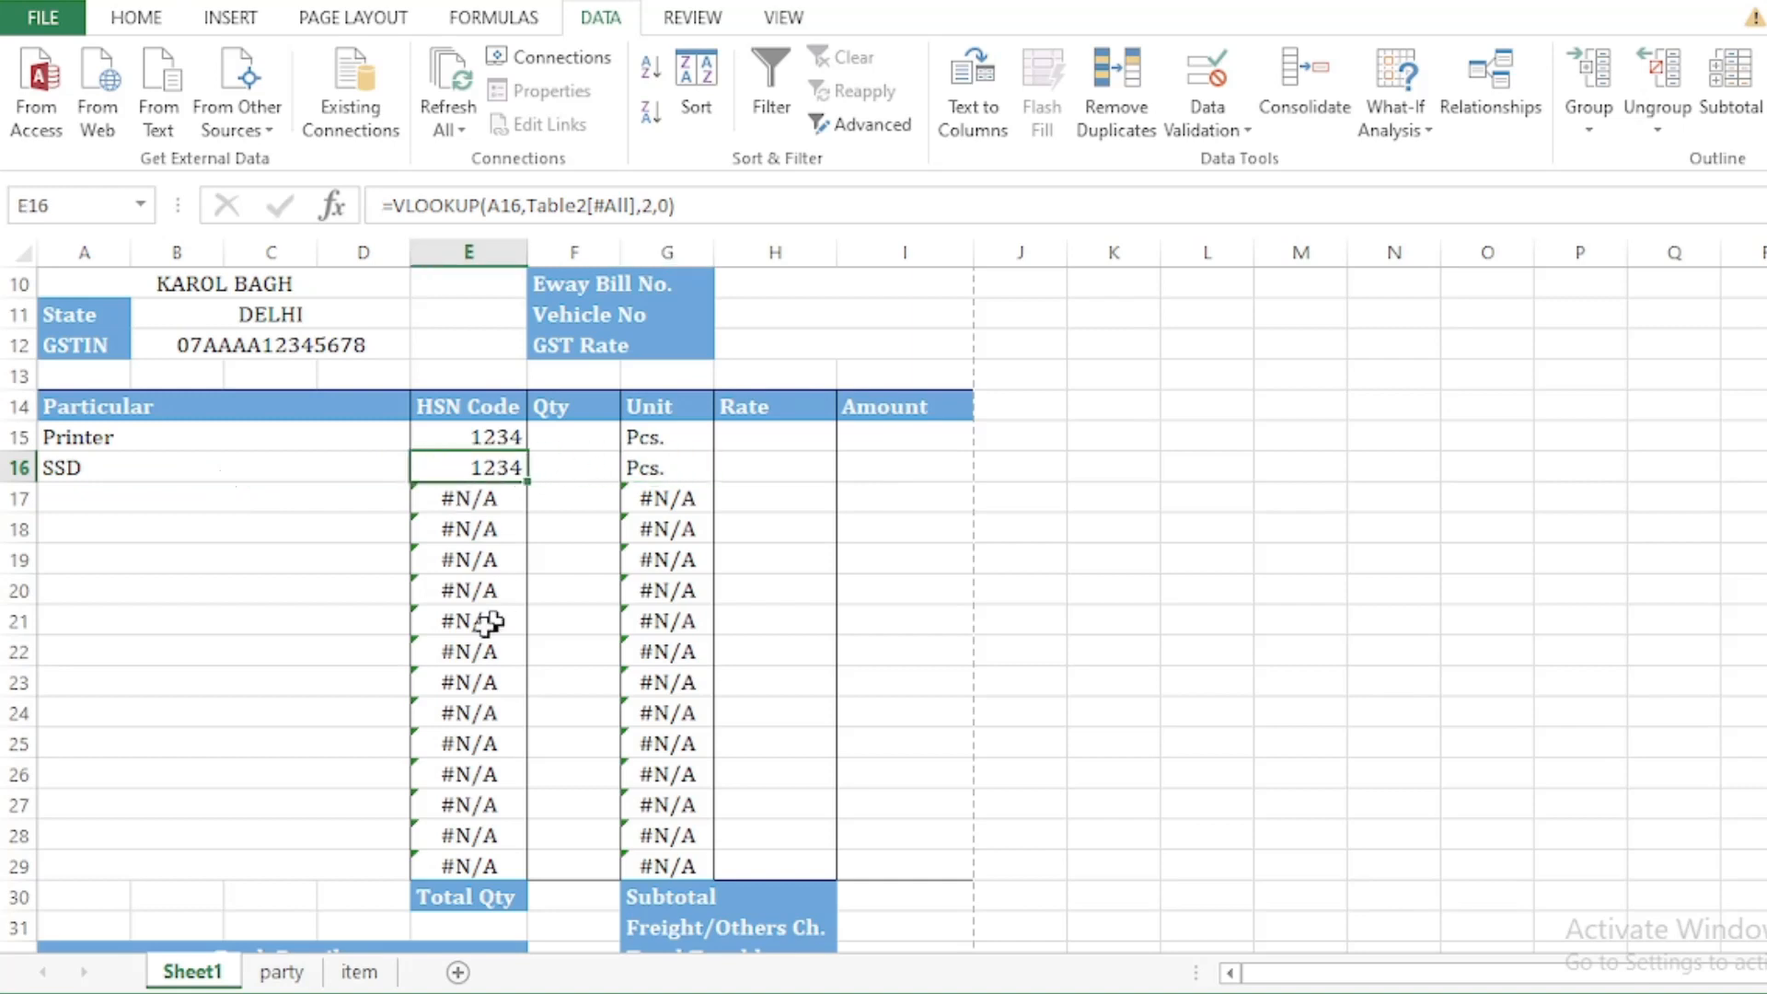
Step: Examine the empty Particular rows from row 17 down and the lookup errors in their HSN Code cells
{"action": "left_click", "coordinate": [236, 500]}
{"action": "left_click", "coordinate": [329, 699]}
{"action": "left_click", "coordinate": [363, 829]}
{"action": "left_click", "coordinate": [276, 681]}
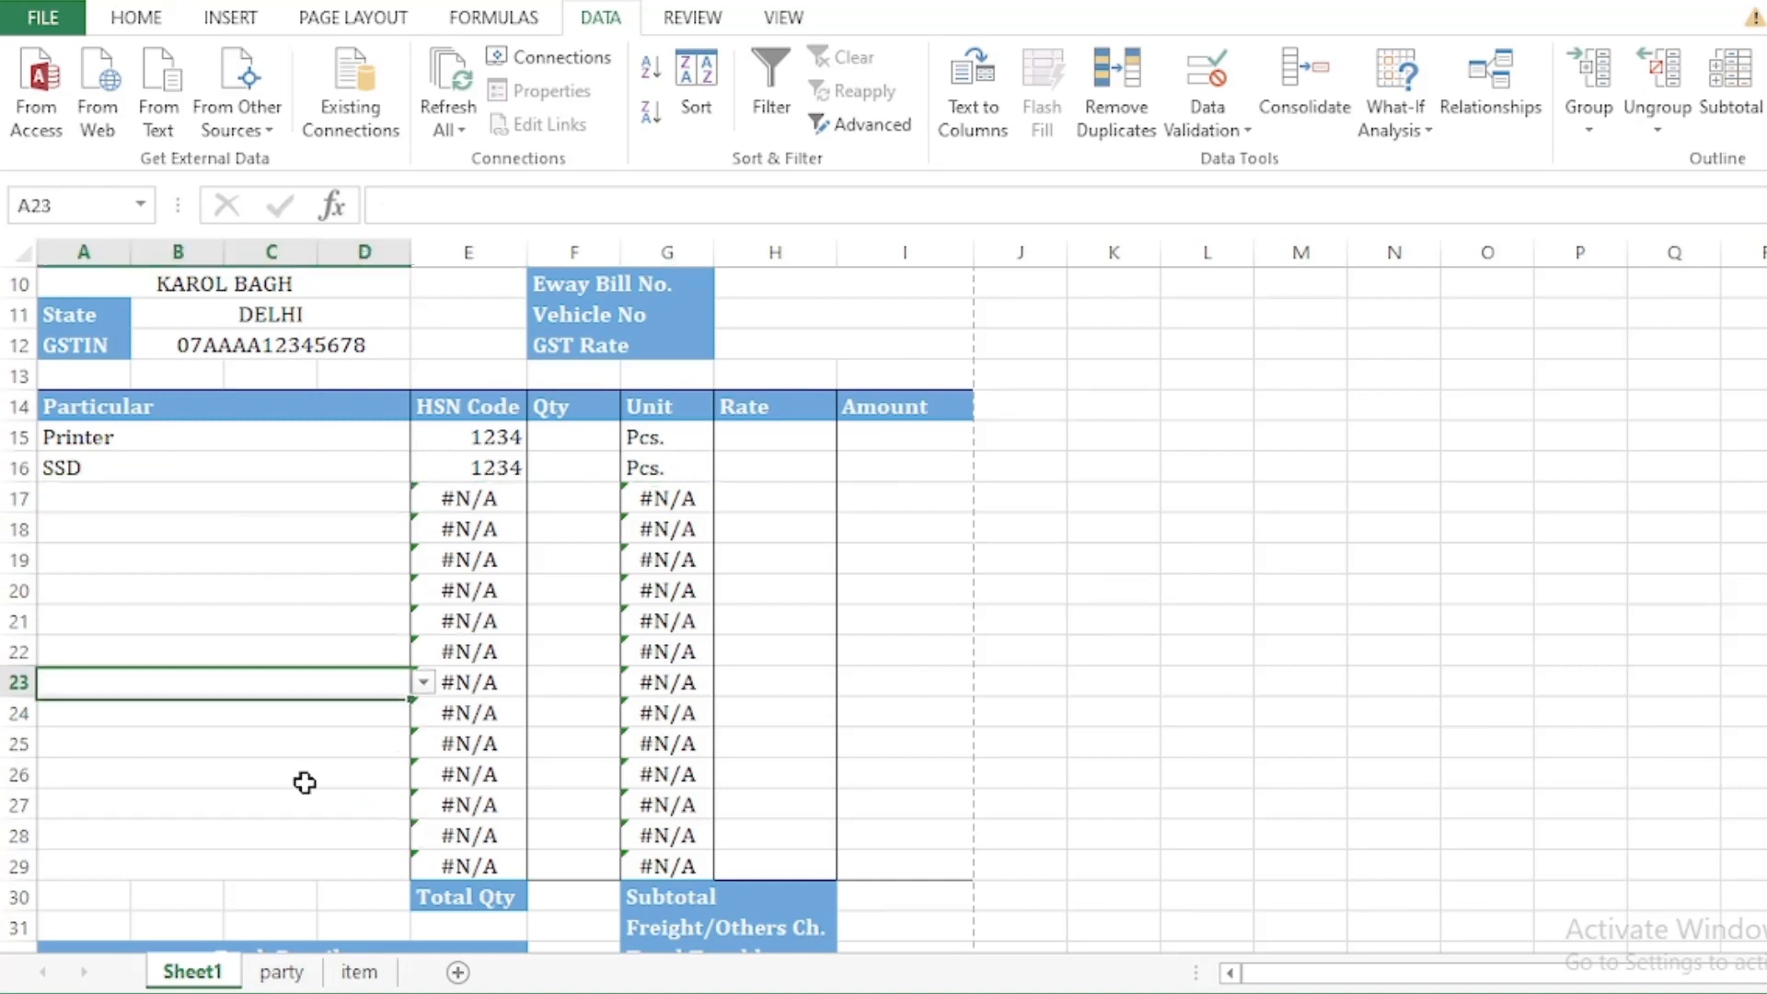
{"action": "left_click", "coordinate": [304, 782], "text": "shift"}
{"action": "left_click", "coordinate": [245, 448]}
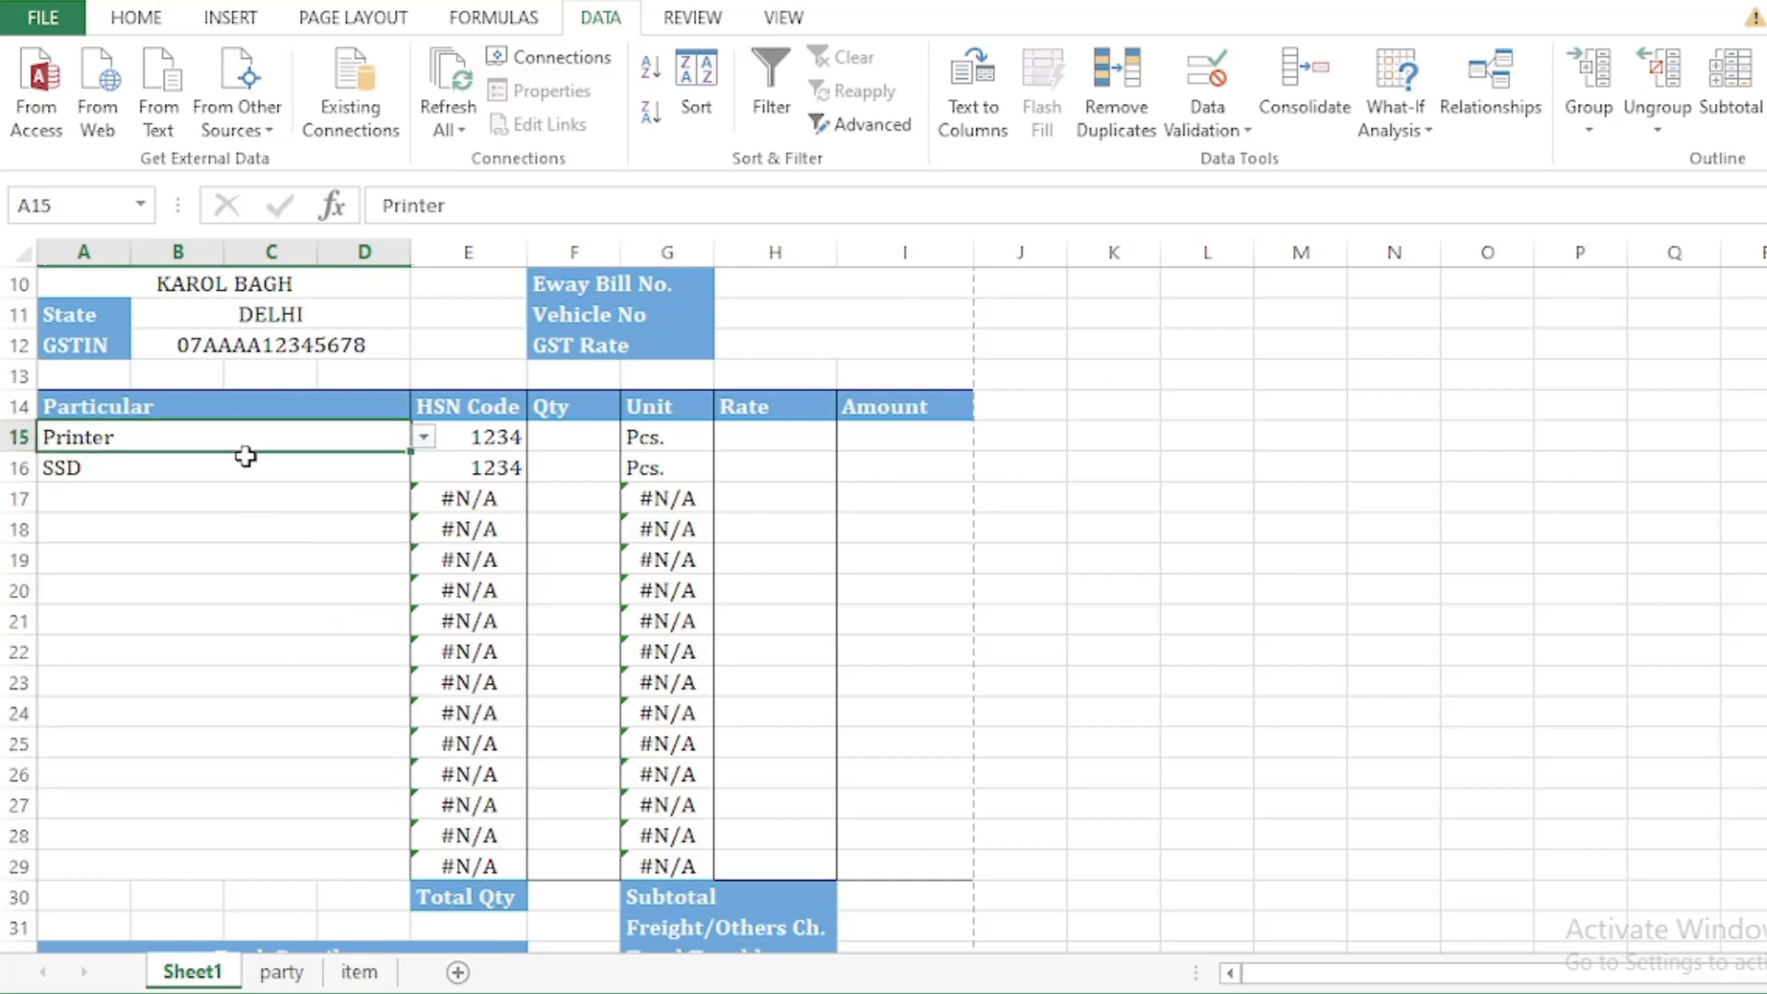
{"action": "left_click", "coordinate": [244, 460]}
{"action": "left_click", "coordinate": [248, 593]}
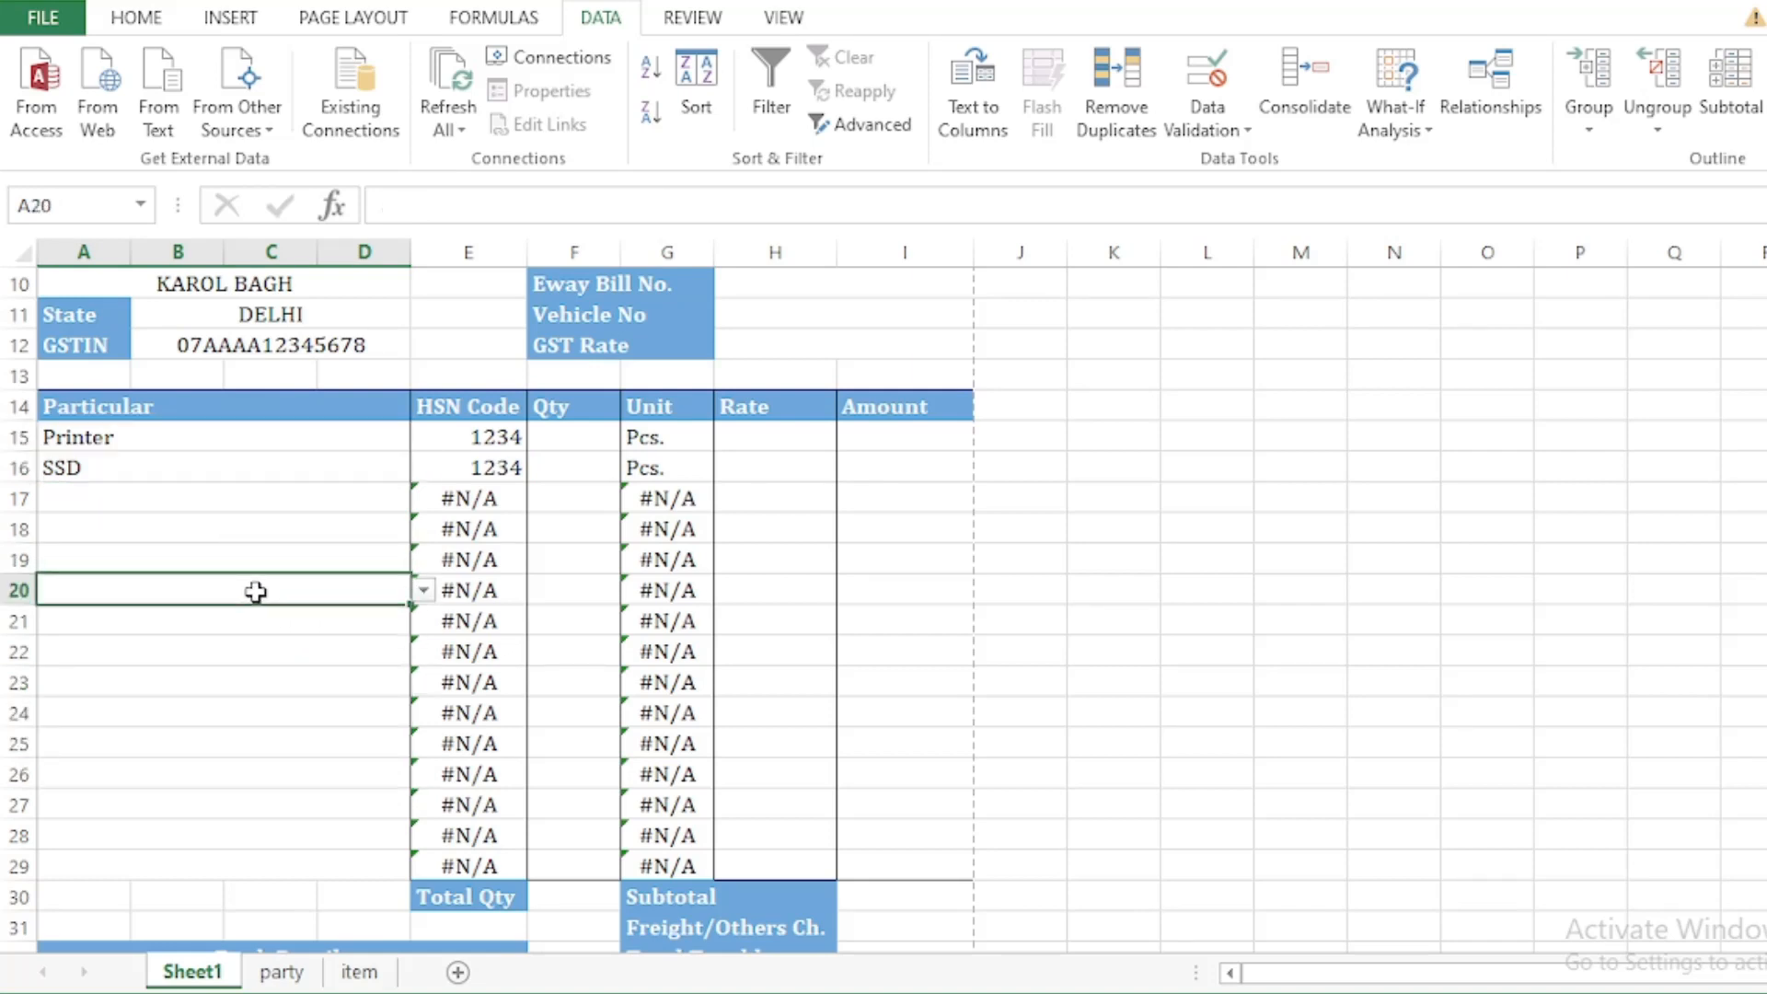
{"action": "left_click", "coordinate": [478, 498]}
{"action": "left_click", "coordinate": [484, 832], "text": "shift"}
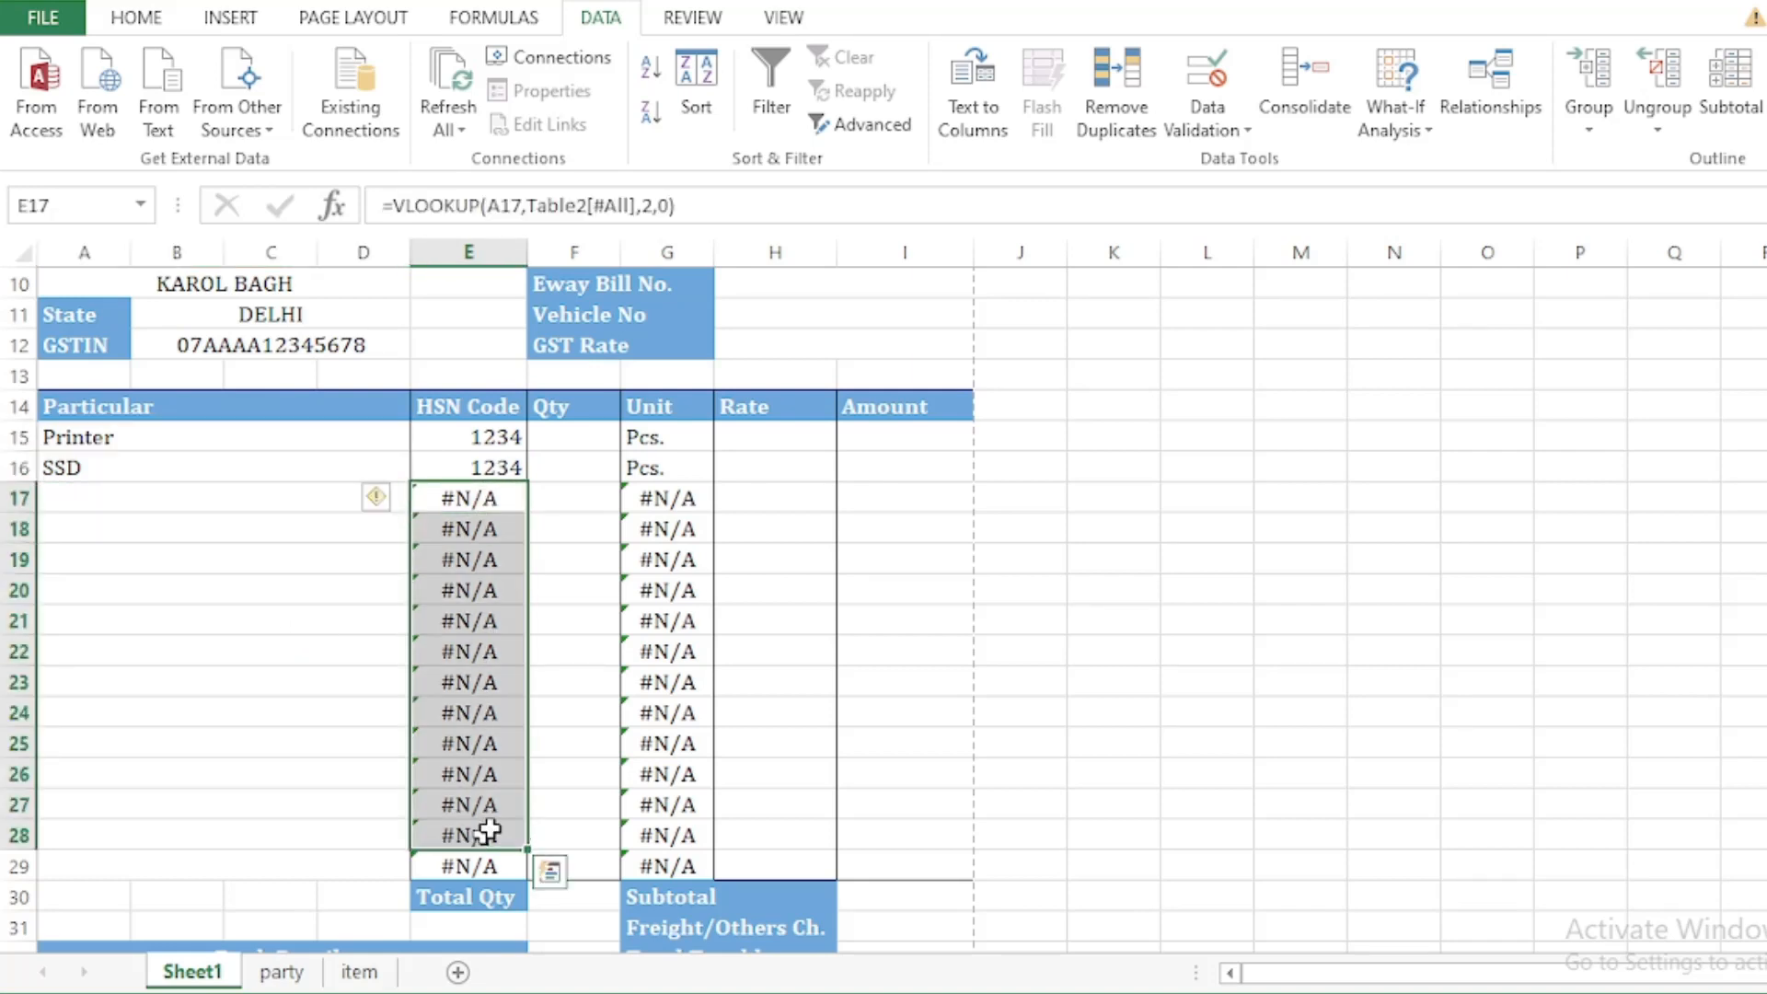
{"action": "left_click", "coordinate": [607, 681]}
{"action": "left_click", "coordinate": [478, 438]}
{"action": "left_click", "coordinate": [549, 517]}
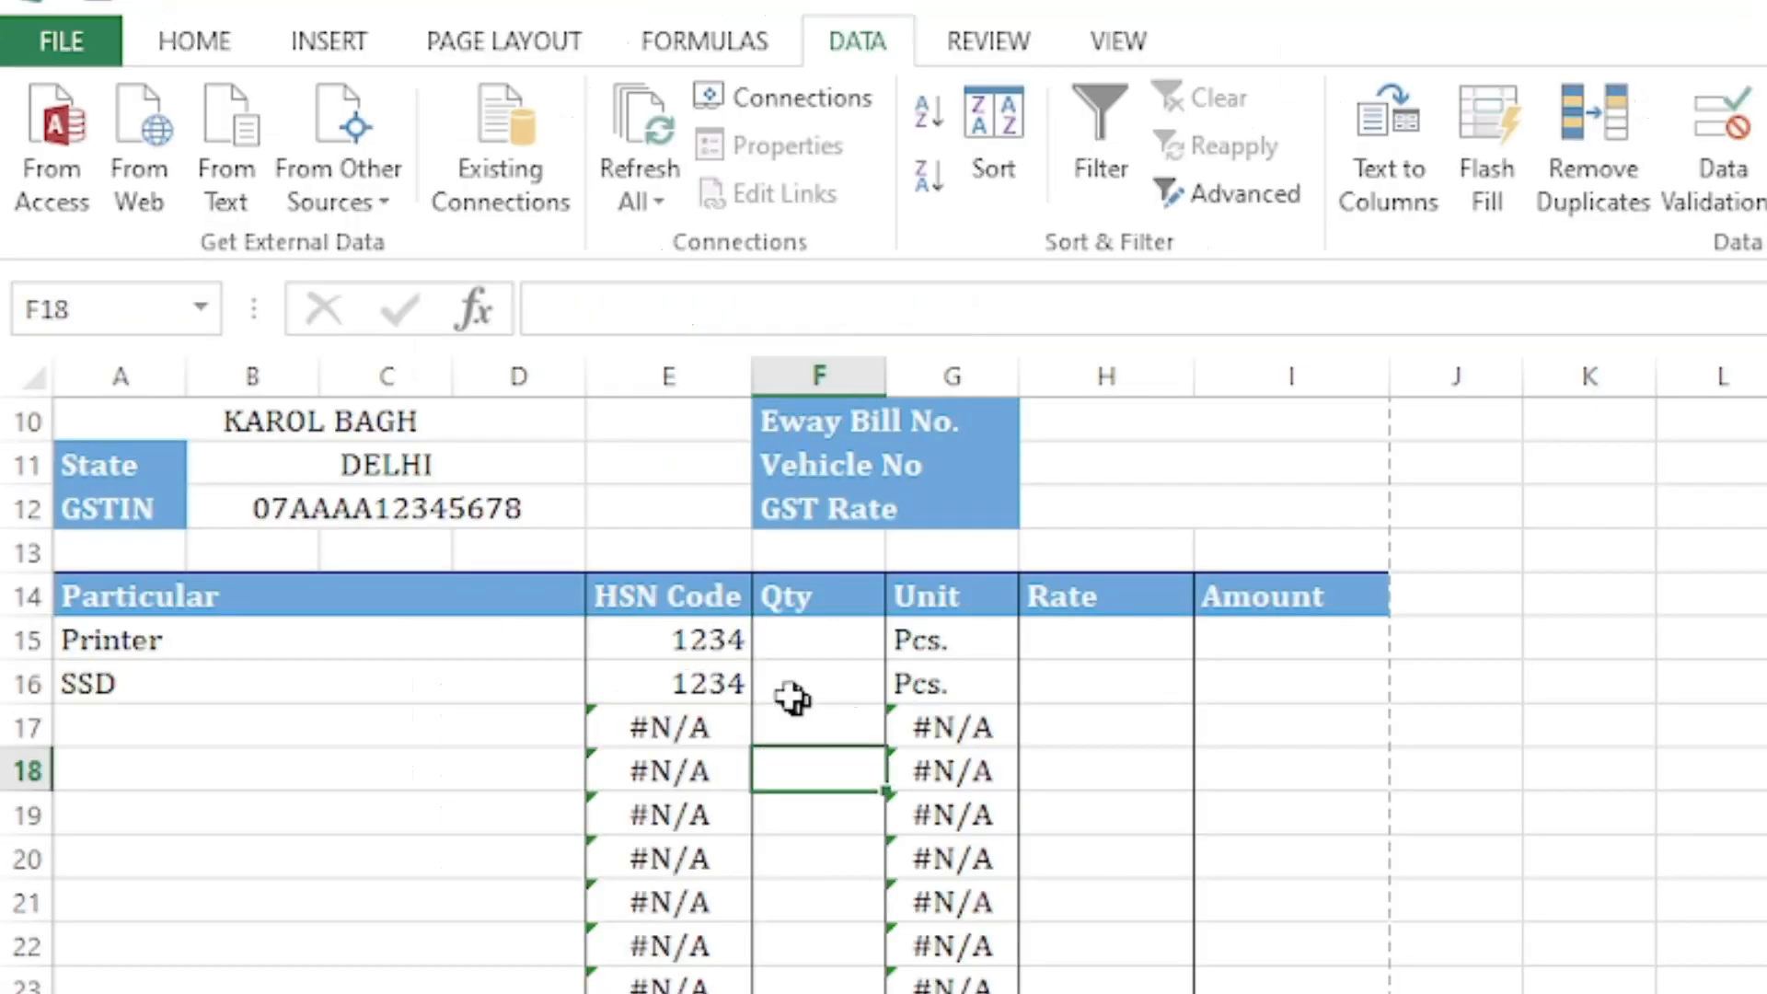
Step: Wrap the HSN Code lookup in E15 in IFERROR with a blank fallback: =IFERROR(VLOOKUP(A15,Table2[#All],2,0),"")
{"action": "left_click", "coordinate": [672, 639]}
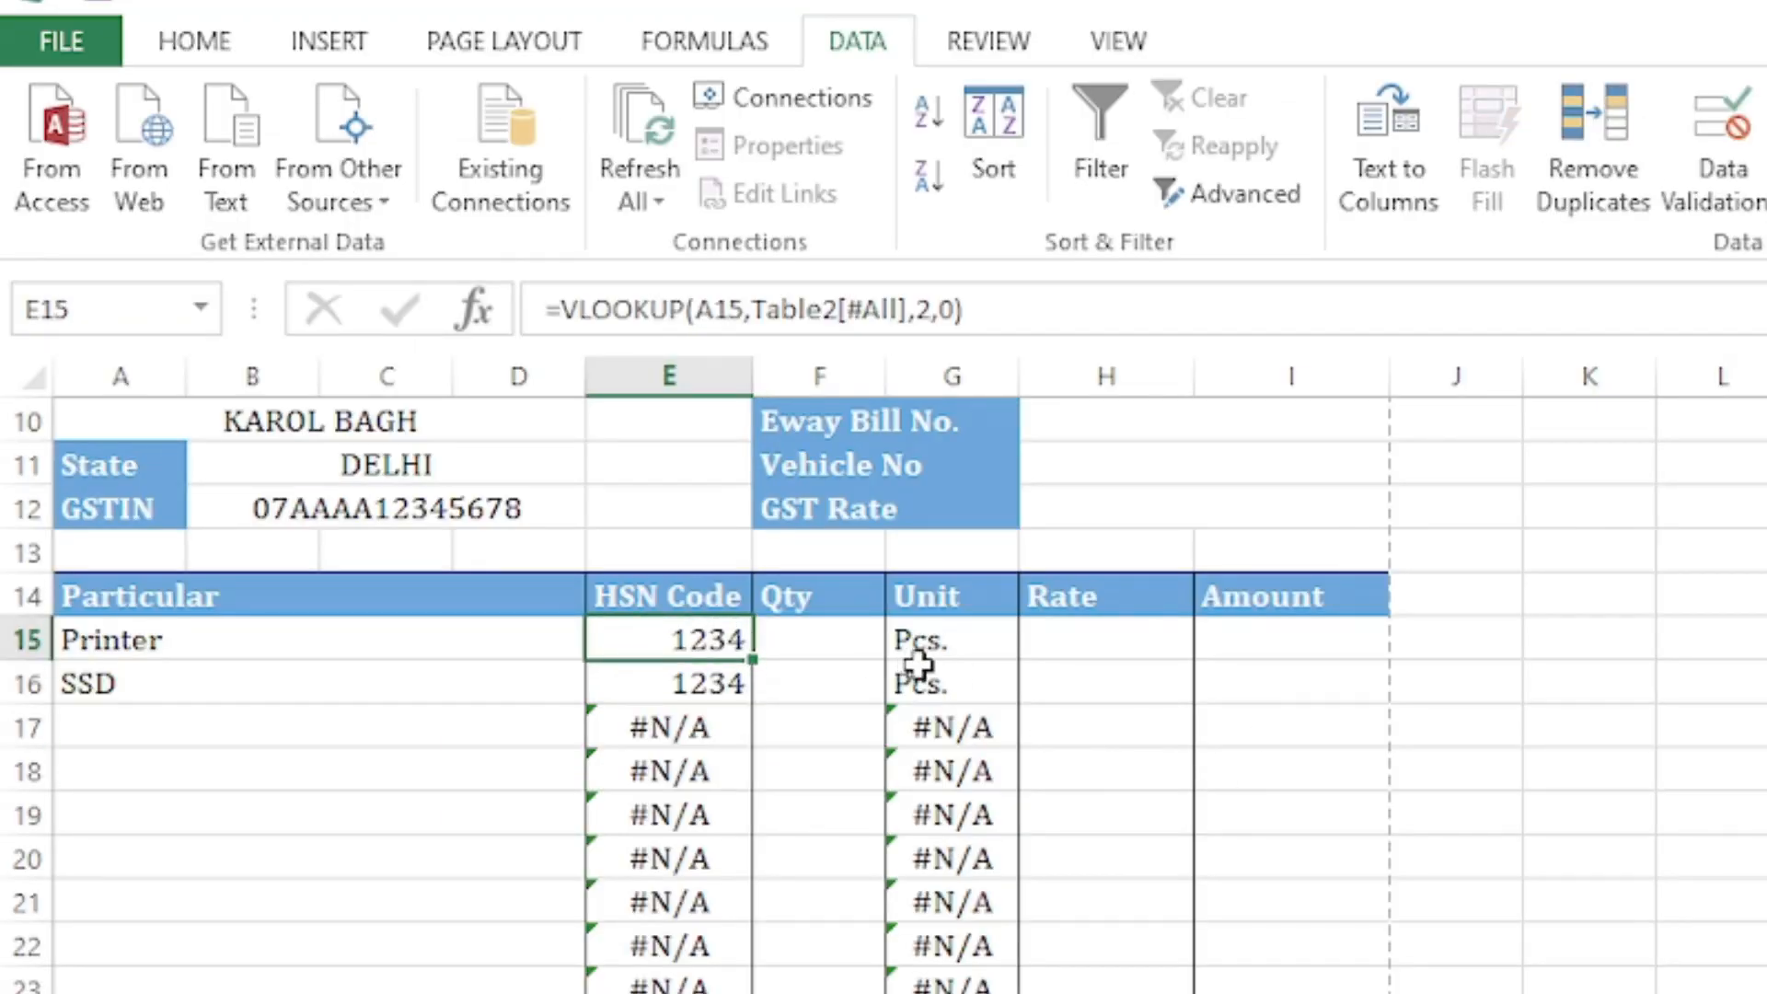
{"action": "key", "text": "F2"}
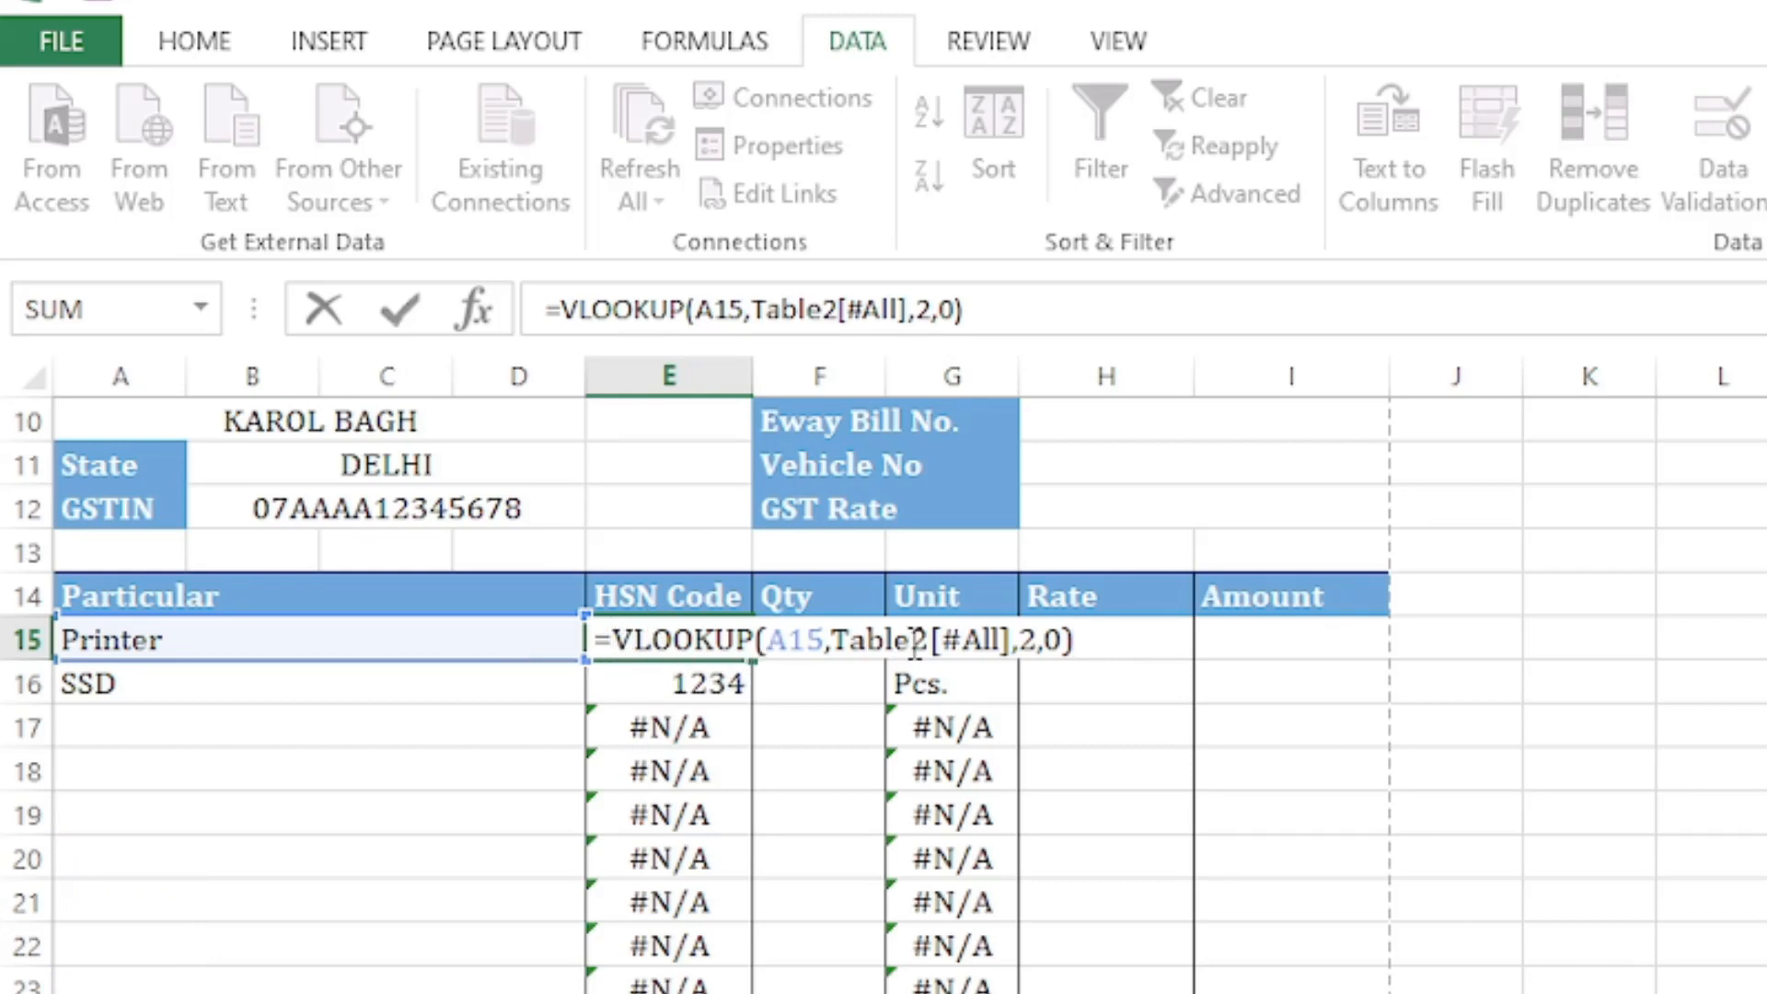
{"action": "type", "text": "if"}
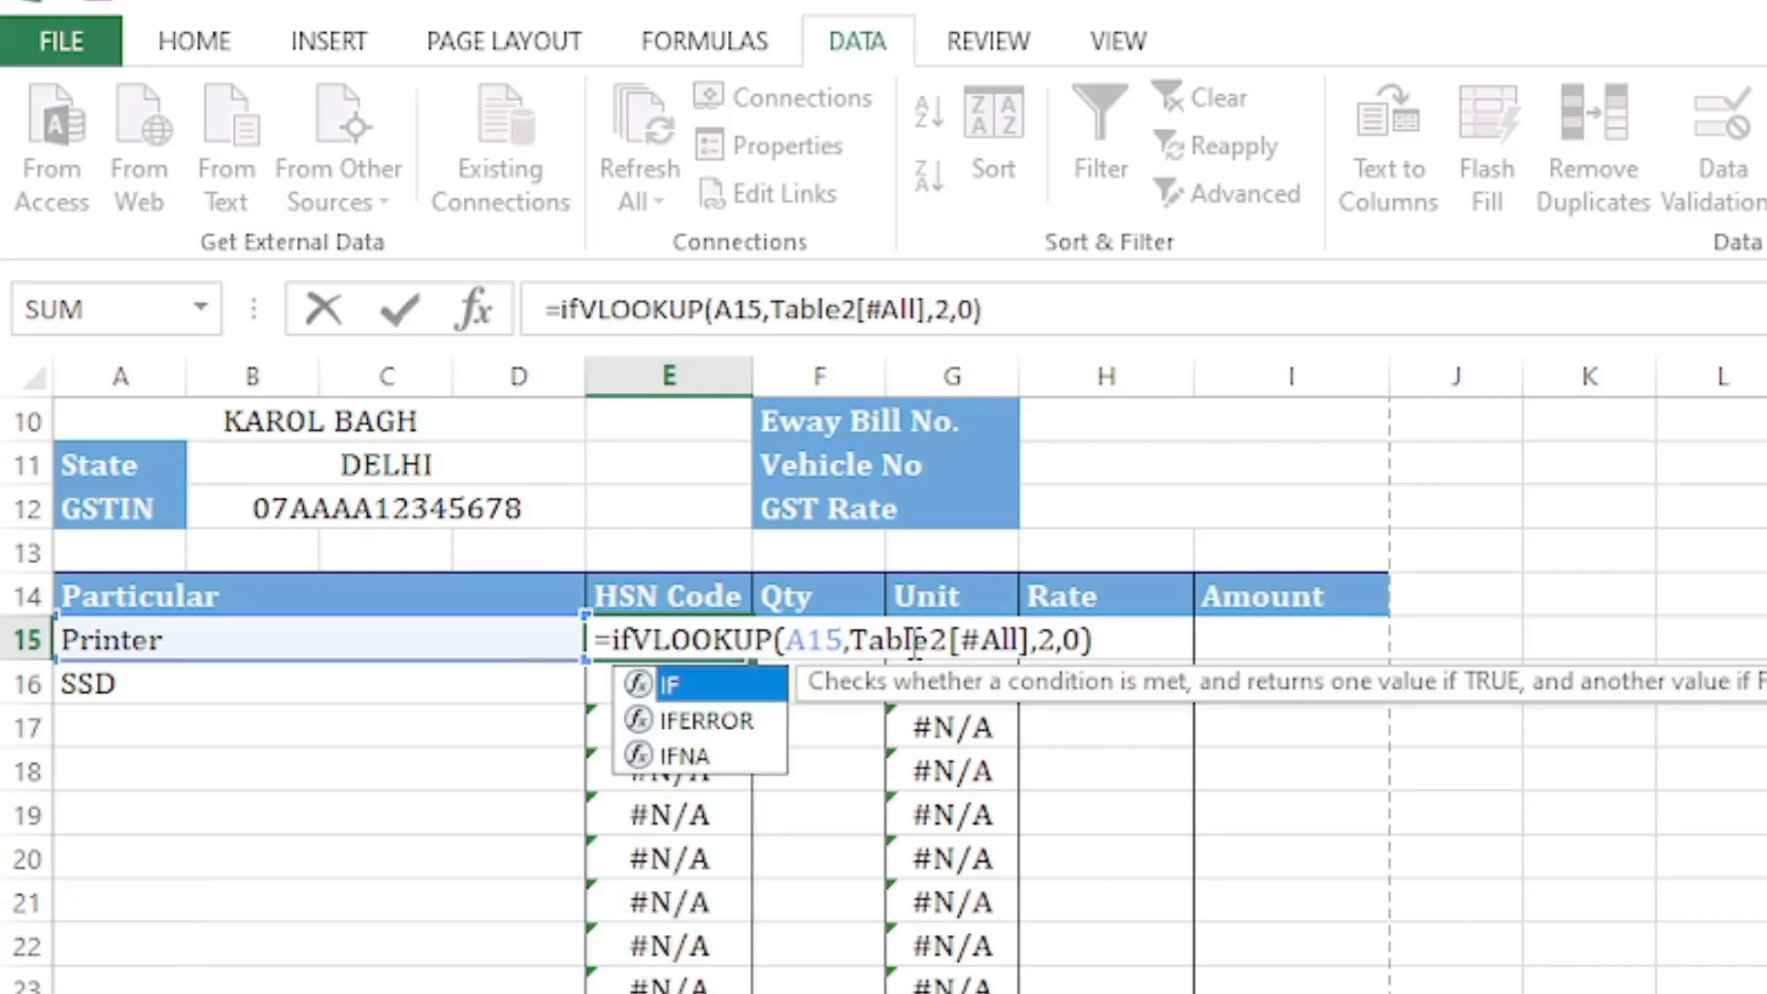
{"action": "key", "text": "Down"}
{"action": "key", "text": "Tab"}
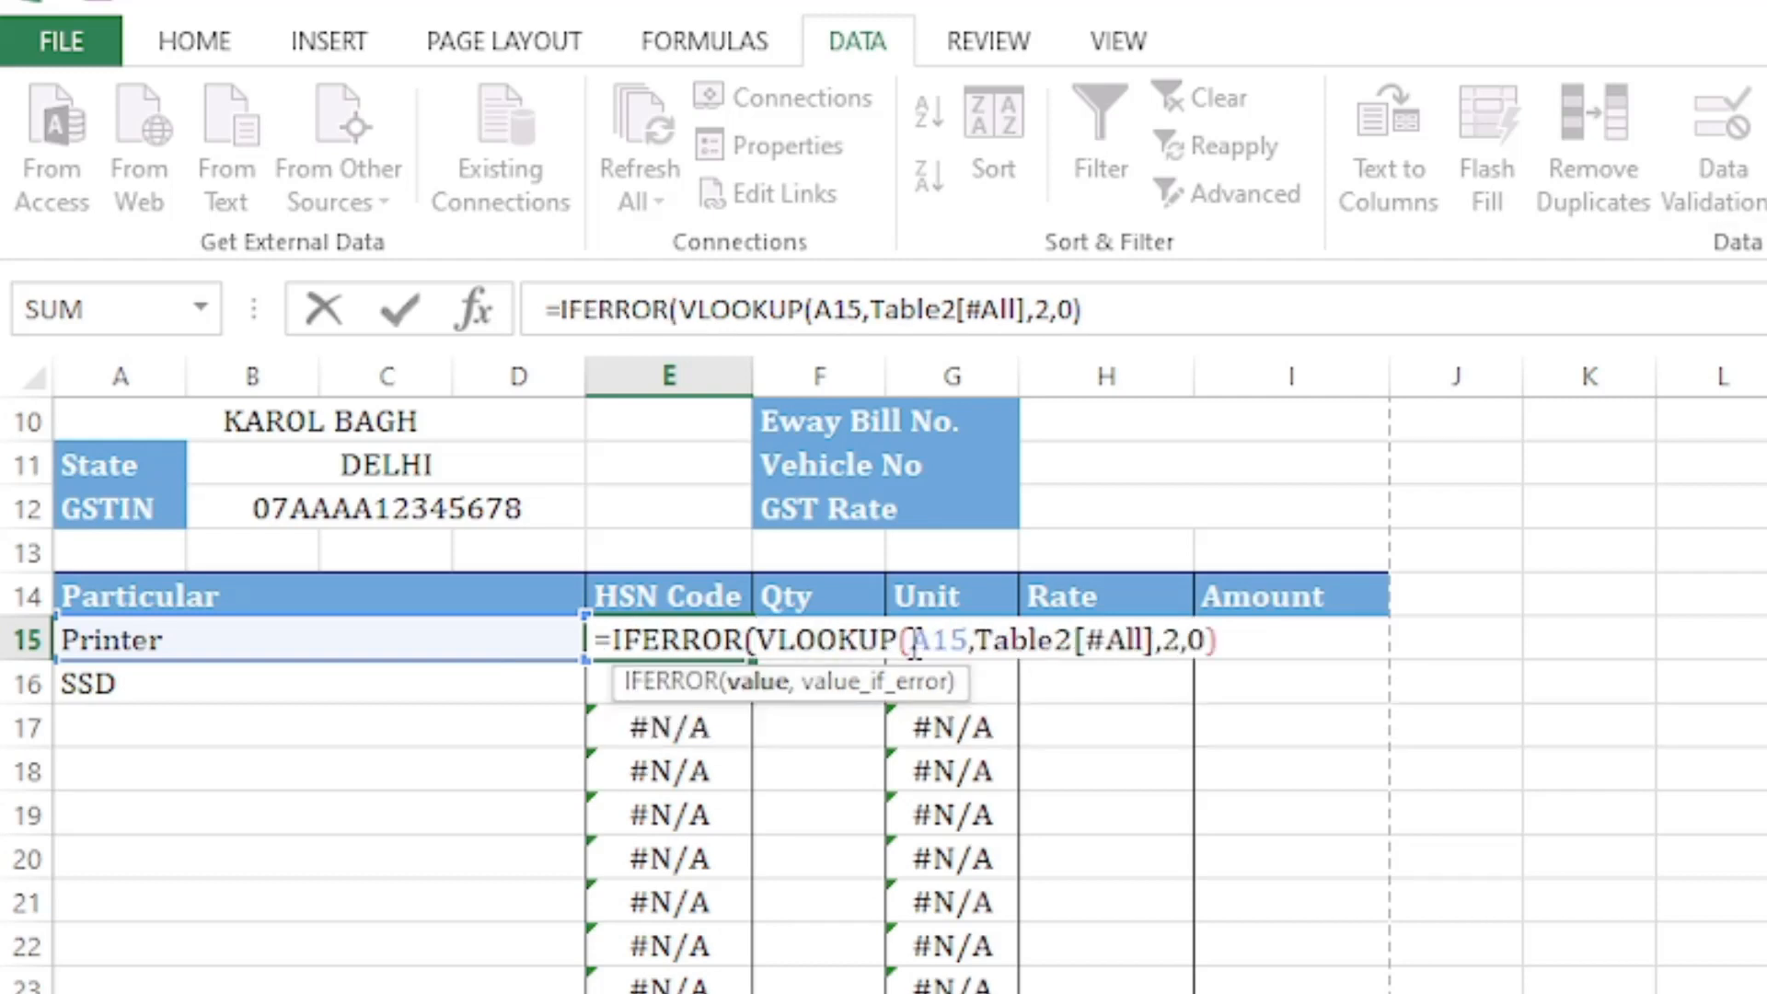
{"action": "key", "text": "Right"}
{"action": "key", "text": "Right"}
{"action": "key", "text": "Right"}
{"action": "key", "text": "Right"}
{"action": "key", "text": "Right"}
{"action": "key", "text": "Right"}
{"action": "key", "text": "Right"}
{"action": "key", "text": "Right"}
{"action": "key", "text": "Right"}
{"action": "key", "text": "Right"}
{"action": "key", "text": "Right"}
{"action": "key", "text": "Right"}
{"action": "key", "text": "Right"}
{"action": "key", "text": "Right"}
{"action": "key", "text": "Right"}
{"action": "key", "text": "Right"}
{"action": "key", "text": "Right"}
{"action": "key", "text": "Right"}
{"action": "key", "text": "Right"}
{"action": "key", "text": "Right"}
{"action": "type", "text": ","}
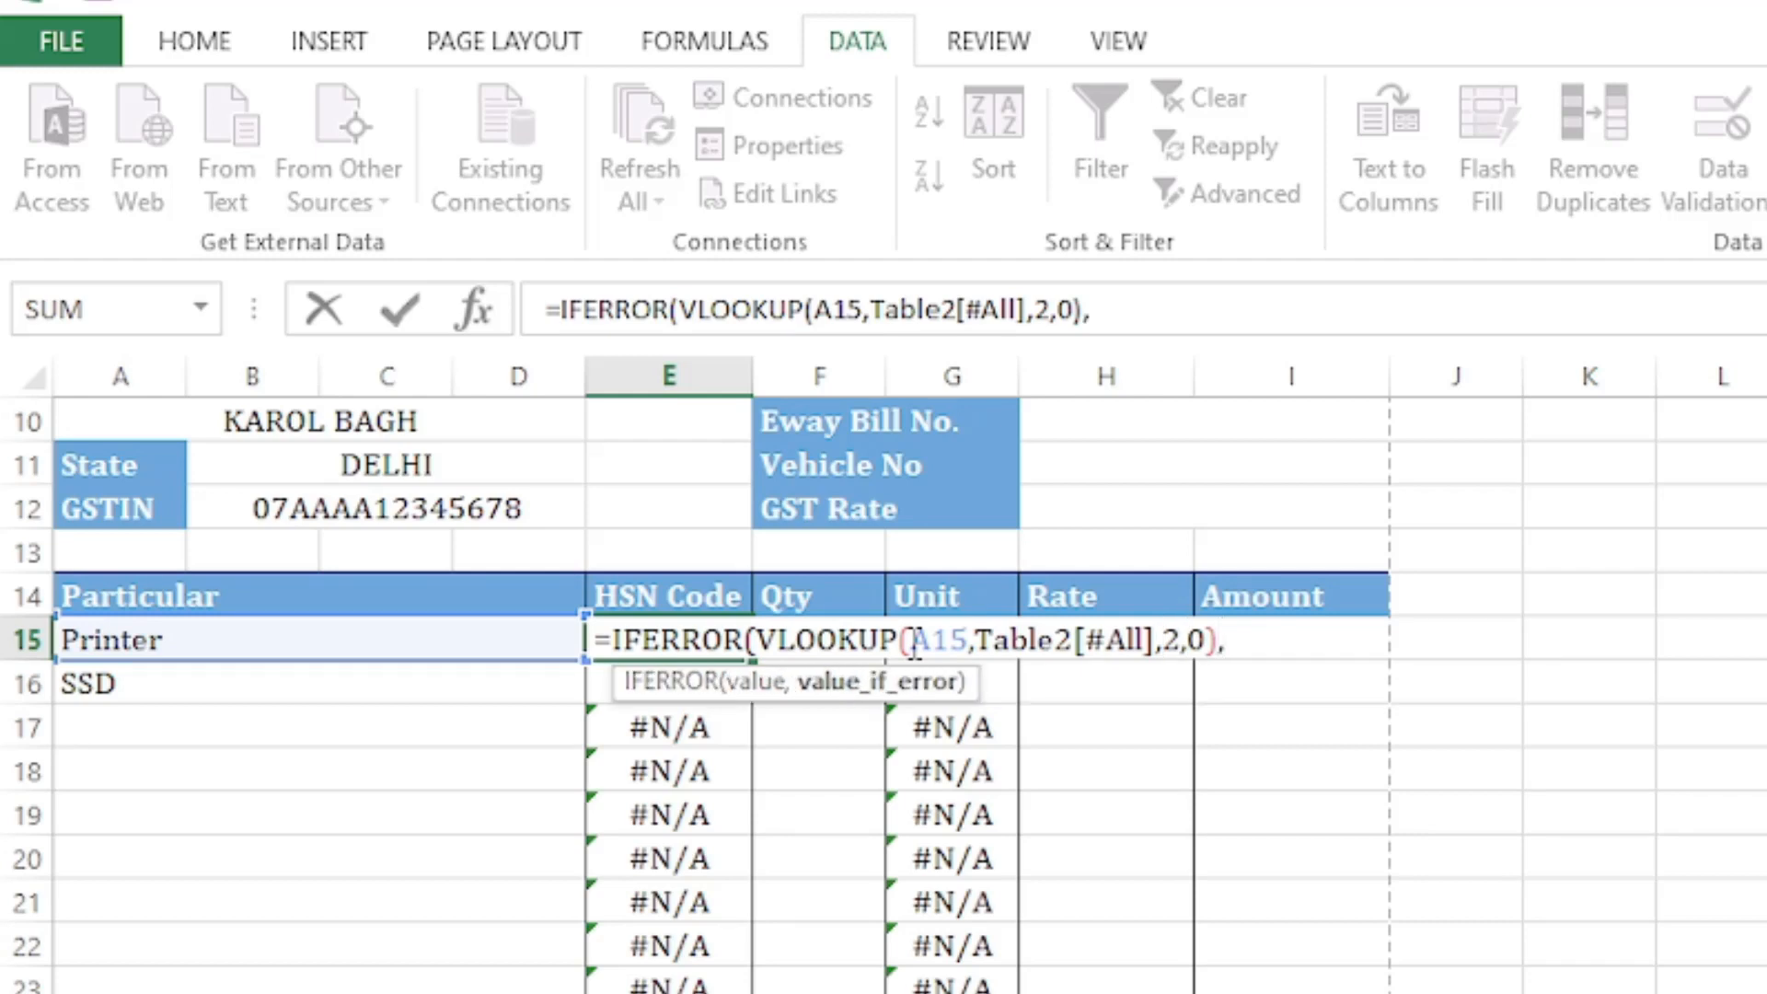
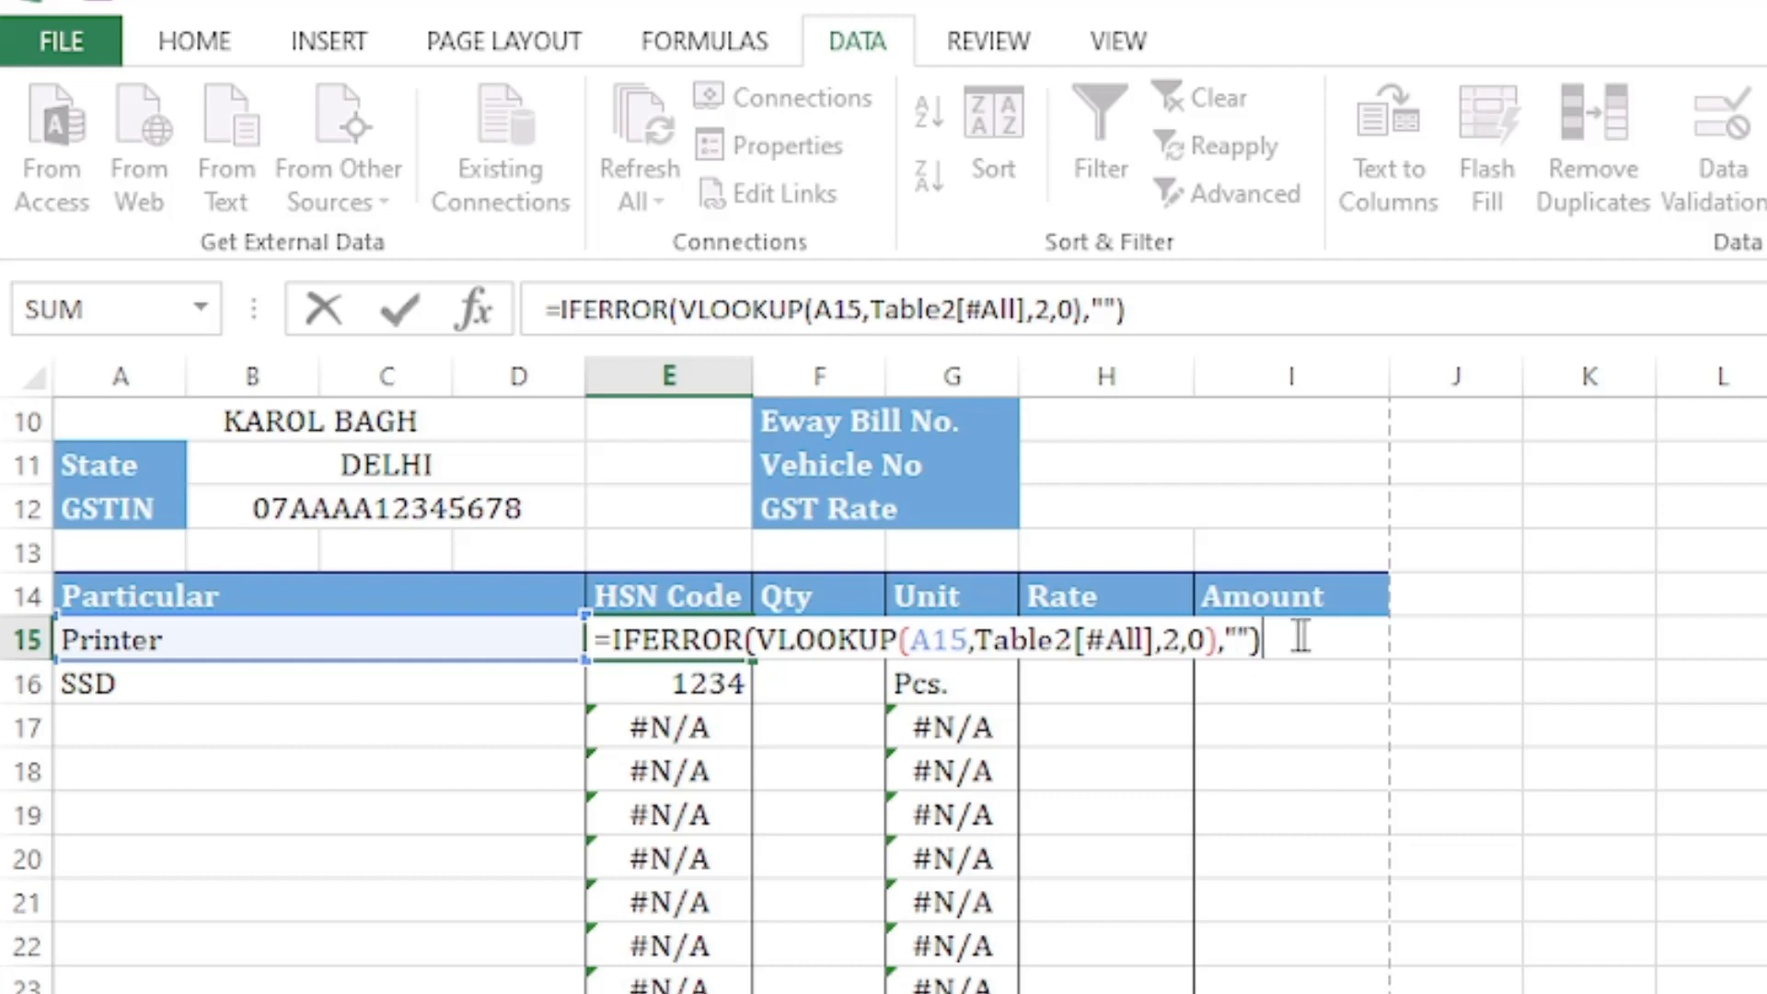
{"action": "key", "text": "Return"}
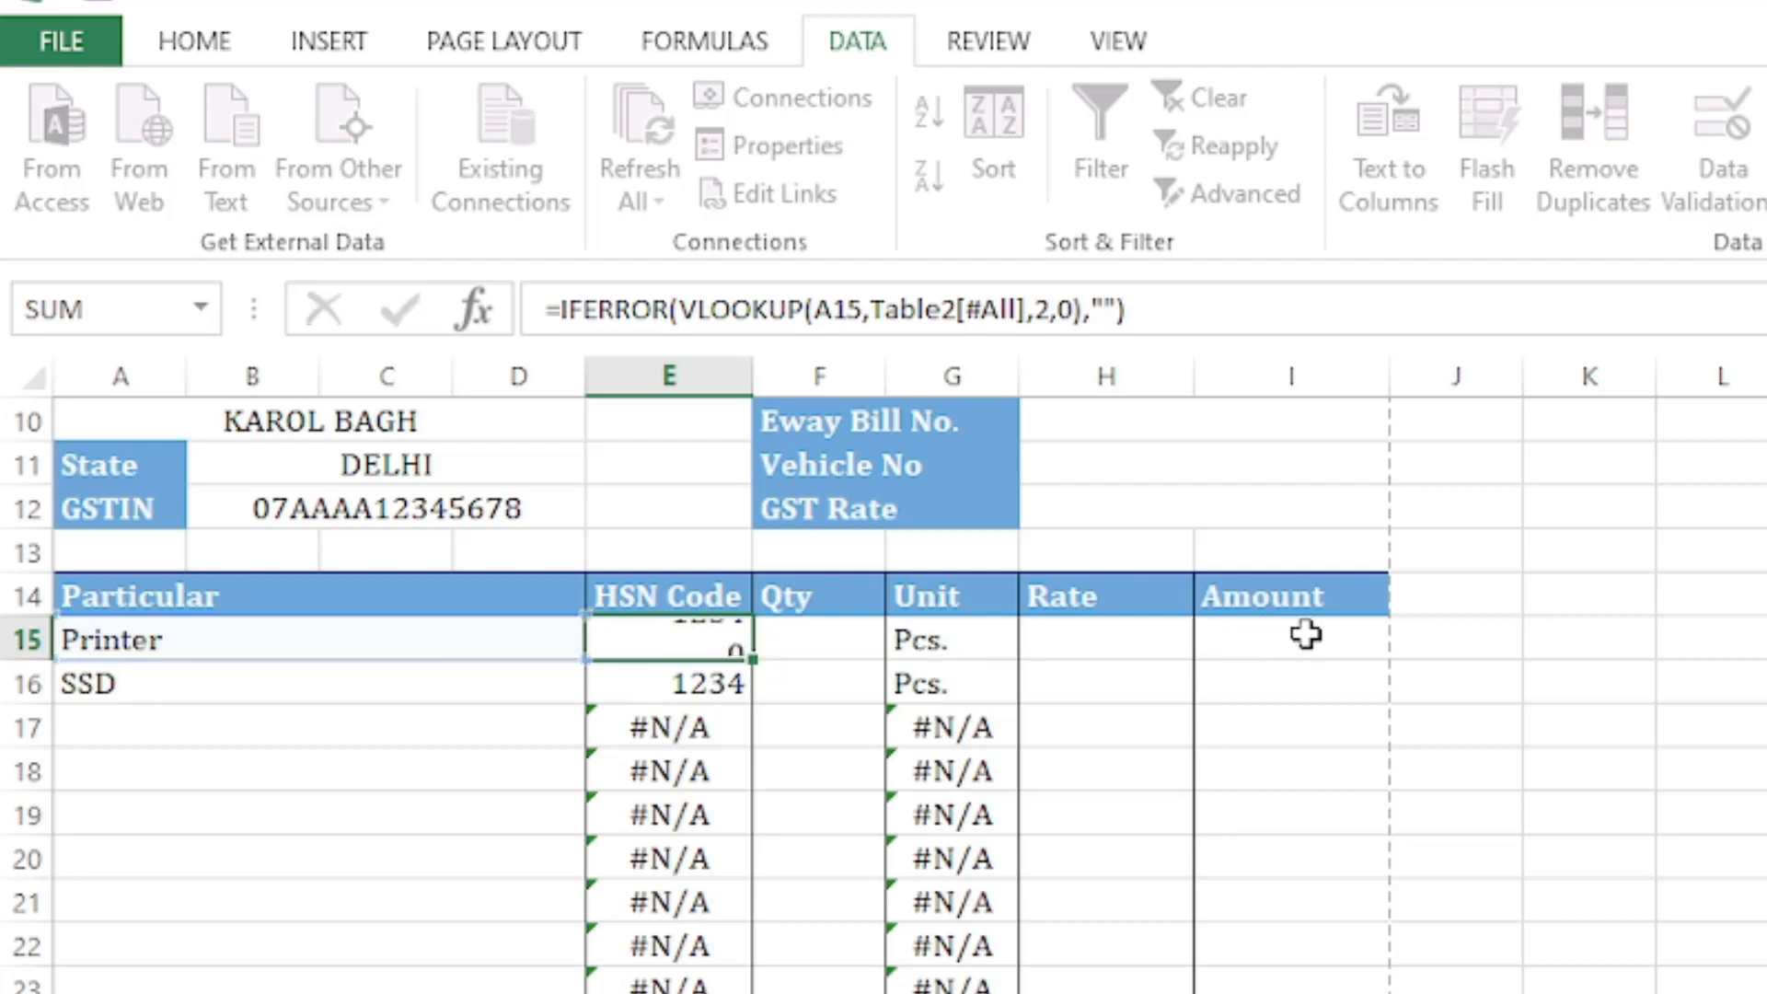
Step: Fill the IFERROR HSN Code formula from E15 down through E29
{"action": "left_click", "coordinate": [736, 635]}
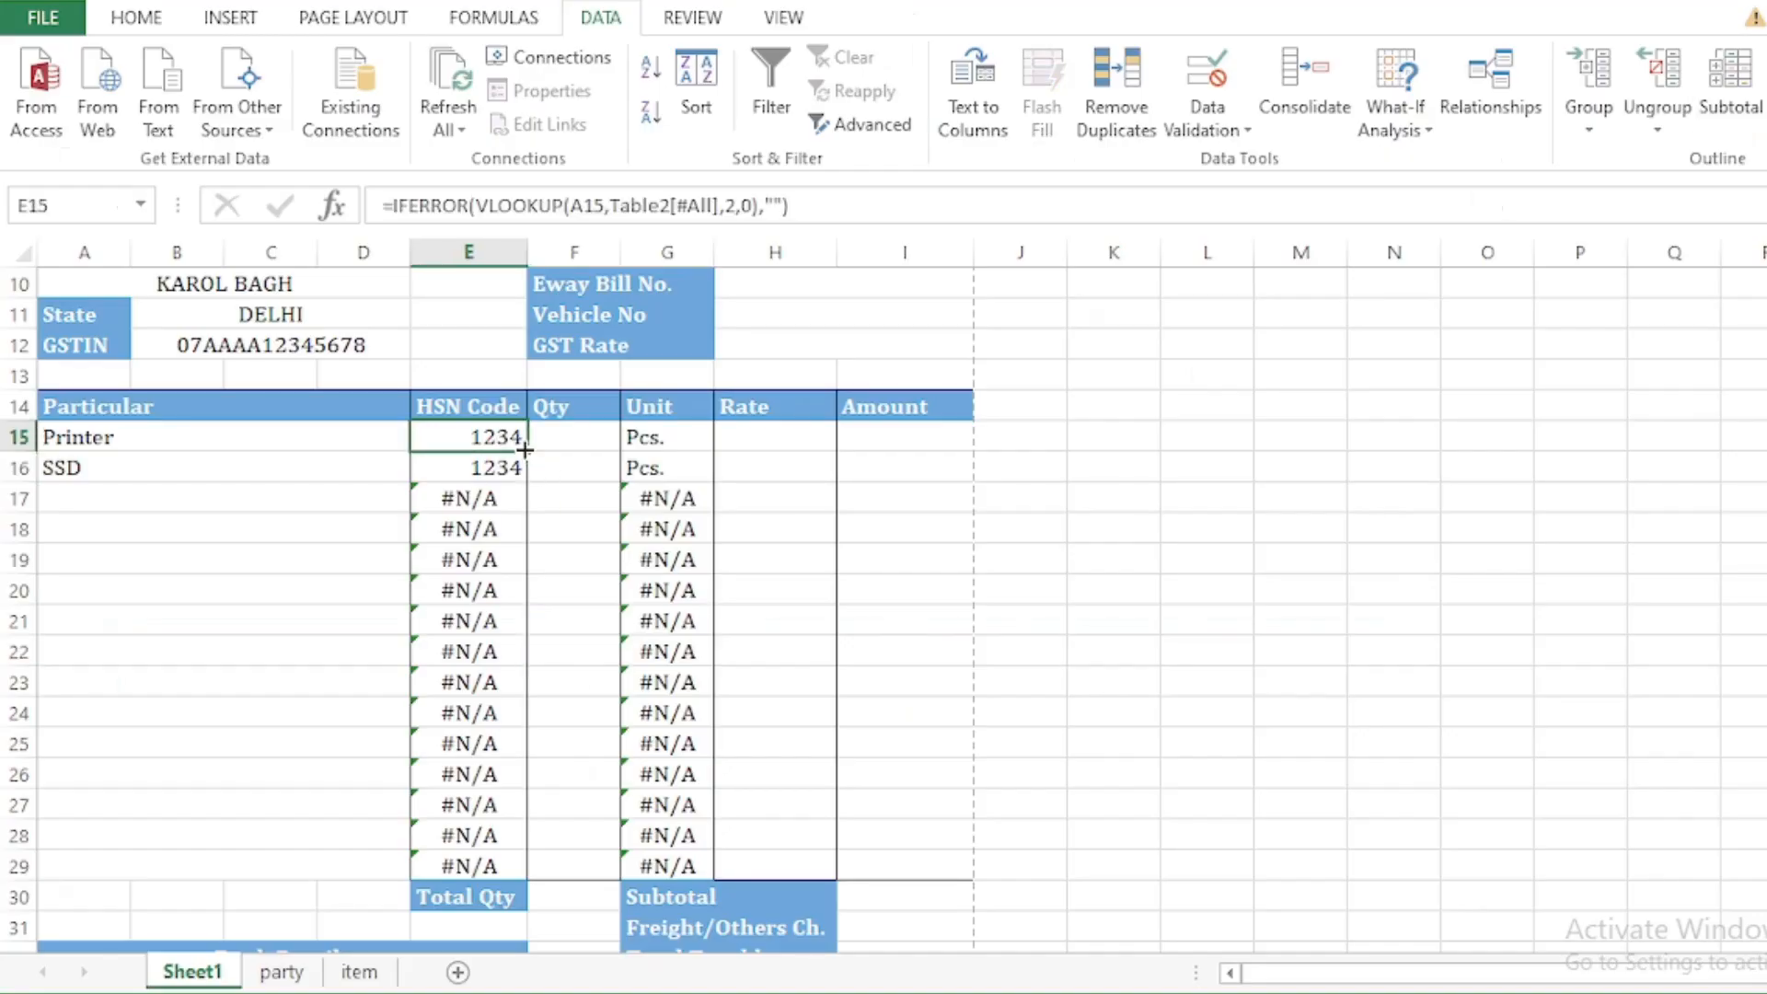
{"action": "left_click_drag", "start_coordinate": [525, 449], "coordinate": [541, 878]}
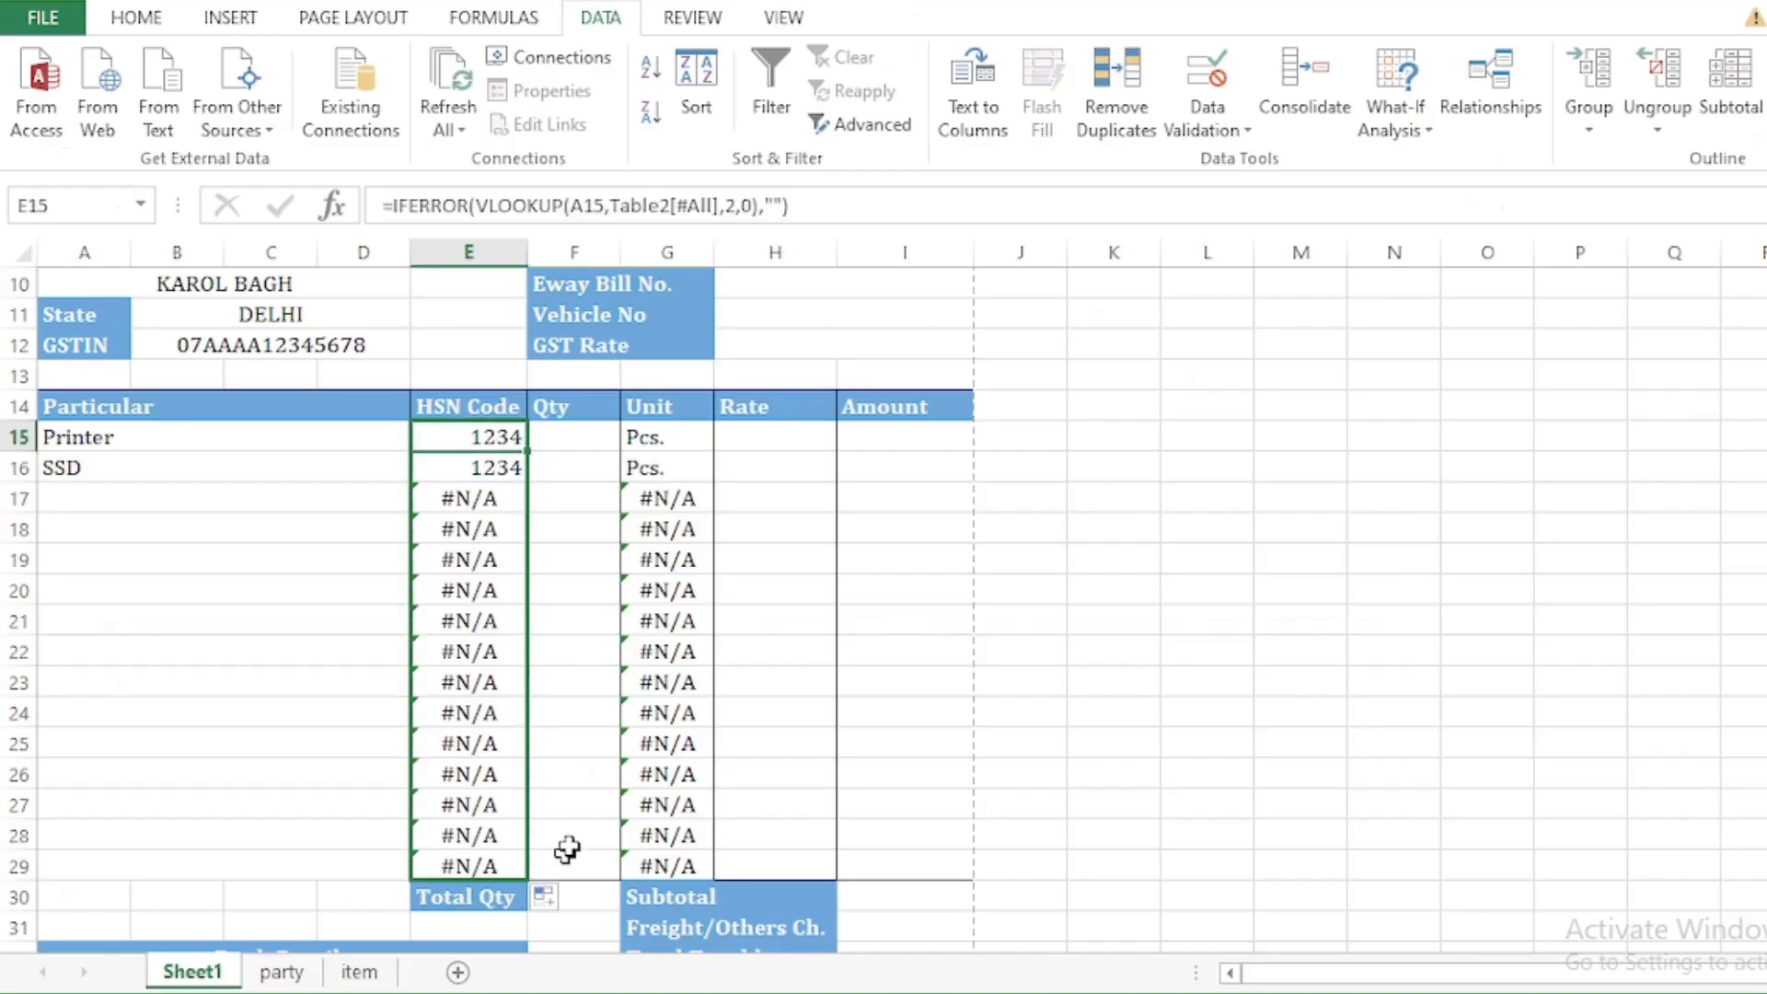
{"action": "left_click", "coordinate": [477, 778]}
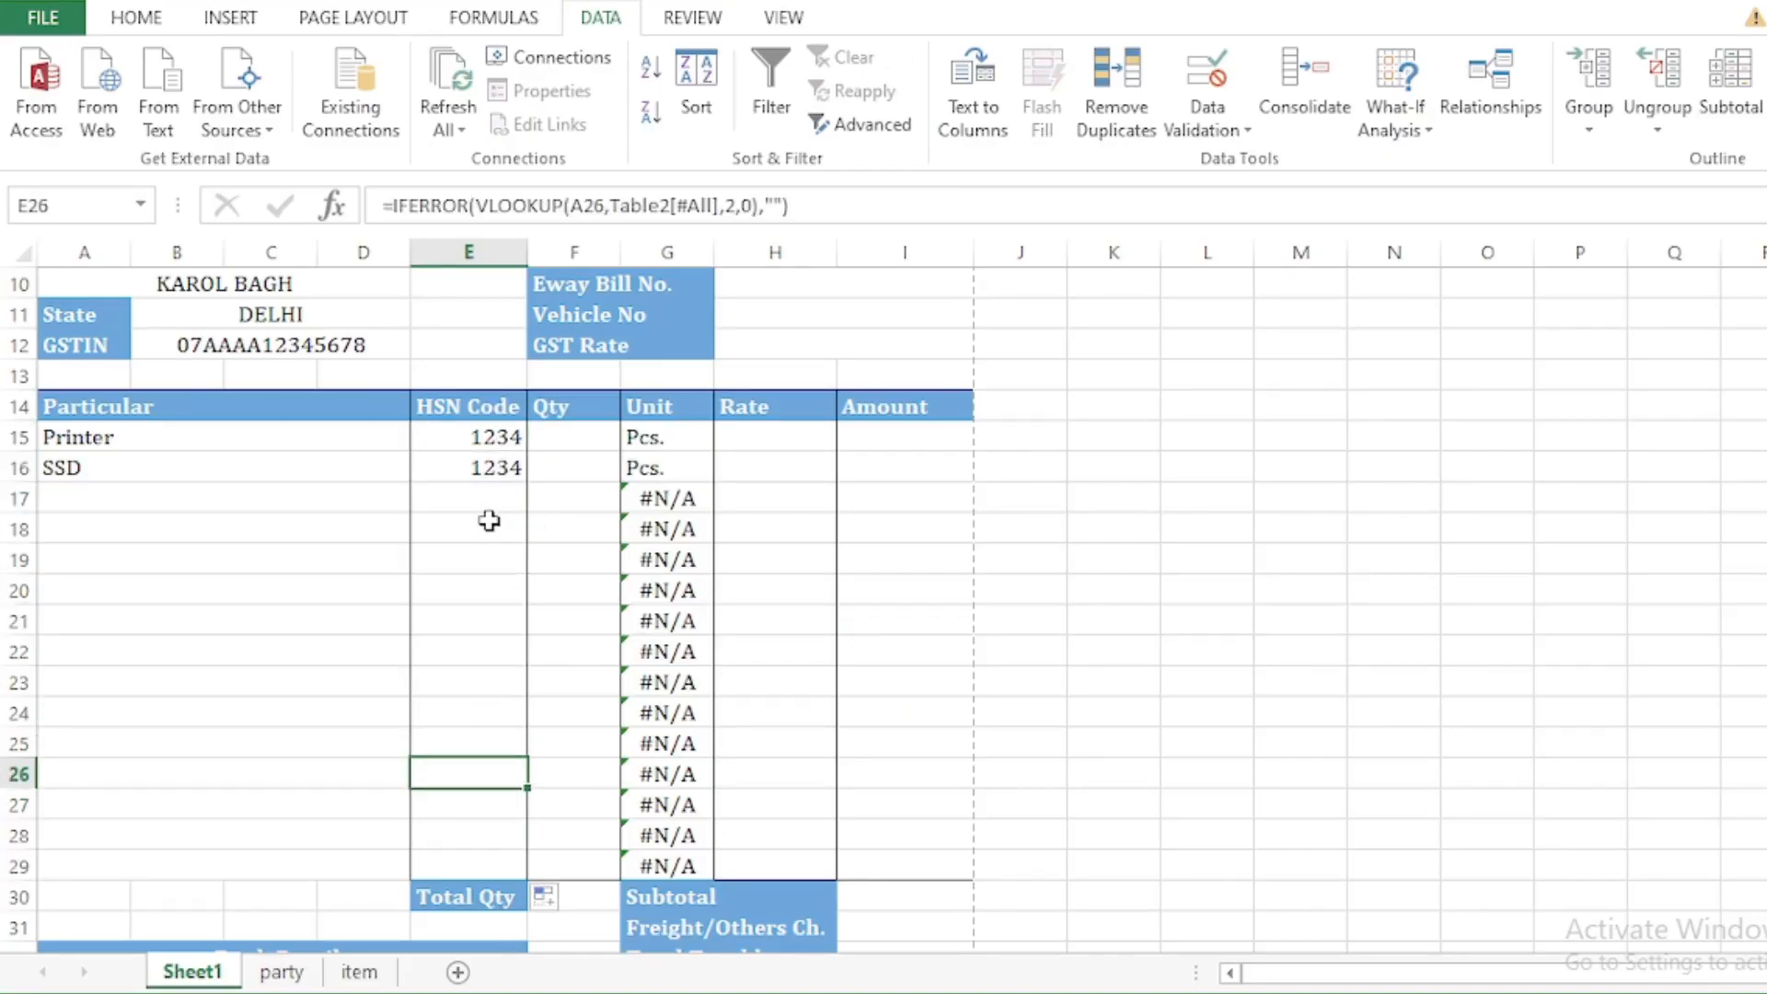
Step: Check the HSN Code cells of the rows without an item, from E17 to E27
{"action": "left_click", "coordinate": [478, 498]}
{"action": "left_click", "coordinate": [499, 683]}
{"action": "left_click", "coordinate": [488, 774]}
{"action": "left_click", "coordinate": [477, 500]}
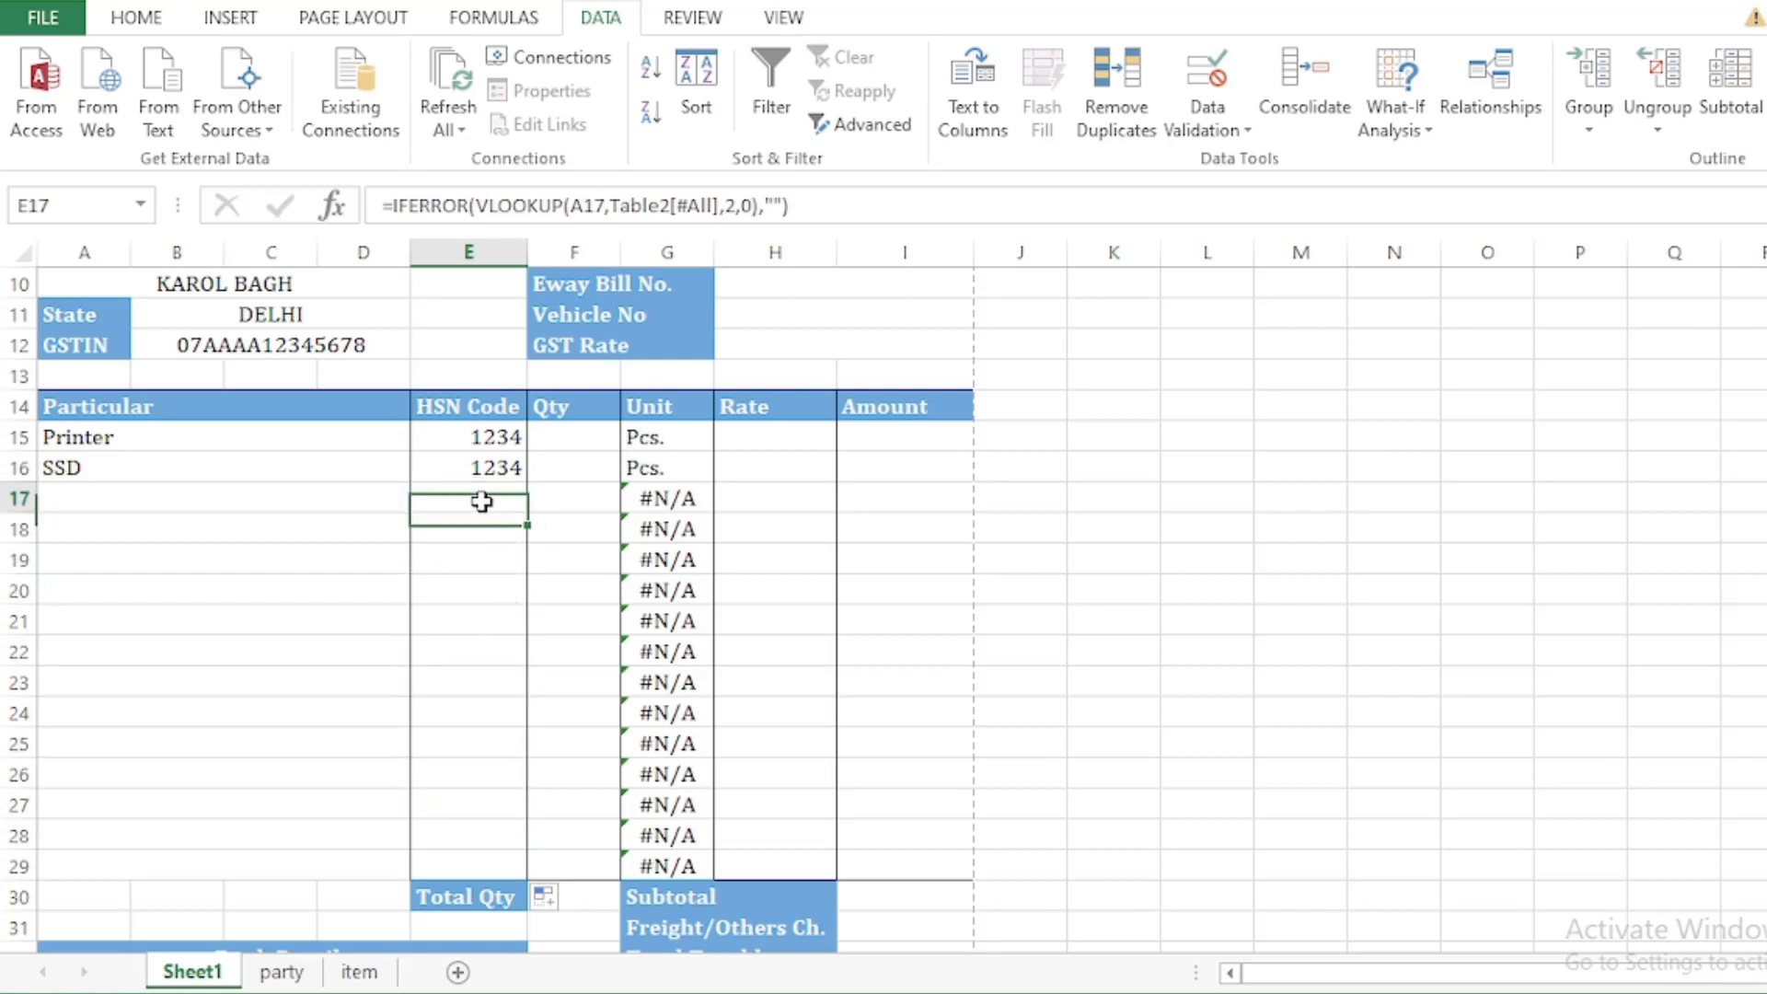
{"action": "left_click", "coordinate": [474, 672]}
{"action": "left_click", "coordinate": [483, 743]}
{"action": "left_click", "coordinate": [497, 805]}
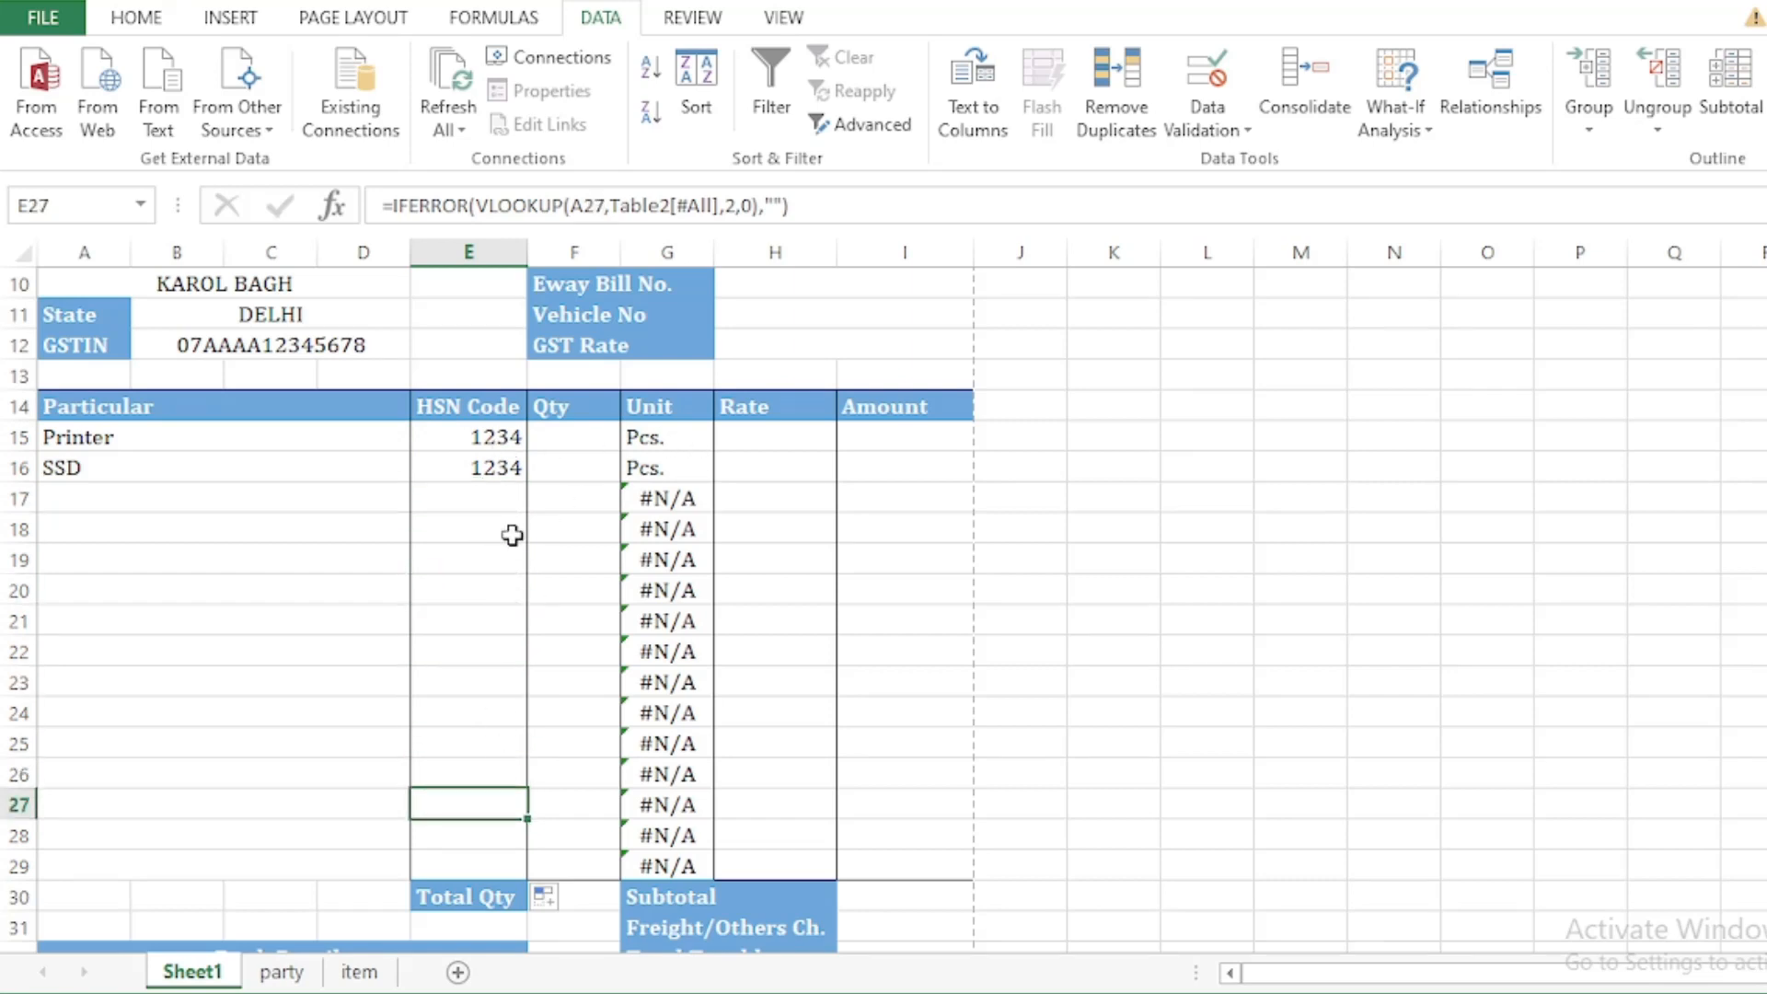
Step: Wrap the Unit lookup in G15 in IFERROR with a blank fallback: =IFERROR(VLOOKUP(A15,Table2[#All],3,0),"")
{"action": "left_click", "coordinate": [681, 432]}
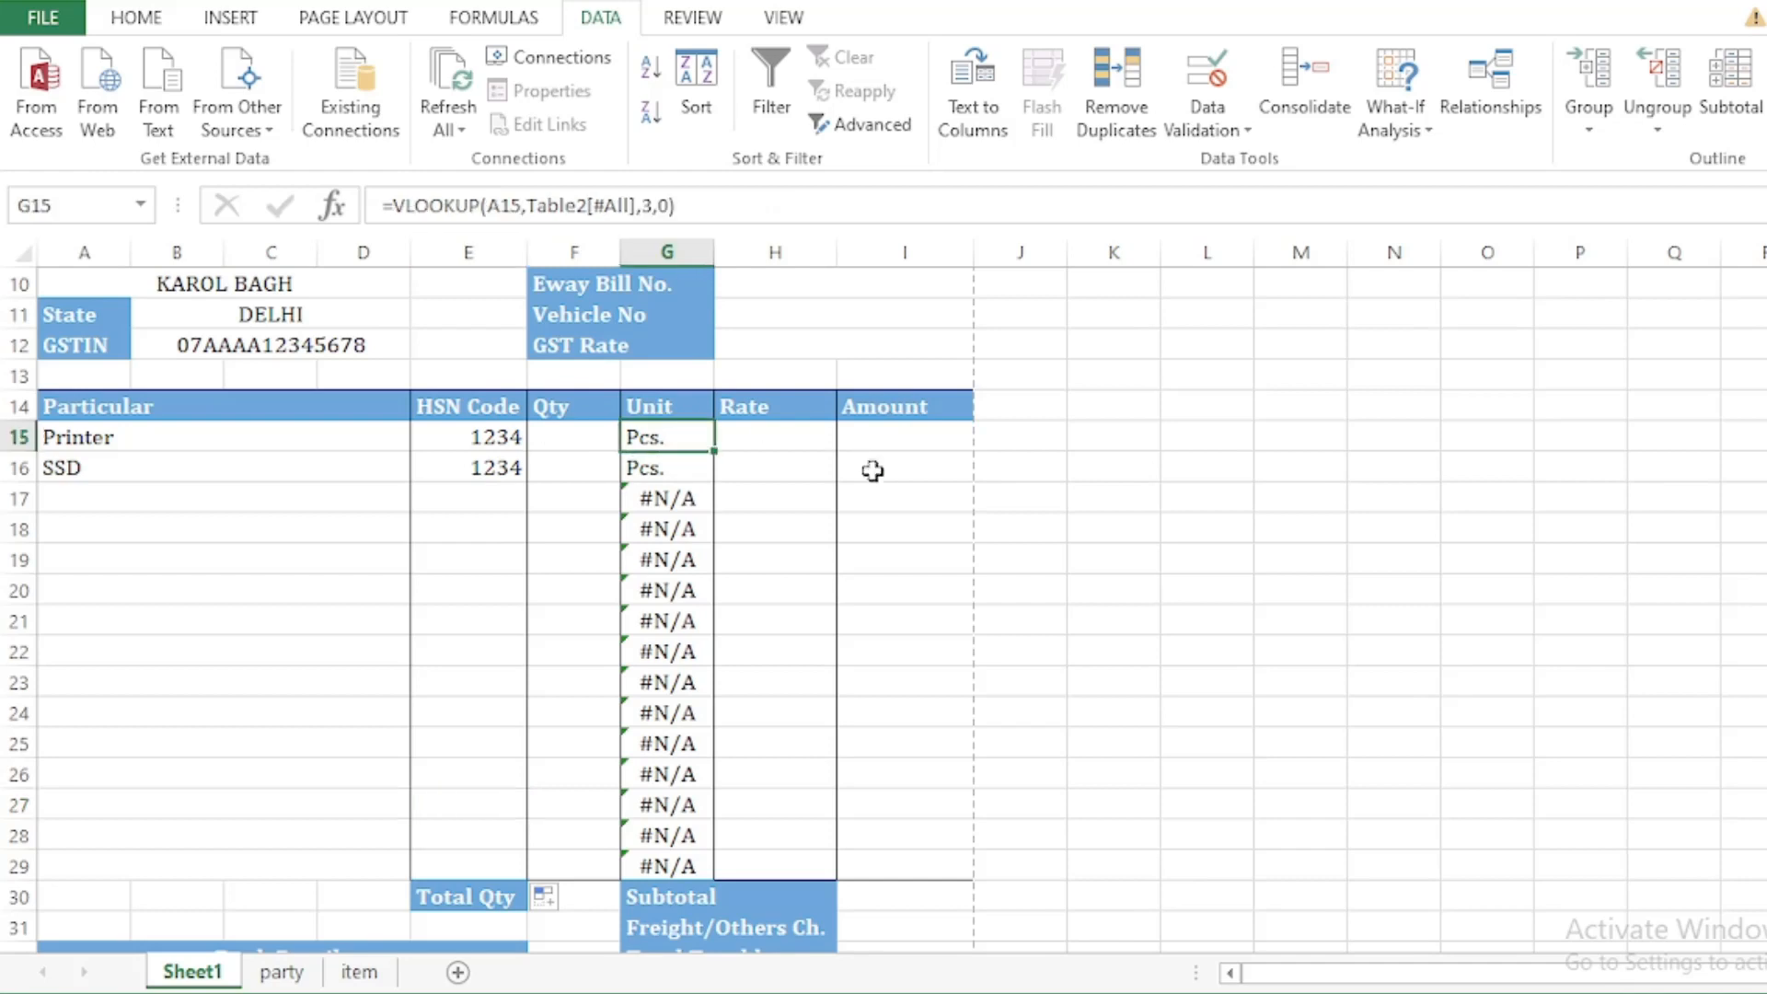
{"action": "key", "text": "F2"}
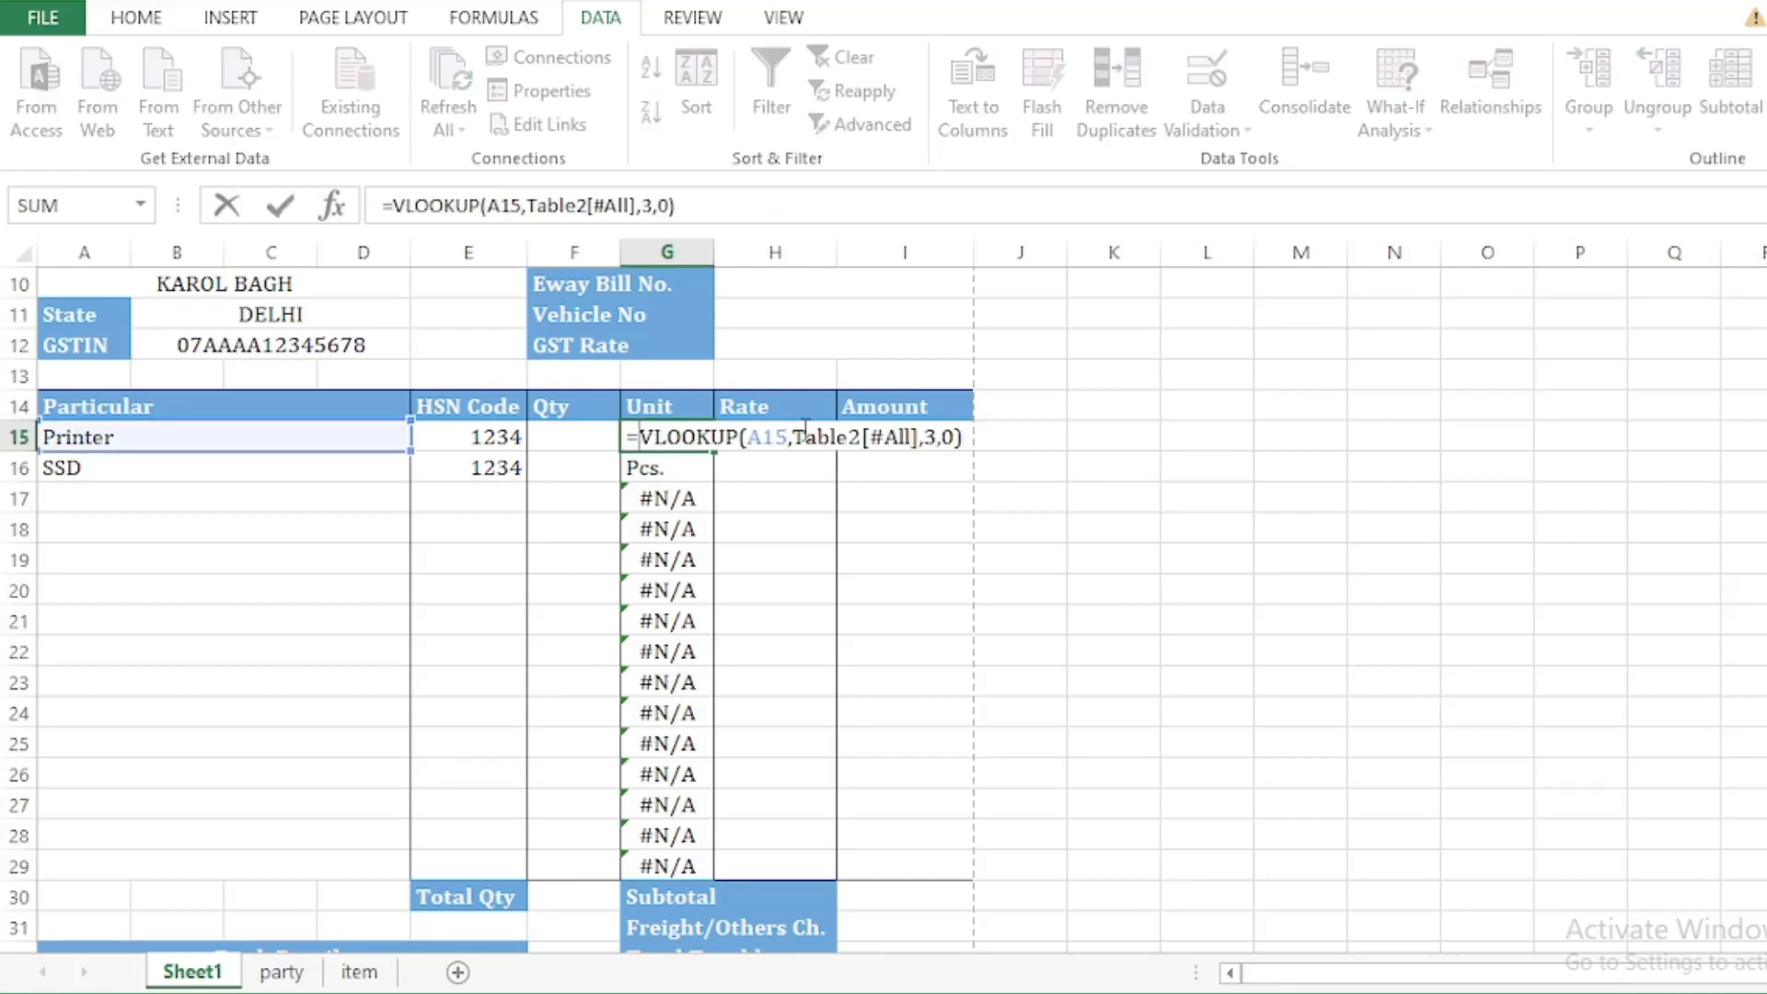
{"action": "type", "text": "if"}
{"action": "key", "text": "Down"}
{"action": "key", "text": "Tab"}
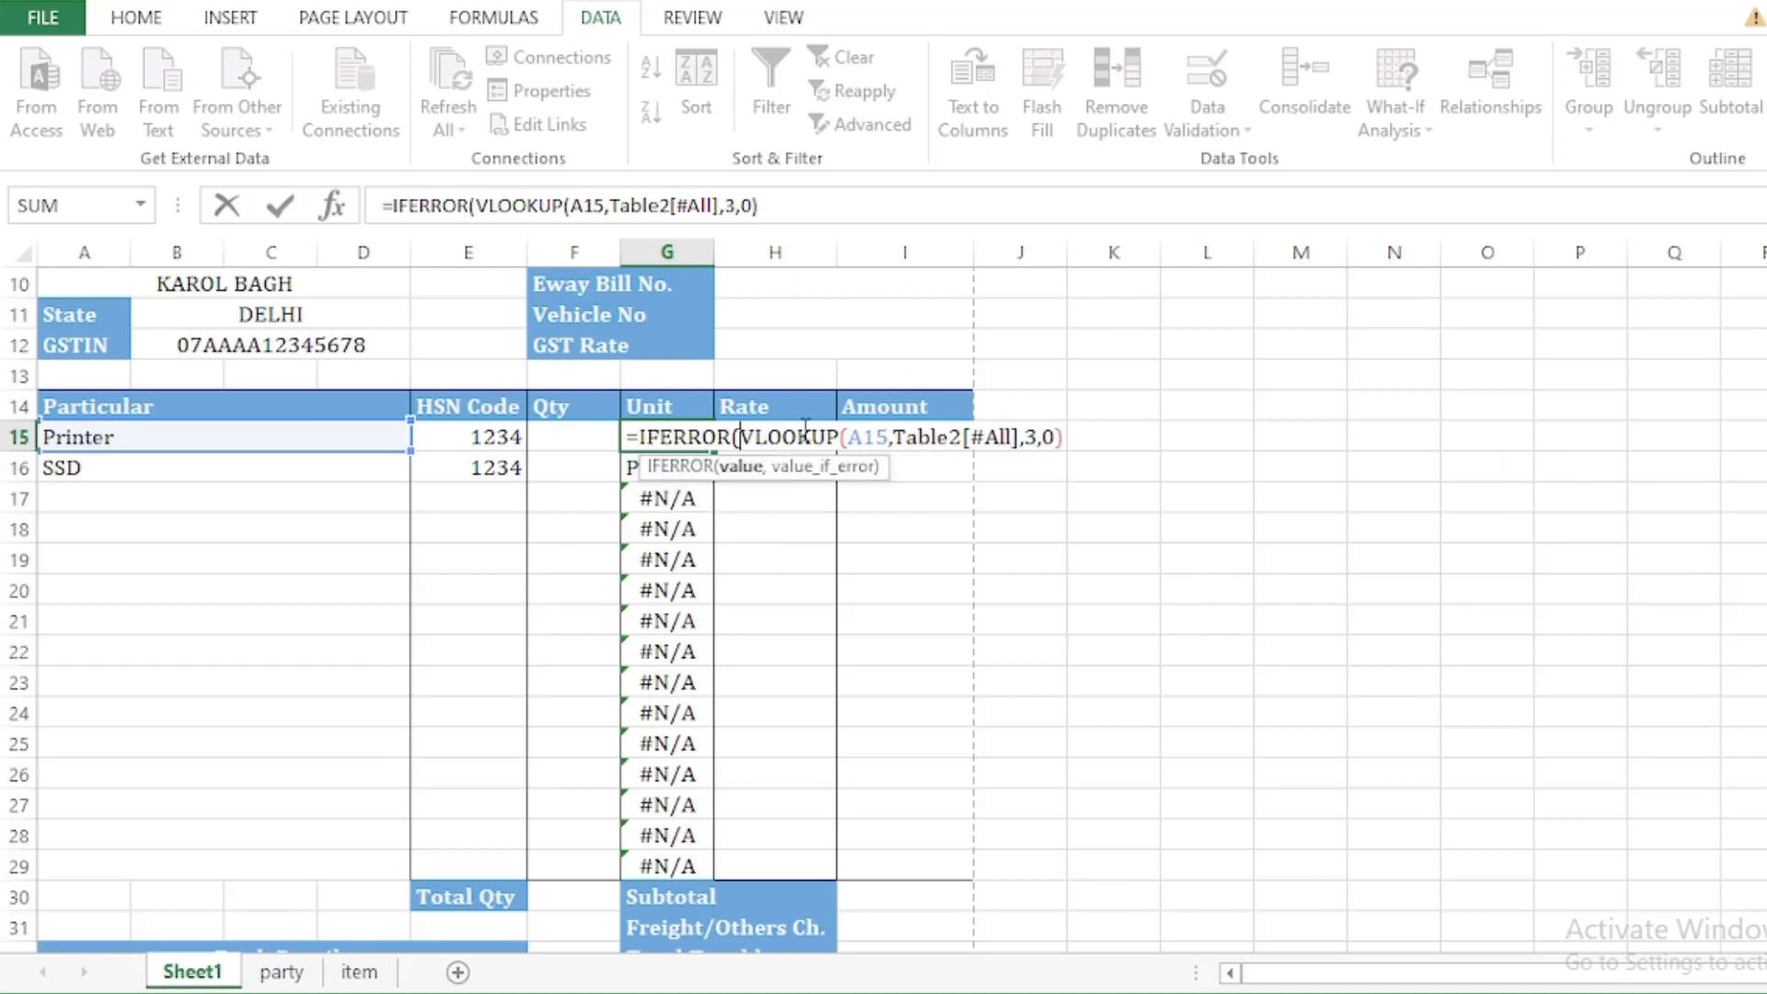
{"action": "key", "text": "Right"}
{"action": "key", "text": "Right"}
{"action": "key", "text": "Right"}
{"action": "key", "text": "Right"}
{"action": "key", "text": "Right"}
{"action": "key", "text": "Right"}
{"action": "key", "text": "Right"}
{"action": "key", "text": "Right"}
{"action": "key", "text": "Right"}
{"action": "key", "text": "Right"}
{"action": "key", "text": "Right"}
{"action": "key", "text": "Right"}
{"action": "key", "text": "Right"}
{"action": "key", "text": "Right"}
{"action": "key", "text": "Right"}
{"action": "key", "text": "Right"}
{"action": "key", "text": "Right"}
{"action": "key", "text": "Right"}
{"action": "key", "text": "Right"}
{"action": "key", "text": "Right"}
{"action": "type", "text": ","}
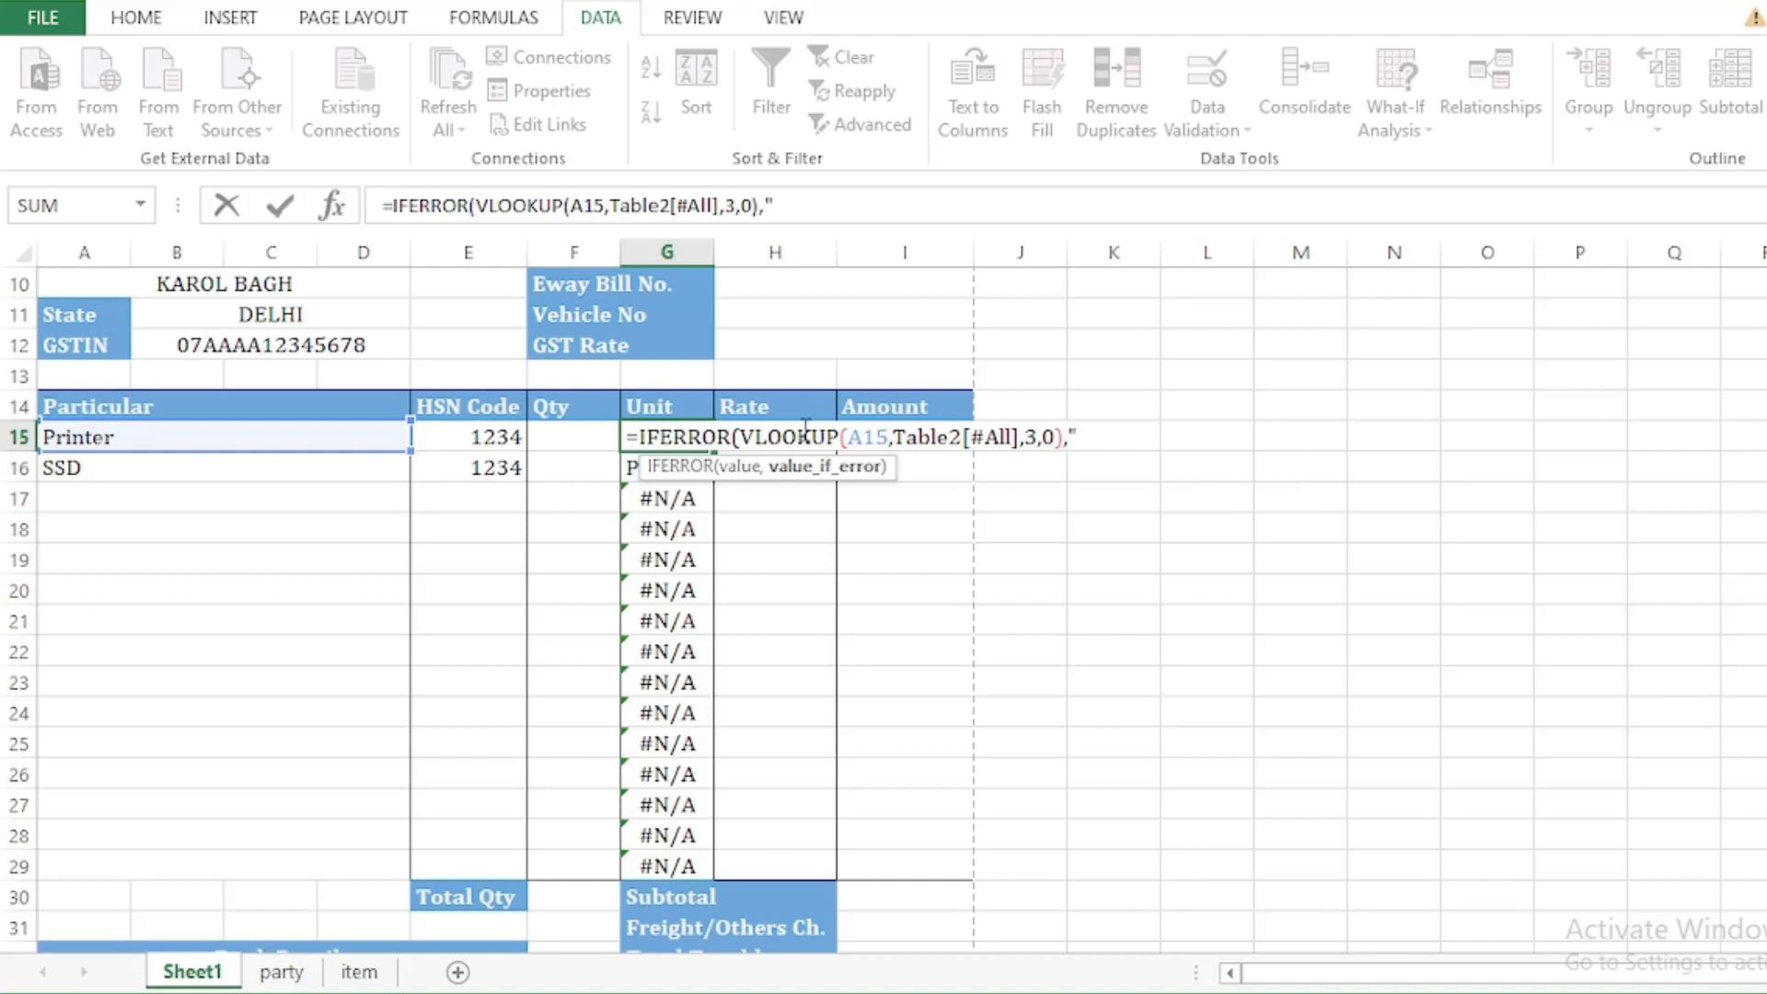
{"action": "key", "text": "Return"}
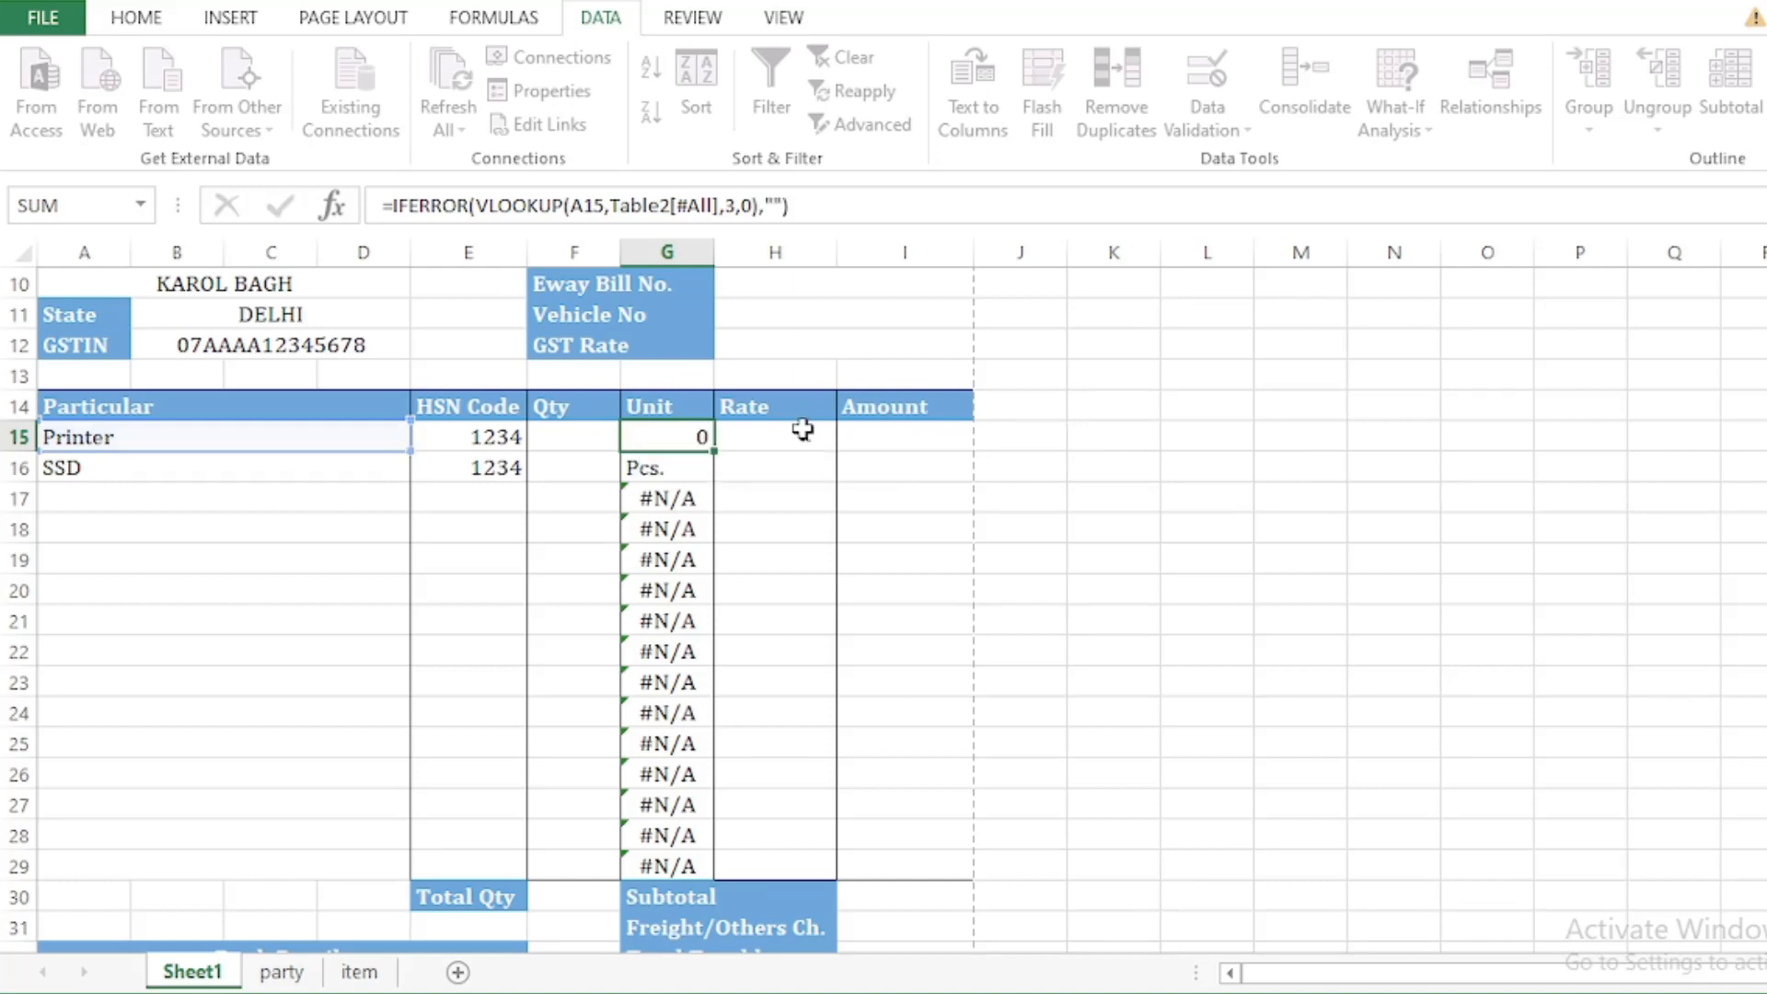
Step: Fill the IFERROR Unit formula from G15 down through G29
{"action": "left_click", "coordinate": [690, 438]}
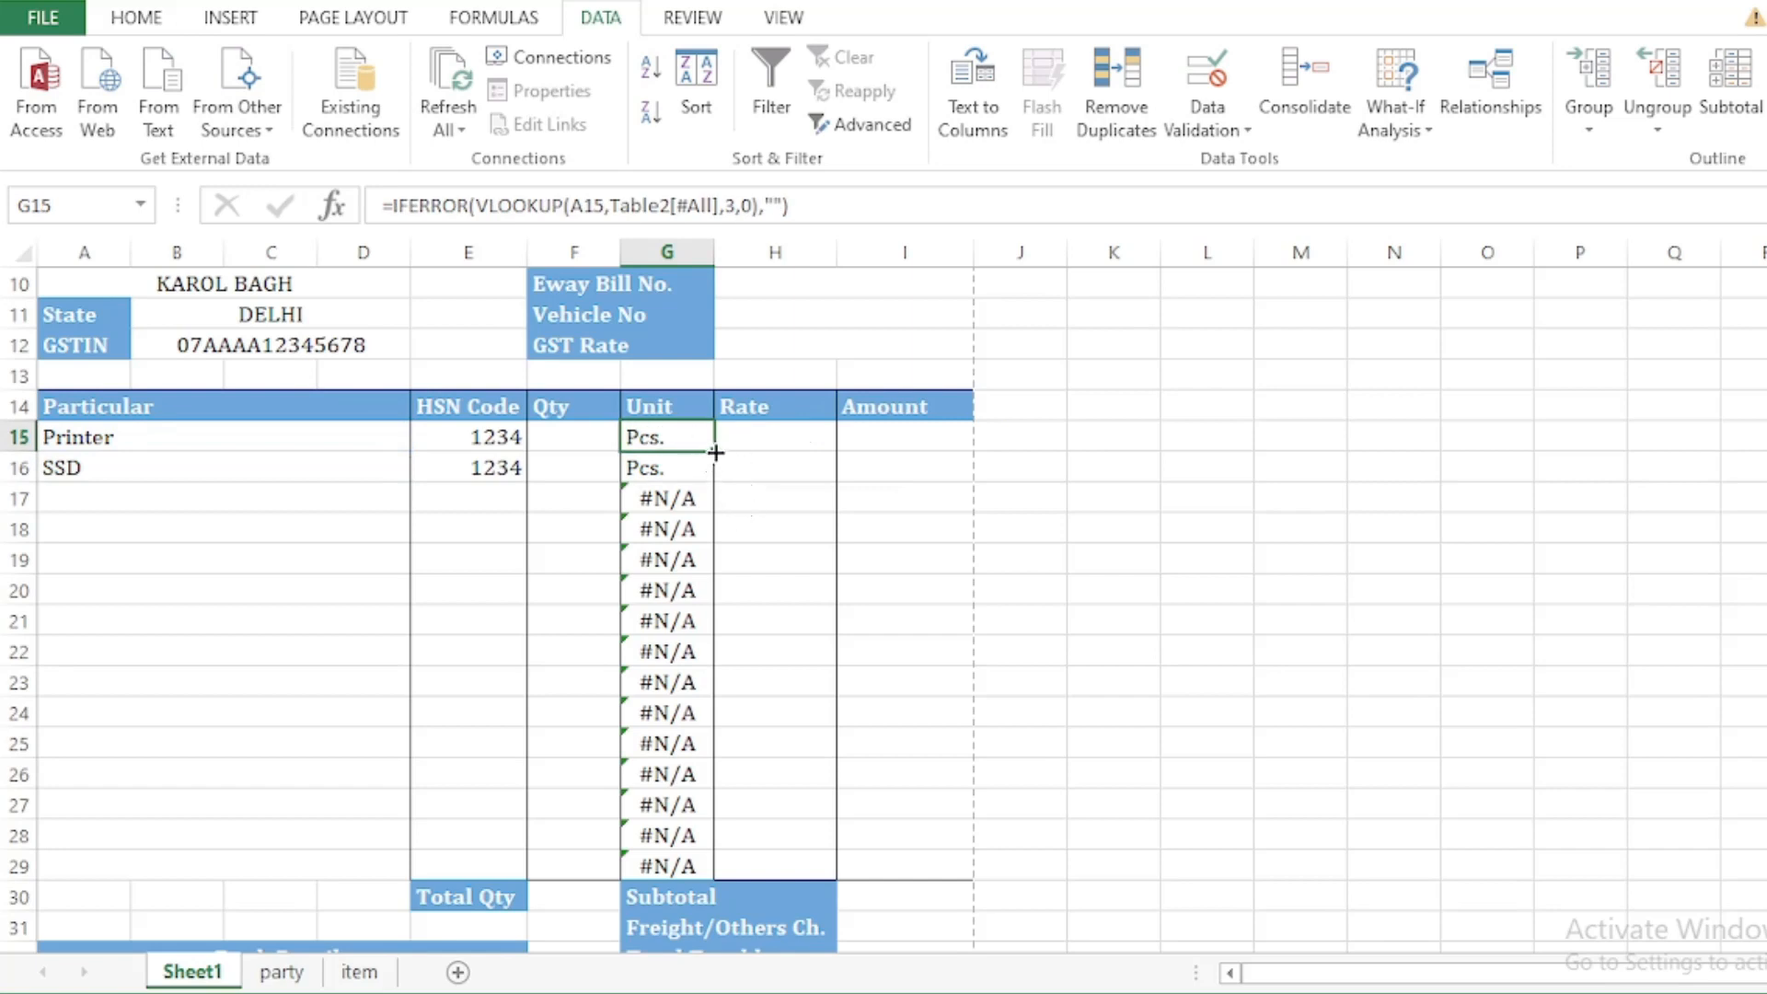
{"action": "left_click_drag", "start_coordinate": [715, 452], "coordinate": [717, 872]}
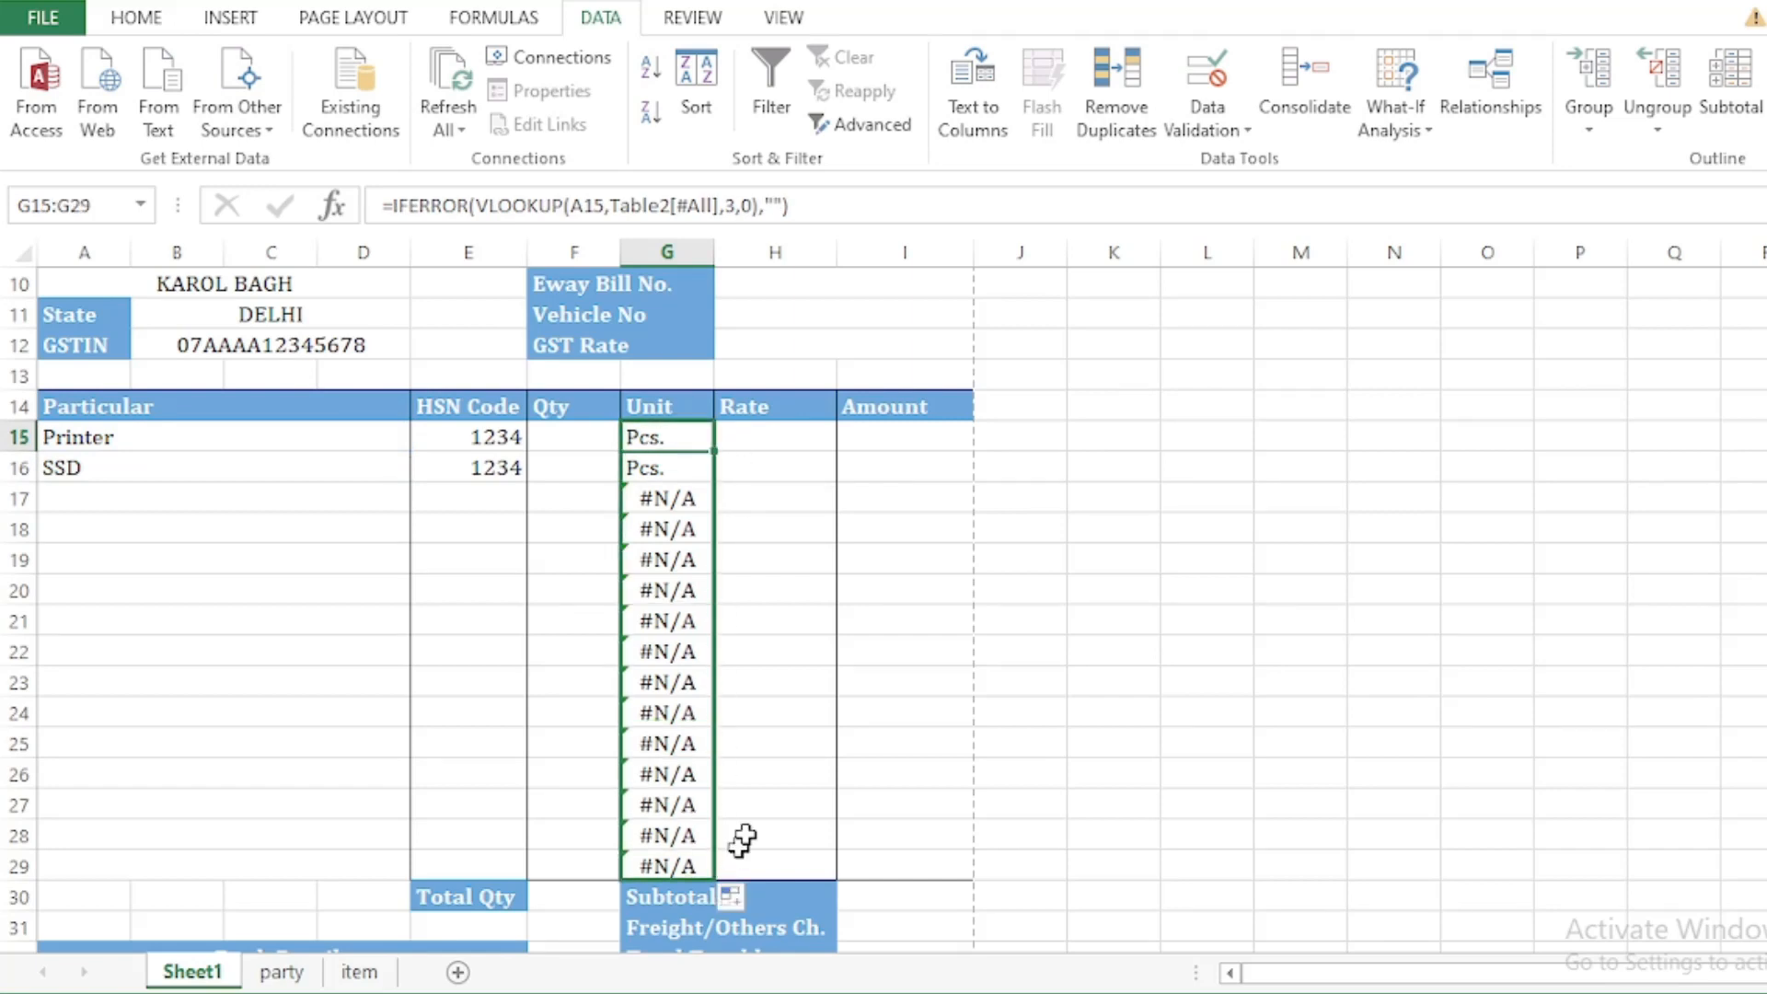
{"action": "left_click", "coordinate": [792, 567]}
{"action": "left_click", "coordinate": [814, 437]}
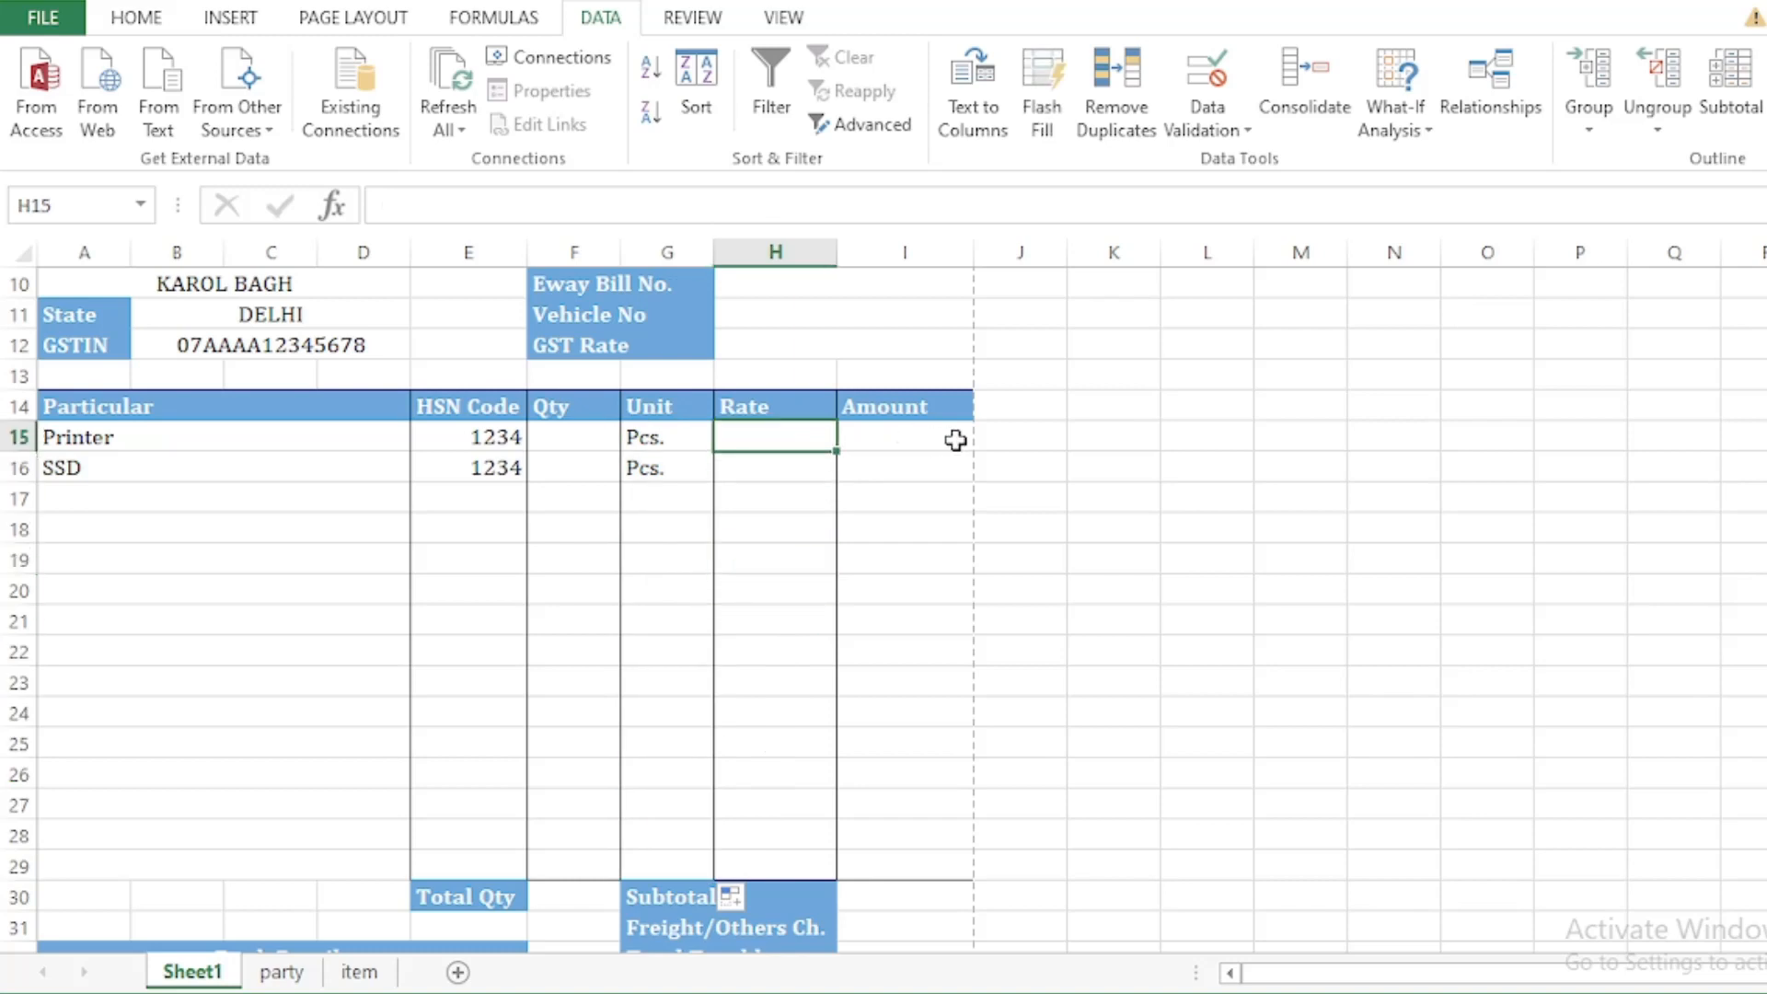
Step: Calculate the first item's Amount in I15 as quantity times rate with =F15*H15
{"action": "left_click", "coordinate": [956, 441]}
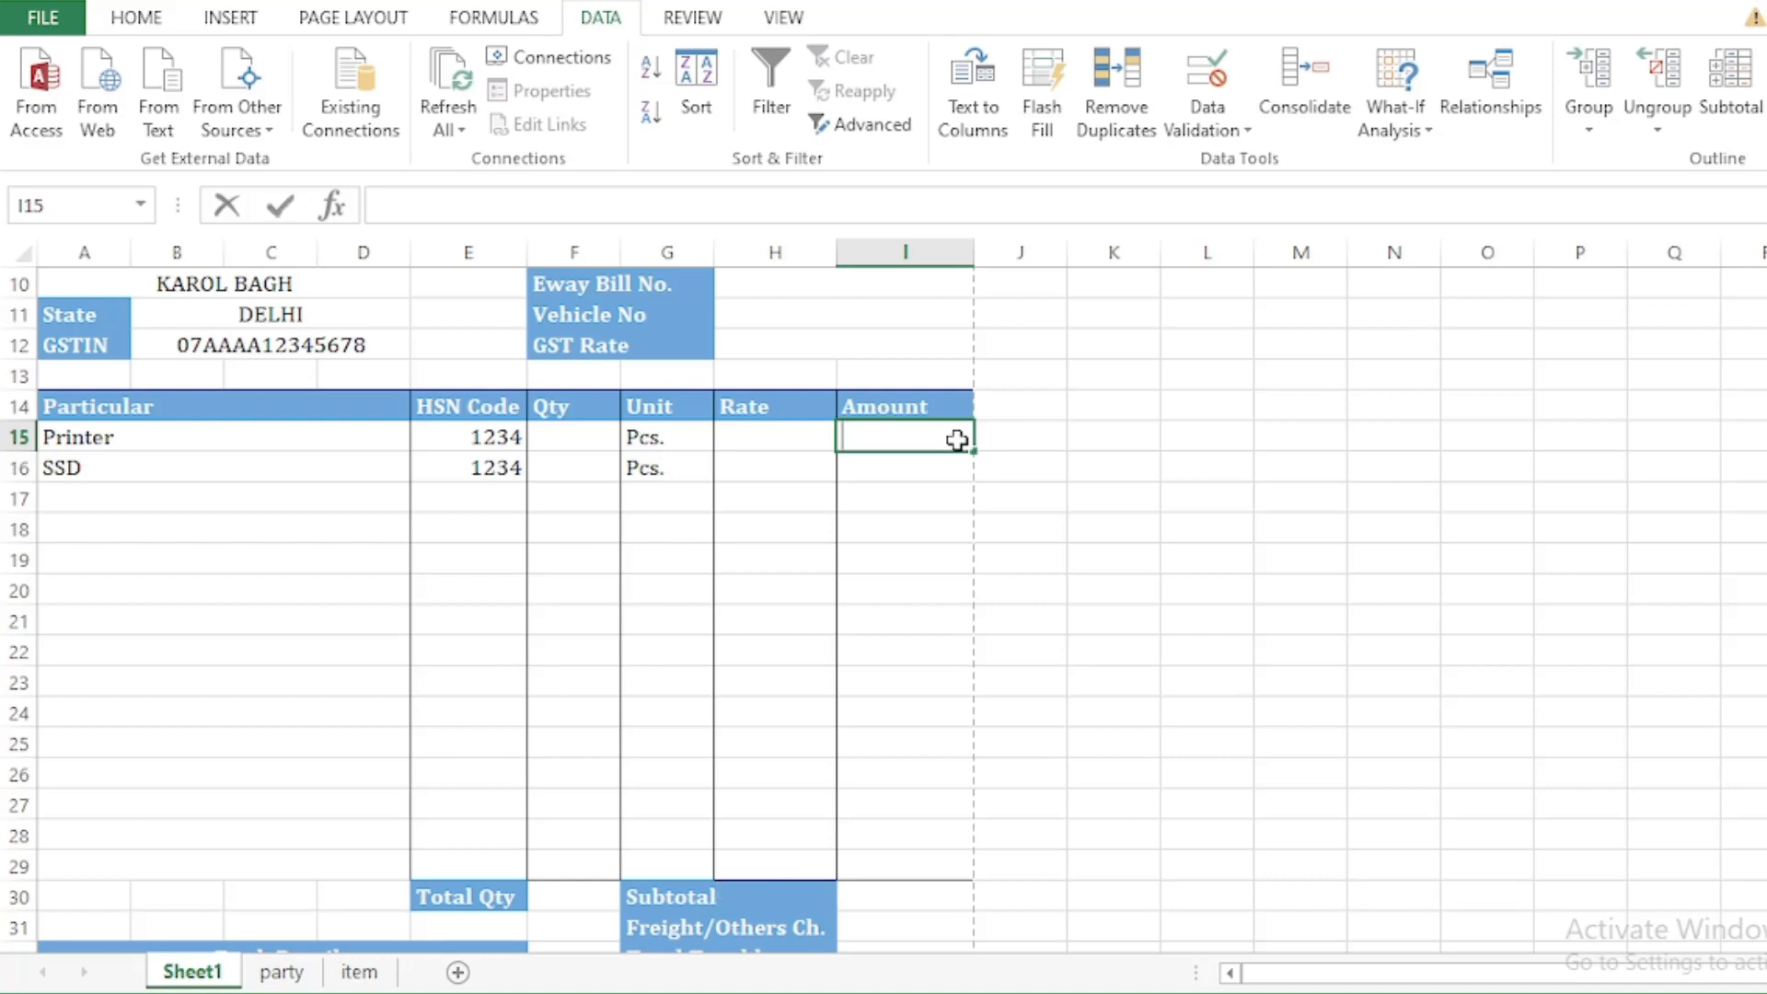
{"action": "type", "text": "="}
{"action": "left_click", "coordinate": [571, 438]}
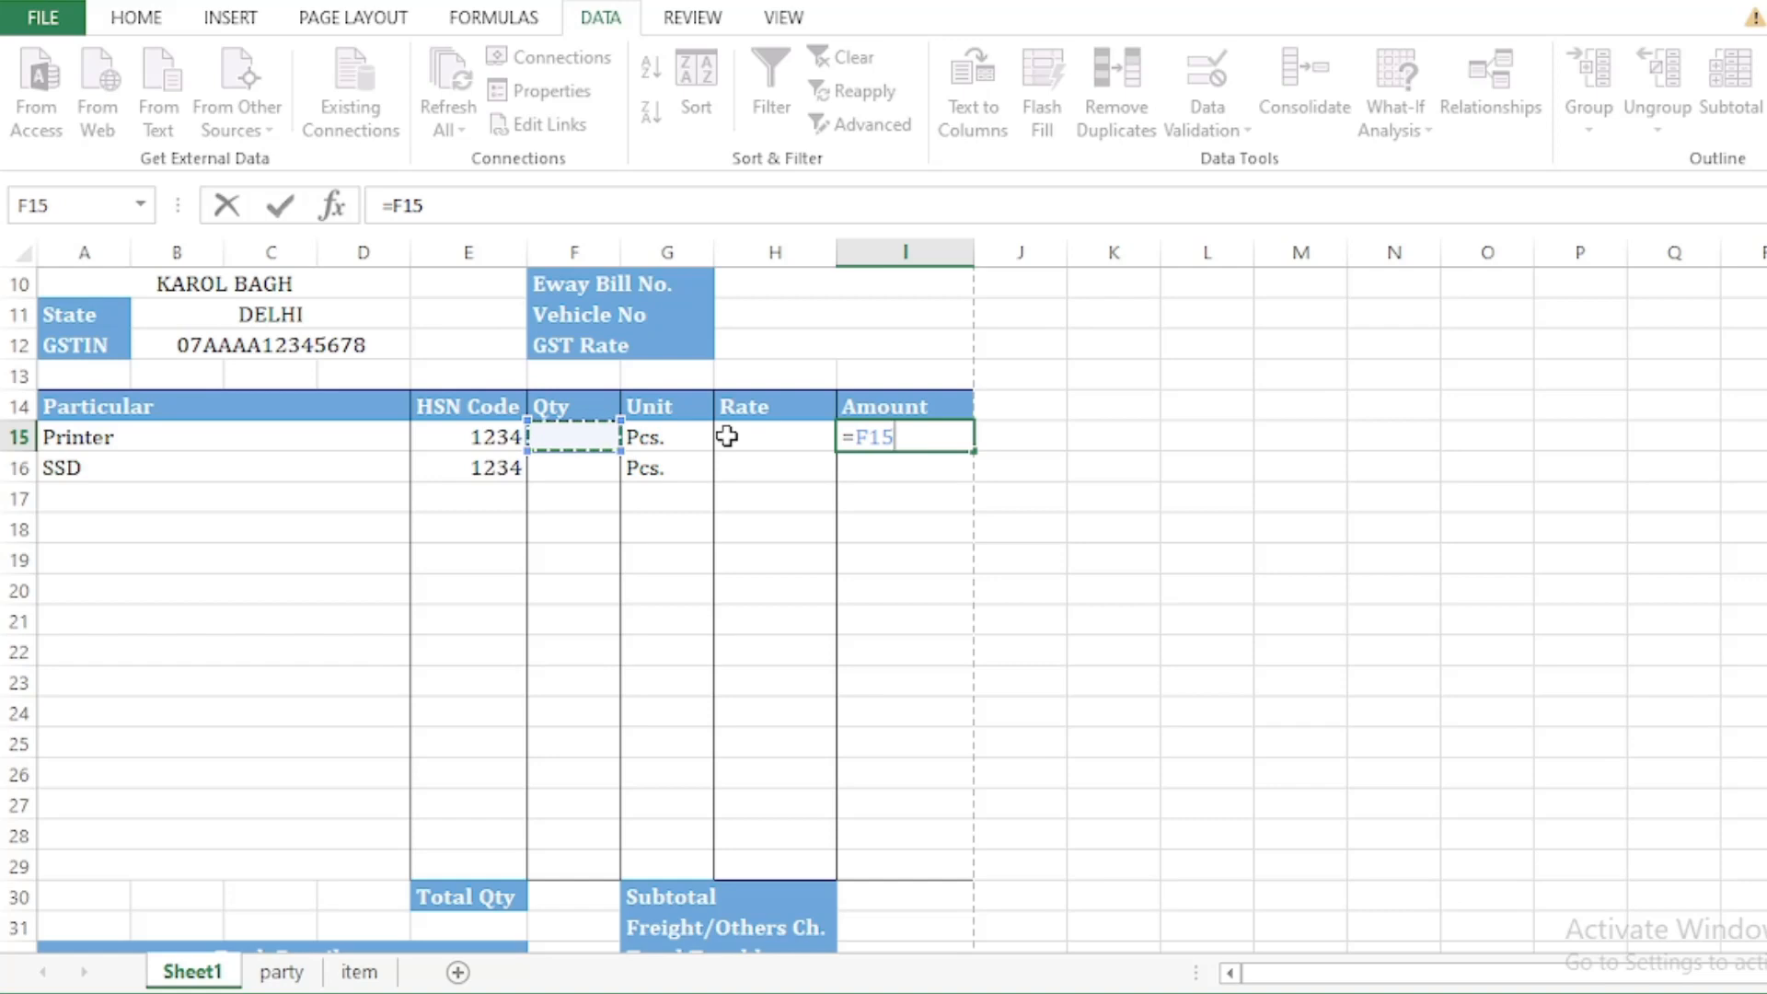
{"action": "type", "text": "*"}
{"action": "left_click", "coordinate": [759, 436]}
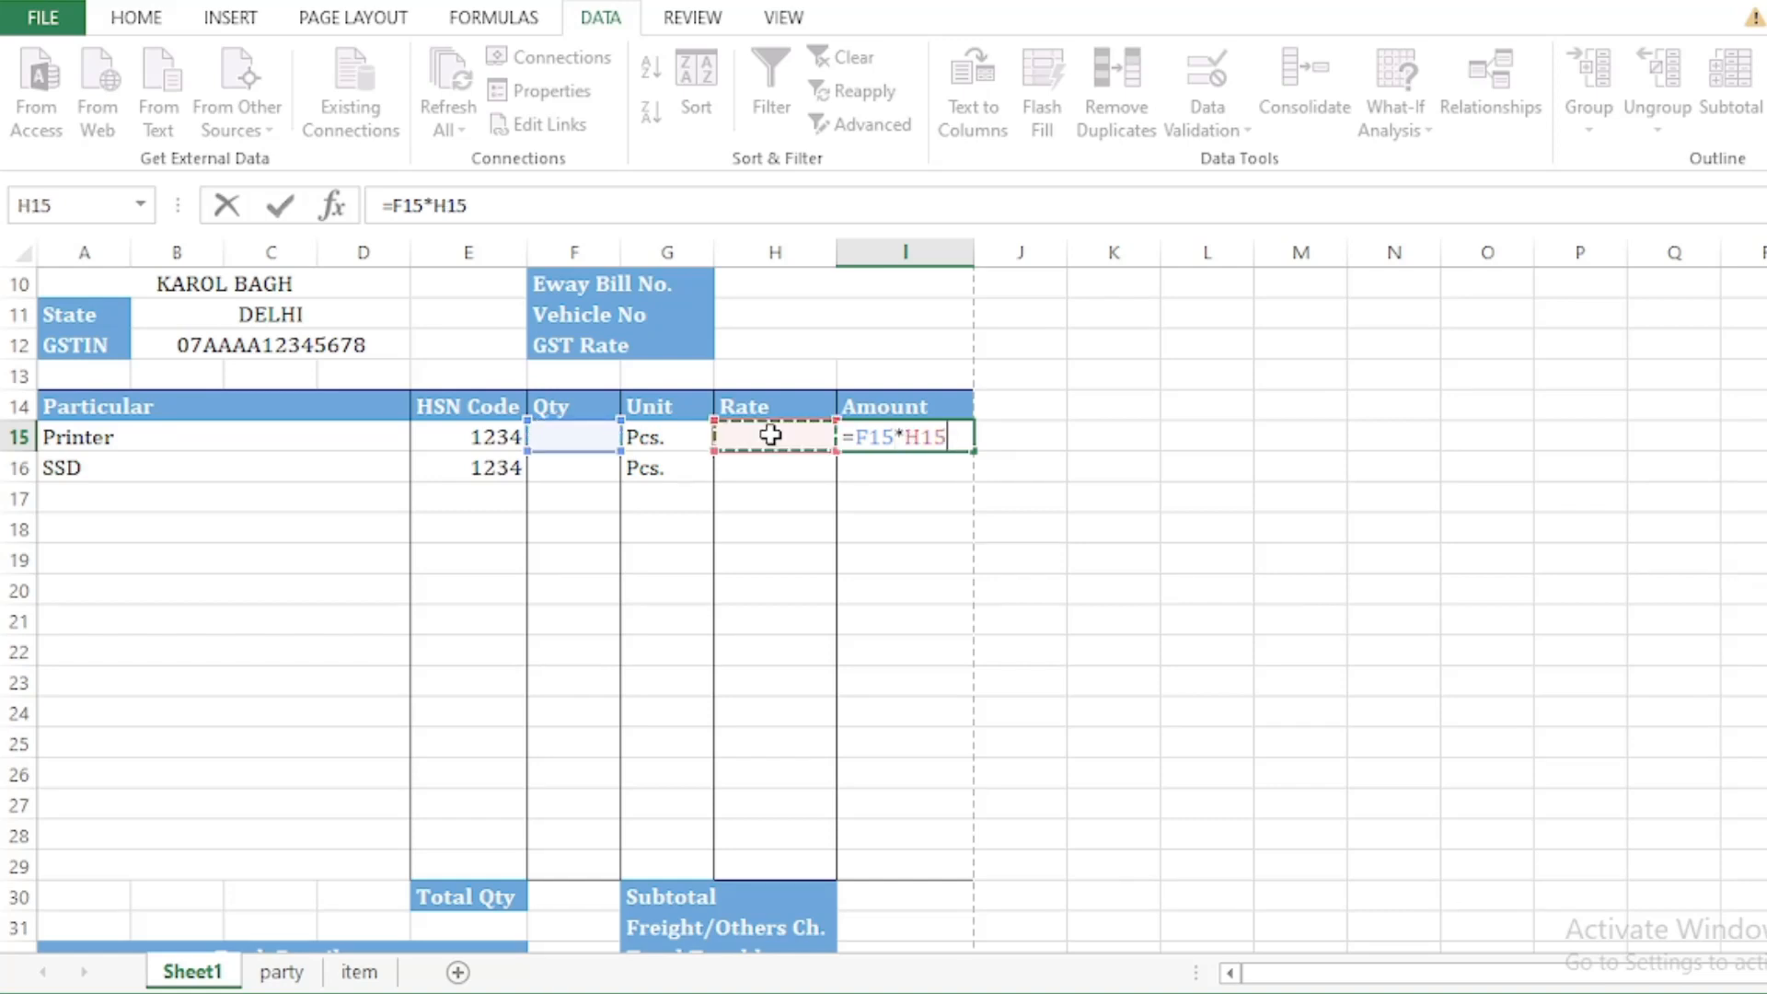
{"action": "key", "text": "Return"}
{"action": "left_click", "coordinate": [1056, 516]}
Step: Fill the Amount formula from I15 down through I29
{"action": "left_click", "coordinate": [932, 433]}
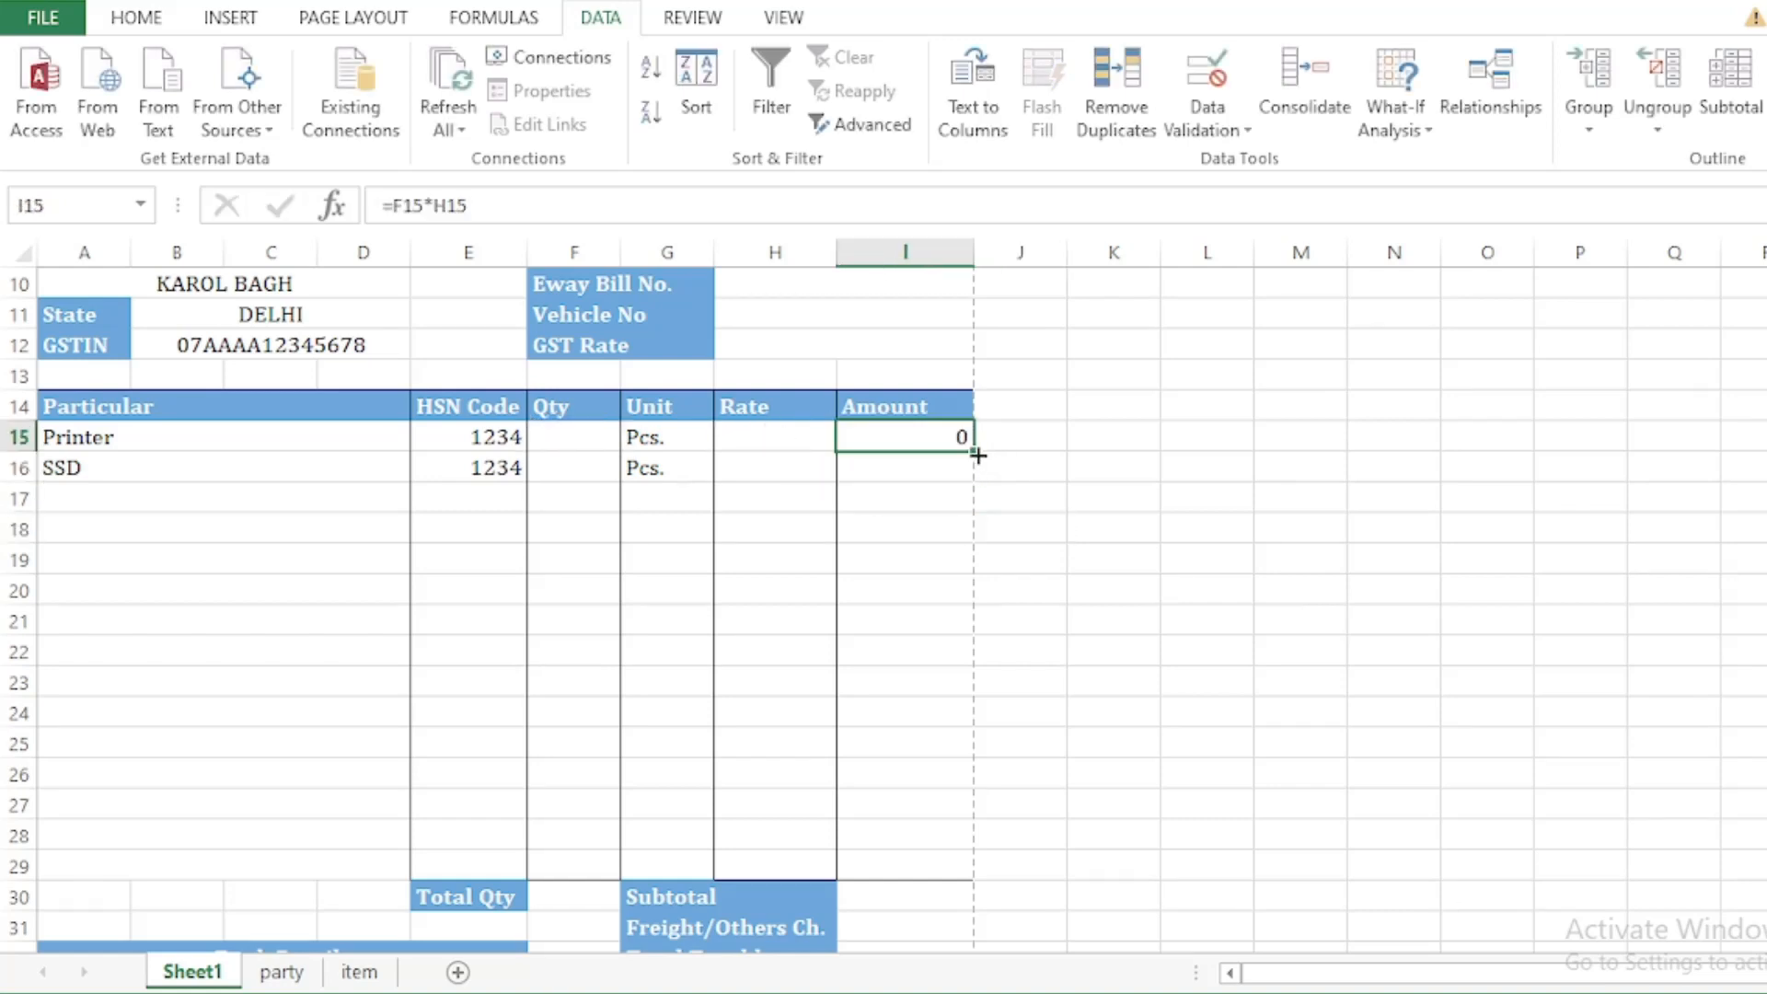
{"action": "left_click_drag", "start_coordinate": [974, 452], "coordinate": [962, 877]}
{"action": "left_click", "coordinate": [1072, 603]}
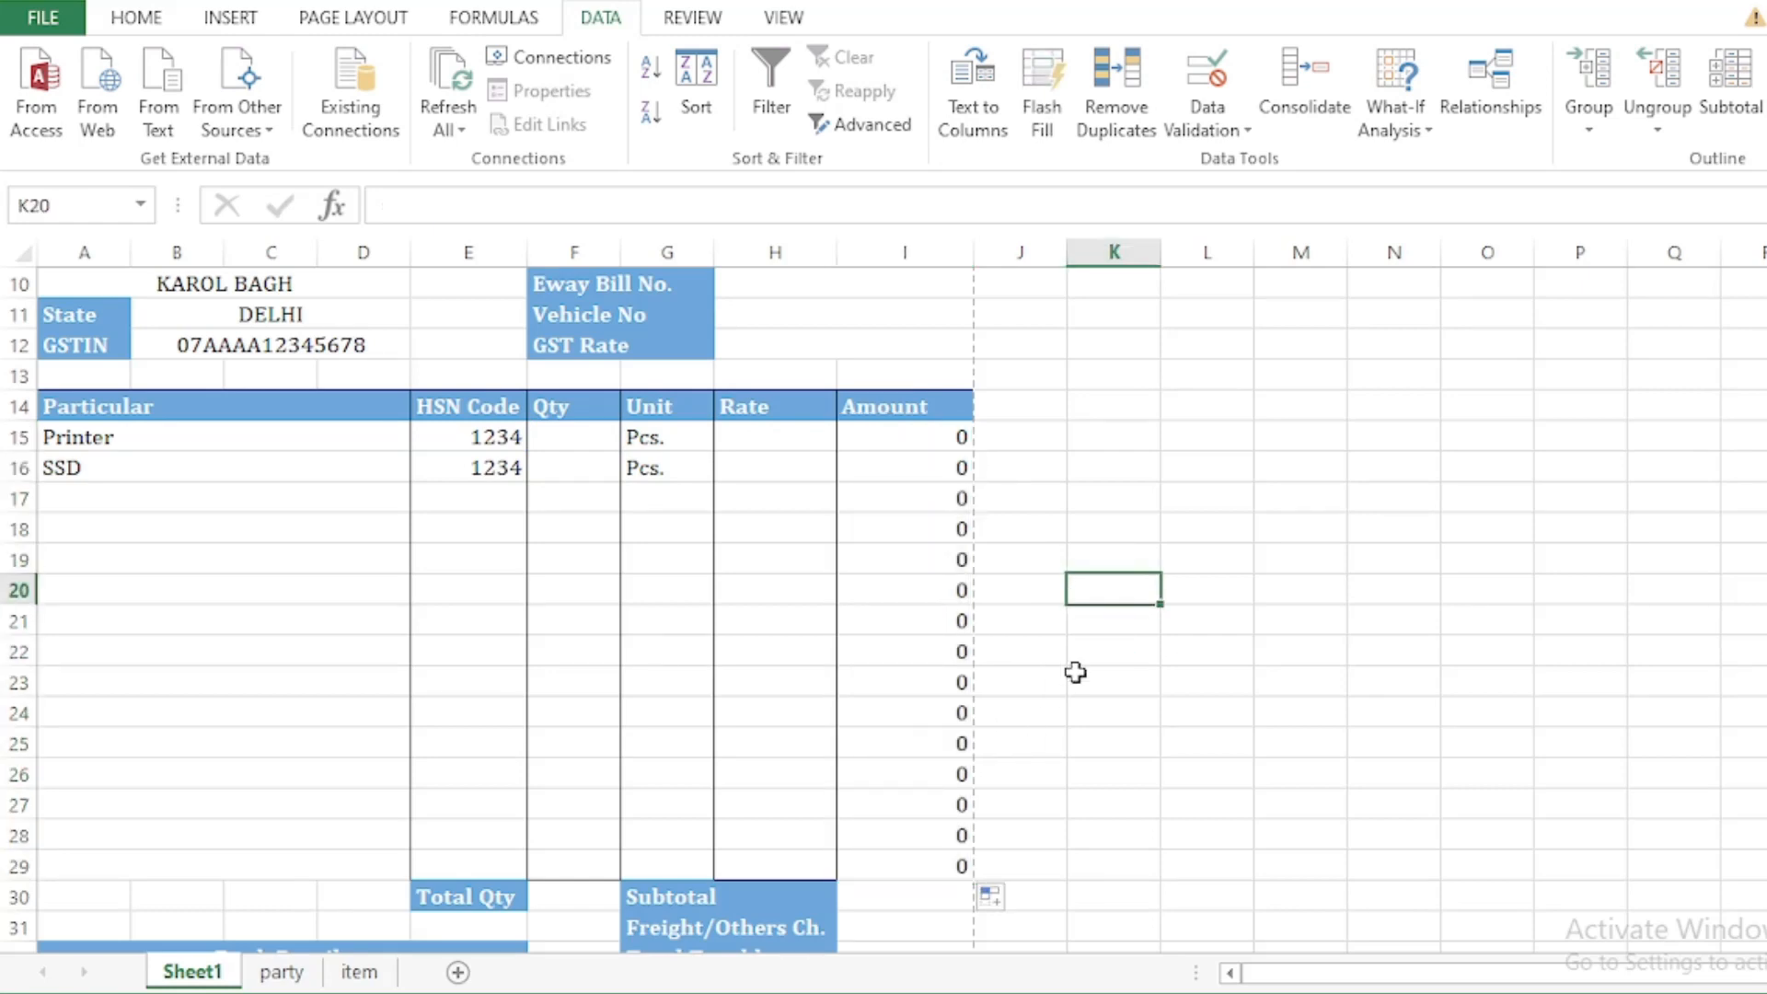
Step: Apply the comma style number format to the Amount cells I15:I29
{"action": "left_click_drag", "start_coordinate": [930, 438], "coordinate": [935, 861]}
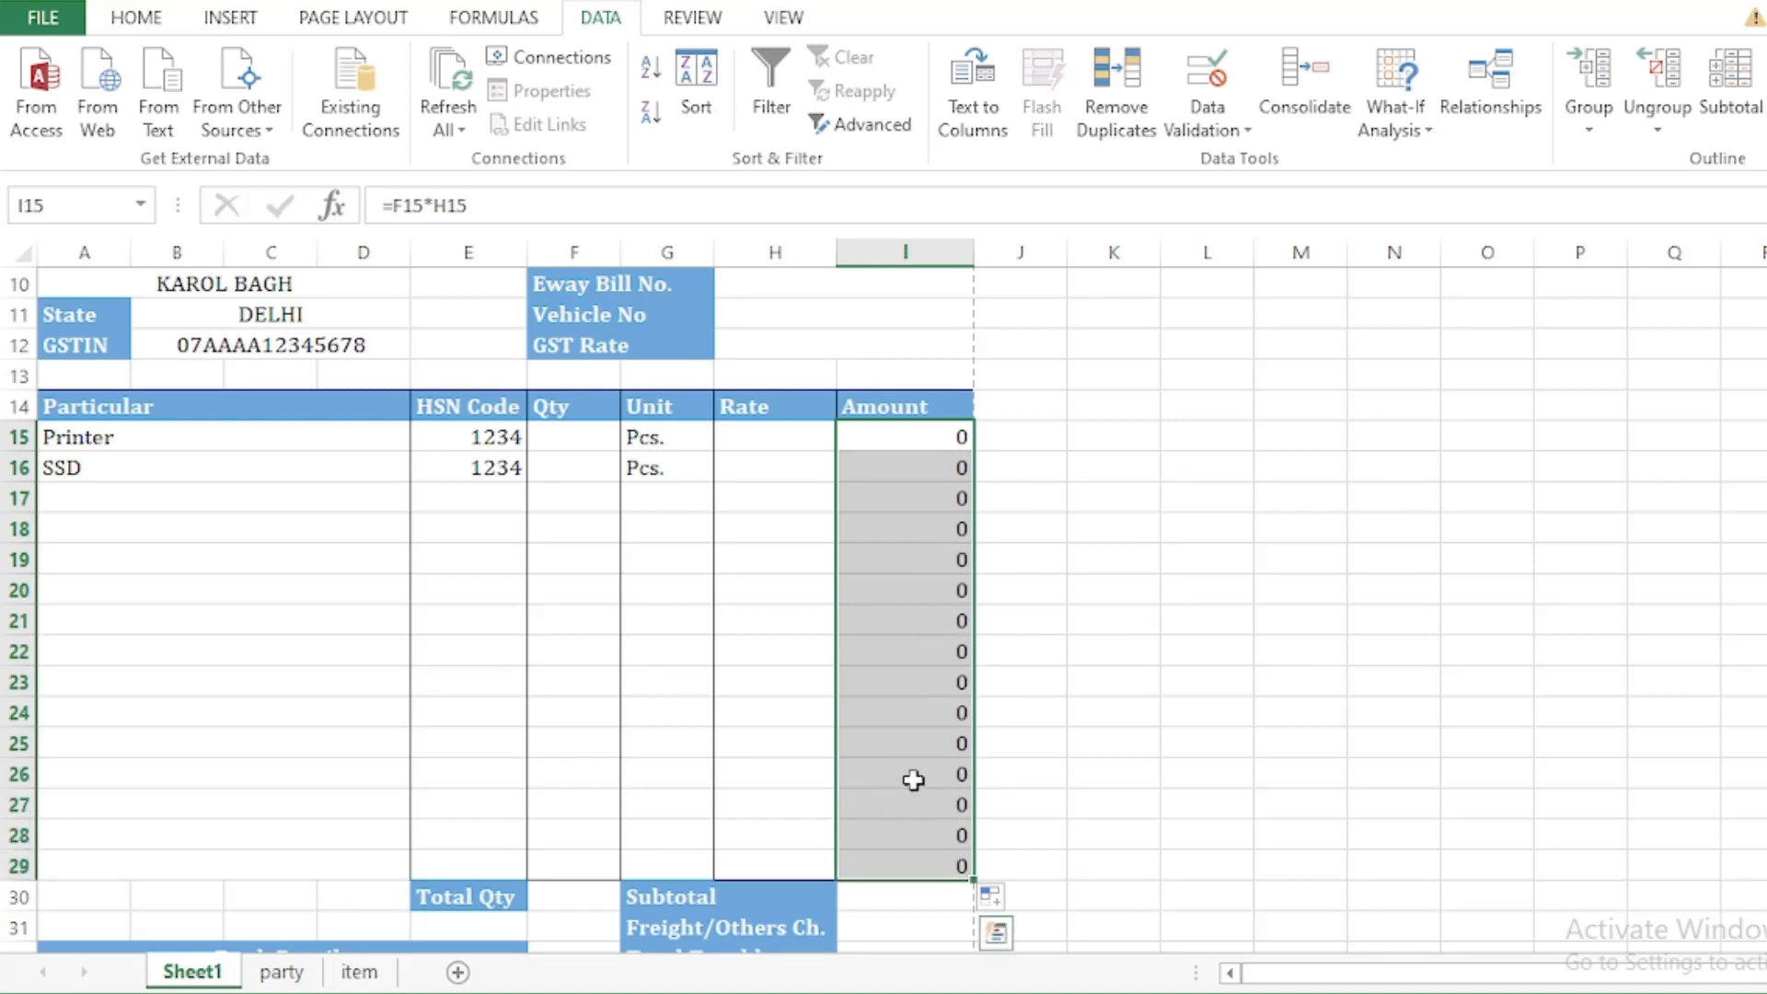
{"action": "left_click", "coordinate": [141, 18]}
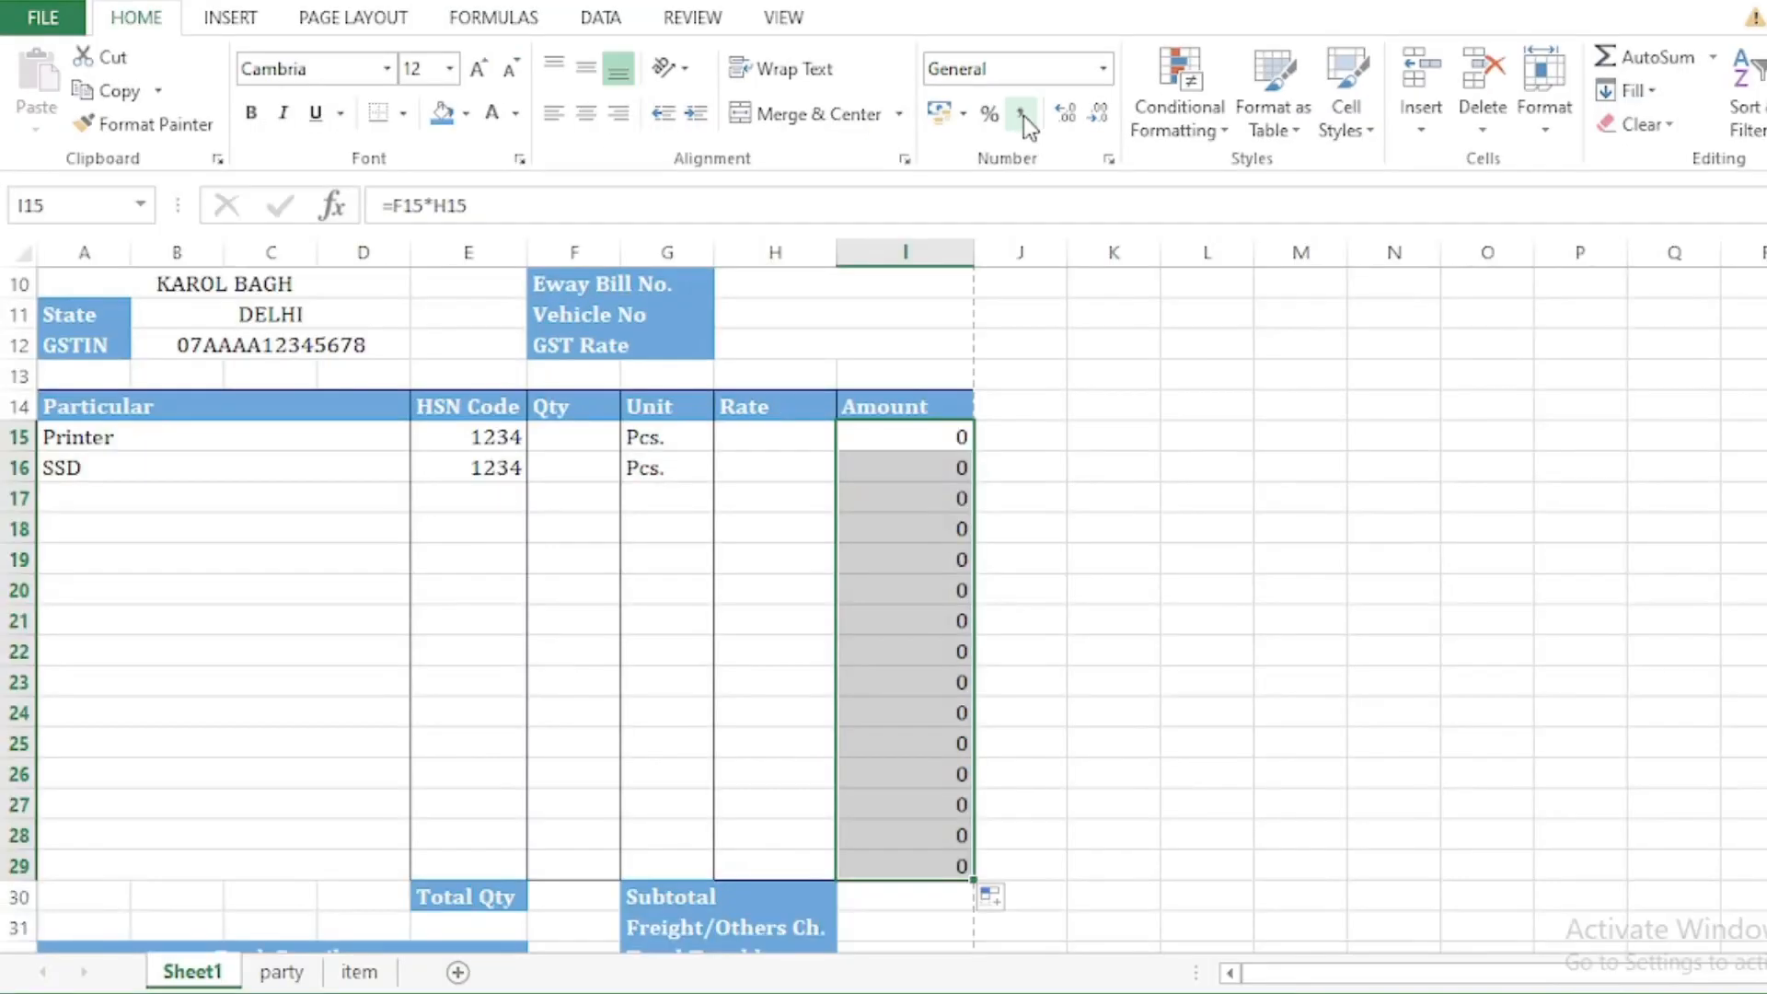
{"action": "left_click", "coordinate": [1027, 126]}
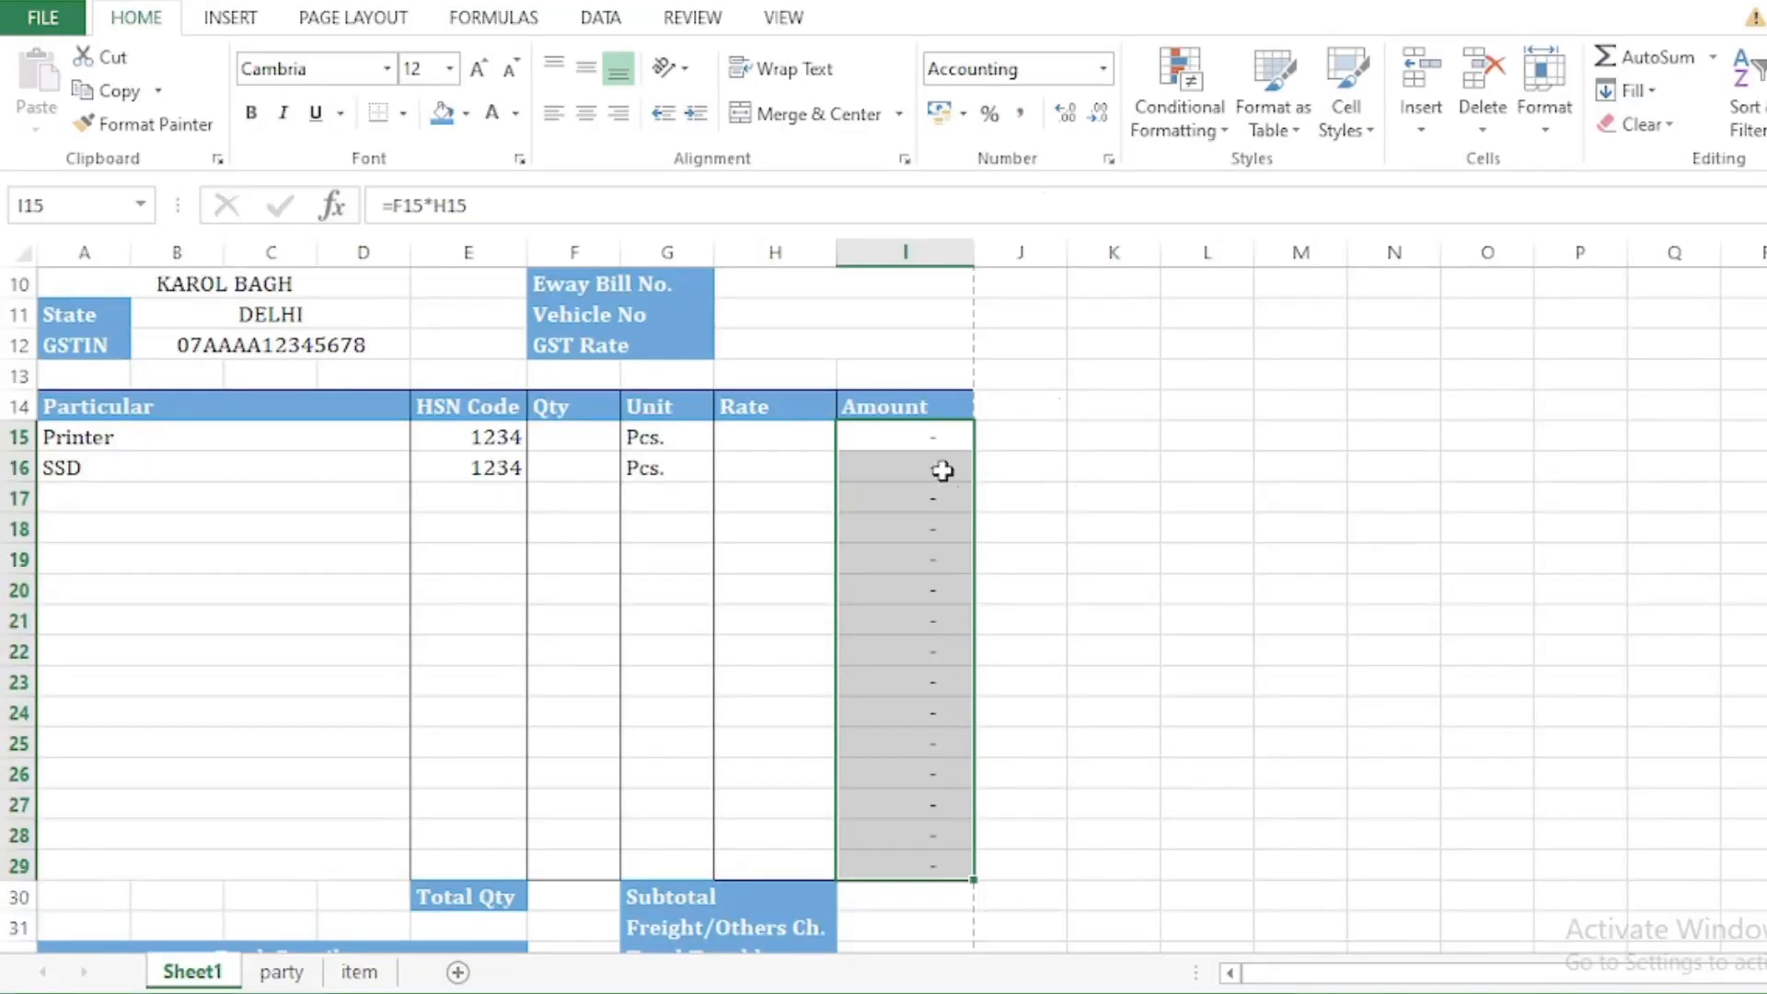
Step: Check the formulas and number format of the Amount cells between I15 and I27
{"action": "left_click", "coordinate": [930, 441]}
{"action": "left_click", "coordinate": [931, 469]}
{"action": "left_click", "coordinate": [927, 561]}
{"action": "left_click", "coordinate": [927, 651]}
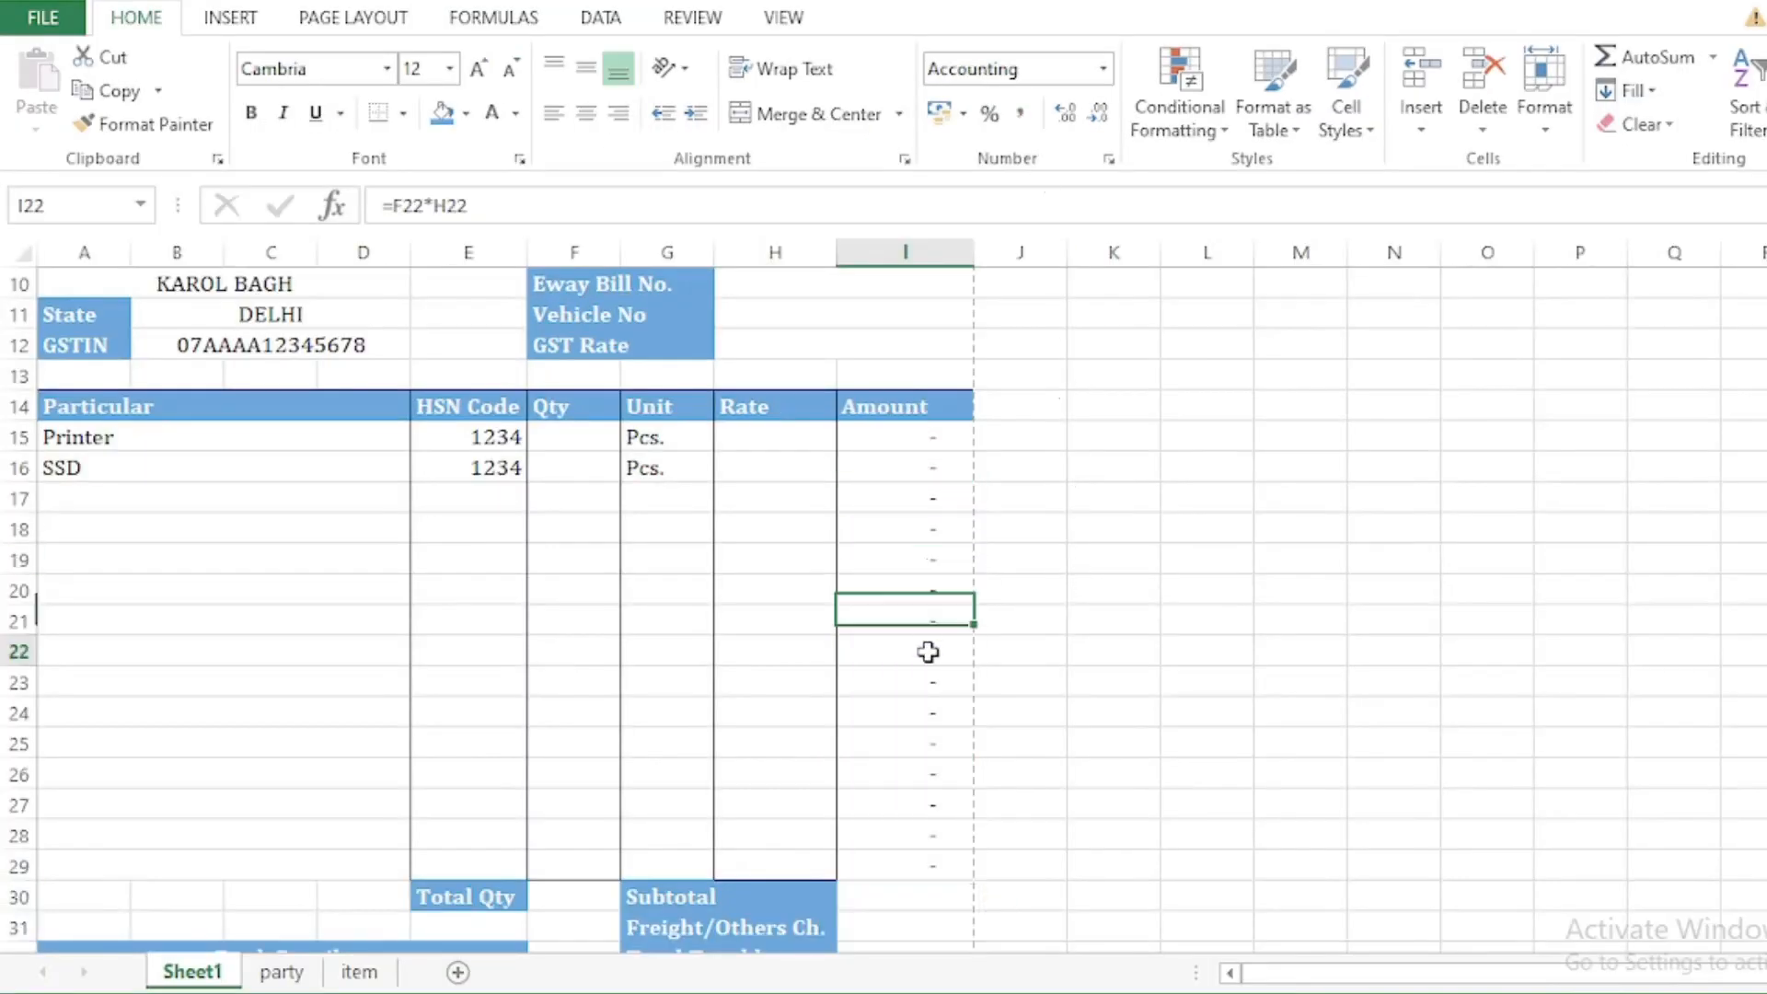
{"action": "left_click", "coordinate": [935, 718]}
{"action": "left_click", "coordinate": [925, 804]}
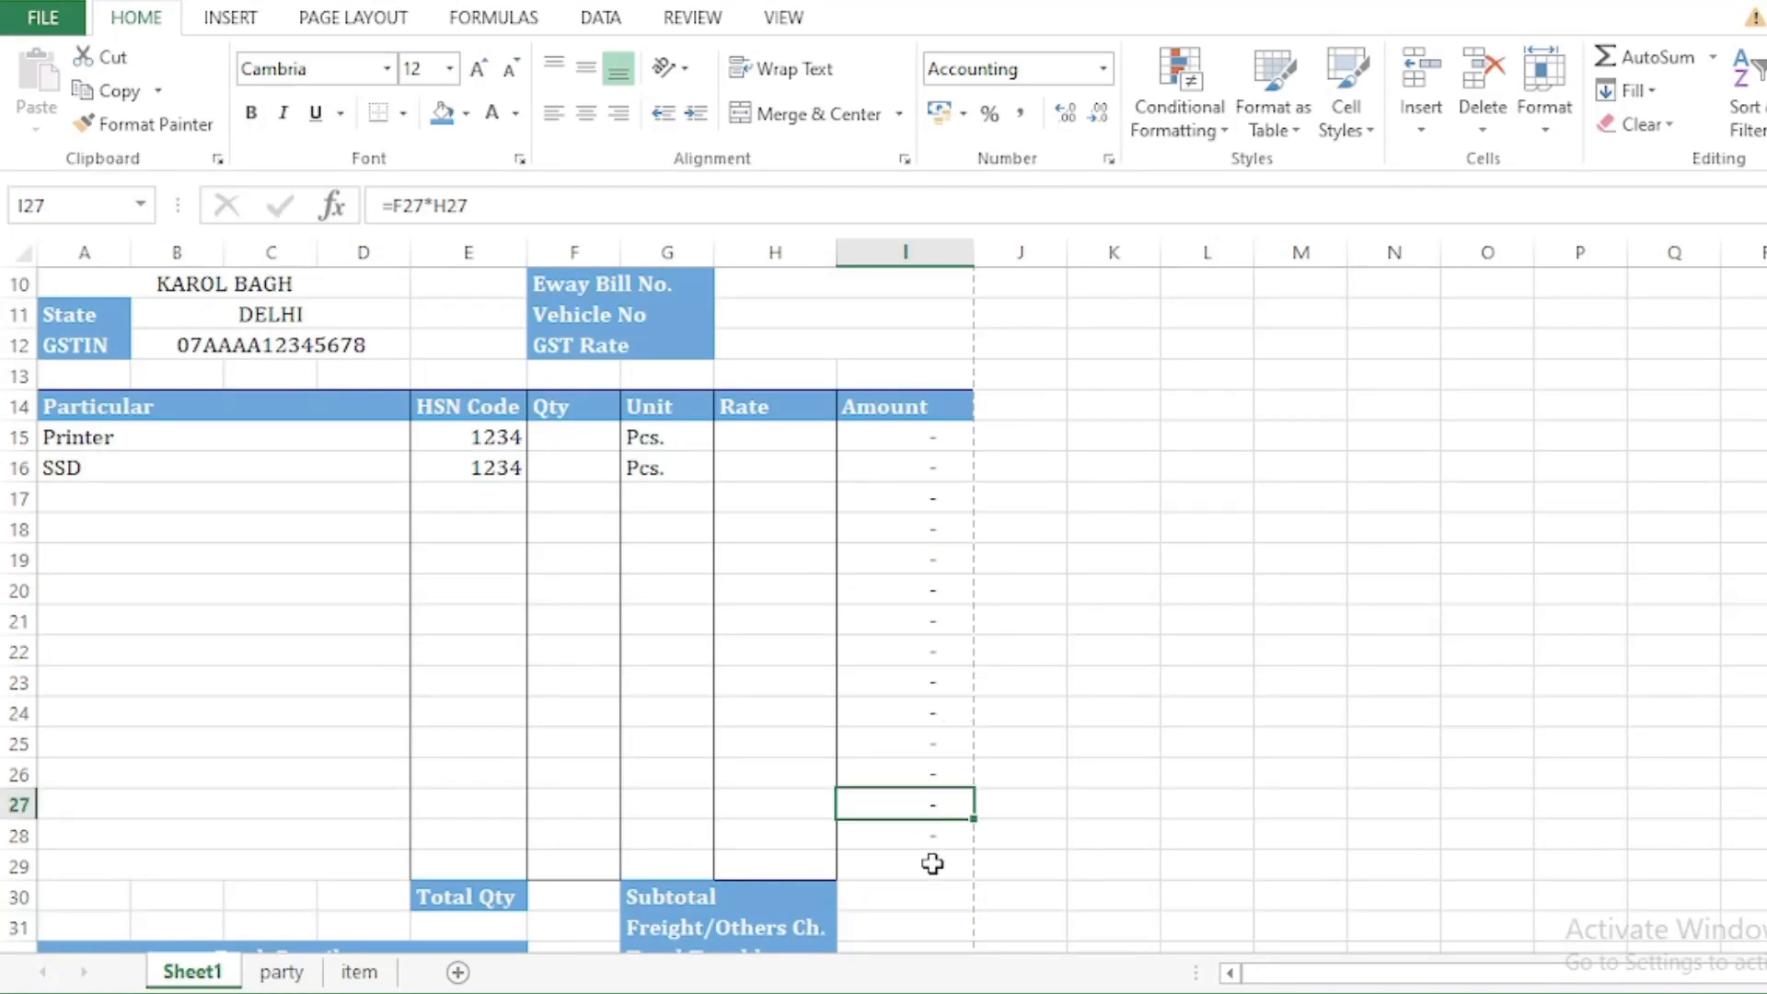
{"action": "left_click", "coordinate": [892, 643]}
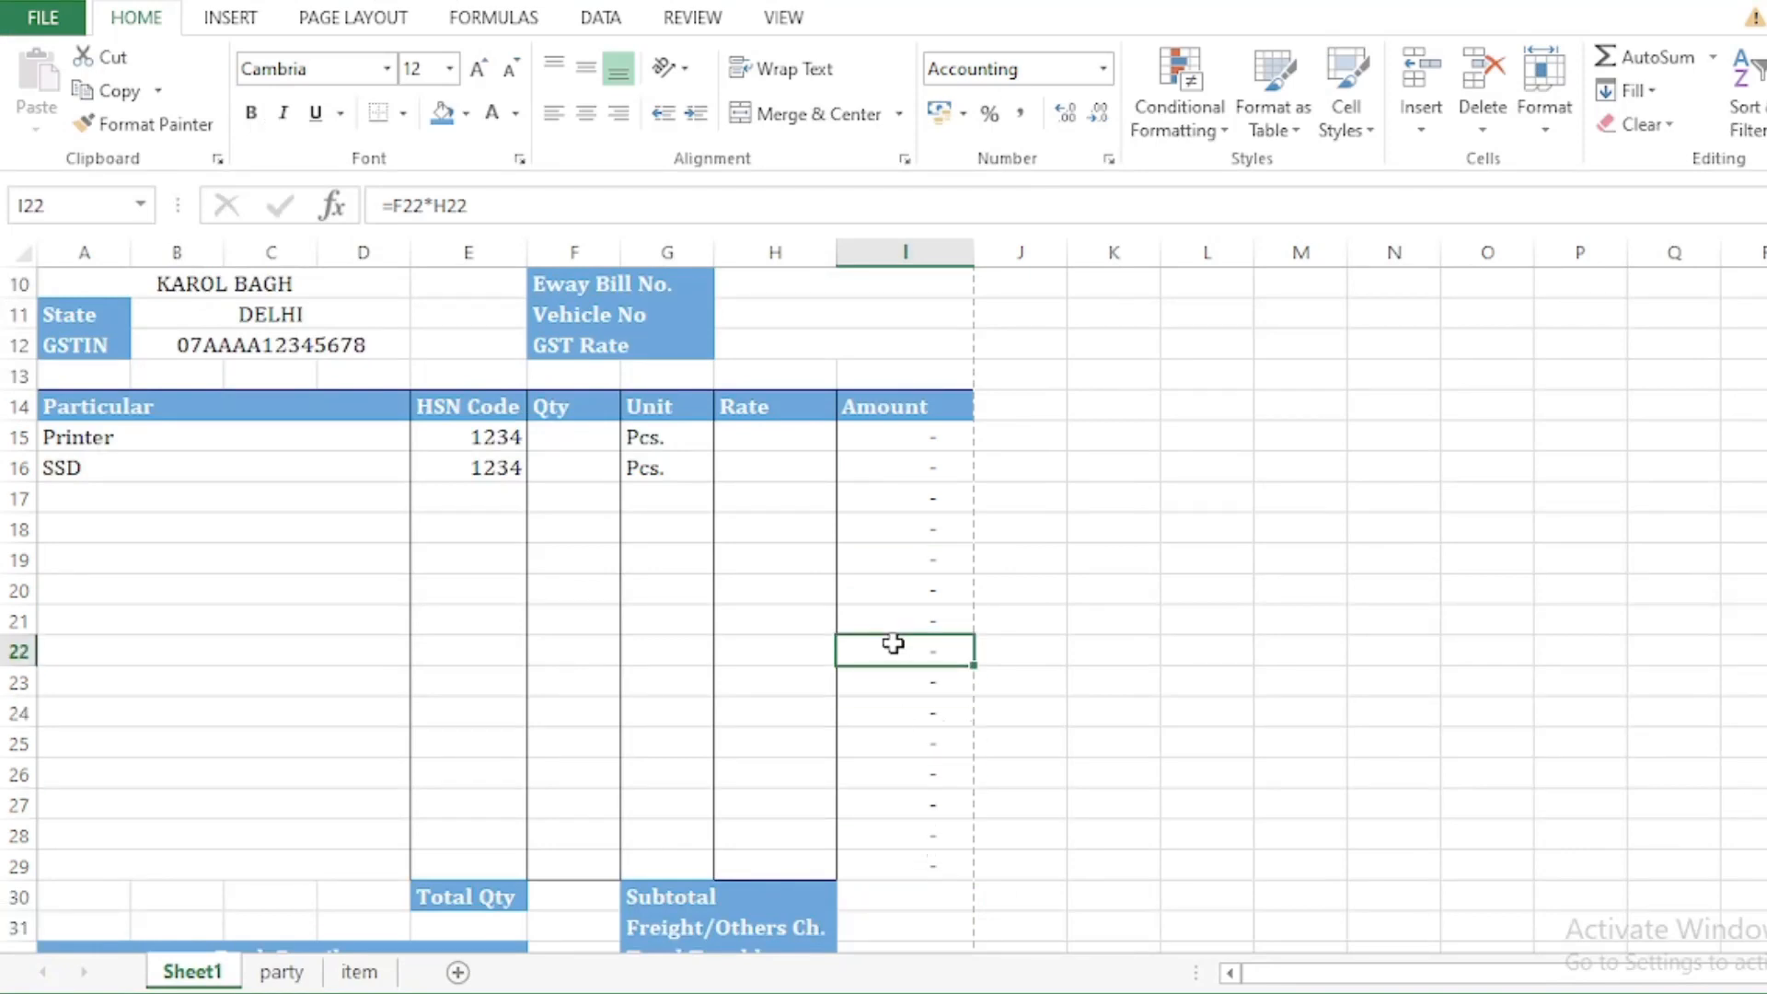
{"action": "left_click", "coordinate": [949, 582]}
Step: Enter =TODAY() in the invoice's Date field, H8
{"action": "scroll", "coordinate": [953, 577], "scroll_direction": "up", "scroll_amount": 2}
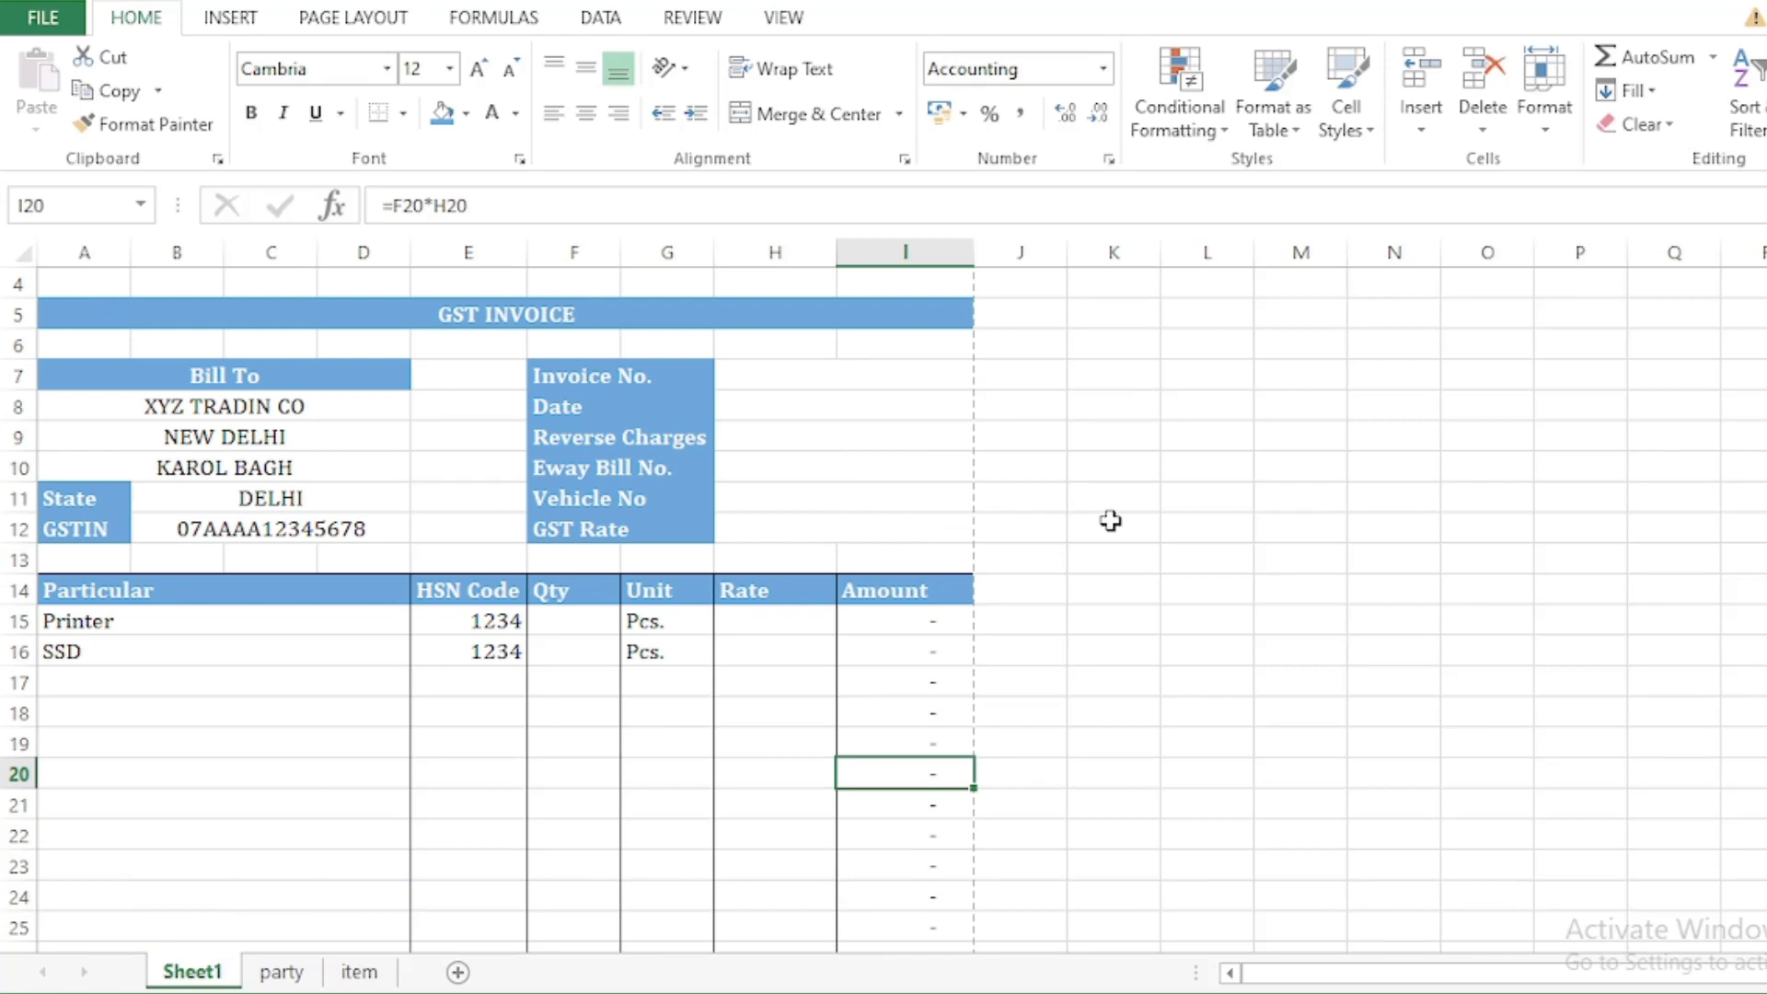
{"action": "left_click", "coordinate": [792, 375]}
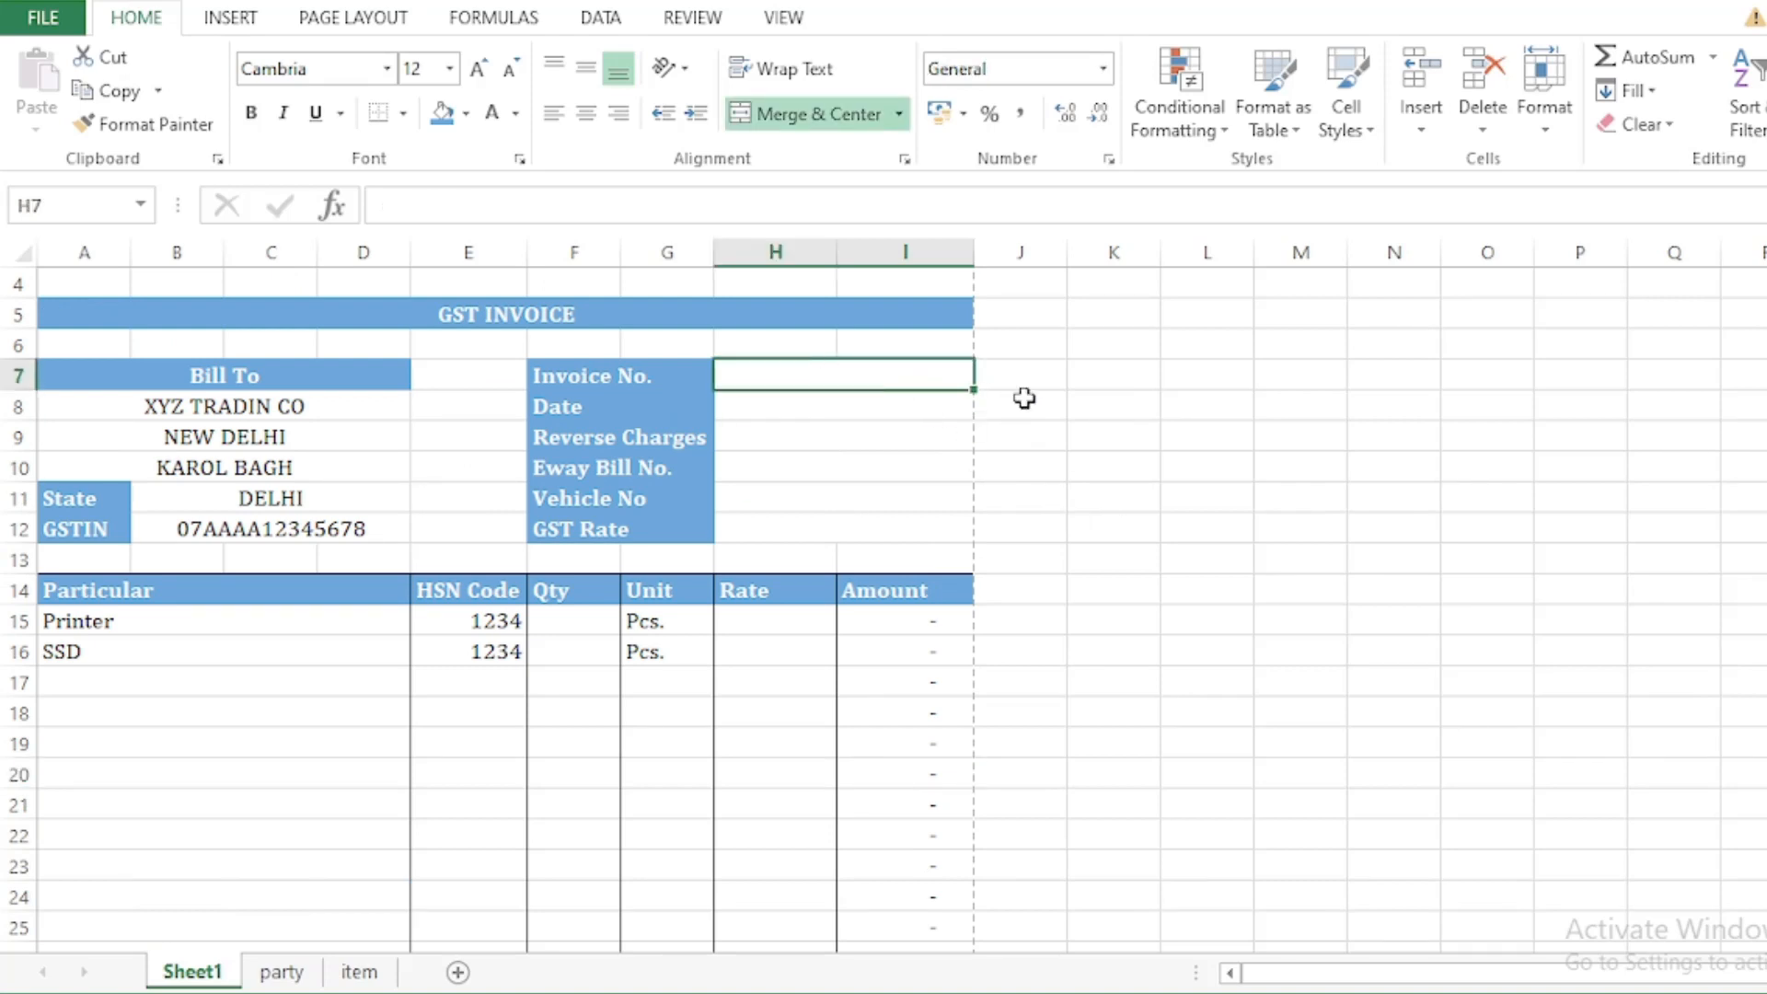
{"action": "left_click", "coordinate": [843, 405]}
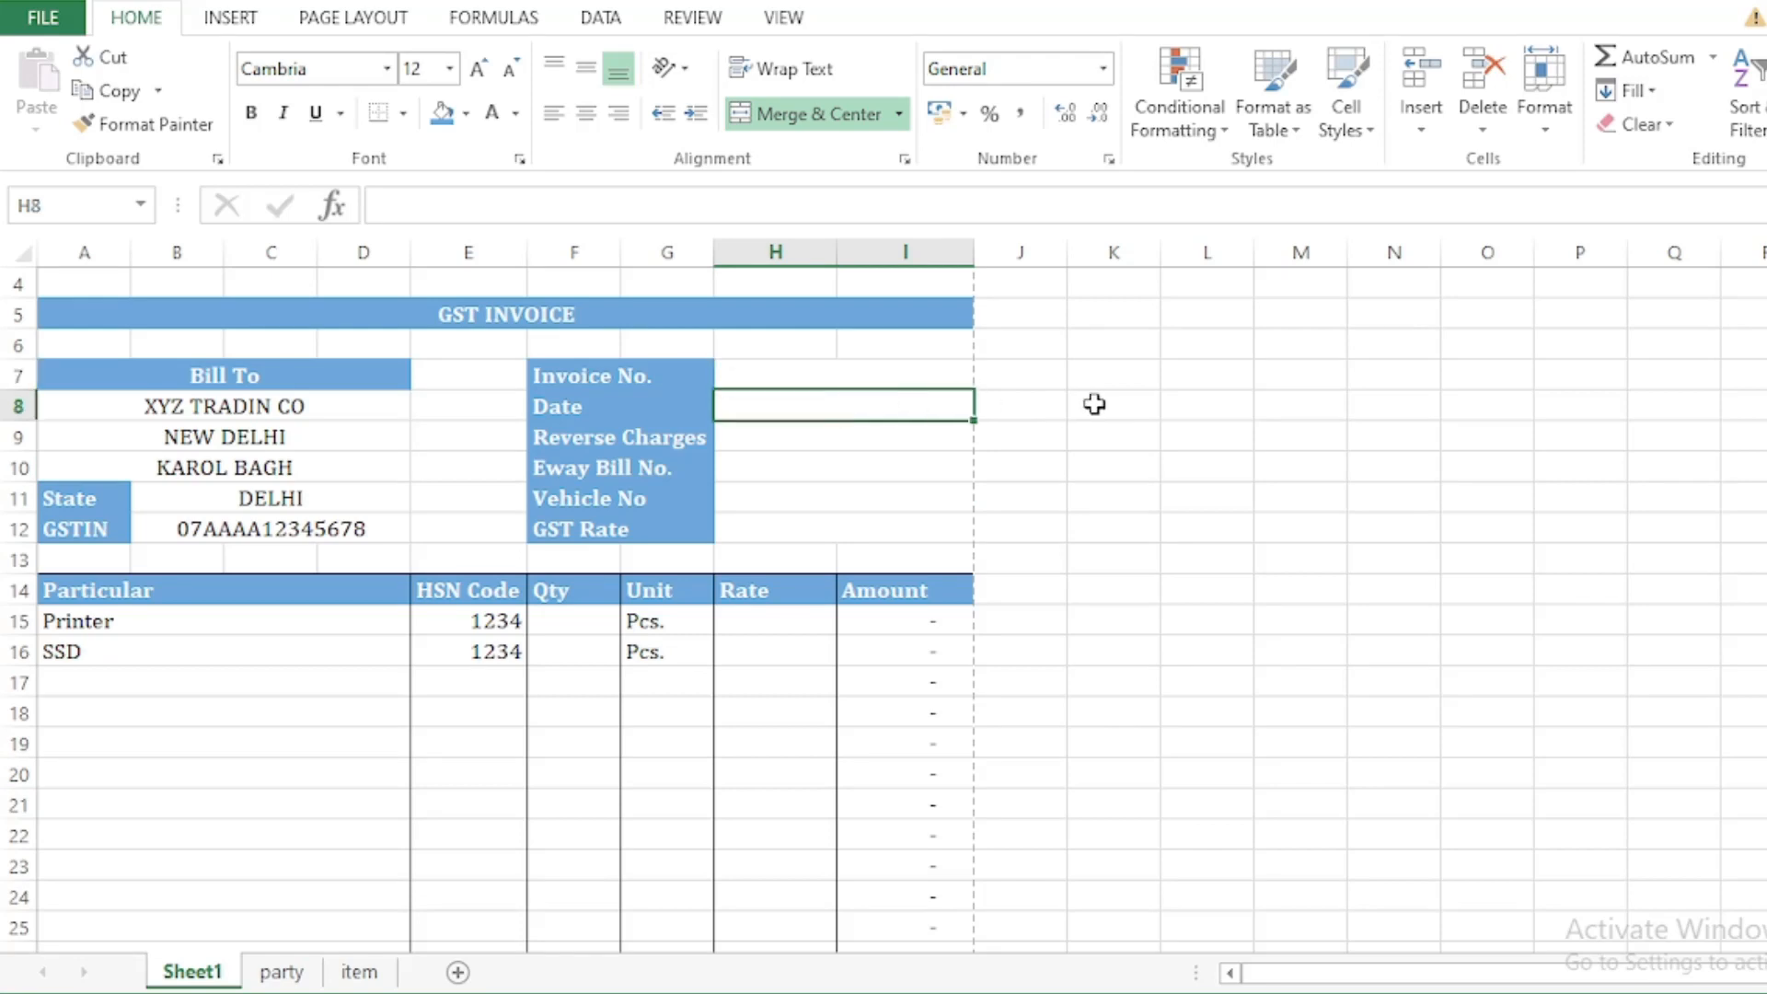
{"action": "type", "text": "="}
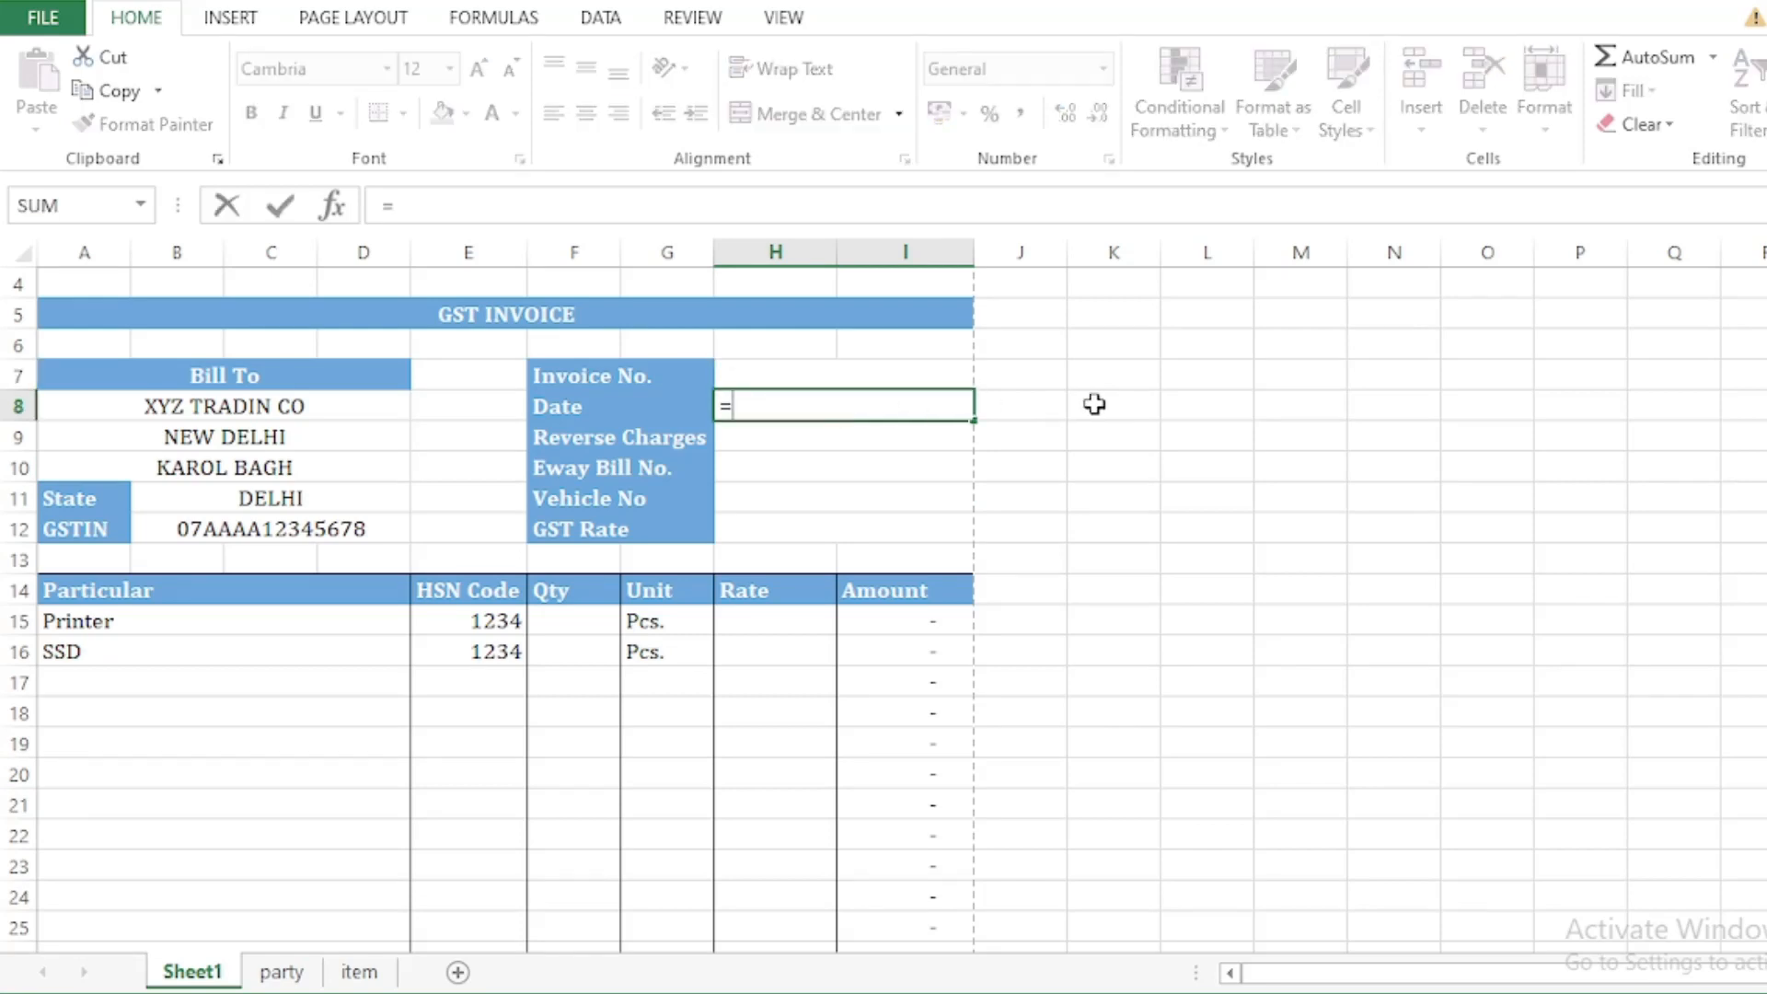
{"action": "type", "text": "tod"}
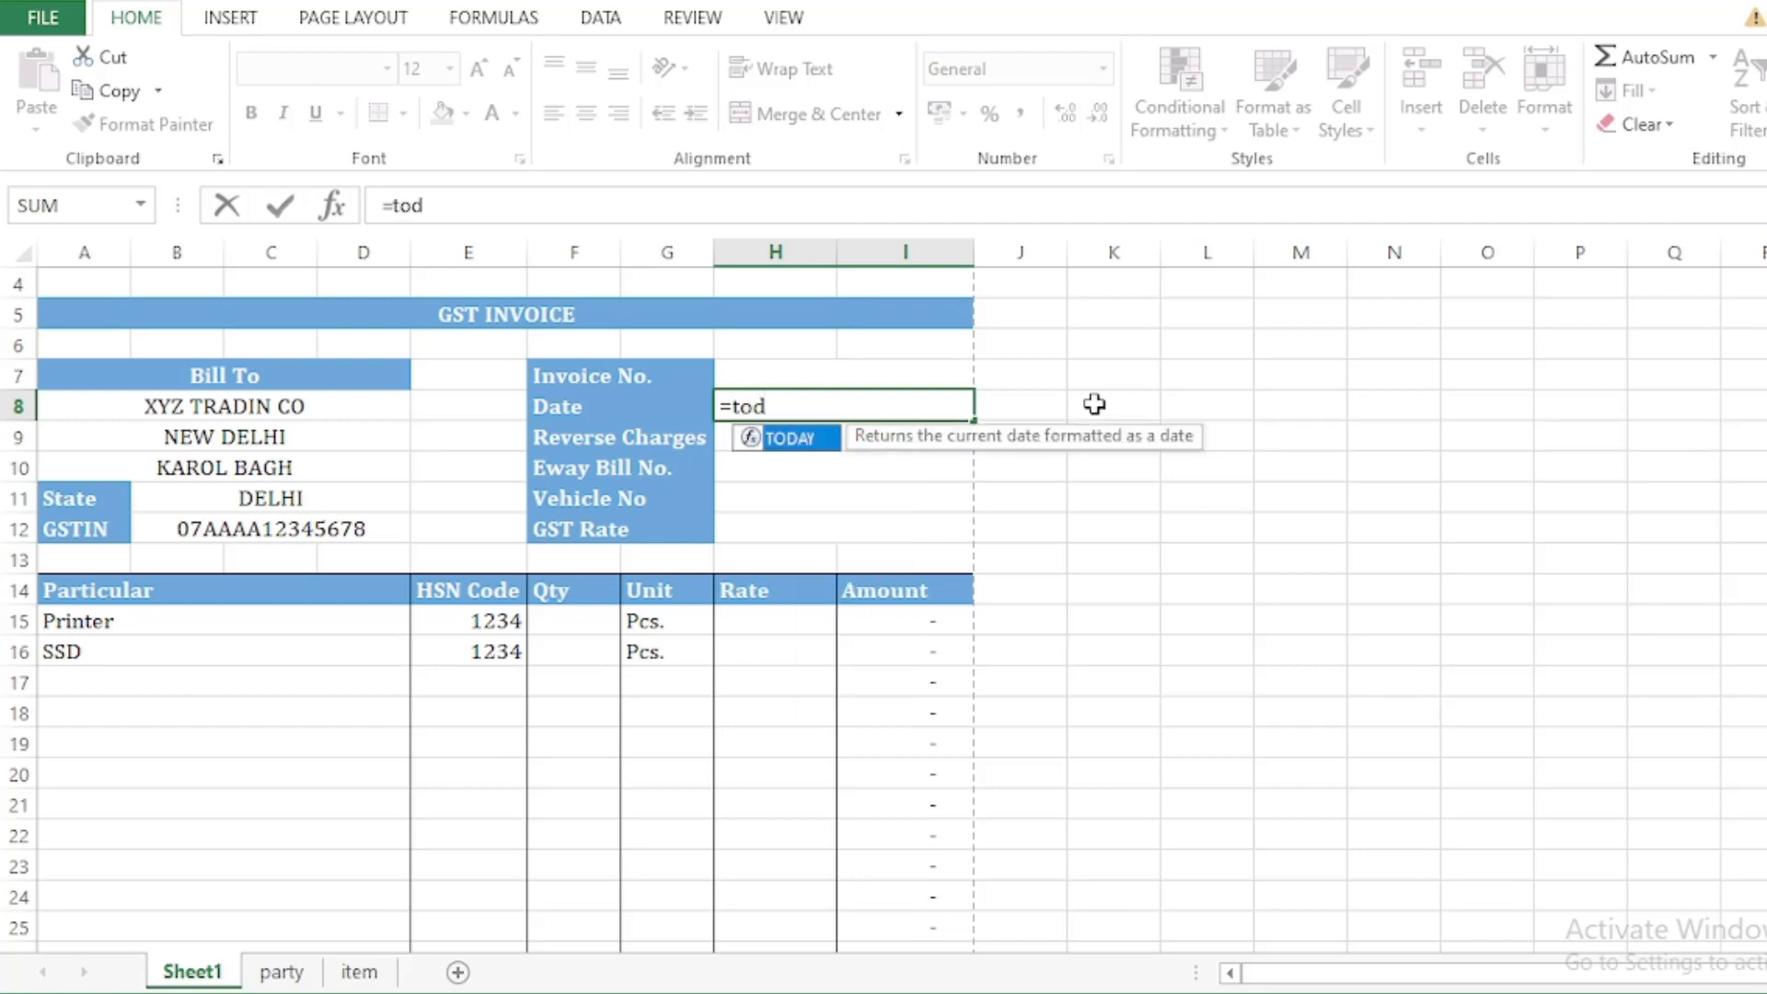
{"action": "key", "text": "Tab"}
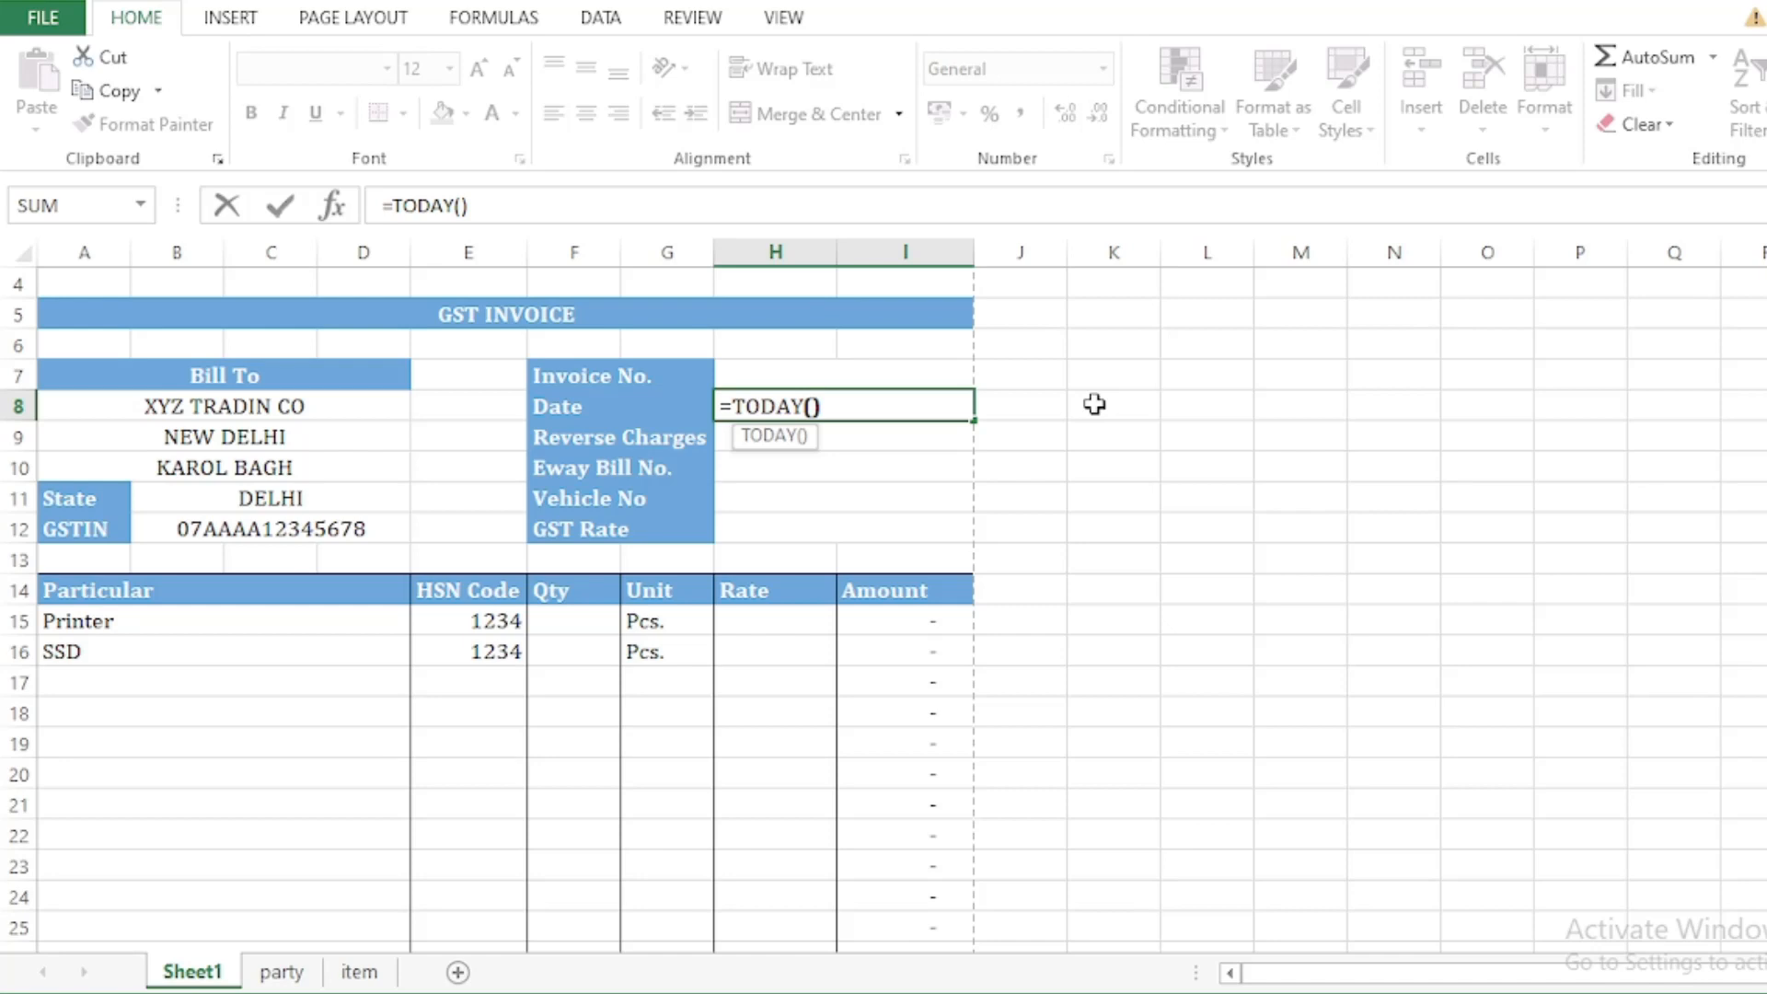
{"action": "type", "text": ")"}
{"action": "key", "text": "Return"}
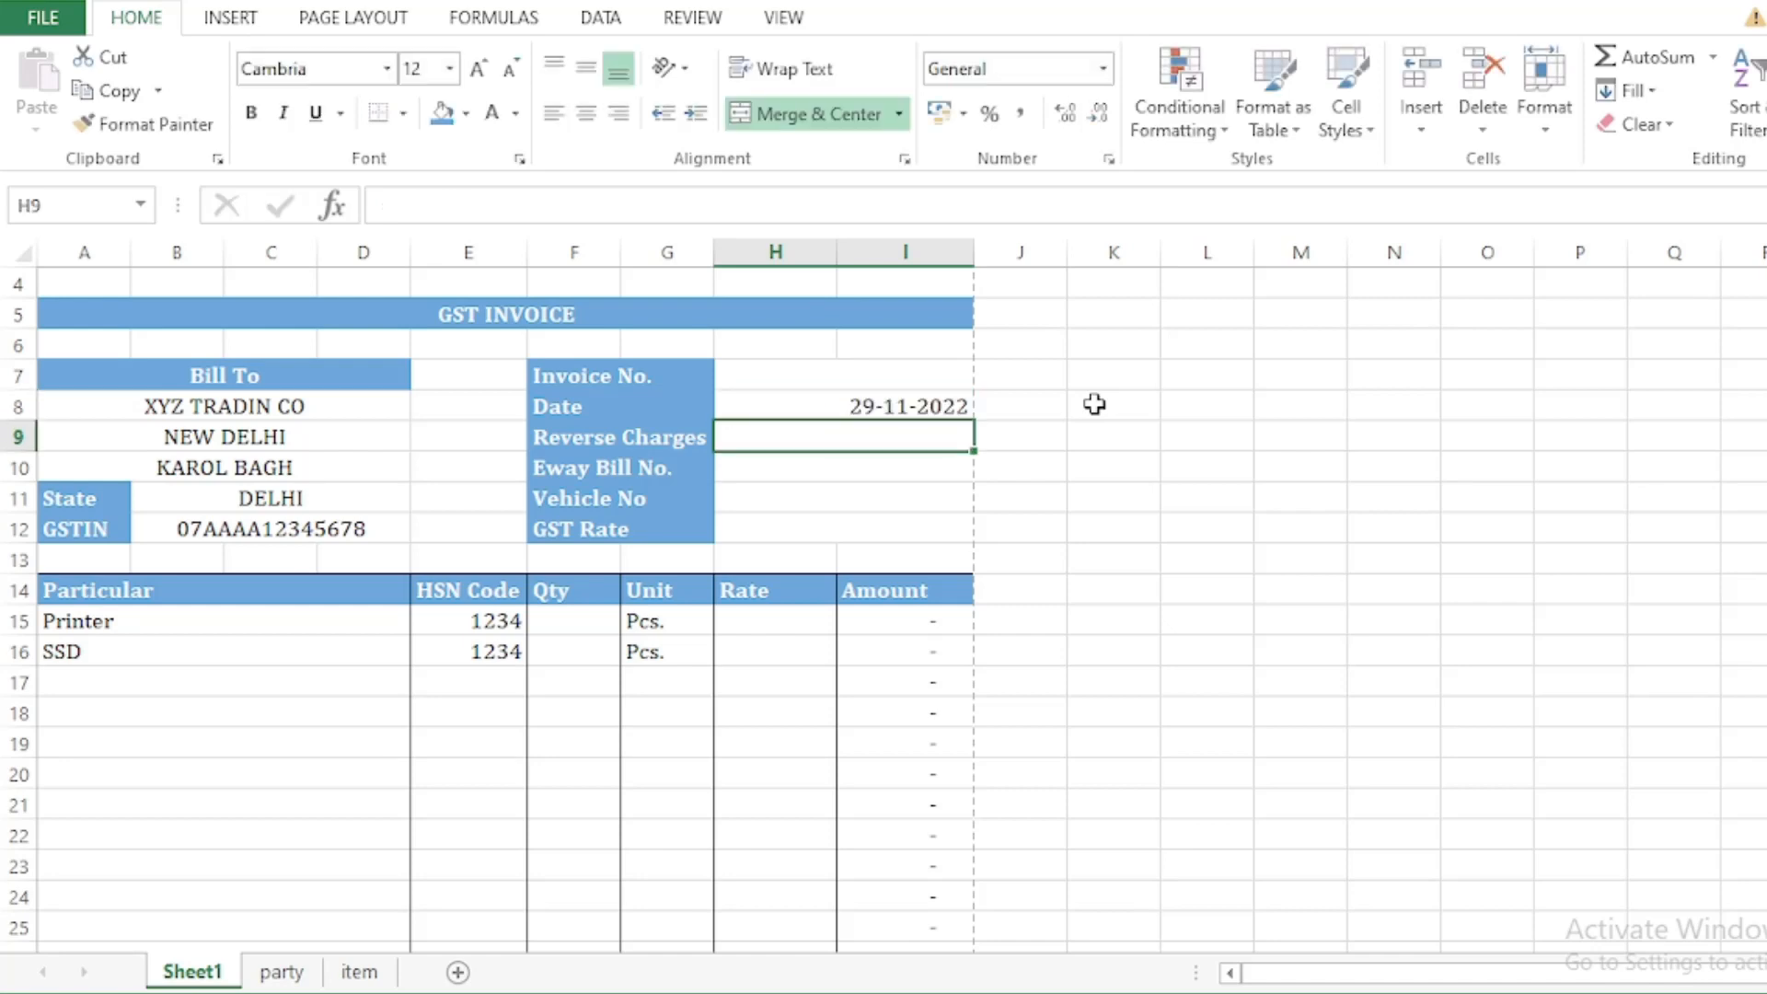
Step: Review the invoice header fields from Date to GST Rate, the GST Rate options, and the totals section below the items
{"action": "left_click", "coordinate": [943, 406]}
{"action": "left_click", "coordinate": [847, 440]}
{"action": "left_click", "coordinate": [962, 473]}
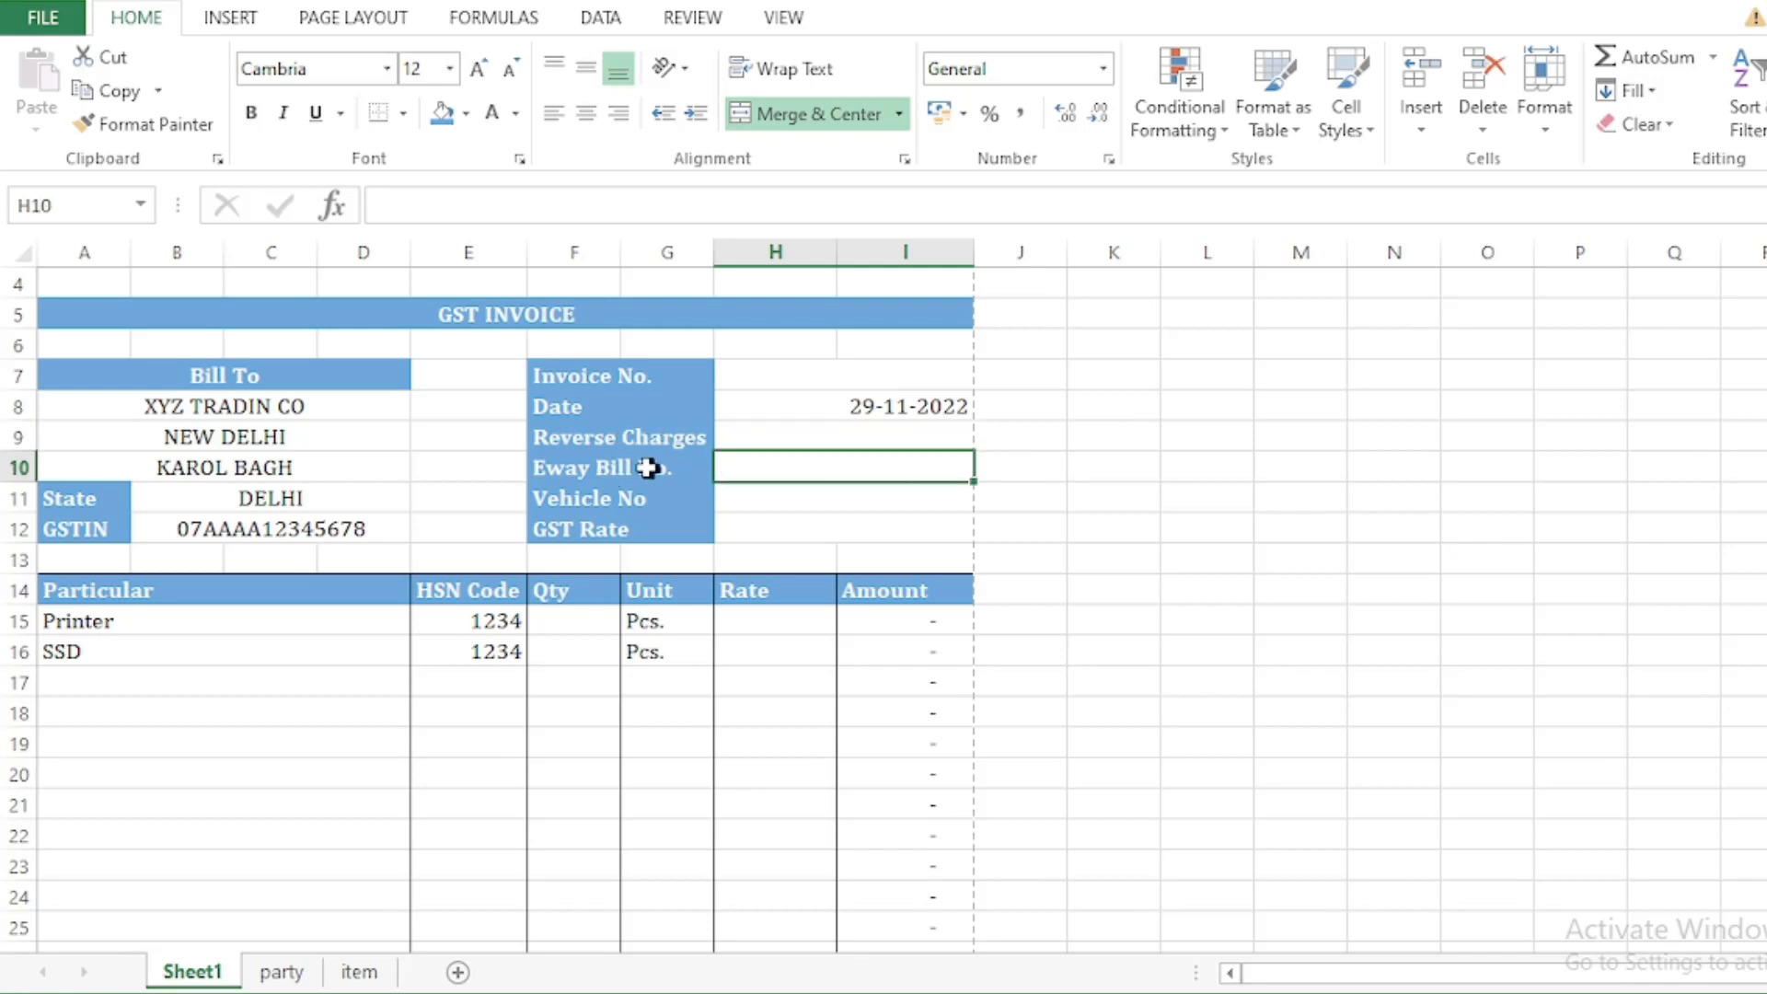
{"action": "left_click", "coordinate": [838, 512]}
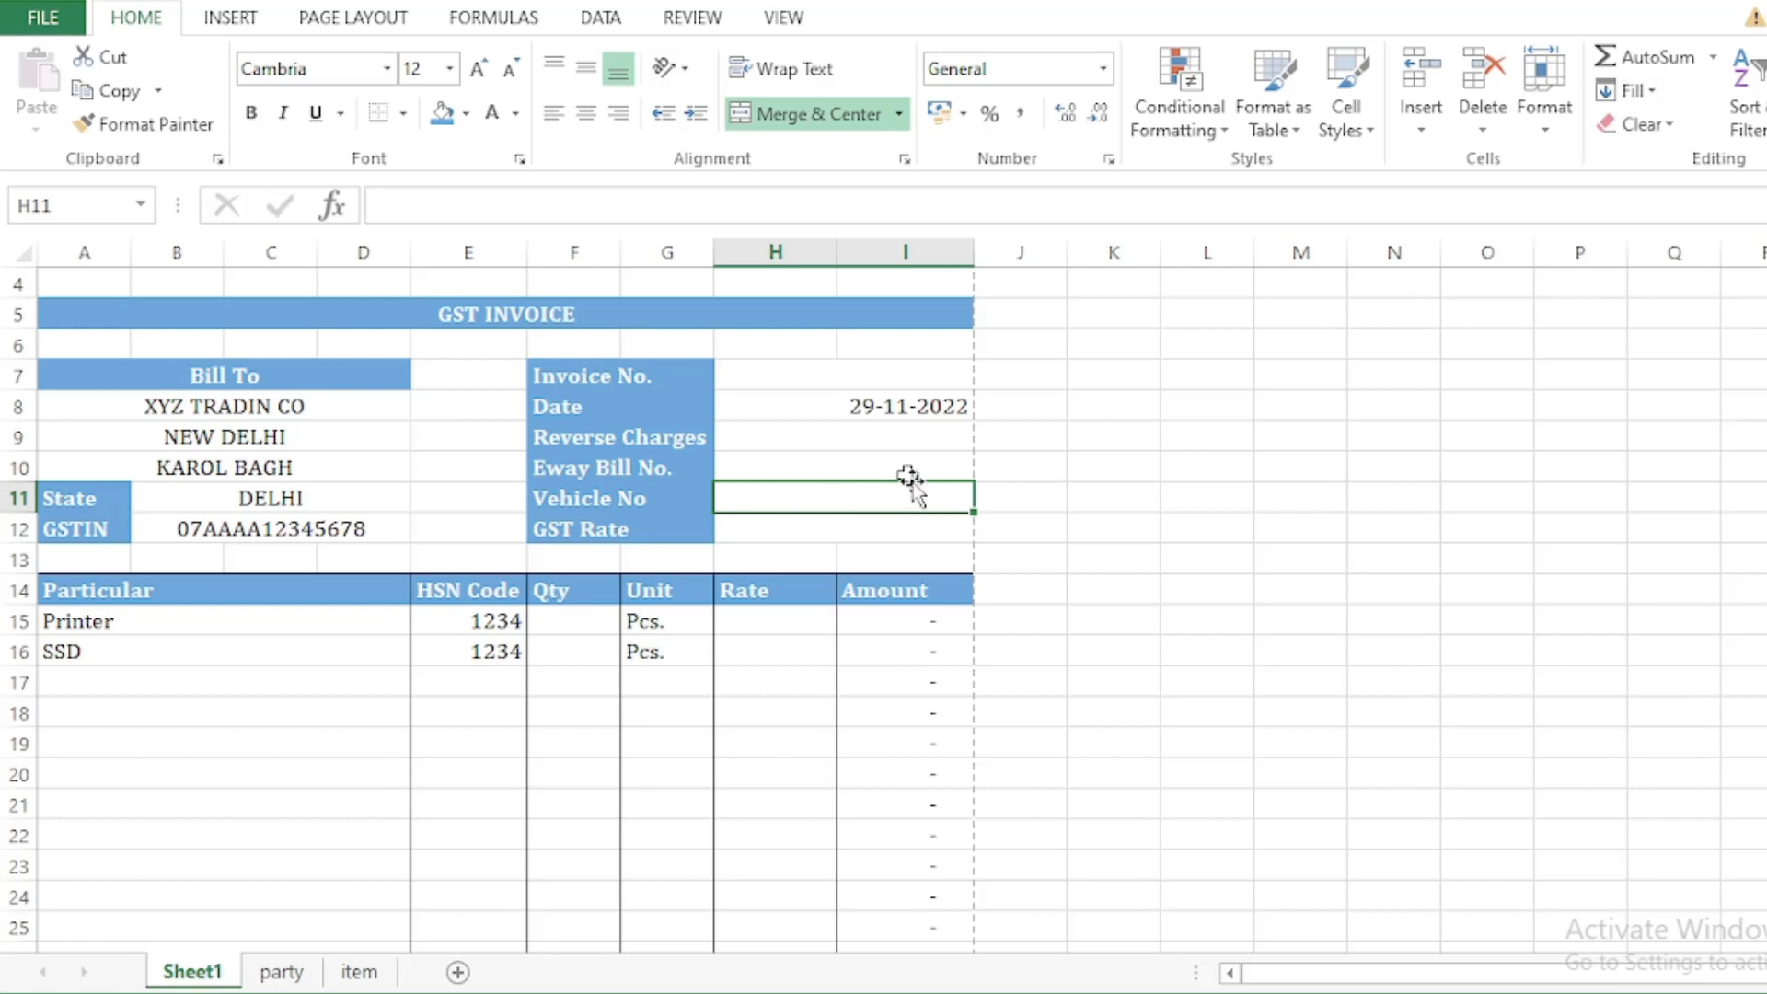
{"action": "left_click", "coordinate": [736, 523]}
{"action": "left_click", "coordinate": [984, 530]}
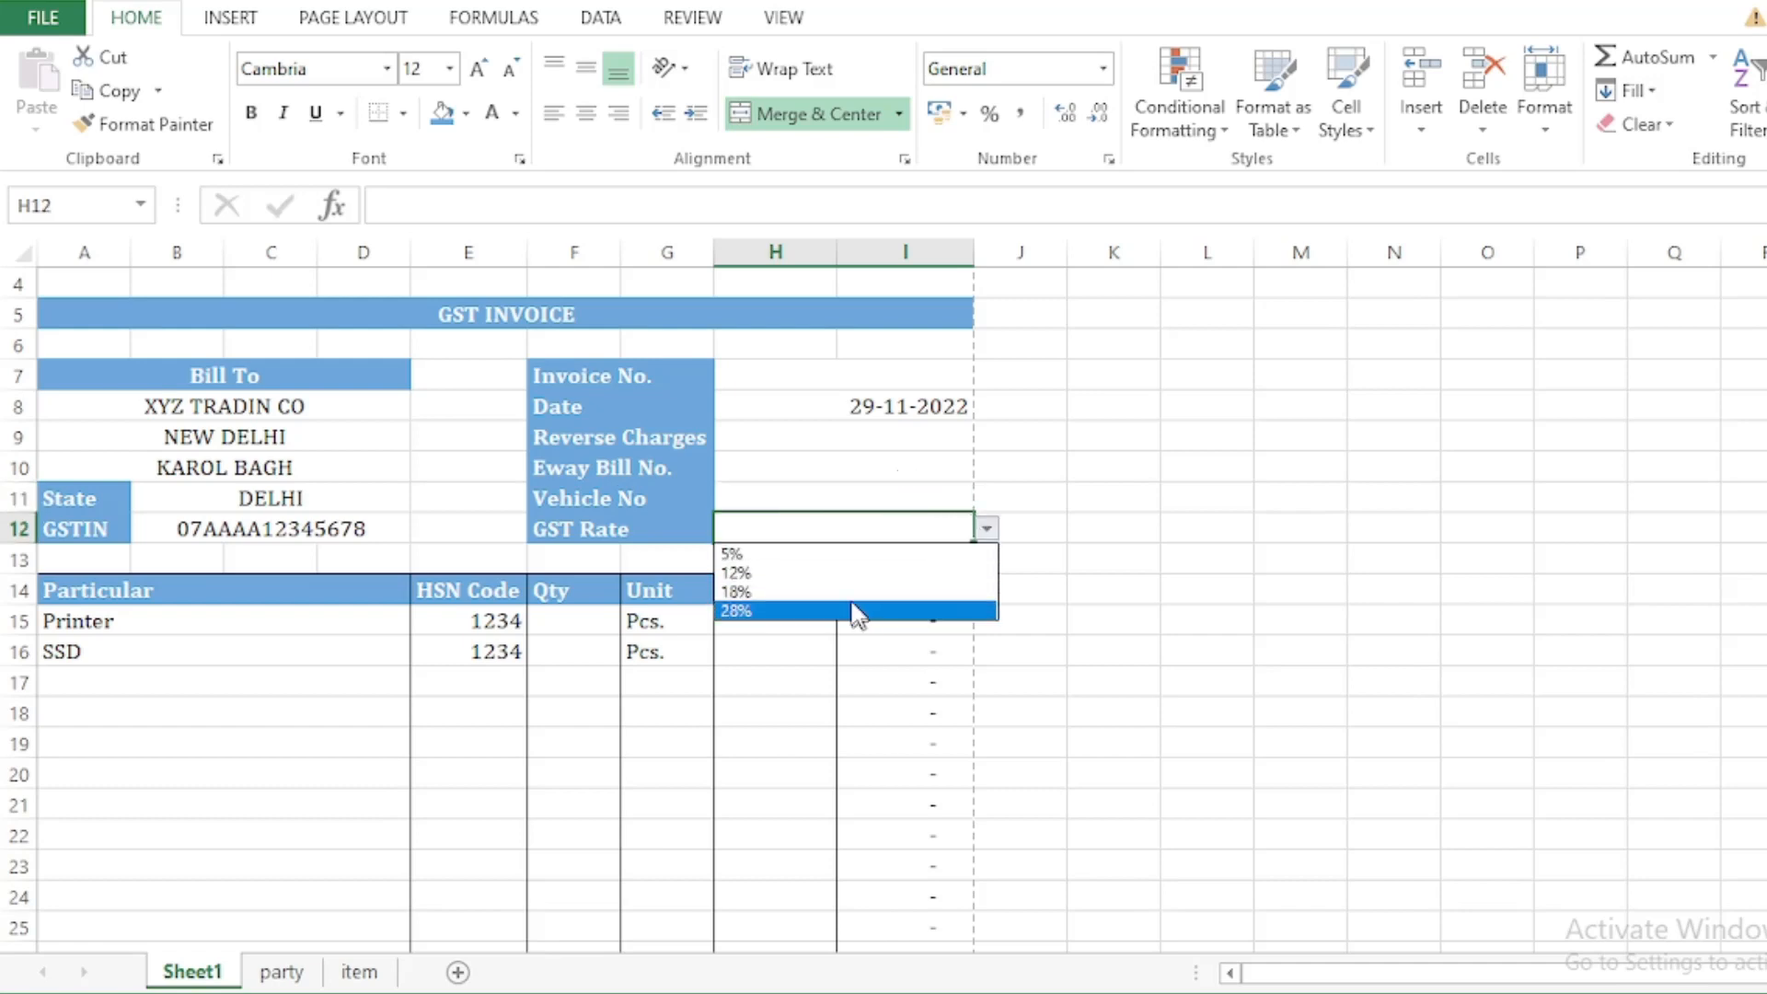
{"action": "key", "text": "Escape"}
{"action": "scroll", "coordinate": [335, 634], "scroll_direction": "down", "scroll_amount": 5}
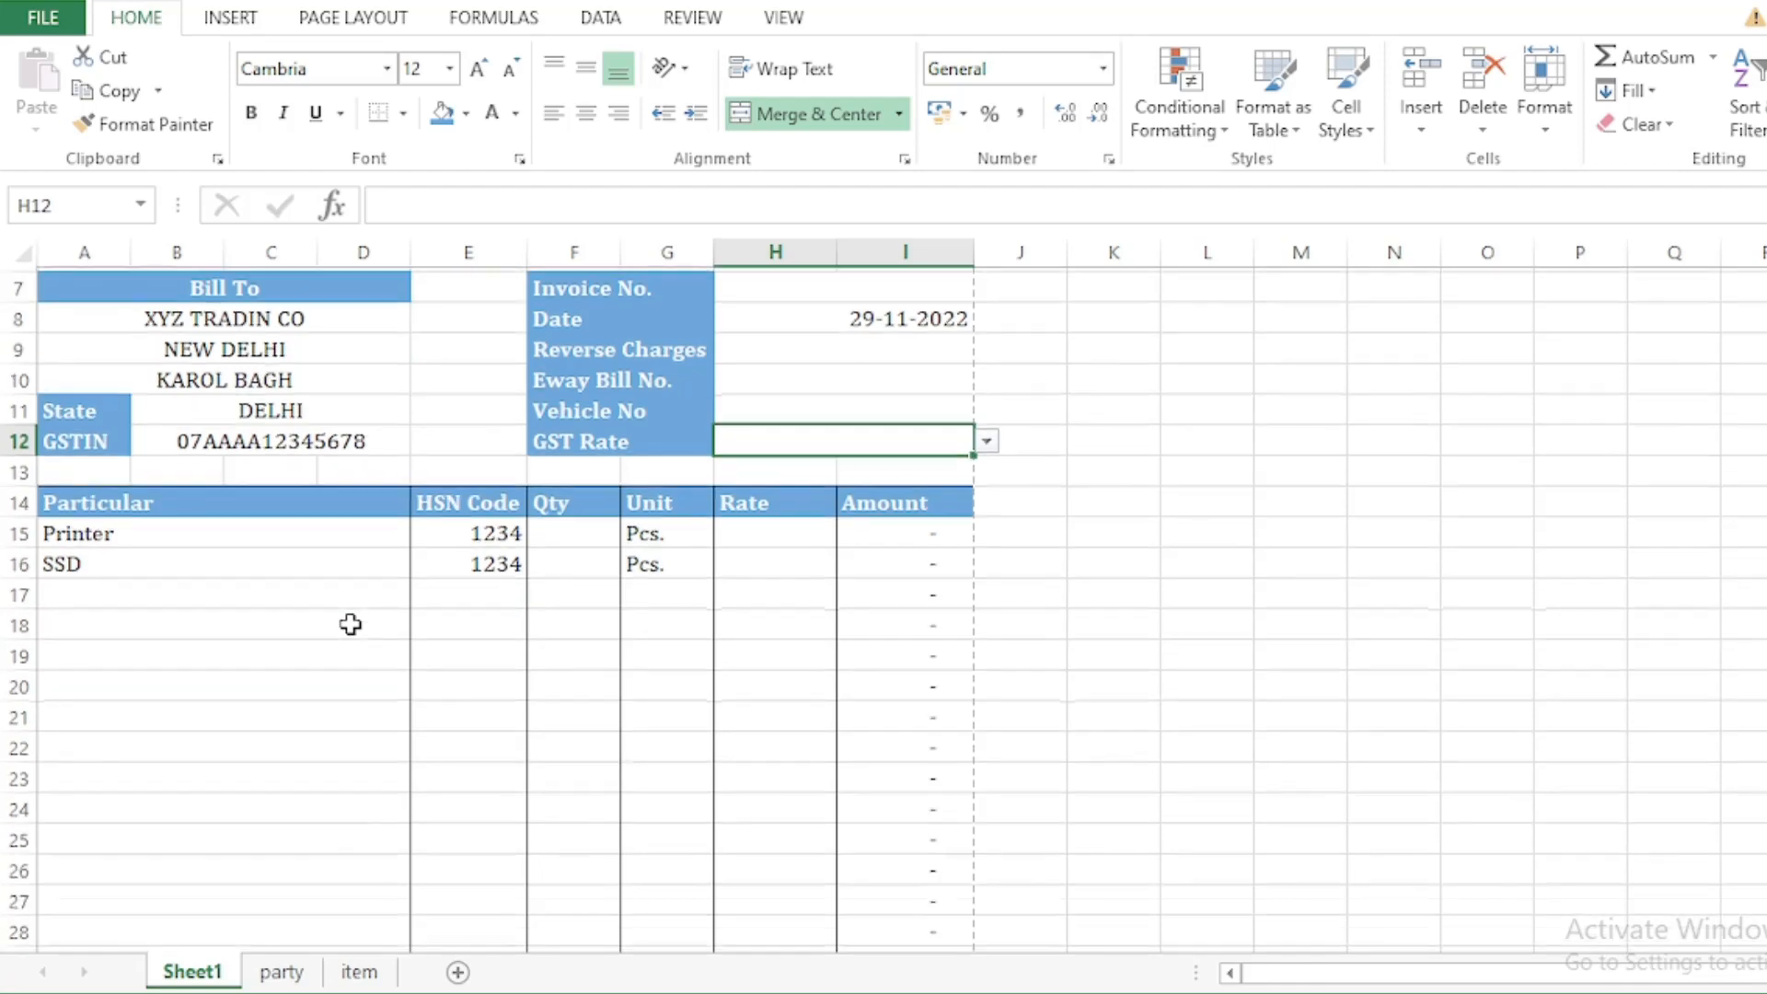
{"action": "scroll", "coordinate": [732, 622], "scroll_direction": "down", "scroll_amount": 2}
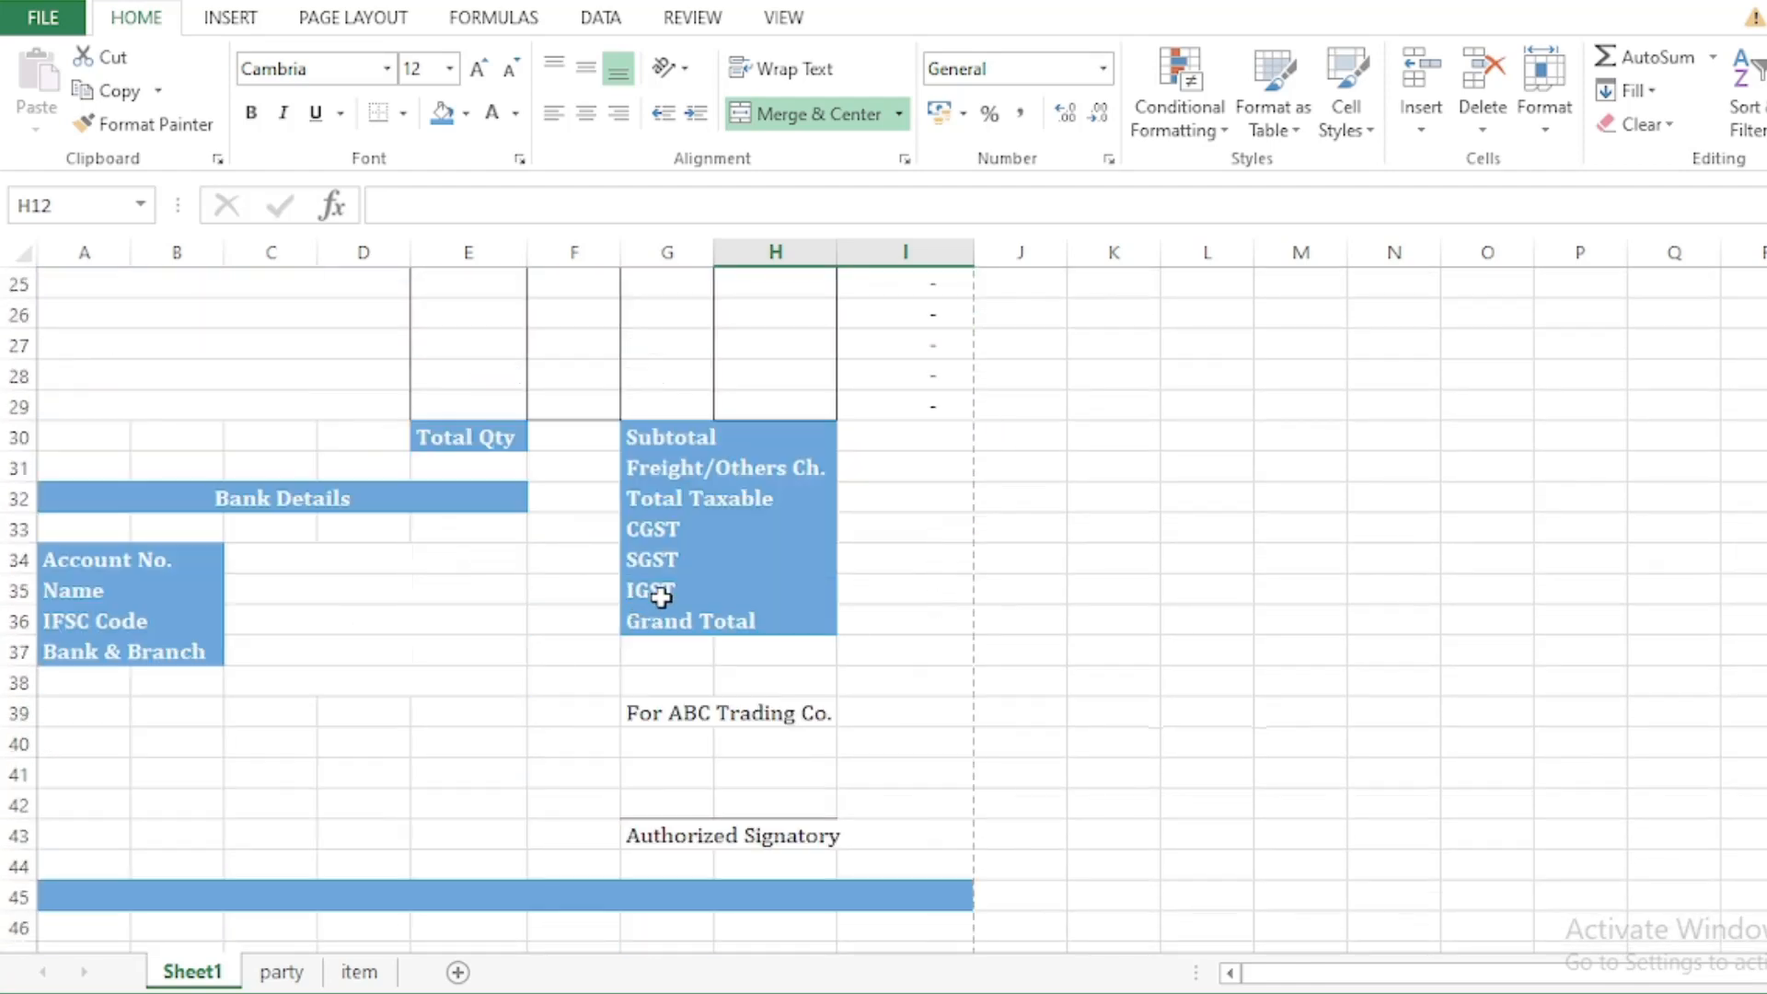
{"action": "scroll", "coordinate": [729, 592], "scroll_direction": "up", "scroll_amount": 4}
{"action": "scroll", "coordinate": [735, 604], "scroll_direction": "up", "scroll_amount": 2}
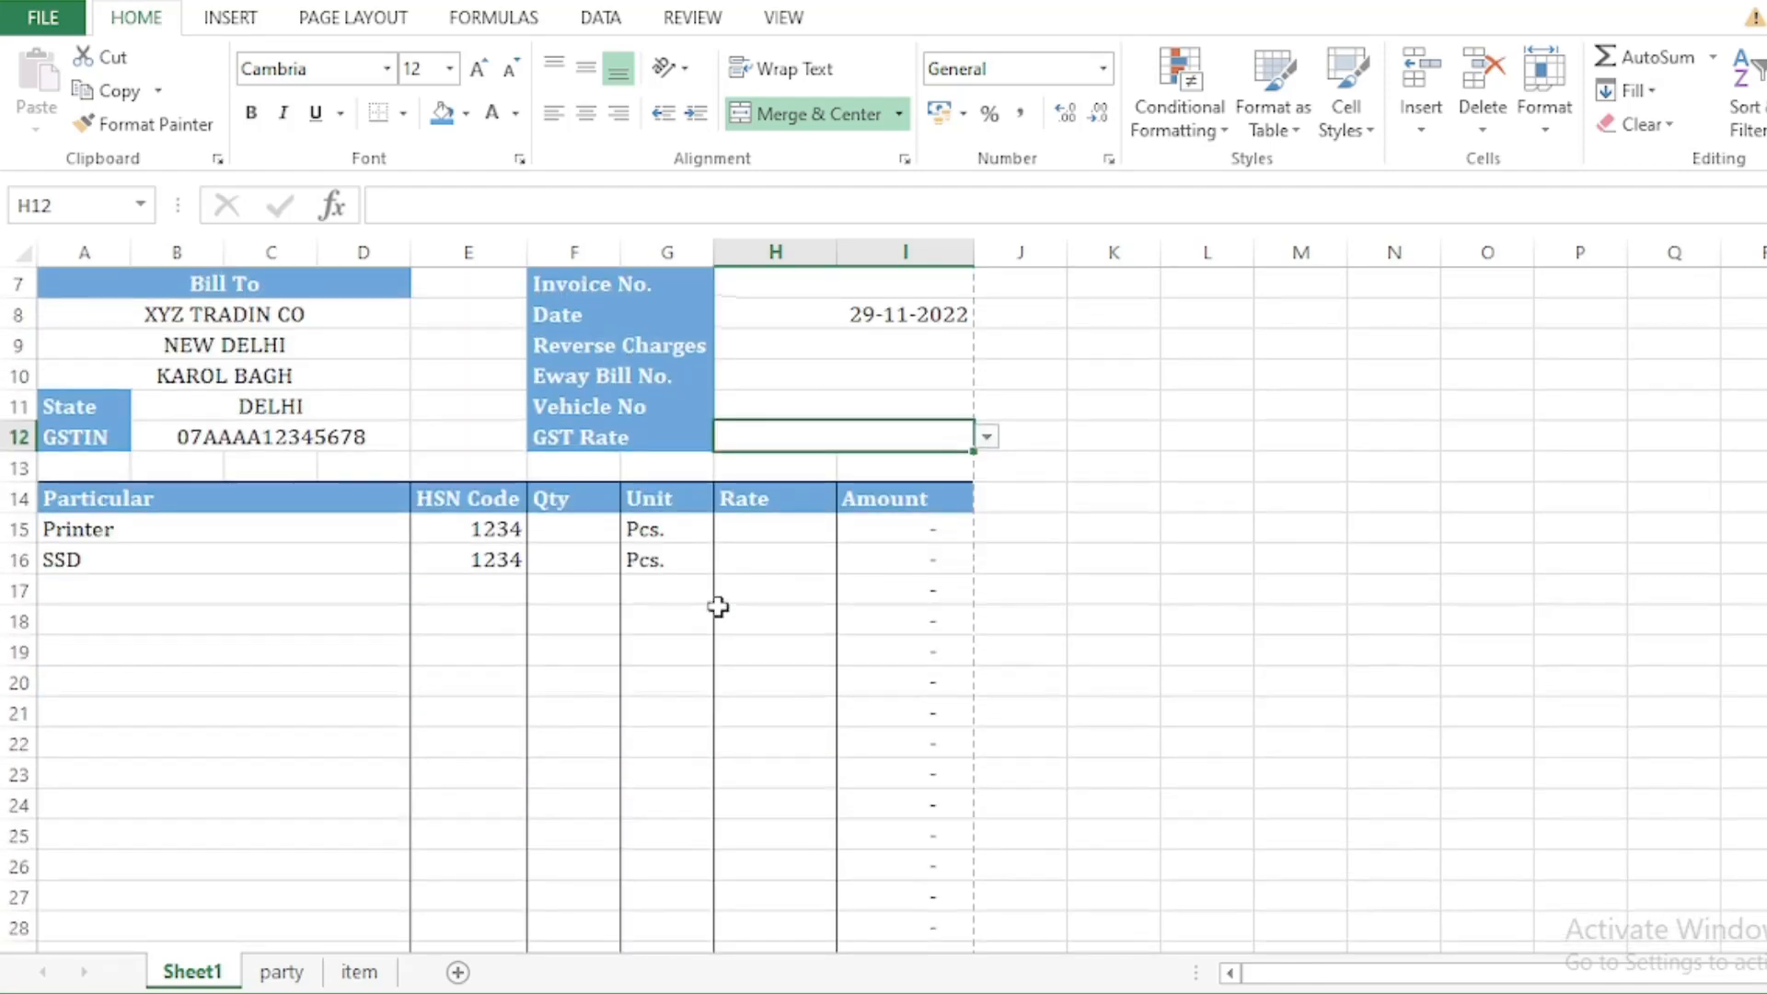
Step: Total the item quantities in the Total Qty cell F30 with =SUM(F15:F29)
{"action": "scroll", "coordinate": [704, 626], "scroll_direction": "down", "scroll_amount": 2}
{"action": "left_click", "coordinate": [590, 782]}
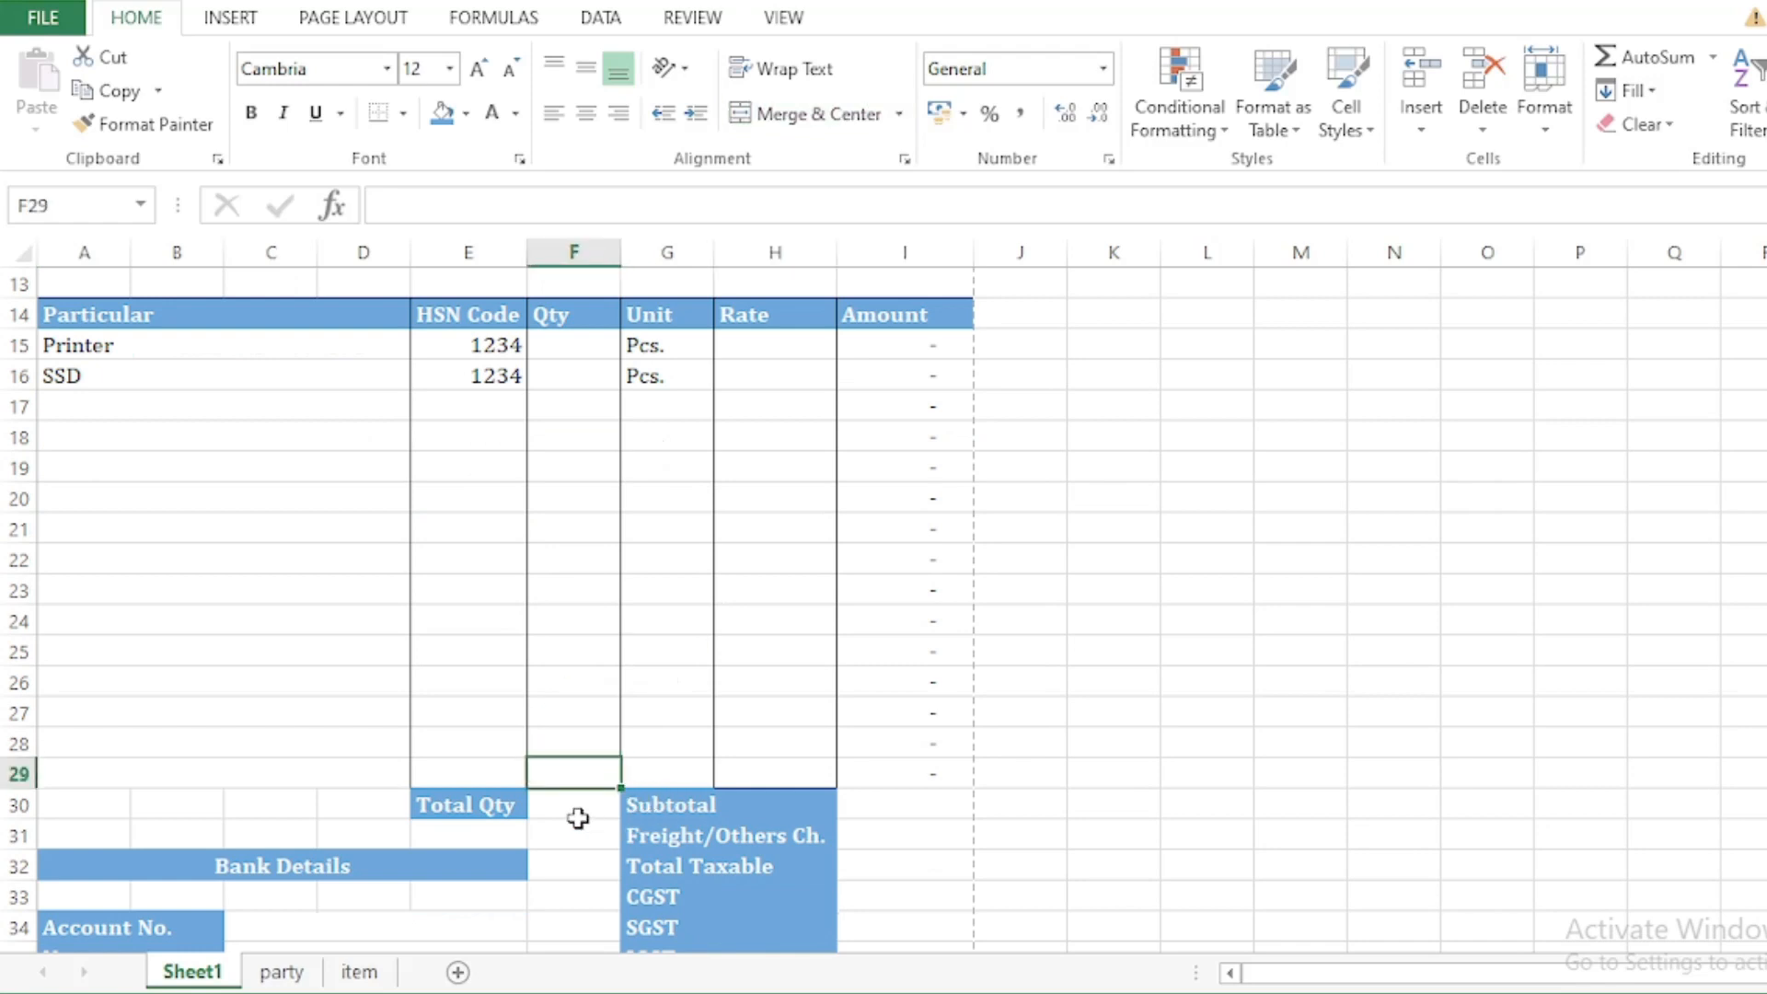
{"action": "left_click", "coordinate": [584, 815]}
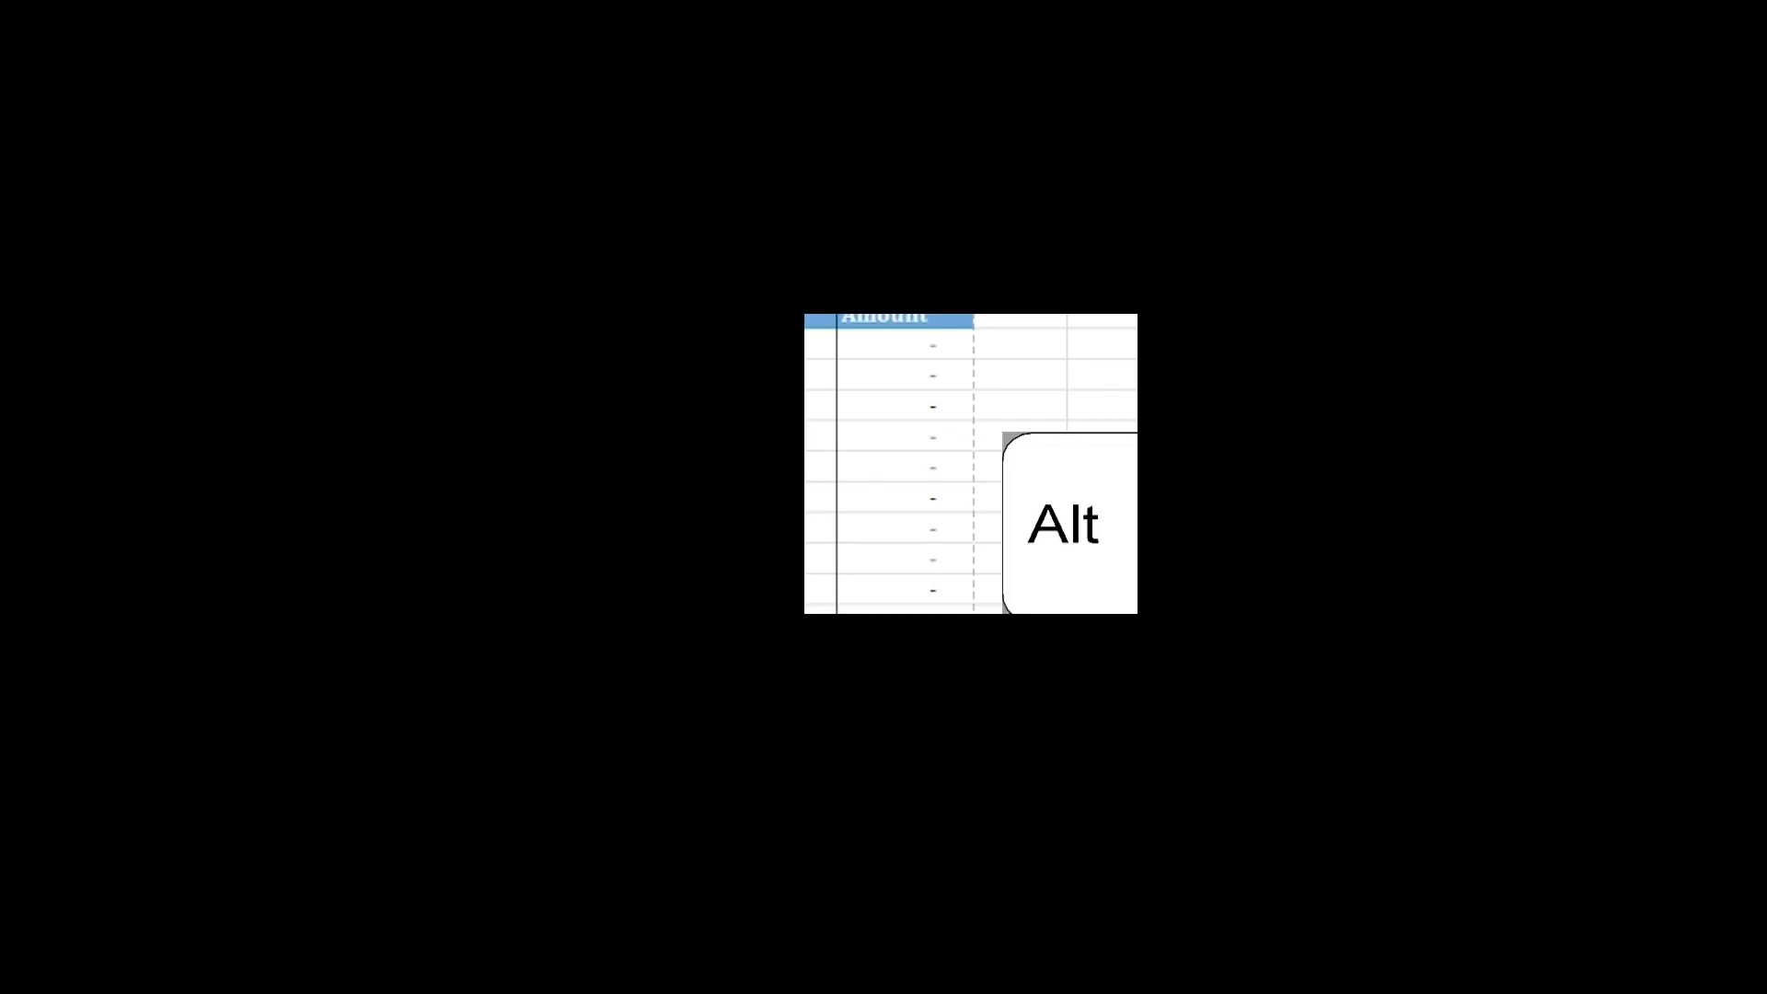
{"action": "key", "text": "alt+equal"}
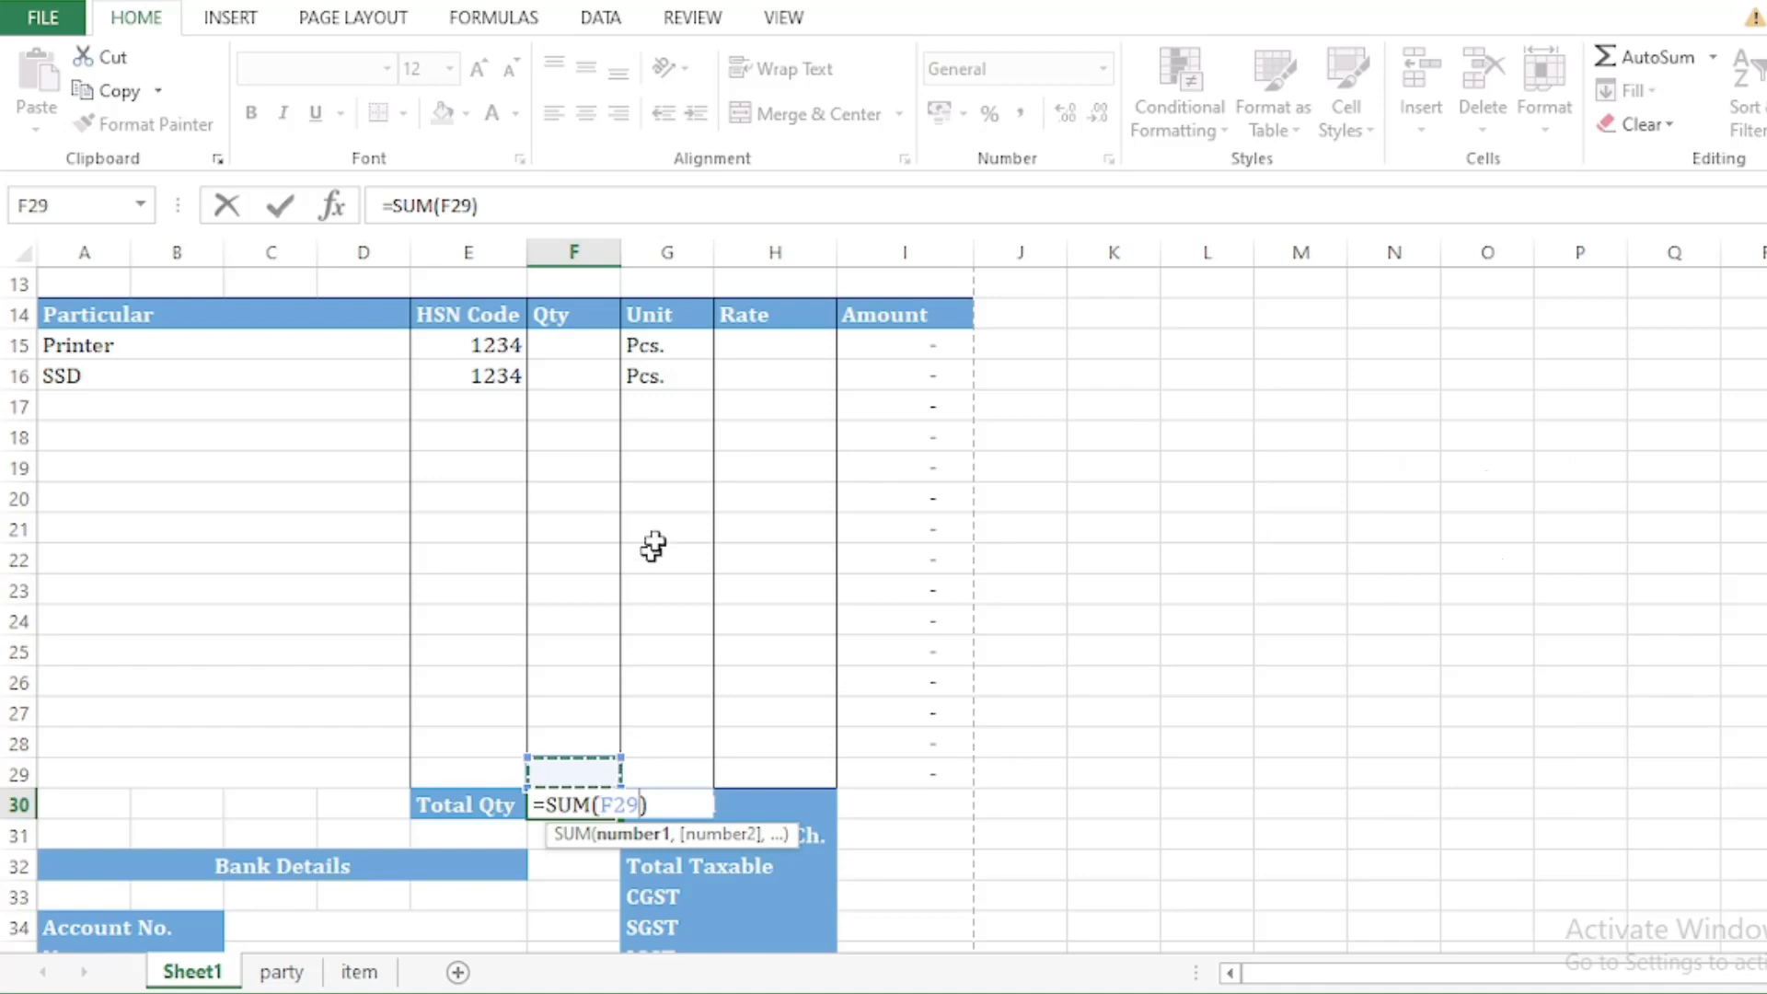
{"action": "left_click_drag", "start_coordinate": [572, 344], "coordinate": [598, 764]}
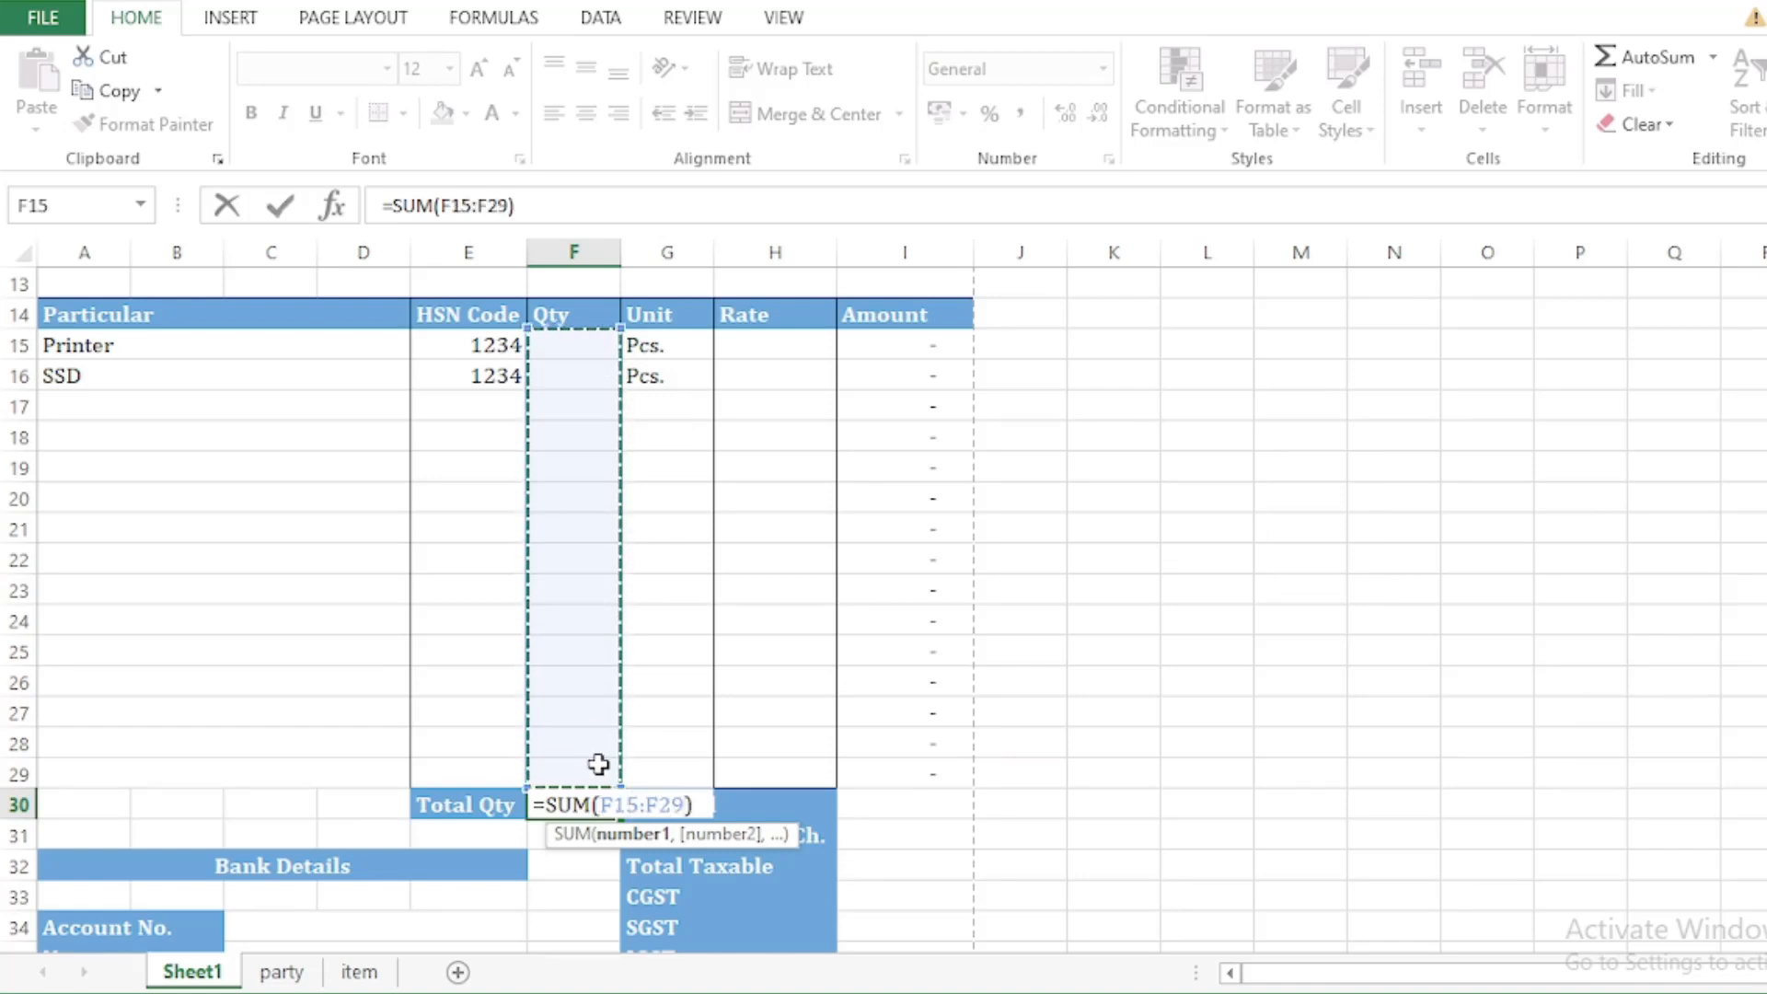
{"action": "key", "text": "Return"}
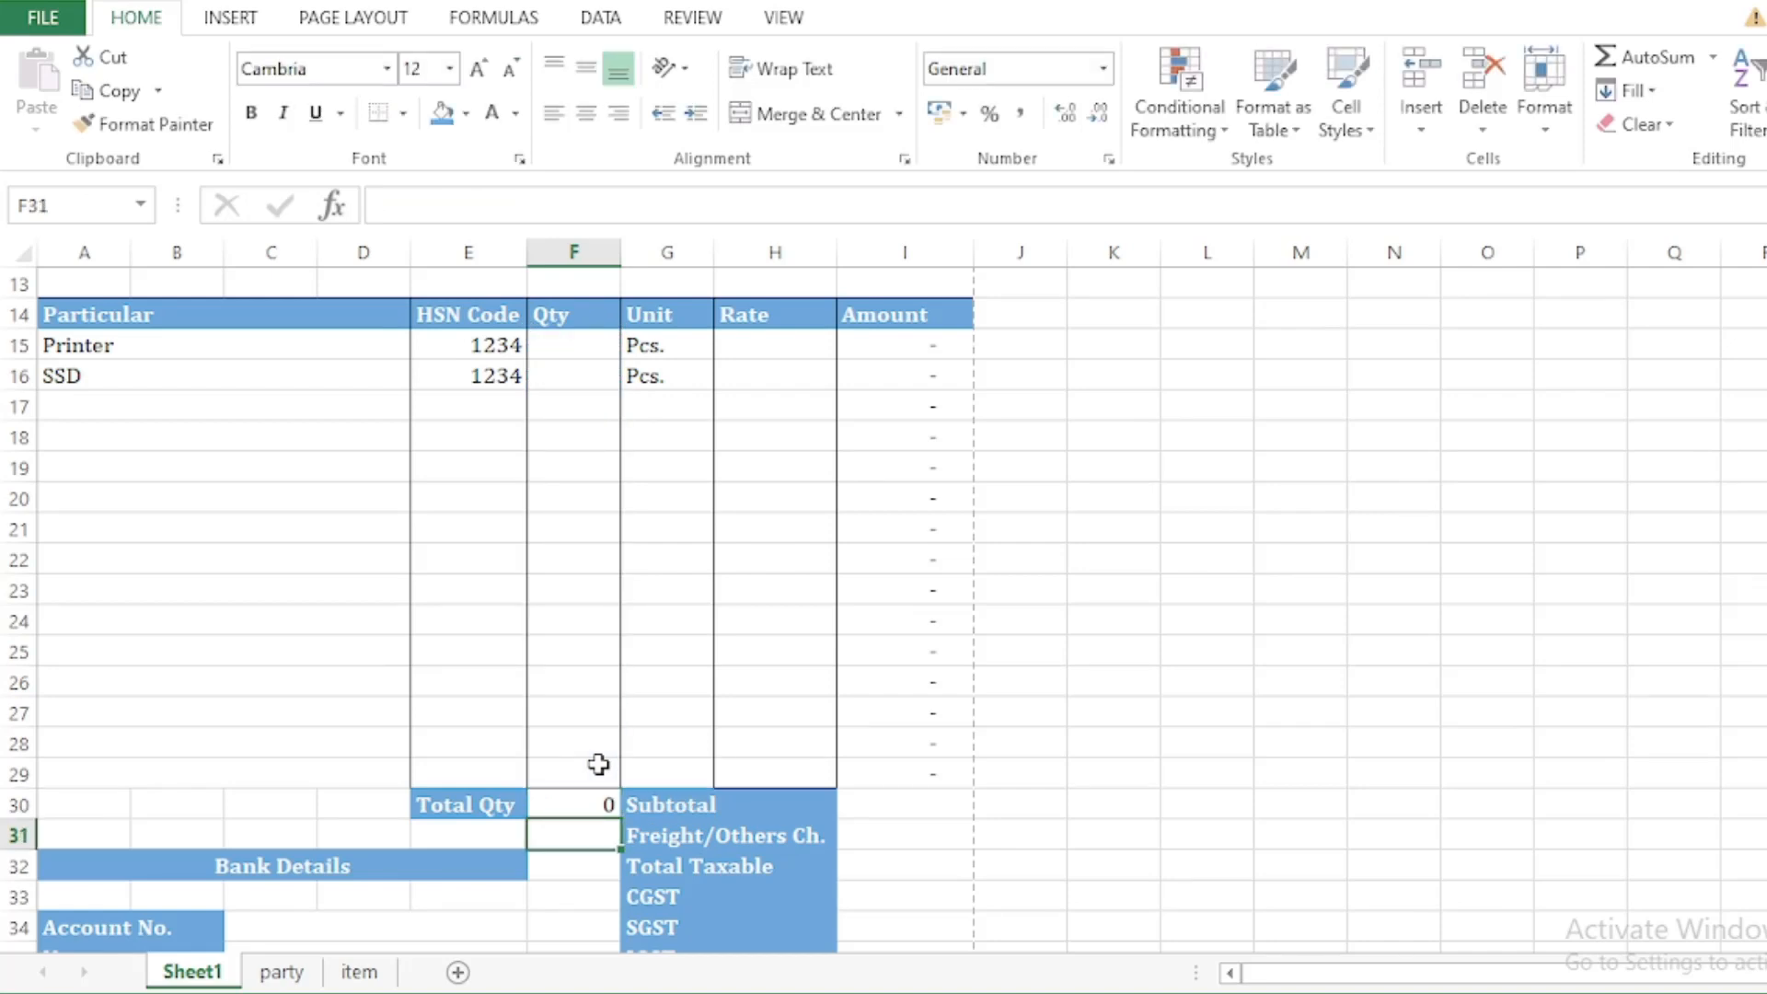
{"action": "key", "text": "Up"}
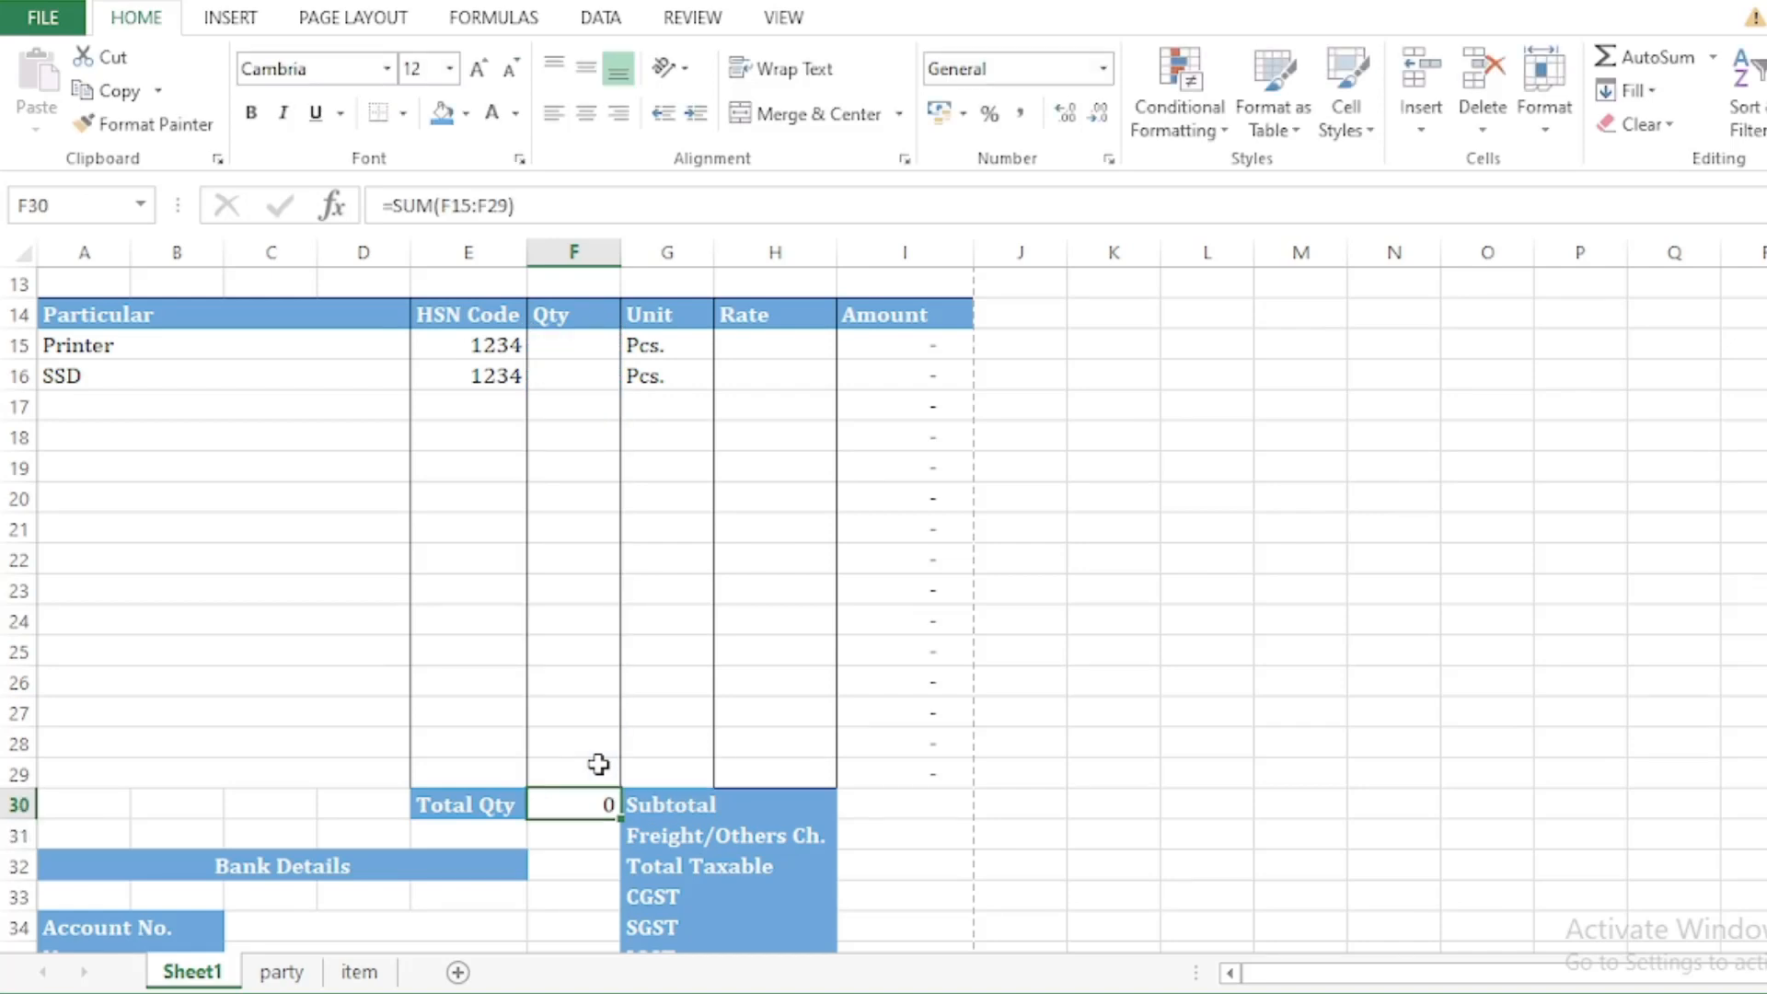
Step: Total the item amounts in the Subtotal cell I30 with =SUM(I15:I29)
{"action": "key", "text": "Right"}
{"action": "key", "text": "Right"}
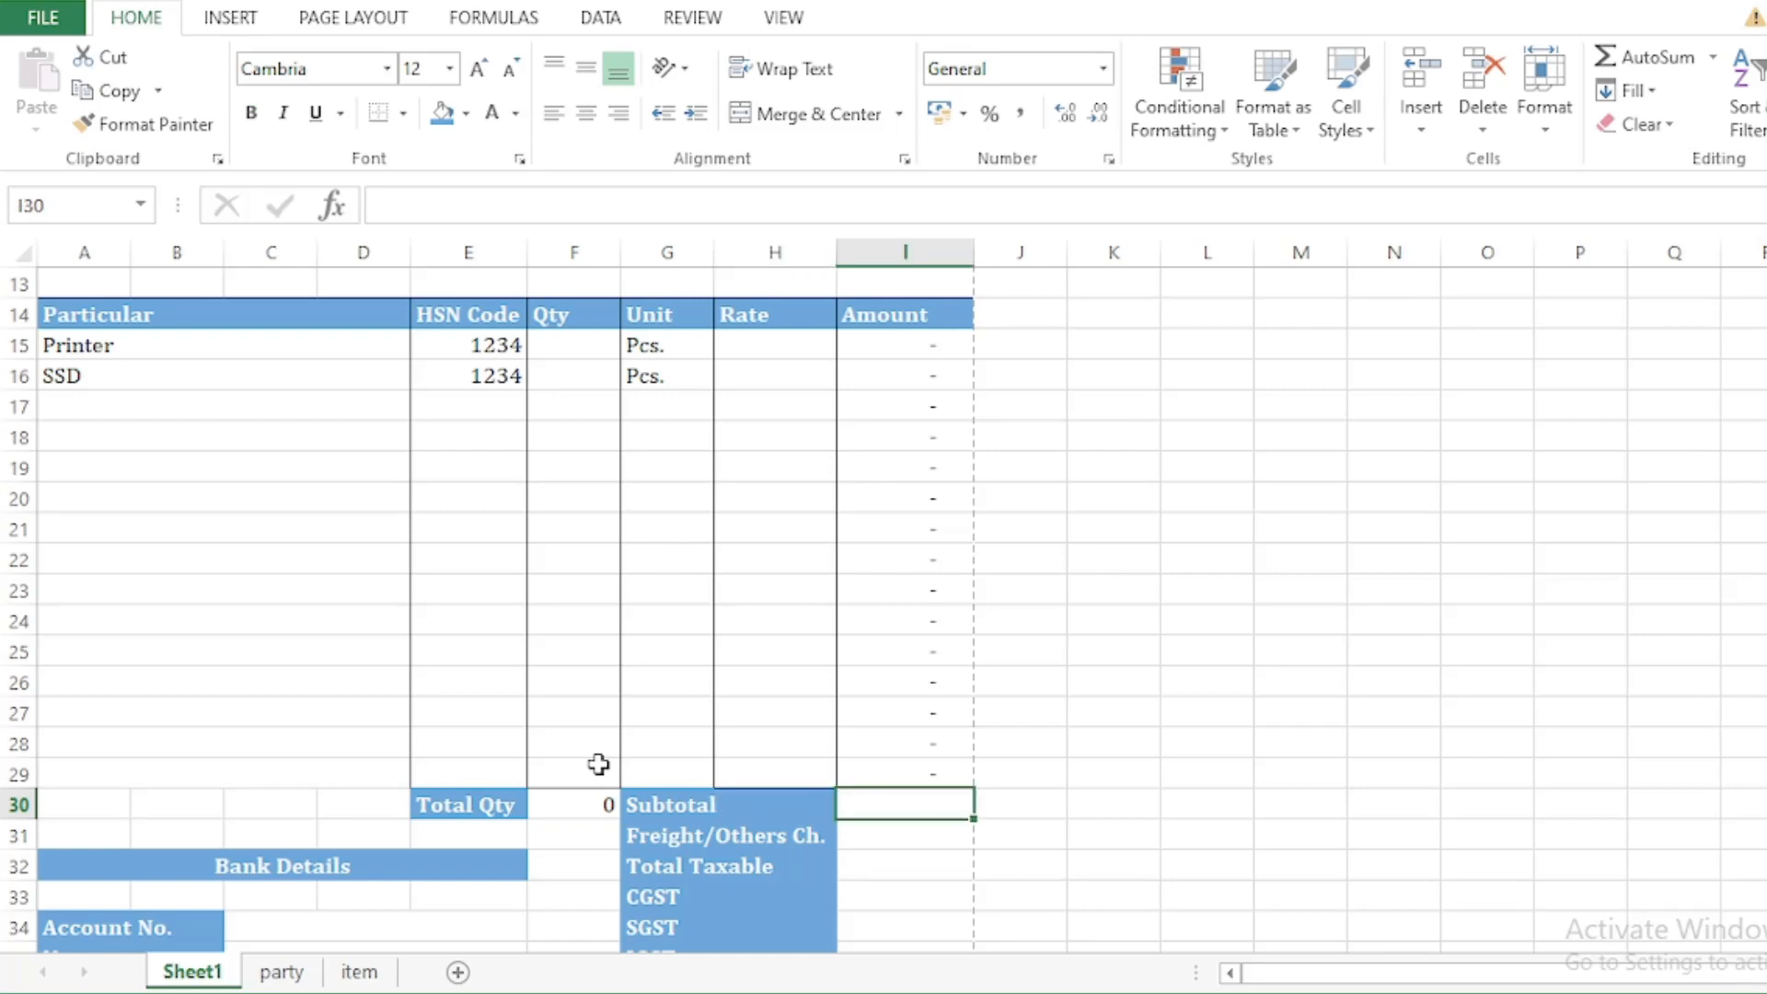
{"action": "left_click", "coordinate": [906, 348]}
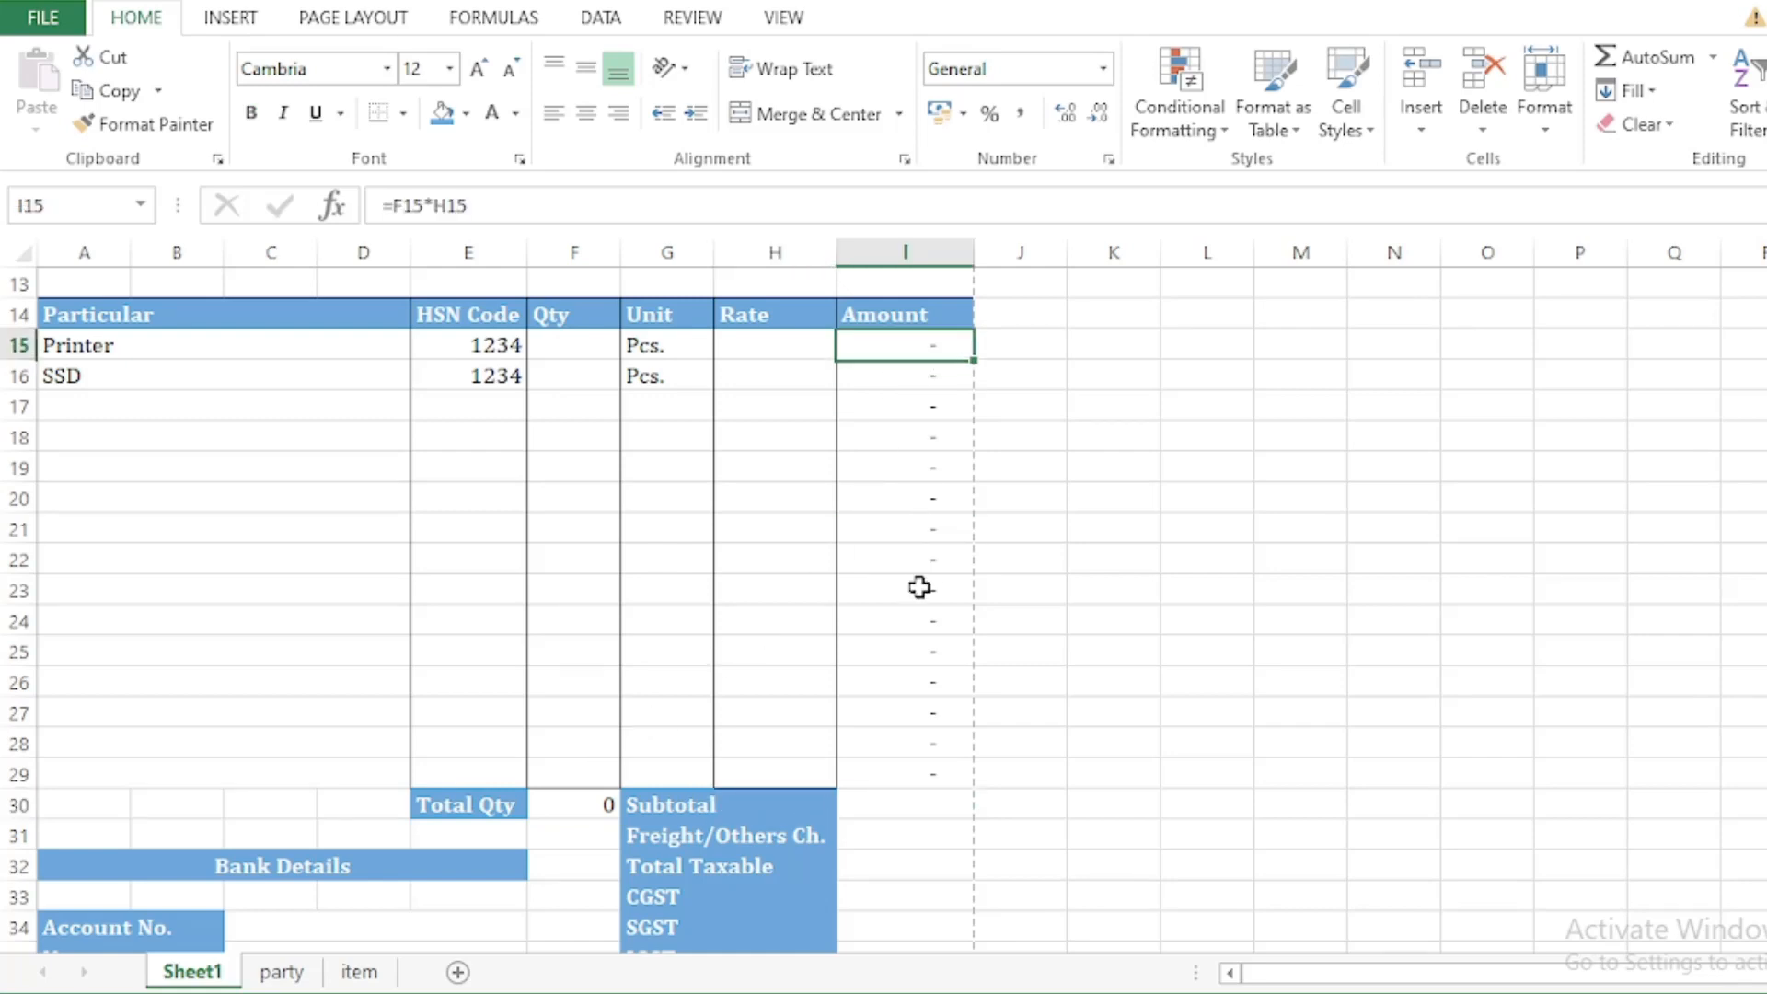
{"action": "left_click", "coordinate": [920, 589], "text": "shift"}
{"action": "left_click", "coordinate": [906, 803]}
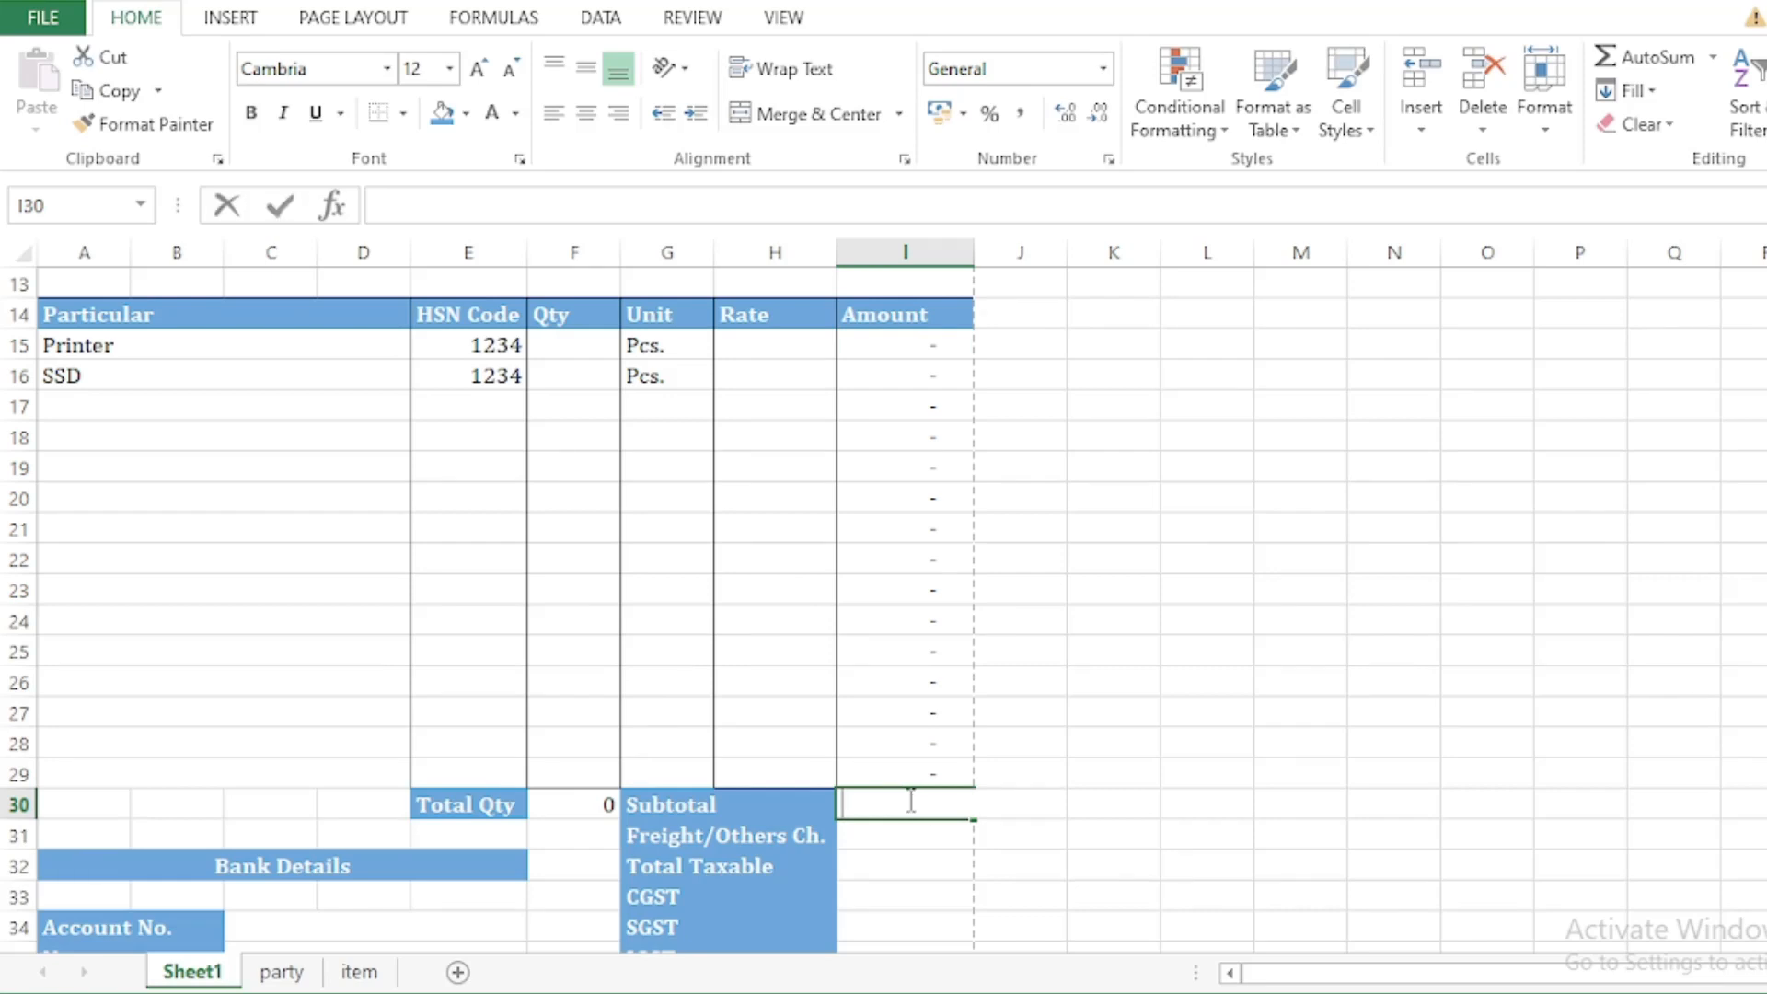
{"action": "key", "text": "alt+equal"}
{"action": "key", "text": "Return"}
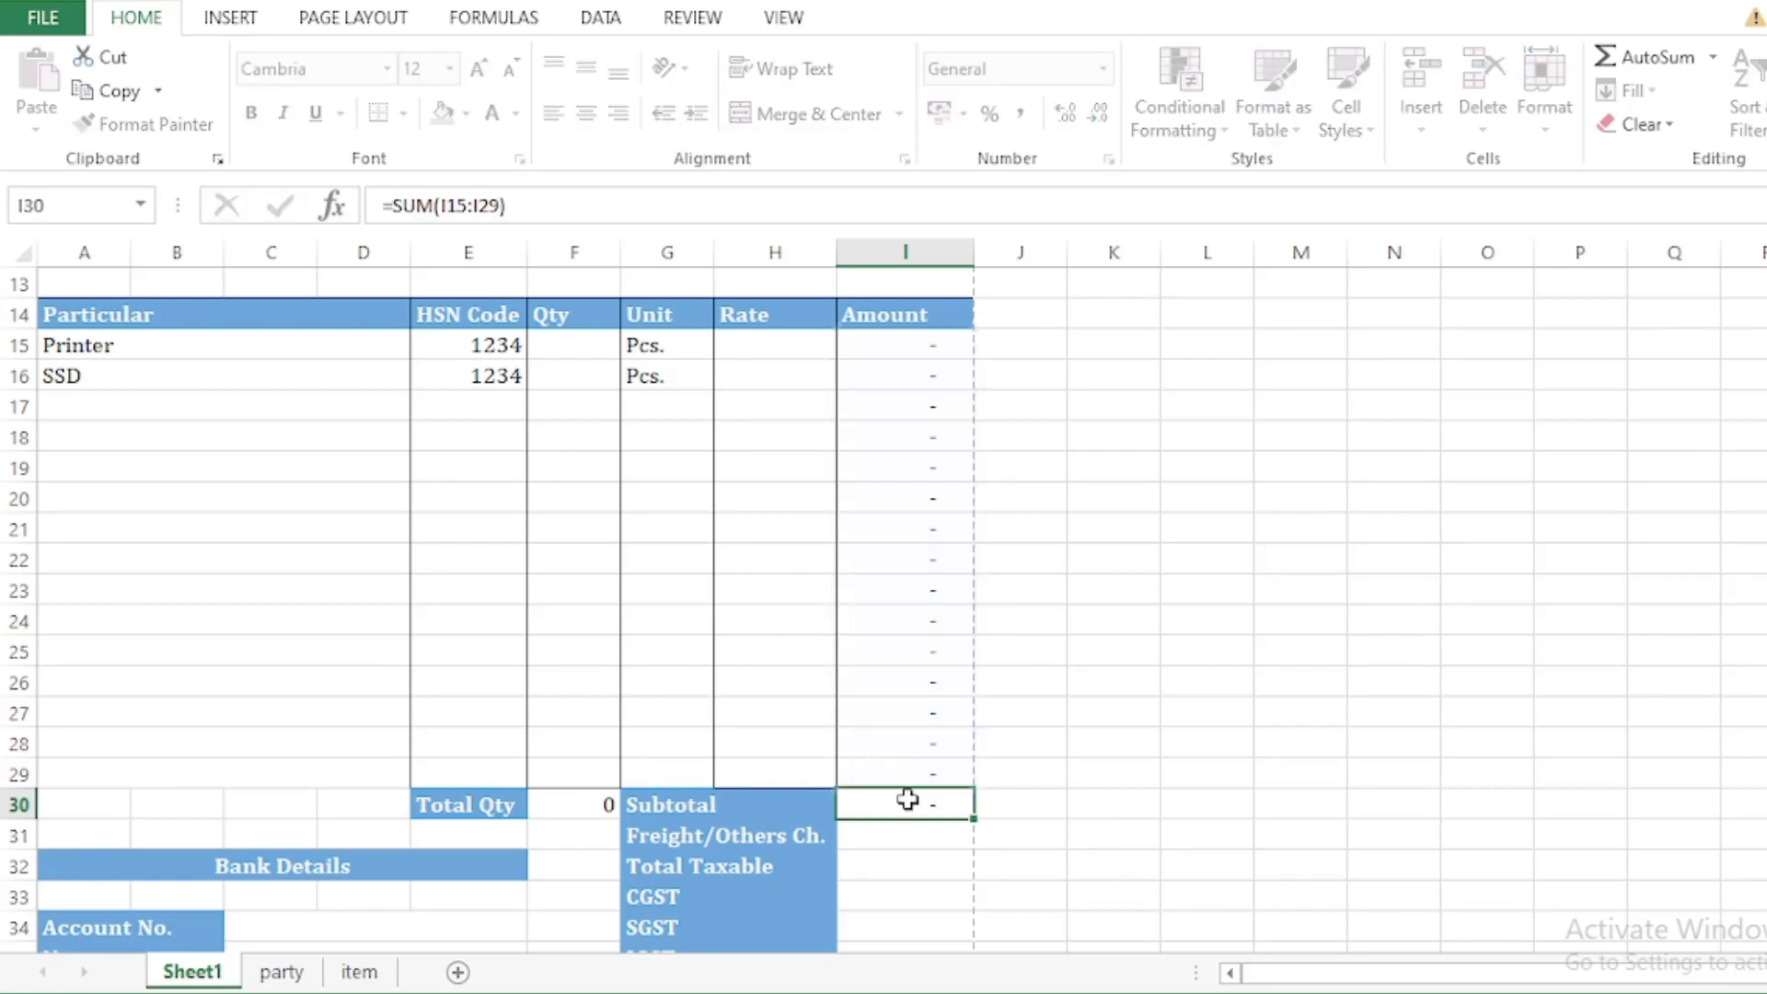
{"action": "scroll", "coordinate": [911, 799], "scroll_direction": "down", "scroll_amount": 1}
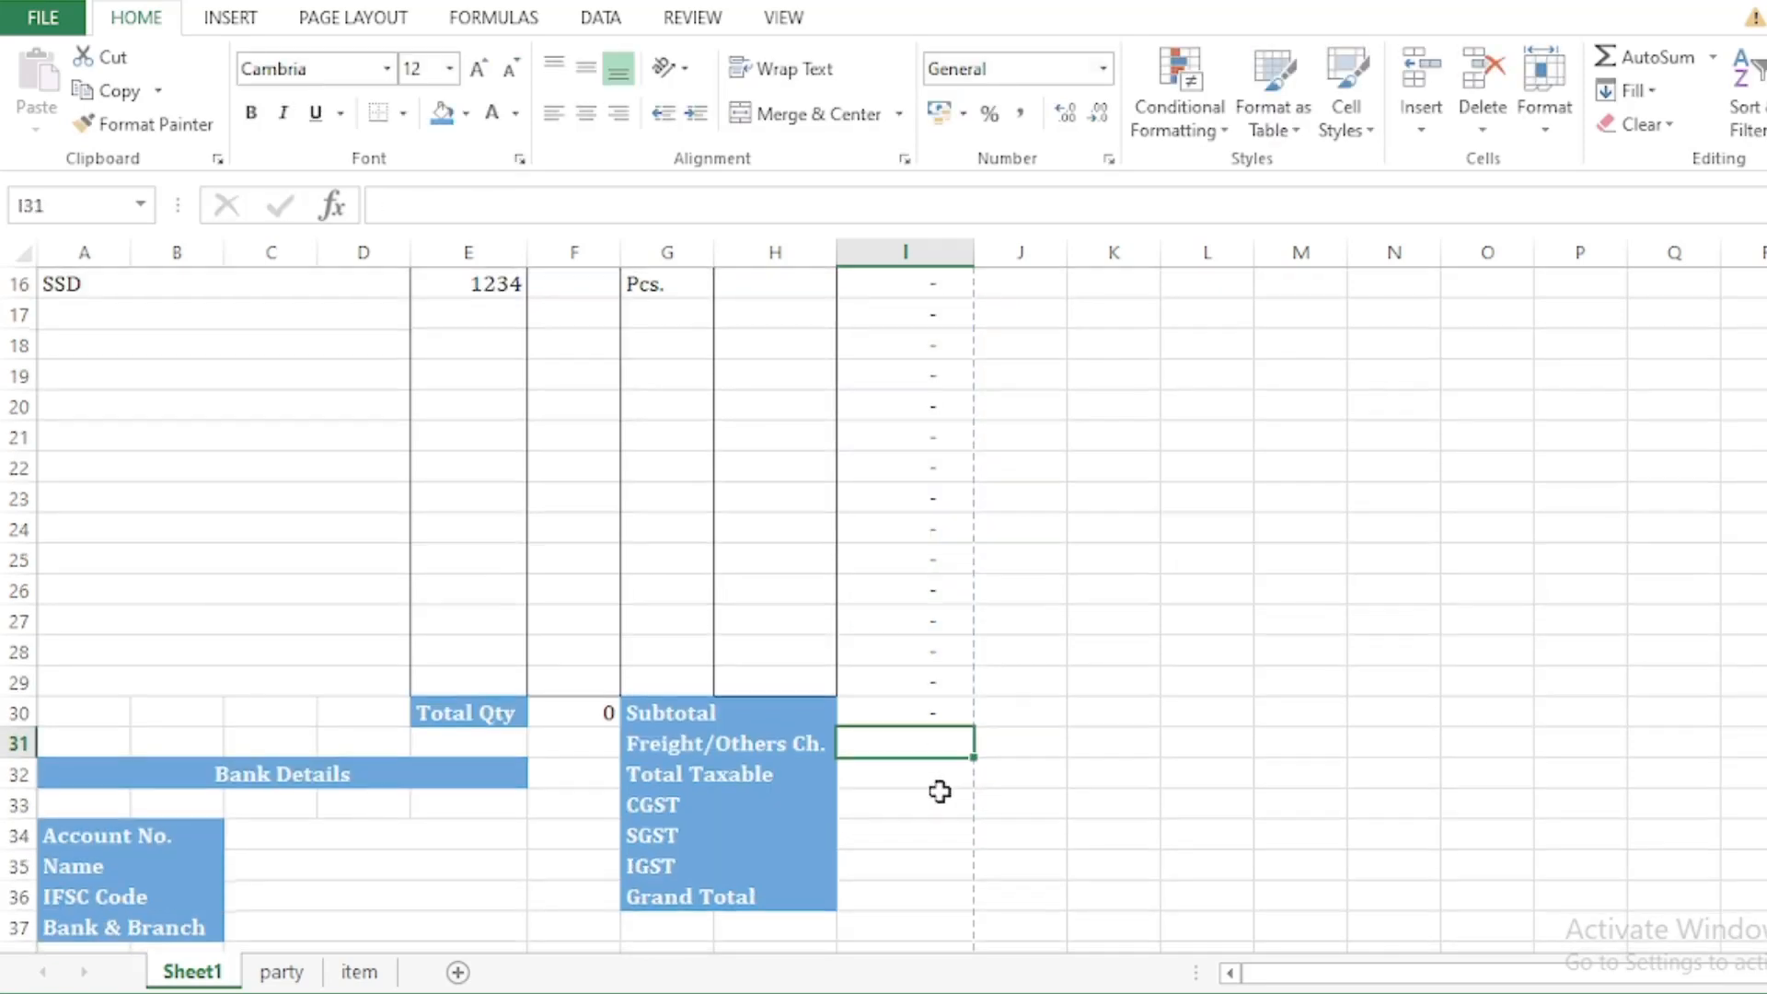
Step: Calculate Total Taxable in I32 as Subtotal plus Freight/Others Ch. with =I30+I31
{"action": "left_click", "coordinate": [966, 714]}
{"action": "left_click", "coordinate": [927, 744]}
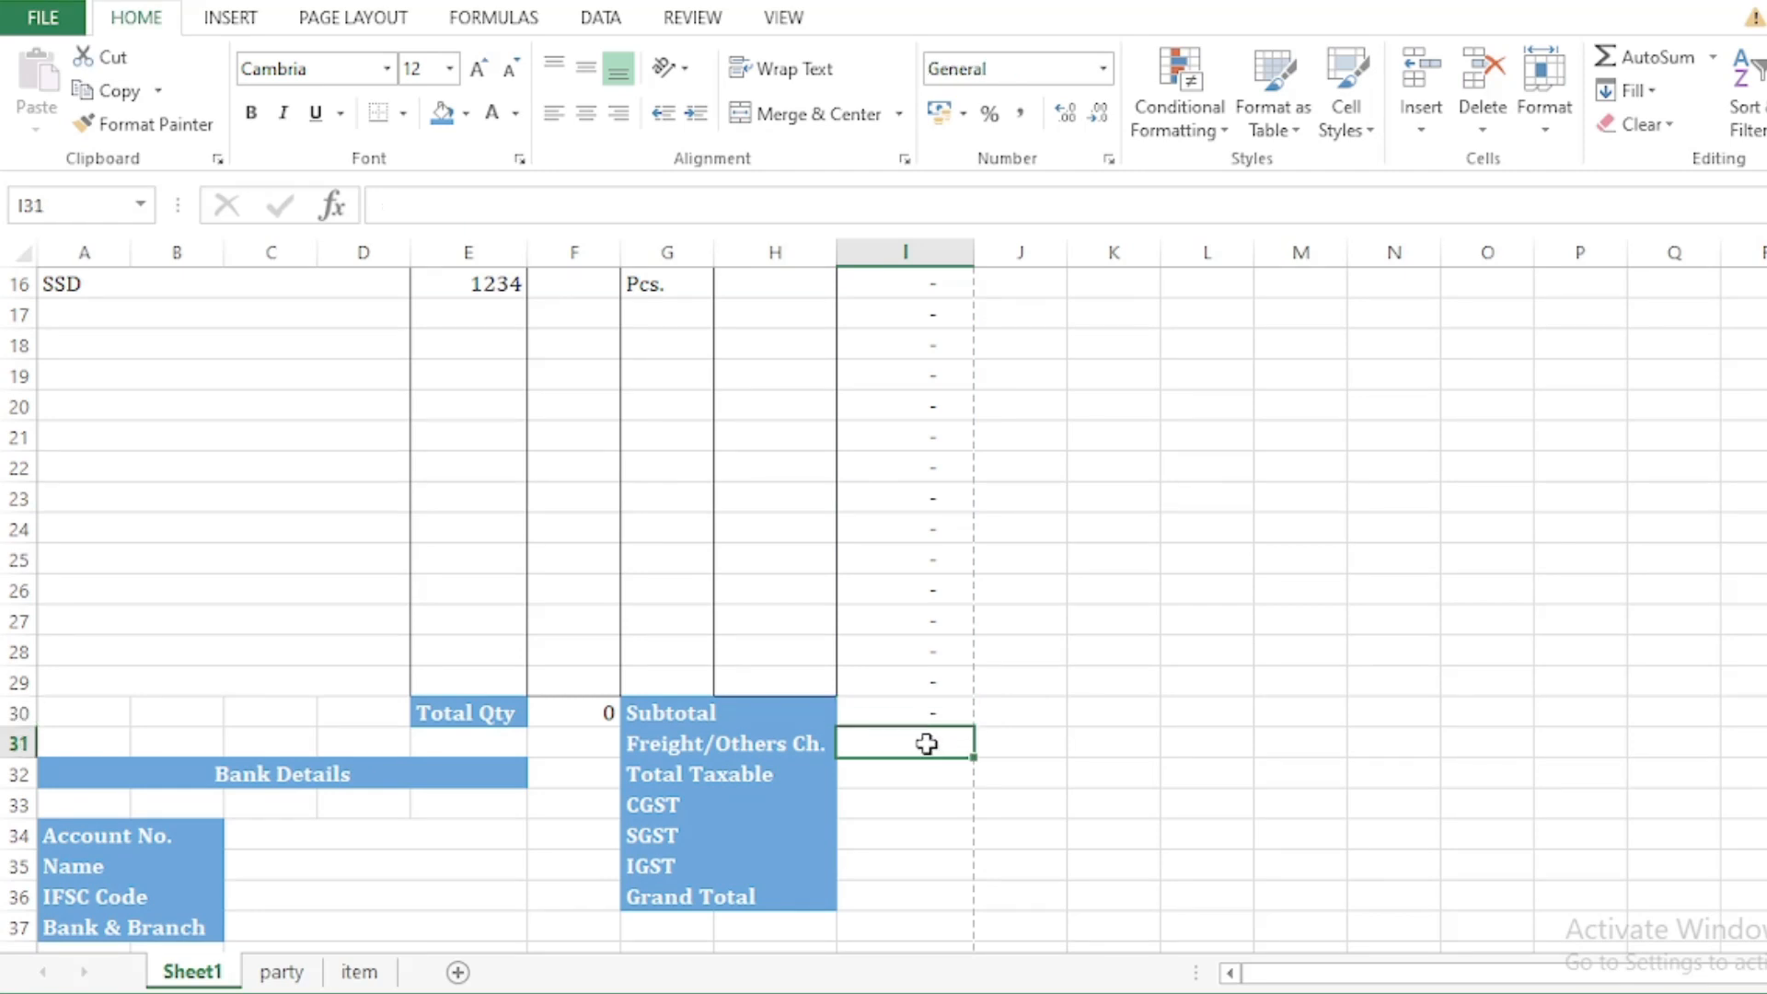
{"action": "left_click", "coordinate": [721, 742]}
{"action": "left_click", "coordinate": [924, 747]}
{"action": "scroll", "coordinate": [980, 740], "scroll_direction": "down", "scroll_amount": 1}
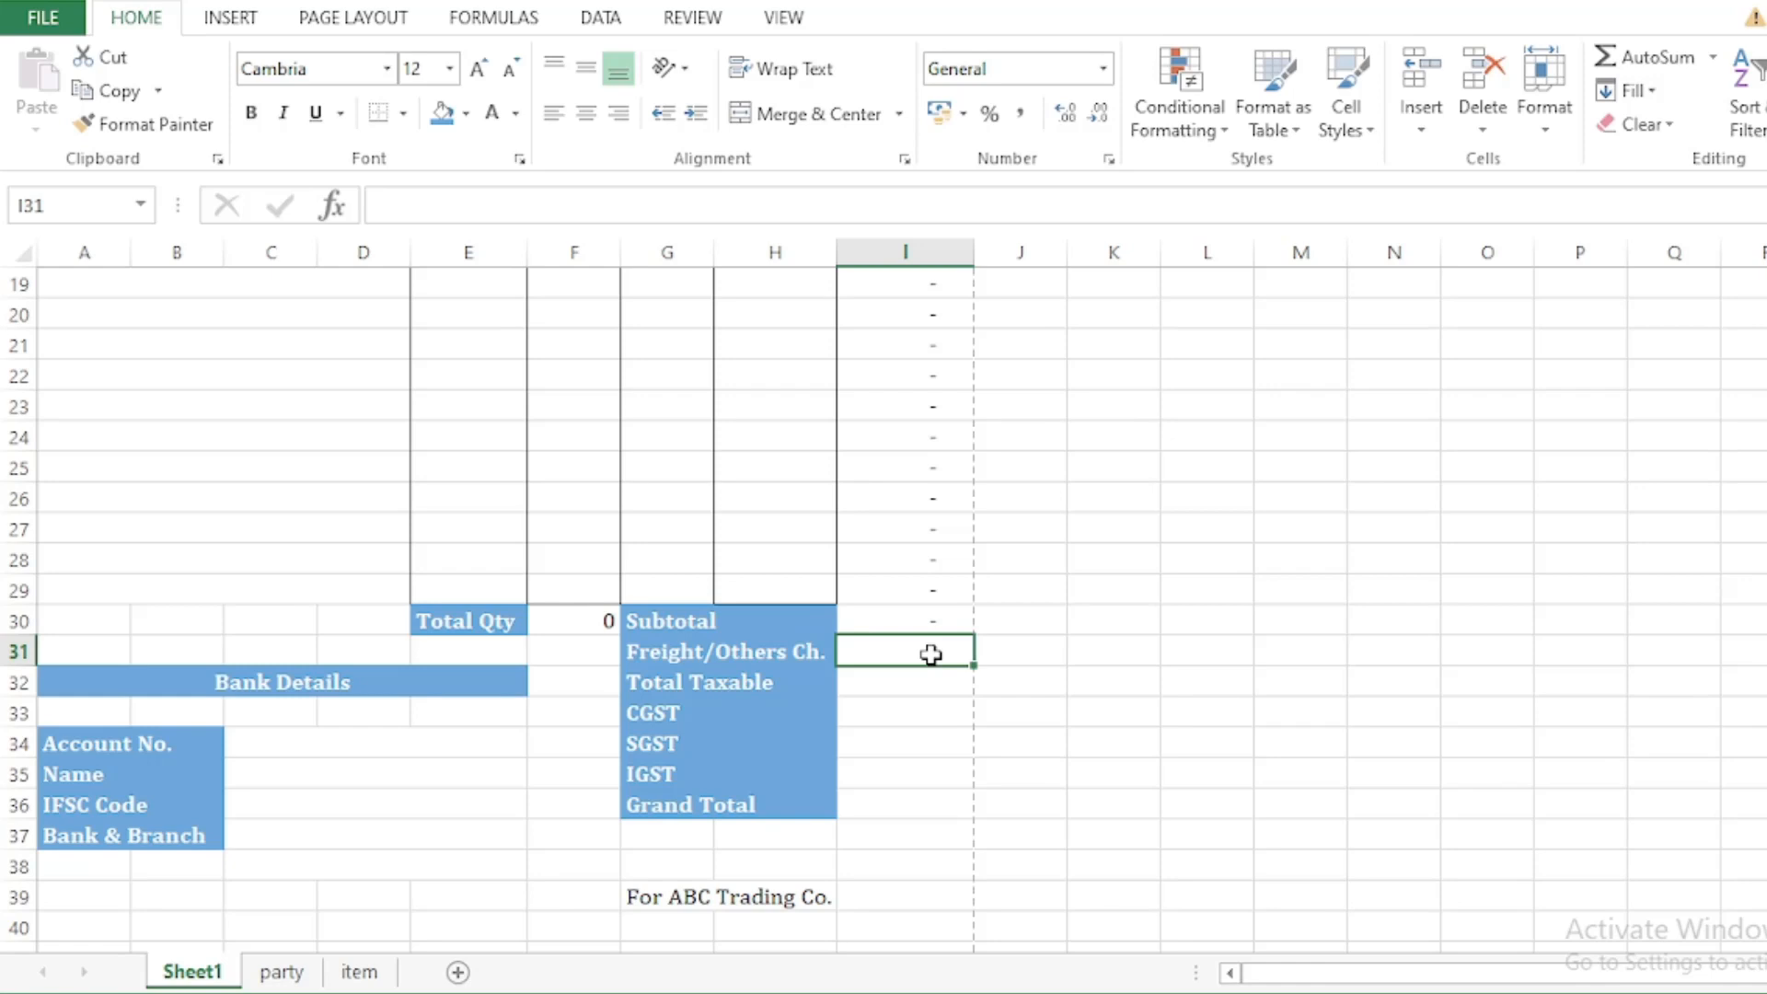
{"action": "left_click", "coordinate": [935, 682]}
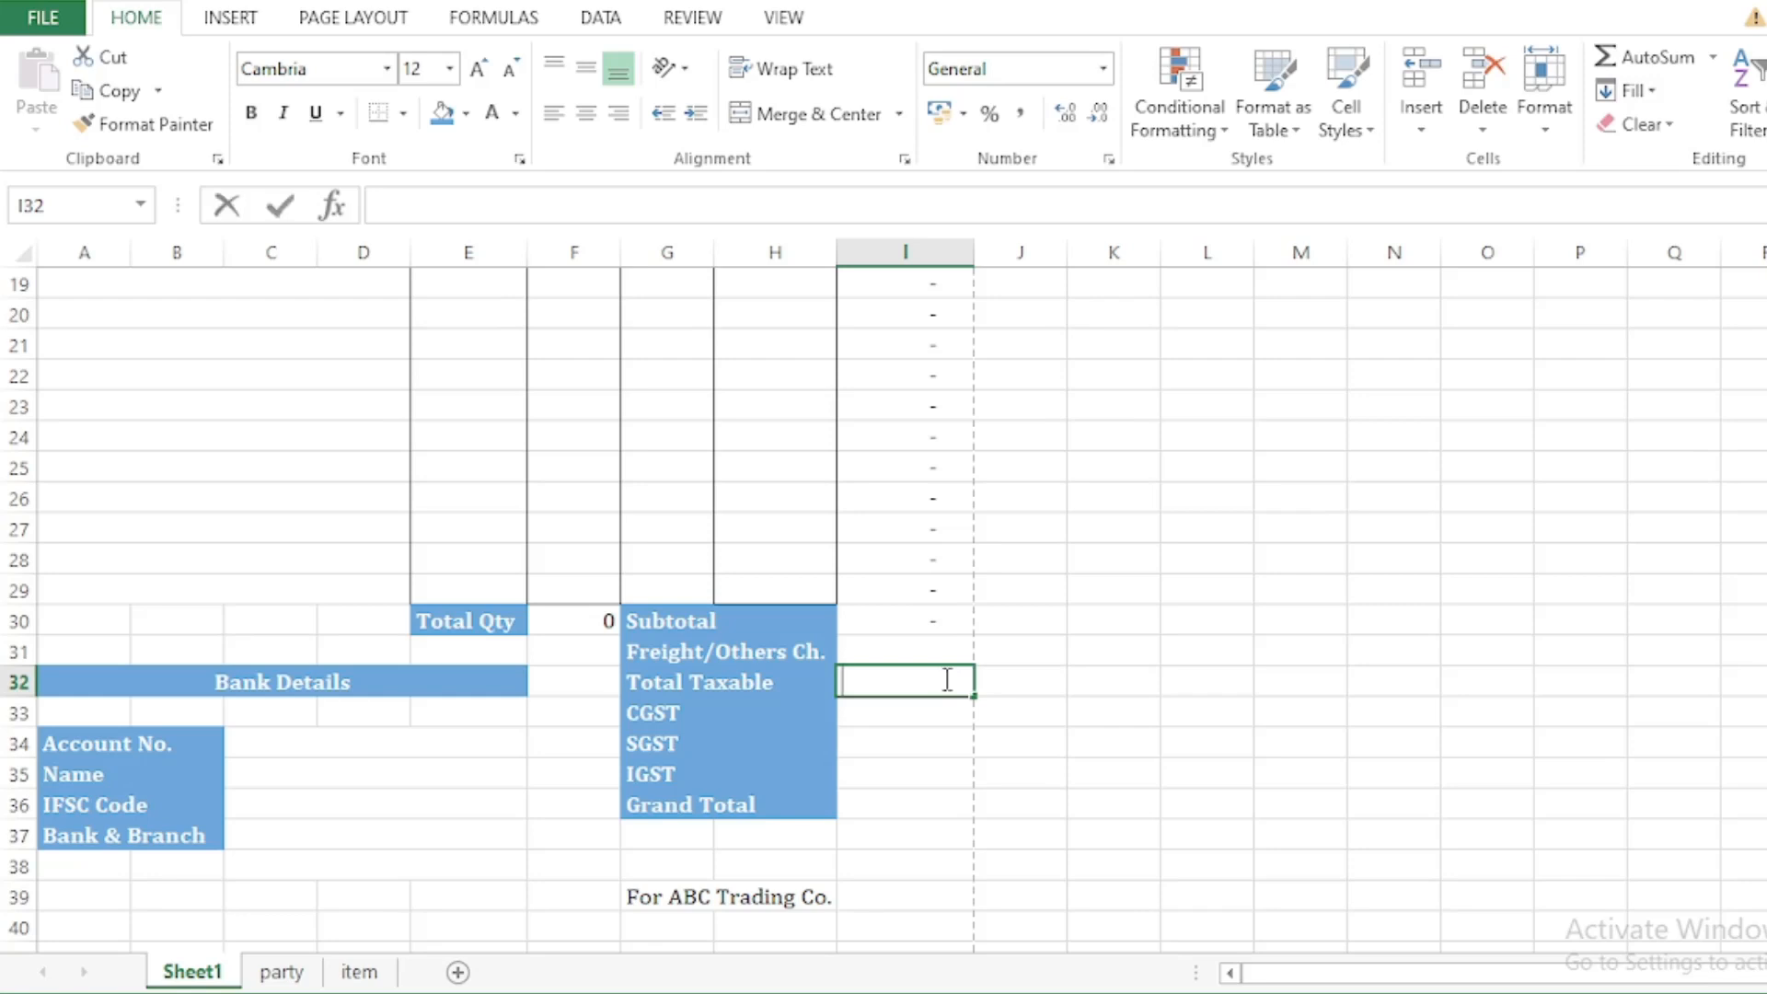
{"action": "type", "text": "="}
{"action": "left_click", "coordinate": [924, 622]}
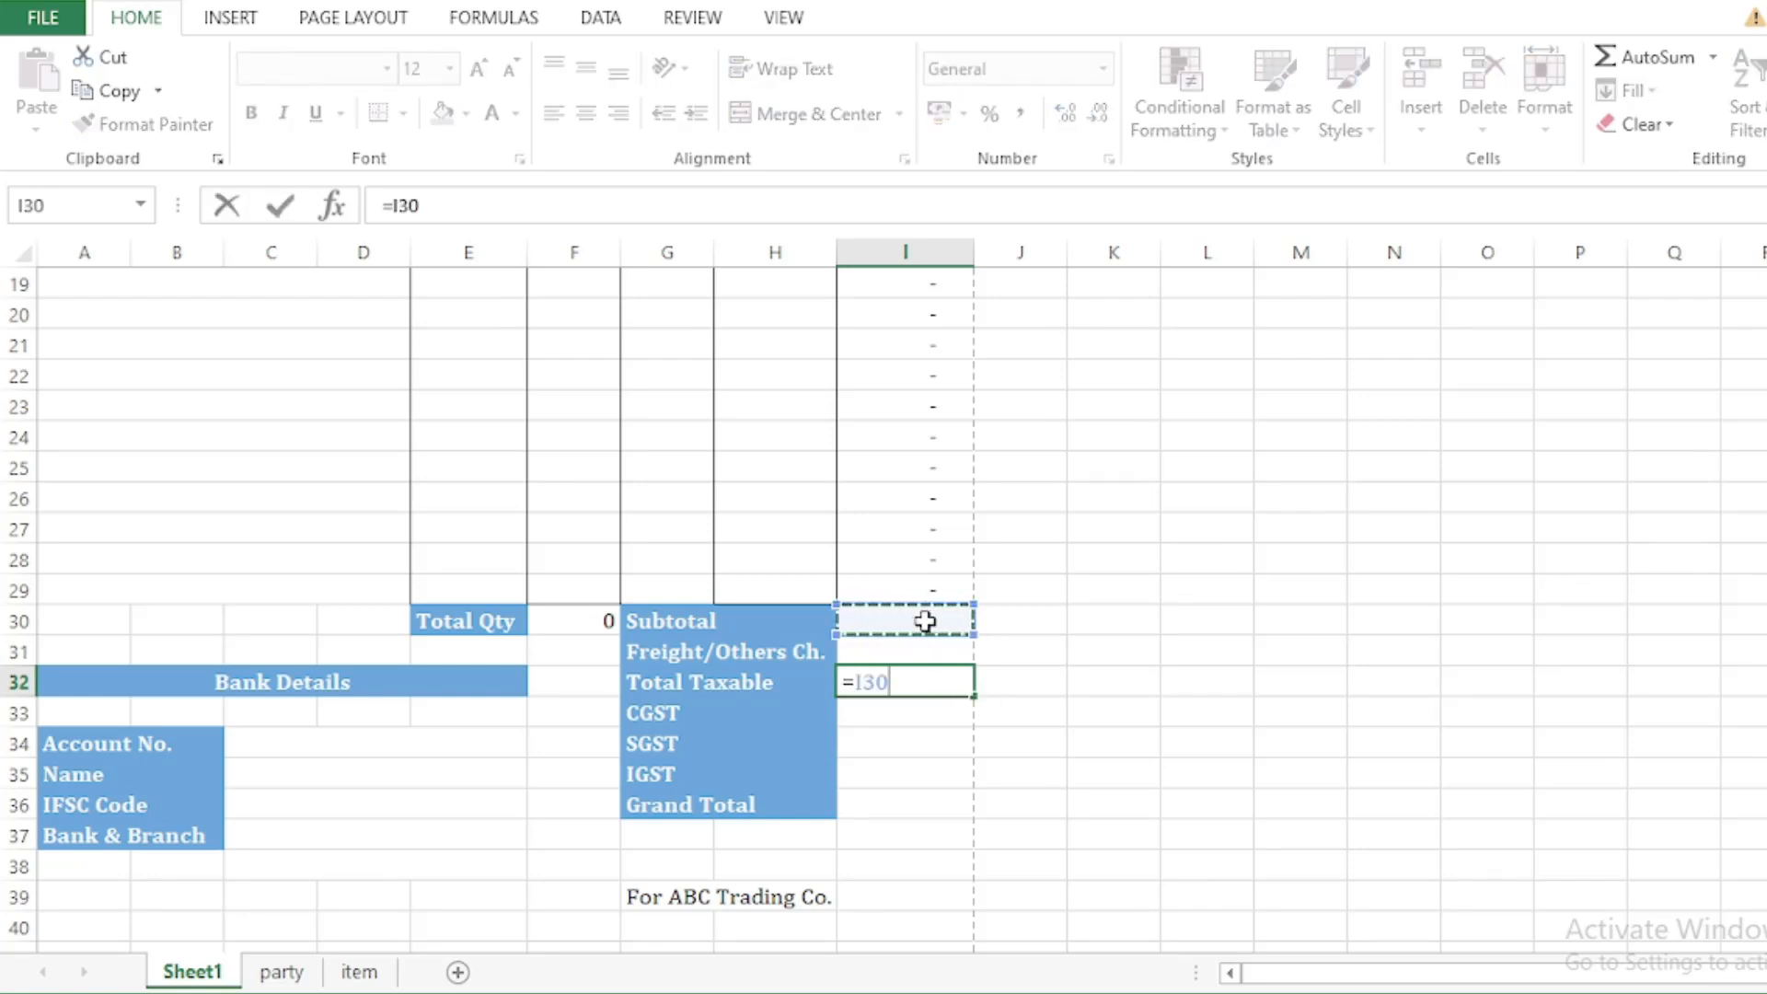
{"action": "type", "text": "+"}
{"action": "left_click", "coordinate": [922, 653]}
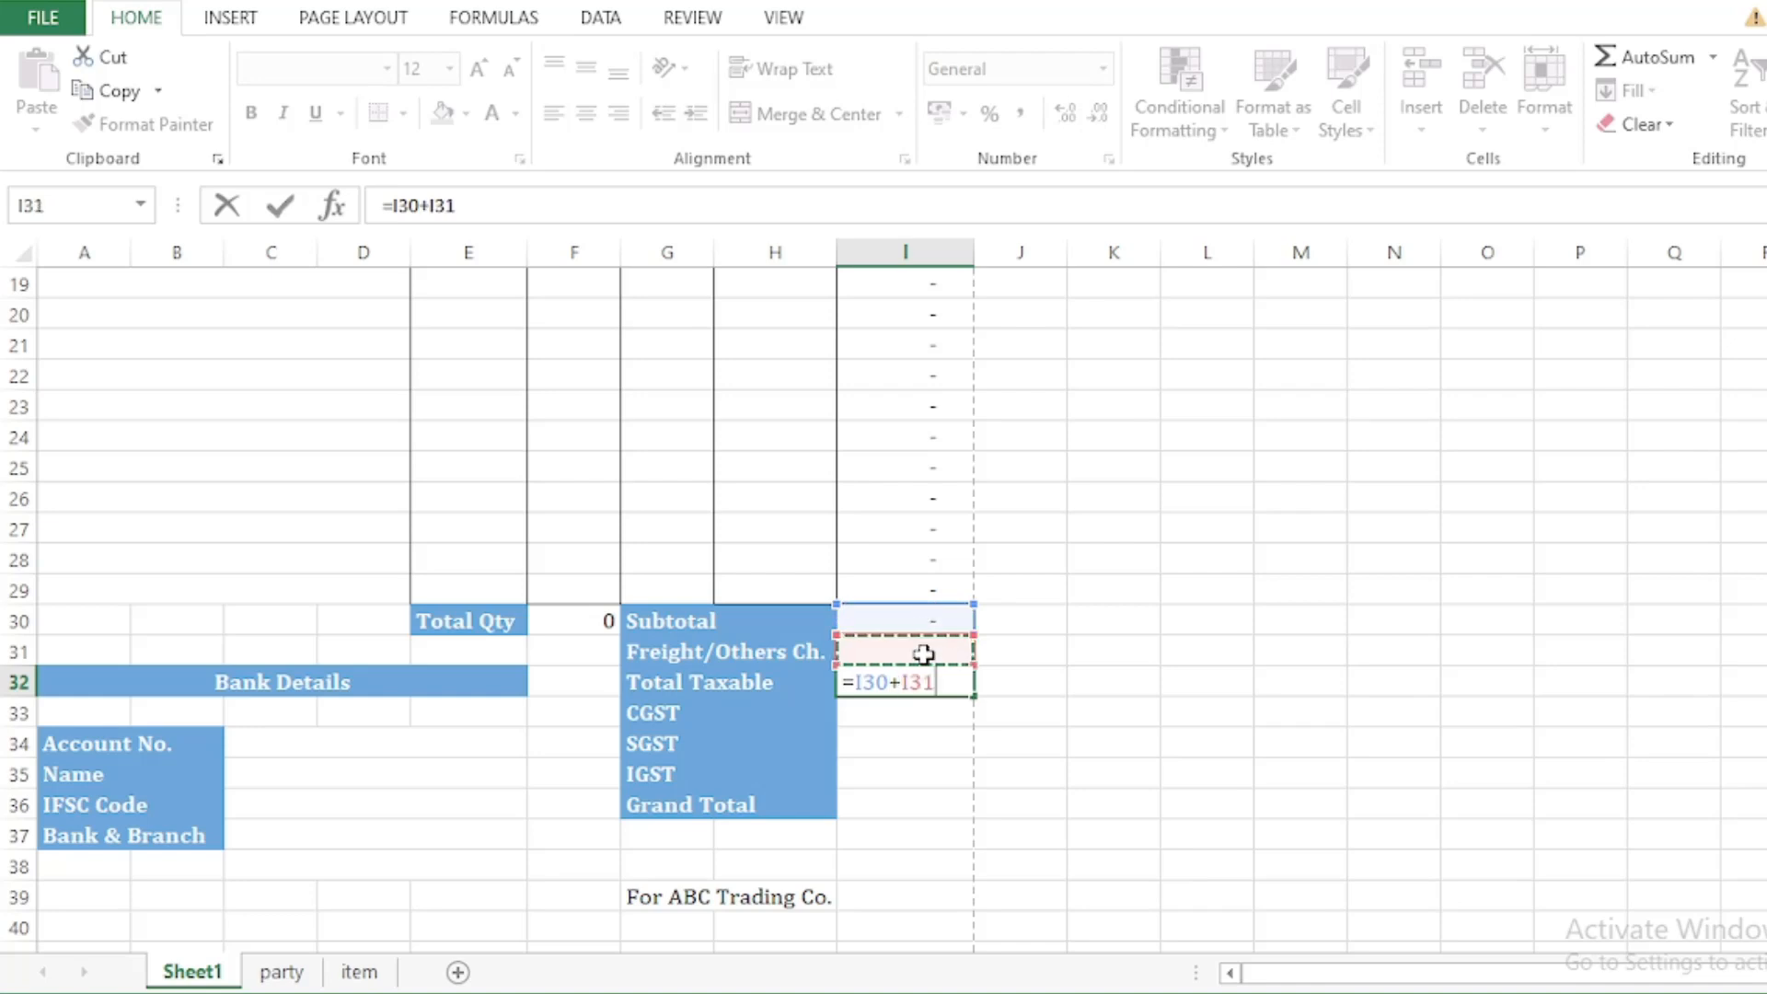
{"action": "key", "text": "Return"}
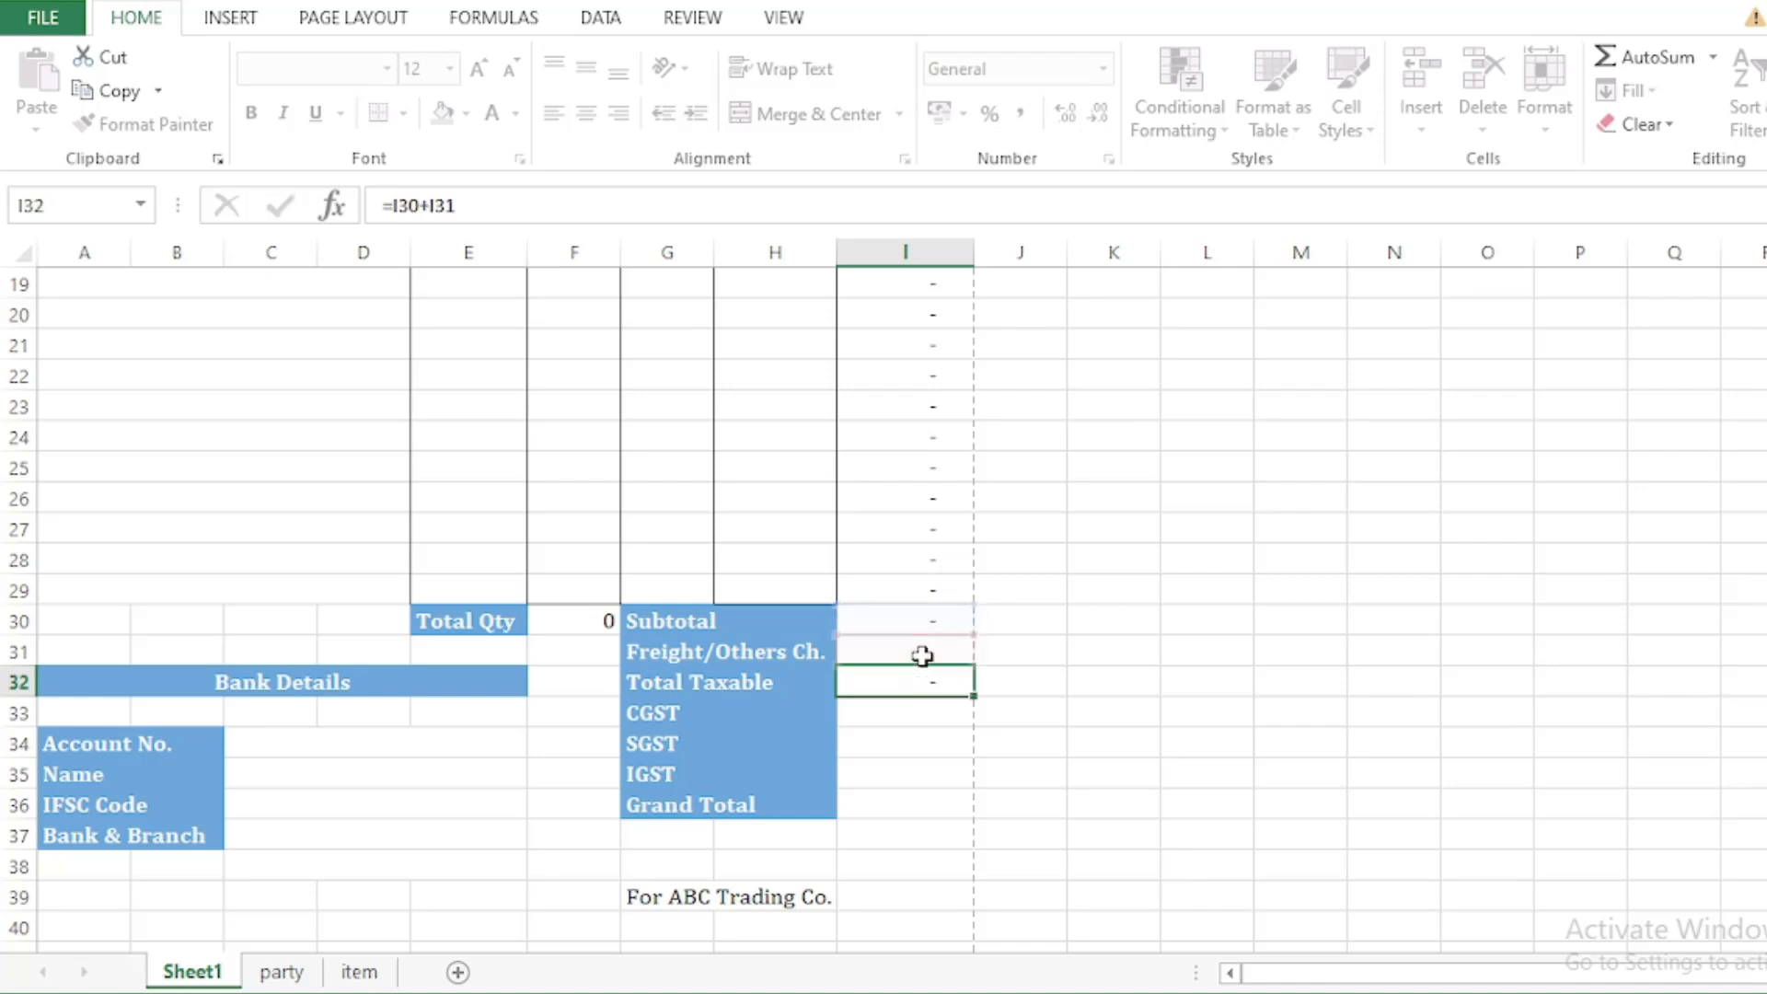
{"action": "left_click", "coordinate": [923, 674]}
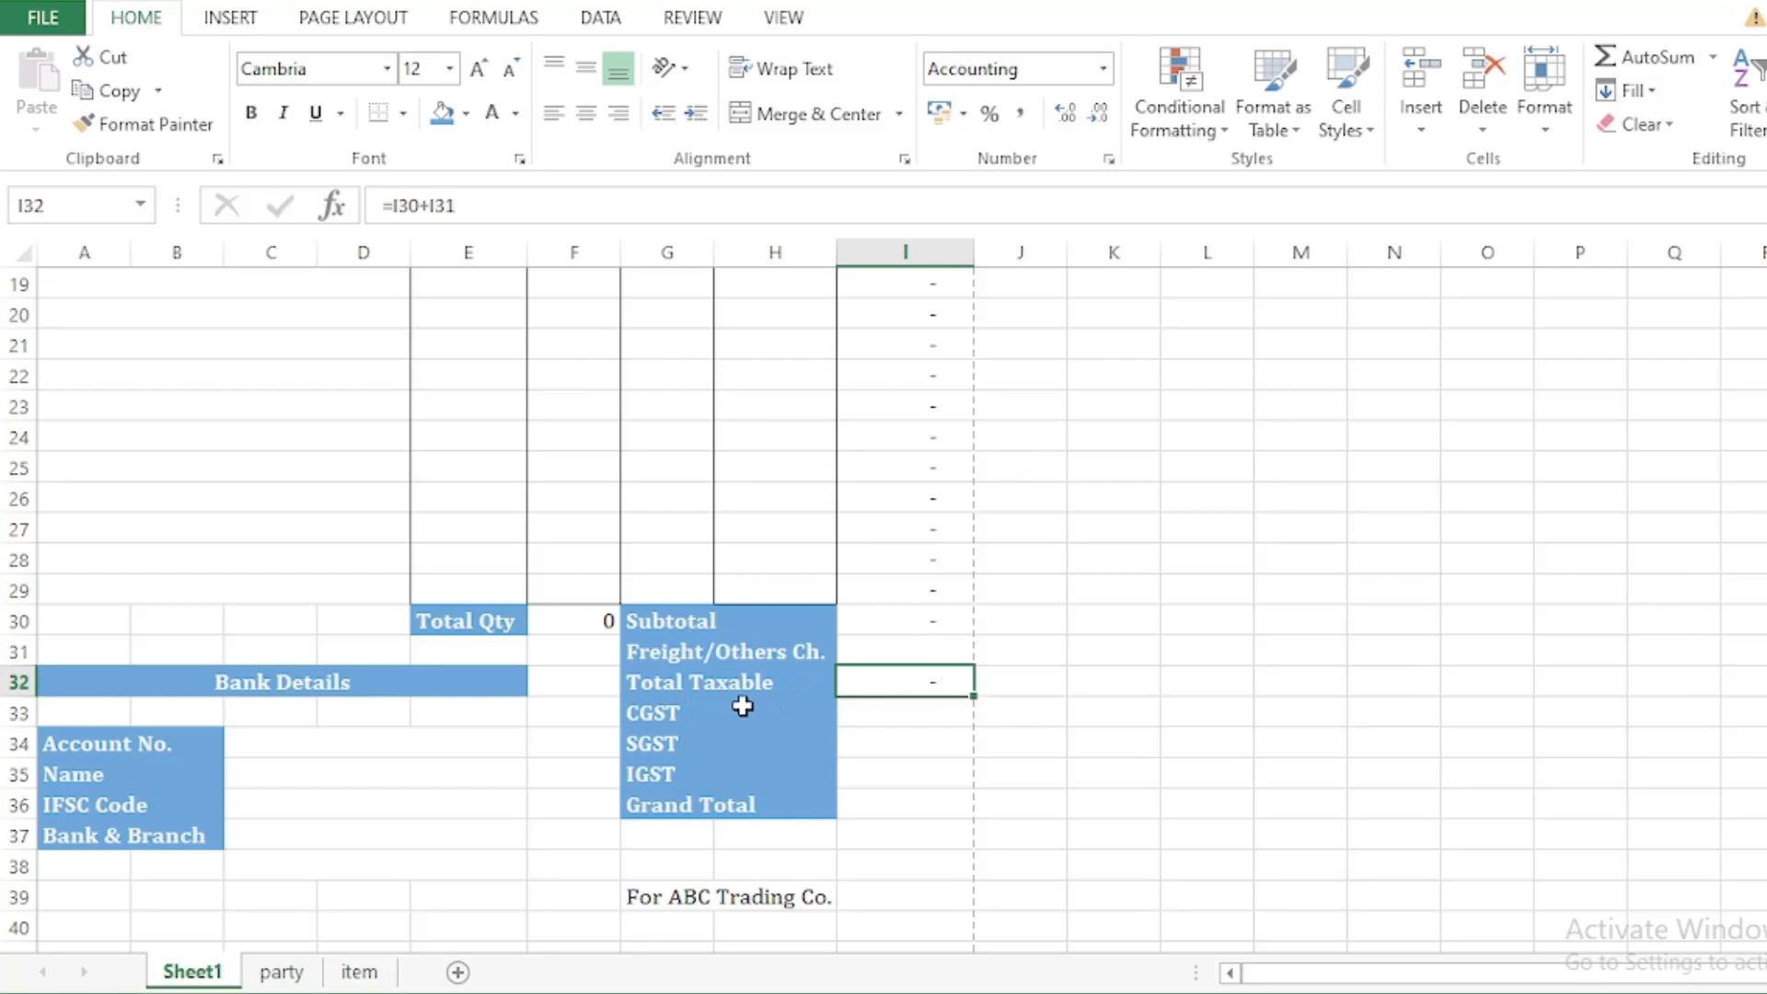
Step: Examine the CGST, SGST and IGST rows in the totals section and their empty amount cells
{"action": "left_click_drag", "start_coordinate": [749, 708], "coordinate": [784, 771]}
{"action": "left_click", "coordinate": [911, 685]}
{"action": "left_click", "coordinate": [919, 714]}
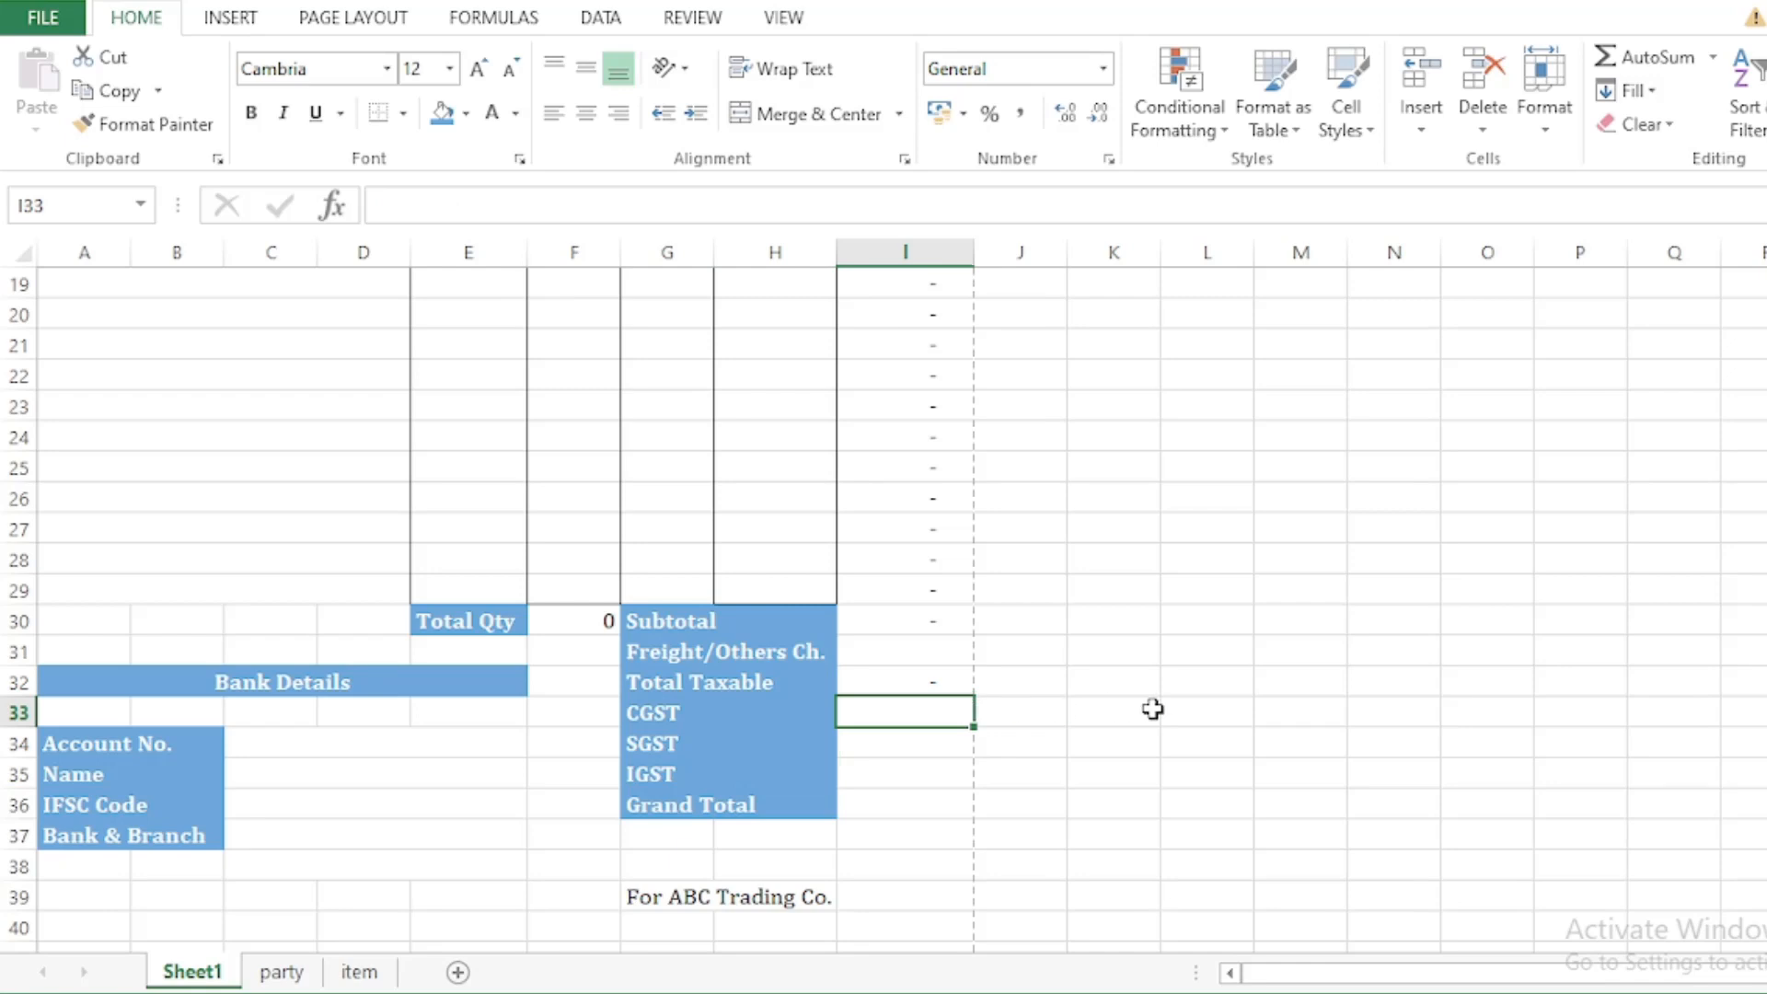
{"action": "scroll", "coordinate": [1153, 709], "scroll_direction": "down", "scroll_amount": 1}
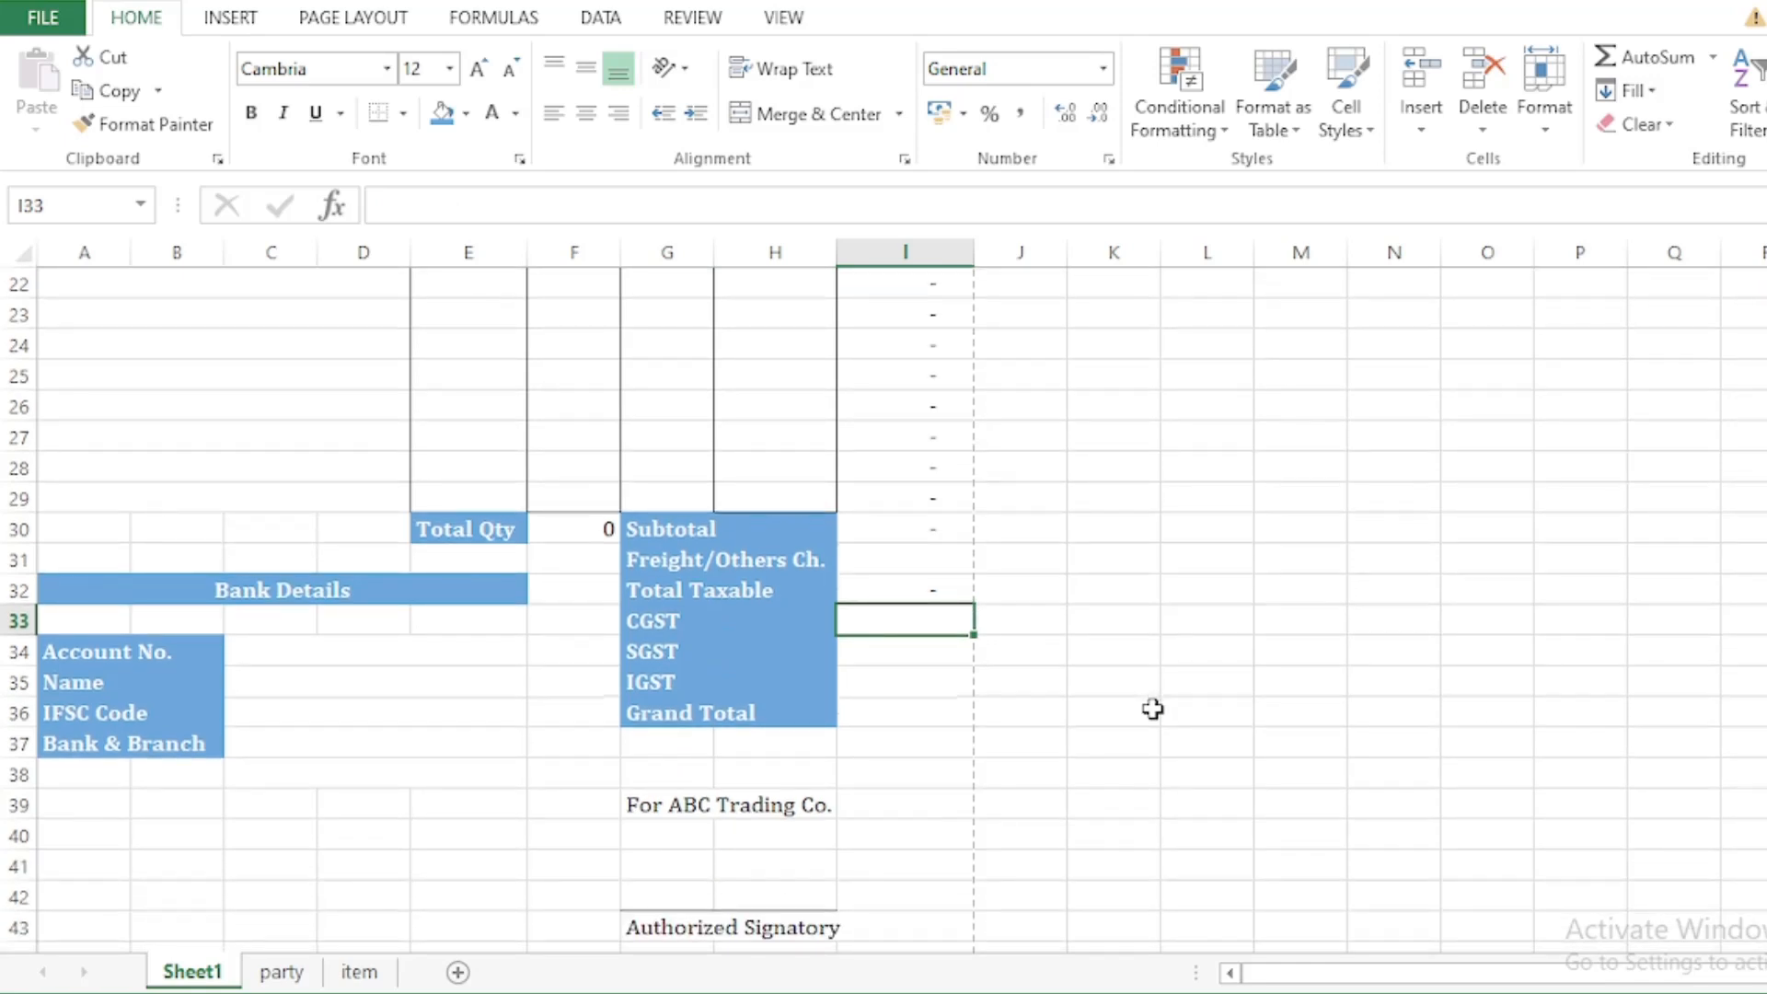
{"action": "left_click", "coordinate": [681, 618]}
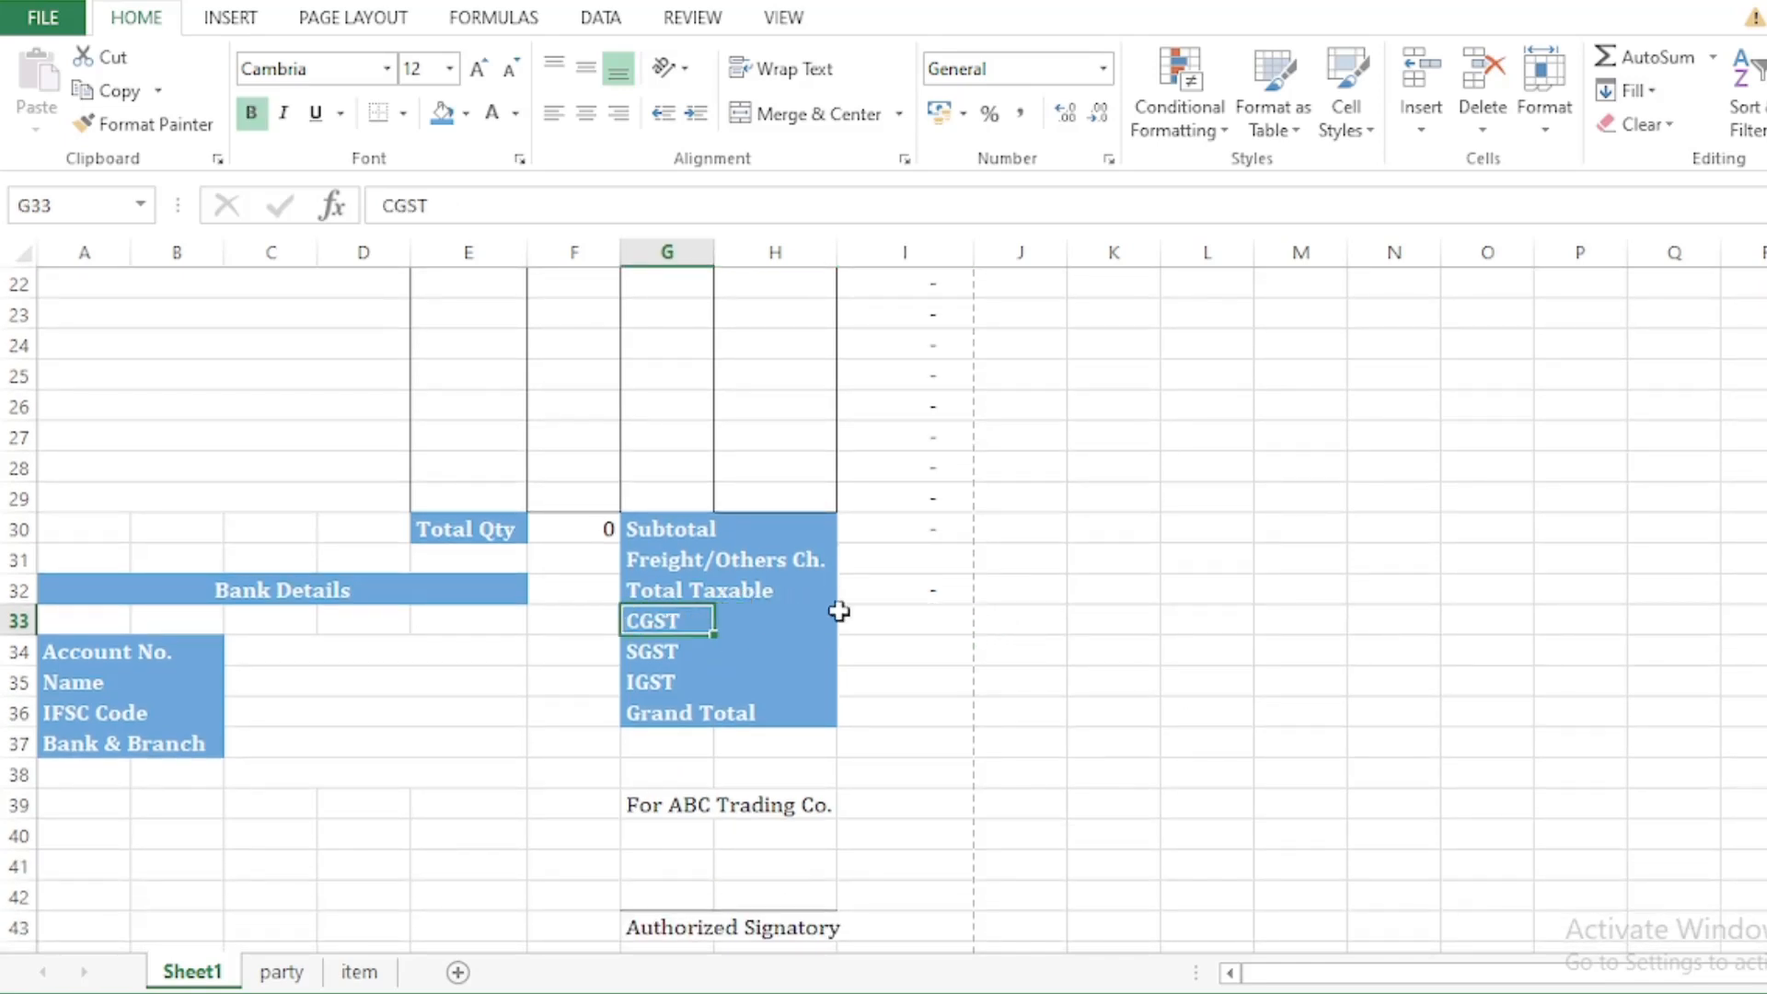
{"action": "left_click", "coordinate": [909, 613]}
{"action": "left_click", "coordinate": [665, 654]}
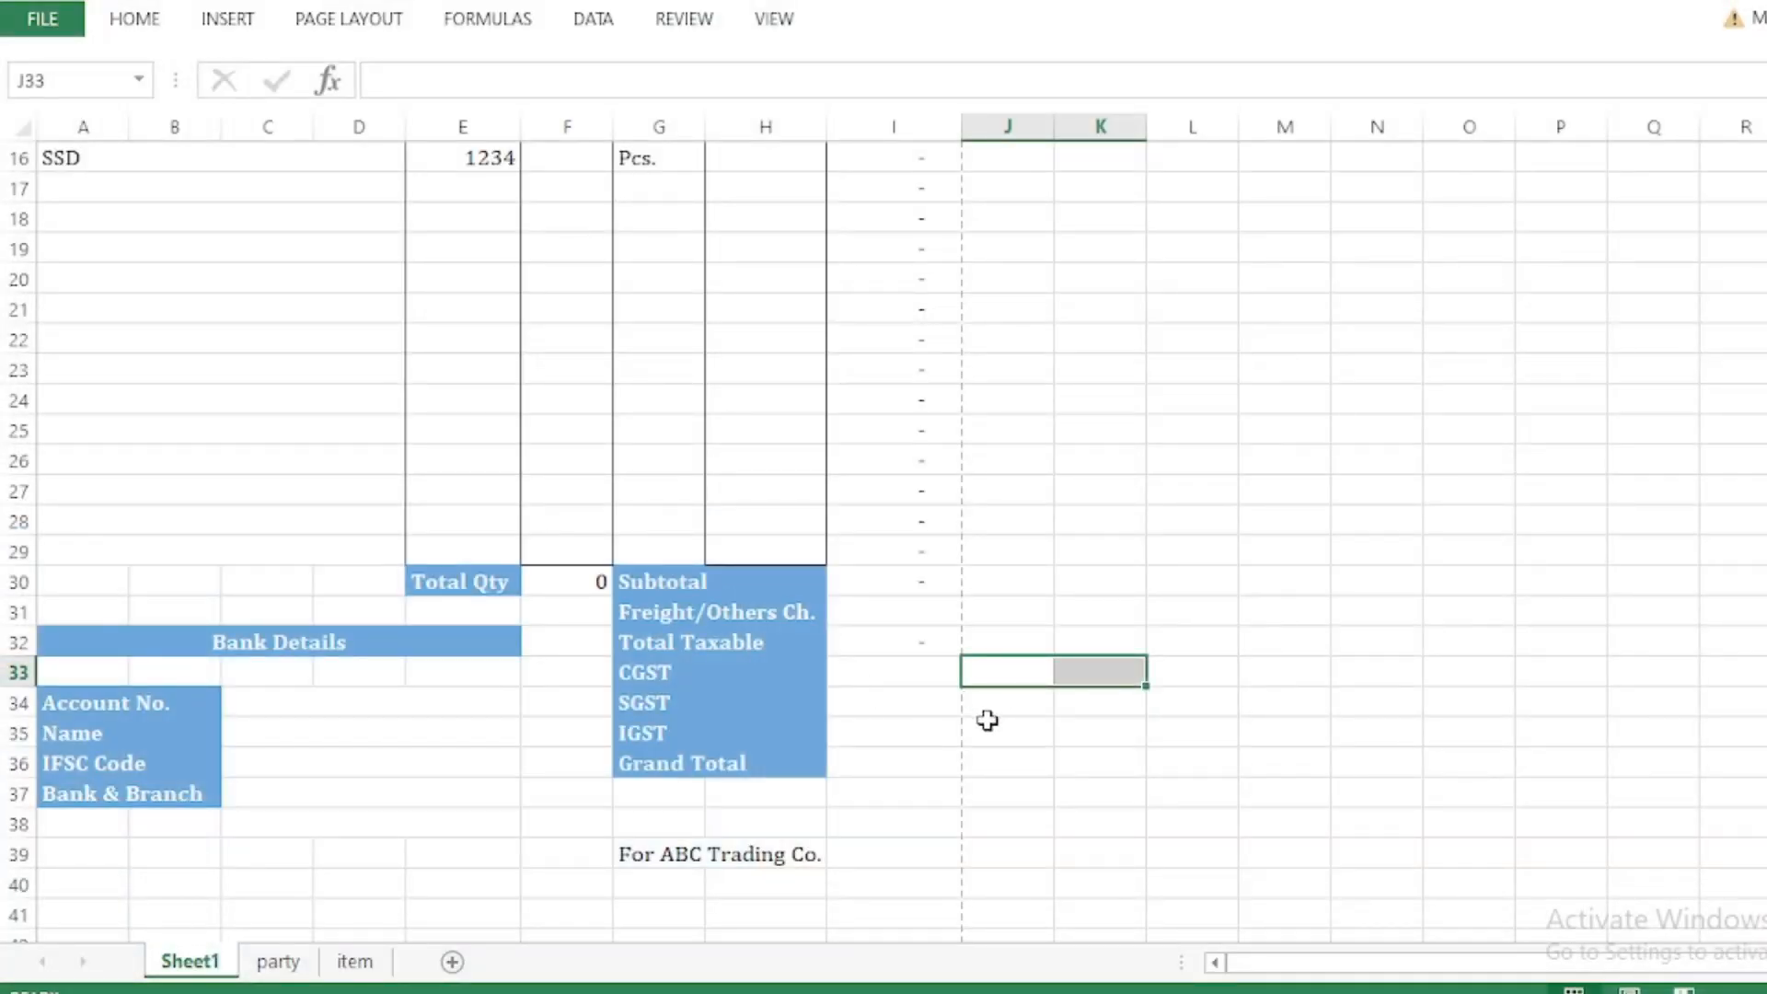
{"action": "scroll", "coordinate": [987, 720], "scroll_direction": "up", "scroll_amount": 1}
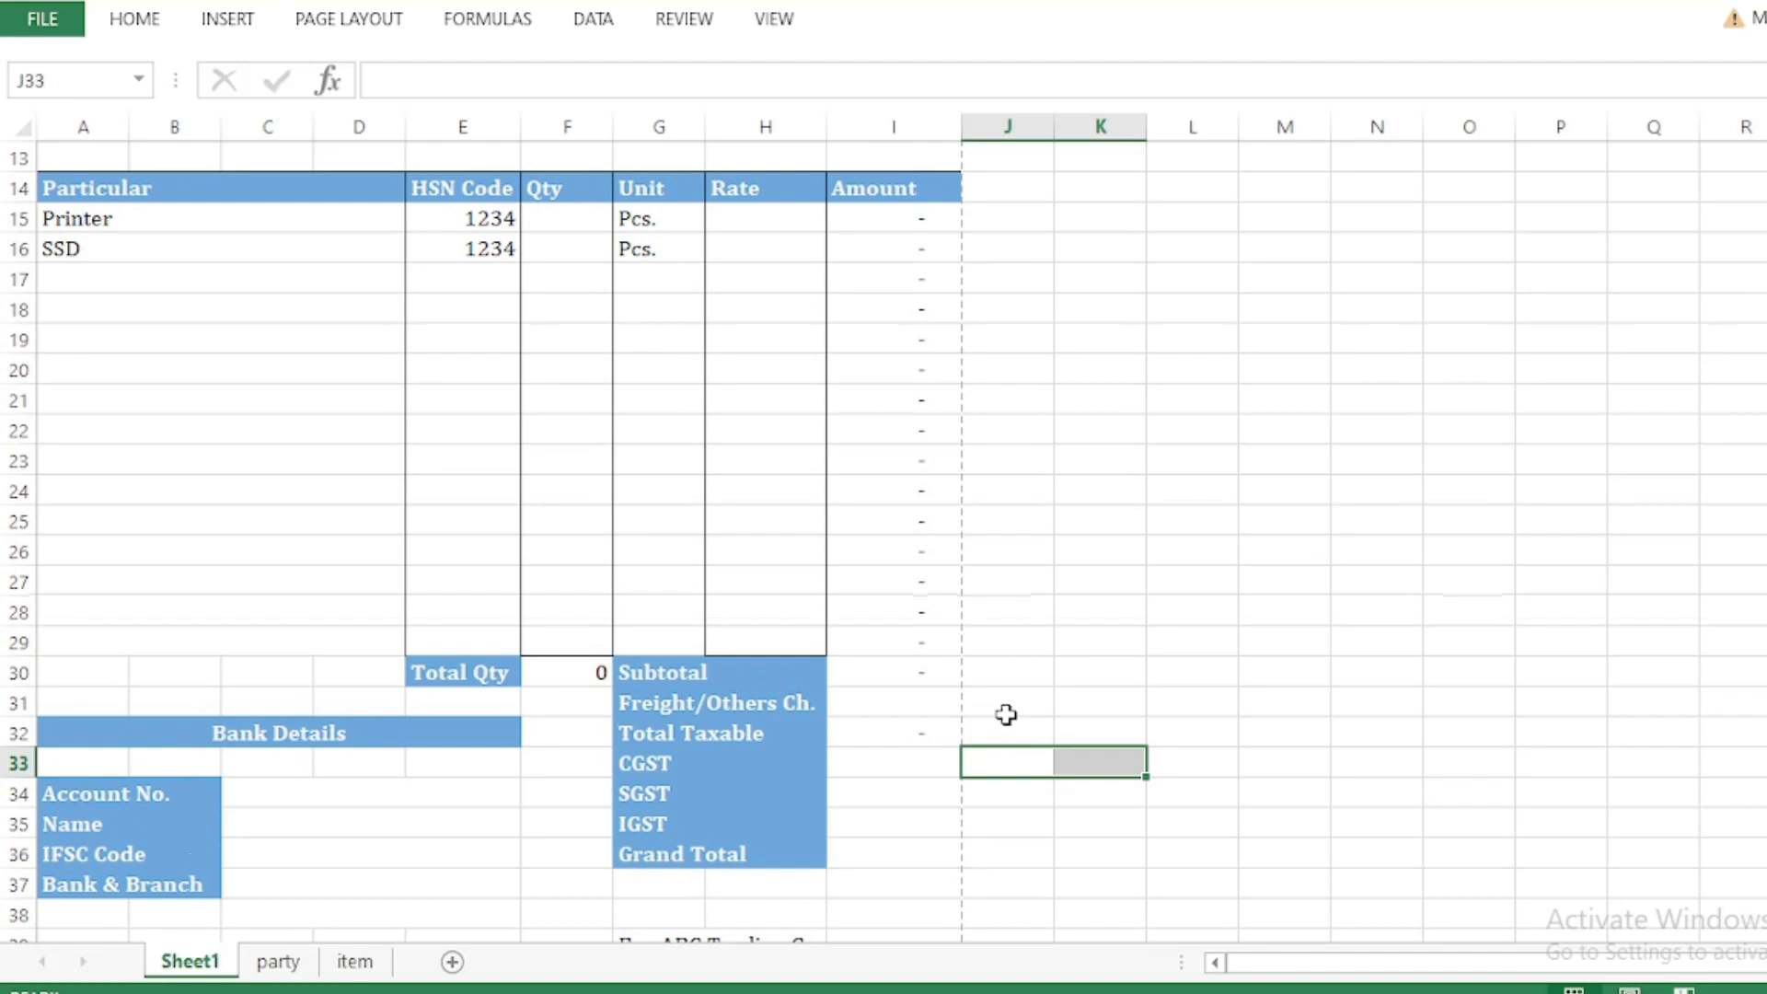
{"action": "scroll", "coordinate": [1005, 715], "scroll_direction": "up", "scroll_amount": 1}
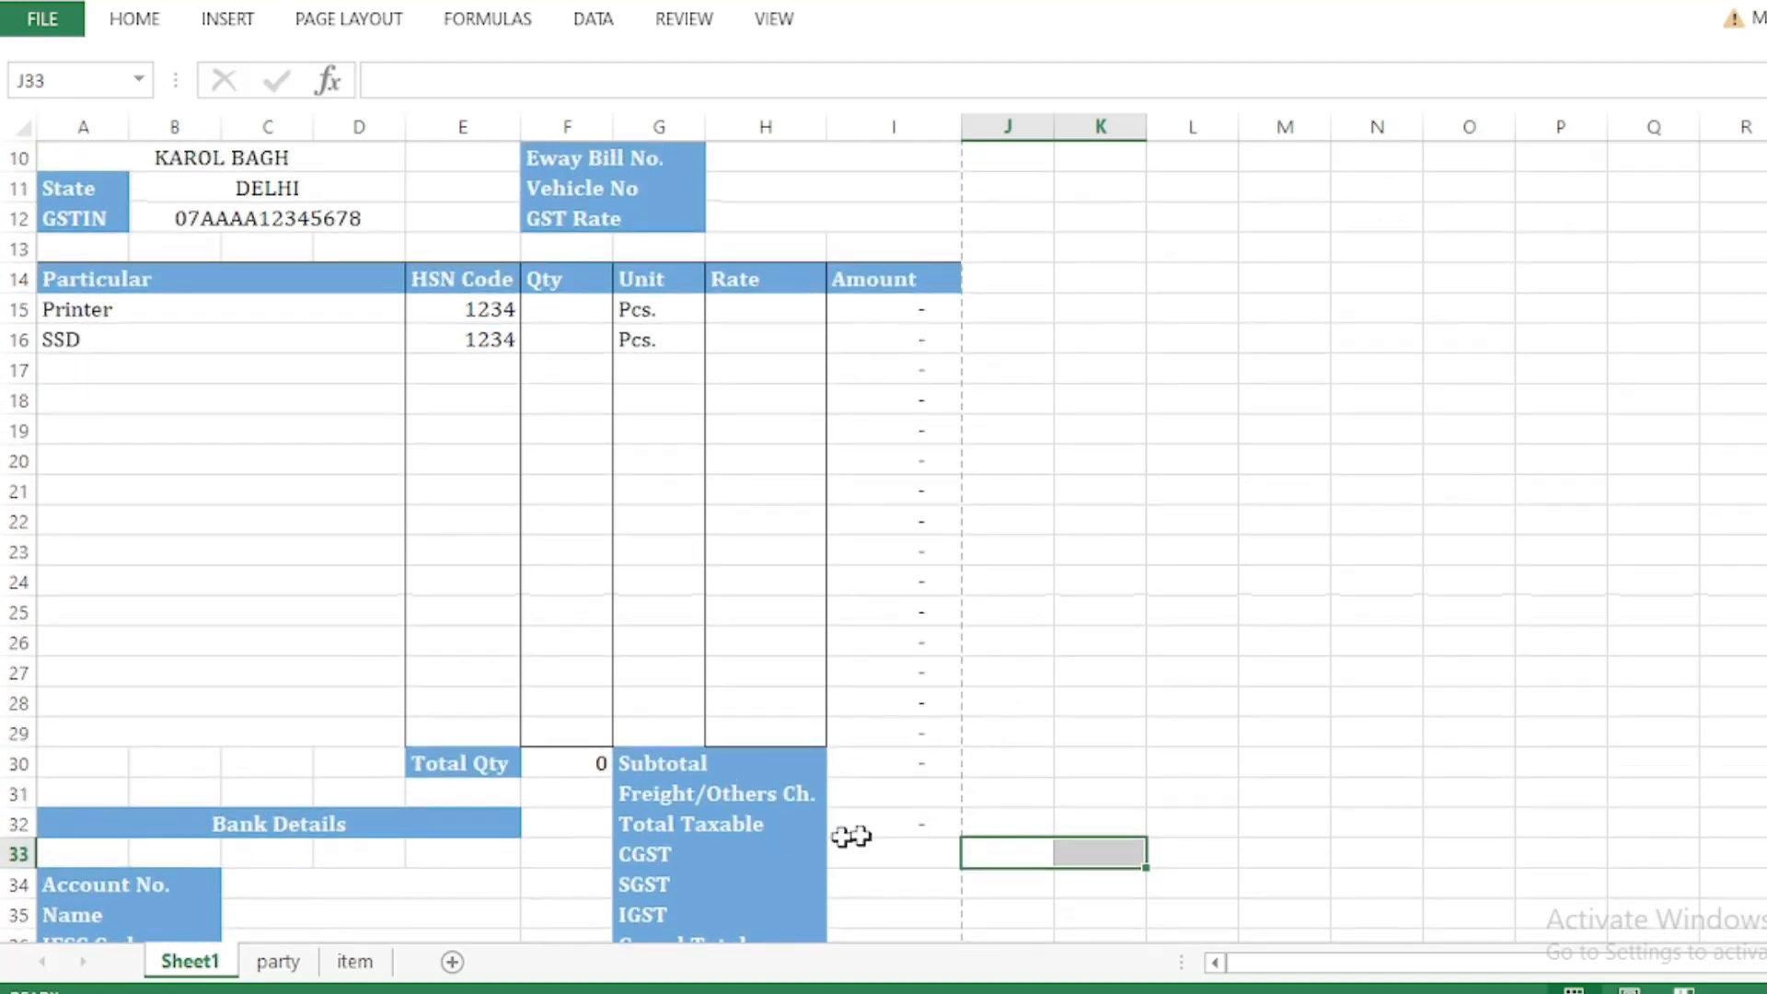
{"action": "scroll", "coordinate": [883, 819], "scroll_direction": "down", "scroll_amount": 1}
{"action": "left_click", "coordinate": [828, 773]}
{"action": "left_click", "coordinate": [876, 801]}
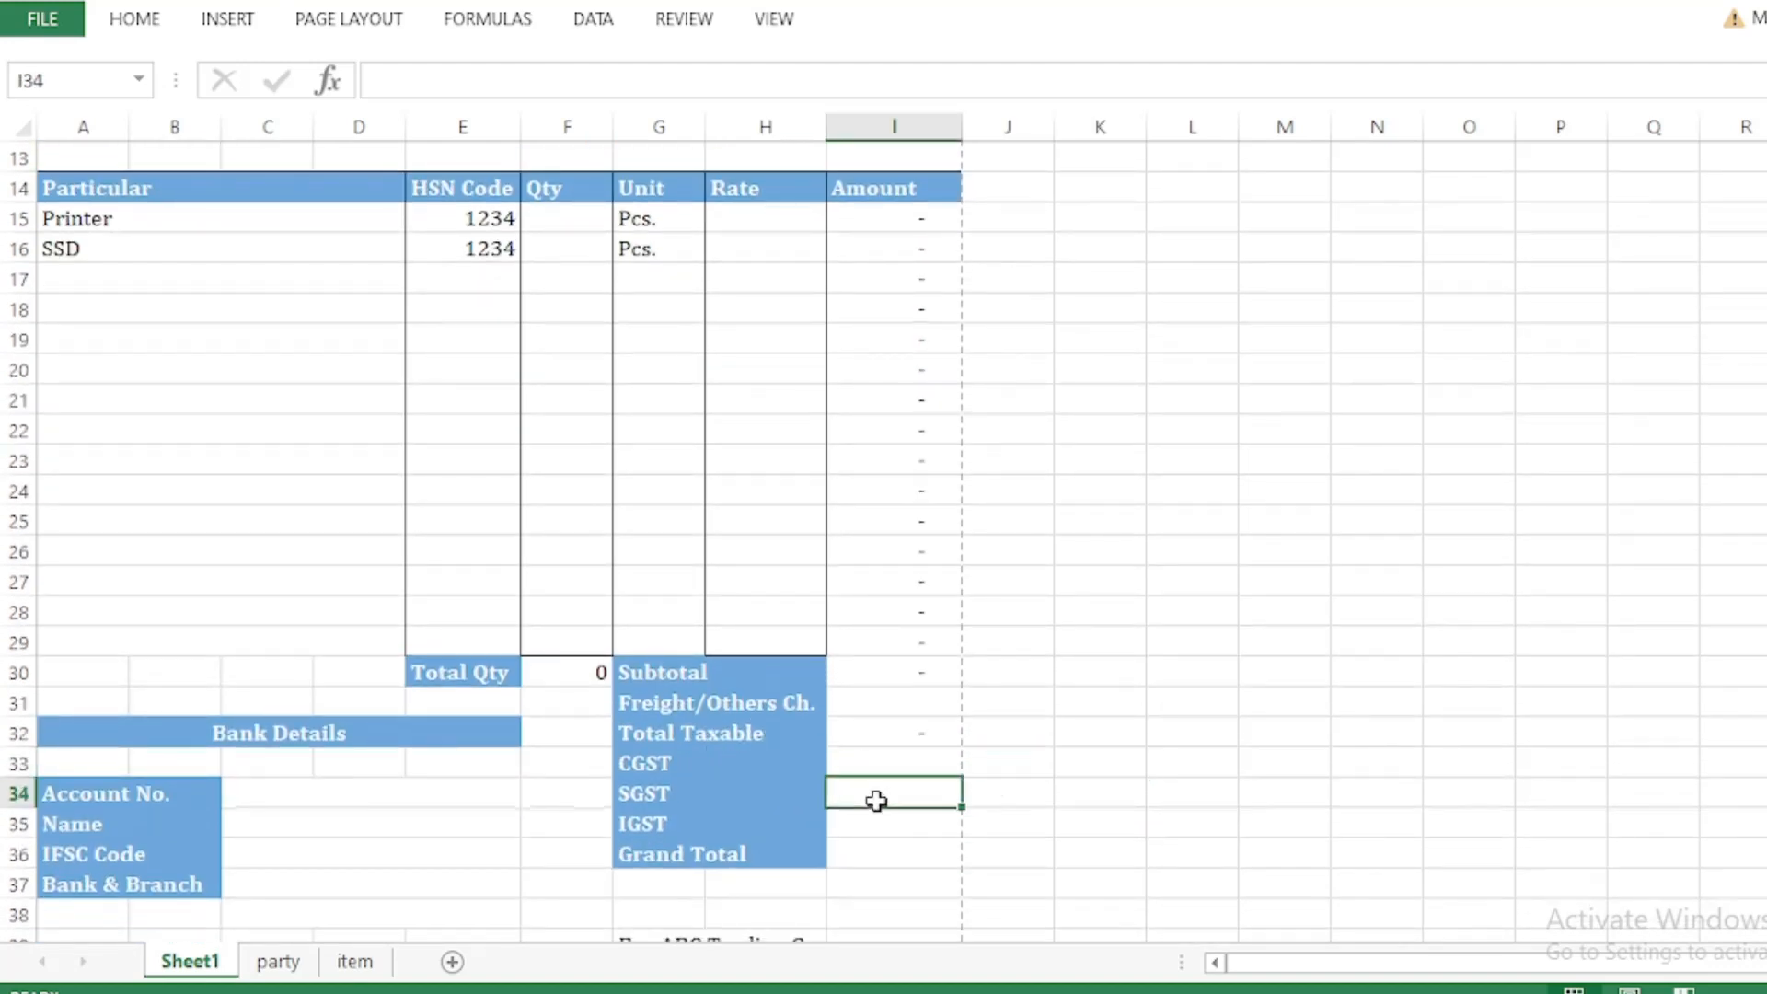
{"action": "scroll", "coordinate": [895, 794], "scroll_direction": "down", "scroll_amount": 1}
{"action": "left_click", "coordinate": [861, 735]}
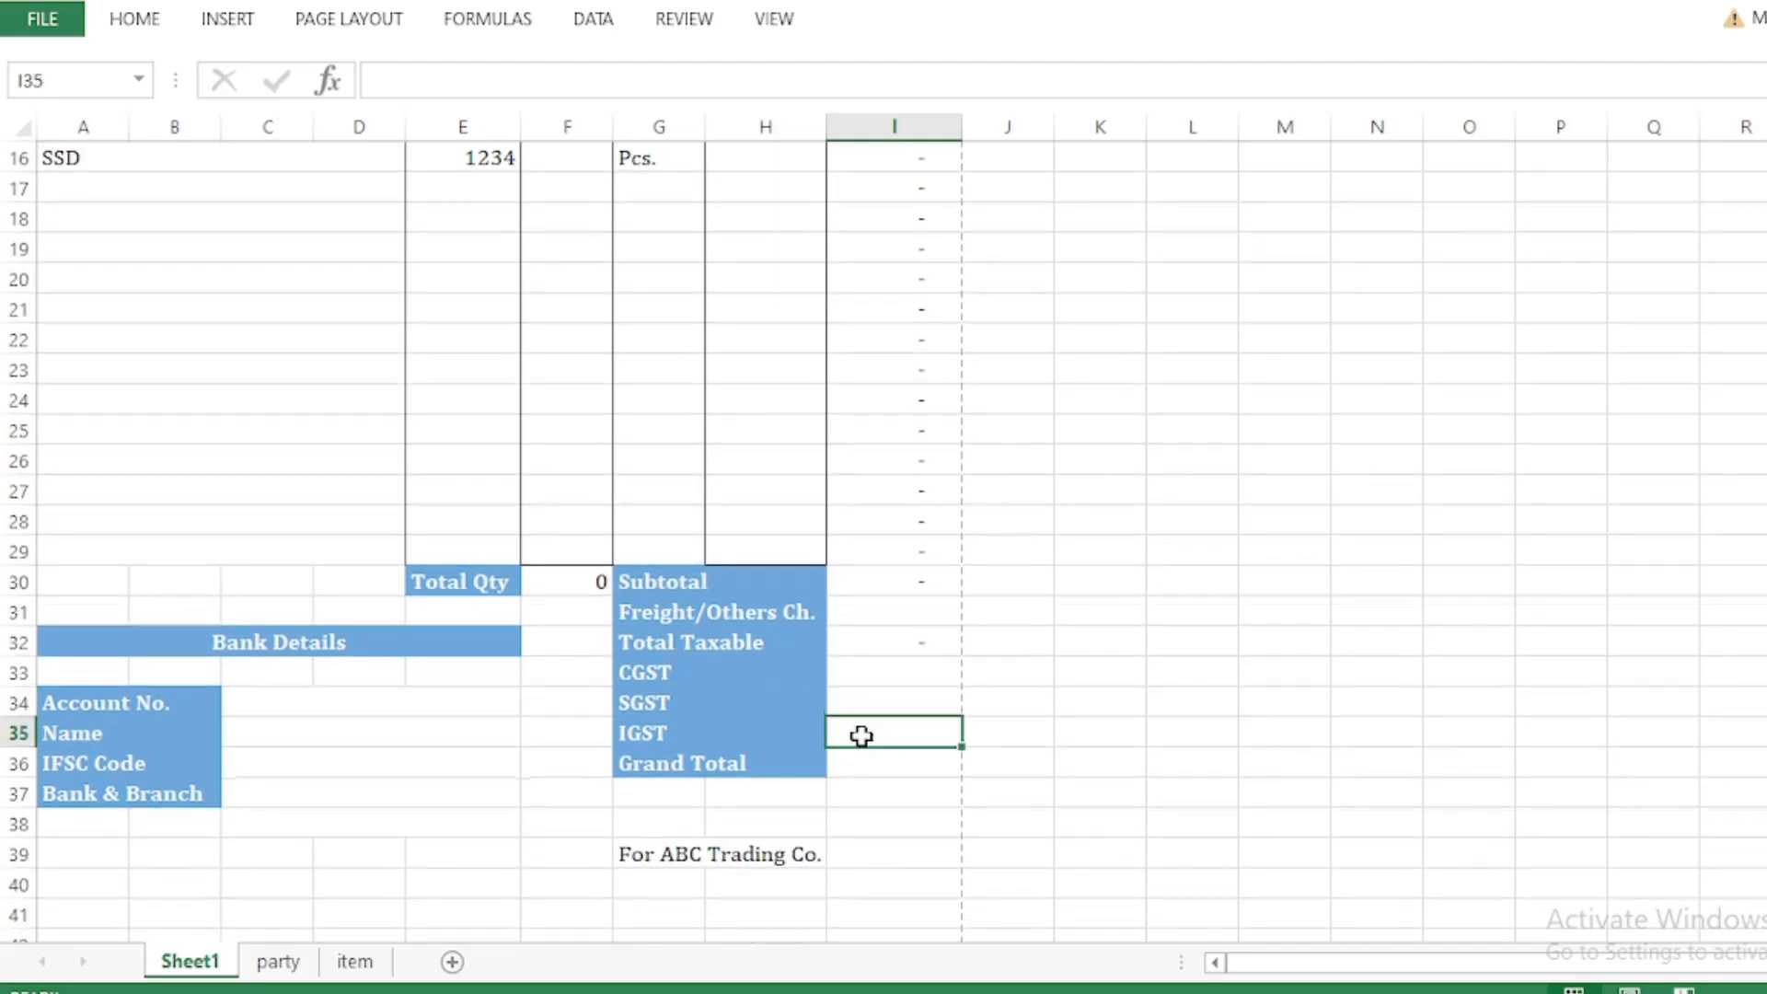
Step: Compare the state in the seller's address line with the Bill To State in B11
{"action": "scroll", "coordinate": [899, 722], "scroll_direction": "up", "scroll_amount": 5}
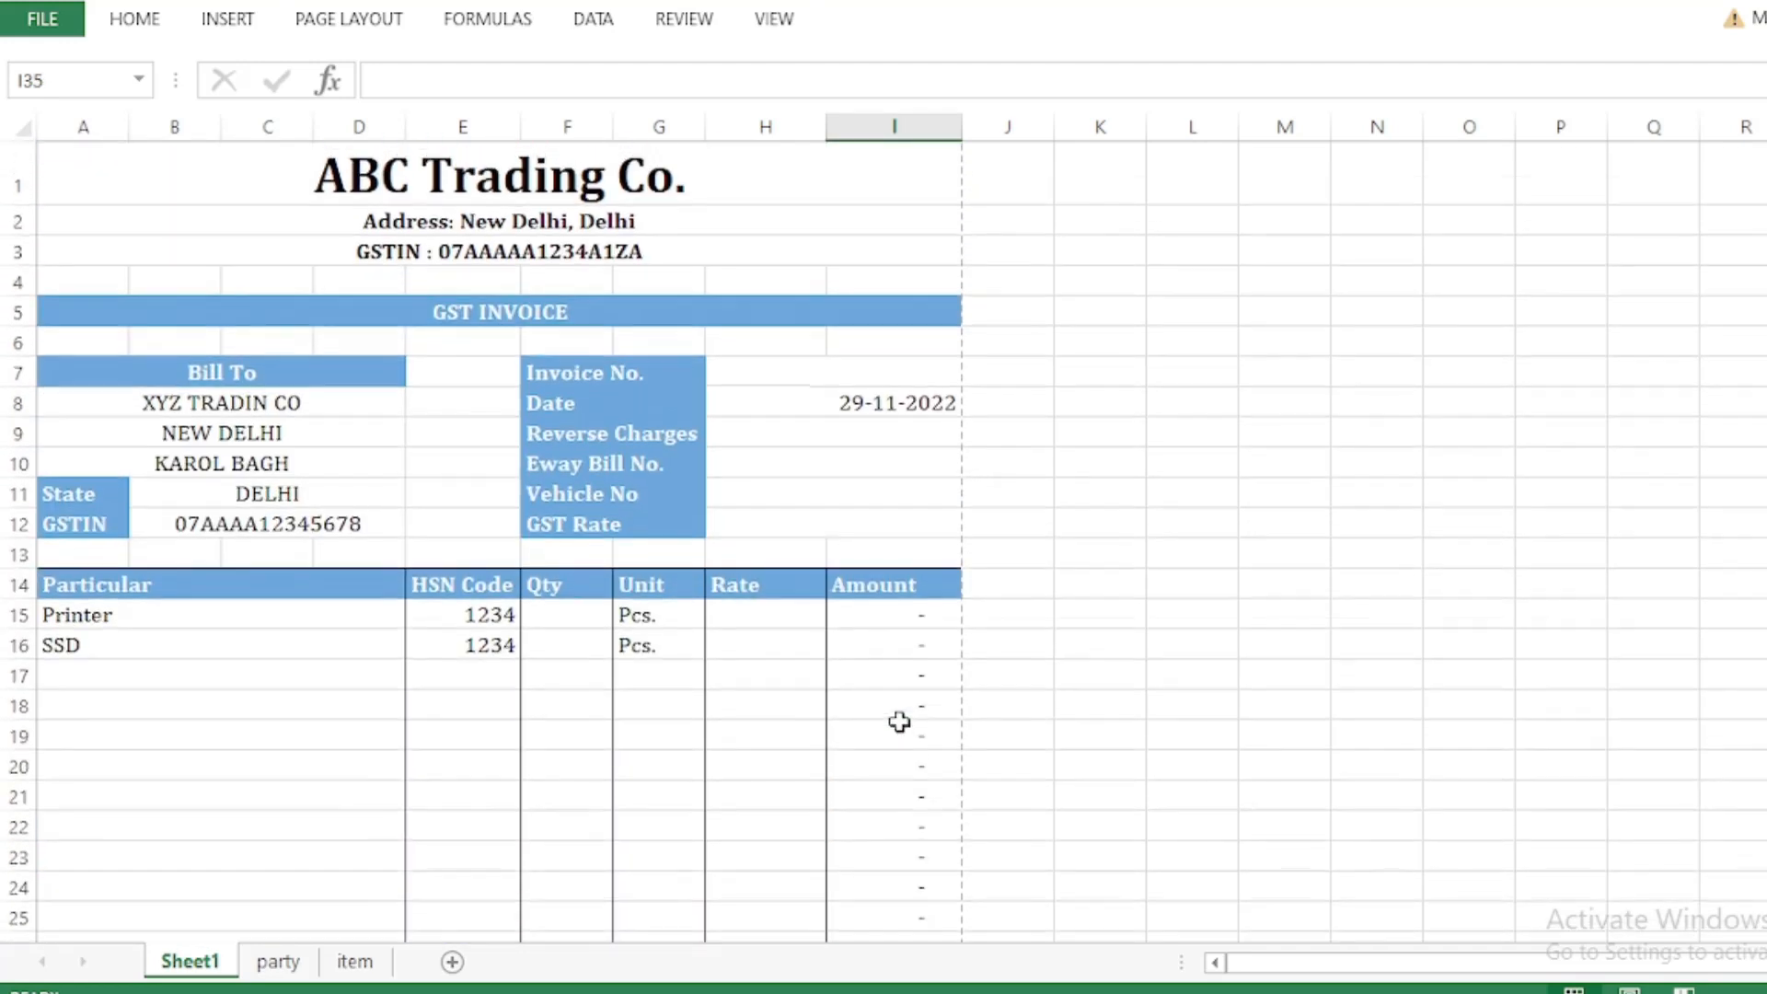
{"action": "left_click", "coordinate": [615, 218]}
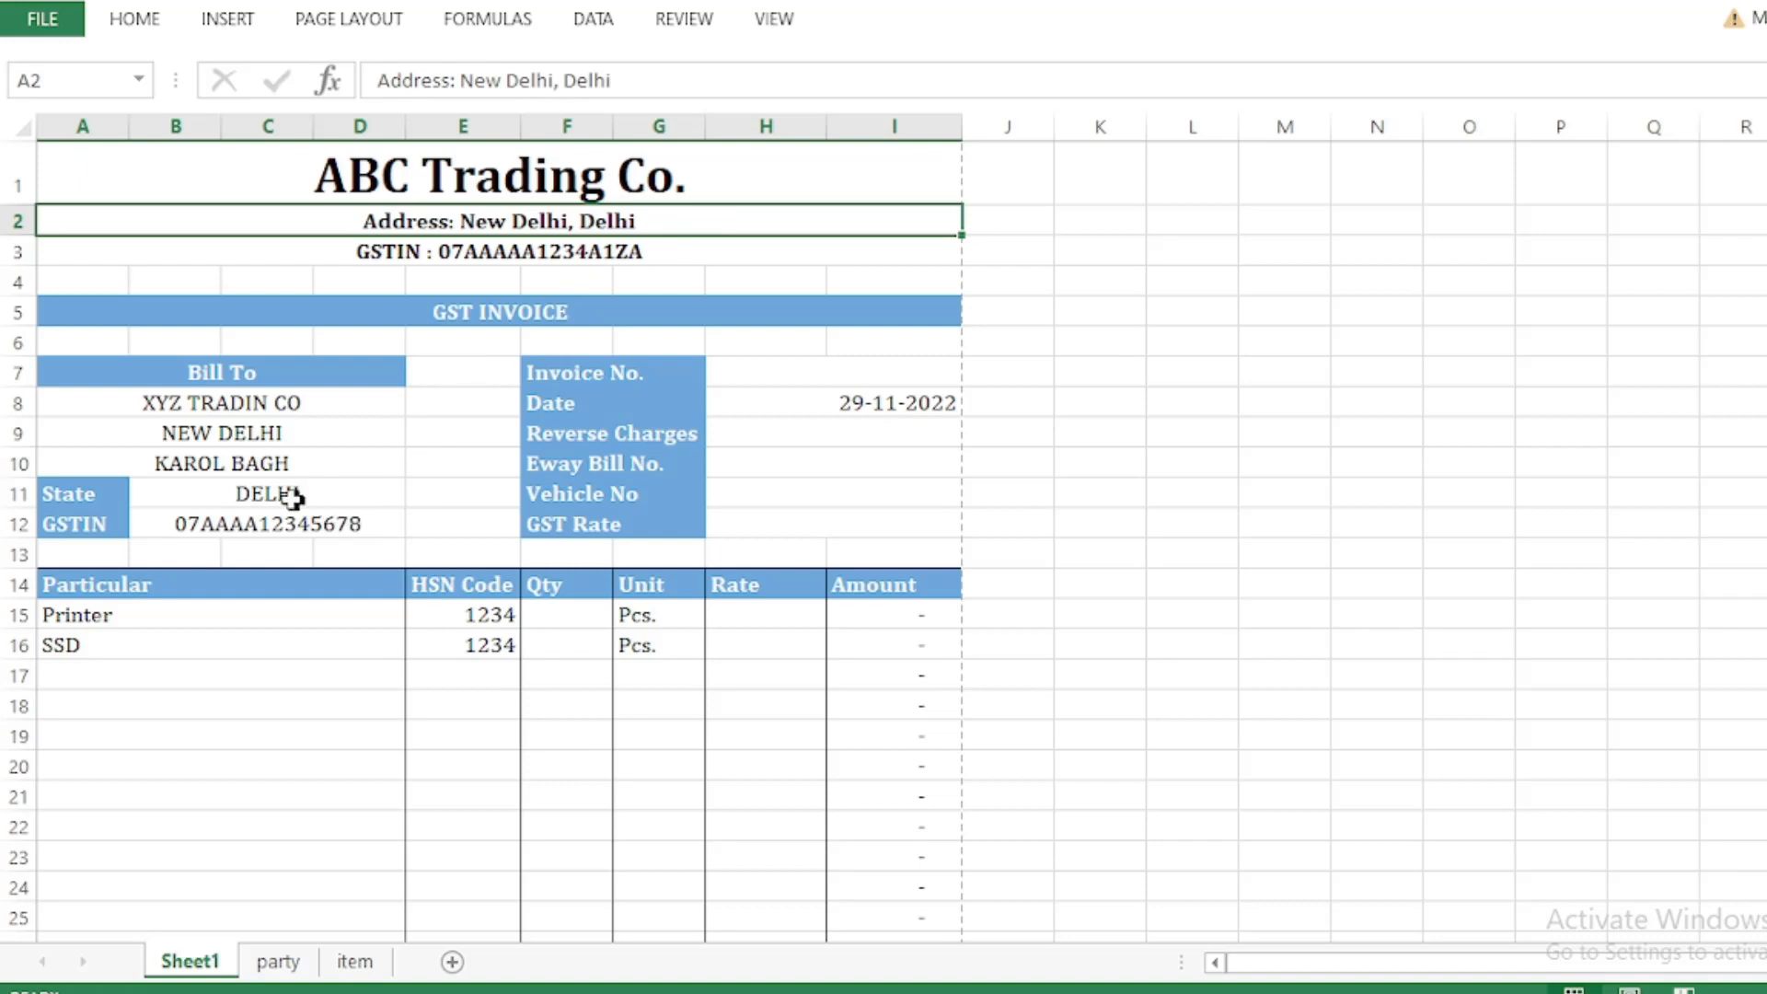
{"action": "left_click", "coordinate": [348, 491]}
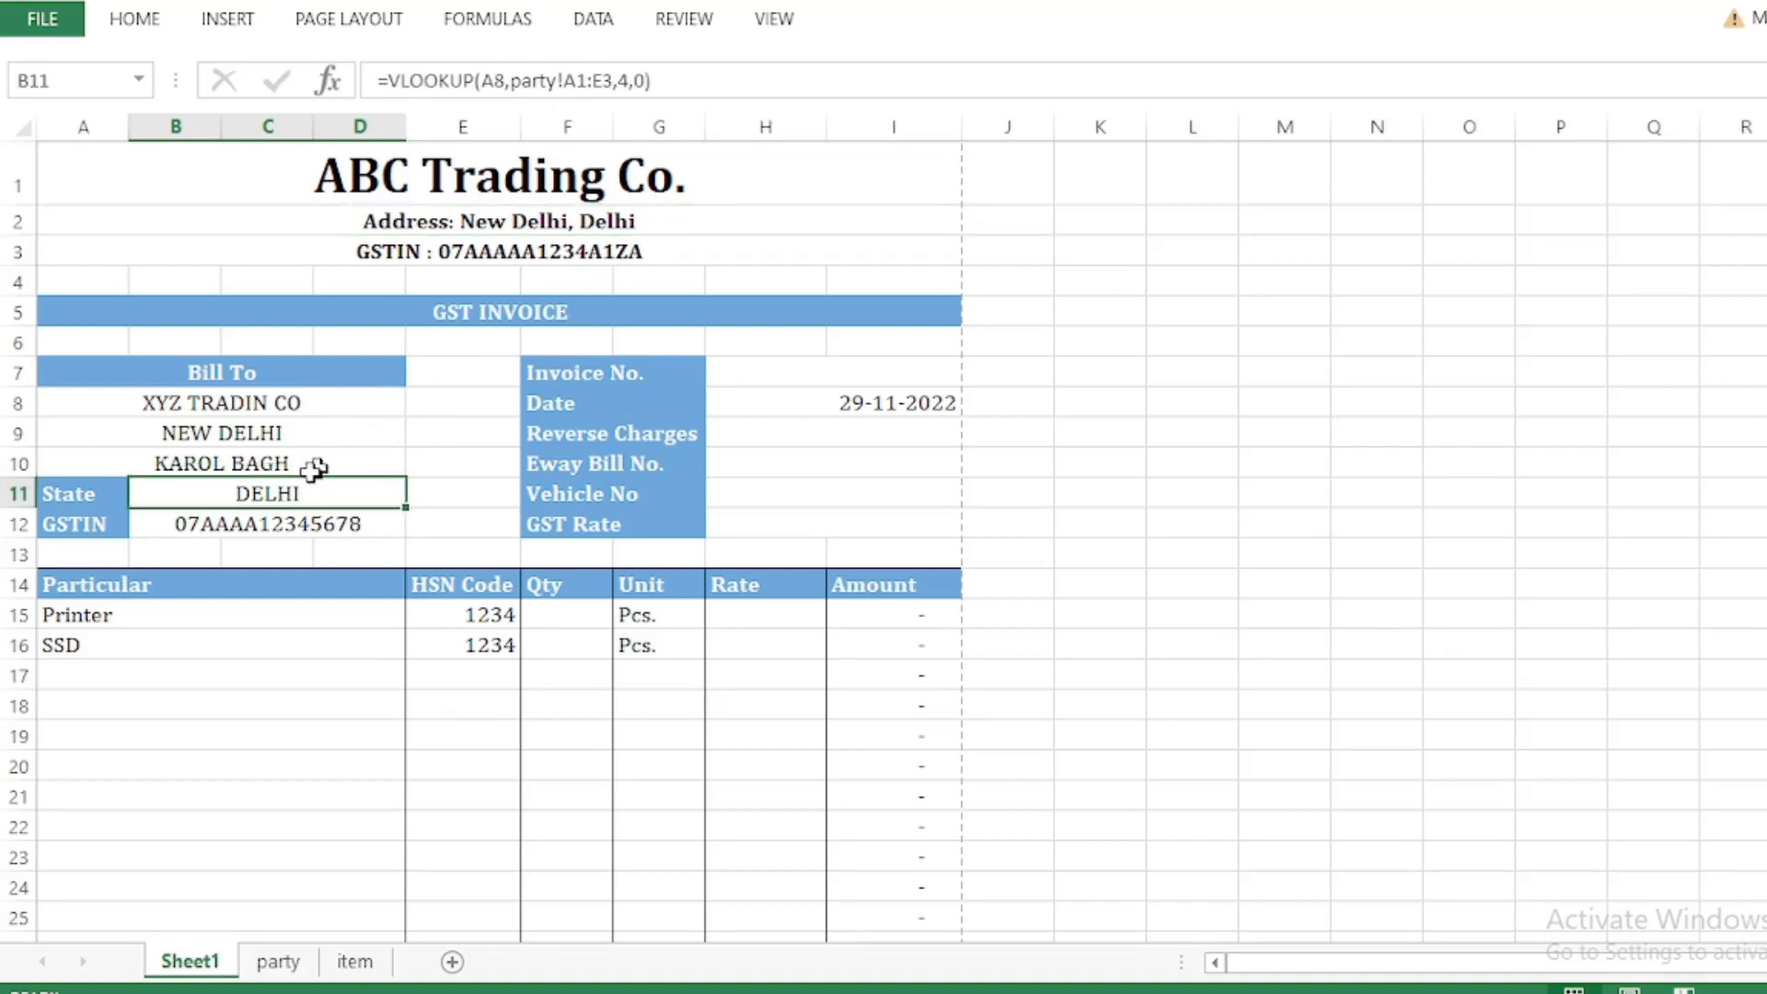
{"action": "left_click", "coordinate": [641, 214]}
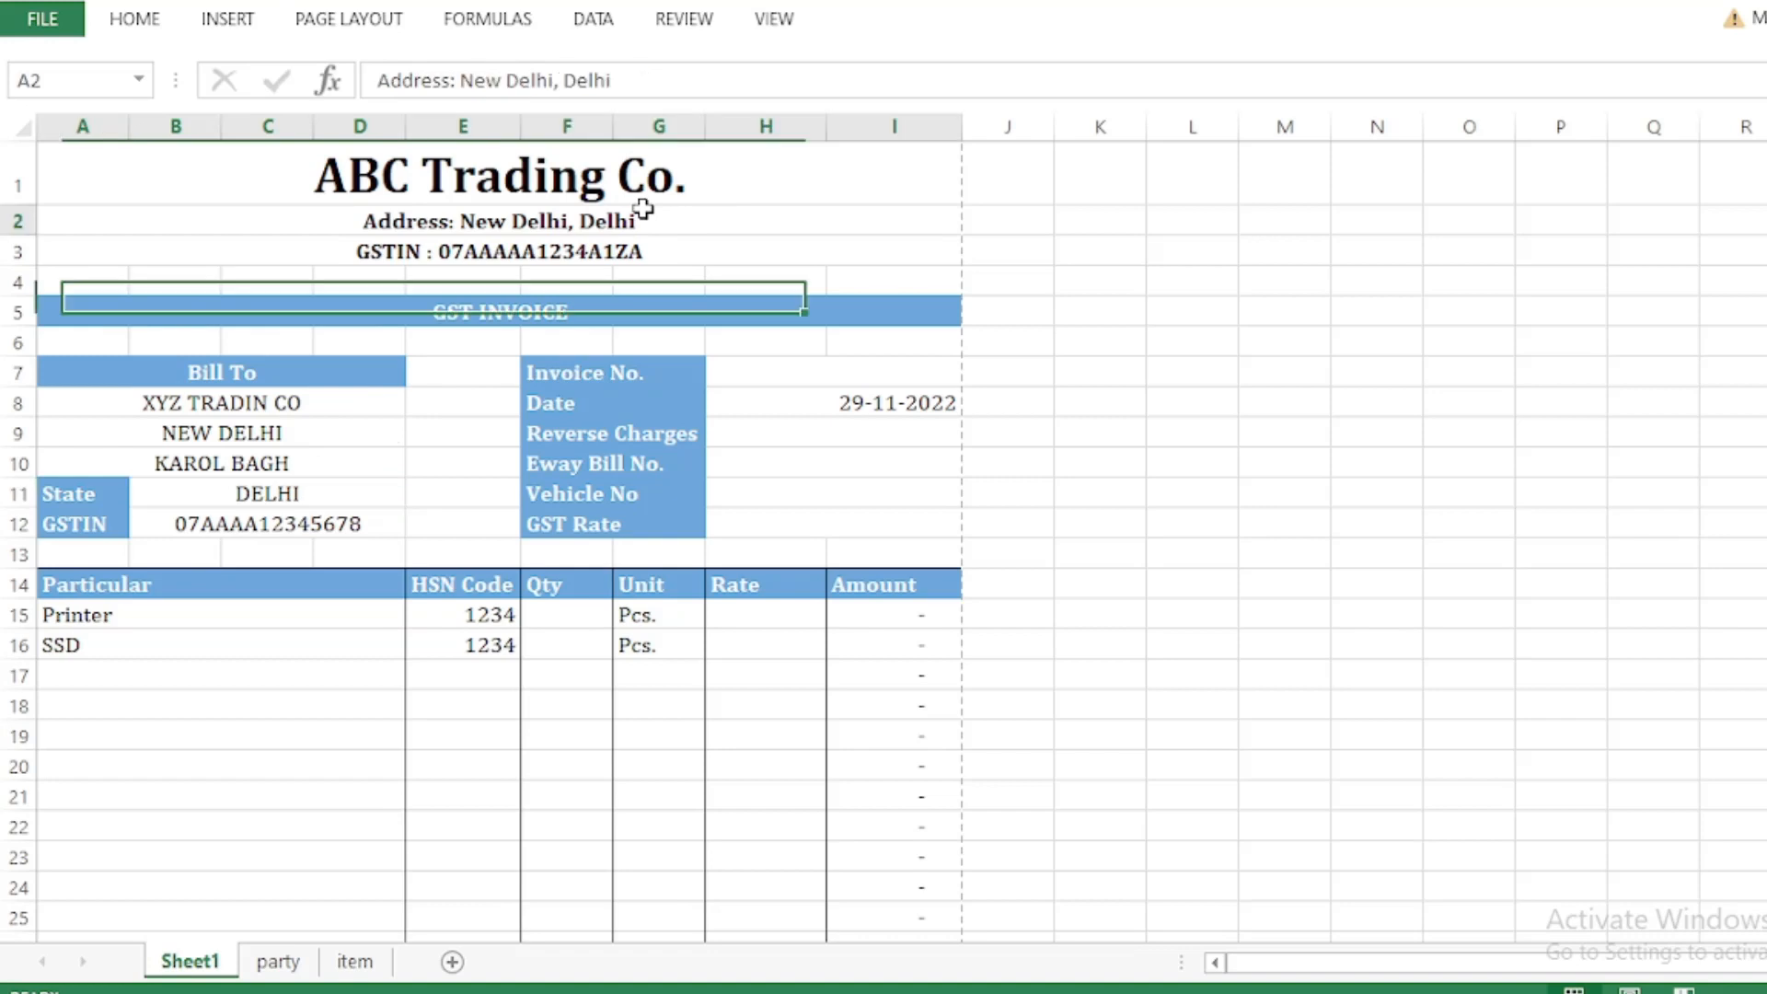
{"action": "left_click", "coordinate": [323, 483]}
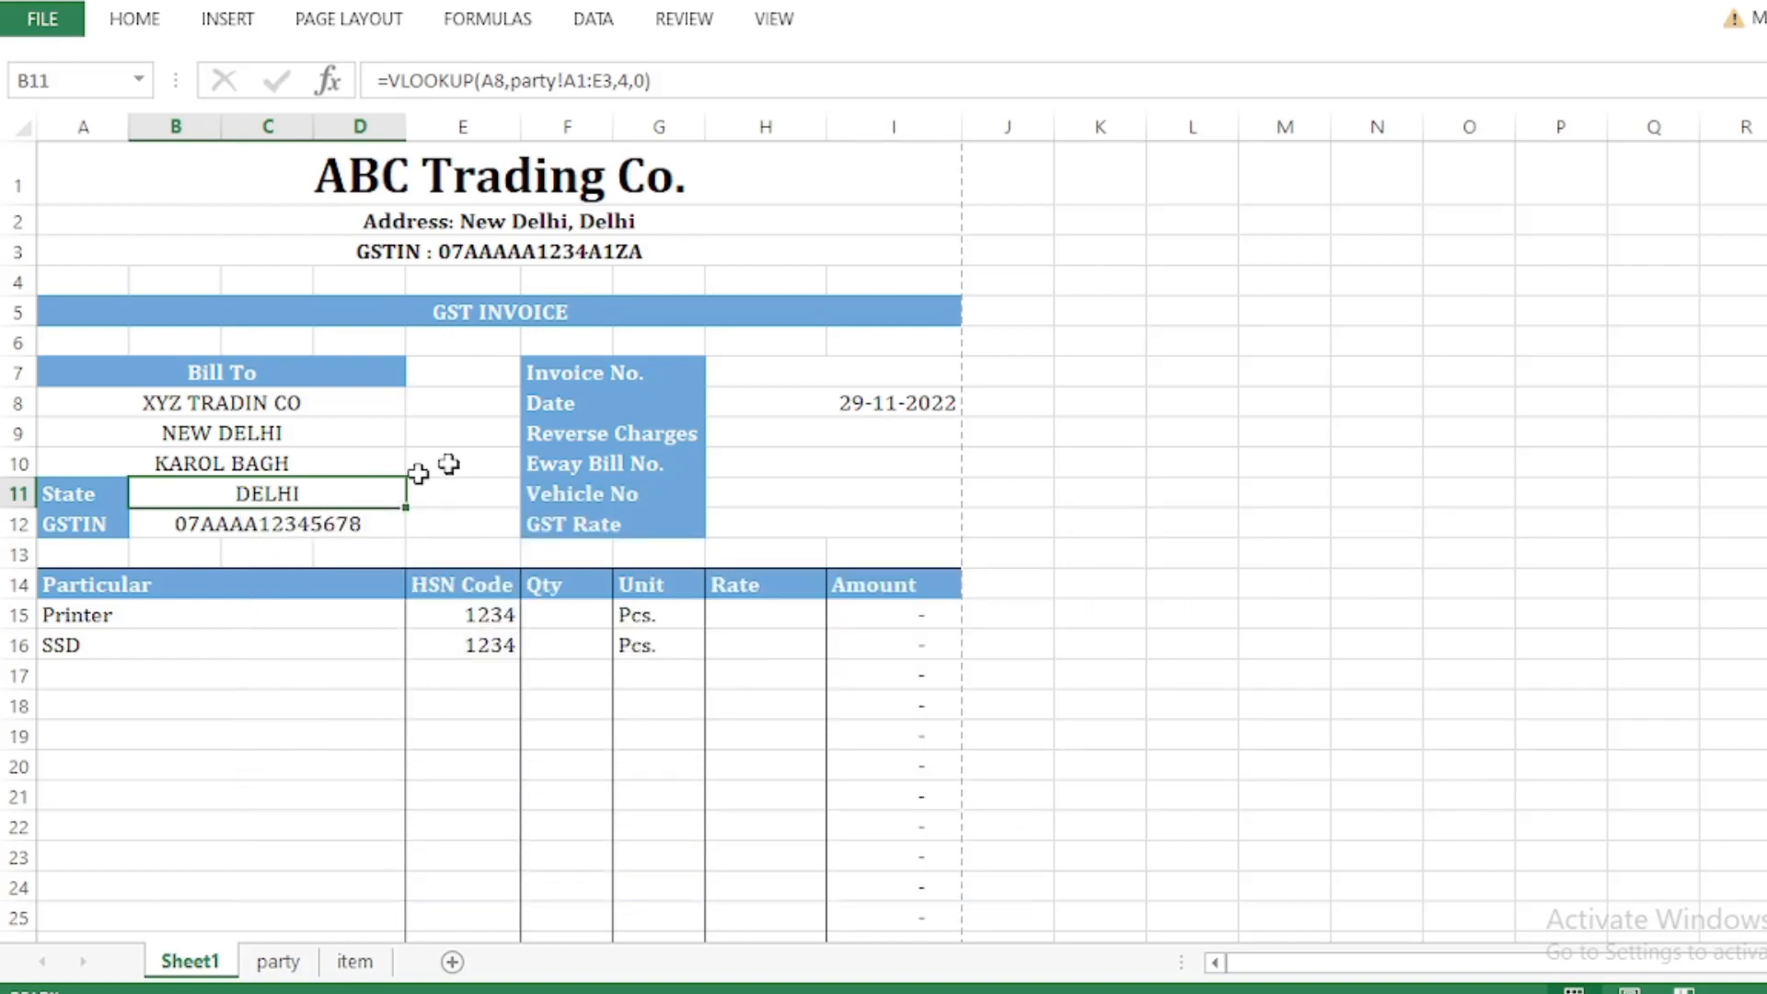
{"action": "left_click", "coordinate": [681, 219]}
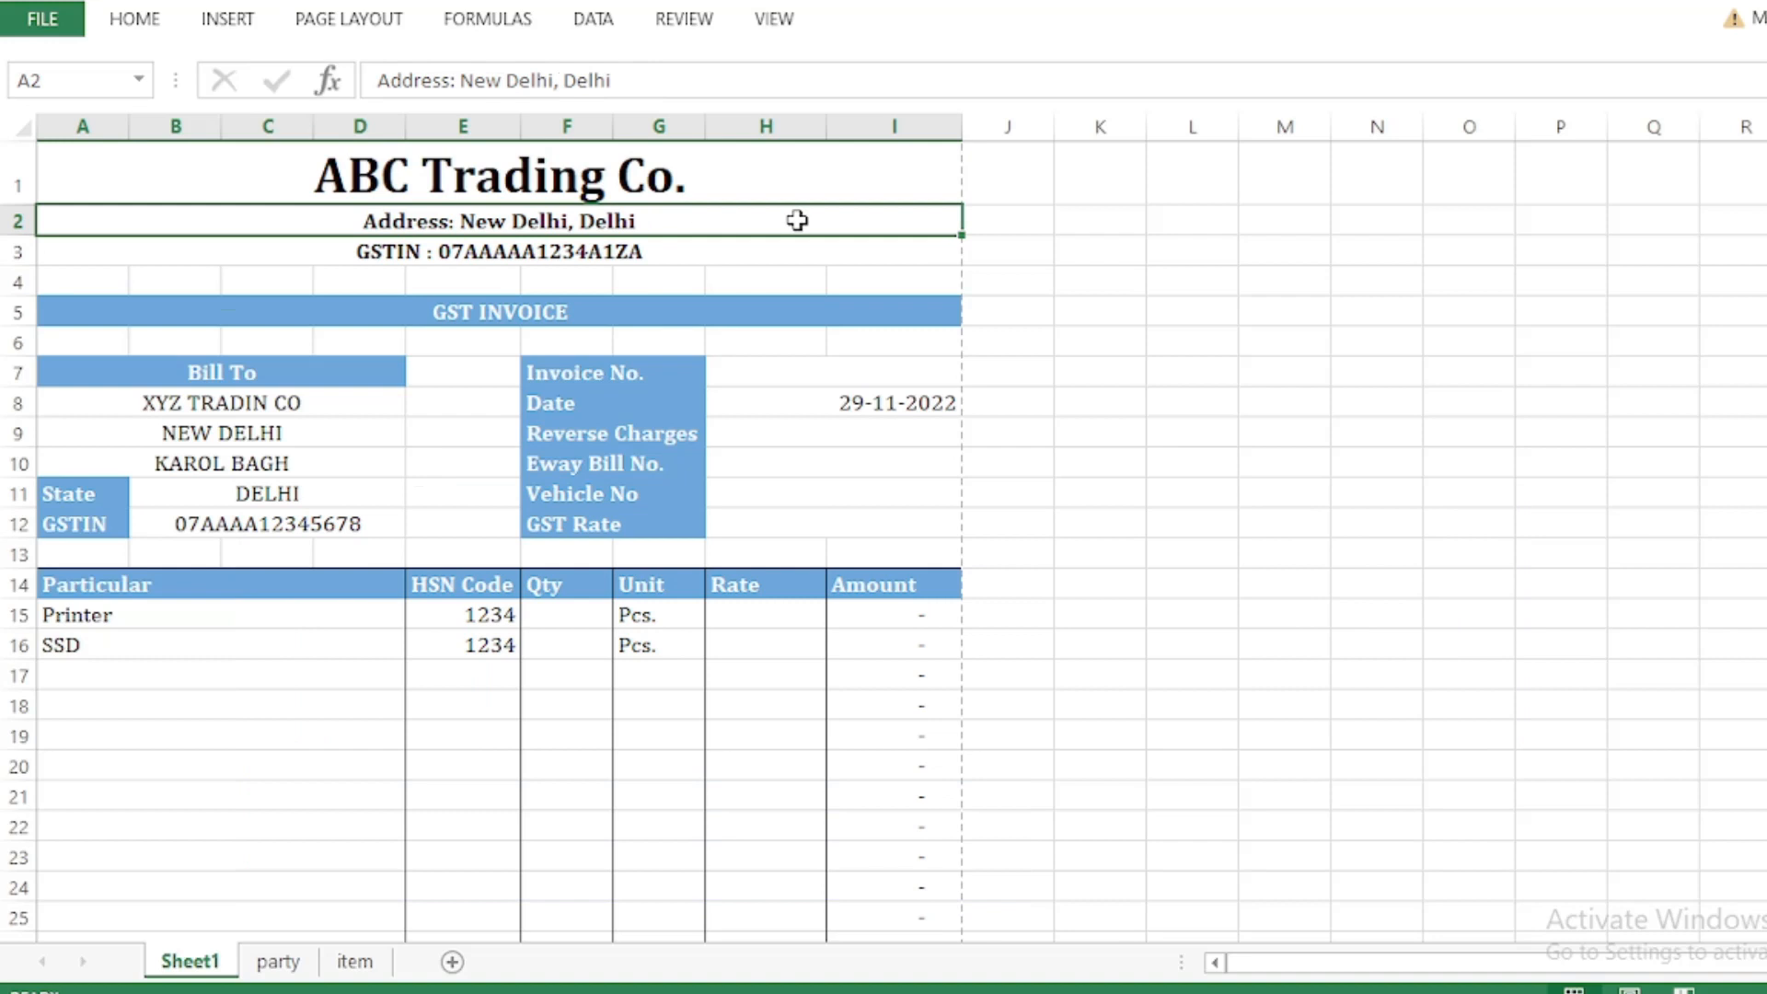
{"action": "left_click", "coordinate": [309, 492]}
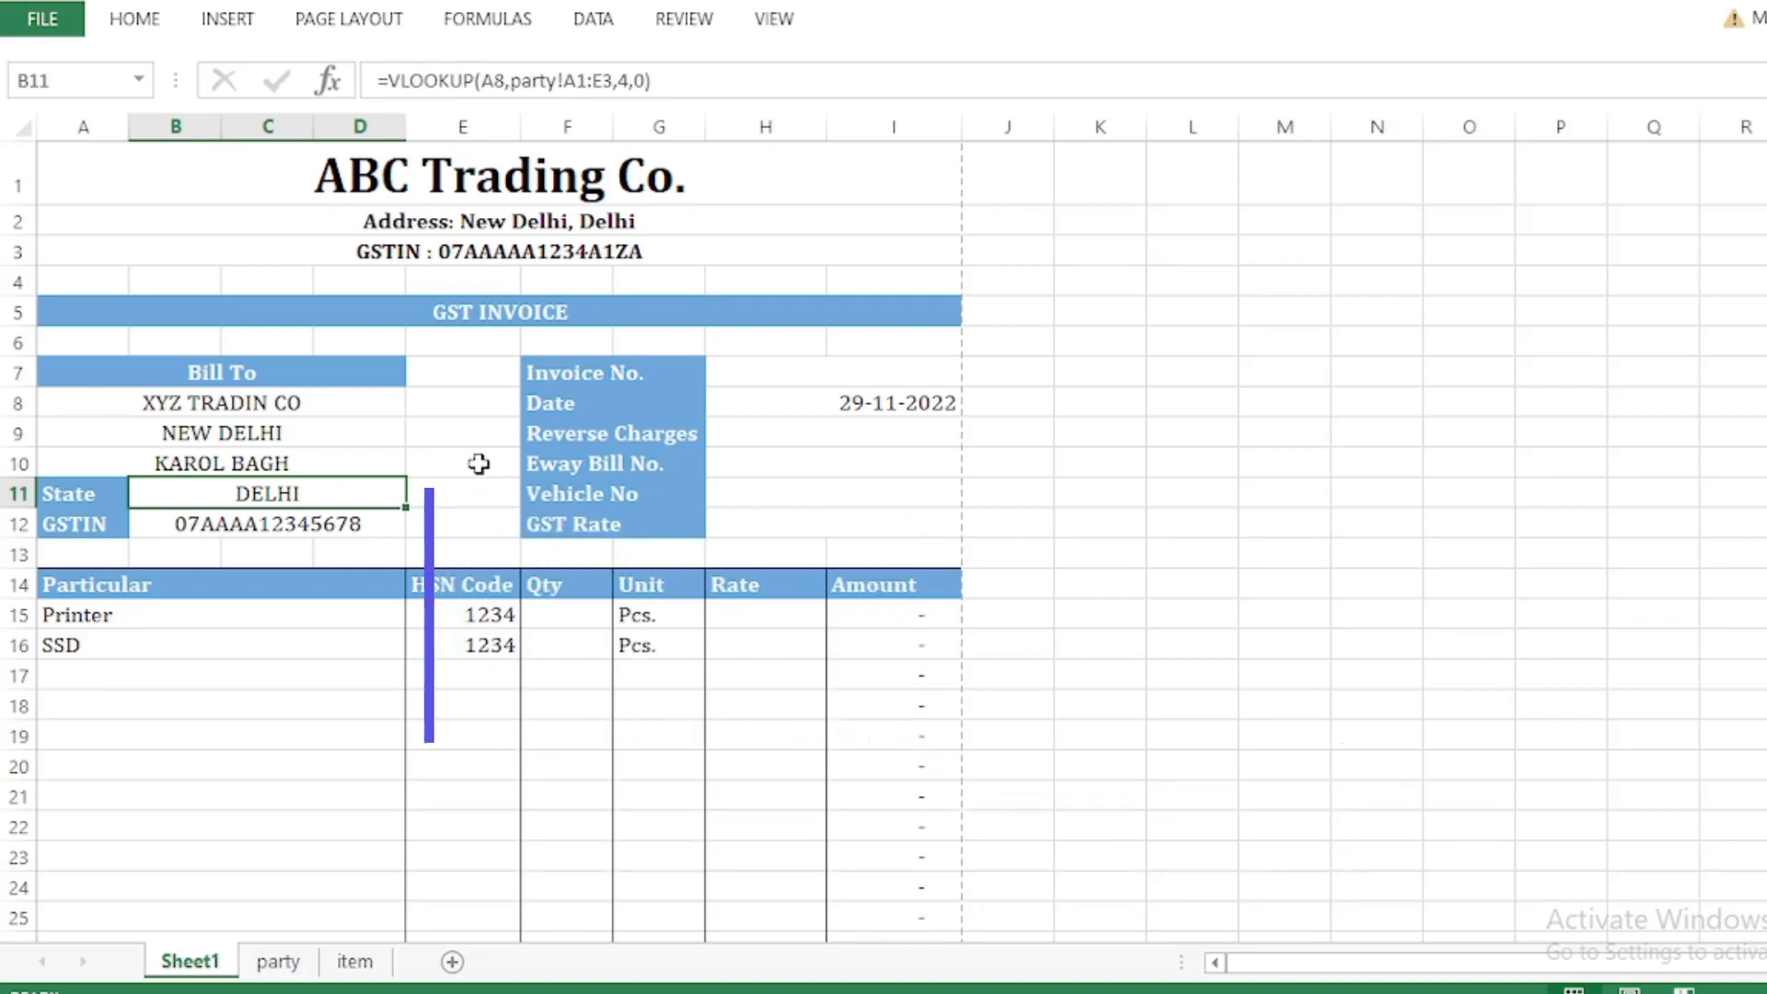
Step: Begin an IF formula in the CGST cell I33 that tests whether the Bill To State equals Delhi: =IF(B11="Delhi",
{"action": "scroll", "coordinate": [744, 670], "scroll_direction": "down", "scroll_amount": 2}
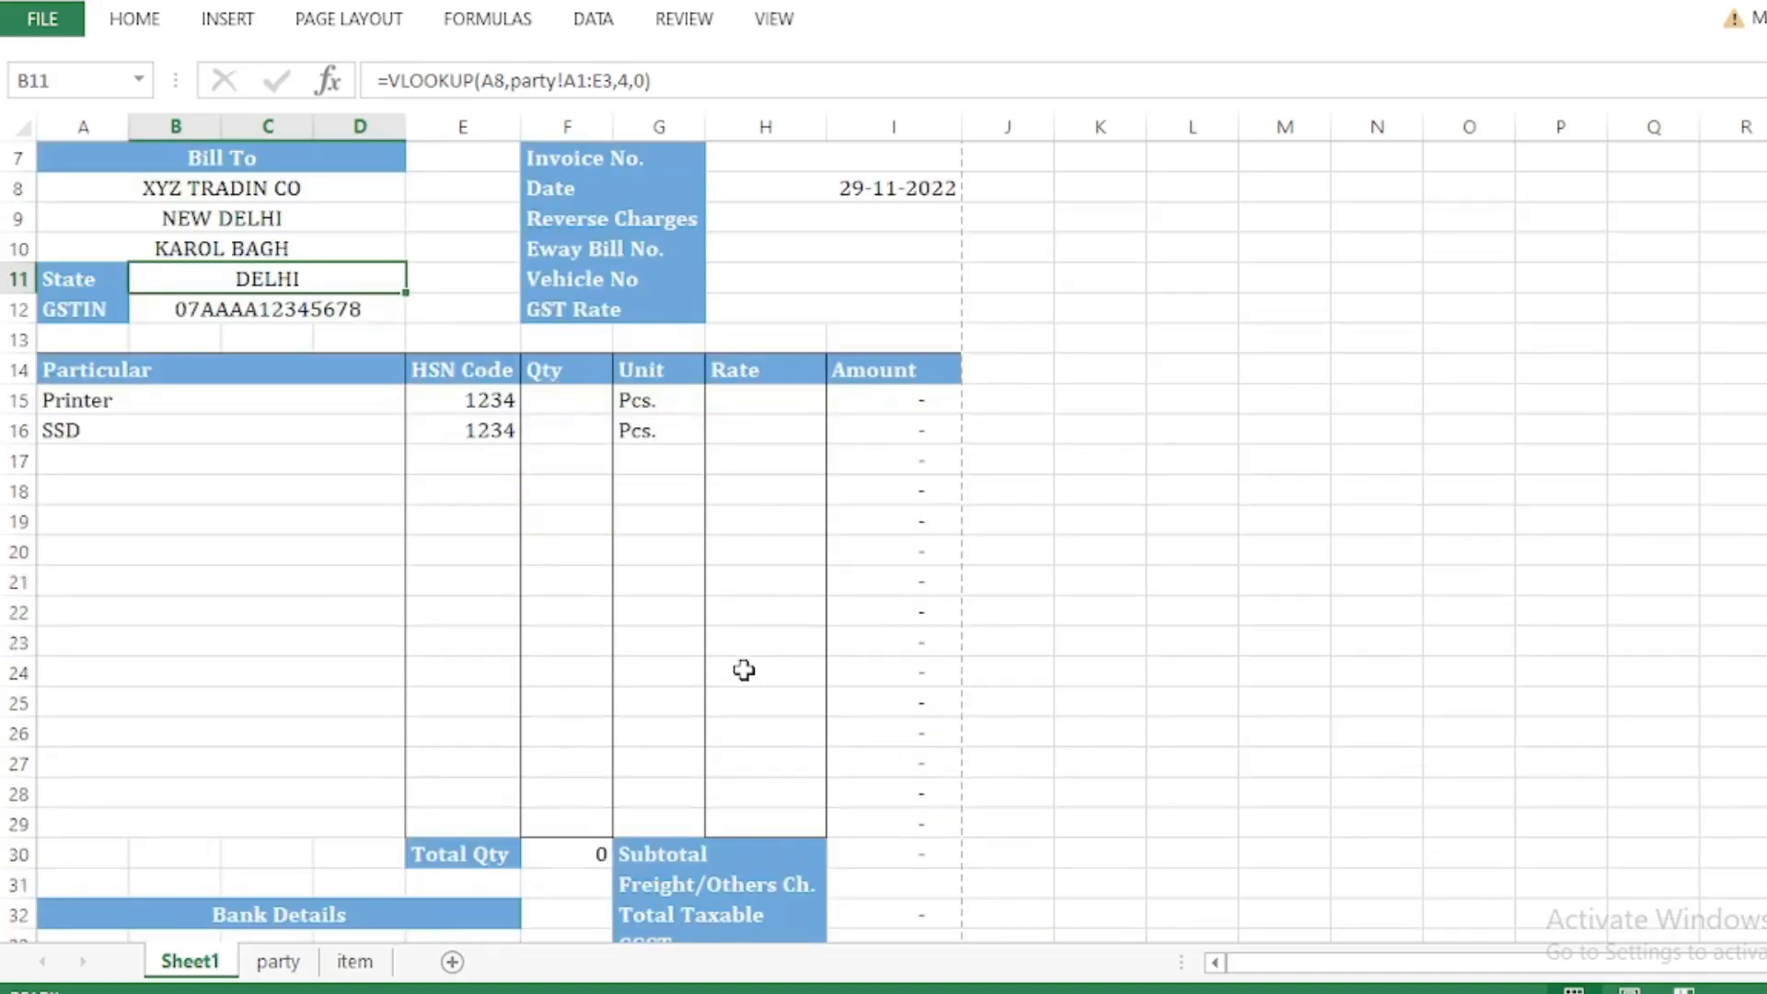
{"action": "scroll", "coordinate": [743, 670], "scroll_direction": "down", "scroll_amount": 3}
{"action": "left_click", "coordinate": [923, 670]}
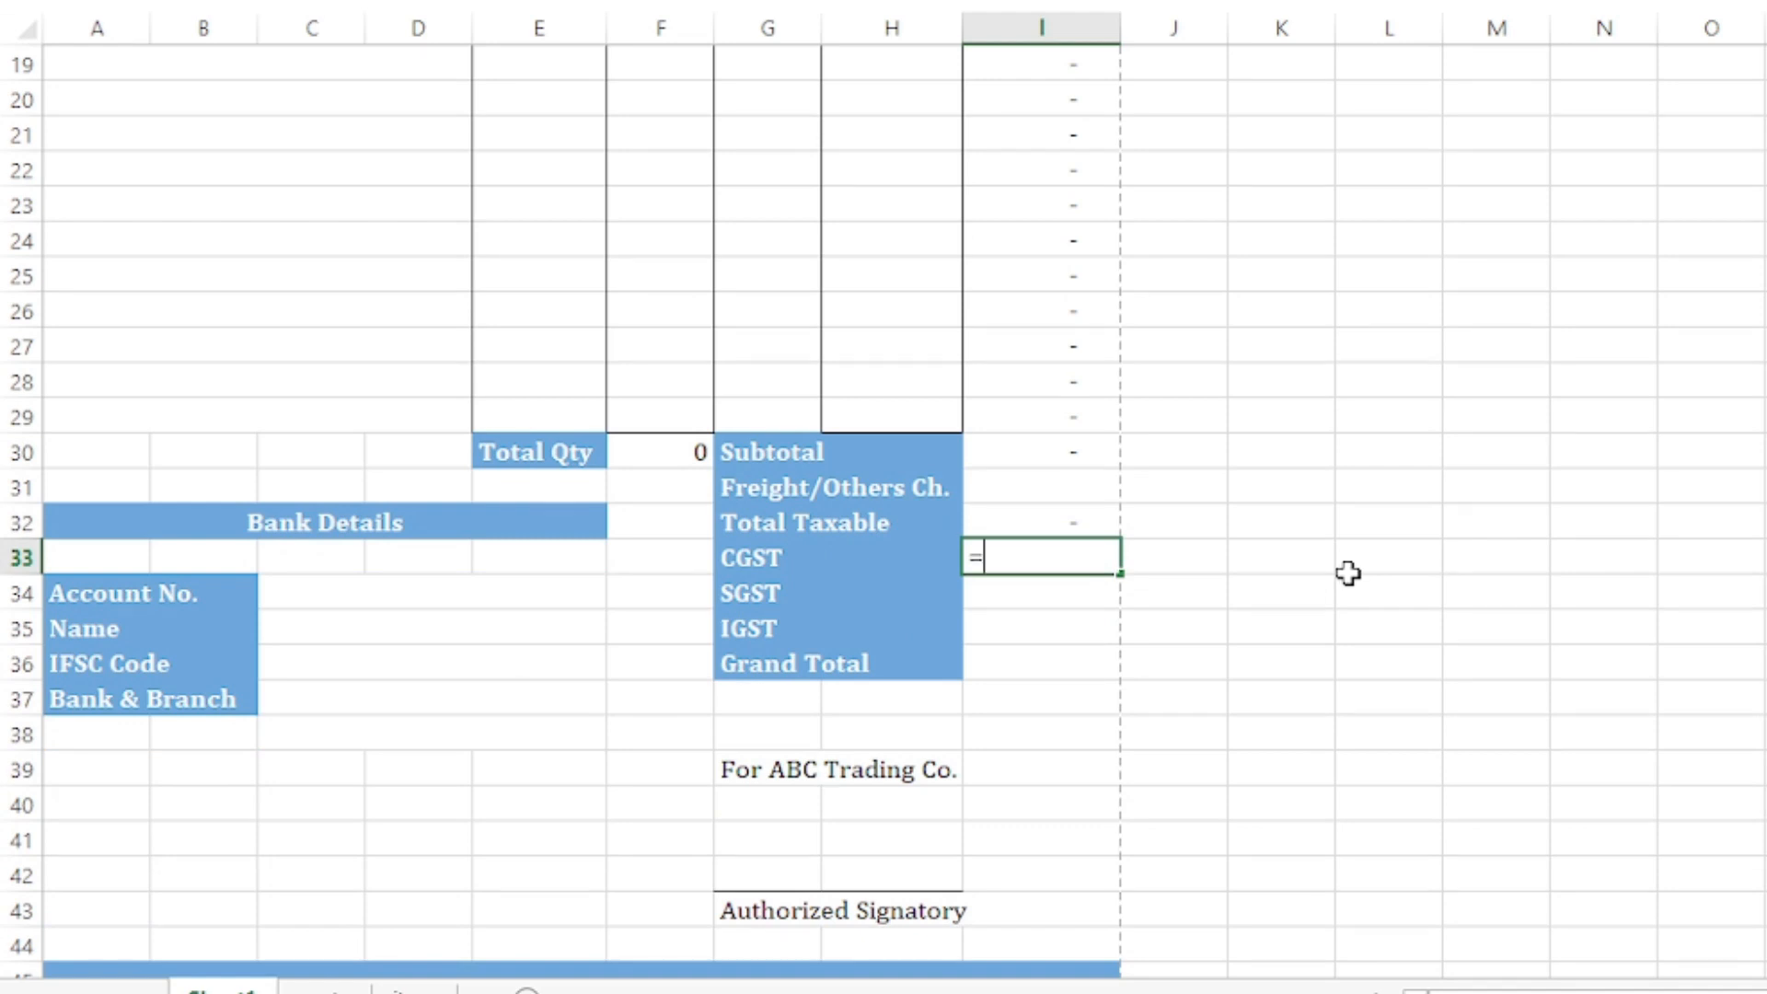
{"action": "type", "text": "=if"}
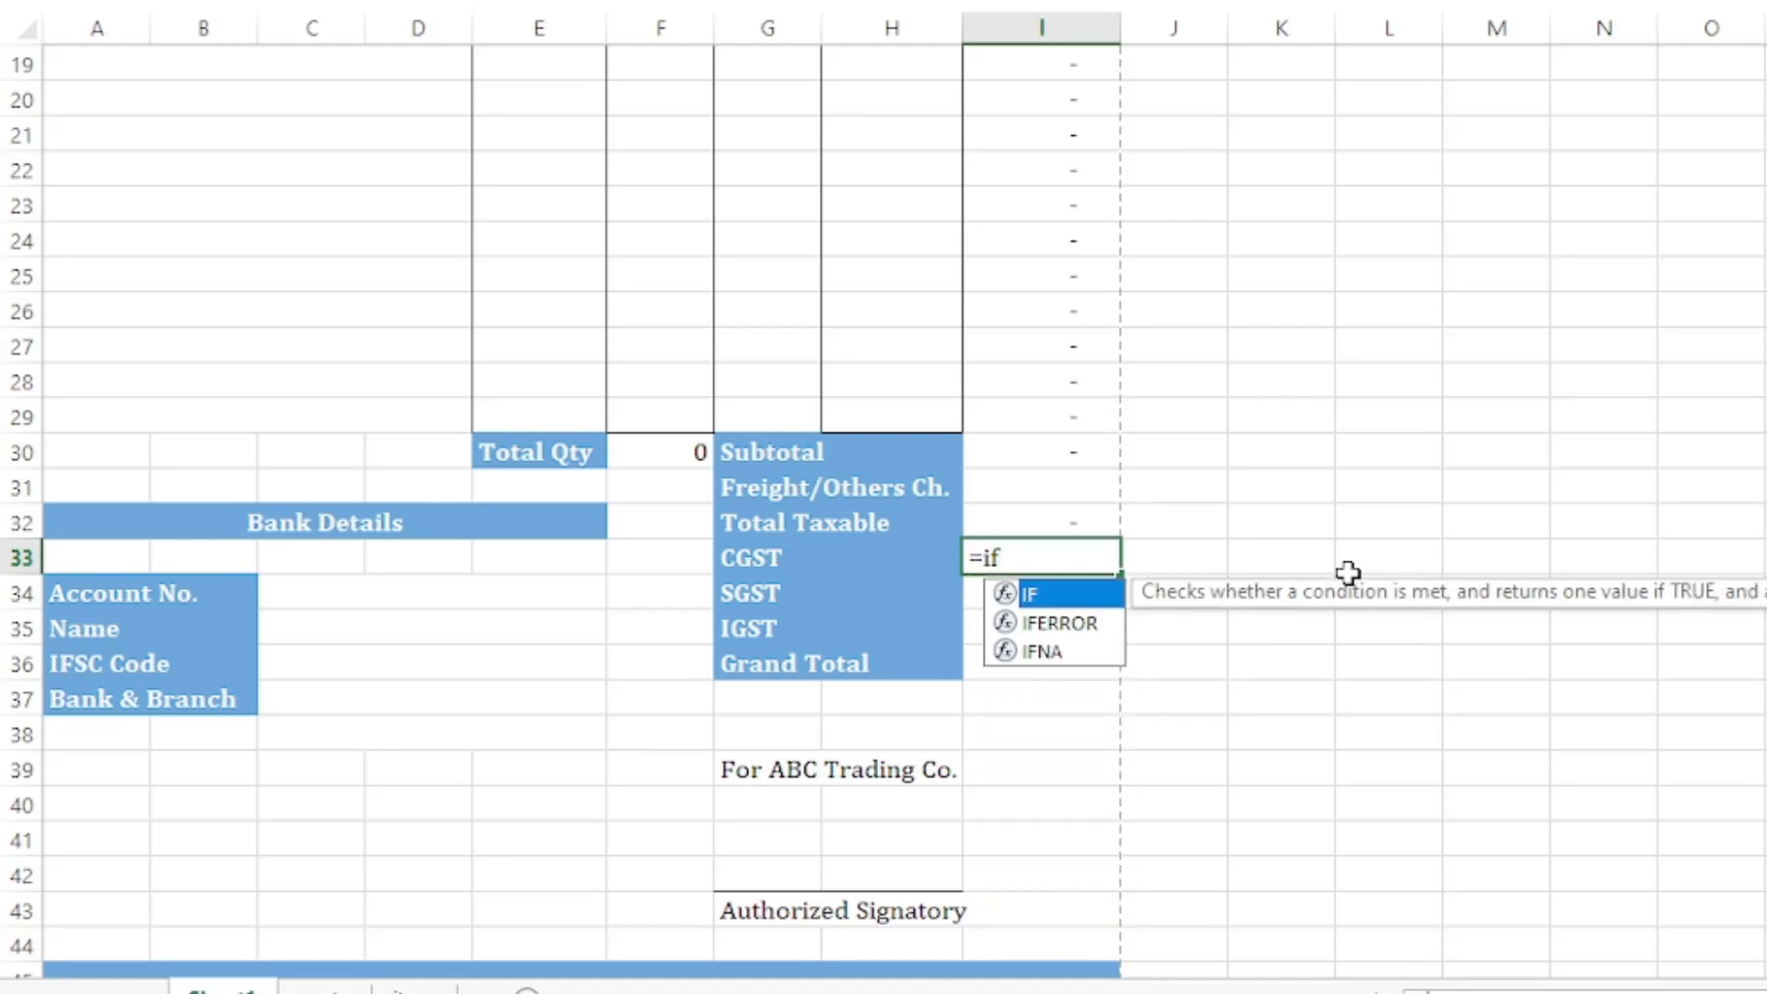
{"action": "key", "text": "Tab"}
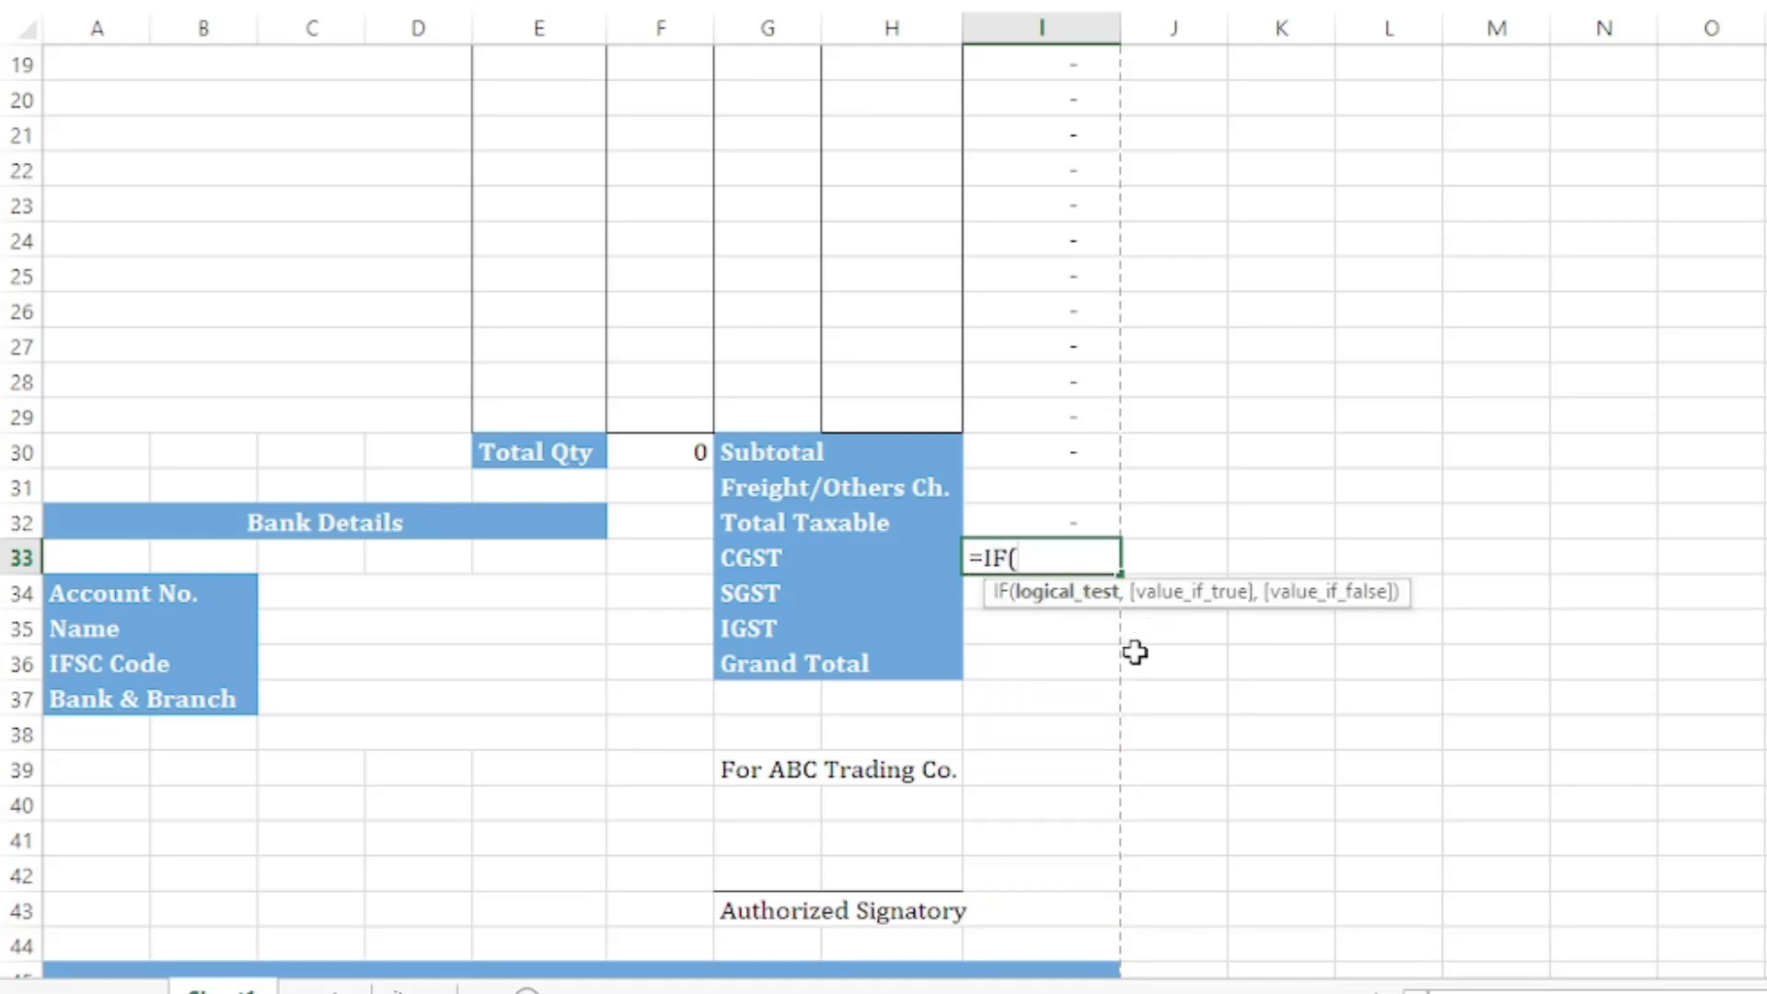
{"action": "scroll", "coordinate": [1104, 695], "scroll_direction": "up", "scroll_amount": 2}
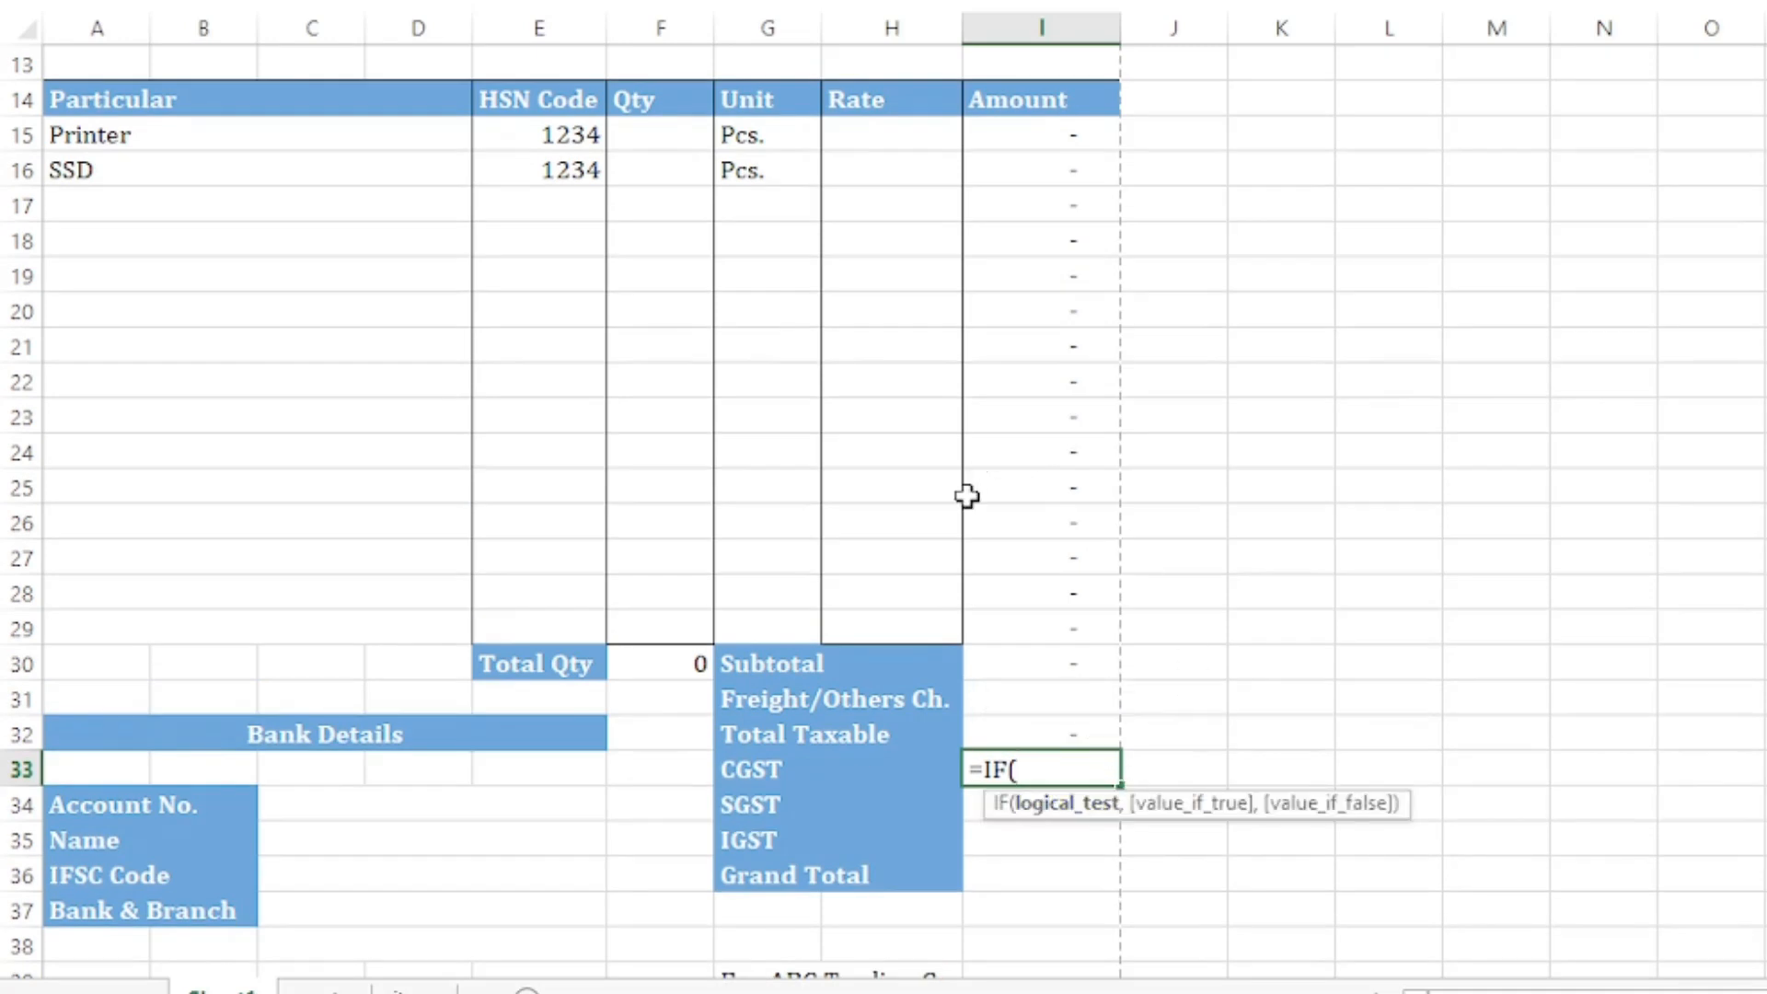
{"action": "scroll", "coordinate": [966, 496], "scroll_direction": "up", "scroll_amount": 1}
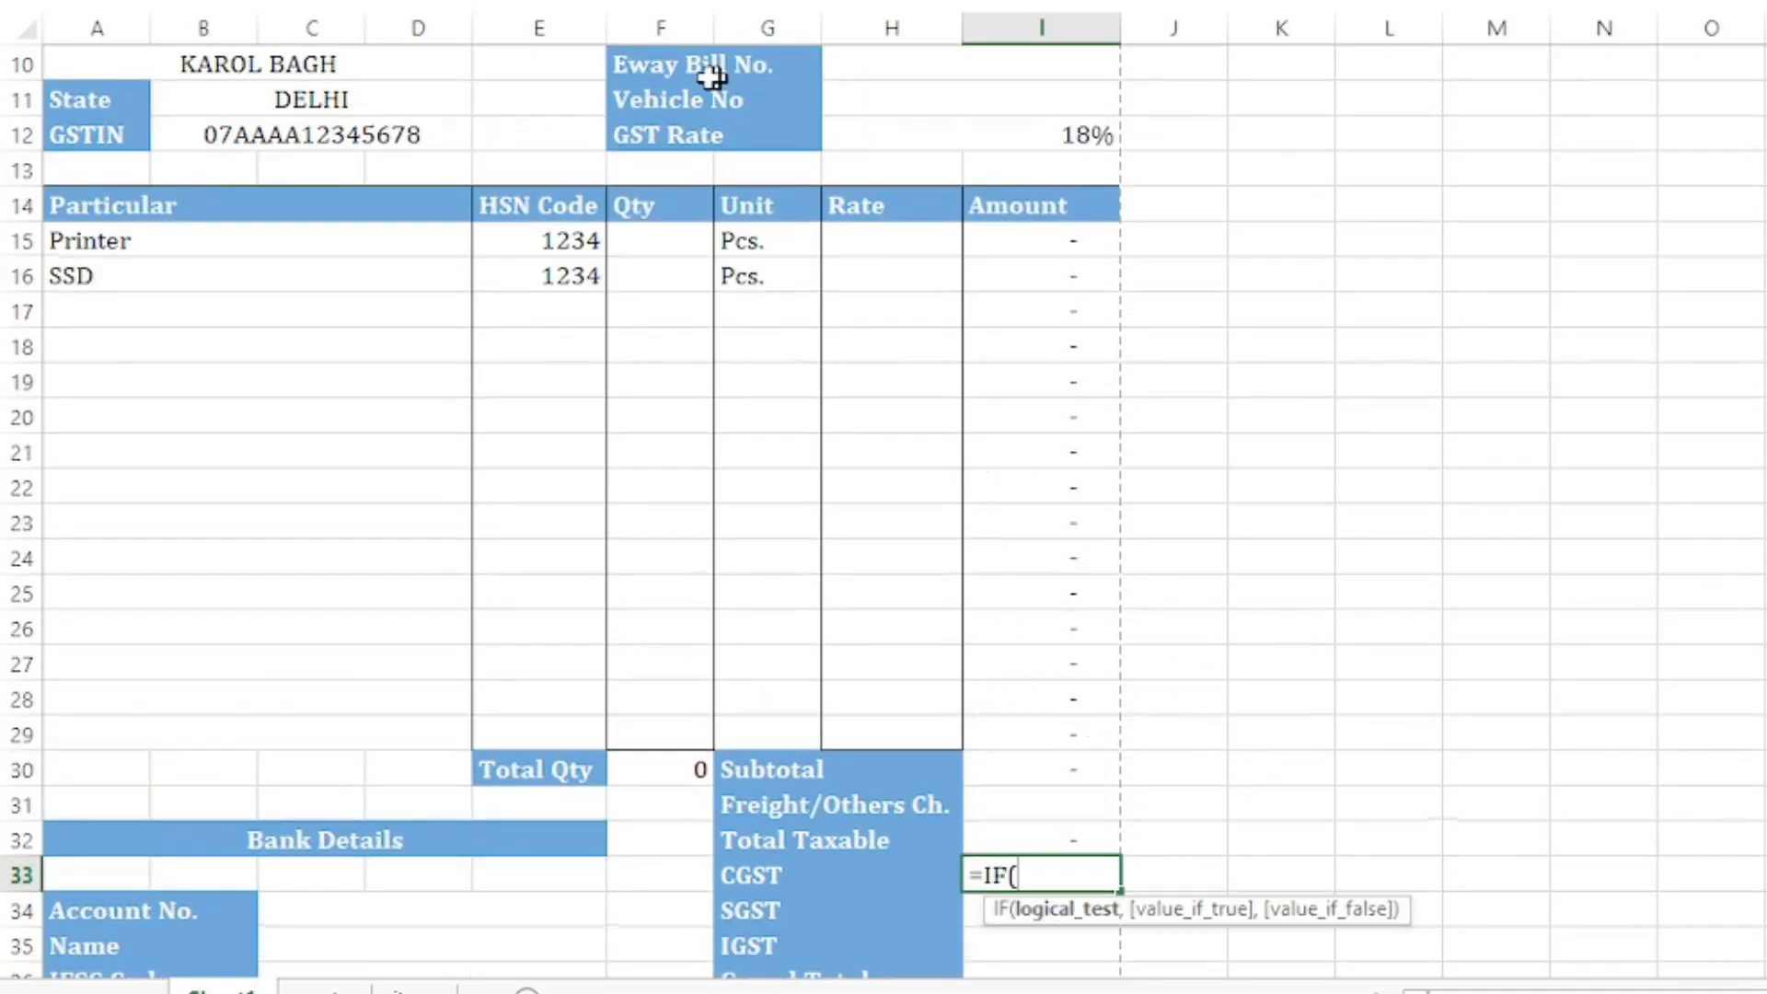
{"action": "left_click", "coordinate": [329, 103]}
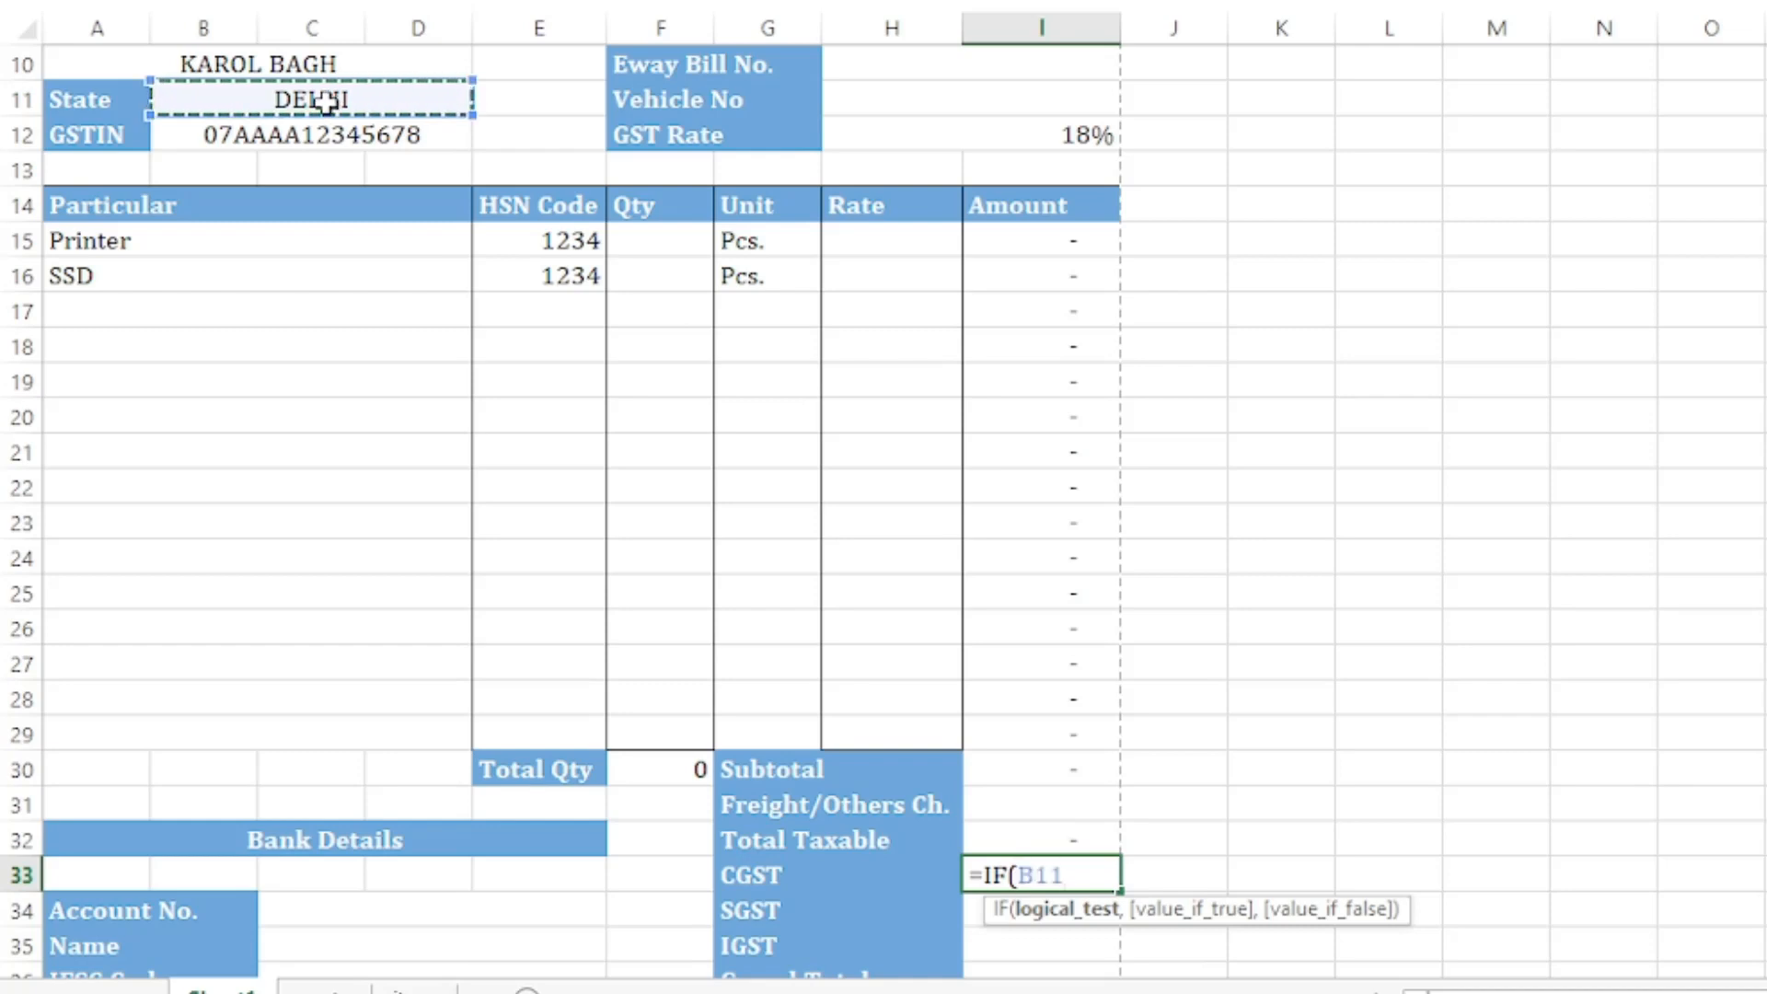
{"action": "type", "text": "+"}
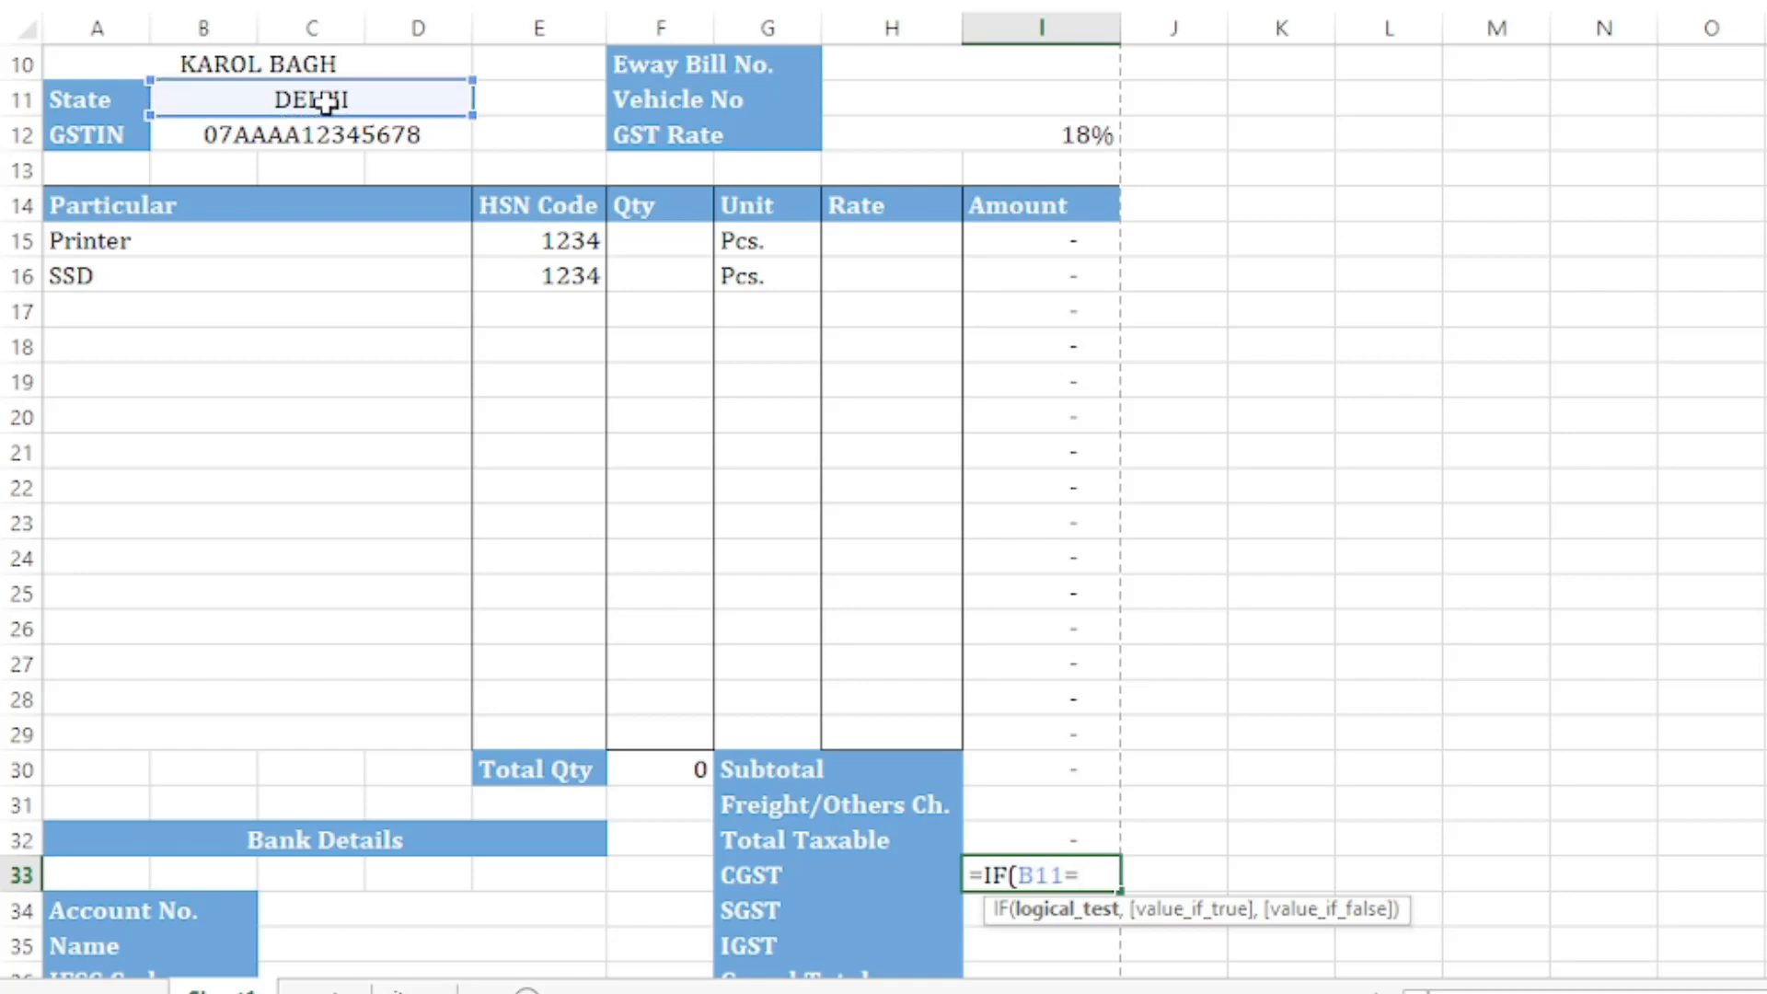
{"action": "type", "text": "\"Delhi"}
{"action": "left_click_drag", "start_coordinate": [1094, 876], "coordinate": [1151, 875]}
{"action": "left_click", "coordinate": [1177, 880]}
{"action": "type", "text": ","}
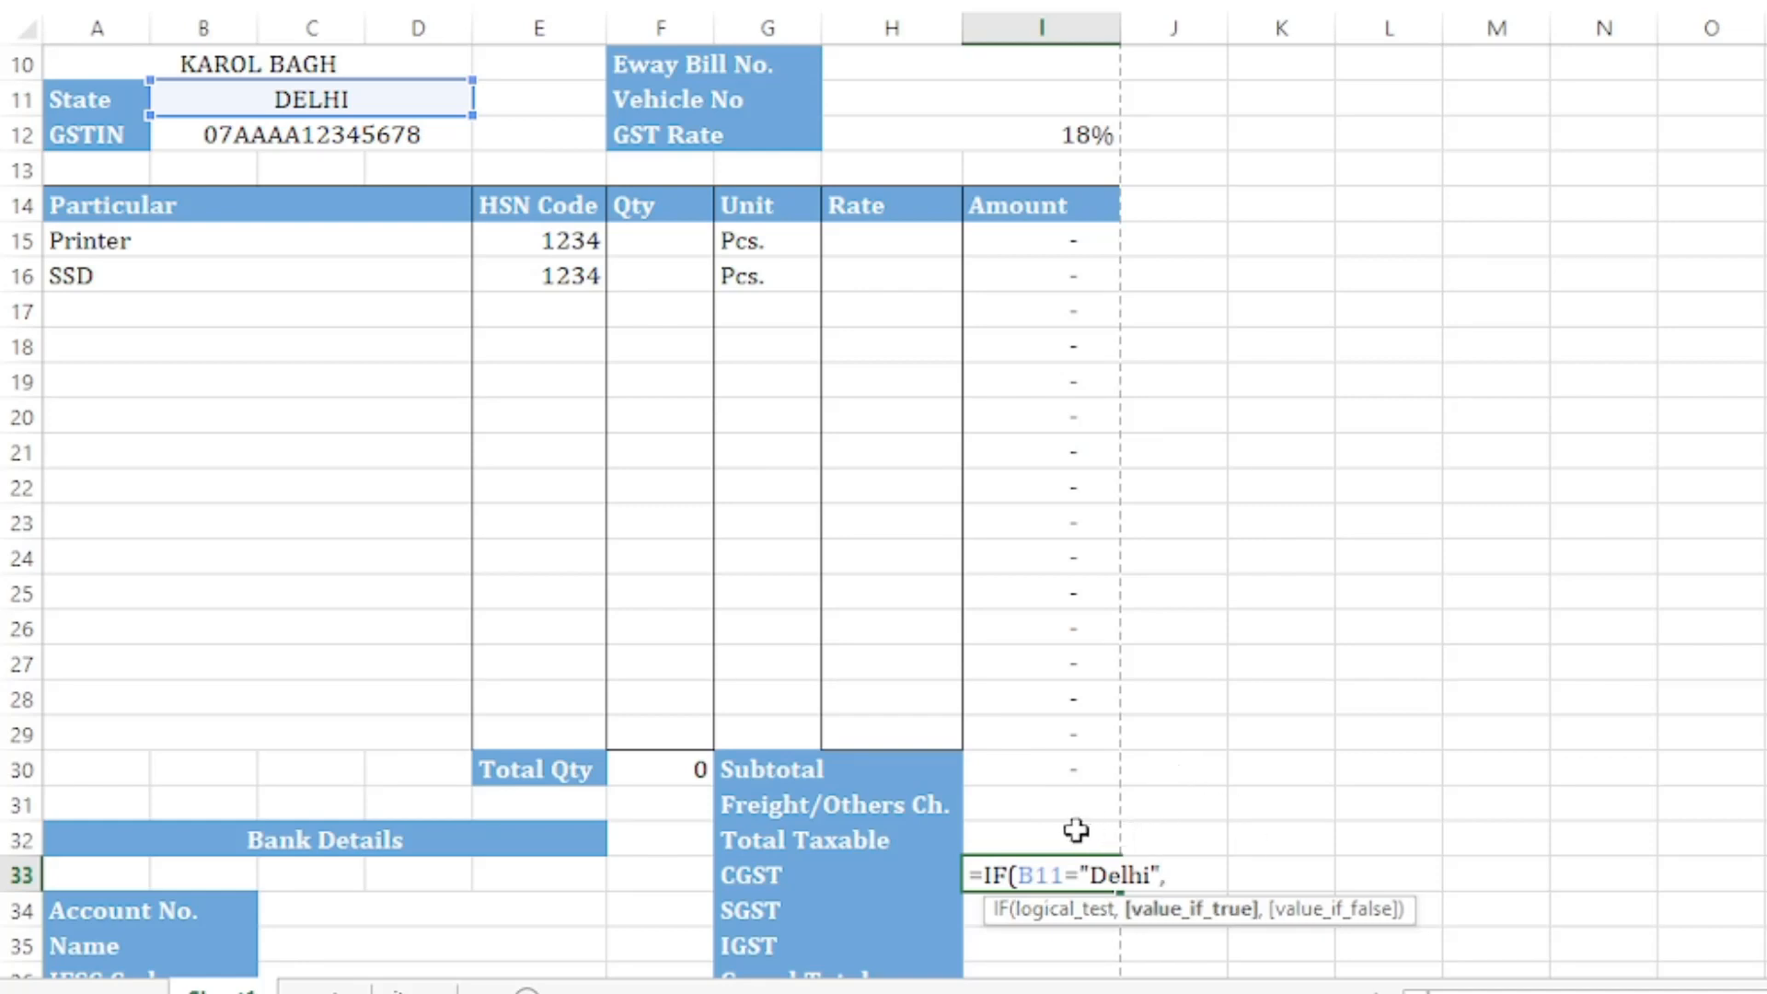
Step: Complete the CGST formula in I33 so Delhi returns half of Total Taxable times GST Rate, otherwise zero: =IF(B11="Delhi",(I32*H12)/2,0)
{"action": "left_click", "coordinate": [1034, 830]}
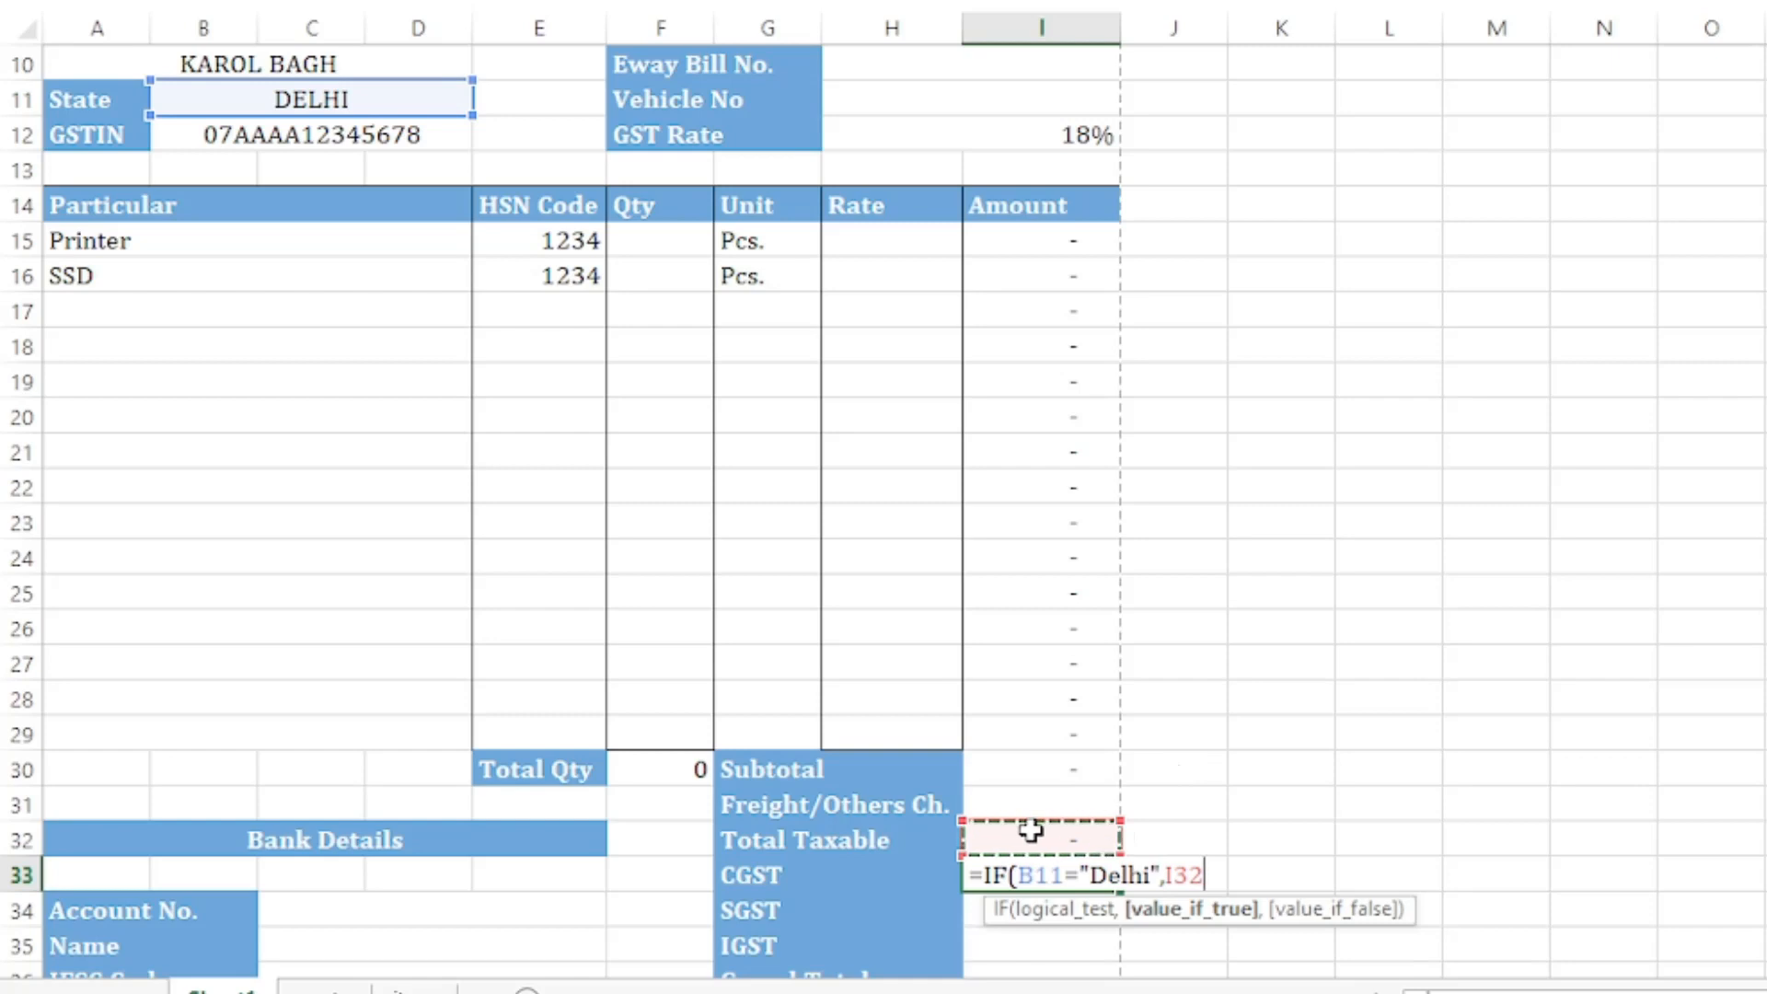
{"action": "type", "text": "*"}
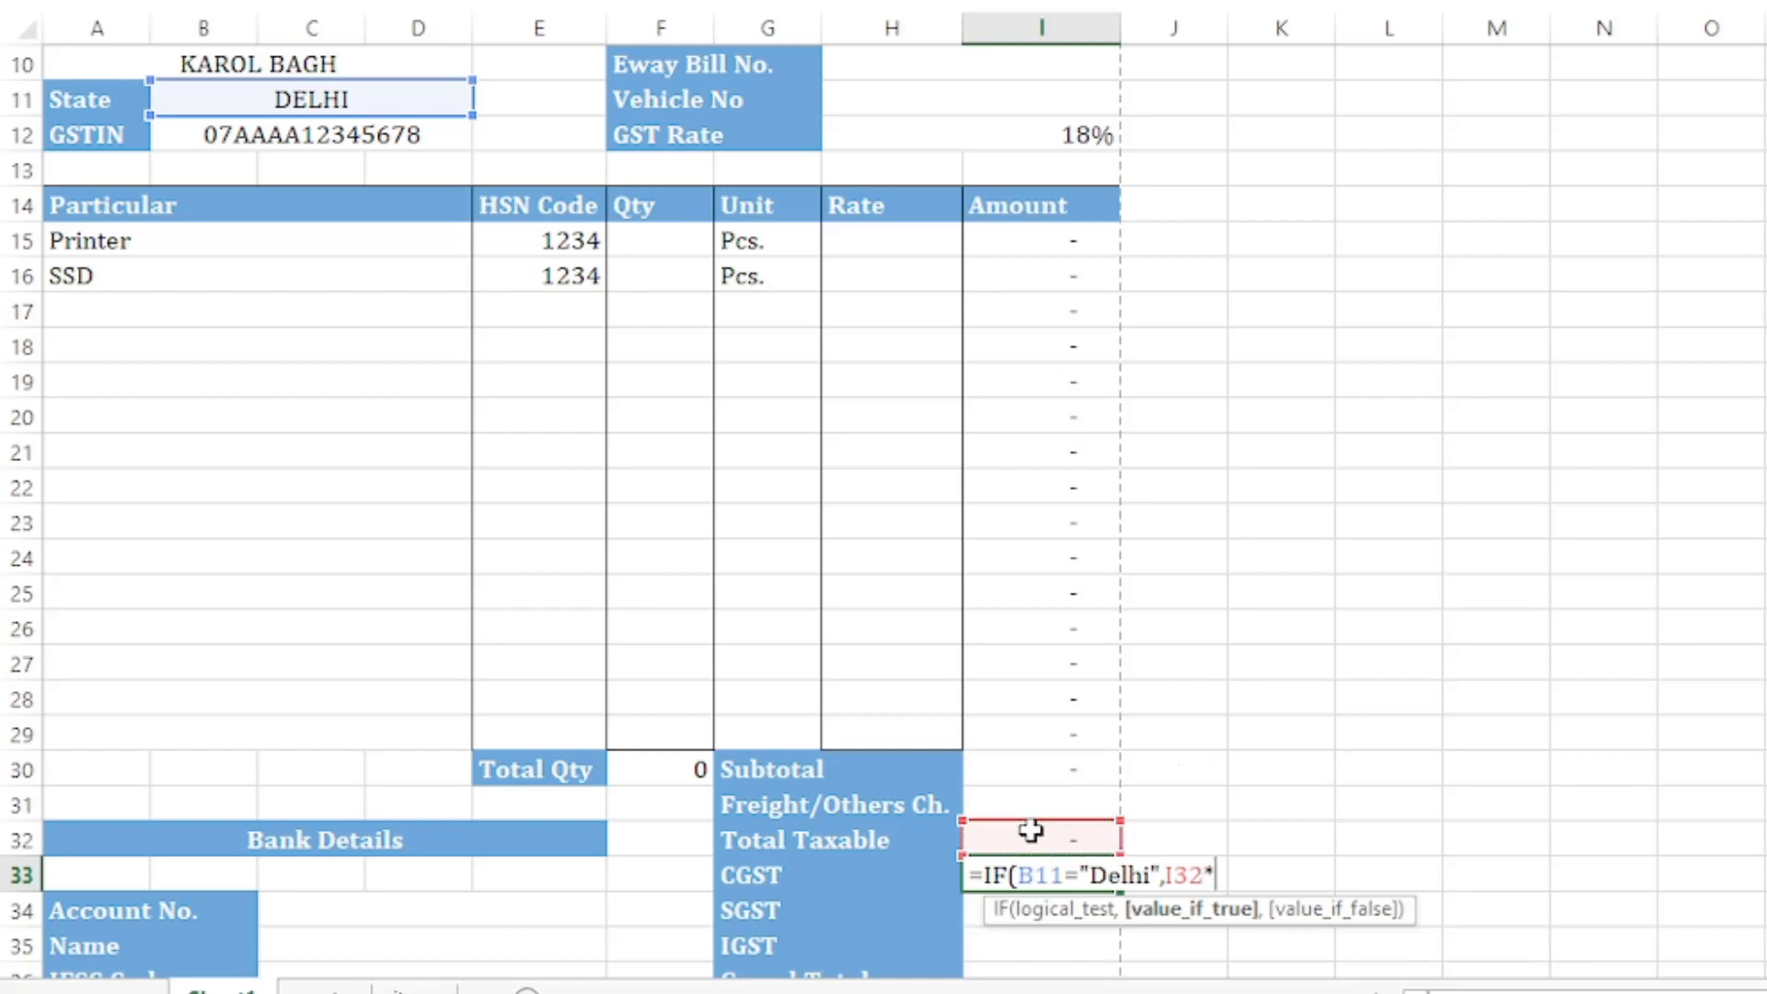
{"action": "left_click", "coordinate": [1055, 128]}
{"action": "left_click", "coordinate": [1165, 875]}
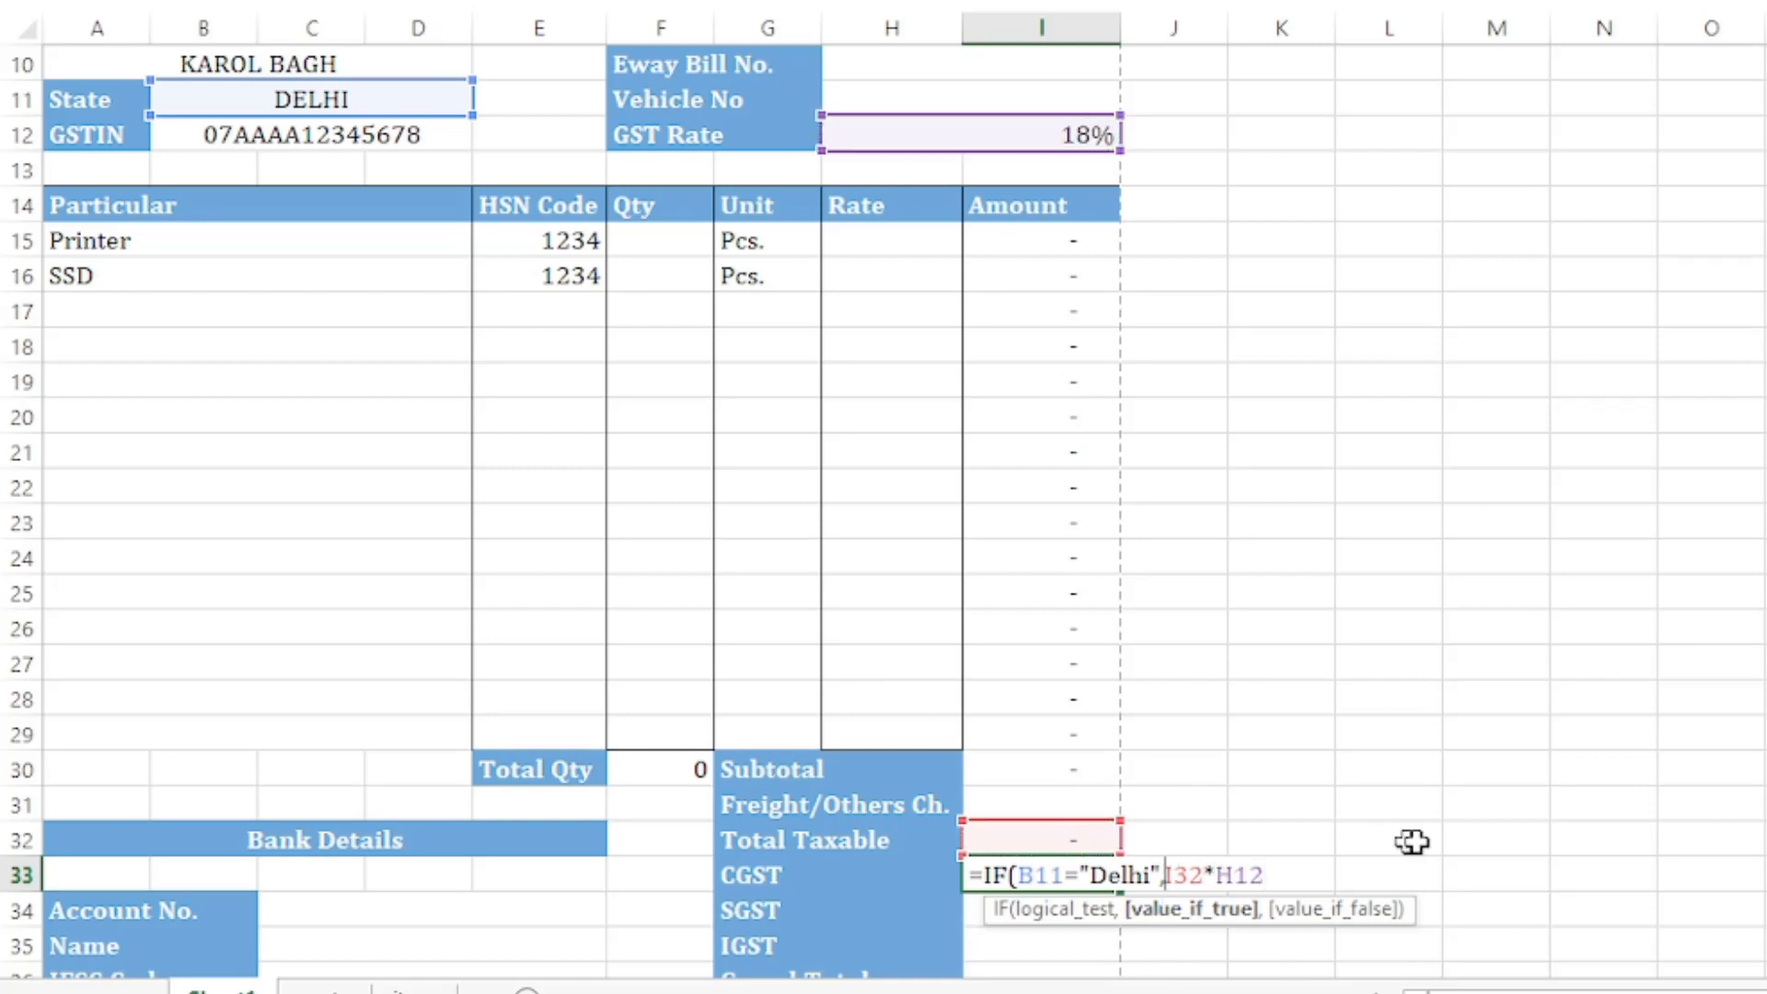
{"action": "type", "text": "("}
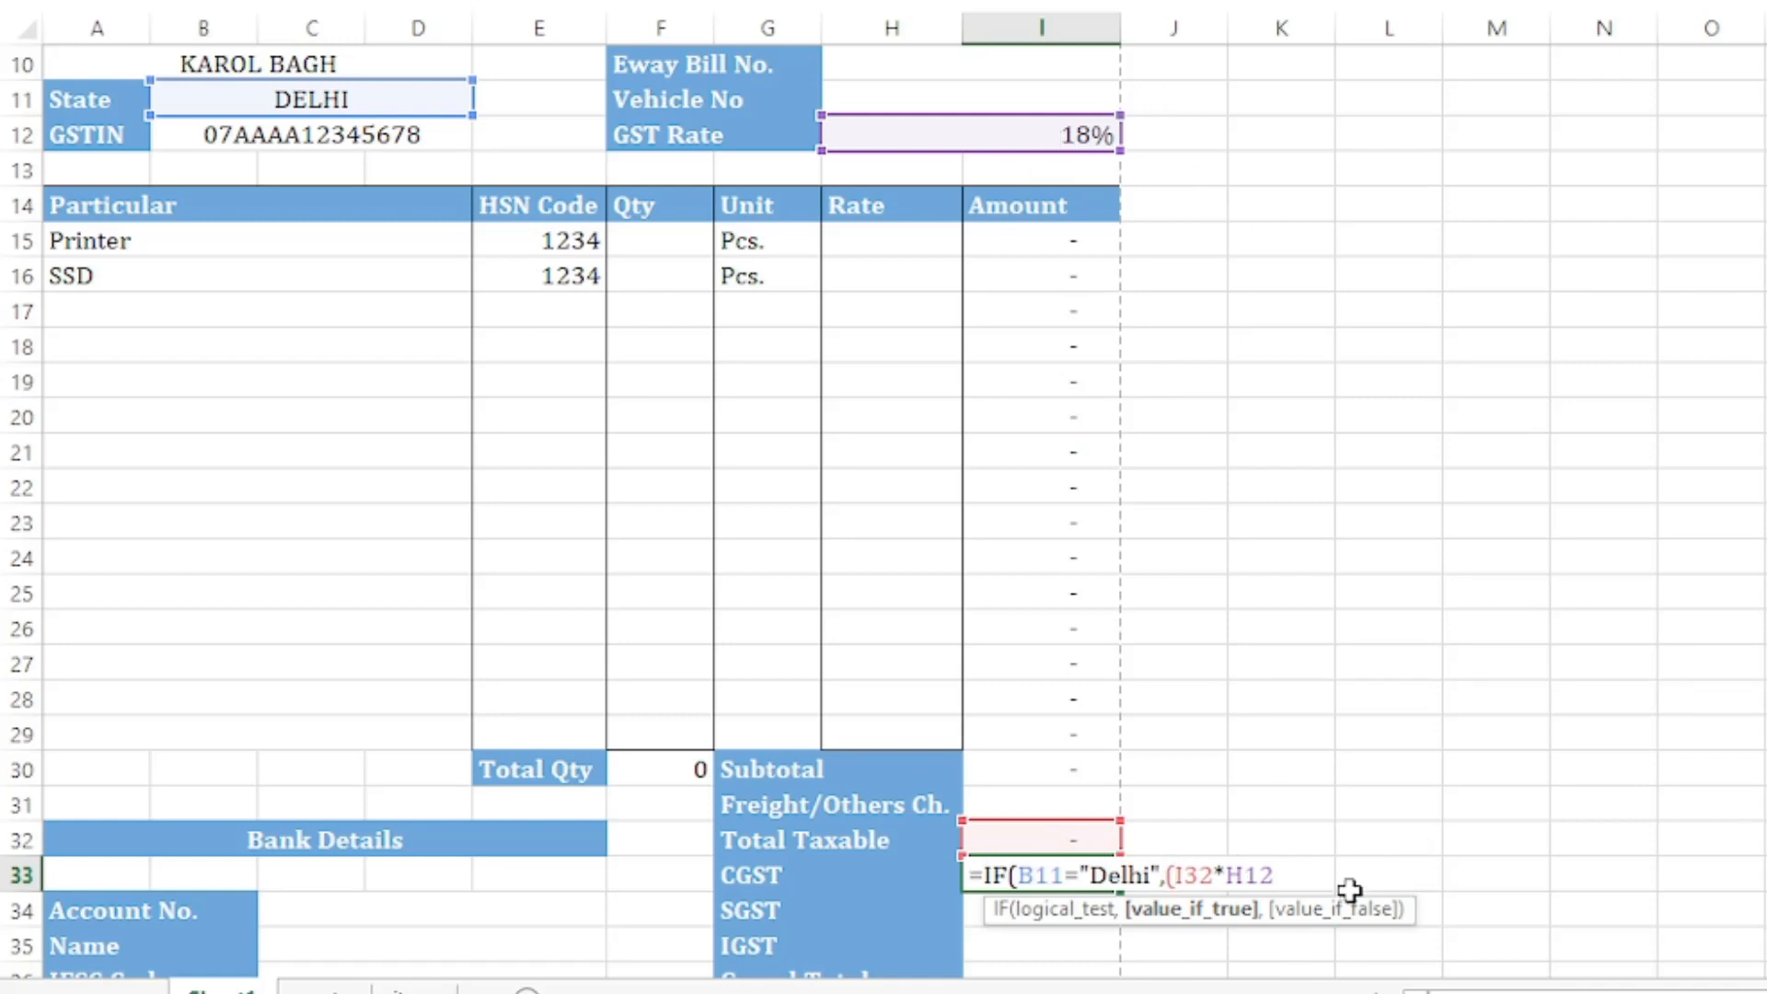
{"action": "left_click", "coordinate": [1279, 875]}
{"action": "type", "text": ",0"}
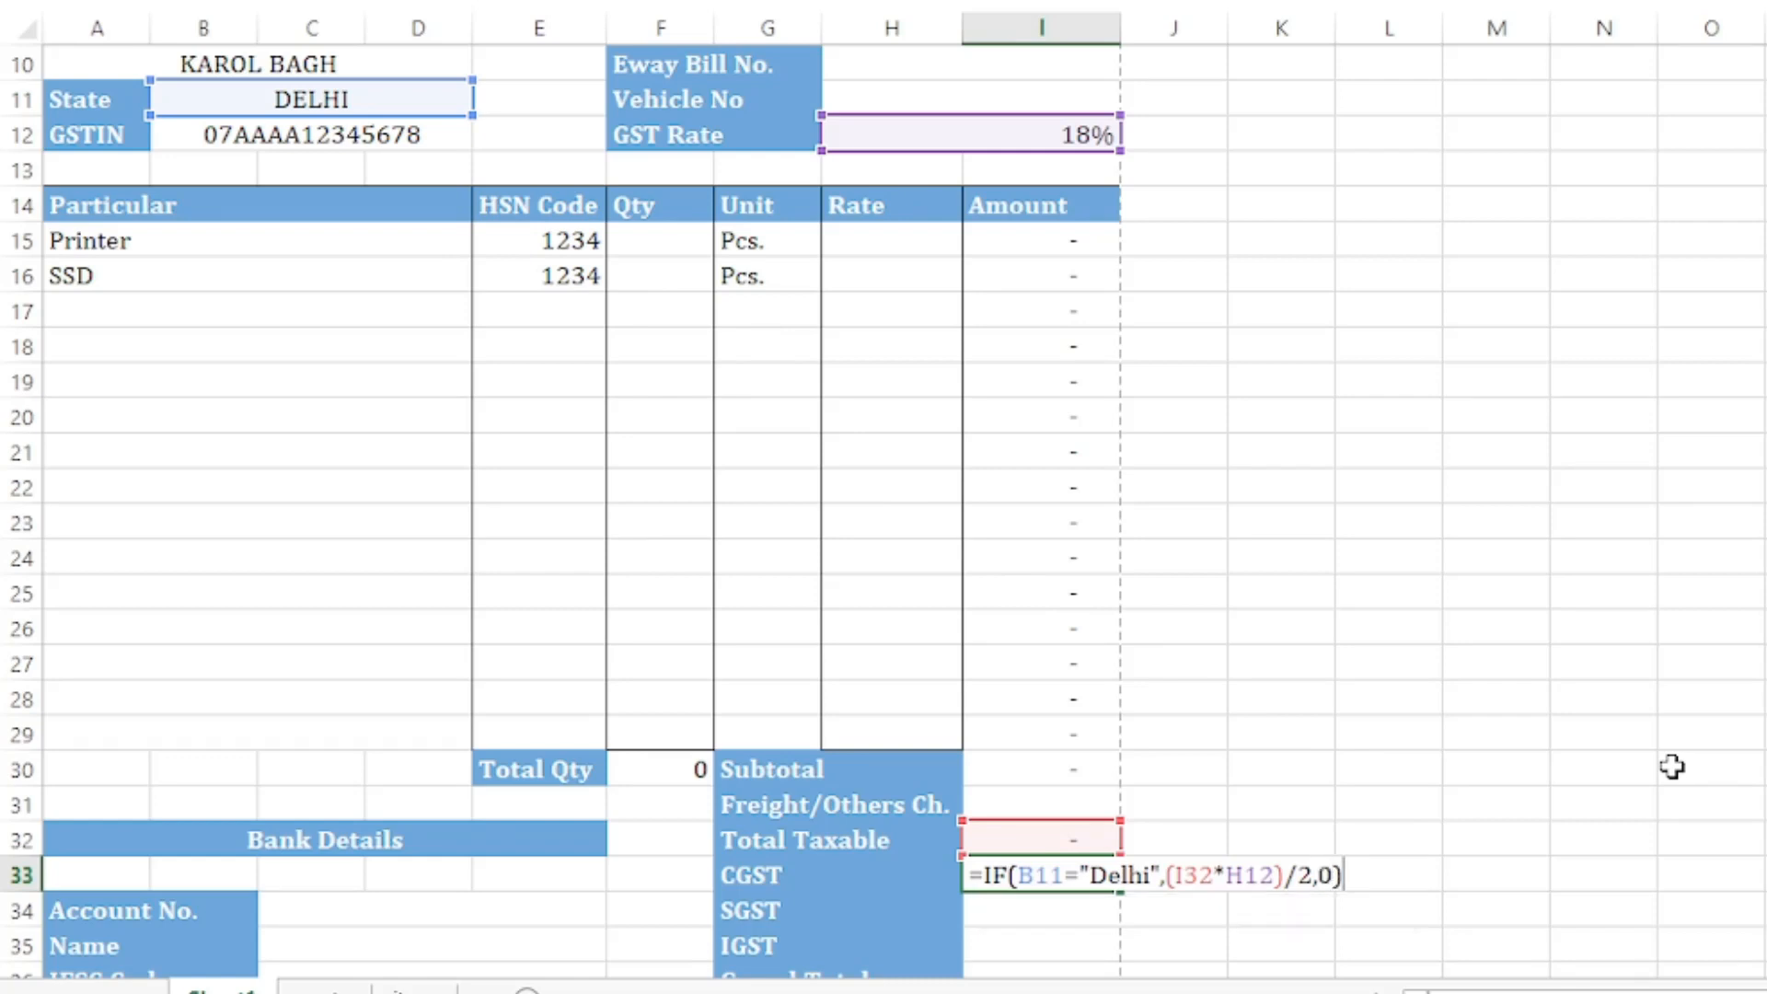
{"action": "key", "text": "Return"}
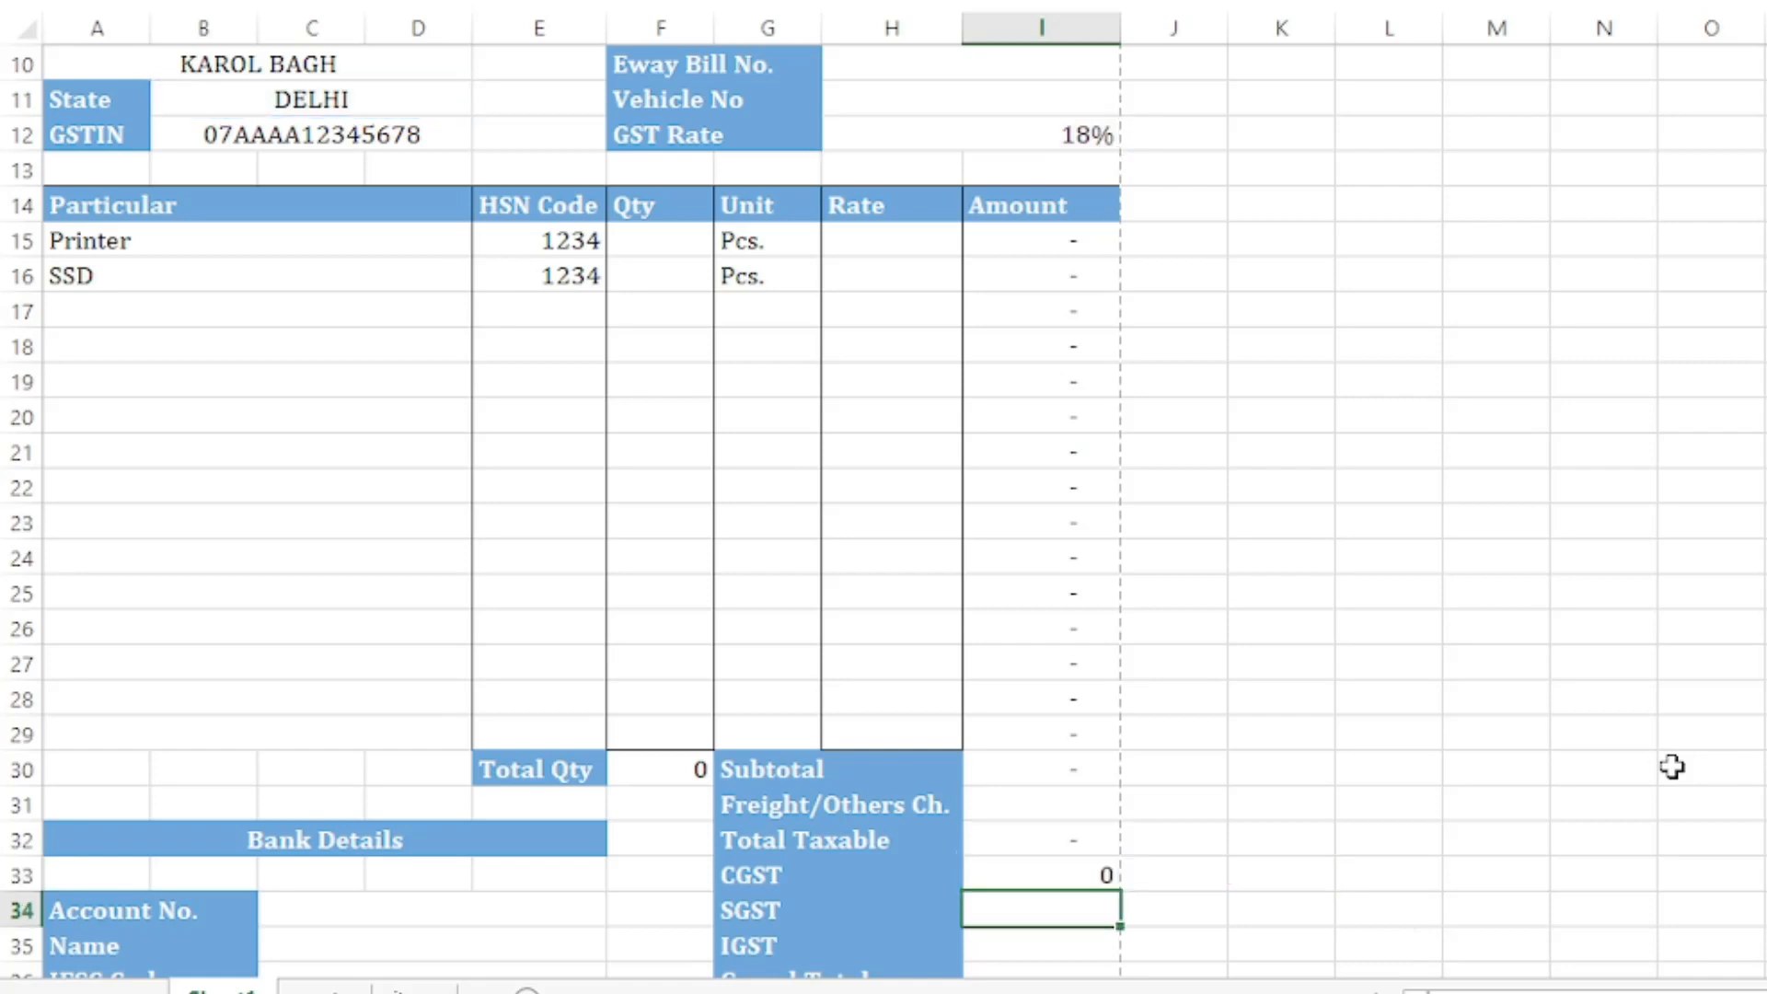
{"action": "key", "text": "Up"}
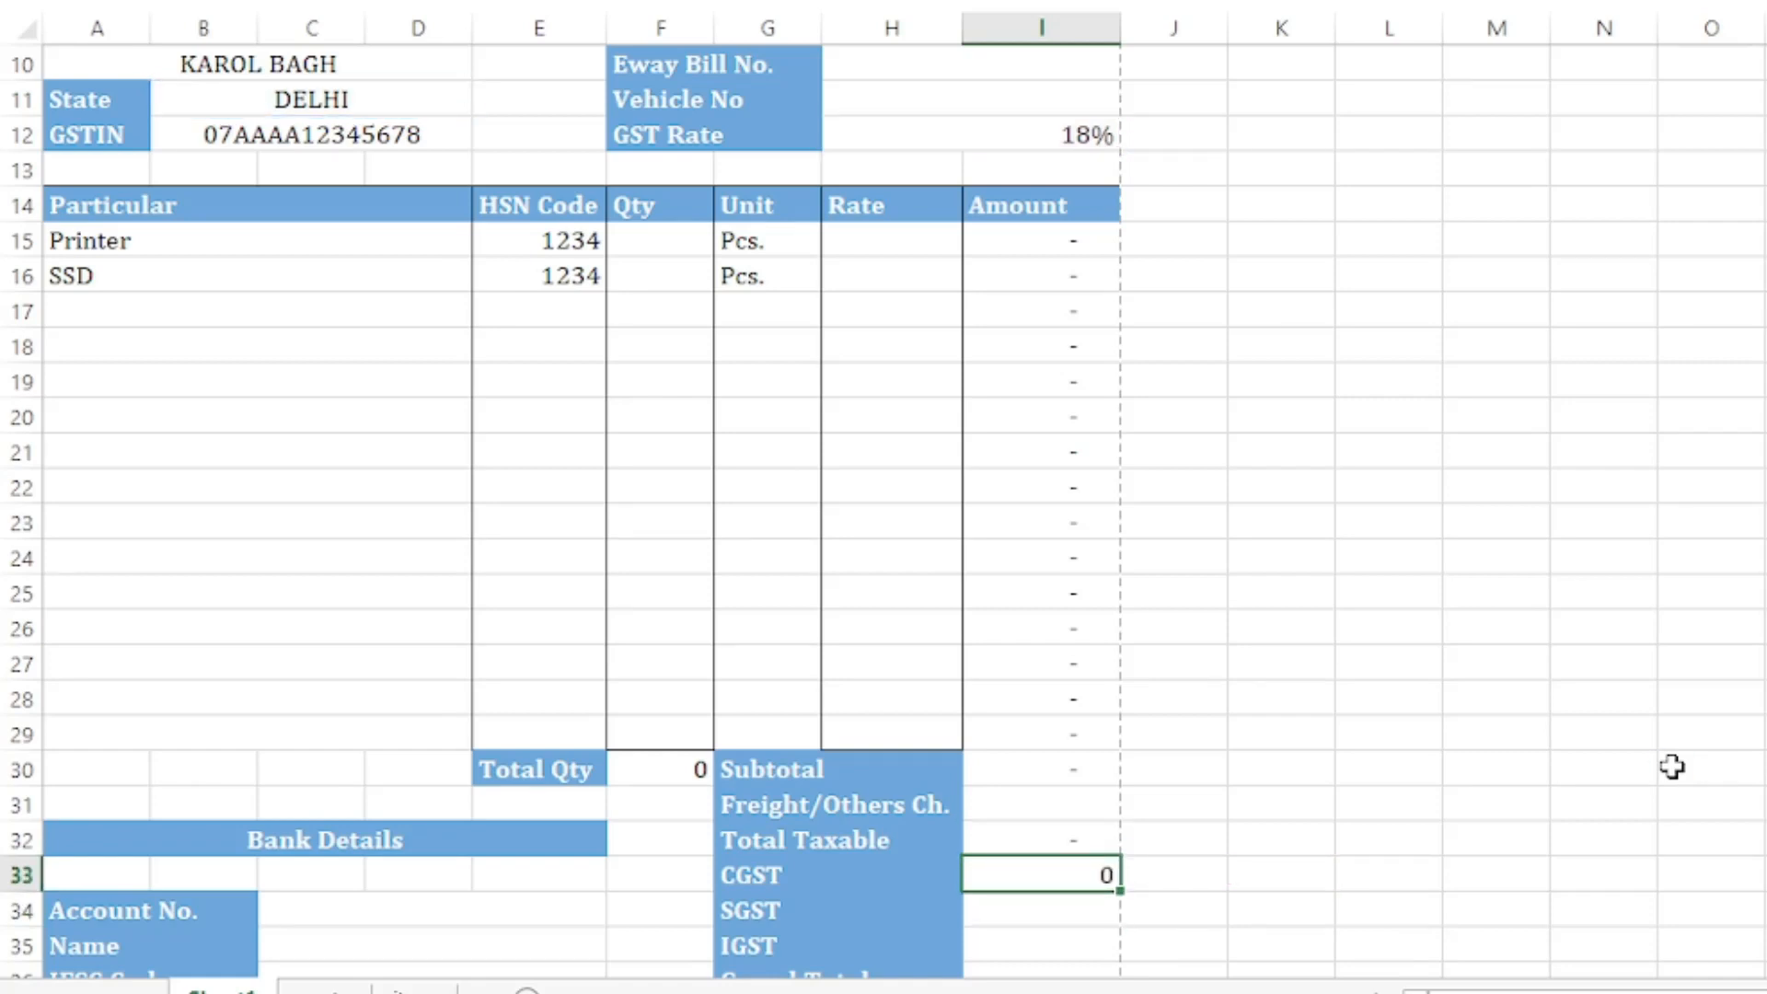
Step: Enter a quantity of 2 and a rate of 5000 for the Printer row, and check the CGST amount
{"action": "left_click", "coordinate": [1077, 830]}
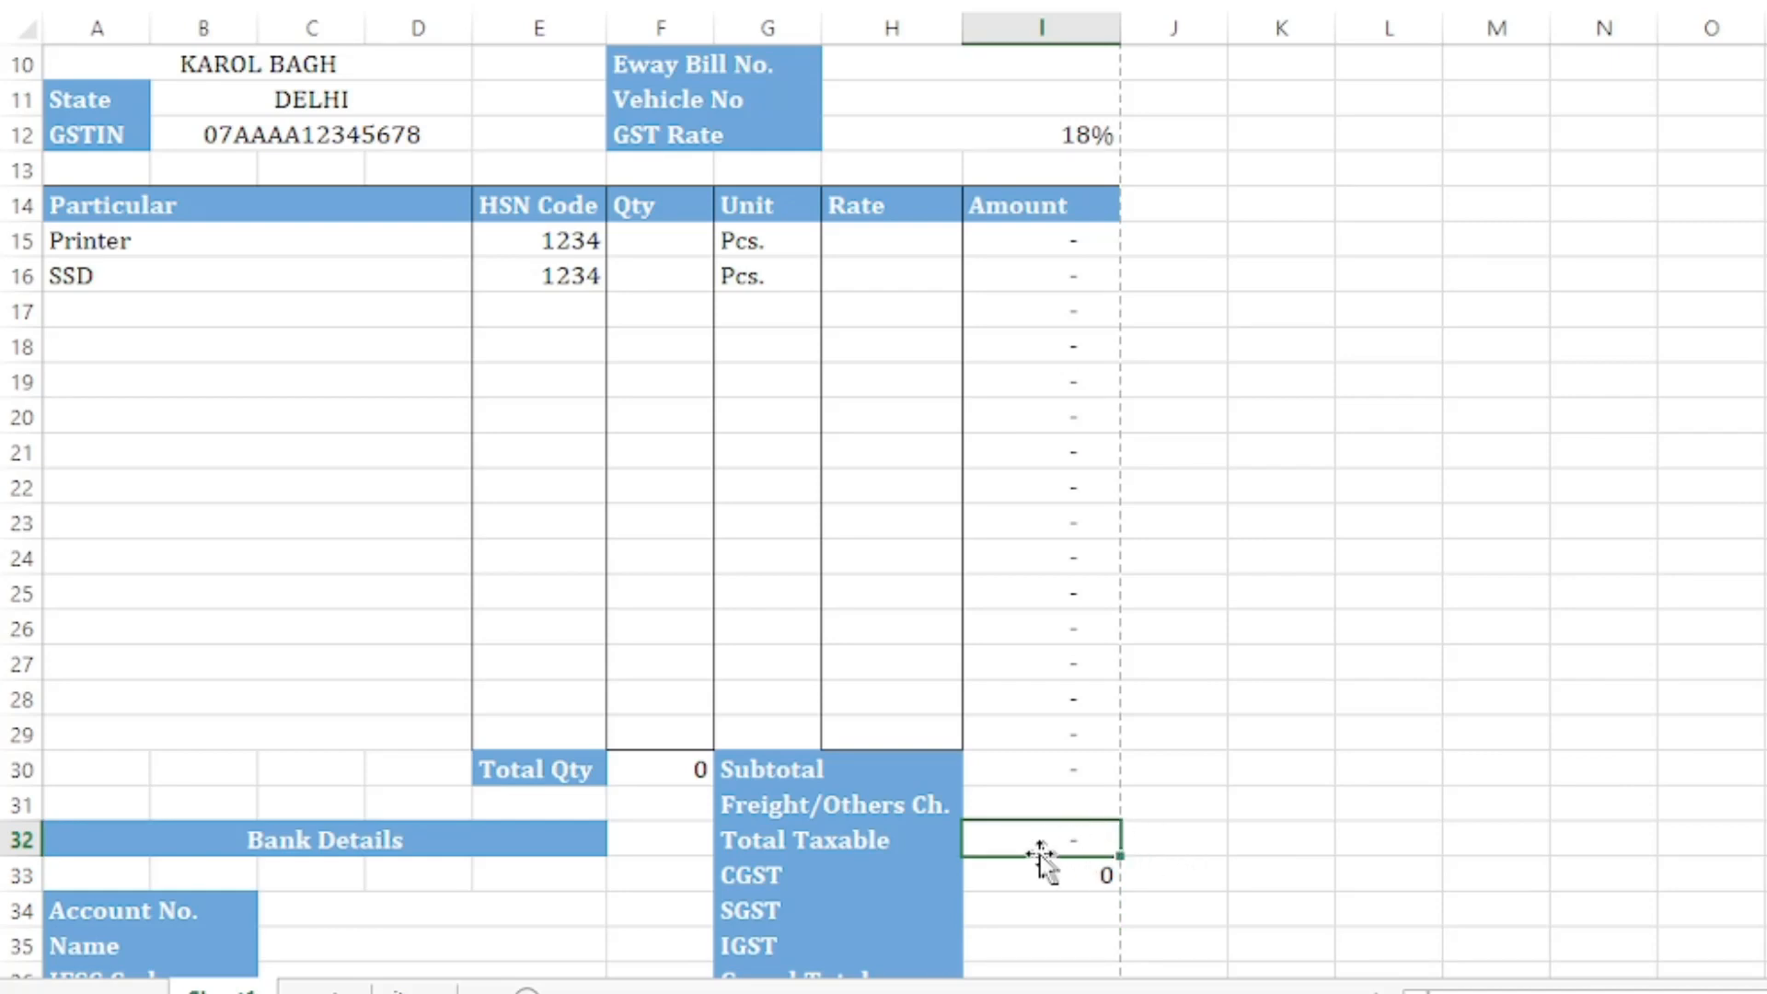
{"action": "left_click", "coordinate": [680, 243]}
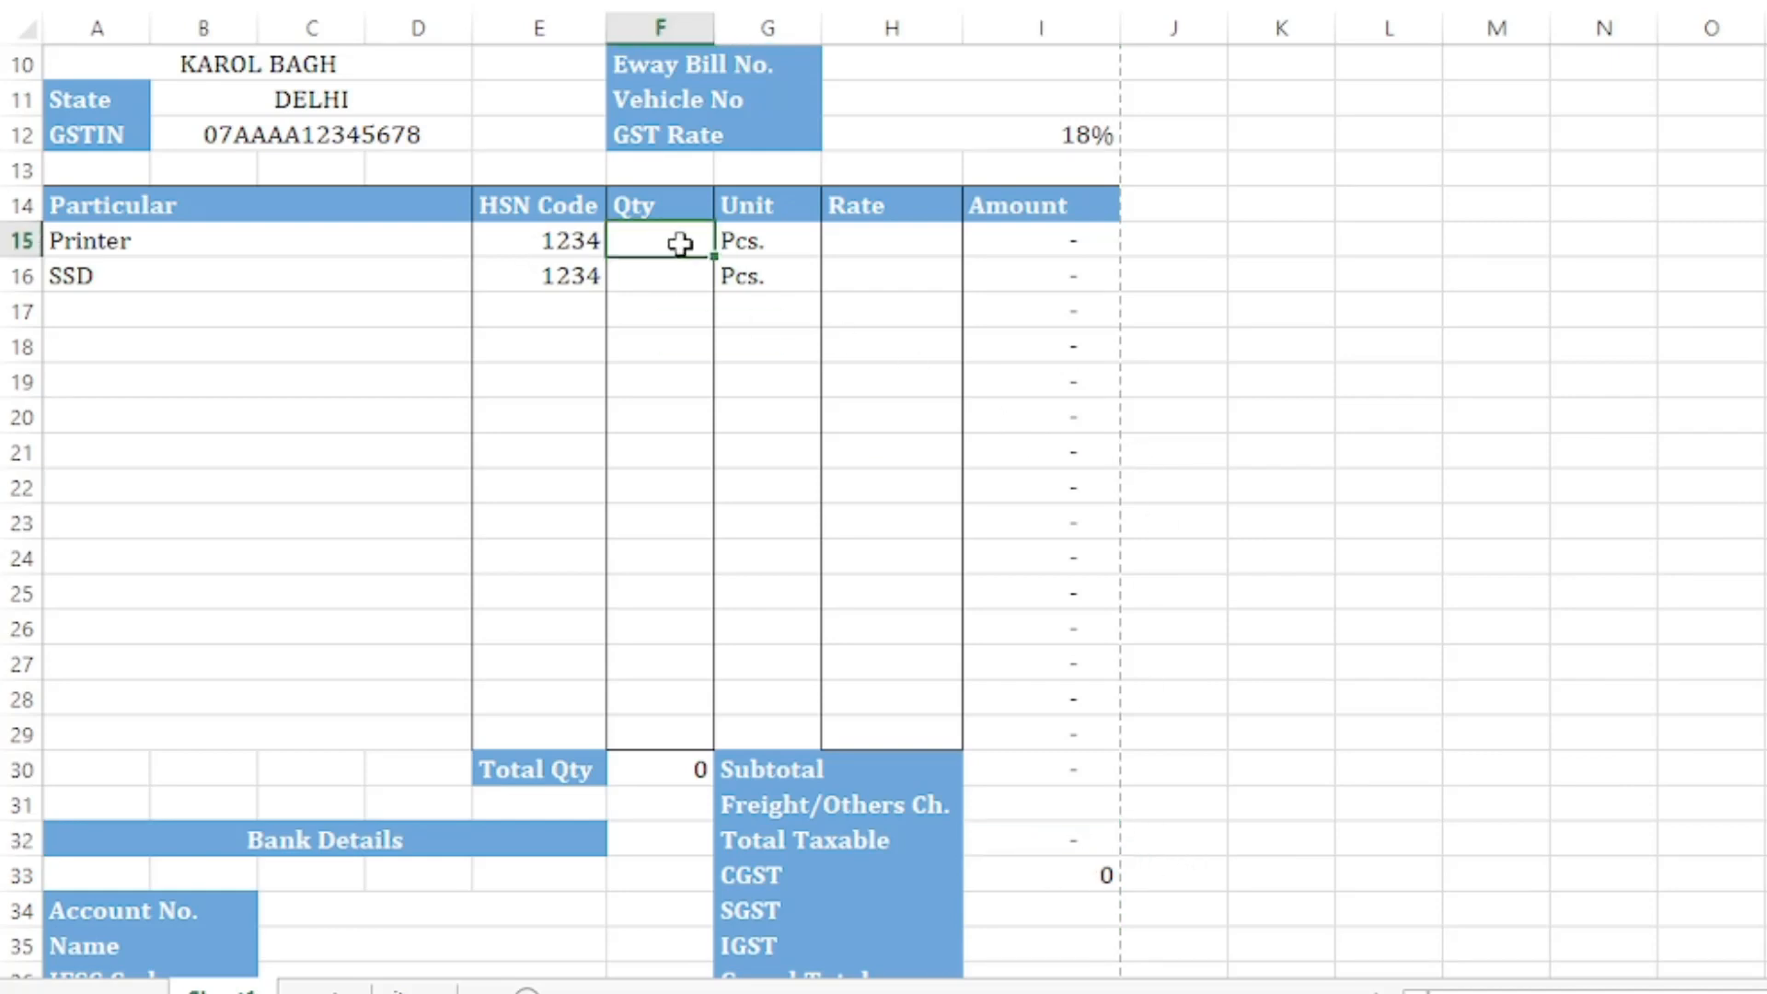
{"action": "type", "text": "2"}
{"action": "key", "text": "Tab"}
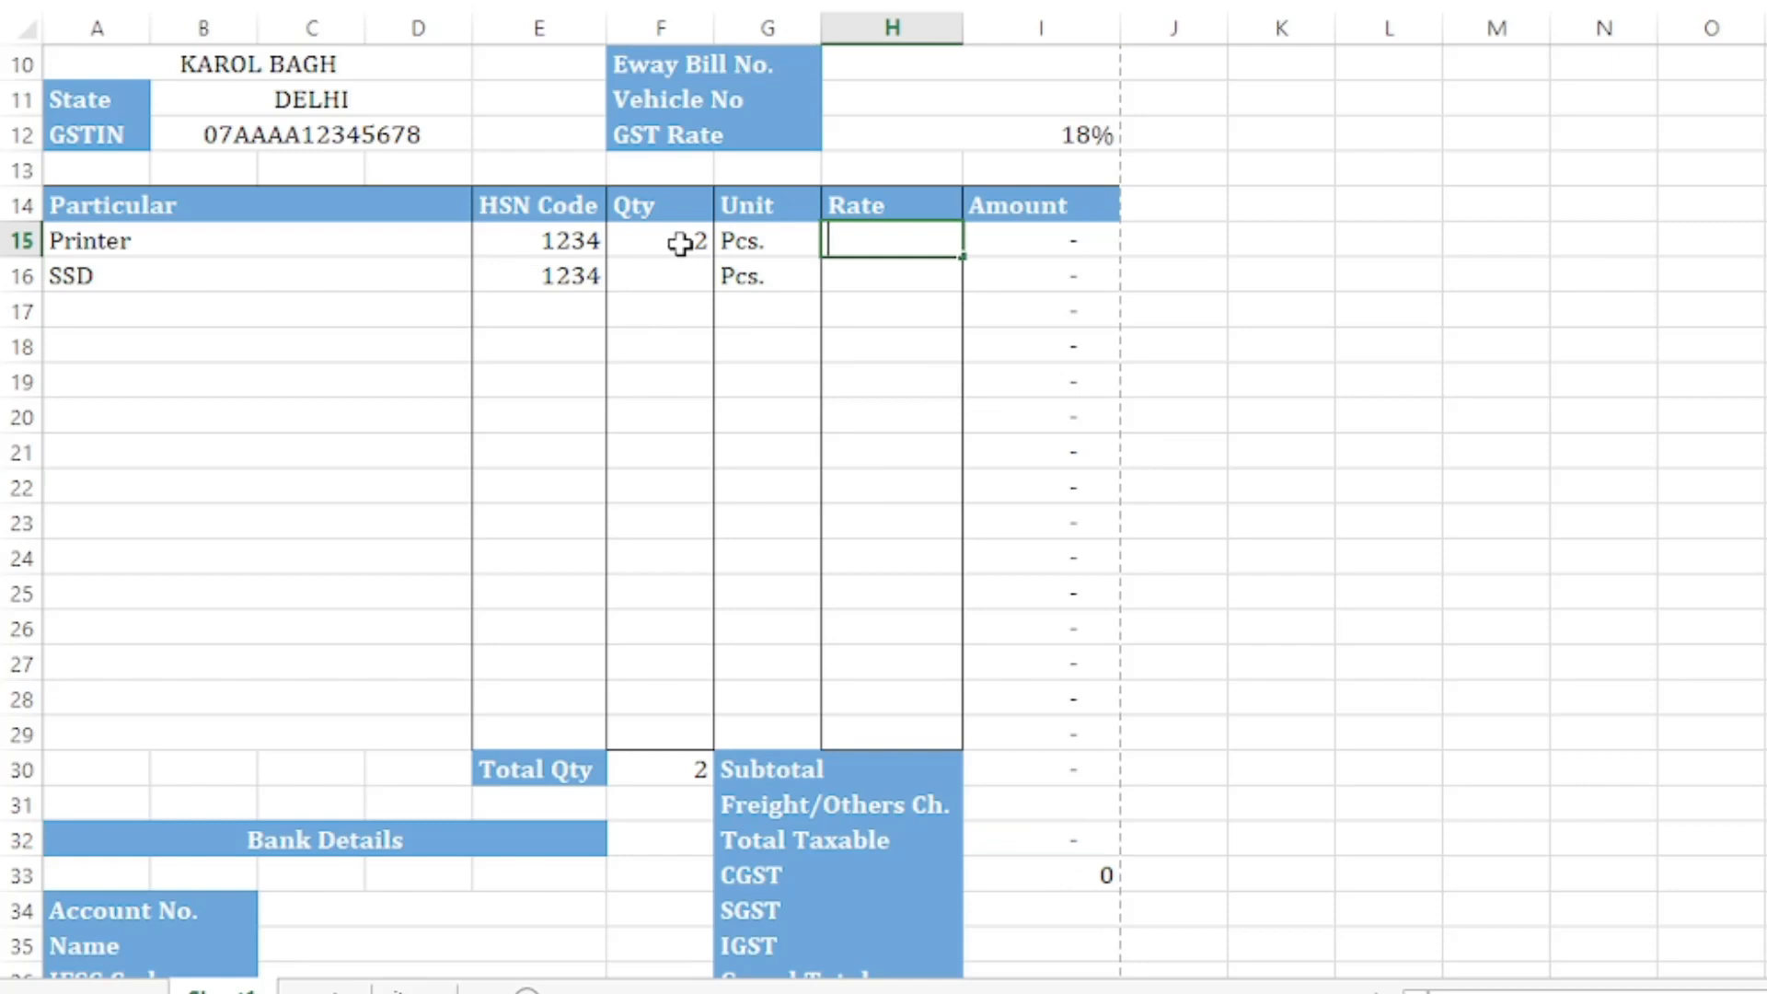
{"action": "type", "text": "5000"}
{"action": "key", "text": "Return"}
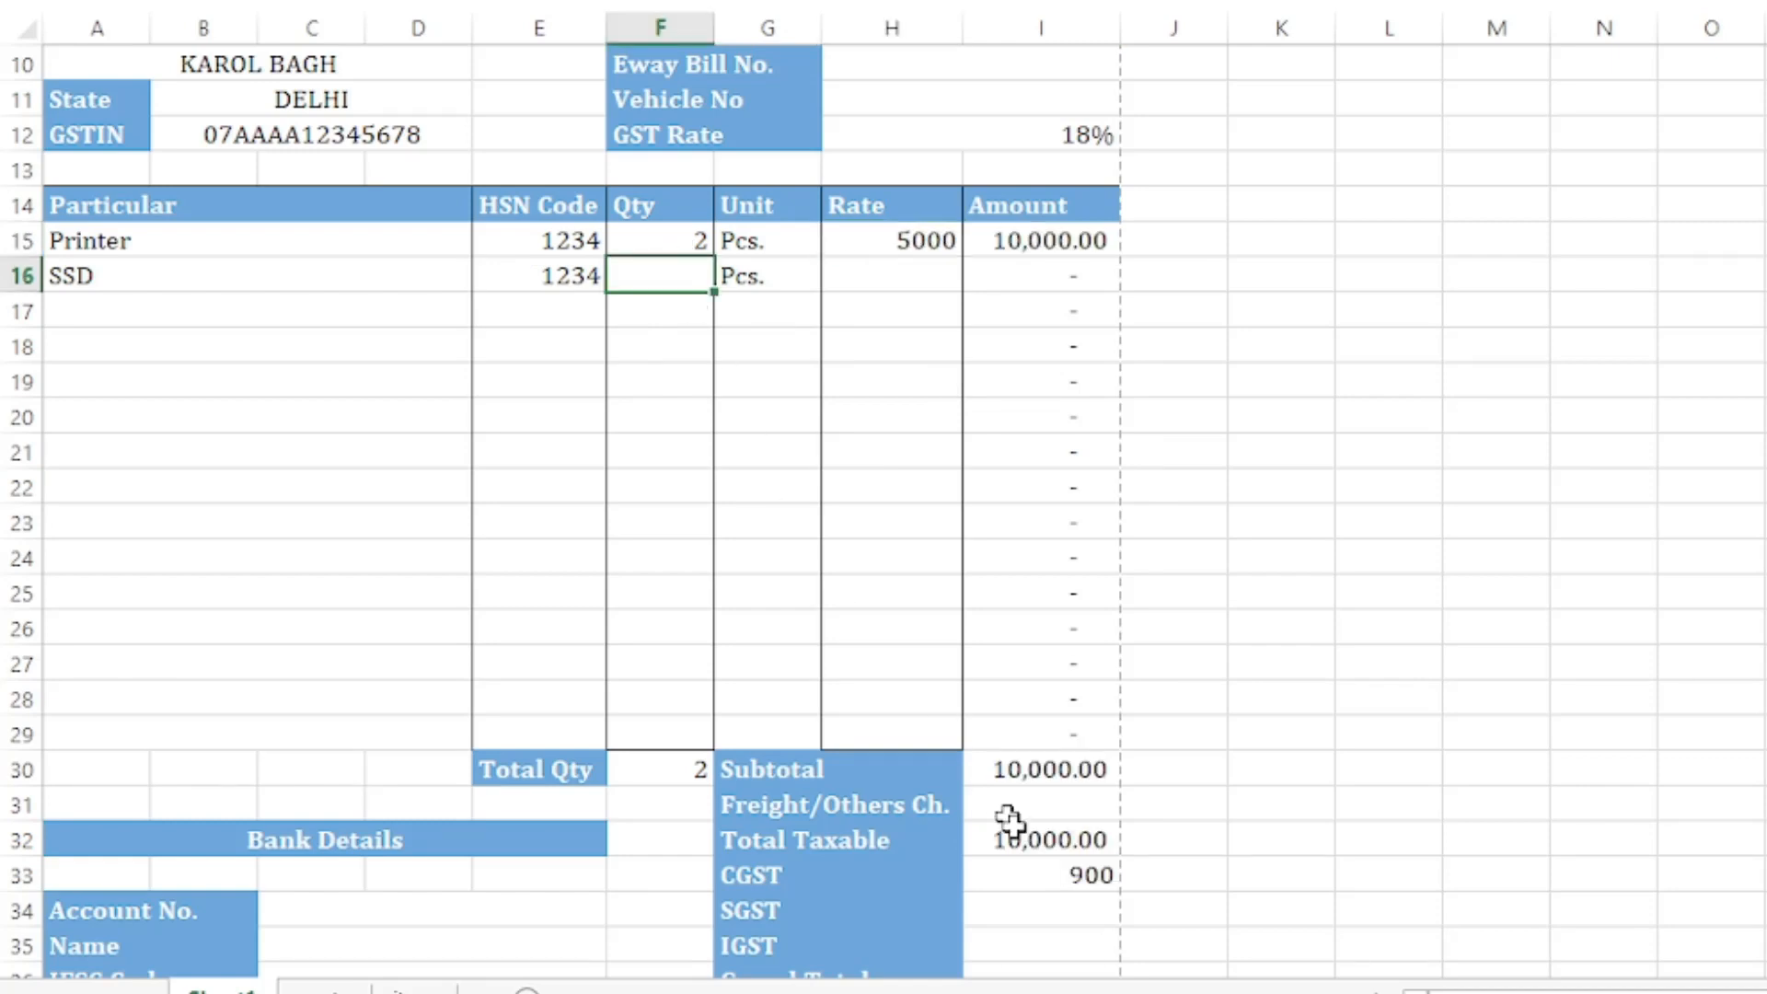
{"action": "left_click", "coordinate": [1083, 875]}
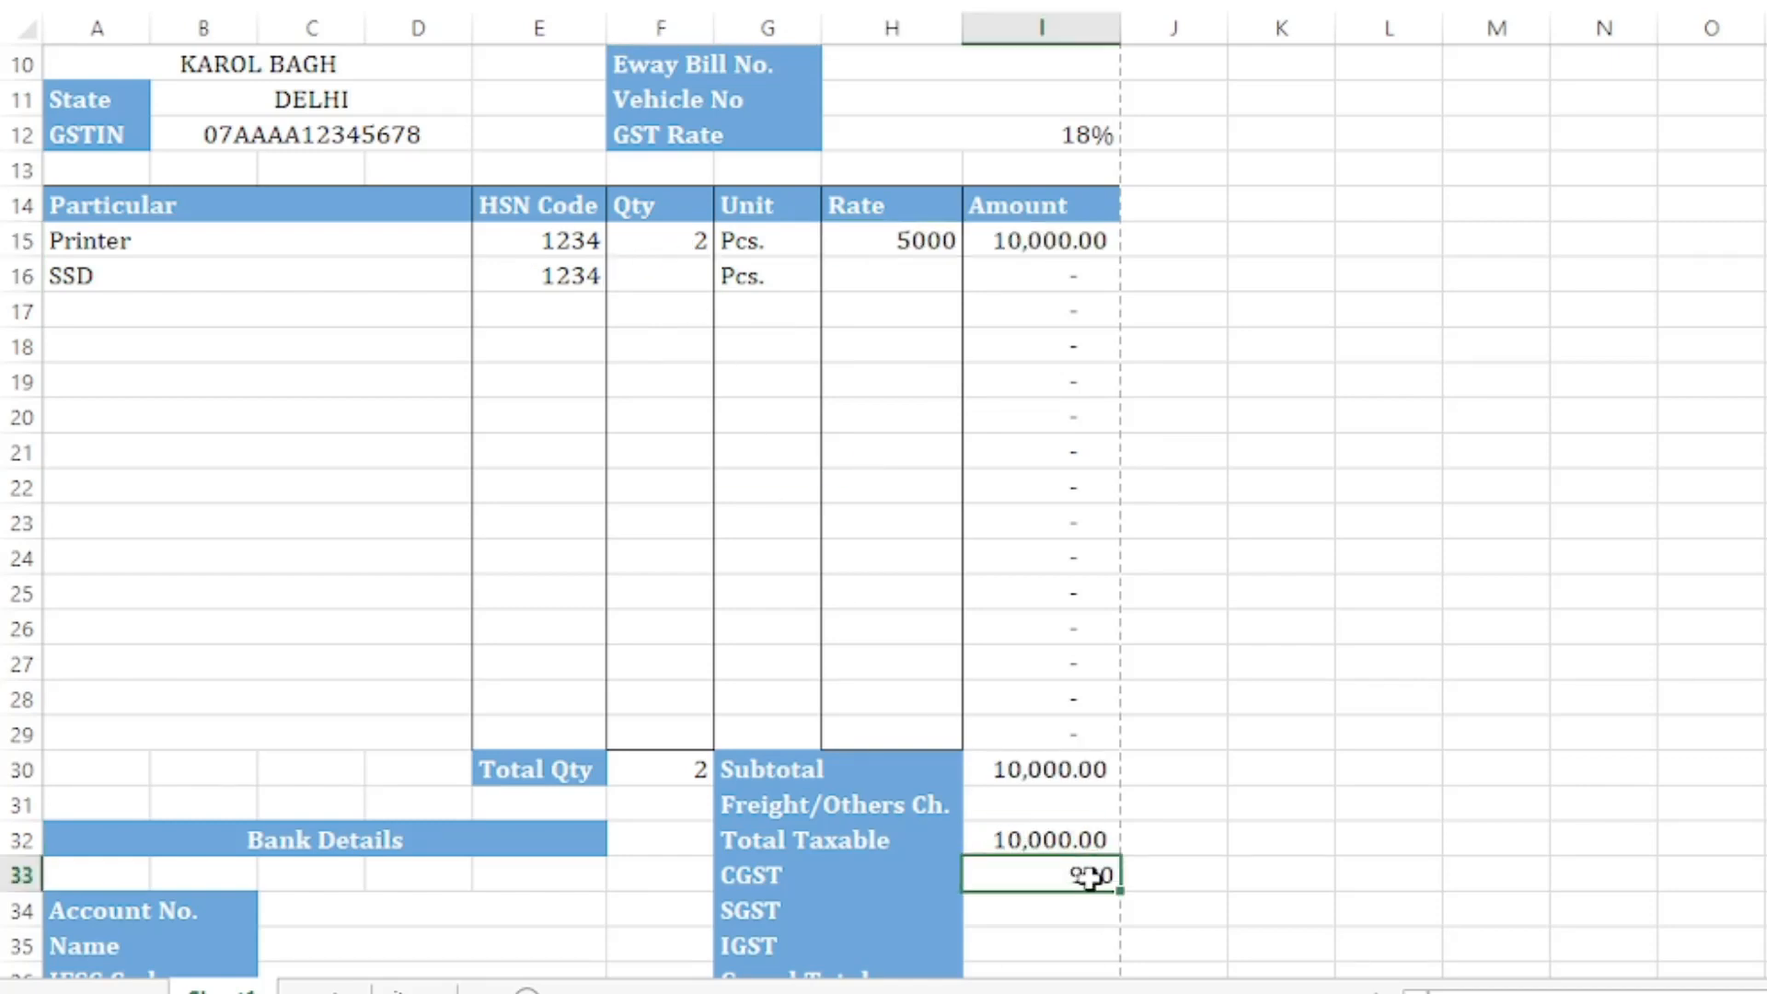
Step: Reuse the CGST formula unchanged in the SGST cell I34: =IF(B11="Delhi",(I32*H12)/2,0)
{"action": "left_click", "coordinate": [1050, 903]}
{"action": "left_click", "coordinate": [1109, 872]}
{"action": "key", "text": "F2"}
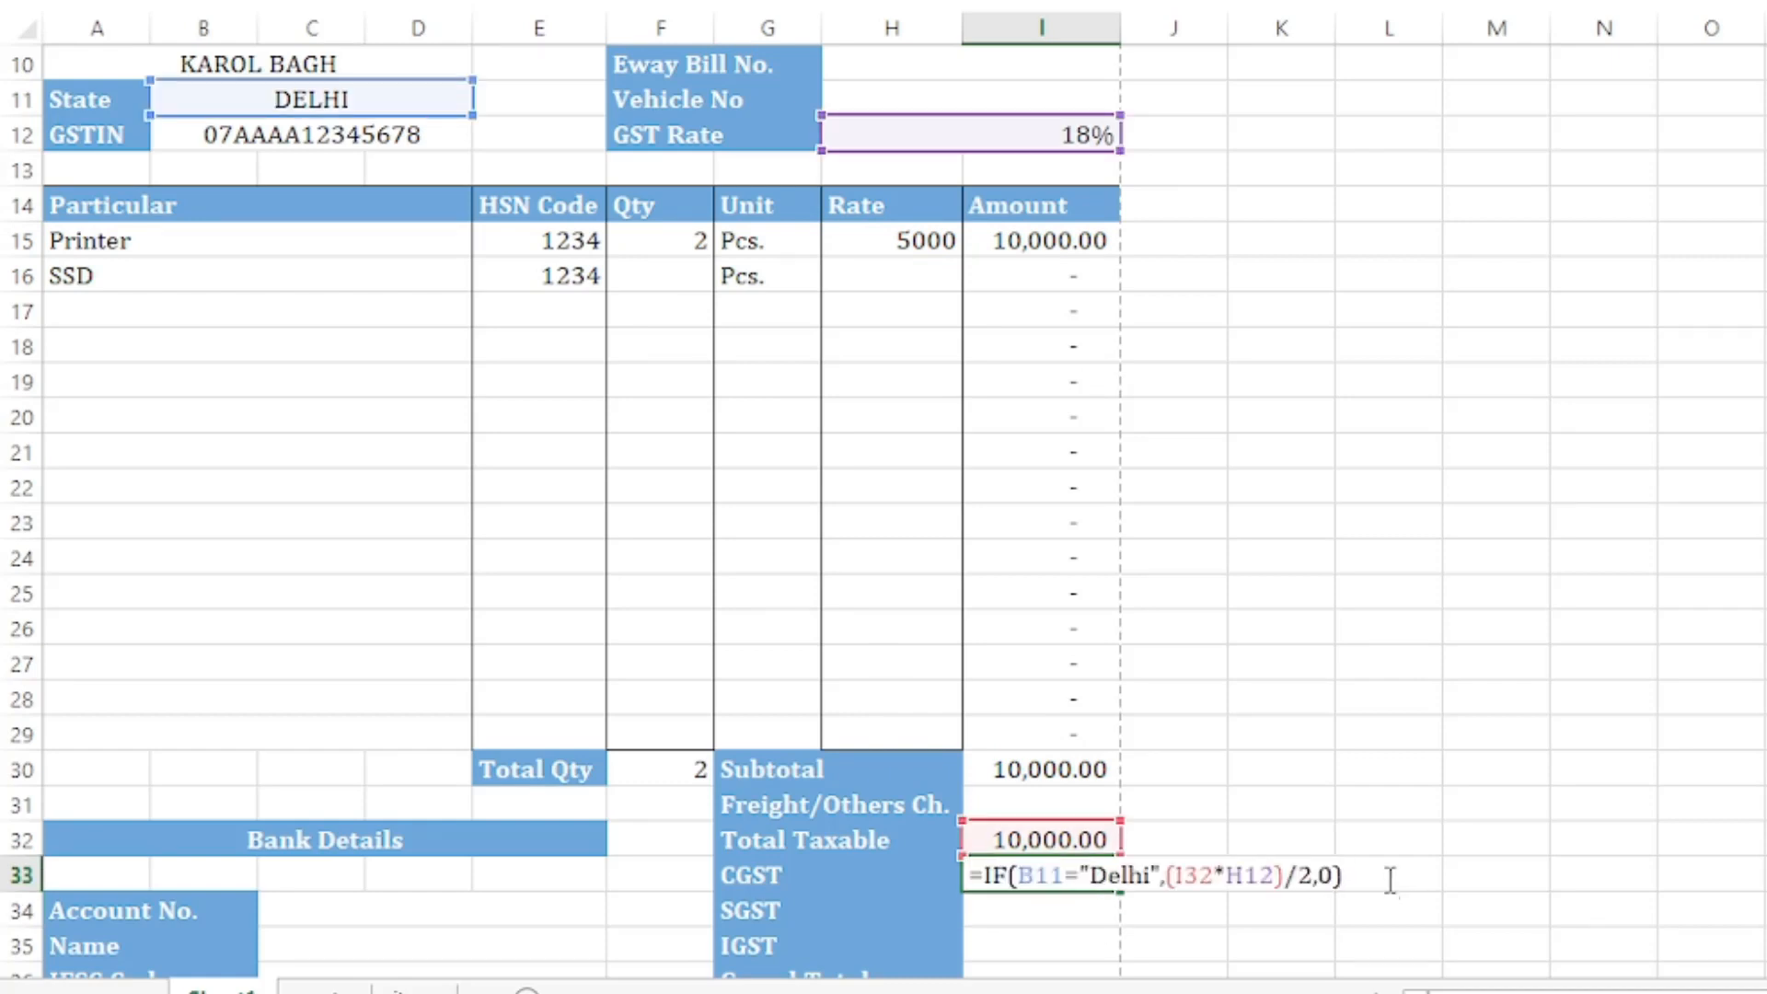
{"action": "left_click_drag", "start_coordinate": [1371, 876], "coordinate": [911, 876]}
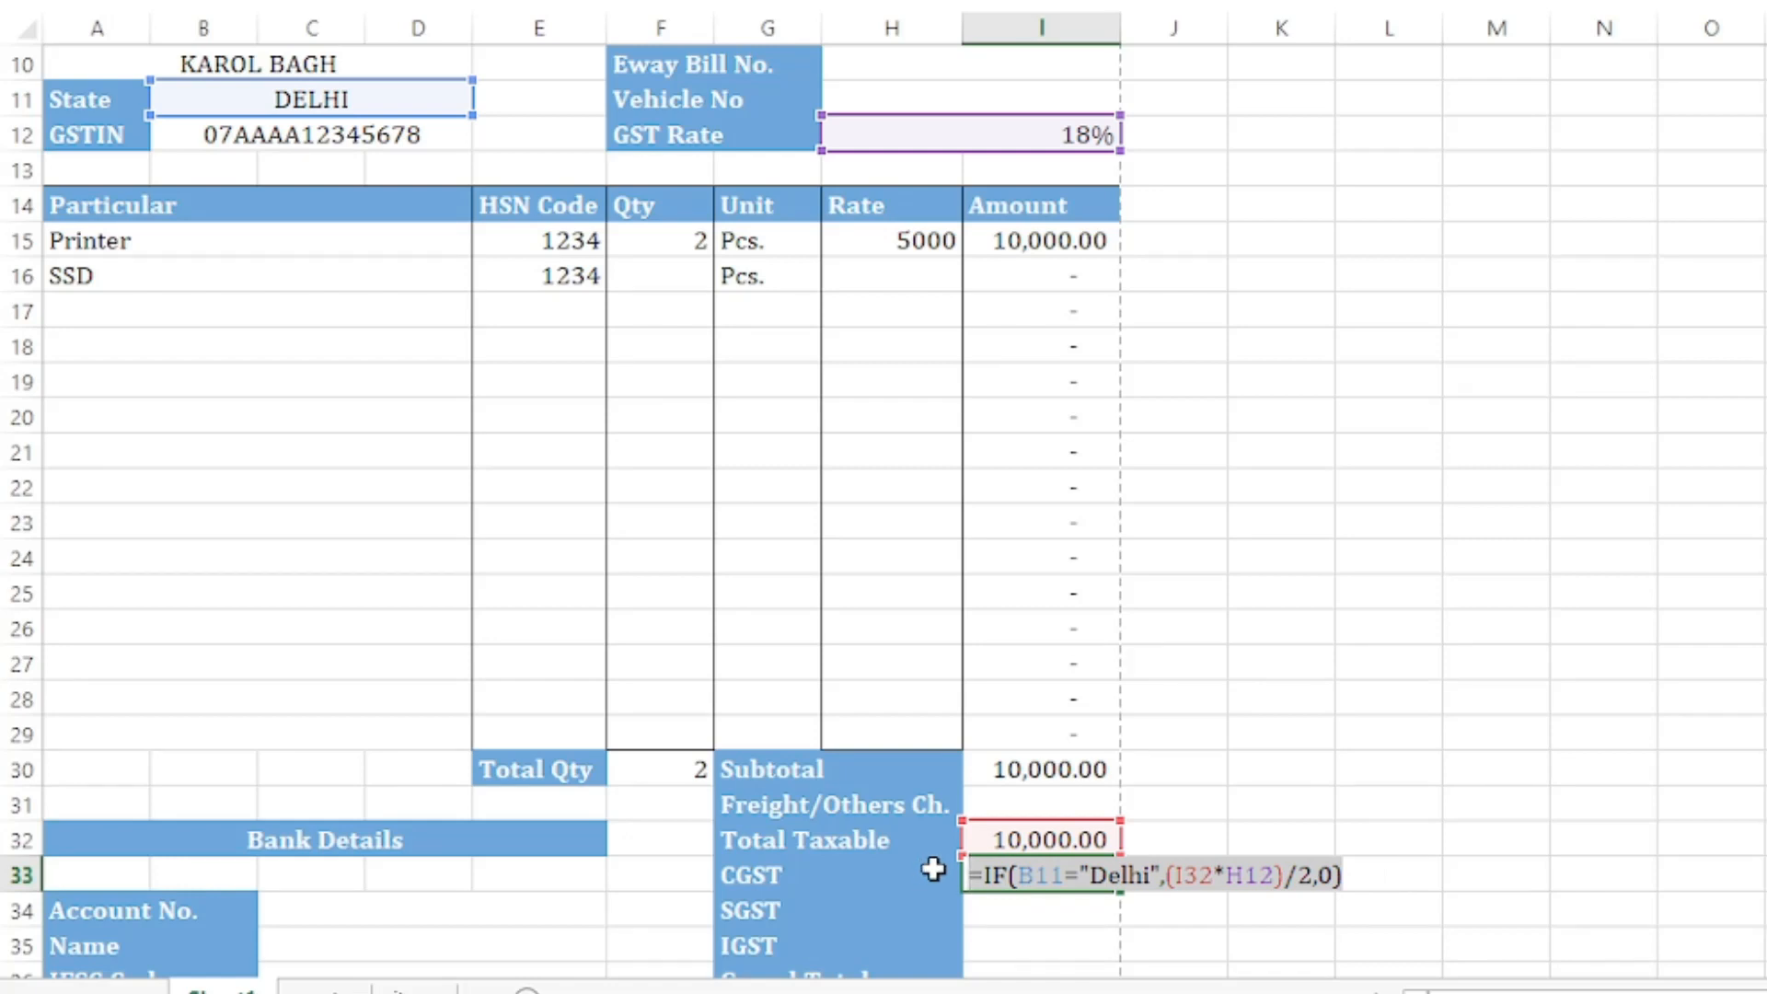
{"action": "key", "text": "Return"}
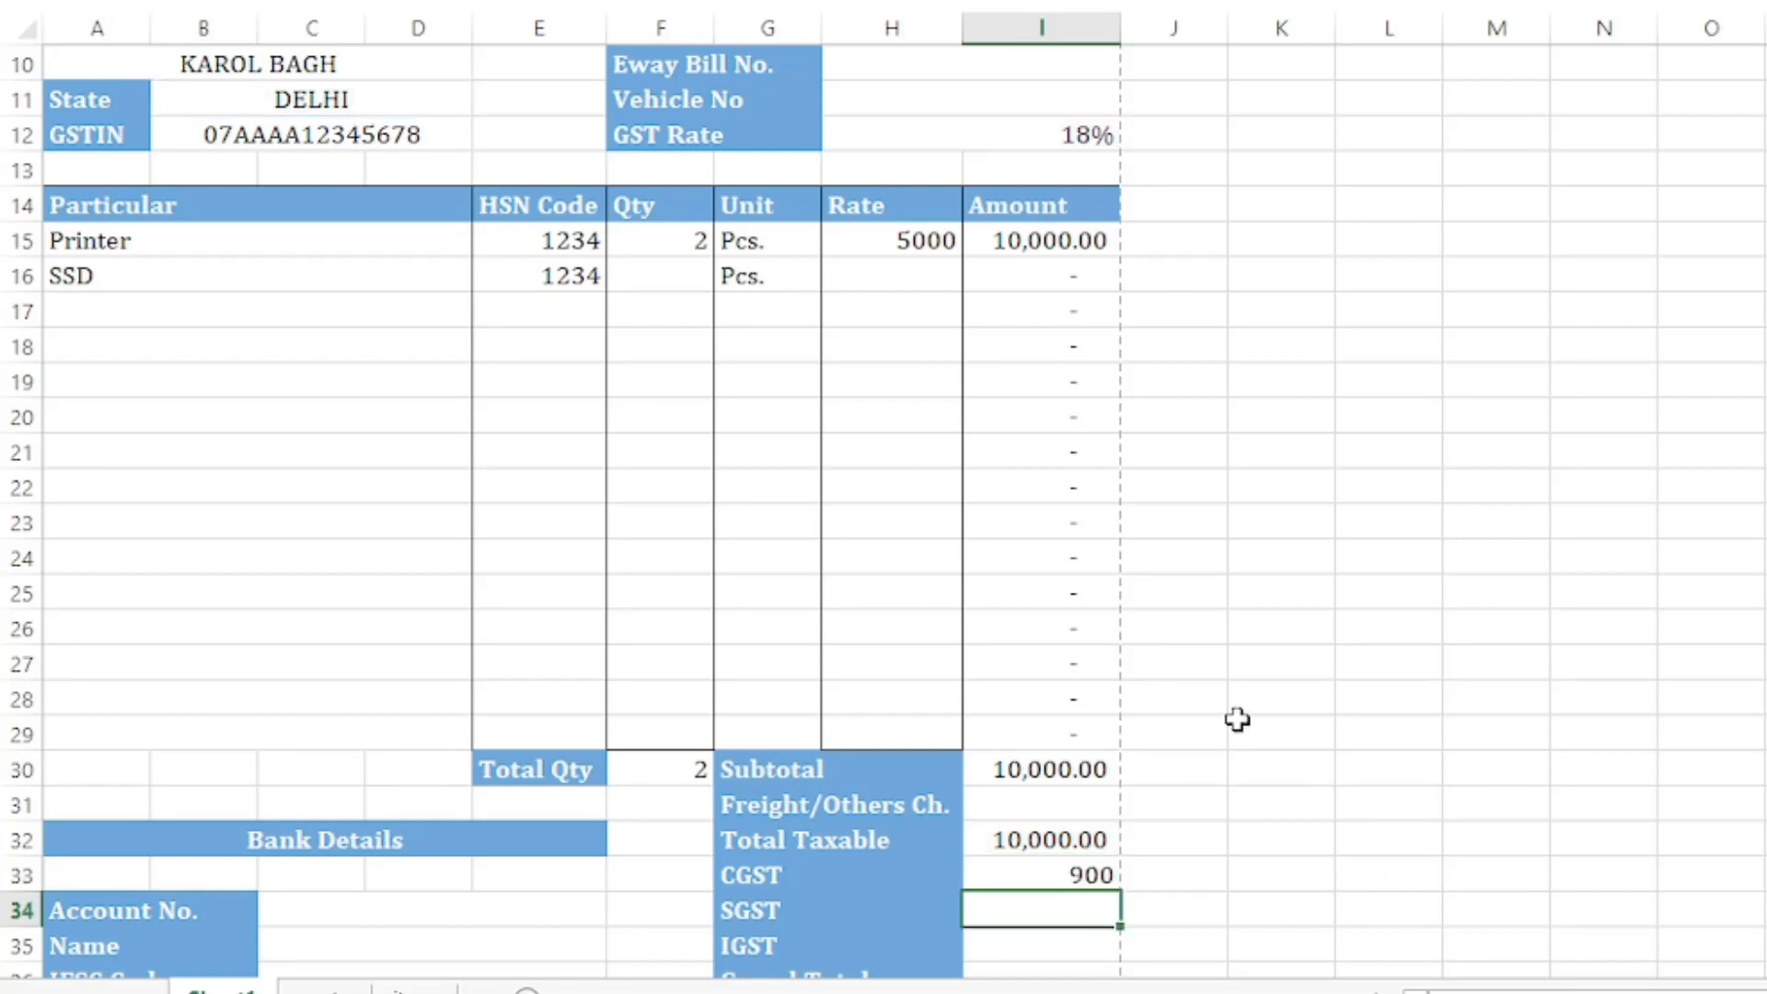
{"action": "left_click", "coordinate": [863, 917]}
{"action": "left_click", "coordinate": [1062, 908]}
{"action": "key", "text": "ctrl+apostrophe"}
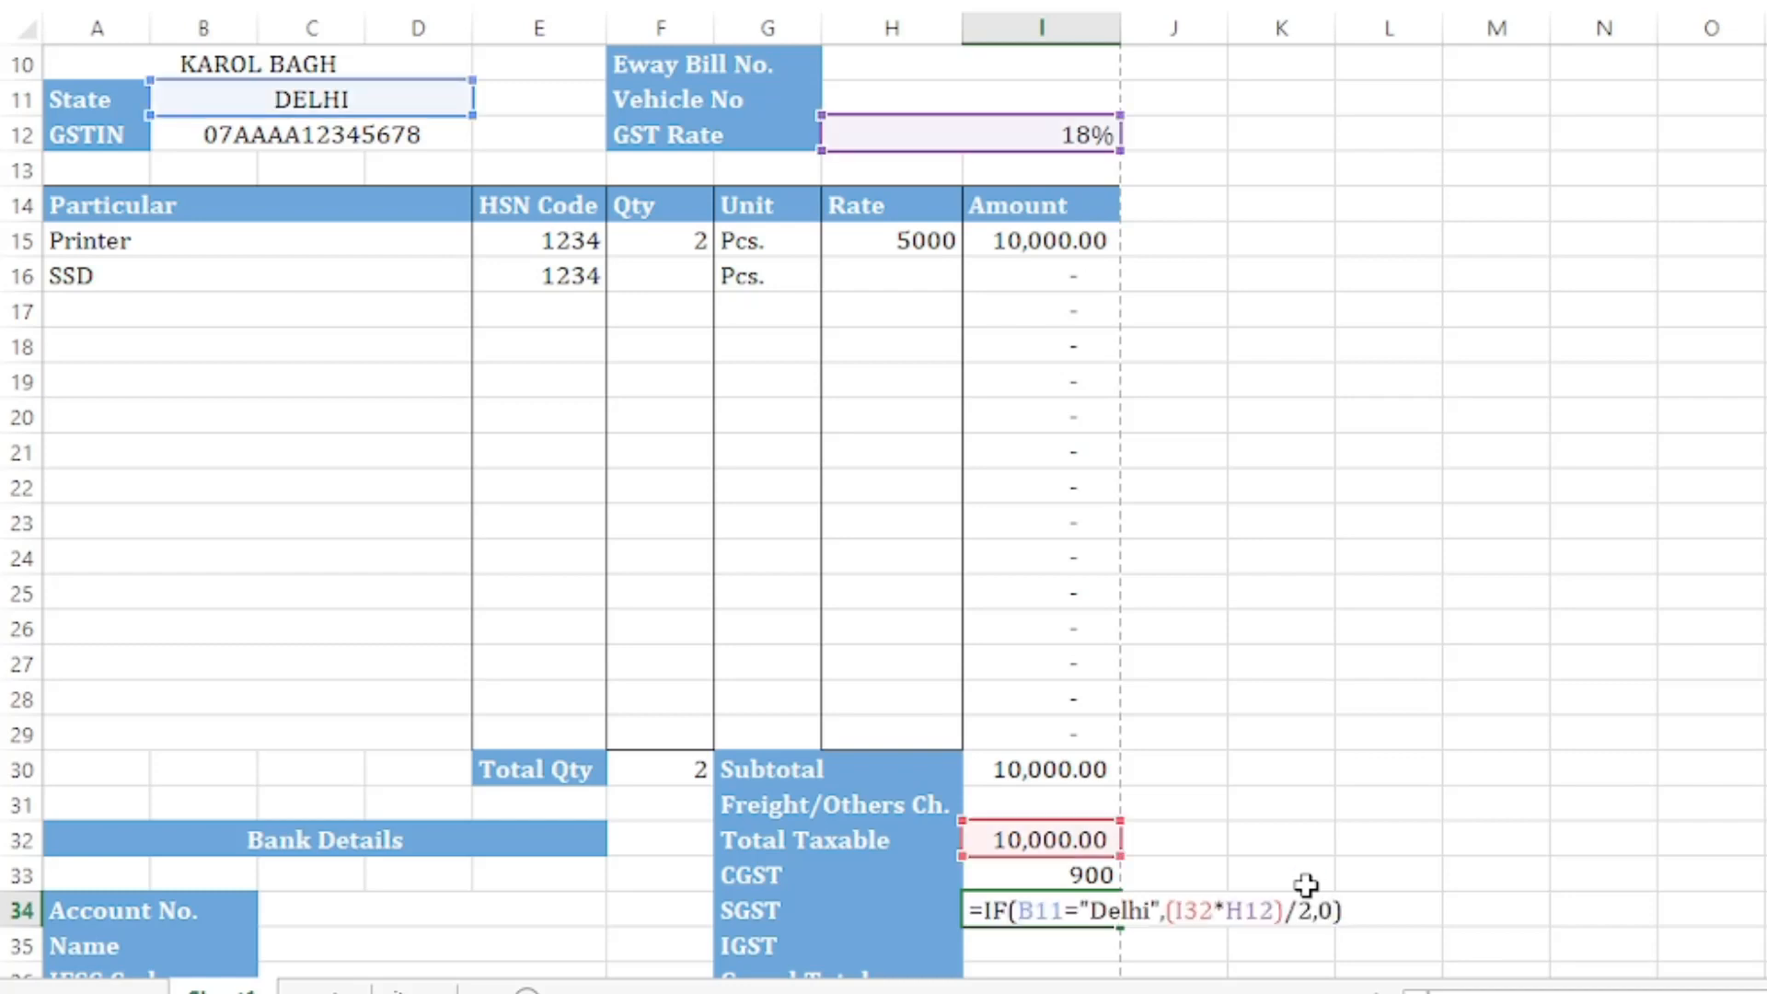
{"action": "key", "text": "Return"}
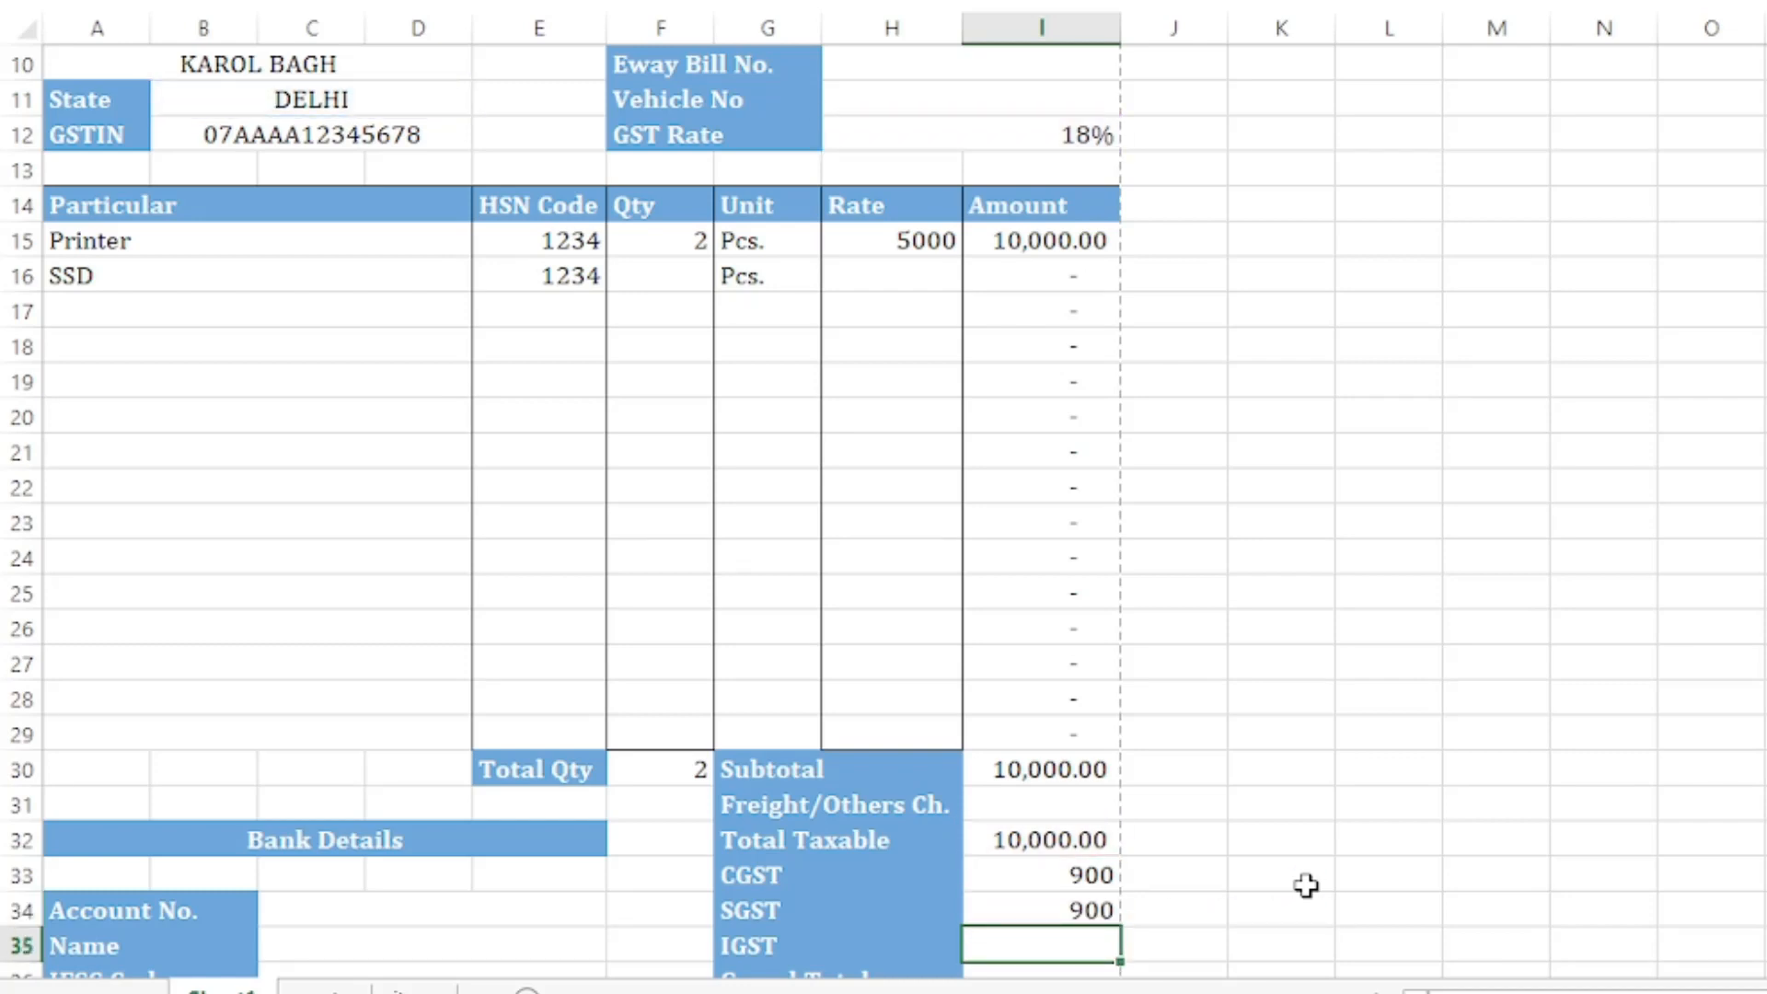
Step: Begin an IF formula in the IGST cell I35 that tests whether the Bill To State in B11 equals "Delhi"
{"action": "key", "text": "Up"}
{"action": "key", "text": "Up"}
{"action": "key", "text": "Down"}
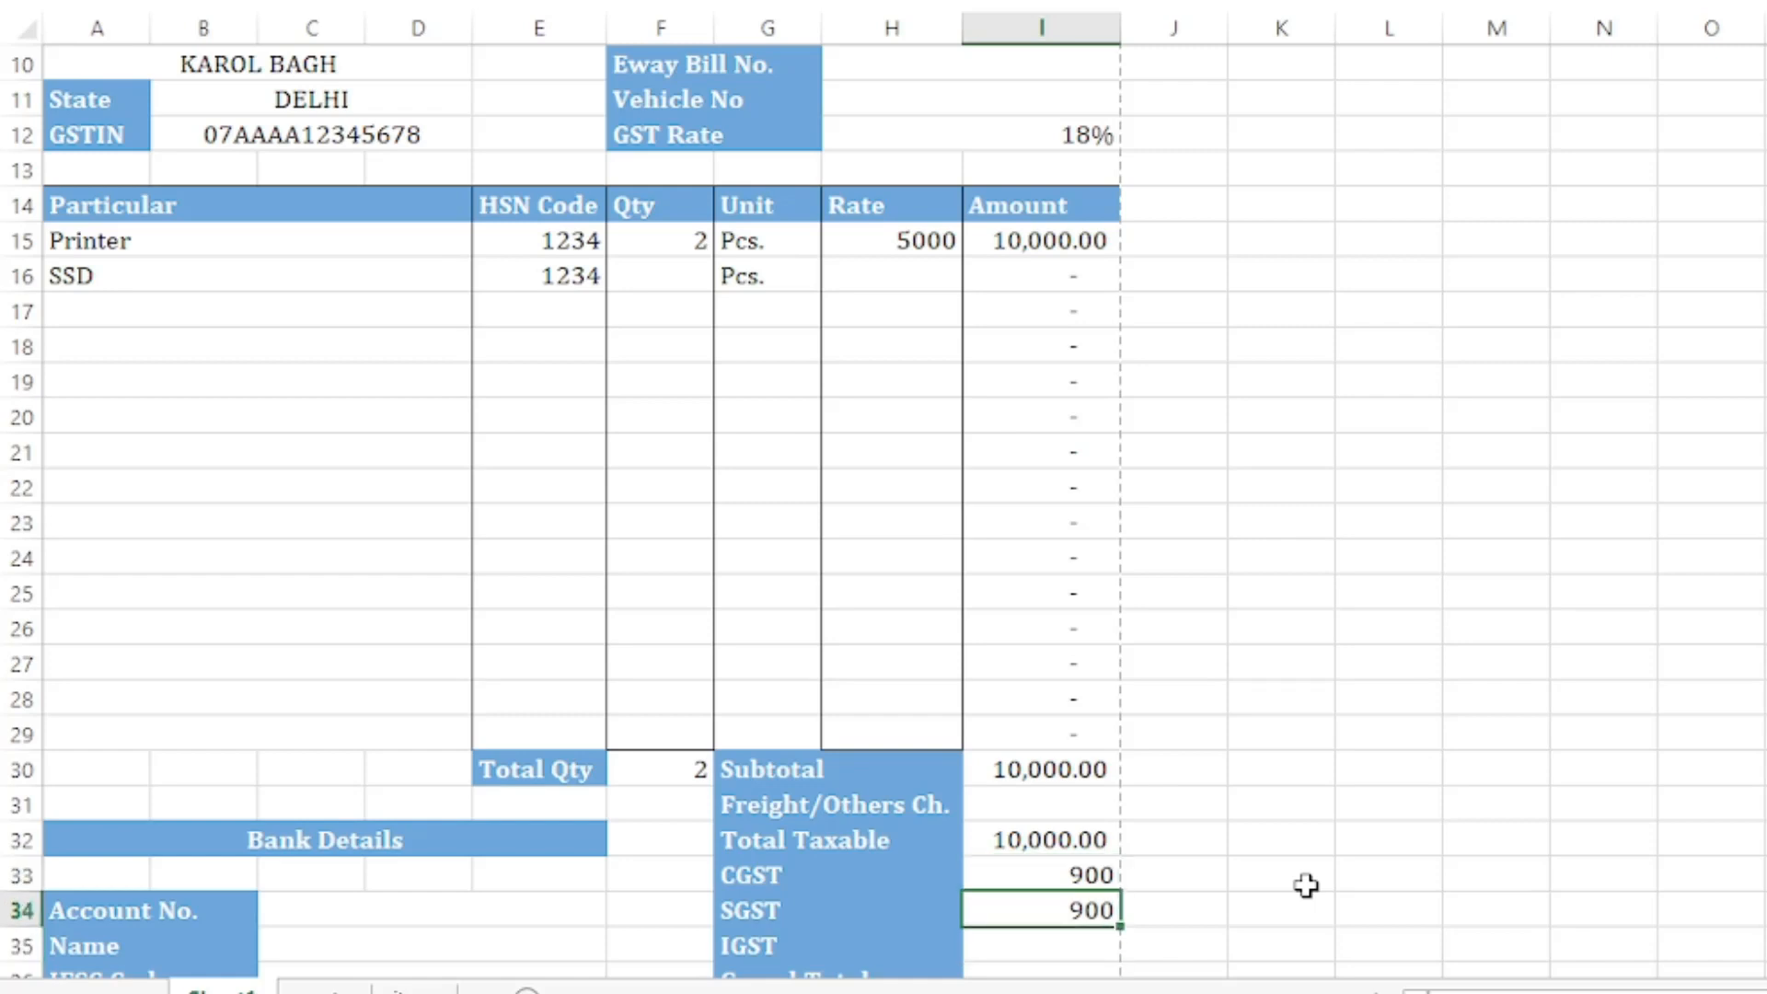
{"action": "key", "text": "Down"}
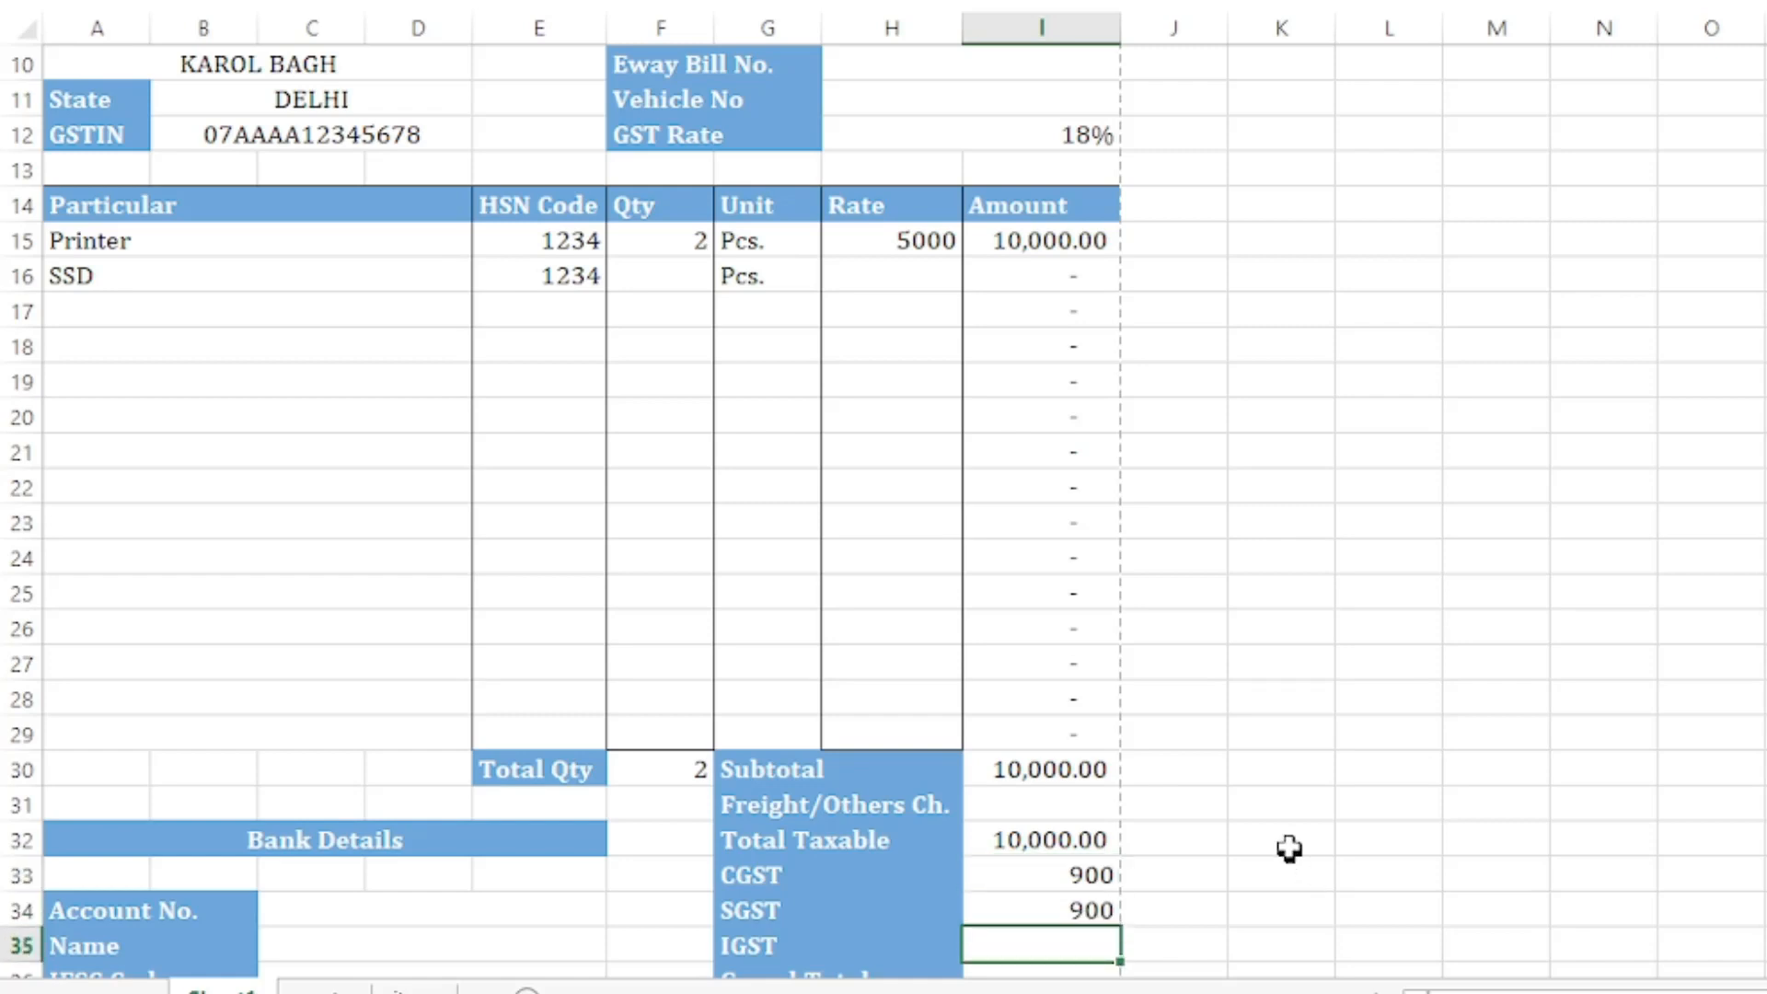
{"action": "scroll", "coordinate": [1290, 846], "scroll_direction": "down", "scroll_amount": 1}
{"action": "scroll", "coordinate": [1284, 842], "scroll_direction": "up", "scroll_amount": 1}
{"action": "type", "text": "IF("}
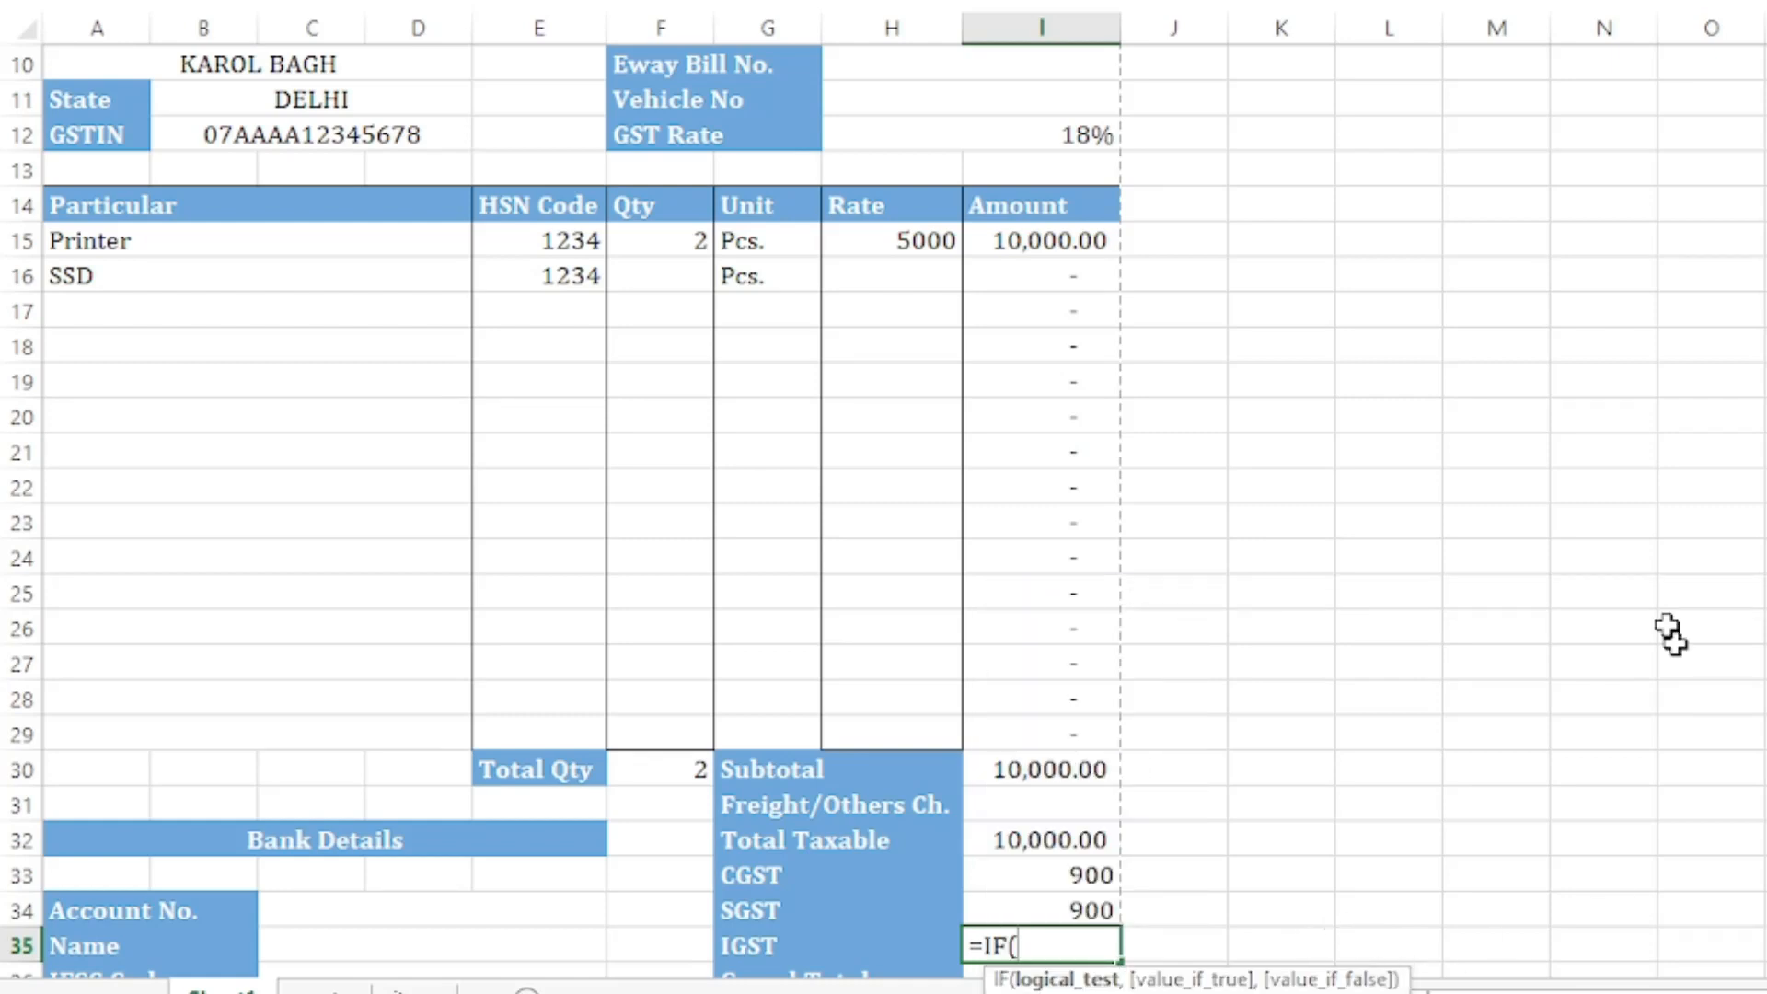
{"action": "left_click", "coordinate": [406, 104]}
{"action": "type", "text": "=\"Delhi"}
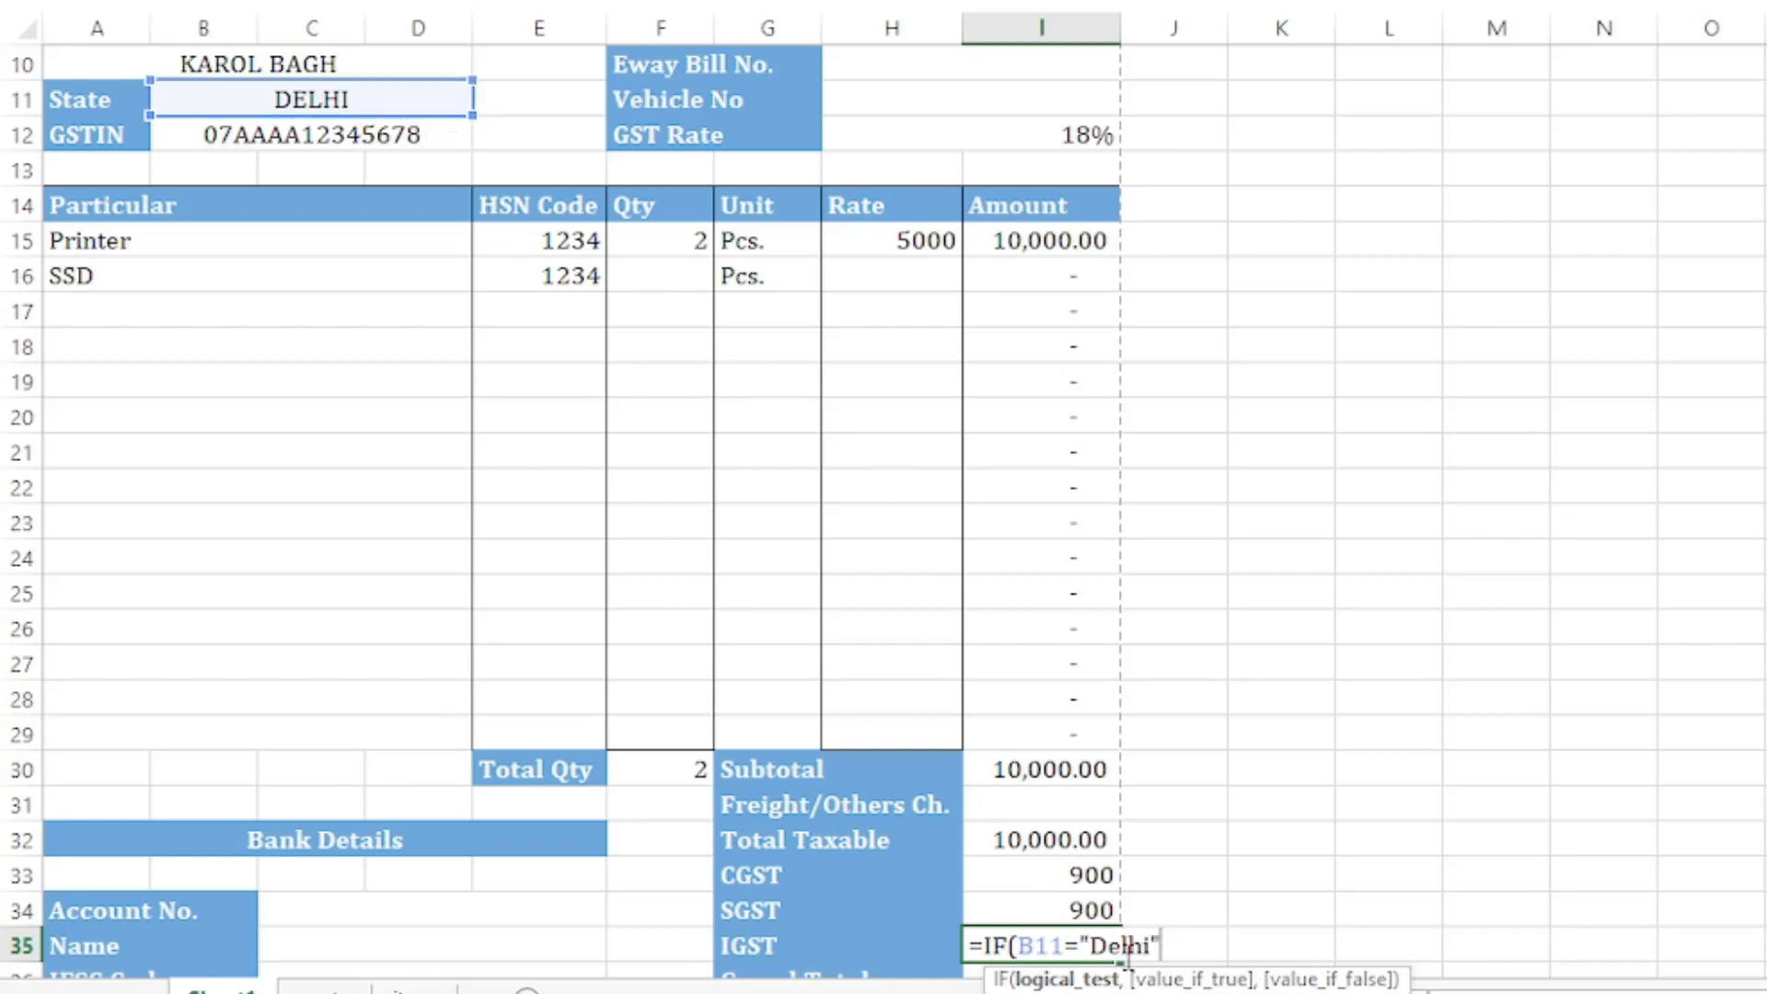
{"action": "left_click_drag", "start_coordinate": [1095, 948], "coordinate": [1152, 948]}
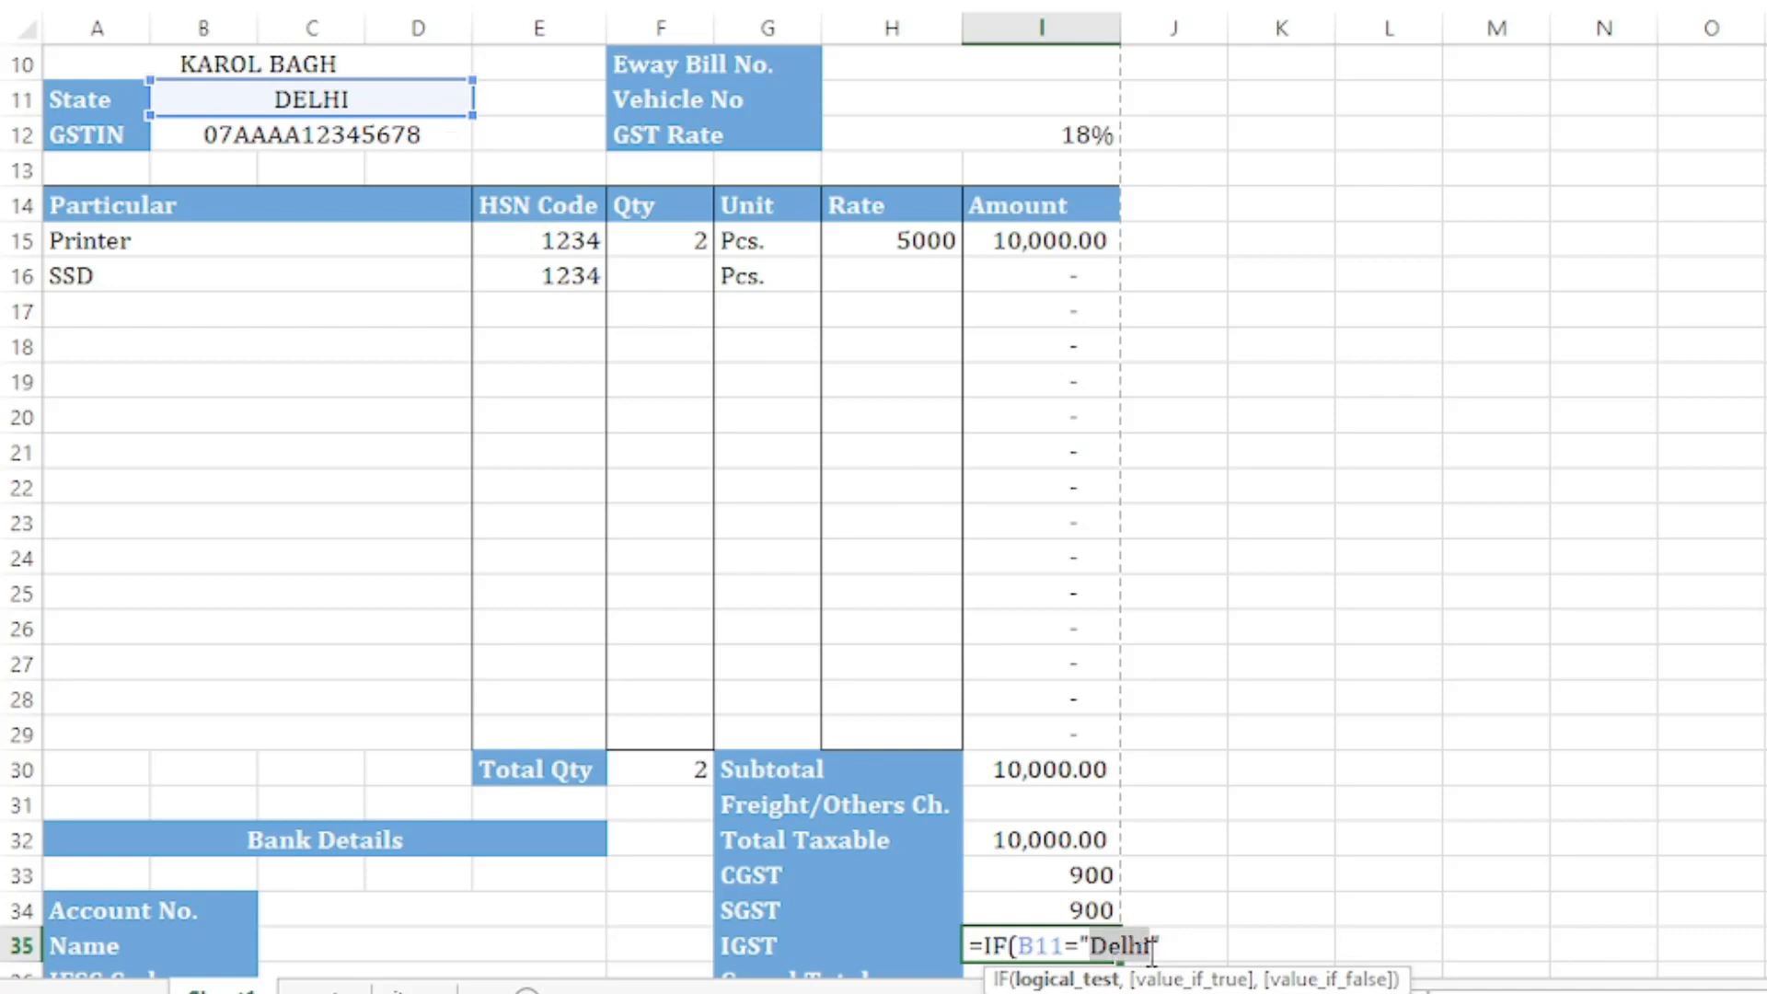
{"action": "left_click", "coordinate": [1143, 947]}
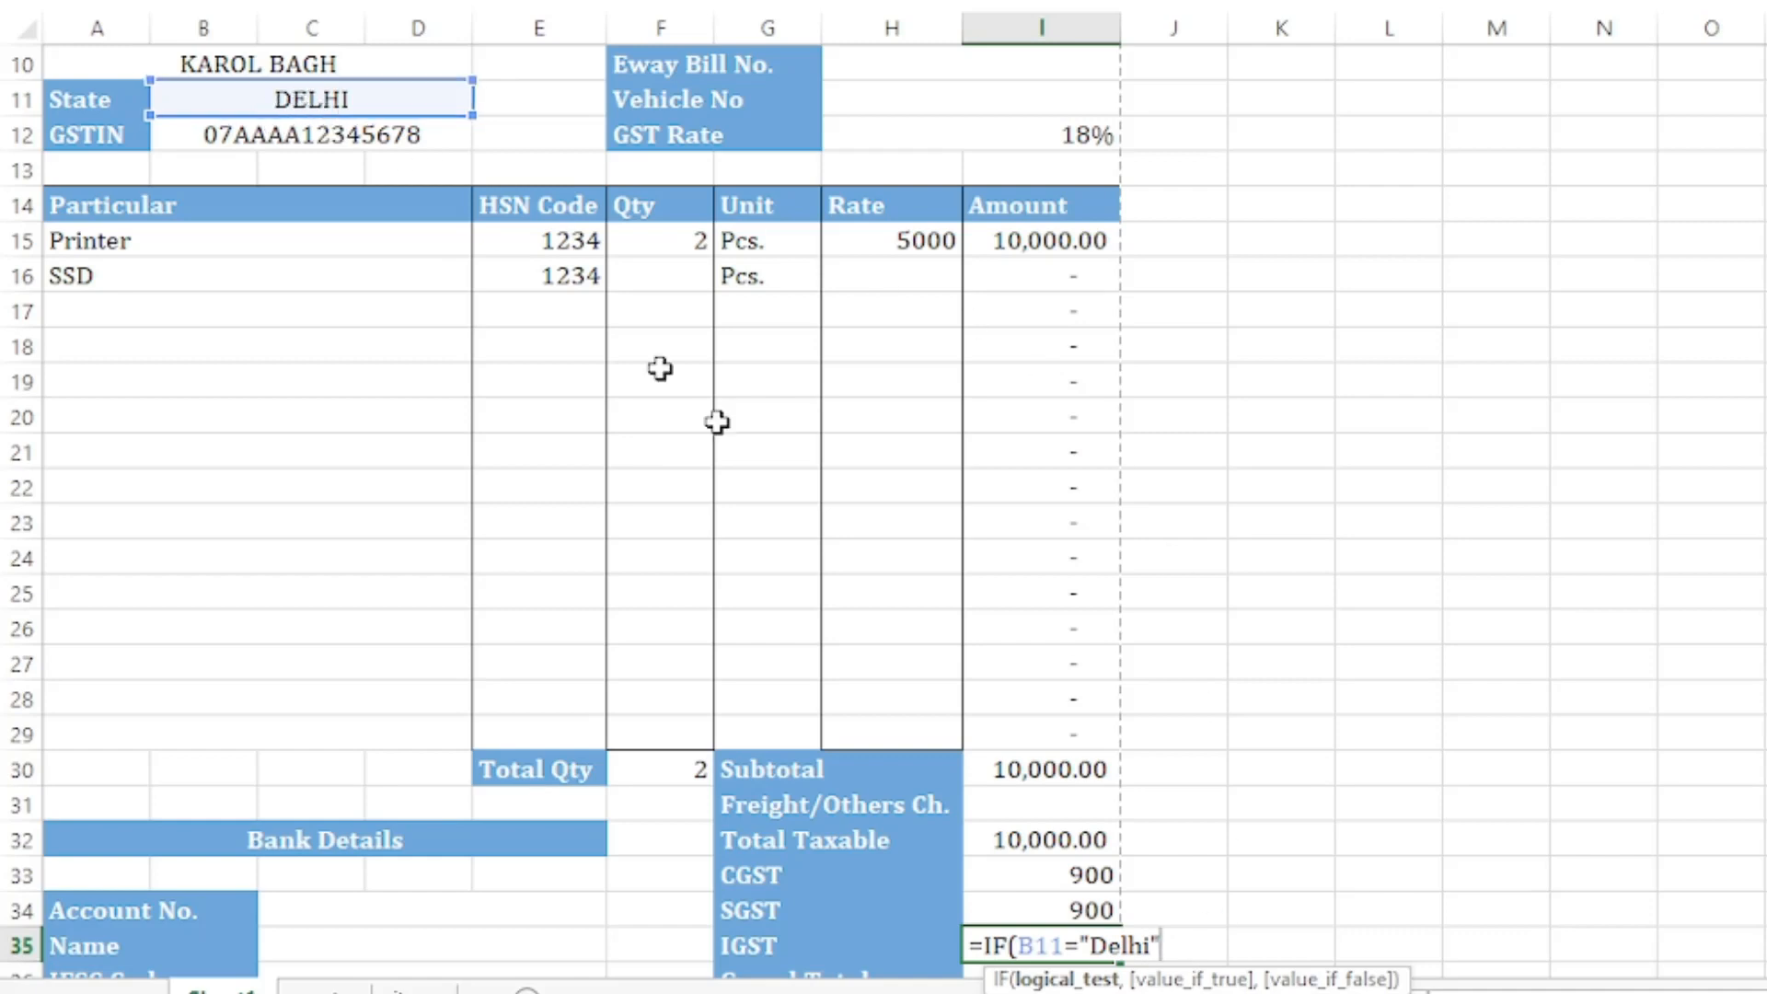
Step: Complete the IGST formula to return 0 for Delhi and otherwise Total Taxable times GST Rate: =IF(B11="Delhi",0,I32*H12)
{"action": "type", "text": ","}
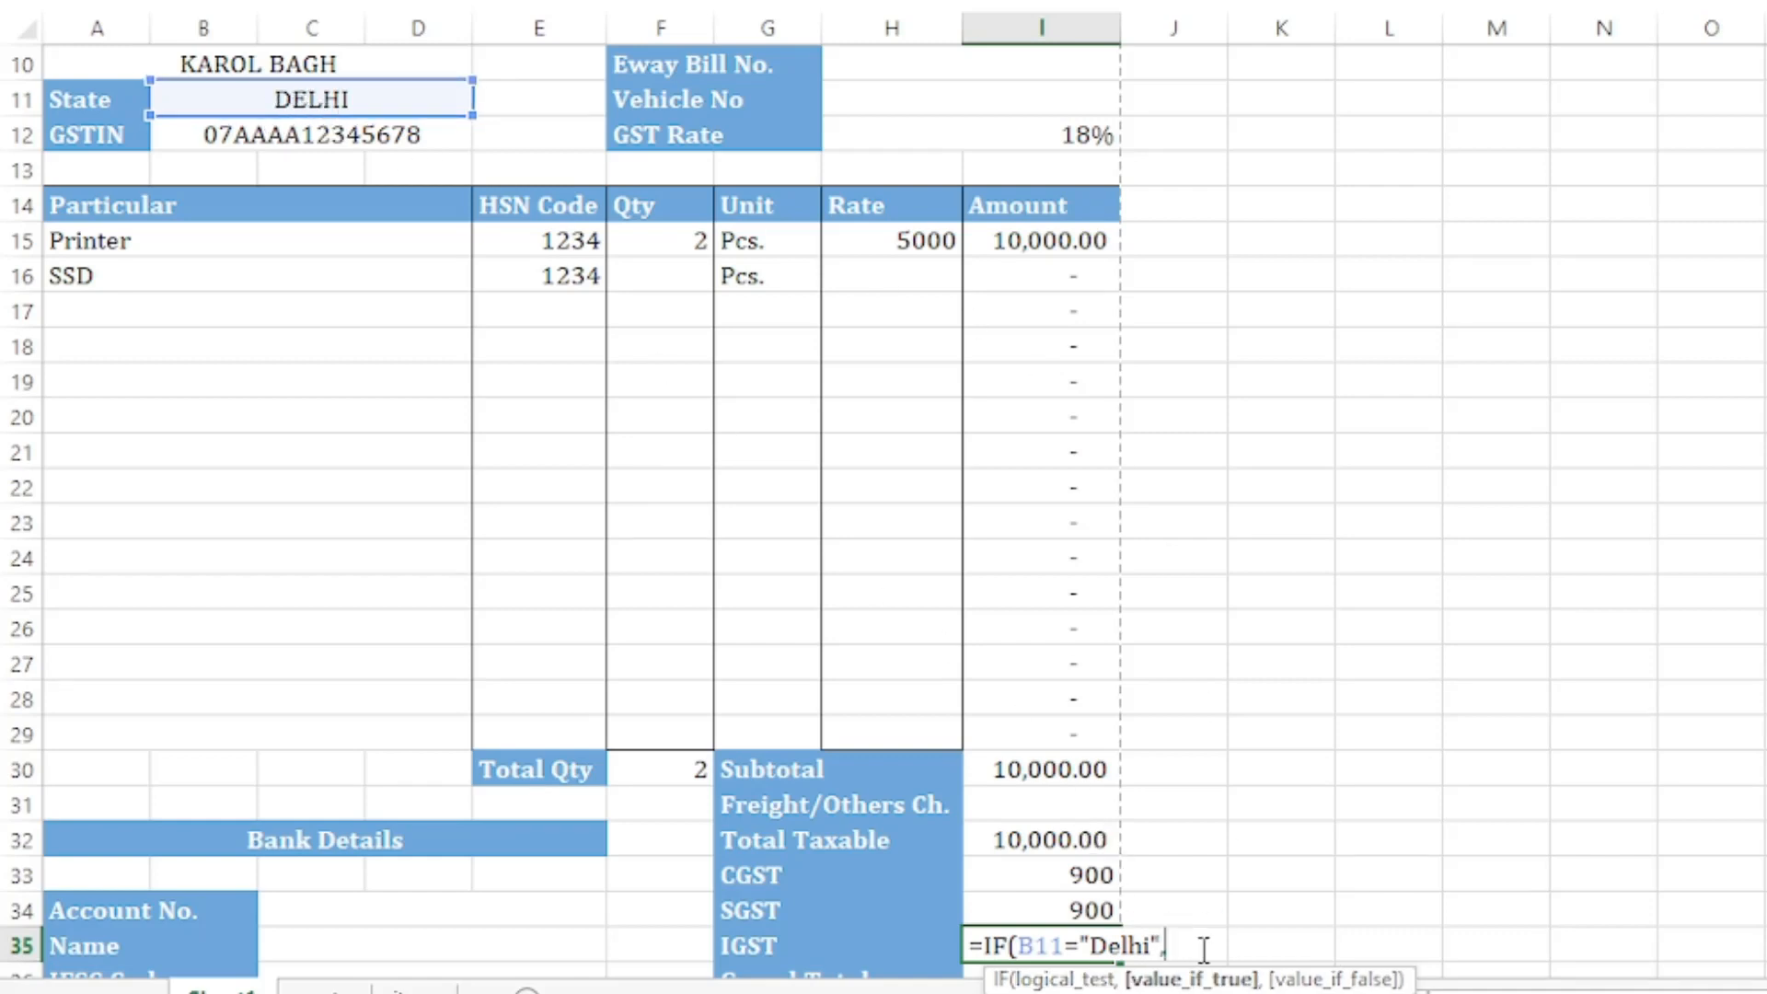
{"action": "type", "text": "0,"}
{"action": "left_click", "coordinate": [1049, 842]}
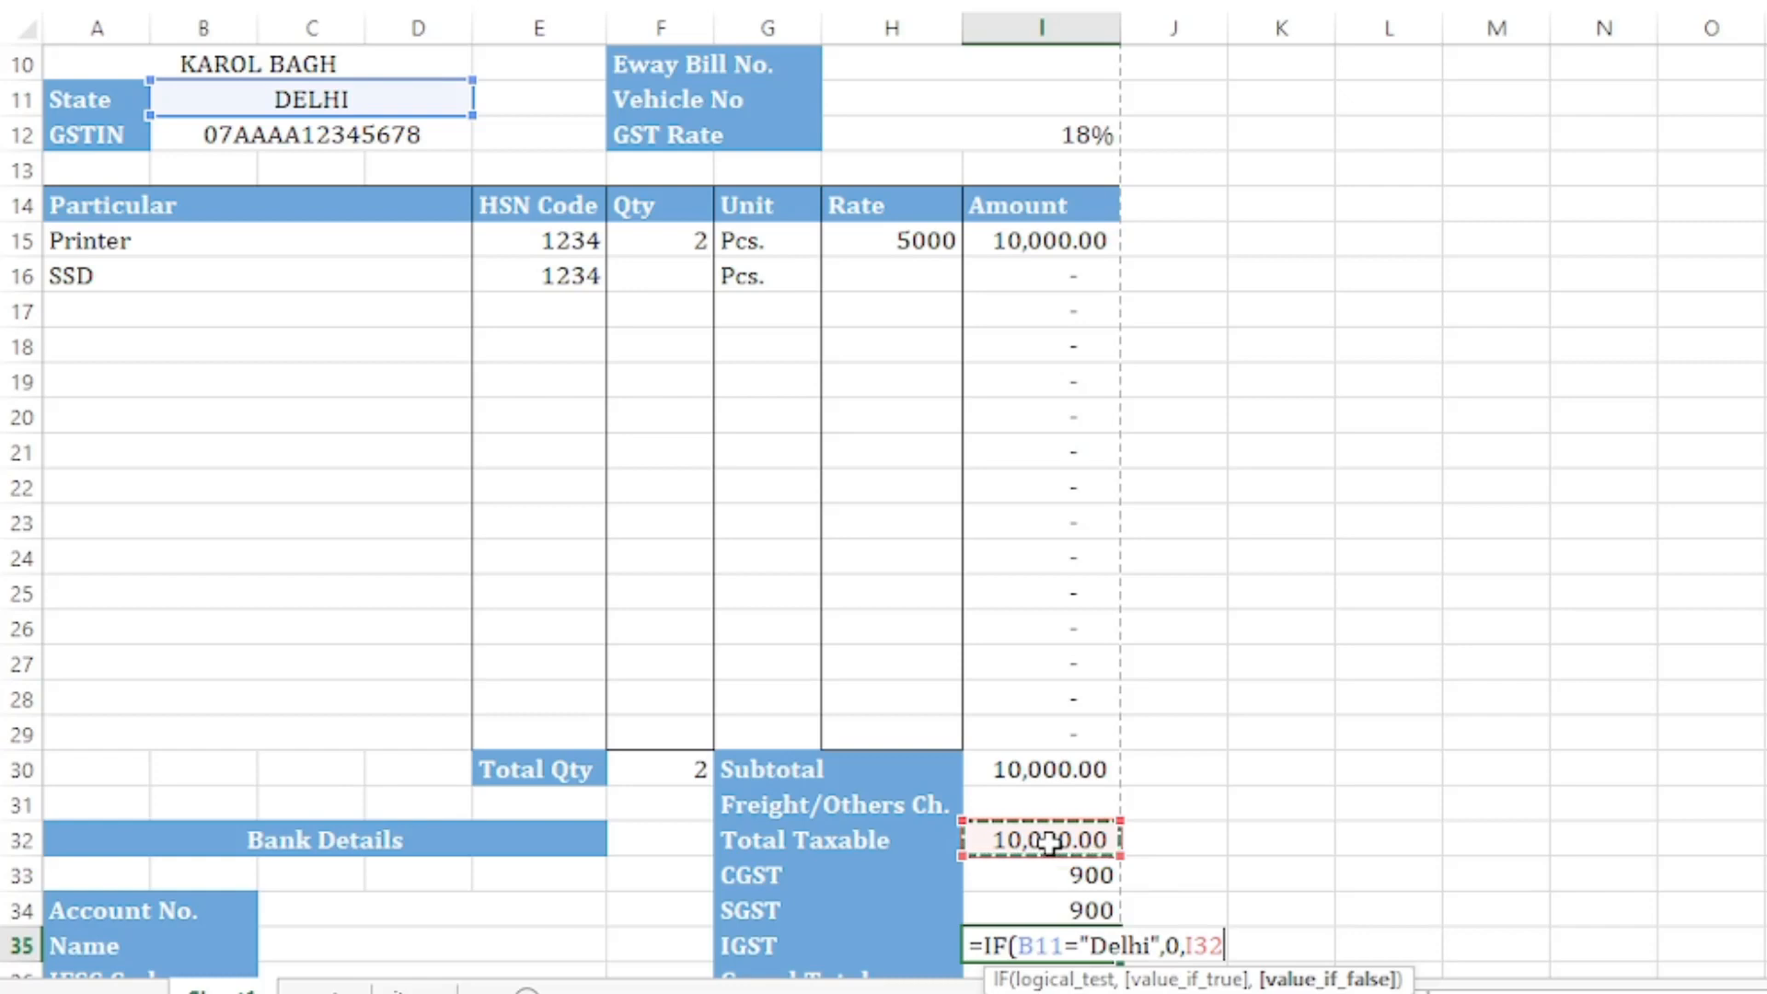
{"action": "type", "text": "*"}
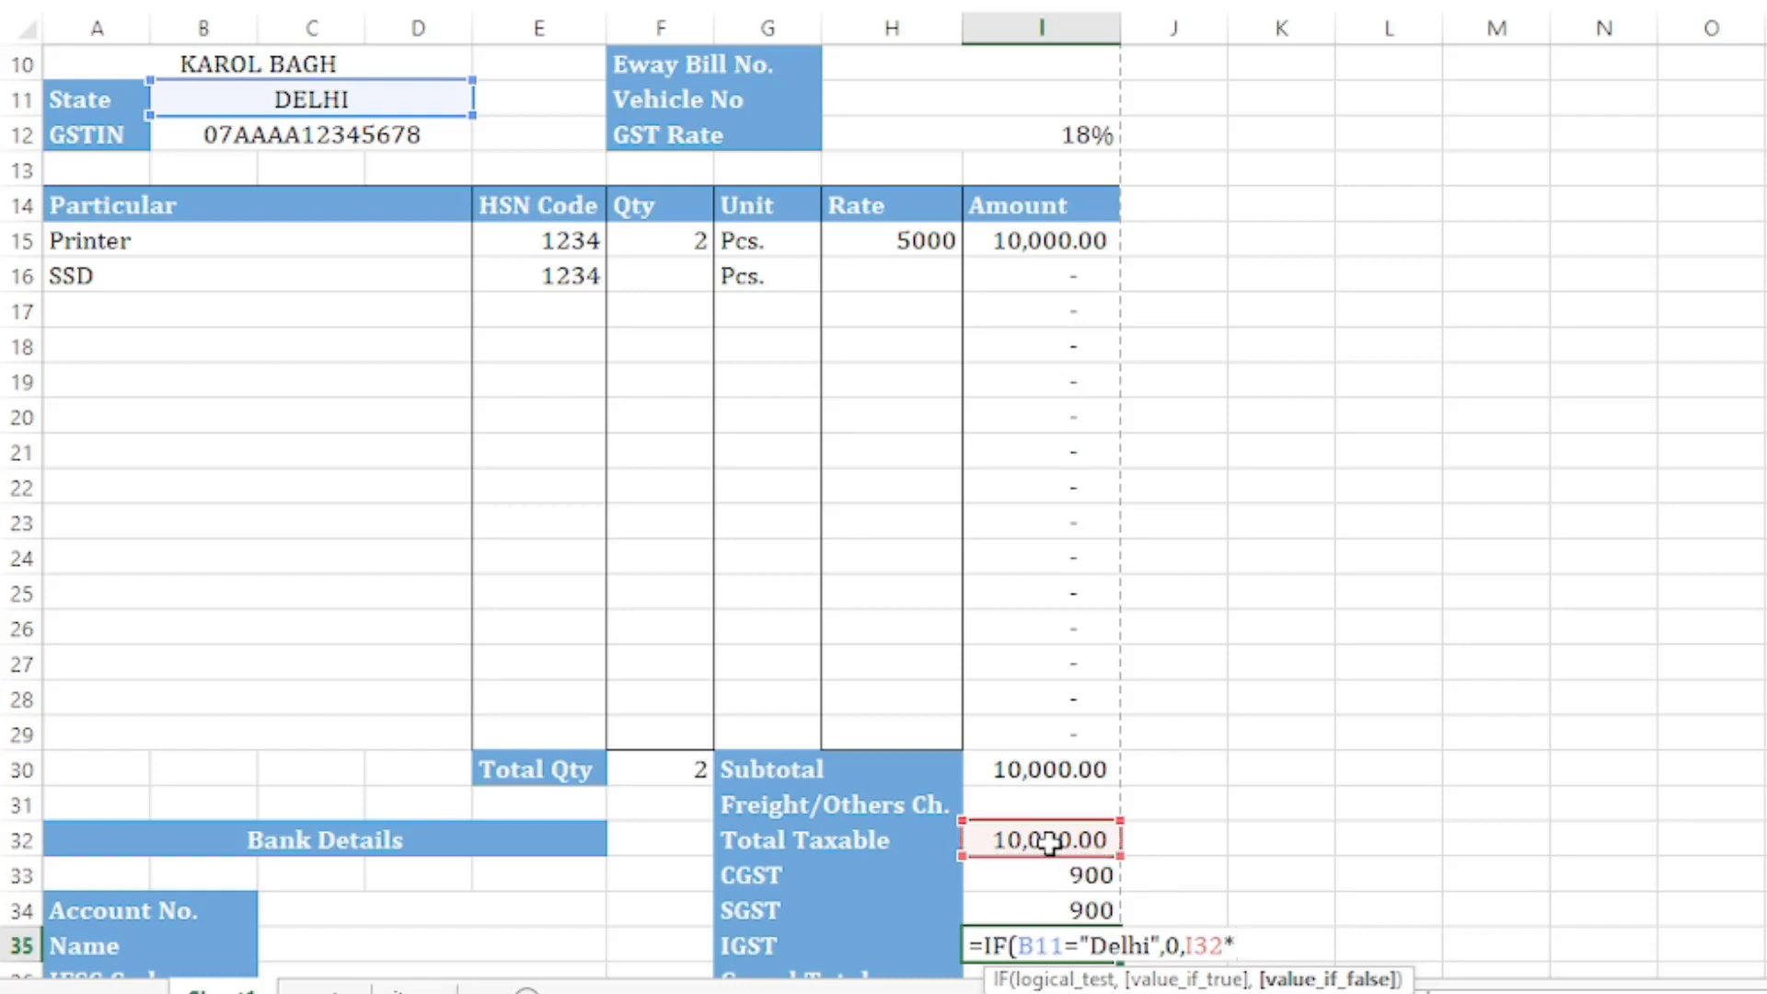
{"action": "left_click", "coordinate": [1049, 124]}
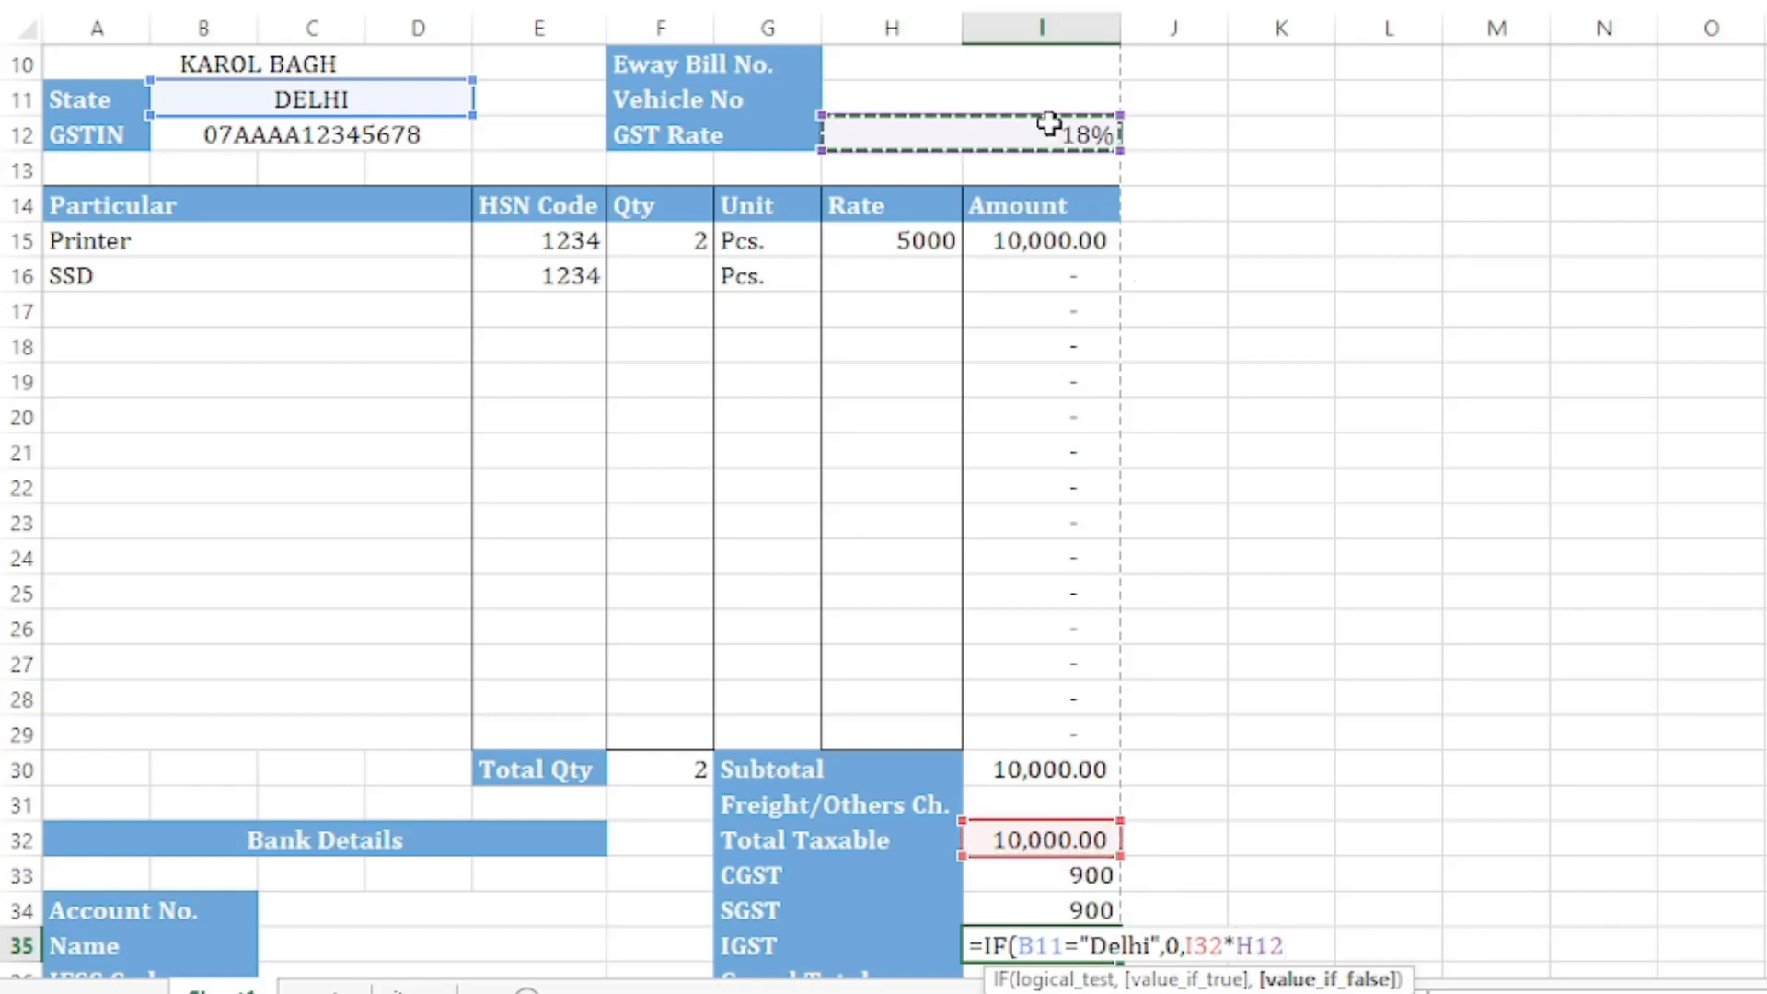
{"action": "type", "text": ")"}
{"action": "key", "text": "ctrl+Return"}
{"action": "key", "text": "Down"}
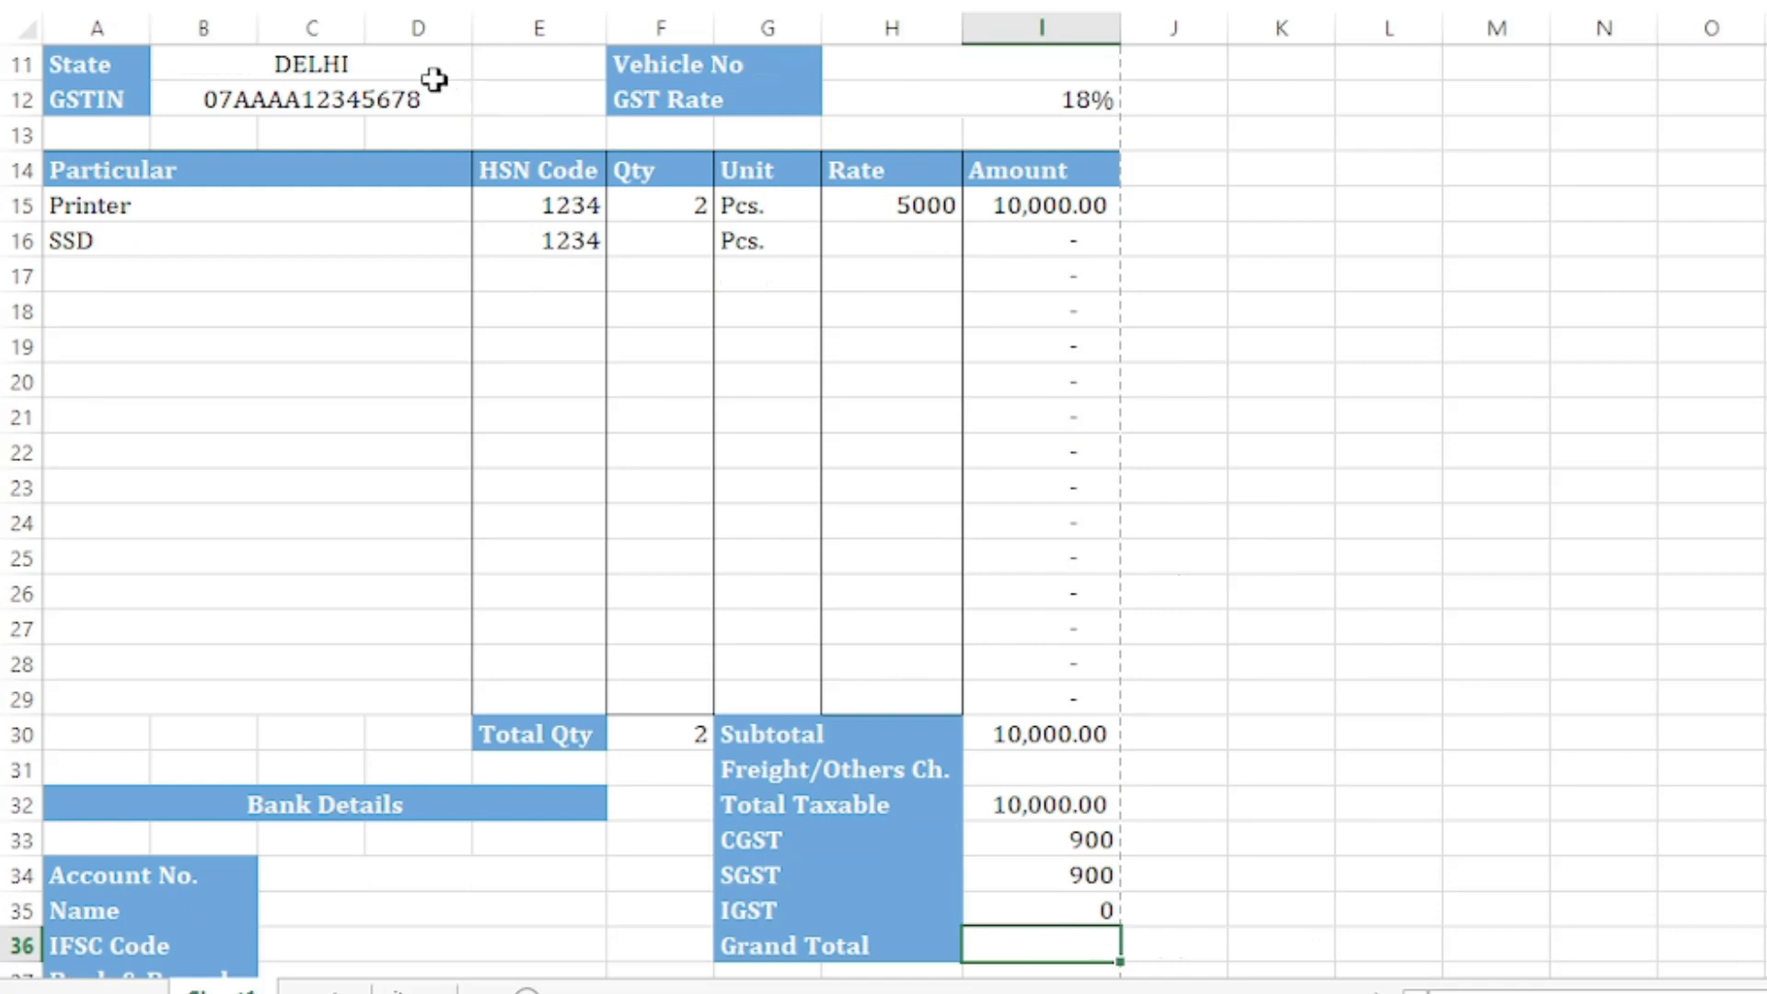
Step: Test the tax formulas by replacing the Bill To State in B11 with dakda, checking the CGST, SGST and IGST amounts before and after
{"action": "left_click", "coordinate": [401, 69]}
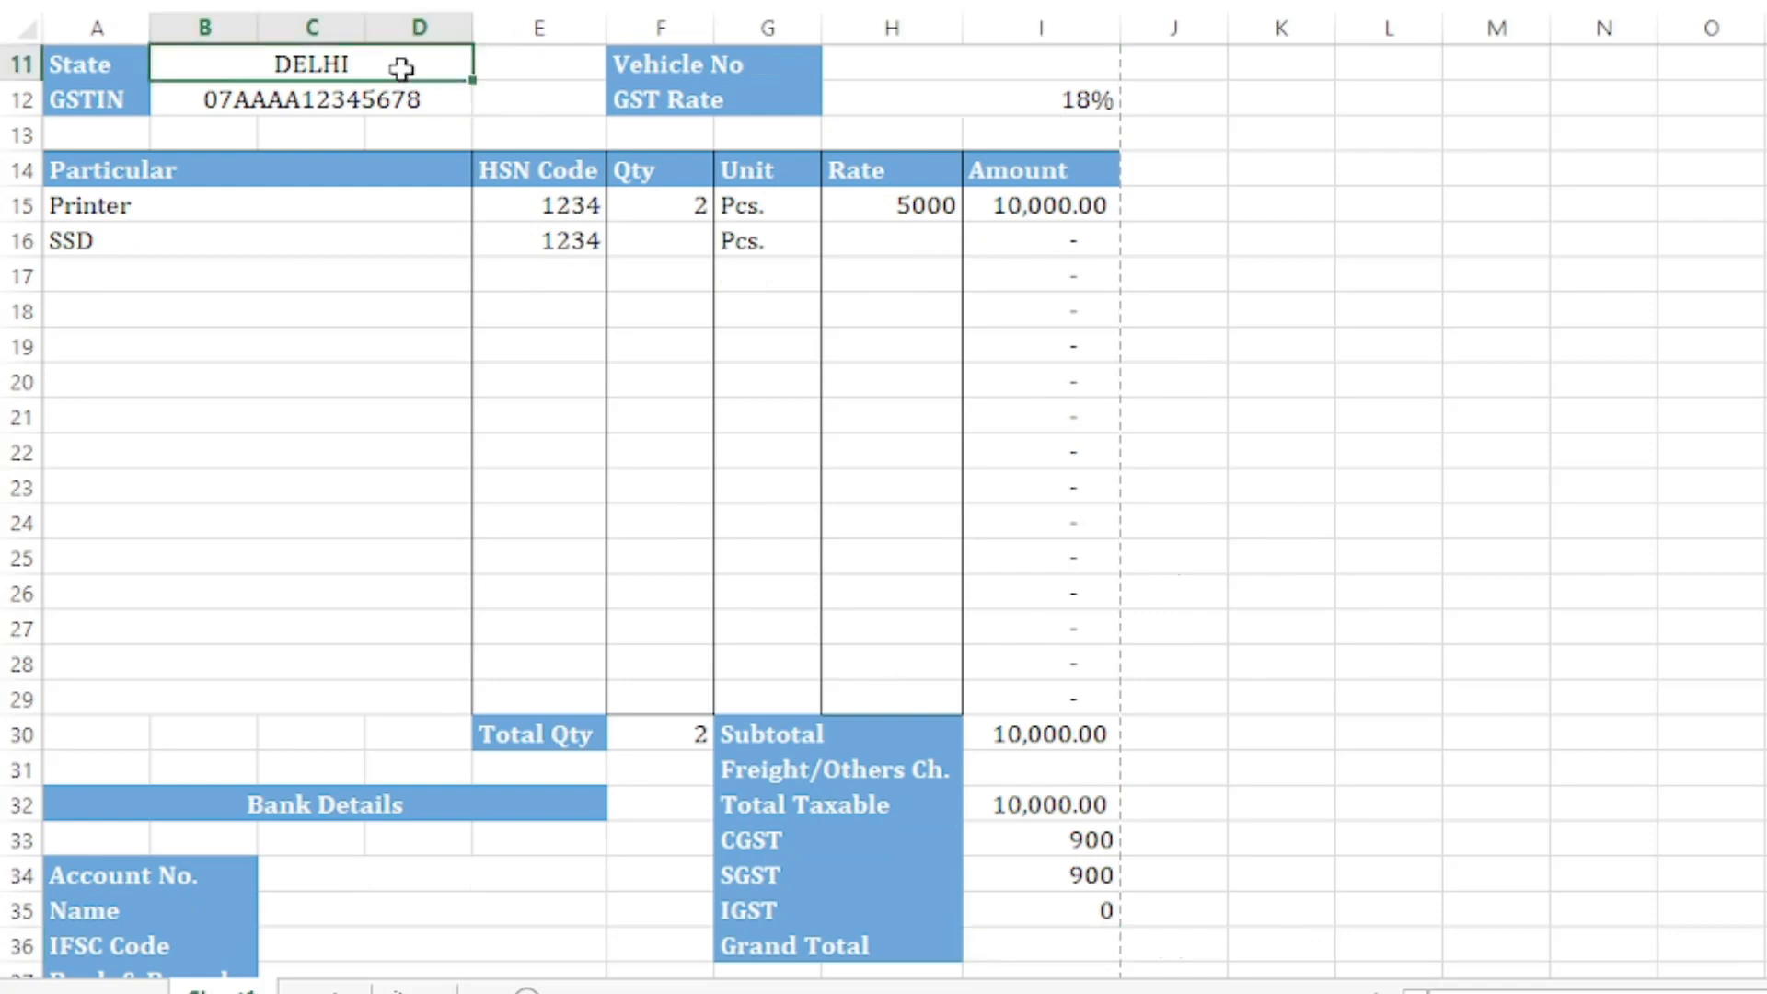
{"action": "left_click", "coordinate": [1089, 839]}
{"action": "left_click", "coordinate": [1092, 876]}
{"action": "left_click", "coordinate": [1092, 911]}
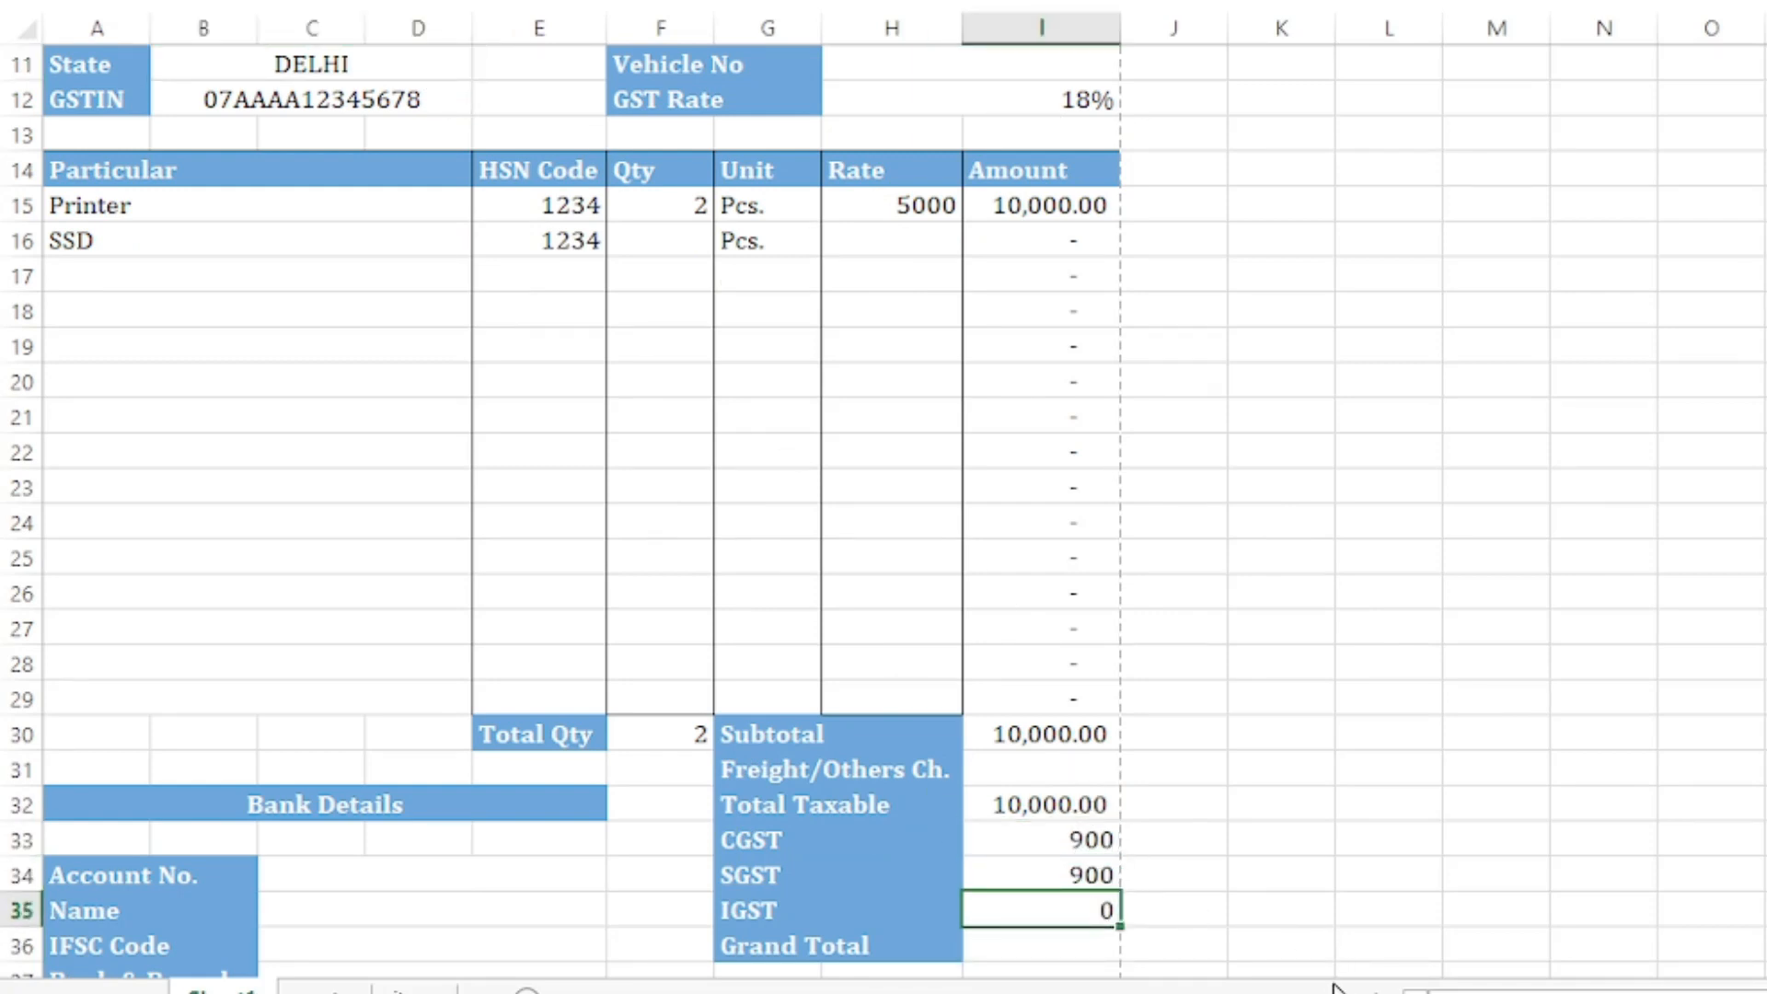
{"action": "left_click", "coordinate": [345, 62]}
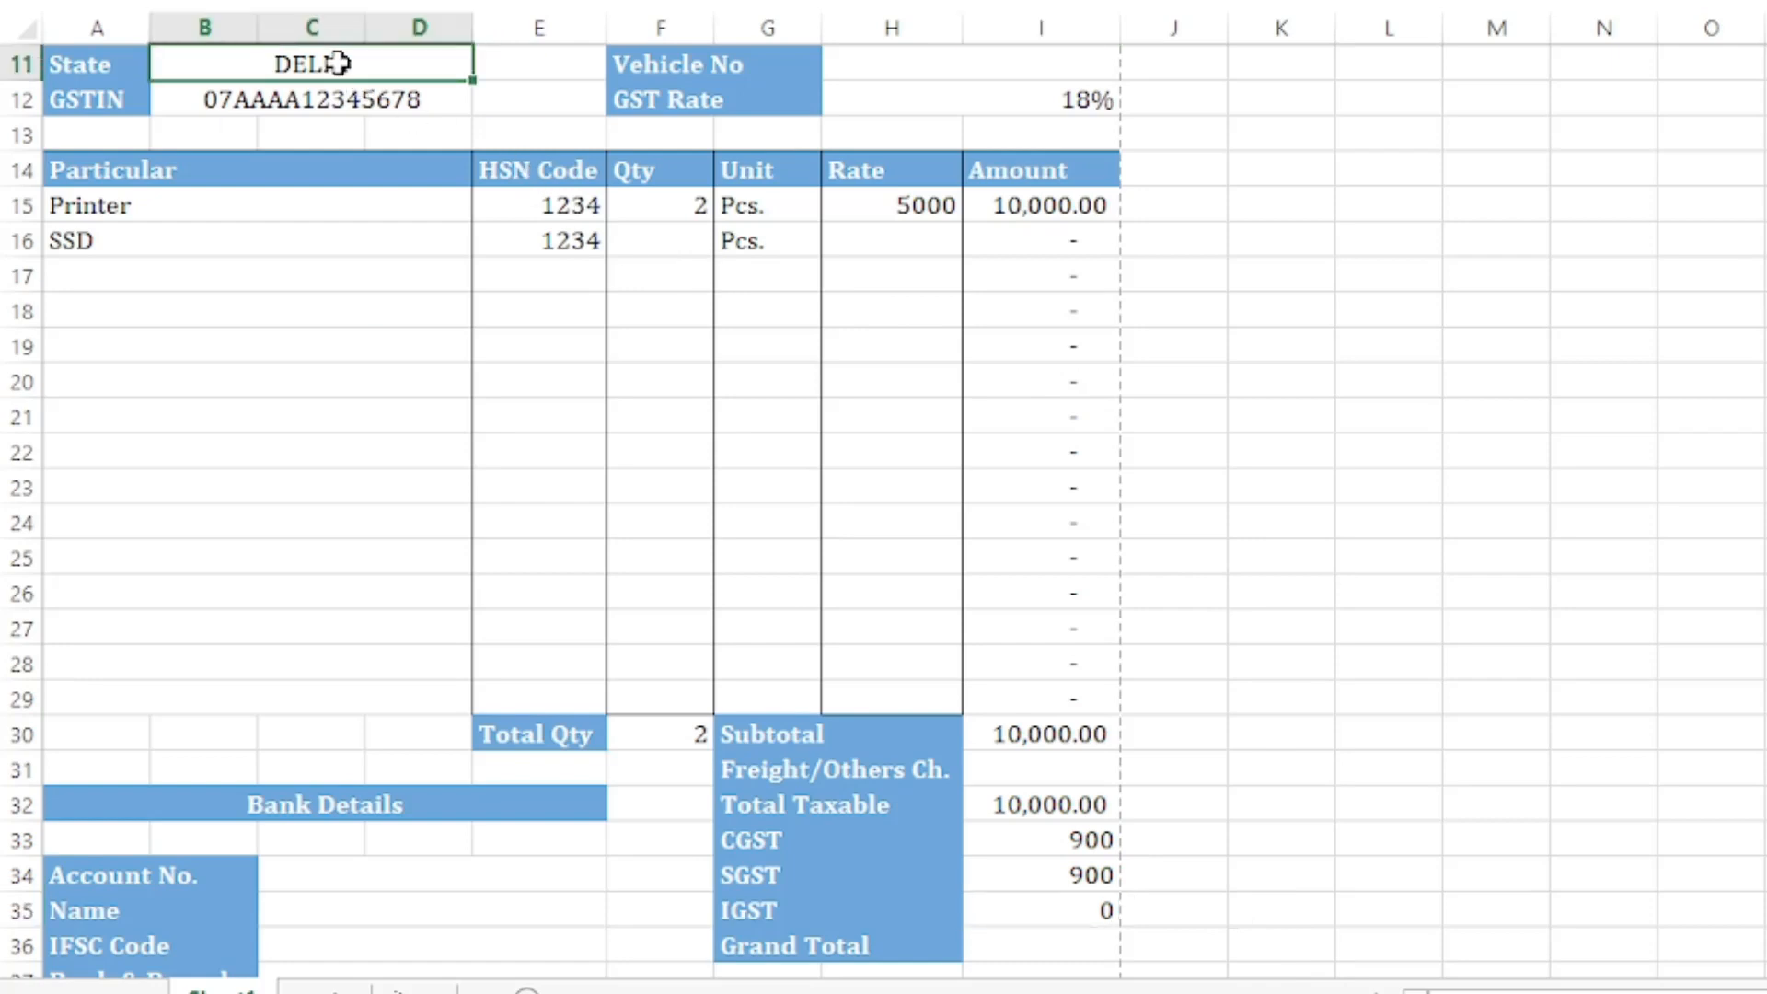
{"action": "type", "text": "dakda"}
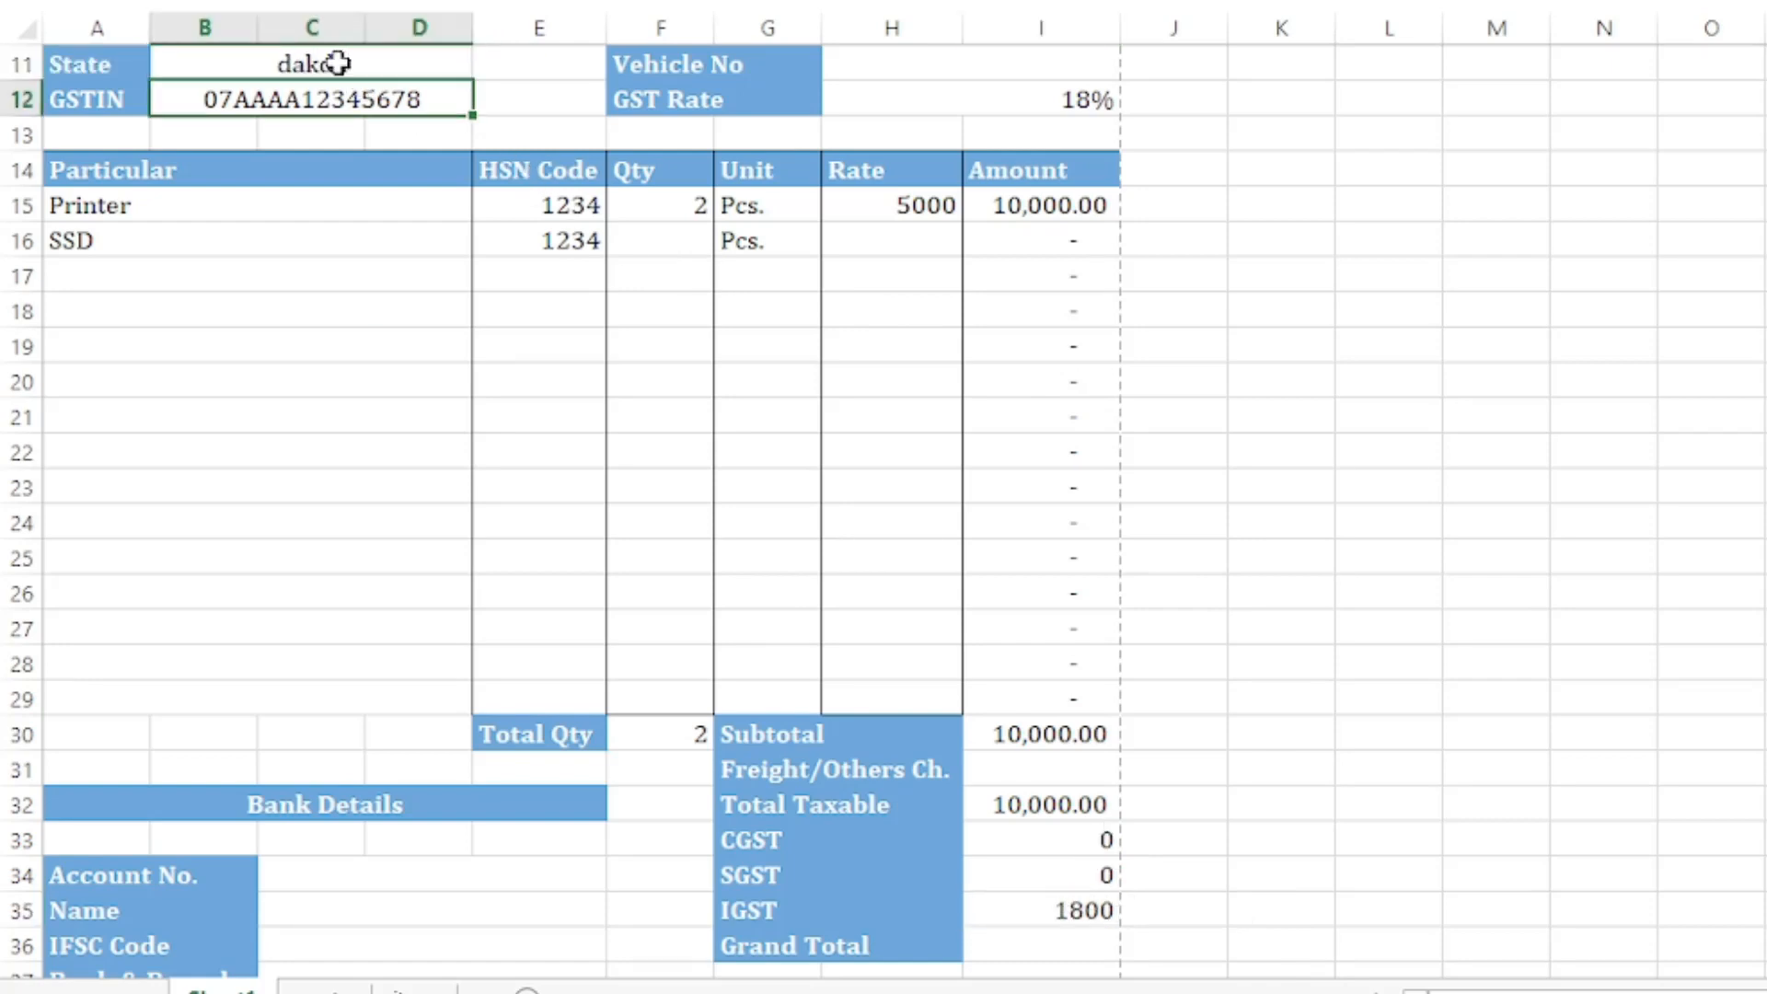
{"action": "left_click", "coordinate": [339, 63]}
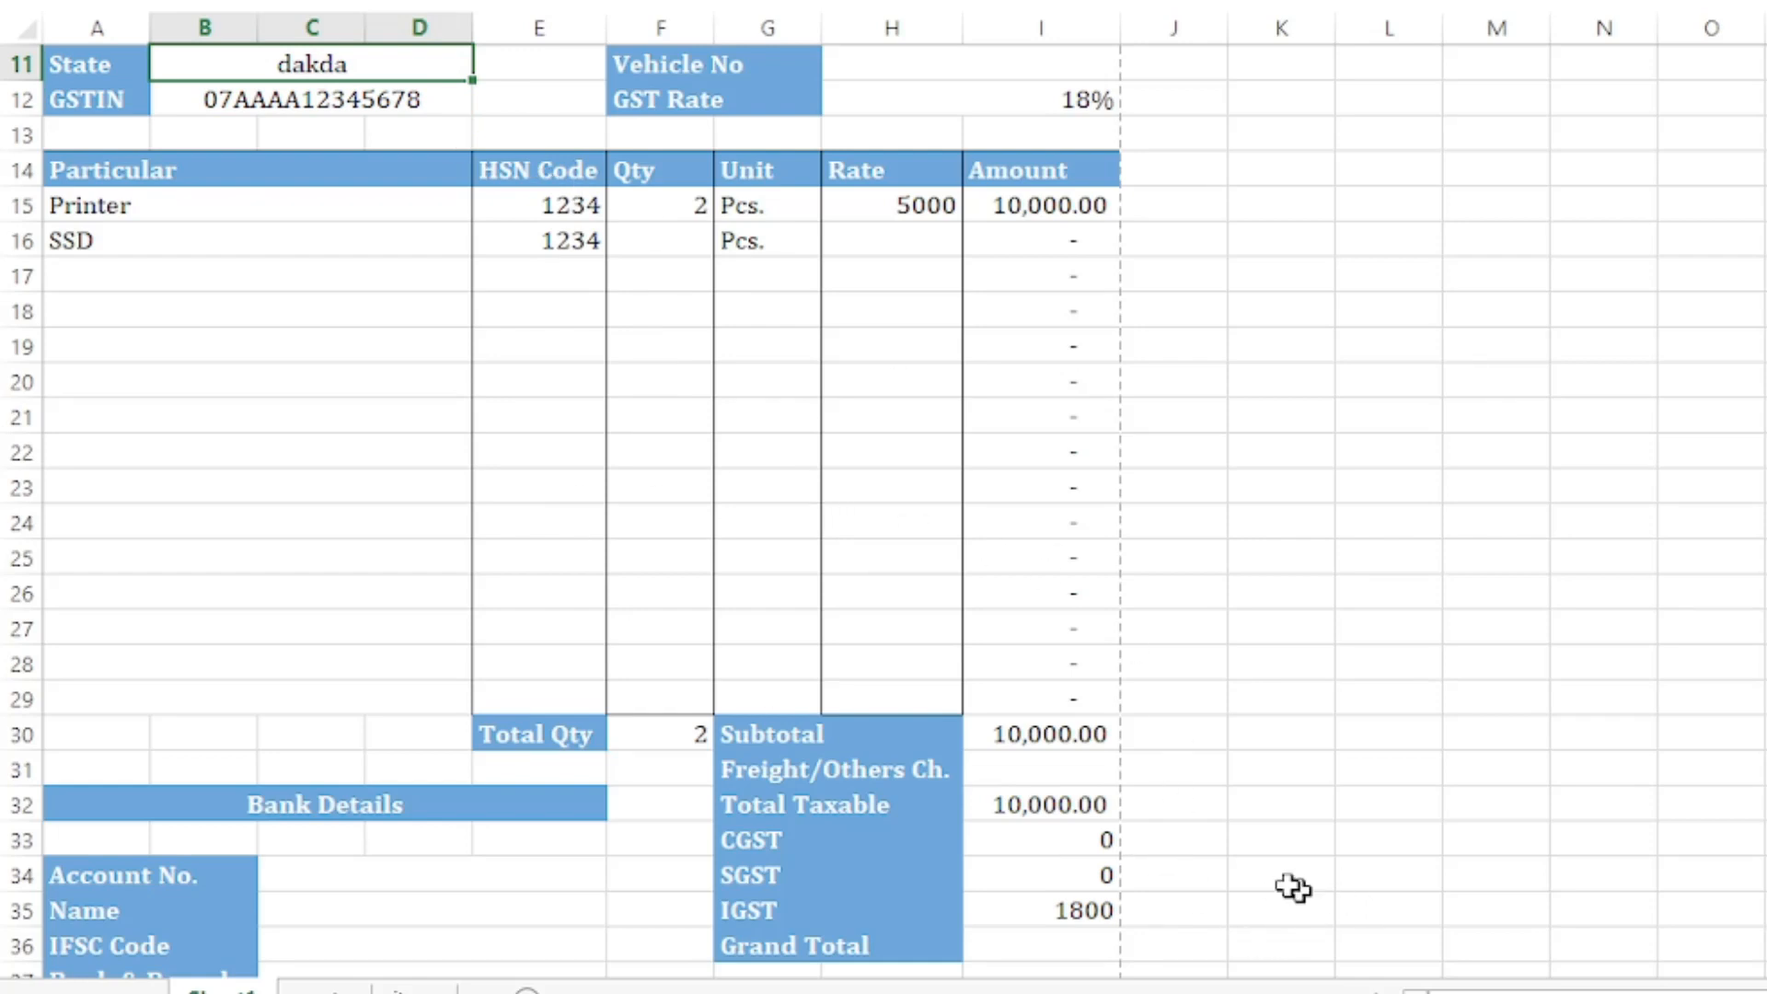
{"action": "left_click", "coordinate": [1097, 837]}
{"action": "left_click", "coordinate": [1060, 877]}
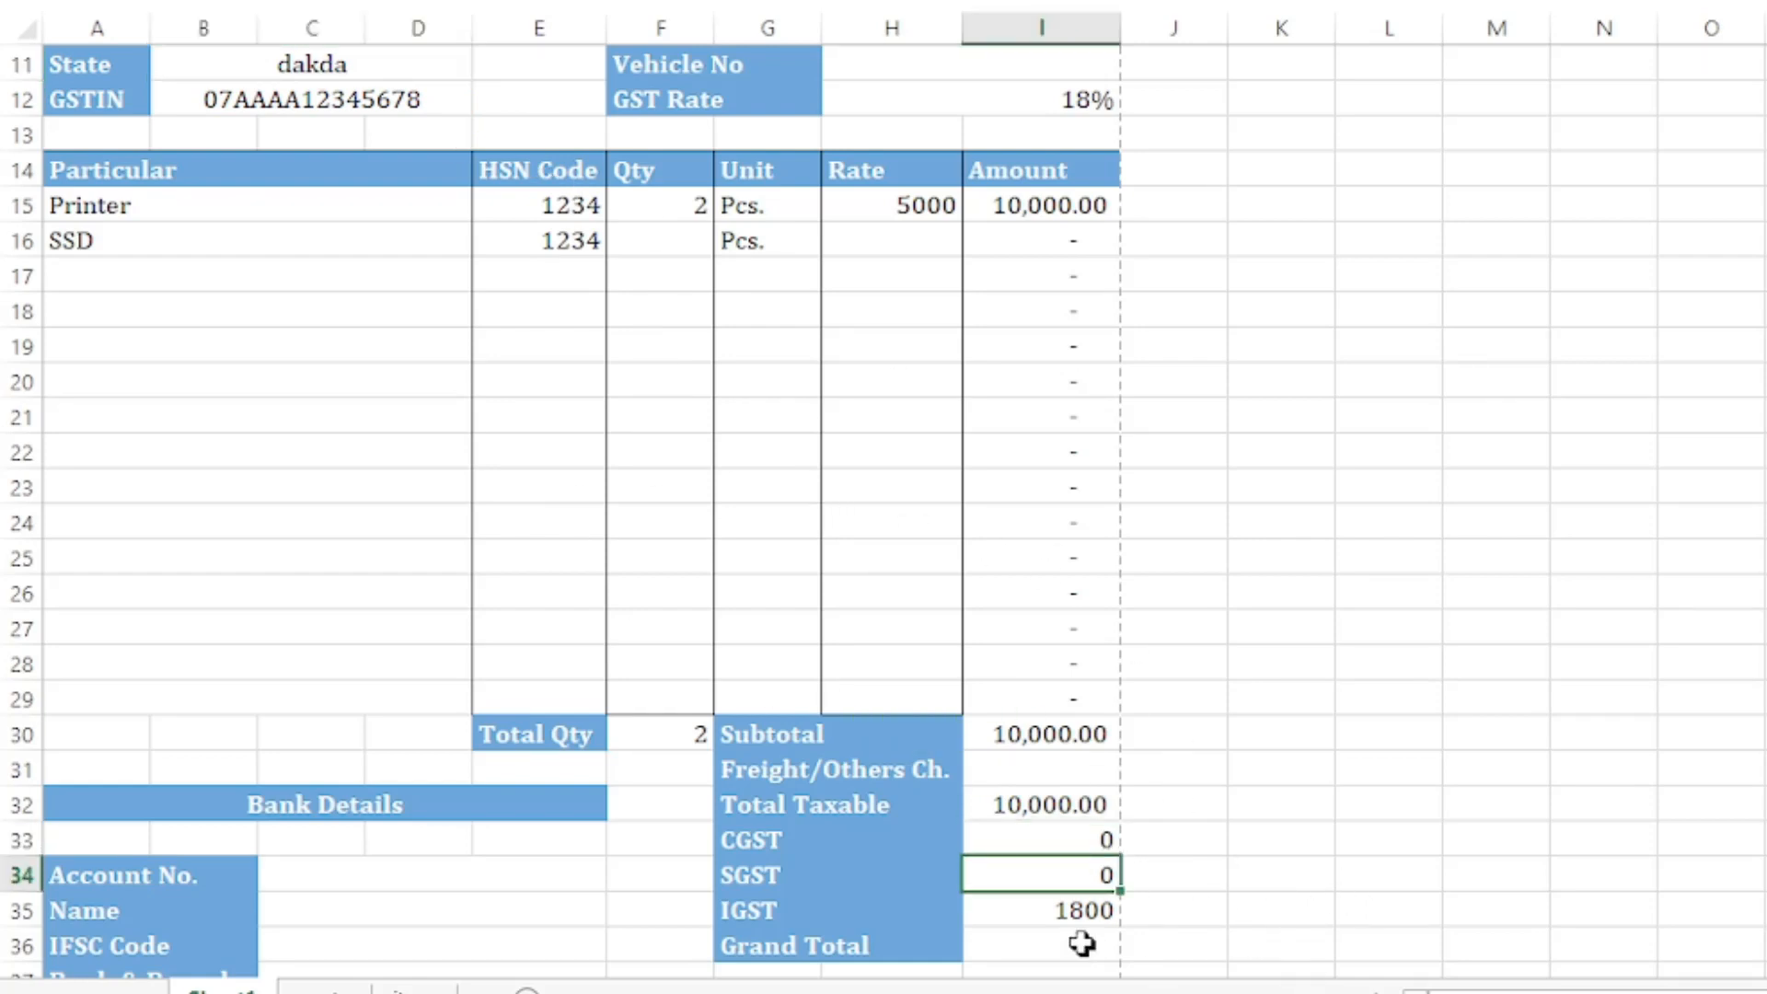
{"action": "left_click", "coordinate": [1060, 911]}
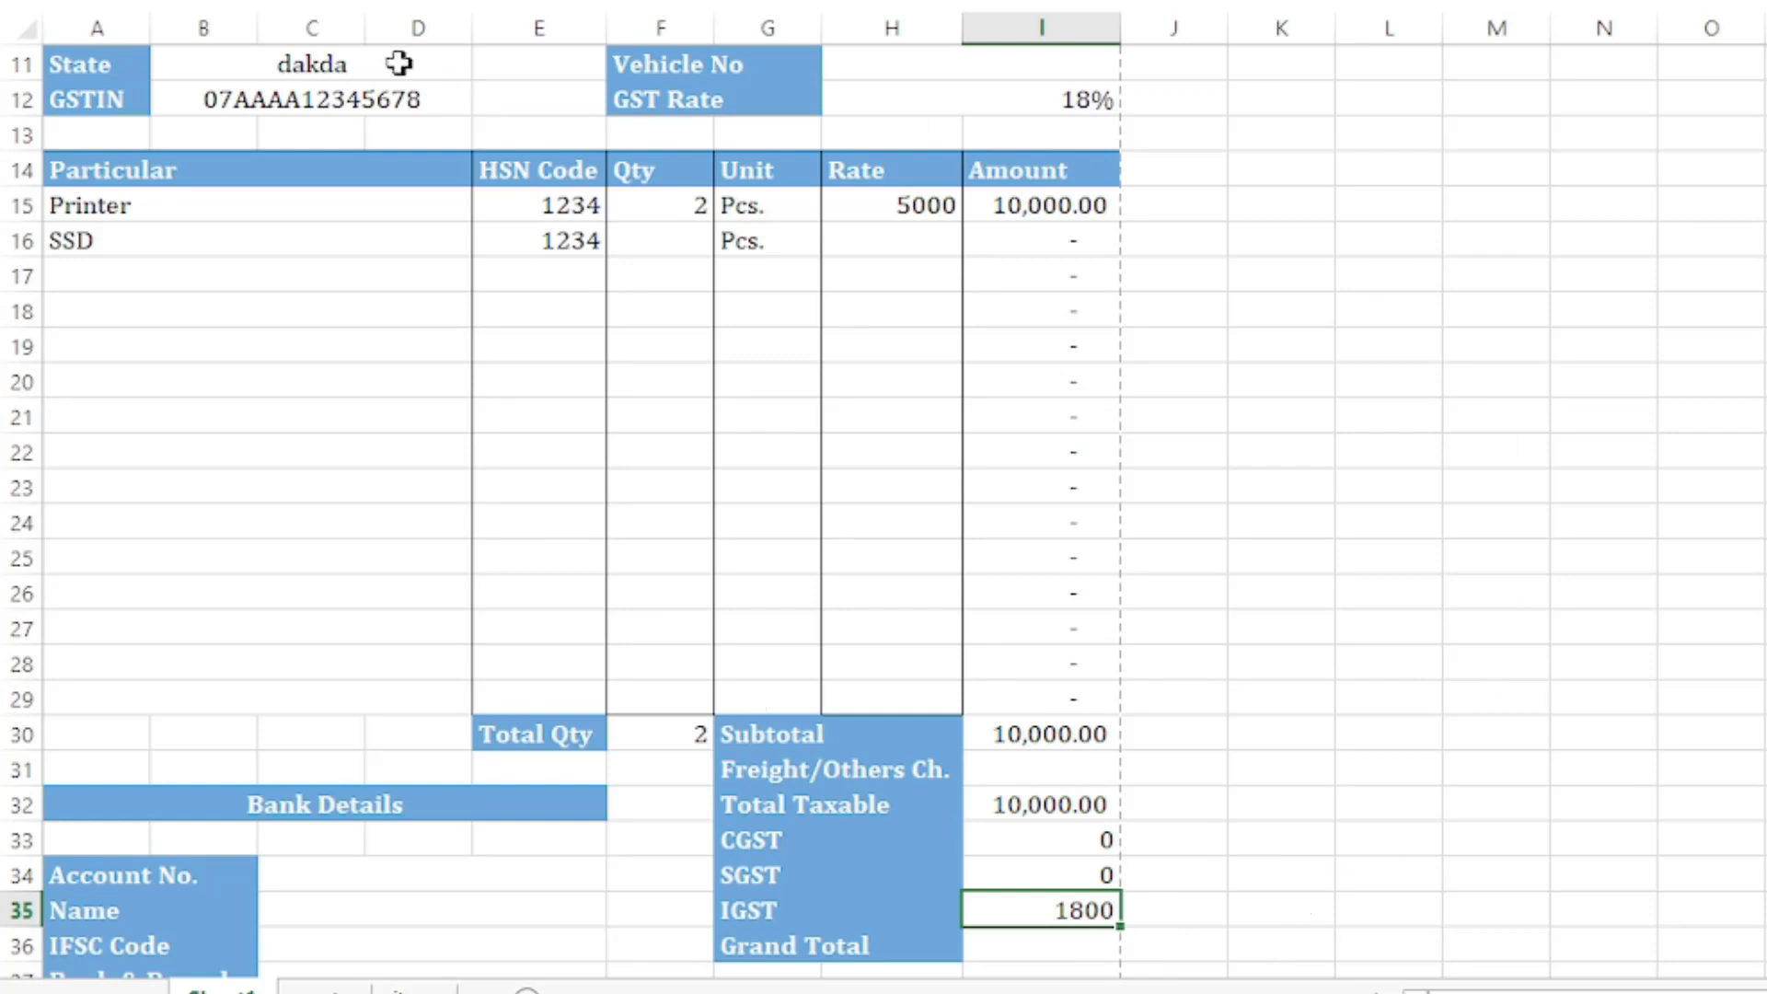
Step: Undo the test entry in the Bill To State cell B11 to restore its VLOOKUP formula
{"action": "left_click", "coordinate": [398, 62]}
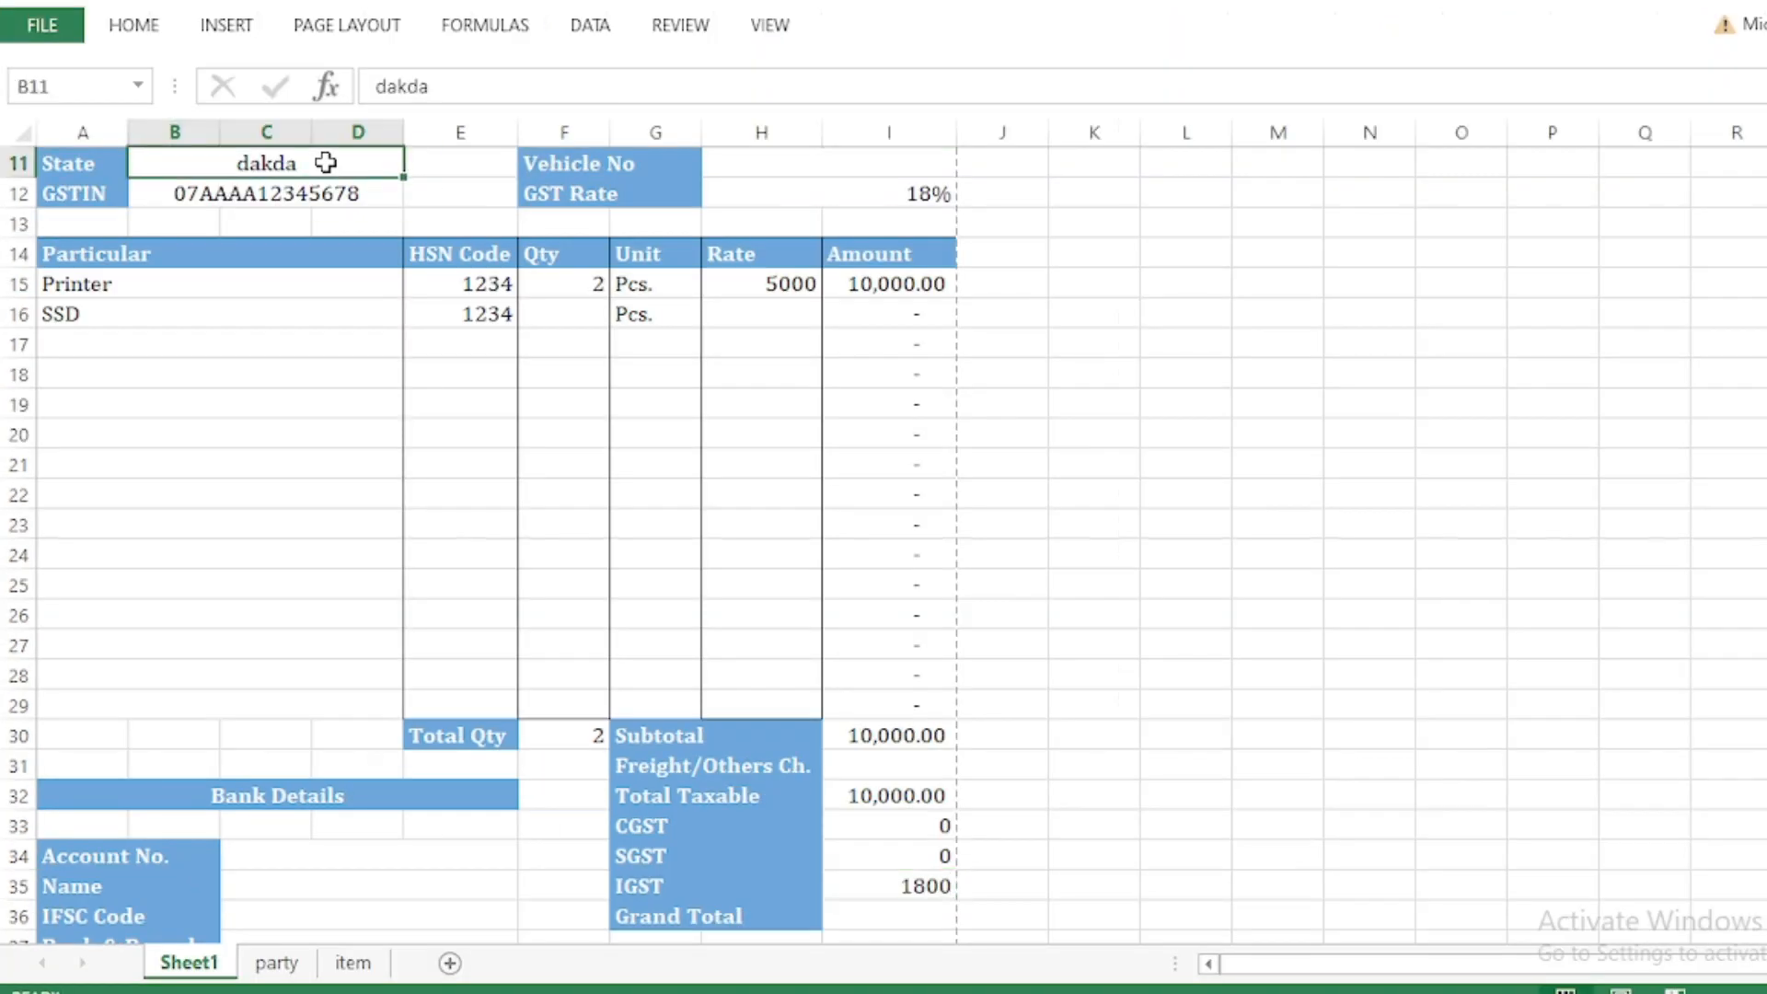
{"action": "key", "text": "ctrl+z"}
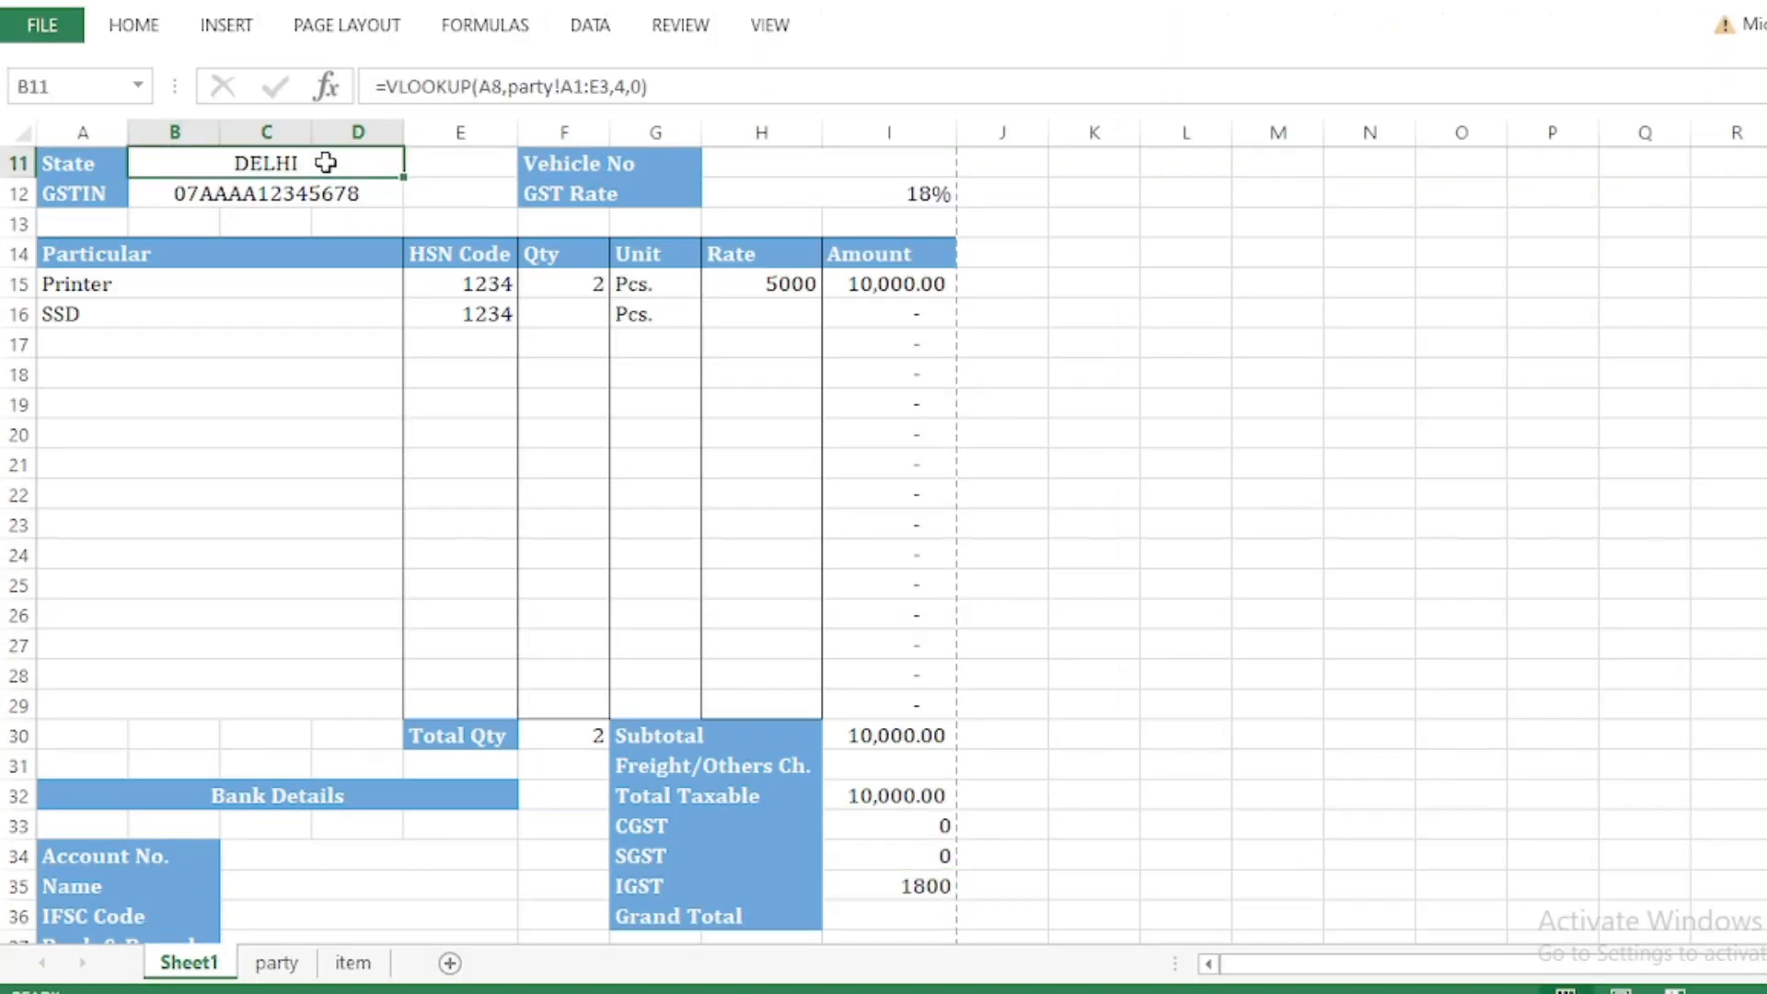
{"action": "left_click", "coordinate": [1083, 793]}
{"action": "left_click", "coordinate": [989, 882]}
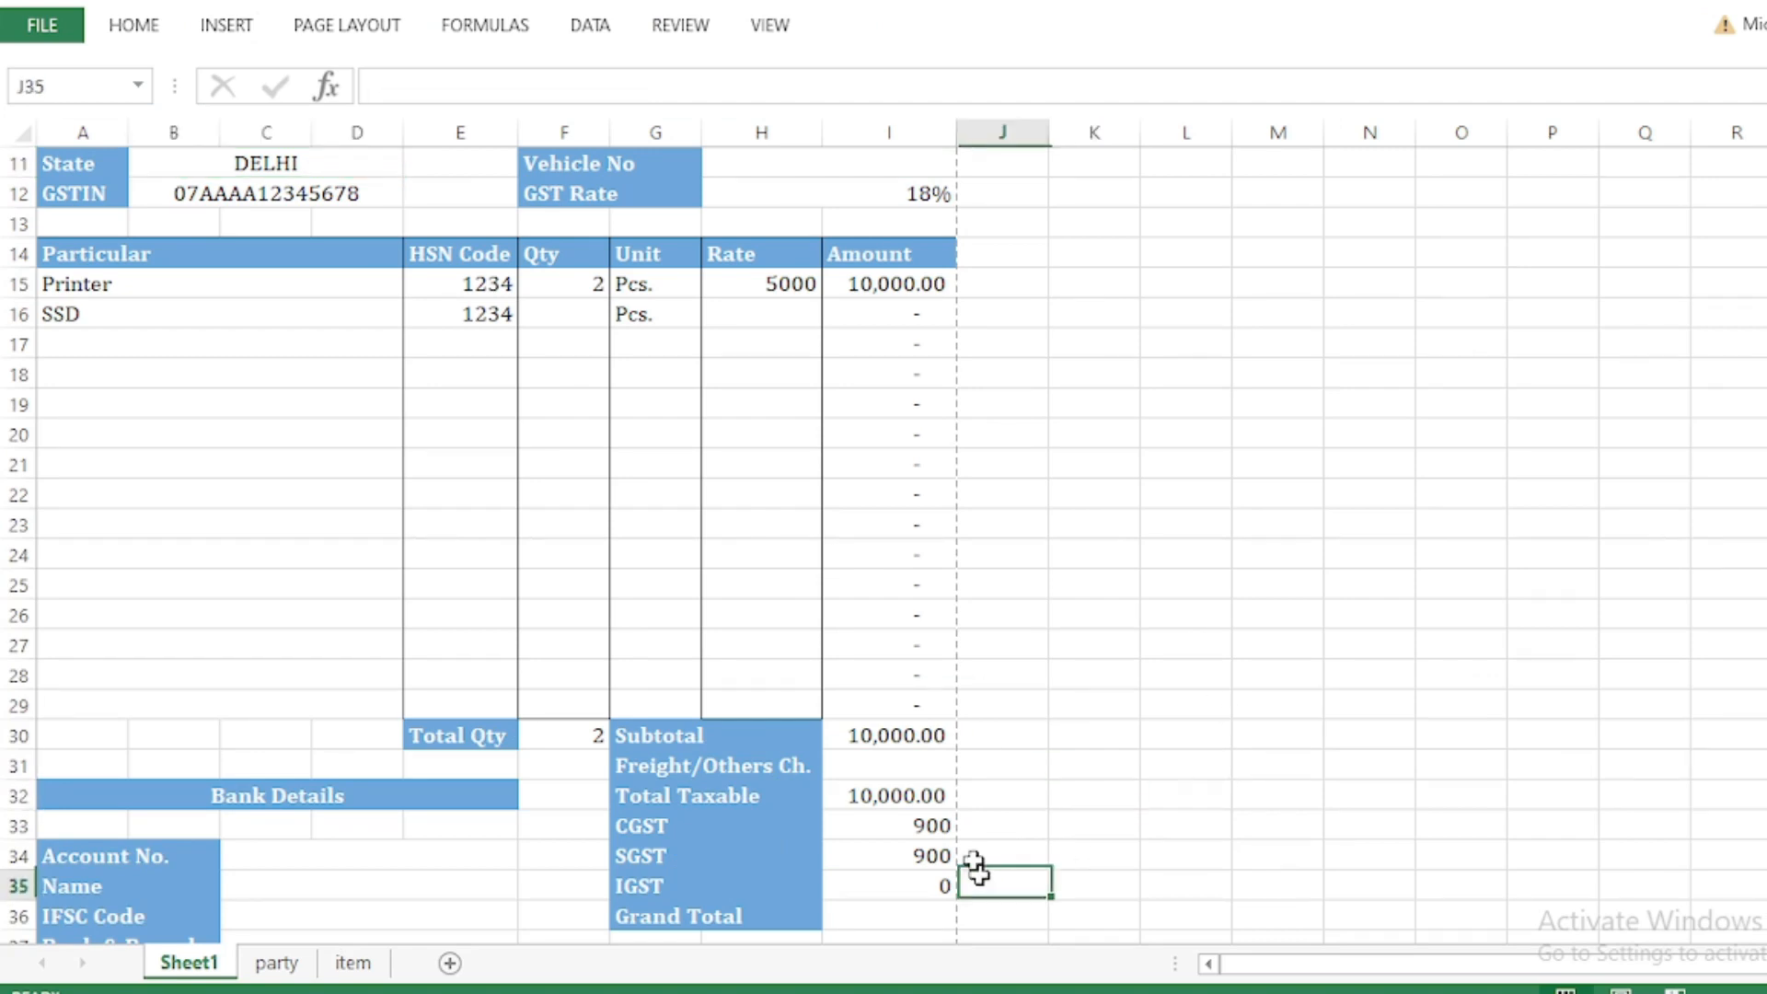
Step: Apply the comma number format to the amounts from Total Taxable to Grand Total in I32:I36, and keep the ribbon pinned open
{"action": "left_click_drag", "start_coordinate": [904, 808], "coordinate": [902, 915]}
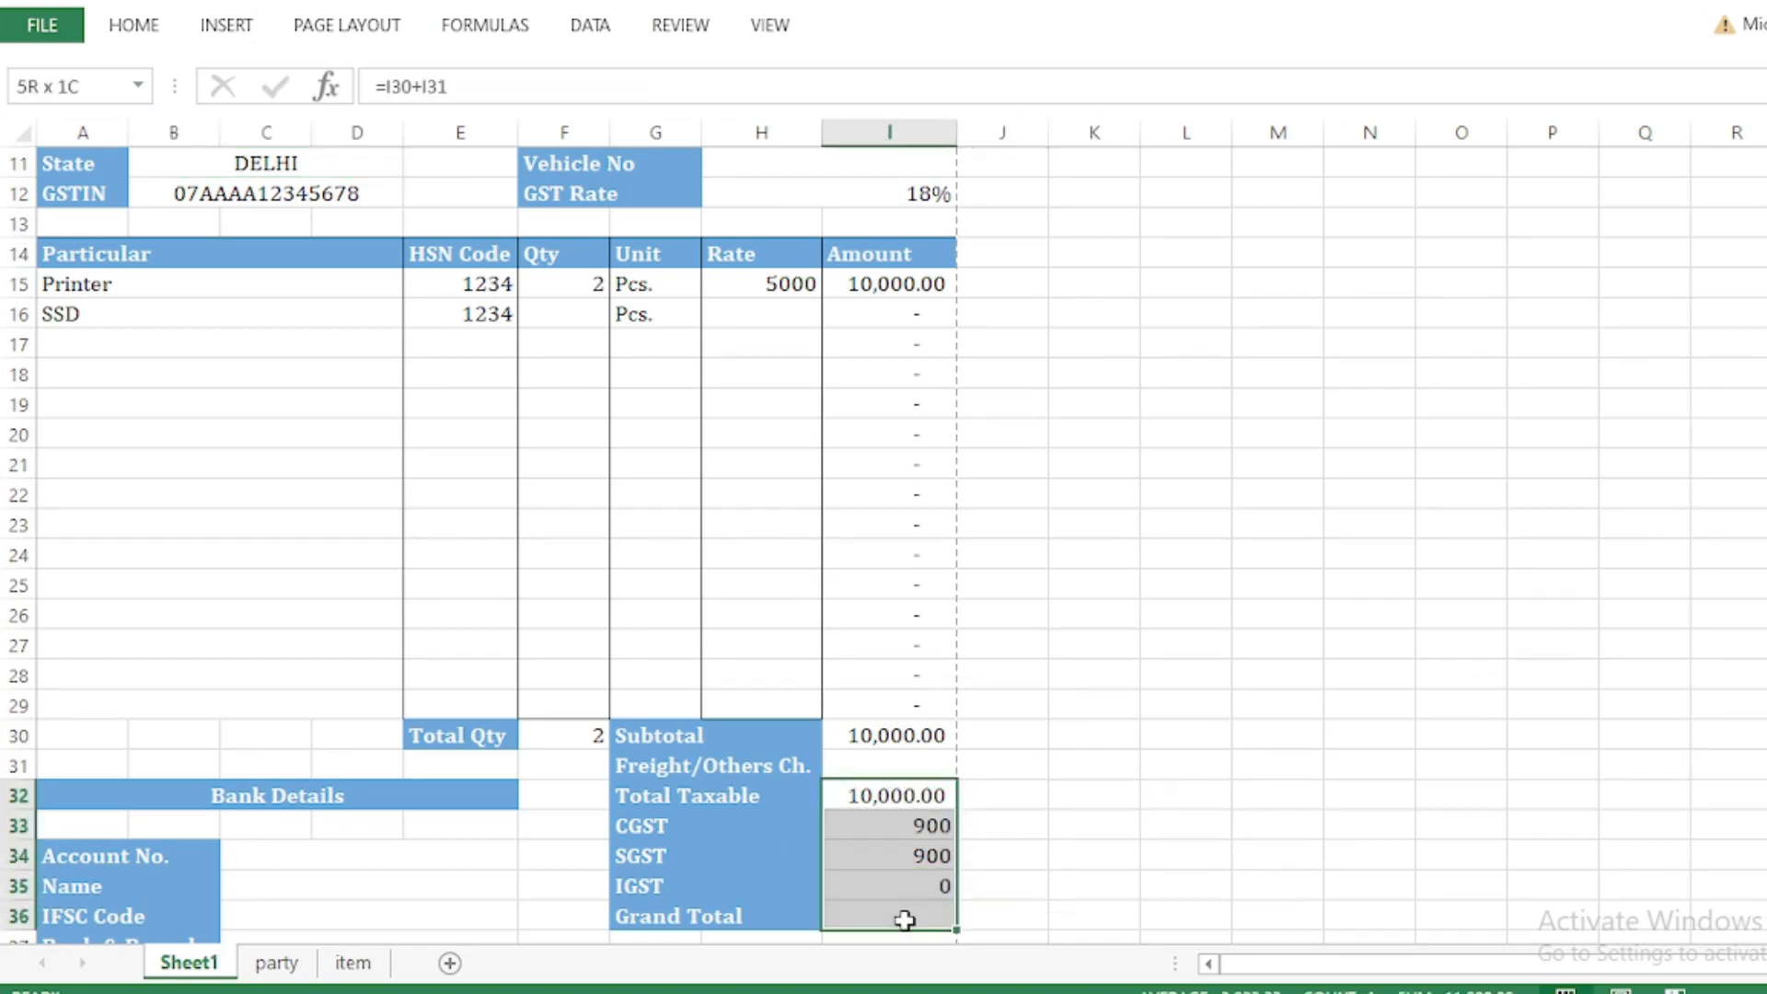
{"action": "left_click", "coordinate": [112, 27]}
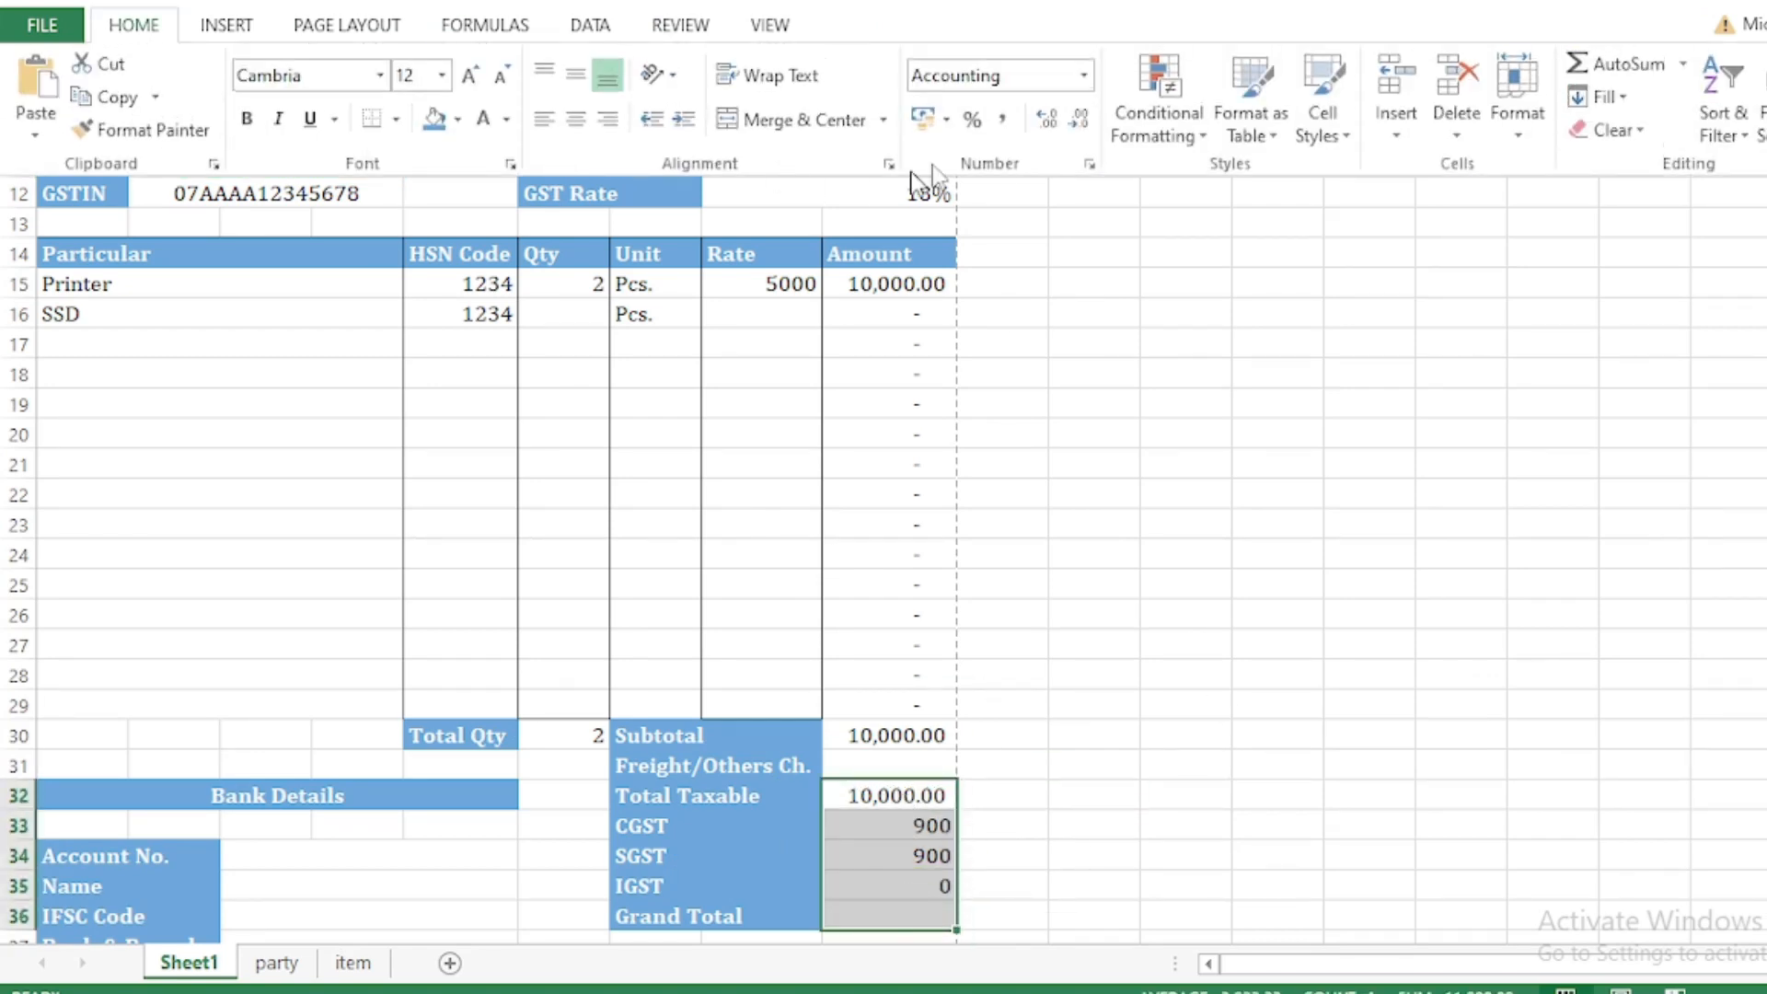
{"action": "left_click", "coordinate": [1001, 122]}
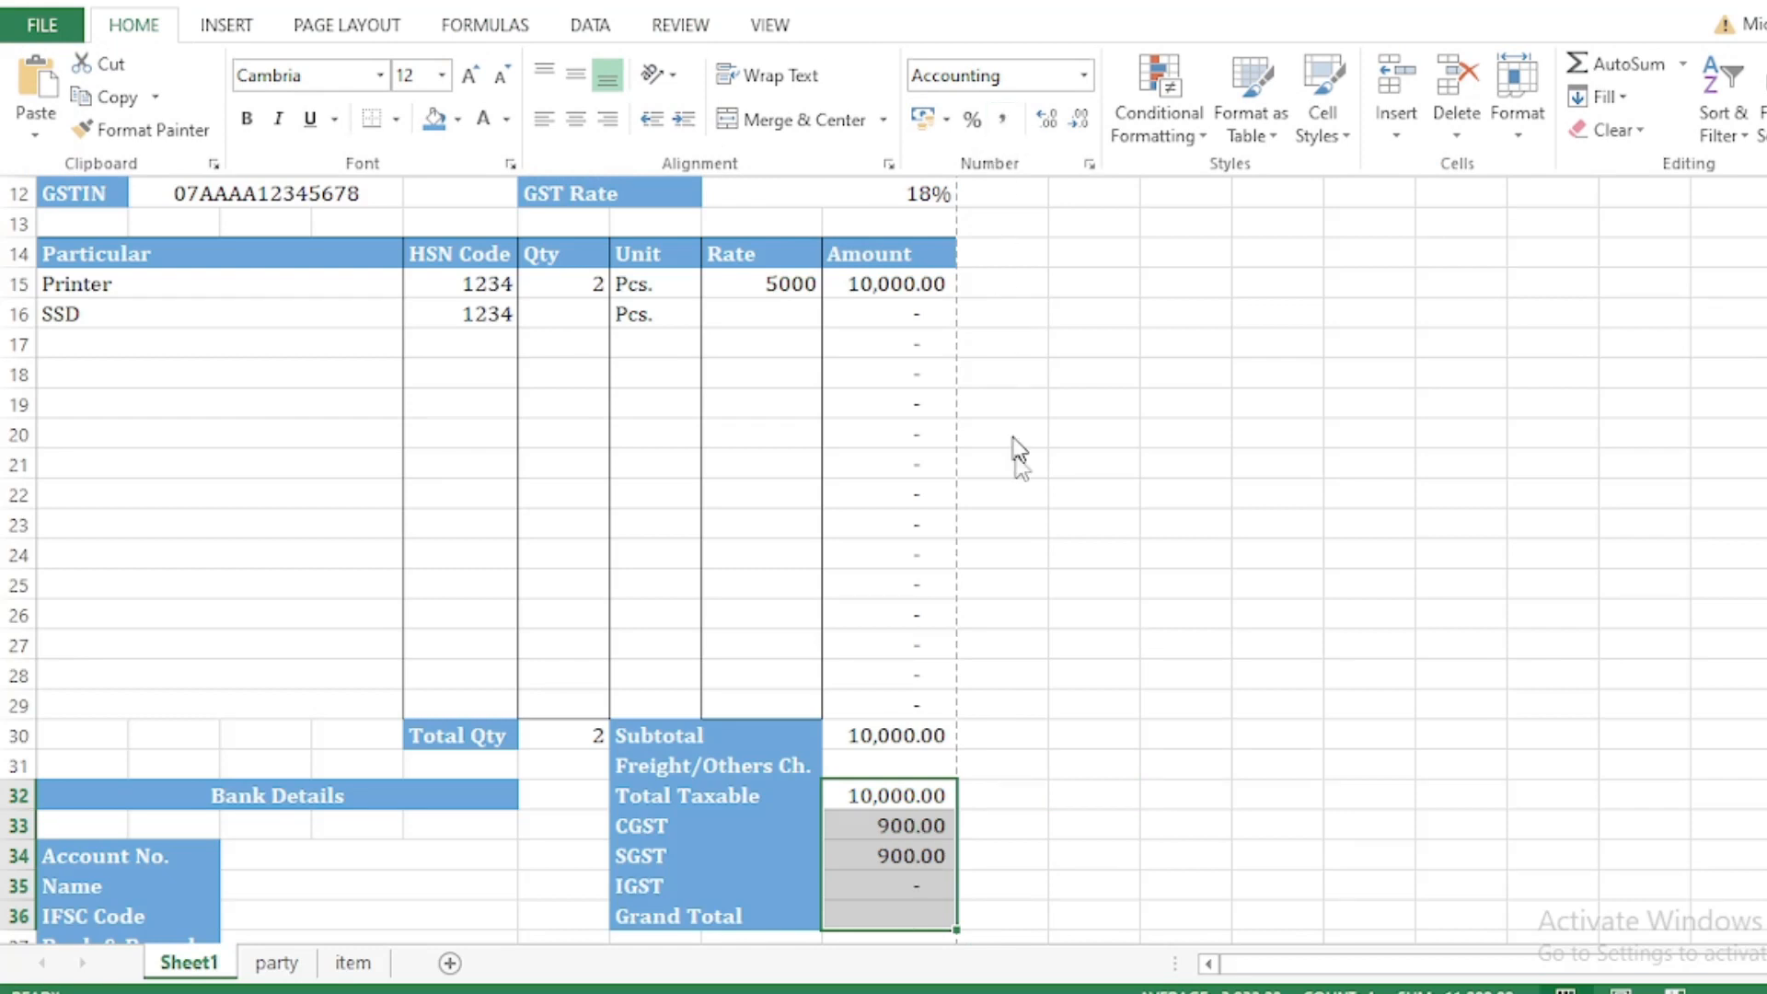
{"action": "key", "text": "ctrl+F1"}
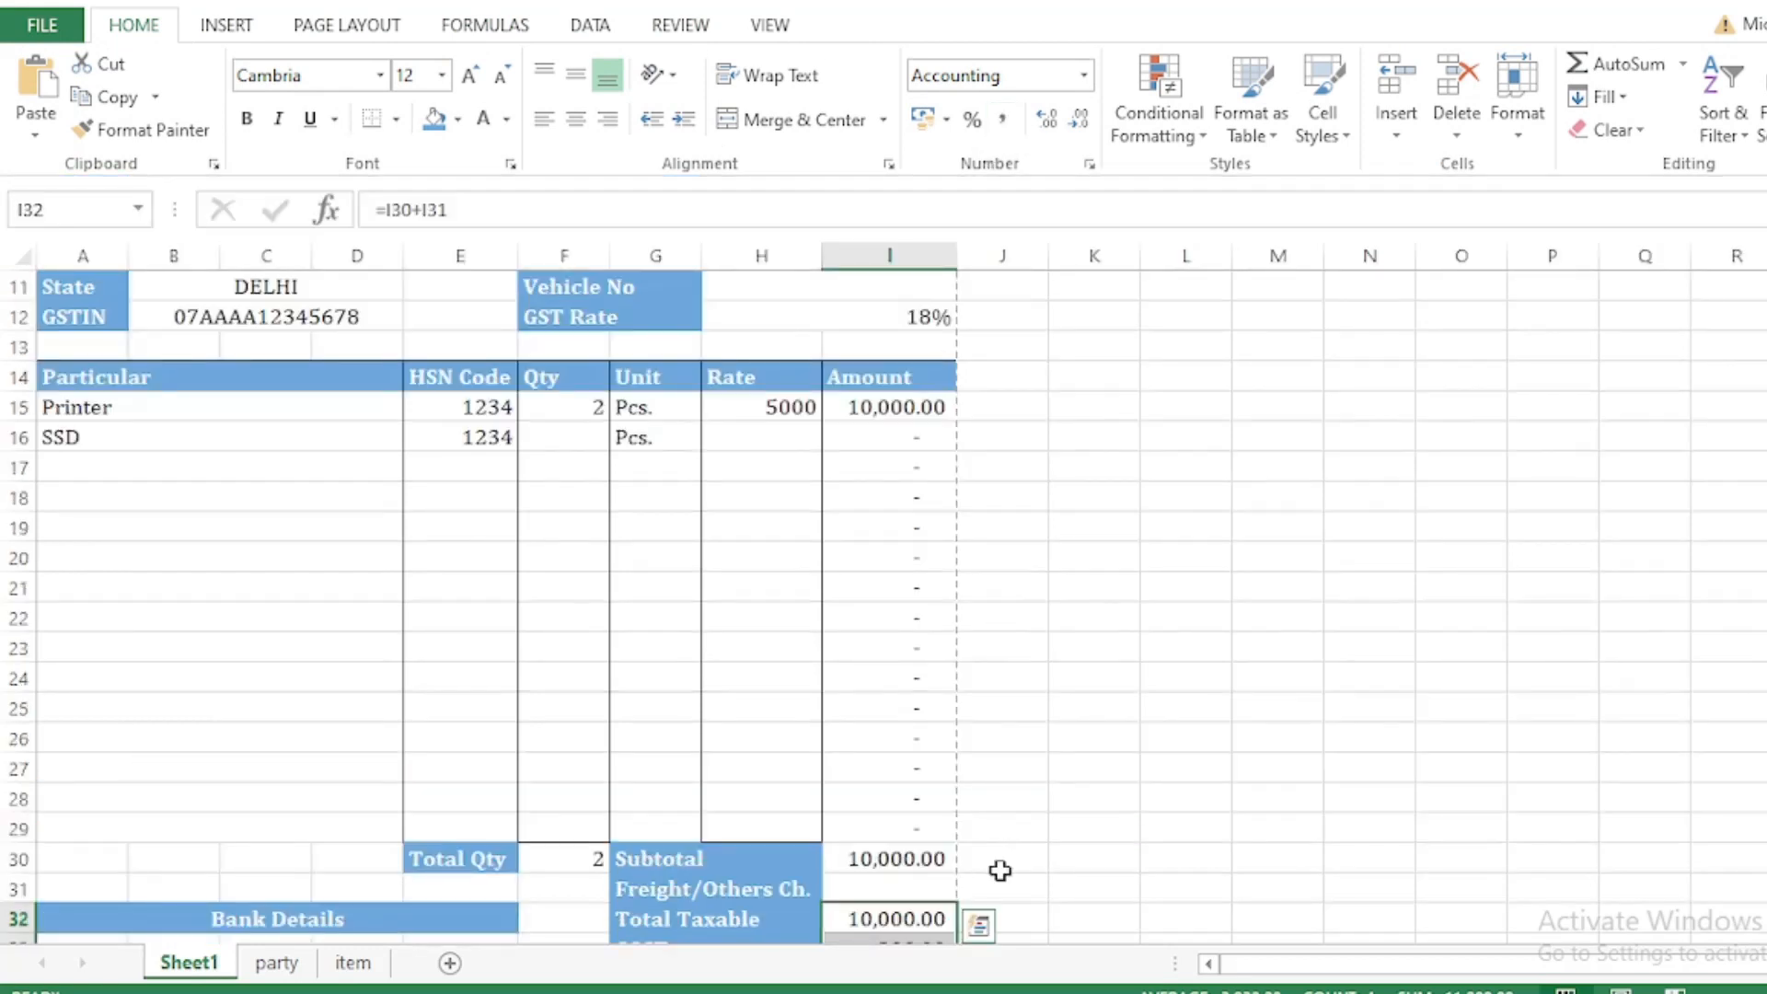
Step: Calculate the Grand Total in I36 by summing Total Taxable and the taxes: =SUM(I32:I35)
{"action": "scroll", "coordinate": [990, 777], "scroll_direction": "down", "scroll_amount": 2}
{"action": "left_click", "coordinate": [923, 832]}
{"action": "left_click", "coordinate": [895, 860]}
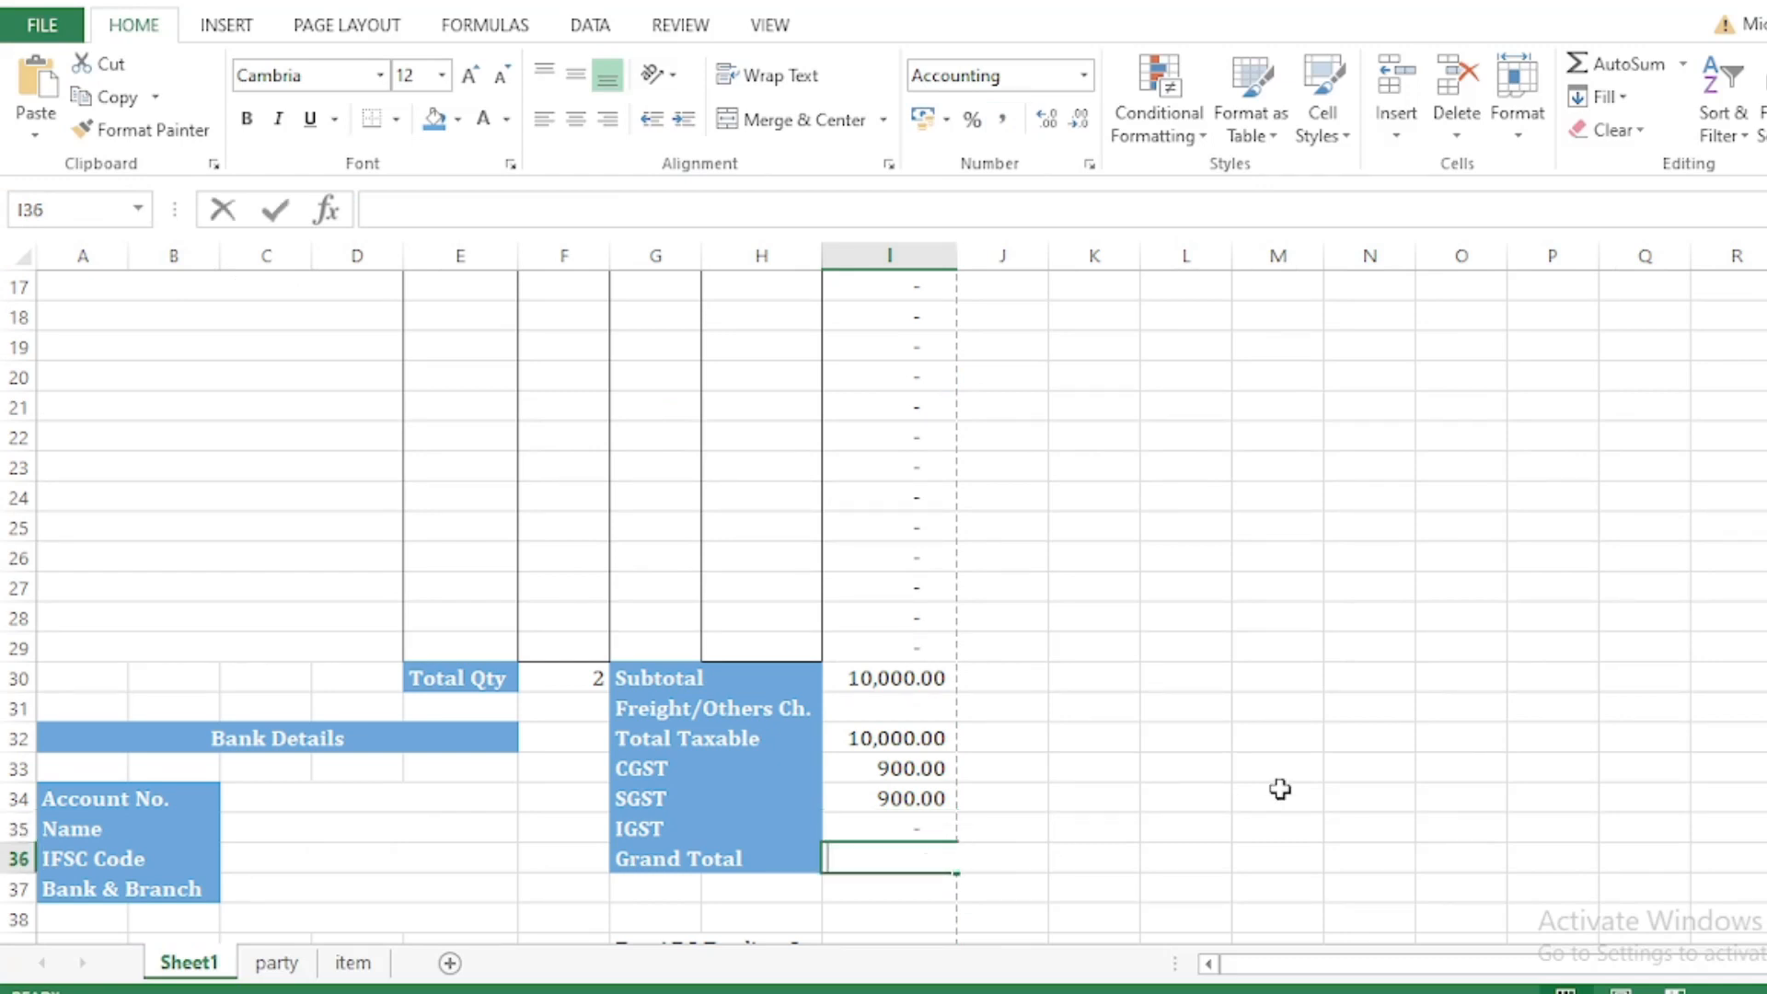
{"action": "key", "text": "alt+equal"}
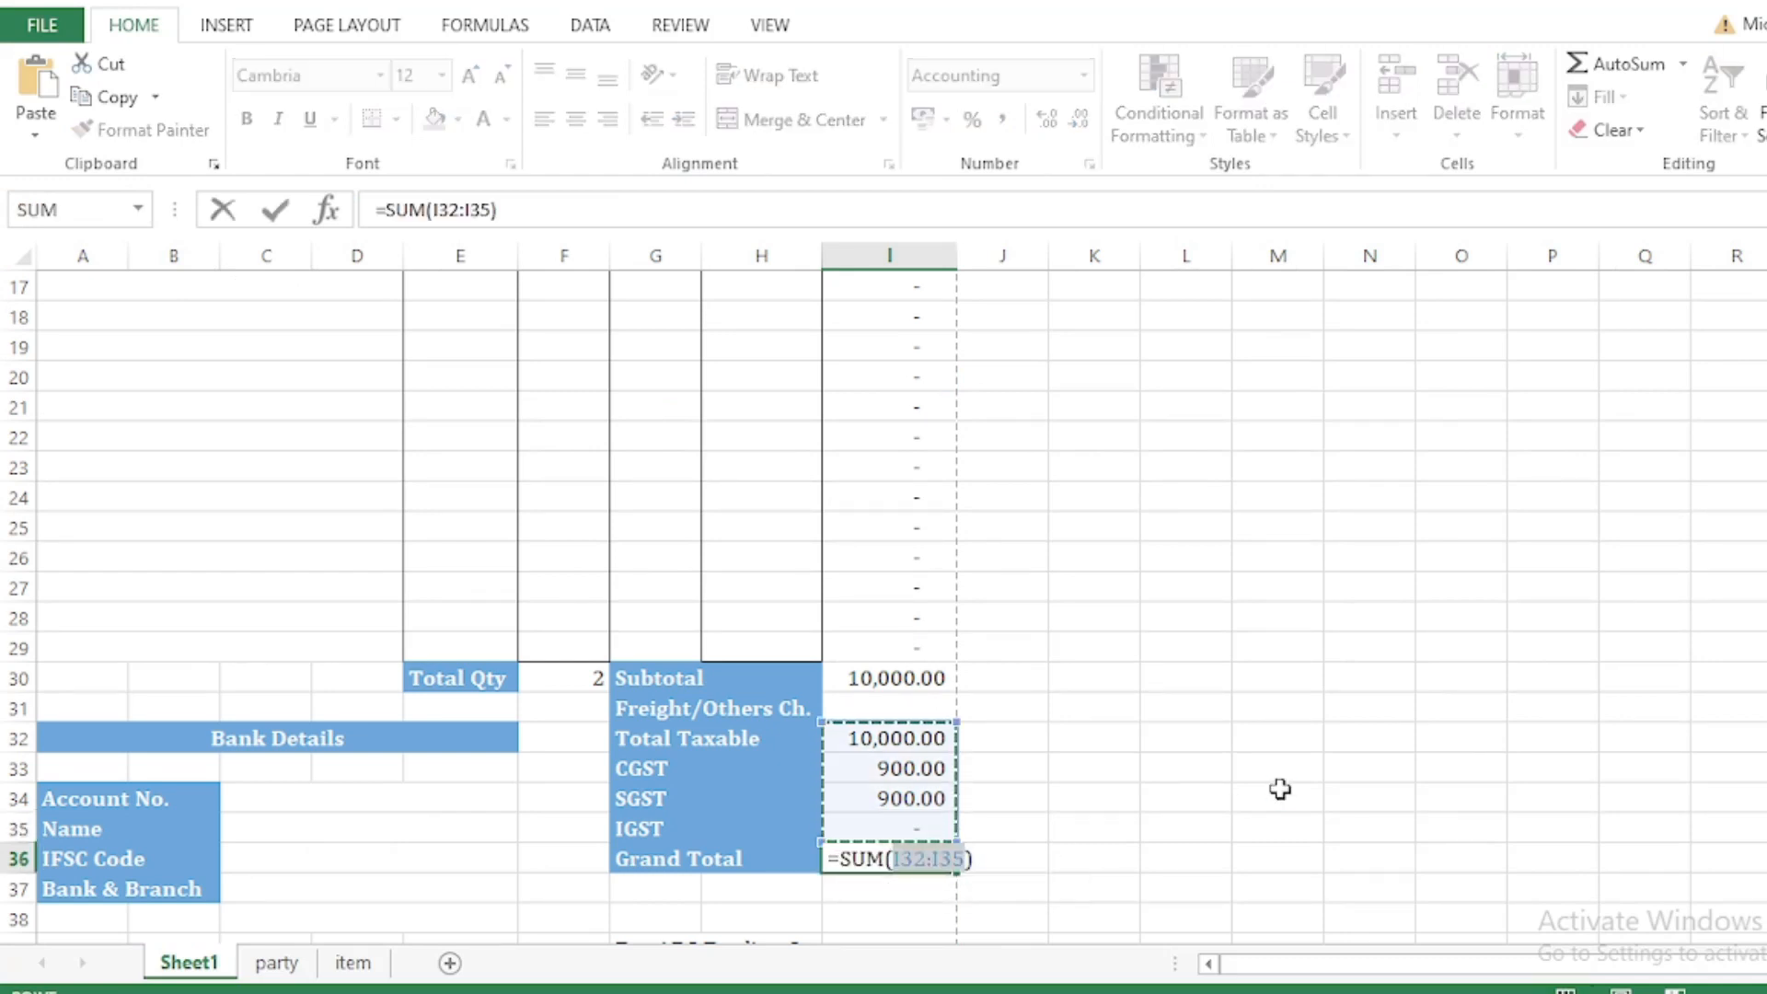
{"action": "key", "text": "Return"}
{"action": "key", "text": "Up"}
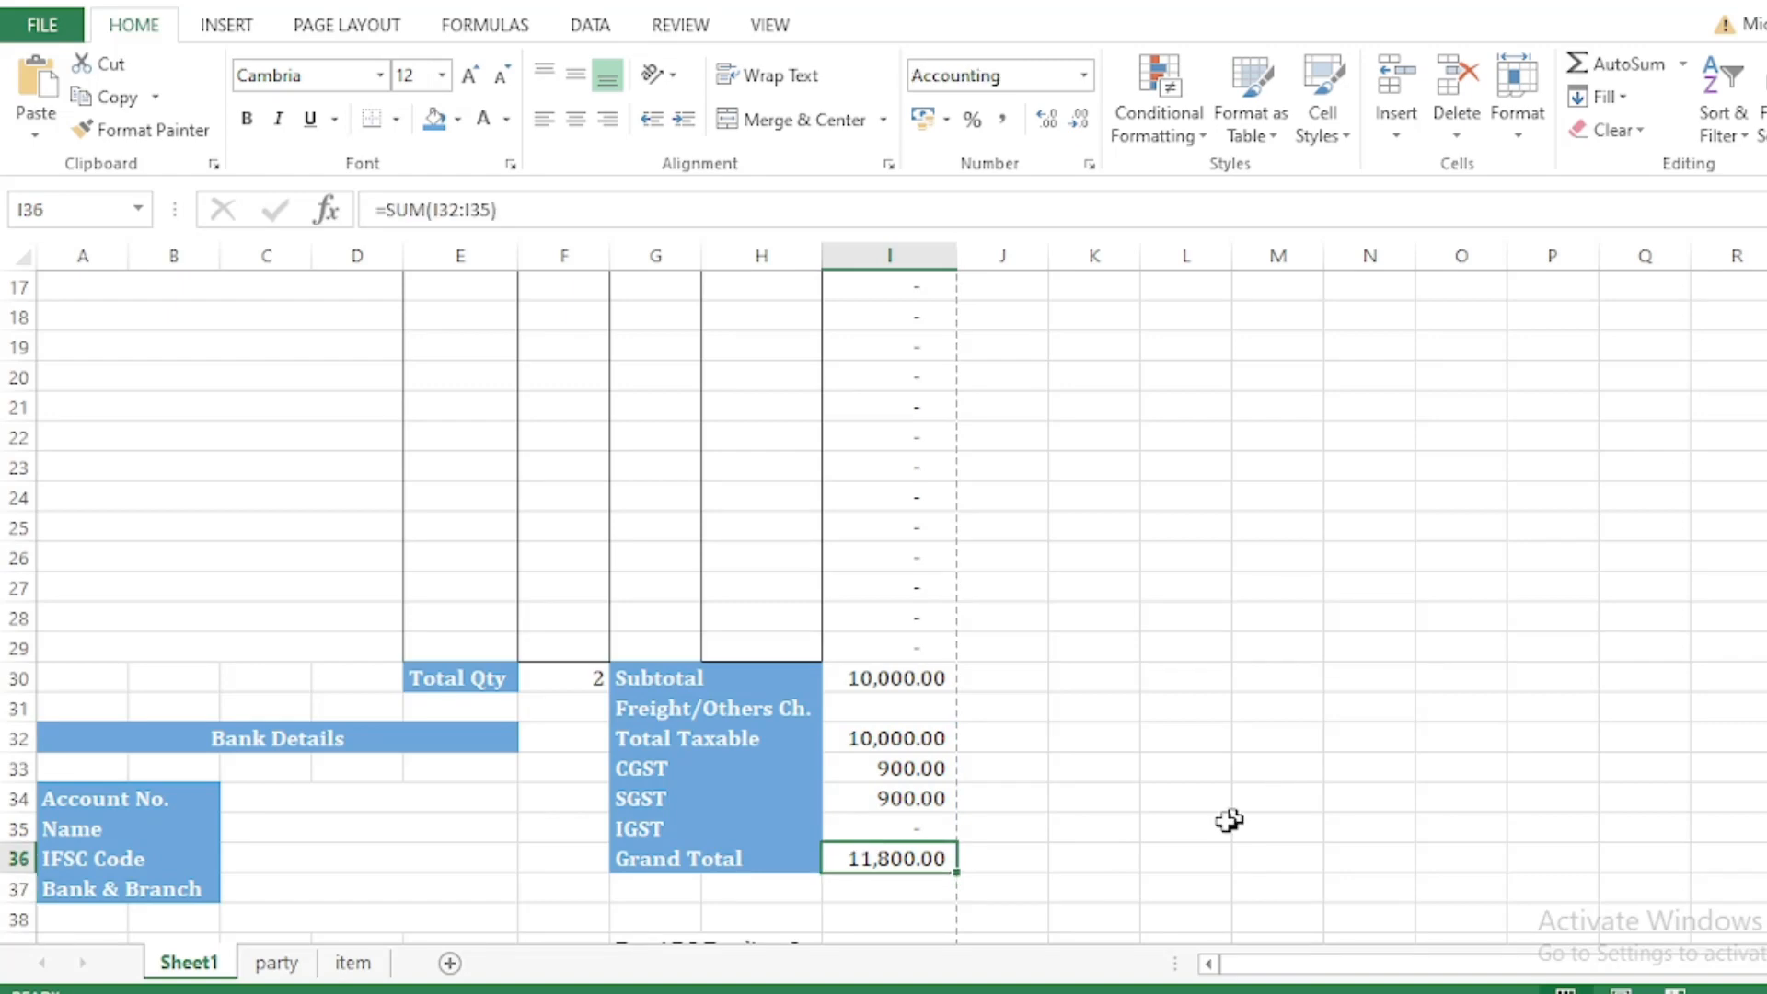
{"action": "scroll", "coordinate": [998, 844], "scroll_direction": "up", "scroll_amount": 3}
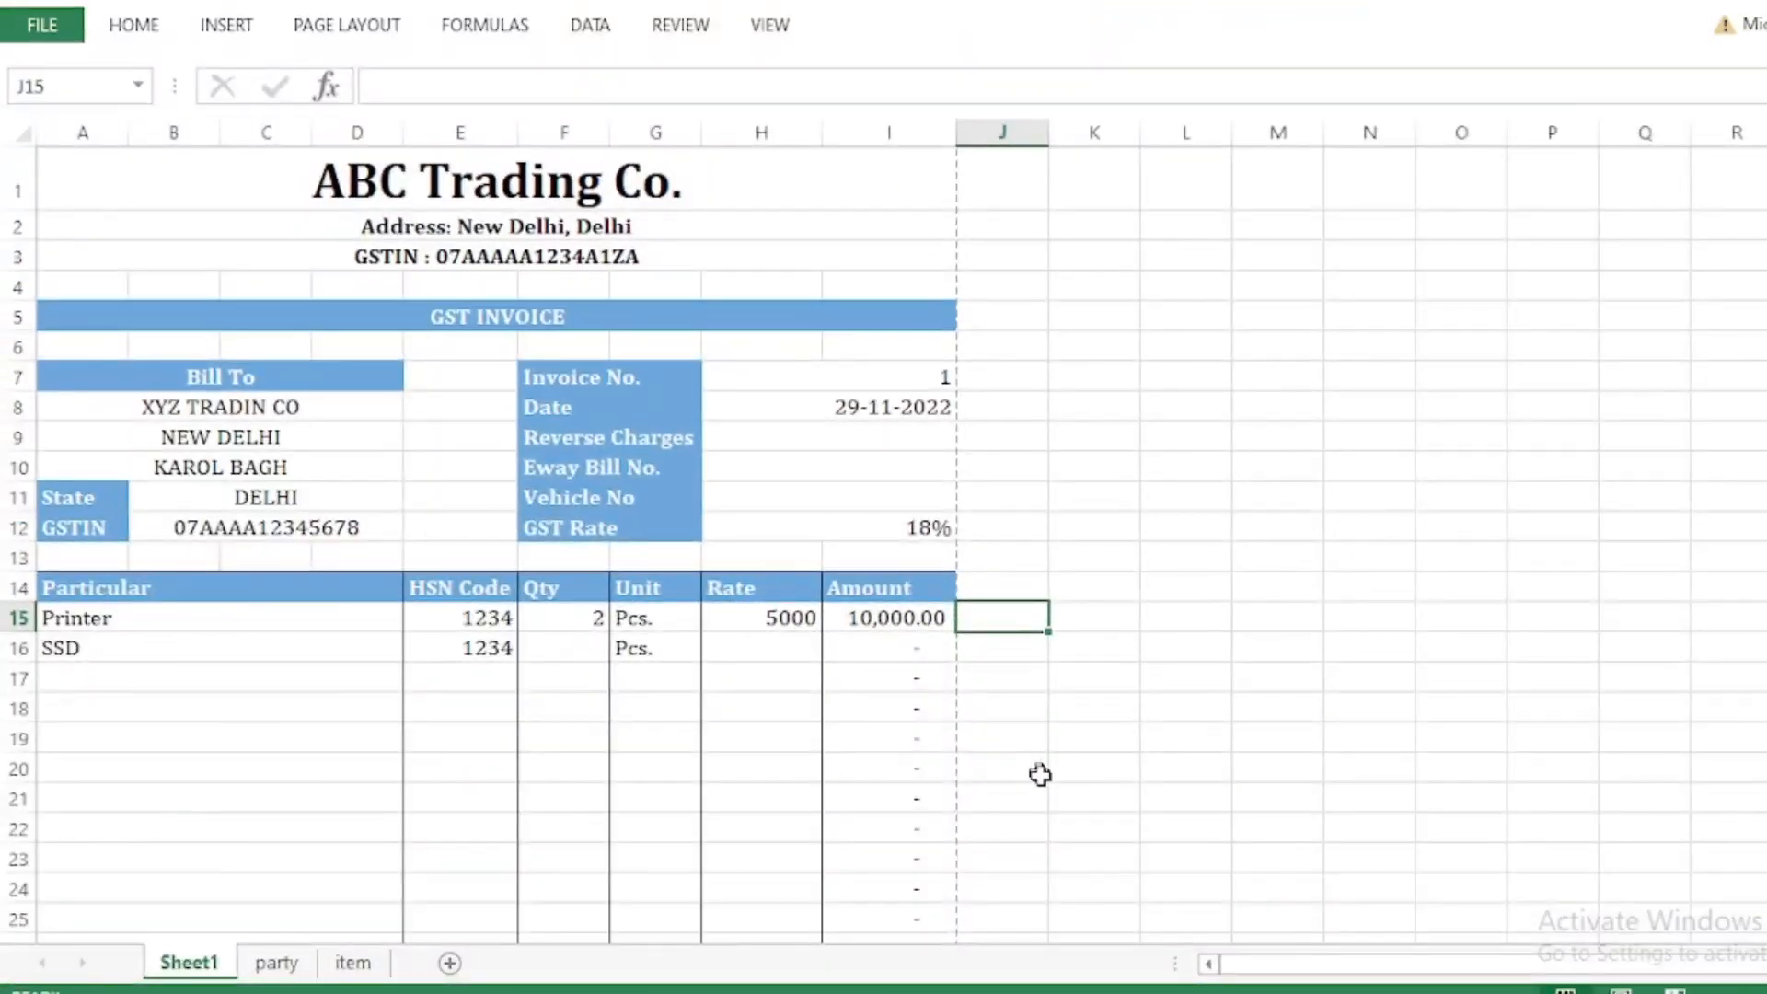
{"action": "left_click", "coordinate": [1043, 787]}
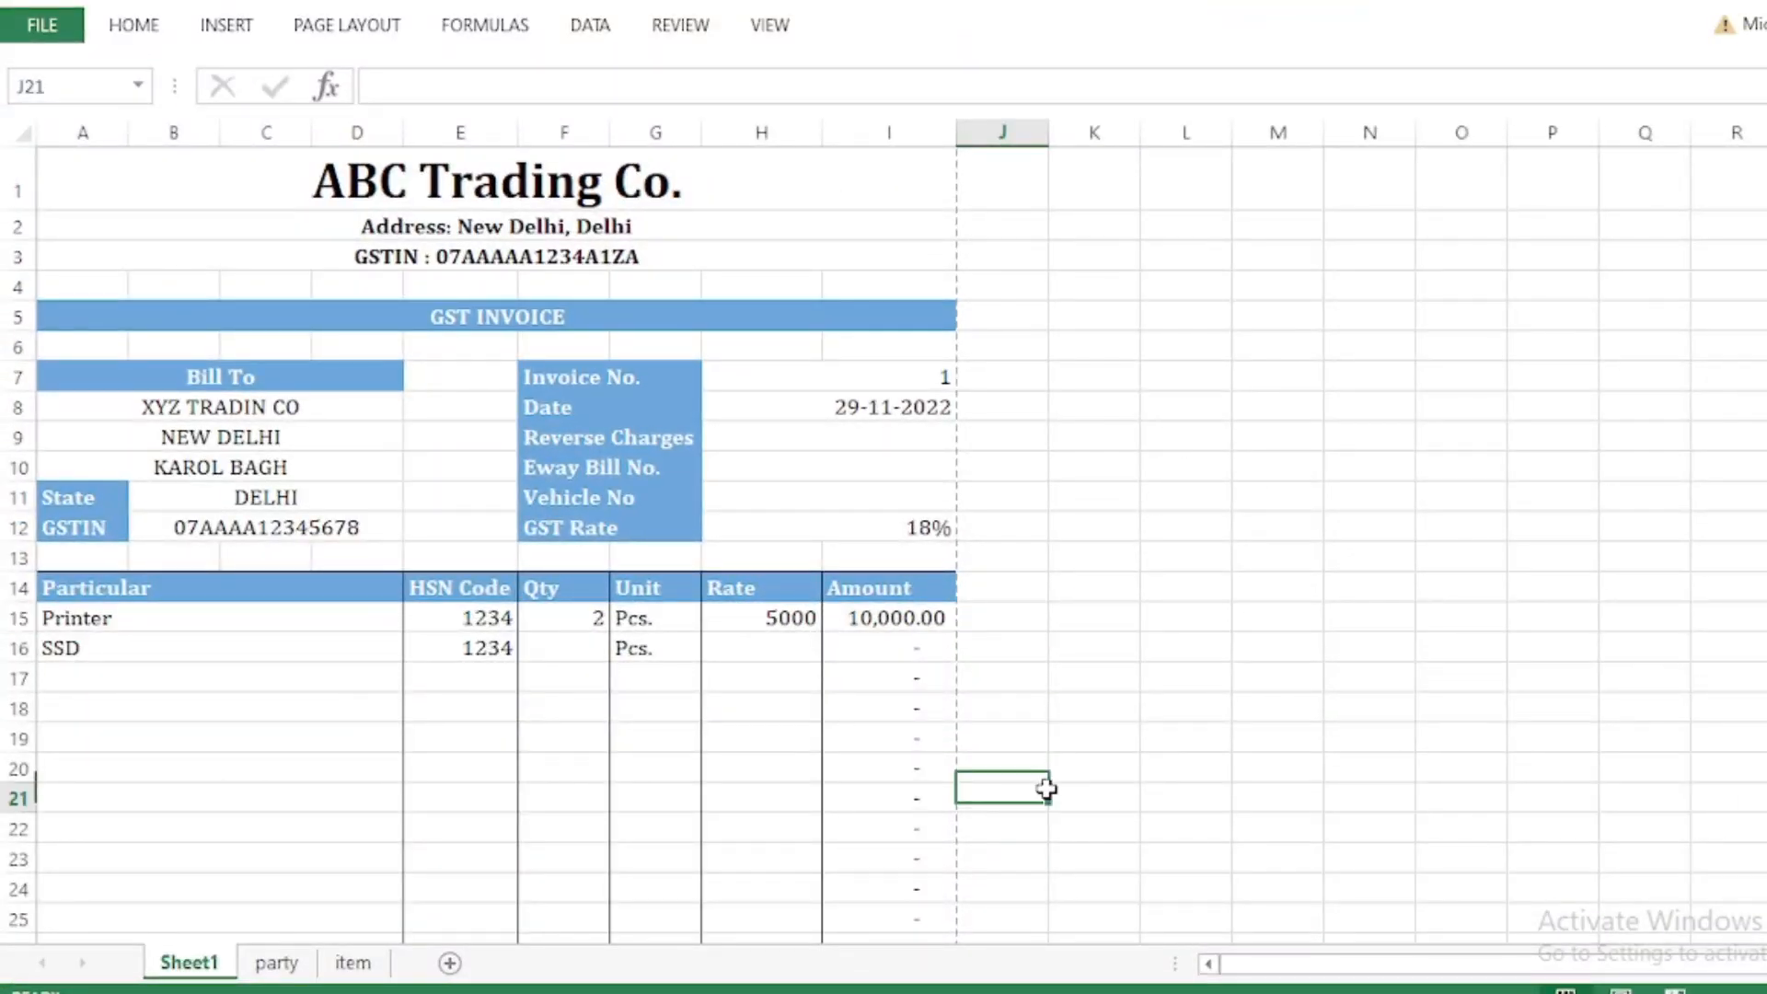
{"action": "scroll", "coordinate": [1046, 785], "scroll_direction": "down", "scroll_amount": 3}
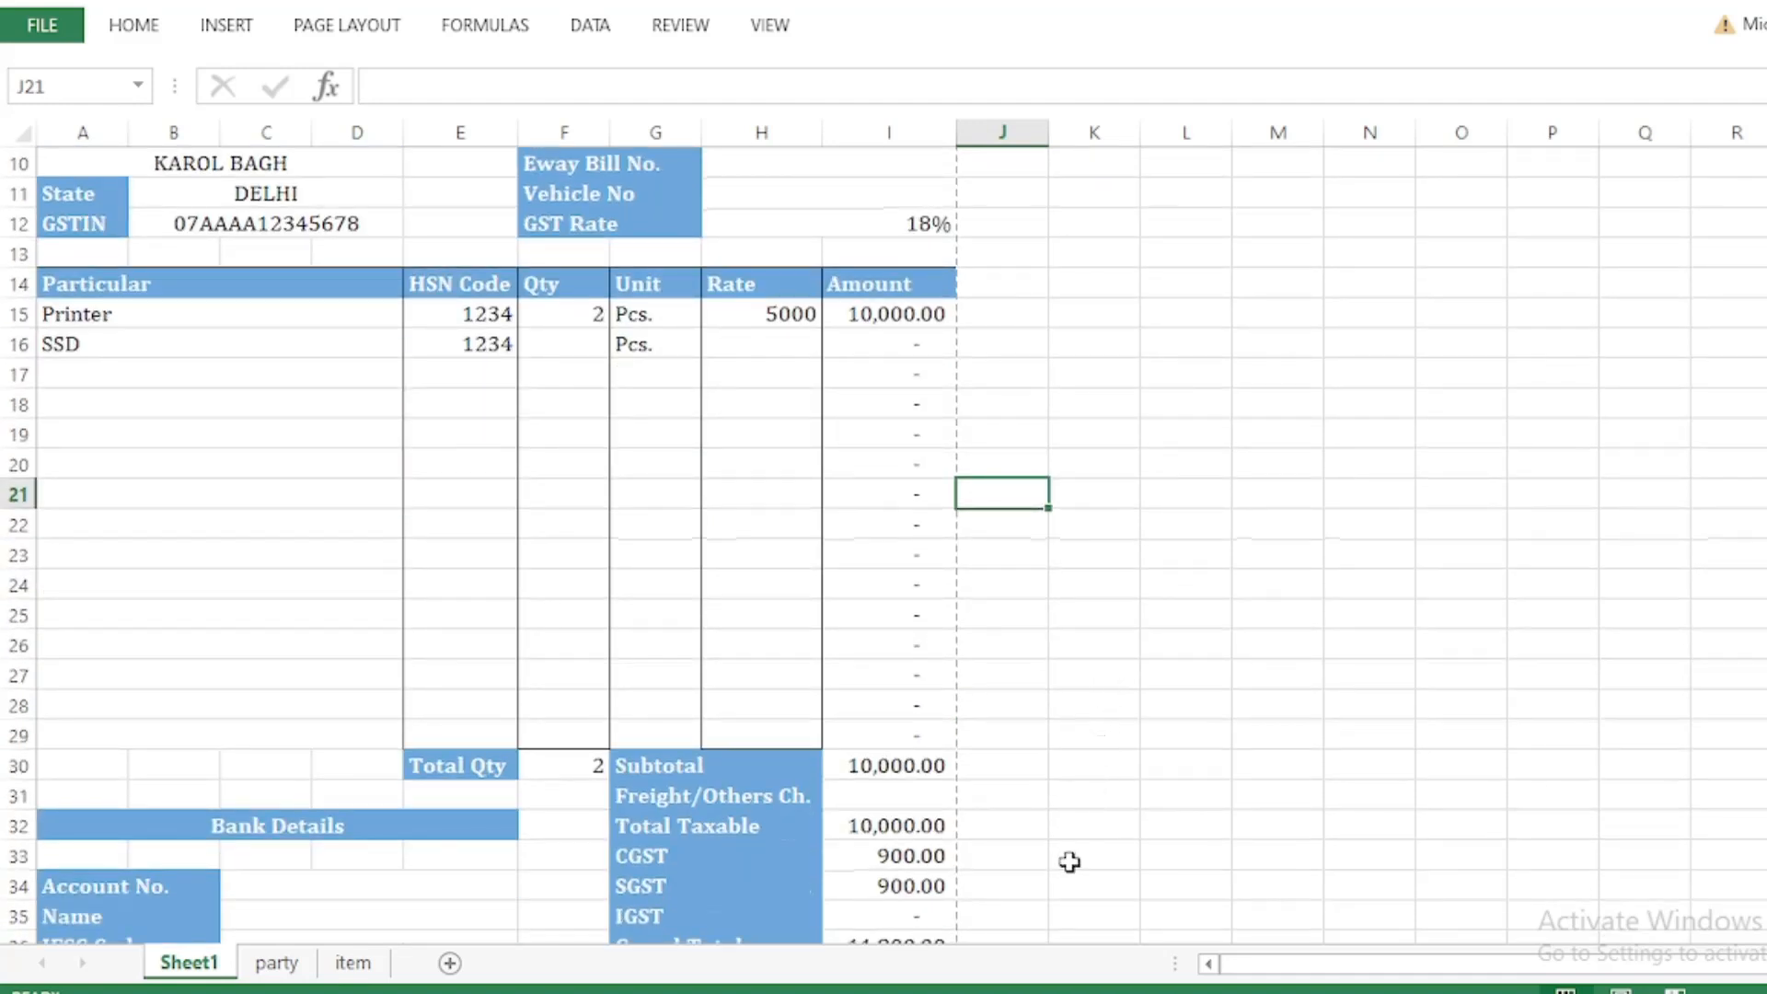
{"action": "scroll", "coordinate": [1061, 844], "scroll_direction": "down", "scroll_amount": 3}
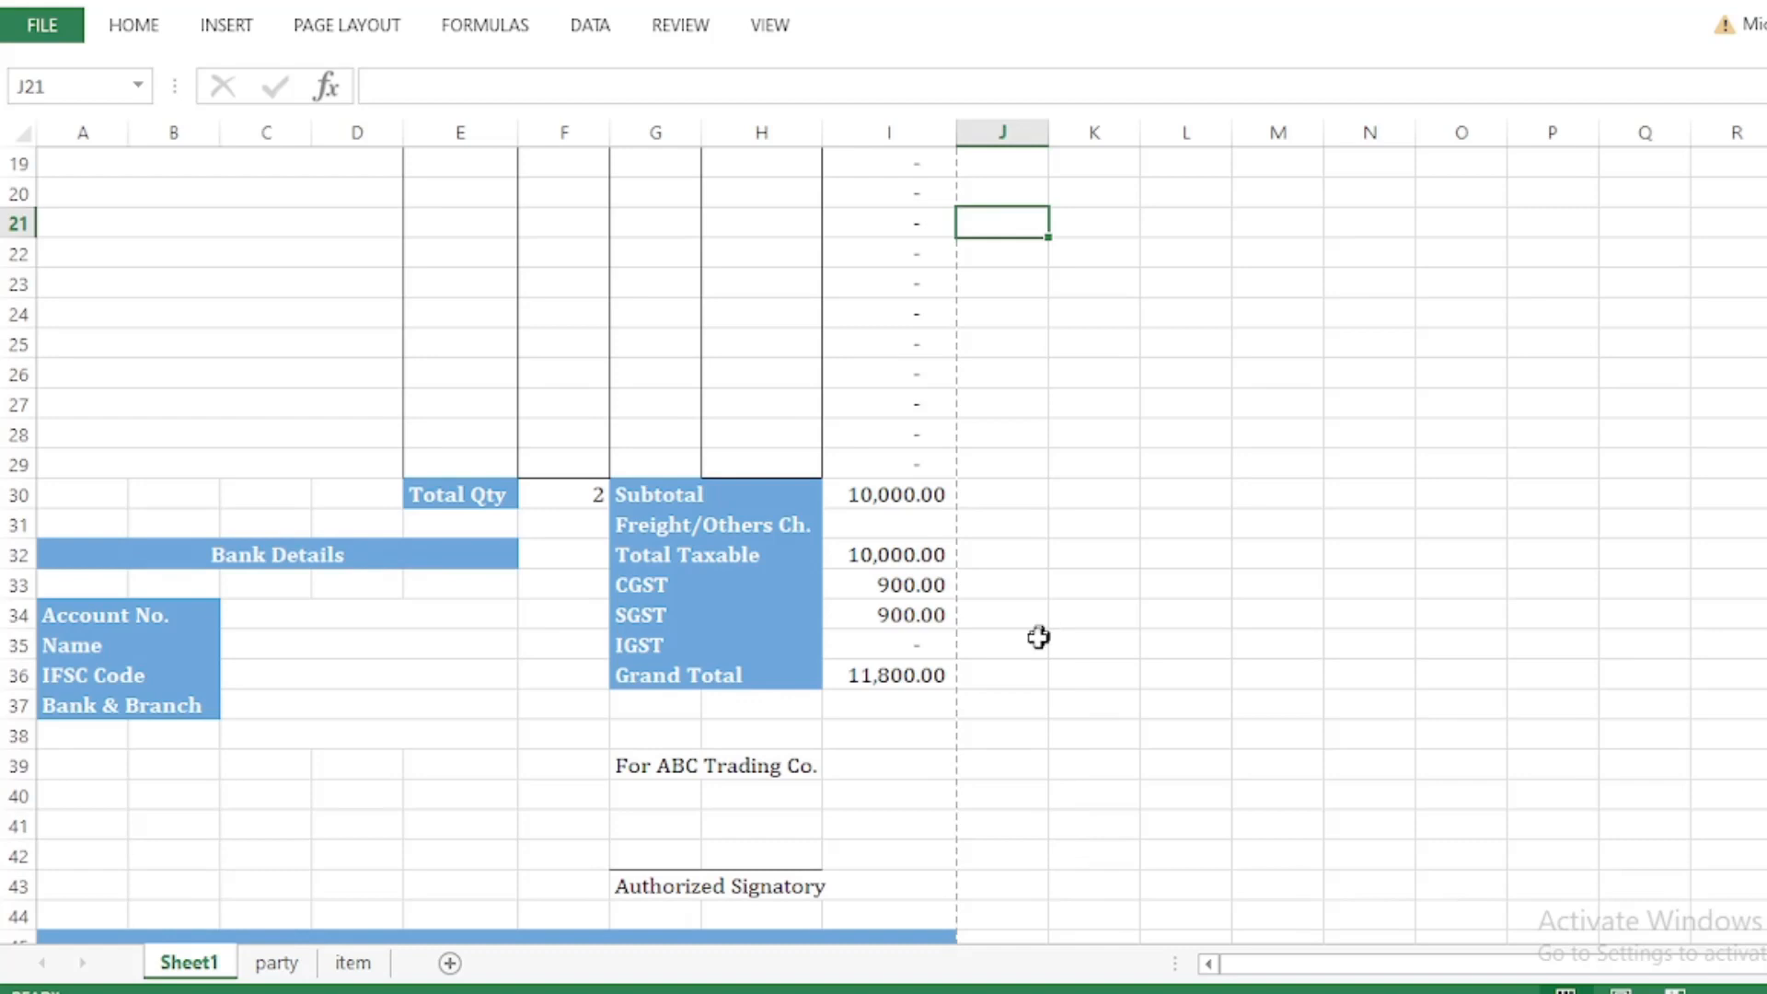
{"action": "left_click", "coordinate": [913, 582]}
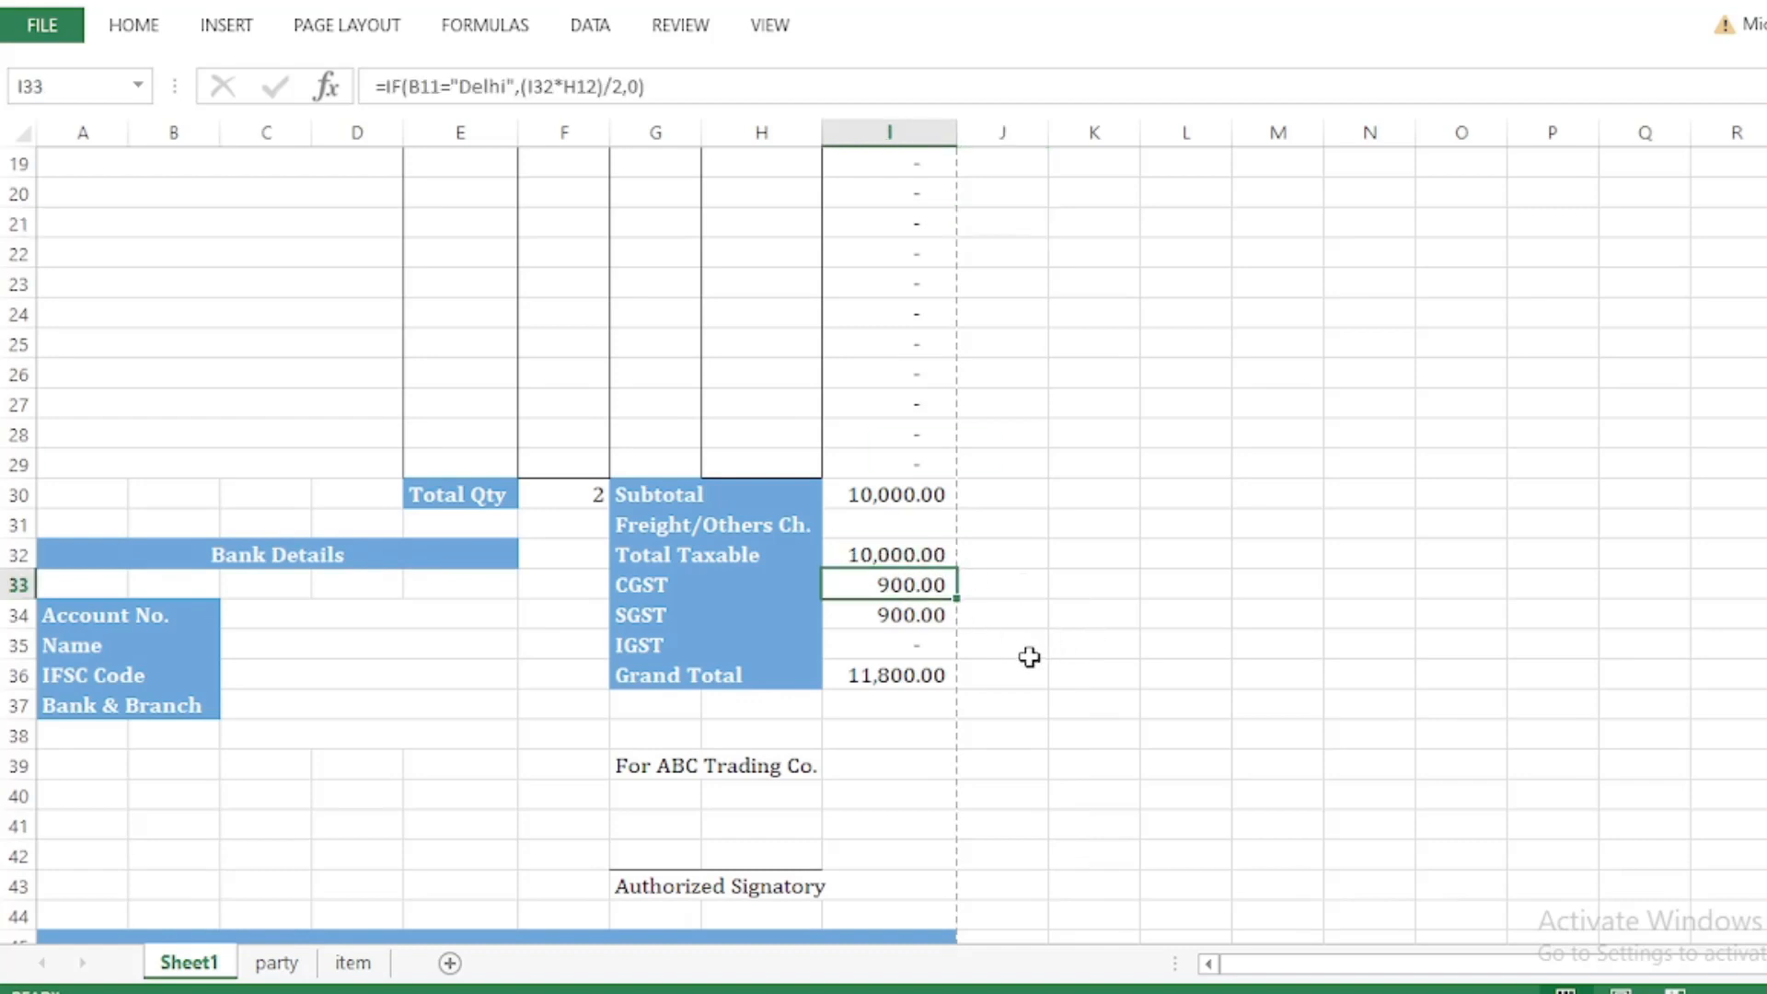
Step: Change the Bill To party in A8 to the second party offered in its drop-down list
{"action": "scroll", "coordinate": [1028, 656], "scroll_direction": "up", "scroll_amount": 3}
{"action": "scroll", "coordinate": [859, 493], "scroll_direction": "up", "scroll_amount": 2}
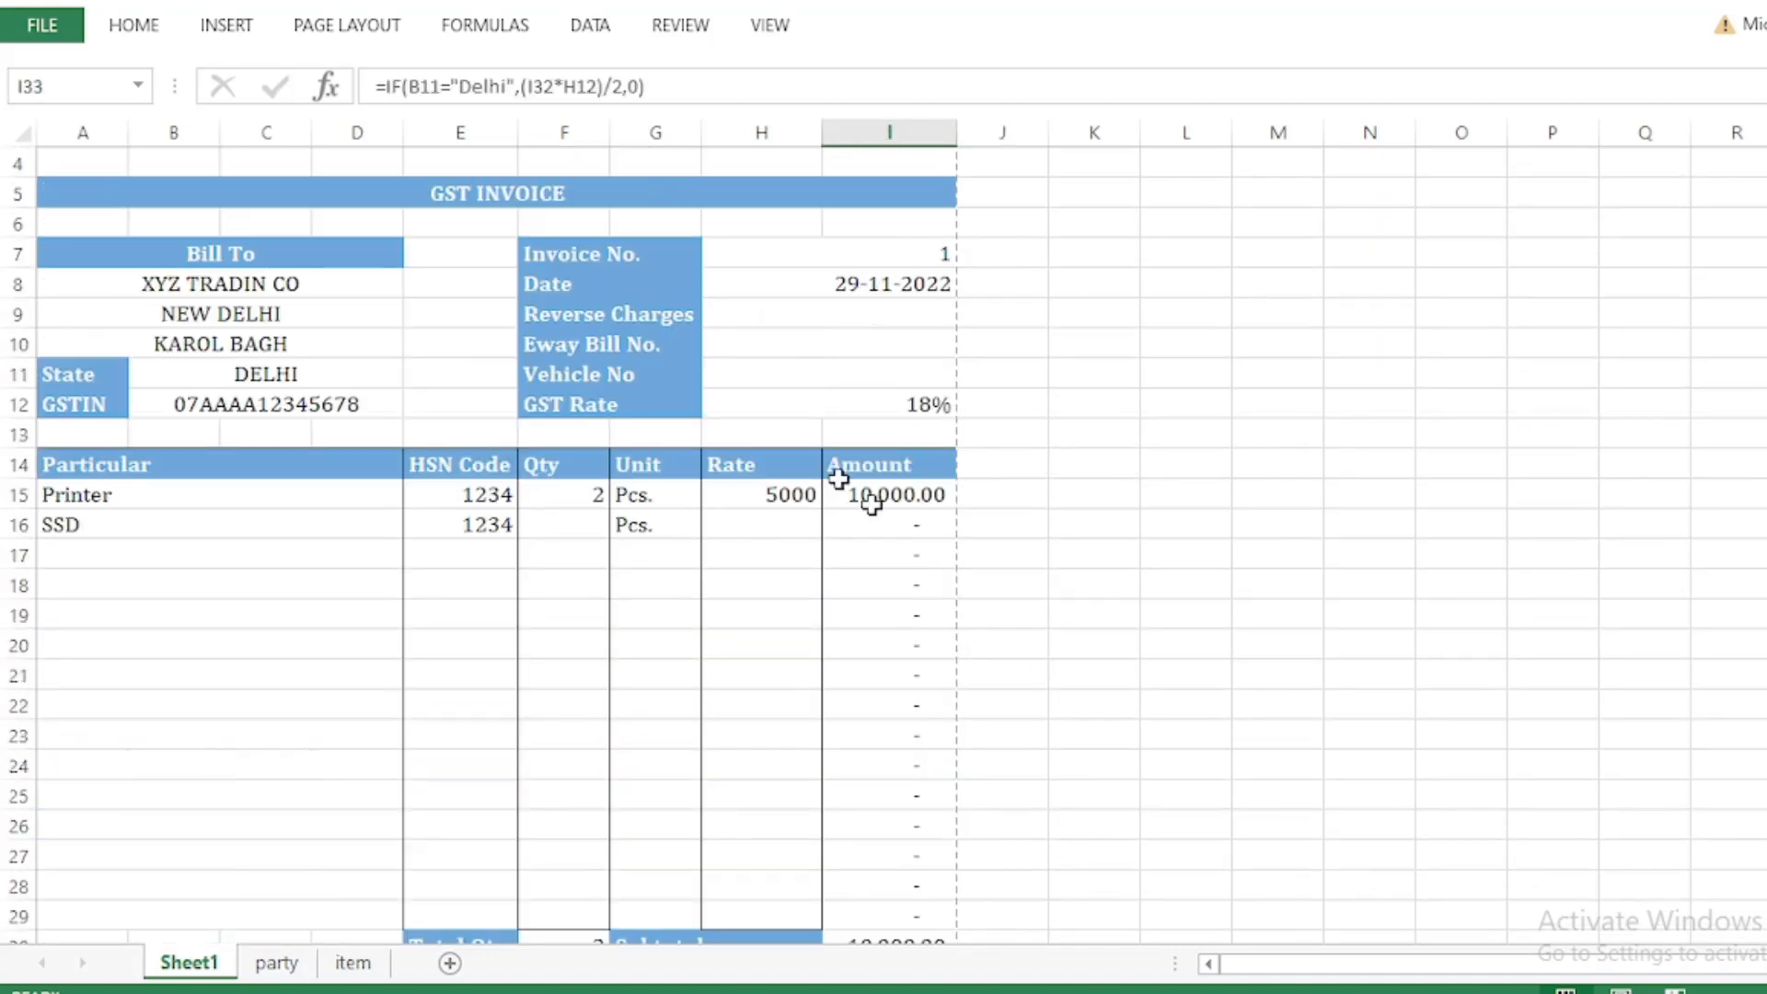
{"action": "left_click", "coordinate": [314, 286]}
{"action": "left_click", "coordinate": [415, 285]}
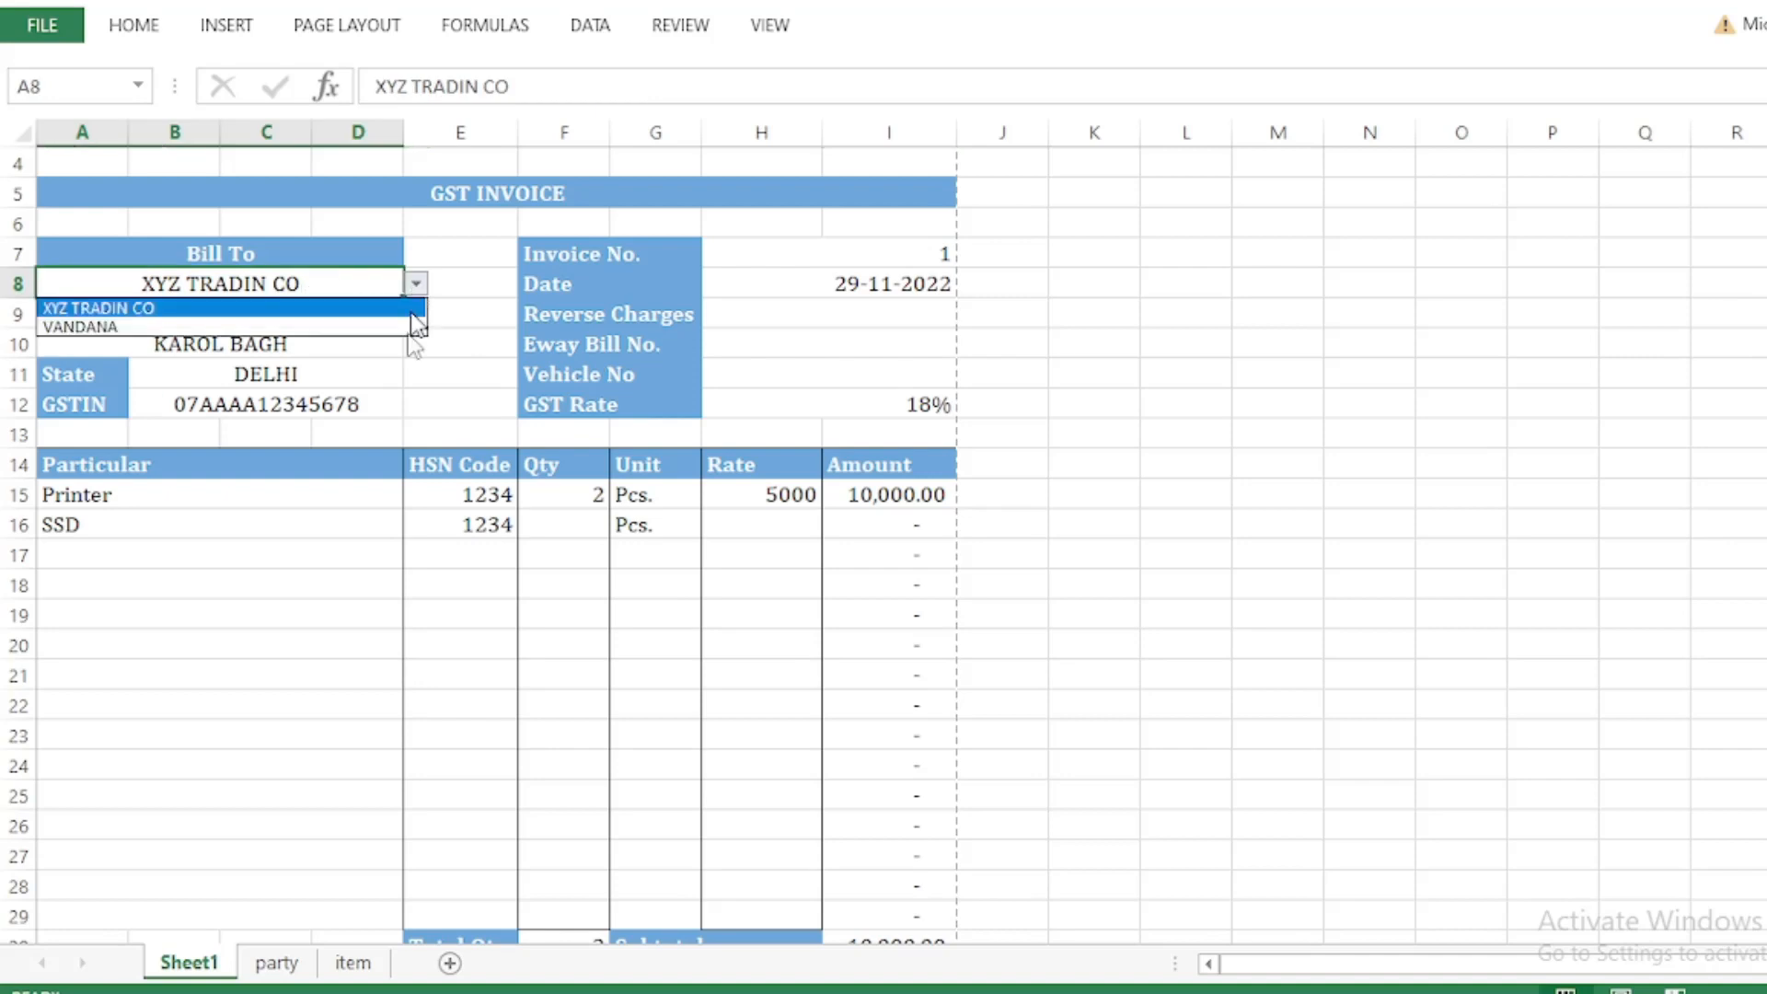
{"action": "left_click", "coordinate": [223, 328]}
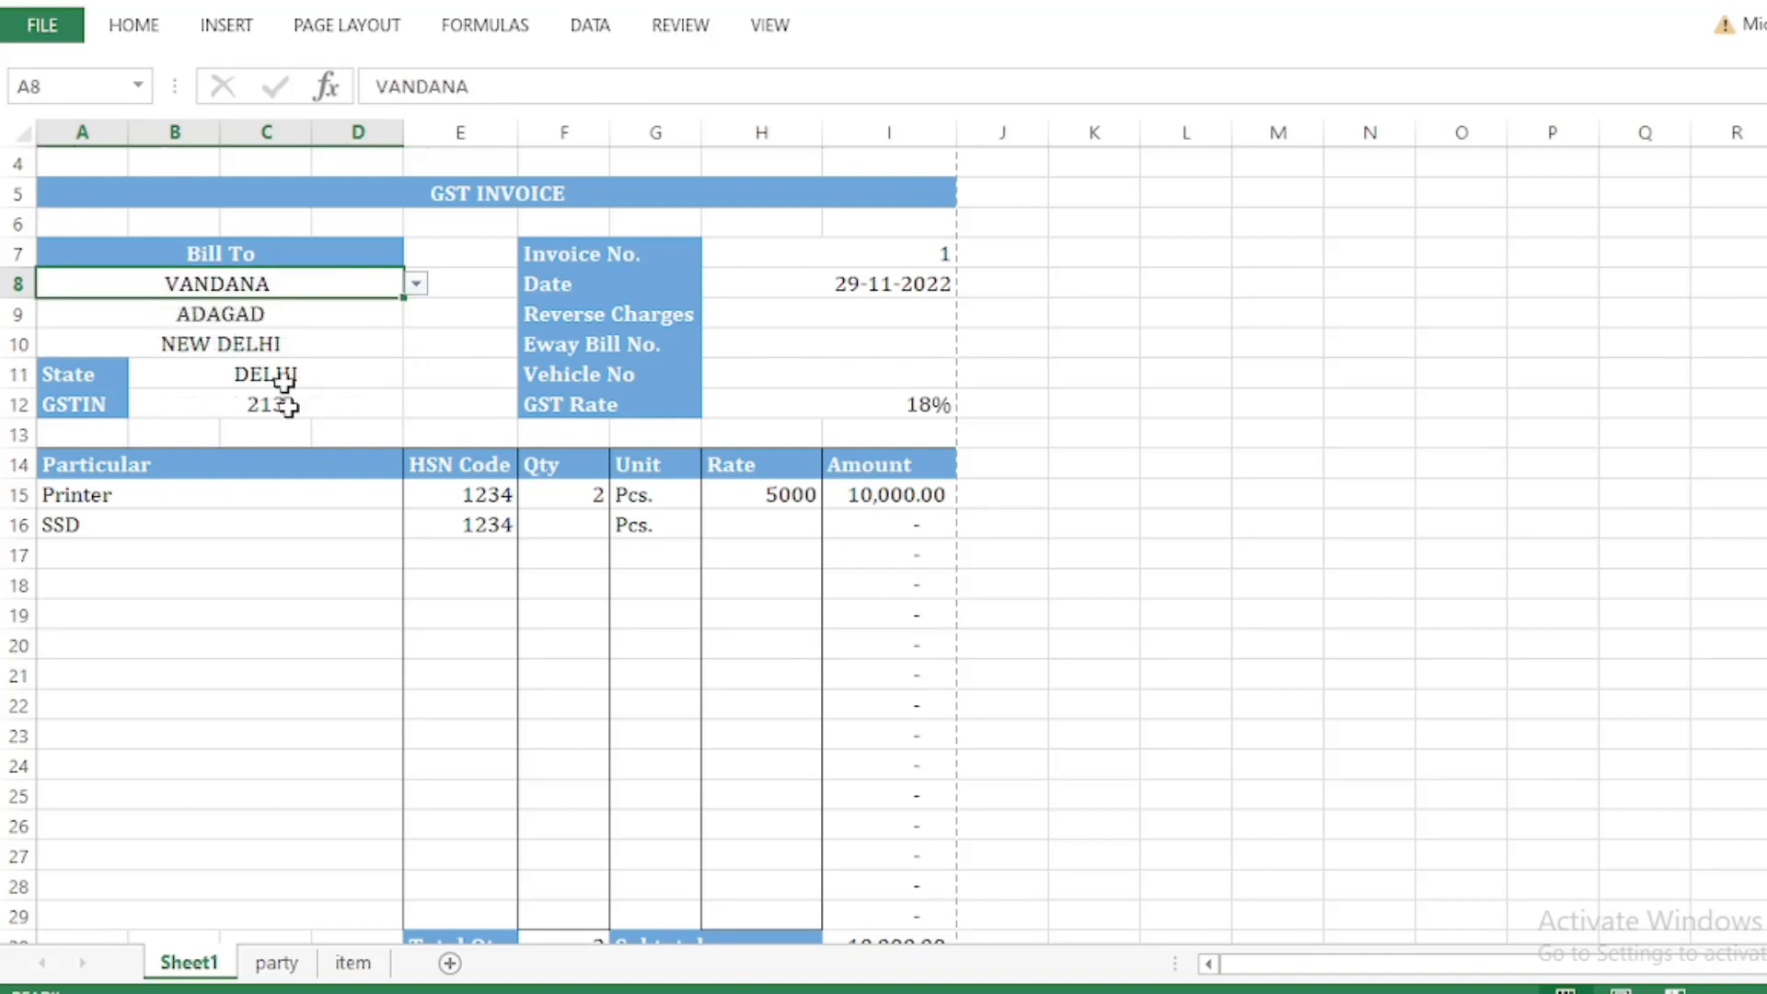
Step: Change the first Particular item in A15 to Monitor using its drop-down list
{"action": "left_click", "coordinate": [191, 498]}
{"action": "left_click", "coordinate": [415, 496]}
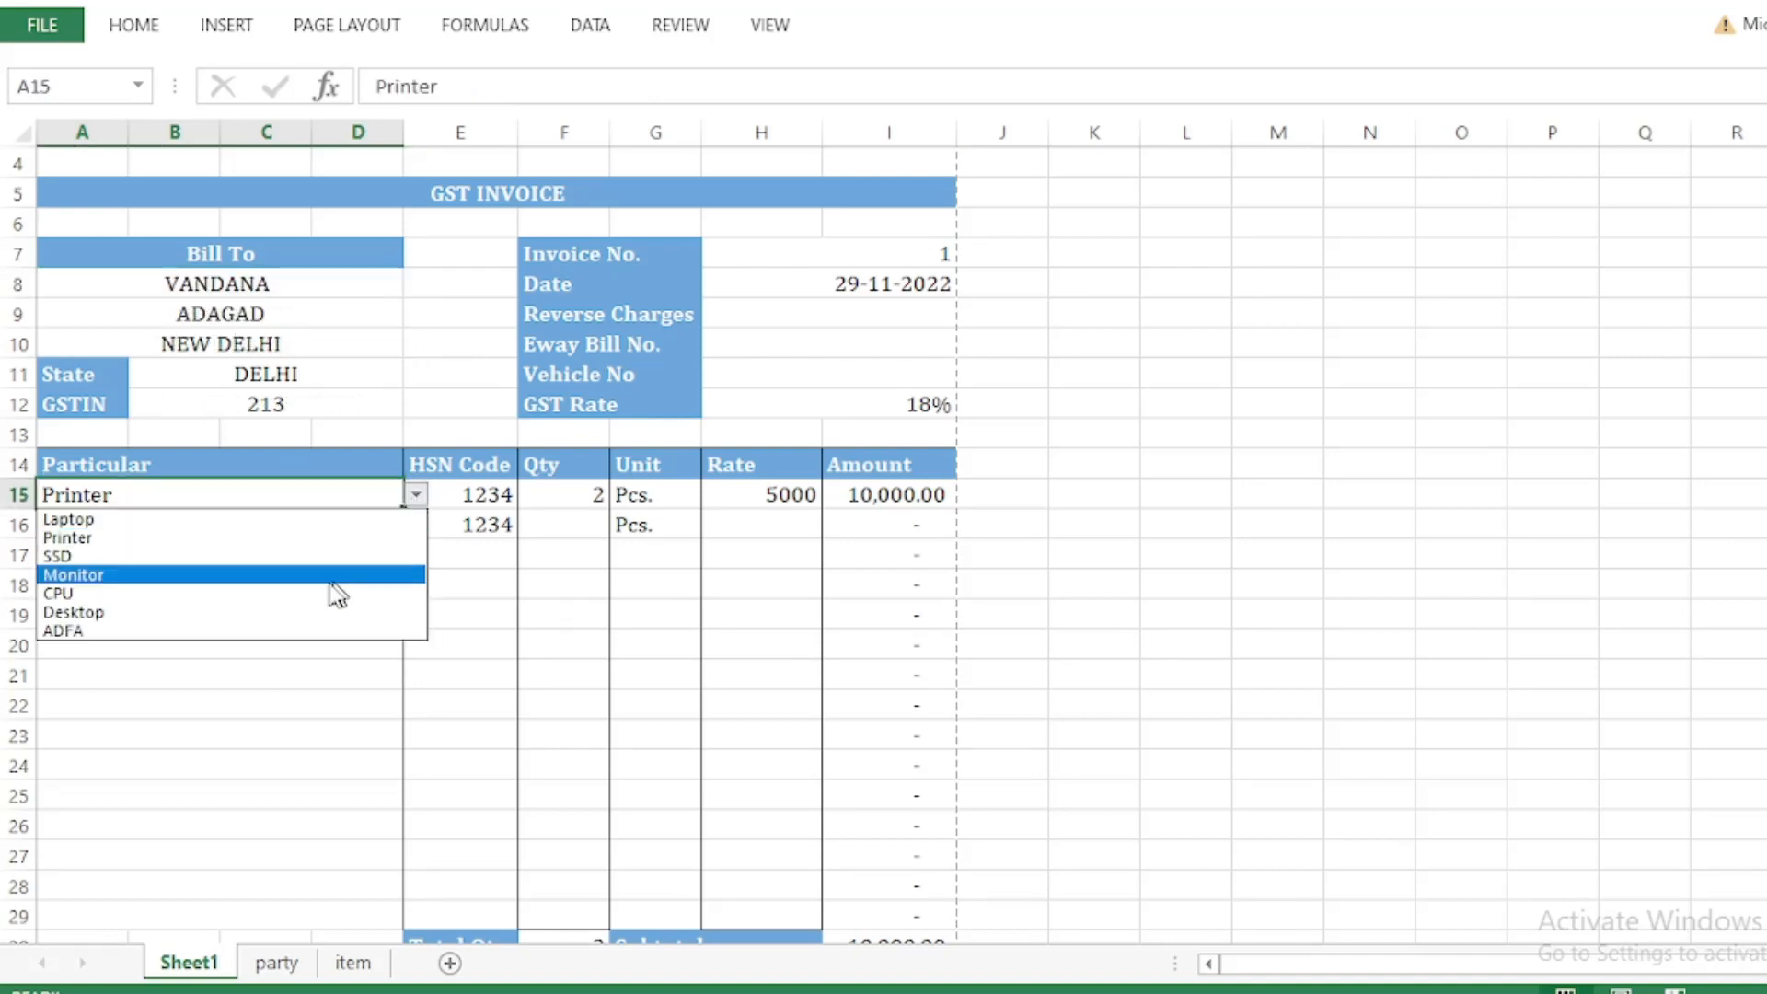
{"action": "left_click", "coordinate": [149, 575]}
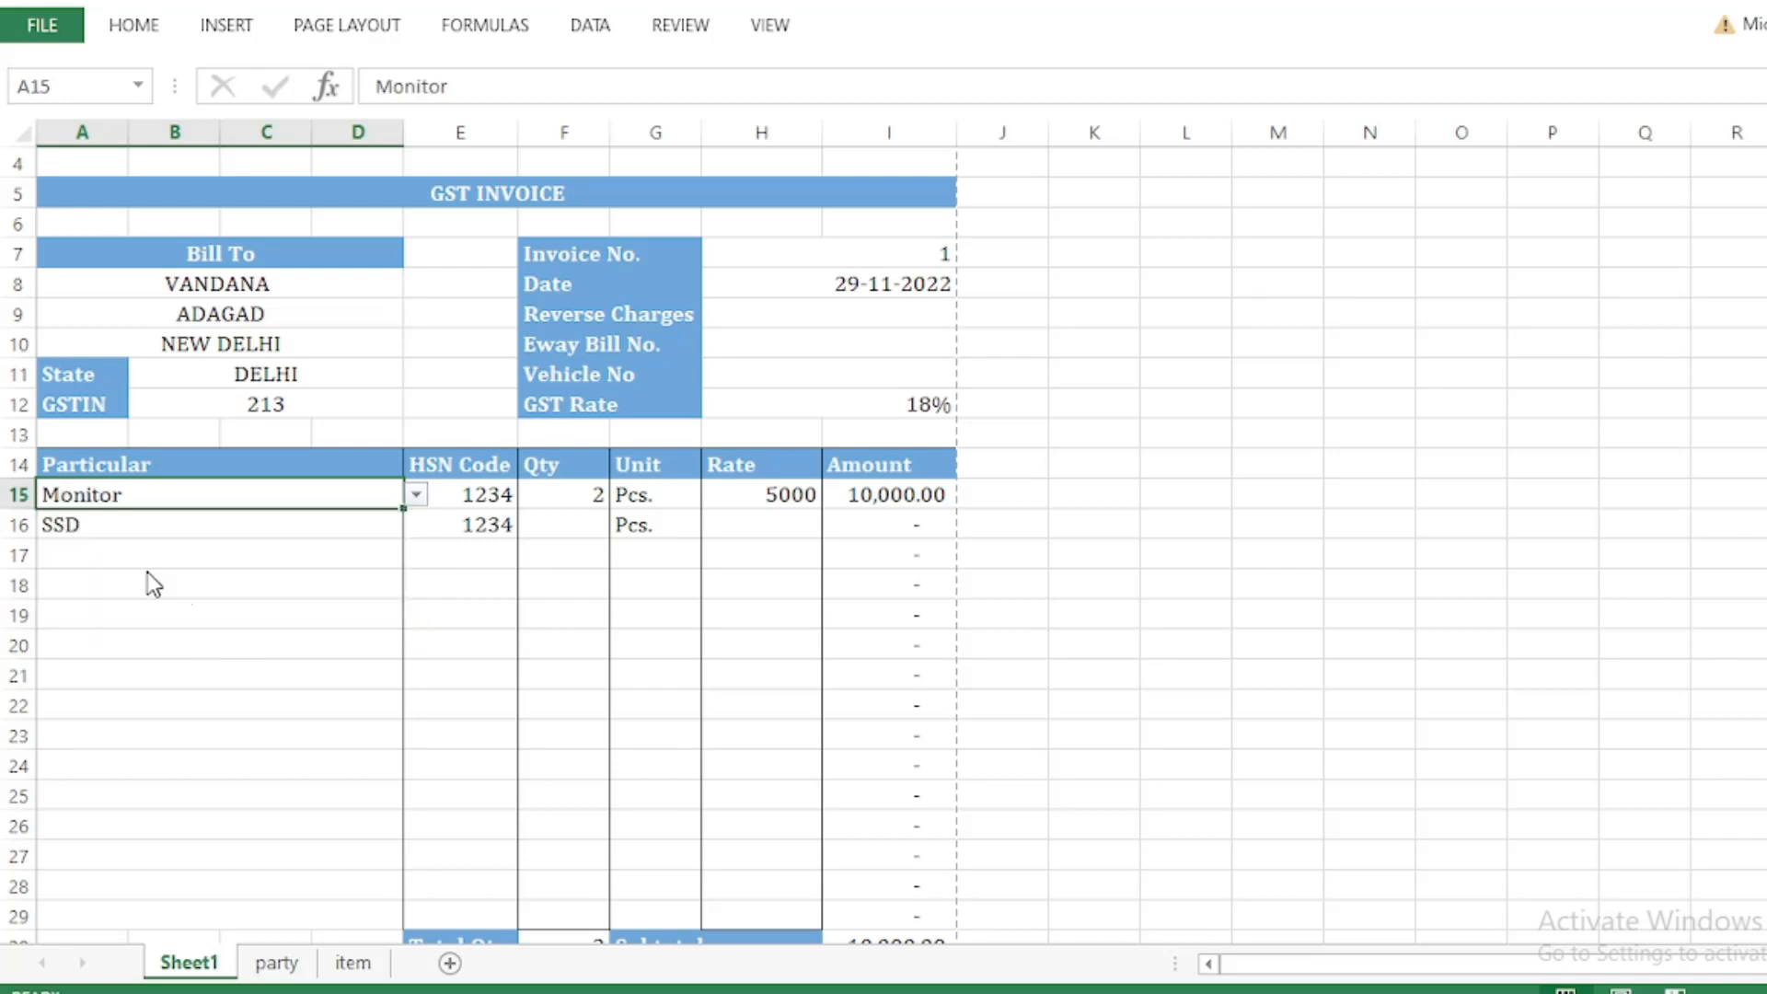
Step: Examine the totals block and the Bank Details entry cells for account number, name, IFSC code, and bank and branch
{"action": "left_click", "coordinate": [559, 523]}
{"action": "scroll", "coordinate": [825, 705], "scroll_direction": "down", "scroll_amount": 2}
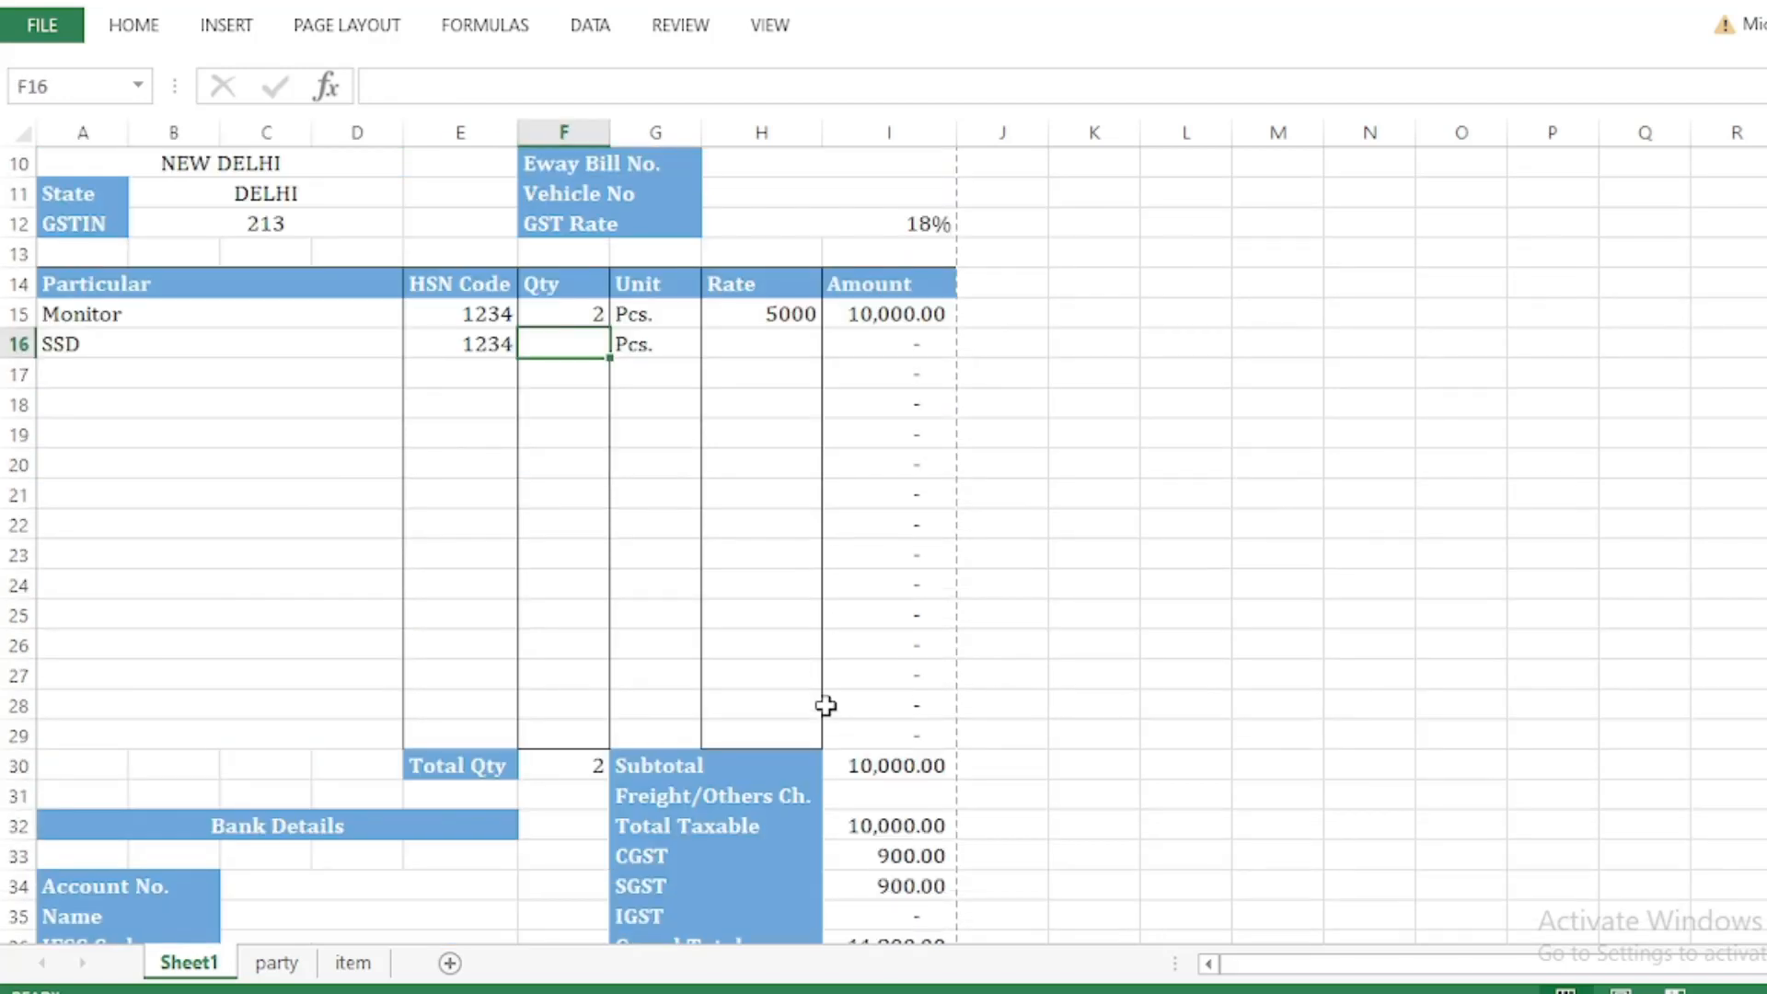
{"action": "scroll", "coordinate": [829, 736], "scroll_direction": "down", "scroll_amount": 1}
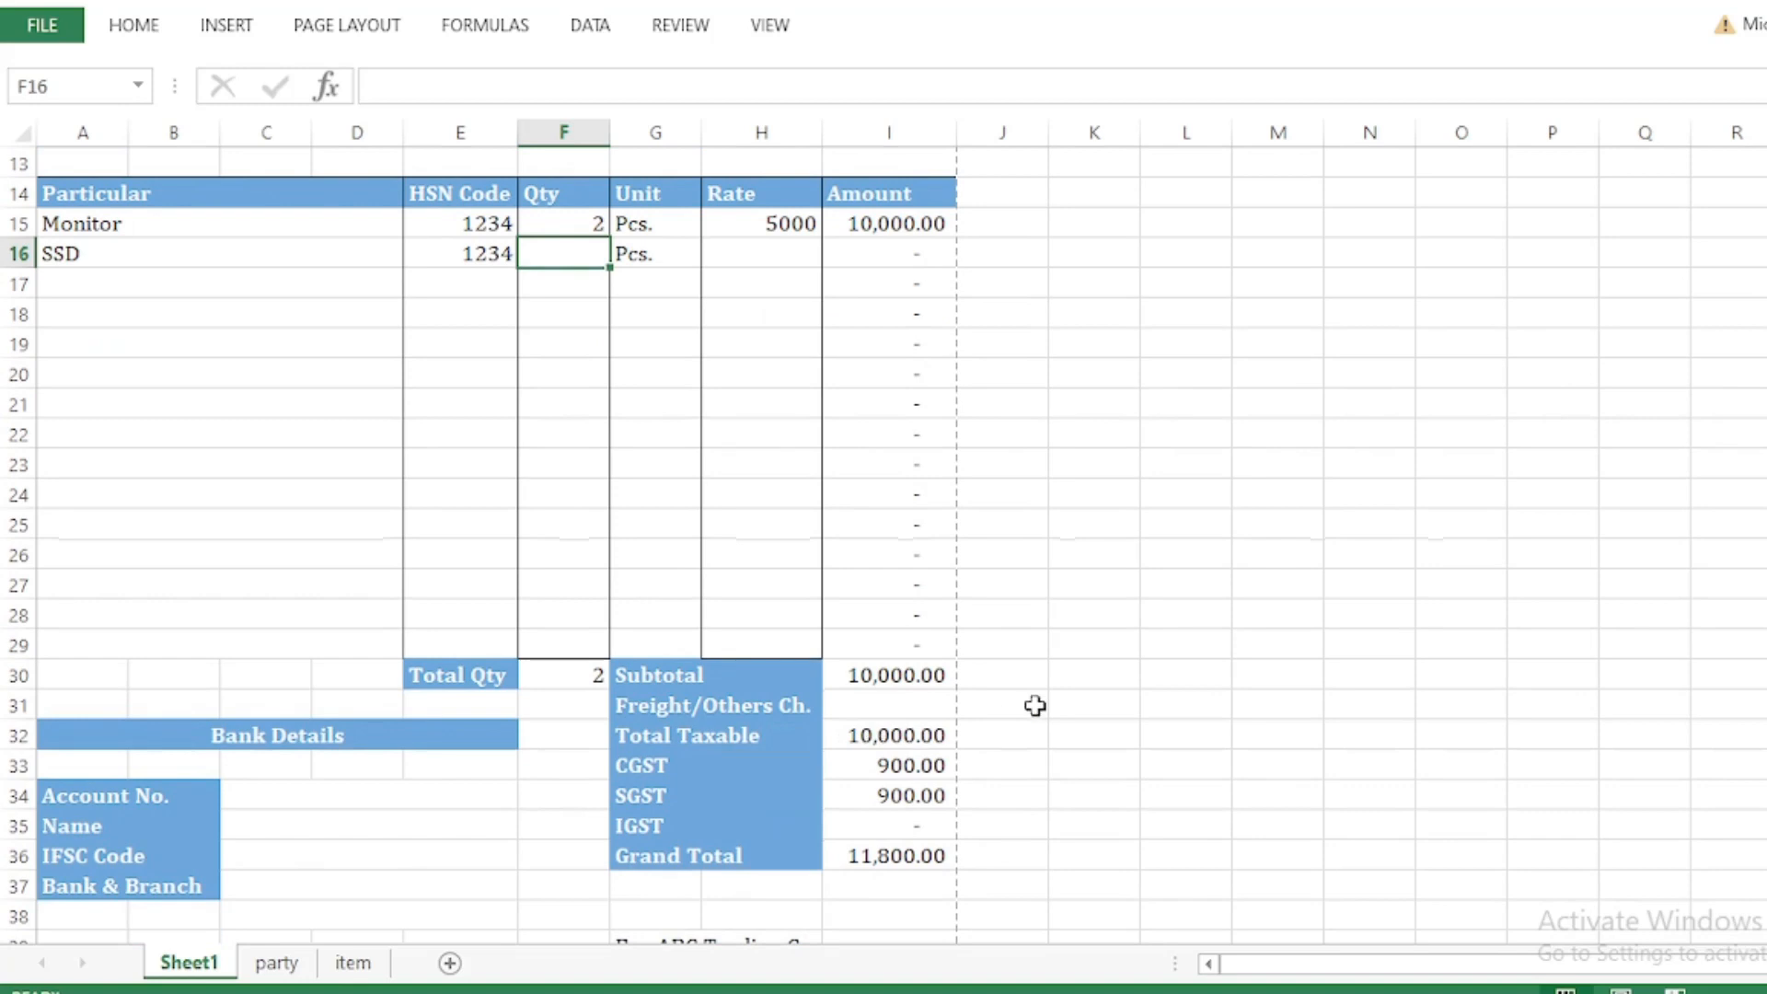
{"action": "scroll", "coordinate": [947, 690], "scroll_direction": "down", "scroll_amount": 2}
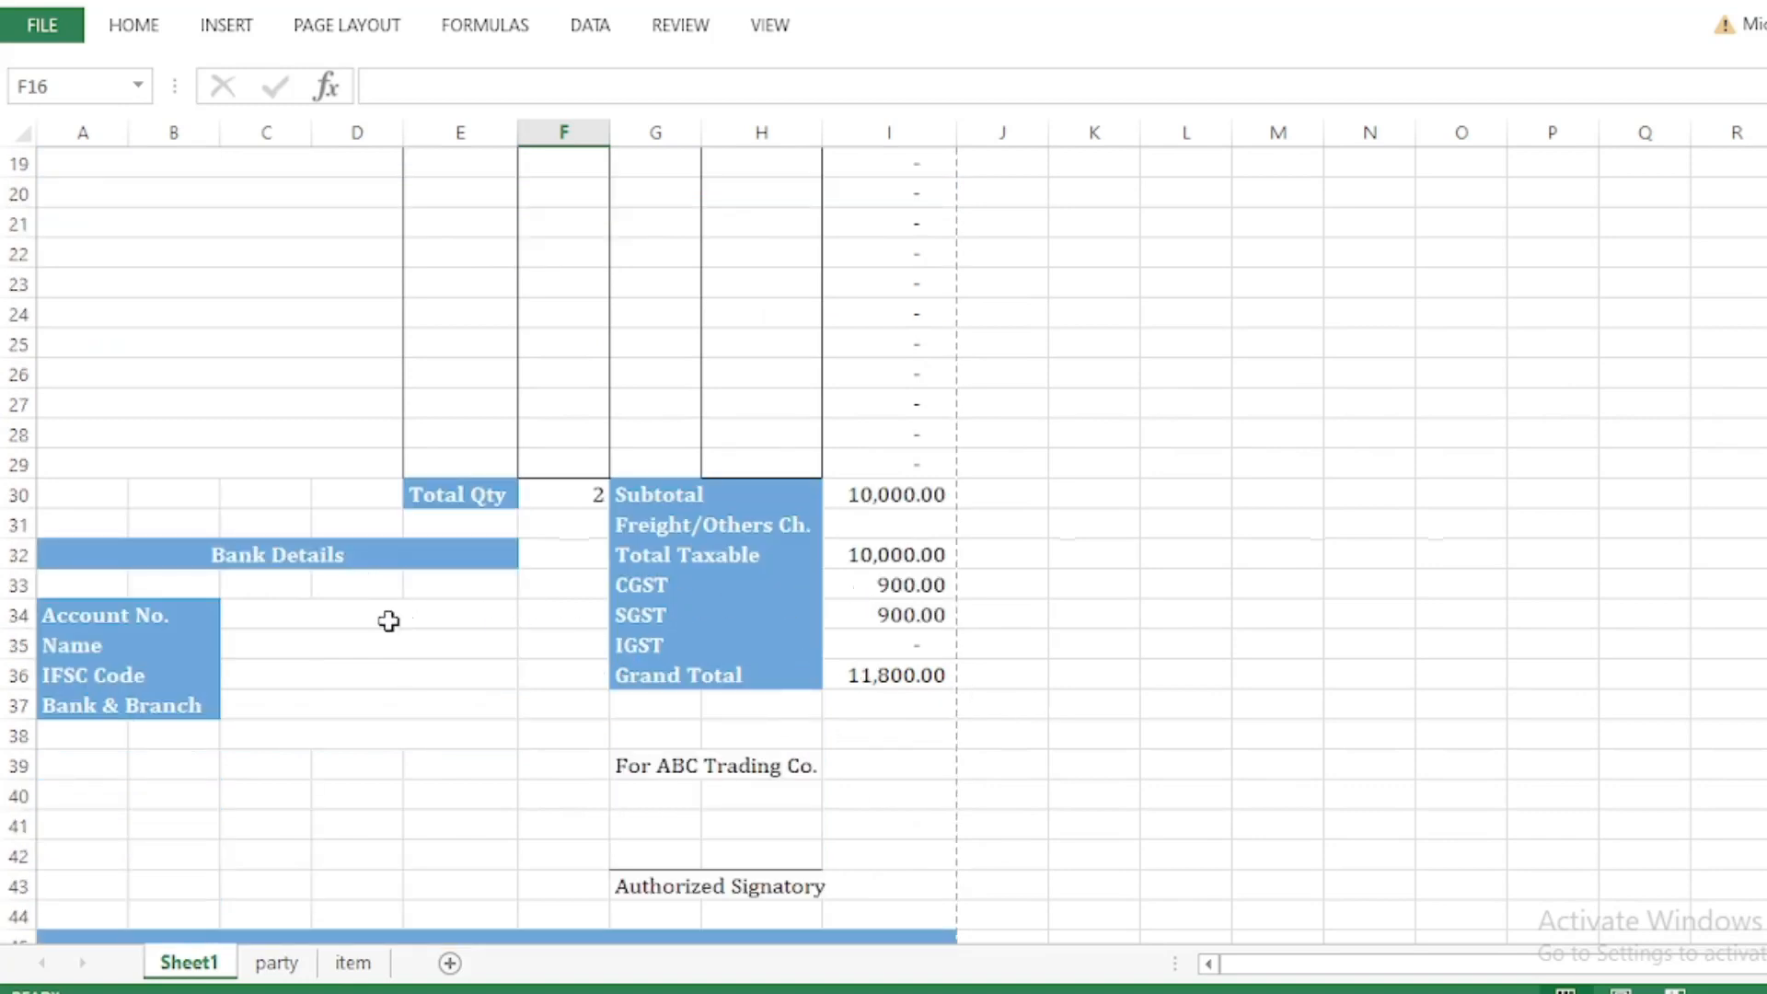
{"action": "left_click", "coordinate": [387, 618]}
{"action": "left_click", "coordinate": [344, 647]}
{"action": "left_click", "coordinate": [360, 677]}
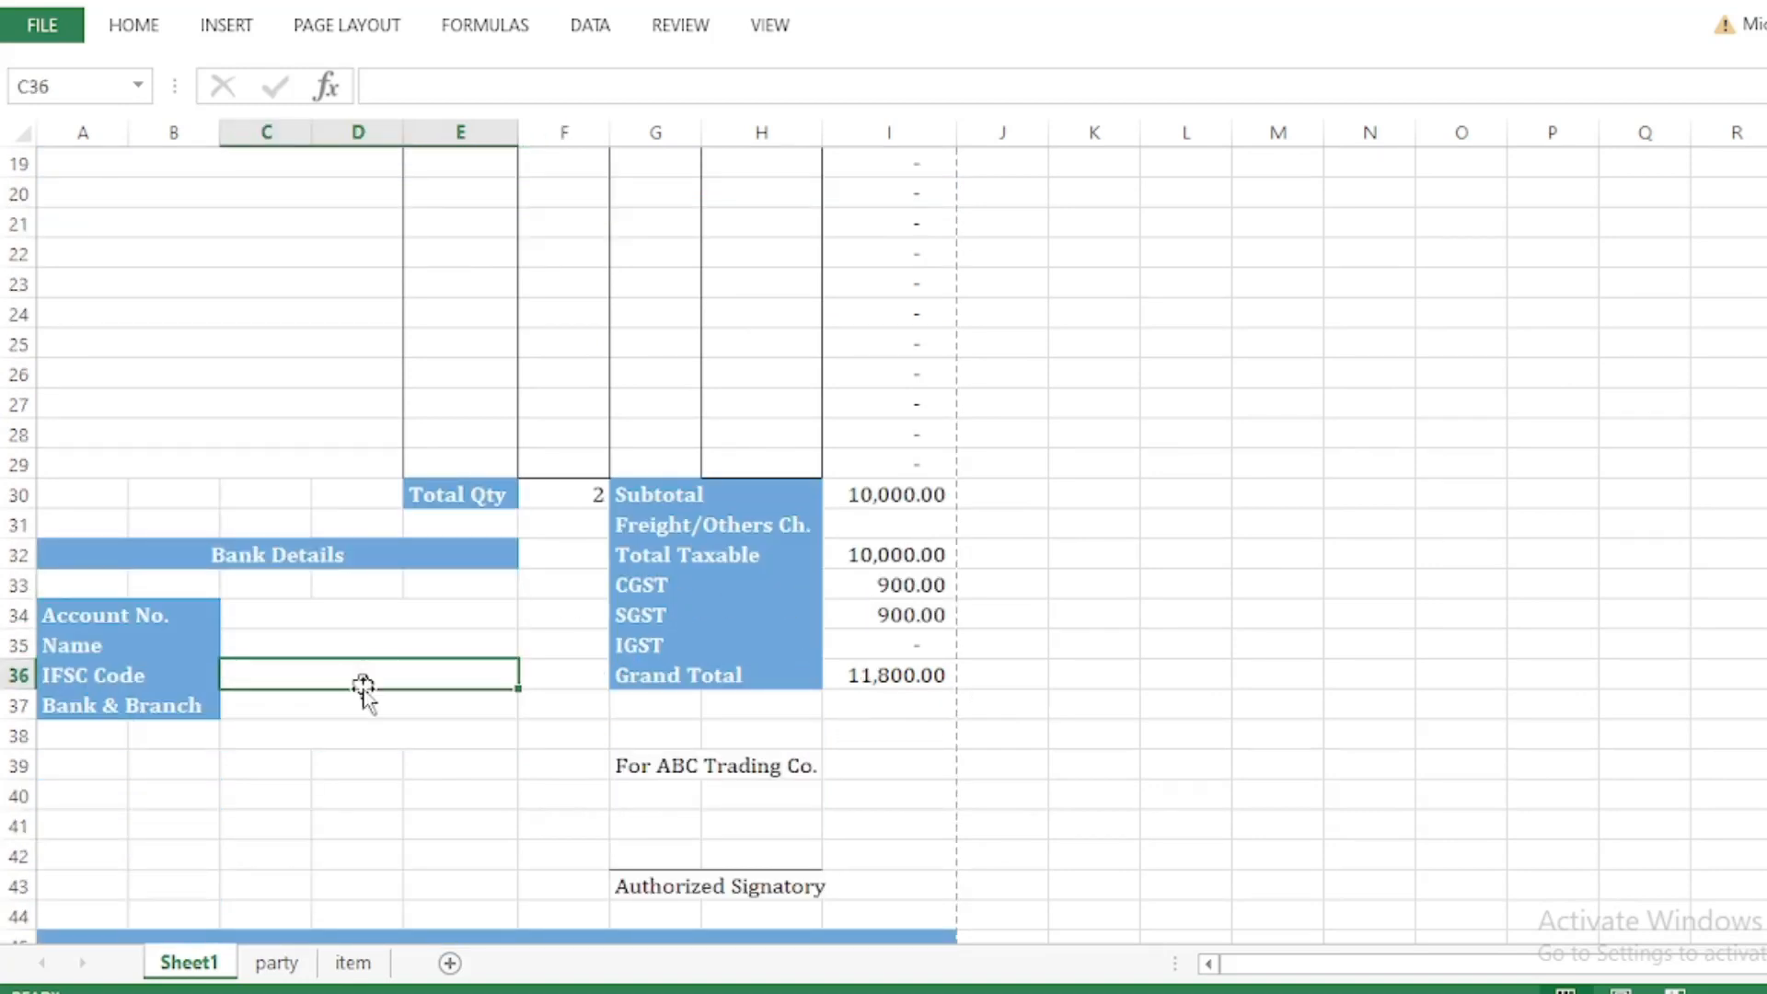
{"action": "left_click", "coordinate": [350, 704]}
{"action": "left_click", "coordinate": [356, 735]}
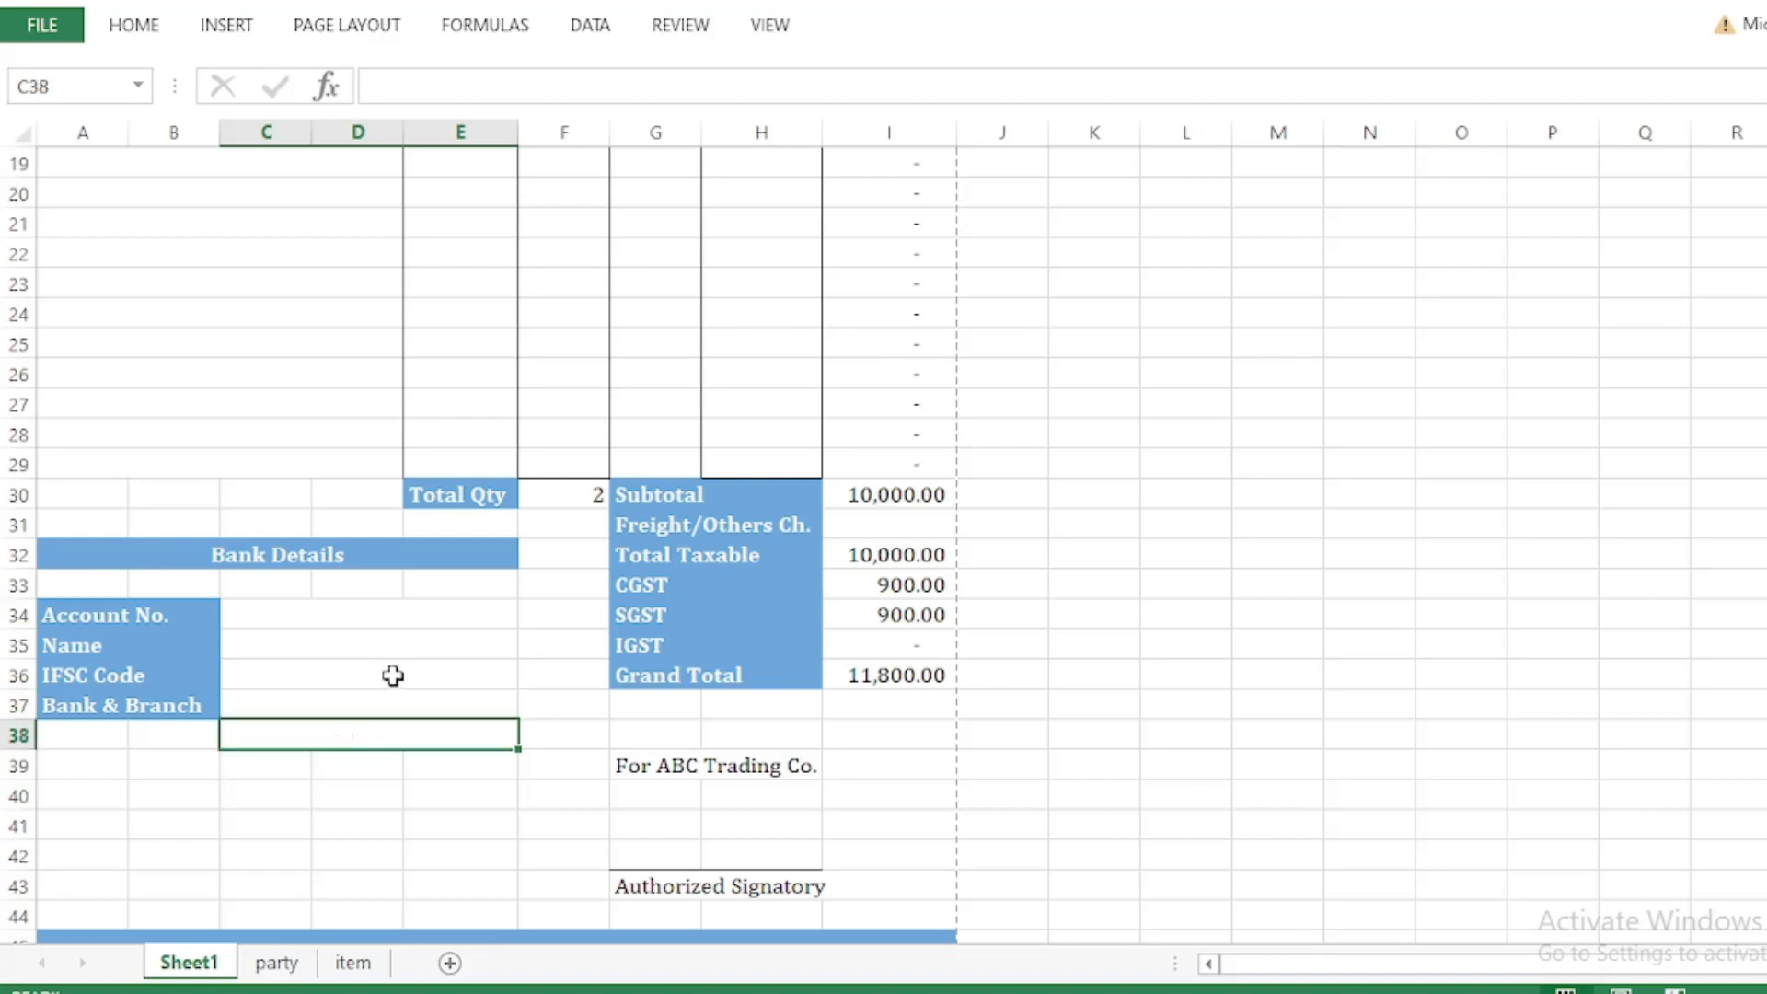
{"action": "left_click", "coordinate": [360, 613]}
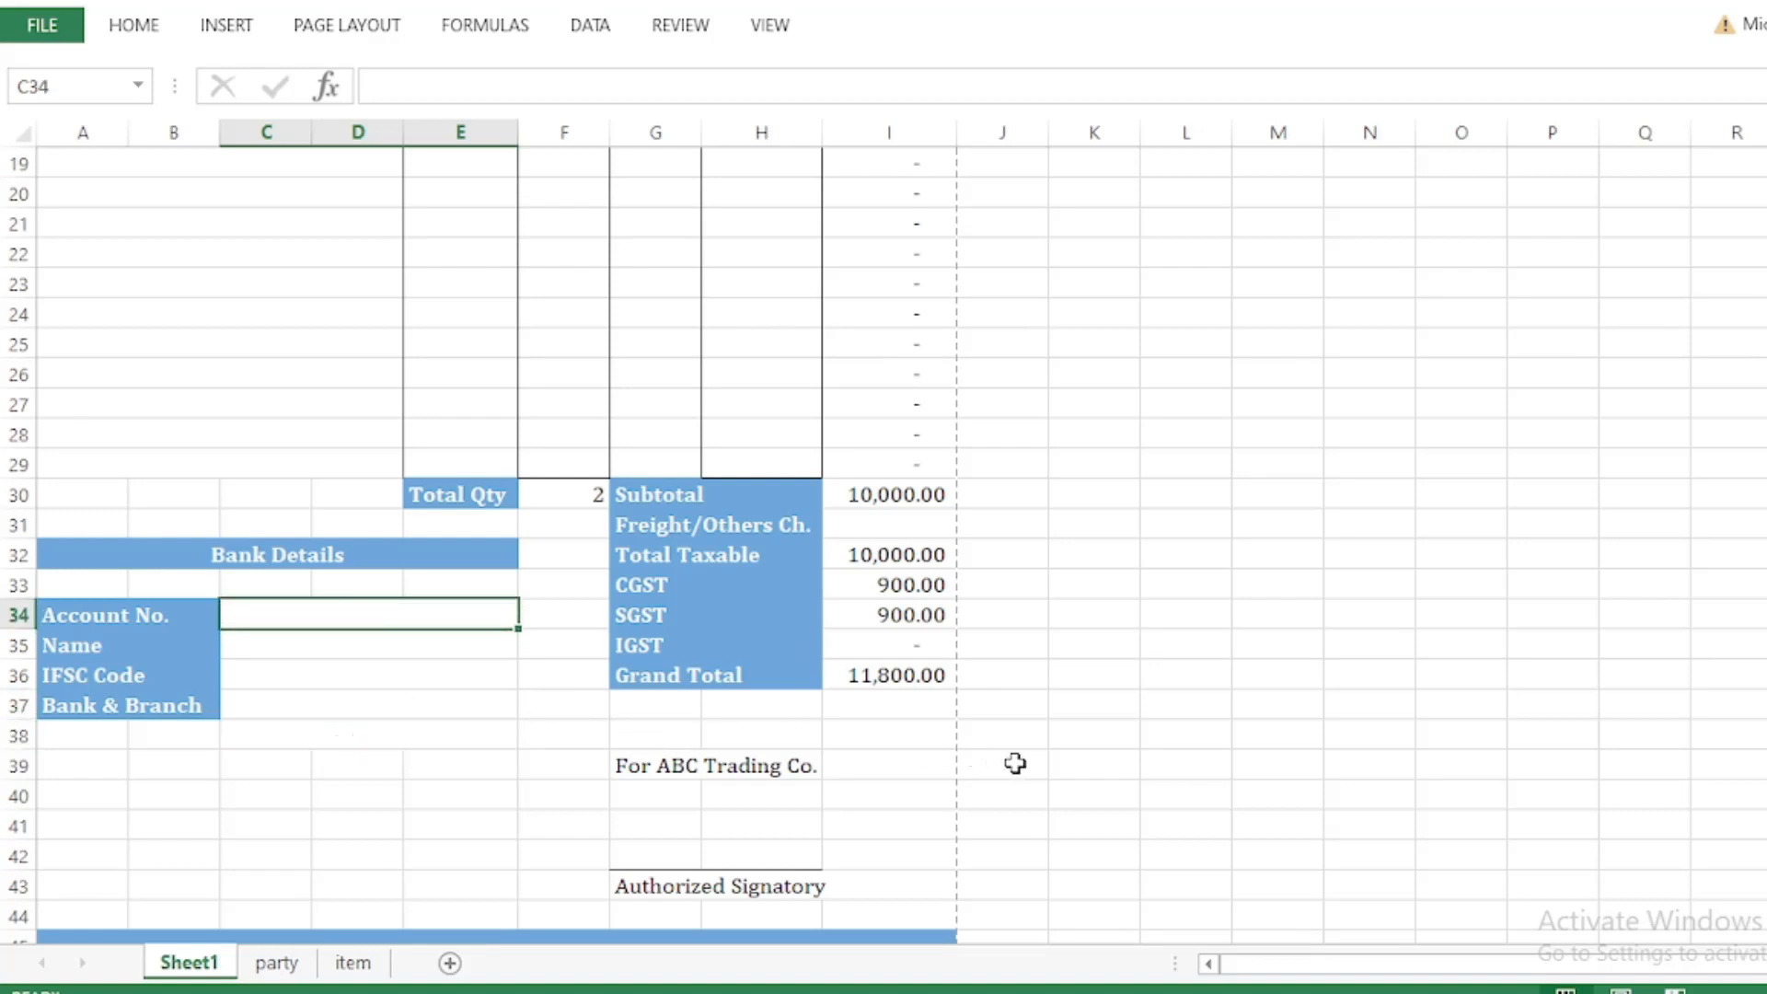
{"action": "scroll", "coordinate": [1031, 765], "scroll_direction": "up", "scroll_amount": 4}
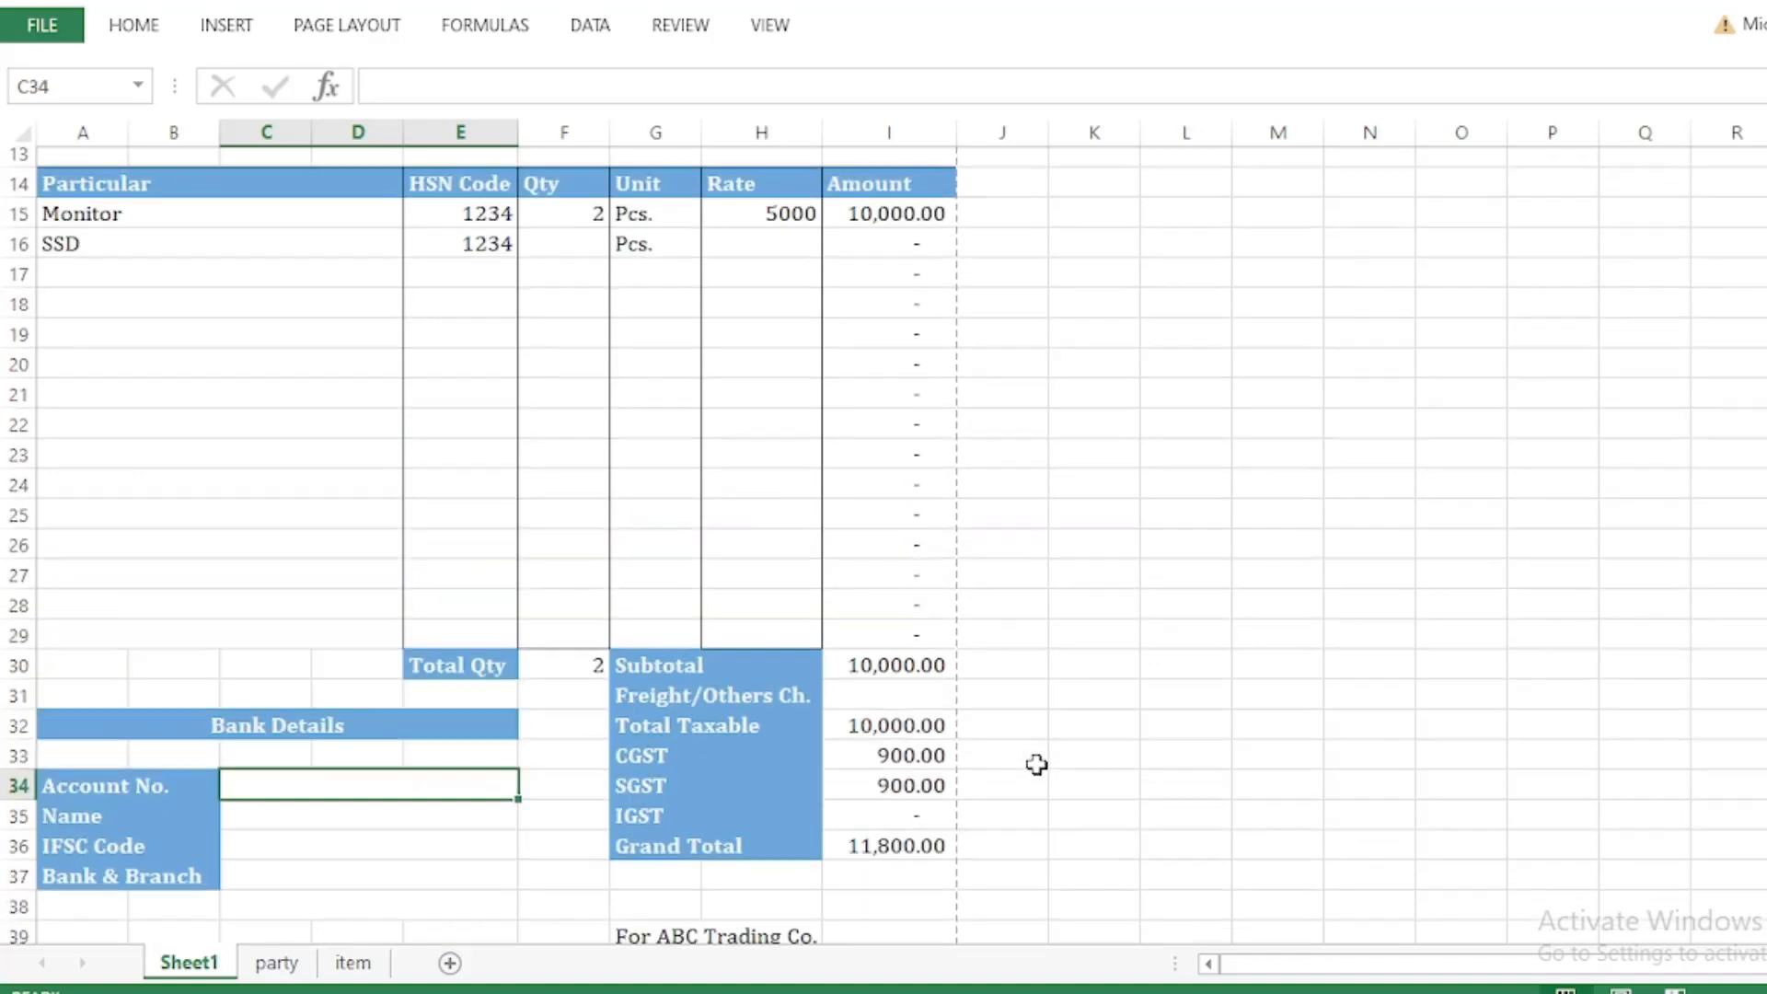
{"action": "scroll", "coordinate": [1051, 773], "scroll_direction": "up", "scroll_amount": 3}
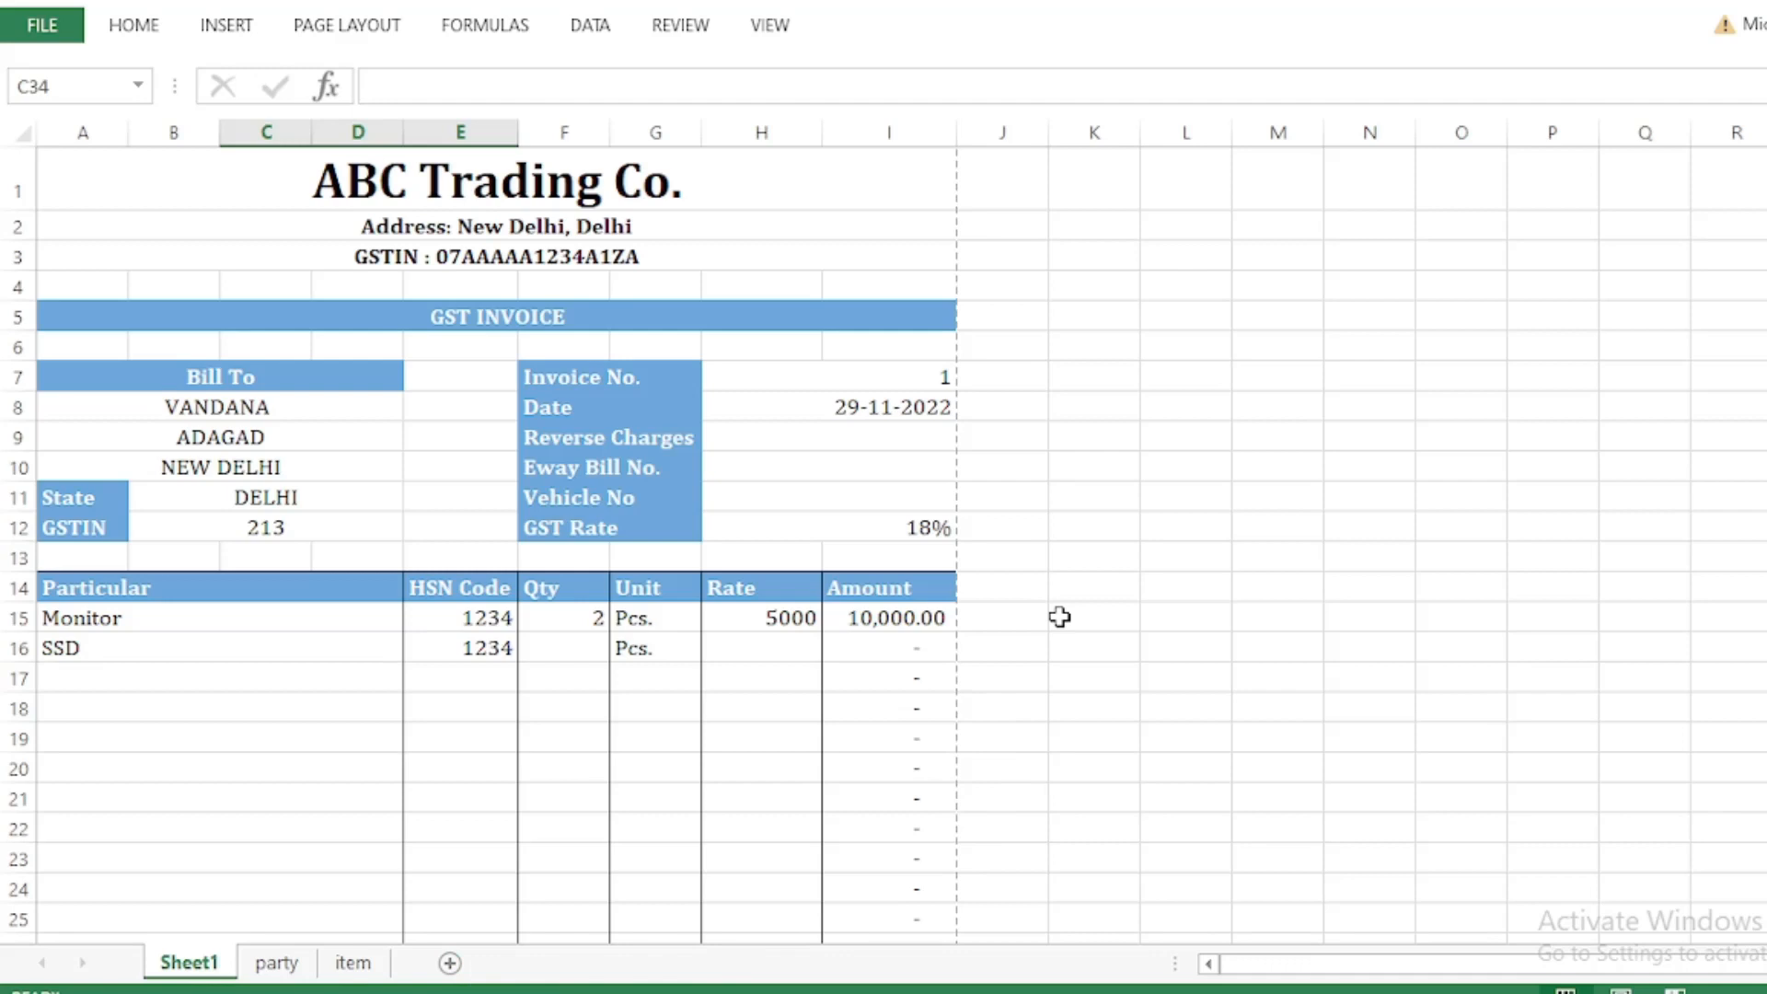
{"action": "left_click", "coordinate": [1076, 471]}
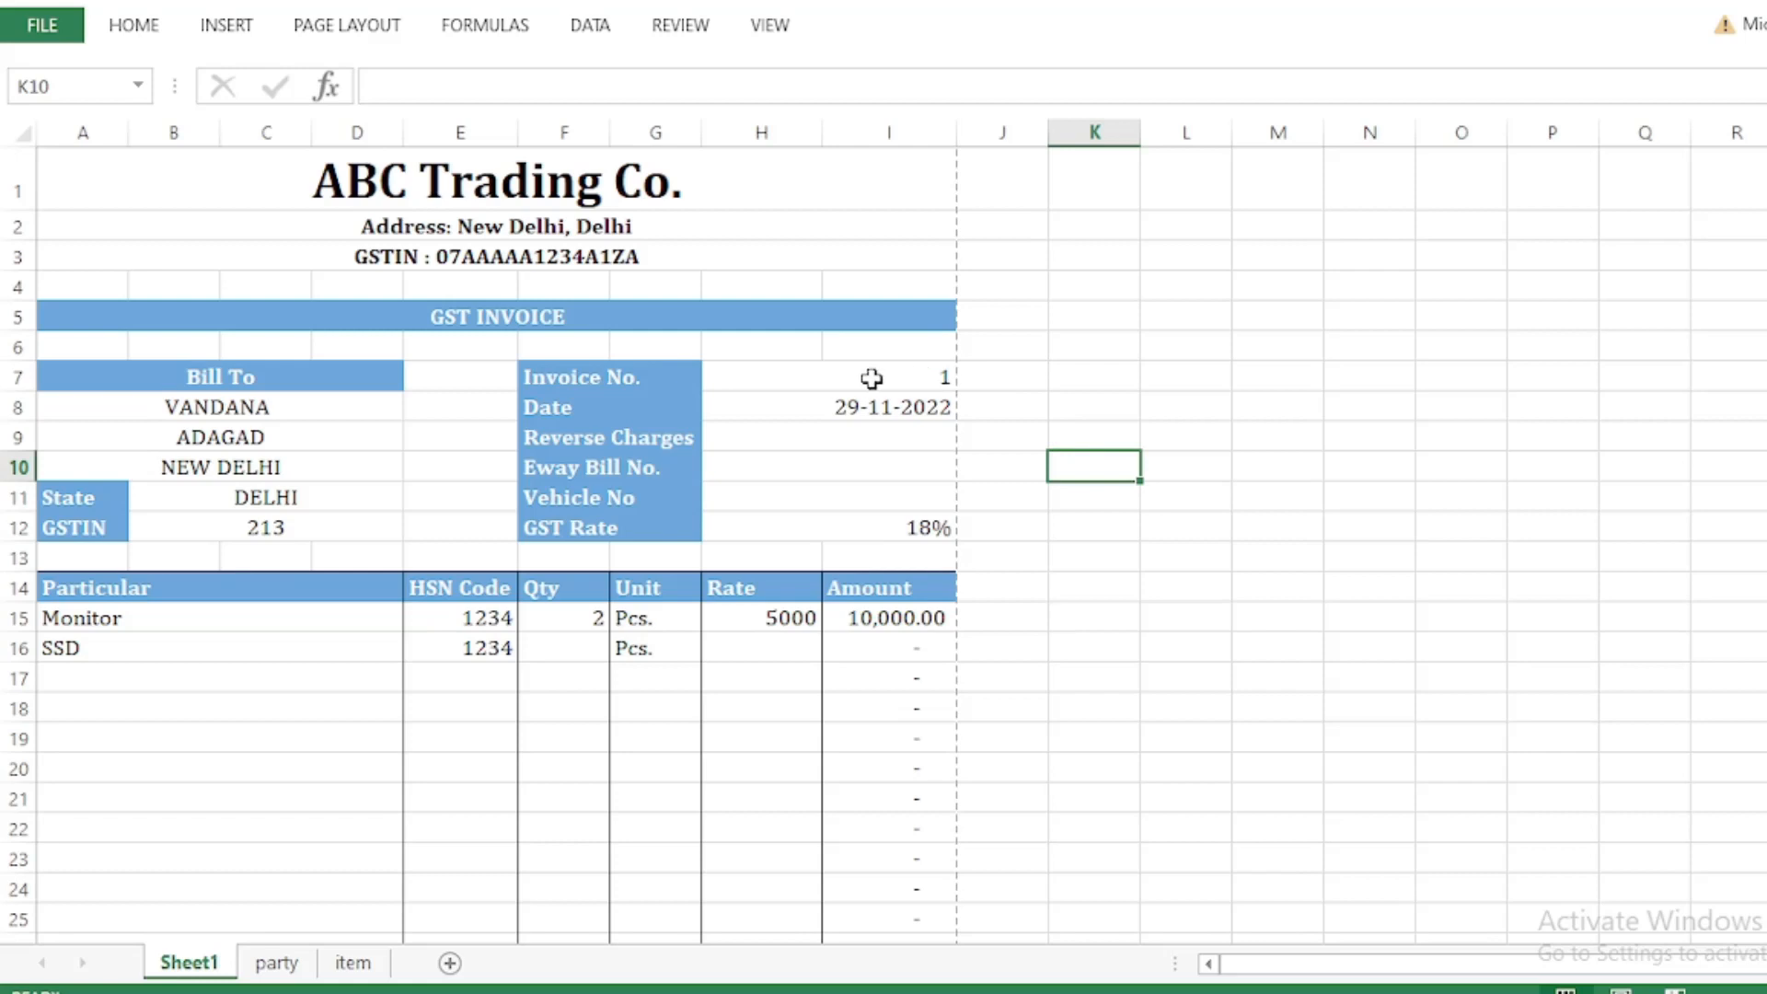
{"action": "left_click", "coordinate": [1063, 646]}
{"action": "left_click", "coordinate": [1019, 373]}
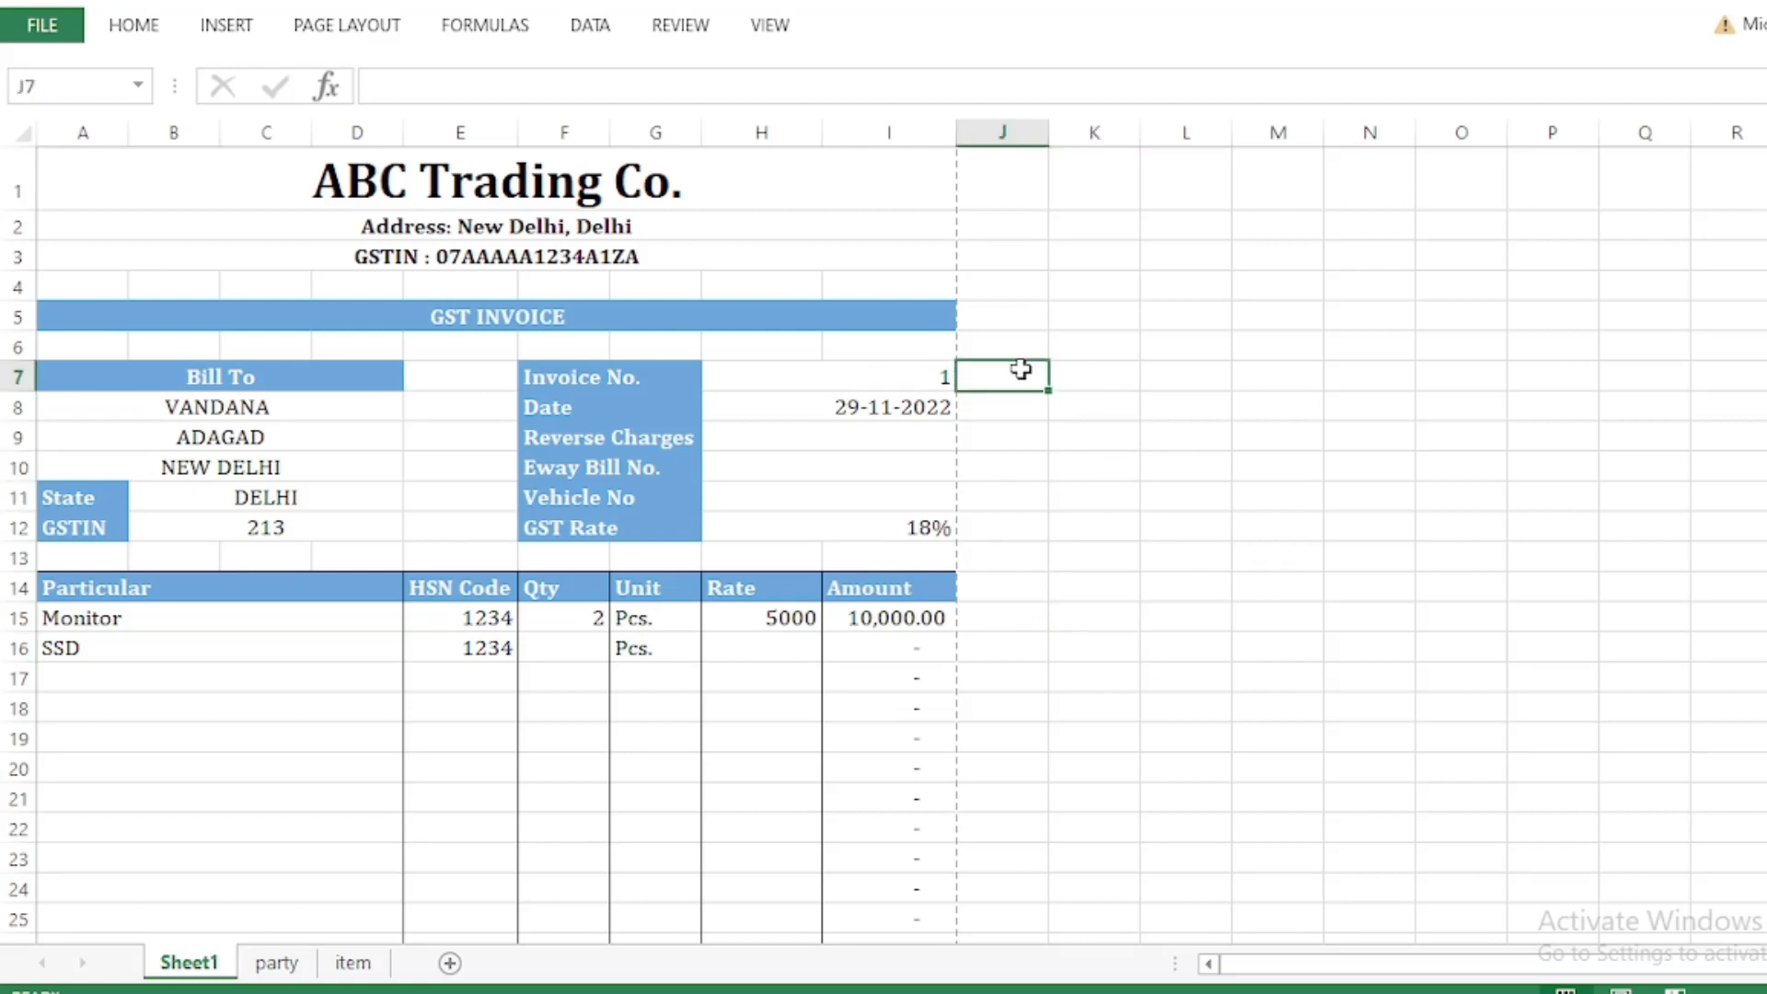
{"action": "left_click", "coordinate": [1085, 524]}
{"action": "left_click", "coordinate": [1015, 526]}
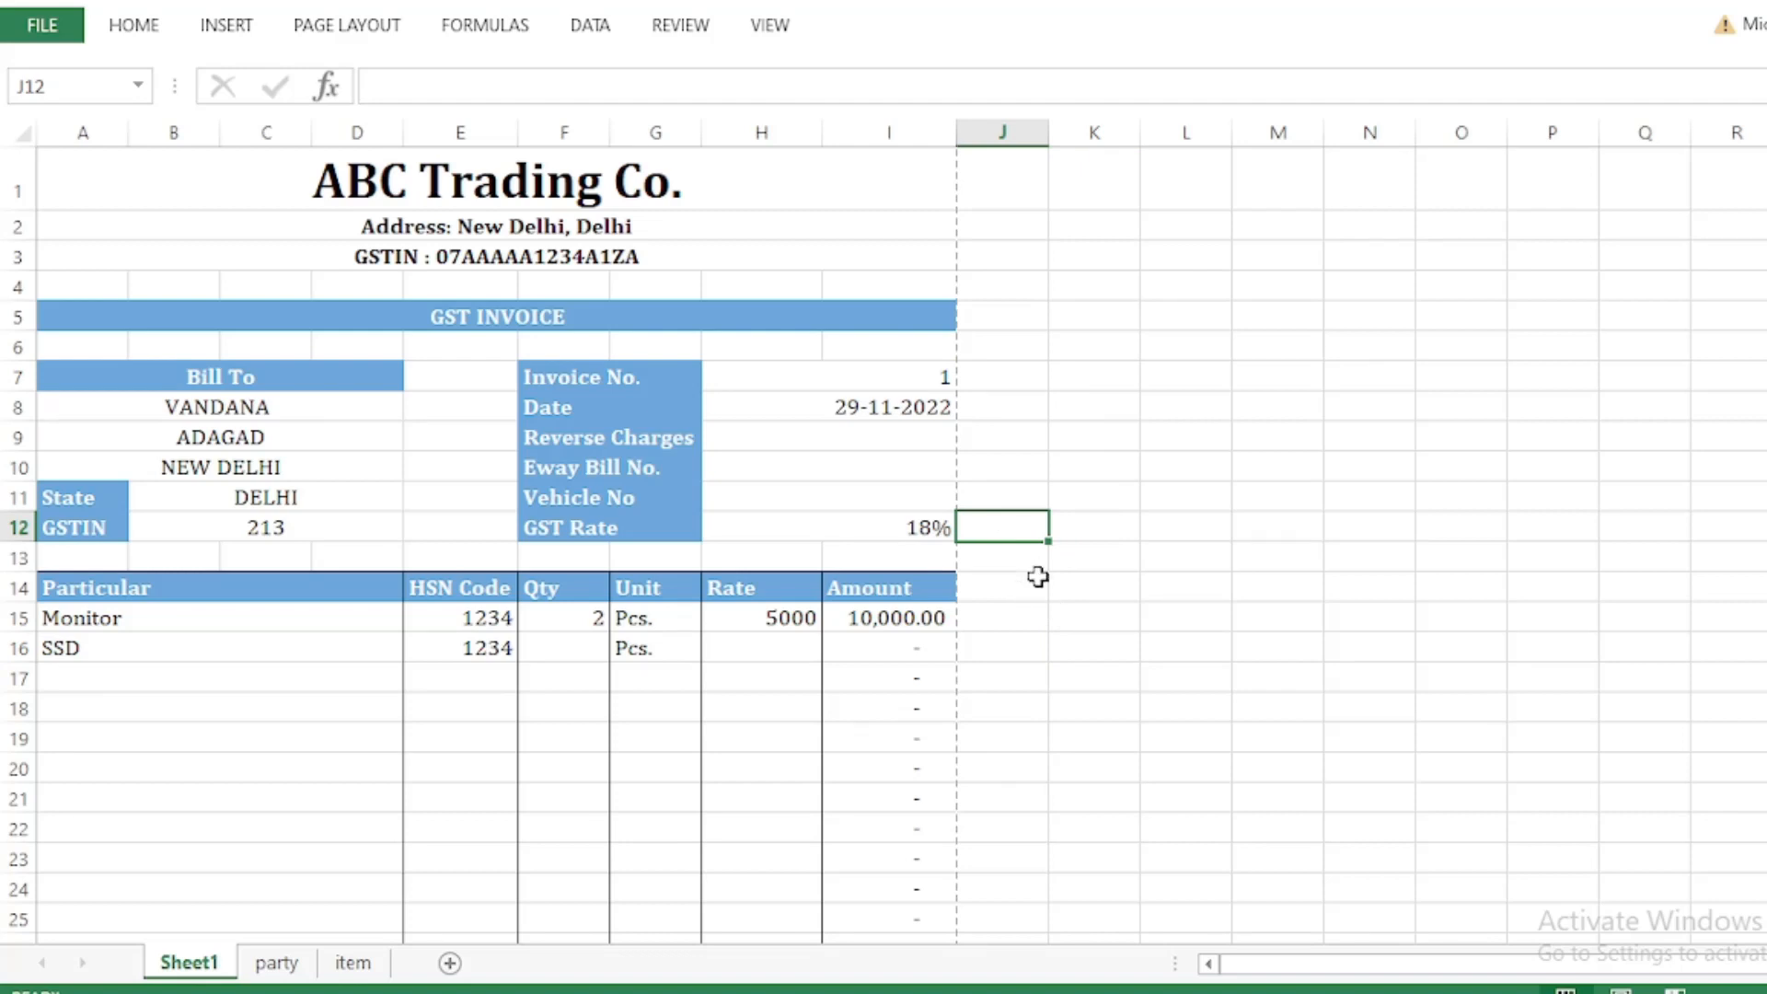
{"action": "left_click", "coordinate": [1032, 655]}
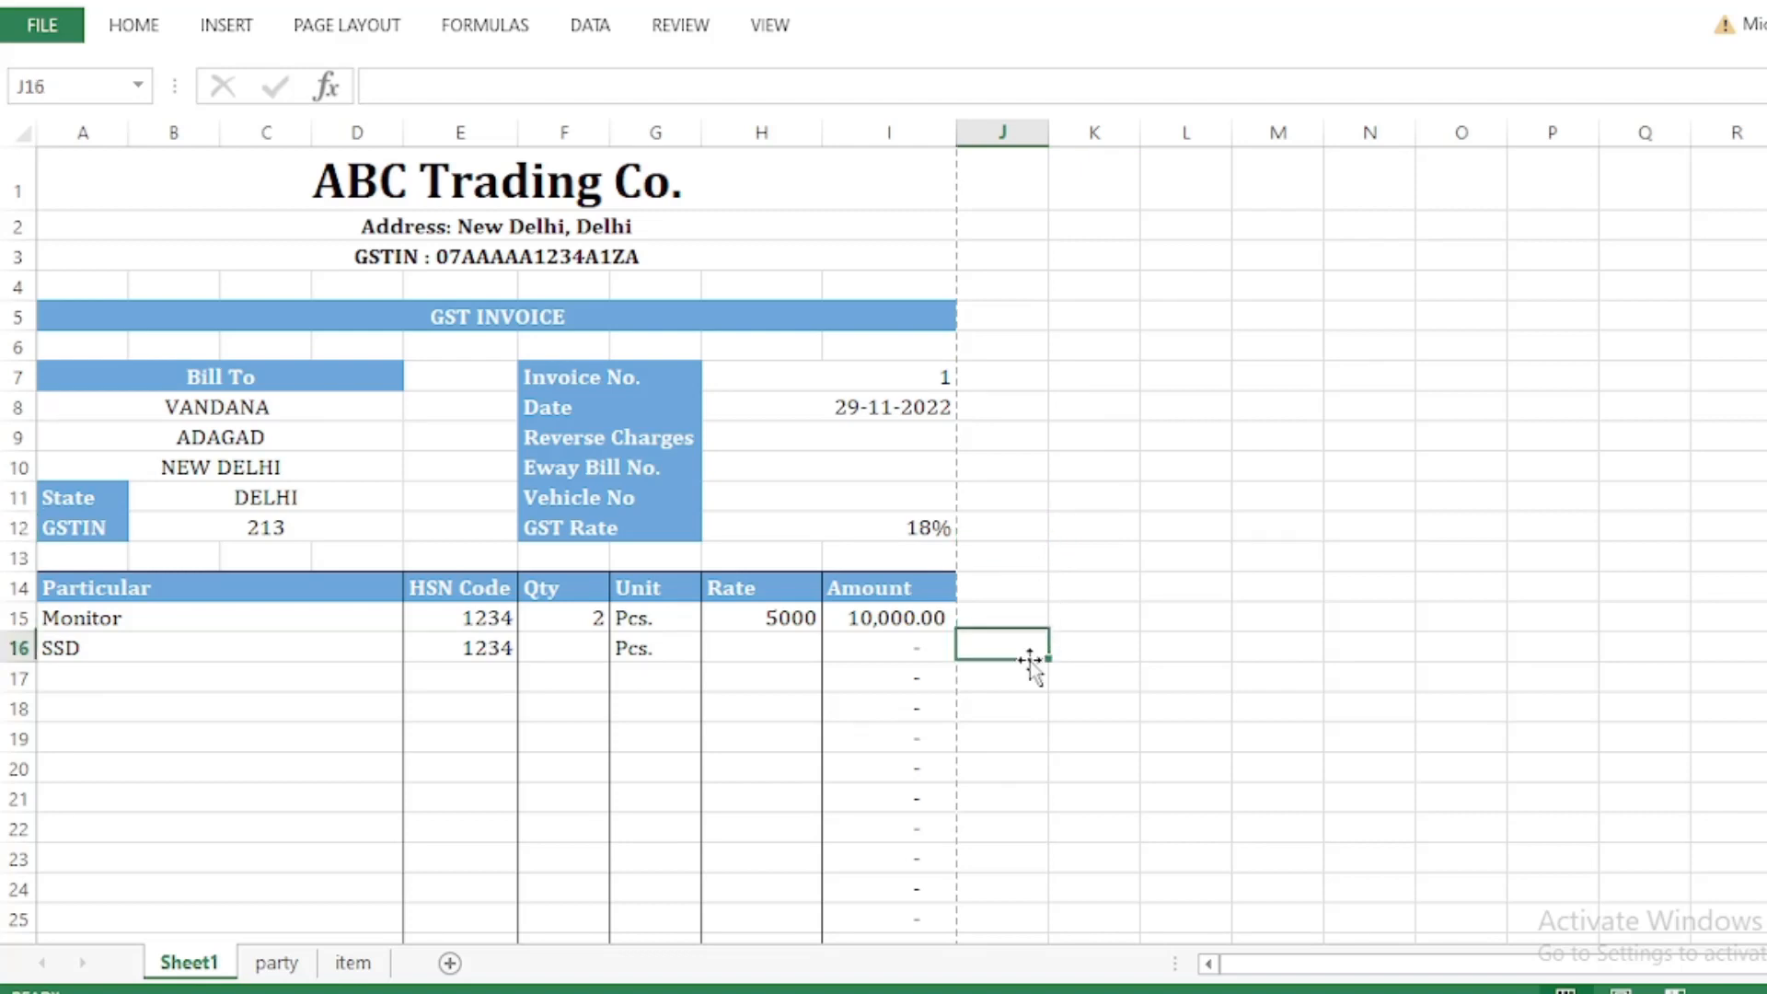
{"action": "scroll", "coordinate": [1031, 664], "scroll_direction": "down", "scroll_amount": 2}
{"action": "scroll", "coordinate": [1032, 671], "scroll_direction": "up", "scroll_amount": 1}
{"action": "scroll", "coordinate": [1034, 674], "scroll_direction": "up", "scroll_amount": 1}
{"action": "left_click", "coordinate": [1038, 735]}
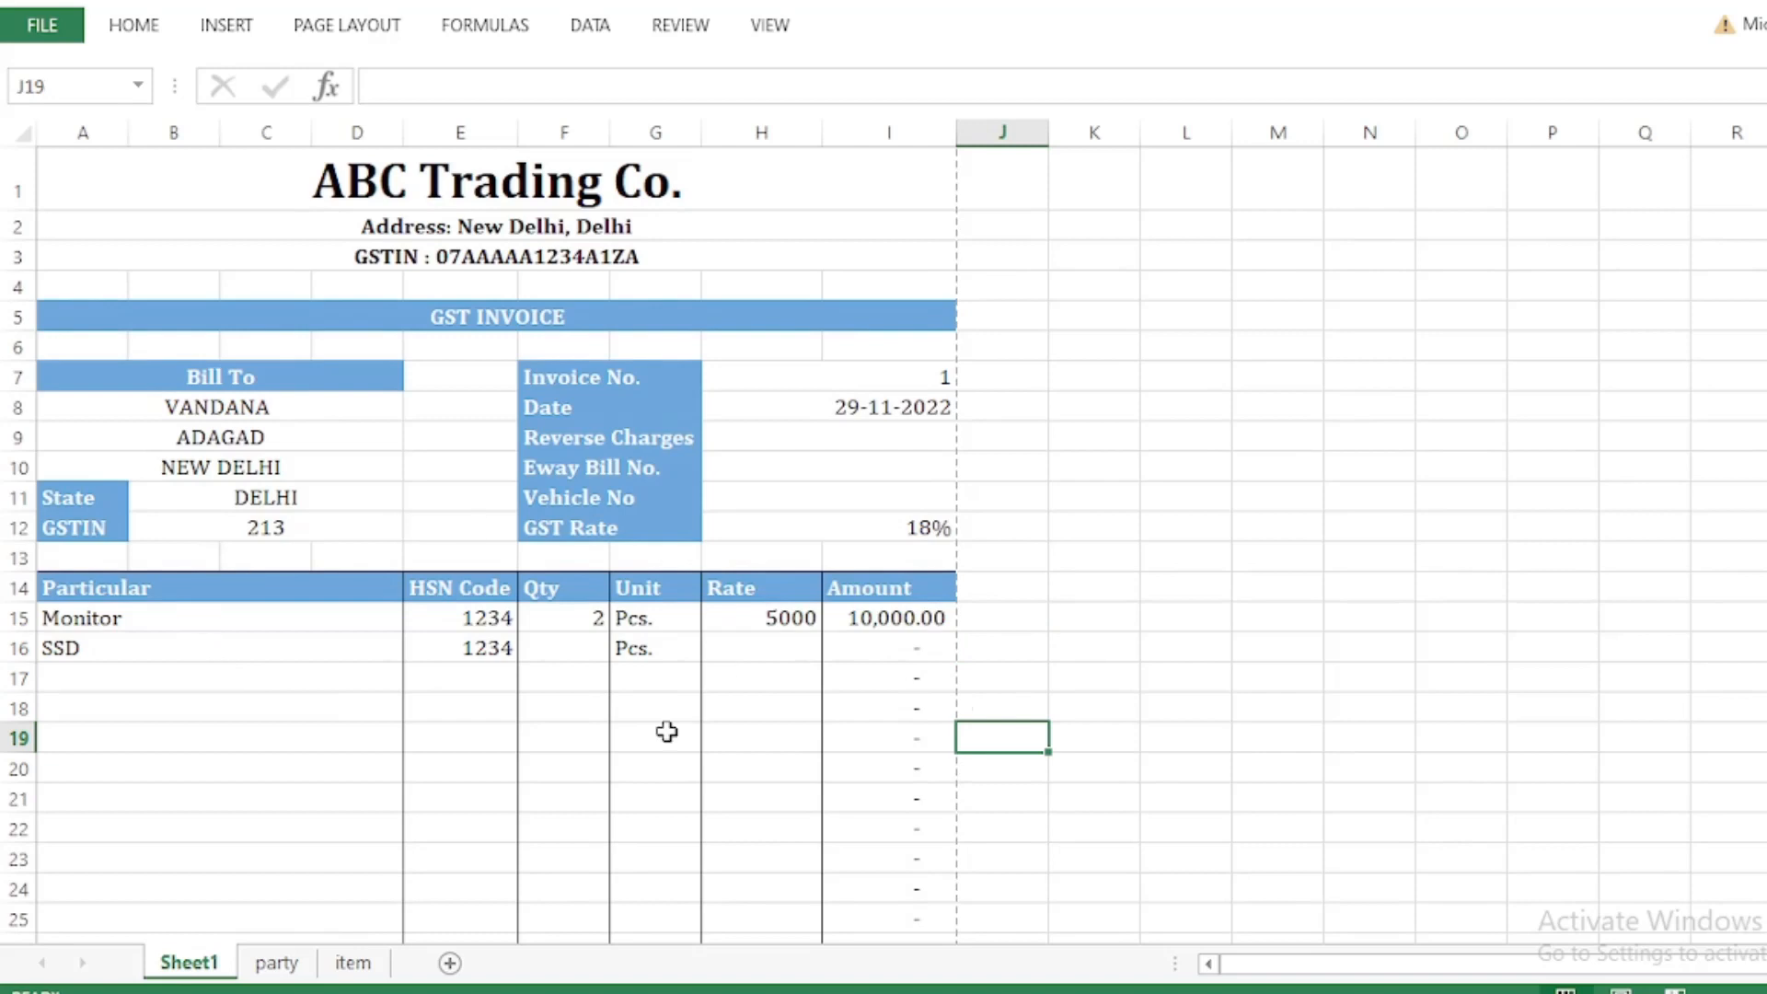
{"action": "scroll", "coordinate": [790, 730], "scroll_direction": "down", "scroll_amount": 2}
{"action": "scroll", "coordinate": [791, 731], "scroll_direction": "up", "scroll_amount": 2}
{"action": "left_click", "coordinate": [1008, 495]}
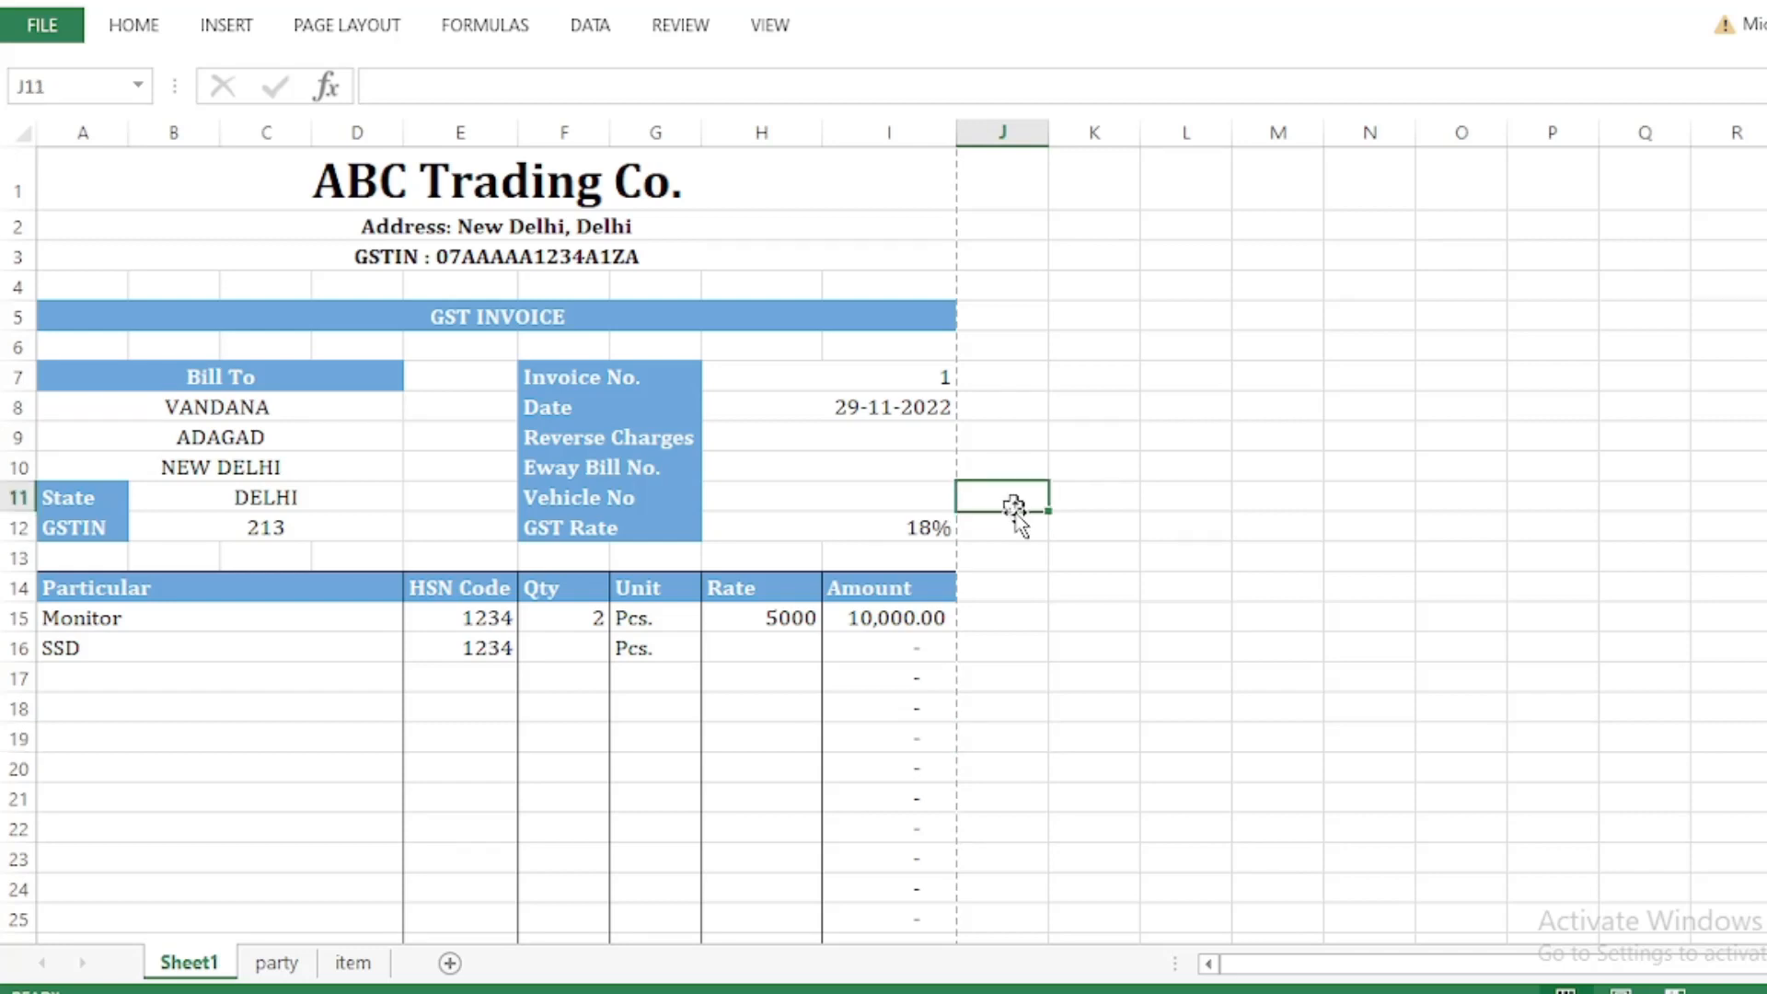
{"action": "left_click", "coordinate": [1020, 555]}
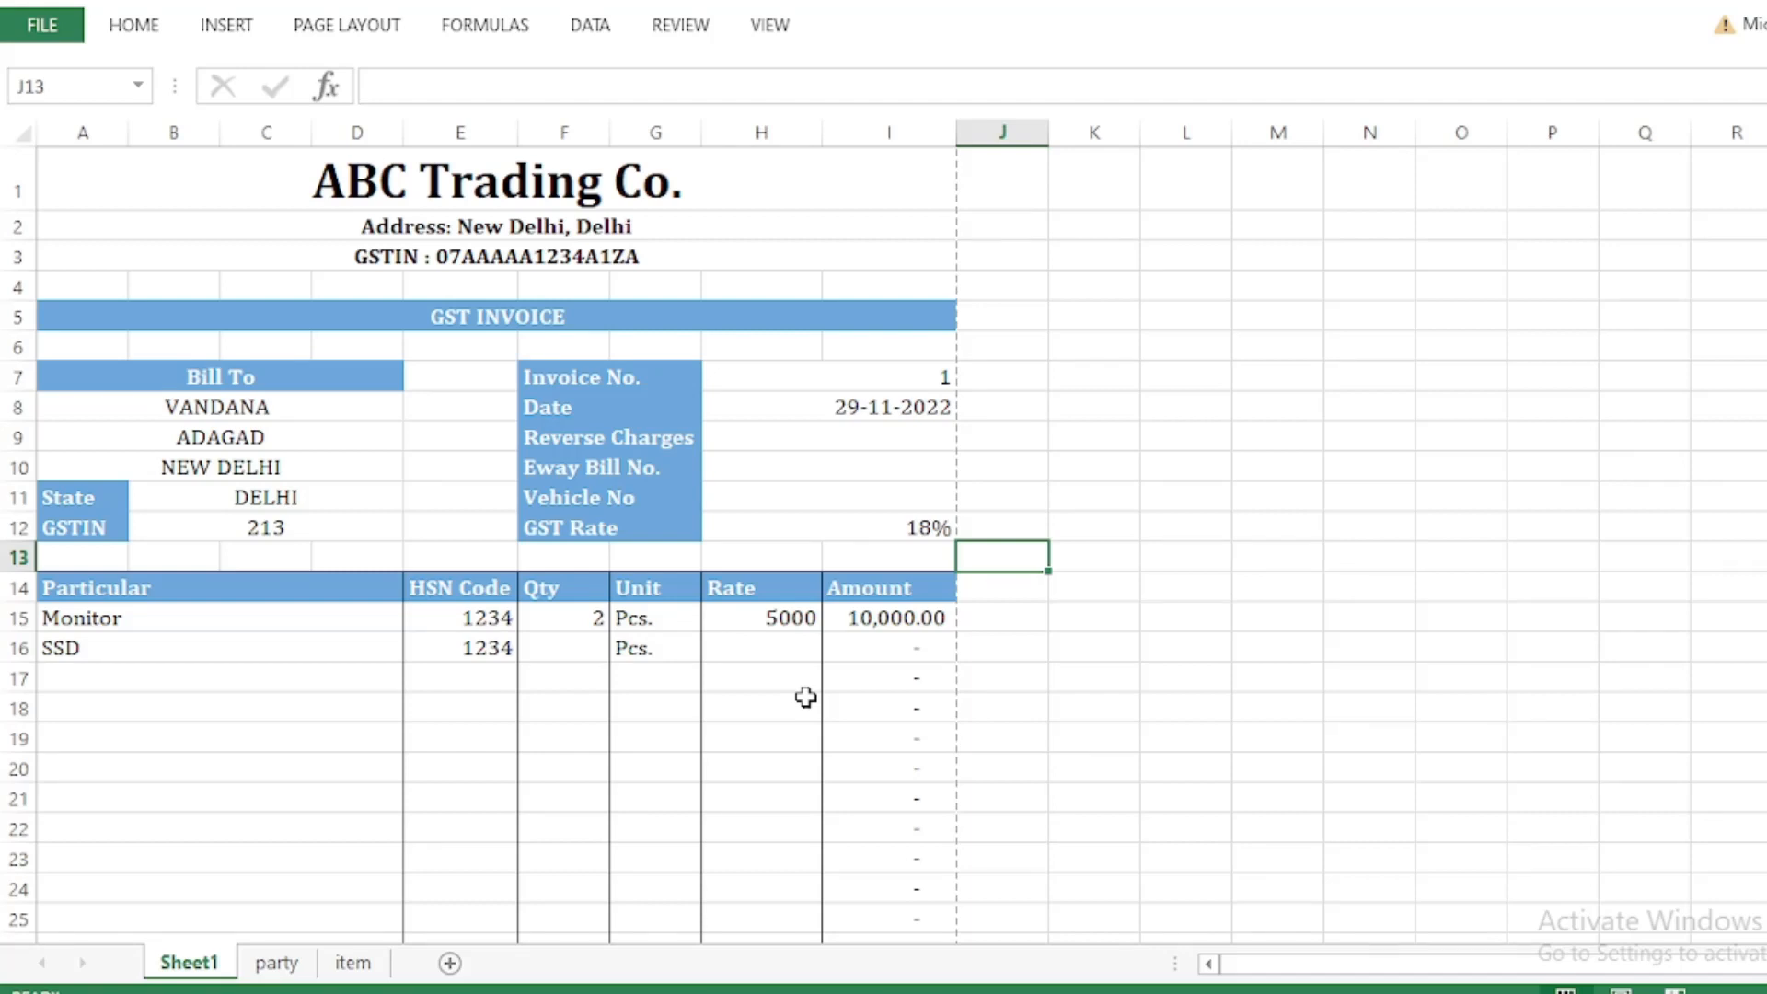
{"action": "left_click", "coordinate": [1034, 649]}
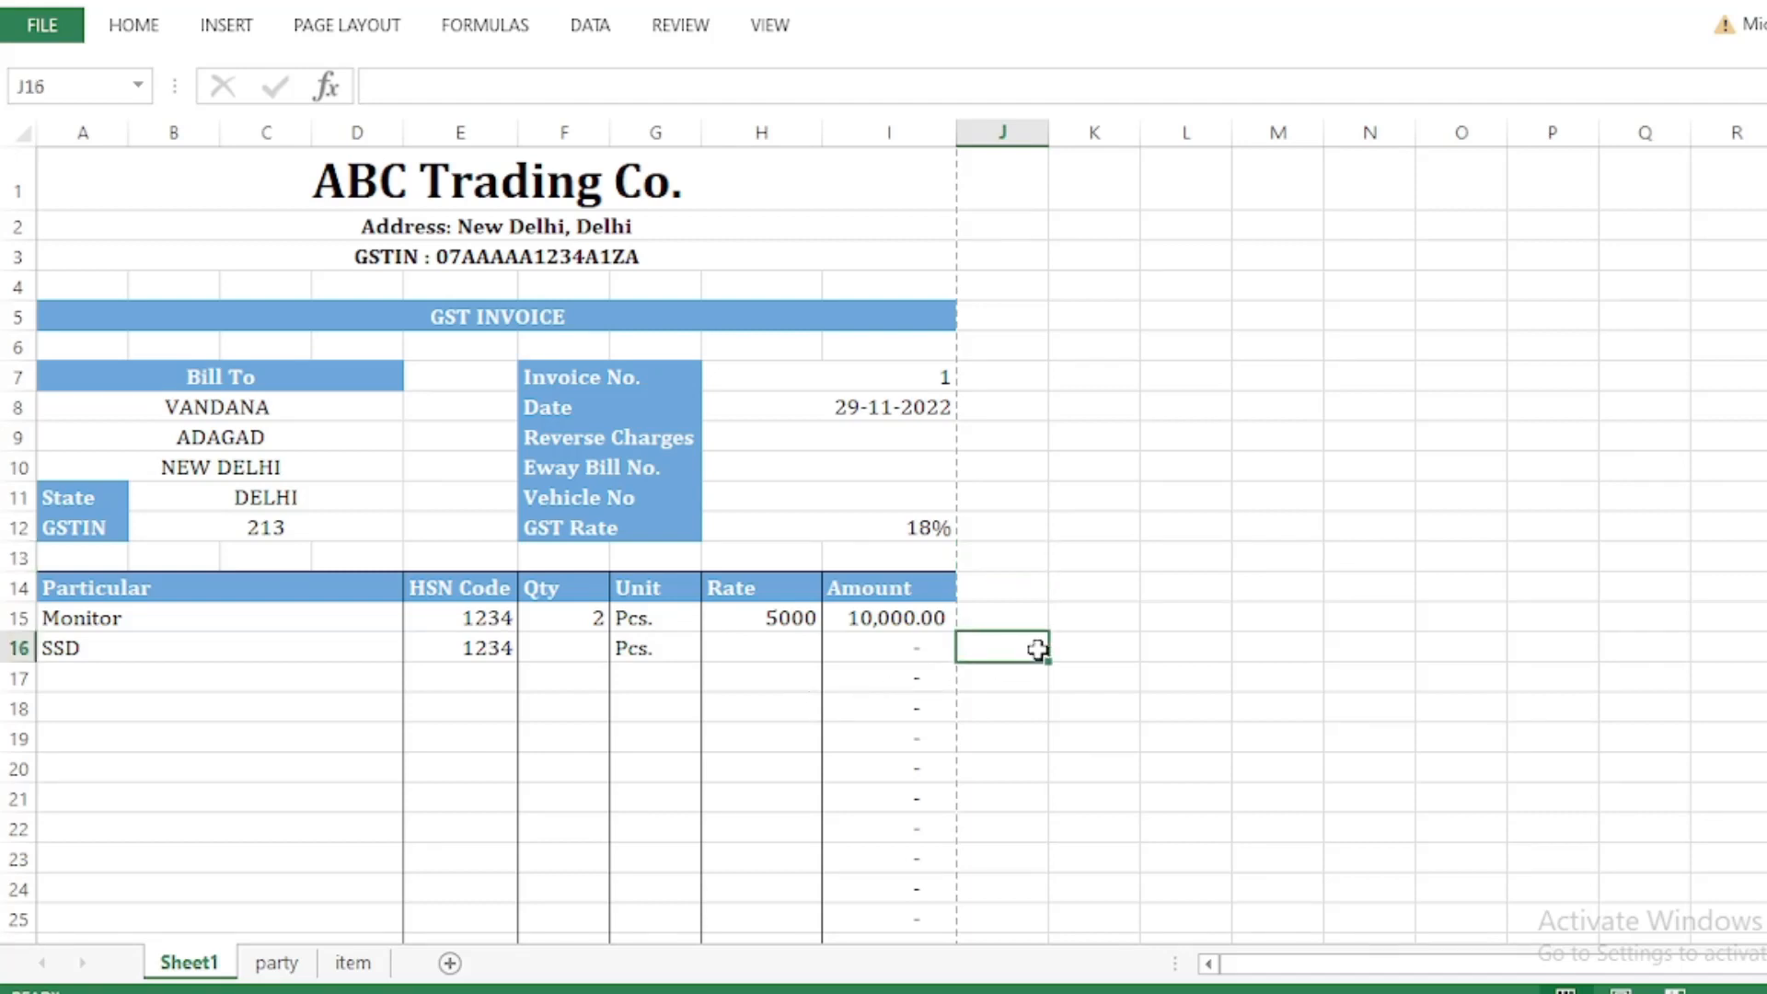
{"action": "left_click", "coordinate": [1095, 592]}
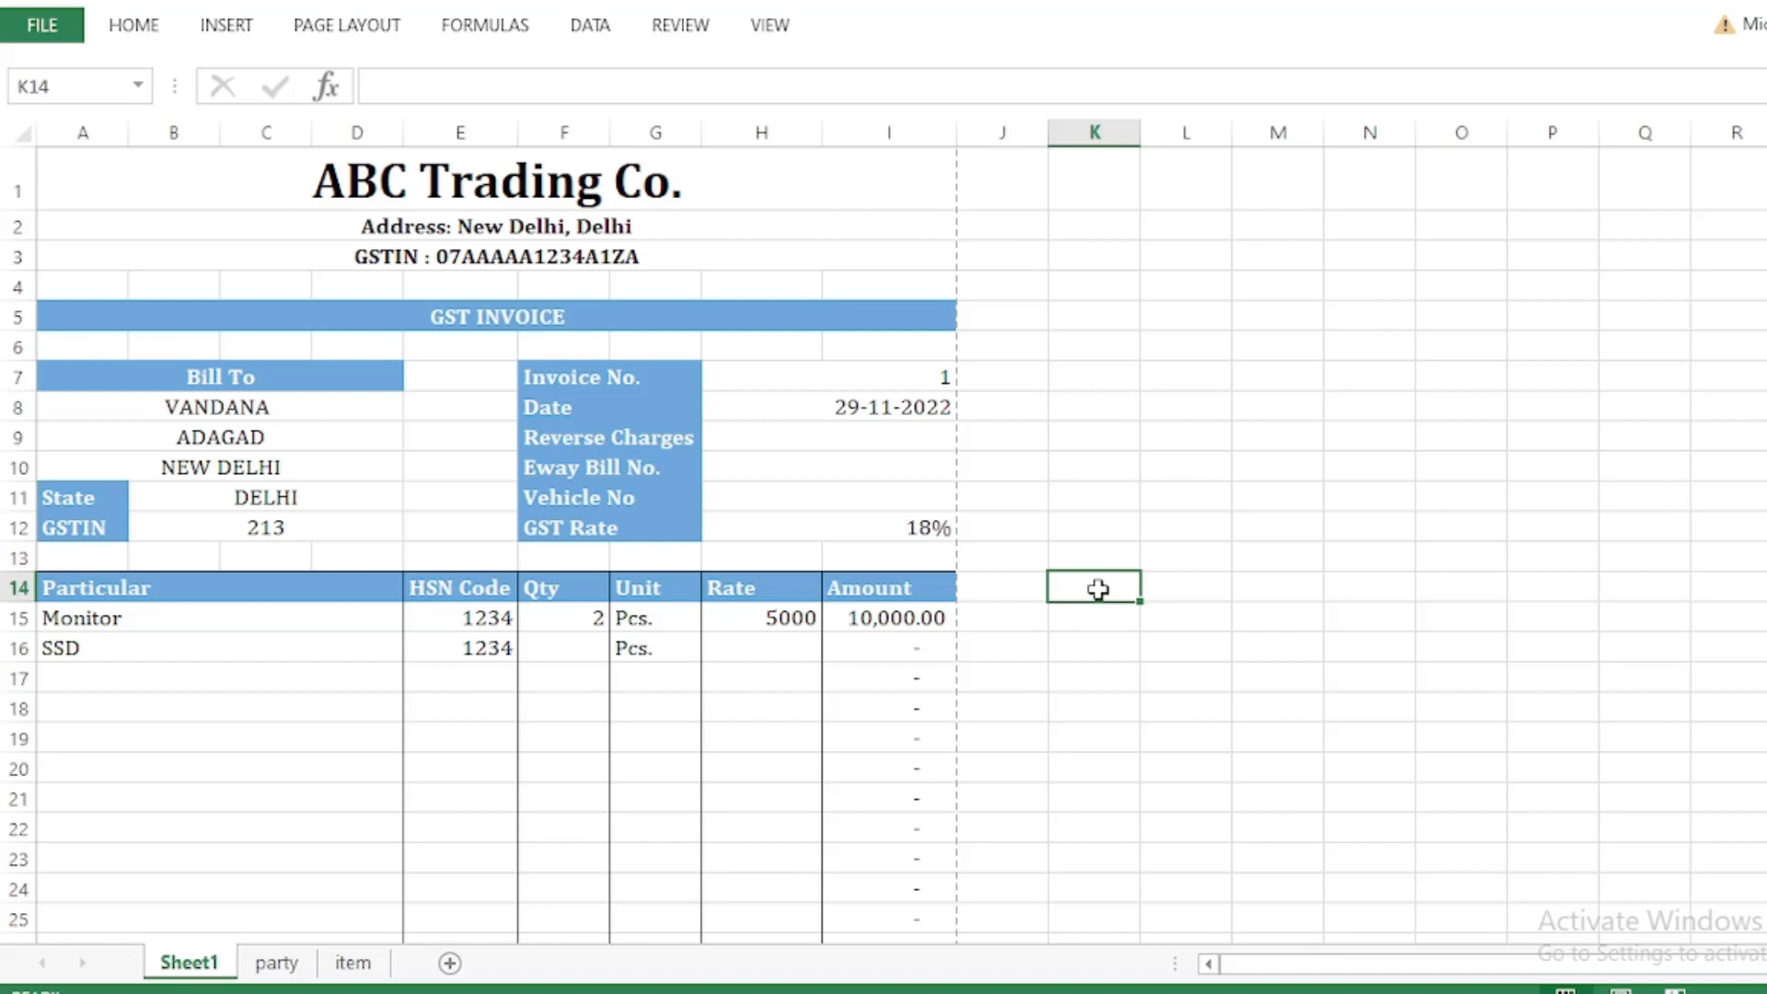
Step: Open the print preview of the invoice and hide its margin guides to check the page layout
{"action": "key", "text": "ctrl+p"}
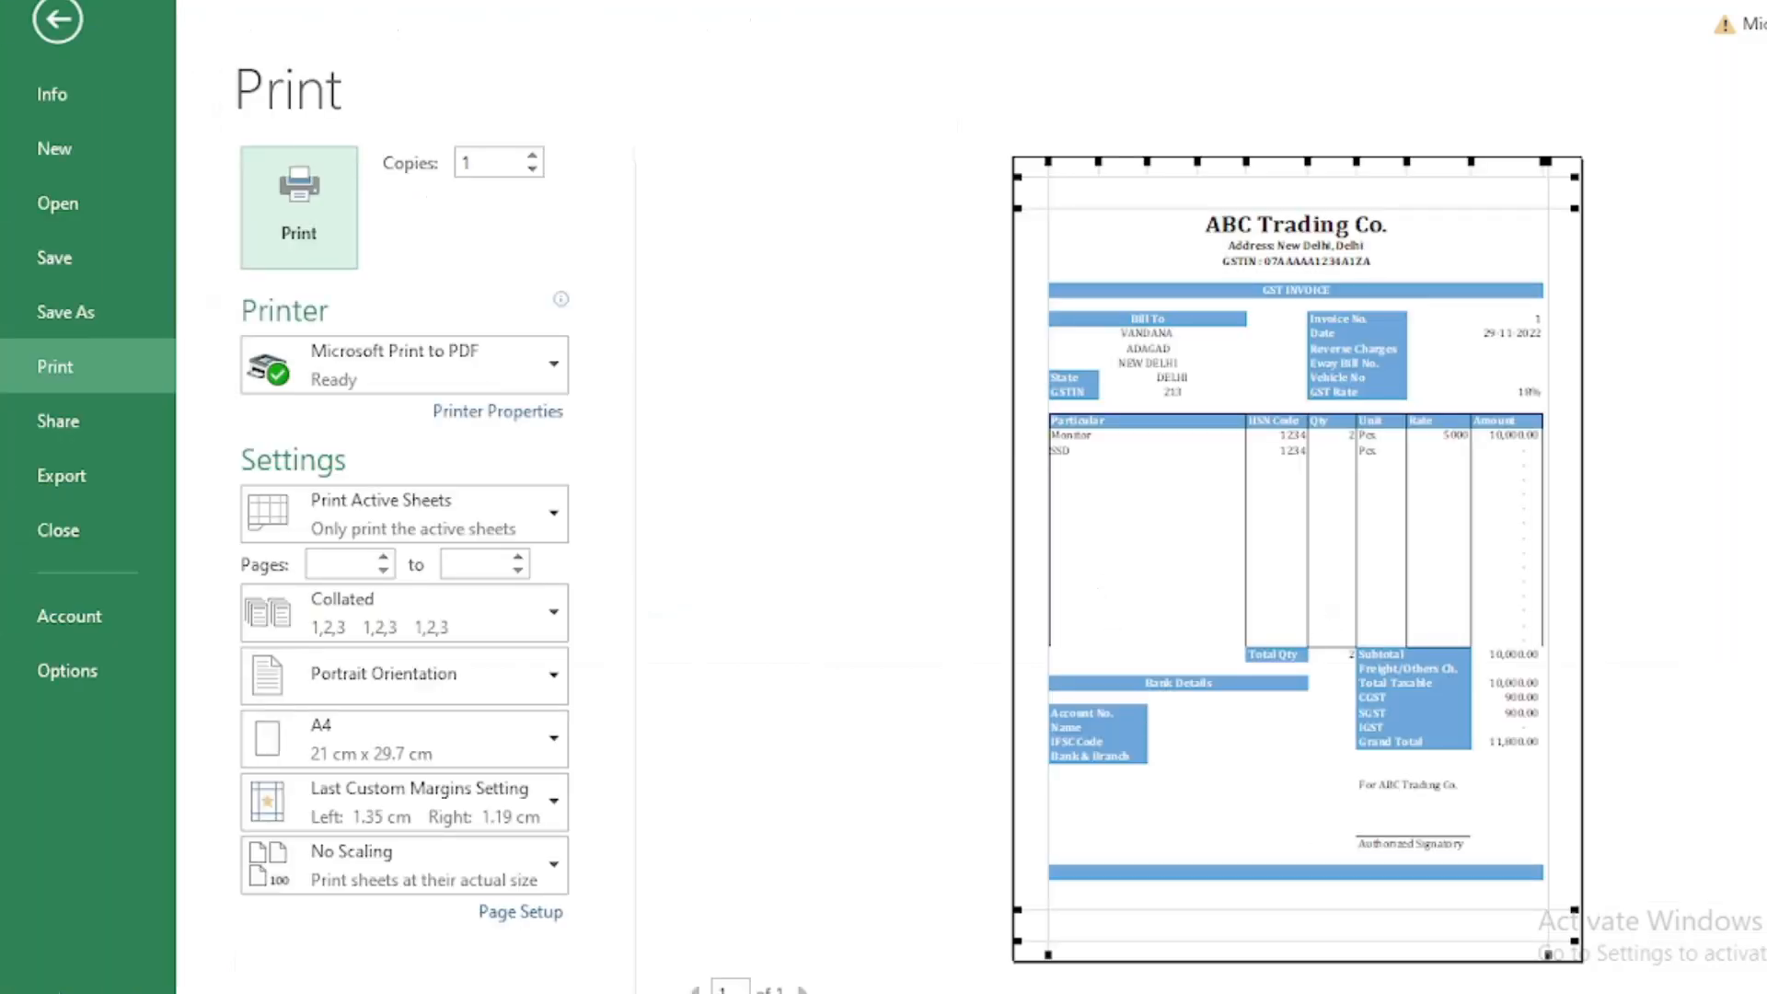
{"action": "left_click", "coordinate": [1765, 991]}
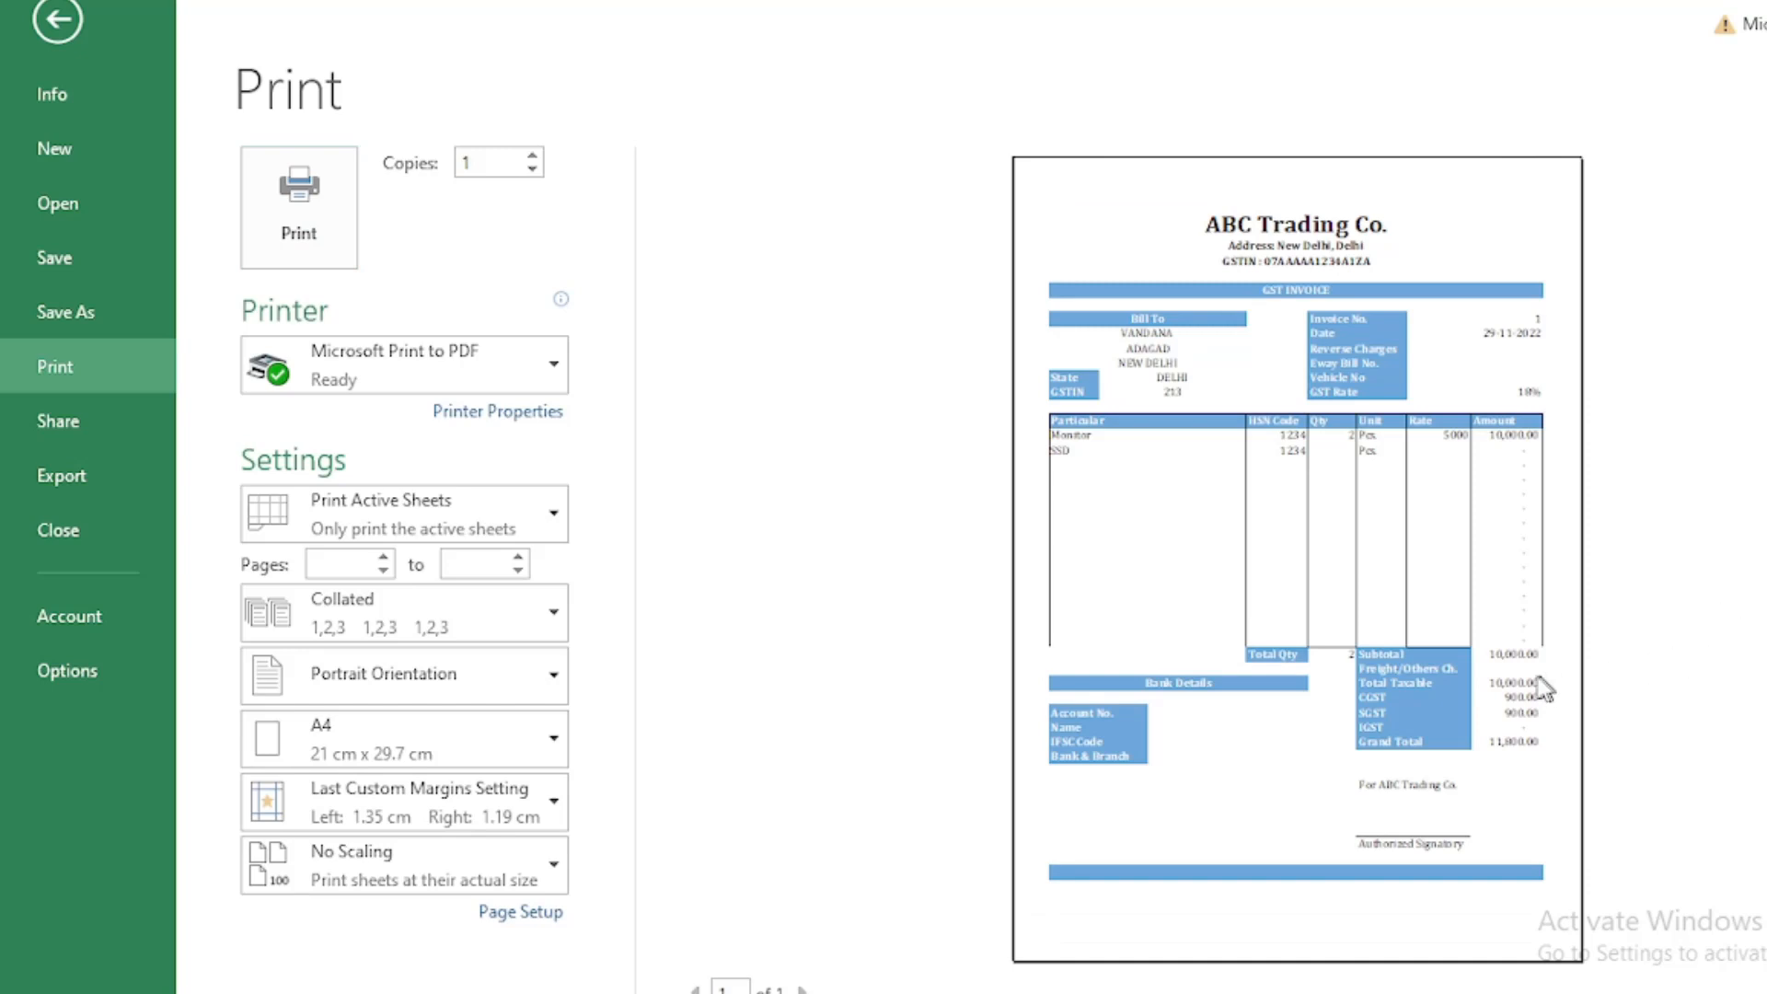